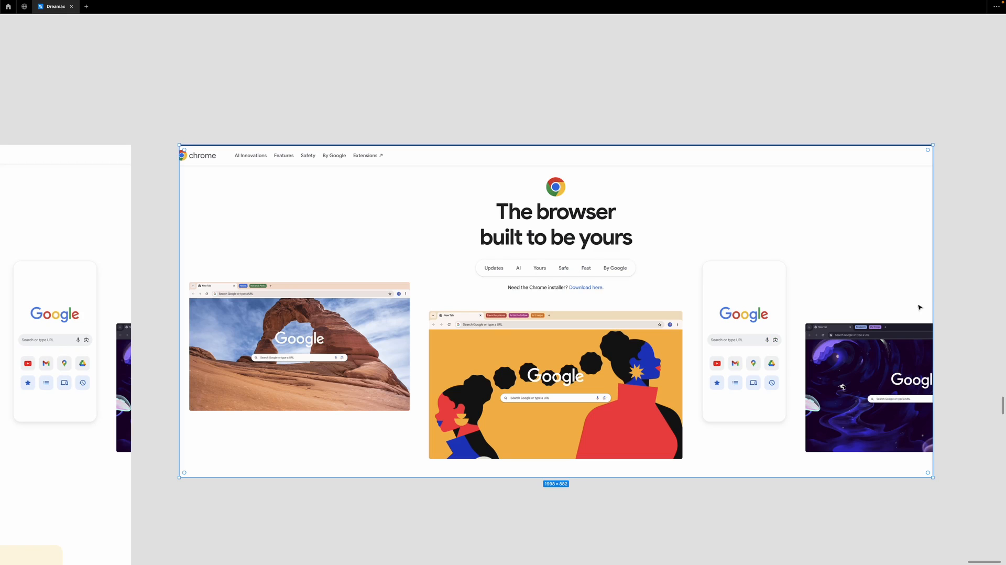
Widen the Chrome hero screenshot copy to 2024 wide, then delete that wide frame
drag(931, 299, 938, 299)
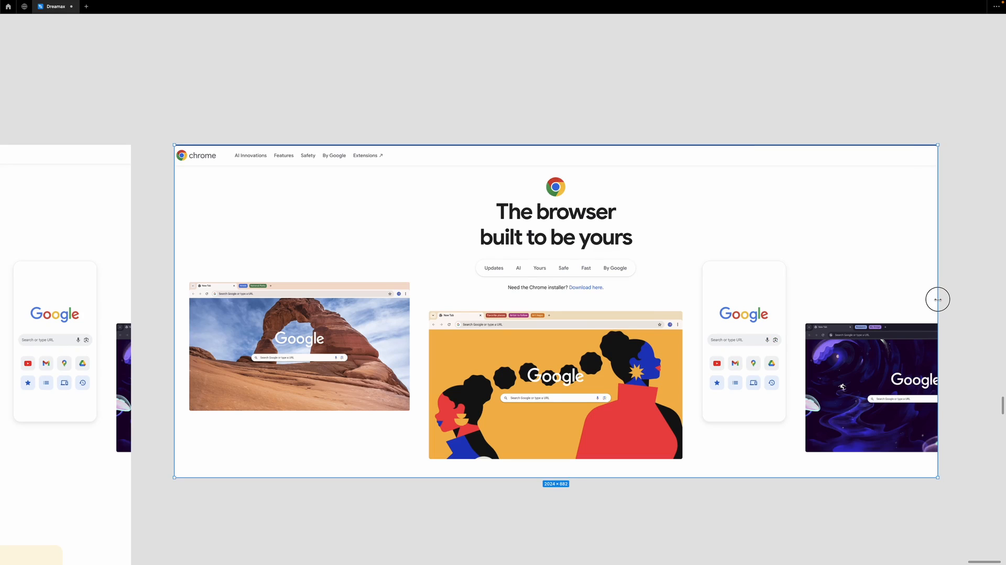
key(ctrl+backslash)
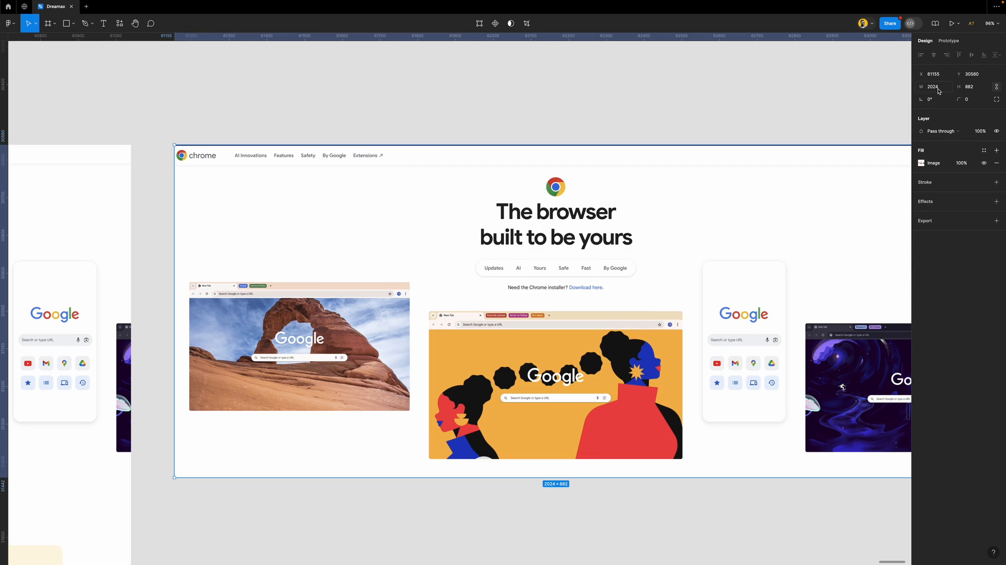
scroll(594, 230, down, 3)
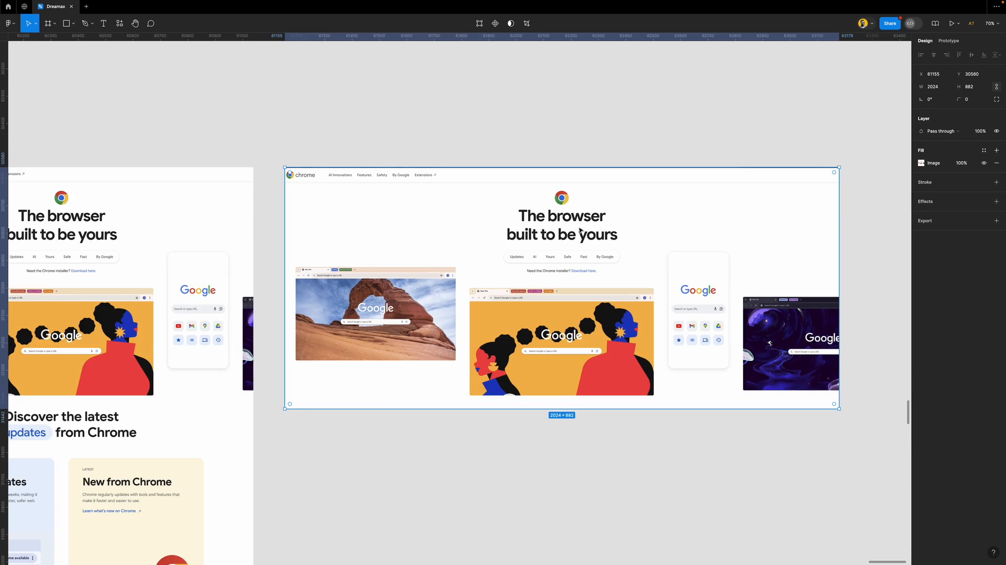
scroll(594, 229, left, 2)
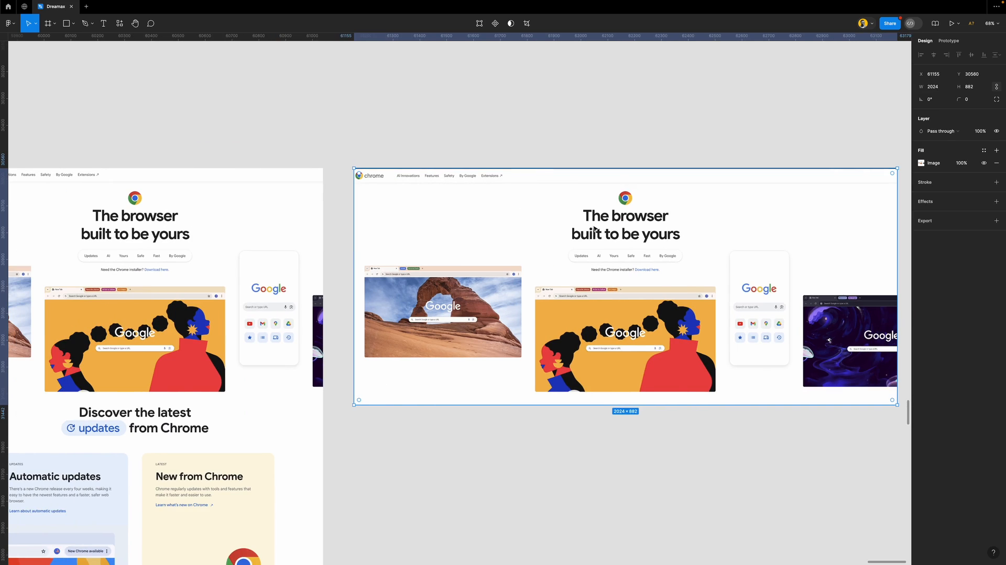
scroll(595, 229, down, 2)
scroll(594, 229, left, 2)
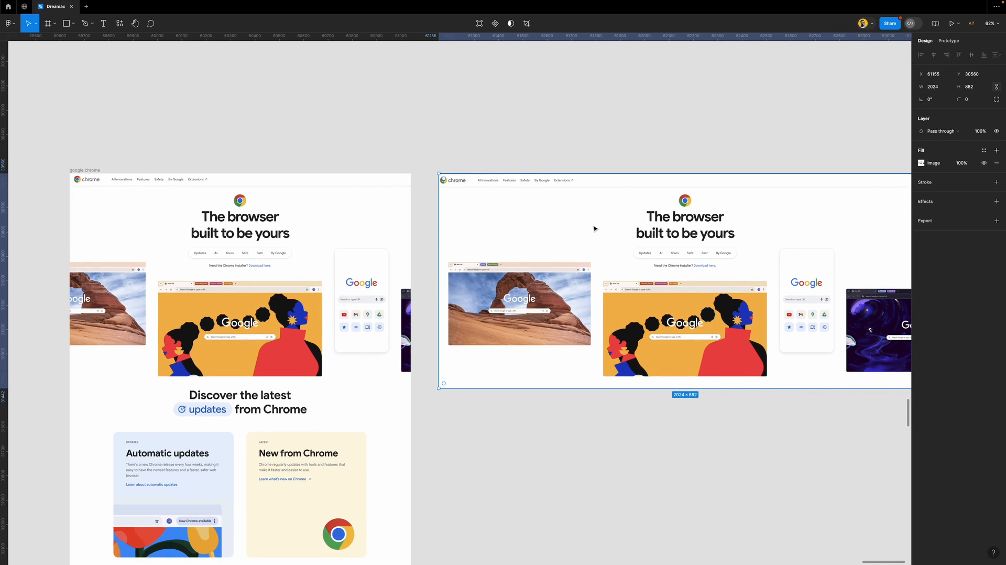
key(Delete)
scroll(594, 228, left, 6)
scroll(547, 292, down, 2)
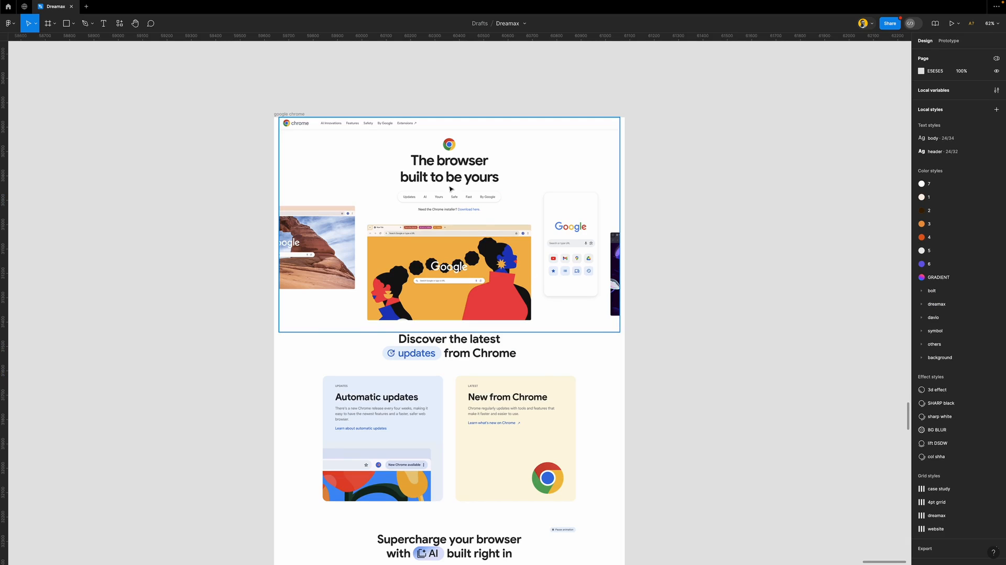
Select the google chrome frame and toggle its 6-column layout grid visible with Ctrl+G
click(287, 114)
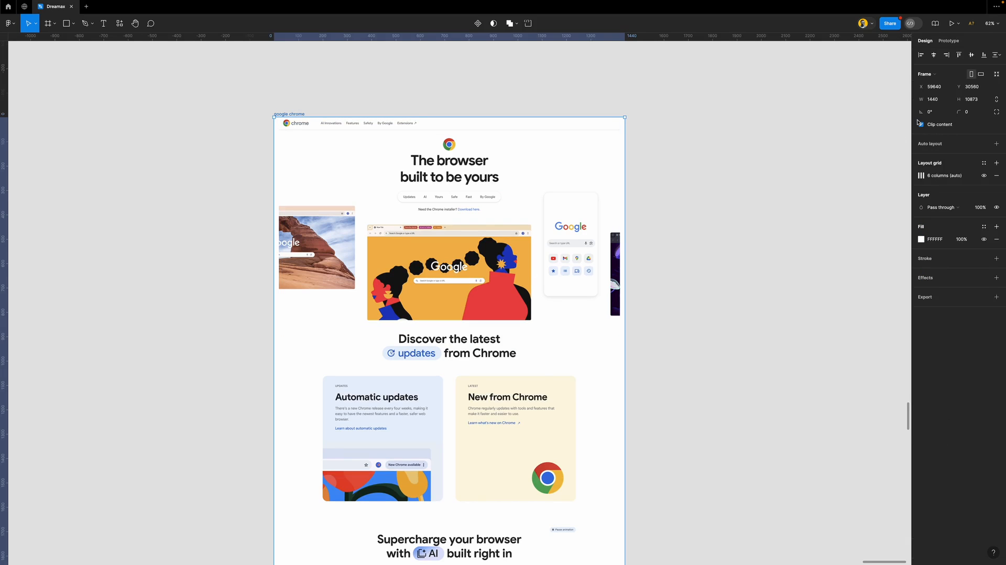
click(687, 265)
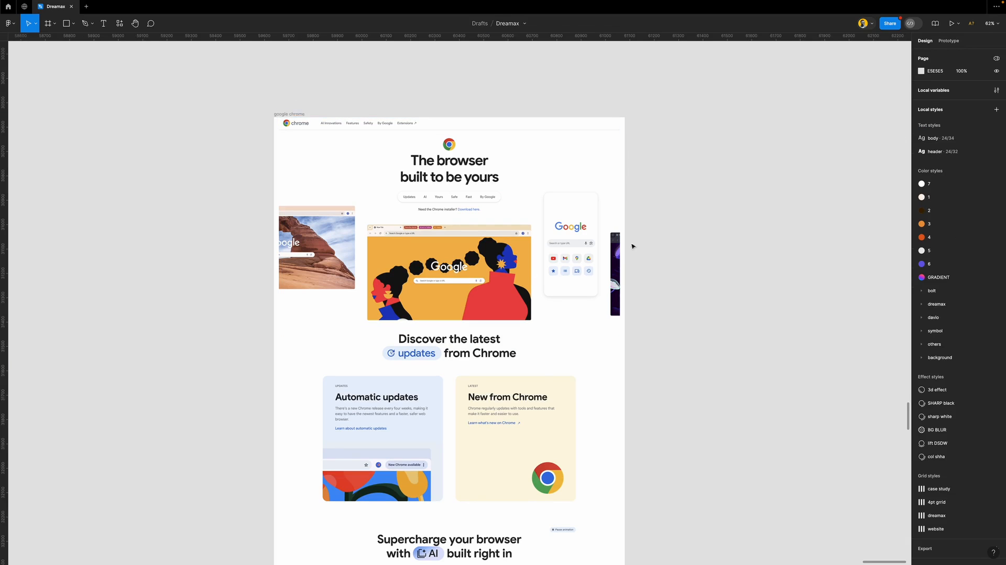
scroll(434, 169, up, 5)
scroll(434, 169, up, 2)
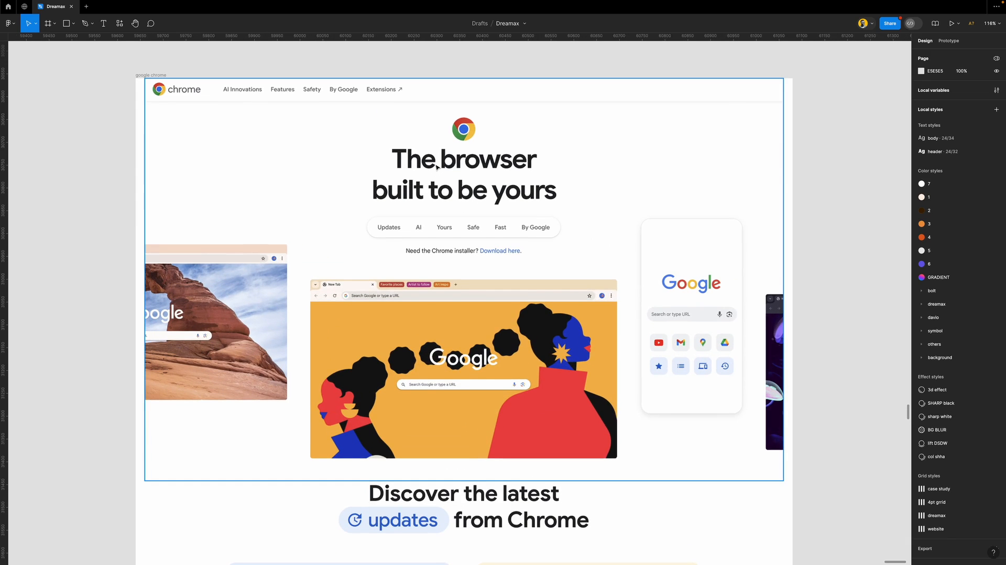
click(151, 75)
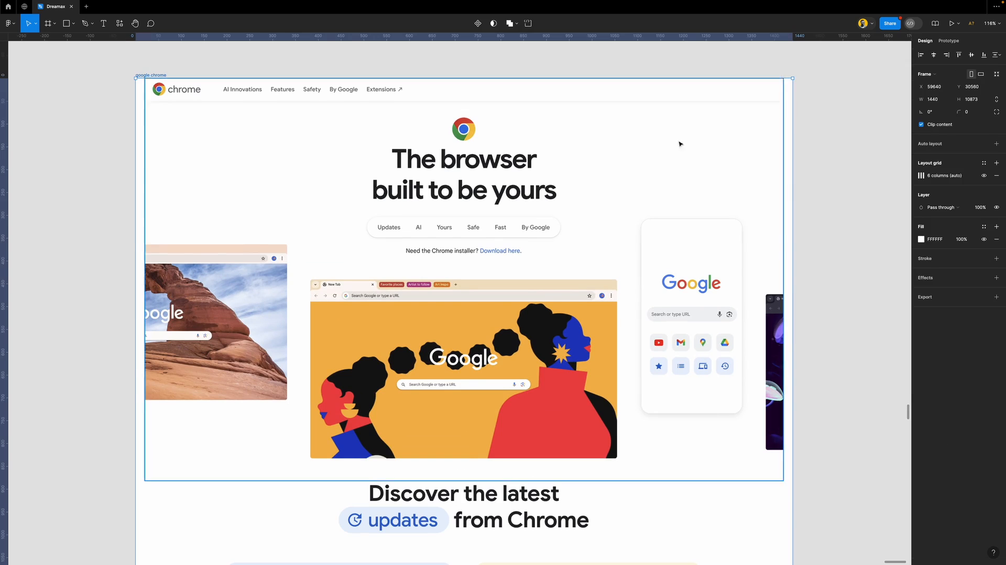
click(921, 176)
click(920, 175)
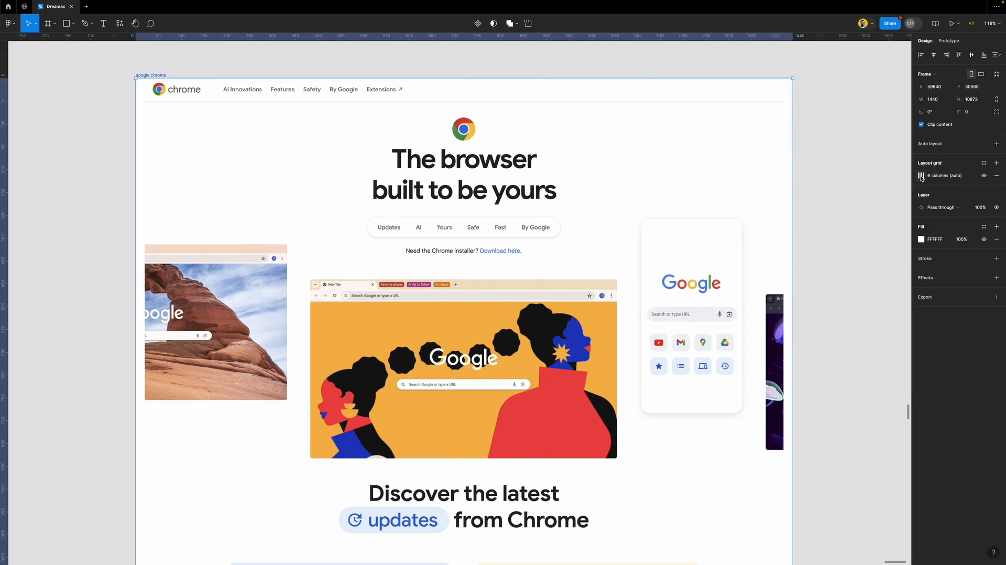
key(ctrl+g)
key(ctrl+g)
key(ctrl+g)
key(ctrl+g)
key(ctrl+g)
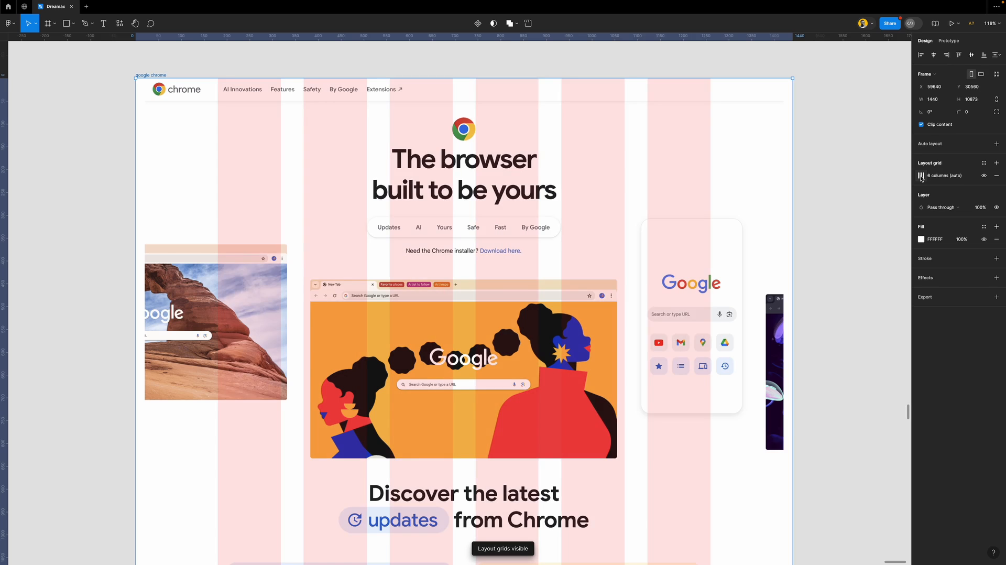
key(ctrl+g)
key(ctrl+g)
Open the frame's Columns grid settings to review Count 6, Stretch, margin 180, gutter 50
click(921, 176)
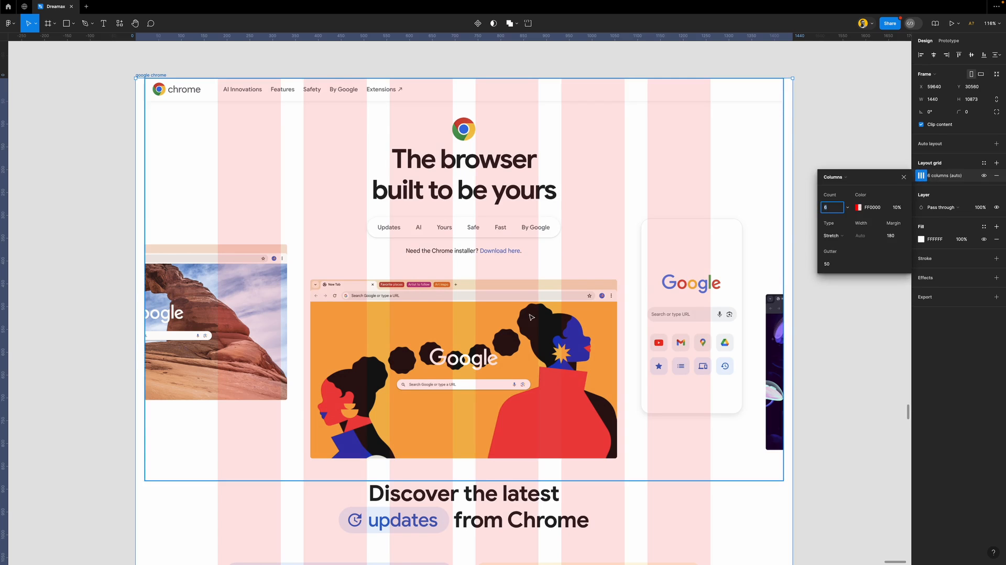
scroll(489, 342, down, 5)
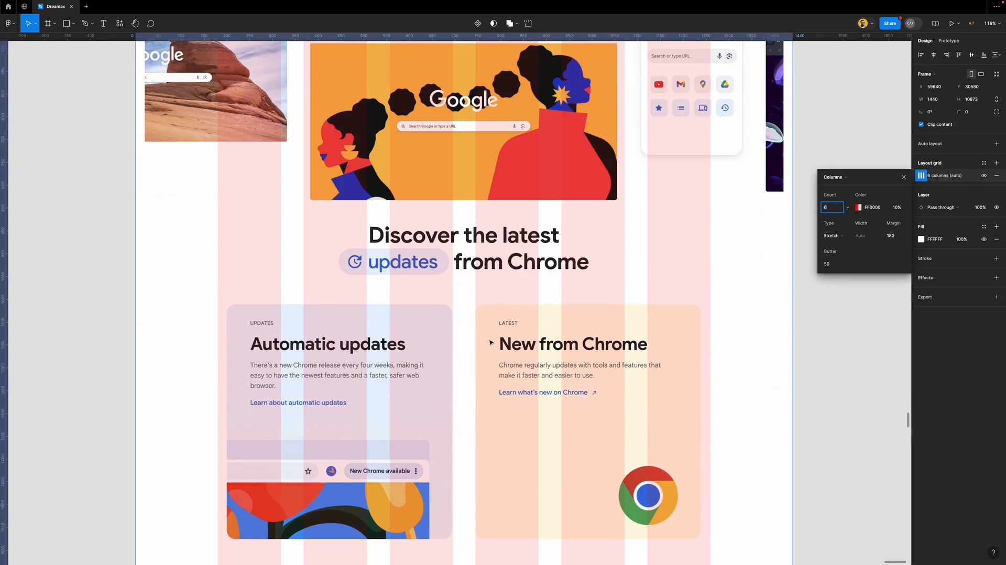
scroll(490, 342, up, 1)
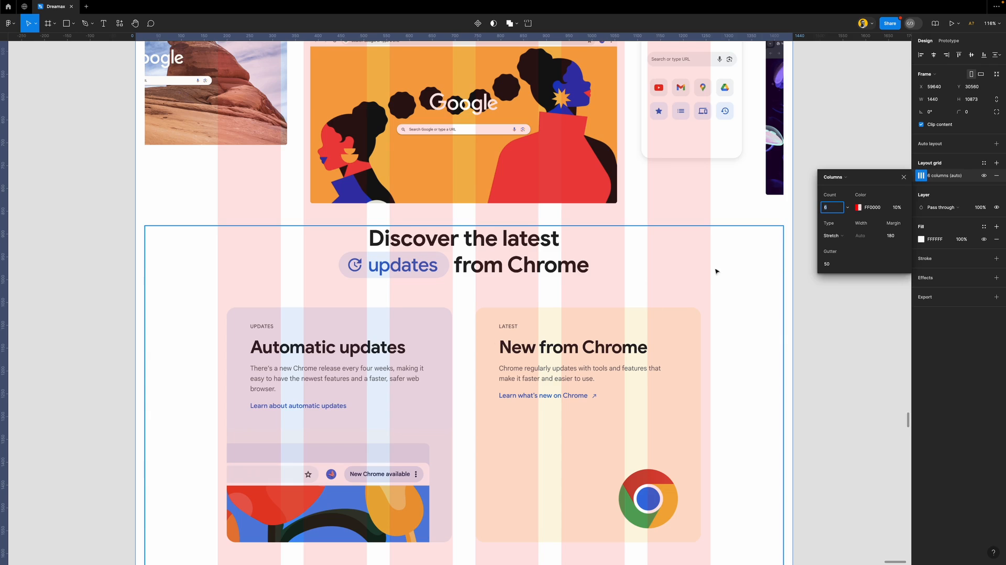
scroll(476, 294, up, 3)
scroll(476, 294, down, 3)
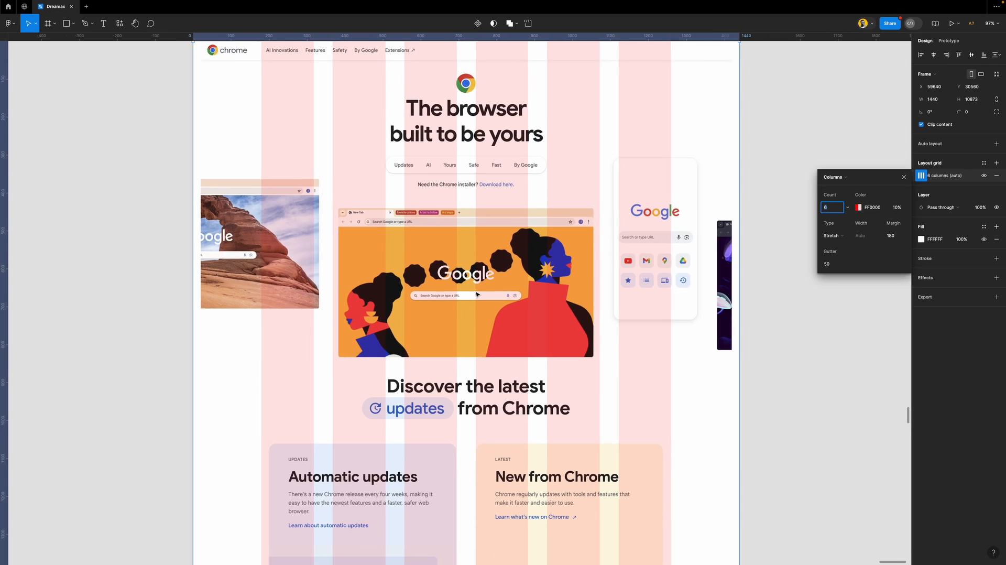
scroll(524, 289, up, 1)
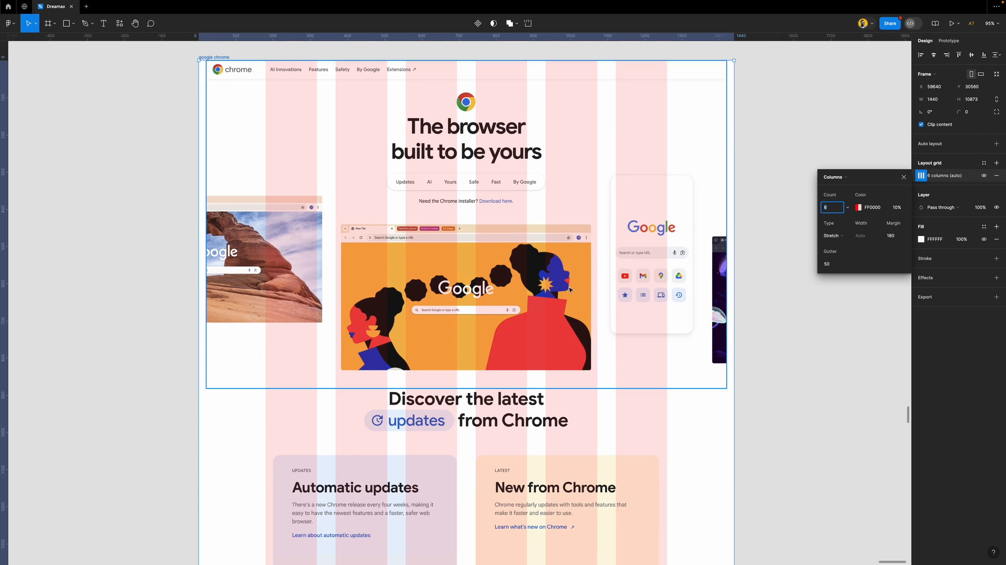
scroll(557, 356, down, 2)
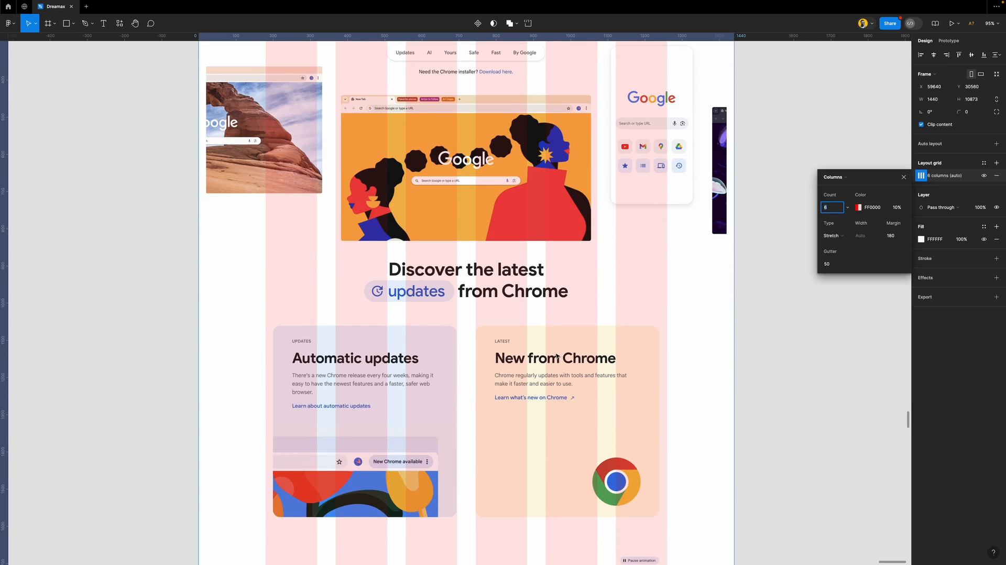
scroll(539, 405, up, 3)
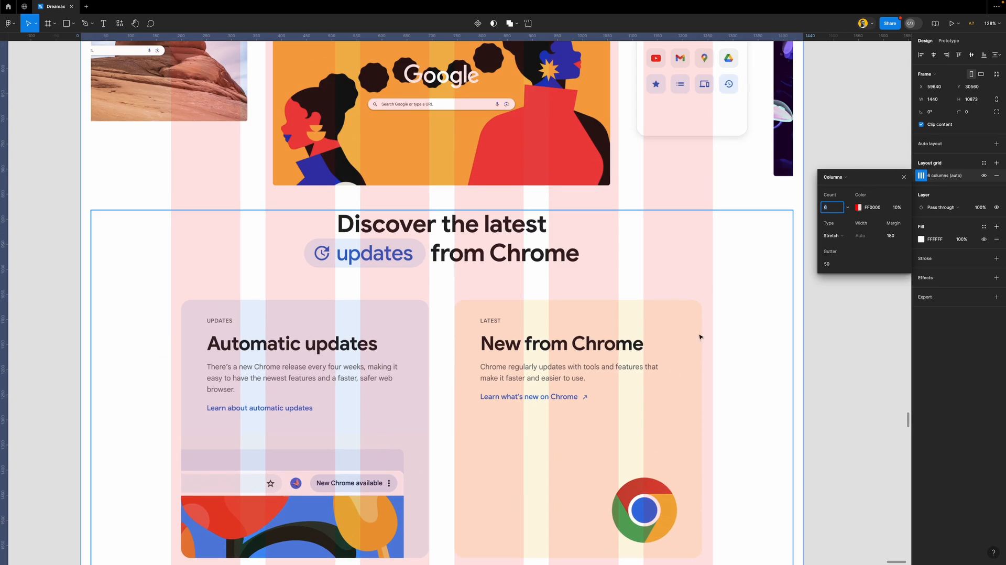
scroll(695, 356, down, 3)
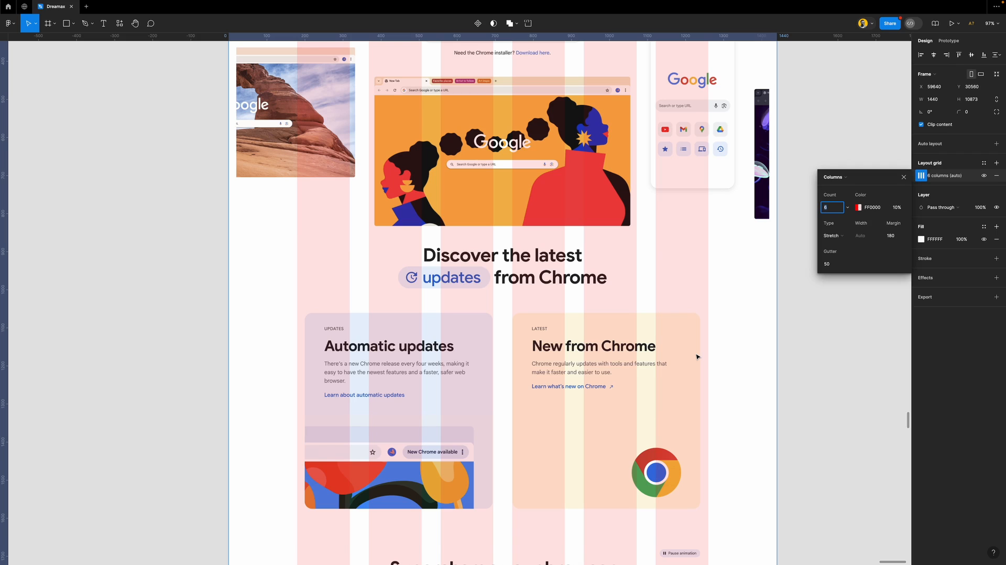
Remove the 6-column grid and add a default 10px square grid to the google chrome frame
click(904, 181)
click(996, 176)
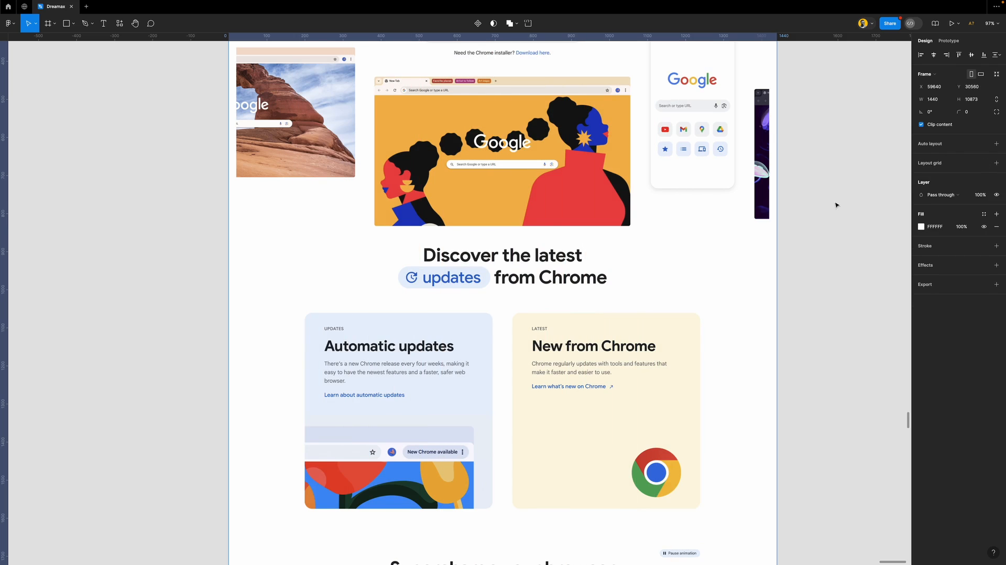
scroll(733, 210, up, 5)
click(194, 82)
click(242, 63)
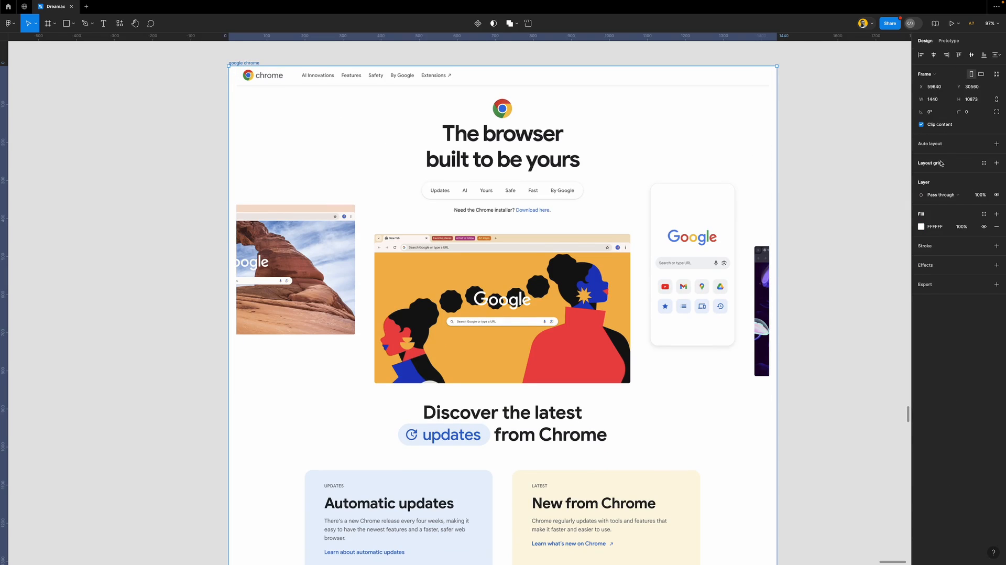
click(956, 166)
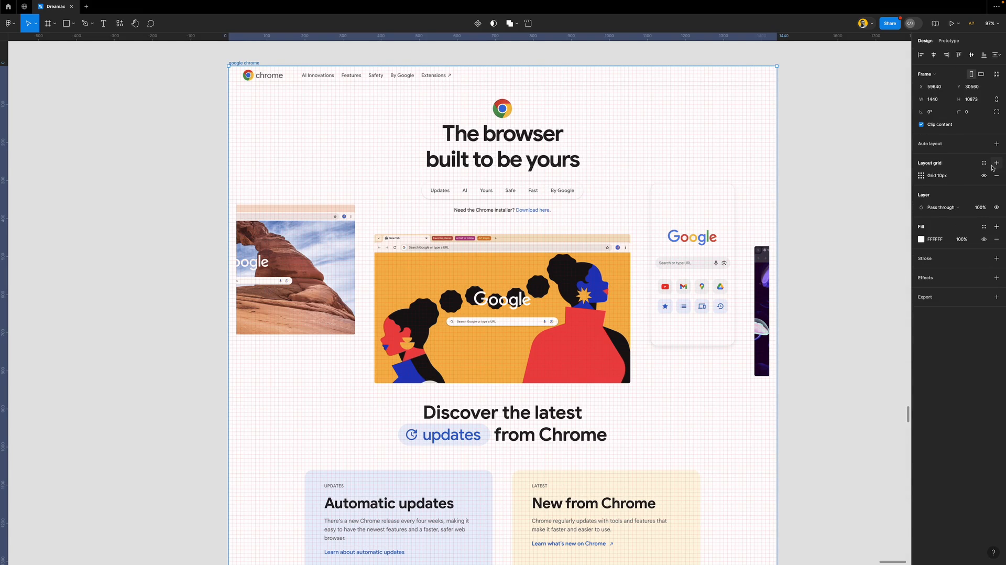
Change the new square grid to 5 stretch columns in red at 10% opacity
click(920, 176)
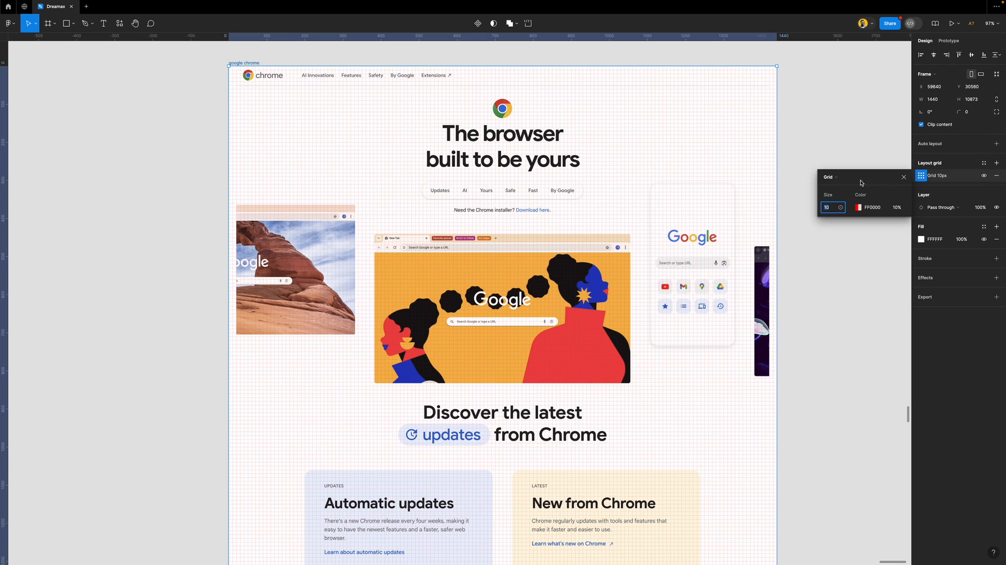
click(852, 179)
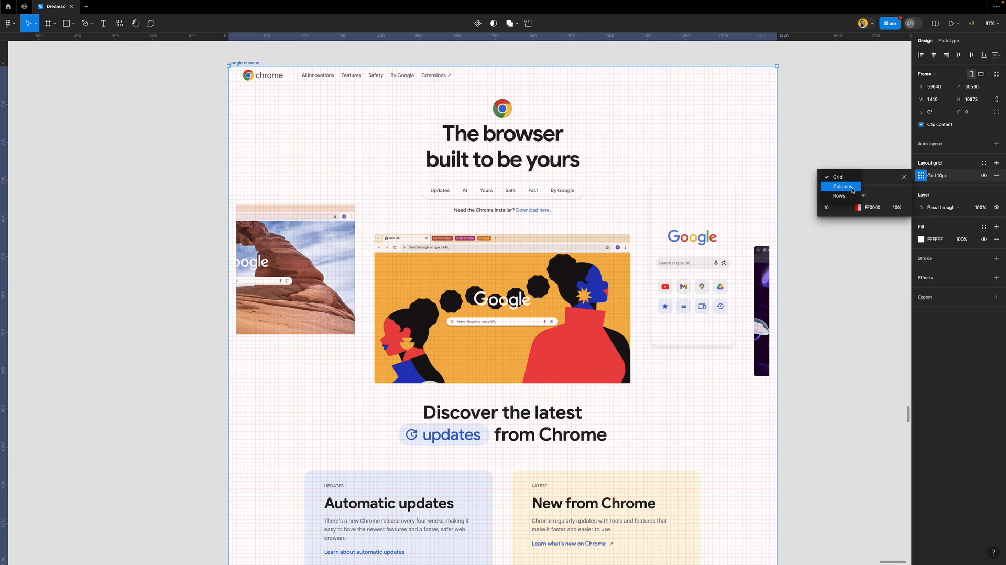
click(852, 189)
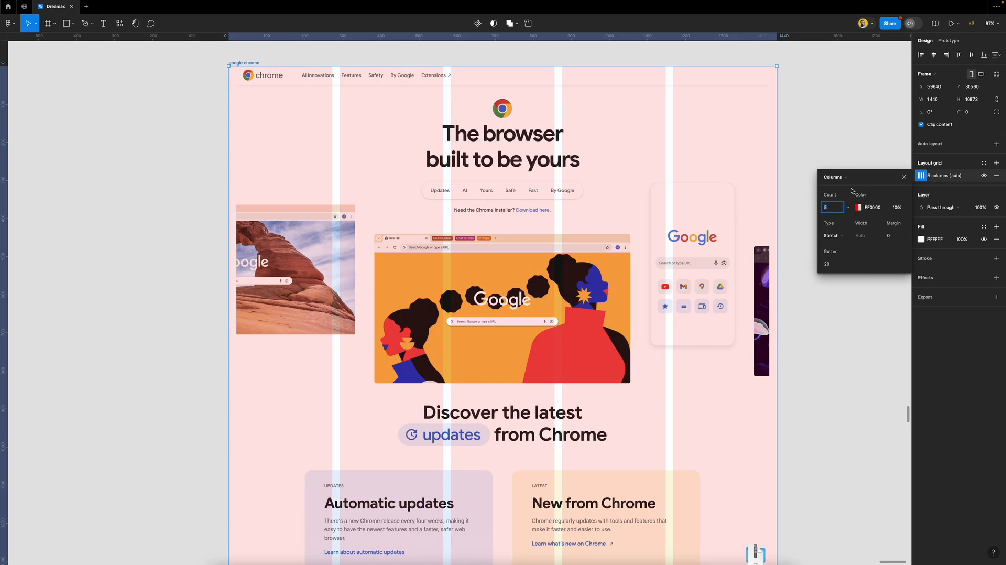
scroll(523, 422, down, 3)
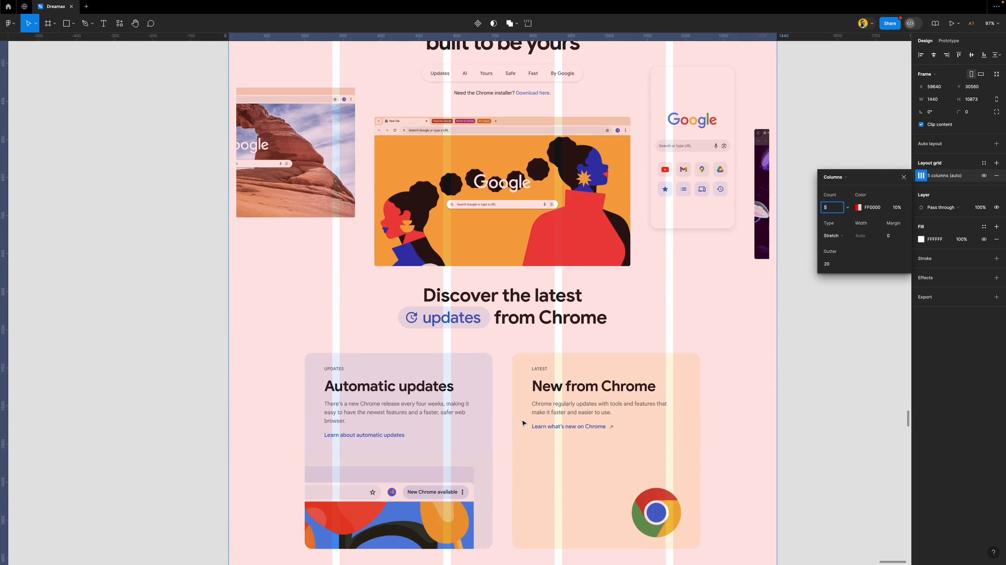
scroll(522, 422, down, 3)
mouse_move(715, 539)
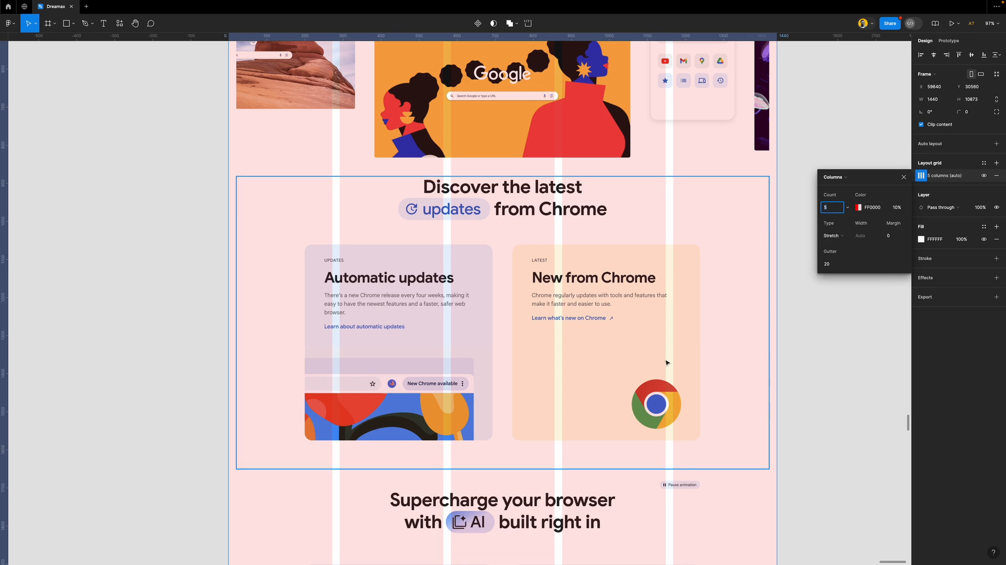
scroll(667, 363, up, 5)
scroll(667, 362, down, 3)
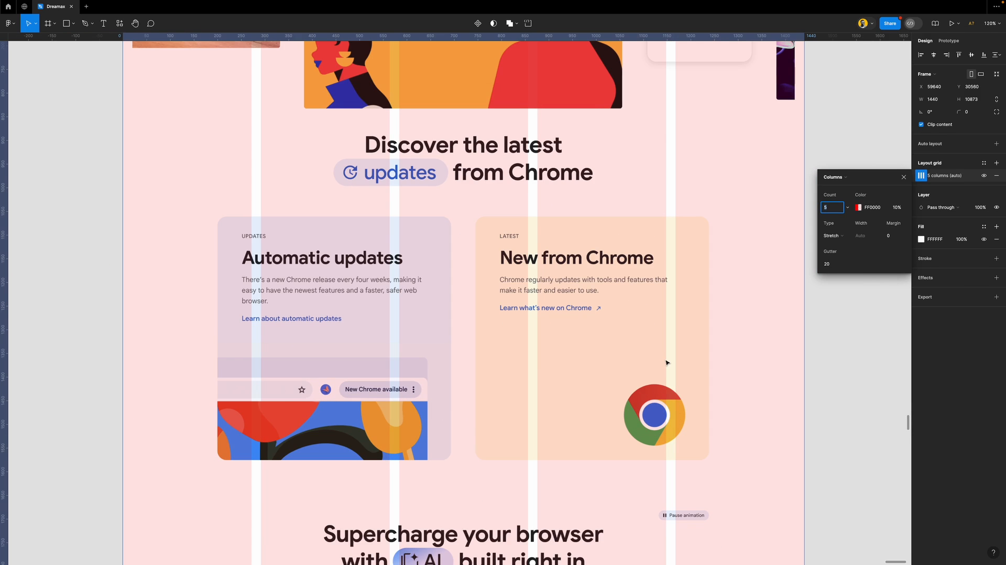
Enter a 40 grid margin, then step it up with the arrow keys to settle at 200
click(896, 238)
text(40)
key(Return)
key(shift+Up)
key(shift+Up)
key(shift+Up)
key(shift+Up)
key(shift+Up)
key(shift+Up)
key(shift+Up)
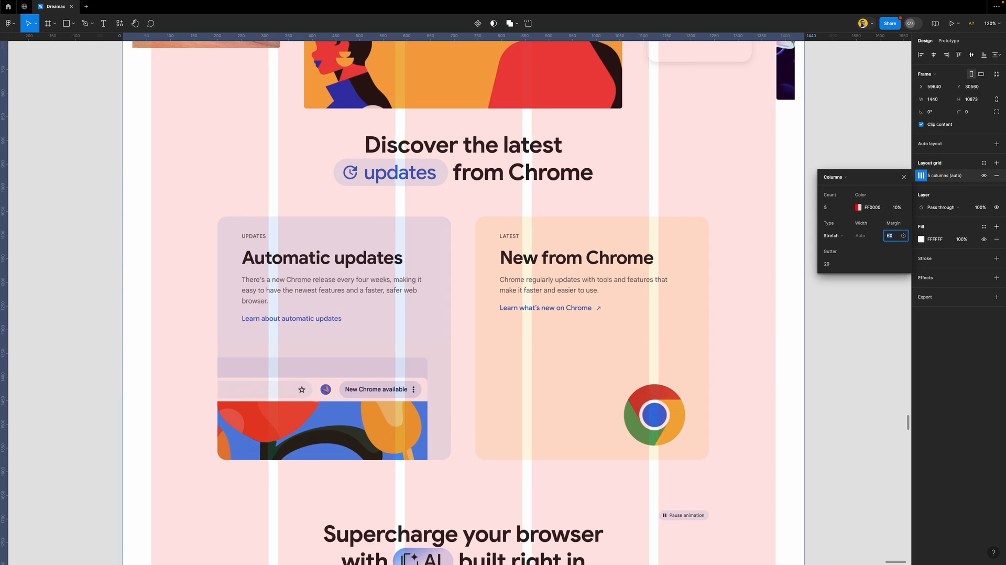
key(shift+Up)
key(shift+Up)
key(shift+Up)
key(shift+Up)
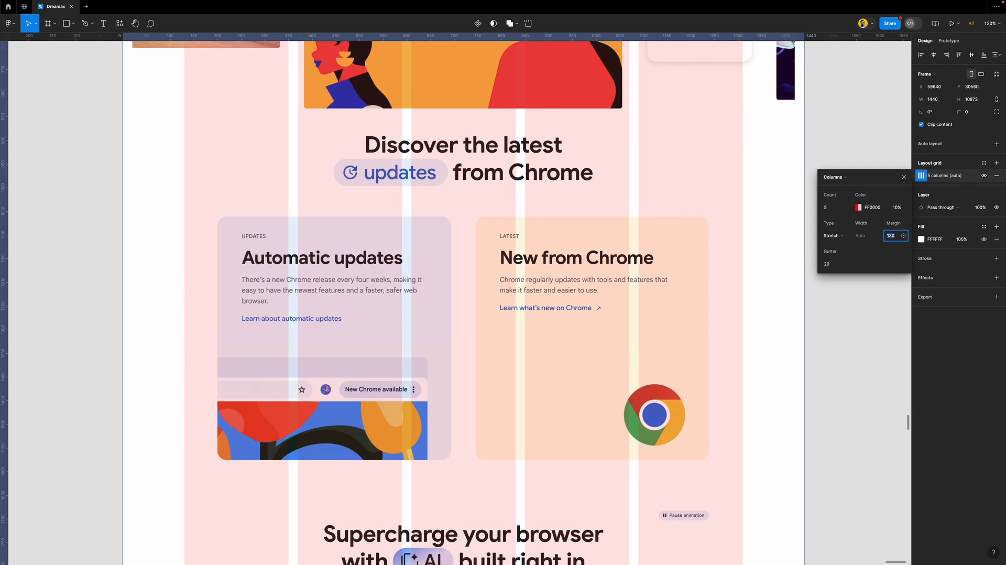
key(shift+Up)
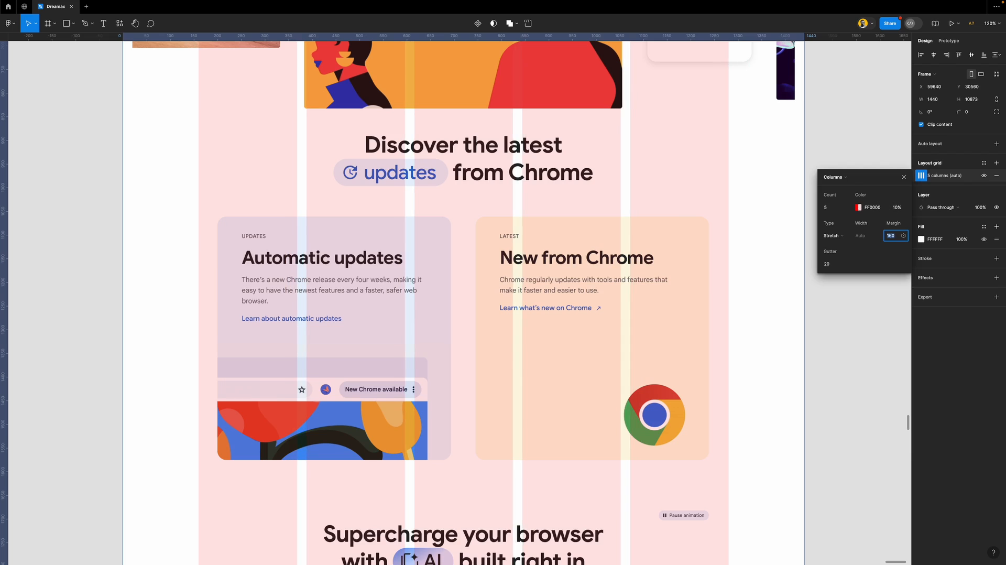
key(shift+Down)
key(shift+Up)
key(shift+Up)
key(shift+Up)
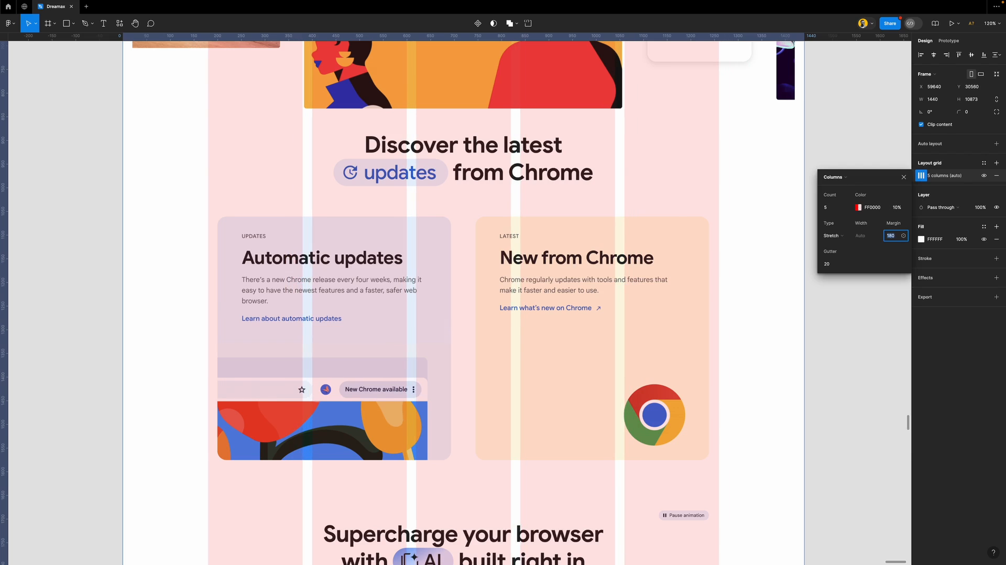
key(shift+Up)
key(shift+Up)
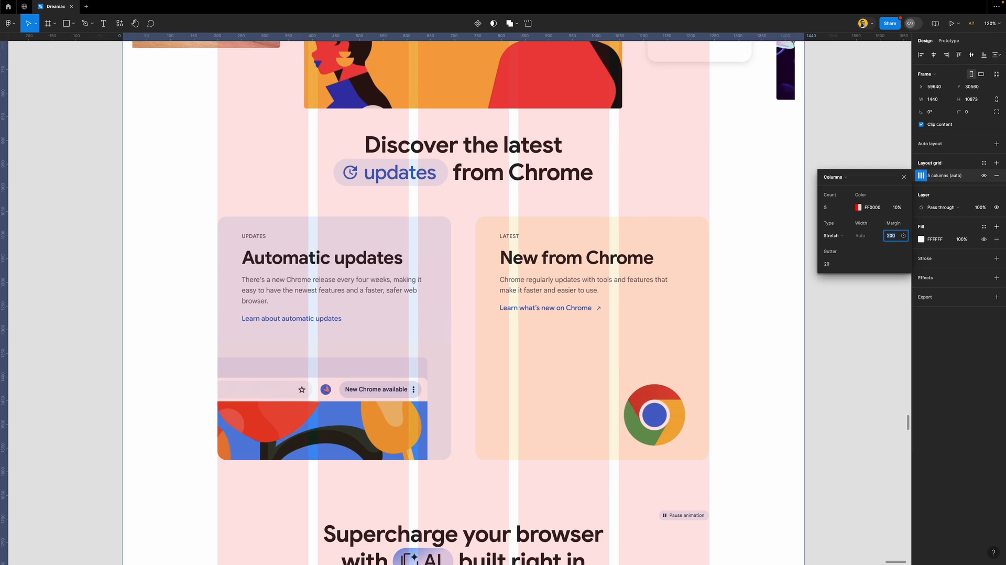
key(Up)
key(Up)
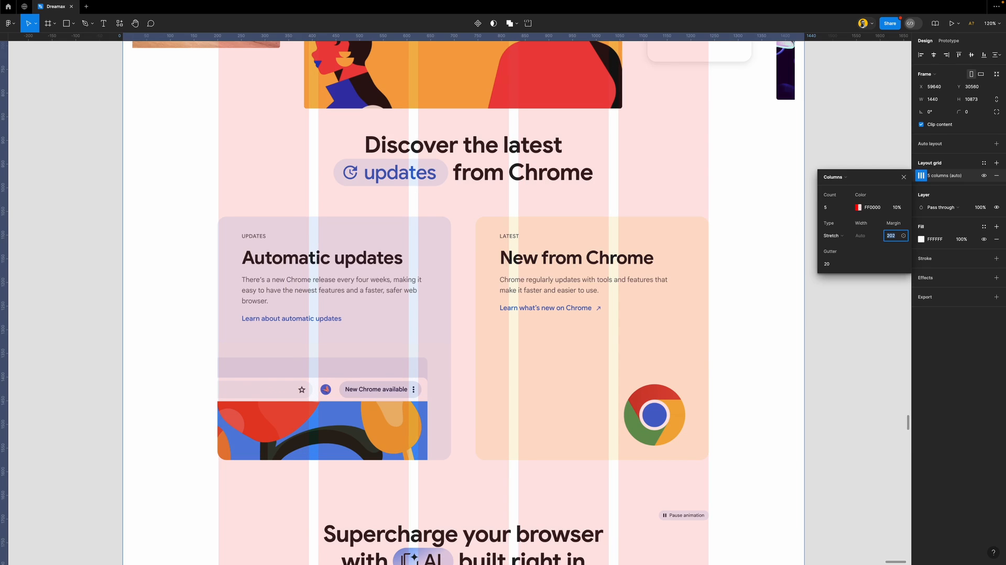
key(Down)
key(Down)
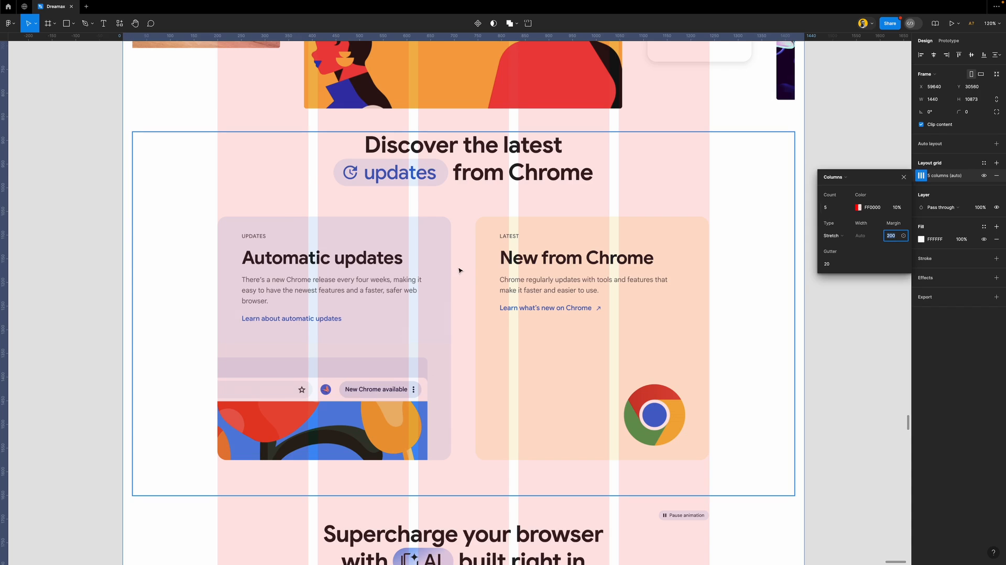
Widen the column gutters from 20 to 60
scroll(451, 278, up, 5)
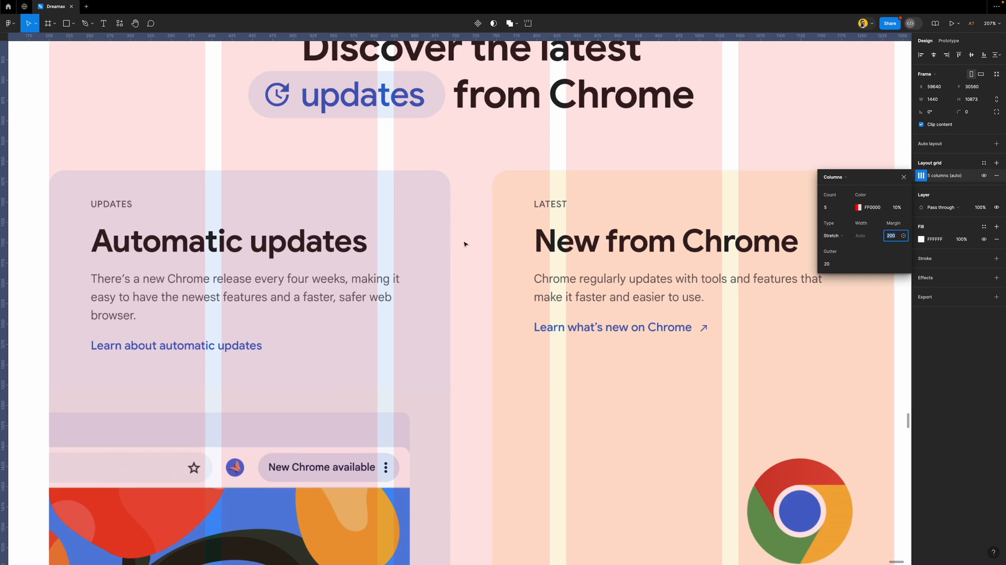
scroll(474, 244, down, 5)
click(838, 265)
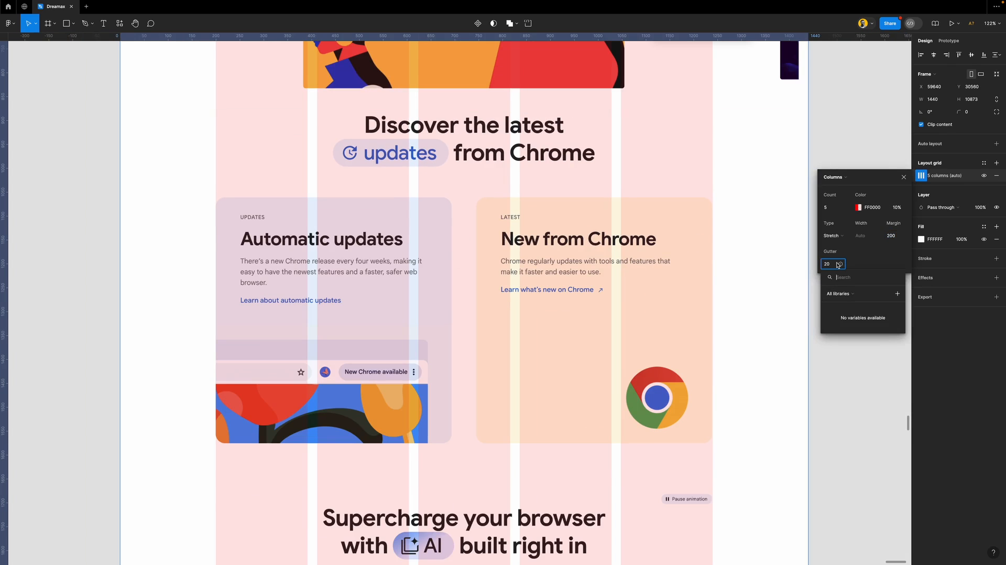
click(833, 265)
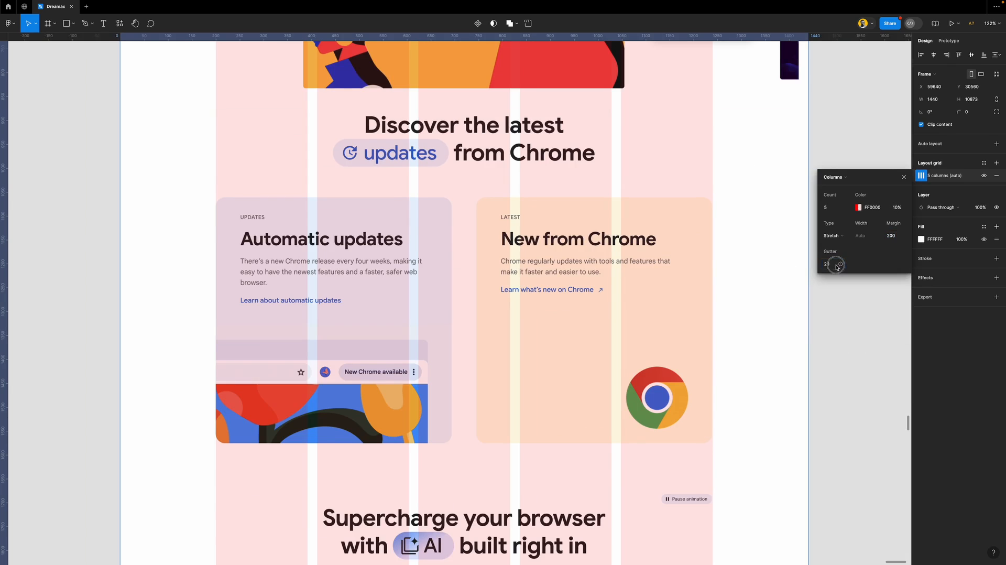
key(shift+Up)
key(shift+Up)
key(shift+Up)
key(shift+Up)
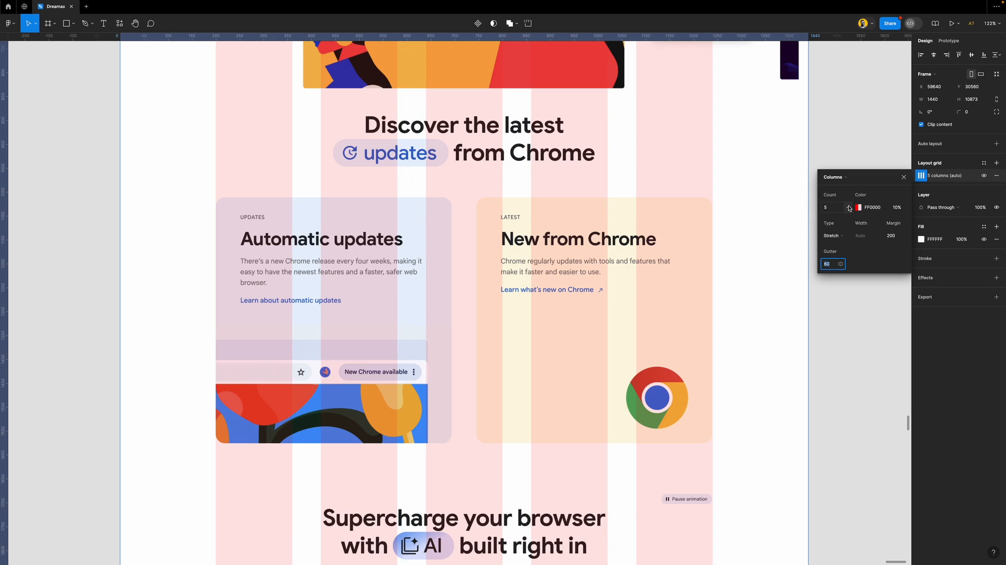
Raise the column count from 5 to 6 and lower the gutter to 50
click(833, 211)
key(Up)
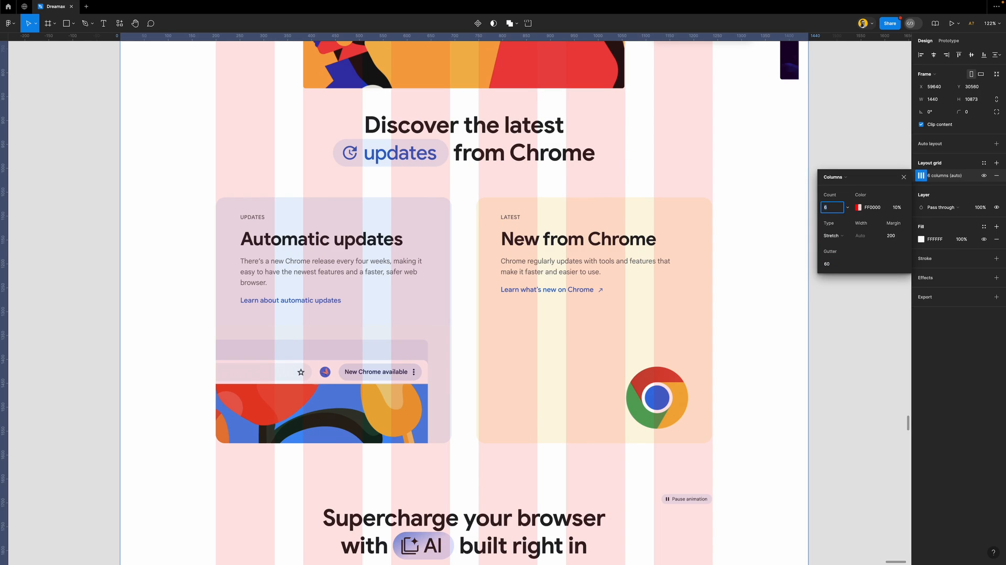
scroll(474, 327, up, 3)
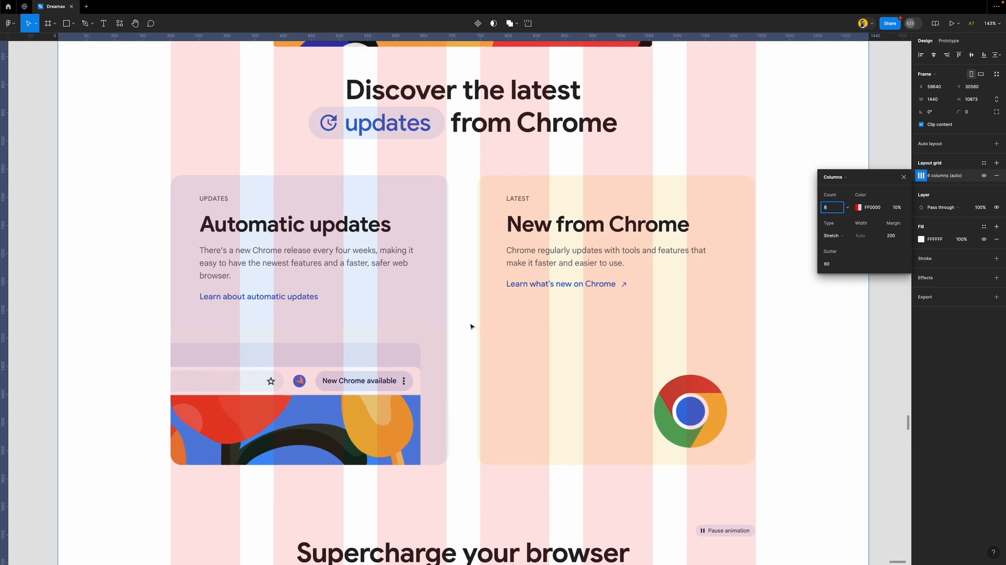
click(833, 264)
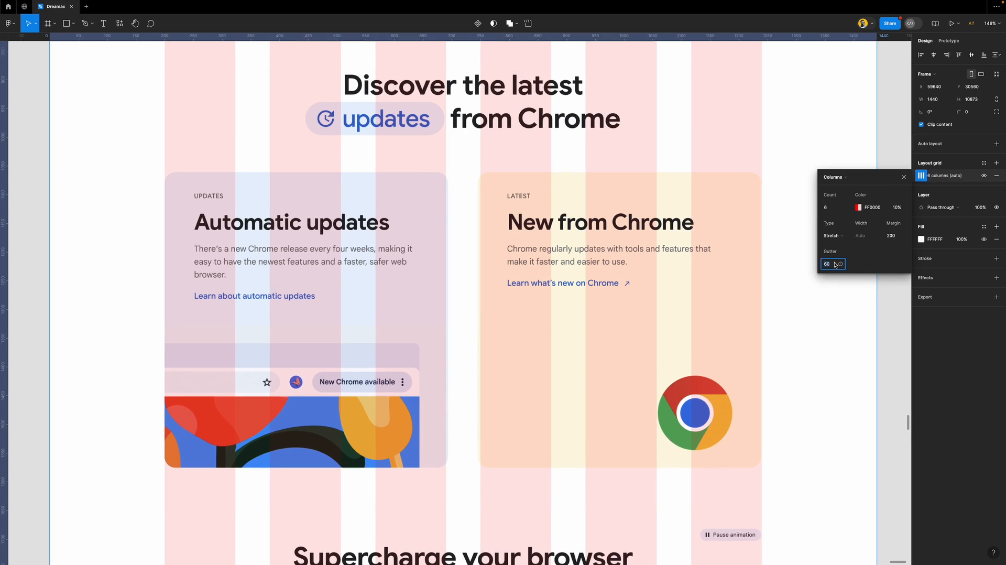
key(Down)
key(Down)
key(Down)
key(Down)
key(Down)
key(Down)
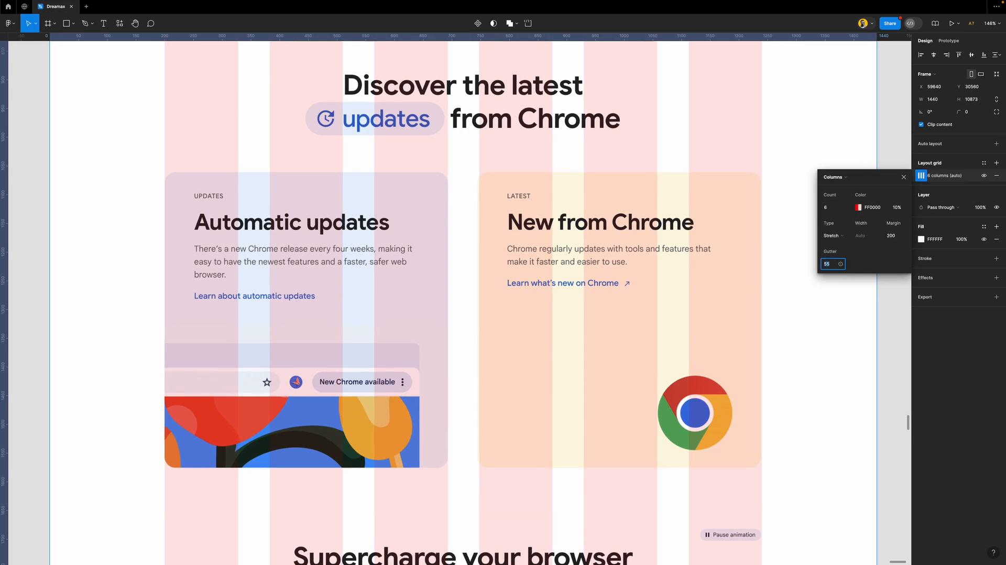
key(Down)
key(Down)
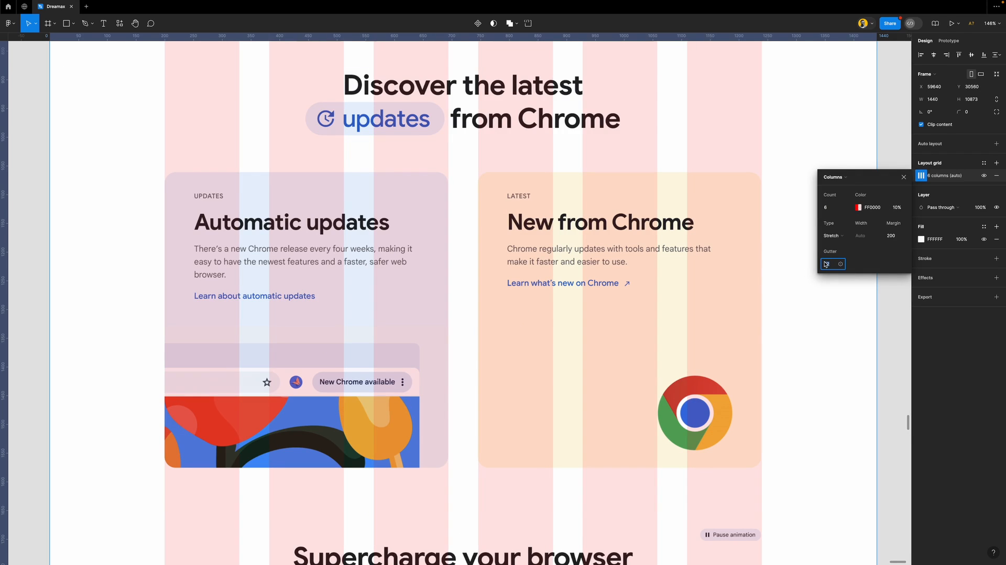
key(Down)
key(Down)
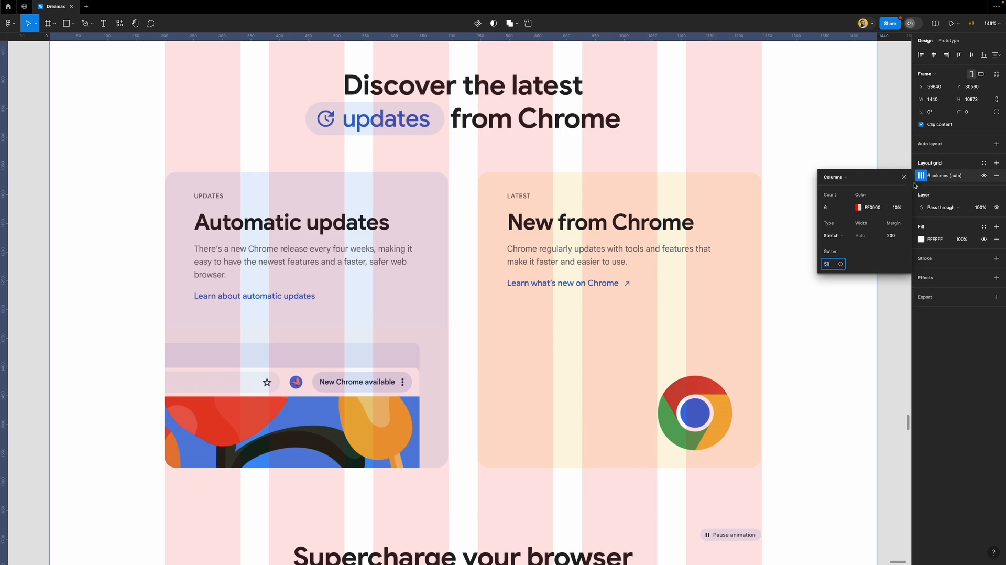
Close the Columns popup and zoom out to check the 6-column grid across the page
click(904, 177)
scroll(455, 200, up, 10)
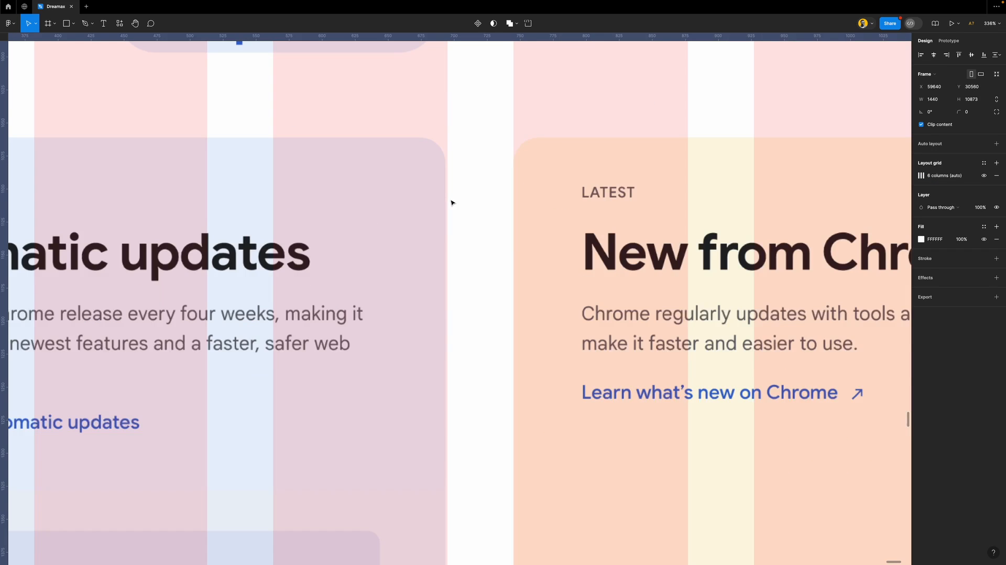
scroll(454, 187, down, 12)
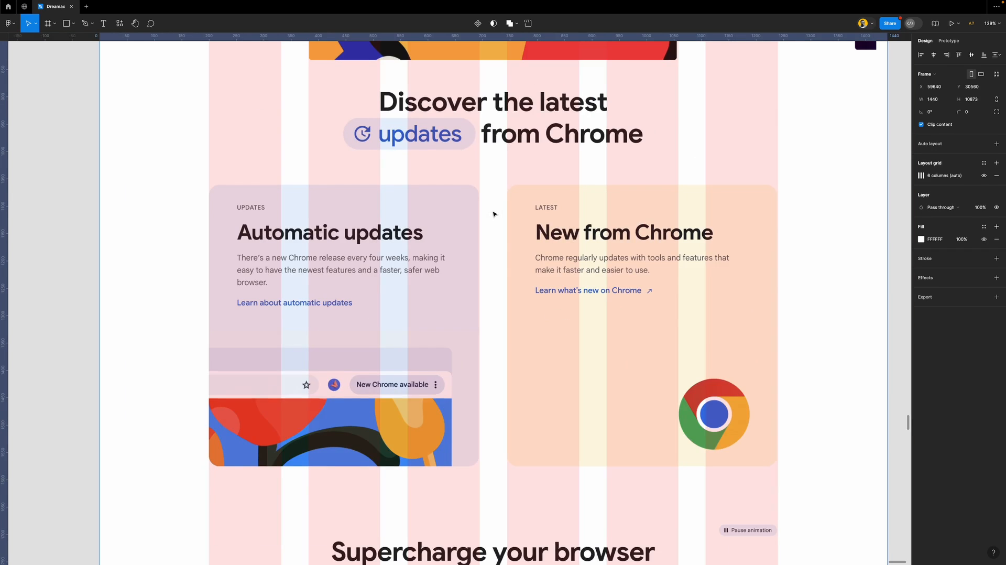
scroll(493, 213, down, 5)
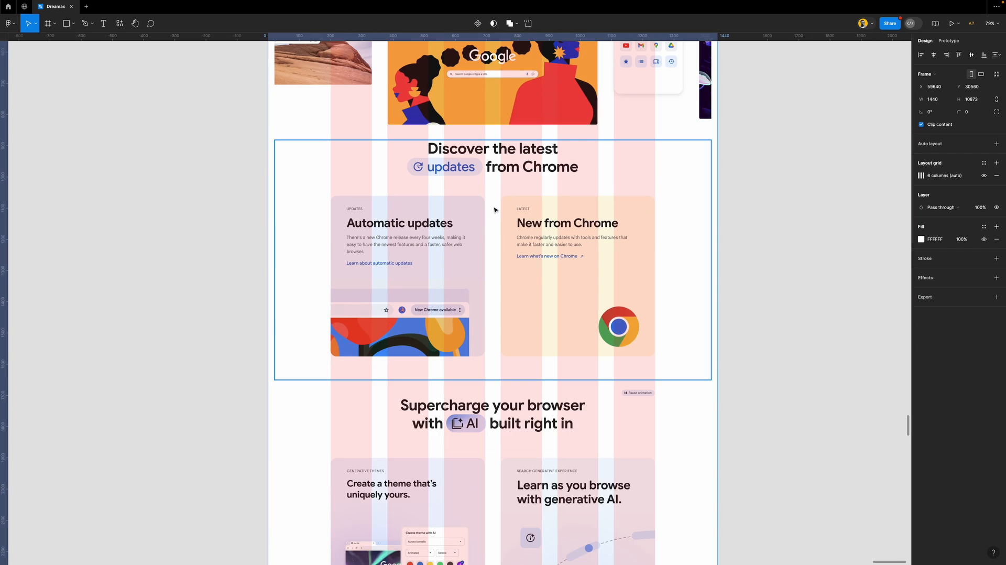
scroll(493, 202, down, 1)
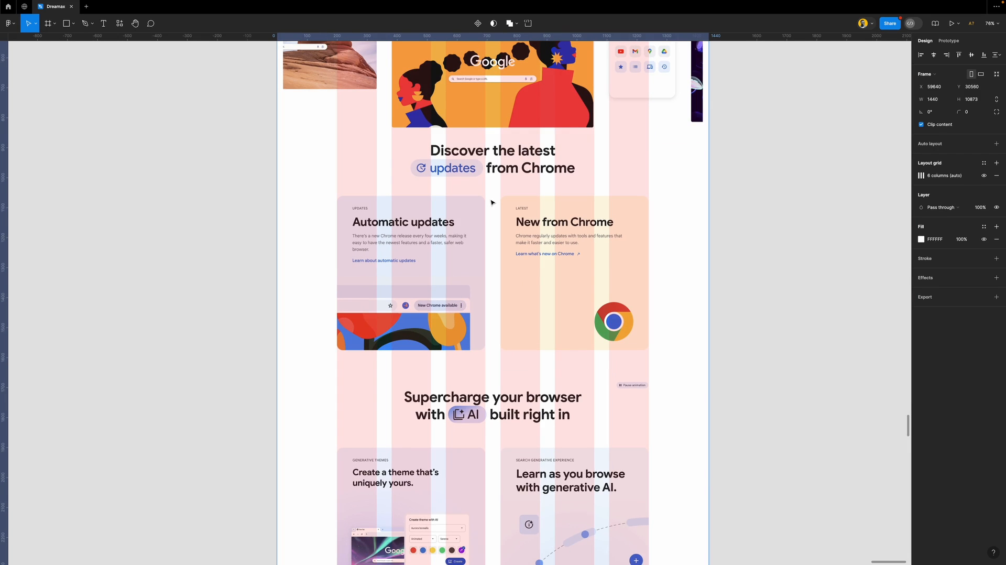
scroll(493, 202, down, 4)
scroll(491, 201, up, 8)
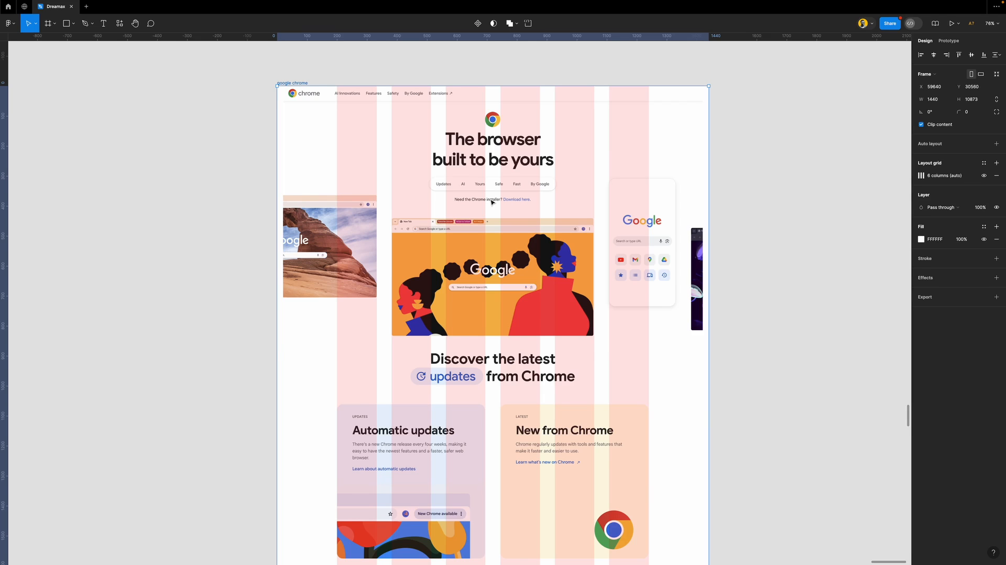
scroll(627, 245, right, 5)
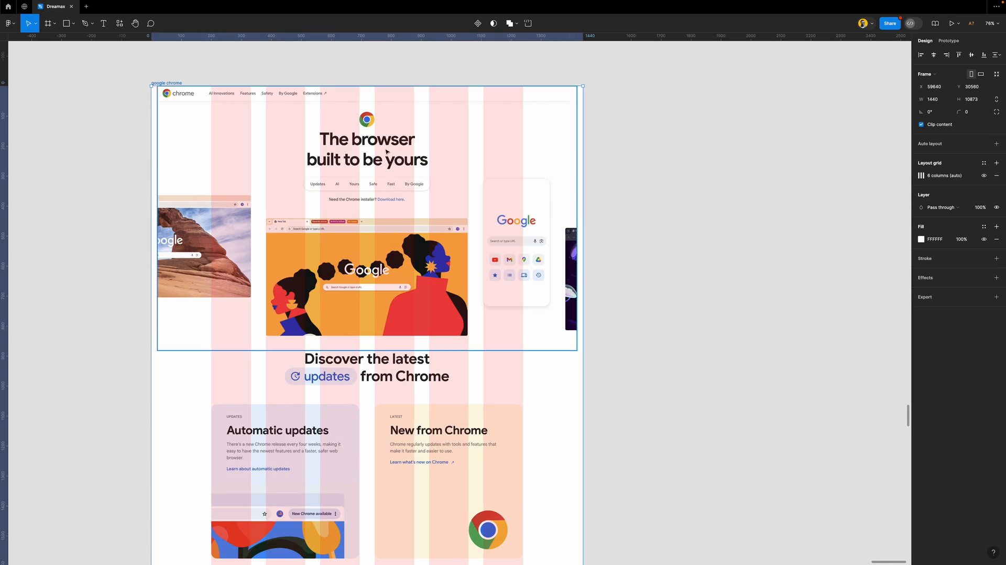
scroll(385, 150, up, 5)
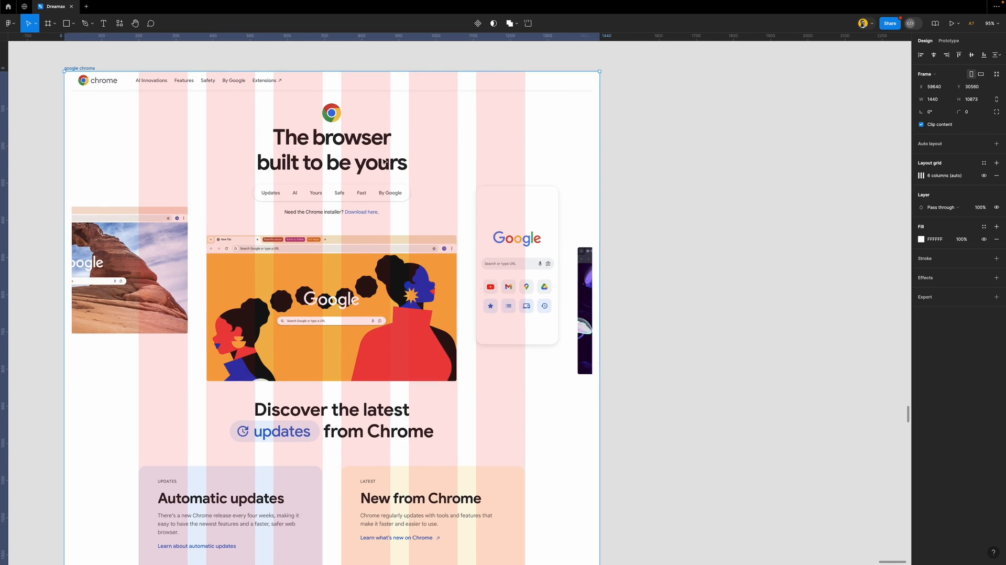
Add a text layer reading 'The browser built to be yours' beside the Chrome page
click(687, 241)
key(t)
click(634, 206)
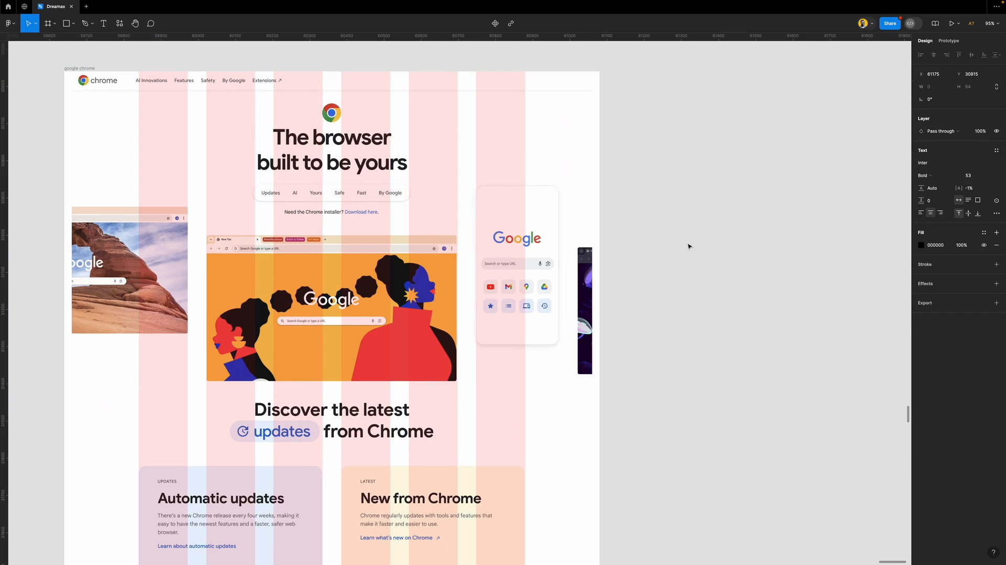
text(The brow)
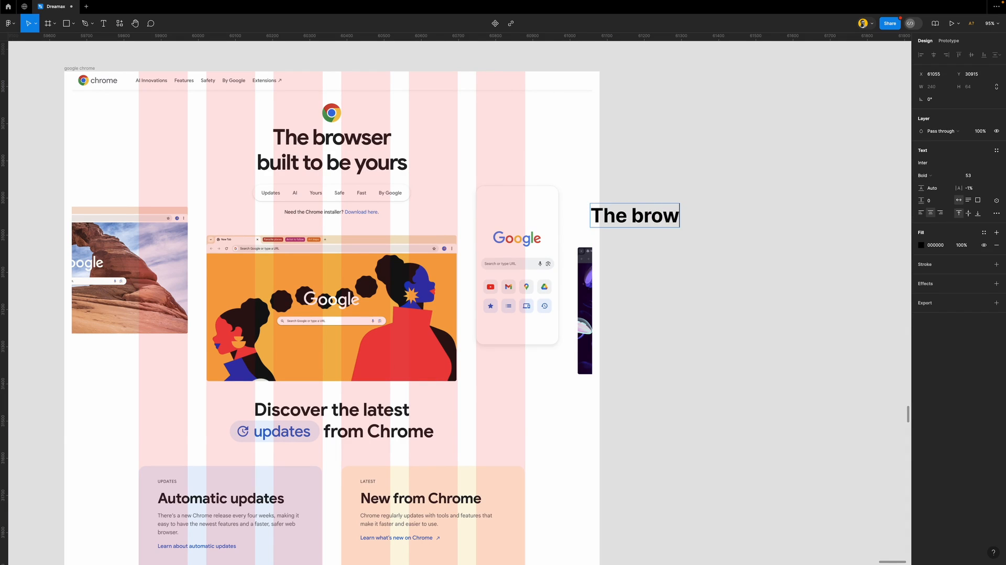
text(ser)
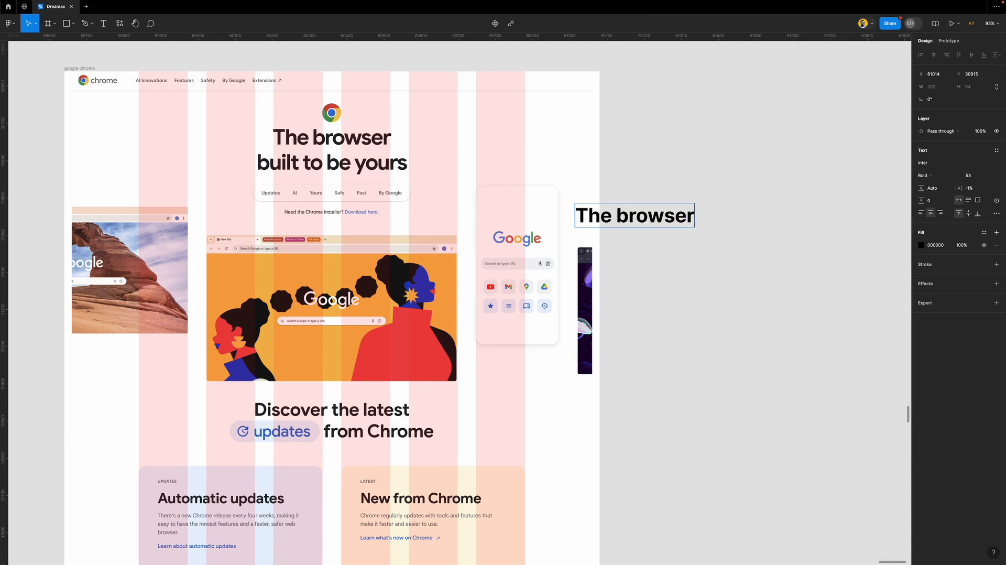
text( buil)
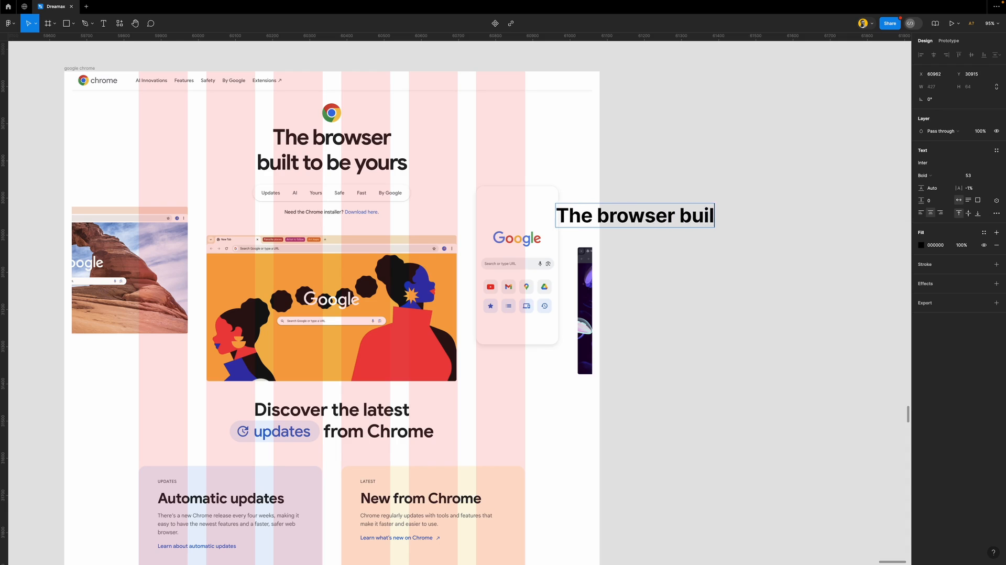
text(t to )
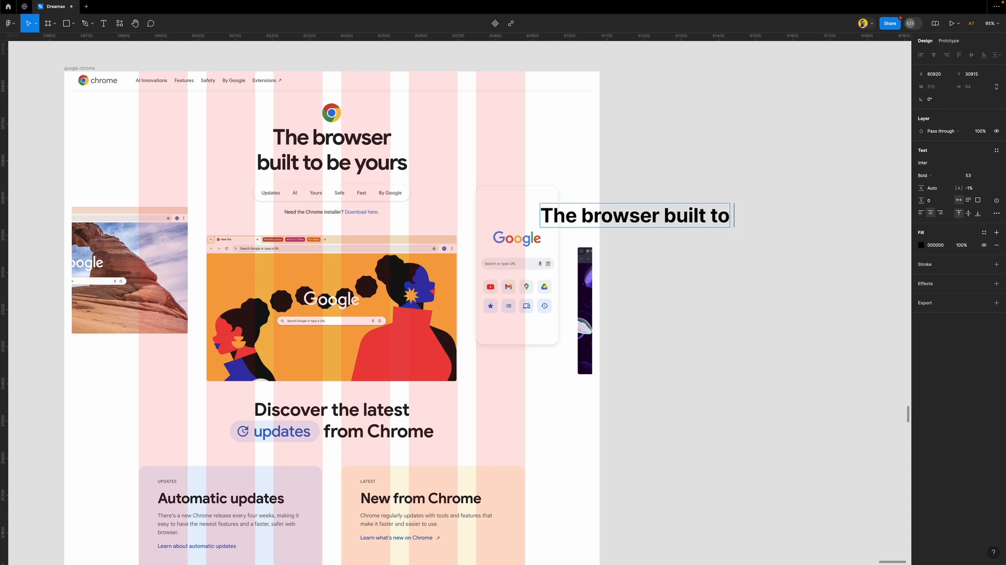
text(be yours)
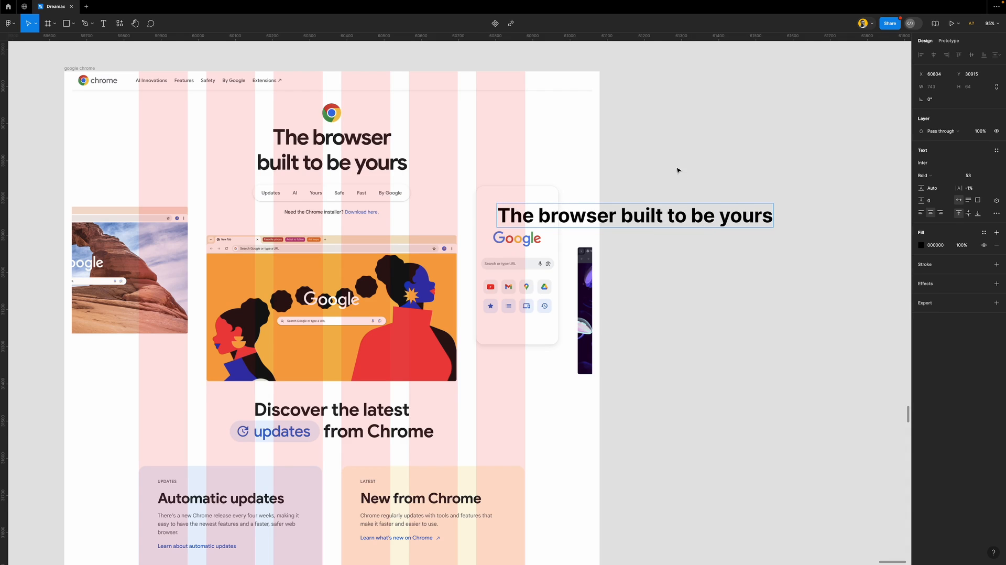
Narrow the heading box so it wraps onto two lines and move it to the empty canvas
key(Escape)
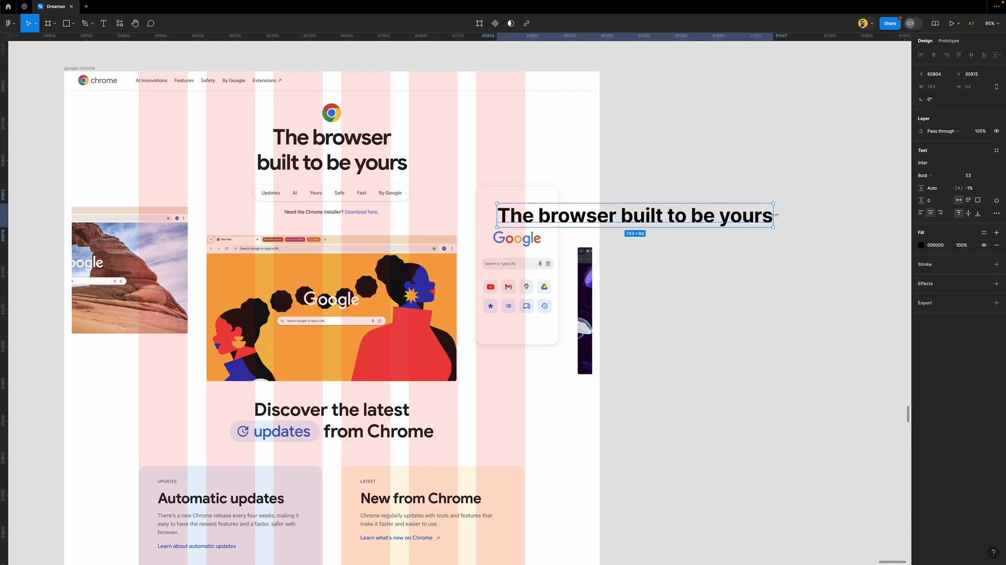
drag(774, 215, 659, 225)
drag(579, 224, 686, 145)
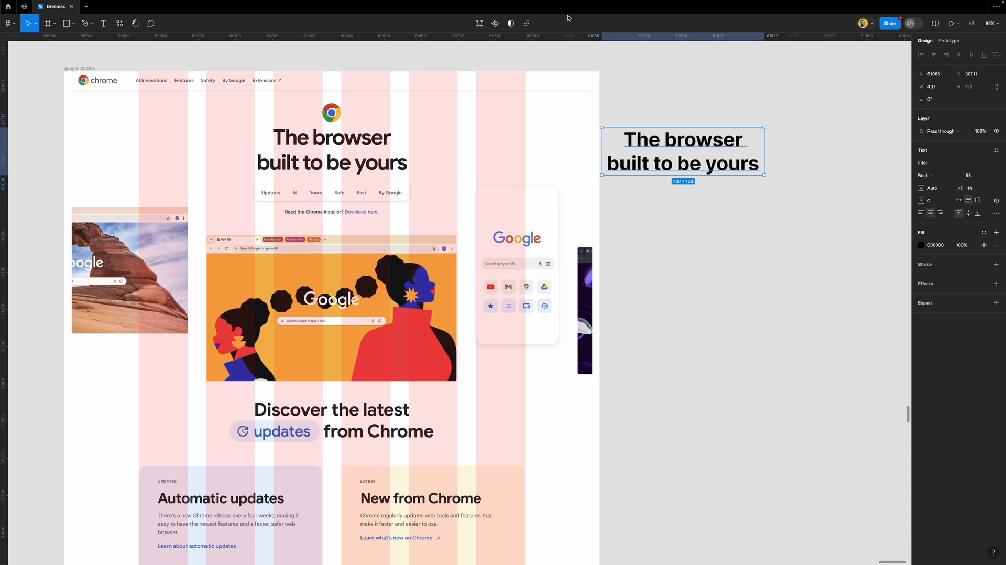
Drag a horizontal guide from the top ruler and line it up with the heading's T top
drag(566, 39, 615, 128)
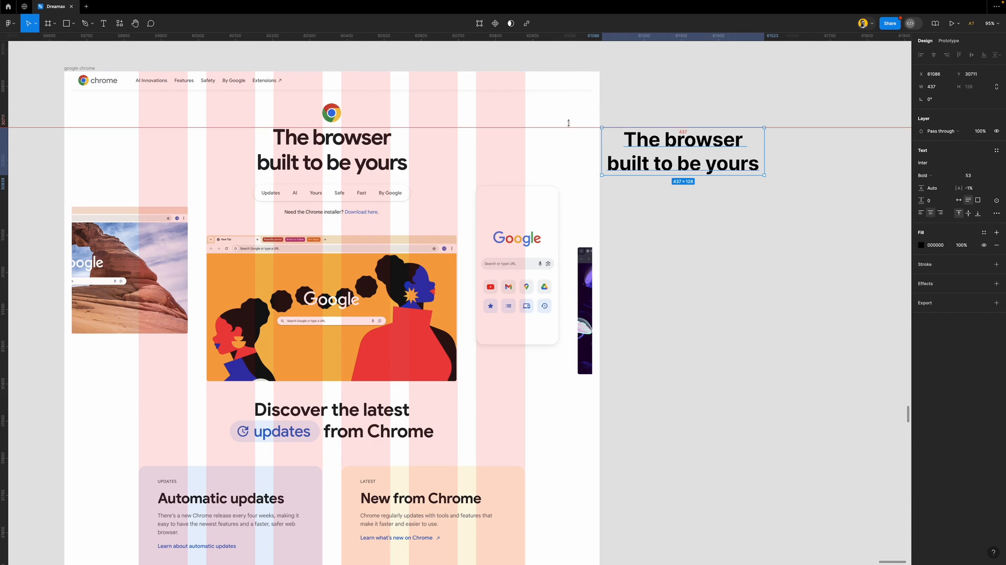
scroll(275, 135, up, 10)
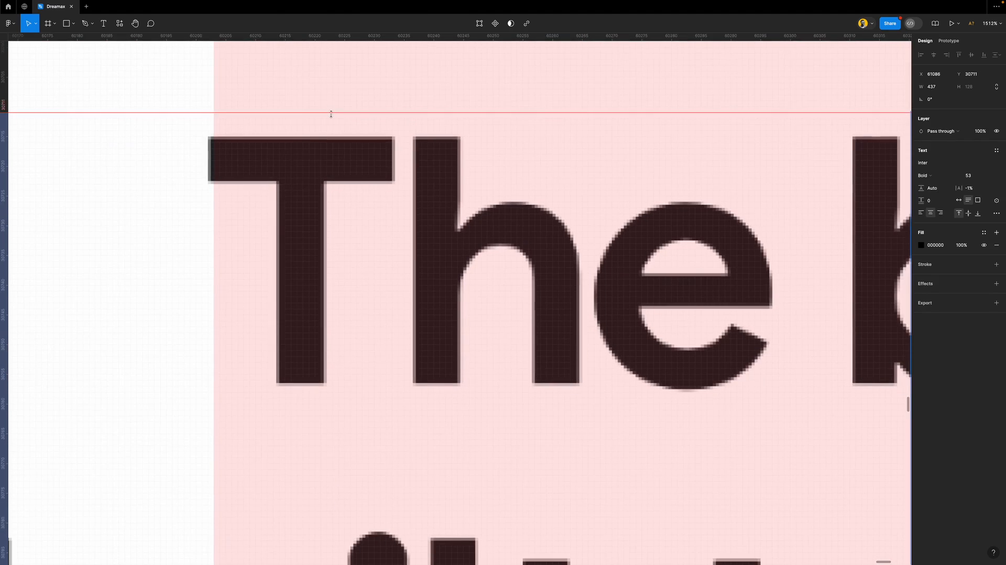
scroll(331, 113, down, 1)
drag(334, 112, 339, 135)
Add a second guide at the T's bottom and extend it across the whole canvas
drag(343, 36, 316, 340)
scroll(372, 276, down, 10)
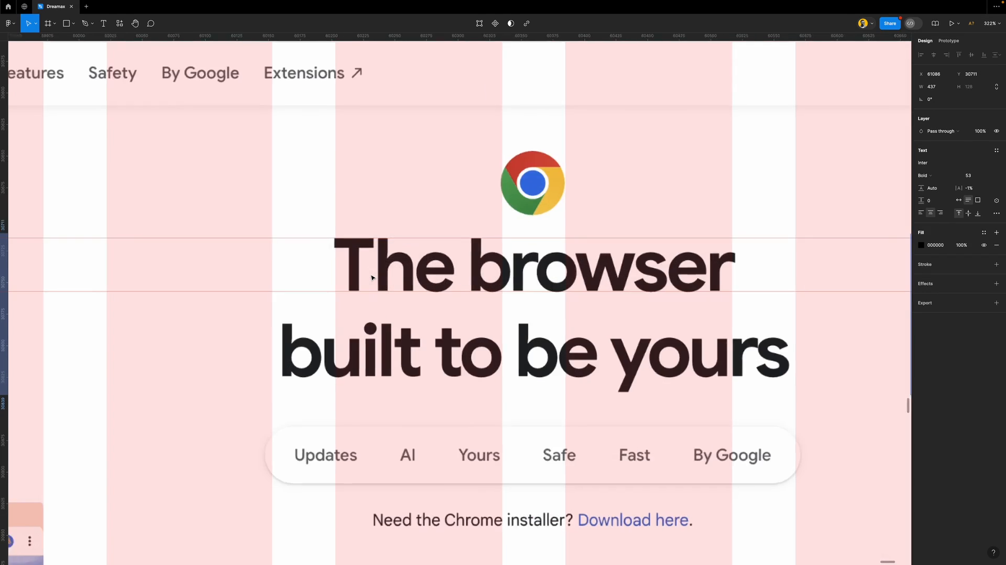
scroll(371, 276, down, 10)
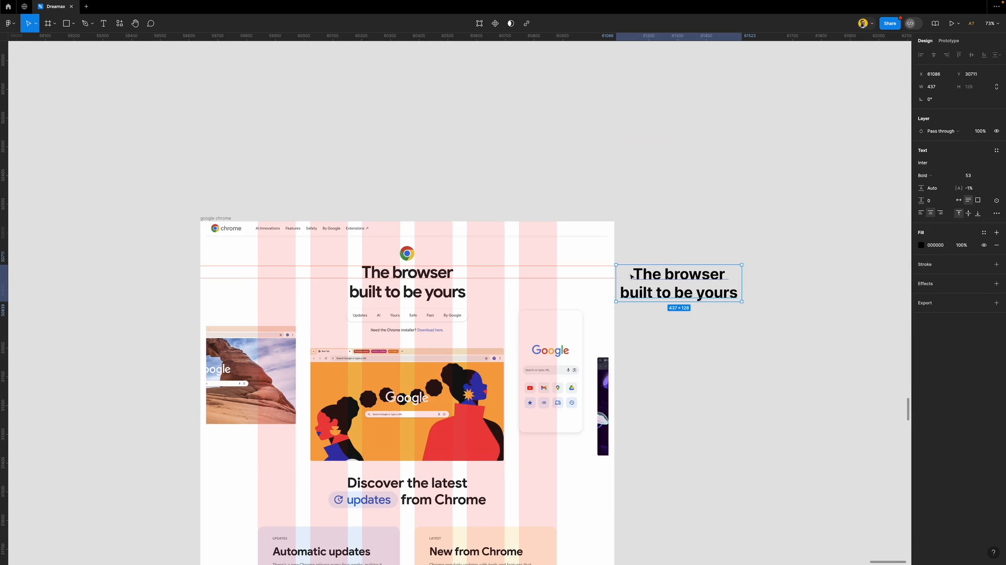
scroll(627, 274, up, 15)
scroll(551, 257, up, 20)
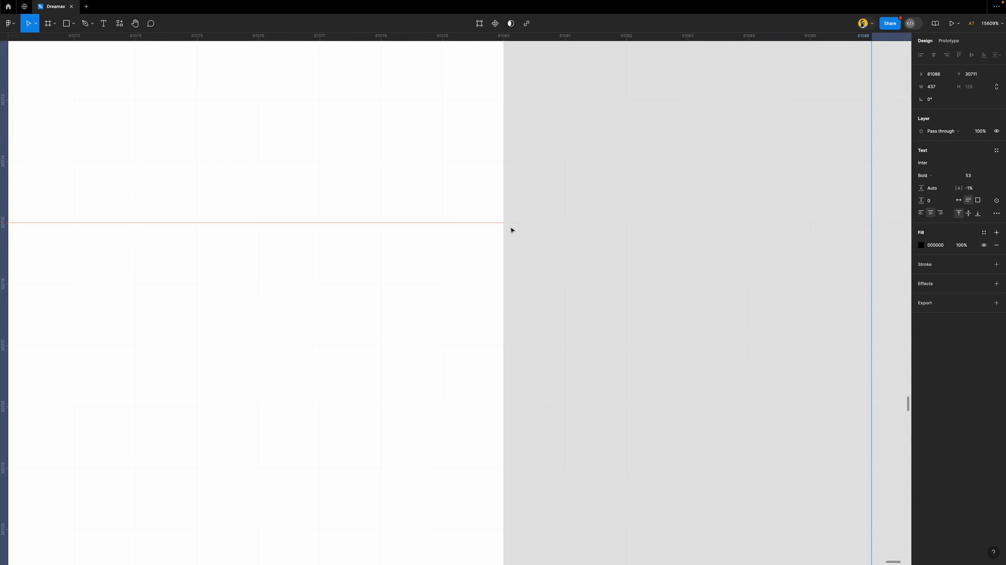
drag(496, 222, 529, 222)
scroll(552, 272, down, 7)
scroll(552, 272, down, 15)
scroll(552, 272, down, 7)
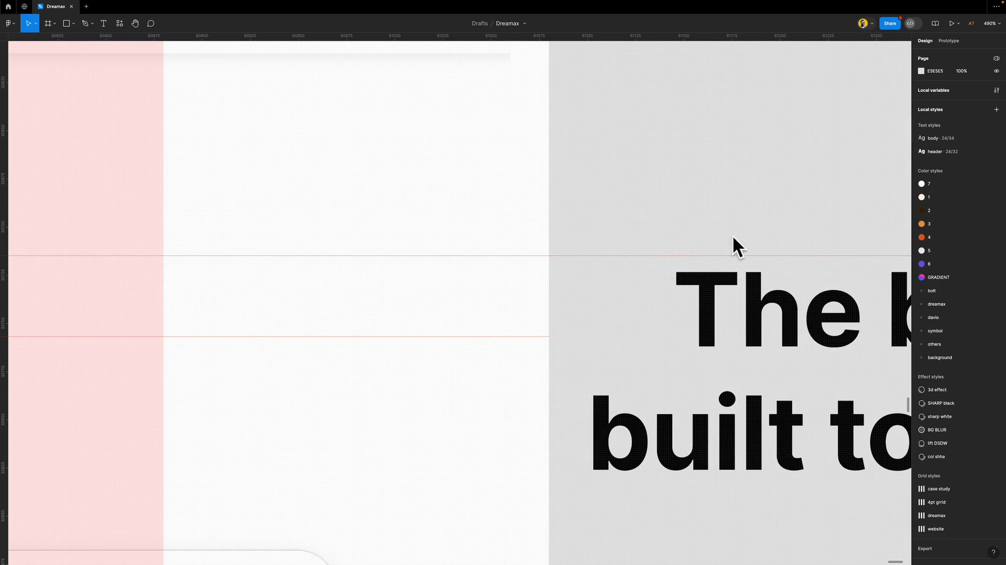
scroll(568, 274, down, 3)
scroll(566, 256, up, 12)
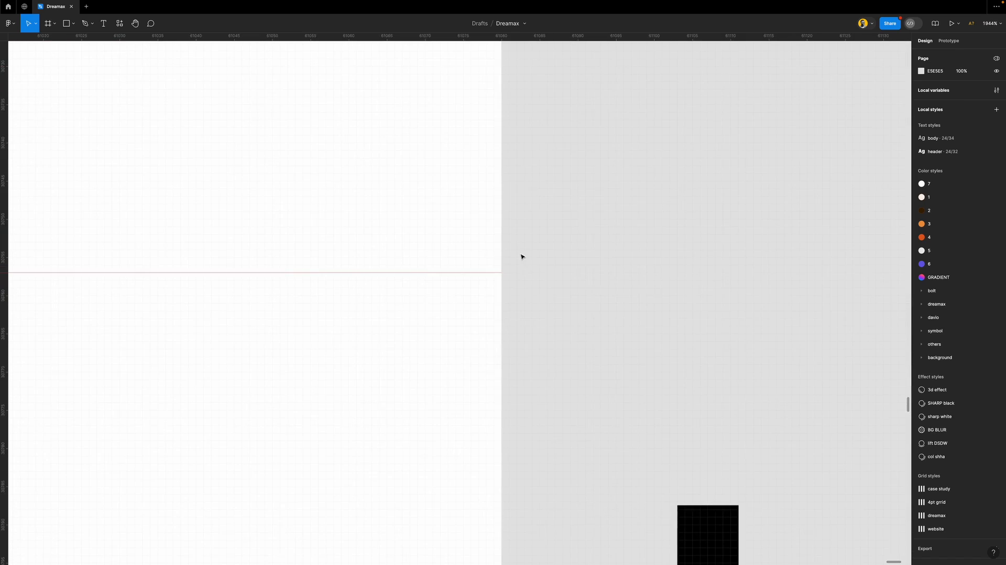
click(502, 271)
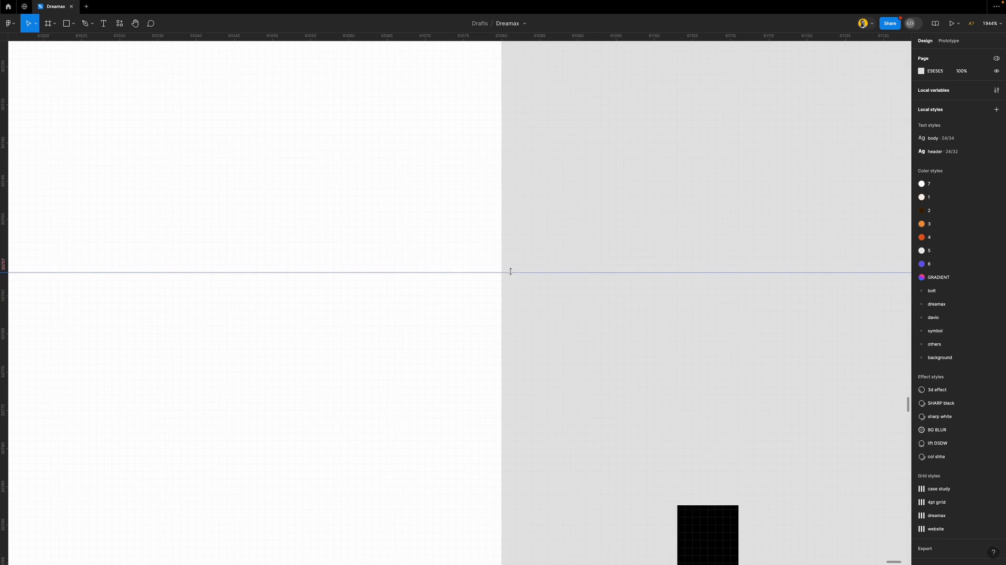
scroll(527, 312, down, 20)
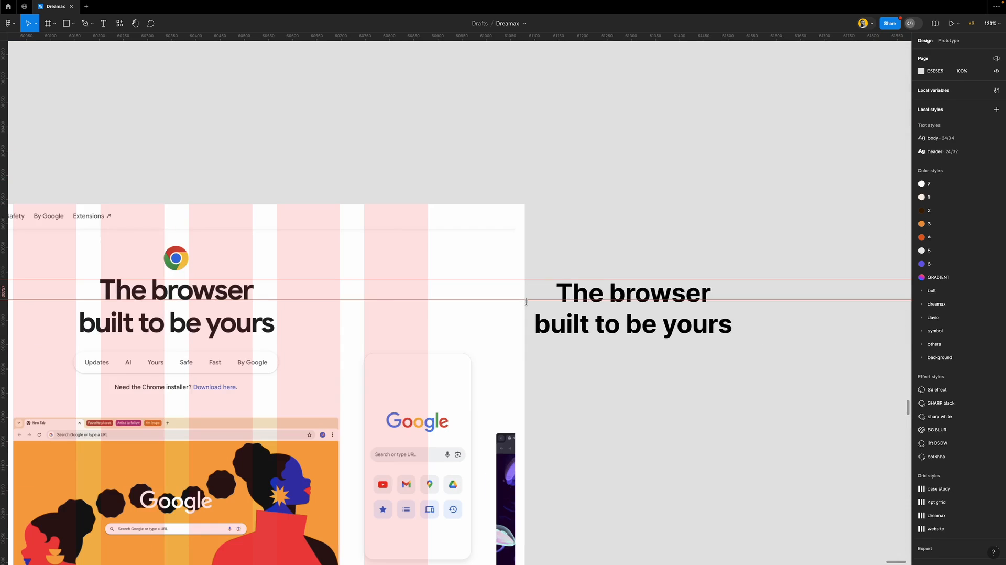
scroll(526, 301, down, 3)
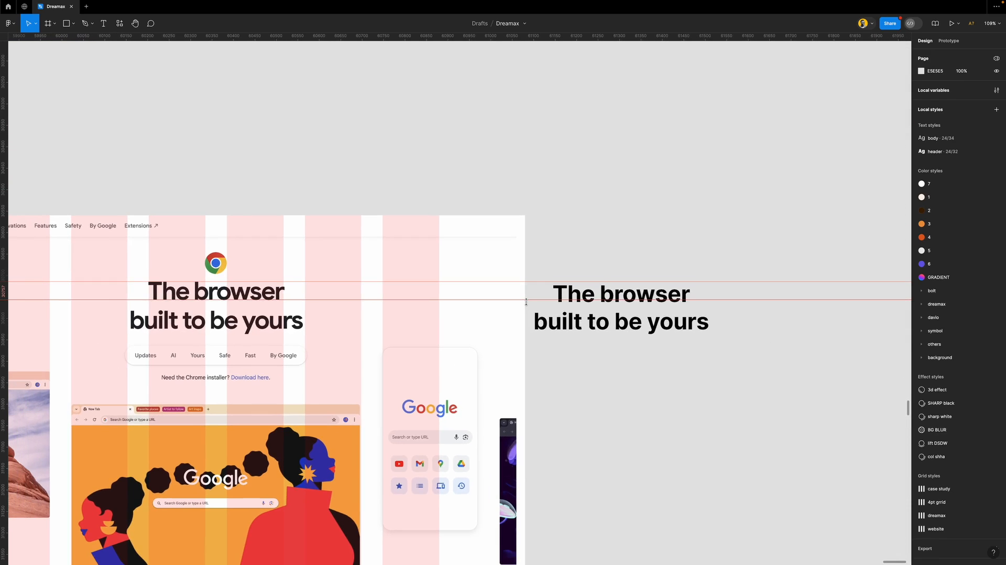
scroll(174, 316, up, 10)
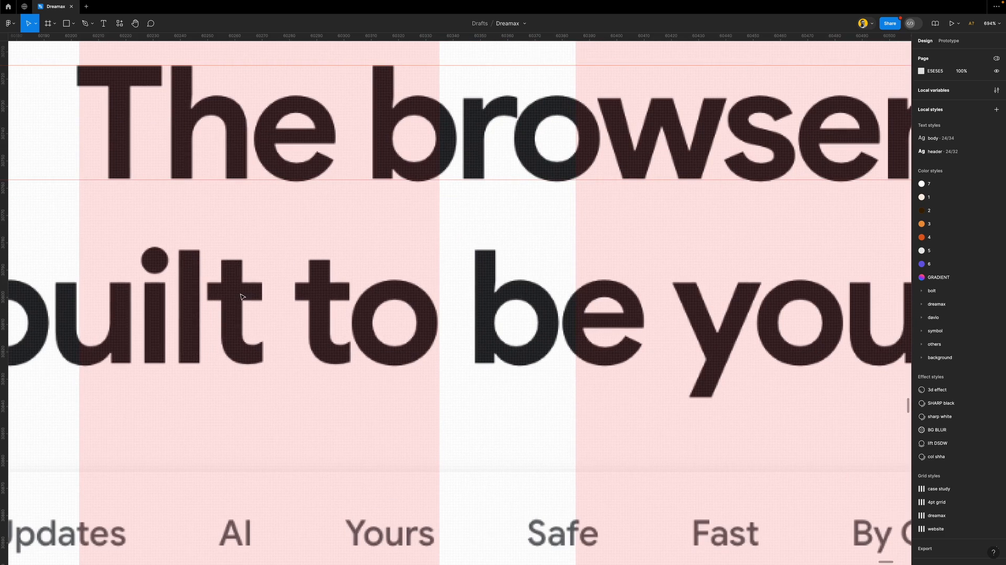
Add another guide across the original heading lines and extend it past the frame
drag(271, 36, 270, 247)
scroll(332, 230, down, 1)
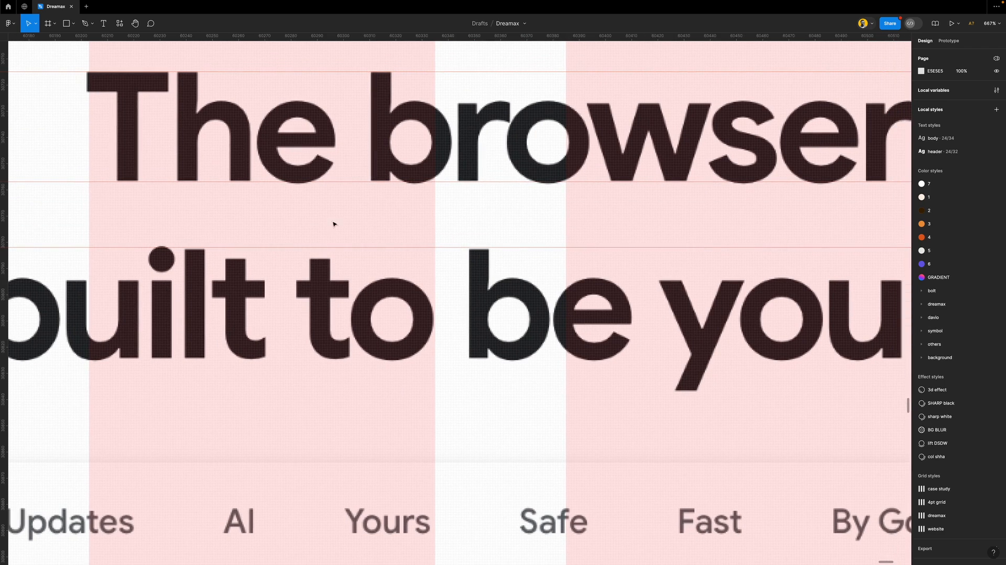
scroll(343, 154, down, 10)
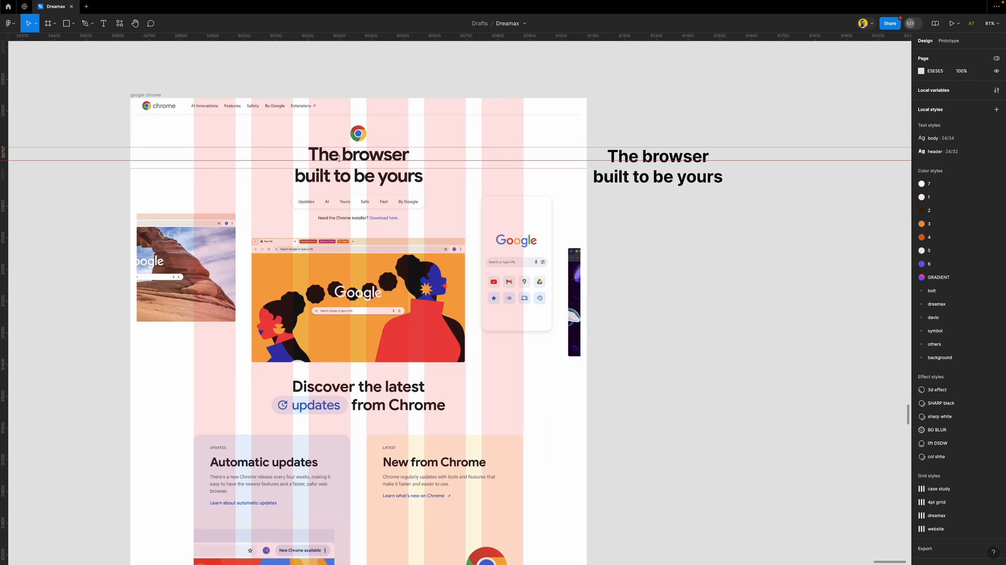
scroll(619, 183, right, 3)
scroll(485, 158, up, 10)
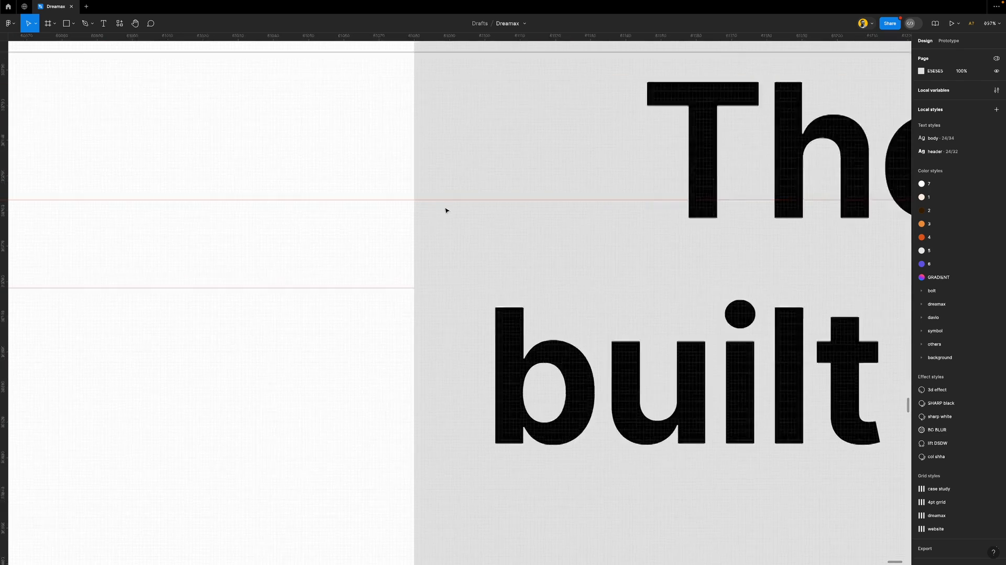
drag(383, 337, 402, 337)
scroll(454, 292, down, 8)
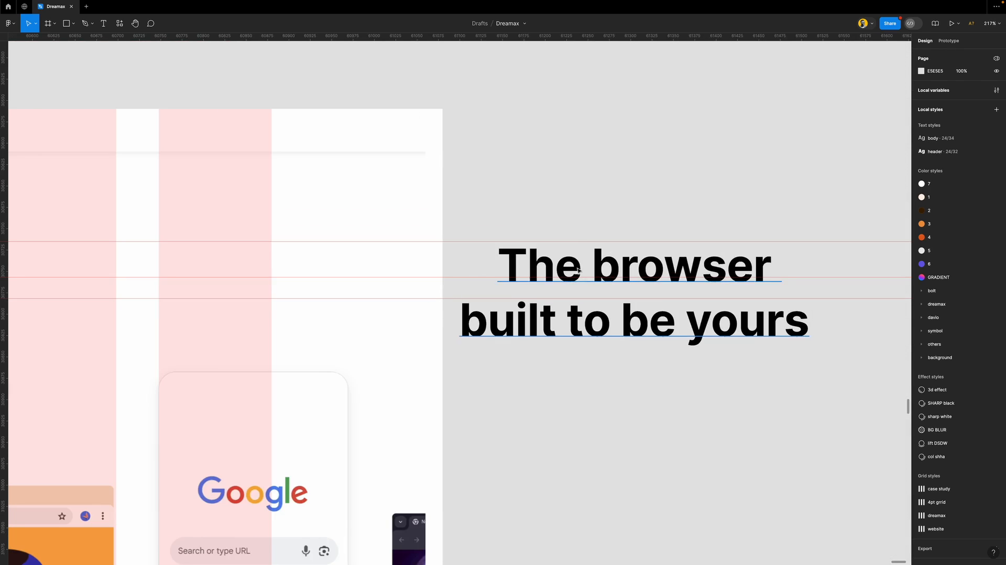
scroll(602, 277, up, 2)
scroll(603, 277, up, 2)
scroll(603, 267, right, 3)
Drag the Inter heading copy up onto the guides, at X 501, Y 148
click(602, 259)
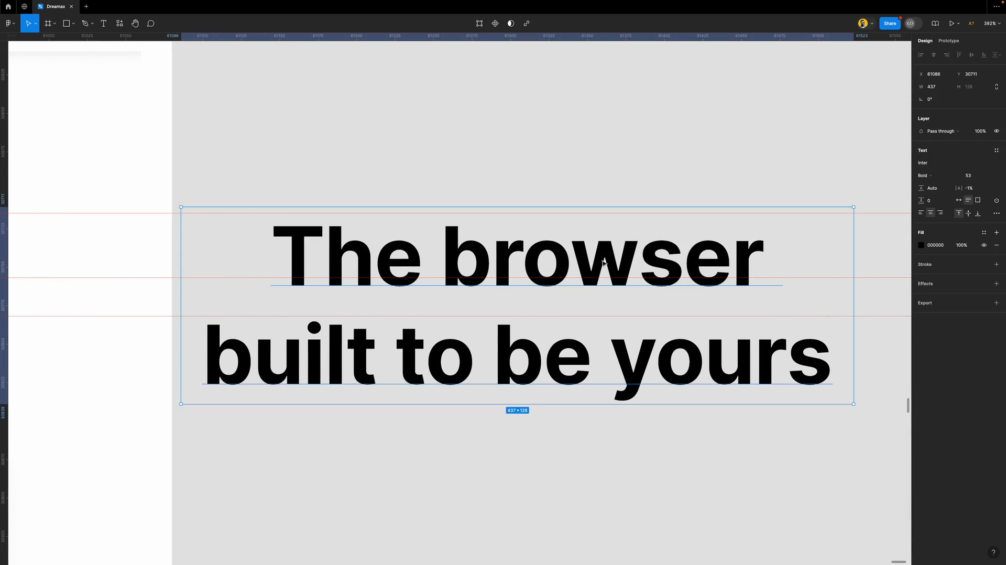
drag(603, 259, 330, 252)
click(631, 157)
scroll(628, 245, down, 10)
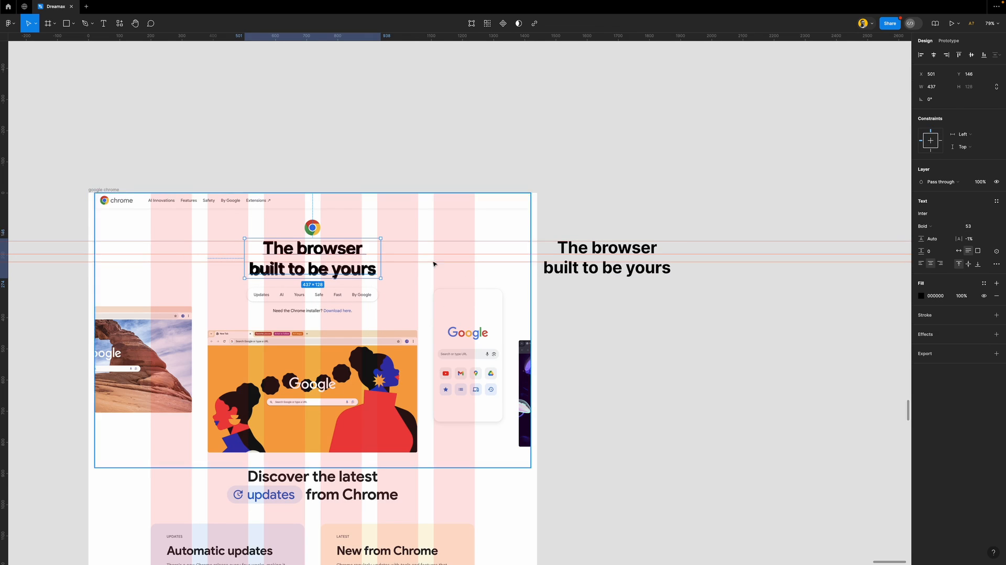
Increase the Inter heading copy's font size from 53 to 54
click(386, 257)
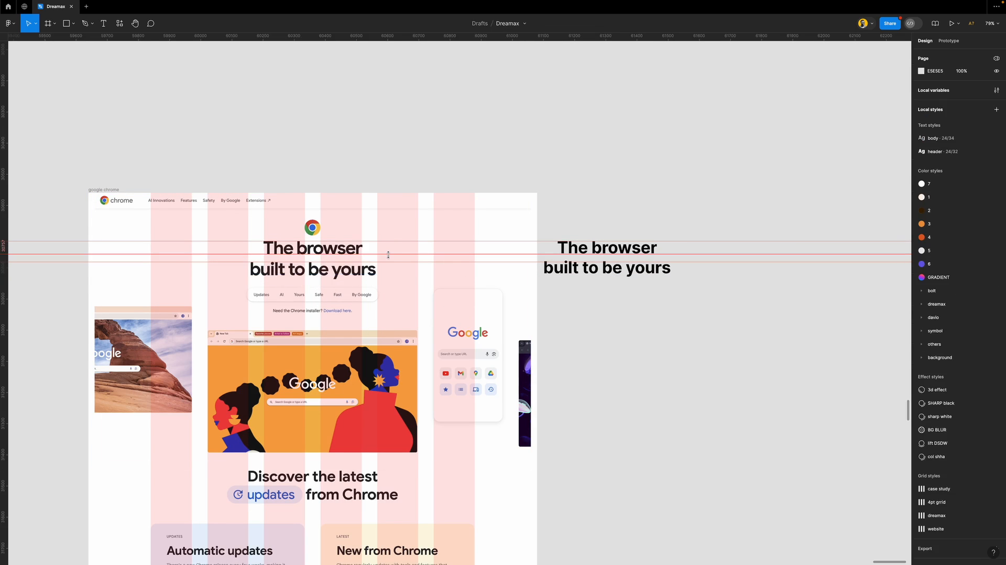
click(650, 254)
scroll(652, 254, up, 5)
scroll(653, 255, up, 4)
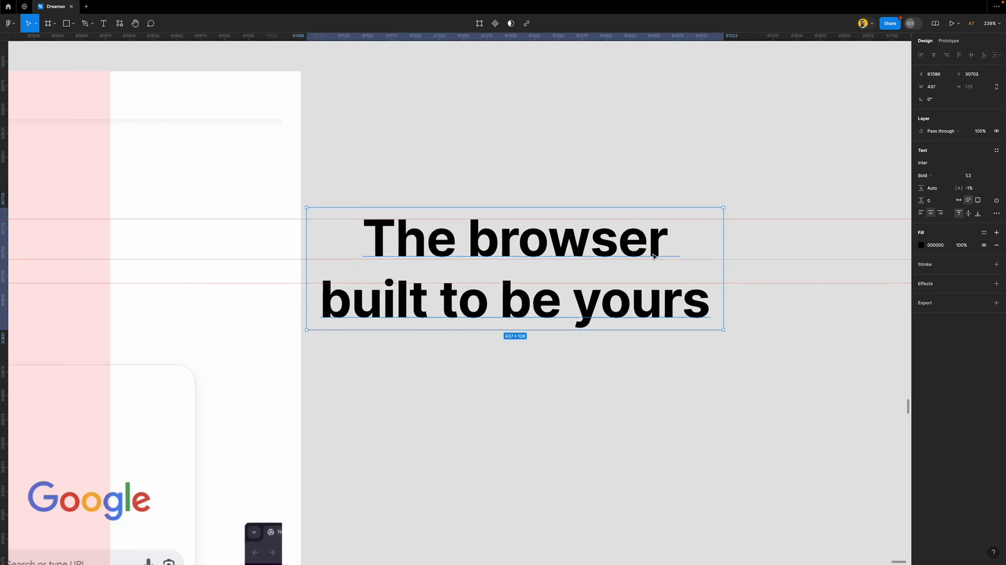
scroll(712, 253, down, 1)
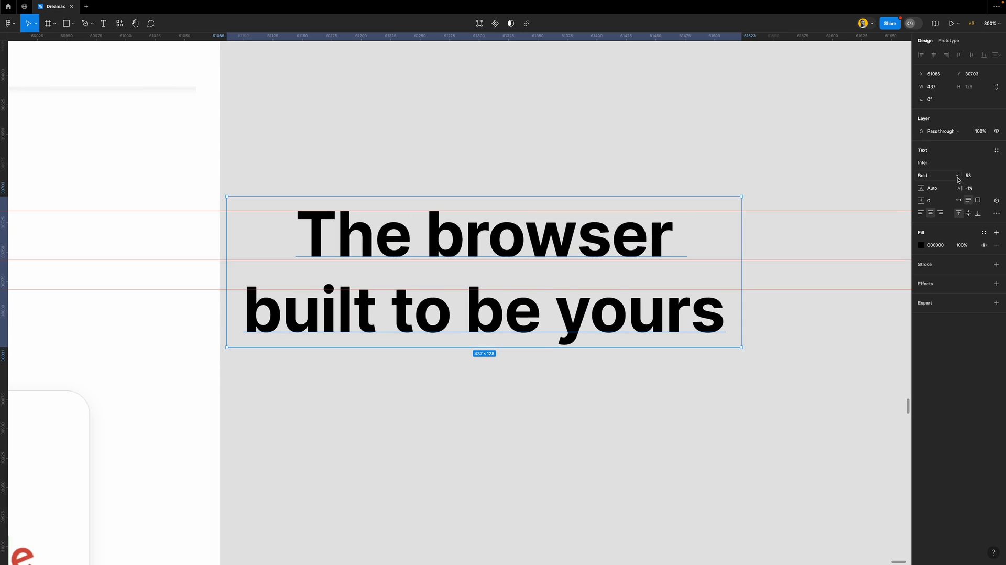
click(975, 180)
key(Up)
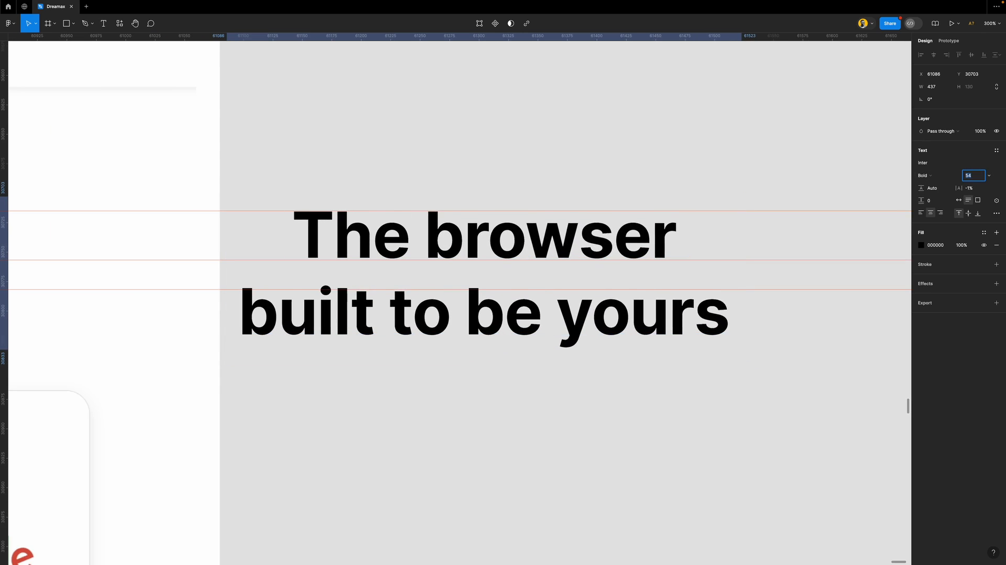
click(642, 175)
click(459, 244)
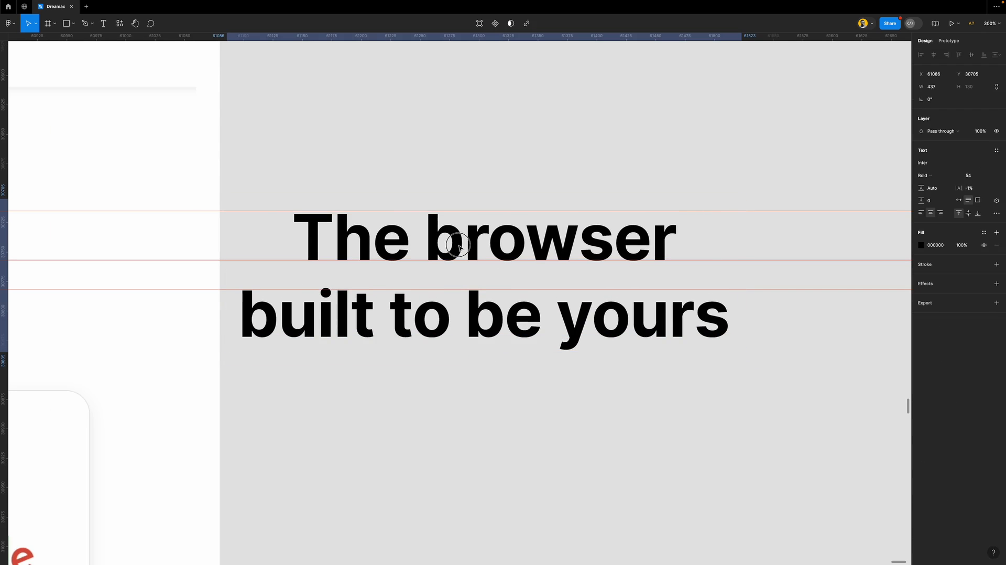
Hide the page's pink layout grid columns
scroll(459, 245, down, 10)
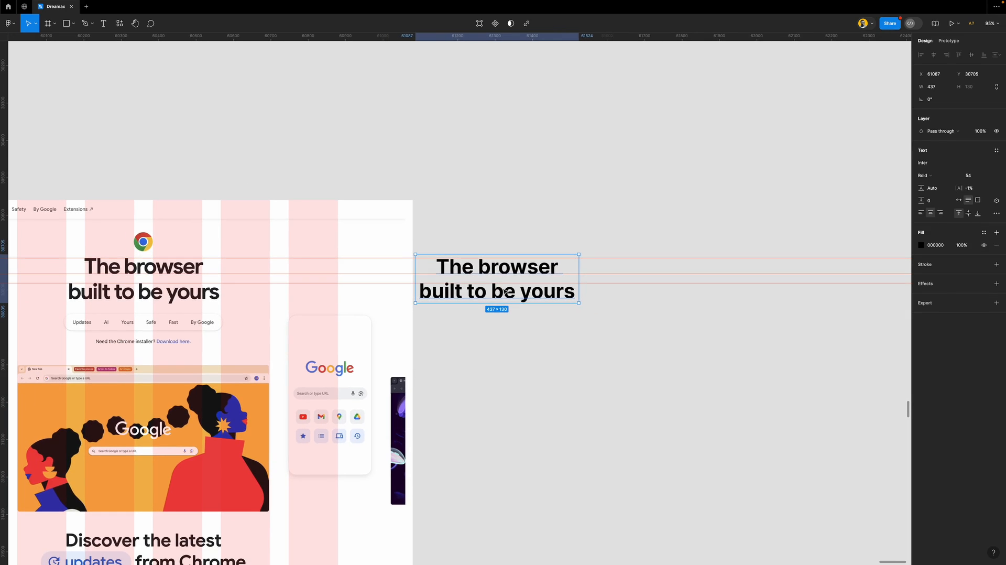
scroll(372, 333, left, 10)
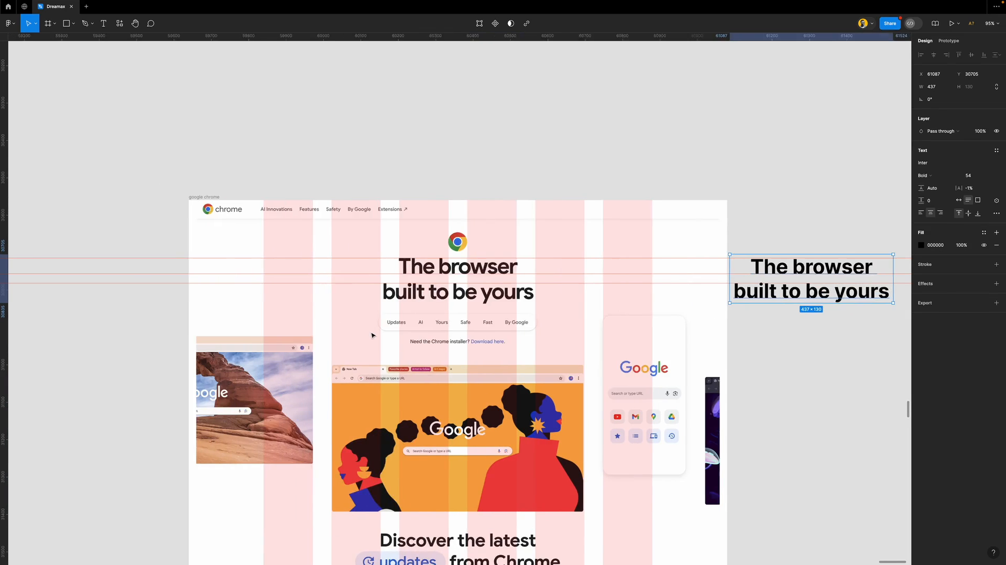
scroll(371, 334, right, 3)
scroll(371, 334, down, 5)
key(ctrl+g)
scroll(419, 309, down, 2)
Duplicate the heading copy, retype it as 'Discover' and place it beside 'Discover the latest'
scroll(461, 293, down, 1)
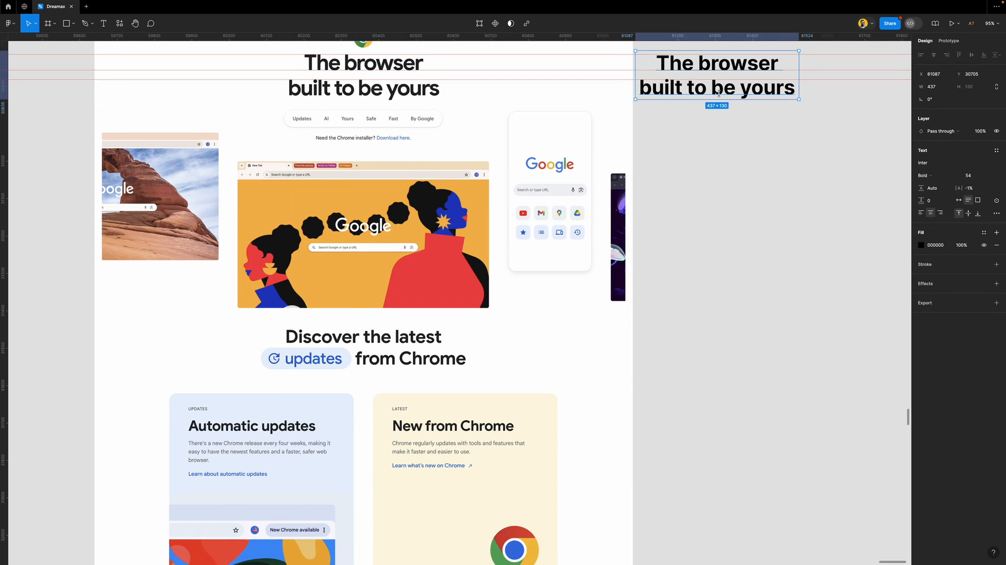
drag(721, 92, 720, 348)
double_click(726, 342)
text(Di)
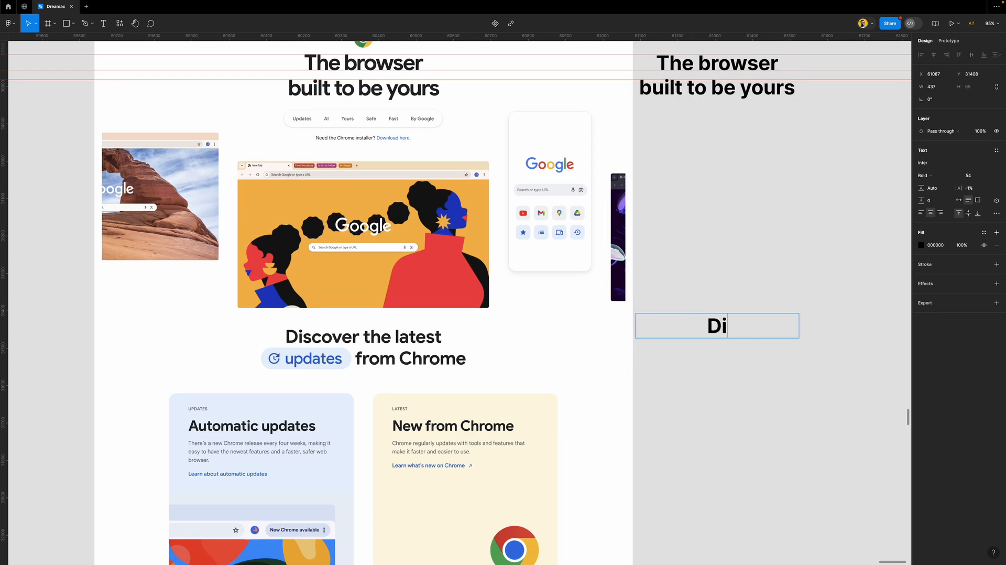
text(scover)
key(Escape)
drag(723, 329, 336, 325)
scroll(335, 326, left, 5)
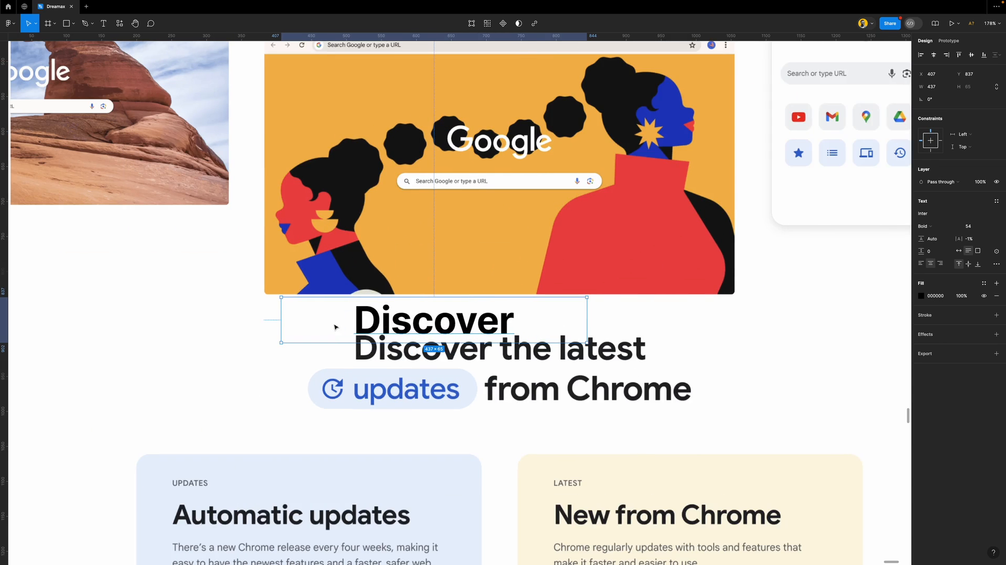
scroll(334, 327, down, 3)
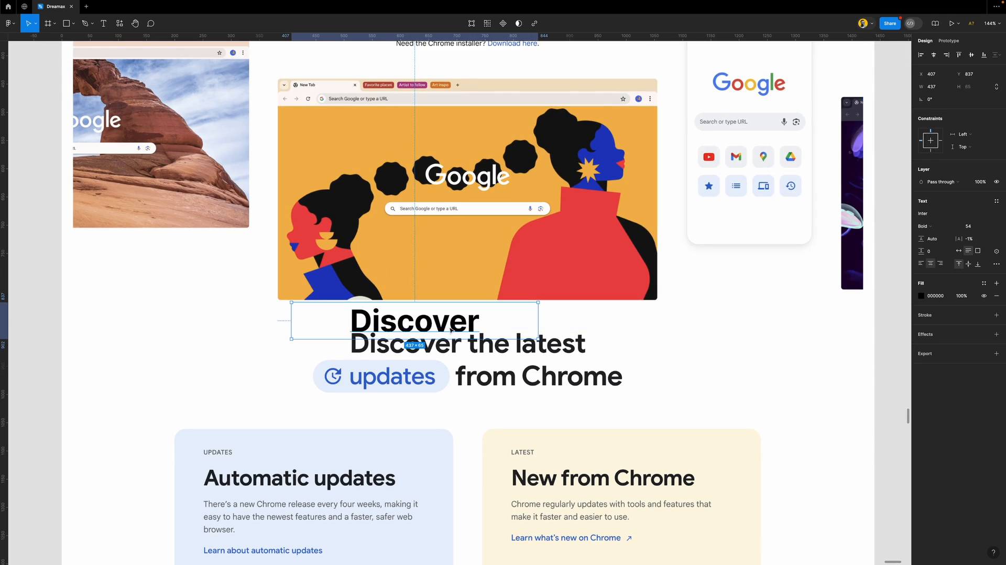
Reduce the Discover text to size 44 and align it left with the headline
click(988, 229)
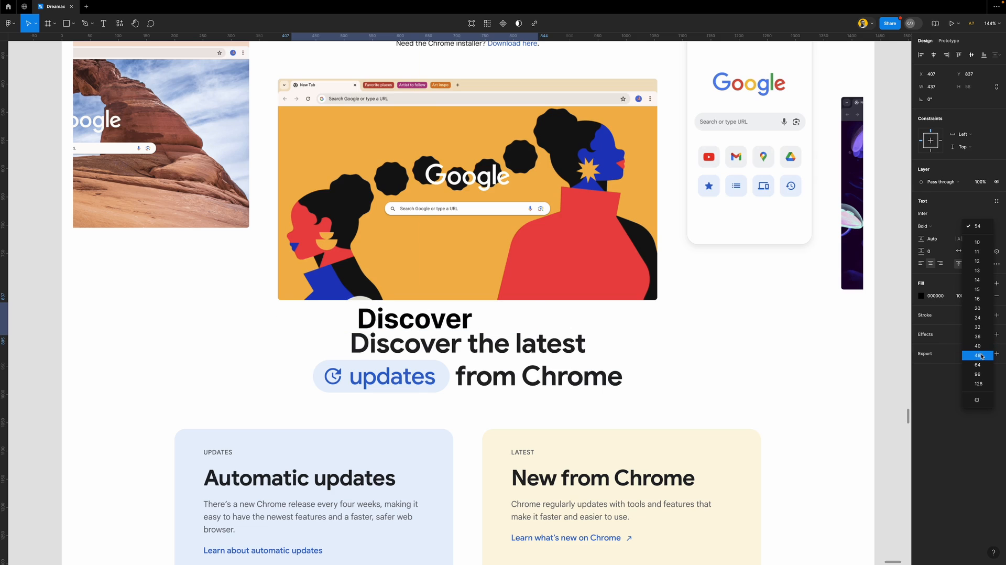
click(981, 356)
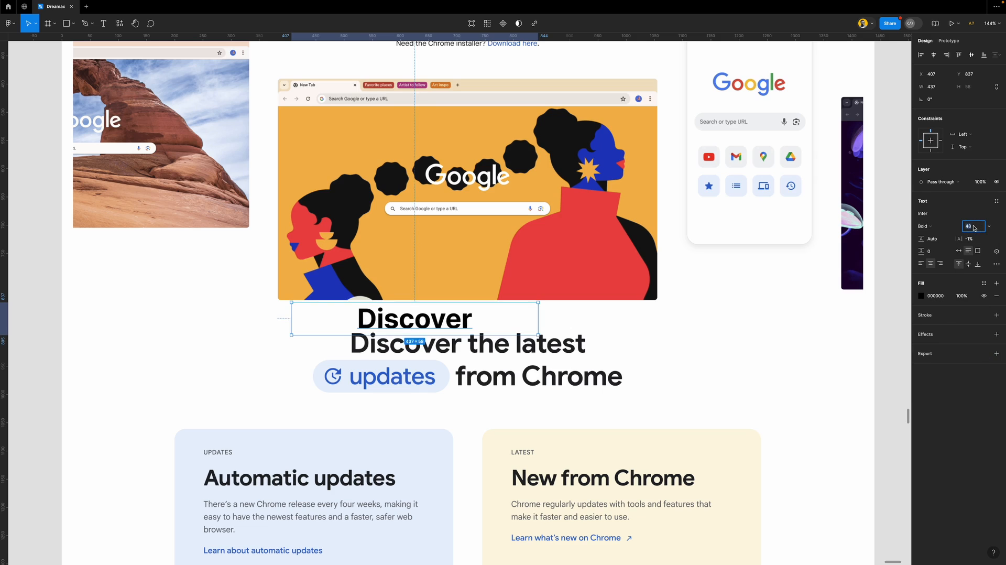
key(Down)
key(Down)
key(Down)
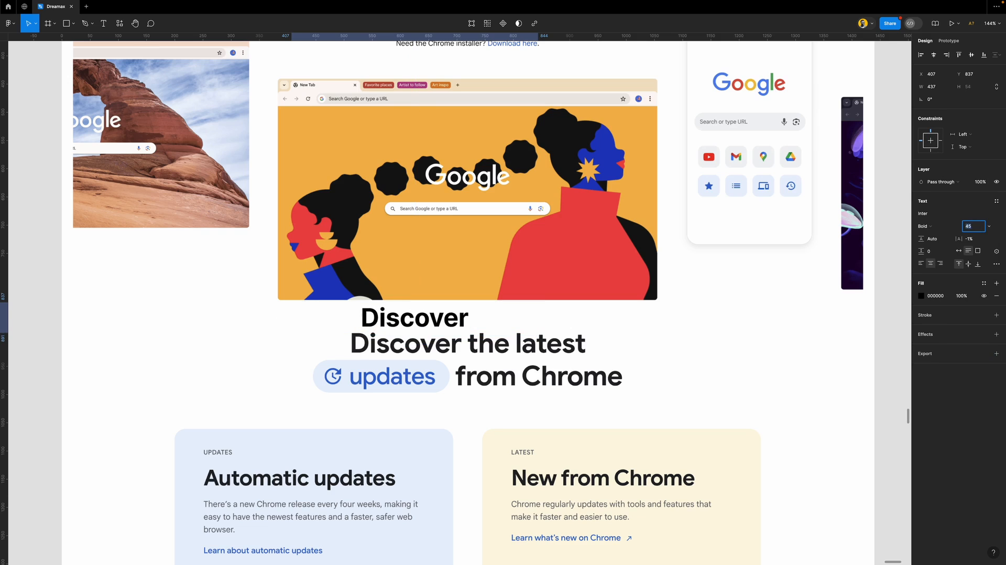
key(Down)
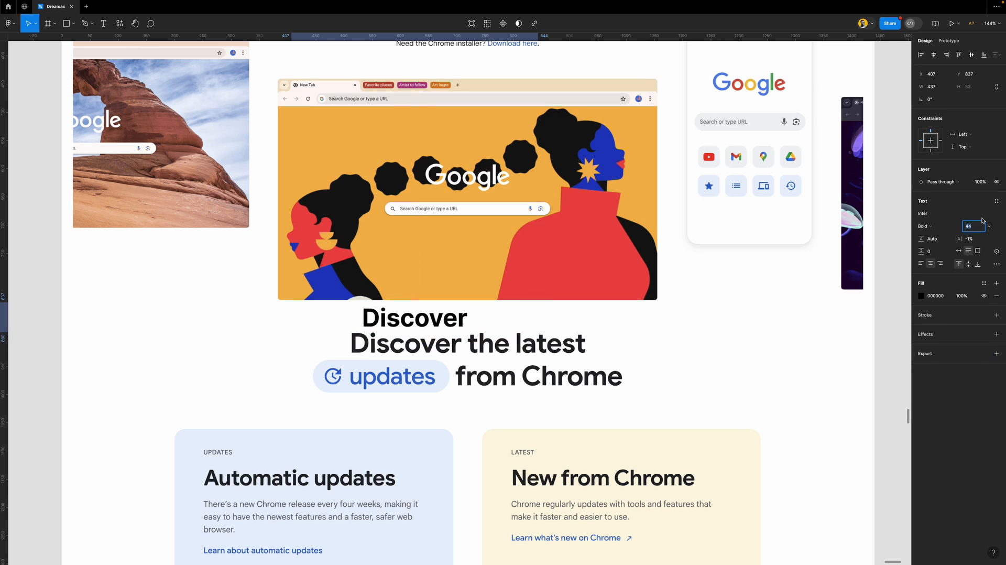
mouse_move(433, 323)
mouse_down()
mouse_move(408, 326)
mouse_move(422, 326)
mouse_up()
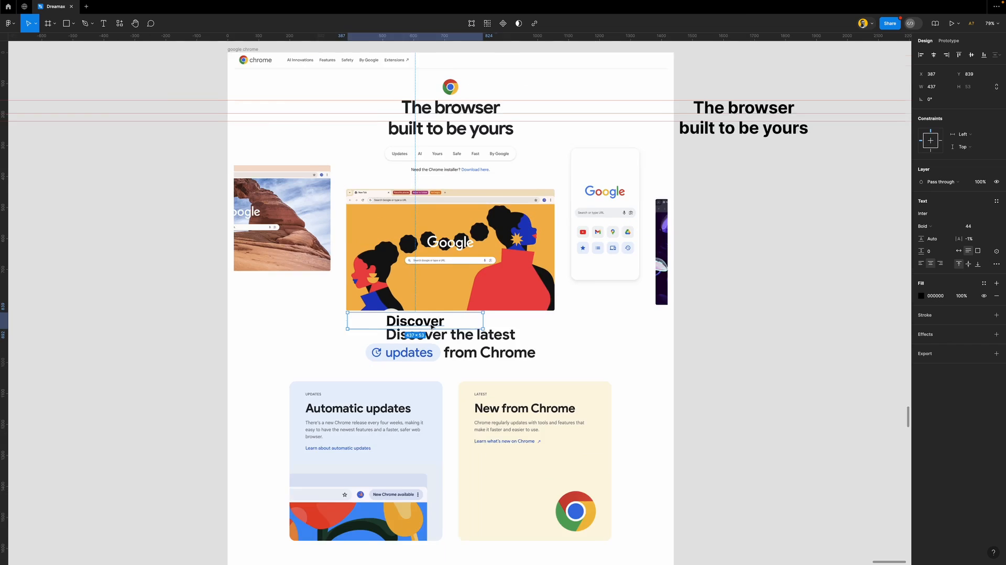
Move the Discover text beside the page and retype it as 'H2'
scroll(424, 325, down, 5)
drag(424, 325, 749, 340)
scroll(704, 261, down, 5)
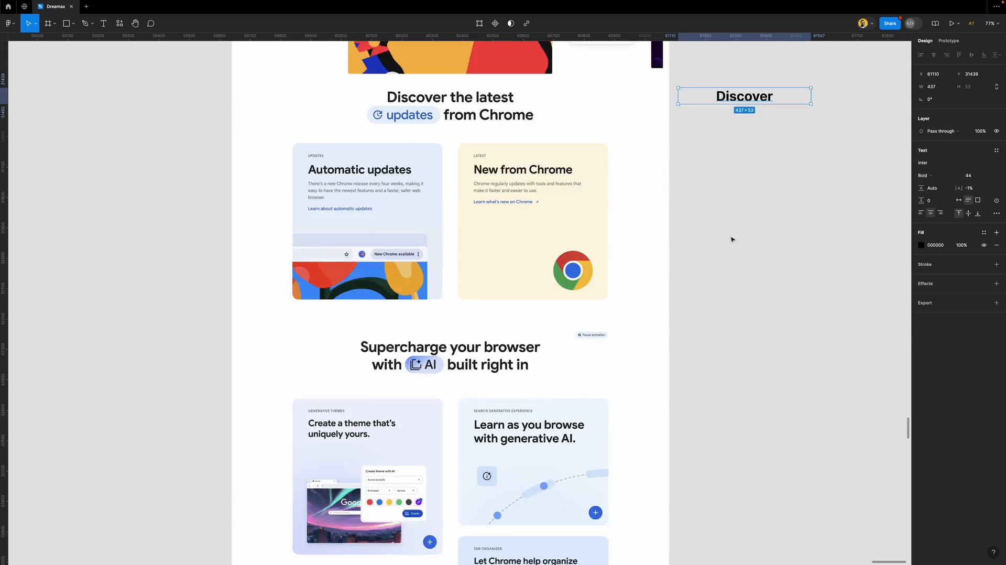
scroll(739, 180, up, 3)
double_click(745, 214)
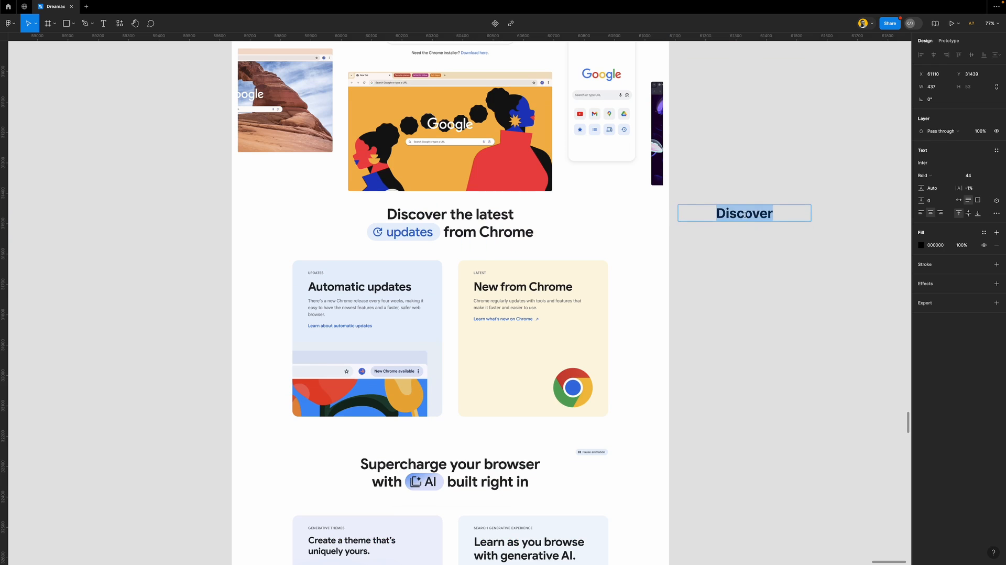
key(BackSpace)
text(H2)
key(Escape)
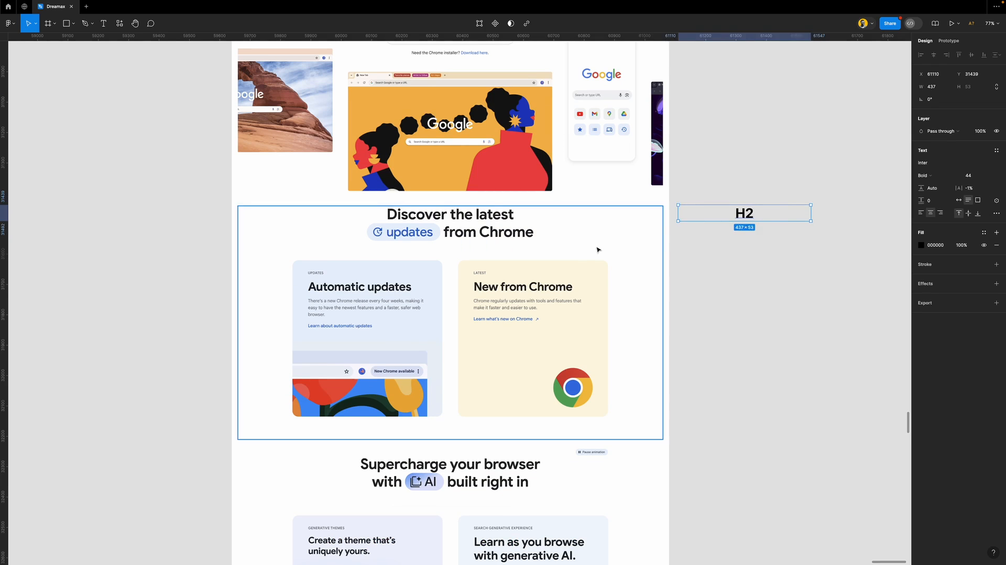
Retype the hero heading copy beside the page as 'H1'
ctrl+scroll(599, 251, down, 3)
scroll(609, 239, up, 2)
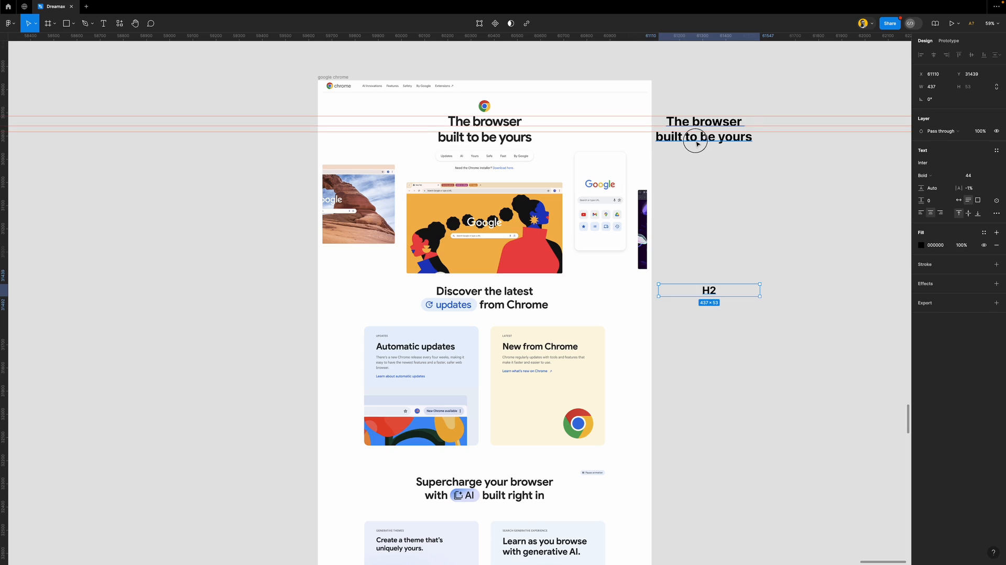
double_click(694, 140)
key(BackSpace)
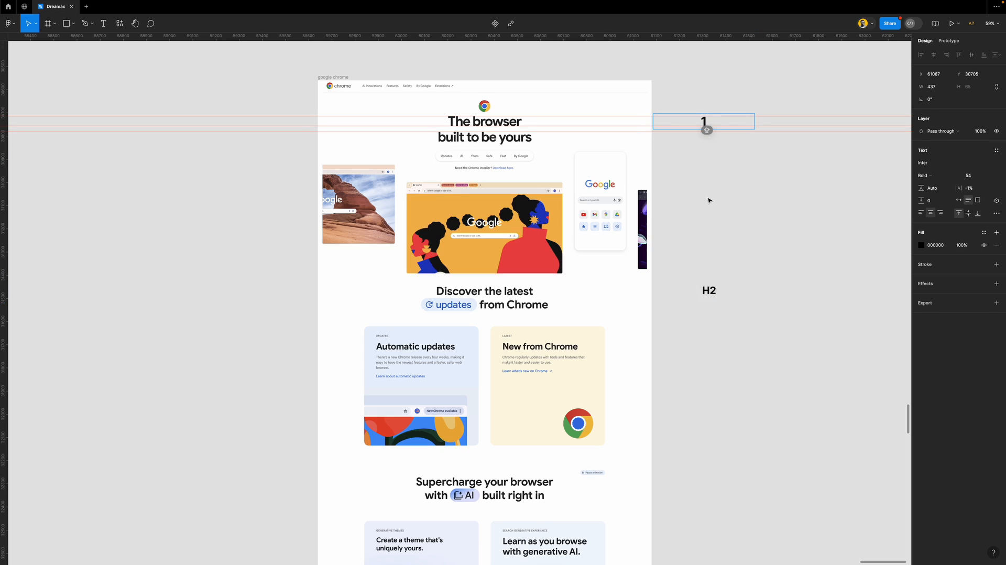
text(H1)
key(Escape)
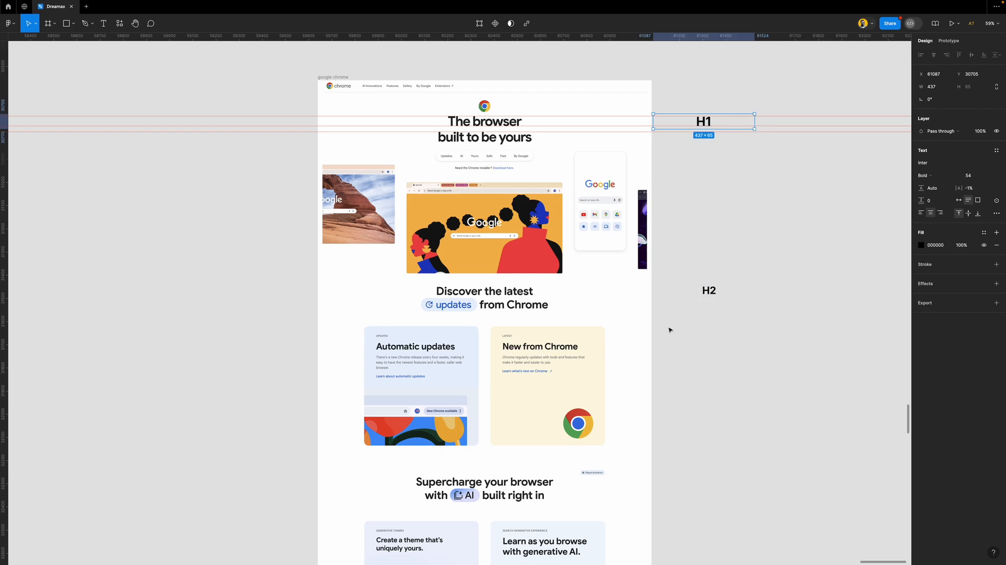
Place a duplicate H2 label further down beside the card headings
scroll(668, 330, down, 1)
click(711, 255)
drag(712, 255, 710, 303)
scroll(675, 333, up, 5)
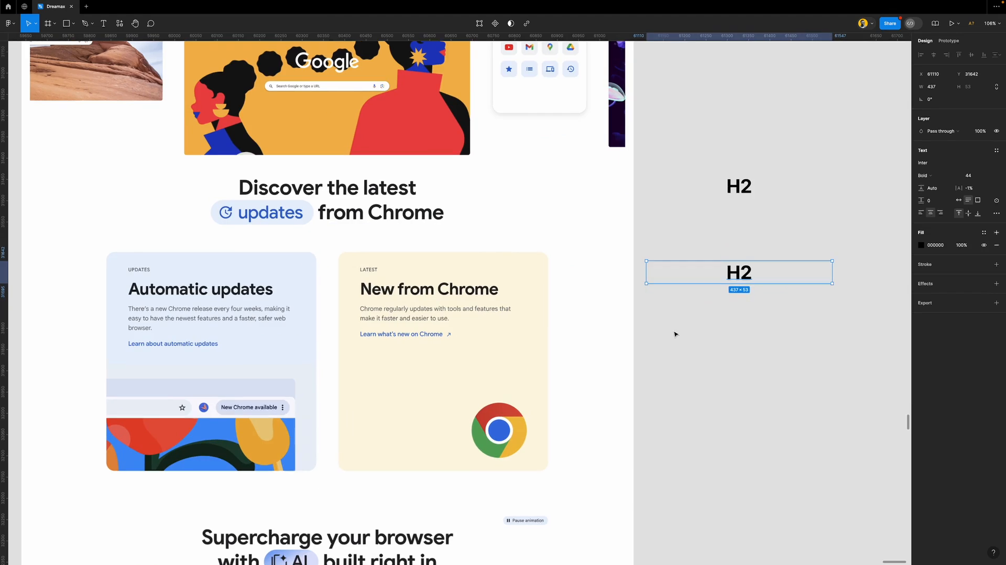
scroll(437, 293, up, 2)
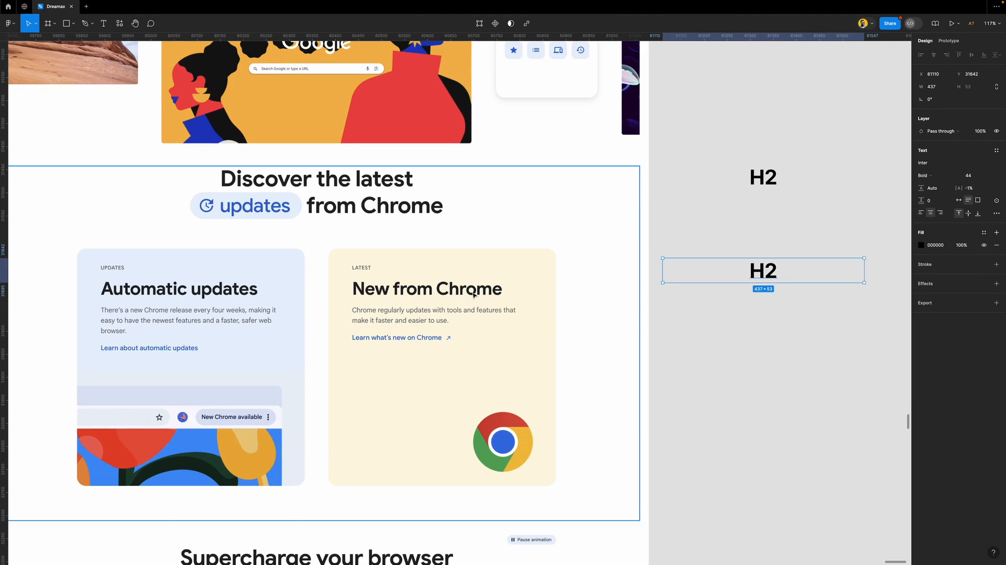
click(676, 354)
Zoom the view to fit the Chrome page's hero image frame
scroll(480, 295, down, 5)
scroll(480, 294, down, 3)
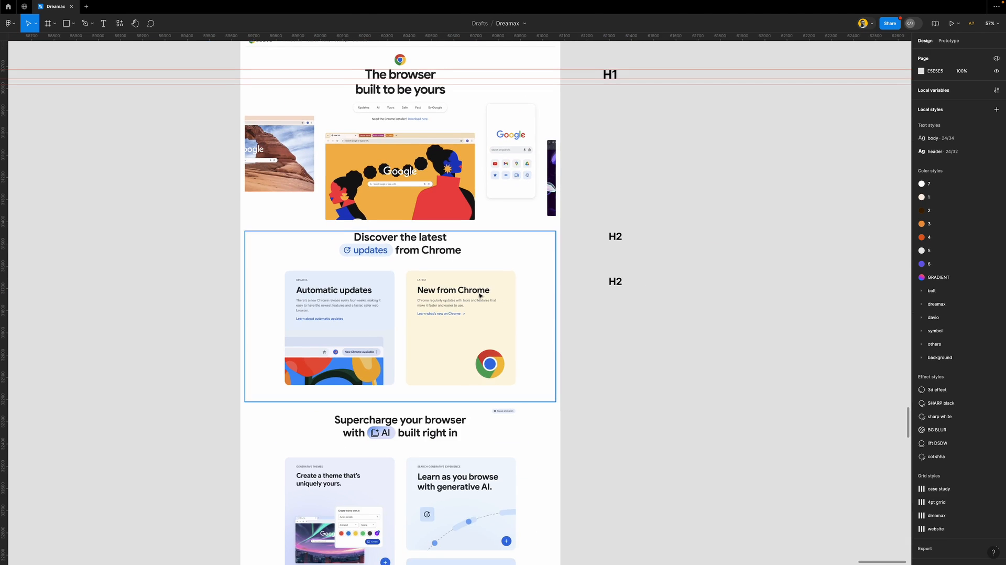
scroll(480, 294, down, 1)
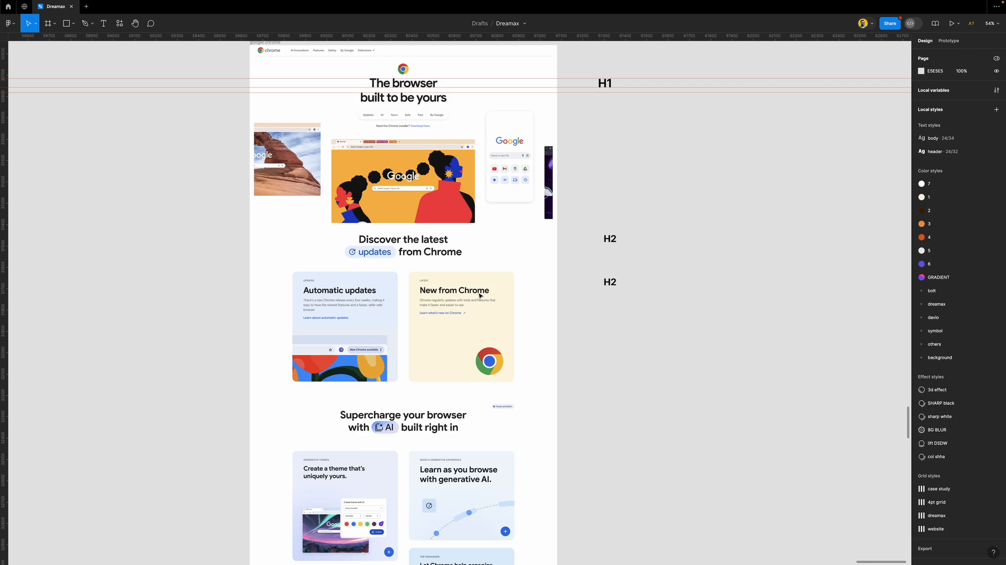
scroll(293, 162, up, 1)
click(295, 157)
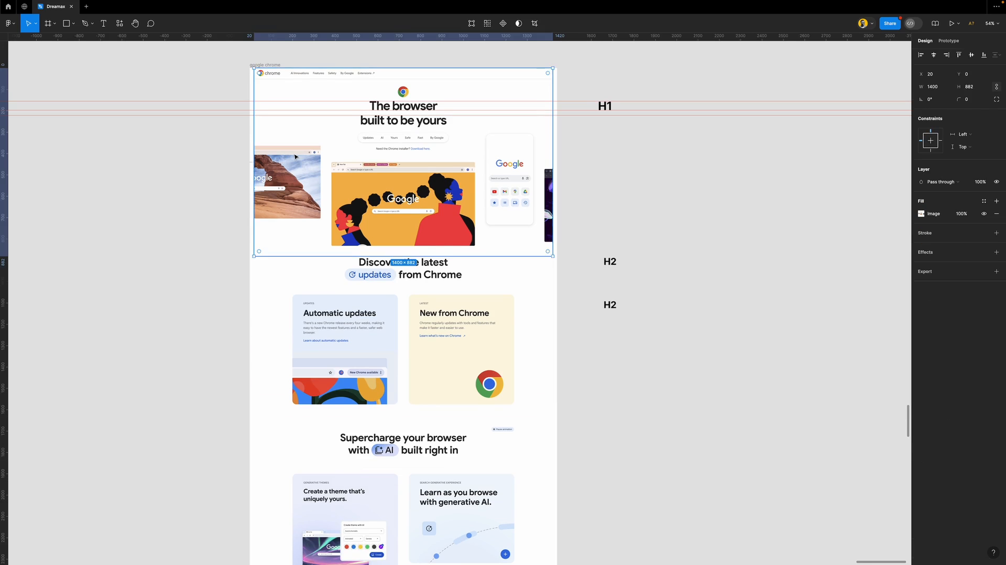
key(shift+2)
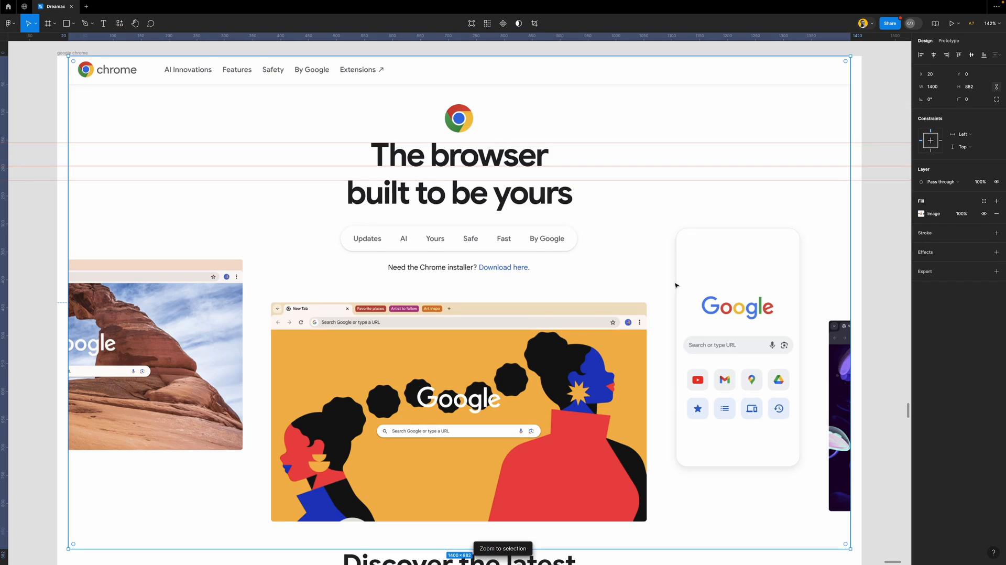
click(889, 290)
Hide the editor interface and zoom to fit the whole google chrome page frame
key(ctrl+backslash)
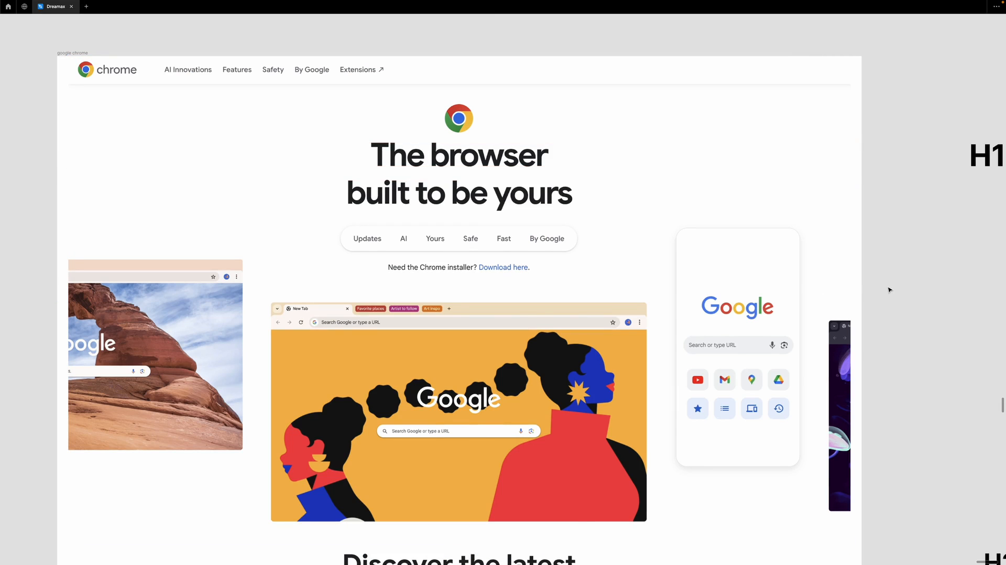
click(572, 289)
key(shift+2)
click(955, 340)
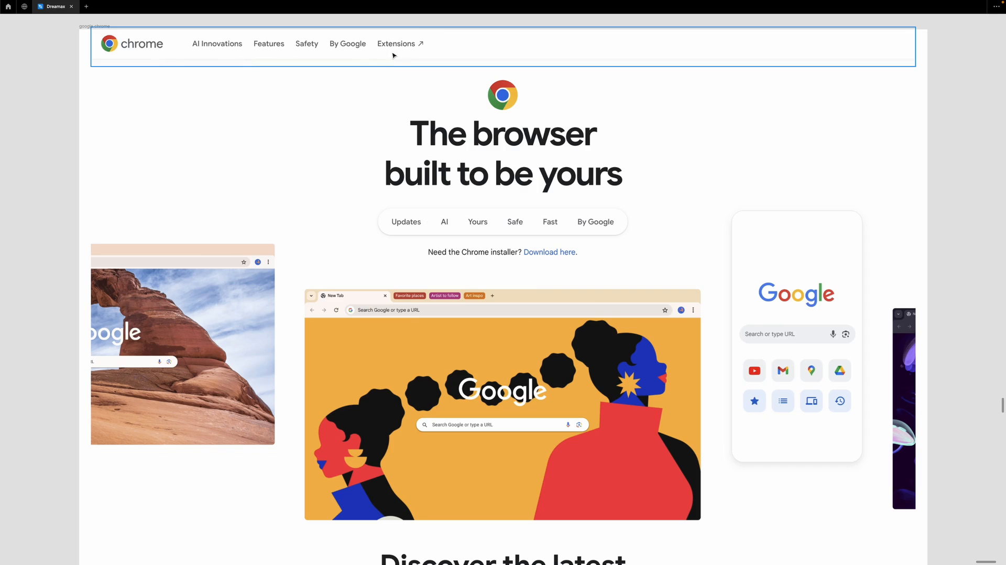
Move the second H2 label down level with the 'Supercharge your browser' heading
scroll(523, 253, down, 5)
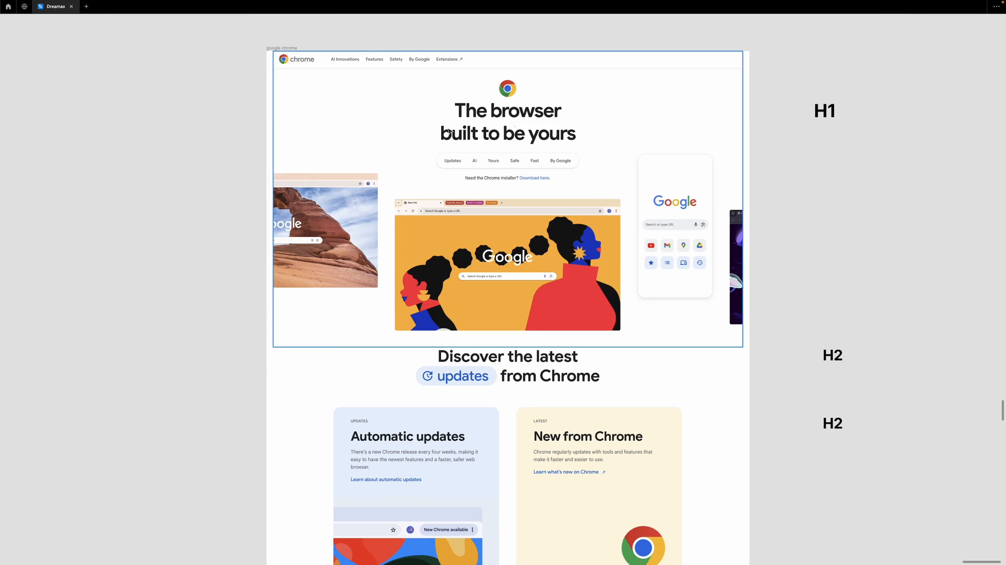
scroll(516, 252, right, 3)
scroll(473, 222, down, 3)
scroll(473, 222, down, 3)
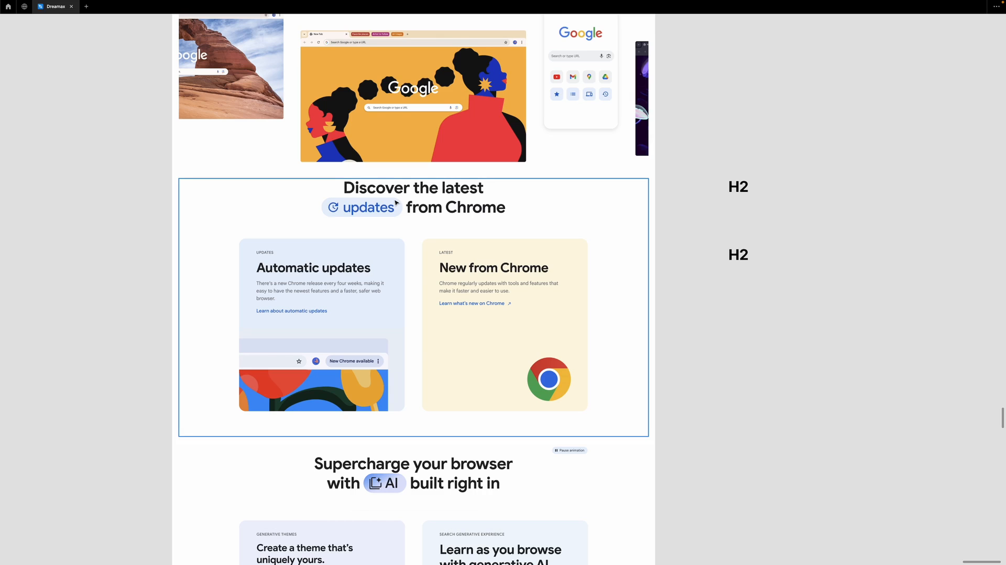
scroll(439, 272, down, 5)
scroll(428, 319, down, 10)
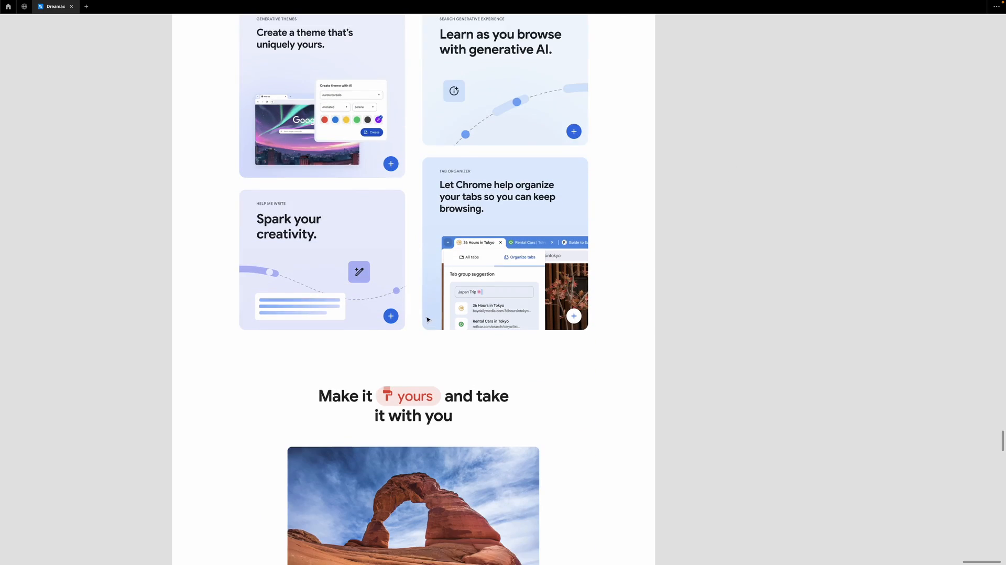
scroll(428, 319, down, 14)
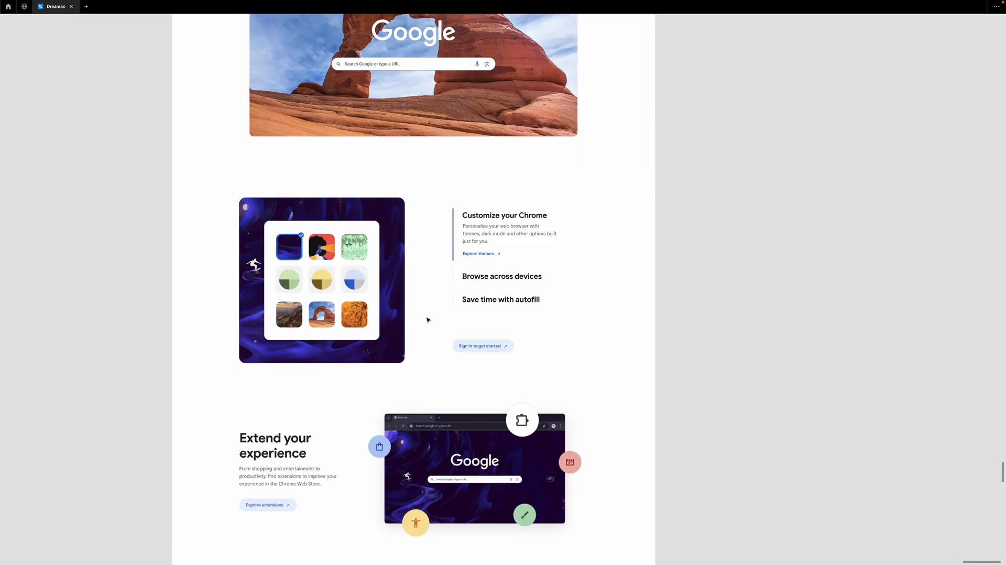
scroll(308, 288, down, 4)
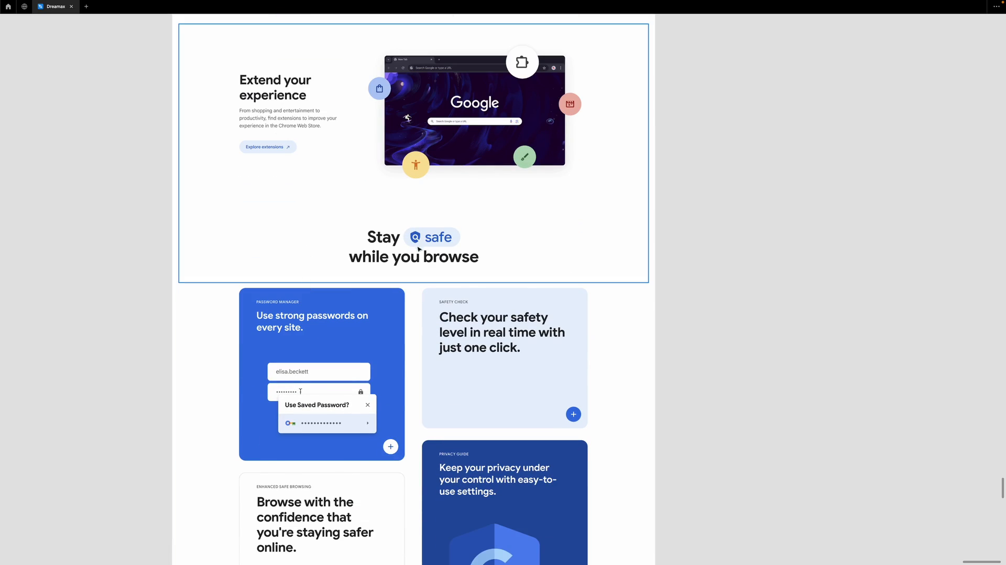
scroll(419, 248, up, 17)
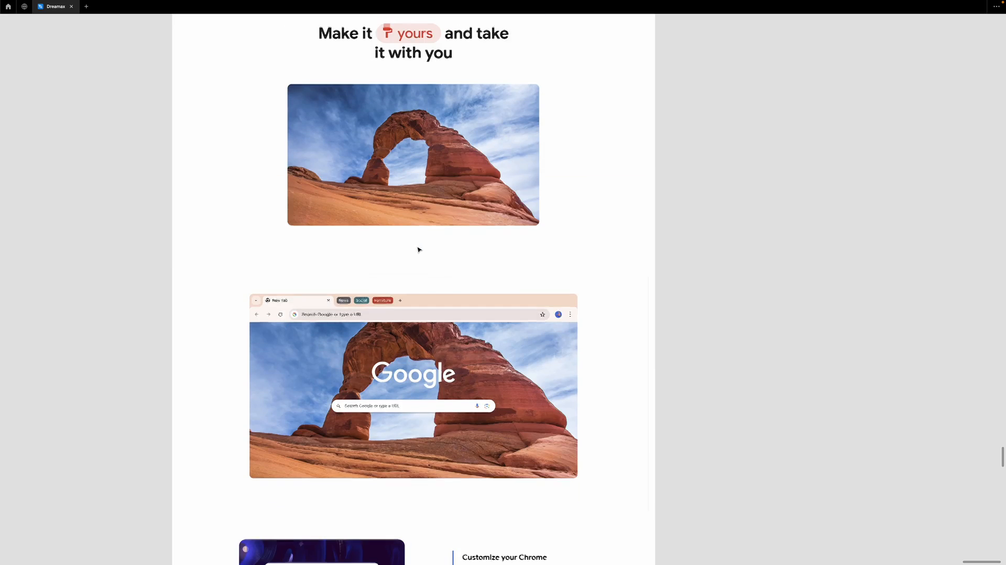
scroll(419, 249, up, 9)
ctrl+scroll(419, 250, down, 5)
ctrl+scroll(429, 242, down, 3)
scroll(429, 242, down, 3)
scroll(496, 76, up, 2)
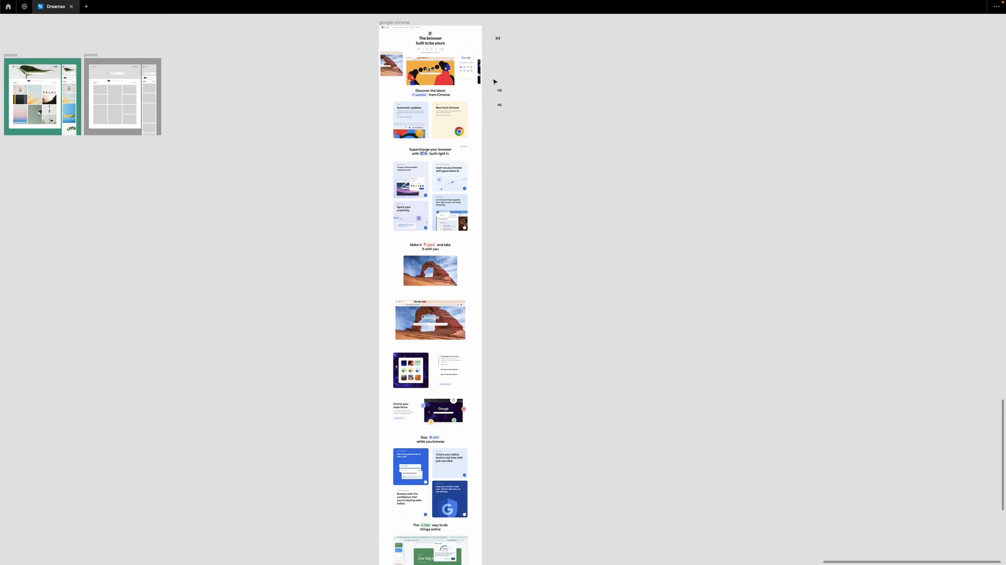
ctrl+scroll(495, 80, up, 5)
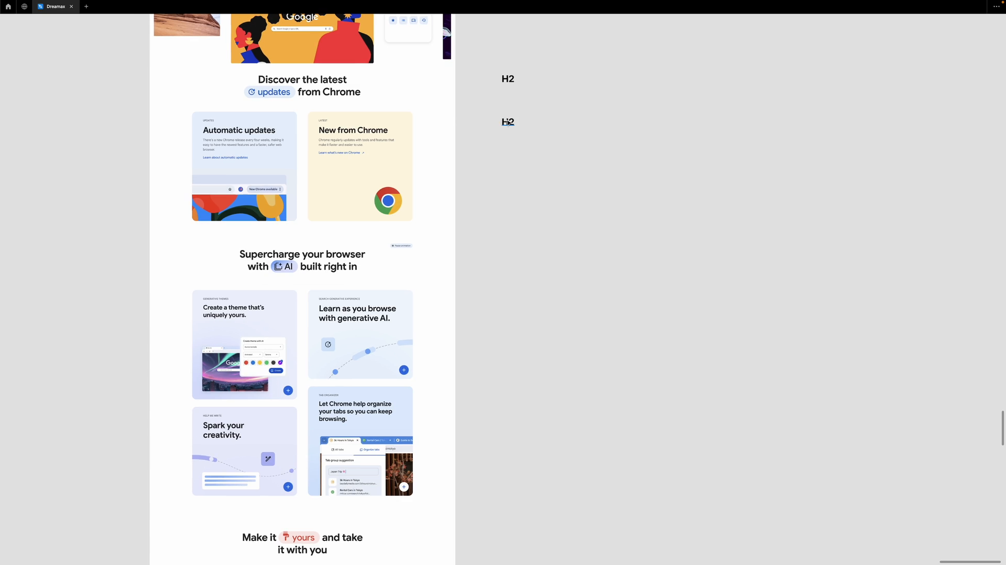
drag(507, 122, 506, 255)
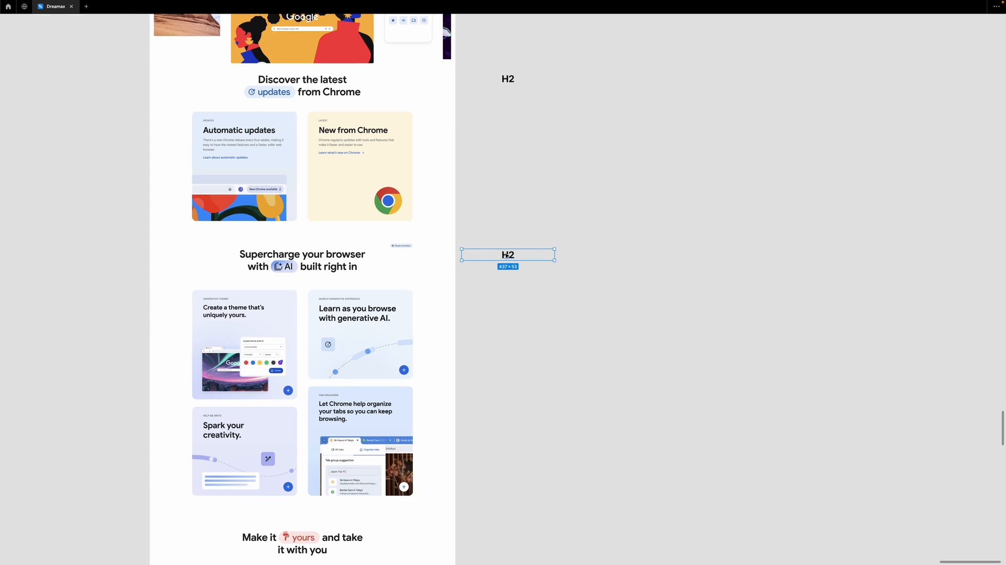
Restore the interface, retype the H2 copy as 'Supercharge' and drag it onto the Chrome page
key(ctrl+backslash)
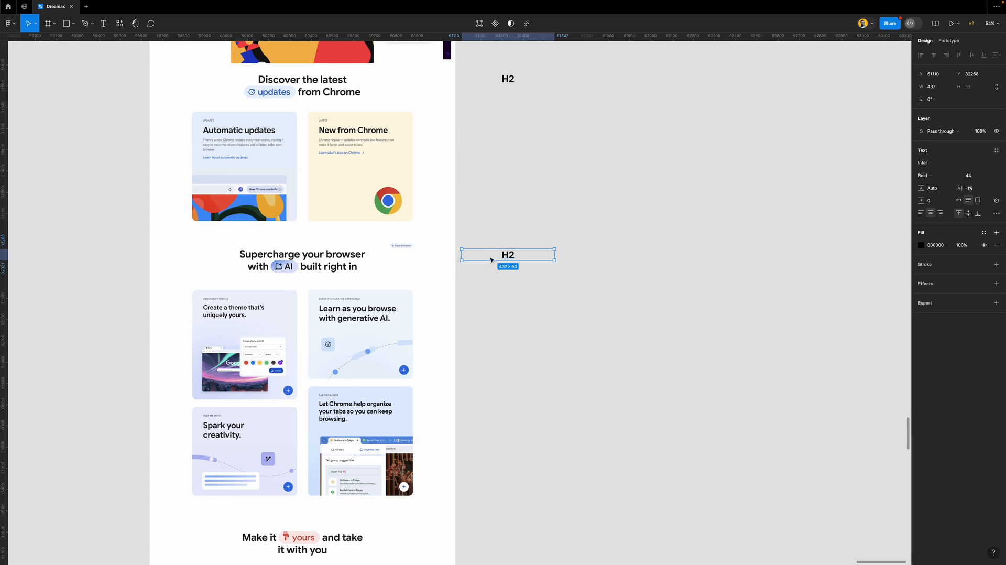
scroll(330, 274, up, 5)
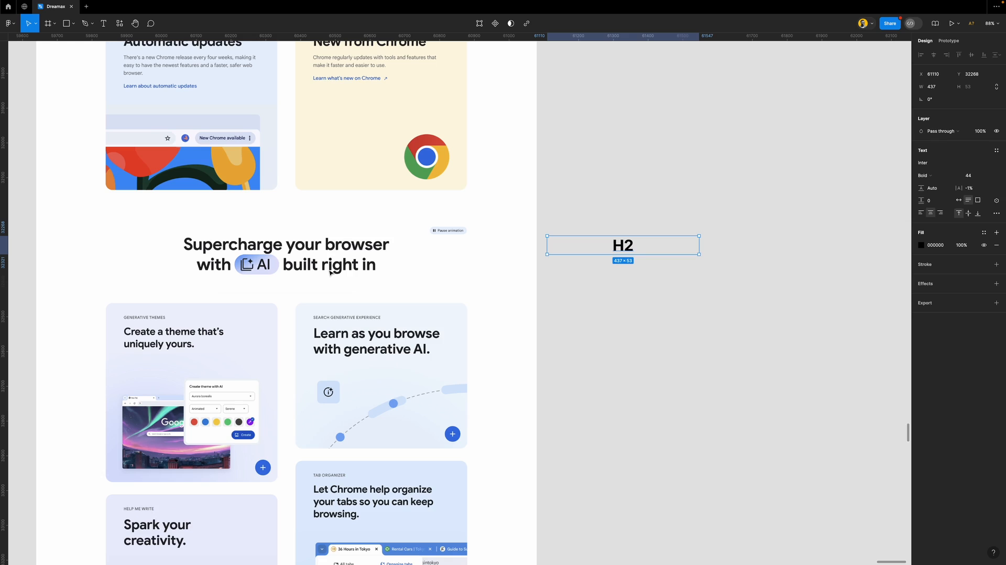
double_click(621, 247)
text(SU)
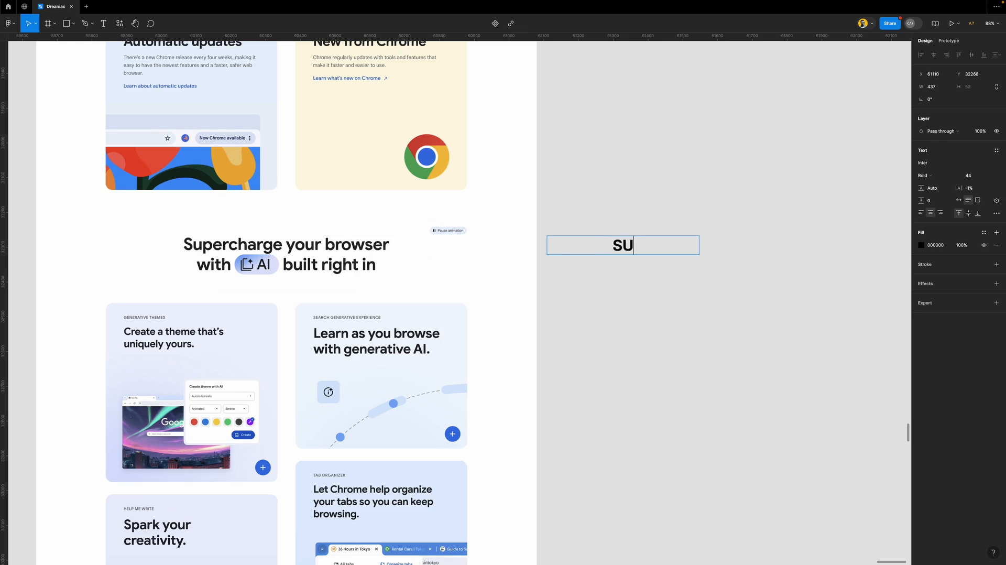
text(PERCHARGE)
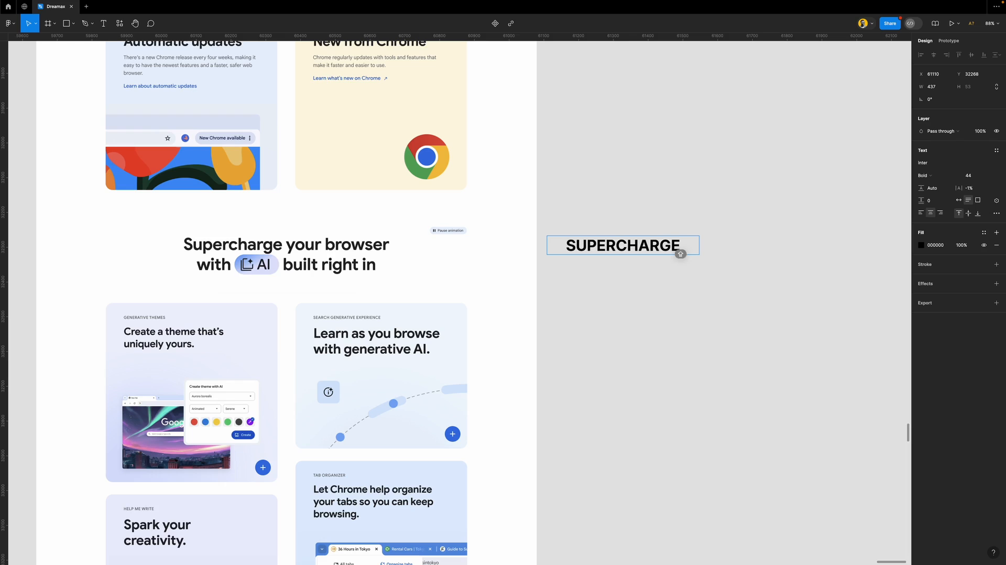
double_click(680, 249)
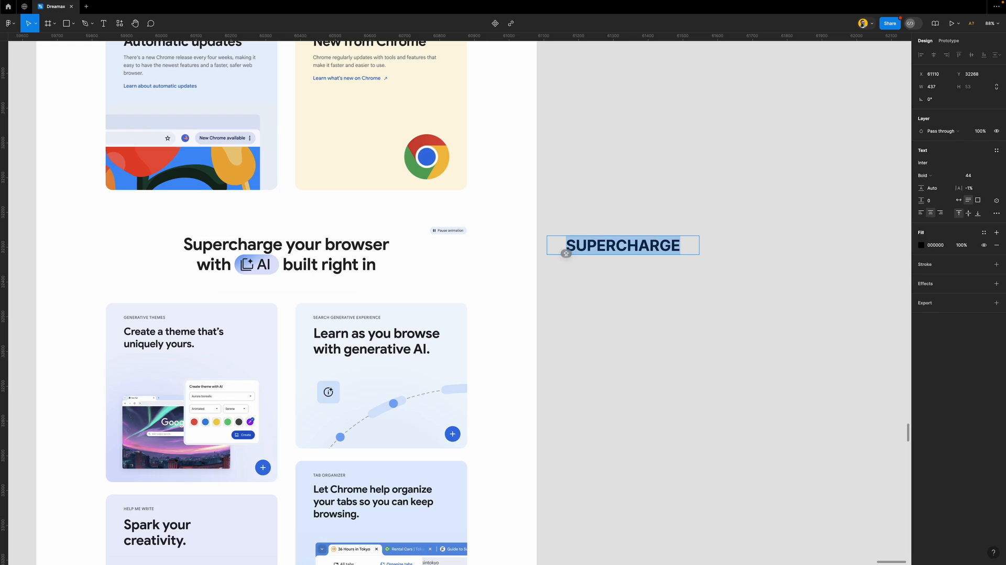
text(Supercharge)
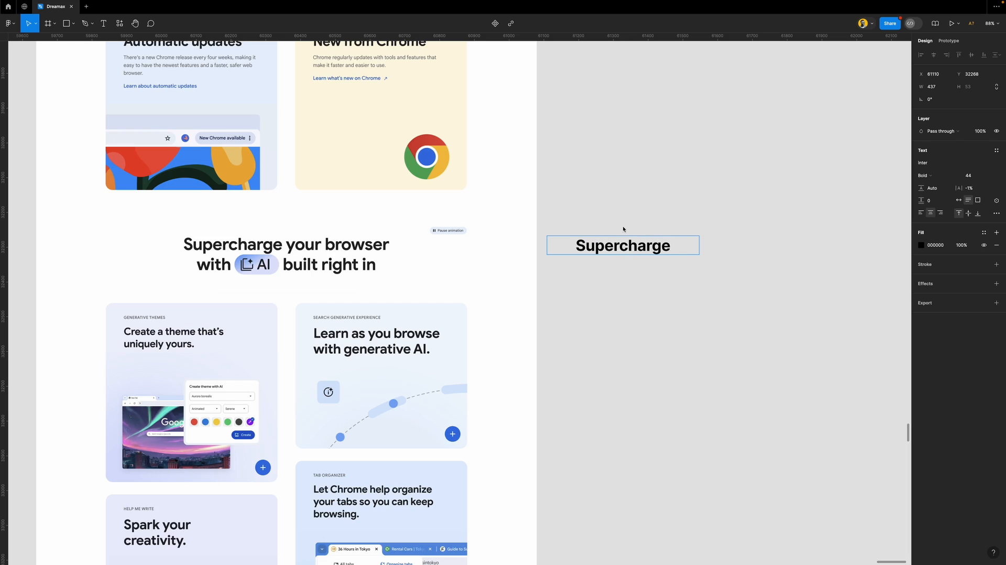
key(Escape)
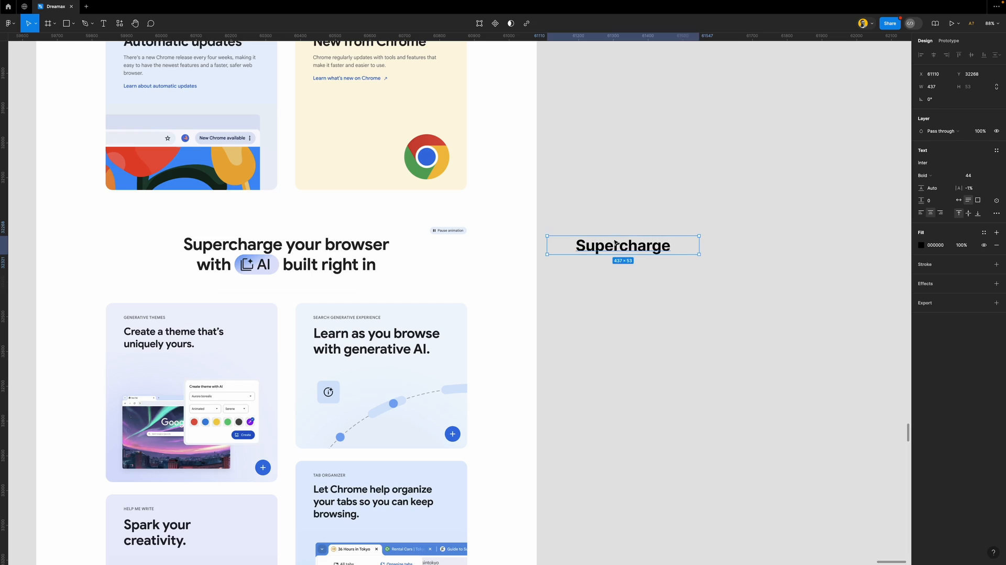
drag(612, 249, 158, 359)
Retype the Supercharge text as 'Create' and shift it right
scroll(213, 283, down, 1)
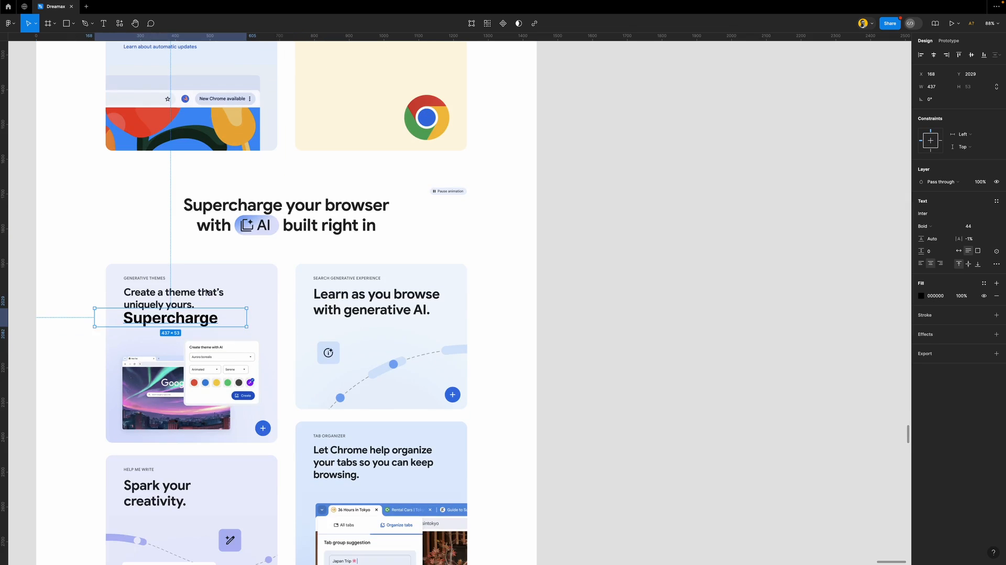
scroll(139, 325, up, 5)
scroll(139, 325, up, 1)
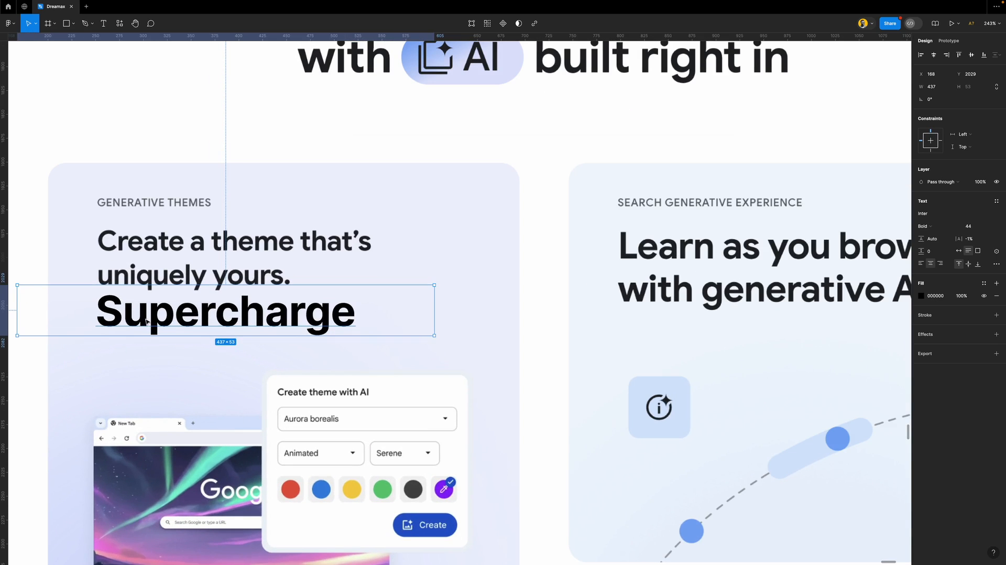
double_click(173, 314)
text(Create)
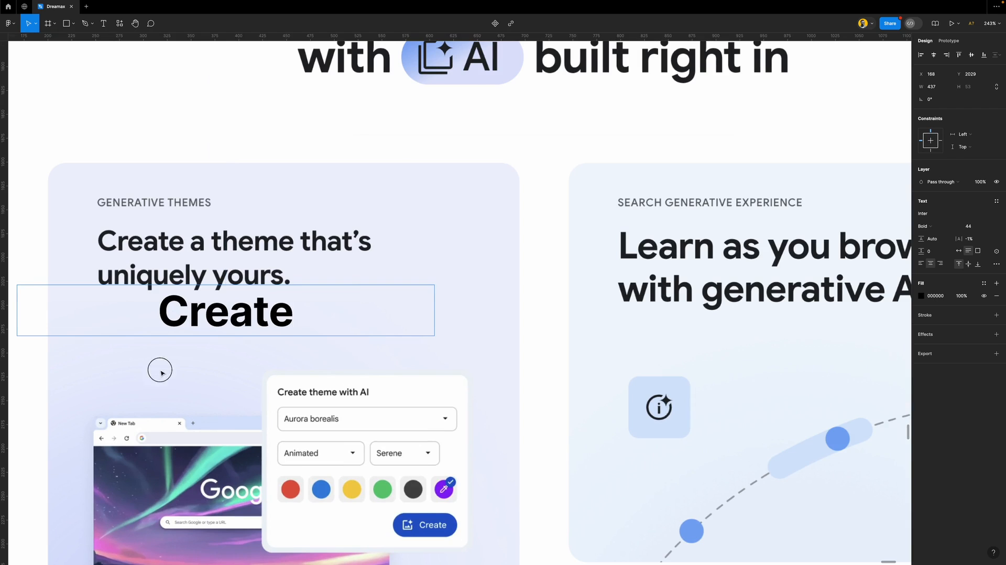
key(Escape)
drag(204, 314, 266, 312)
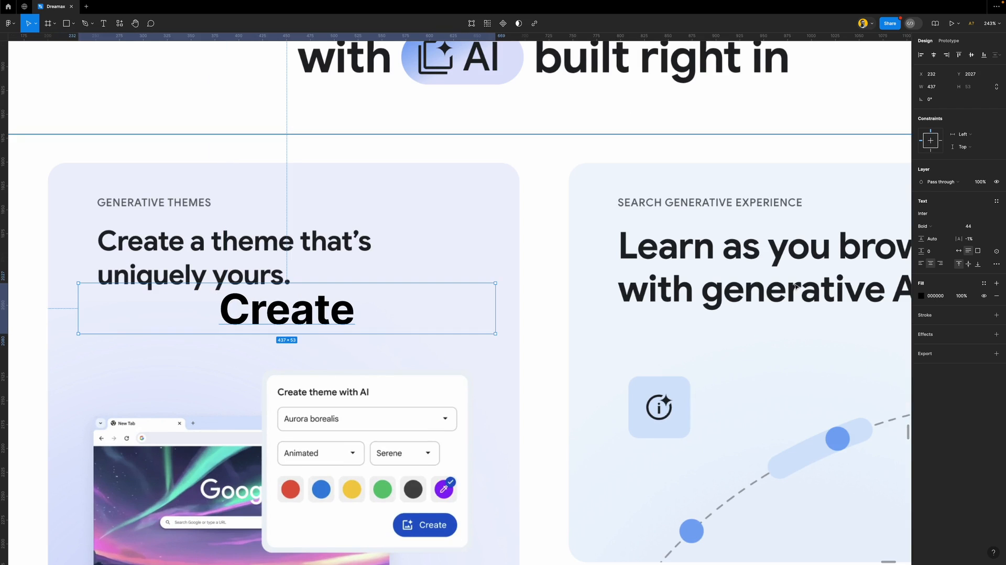
Left-align Create and move it above the card's 'Create a theme' heading
click(921, 264)
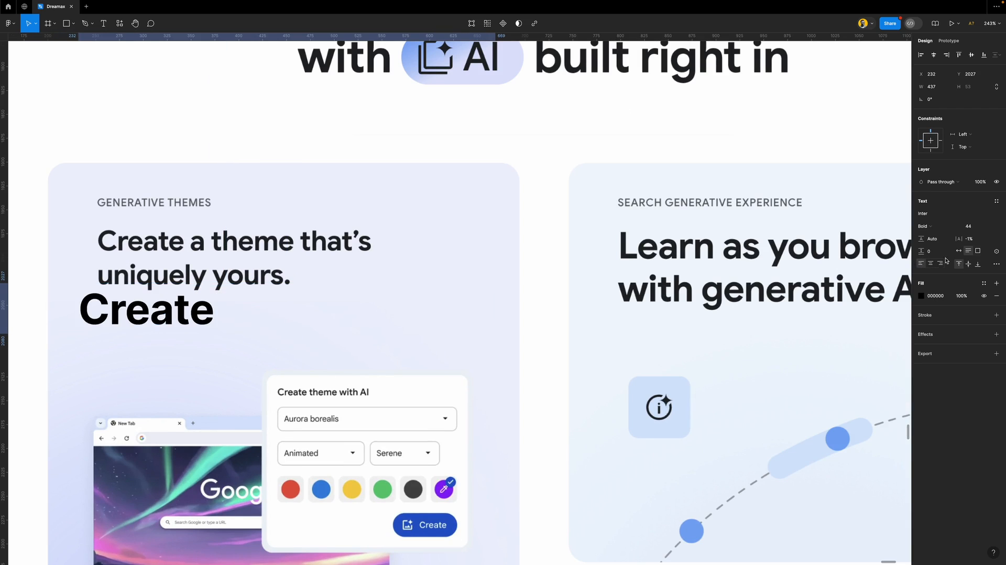
click(991, 226)
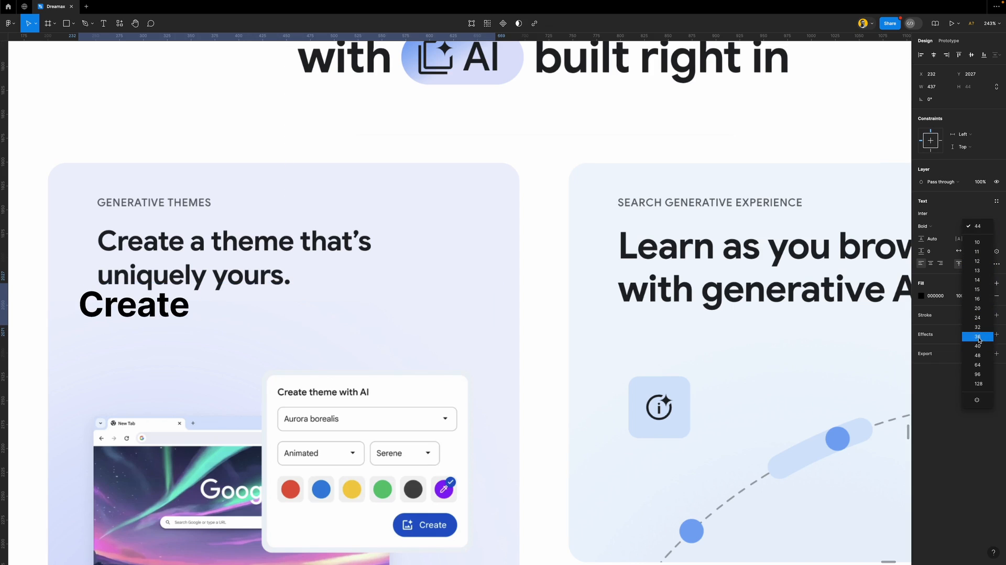
click(977, 336)
drag(164, 303, 177, 224)
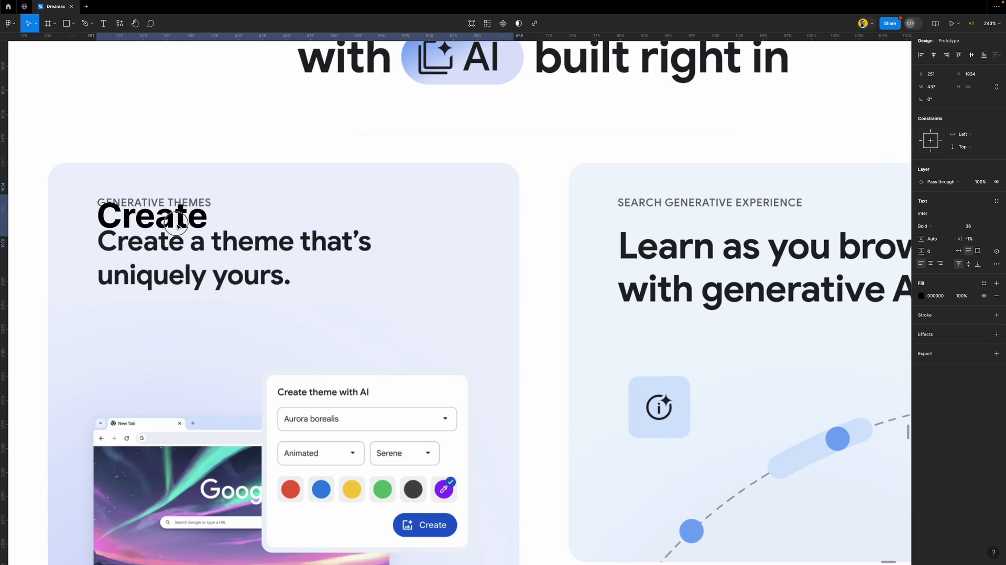
Set Create to Inter Semi Bold 28 and nudge it into place over the heading
click(989, 227)
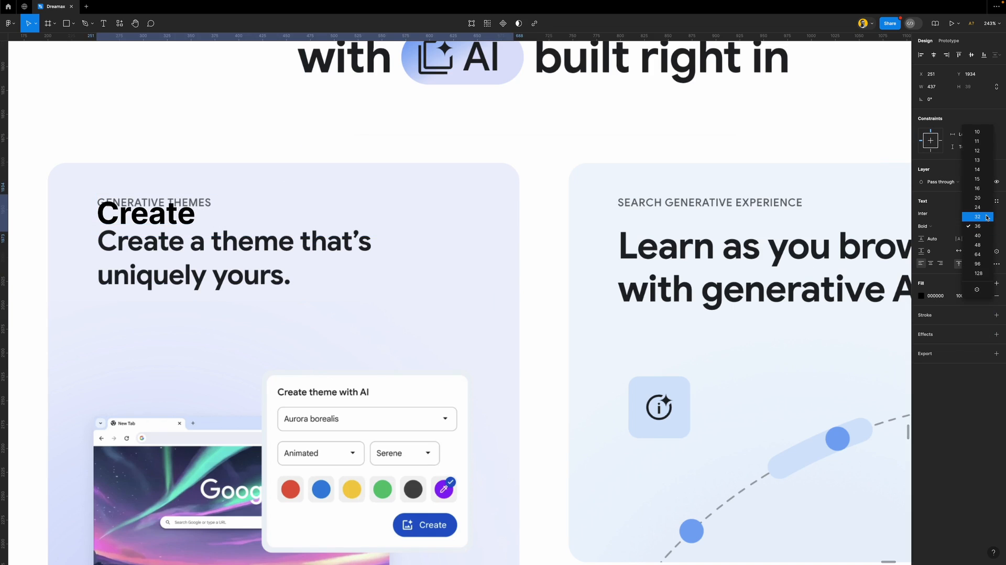
click(986, 217)
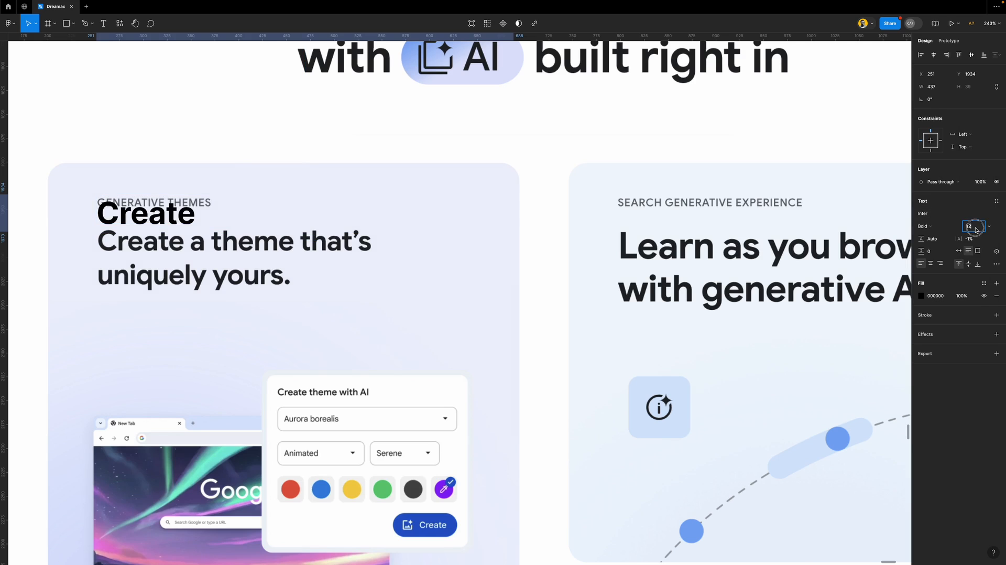
key(Down)
key(Down)
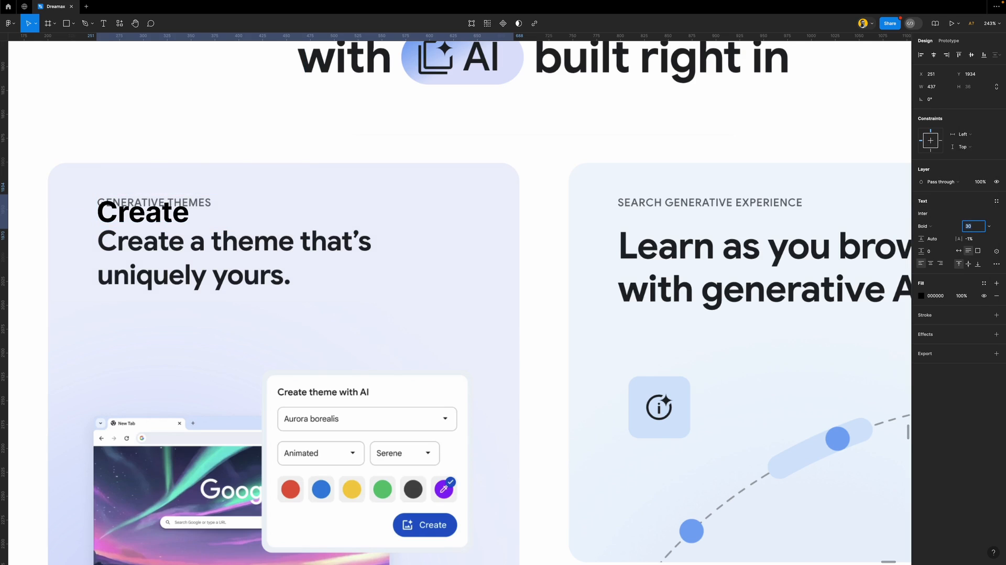
key(Down)
key(Down)
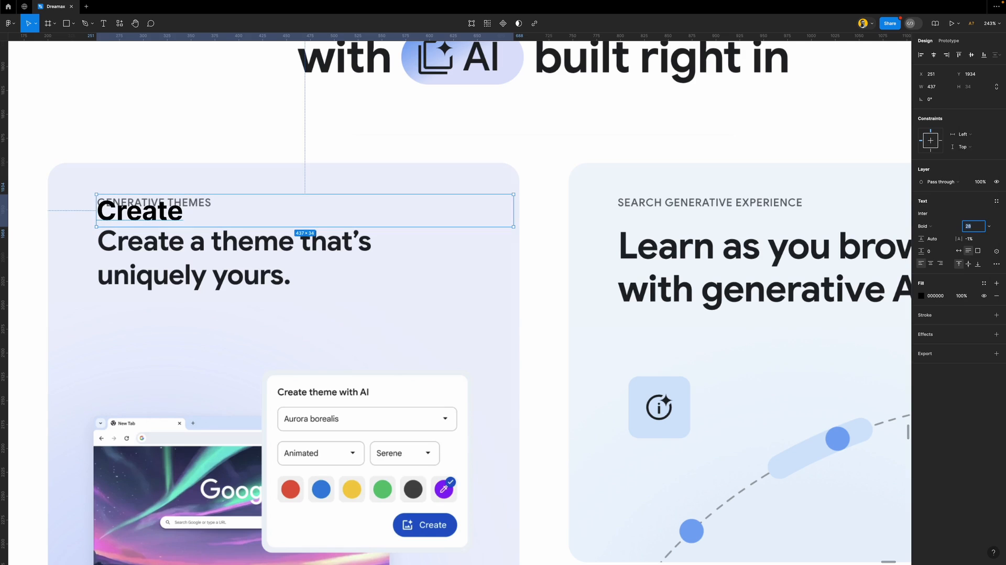
mouse_move(152, 214)
mouse_down()
mouse_move(152, 262)
mouse_move(152, 216)
mouse_up()
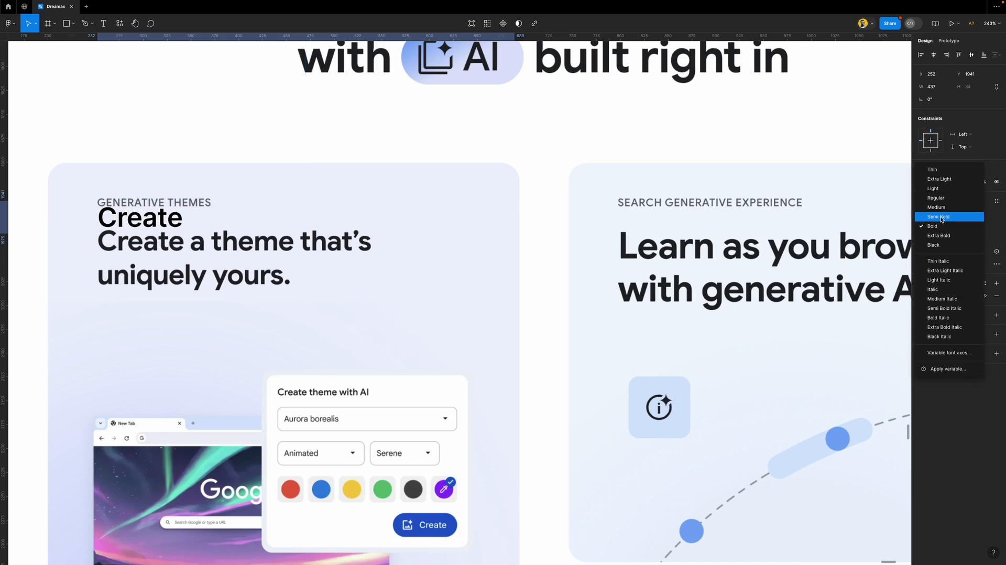
click(938, 216)
drag(156, 219, 156, 222)
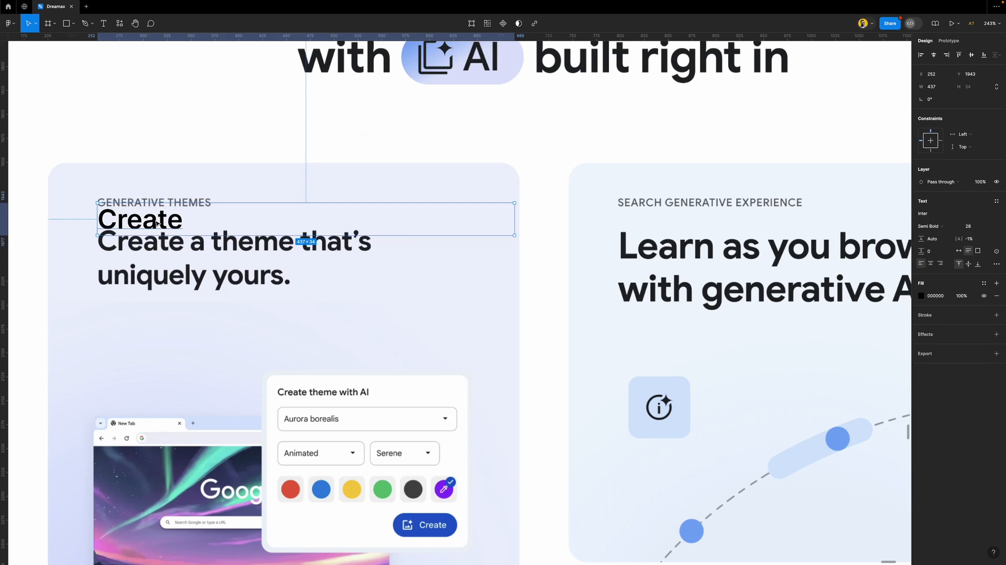
scroll(156, 222, down, 5)
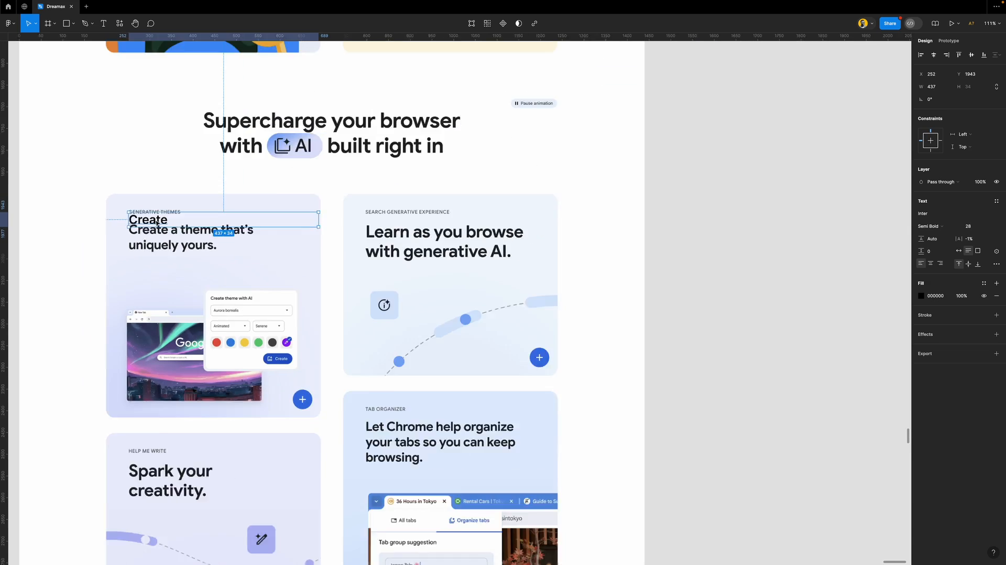
Move the Create text off the card beside the page and rename it as the H3 label
scroll(156, 221, down, 3)
drag(157, 221, 611, 242)
scroll(585, 251, down, 3)
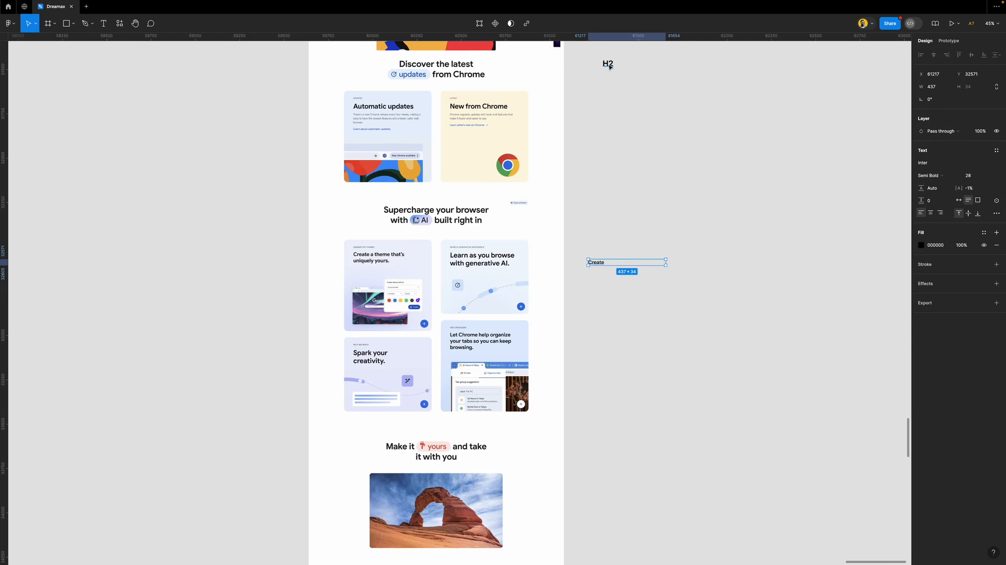
click(608, 64)
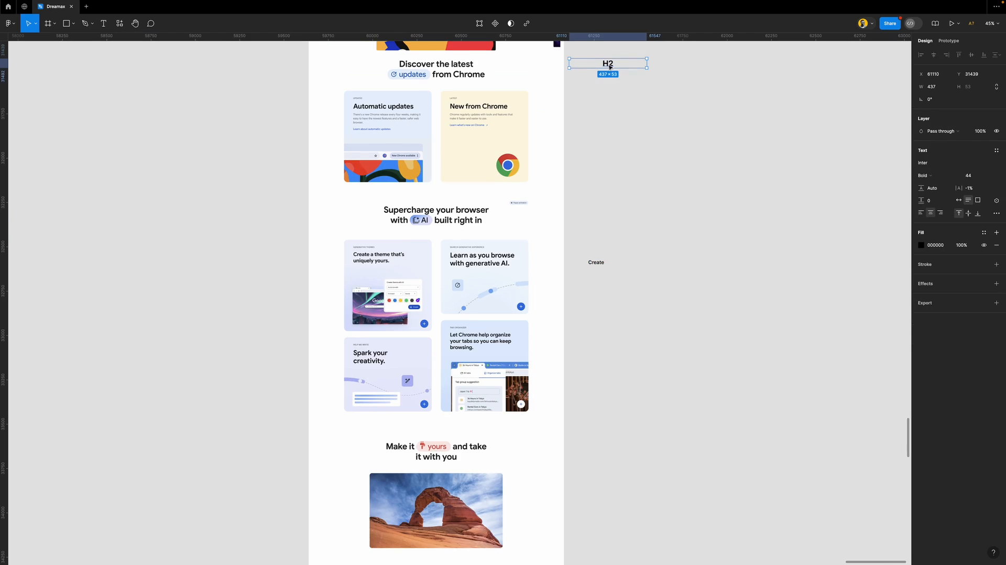
double_click(599, 263)
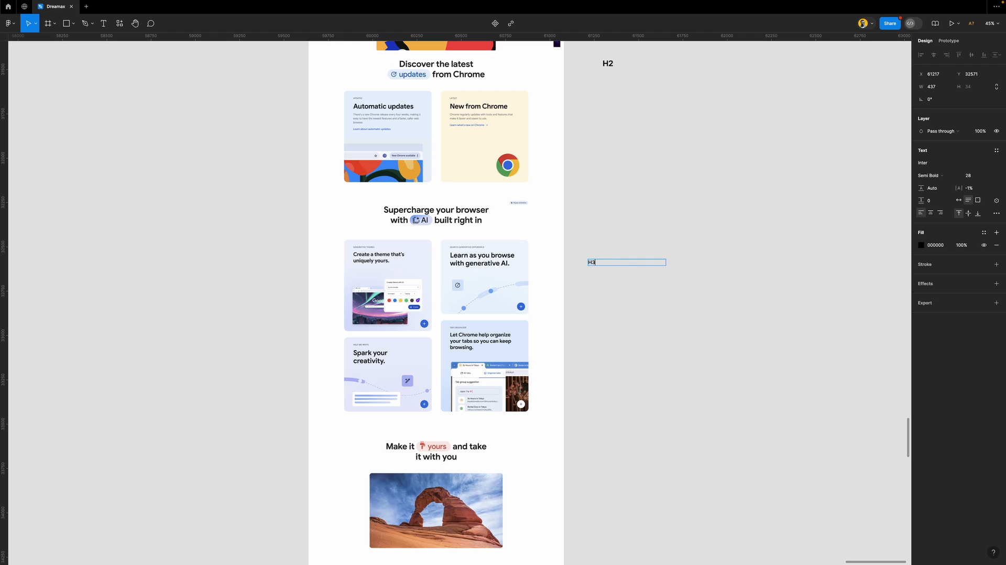
click(658, 296)
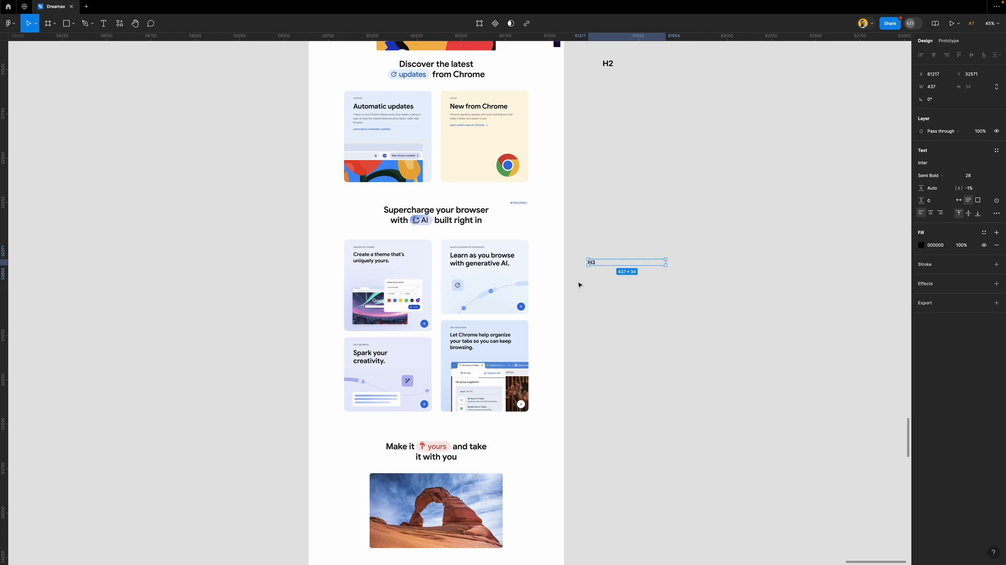
scroll(587, 318, down, 1)
click(598, 300)
scroll(471, 291, up, 3)
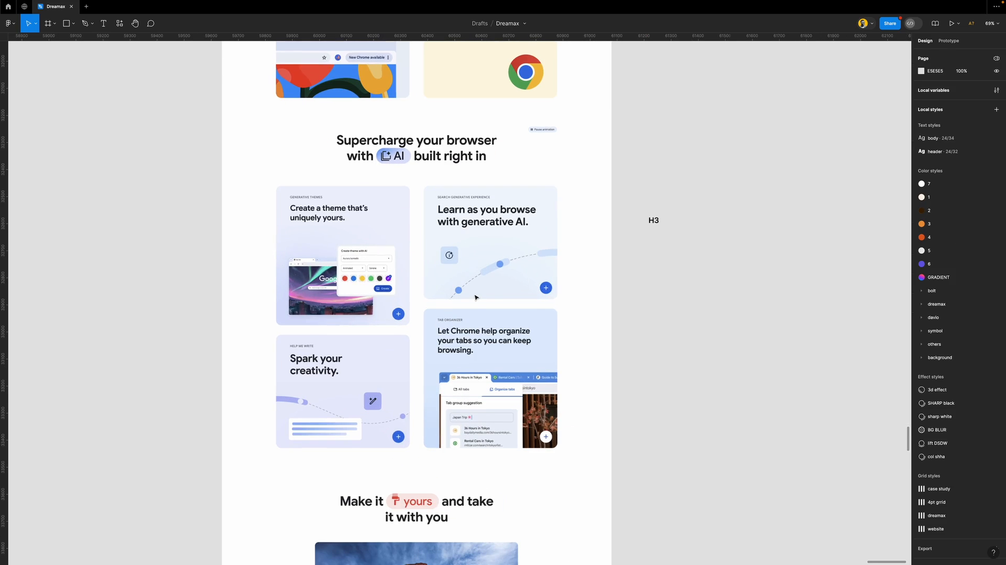
scroll(479, 288, down, 1)
scroll(482, 284, up, 5)
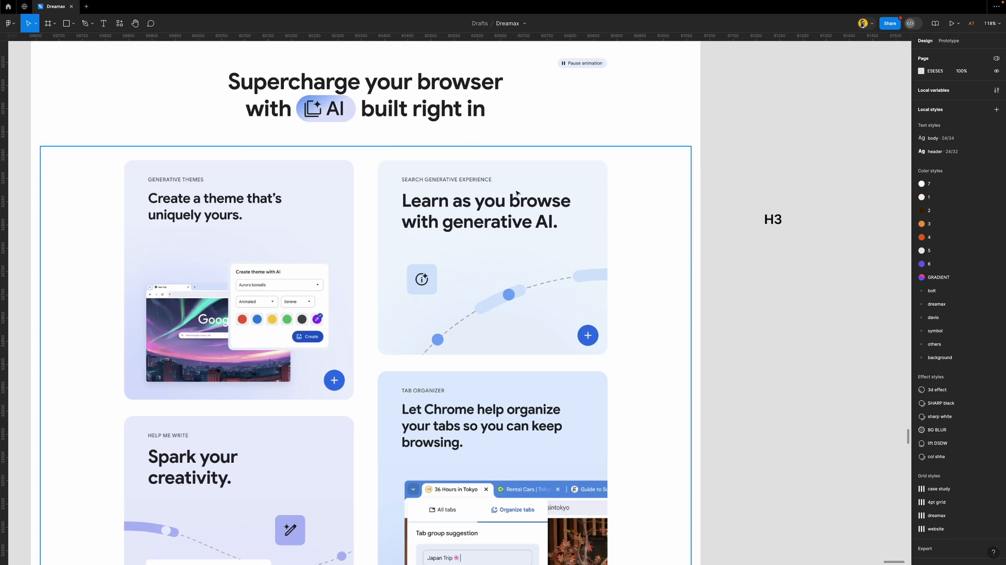
scroll(410, 181, right, 1)
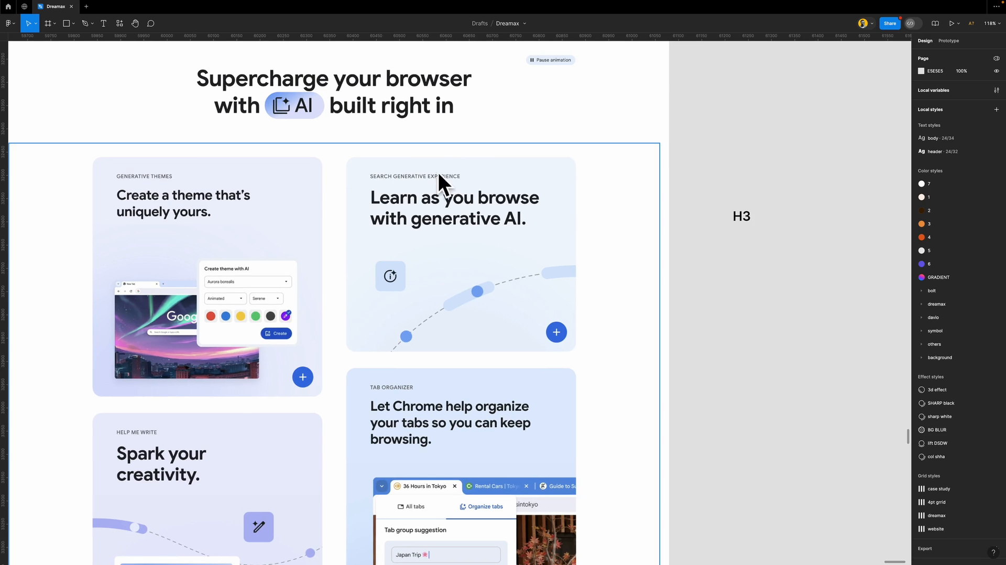
Duplicate H3, retype the copy as 'SEARCH' and place it atop the Search Generative Experience card
click(740, 217)
drag(740, 217, 702, 168)
double_click(701, 167)
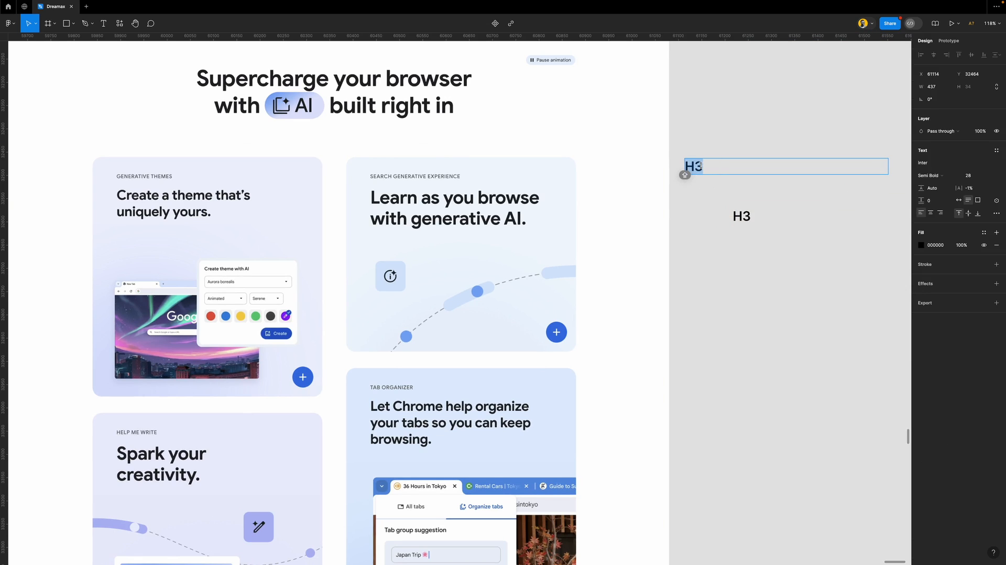
text(search)
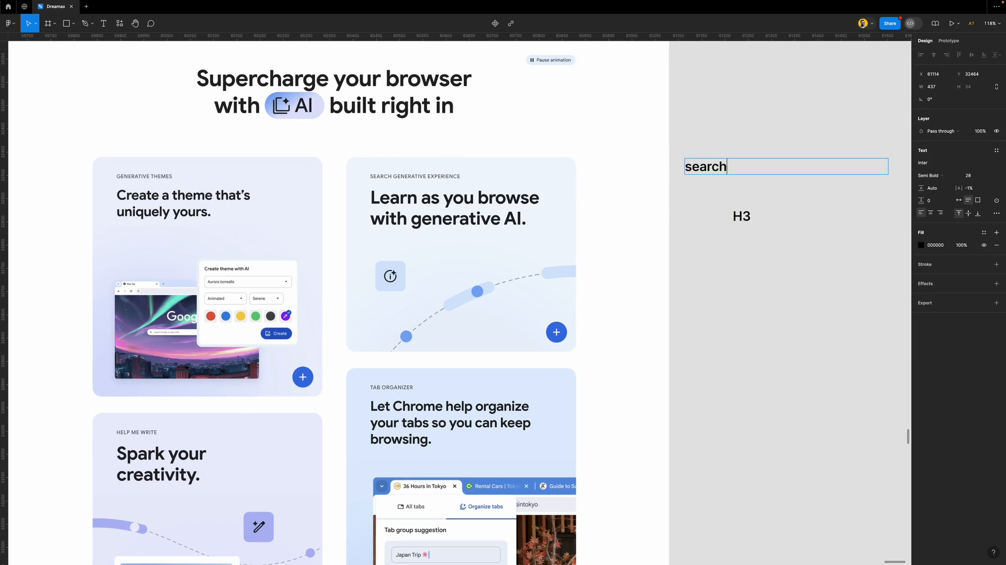
key(super+a)
text(SEARC)
click(707, 196)
drag(703, 159, 644, 145)
key(super+z)
drag(714, 164, 402, 165)
scroll(408, 166, up, 5)
Shrink SEARCH to size 12 and place it over the card's small label
click(972, 227)
key(Down)
key(Down)
key(Down)
key(Down)
key(Down)
key(Down)
key(Down)
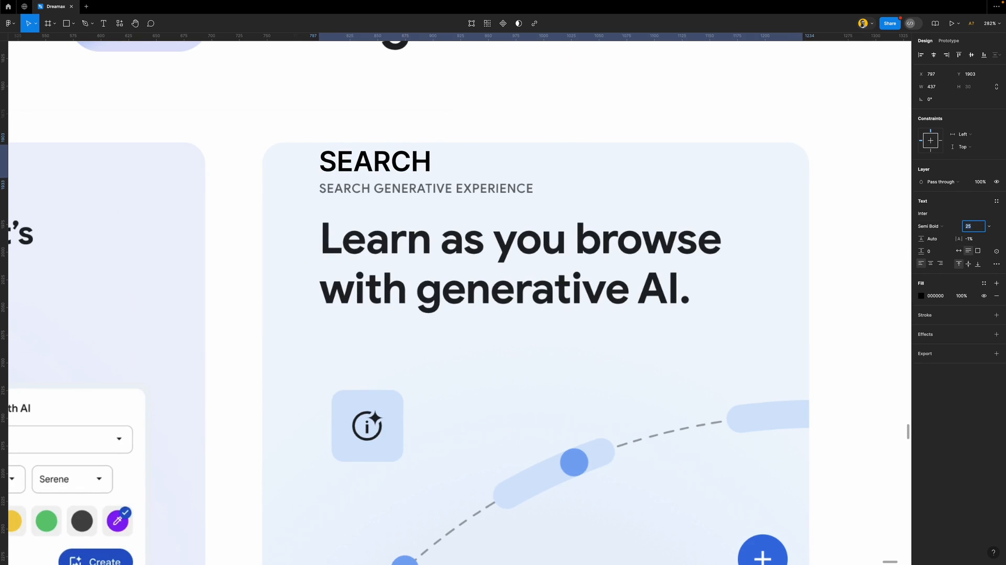
key(Down)
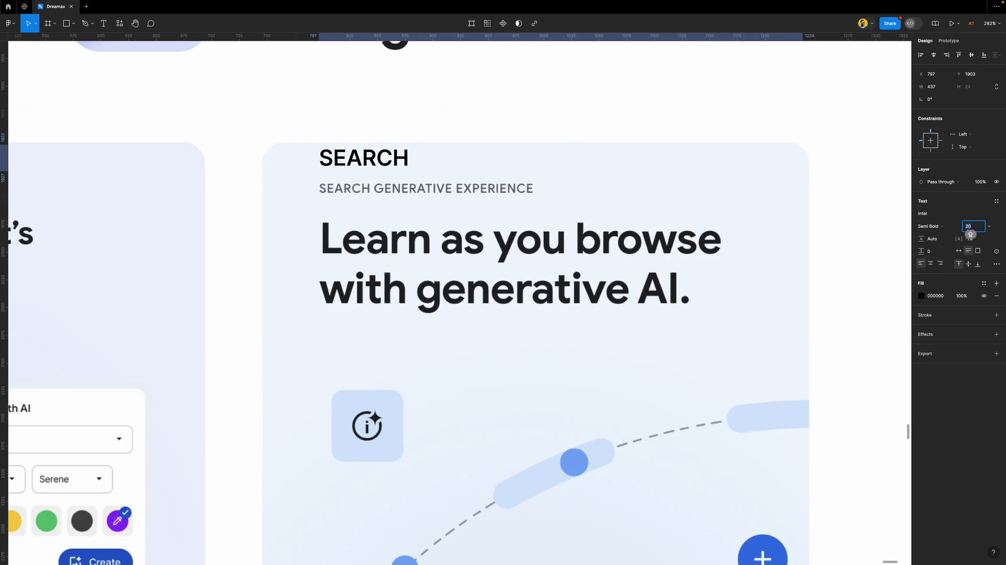
key(shift+Down)
key(Up)
key(Up)
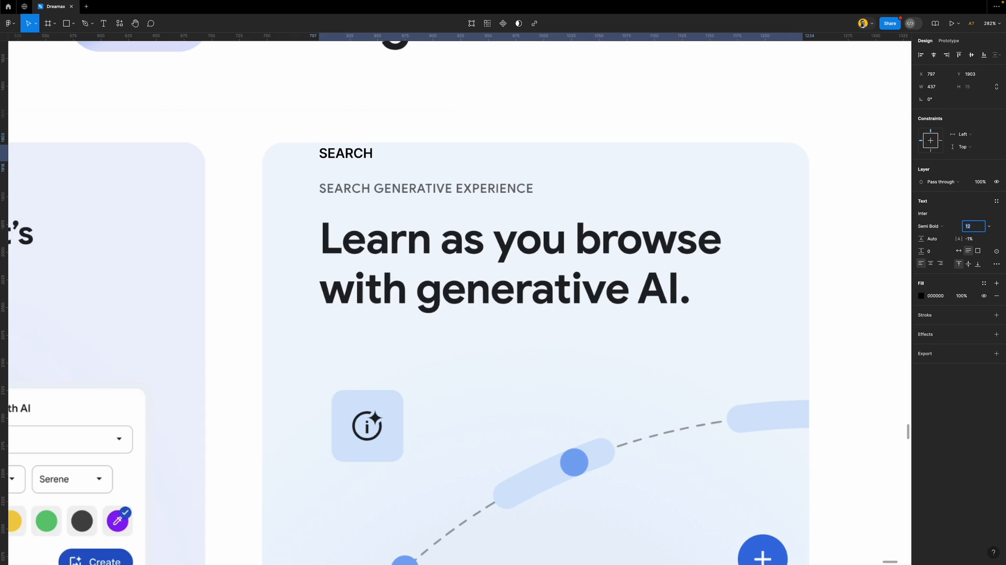
drag(364, 150, 393, 175)
Make SEARCH Inter Medium 11 and move it beside the H3 label
click(930, 225)
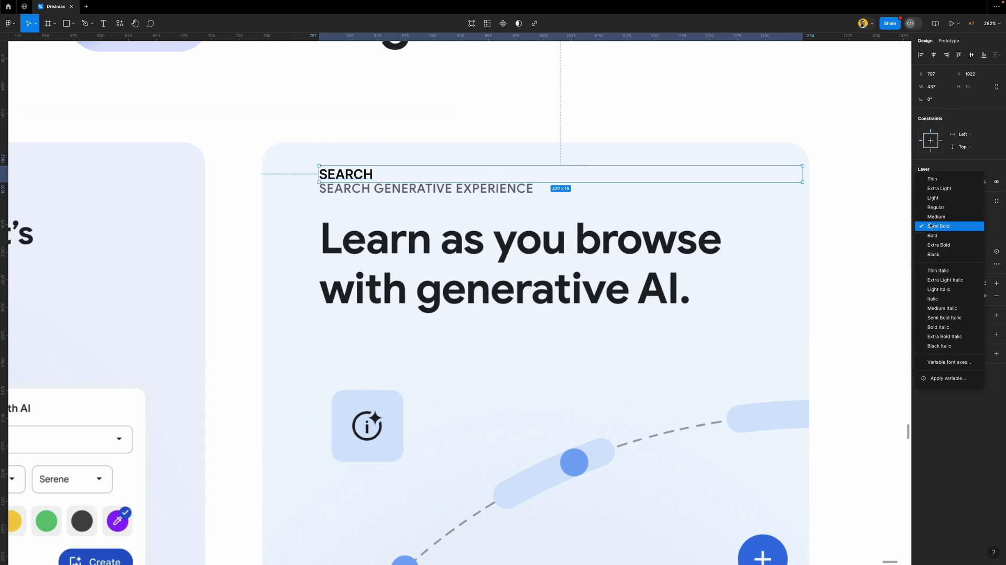
click(940, 216)
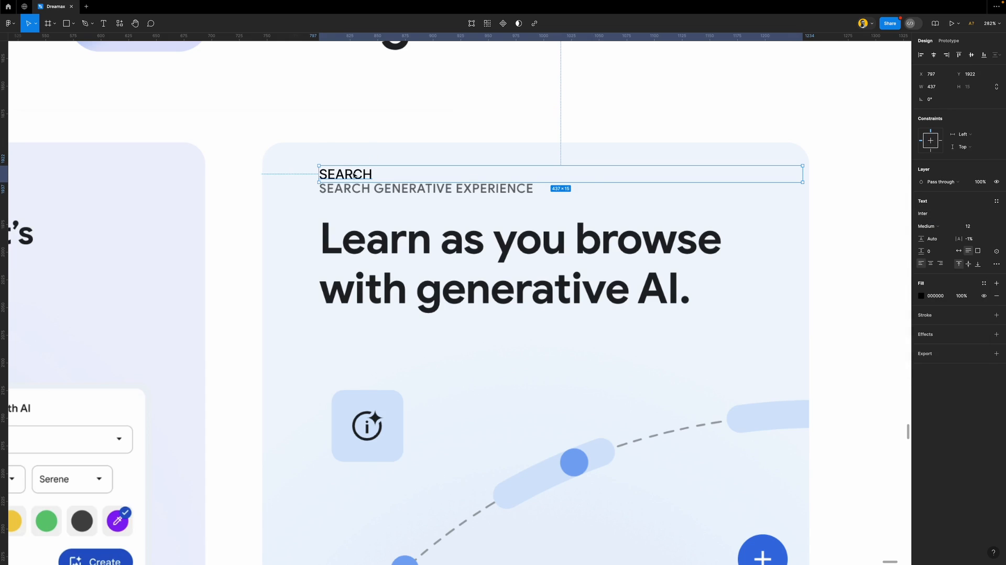
scroll(354, 176, up, 5)
click(974, 226)
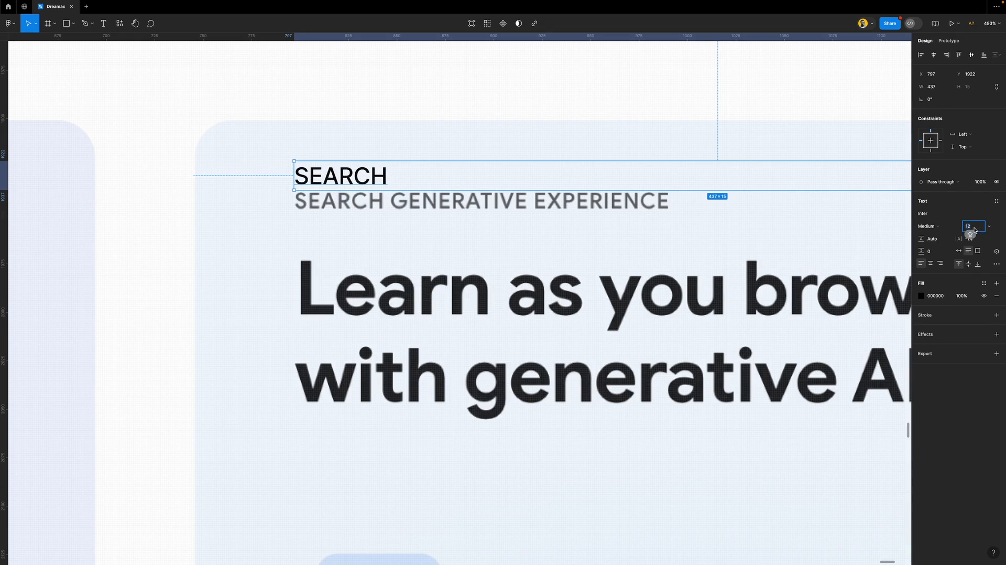
key(Down)
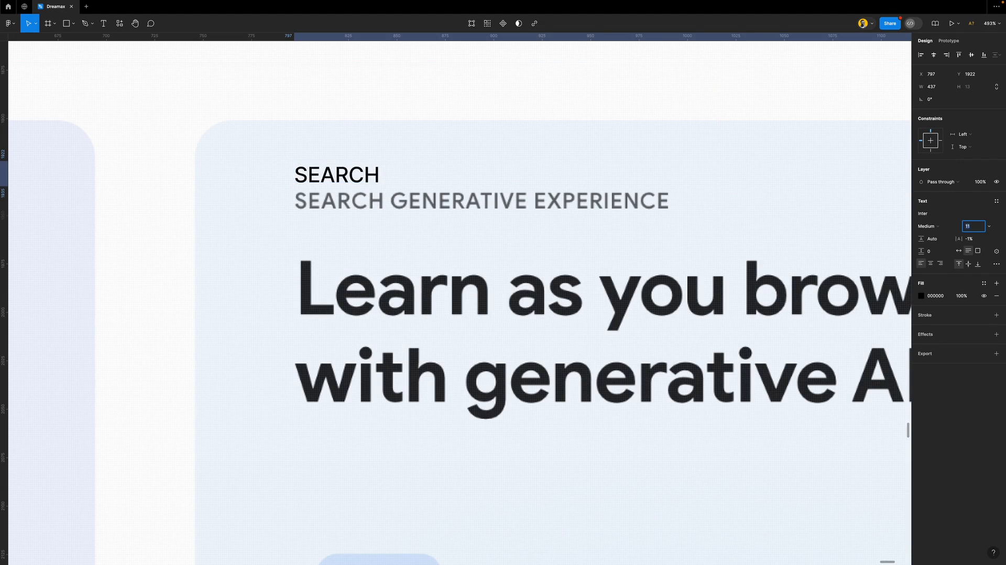
scroll(330, 180, down, 3)
scroll(330, 180, down, 5)
drag(332, 178, 638, 242)
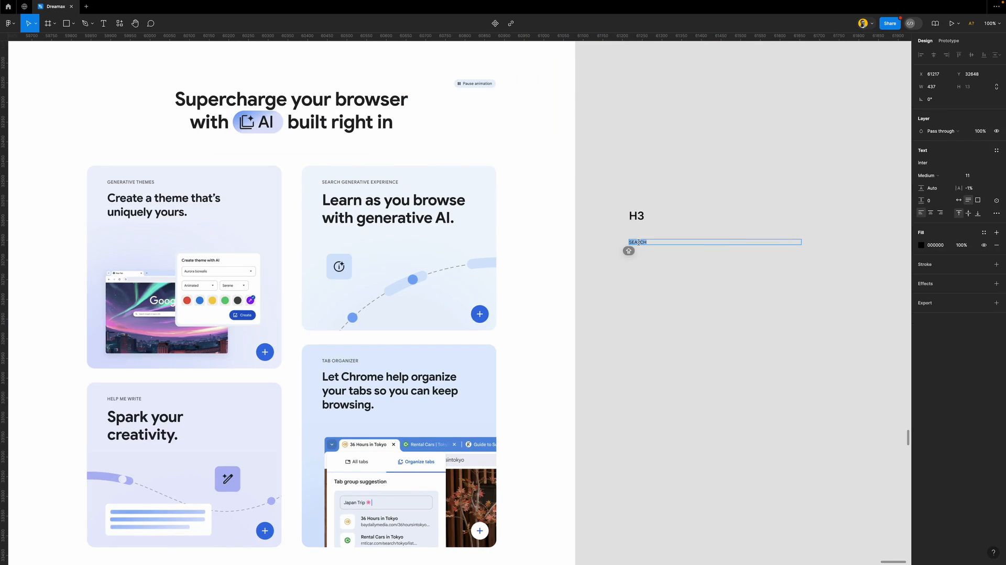
Relabel the small sample text as H4
text(H4)
key(Escape)
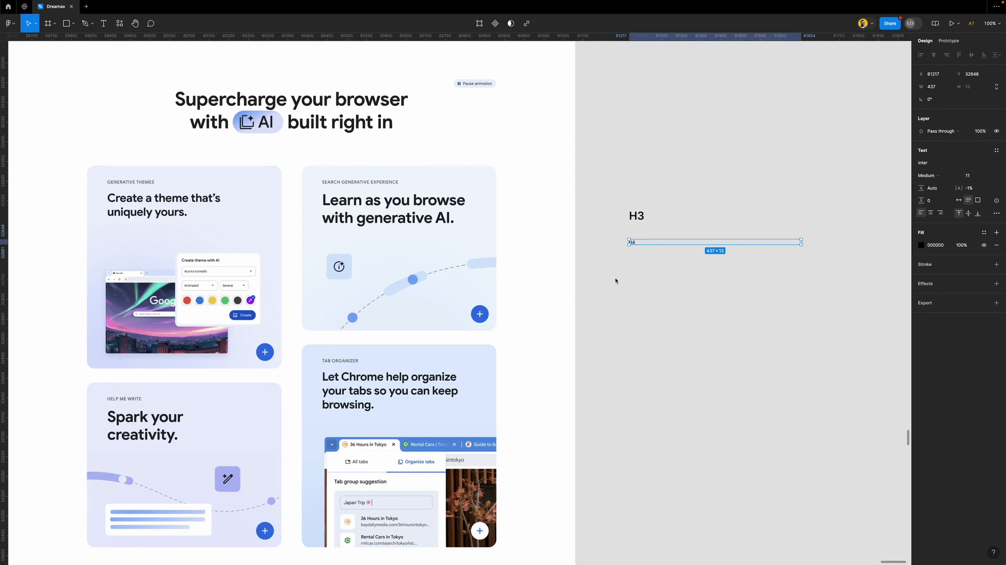
scroll(615, 280, down, 1)
scroll(498, 269, down, 10)
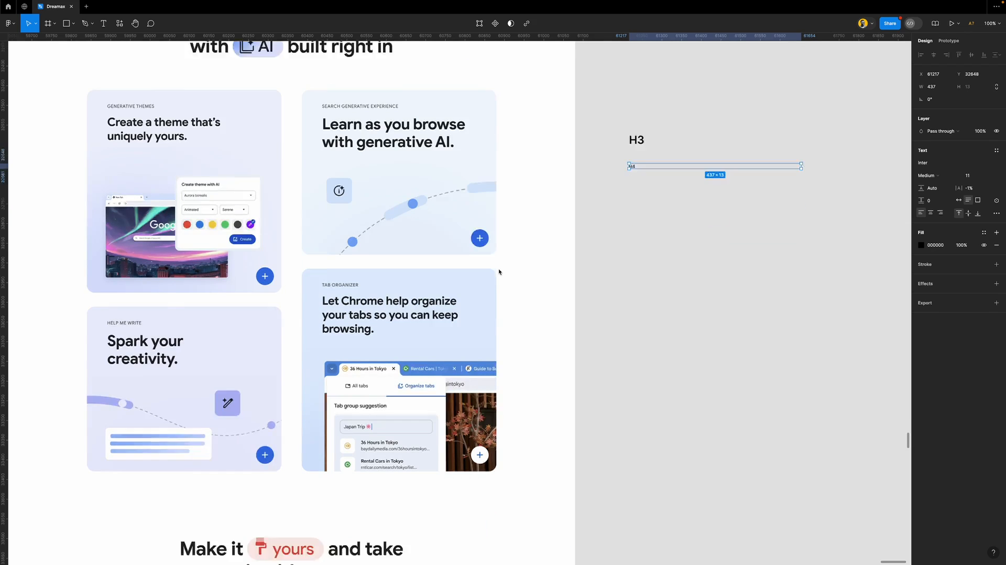
scroll(435, 308, down, 15)
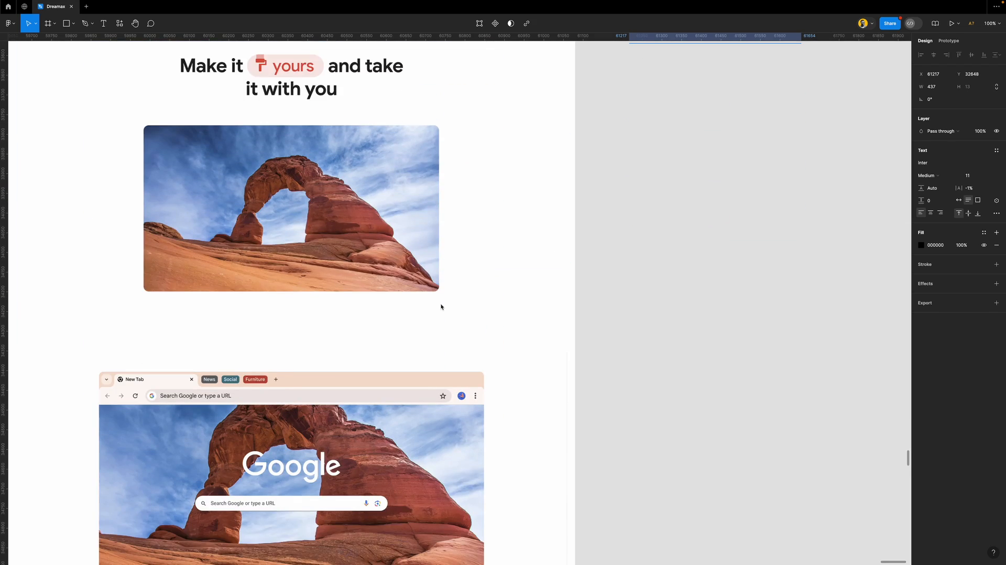
ctrl+scroll(451, 301, down, 1)
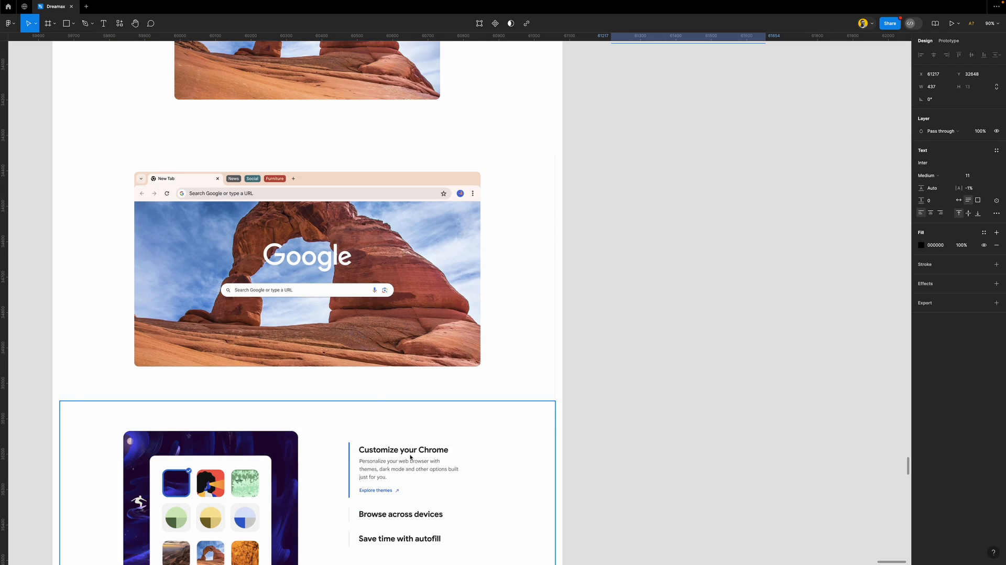
ctrl+scroll(410, 418, down, 3)
ctrl+scroll(445, 280, down, 3)
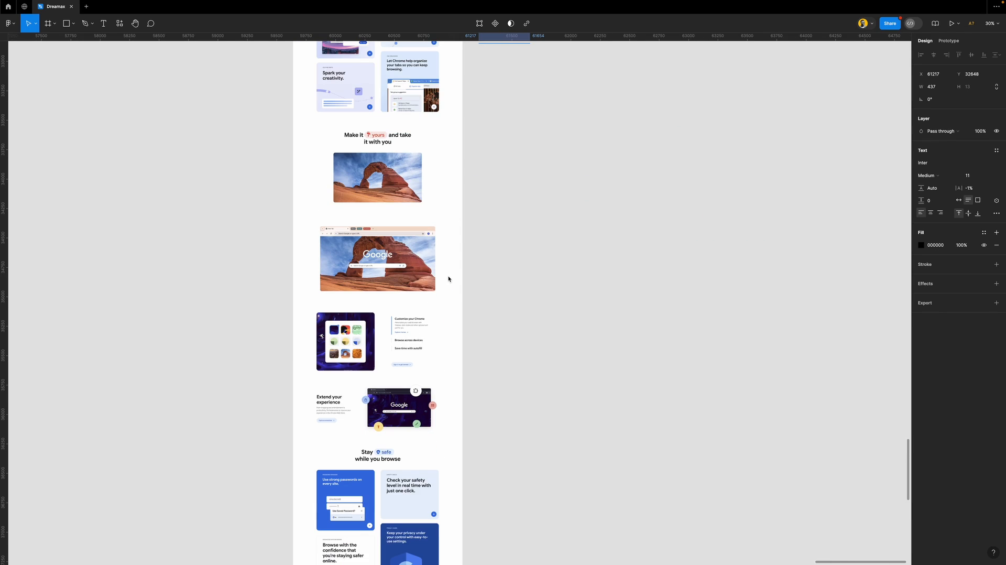
scroll(465, 241, up, 5)
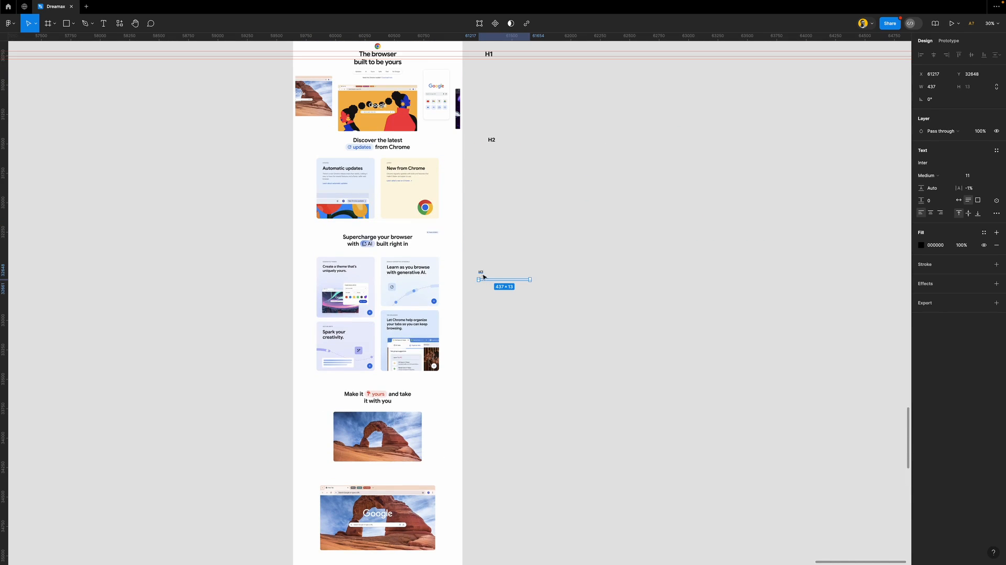
Move the H3 sample text above the 'Customize your Chrome' heading
click(481, 273)
drag(482, 273, 475, 547)
scroll(476, 519, down, 4)
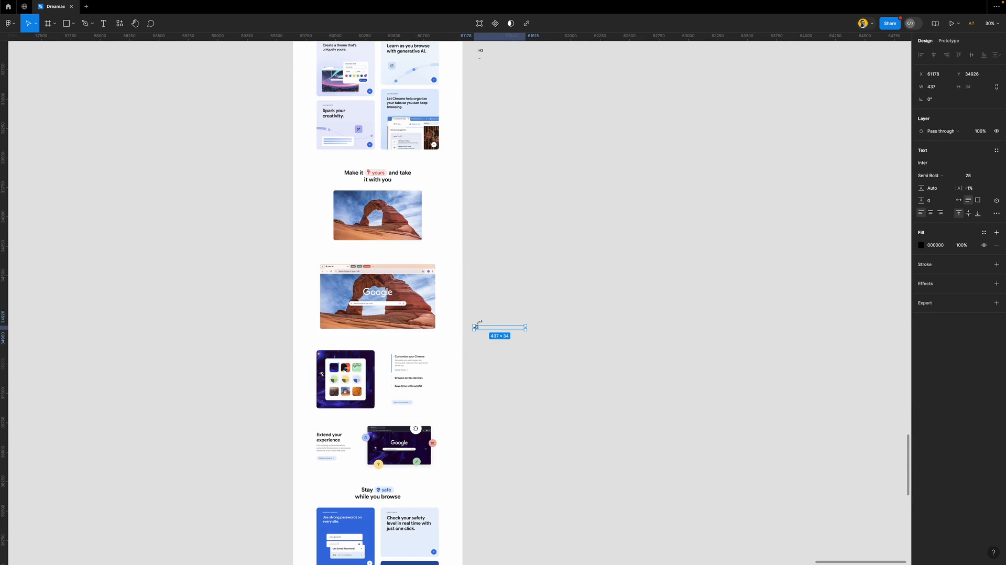
drag(480, 331, 404, 352)
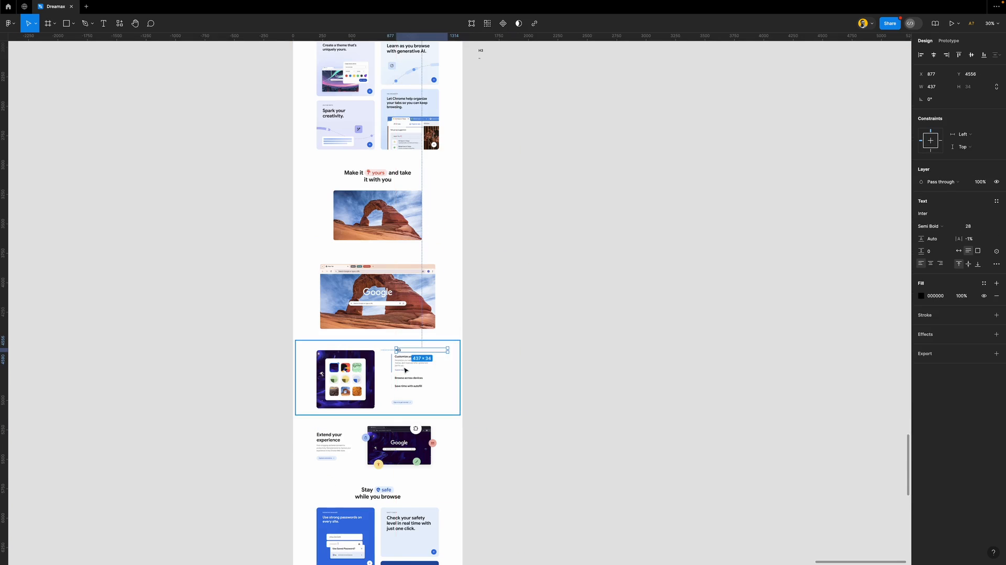
scroll(404, 359, up, 5)
scroll(405, 370, up, 5)
Retype the moved sample as 'Customize' and line it up just above the heading
double_click(372, 254)
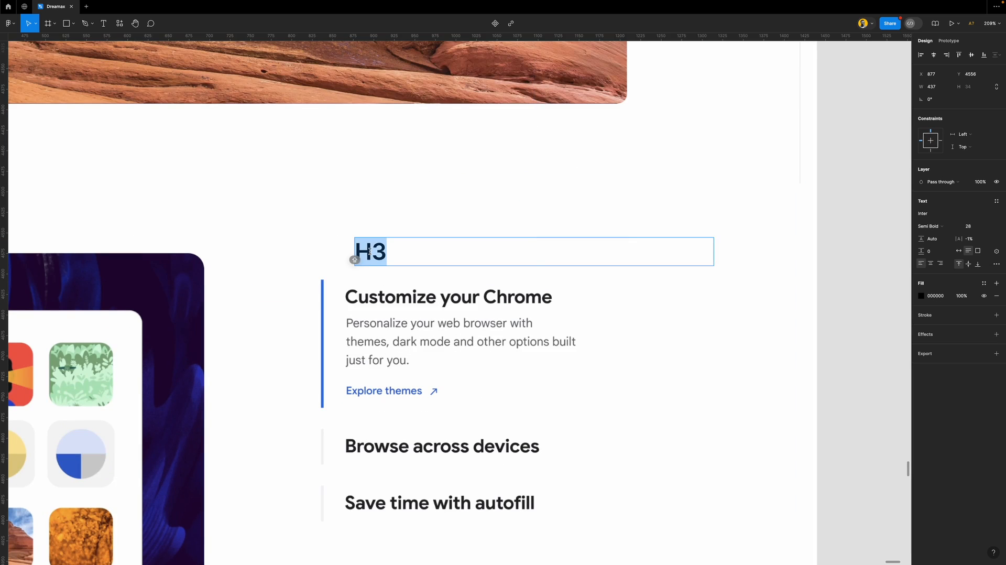
text(CUSTOMI)
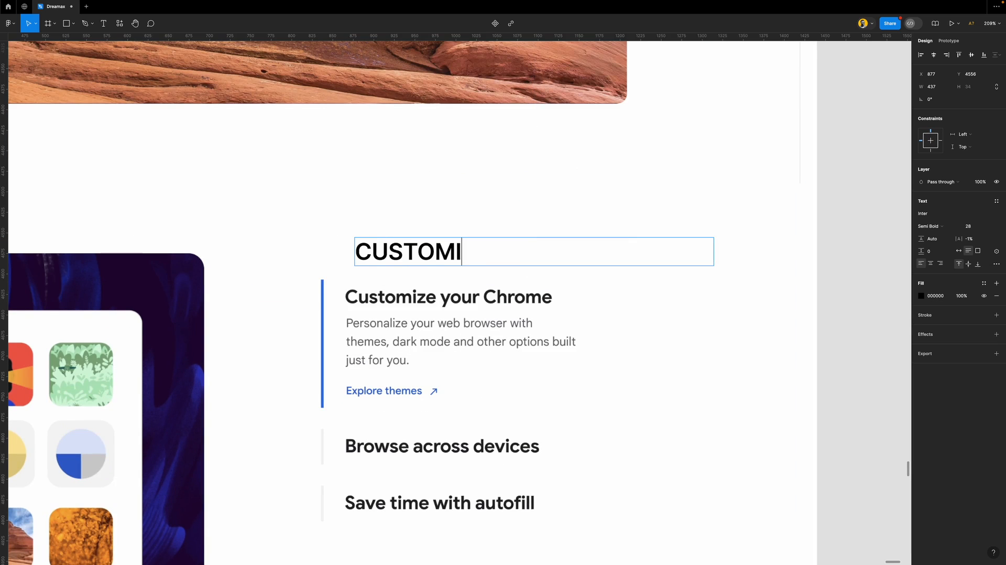
key(super+a)
text(C)
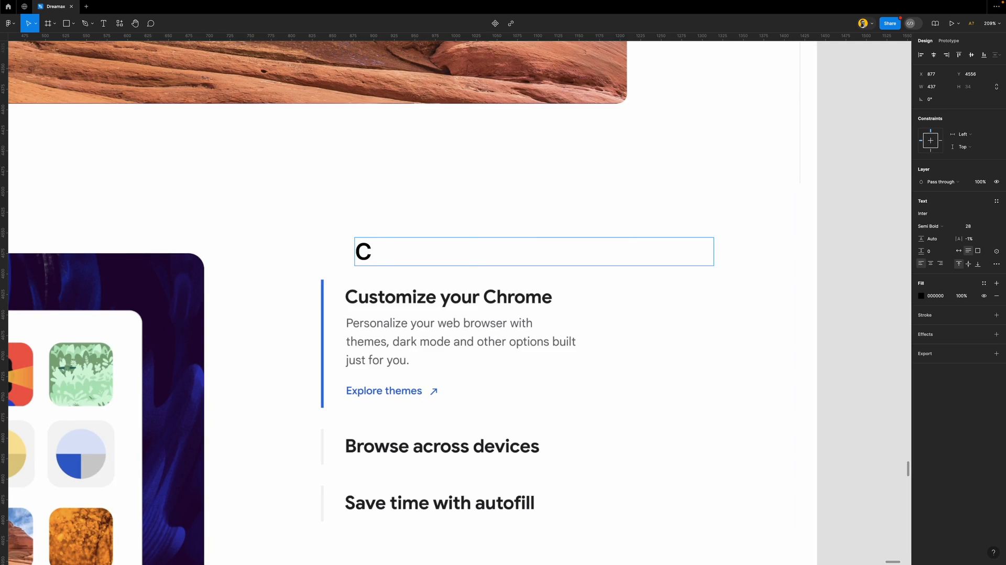
text(ustomize)
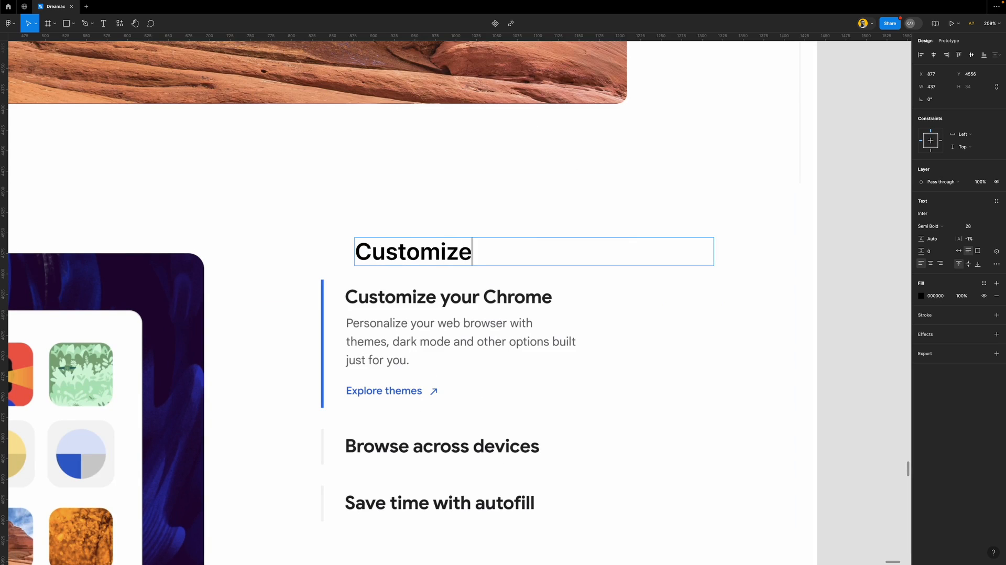
key(Escape)
drag(390, 252, 382, 277)
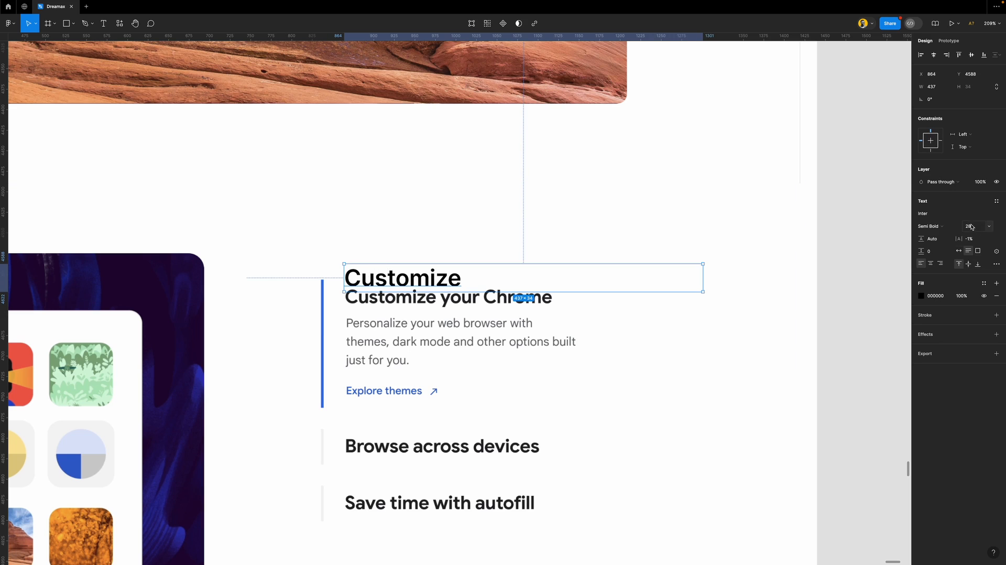
Make the Customize text Inter Bold 22 and move it onto the canvas beside the page
click(989, 228)
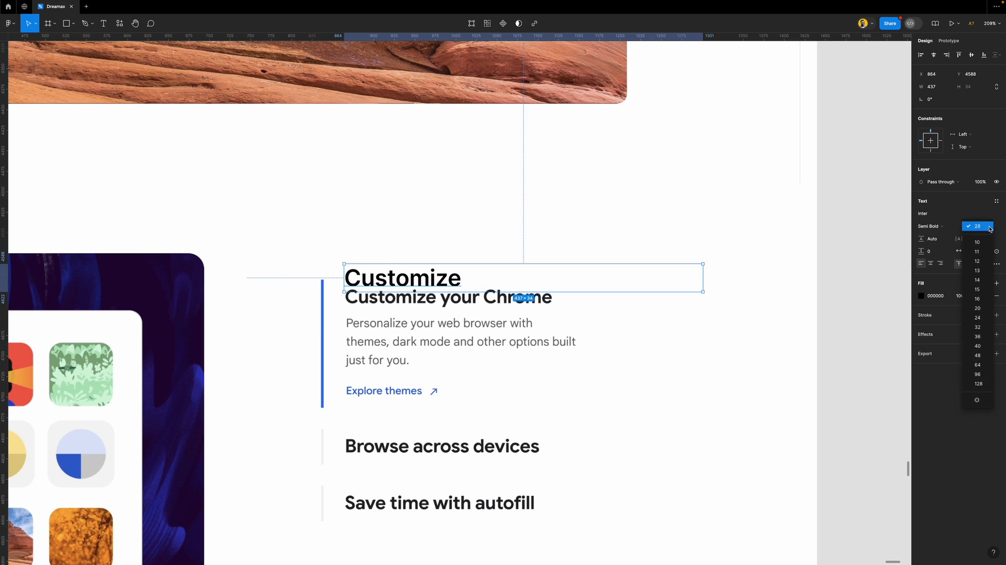
click(982, 312)
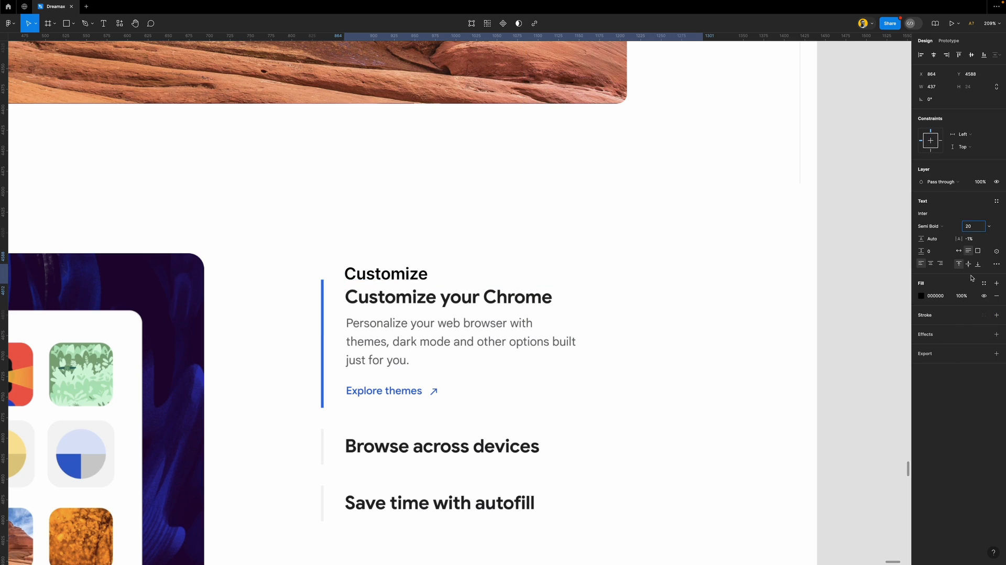
click(933, 226)
click(938, 234)
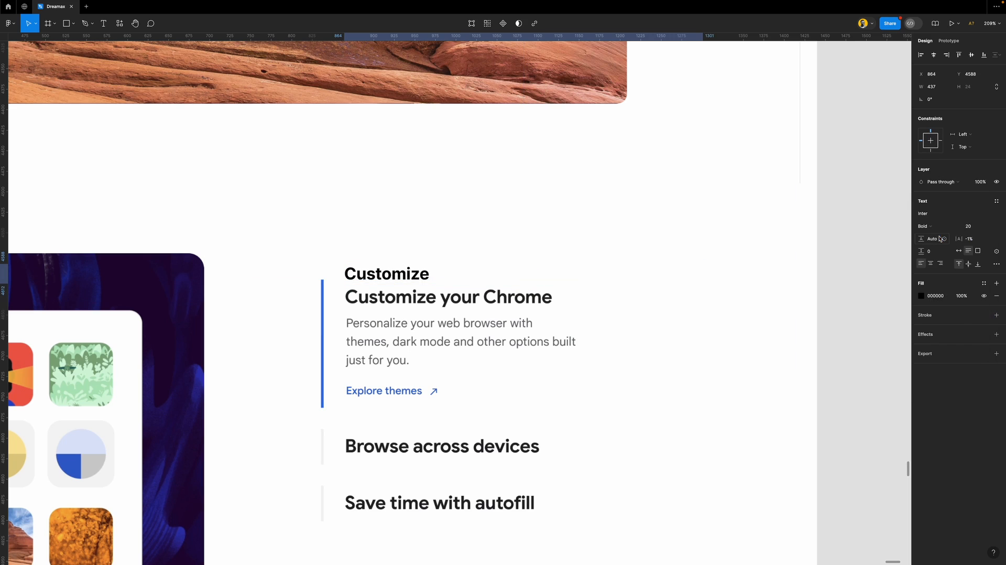
click(978, 228)
key(Up)
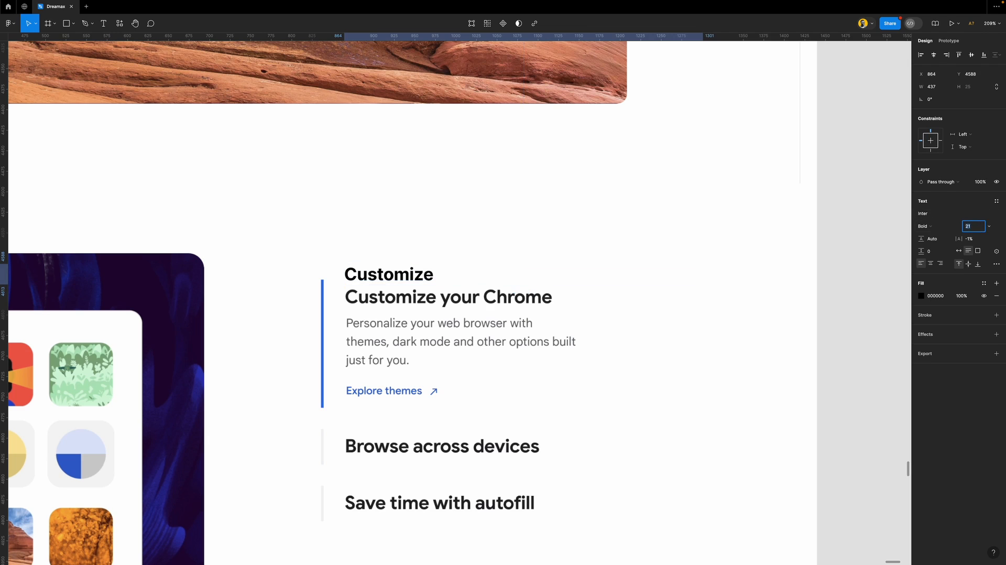
key(Up)
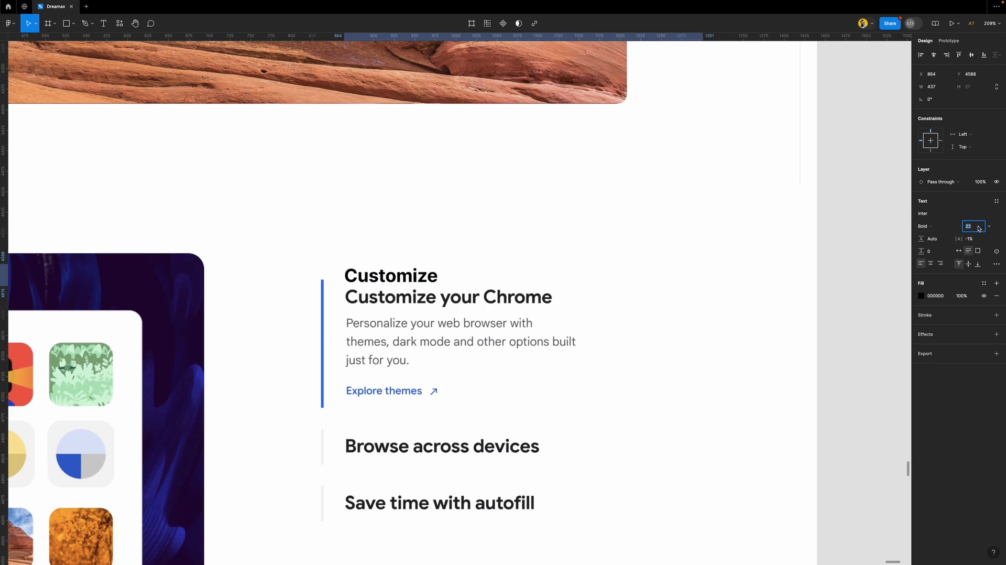
scroll(356, 280, down, 3)
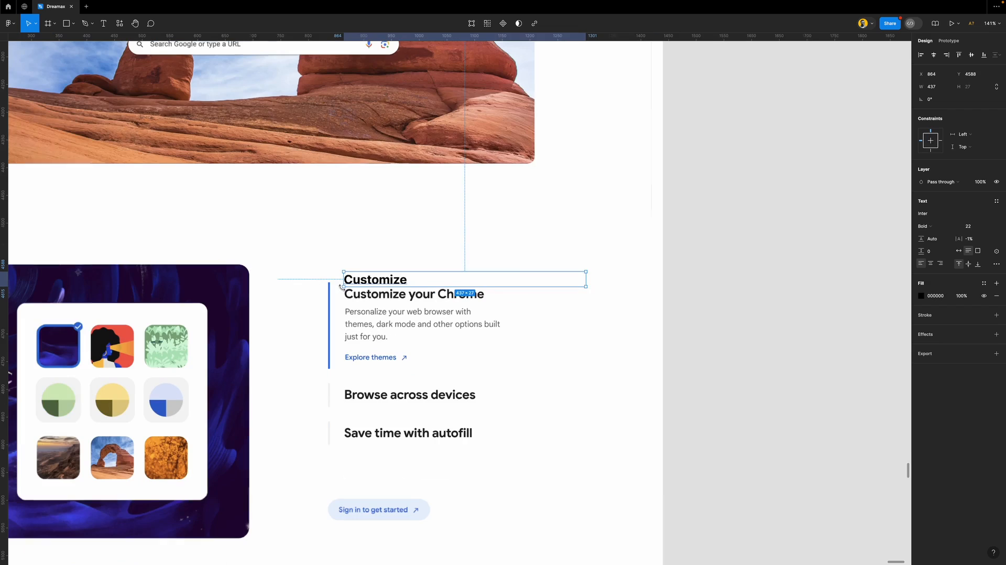
drag(362, 278, 716, 291)
Relabel the Customize sample beside the page as 'H4'
double_click(728, 291)
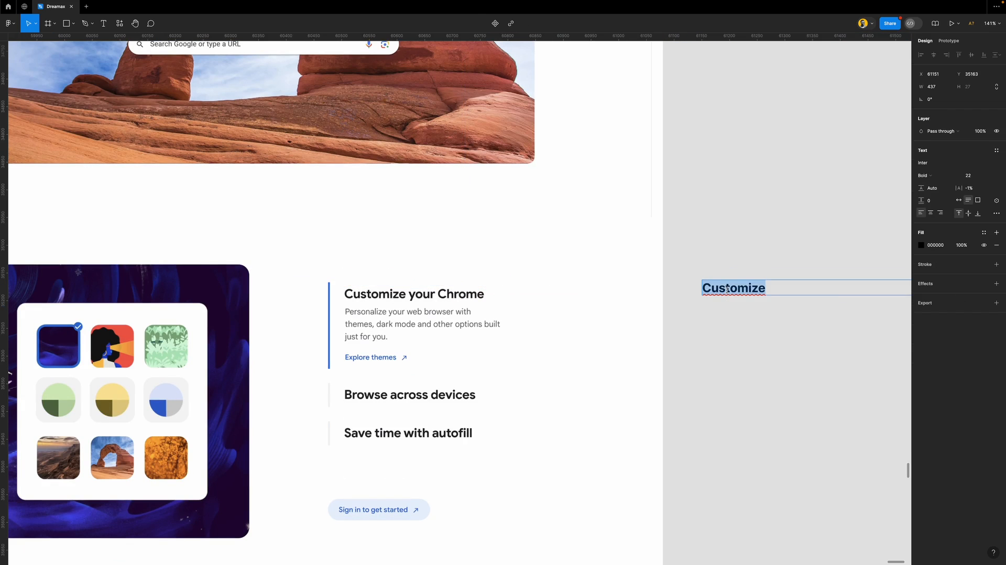
text(H4)
key(Escape)
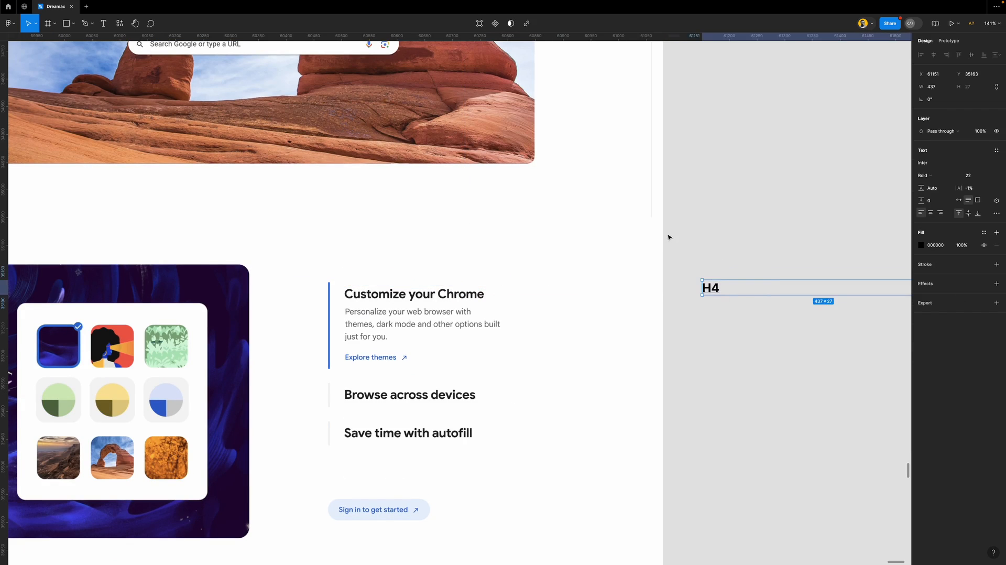
scroll(667, 236, down, 5)
scroll(667, 237, up, 8)
scroll(677, 162, down, 4)
scroll(689, 65, up, 4)
Edit the thin text layer below H3, then select the H4 label beside the Customize section
click(696, 98)
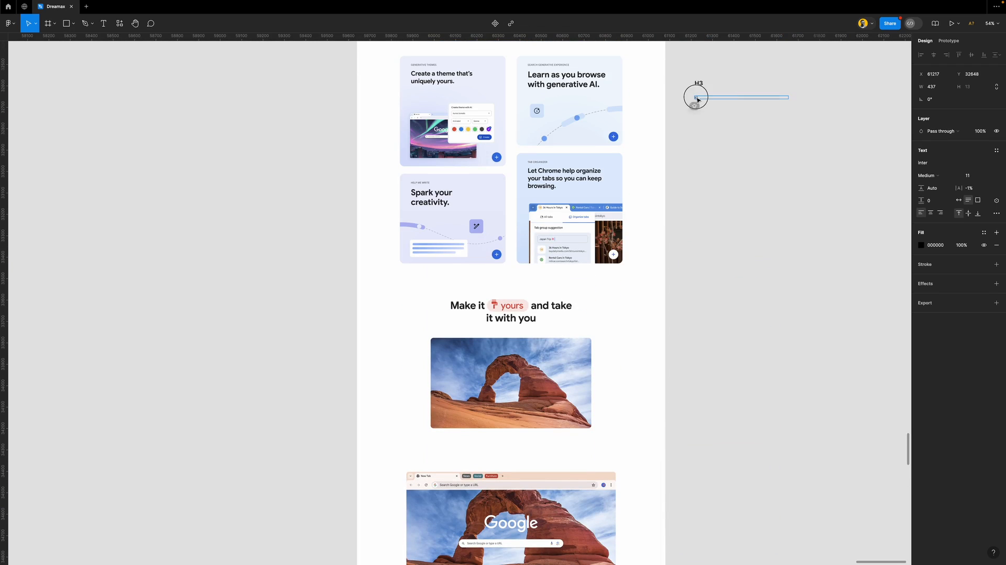
text(H)
key(Escape)
scroll(651, 342, down, 8)
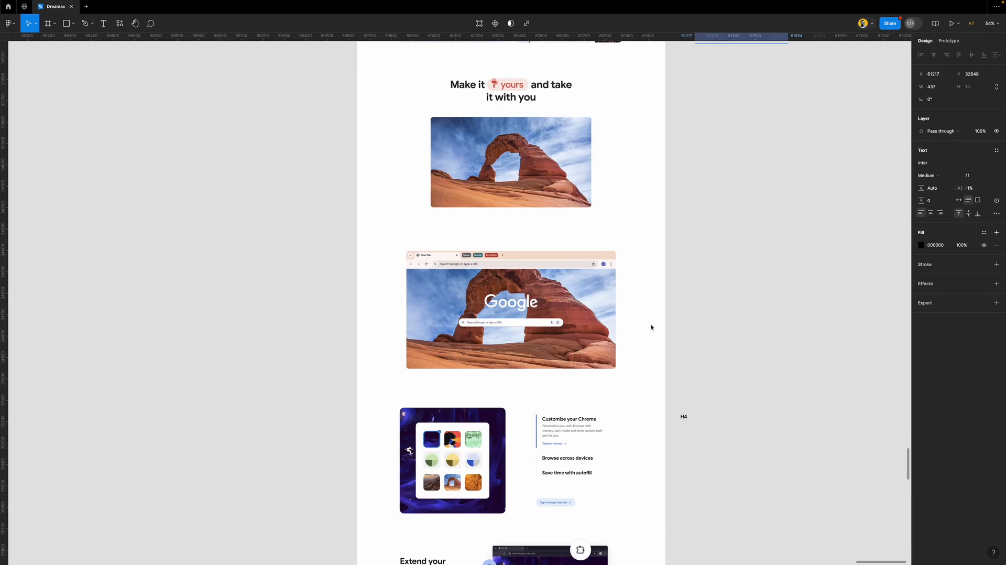
scroll(590, 292, up, 5)
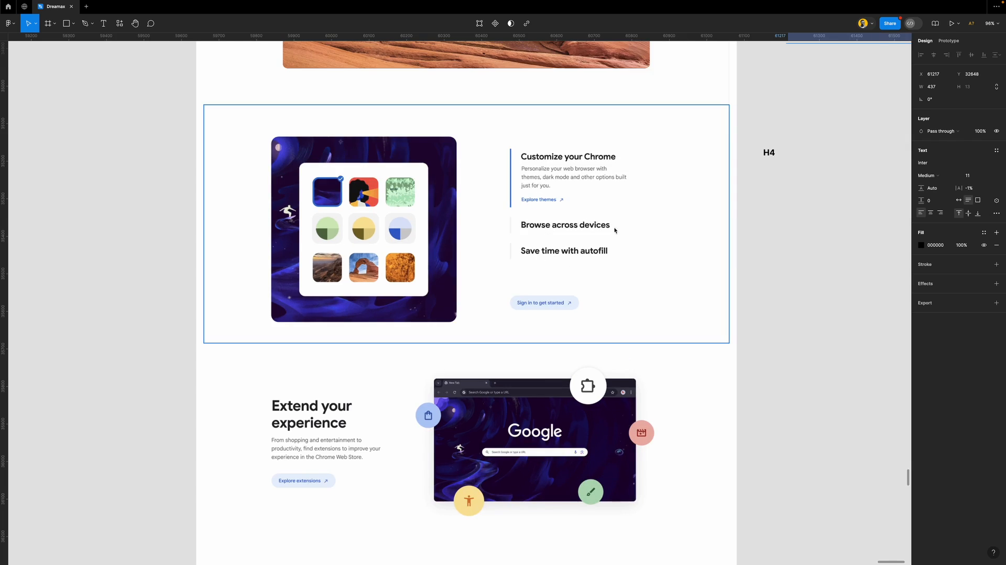
scroll(524, 210, down, 1)
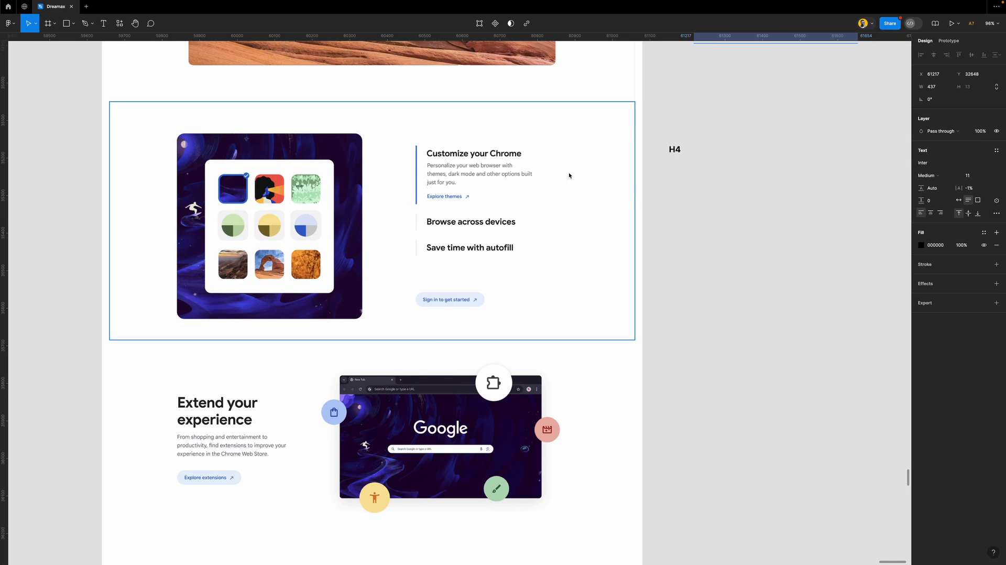
click(679, 150)
Place a copy of H4 above 'Extend your experience' and narrow its text box to 429
drag(677, 150, 187, 386)
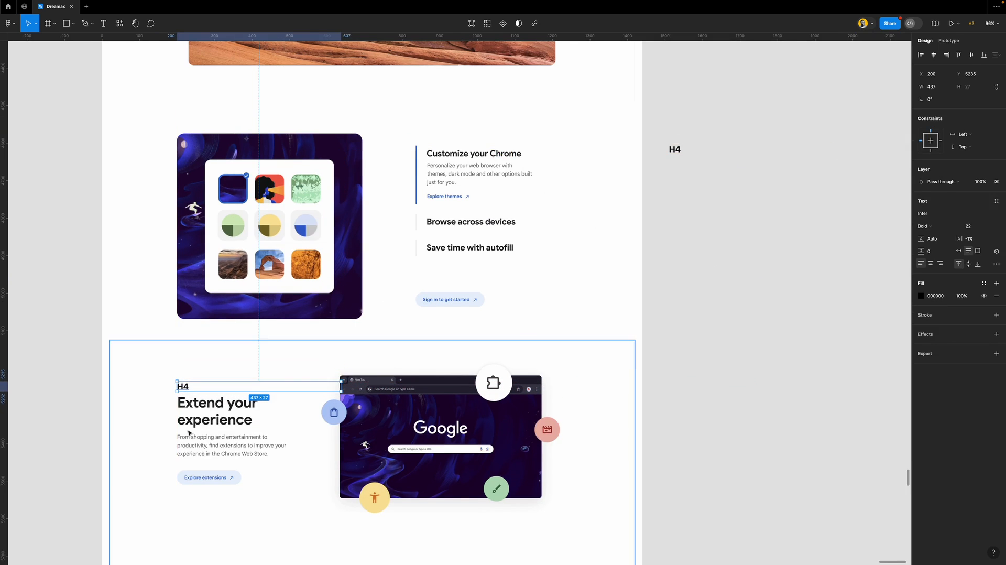
scroll(161, 347, down, 2)
scroll(161, 340, up, 5)
scroll(219, 338, left, 3)
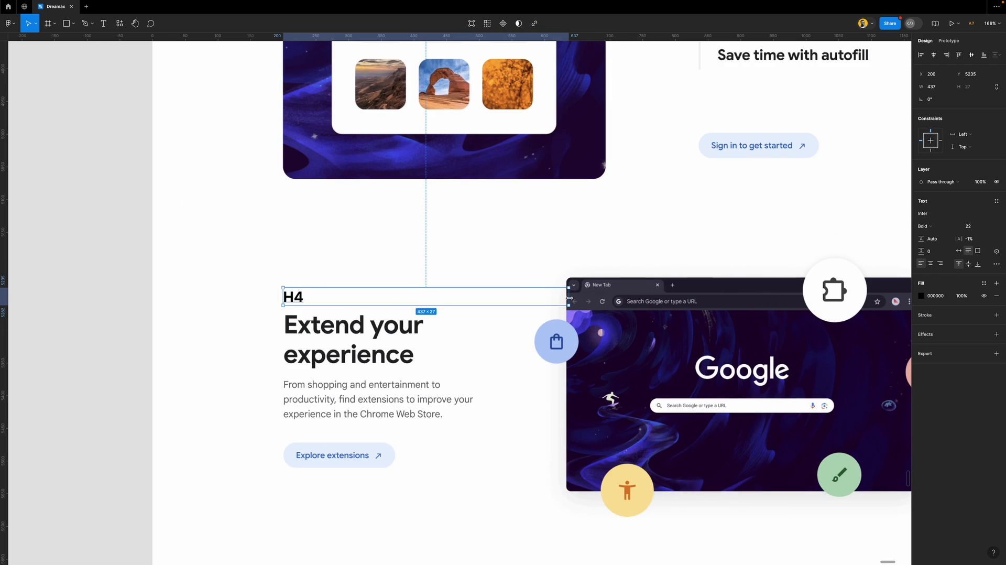
drag(567, 296, 563, 296)
scroll(323, 393, up, 3)
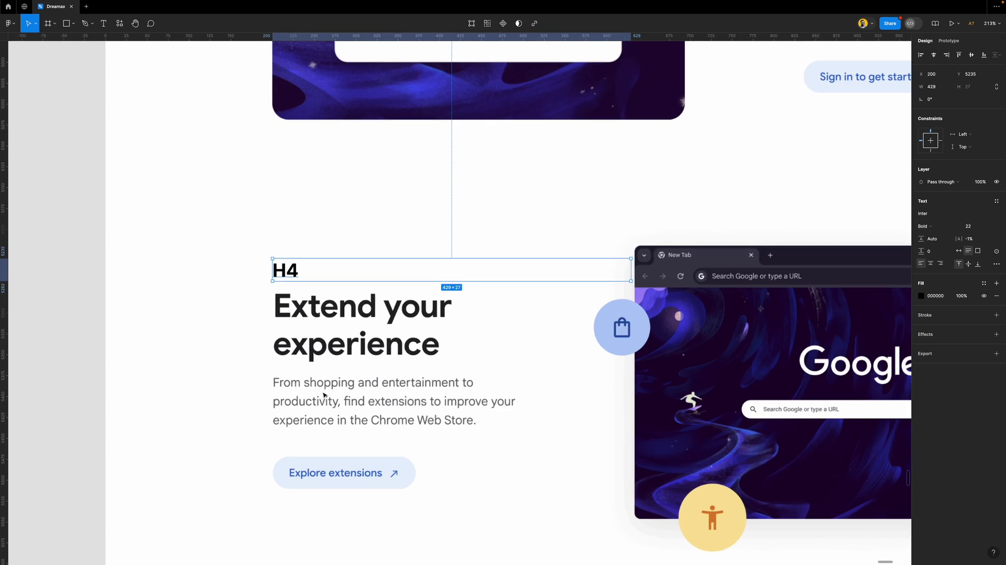
Retype the copied label as 'Extend'
double_click(293, 271)
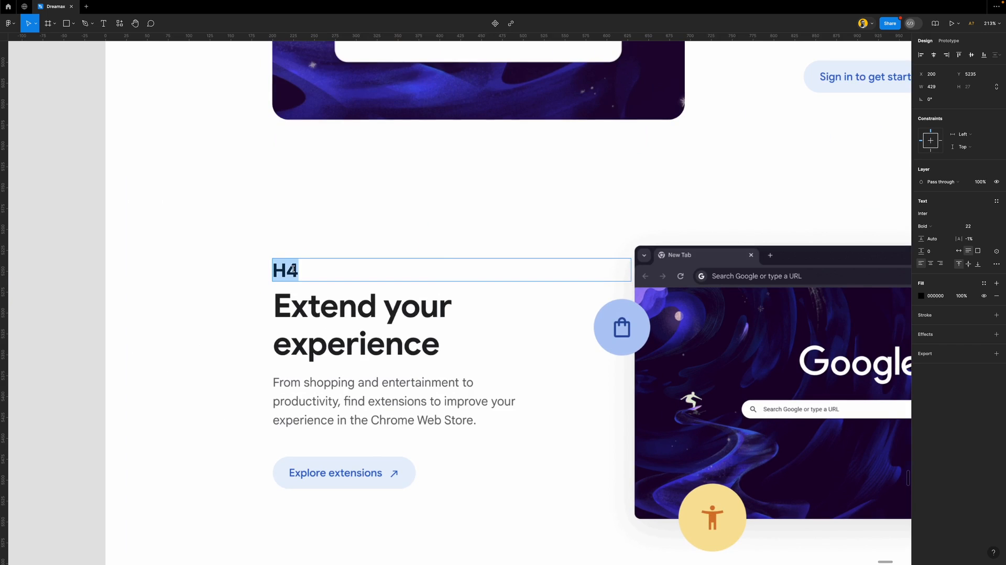
text(Extend)
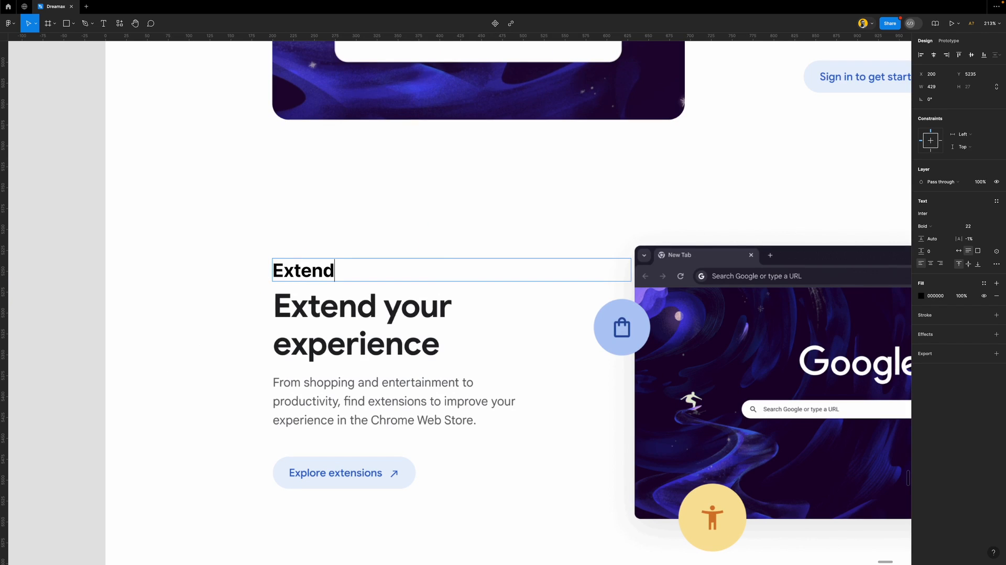
key(Escape)
scroll(240, 315, down, 5)
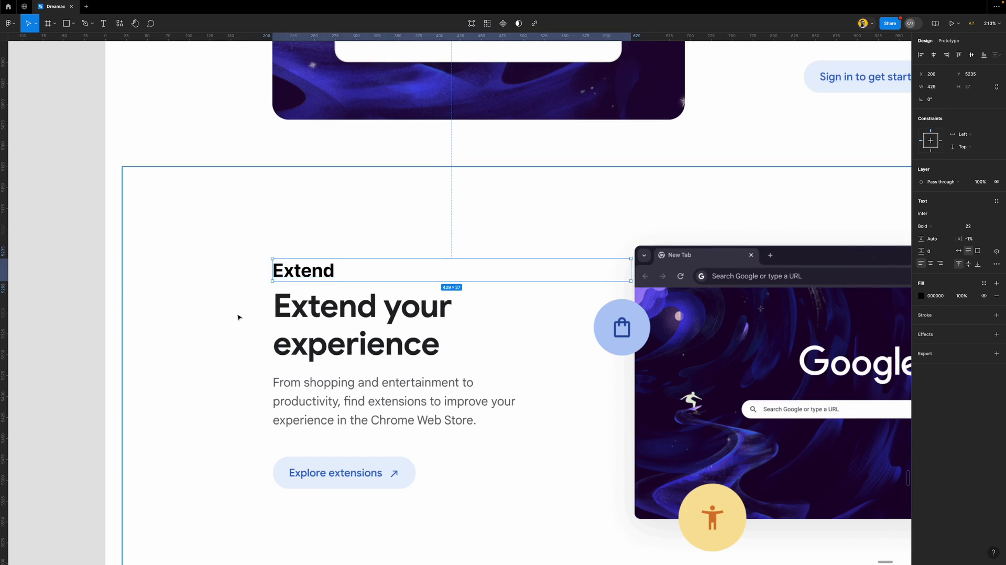
Resize the Extend text to 36 to match the heading
click(976, 228)
text(42)
key(Return)
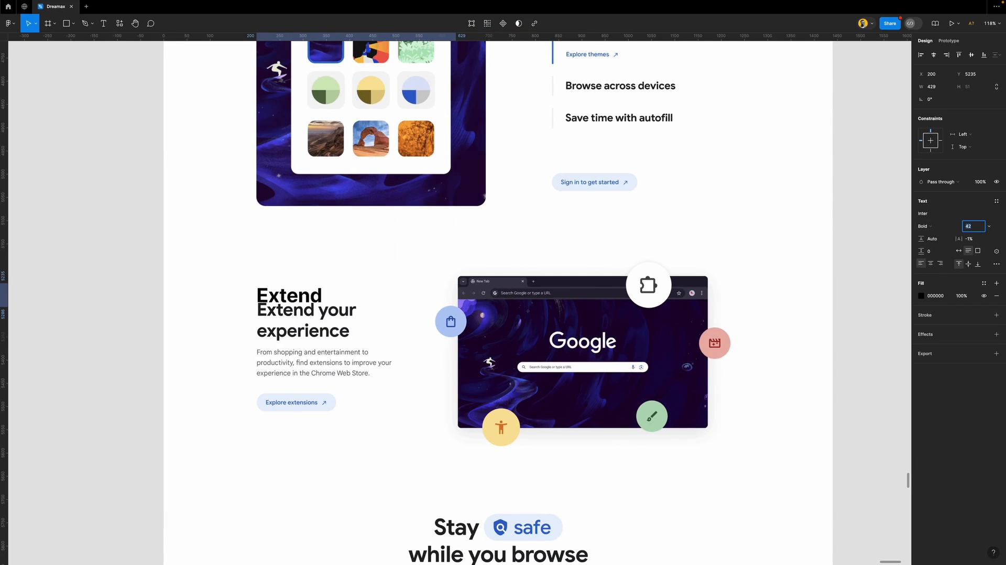
key(Down)
key(Down)
key(Down)
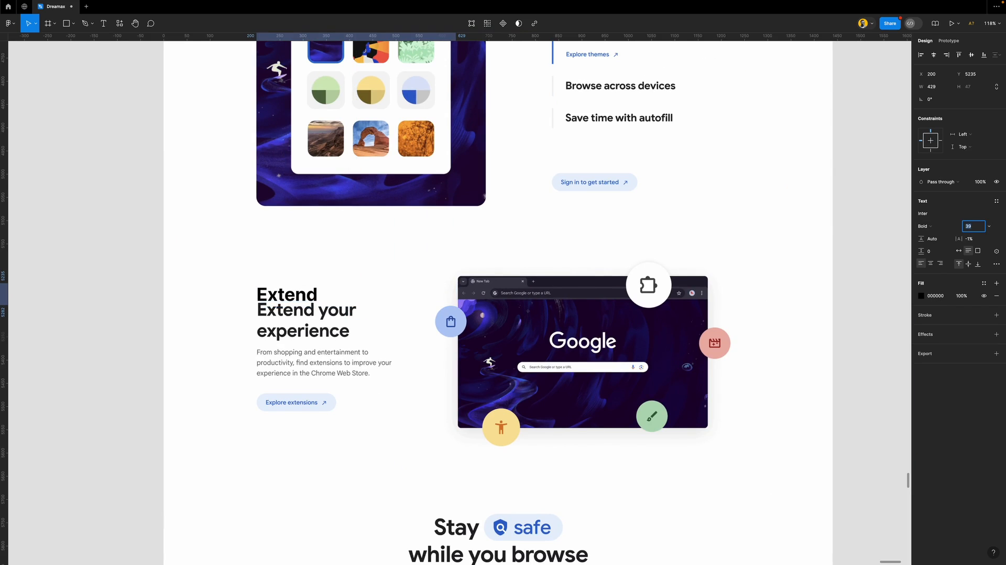
key(Down)
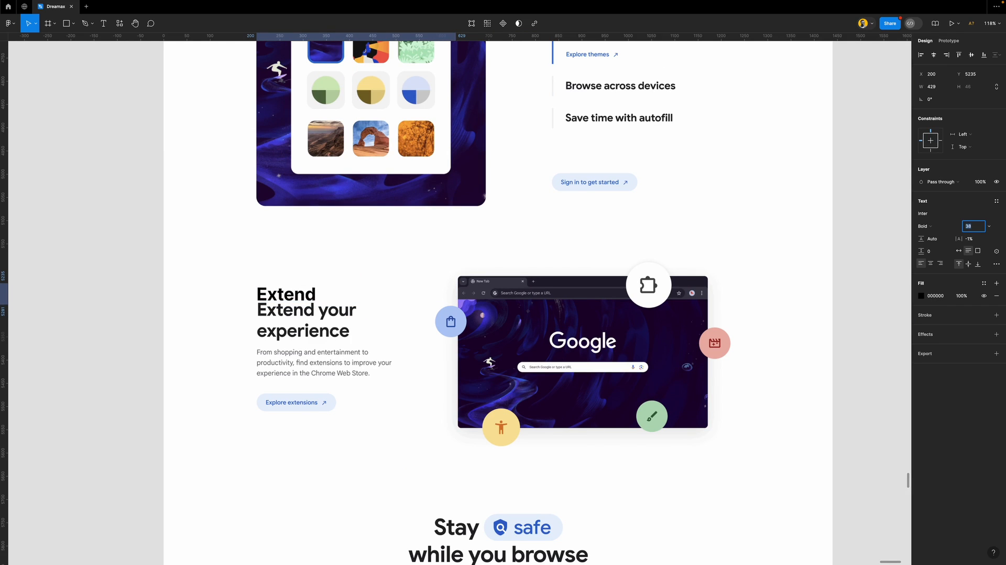
key(Down)
key(Down)
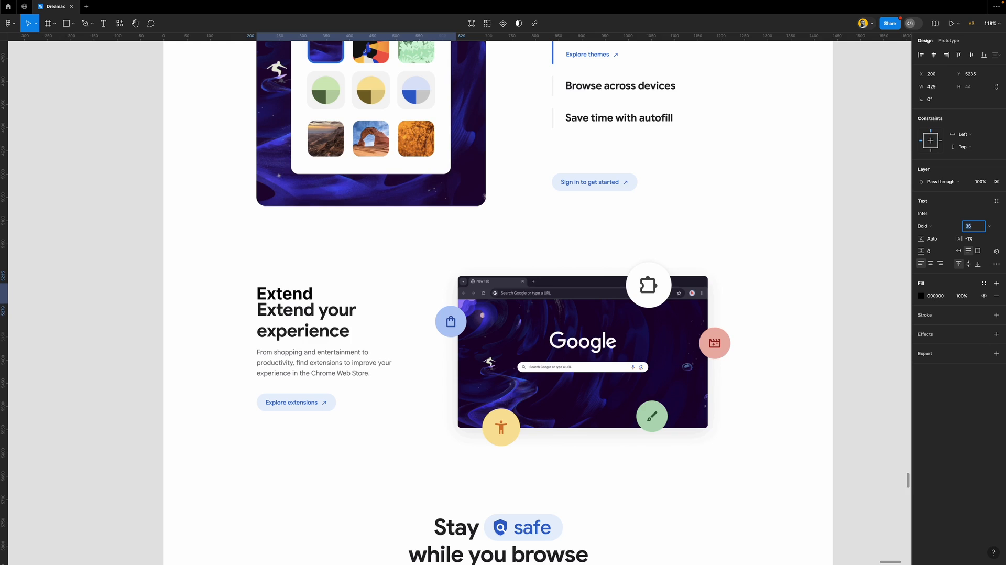
click(871, 260)
Compare the text settings of the H3, H2 and H4 labels
scroll(410, 263, down, 6)
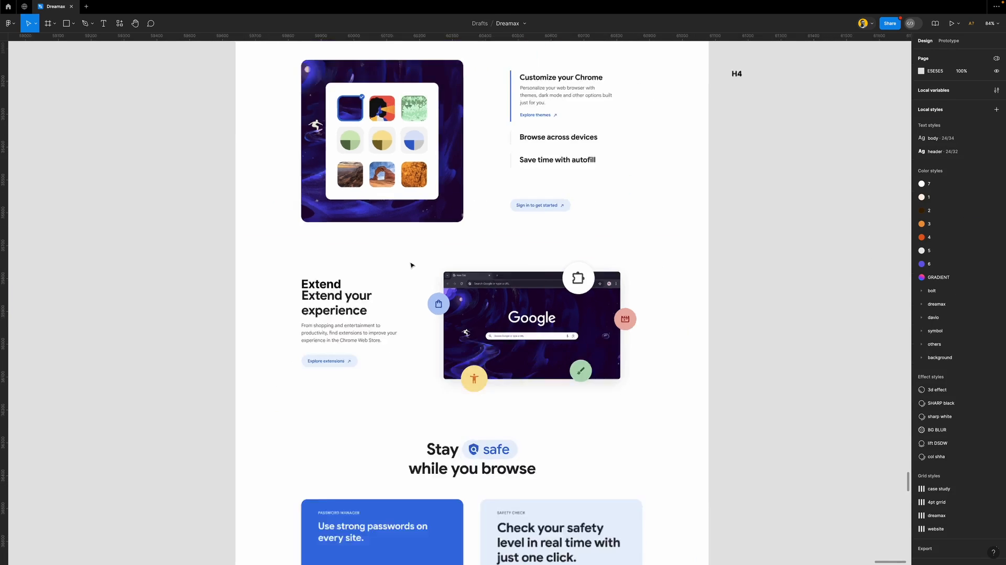
scroll(561, 224, up, 12)
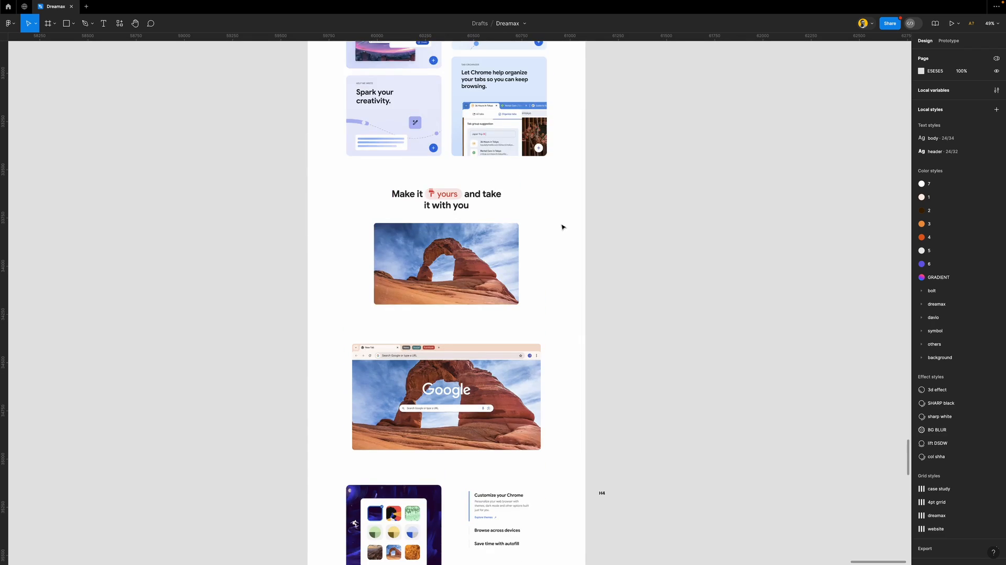
click(615, 216)
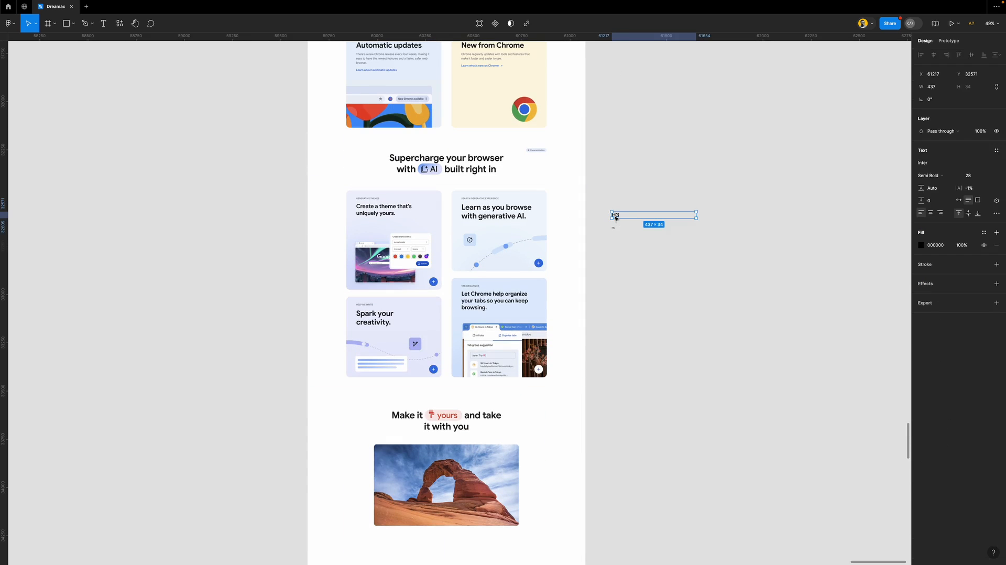
scroll(615, 218, up, 3)
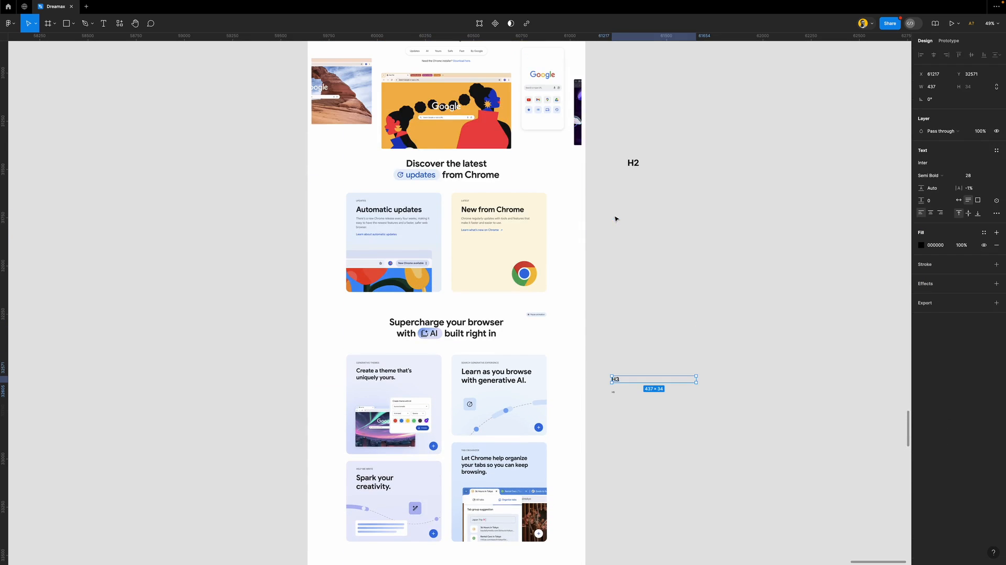
click(633, 163)
scroll(631, 202, up, 3)
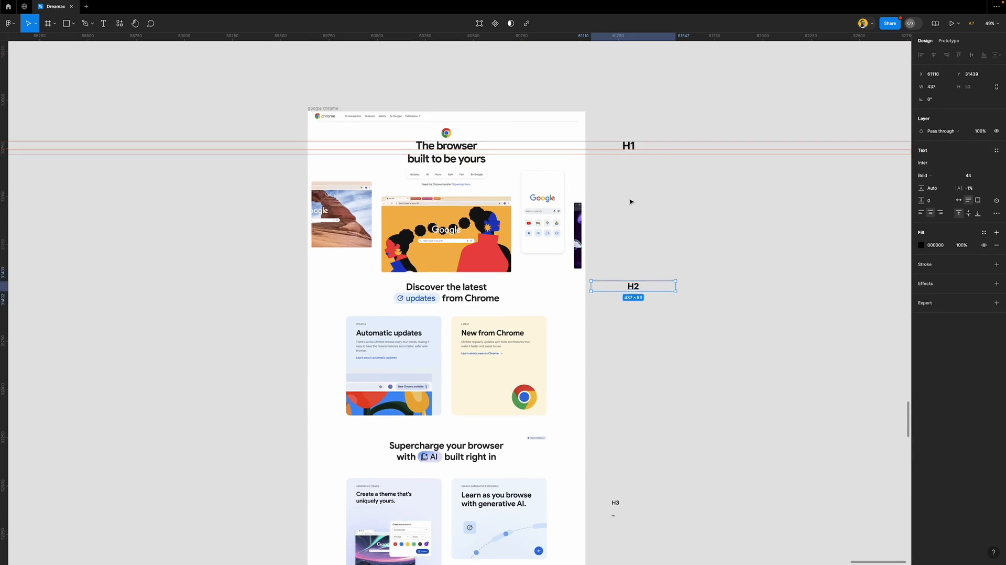
scroll(630, 224, down, 6)
scroll(624, 255, down, 1)
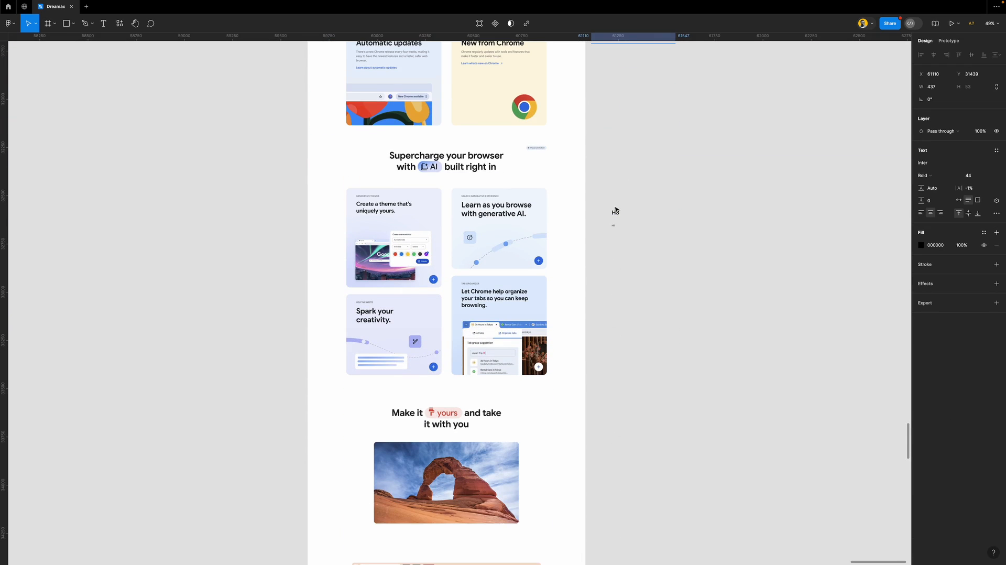
click(616, 213)
scroll(617, 213, down, 10)
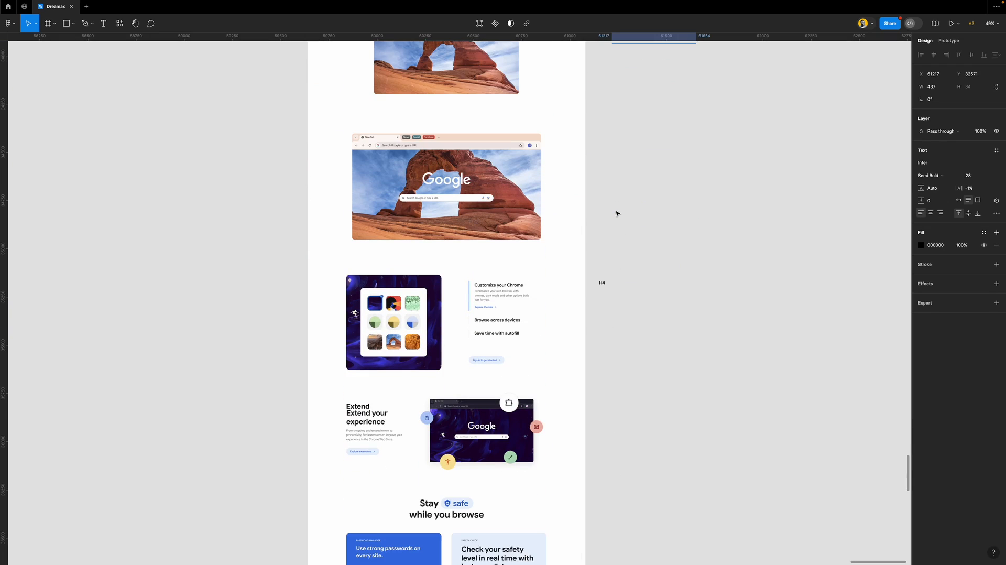
click(604, 278)
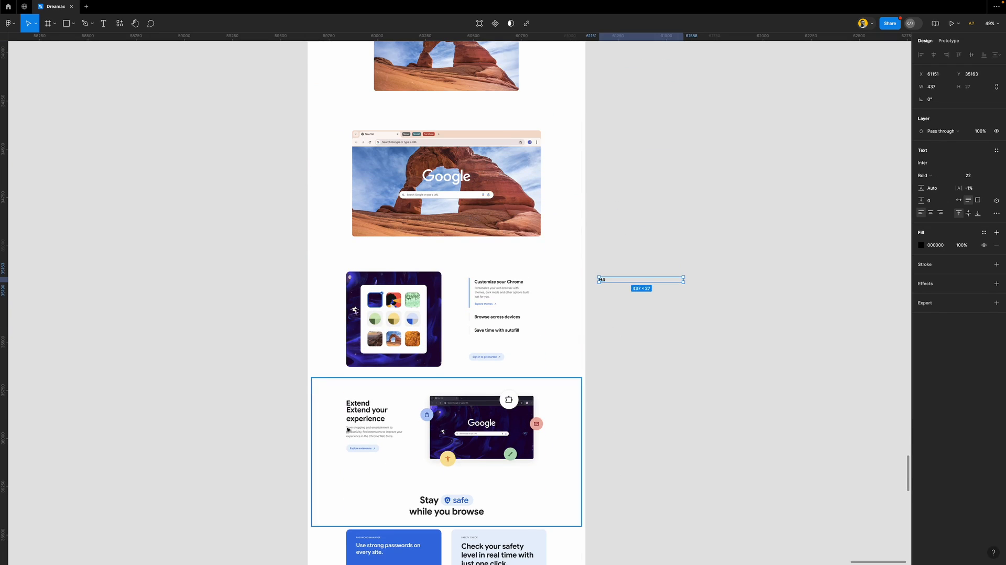
scroll(383, 416, down, 2)
scroll(383, 415, down, 2)
scroll(373, 272, up, 5)
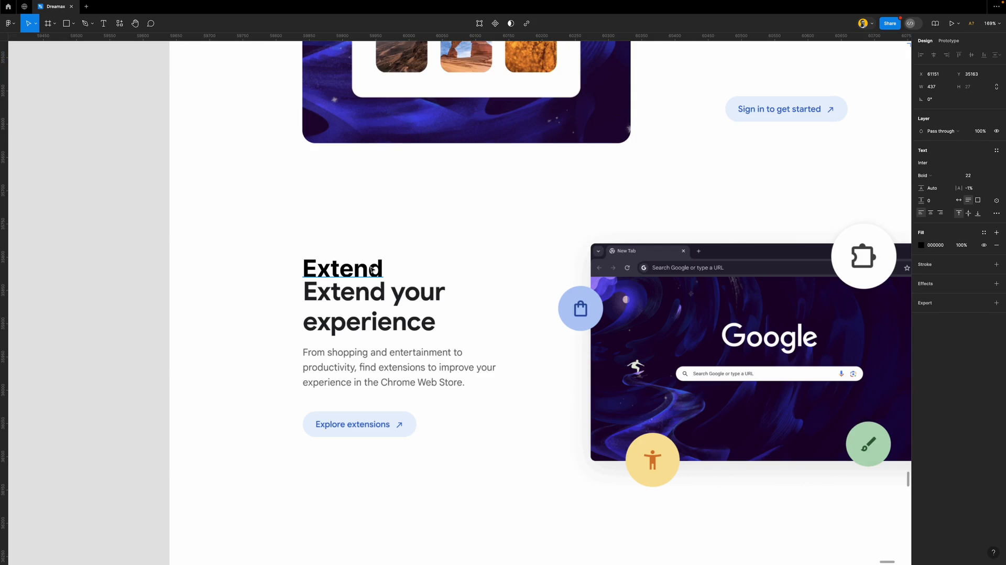
Move the Extend text off the page next to the labels and compare it with H2
click(373, 271)
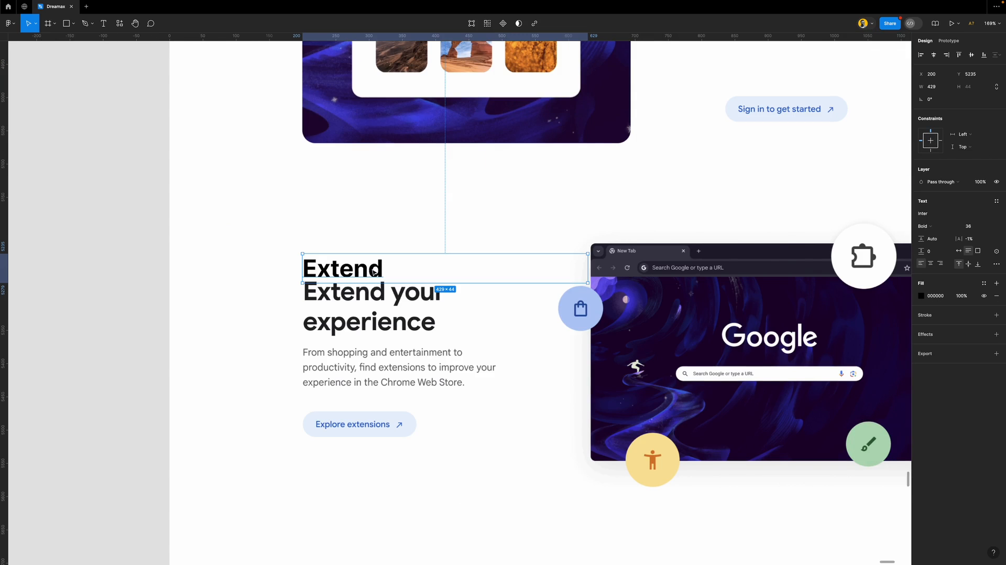
scroll(411, 267, down, 4)
drag(382, 268, 731, 166)
scroll(731, 166, right, 5)
scroll(725, 164, up, 3)
scroll(499, 237, up, 4)
click(524, 183)
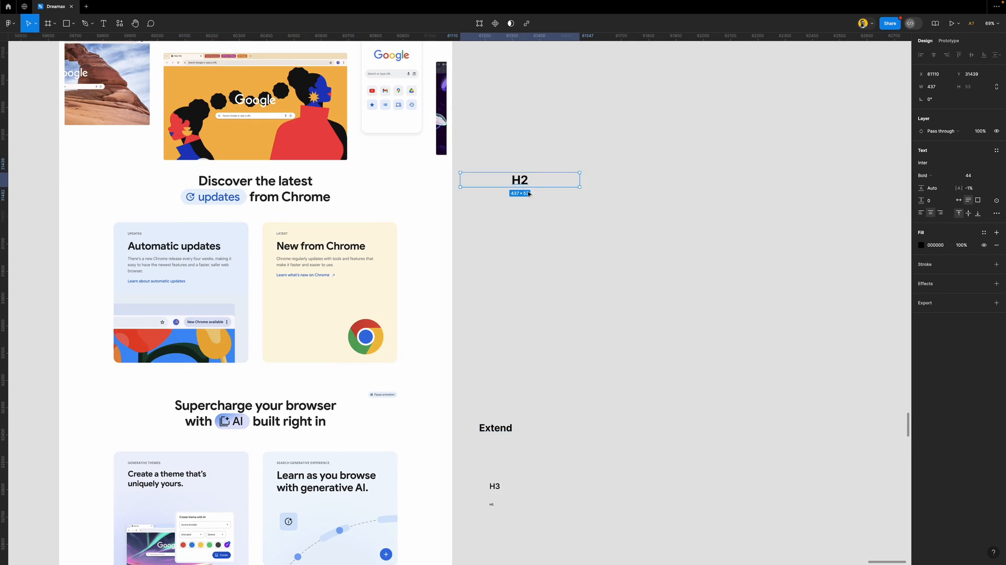
Align the Extend text with the label column and retype it as 'H3'
scroll(517, 229, down, 4)
mouse_move(498, 270)
mouse_down()
mouse_move(516, 249)
mouse_move(503, 260)
mouse_up()
double_click(505, 253)
text(H3)
Rename the old Semi Bold 28 H3 label to 'H4'
double_click(497, 324)
text(H4)
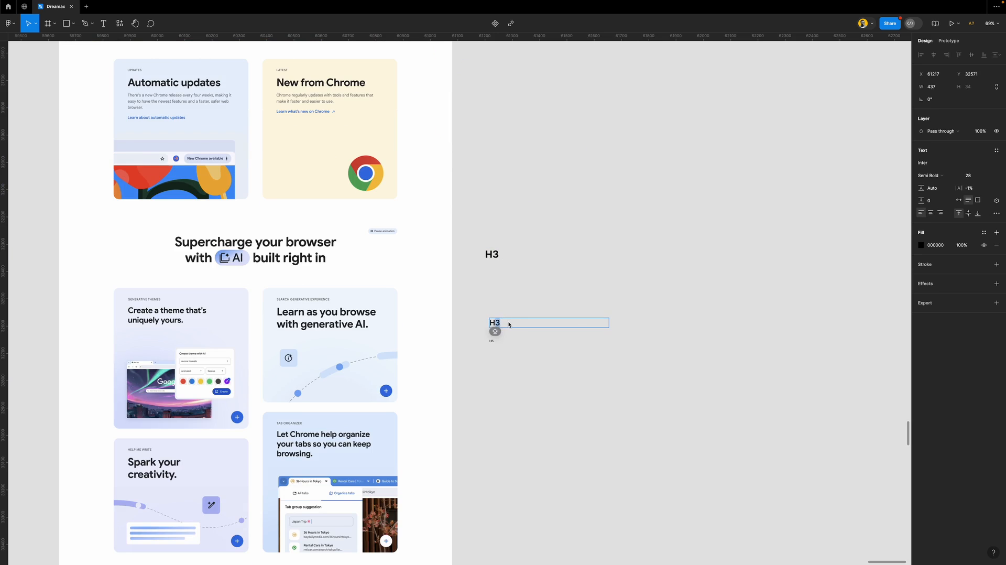
scroll(497, 323, down, 5)
key(Escape)
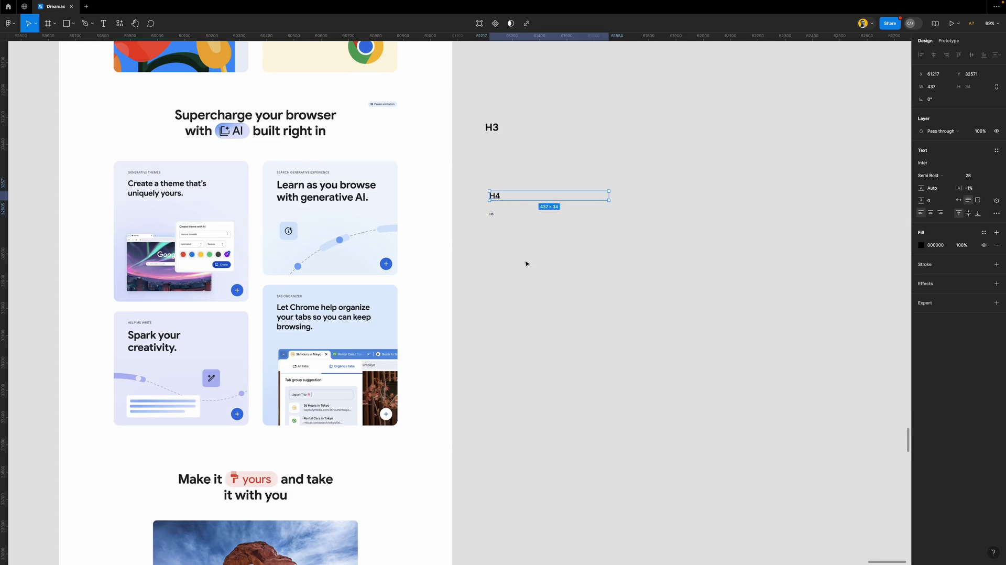
key(Escape)
Check the text settings of the relabeled H4 and the small label beneath it
scroll(513, 278, down, 8)
scroll(513, 278, down, 10)
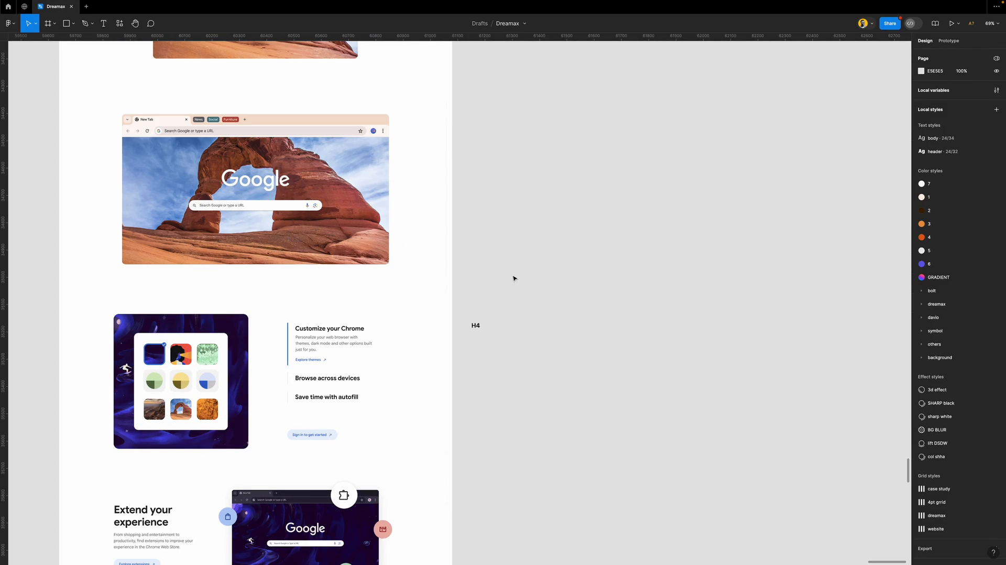
click(477, 325)
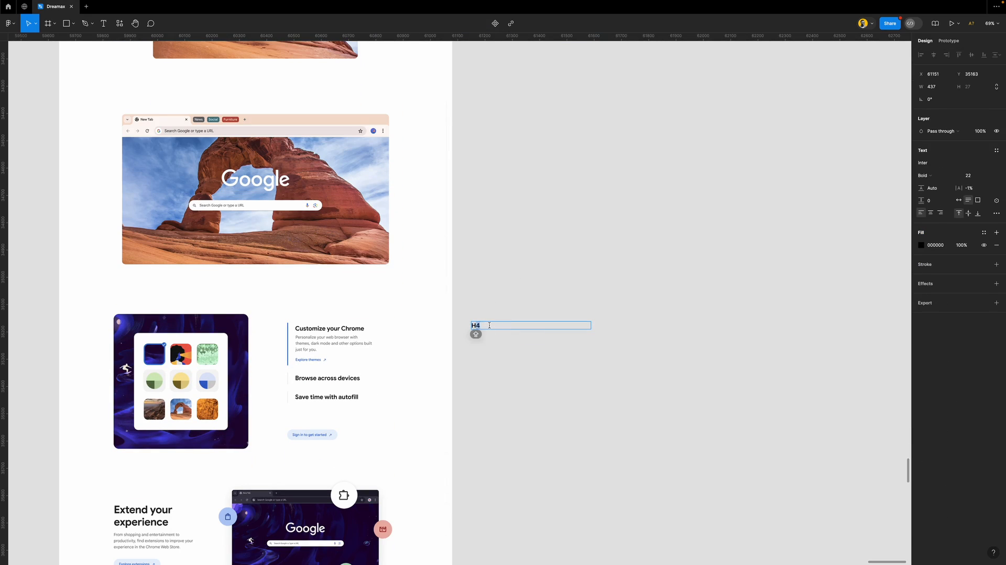
scroll(493, 322, up, 8)
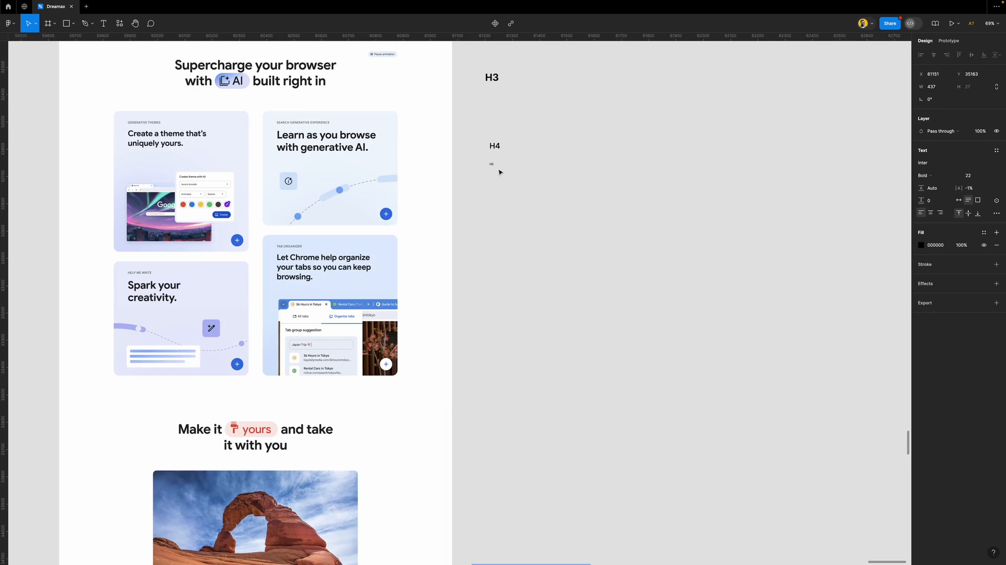
click(494, 164)
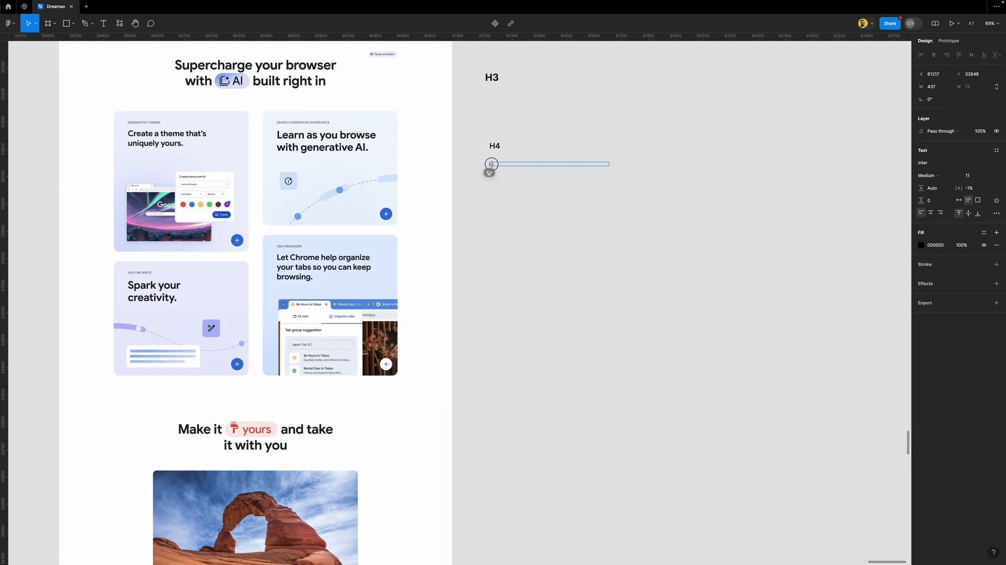
click(566, 226)
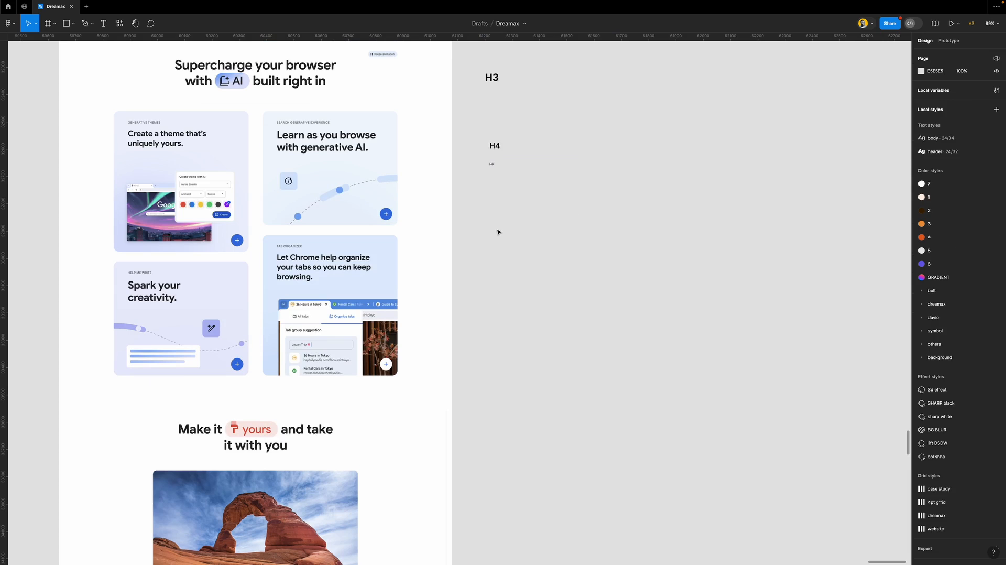
scroll(425, 320, down, 20)
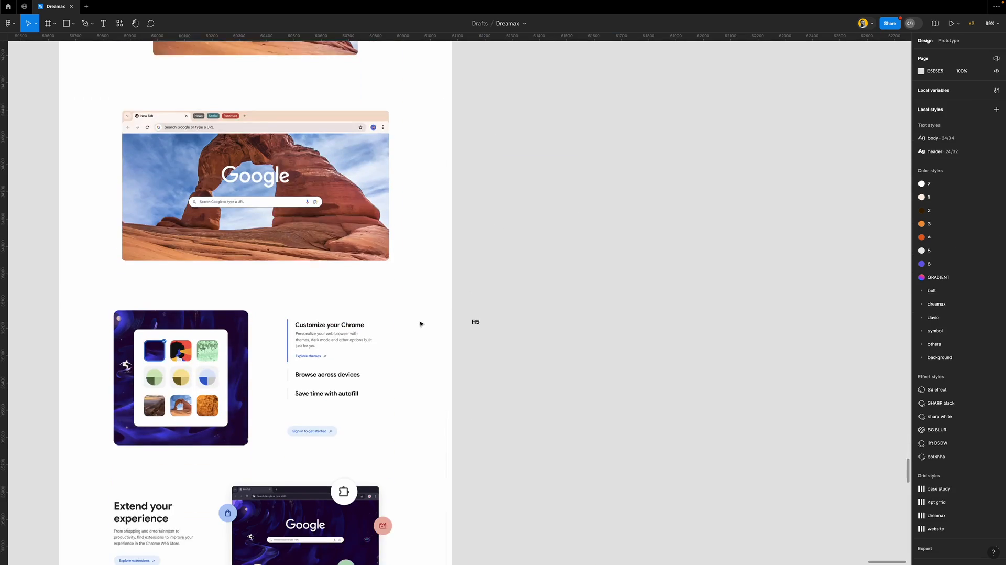
scroll(425, 320, down, 7)
scroll(274, 281, left, 3)
scroll(285, 278, down, 2)
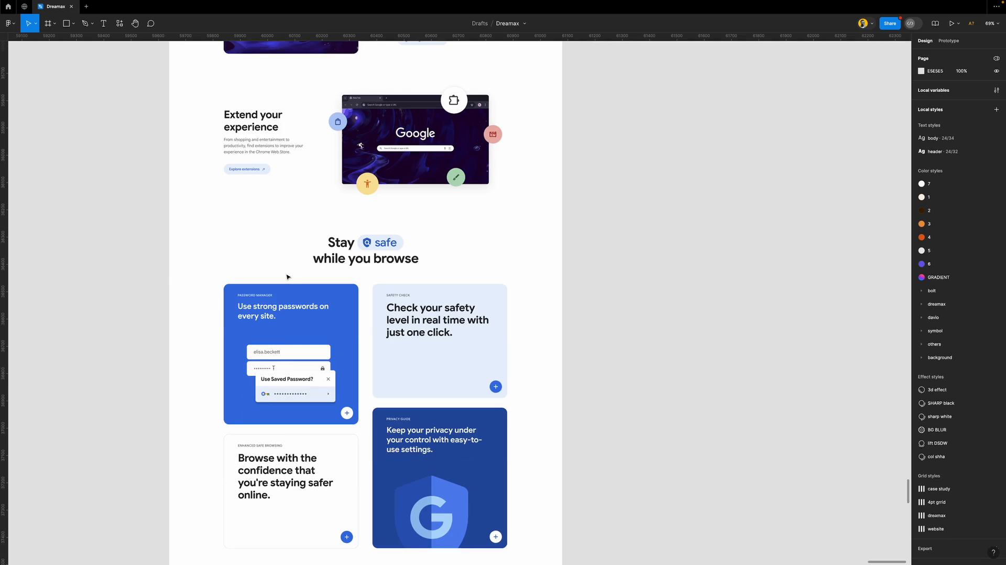
scroll(285, 255, down, 5)
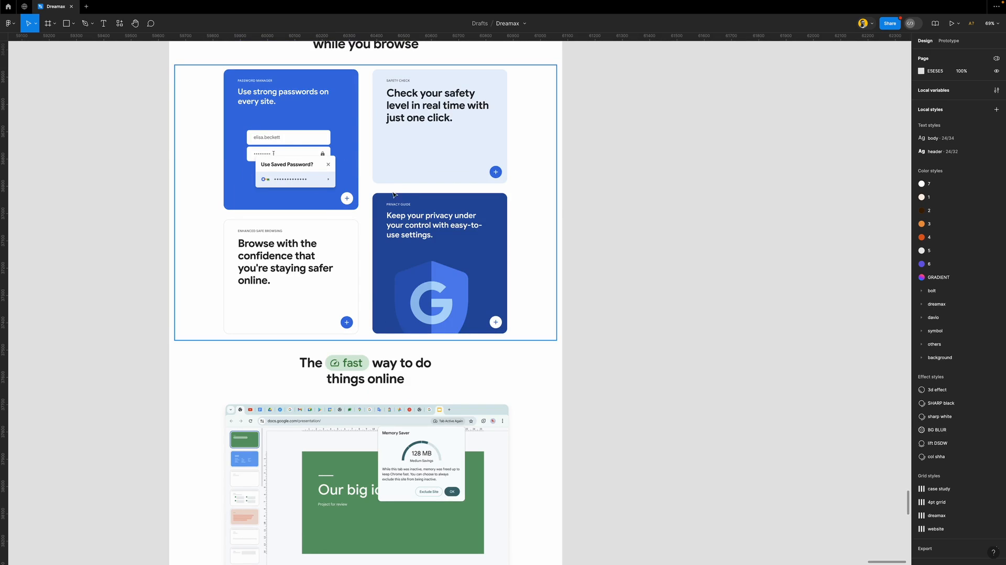
scroll(411, 236, up, 3)
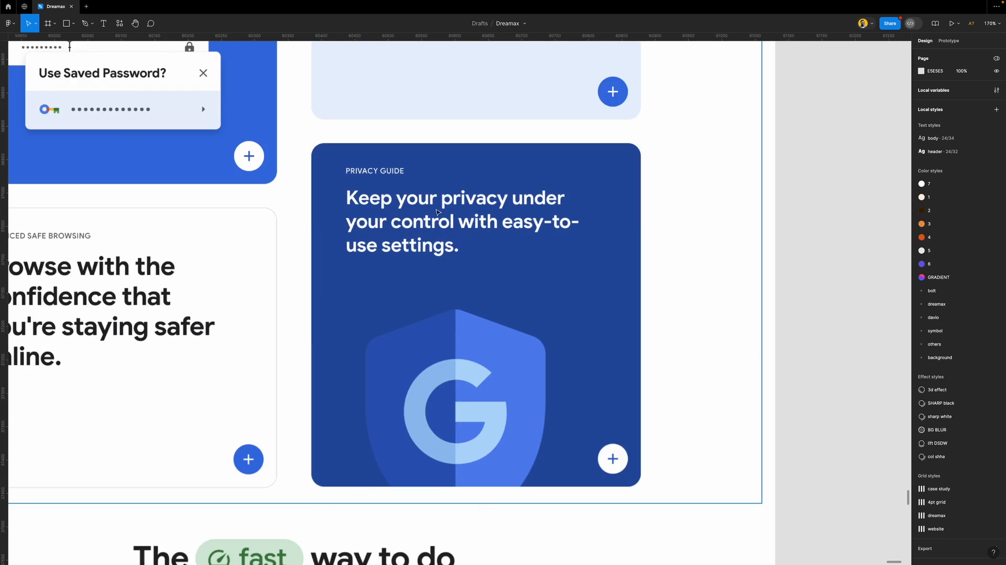
scroll(368, 232, down, 5)
scroll(368, 232, down, 2)
scroll(455, 208, up, 5)
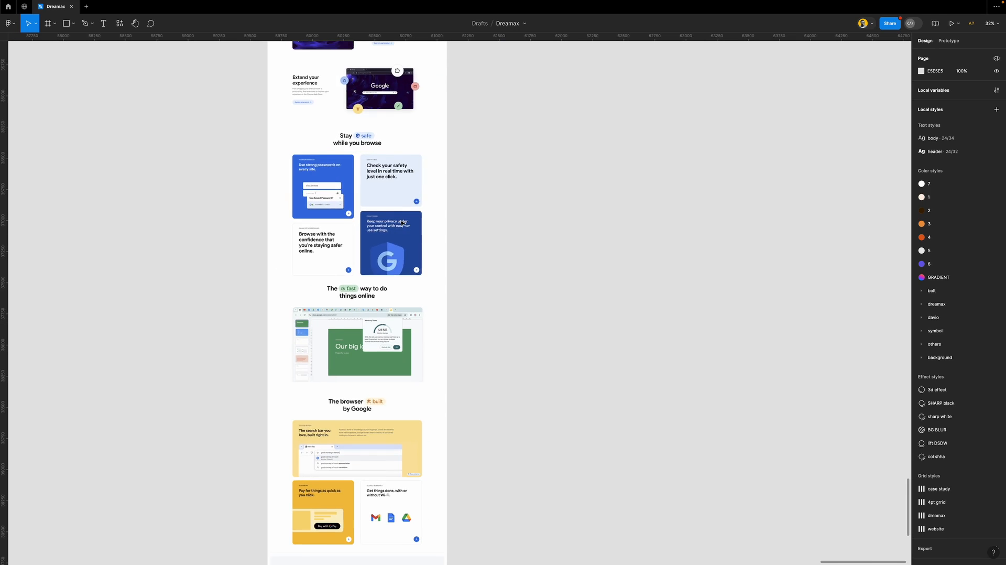
scroll(458, 247, down, 5)
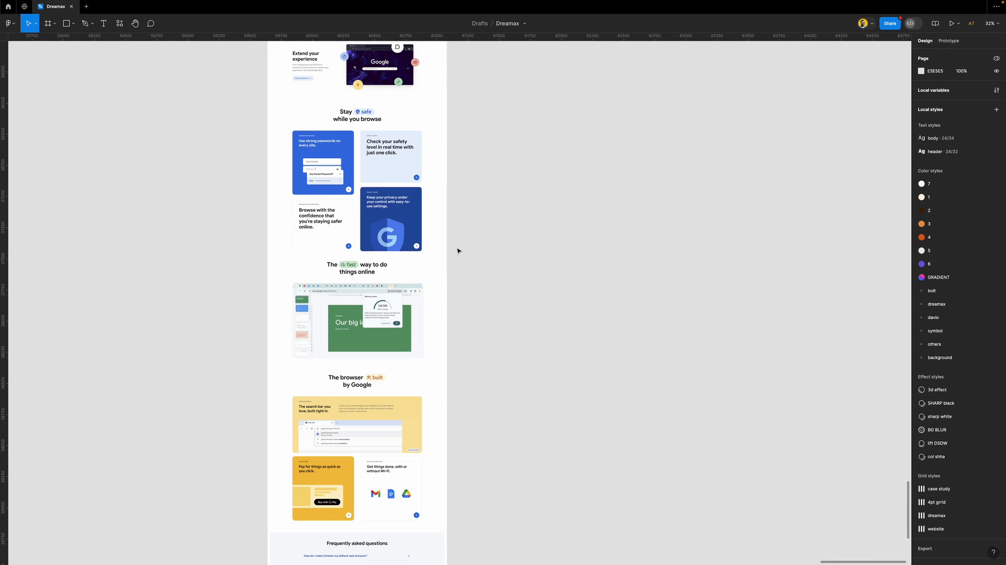
scroll(351, 306, down, 3)
scroll(352, 283, up, 6)
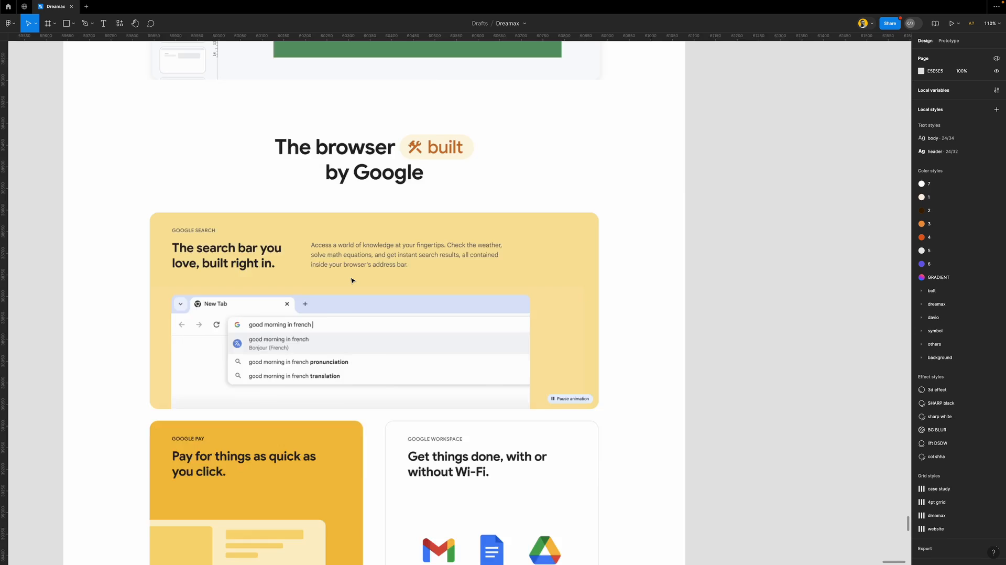
scroll(352, 281, down, 4)
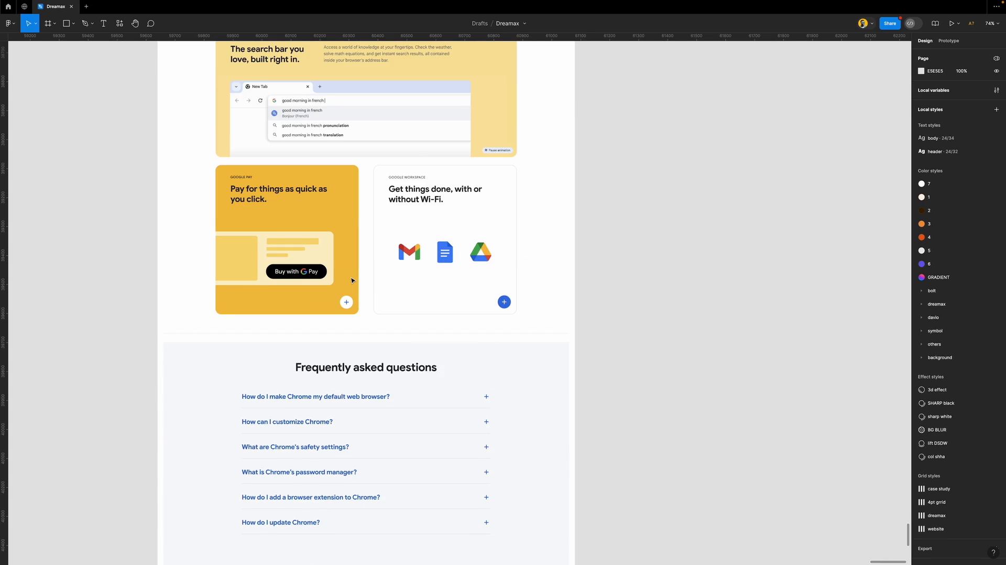
scroll(351, 280, up, 3)
scroll(351, 281, down, 4)
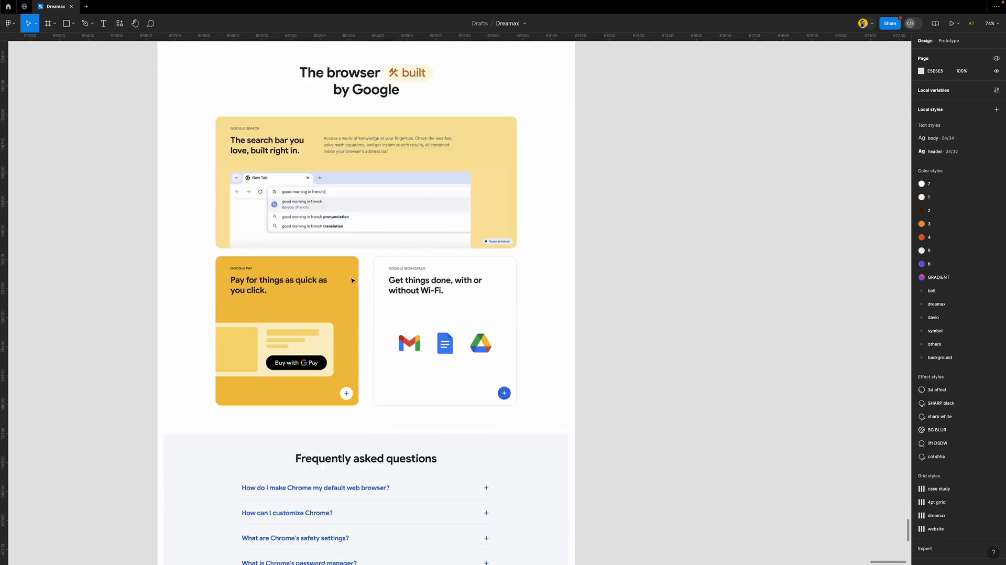
scroll(351, 280, down, 4)
scroll(350, 280, up, 5)
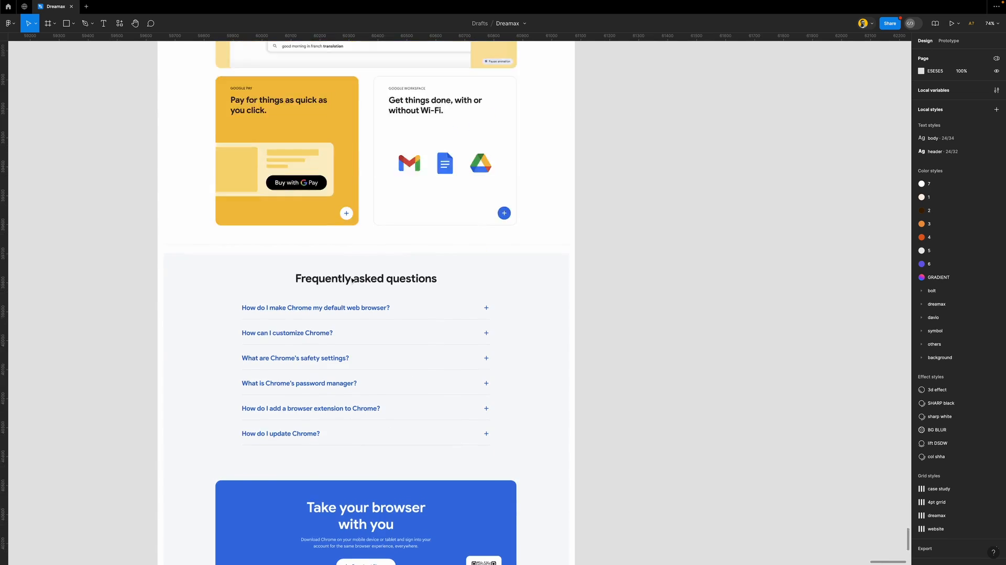
scroll(352, 280, up, 20)
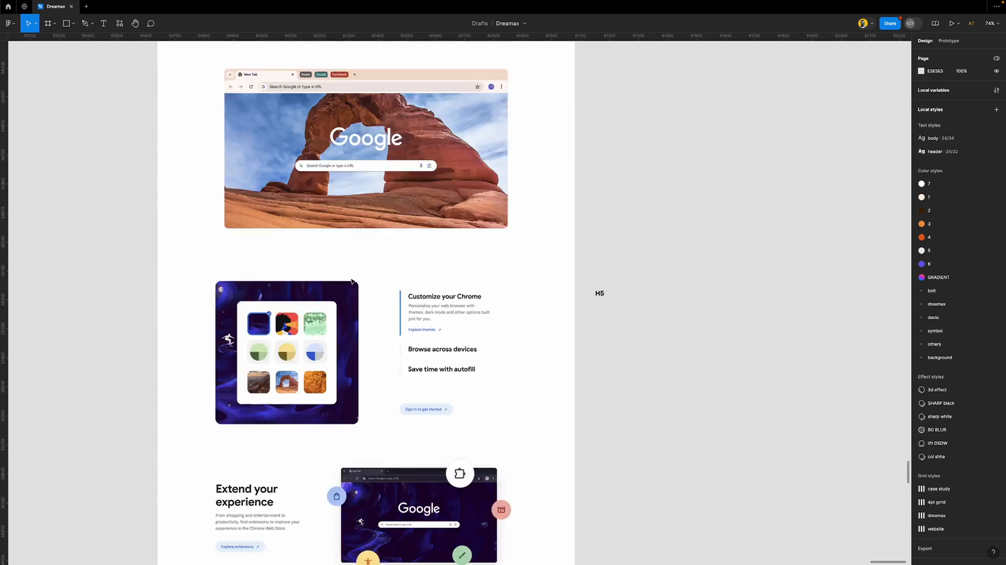
scroll(352, 281, up, 20)
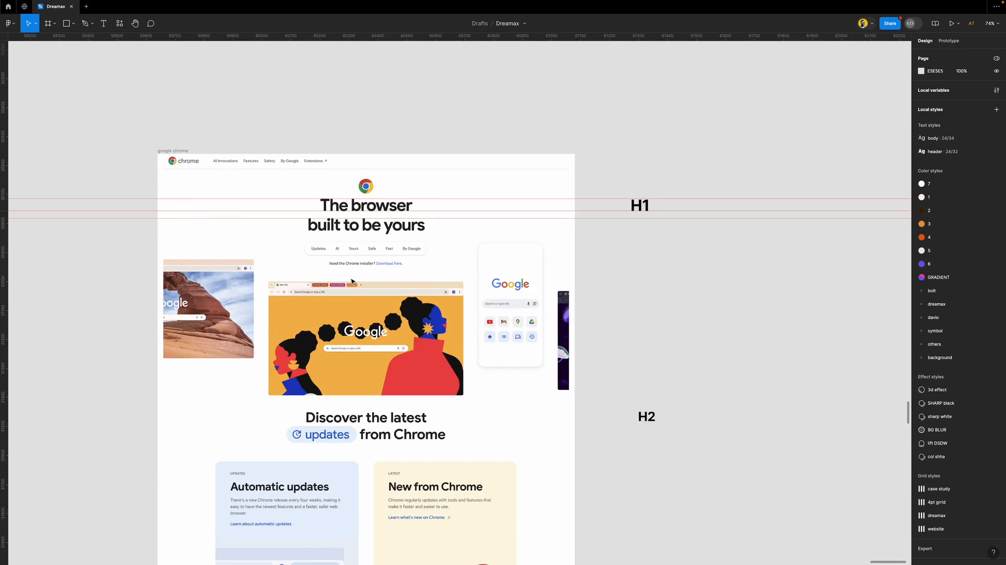
scroll(352, 281, down, 8)
scroll(351, 281, down, 3)
Copy the H2 label into the New from Chrome card and retype it as 'Chrome'
click(646, 157)
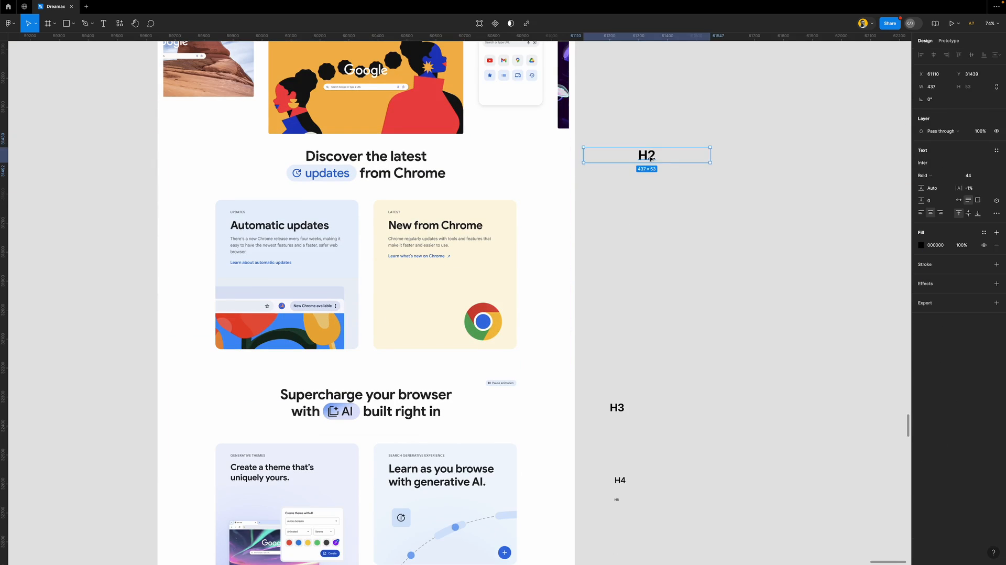
drag(616, 149, 416, 258)
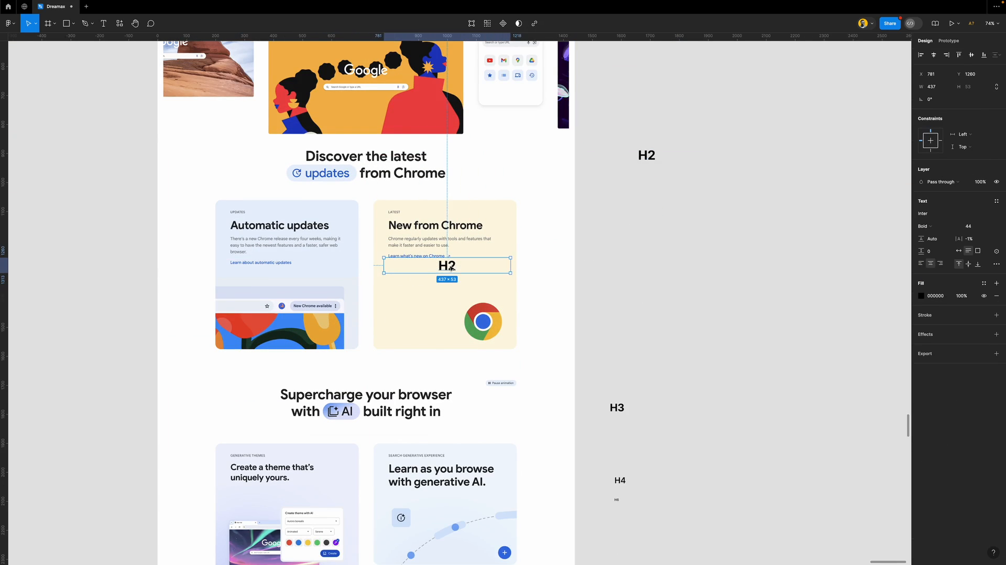
scroll(416, 258, up, 4)
scroll(443, 264, up, 6)
double_click(517, 280)
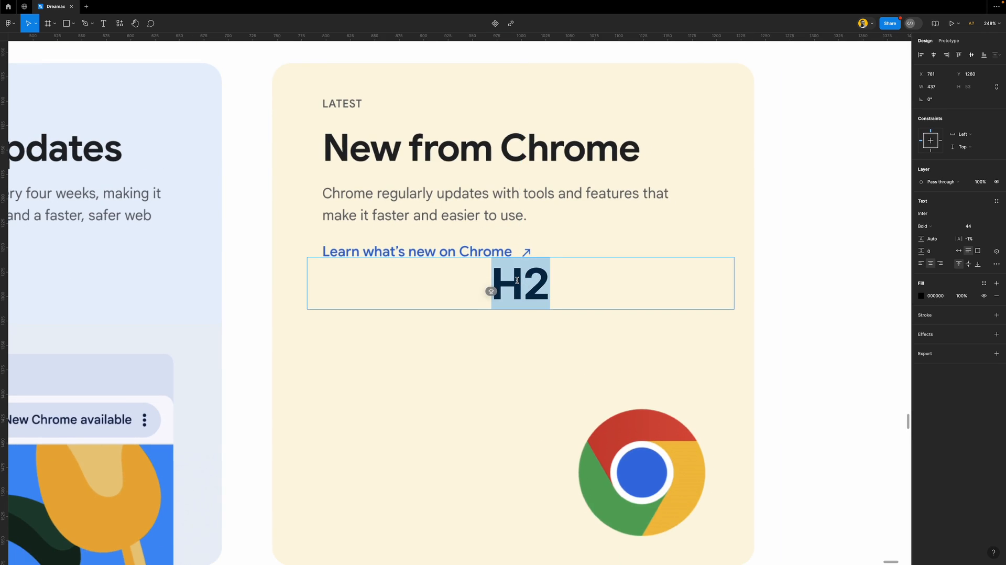
text(CHROME)
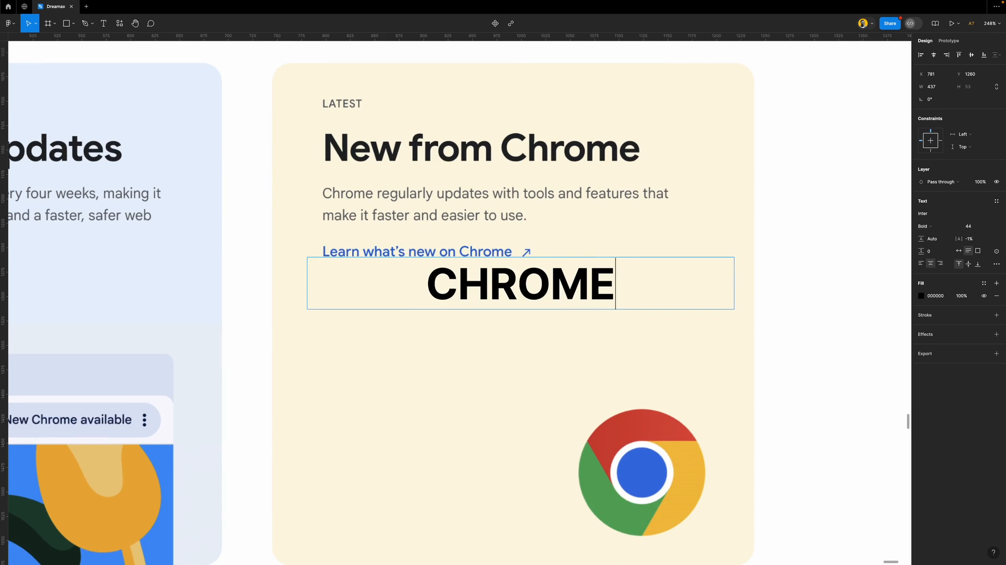
key(ctrl+a)
text(Chrome)
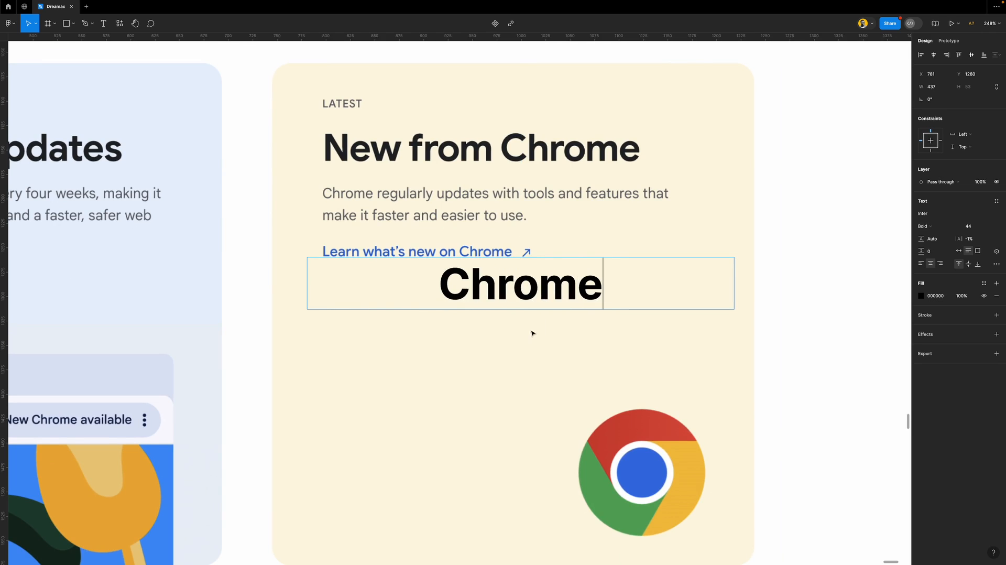
key(Escape)
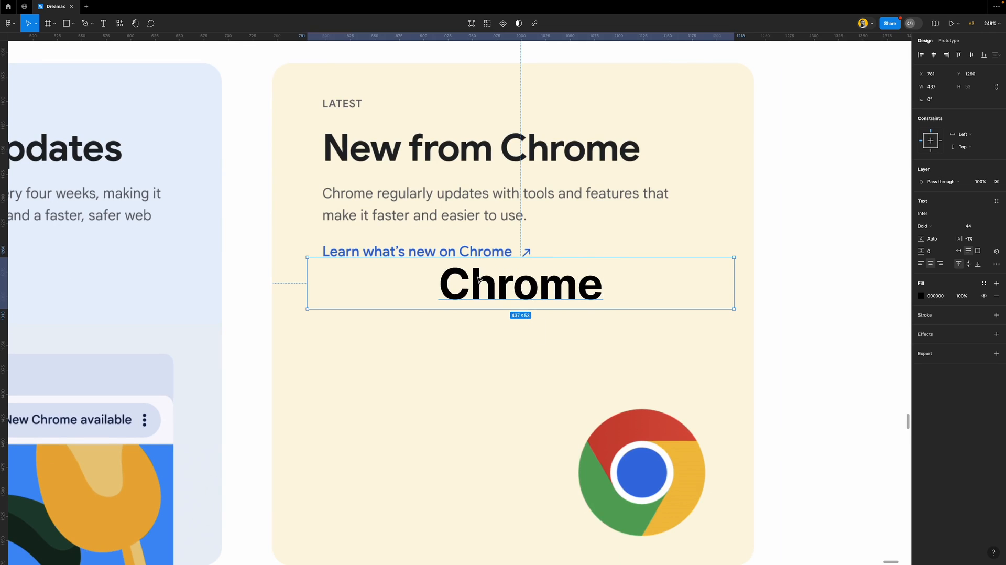
Make Chrome left-aligned Inter Medium 14 and place it below the 'Learn what's new' link
click(919, 263)
click(993, 230)
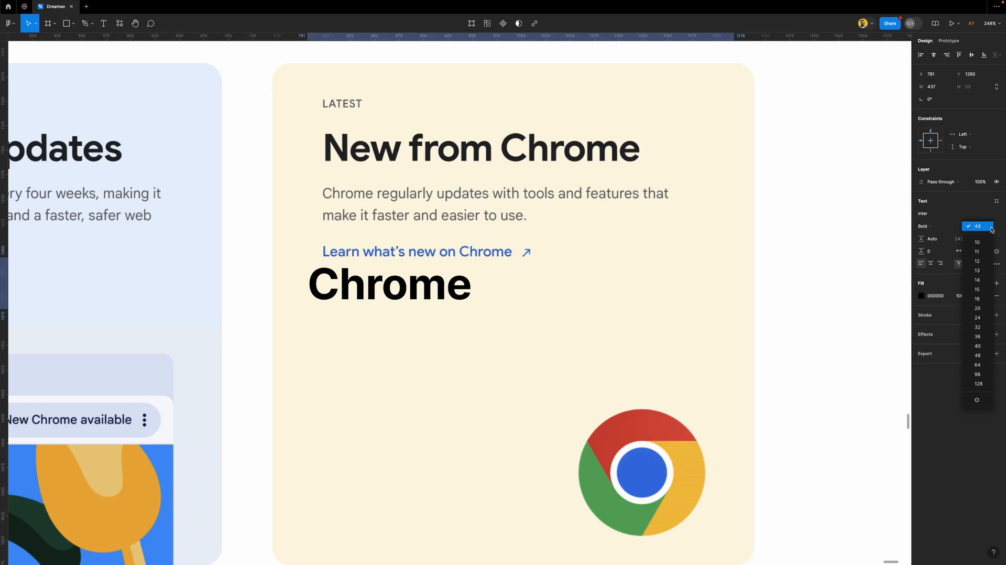
click(978, 291)
drag(331, 268, 346, 206)
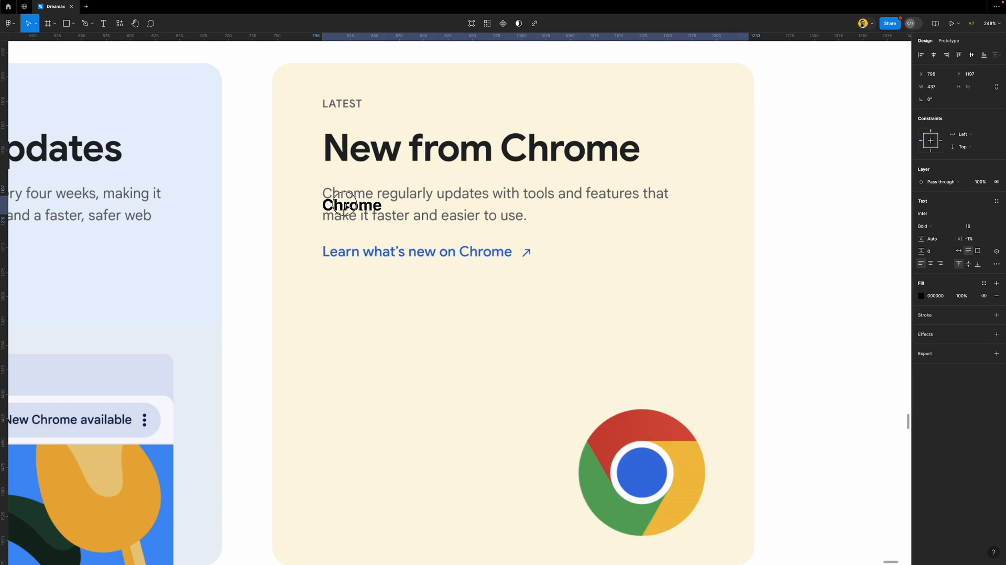
click(928, 230)
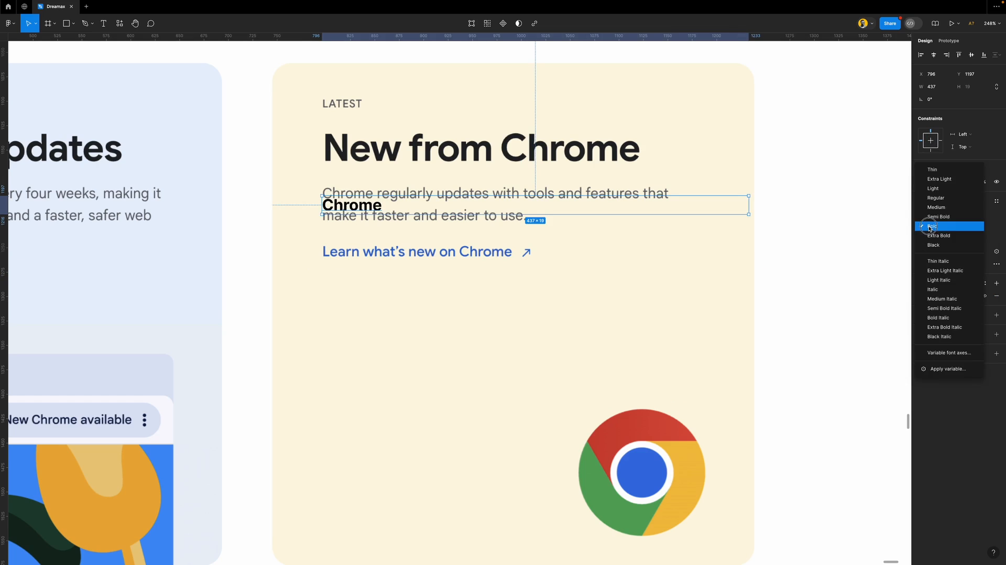
click(944, 207)
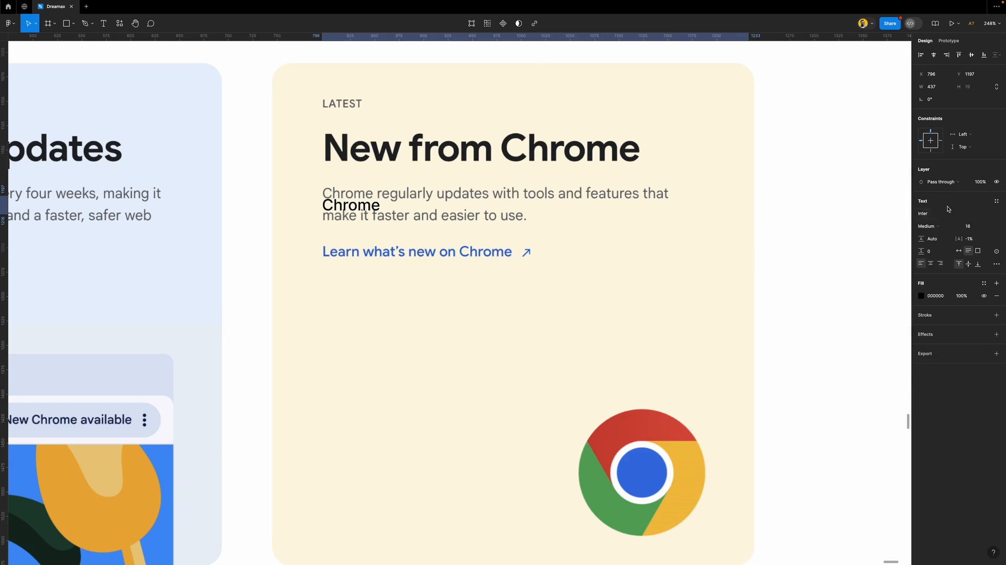
click(988, 232)
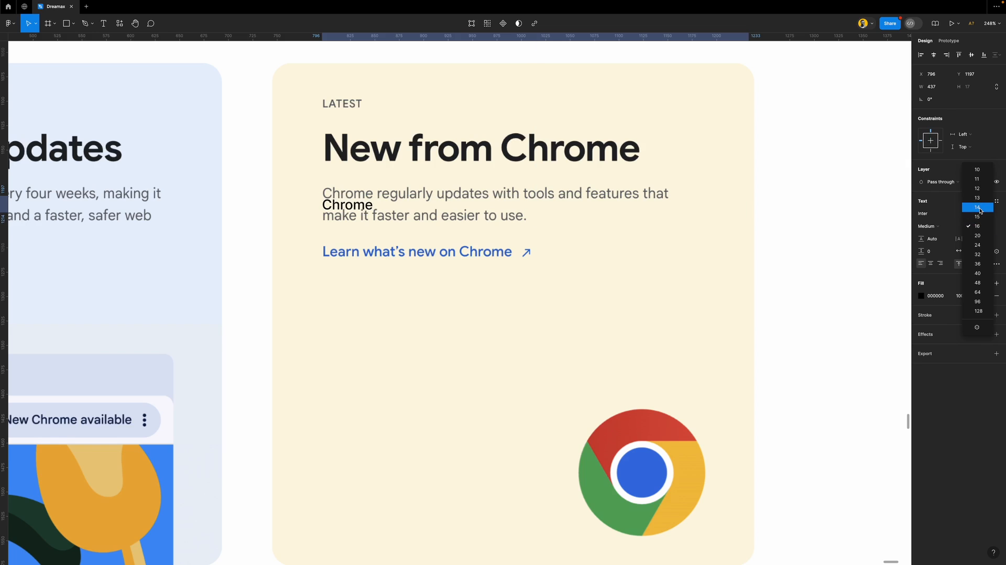
click(977, 208)
drag(361, 203, 582, 252)
scroll(355, 285, down, 5)
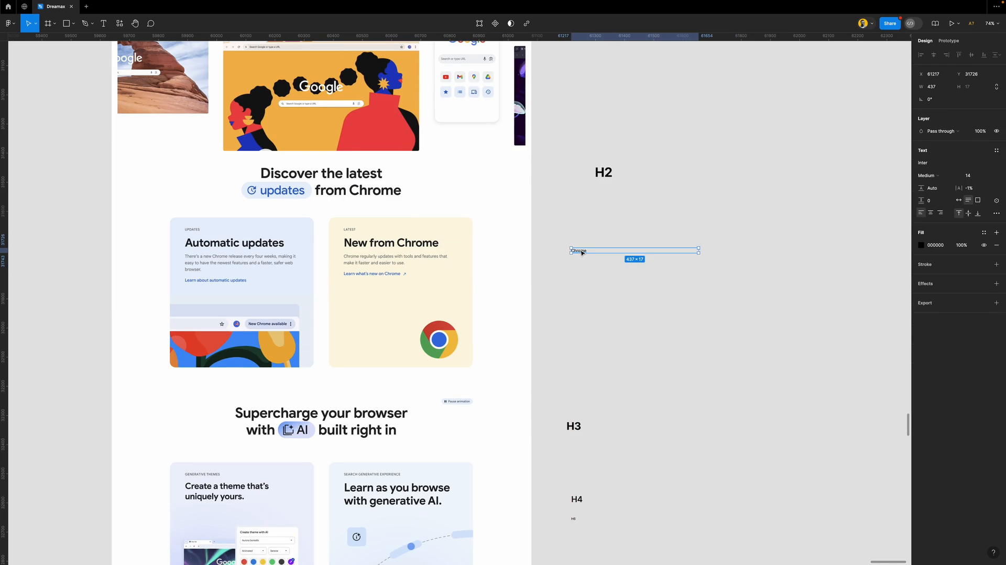
Rename the Chrome sample to 'B1' and drop a copy onto the New from Chrome card
double_click(581, 251)
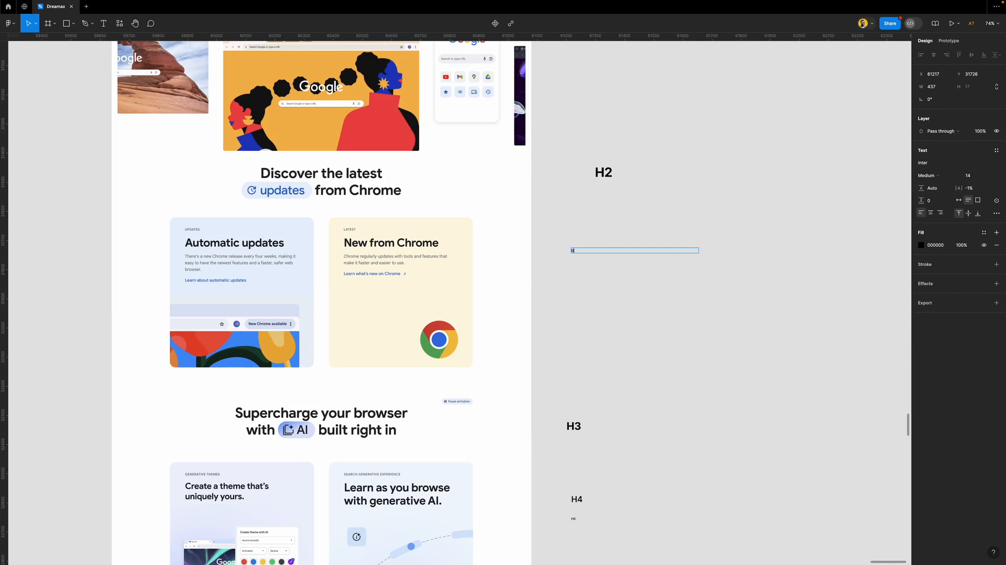
key(Escape)
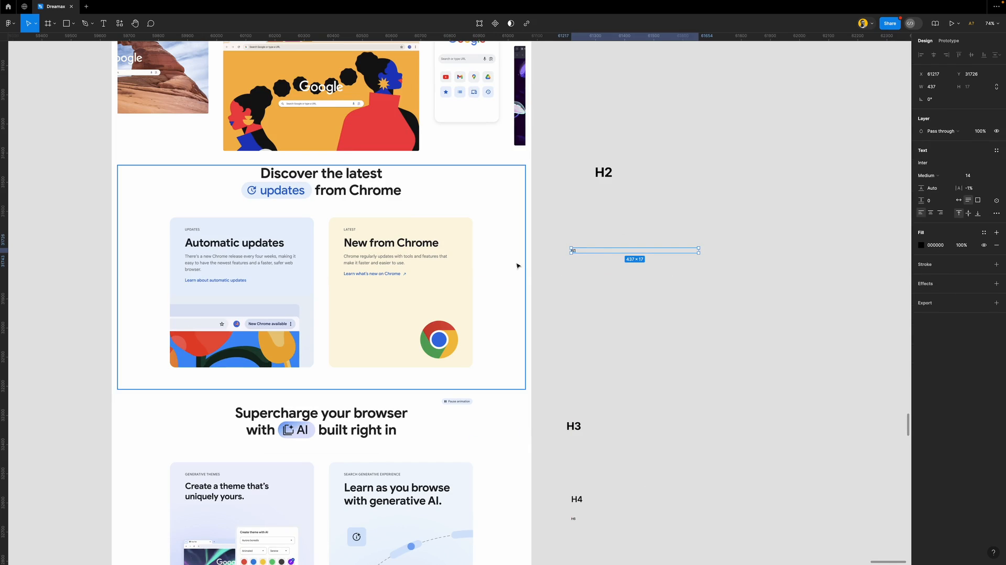
drag(575, 252, 349, 281)
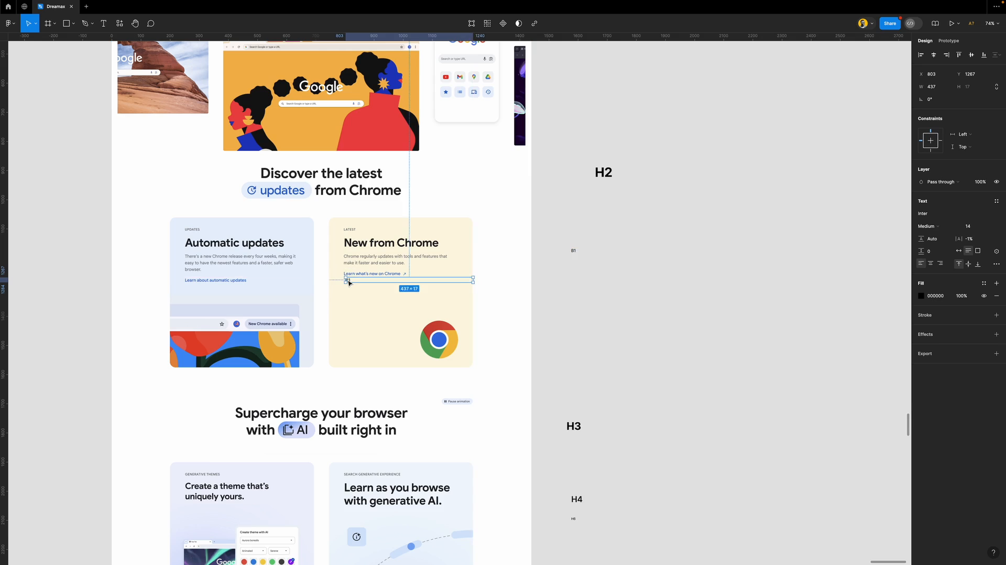
scroll(348, 280, up, 6)
Retype the copy as 'Learn', check it against the card's link, then delete it
double_click(352, 277)
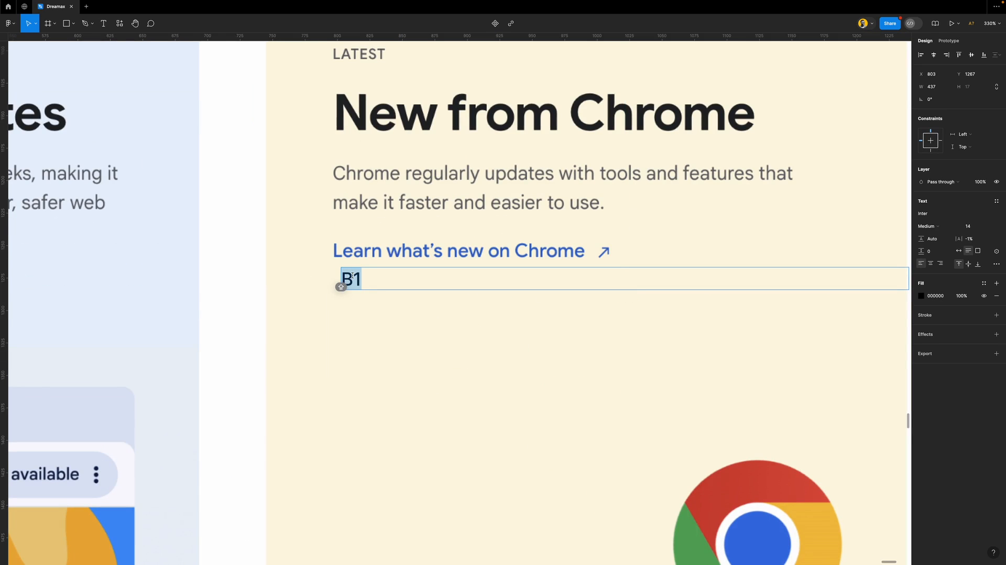
text(LEARN)
key(ctrl+a)
text(Learn)
key(Escape)
mouse_move(361, 283)
mouse_down()
mouse_move(348, 260)
mouse_move(354, 267)
mouse_up()
key(Delete)
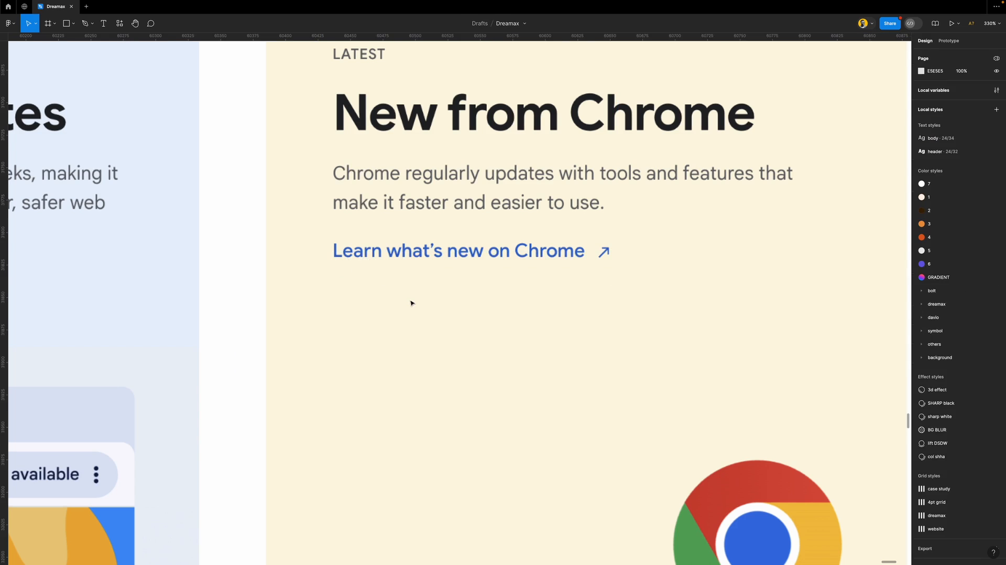
scroll(410, 303, down, 10)
scroll(411, 301, down, 5)
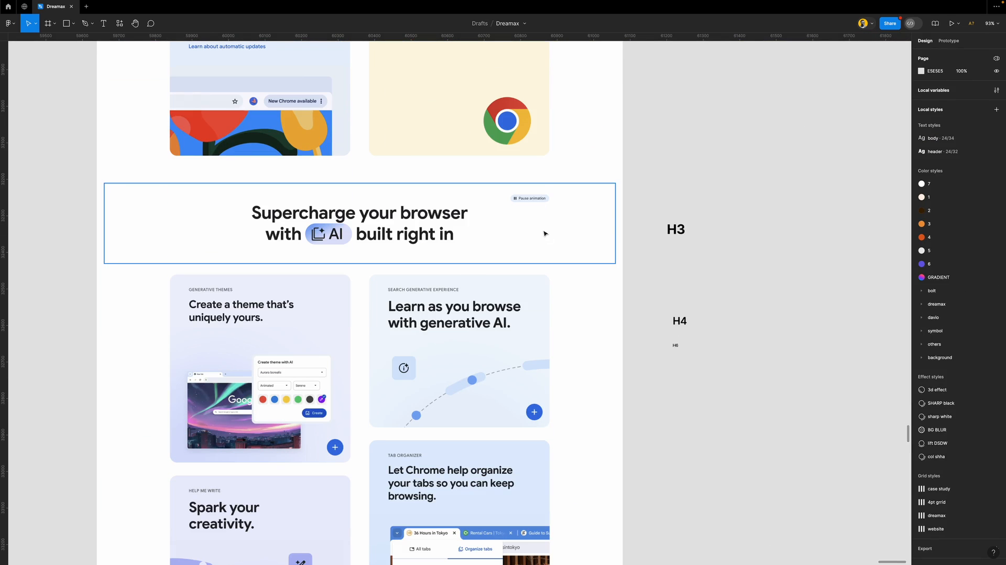
scroll(540, 200, up, 5)
scroll(539, 200, down, 4)
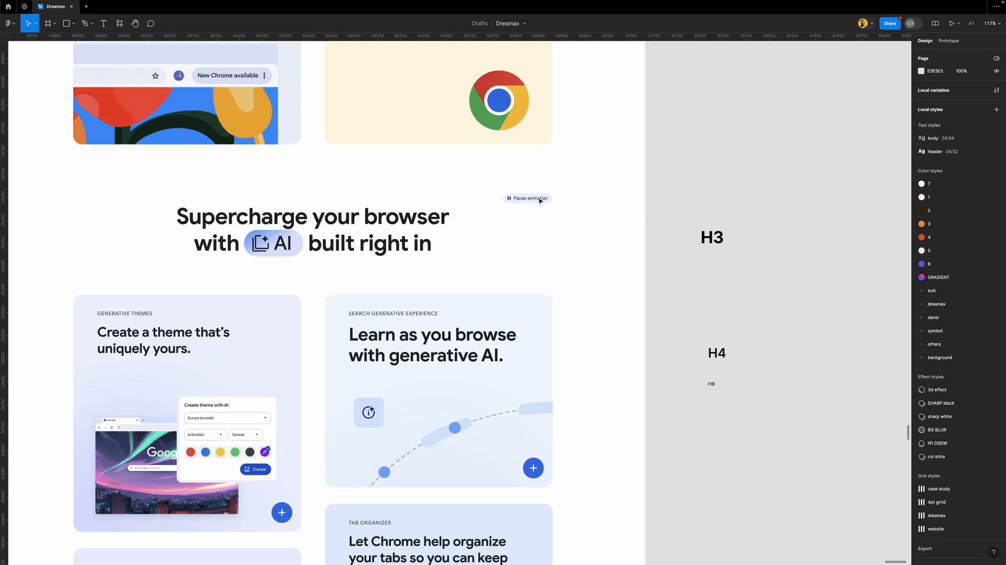
scroll(540, 200, down, 3)
scroll(531, 213, up, 5)
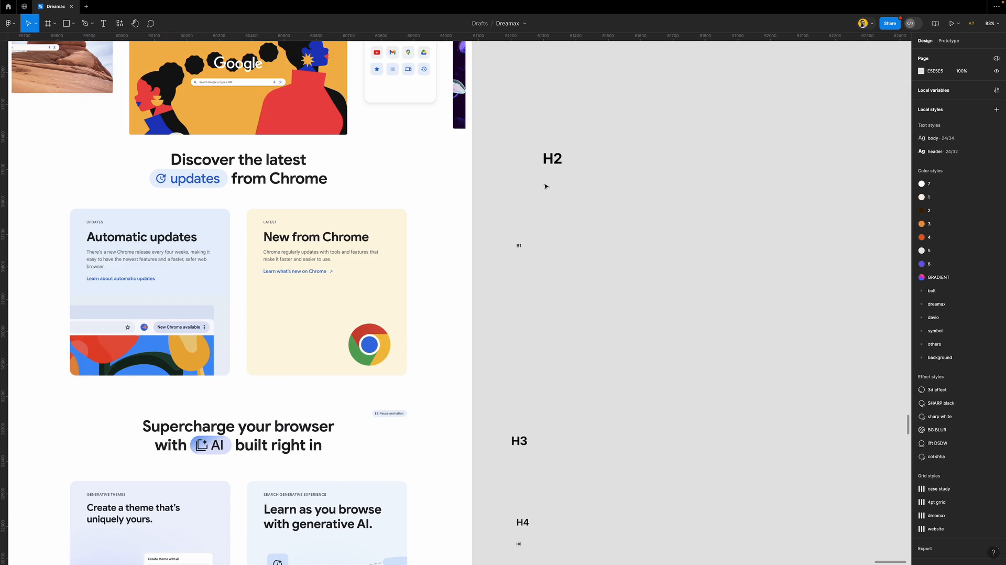
scroll(409, 406, down, 5)
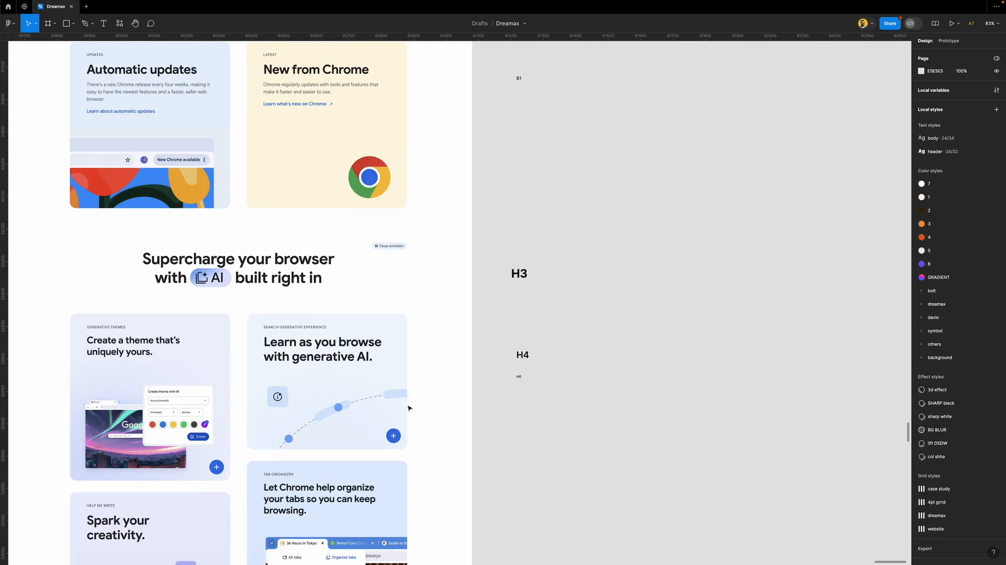
scroll(395, 373, down, 1)
scroll(396, 372, down, 10)
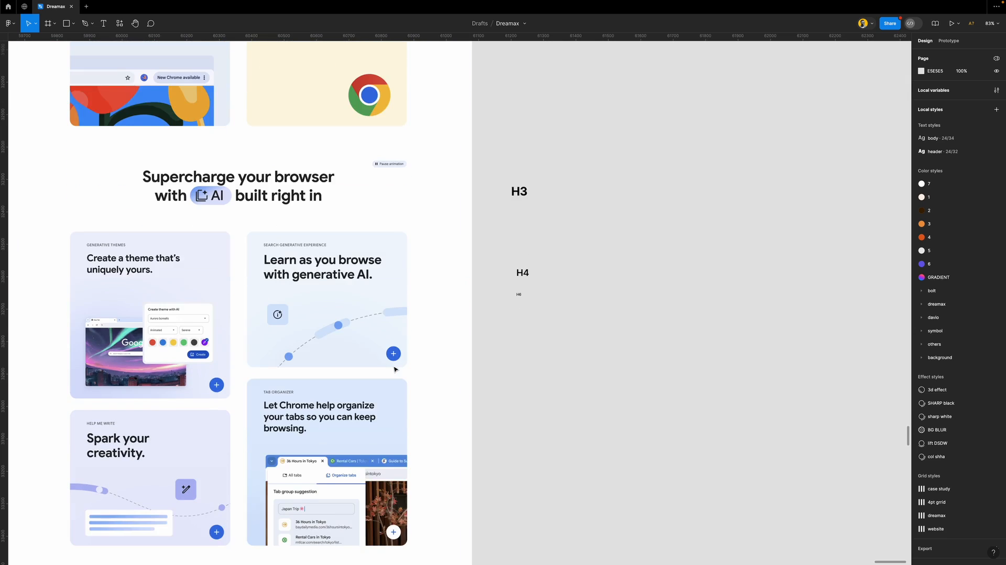
scroll(395, 369, down, 10)
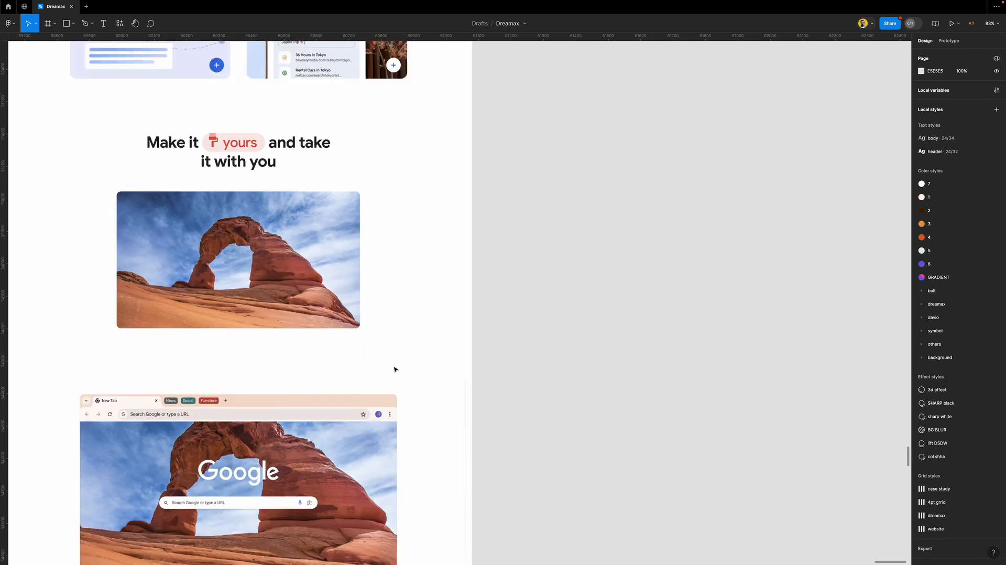
scroll(395, 368, down, 5)
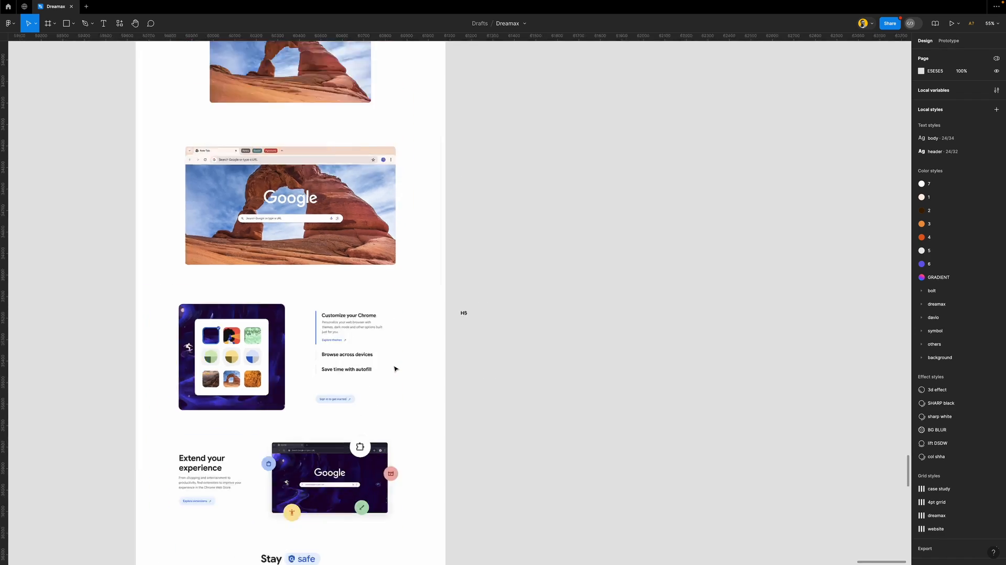
scroll(430, 104, up, 2)
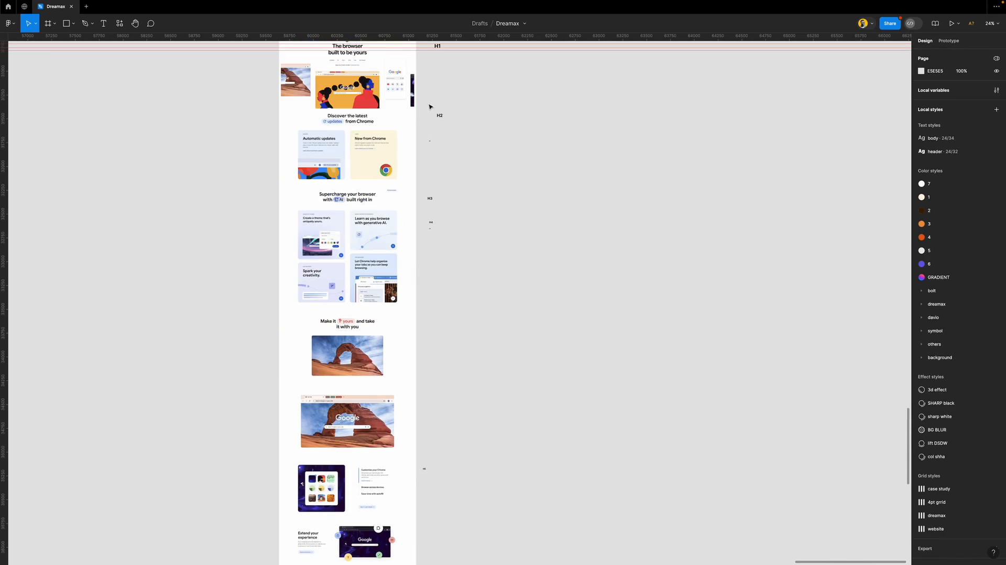
scroll(434, 105, up, 5)
click(423, 173)
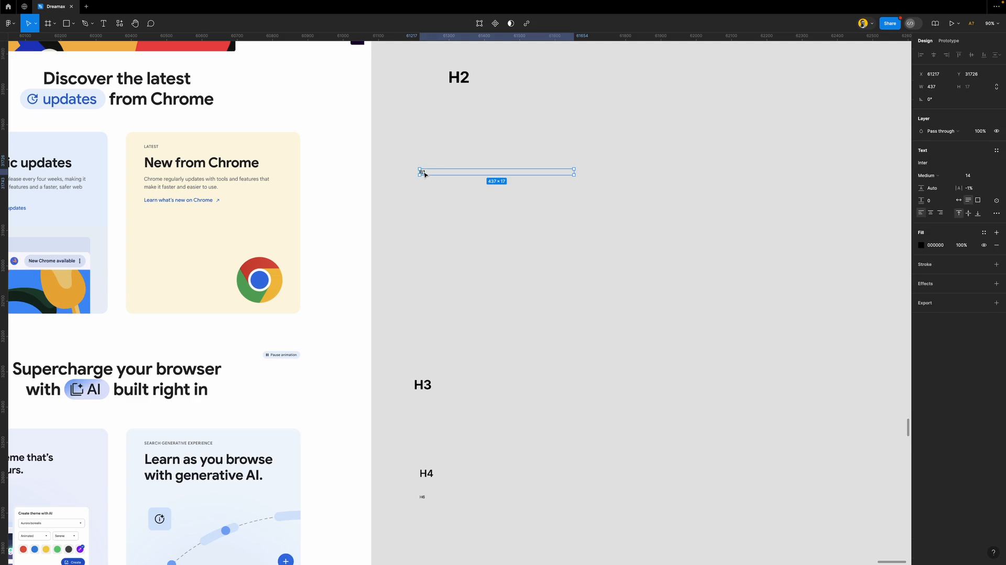
click(437, 246)
scroll(448, 260, down, 5)
scroll(443, 294, down, 8)
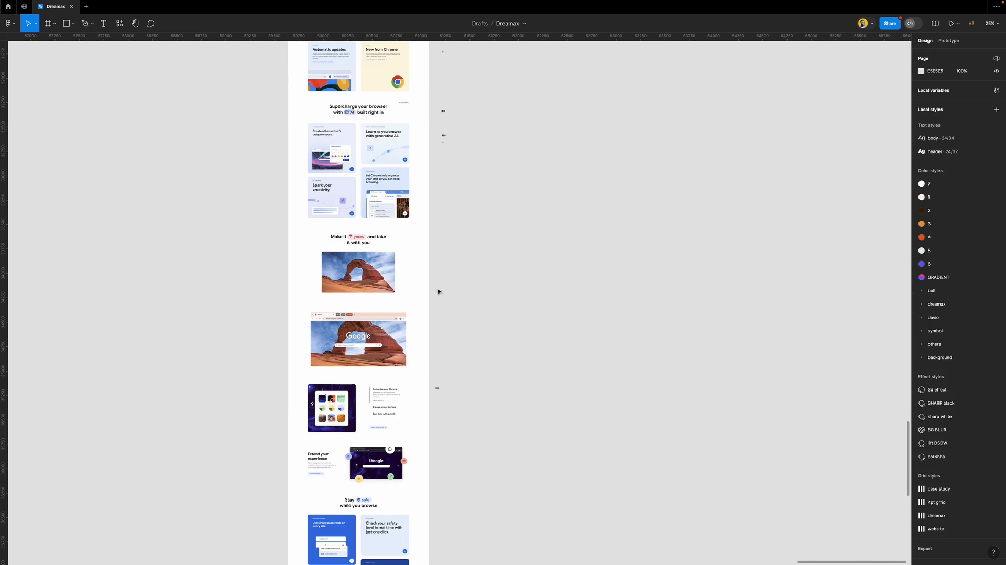
scroll(393, 326, down, 2)
scroll(383, 286, up, 8)
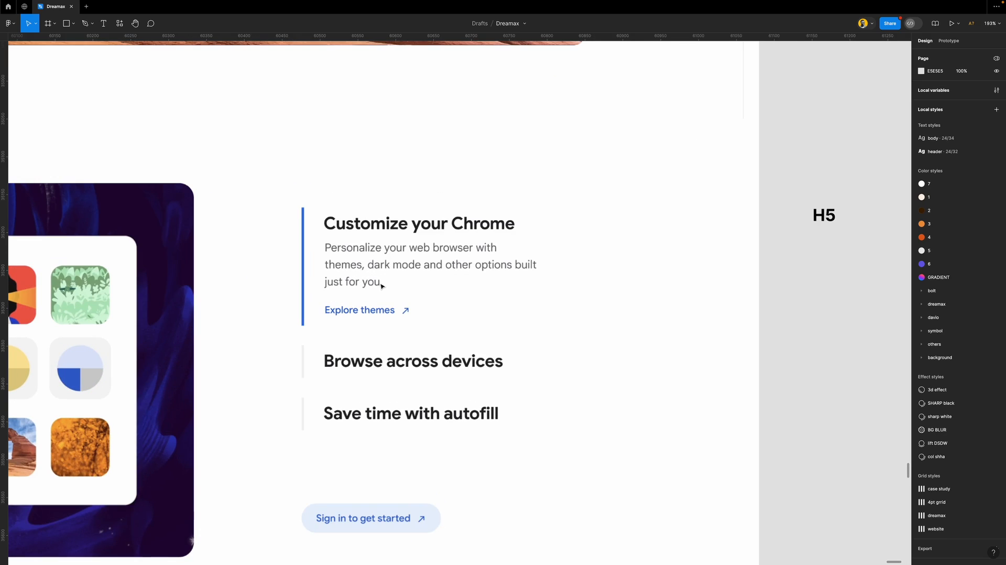
key(super+v)
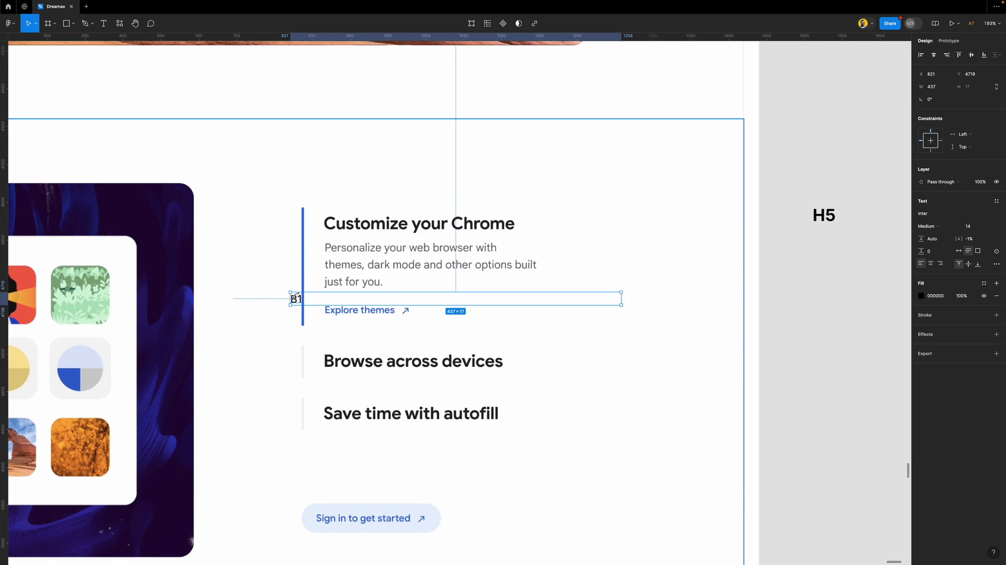
drag(296, 301, 328, 294)
double_click(328, 296)
text(Personalize)
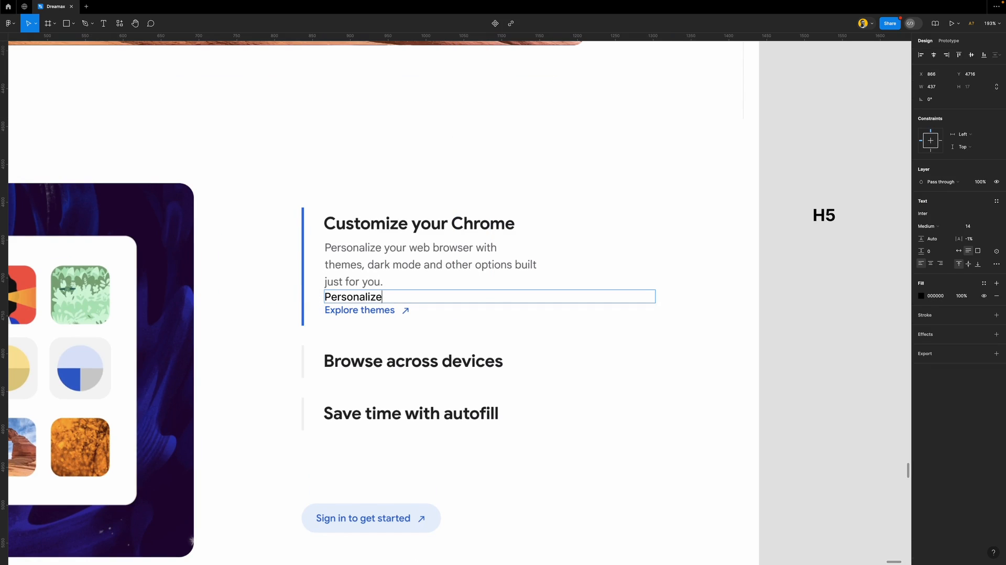
key(Escape)
drag(376, 300, 402, 449)
key(Delete)
scroll(403, 449, down, 3)
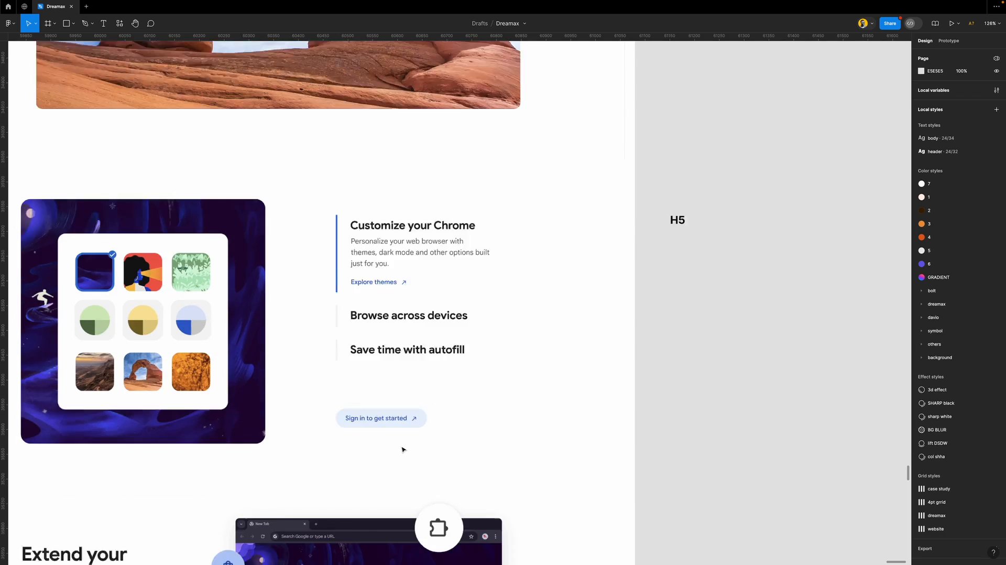
scroll(403, 449, down, 2)
scroll(386, 417, up, 6)
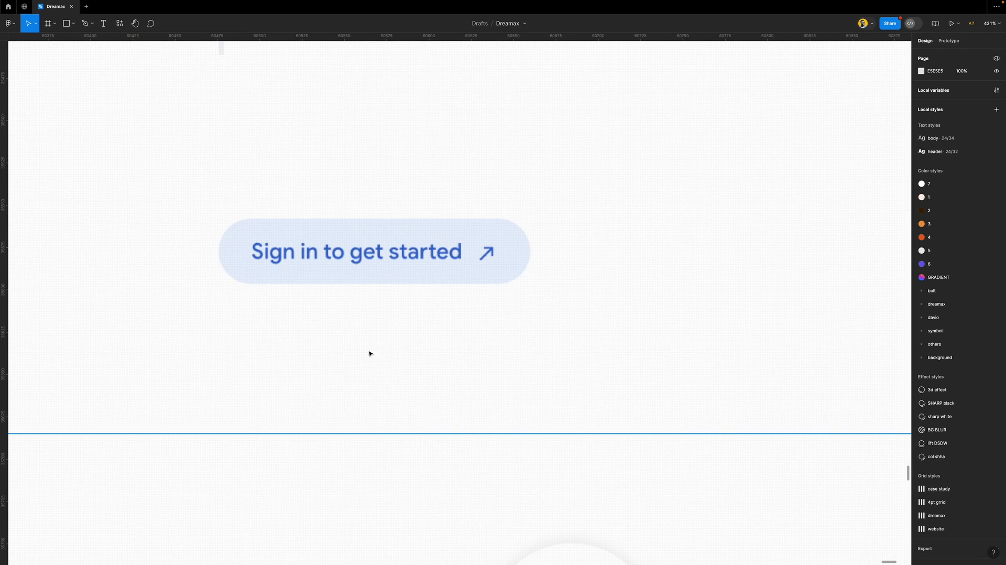
Restore the deleted Personalize text, place it on the Sign in button and retype it as 'Sign'
key(ctrl+z)
drag(377, 97, 308, 225)
double_click(307, 225)
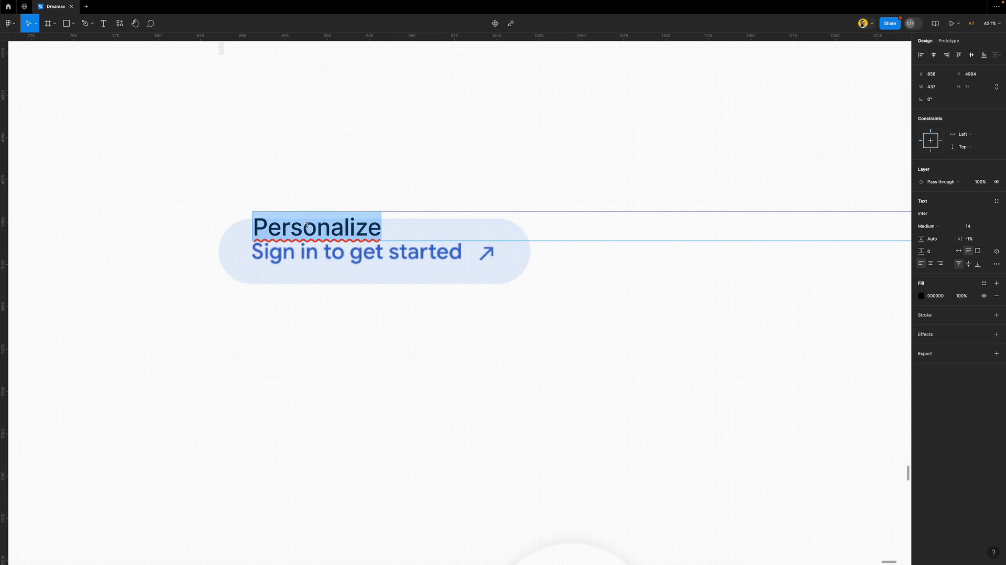
text(Sign)
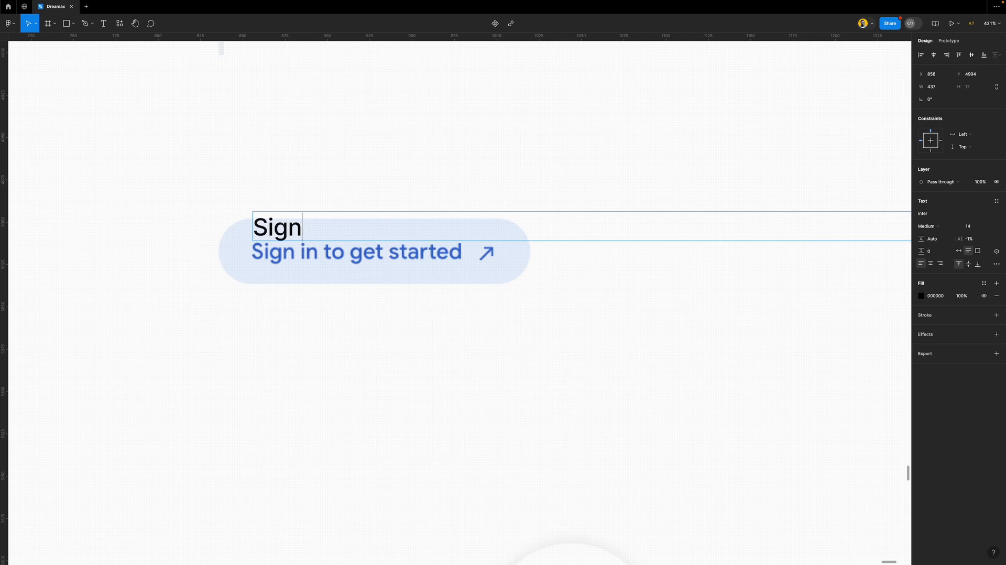
key(Escape)
drag(288, 229, 291, 276)
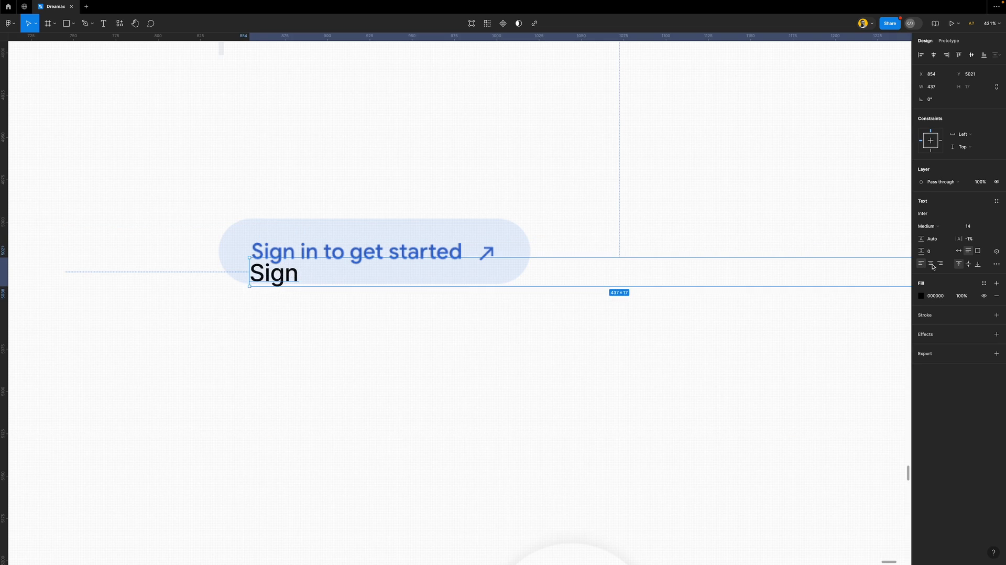
Make the Sign text Semi Bold at size 12, checking it against the button label
click(981, 226)
text(13)
key(Return)
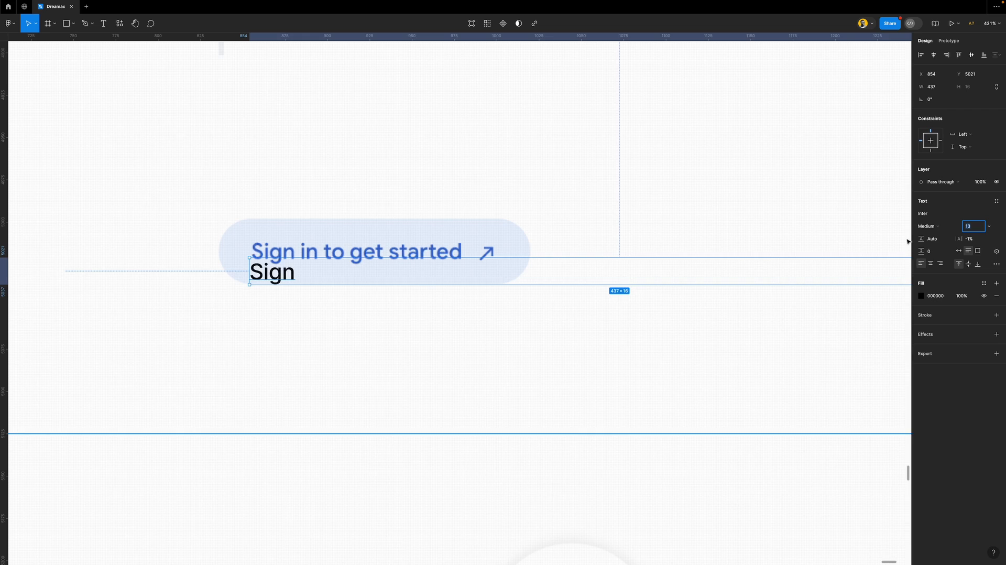
click(934, 226)
click(937, 234)
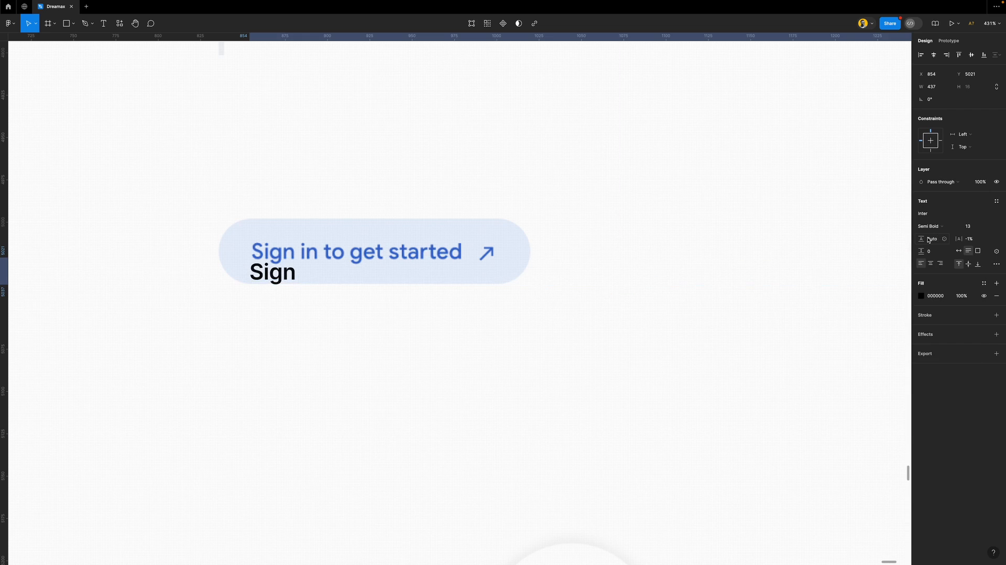
click(988, 229)
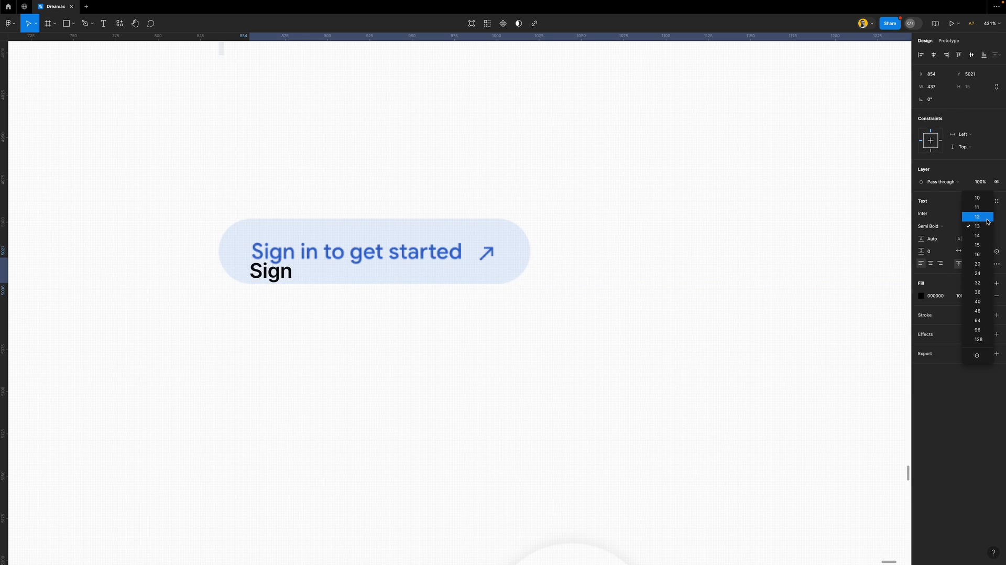
click(987, 218)
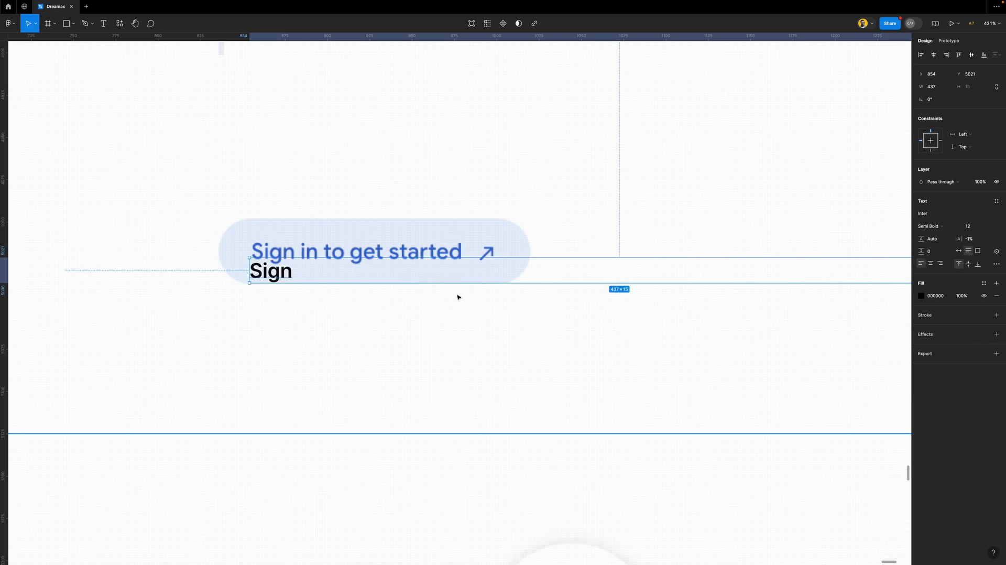
drag(269, 272, 268, 252)
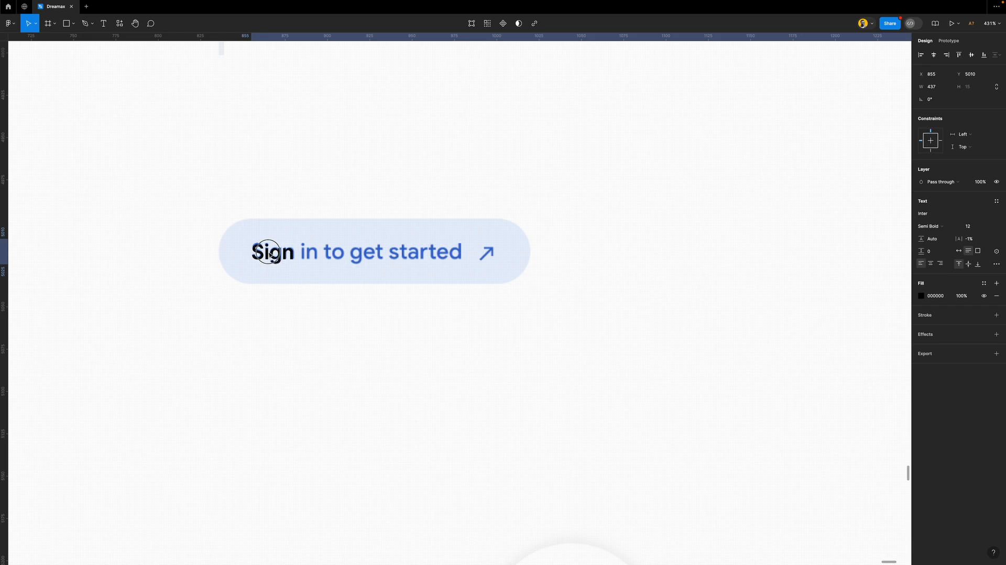
Move the Sign sample beside the page below H5, ready to rename it Button
scroll(269, 252, down, 10)
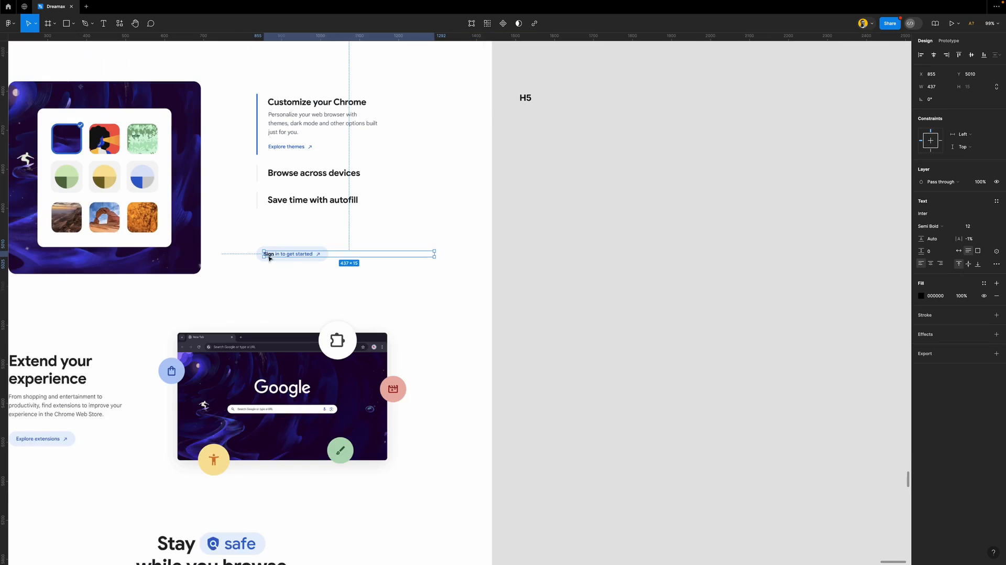
drag(269, 254, 531, 258)
double_click(524, 253)
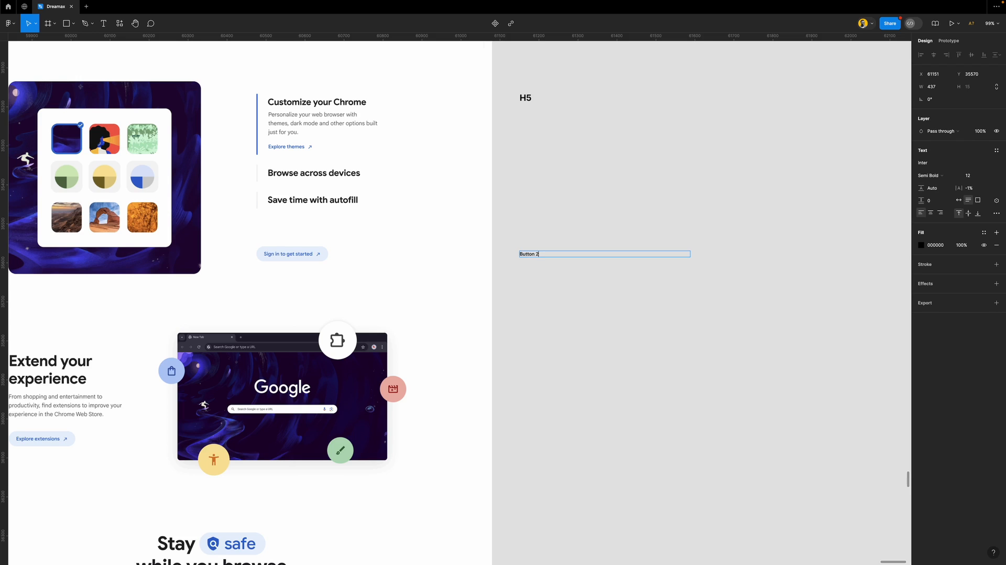
Finish the Button 2 label and scroll back up to the Chrome homepage hero beside H1 and H2
key(Escape)
scroll(473, 285, down, 5)
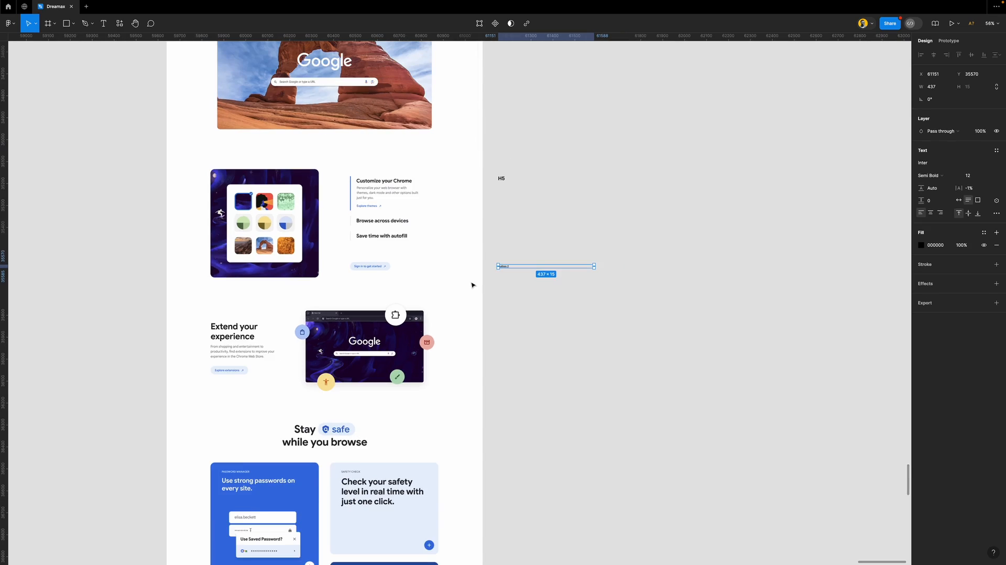
scroll(402, 263, up, 20)
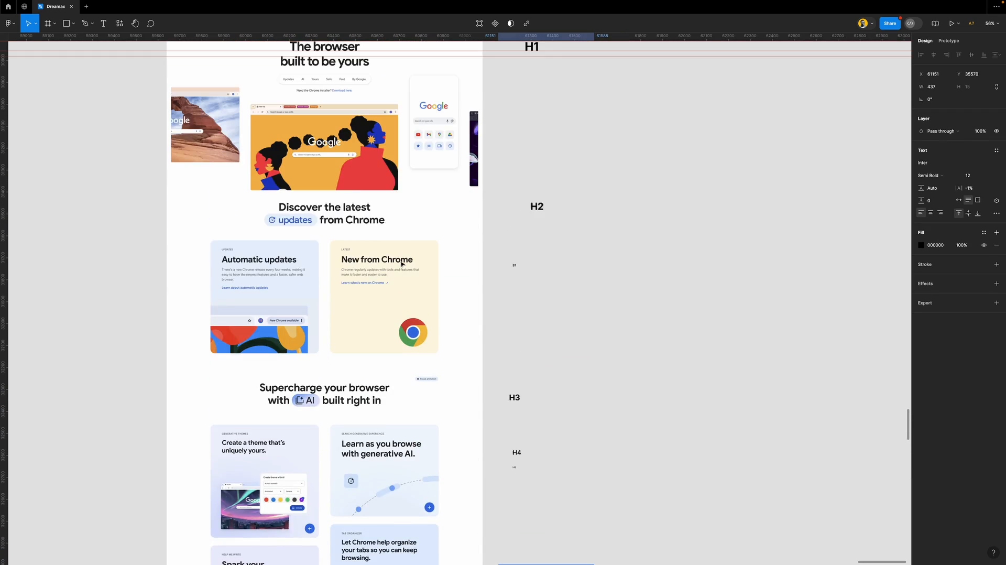
scroll(401, 264, up, 5)
scroll(330, 340, up, 5)
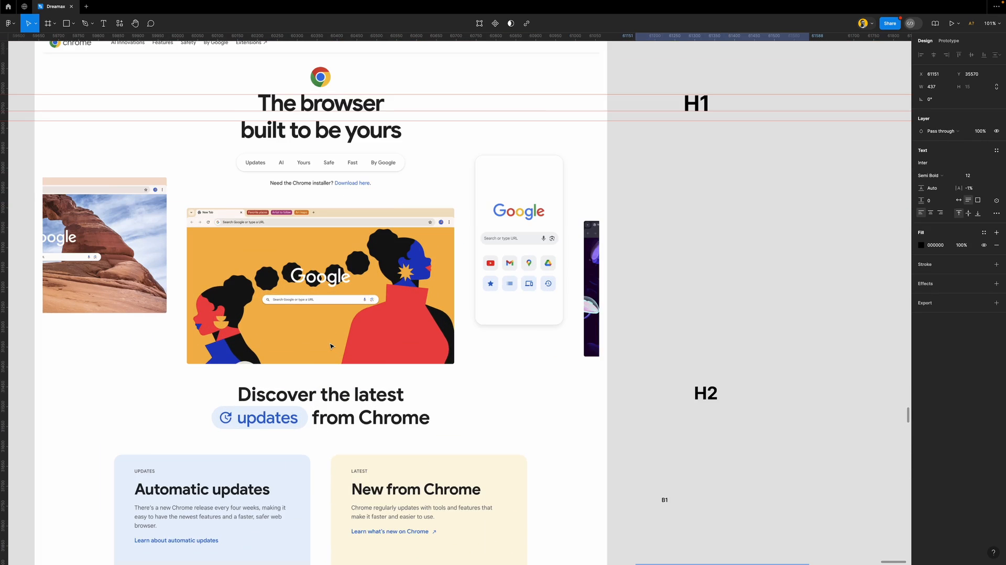
scroll(305, 159, up, 5)
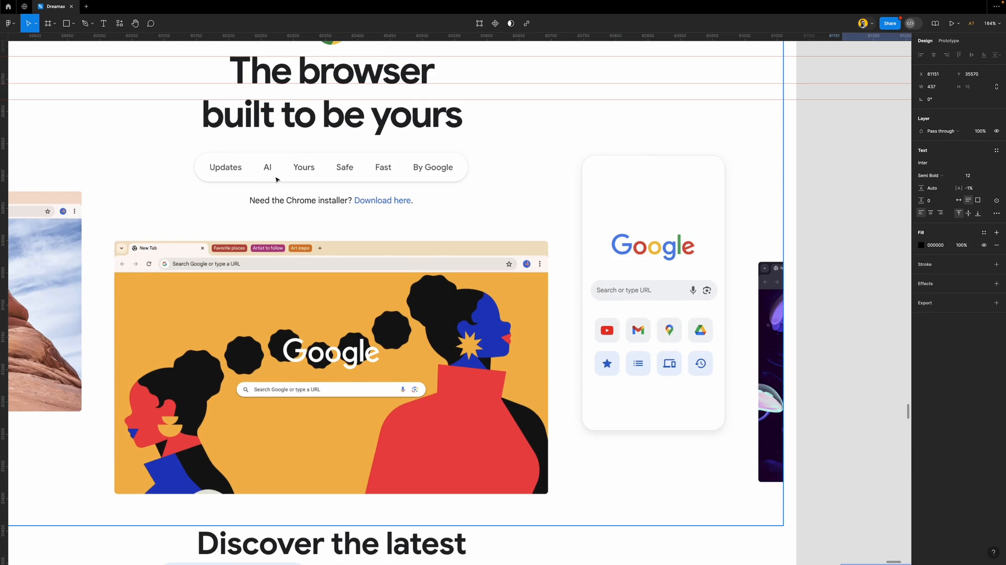
scroll(335, 173, down, 5)
scroll(354, 194, down, 1)
Try the B1 label under the homepage tabs, then delete that layer
click(665, 511)
drag(665, 510, 251, 188)
scroll(251, 188, up, 8)
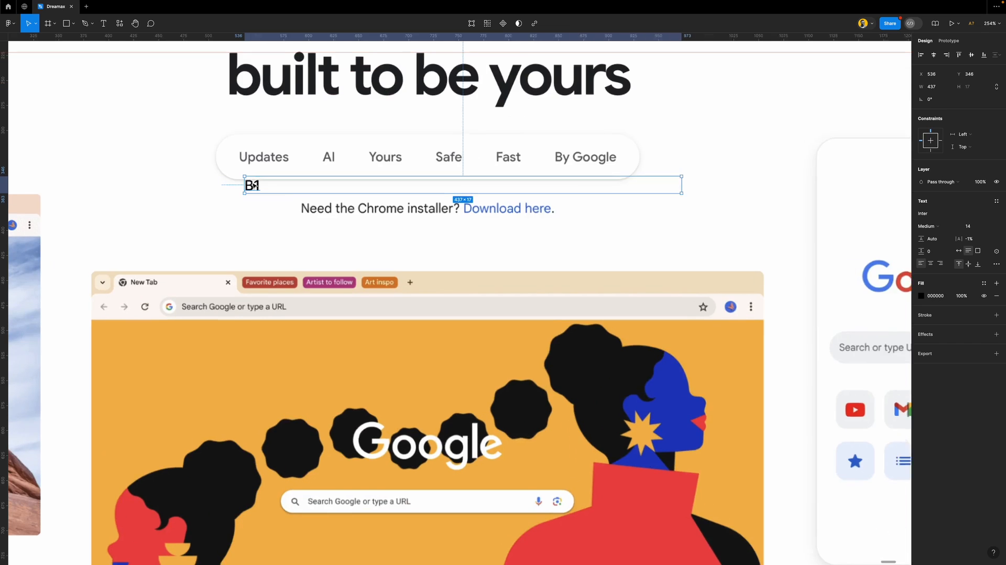
double_click(252, 185)
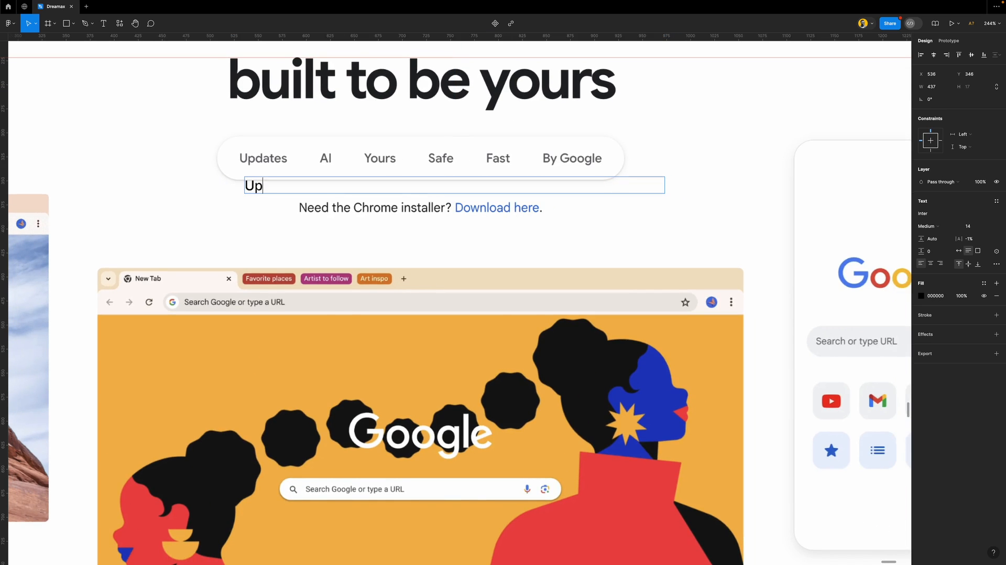
key(Escape)
key(Delete)
Paste the Personalize text under the nav tabs, retype it 'Updates' and set size 12
key(ctrl+v)
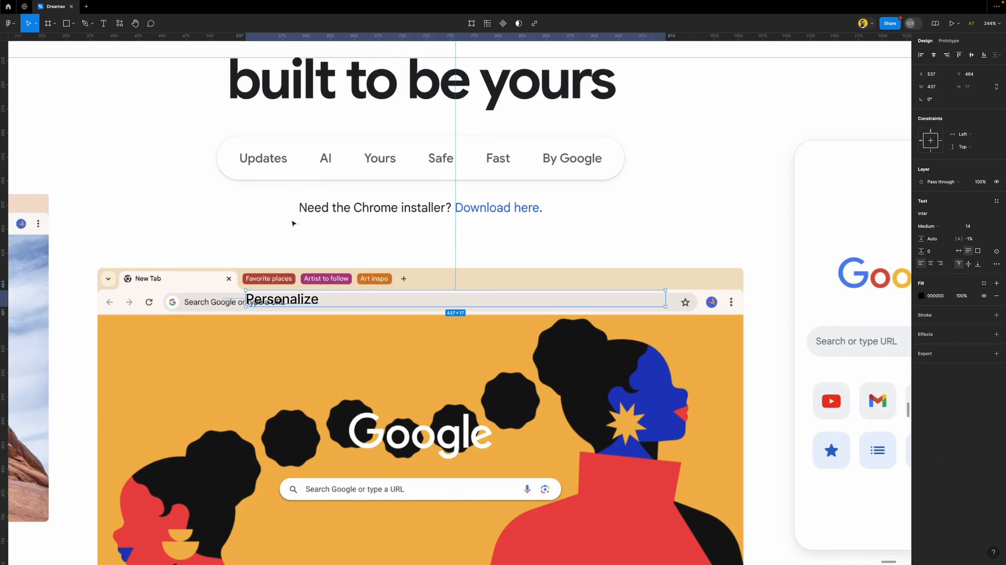
drag(288, 304, 278, 173)
double_click(279, 173)
text(Updates)
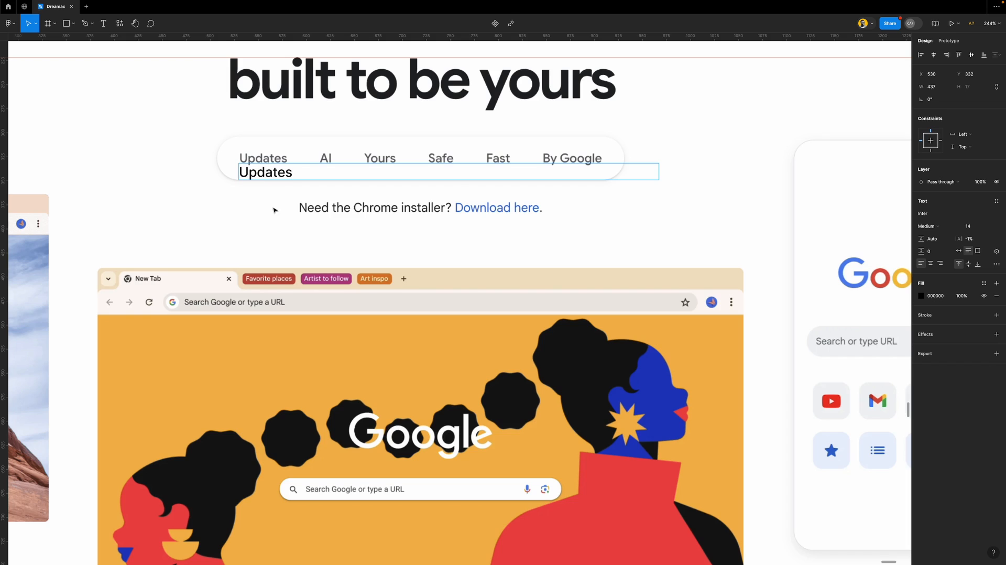
key(Escape)
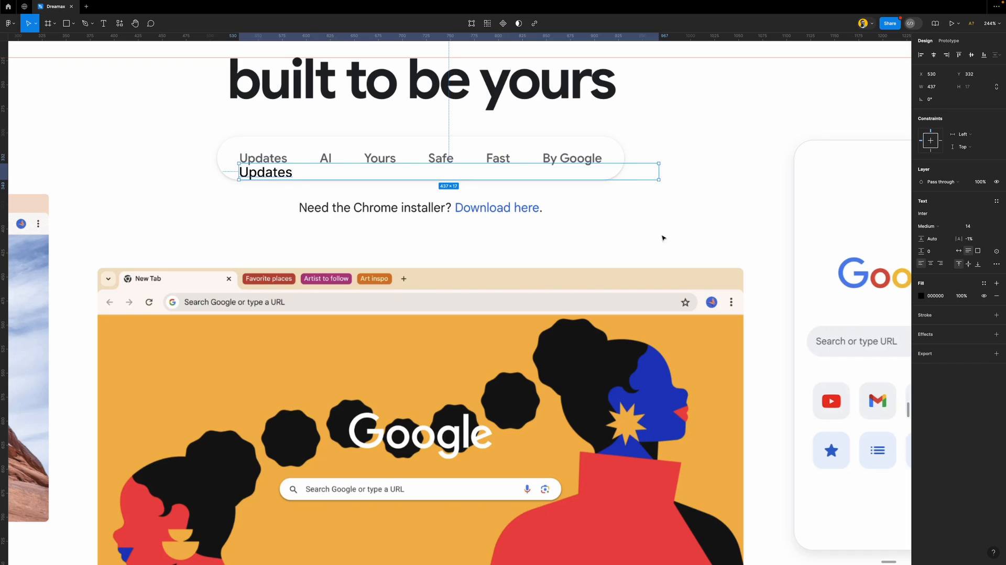
click(992, 228)
click(977, 212)
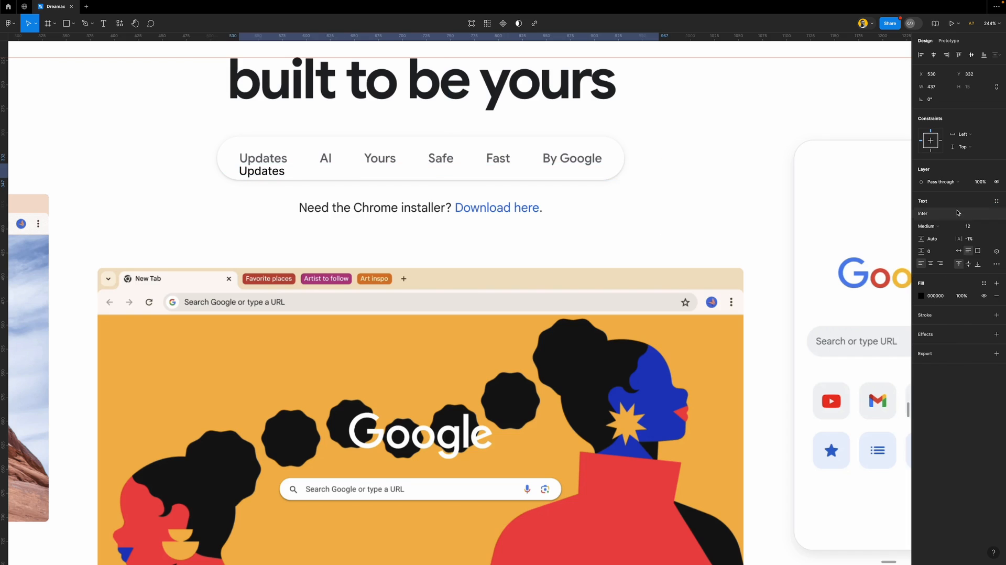
Make the Updates text Semi Bold and align it under the Updates tab
drag(264, 173, 265, 169)
key(Down)
key(Down)
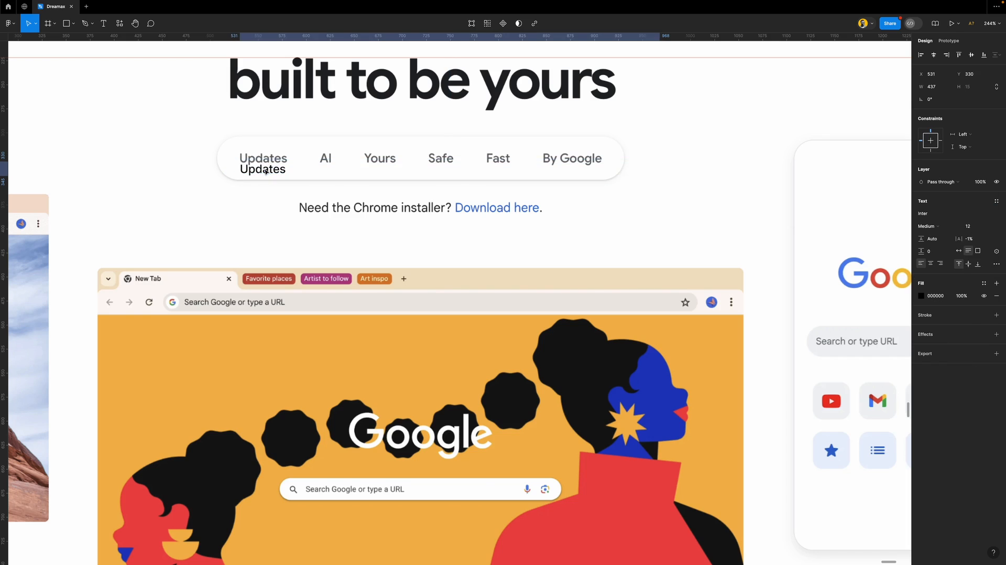
click(937, 229)
click(936, 236)
key(Down)
key(Down)
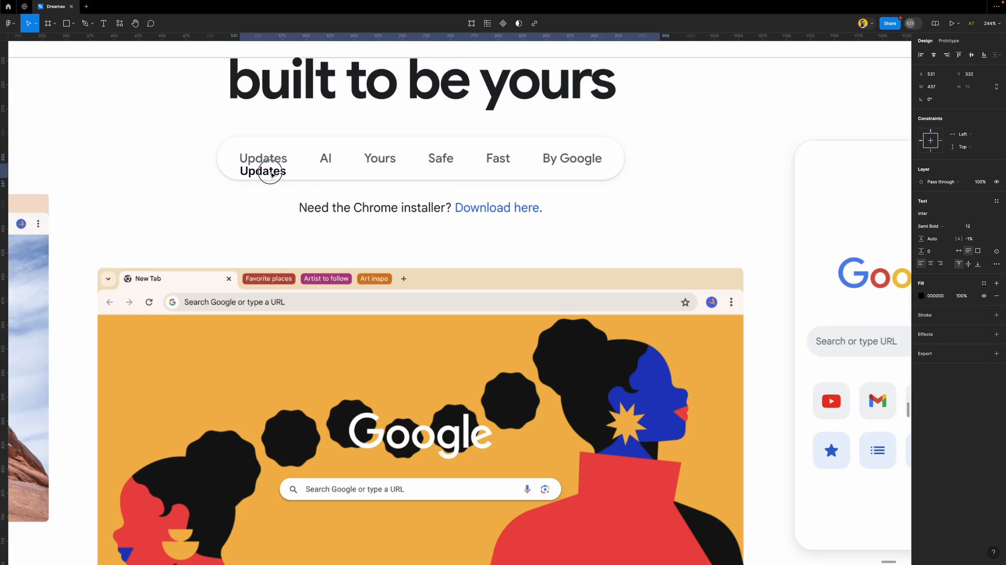
scroll(272, 173, down, 5)
scroll(271, 174, down, 1)
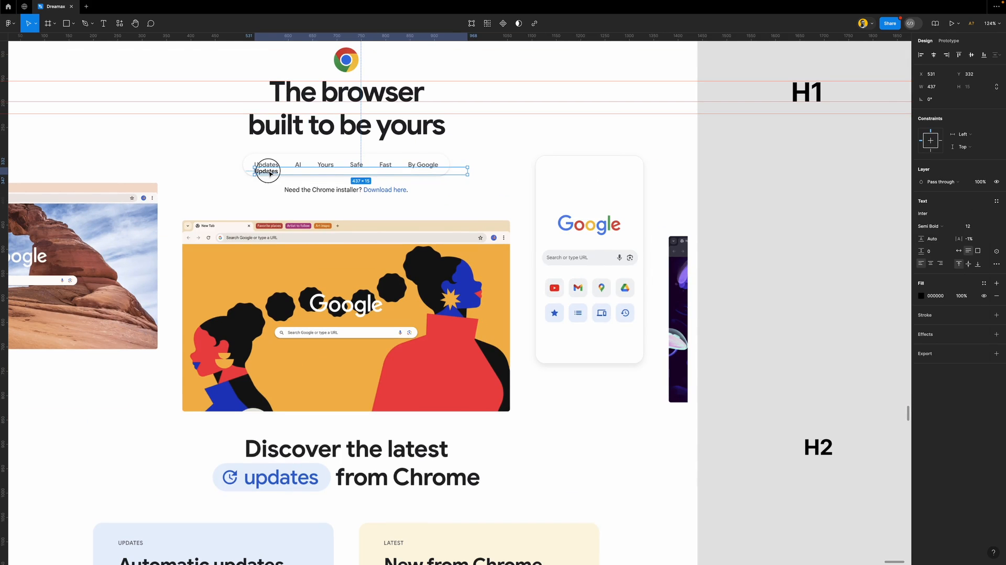
Move the Updates sample beside H1, rename it B2, and place a copy under the installer line
drag(270, 173, 762, 186)
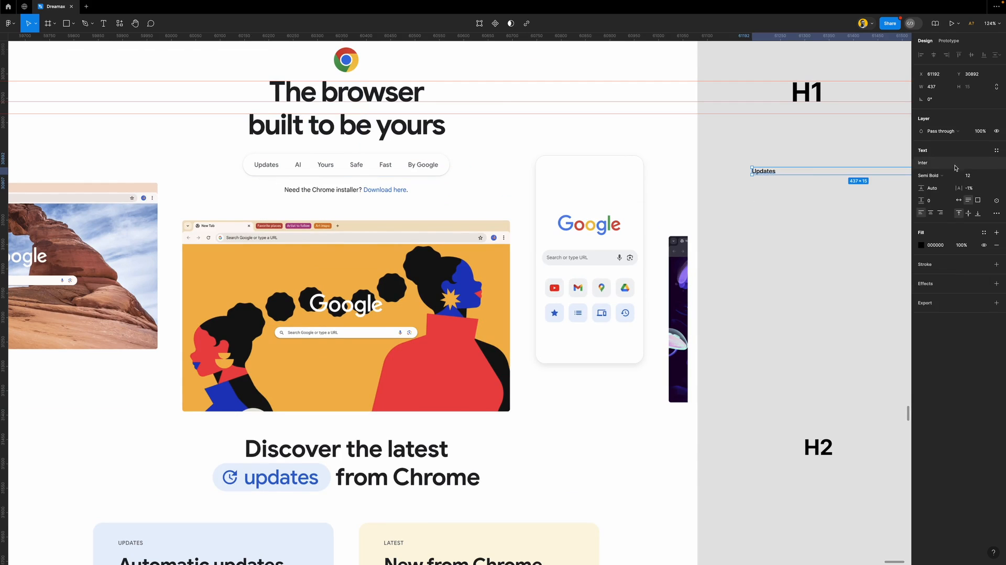
double_click(763, 171)
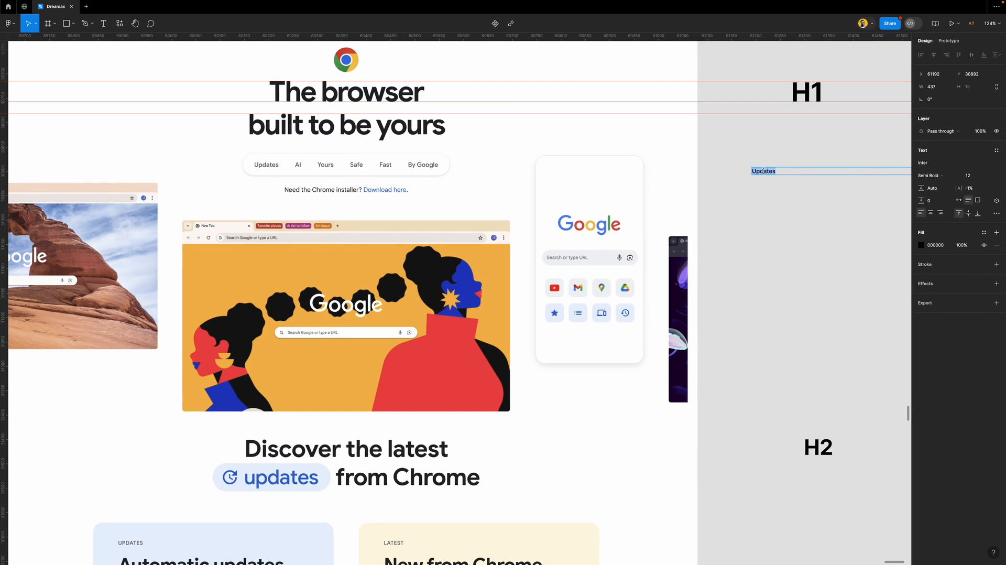
text(B2)
key(Escape)
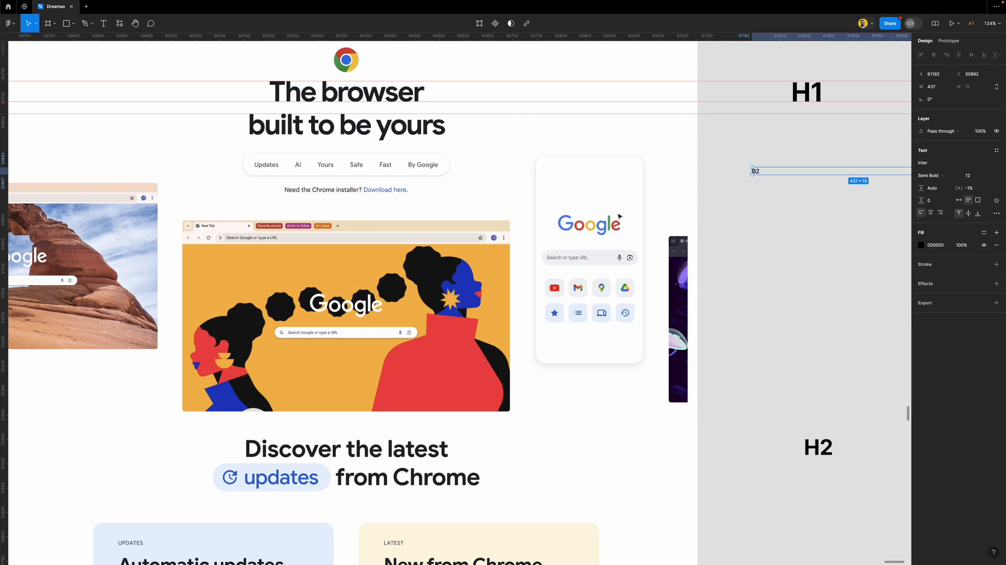
click(732, 259)
drag(754, 170, 291, 204)
scroll(294, 204, up, 5)
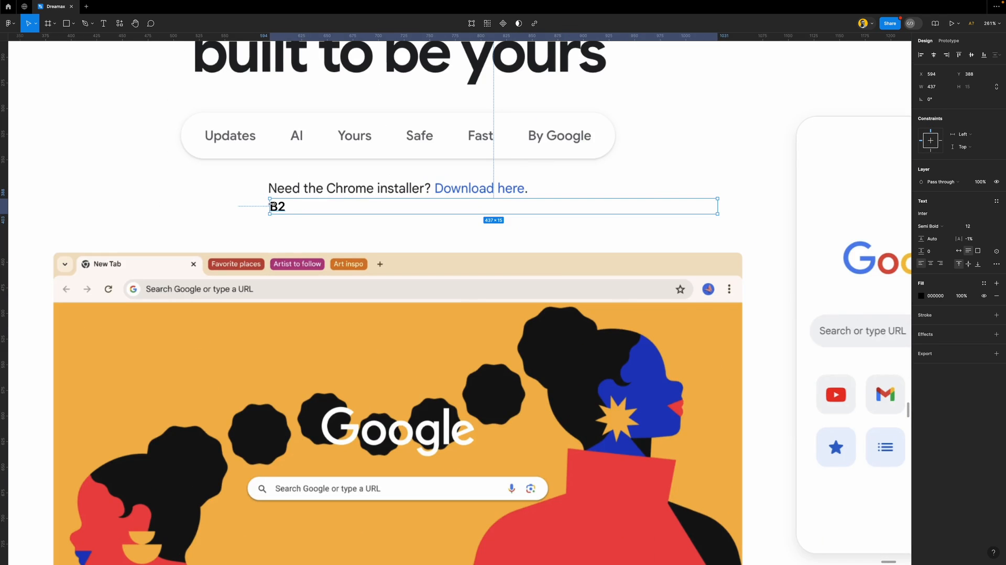
Retype the copied B2 text as 'Need the' and align it with the installer line
double_click(277, 206)
text(NEED)
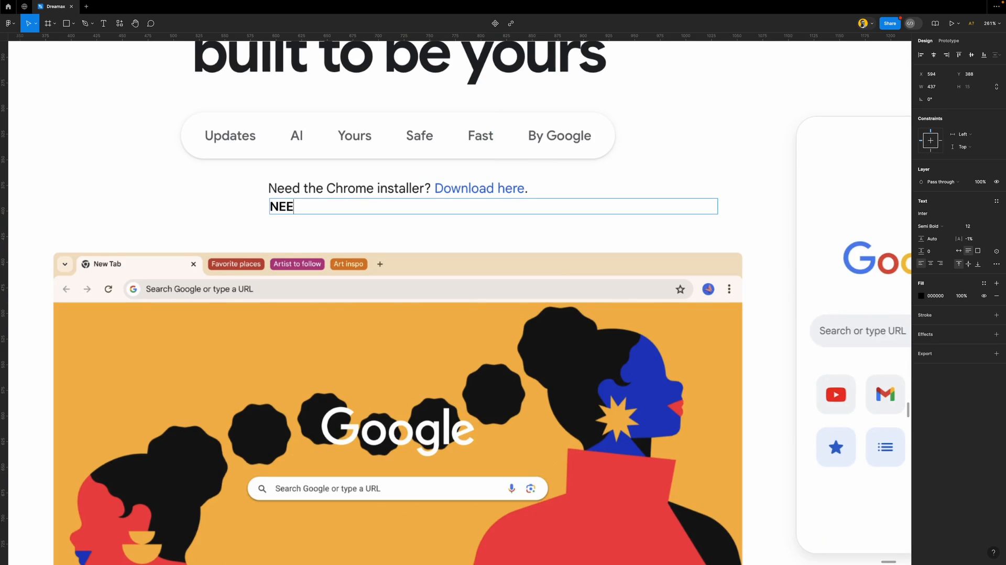
key(ctrl+a)
text(Need )
text(yt)
key(BackSpace)
text(the)
key(Escape)
drag(290, 208, 291, 200)
scroll(321, 222, down, 5)
scroll(321, 223, up, 6)
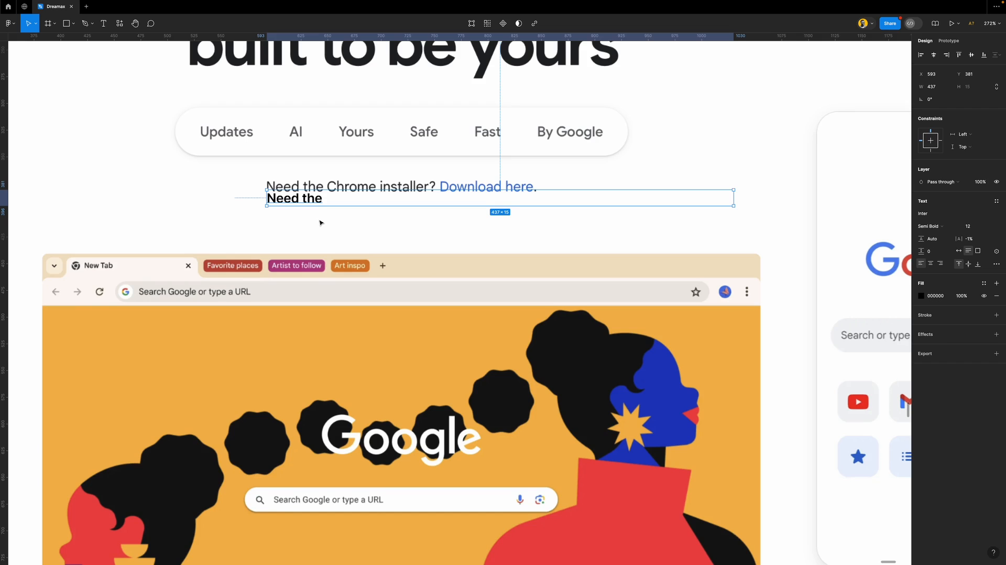
scroll(321, 222, down, 5)
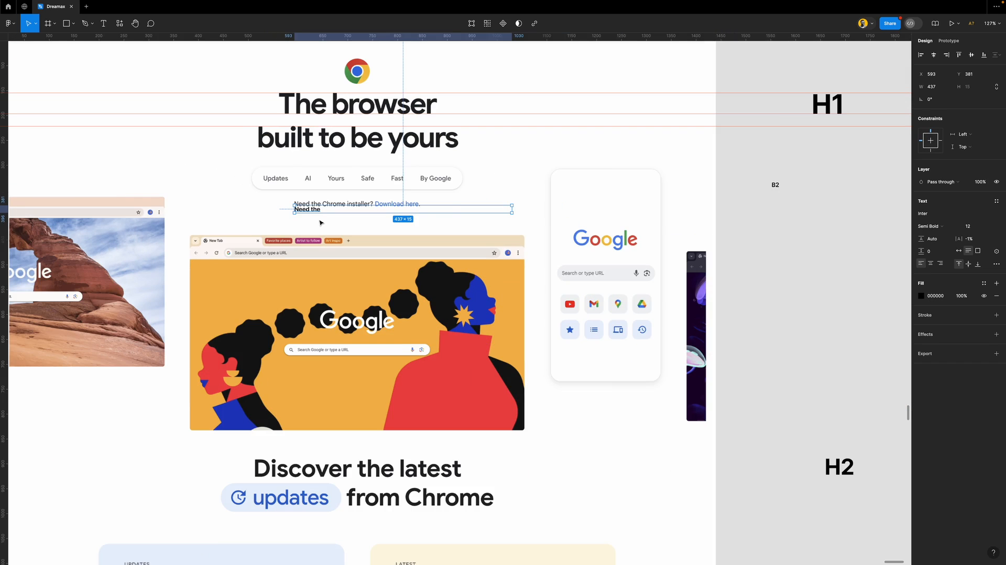
Move the sample under B2 in the type column, label it B2, and rename the upper one 'B2 (BOLD)'
drag(302, 212, 780, 196)
double_click(781, 196)
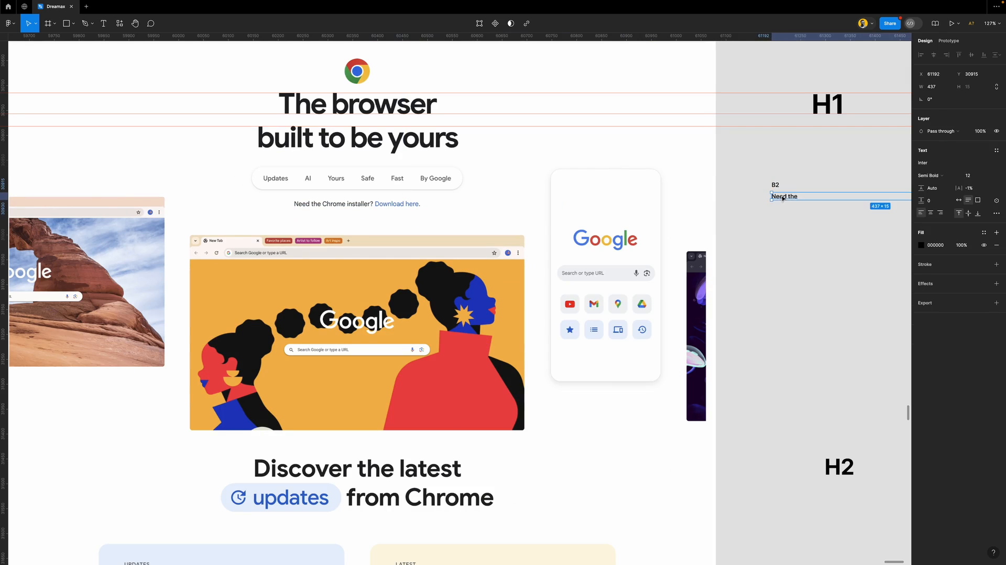
text(B2)
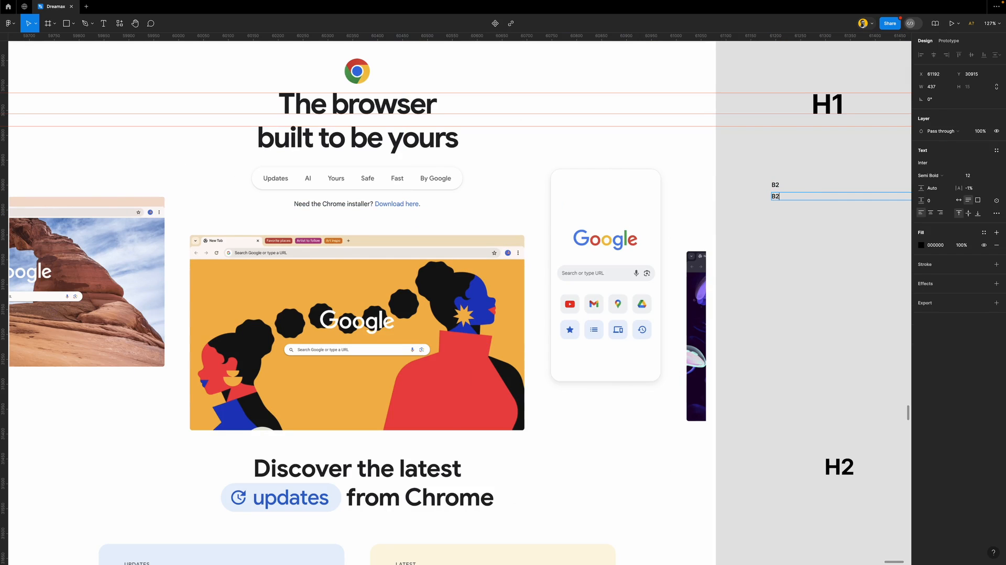
click(779, 186)
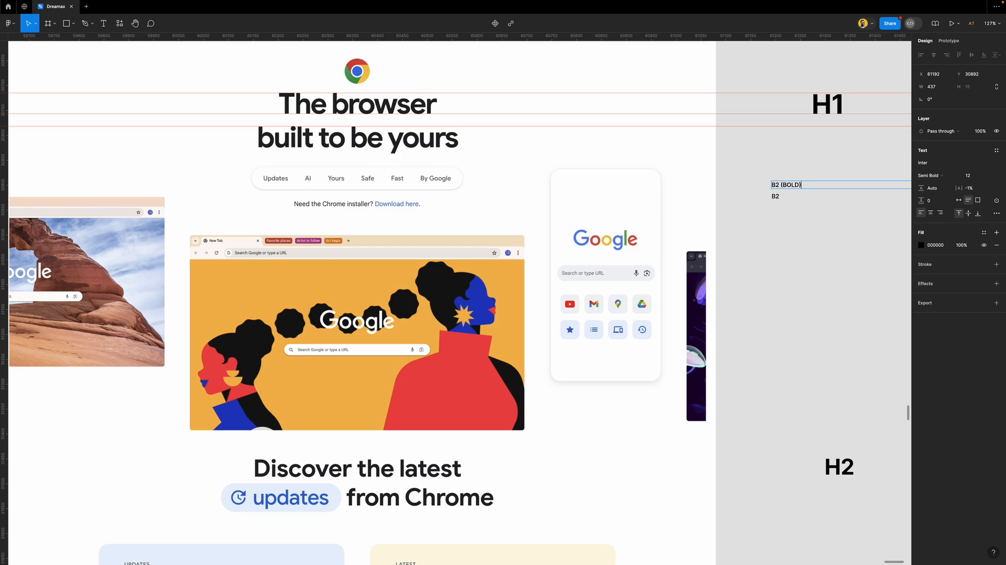
key(Escape)
click(770, 231)
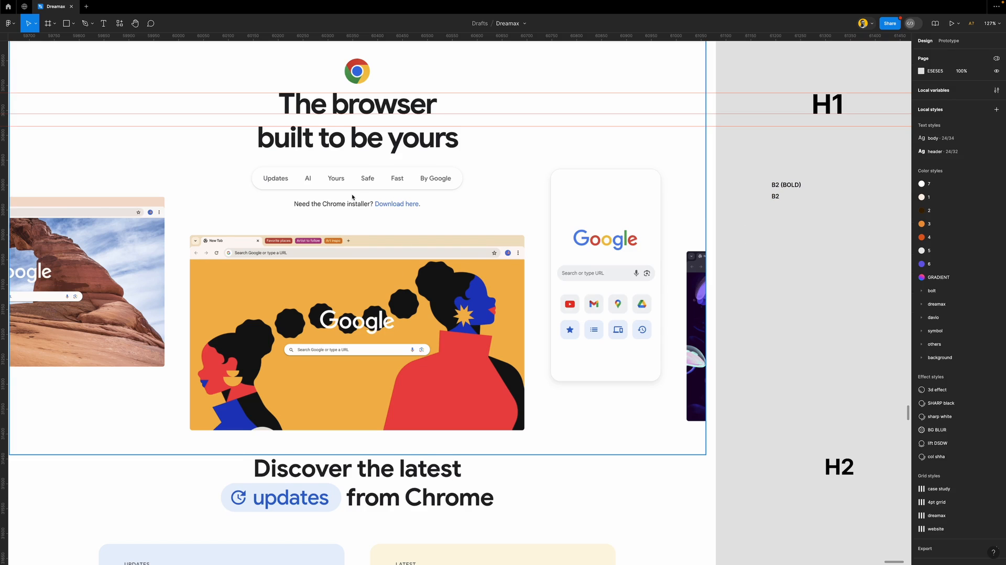
Paste another Personalize text above the nav bar and retype it 'AI innovations'
scroll(352, 196, down, 5)
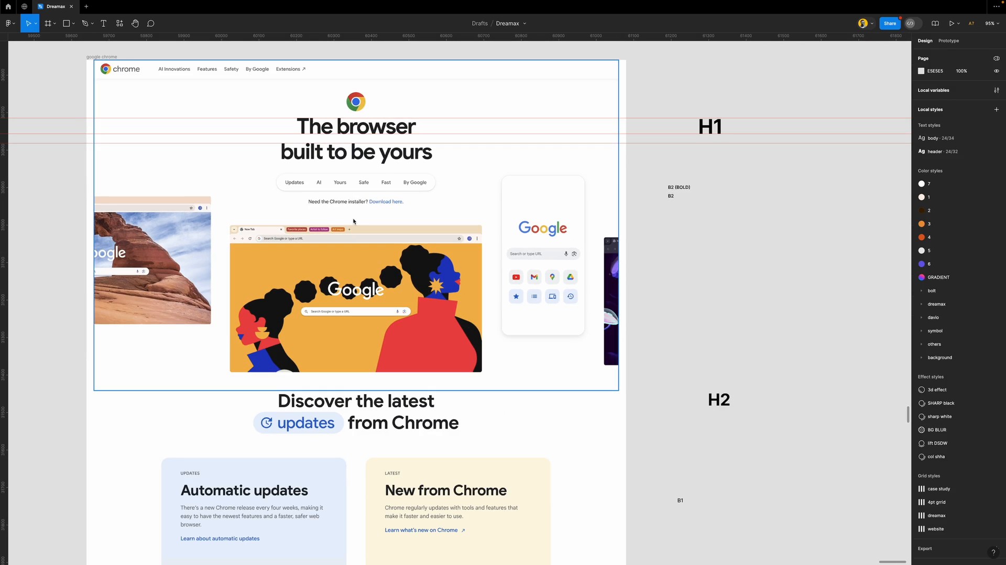
scroll(233, 170, left, 2)
scroll(233, 170, up, 1)
scroll(283, 136, up, 3)
scroll(283, 136, up, 10)
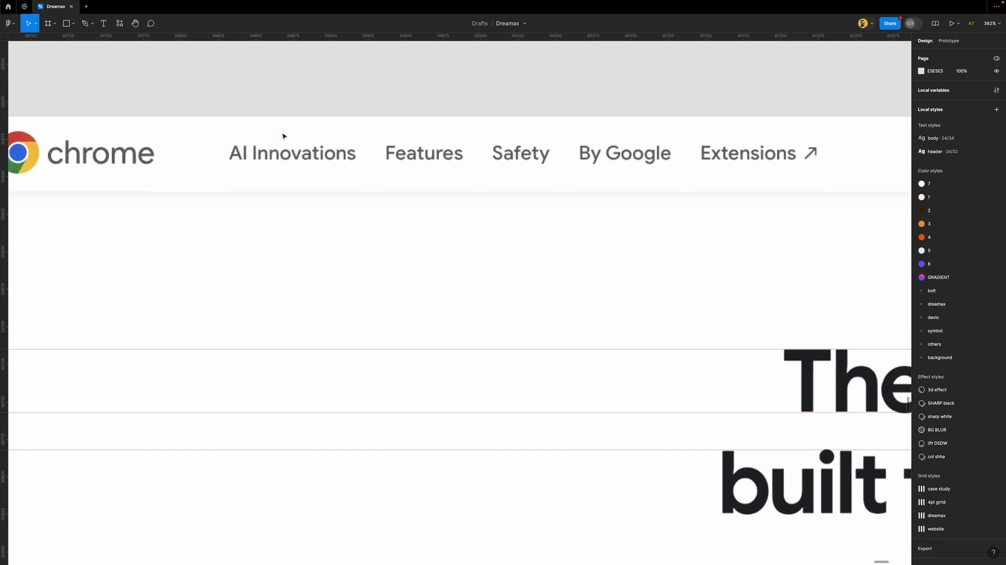
key(super+v)
drag(225, 301, 323, 146)
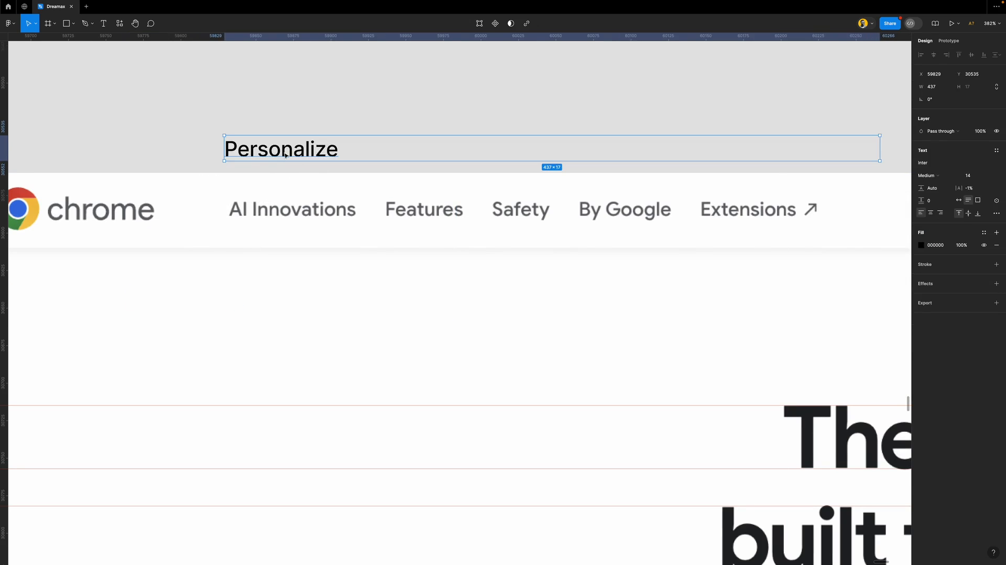
scroll(285, 146, up, 5)
double_click(294, 146)
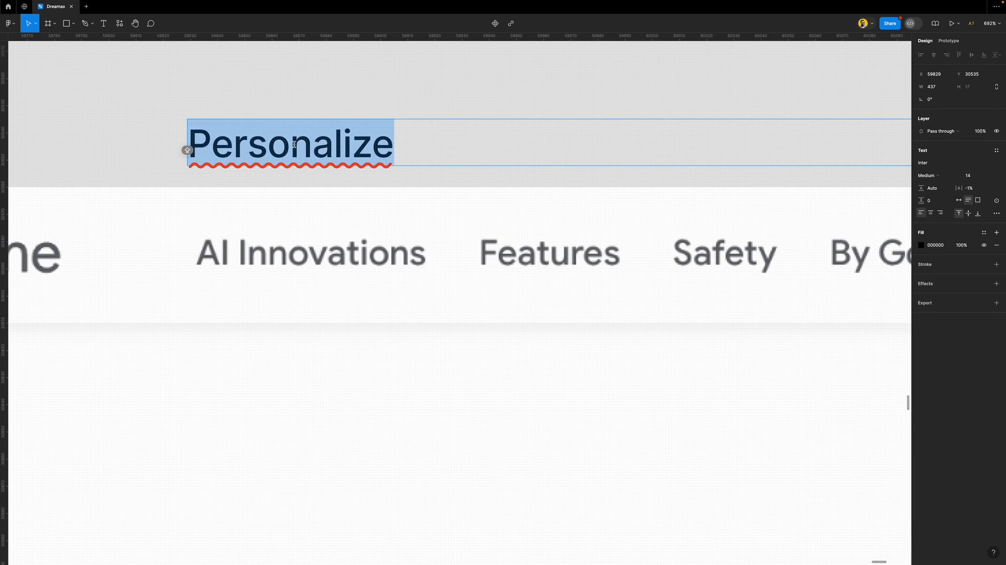
text(ai i)
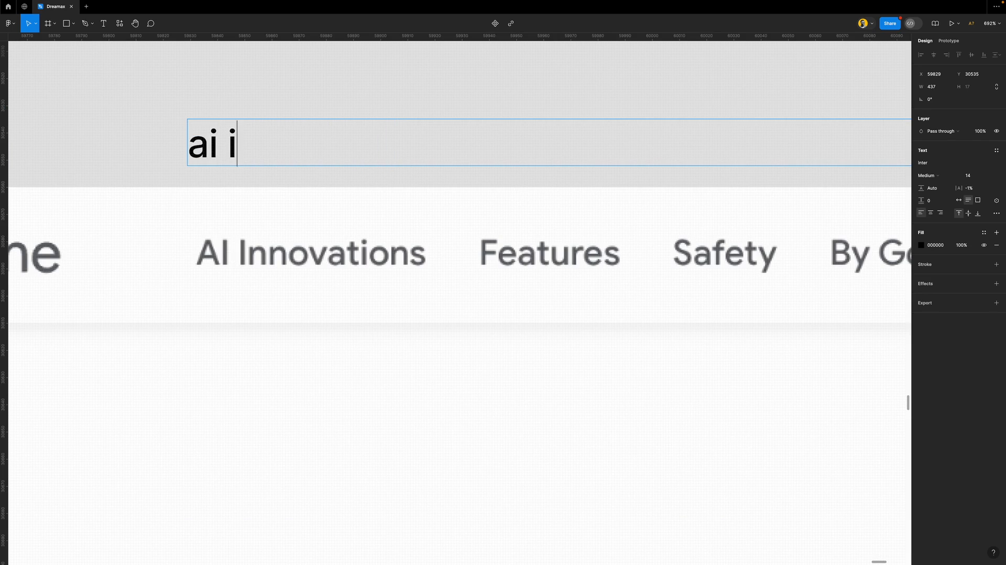
key(ctrl+a)
text(AI innovatio)
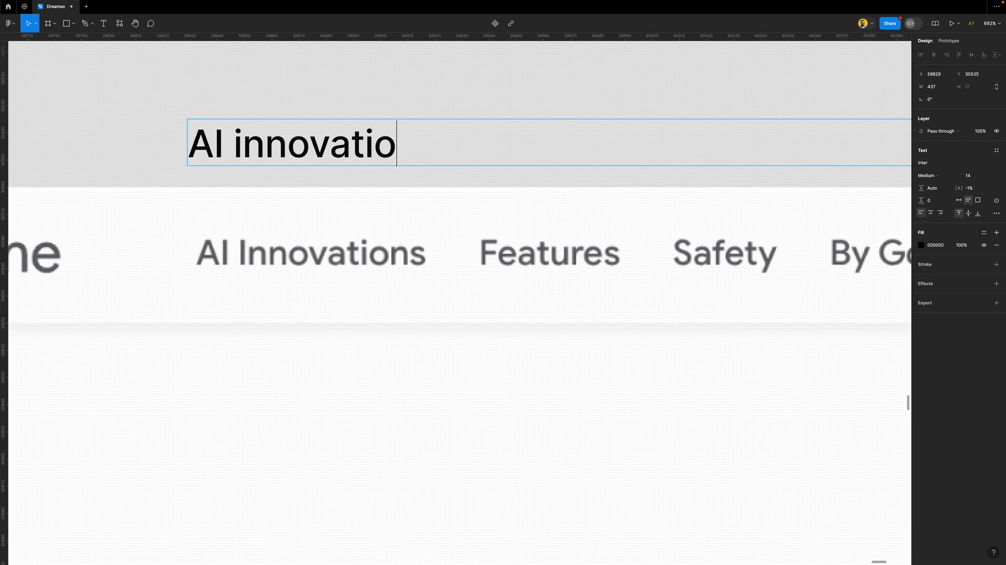
text(ns)
key(Escape)
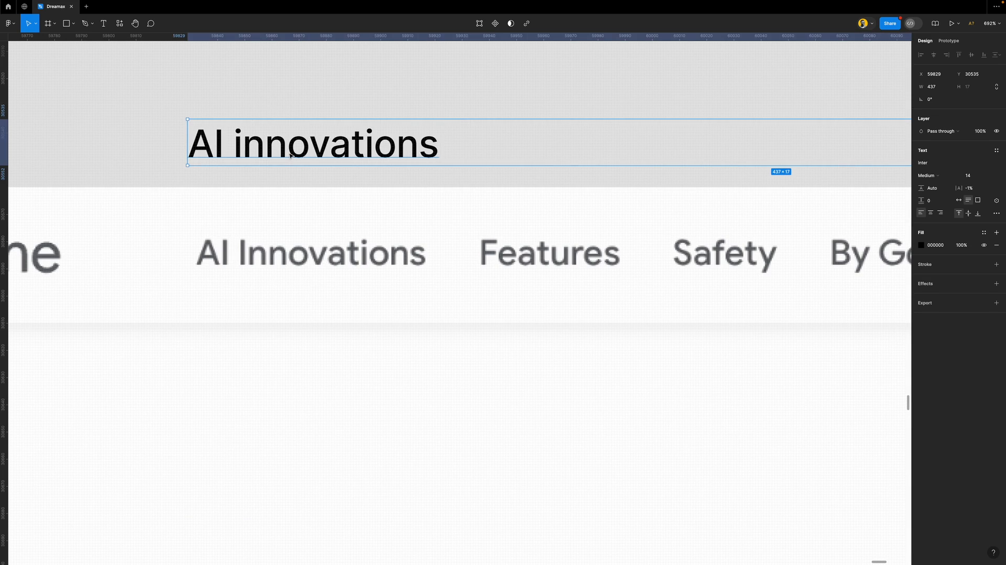
Match the text to the Chrome navigation at size 13, move it above the page and rename it B3
drag(290, 156, 294, 295)
click(988, 226)
click(987, 219)
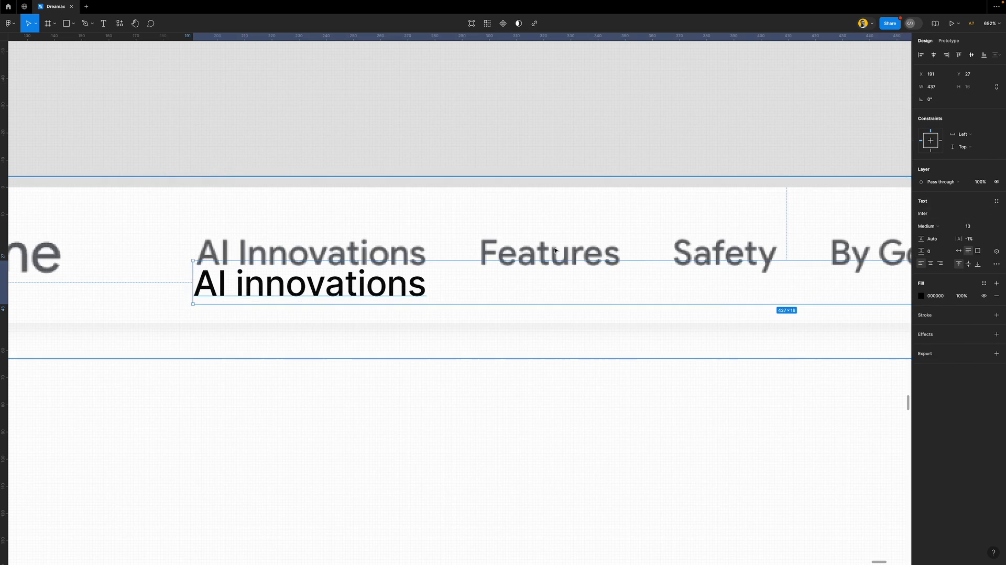
drag(381, 287, 378, 108)
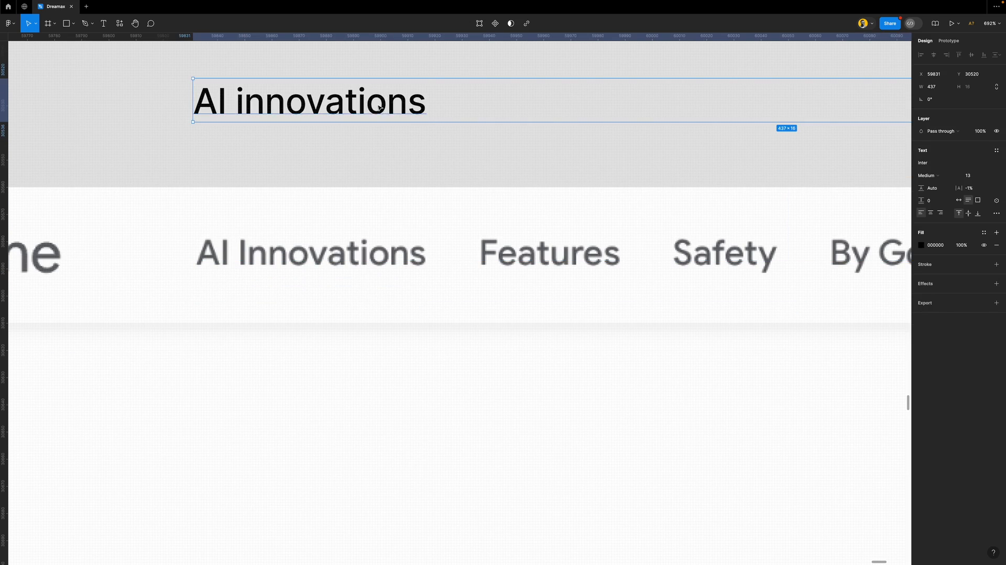
double_click(377, 104)
text(B3)
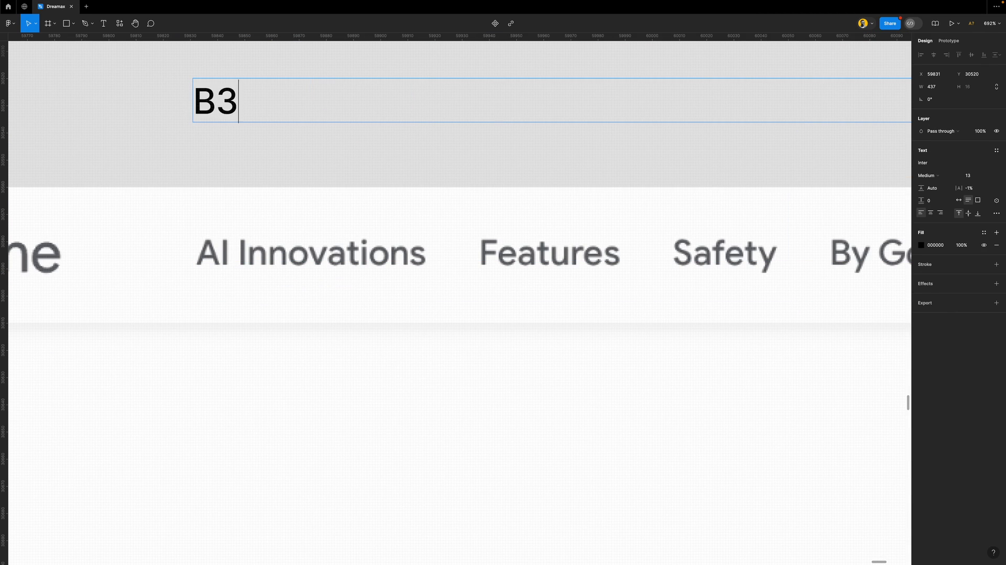
key(Escape)
scroll(336, 179, down, 5)
scroll(337, 181, down, 2)
scroll(335, 182, up, 3)
scroll(335, 181, up, 5)
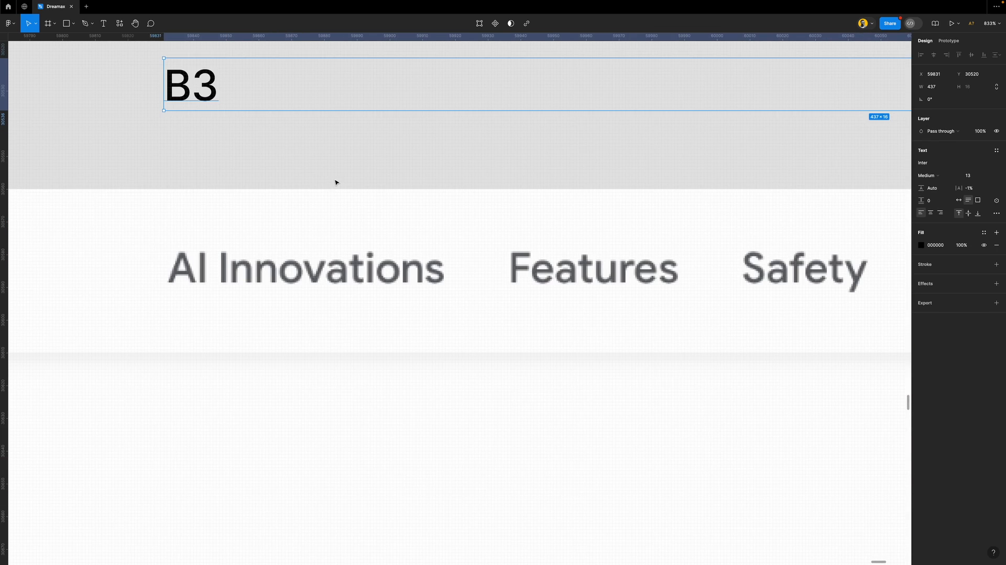
click(386, 157)
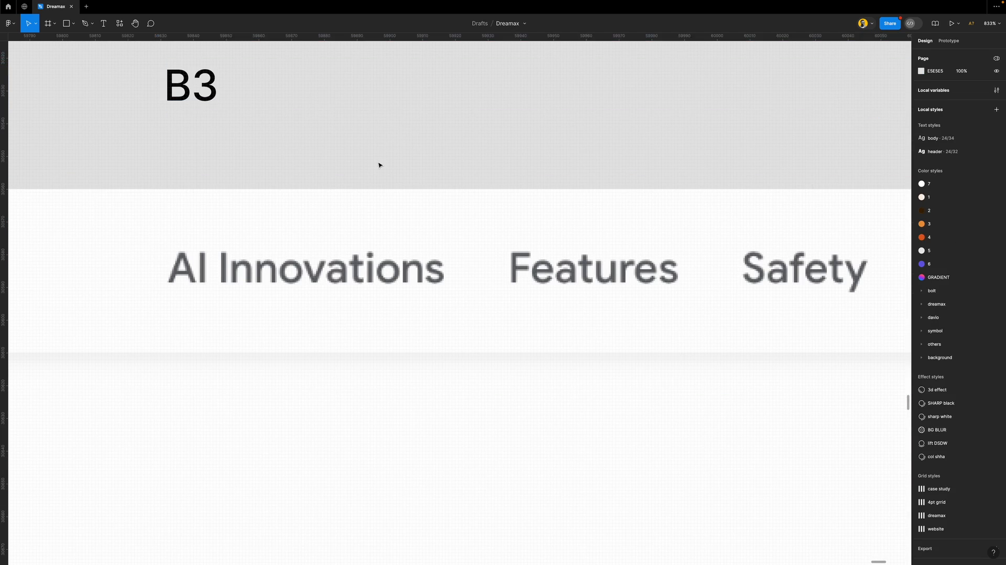
scroll(379, 164, down, 4)
Left-align the type labels and shift them slightly further right
scroll(306, 176, down, 3)
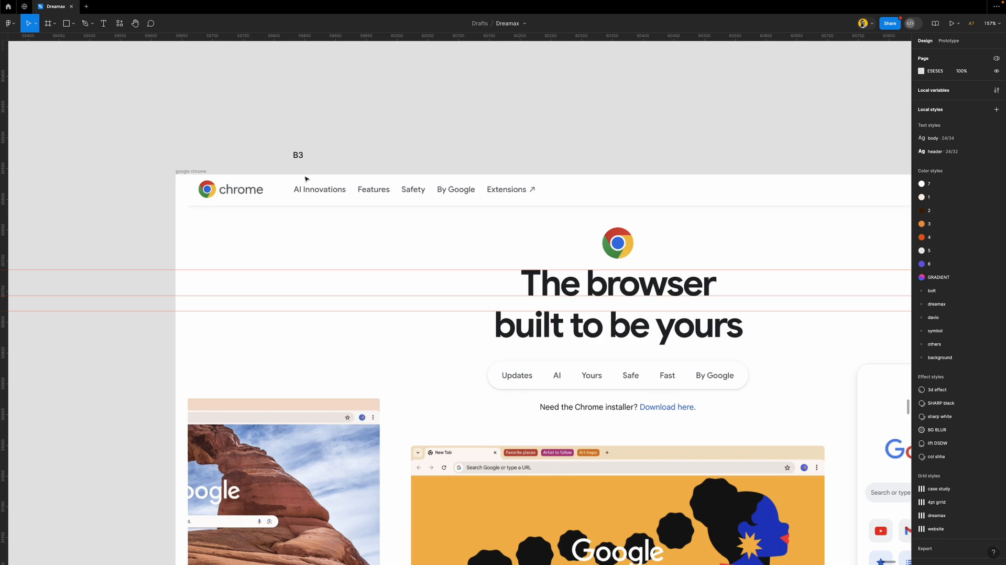
scroll(325, 180, down, 2)
scroll(413, 252, down, 2)
scroll(413, 252, down, 6)
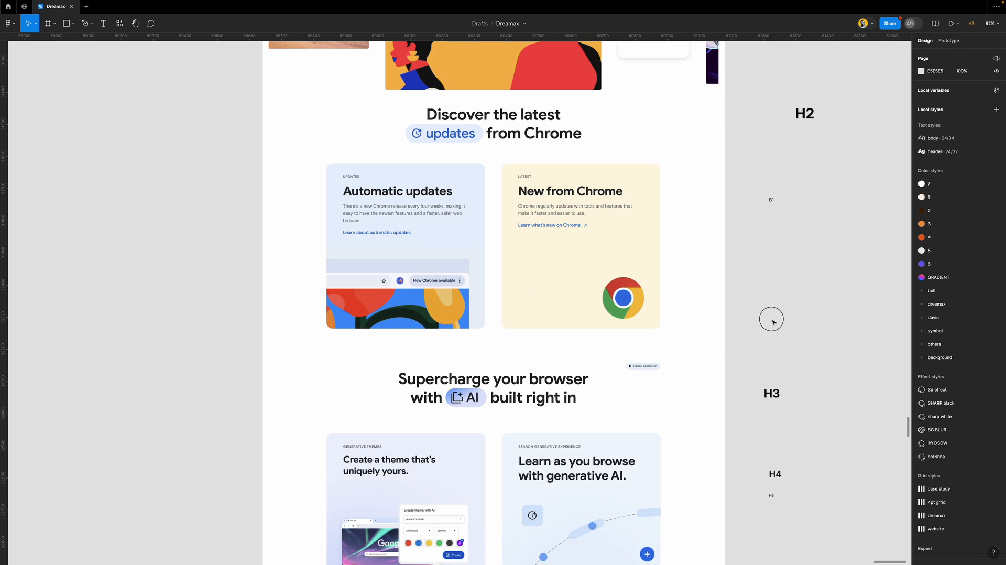
scroll(580, 307, down, 5)
scroll(580, 307, down, 2)
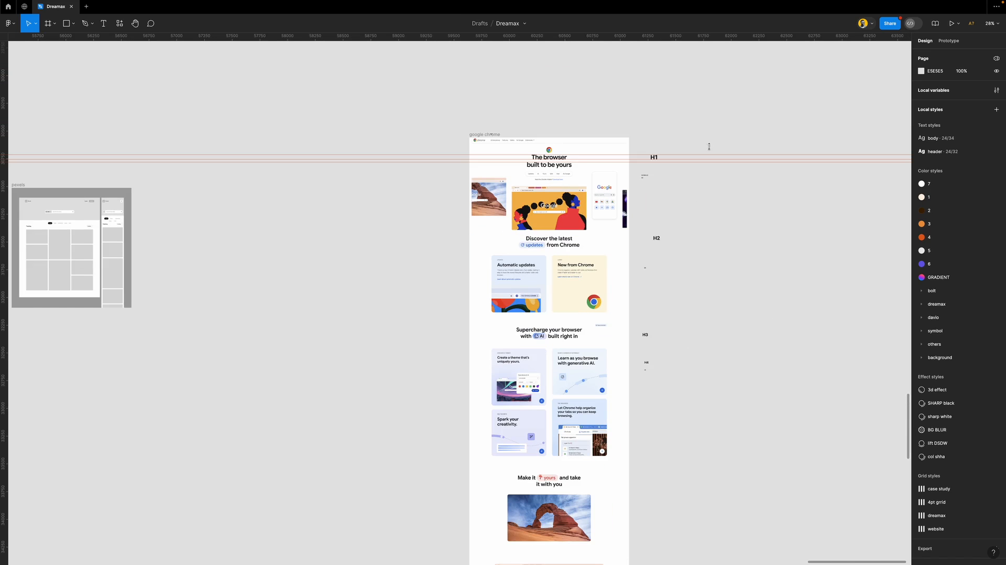
drag(728, 97, 643, 460)
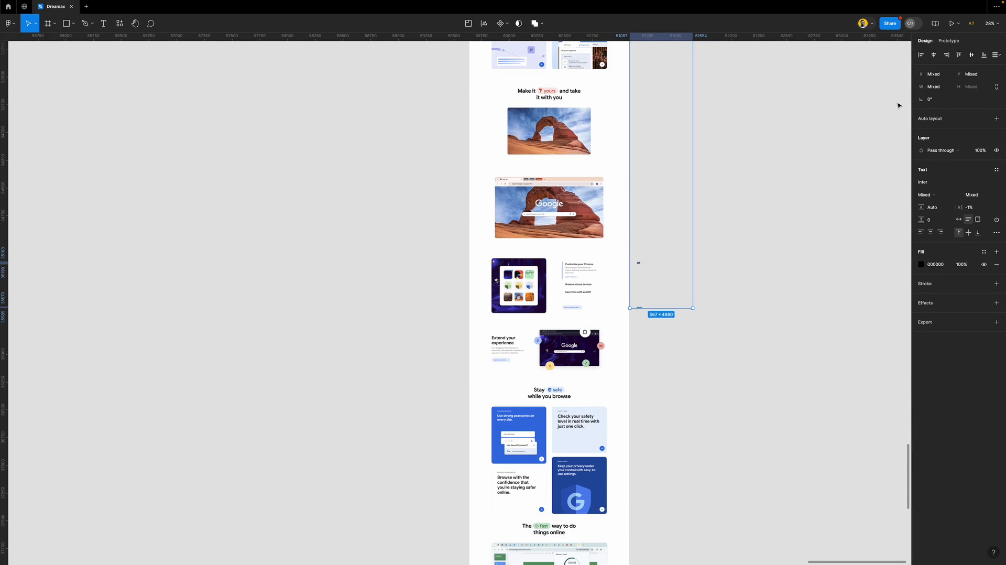
click(920, 54)
click(920, 232)
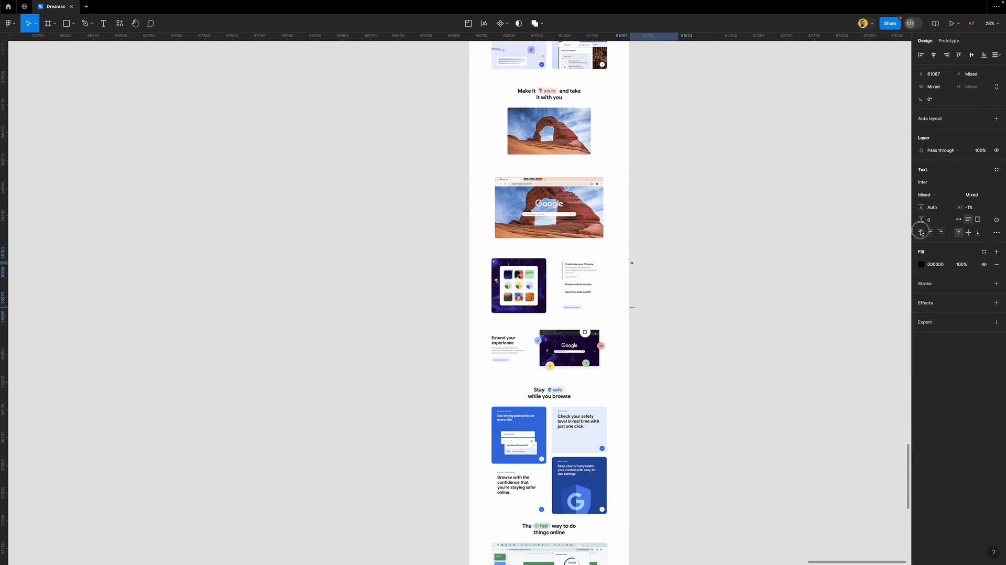
mouse_move(655, 192)
mouse_down()
mouse_move(679, 192)
mouse_move(668, 193)
mouse_up()
click(687, 212)
scroll(651, 204, up, 10)
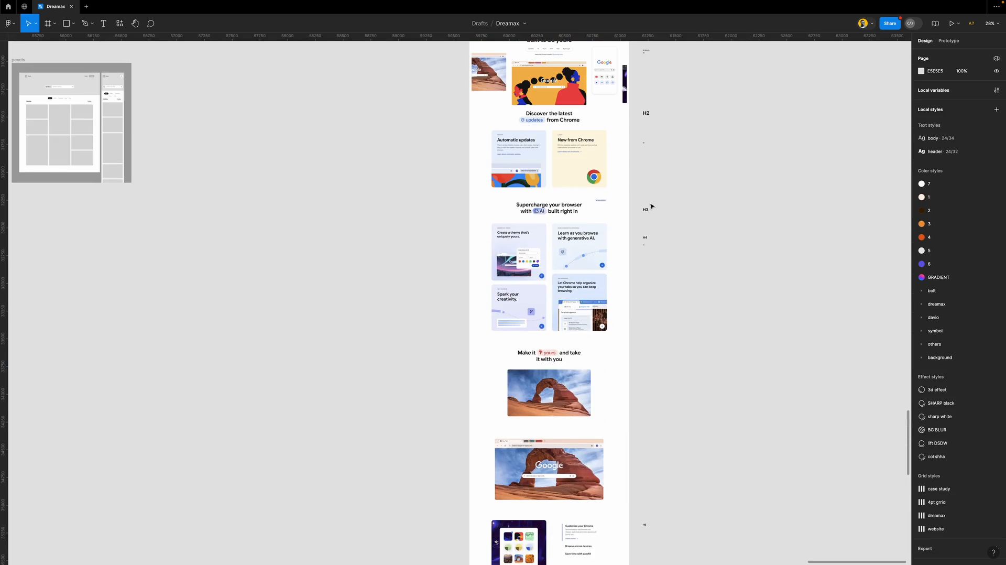
scroll(650, 205, down, 3)
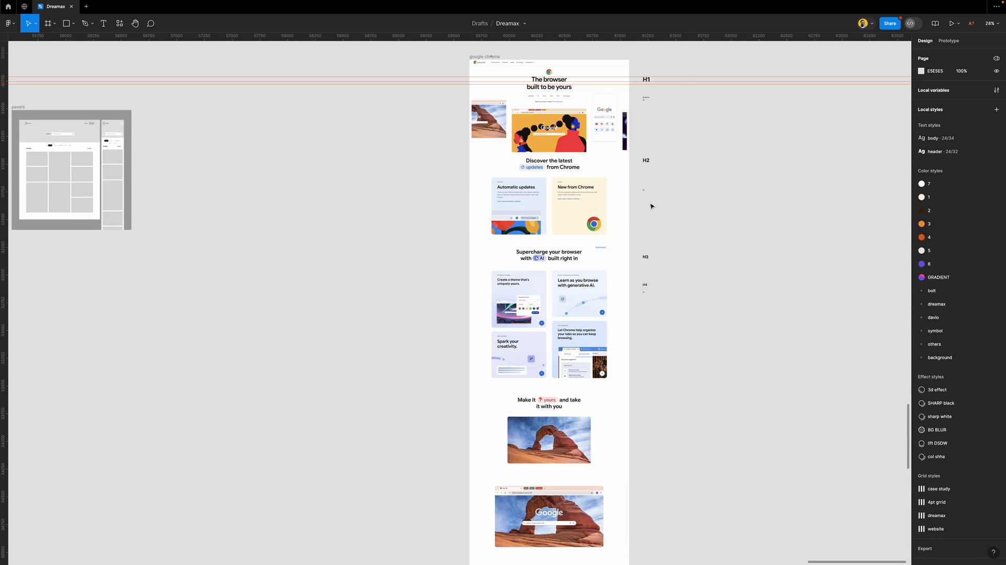
Tidy up the selected labels with even 44 spacing
key(super+z)
scroll(672, 234, down, 4)
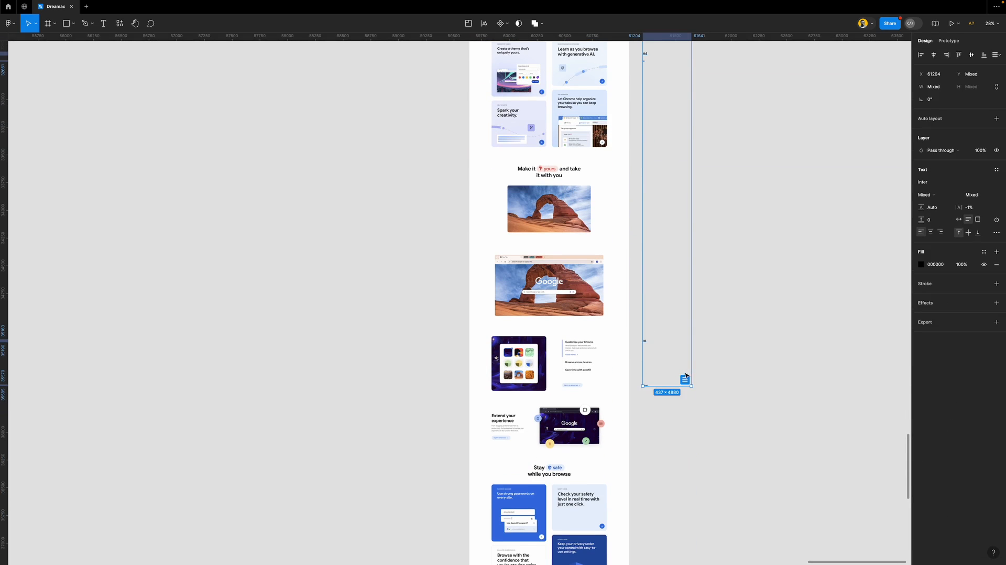
click(684, 379)
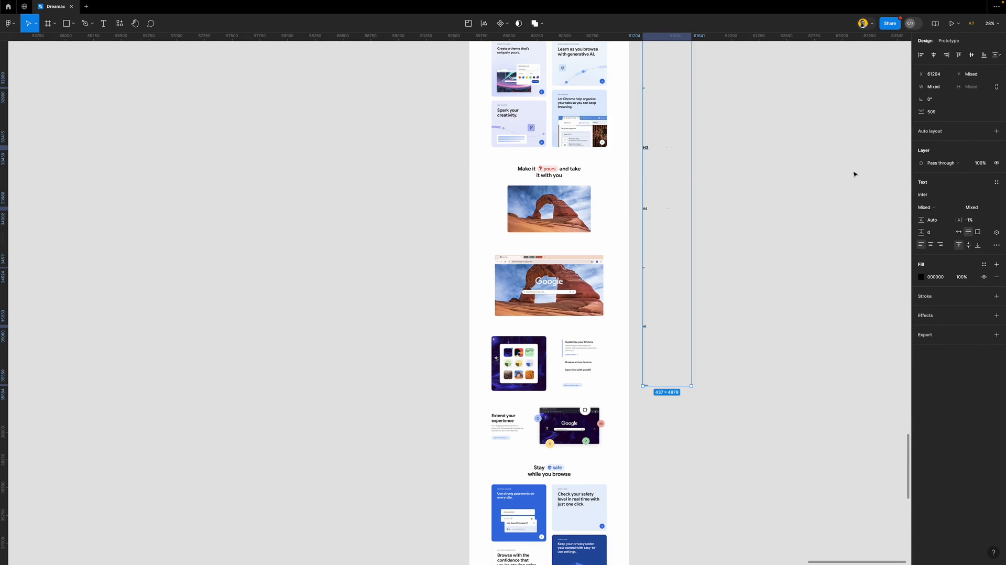
click(932, 112)
text(4)
key(Return)
scroll(681, 137, up, 8)
scroll(651, 206, up, 3)
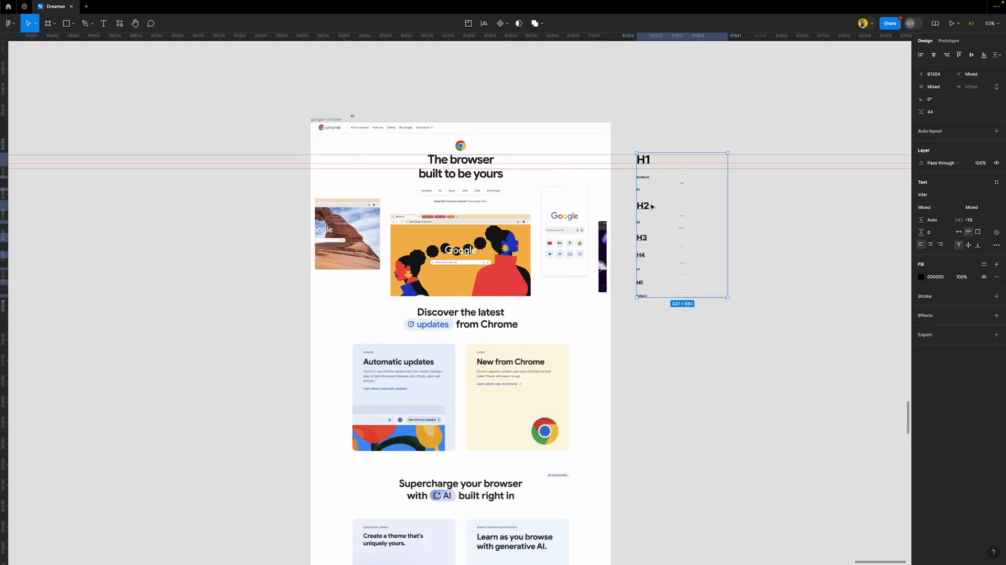
scroll(651, 206, up, 3)
Move the B3 label to the bottom of the column, directly below Button 2
drag(257, 89, 635, 333)
click(614, 257)
drag(628, 122, 748, 400)
click(748, 400)
scroll(410, 297, down, 2)
scroll(411, 297, down, 2)
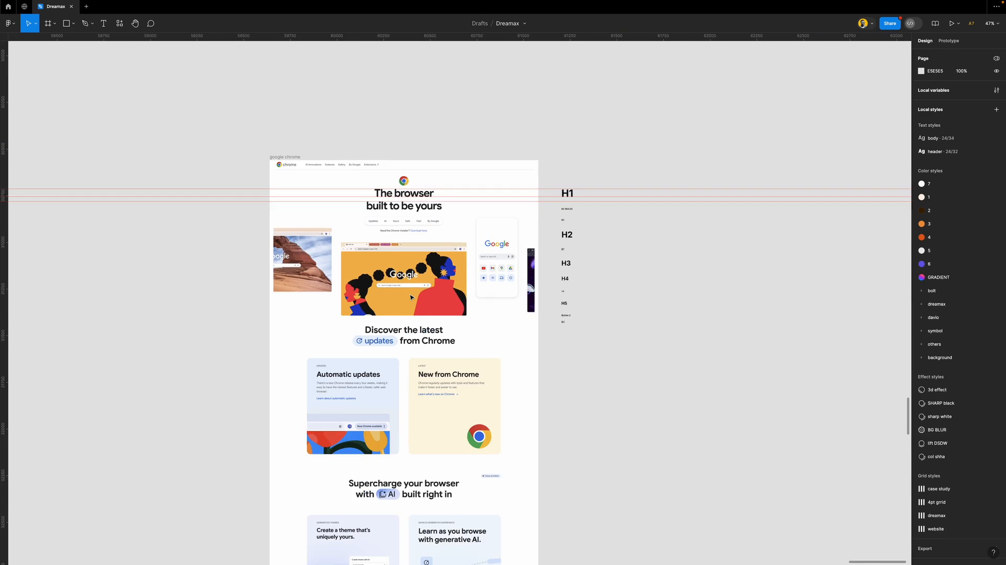
scroll(393, 262, down, 4)
scroll(381, 224, up, 1)
scroll(388, 210, up, 5)
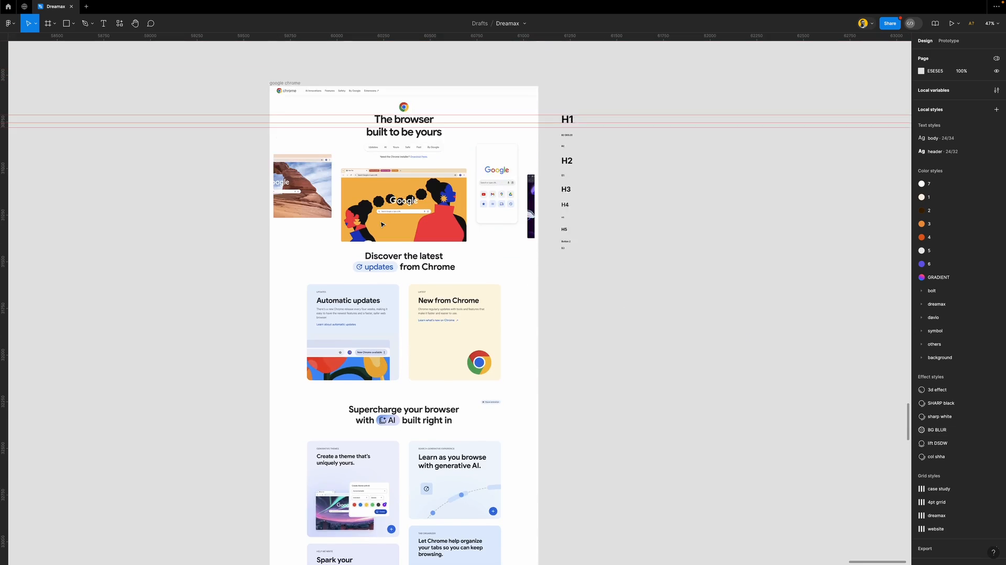
scroll(409, 184, up, 1)
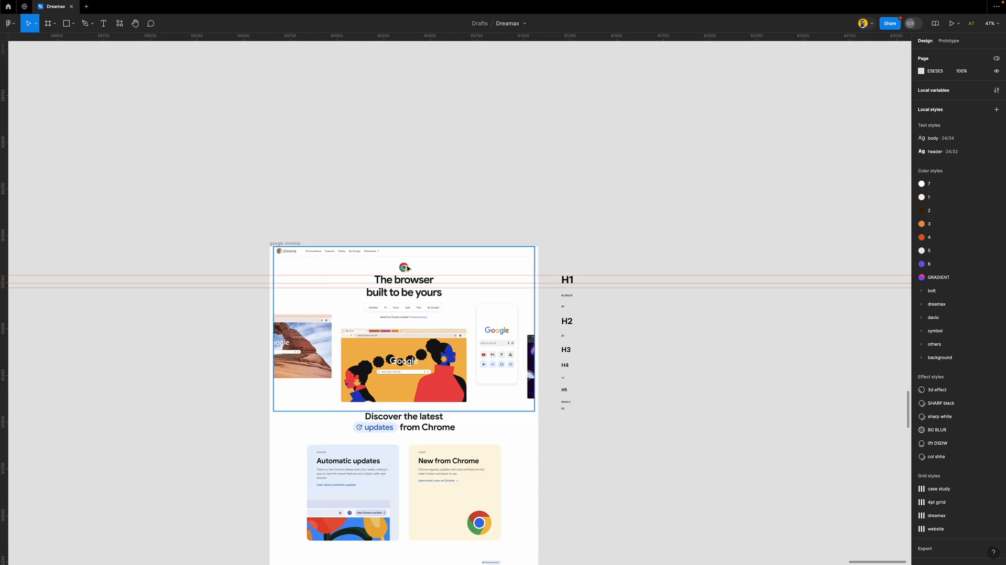
scroll(388, 231, up, 10)
Draw a 32×32 circle above the page header and duplicate it into a row of five swatches
scroll(375, 243, up, 5)
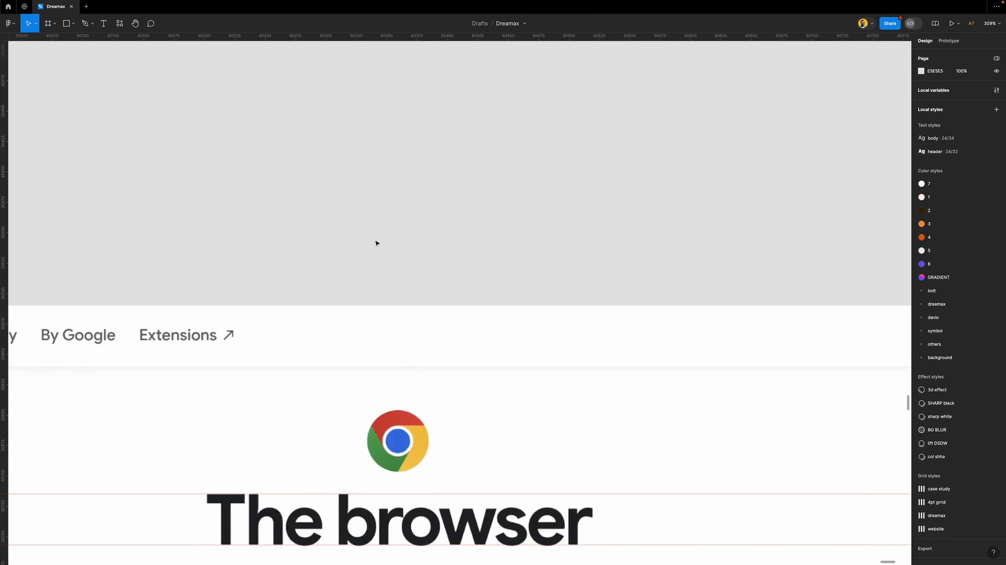
scroll(376, 243, down, 1)
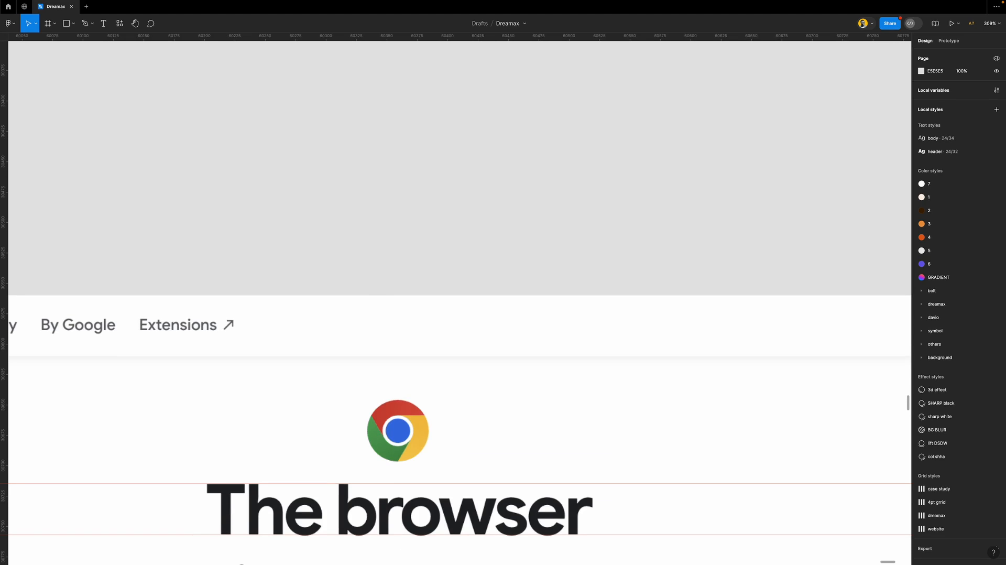
key(o)
mouse_move(273, 170)
mouse_down()
mouse_move(312, 208)
mouse_move(365, 194)
mouse_up()
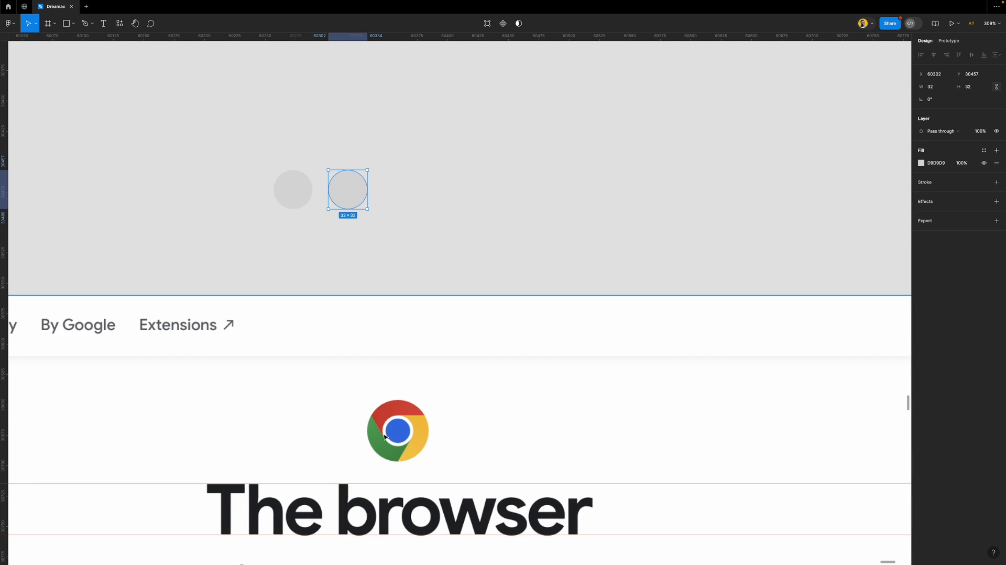
key(ctrl+d)
key(ctrl+d)
key(ctrl+d)
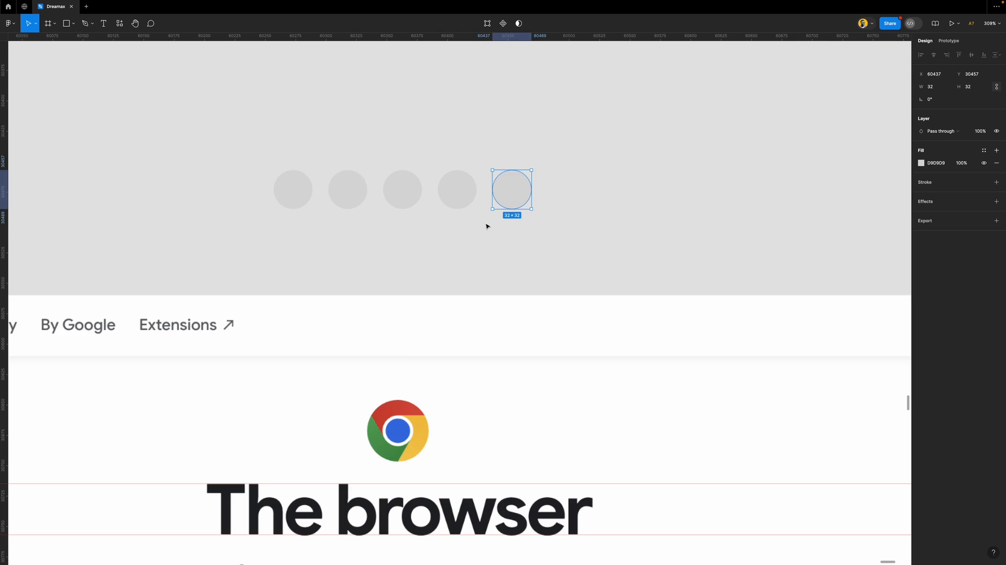
Fill the last three circles with the Chrome logo's red, yellow and green using the eyedropper
key(i)
click(408, 412)
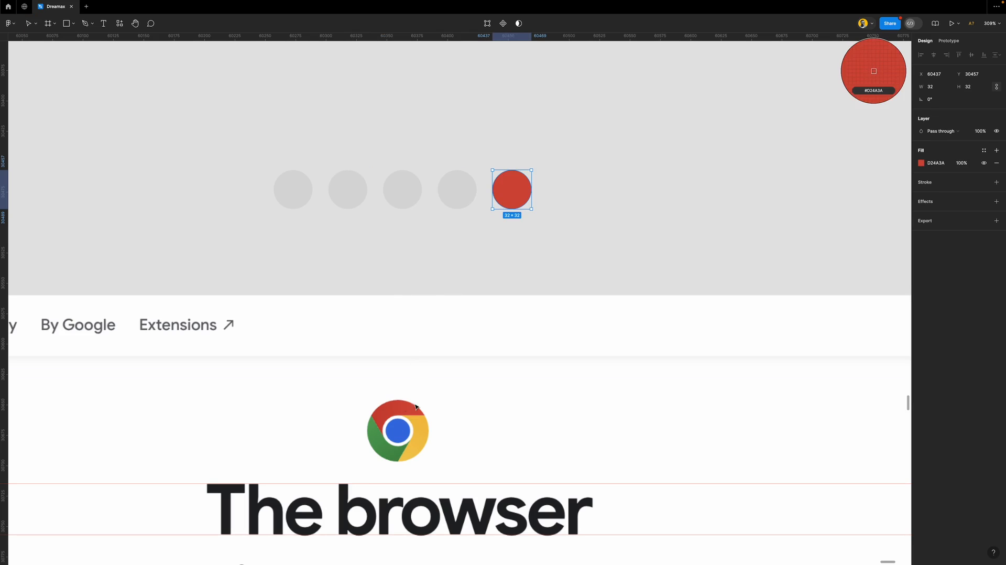
click(456, 198)
key(i)
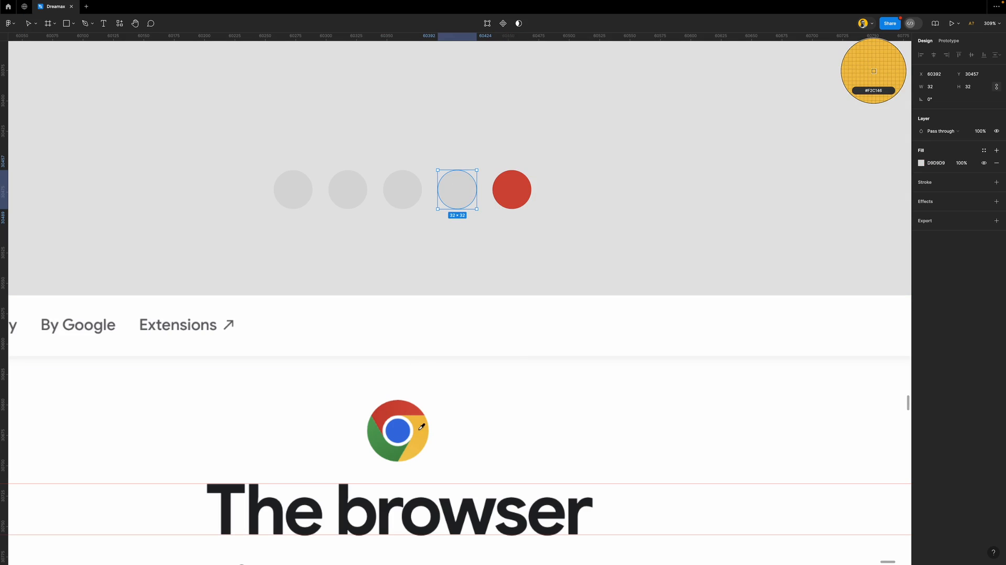
click(421, 427)
click(410, 195)
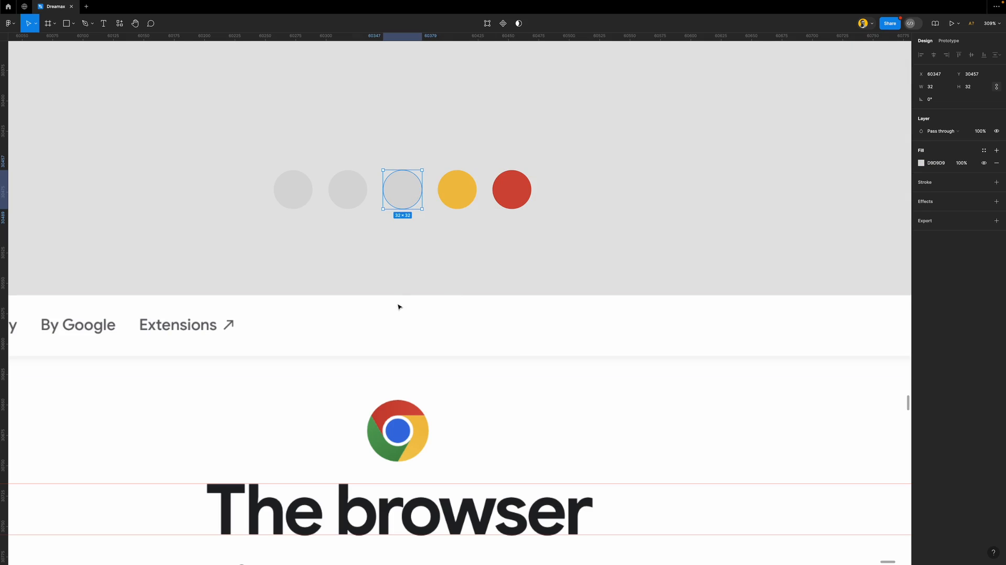
key(i)
click(380, 439)
Fill the second circle with the logo's blue and the first with white, then select all five
click(343, 191)
key(i)
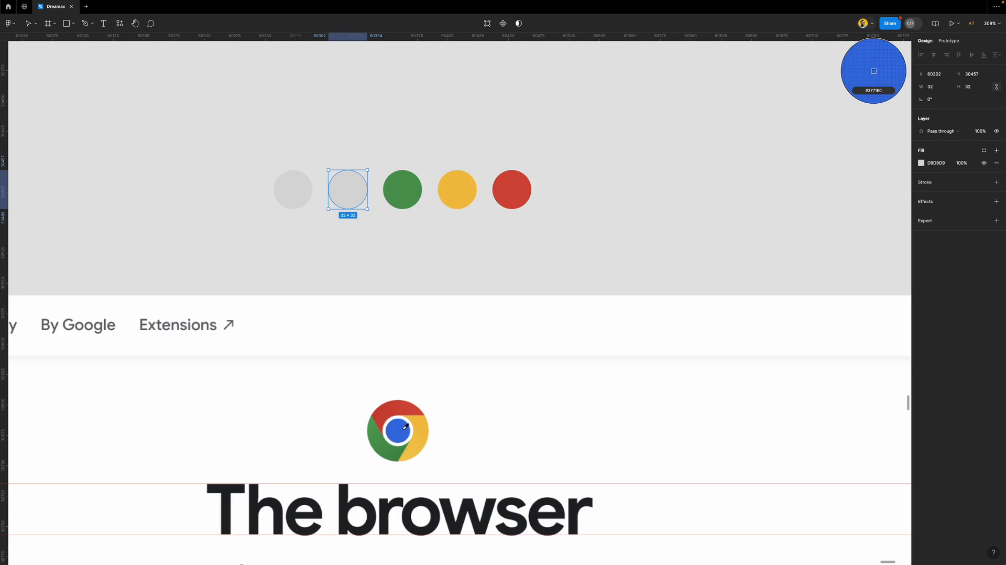
click(402, 427)
click(303, 188)
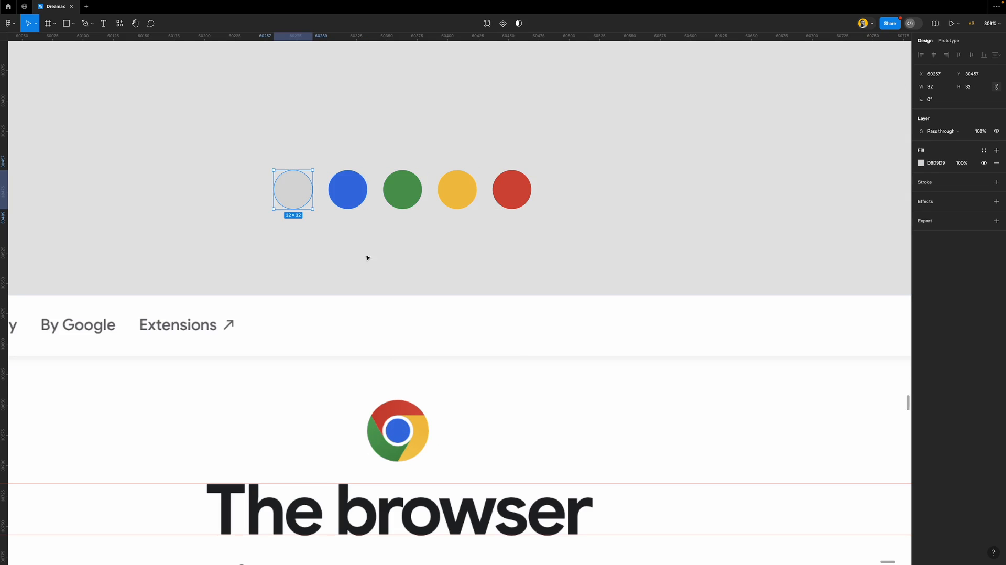
key(i)
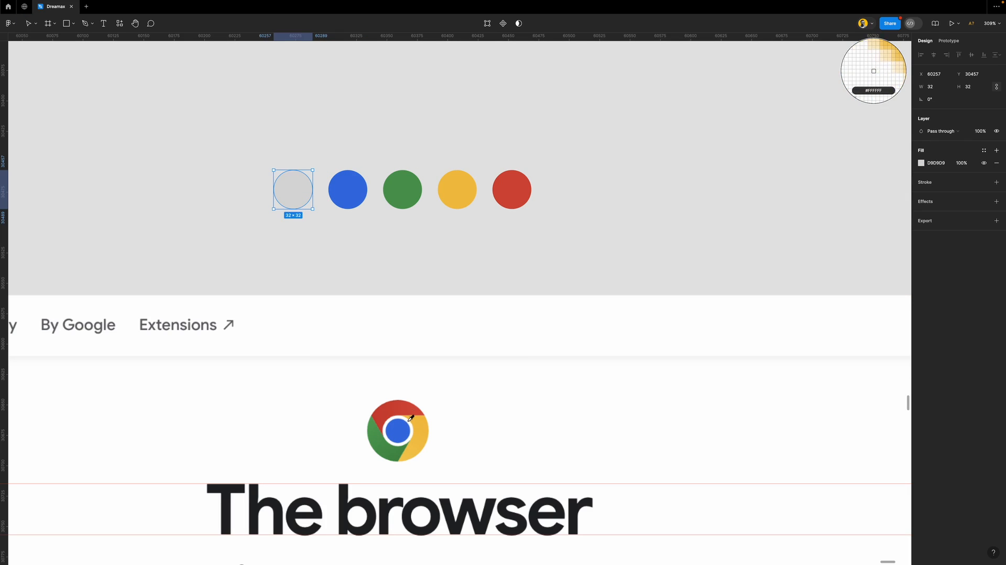
click(410, 419)
drag(605, 125, 223, 248)
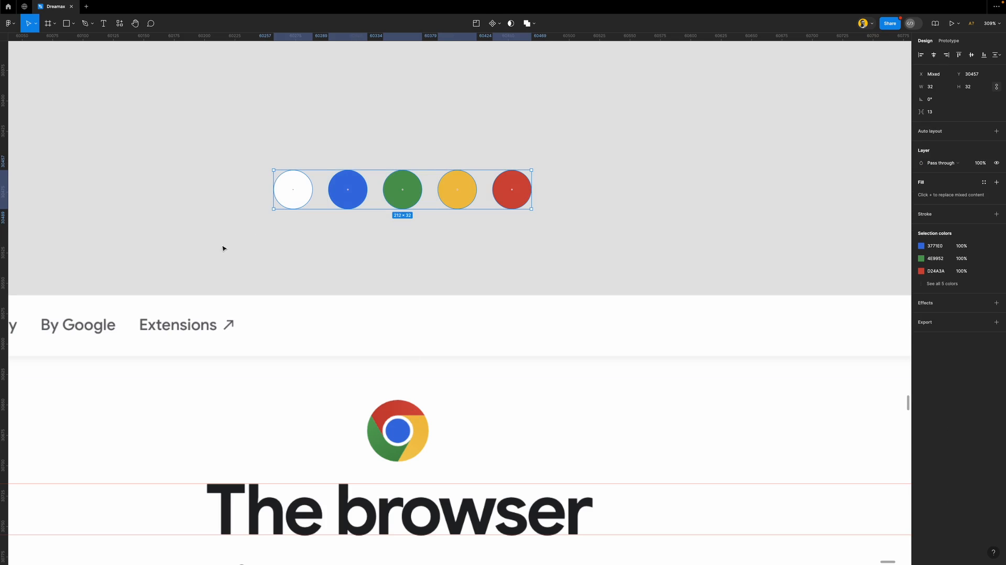
Draw a frame around the five circles and give it a black outline
click(49, 25)
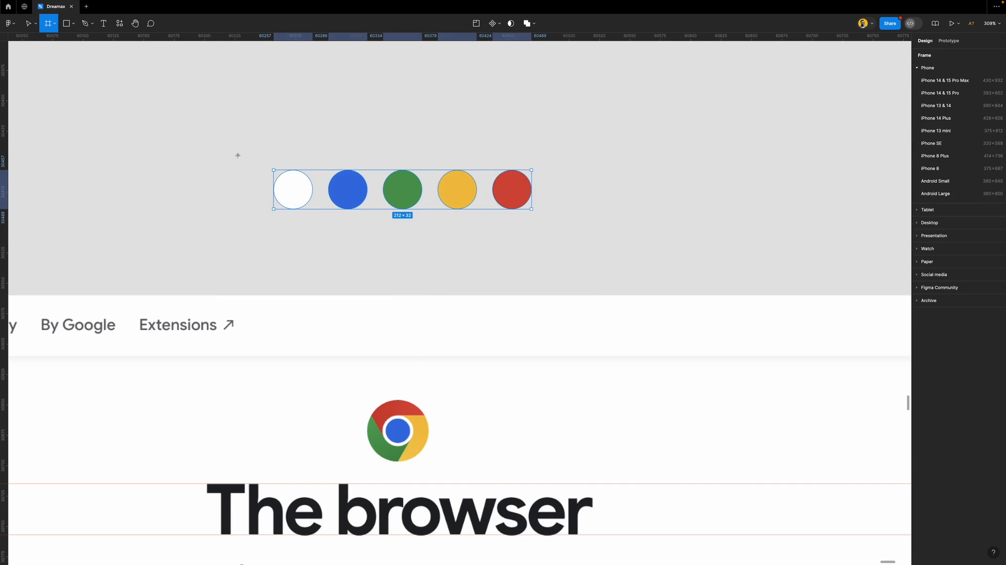
drag(238, 147, 579, 241)
click(945, 262)
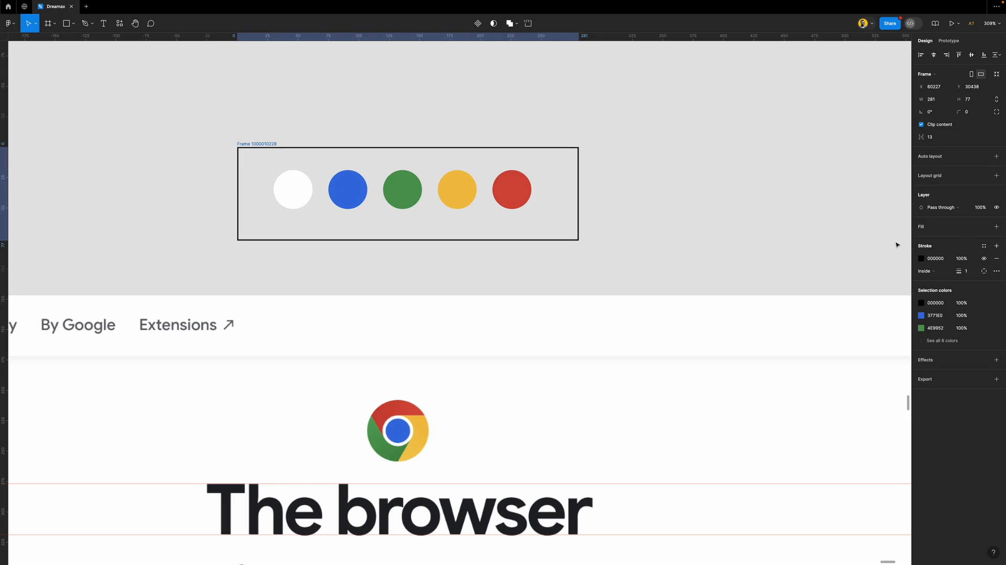
click(621, 233)
Rename the frame LOGO and place it beside the H1 label
double_click(270, 144)
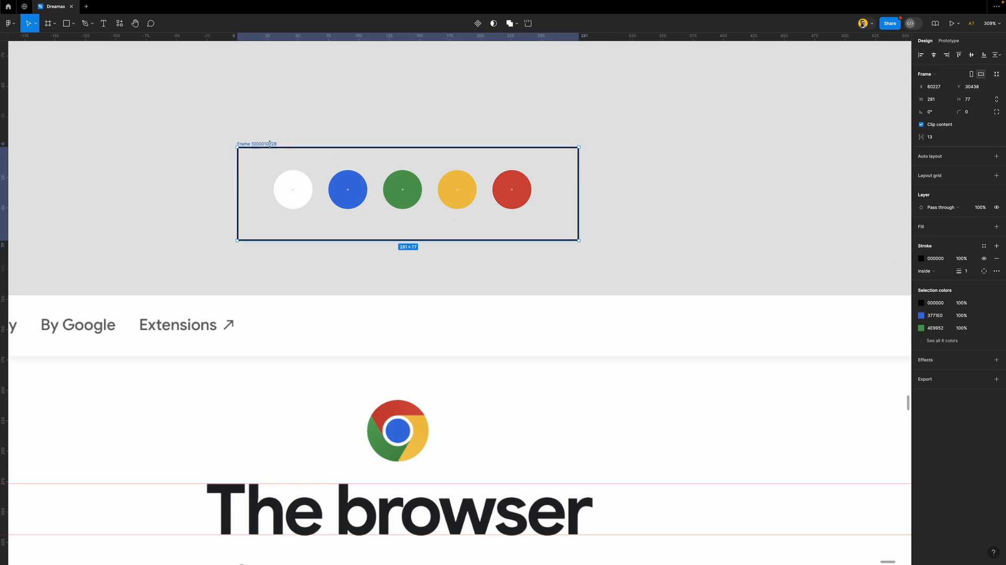
text(LOGO)
key(Return)
scroll(264, 199, down, 5)
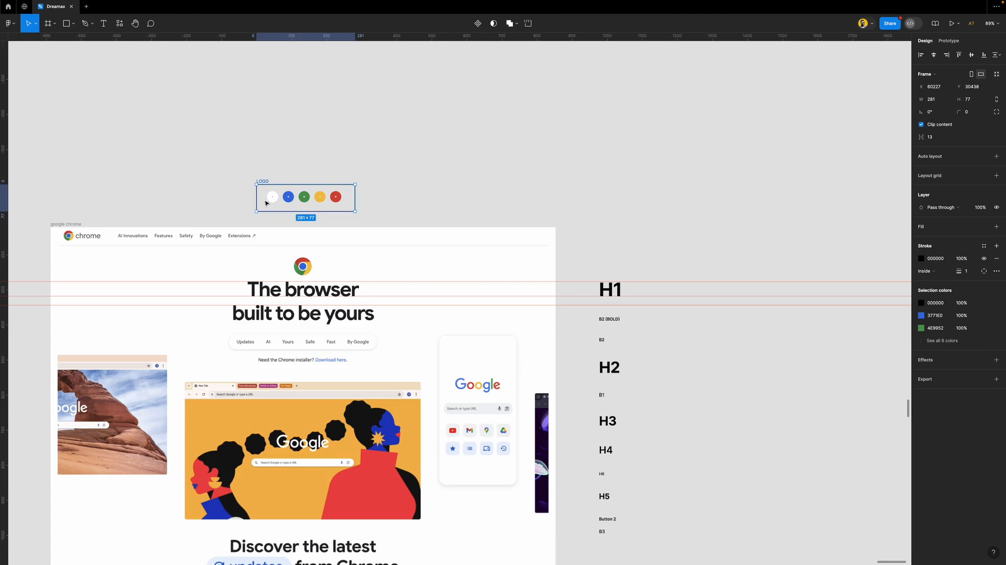
drag(266, 181, 672, 275)
Nudge the LOGO frame into place, then hide the rulers and guides
click(767, 256)
click(799, 298)
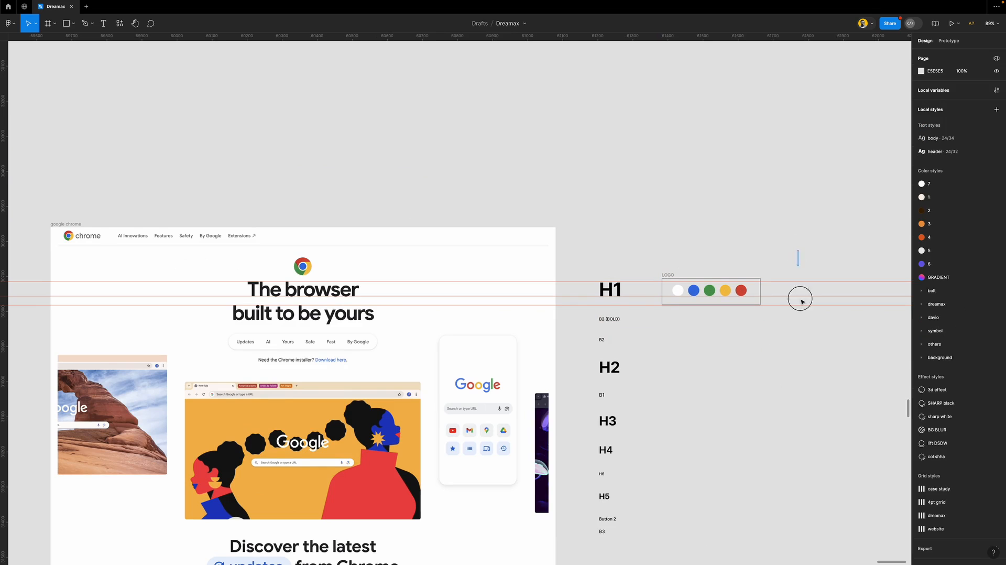
right_click(380, 37)
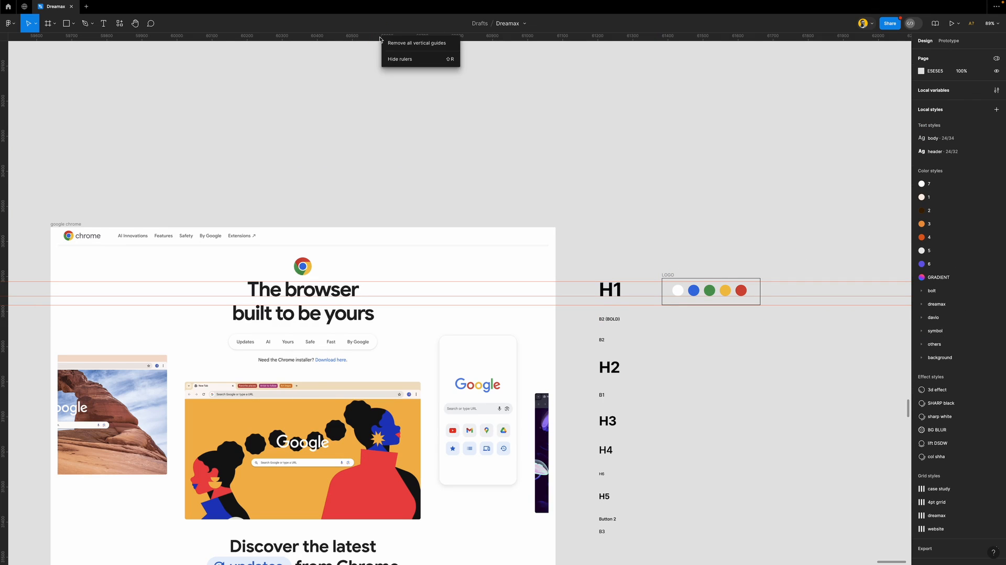
click(403, 59)
Duplicate the LOGO swatch frame and drop the copy lower down beside the type labels
scroll(521, 285, left, 3)
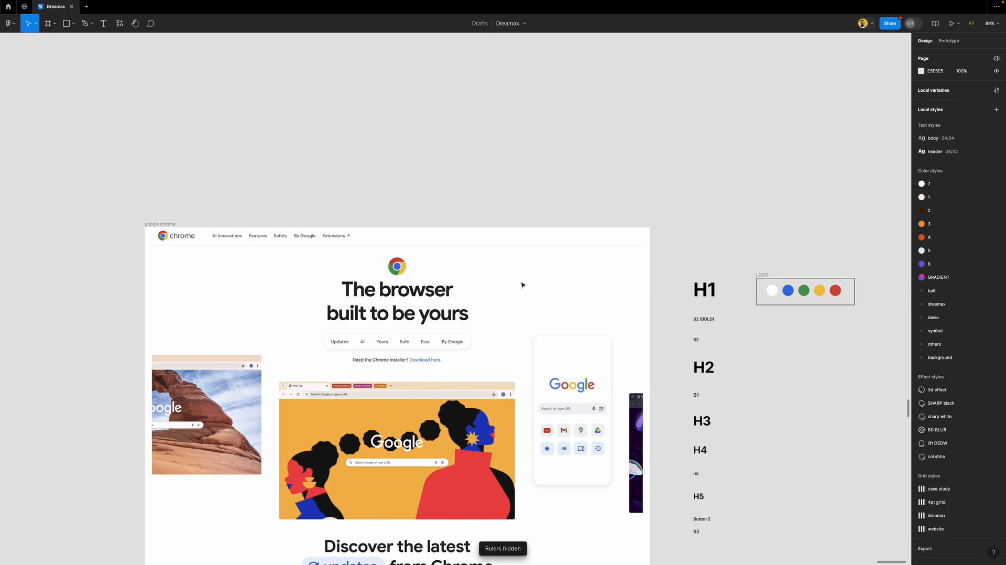
scroll(521, 284, down, 3)
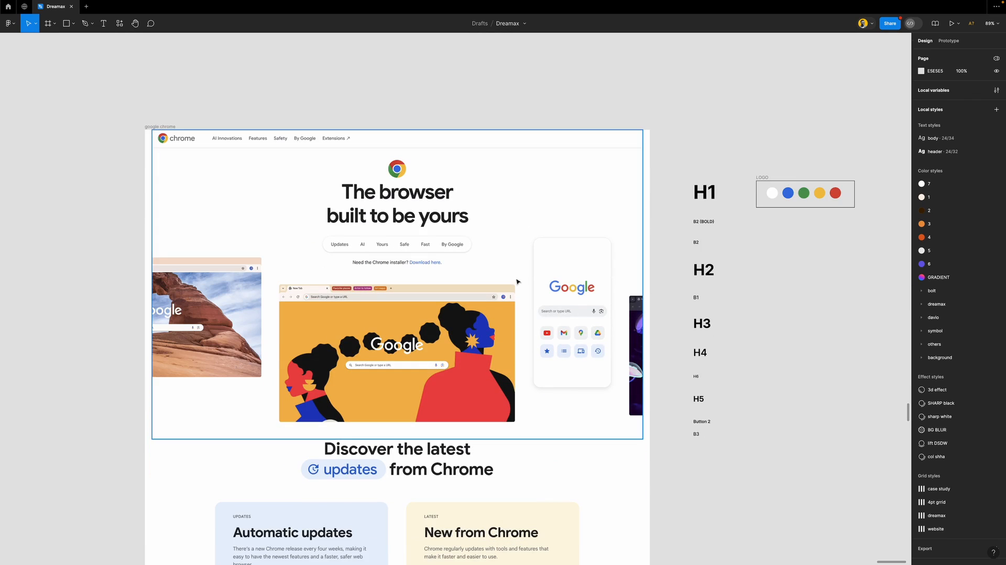
scroll(384, 386, down, 2)
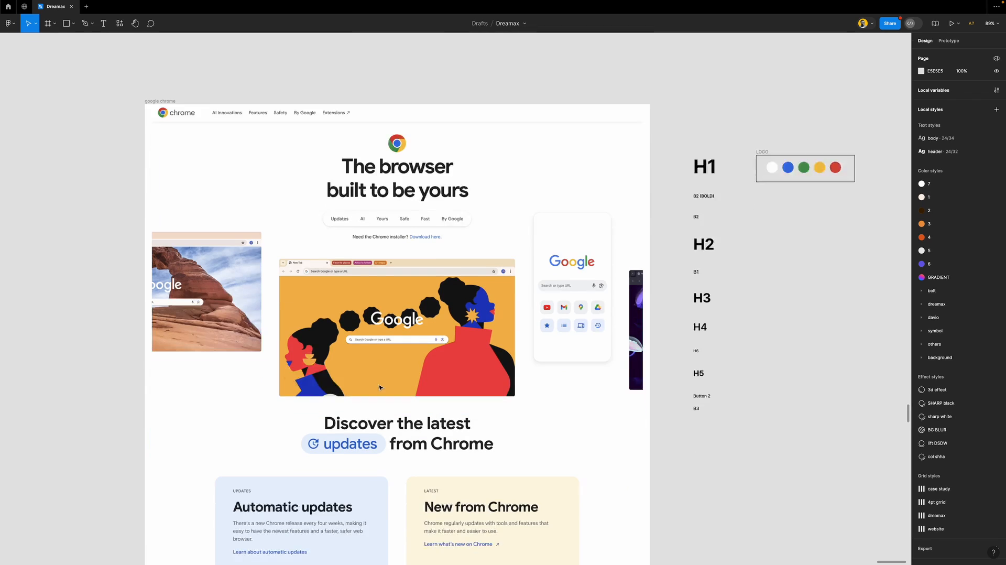
mouse_move(762, 129)
mouse_down()
mouse_move(763, 112)
mouse_move(763, 138)
mouse_up()
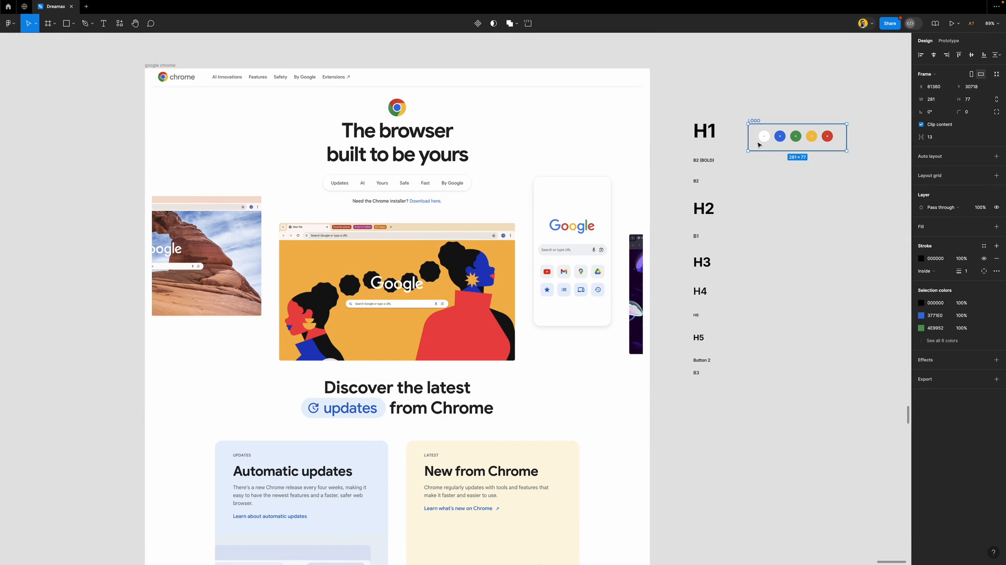
drag(754, 137, 776, 366)
click(760, 150)
drag(757, 142, 754, 472)
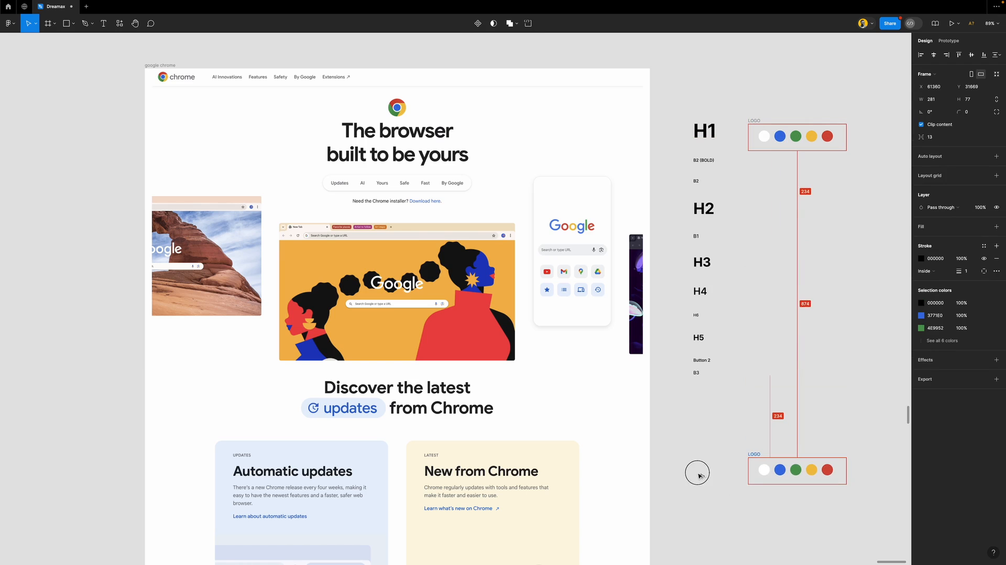
drag(680, 475, 679, 476)
drag(763, 455, 687, 464)
Recolour the copy's white and blue circles with the light-blue and yellow card colours
scroll(620, 402, down, 3)
scroll(461, 365, up, 1)
scroll(461, 365, down, 2)
scroll(461, 365, down, 1)
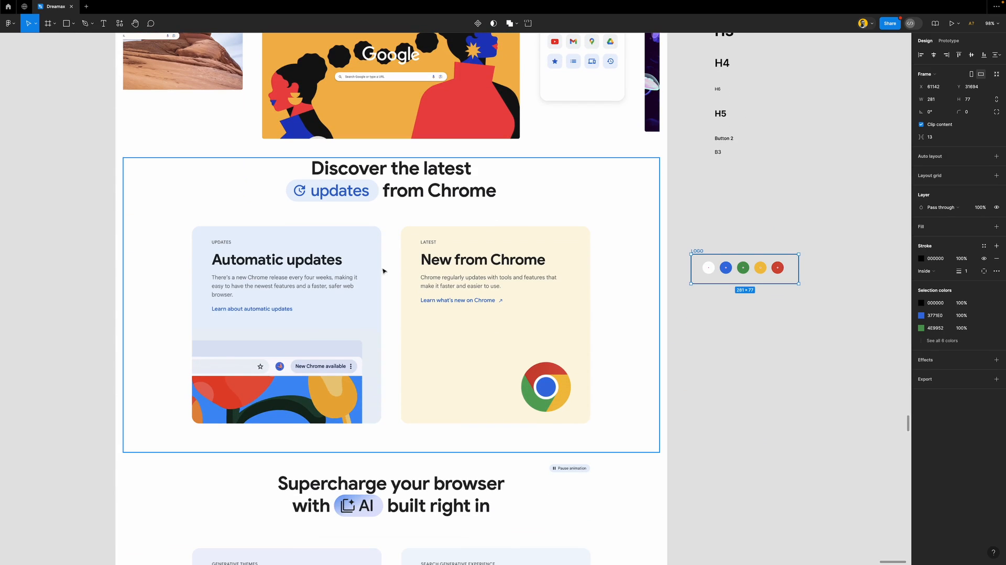
click(713, 271)
key(i)
click(355, 238)
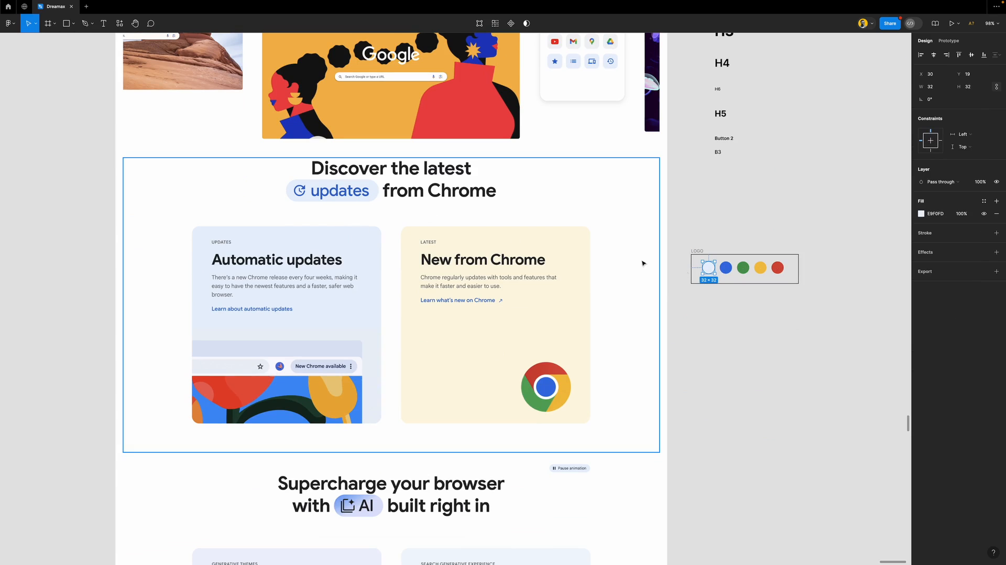
click(726, 269)
key(i)
click(576, 234)
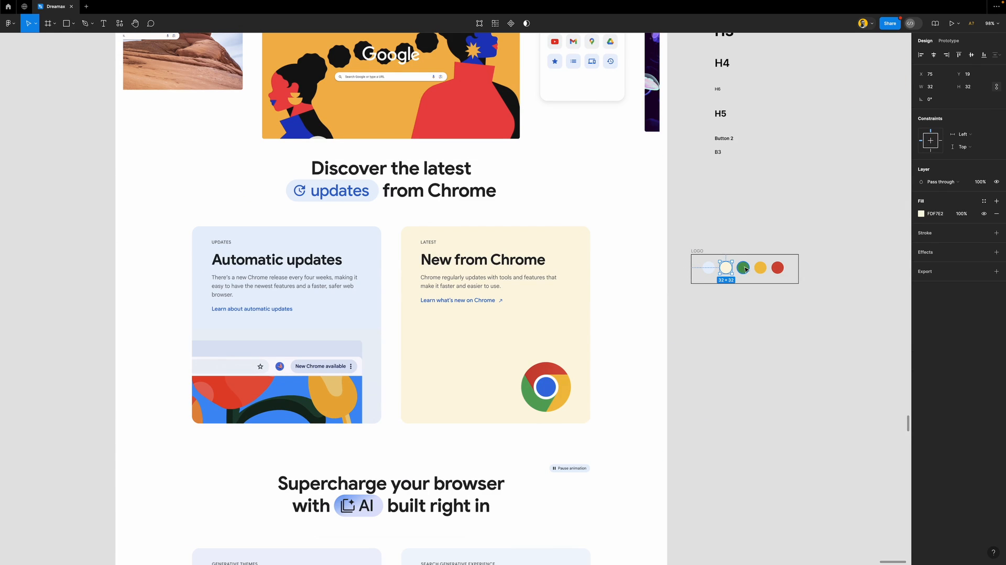
Move the LOGO copy further down and give it a white fill
click(744, 268)
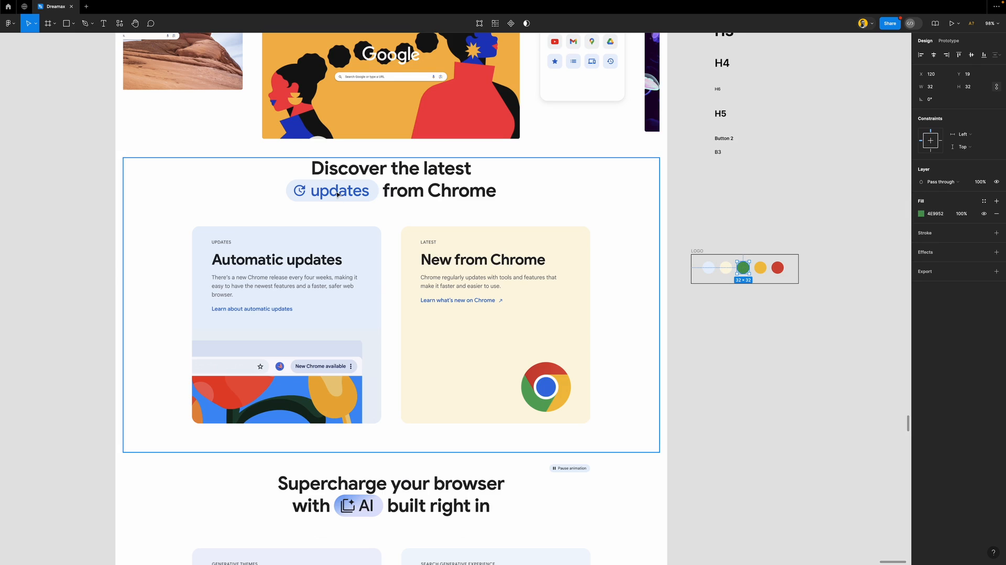
ctrl+scroll(707, 175, down, 5)
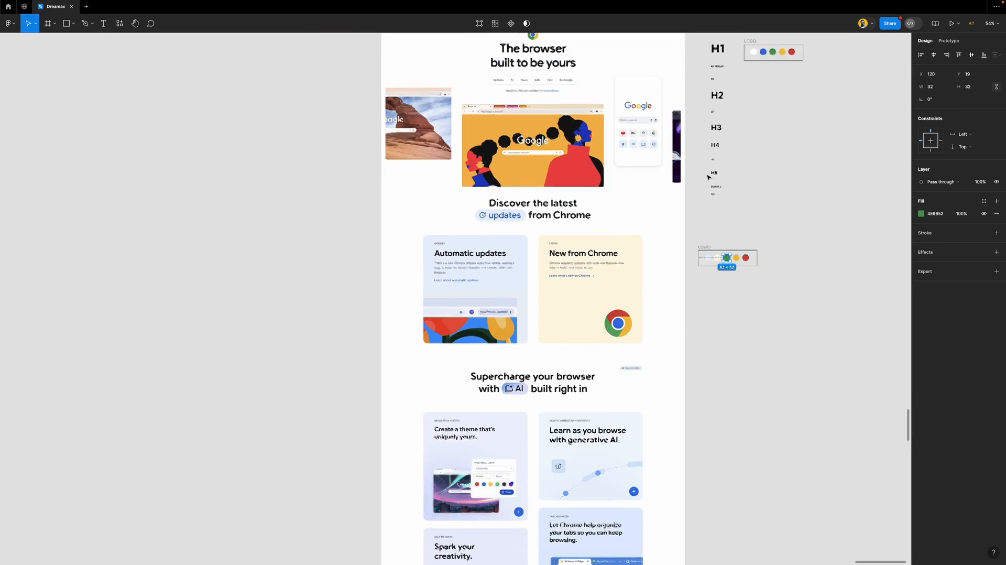
ctrl+scroll(766, 201, up, 4)
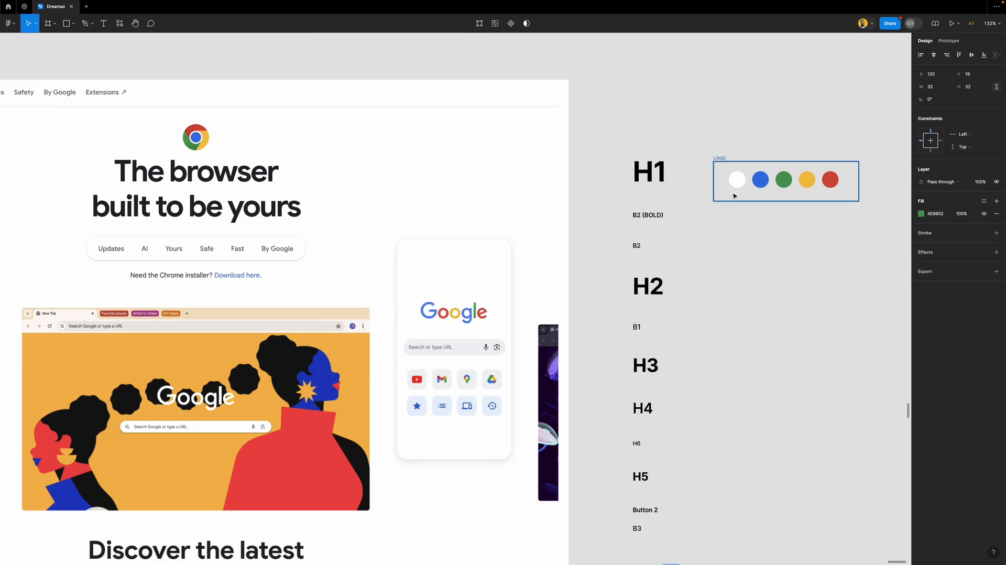
ctrl+scroll(588, 234, down, 4)
scroll(607, 287, down, 4)
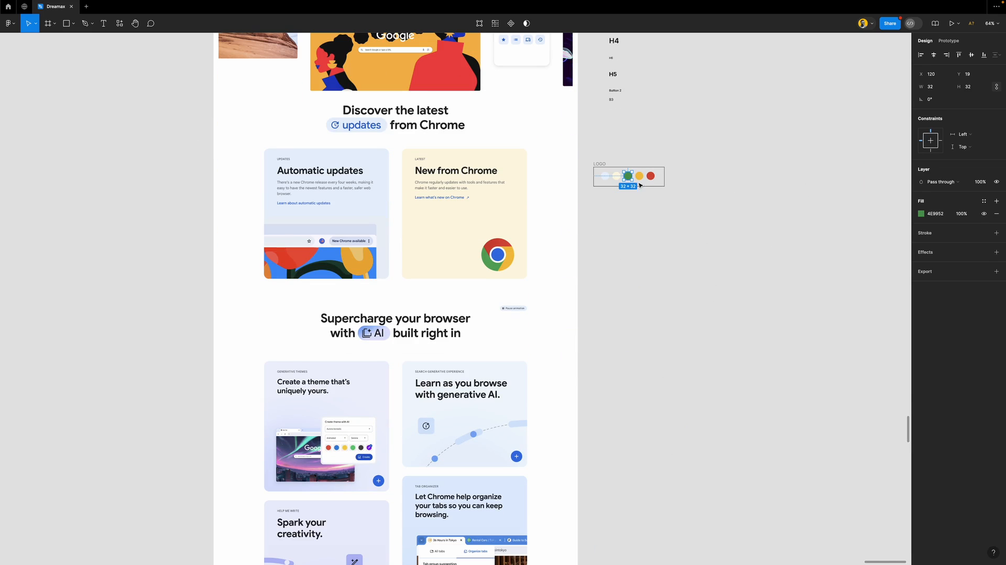
click(618, 151)
drag(597, 164, 597, 360)
scroll(597, 320, down, 3)
ctrl+scroll(597, 313, up, 2)
ctrl+scroll(596, 313, up, 5)
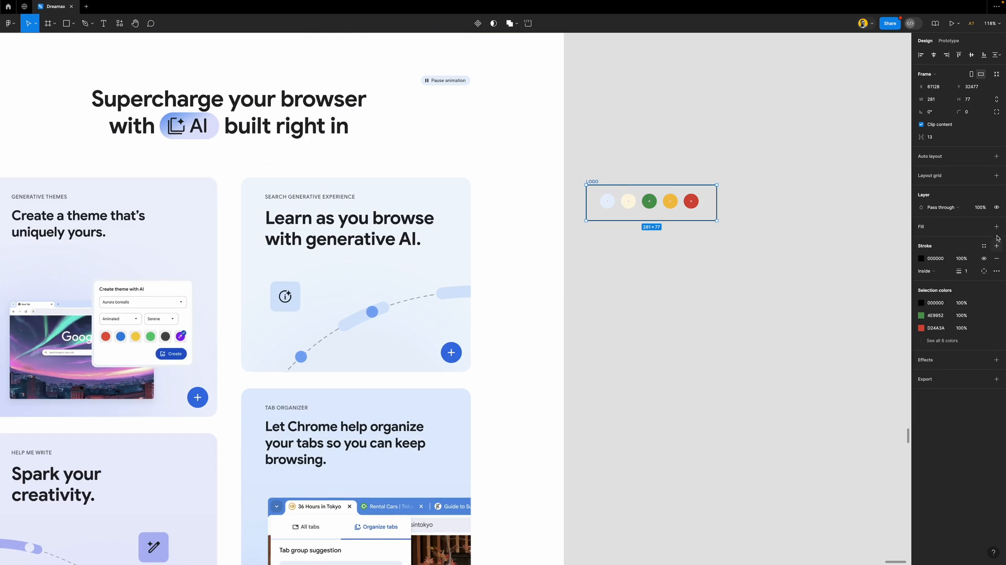
click(953, 229)
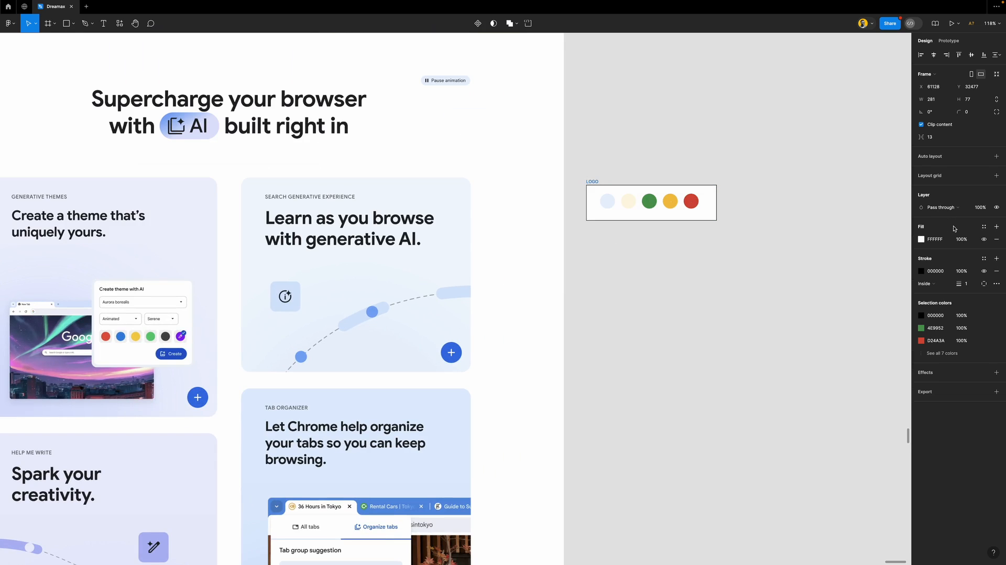
Recolour the green, yellow and red circles with pale lavender, Tab Organizer pale blue and another pale card colour
ctrl+click(651, 205)
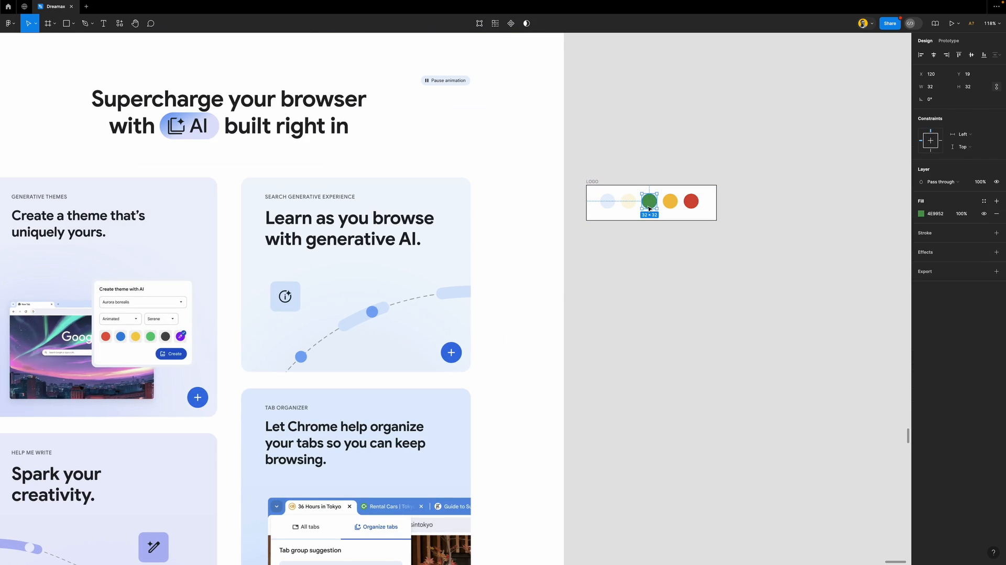
key(i)
click(169, 231)
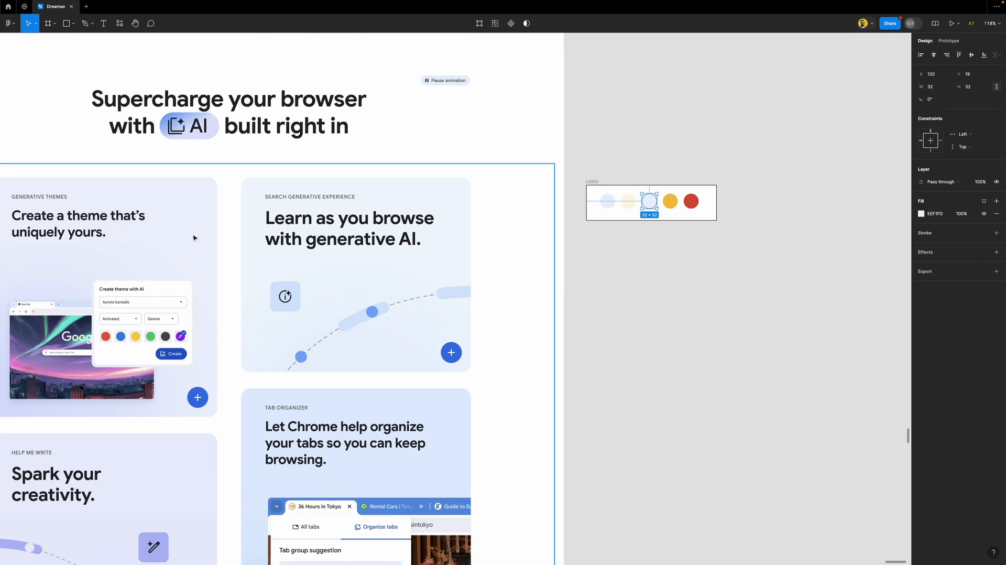
click(674, 205)
scroll(384, 298, down, 5)
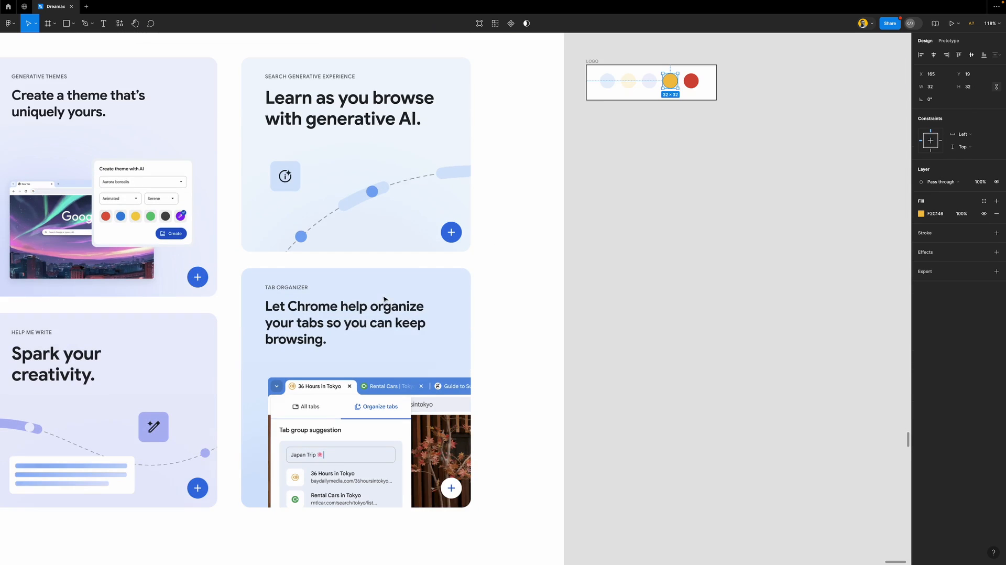
key(i)
click(394, 279)
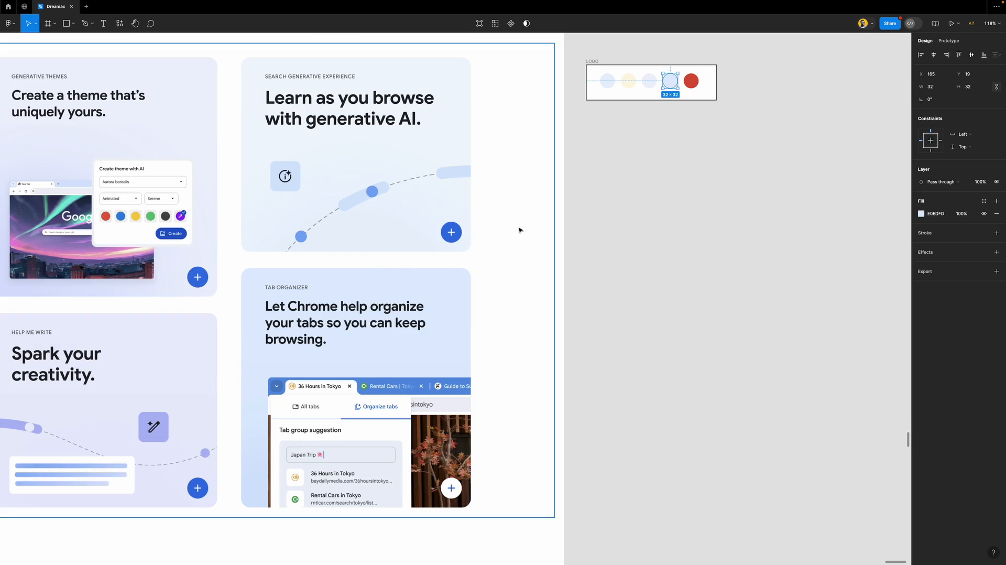
click(690, 81)
key(i)
click(437, 135)
click(714, 89)
scroll(697, 65, up, 5)
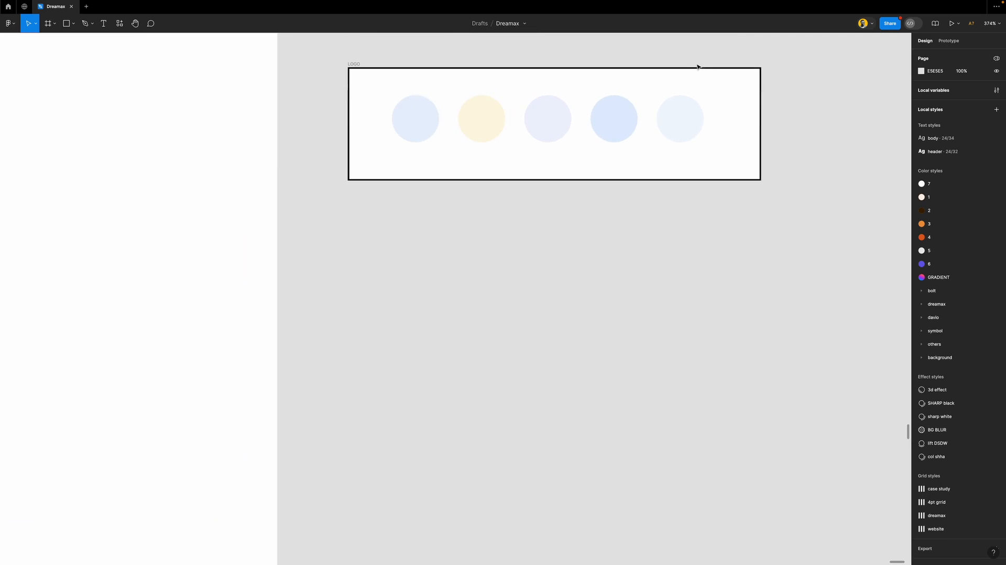
scroll(654, 74, up, 3)
scroll(654, 75, down, 3)
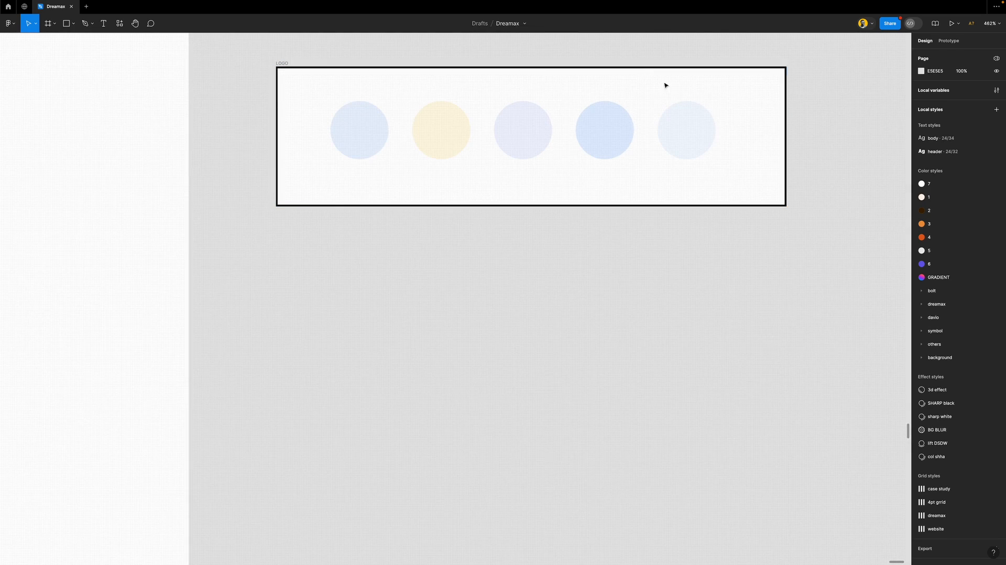
click(687, 135)
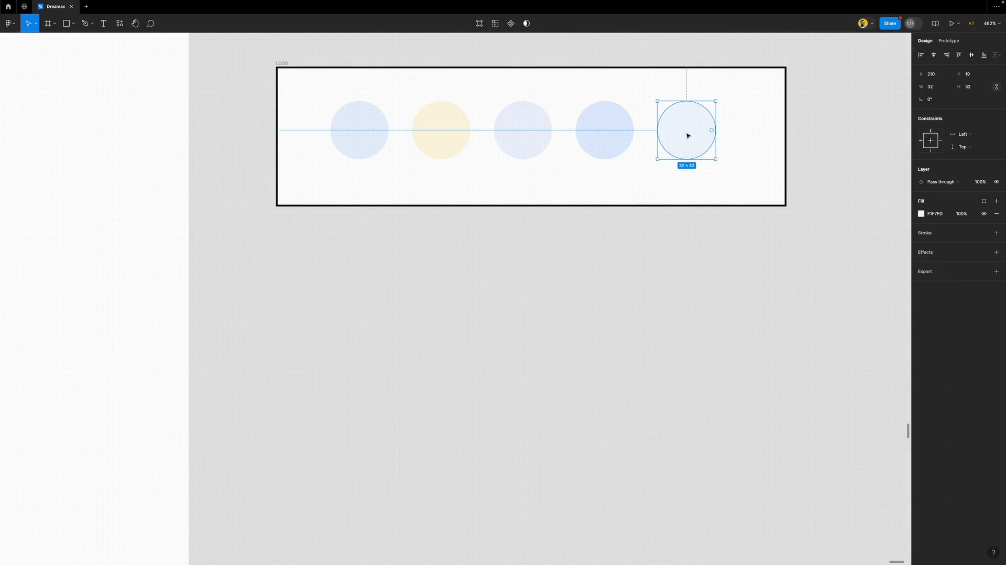
click(614, 133)
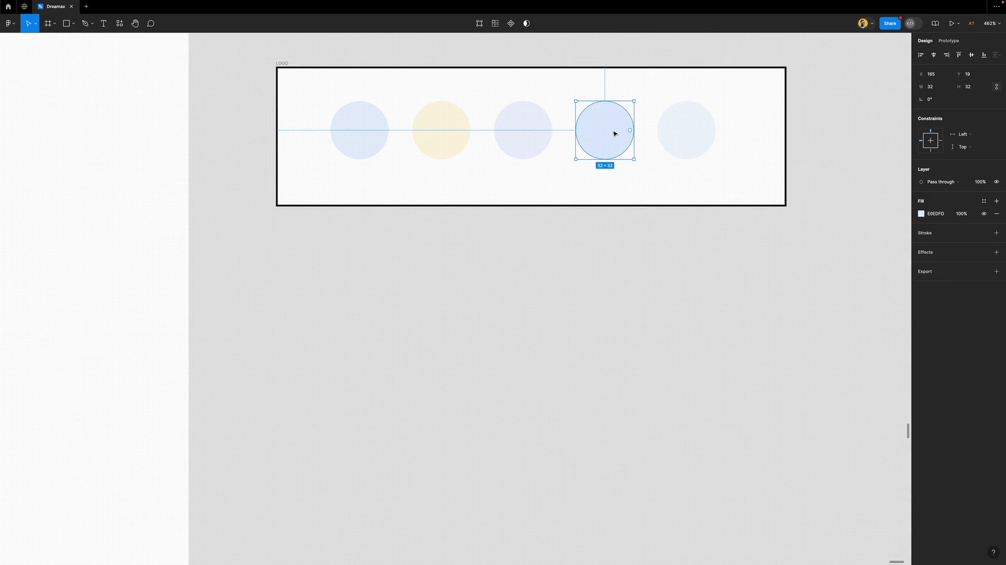
click(684, 137)
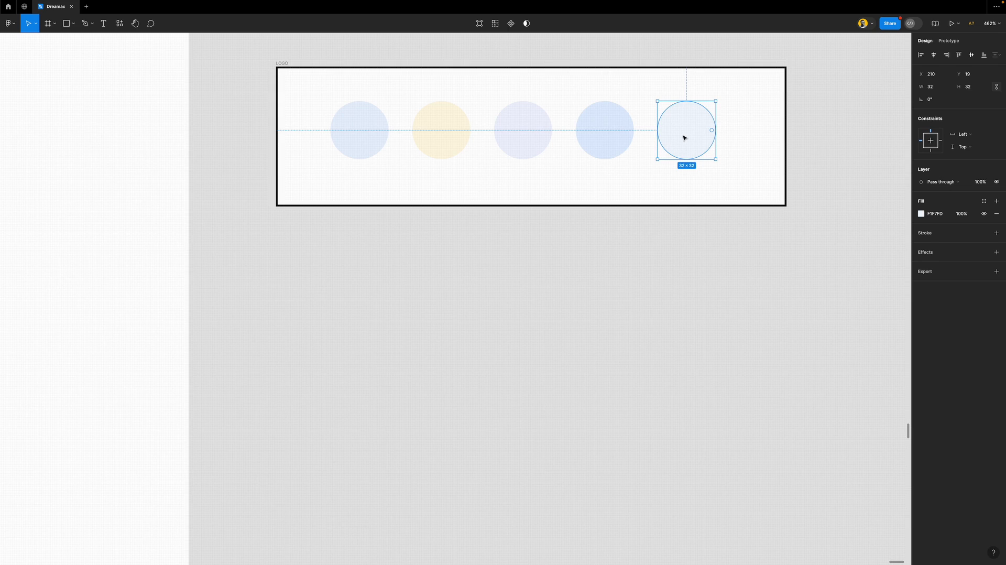
click(619, 132)
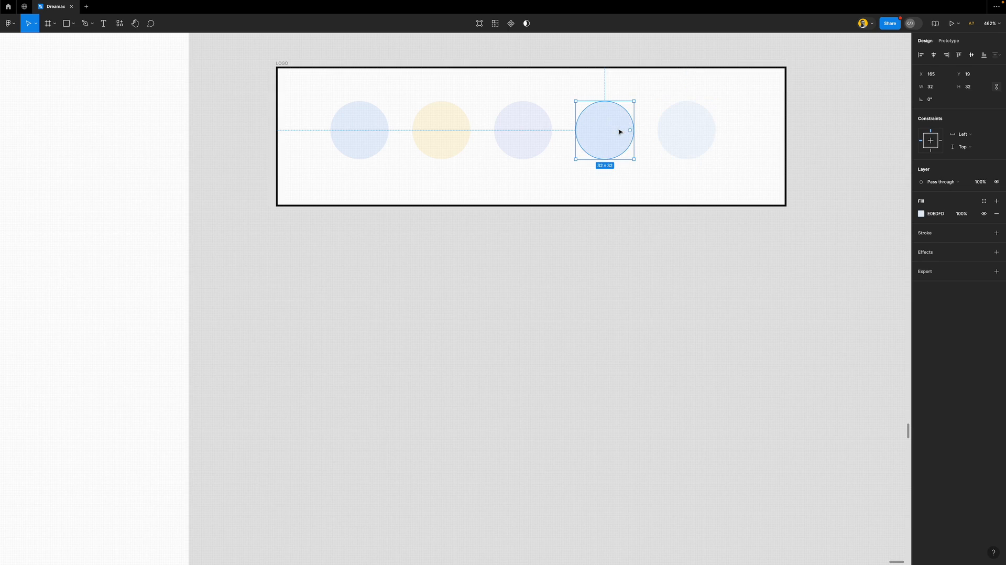
click(536, 129)
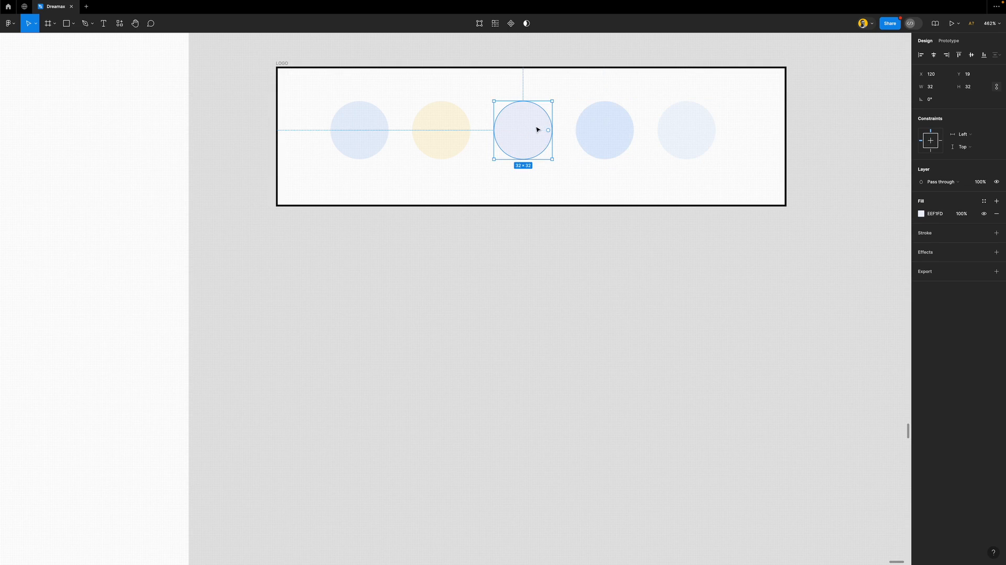
click(365, 127)
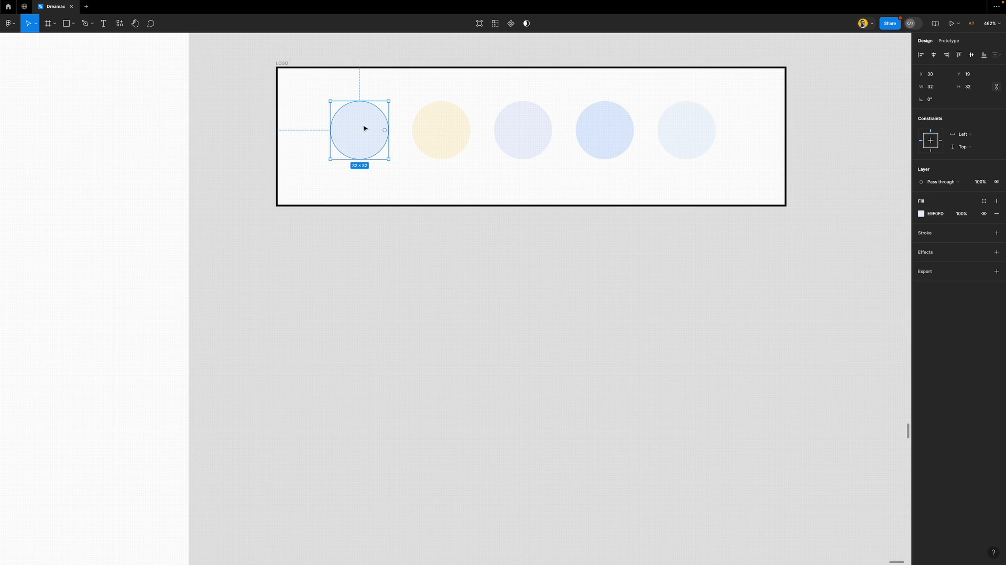
click(578, 295)
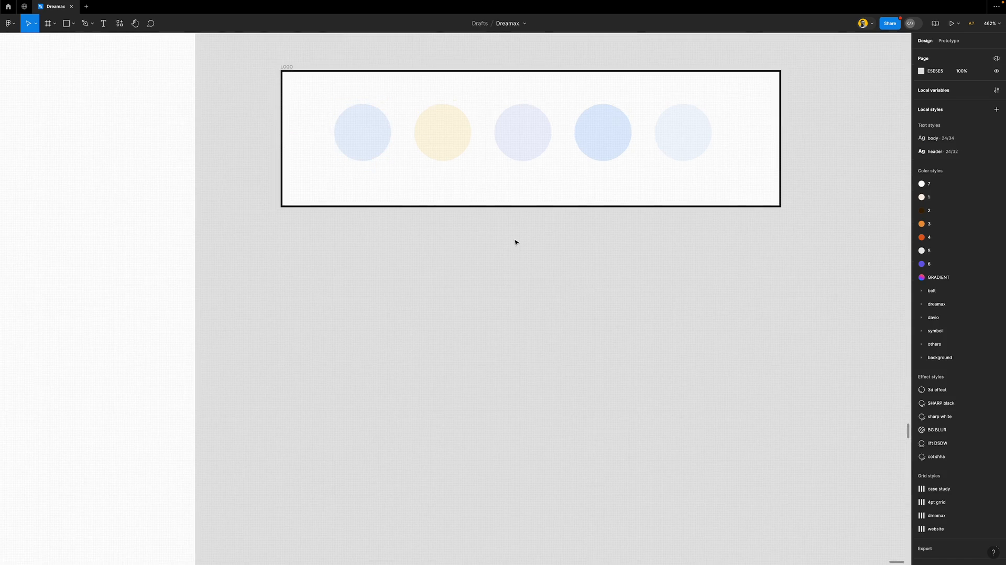
Duplicate the LOGO frame below itself and move the original up beside H2
scroll(516, 242, down, 5)
click(443, 180)
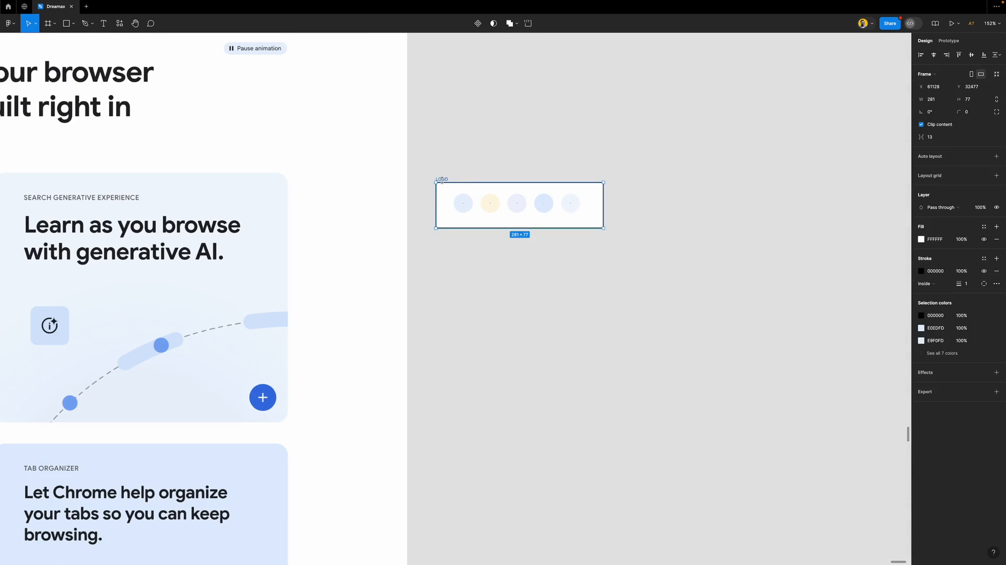
key(Return)
click(655, 246)
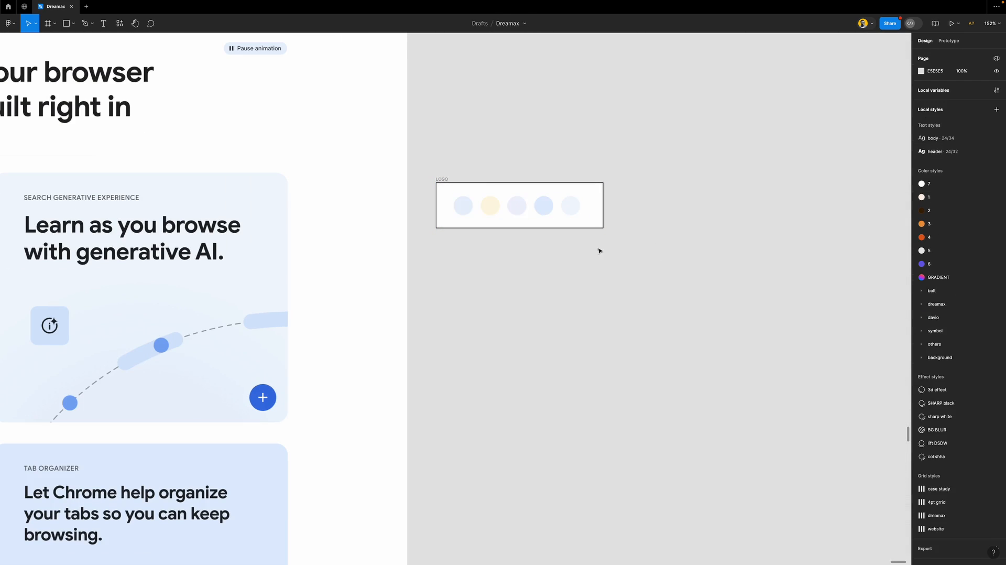
scroll(498, 264, down, 5)
scroll(498, 265, down, 3)
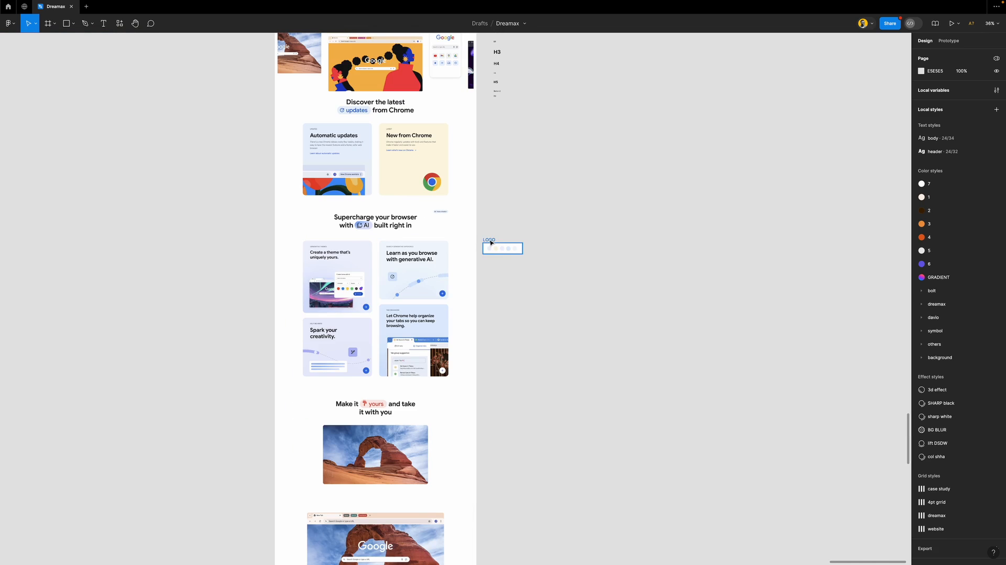
click(495, 246)
drag(508, 250, 507, 354)
drag(492, 245, 523, 143)
Drag the LOGO copy down beside the 'Stay safe while you browse' section
click(517, 301)
scroll(513, 288, down, 5)
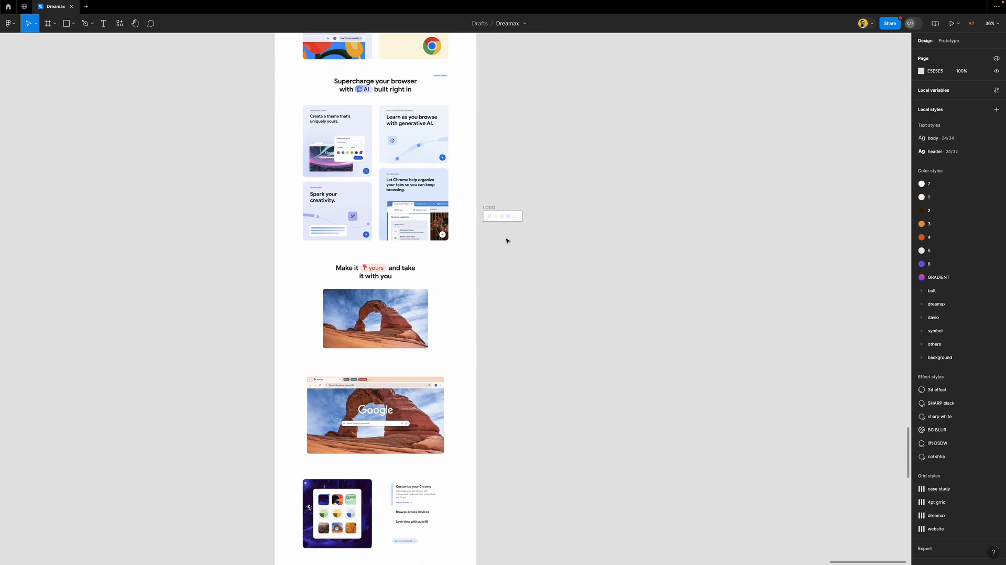
drag(491, 216, 508, 380)
scroll(508, 383, down, 4)
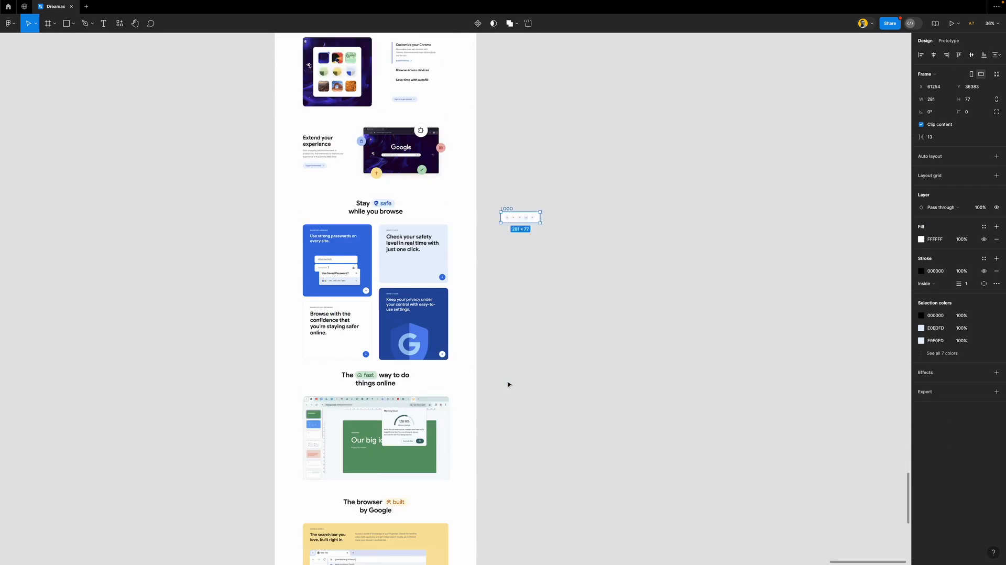
drag(512, 160, 488, 234)
scroll(485, 240, up, 5)
scroll(485, 239, down, 1)
scroll(484, 240, left, 2)
Fill the first circle with the Privacy Guide dark blue and the second with the fast pill's pale green
scroll(539, 196, left, 2)
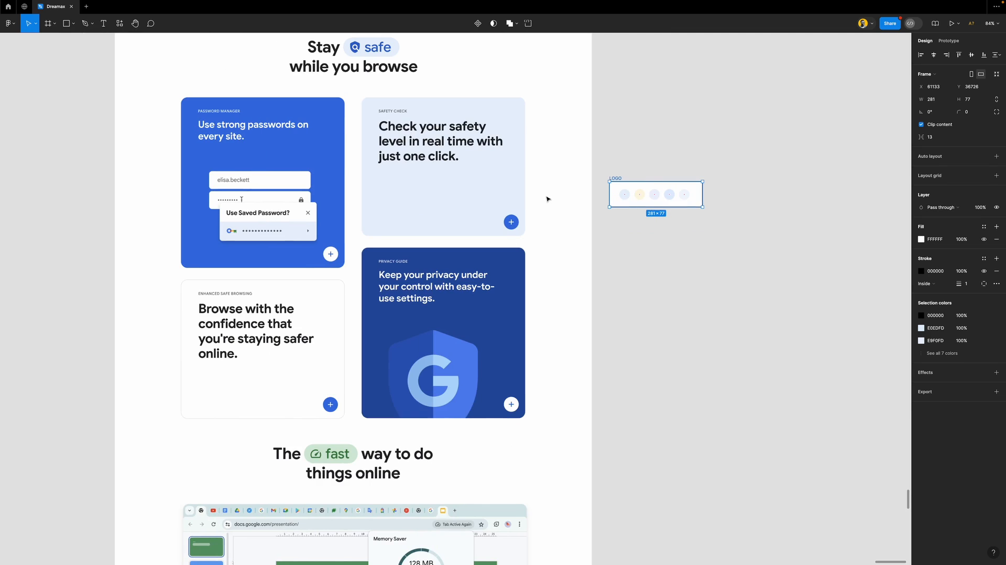
click(626, 198)
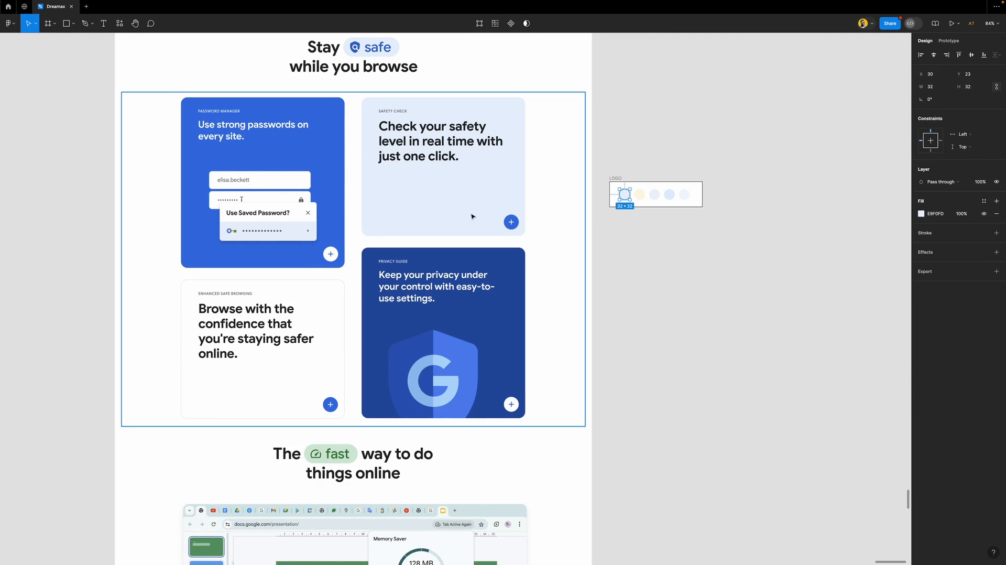
key(i)
click(518, 254)
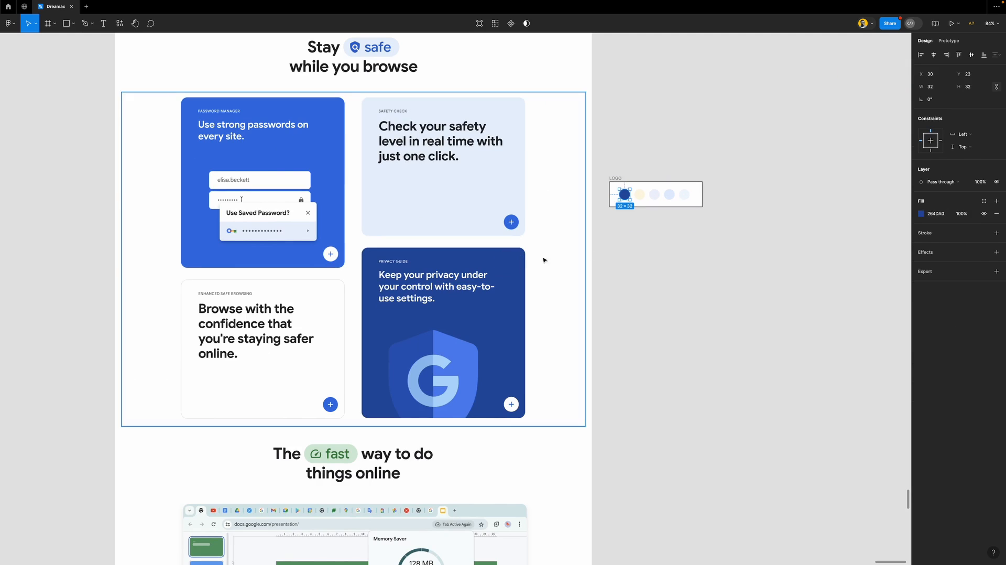
click(642, 197)
key(i)
click(498, 174)
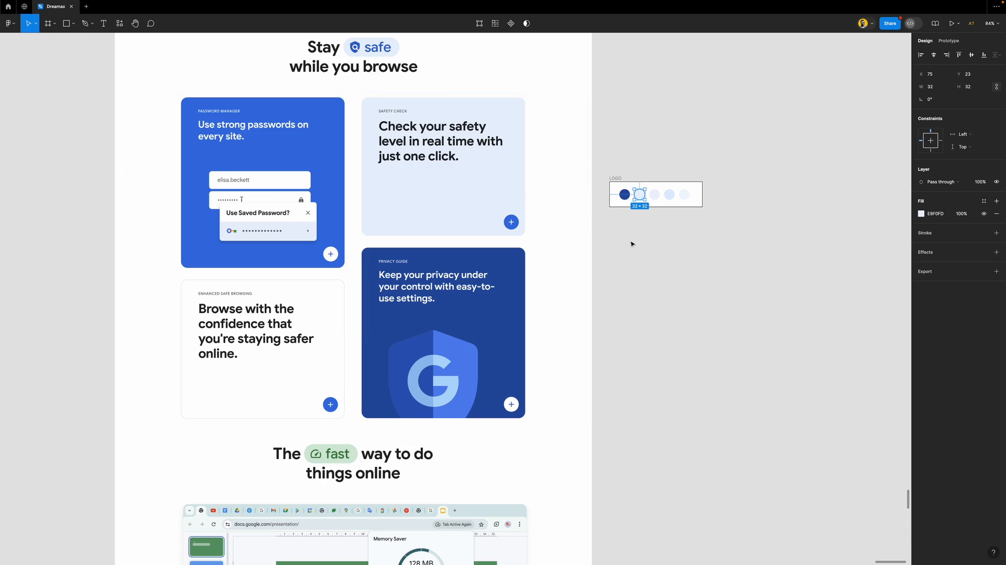
scroll(613, 269, down, 4)
scroll(612, 269, up, 4)
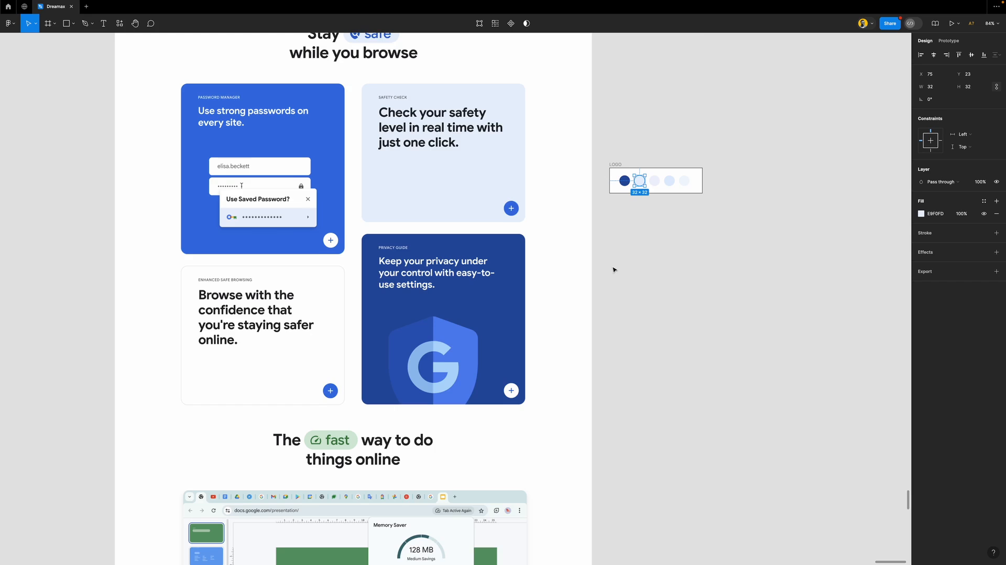
scroll(613, 269, down, 1)
drag(614, 133, 636, 239)
click(636, 239)
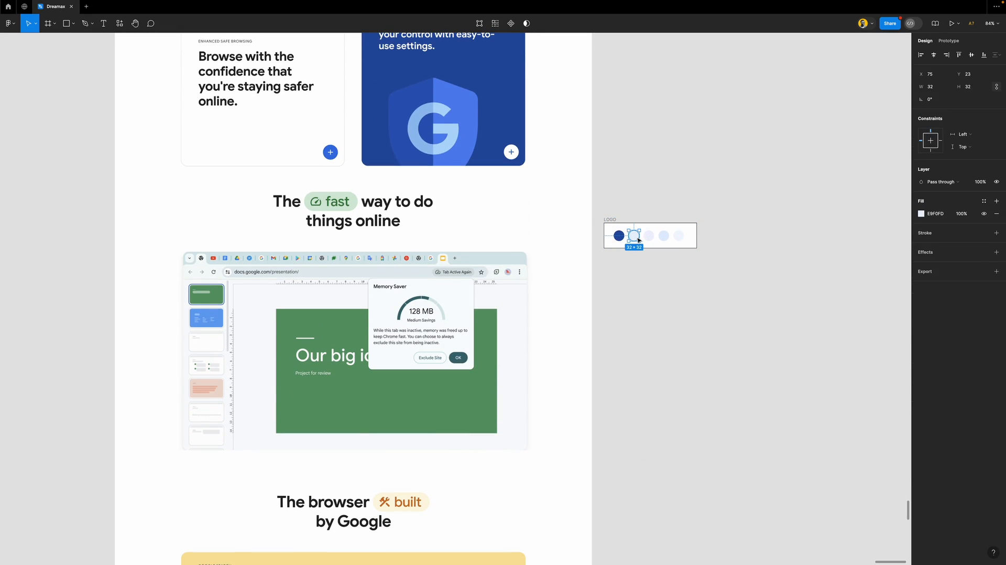
key(i)
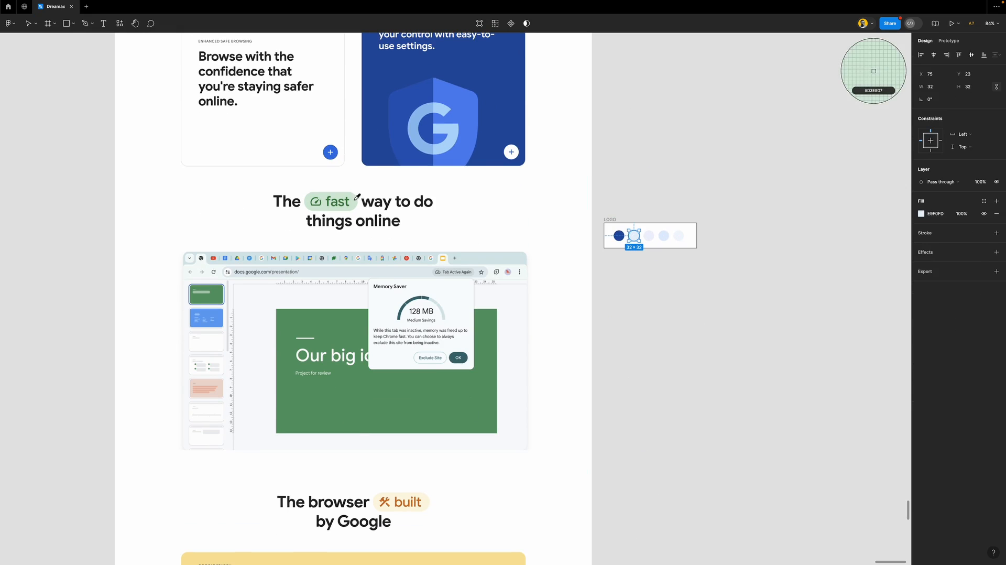
click(356, 199)
Move the frame beside 'The browser built by Google' and fill circles three and four with orange C8732D and cream FDF7E2
scroll(597, 271, down, 5)
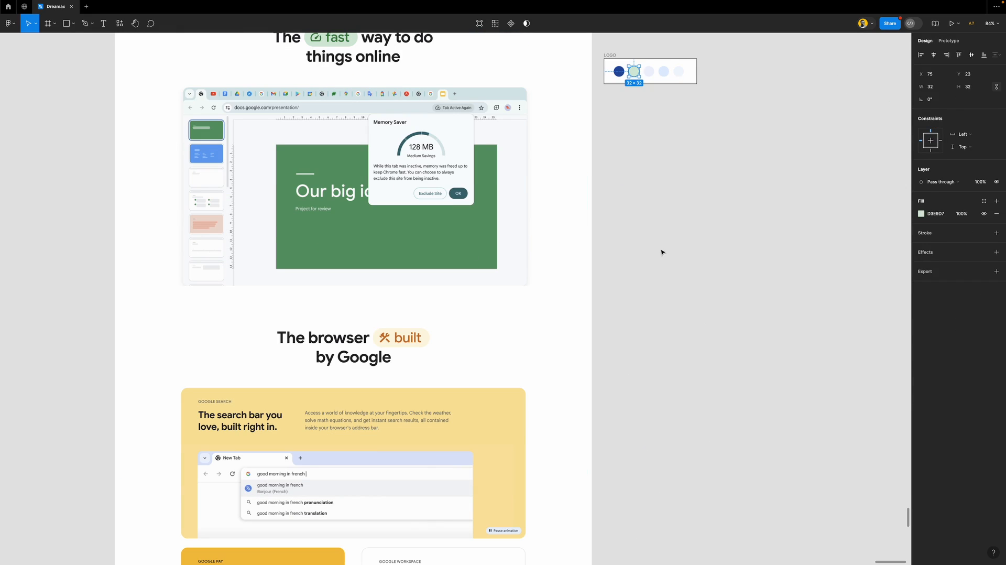
click(651, 122)
drag(612, 53, 614, 291)
scroll(614, 291, down, 4)
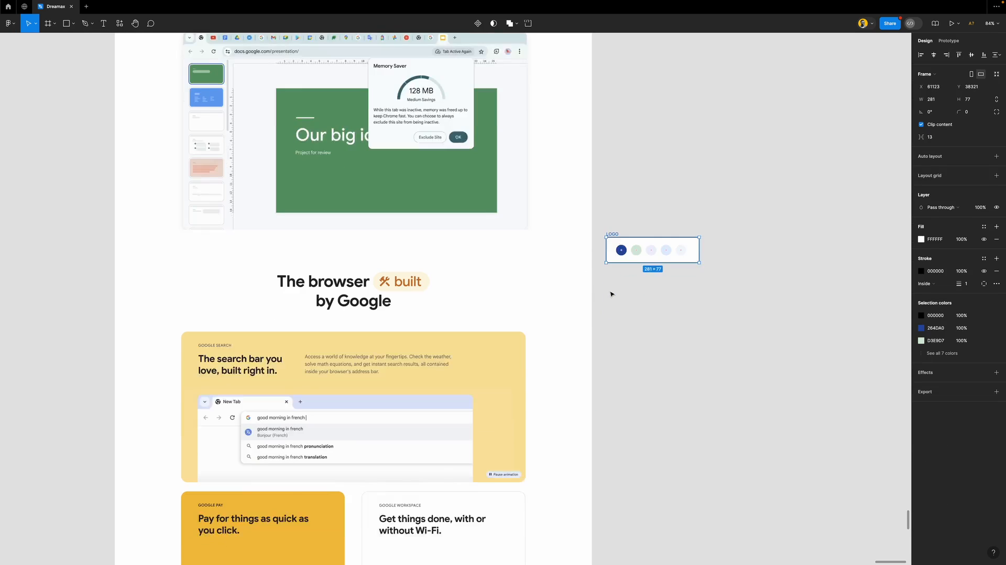
click(651, 187)
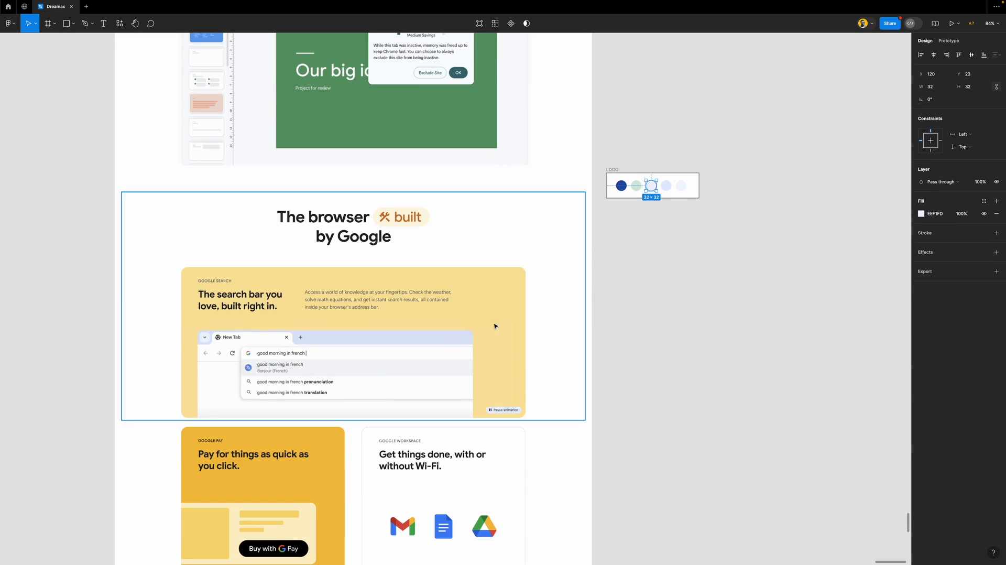
key(i)
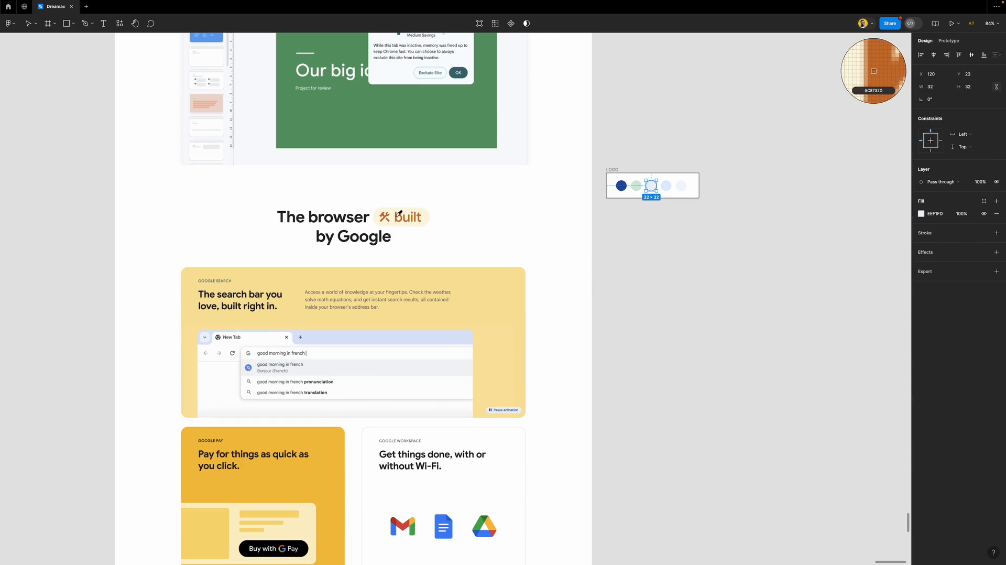
click(396, 214)
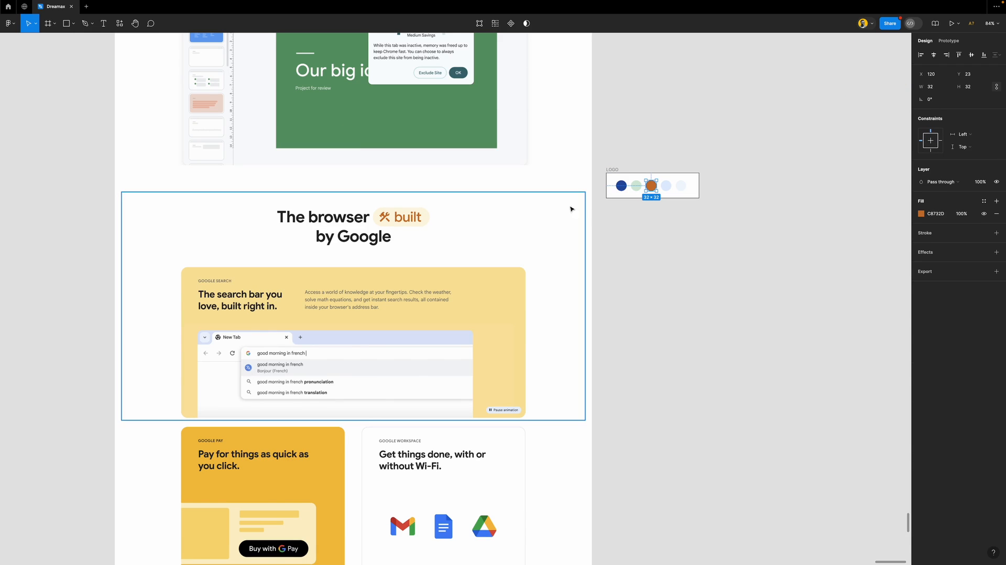
click(665, 186)
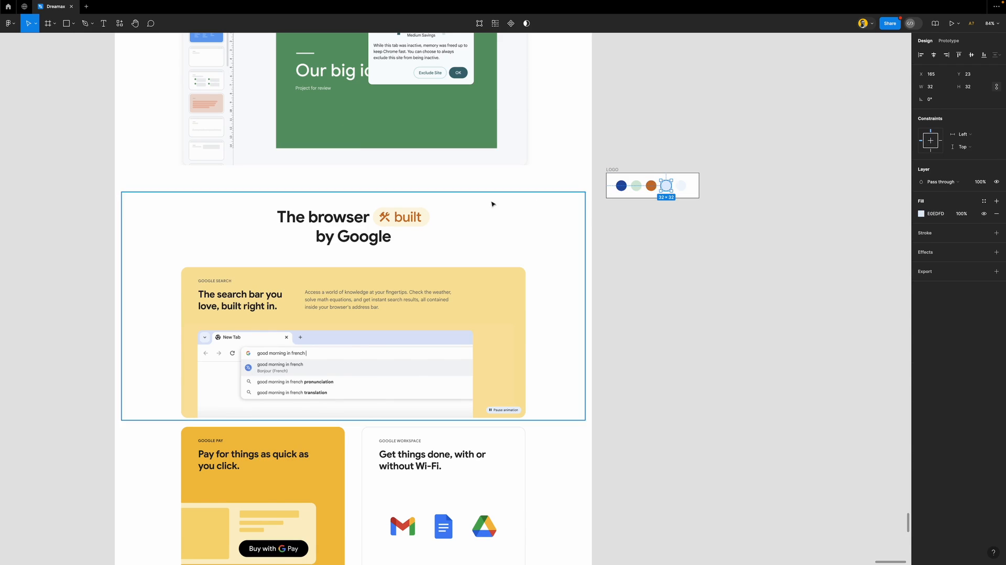
key(i)
click(426, 216)
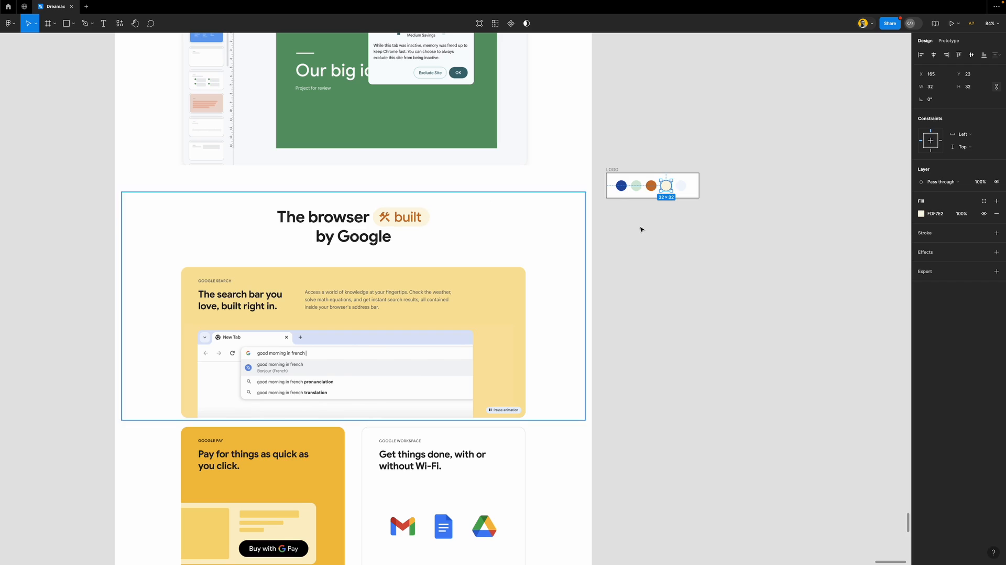
click(664, 249)
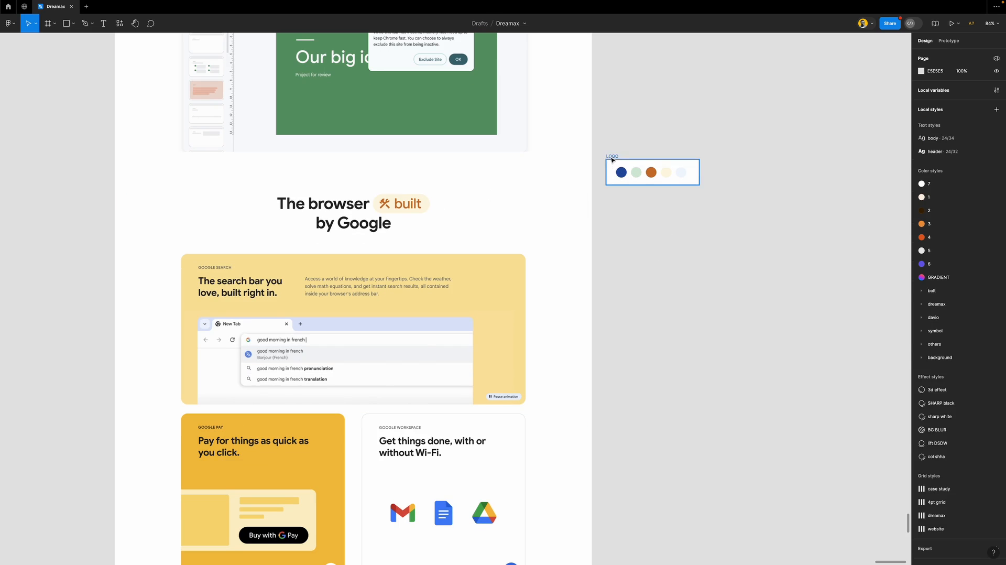
click(611, 168)
drag(608, 169, 604, 401)
Fill the fifth circle with the search card's yellow
scroll(638, 354, down, 3)
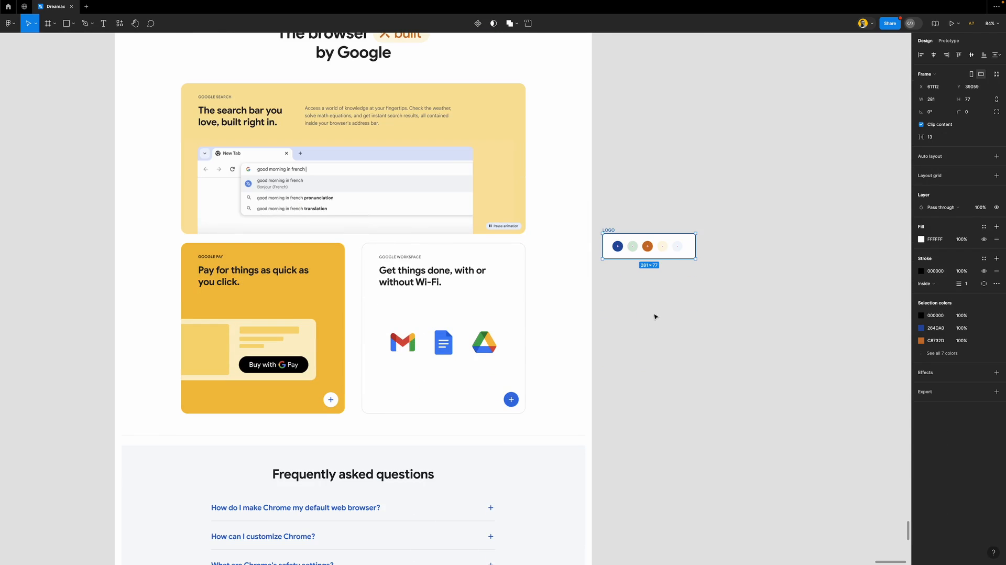
click(680, 248)
key(i)
click(492, 125)
click(771, 224)
Widen the LOGO frame to 346×77, fill a sixth circle with Google Pay gold F1BF42, and move it beside the banner
click(611, 231)
mouse_move(696, 244)
mouse_down()
mouse_move(716, 244)
mouse_move(694, 249)
mouse_up()
click(681, 247)
key(i)
click(330, 271)
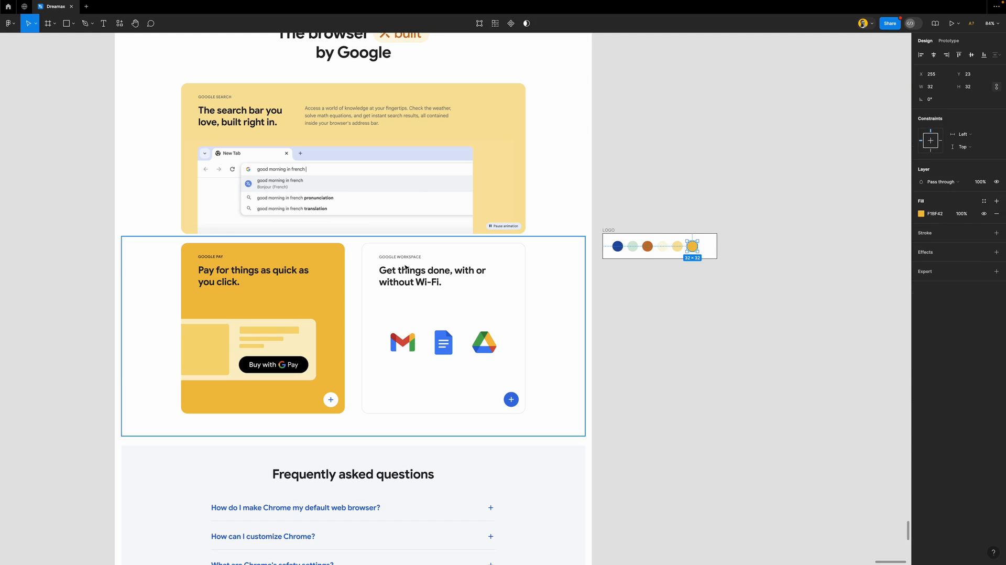
click(705, 309)
drag(606, 229, 634, 239)
scroll(579, 283, down, 5)
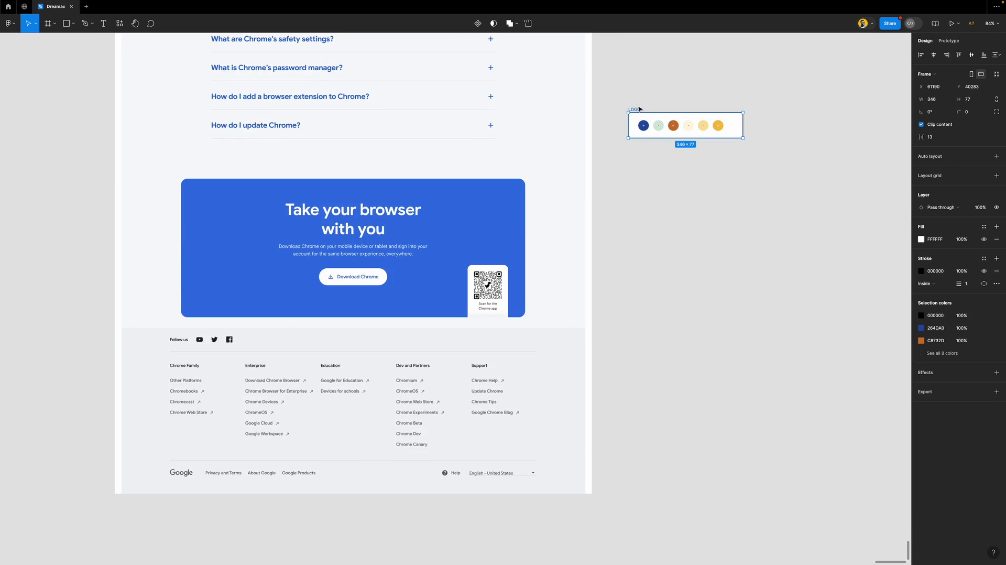
Rename the six-swatch LOGO frame to FEATURES
double_click(636, 108)
scroll(638, 157, up, 3)
ctrl+scroll(637, 166, down, 8)
ctrl+scroll(637, 167, up, 2)
scroll(635, 175, right, 5)
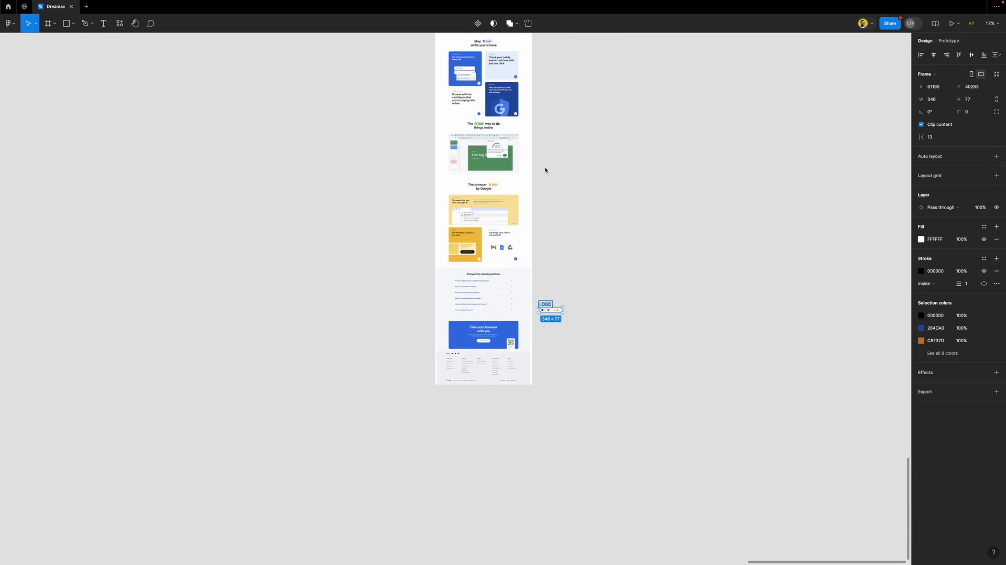
ctrl+scroll(533, 190, up, 3)
ctrl+scroll(533, 190, up, 3)
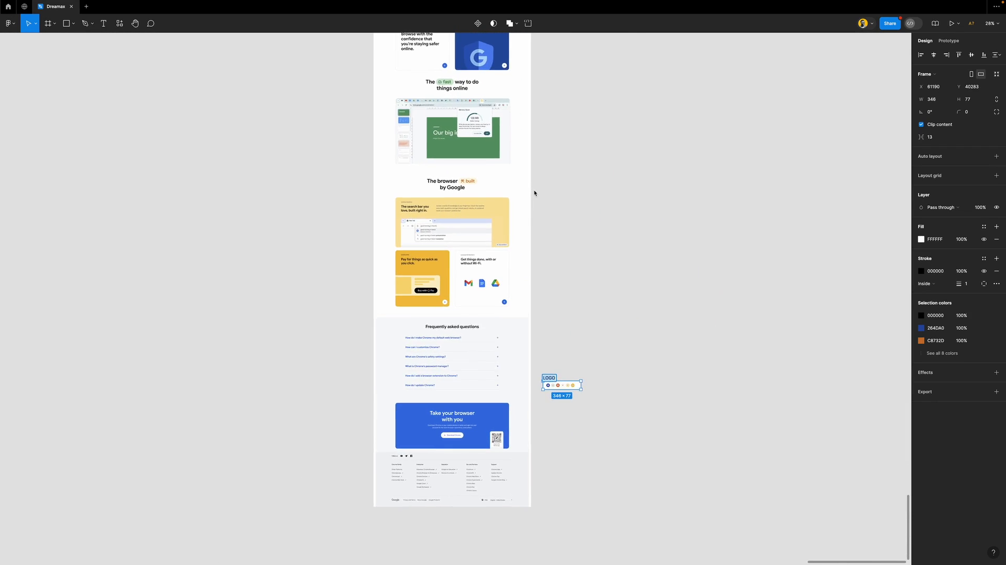
ctrl+scroll(534, 192, up, 2)
scroll(534, 192, down, 3)
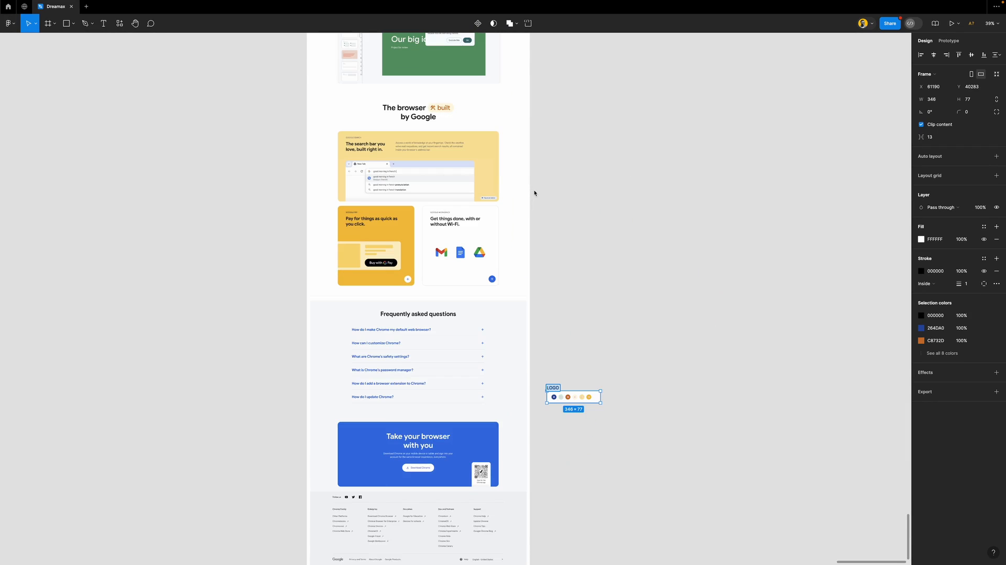
key(ctrl+r)
text(FEATURES)
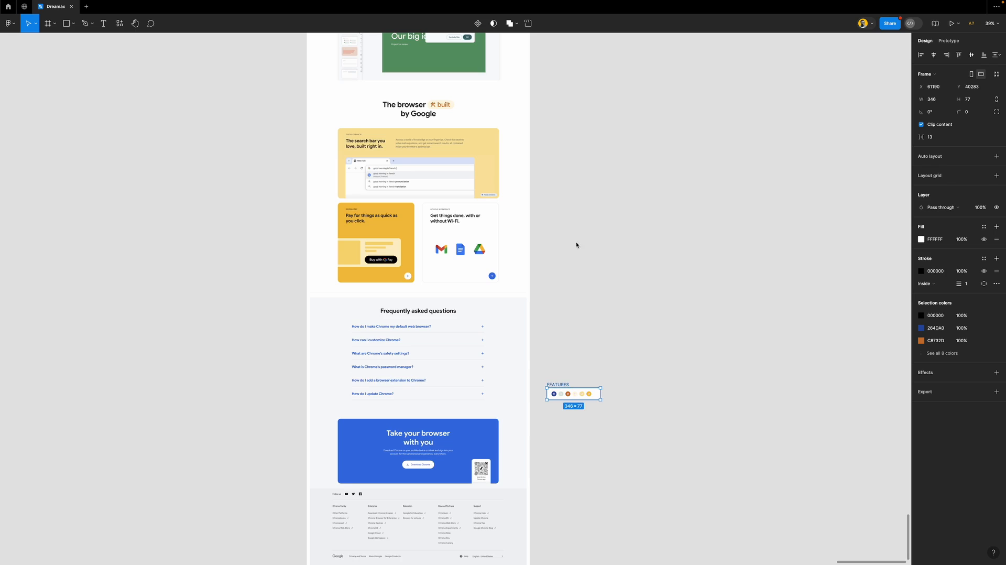
scroll(574, 389, down, 5)
Duplicate the FEATURES frame below it and name the copy FOOTER
alt+drag(562, 263, 561, 375)
ctrl+scroll(561, 375, up, 5)
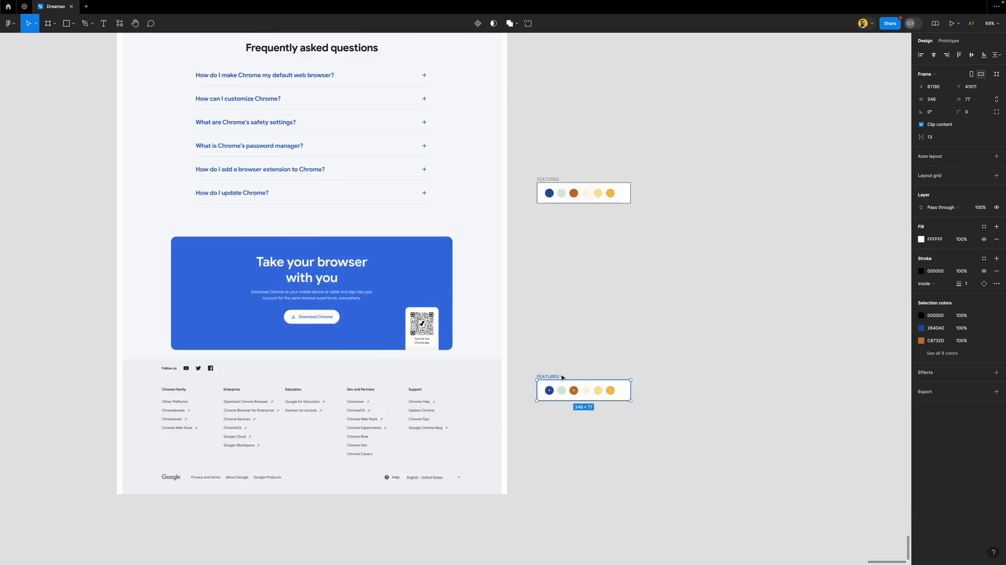
ctrl+scroll(561, 376, up, 2)
double_click(548, 375)
text(FOOT)
key(Return)
scroll(560, 362, down, 2)
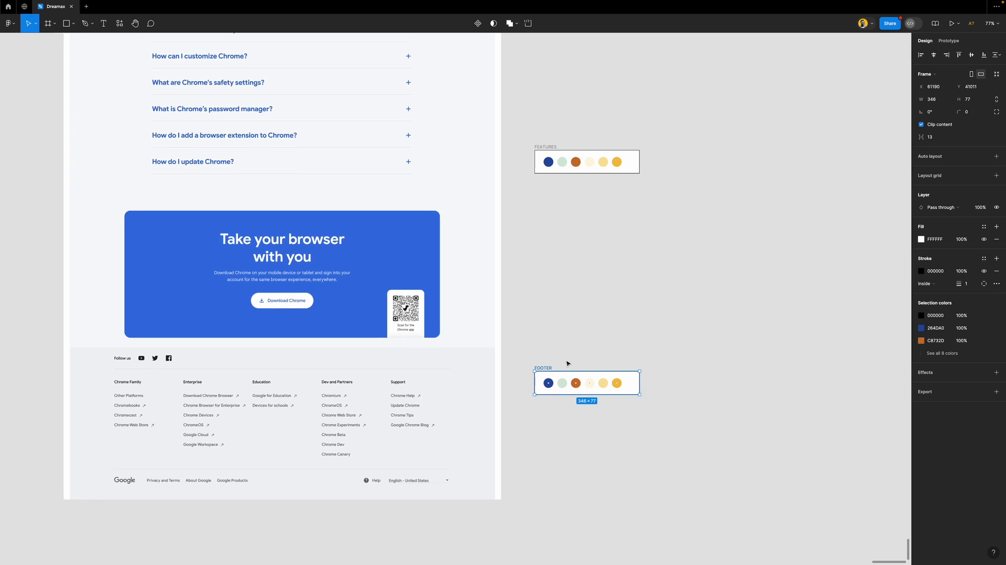
Sample F8F9FA, F1F3F4 and 202124 from the page into the second to fourth FOOTER circles
click(548, 409)
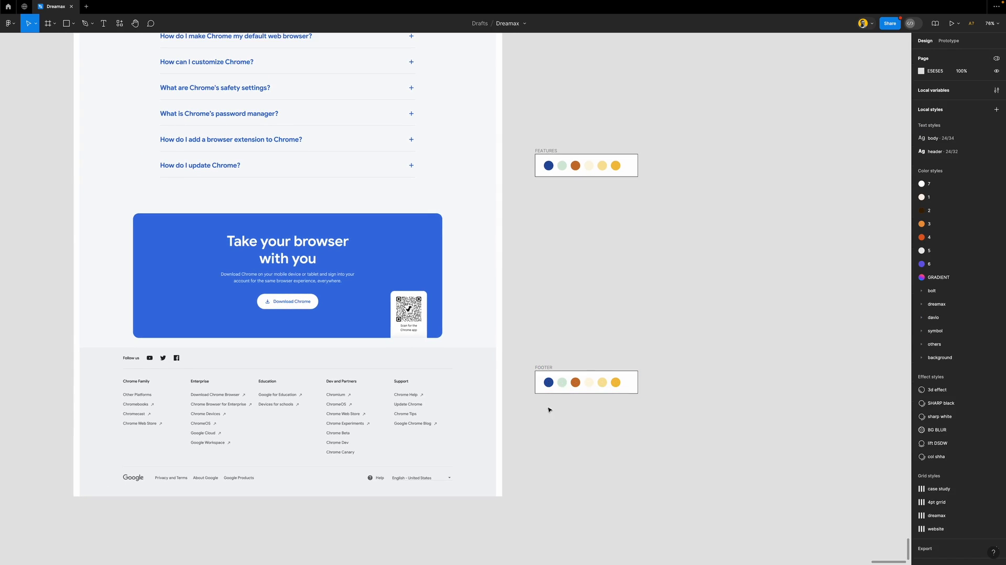
click(565, 385)
key(i)
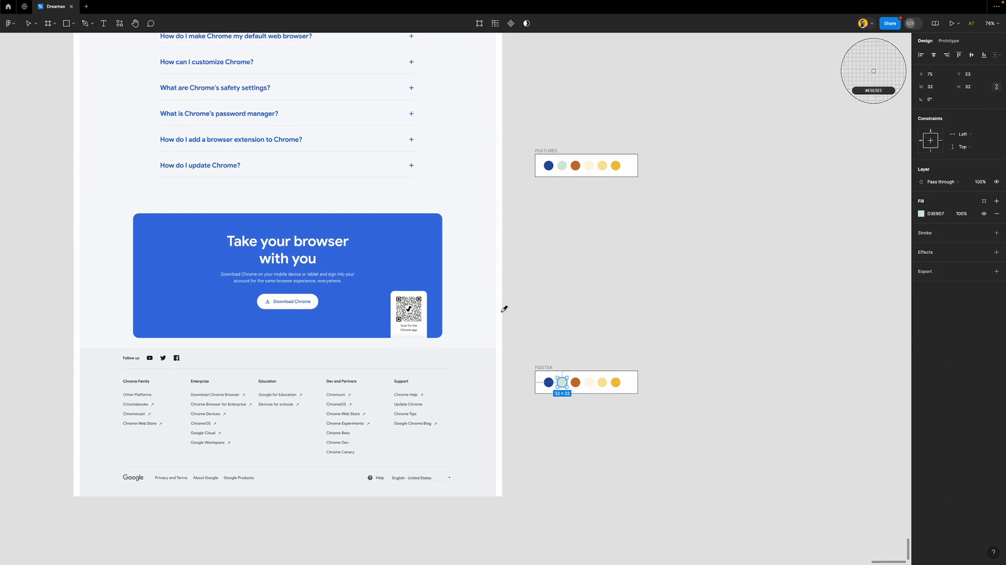
click(465, 164)
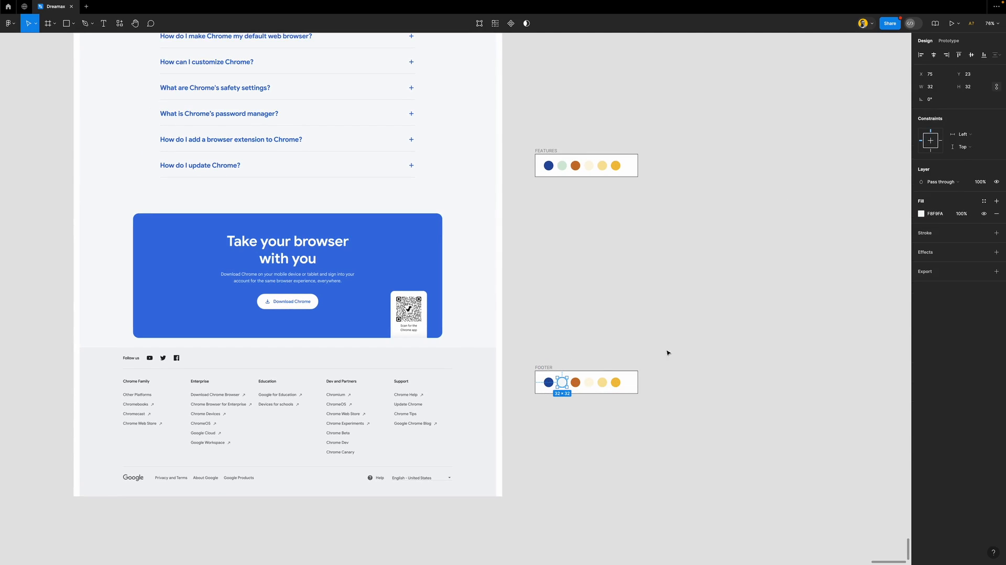
click(575, 382)
key(i)
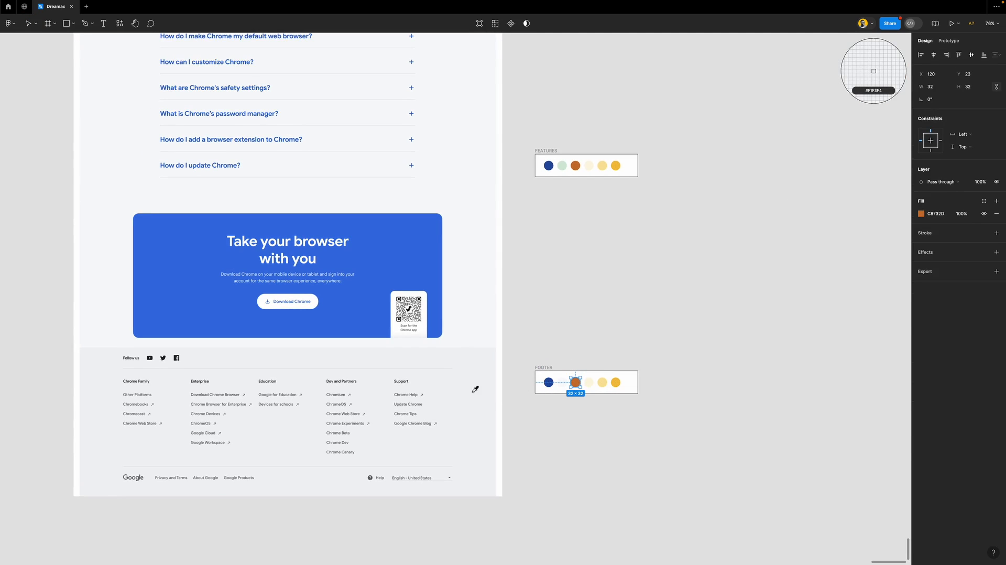
click(465, 391)
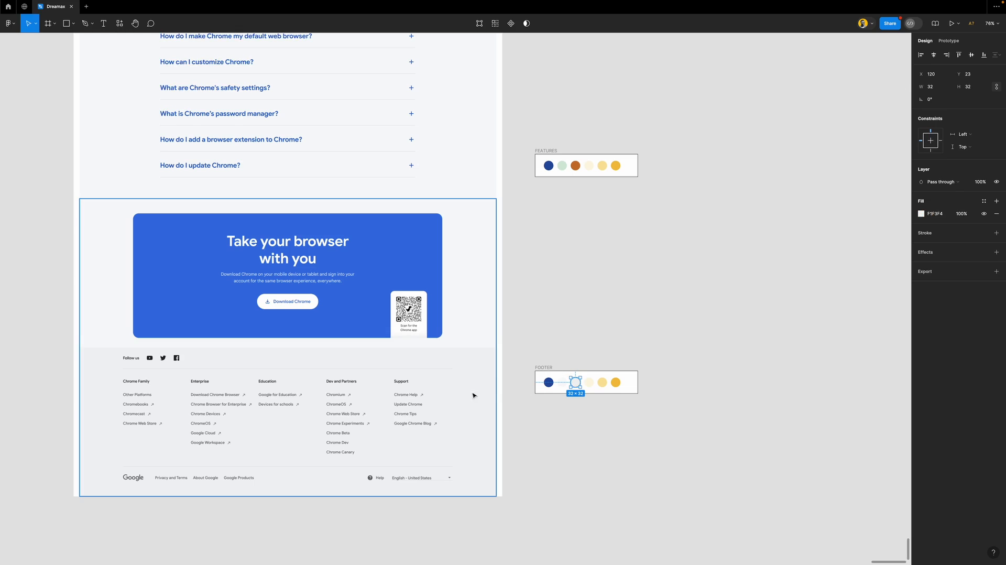
click(589, 384)
key(i)
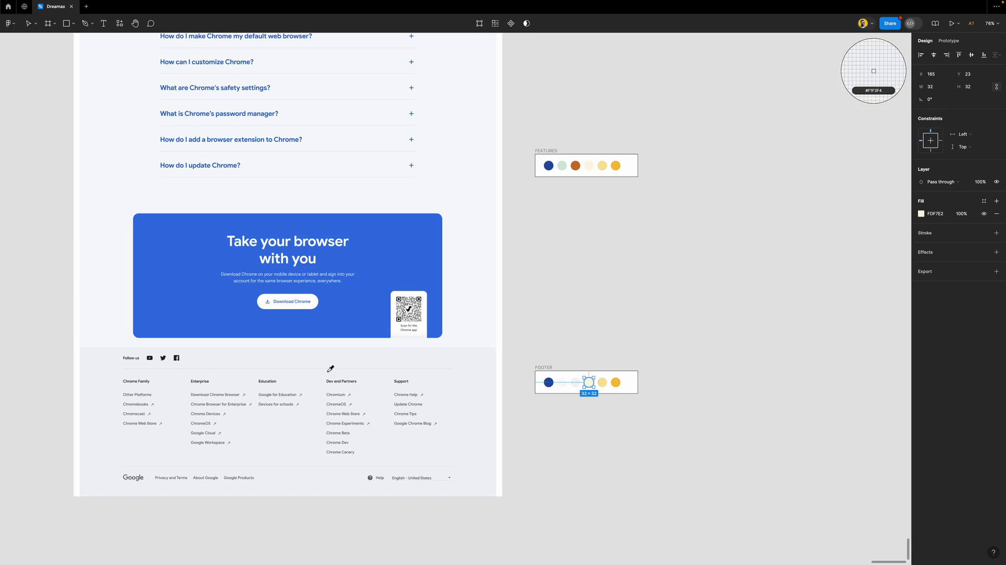
click(150, 357)
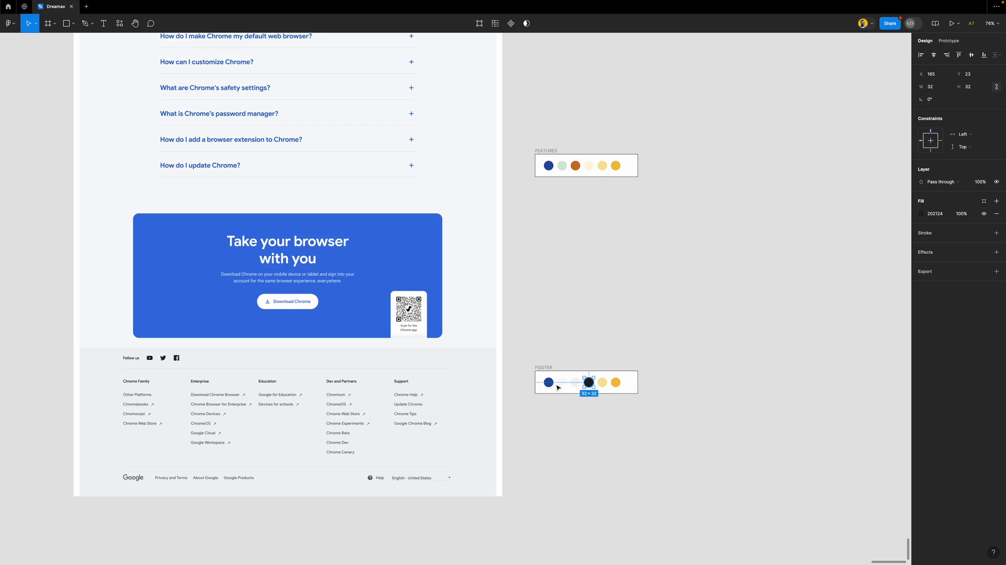
Give the first FOOTER circle the page's banner blue
click(562, 384)
click(575, 385)
click(548, 382)
key(i)
click(439, 256)
Move the FOOTER frame above the FEATURES frame
key(Escape)
scroll(531, 368, down, 2)
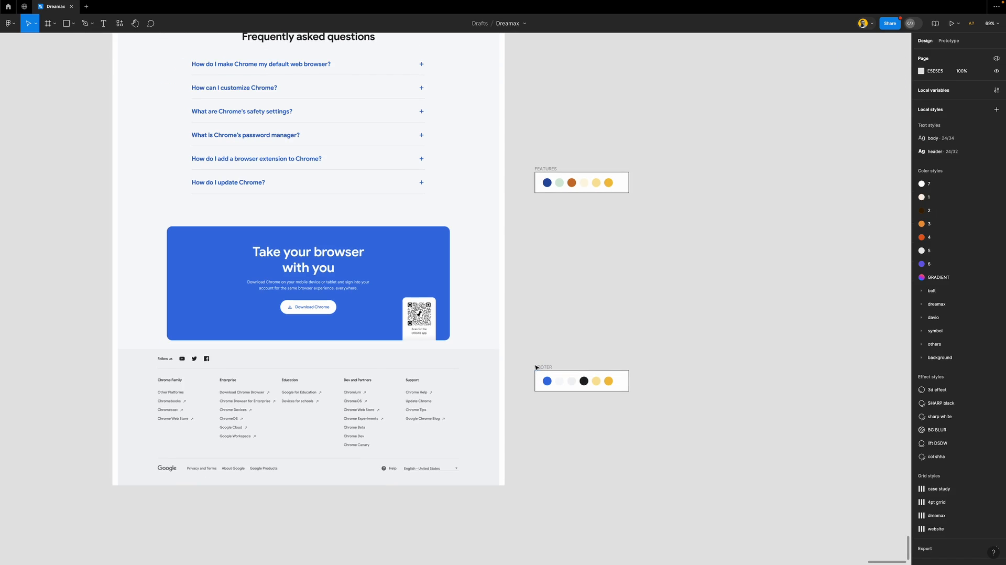
drag(531, 369, 530, 215)
scroll(530, 215, up, 3)
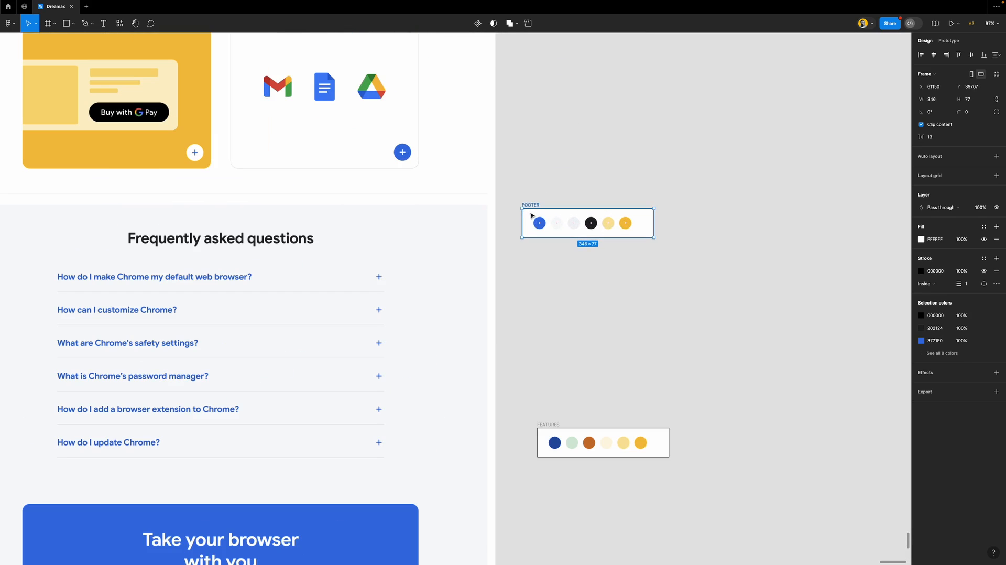
Remove the extra fifth and yellow circles from the FOOTER frame
click(589, 220)
key(i)
click(303, 235)
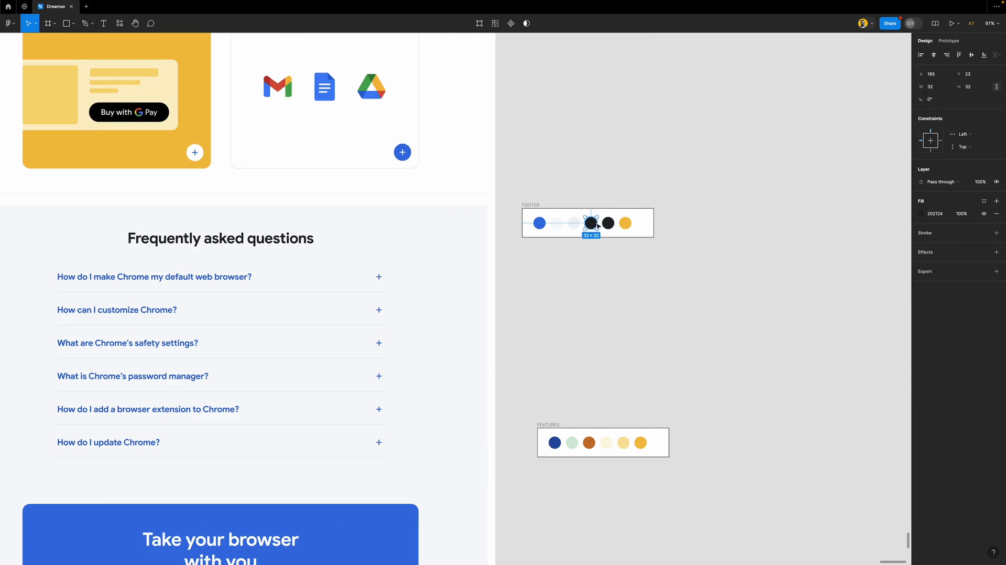
key(Delete)
click(623, 223)
key(Delete)
scroll(529, 254, down, 5)
Move the FOOTER and FEATURES frames beside the LOGO frames
scroll(530, 254, down, 2)
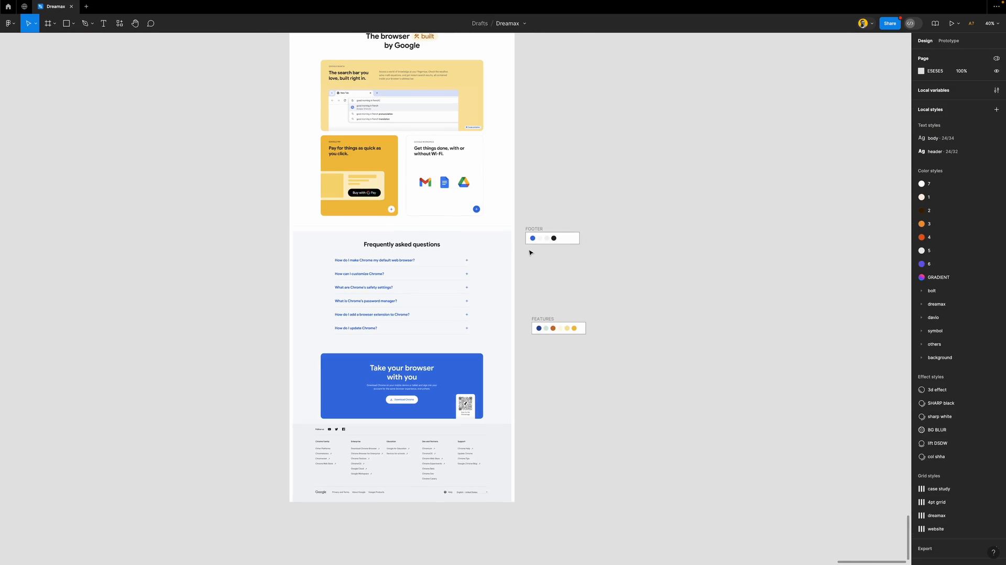
click(532, 237)
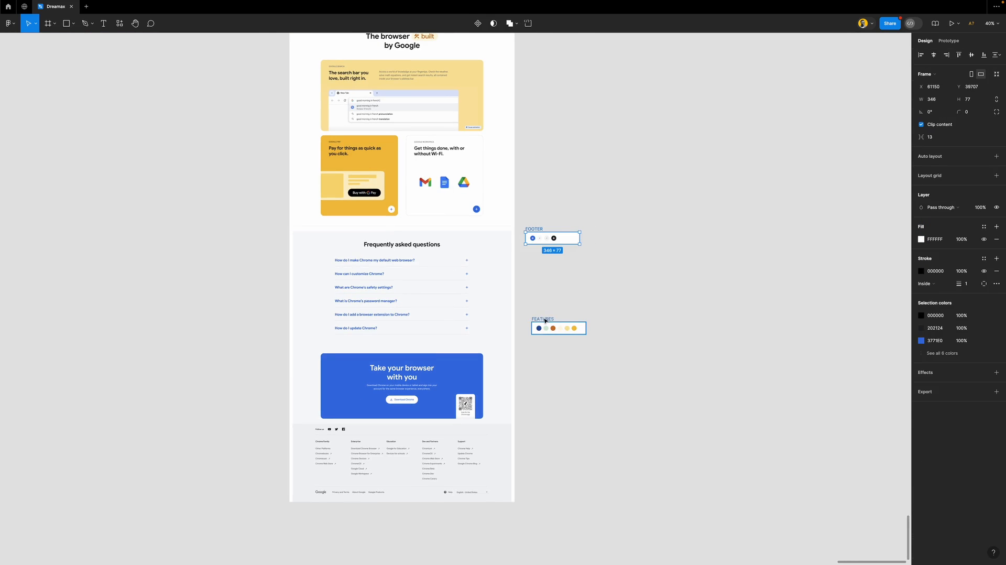
shift+click(544, 319)
drag(569, 243, 603, 208)
Left-align all four swatch frames and tidy them up with 44 spacing
drag(665, 124, 559, 352)
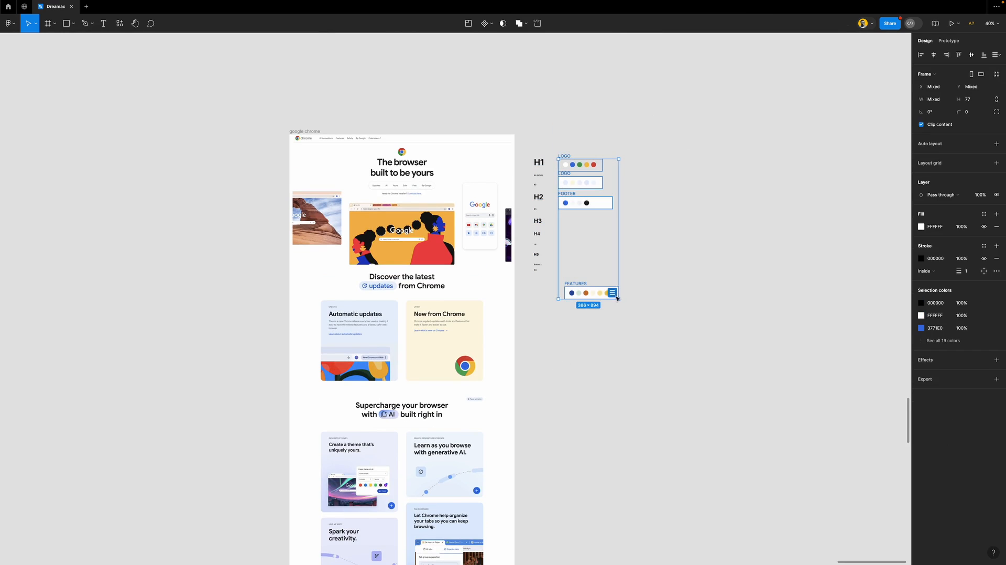
click(616, 295)
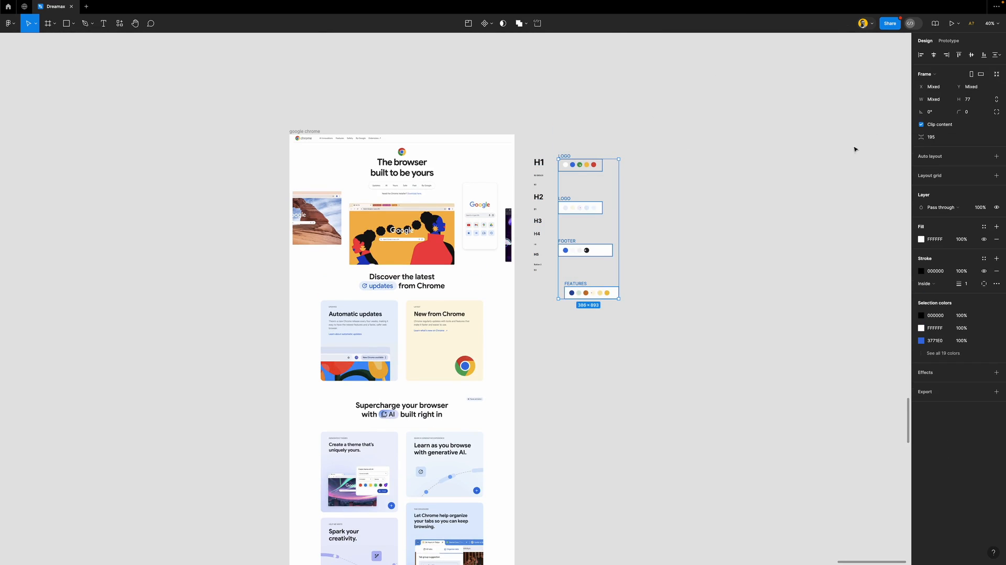
click(920, 54)
click(939, 140)
text(44)
key(Return)
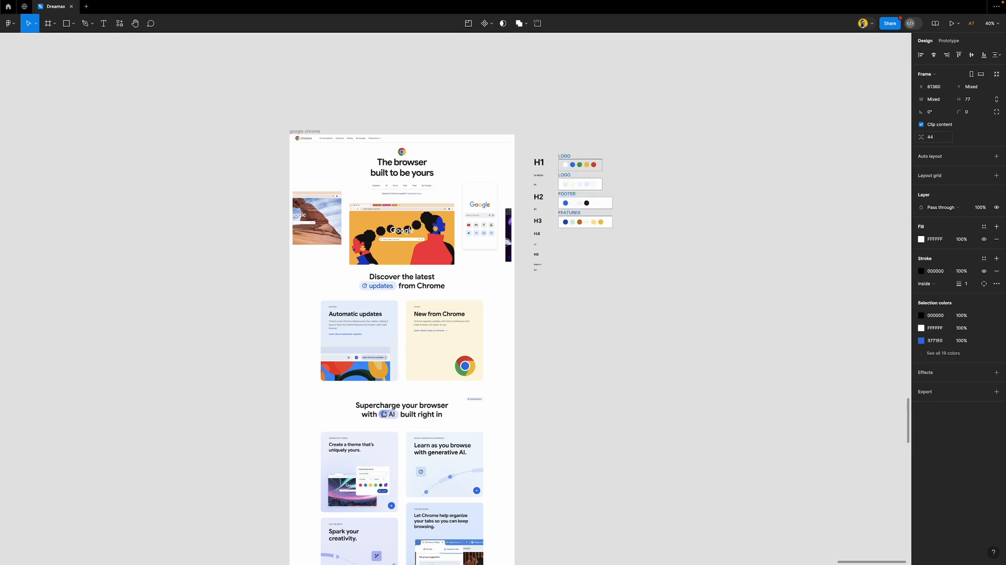
Start renaming the second LOGO frame, typing 'FE'
scroll(590, 173, up, 3)
scroll(589, 172, up, 6)
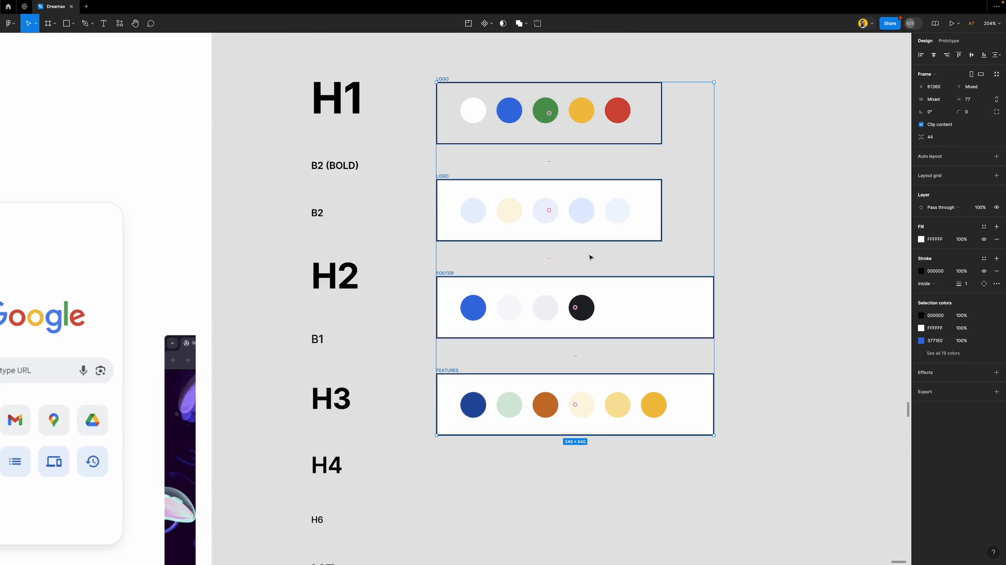
click(766, 182)
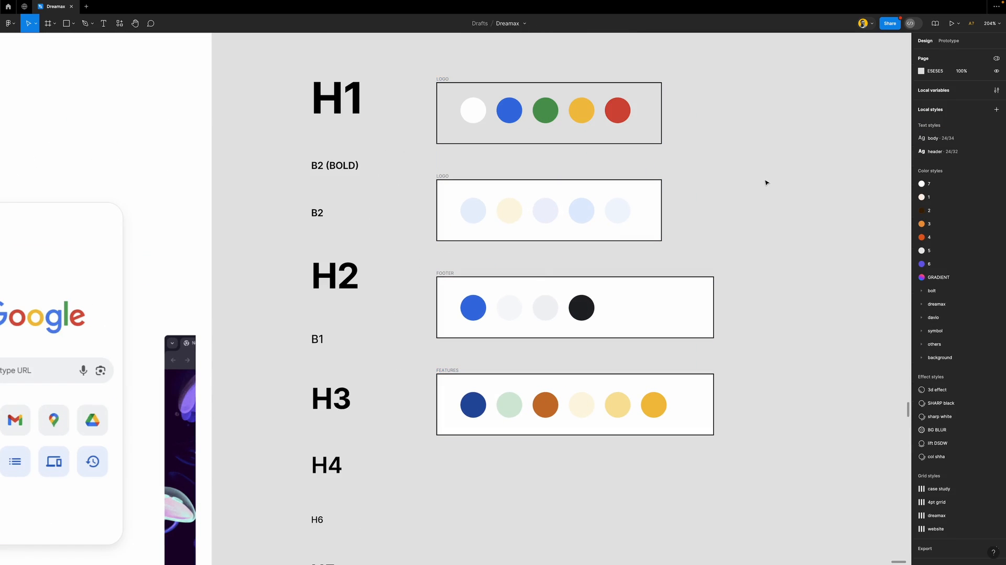
double_click(441, 177)
text(FEATURES 1)
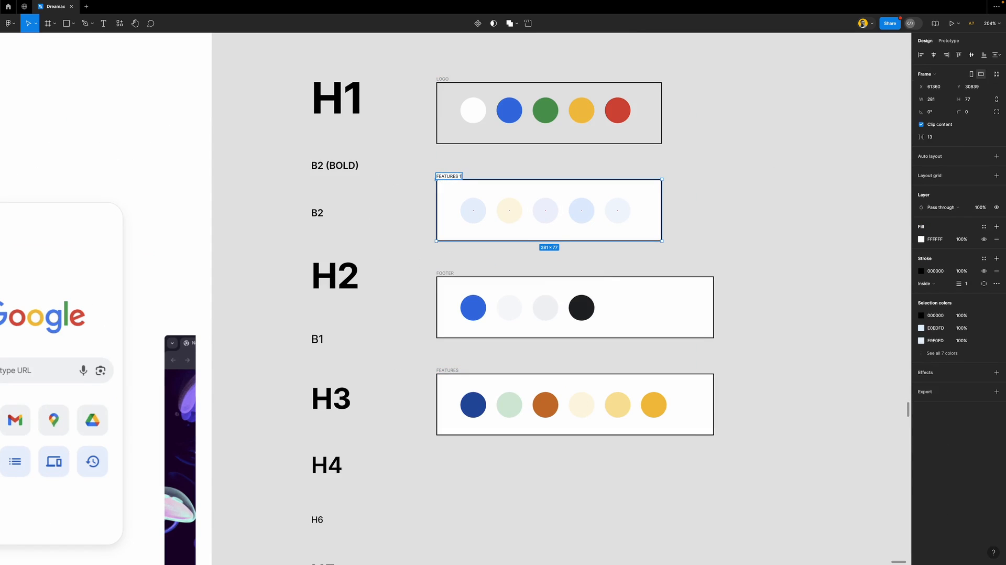
key(Return)
click(448, 370)
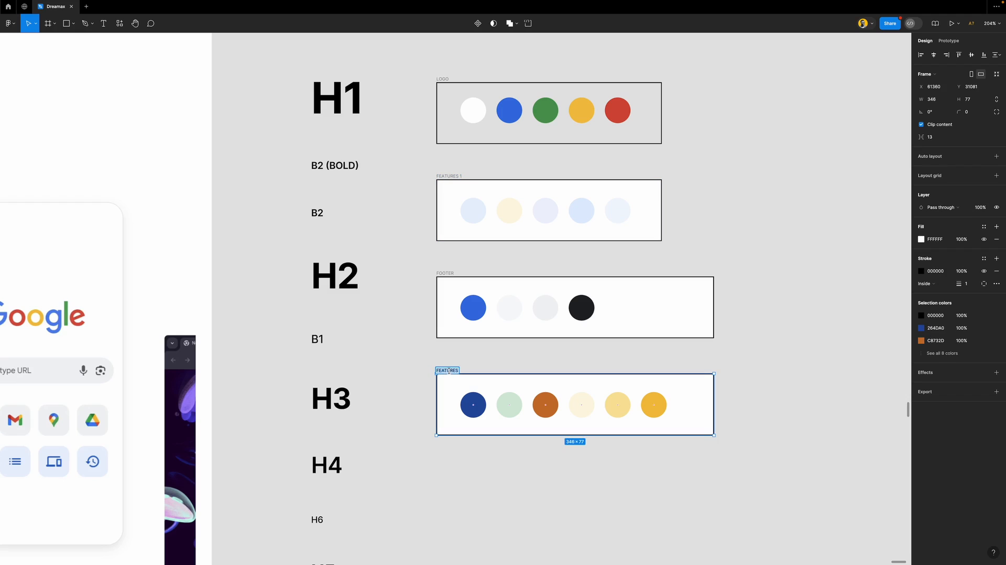
key(Right)
key(Return)
click(431, 257)
scroll(428, 257, right, 2)
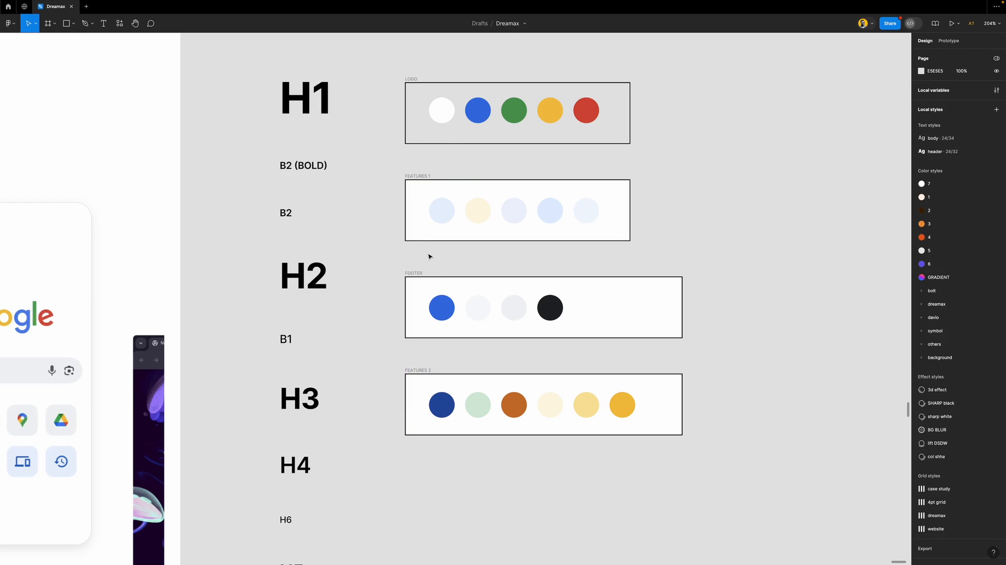
scroll(429, 256, down, 5)
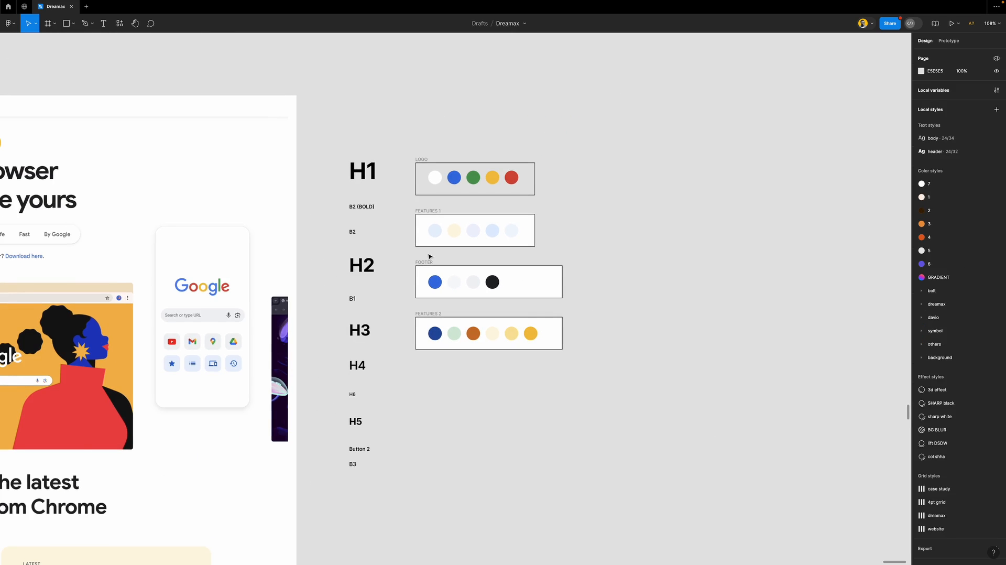
scroll(429, 256, down, 5)
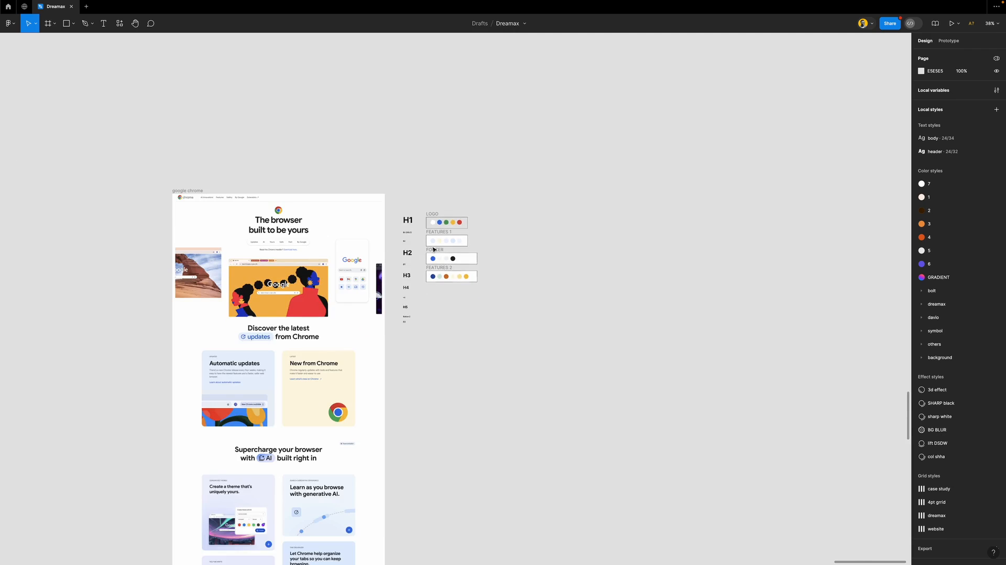
scroll(433, 249, up, 2)
scroll(432, 249, left, 1)
scroll(432, 249, right, 3)
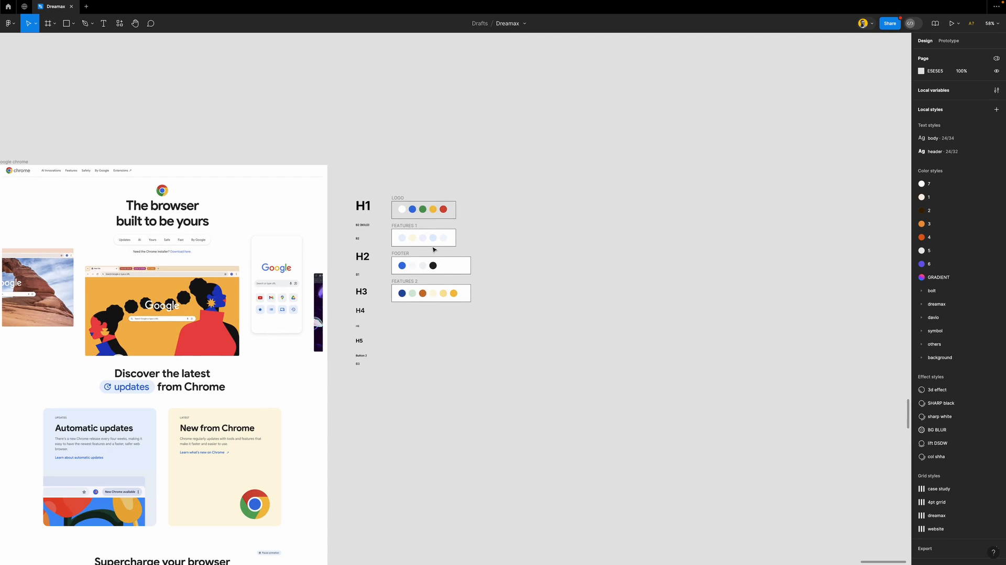
scroll(434, 250, up, 4)
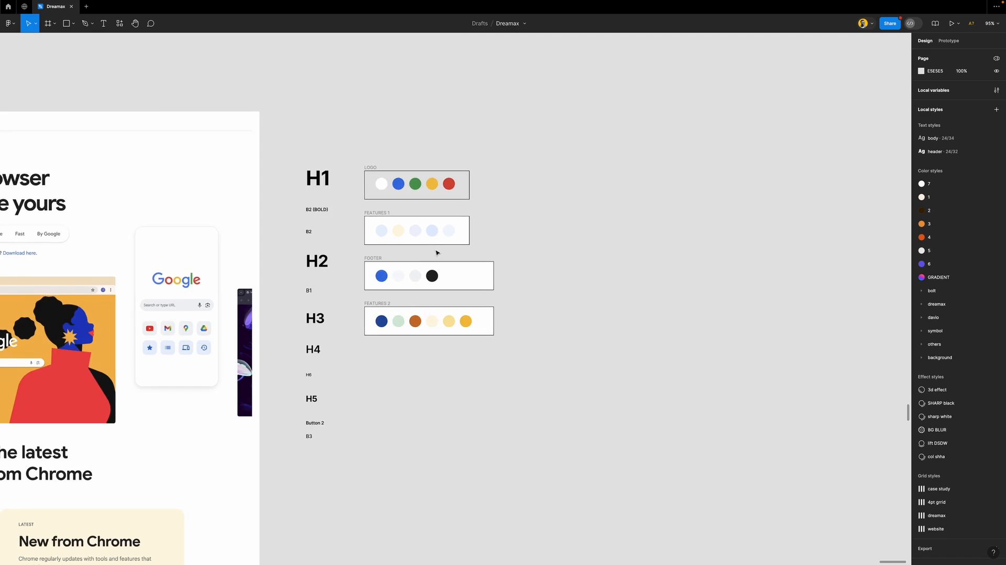
scroll(435, 251, up, 2)
scroll(435, 252, up, 1)
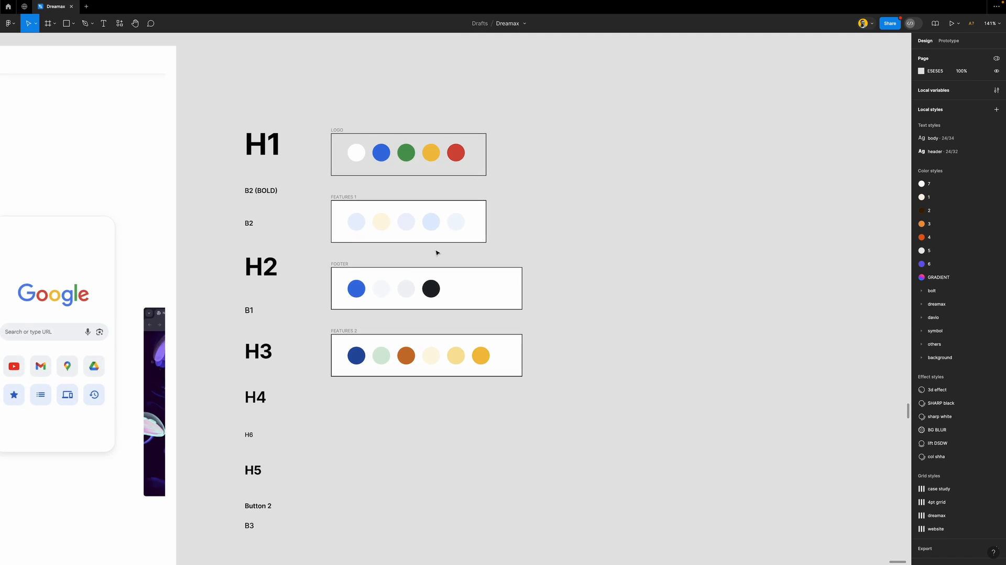
scroll(278, 168, left, 3)
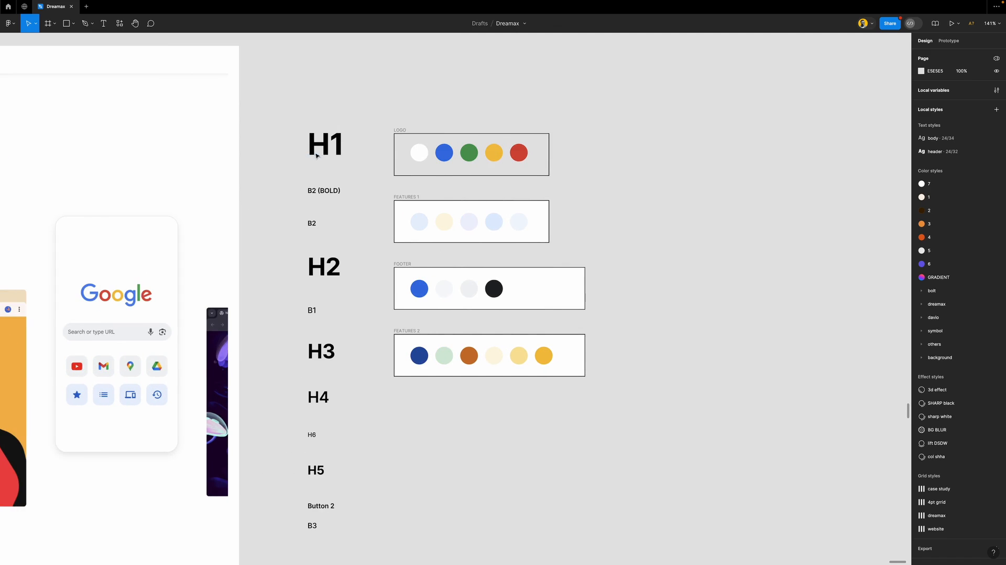
scroll(365, 188, down, 2)
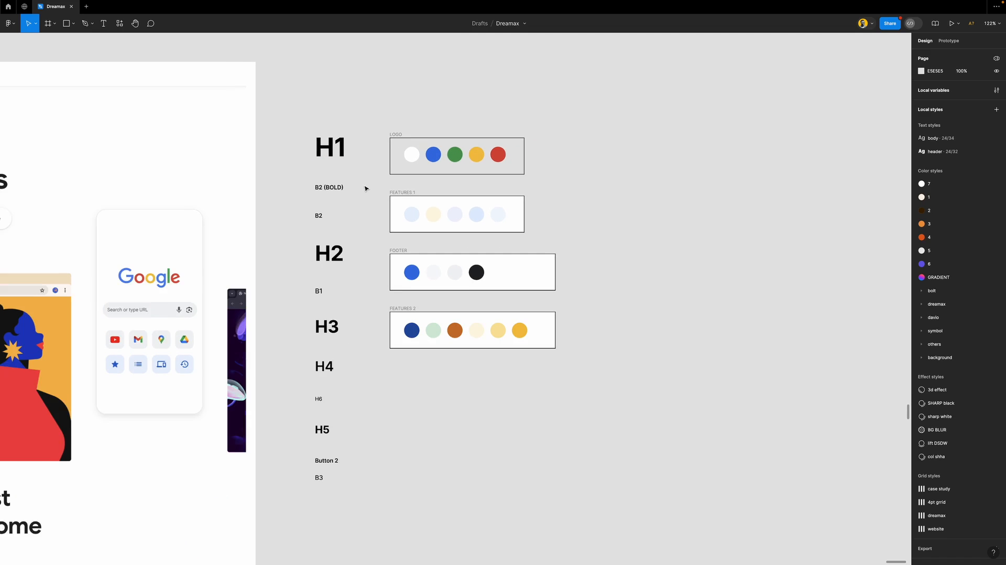
Set the type labels to Auto width and tidy them into even spacing
drag(300, 121, 359, 500)
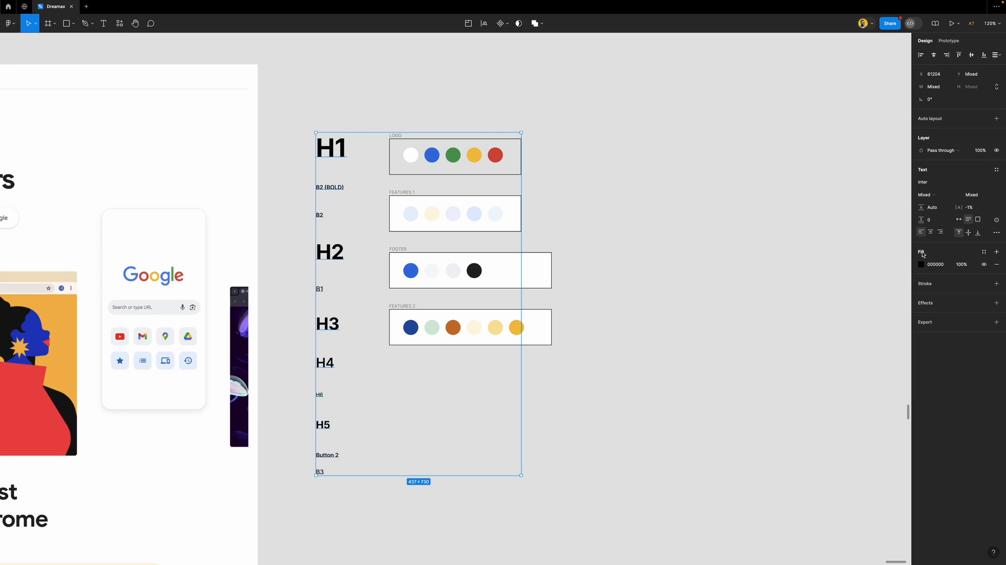
click(958, 219)
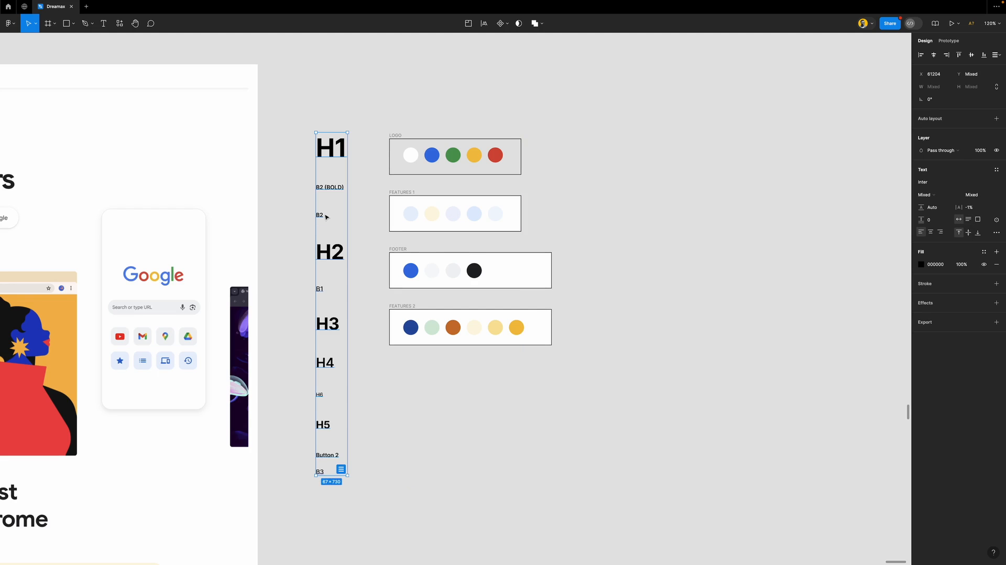
scroll(326, 217, up, 8)
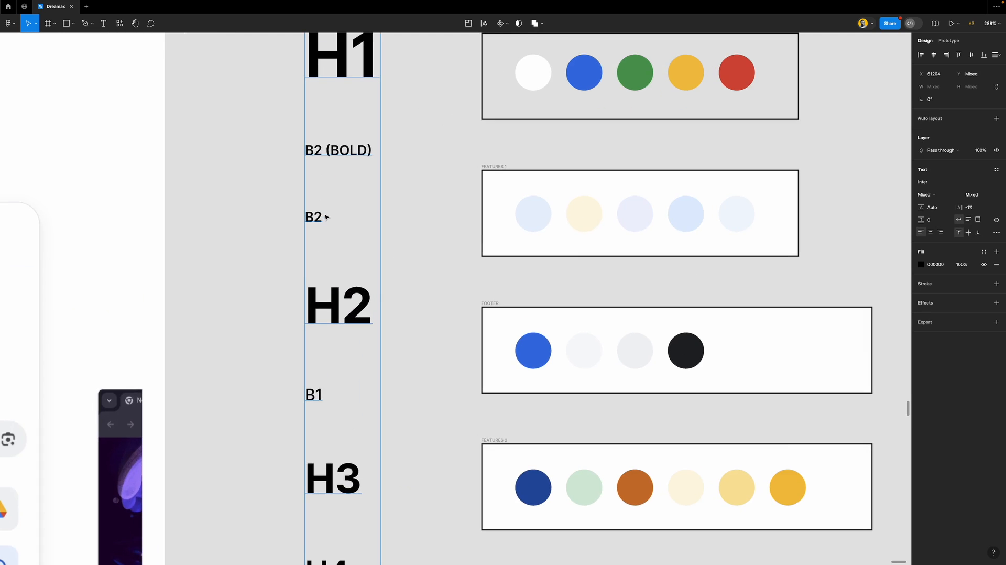
scroll(345, 322, down, 5)
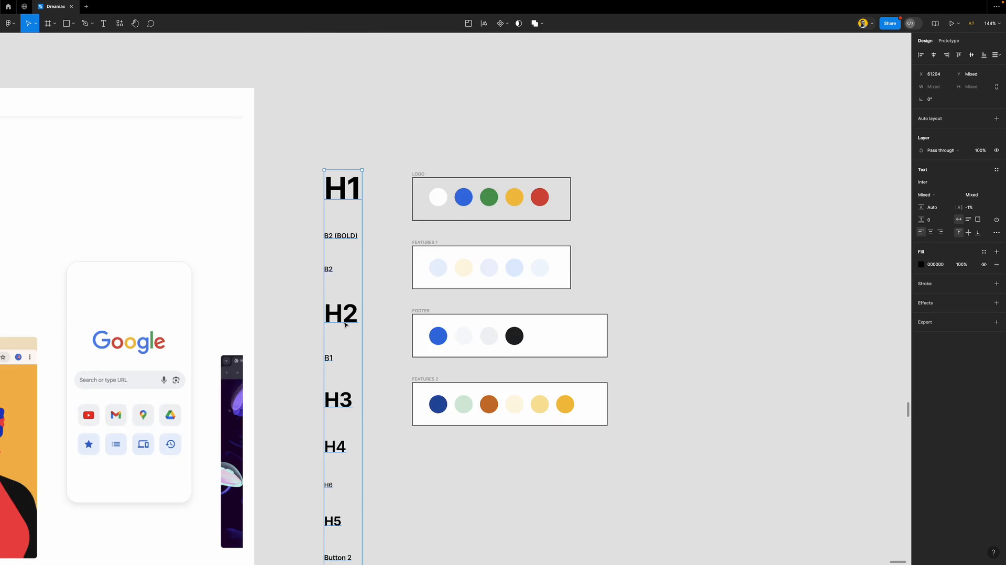
scroll(345, 324, down, 5)
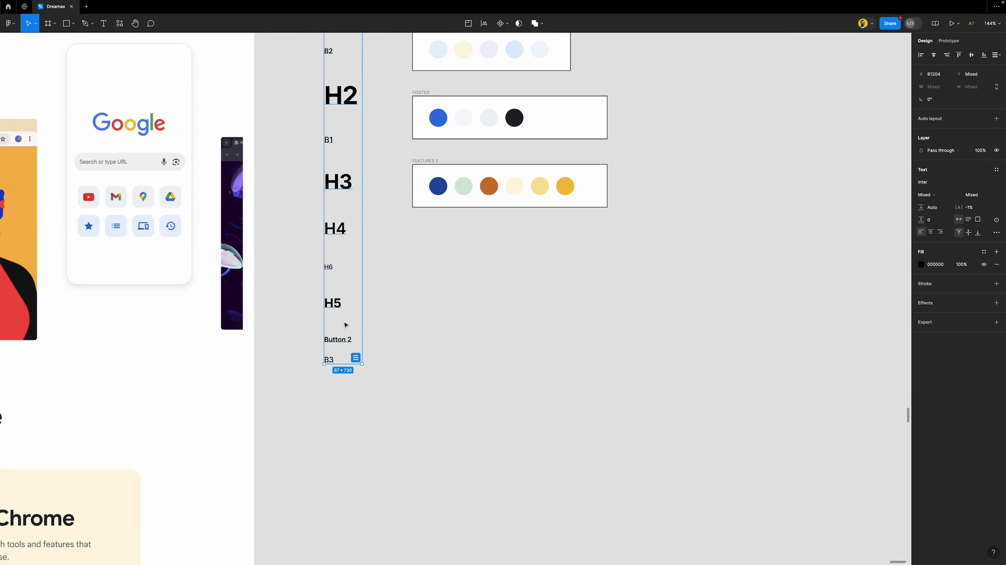
click(355, 358)
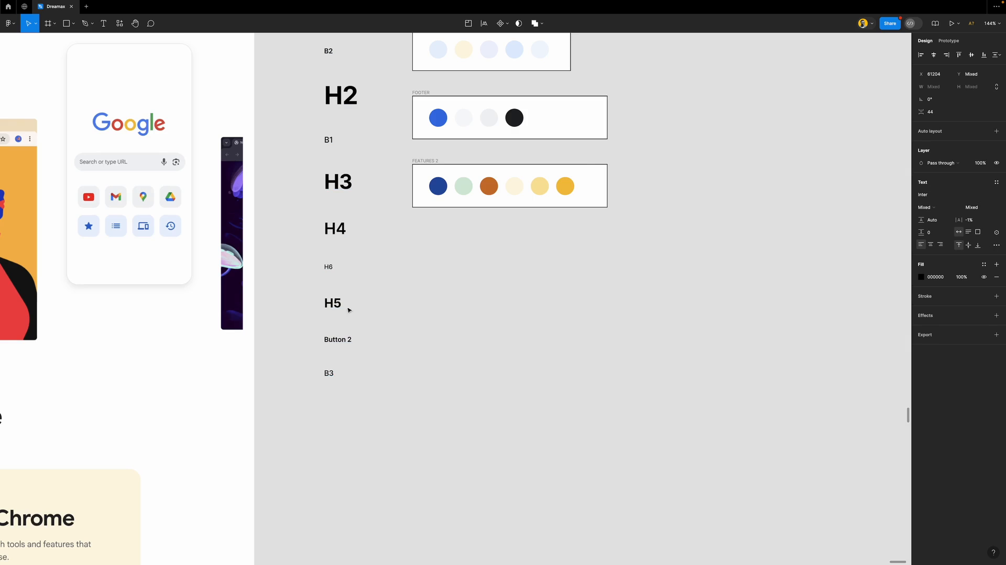
Reorder the headings so H2, H3, H4 and H5 follow H1 in sequence
scroll(344, 242, up, 5)
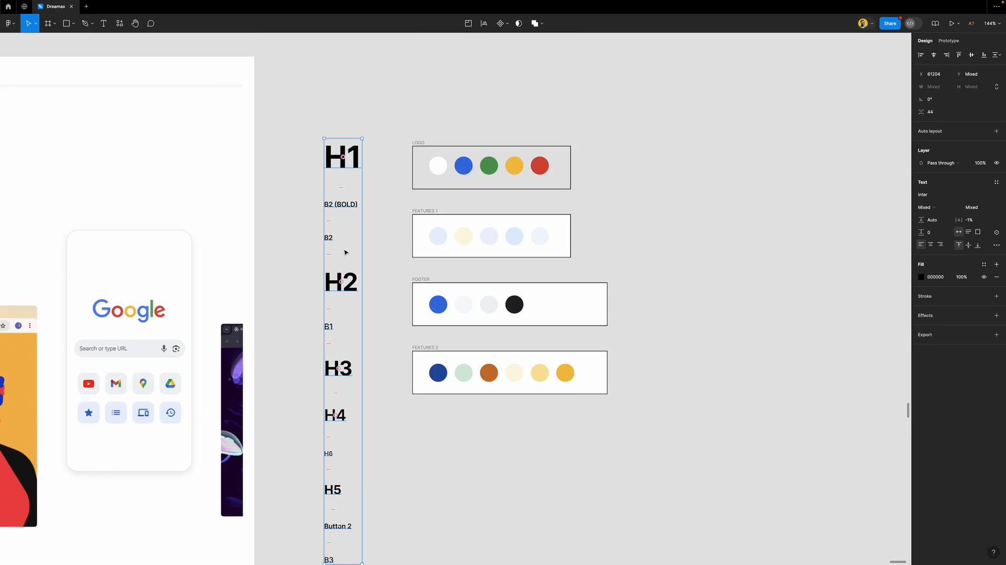
scroll(339, 236, up, 2)
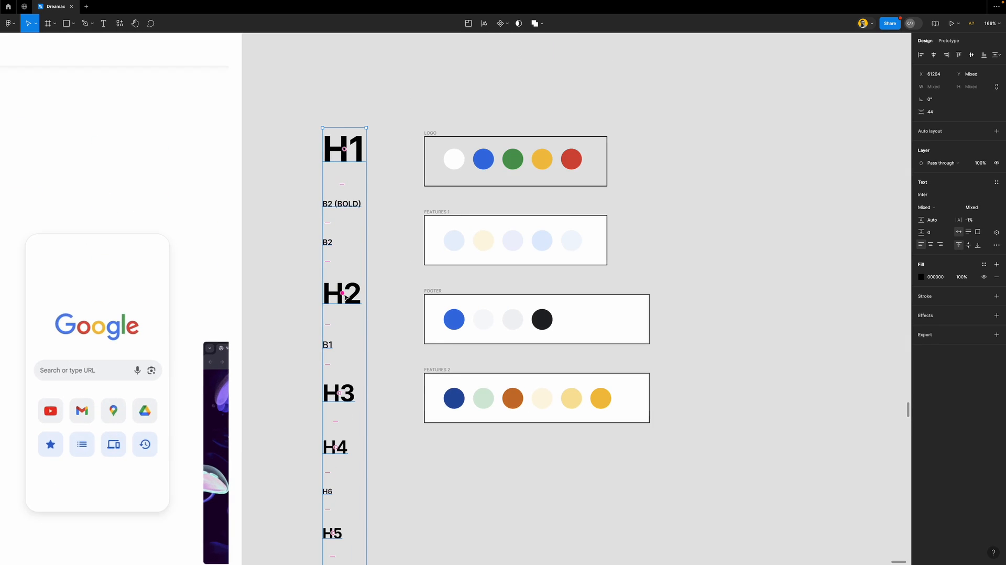
drag(343, 293, 342, 215)
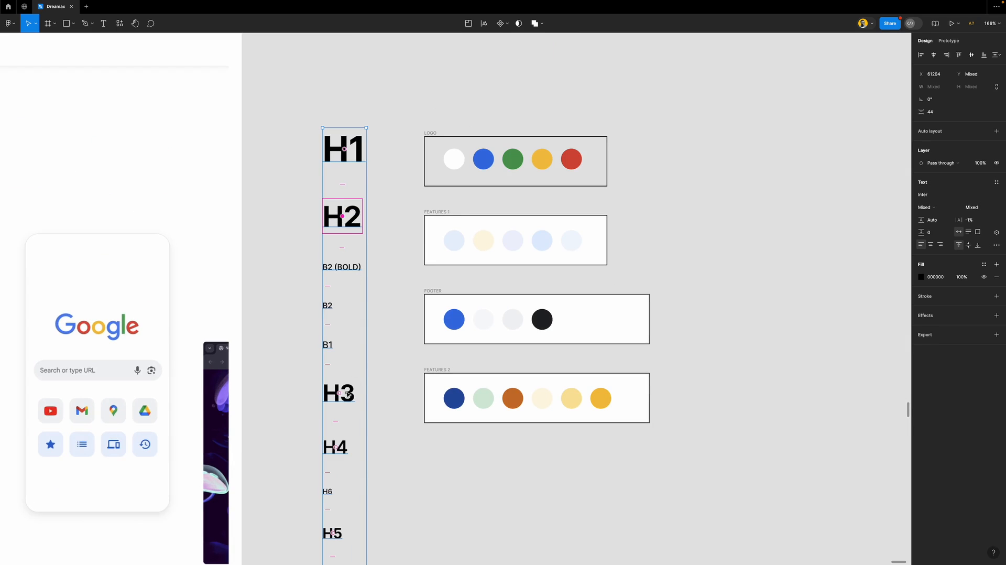
drag(339, 392, 337, 260)
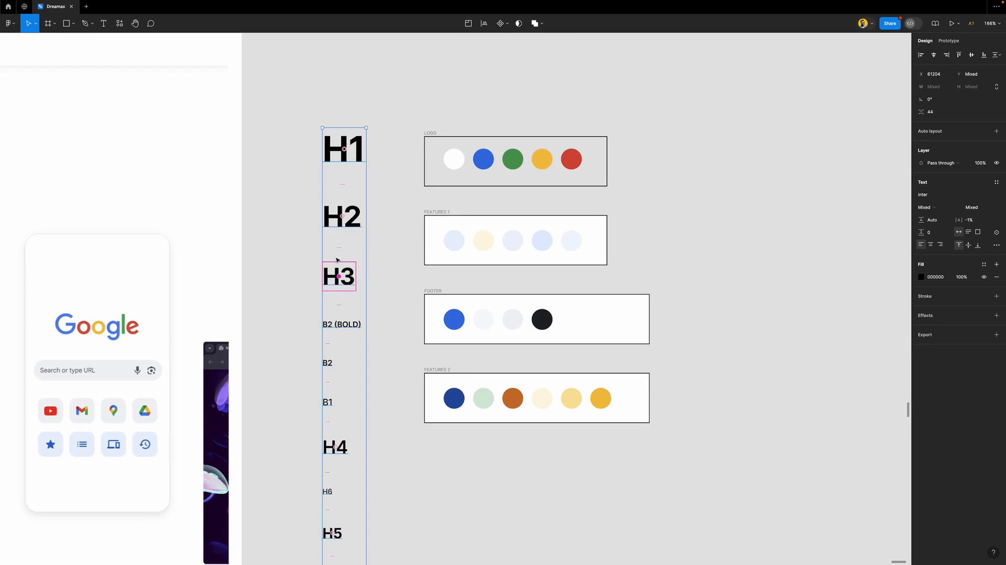
scroll(334, 354, down, 5)
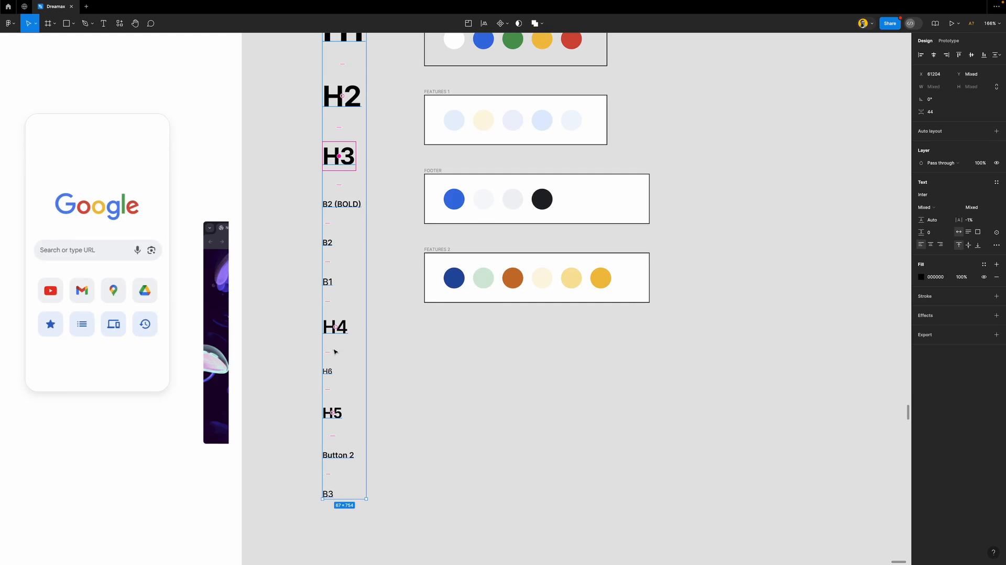
drag(336, 327, 343, 207)
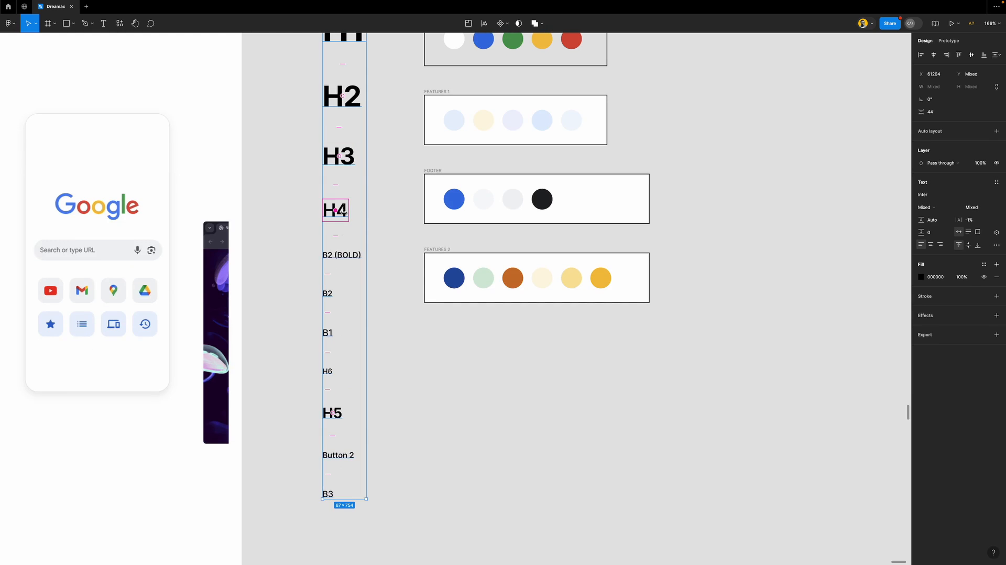
drag(338, 414, 335, 258)
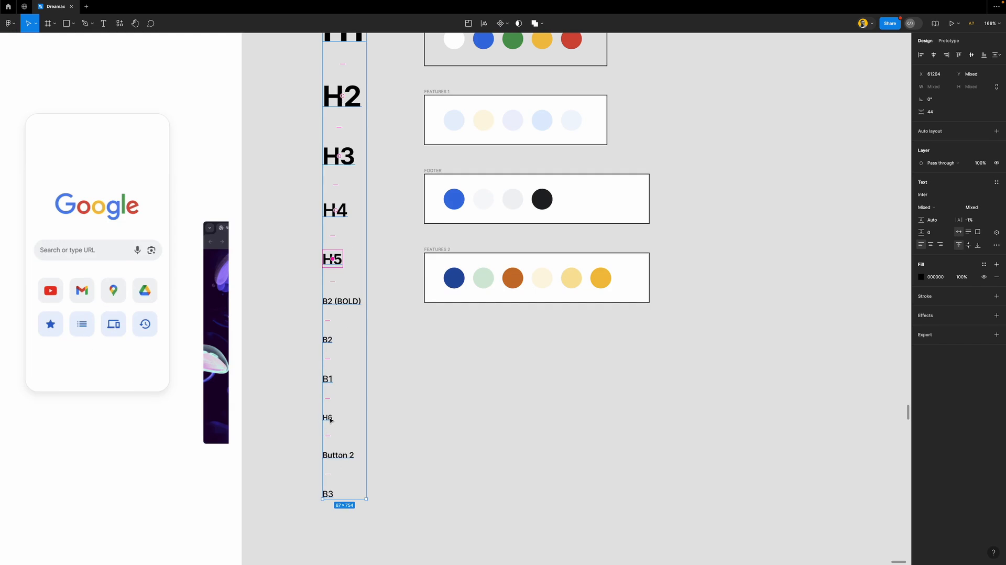
Move B1, B2 and B3 up under H6, leaving Button 2 at the bottom
scroll(331, 420, up, 5)
mouse_move(320, 142)
mouse_down()
mouse_move(337, 121)
mouse_move(333, 152)
mouse_up()
scroll(360, 225, down, 3)
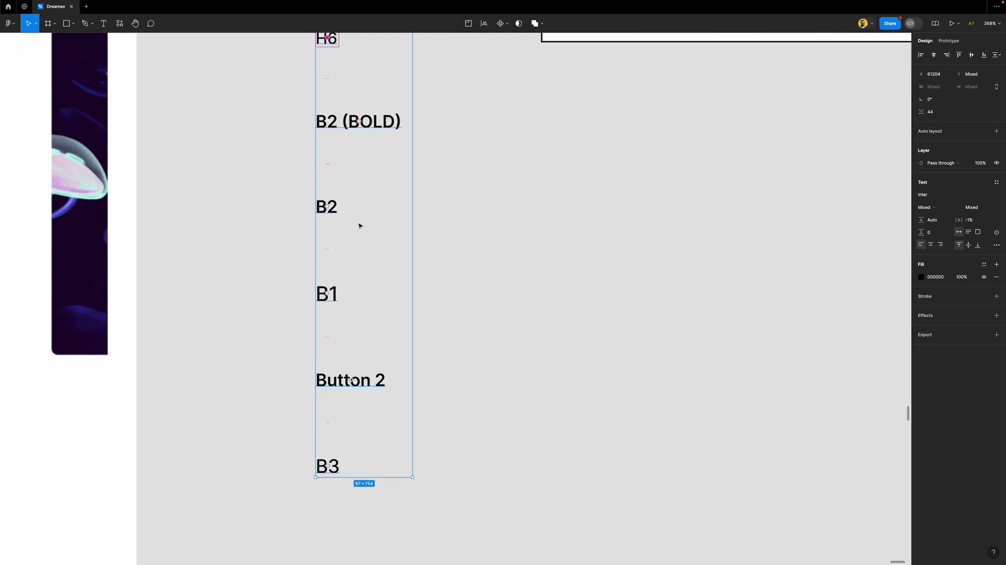
scroll(360, 226, down, 2)
drag(334, 273, 335, 152)
drag(335, 275, 335, 213)
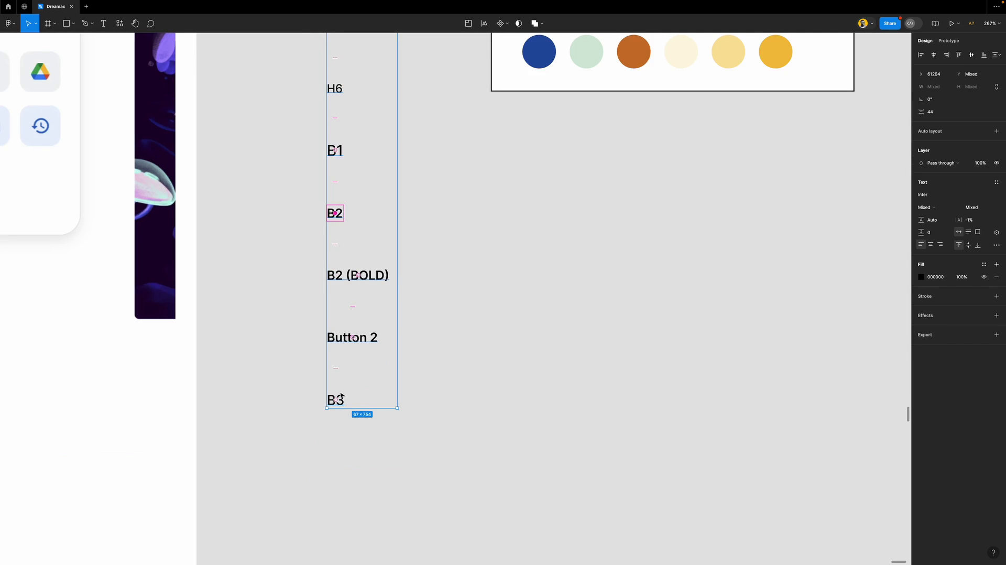
drag(339, 398, 336, 339)
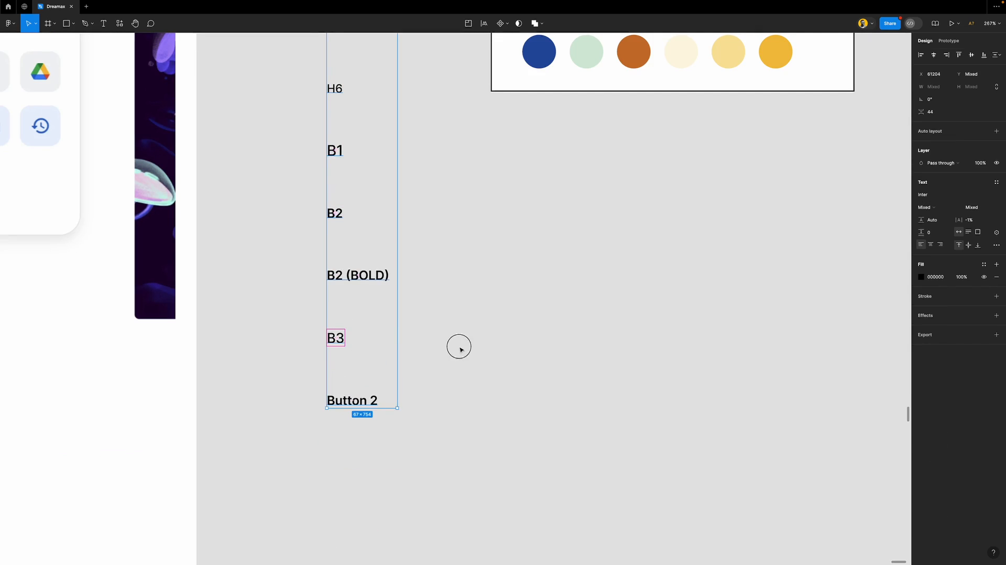
click(459, 347)
scroll(348, 310, down, 10)
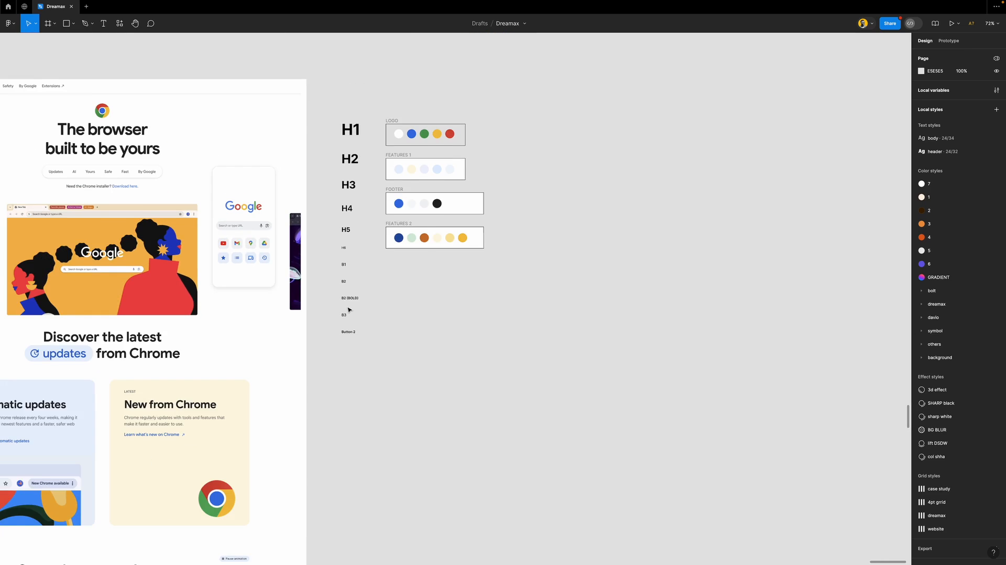
With H1 selected, delete the old body and header text styles
scroll(349, 310, up, 1)
scroll(348, 310, up, 2)
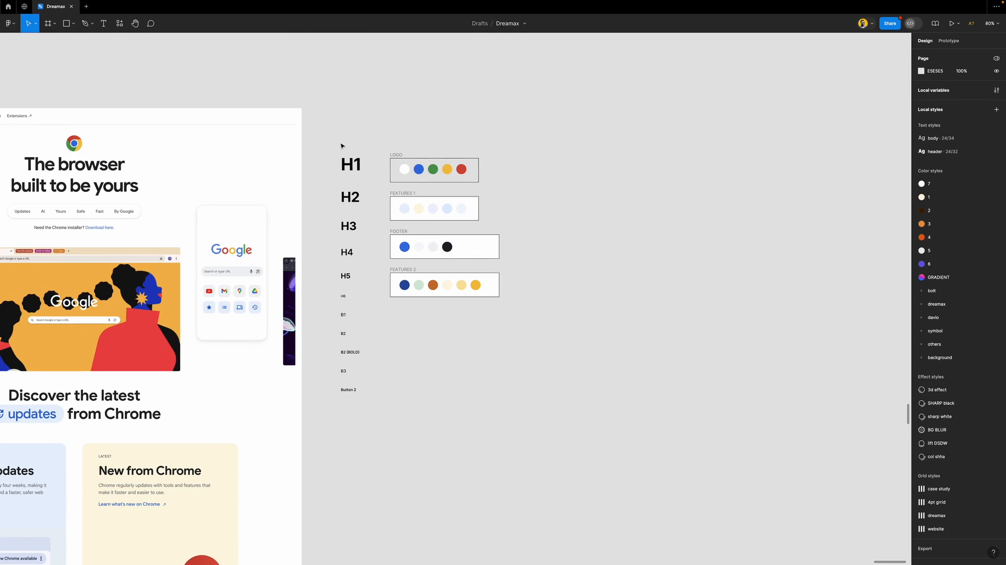
click(352, 168)
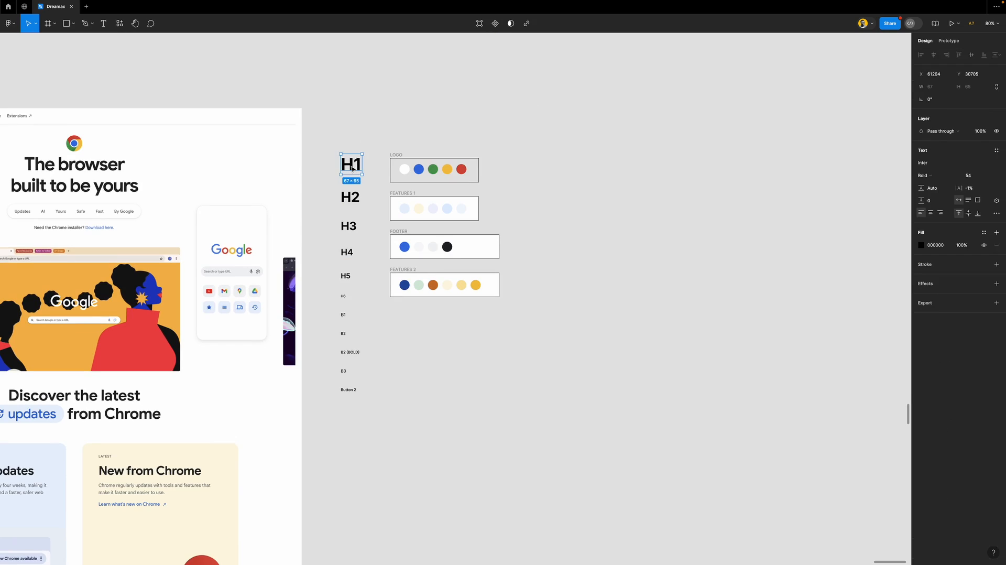
click(998, 150)
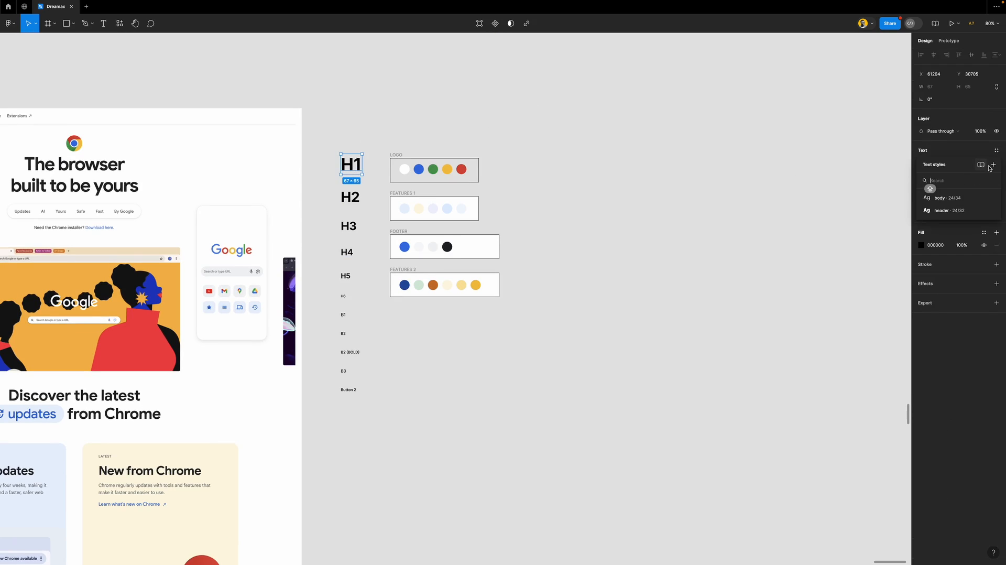
right_click(990, 199)
click(996, 216)
right_click(992, 199)
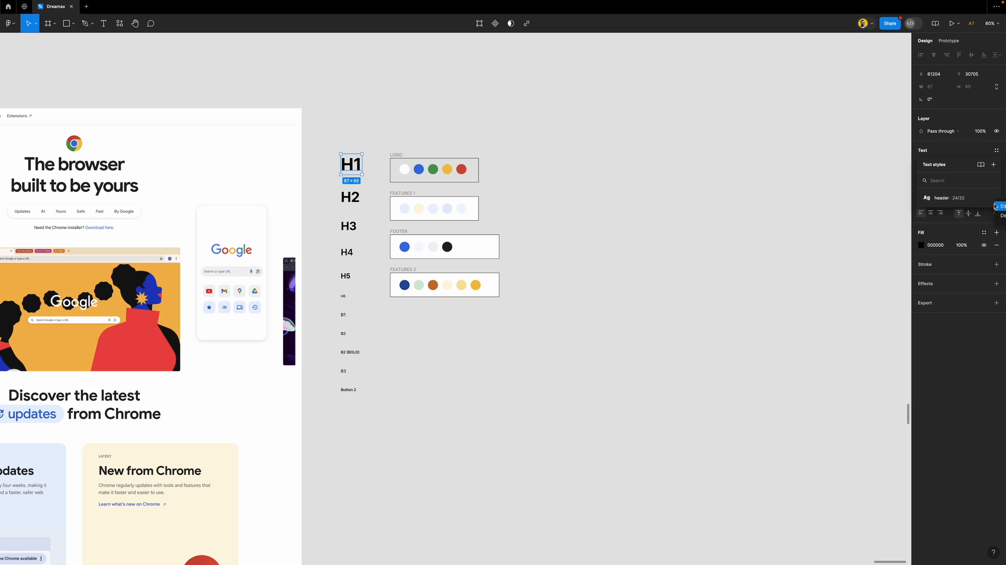
click(996, 215)
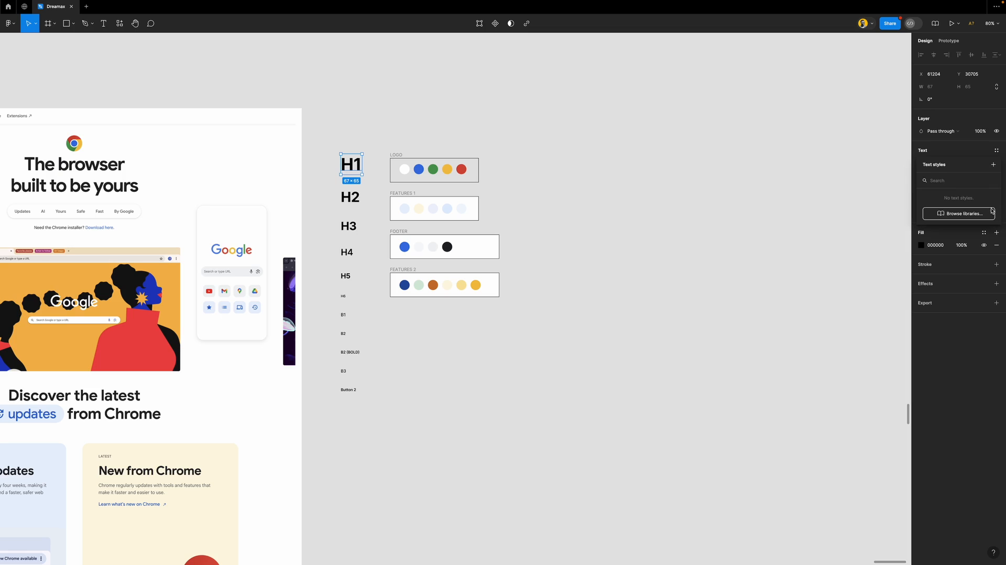
Open the Create new text style dialog for the H1 label
click(993, 165)
click(971, 143)
scroll(356, 171, up, 5)
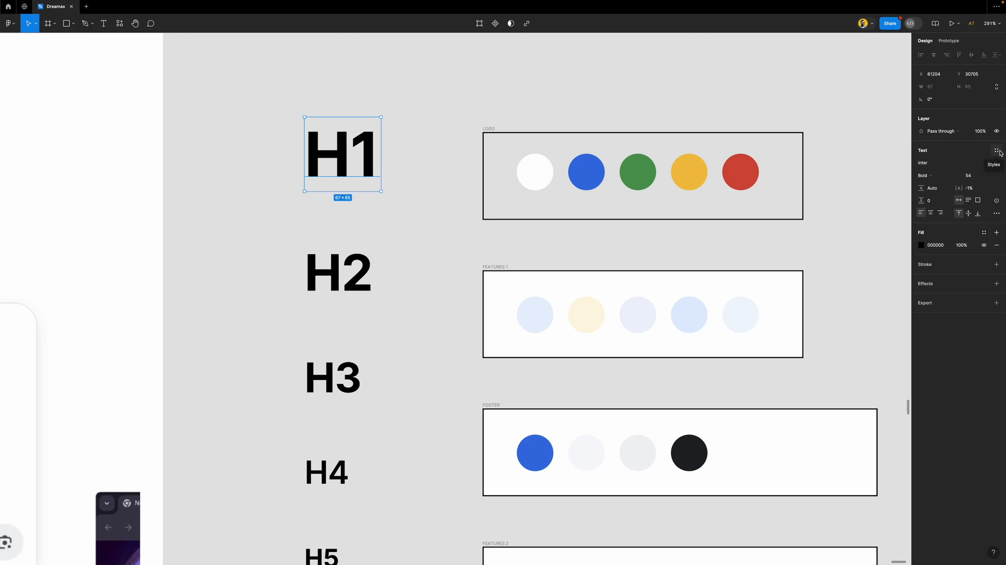
click(997, 152)
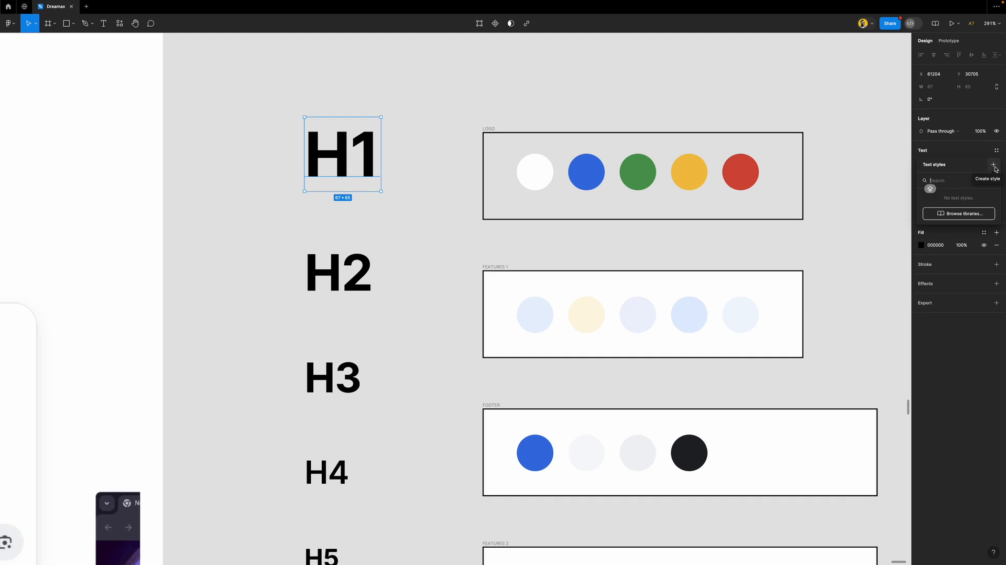
click(994, 166)
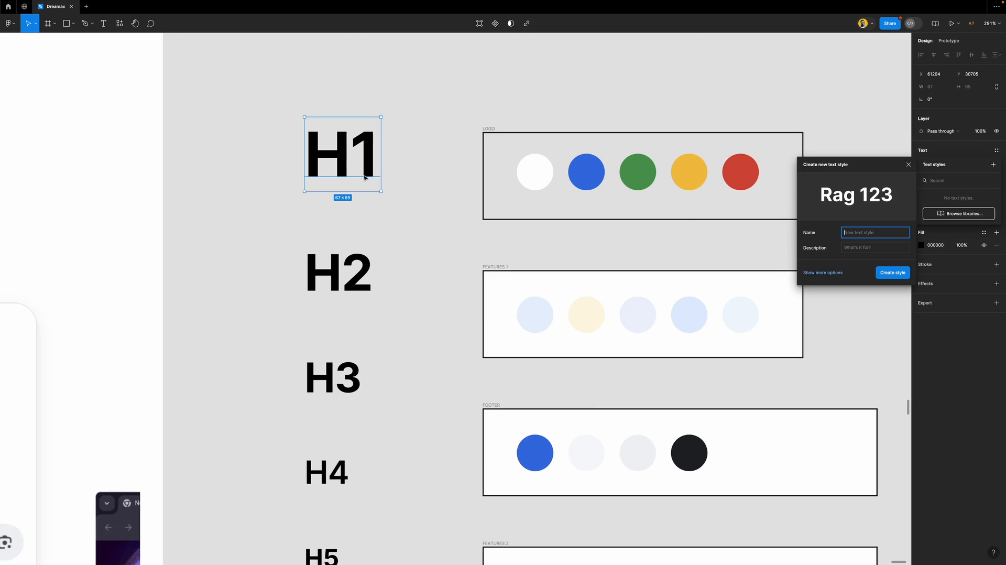
Name the Inter Bold 54 H1 style 'header', correcting the mistyped capitals, and create it
key(Caps_Lock)
text(H1)
text(HEAD)
key(BackSpace)
key(BackSpace)
key(BackSpace)
key(BackSpace)
key(BackSpace)
key(Caps_Lock)
text(heade)
scroll(344, 350, down, 5)
scroll(344, 351, down, 2)
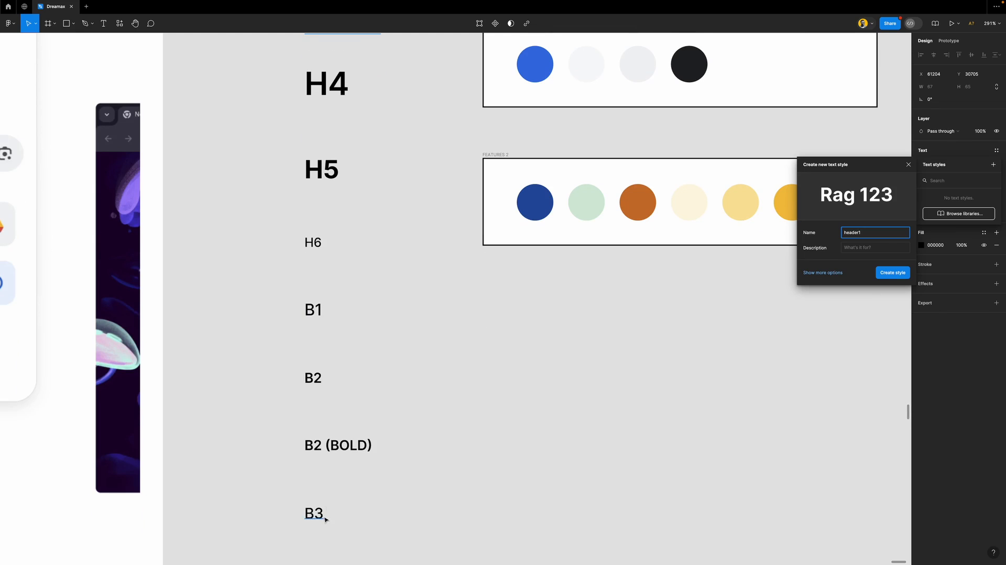
scroll(323, 518, down, 2)
scroll(410, 307, up, 4)
scroll(411, 307, up, 4)
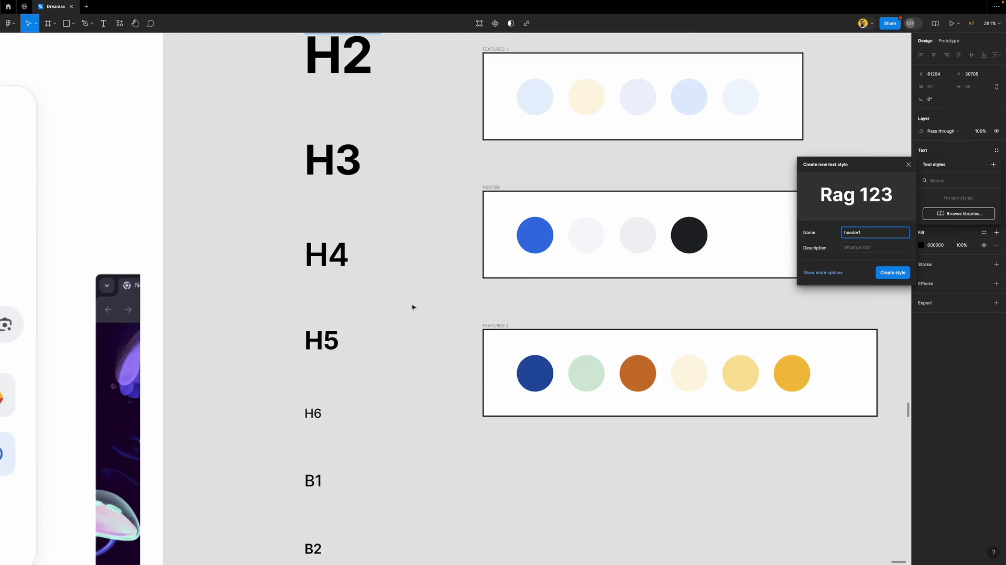
scroll(411, 307, up, 1)
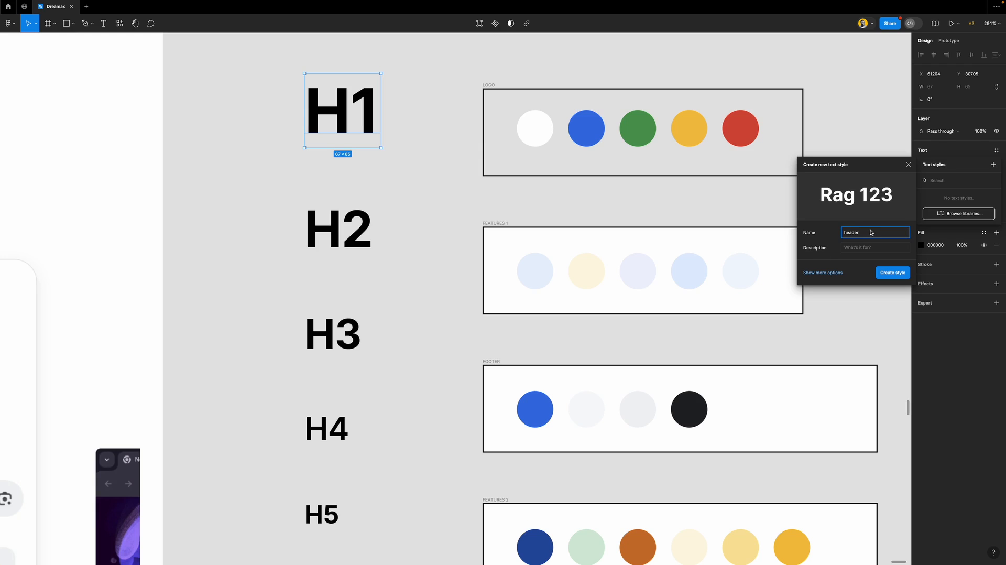
click(892, 272)
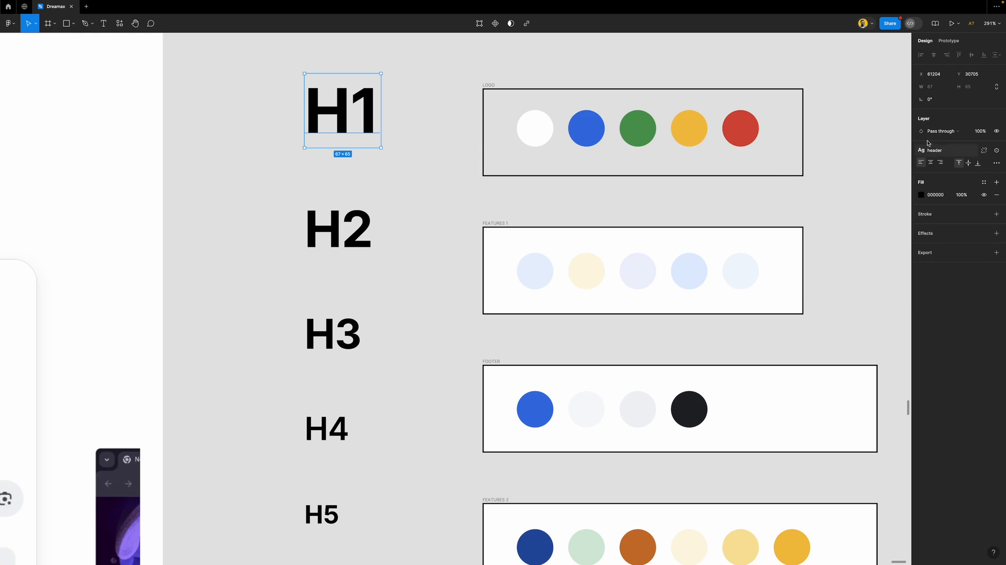
Create a new text style h2 from the H2 label
click(833, 172)
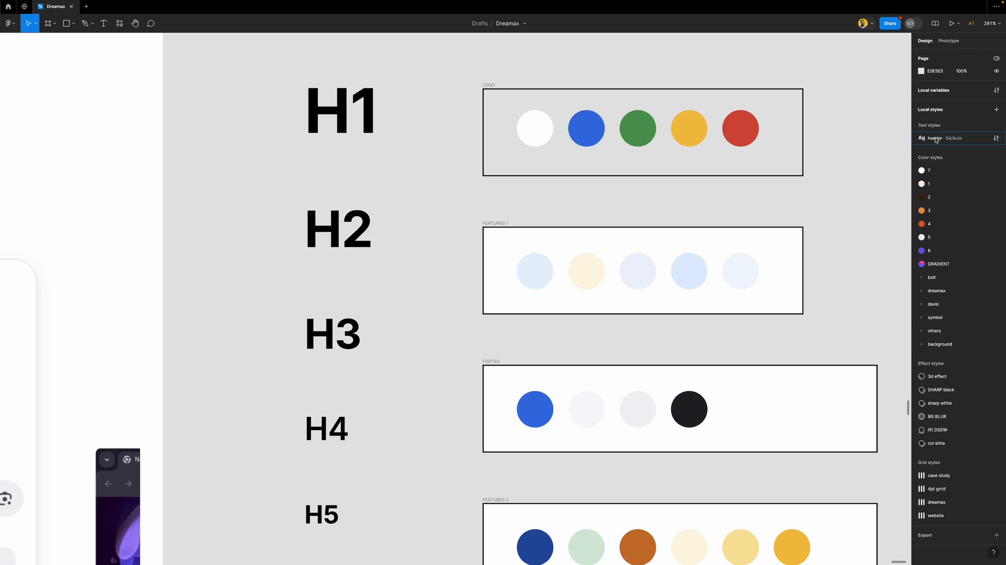
click(356, 224)
click(995, 151)
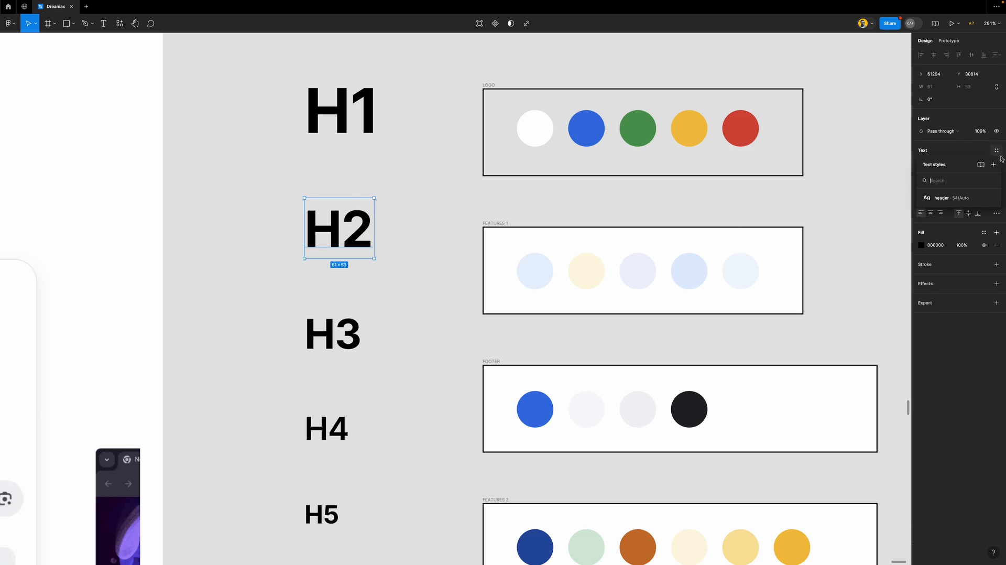
click(992, 165)
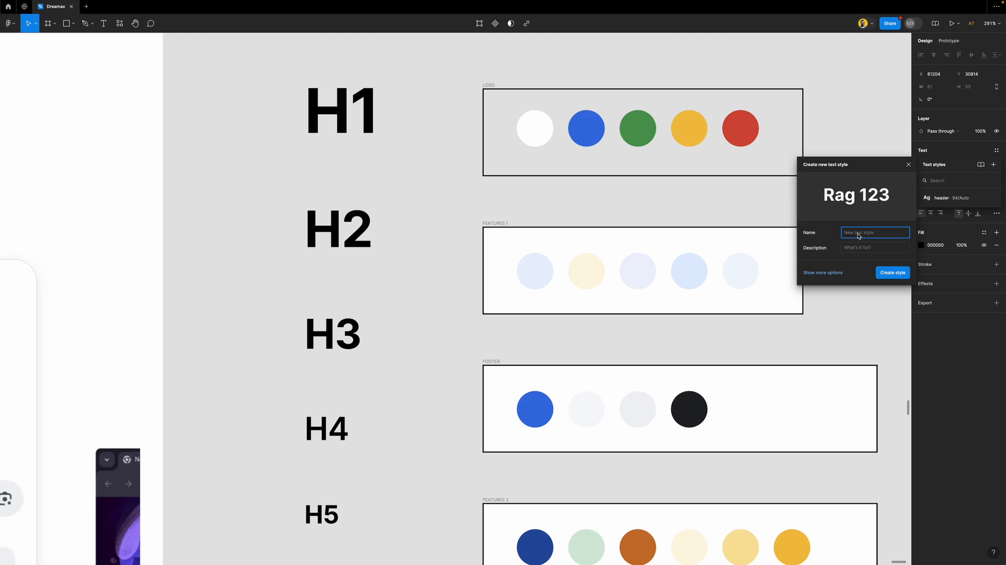
text(H)
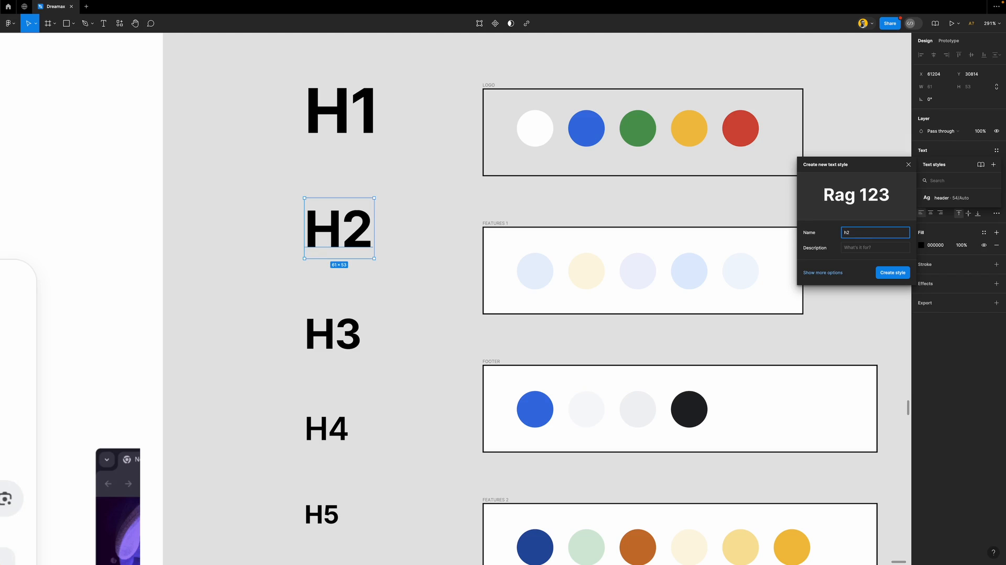
key(Return)
Rename the header style to header/h1 and move h2 into the header group
click(843, 182)
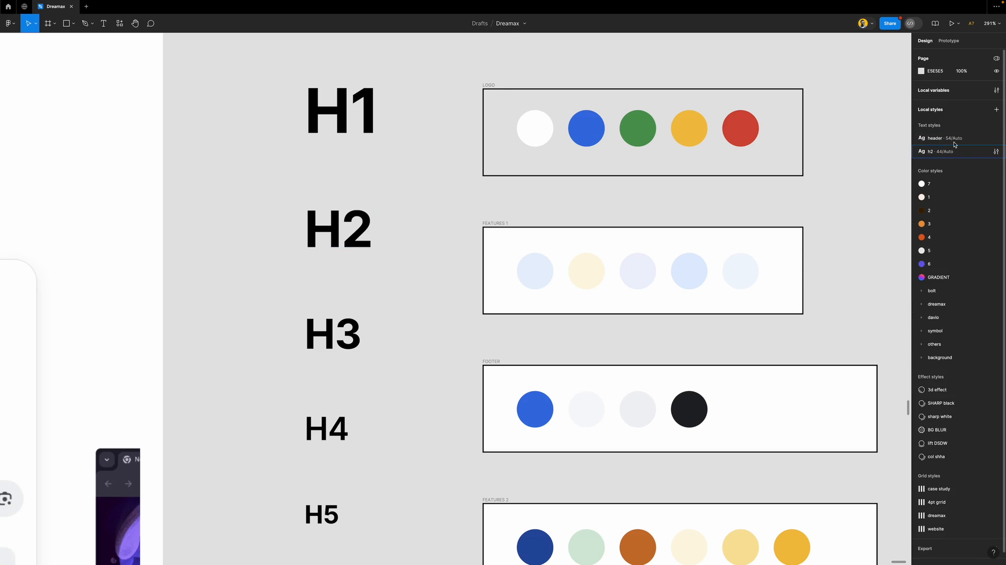
double_click(936, 139)
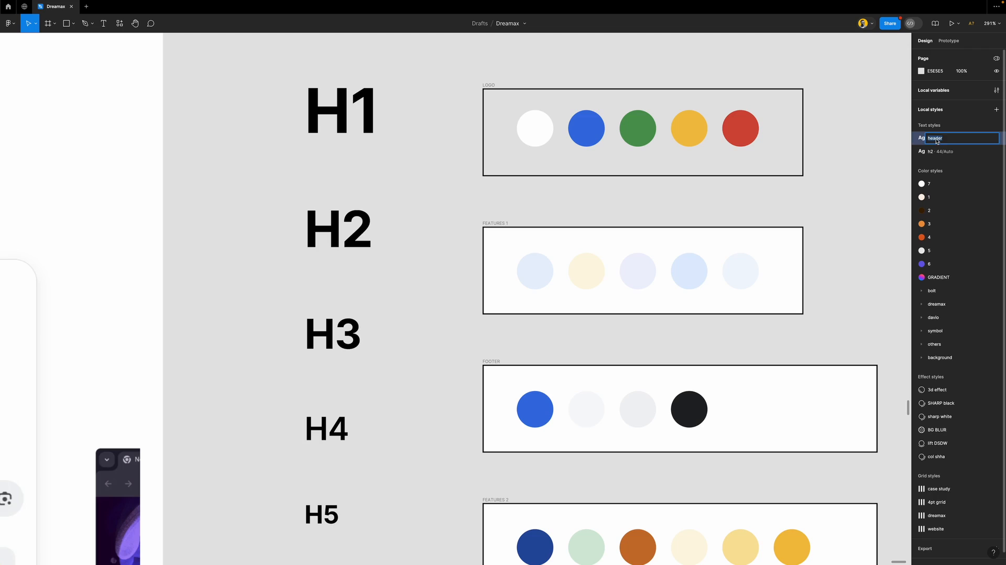
click(945, 141)
text(/h1)
key(Return)
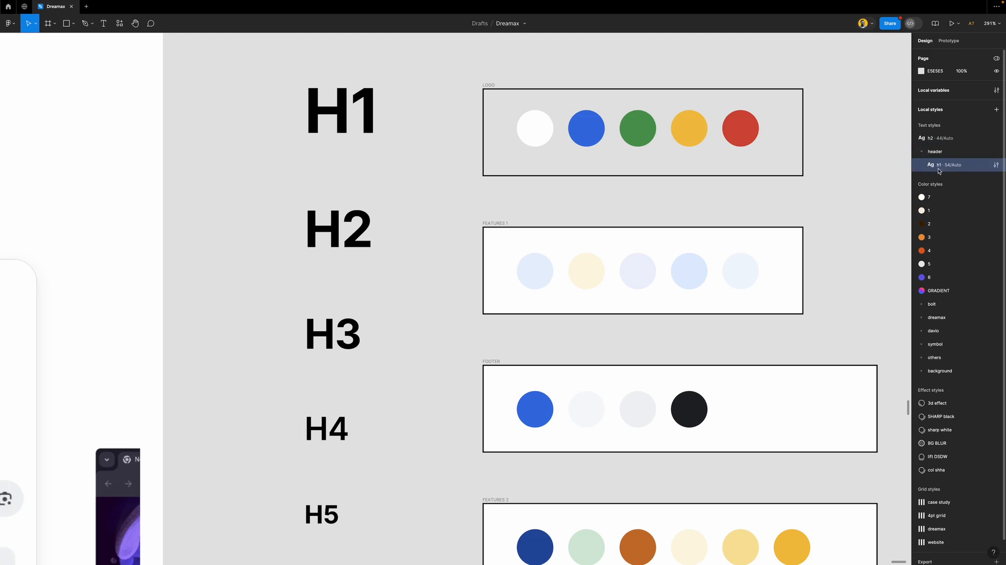
drag(960, 139, 941, 173)
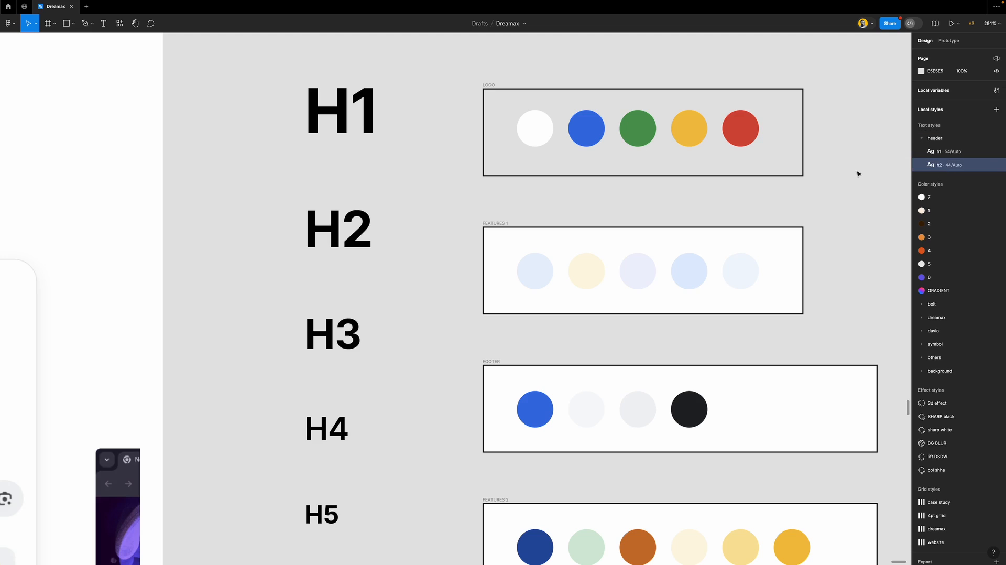
Create the header/h3 style (36/Auto) from the H3 label and verify it in the group
click(921, 139)
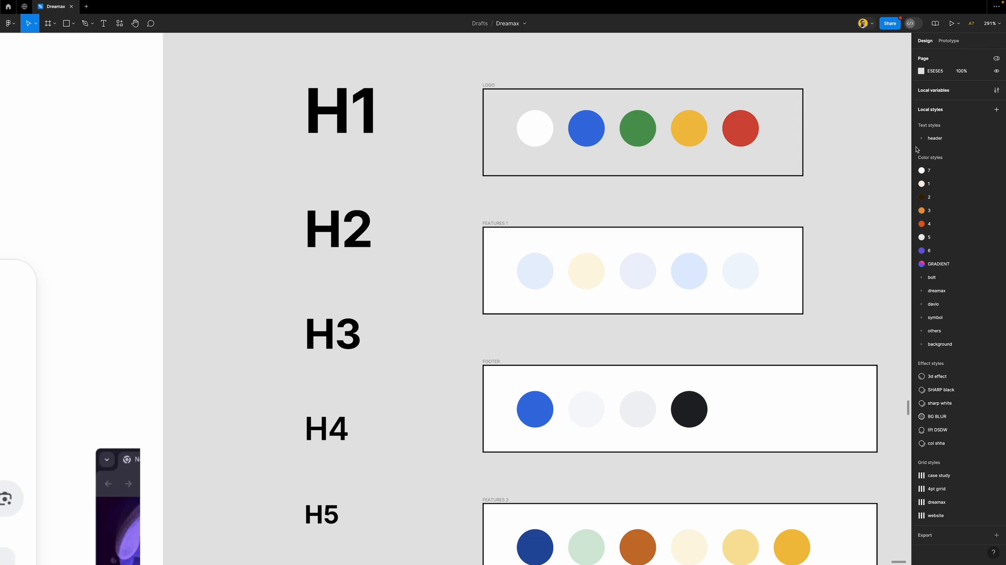
click(346, 344)
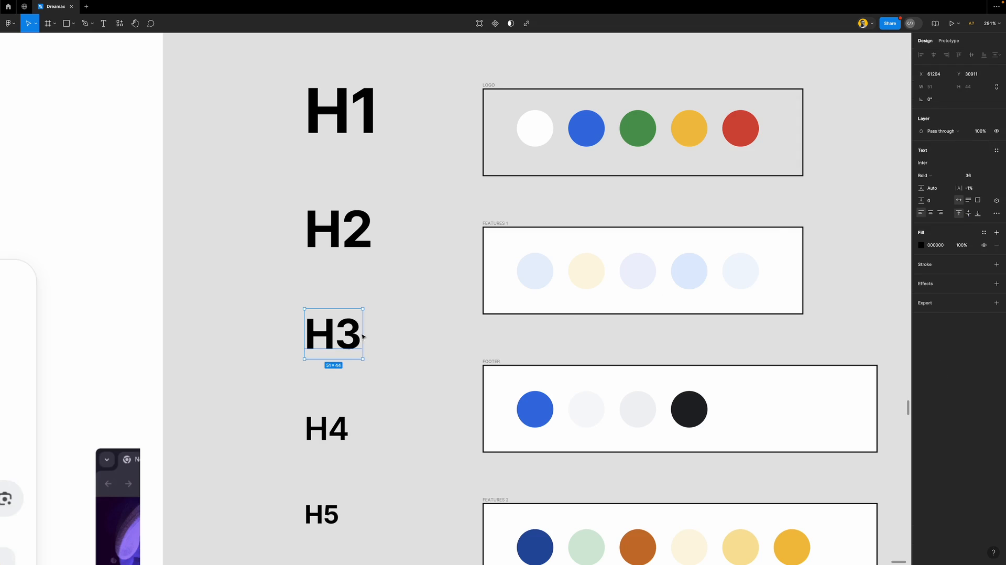
click(997, 151)
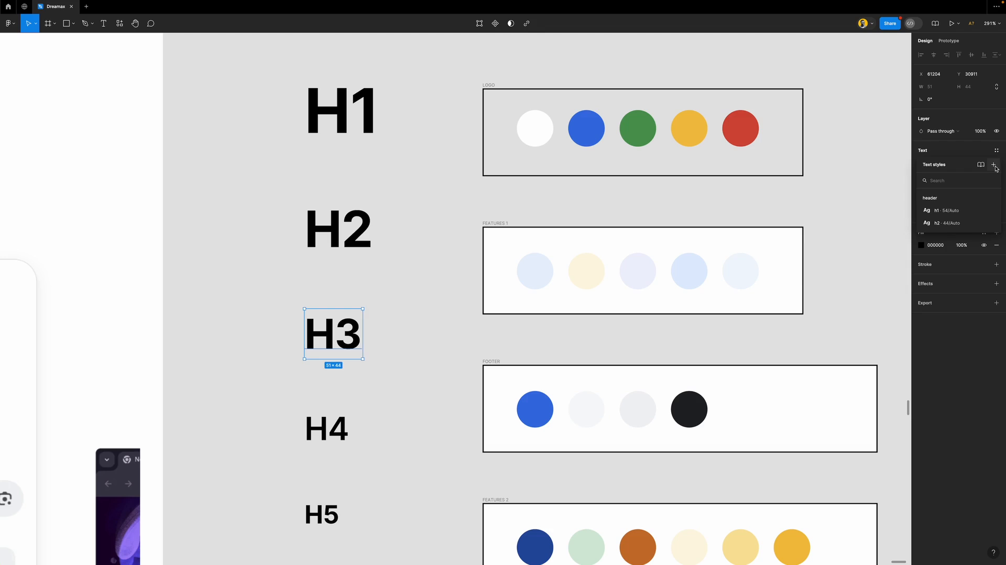
click(993, 165)
text(header/h3)
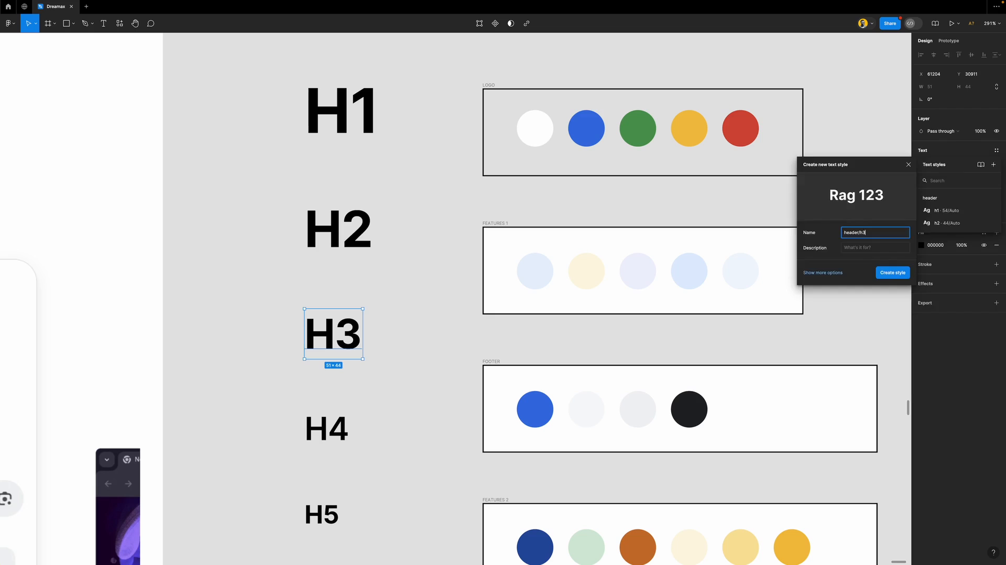
key(Return)
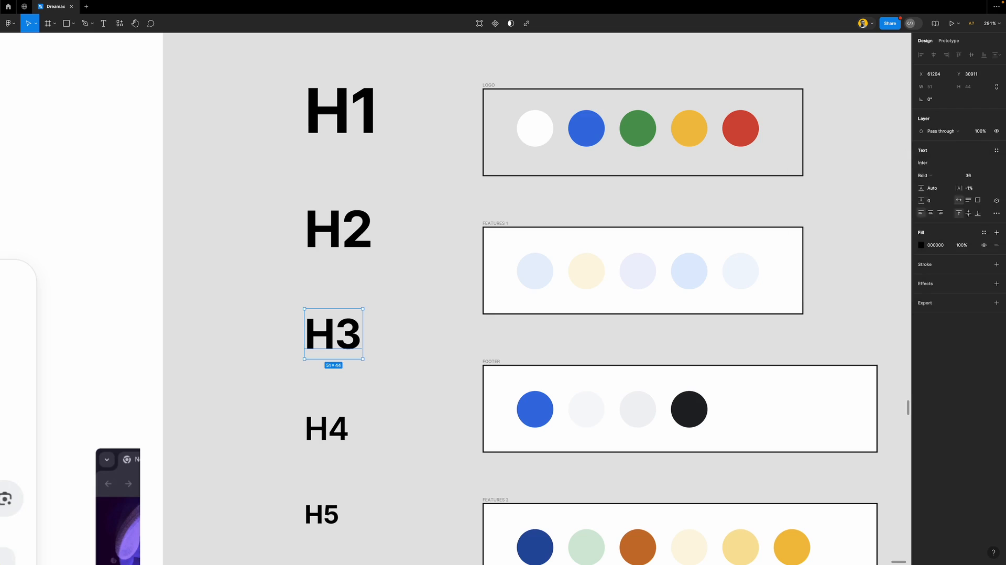
click(845, 228)
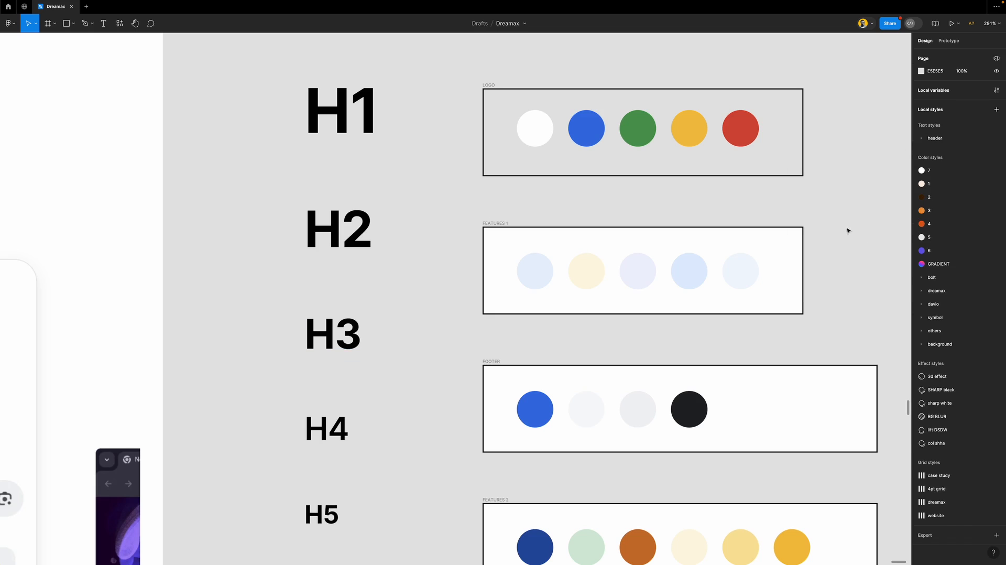
click(921, 139)
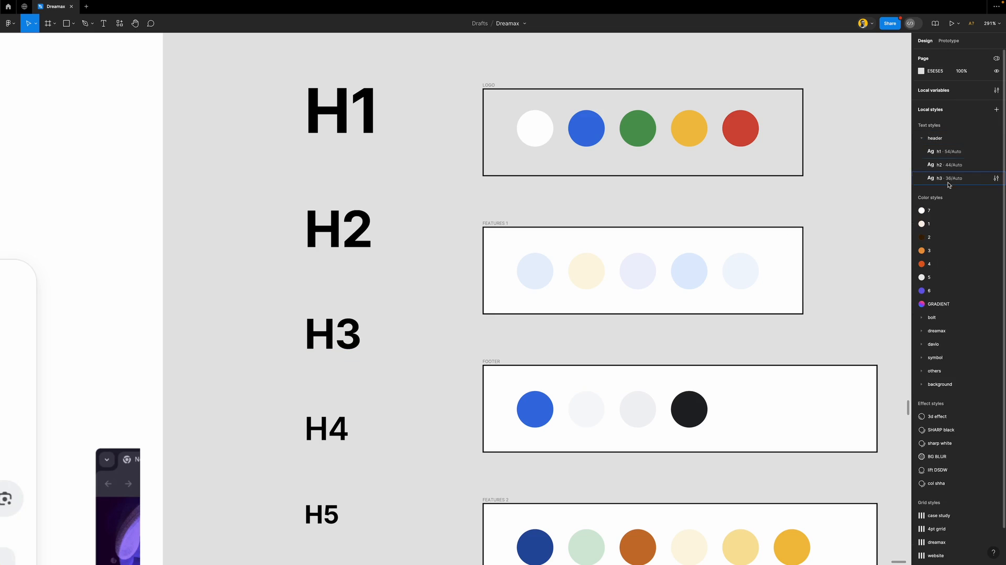
click(925, 138)
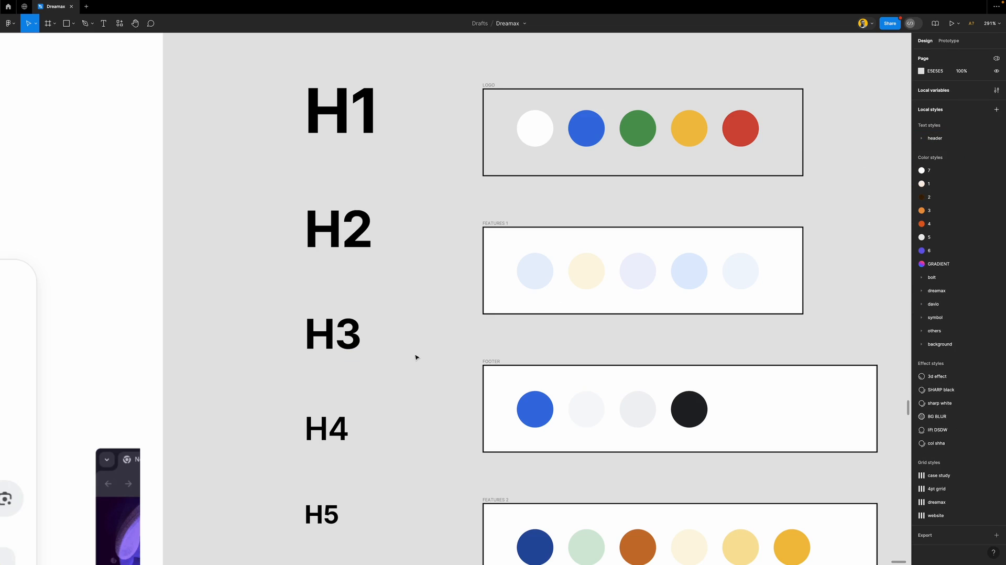
Create a text style h4 from the H4 label
click(326, 431)
scroll(330, 398, down, 3)
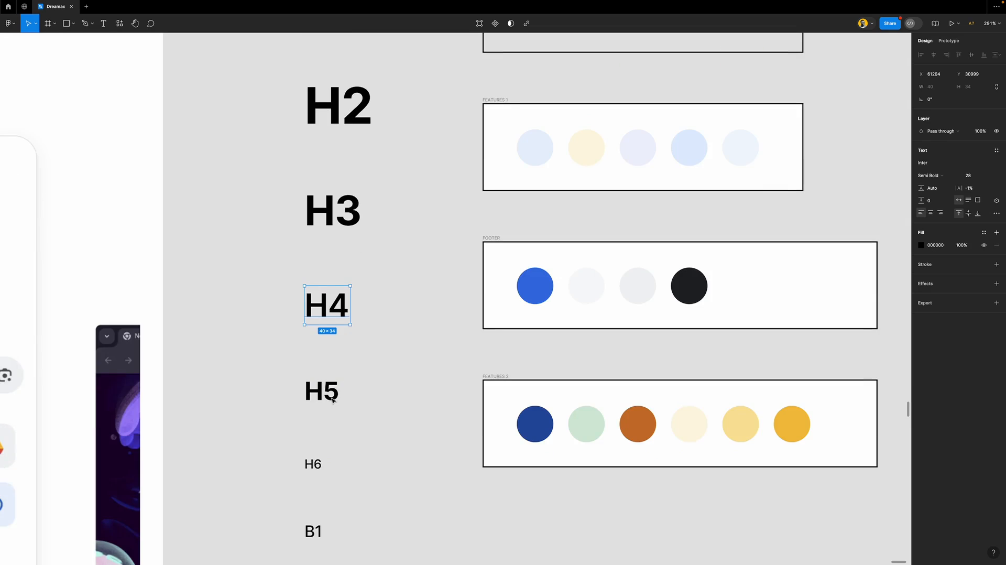
scroll(335, 346, down, 2)
scroll(309, 288, up, 5)
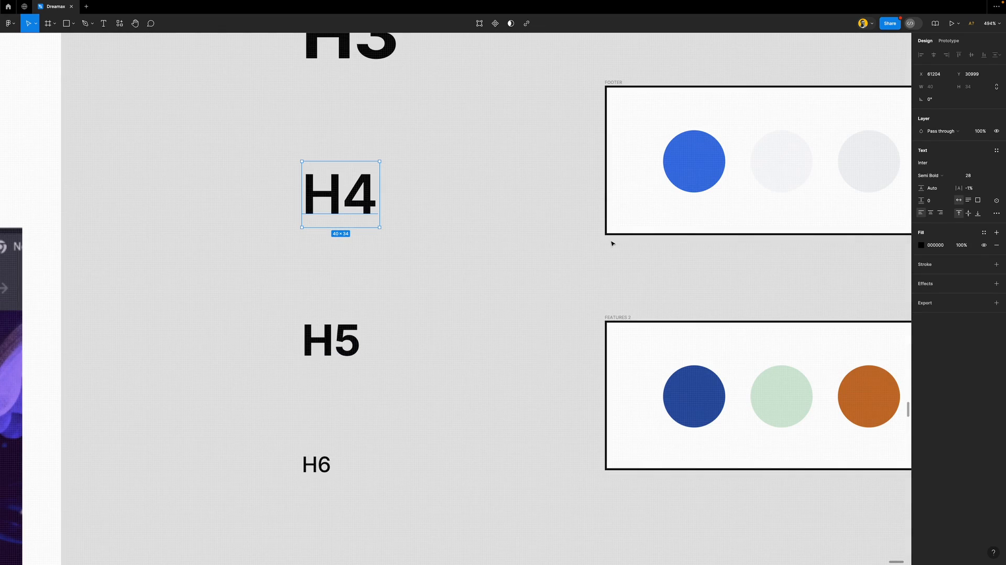
click(998, 150)
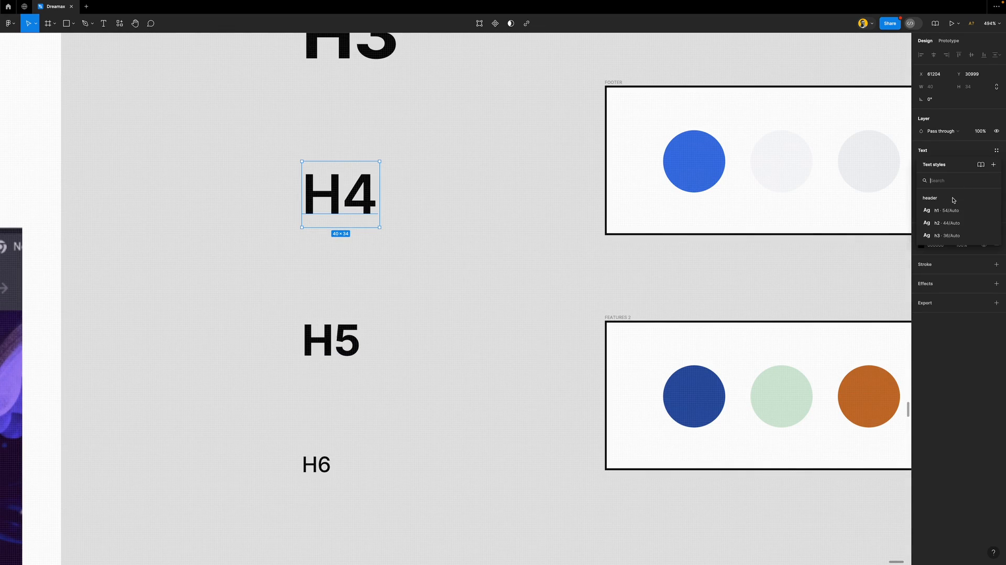
click(993, 165)
text(h4)
key(Return)
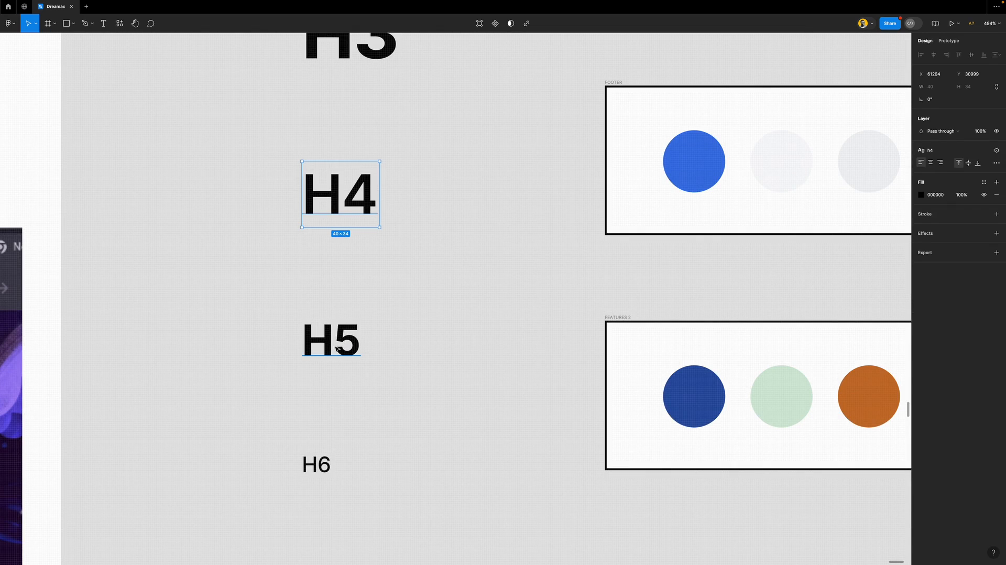
Create text styles h5 and h6 from the H5 and H6 labels
click(331, 341)
click(997, 151)
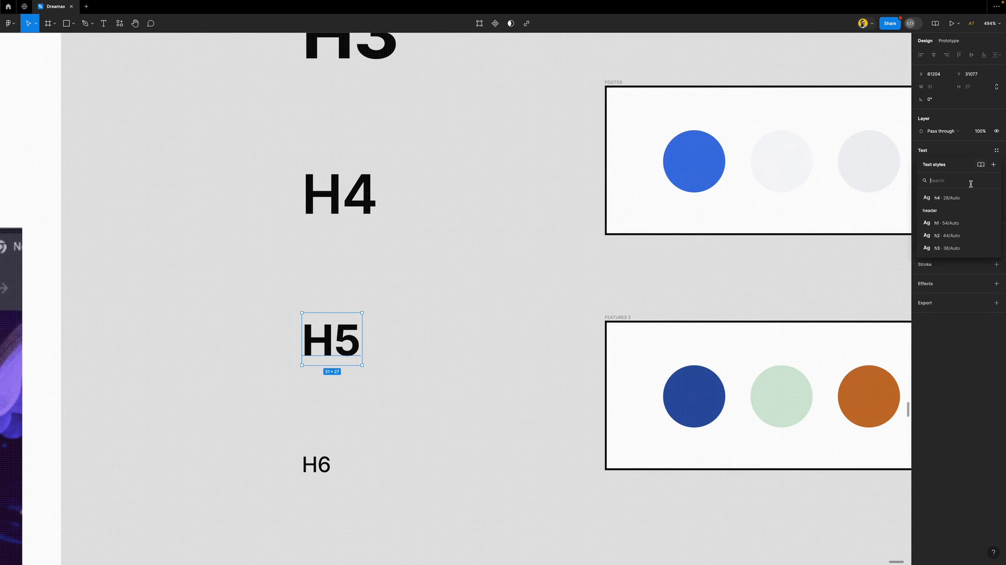
click(993, 165)
text(h5)
key(Return)
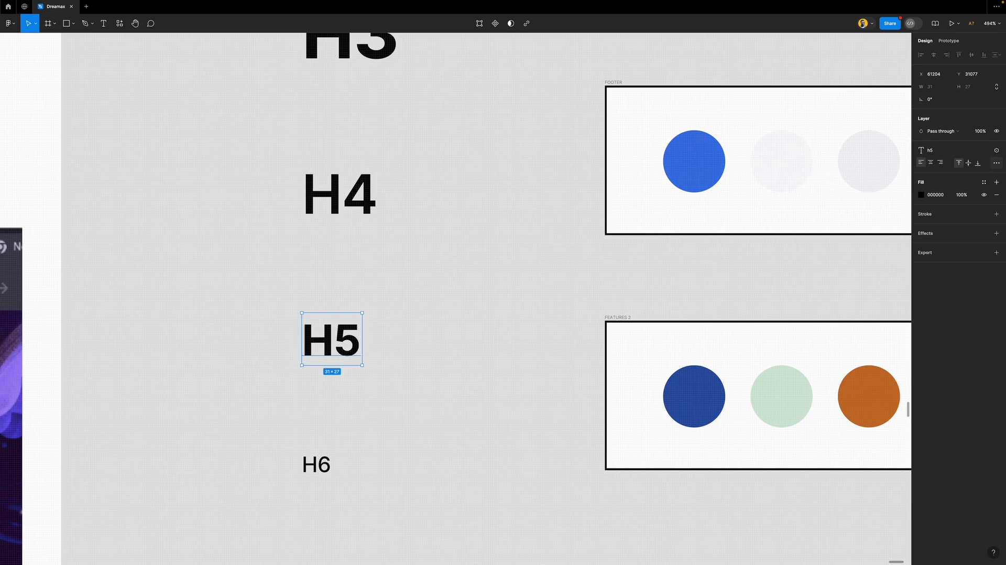
click(317, 464)
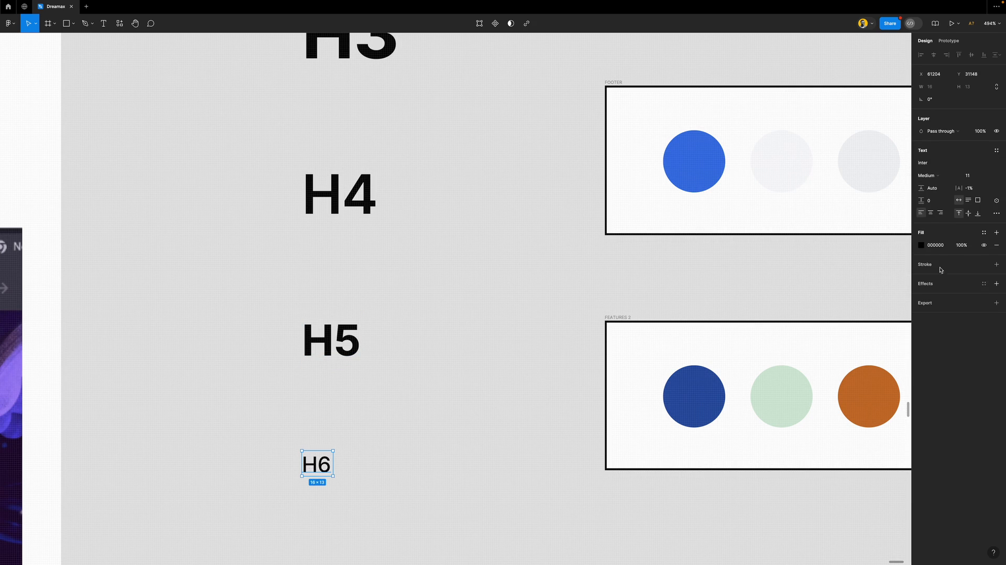
click(997, 151)
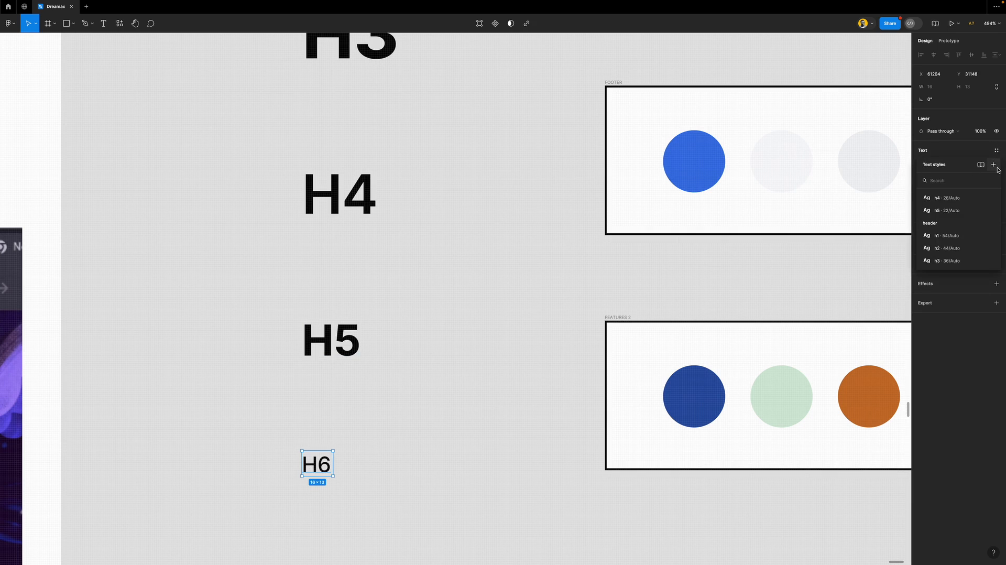
click(993, 164)
text(h6)
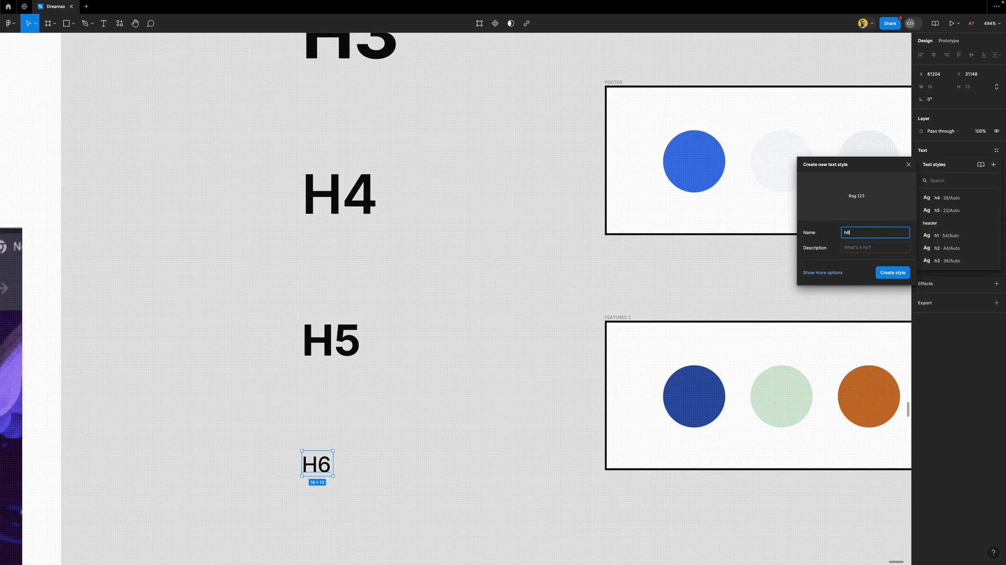
key(Return)
Move the h4, h5 and h6 styles into the header group and collapse it
key(Escape)
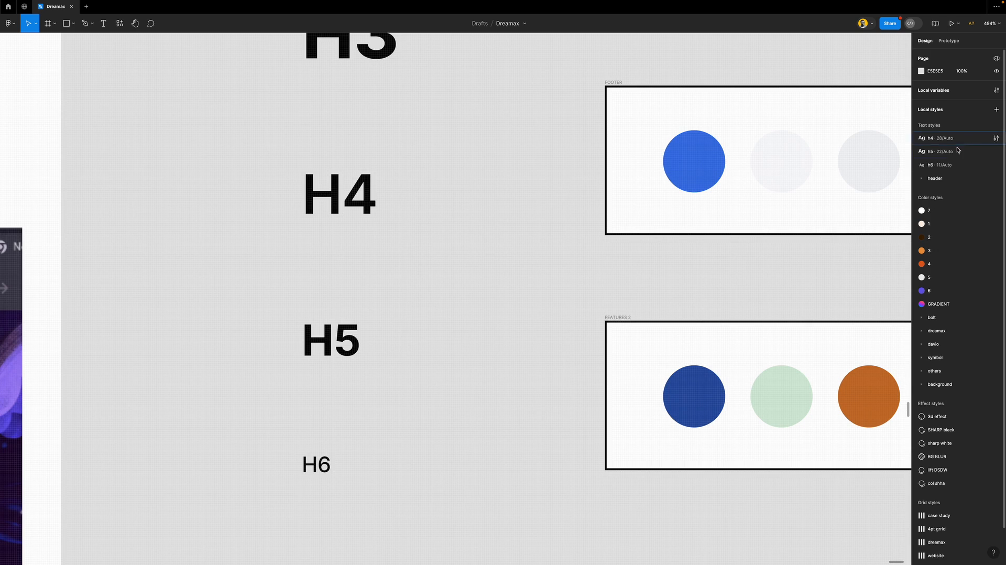
click(952, 164)
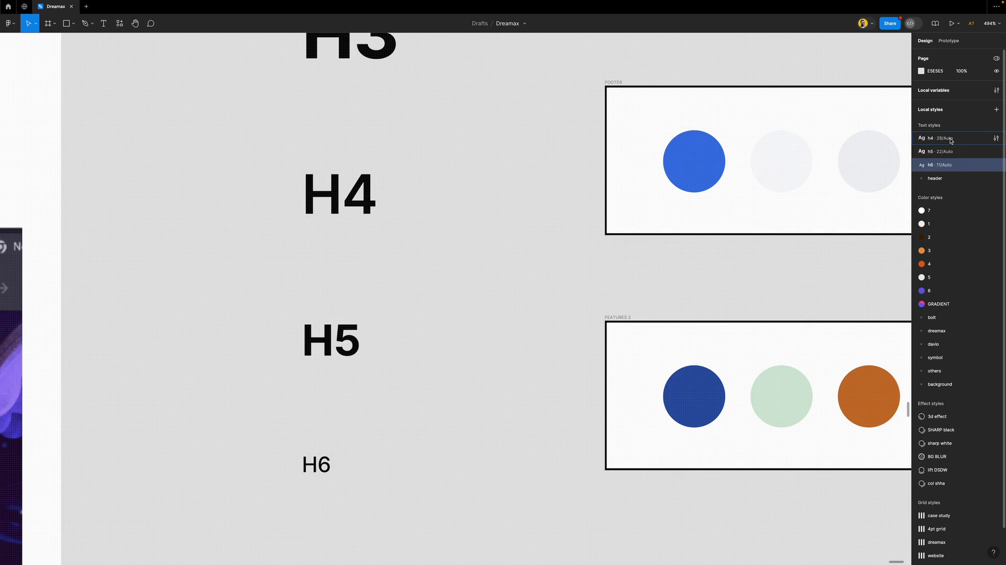
shift+click(951, 139)
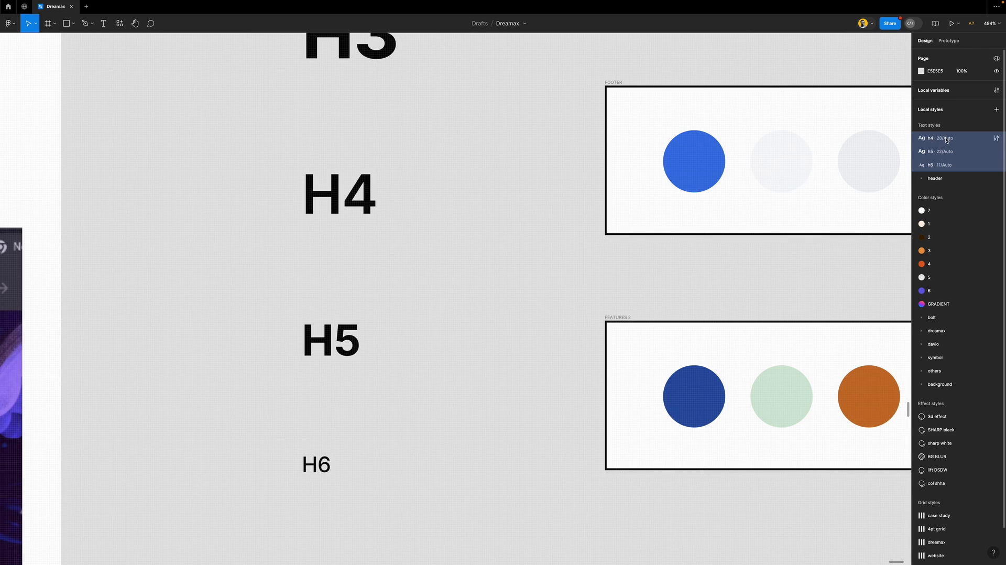
drag(946, 139, 943, 180)
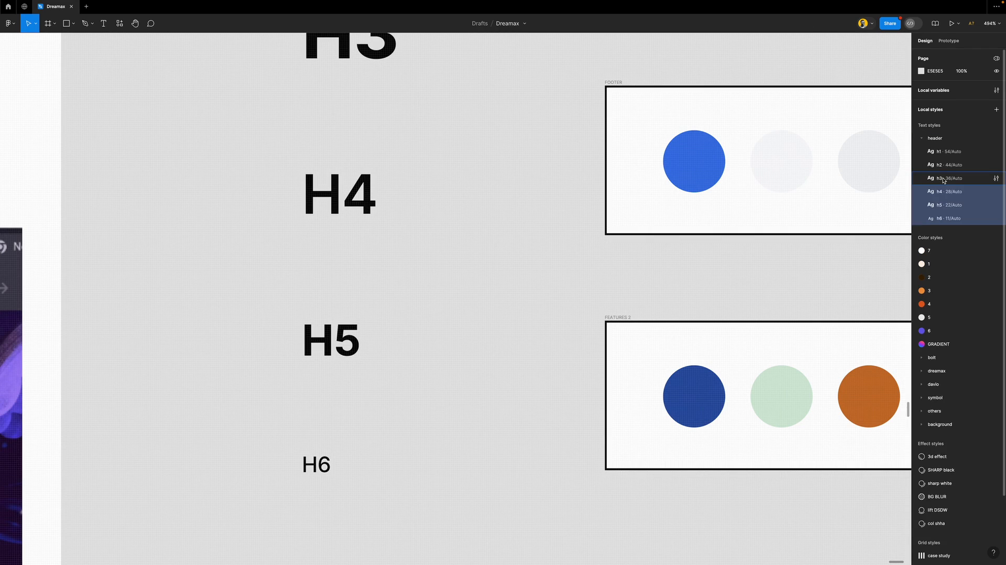
click(921, 139)
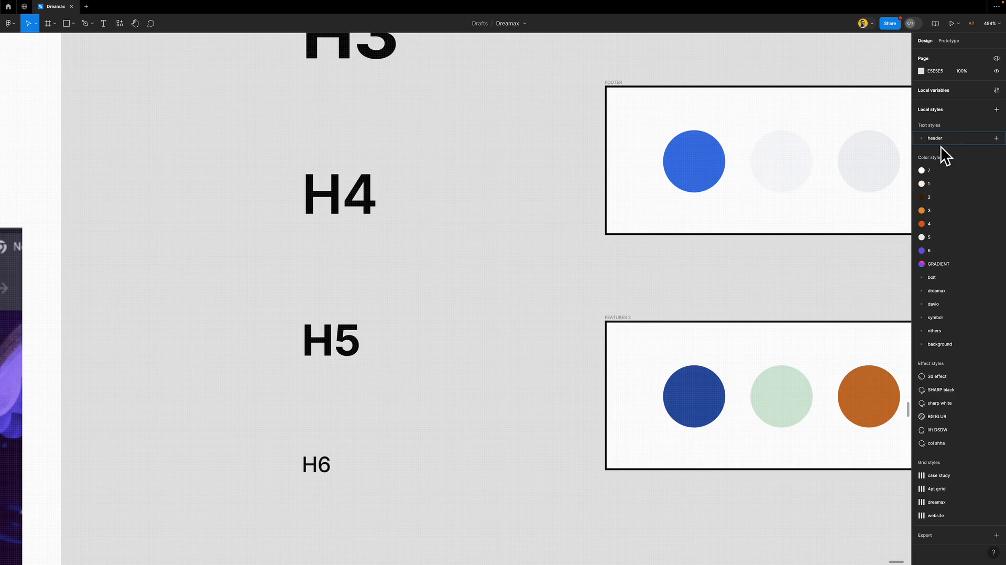
Save the B1 label as text style Body/b1, undoing an accidental detach so it stays applied
scroll(355, 309, down, 10)
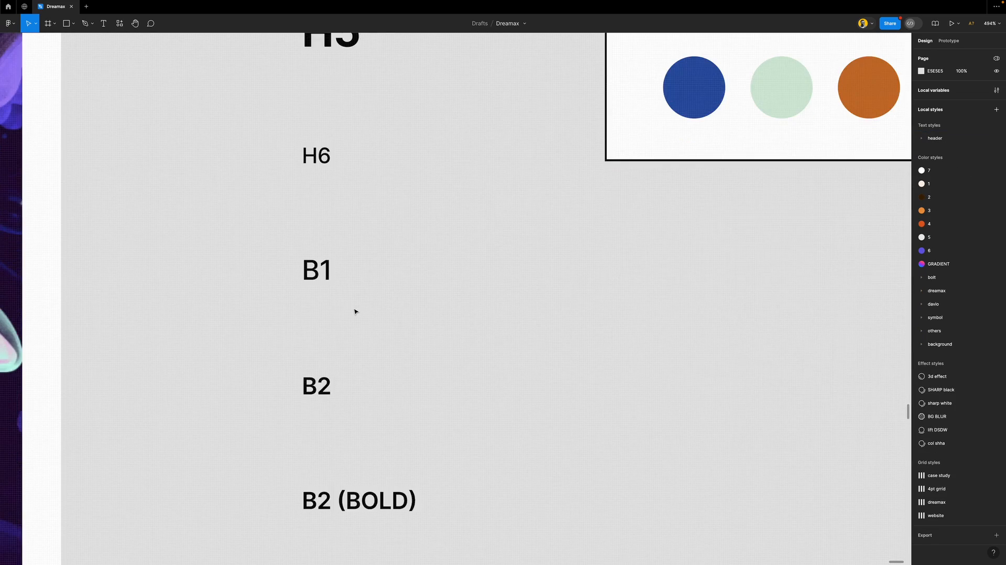
click(307, 203)
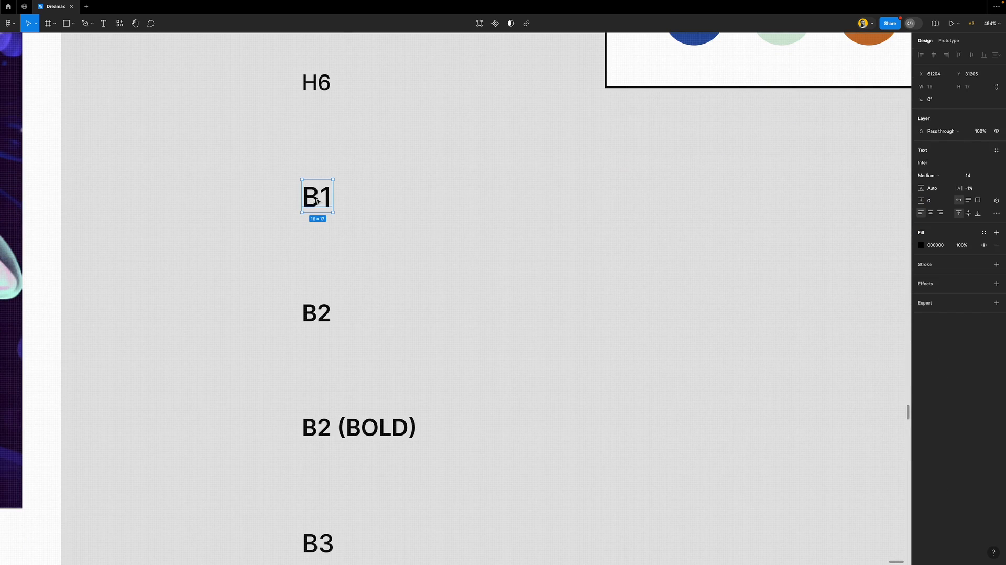
click(998, 152)
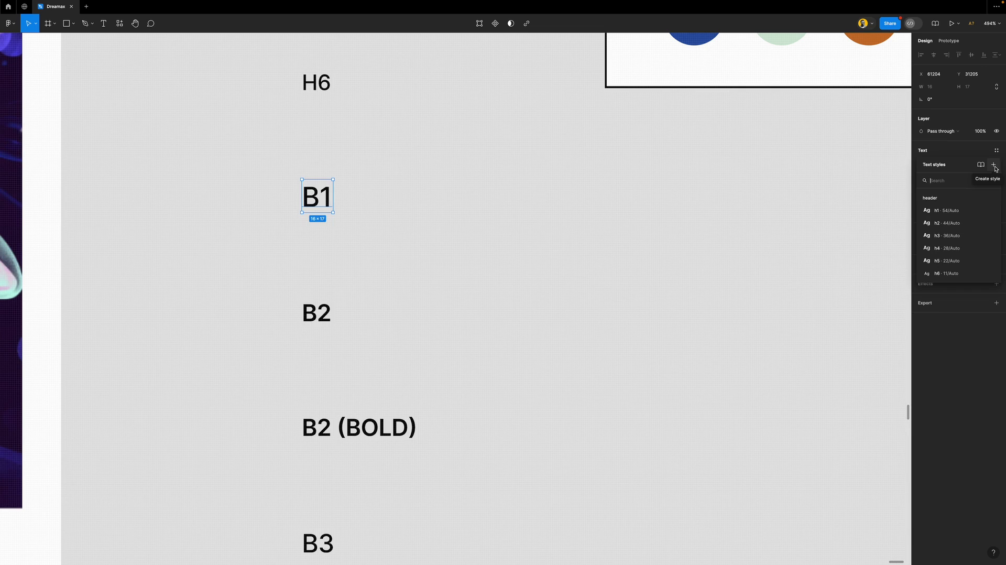
click(994, 165)
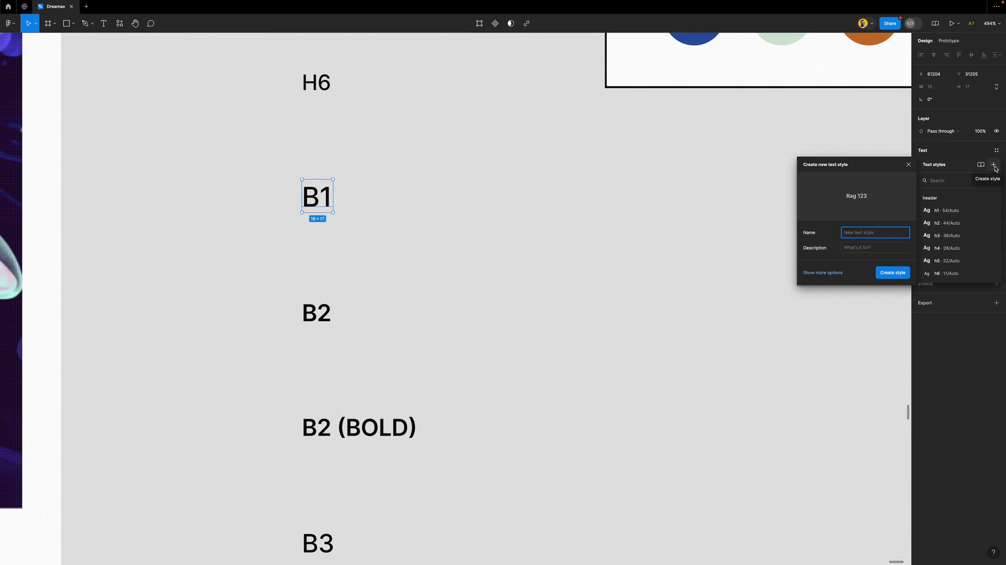
text(Body/b1)
click(893, 274)
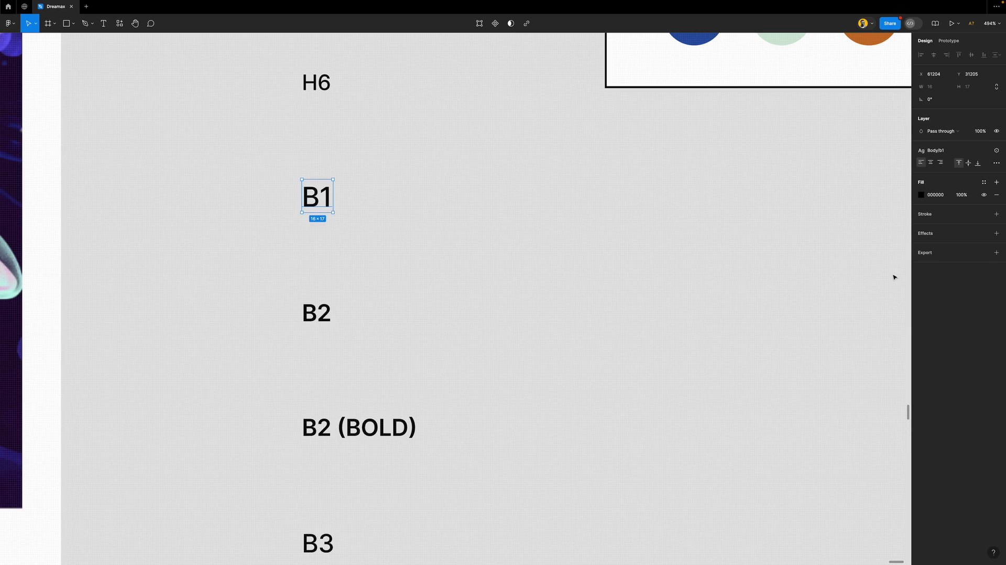
click(334, 313)
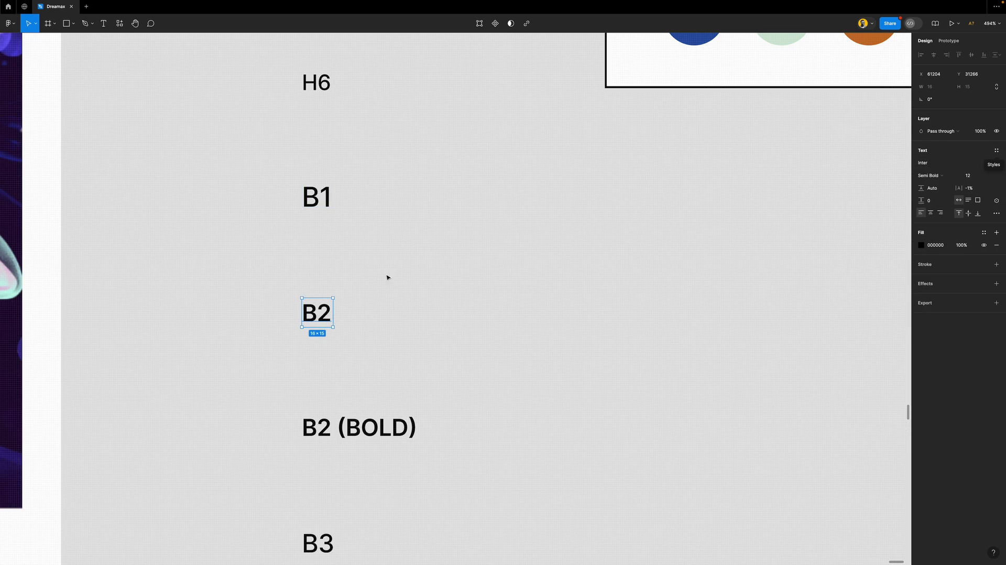
click(320, 204)
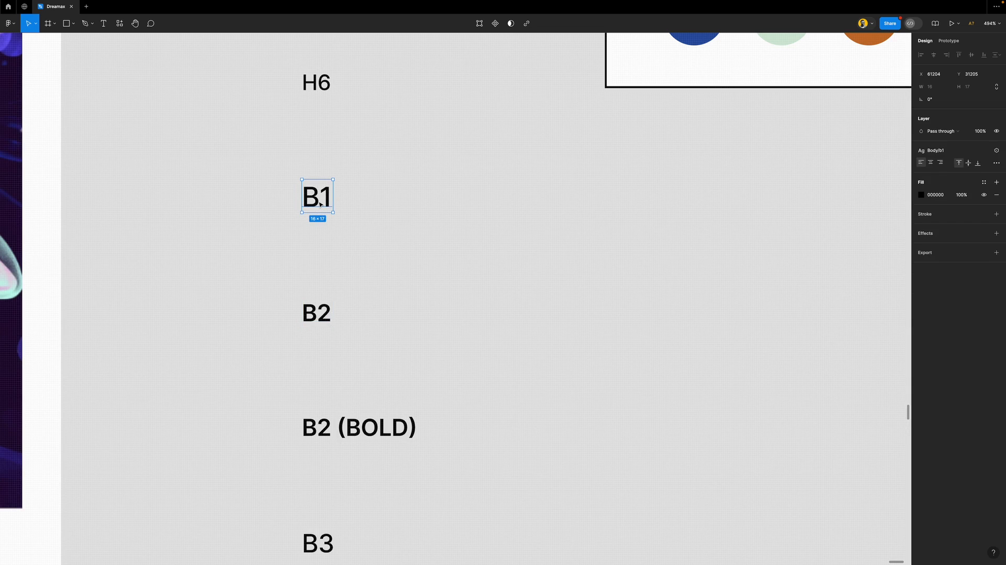
click(985, 152)
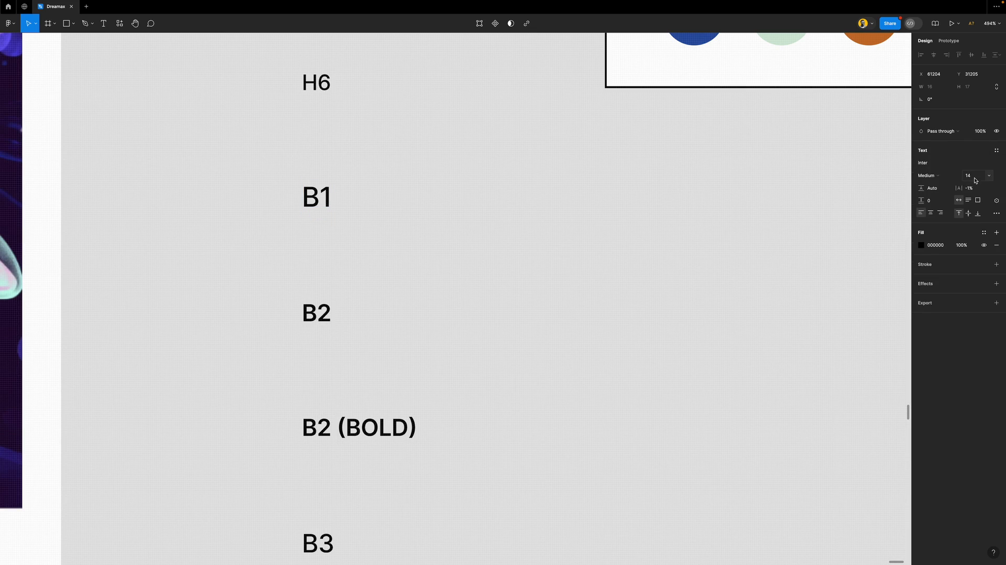
key(ctrl+z)
Save the B2 label as a new text style named b2
click(325, 317)
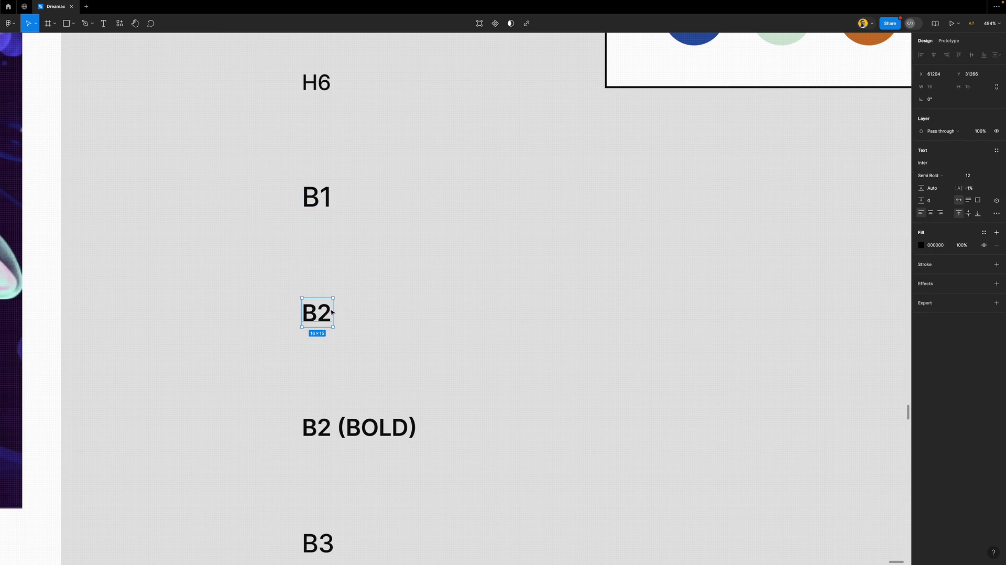
click(996, 151)
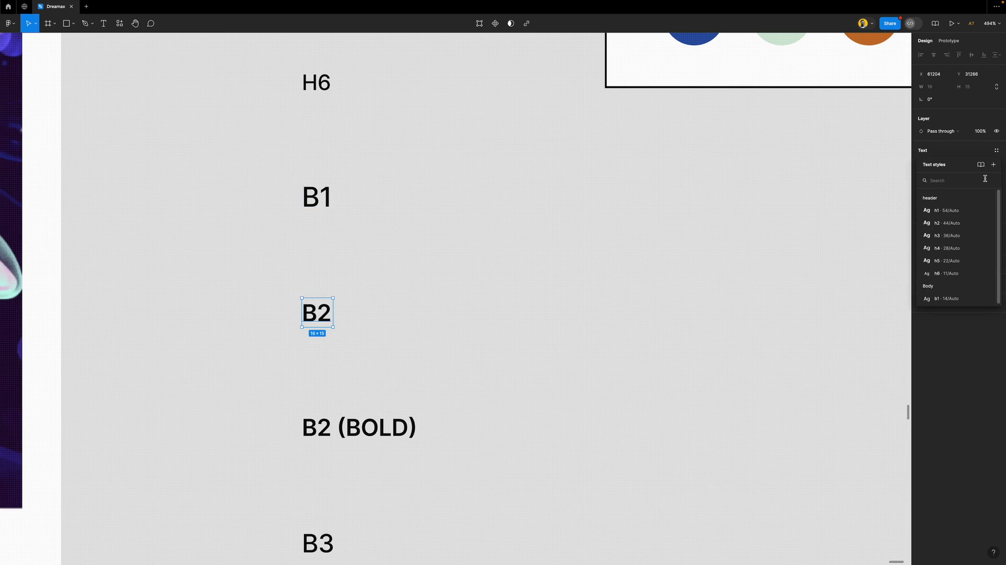
click(993, 164)
text(b2)
key(Return)
Save the B2 (BOLD) label as a new text style named b2 (bold)
scroll(348, 398, down, 2)
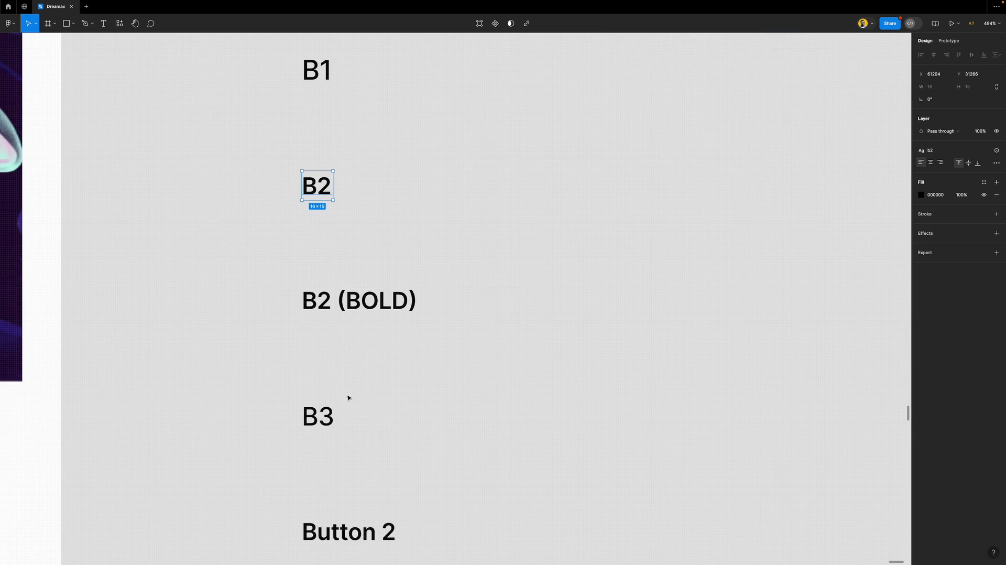
click(359, 300)
click(997, 152)
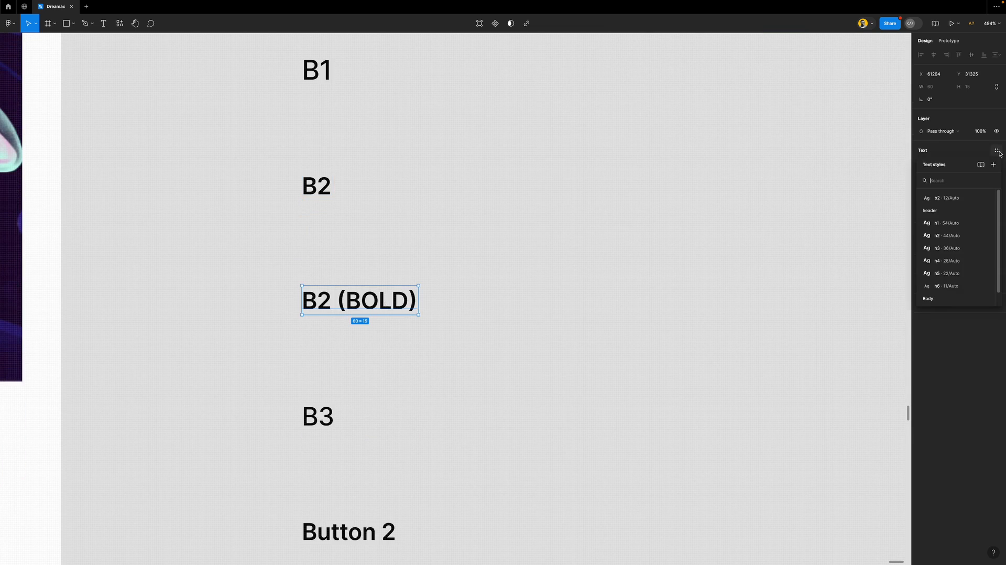
click(992, 166)
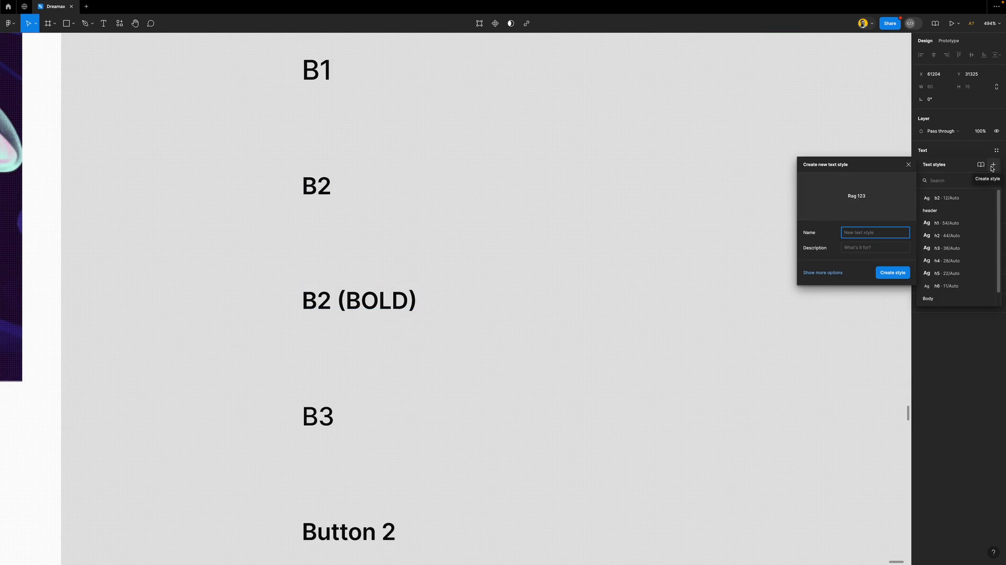
text(b2 (bold)
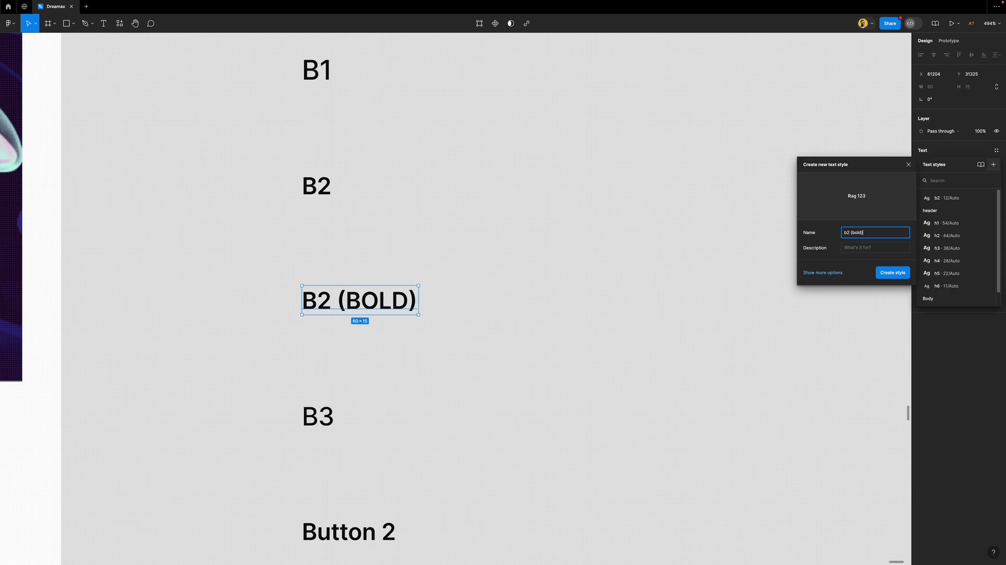
key(Return)
Save the B3 label as a new text style named b3
scroll(419, 324, down, 3)
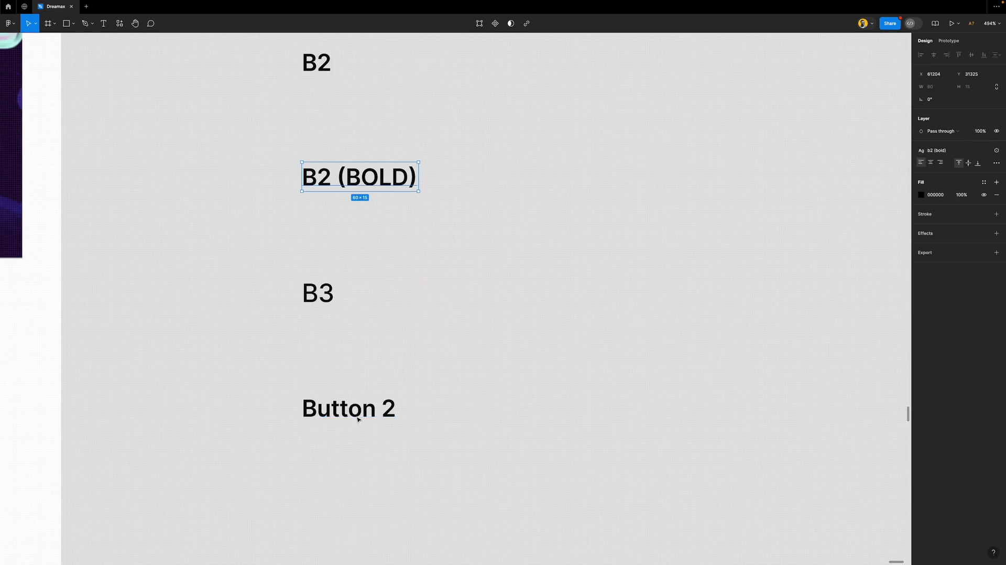
click(321, 296)
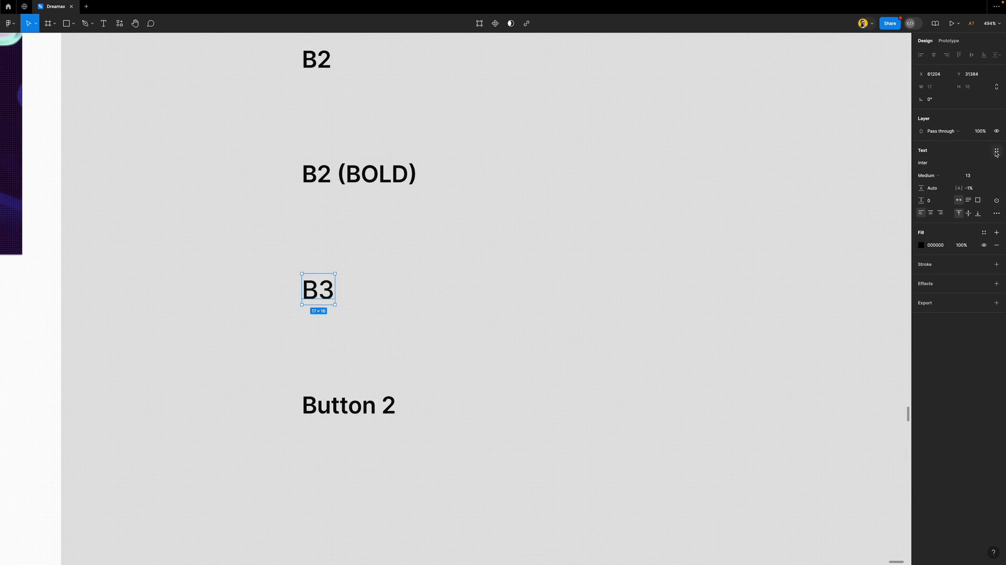
scroll(648, 239, up, 1)
scroll(648, 239, up, 2)
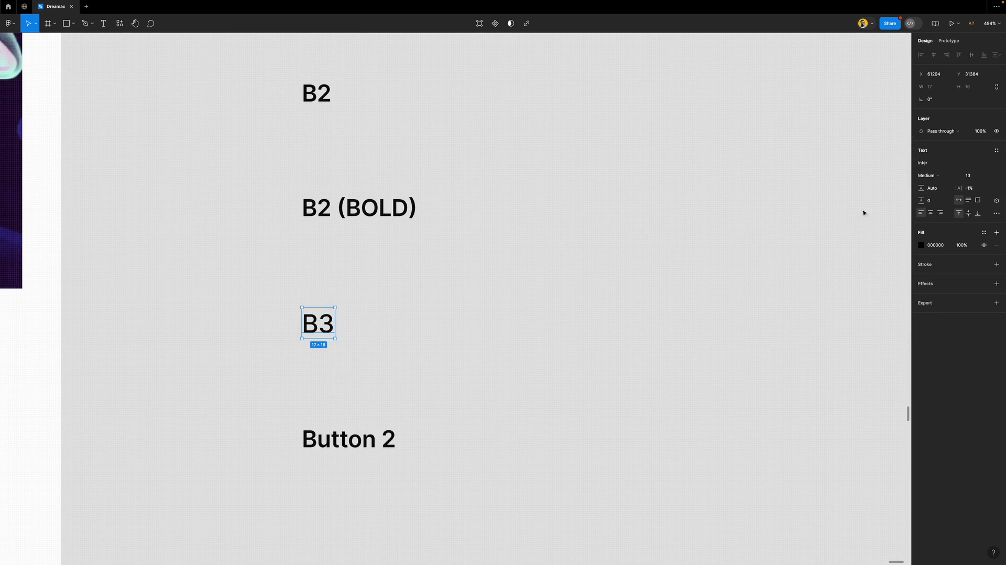
click(997, 152)
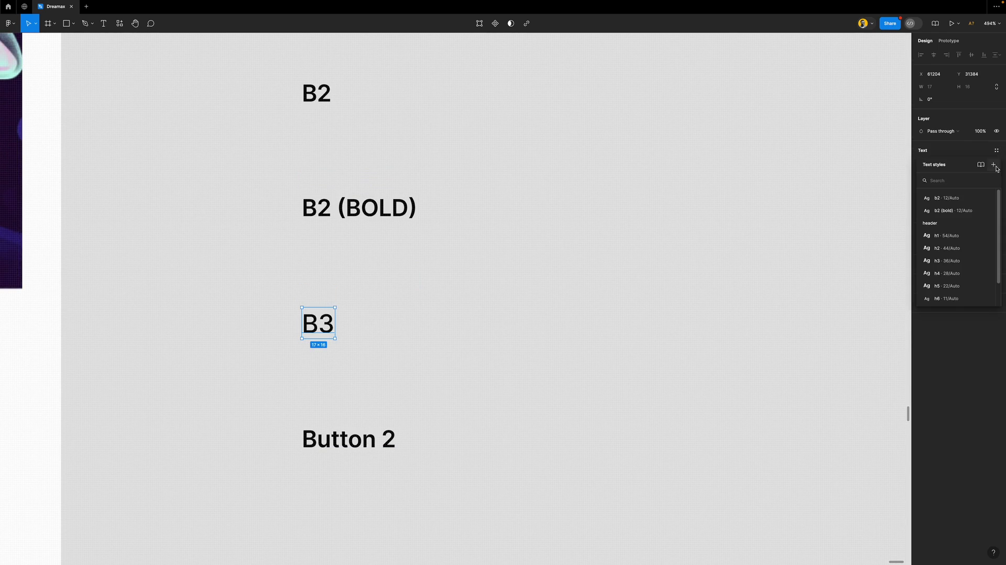
click(995, 165)
text(b3)
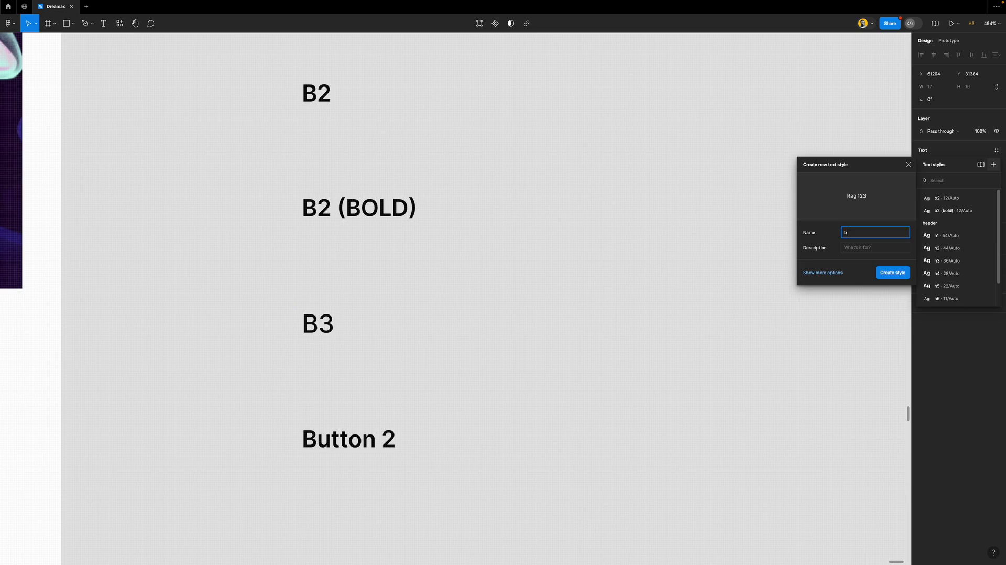
key(Return)
click(357, 448)
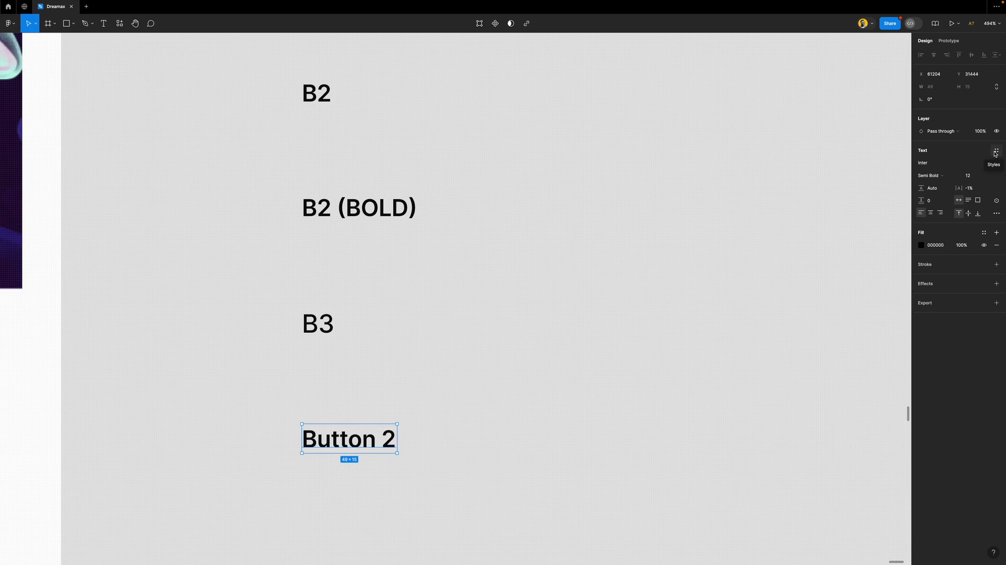
Create a text style named Button (12/Auto) from the Button 2 label's formatting
click(321, 327)
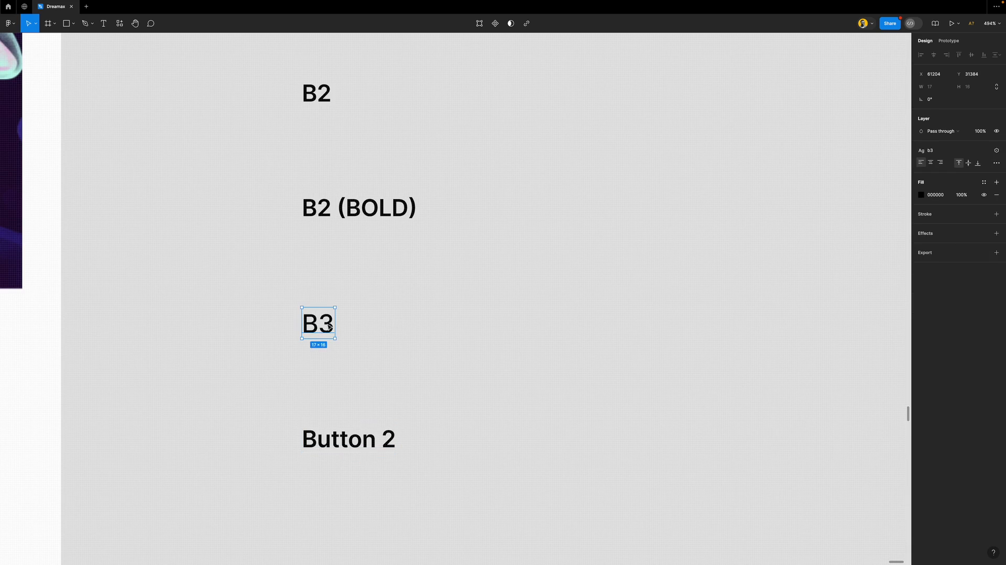
click(381, 446)
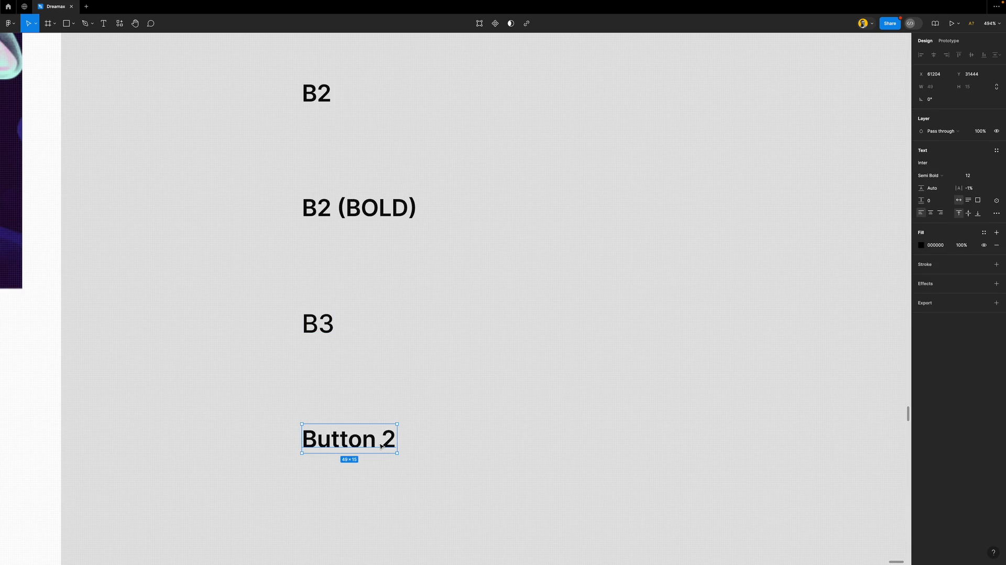
click(996, 150)
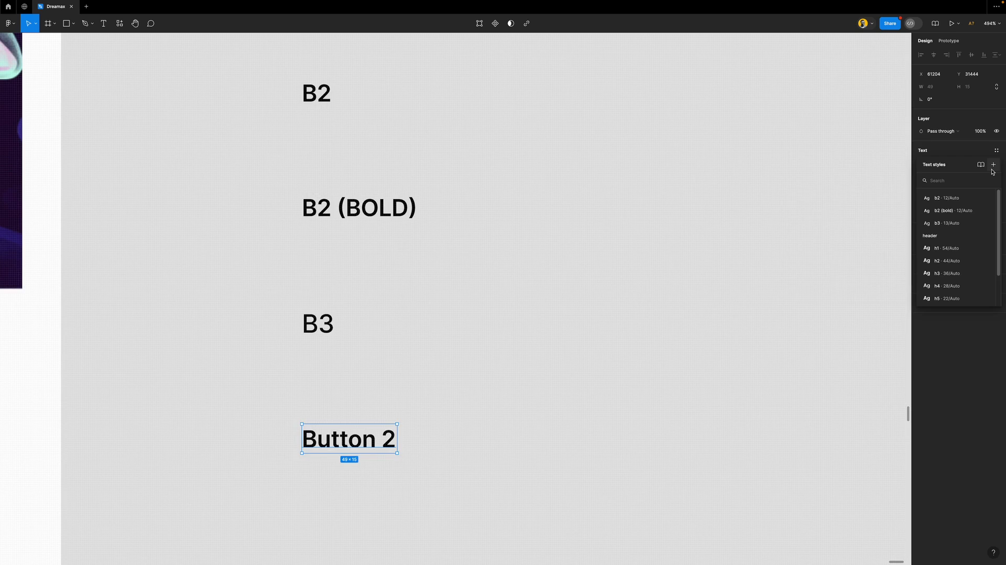
click(992, 165)
text(Button)
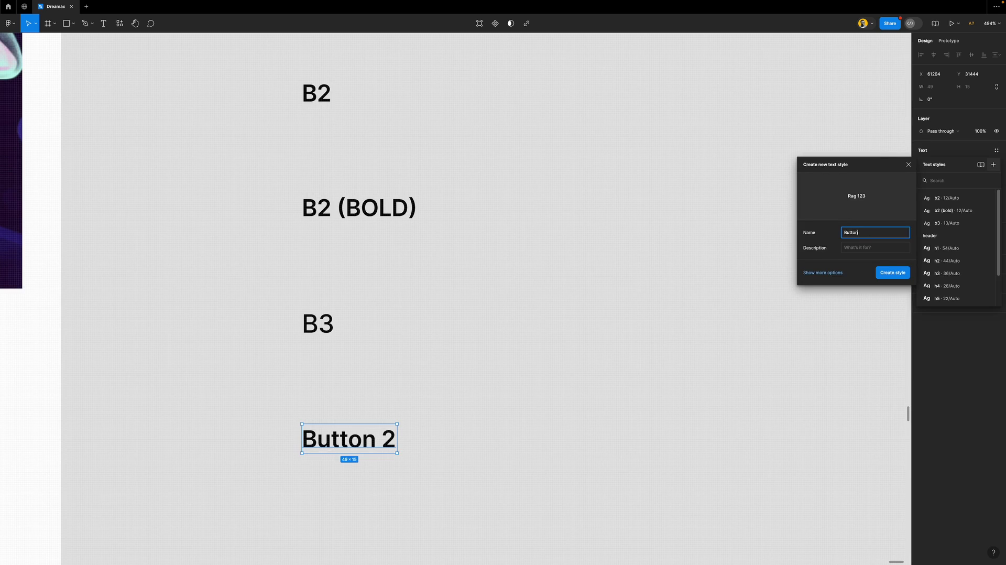
key(Return)
click(756, 210)
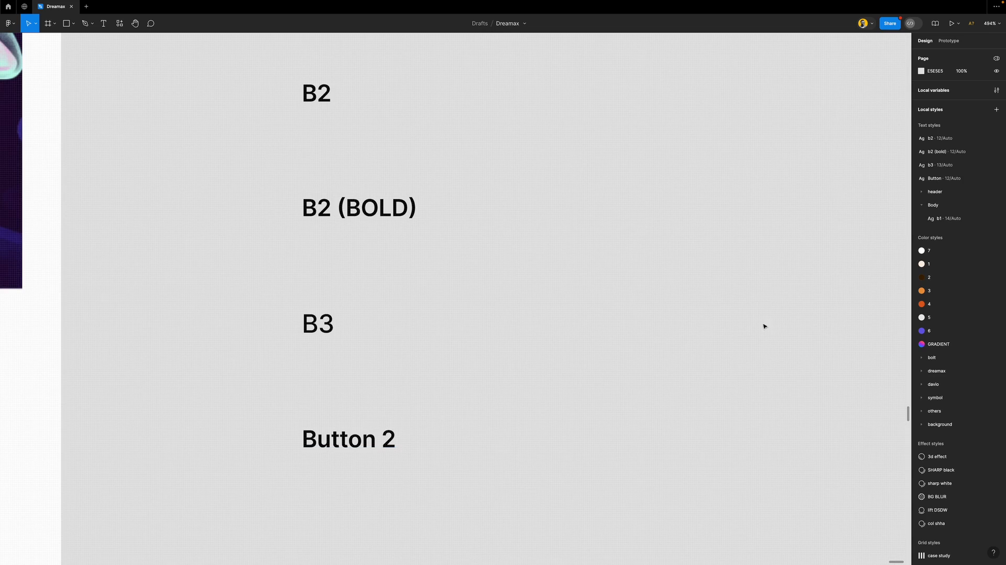
Move the b2, b2 (bold) and b3 text styles into the Body group
click(954, 166)
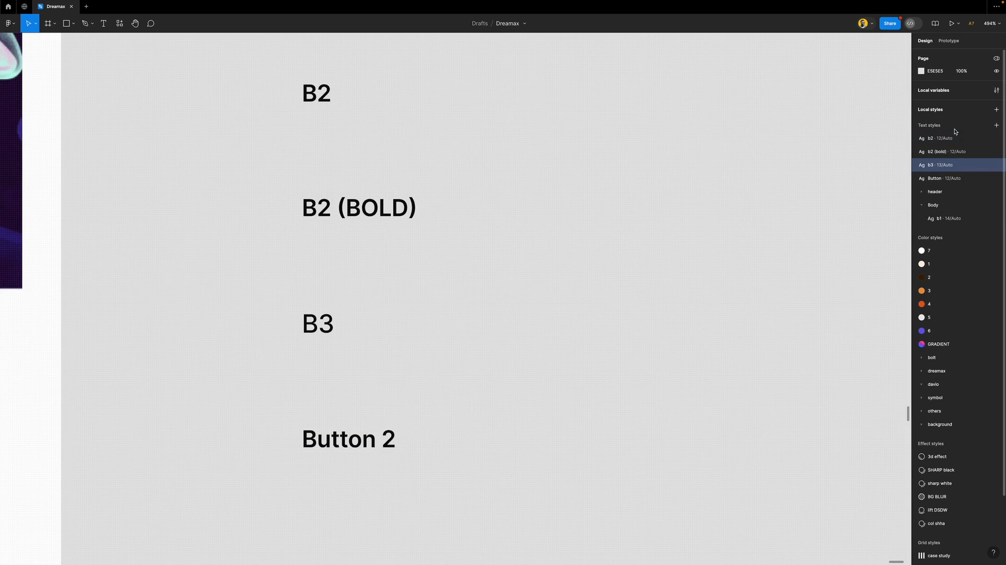
shift+click(954, 134)
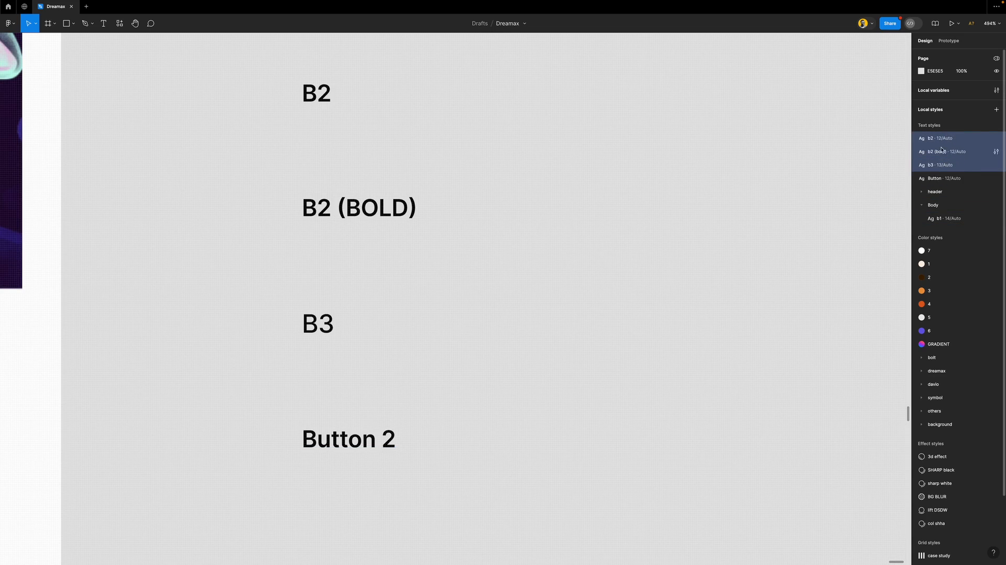
drag(940, 138, 967, 229)
click(922, 166)
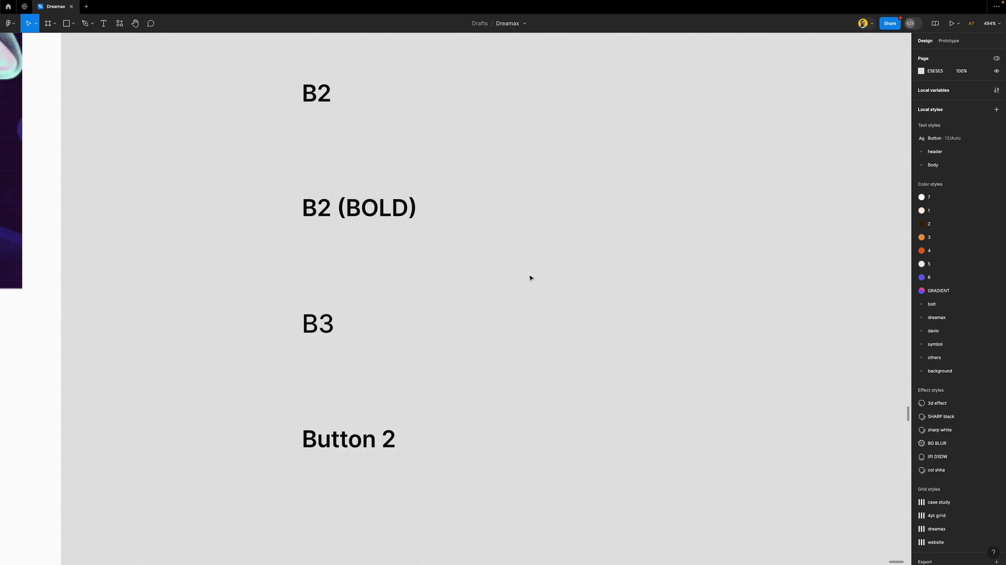
Delete the H1 through Button 2 type-sample labels from the canvas
scroll(541, 271, down, 3)
scroll(541, 270, down, 10)
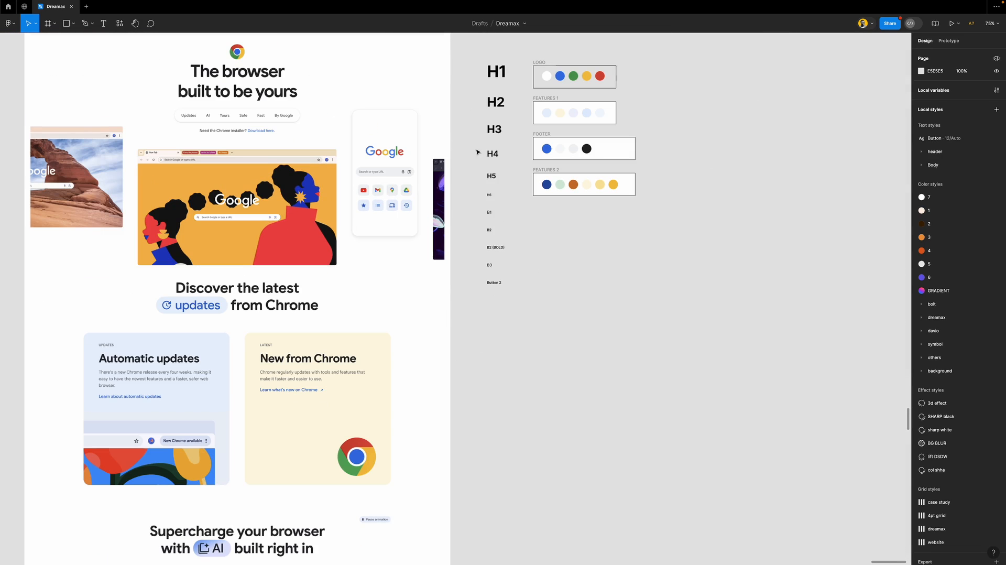
drag(479, 52, 514, 332)
key(Delete)
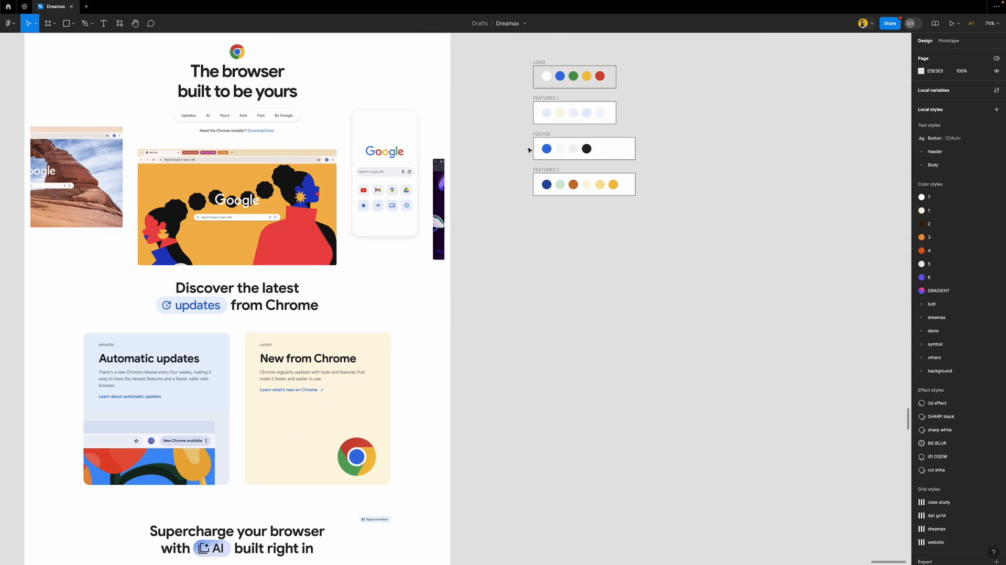
scroll(583, 68, right, 2)
scroll(524, 65, right, 3)
scroll(449, 61, up, 6)
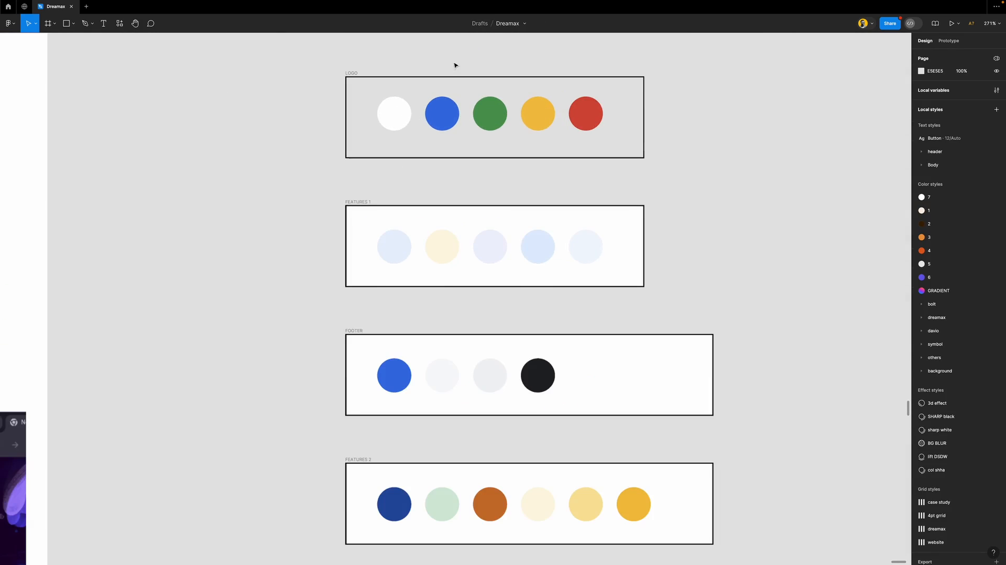
scroll(430, 86, down, 3)
scroll(442, 92, up, 5)
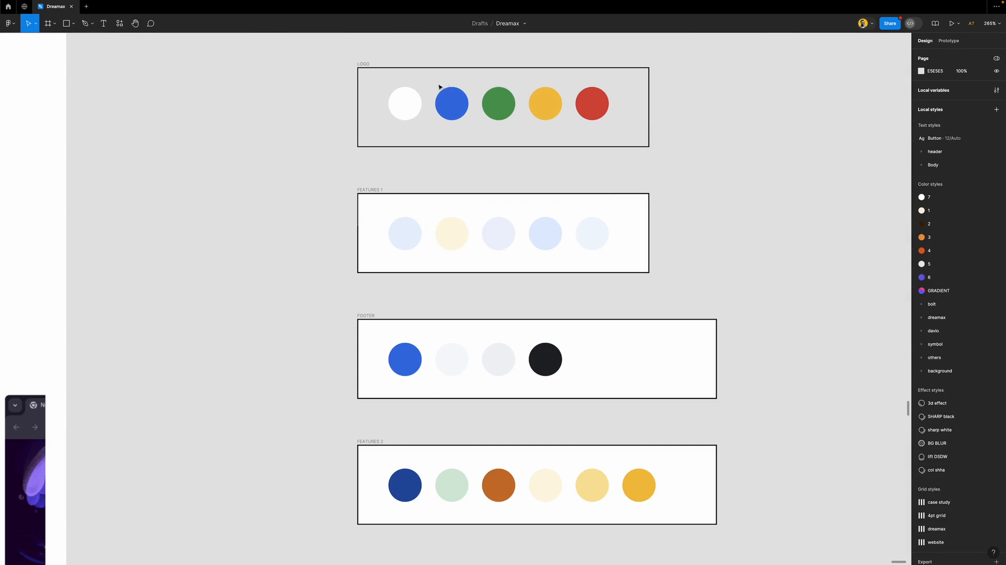
Save the LOGO palette's blue 3771E0 as a colour style named Logo/blue
click(414, 109)
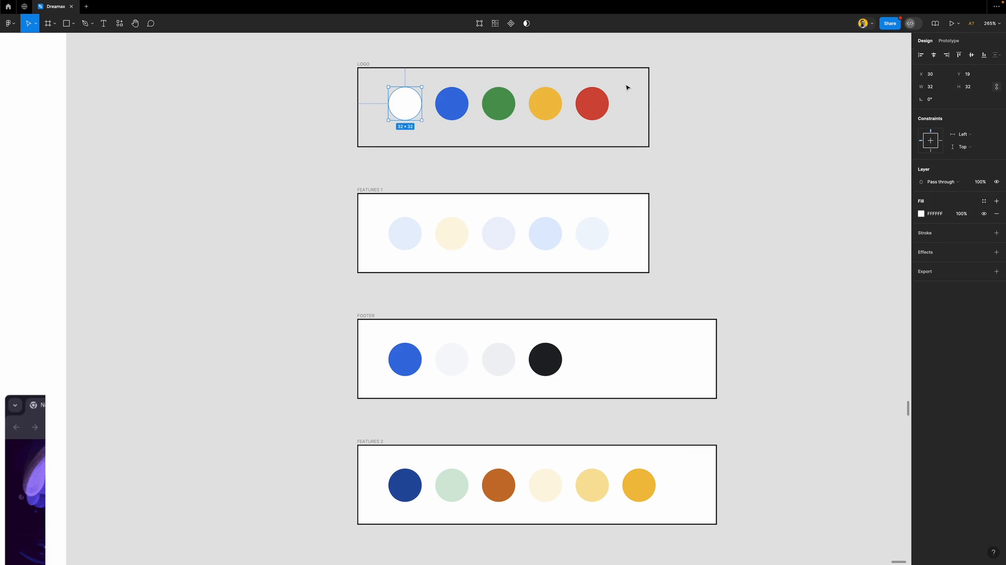
drag(676, 83, 408, 124)
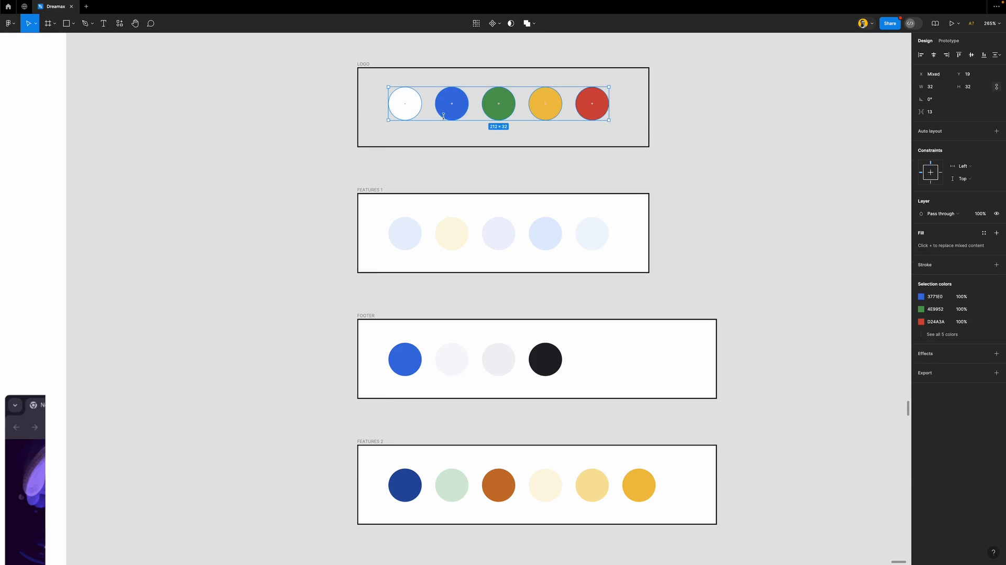
click(962, 334)
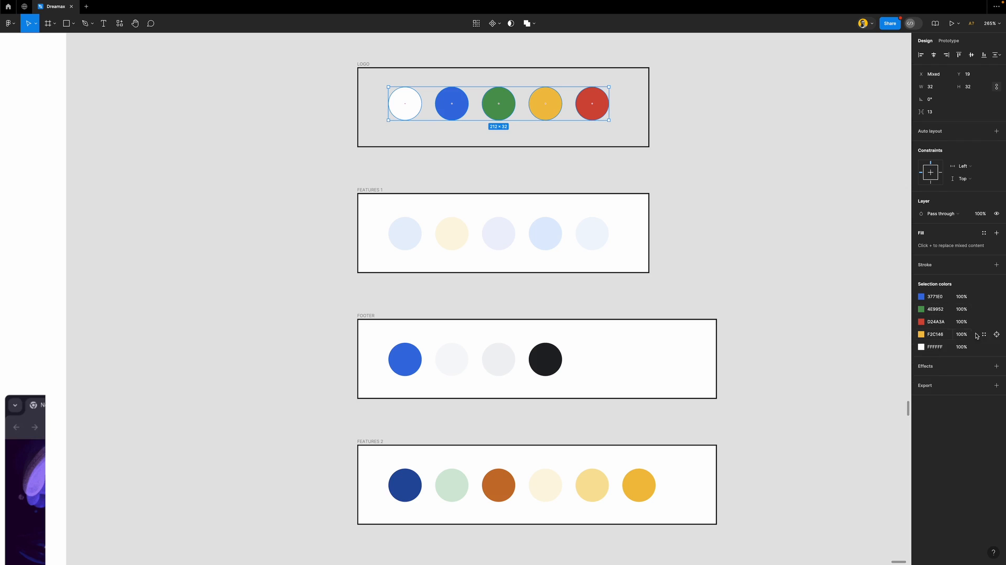
click(996, 297)
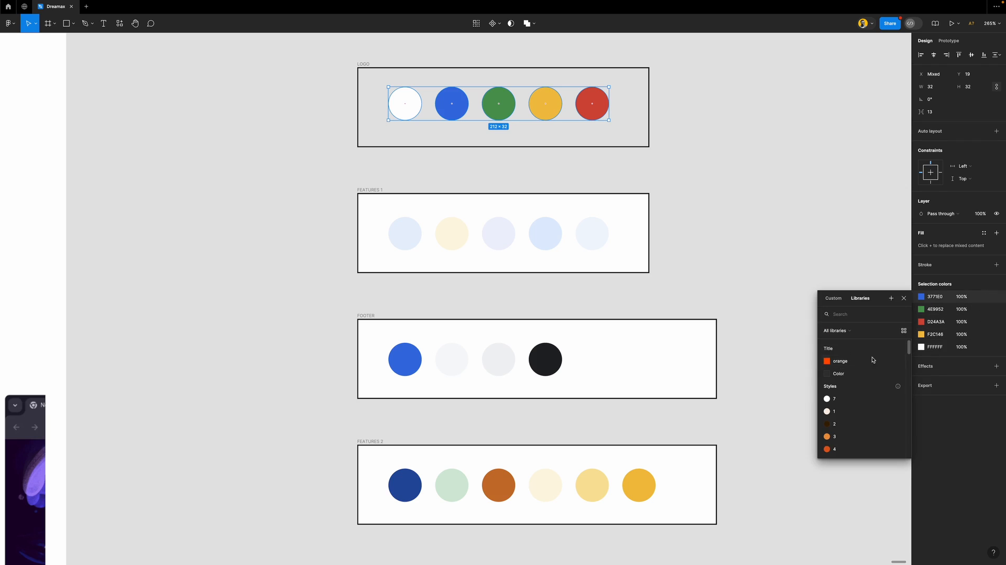
click(891, 297)
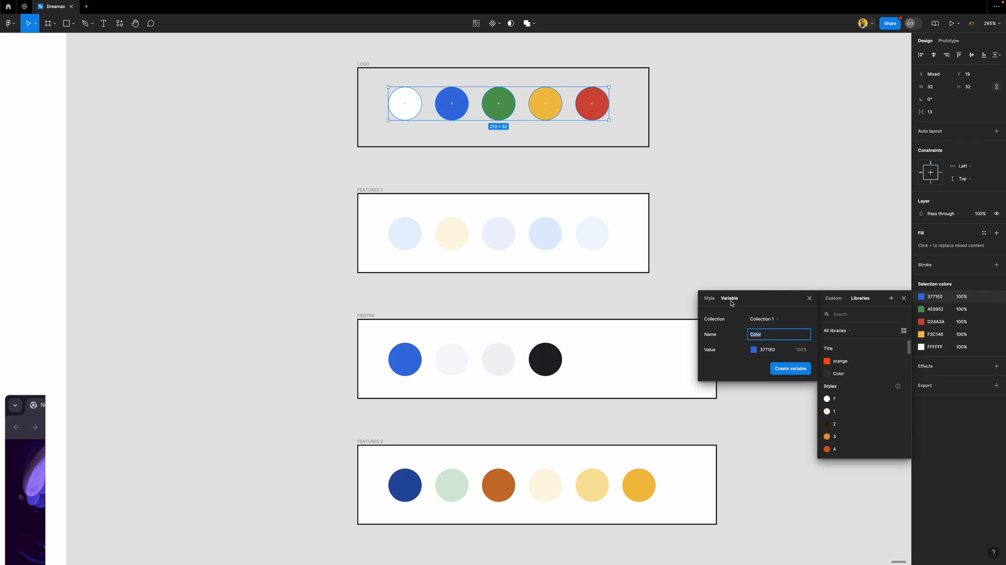
click(709, 298)
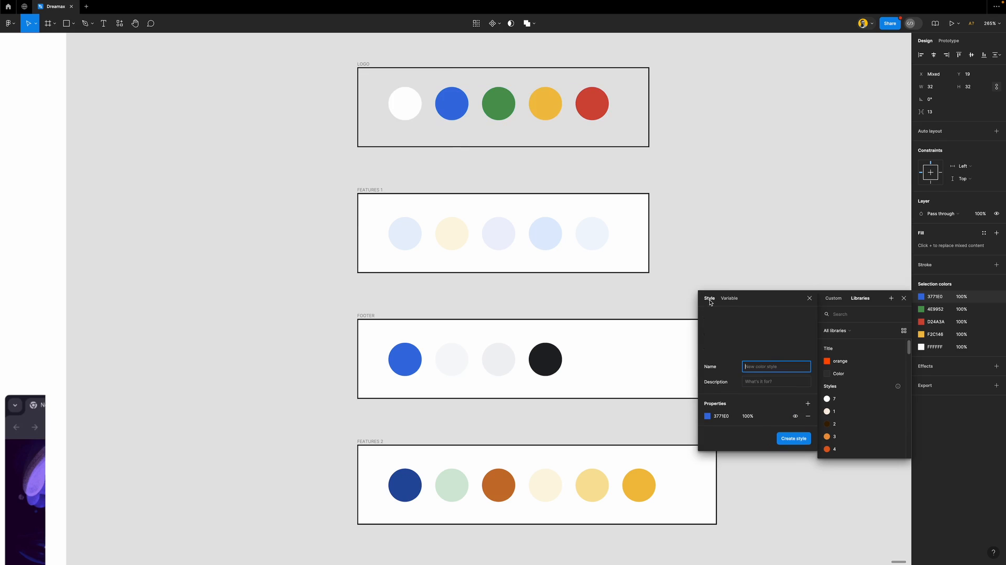
text(Logo/blue)
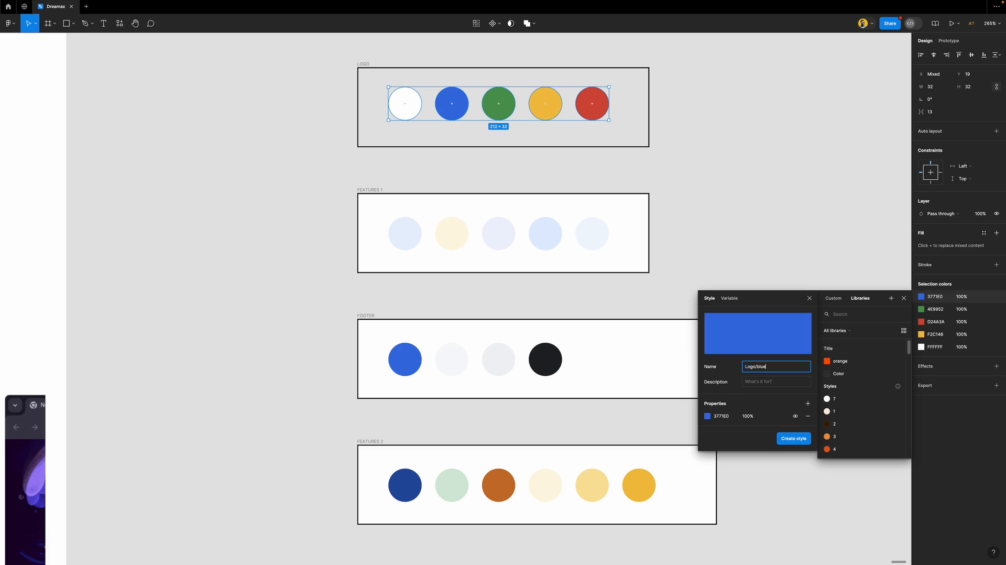
key(Return)
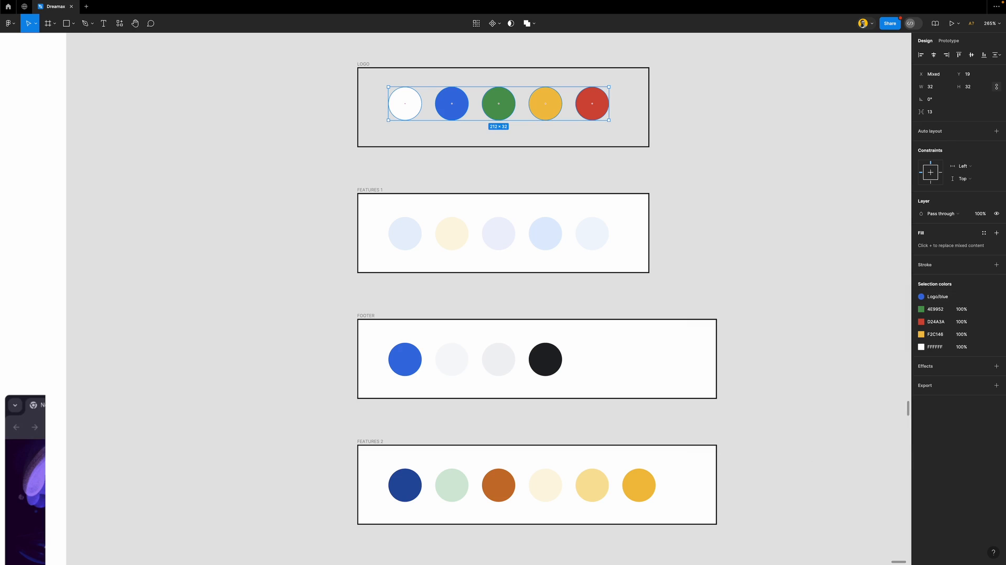
Check the new Logo/blue style in the colour styles list, then deselect the circles
click(937, 297)
click(936, 297)
click(937, 298)
click(893, 449)
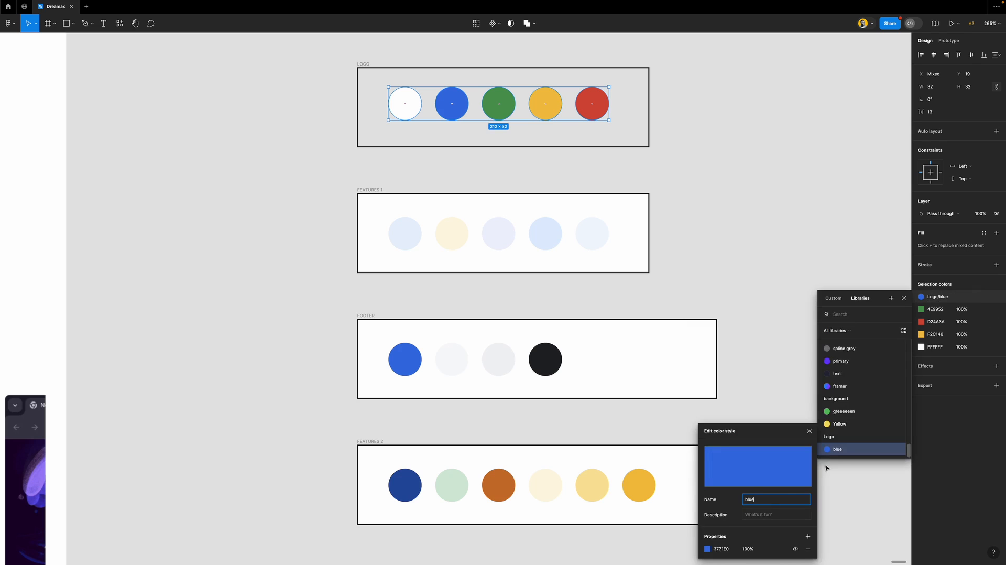
click(936, 297)
click(936, 297)
click(936, 297)
click(869, 273)
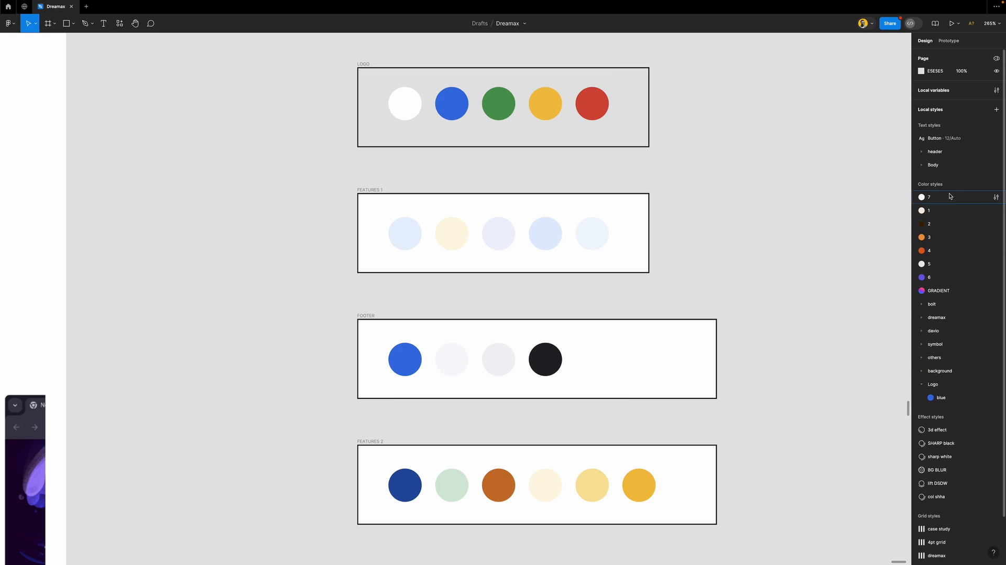
Move the Logo group below GRADIENT and put styles 7 through GRADIENT into an Untitled folder
click(937, 385)
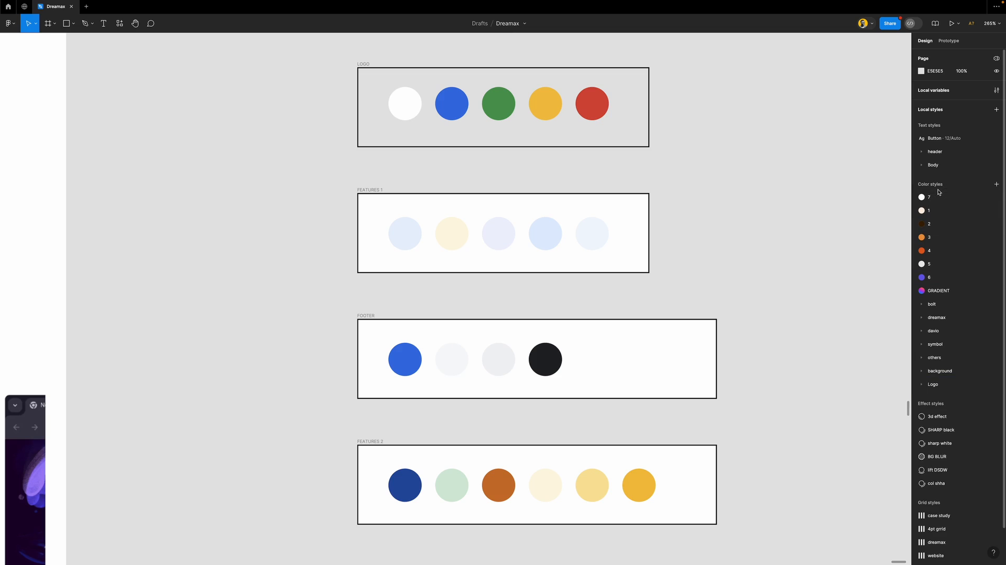
drag(938, 384, 948, 304)
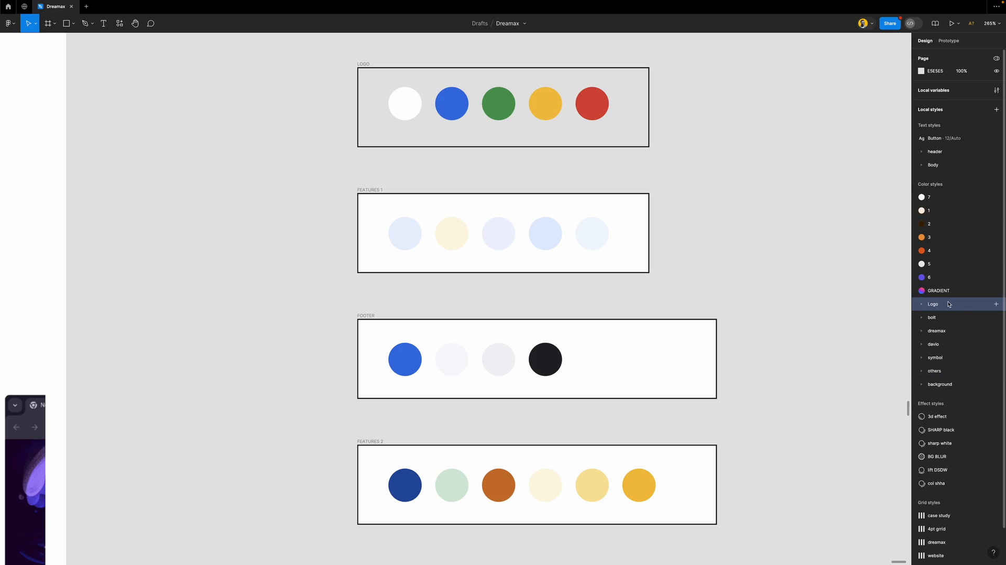
click(939, 200)
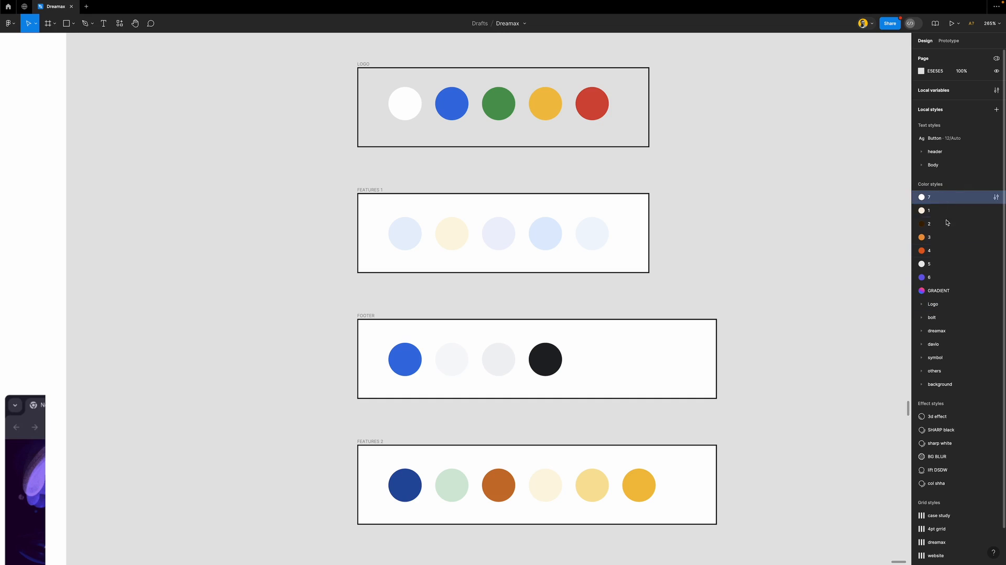
shift+click(952, 291)
right_click(951, 292)
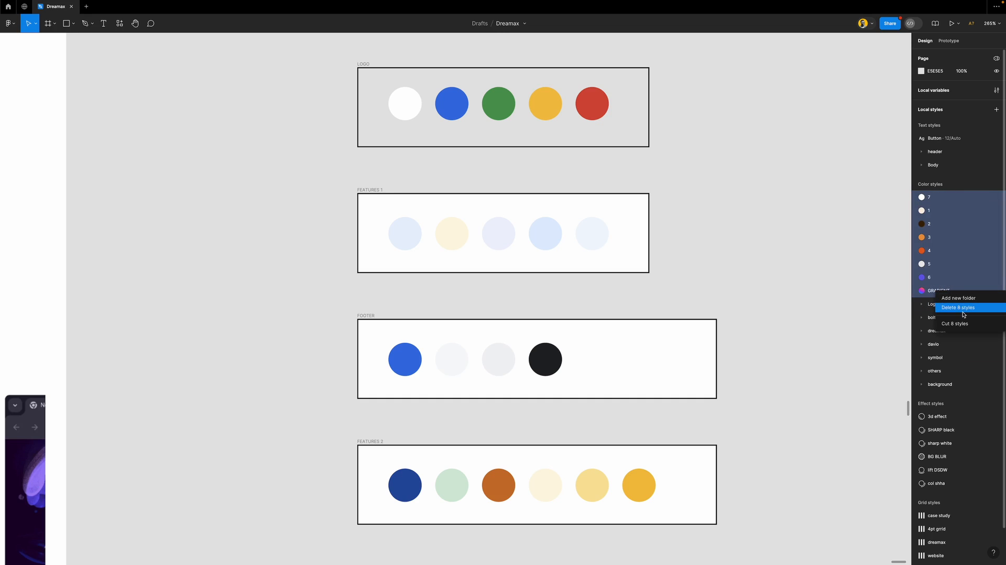
click(966, 302)
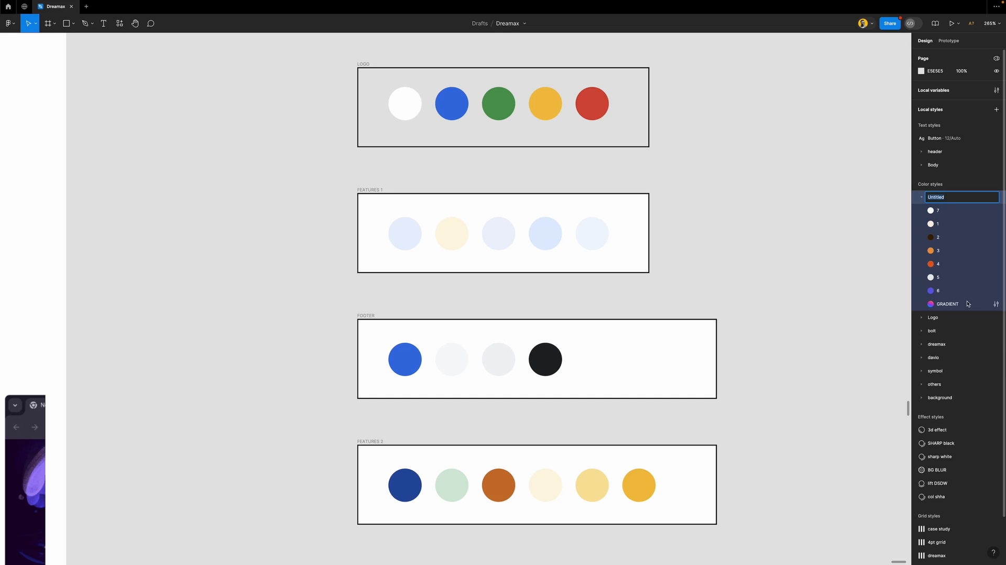
key(Return)
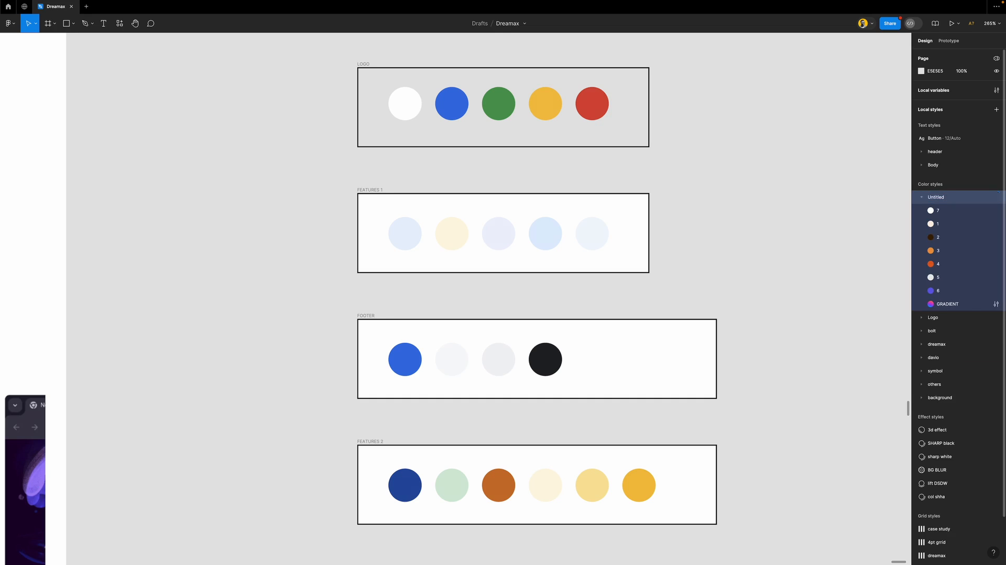
click(921, 198)
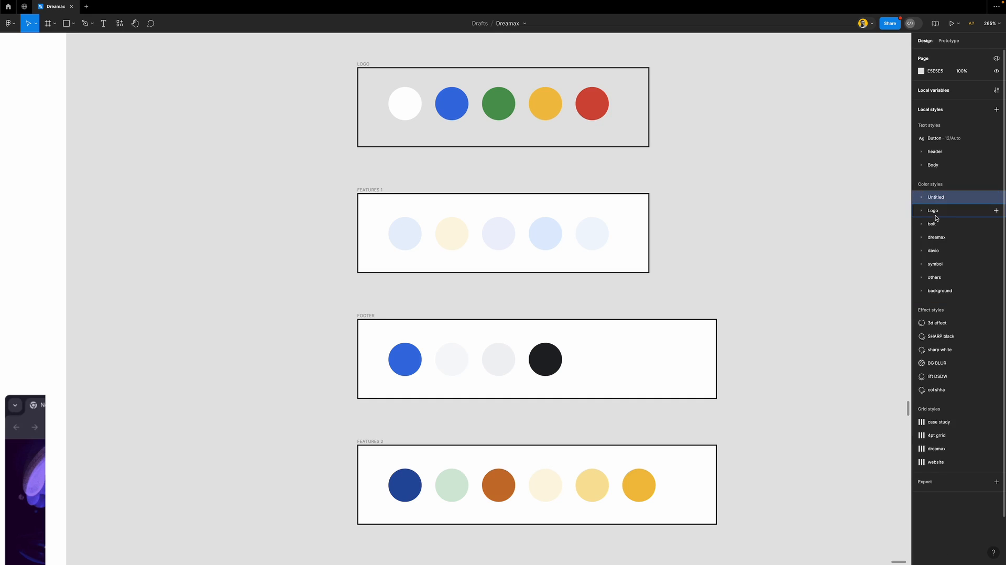
Move the Logo folder to the top of colour styles and rename it Chrome logo
click(922, 211)
click(922, 212)
drag(933, 210, 940, 188)
double_click(933, 199)
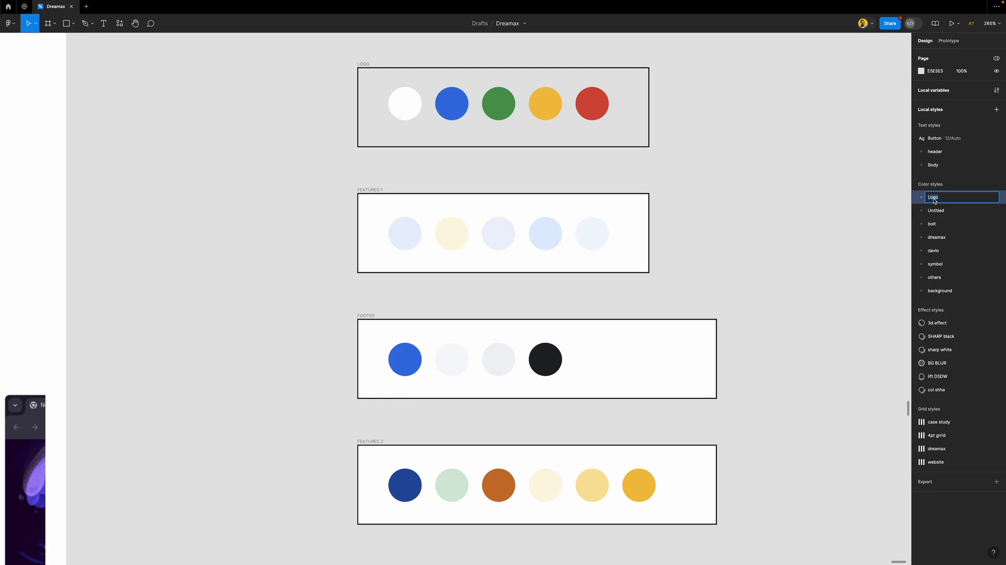
text(Chrome logo)
key(Return)
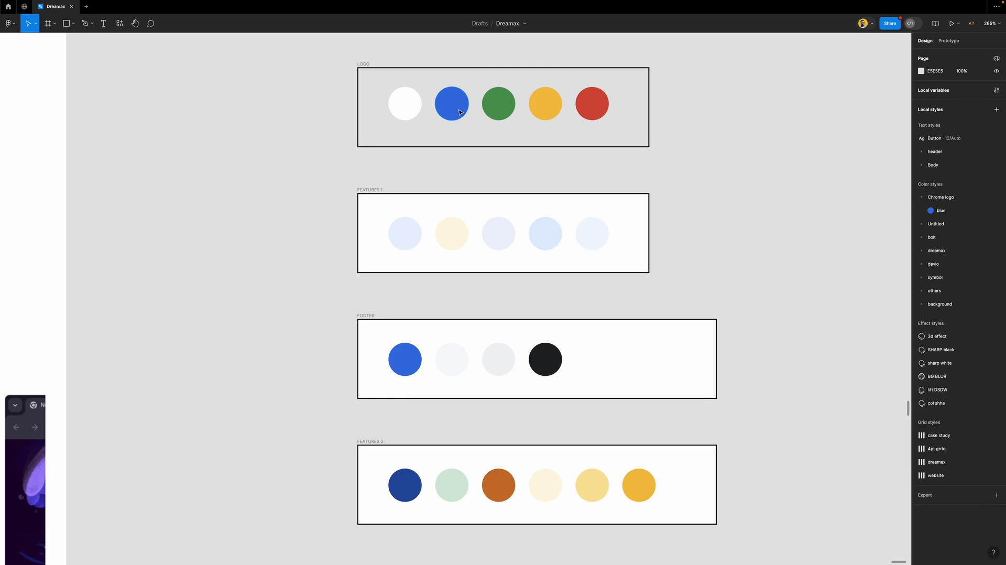
Save the logo's green and red selection colours as colour styles named green and red
drag(687, 96, 411, 124)
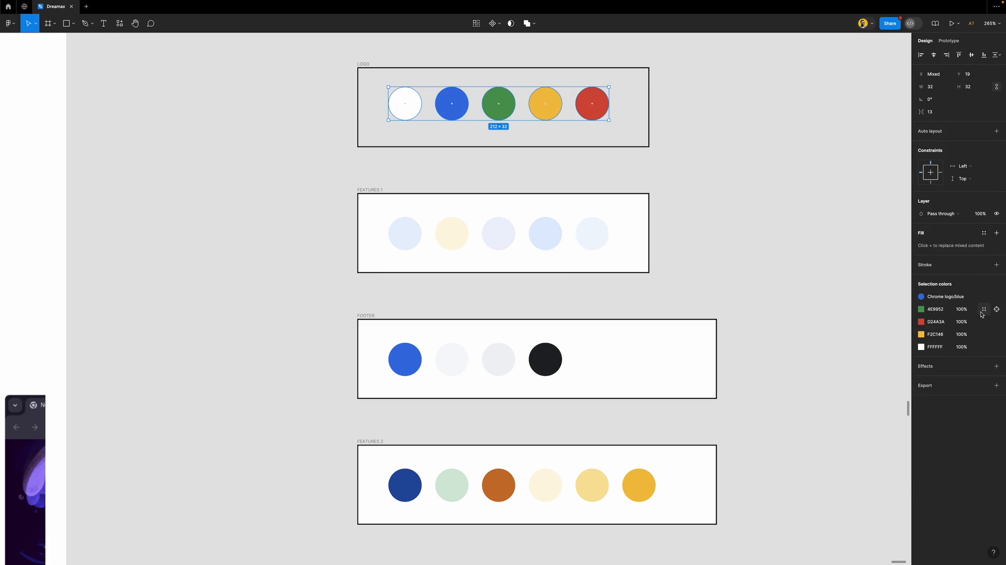
click(983, 310)
click(892, 311)
text(g)
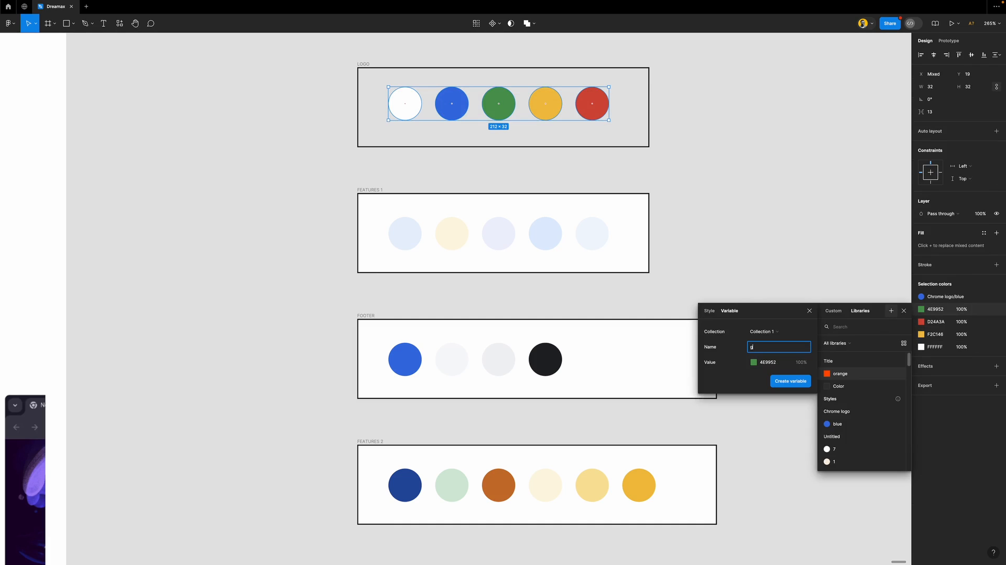
click(709, 311)
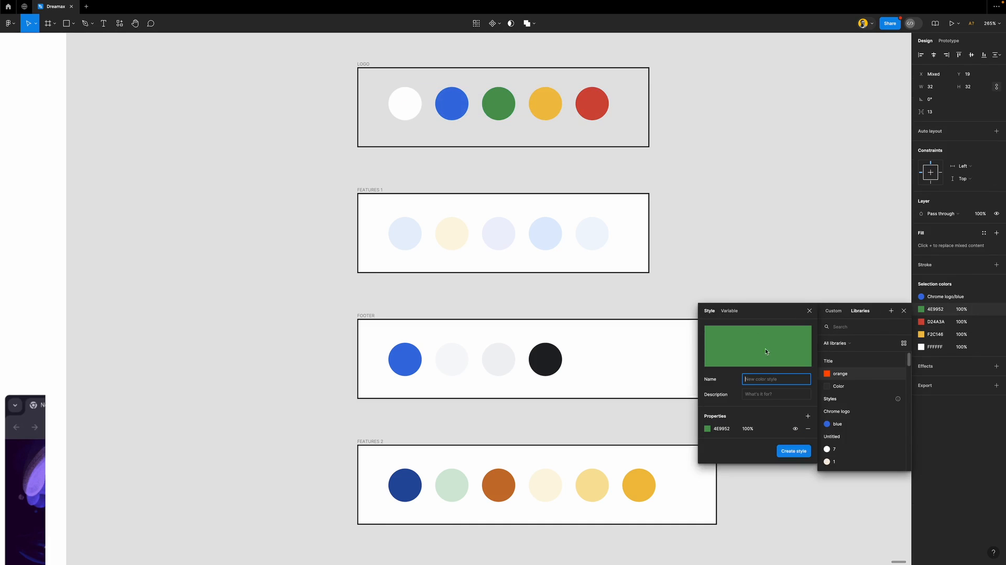
text(green)
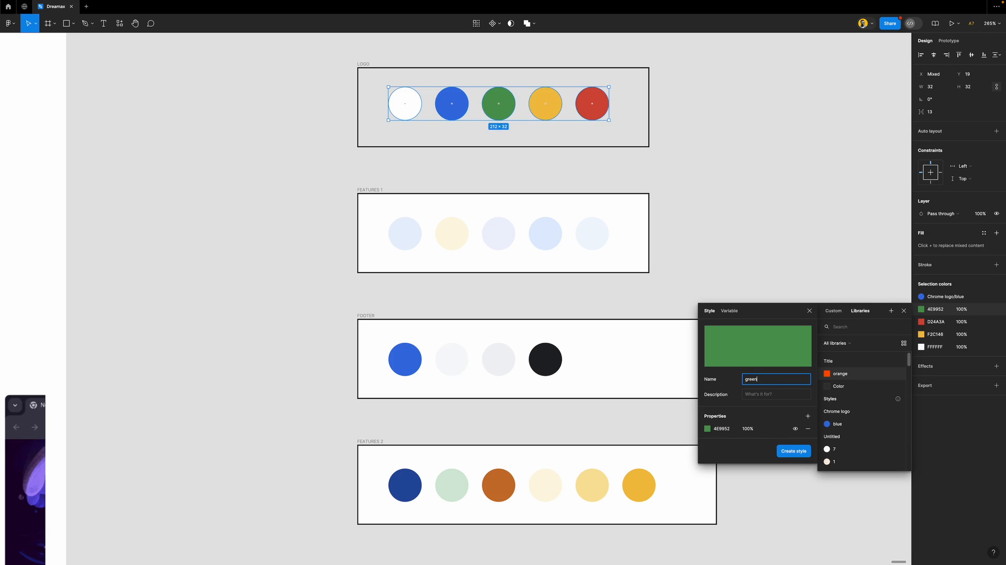
key(Return)
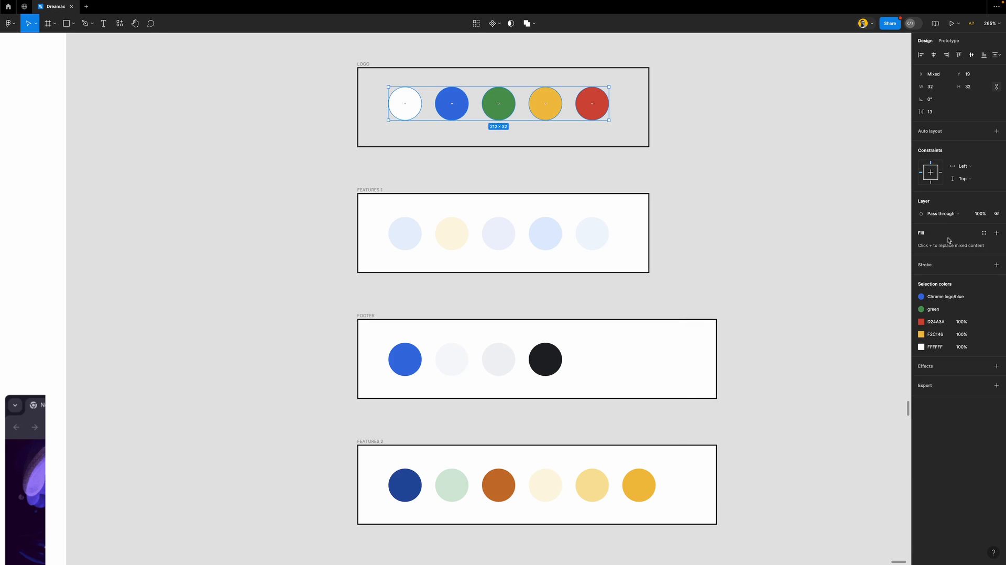
click(996, 322)
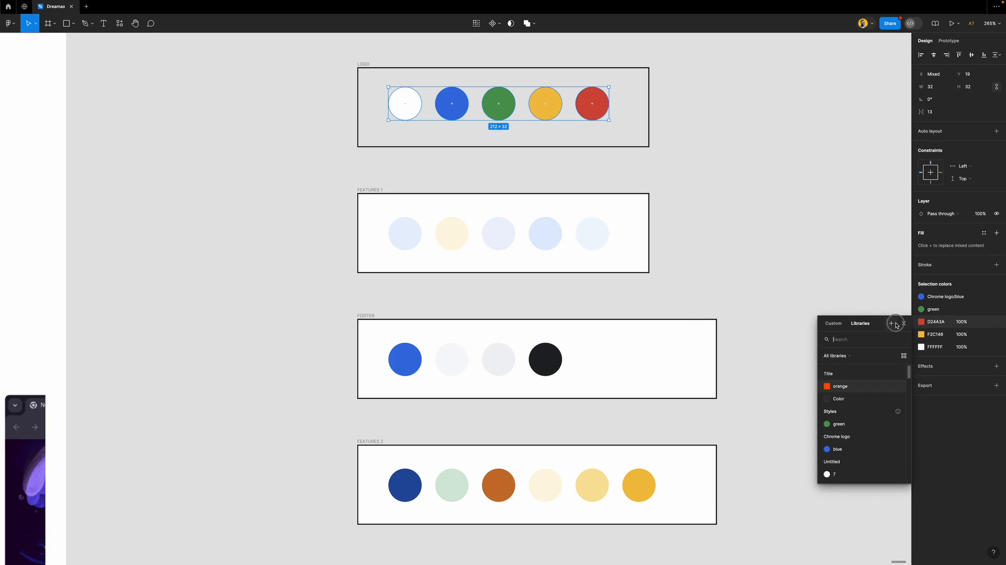
click(890, 323)
click(711, 325)
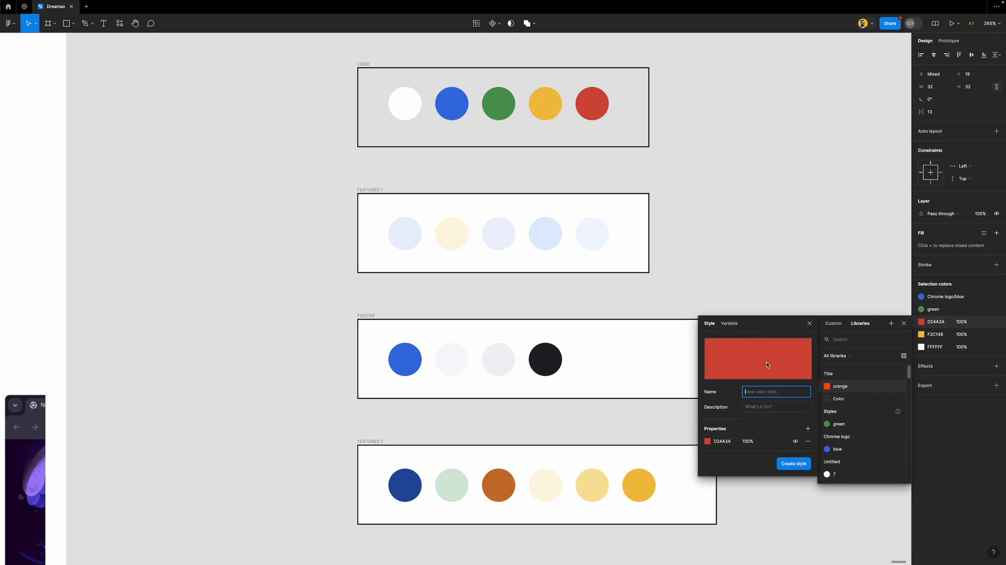
text(red)
key(Return)
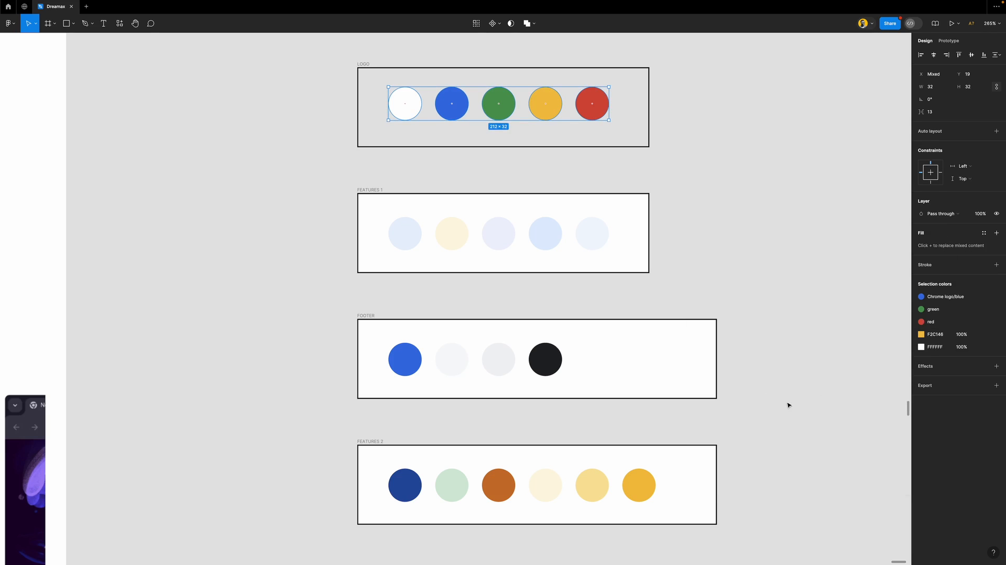
Save the logo's yellow and white selection colours as colour styles named yellow and white
click(983, 335)
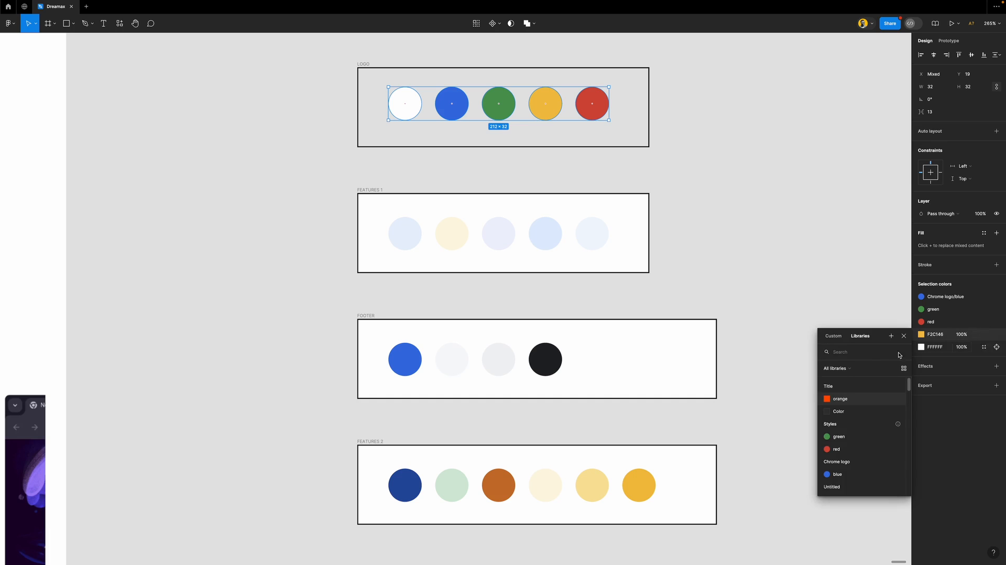
click(890, 336)
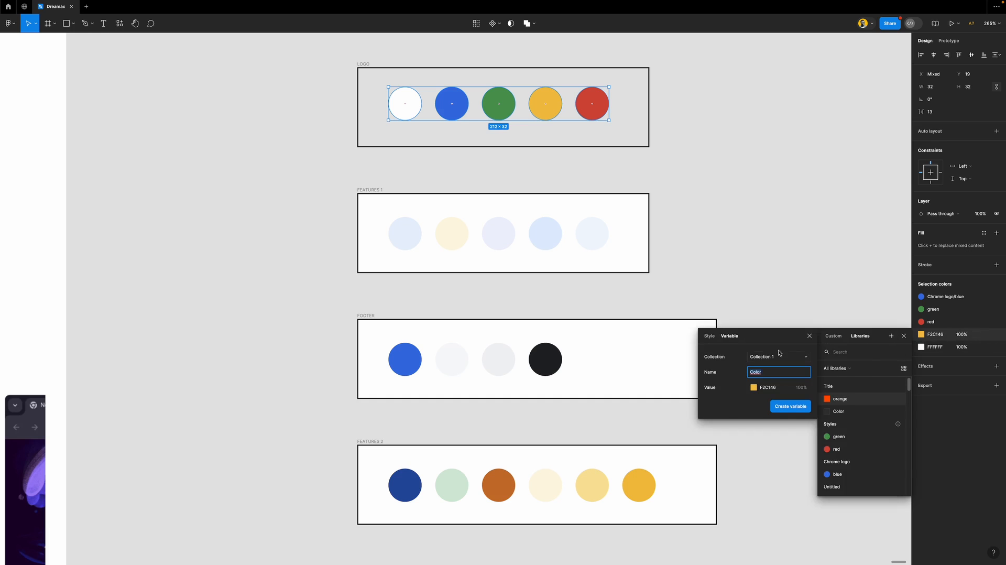
click(708, 336)
text(yellow)
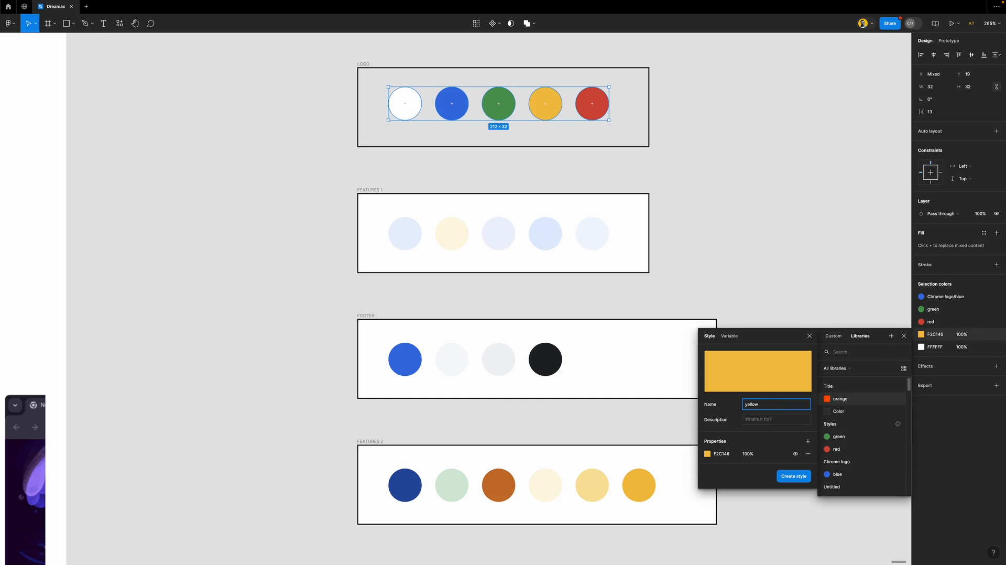
key(Return)
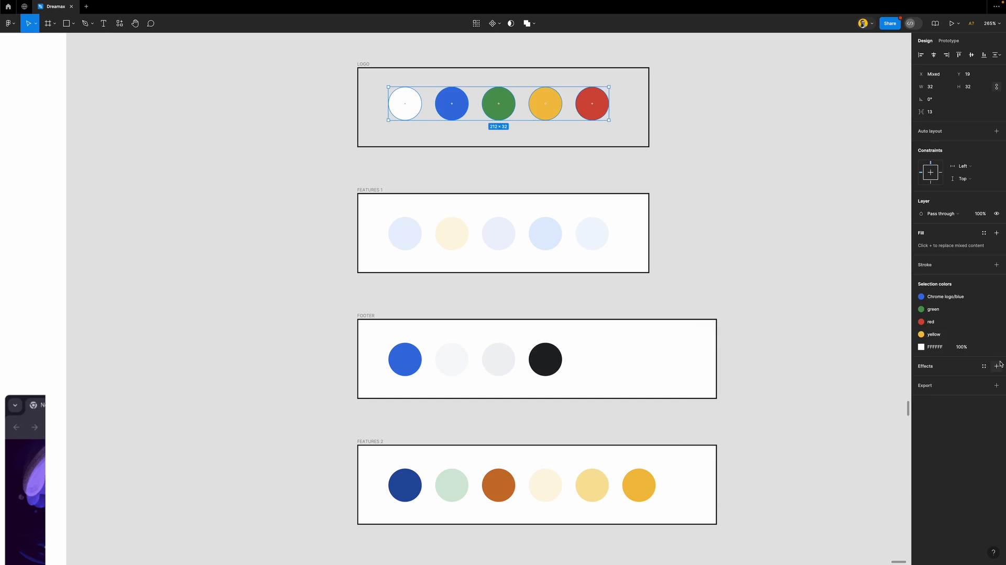
click(985, 347)
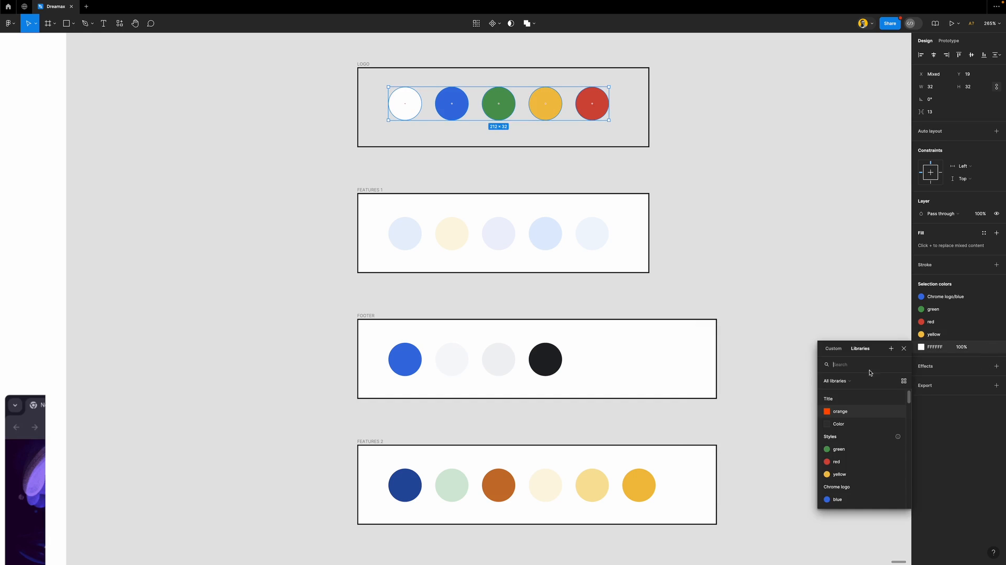
click(890, 348)
click(709, 348)
text(white)
key(Return)
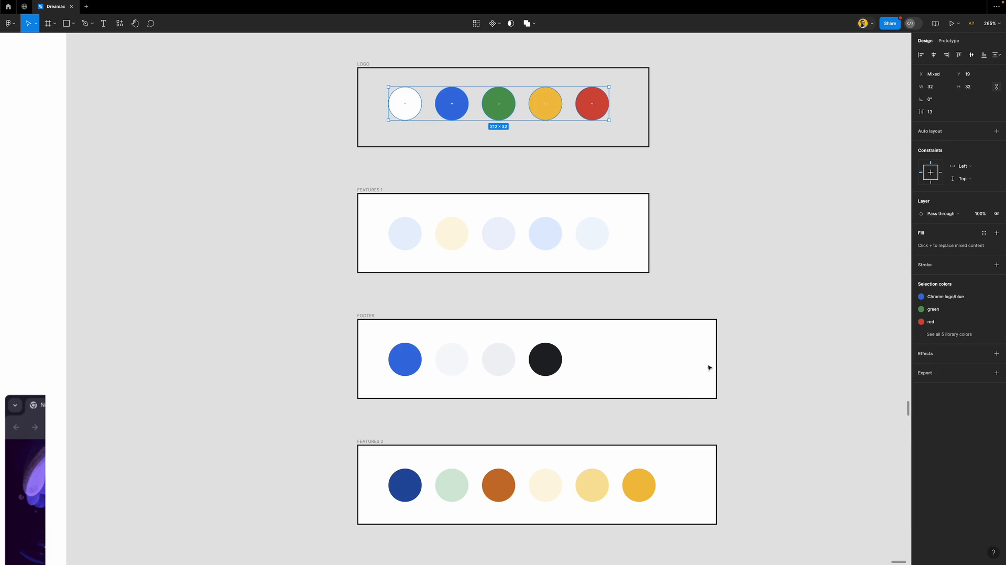
Move the green, red, yellow and white styles into the Chrome logo group
click(806, 244)
click(947, 197)
shift+click(948, 237)
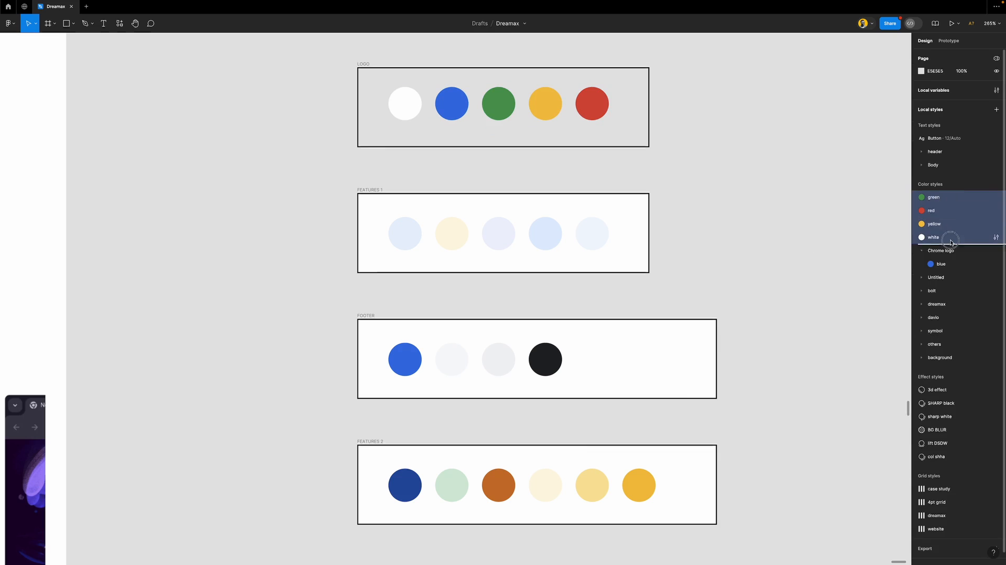
drag(948, 238, 915, 266)
click(761, 224)
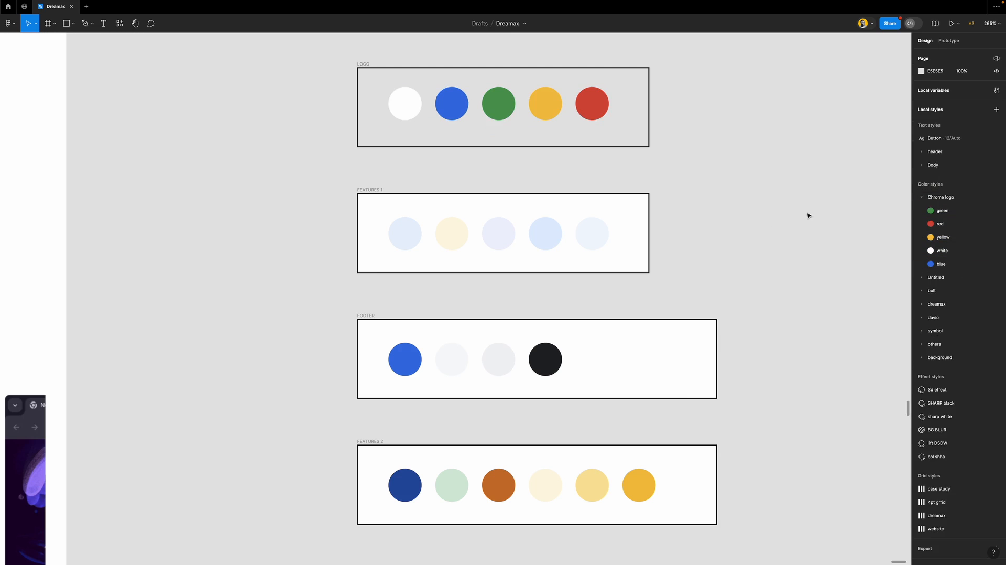
click(921, 197)
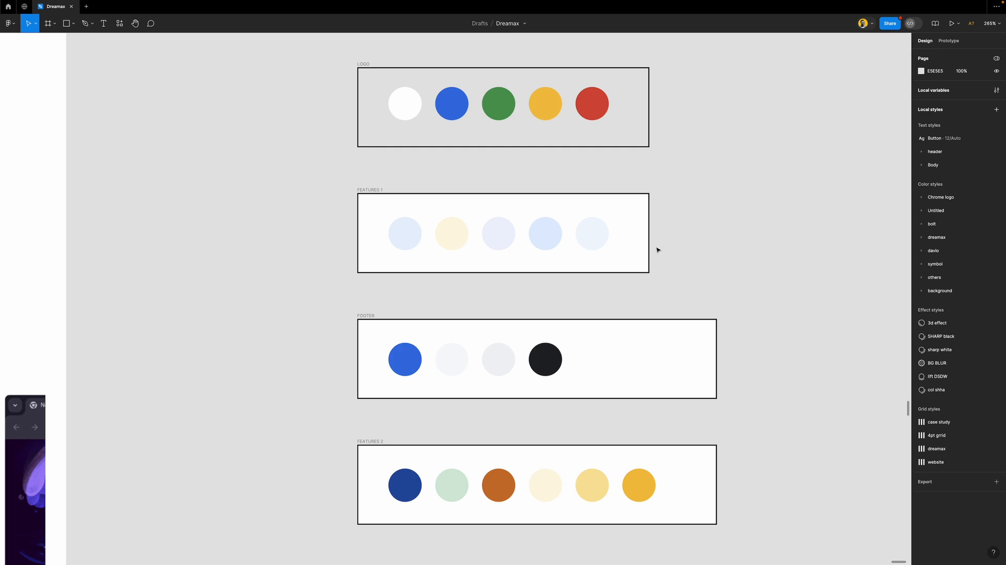
drag(305, 209, 654, 258)
Save the third FEATURES 1 circle's fill as a colour style named light purple
click(942, 334)
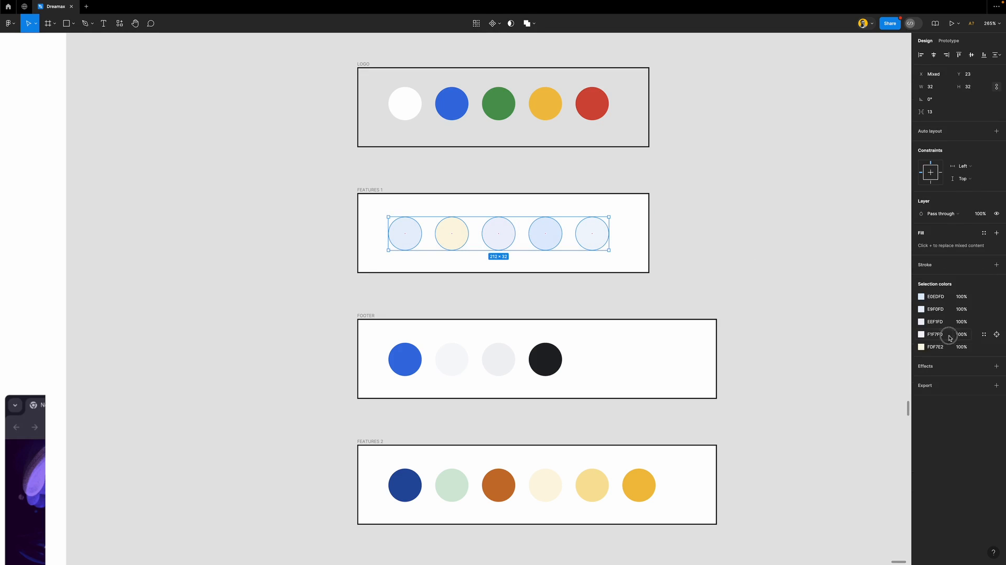
click(985, 297)
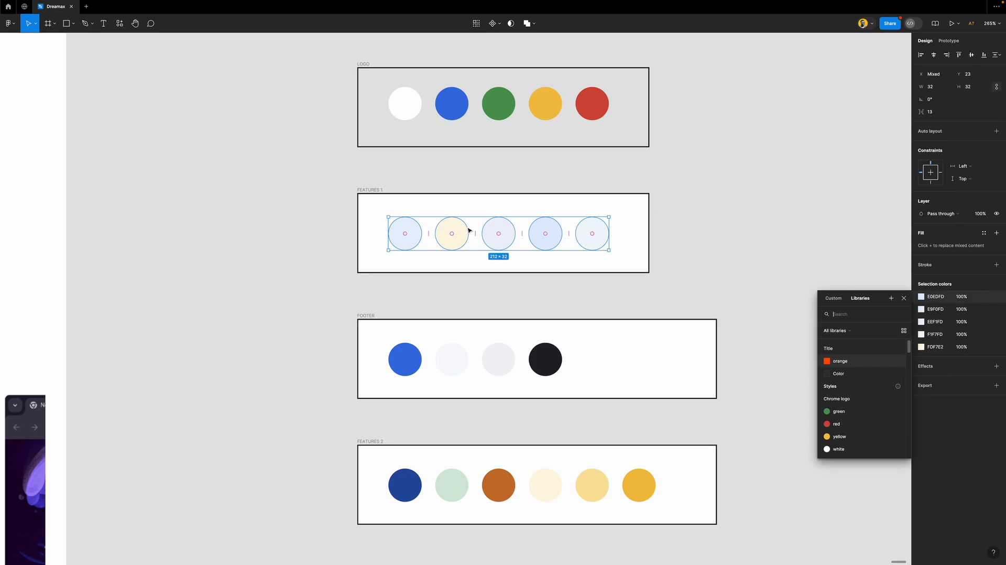
scroll(467, 226, up, 5)
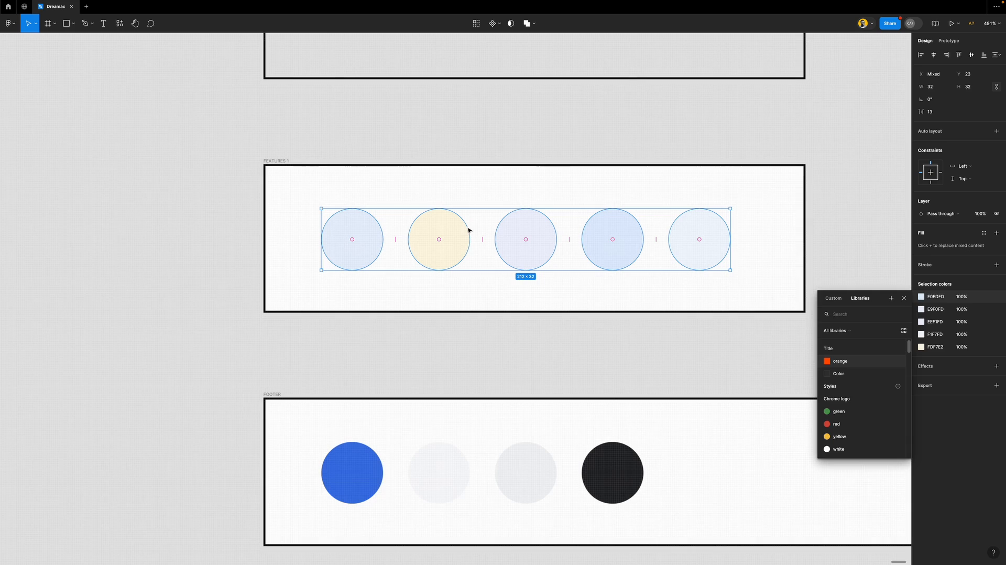
click(621, 341)
click(520, 240)
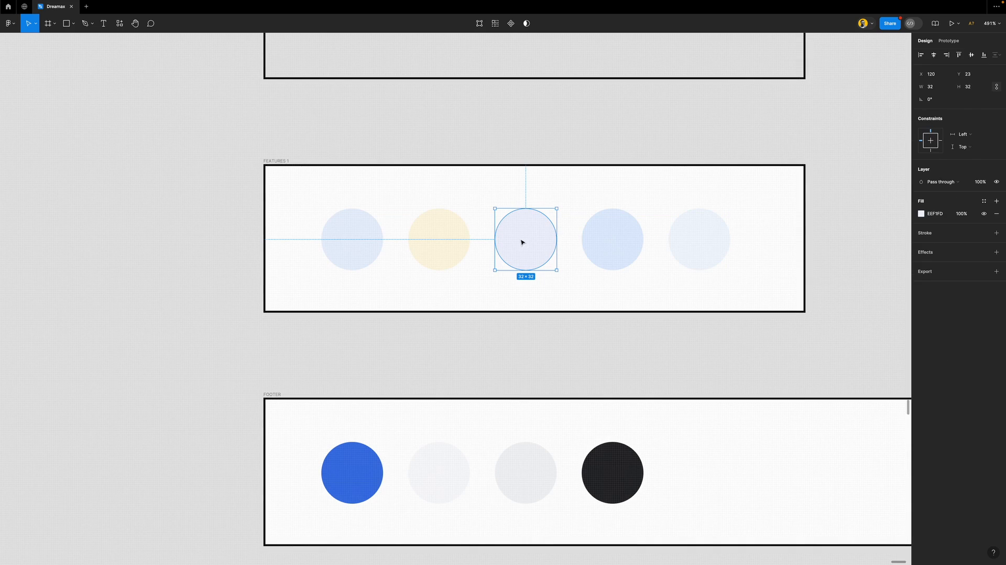
click(984, 201)
click(890, 203)
text(light purple)
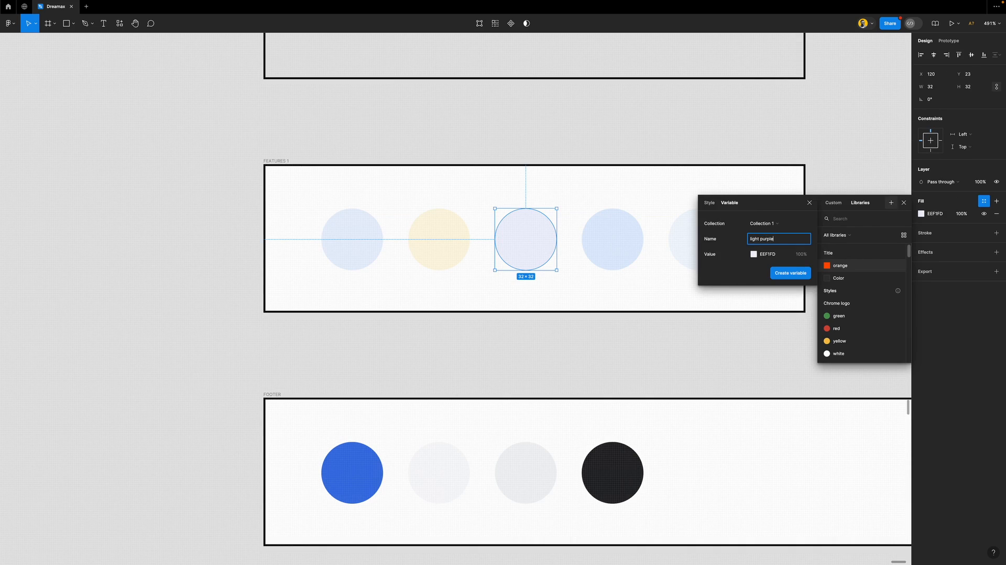
key(super+a)
key(super+x)
click(709, 203)
key(super+v)
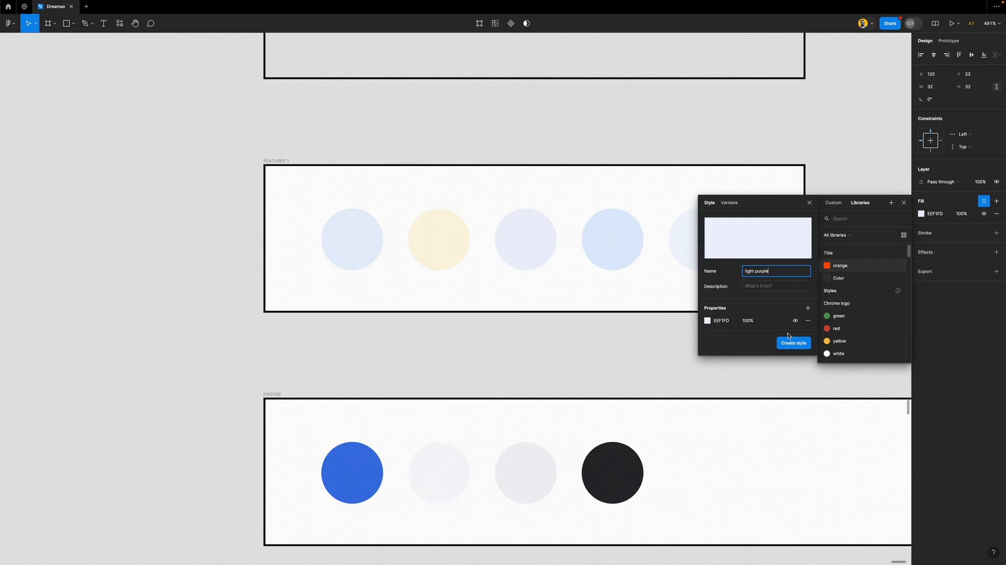
click(793, 342)
Save the first FEATURES 1 circle's fill as a colour style named blue 1
click(605, 261)
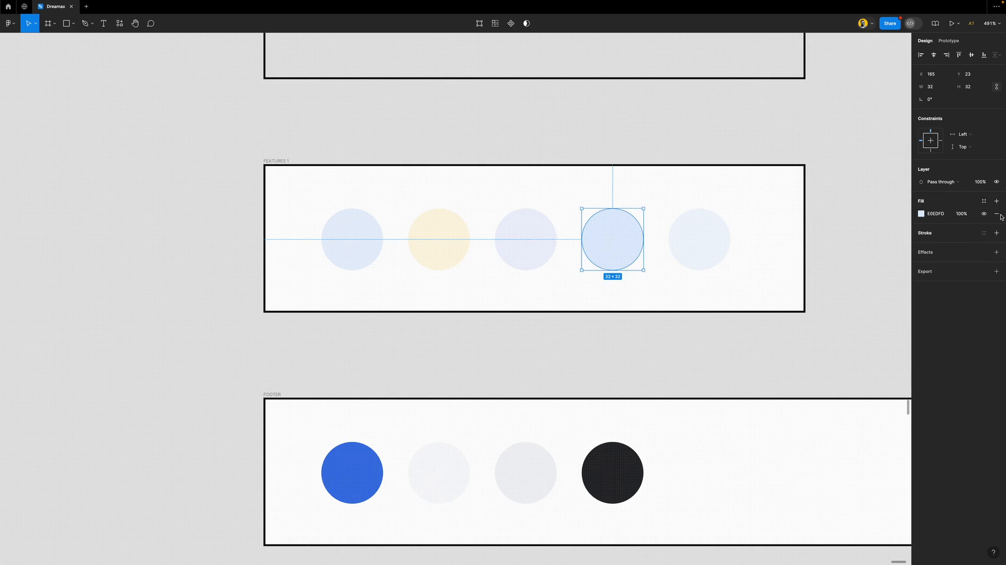
click(984, 203)
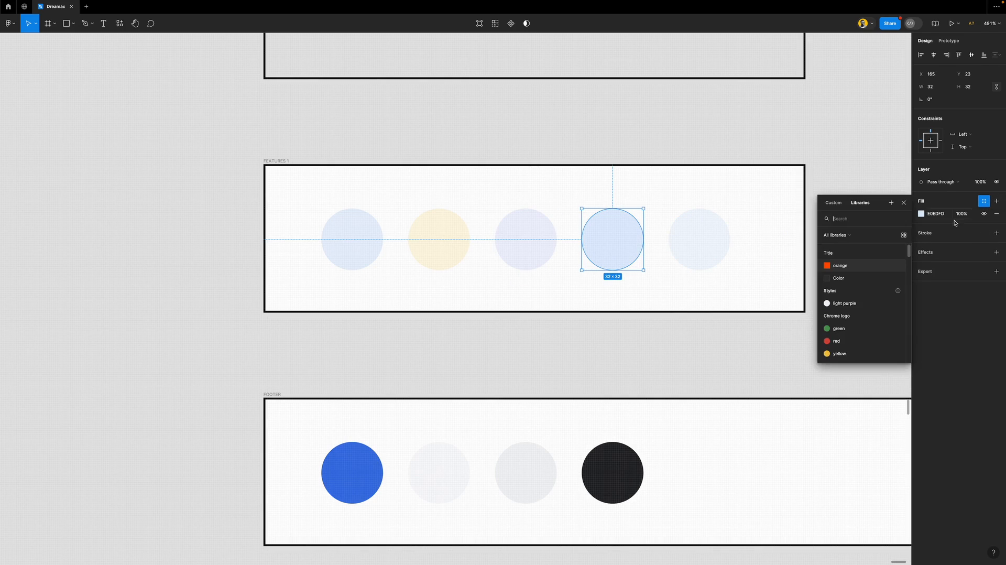
click(890, 203)
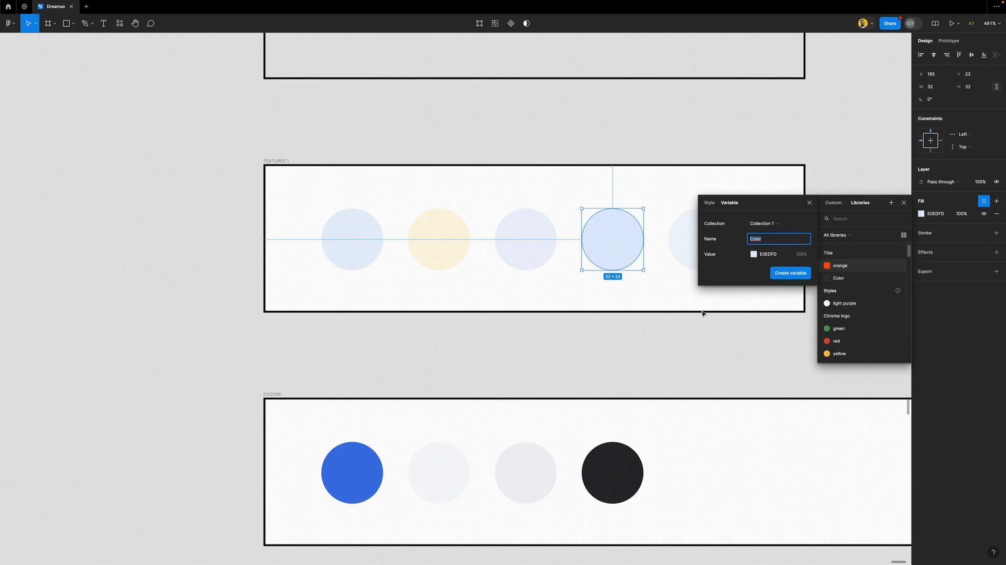
click(809, 202)
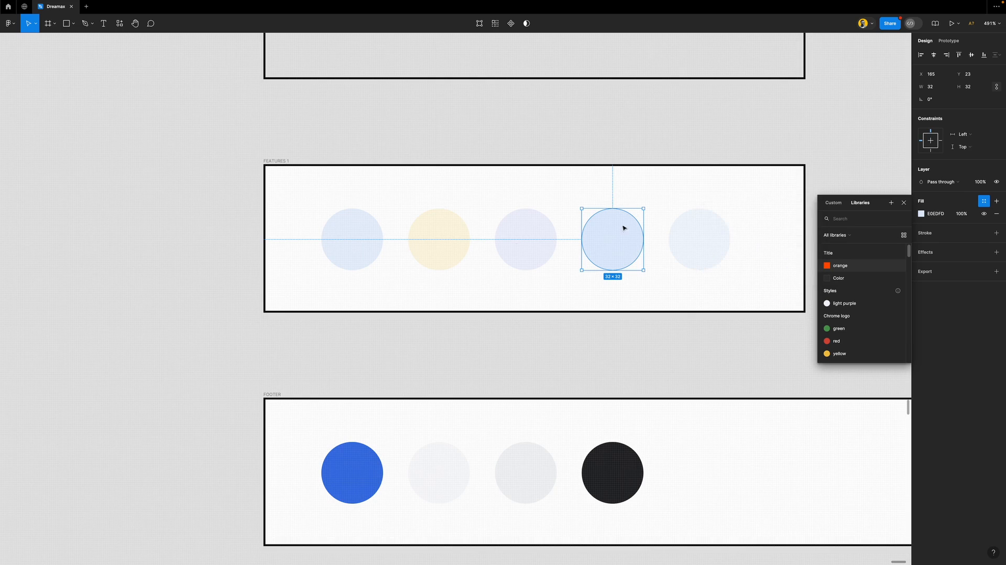
click(377, 239)
click(983, 202)
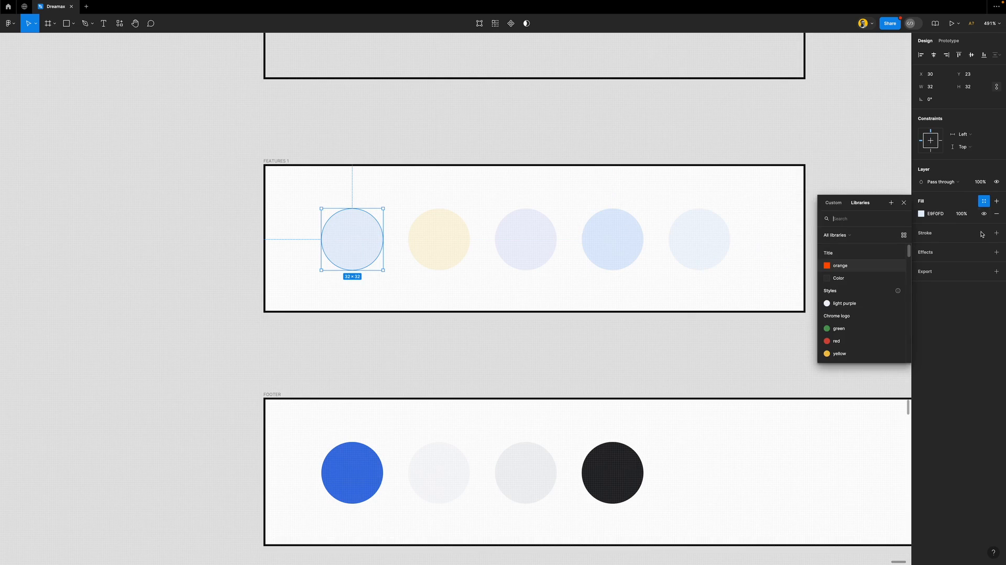
click(892, 203)
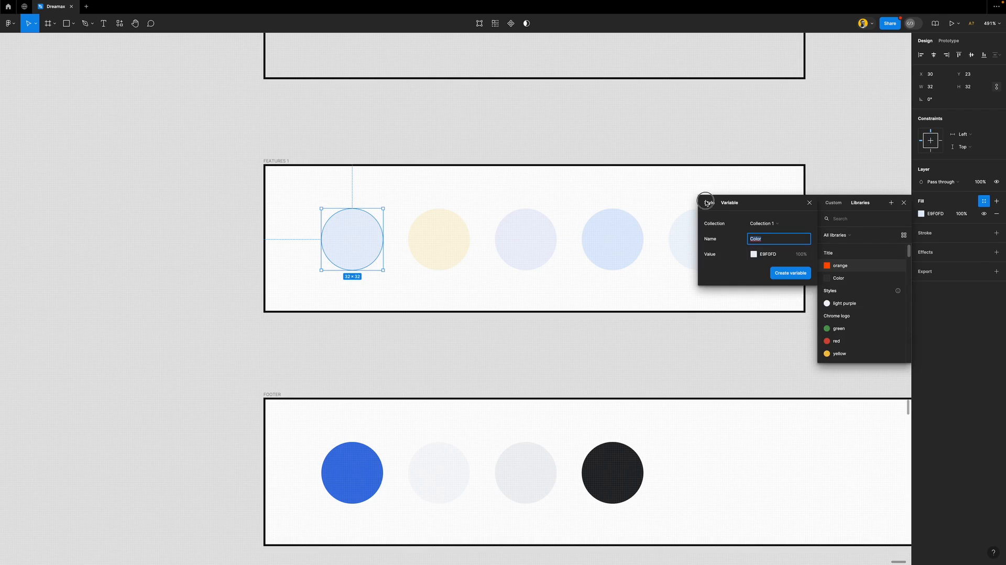
click(709, 202)
text(blue 1)
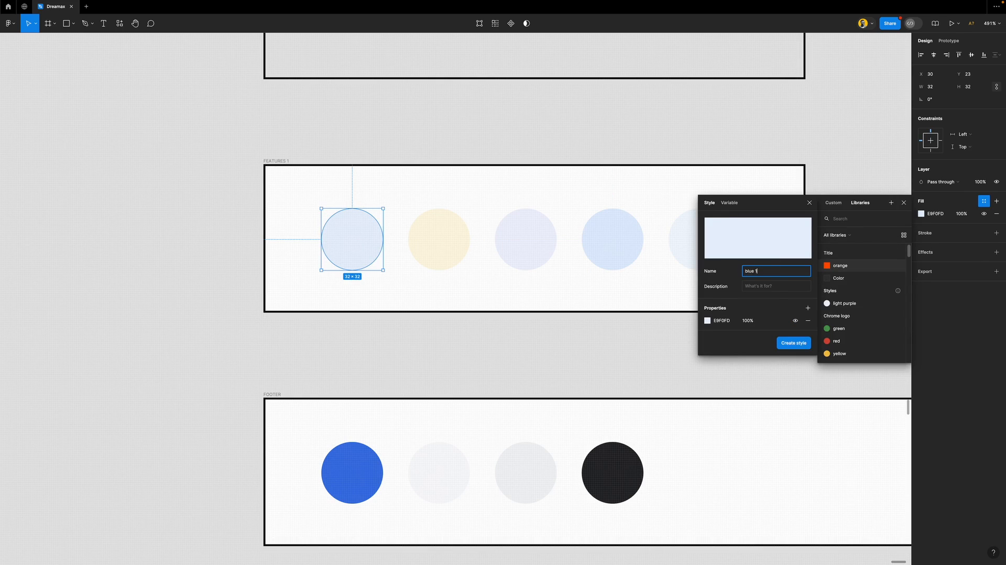
key(Return)
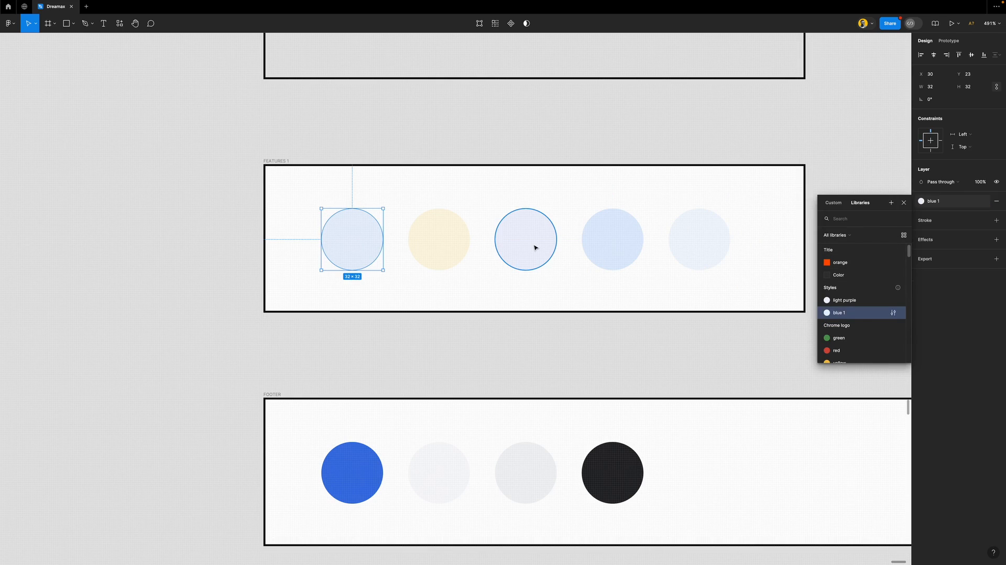
Save the cream second circle's fill as a colour style named light yellow
click(534, 247)
click(461, 240)
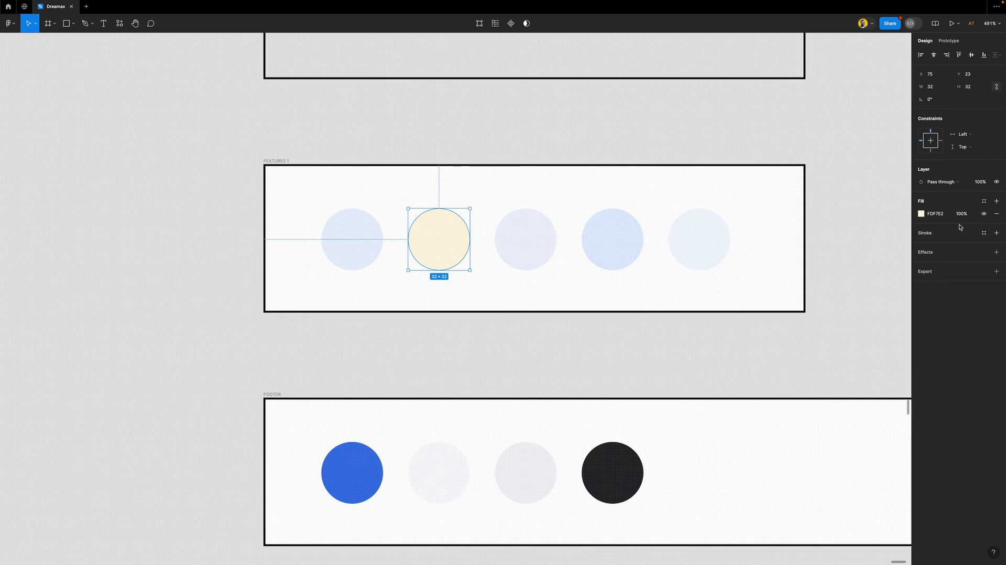
click(984, 202)
click(890, 202)
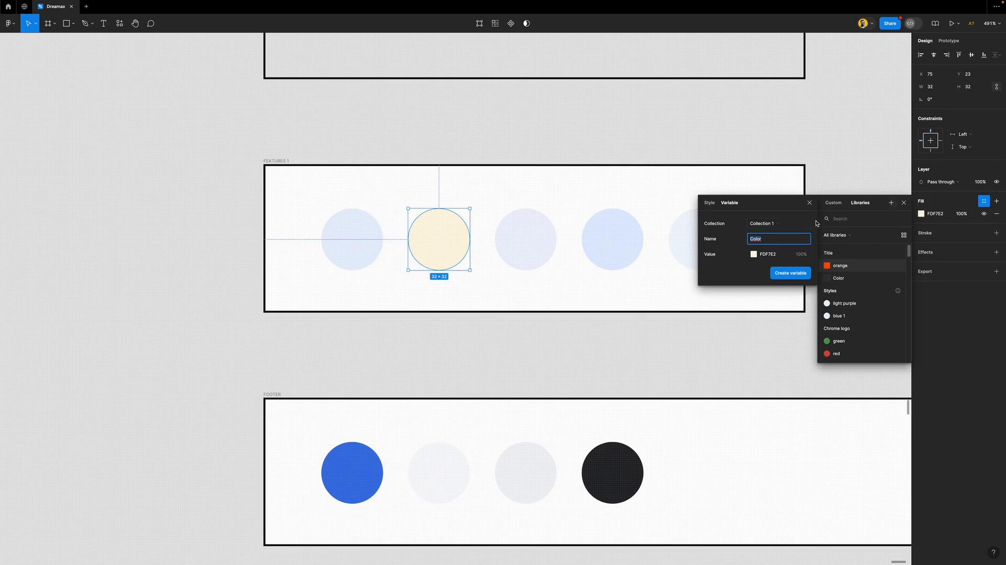
click(709, 203)
text(light yellow)
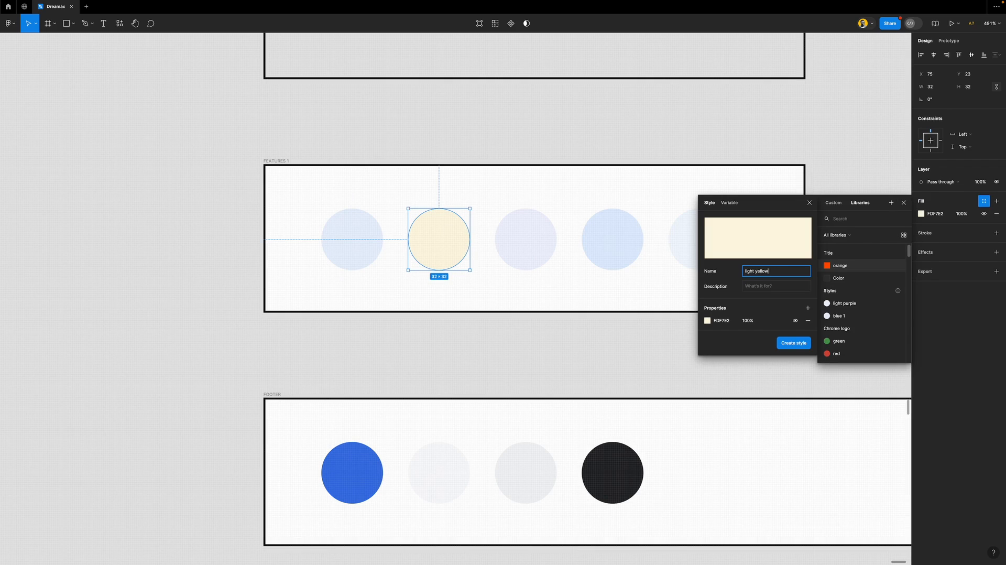
key(Return)
Save the fourth circle's fill as a colour style named blue 2
click(633, 256)
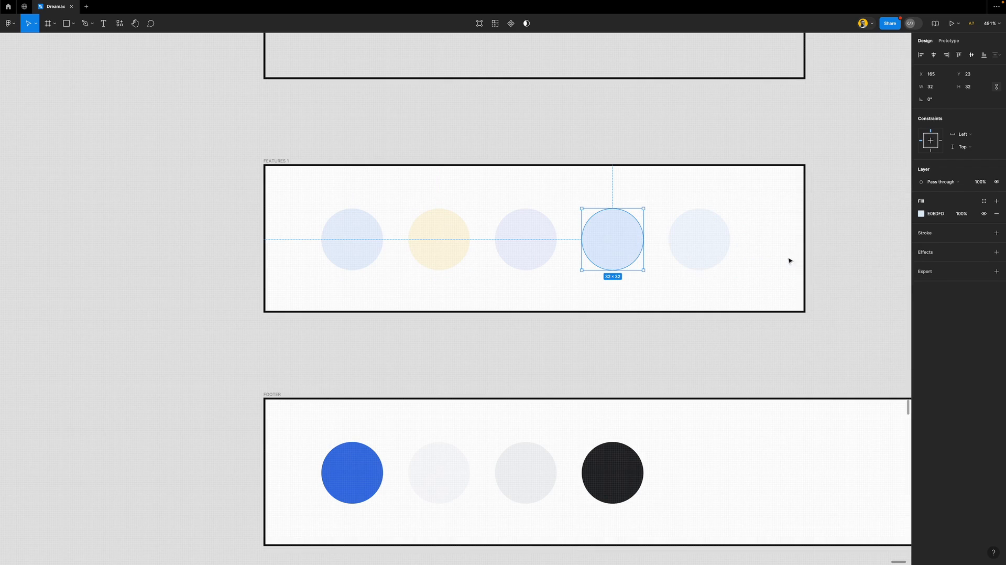
click(983, 201)
click(891, 203)
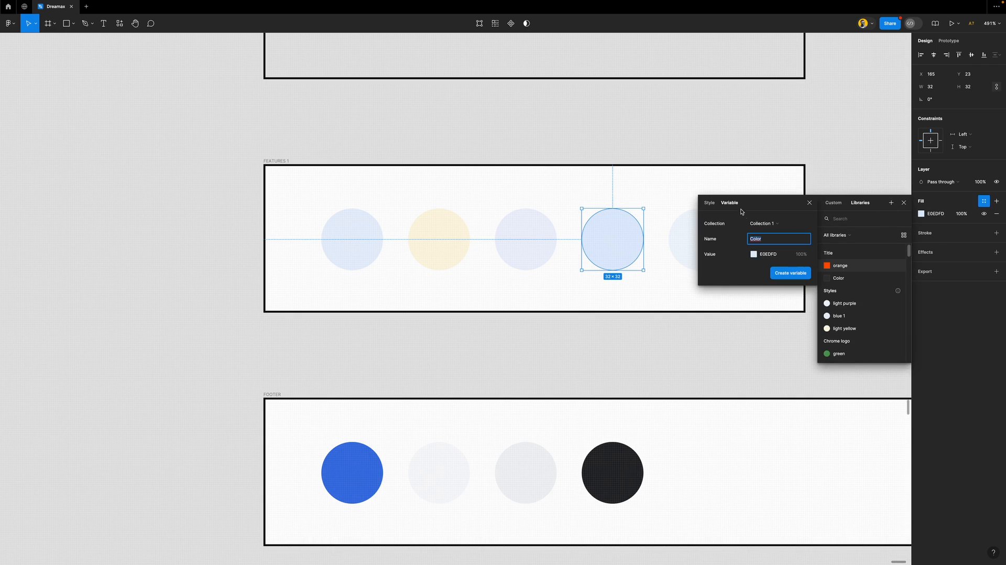
click(710, 202)
text(blue)
key(Return)
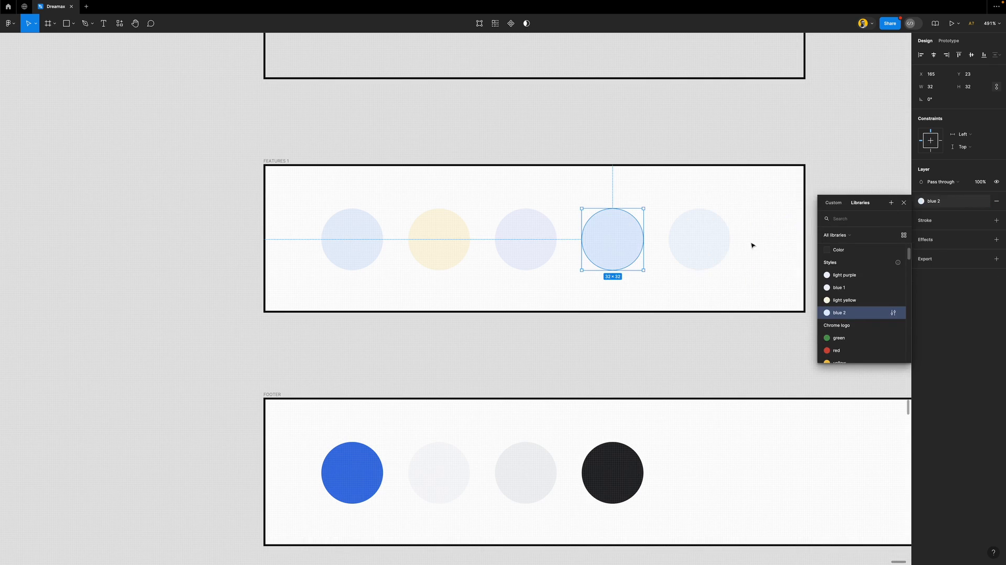
Save the fifth circle's fill as a colour style named blue 3
click(709, 233)
click(984, 200)
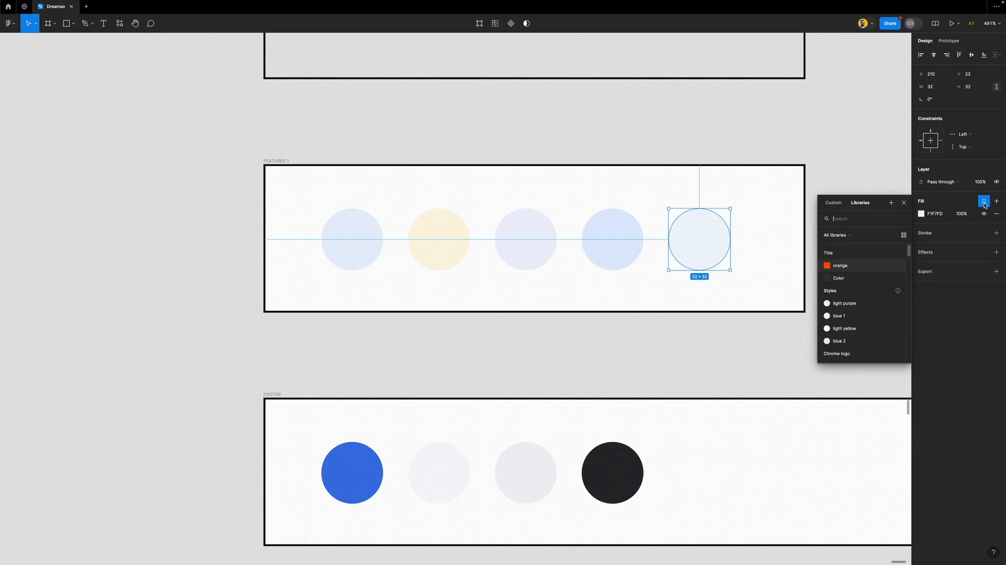
click(891, 202)
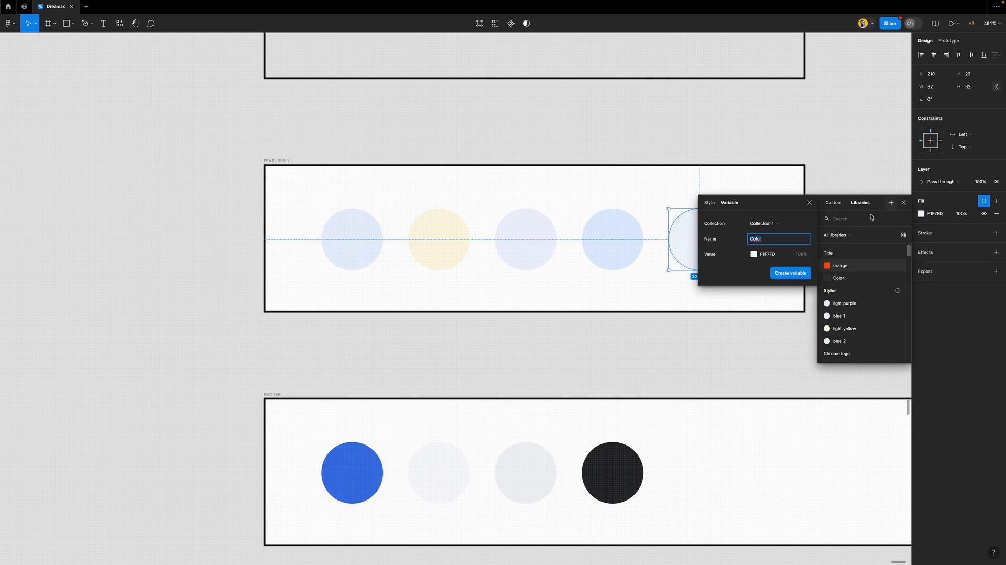
click(709, 202)
text(bl)
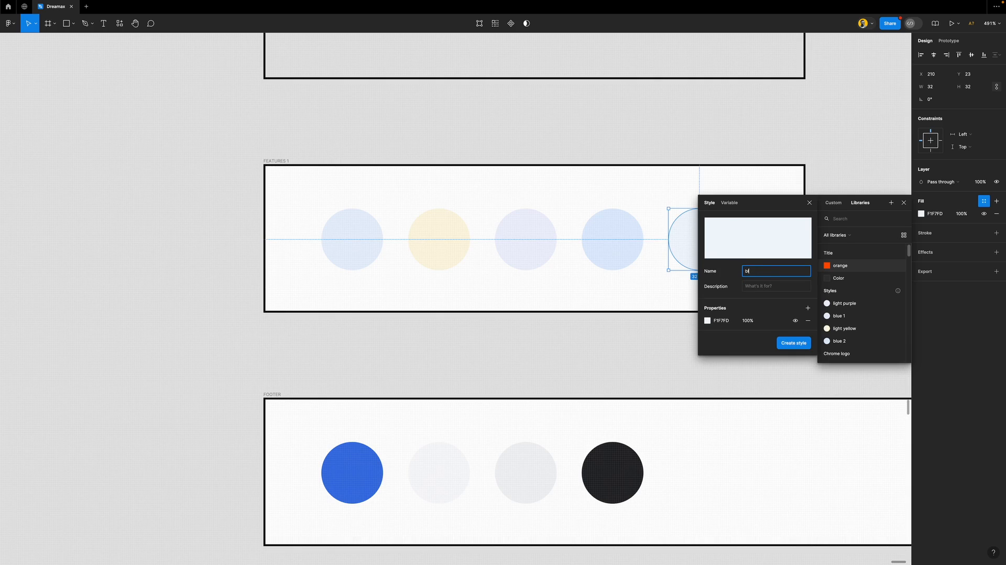
key(Return)
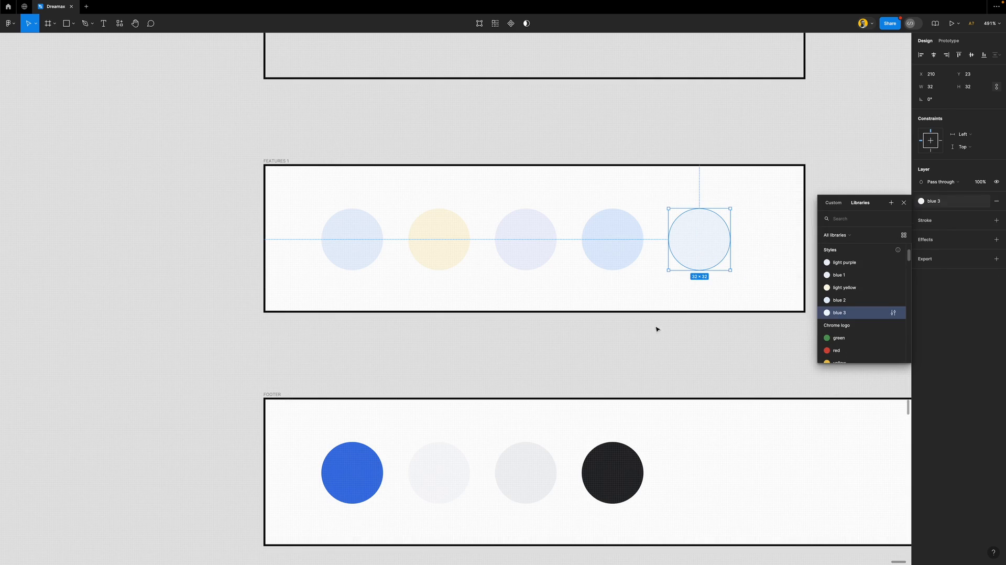
click(620, 372)
Delete the blue circle from the FOOTER frame
scroll(514, 333, down, 5)
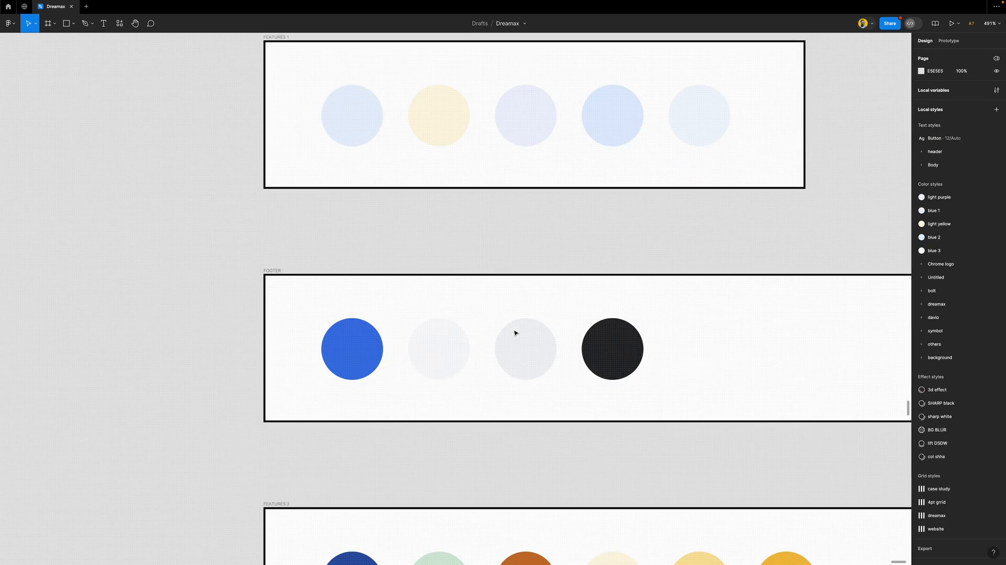
click(358, 334)
scroll(380, 333, down, 4)
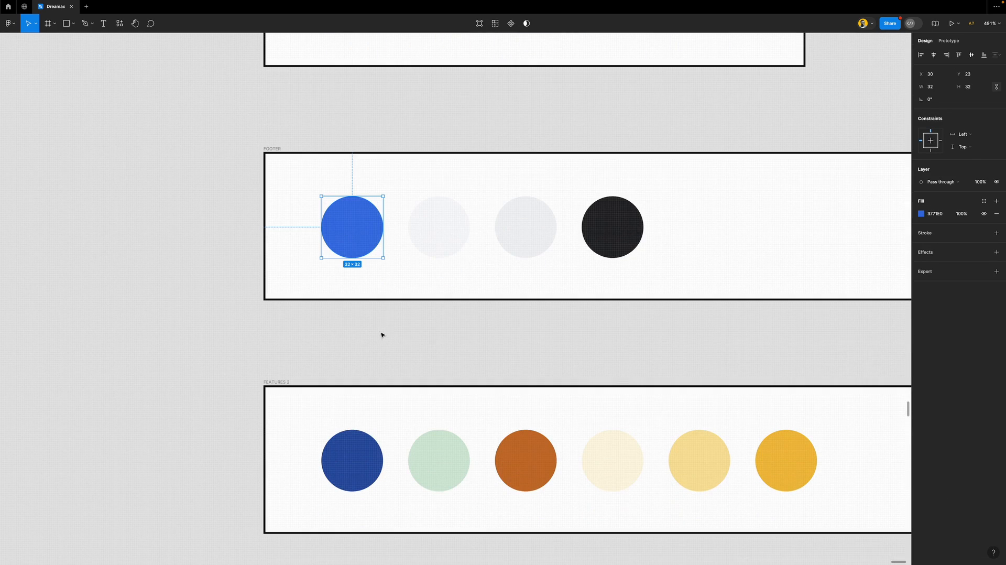
key(Delete)
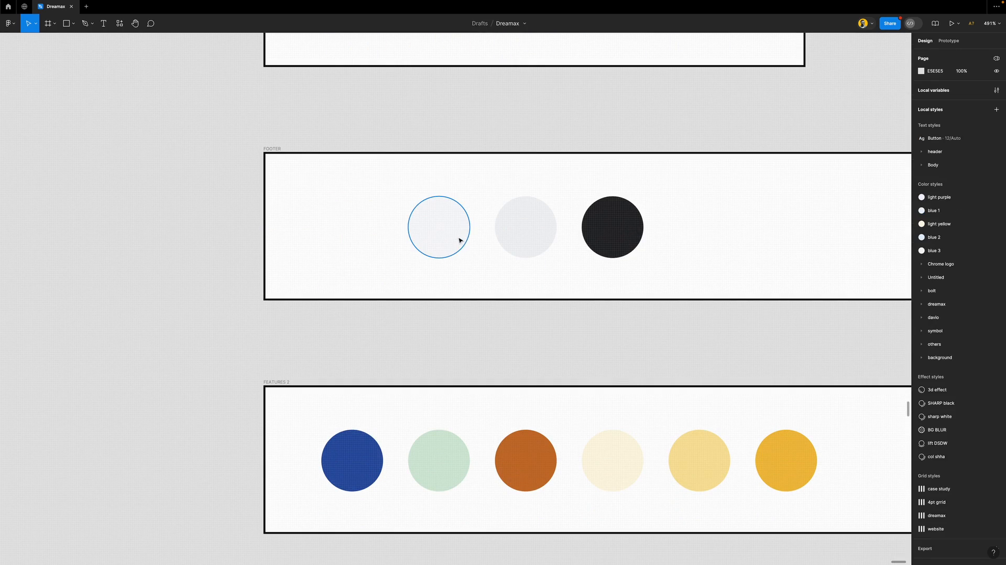
Start a colour style from the dark FOOTER circle's fill, then abandon it
click(459, 240)
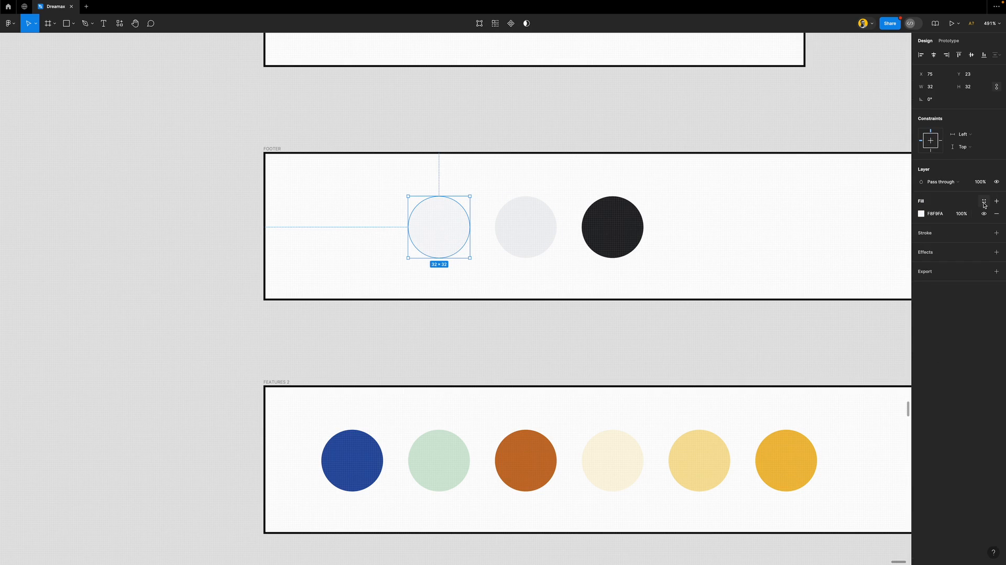
click(638, 234)
click(983, 200)
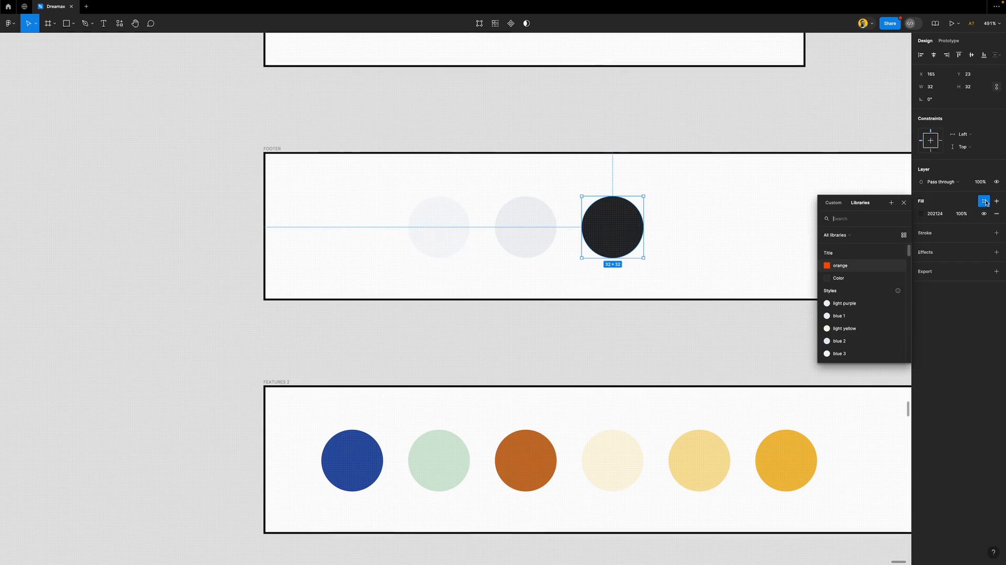
click(891, 202)
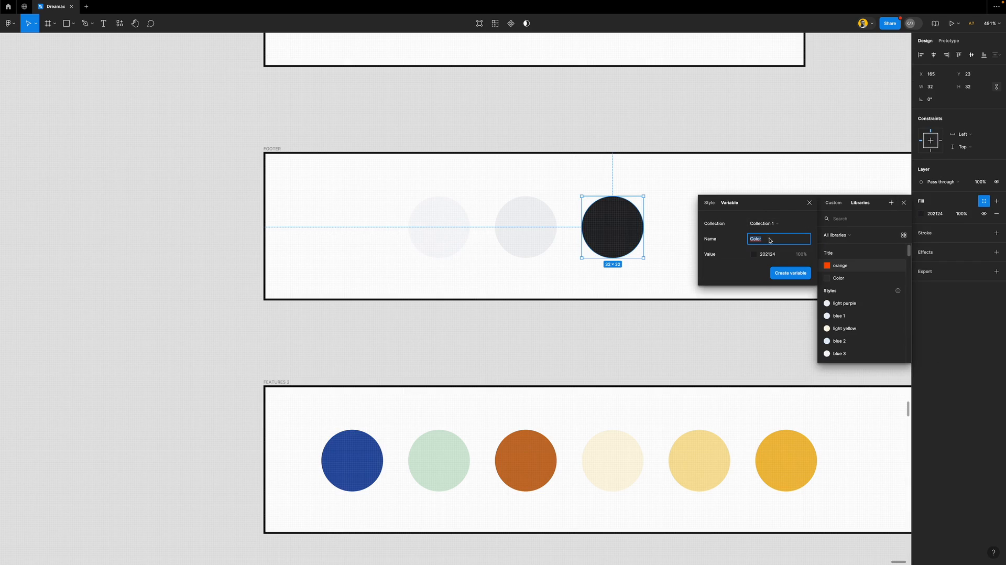
click(709, 203)
text(T)
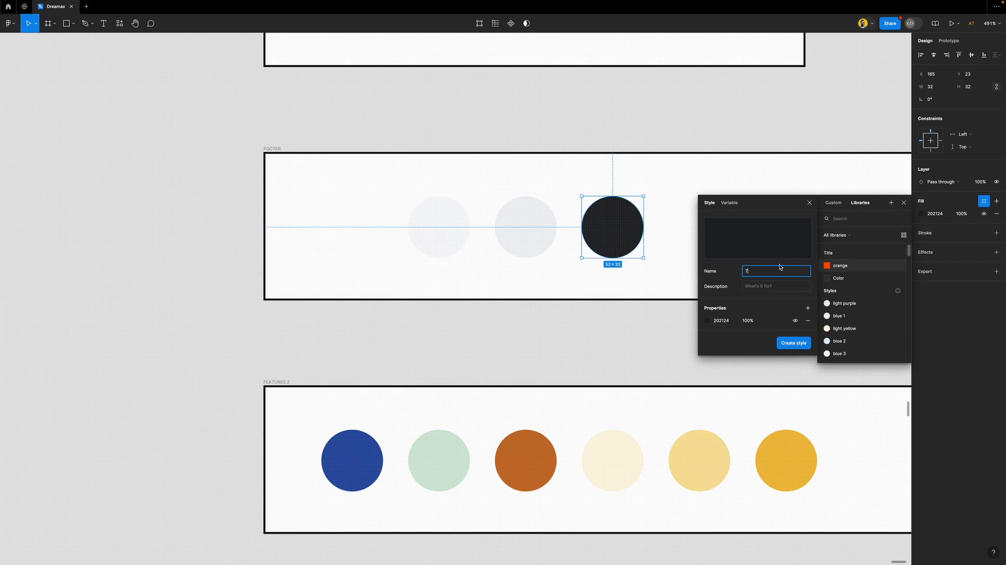
click(903, 202)
click(689, 132)
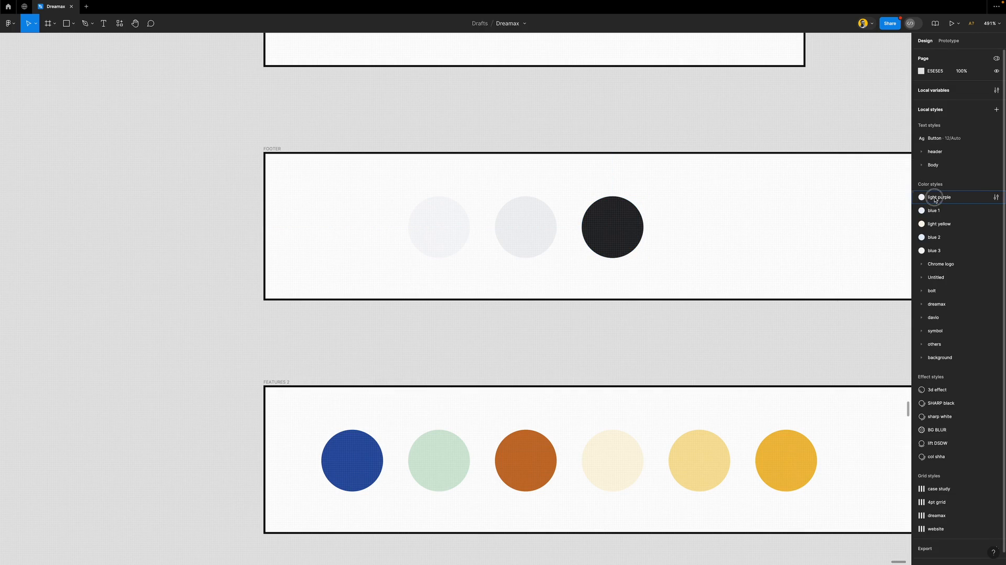
Select the five styles from light purple to blue 3, try a folder, then undo it
click(935, 199)
shift+click(951, 251)
right_click(936, 252)
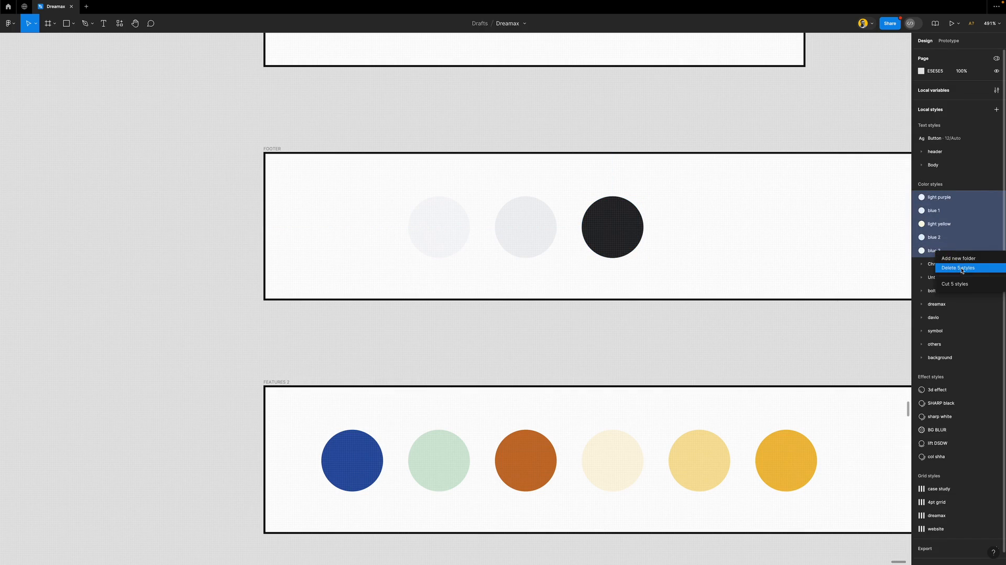
click(866, 135)
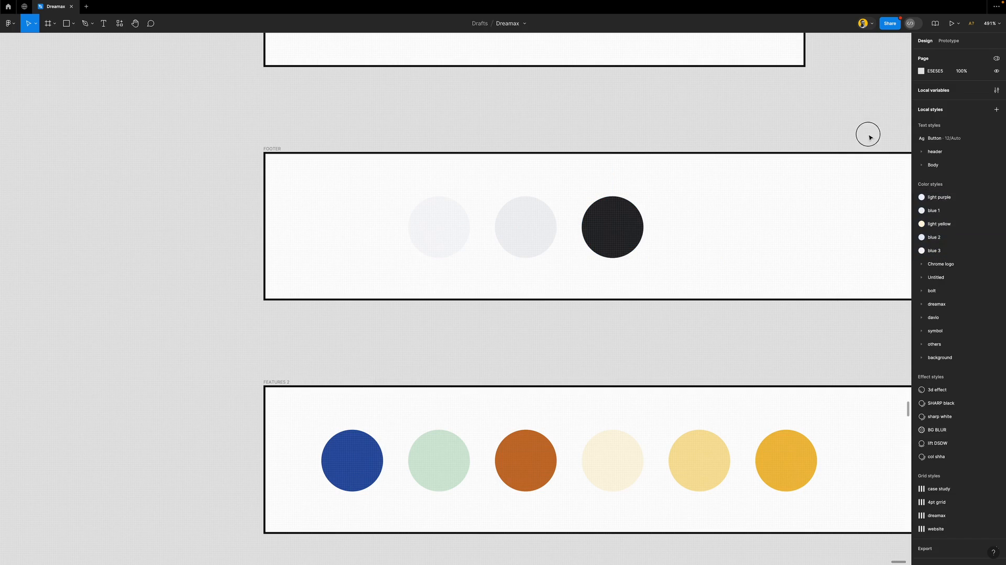
click(953, 198)
shift+click(953, 251)
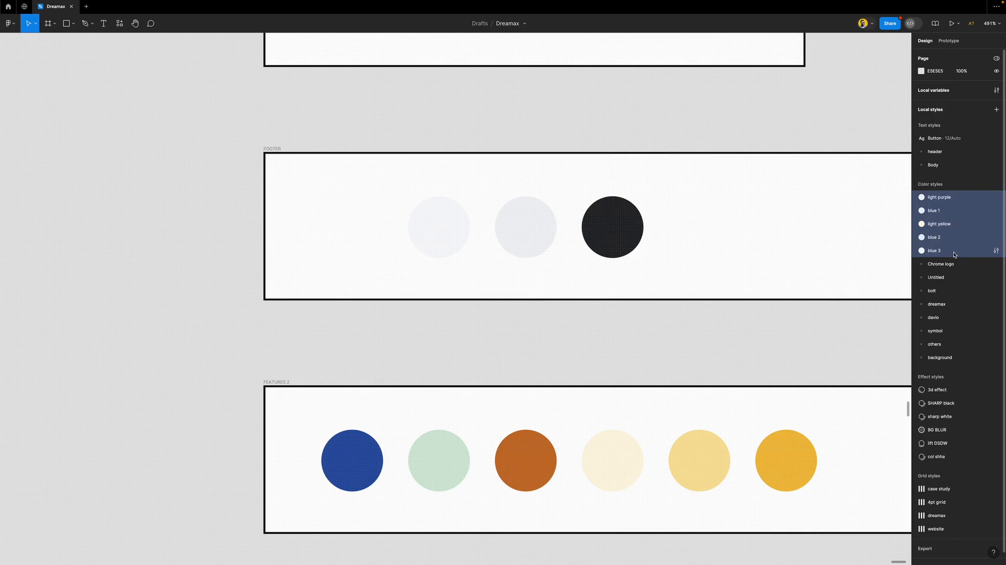
right_click(954, 255)
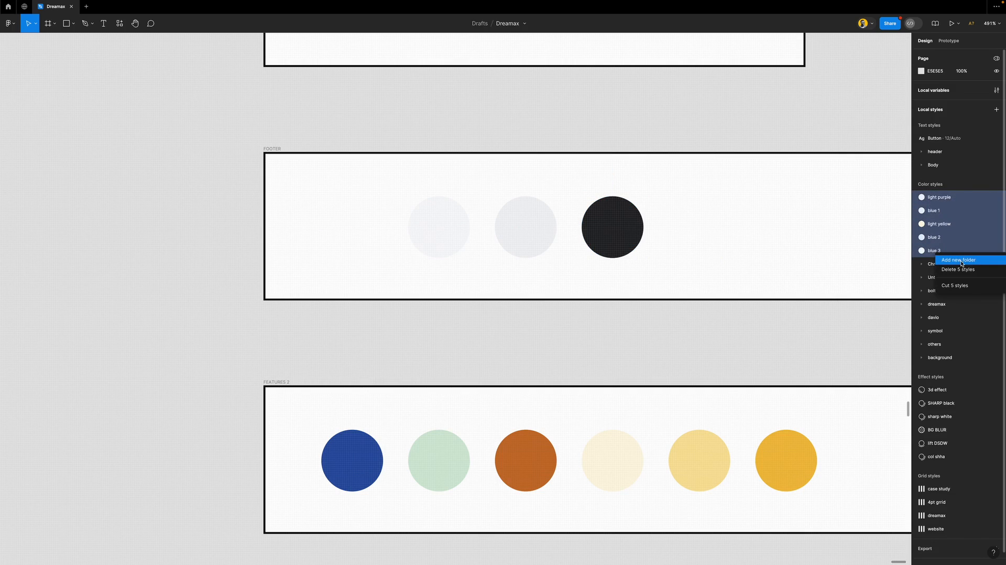
click(961, 261)
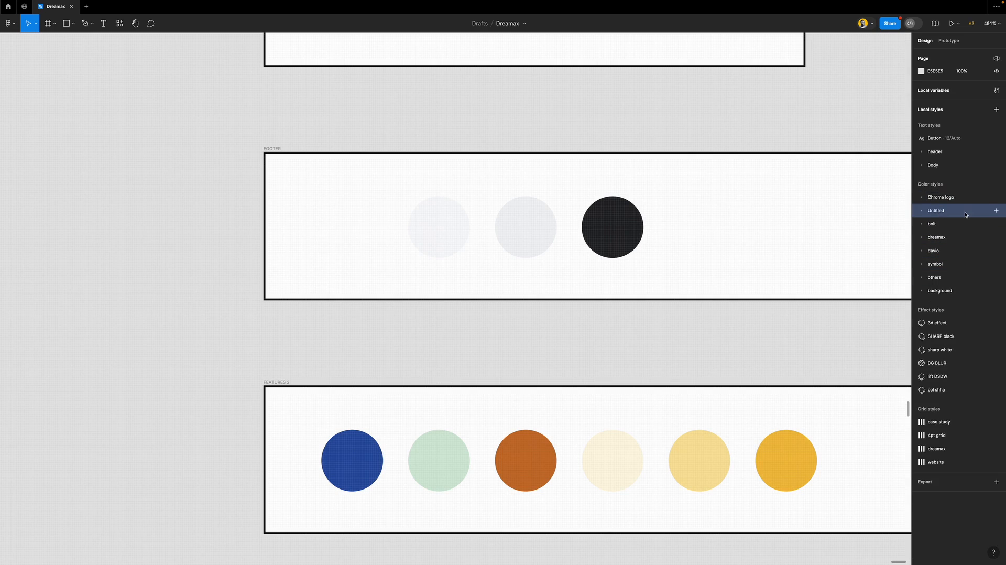
click(922, 210)
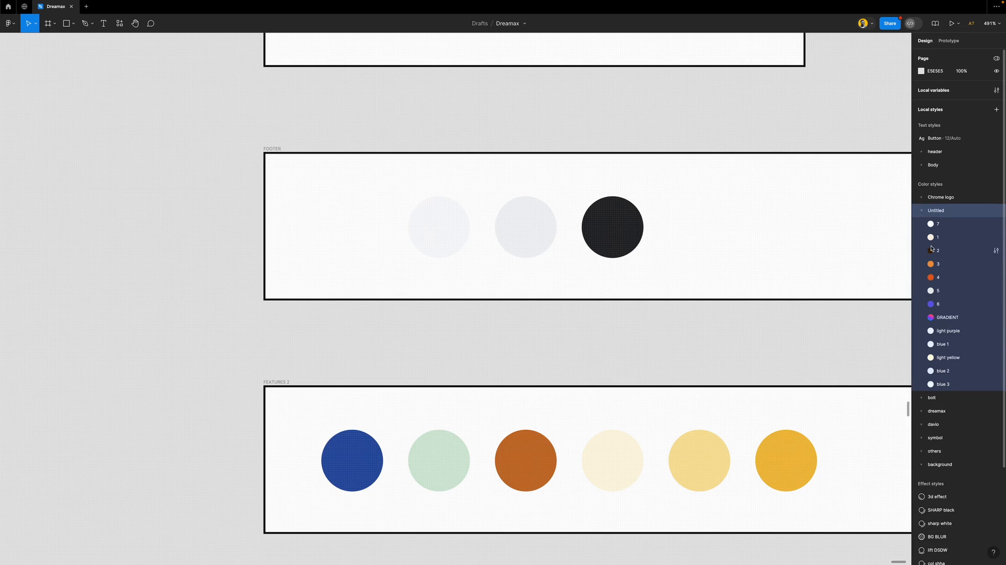
key(ctrl+z)
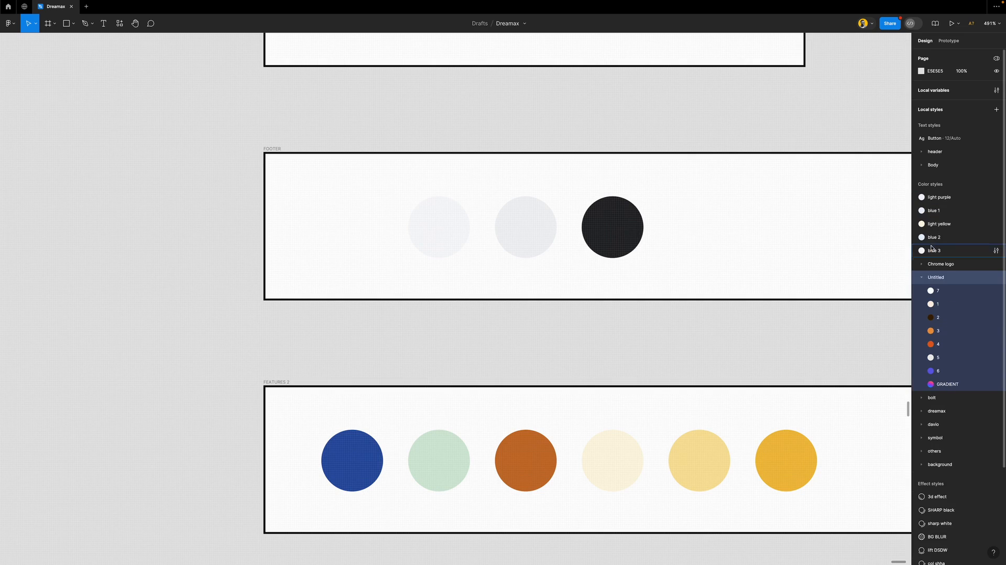
Rename the Untitled style folder, typing 'tit', and collapse it
double_click(935, 277)
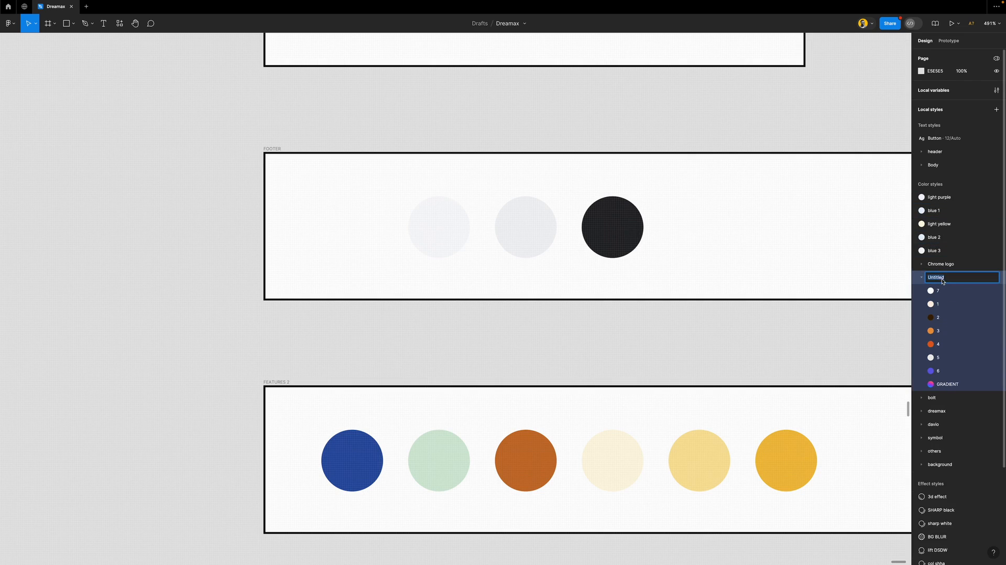
text(tit)
key(Return)
click(922, 278)
Group the light purple through blue 3 styles into a 'Features 1' folder under Chrome logo
click(937, 250)
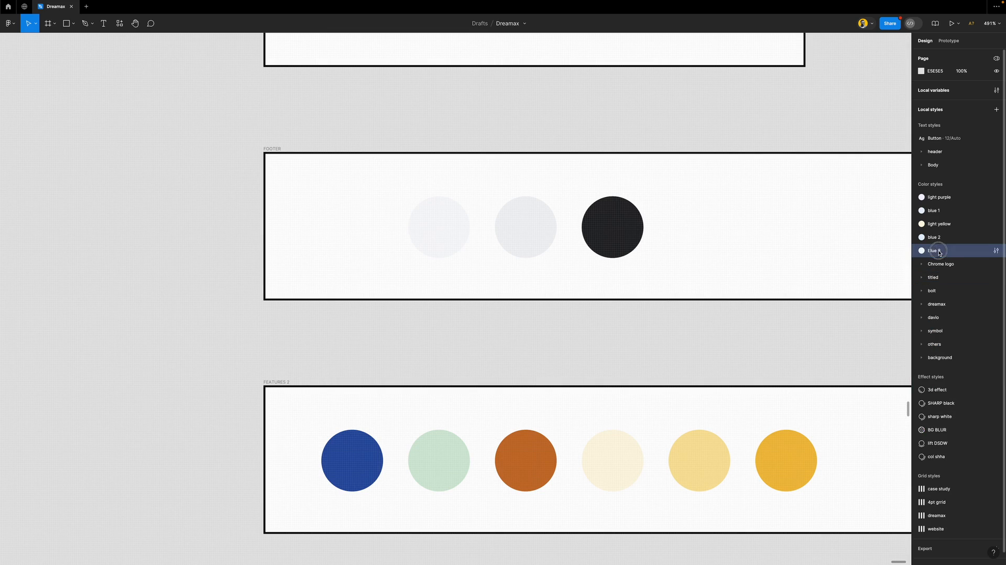
shift+click(948, 198)
right_click(950, 199)
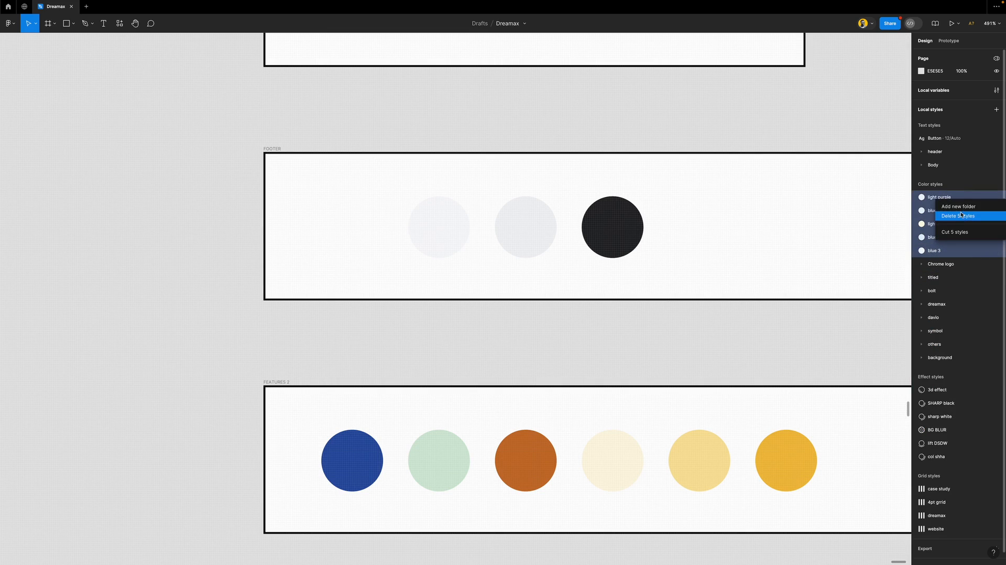
click(952, 206)
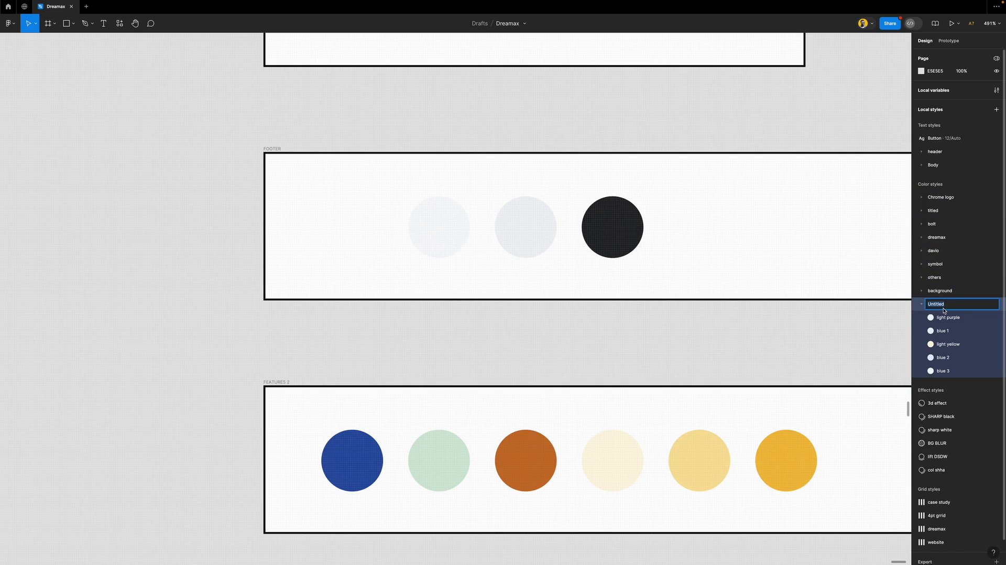
text(Features 1)
key(Return)
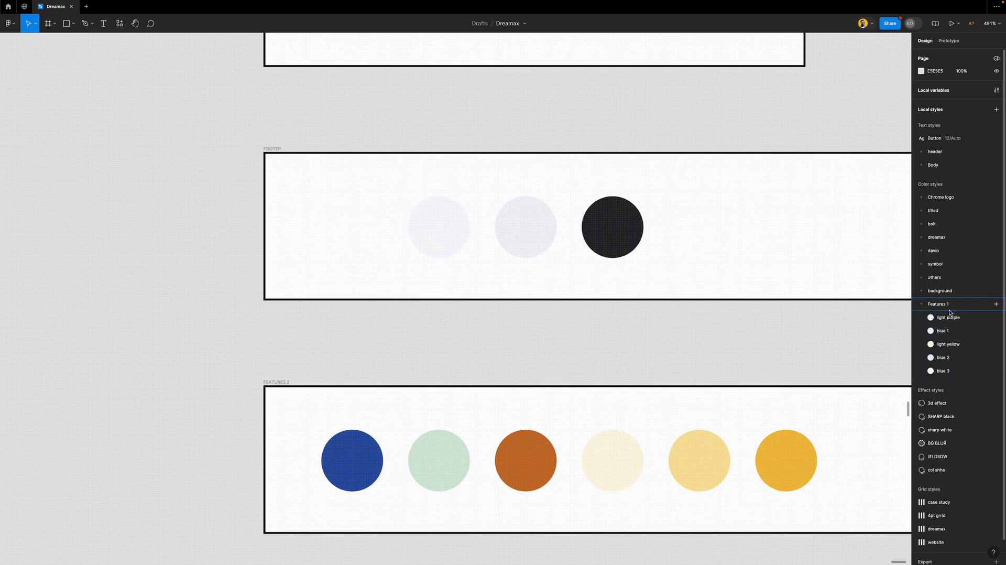
drag(948, 306, 942, 211)
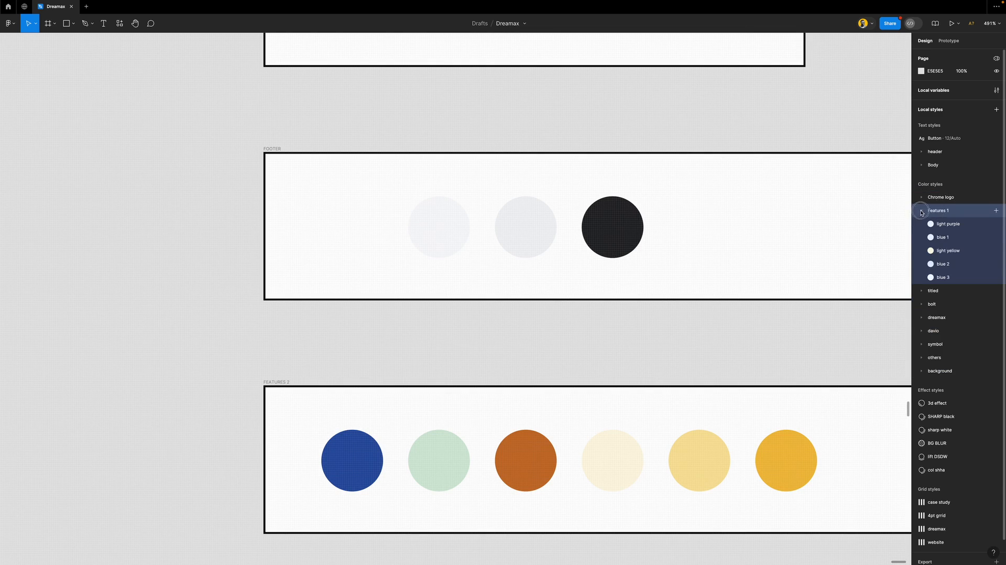
click(921, 211)
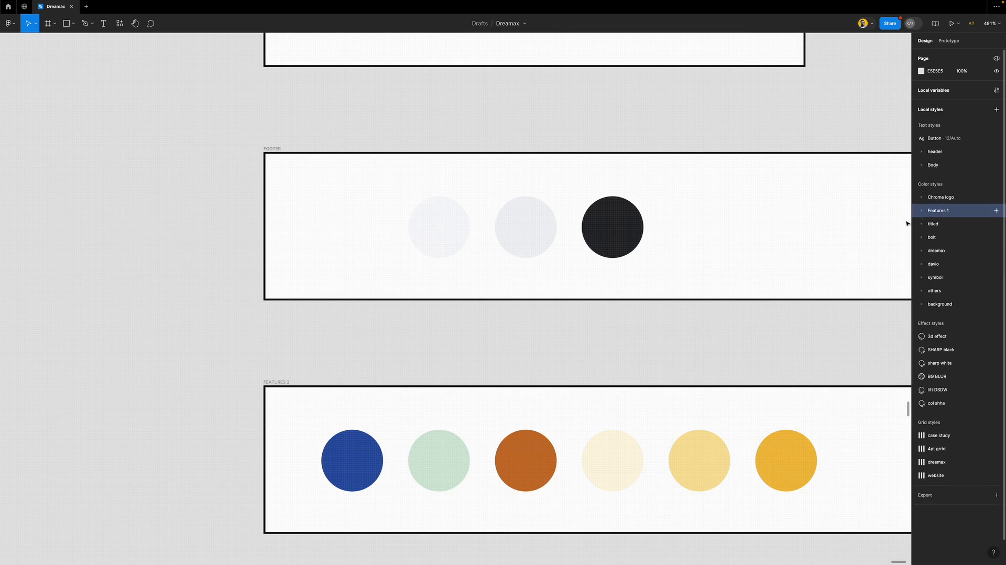
Save the middle light FOOTER circle's fill as colour style 'footer gray'
click(619, 234)
click(540, 228)
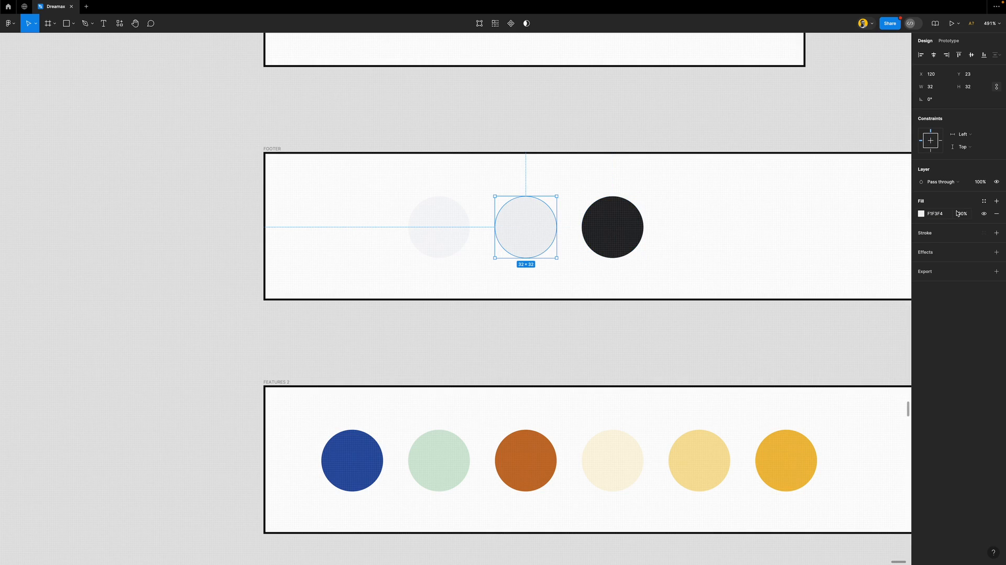
click(983, 200)
click(891, 203)
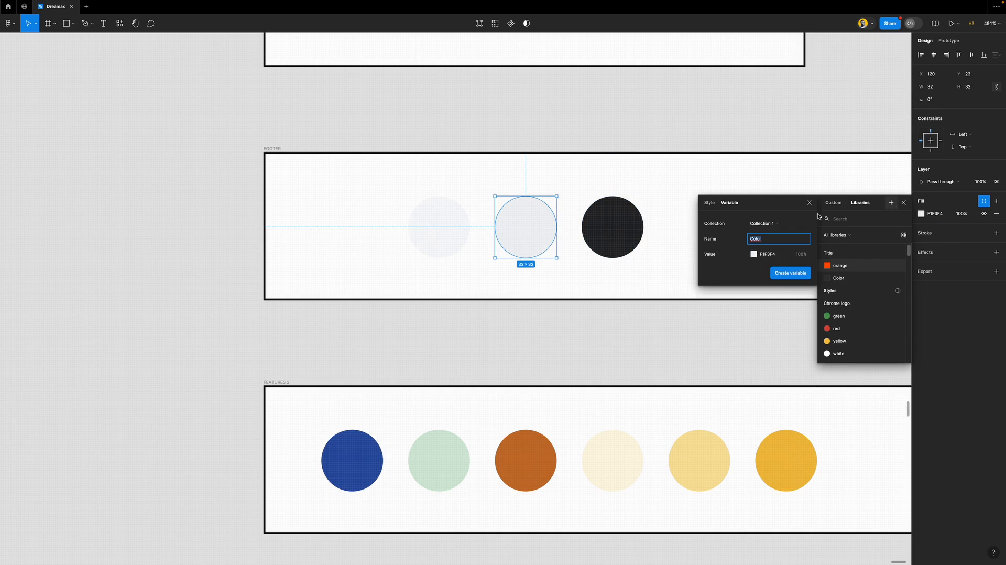
click(709, 202)
text(footer gray)
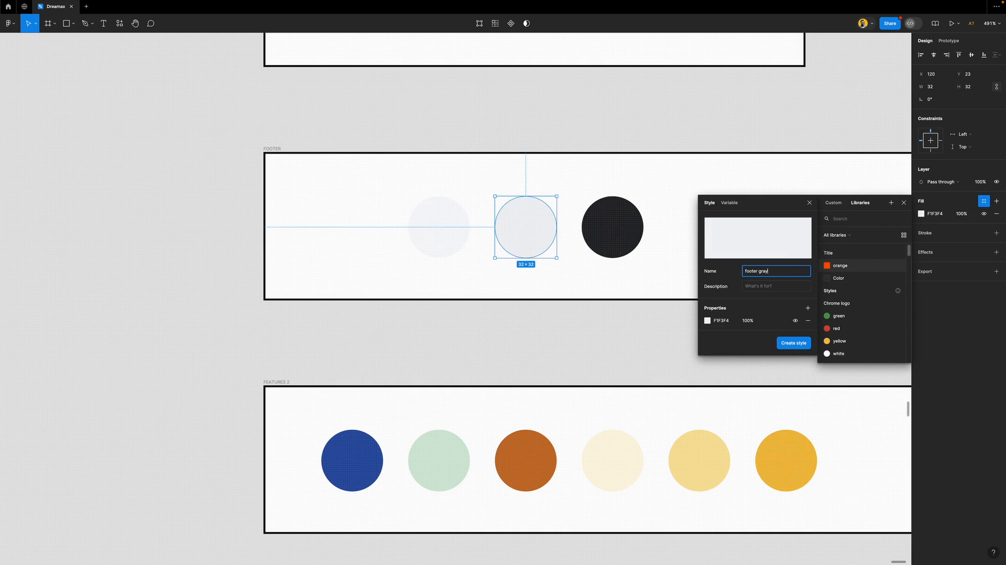
key(Return)
Save the dark FOOTER circle's fill as colour style 'text'
click(636, 229)
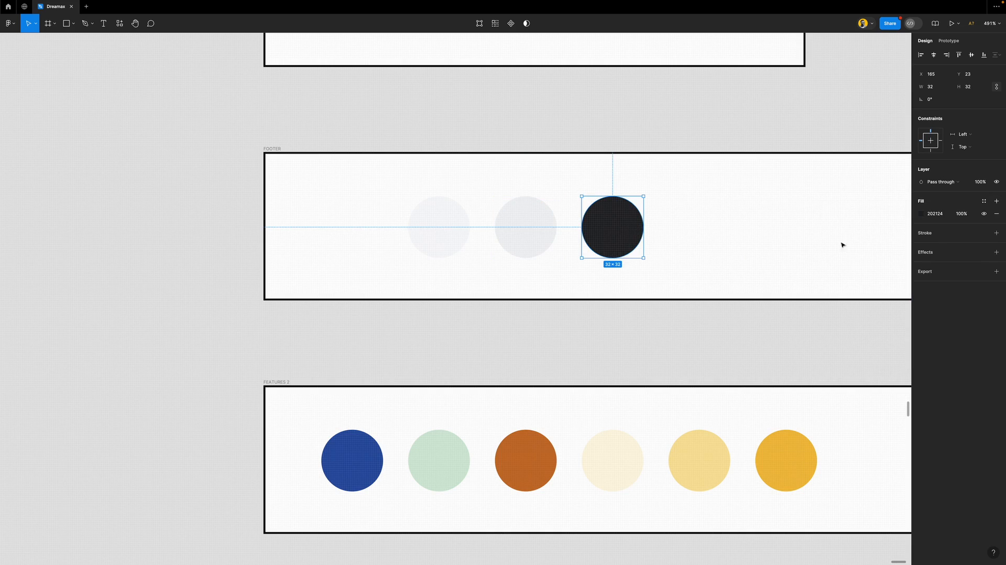
click(983, 201)
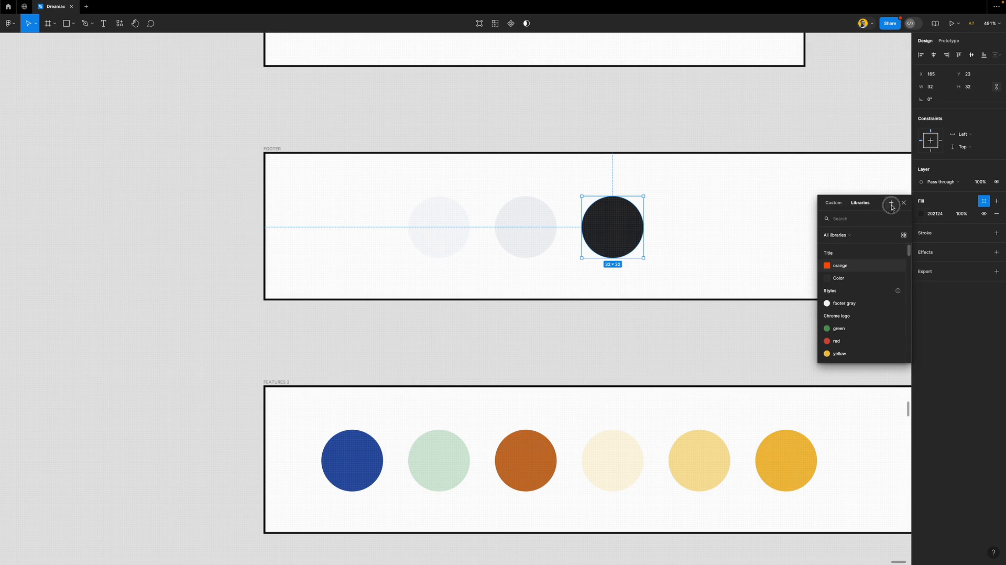
click(890, 202)
click(711, 204)
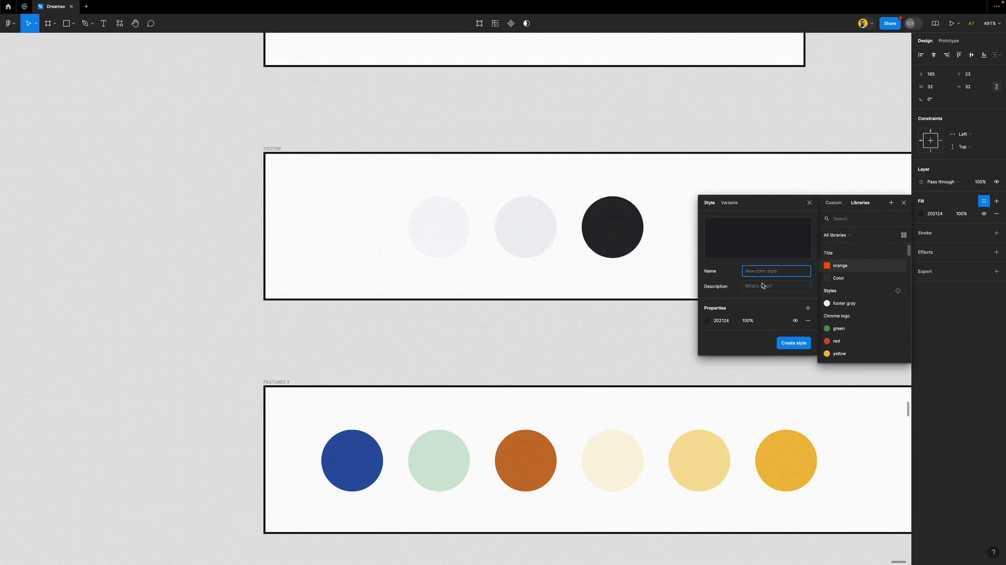
text(text)
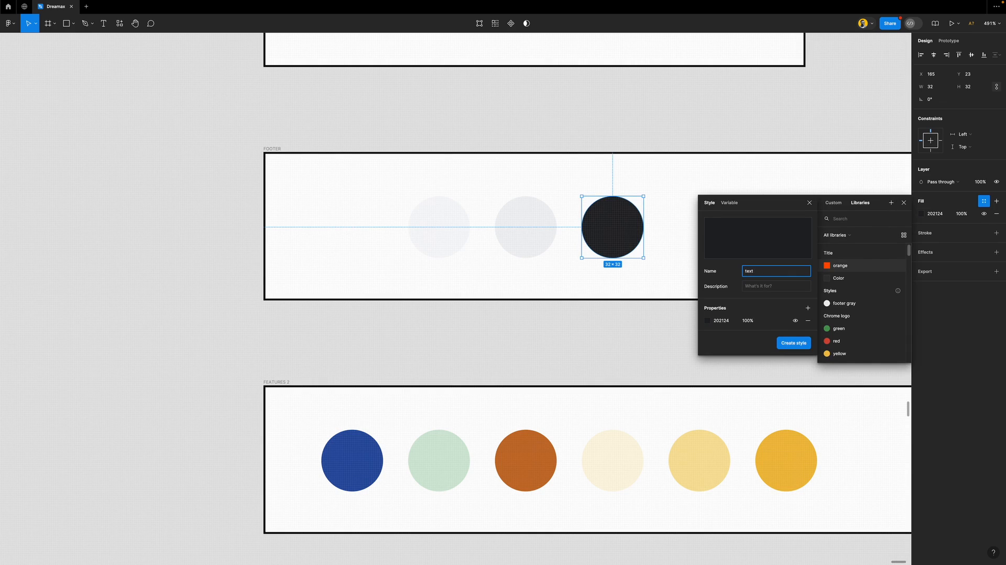
key(Return)
Save the first light FOOTER circle's fill as colour style 'faq container'
click(440, 225)
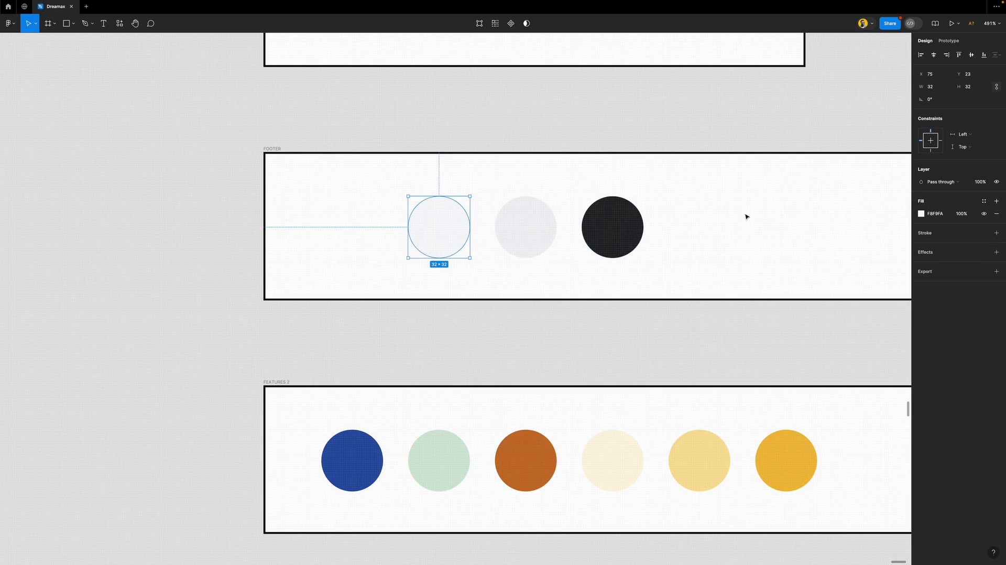
click(983, 201)
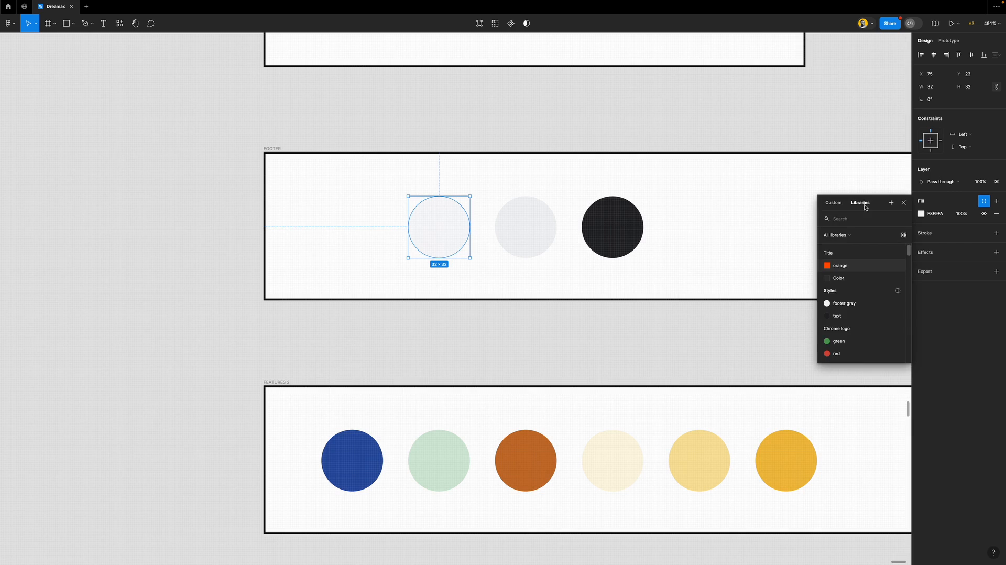
click(890, 202)
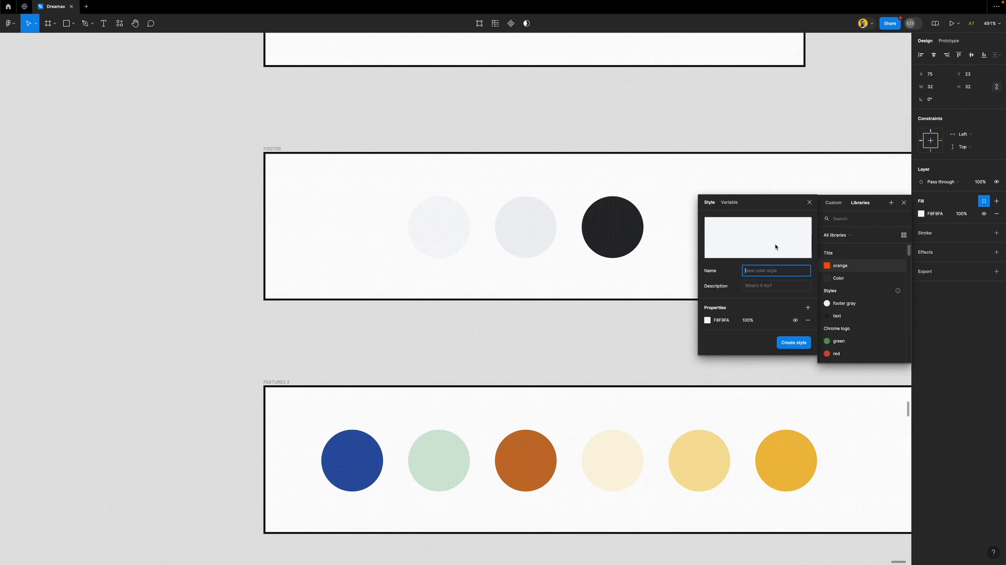
text(faq)
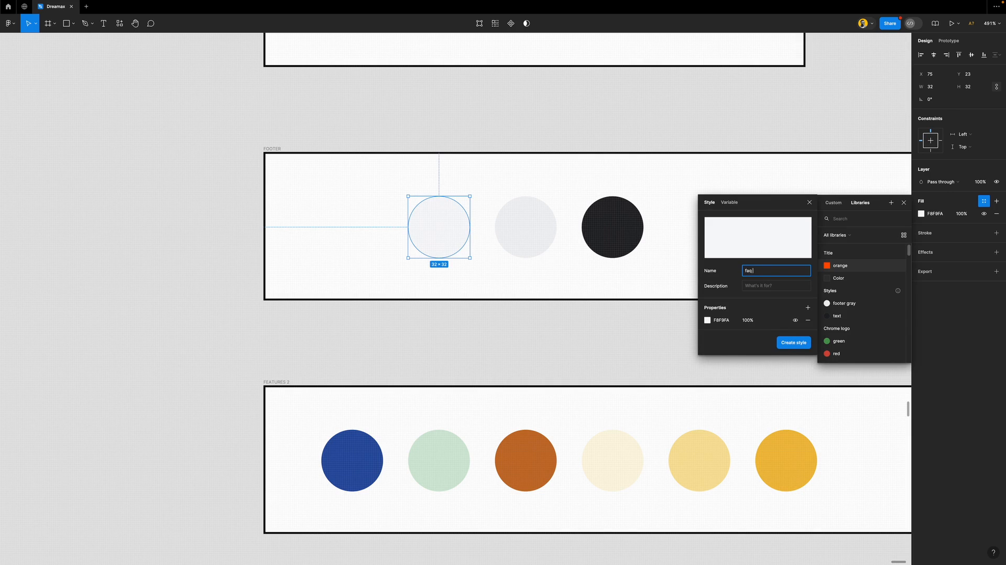
text( container)
key(Return)
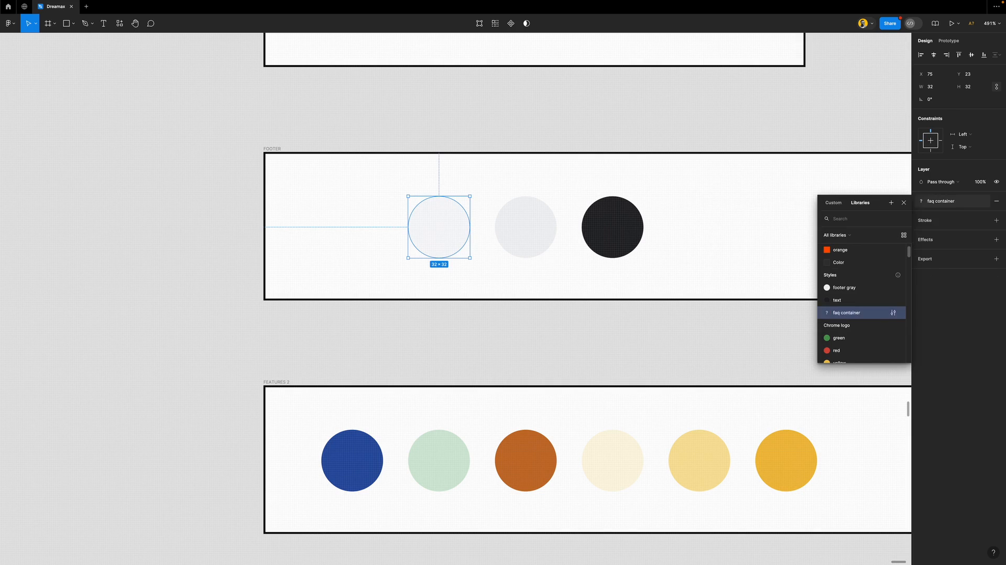
click(702, 312)
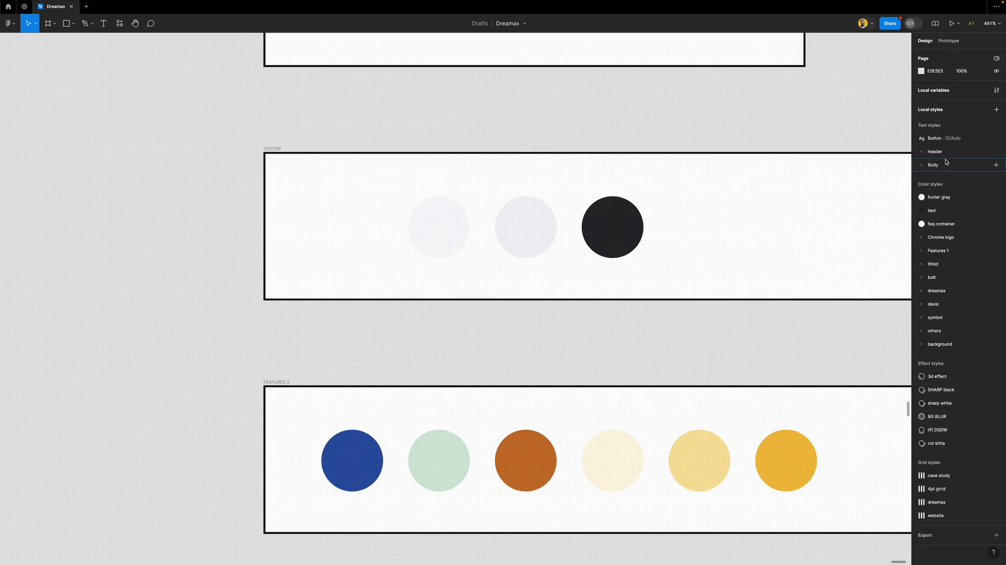
Put footer gray, text and faq container into a new 'Footer' folder, moved to the top and collapsed
click(950, 199)
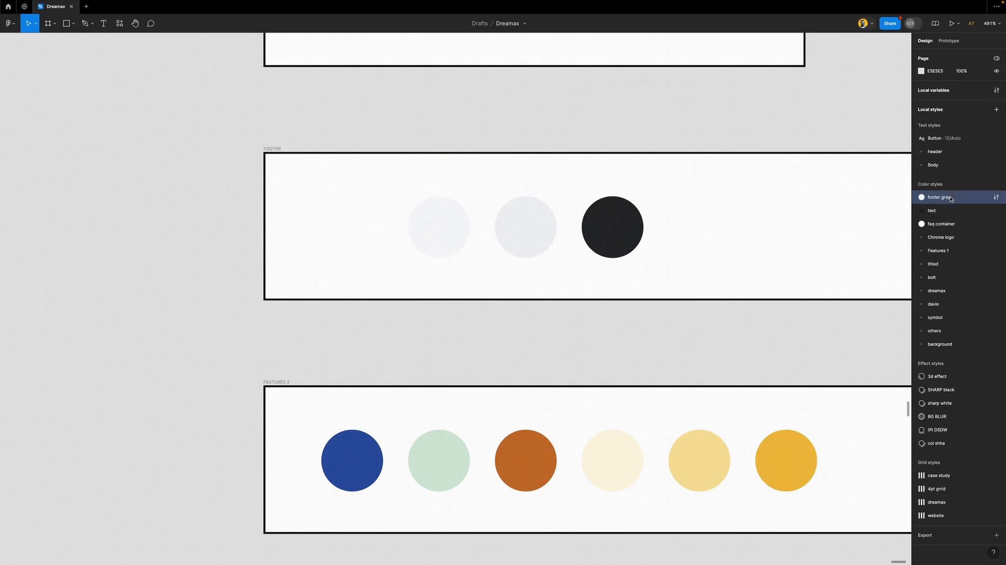
shift+click(955, 224)
right_click(959, 224)
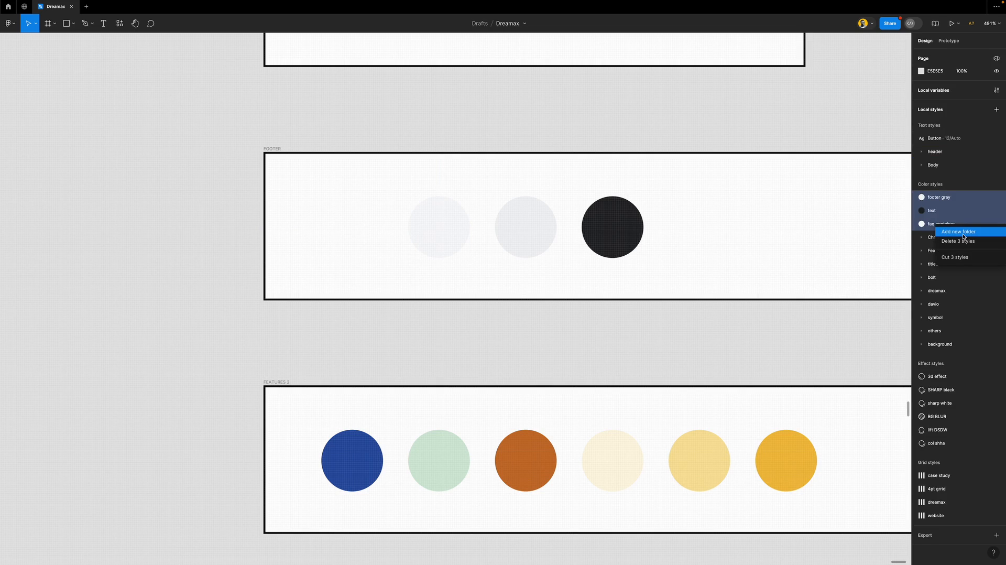
click(963, 235)
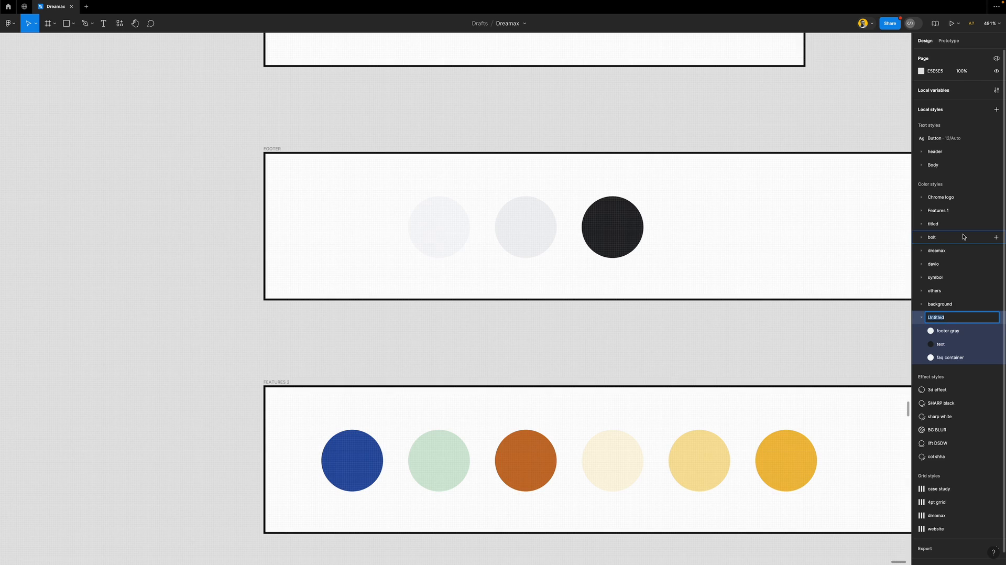
text(Footer)
key(Return)
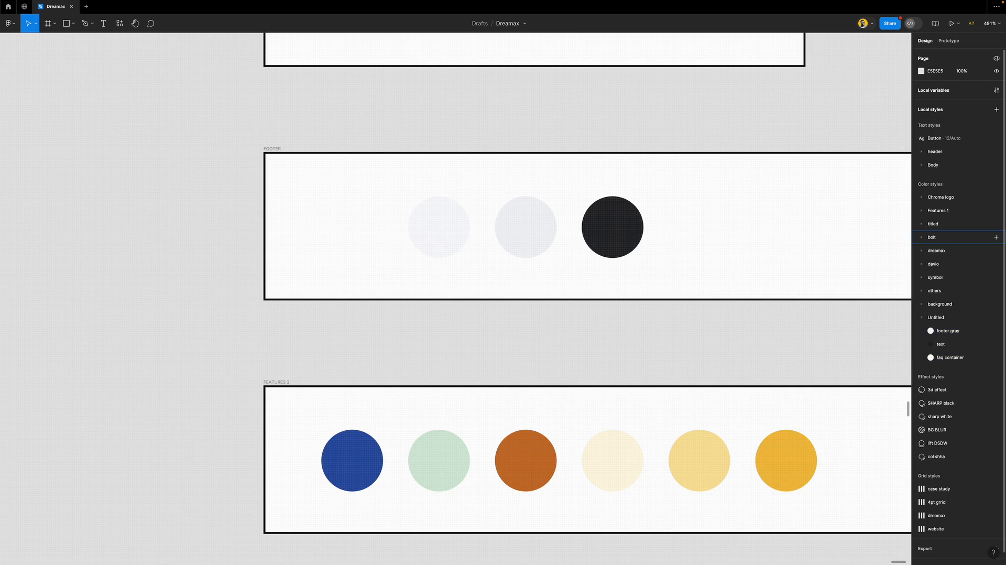
drag(938, 316, 934, 203)
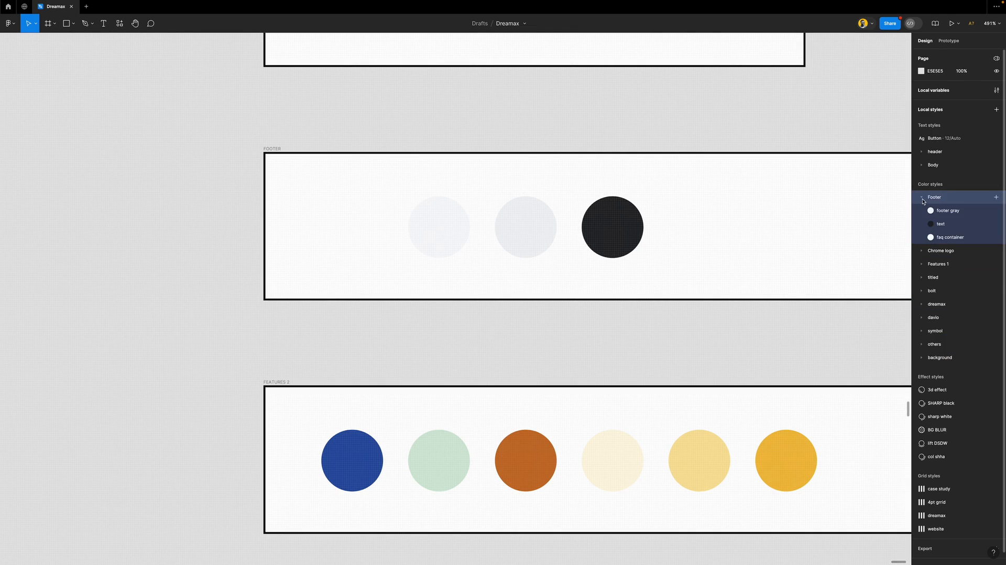
click(921, 198)
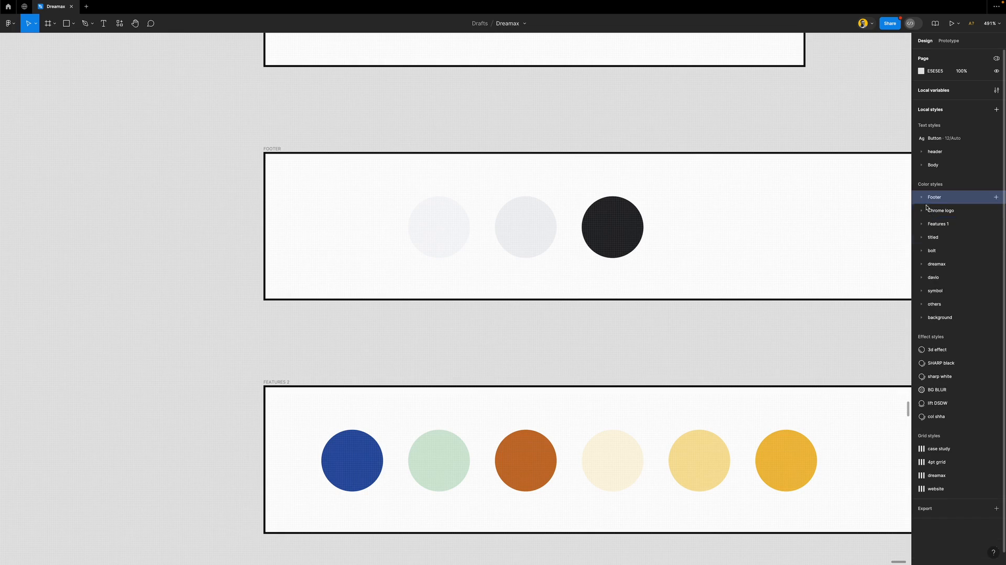
Delete the FOOTER frame, then the LOGO and FEATURES 1 frames together
click(274, 150)
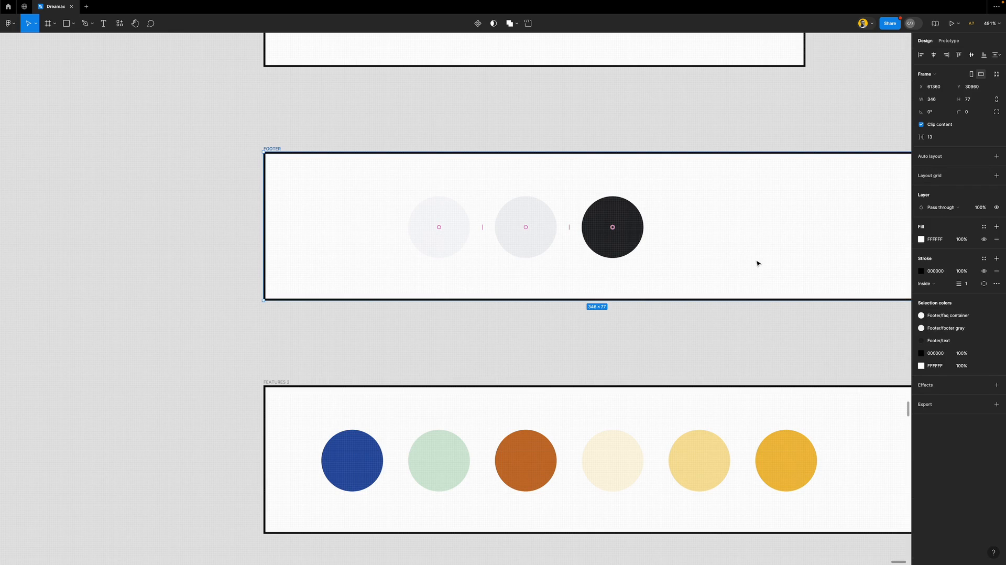
key(Delete)
scroll(397, 240, down, 5)
scroll(396, 239, up, 3)
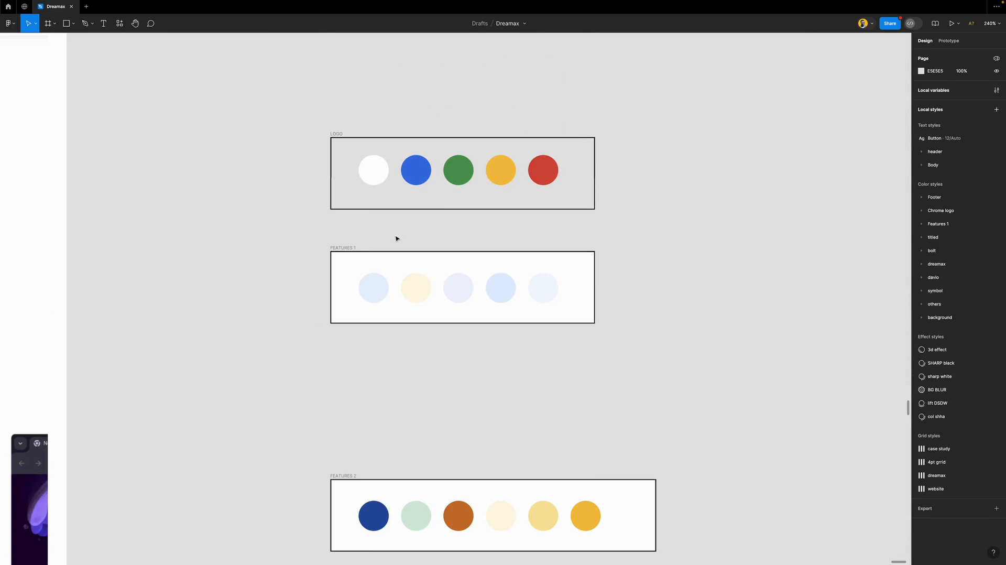
drag(295, 98, 659, 371)
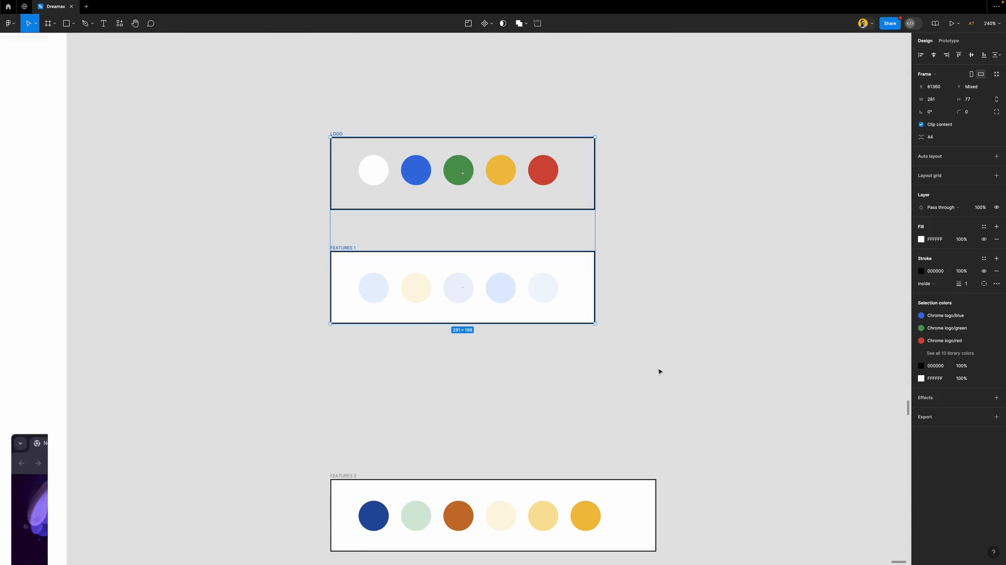
click(949, 352)
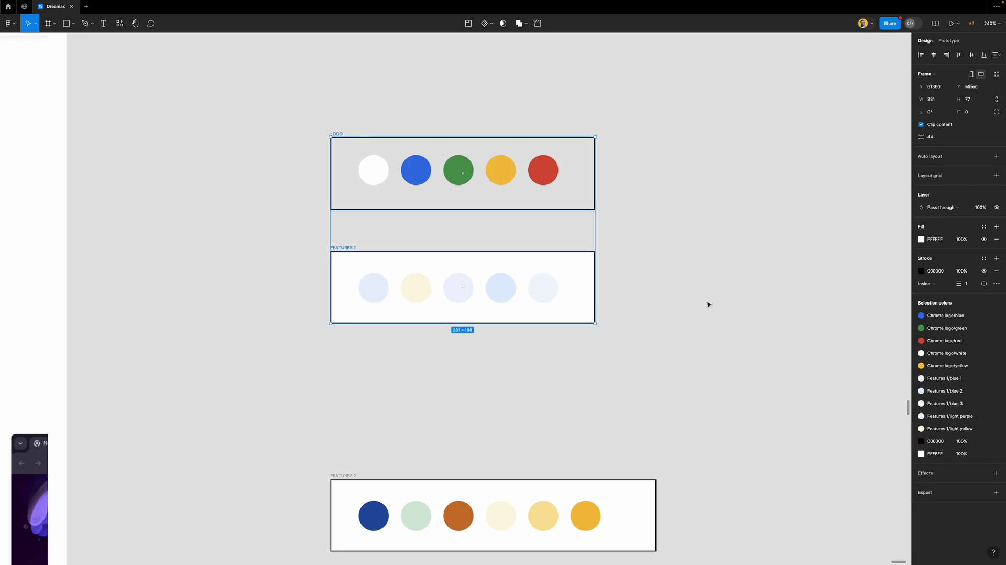
key(Delete)
Select the FEATURES 2 frame's circles, ending on the yellow circle
scroll(480, 301, down, 5)
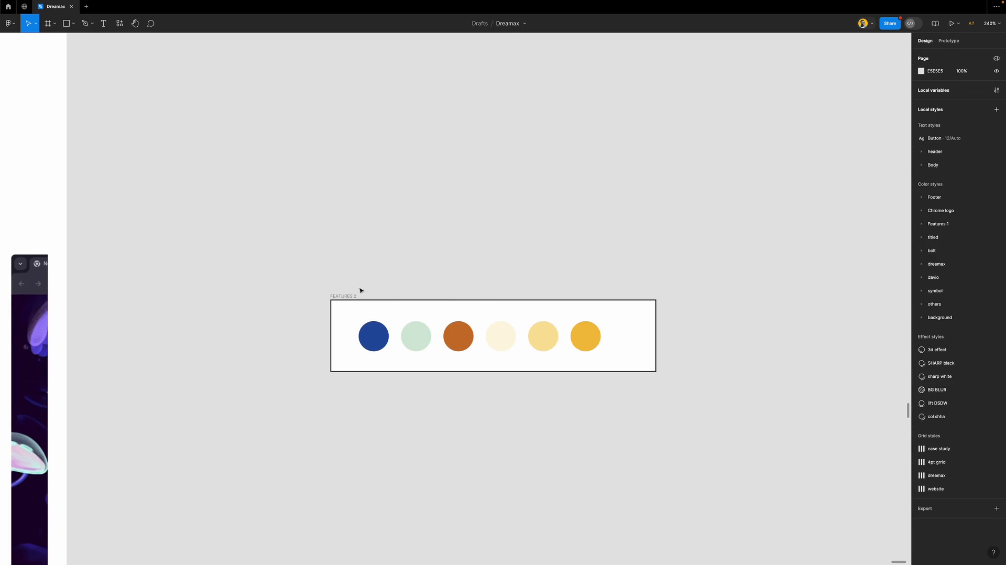
click(341, 300)
scroll(432, 278, up, 5)
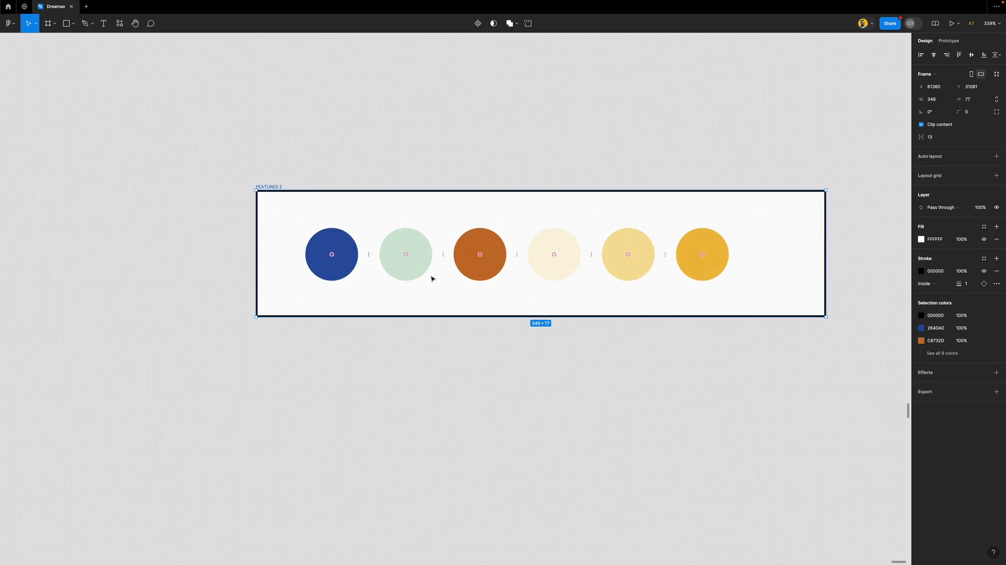
click(346, 265)
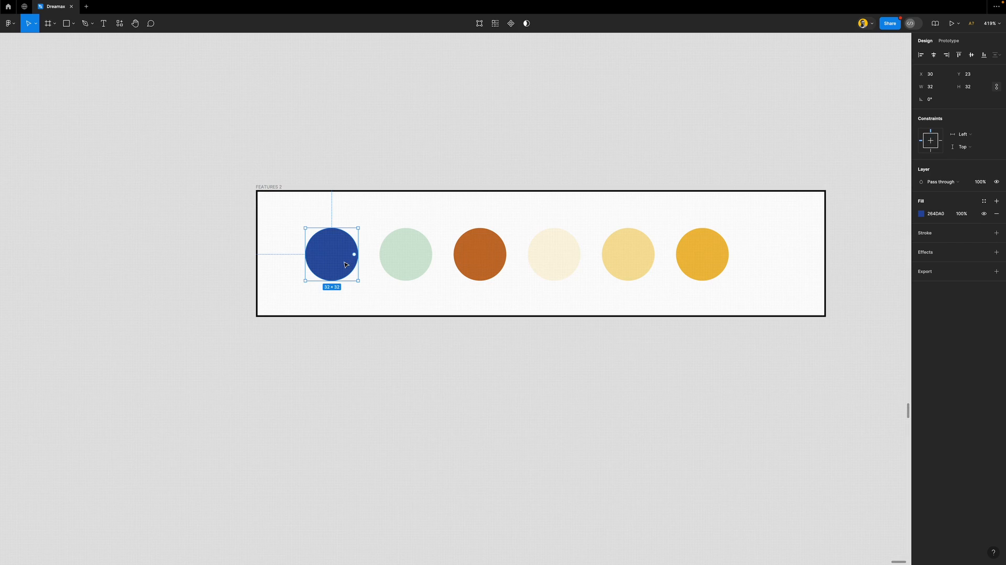
click(715, 253)
Duplicate the yellow circle below FEATURES 2 and fill the copy with the library's orange
drag(712, 254, 713, 352)
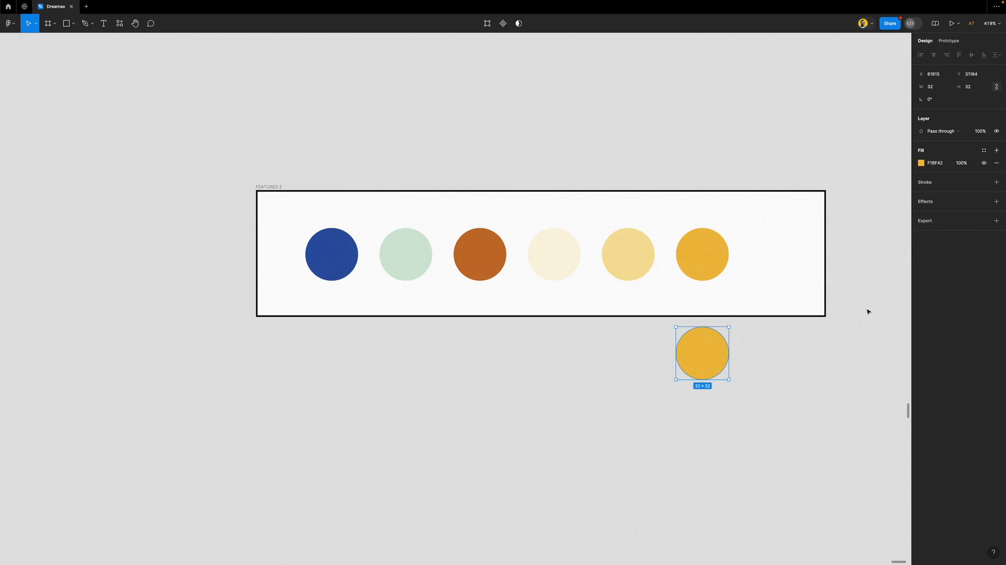
click(985, 152)
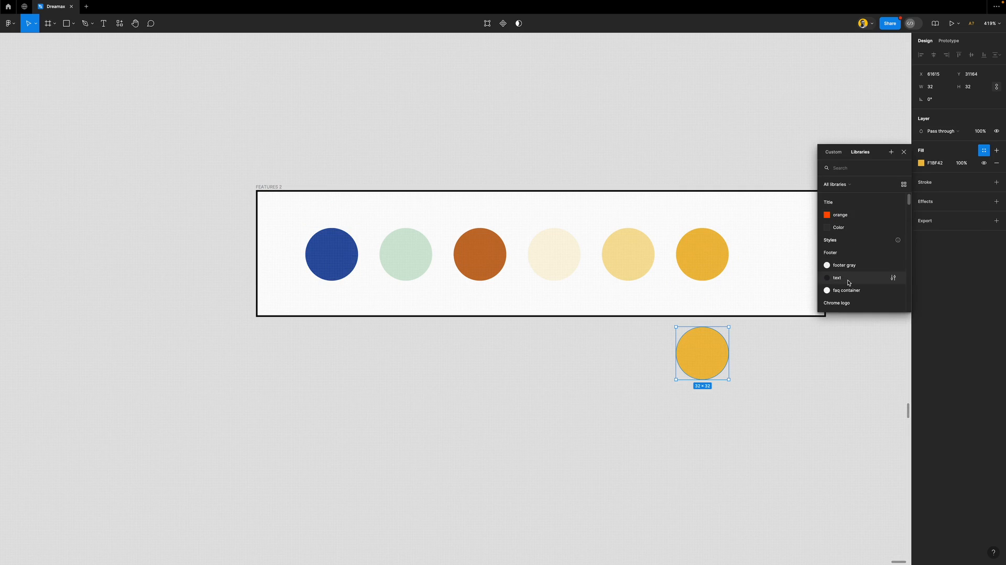
scroll(862, 280, up, 1)
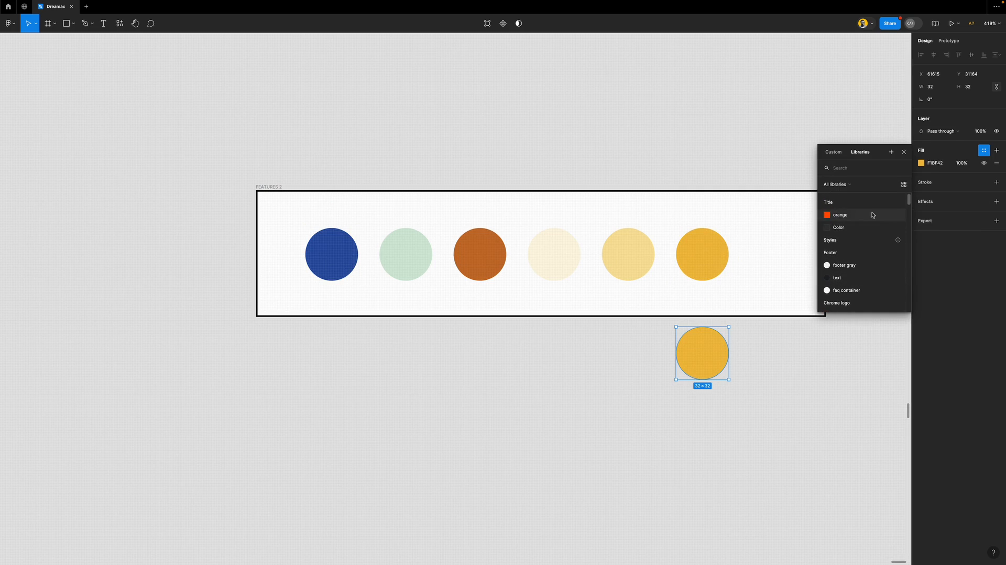
click(873, 216)
click(877, 218)
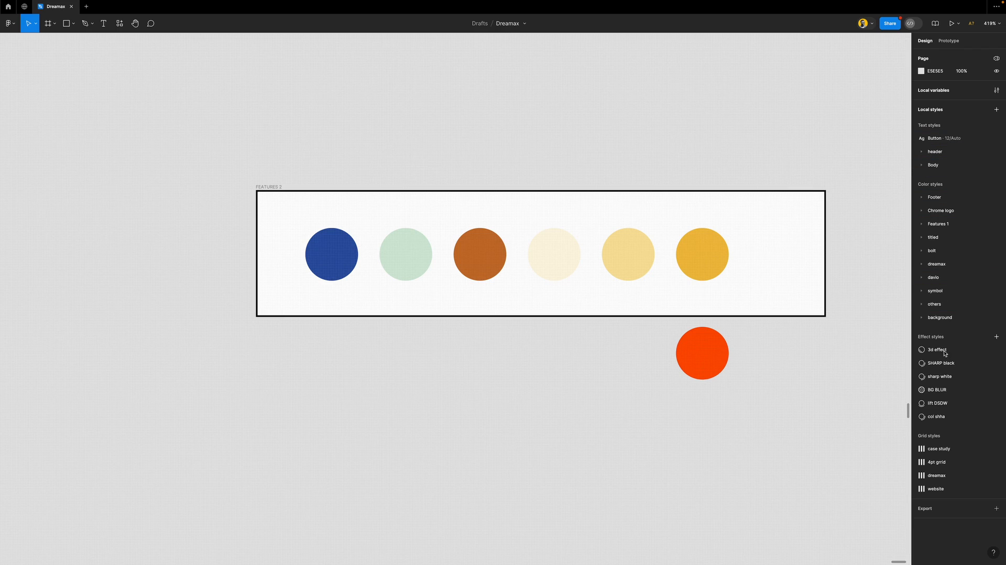
Delete the orange, Color, place holder and typed variables, then close the variables panel
click(996, 89)
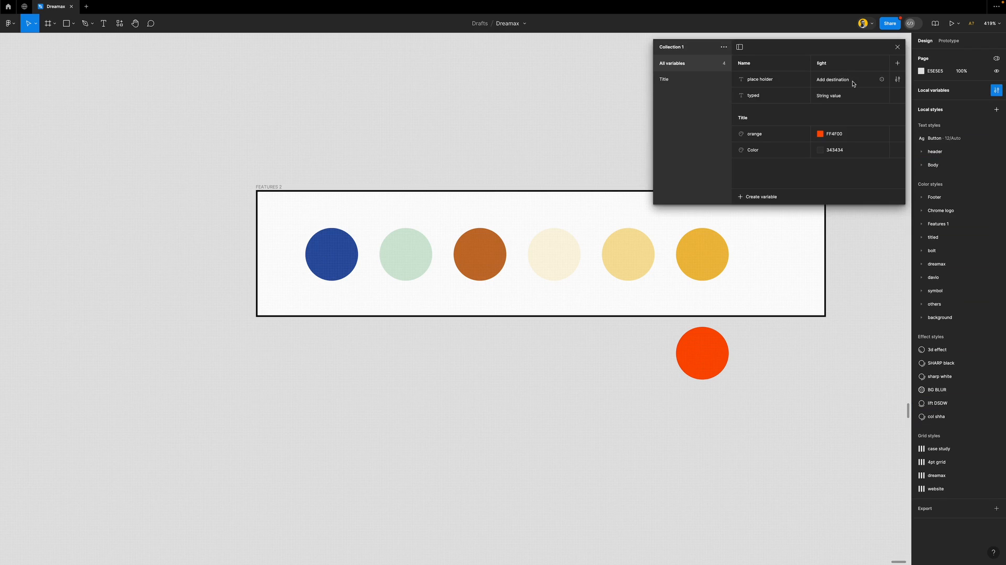
right_click(854, 135)
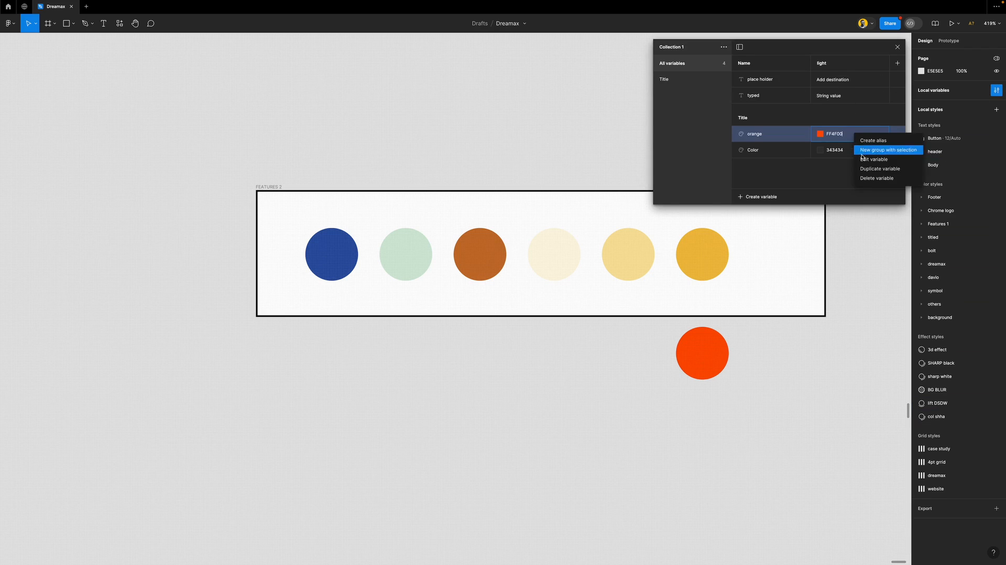
click(882, 178)
right_click(859, 134)
click(880, 178)
right_click(868, 81)
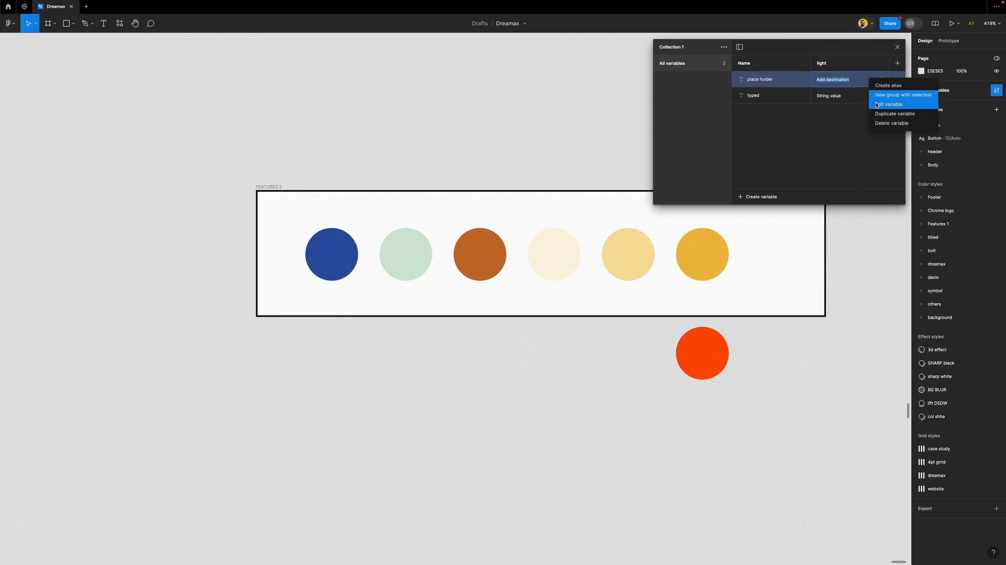
click(890, 125)
right_click(853, 83)
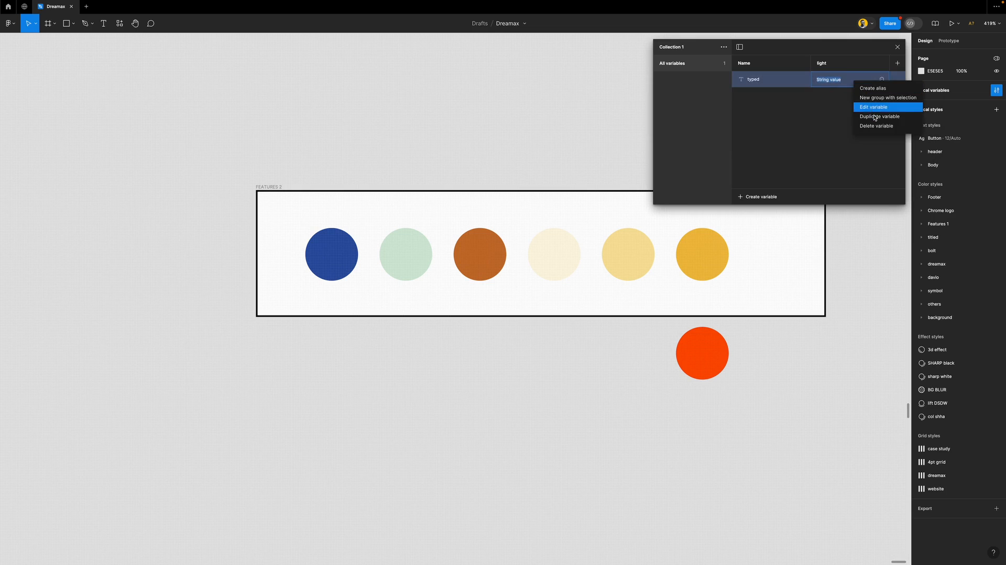
click(885, 125)
click(896, 46)
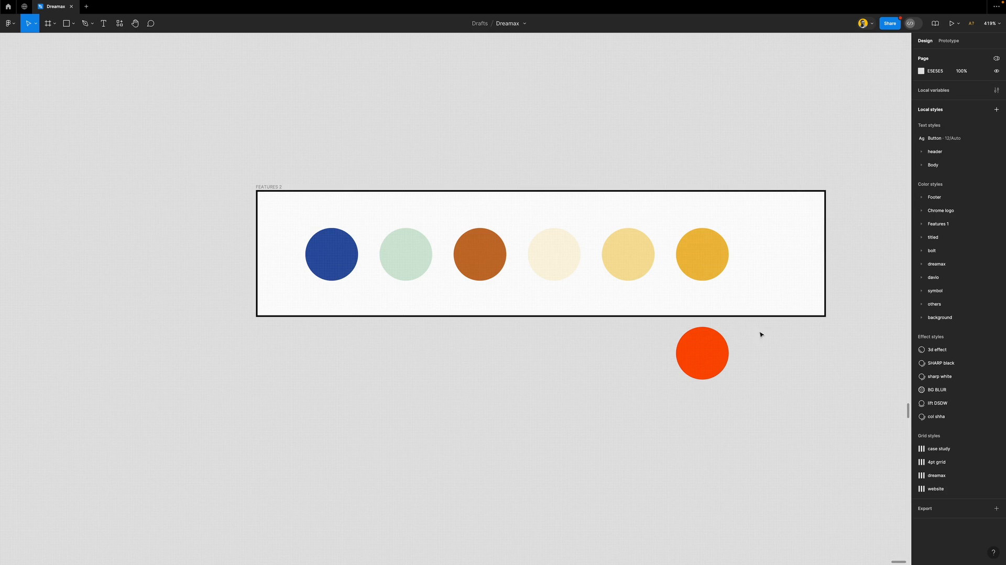
Replace the lower circle's orange fill with the Chrome logo yellow style and compare it with the frame's yellow
click(702, 348)
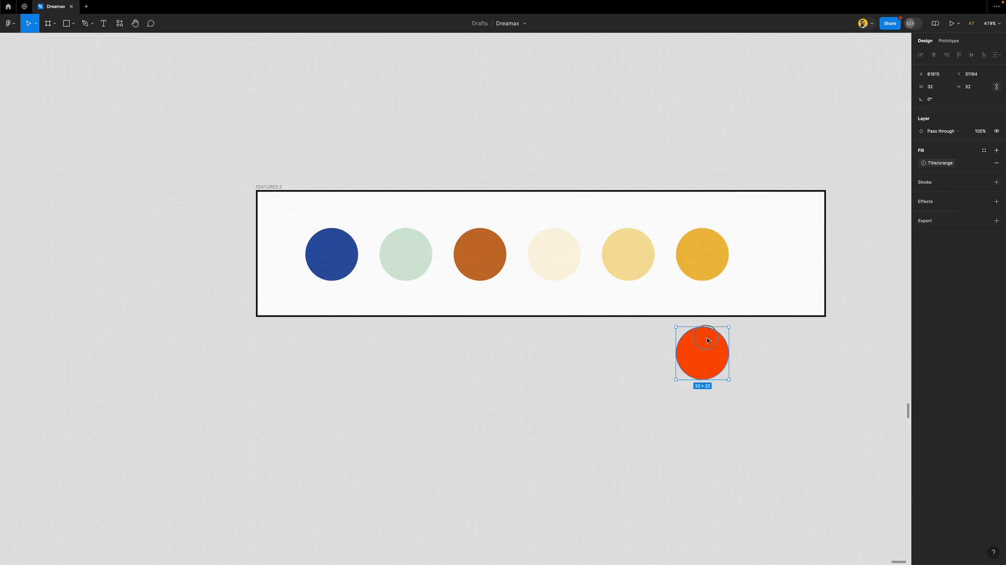
click(996, 164)
click(983, 150)
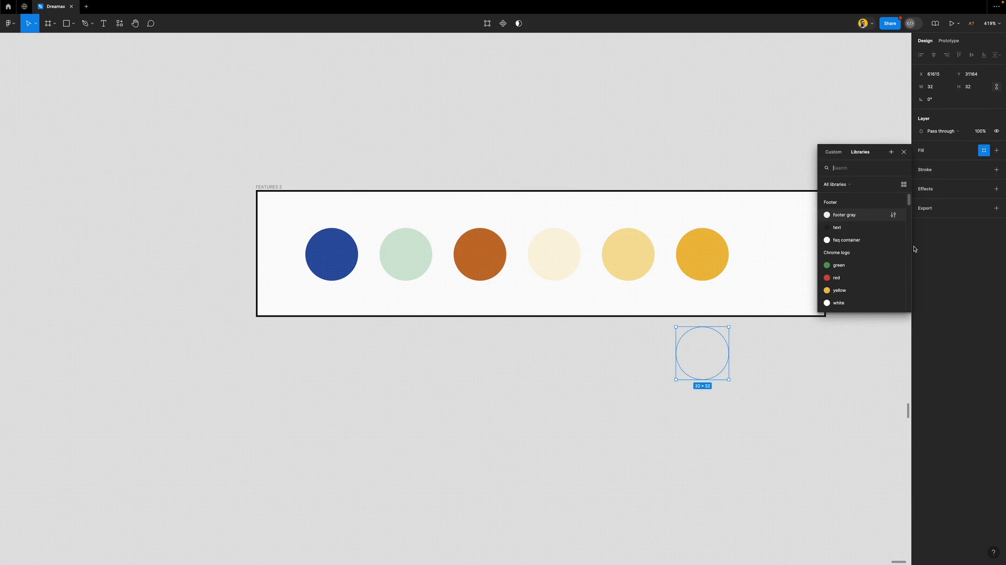
click(849, 291)
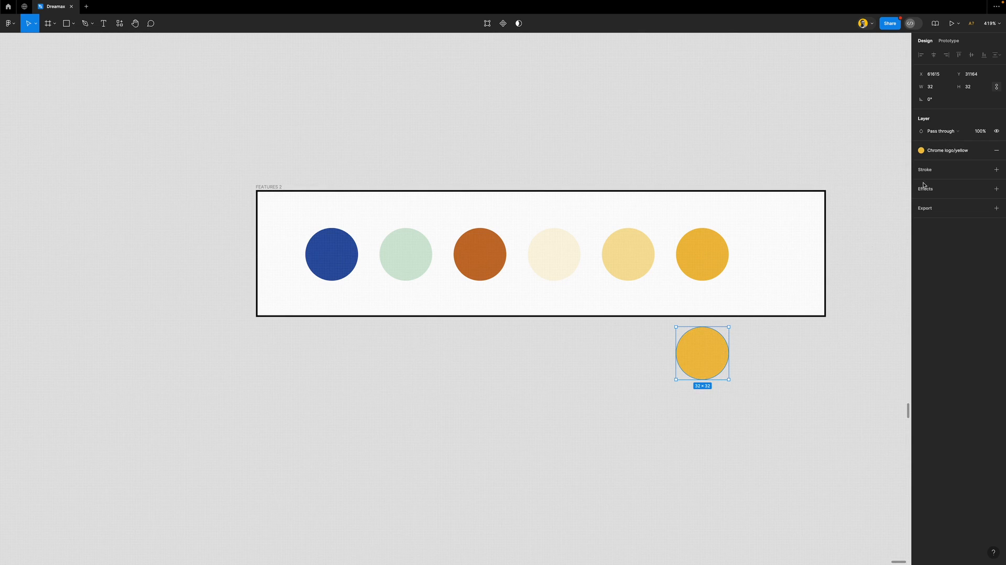
shift+click(715, 261)
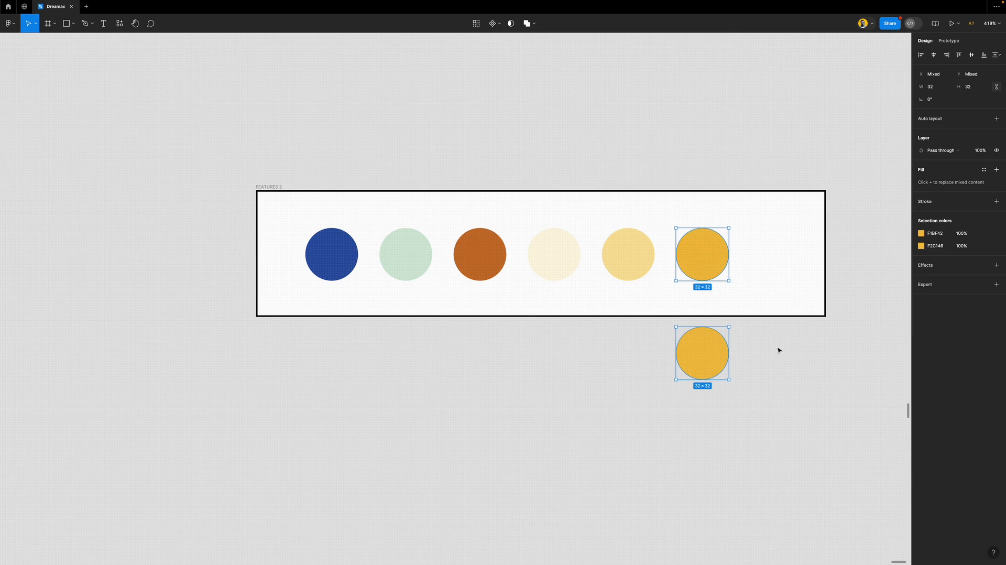
click(791, 367)
Delete the spare lower yellow circle, then reselect the yellow circle in FEATURES 2
click(709, 361)
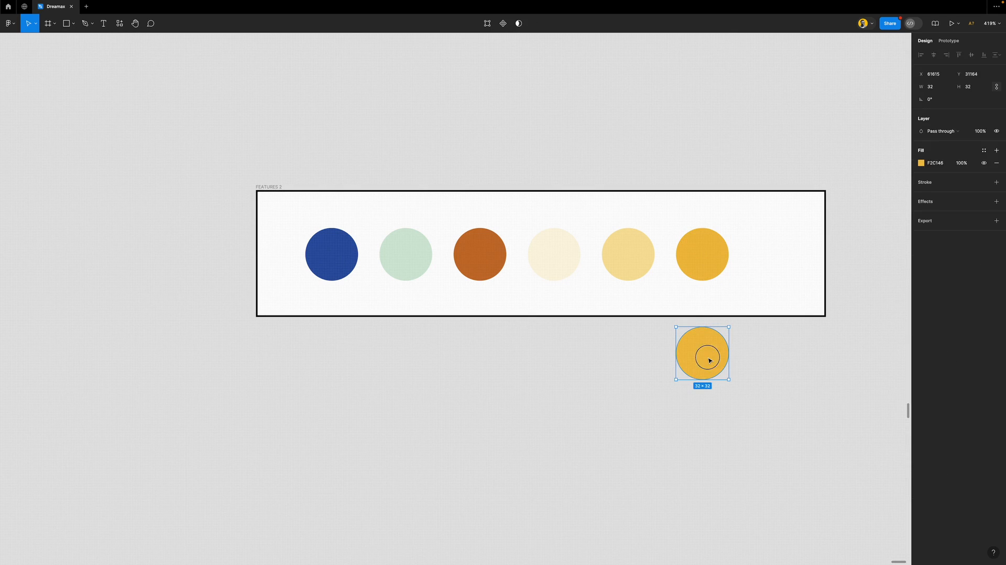
scroll(702, 319, up, 5)
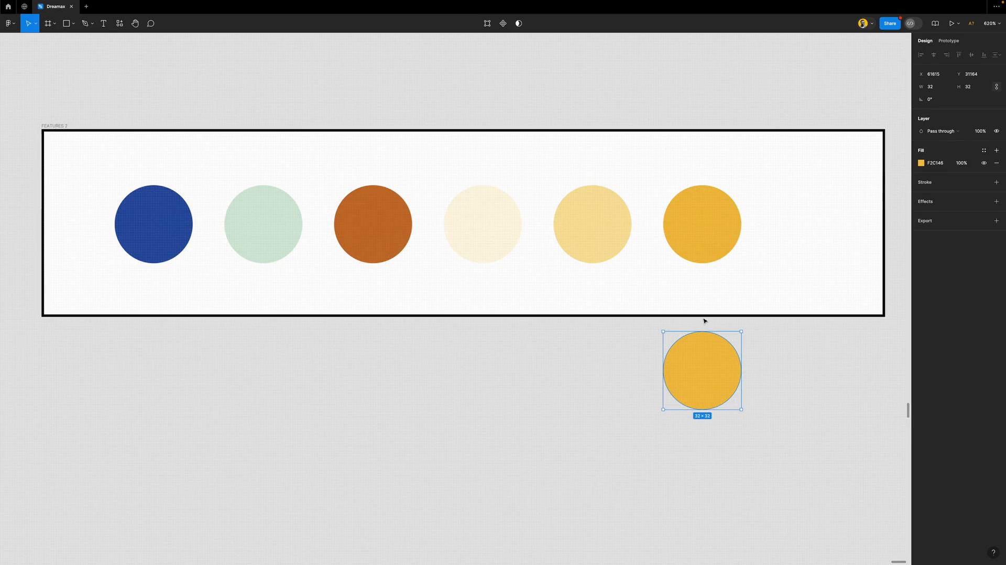
click(721, 235)
click(715, 378)
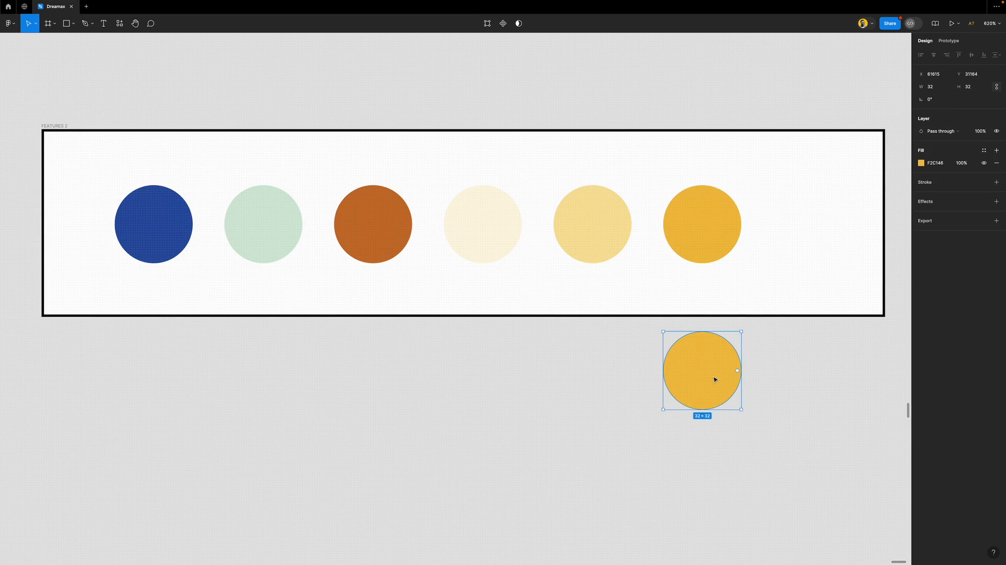
key(Delete)
click(723, 218)
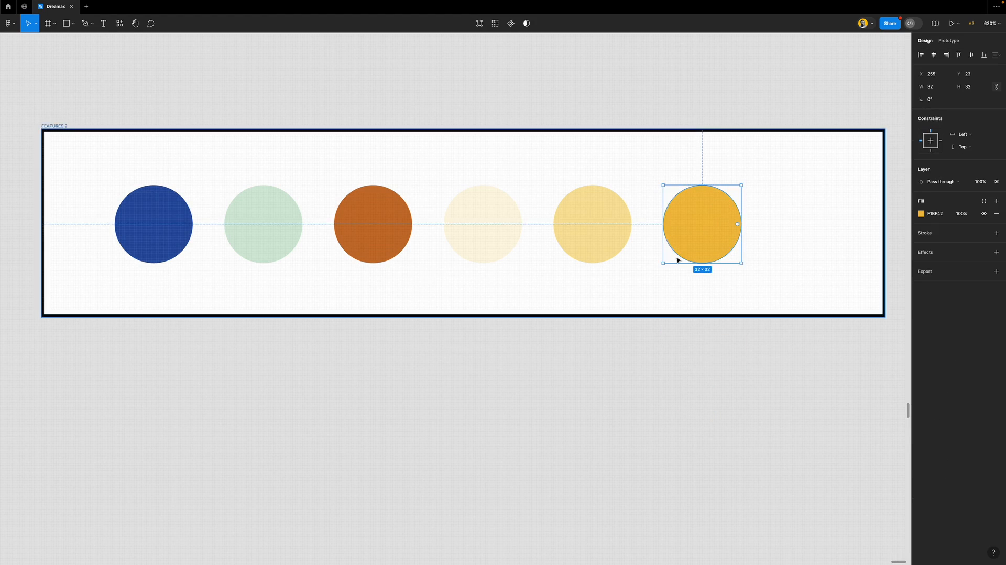
scroll(675, 259, down, 5)
scroll(675, 259, down, 2)
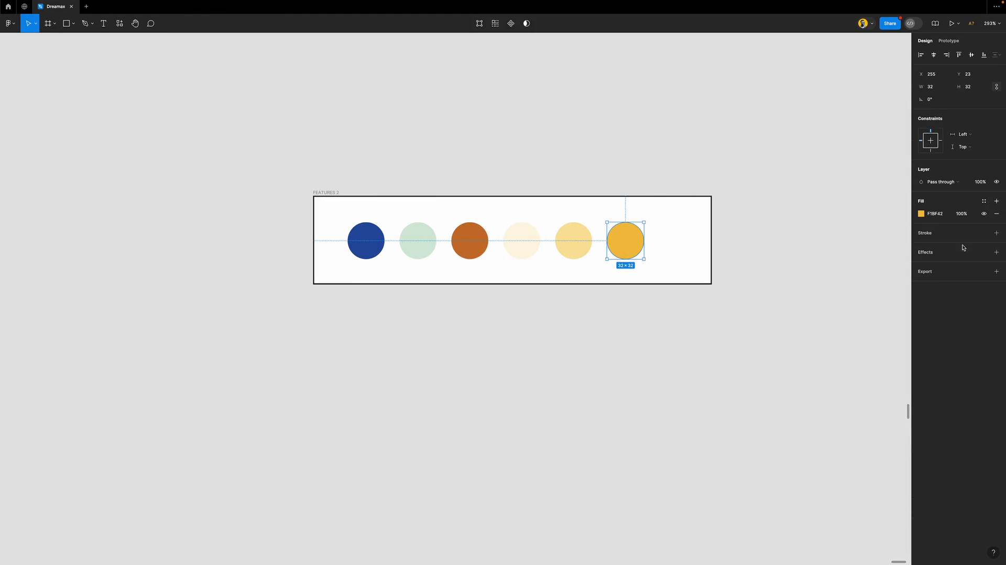
Save the bright yellow circle's fill as a new yellow colour style
click(983, 202)
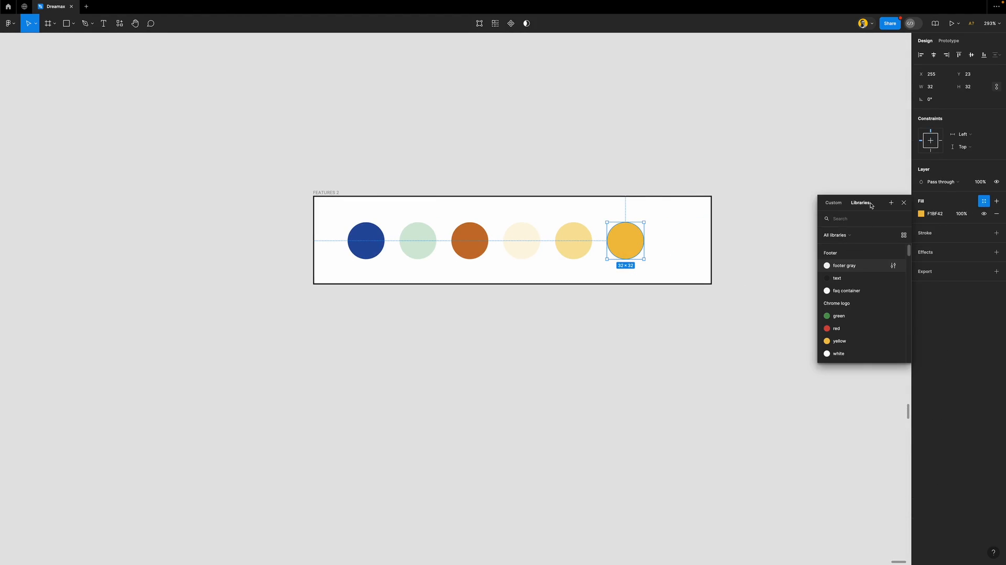
click(890, 202)
click(710, 202)
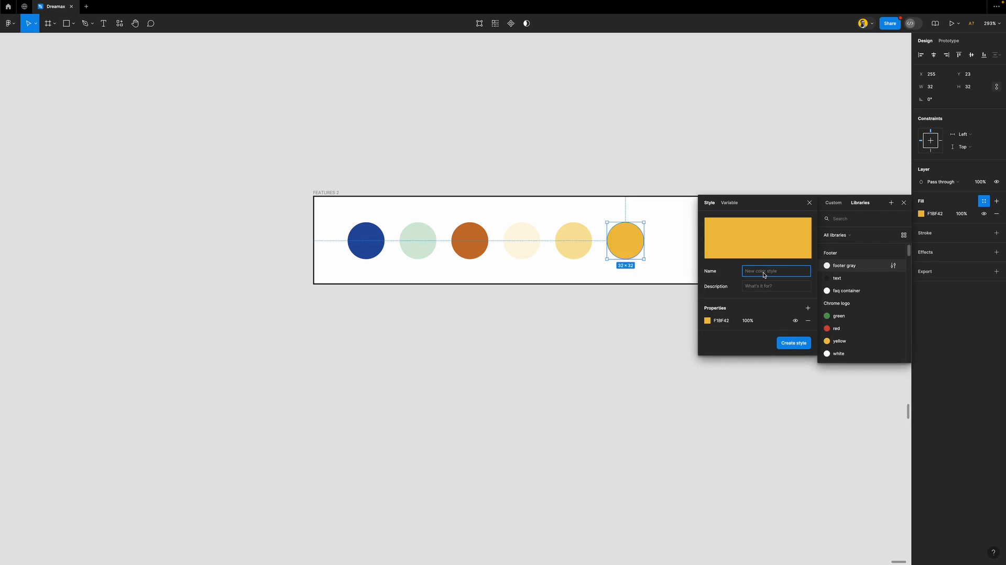
text(yellow 2)
key(Return)
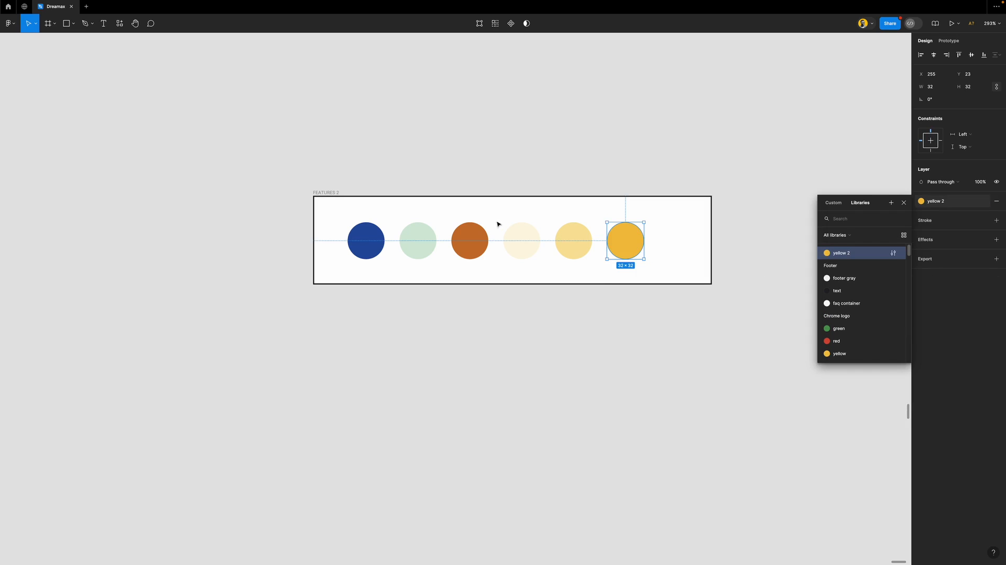
Save the fifth, paler yellow circle's fill (F9E39D) as colour style 'yellow 2'
click(566, 241)
click(983, 201)
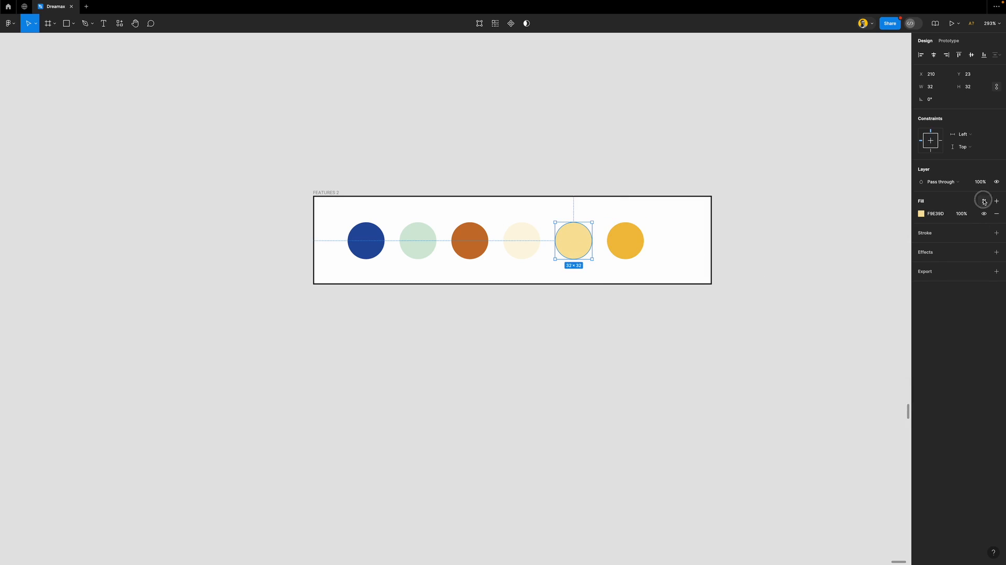
click(889, 202)
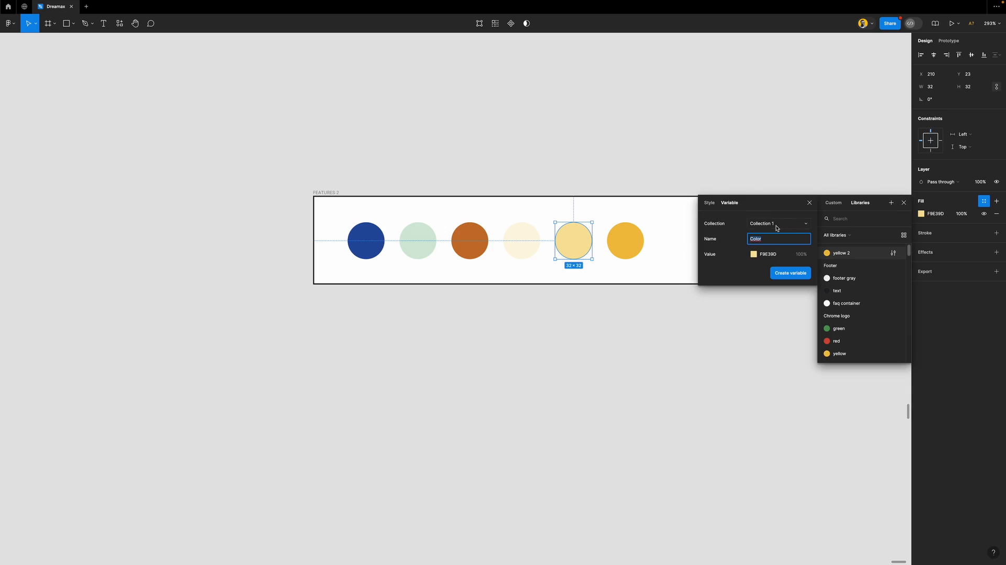
click(710, 204)
text(yellow 2)
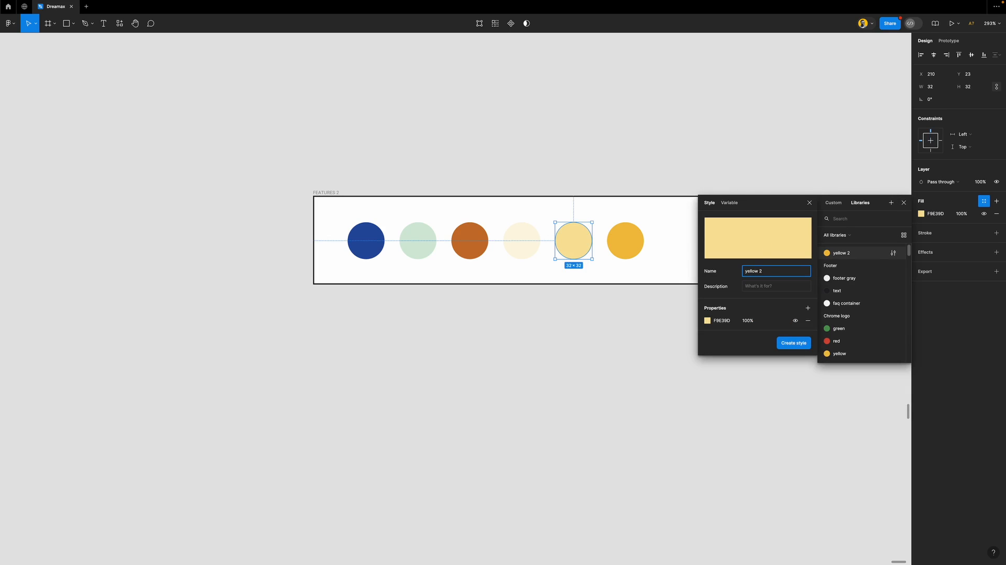
key(Return)
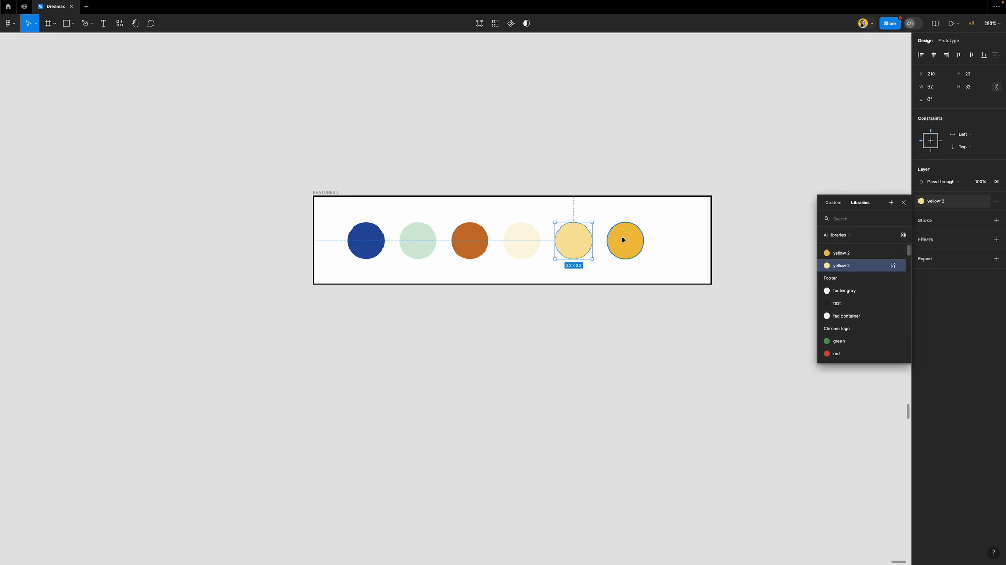
click(849, 253)
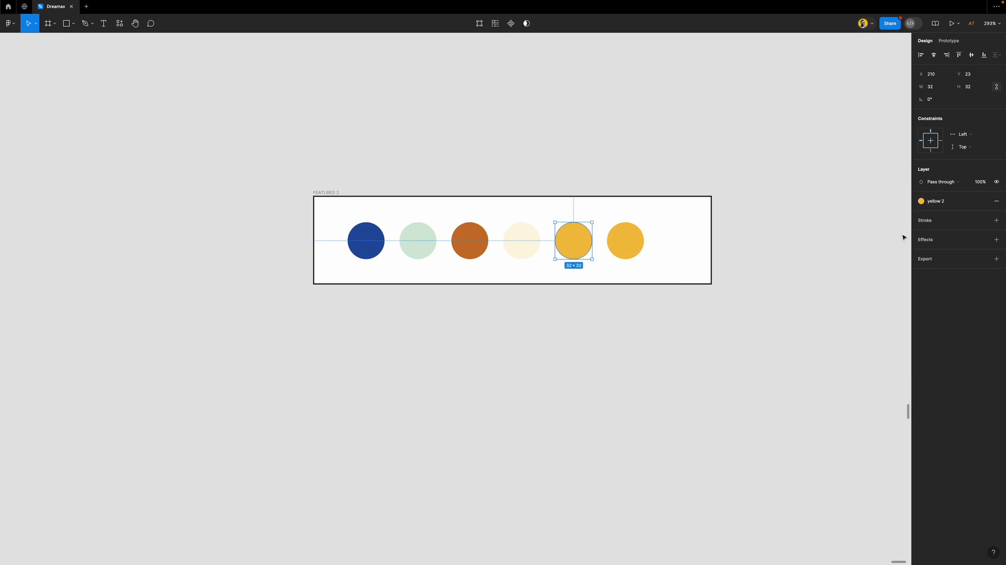
click(786, 246)
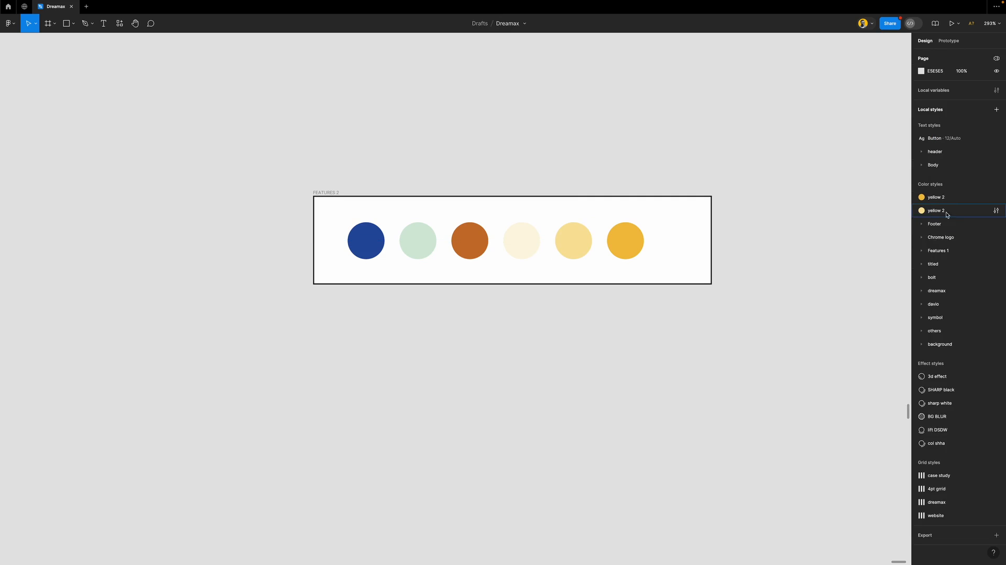
Rename the first yellow style to 'yellow 3'
click(945, 198)
click(947, 199)
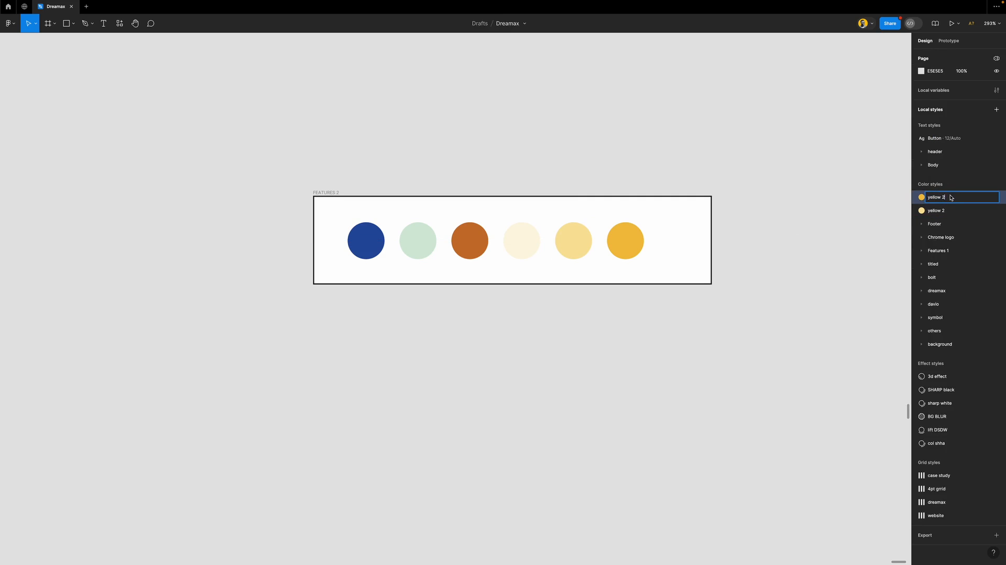
text(3)
key(Return)
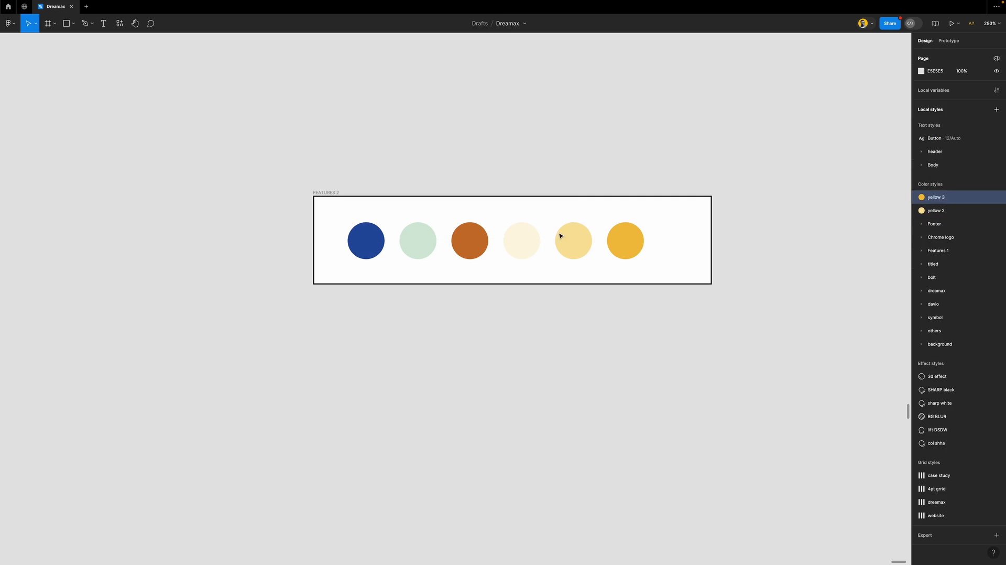
click(524, 249)
Save the cream and orange circle fills as new colour styles, including yellow 1
click(983, 201)
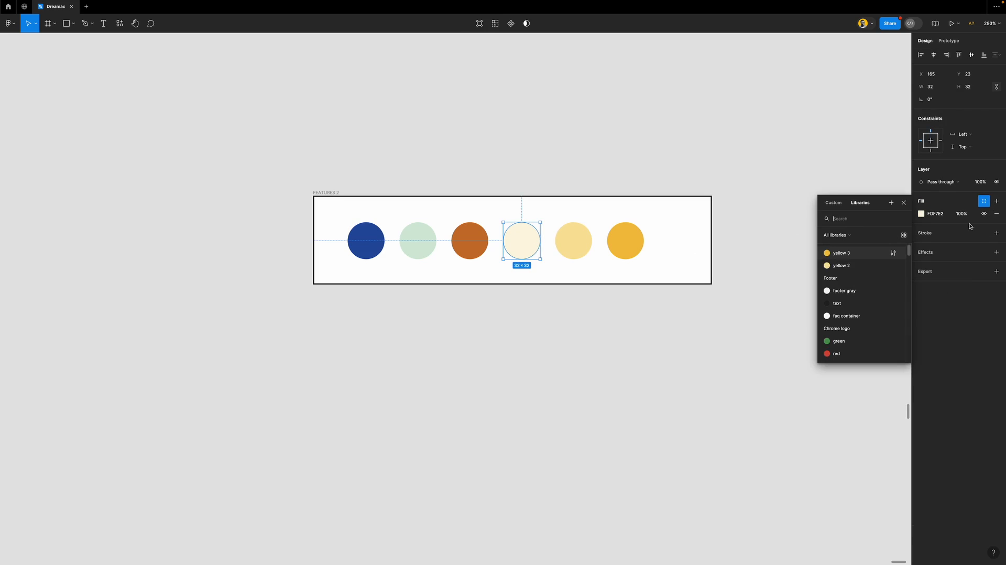
click(890, 202)
click(709, 203)
text(yellow 1)
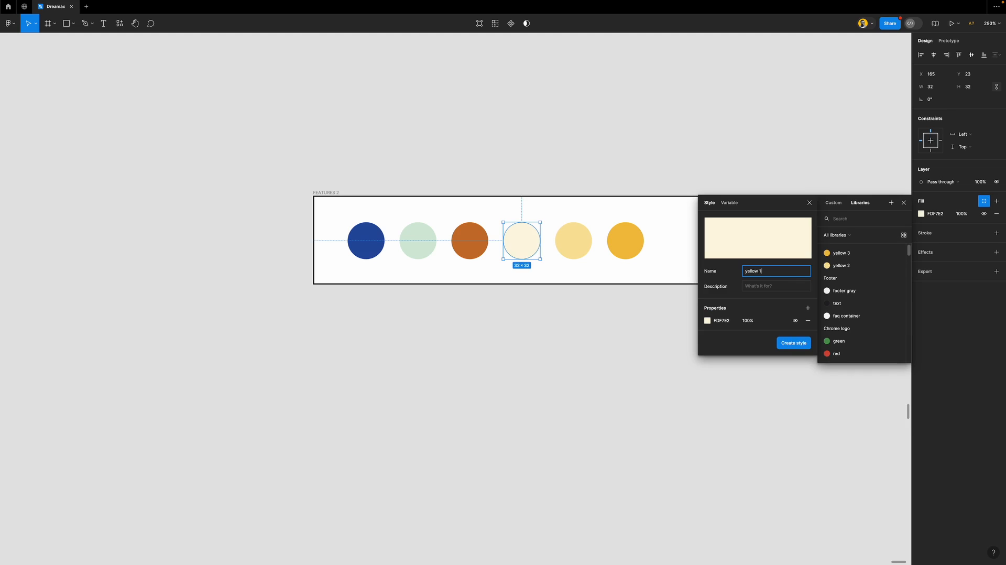
key(Return)
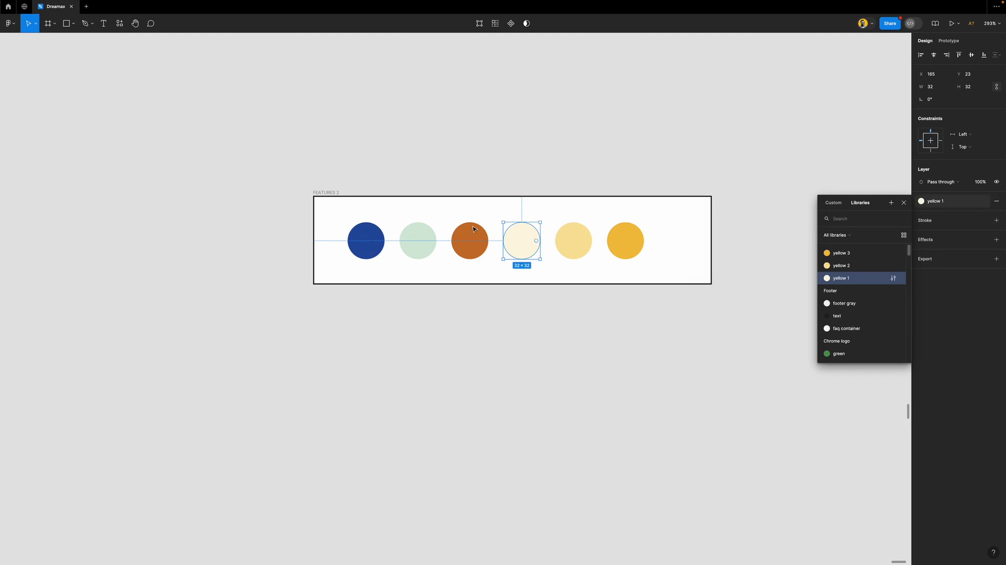
click(482, 250)
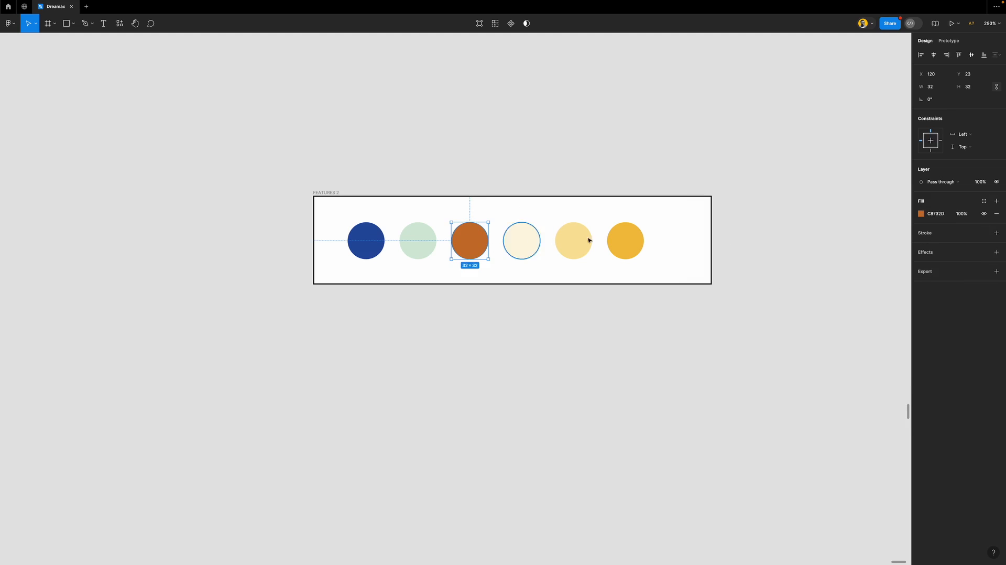
click(983, 201)
click(892, 203)
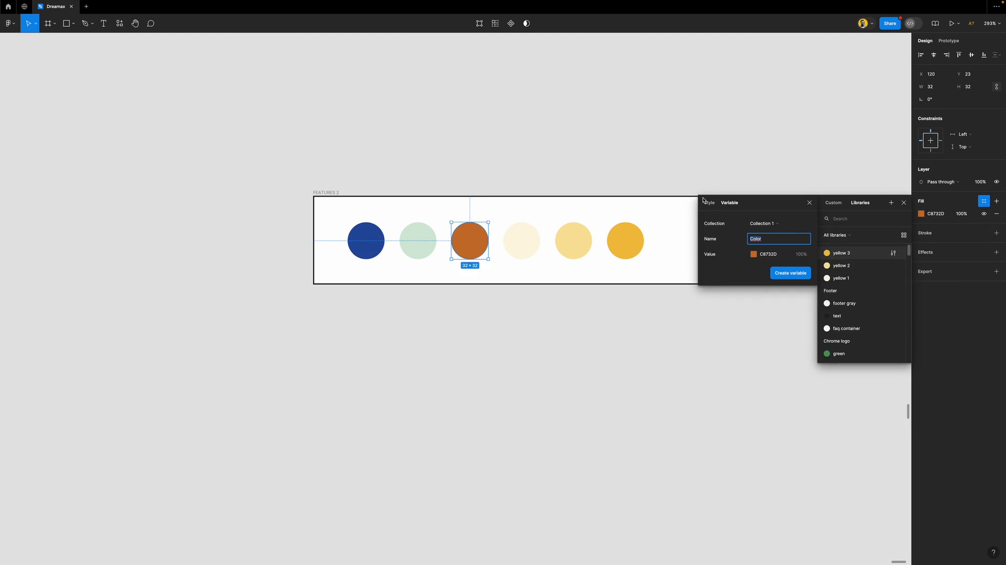
text(c)
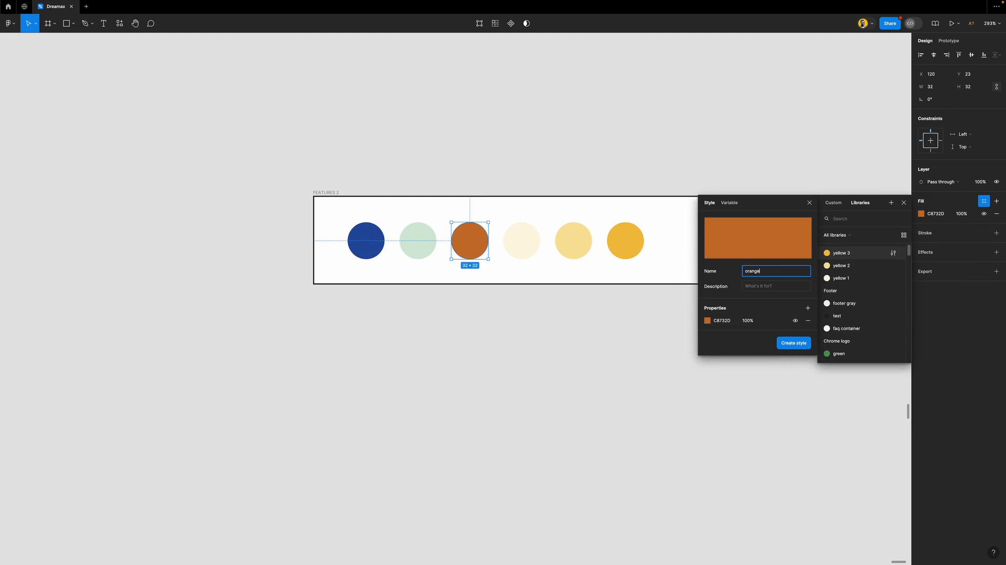
key(Return)
Save the light green (D3E9D7) and blue (2640A0) circle fills as styles 'light green' and 'dark blue'
click(424, 244)
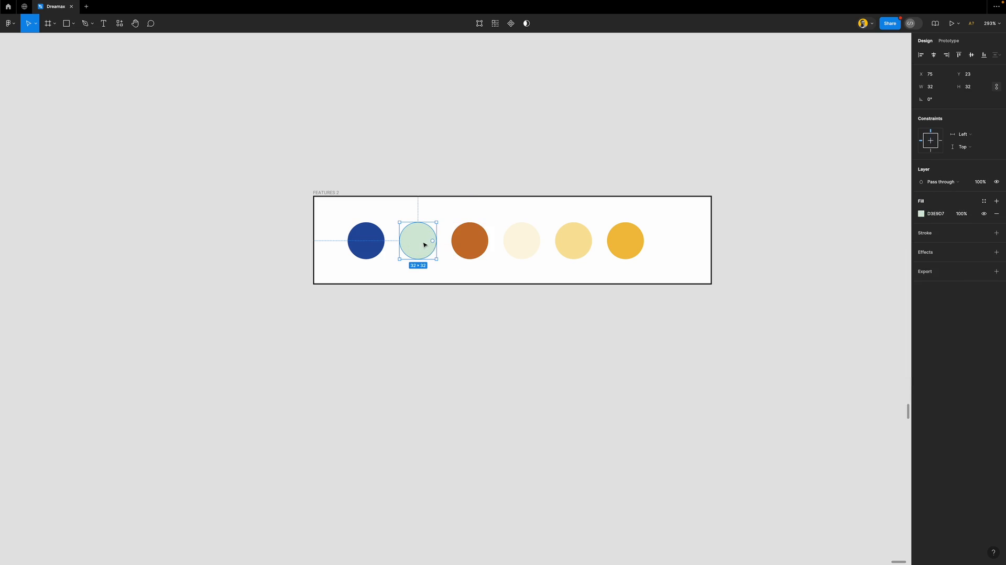
click(983, 201)
click(891, 202)
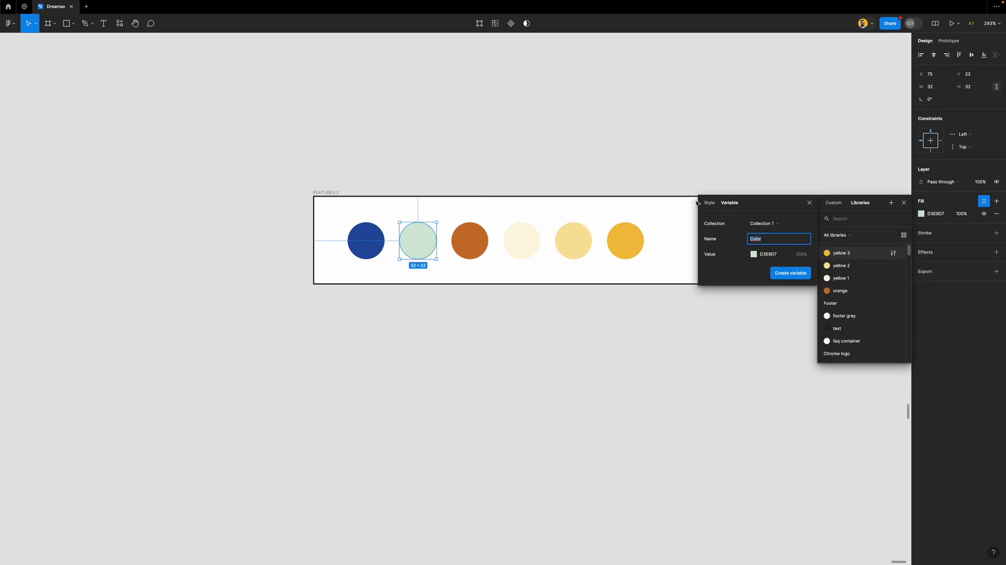
click(709, 203)
text(light green)
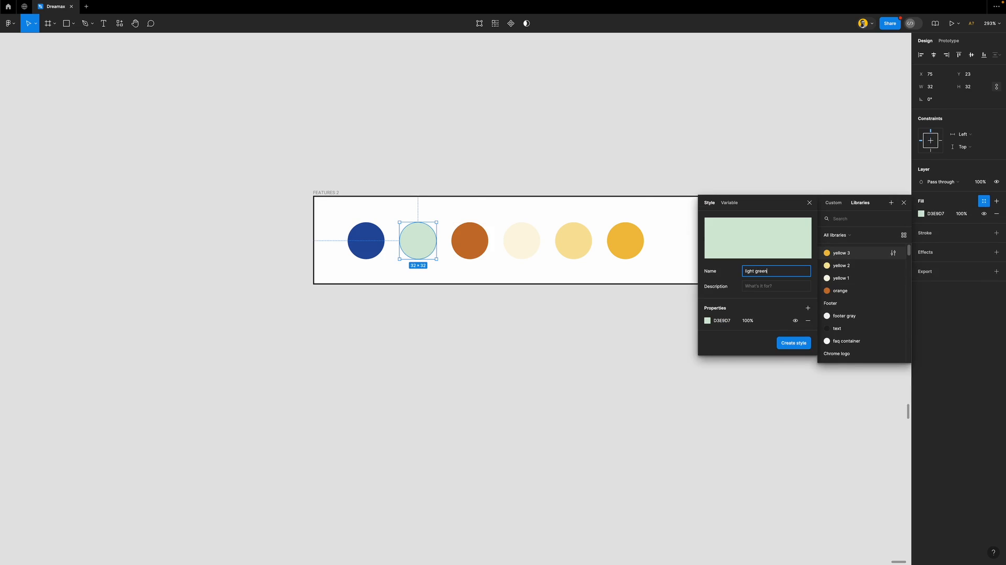
key(Return)
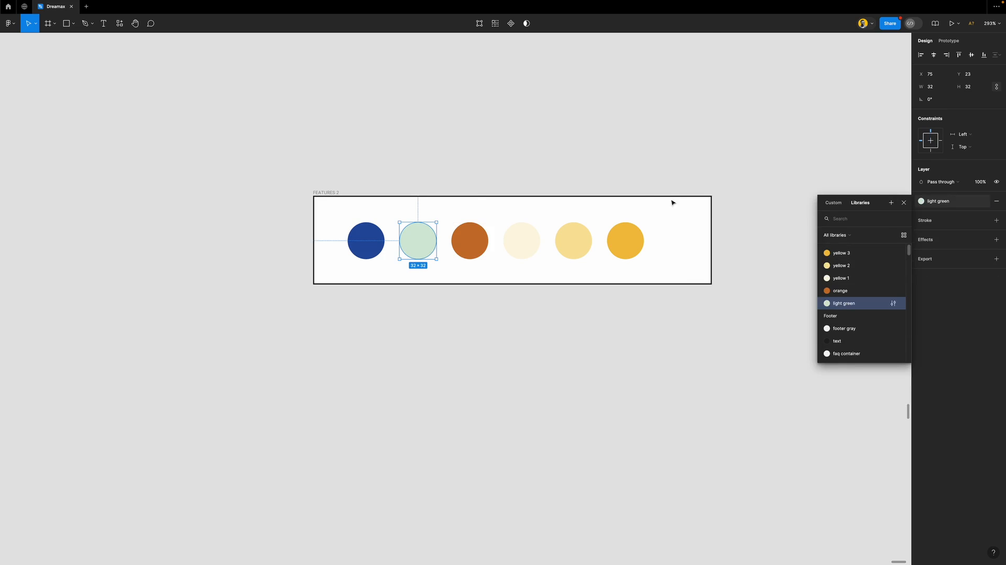
click(365, 241)
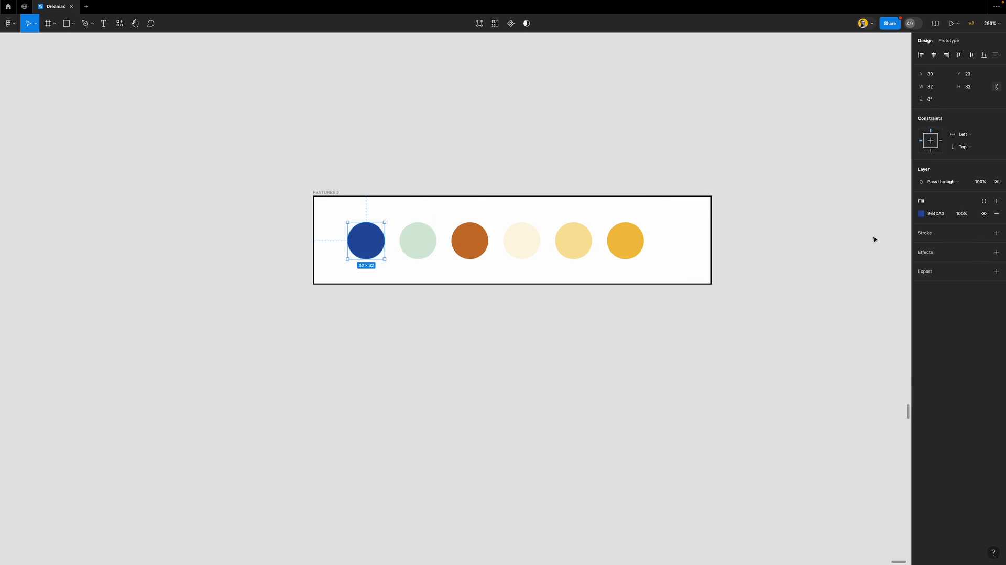
click(983, 203)
click(890, 202)
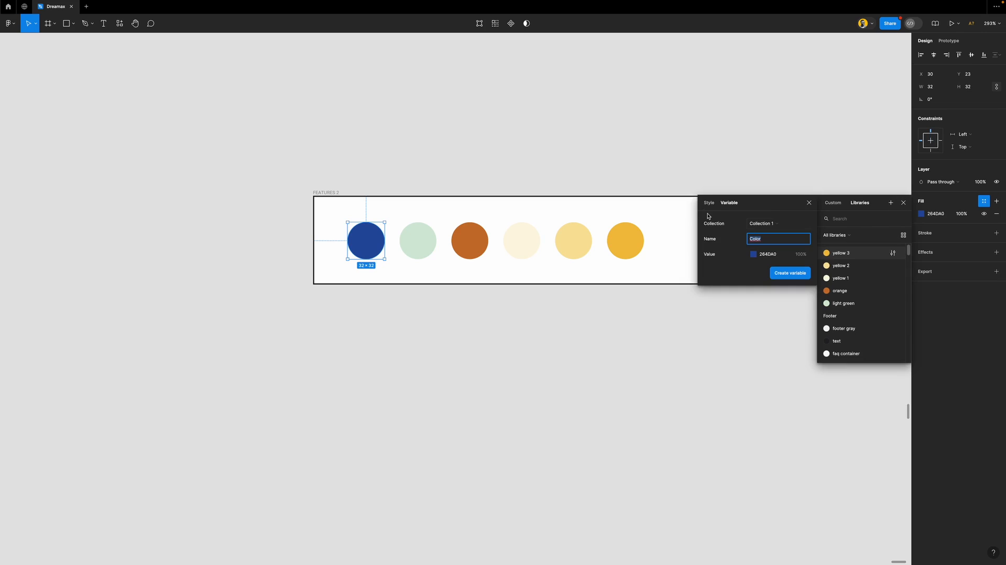
click(708, 203)
text(dark bl)
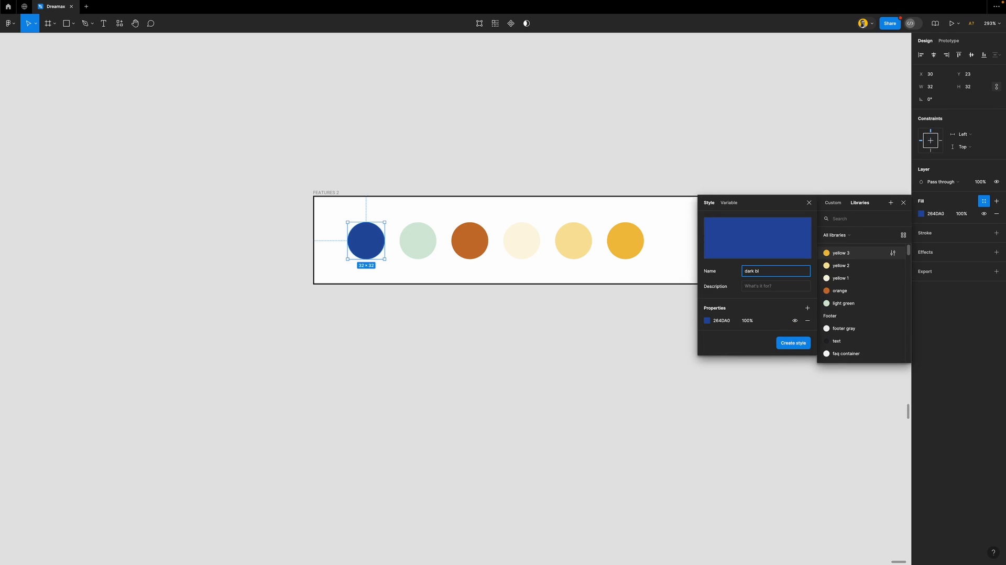
text(ue)
key(Return)
Group the six new colour styles into a folder named Features 2
click(741, 245)
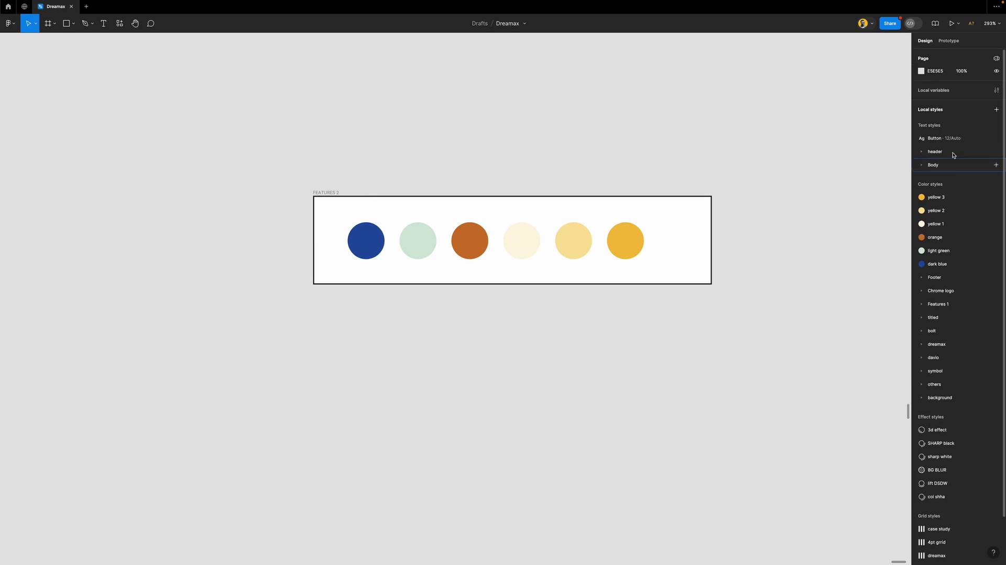
click(943, 197)
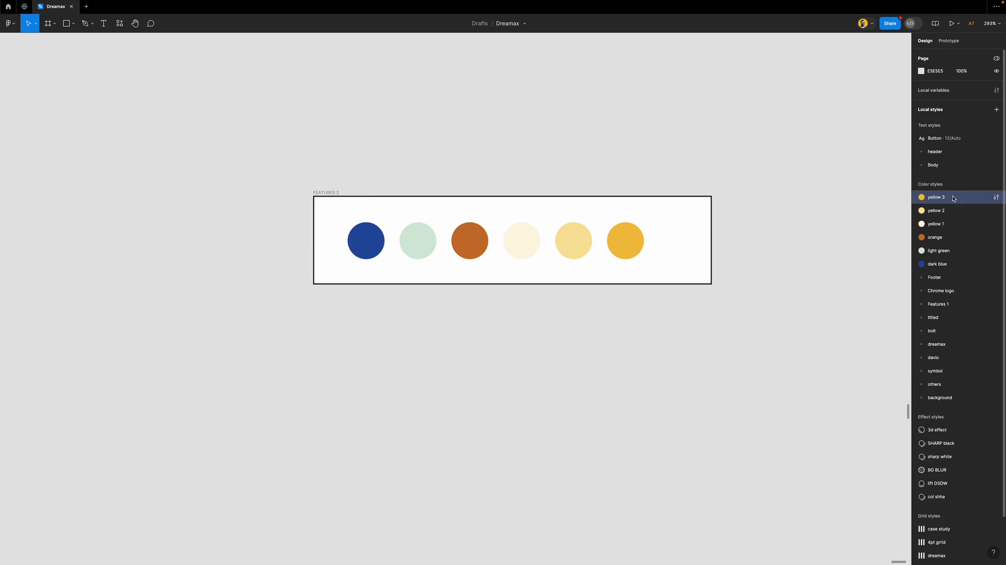
shift+click(960, 265)
right_click(961, 264)
click(966, 270)
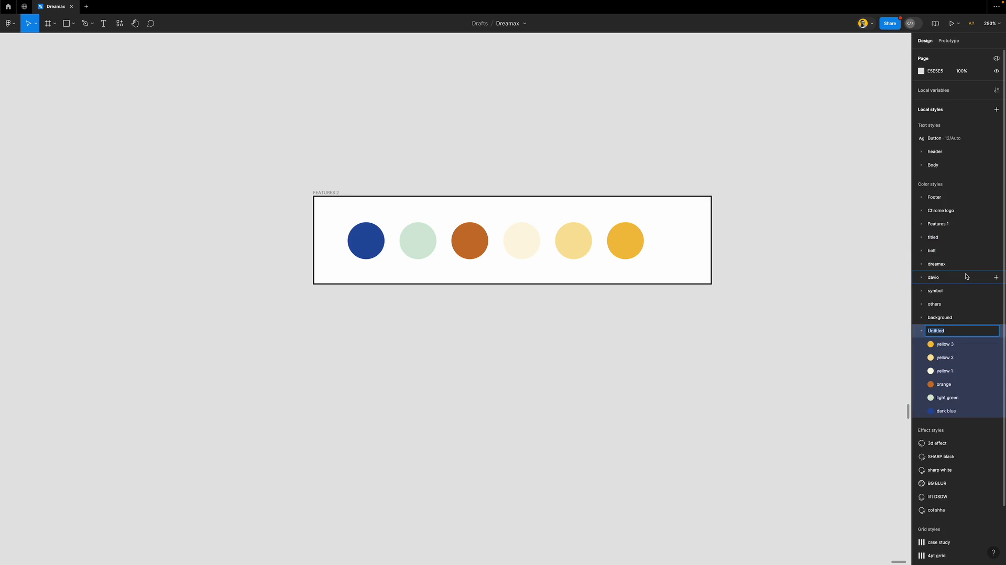
text(Features 2)
key(Return)
Delete the Features 2 frame of sample circles and move the folder up after Features 1
click(343, 195)
key(Delete)
click(920, 331)
drag(961, 332, 944, 221)
click(947, 239)
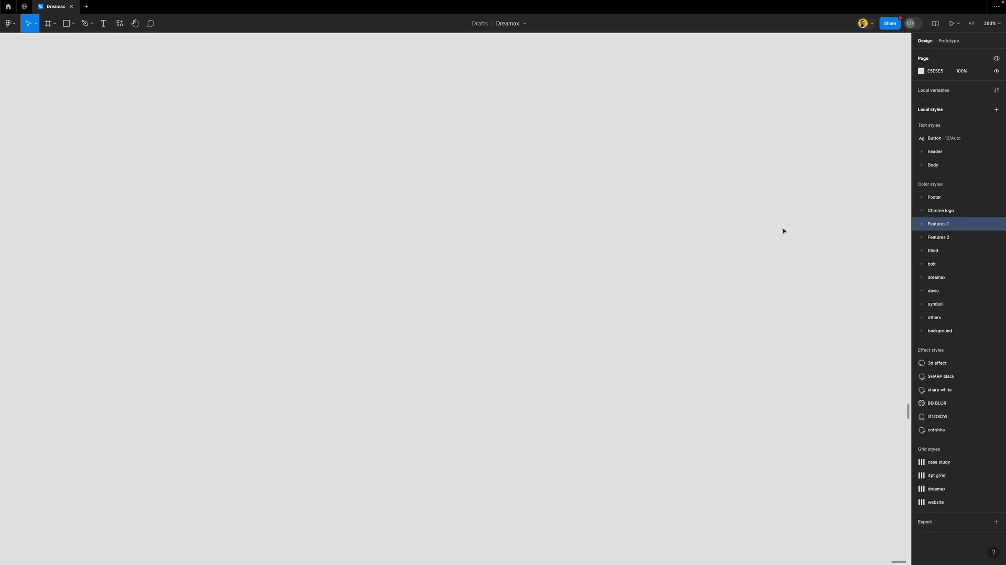
Move the hero screenshot out of the Chrome page frame to the left
click(732, 242)
scroll(496, 242, down, 10)
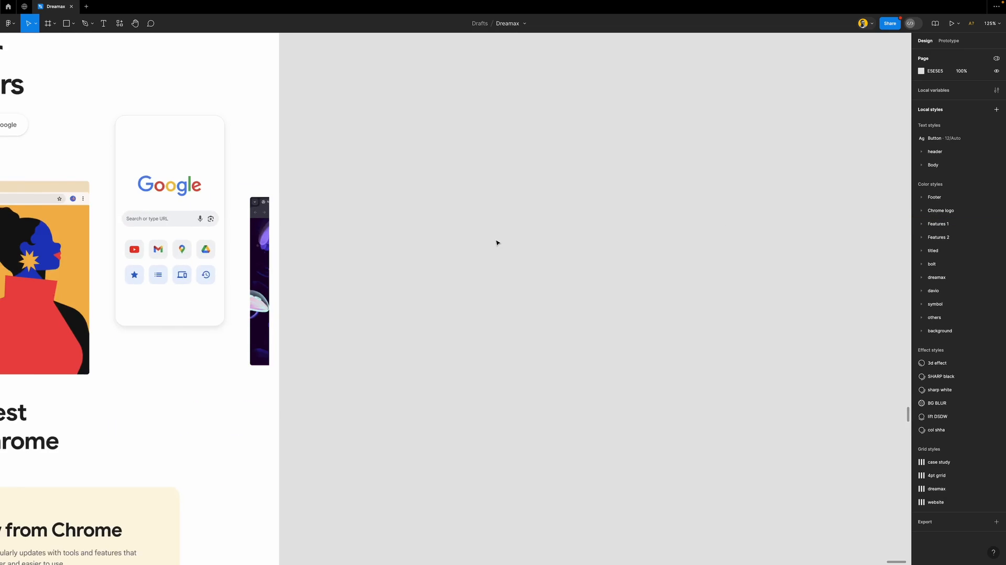
scroll(496, 242, down, 2)
scroll(497, 243, left, 5)
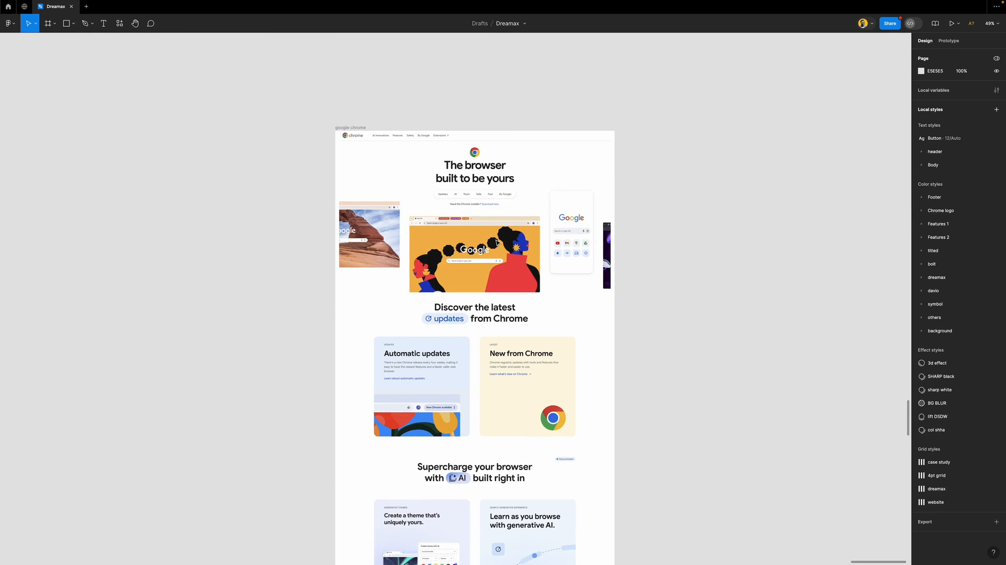
scroll(497, 243, down, 2)
drag(575, 203, 331, 210)
Draw a 21×21 circle over the blue centre of the Chrome logo
scroll(435, 180, up, 3)
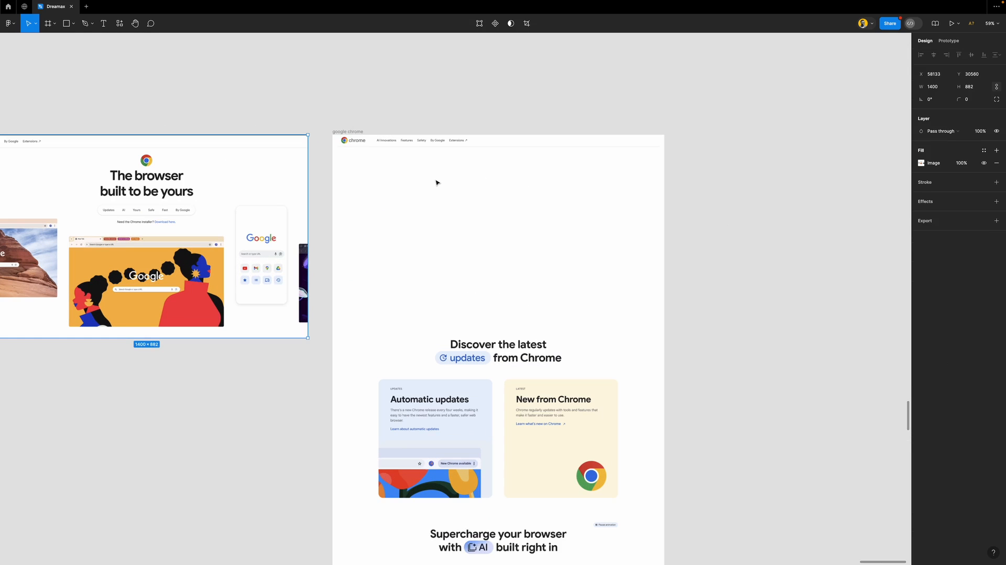
scroll(352, 138, up, 4)
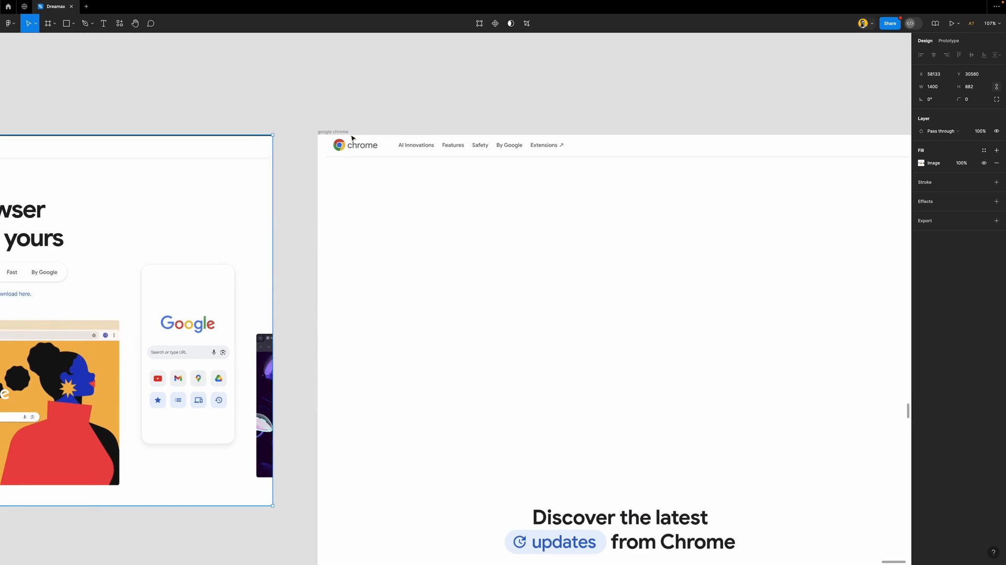
scroll(400, 162, left, 5)
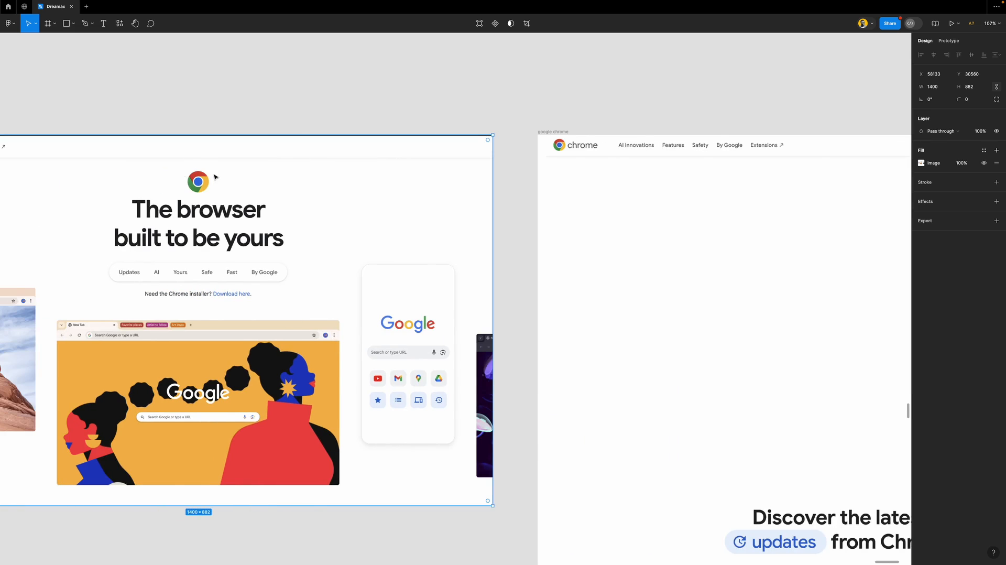
scroll(322, 181, left, 5)
scroll(356, 181, up, 10)
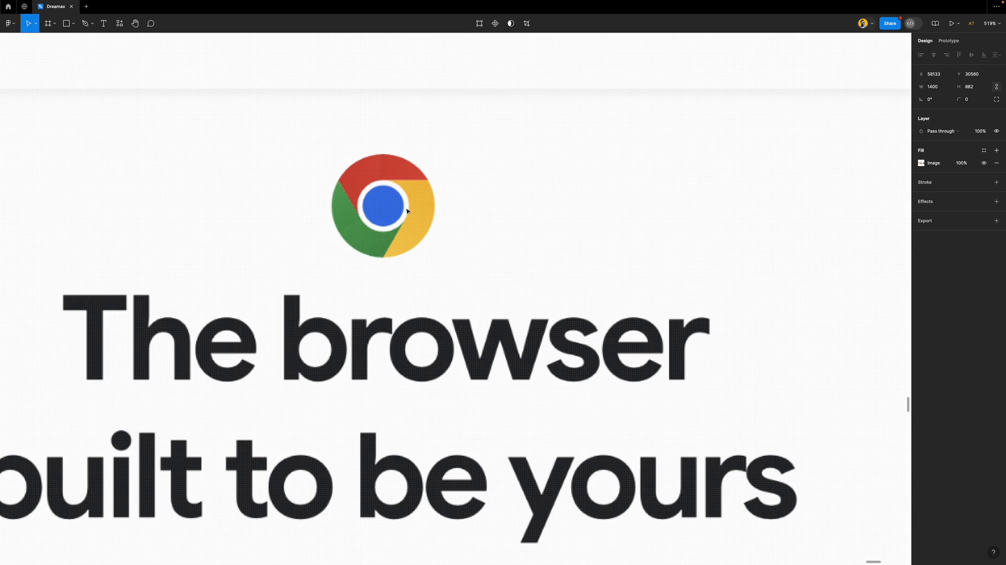
key(o)
mouse_move(368, 187)
mouse_down()
mouse_move(407, 233)
mouse_move(385, 203)
mouse_up()
Give the centre circle a black outline and remove its grey fill
scroll(384, 202, up, 5)
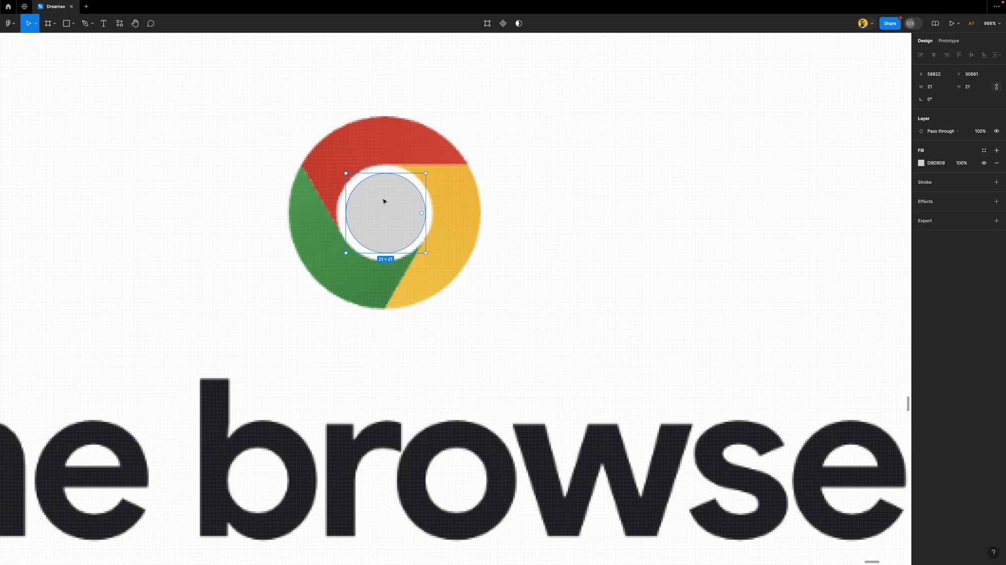
click(924, 183)
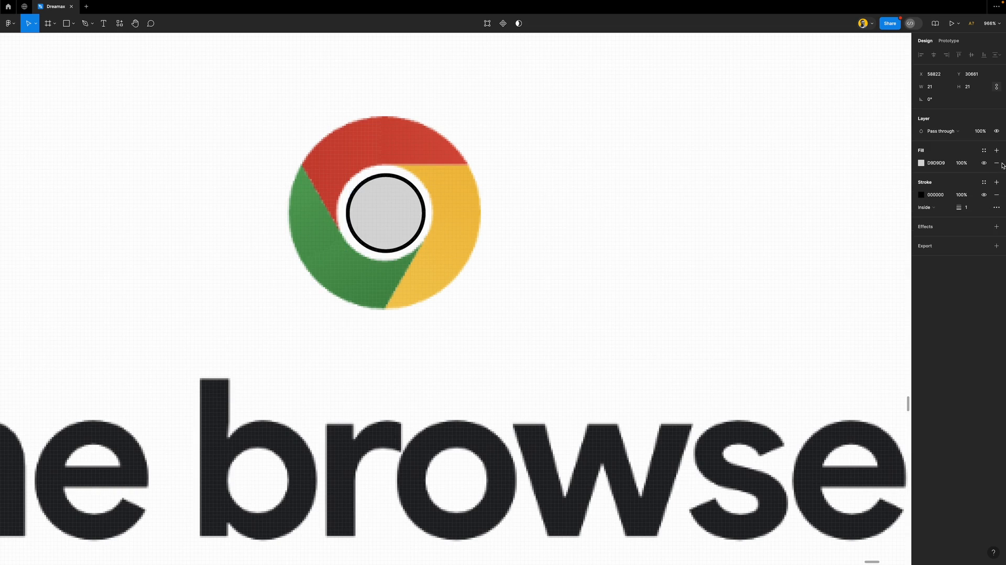
click(997, 163)
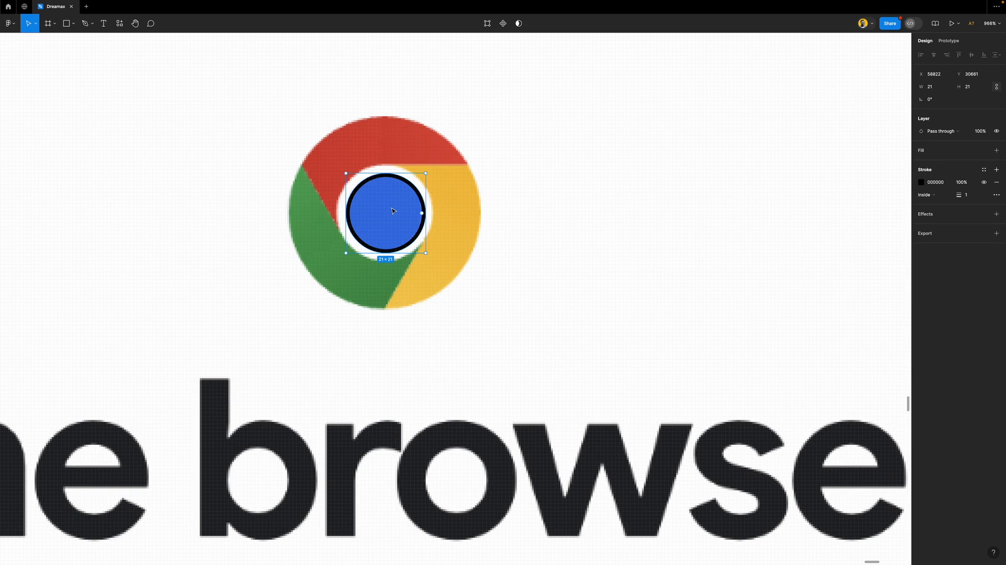
drag(426, 207, 442, 211)
key(super+z)
Scale up a 55×55 circle that outlines the whole Chrome logo
key(k)
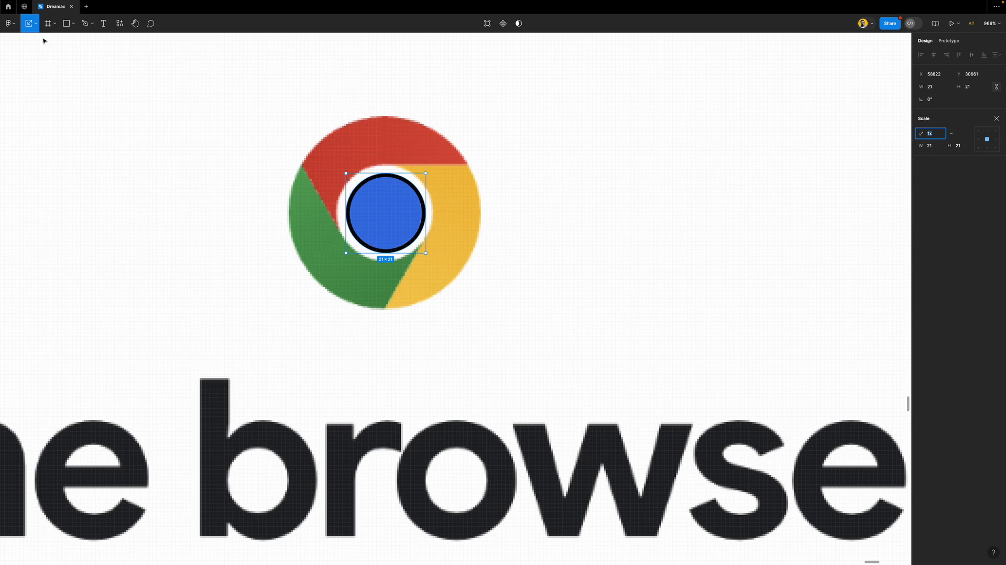
click(35, 23)
click(38, 52)
drag(424, 207, 492, 222)
Wrap the outer circle in a new frame and delete the circle itself
key(v)
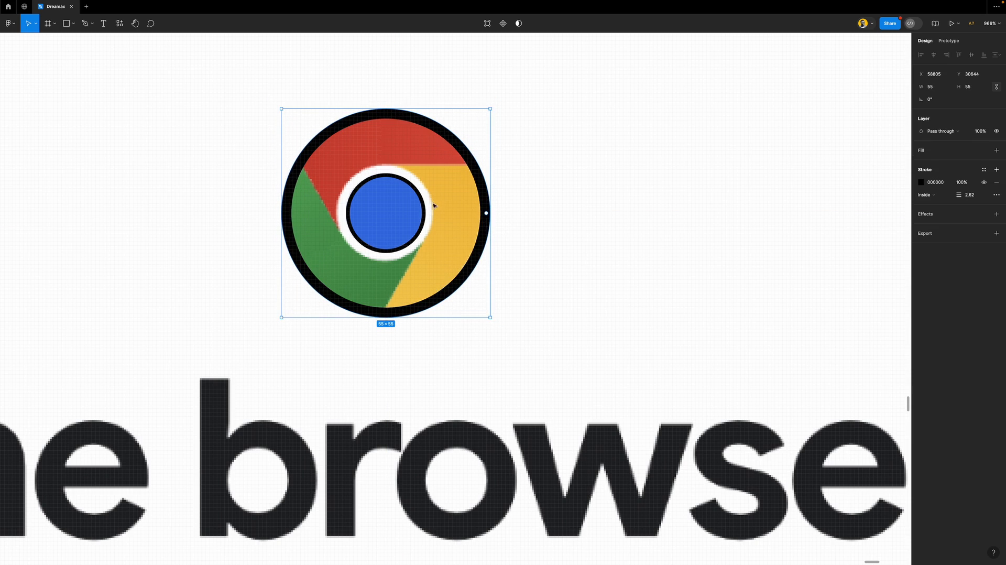
right_click(408, 196)
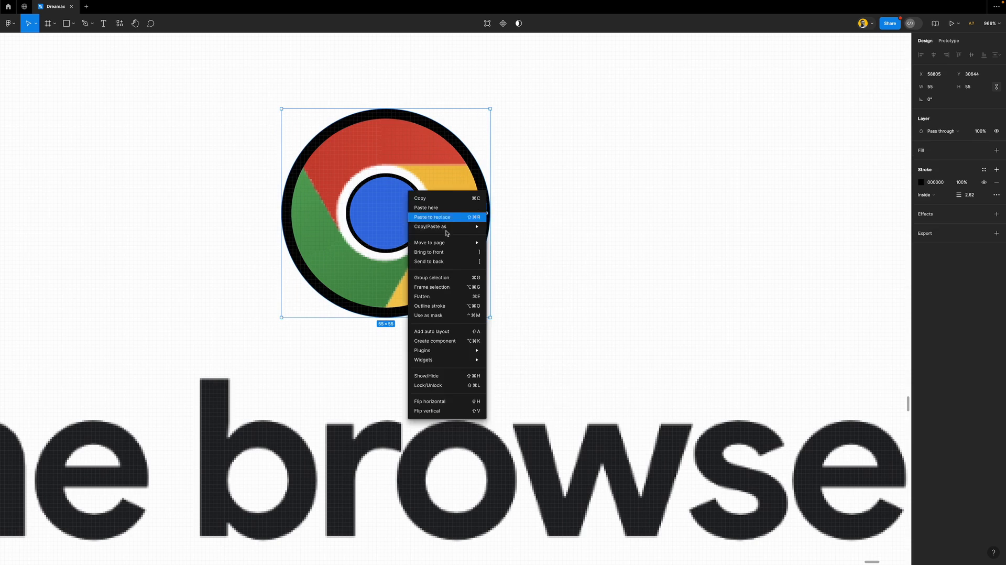
click(435, 286)
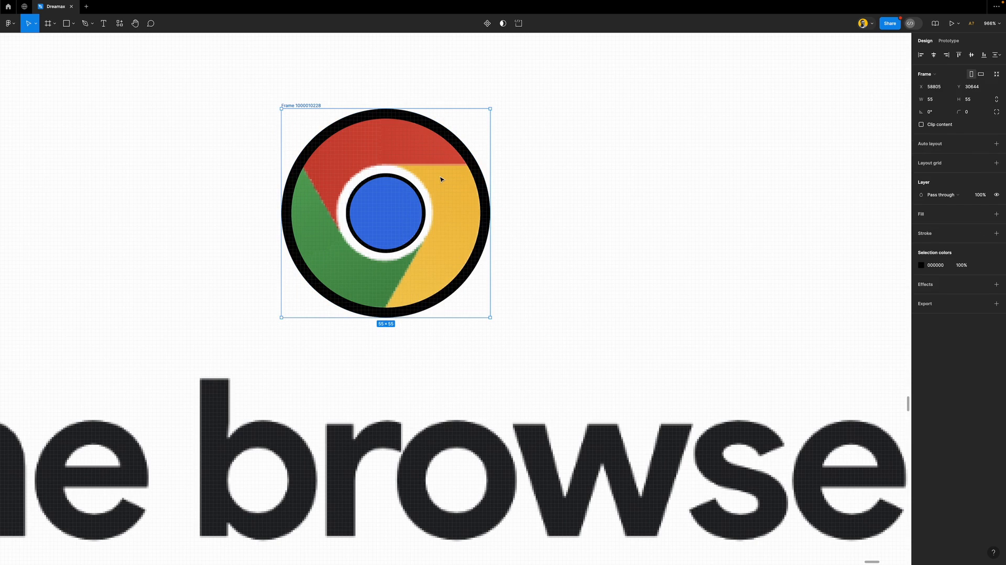
double_click(440, 179)
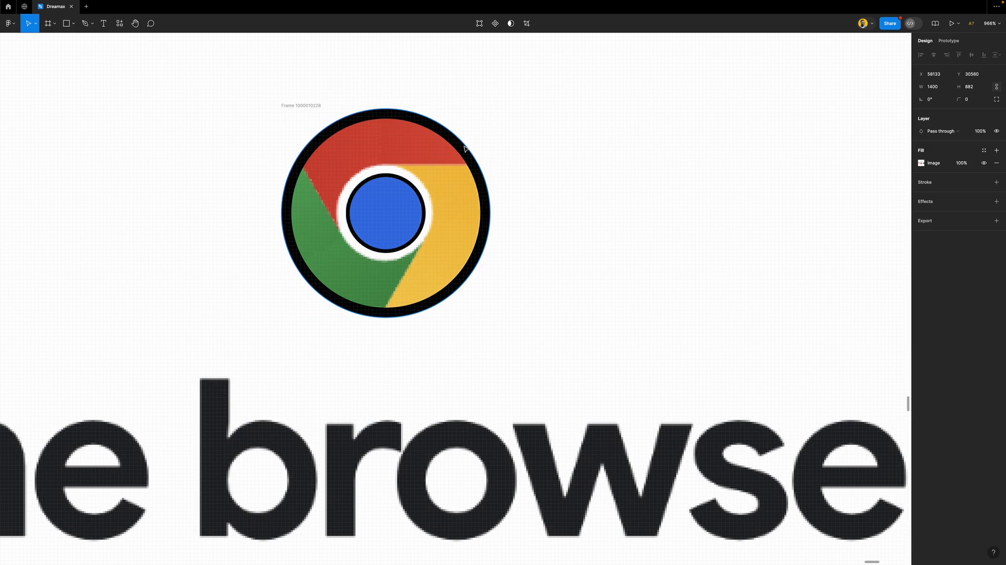
key(Delete)
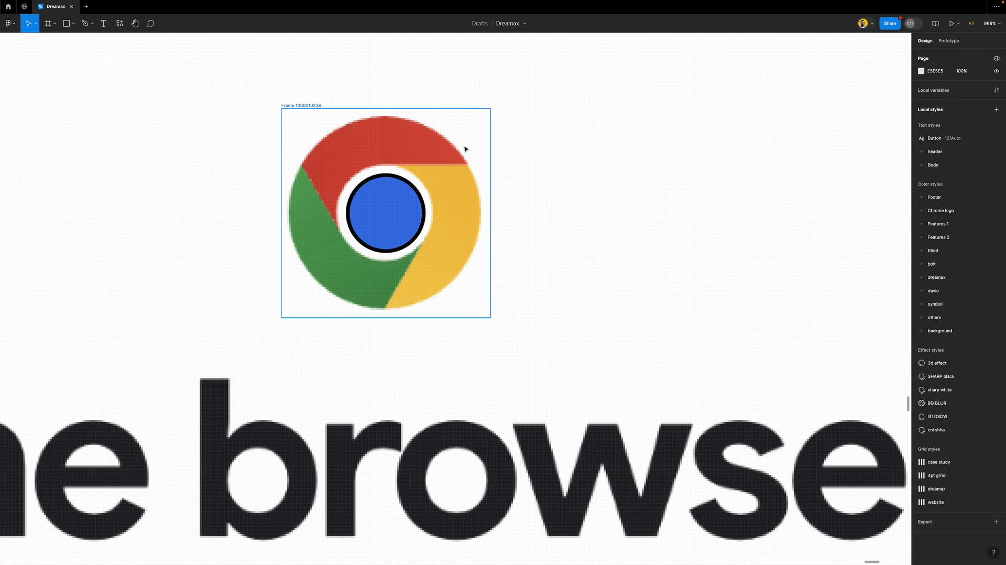
Try moving the logo frame and deleting the inner ring, undoing both changes
click(465, 149)
drag(452, 151, 536, 146)
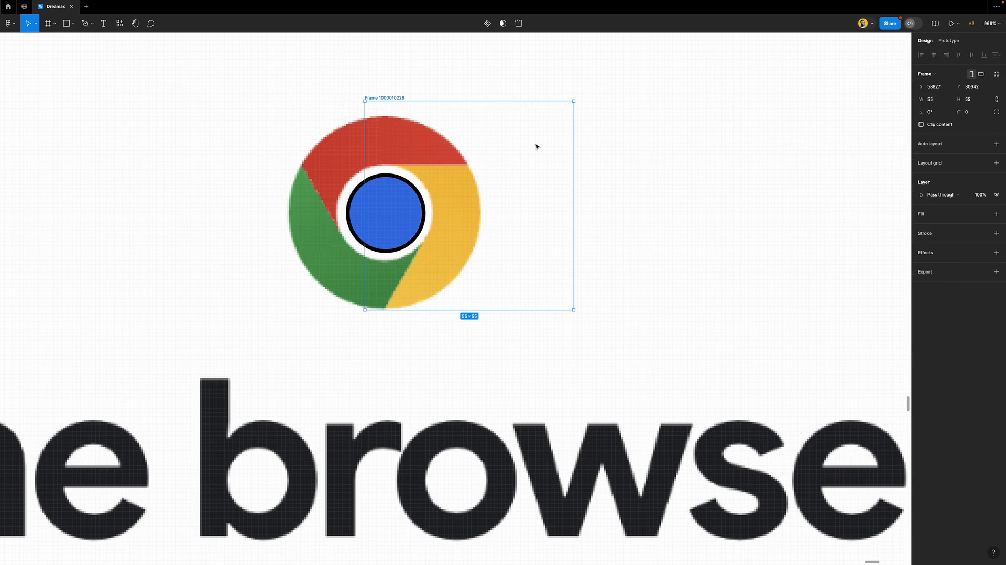
key(super+z)
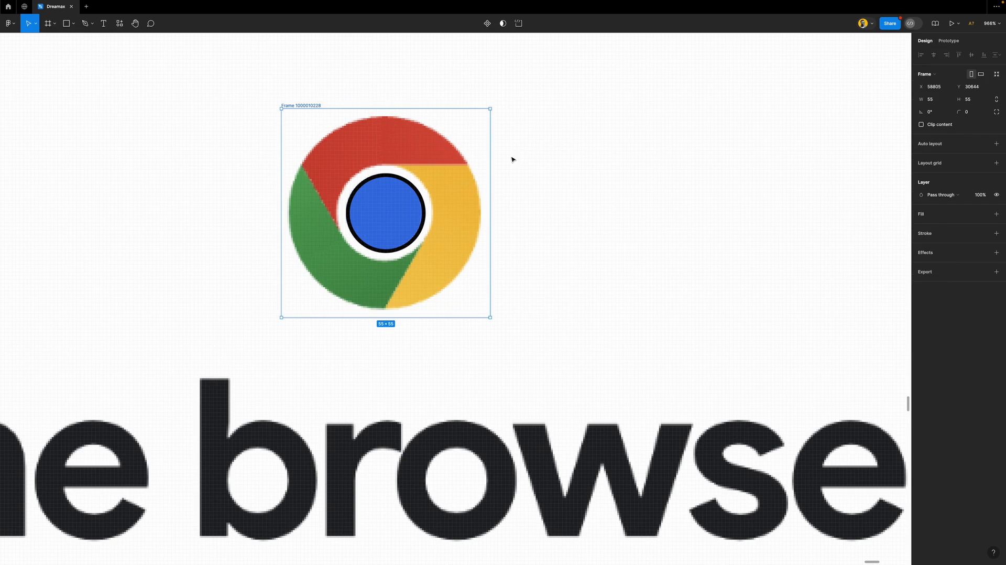
click(418, 194)
key(Delete)
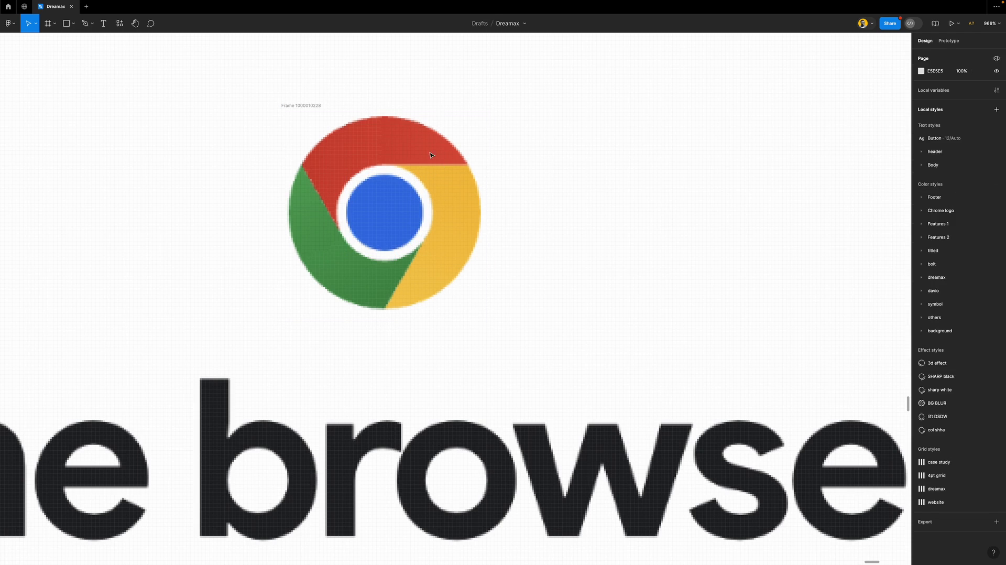
click(422, 133)
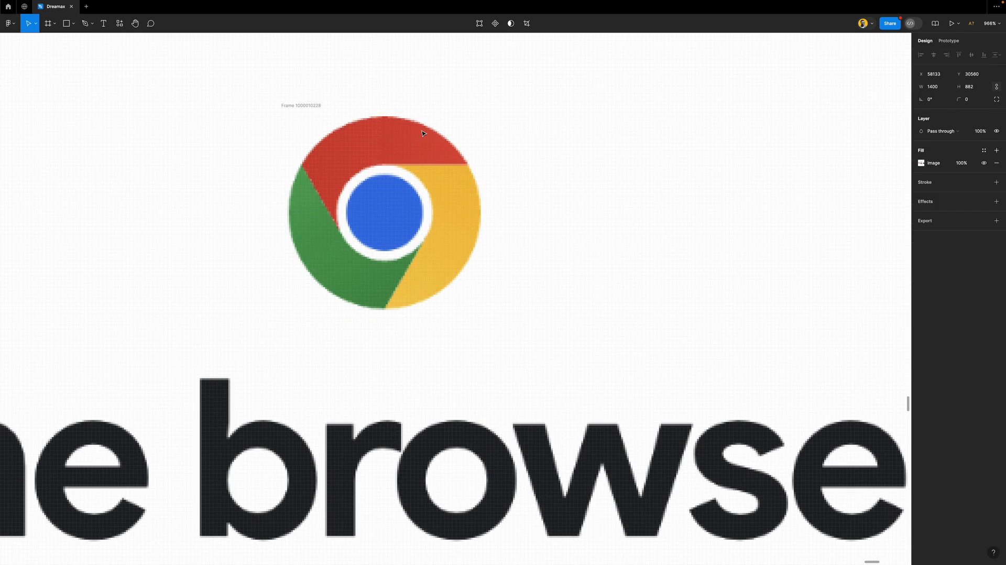
key(Escape)
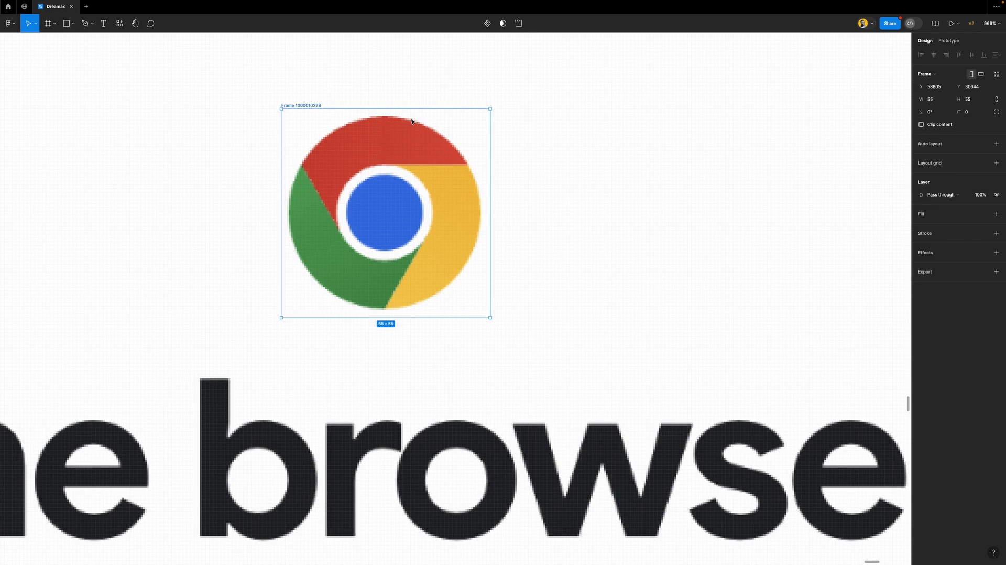
key(super+z)
drag(321, 106, 529, 117)
key(super+z)
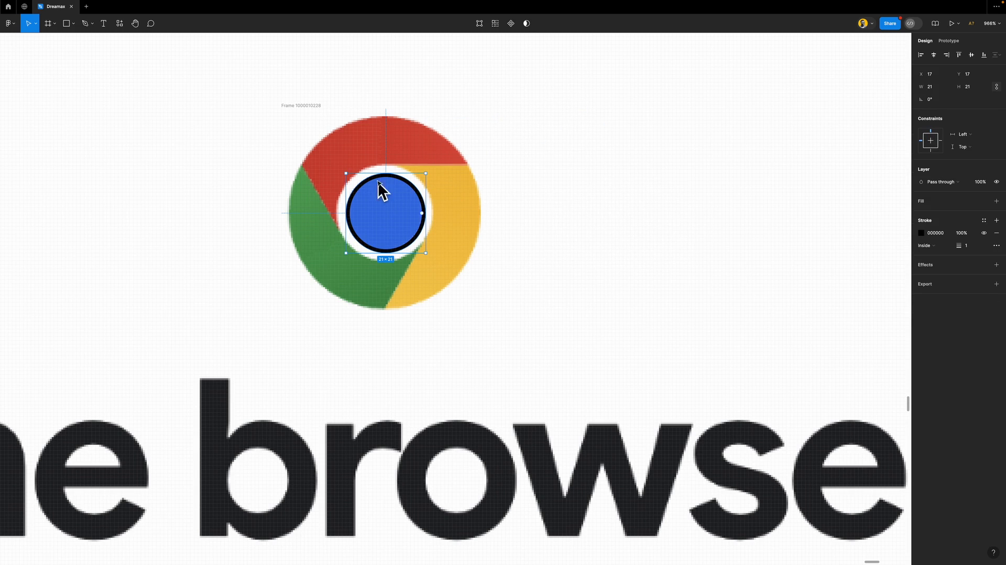
Add a black outline to the logo frame and resize it to 52×52 around the logo
click(309, 105)
click(995, 233)
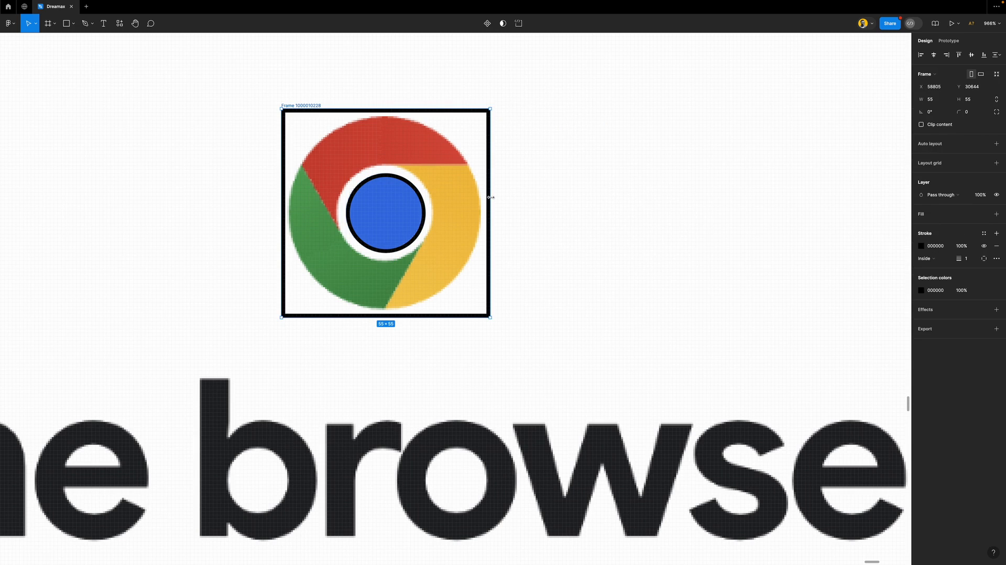
drag(490, 197, 479, 198)
key(super+z)
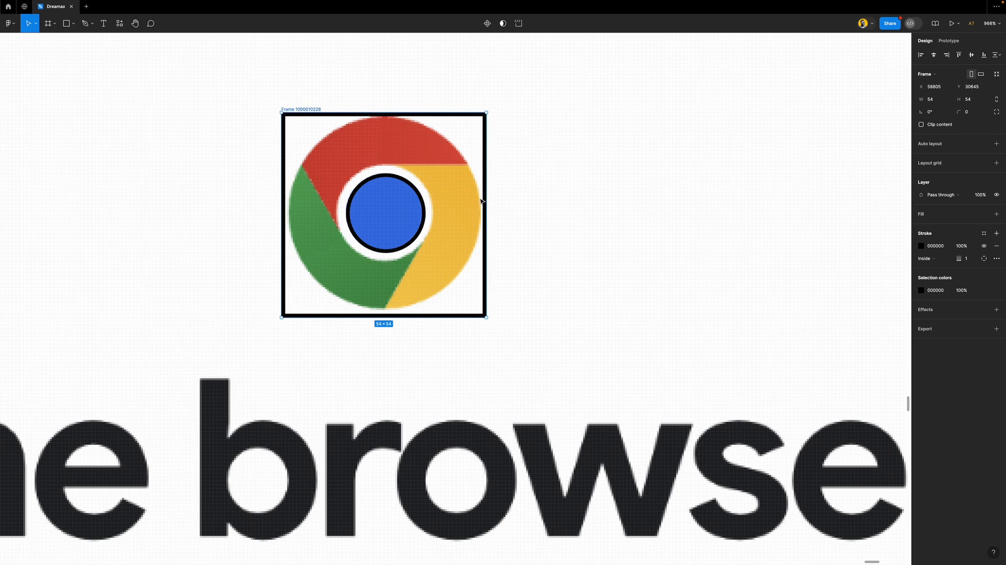
mouse_move(485, 199)
mouse_down()
mouse_move(476, 198)
mouse_move(526, 205)
mouse_move(484, 211)
mouse_up()
key(super+z)
key(super+shift+z)
key(super+z)
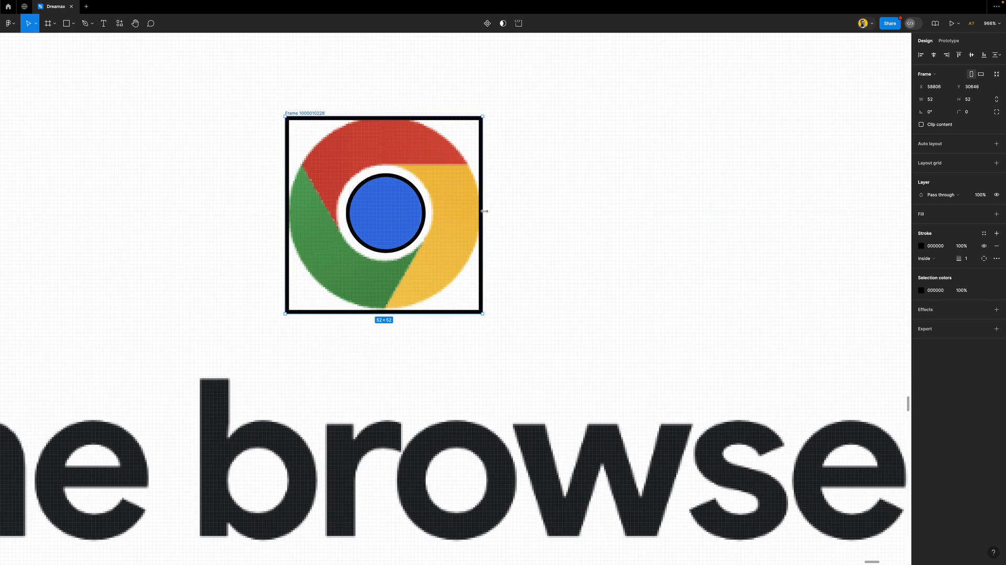
key(Up)
key(Down)
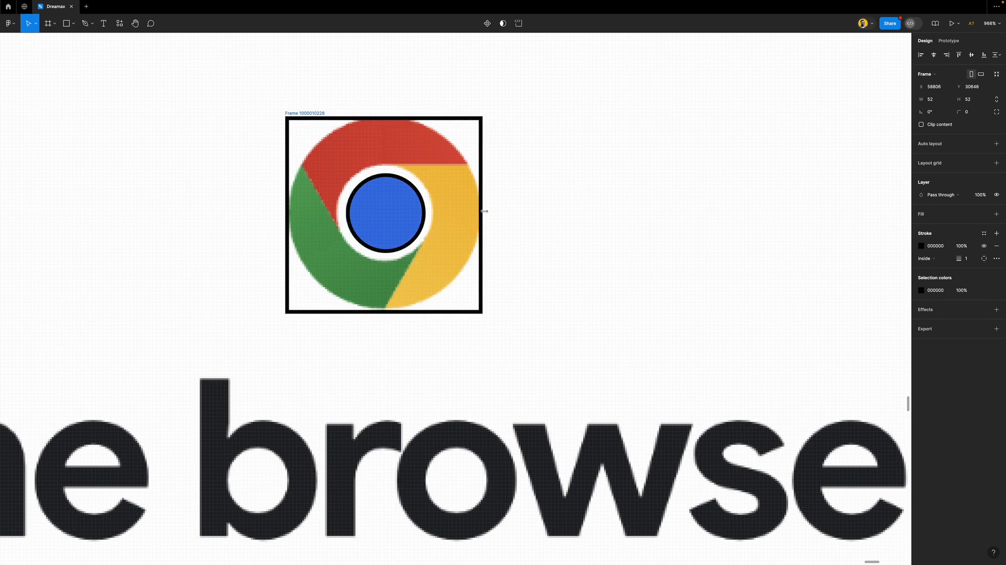
Round the frame into a circle with corner radius 300
click(970, 115)
text(3)
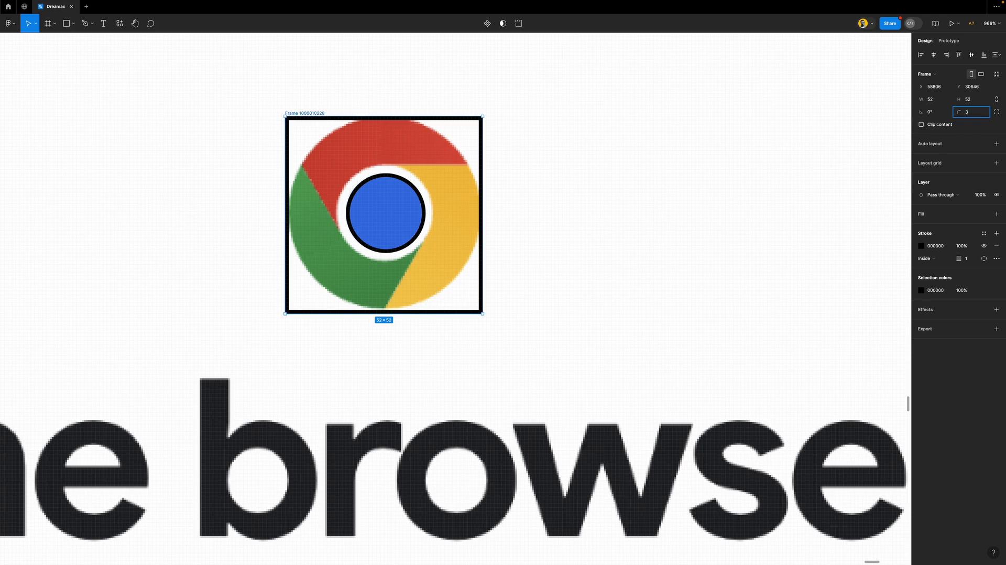
text(00)
key(Return)
scroll(373, 204, up, 5)
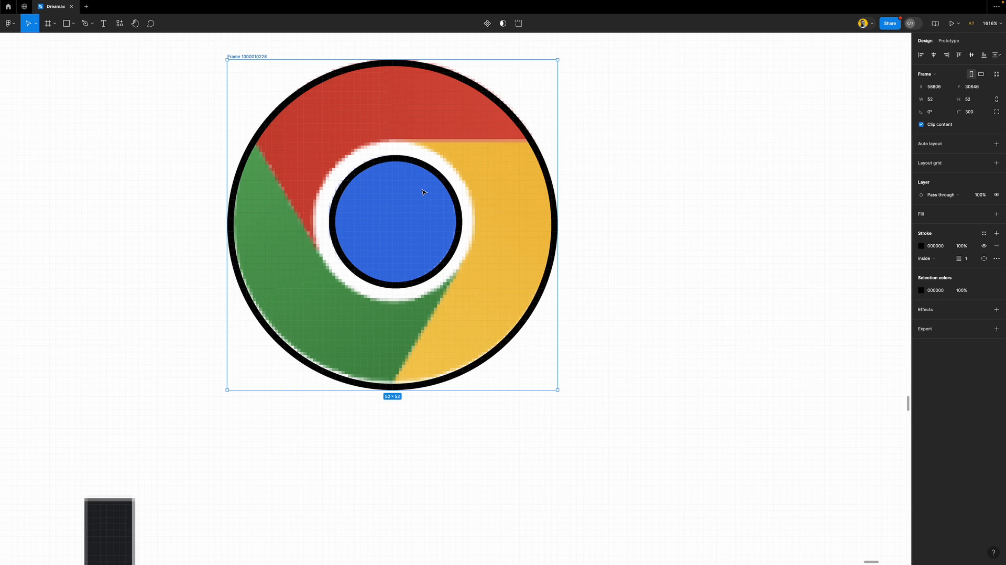
Draw a closed Pen path around the logo with a curved point at the centre ring
key(p)
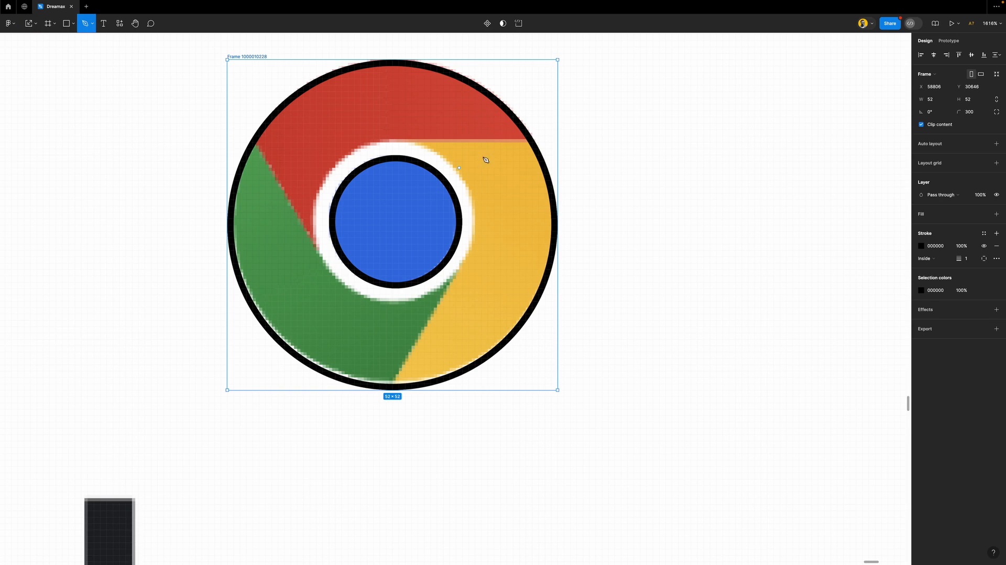
click(611, 130)
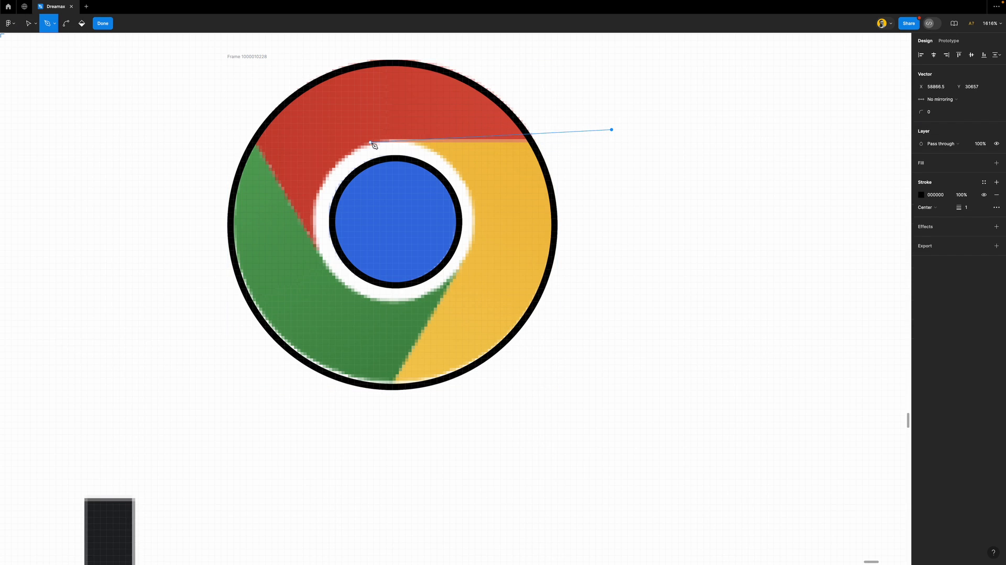
drag(383, 142, 357, 164)
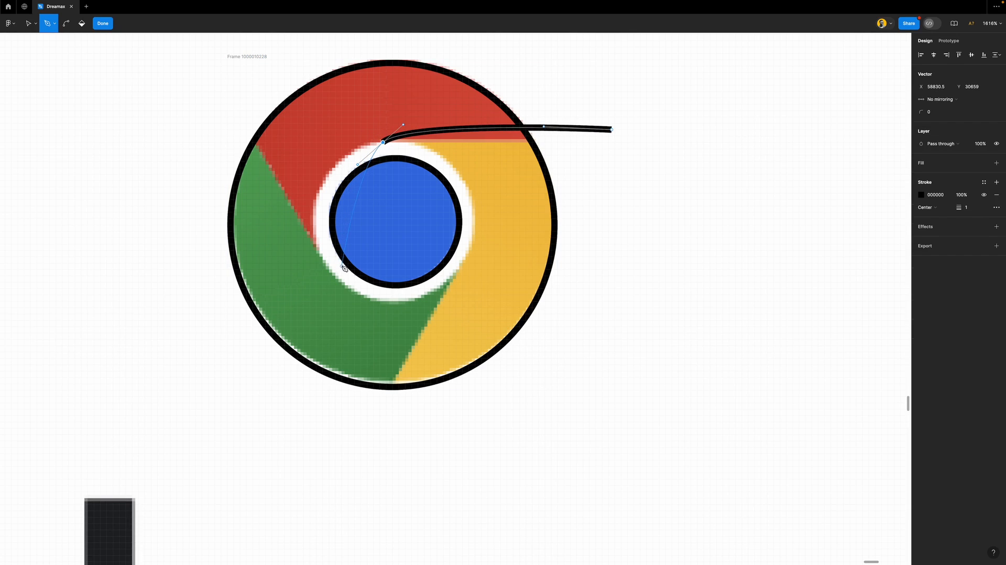
click(287, 405)
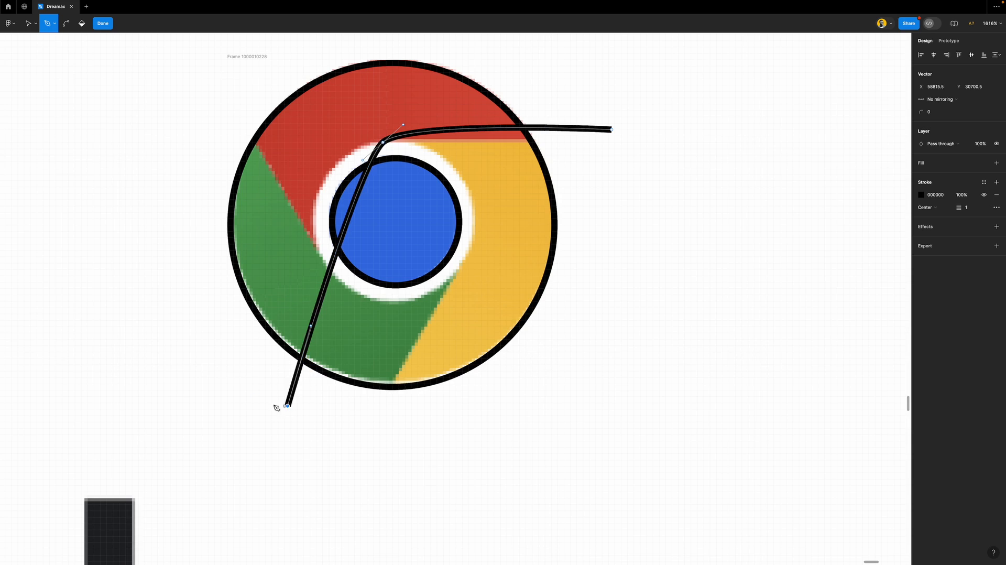
click(170, 187)
click(233, 76)
click(386, 40)
click(503, 60)
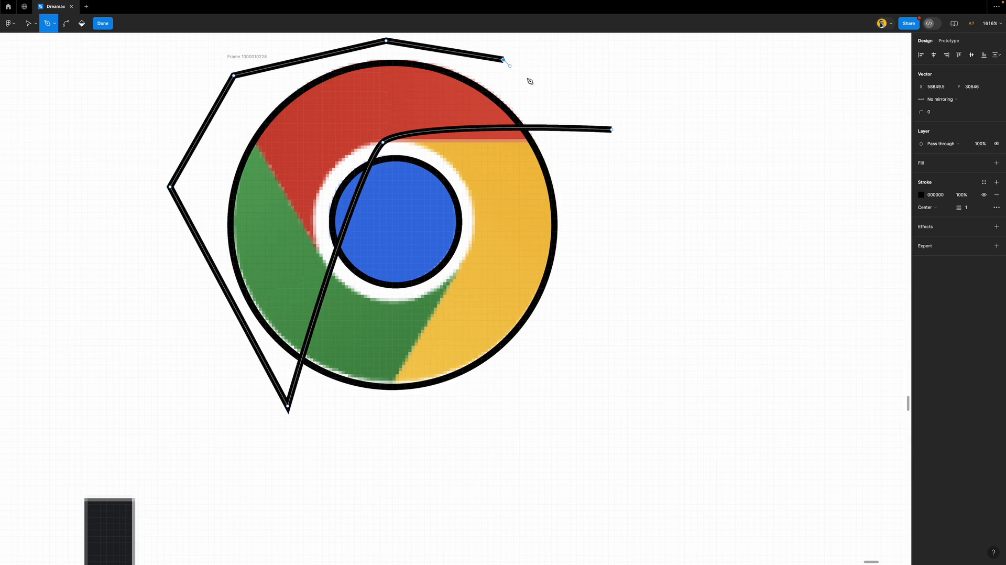
click(613, 129)
Adjust the path's end point and curve to hug the centre ring, then cut the path
click(612, 129)
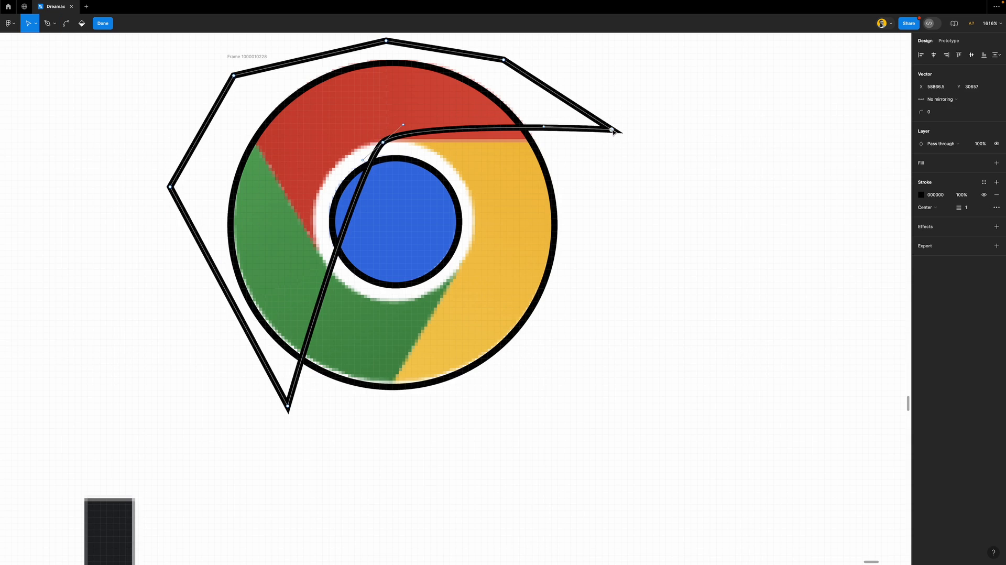
drag(612, 129, 628, 149)
click(384, 142)
drag(384, 144, 322, 174)
drag(398, 142, 380, 140)
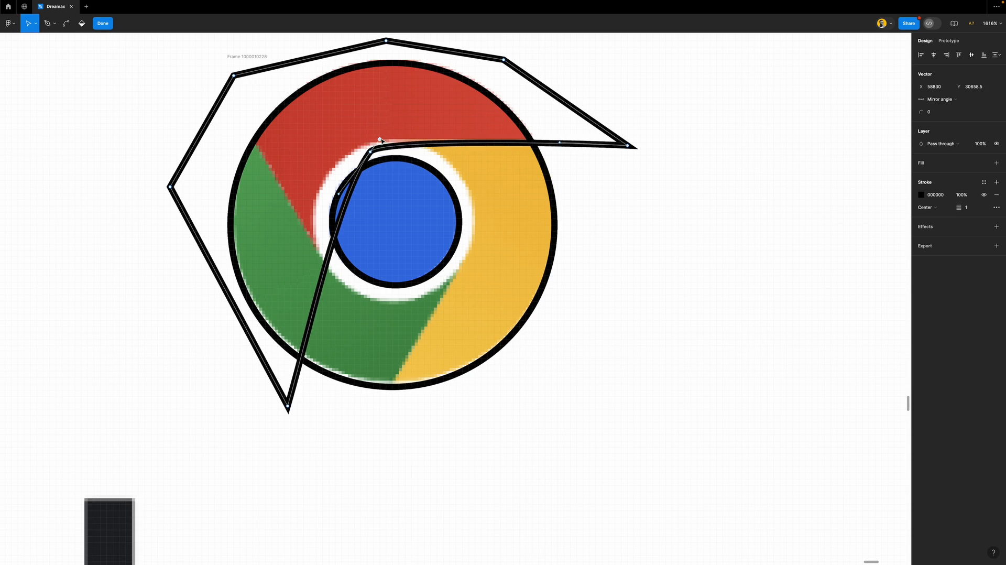
key(Escape)
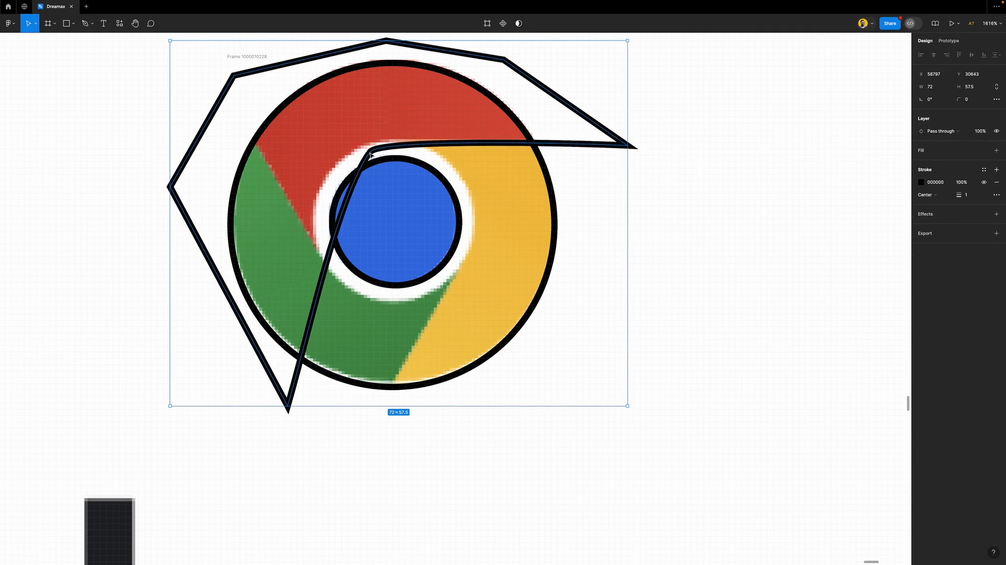
double_click(370, 153)
drag(370, 154, 406, 135)
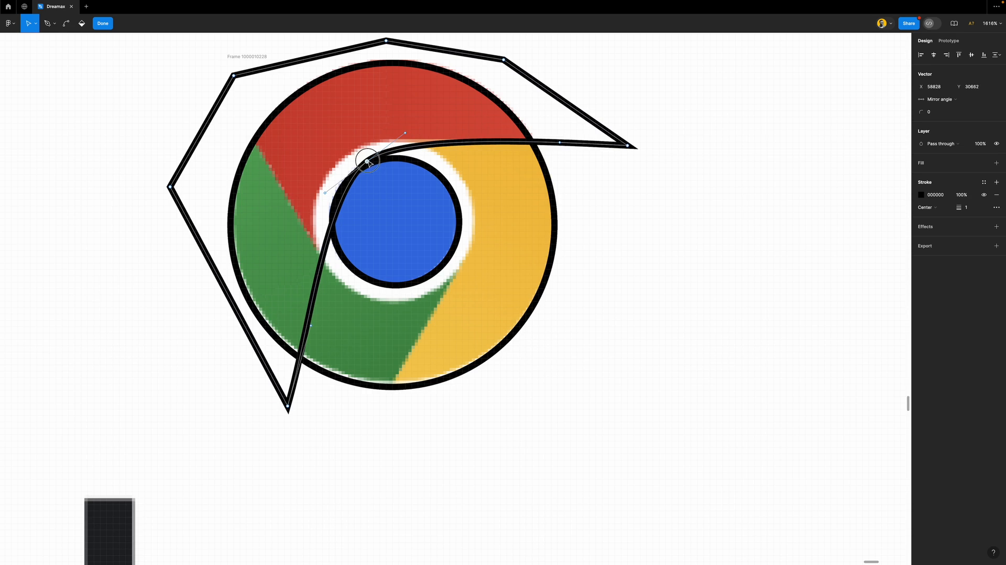
key(Escape)
double_click(370, 163)
drag(365, 163, 358, 165)
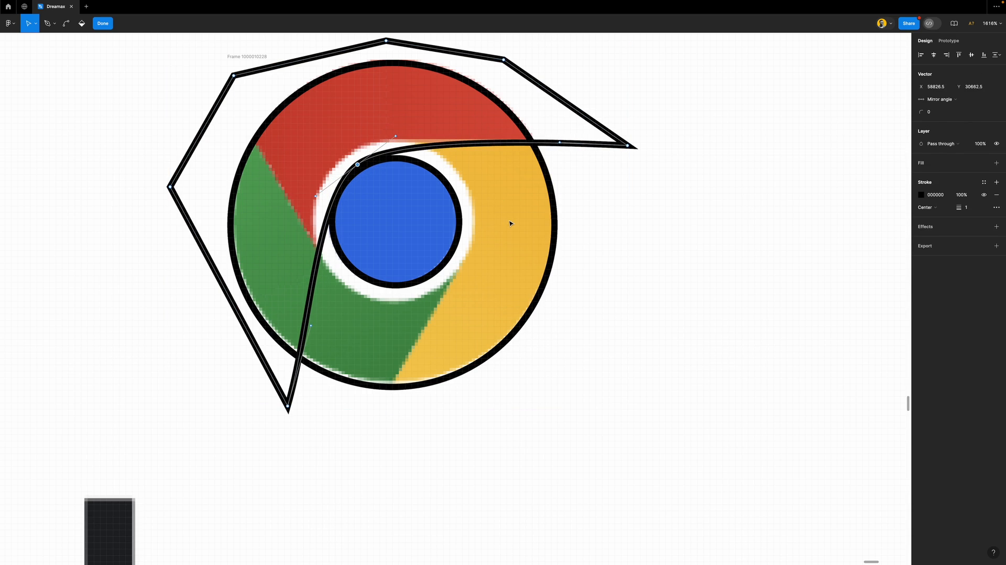
key(Escape)
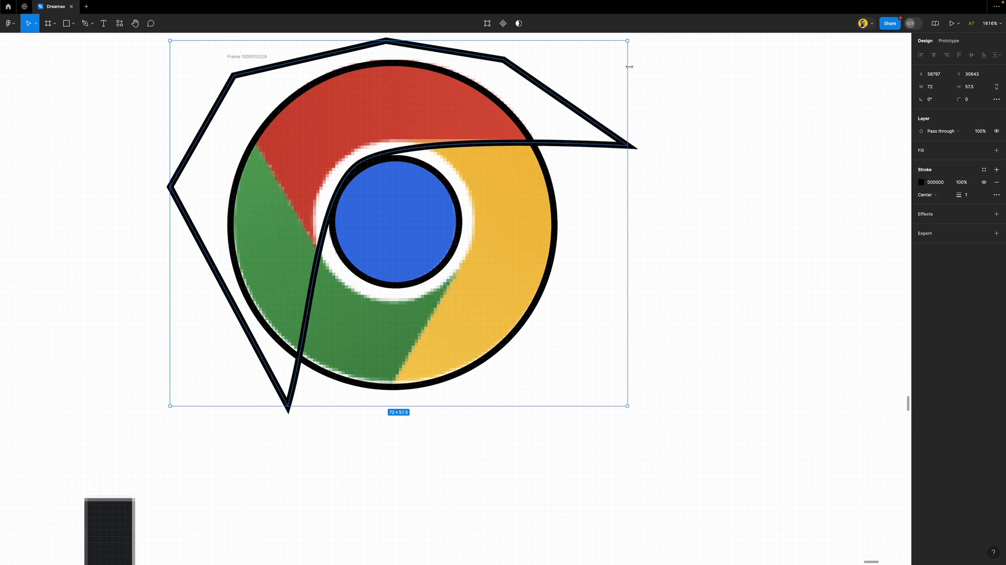
key(Delete)
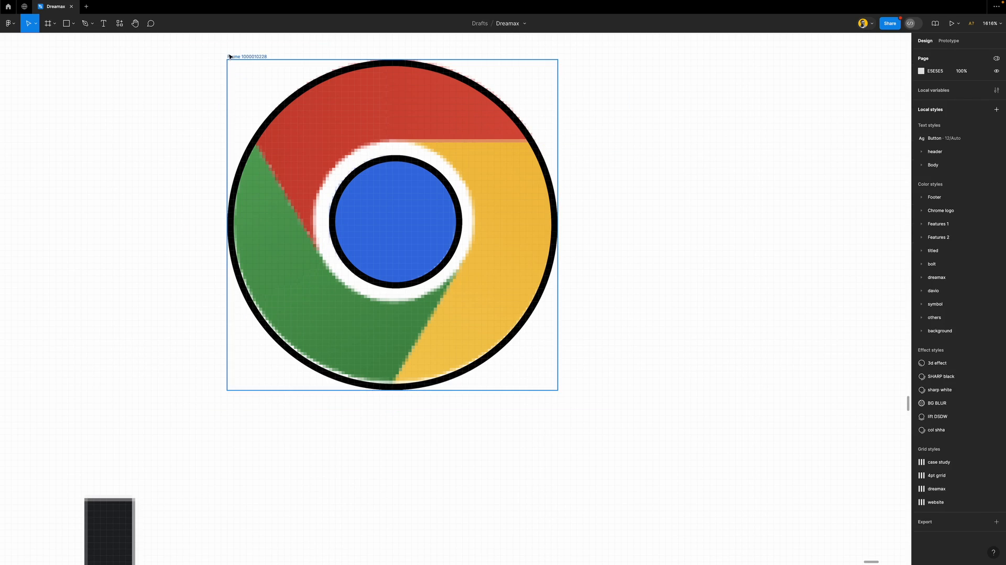
Paste the divider path into the logo frame and rotate copies to the other two segment boundaries
click(250, 57)
key(ctrl+z)
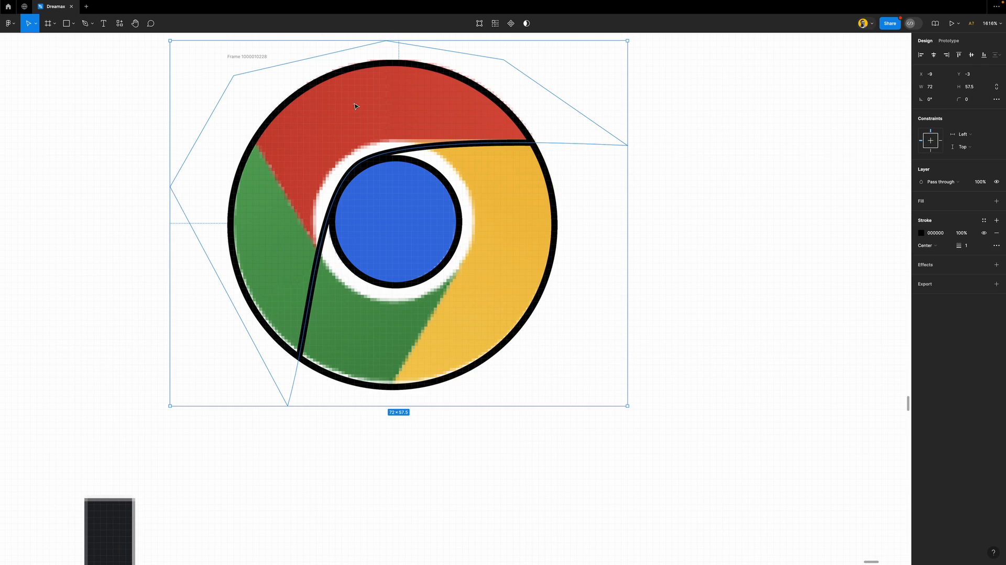
drag(470, 145, 463, 142)
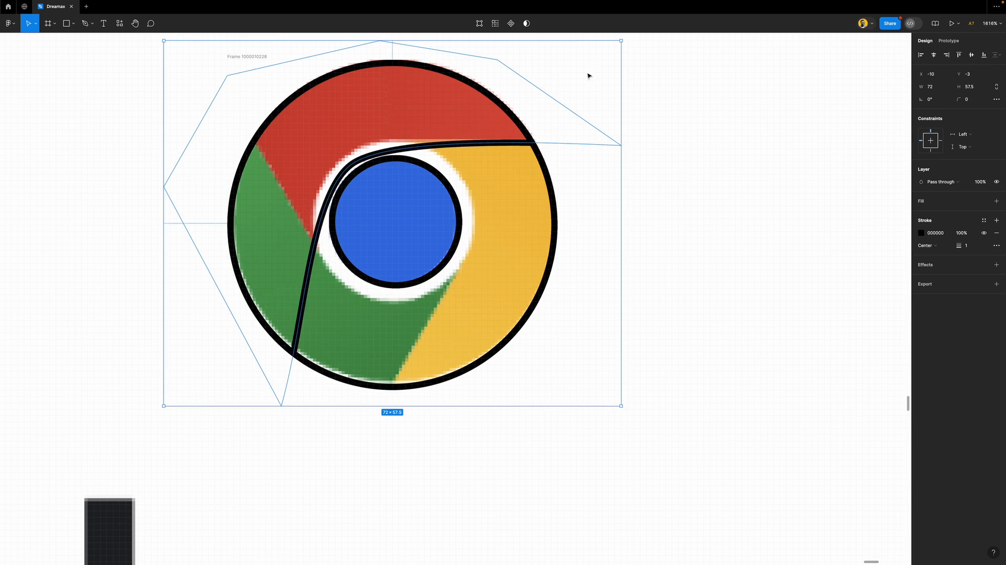
drag(623, 39, 421, 390)
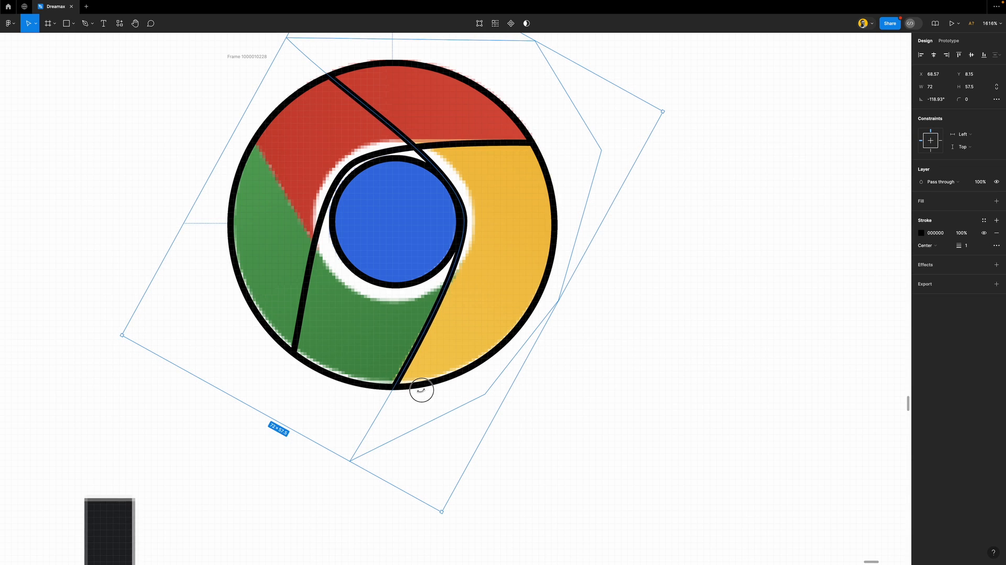
drag(421, 390, 421, 390)
click(554, 359)
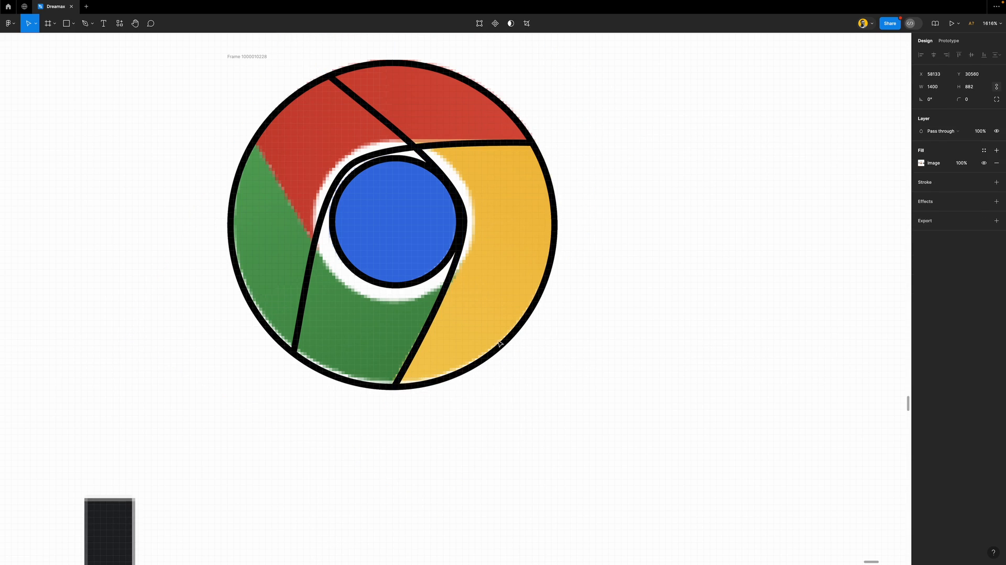
click(441, 302)
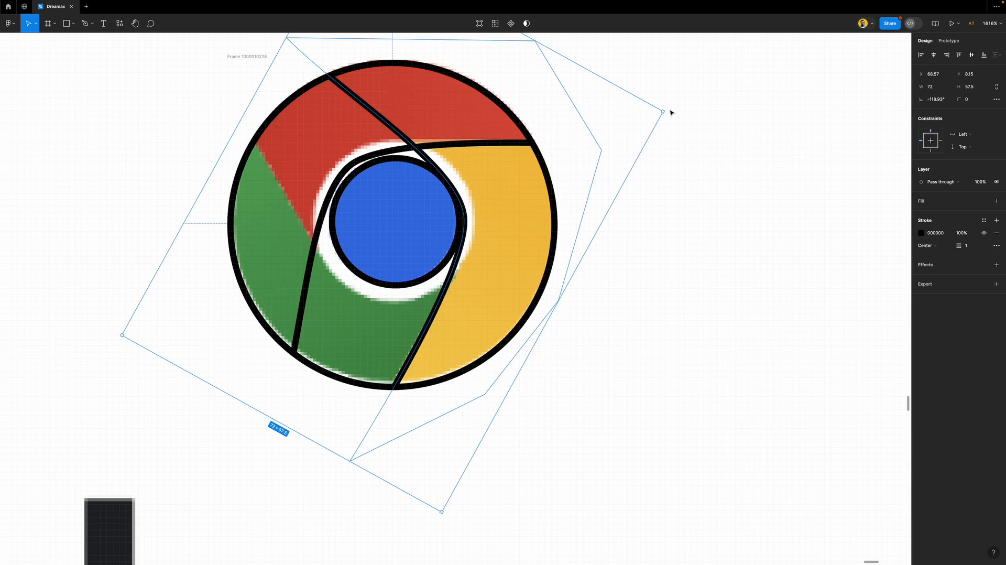
drag(665, 110, 359, 414)
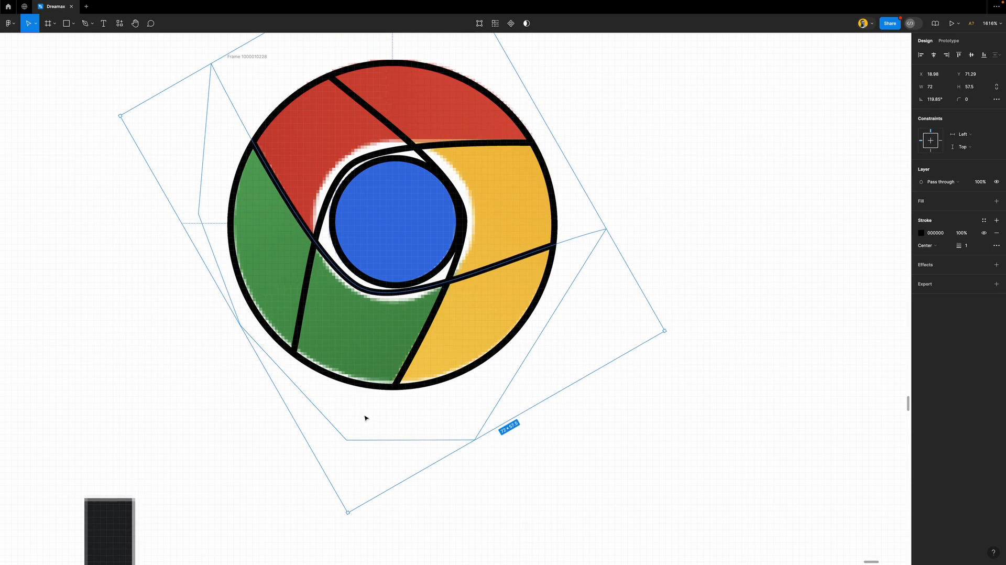
click(730, 209)
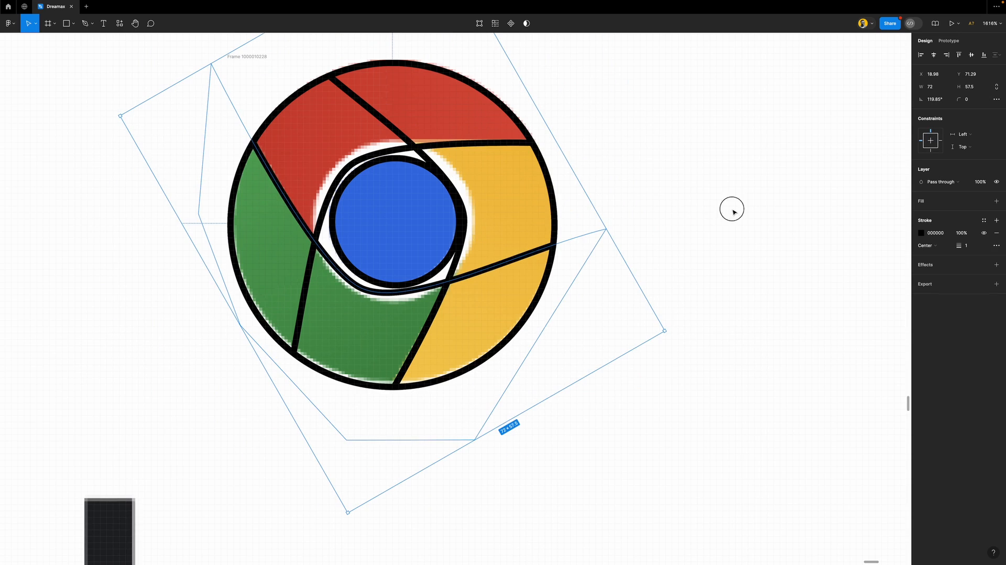
Set the centre ring's stroke to Outside, weight 2, and add a fill
click(417, 165)
click(417, 166)
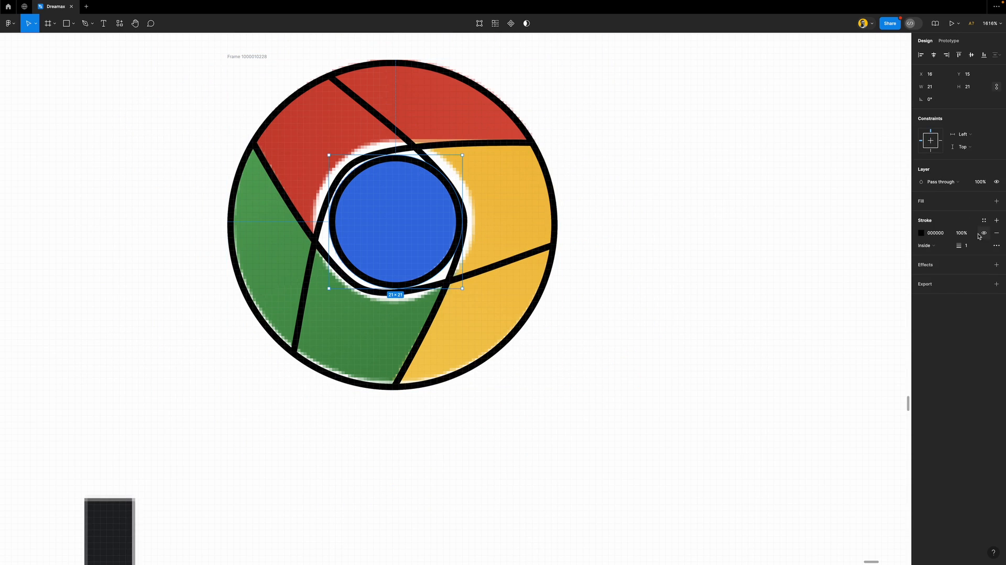
click(946, 245)
click(948, 255)
mouse_move(958, 246)
mouse_down()
mouse_move(973, 245)
mouse_move(963, 246)
mouse_up()
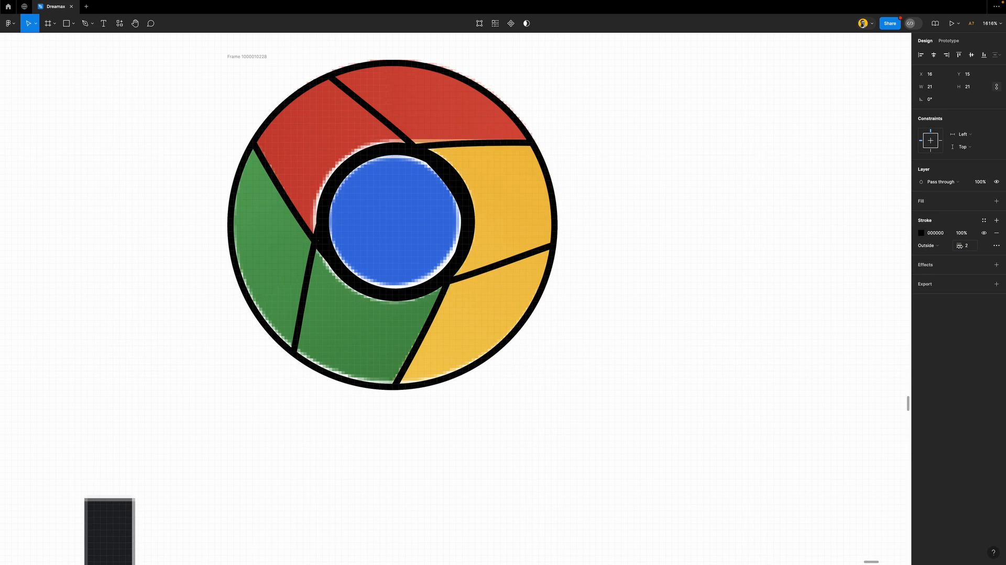
click(954, 202)
Pull the redrawn logo frame apart from the reference image
scroll(396, 197, down, 2)
scroll(396, 197, down, 4)
click(341, 132)
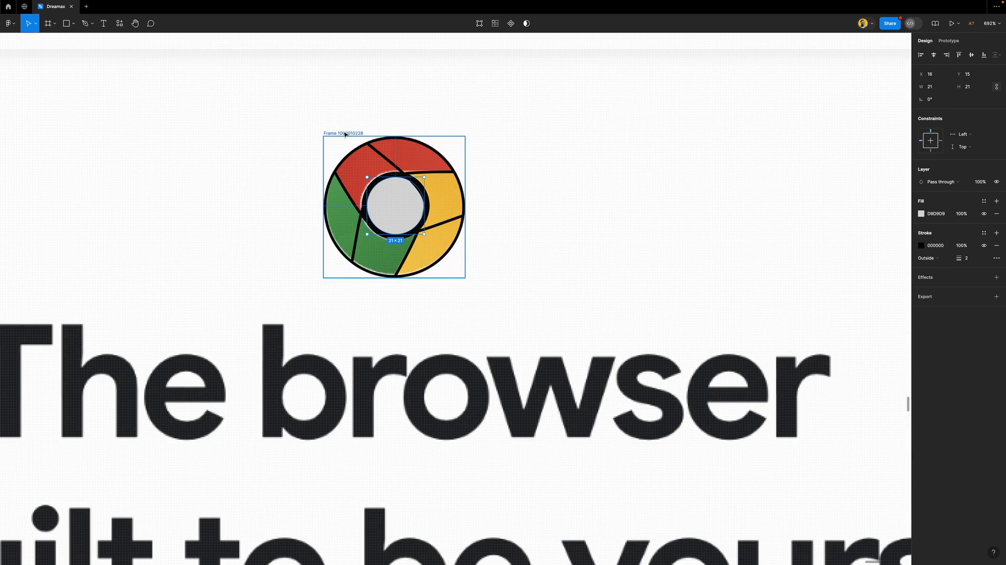
drag(352, 145, 526, 145)
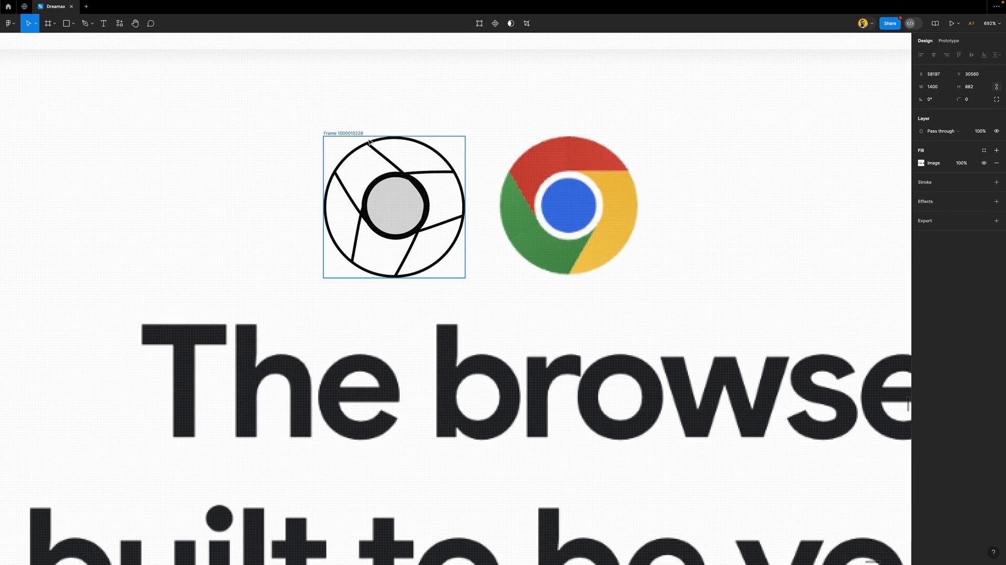
Move the redrawn logo to the right of the original Chrome icon
key(ctrl+z)
click(355, 135)
drag(371, 175, 546, 177)
scroll(587, 215, up, 3)
scroll(585, 213, down, 1)
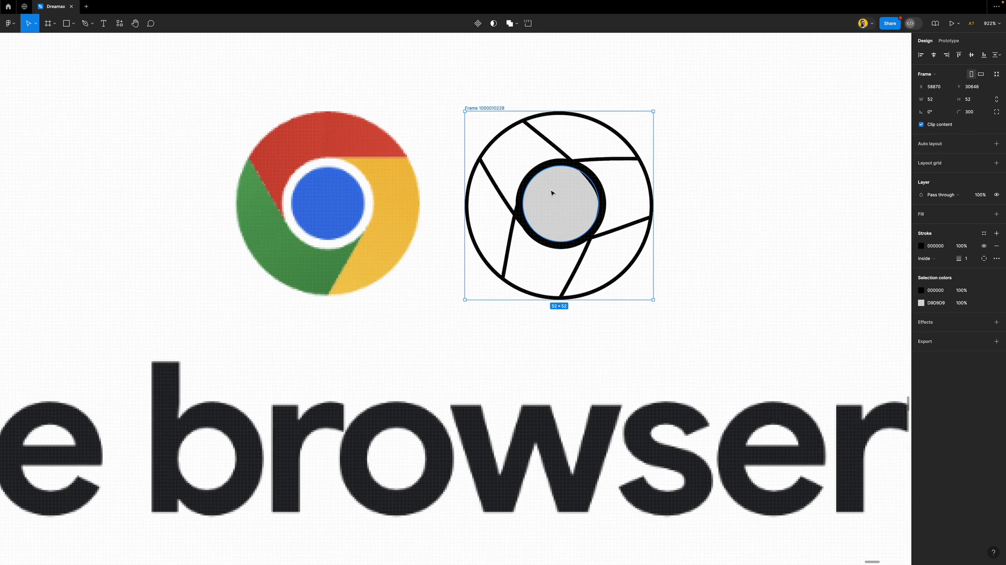
Fill the centre circle with the icon's blue (3771E0) and apply the Chrome logo/white style to its outline
double_click(550, 193)
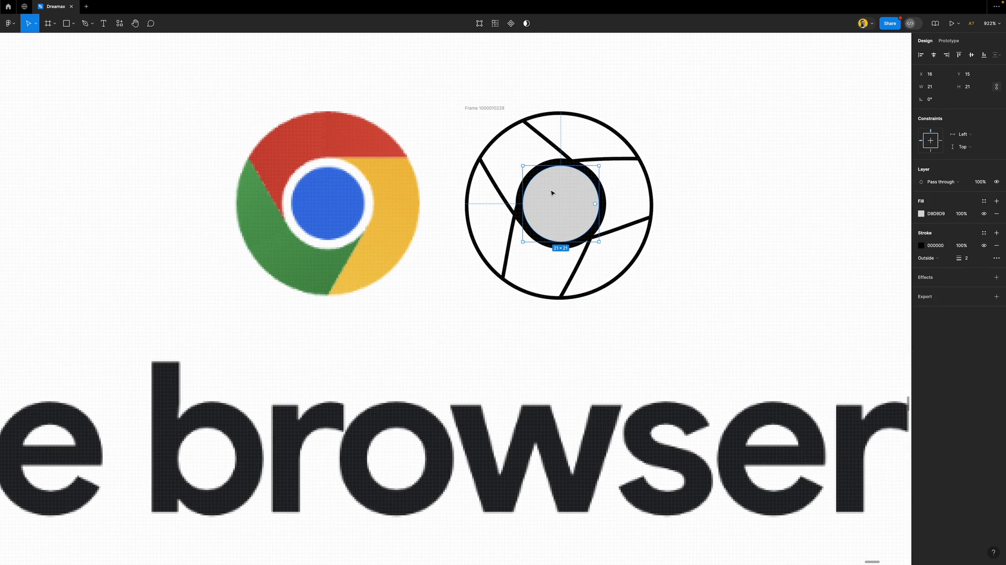
key(i)
click(323, 189)
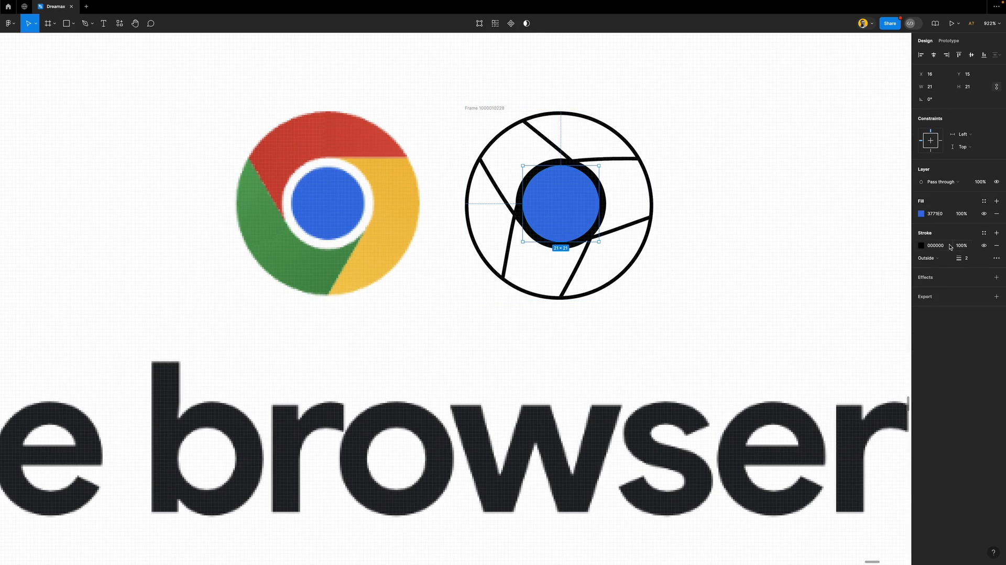
click(983, 233)
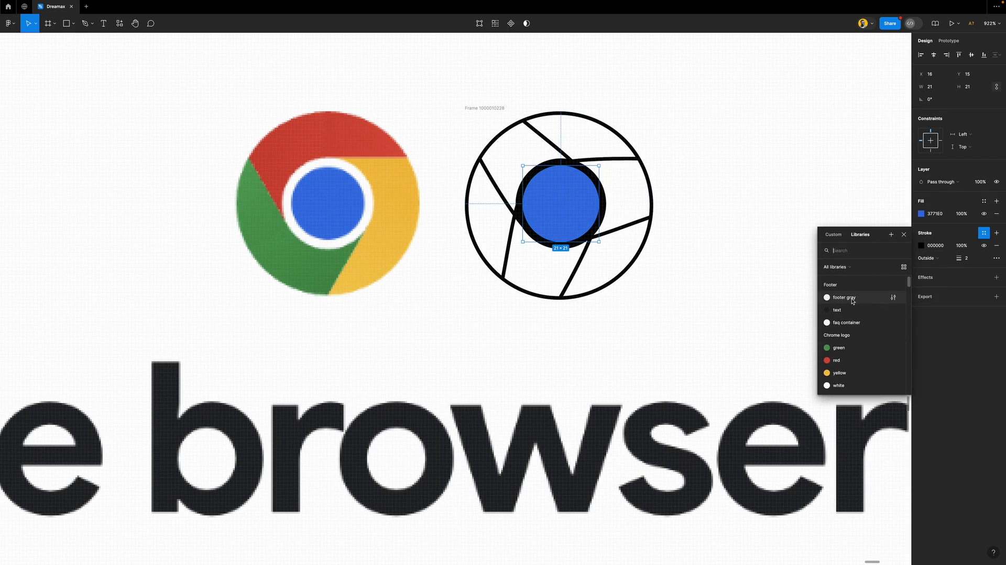
click(849, 387)
click(529, 234)
scroll(529, 234, down, 5)
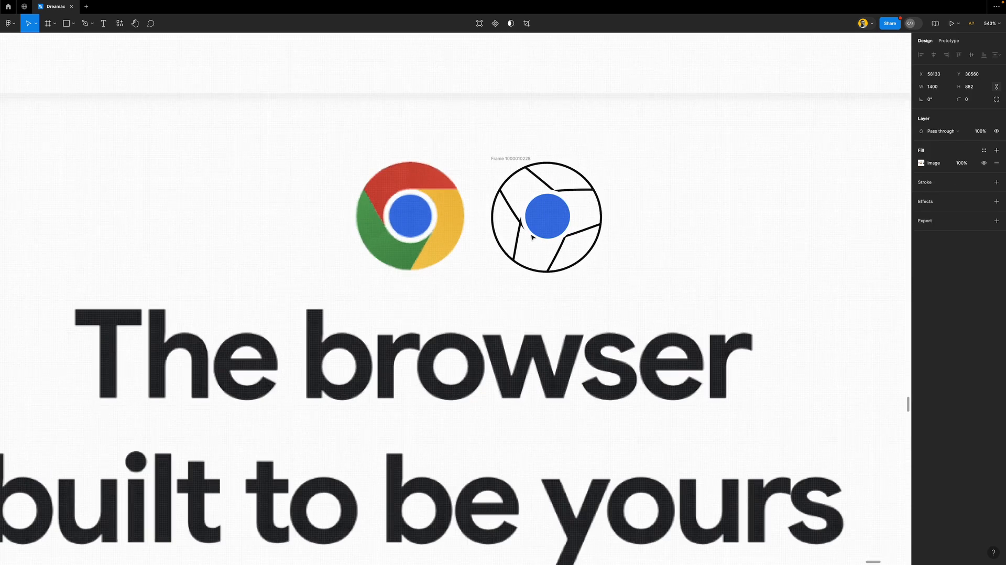
scroll(590, 214, down, 10)
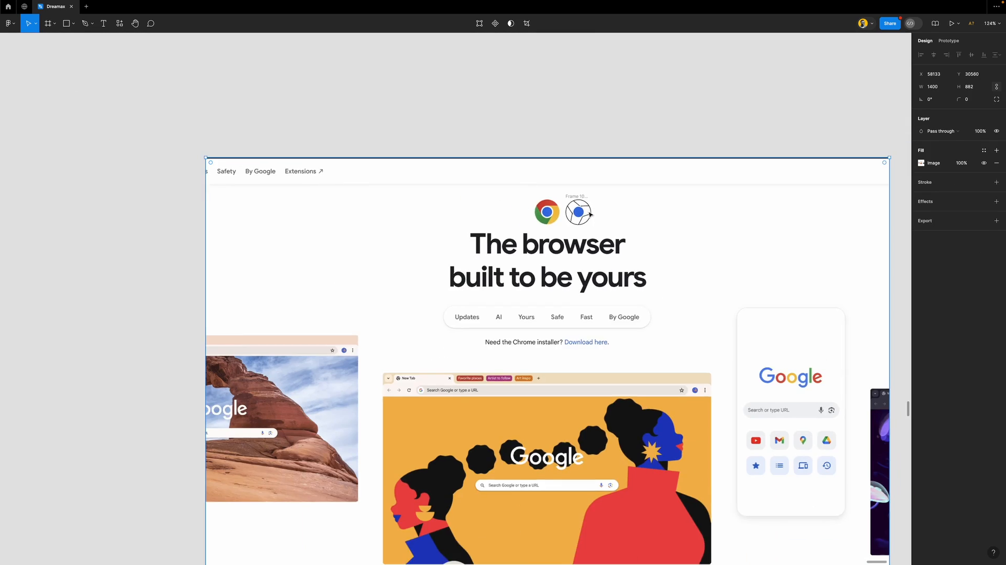
Move the white colour style out of the Chrome logo group into the Footer style group
click(607, 137)
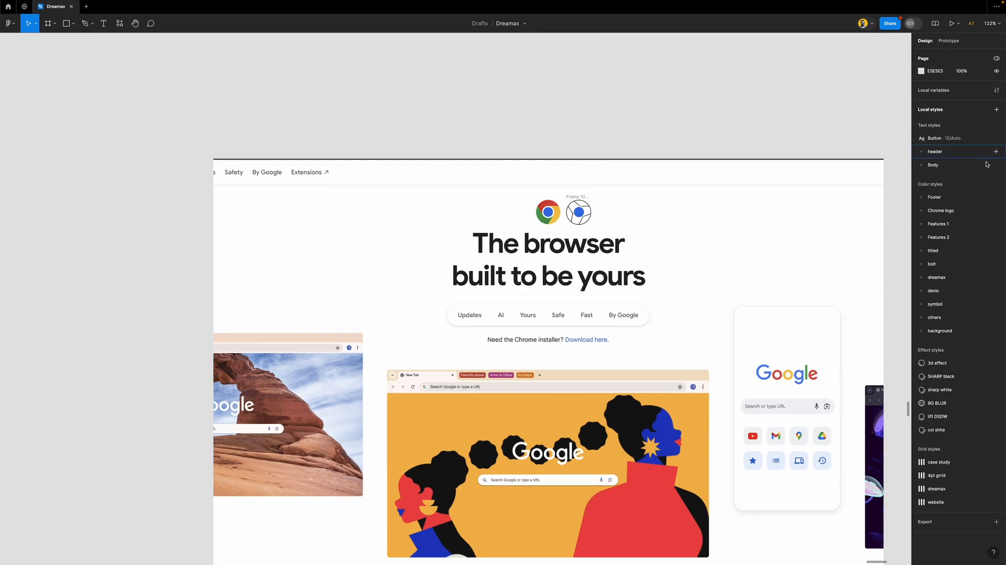
click(921, 211)
drag(942, 263, 945, 222)
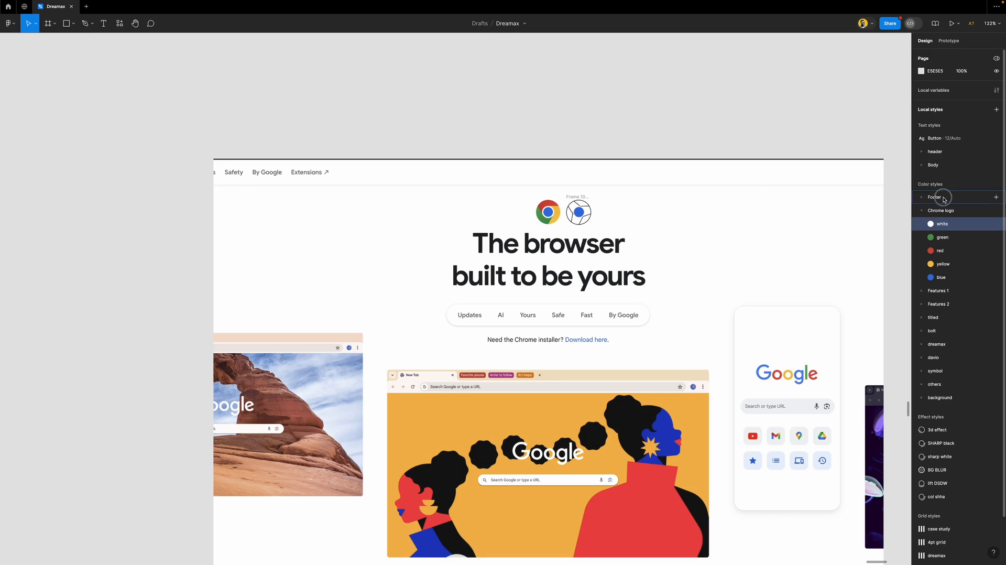
click(946, 197)
drag(946, 198, 945, 216)
Collapse the Footer and Chrome logo style groups and zoom to about 1104% on the logos
click(922, 199)
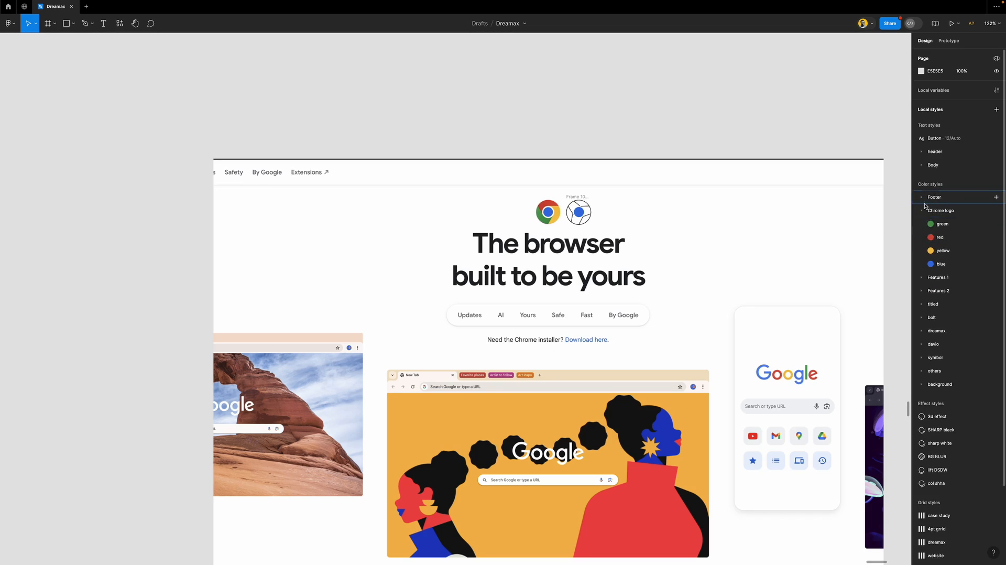
click(922, 212)
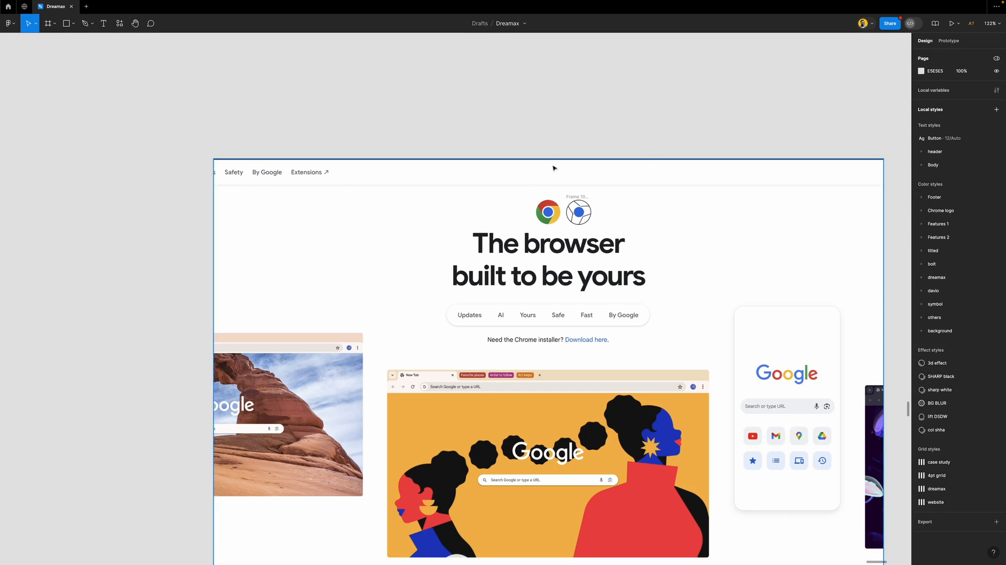
scroll(575, 205, up, 5)
scroll(557, 150, up, 3)
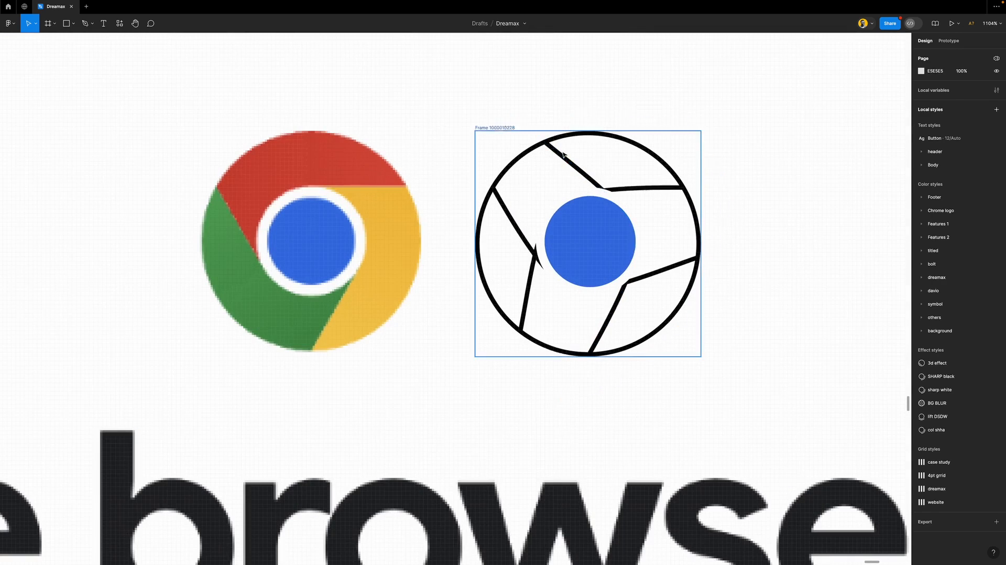
Fill the first outlined segment with the Chrome logo red style and remove its black stroke
click(569, 161)
click(995, 202)
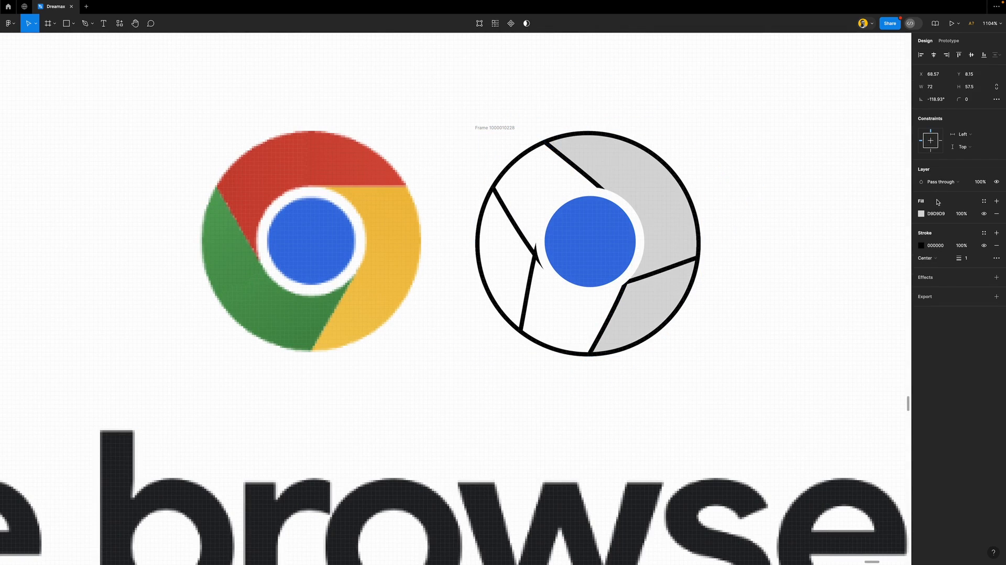
click(984, 201)
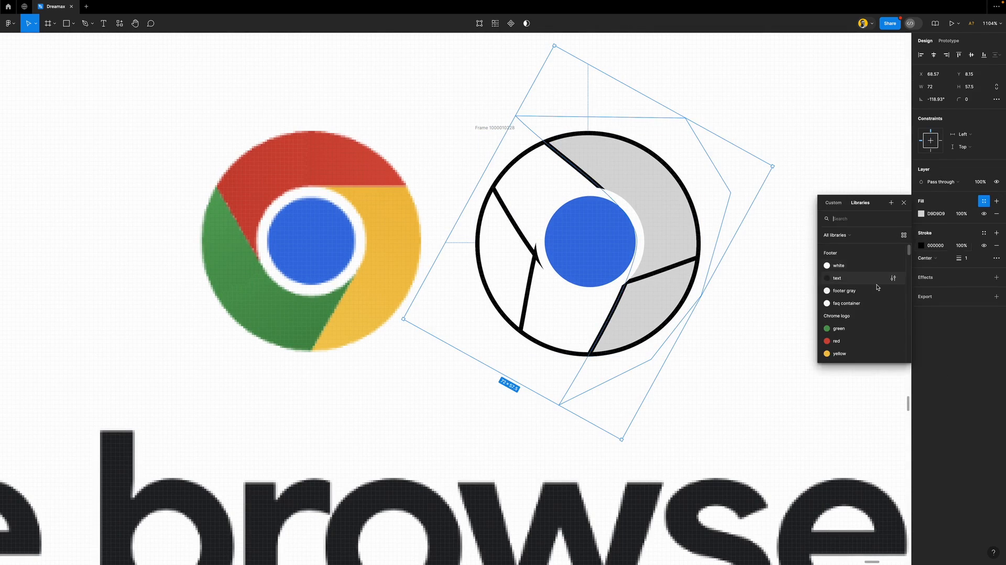
click(849, 340)
click(996, 233)
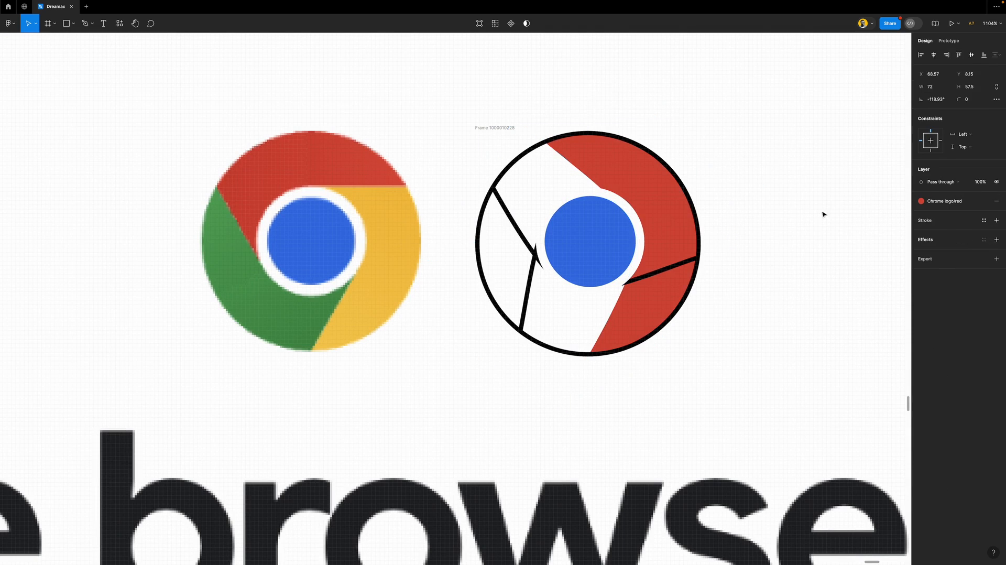
Fill the next segment with Chrome logo yellow, drop its stroke, and send red behind yellow
click(664, 268)
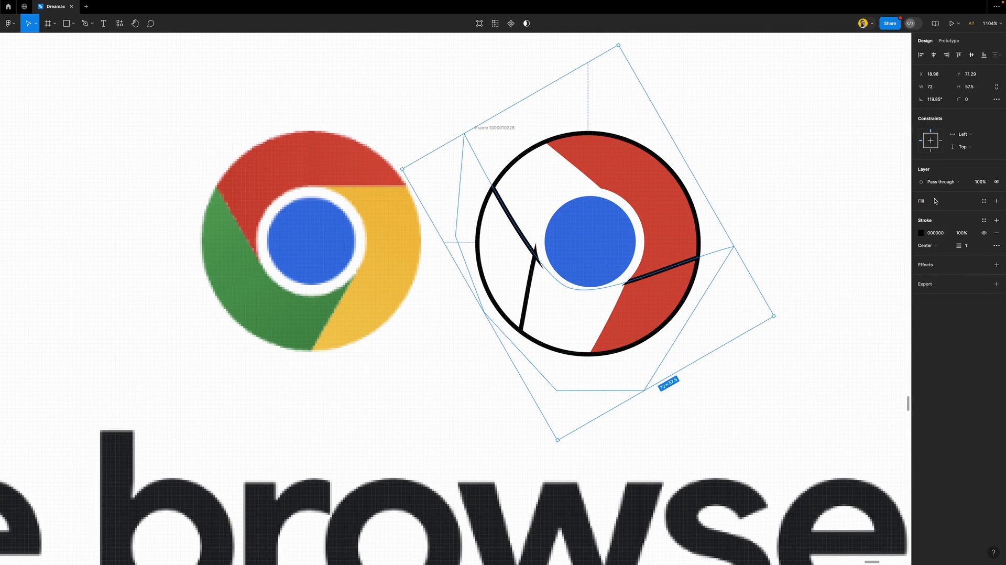
click(983, 201)
click(844, 353)
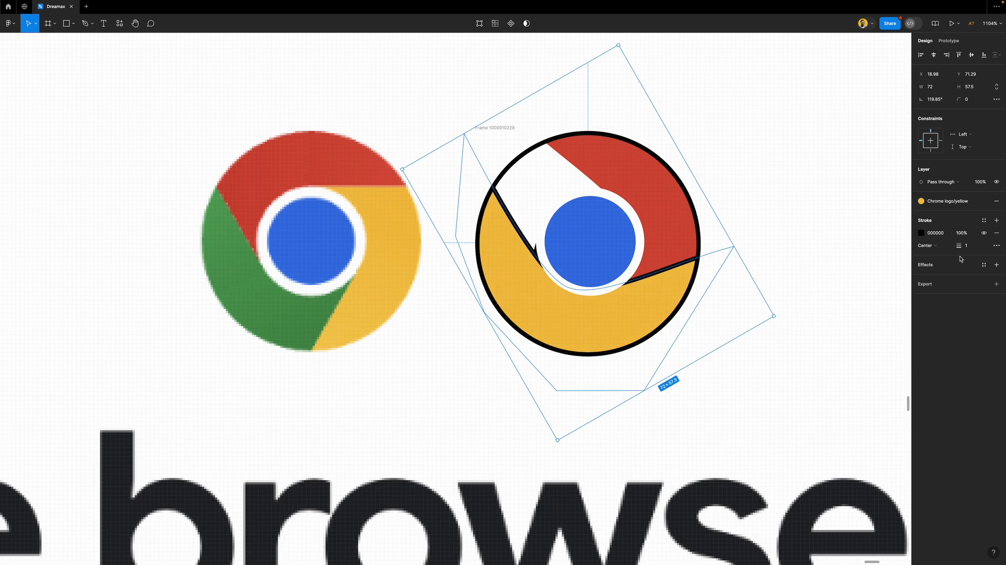
click(996, 233)
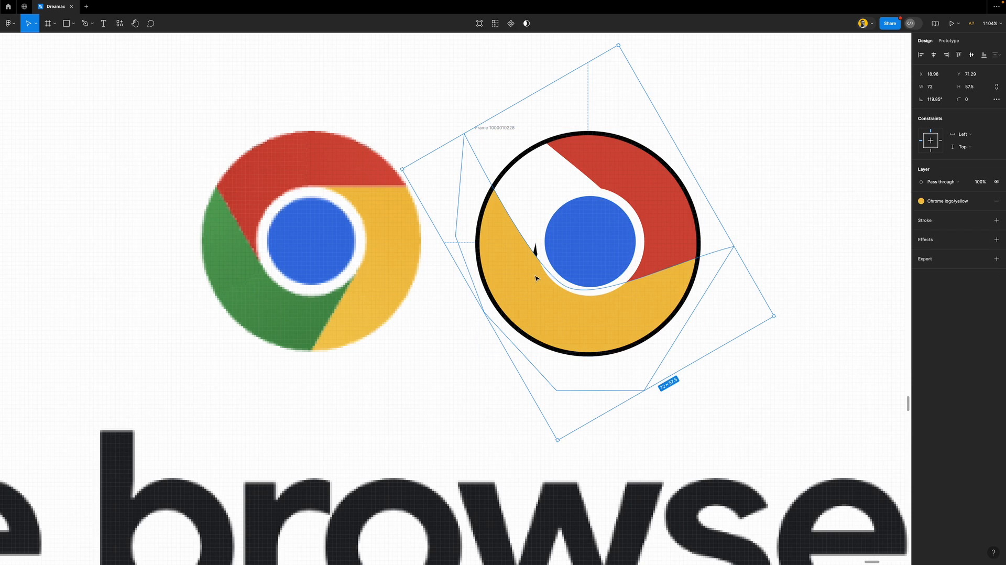
click(623, 173)
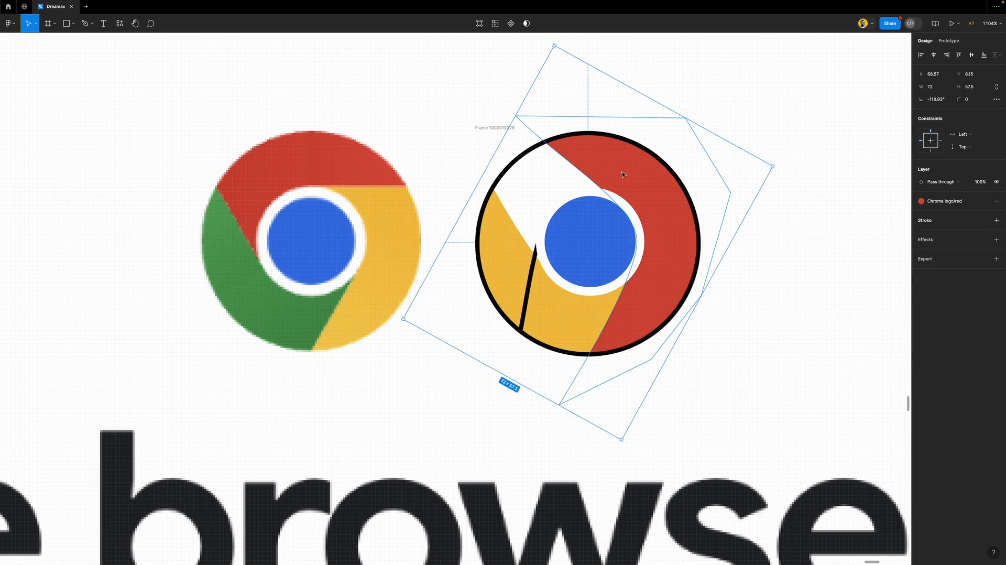
key(super+z)
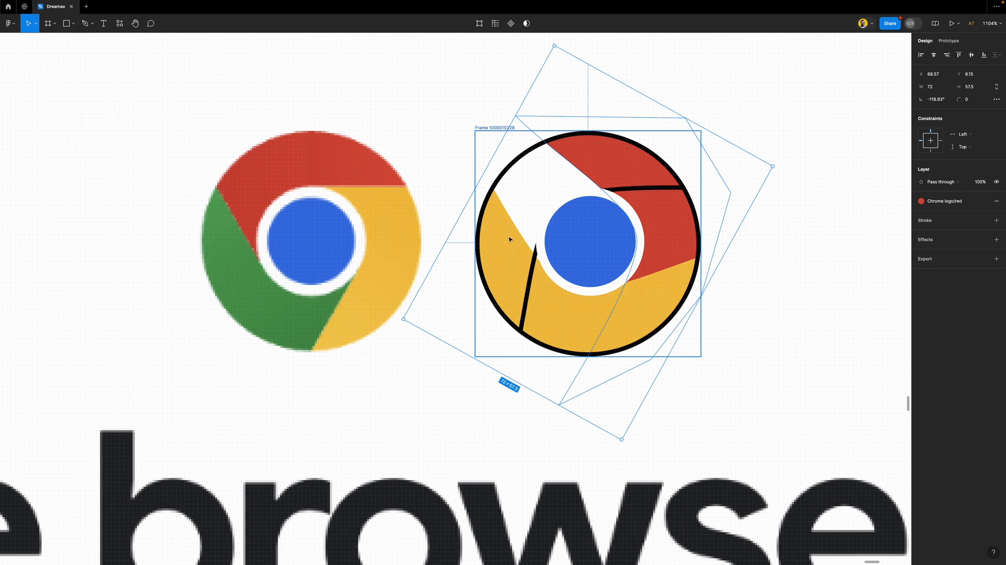
Fill the remaining outlined shape with the Chrome logo green style and remove its black stroke
click(533, 275)
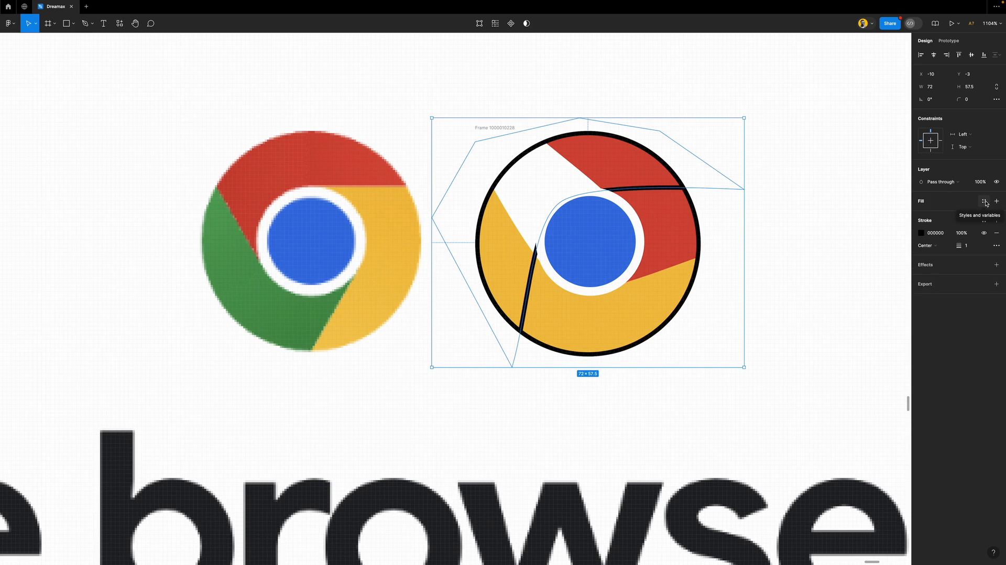
click(985, 203)
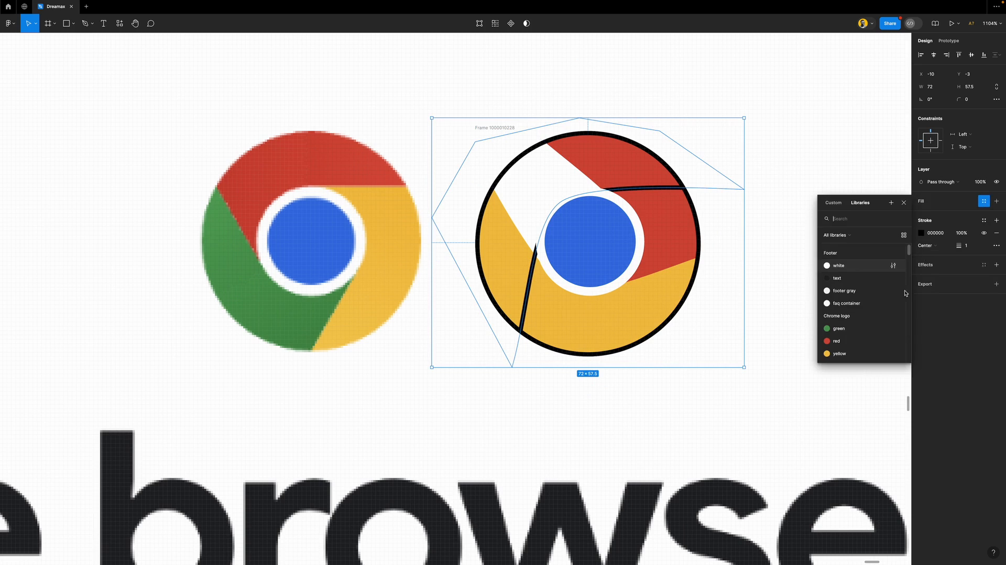
click(848, 330)
click(996, 232)
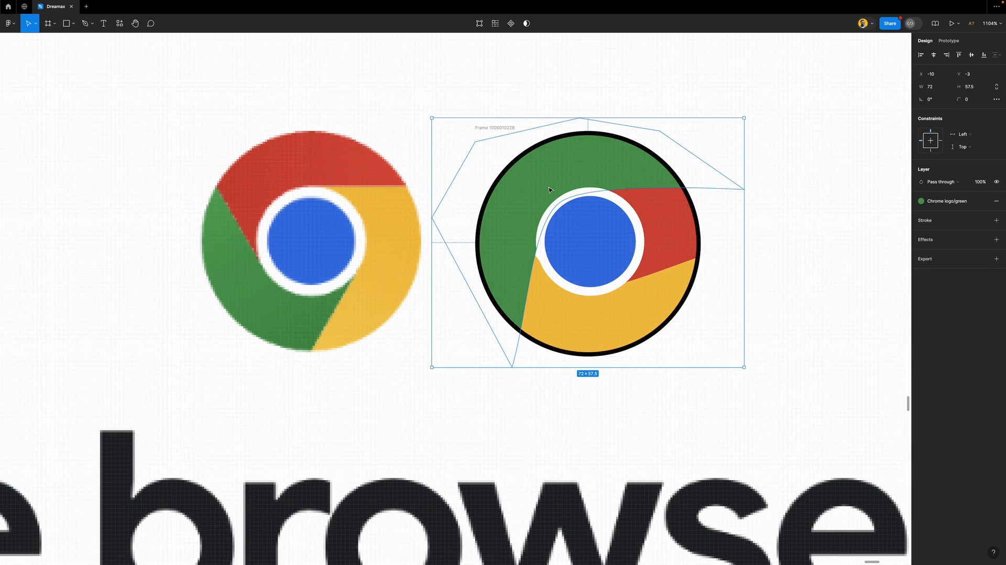
Try rotating the green shape about 87 degrees, undo it, and reselect the red and yellow segments
drag(747, 115, 499, 119)
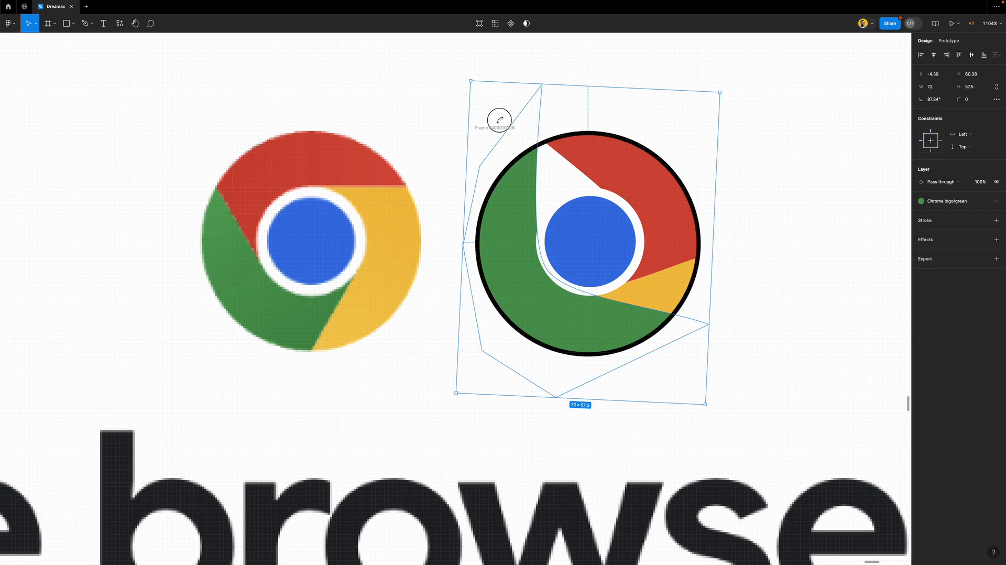
drag(499, 120, 500, 122)
key(ctrl+z)
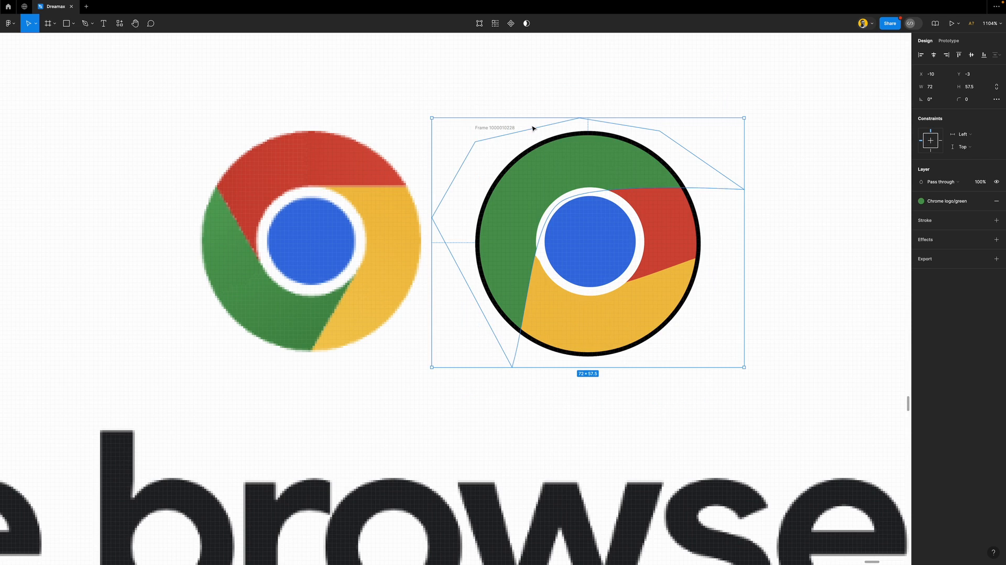
click(673, 236)
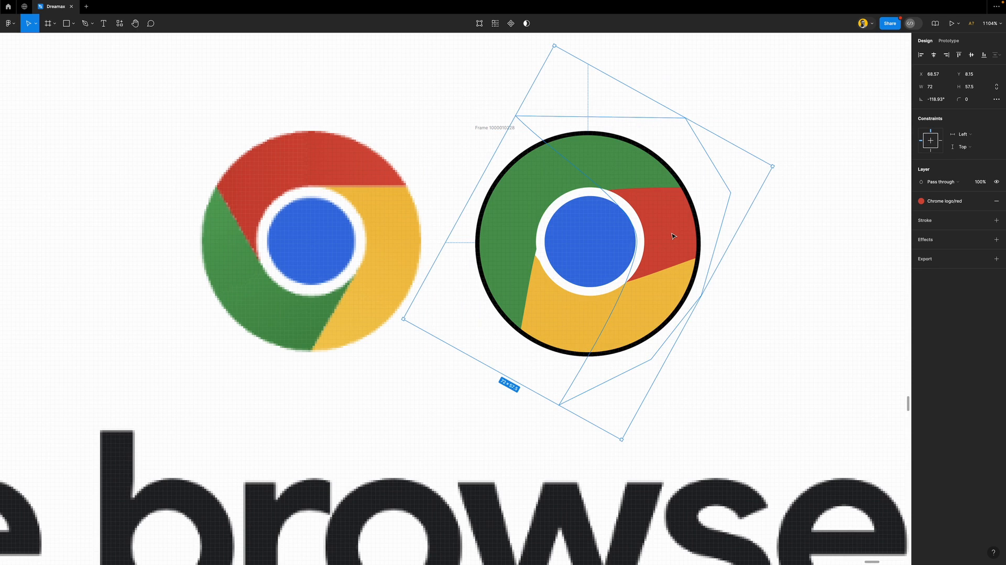
click(581, 325)
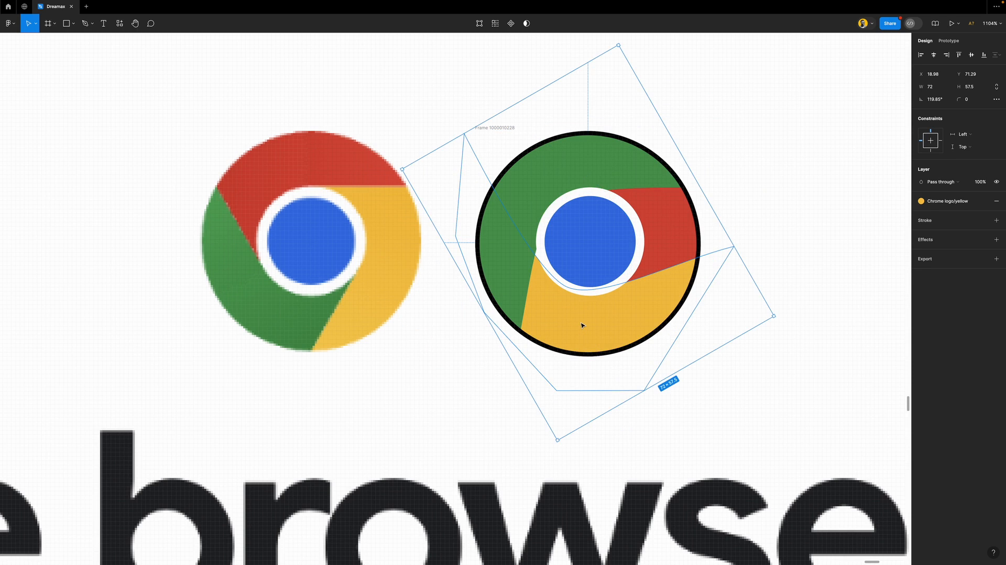
Rotate the green segment around the logo and the red segment to about -35 degrees
click(541, 187)
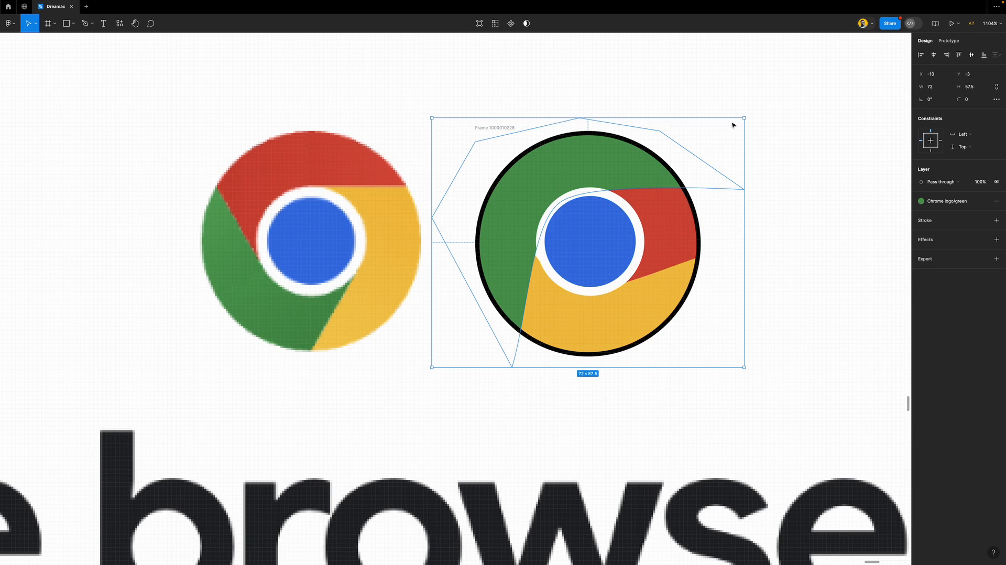
drag(748, 115, 470, 198)
click(588, 160)
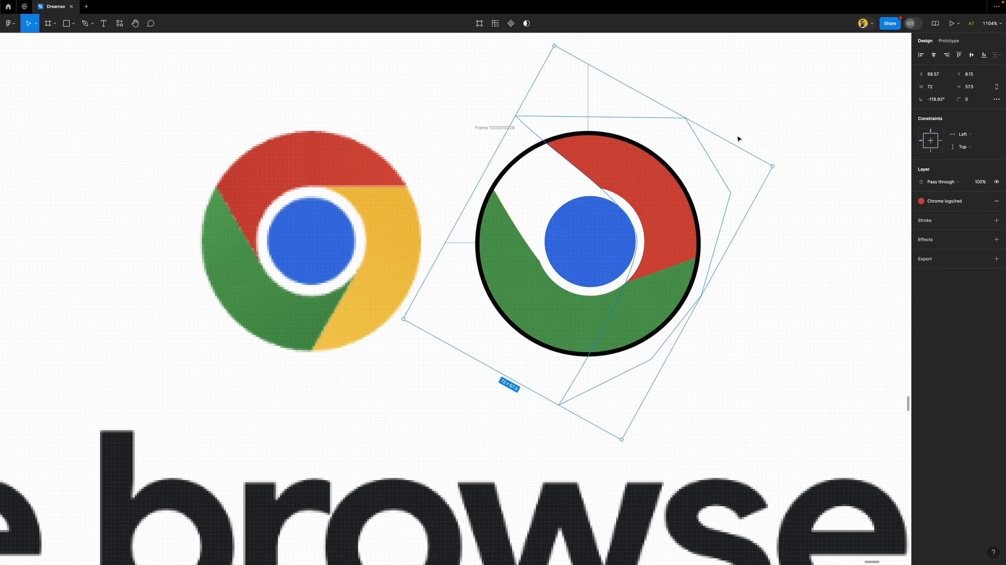
drag(777, 166, 356, 128)
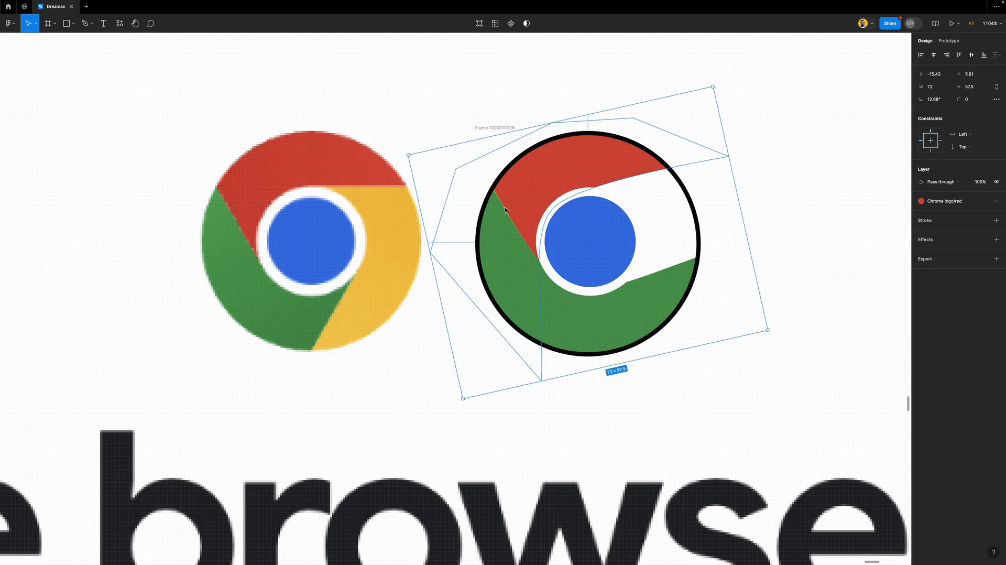
Send the green segment behind the yellow one and rotate yellow to about -110 degrees
click(508, 239)
key([)
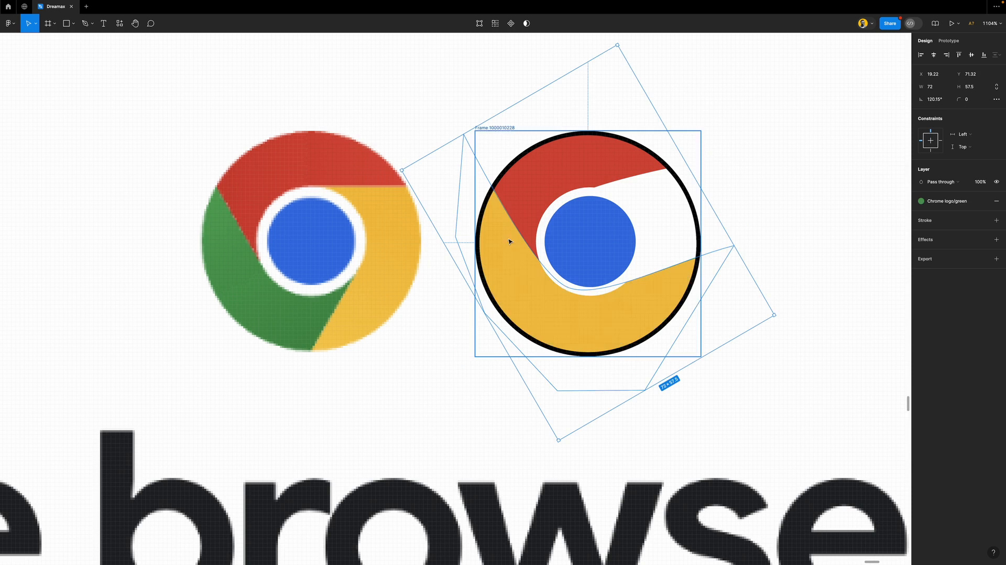
click(520, 258)
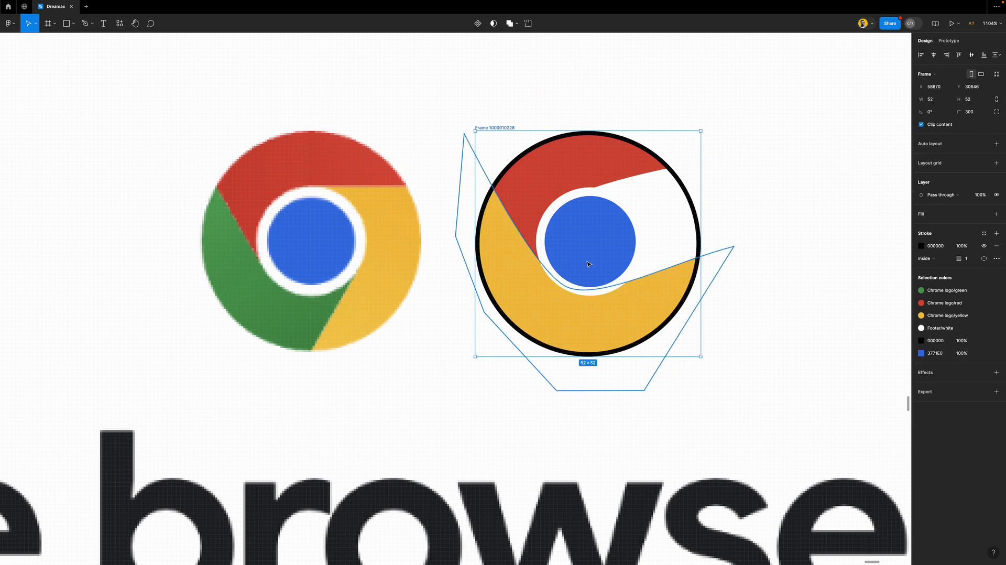
double_click(665, 284)
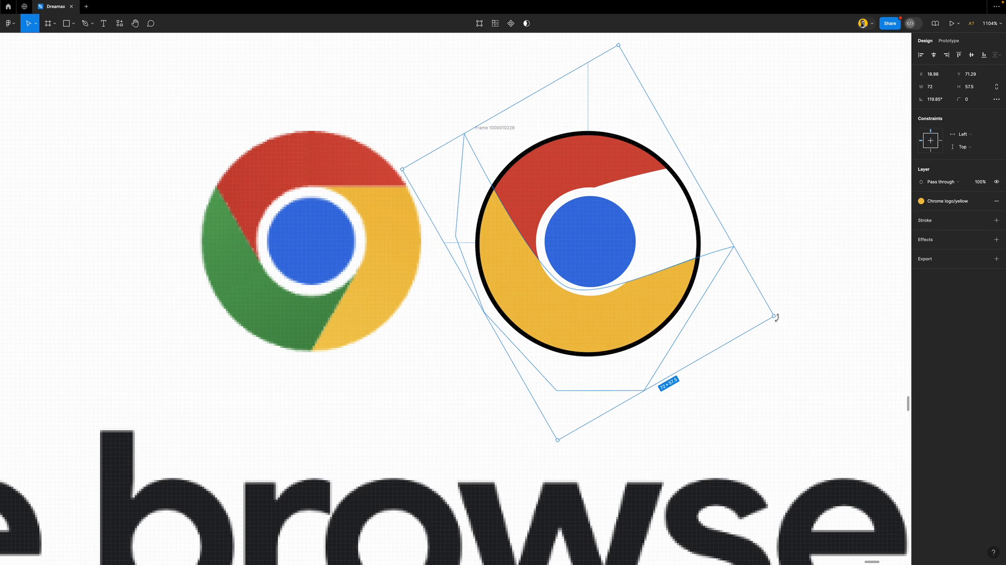
drag(778, 313, 573, 166)
Bring the red segment in front of the yellow one, then select the green segment
click(543, 190)
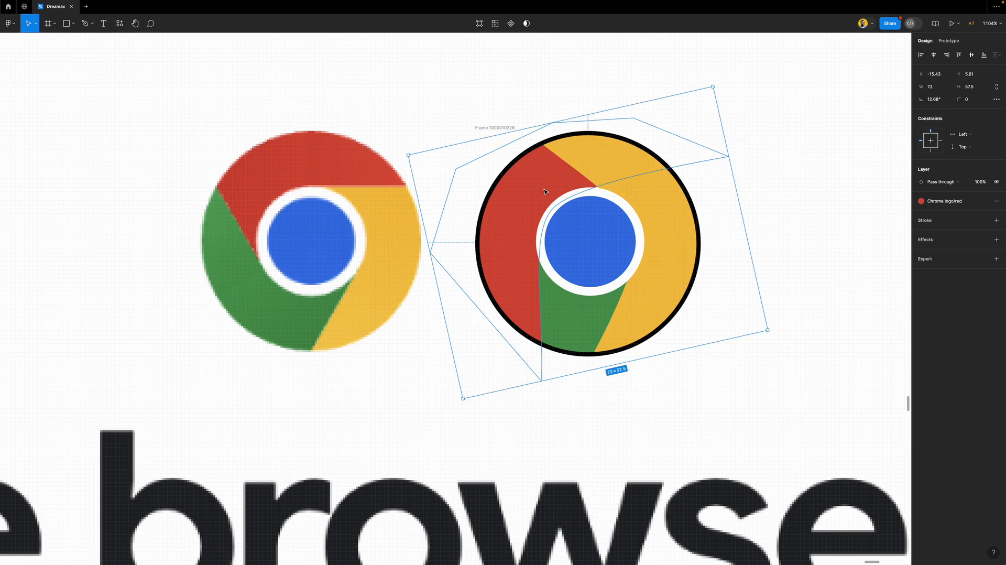
shift+click(620, 226)
shift+click(660, 221)
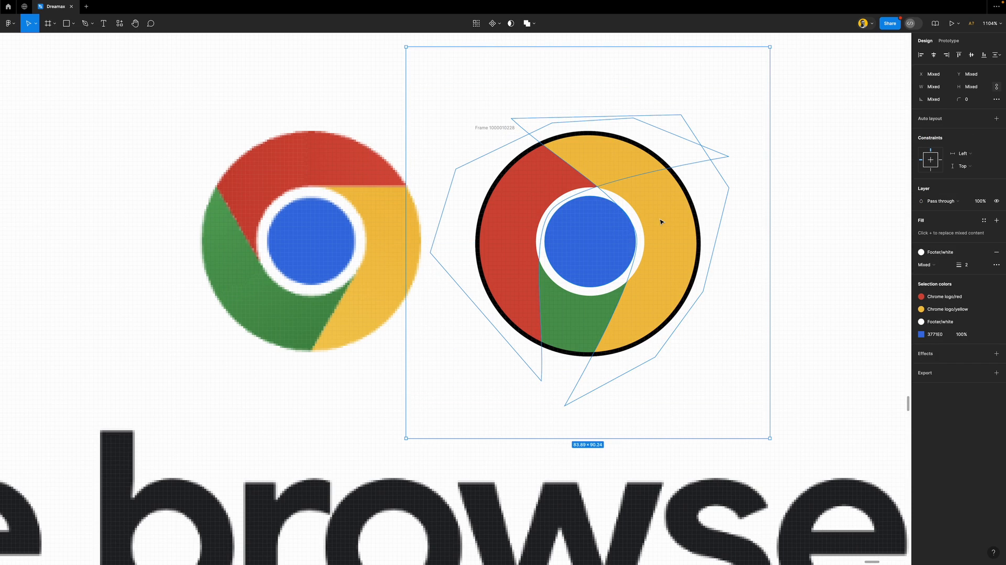
click(585, 225)
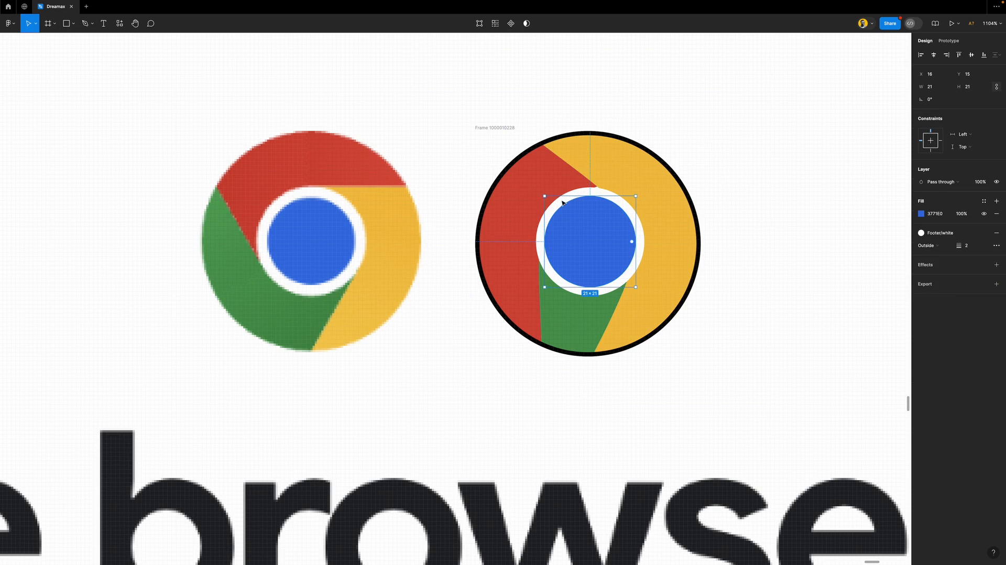
shift+click(534, 182)
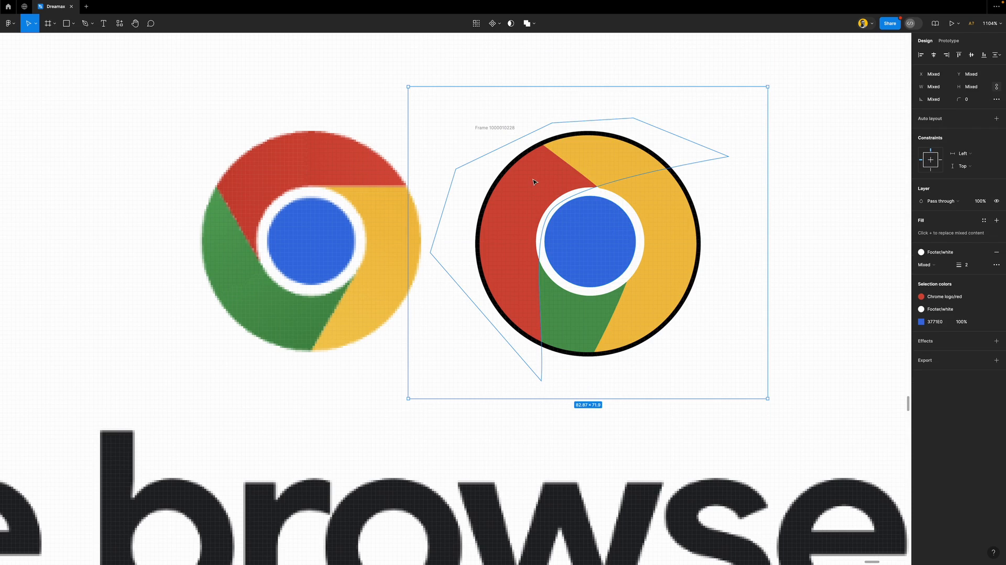
key(])
click(585, 321)
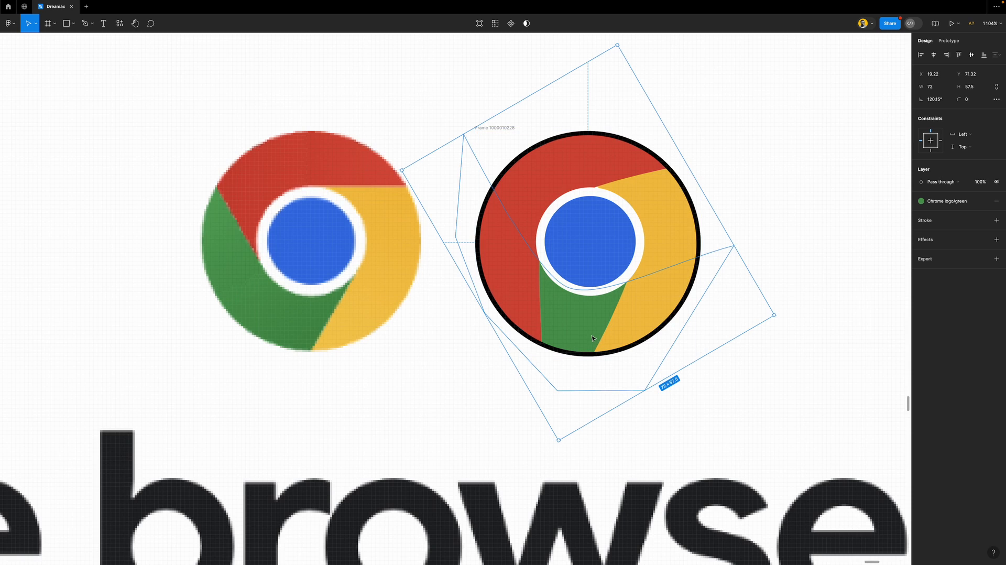
Set the stroke of the blue inner circle's white ring to 3
scroll(590, 338, up, 3)
scroll(589, 339, up, 1)
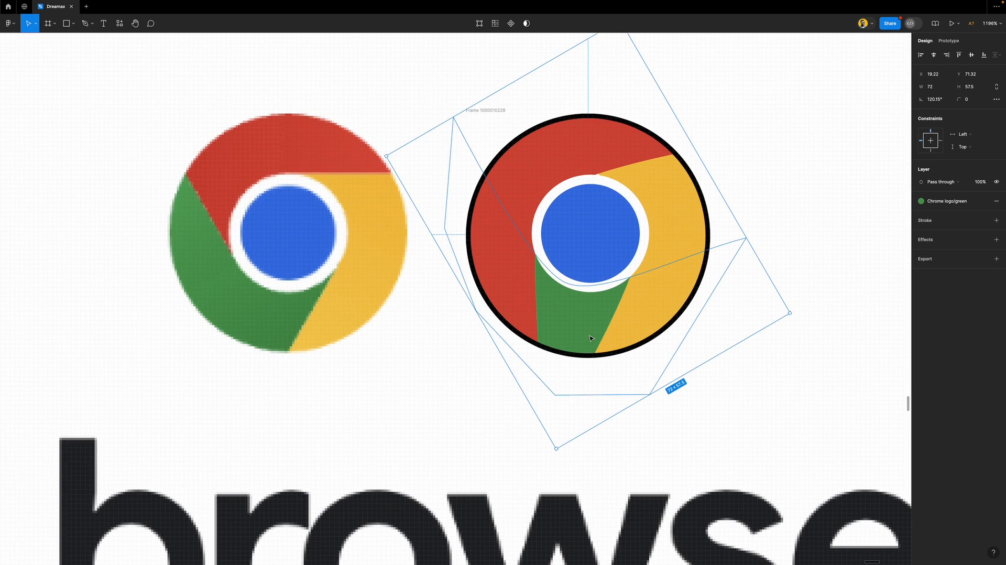
scroll(589, 338, up, 2)
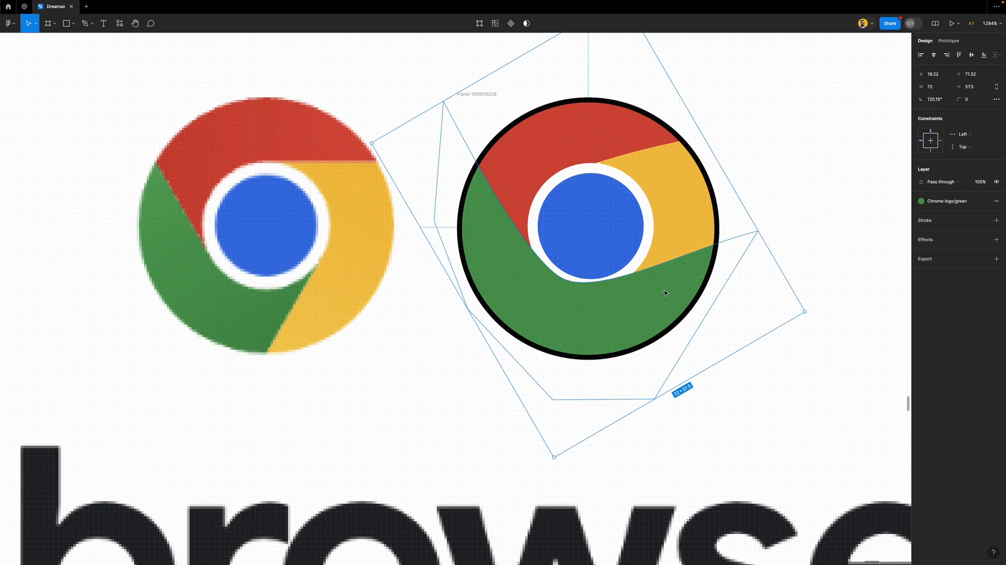
click(618, 210)
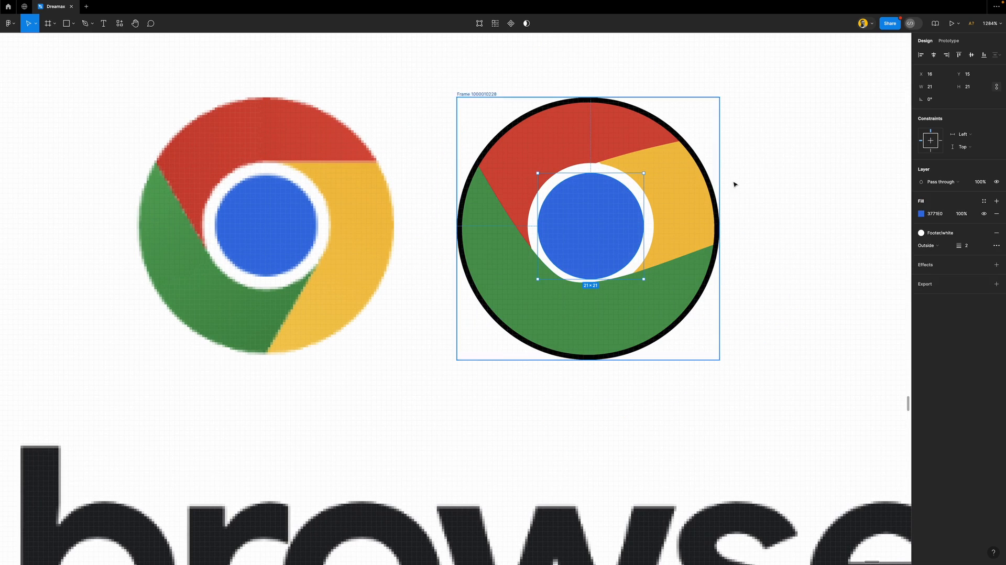
click(971, 247)
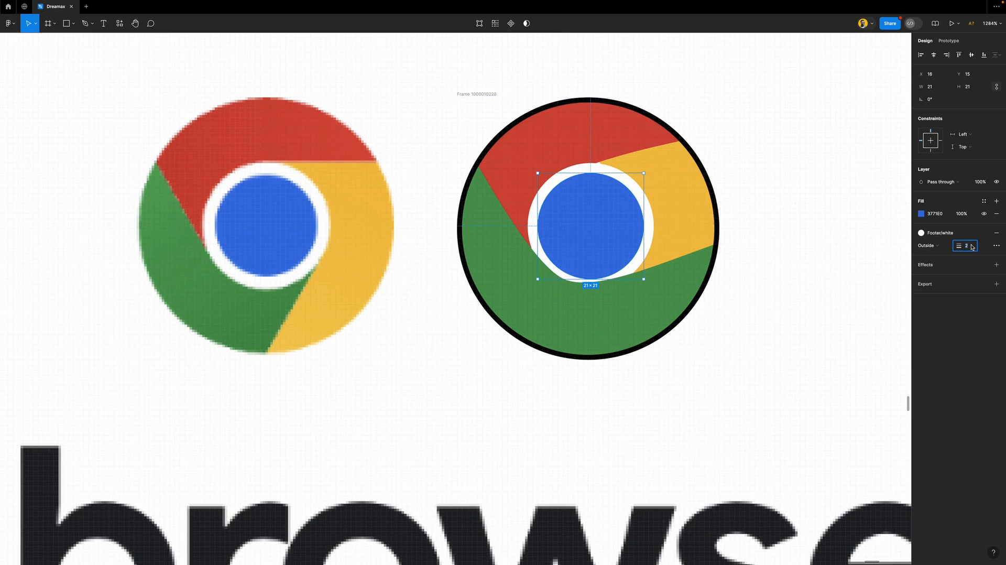
text(4)
key(Down)
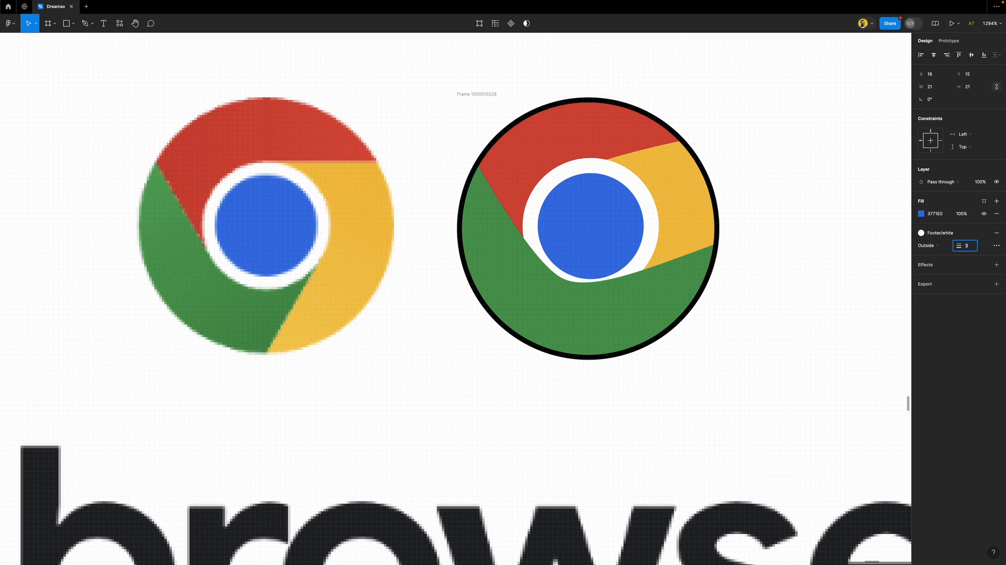
Pull the green segment's bottom edge point up toward the logo centre
click(670, 283)
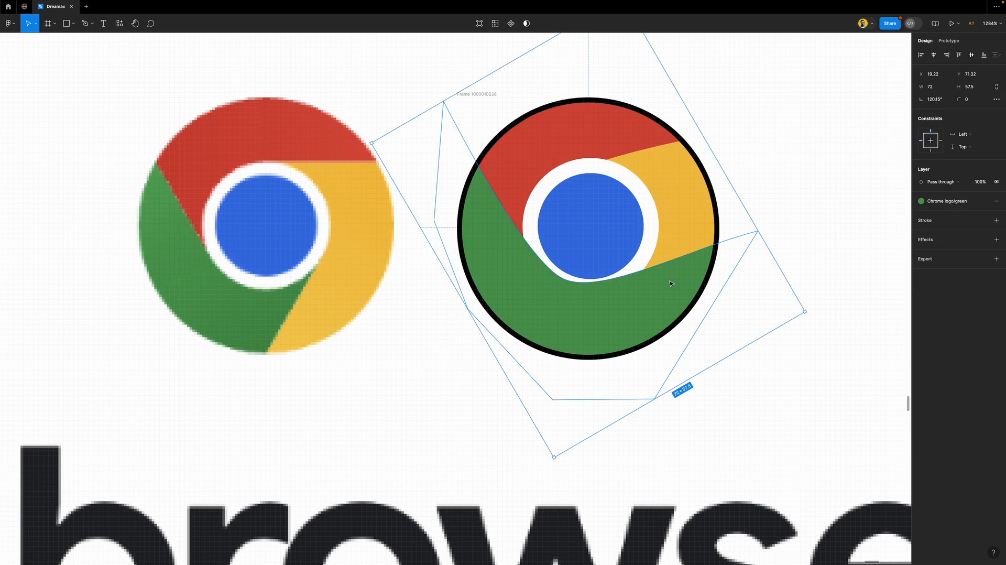
double_click(669, 284)
scroll(630, 268, up, 5)
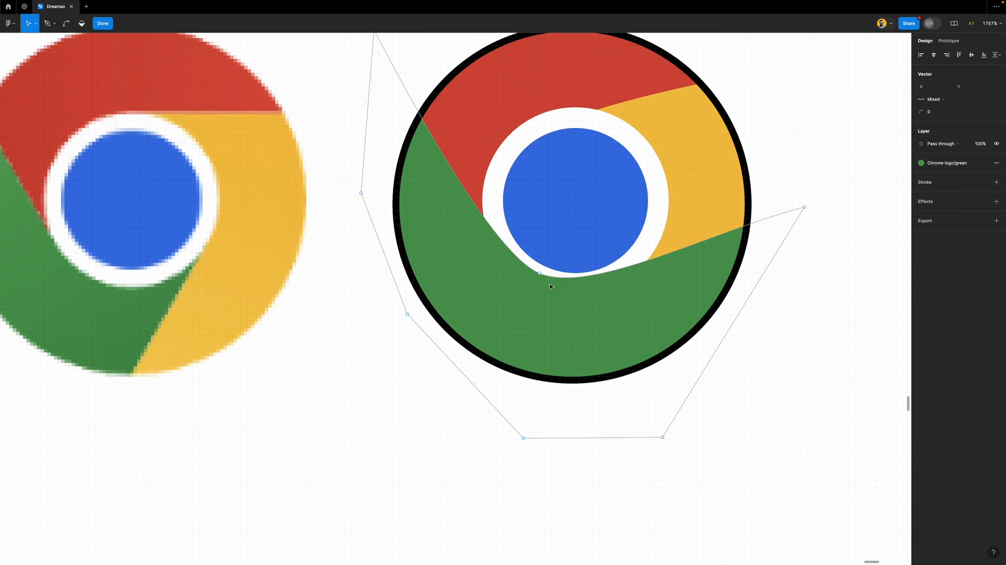
click(593, 438)
drag(594, 437, 596, 390)
Redraw the green segment's inner edge with the Pen, joining the inner point to the bottom point
click(539, 274)
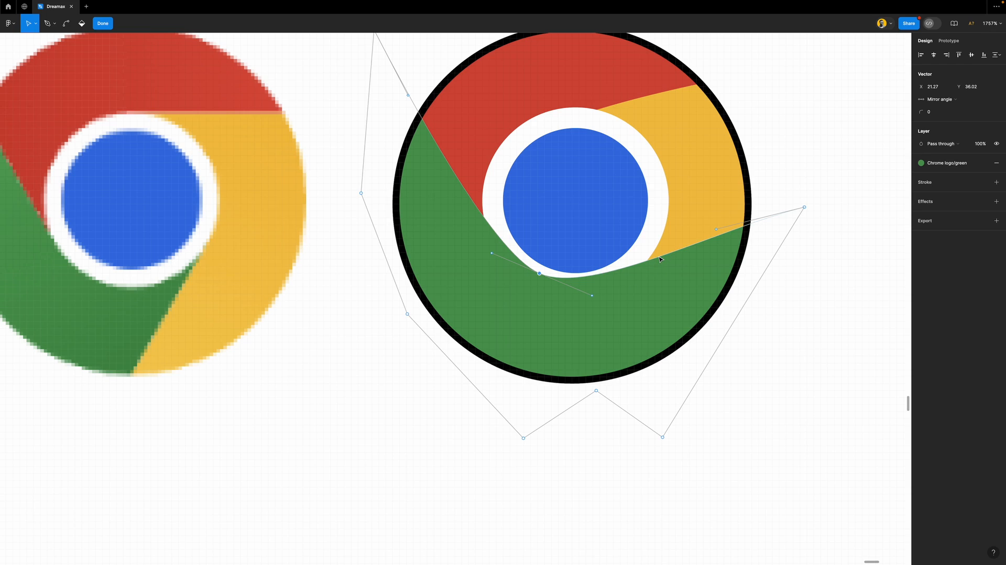
key(p)
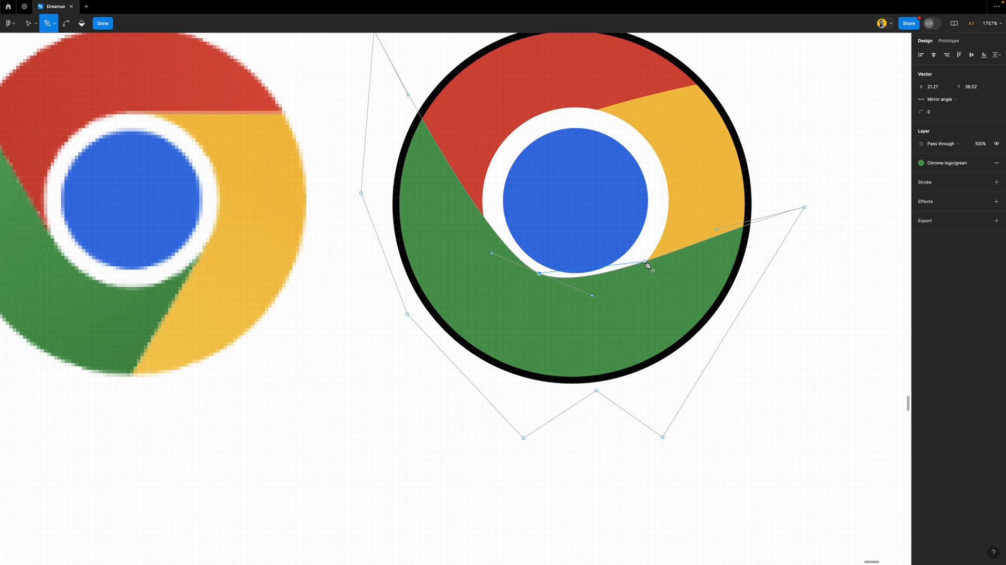
click(645, 262)
click(651, 261)
key(Escape)
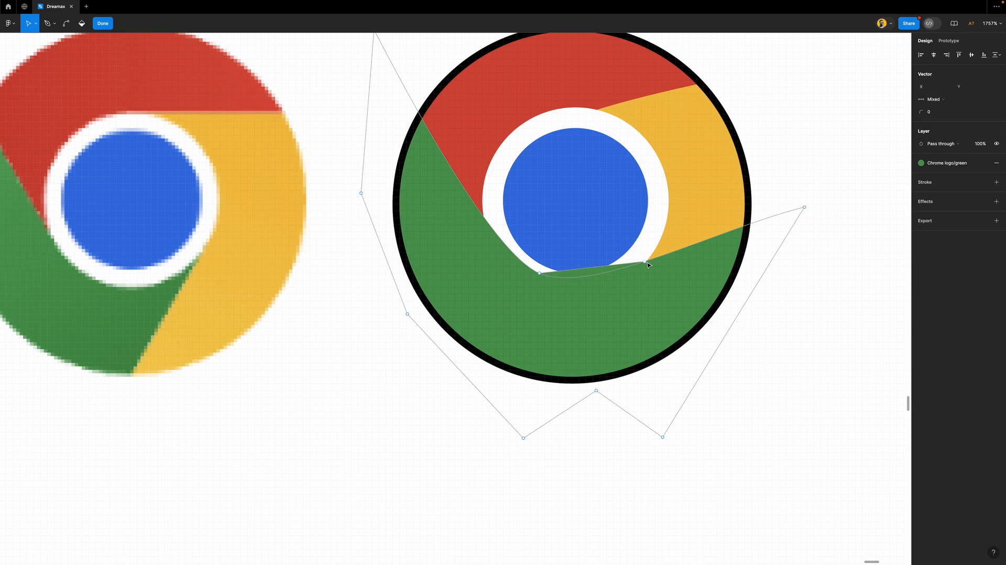
click(645, 262)
key(p)
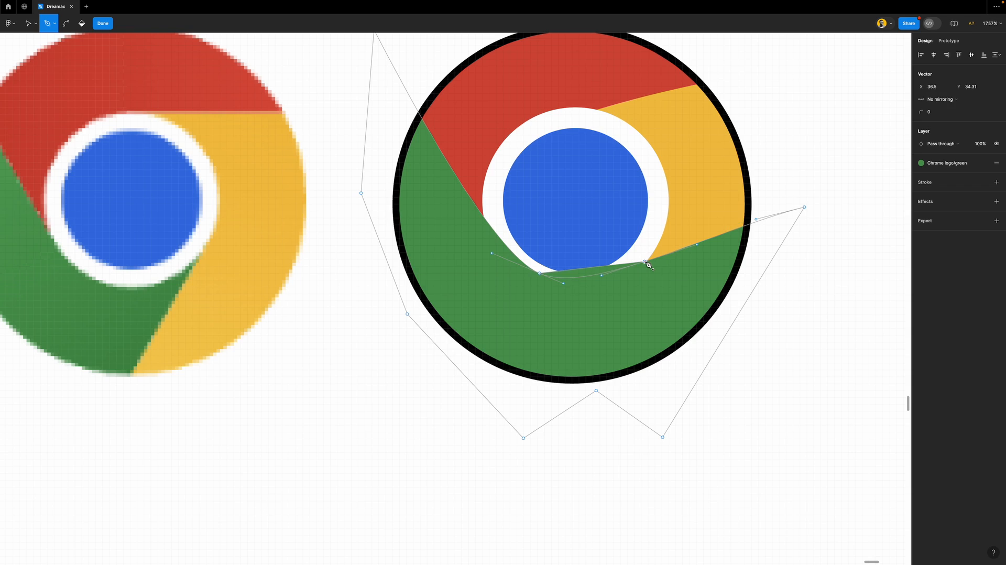
click(596, 390)
key(Escape)
key(Escape)
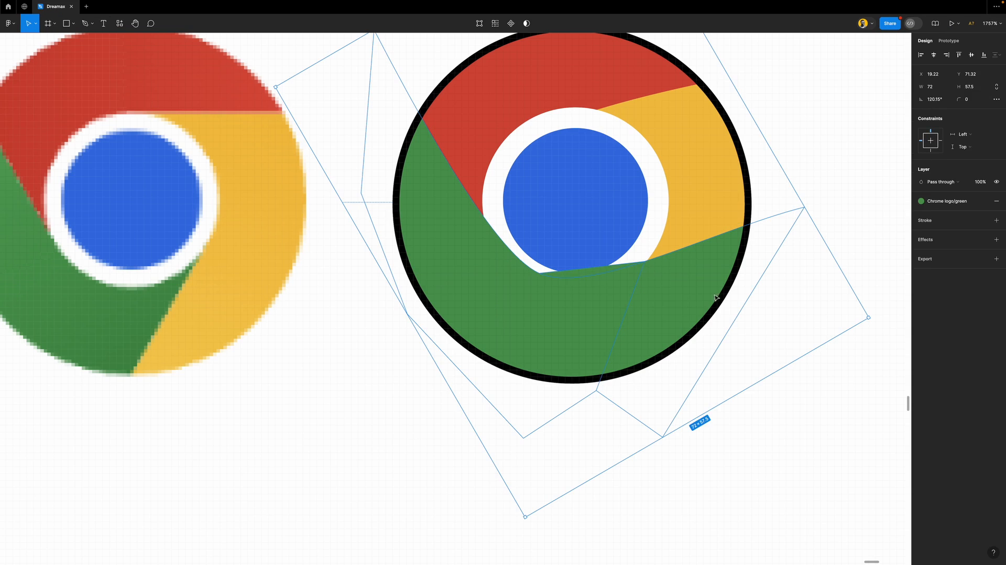
Delete the green path's far-right and bottom-right outer points, then bring the blue circle forward
double_click(622, 308)
drag(825, 188, 777, 263)
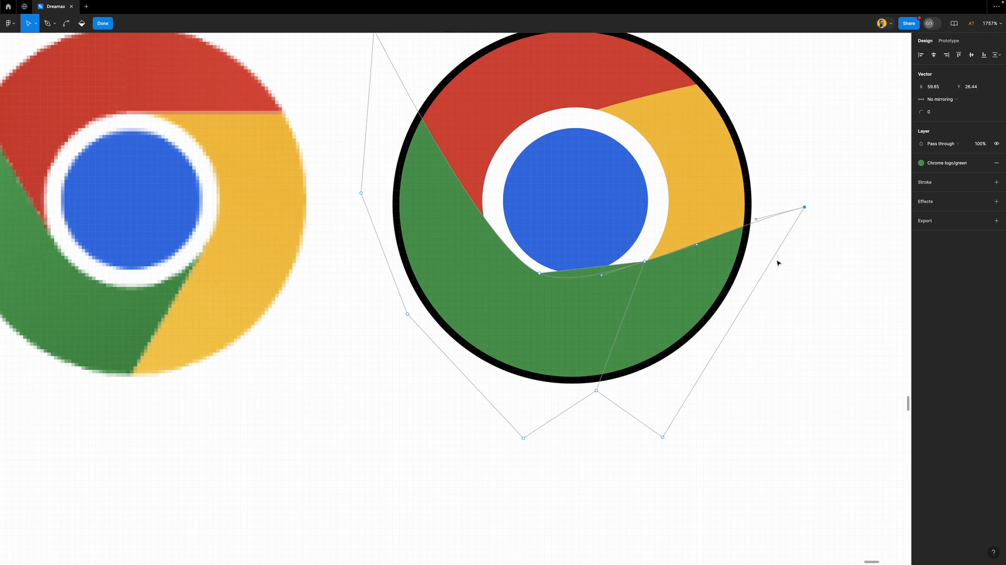
key(Delete)
click(671, 441)
key(Delete)
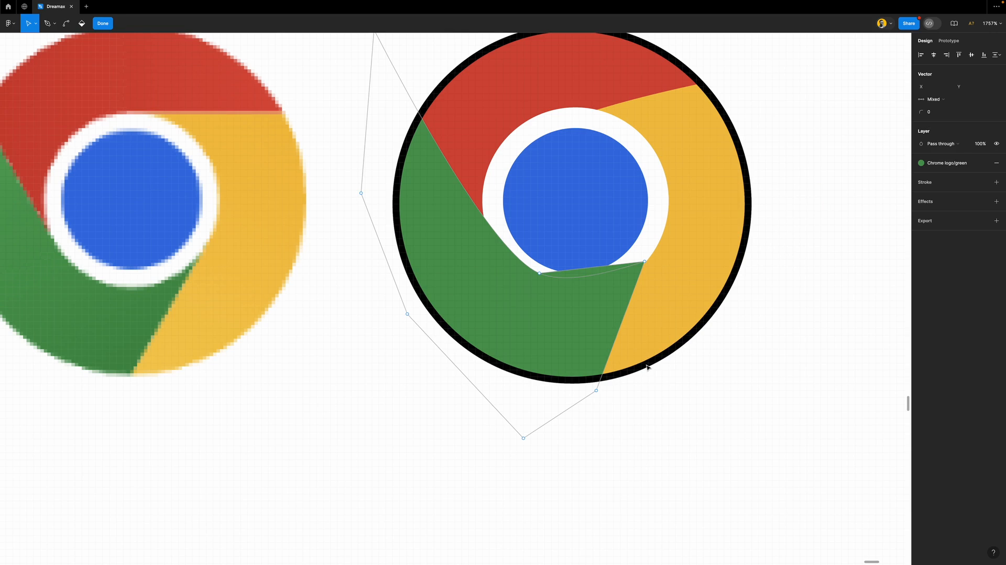
key(Escape)
click(640, 200)
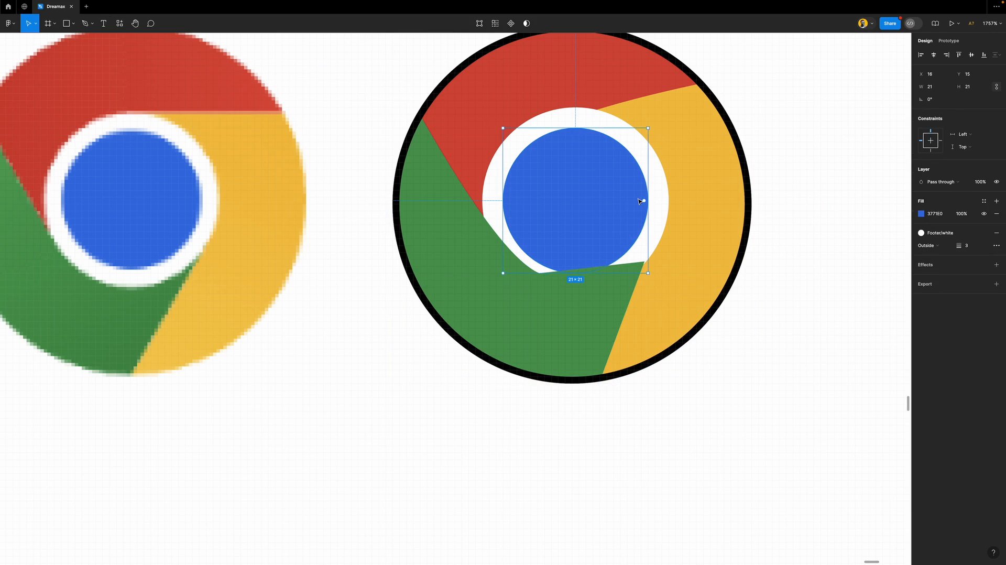
key(ctrl+bracketright)
Remove the black outline from the bordered Chrome icon frame
click(766, 360)
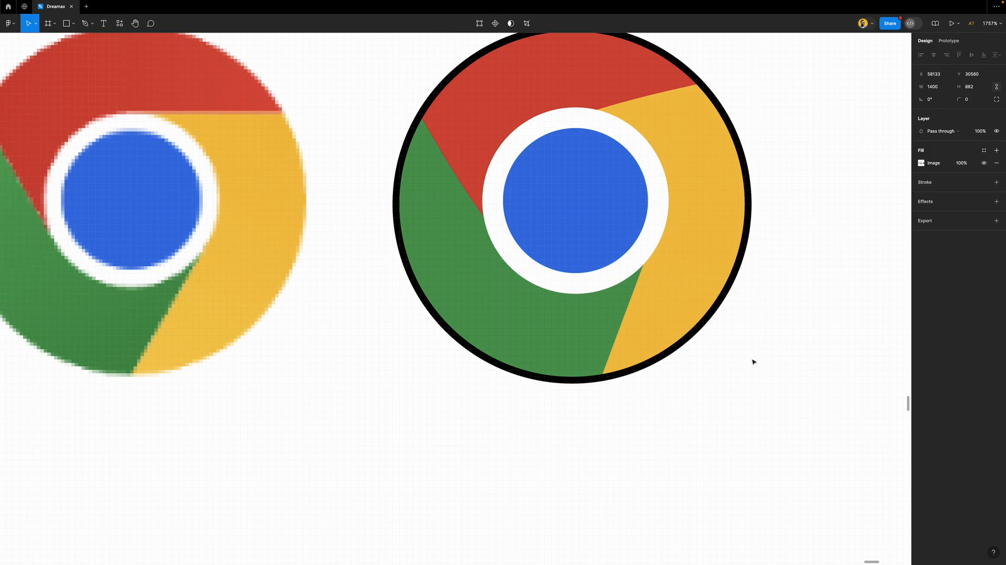
scroll(542, 348, down, 5)
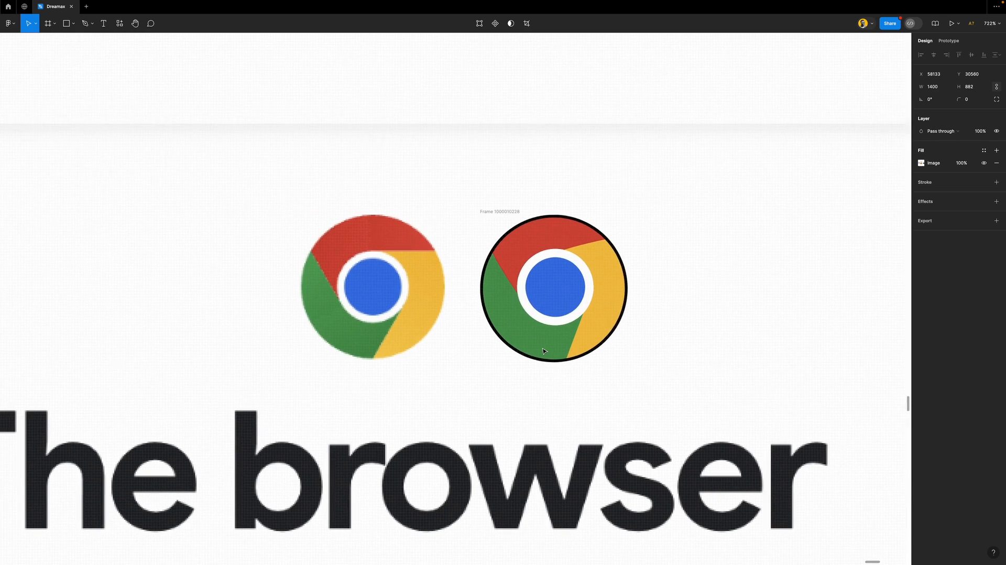
scroll(542, 350, up, 3)
scroll(542, 350, down, 3)
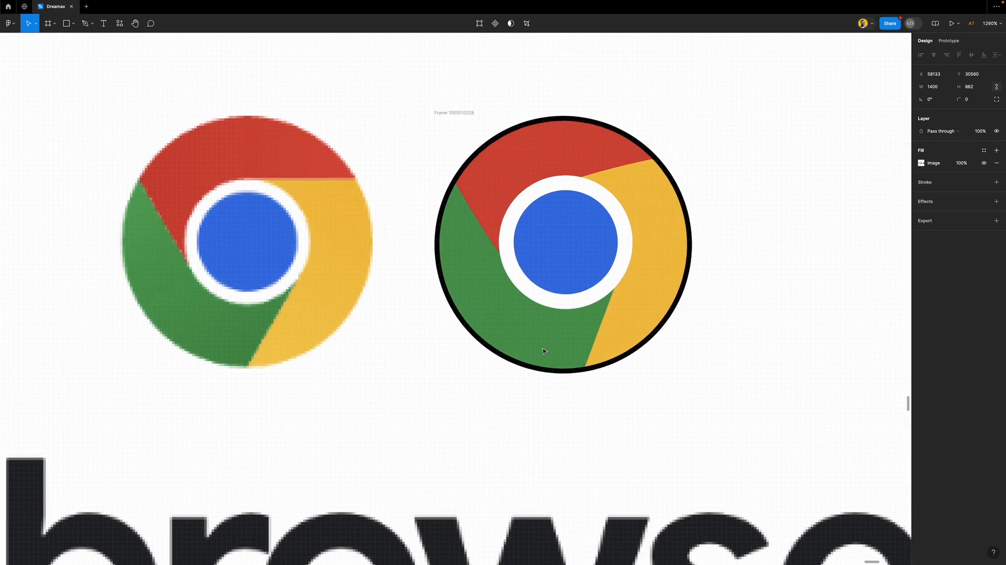
scroll(556, 298, up, 3)
scroll(556, 297, down, 8)
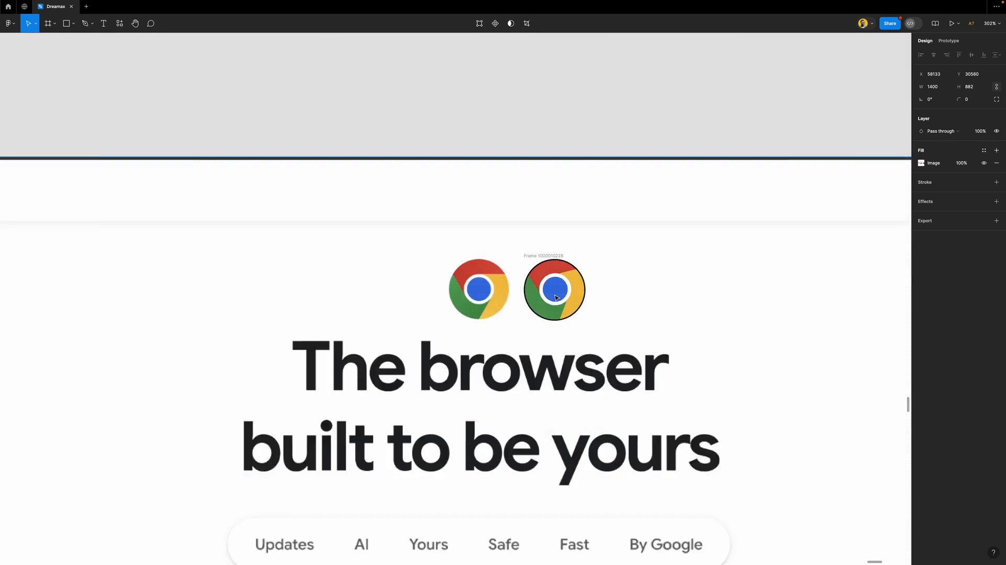
scroll(555, 297, up, 6)
click(556, 298)
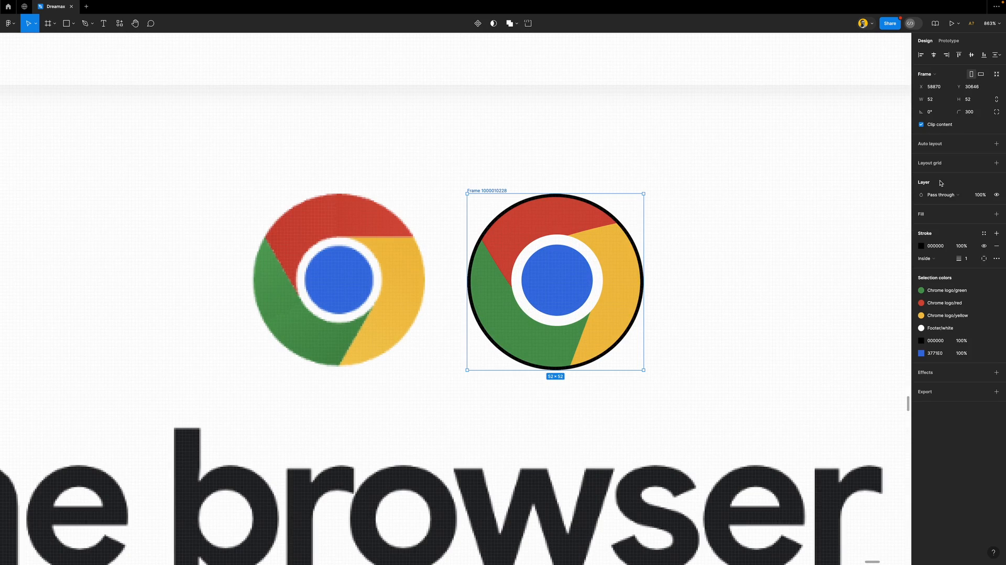
click(996, 246)
Try moving the large page image onto the neighbouring frame, then undo it
click(671, 281)
scroll(460, 329, down, 15)
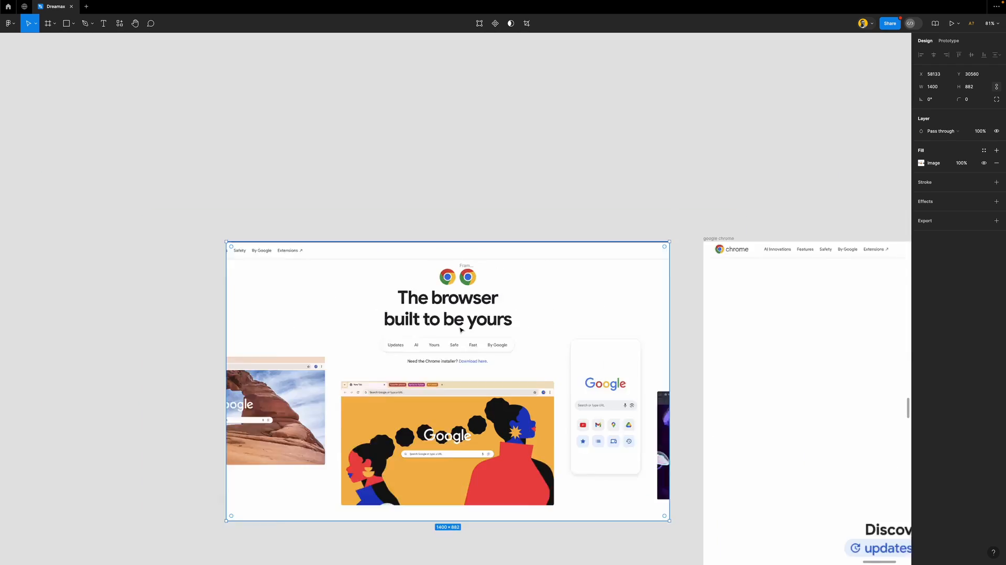
scroll(461, 329, down, 3)
drag(539, 274, 644, 245)
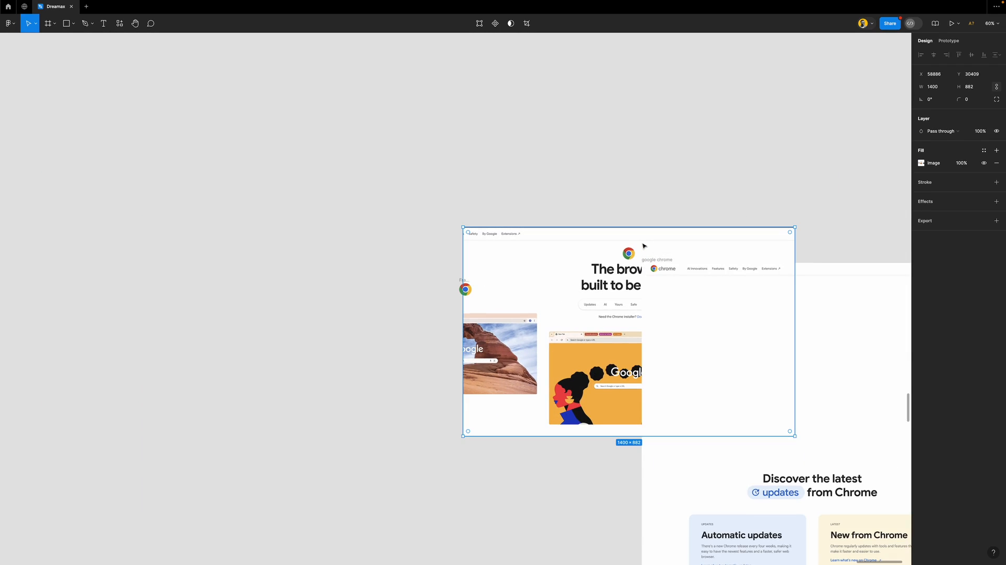
key(super+z)
Move the small Chrome logo above the google chrome header and scale it down proportionally
click(464, 279)
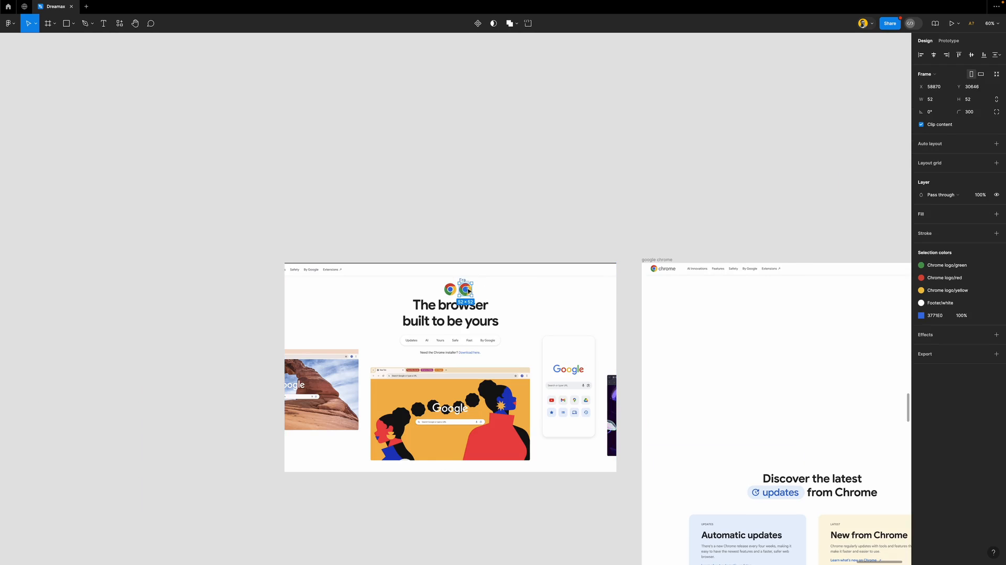
drag(473, 289, 663, 252)
scroll(655, 318, right, 5)
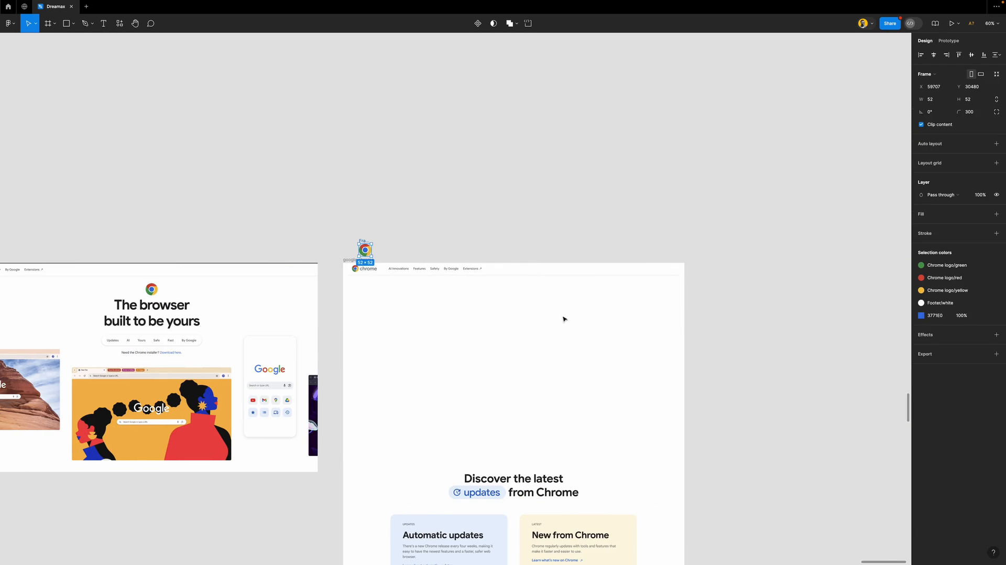
scroll(358, 280, up, 10)
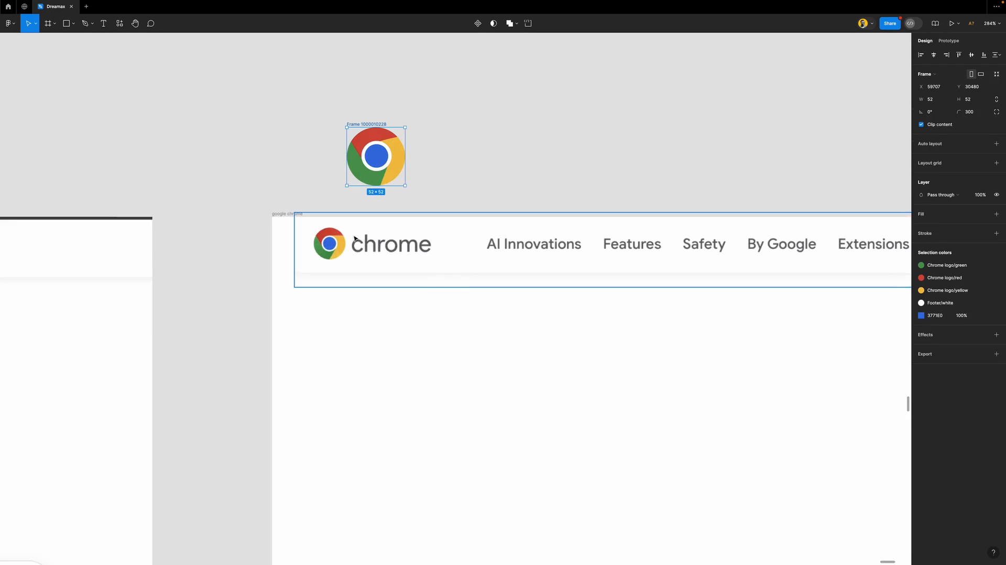
scroll(336, 236, up, 2)
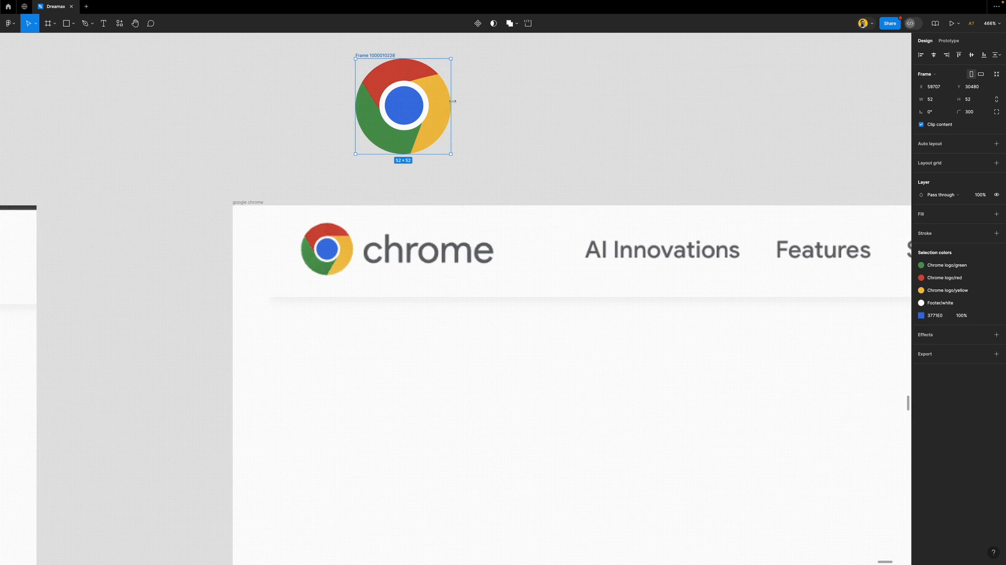
key(k)
drag(453, 101, 326, 252)
scroll(326, 252, up, 10)
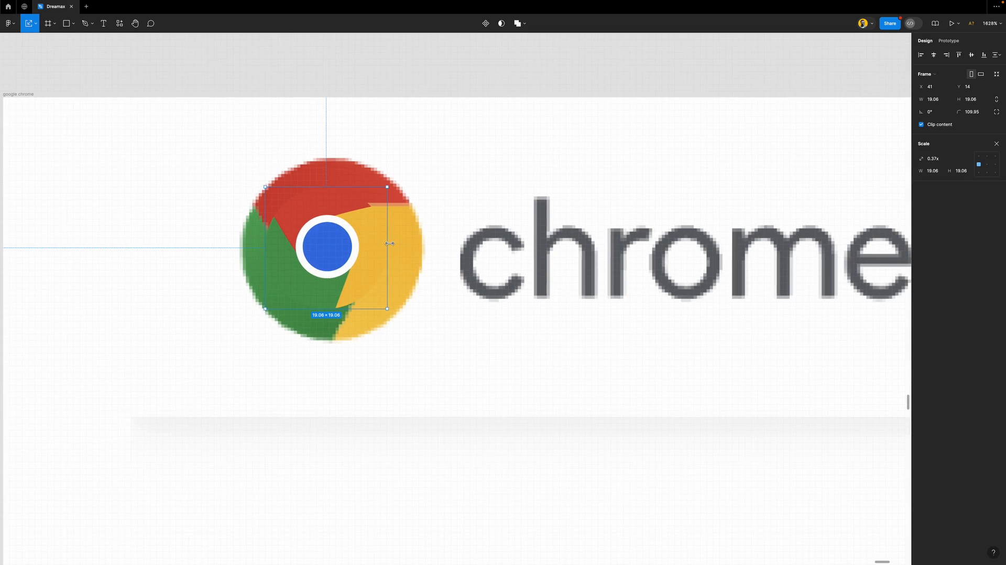
click(997, 144)
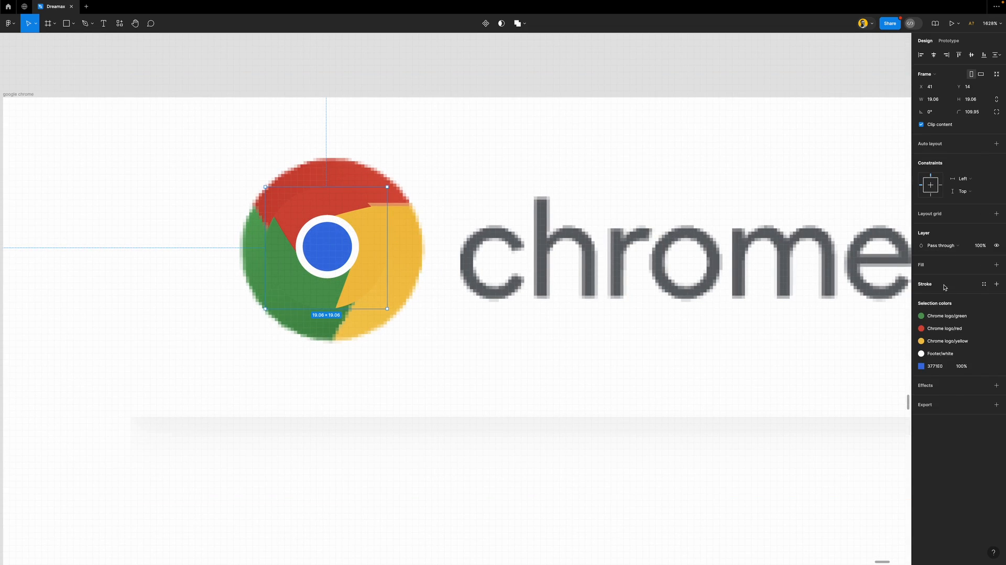
Scale the logo to 30 × 30 over the header logo, leaving it without an outline
click(996, 283)
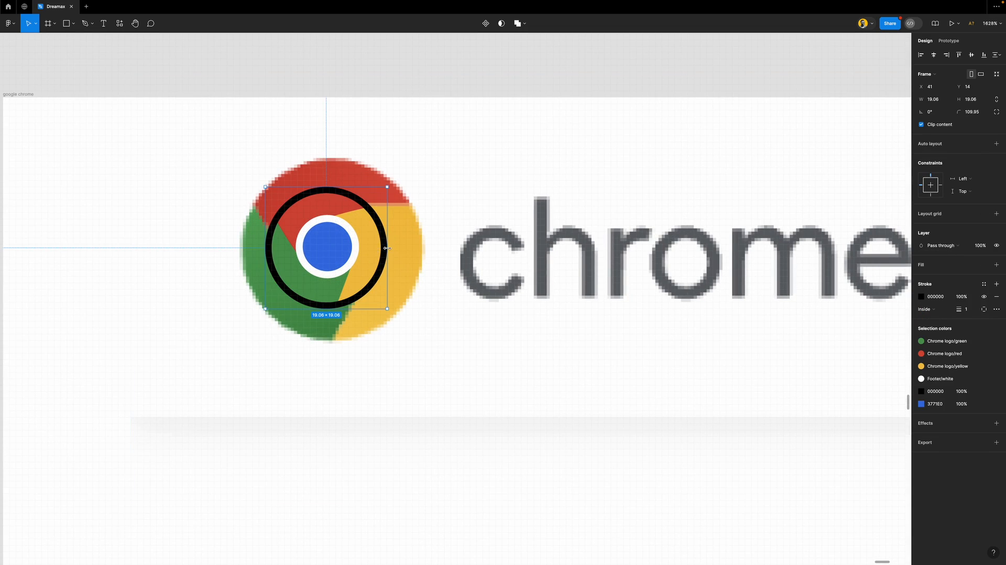
key(k)
drag(386, 247, 416, 252)
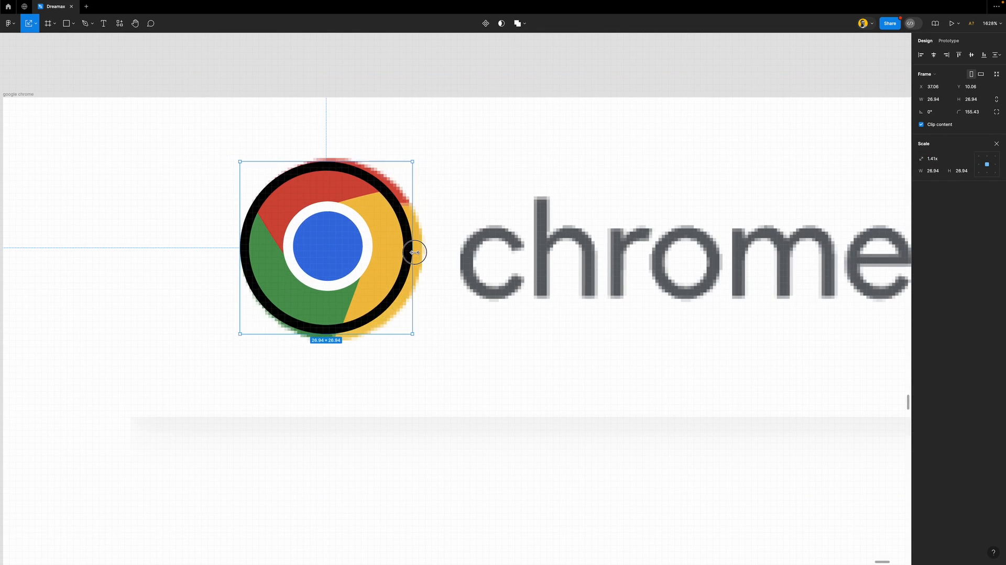
drag(323, 252, 341, 251)
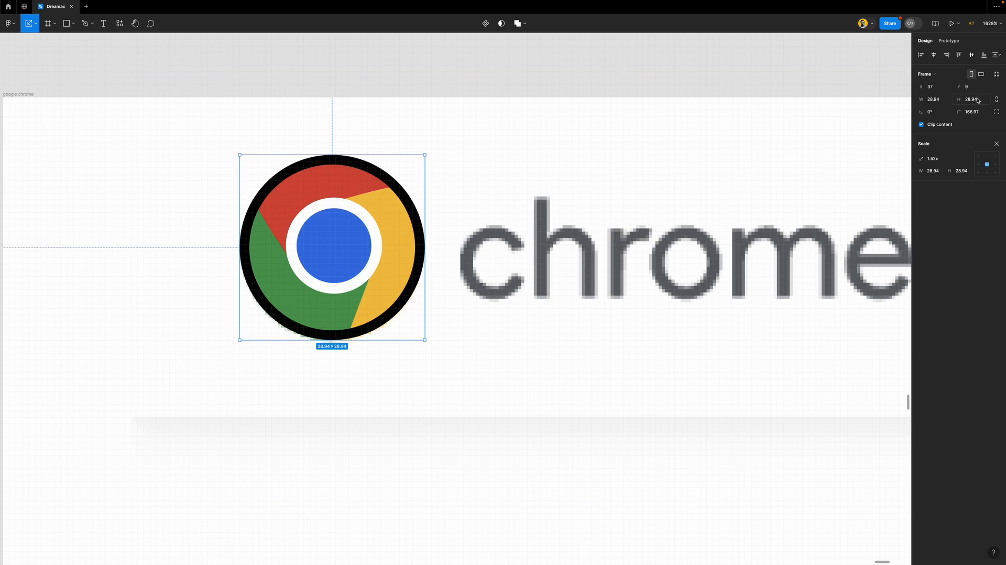
click(964, 172)
key(Return)
click(995, 144)
click(996, 296)
Move the left hero image into the Chrome page frame and centre it horizontally at X 20
scroll(385, 250, down, 10)
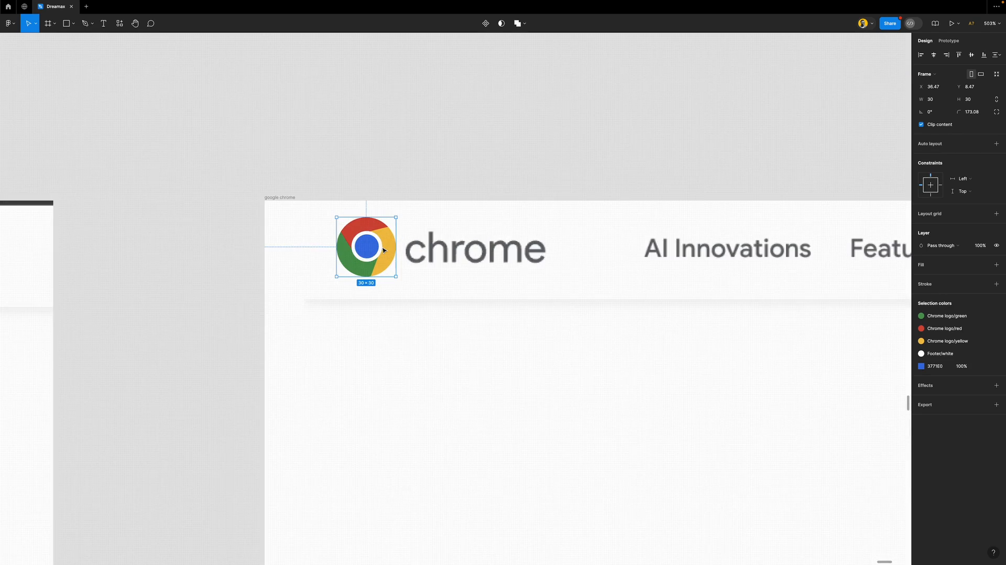
scroll(384, 251, down, 8)
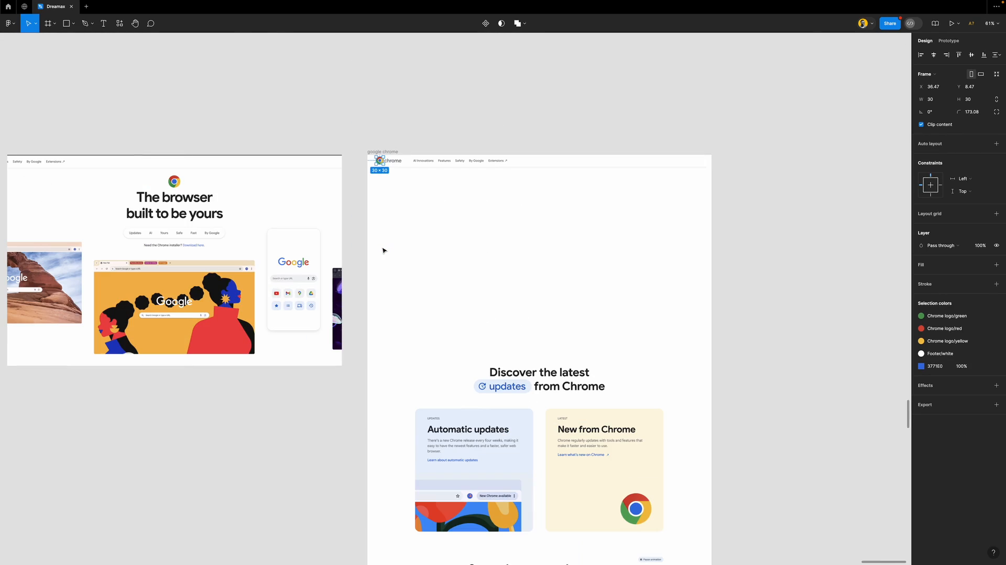
click(194, 231)
drag(252, 229, 660, 224)
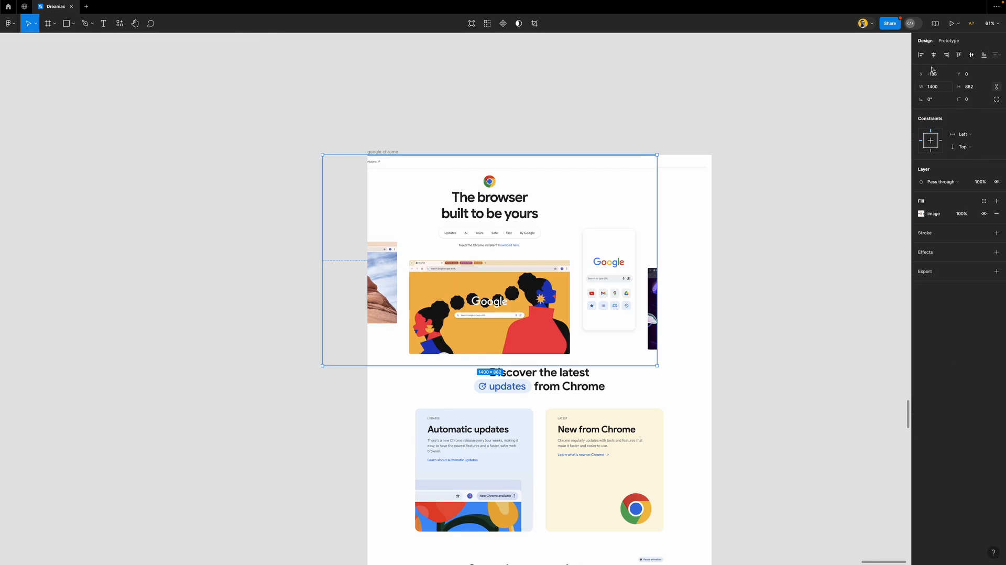
click(933, 55)
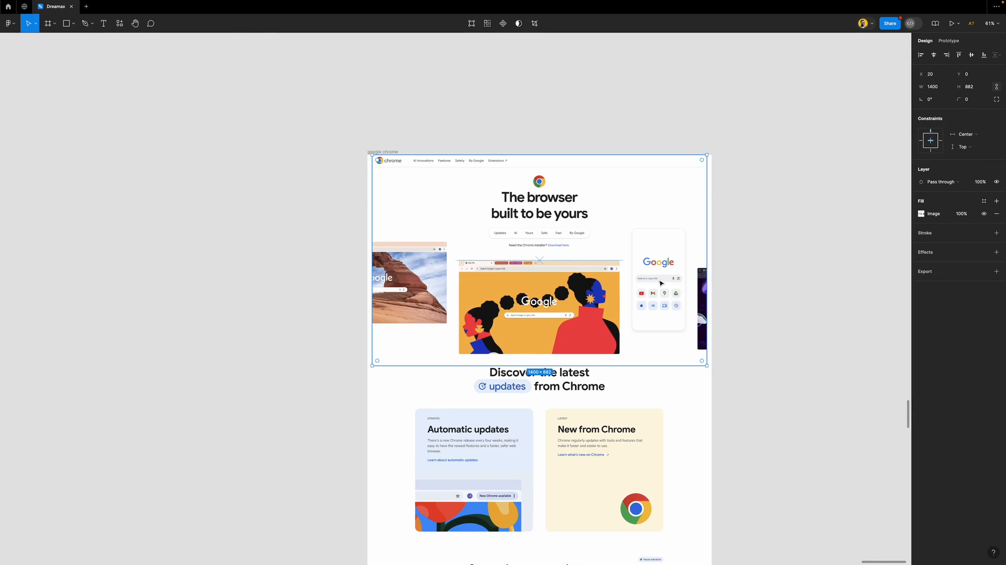
Add a text box reading 'The browser built to be yours' near the Chrome logo
click(793, 253)
scroll(540, 197, up, 5)
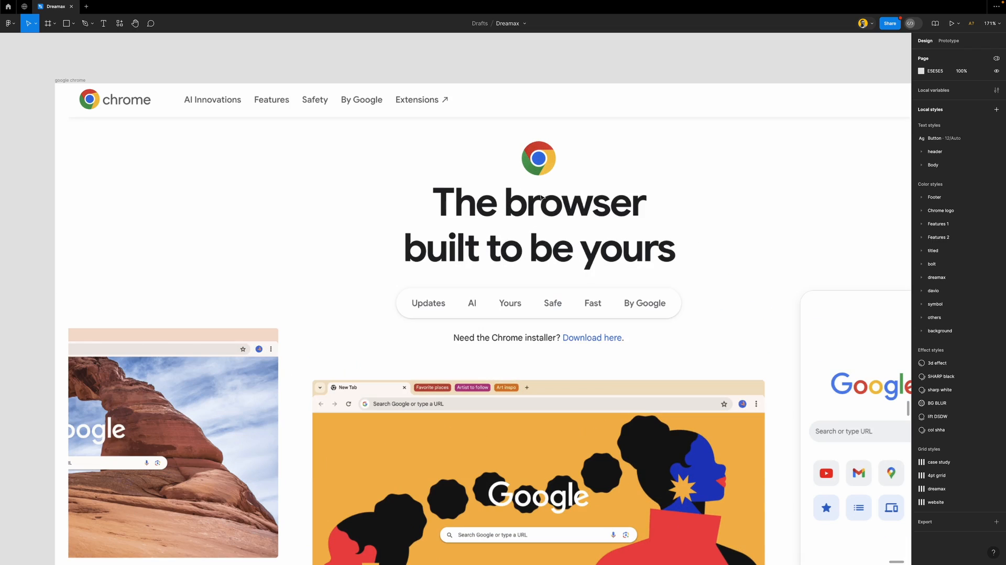
key(t)
click(315, 222)
text(The browser built for)
key(BackSpace)
key(BackSpace)
key(BackSpace)
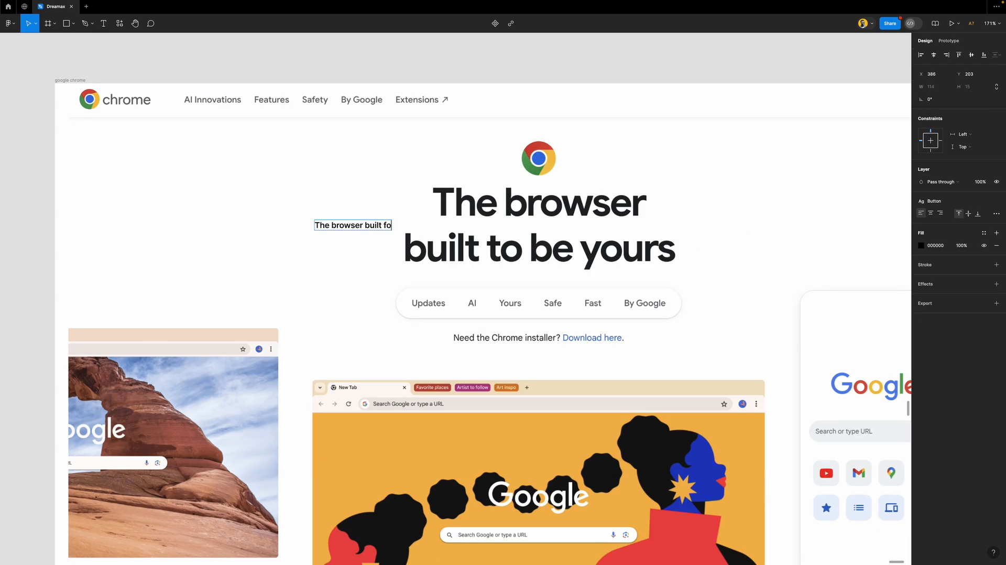
text(to be yours)
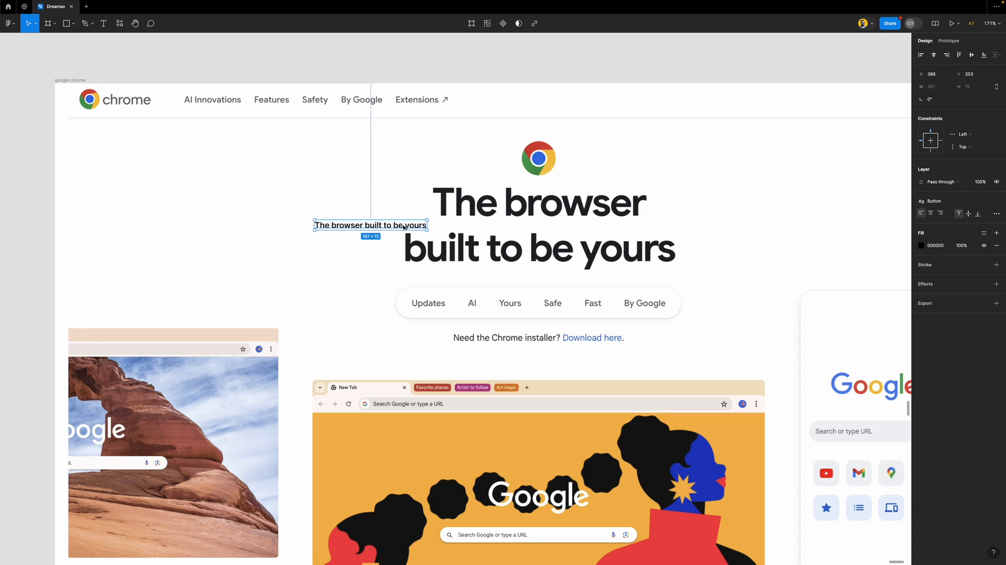
drag(402, 225, 559, 171)
Apply the h1 text style to the heading, narrow it to wrap, and centre-align it
scroll(559, 171, up, 3)
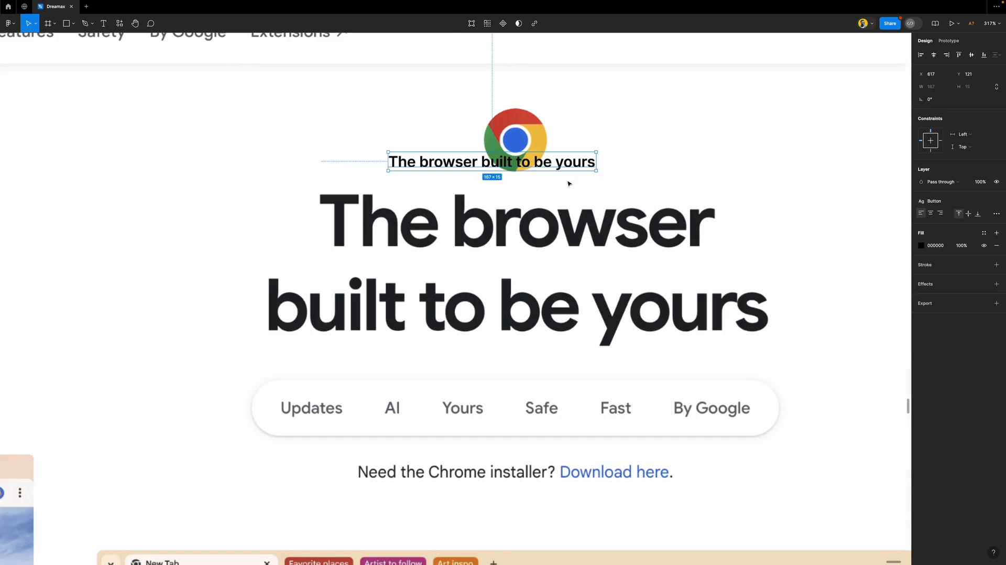
click(946, 201)
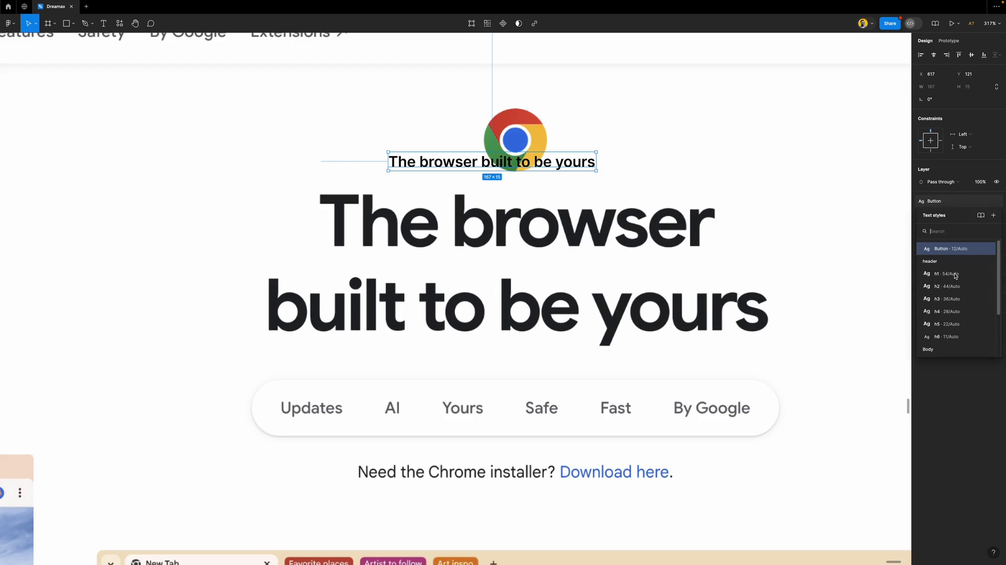
click(949, 274)
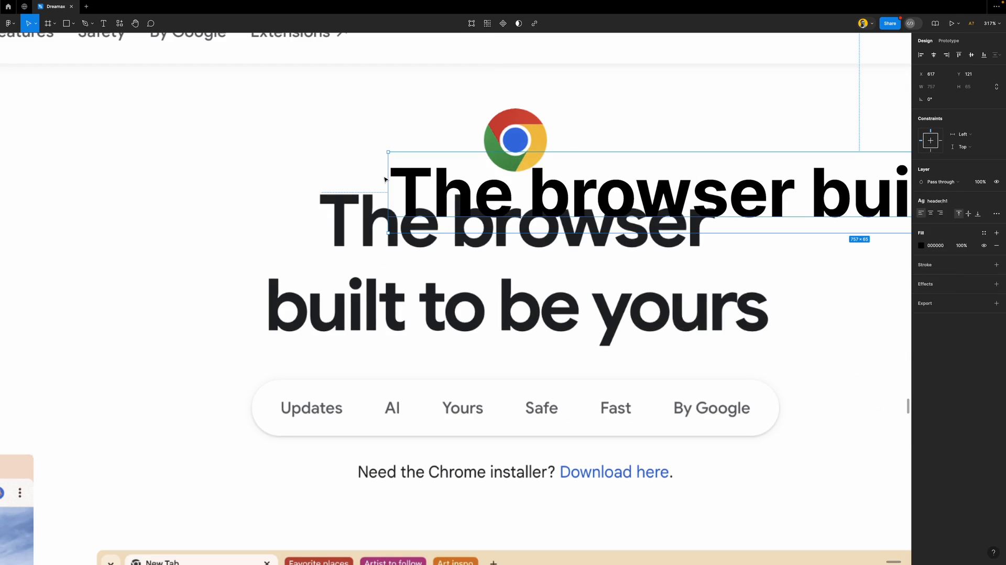
drag(387, 177, 779, 186)
drag(850, 196, 369, 168)
click(930, 214)
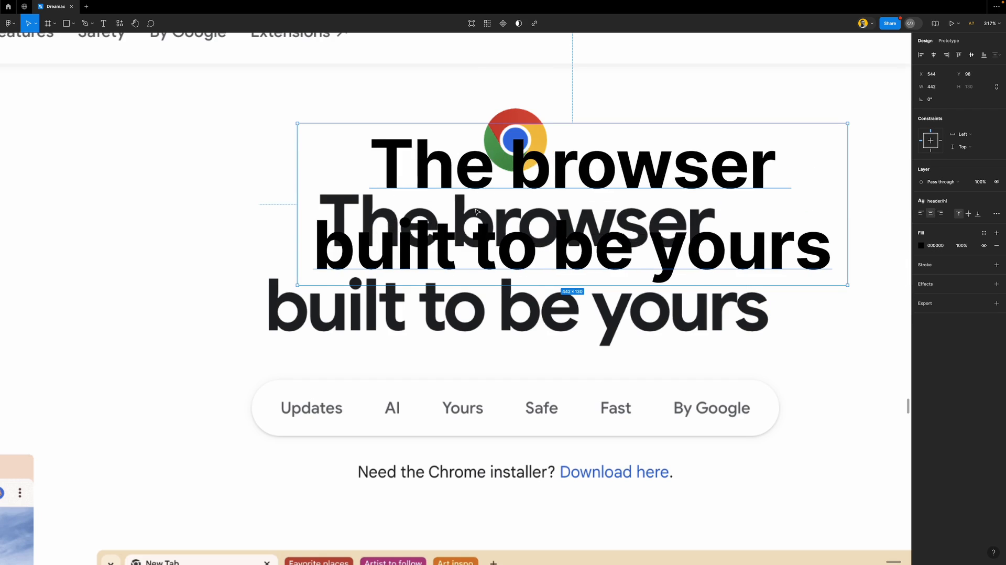
scroll(474, 208, down, 10)
Show the layout grid and fit the heading over the original headline, 414 wide at Y 143
key(shift+g)
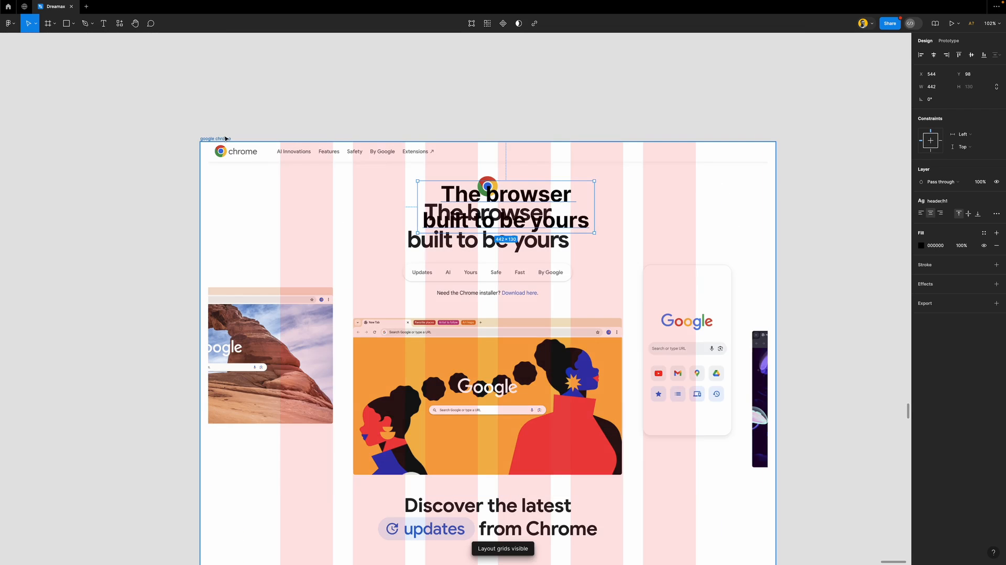
drag(460, 201, 450, 220)
scroll(448, 219, up, 5)
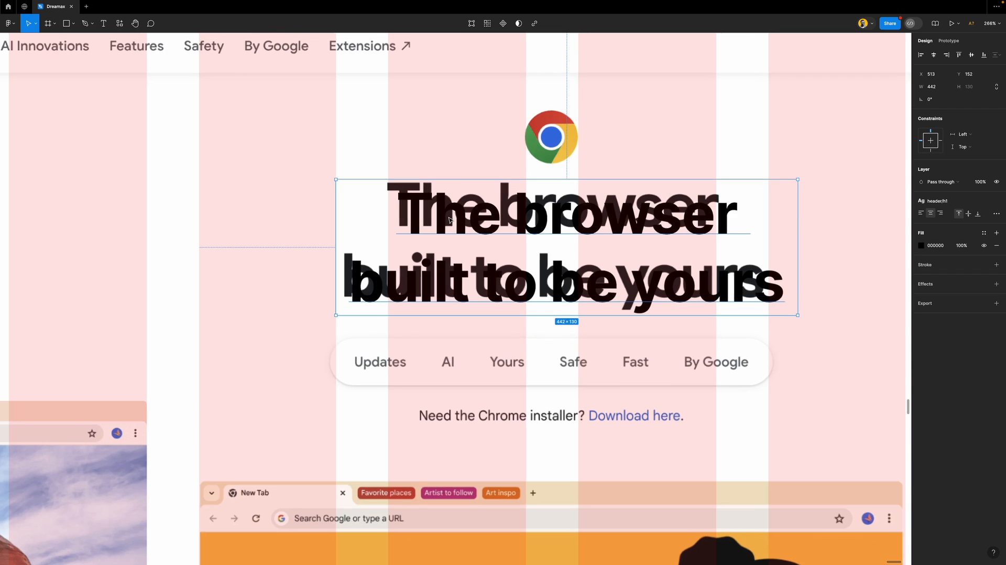
drag(796, 213, 768, 213)
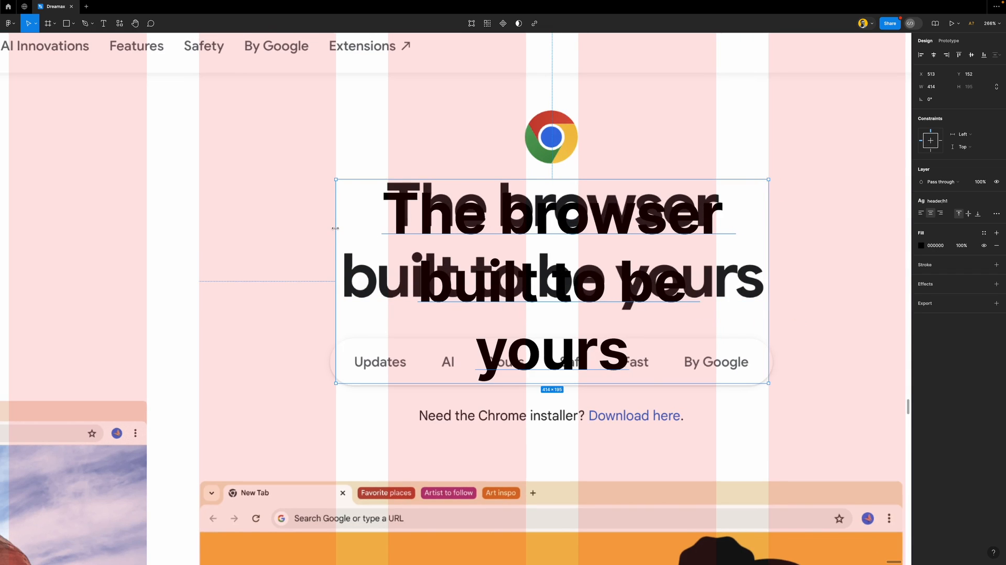
drag(336, 228, 335, 227)
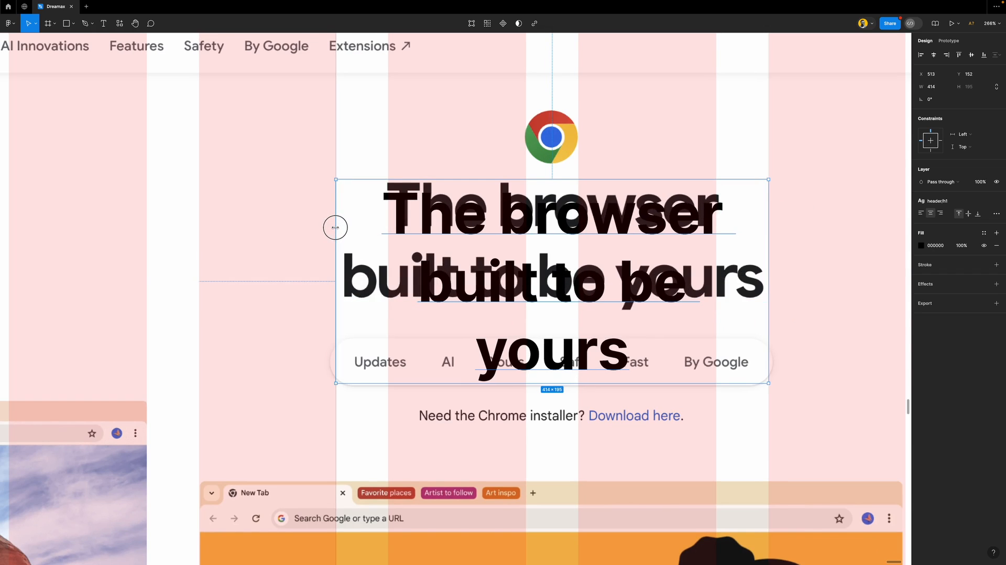
drag(648, 284, 645, 274)
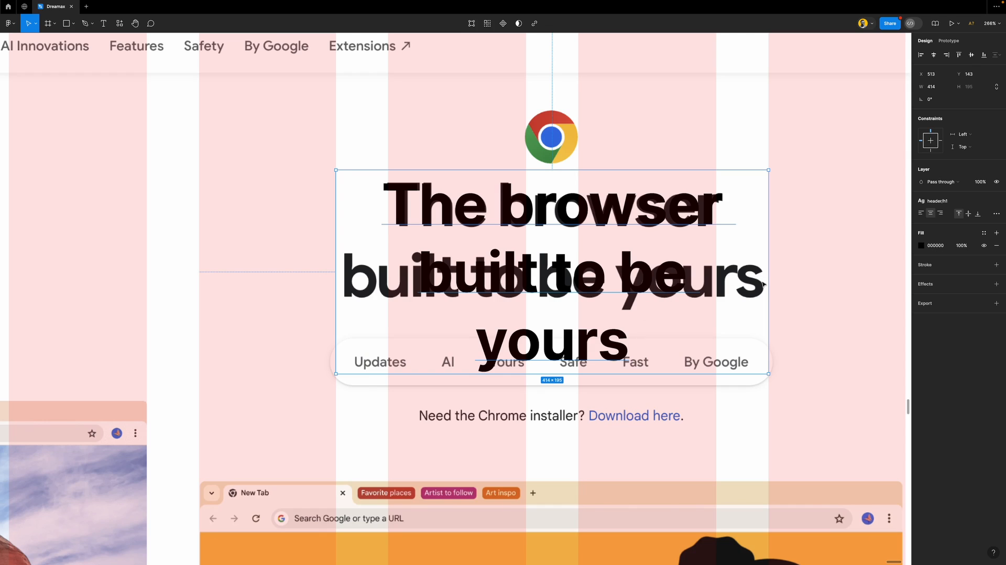
Edit the h1 text style to font size 53 with a 68 px line height
click(968, 203)
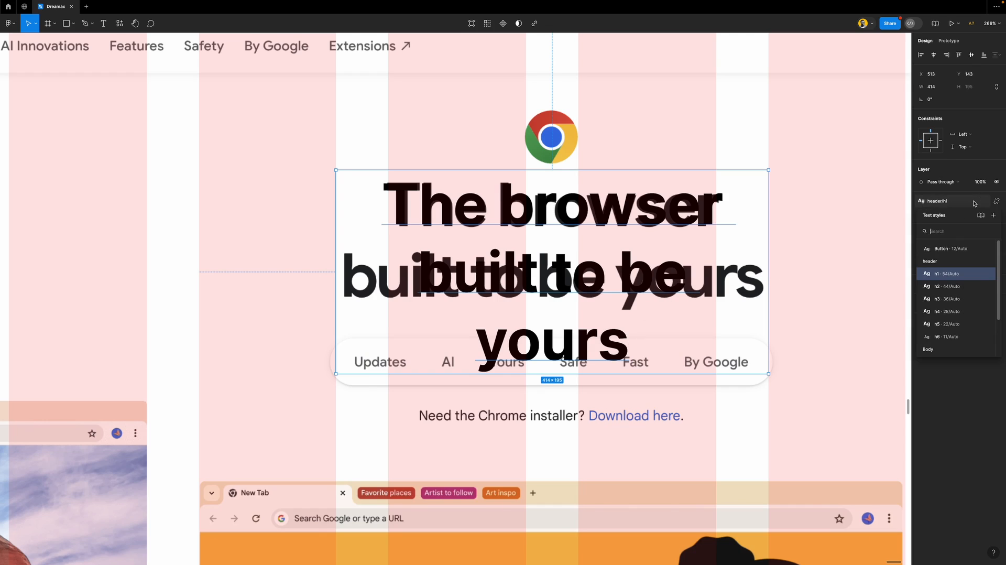
click(985, 274)
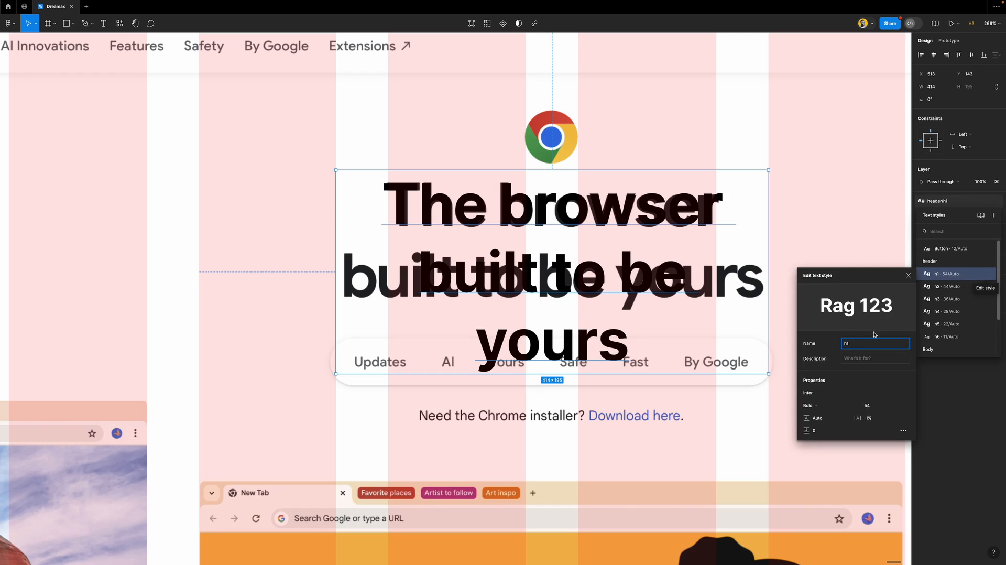
click(873, 406)
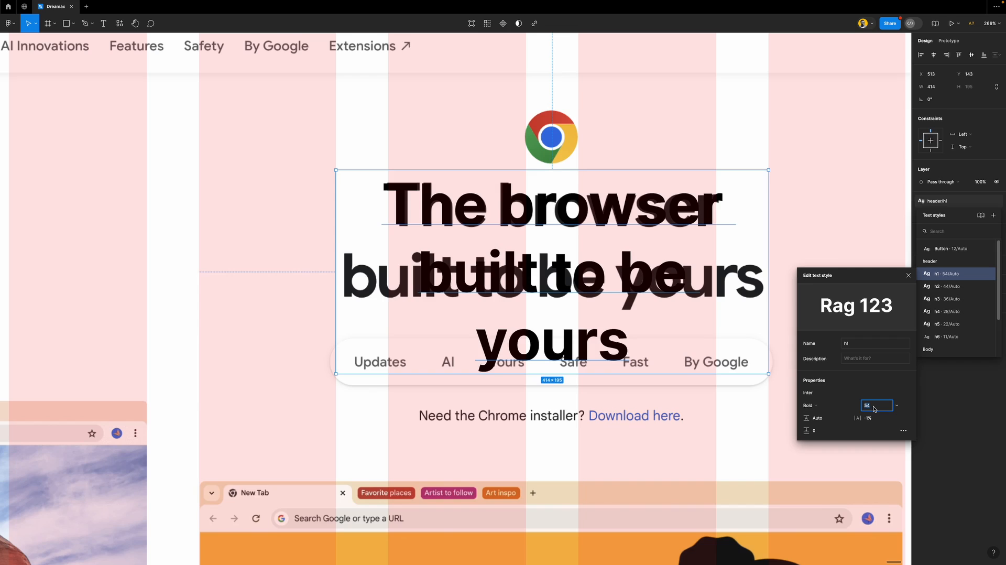
key(Down)
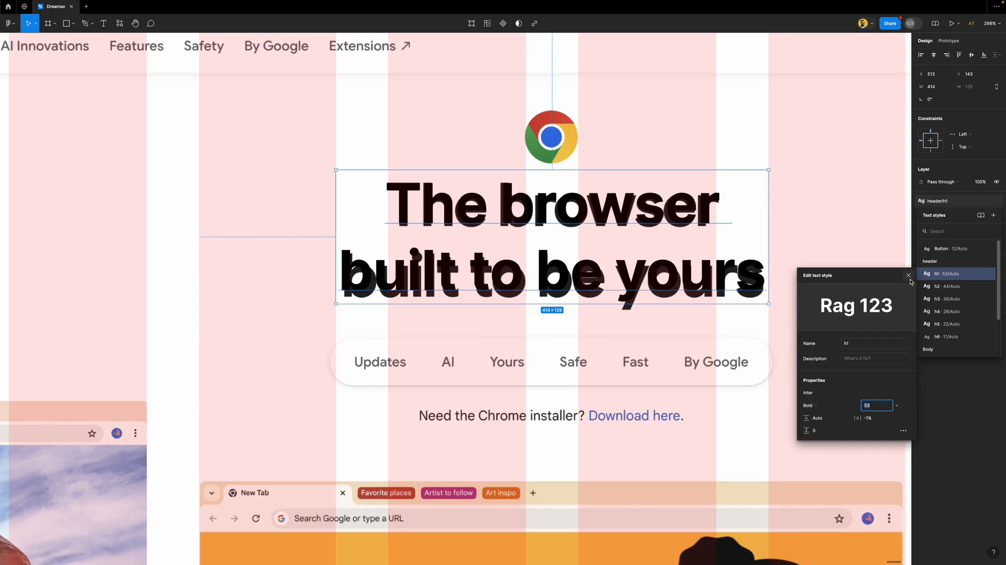
click(827, 419)
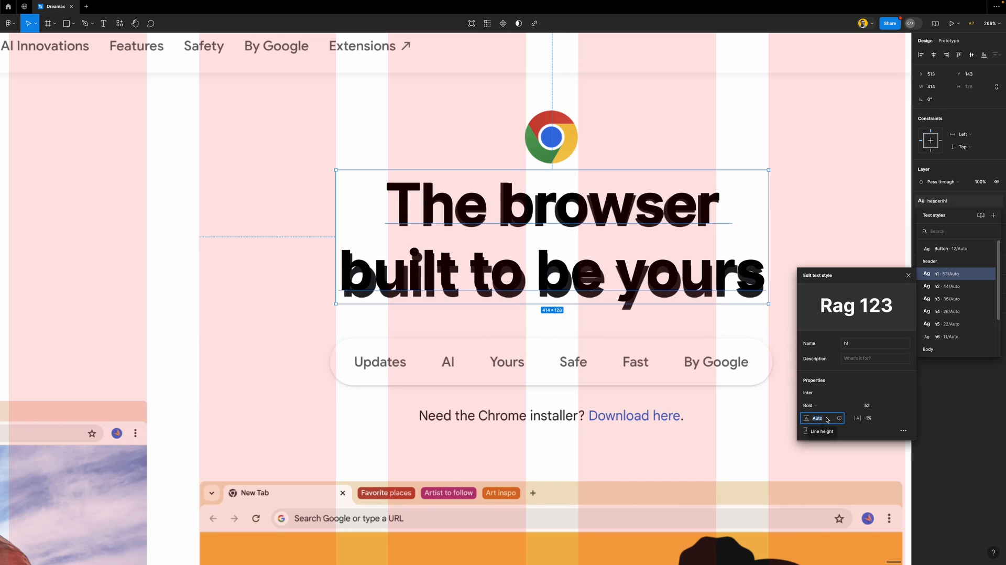
key(Up)
key(Up)
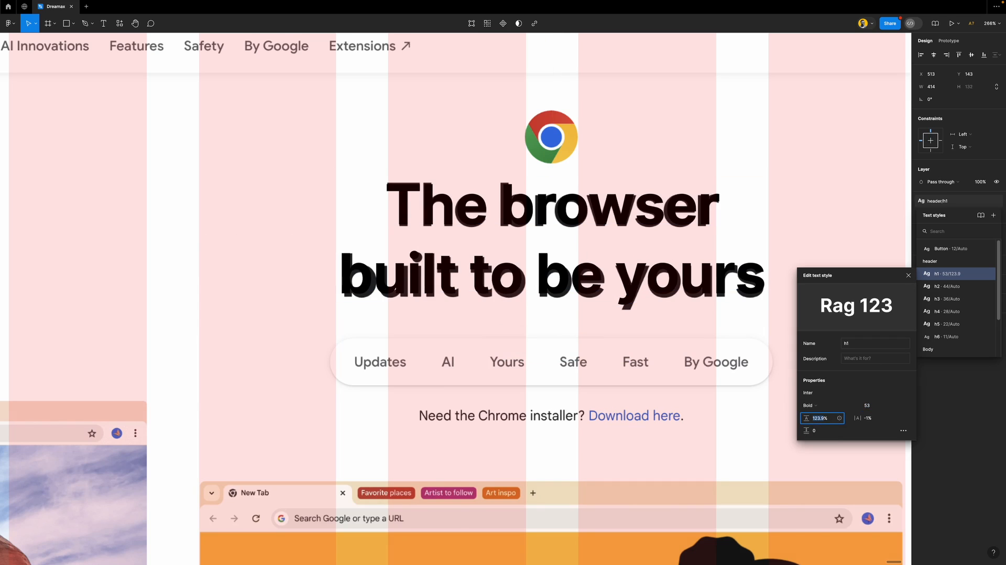
key(Up)
key(Up)
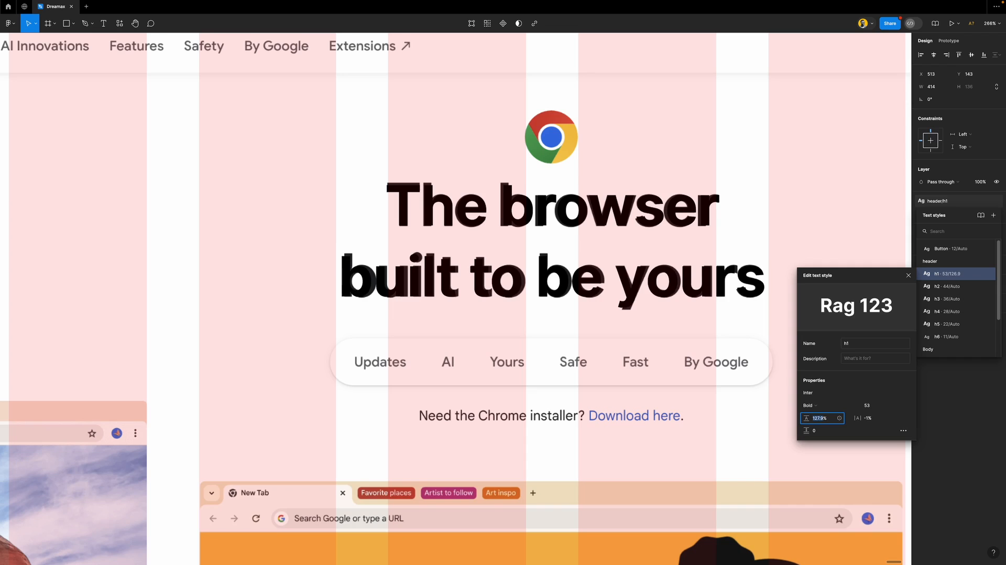
text(1)
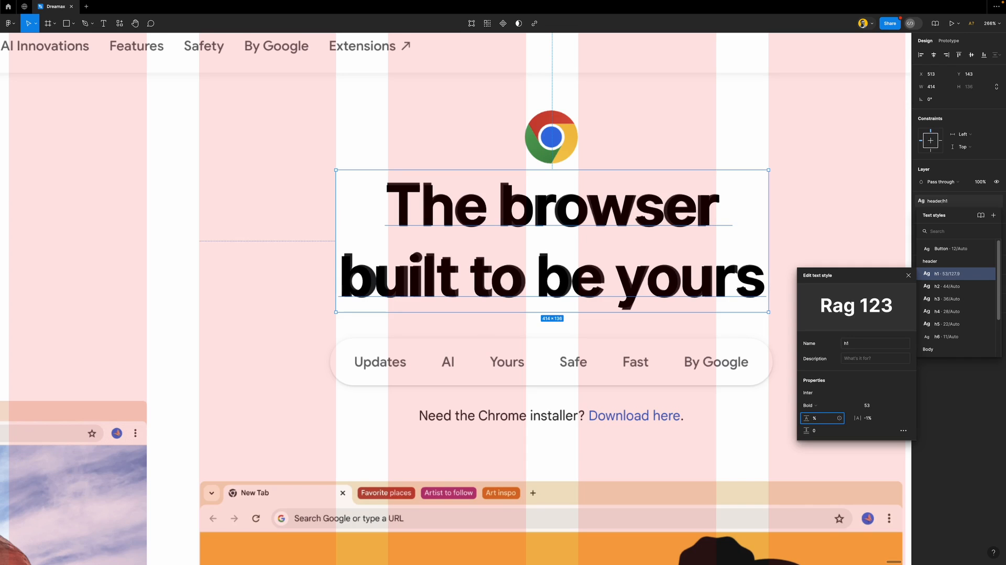
text(px)
key(Return)
click(826, 422)
text(68)
key(Return)
click(909, 278)
scroll(476, 281, down, 5)
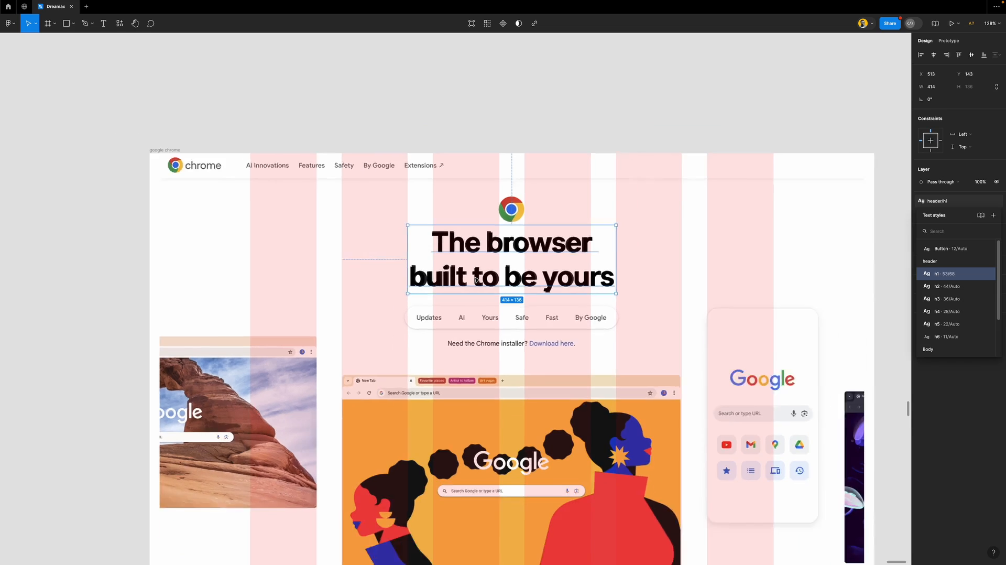
scroll(475, 277, down, 2)
click(485, 169)
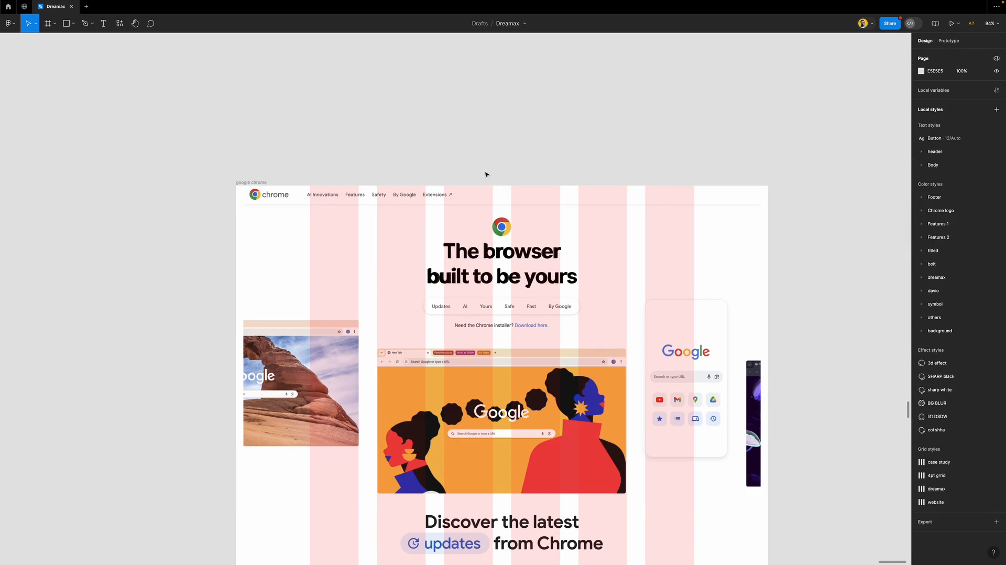
scroll(501, 295, down, 2)
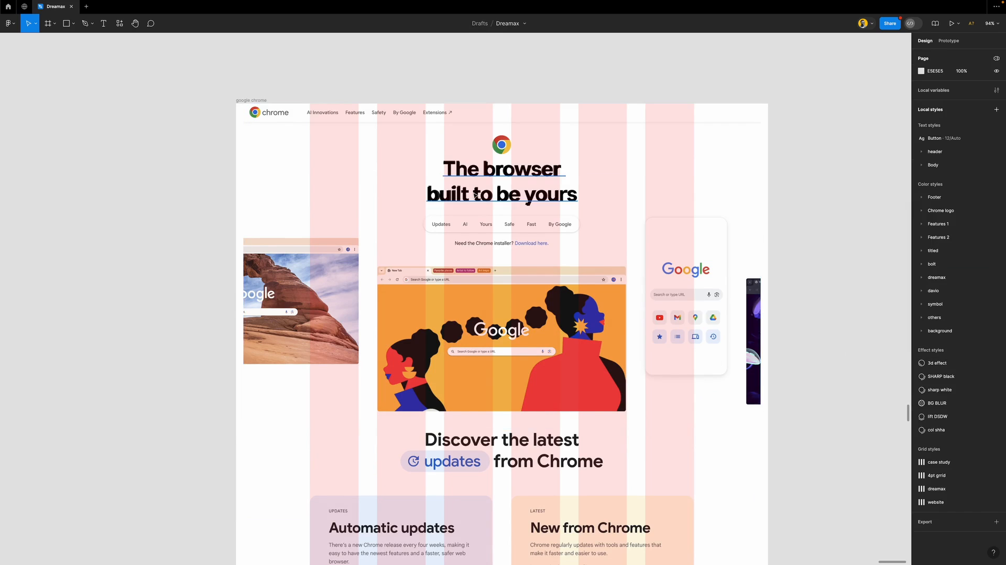
scroll(486, 194, up, 5)
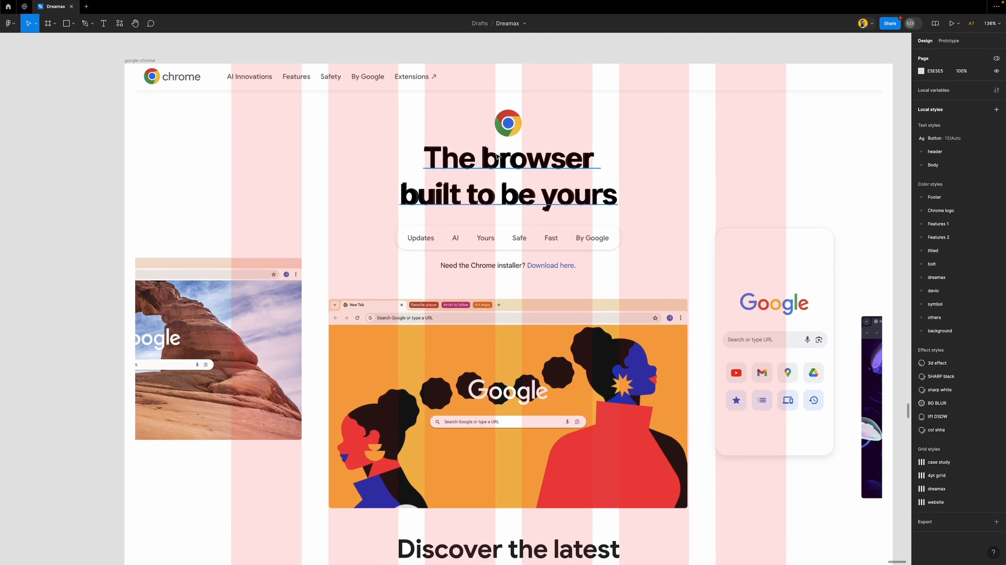
scroll(207, 89, up, 1)
Duplicate the header Chrome logo and place the copy near the headline
click(146, 82)
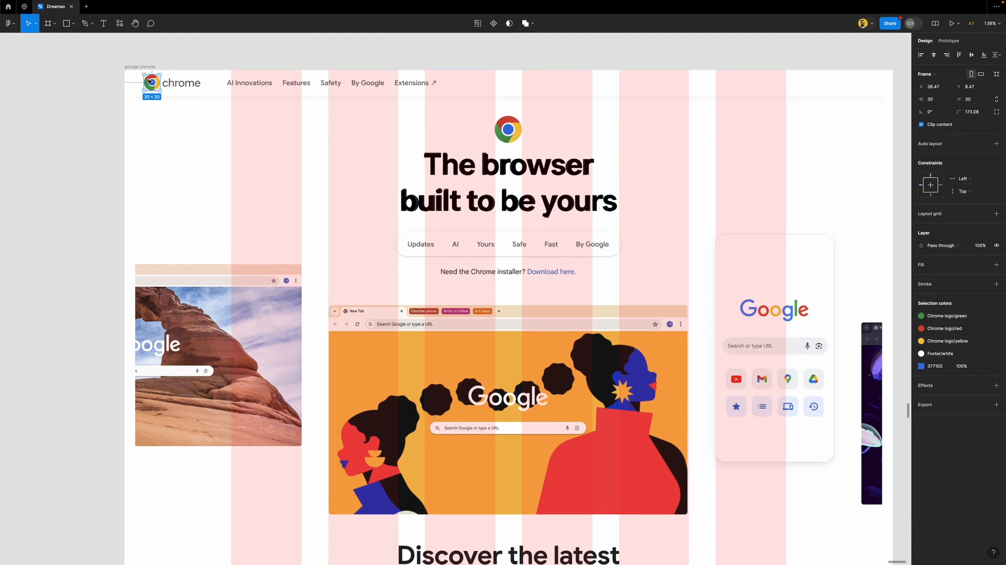
drag(147, 83, 482, 132)
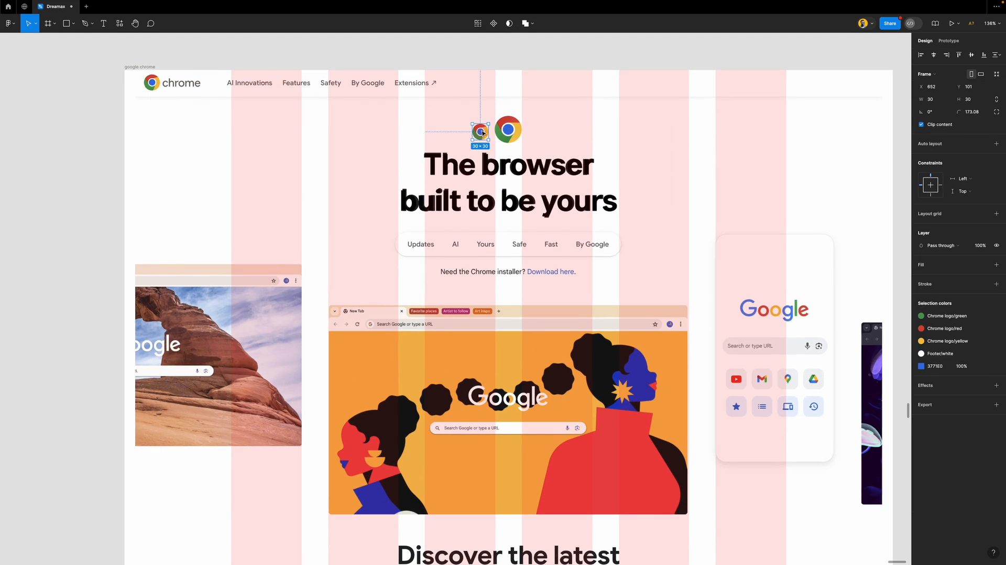
scroll(531, 132, up, 10)
drag(370, 135, 442, 197)
scroll(442, 197, up, 5)
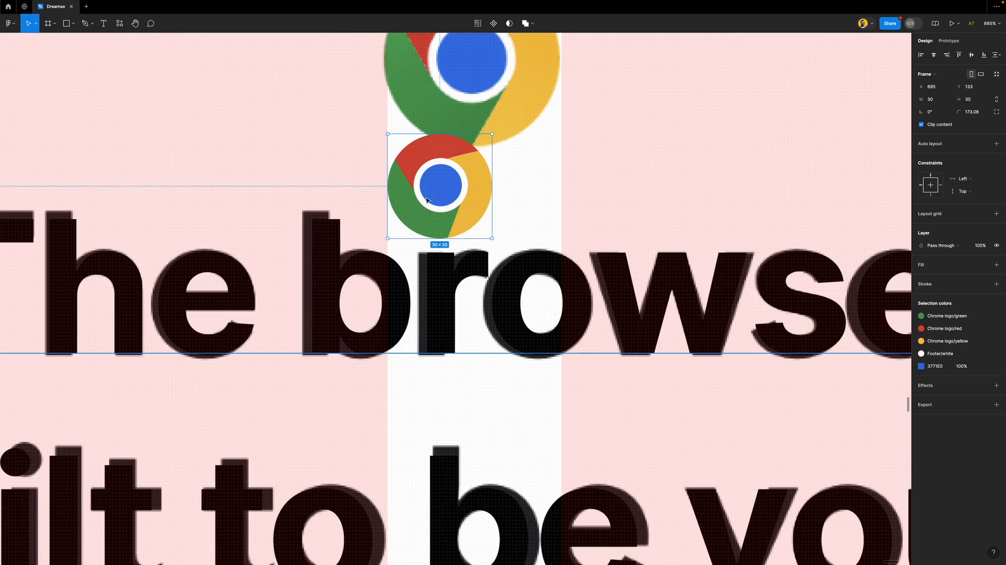
scroll(495, 220, down, 5)
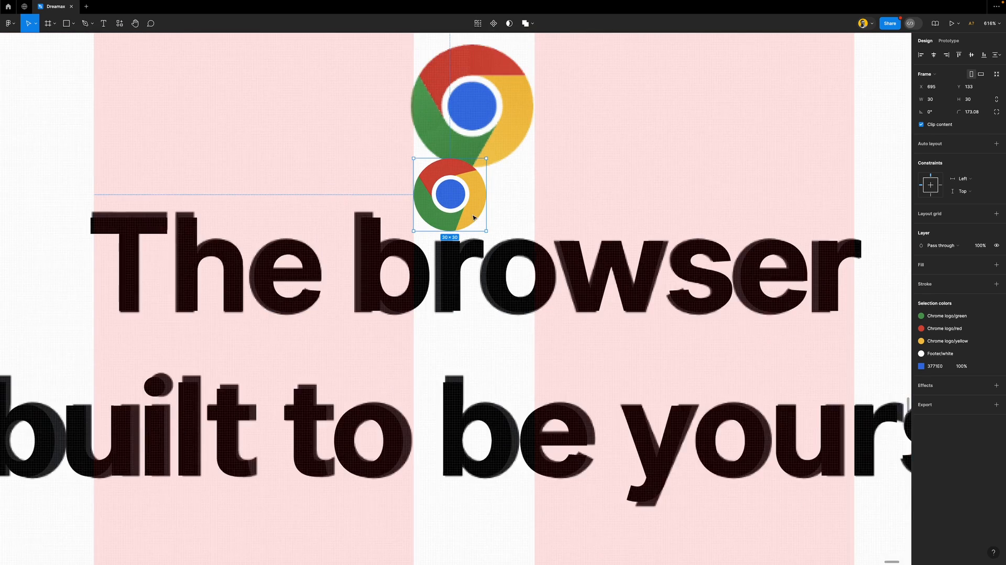
scroll(474, 218, up, 4)
Scale the logo copy up to 50 × 50 and position it at Y 87 above the heading
key(k)
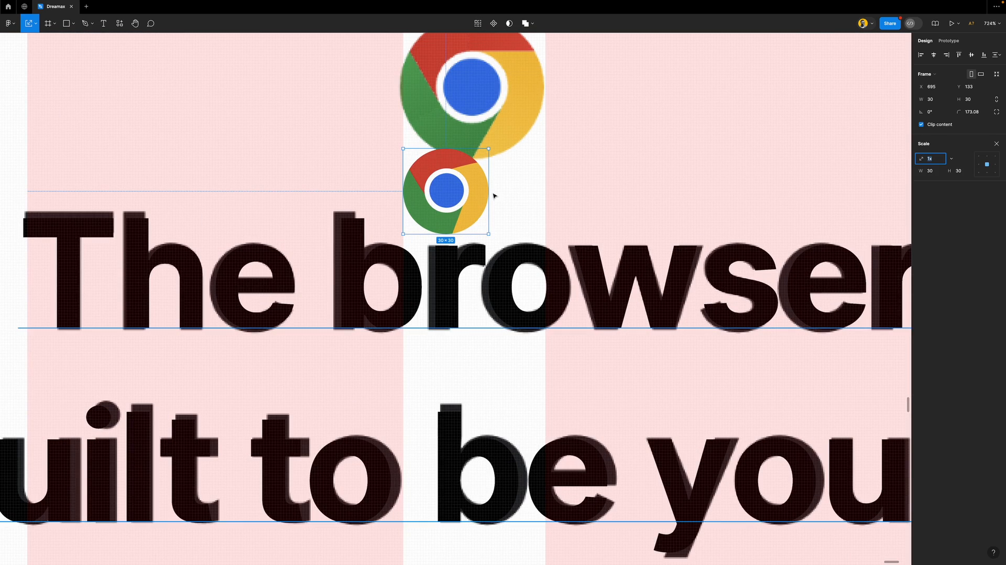
drag(488, 192, 545, 193)
drag(478, 226, 478, 124)
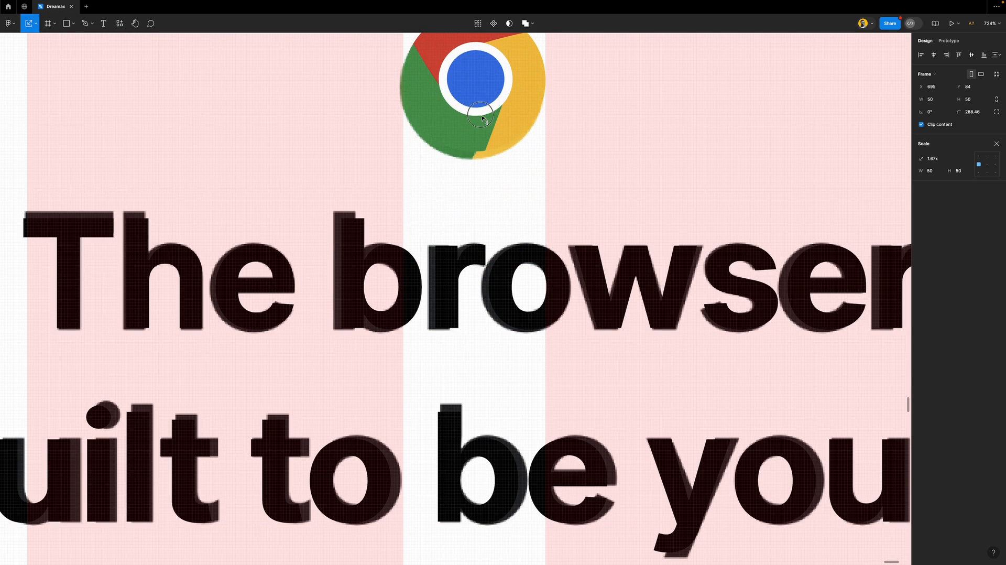
scroll(484, 174, down, 10)
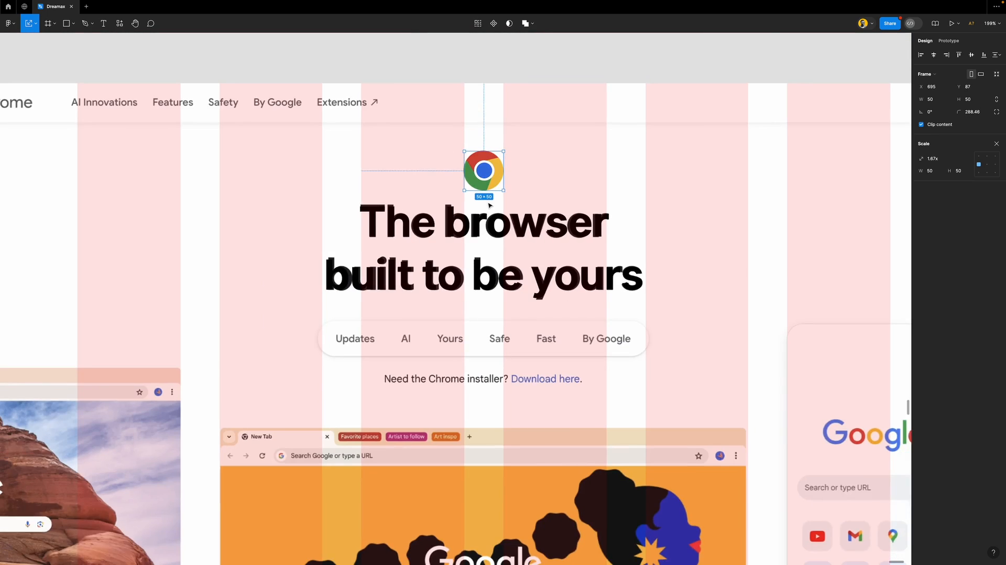
scroll(489, 207, down, 4)
scroll(488, 207, down, 6)
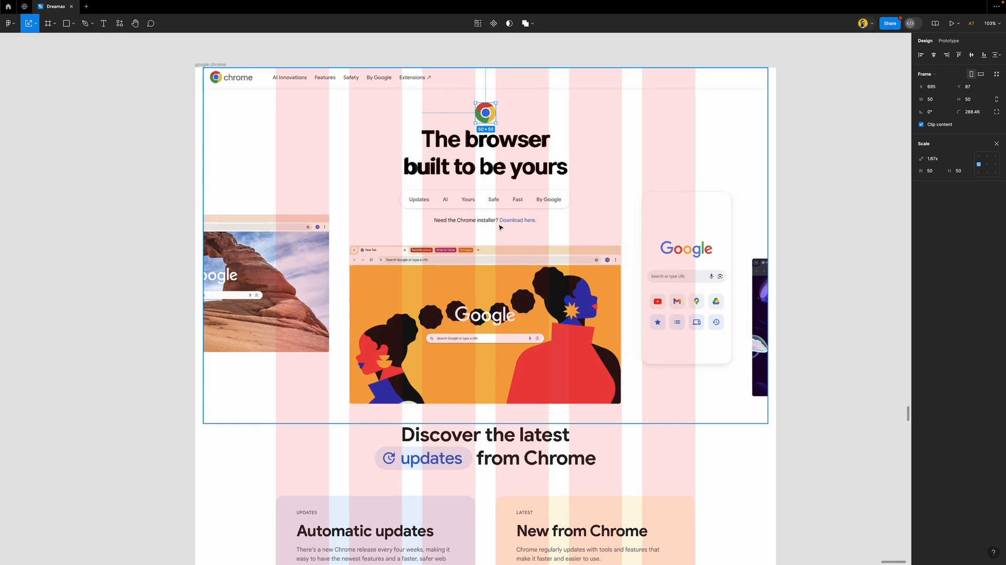
scroll(500, 226, up, 2)
key(v)
scroll(492, 299, up, 4)
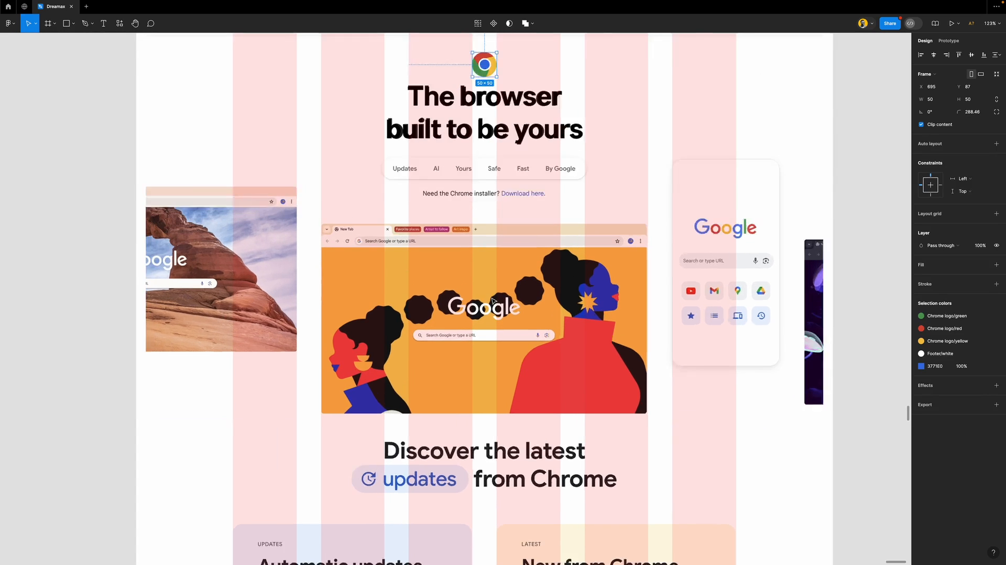
scroll(493, 300, down, 1)
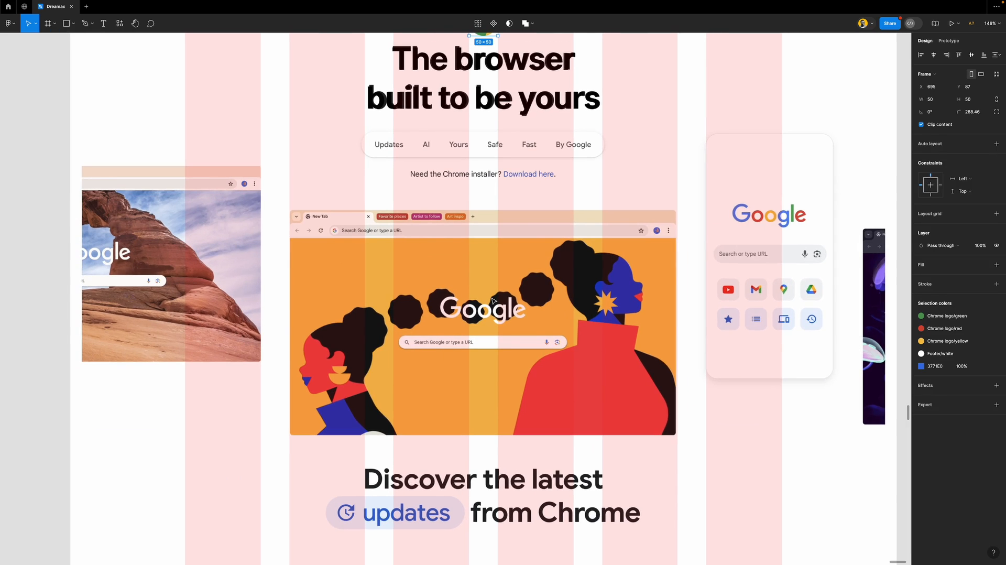
Draw a 676 × 391 frame aligned over the central browser screenshot
key(f)
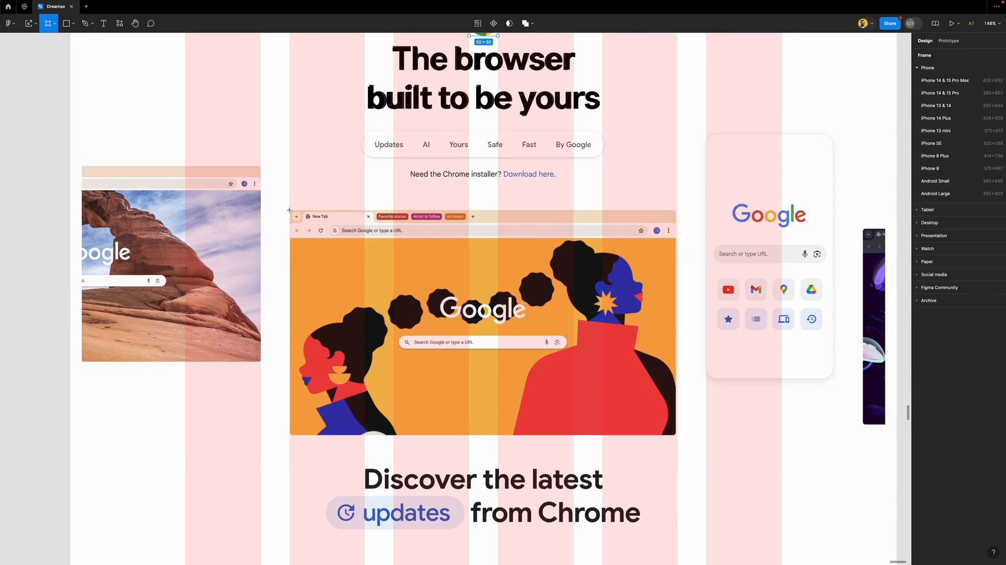
drag(289, 210, 677, 434)
drag(289, 233, 289, 232)
scroll(453, 208, up, 5)
drag(455, 210, 455, 213)
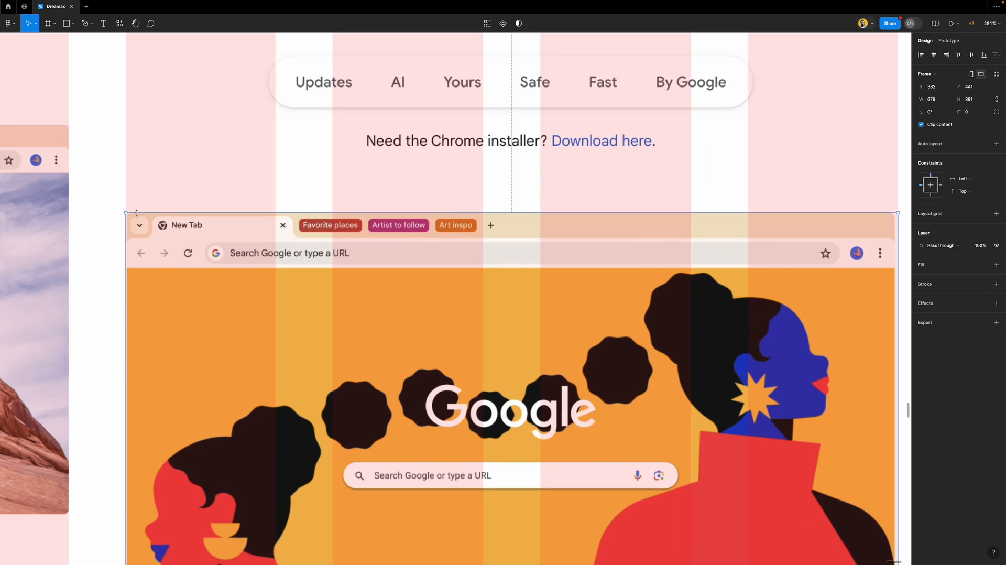
scroll(136, 213, up, 10)
Give the frame a black border and a corner radius of 4
click(980, 112)
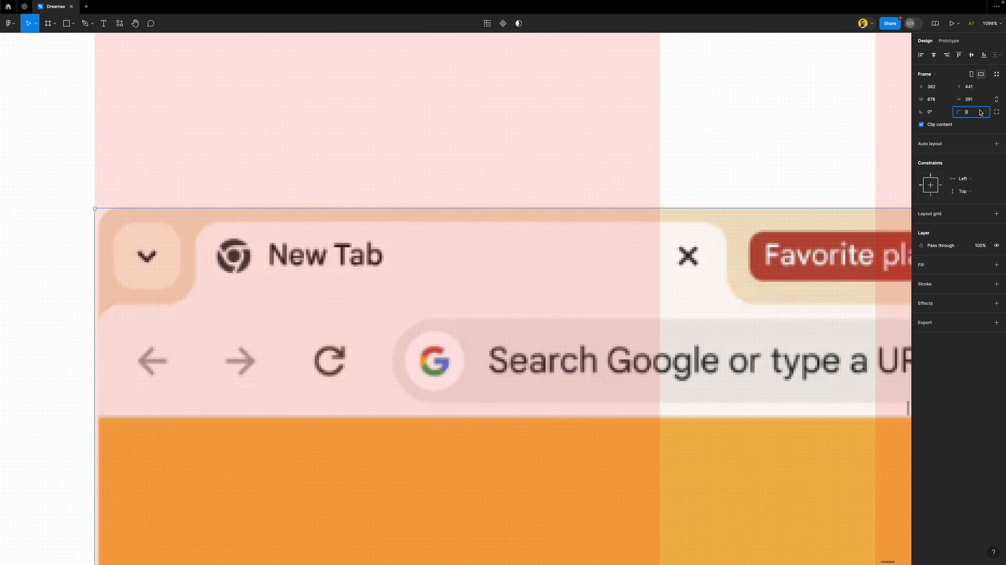
text(8)
key(Return)
click(951, 286)
click(975, 113)
text(4)
key(Return)
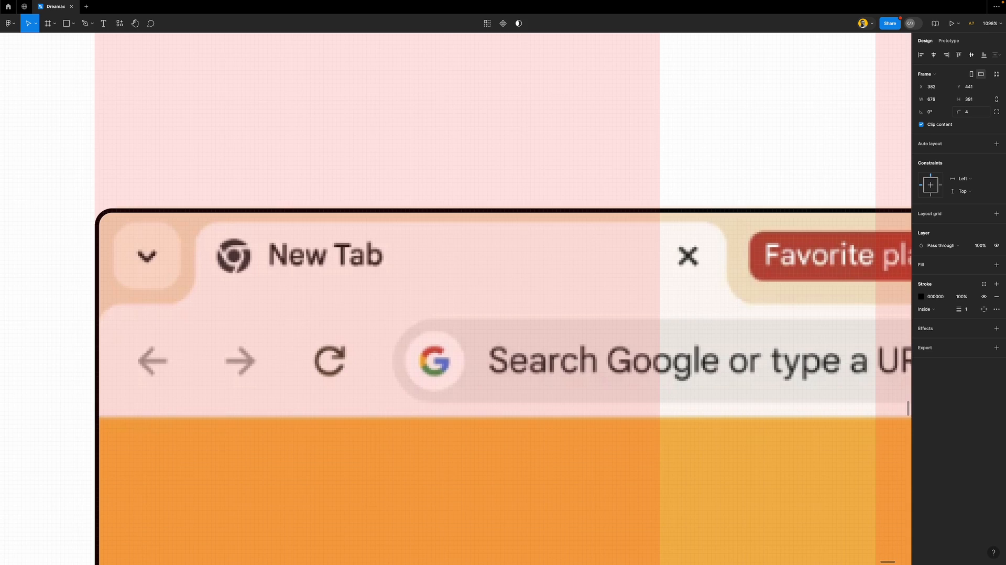
Fill the frame with the Footer/footer gray colour style
click(946, 264)
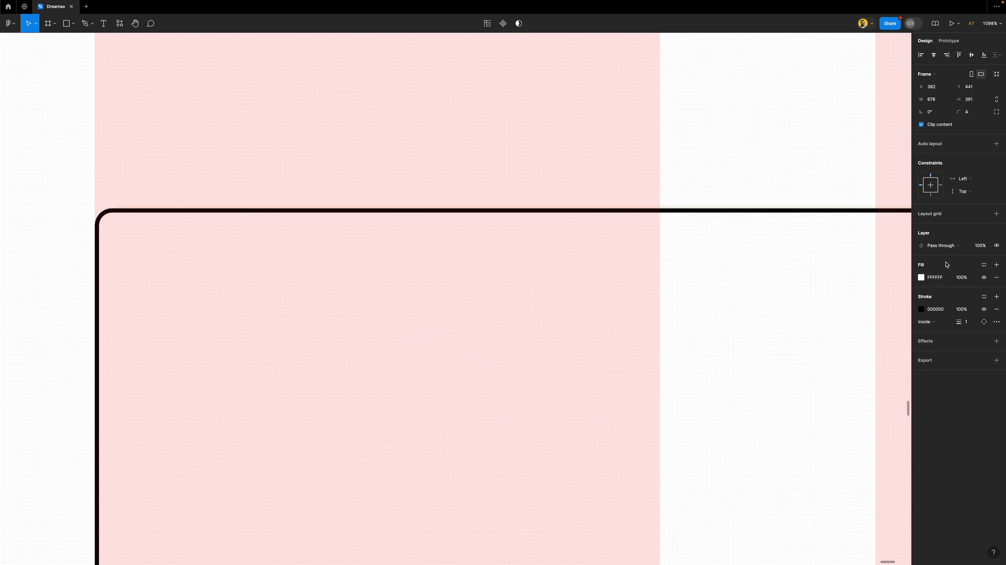
click(921, 278)
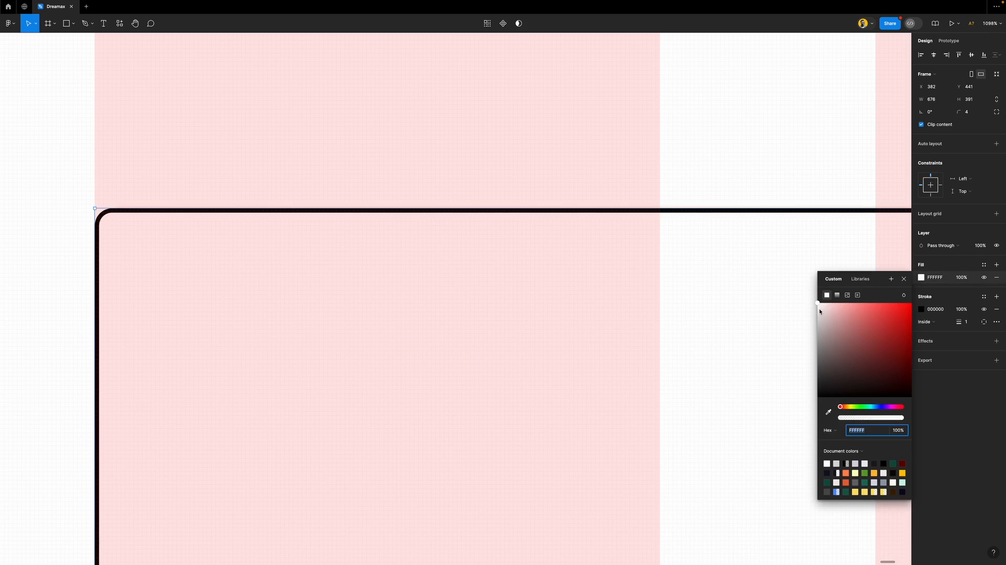
drag(820, 311, 812, 311)
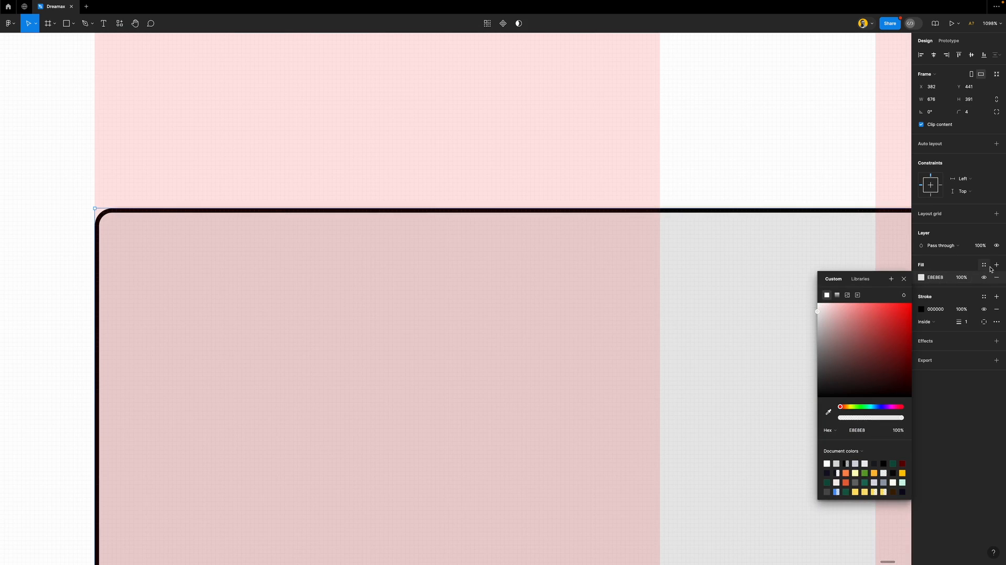
click(984, 266)
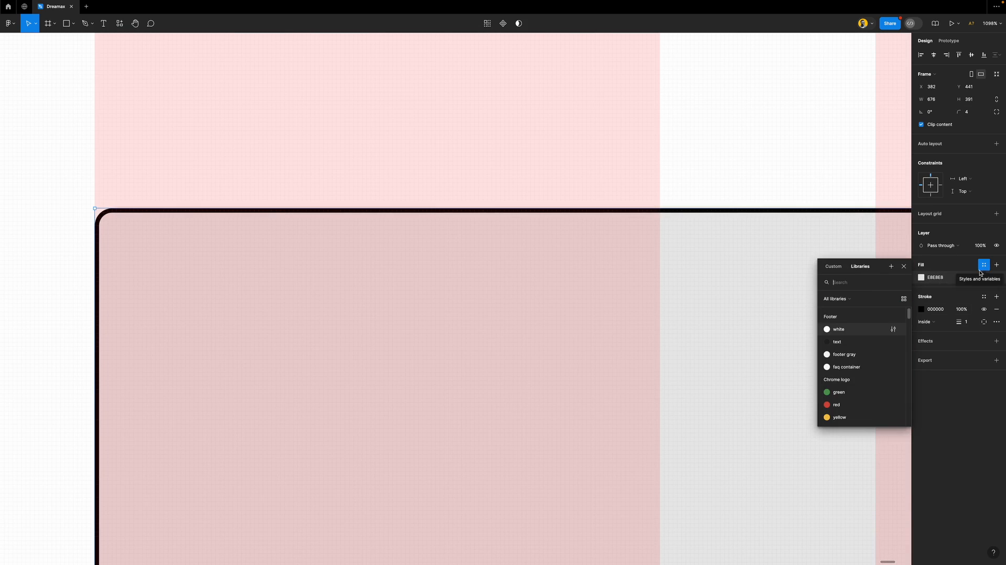
click(846, 354)
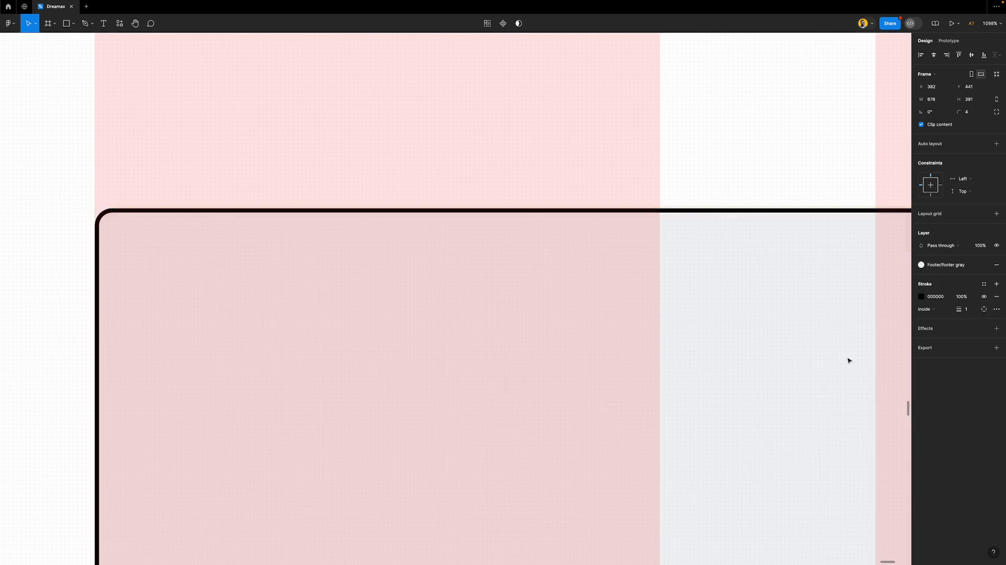
Duplicate the grey 676 × 391 frame over the left and right screenshots (X -344 and X 1108, Y 362)
scroll(480, 308, down, 5)
scroll(481, 307, down, 5)
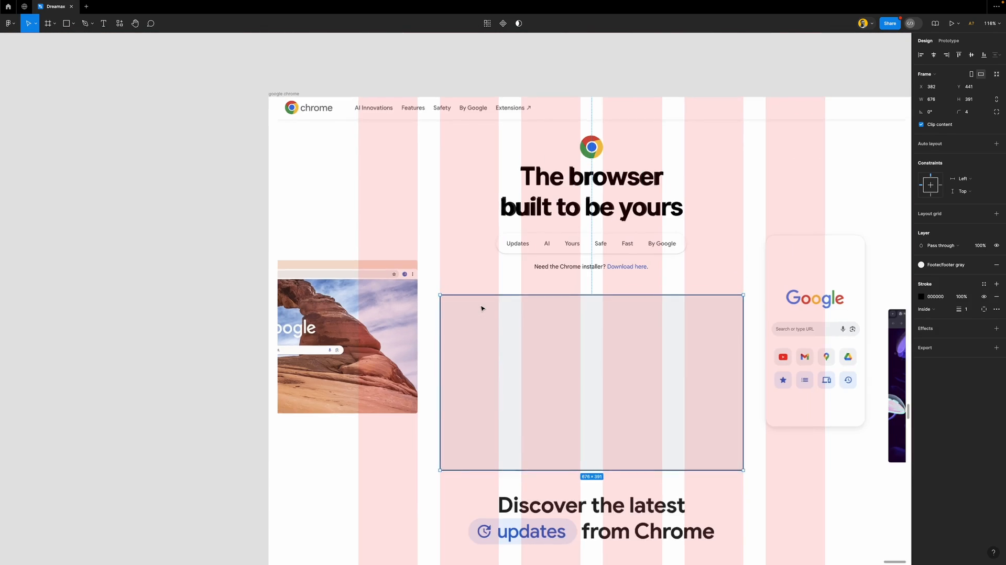
scroll(544, 360, up, 2)
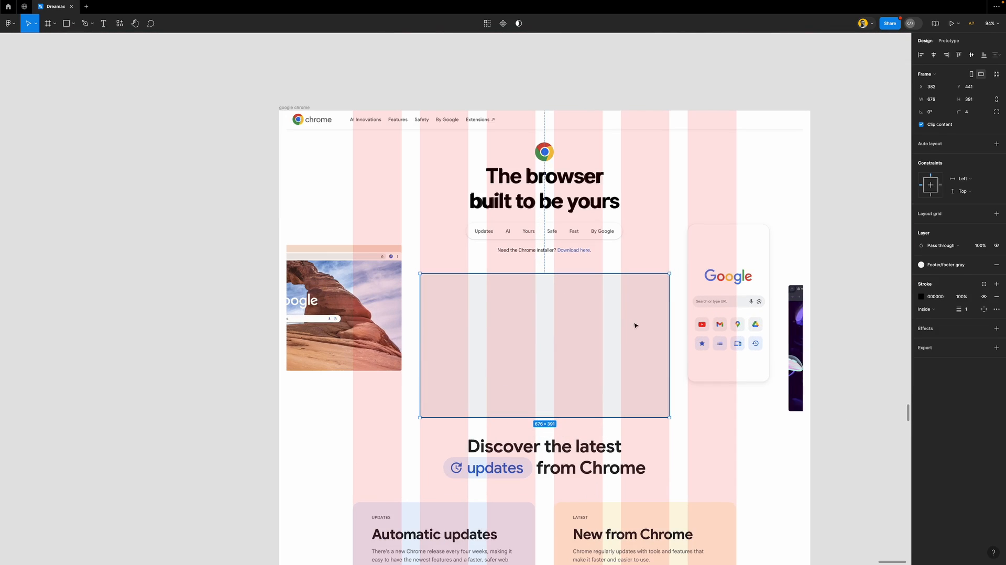
drag(645, 317, 377, 289)
drag(300, 296, 692, 272)
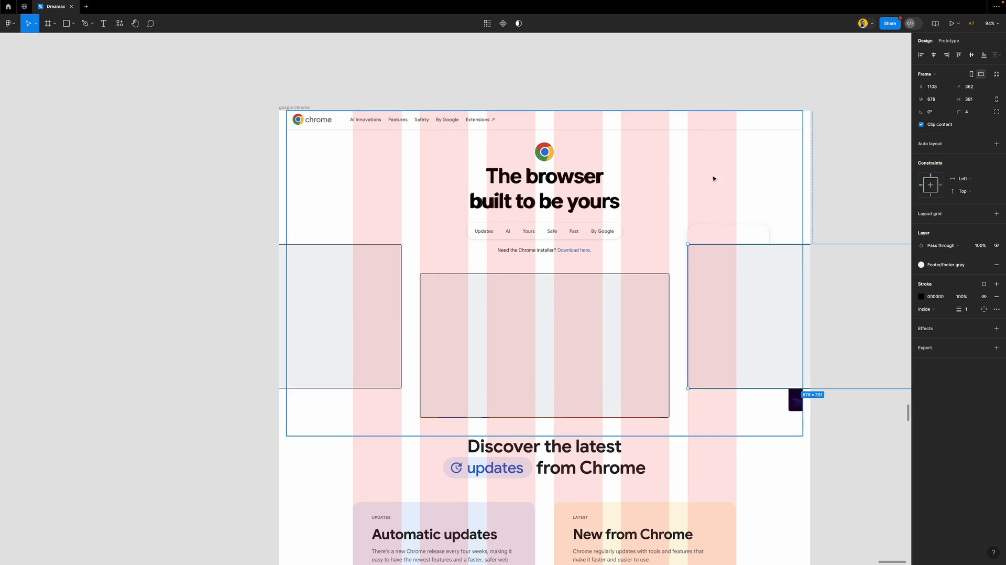
Deselect the frames and select the headline text
click(838, 163)
scroll(442, 219, down, 1)
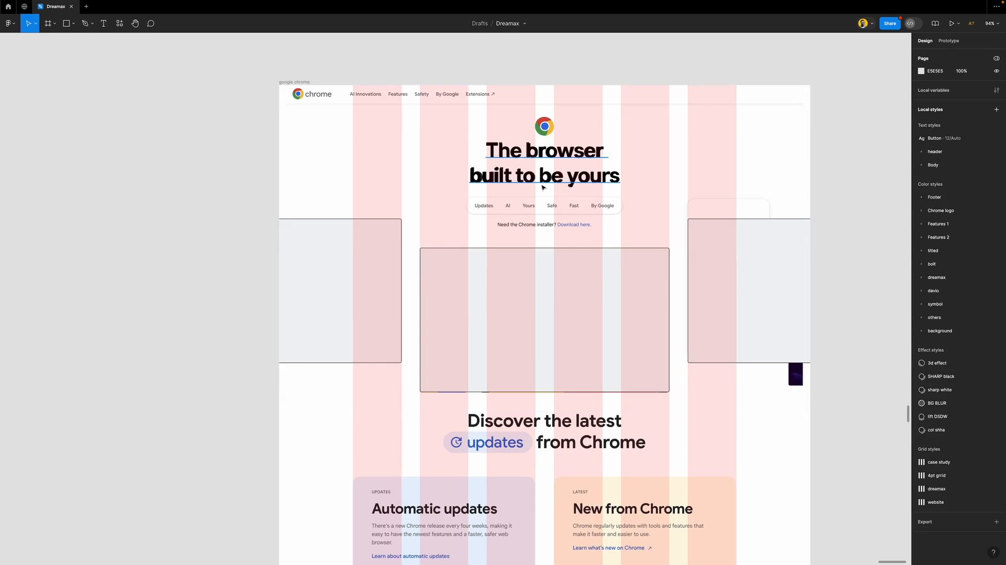
scroll(552, 214, up, 10)
scroll(493, 259, up, 1)
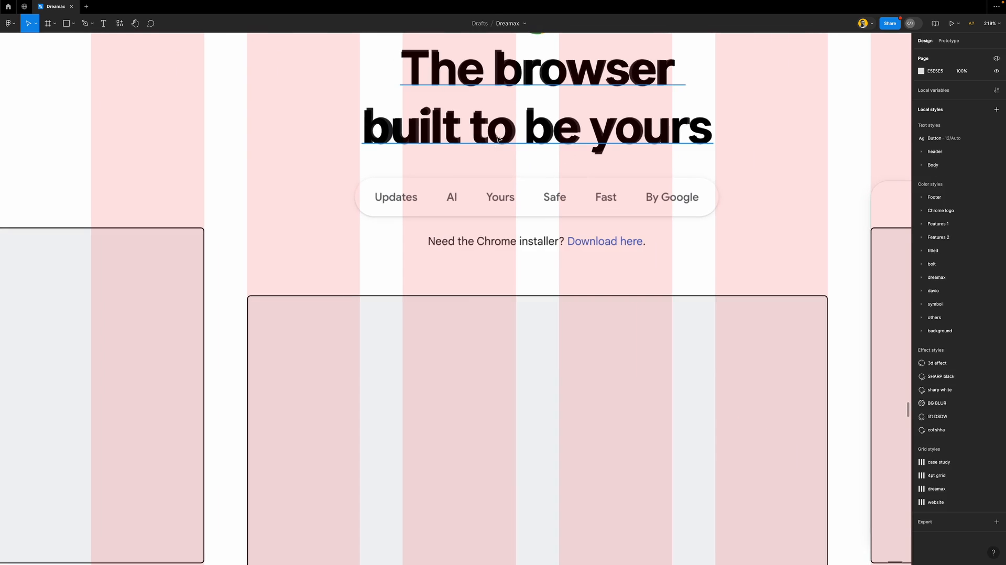
click(497, 136)
Duplicate the headline below the installer line and retype it as 'Need the Chrome installer?'
drag(511, 84, 506, 276)
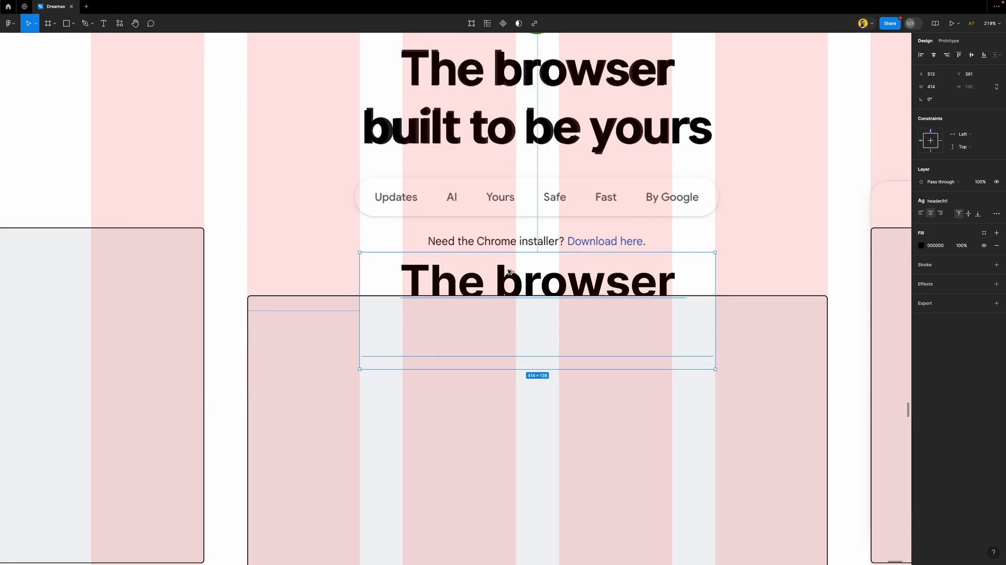
double_click(504, 275)
text(N)
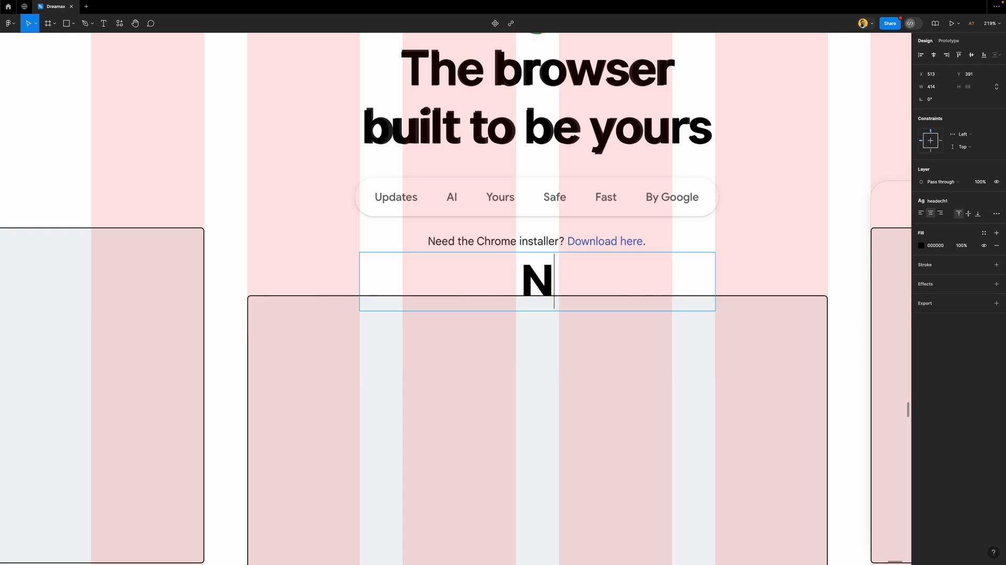
text(eed the ch)
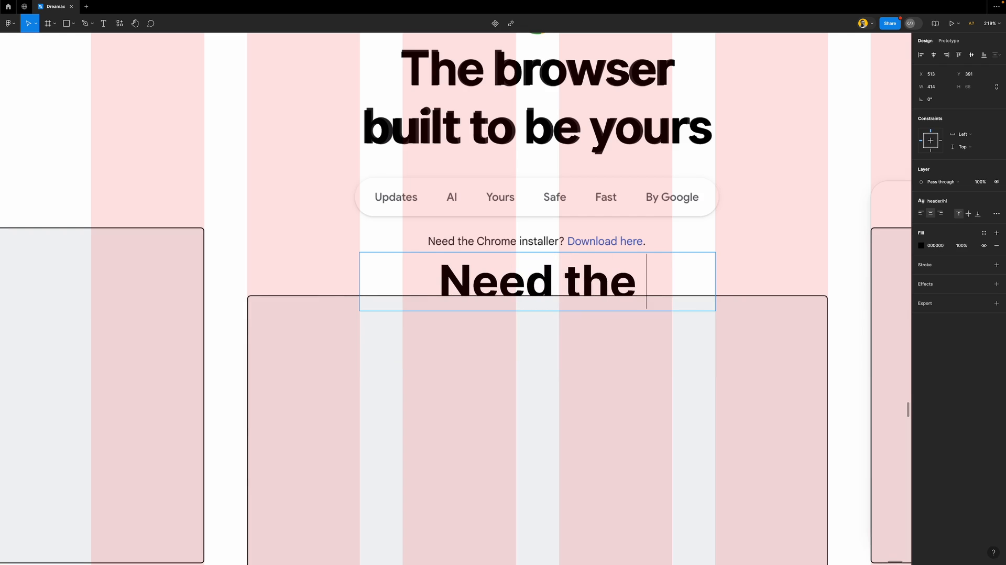
key(BackSpace)
key(BackSpace)
text(Chrome ins)
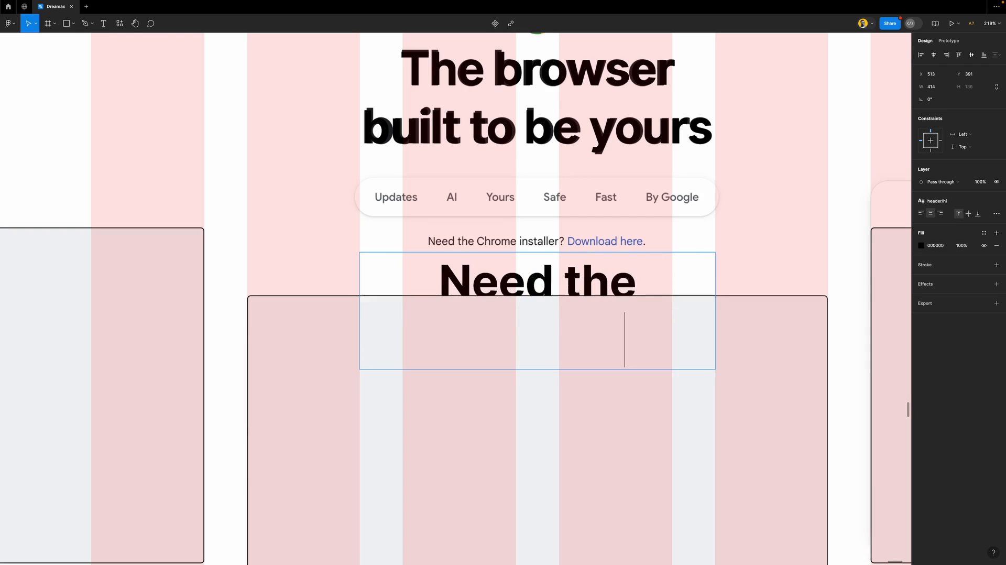
text(taller?)
key(Escape)
Try the b2, b3 and b1 text styles on the new line, settling on b2
click(943, 200)
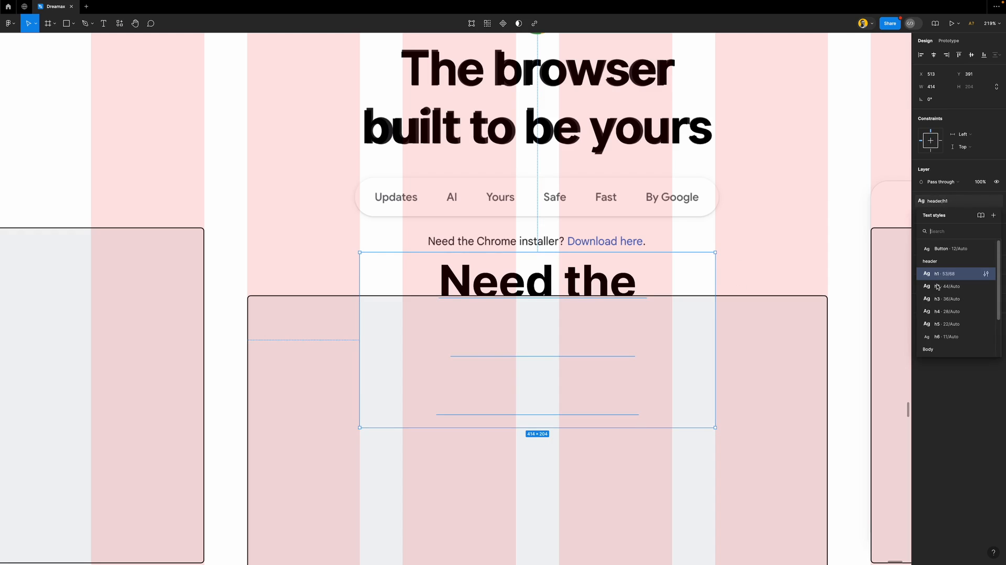
scroll(953, 335, down, 2)
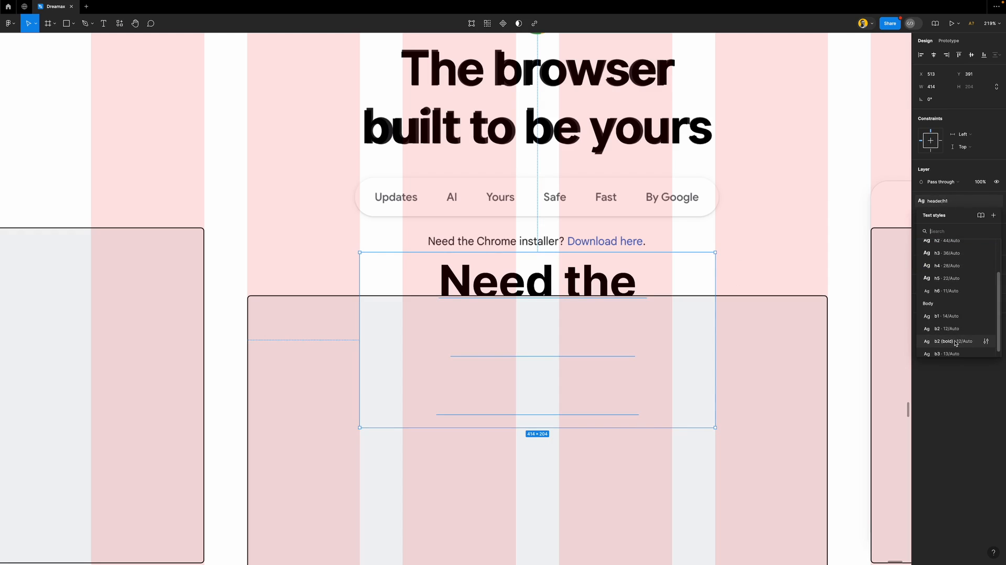
scroll(954, 344, down, 1)
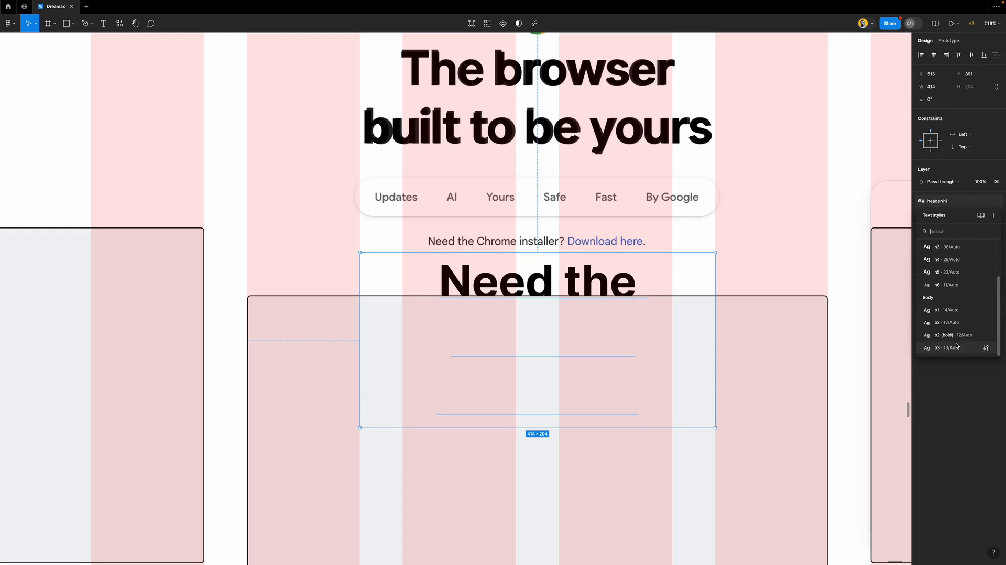
click(949, 322)
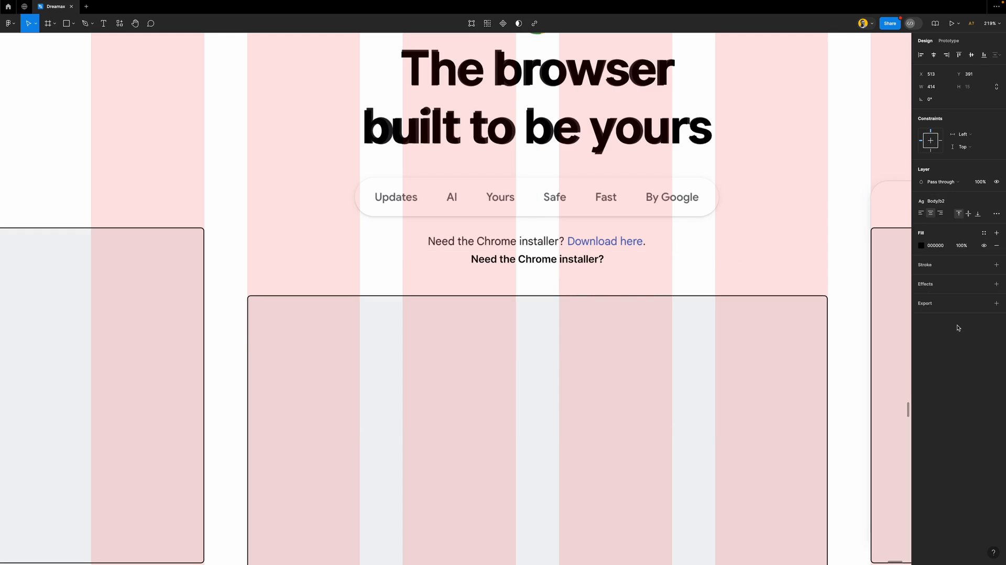
click(940, 201)
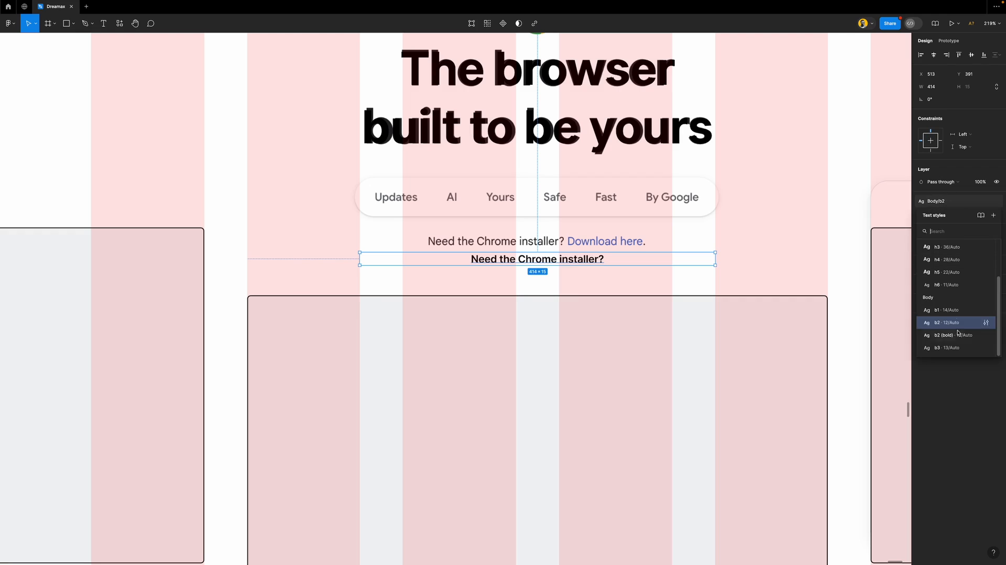
click(947, 347)
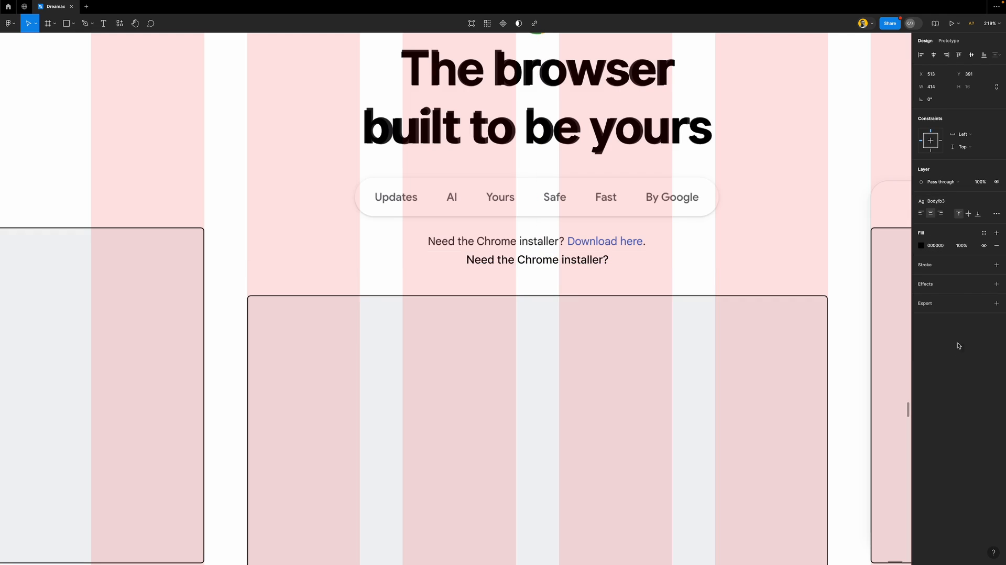
click(940, 201)
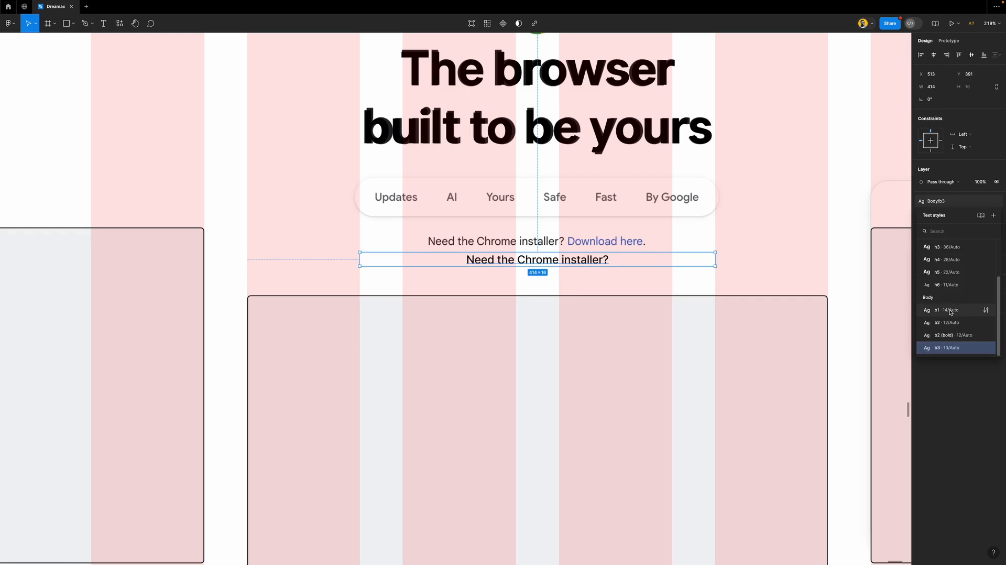
click(950, 311)
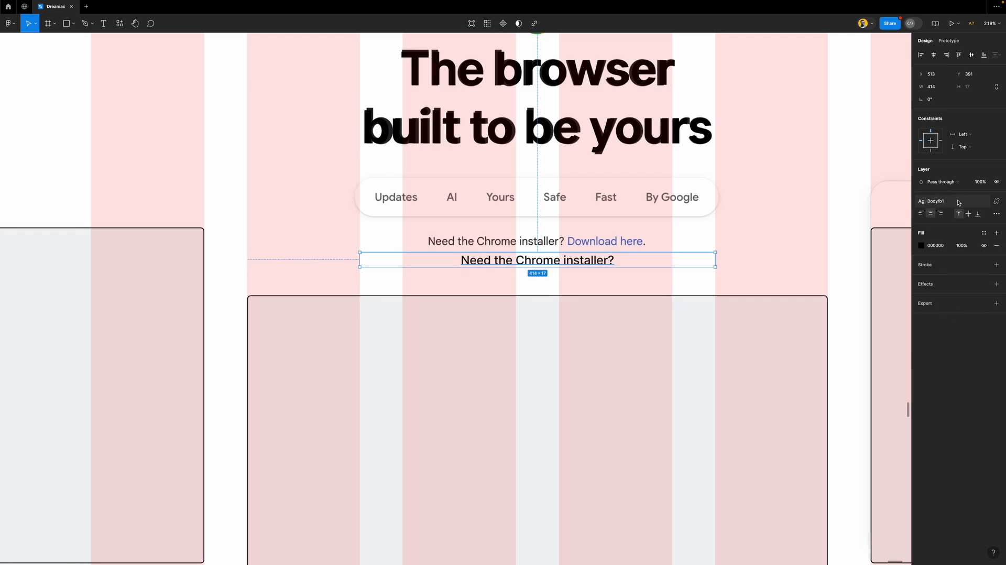
click(940, 201)
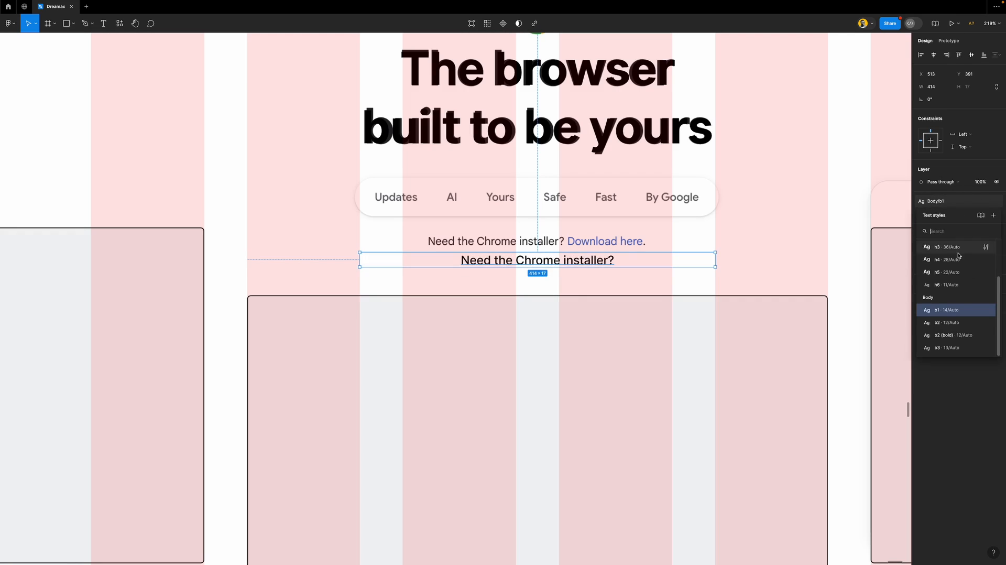
click(950, 323)
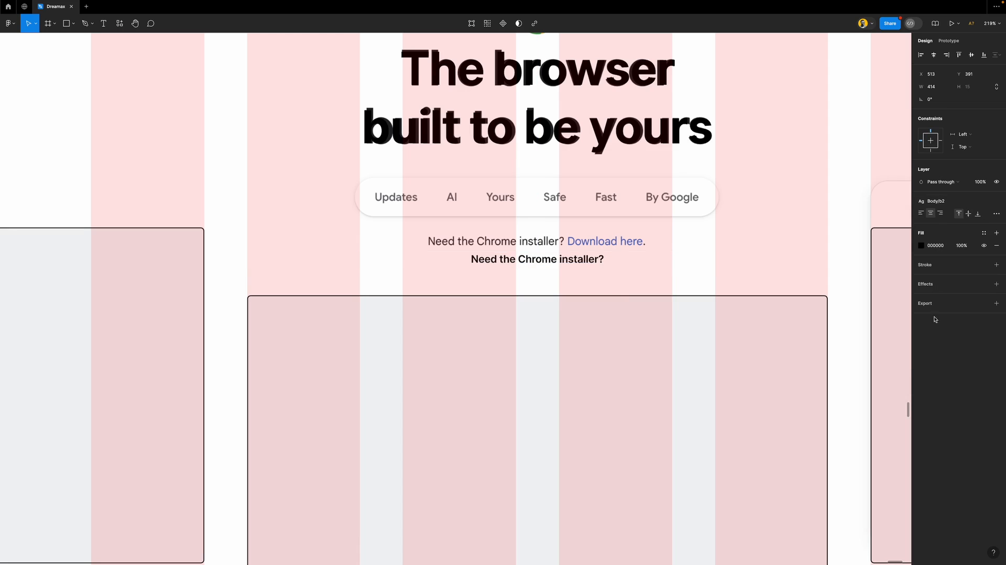
scroll(511, 268, up, 5)
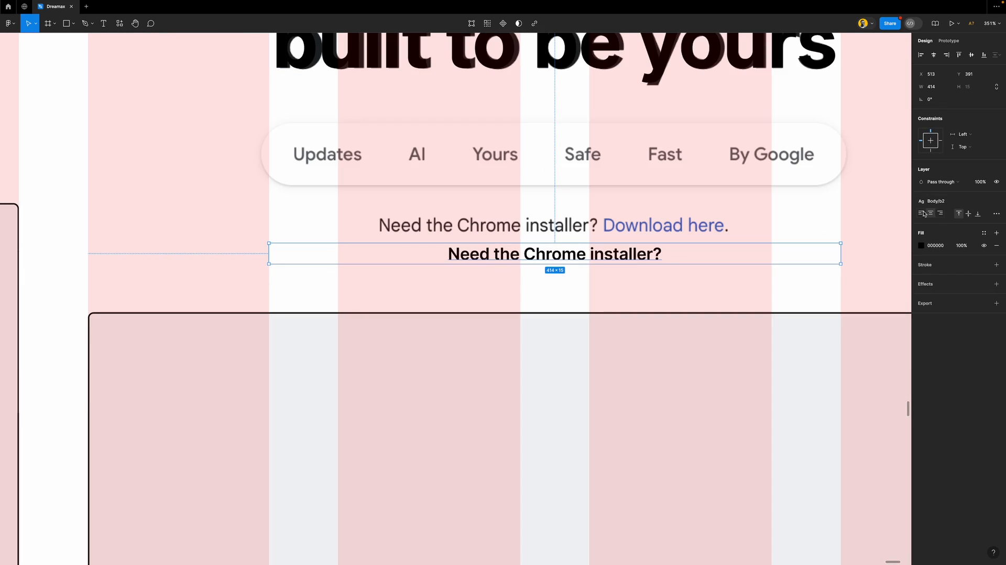
Change the b2 text style's weight to Medium, then glance at the b2 (bold) style
click(940, 201)
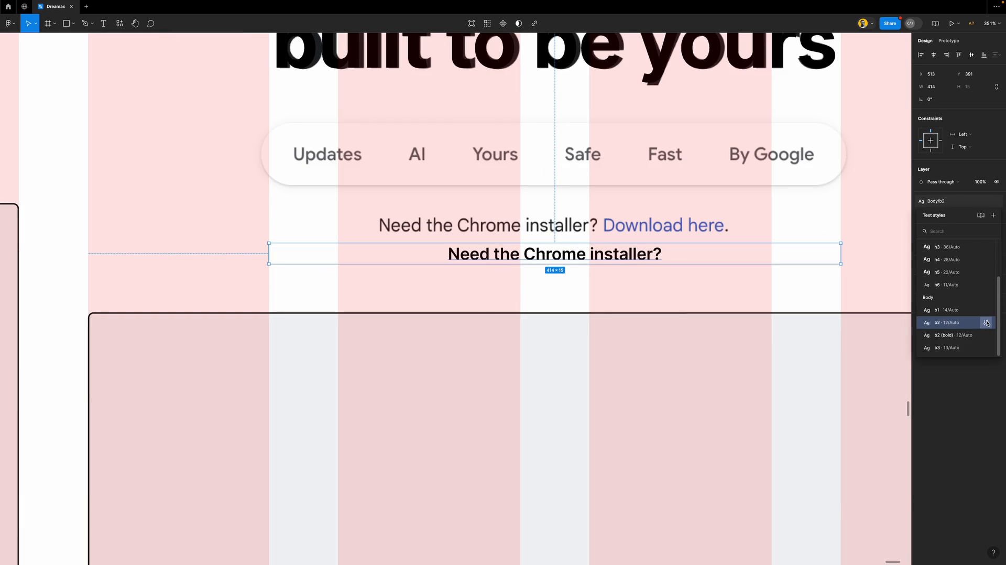
click(983, 323)
click(824, 458)
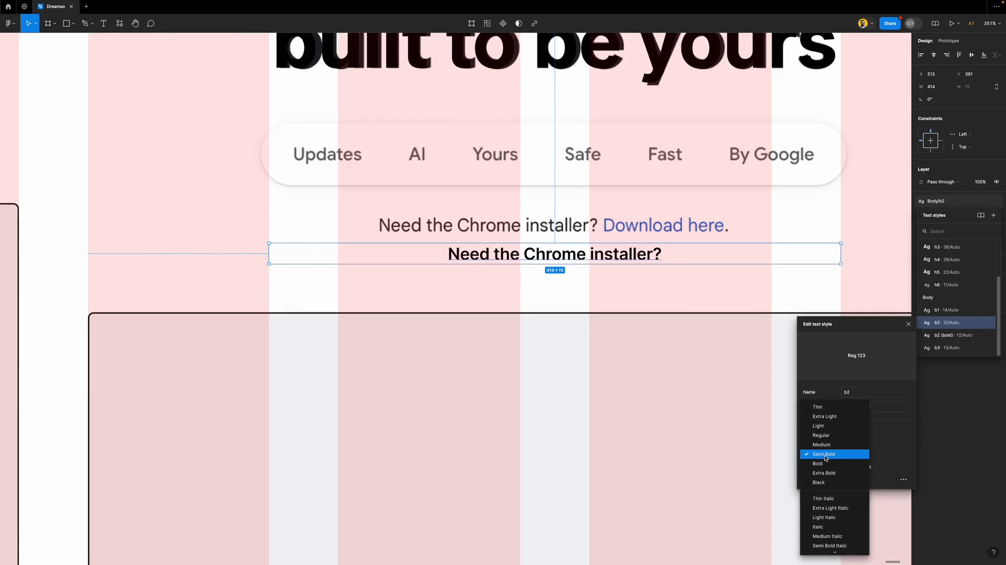
click(829, 445)
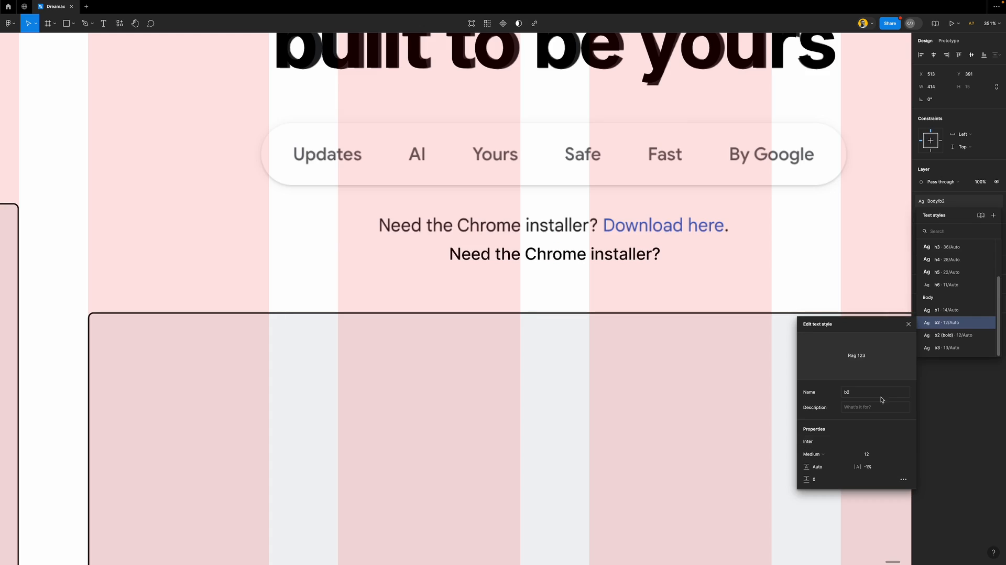
click(908, 326)
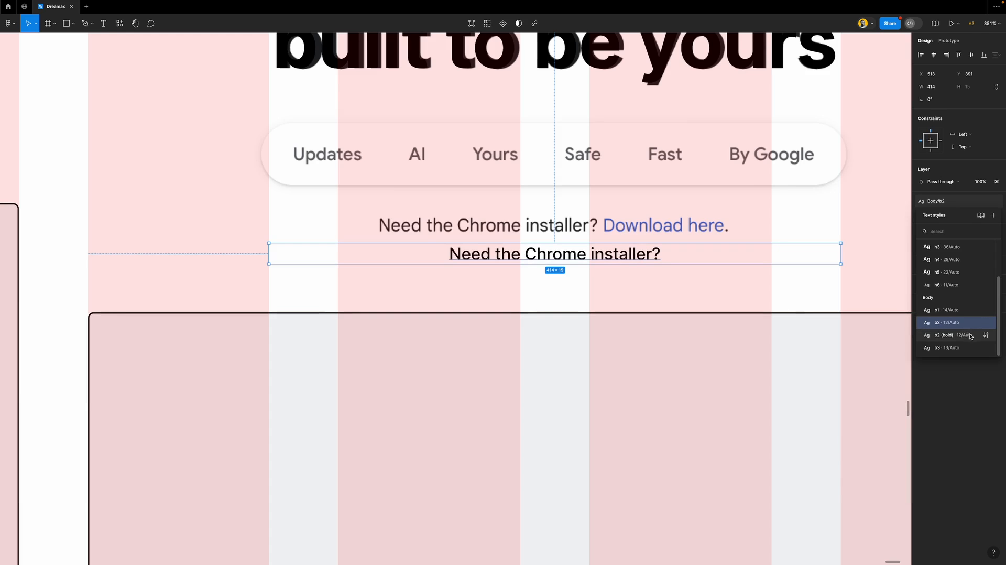
click(986, 335)
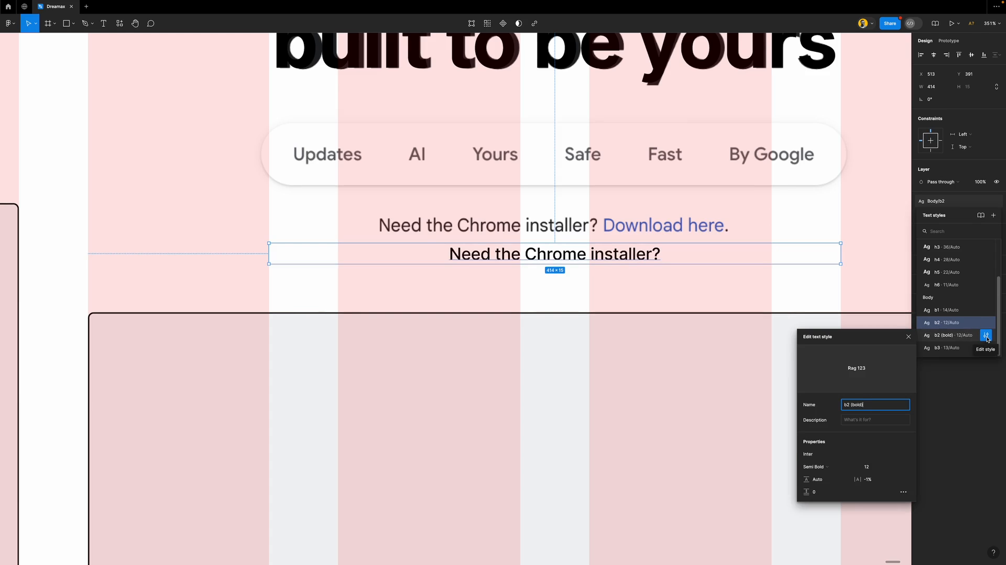
click(987, 339)
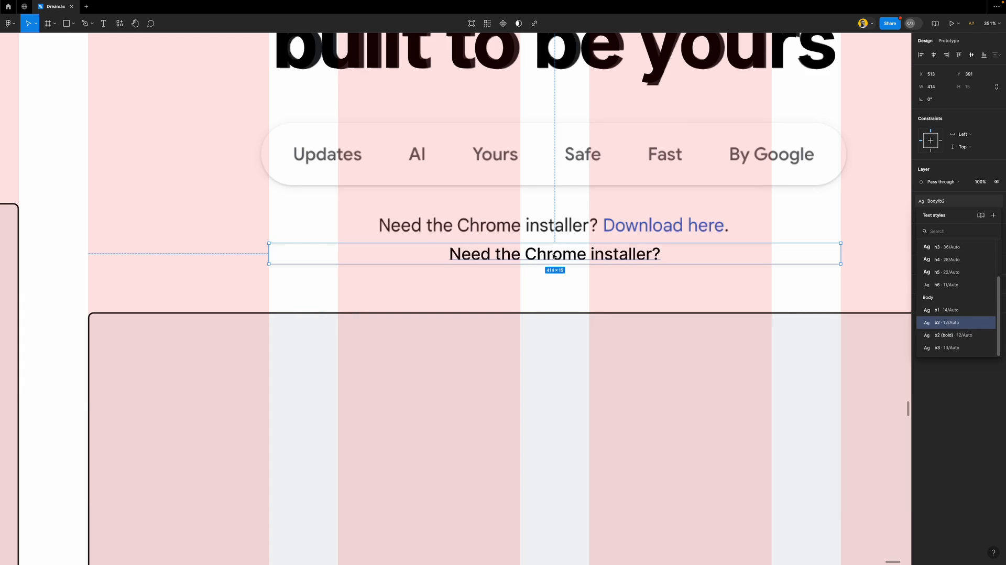
Start adding 'Download' after the question mark, then delete it
double_click(554, 255)
key(Right)
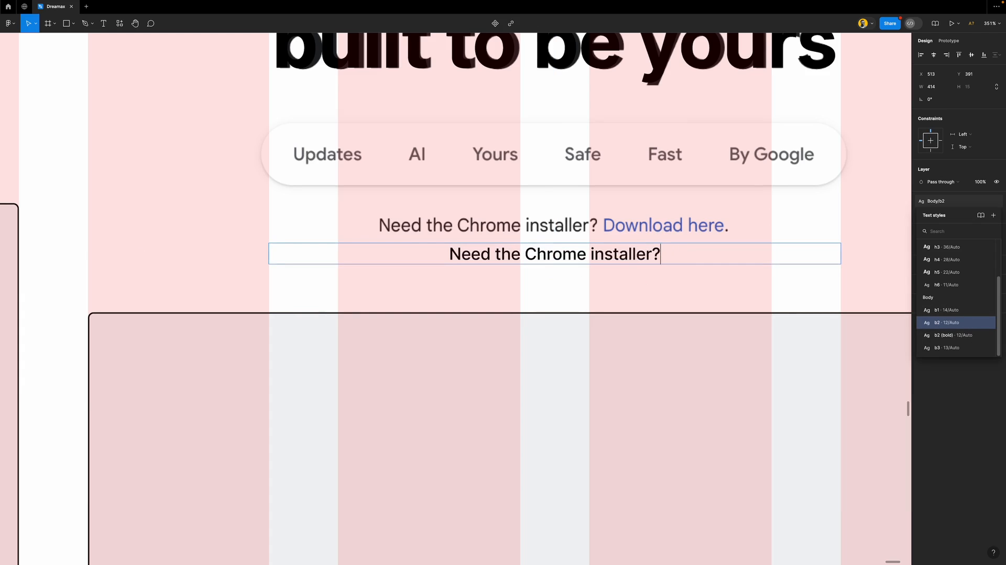
text(Downl)
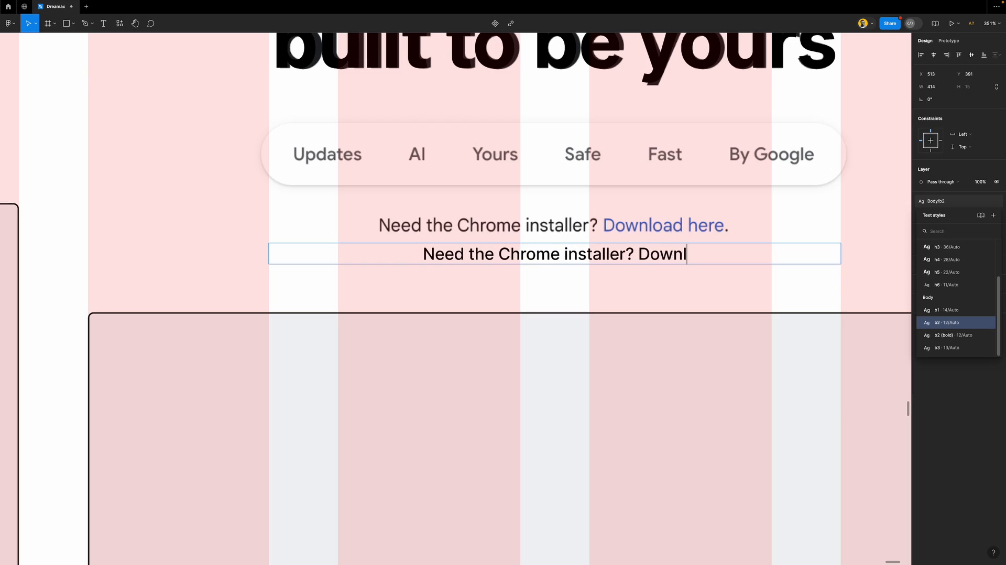
text(oad)
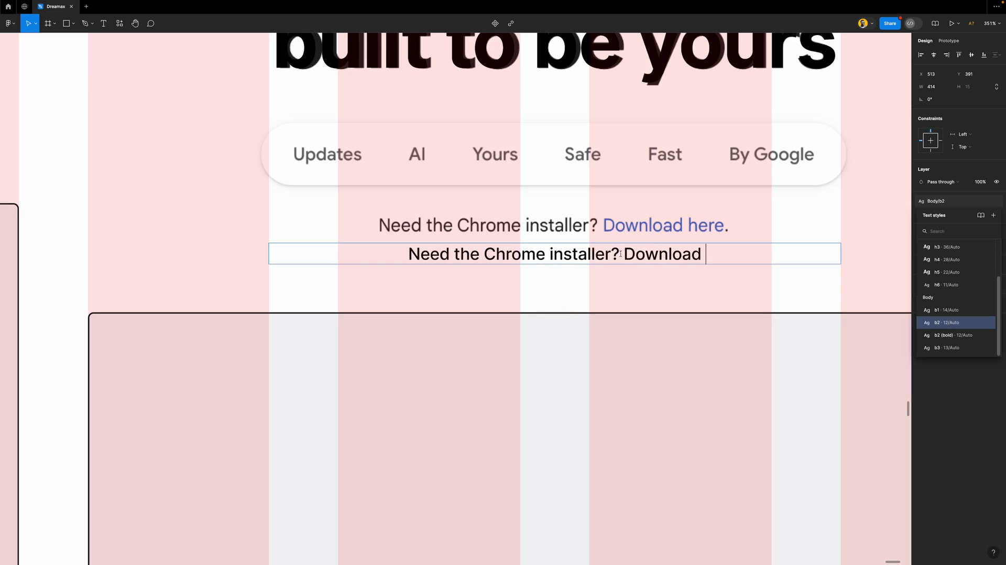
drag(620, 253, 773, 263)
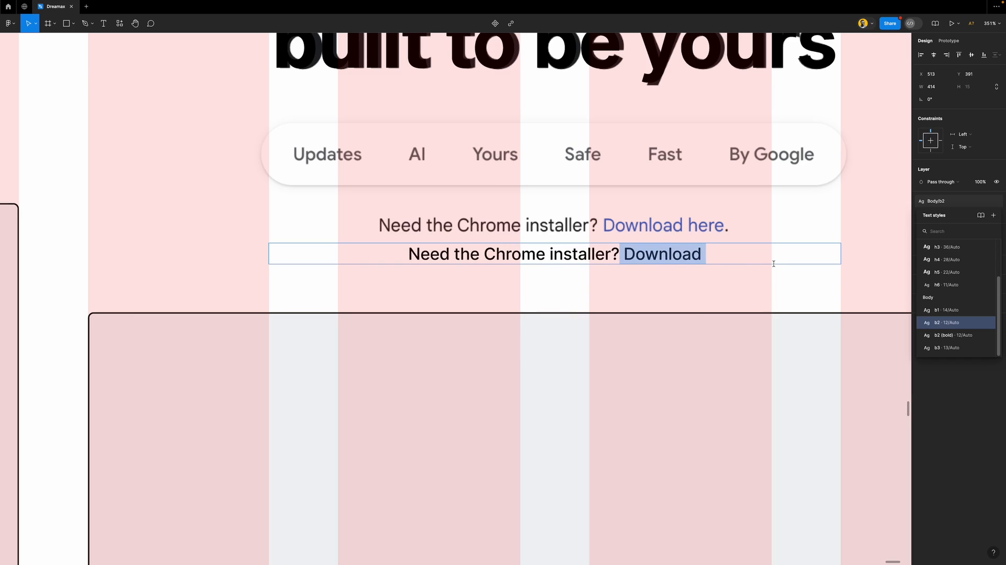
key(BackSpace)
key(Escape)
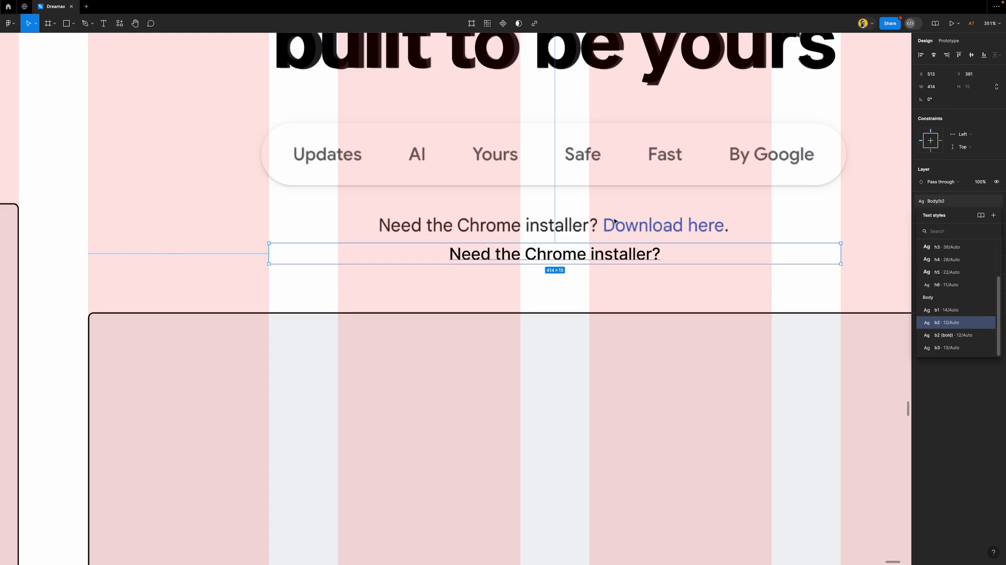
Add ' Download here' after 'installer?' on the second line
double_click(641, 255)
key(Right)
text(Don)
key(BackSpace)
text(wnload)
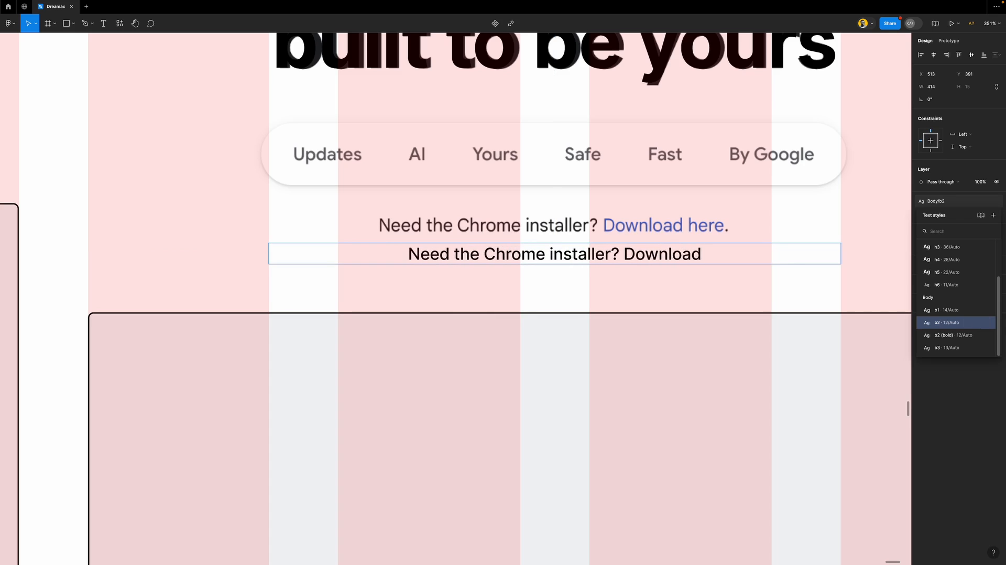
text( here)
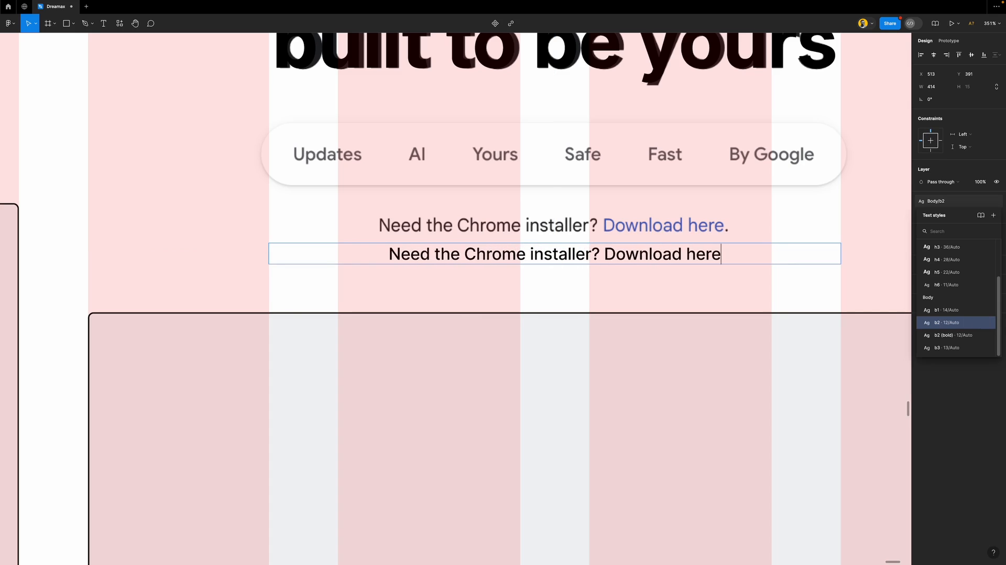
key(Escape)
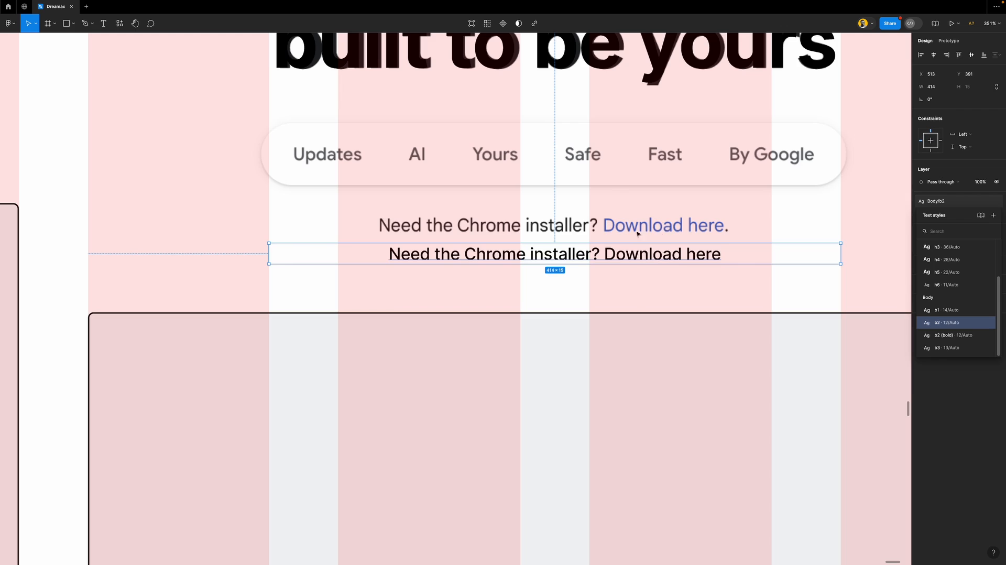
Remove the stray period and select the words 'Download here'
scroll(673, 250, up, 2)
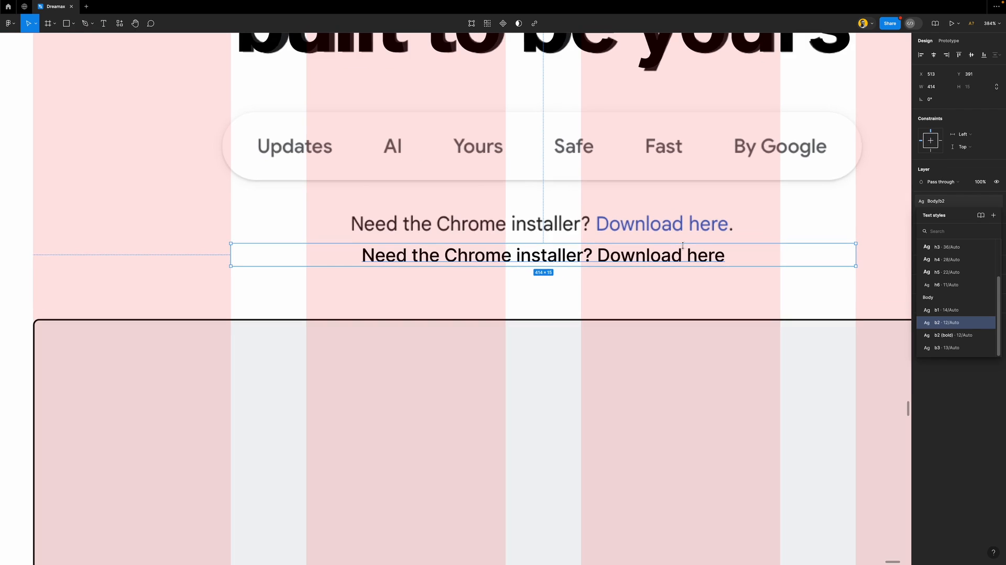
double_click(738, 256)
text(.)
key(BackSpace)
key(Escape)
key(Return)
drag(597, 254, 741, 261)
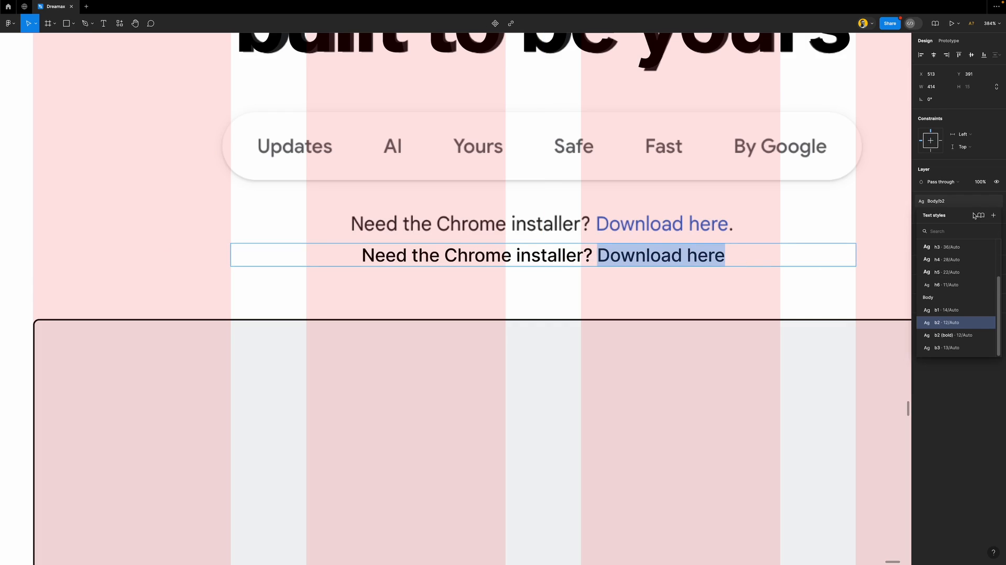
Colour 'Download here' with the Chrome logo/blue fill style
click(976, 158)
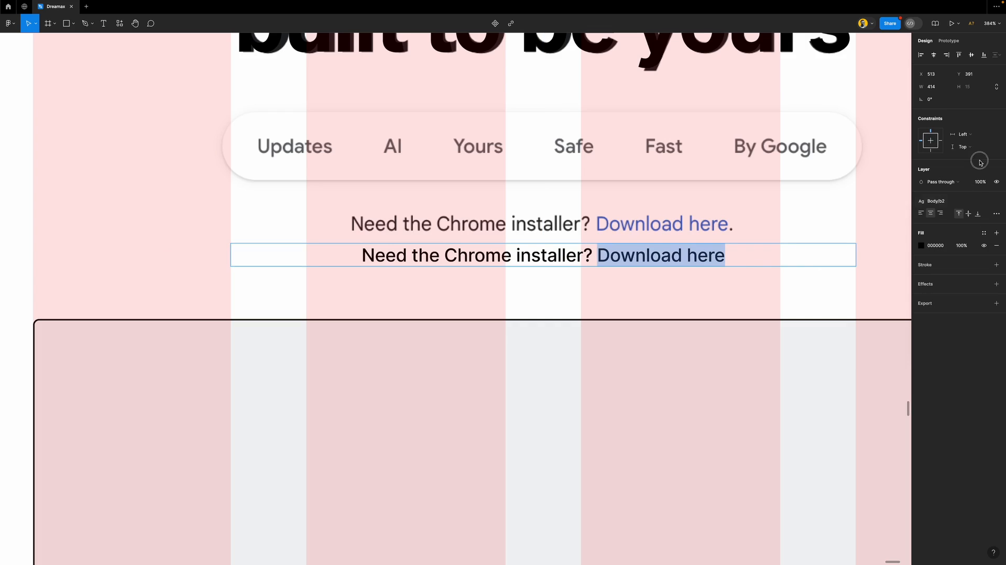
click(983, 232)
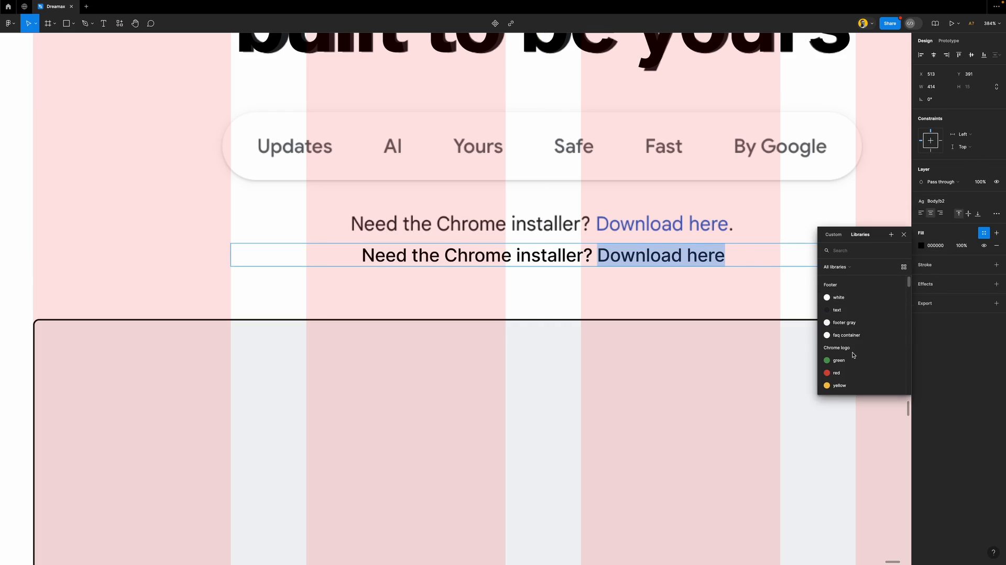
scroll(851, 366, down, 1)
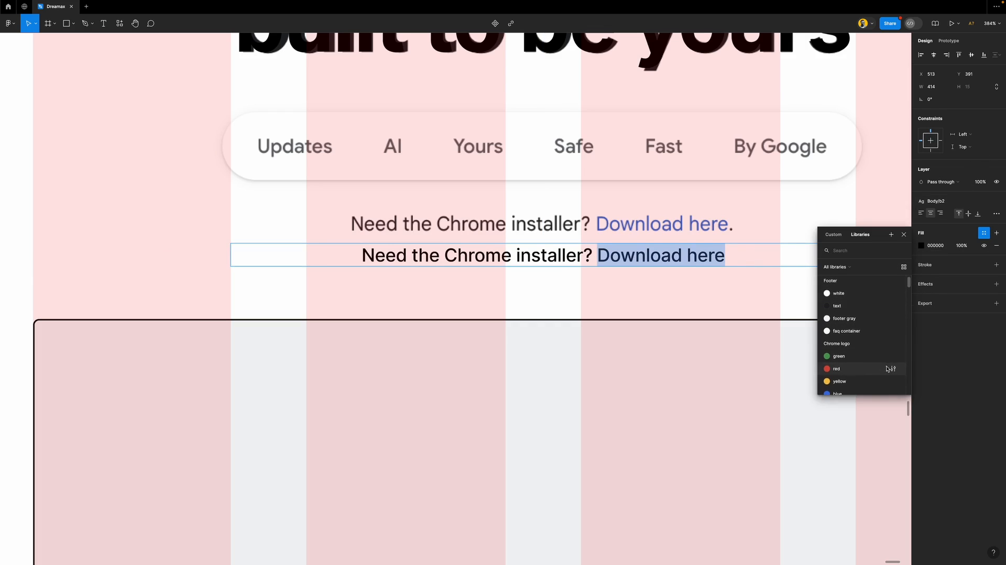
click(849, 391)
scroll(521, 292, down, 5)
key(Escape)
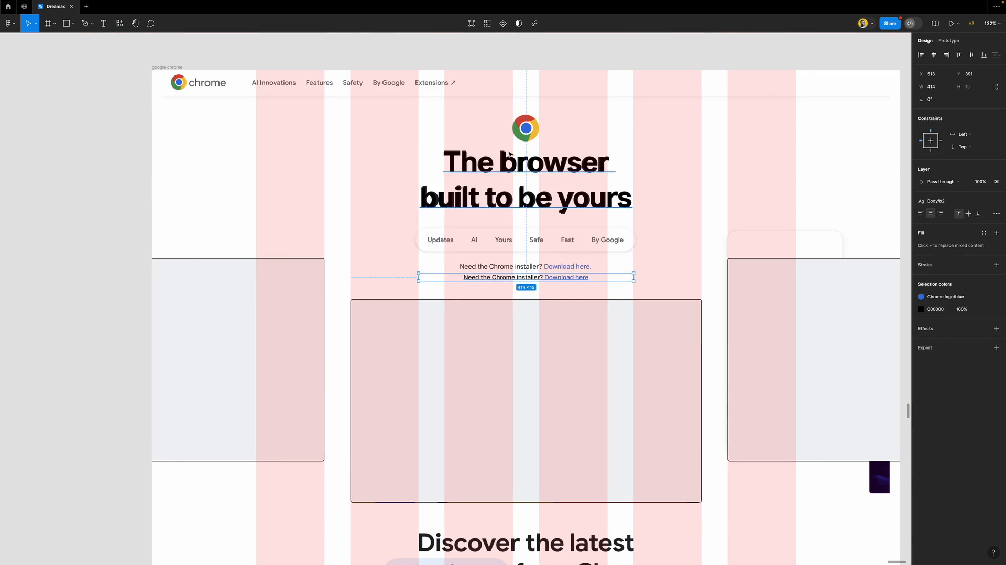
Reorder the Chrome logo colour styles to blue, yellow, green, red
scroll(703, 186, down, 5)
click(703, 185)
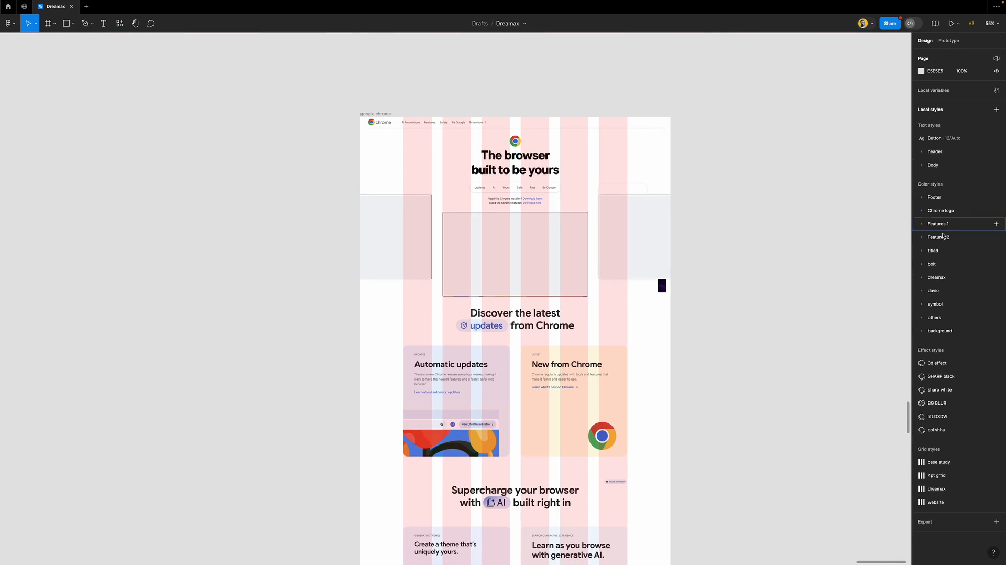
click(921, 212)
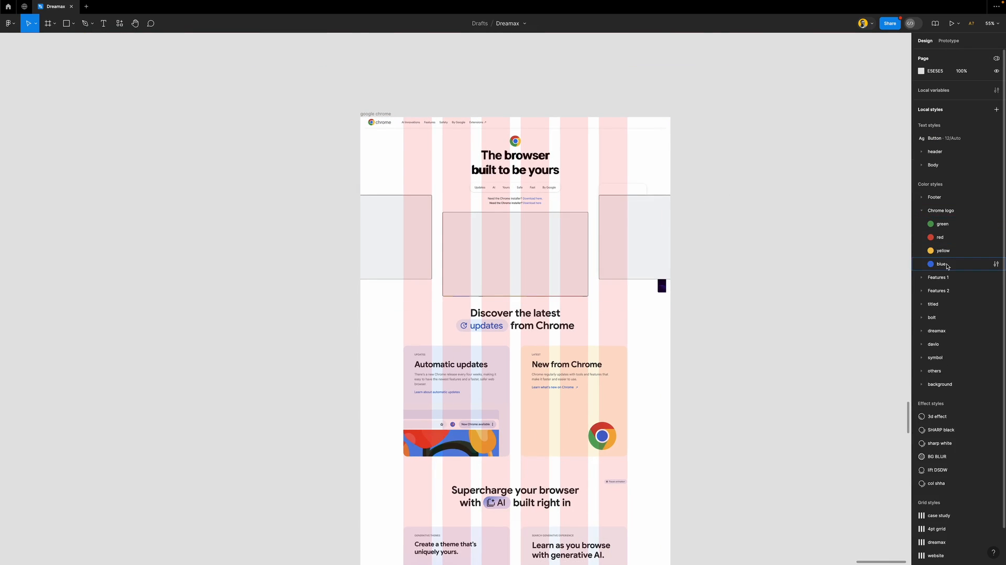
drag(949, 266, 946, 224)
drag(943, 265, 950, 235)
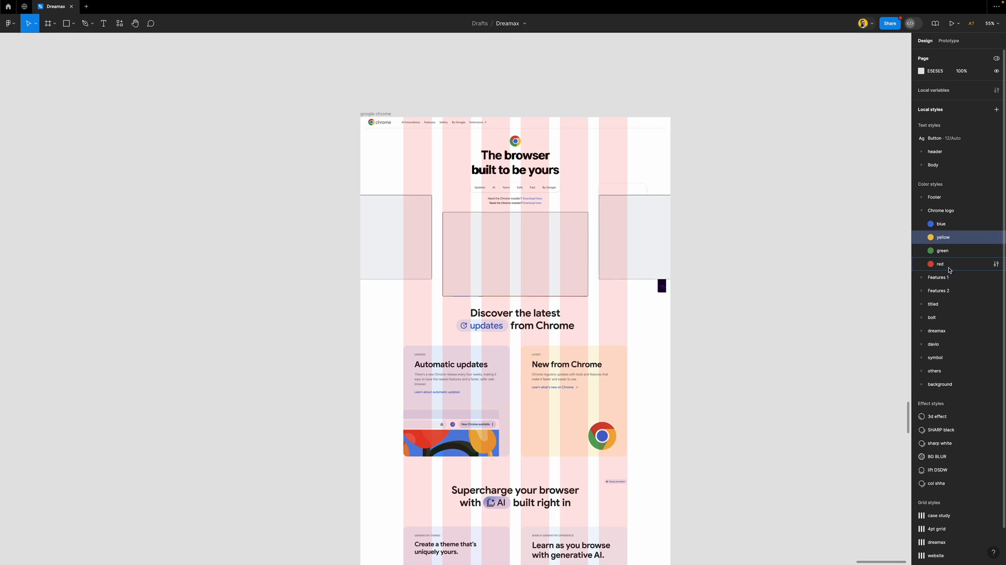
Drag the rebuilt installer line onto the original, centre it horizontally, and settle it at X 445, Y 334
click(921, 210)
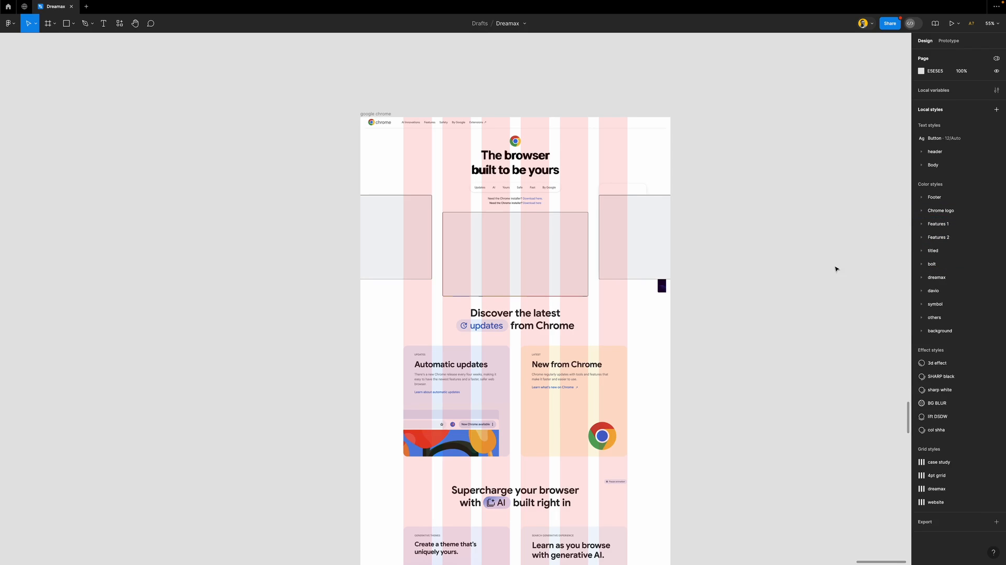
scroll(497, 259, up, 5)
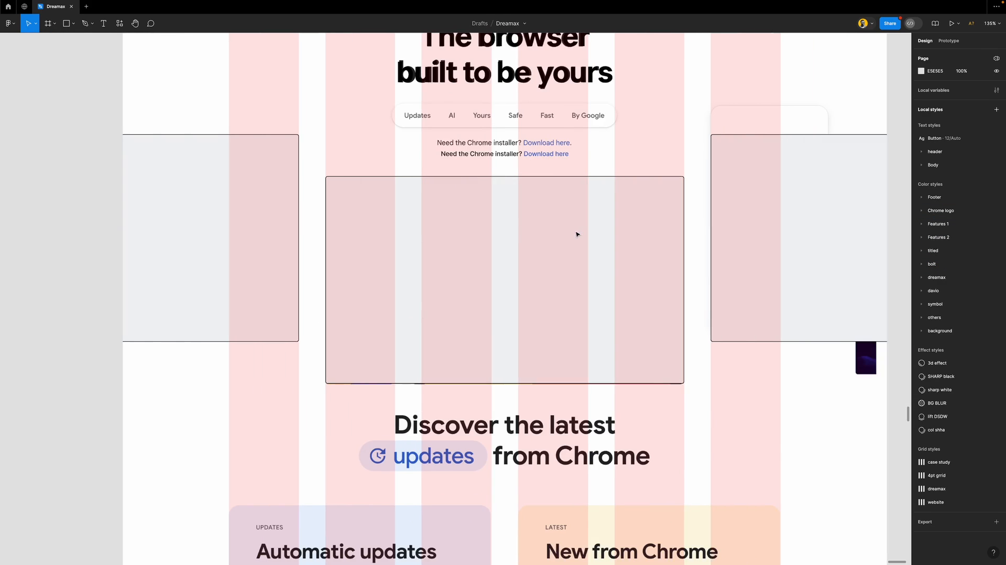
scroll(525, 234, up, 5)
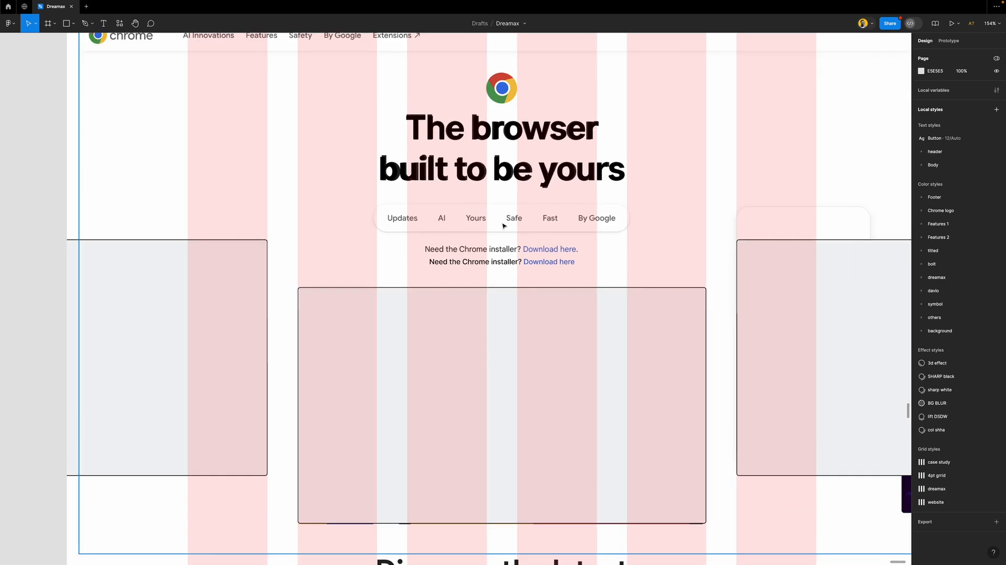
scroll(503, 225, up, 3)
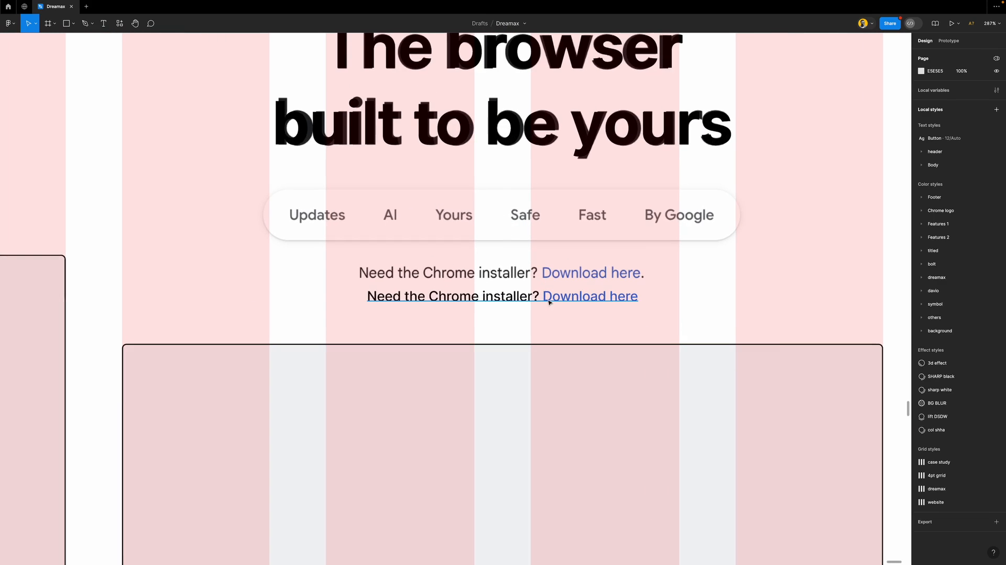
click(579, 300)
drag(579, 300, 575, 274)
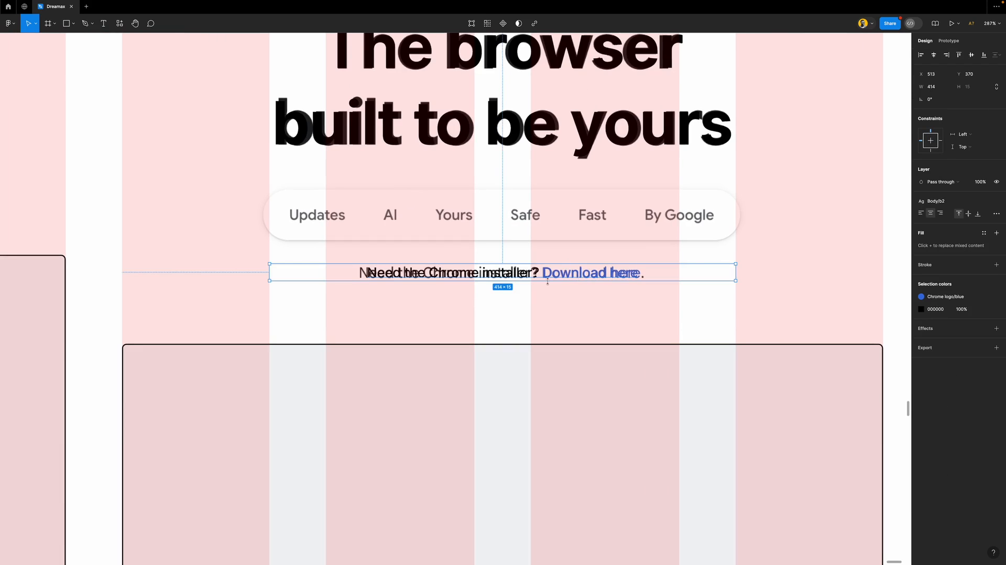
scroll(382, 268, up, 10)
scroll(406, 277, down, 10)
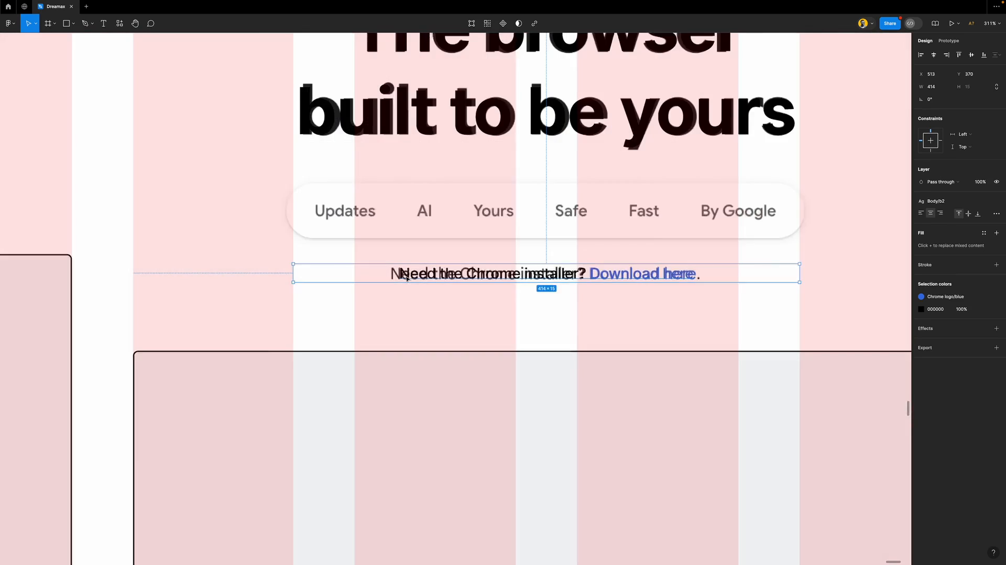
click(934, 55)
scroll(490, 259, up, 2)
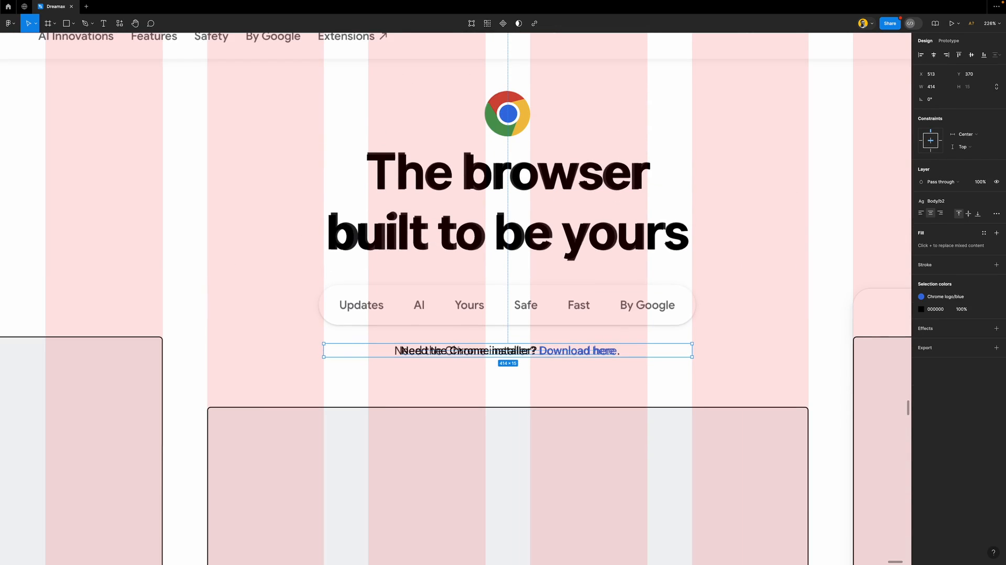
drag(457, 345, 397, 313)
Retype the line as 'Updates', fit its box to the word, and move it left onto the pill
scroll(367, 309, up, 5)
double_click(377, 328)
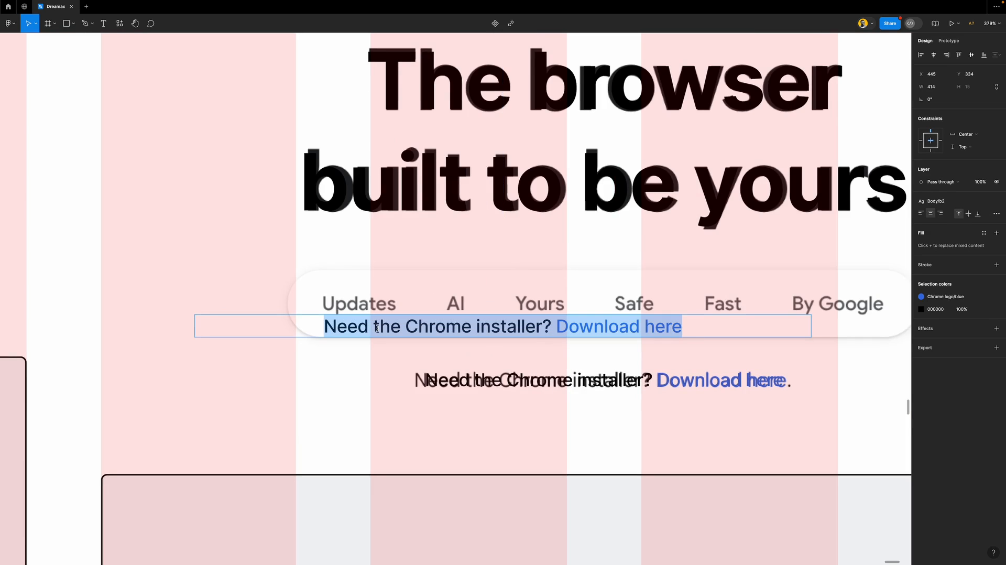
text(Update)
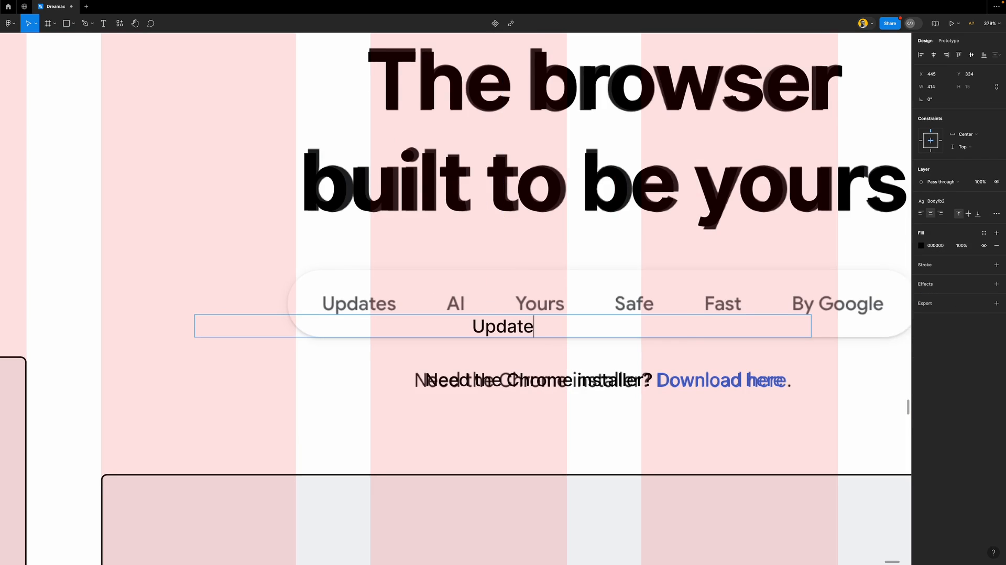
text(s)
key(Escape)
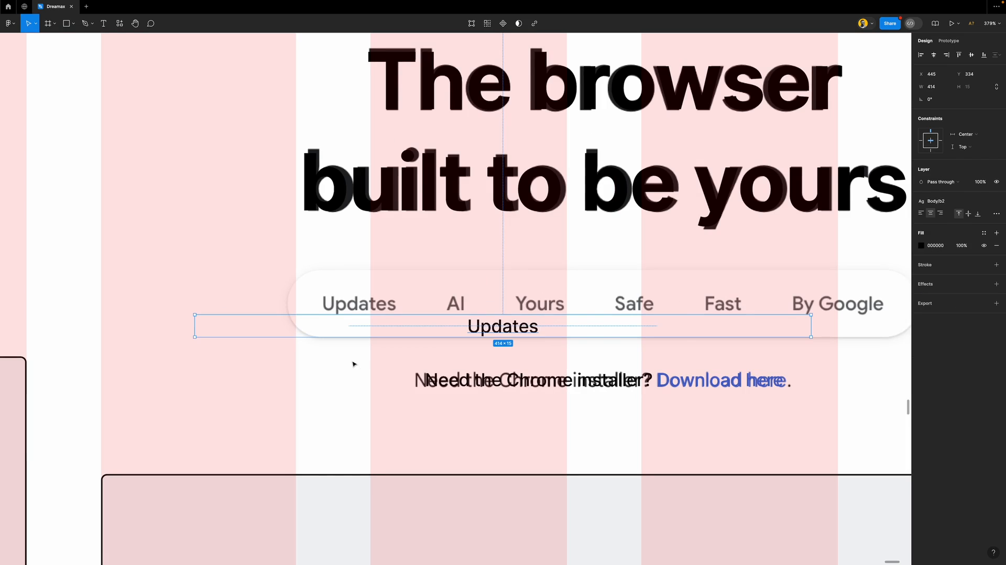
scroll(454, 332, down, 5)
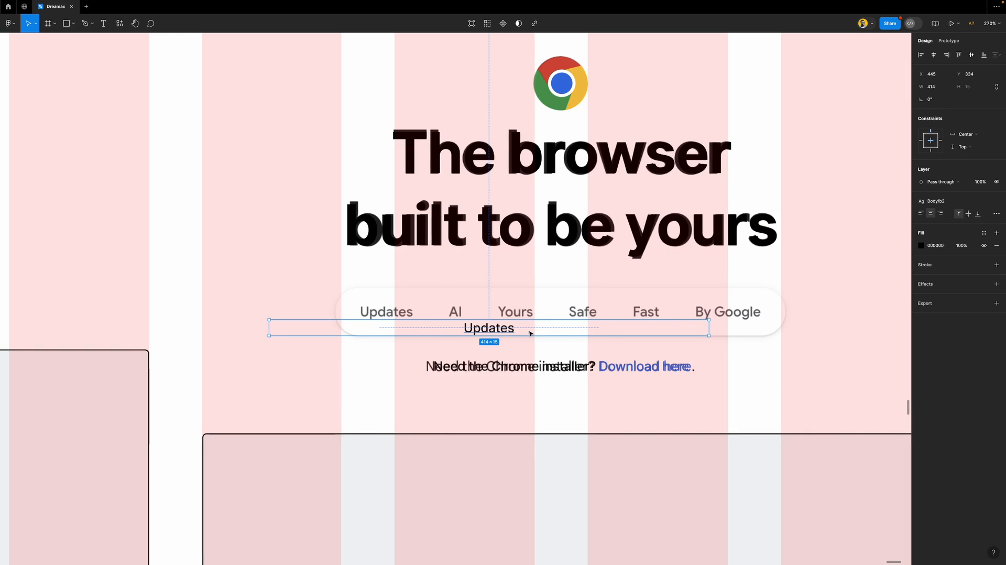
scroll(530, 333, up, 5)
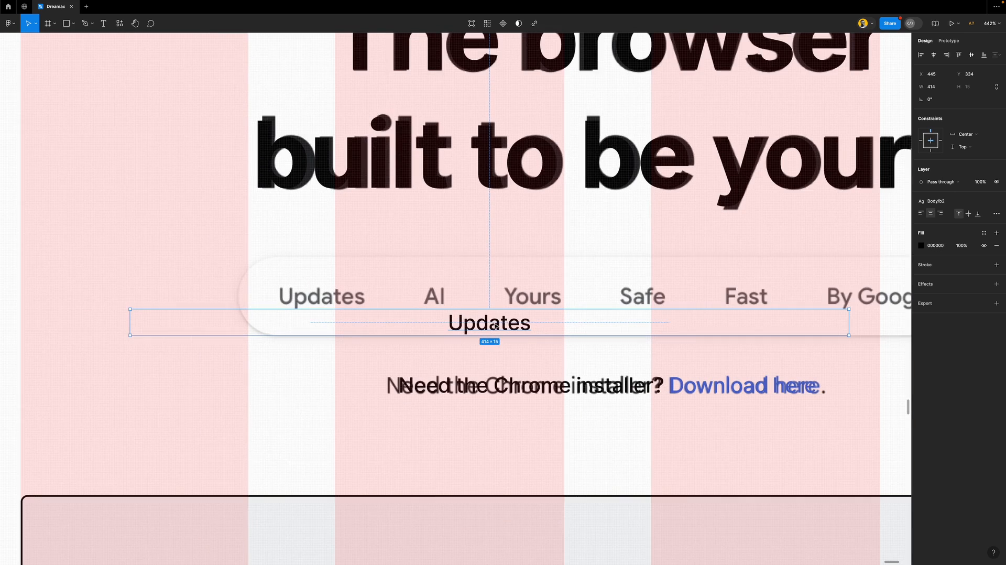
scroll(496, 326, down, 1)
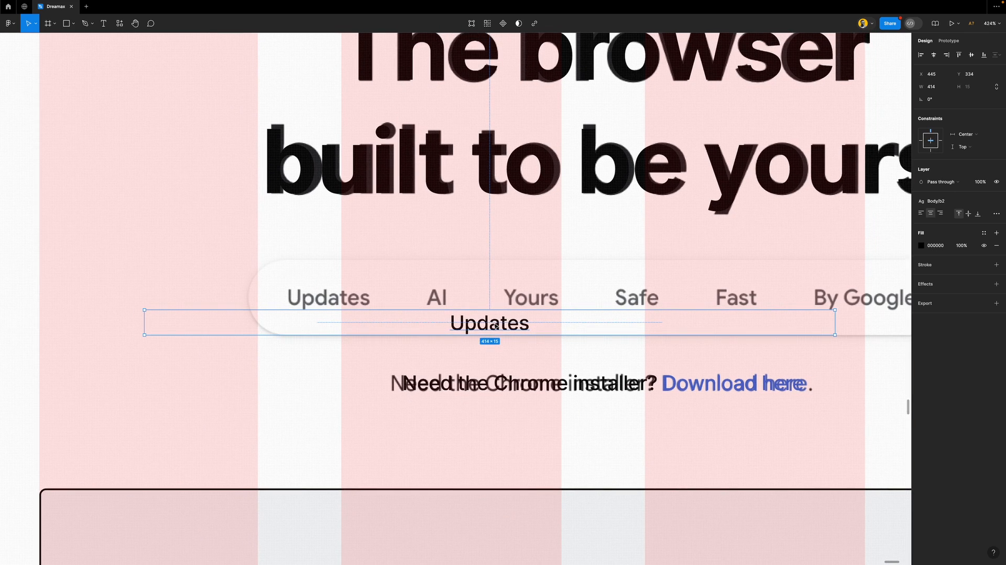
double_click(834, 318)
drag(513, 323, 484, 318)
Make 'AI' and 'Yours' label copies to its right and select all three labels
scroll(348, 317, up, 3)
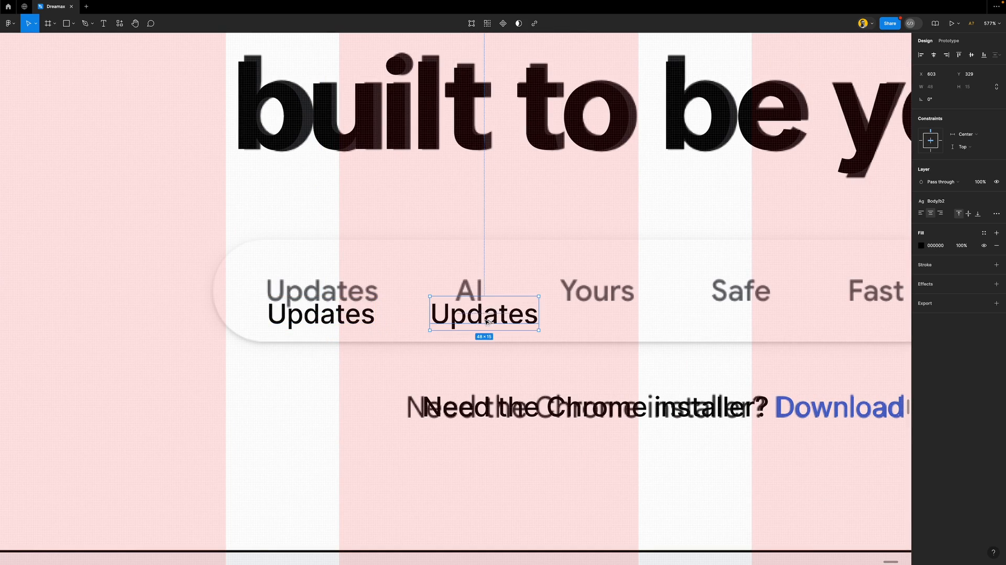
double_click(485, 318)
text(AI)
key(Escape)
drag(487, 316, 587, 316)
double_click(586, 316)
text(Your)
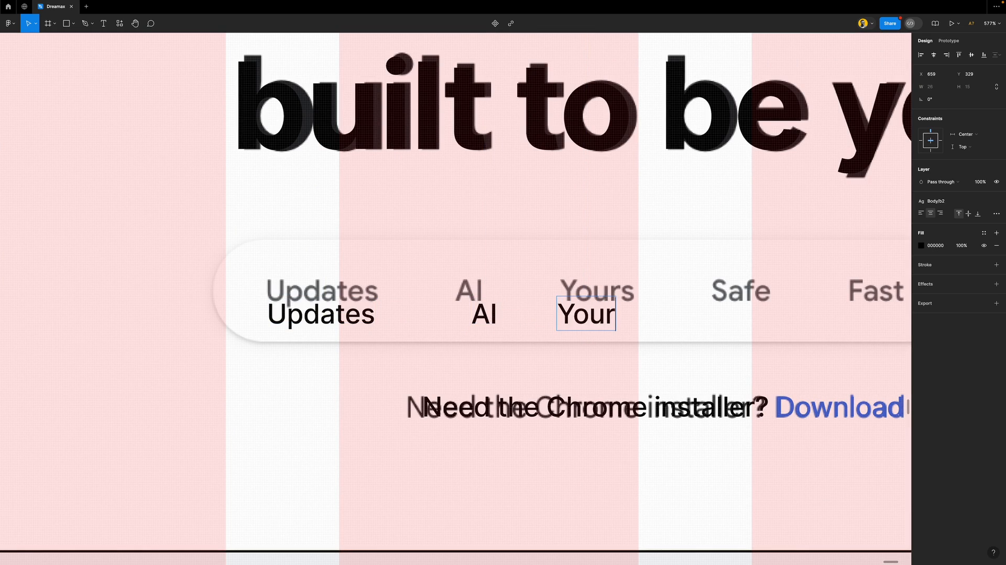
text(s)
key(Escape)
shift+click(482, 321)
shift+click(358, 321)
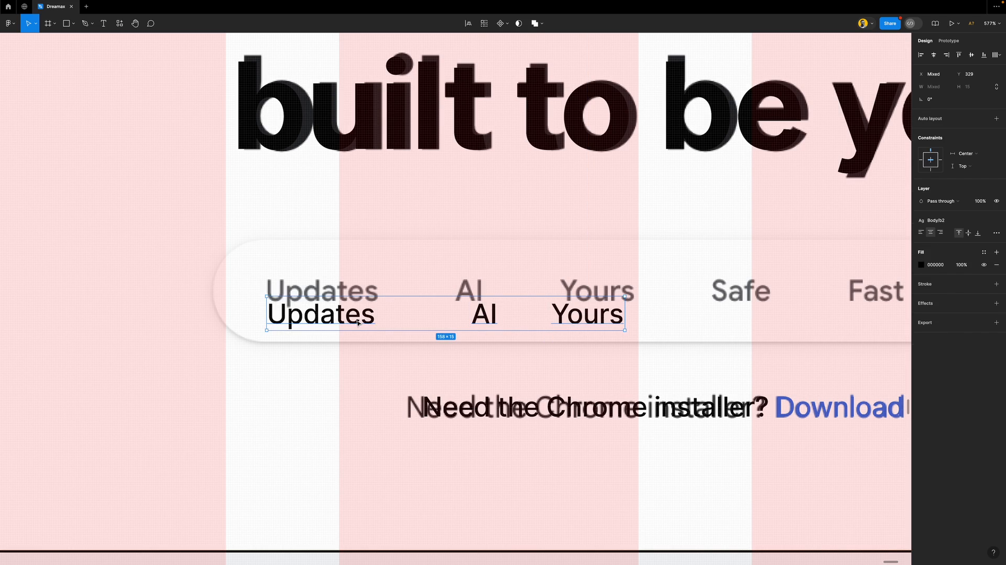
Wrap Updates, AI and Yours in a horizontal auto-layout row with 33 spacing
click(949, 120)
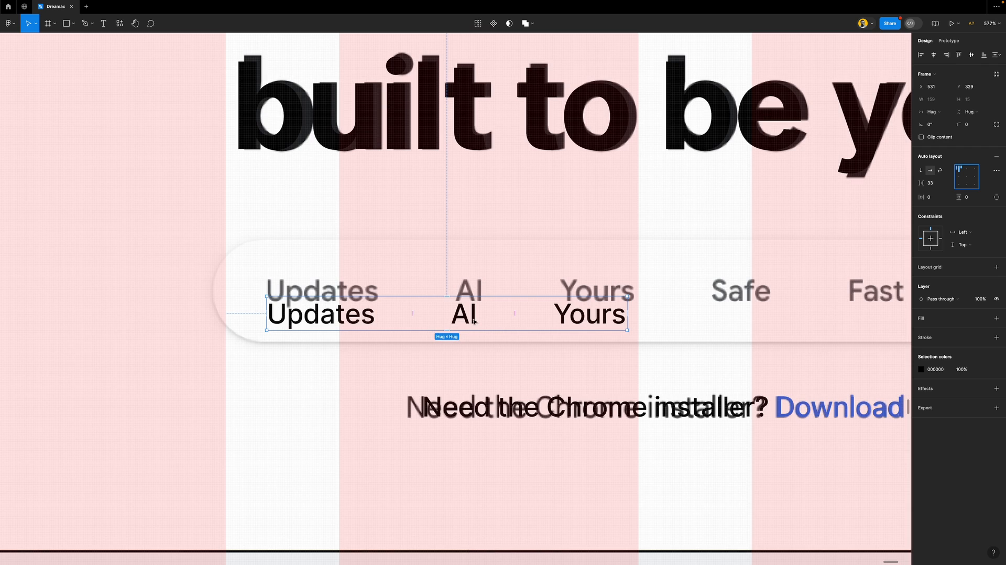
click(939, 185)
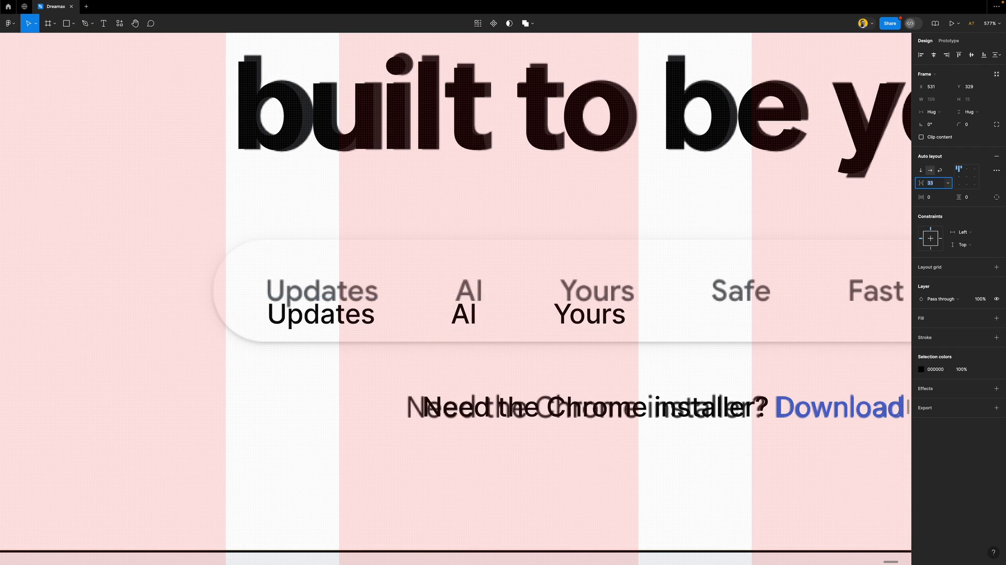
key(Up)
key(Down)
click(444, 308)
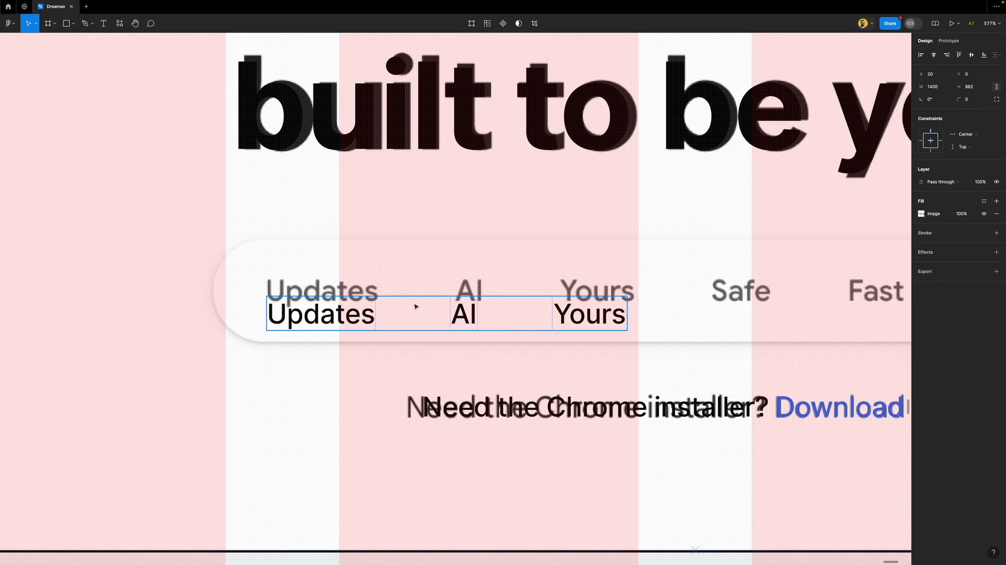
click(328, 301)
click(933, 184)
key(Up)
key(Down)
Pull the labels row out of the page and drop it back onto the pill, keeping 33 spacing
click(587, 368)
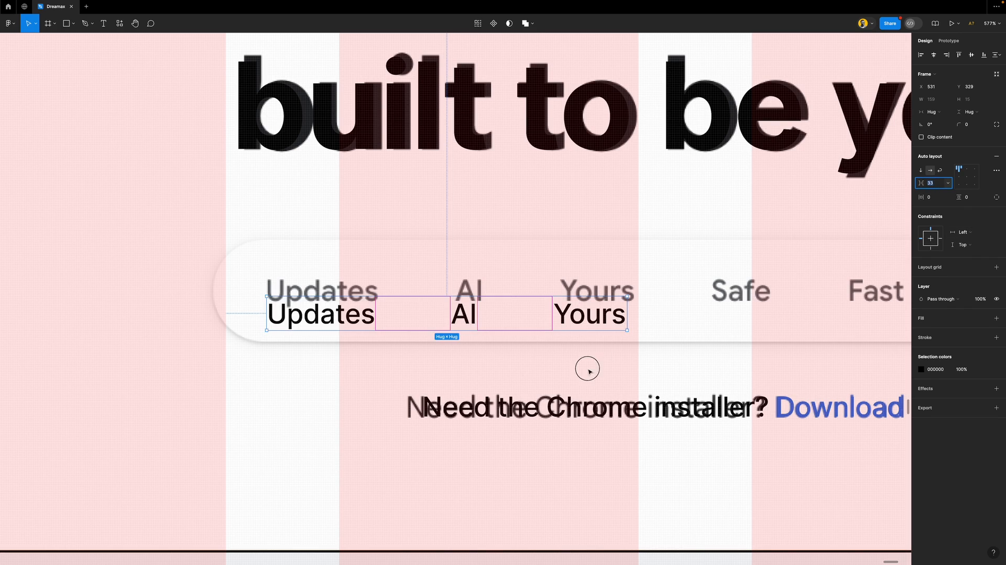
scroll(397, 353, down, 10)
click(402, 345)
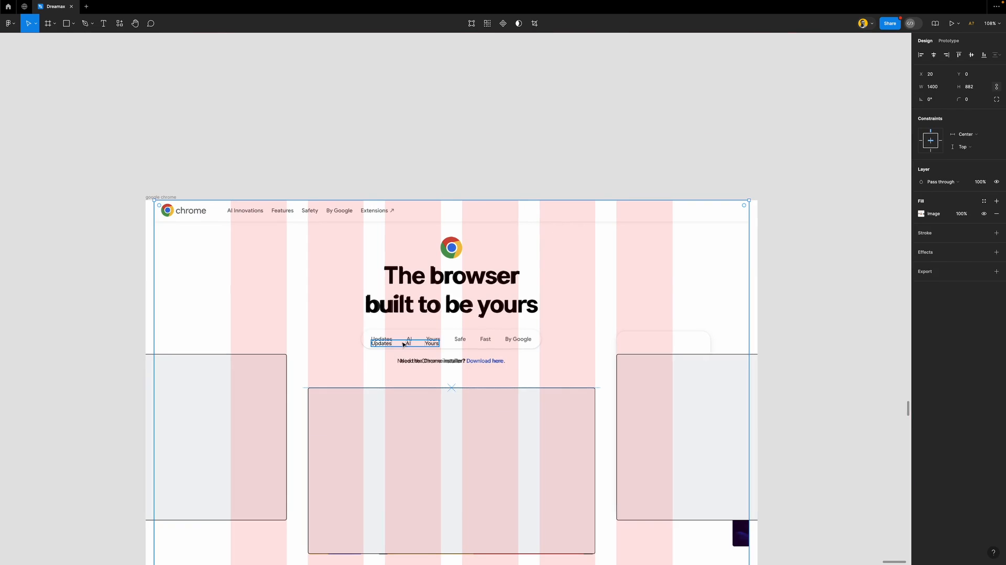
drag(404, 345, 421, 161)
drag(400, 170, 402, 341)
scroll(400, 343, up, 5)
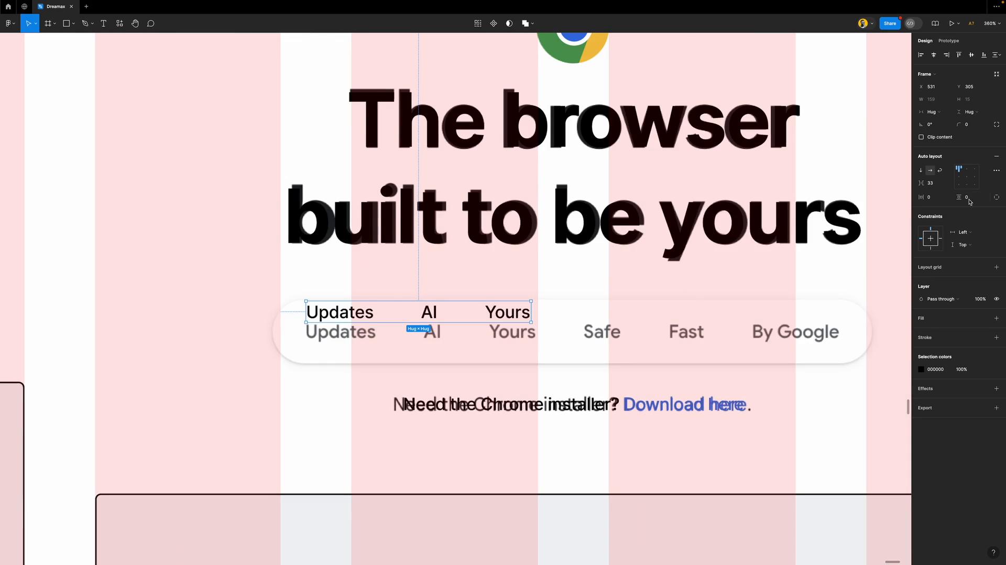
click(930, 183)
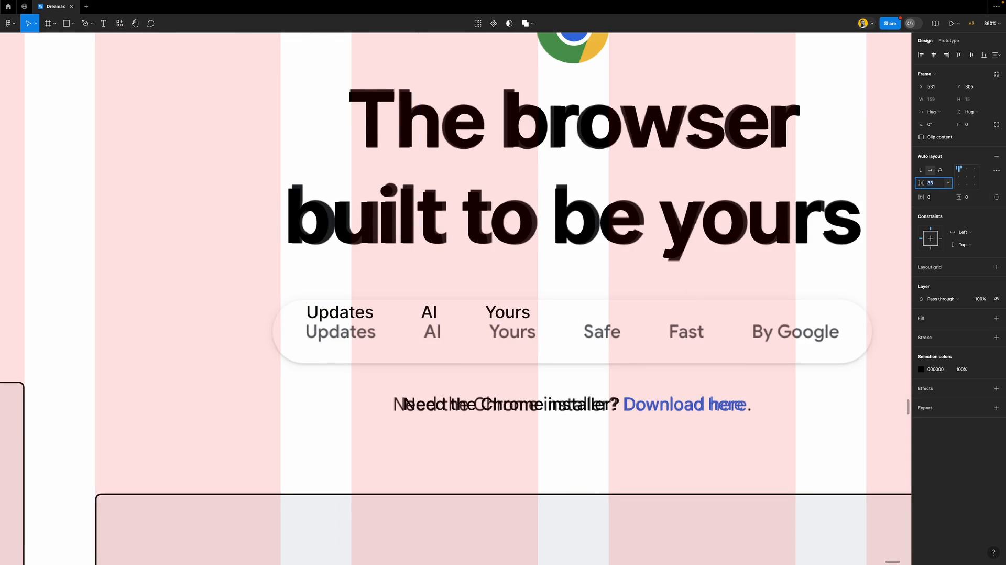
key(Escape)
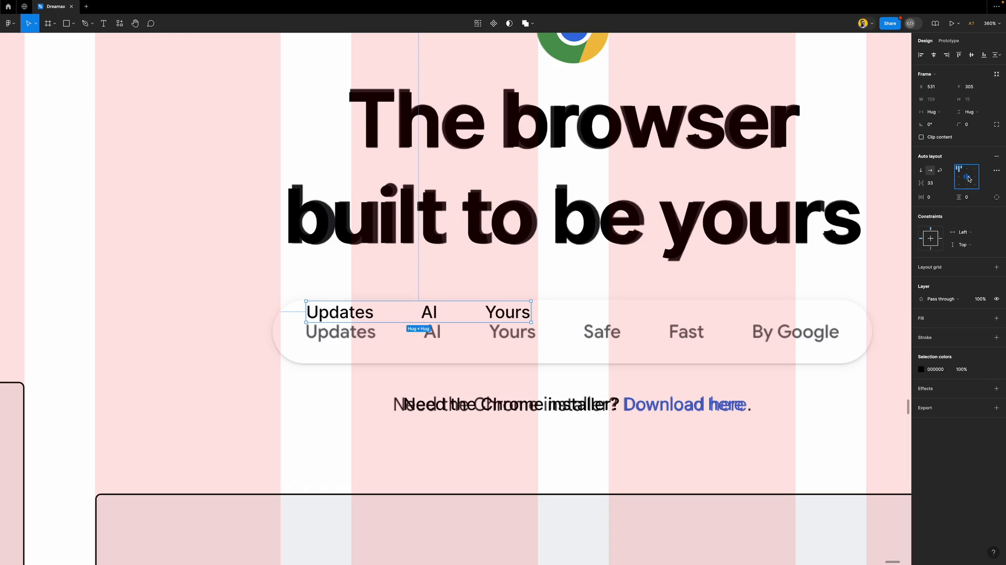
scroll(518, 328, down, 10)
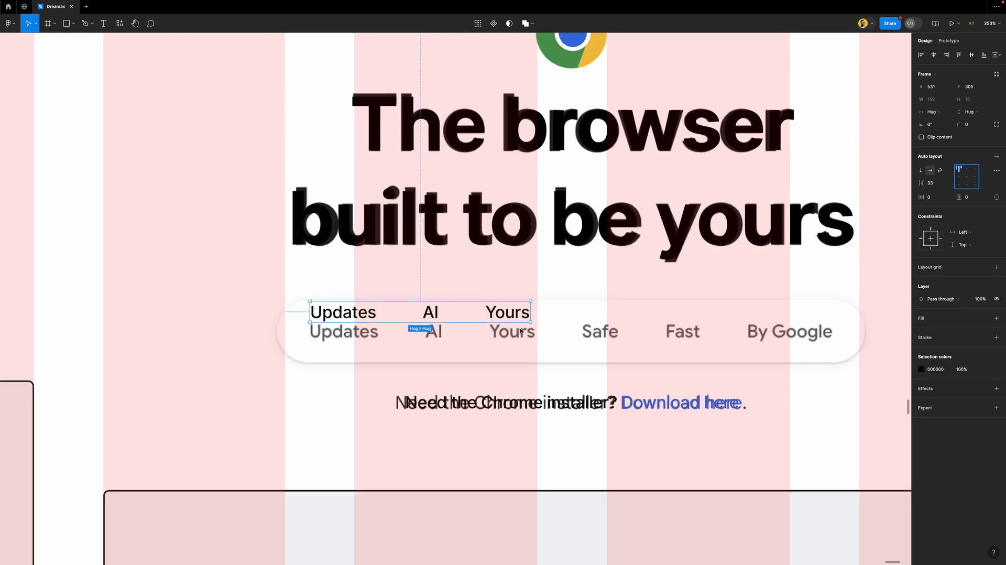
scroll(518, 329, down, 3)
scroll(518, 329, up, 10)
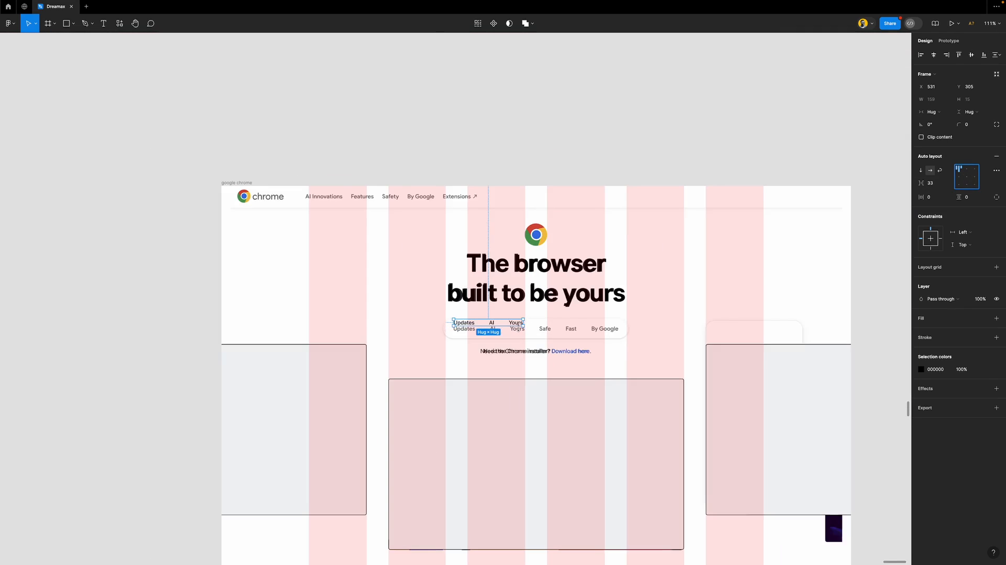
In the Layers panel, check the row's Updates, AI and Yours layers, then select the whole row
key(super+shift+backslash)
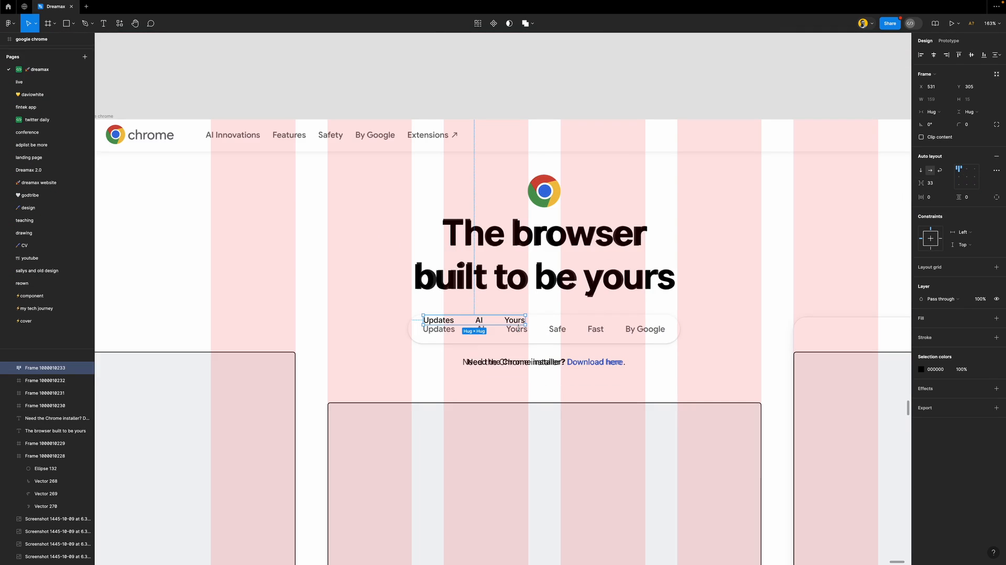
scroll(57, 359, down, 3)
scroll(53, 392, up, 5)
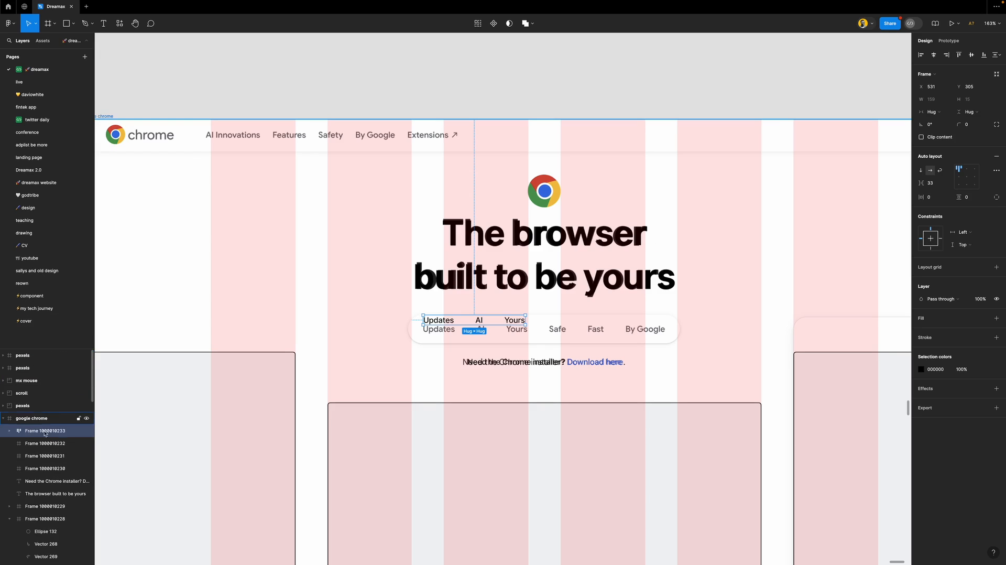
click(9, 434)
click(45, 443)
click(42, 456)
click(50, 466)
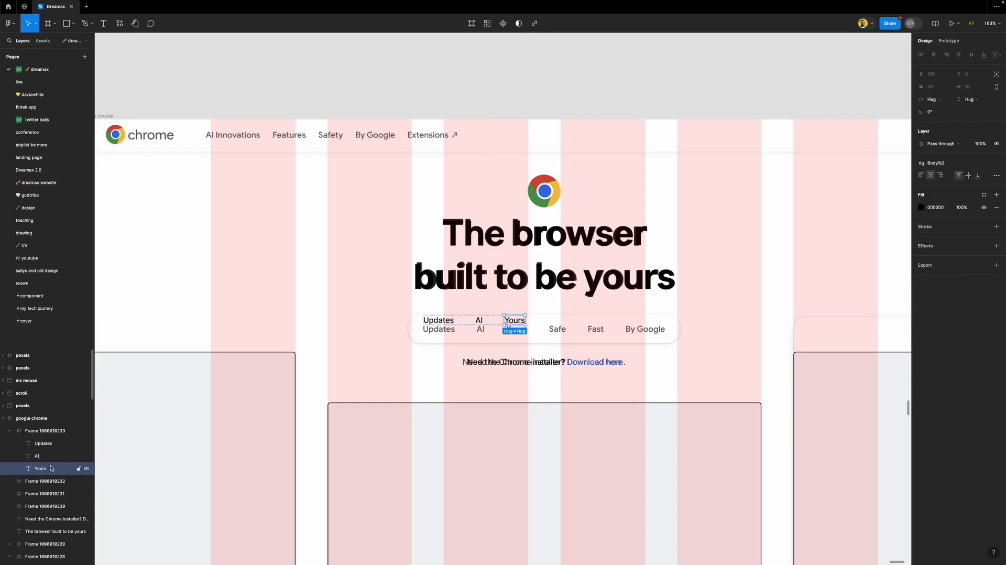
click(51, 455)
click(51, 443)
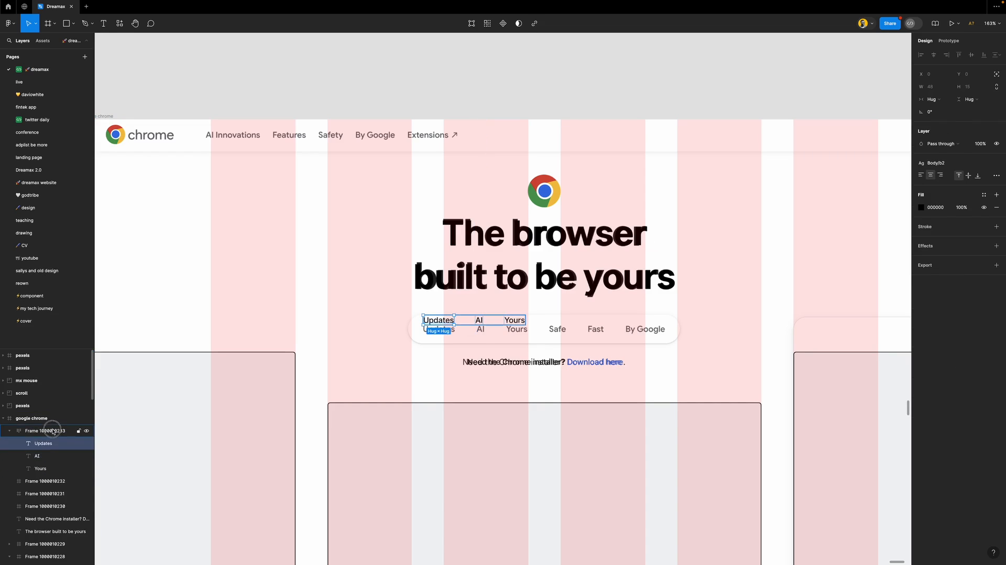
click(53, 430)
scroll(484, 325, up, 5)
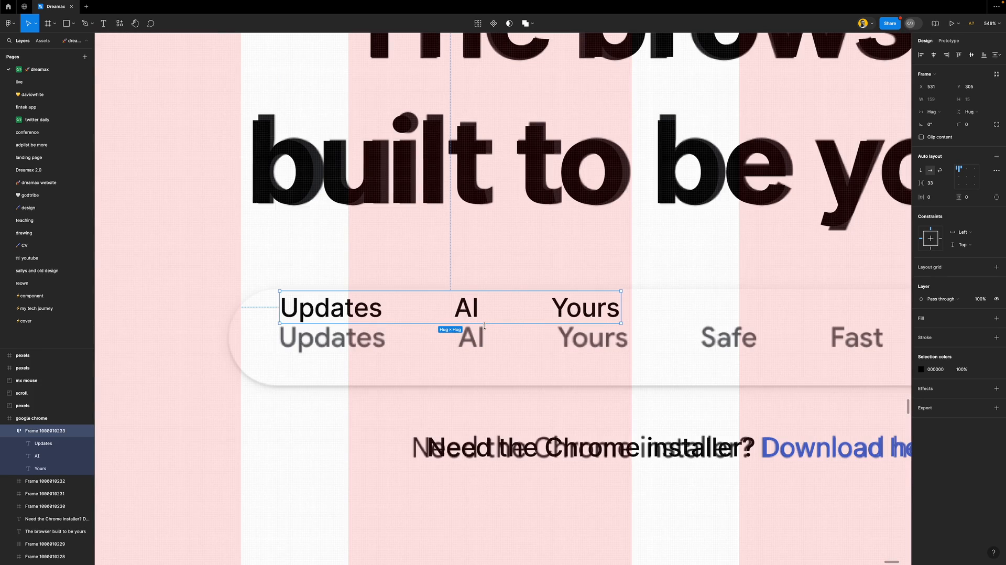
Reapply auto layout to the labels row with the interface hidden, then restore the interface
key(super+backslash)
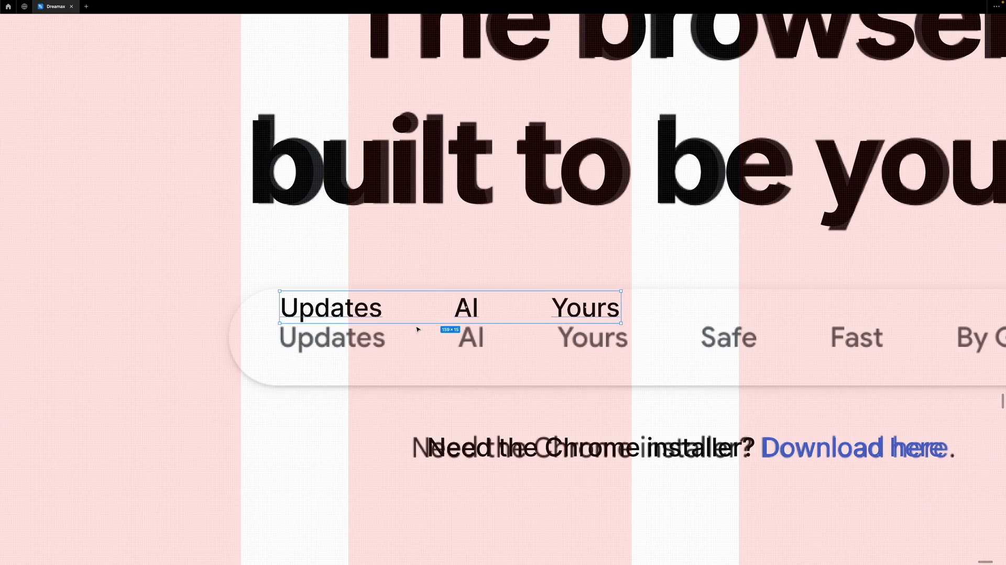
scroll(466, 328, down, 2)
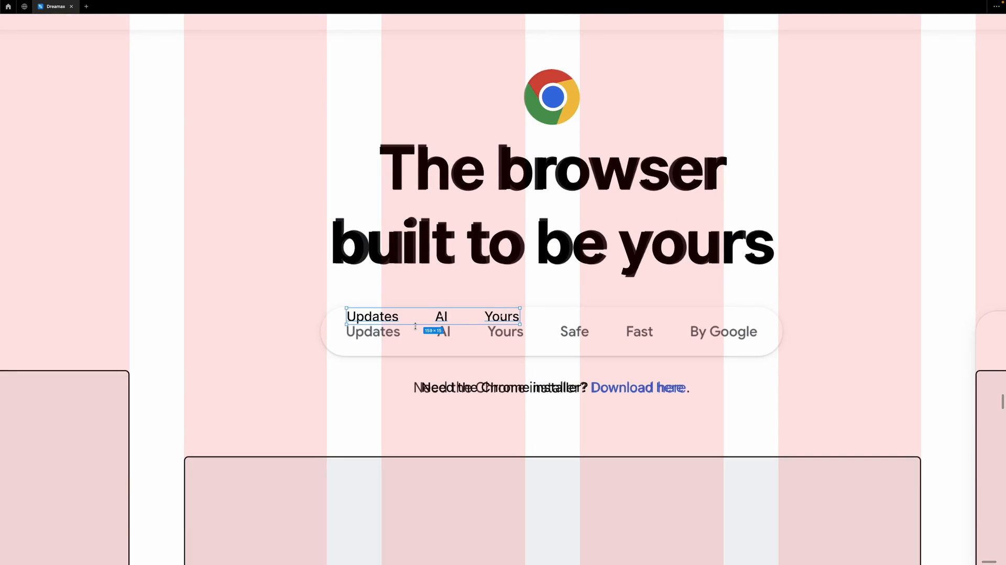
key(shift+a)
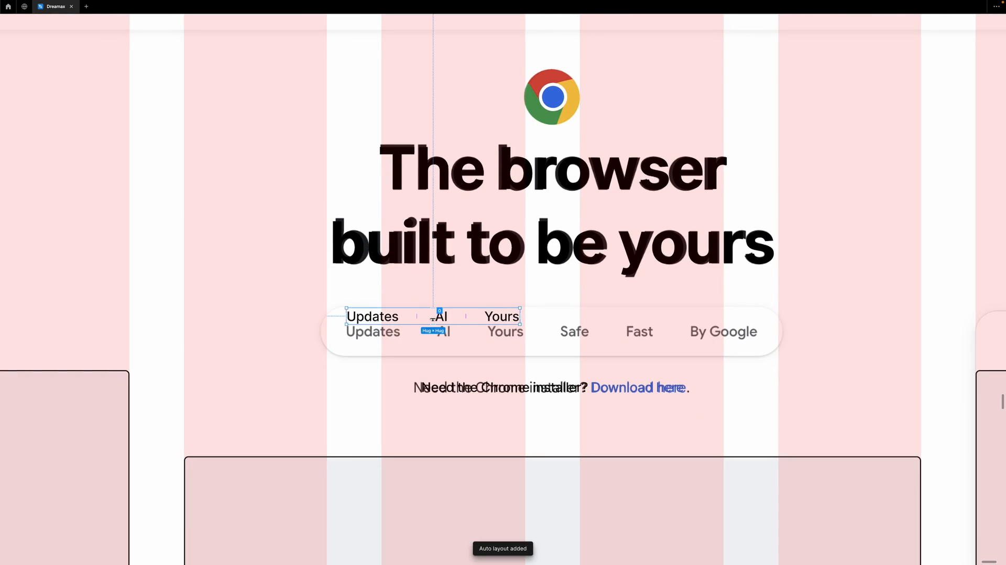
key(ctrl+backslash)
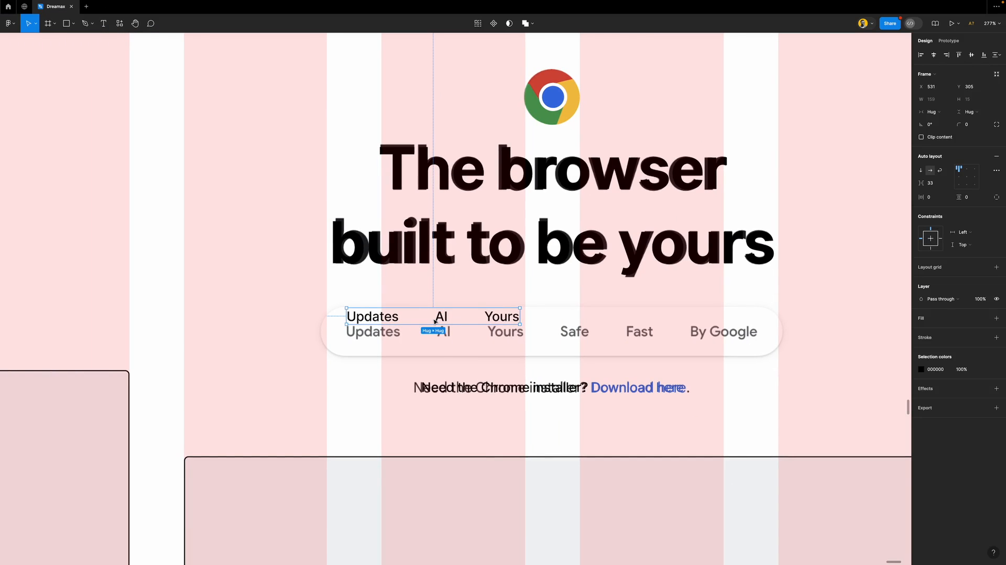
scroll(441, 349, up, 5)
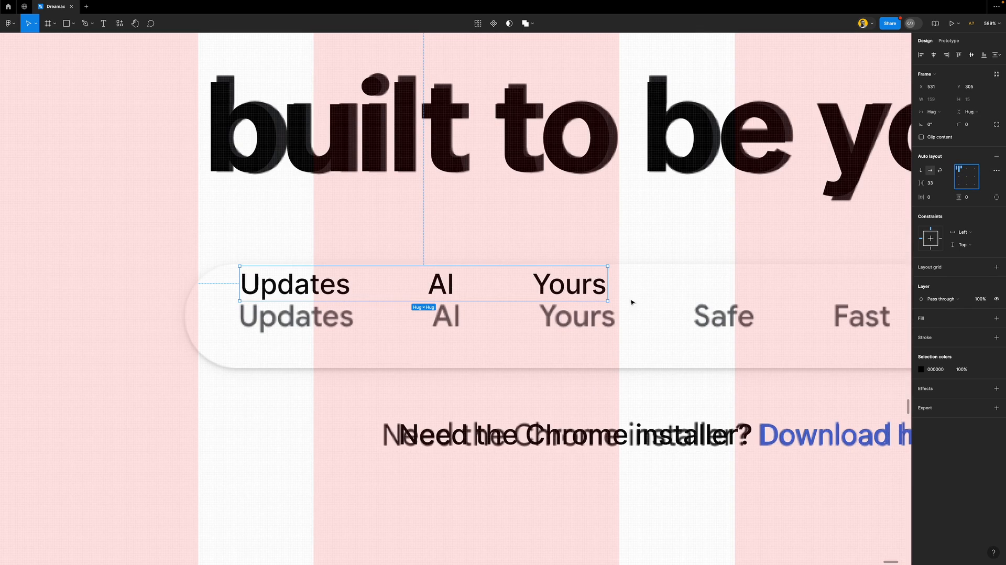
scroll(456, 308, down, 3)
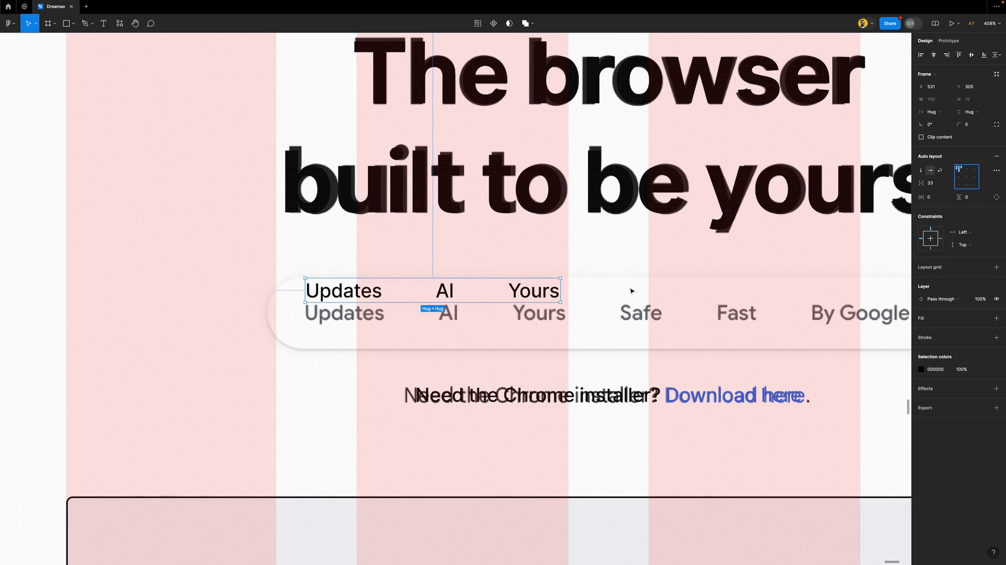
scroll(429, 296, down, 4)
scroll(429, 295, down, 3)
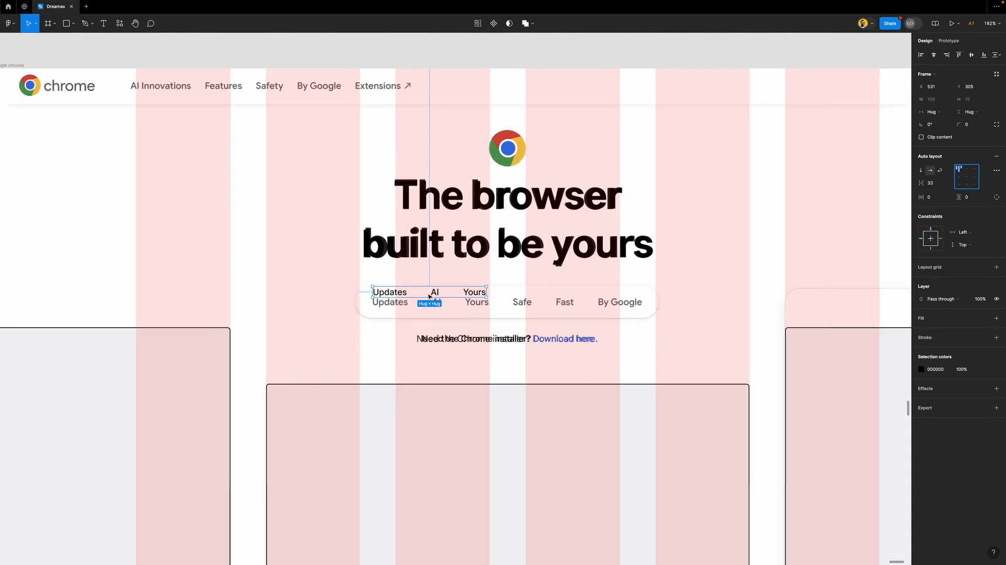
scroll(429, 295, down, 4)
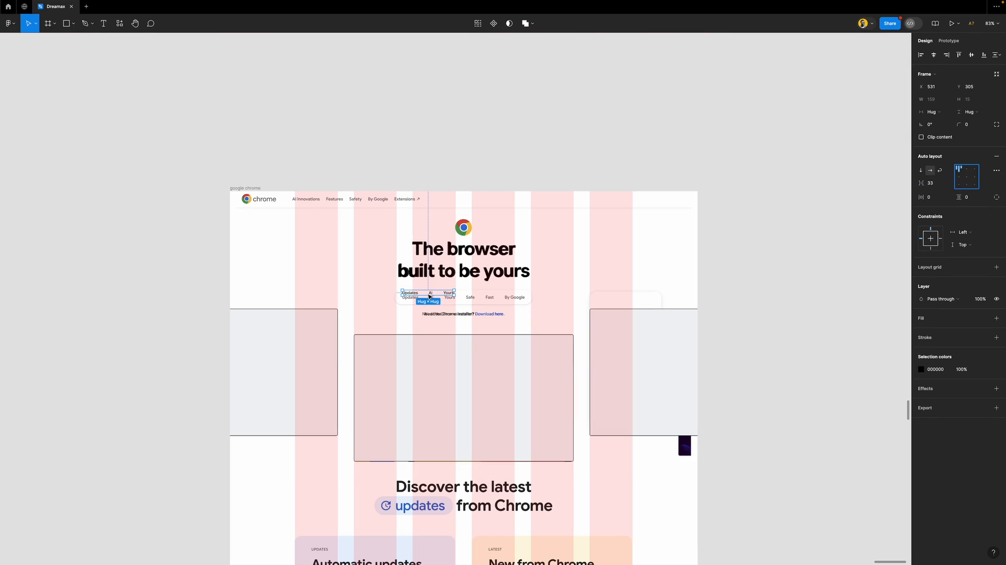
Paste the 1400×882 Chrome page screenshot over the page frame as a reference
click(298, 281)
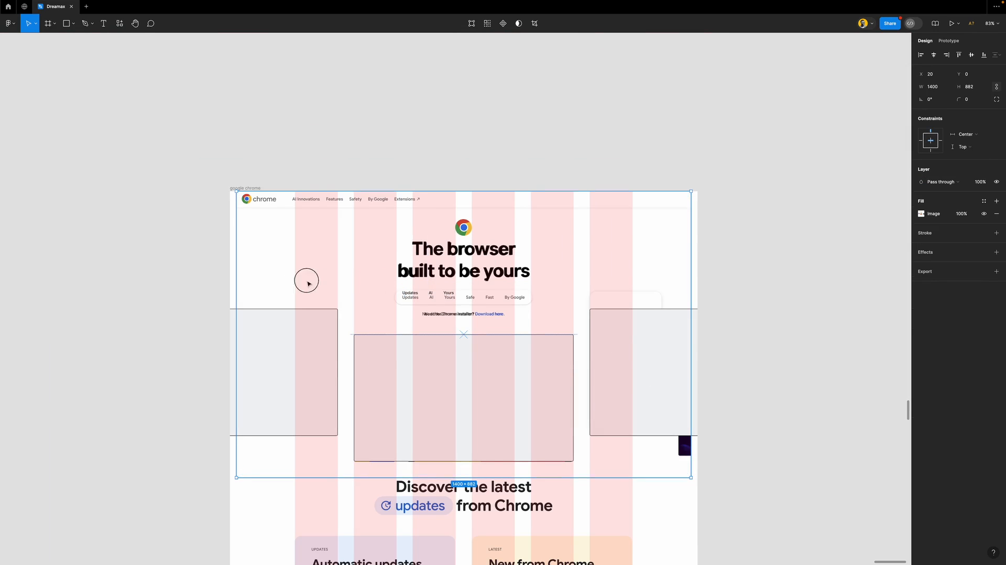
key(ctrl+v)
key(alt+h)
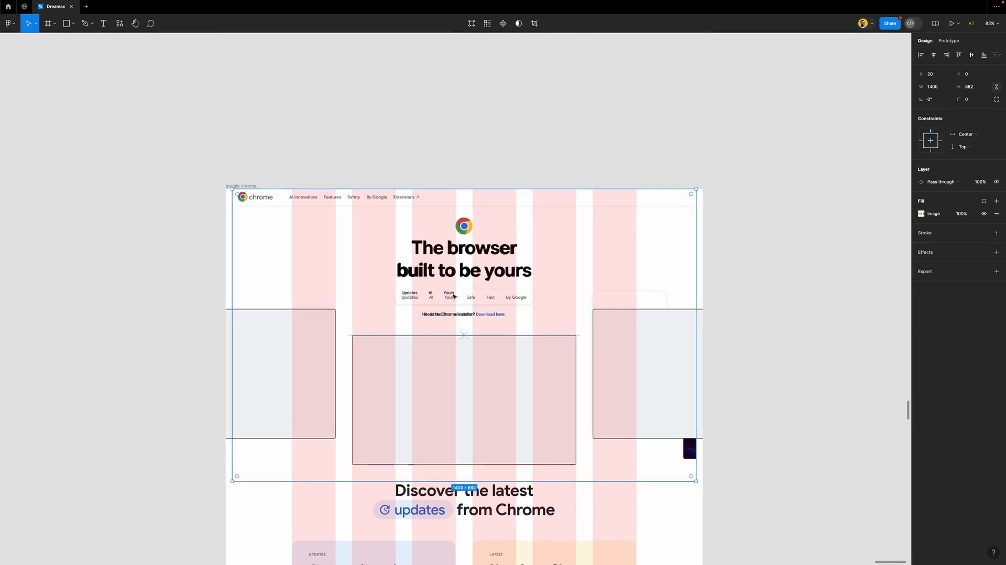
scroll(452, 295, up, 5)
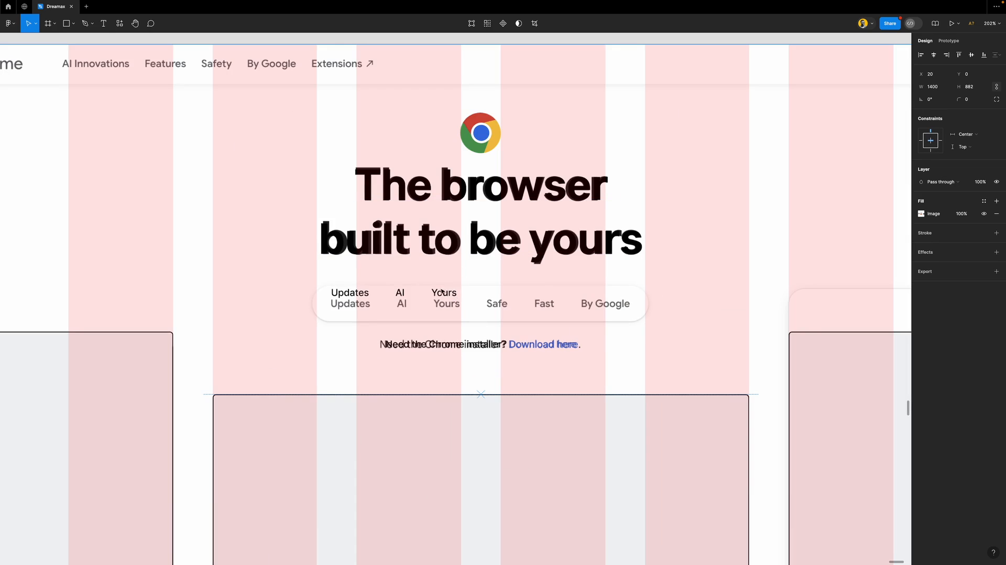
Duplicate the Yours label and retype the copy as Safe
scroll(444, 287, up, 3)
click(442, 293)
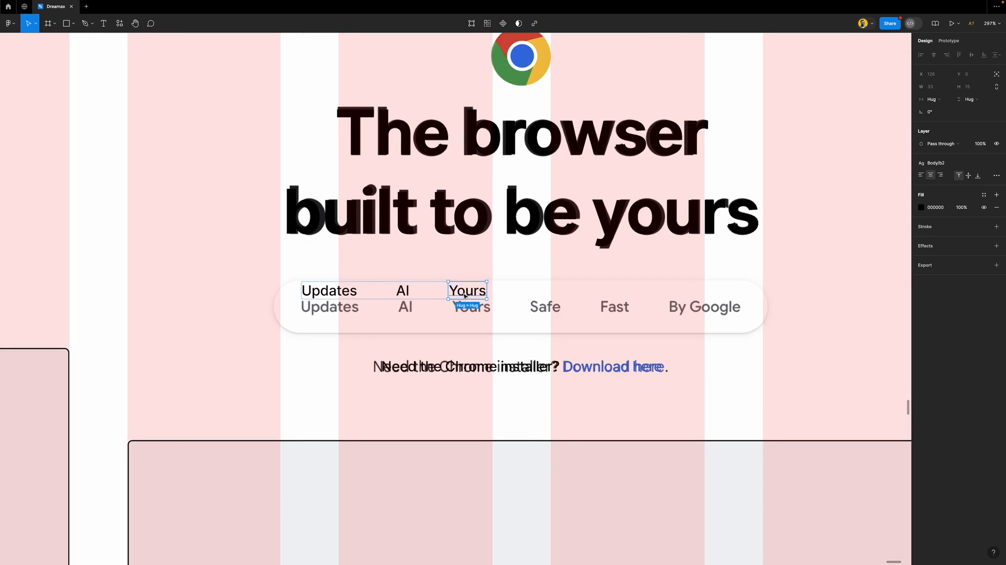
key(ctrl+d)
double_click(559, 289)
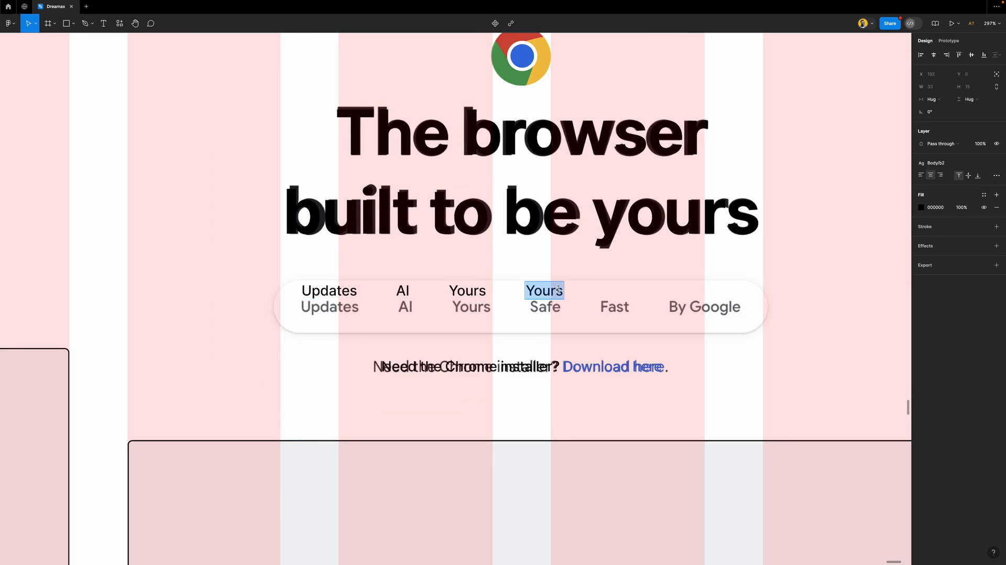
text(Safe)
key(Escape)
Add two more duplicated labels reading Fast and By Google, then select the whole row
key(ctrl+d)
double_click(615, 291)
text(Fast)
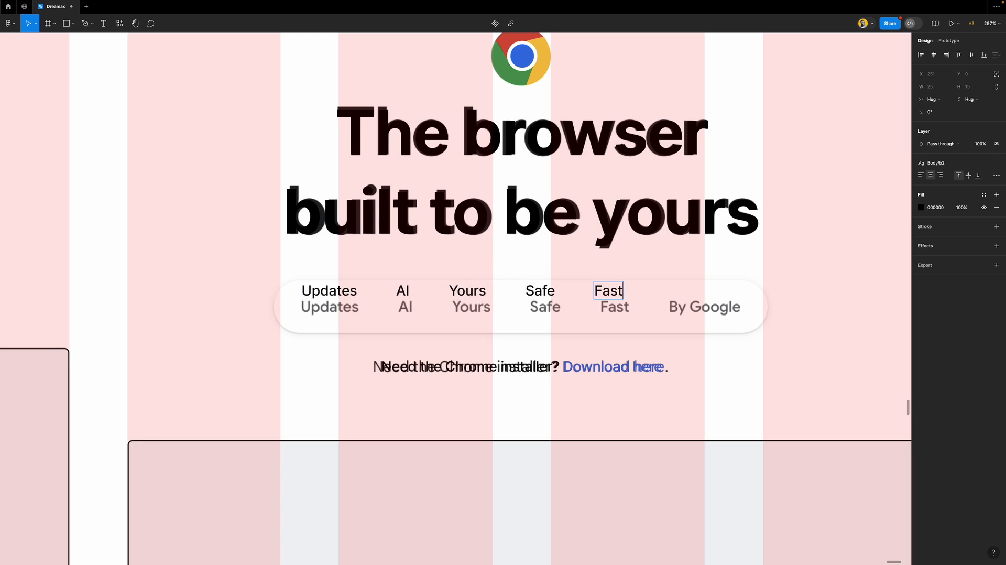
key(Escape)
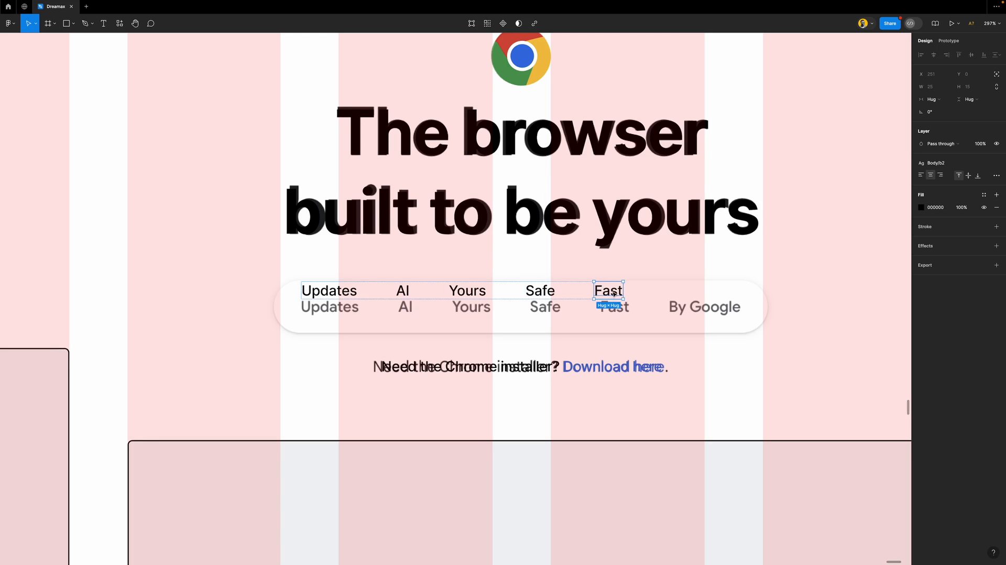
key(ctrl+d)
double_click(681, 293)
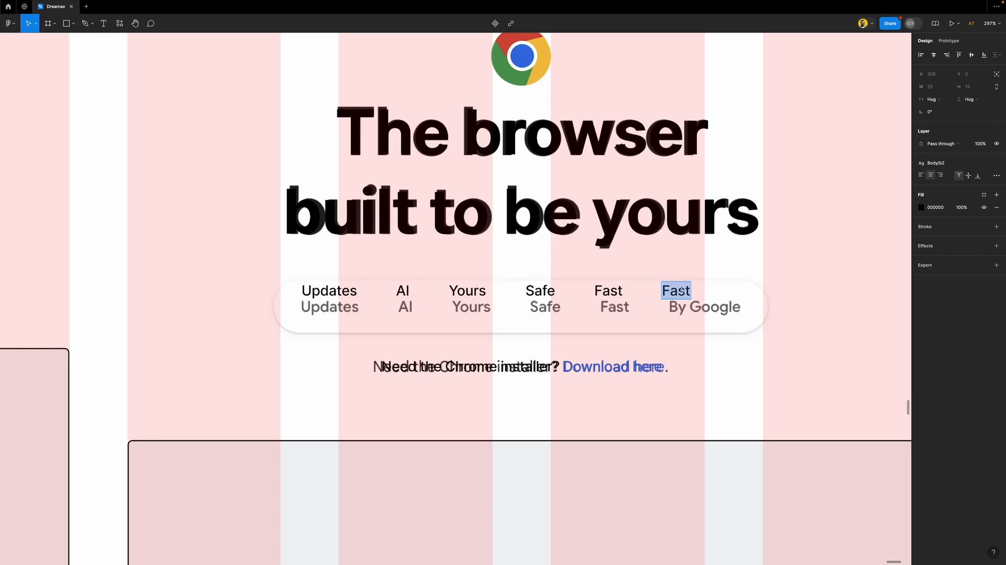
text(By Google)
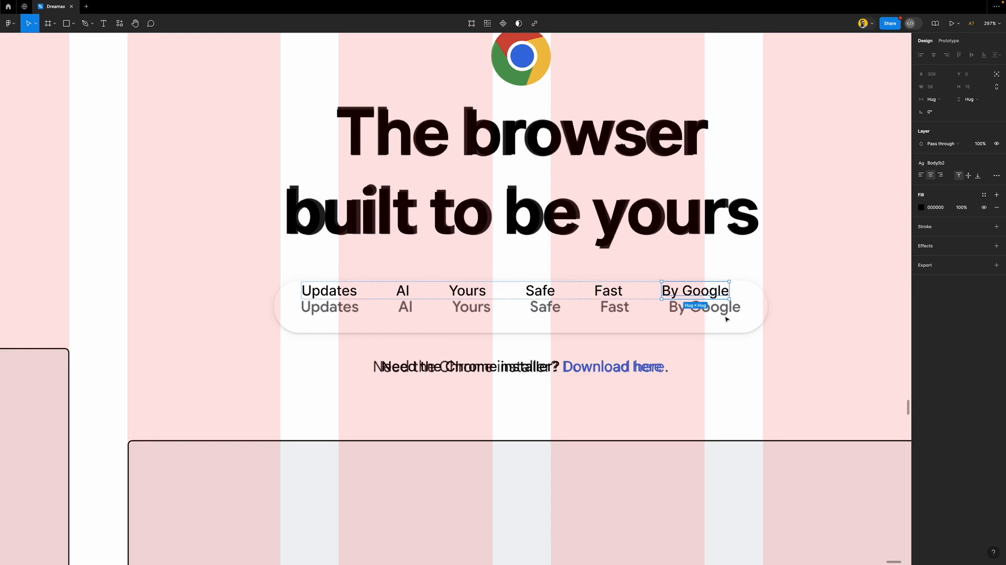
click(361, 282)
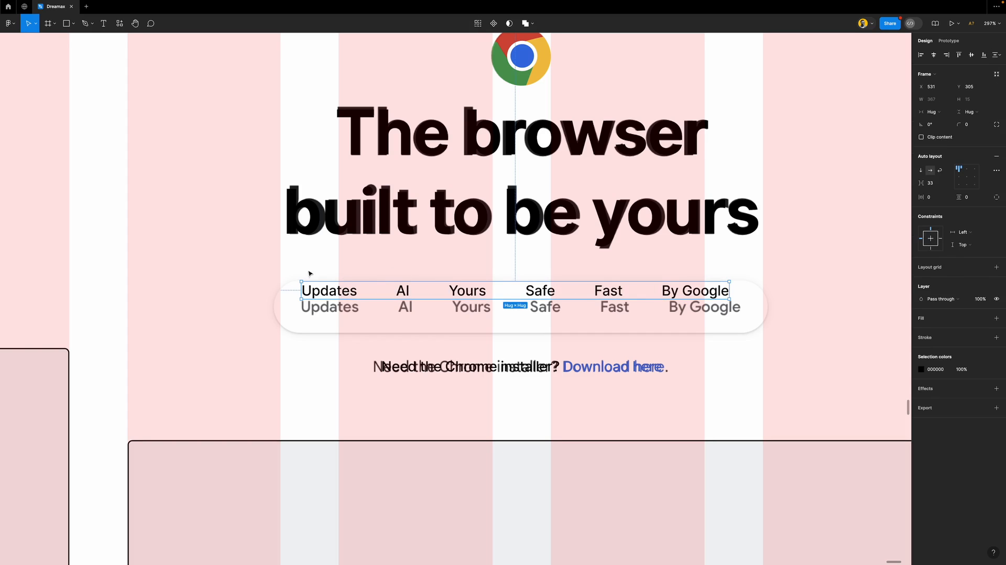
Give the nav row 10 horizontal padding and 34 item spacing, placing it below the grey labels
click(940, 196)
text(10)
key(Return)
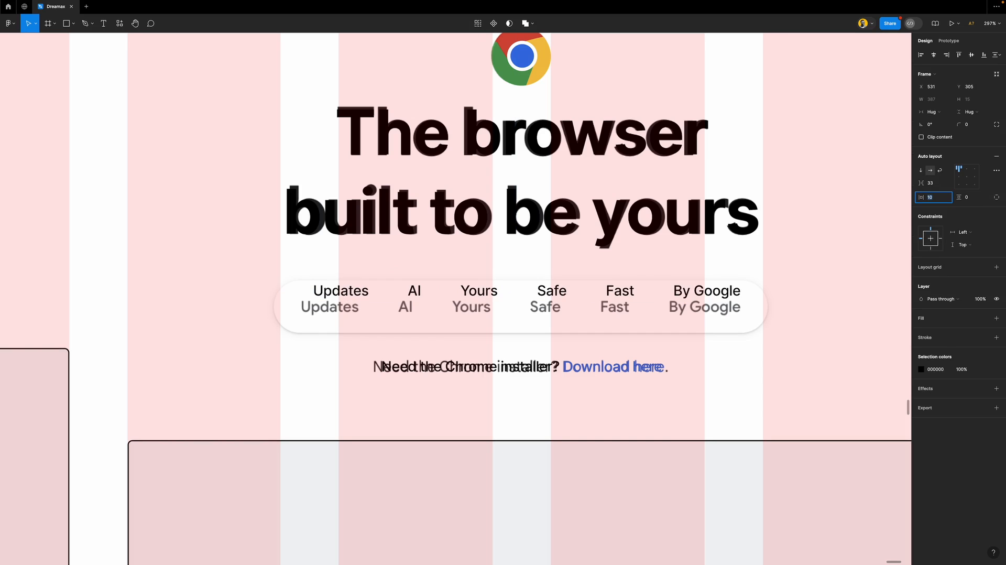
drag(469, 295, 457, 325)
click(933, 185)
key(Up)
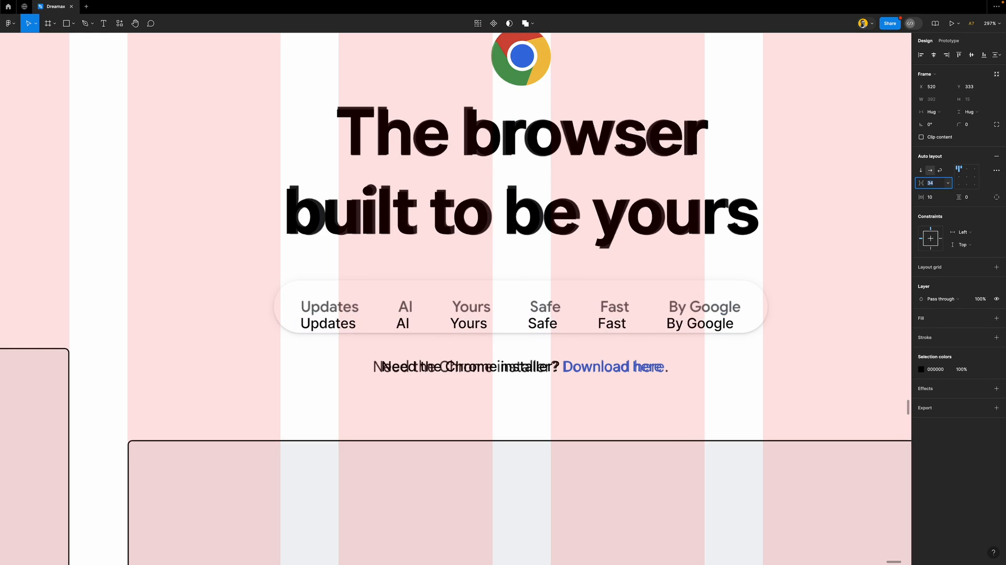
key(Return)
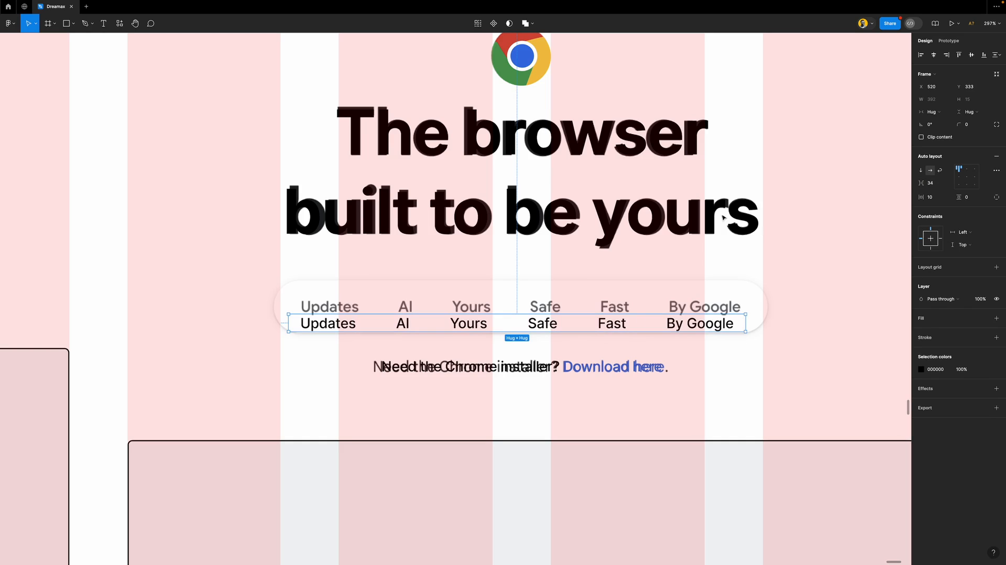
Nudge the nav row up and right and raise its item spacing to 35
scroll(465, 308, up, 5)
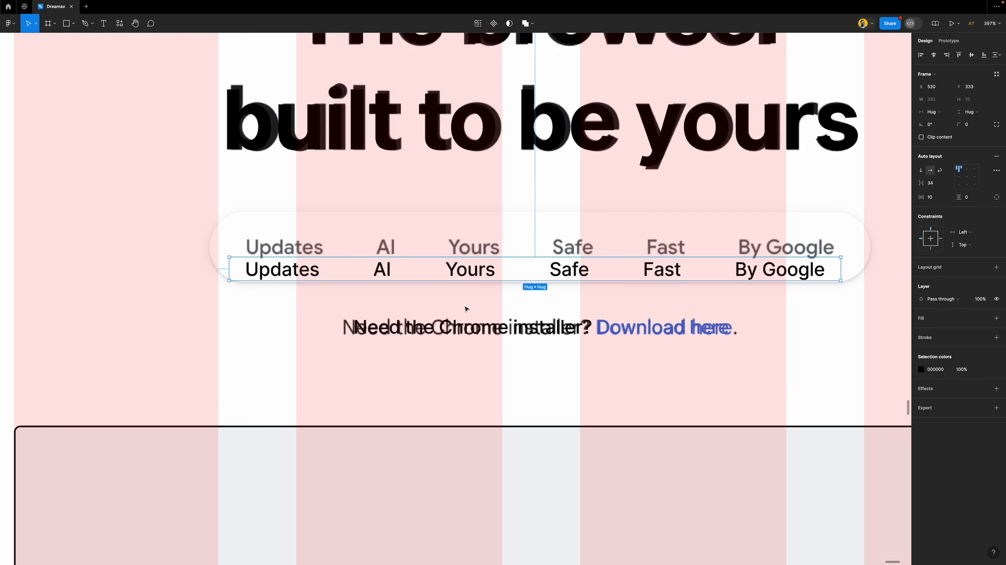
drag(461, 278, 469, 271)
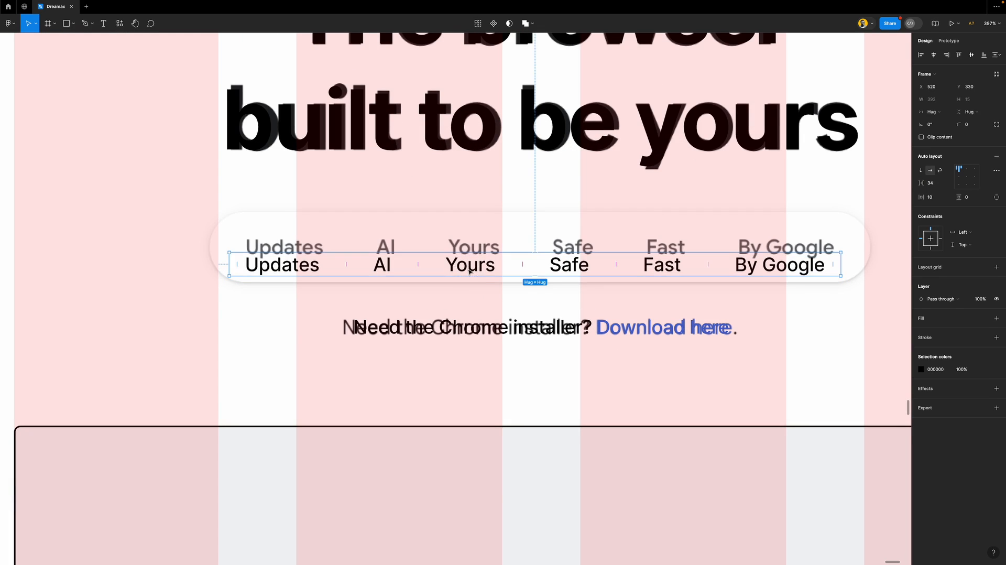
key(Right)
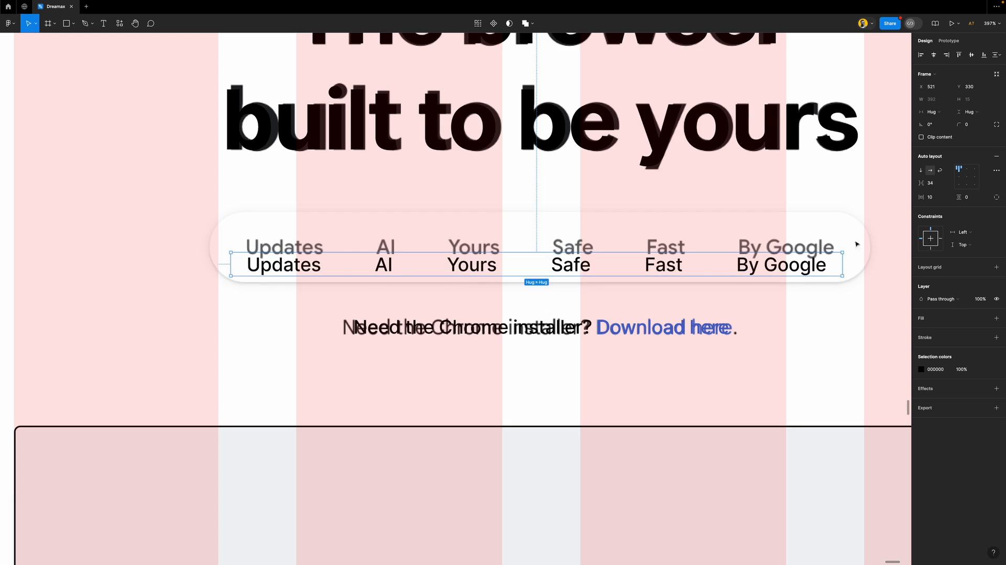
click(938, 182)
key(Up)
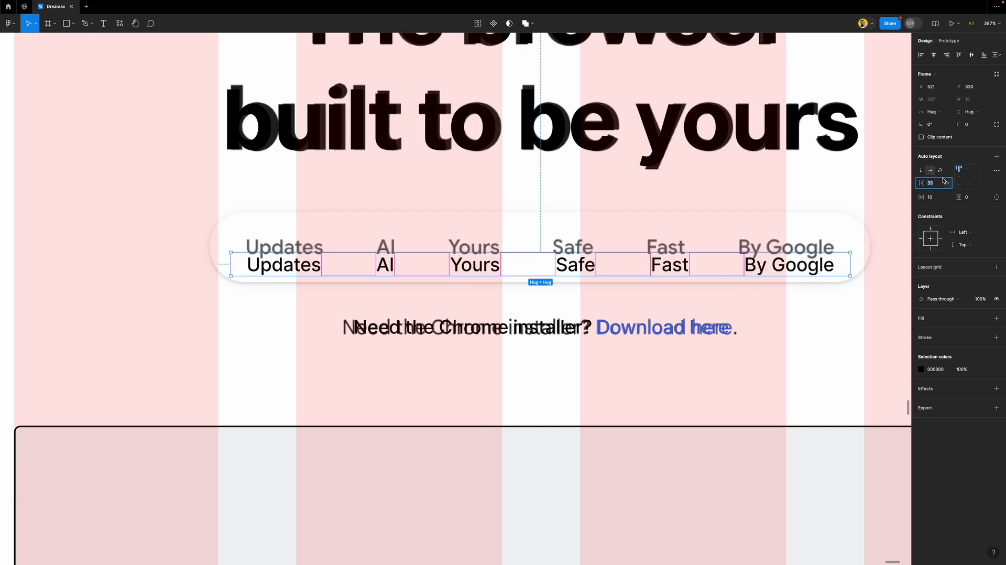
key(Return)
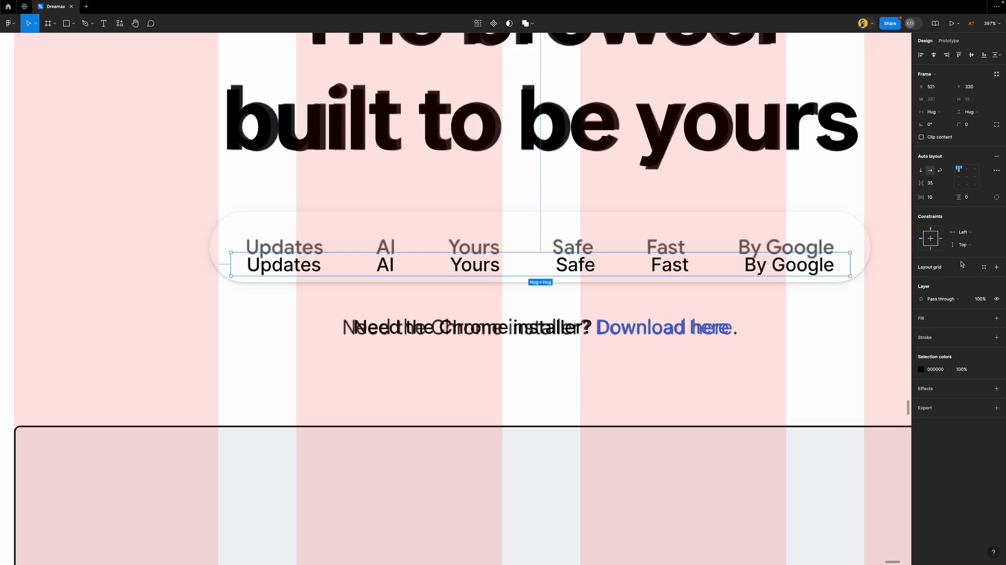
Apply the bold b2 text style to all the nav labels
key(Return)
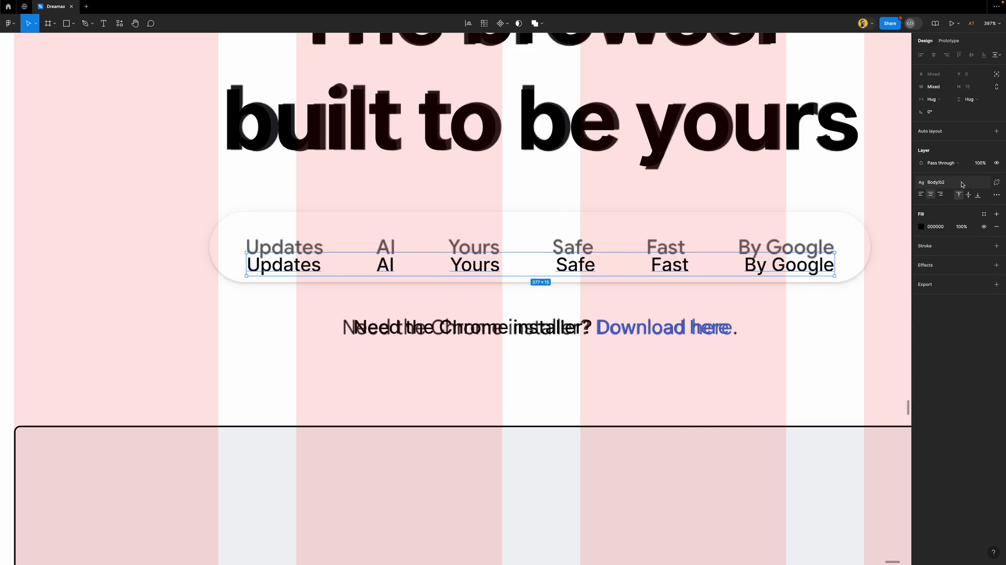
click(960, 181)
click(966, 317)
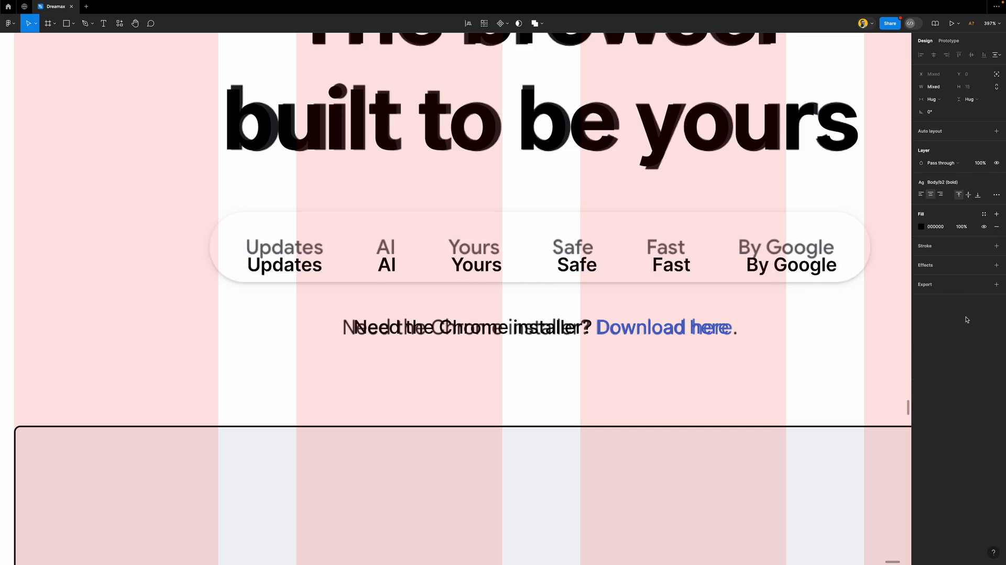
click(488, 257)
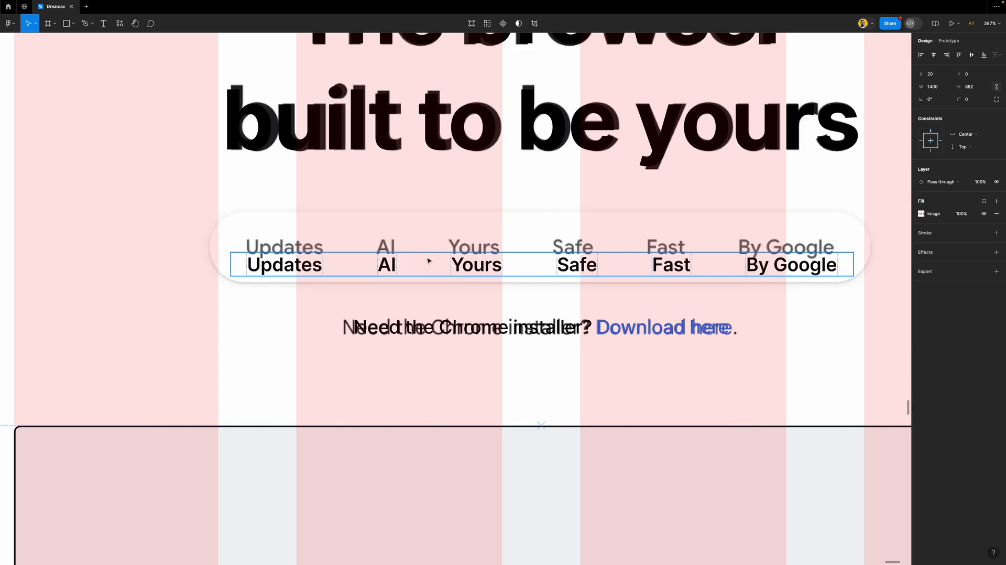
Move the nav row onto the grey reference labels and reduce its item spacing to 34
click(428, 264)
drag(475, 263, 478, 250)
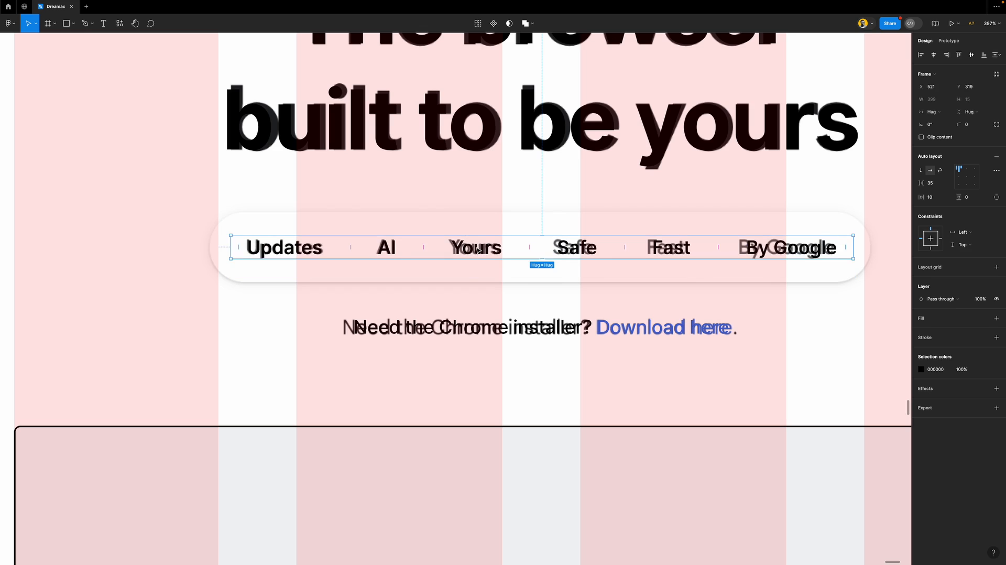
click(934, 184)
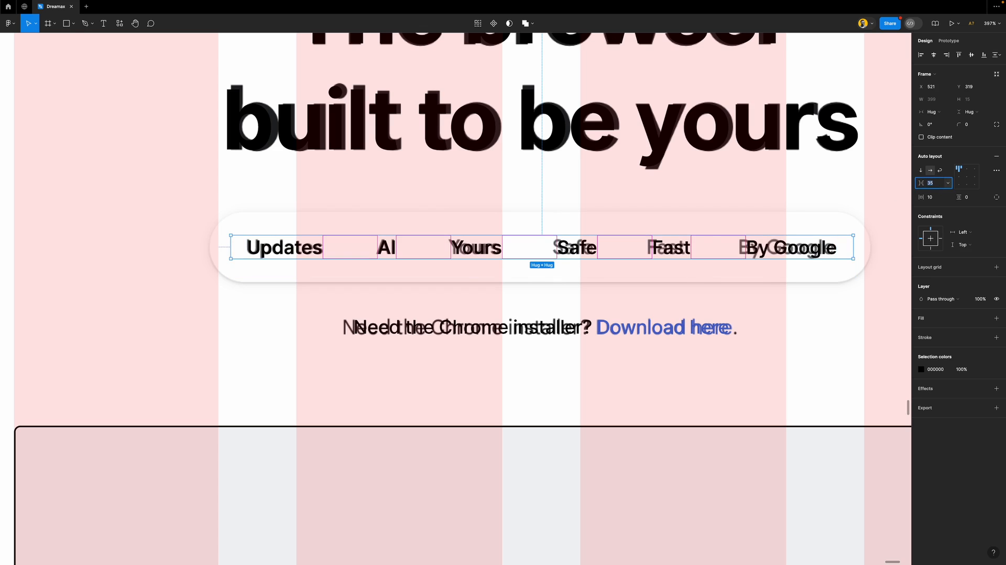
key(Down)
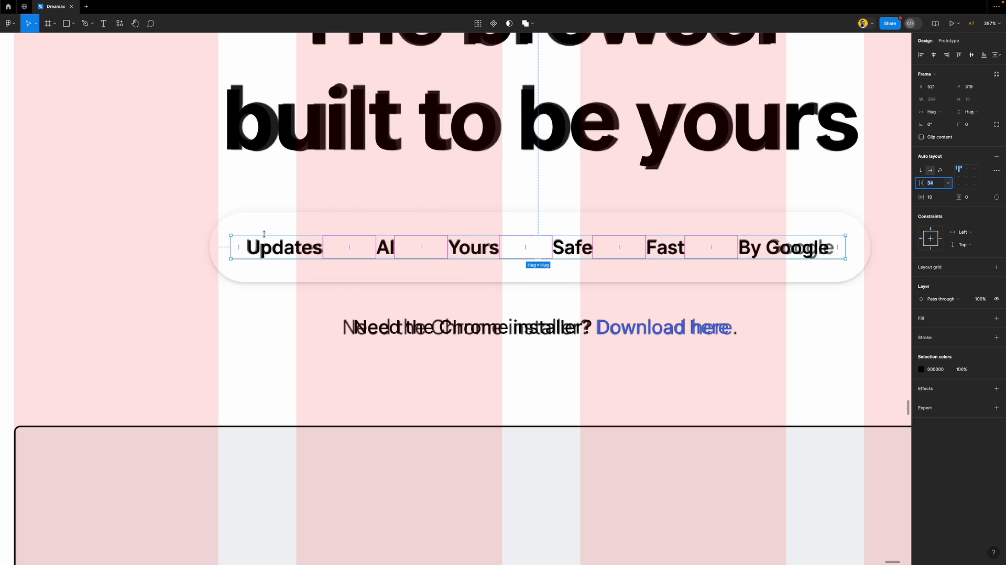
drag(281, 249, 269, 246)
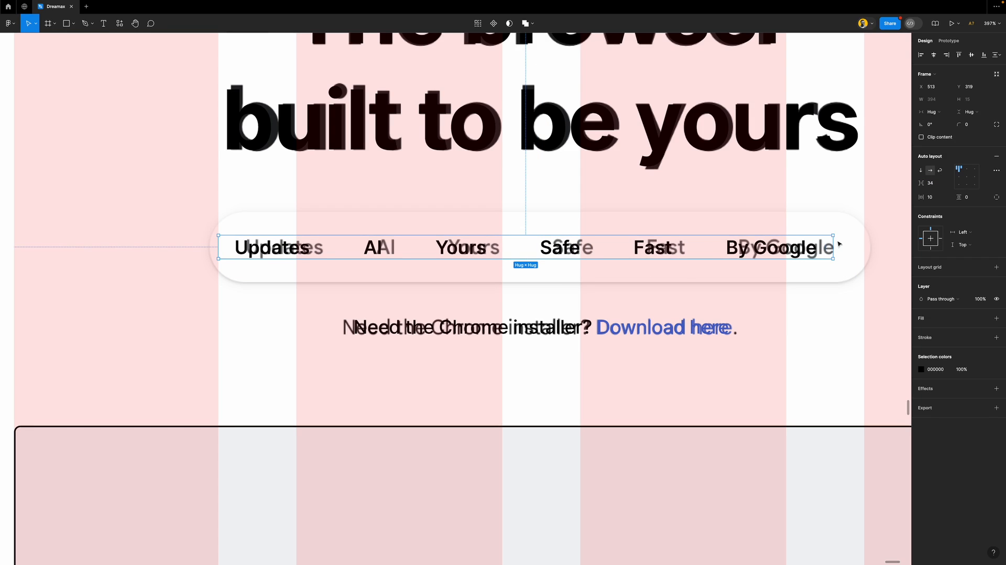
Fix the row width at 414, centre it with Center constraints, and add 10 vertical padding
drag(832, 240, 864, 238)
click(967, 179)
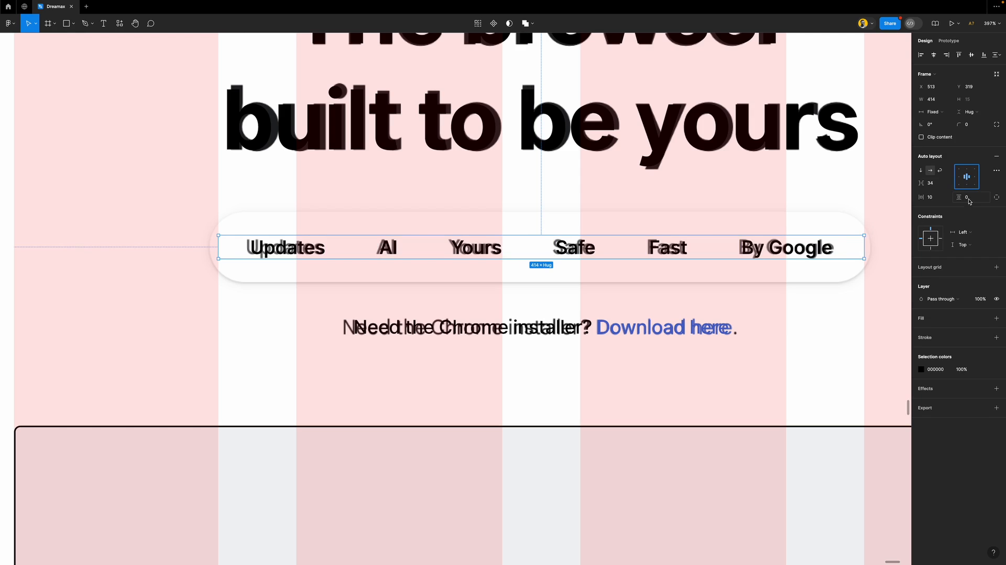
click(932, 241)
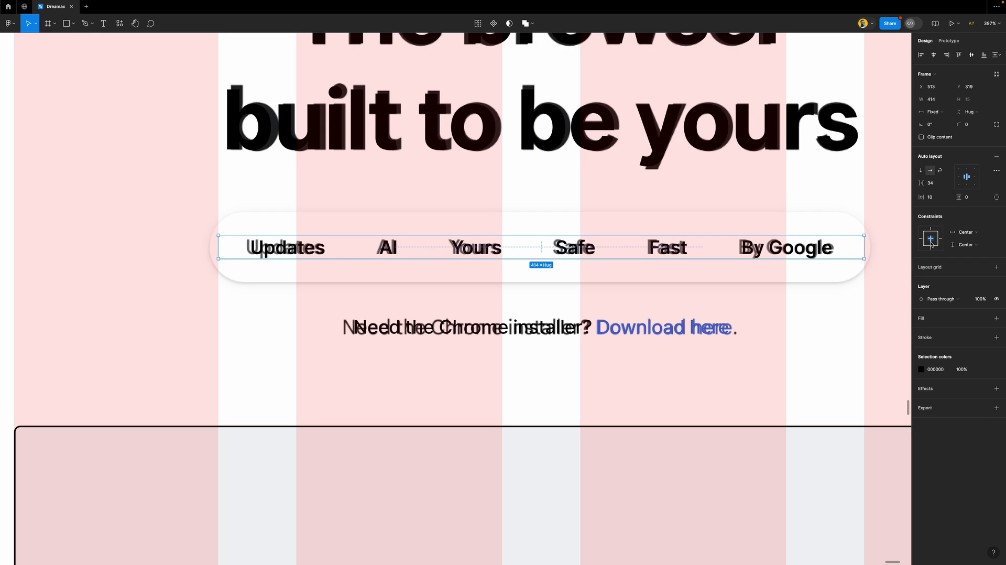
click(978, 200)
text(10)
key(Return)
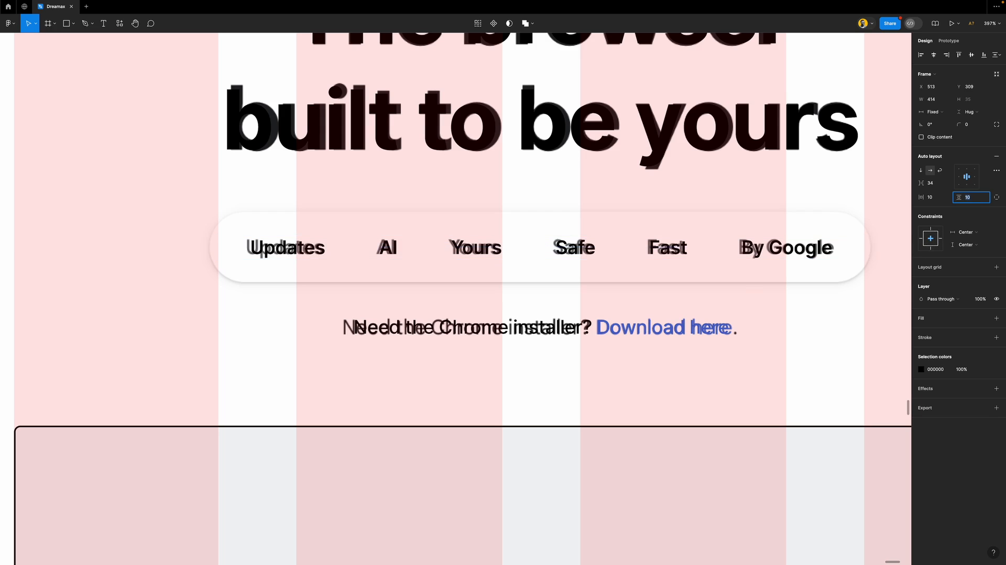
Add a black outline to the nav row and set its vertical padding to 16
click(944, 338)
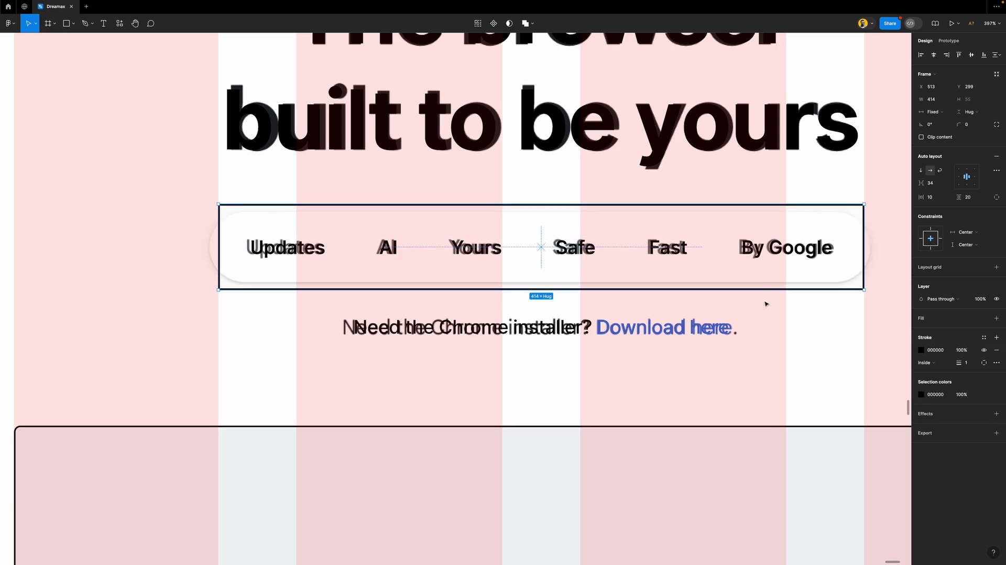
click(976, 200)
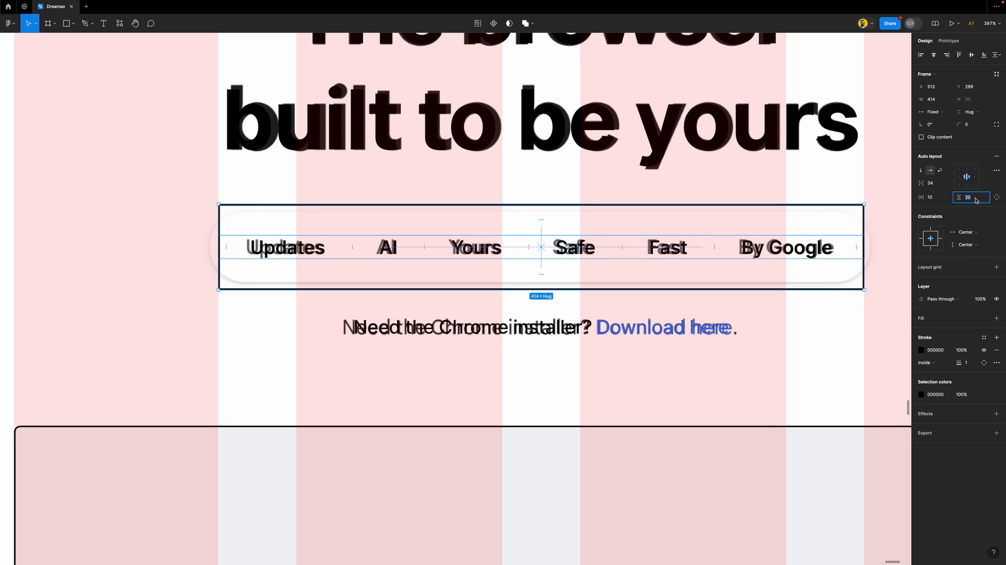
text(10)
key(Return)
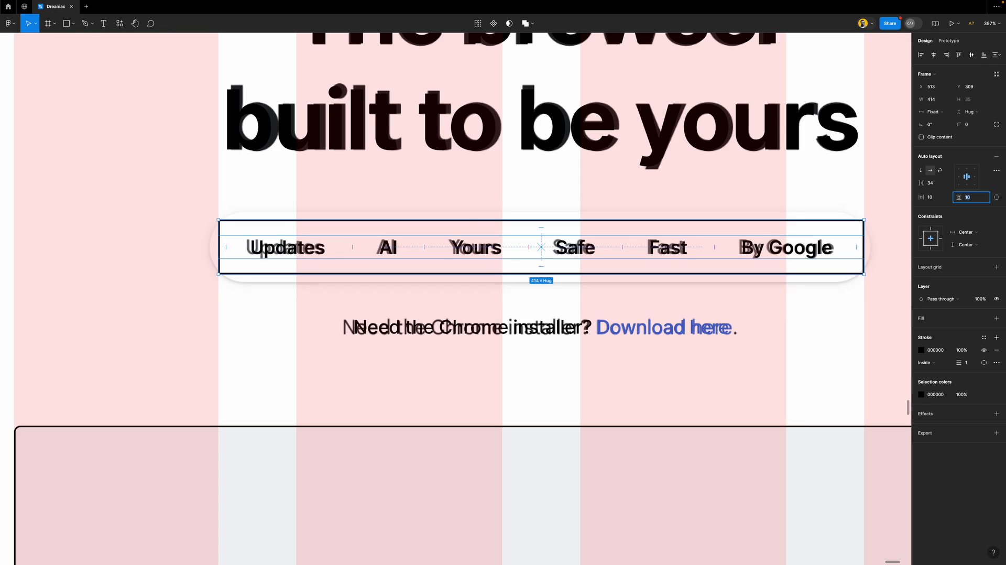
key(Up)
key(Up)
key(Up)
key(Up)
key(Up)
key(Up)
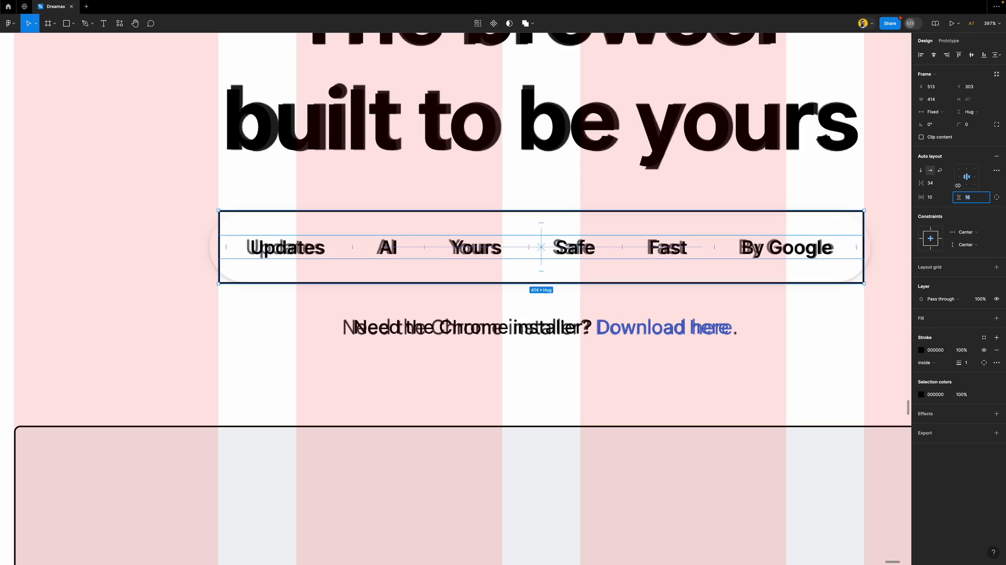
Round the row into a pill with a 300 corner radius and a white FFFFFF fill
click(979, 126)
text(300)
key(Return)
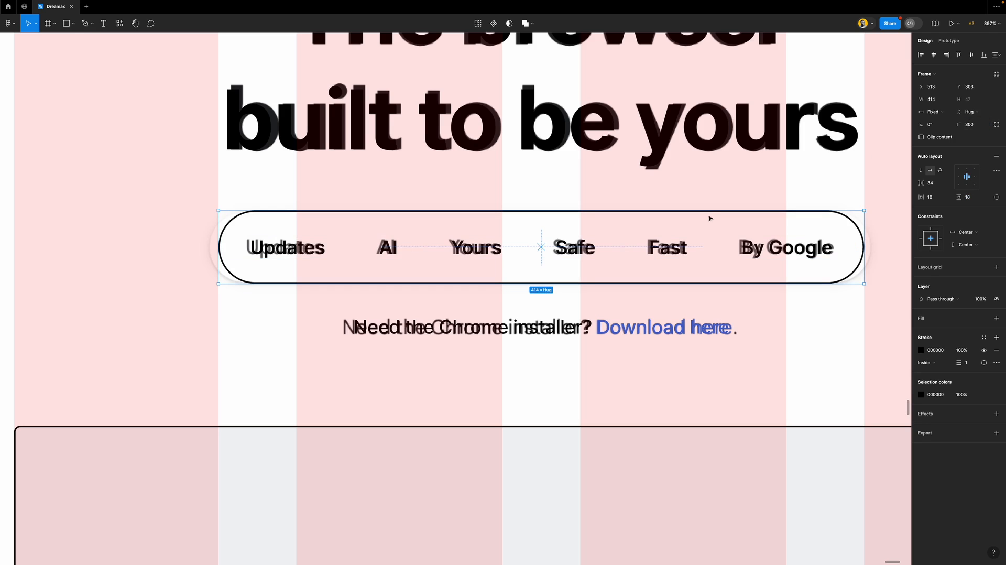
click(948, 318)
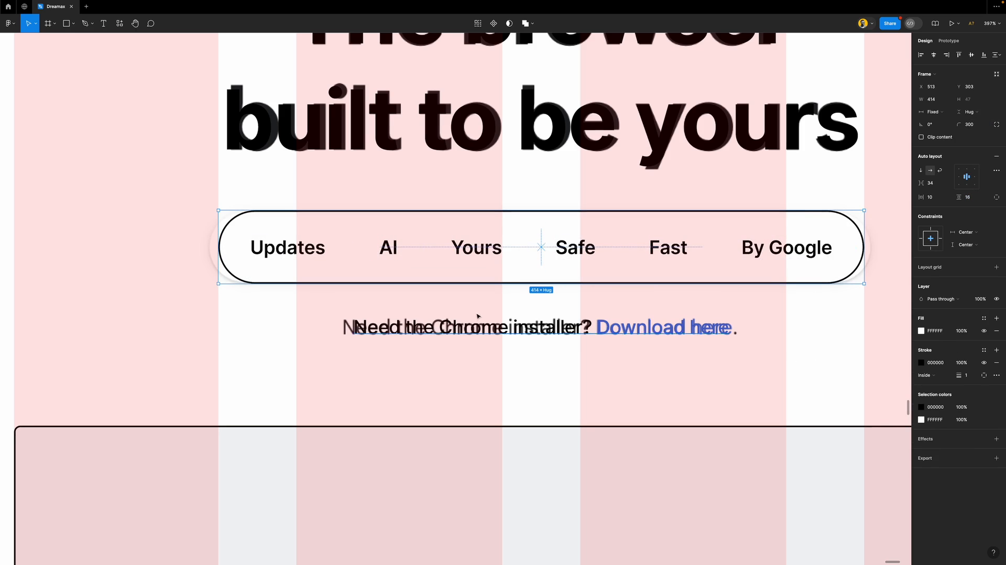
Drag the 1400 × 882 reference screenshot to the left of the page frame, then zoom back to the pill nav
scroll(408, 304, down, 10)
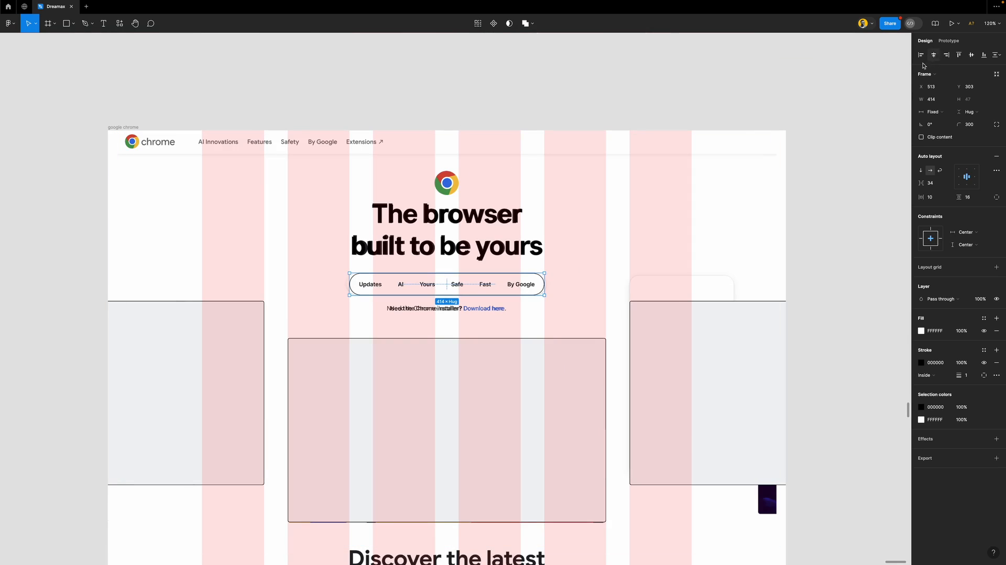
click(472, 88)
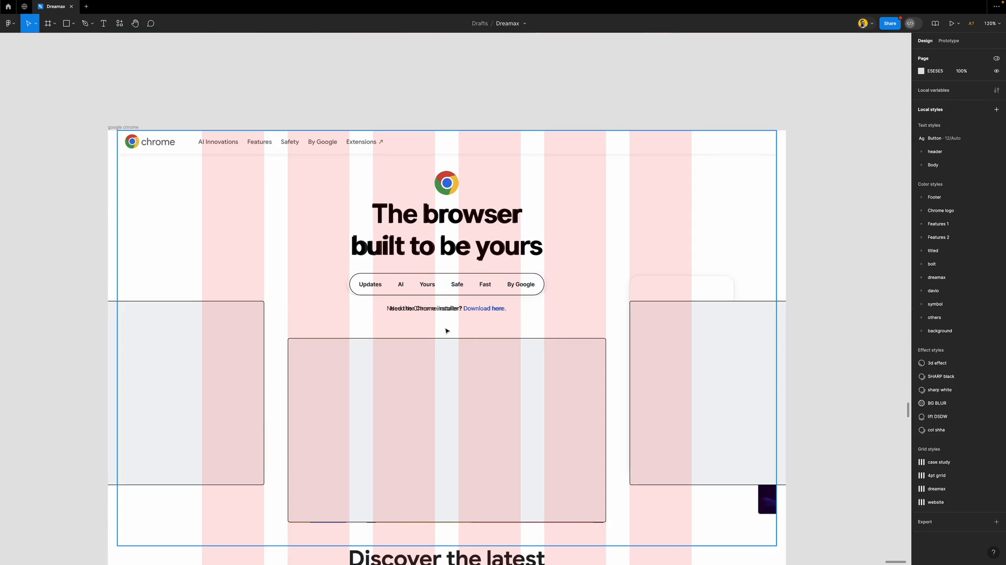
scroll(444, 330, down, 3)
scroll(444, 304, down, 5)
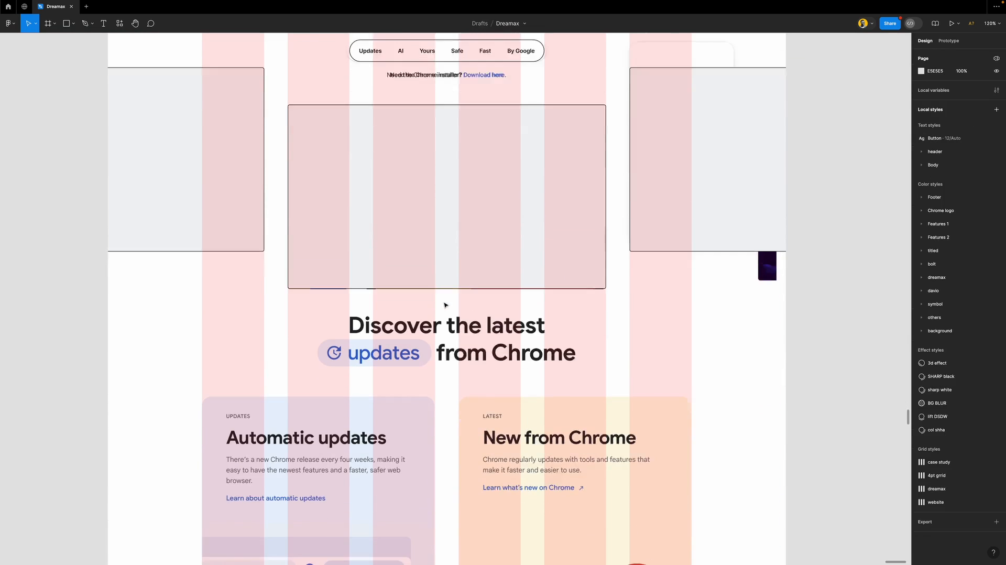
scroll(499, 260, down, 5)
drag(570, 179, 278, 187)
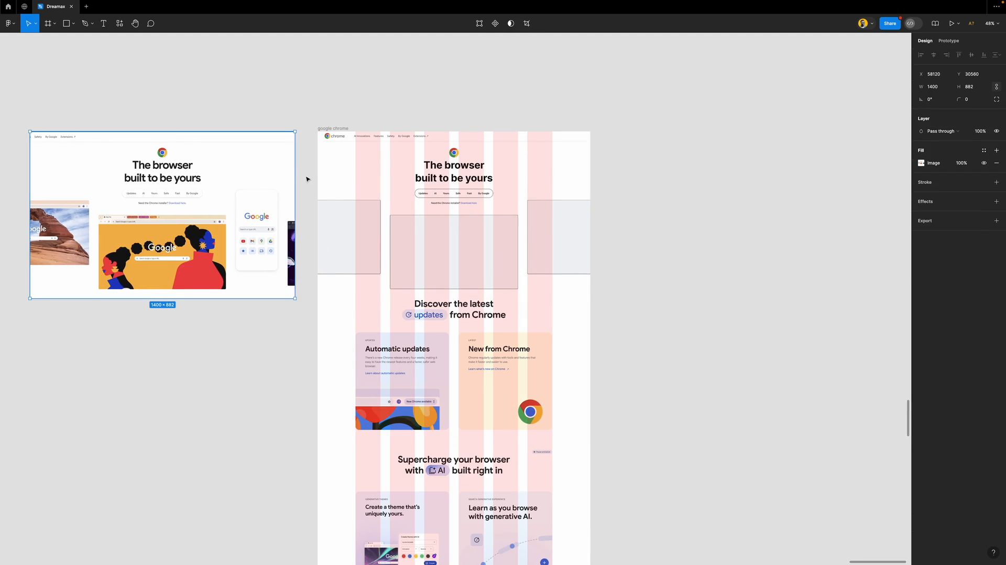
click(312, 132)
scroll(451, 180, up, 5)
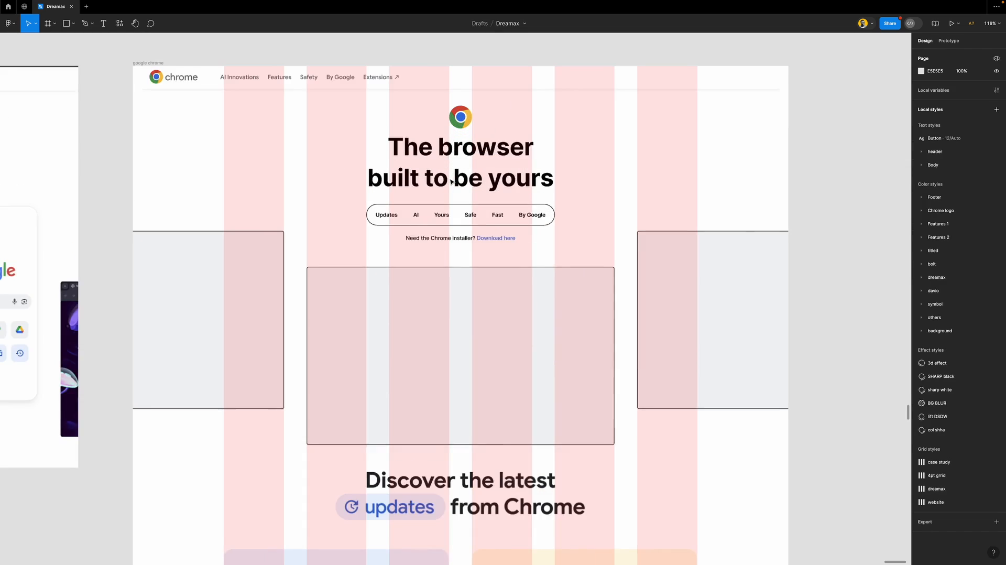
scroll(450, 181, down, 5)
scroll(314, 122, up, 7)
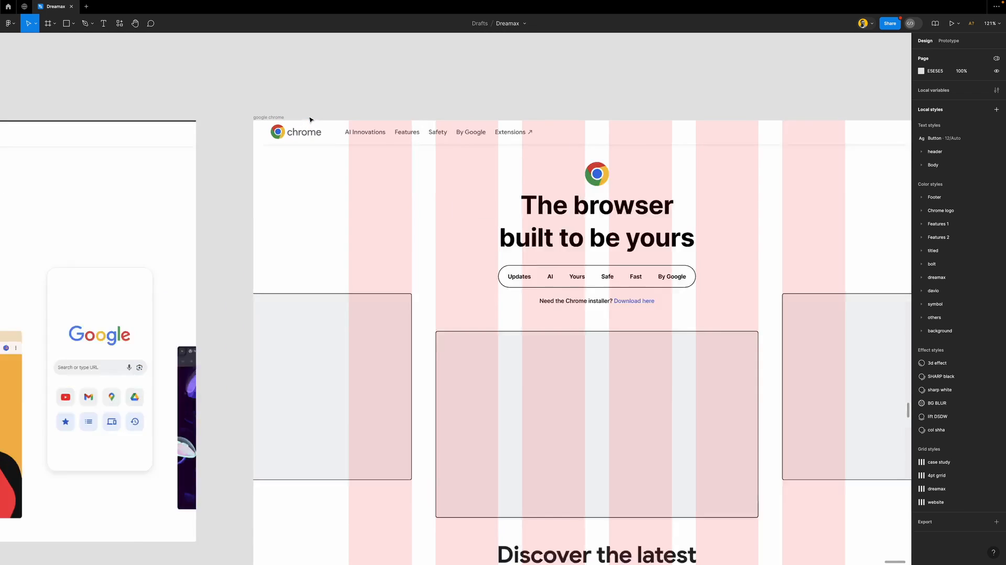
scroll(318, 121, up, 1)
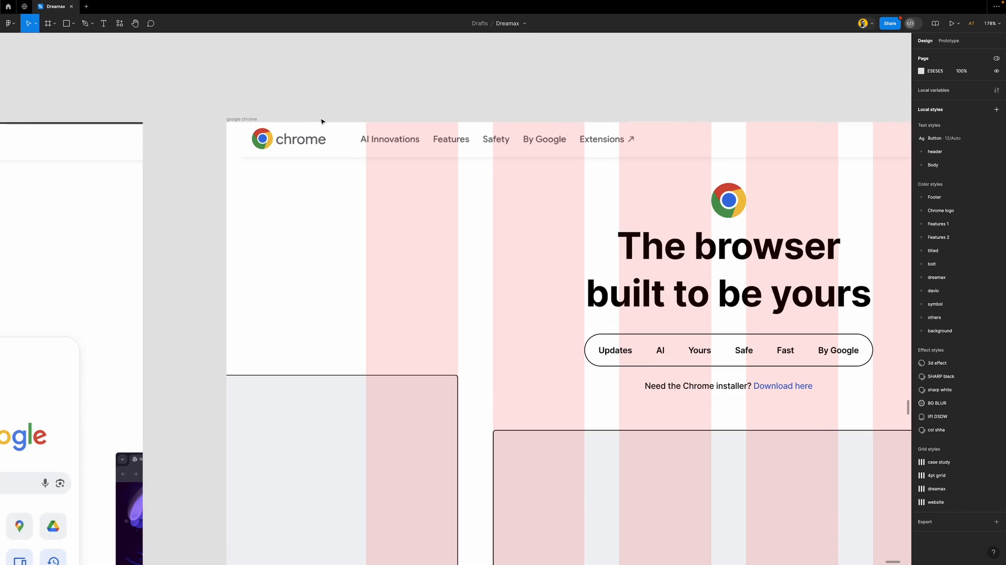
click(616, 351)
Place a duplicate of the whole pill nav just below the header
drag(618, 353, 379, 171)
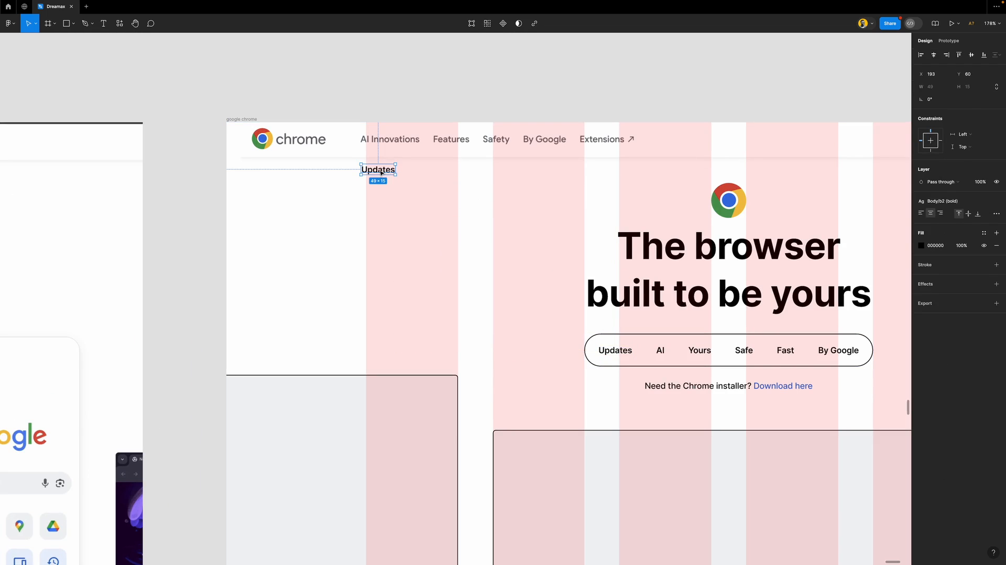
key(ctrl+z)
click(644, 343)
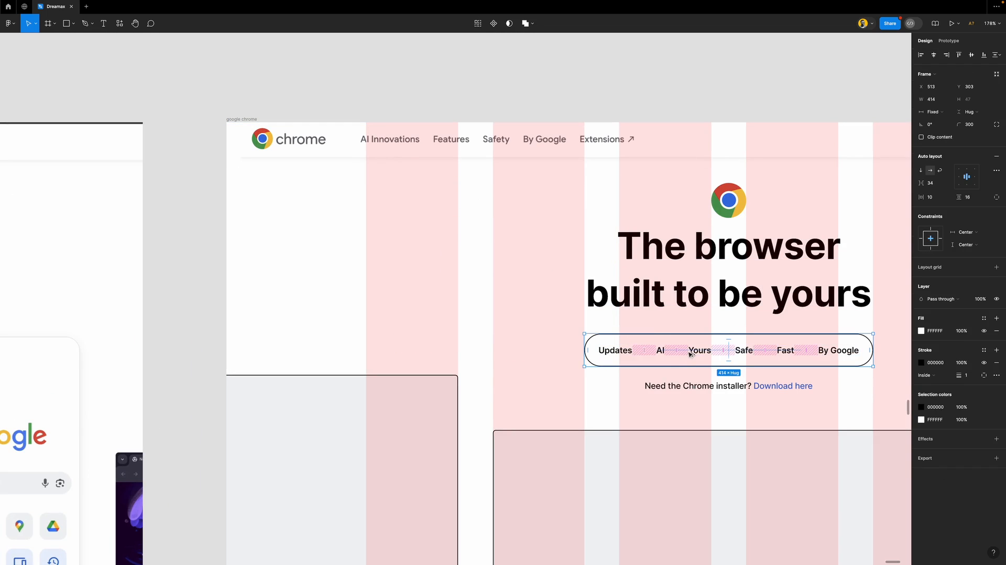
drag(688, 353, 460, 175)
scroll(459, 174, up, 5)
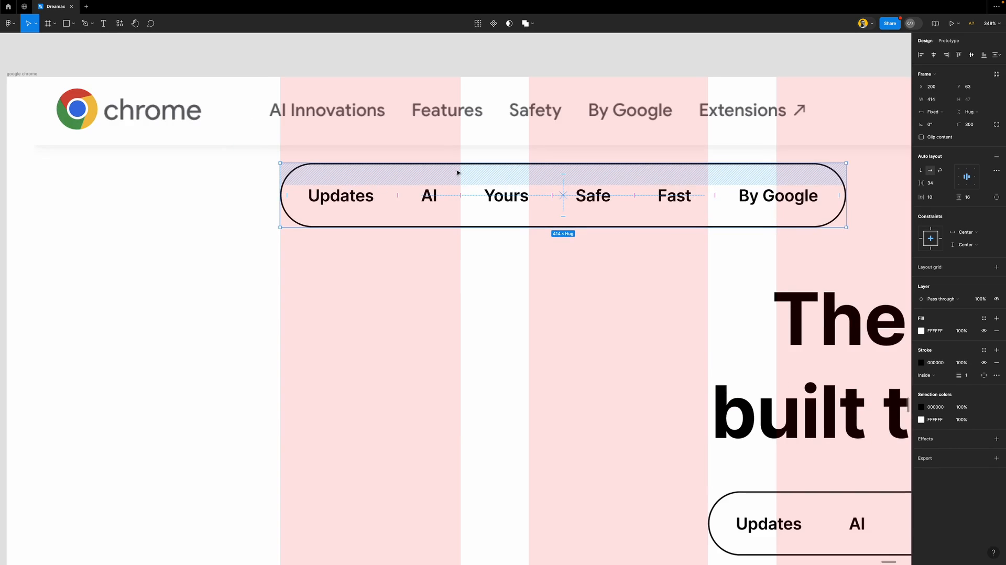
scroll(454, 172, up, 1)
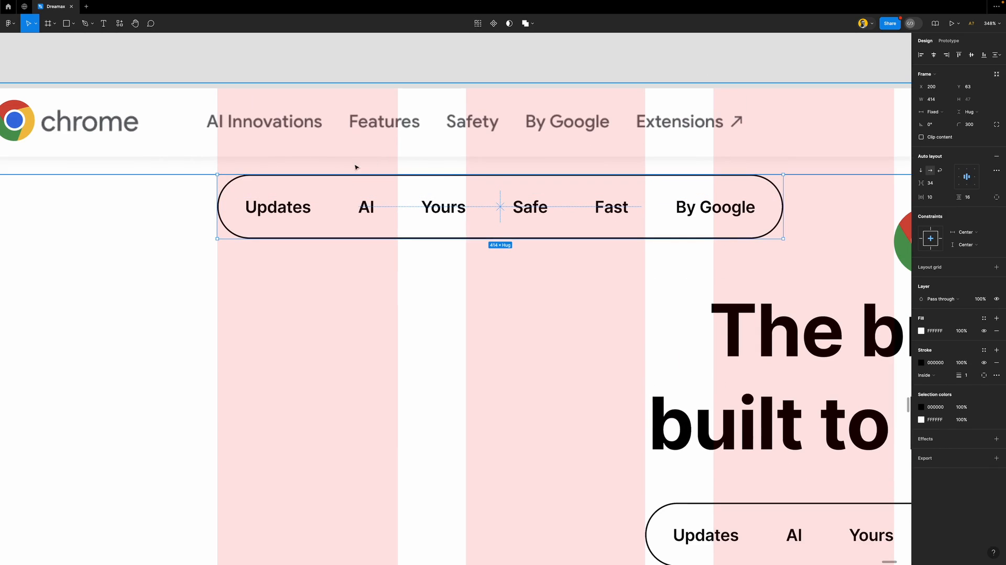
Relabel the copy's first two items as AI Innovation and Features
double_click(276, 205)
text(AI)
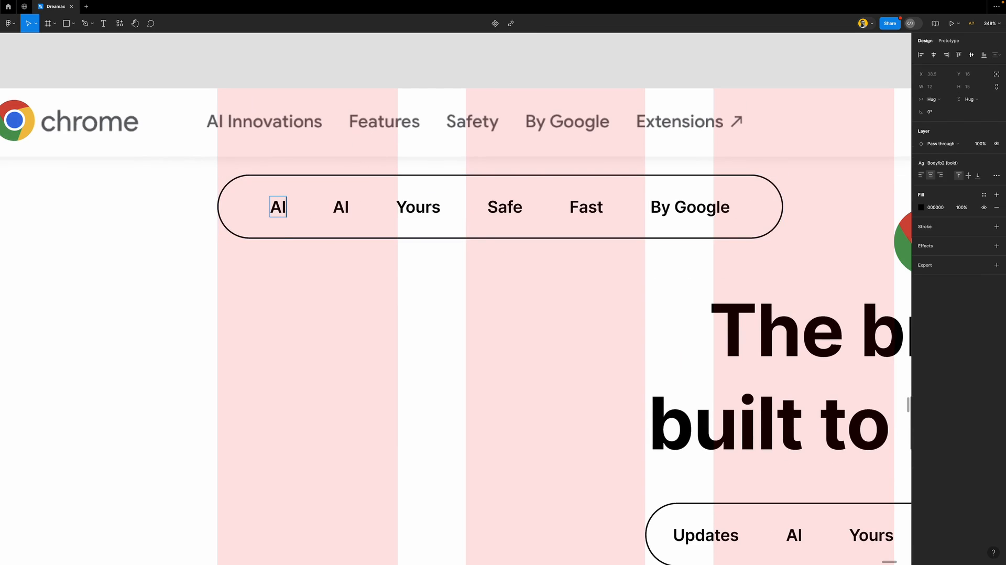
text( INNOVATION)
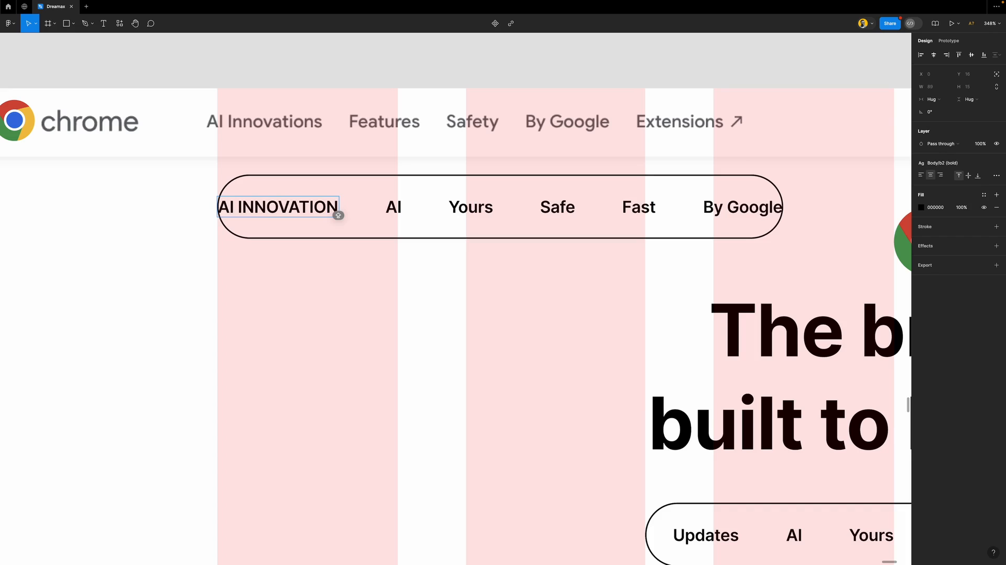
drag(245, 205, 375, 207)
text(Innovation)
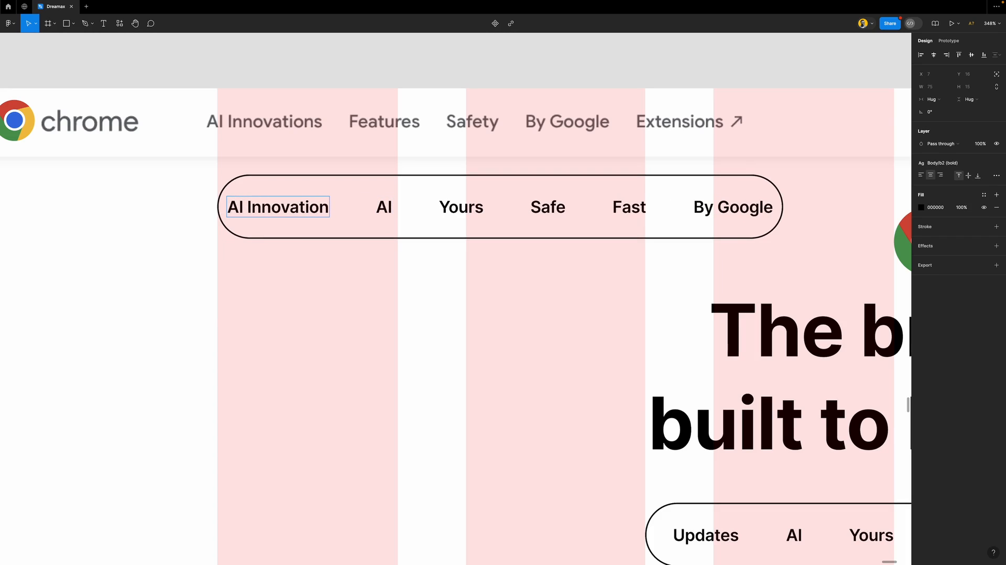
key(Tab)
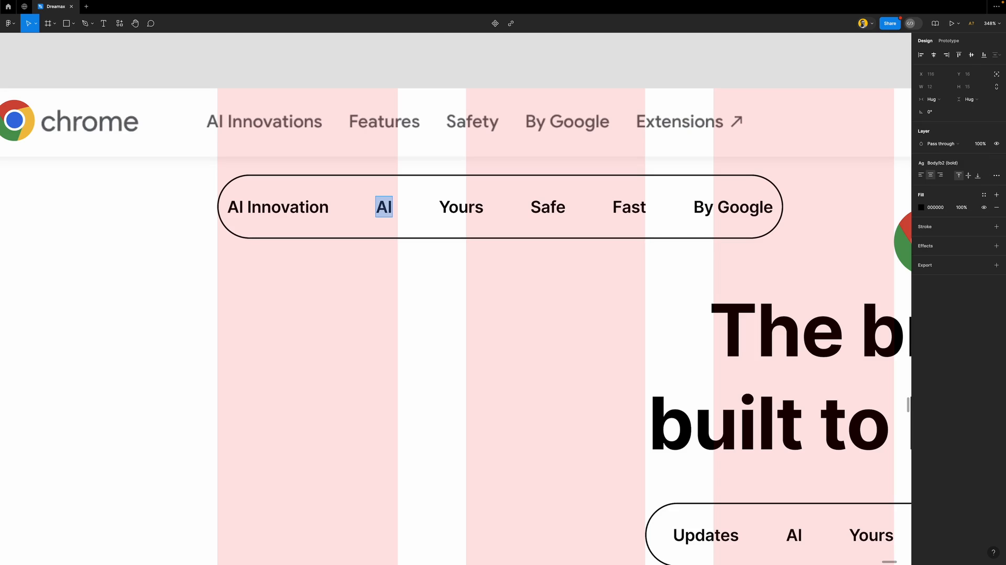
text(Features)
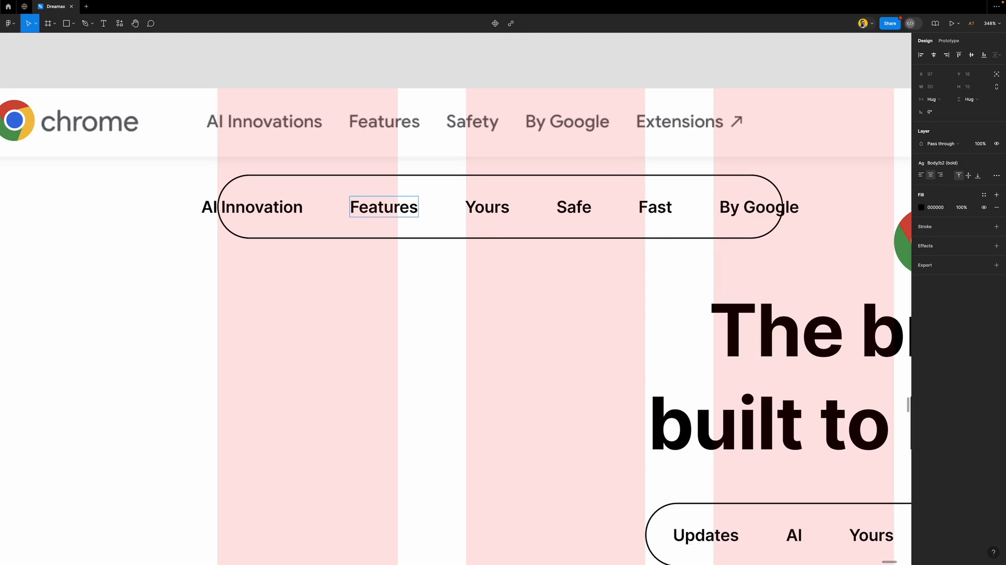
Rename the next items Safety, By Google and Extensions, and delete the leftover sixth label
key(Tab)
text(Safety)
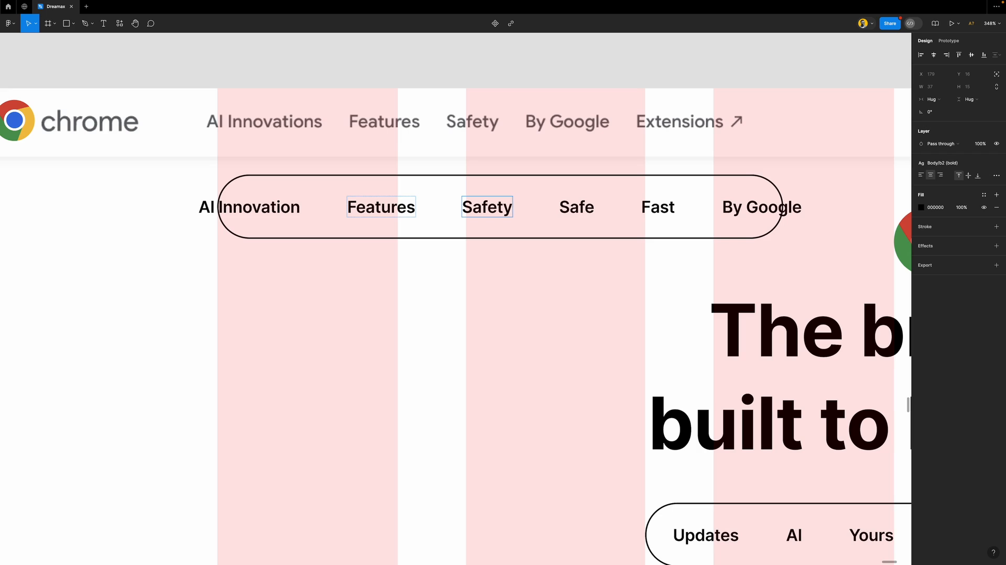
key(Tab)
text(By)
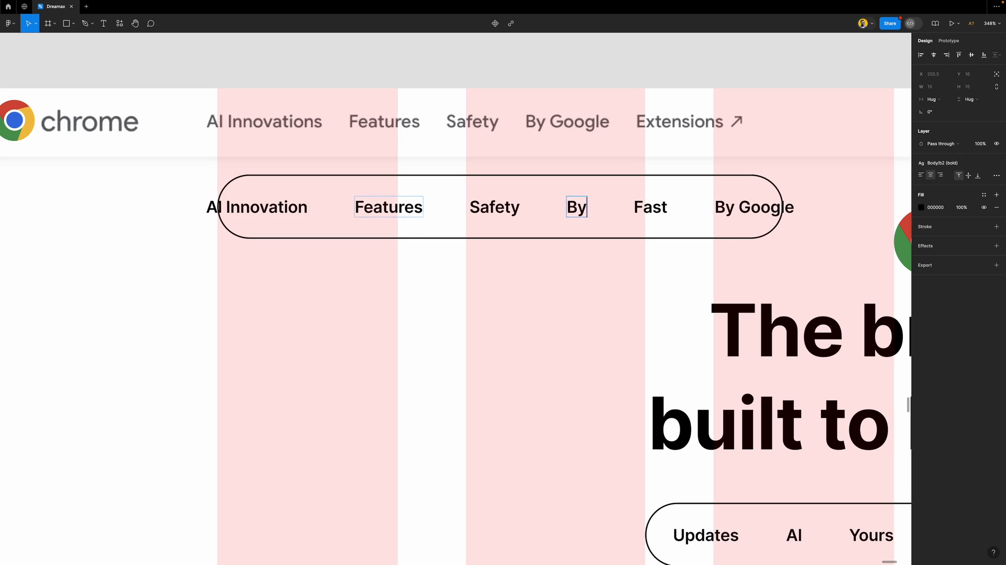
text( H)
key(BackSpace)
text(Google)
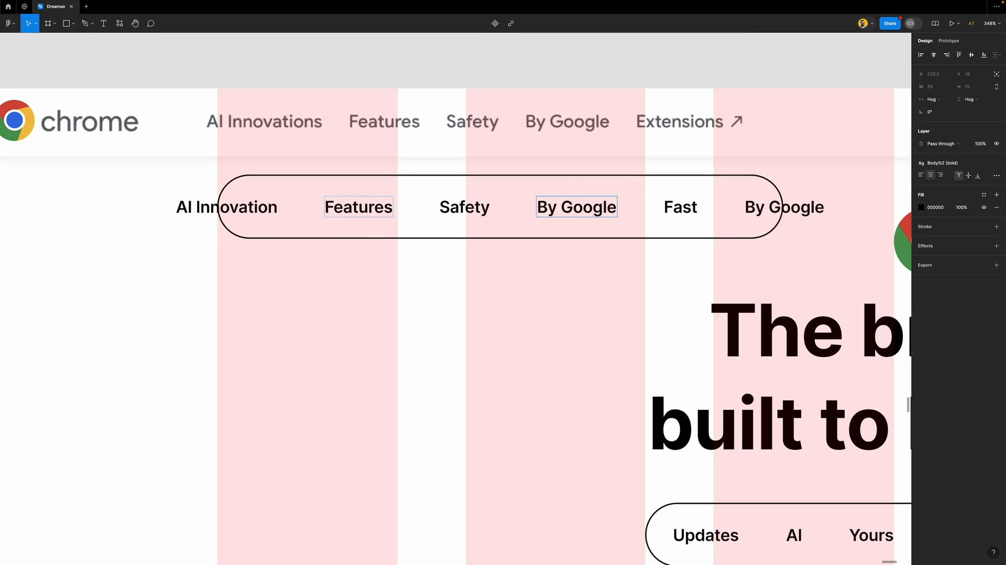
key(Tab)
text(Extensions)
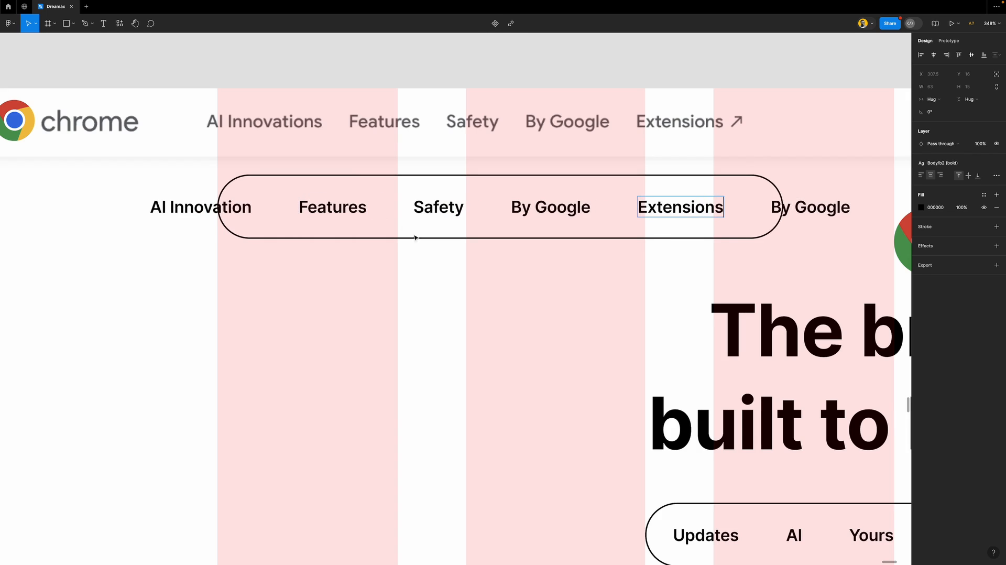
key(Escape)
click(782, 210)
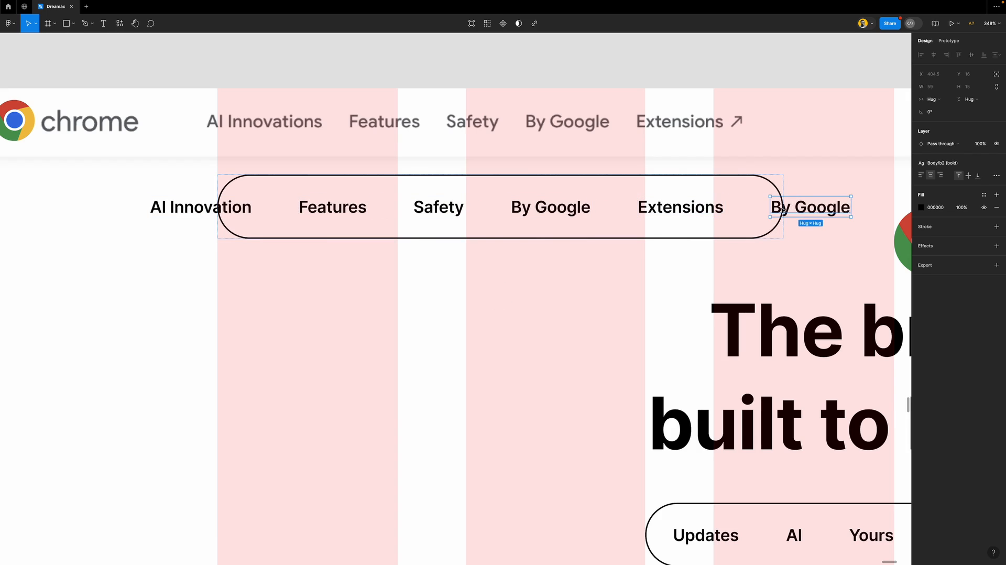
key(Delete)
key(Escape)
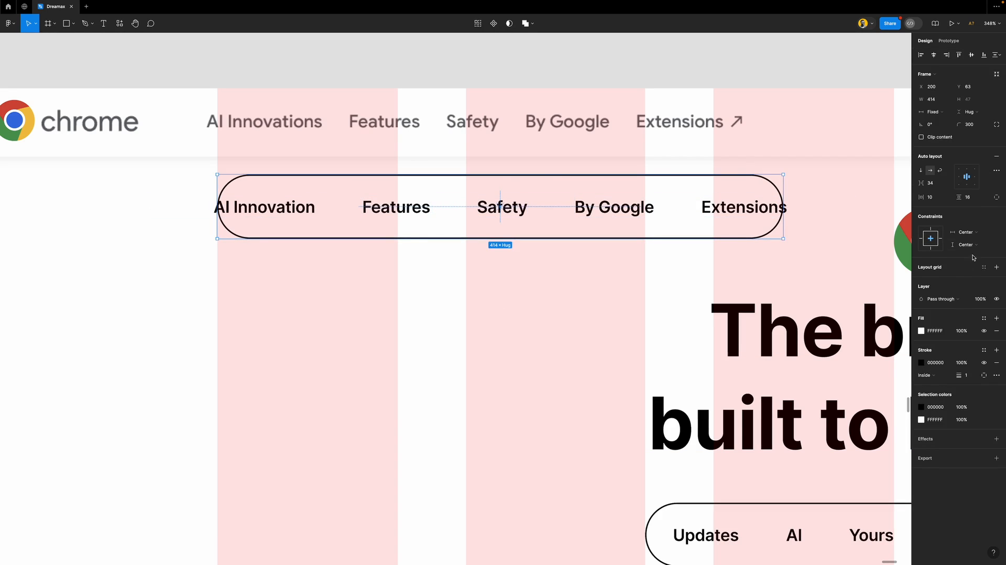
Set the copied nav's padding and corner radius to 0 and remove its outline and fill
click(976, 201)
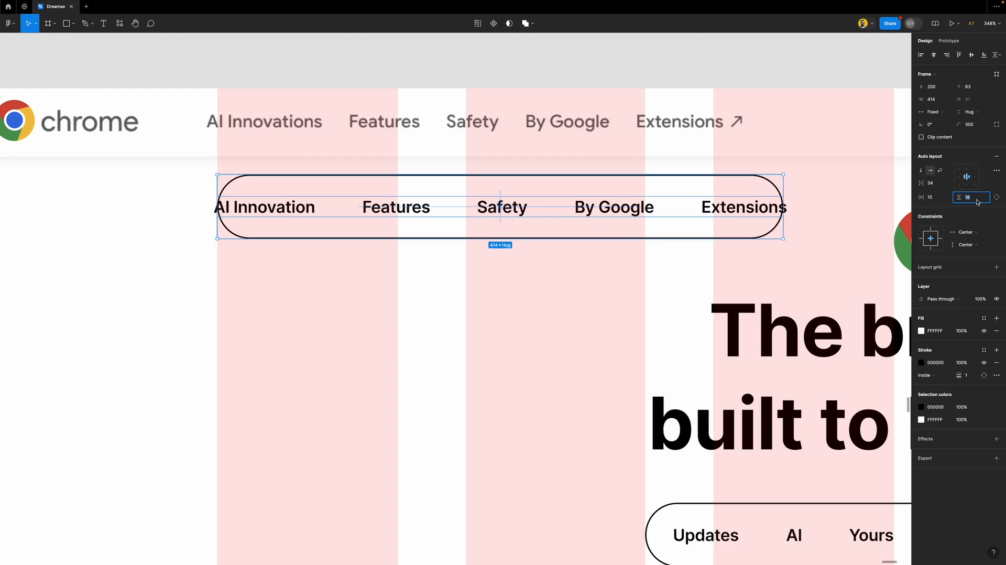
text(0)
key(Return)
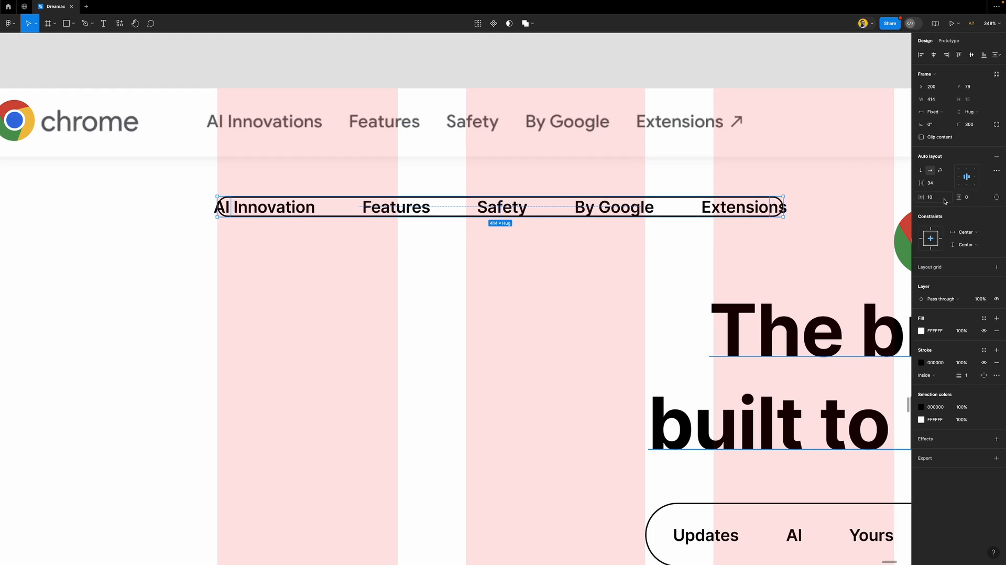
click(943, 199)
key(Return)
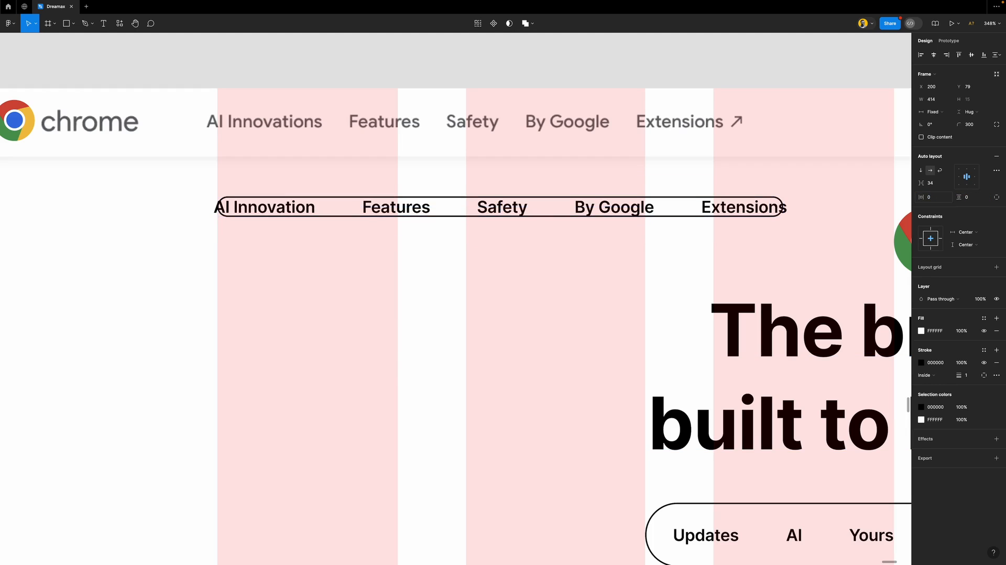
click(969, 124)
text(0)
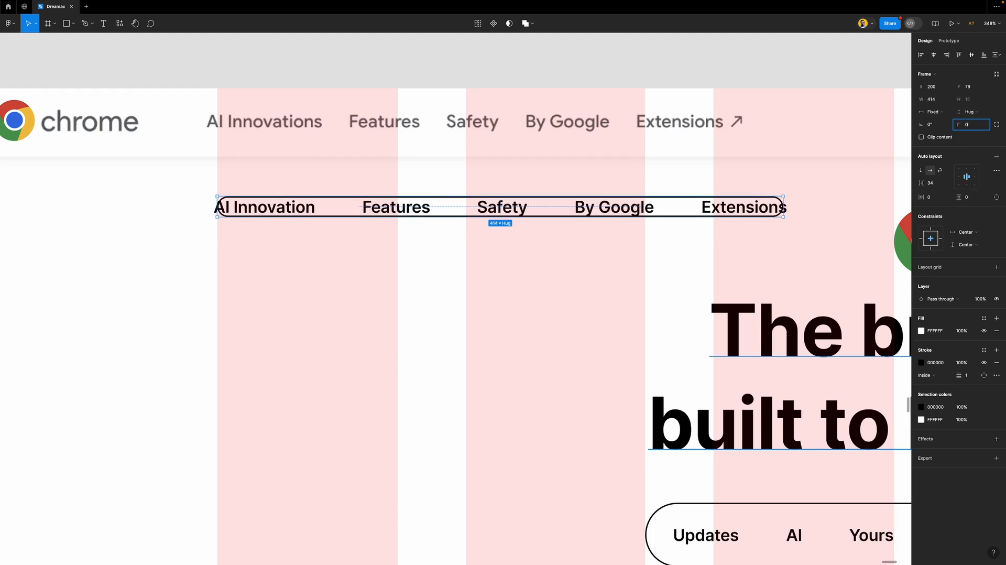
key(Return)
click(996, 362)
click(996, 331)
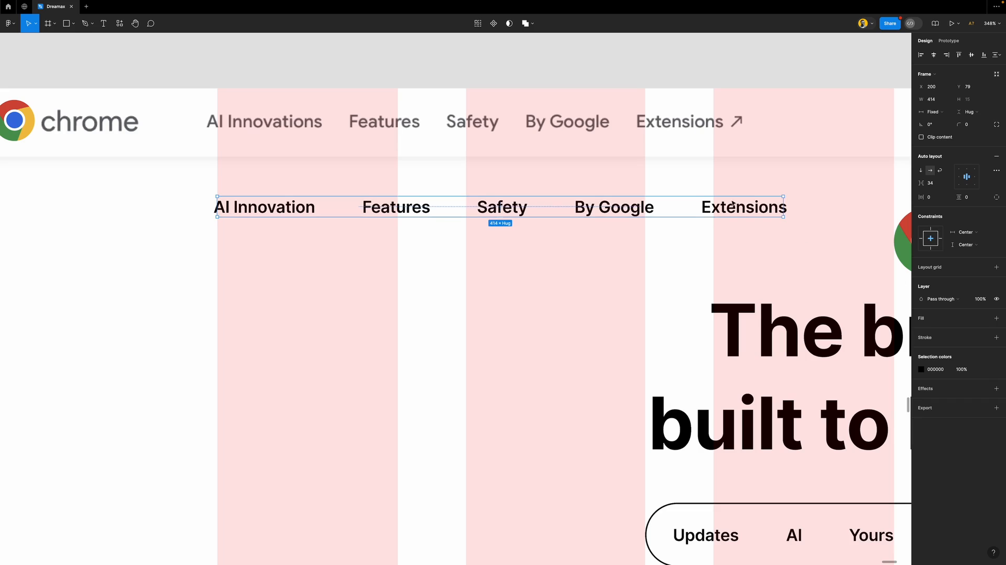
Make the nav width Hug contents and move it up into the header row at Y 29
click(936, 111)
click(942, 113)
click(946, 113)
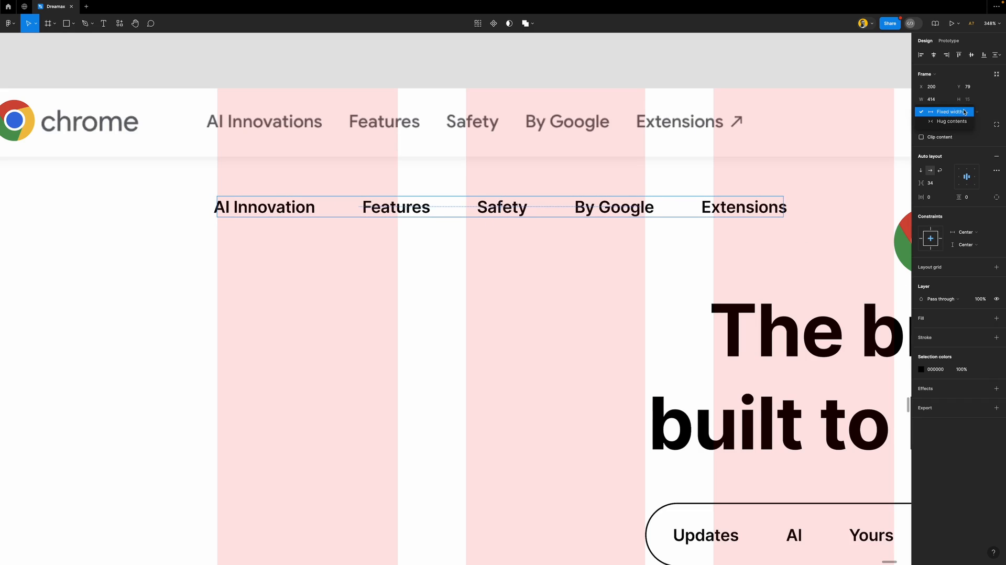
click(950, 122)
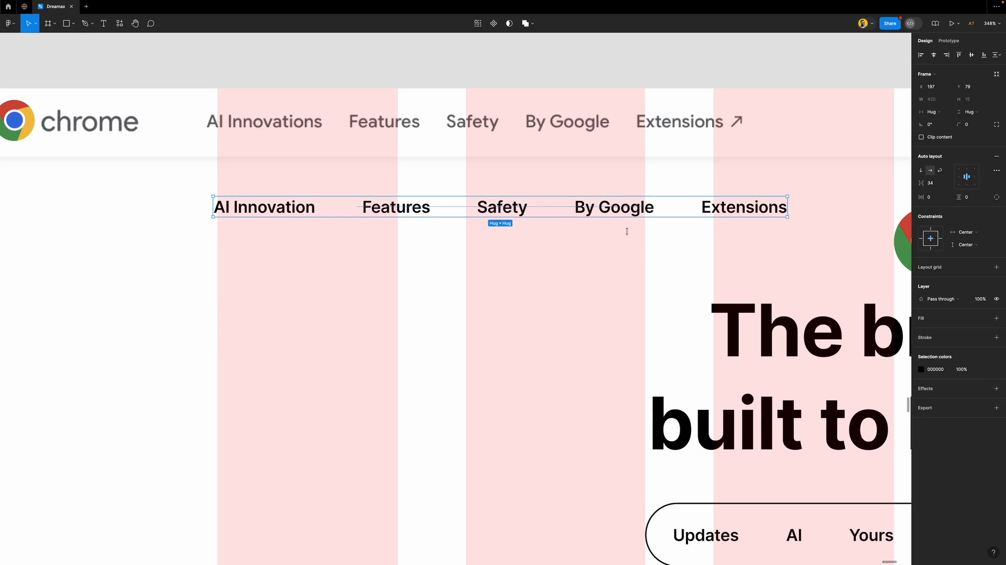
drag(254, 208, 266, 145)
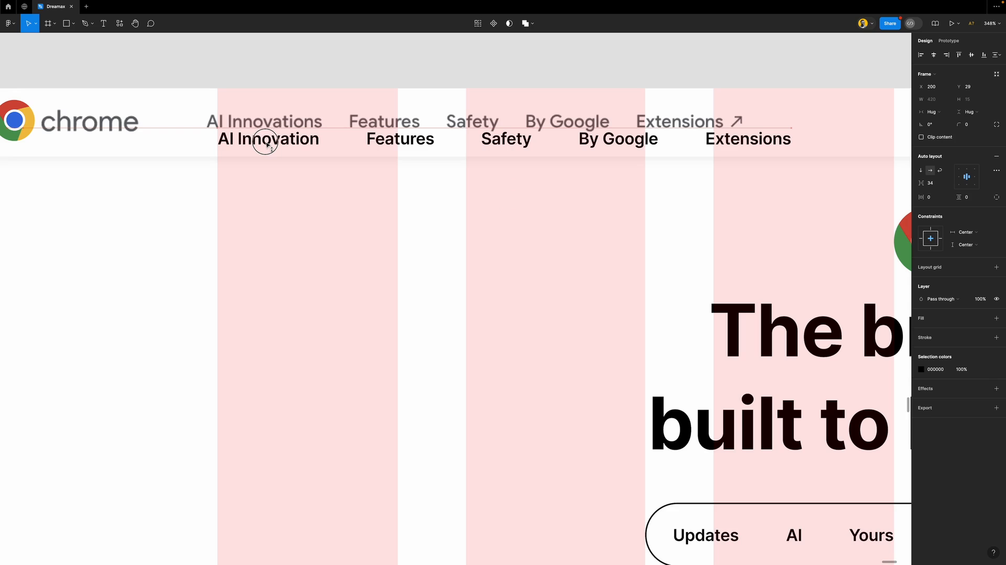
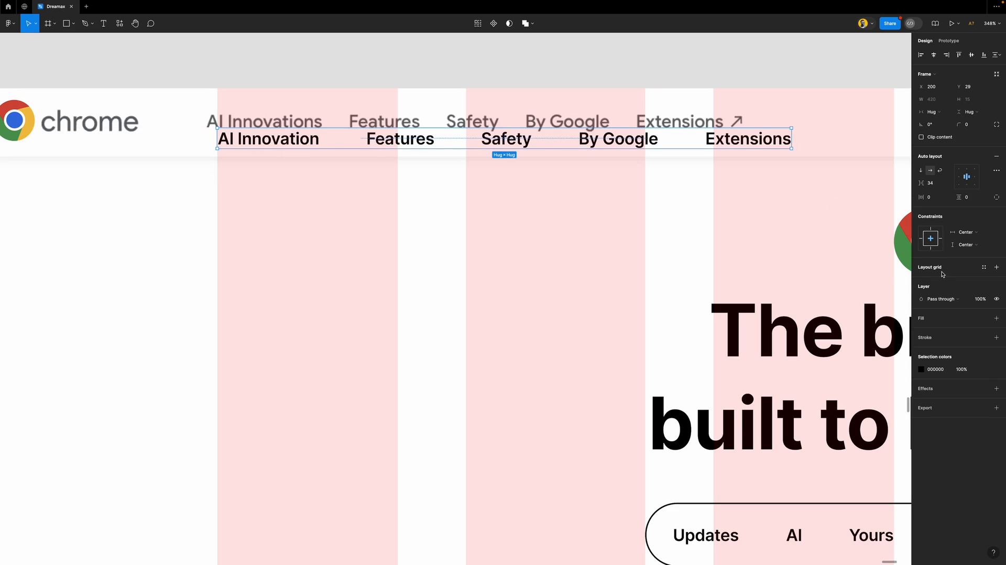
Apply the Body b3 text style to all the nav link texts
key(Return)
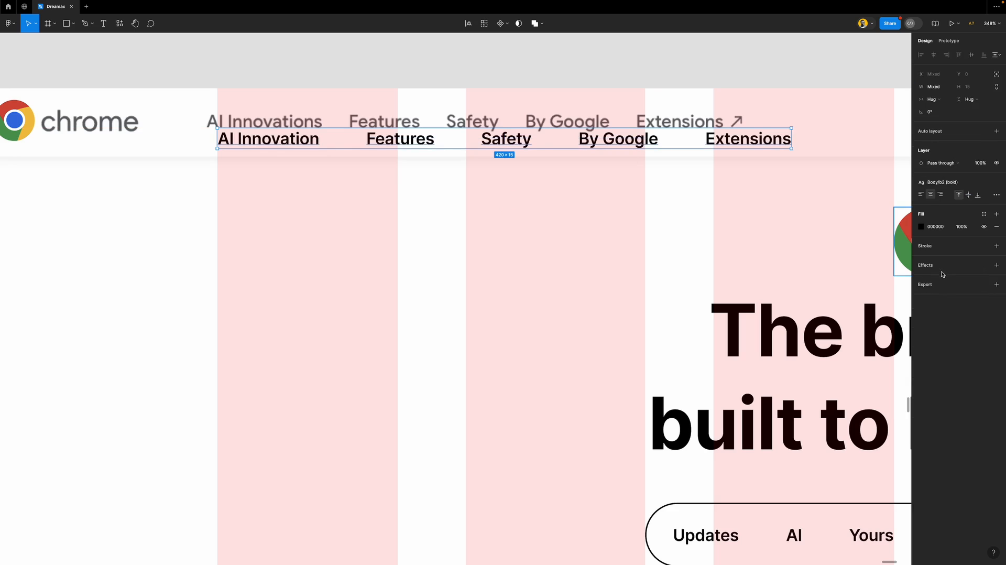
click(954, 181)
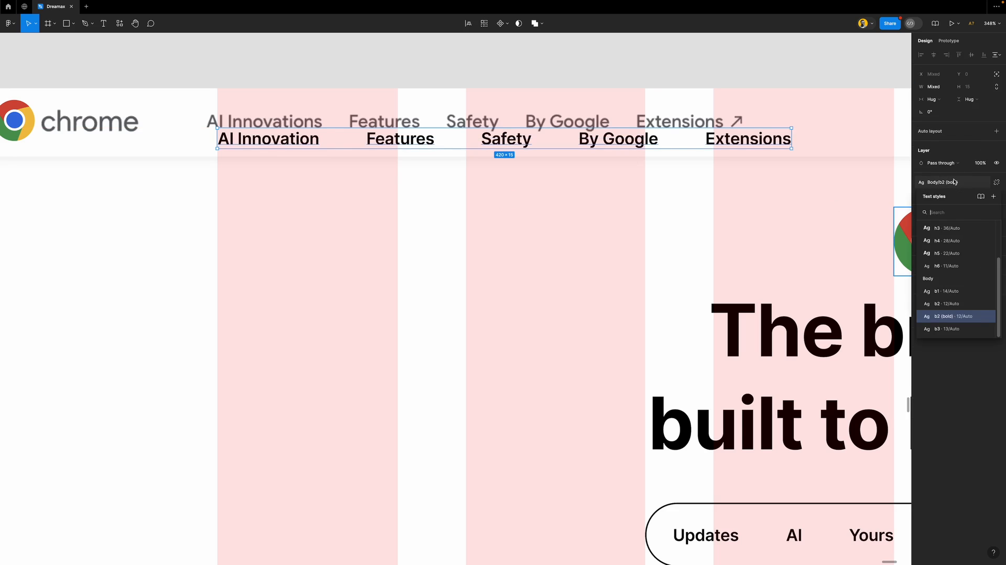
click(964, 329)
Change the first nav link text from 'AI Innovation' to 'AI Innovations'
click(310, 184)
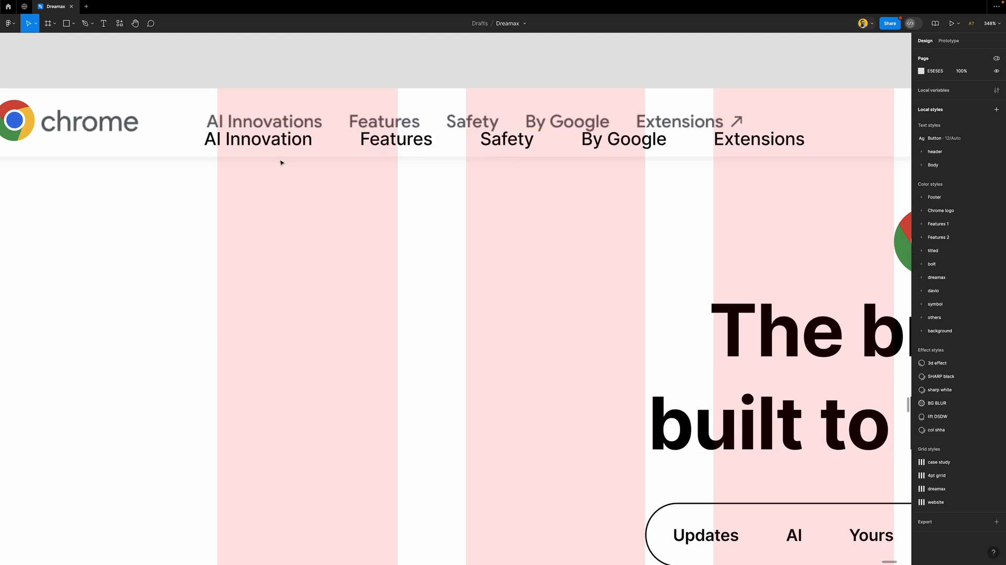
click(257, 138)
double_click(283, 140)
double_click(309, 140)
click(310, 140)
text(s)
key(Escape)
key(Escape)
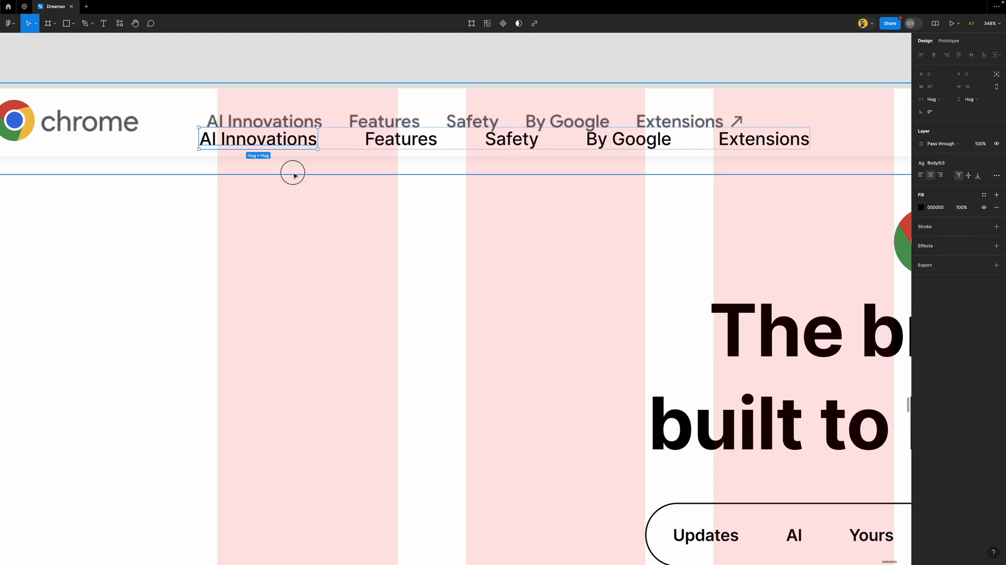
Give the nav row Left/Top constraints and move it to X 200, lined up with the pink column
click(249, 137)
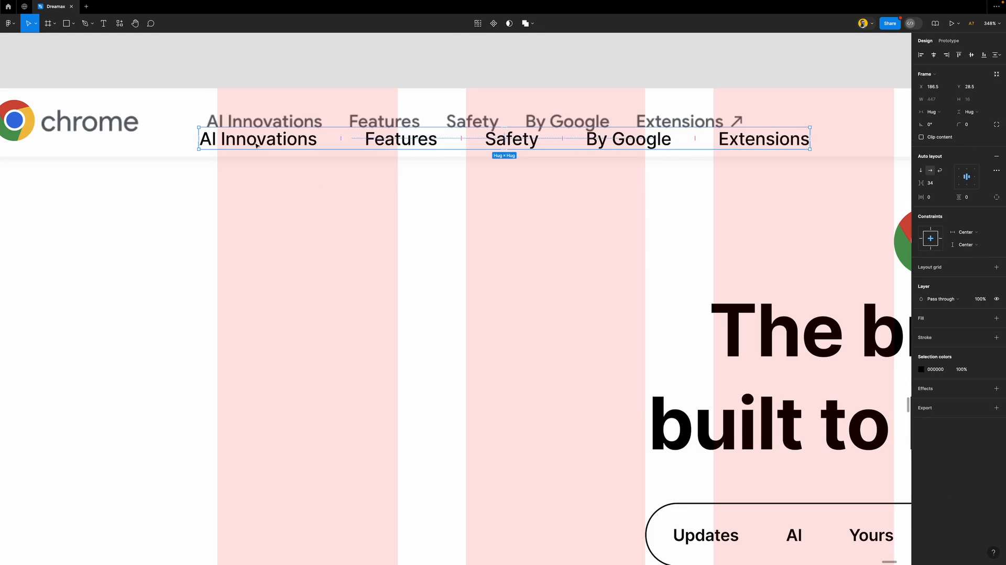
click(921, 240)
click(930, 229)
drag(278, 140, 300, 141)
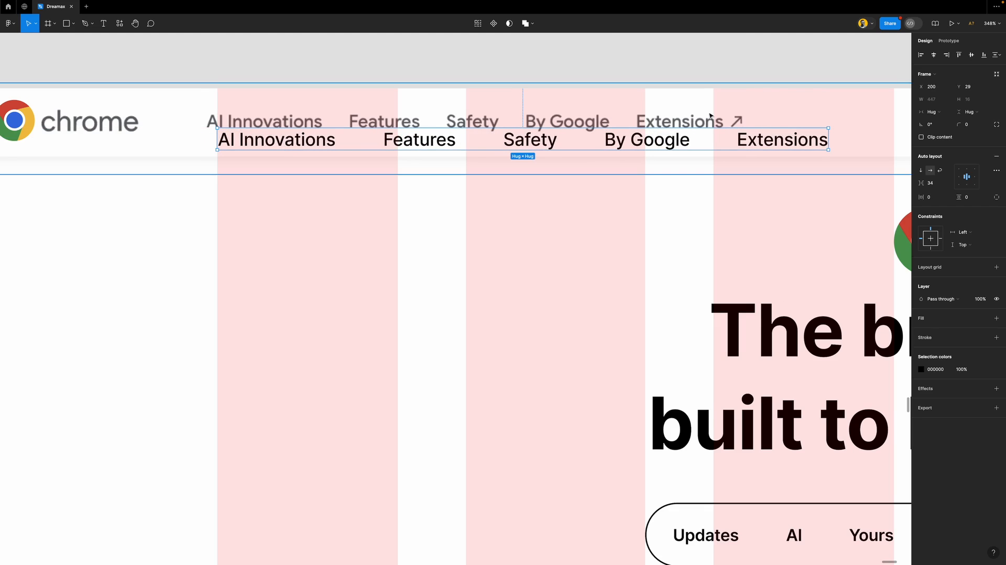
scroll(750, 126, right, 6)
scroll(494, 128, up, 5)
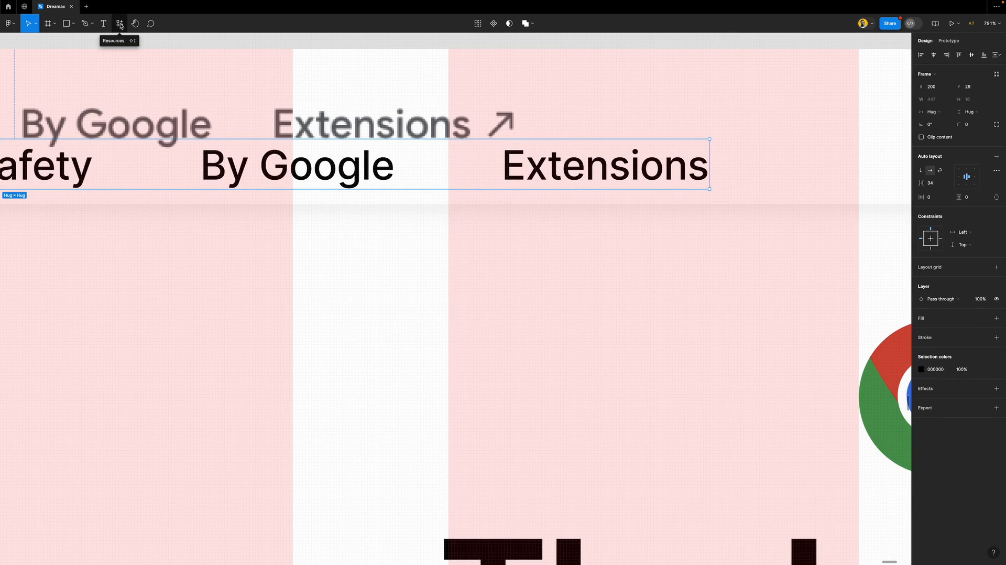
Draw a short diagonal arrow beside the reference Extensions link with a Footer/text stroke
click(580, 263)
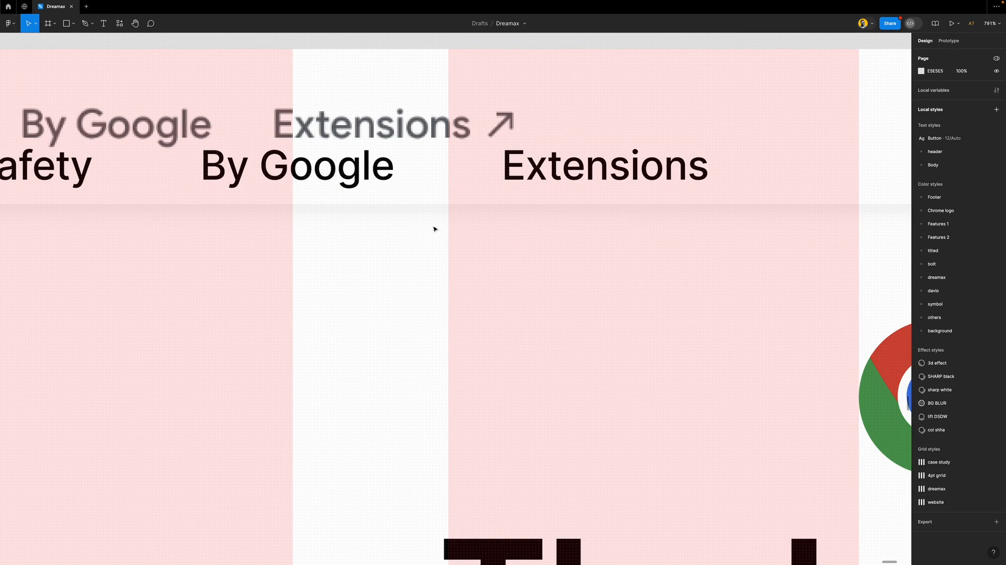
click(74, 25)
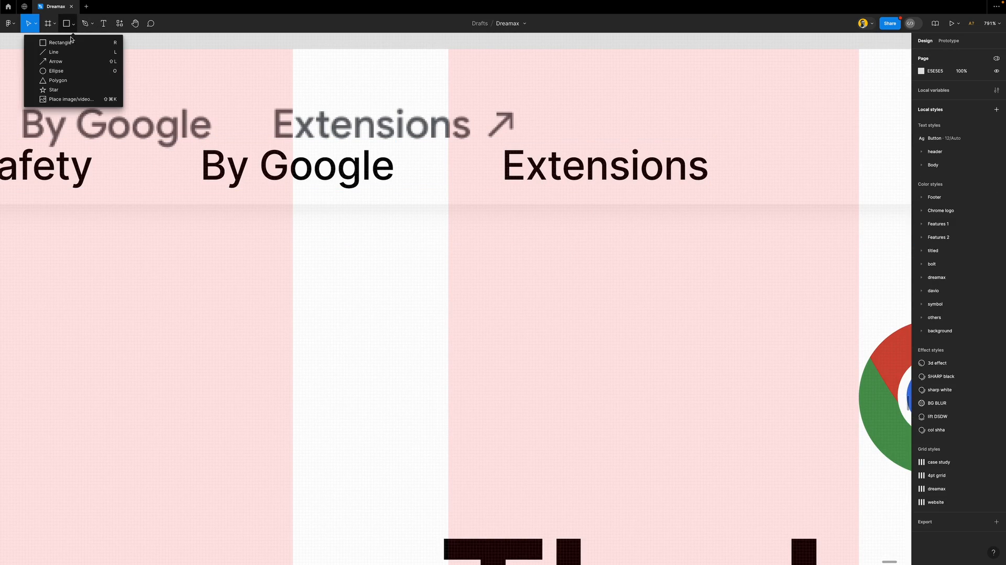
click(54, 63)
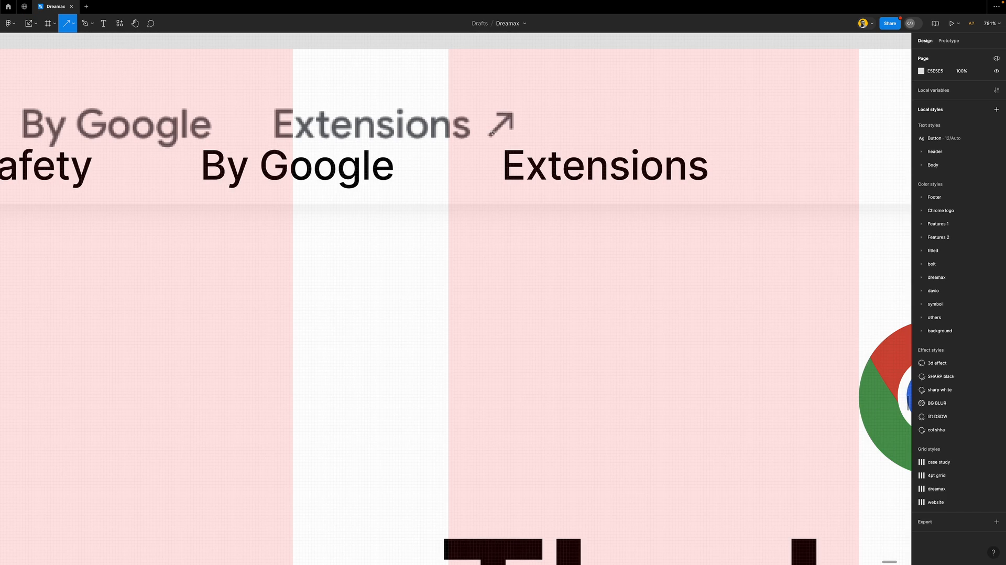
drag(490, 134, 510, 112)
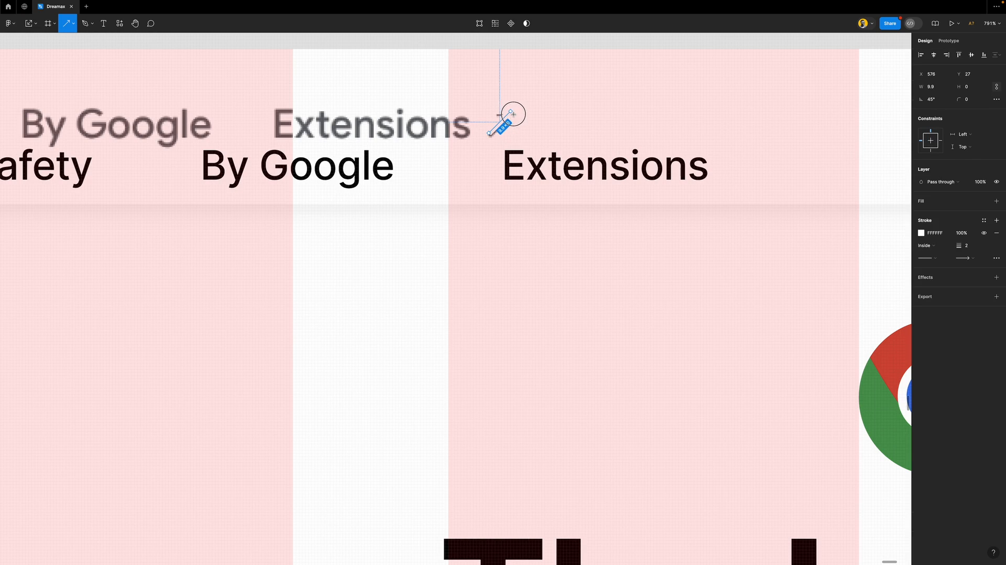
click(984, 220)
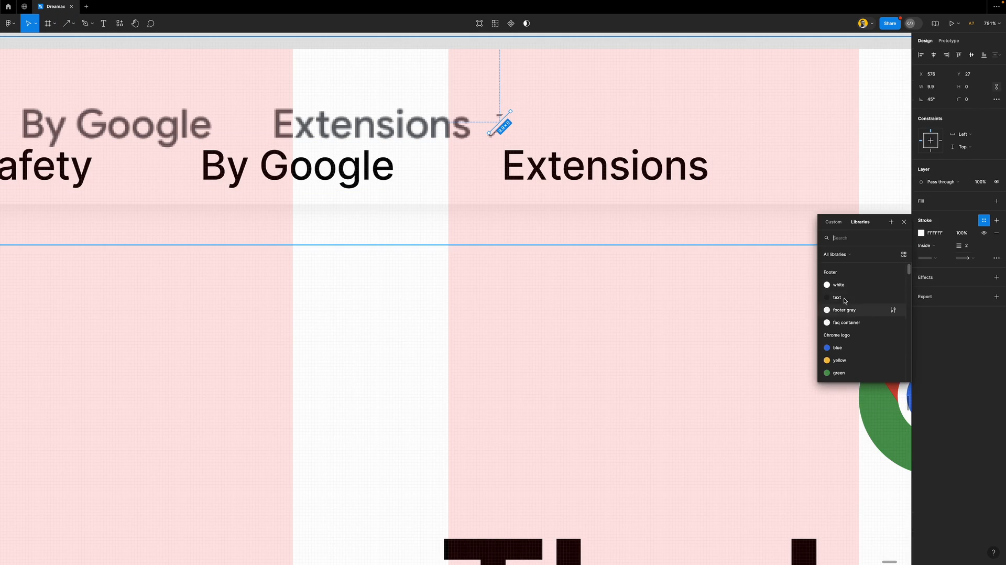
click(843, 299)
Lengthen the arrow, then scale it down proportionally to 0.4x
mouse_move(489, 133)
mouse_down()
mouse_move(462, 156)
mouse_move(508, 123)
mouse_move(502, 139)
mouse_up()
key(k)
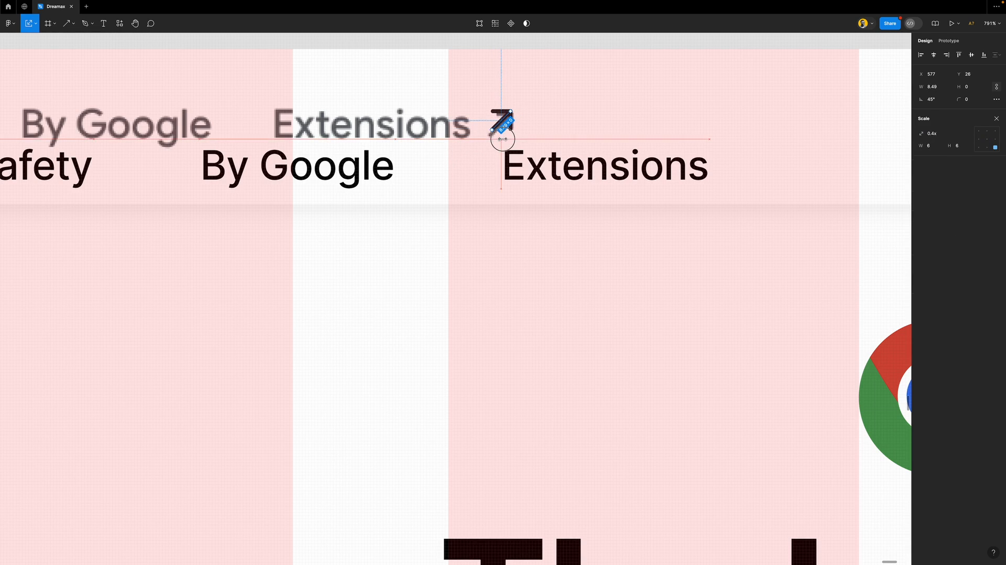
click(996, 118)
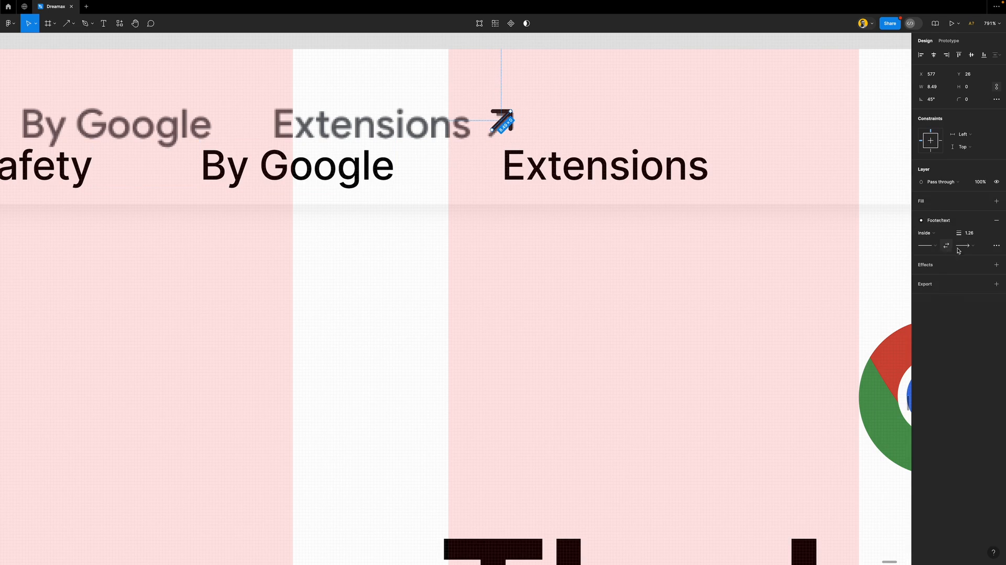
Keep the Line arrowhead on the arrow's end and nudge it slightly up and right
click(996, 246)
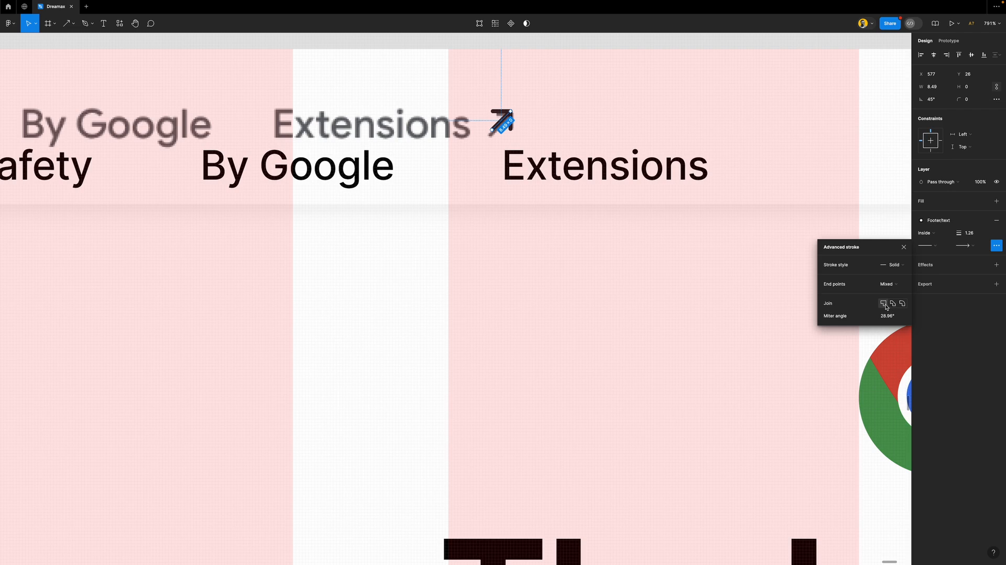
click(903, 247)
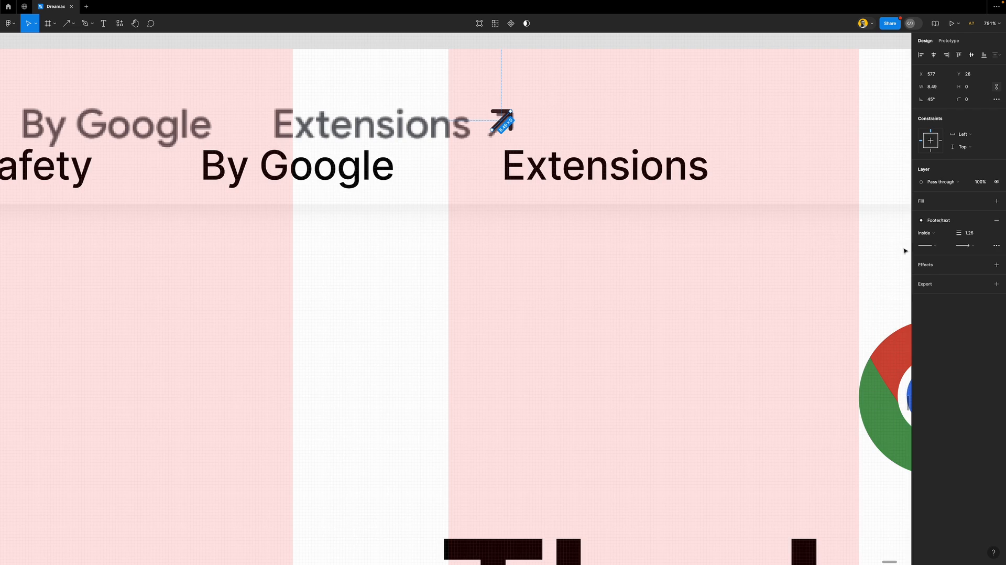
click(972, 246)
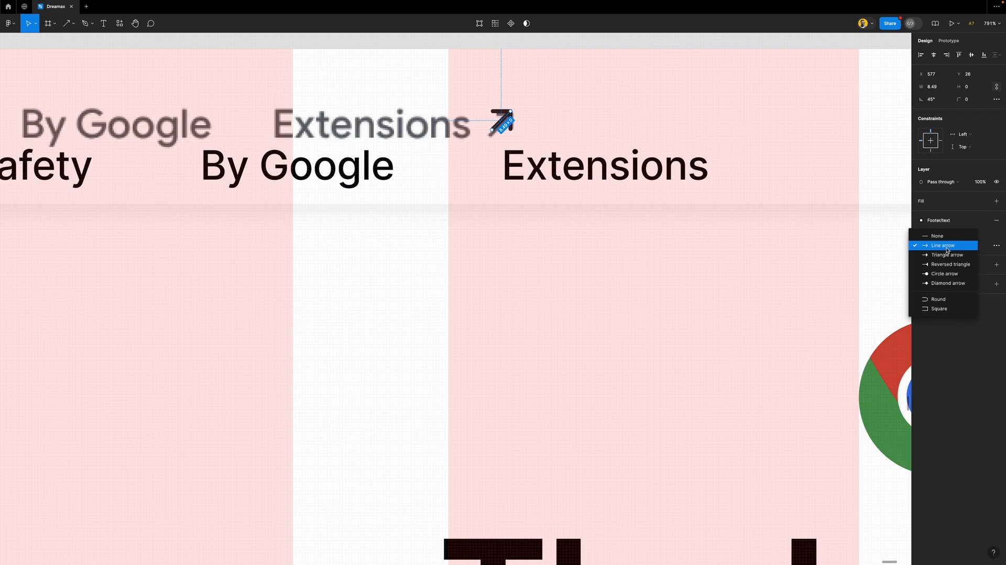
click(938, 308)
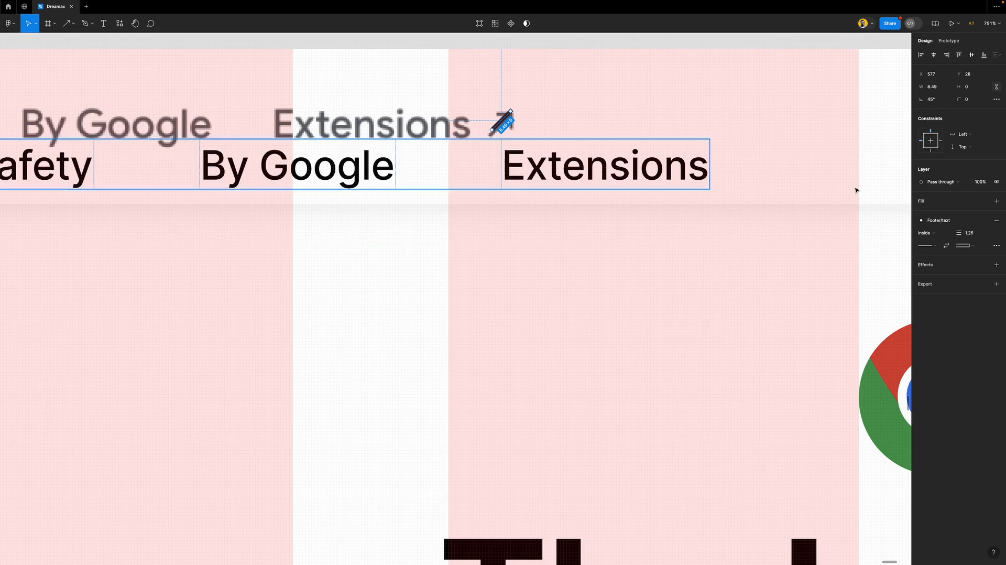
click(970, 248)
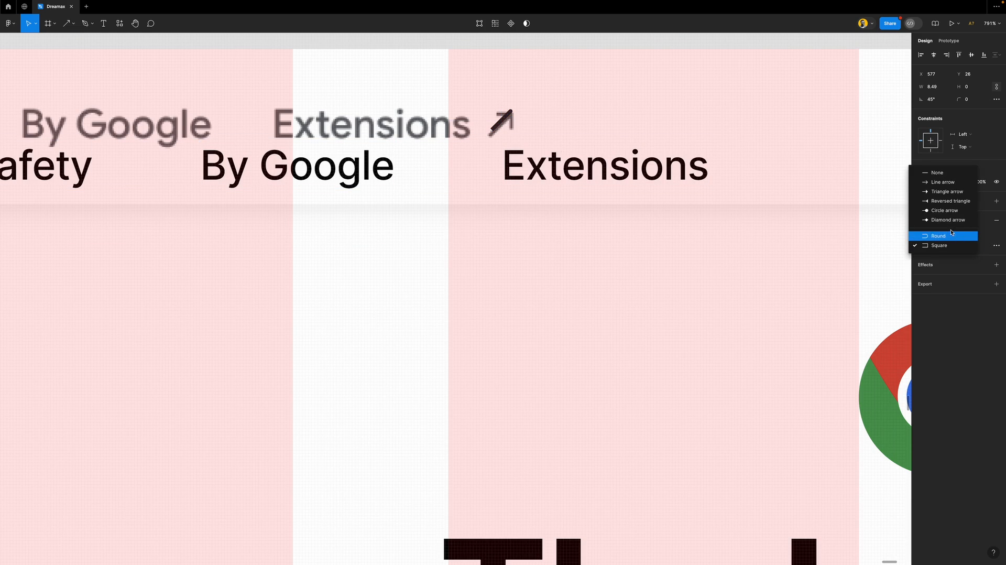
click(928, 184)
drag(498, 118, 516, 124)
key(Escape)
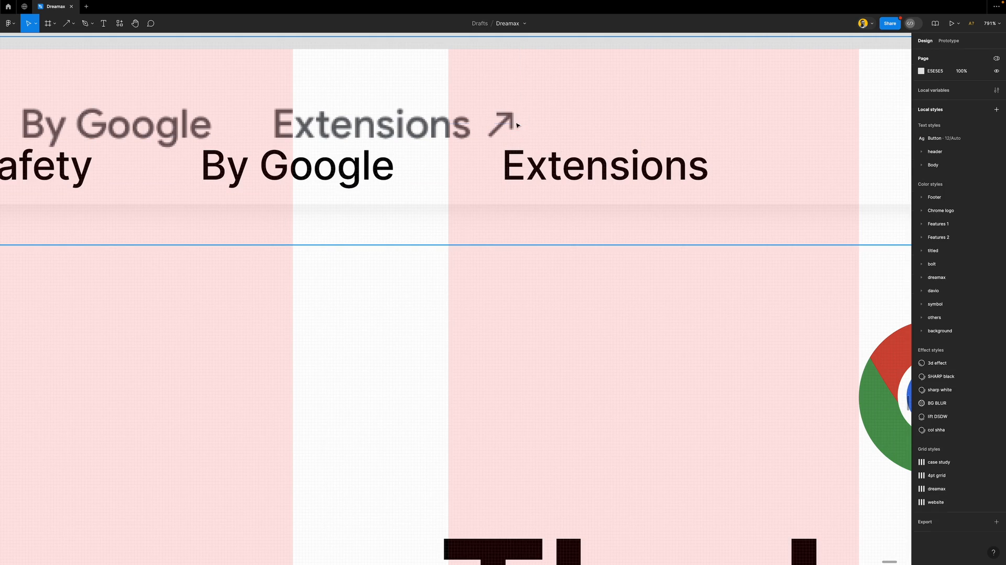
Launch the Material Symbols plugin and move its window off the Extensions link
click(120, 23)
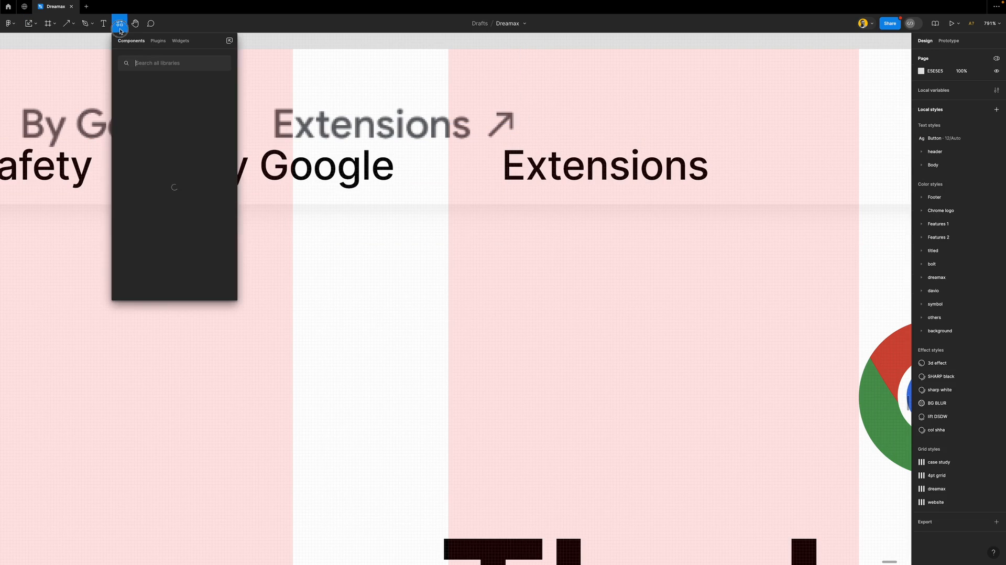
click(158, 41)
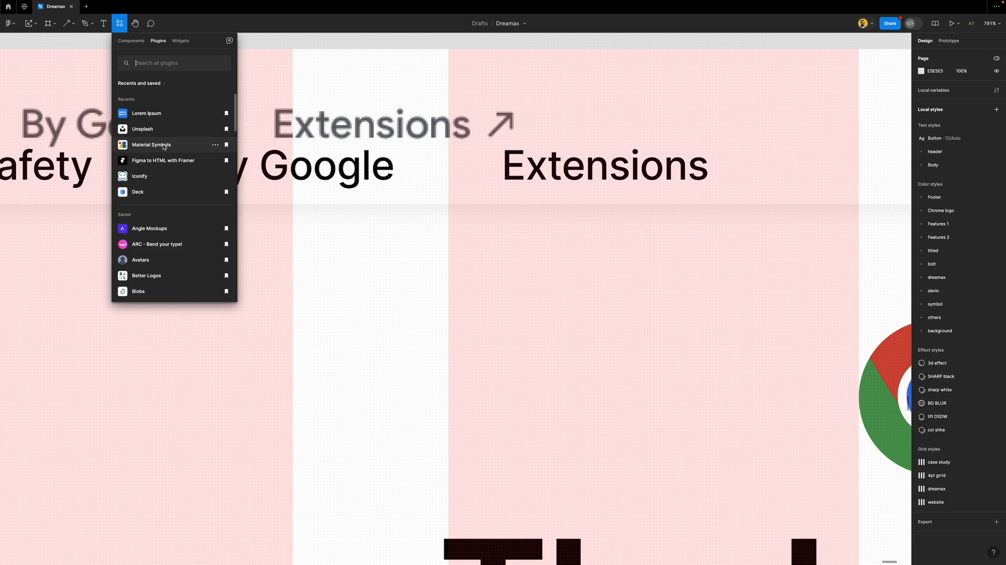
key(Escape)
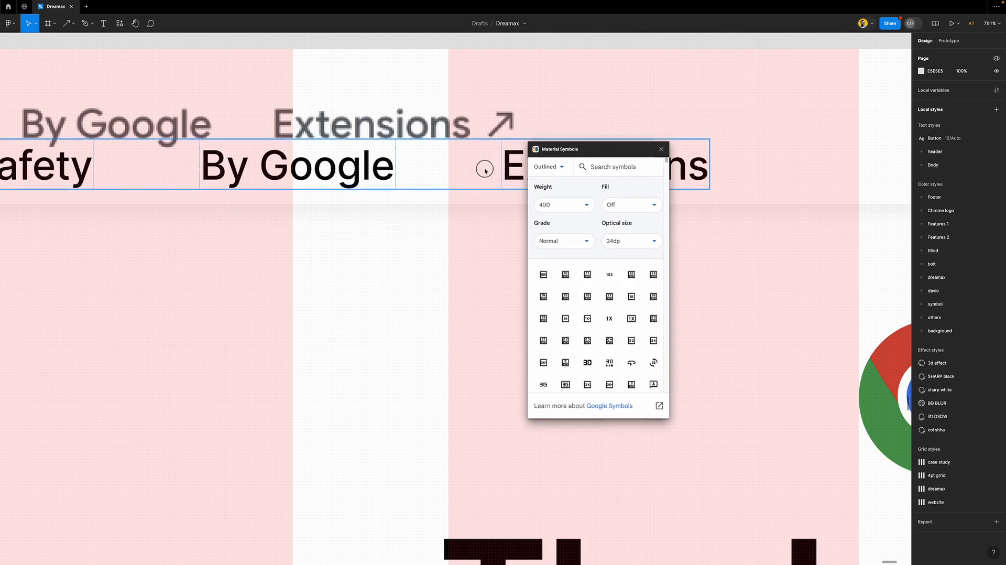
drag(588, 149, 419, 189)
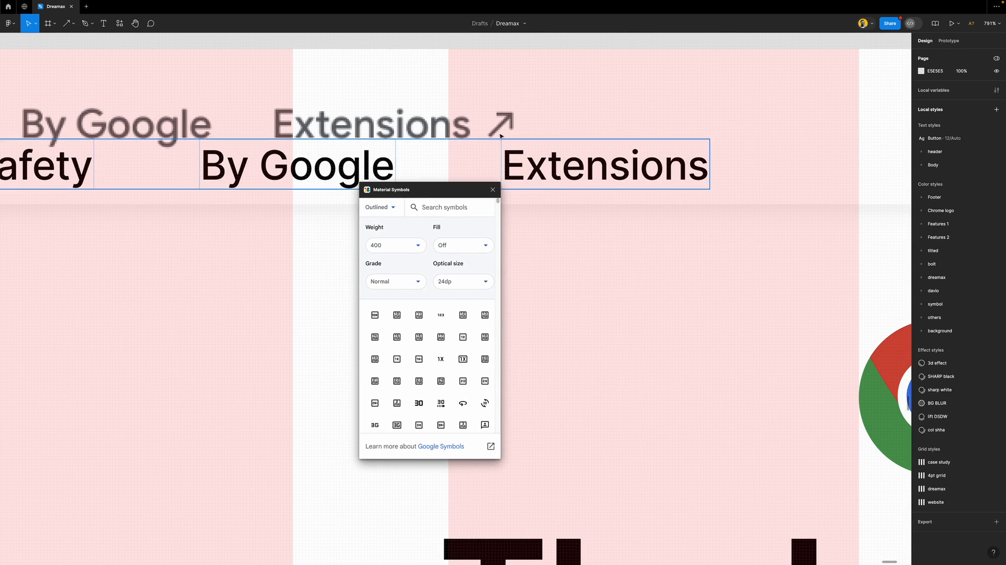
scroll(496, 139, up, 8)
scroll(482, 120, down, 2)
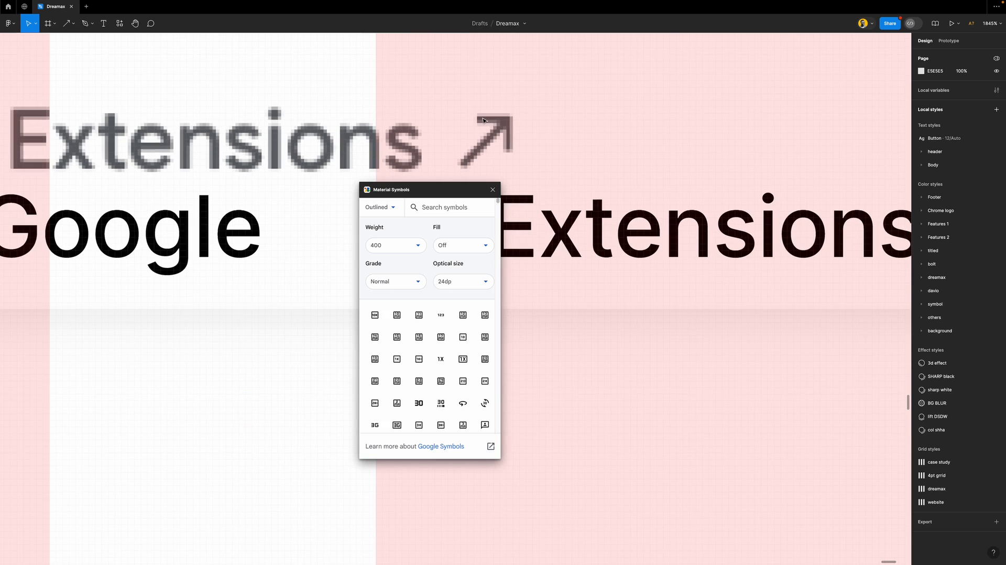
Search 'arrow' in the Outlined style and insert the north-east arrow icon
click(431, 209)
text(arrow)
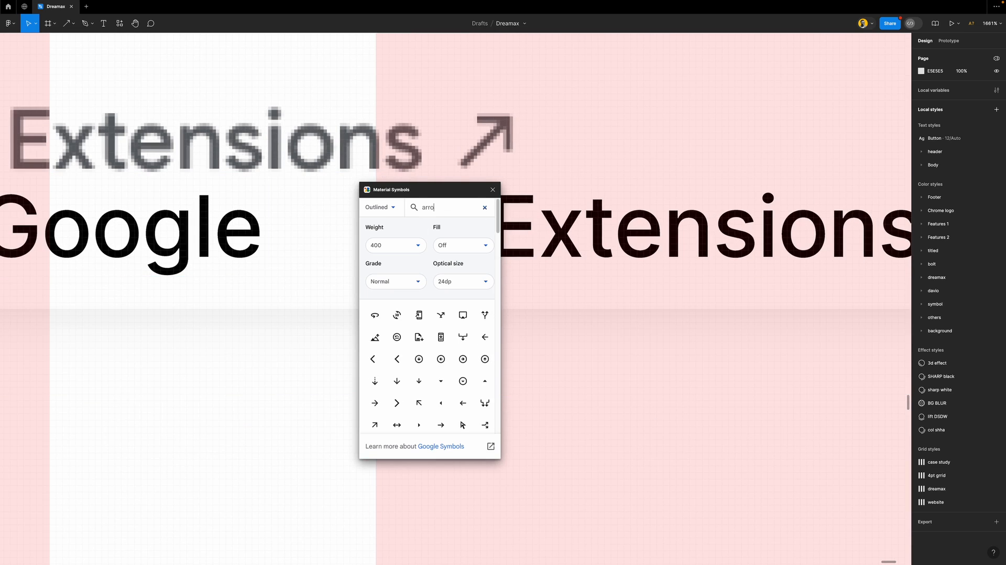
click(393, 209)
click(389, 209)
scroll(439, 399, down, 1)
scroll(439, 400, down, 10)
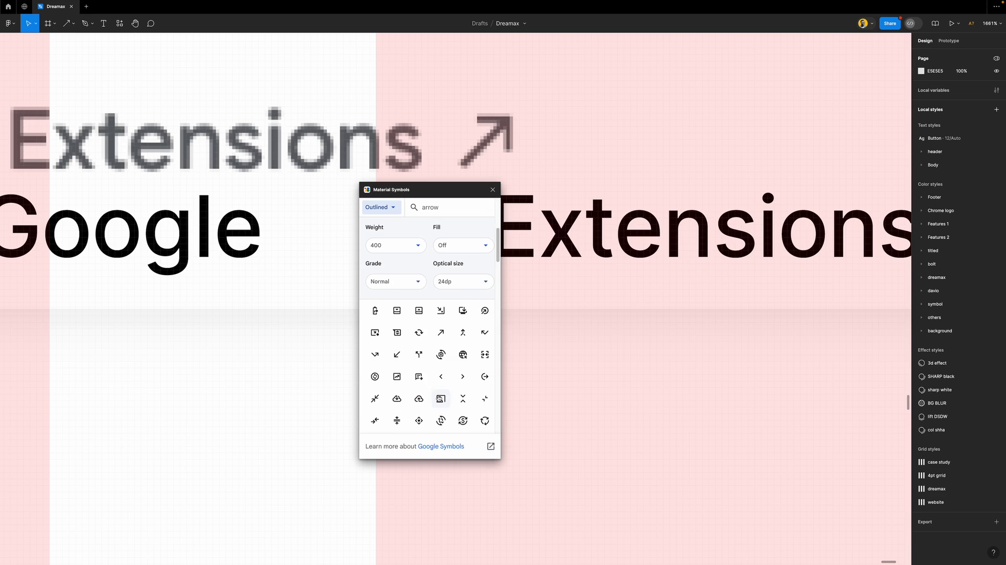
click(441, 333)
click(492, 189)
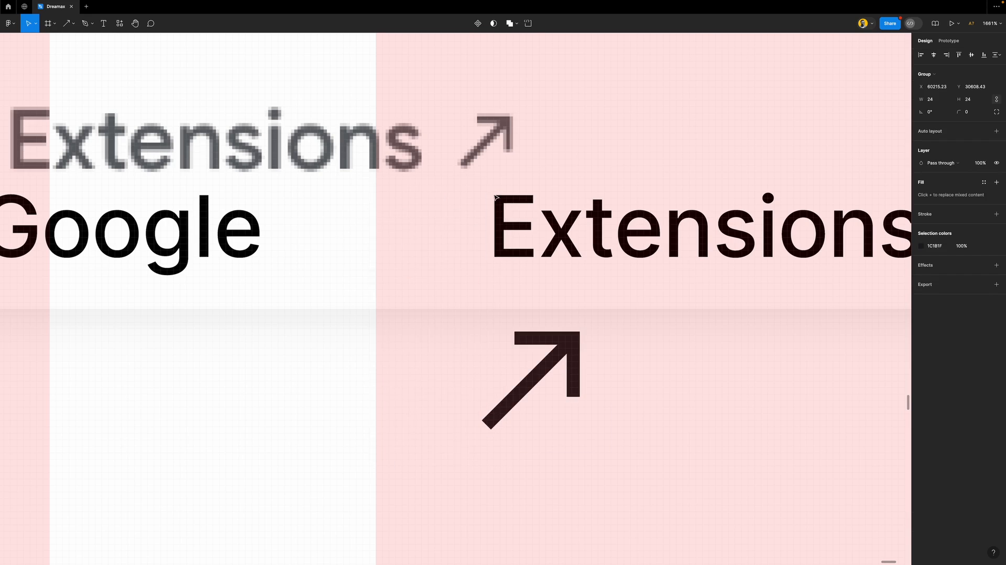
scroll(474, 312, down, 15)
Shrink the arrow icon to 12×12 and place it between By Google and Extensions
drag(483, 334, 527, 176)
click(973, 100)
text(16)
key(Return)
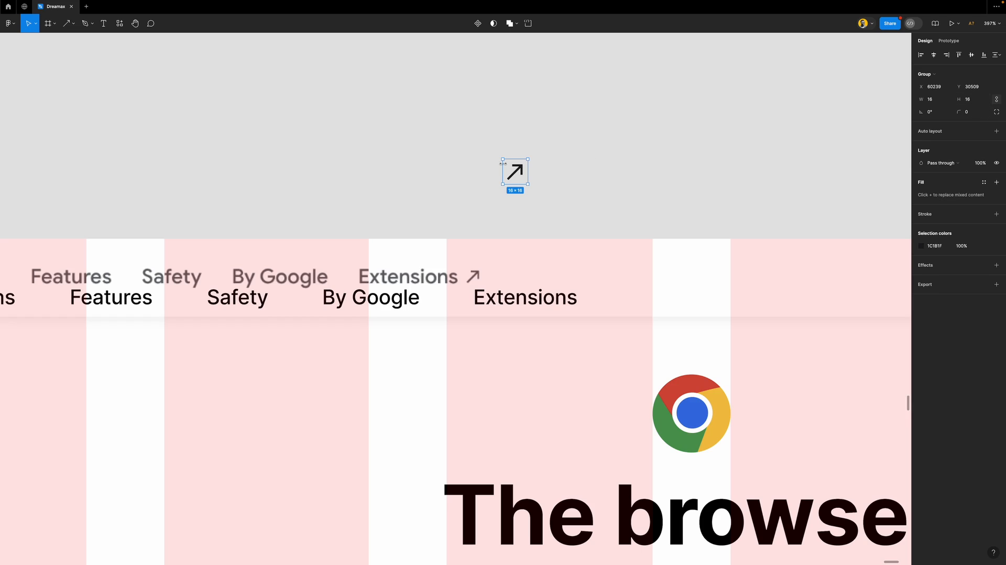
click(981, 99)
text(14)
key(Return)
text(12)
key(Return)
drag(513, 169, 474, 296)
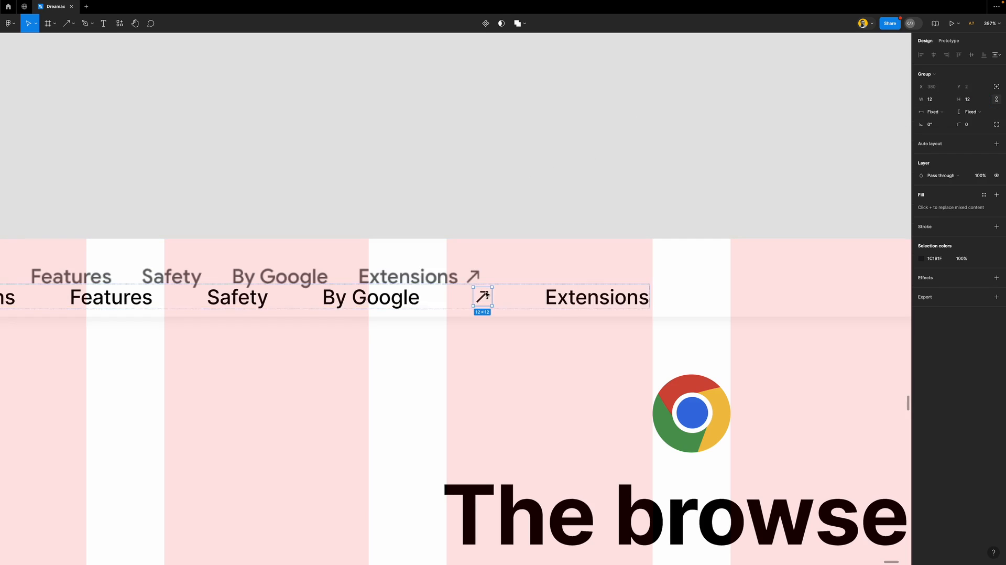
Wrap the arrow icon and Extensions label in auto layout with a 4 px gap
scroll(560, 309, up, 5)
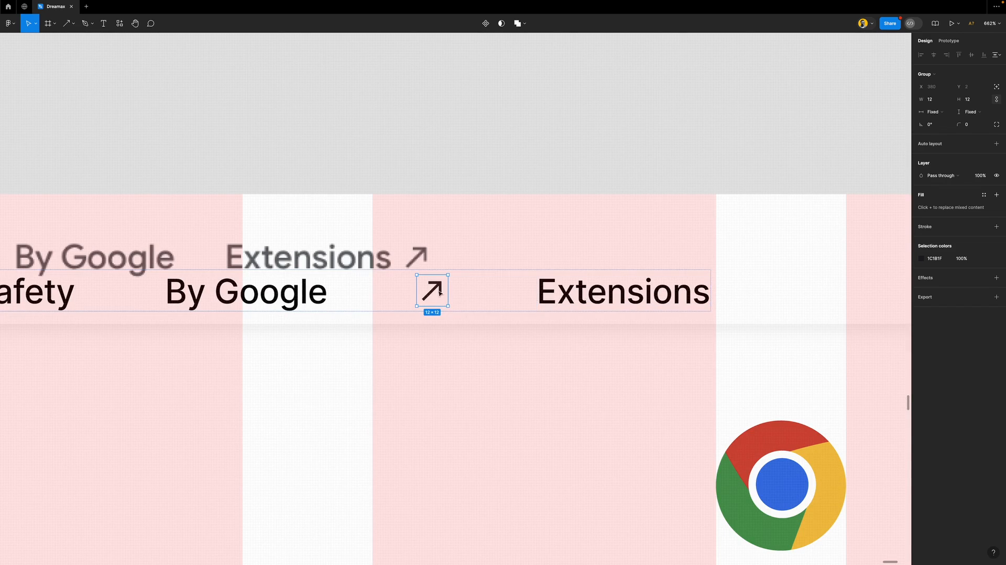
scroll(456, 291, up, 4)
scroll(453, 295, right, 5)
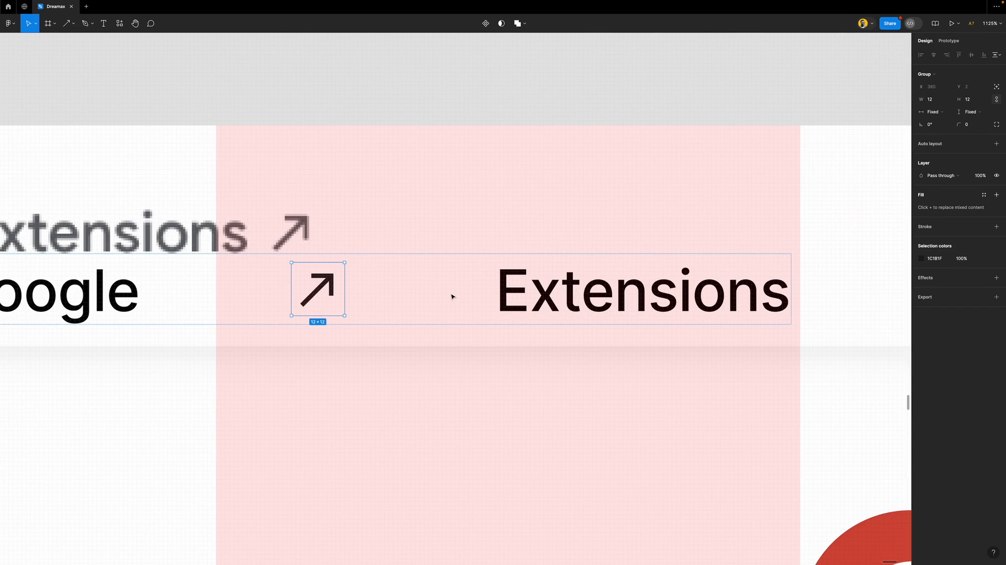
shift+click(534, 296)
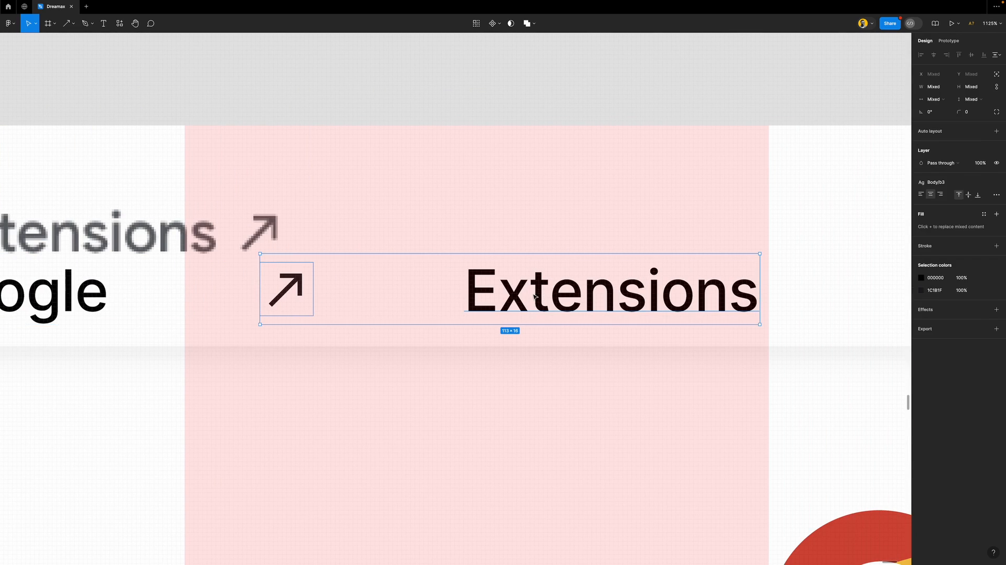
click(935, 131)
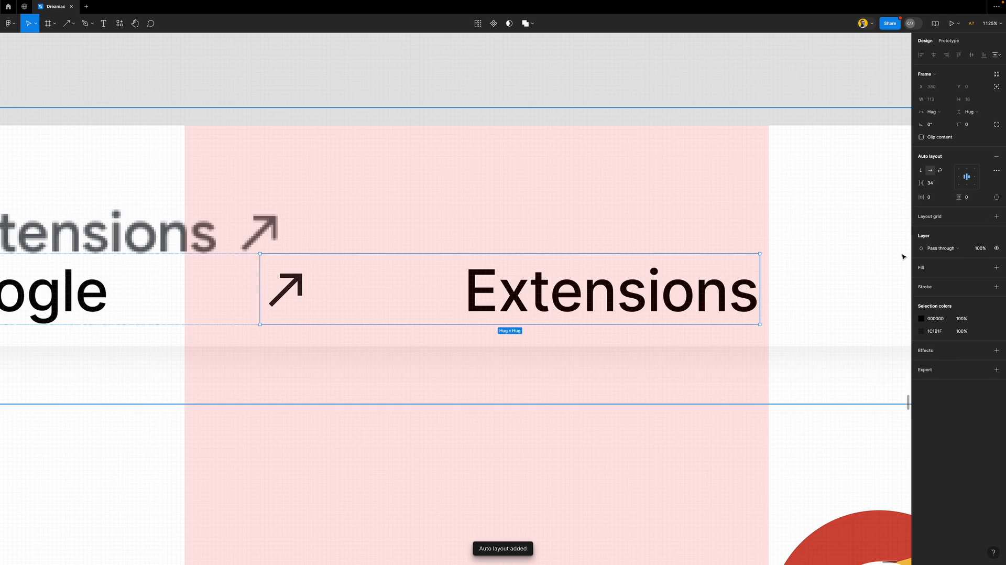
click(936, 187)
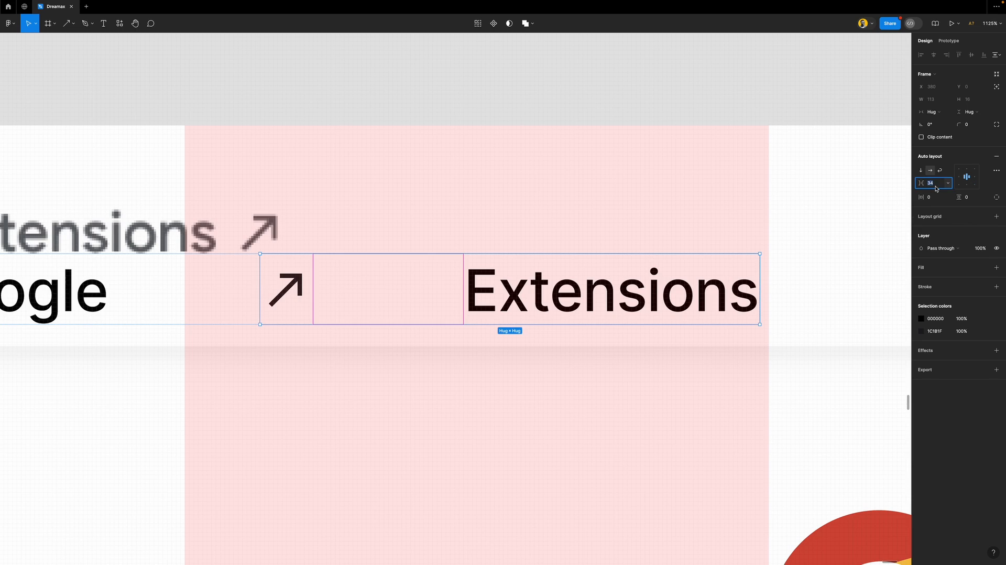
text(8)
key(Return)
click(936, 187)
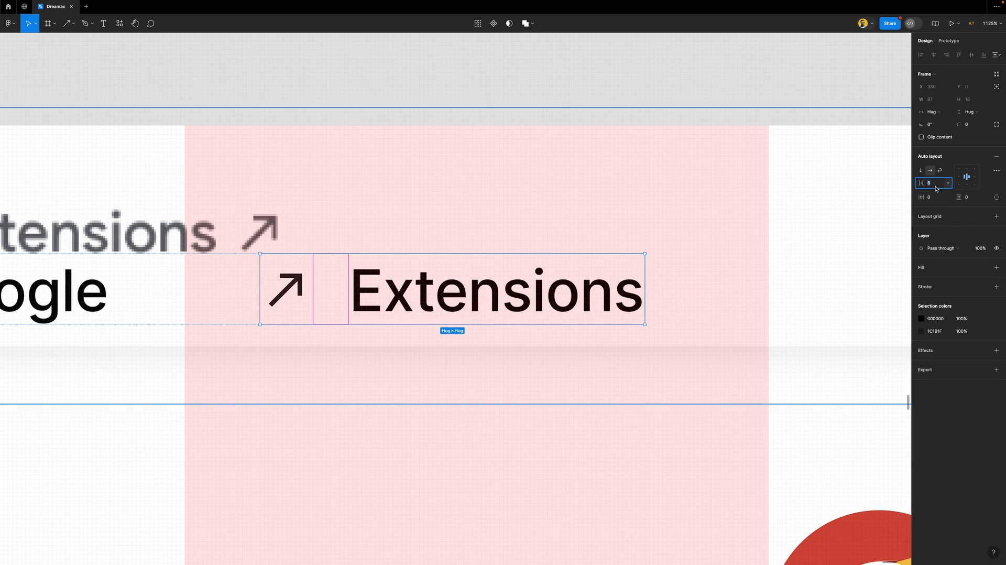
text(4)
key(Return)
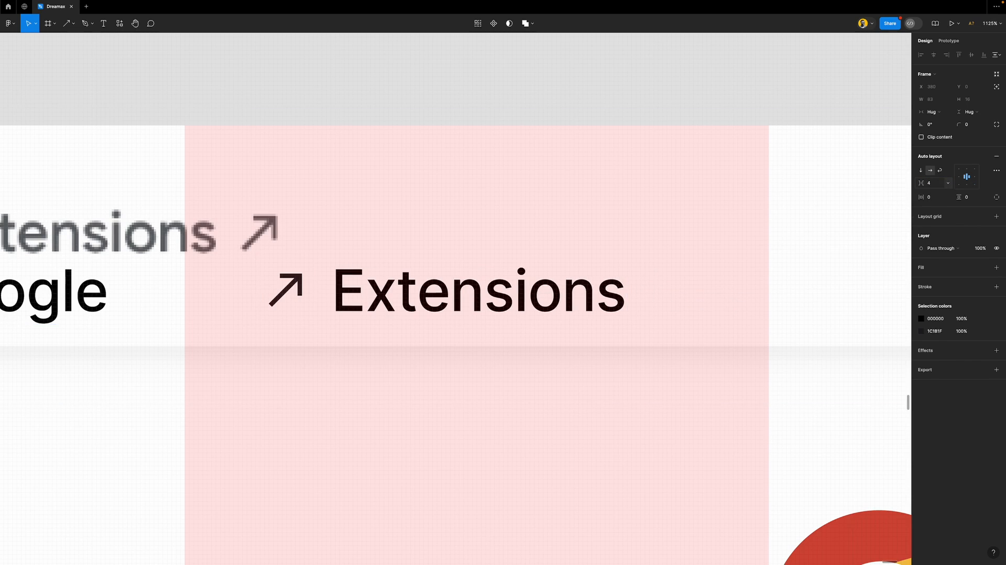
Reorder the row so the Extensions label comes before the arrow
click(371, 299)
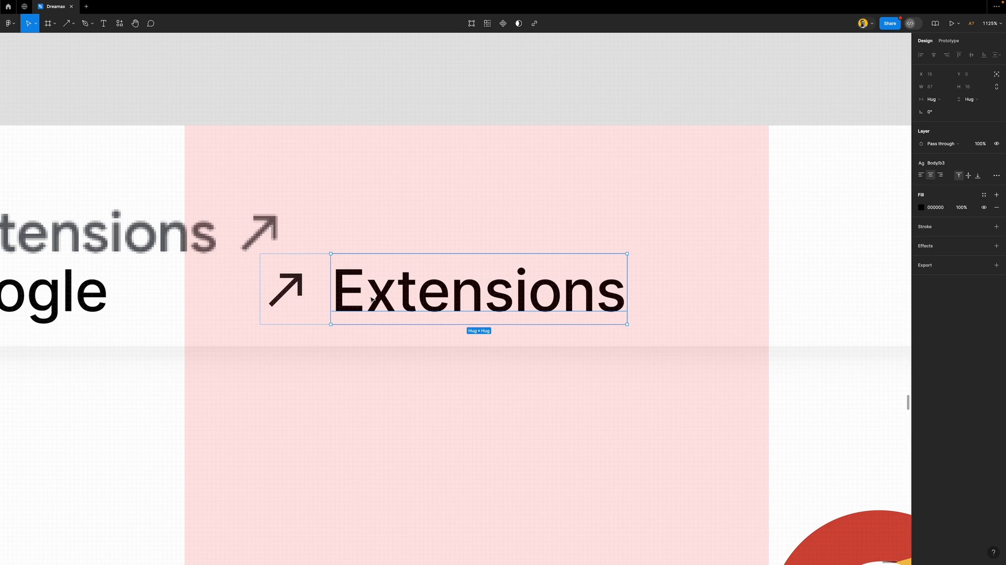
key(Left)
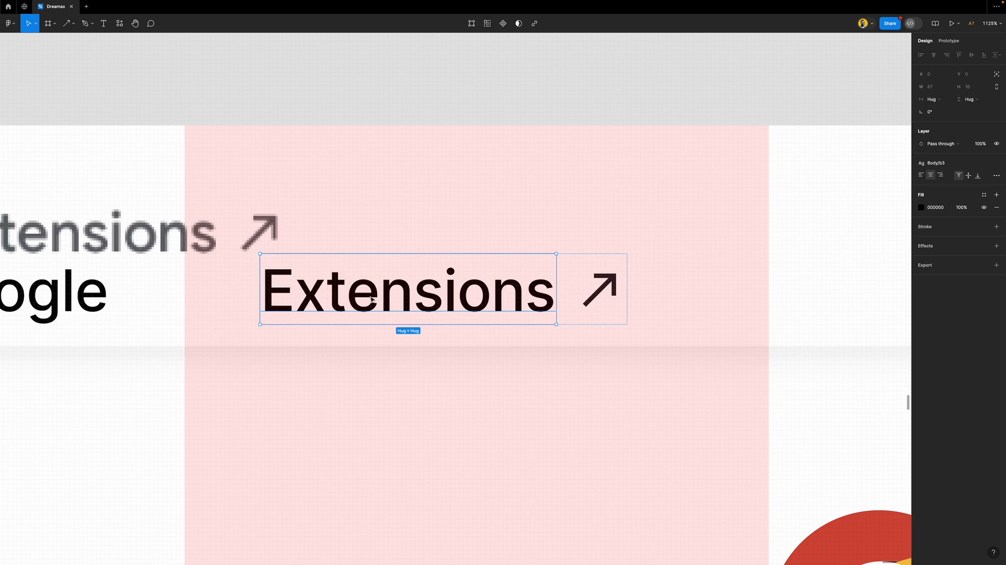
click(592, 257)
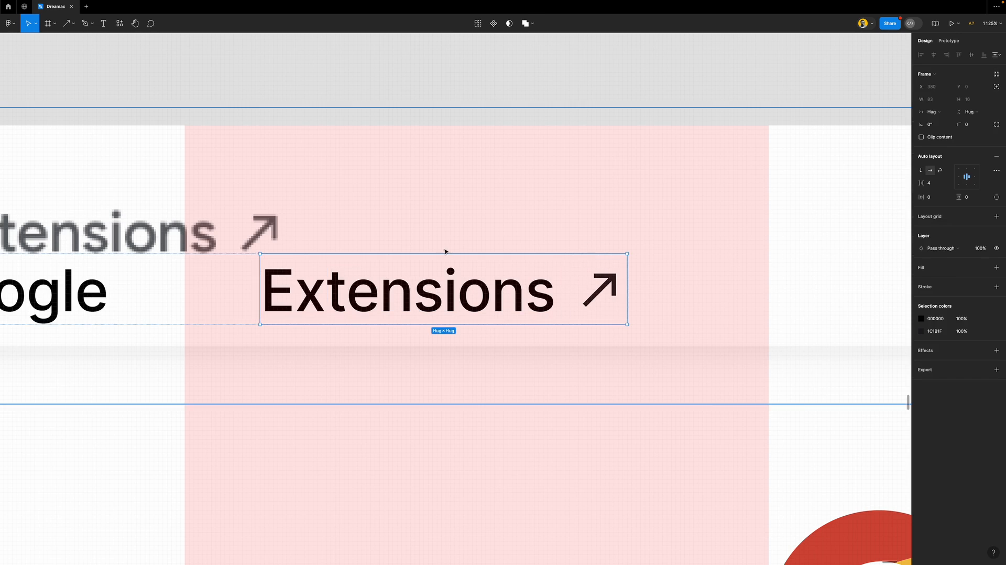
scroll(444, 251, down, 5)
scroll(444, 247, down, 2)
scroll(461, 241, left, 5)
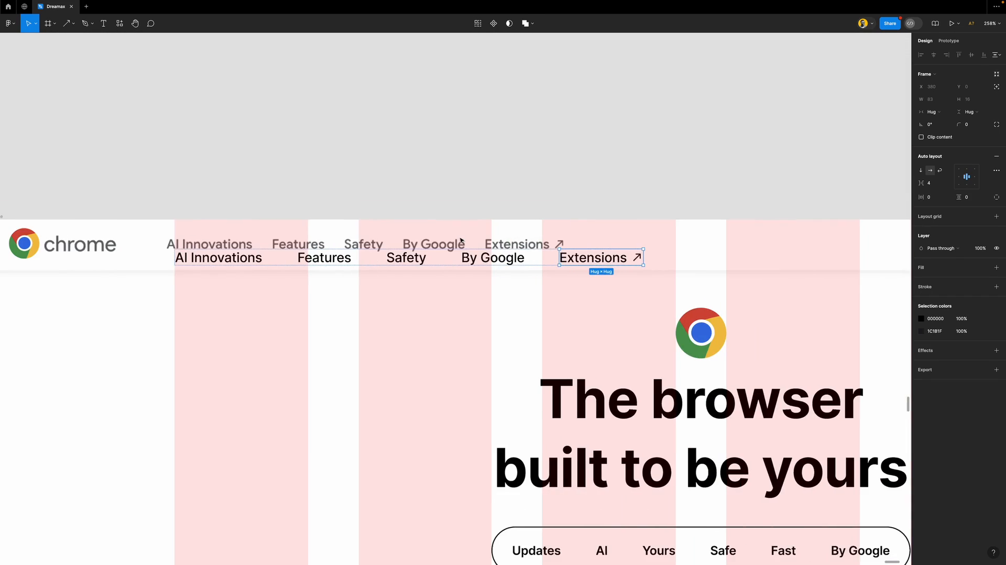
click(473, 179)
click(583, 258)
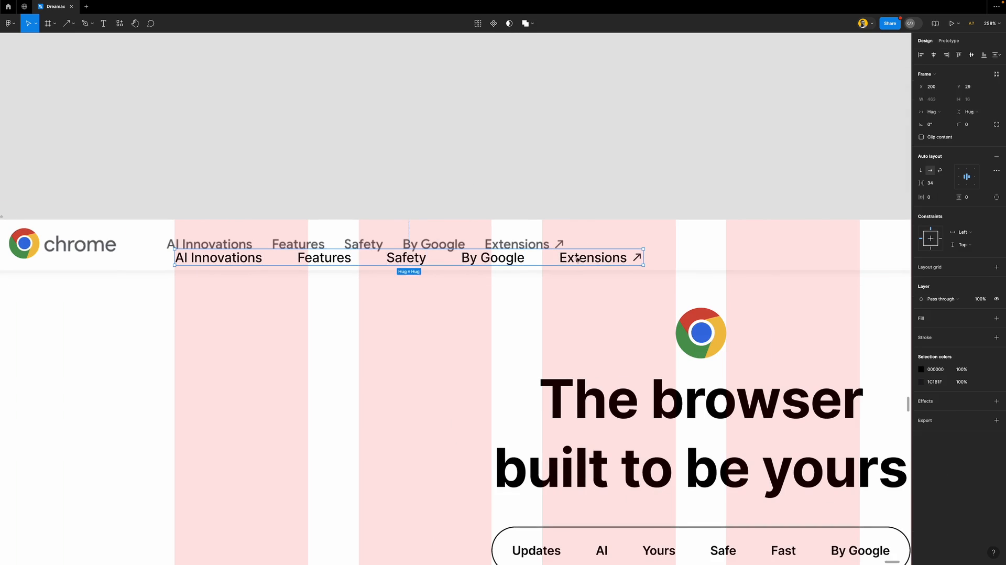
scroll(291, 258, up, 10)
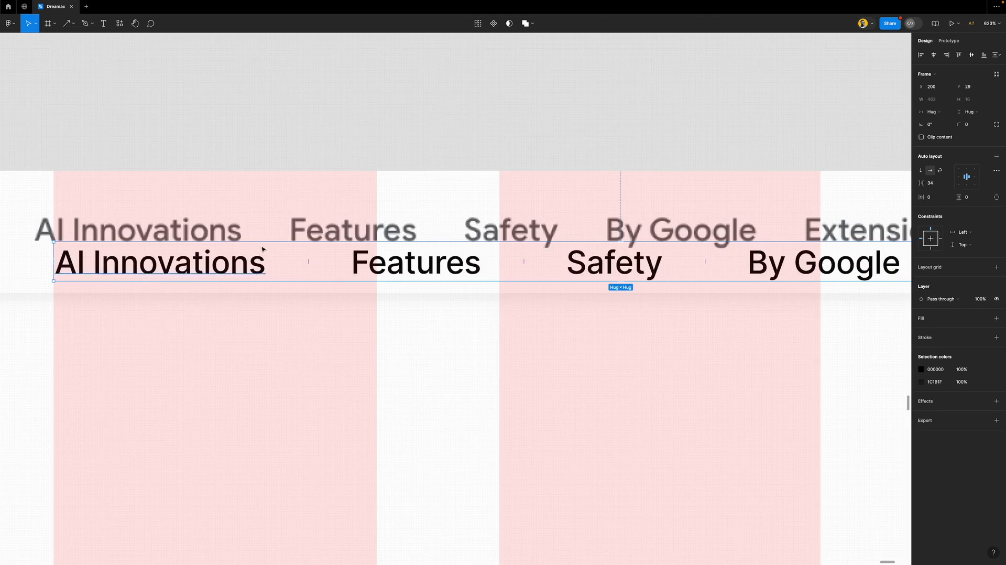
scroll(286, 232, up, 3)
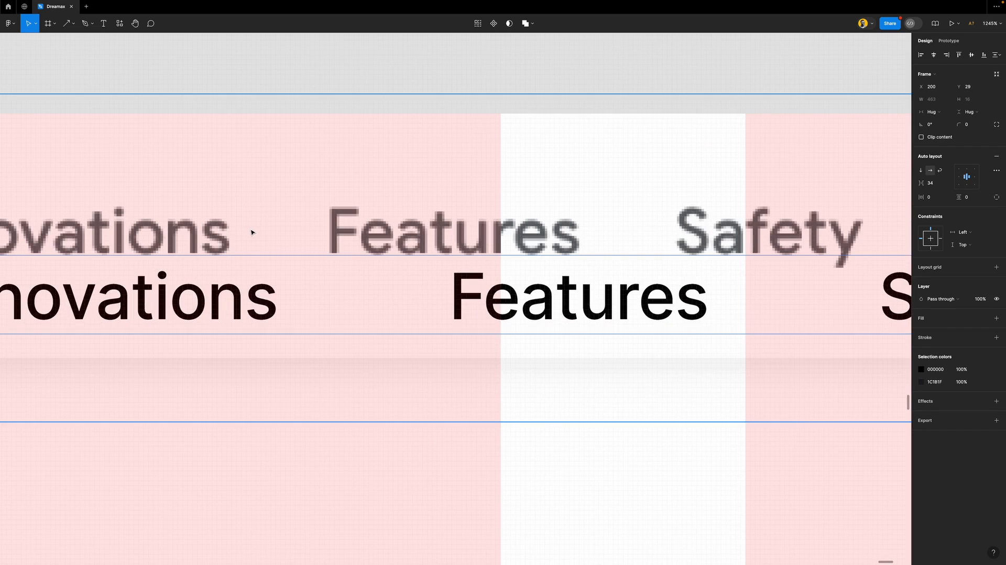
Draw a roughly 20 px wide measuring rectangle between AI Innovations and Features
key(r)
mouse_move(211, 61)
mouse_down()
mouse_move(258, 188)
mouse_move(329, 282)
mouse_up()
drag(212, 204, 233, 207)
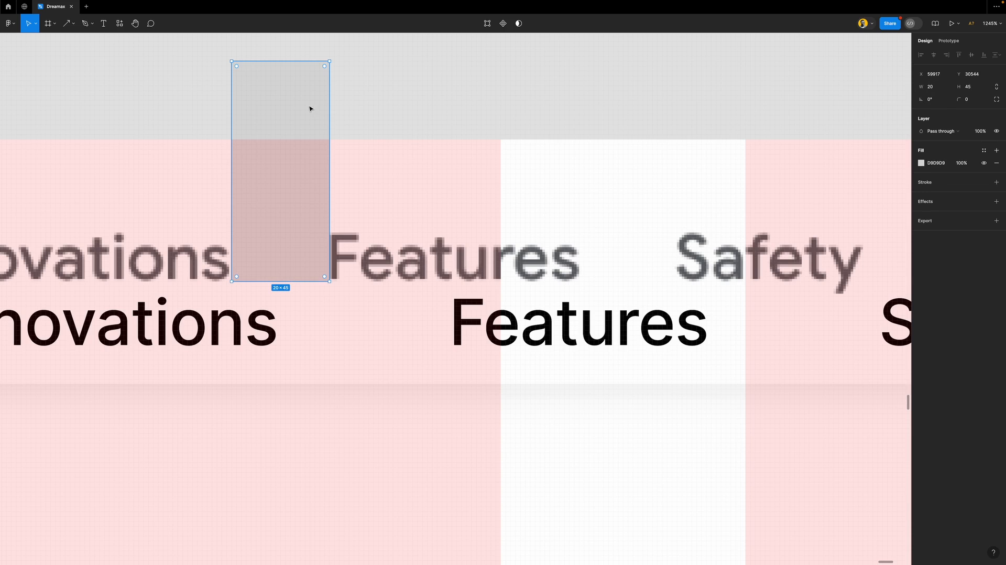
Delete the measuring rectangle and set the nav row's item gap to 20
key(Delete)
click(372, 292)
scroll(373, 292, down, 3)
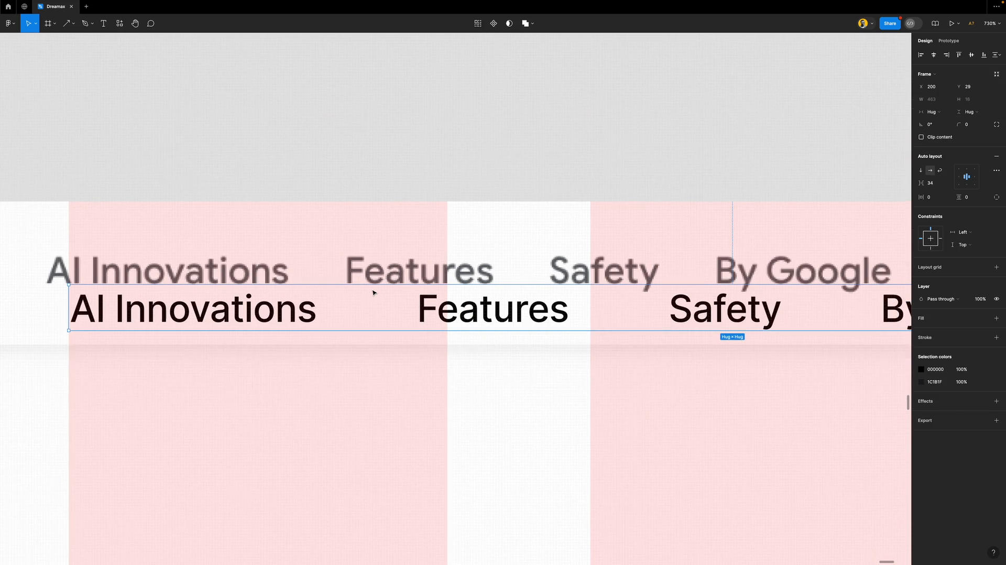
click(931, 182)
text(20)
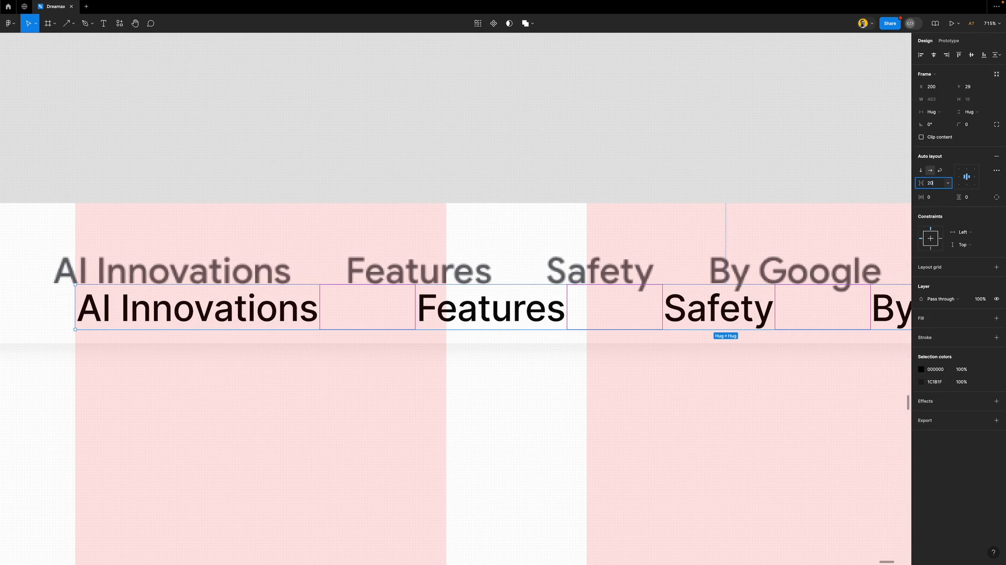
key(Return)
Raise the nav row to Y 16, level with the chrome wordmark
scroll(492, 224, down, 5)
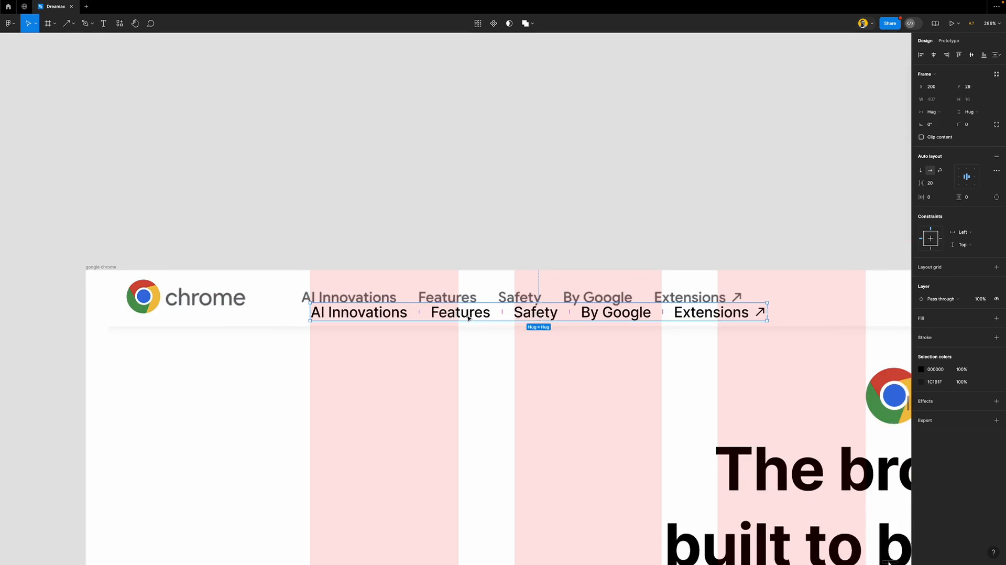
scroll(496, 331, down, 2)
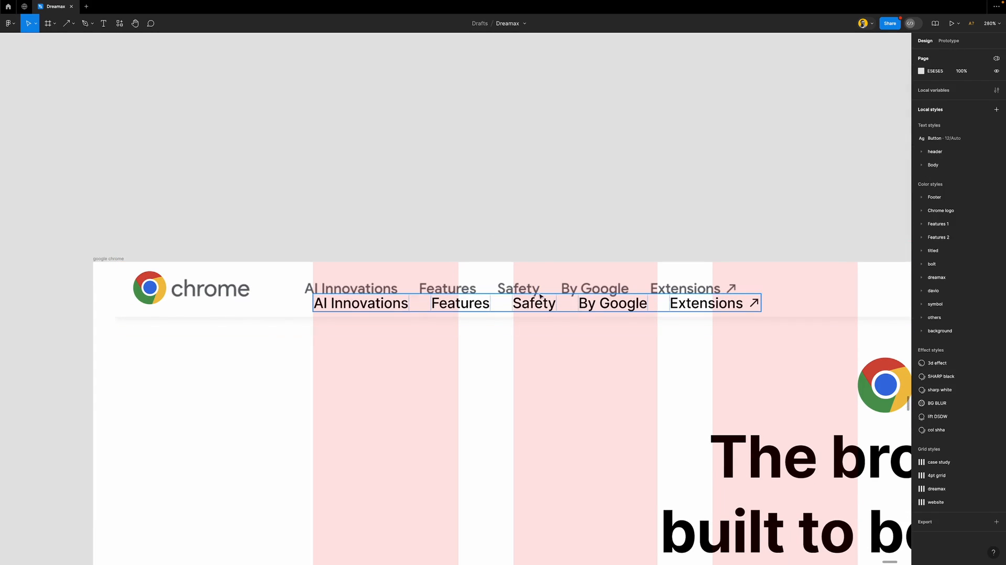
key(shift+Up)
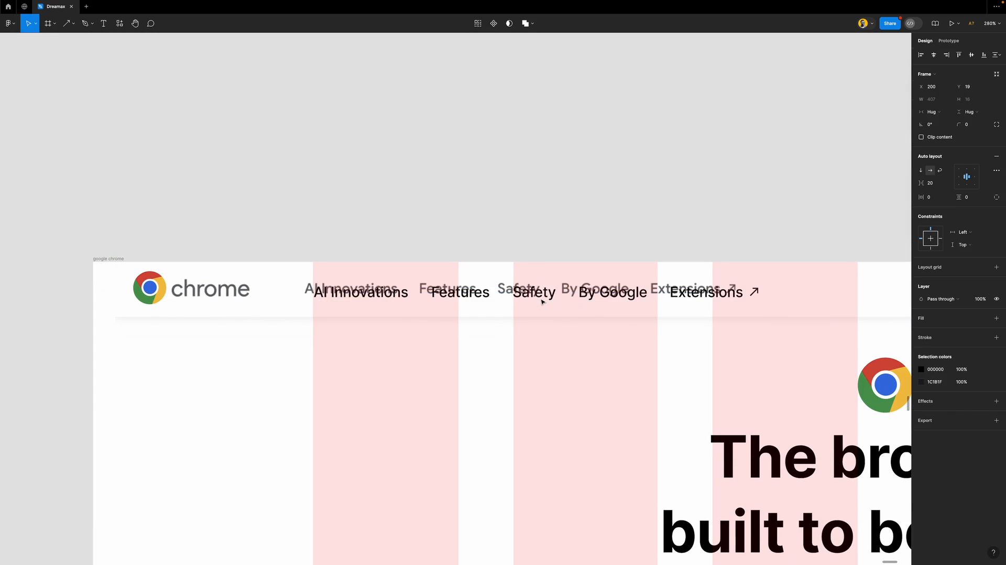
key(Up)
key(Up)
key(Up)
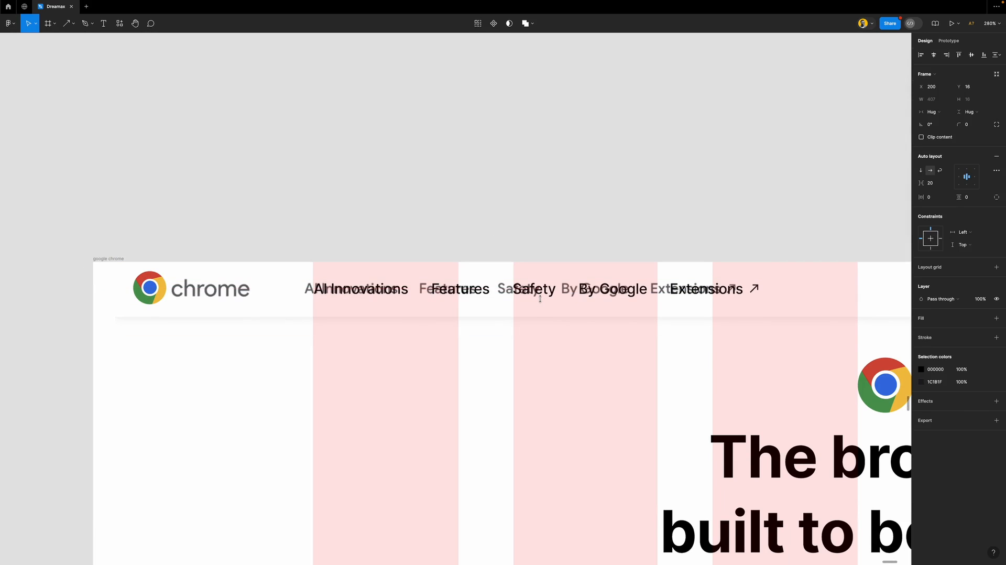
Pull AI Innovations out below the chrome wordmark, then return it to the nav row
scroll(367, 293, left, 3)
scroll(366, 287, up, 3)
double_click(499, 290)
drag(498, 290, 361, 321)
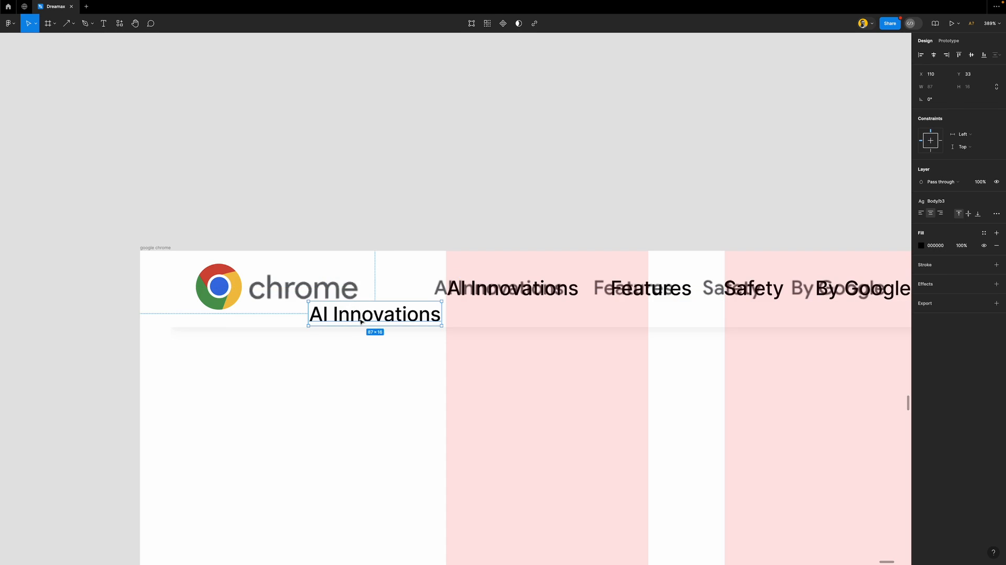
key(Delete)
Wrap the Chrome logo and nav row into one auto-layout header row, vertically centred
click(215, 296)
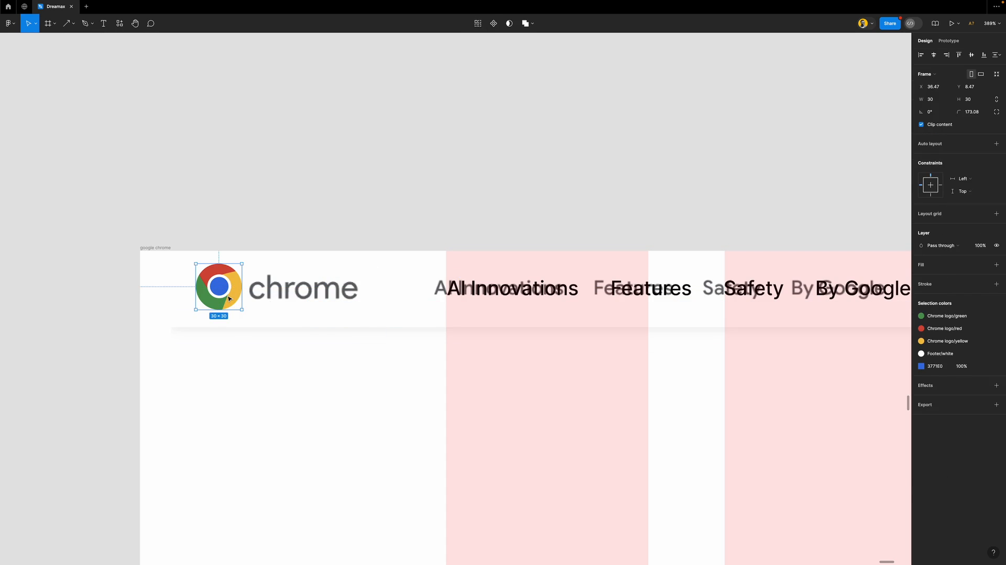
shift+click(514, 287)
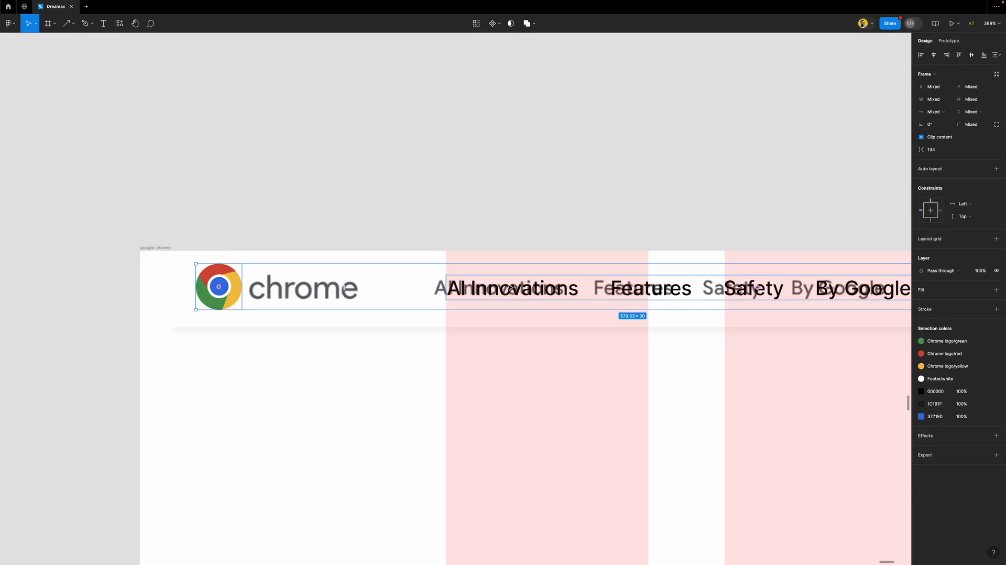
click(953, 169)
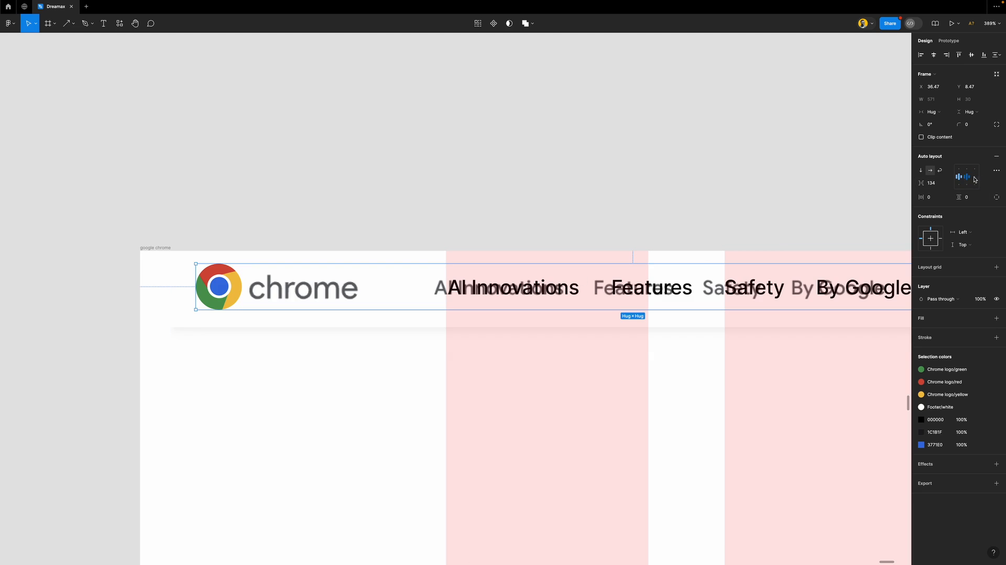
click(957, 168)
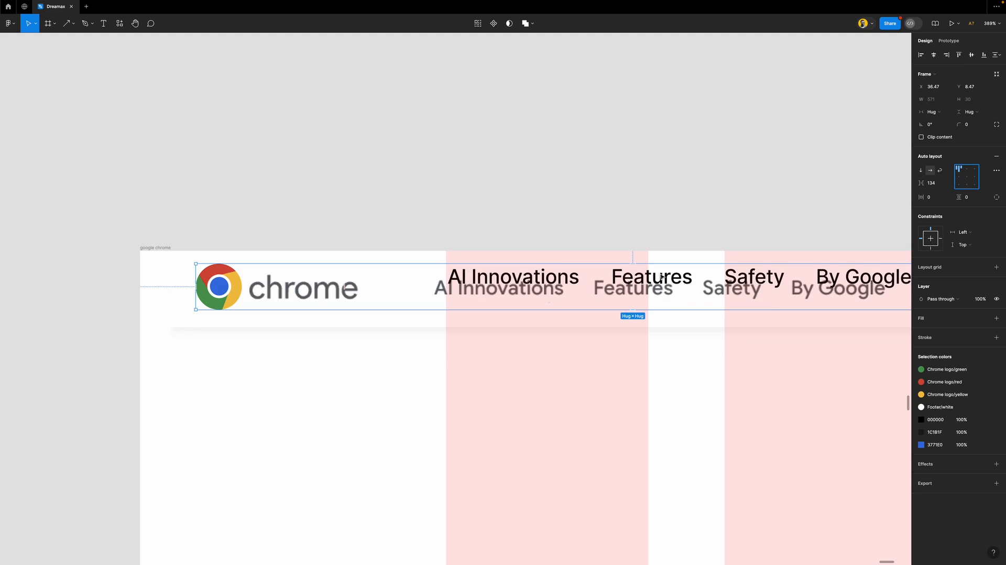
click(966, 176)
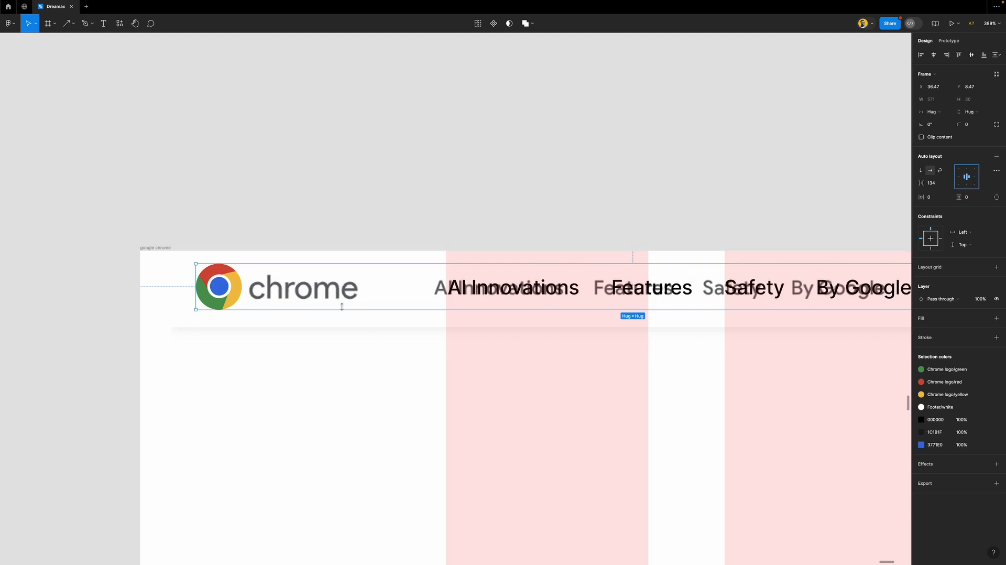
Shift the header row and the nav links row into position
scroll(352, 311, down, 5)
scroll(340, 307, right, 4)
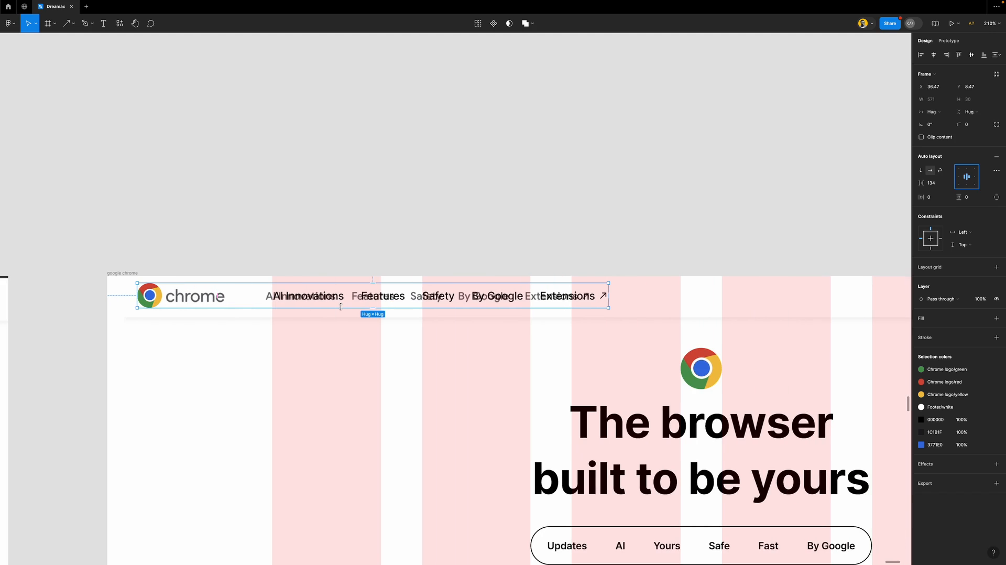
scroll(340, 307, right, 2)
scroll(340, 307, down, 3)
scroll(343, 309, down, 2)
scroll(356, 246, up, 4)
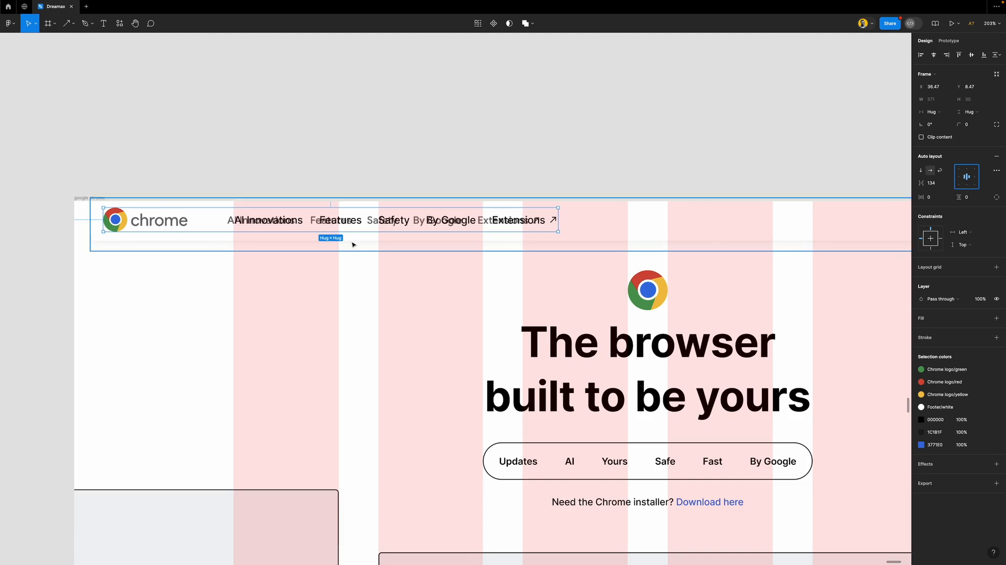
drag(381, 226, 465, 230)
drag(540, 229, 563, 225)
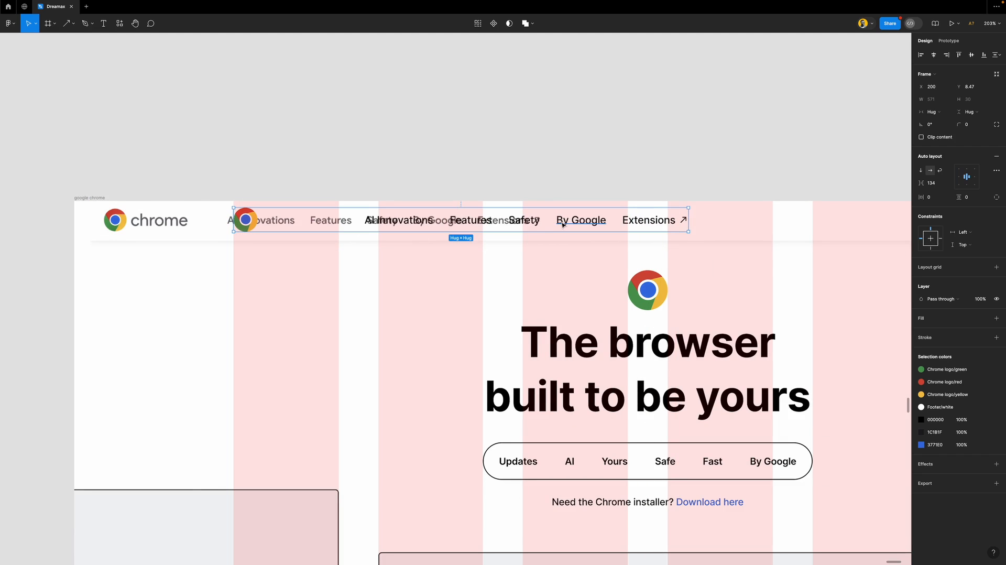
scroll(562, 224, up, 1)
scroll(563, 224, down, 2)
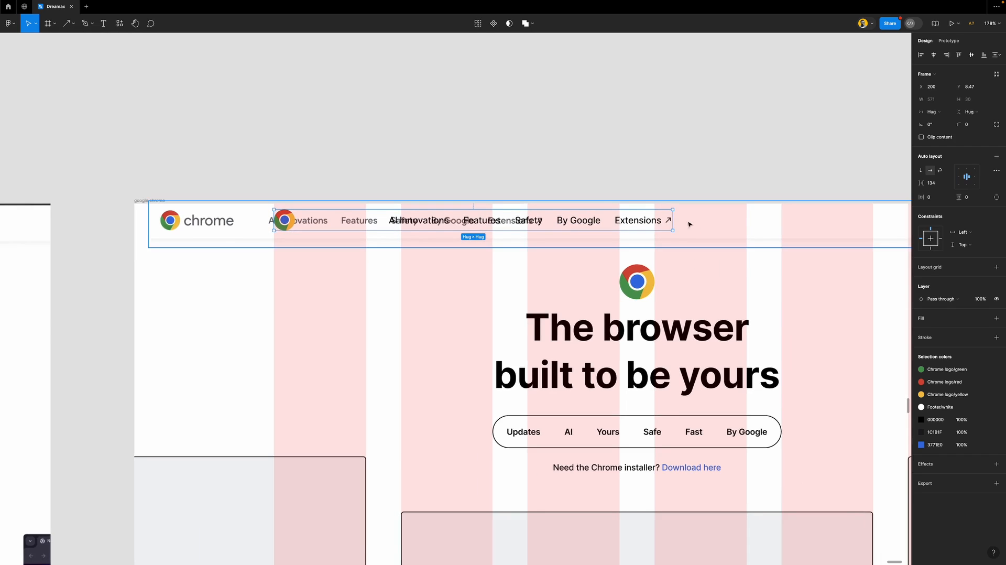
Widen the nav links row on both sides and align its items left
drag(671, 216, 872, 227)
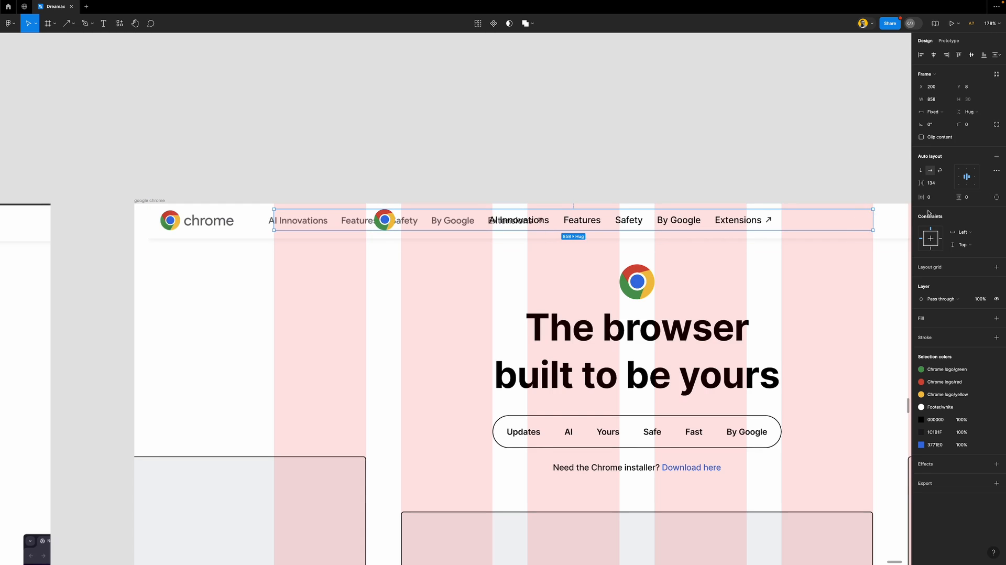
click(960, 179)
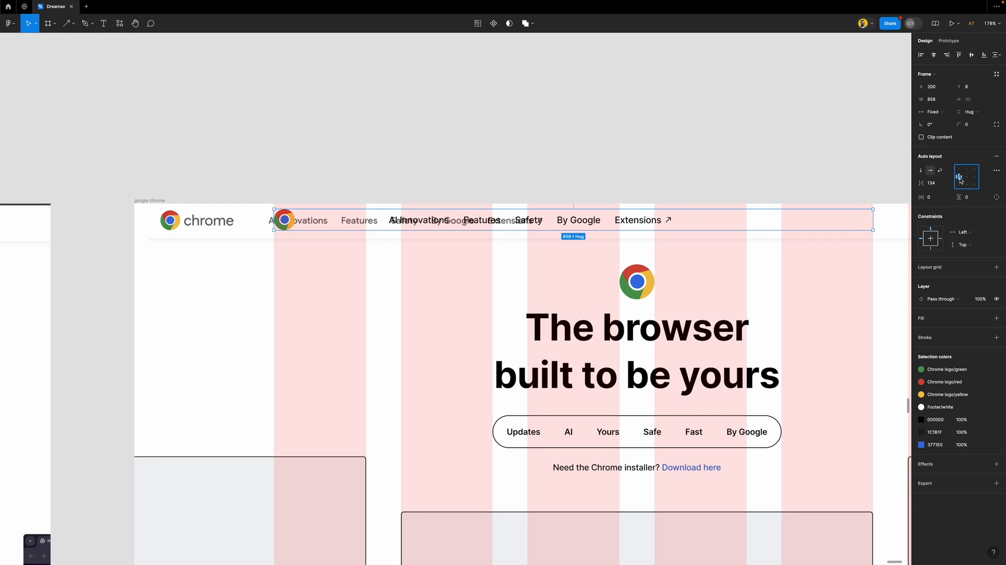
click(272, 216)
drag(272, 216, 136, 222)
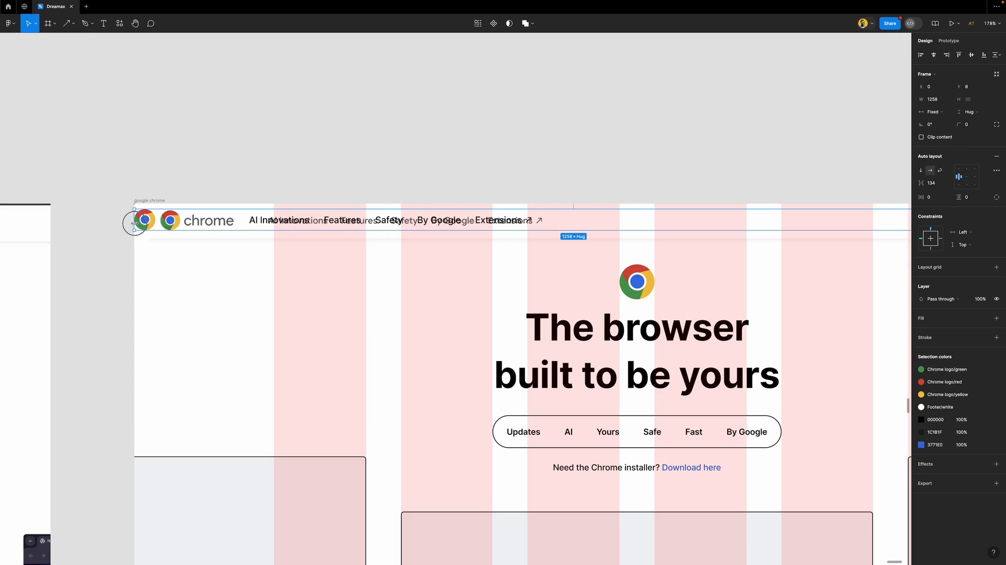
scroll(247, 231, down, 5)
scroll(247, 231, down, 1)
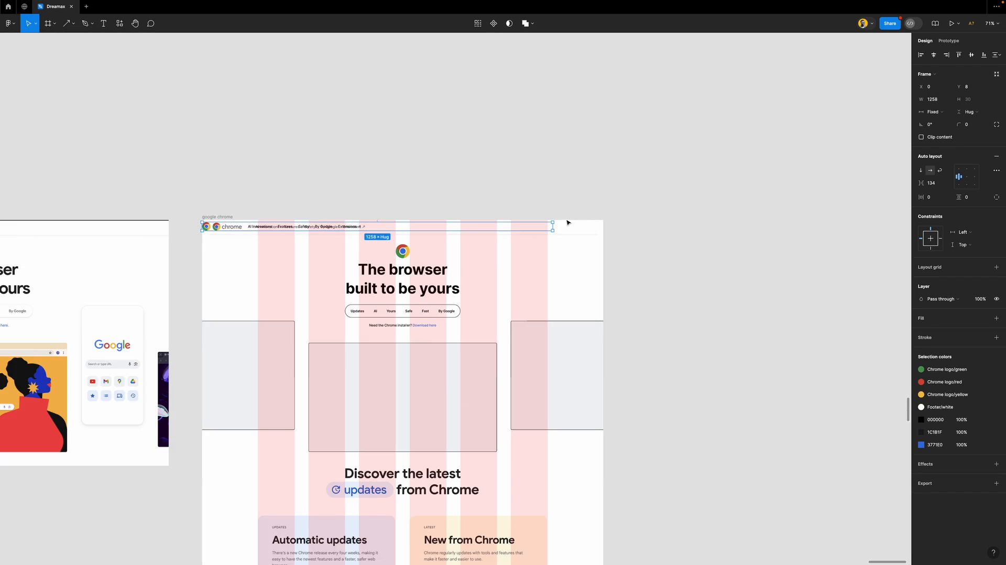
scroll(553, 225, up, 5)
scroll(550, 228, down, 3)
Stretch the nav row to the full 1440 width with a Center horizontal constraint
drag(550, 229, 627, 233)
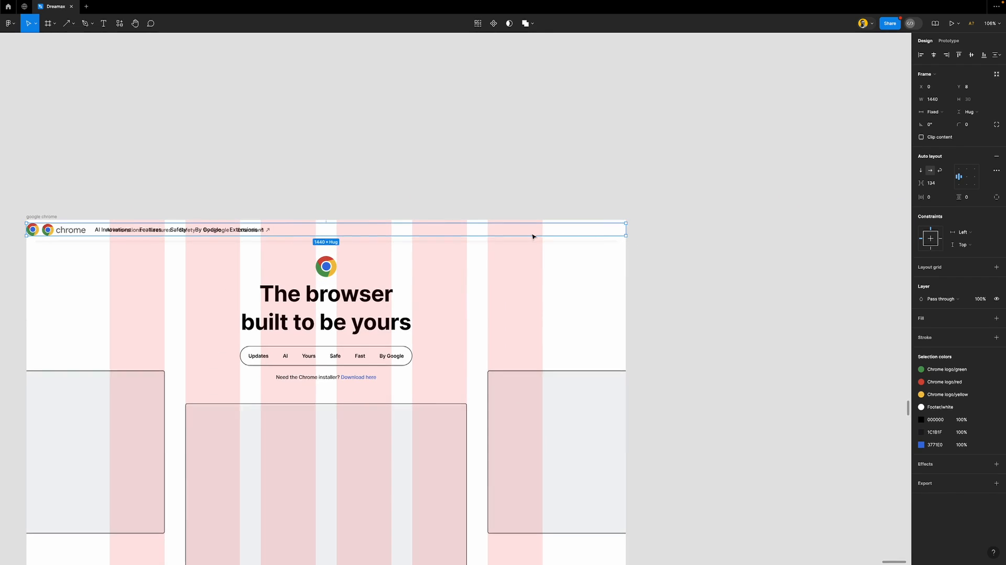
scroll(532, 234, left, 4)
scroll(253, 231, up, 3)
scroll(252, 231, up, 2)
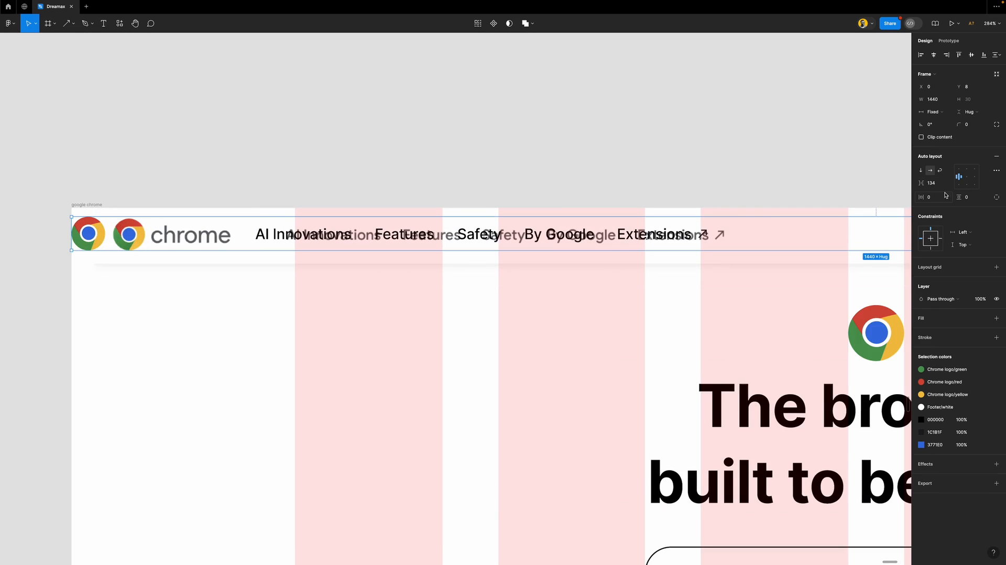
click(933, 243)
Set the vertical constraint to Center and pad the row 200 horizontally, 8 vertically
click(931, 243)
click(938, 199)
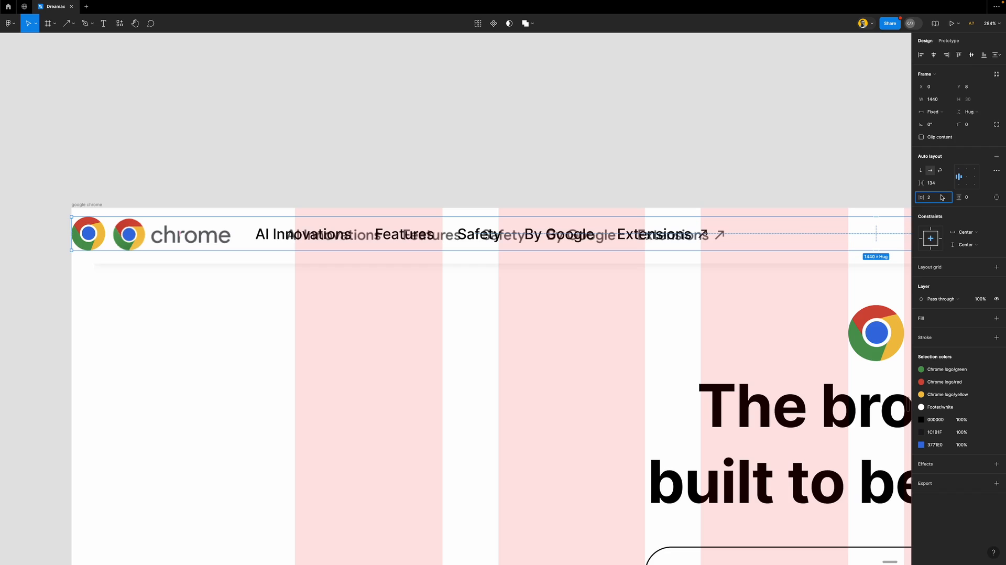
key(Return)
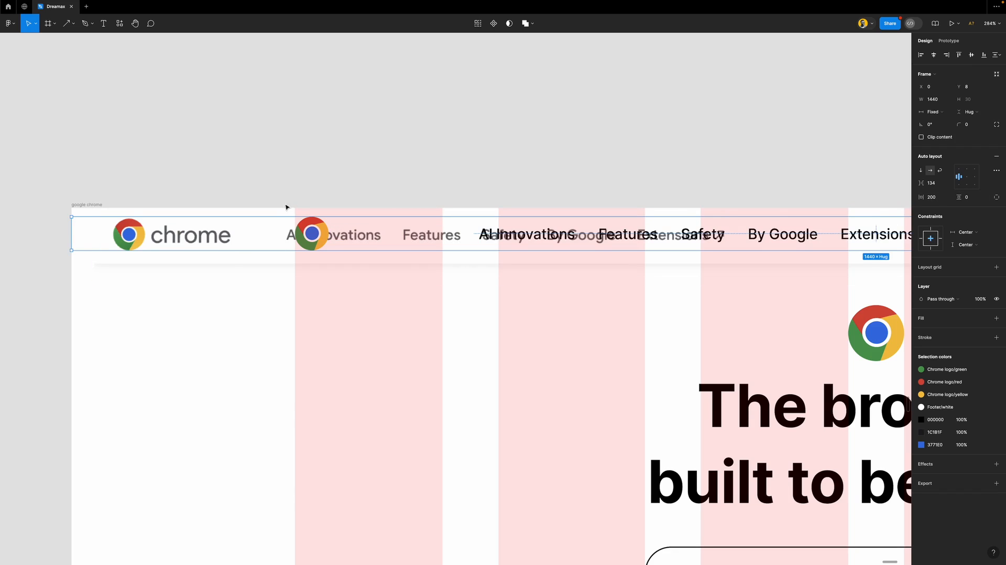
scroll(287, 203, up, 15)
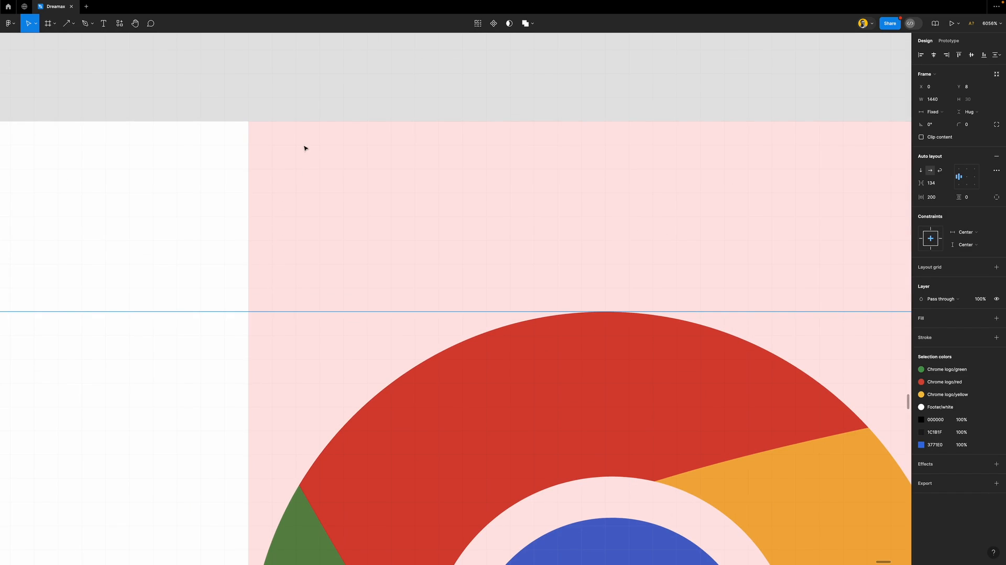
scroll(331, 242, down, 12)
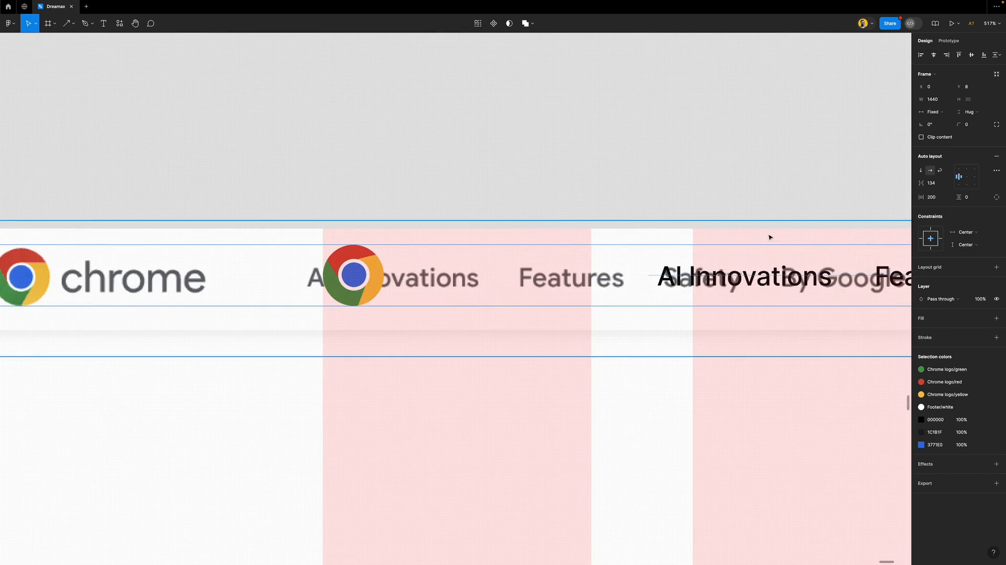
click(976, 201)
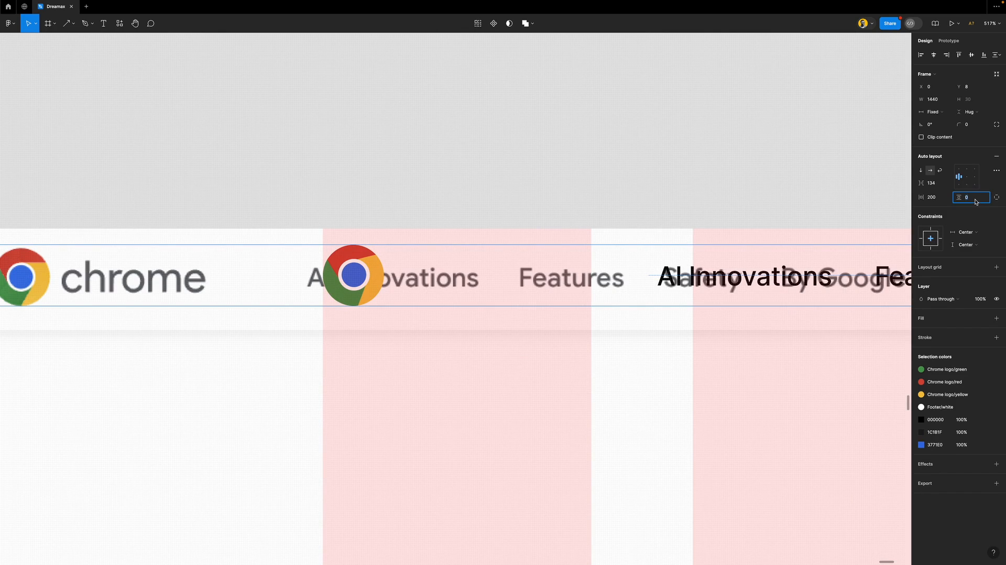
text(8)
key(Return)
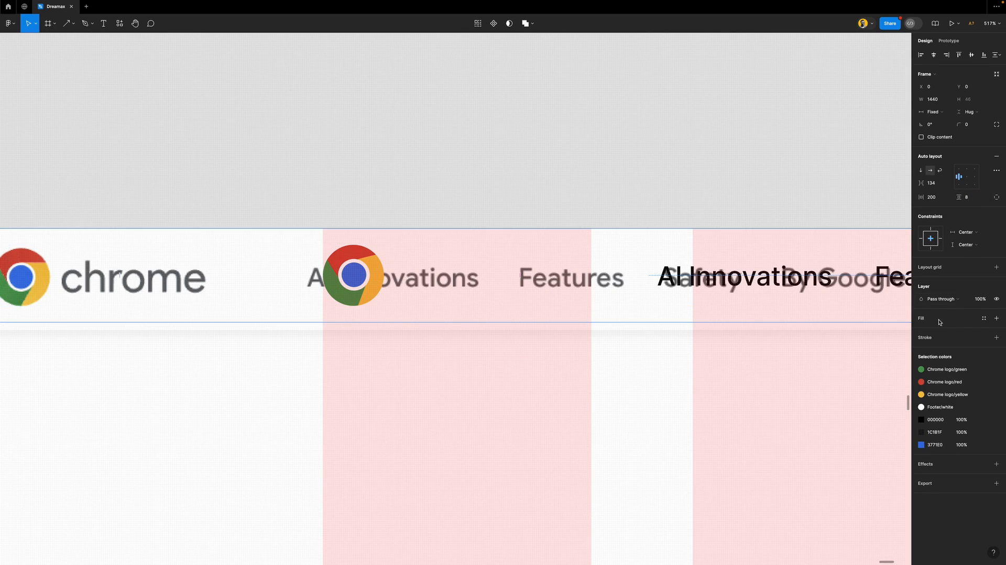
Add a 1 px black inside stroke and Footer/white fill, and lift the nav screenshot out above
click(939, 337)
scroll(438, 254, down, 5)
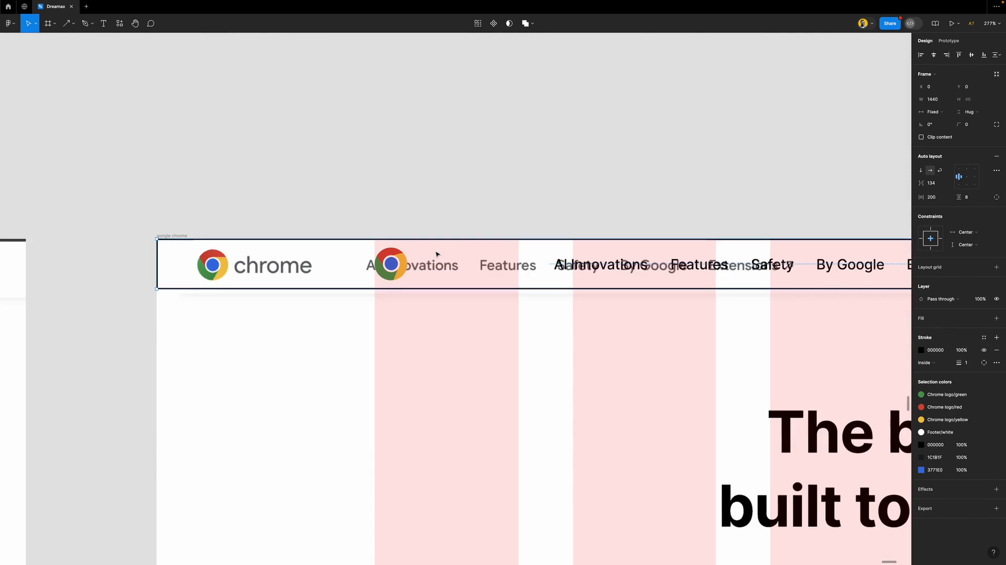
scroll(437, 254, down, 3)
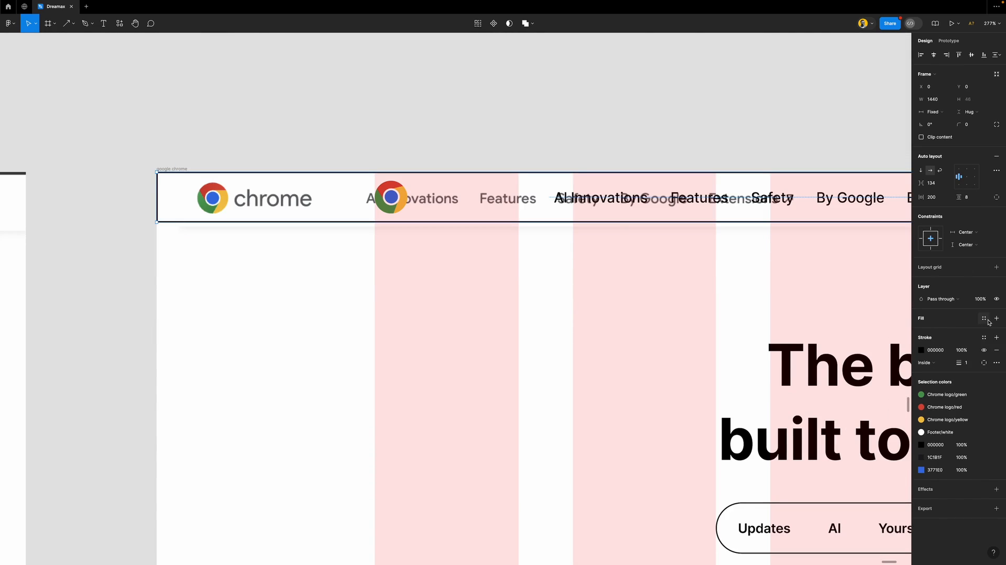
click(984, 319)
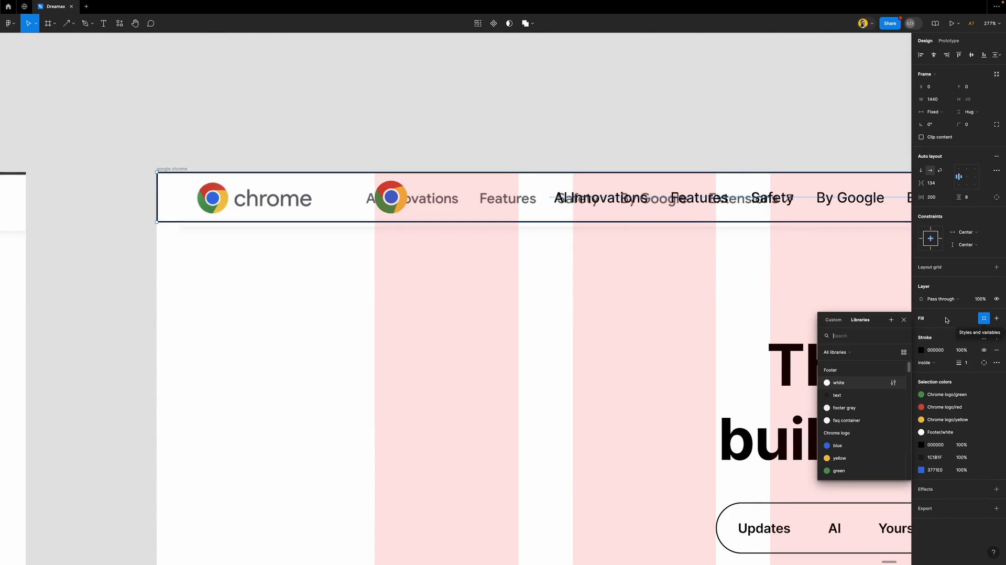
click(853, 388)
click(387, 230)
drag(470, 237, 451, 114)
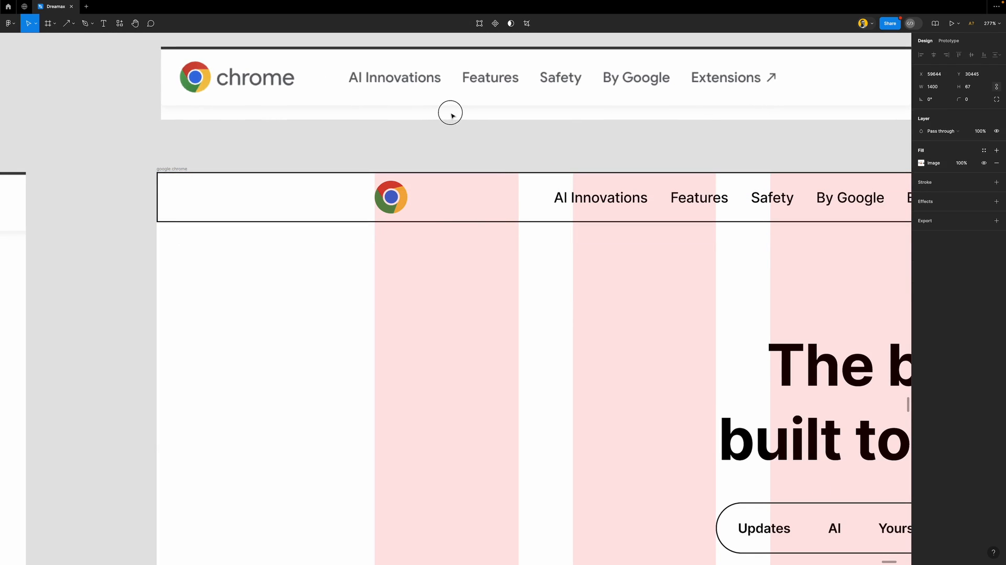
Copy the Features nav link to the row's right end and change its text to 'Download App'
click(426, 163)
scroll(338, 207, down, 3)
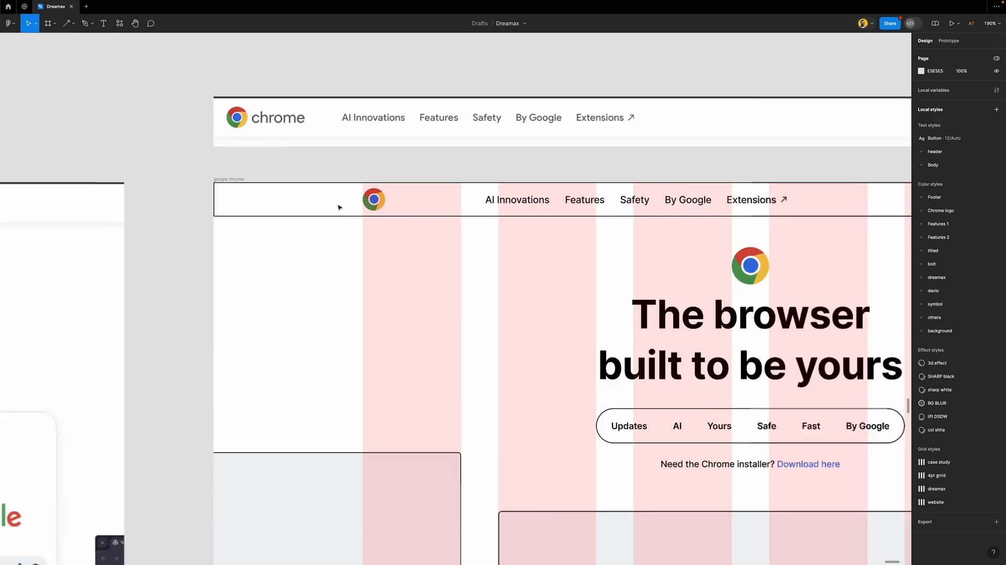
scroll(337, 207, down, 3)
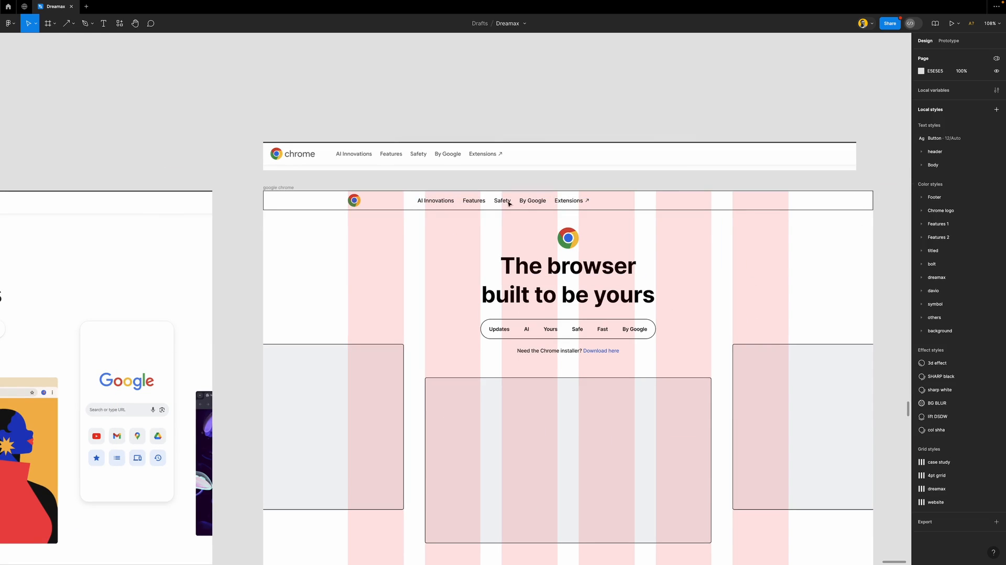
scroll(576, 212, left, 3)
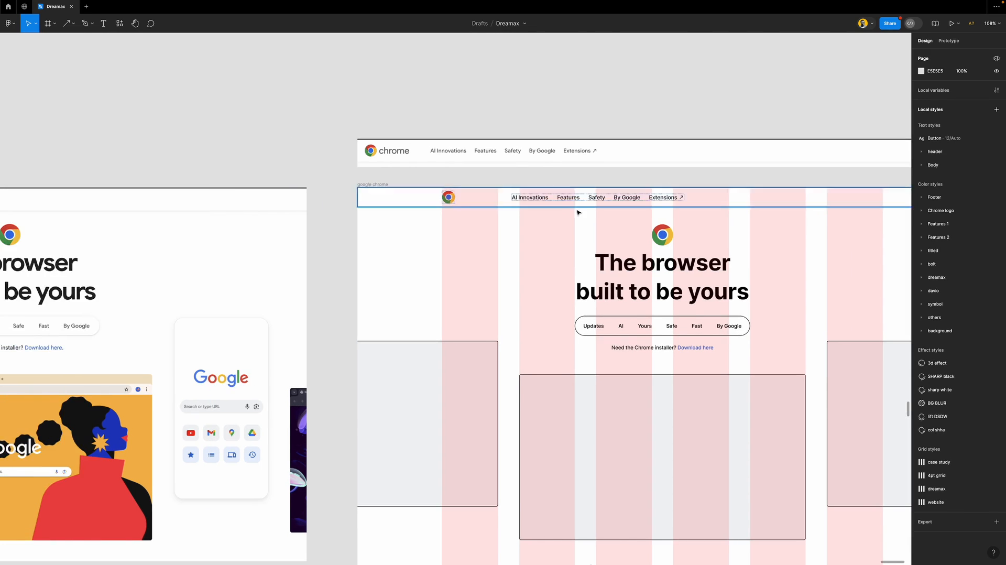
scroll(576, 212, right, 6)
scroll(392, 202, up, 5)
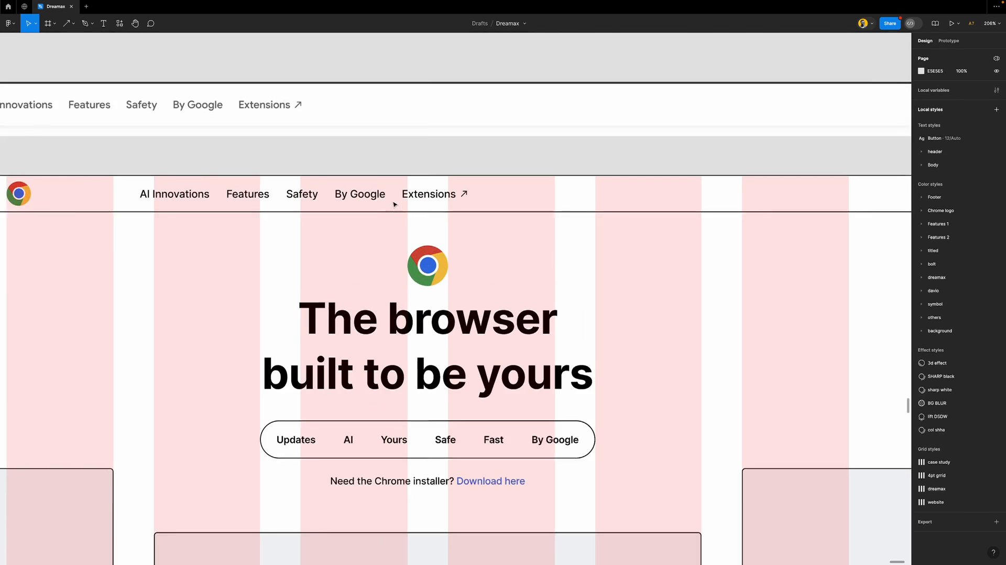
scroll(394, 204, down, 2)
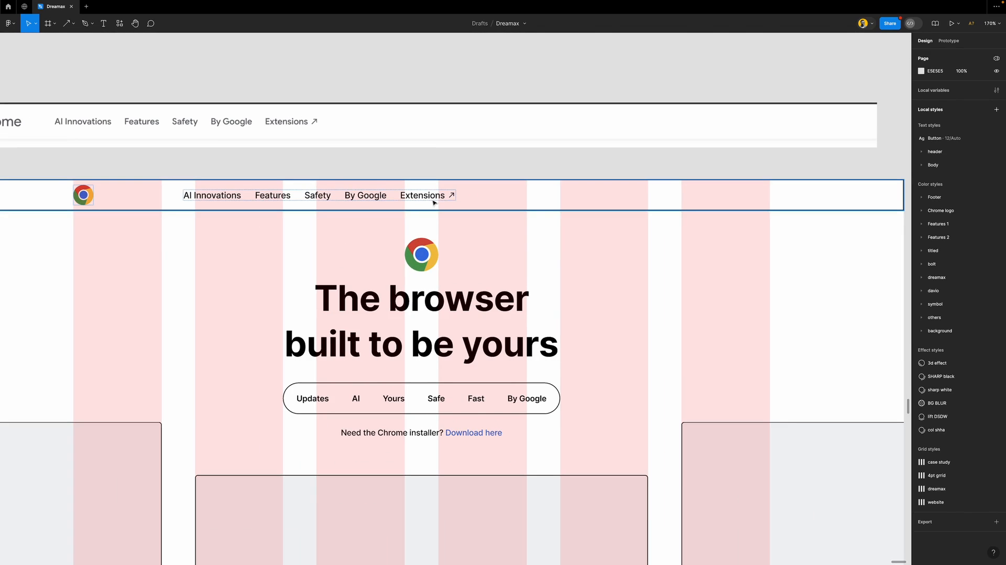
click(279, 199)
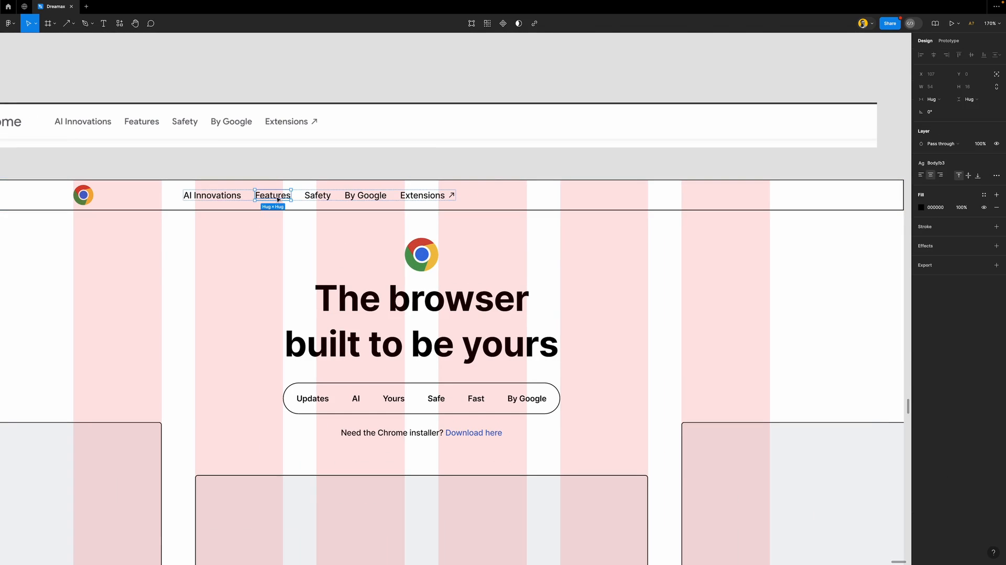
alt+drag(275, 197, 502, 196)
double_click(570, 195)
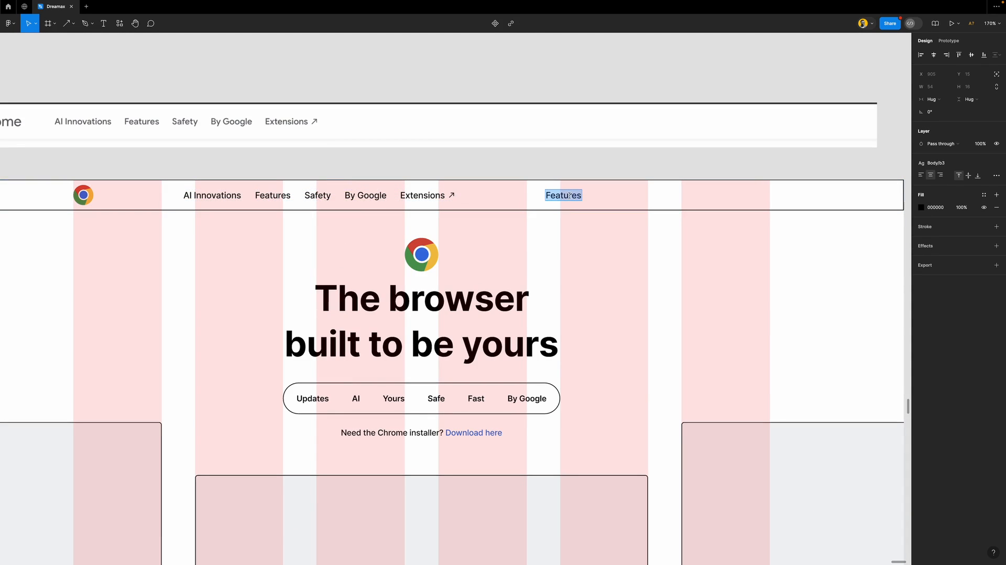
text(Download App)
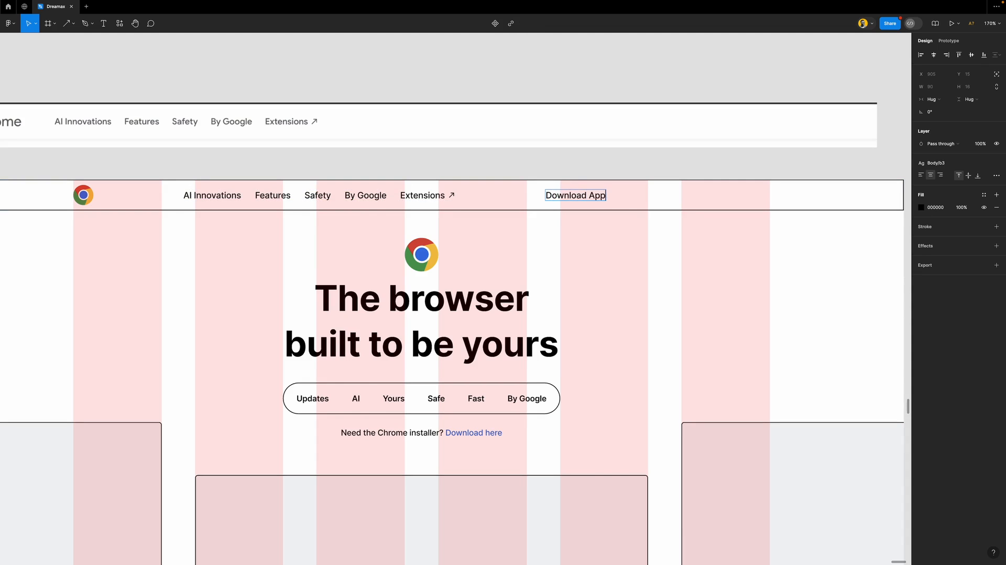
key(Escape)
Wrap Download App in auto layout with 20 horizontal and 8 vertical padding
scroll(590, 199, up, 3)
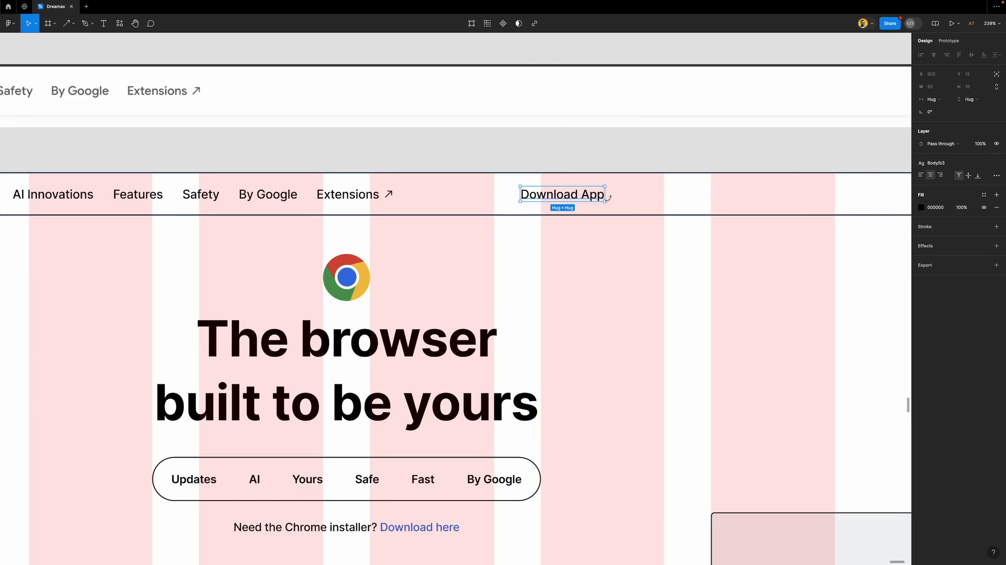
key(shift+a)
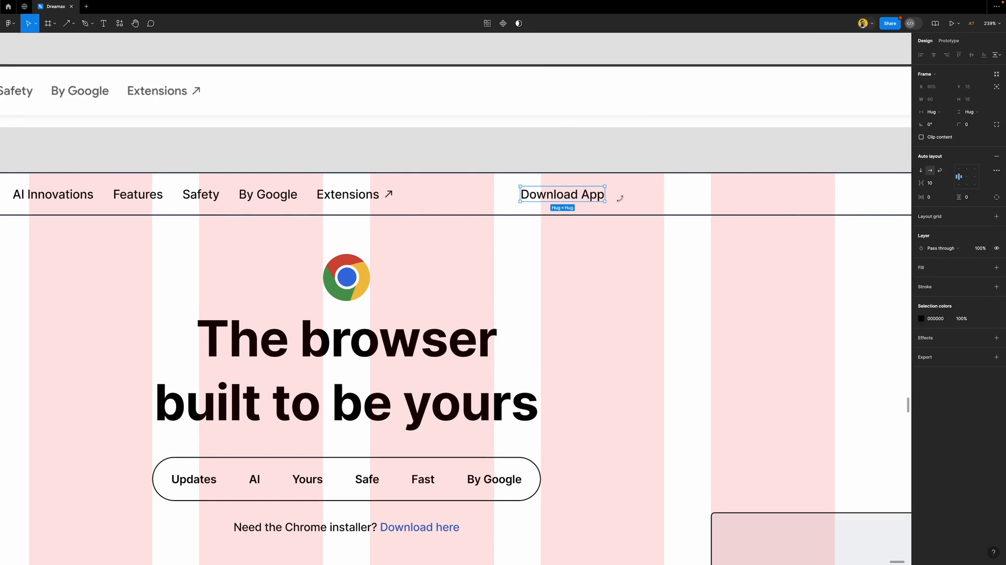
click(935, 200)
text(20)
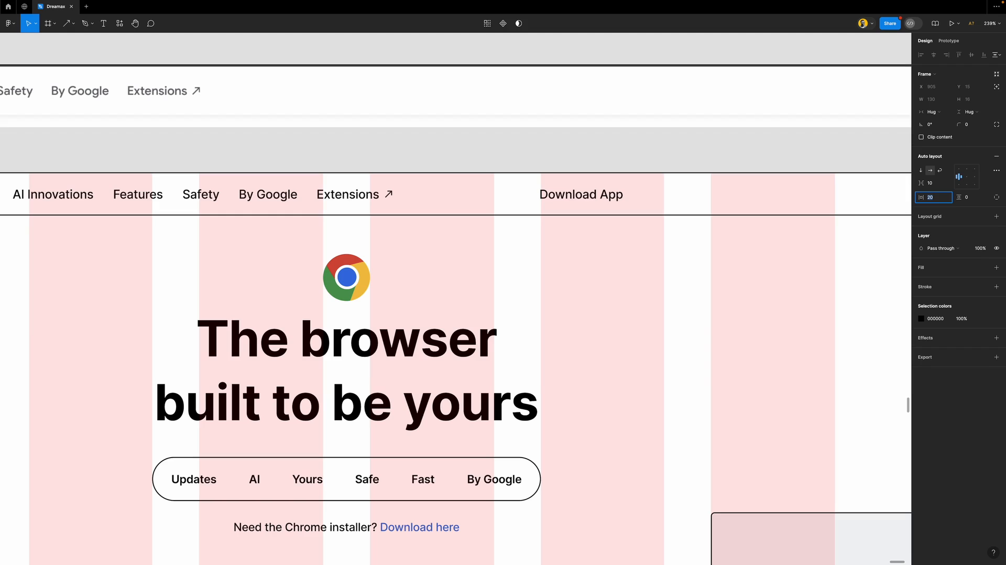
click(979, 198)
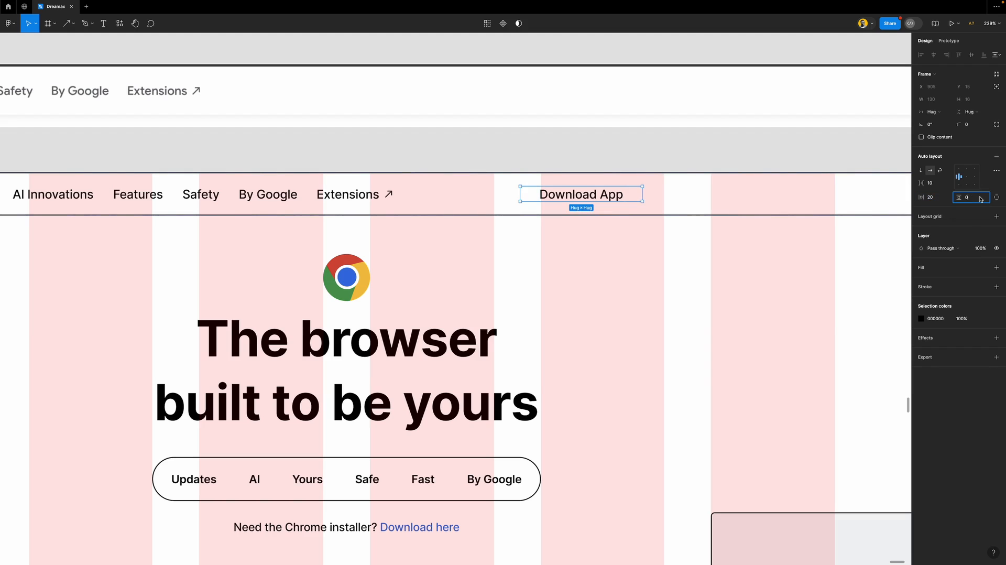
text(2)
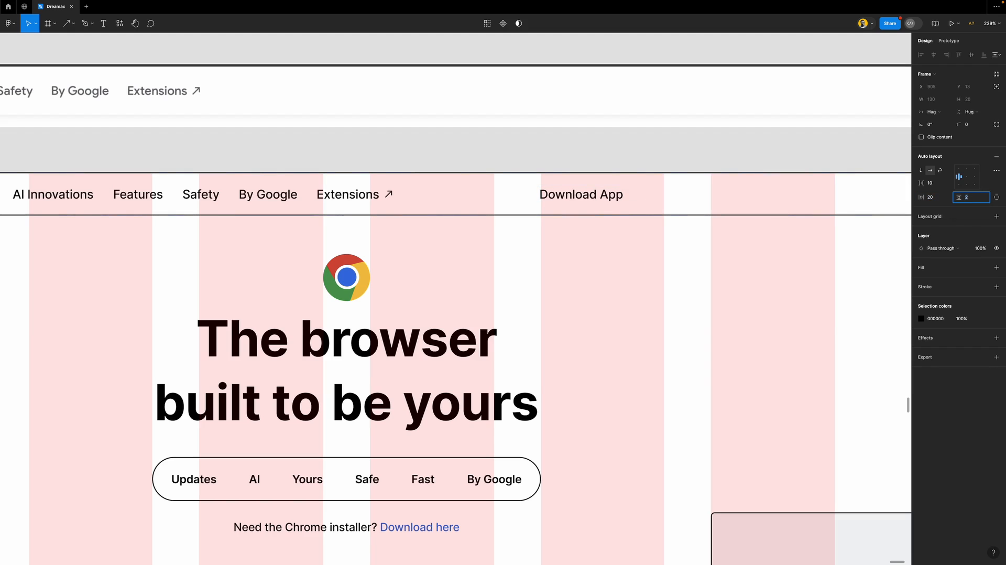
key(Up)
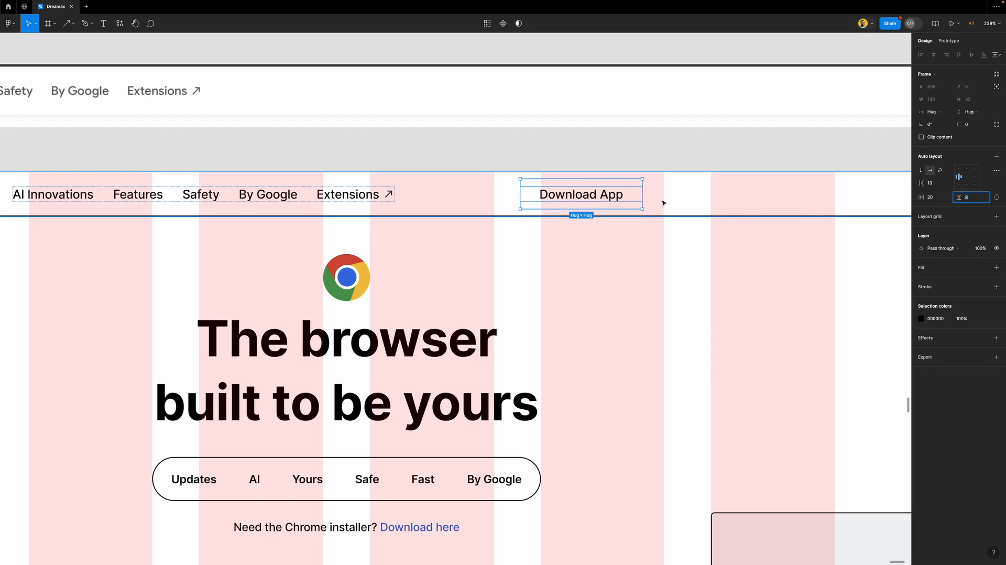
Give the button a 1px black inside stroke and a 70 corner radius
click(948, 288)
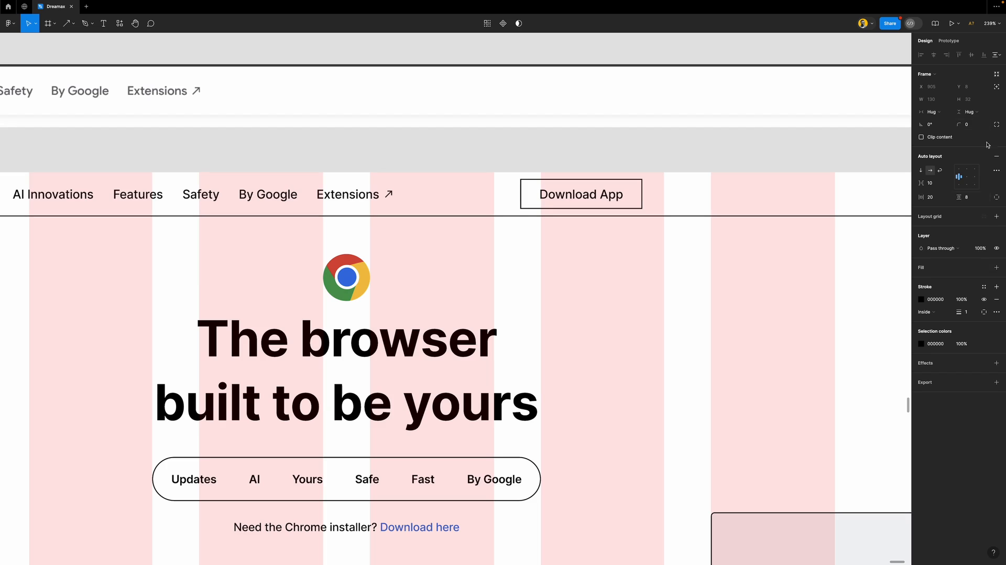
click(979, 125)
text(70)
key(Return)
click(685, 146)
click(706, 205)
Vertically centre the 1440-wide header frame and switch its item gap from 134 to Auto
click(971, 55)
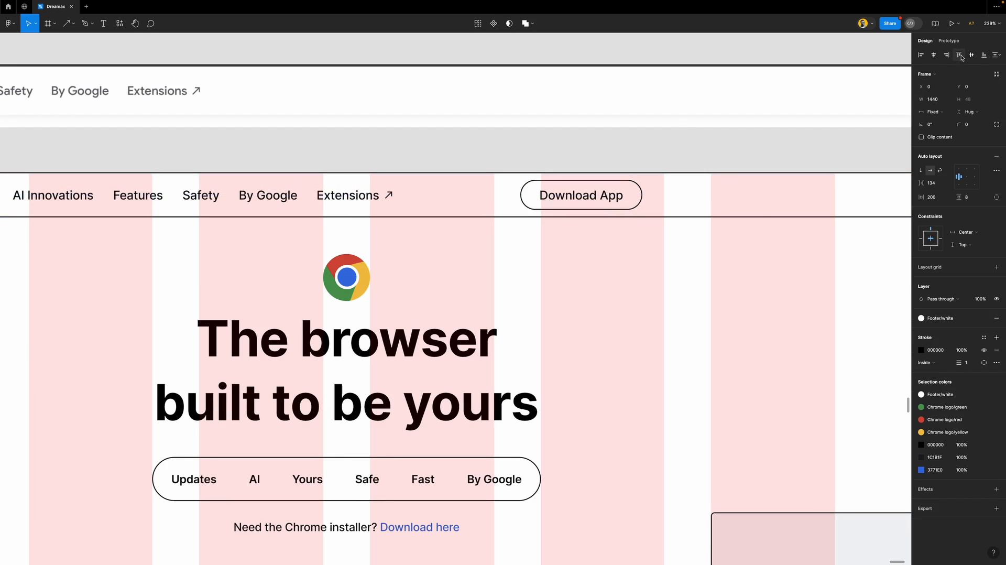
scroll(585, 197, down, 5)
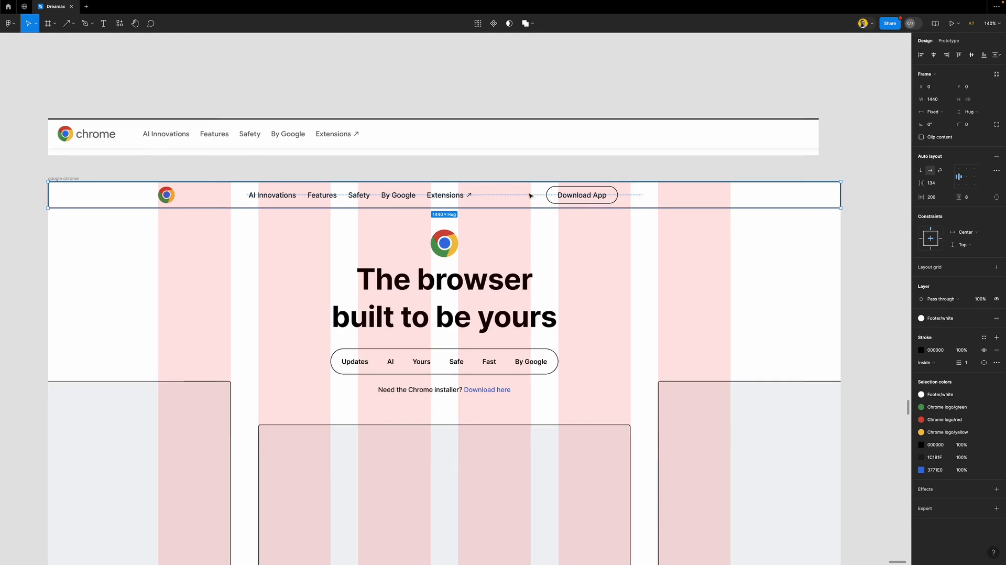
click(426, 198)
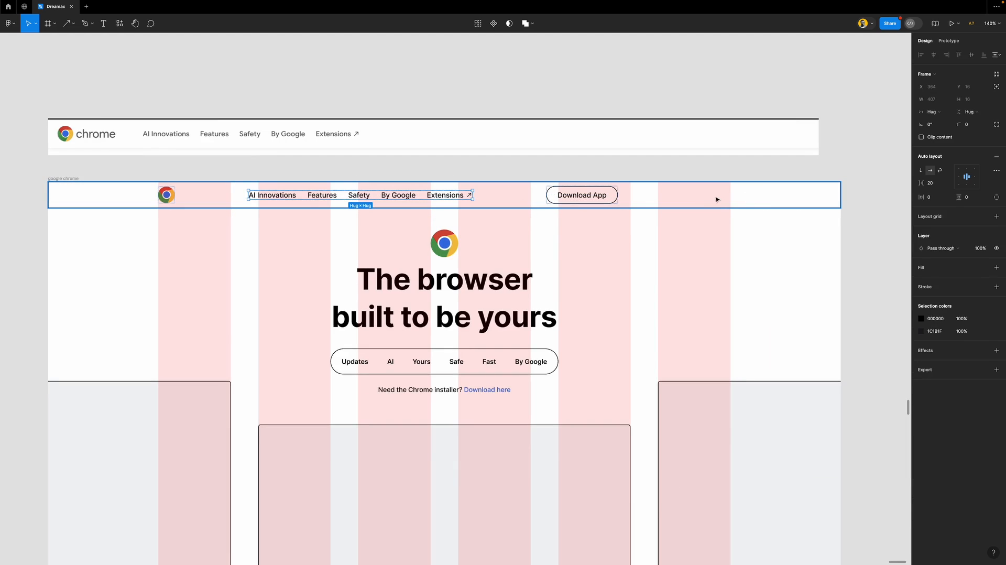
click(502, 199)
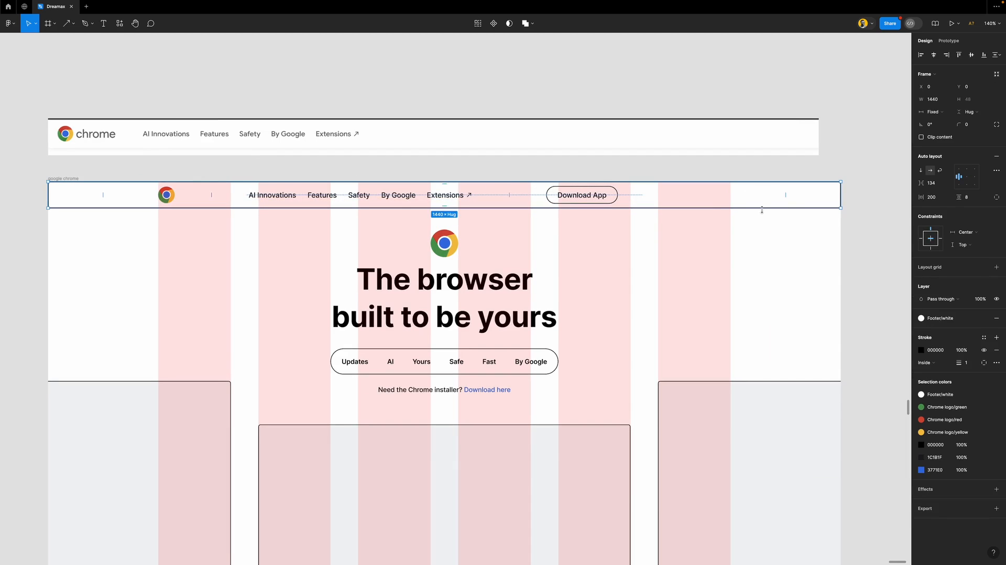
click(947, 185)
click(943, 192)
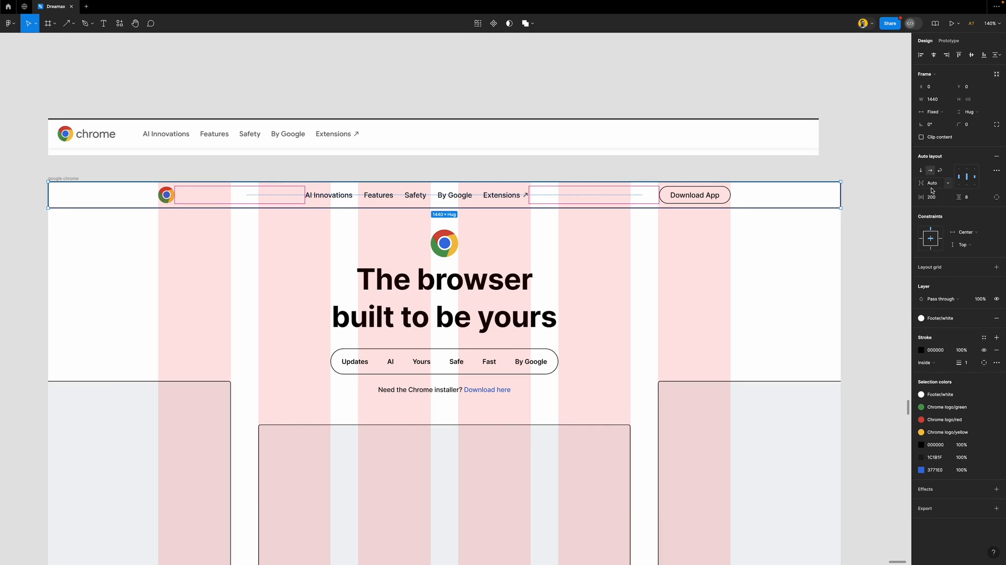
click(593, 194)
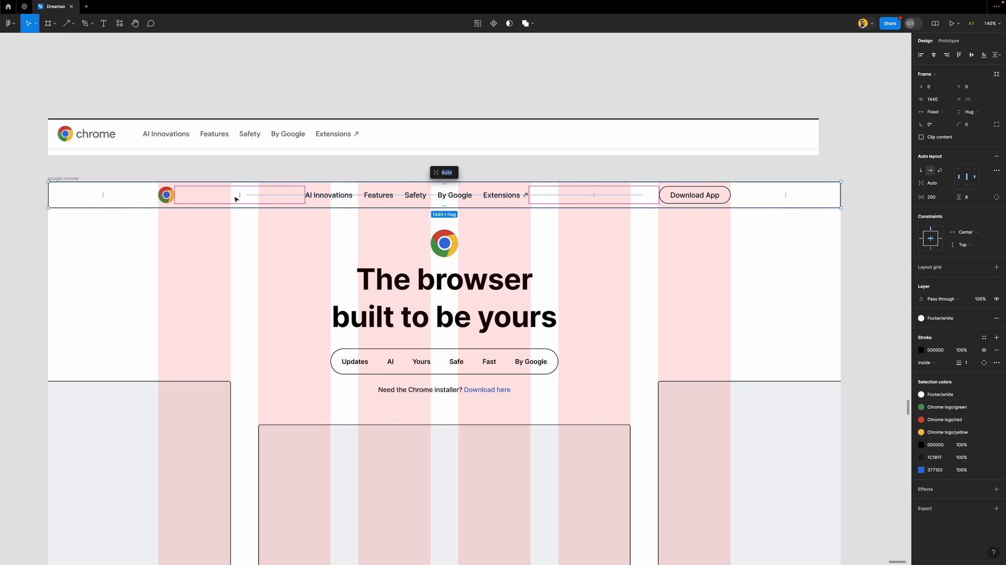
click(313, 174)
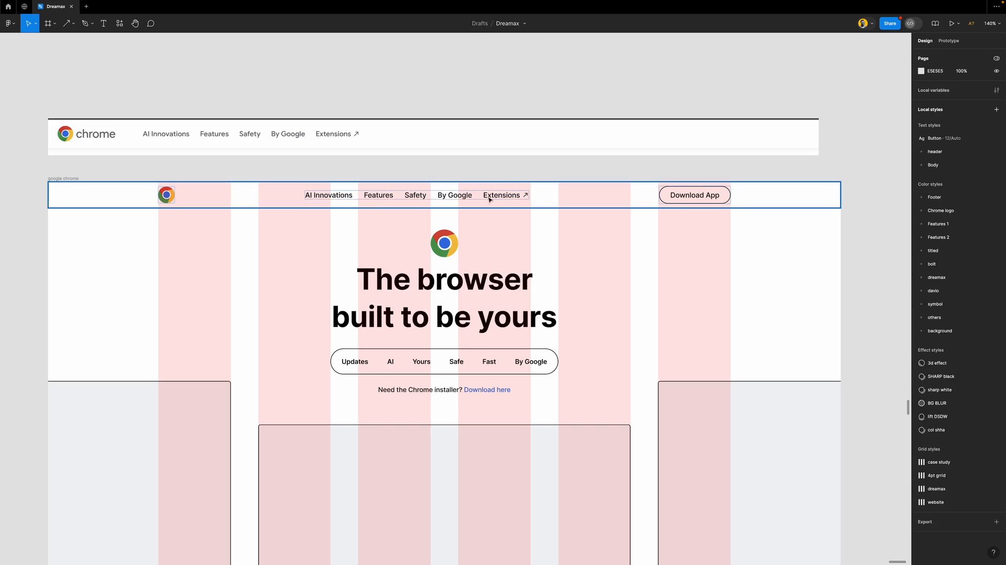
Add a fill to the Download App button using the Footer gray colour style
click(696, 196)
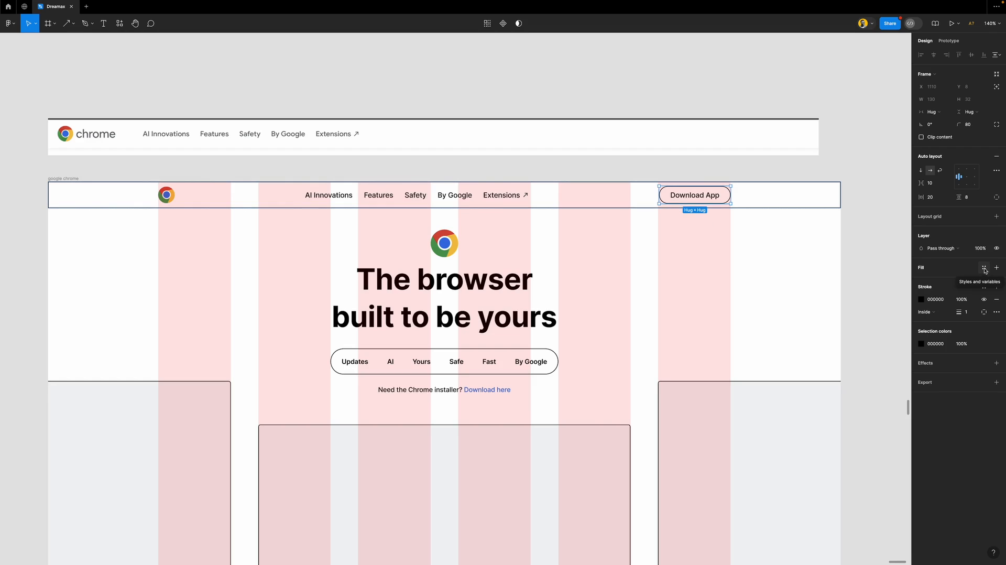
click(985, 268)
click(985, 269)
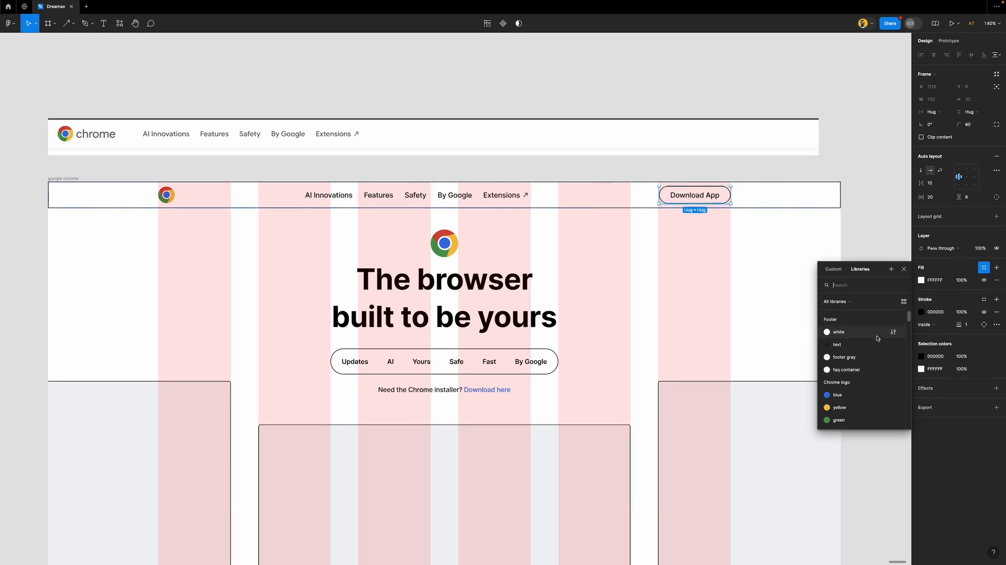
click(847, 362)
click(852, 272)
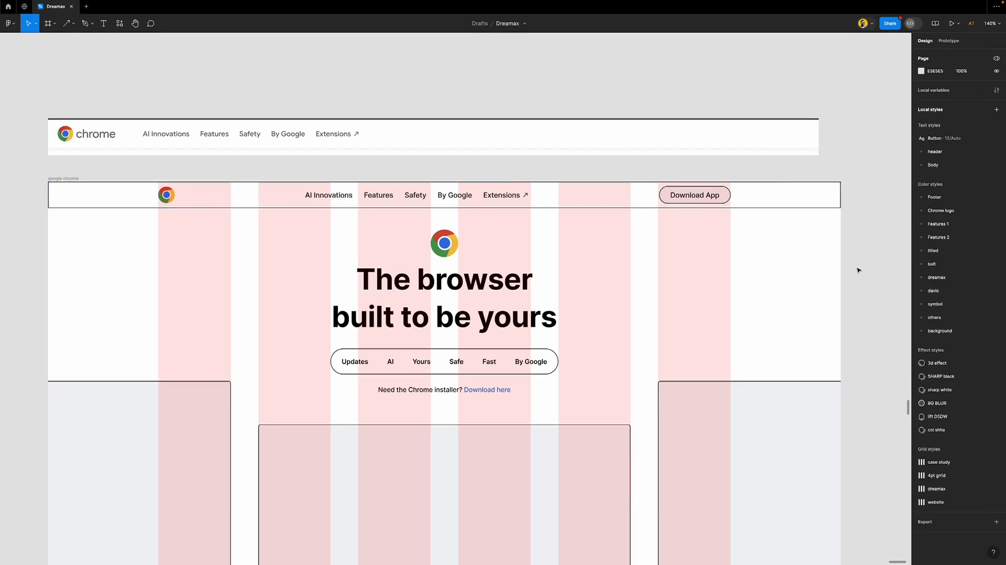
Hide the layout grids and move the reference nav-bar image onto the left frame's top
scroll(500, 251, down, 5)
scroll(500, 250, down, 2)
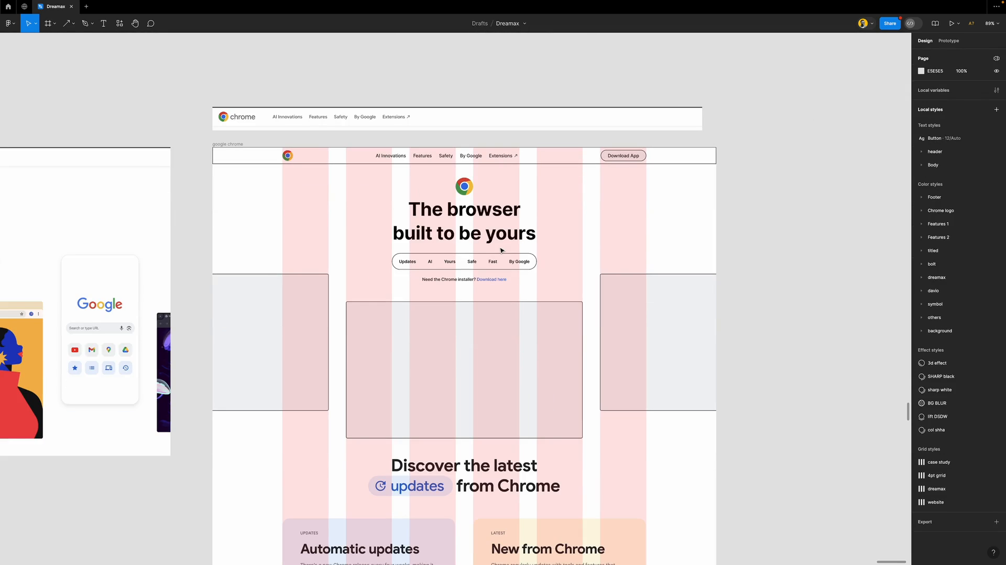
key(shift+g)
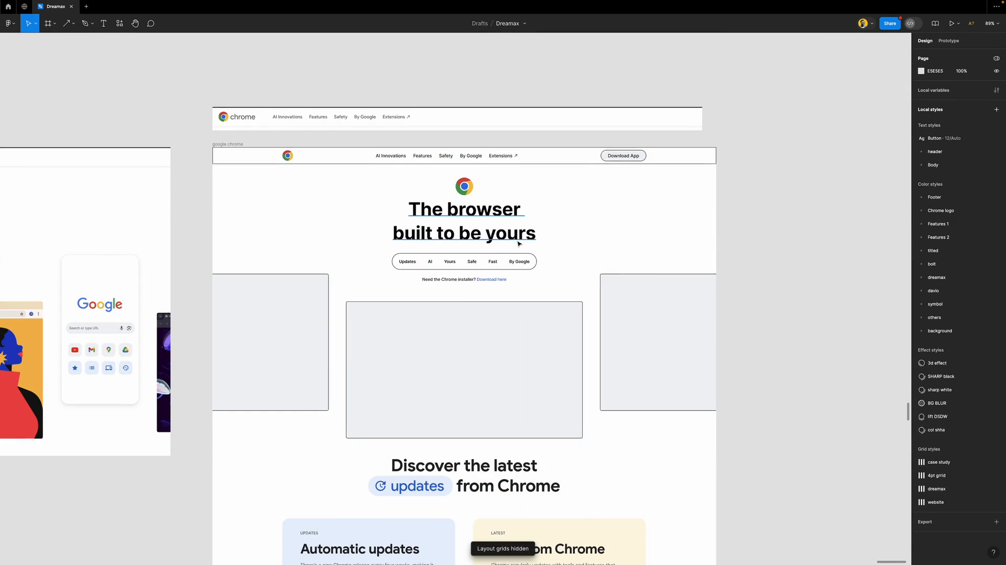
scroll(518, 243, down, 1)
scroll(518, 244, up, 3)
drag(471, 178, 54, 183)
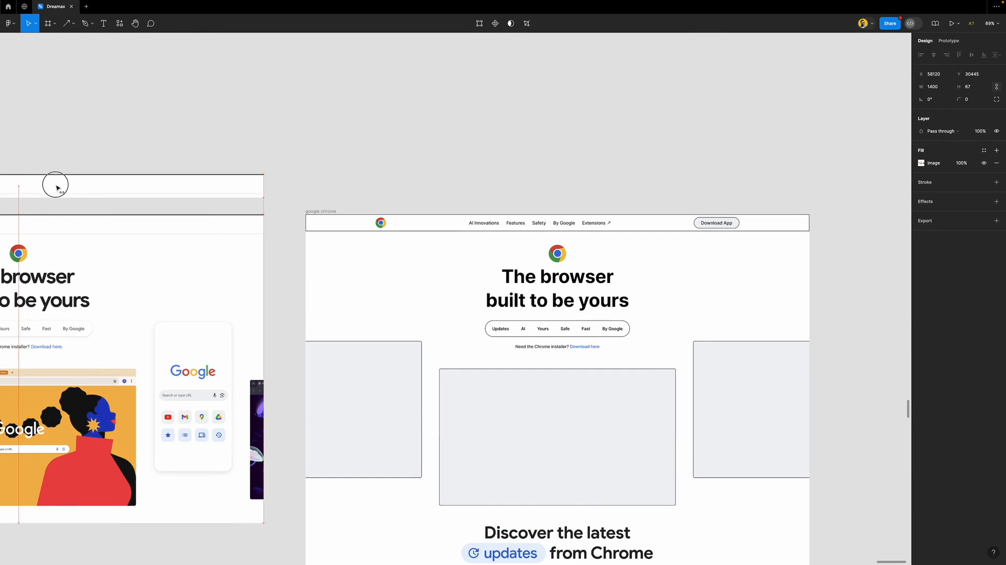
drag(209, 191, 210, 235)
click(267, 179)
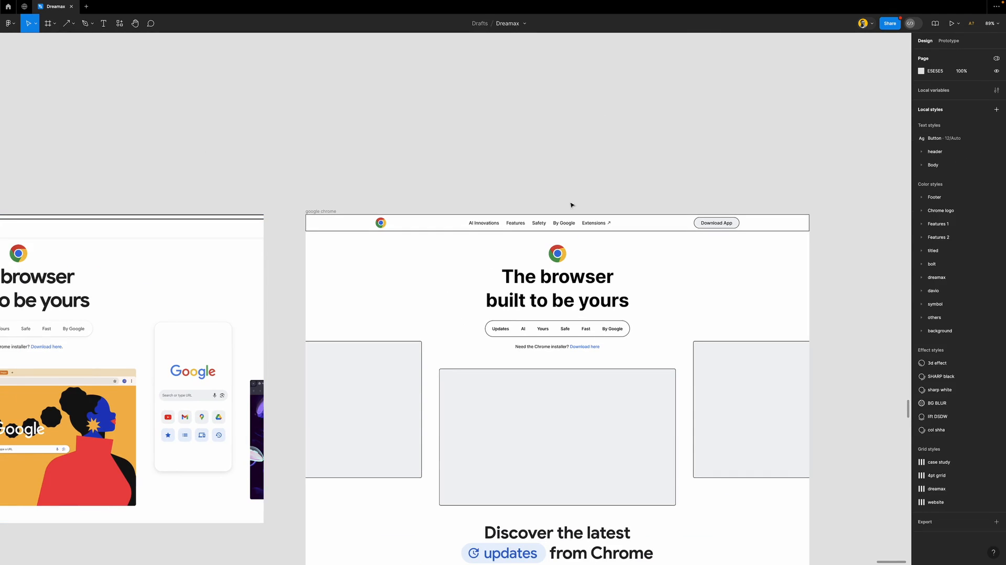
scroll(575, 288, down, 2)
scroll(575, 288, left, 2)
scroll(575, 287, right, 5)
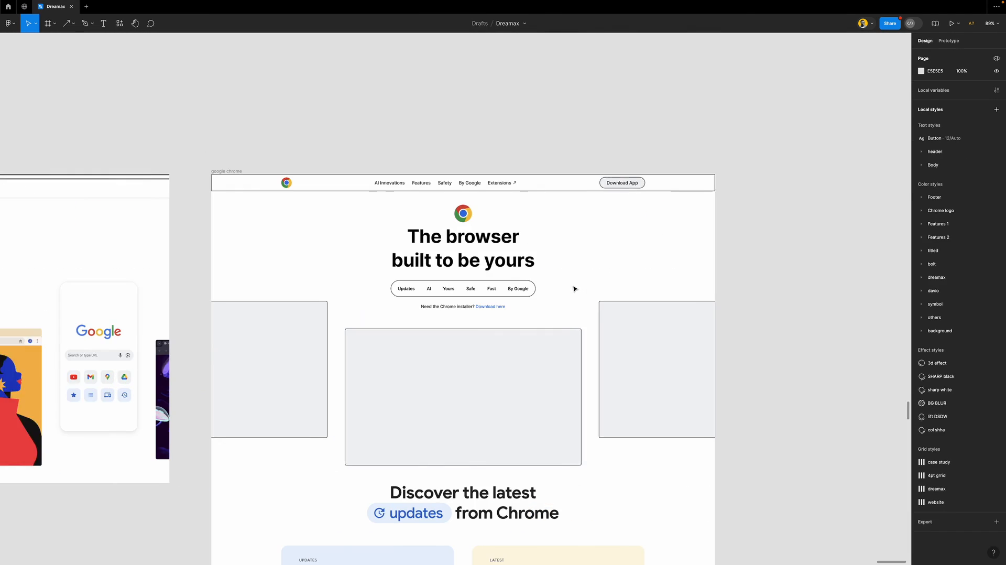
scroll(297, 302, up, 2)
scroll(296, 303, up, 3)
scroll(293, 300, down, 1)
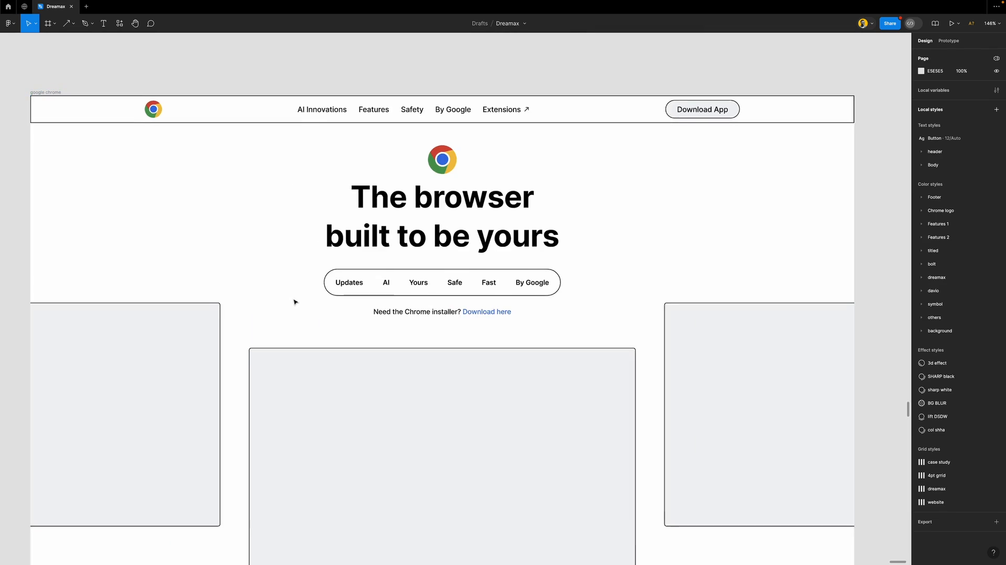
scroll(385, 302, left, 2)
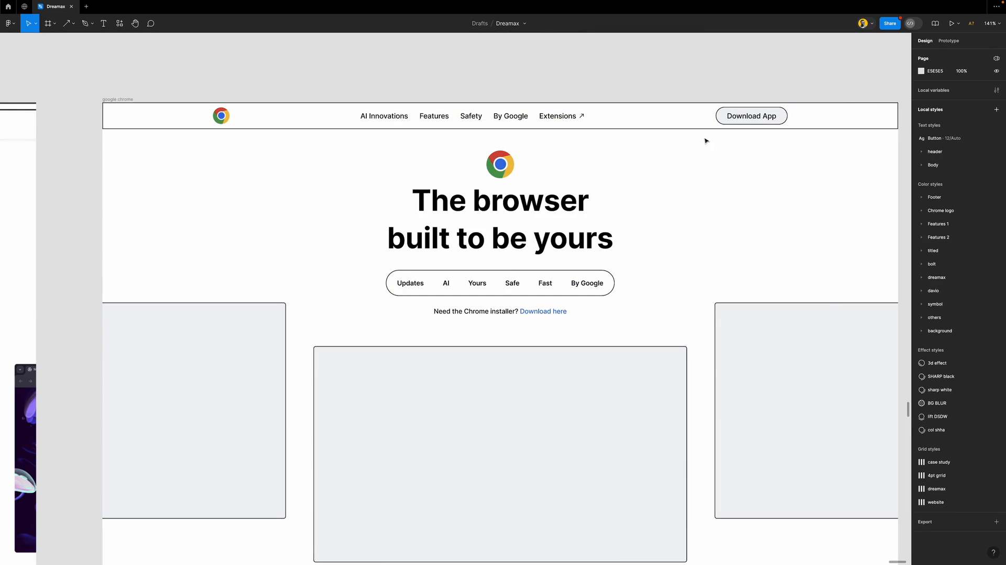
Apply the Button text style (12/Auto) to the Download App label
double_click(753, 118)
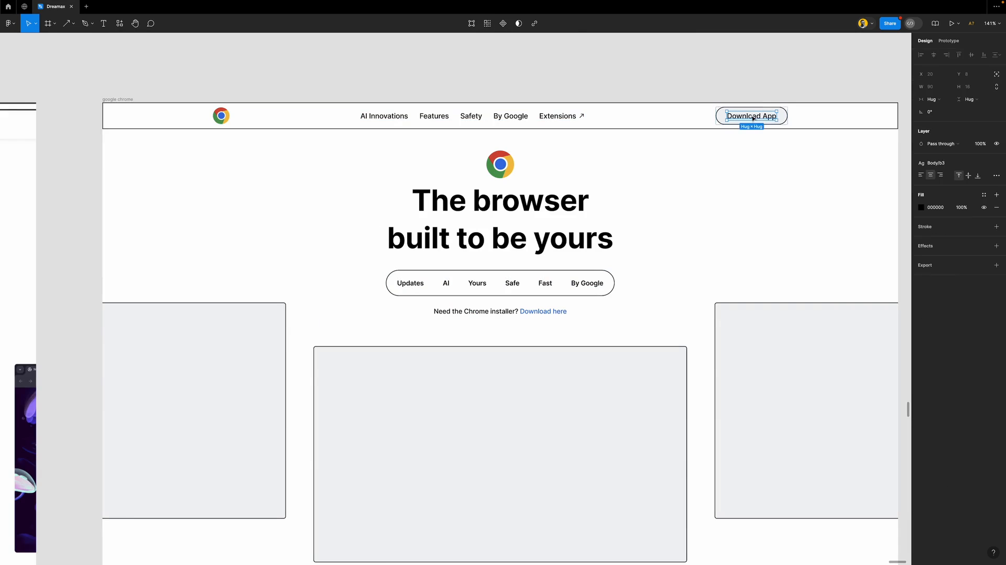
click(945, 165)
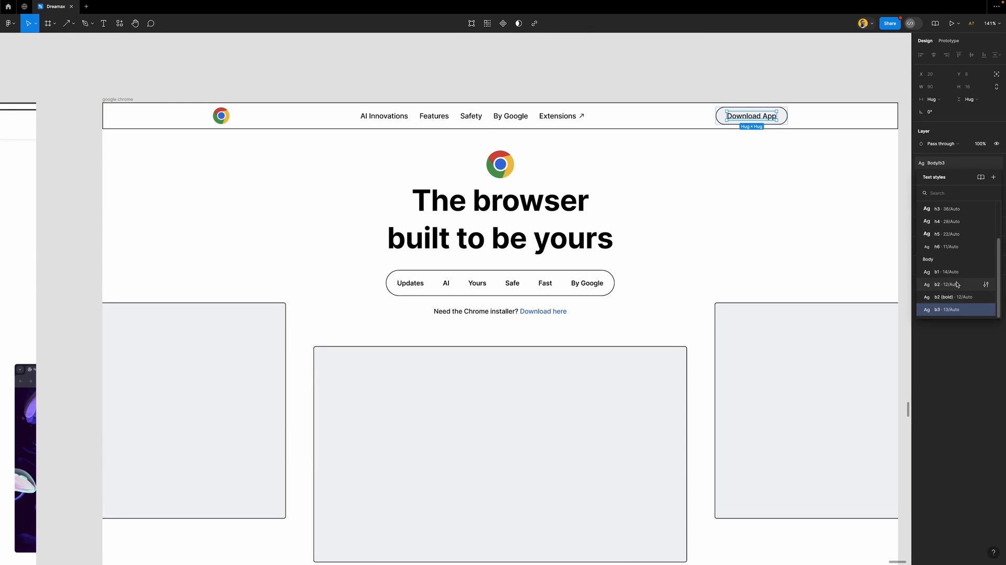
scroll(958, 252, up, 3)
click(950, 211)
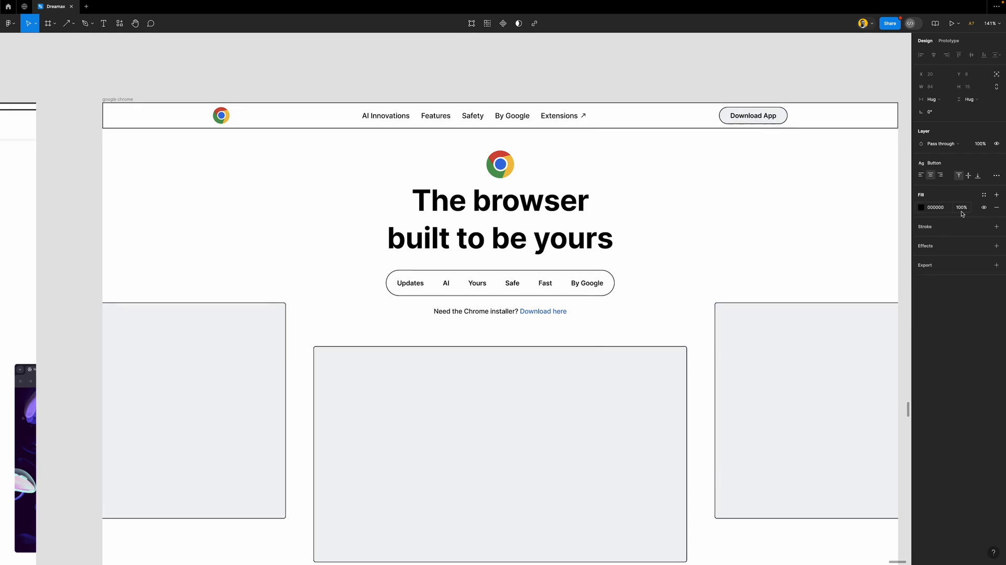
click(600, 80)
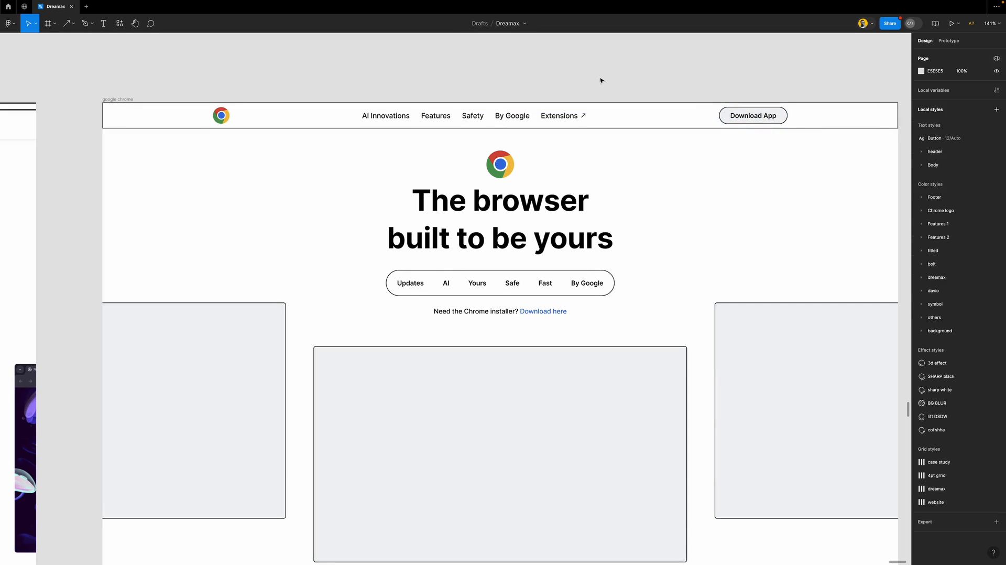
scroll(435, 285, down, 8)
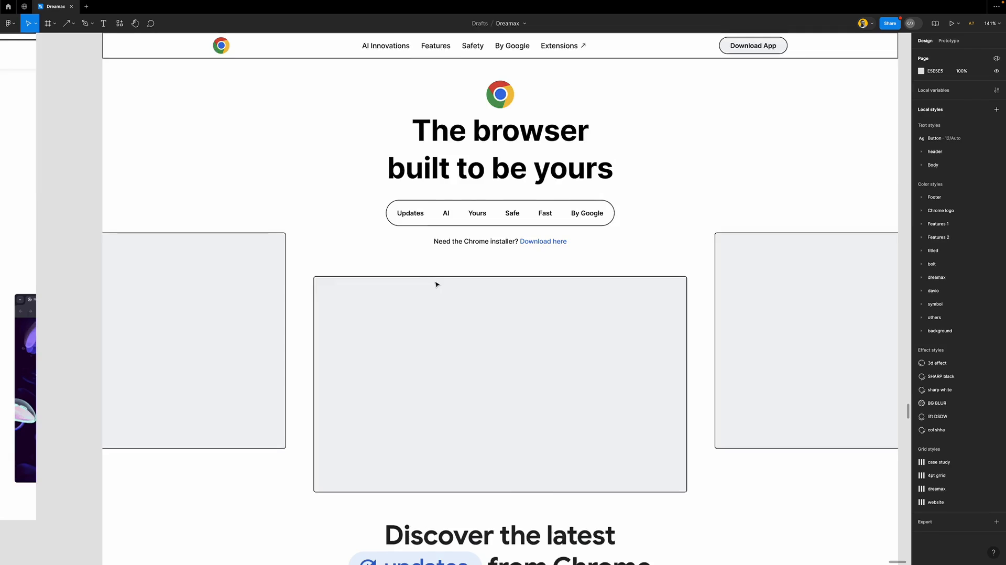
scroll(399, 259, down, 1)
scroll(399, 246, down, 5)
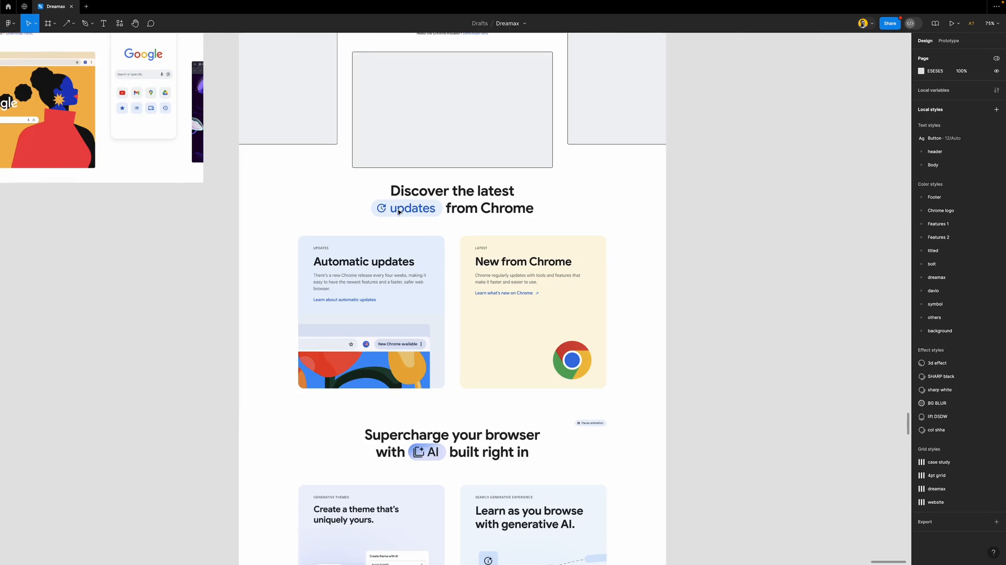
scroll(398, 212, up, 2)
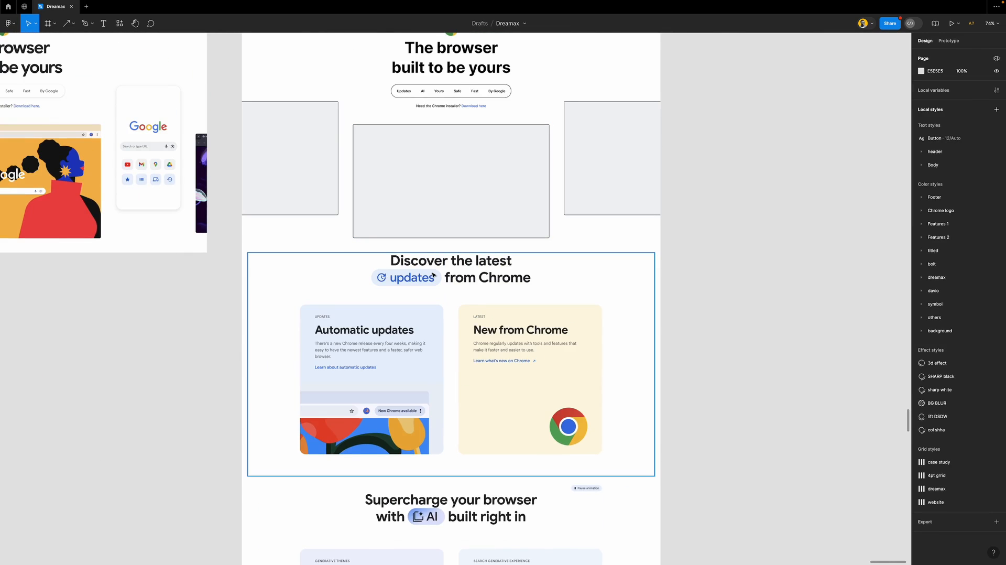
scroll(433, 274, up, 2)
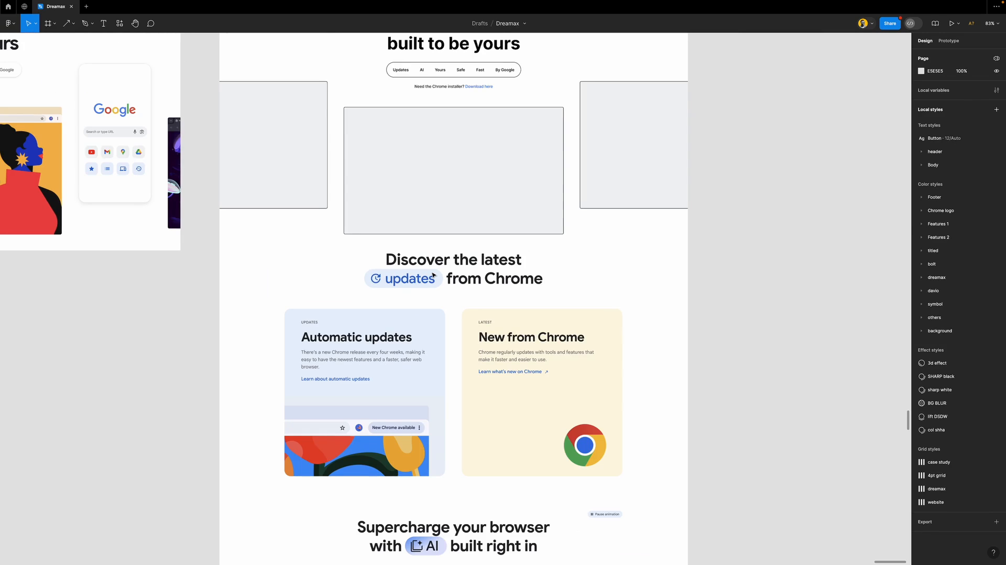
scroll(430, 274, up, 3)
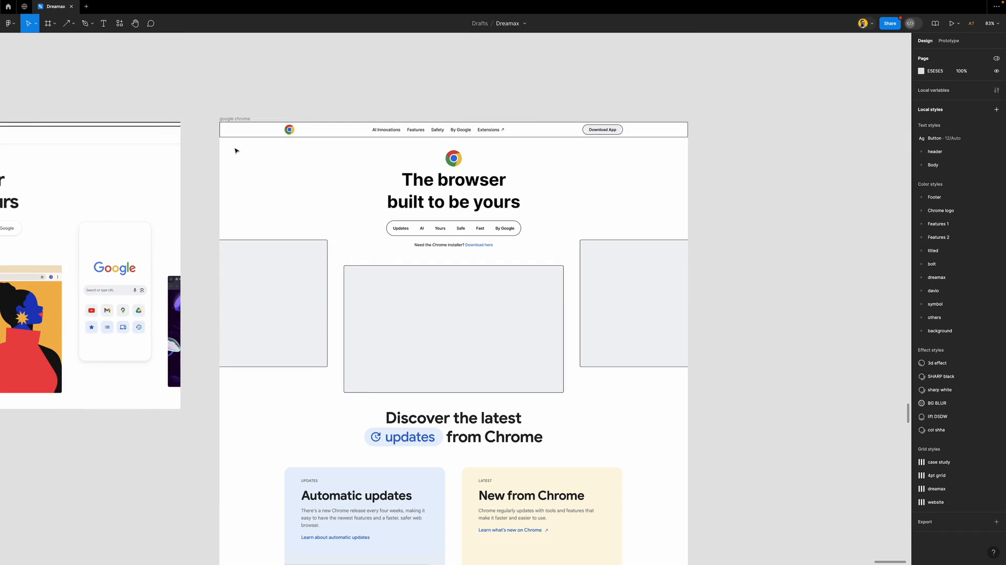
key(f)
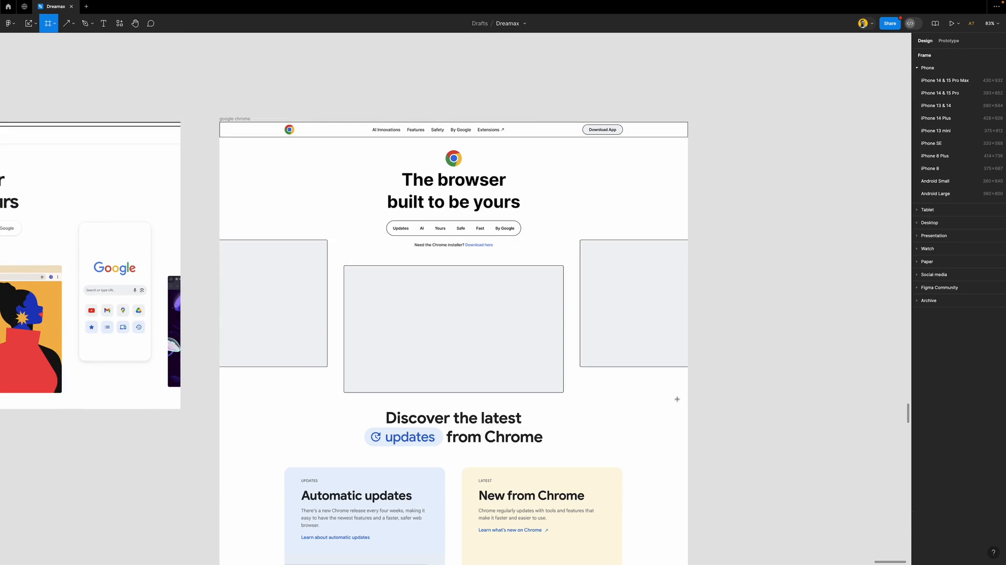
drag(686, 398, 221, 139)
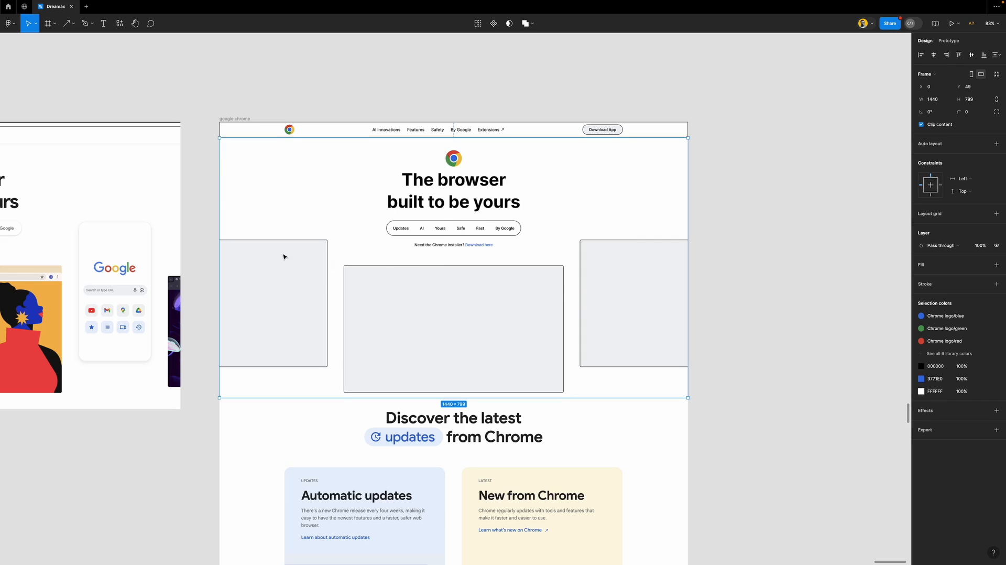
drag(249, 173, 336, 184)
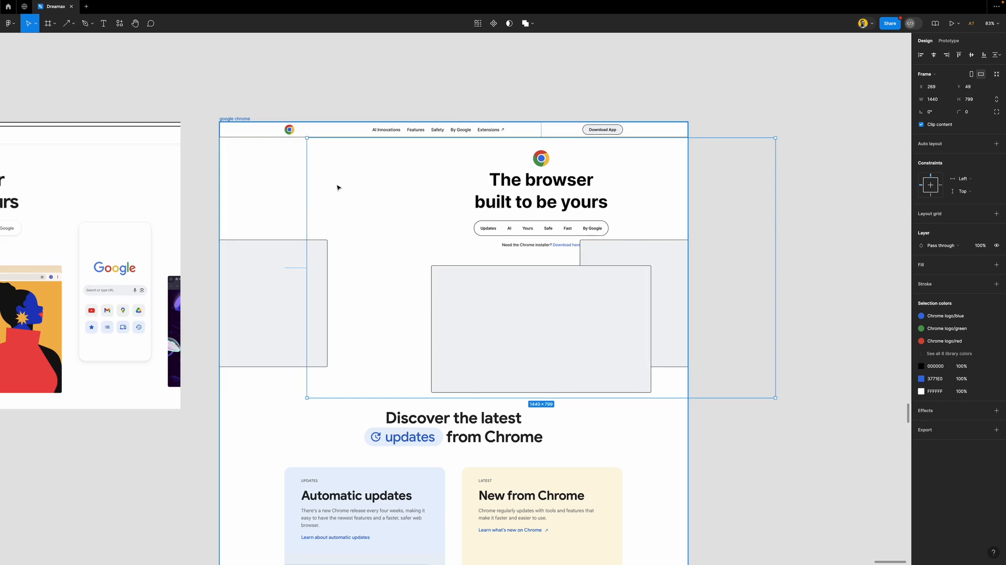
key(ctrl+z)
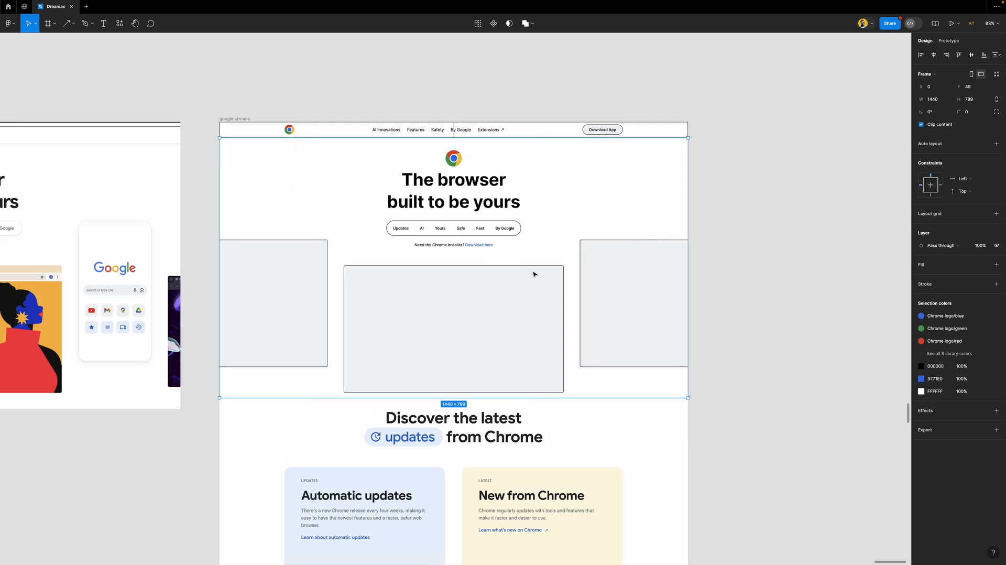
click(318, 256)
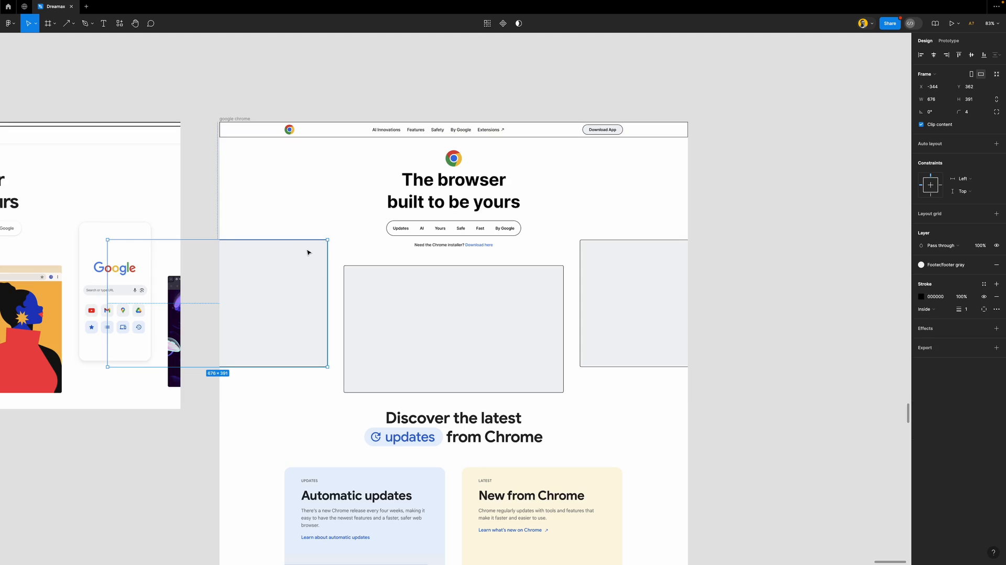
Show and enlarge the Layers panel, then rename the hero frame 'hero section'
key(alt+1)
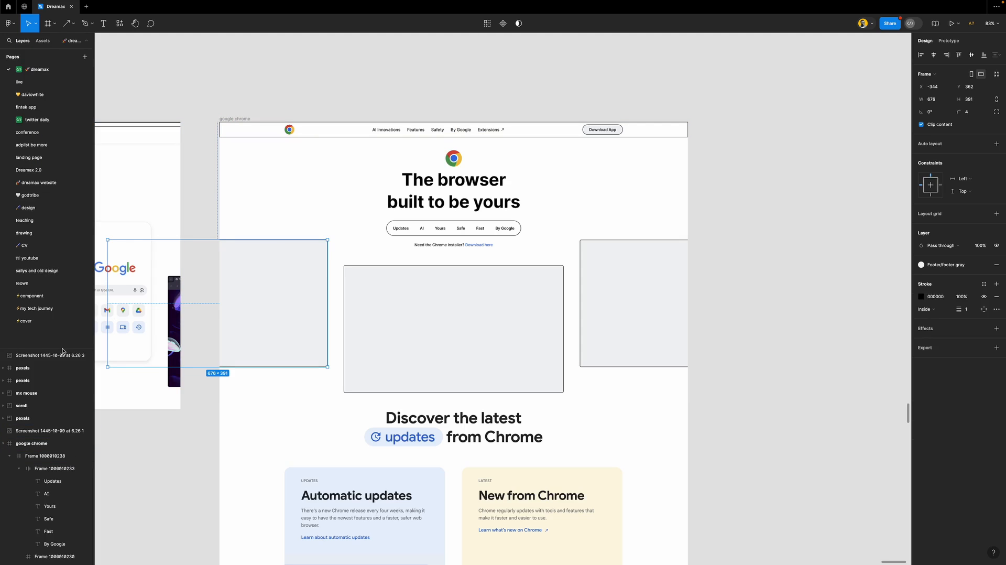
drag(63, 350, 97, 78)
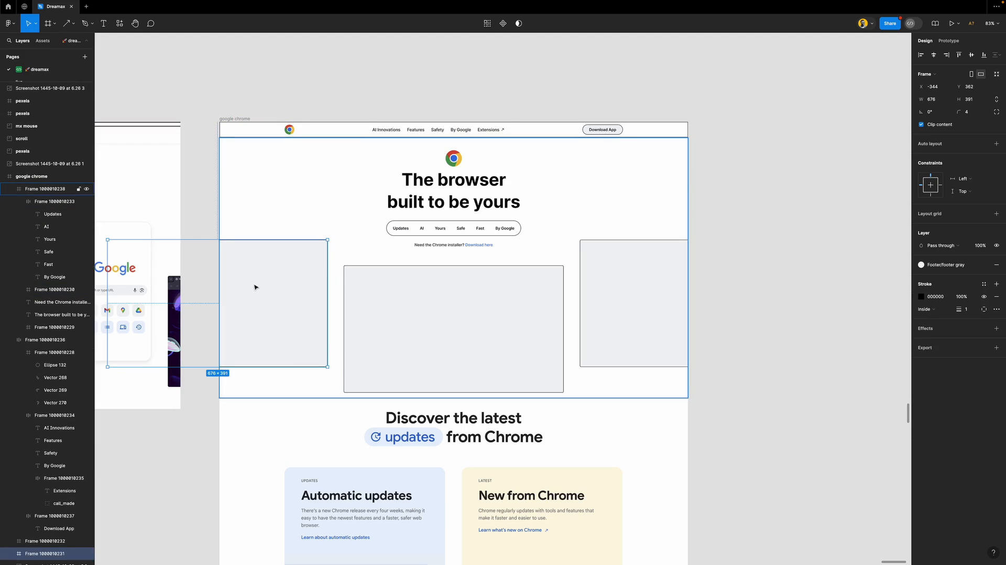
scroll(46, 472, down, 6)
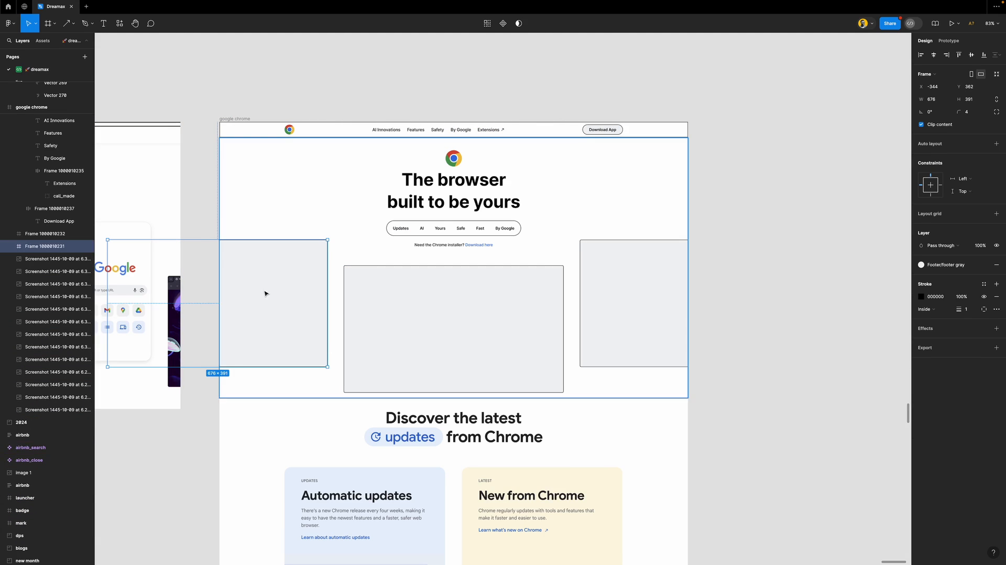
click(198, 221)
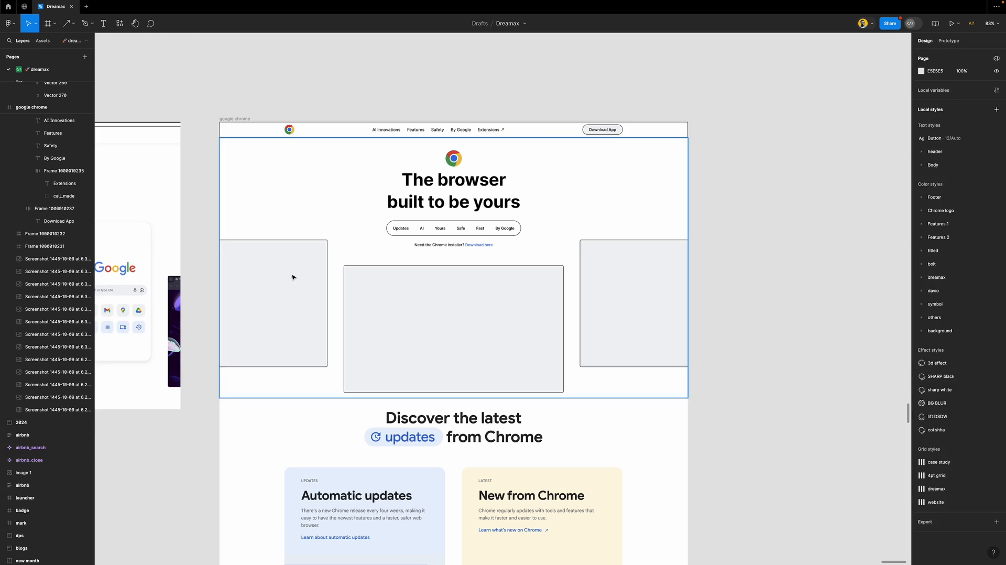
click(304, 199)
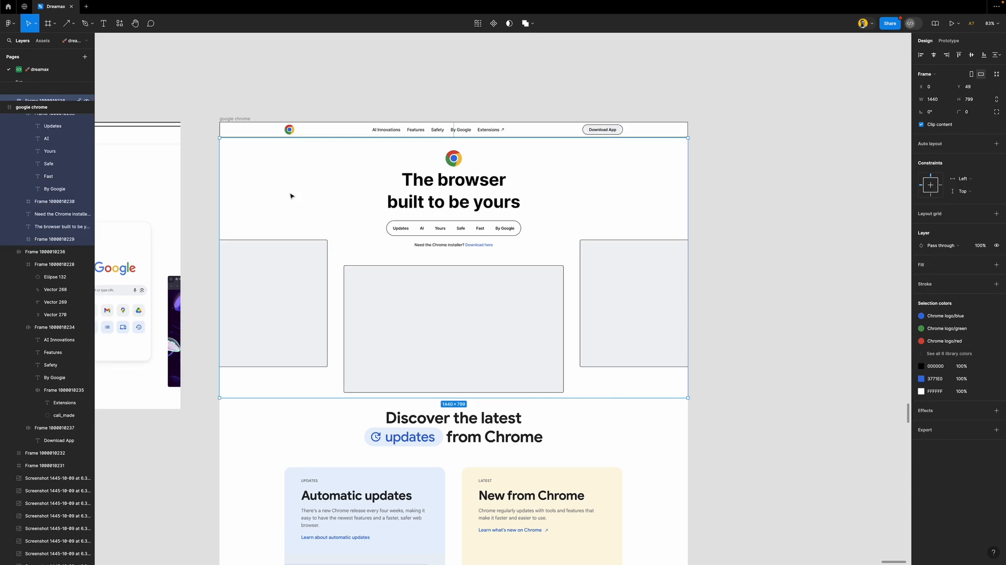
scroll(51, 153, up, 1)
double_click(43, 128)
text(hero s)
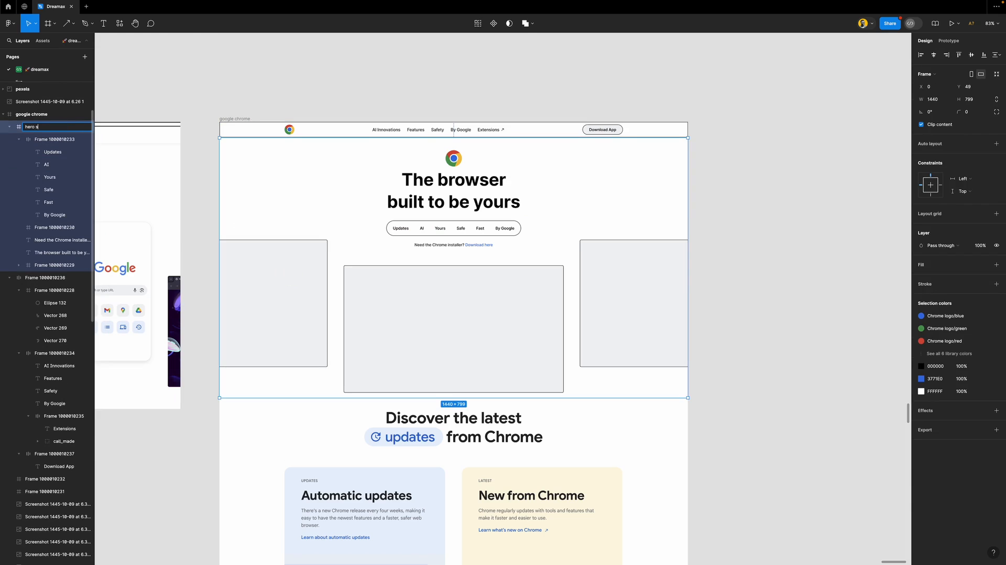
text(ection)
key(Return)
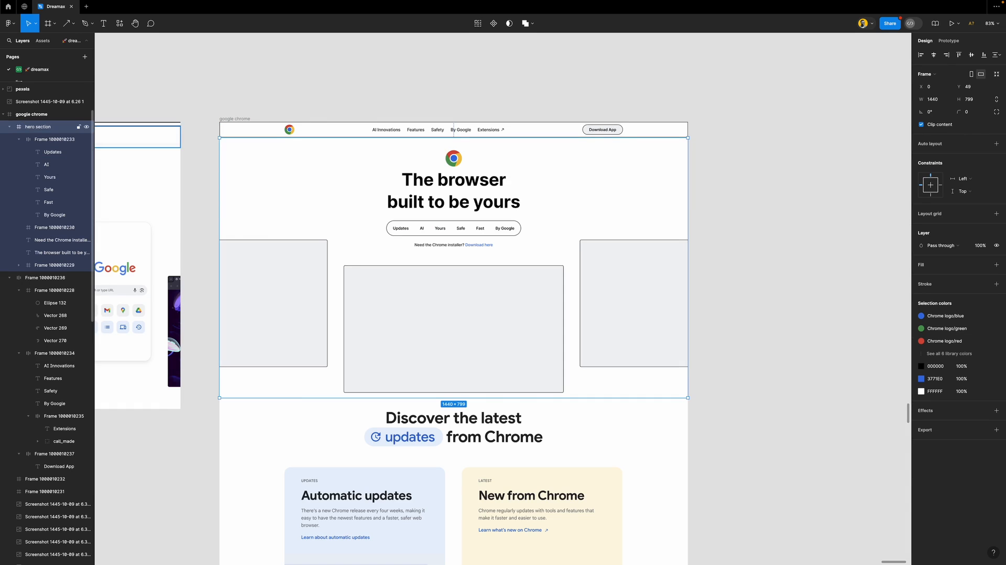
Rename the three grey boxes shape M, SHAPE L and SHAPE R
click(55, 228)
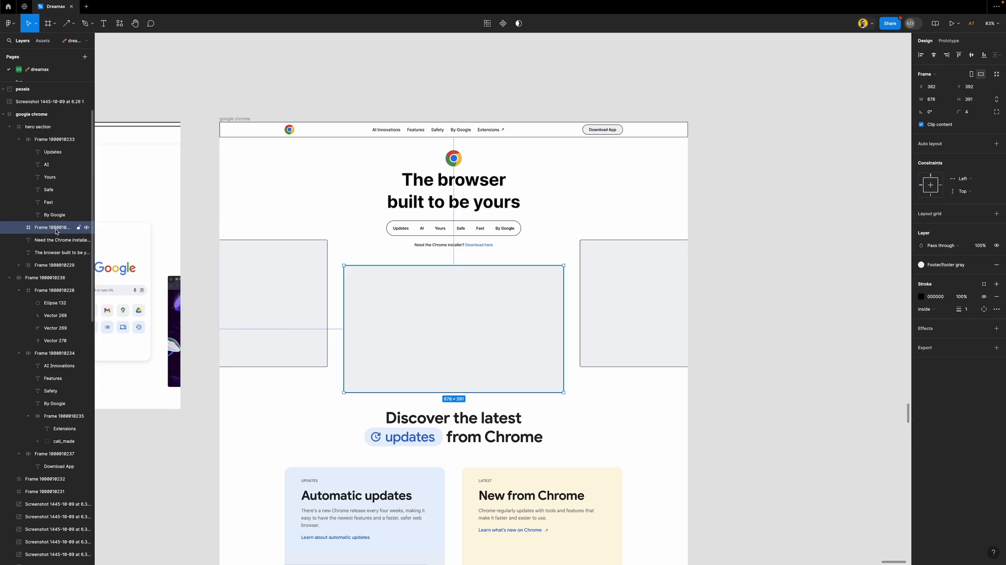
double_click(55, 228)
text(shape)
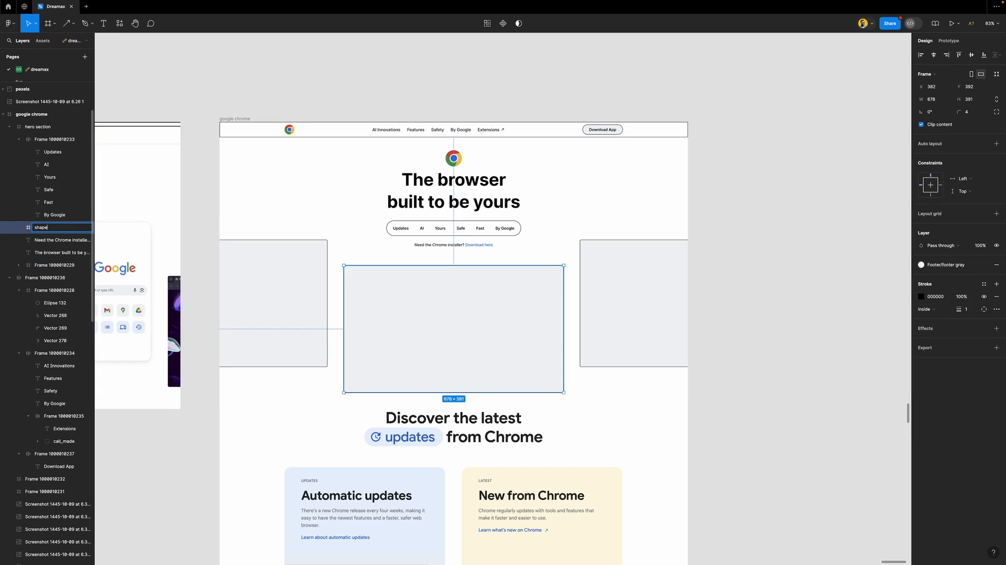
text( M)
key(Return)
click(310, 278)
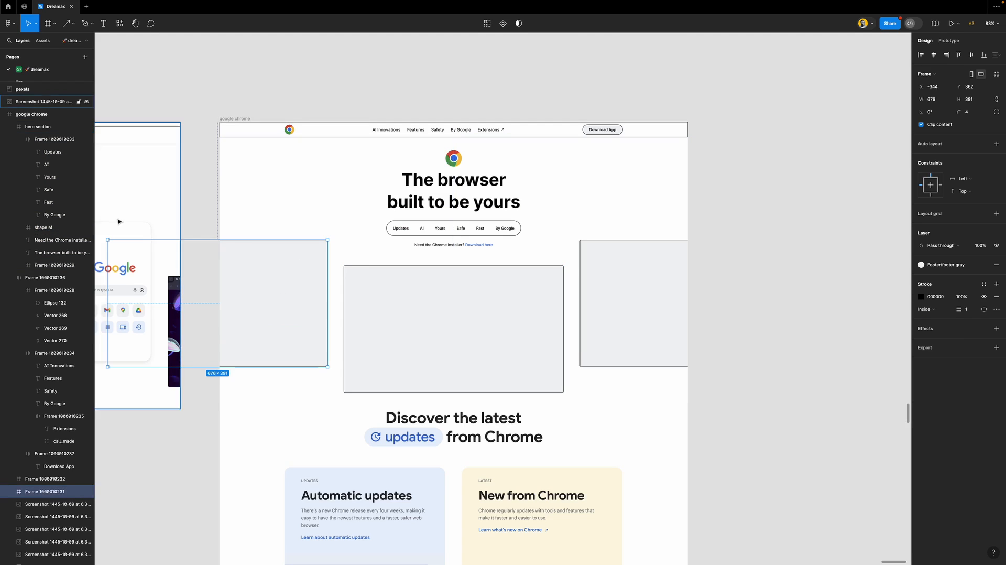
double_click(55, 491)
text(SHAPE L)
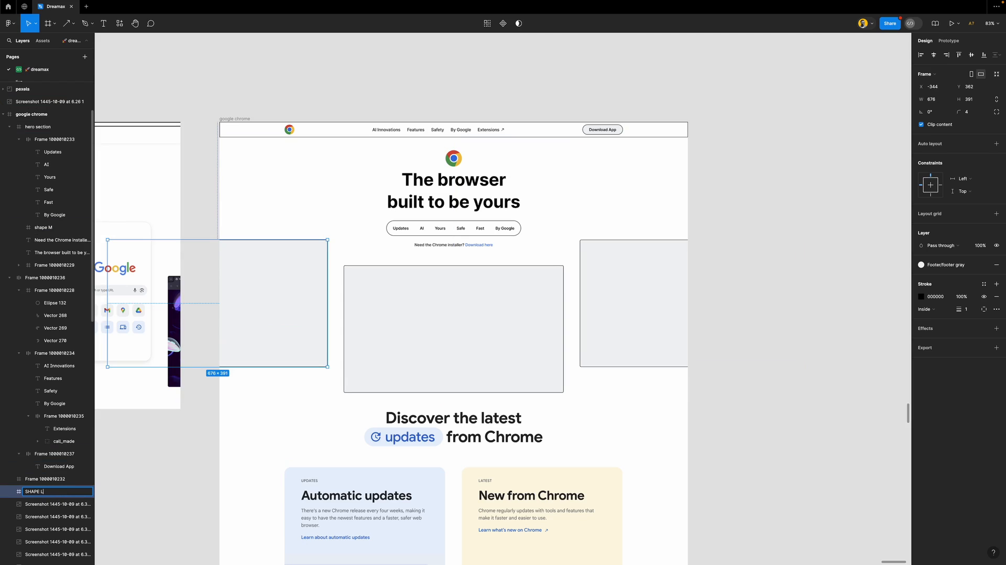
key(Return)
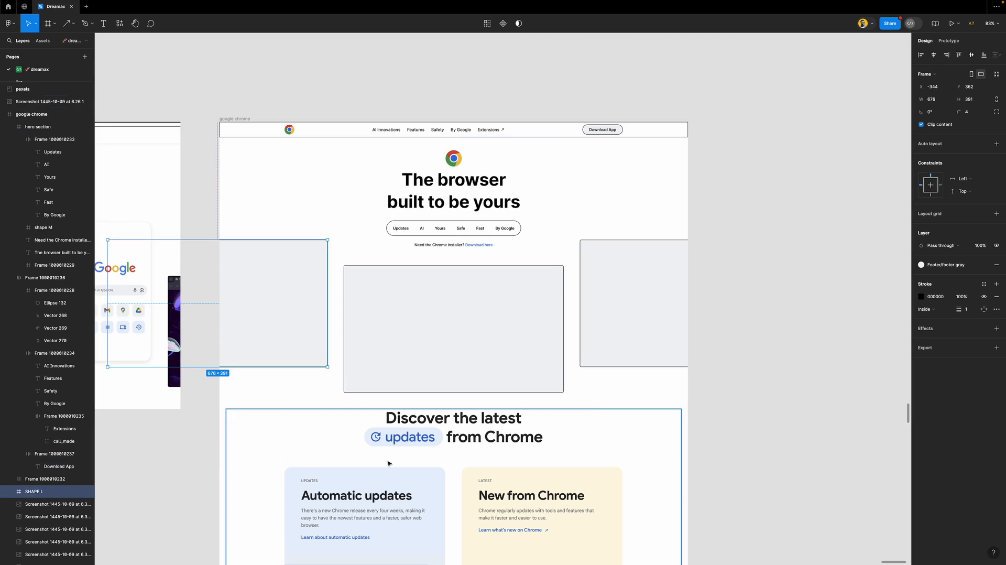
click(623, 310)
double_click(46, 479)
text(SHAPE)
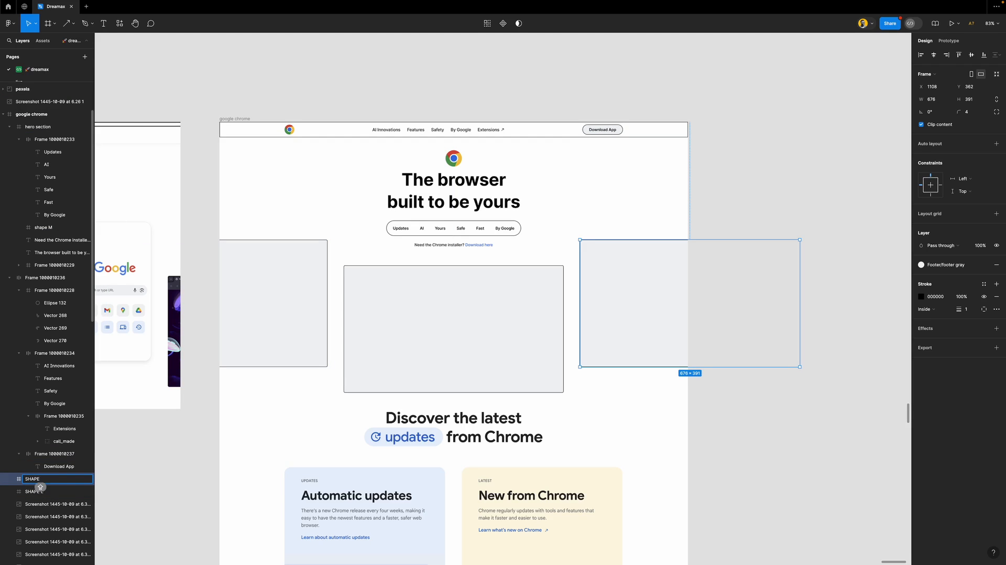
text( R)
key(Return)
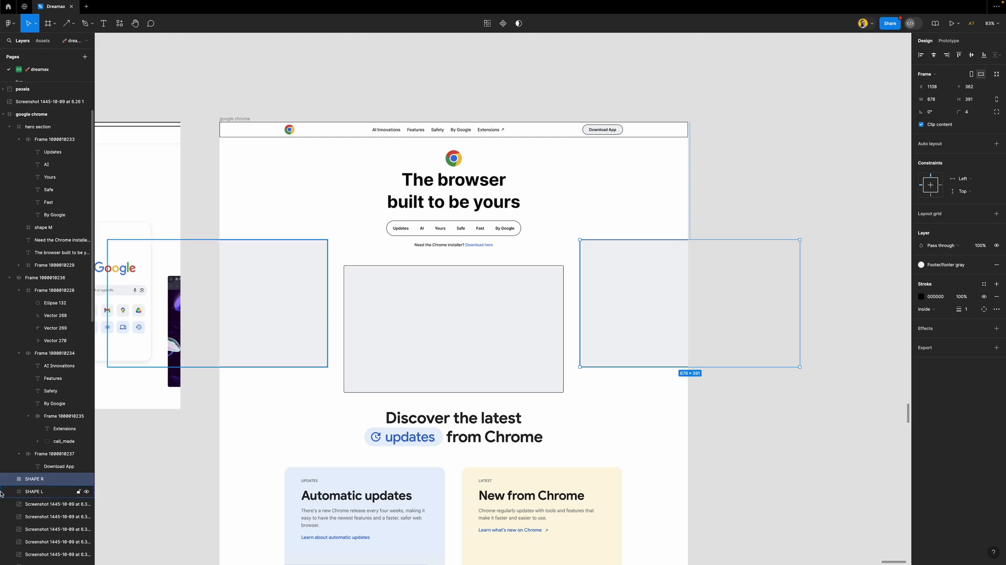
Nest SHAPE L and SHAPE R inside hero section and rename the pill menu frame CTA
shift+click(55, 491)
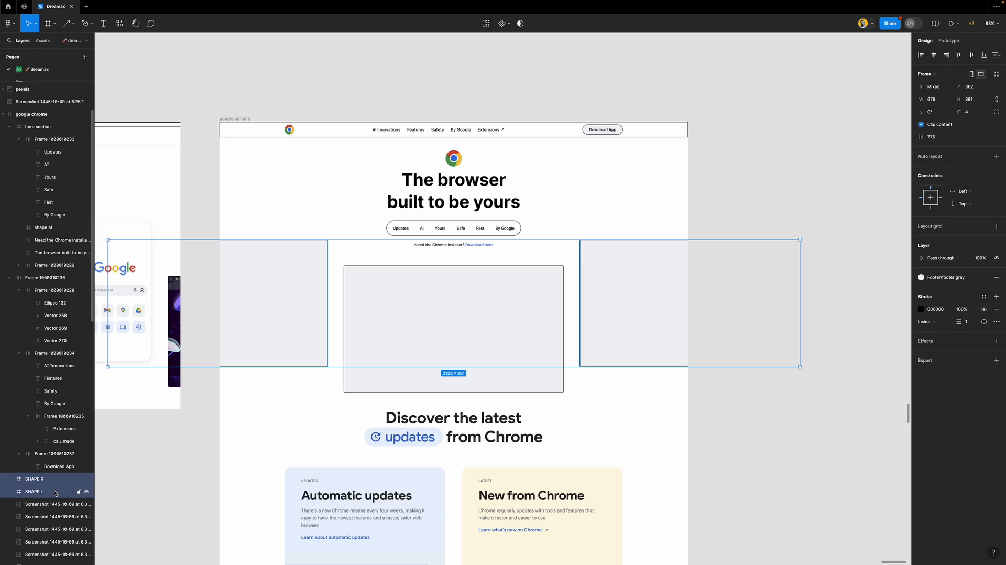
key(super+alt+bracketright)
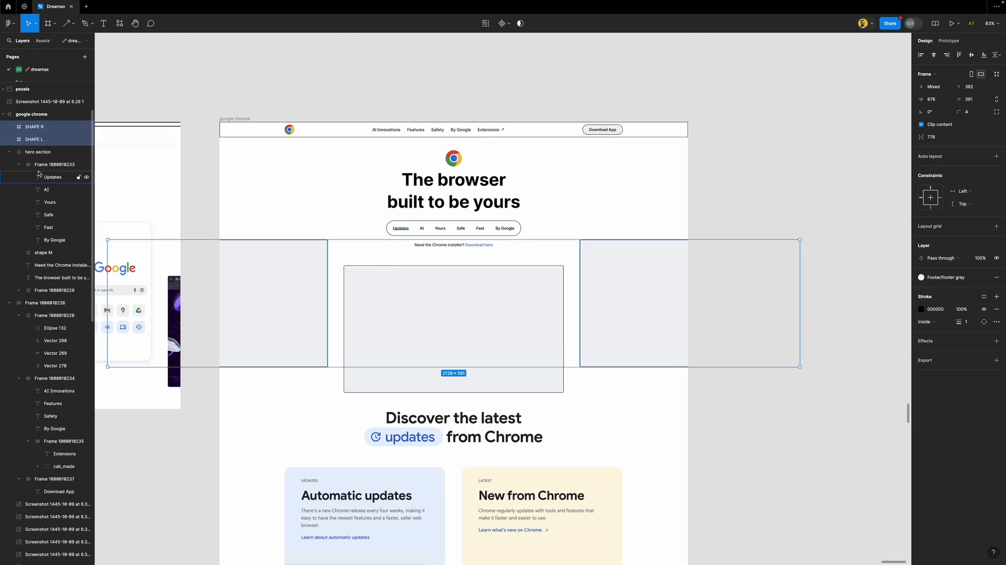
drag(41, 126, 48, 159)
click(19, 164)
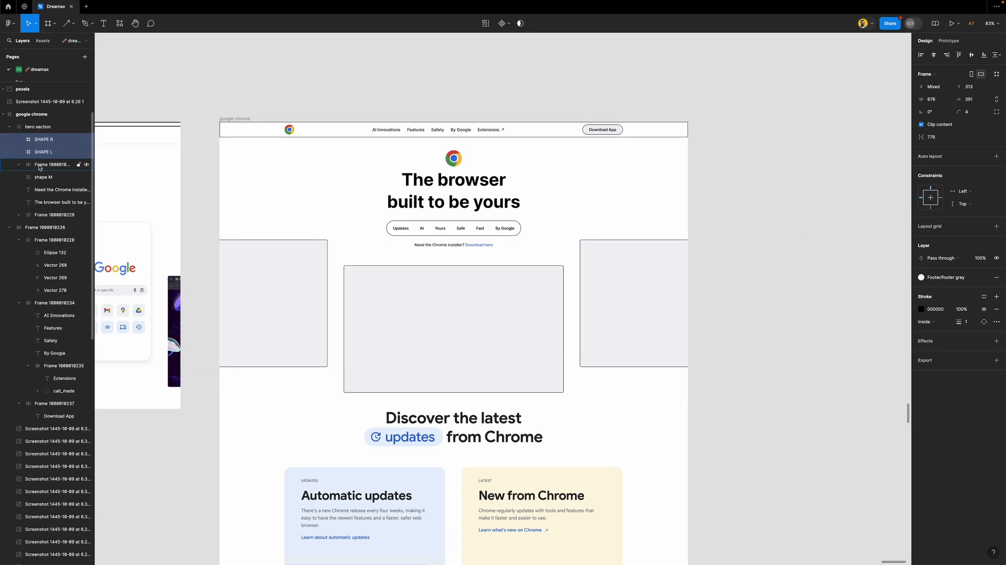
click(50, 166)
double_click(49, 166)
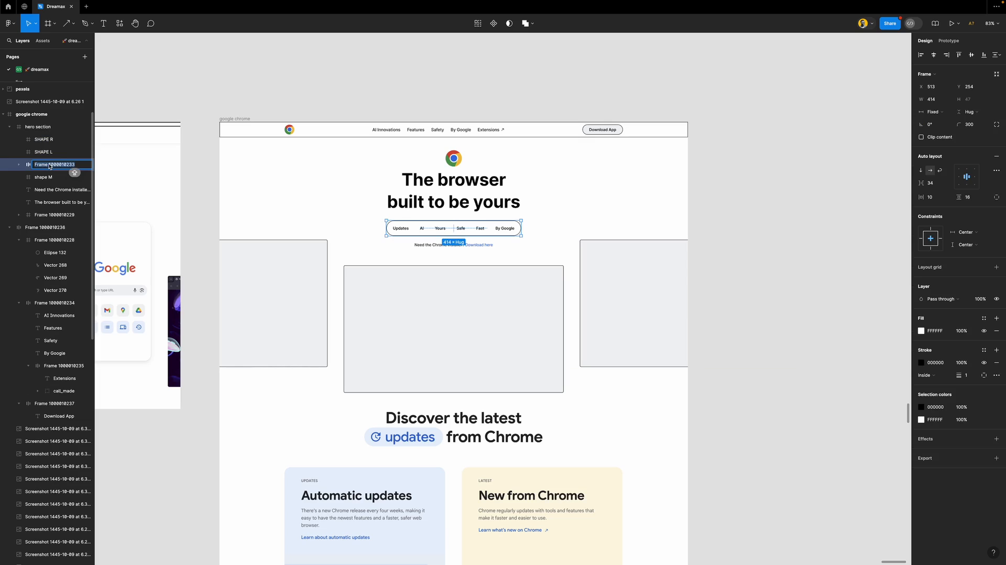
text(CTA)
key(Return)
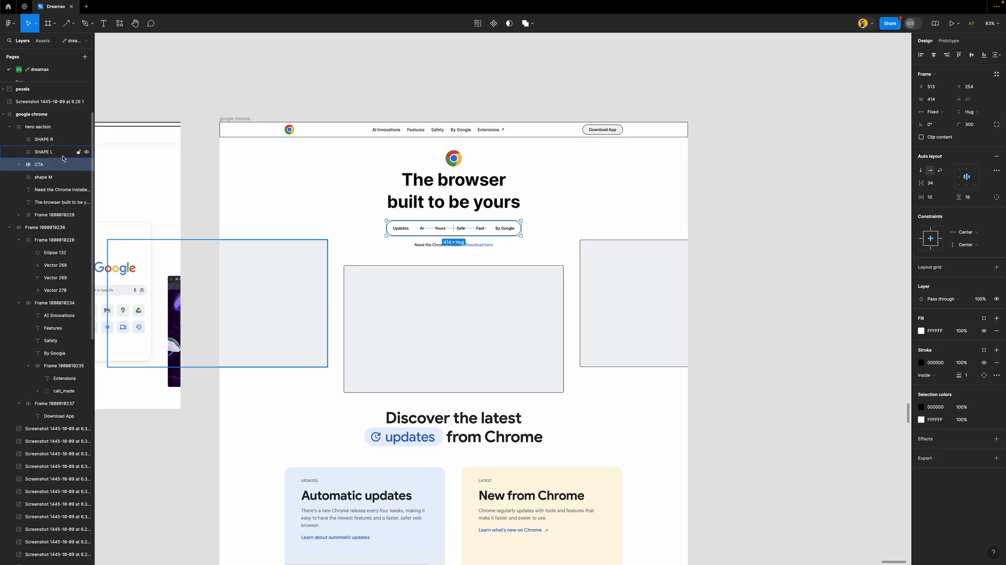
Rename the hero logo LOGO, the navigation bar NAV and the nav logo LOGO
click(52, 215)
double_click(52, 214)
text(LOGO)
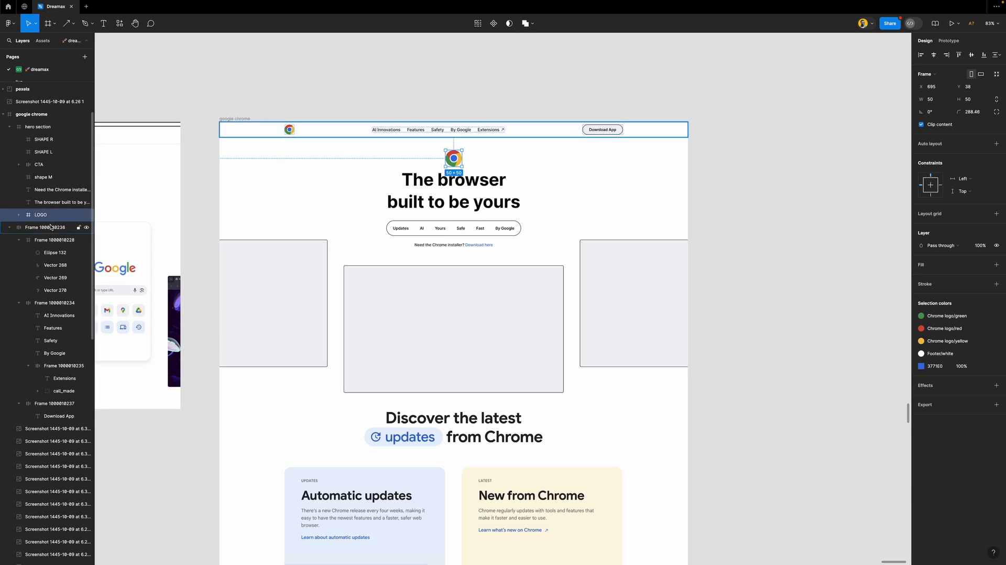
click(51, 227)
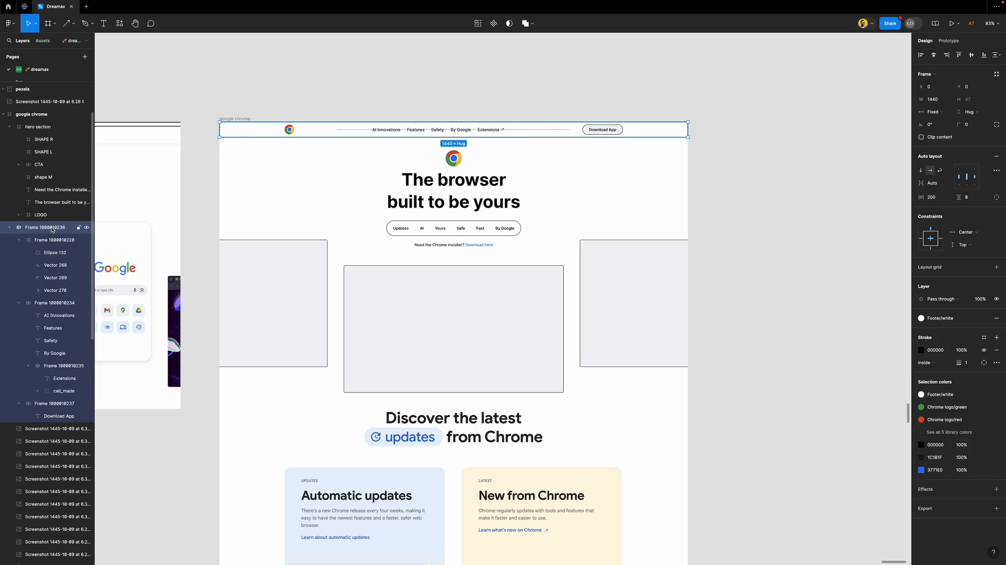
double_click(51, 227)
text(NAV)
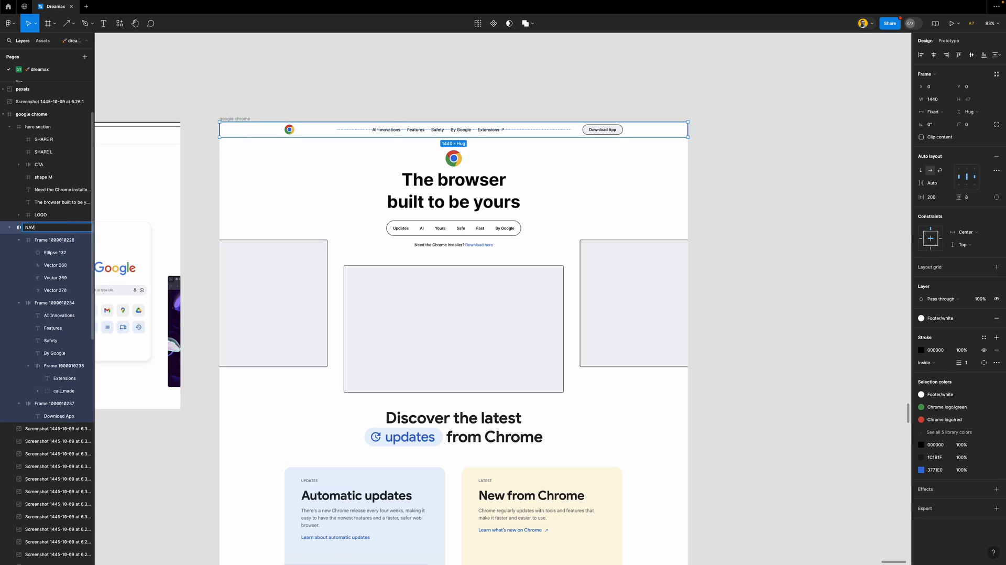
key(Return)
click(52, 240)
double_click(52, 240)
text(L)
key(Return)
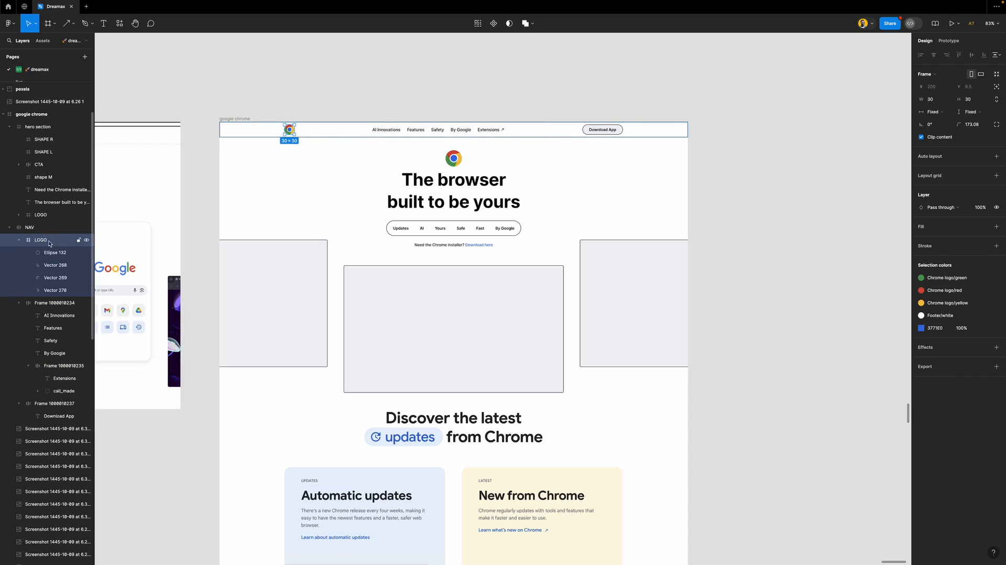
Rename the nav links frame TEXT and the Download App button BUTTON
double_click(55, 304)
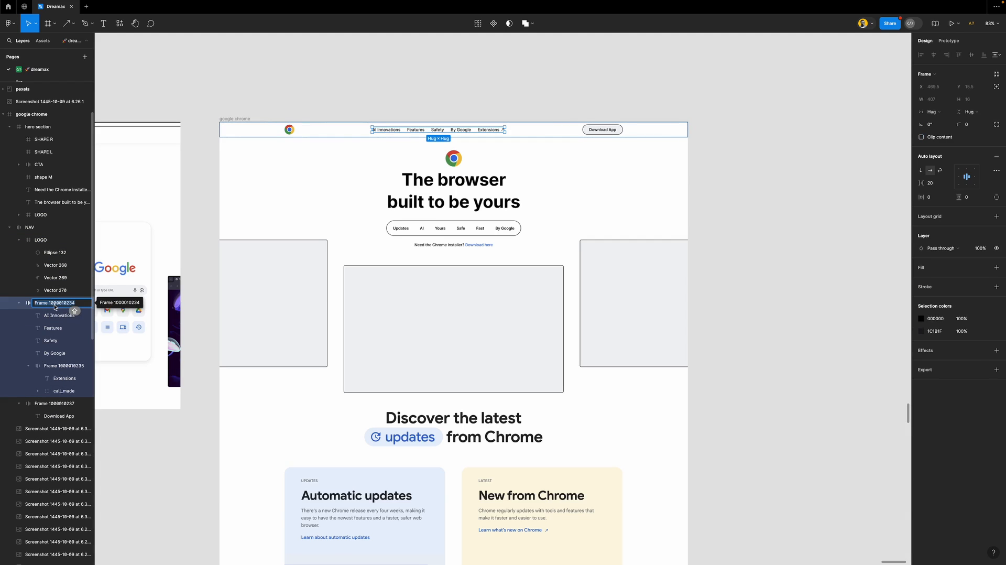
text(TEXT)
key(Return)
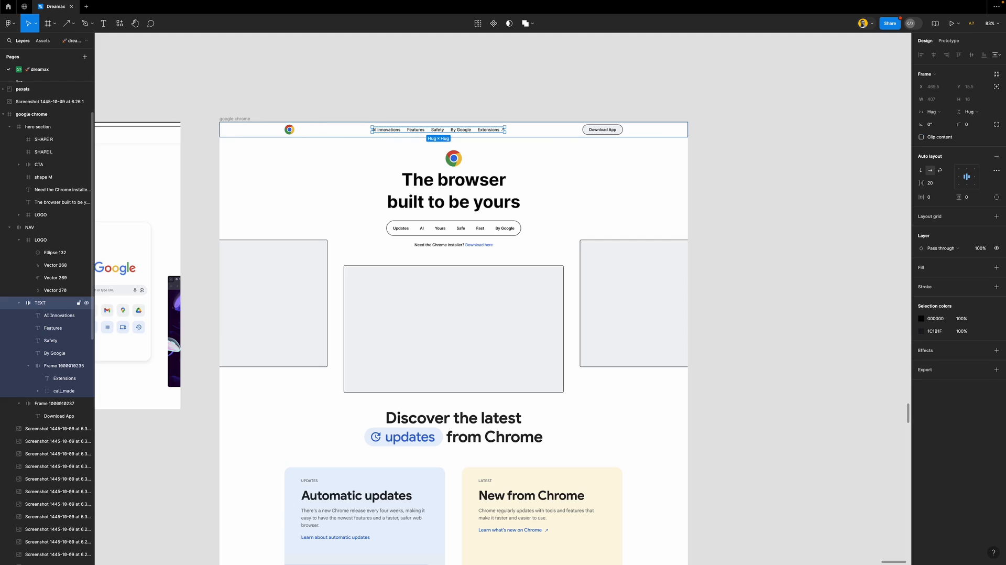
click(57, 404)
double_click(56, 403)
text(BUTTON)
key(Return)
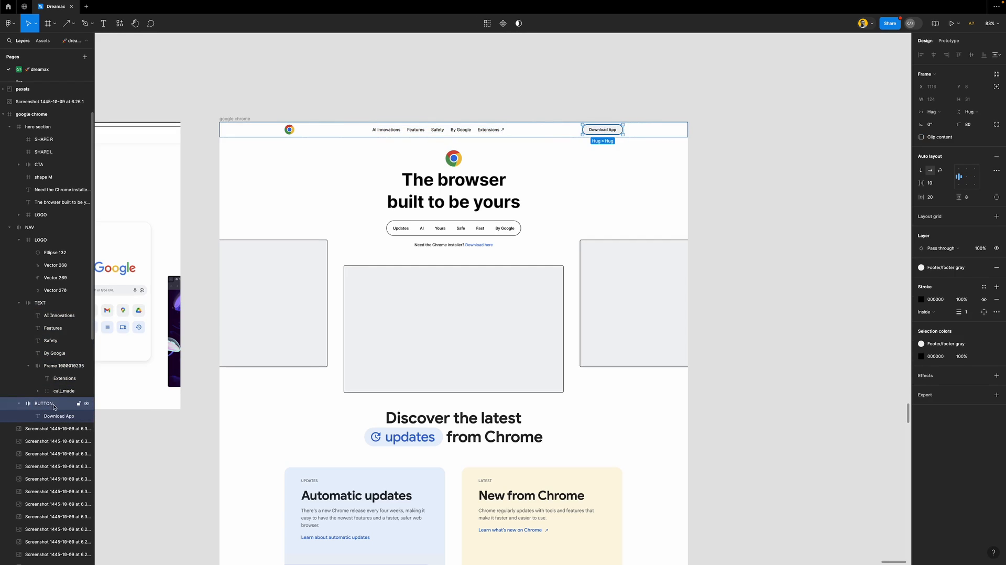
click(9, 229)
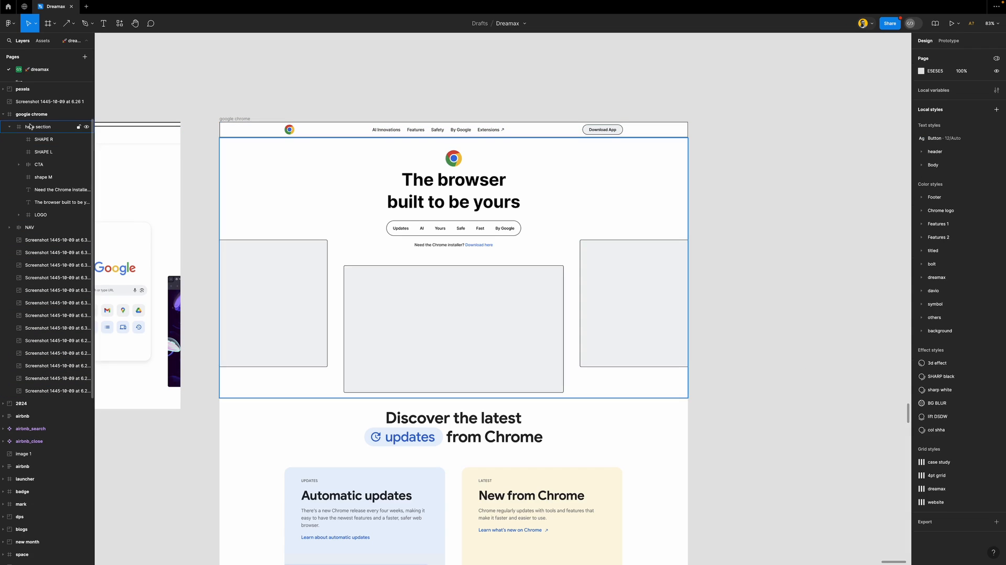
Set the hero section's fill to Footer/white and its stroke to Footer/text
click(12, 130)
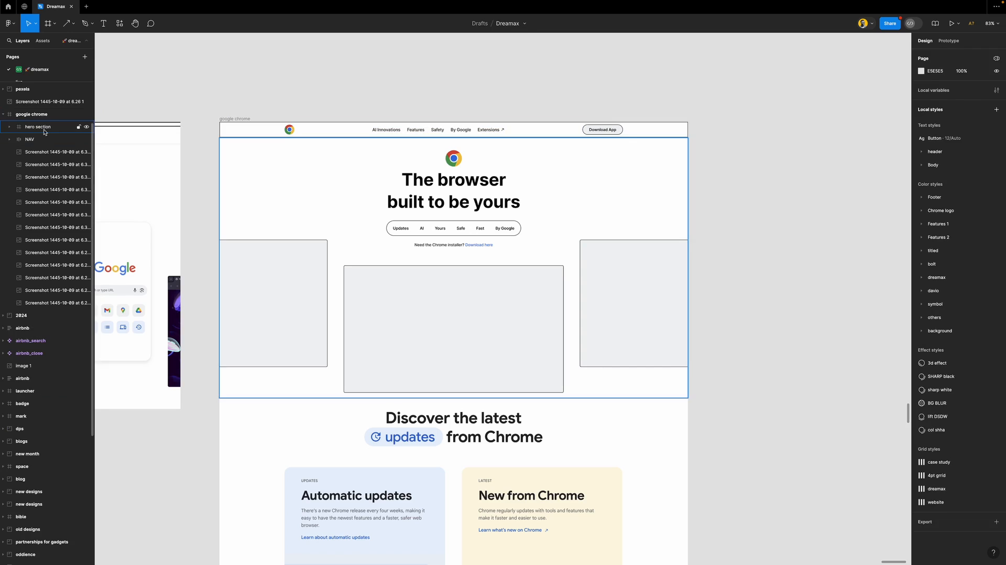
click(35, 130)
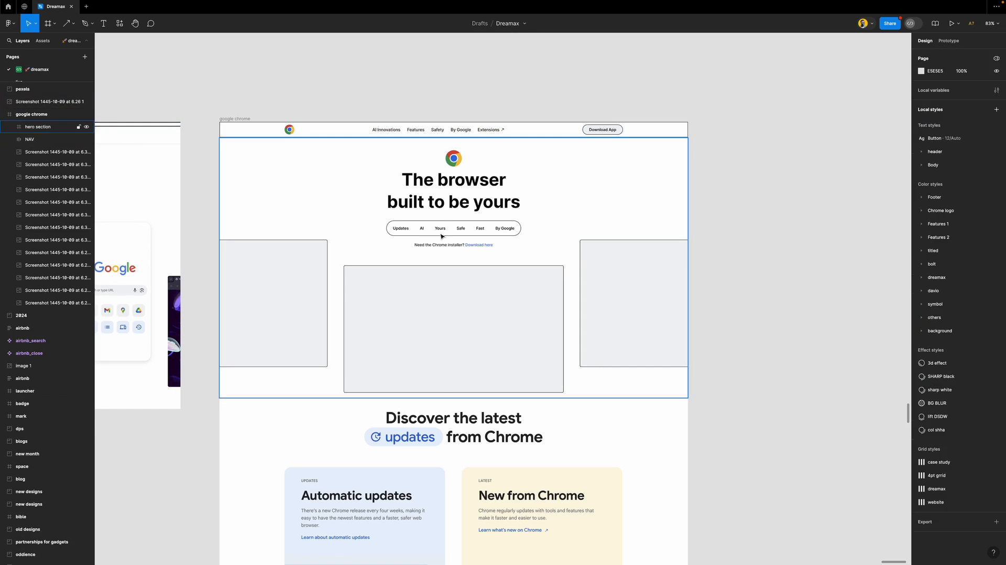
click(984, 265)
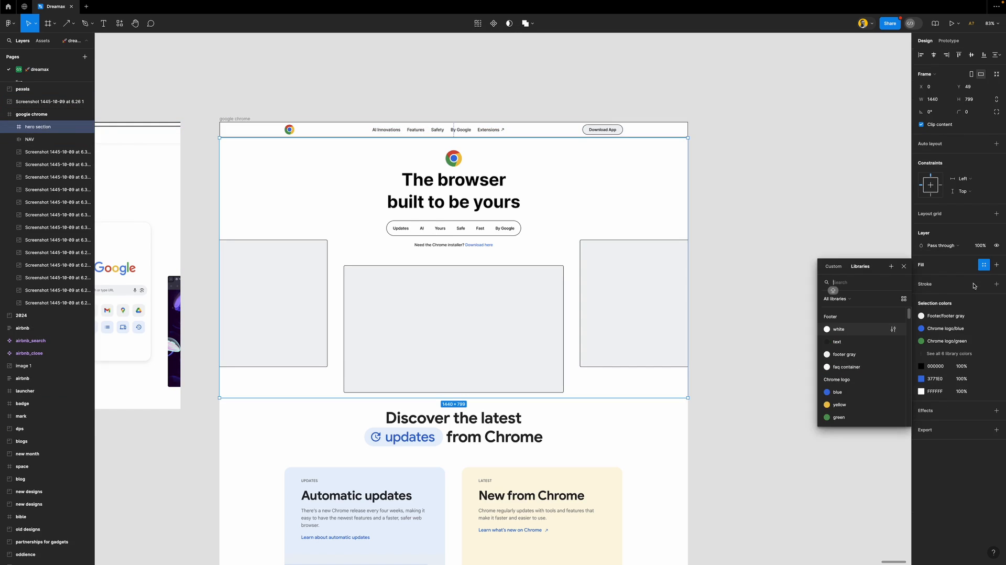
click(859, 331)
click(984, 286)
click(842, 367)
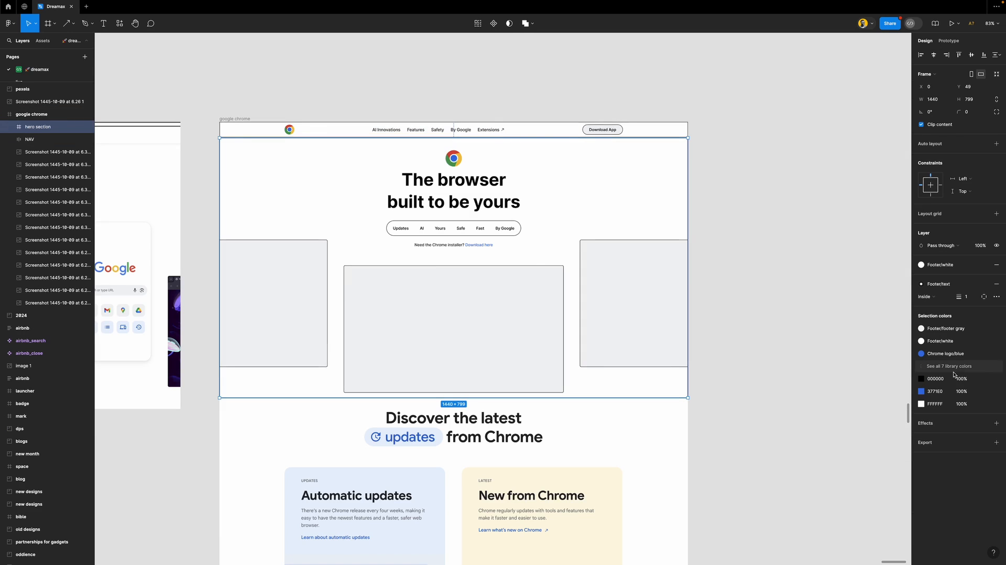
Map selection colours: black to Footer text, white to Footer white, 3771E0 to Chrome logo blue
click(984, 378)
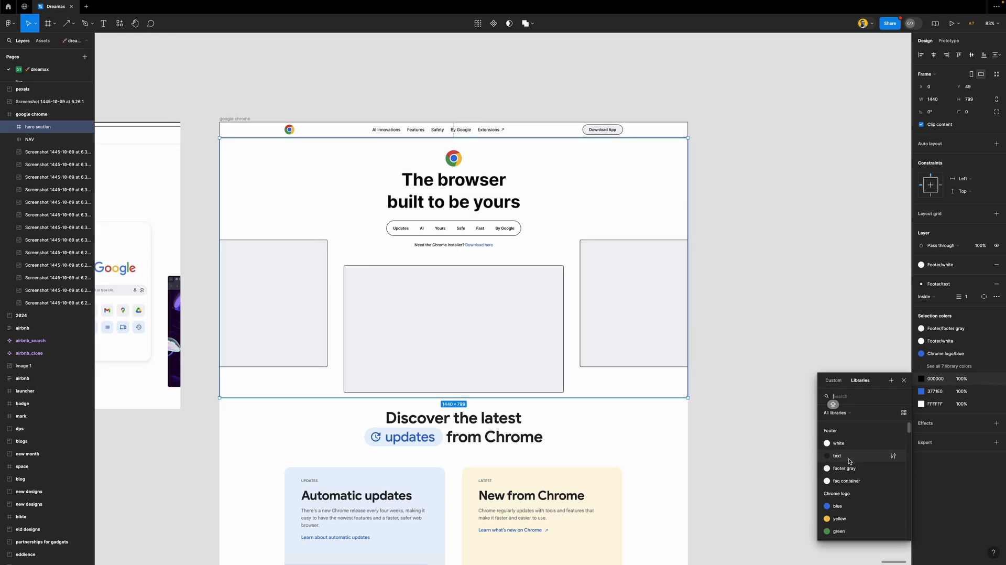
click(849, 460)
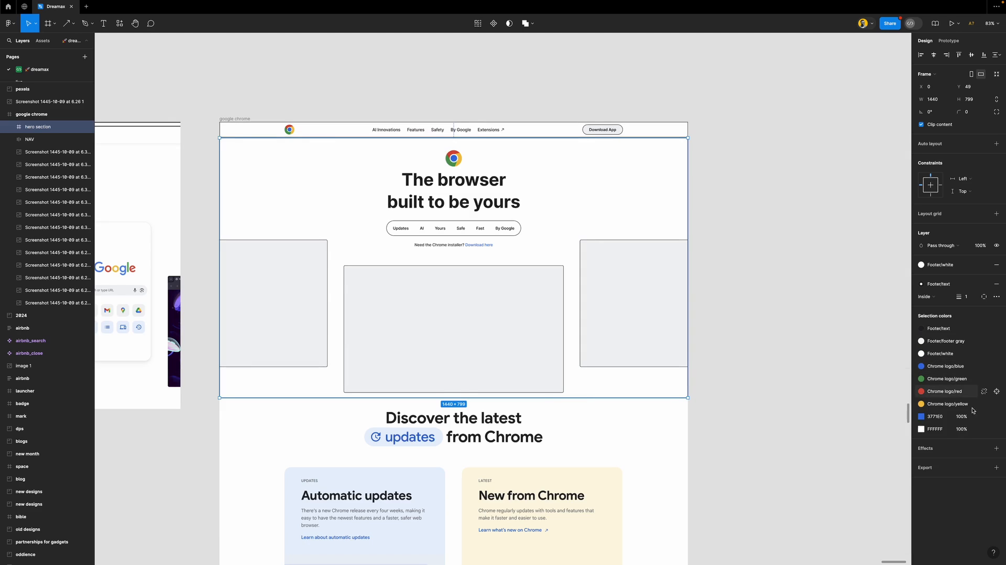
click(980, 431)
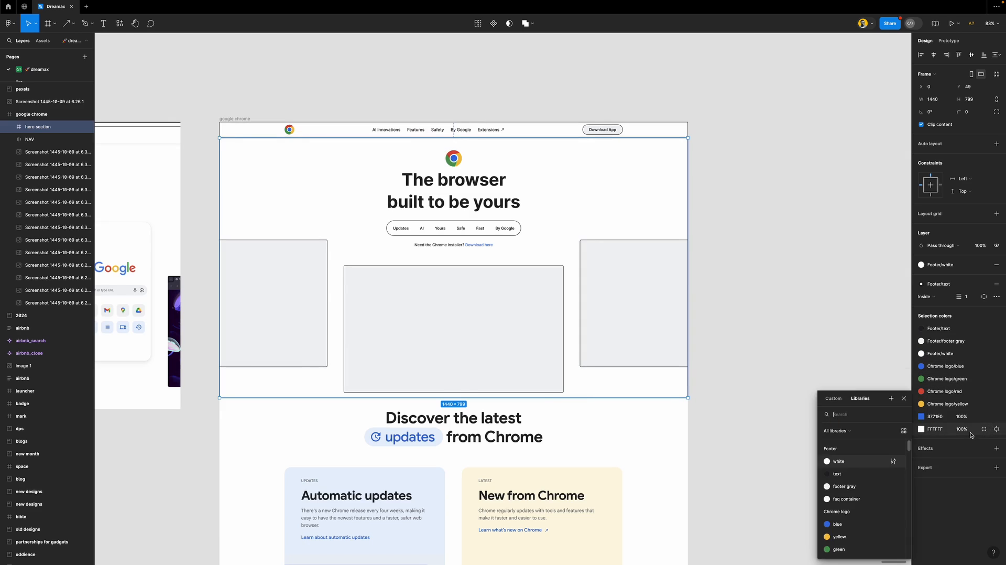
click(848, 472)
click(983, 416)
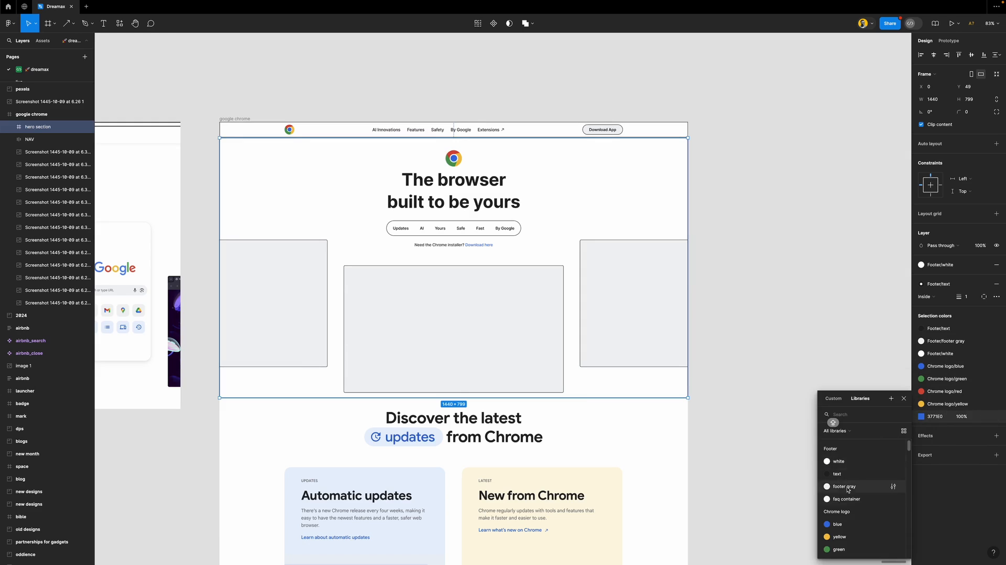
click(857, 525)
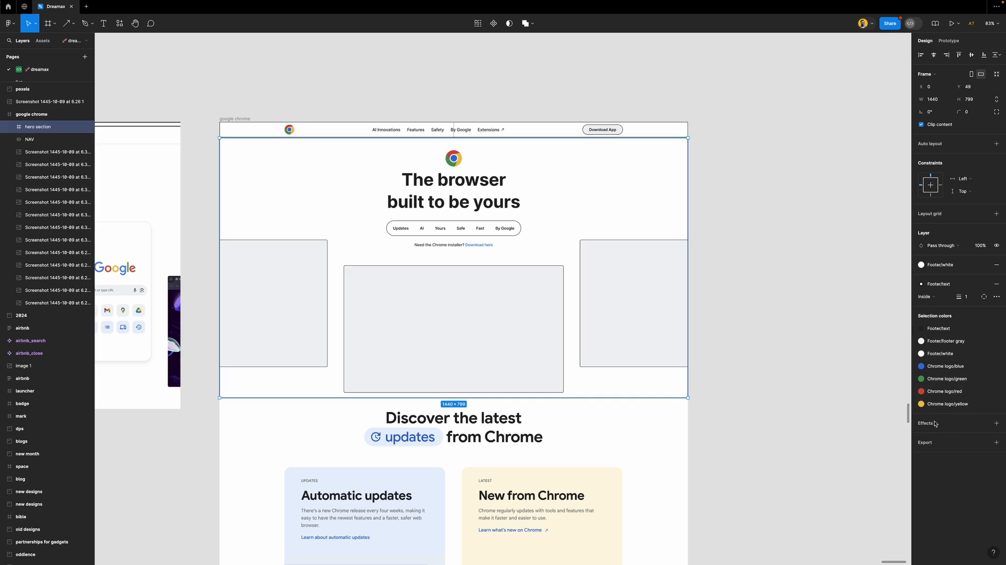
click(870, 322)
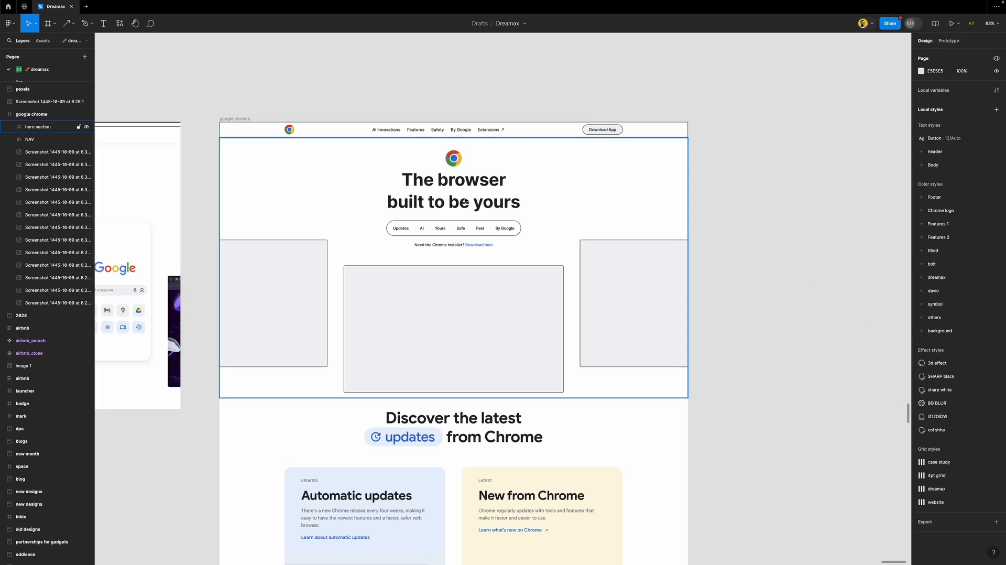
Detach the headline's fill style and reapply Footer/text to it
double_click(502, 199)
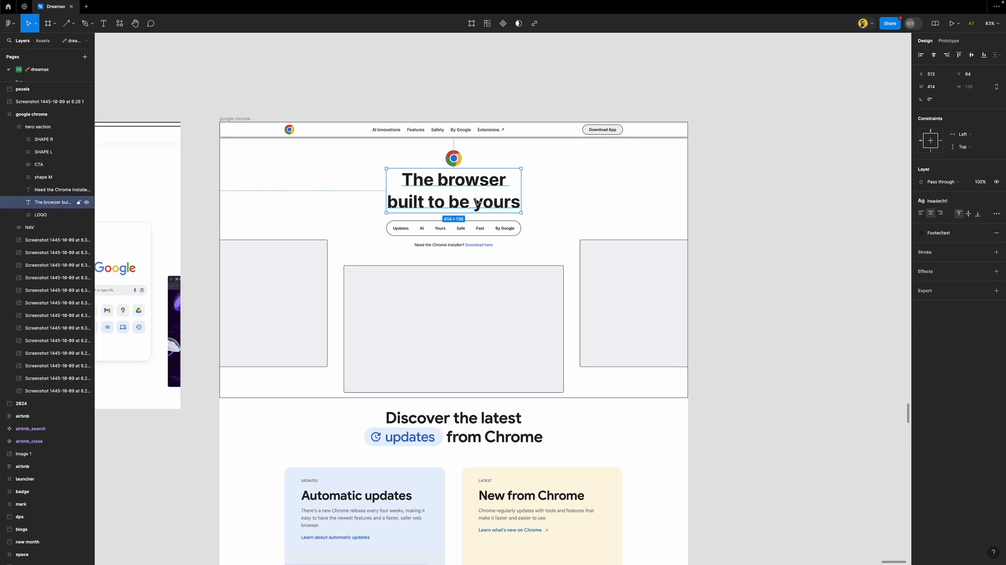
click(996, 235)
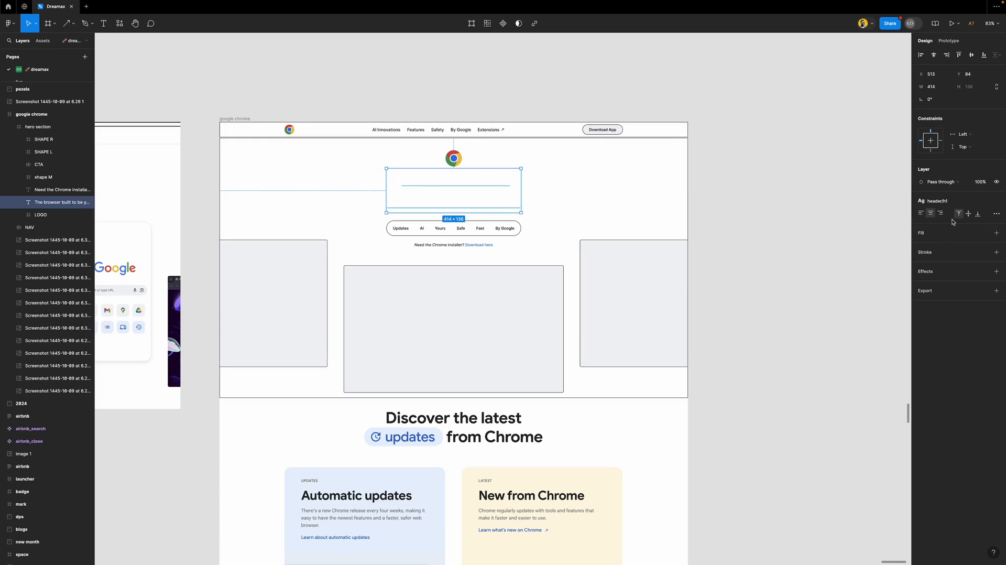
key(ctrl+z)
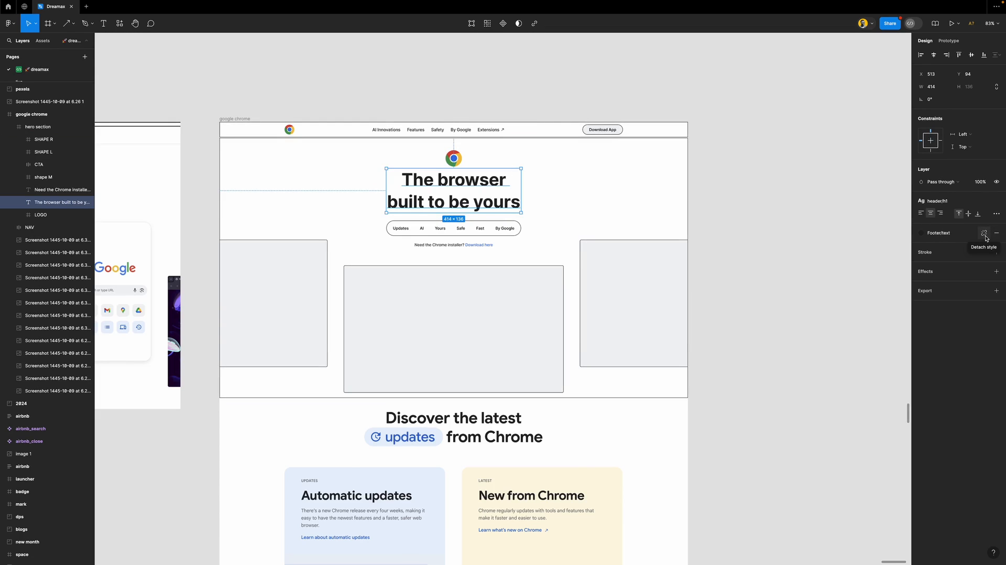
click(984, 234)
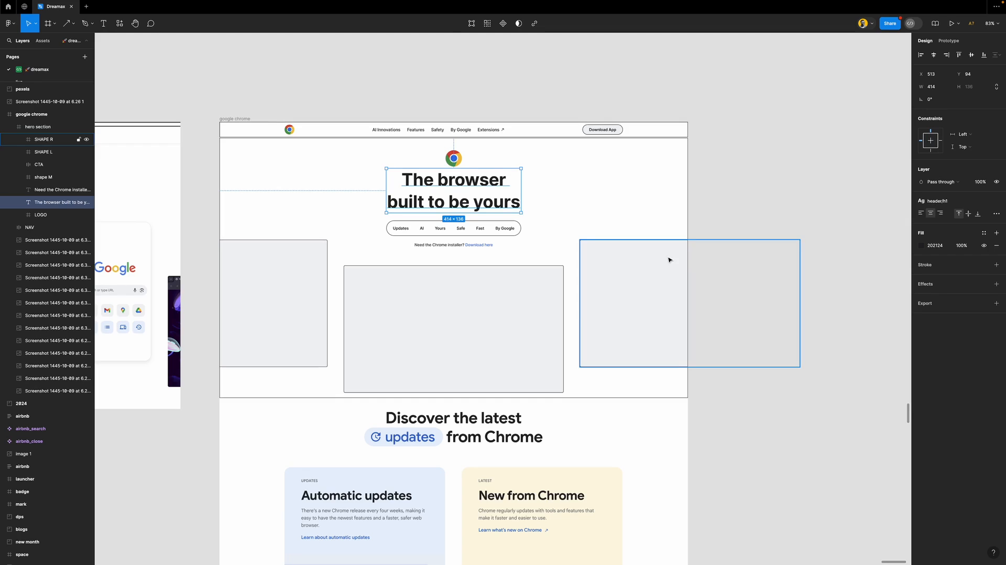
click(984, 234)
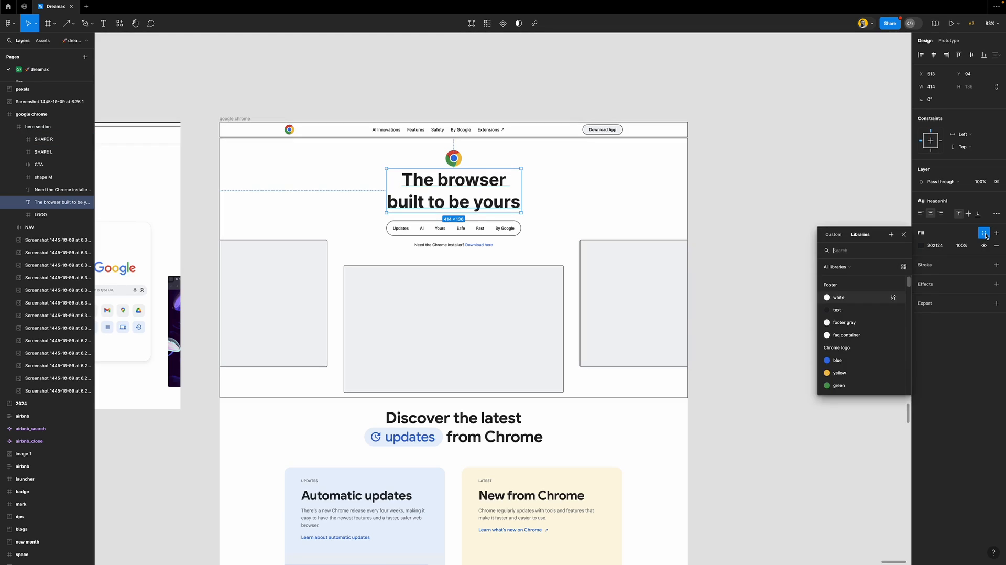
click(837, 310)
click(783, 216)
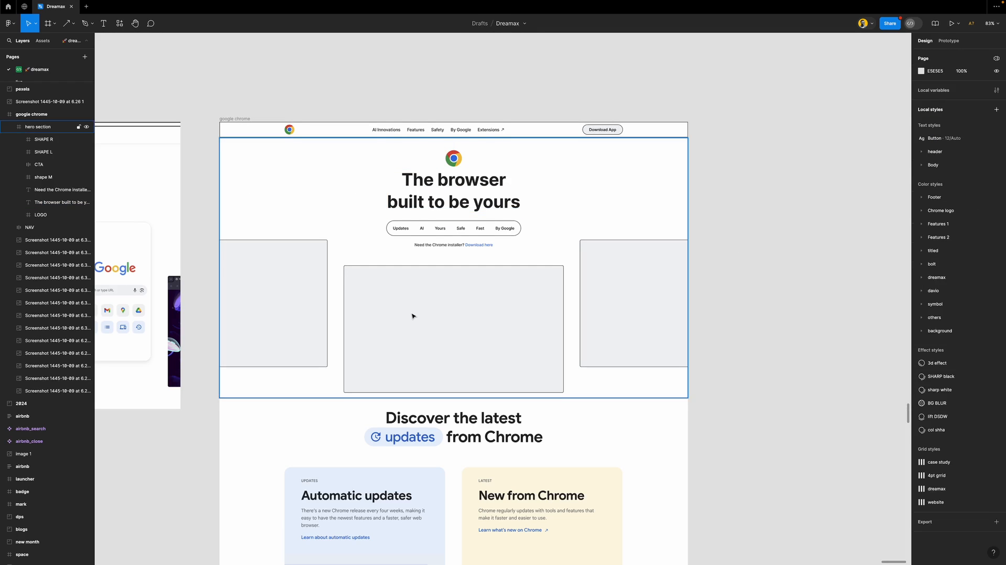
Give the three placeholder shapes a corner radius of 8
scroll(412, 316, down, 1)
click(622, 278)
shift+click(491, 298)
shift+click(281, 246)
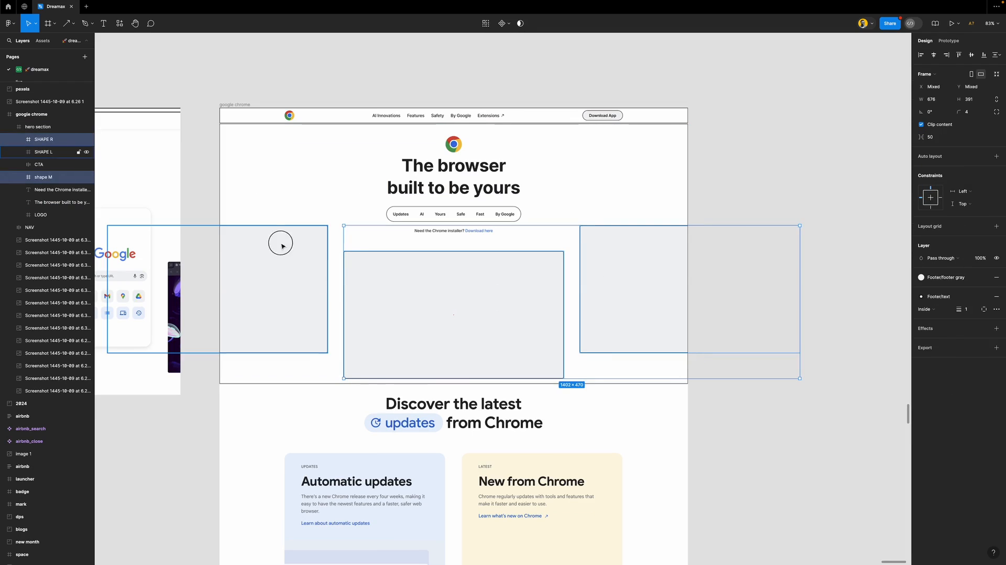
shift+click(281, 246)
click(977, 114)
text(8)
key(Return)
click(730, 185)
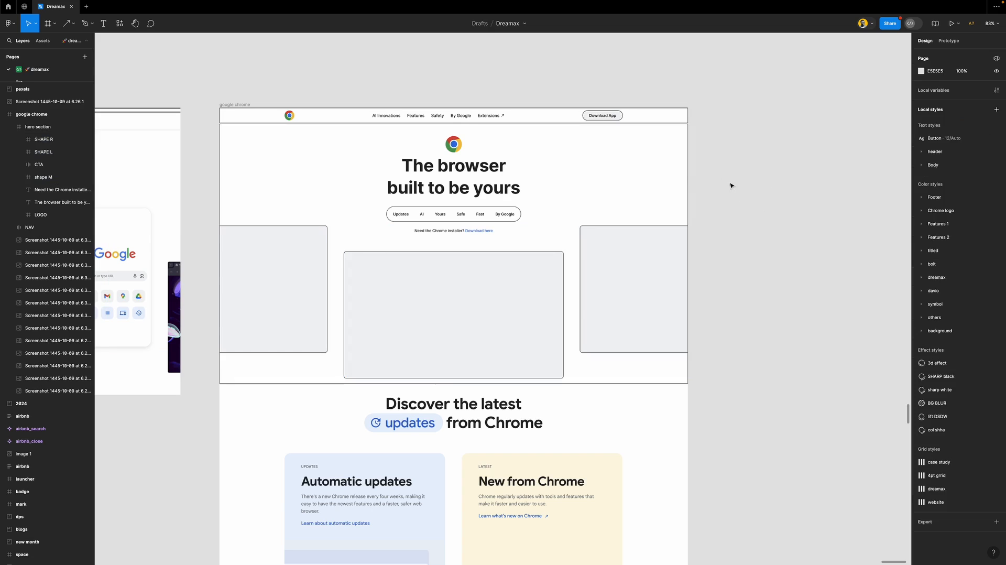
Set the spacing between the NAV bar and the hero section to 0
click(526, 138)
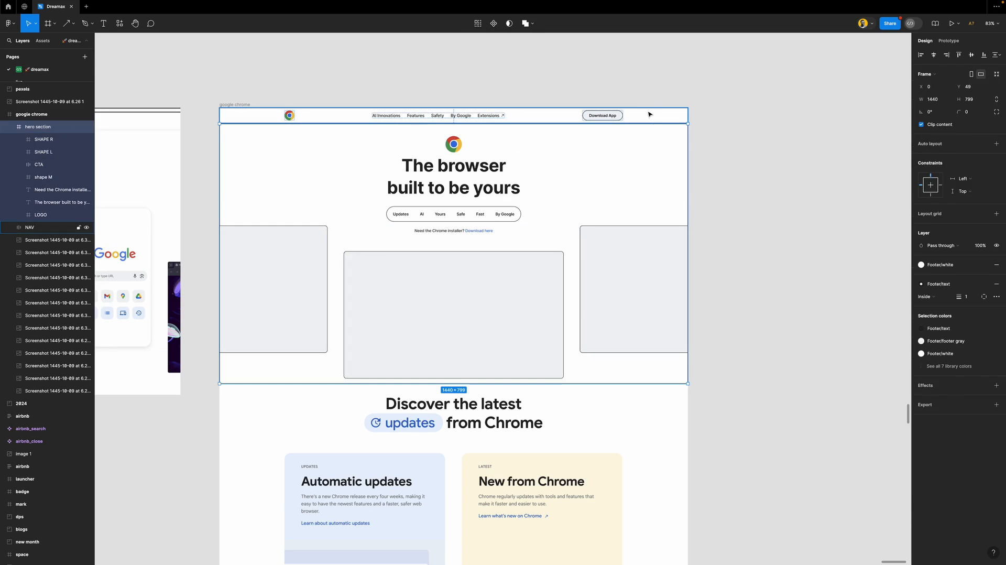
shift+click(647, 113)
click(938, 155)
text(0)
key(Return)
click(798, 278)
Wrap the hero headline and Chrome logo together in an auto-layout frame
scroll(371, 186, down, 4)
scroll(370, 185, up, 2)
scroll(398, 204, down, 5)
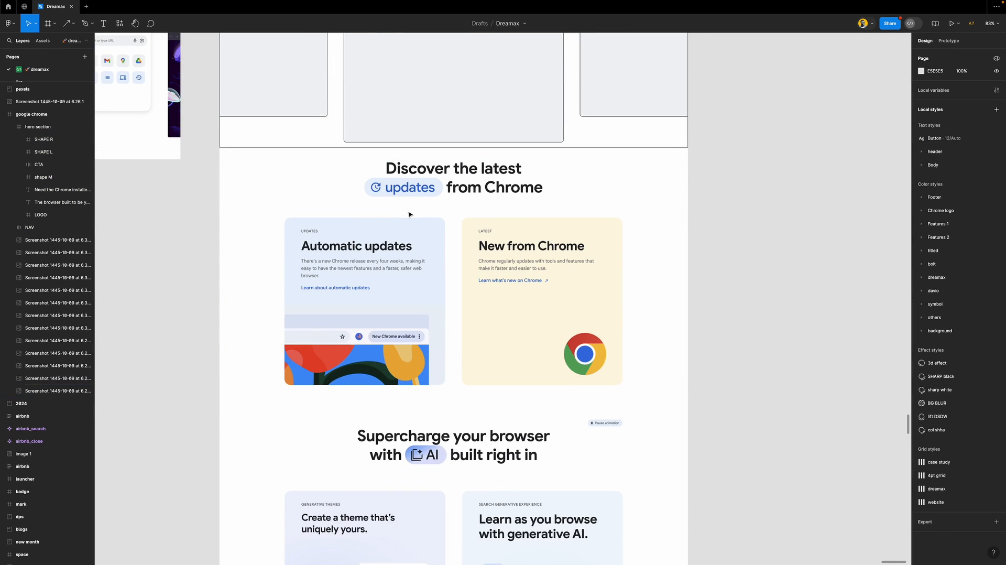
scroll(436, 187, up, 2)
scroll(435, 187, up, 2)
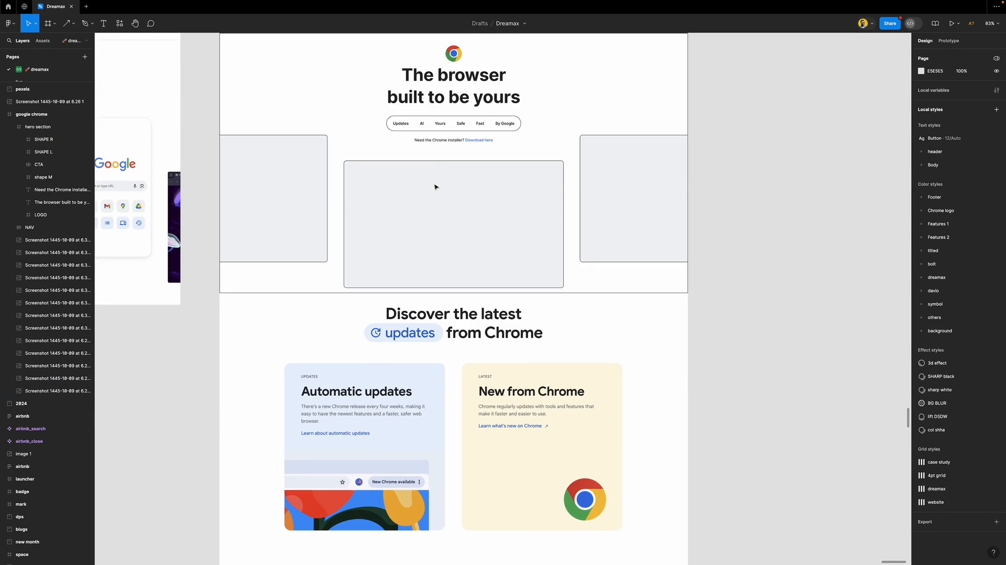
double_click(456, 77)
scroll(456, 131, up, 3)
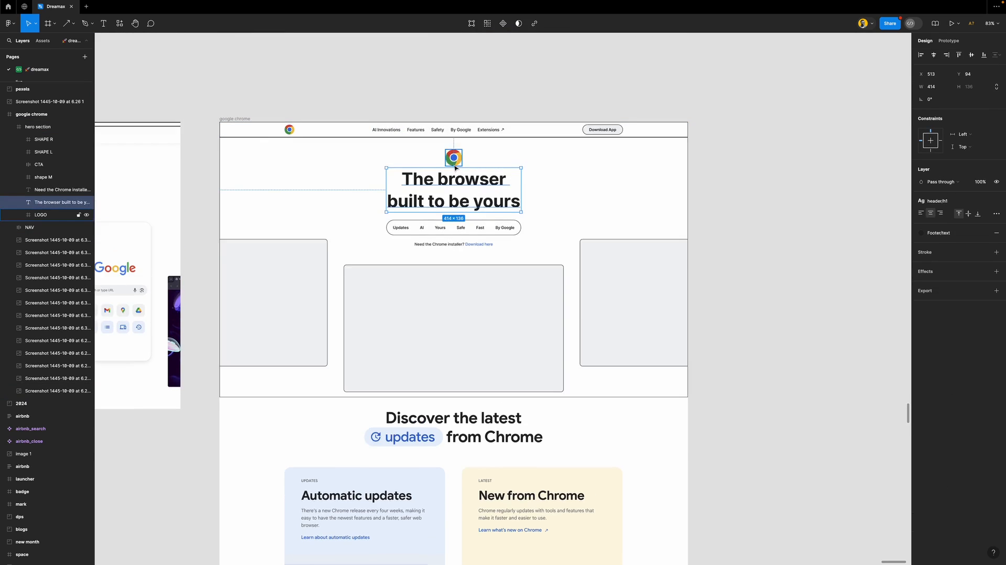
scroll(455, 168, up, 5)
shift+click(460, 149)
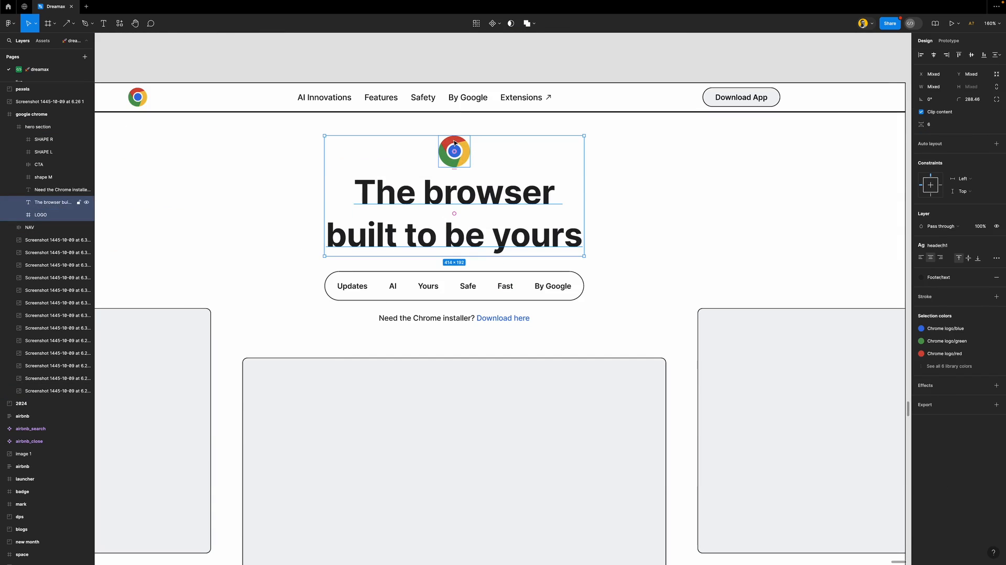
shift+click(468, 286)
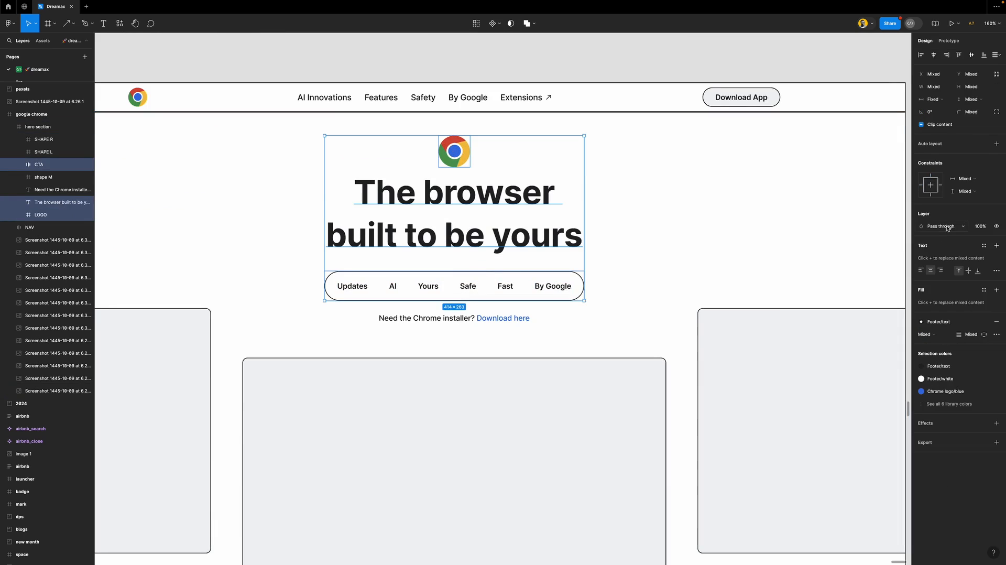
mouse_move(576, 296)
click(502, 238)
shift+click(459, 152)
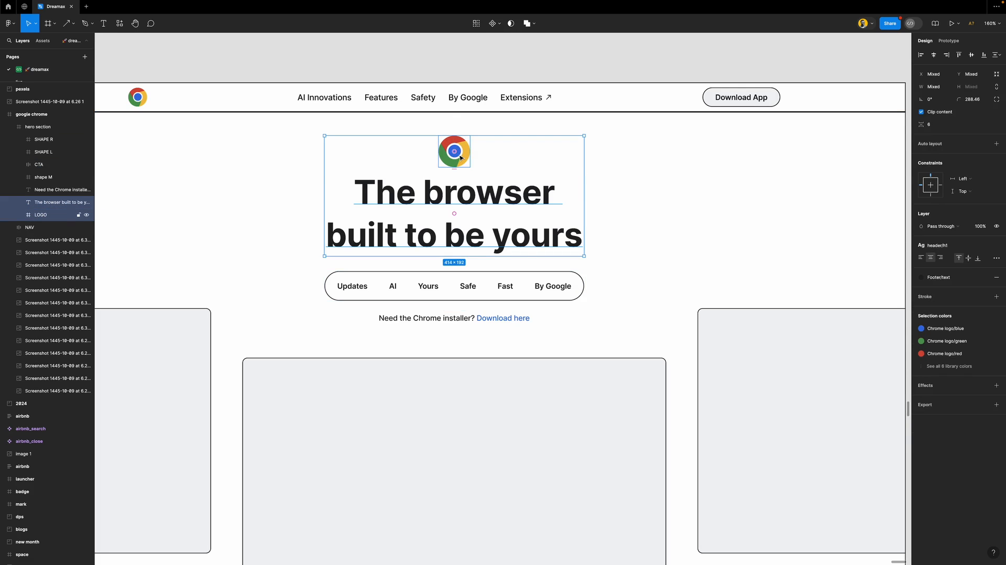
key(shift+a)
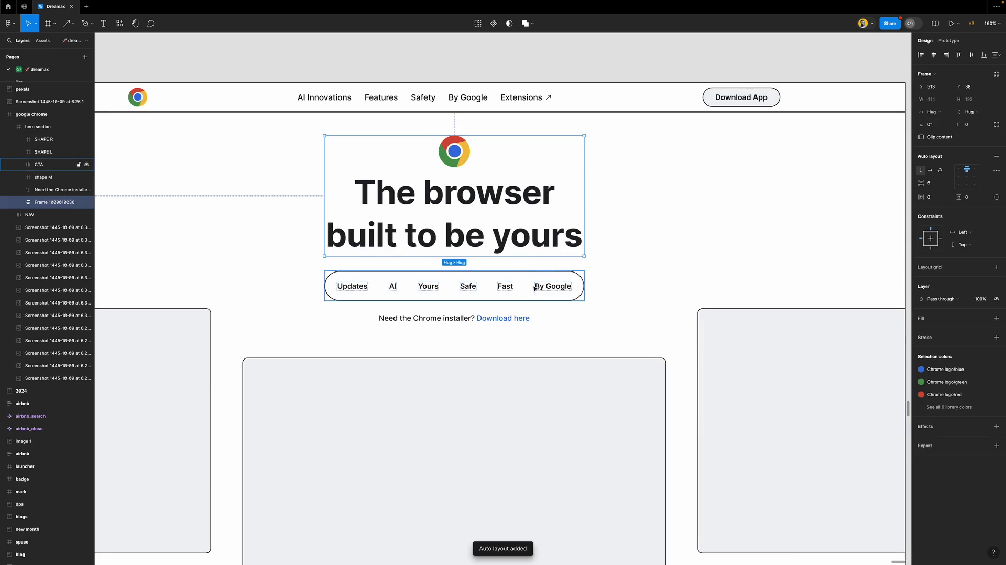
Wrap the CTA pill and installer line in auto layout, then nest both groups in one frame
click(534, 288)
shift+click(505, 321)
key(shift+a)
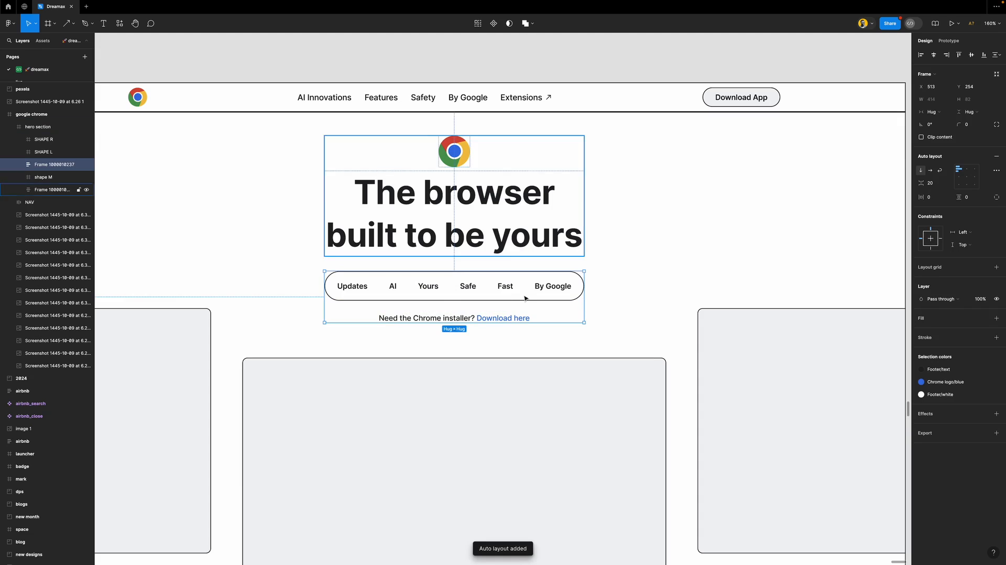
shift+click(473, 205)
key(shift+a)
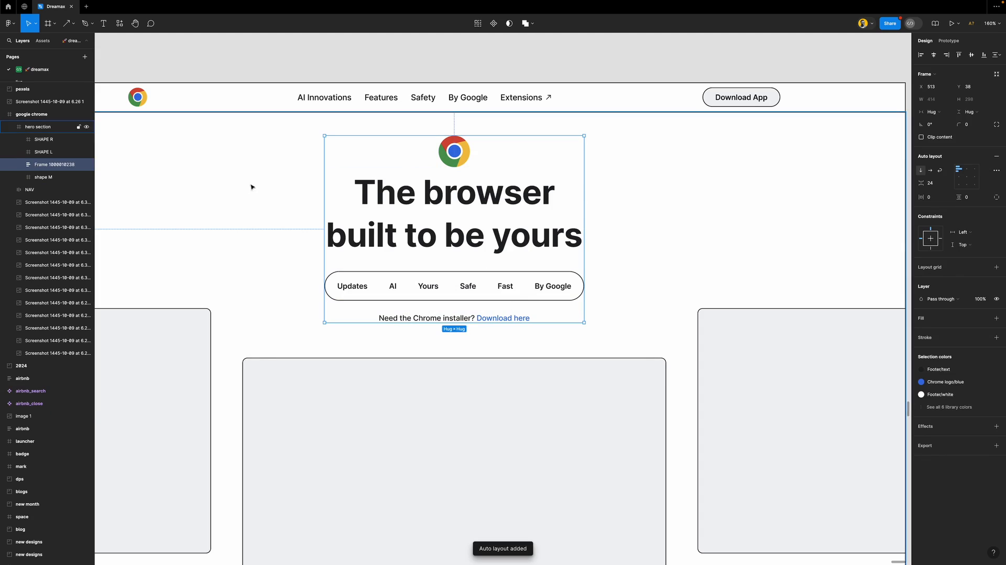
Name the frames HERO TEXT, TEXT + LOGO and CTA in the Layers panel
double_click(47, 164)
text(HE)
key(Return)
key(Return)
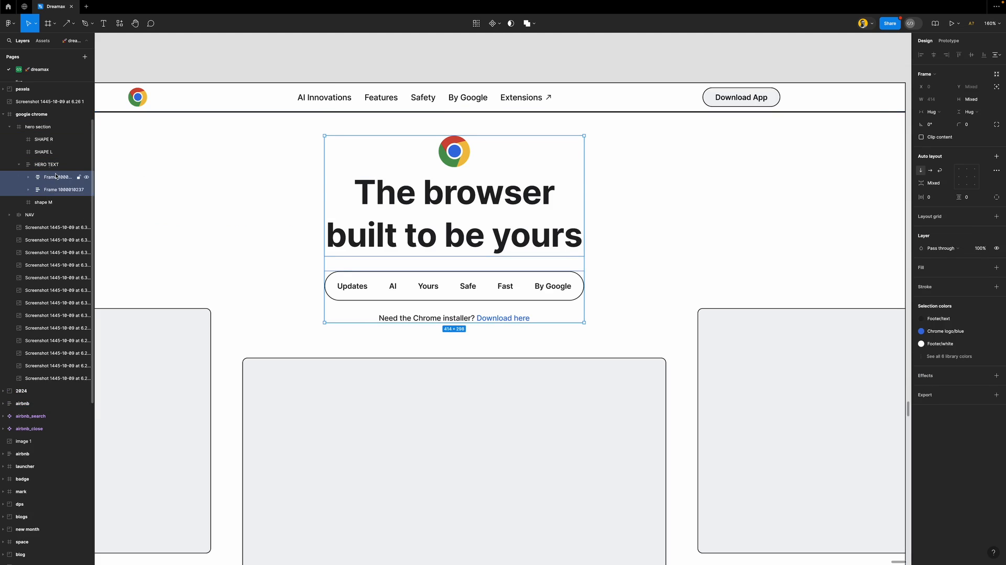
double_click(56, 177)
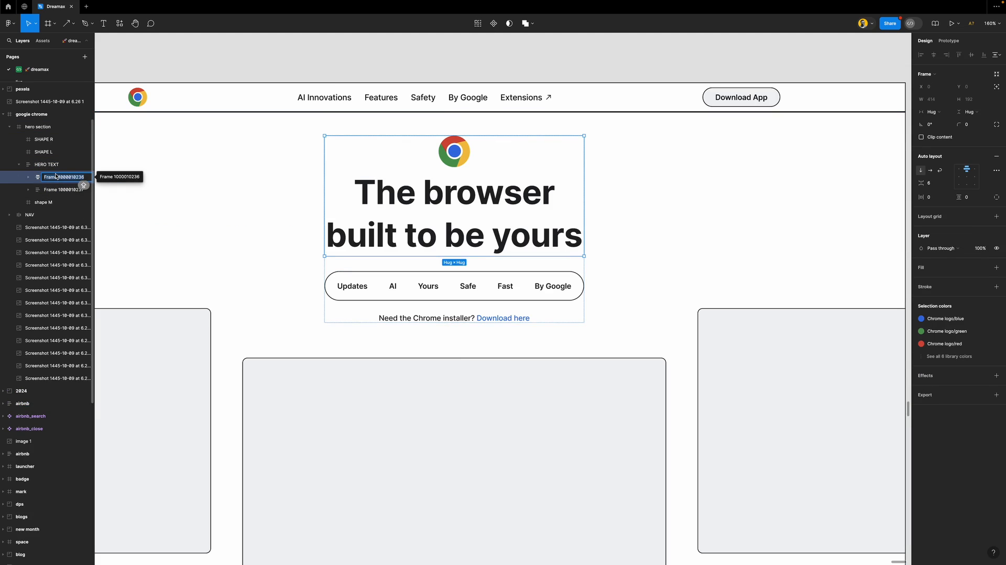
text(TEXT )
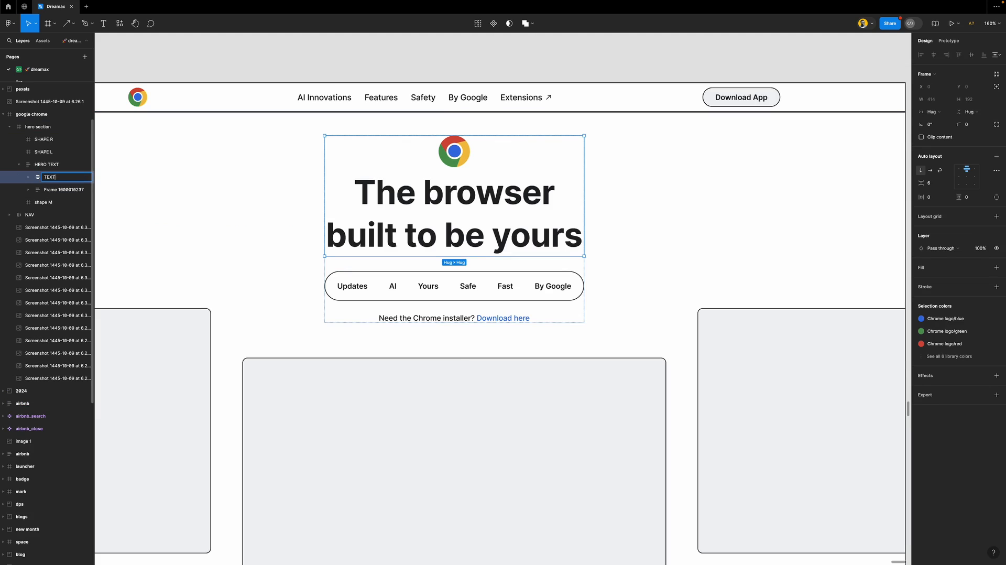
text(+ LOGO)
key(Return)
double_click(55, 189)
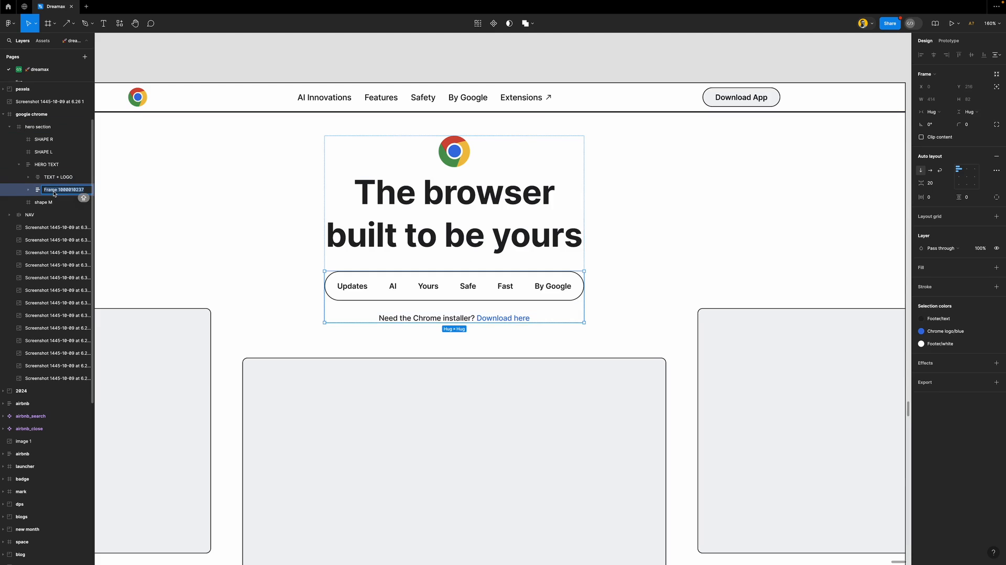
text(CTA)
key(Return)
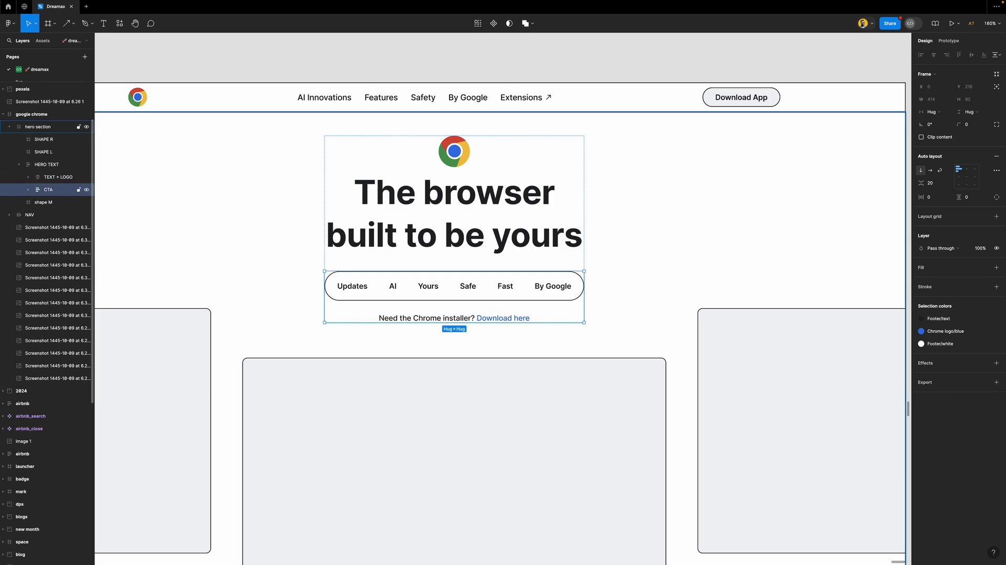
click(273, 58)
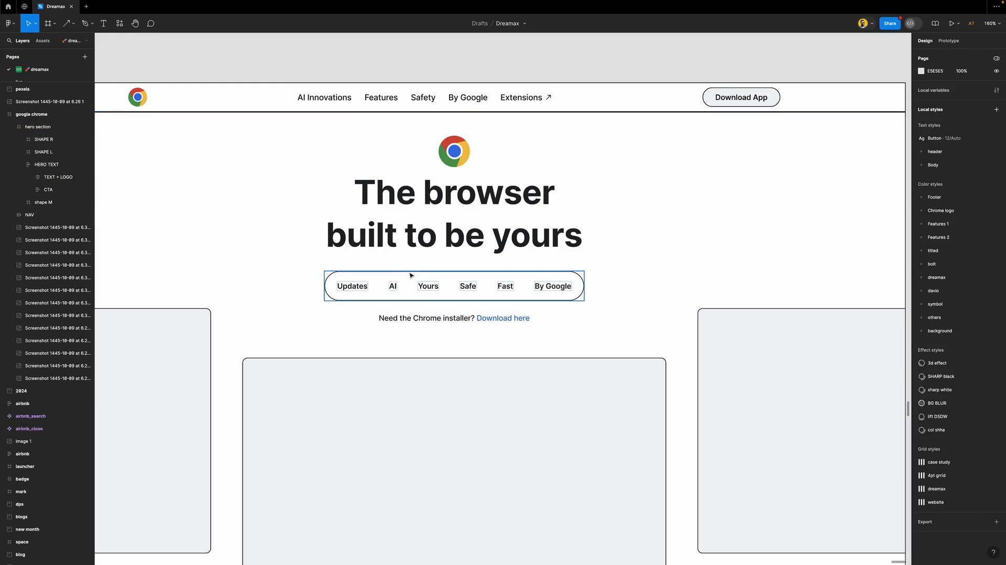
scroll(411, 273, down, 5)
scroll(411, 273, down, 6)
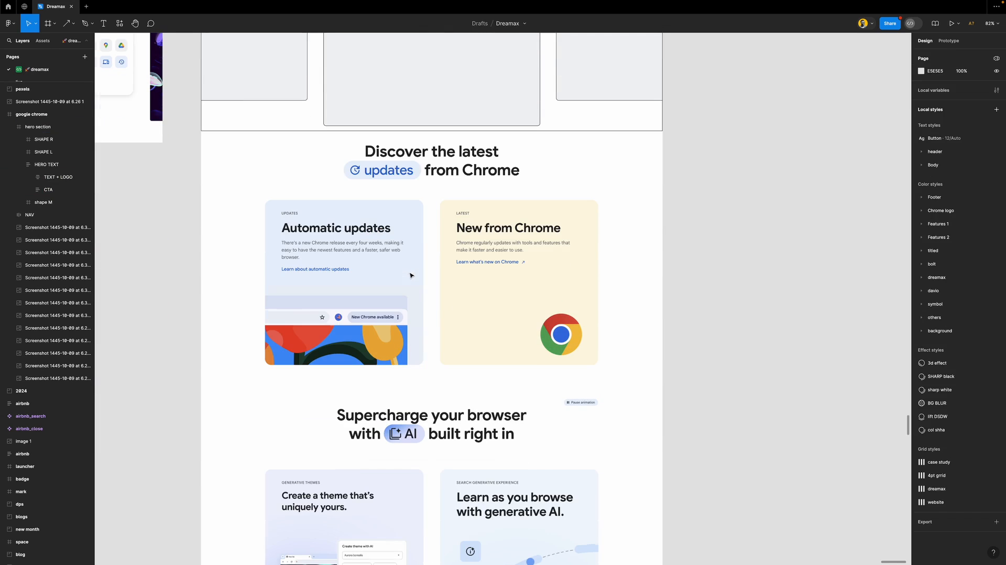
scroll(411, 154, up, 3)
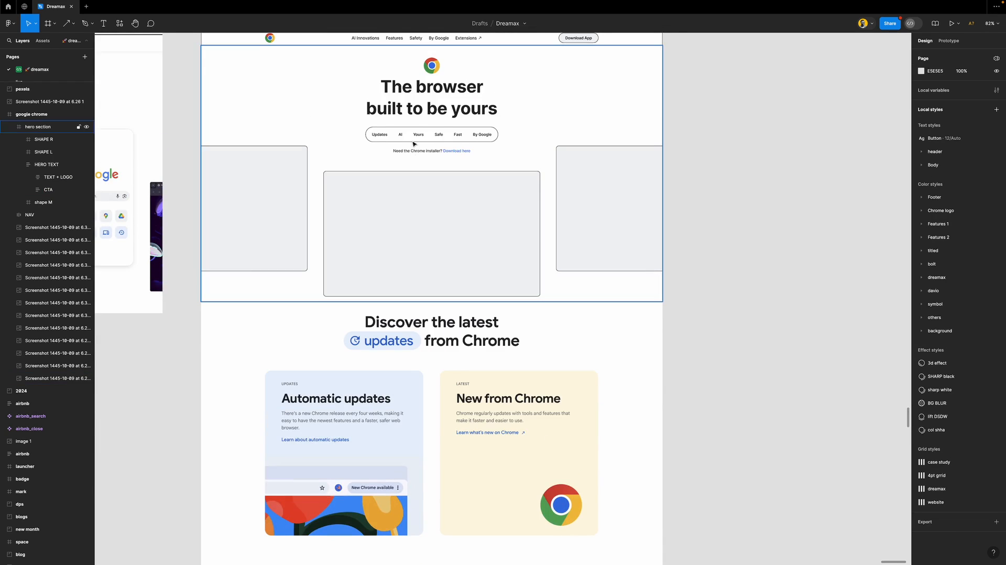
Duplicate the hero headline below the section and retype it as 'Discover the latest'
super+click(433, 86)
drag(435, 88, 444, 375)
scroll(444, 376, up, 5)
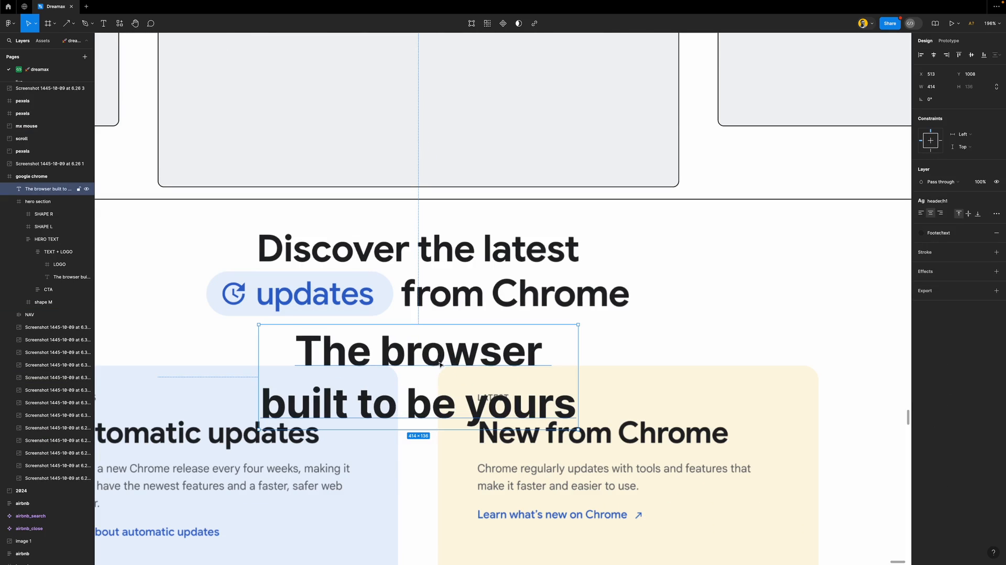
double_click(294, 360)
text(DISC)
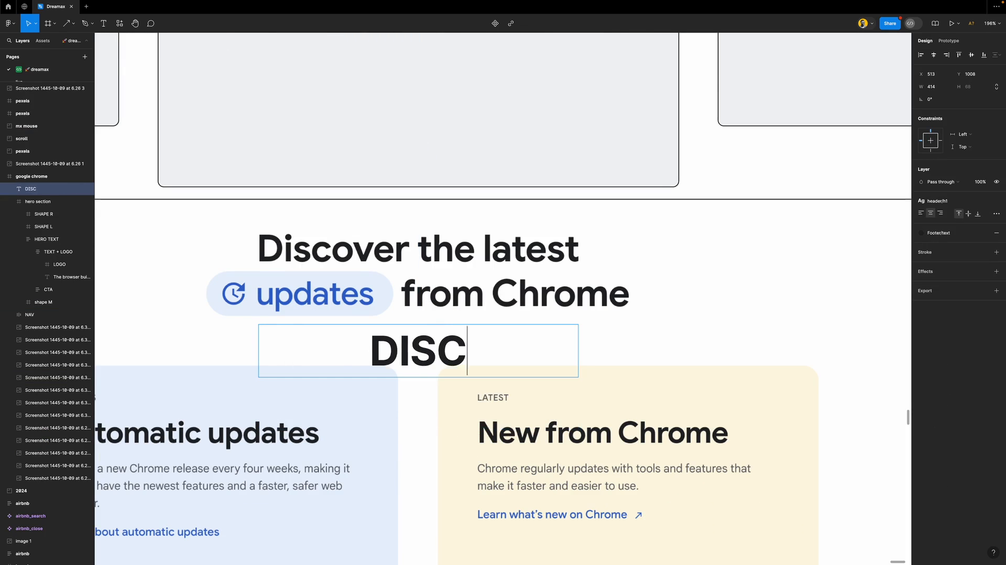
text(OVER THE LA)
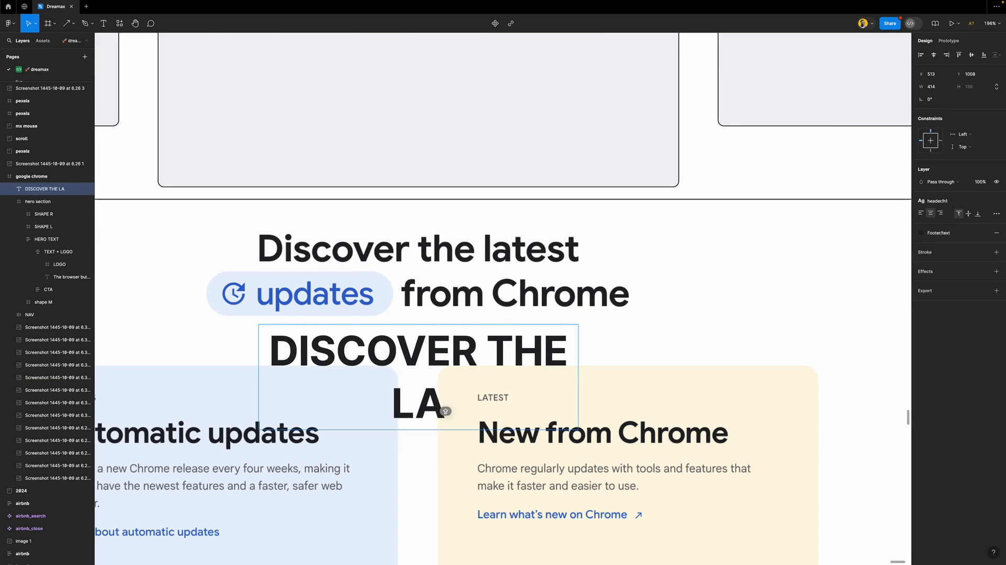
key(super+a)
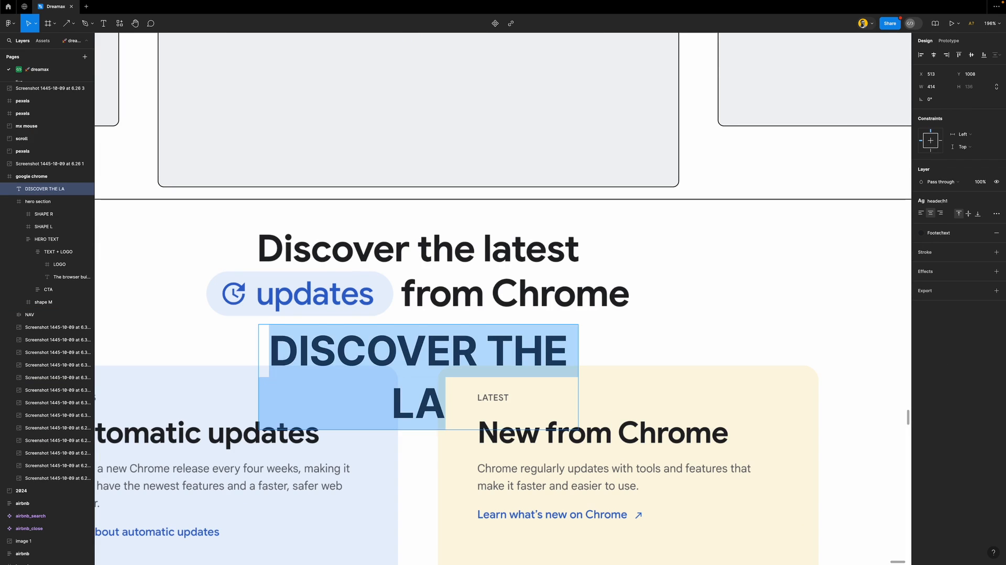
text(Disco)
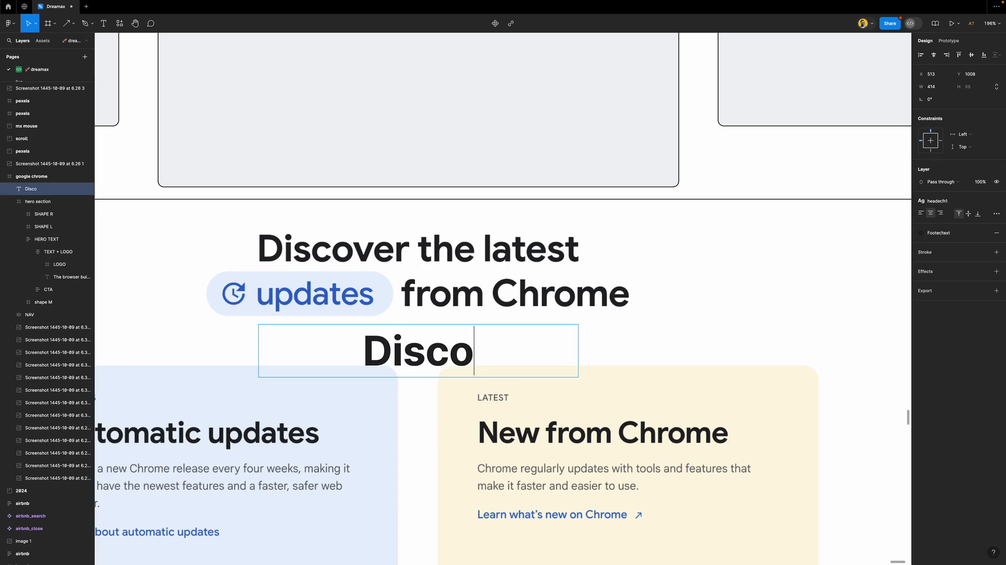
text(ver the latest)
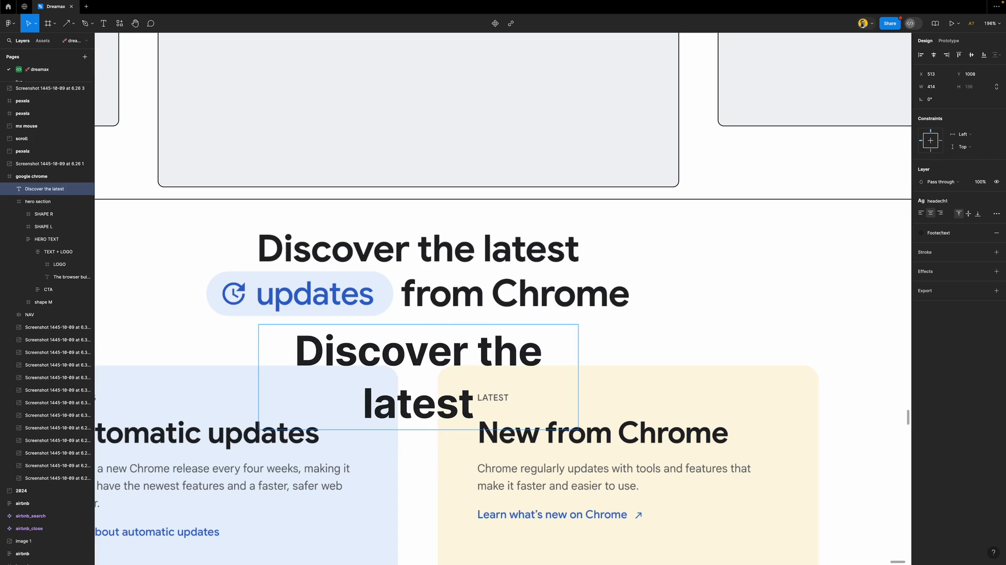
key(Escape)
Apply the header/h2 text style and lay the copy over the original heading line
scroll(435, 335, down, 2)
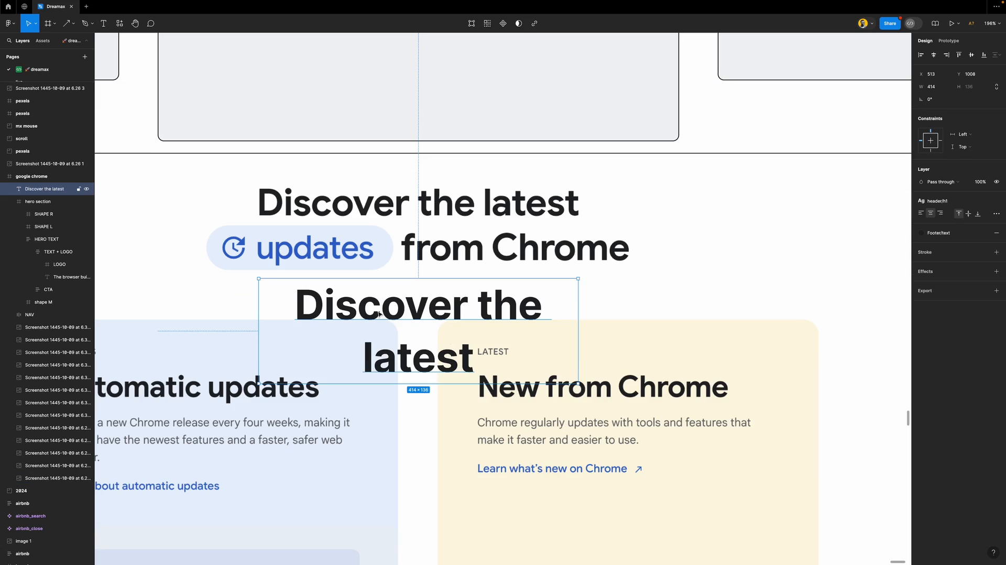
scroll(416, 291, left, 2)
scroll(415, 291, right, 1)
key(shift+super+backslash)
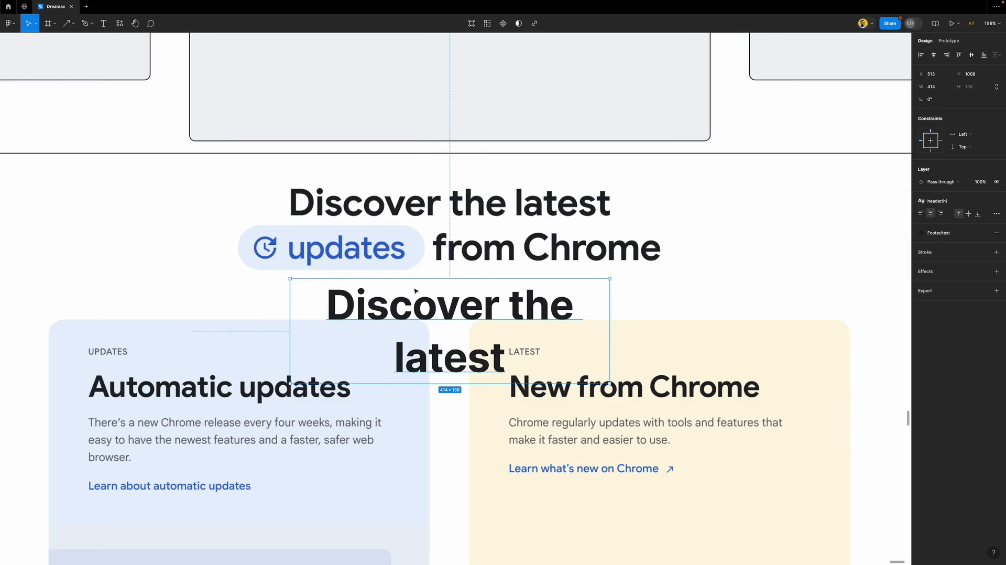
scroll(454, 287, up, 3)
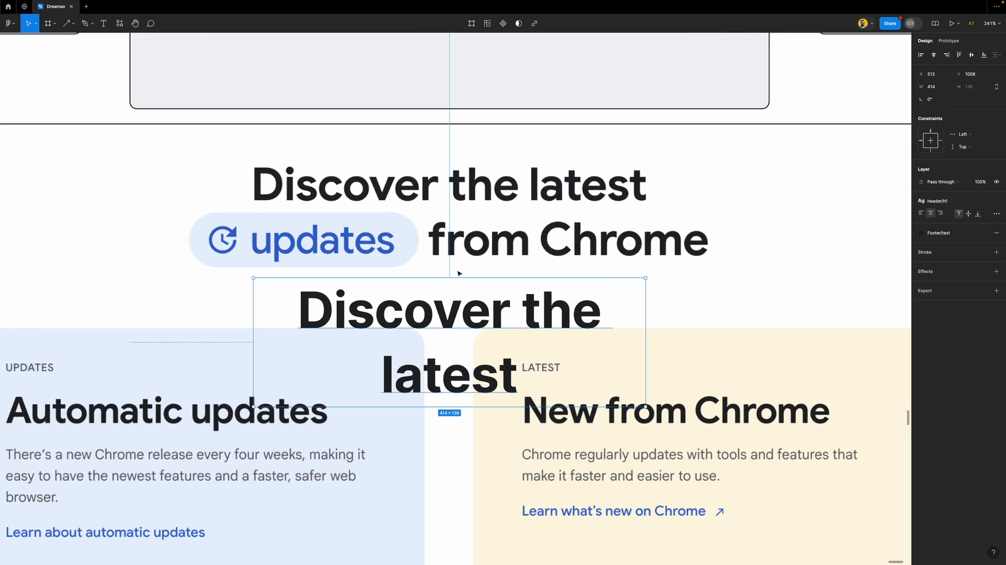
click(948, 202)
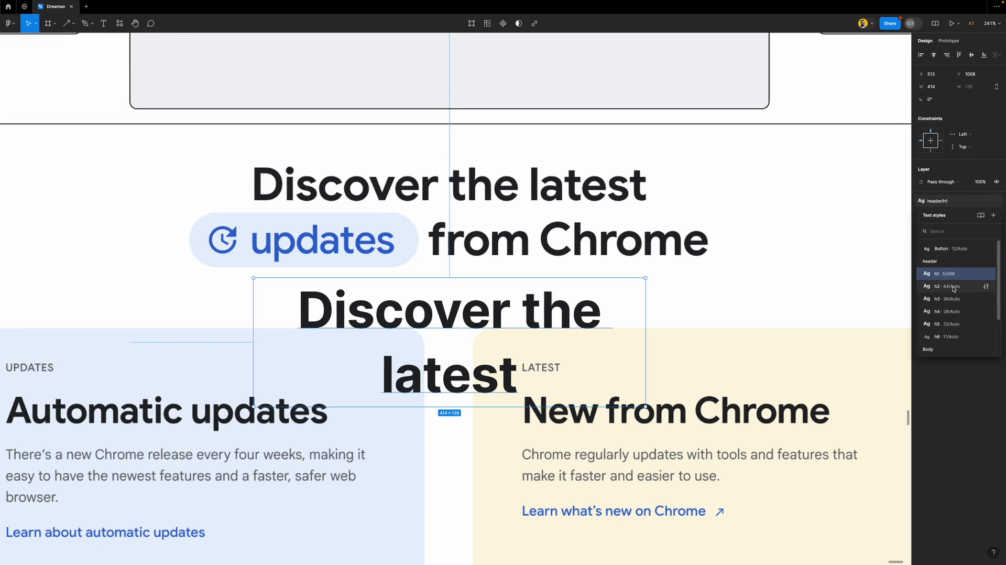
click(885, 286)
drag(600, 304, 612, 159)
scroll(549, 167, up, 2)
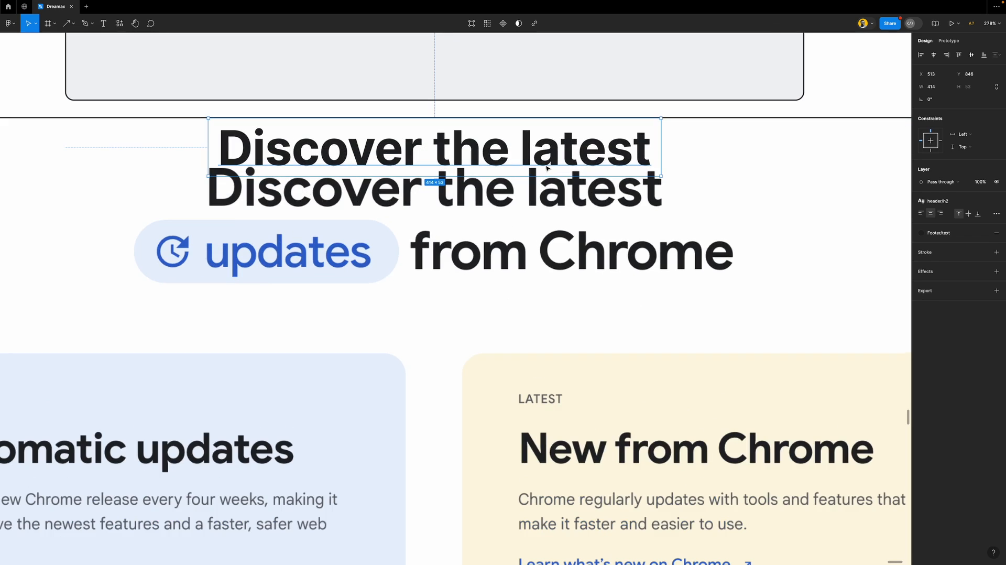
drag(483, 157, 492, 311)
Retype the lower heading copy as 'updates' and make its box hug the word
double_click(491, 311)
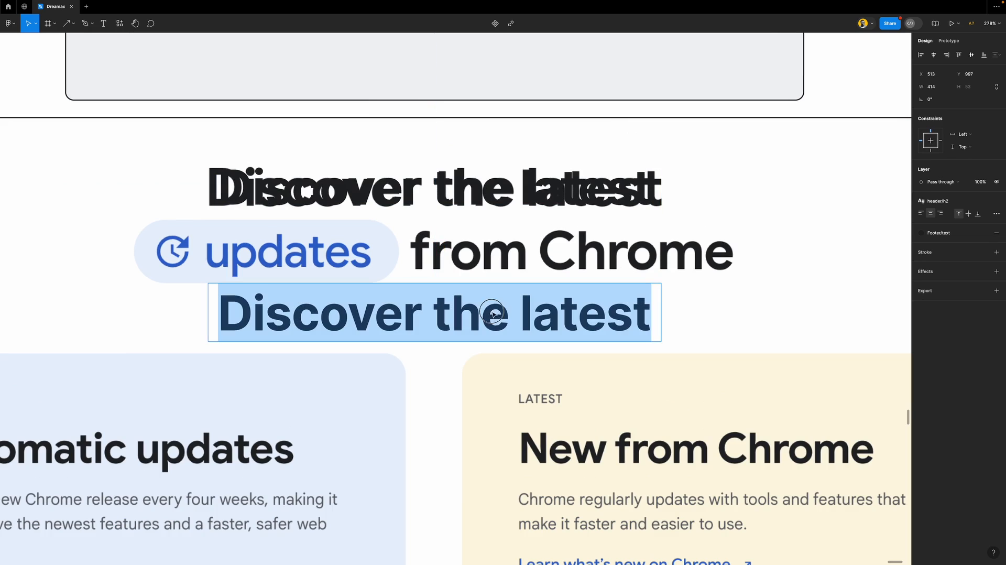
text(updates)
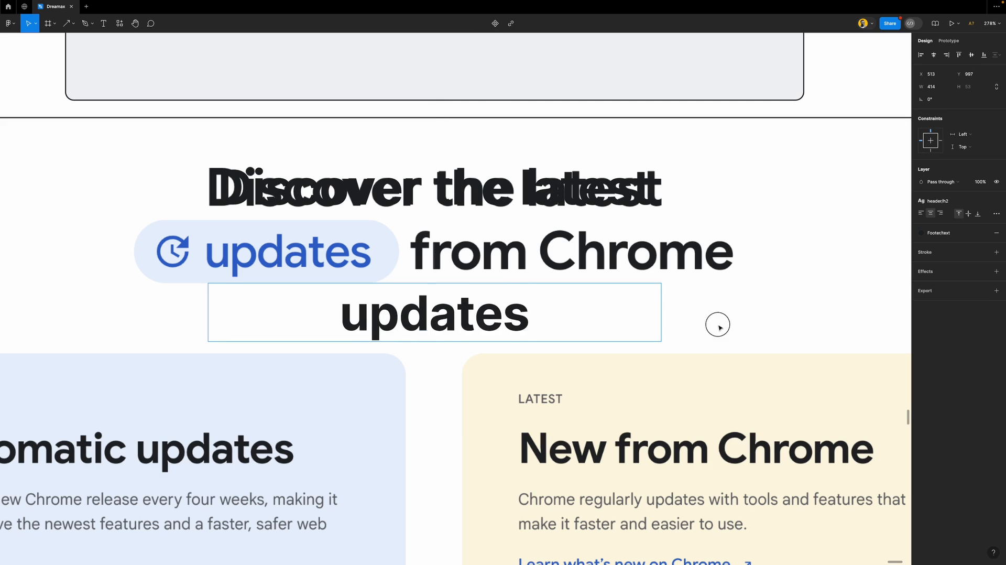
key(Escape)
double_click(662, 301)
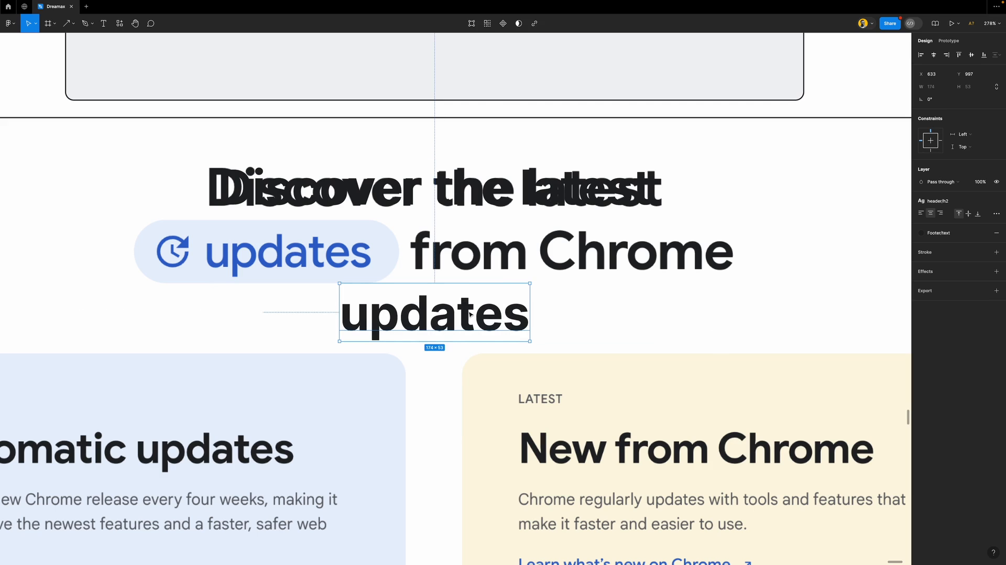
Duplicate it to the right as 'from Chrome' and place 'updates' beside it
drag(446, 318, 651, 321)
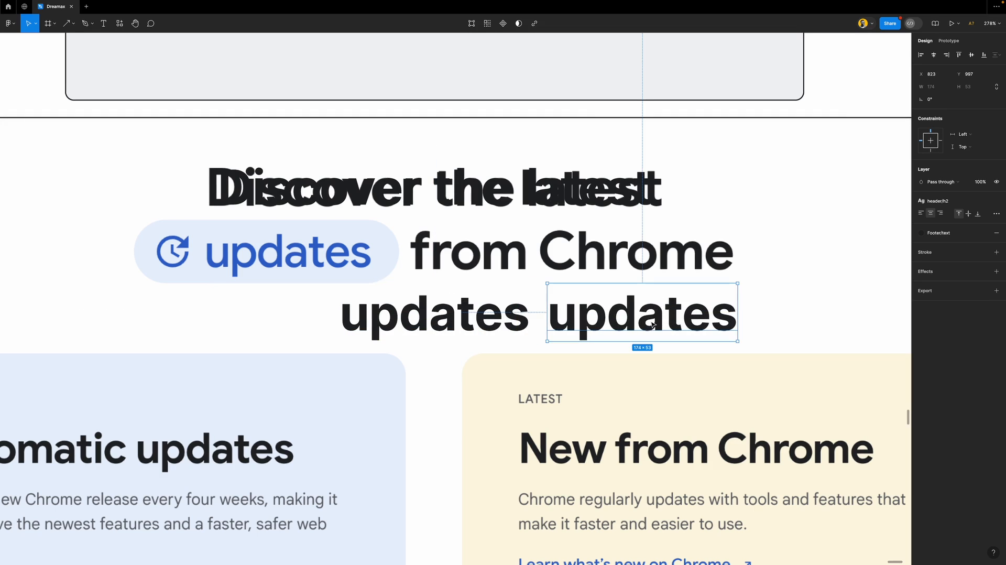
double_click(650, 321)
text(from)
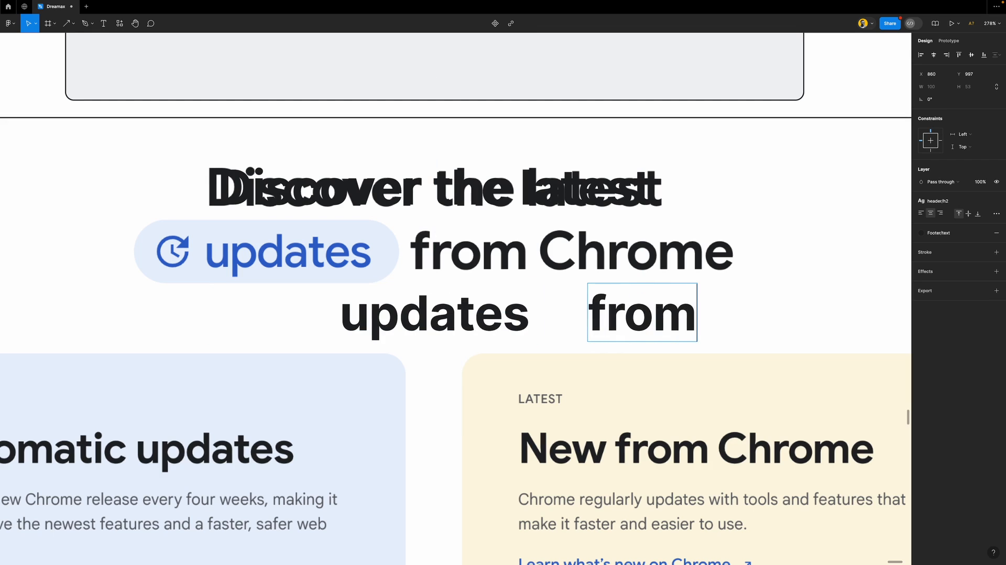
text( Chrome)
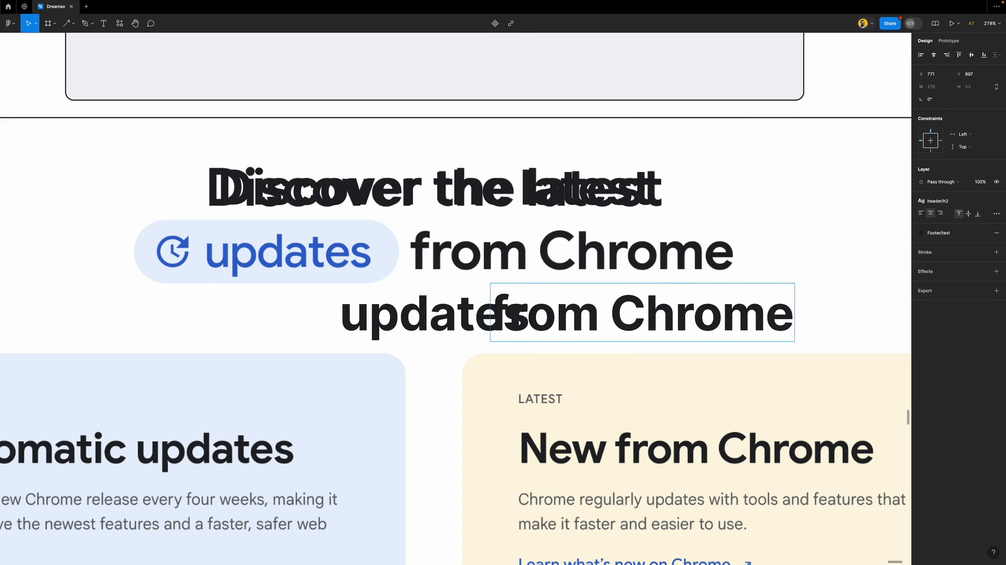
click(772, 274)
drag(445, 315, 388, 316)
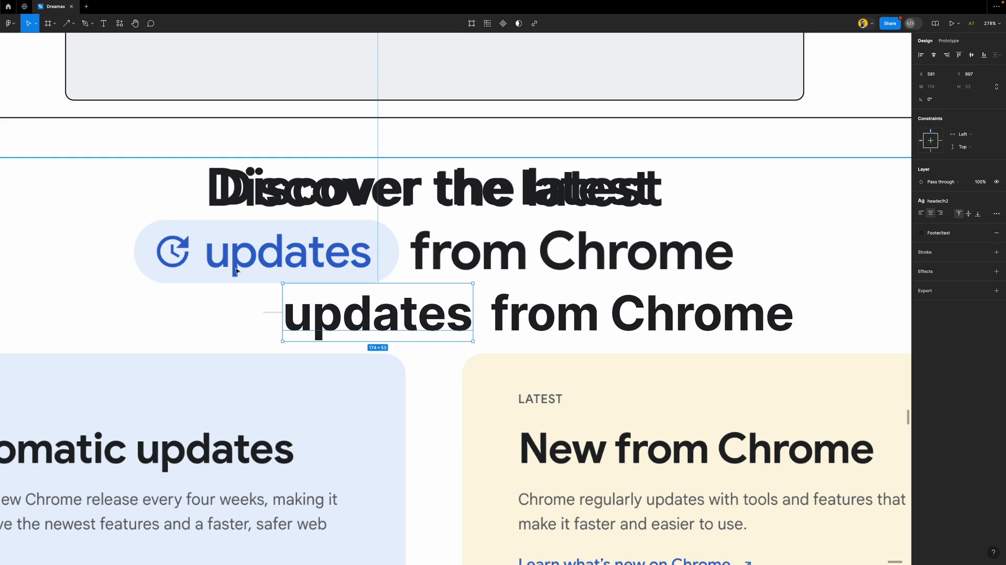
scroll(256, 274, up, 3)
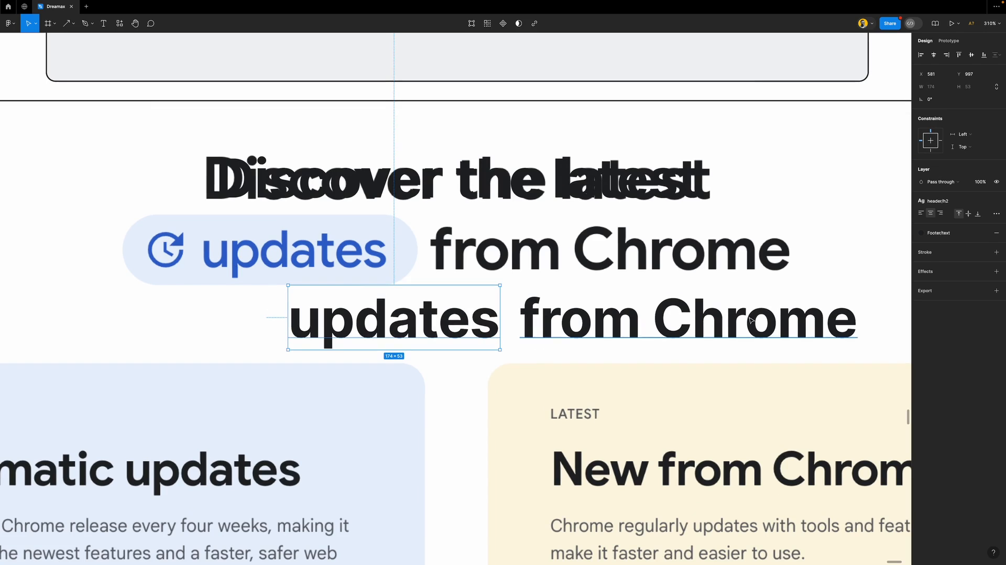
Detach the h2 style from 'updates' and save a new h2 (small) text style
click(995, 204)
click(995, 201)
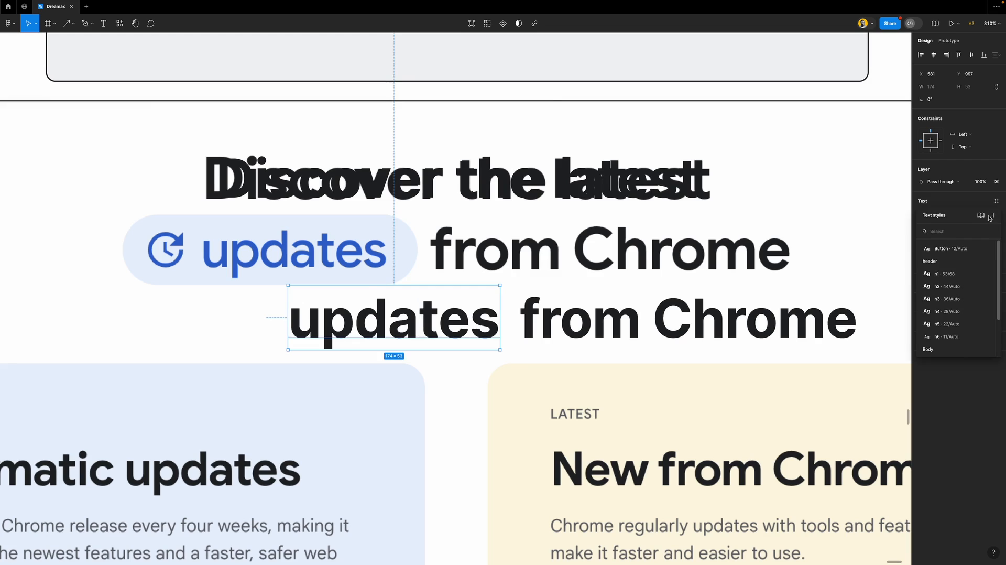
click(994, 215)
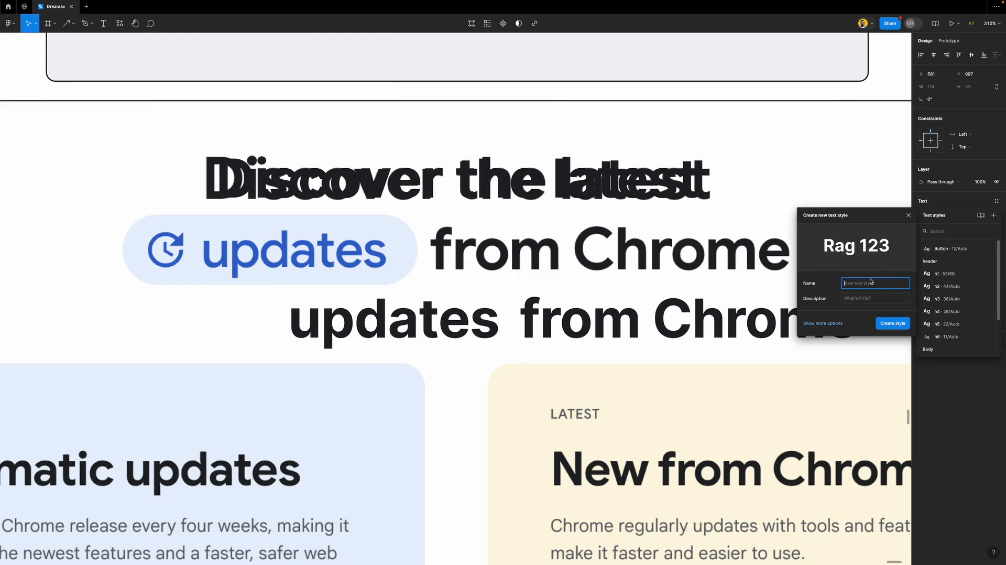
text(h2 (small)
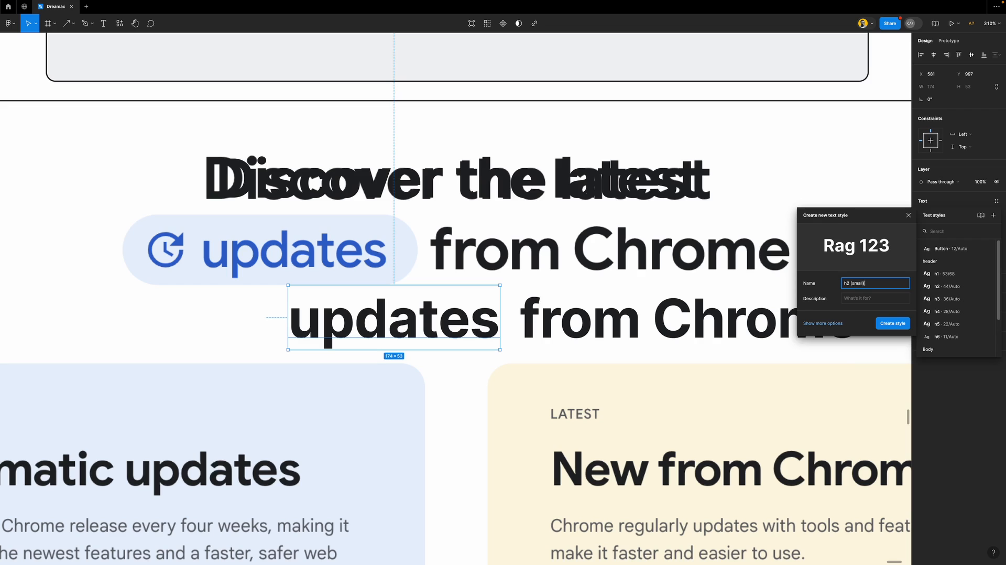
key(Return)
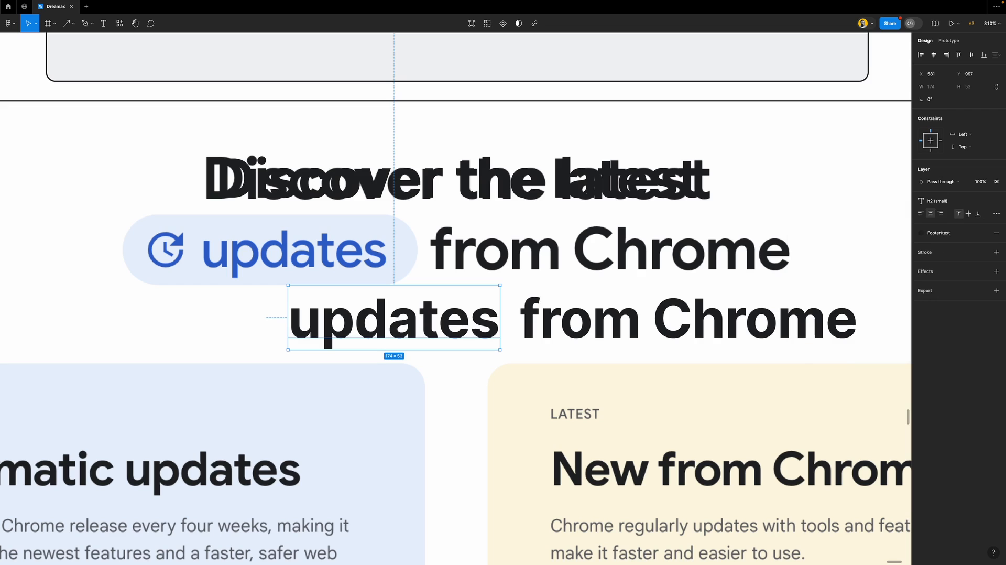
click(819, 166)
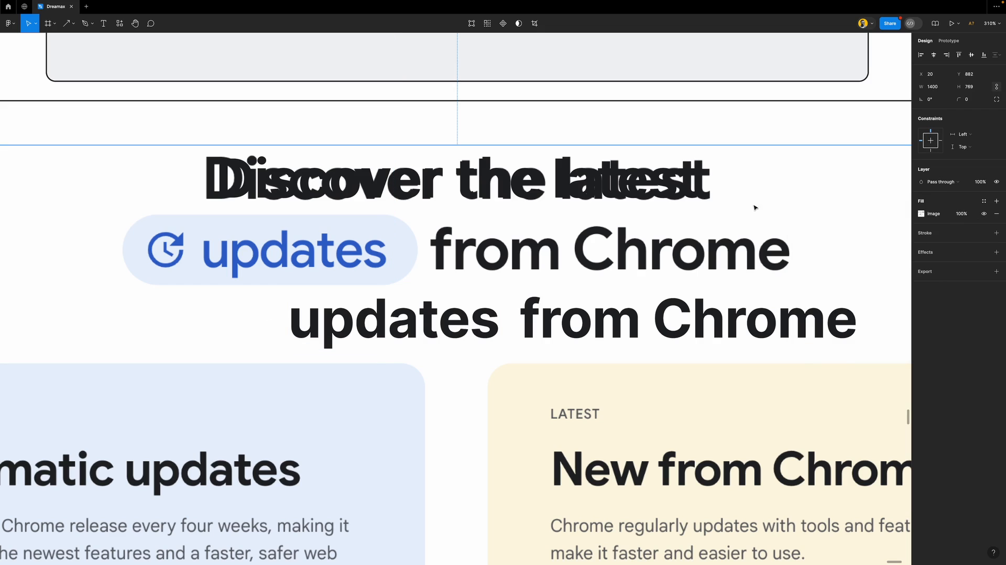
Change the h2 (small) style's font weight to Medium
click(413, 335)
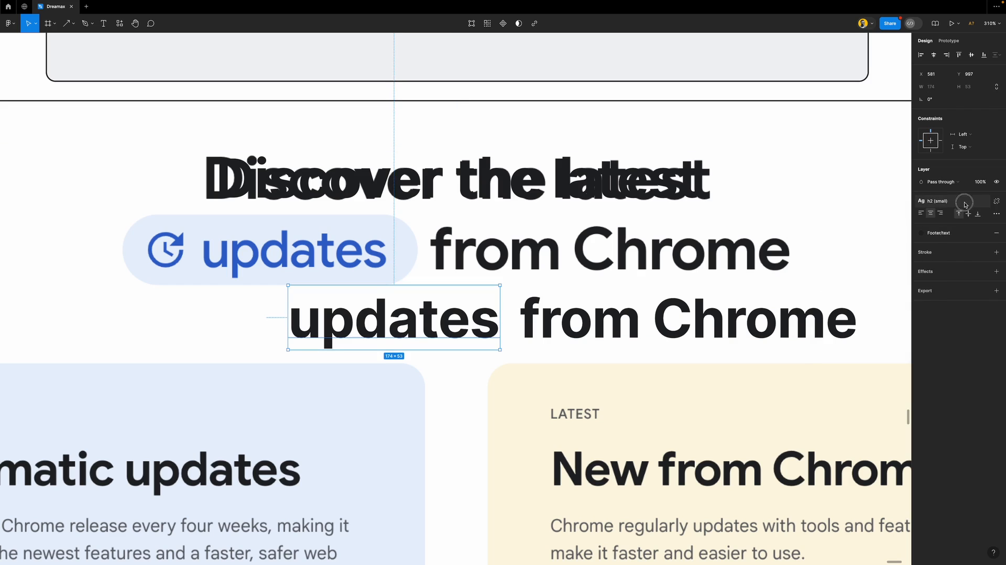
click(963, 202)
click(986, 262)
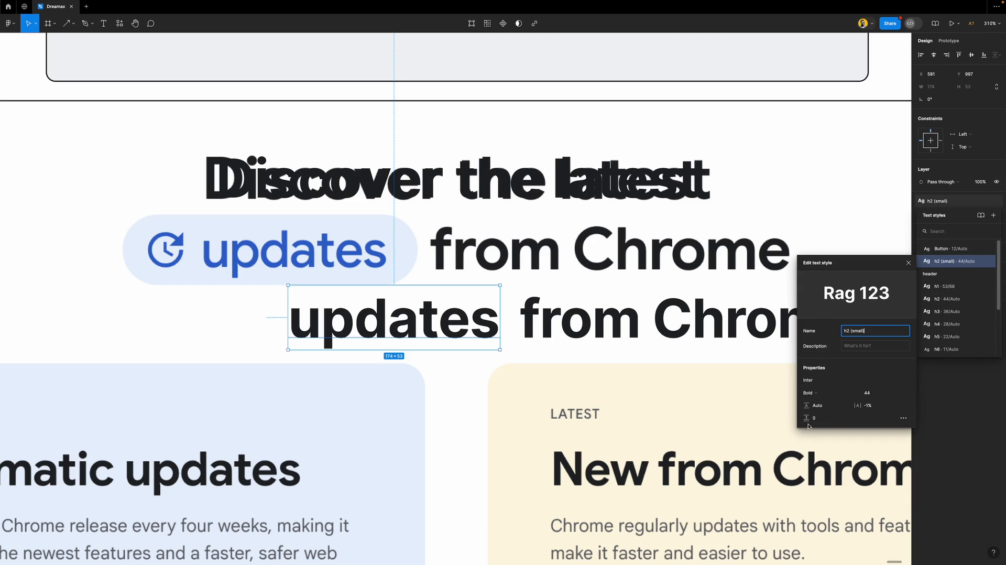
click(822, 396)
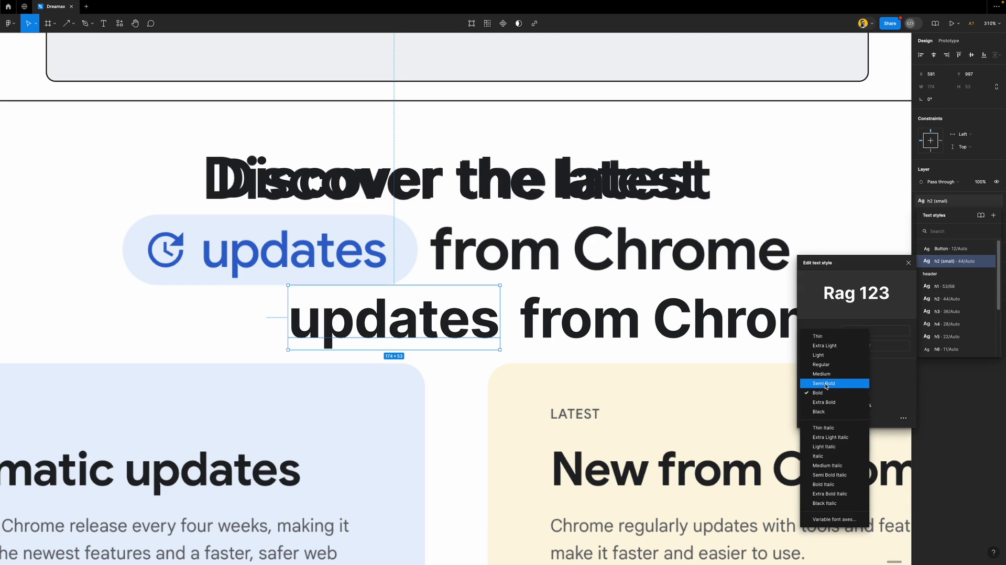
click(825, 384)
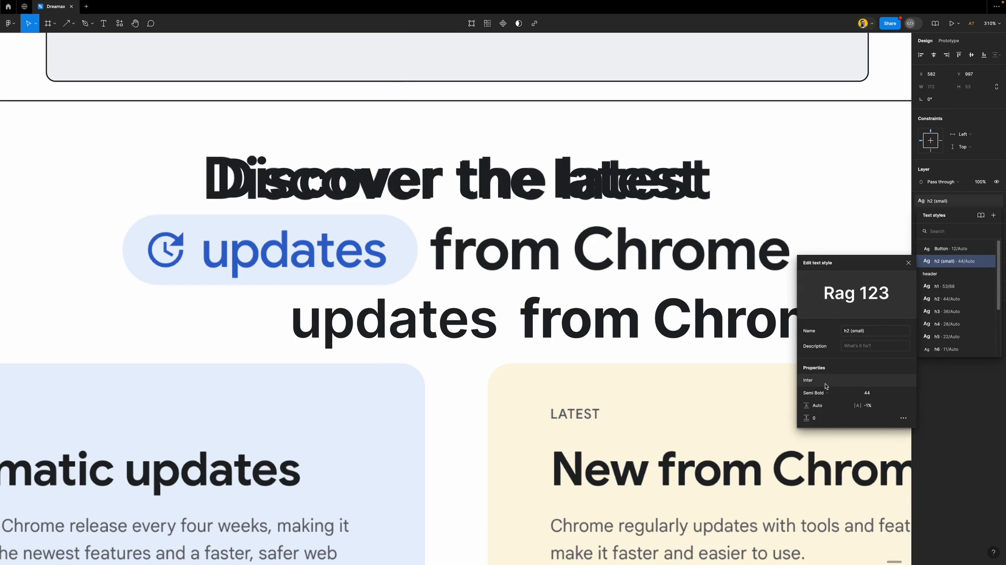
click(827, 391)
click(832, 387)
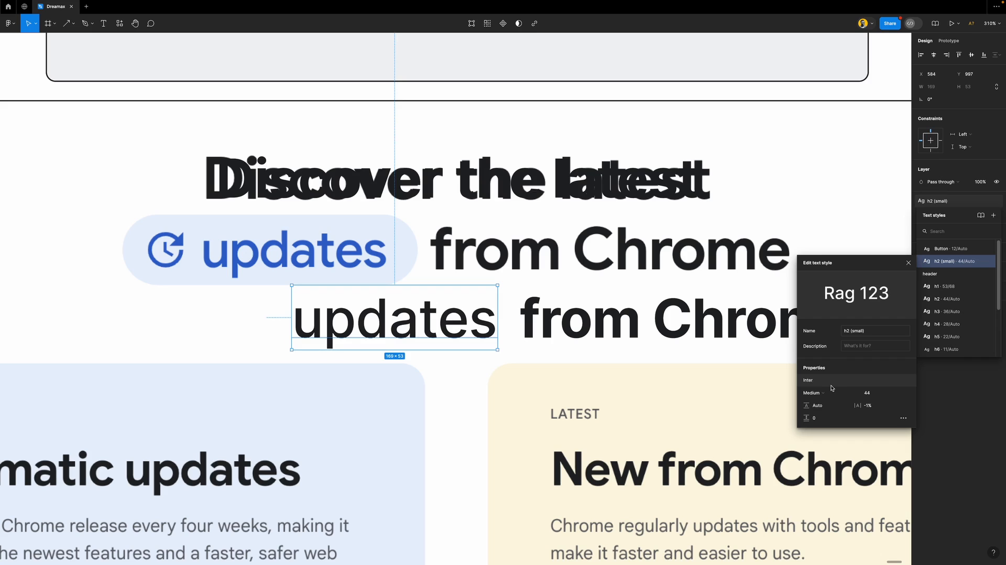
click(908, 263)
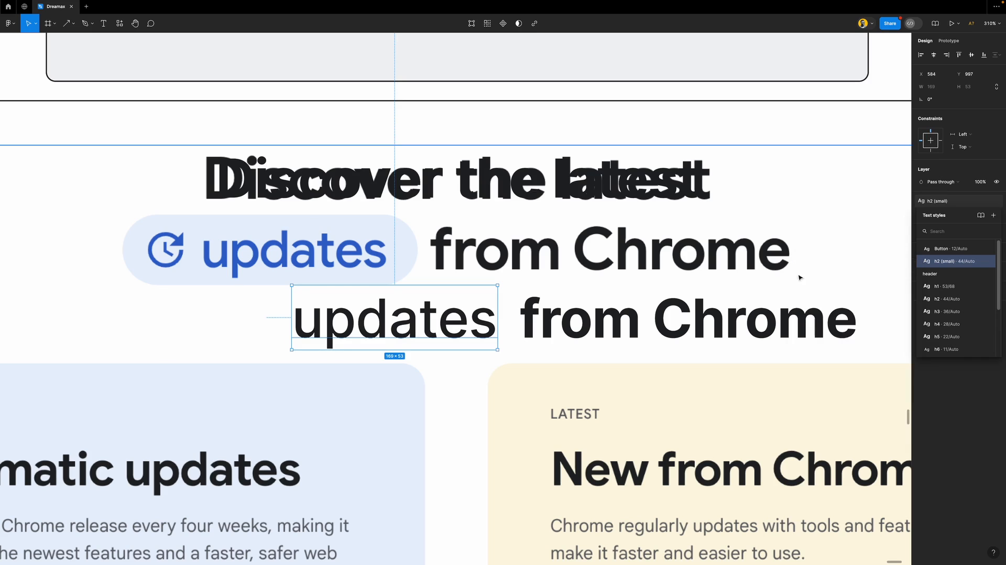
scroll(425, 320, down, 10)
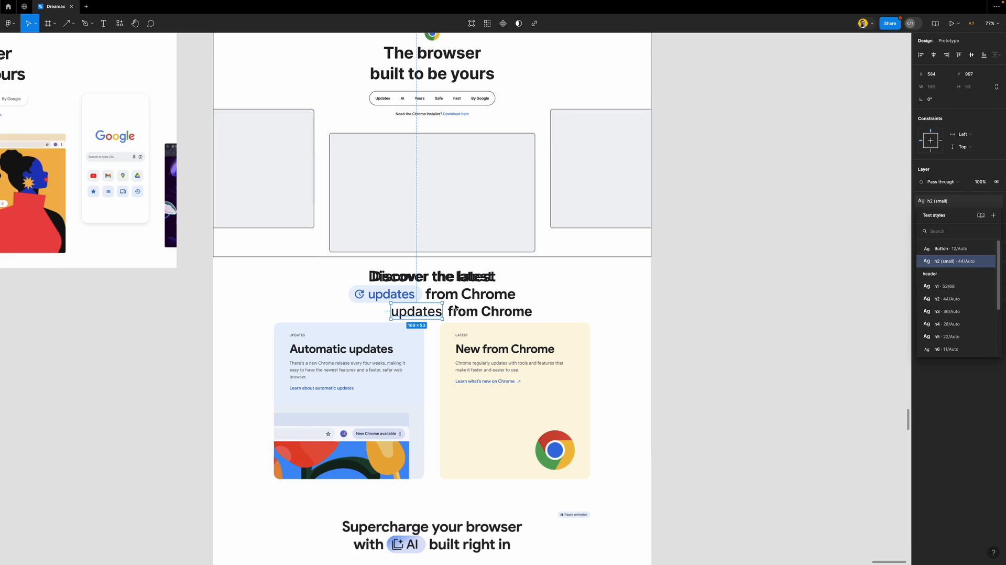
Move the h2 (small) style into the header group directly below h2
click(746, 286)
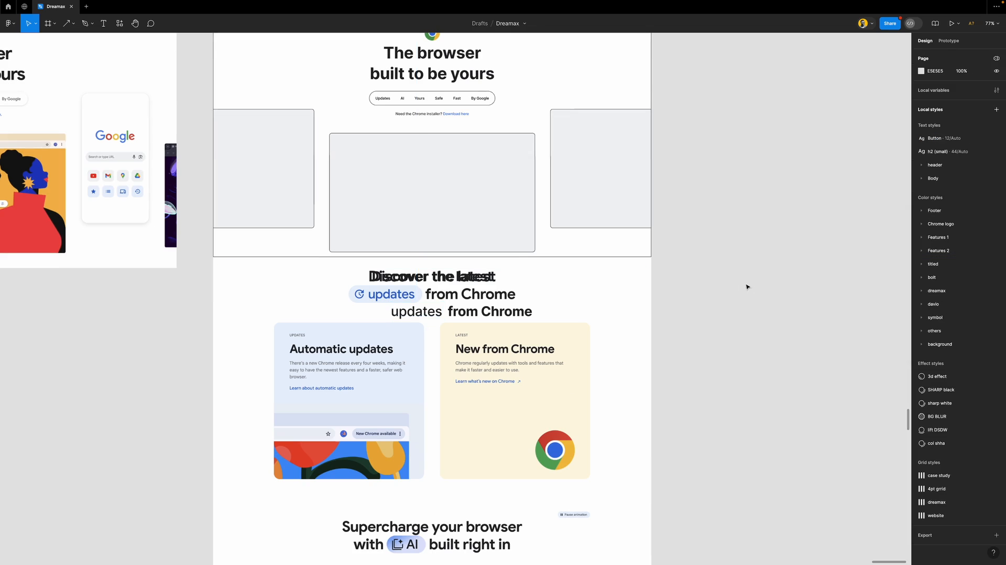
click(939, 157)
drag(948, 169, 948, 167)
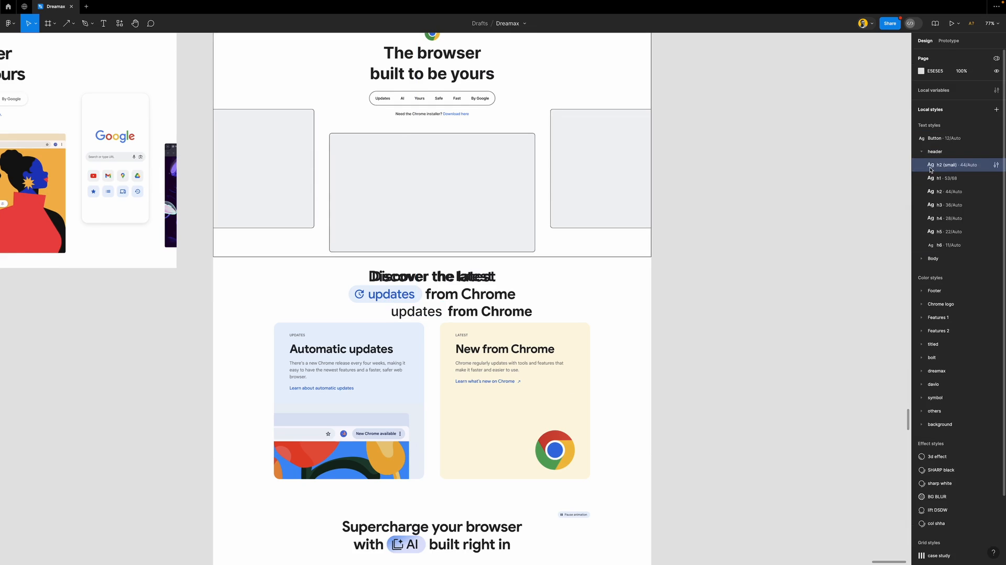
drag(949, 247, 945, 191)
click(922, 152)
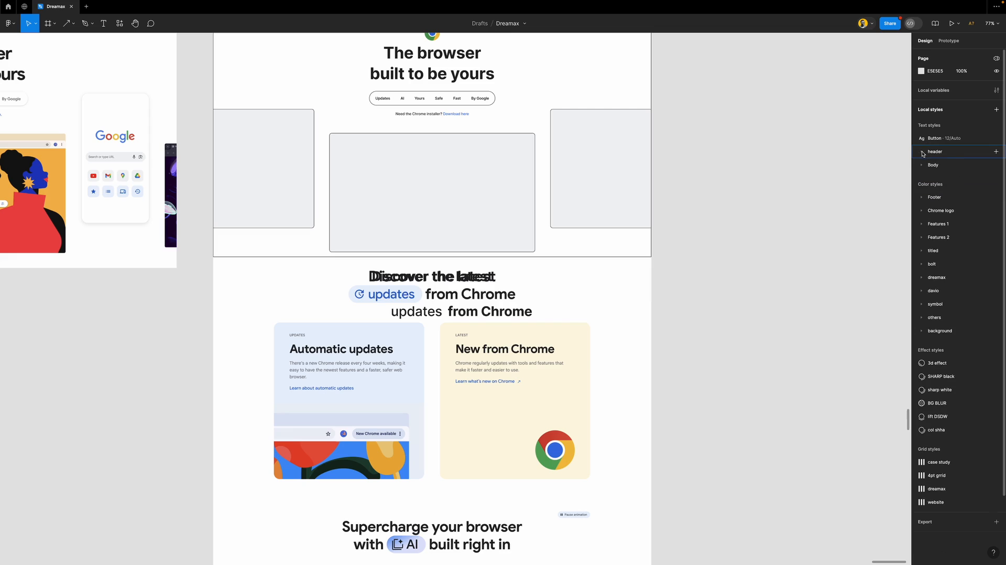
scroll(412, 285, up, 5)
scroll(424, 326, up, 5)
Nudge the 'updates' text left and lower the h2 (small) font size to 41
drag(466, 340, 332, 314)
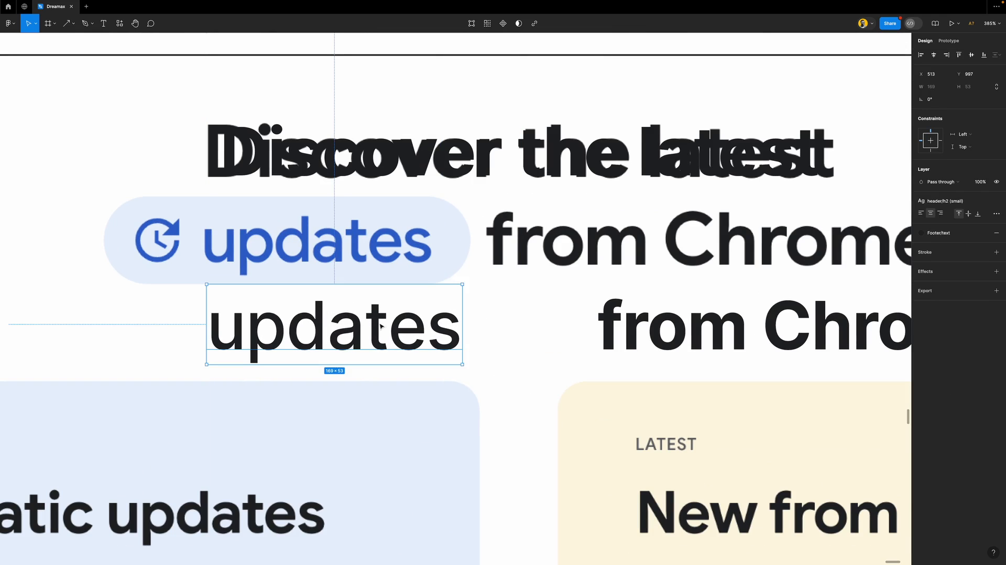
scroll(325, 261, up, 1)
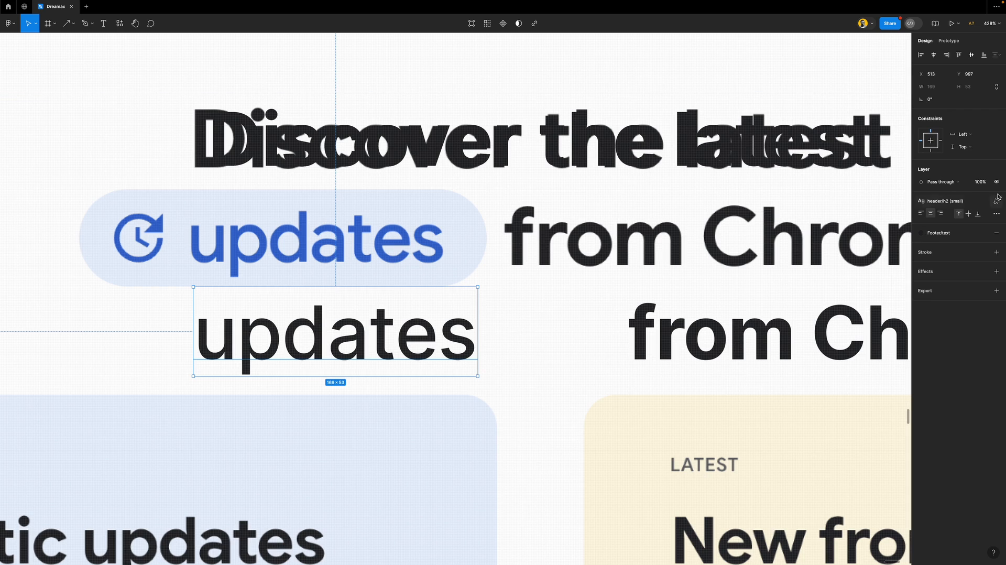
click(949, 201)
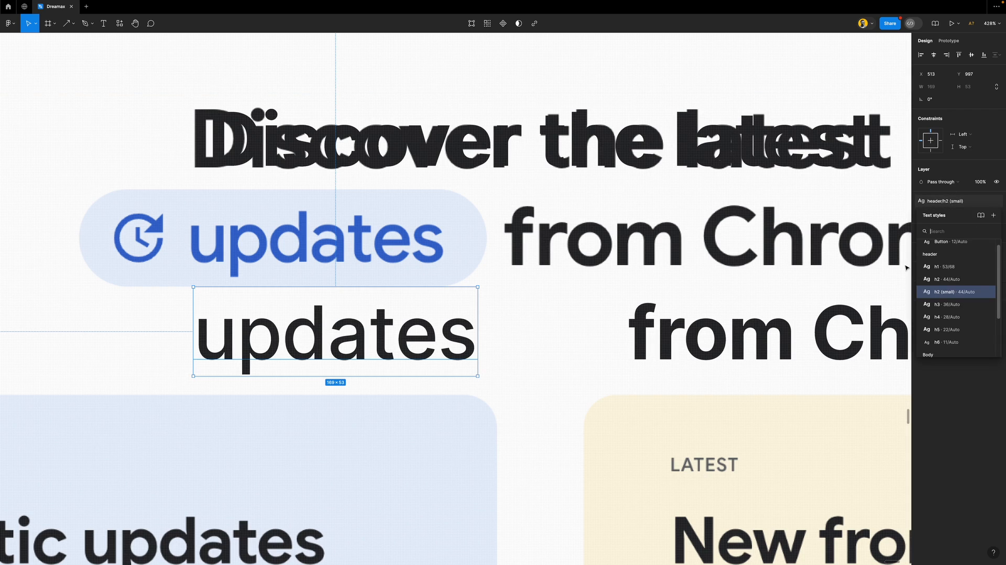
click(986, 293)
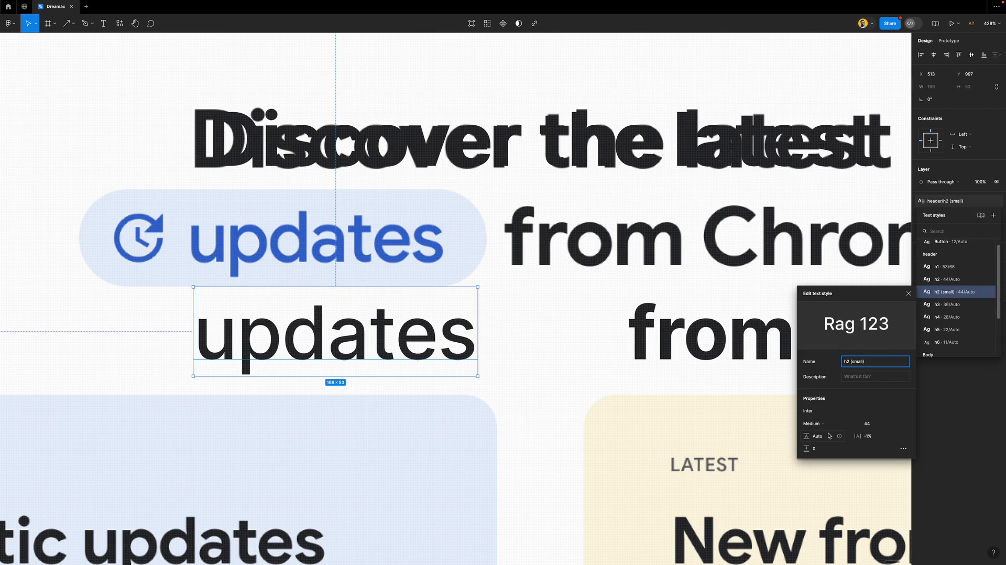
drag(862, 295, 488, 196)
scroll(382, 313, up, 3)
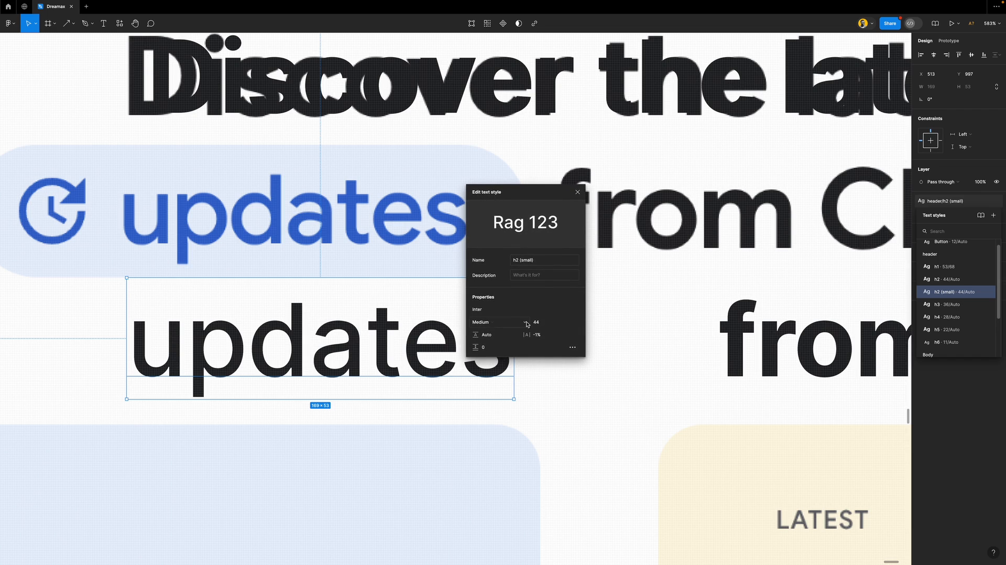
click(548, 325)
drag(521, 194, 520, 224)
click(549, 356)
key(Down)
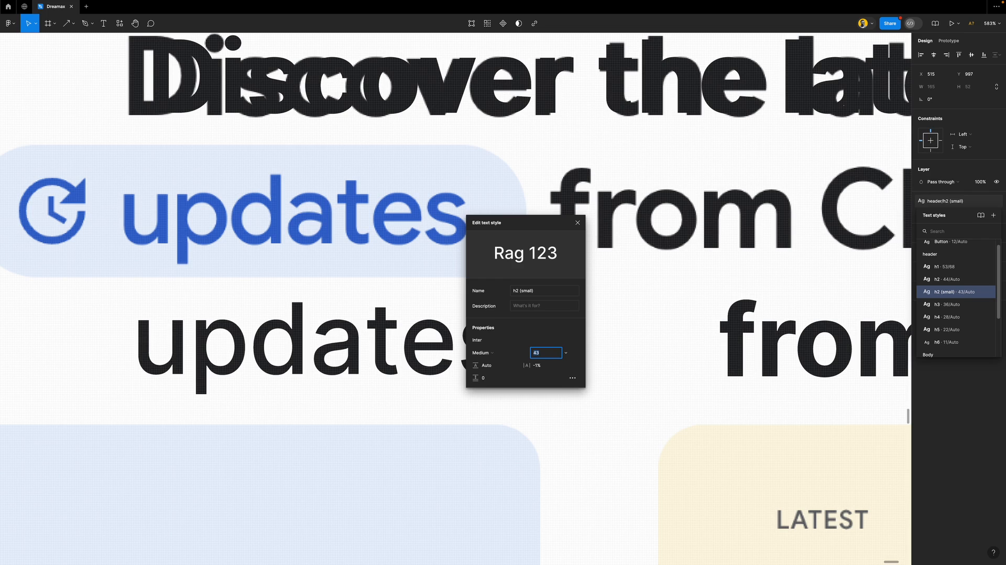
key(Down)
key(Down)
key(Down)
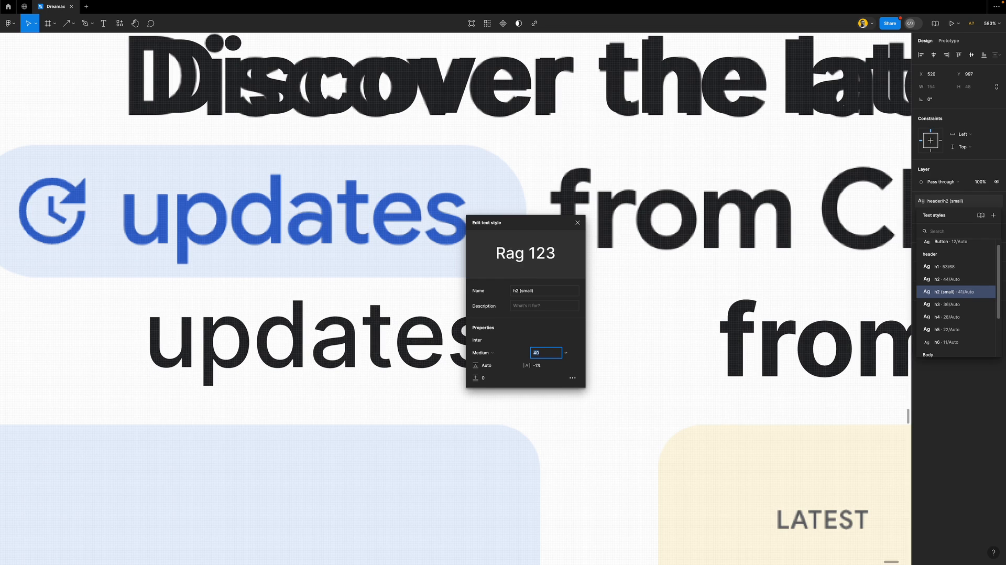
key(Up)
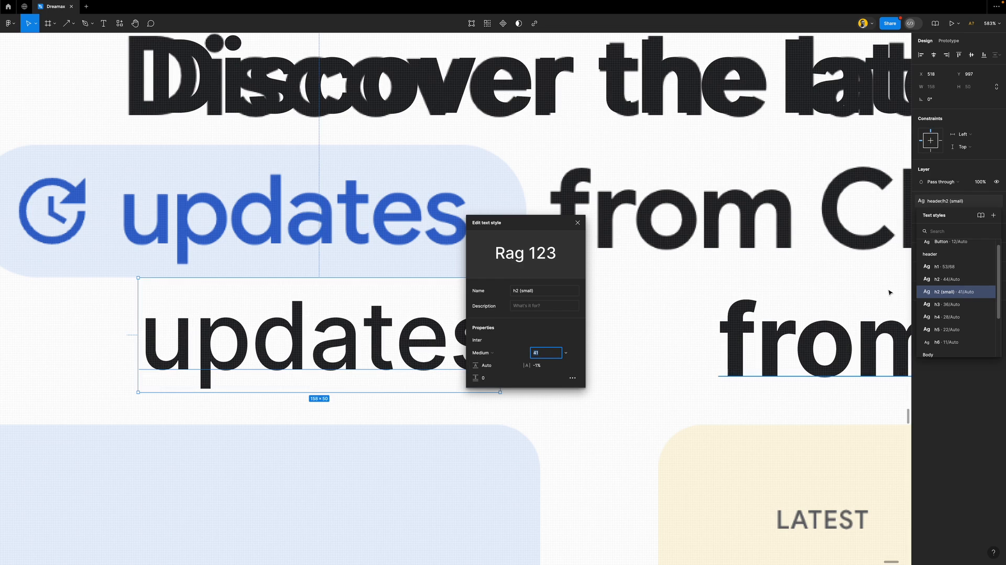
click(966, 162)
Left-align 'updates', set h2 (small) to size 40, and place it over the blue pill
click(923, 214)
drag(377, 331, 358, 290)
click(961, 200)
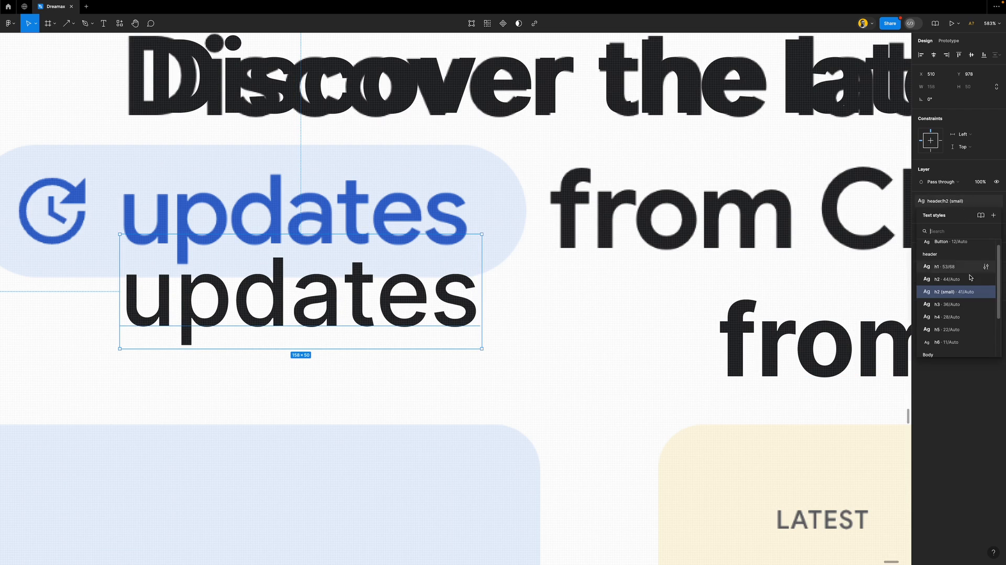
click(987, 292)
drag(857, 299, 526, 195)
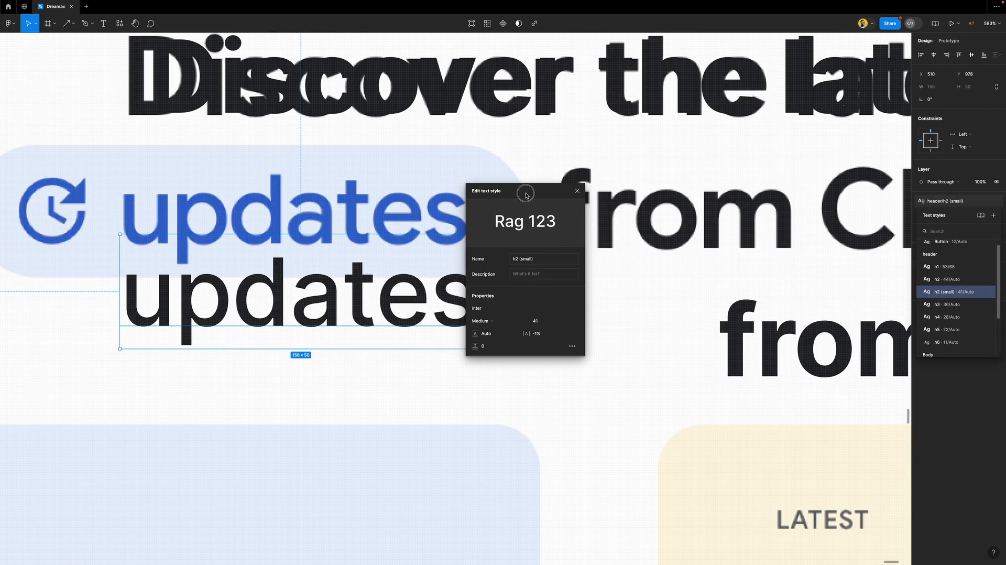
click(537, 321)
text(40)
key(Return)
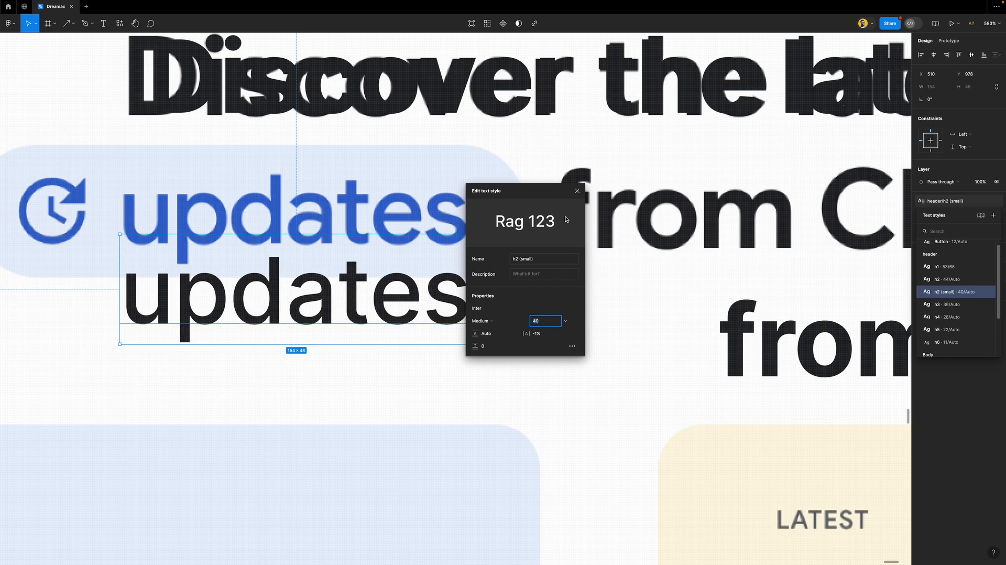
click(576, 192)
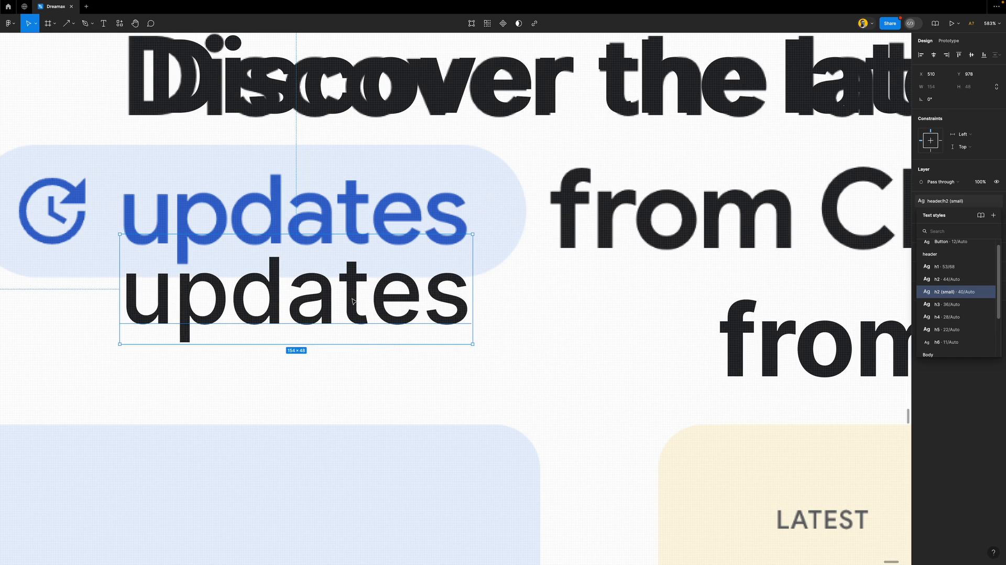
scroll(350, 297, down, 3)
drag(398, 327, 397, 252)
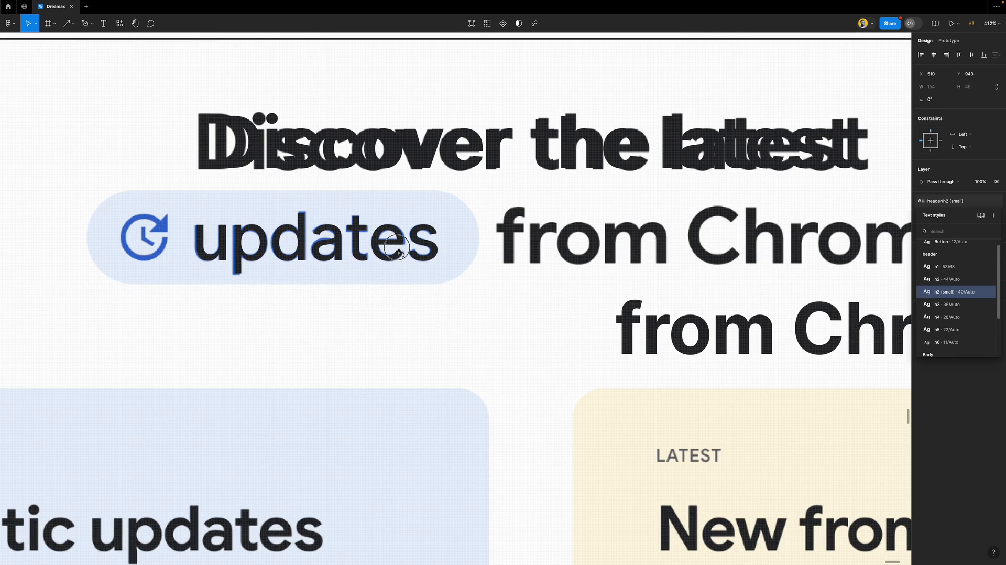
Move the second 'from Chrome' line onto the first and select the 'Discover the latest' heading
click(623, 332)
drag(623, 332, 502, 323)
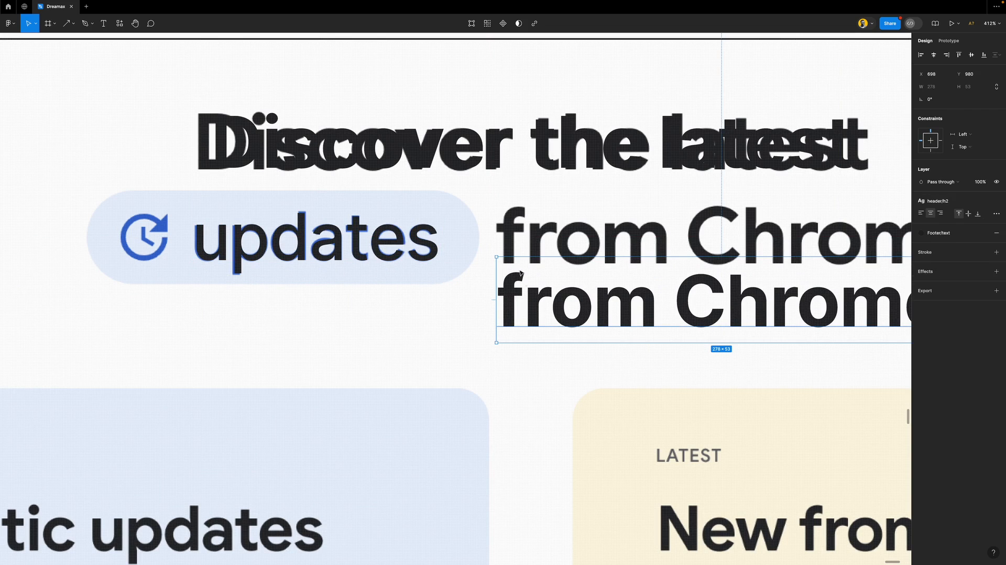
click(472, 164)
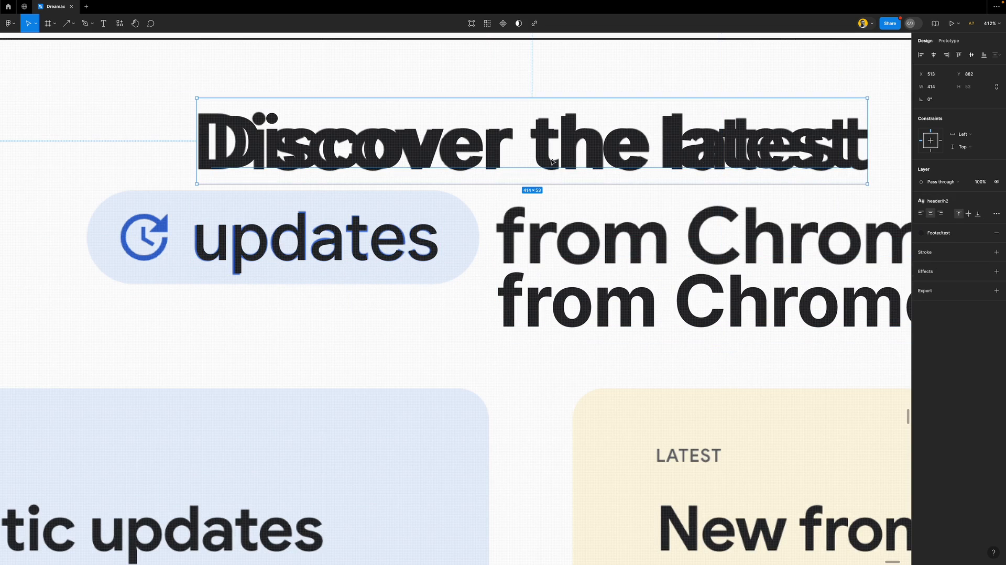
click(962, 201)
ctrl+scroll(500, 292, up, 5)
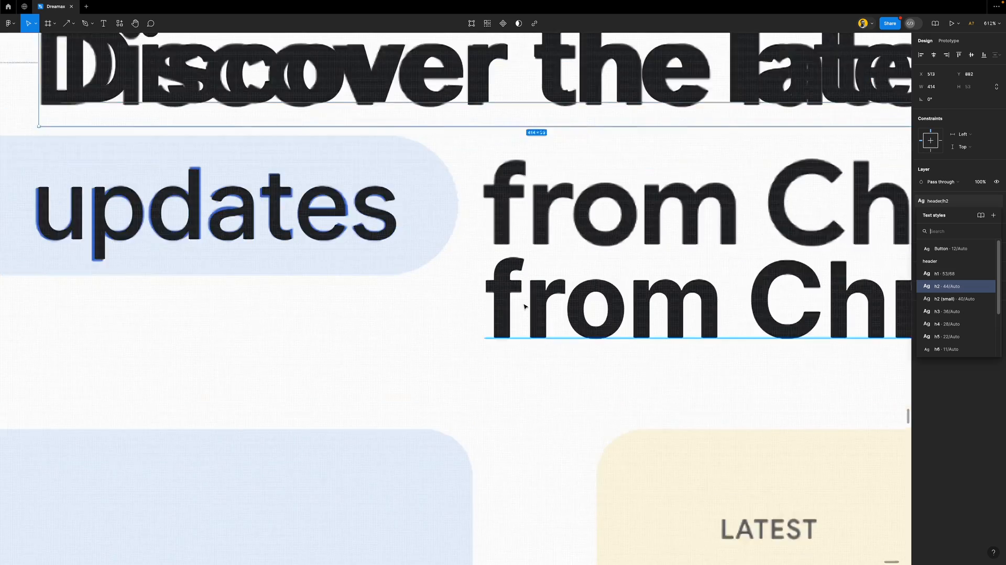
ctrl+scroll(501, 272, down, 5)
click(458, 182)
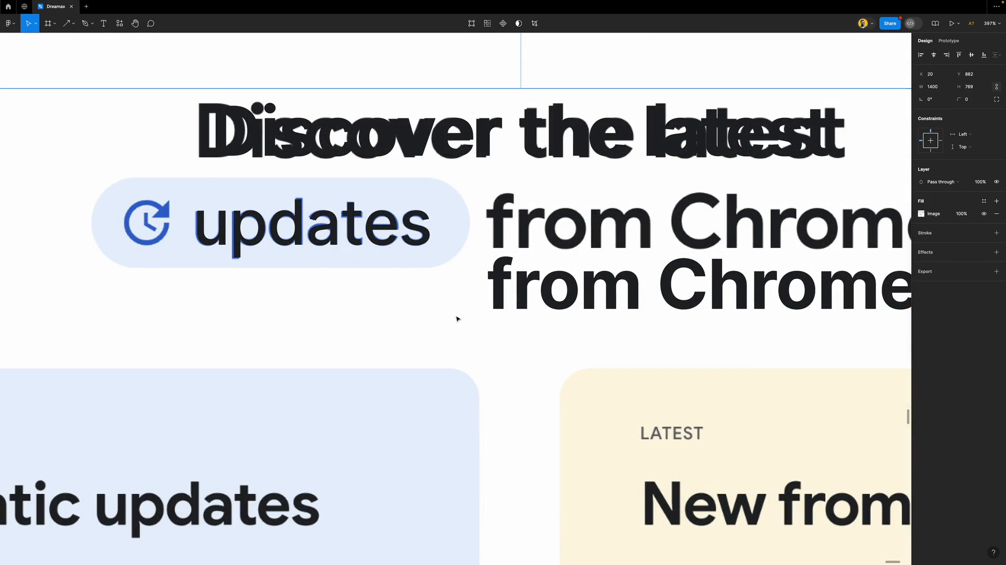
click(520, 135)
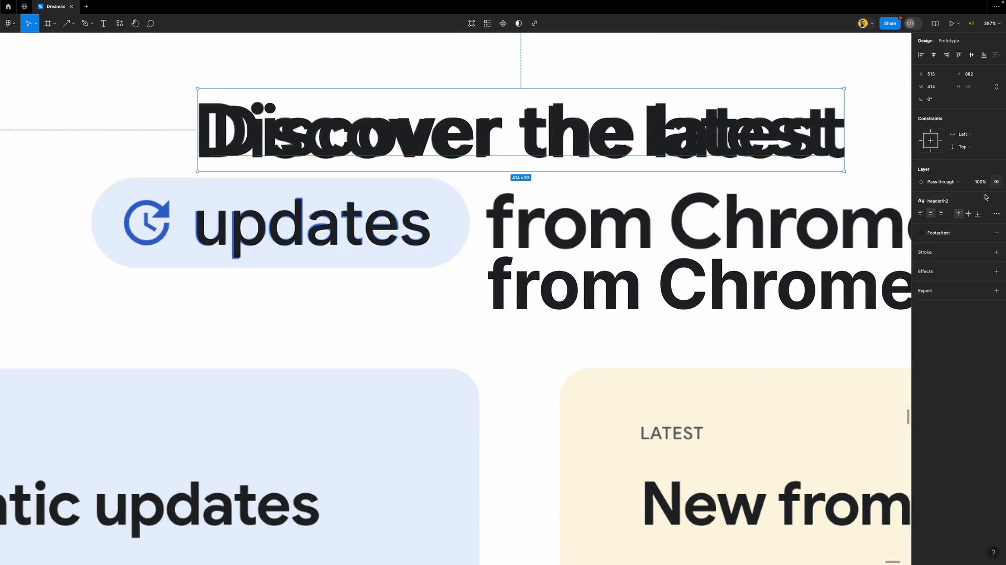
Set the h2 style weight to Semi Bold and line 'from Chrome' up beside 'updates'
click(969, 201)
click(985, 287)
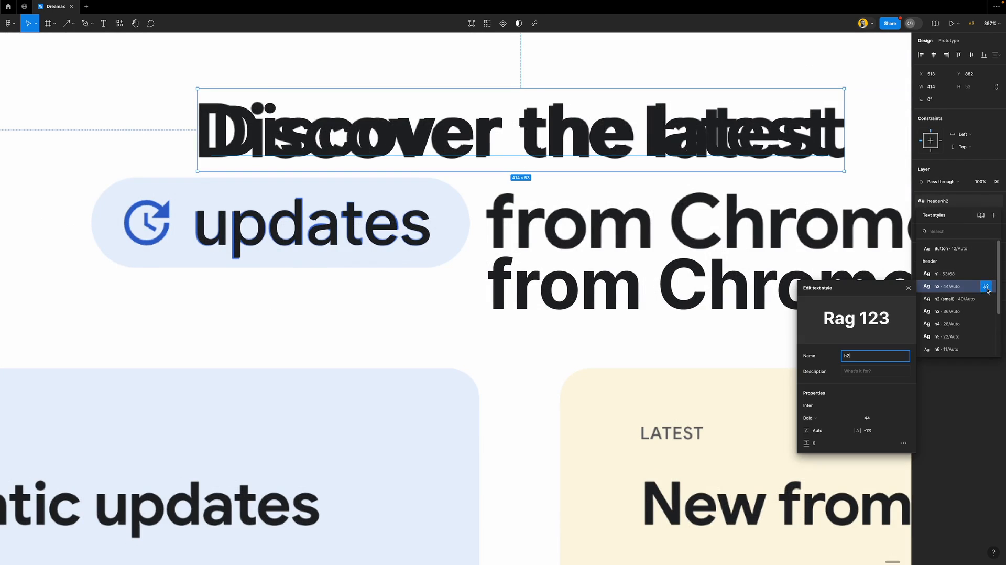
click(828, 420)
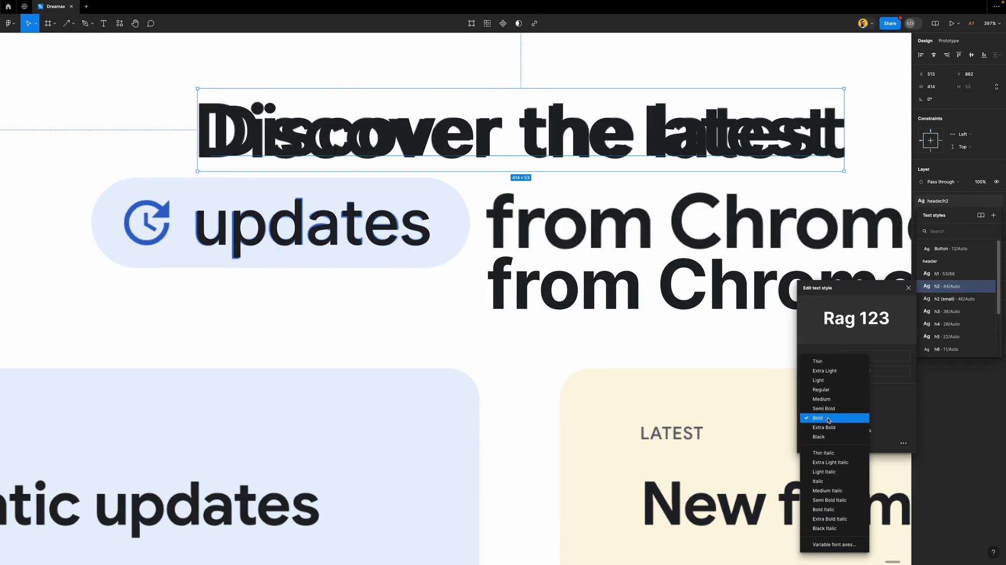
click(831, 408)
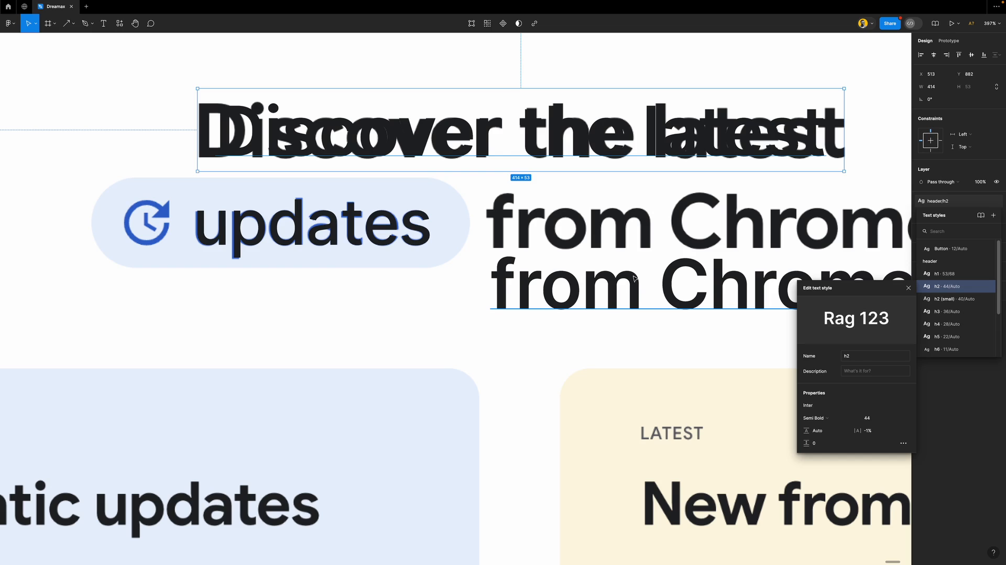
click(908, 288)
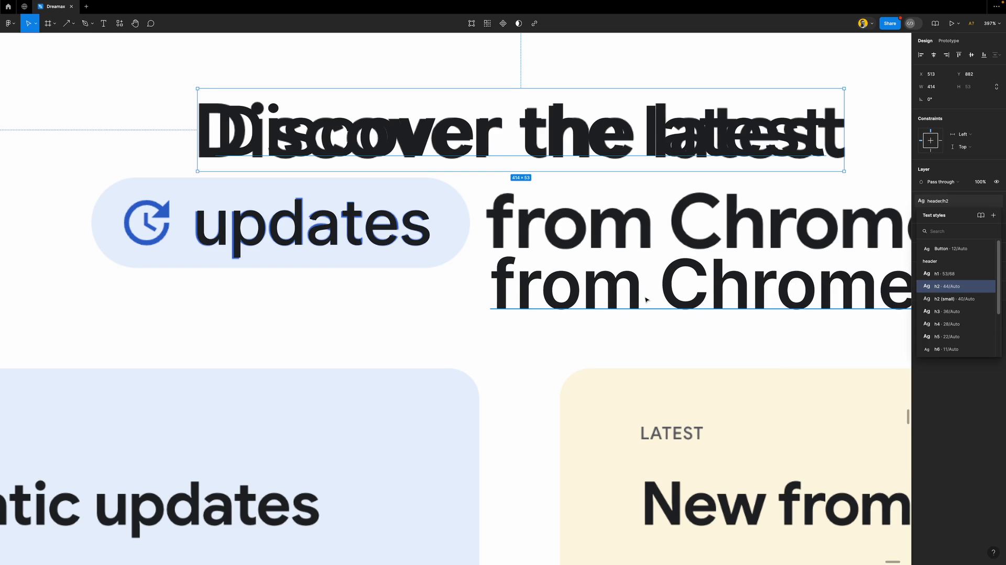
drag(562, 289, 567, 234)
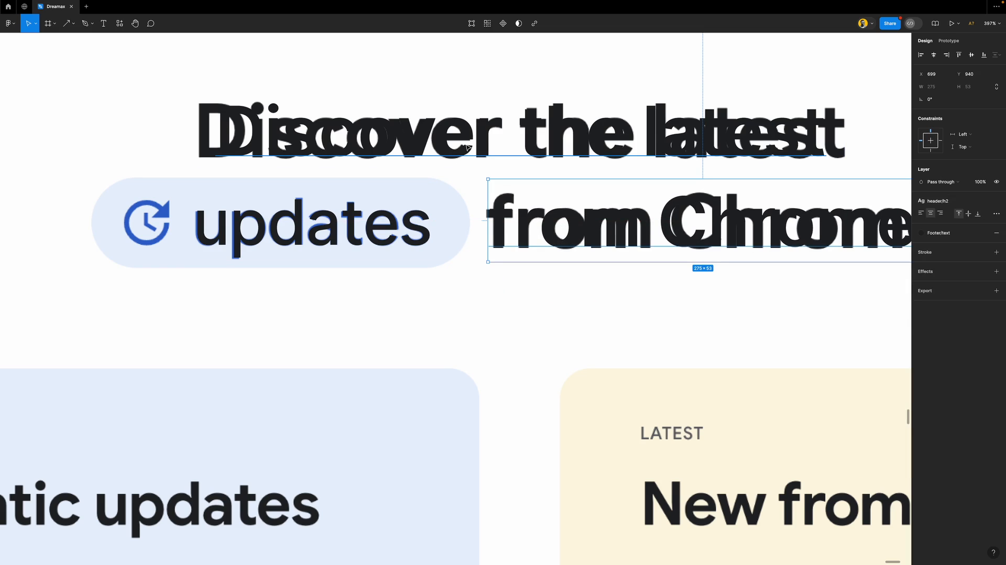
shift+click(370, 232)
Wrap the 'updates' and 'from Chrome' copies in an auto-layout row, nesting 'updates' in its own frame
drag(565, 222, 561, 297)
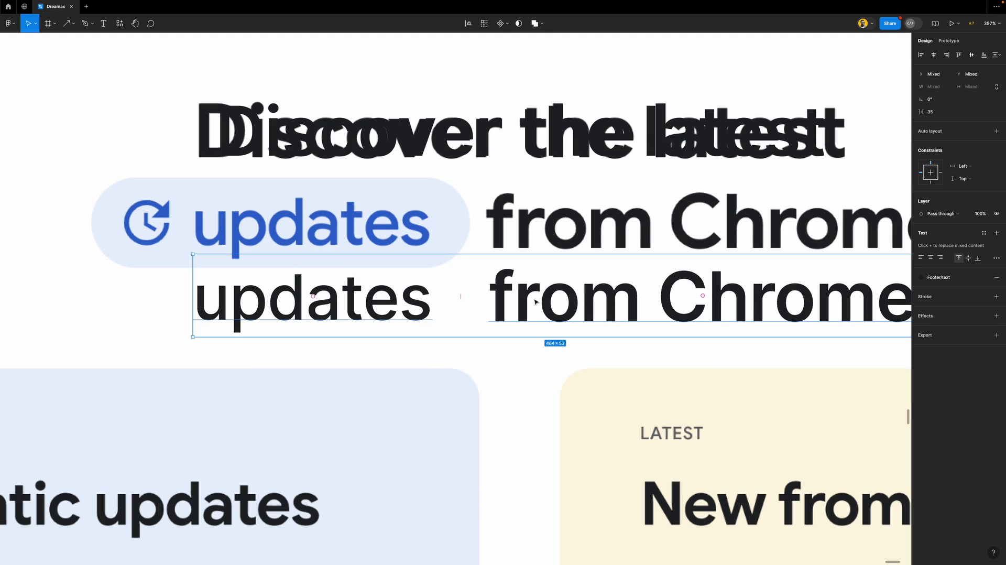
key(shift+a)
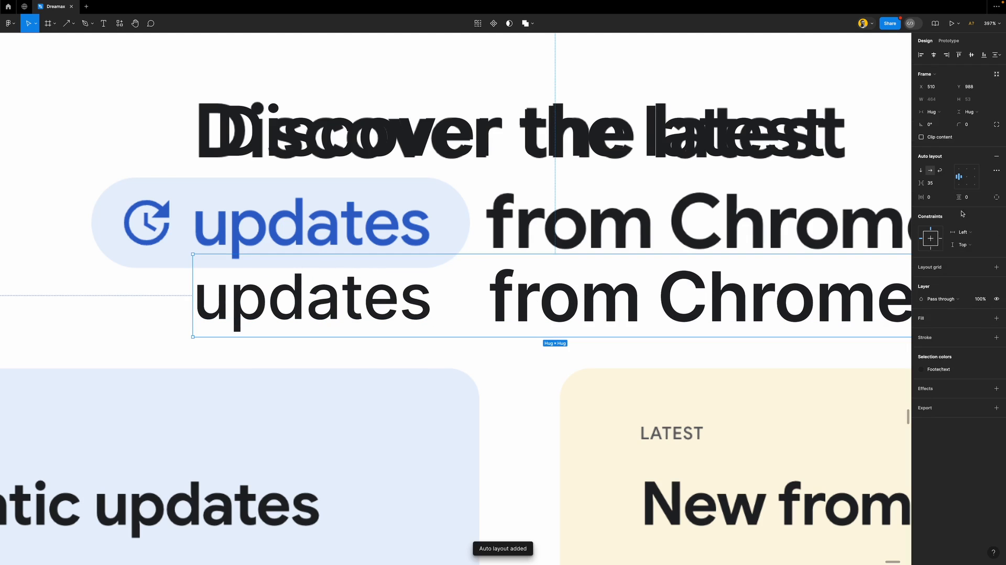
click(393, 302)
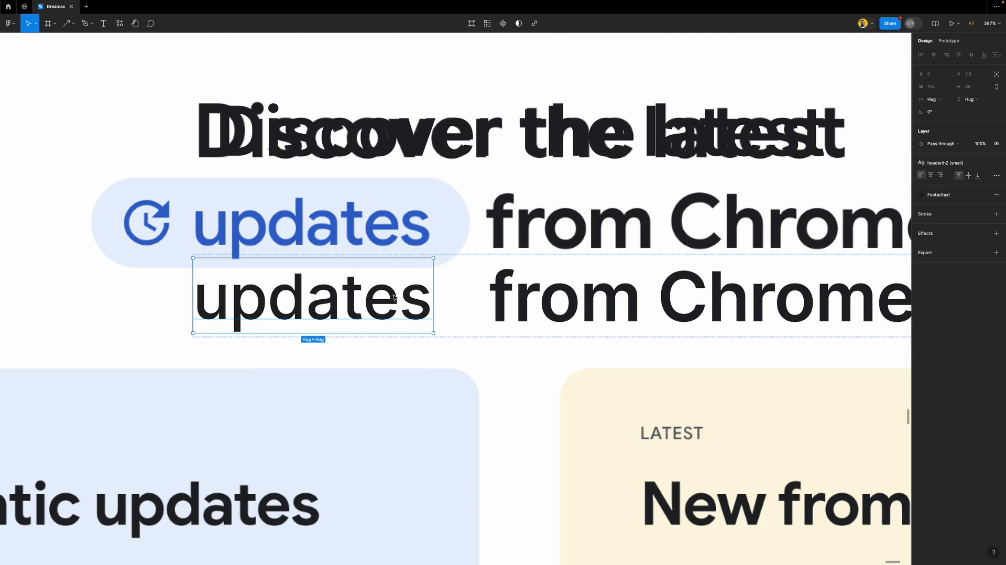
key(shift+a)
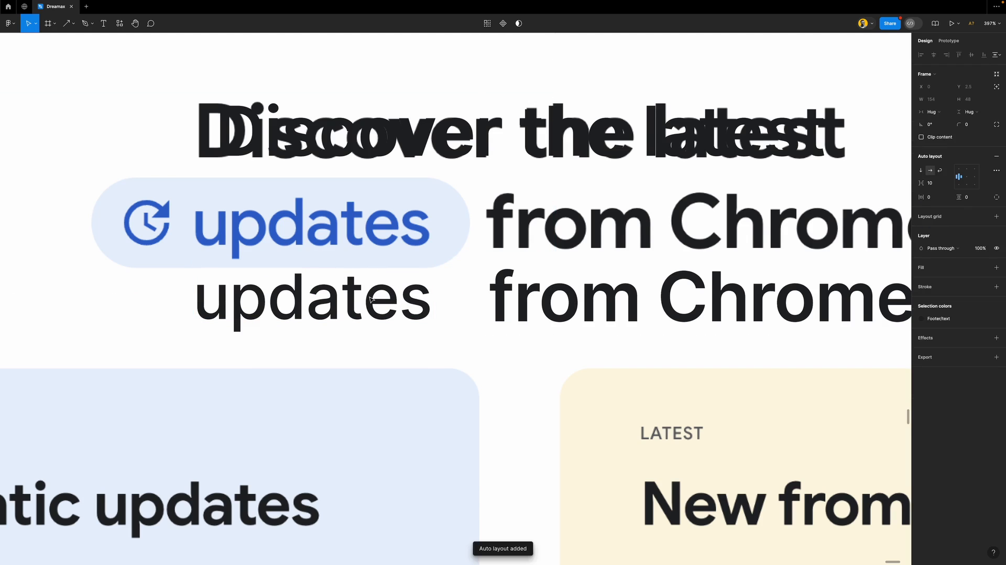
Give the 'updates' frame a thin black outline
scroll(383, 285, down, 1)
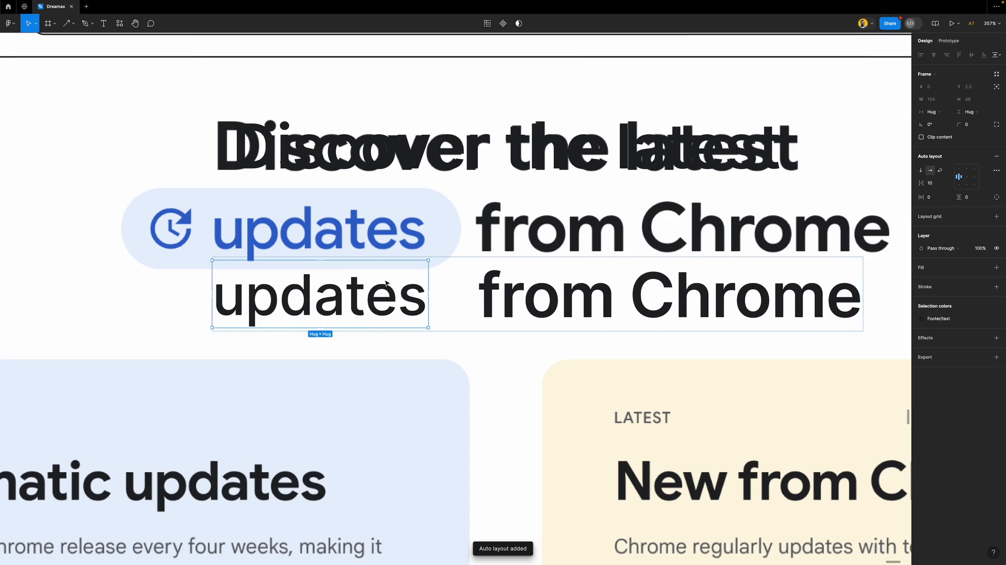
click(955, 291)
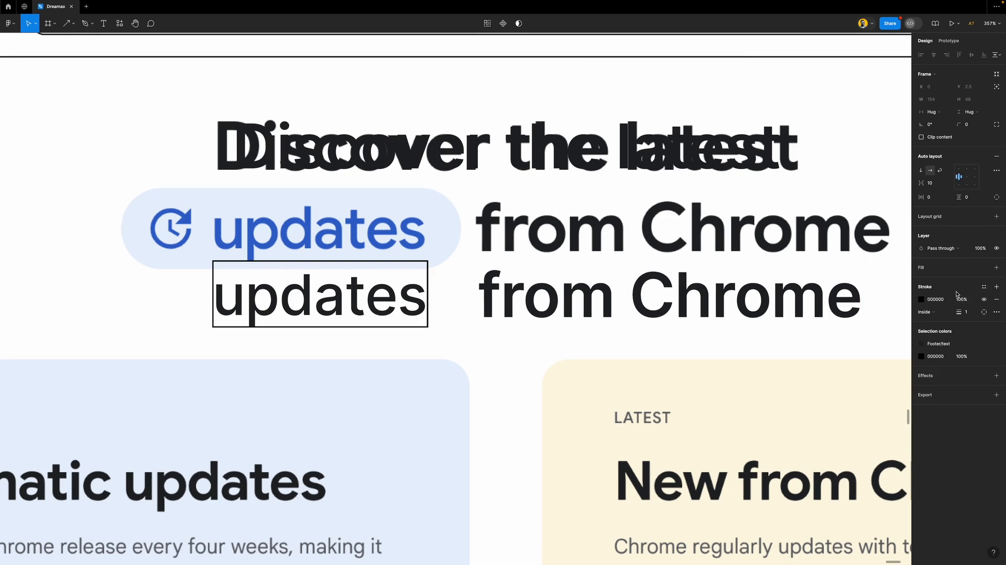
scroll(471, 288, left, 2)
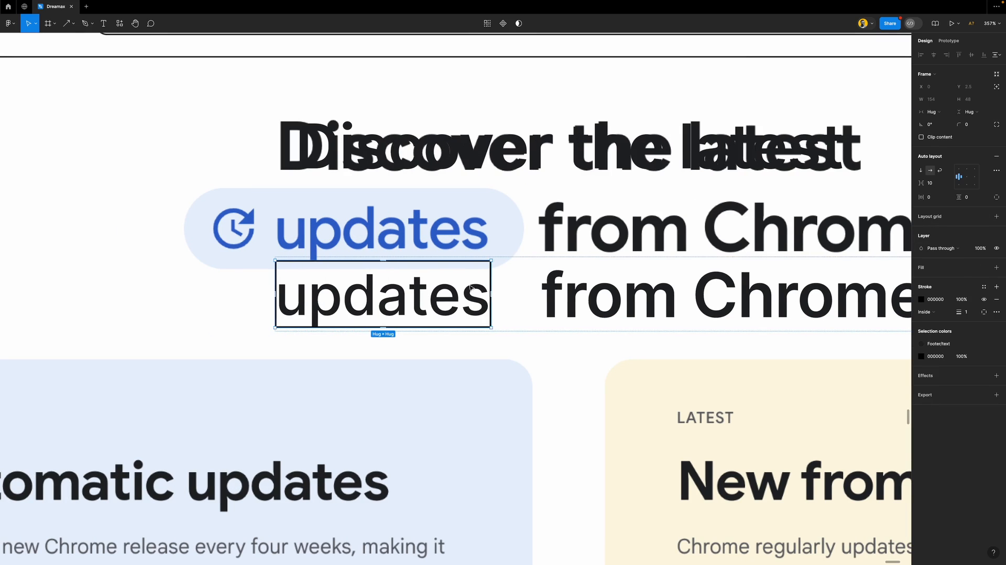
Move the row up over the pill row and center its constraints both ways
click(505, 266)
drag(600, 288, 603, 230)
click(930, 238)
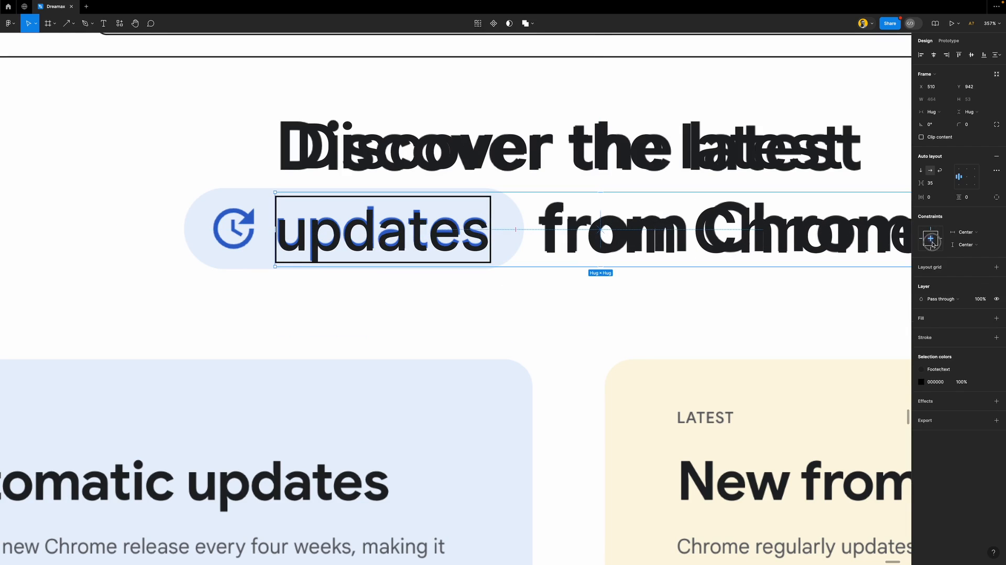
Pad the 'updates' frame 8 vertically and 24 horizontally
double_click(464, 226)
click(973, 199)
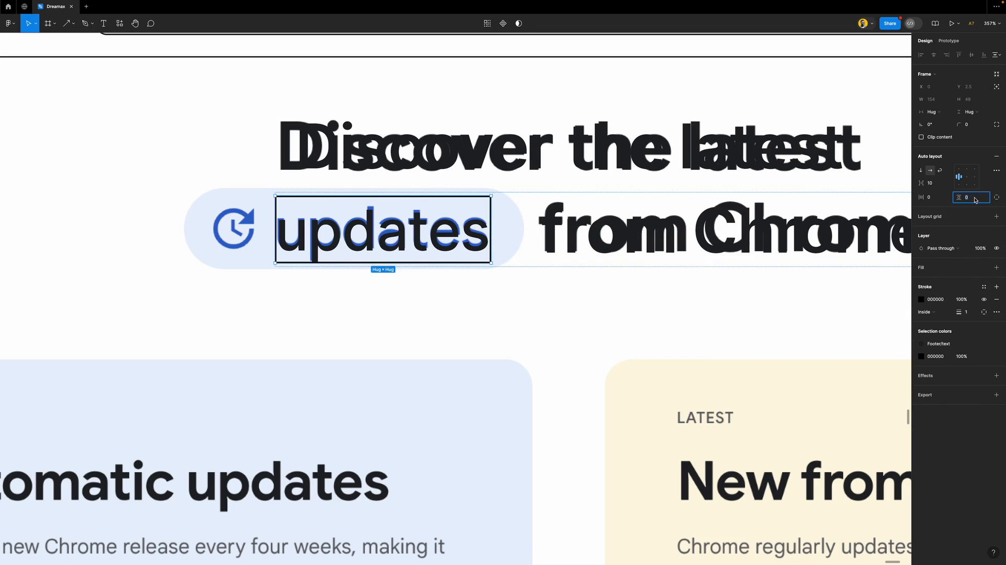
text(10)
key(Return)
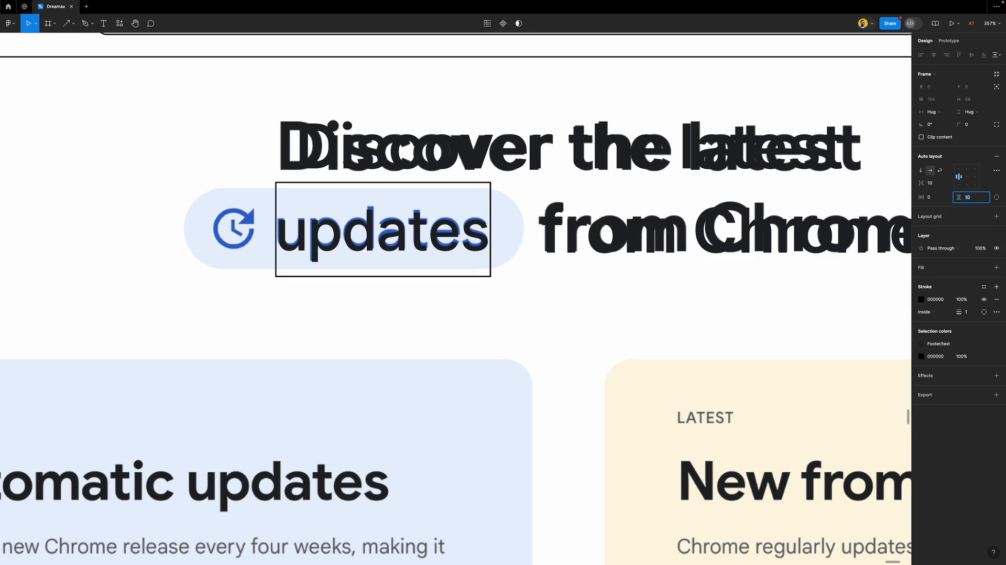
key(Down)
key(Down)
key(Down)
key(Down)
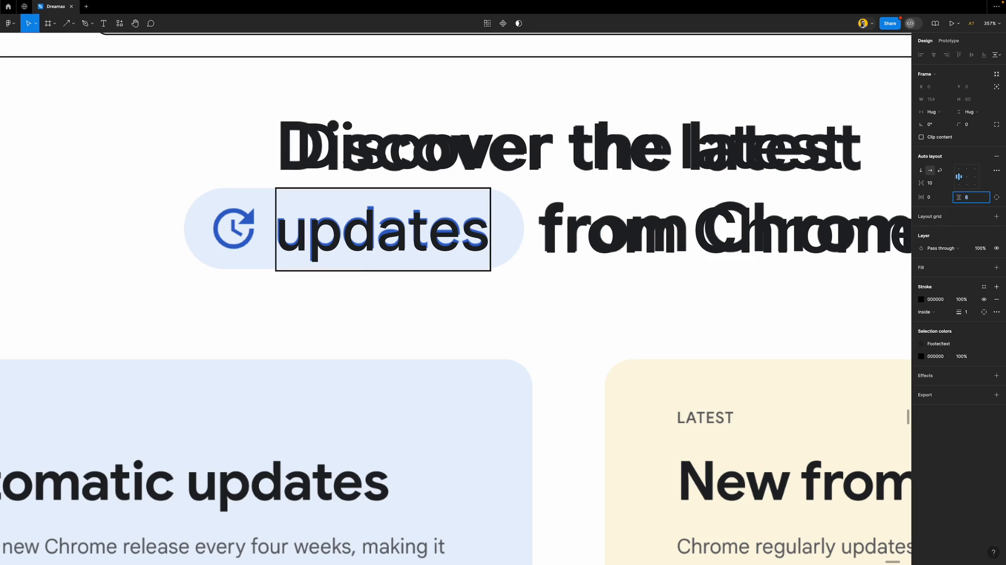
click(930, 199)
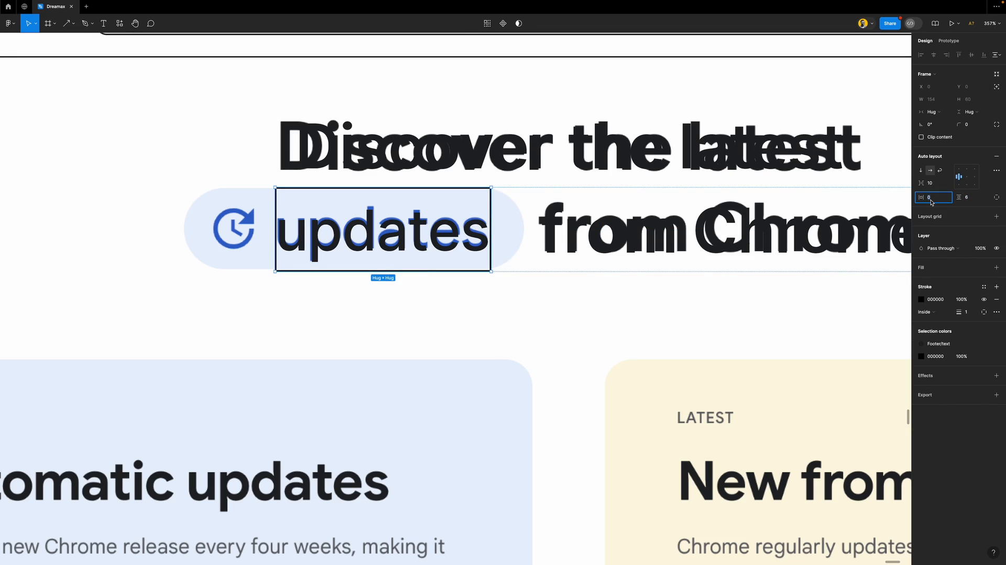
key(Up)
key(Up)
key(Up)
key(Up)
key(Up)
key(Up)
key(Up)
key(Up)
key(Up)
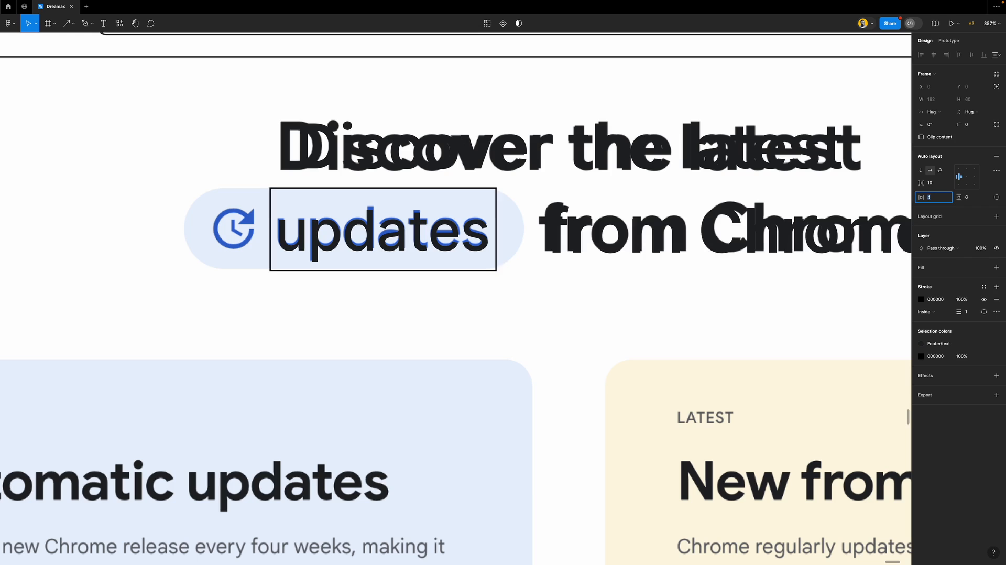
key(Up)
key(Up)
key(Up)
key(Up)
key(Up)
key(Up)
key(Up)
key(Up)
key(Up)
key(Up)
key(Up)
key(Up)
key(Up)
key(Up)
key(Up)
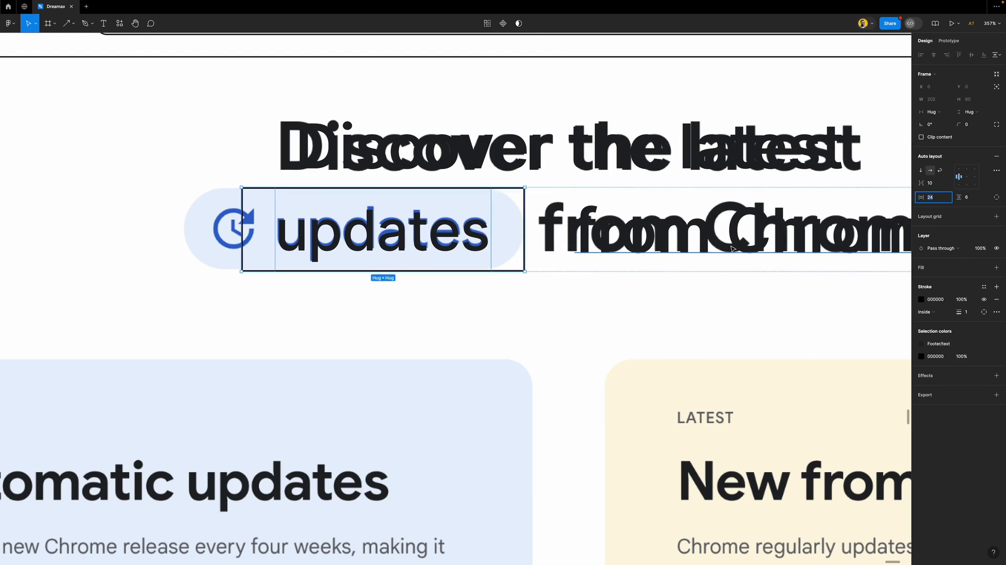
click(548, 209)
Set the gap between 'updates' and 'from Chrome' to 10
click(542, 206)
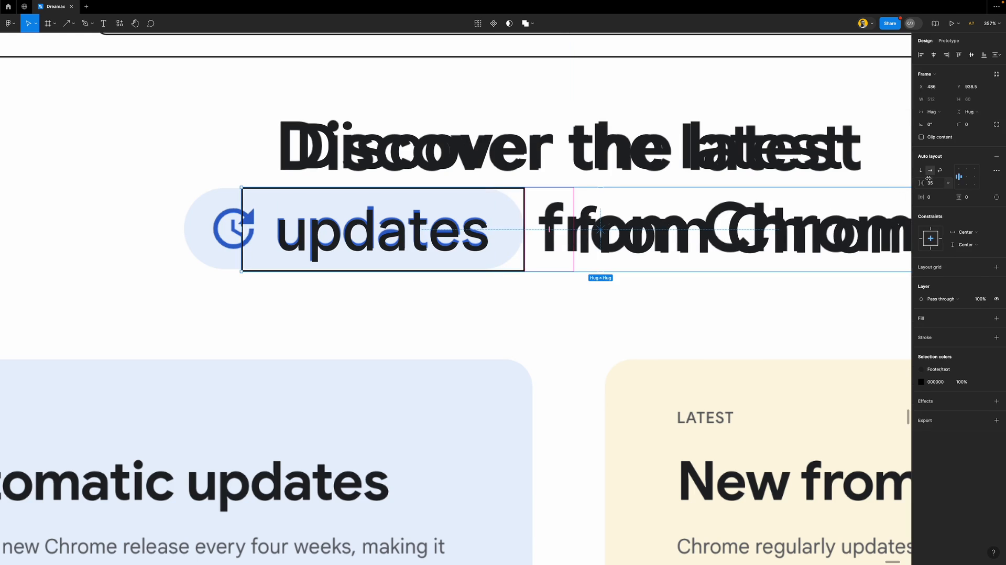
click(943, 186)
key(shift+Down)
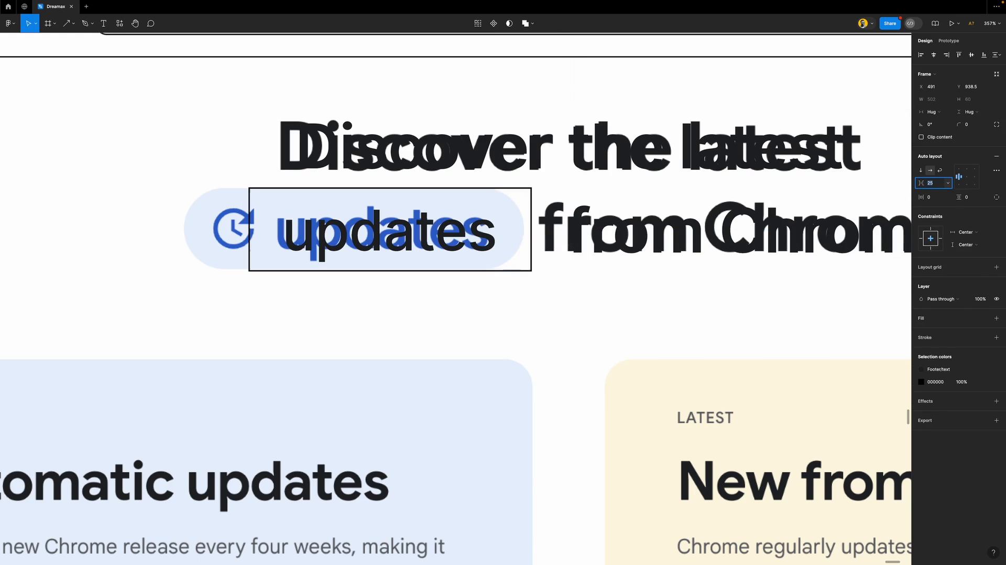
key(shift+Up)
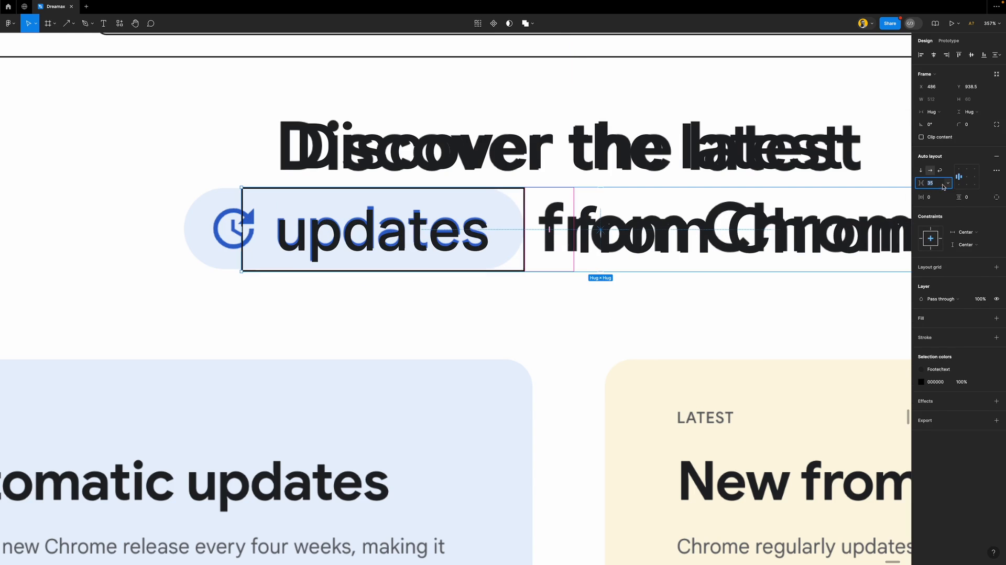
click(922, 243)
click(939, 184)
key(shift+Down)
key(shift+Down)
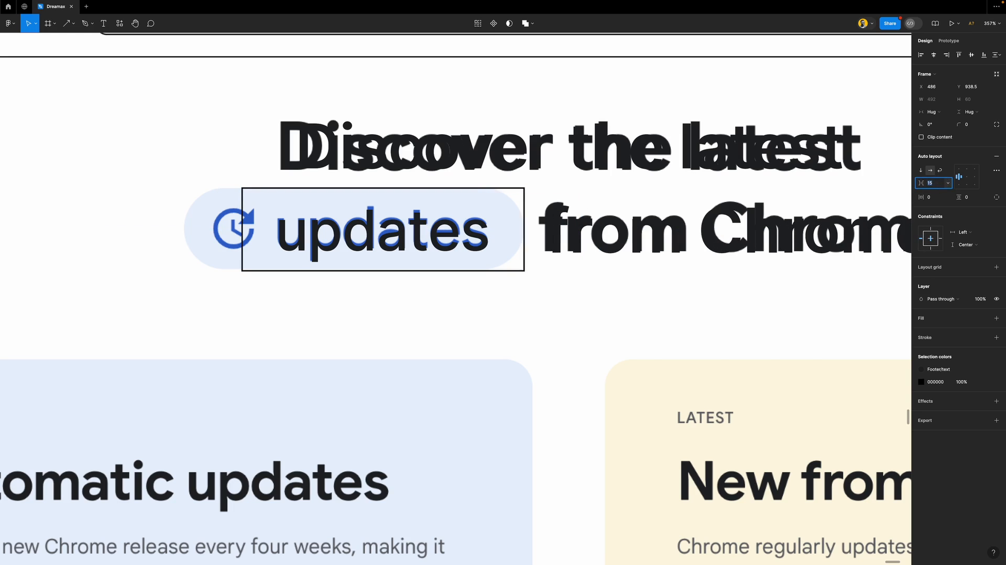
key(Down)
key(Down)
key(Down)
key(Down)
key(Down)
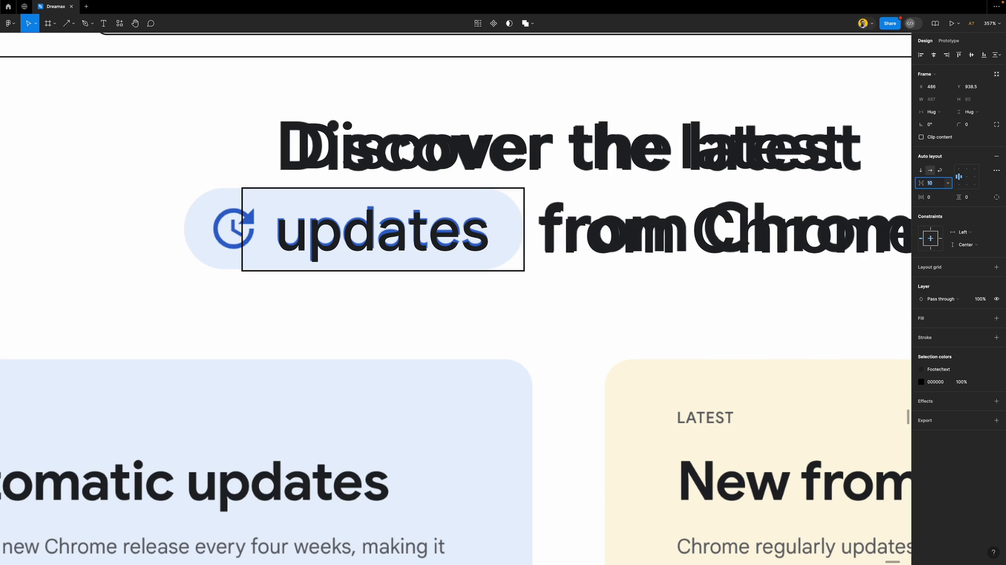
Constrain the 'updates from Chrome' row horizontally to the Right
click(761, 253)
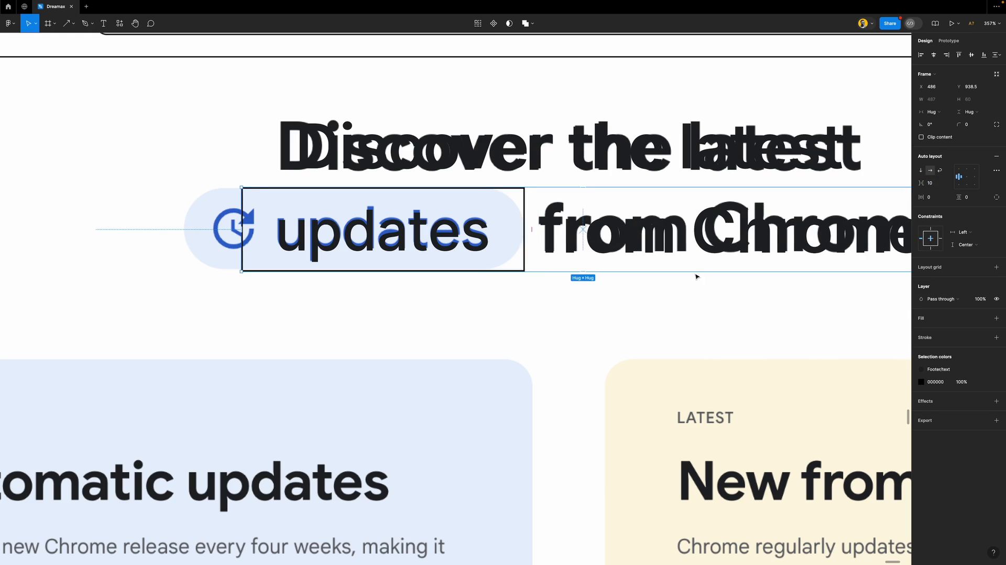
click(572, 307)
scroll(475, 278, down, 5)
scroll(441, 260, up, 3)
click(419, 231)
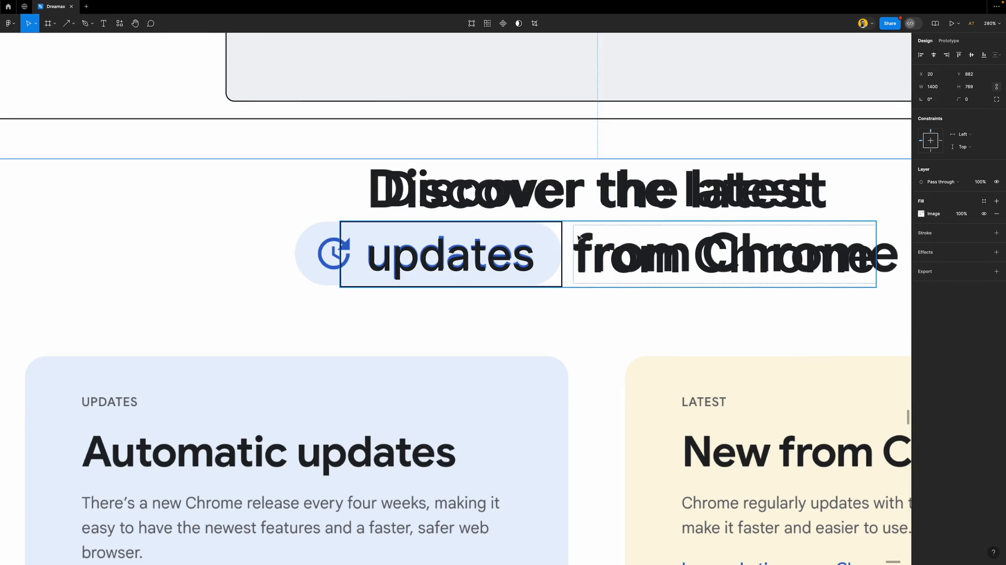
click(940, 241)
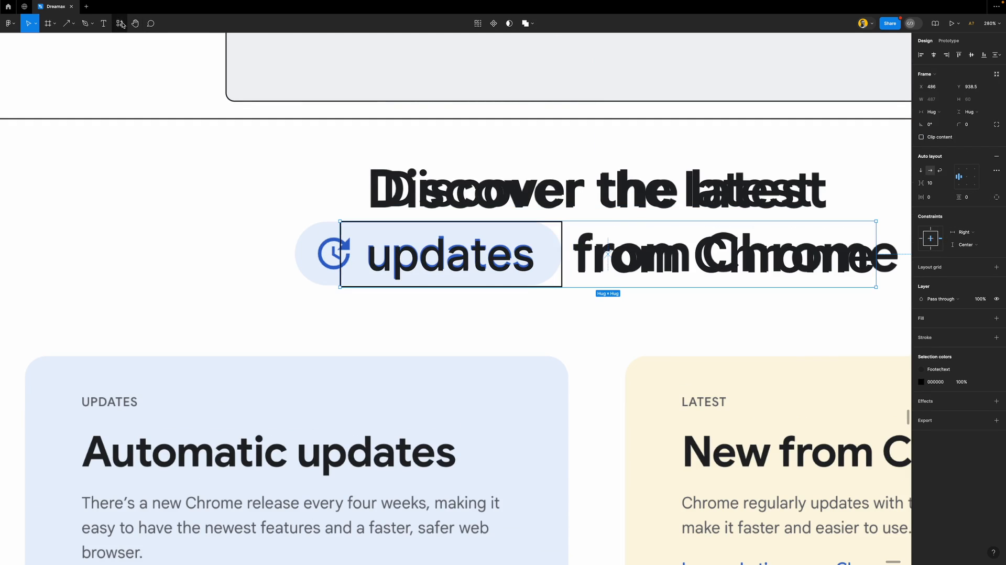
Run the Material Symbols plugin, move its window aside, and search for 'clock'
click(119, 23)
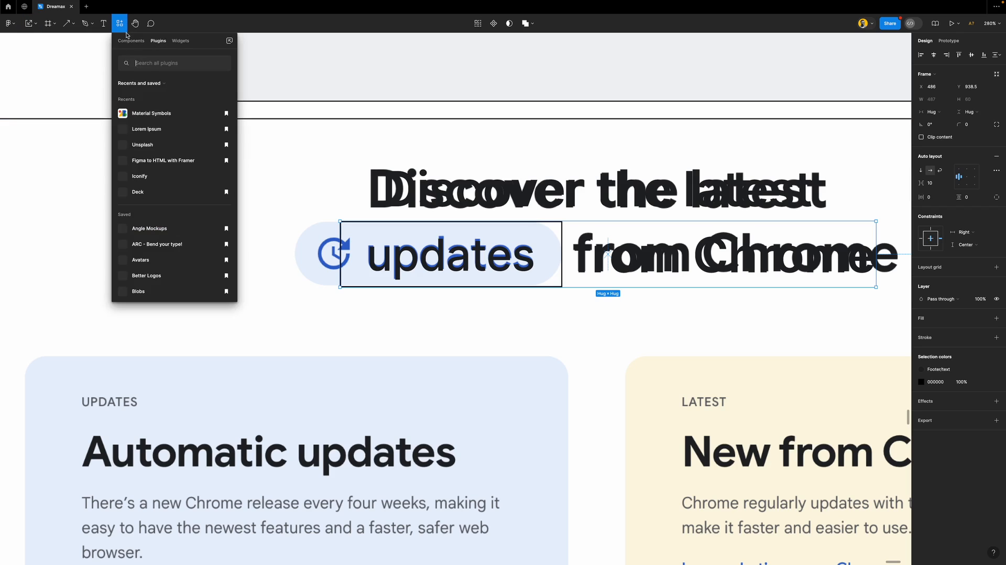
click(151, 115)
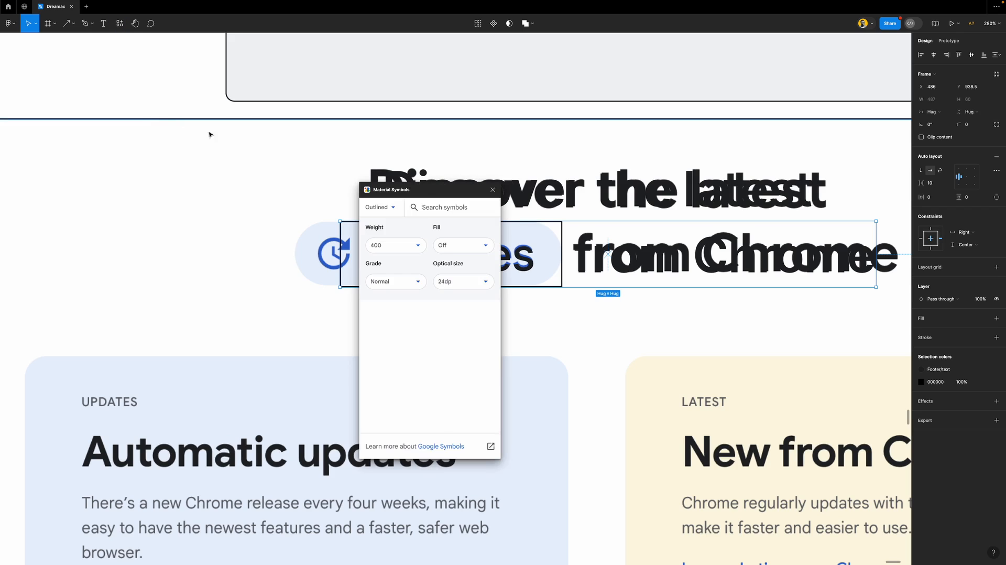
drag(431, 196, 189, 134)
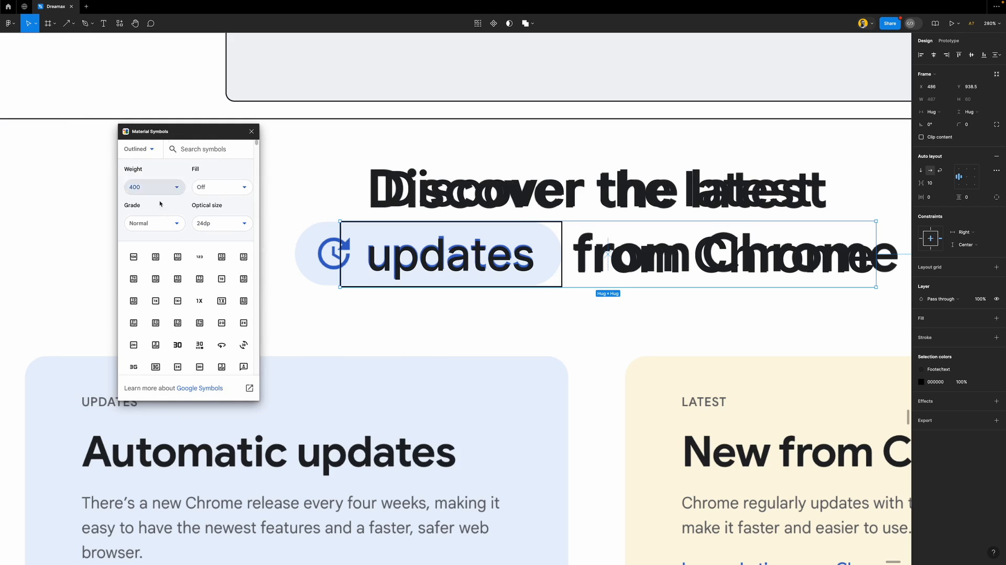
text(clock)
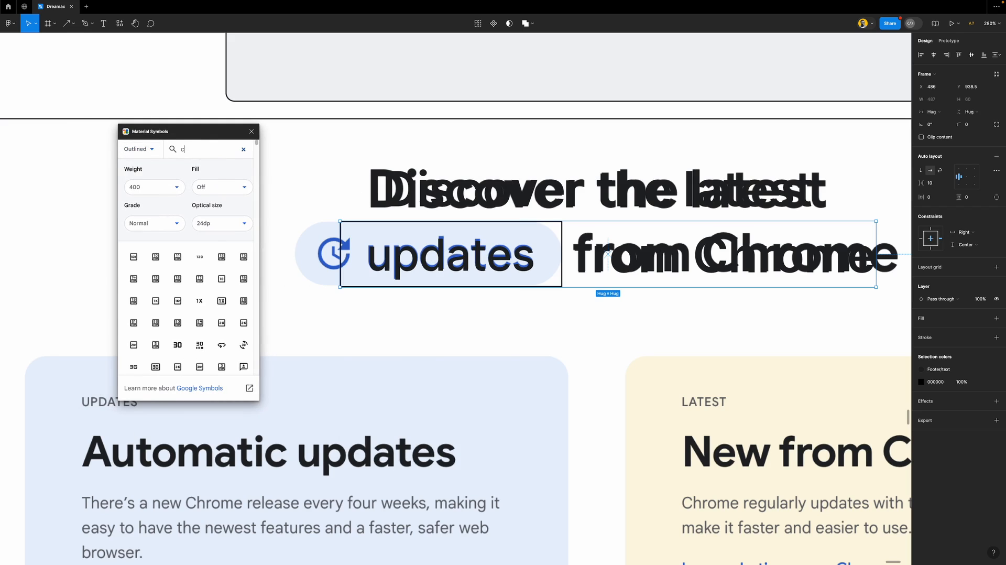
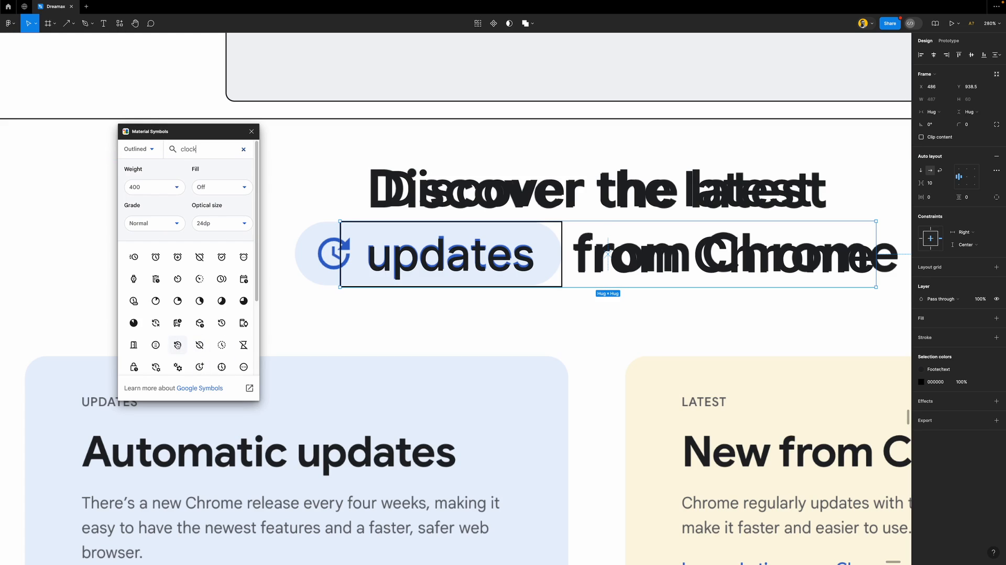
Insert the outlined update-clock icon from Material Symbols and place it beside the updates pill
scroll(193, 343, down, 5)
scroll(193, 342, down, 1)
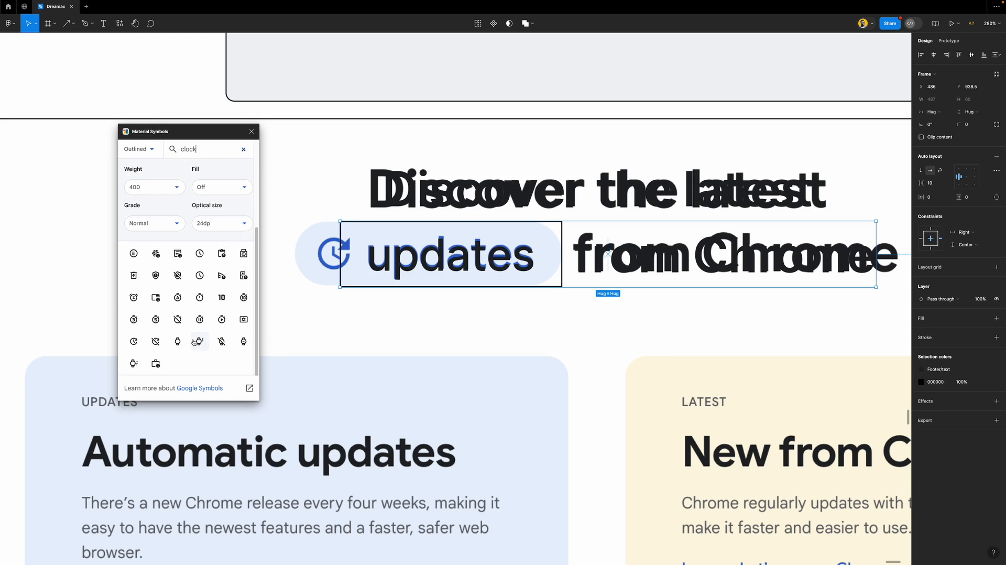
click(134, 340)
drag(467, 314, 306, 257)
Close the icon library and place the clock icon over the pill's blue icon
click(251, 132)
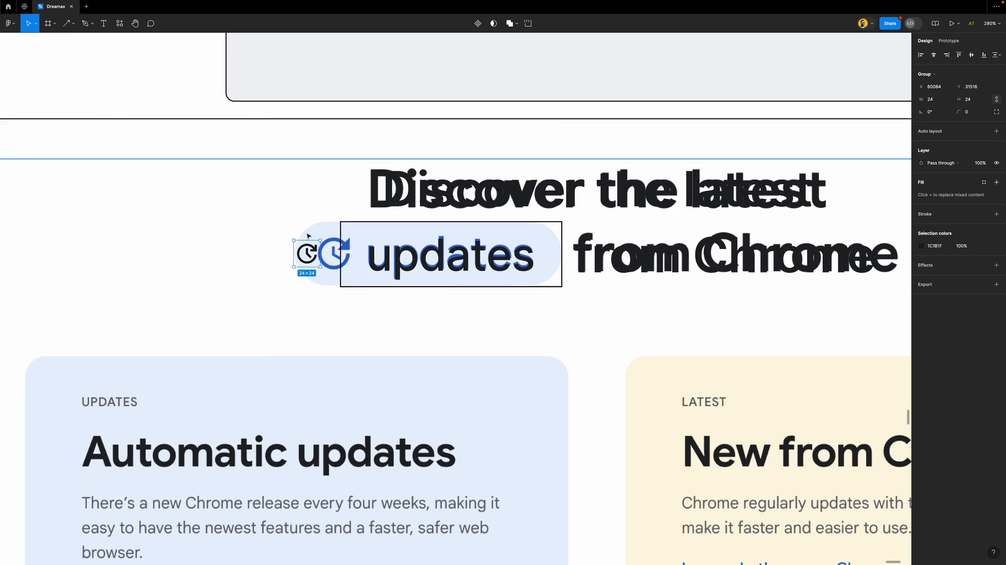
scroll(296, 249, up, 5)
drag(293, 248, 218, 245)
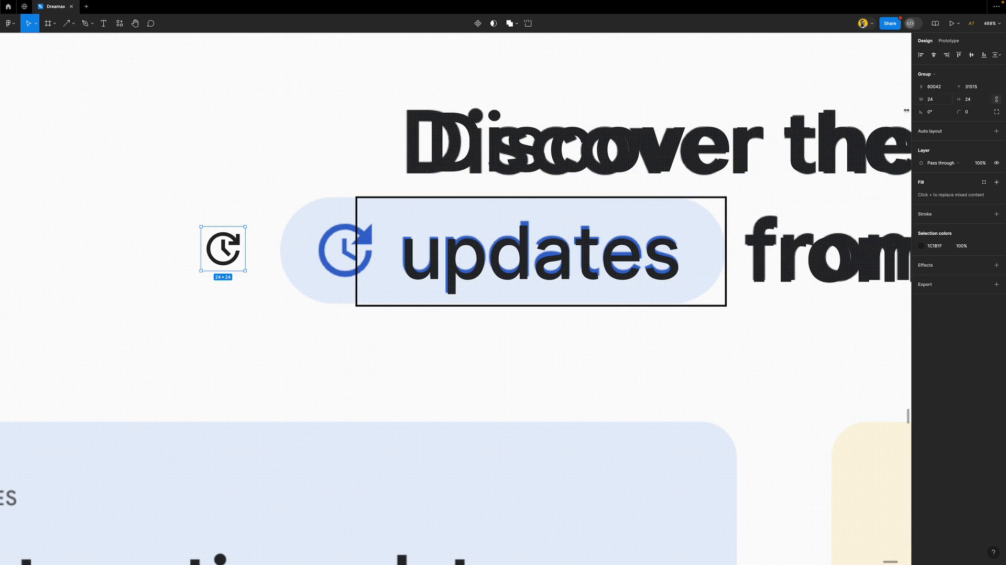
drag(222, 247, 344, 250)
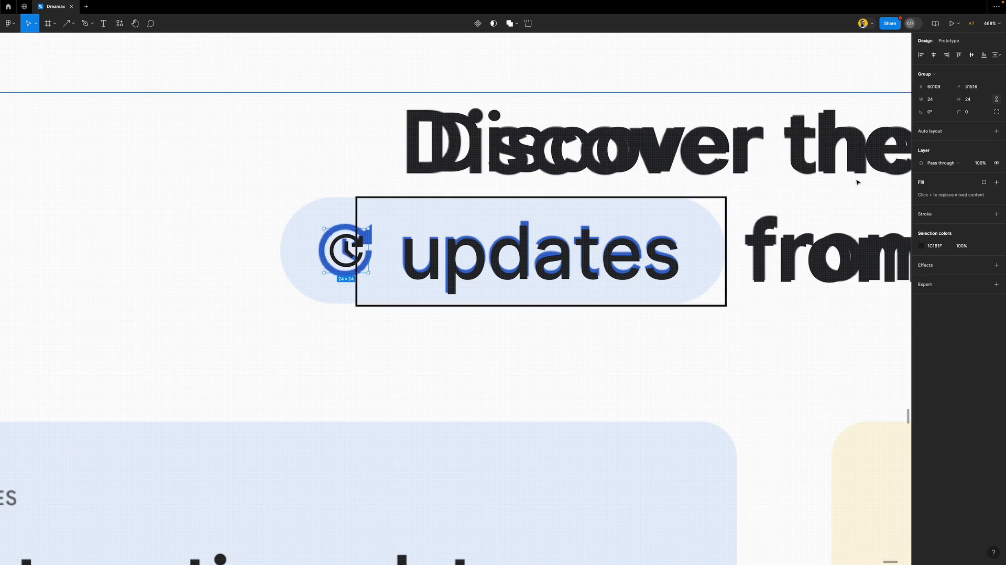
Resize the clock icon to 36 × 36 and nudge it into alignment inside the pill
click(973, 100)
text(3)
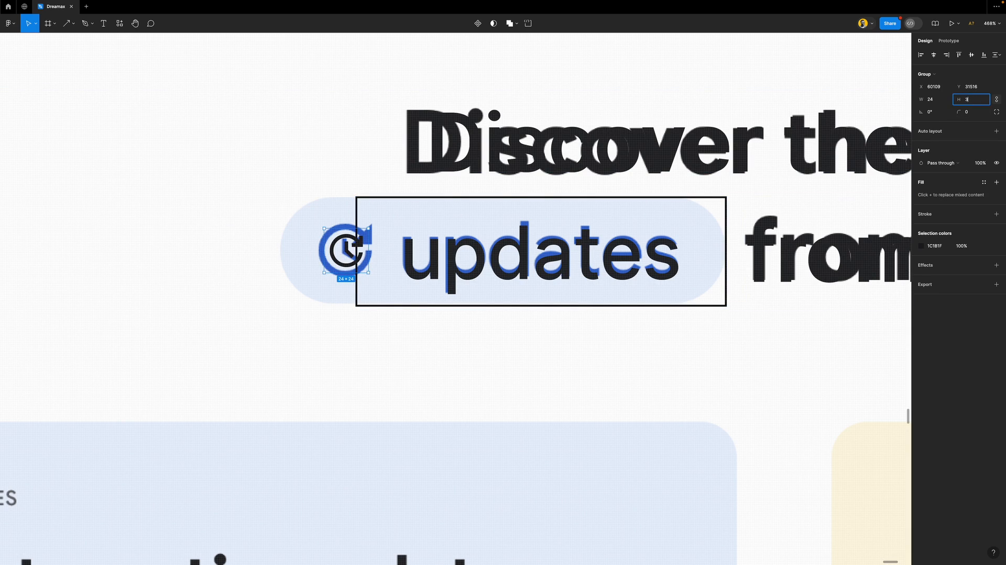
text(6)
key(Return)
mouse_move(351, 262)
mouse_down()
mouse_move(317, 247)
mouse_move(237, 256)
mouse_move(367, 254)
mouse_up()
scroll(415, 251, down, 5)
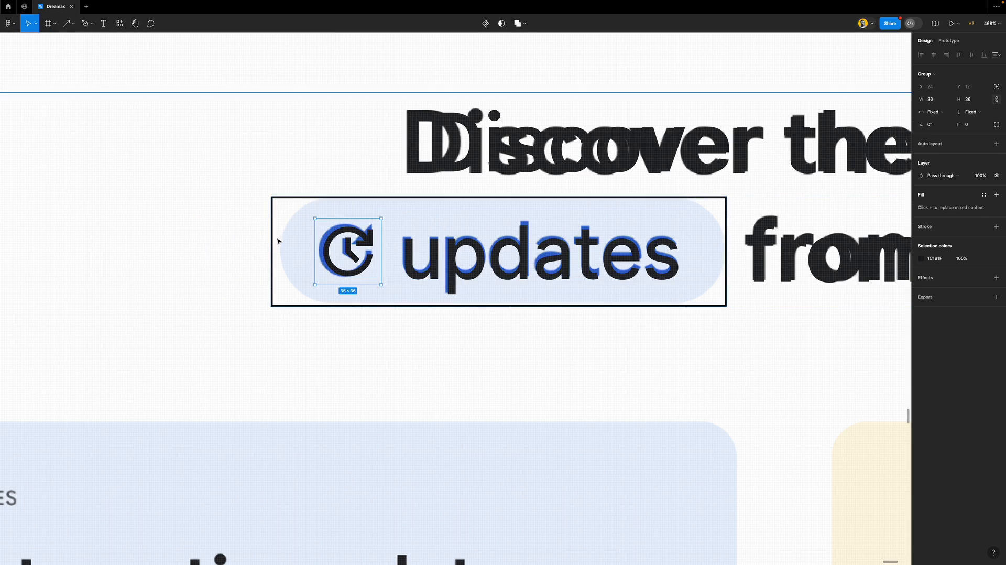
click(540, 223)
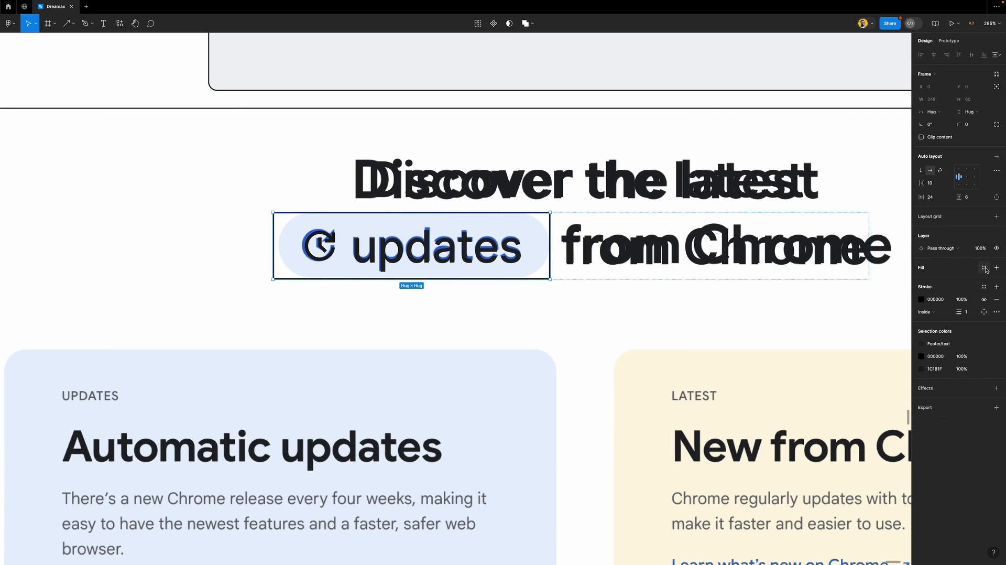
Fill the updates pill with Footer/footer gray and set its corner radius to 40
click(985, 269)
click(853, 363)
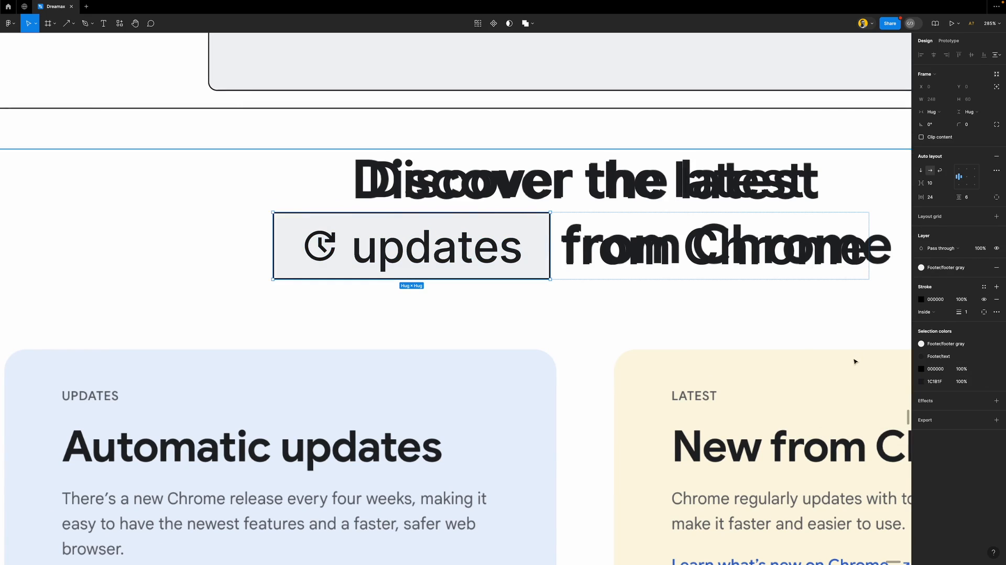
click(972, 127)
text(40)
key(Return)
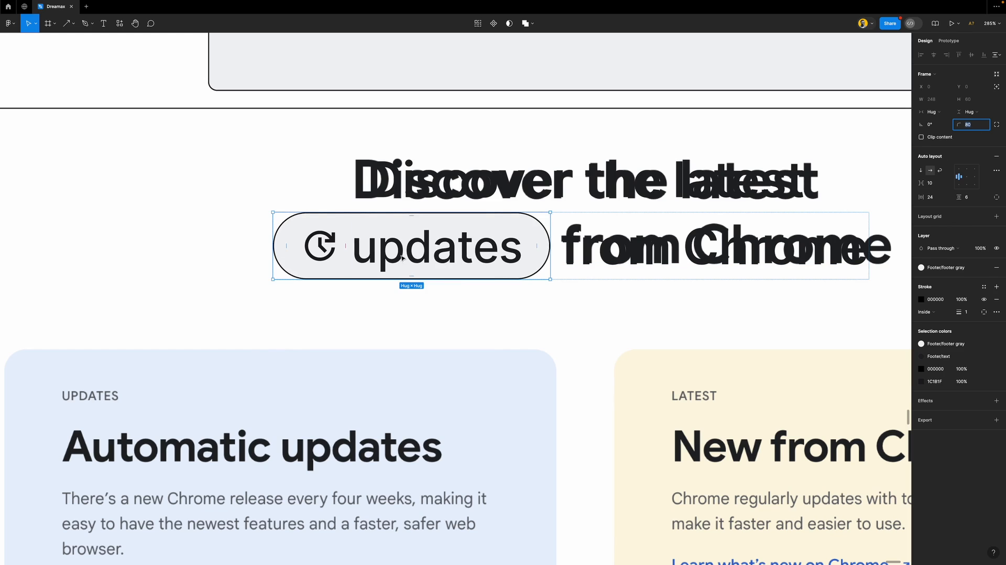
double_click(425, 255)
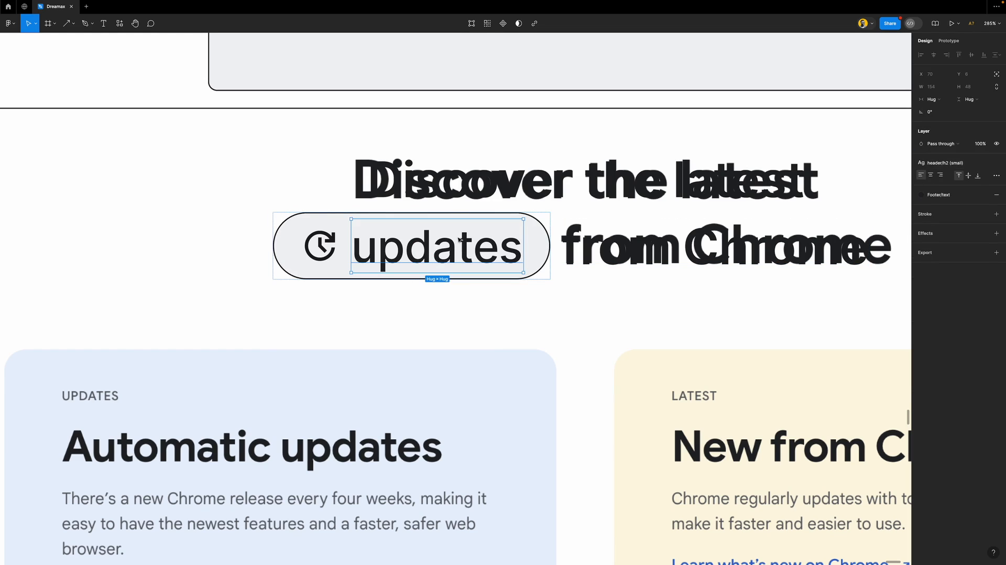
scroll(442, 249, up, 3)
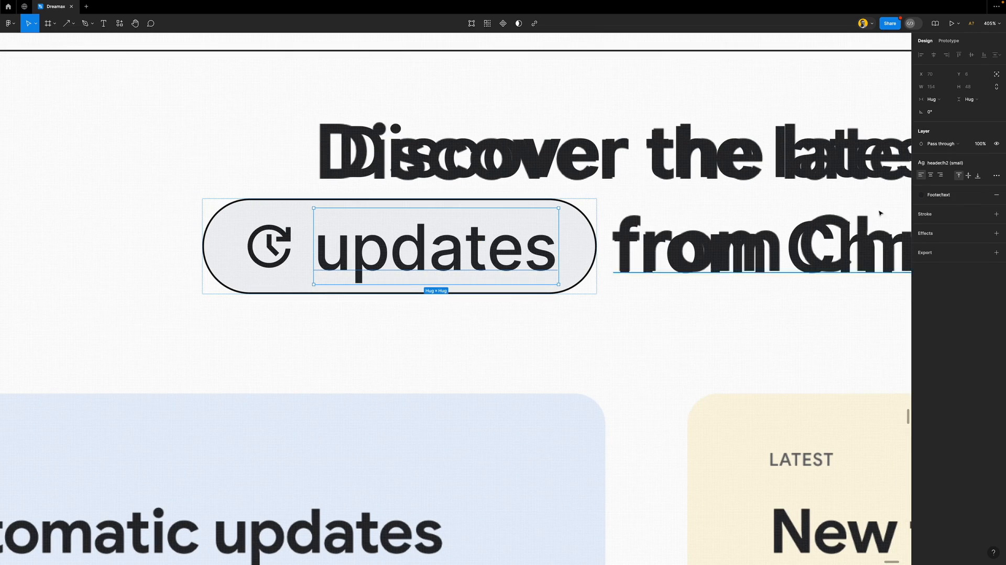
Edit the h2 (small) text style, trying line heights of 123.5%, 60% and fixed 60
click(969, 163)
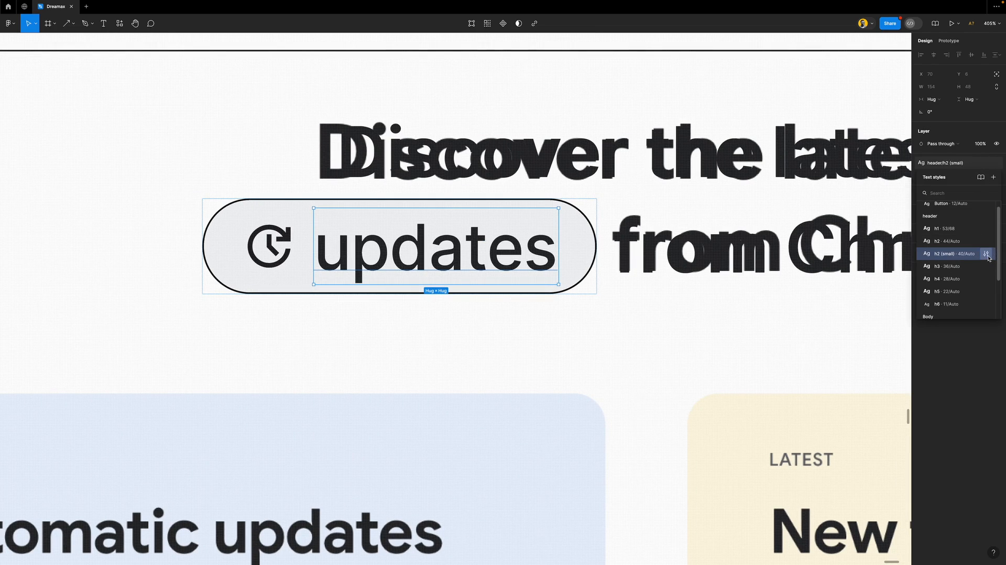
click(988, 254)
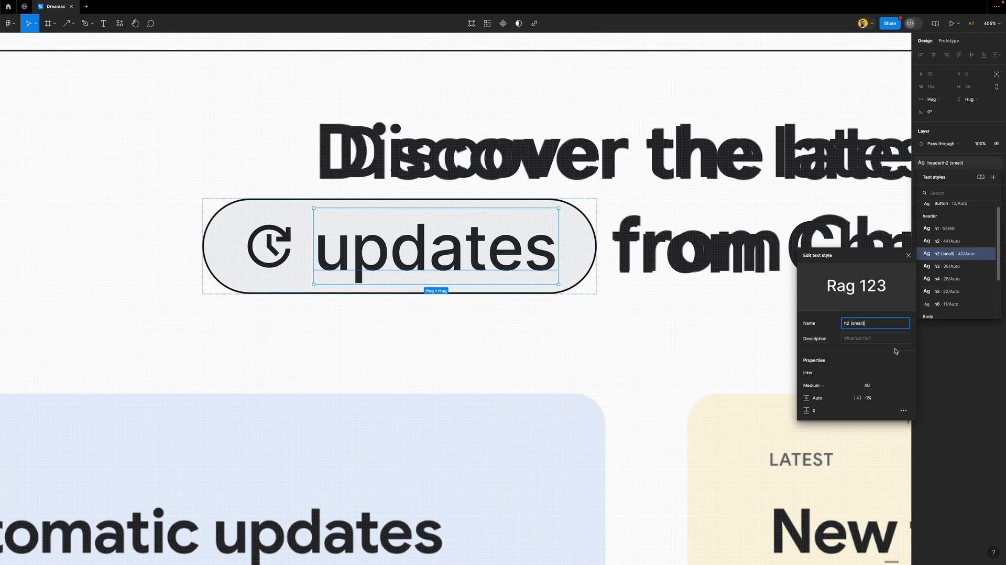
click(828, 400)
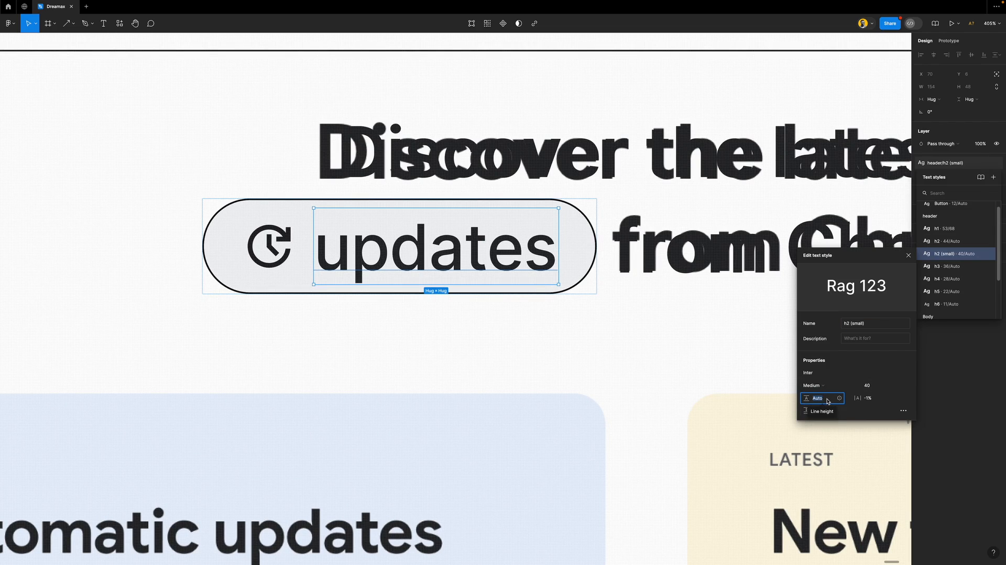
text(123.5)
key(Return)
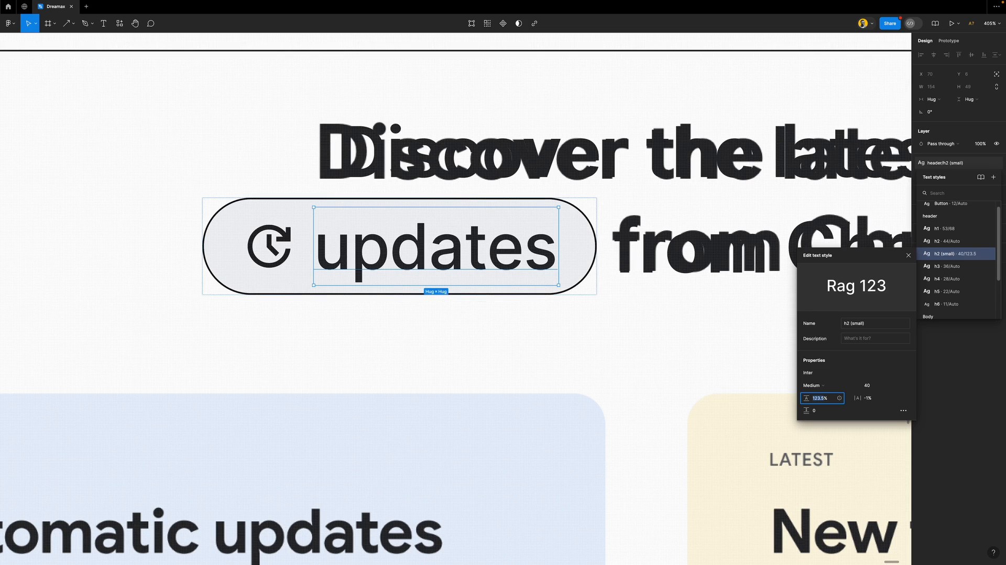
key(Return)
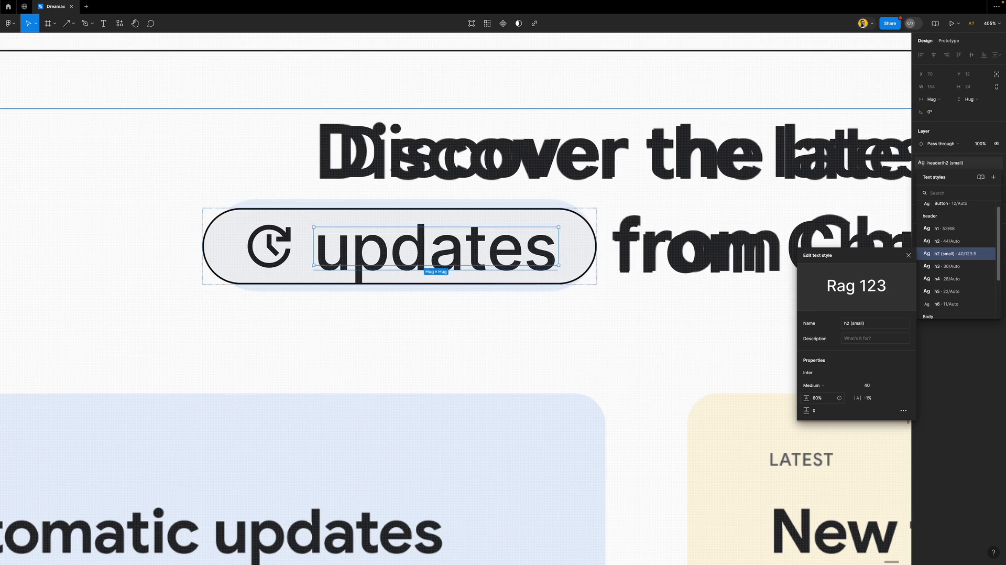
click(826, 401)
key(Return)
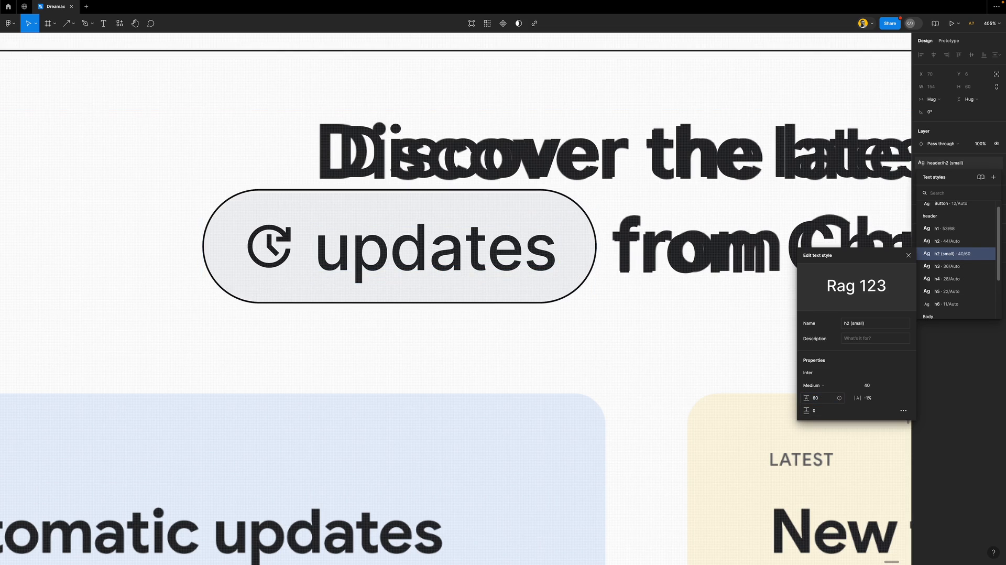
Settle the h2 (small) line height at 46, then move the updates row down to reveal the original
click(826, 402)
key(shift+Down)
key(shift+Down)
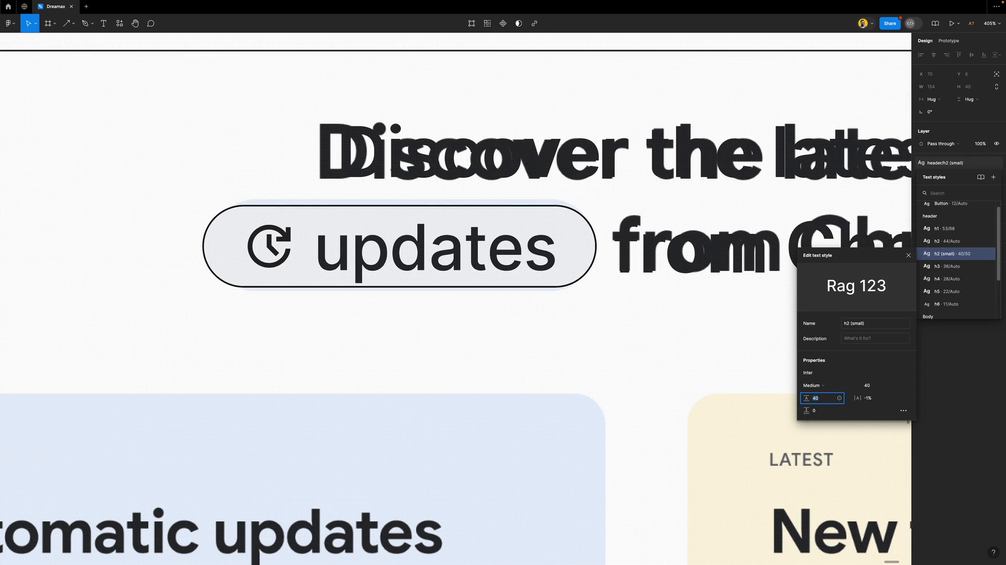
key(Up)
key(Up)
key(Up)
key(Up)
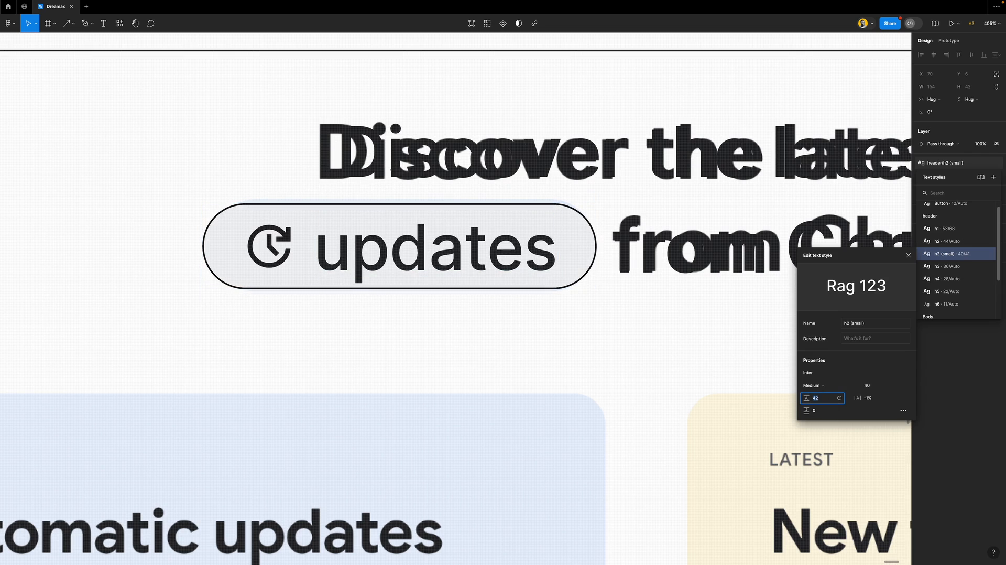
key(Up)
key(Up)
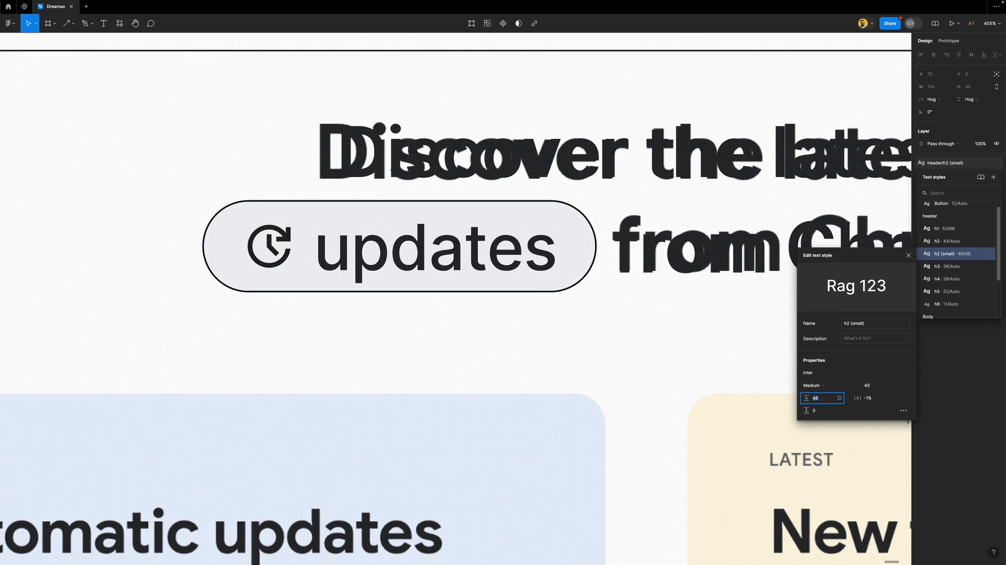
click(907, 259)
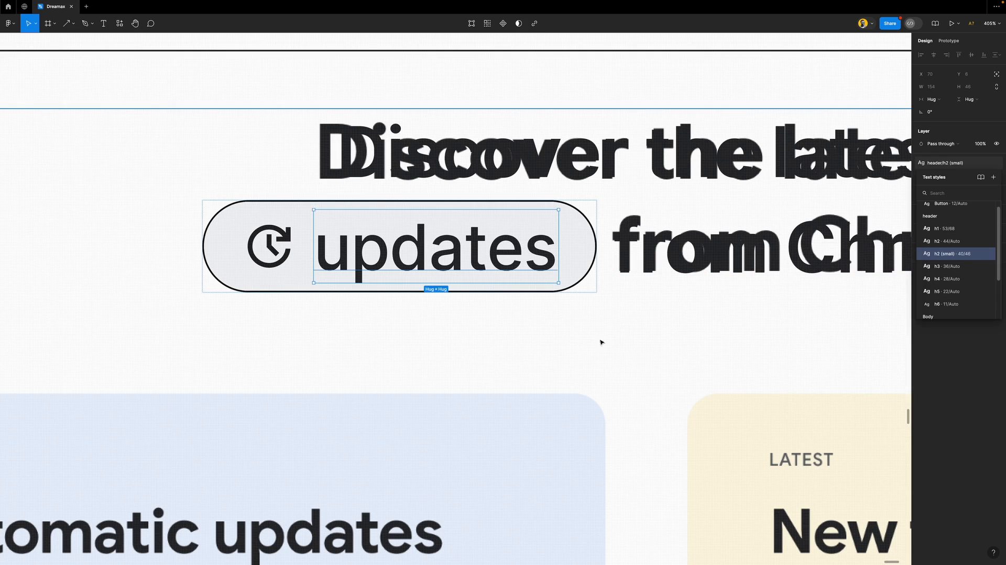
click(617, 324)
drag(627, 231, 626, 345)
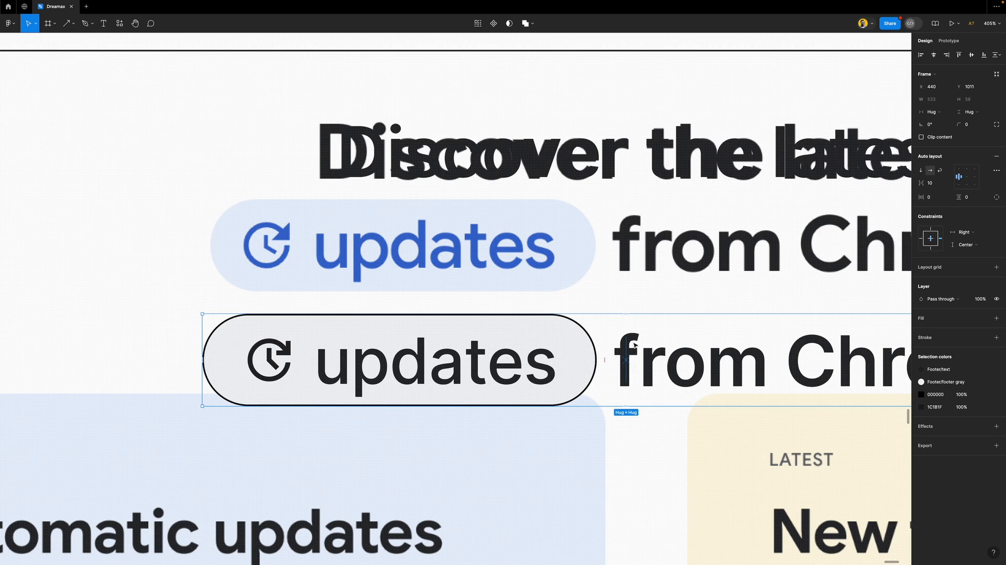
Realign the updates row and wrap it with the Discover the latest heading in auto layout
drag(635, 359, 641, 258)
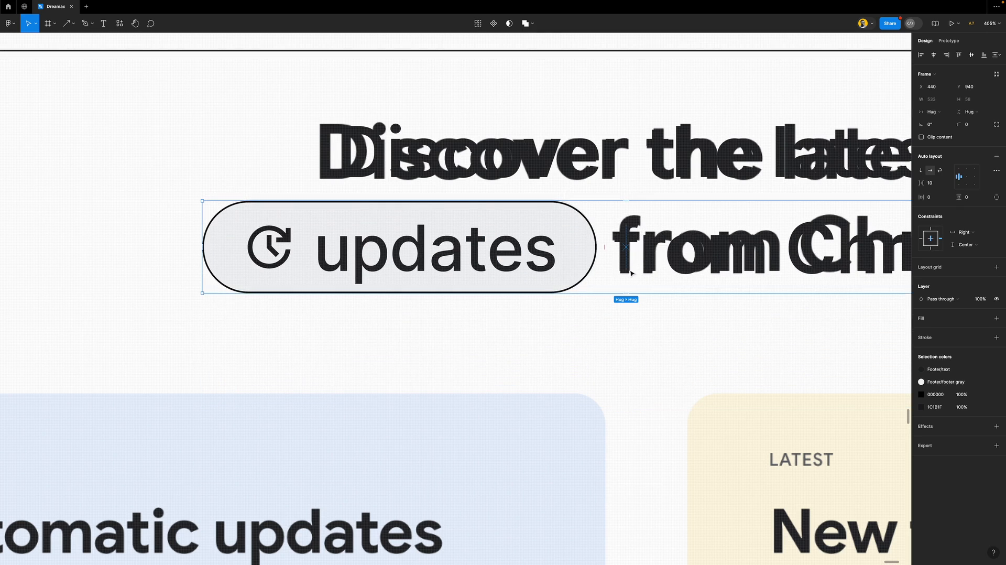
scroll(449, 336, down, 5)
shift+click(538, 247)
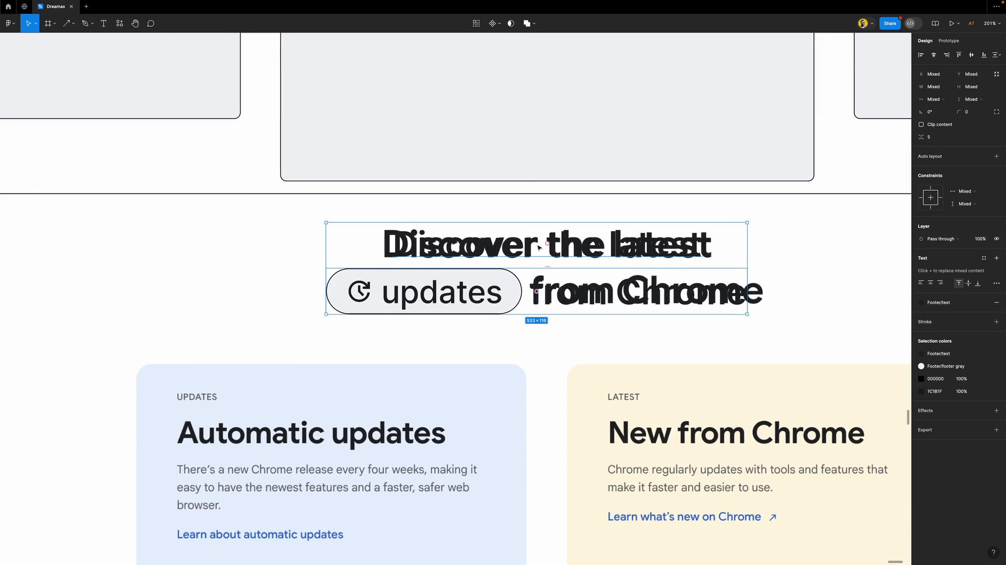
key(shift+a)
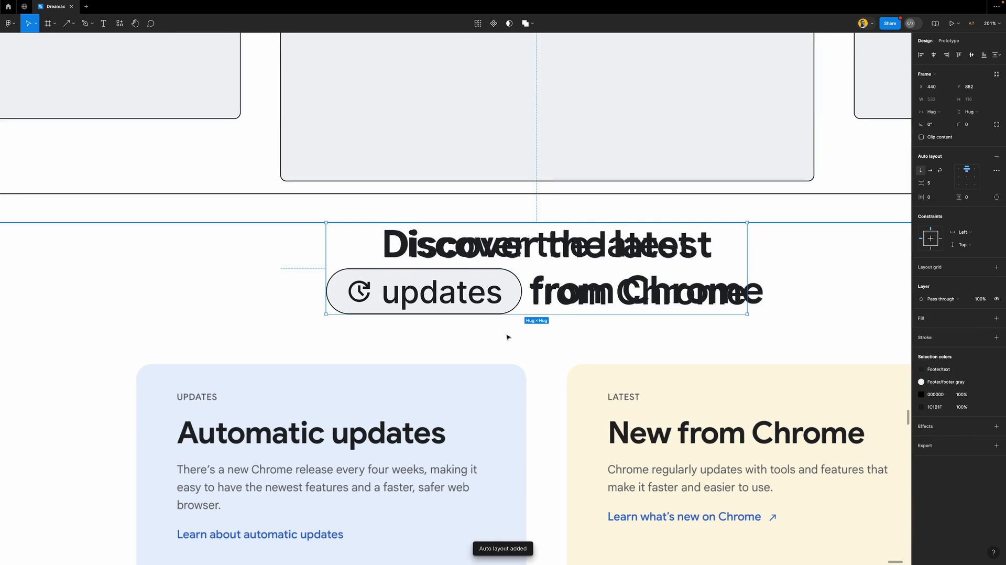
Crop the background image's top edge down to just below the heading
scroll(507, 337, down, 3)
scroll(507, 335, down, 2)
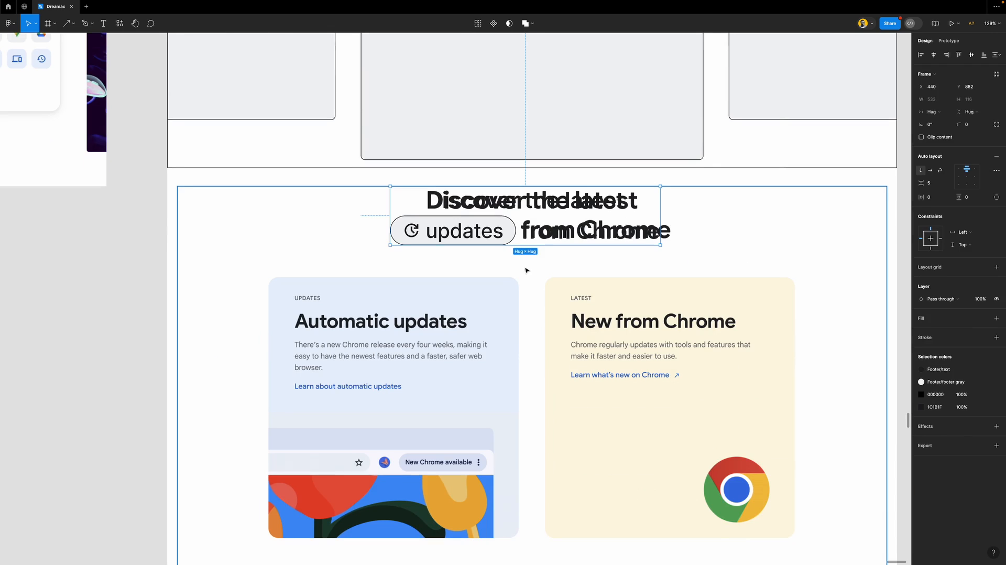
click(526, 270)
drag(725, 186, 721, 255)
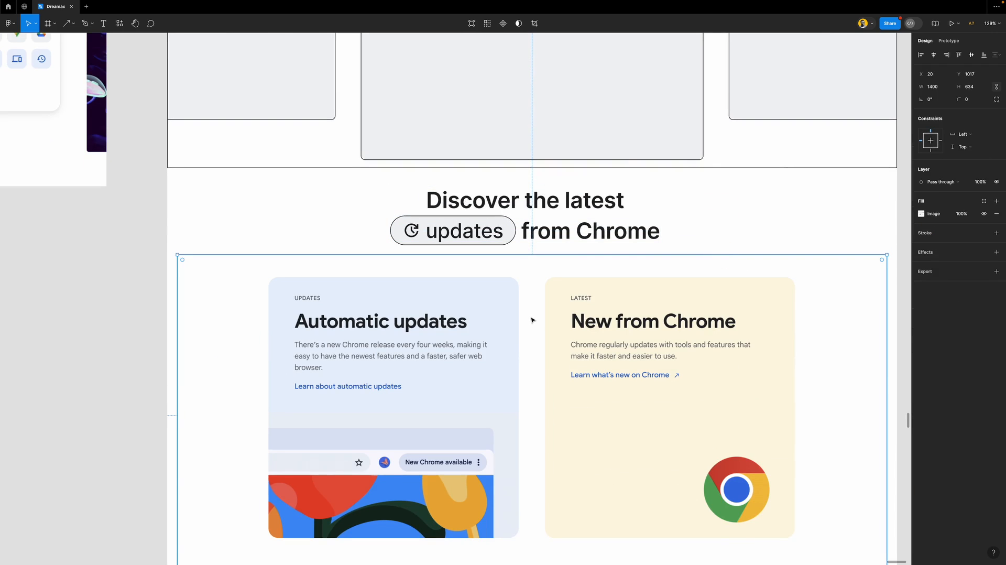
Scroll down to the Automatic updates card and show the layout grid columns
scroll(531, 320, down, 3)
scroll(532, 320, down, 1)
scroll(531, 320, down, 1)
scroll(531, 320, down, 1)
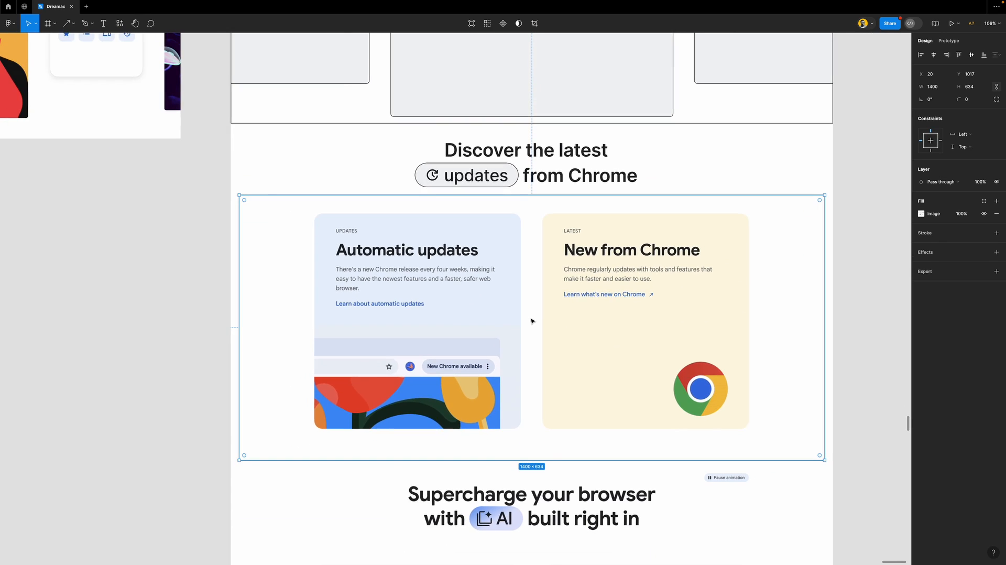
scroll(531, 321, down, 3)
scroll(532, 321, up, 5)
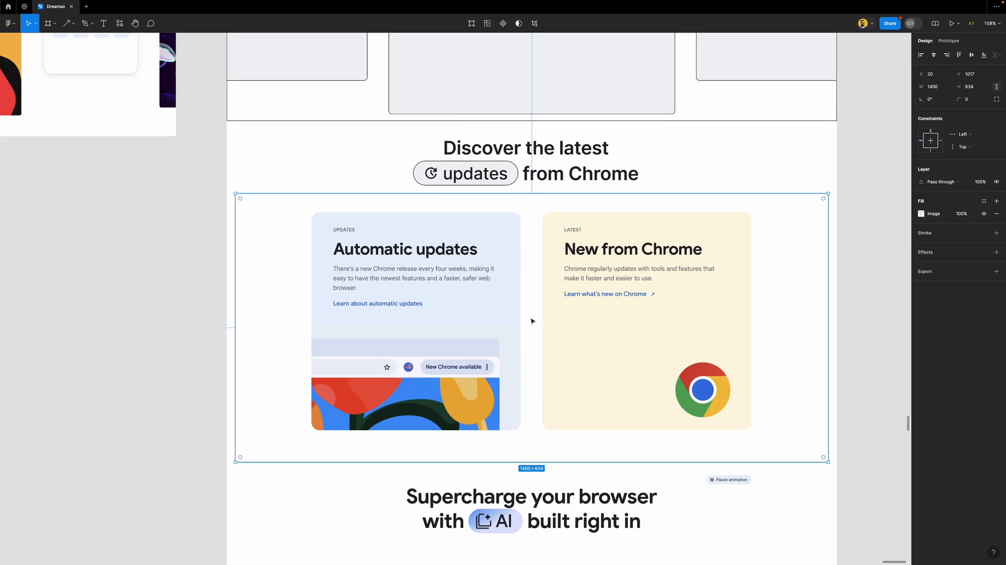
key(ctrl+g)
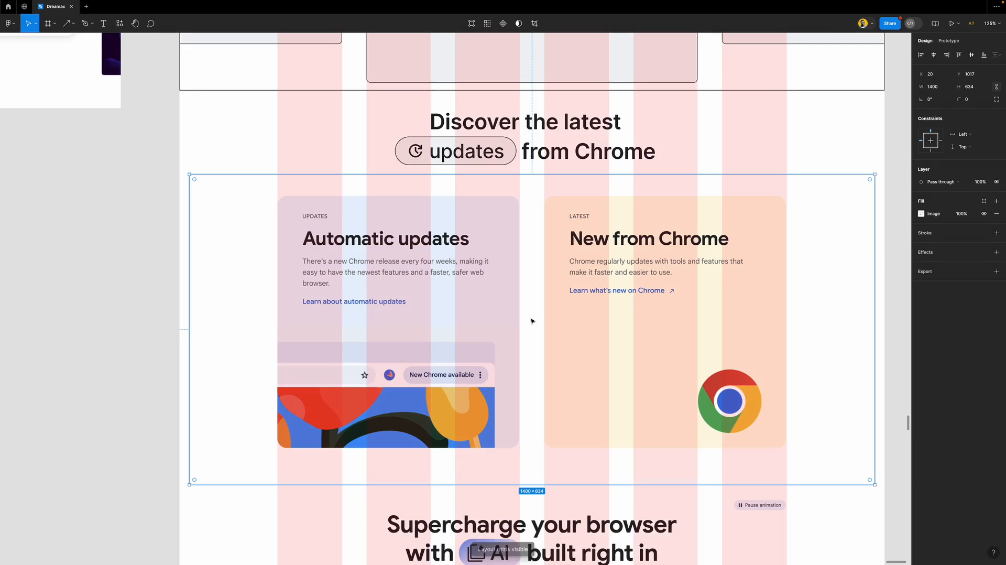
scroll(381, 316, up, 2)
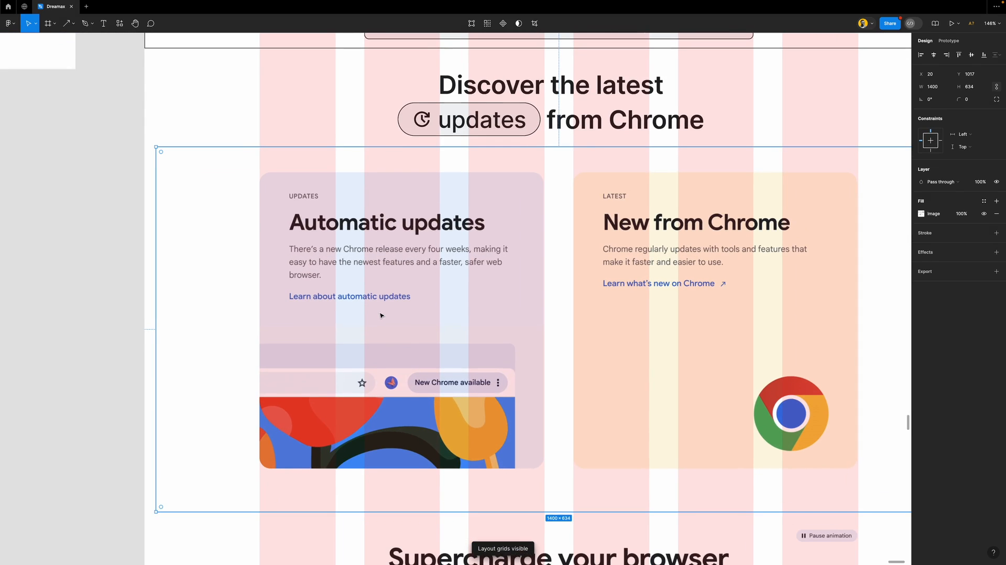
Draw a frame over the Automatic updates card with a black stroke and corner radius 20
key(f)
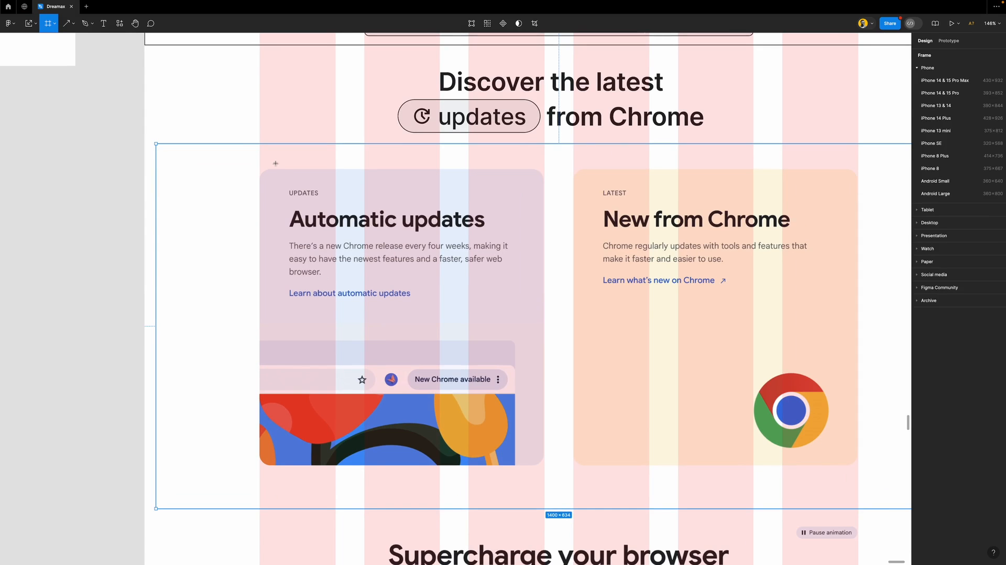
drag(260, 170, 543, 465)
click(945, 282)
scroll(545, 176, up, 5)
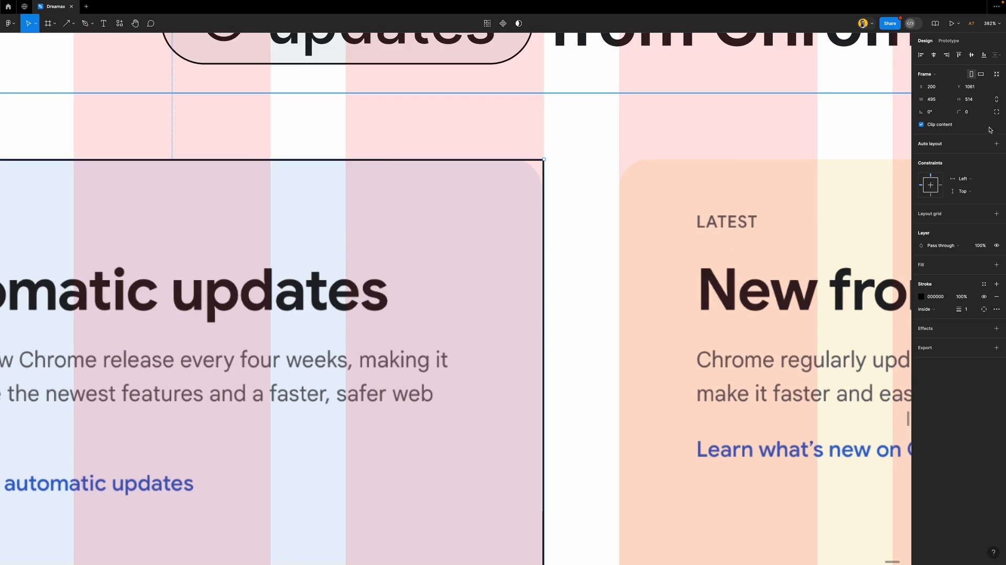
click(971, 113)
key(Return)
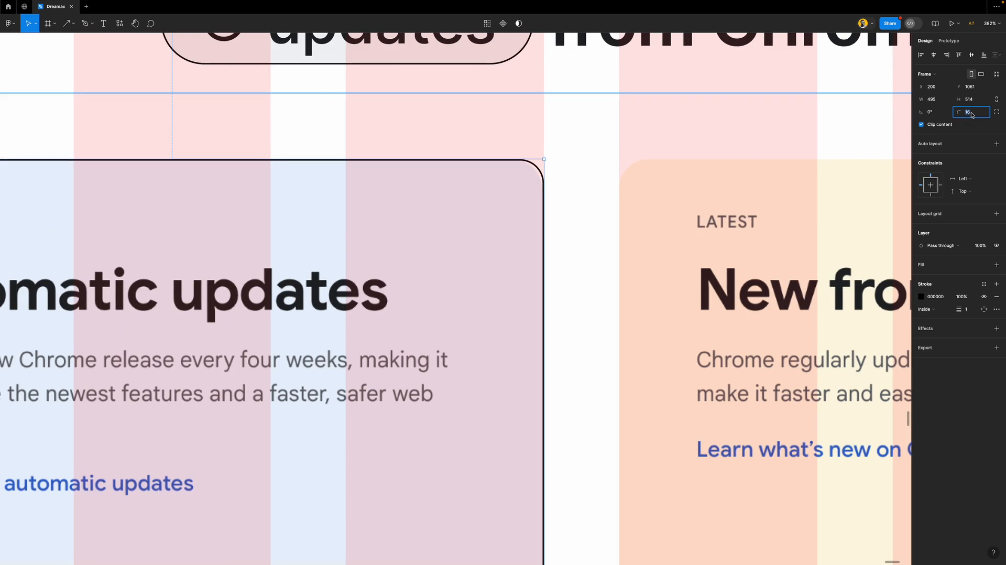
key(Up)
key(Up)
key(Up)
key(Up)
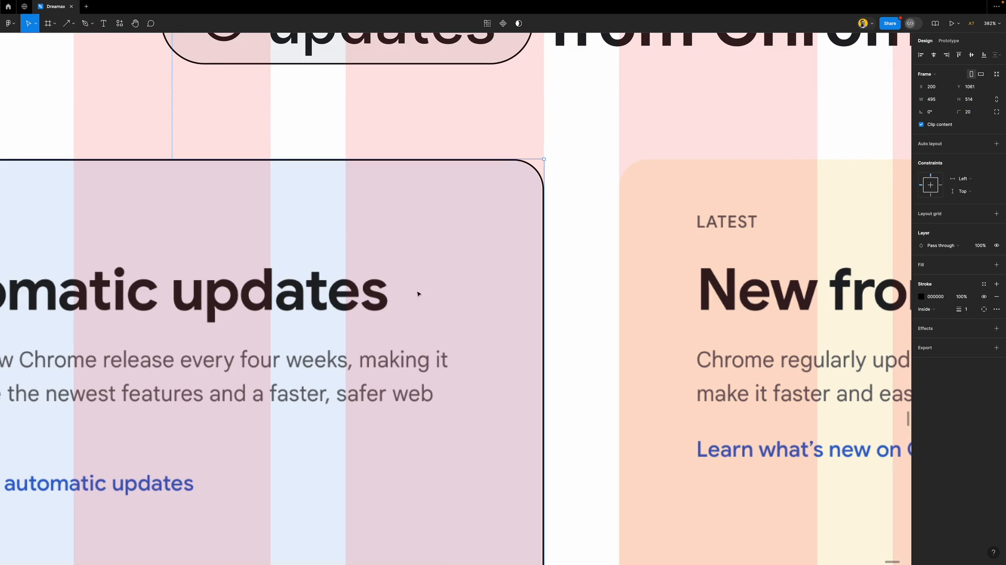
scroll(501, 256, down, 5)
scroll(321, 292, left, 5)
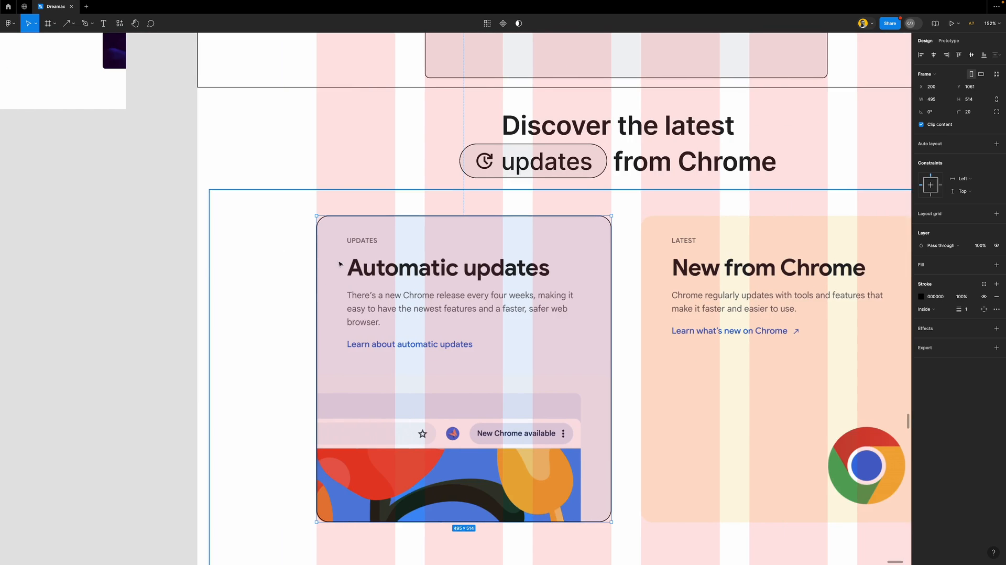
Duplicate the heading as a left-aligned 'UPDATES' label in h6 style inside the card
scroll(339, 264, up, 2)
click(595, 115)
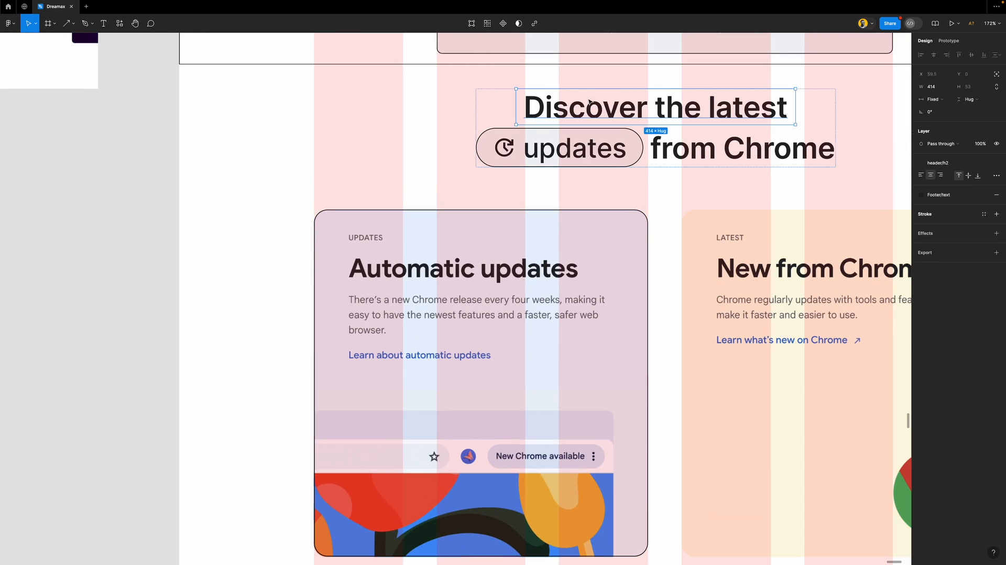
drag(617, 110, 431, 186)
scroll(382, 200, up, 3)
scroll(382, 200, down, 1)
double_click(434, 170)
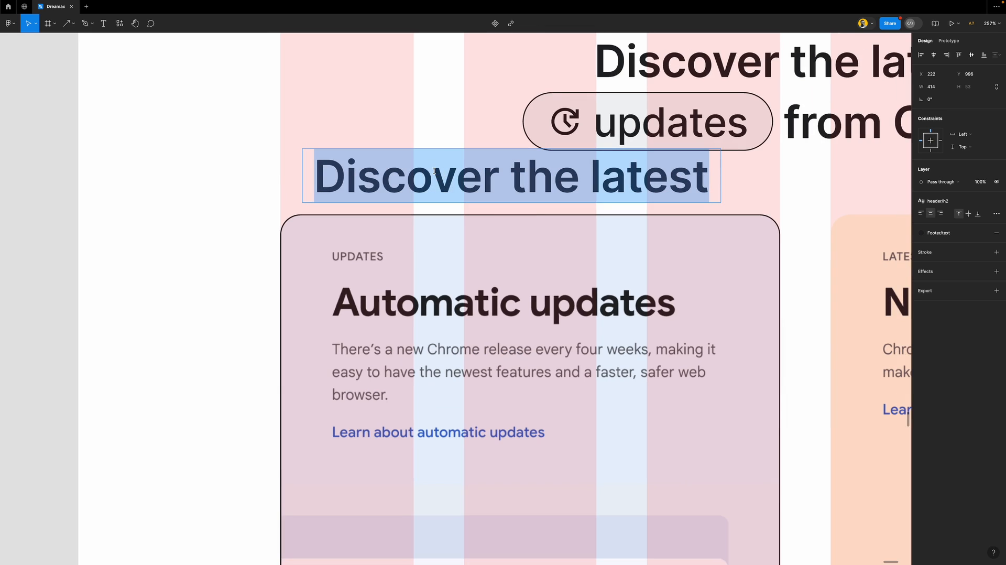
text(UPDATES)
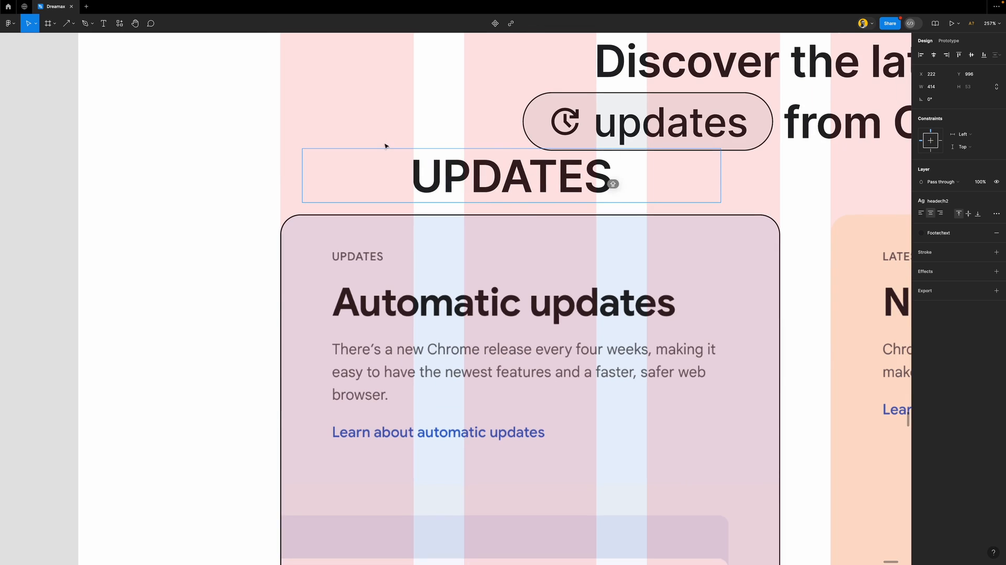
key(Escape)
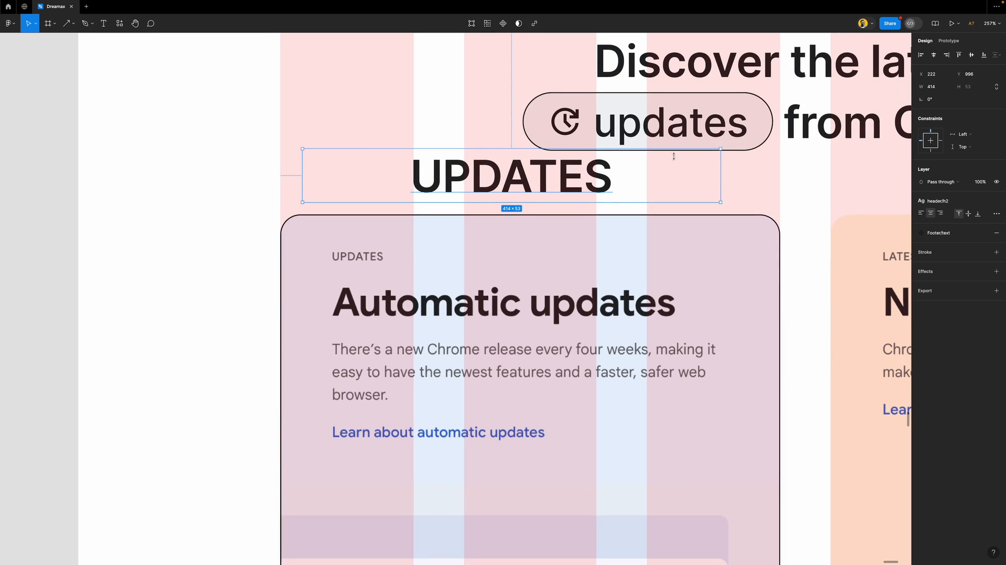
click(919, 213)
click(940, 201)
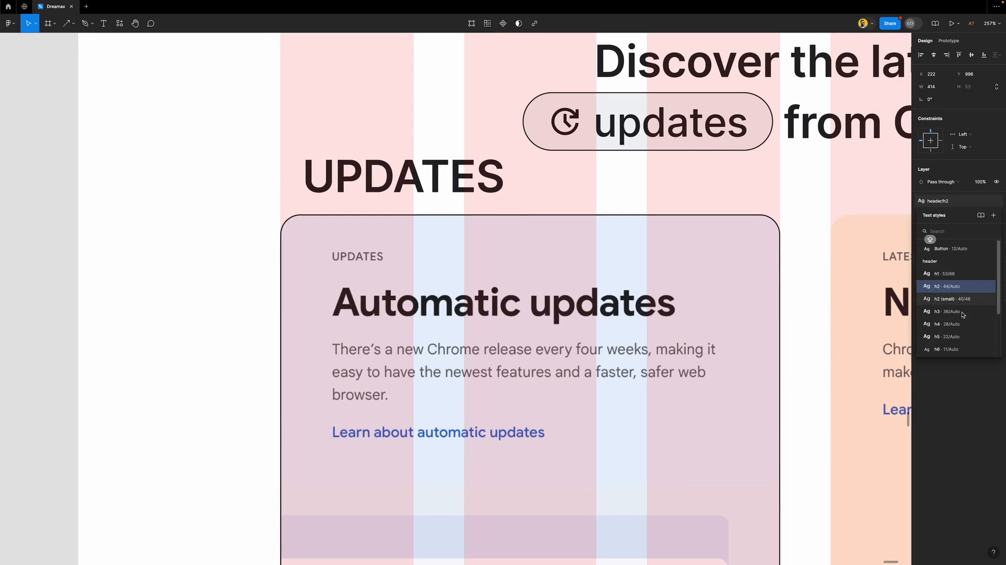
click(945, 339)
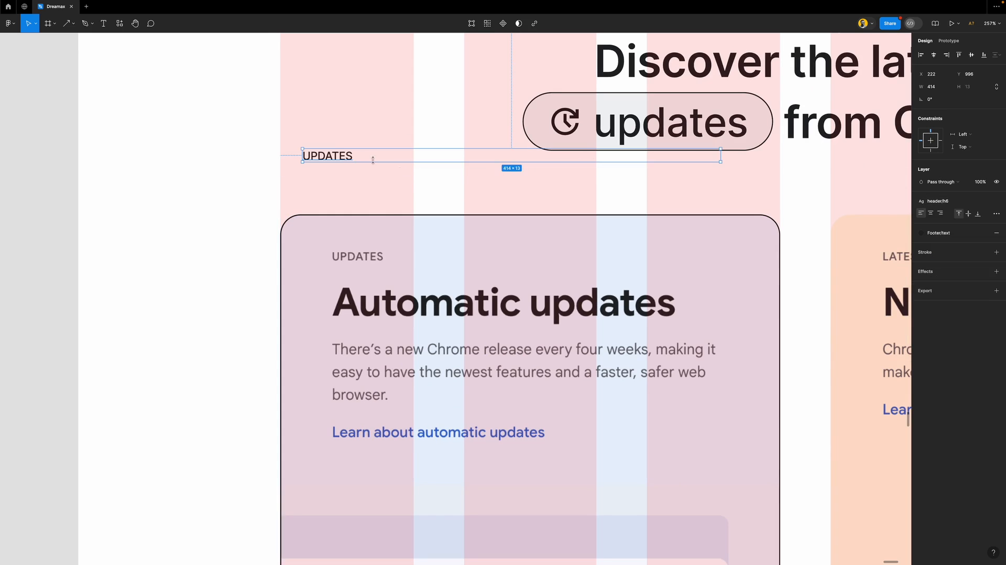
drag(341, 156, 371, 282)
Create an h3 'Automatic updates' heading over the reference title and align UPDATES on its label
double_click(371, 281)
text(Automa)
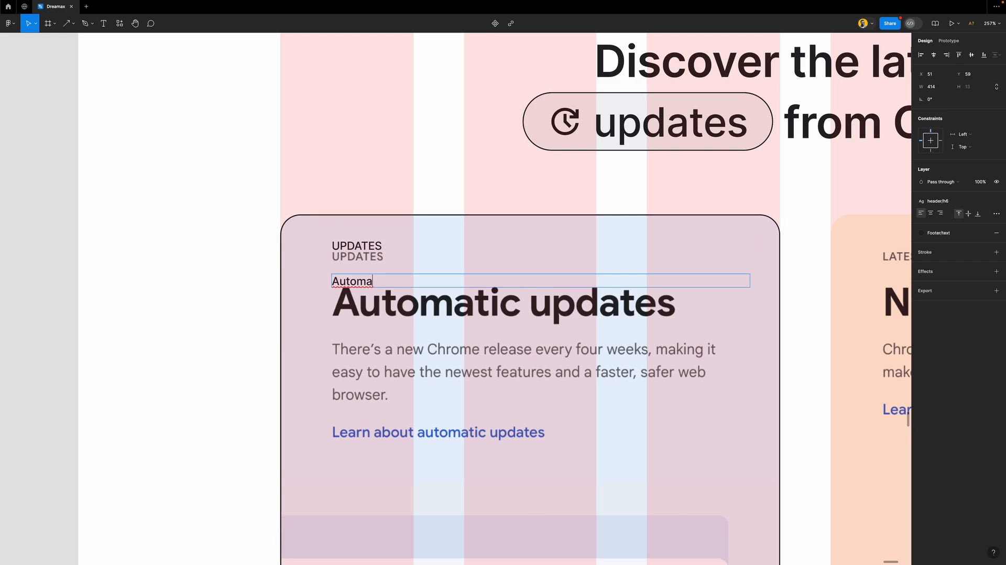
text(tic updates)
key(Escape)
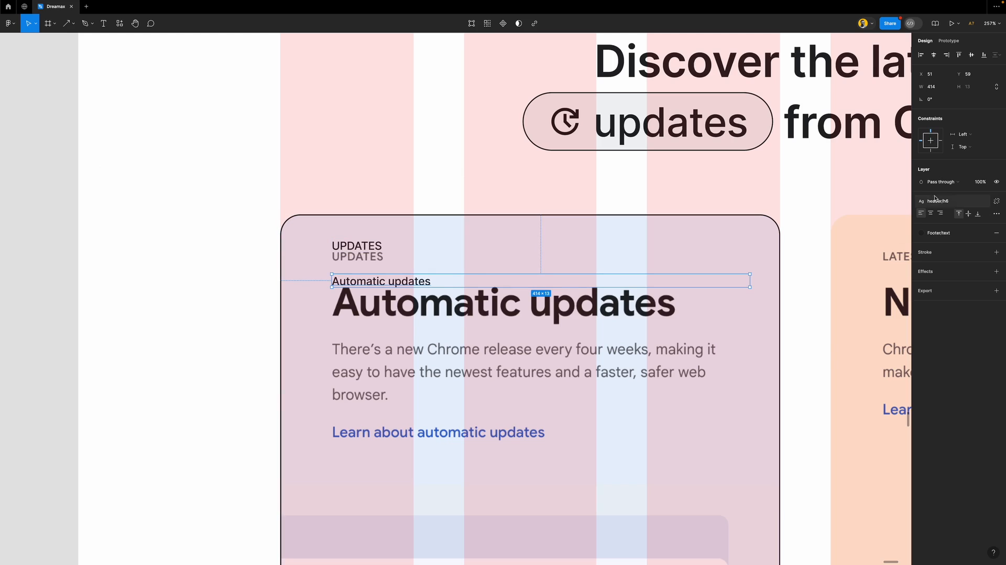
click(953, 201)
scroll(953, 274, up, 2)
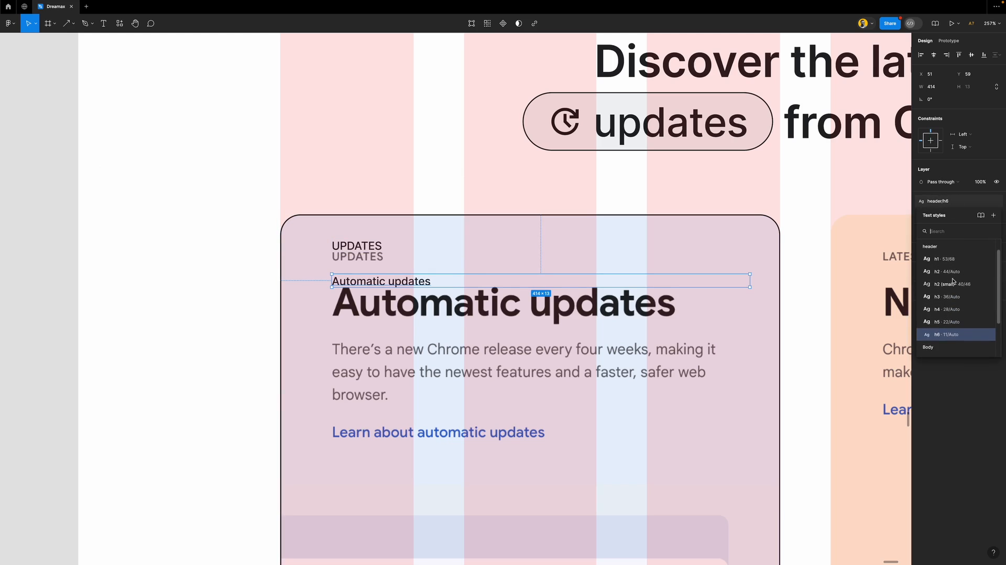
click(954, 286)
drag(591, 305, 592, 278)
click(968, 202)
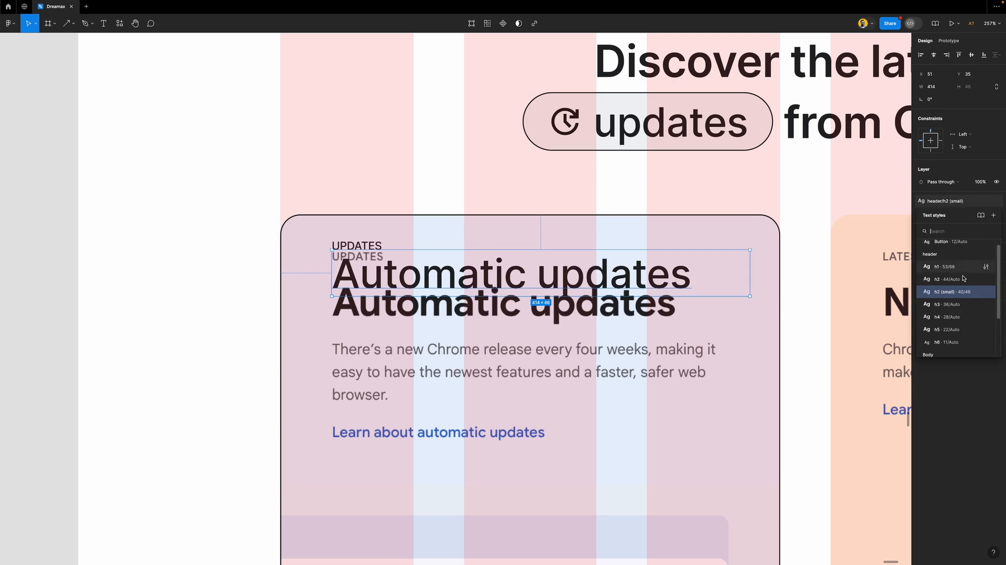
click(963, 307)
drag(580, 275, 579, 305)
click(371, 243)
drag(371, 243, 373, 255)
Duplicate the label and type the paragraph 'There’s a new Chrome release every four weeks…'
scroll(372, 252, down, 3)
drag(369, 193, 358, 341)
double_click(358, 341)
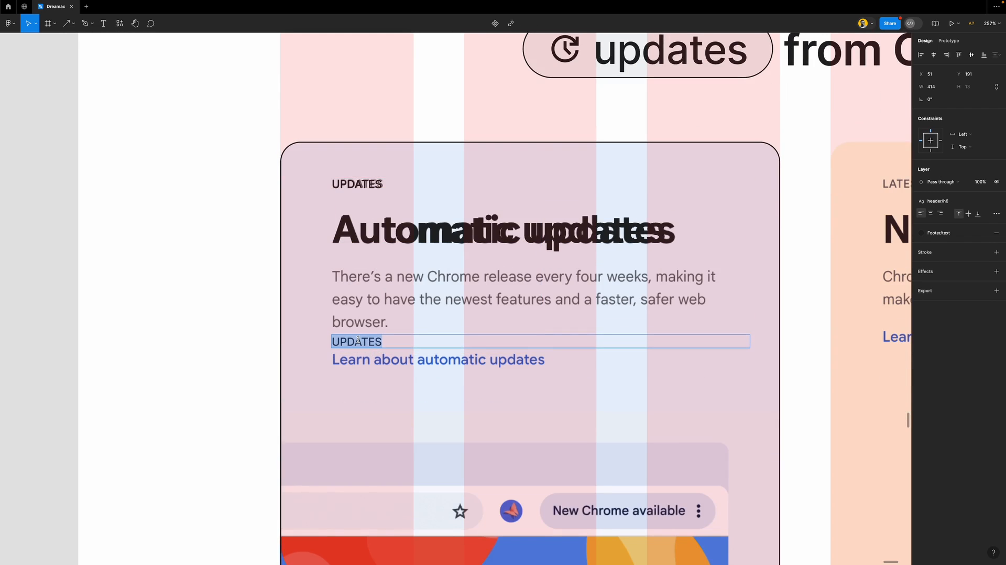
text(Ther)
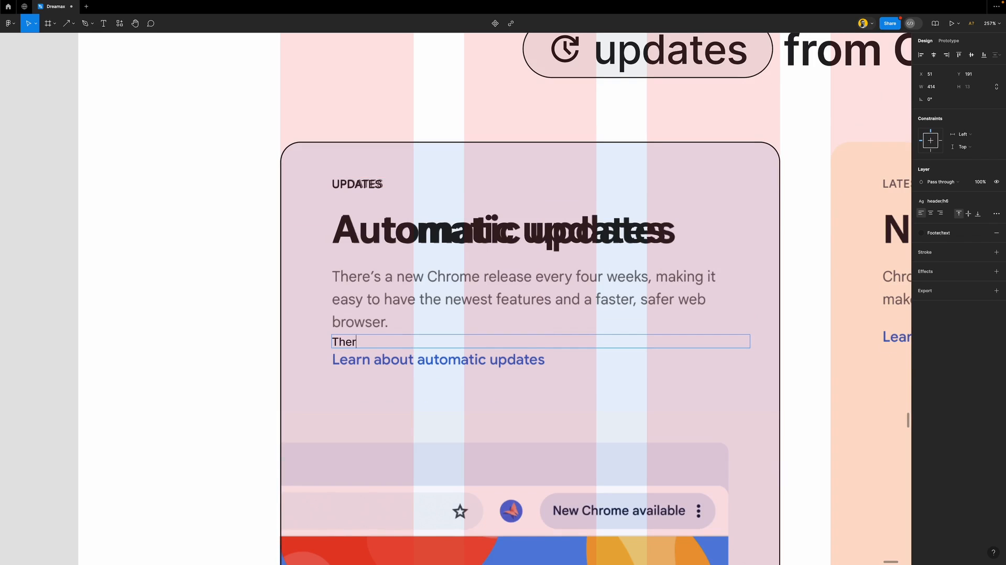
text(e’s a new Chrome rele)
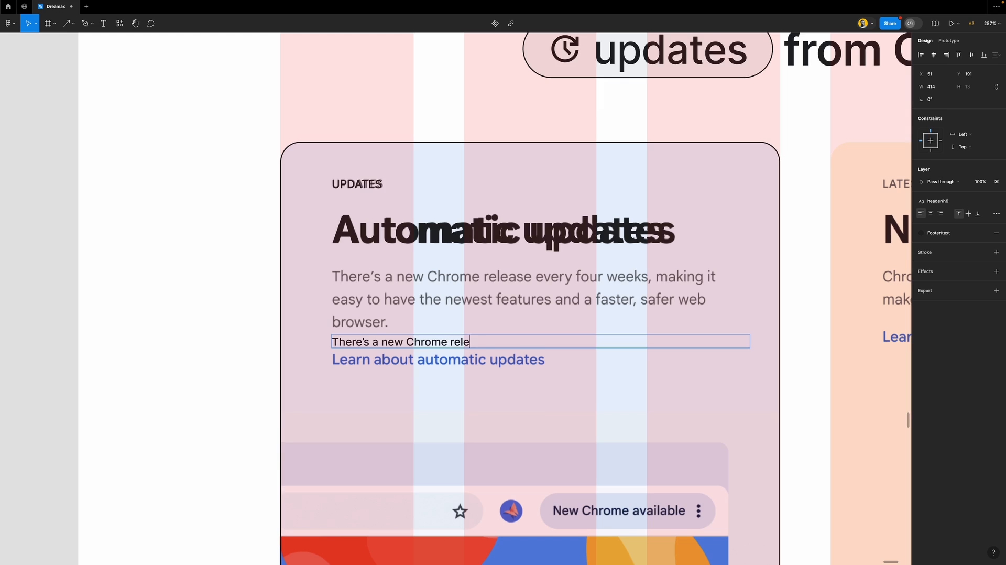
text(ase every four weeks)
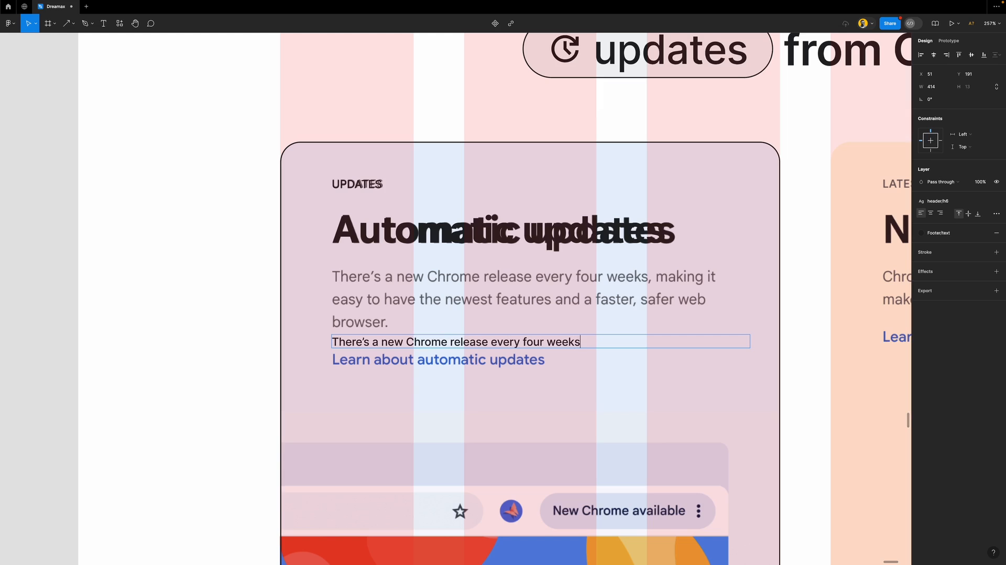
text(, making it easy to hav)
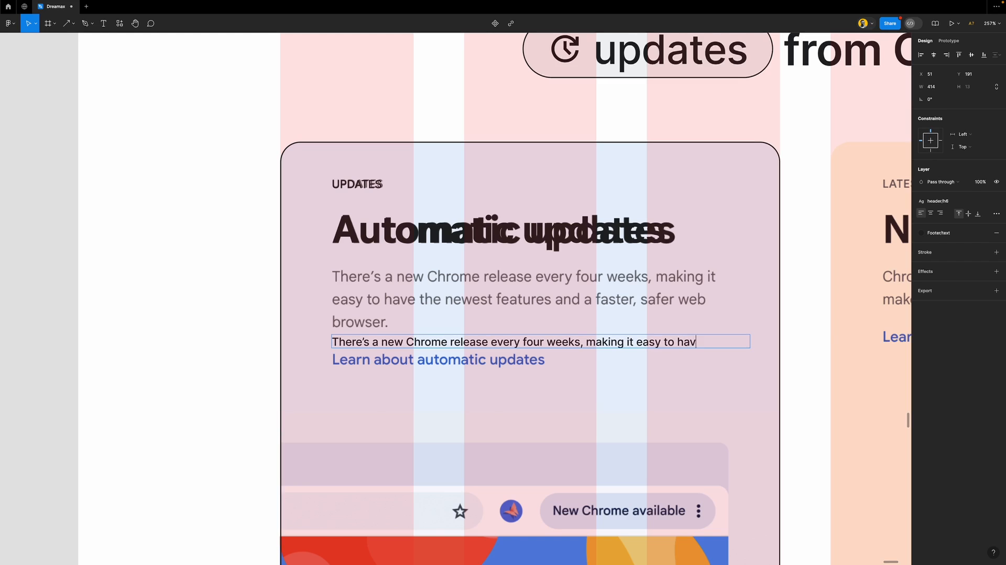
text(e the newest featu)
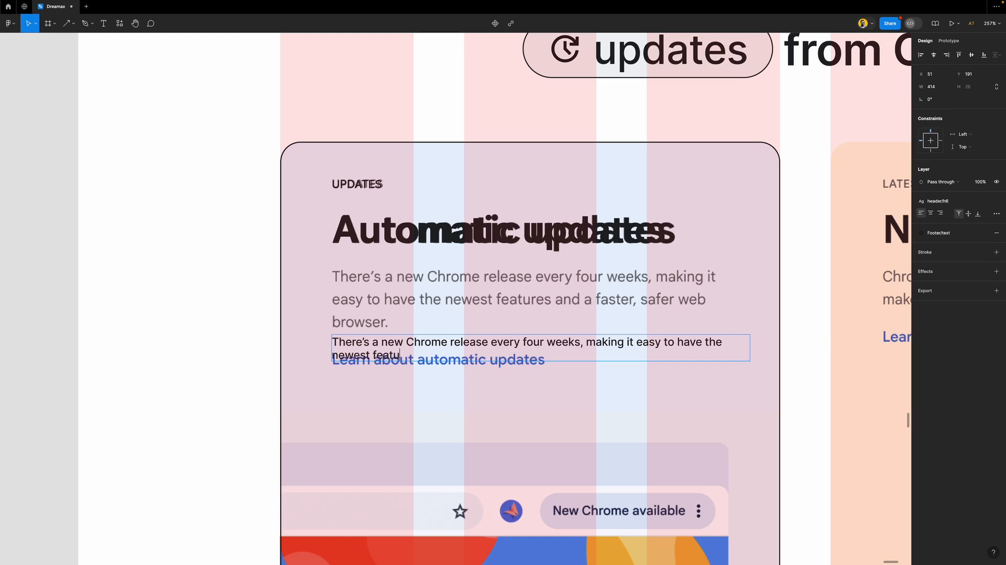
text(res and faster, safer web browser.)
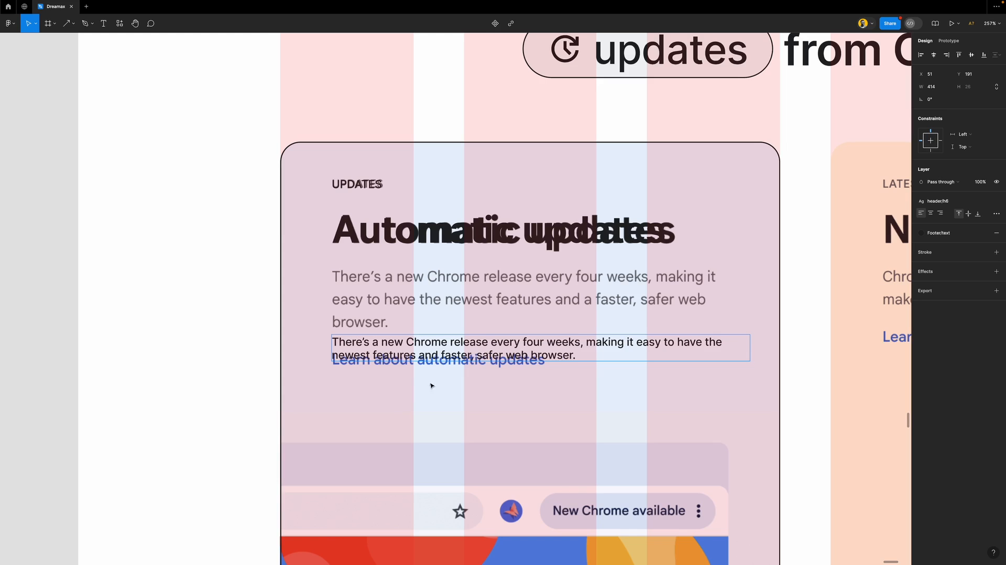
Apply the Body b1 style to the paragraph and place it over the reference text
click(454, 404)
drag(467, 341, 470, 306)
click(959, 203)
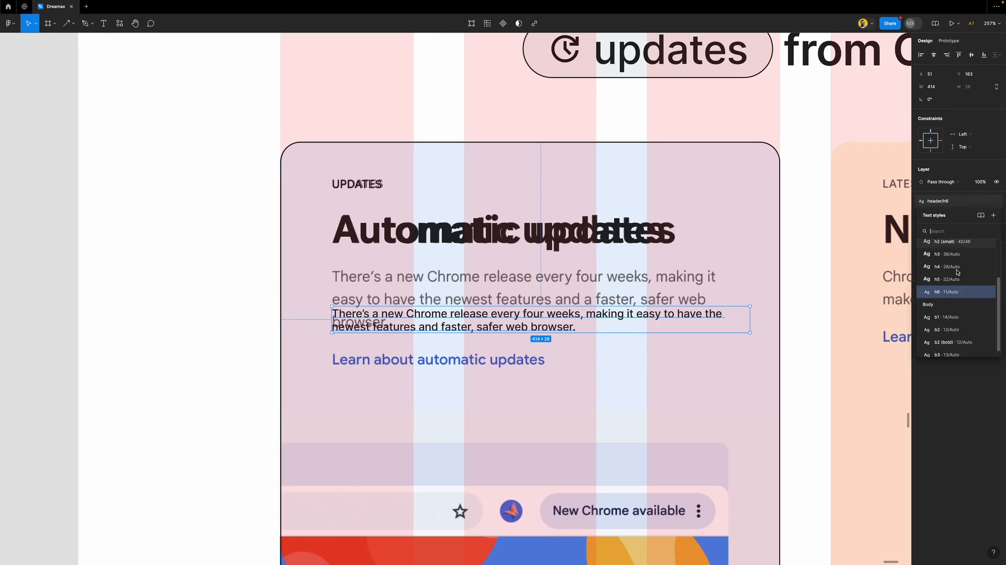
click(956, 321)
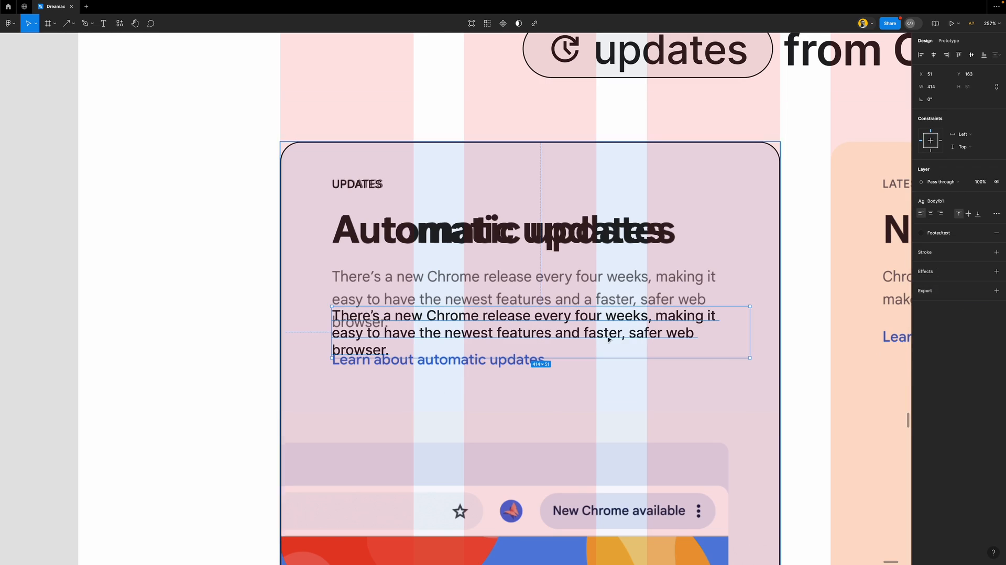
drag(574, 334, 576, 294)
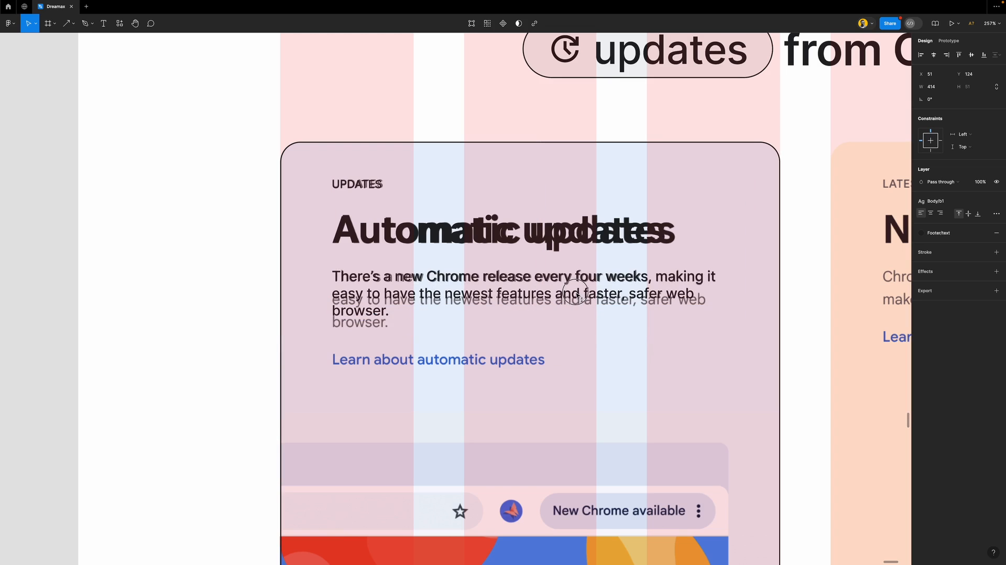
Edit the b1 text style's line height, trying 128.2% and then 128.2px
click(952, 201)
click(985, 310)
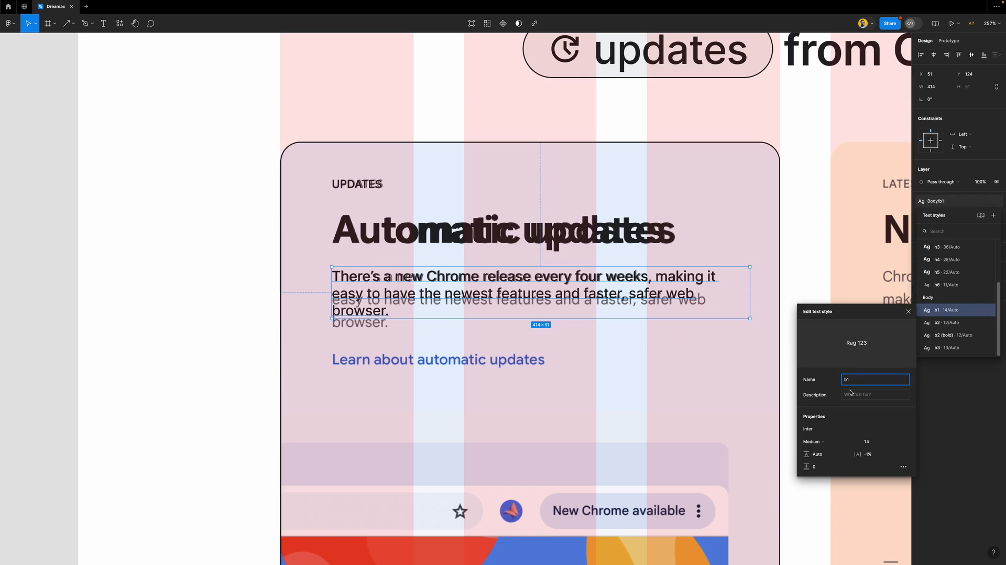
click(822, 459)
text(128.2)
key(Return)
click(824, 454)
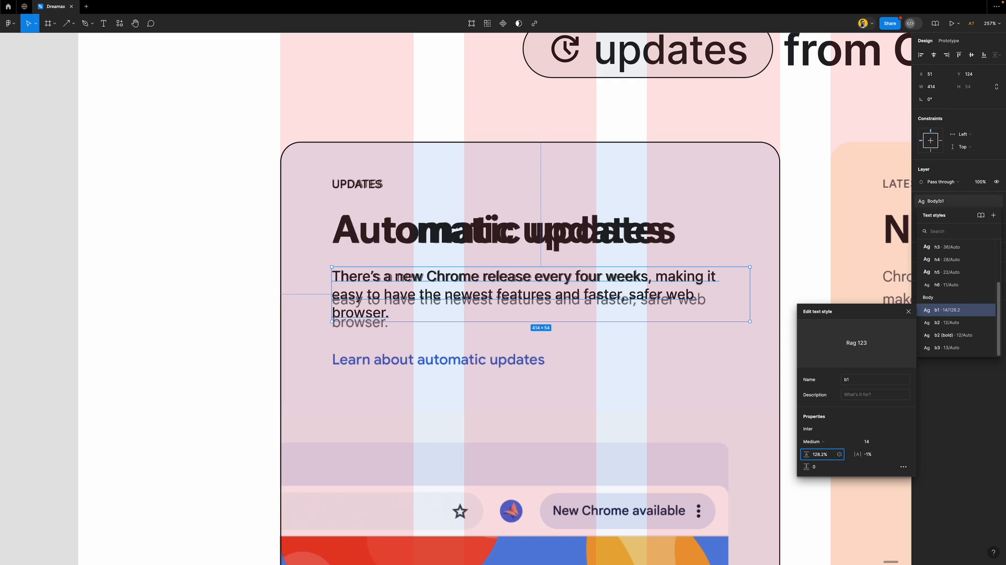
text(px)
key(Return)
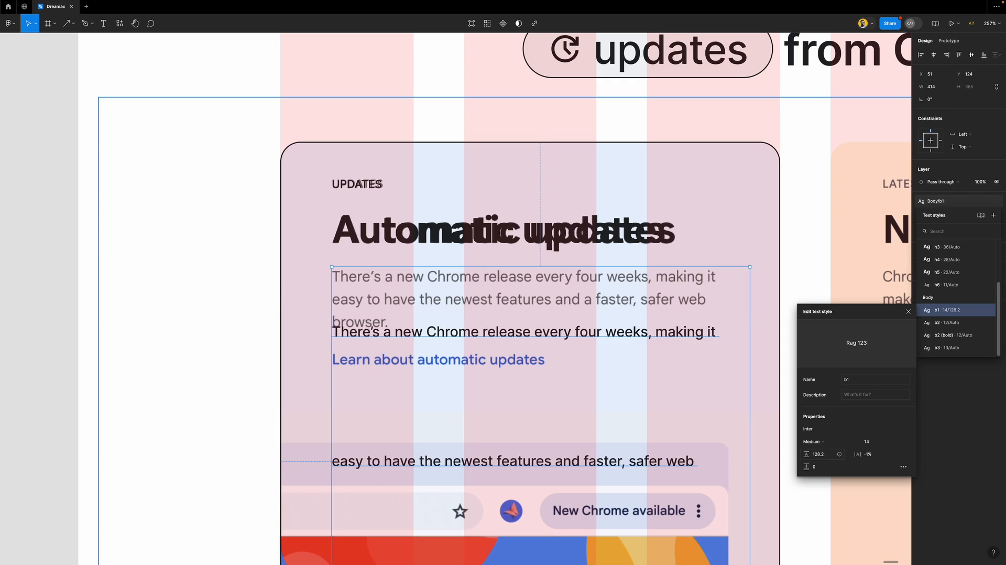
Set the b1 line height to 22 and close the text style editor
click(825, 455)
text(22)
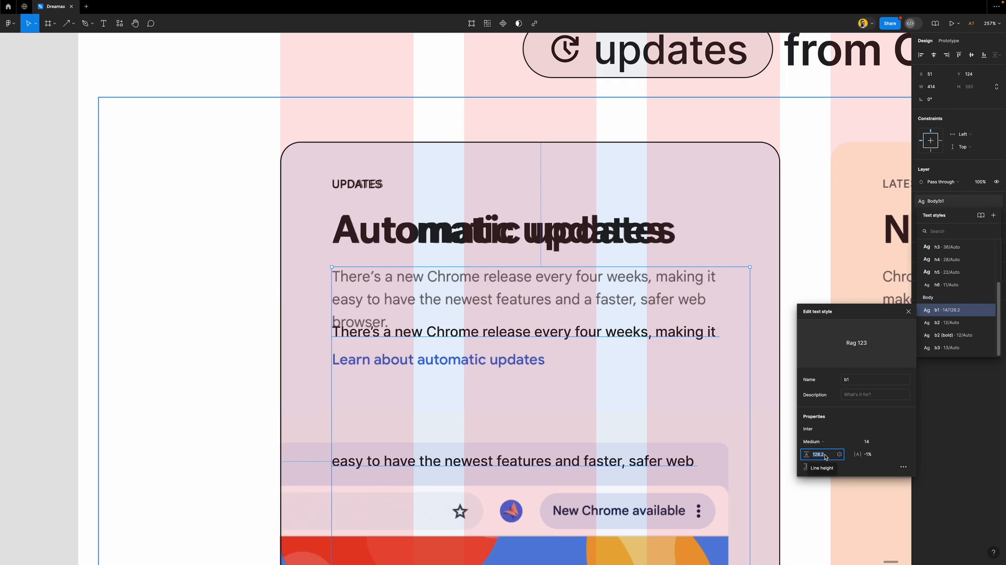
key(Return)
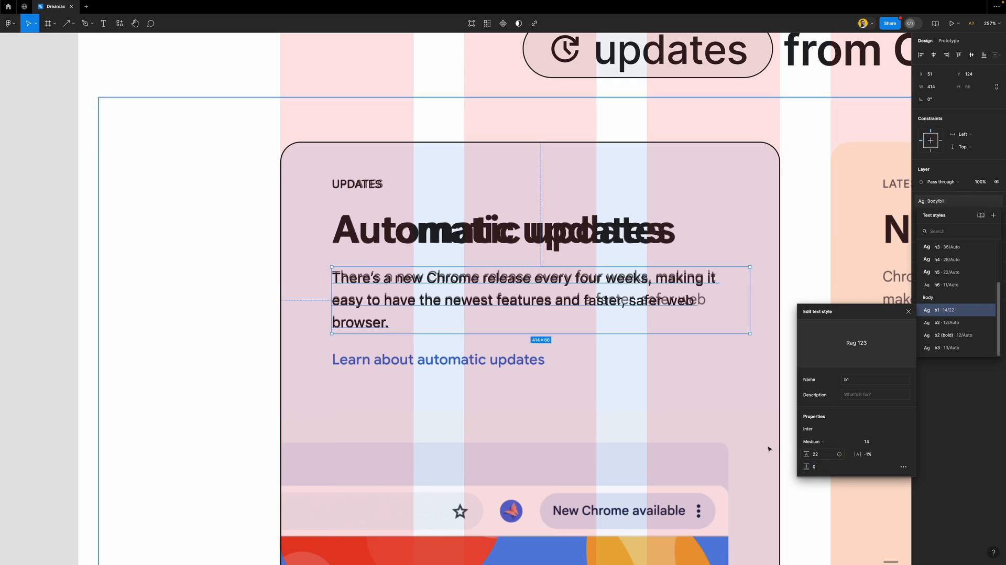
click(823, 455)
key(Down)
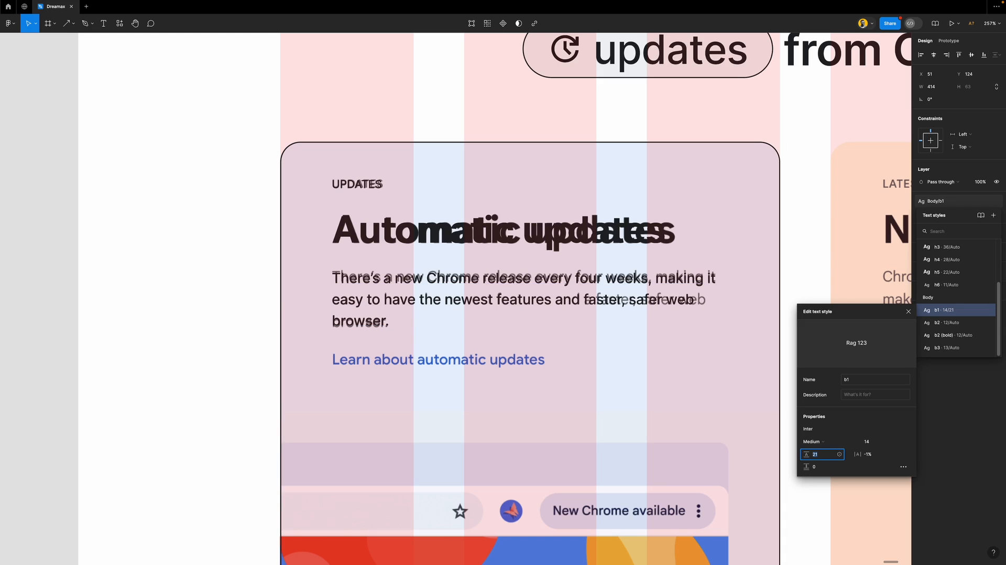
key(Up)
click(532, 330)
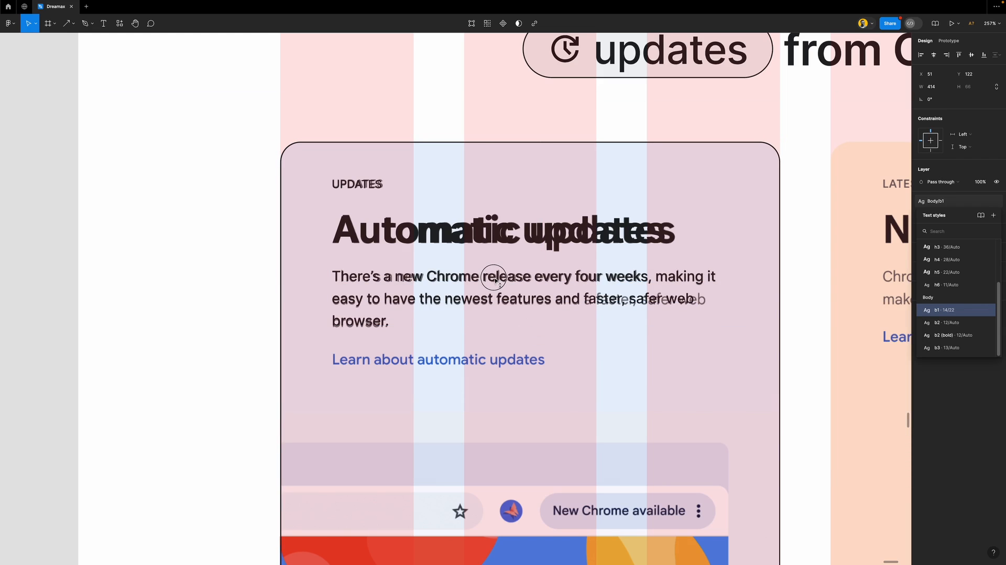
scroll(492, 294, down, 2)
scroll(493, 310, down, 5)
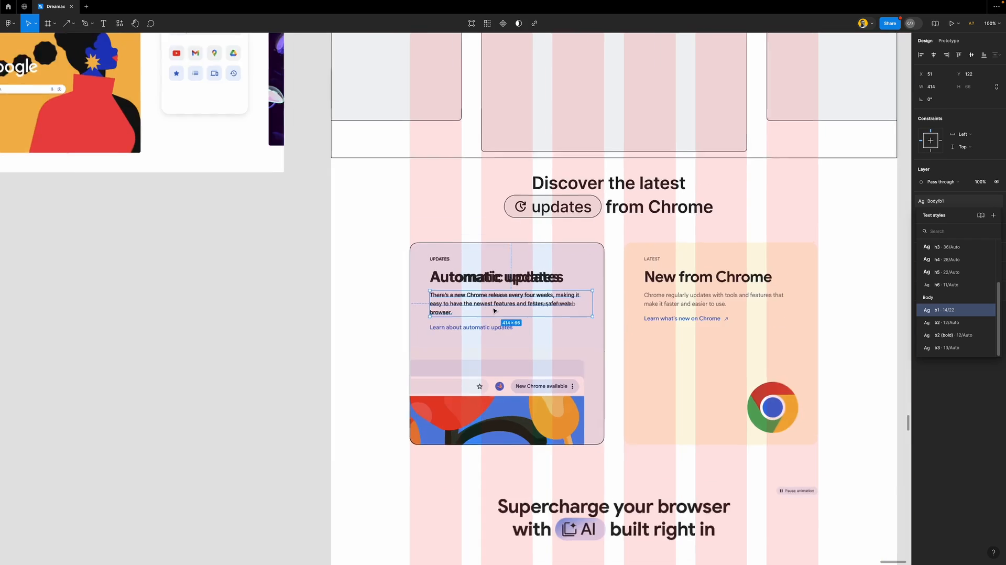
Duplicate the body text and retype it as 'Learn about automatic updates'
scroll(493, 310, up, 4)
scroll(494, 311, up, 2)
drag(496, 312, 456, 389)
double_click(463, 380)
text(Learn)
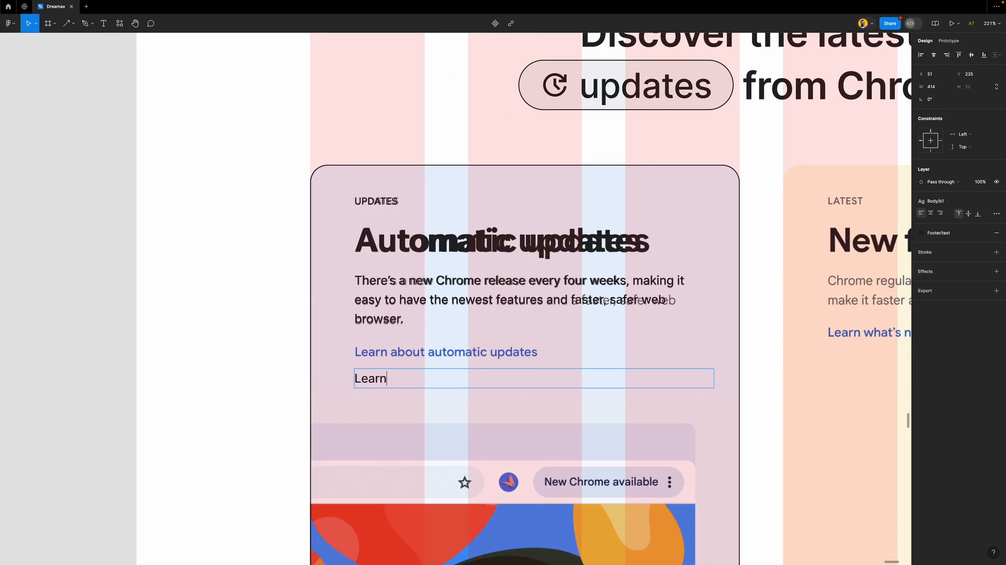
text( about automatic updates)
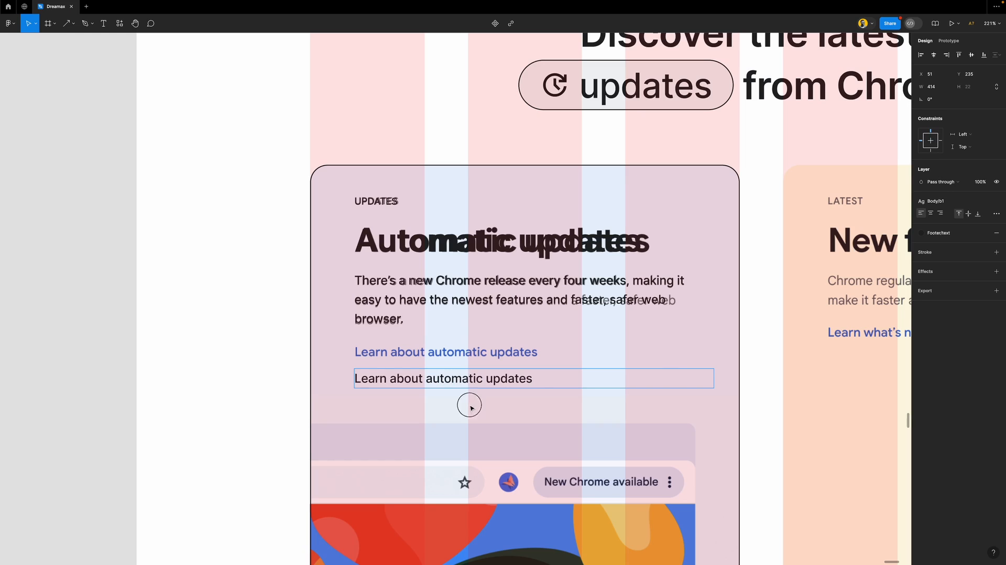
key(Escape)
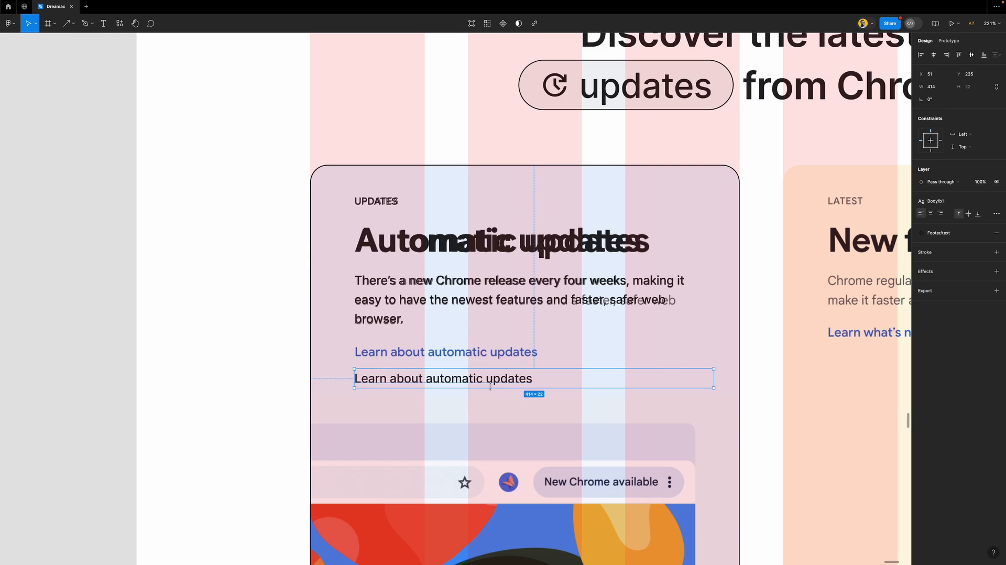
Colour the link text Chrome logo/blue and move it onto the link line, then select paragraph and heading
click(953, 235)
click(864, 360)
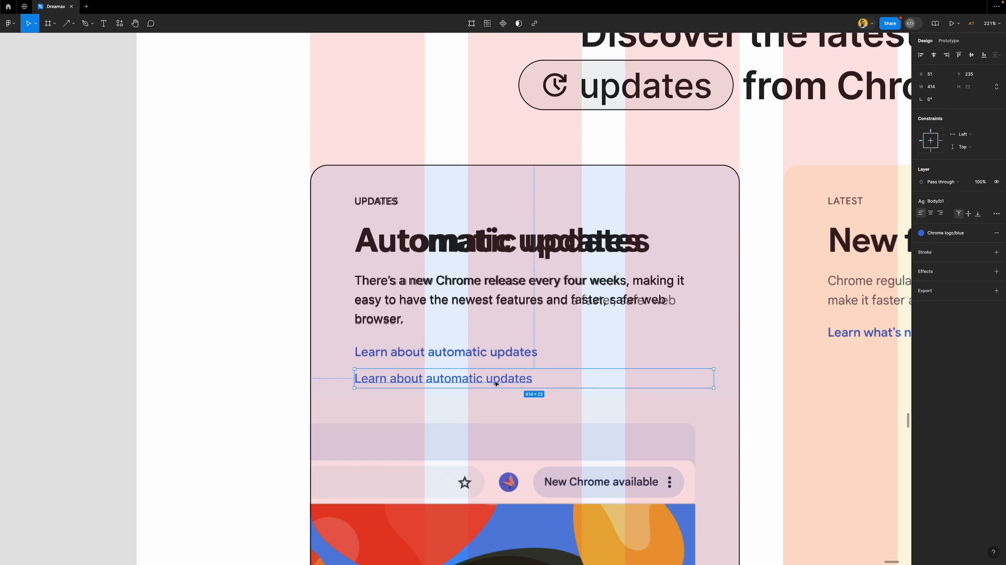
drag(507, 379, 510, 355)
shift+click(413, 290)
shift+click(432, 242)
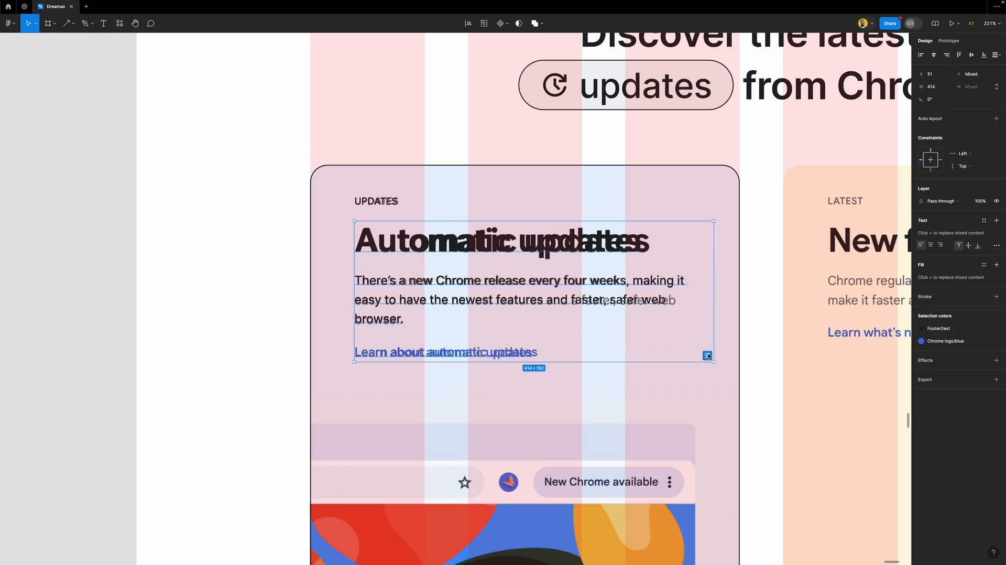
Stack the UPDATES label and the Automatic updates heading in an auto-layout frame
click(602, 377)
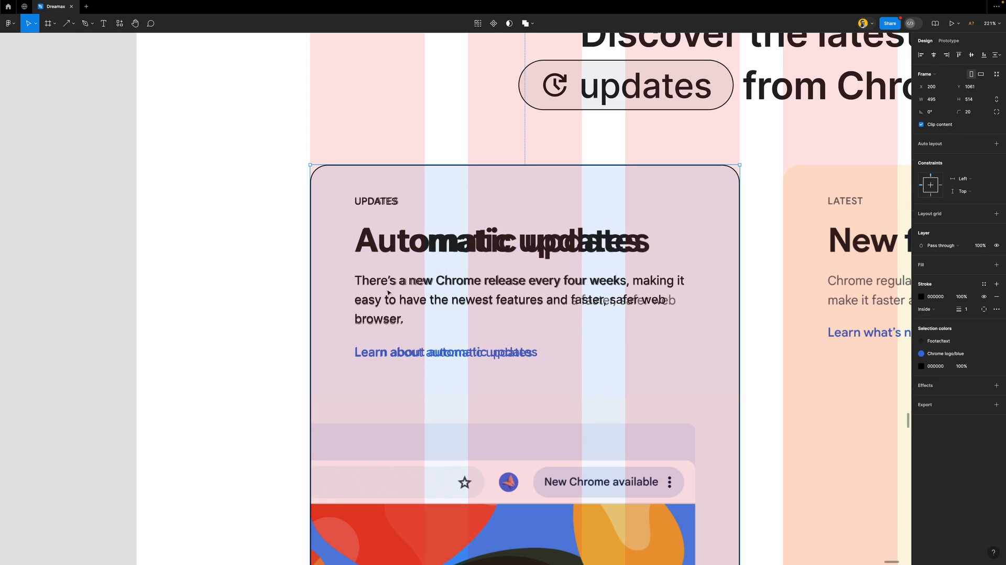
click(431, 244)
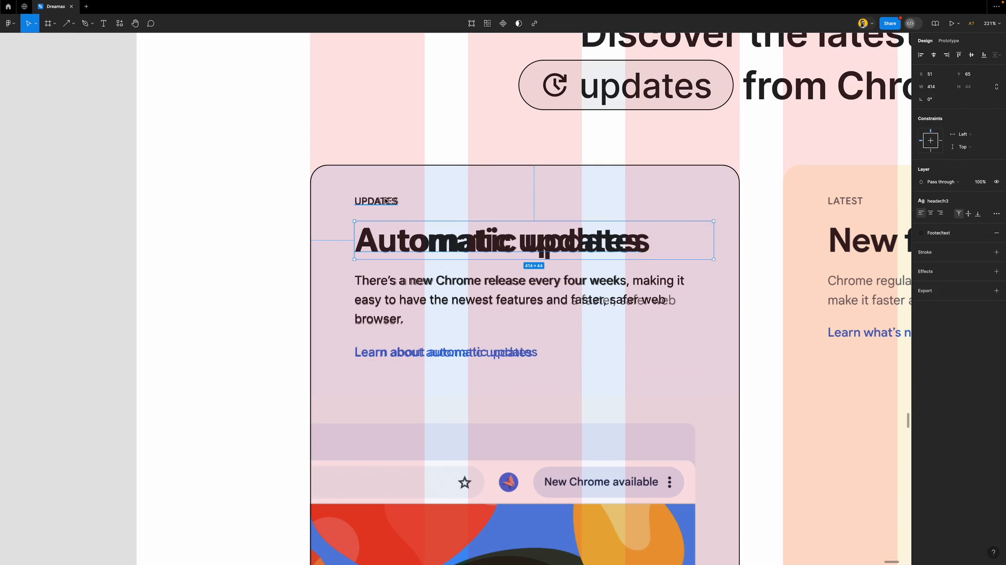
shift+click(388, 201)
shift+click(395, 287)
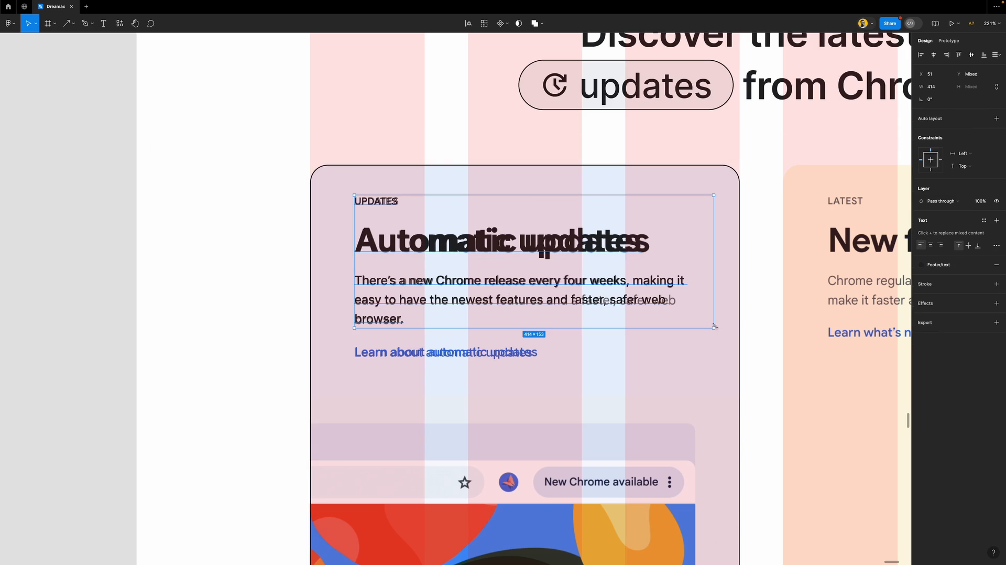
click(428, 248)
shift+click(449, 288)
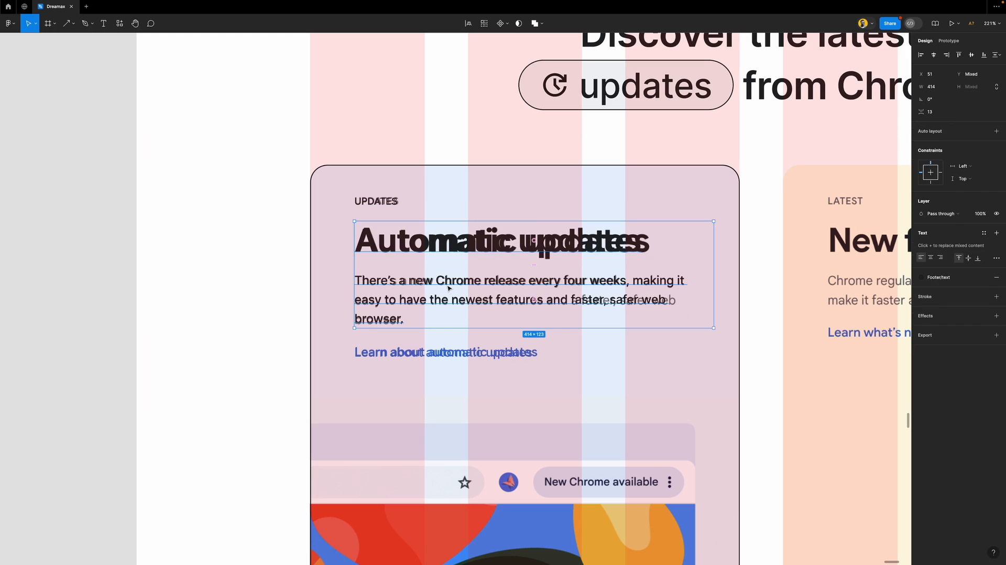
click(439, 246)
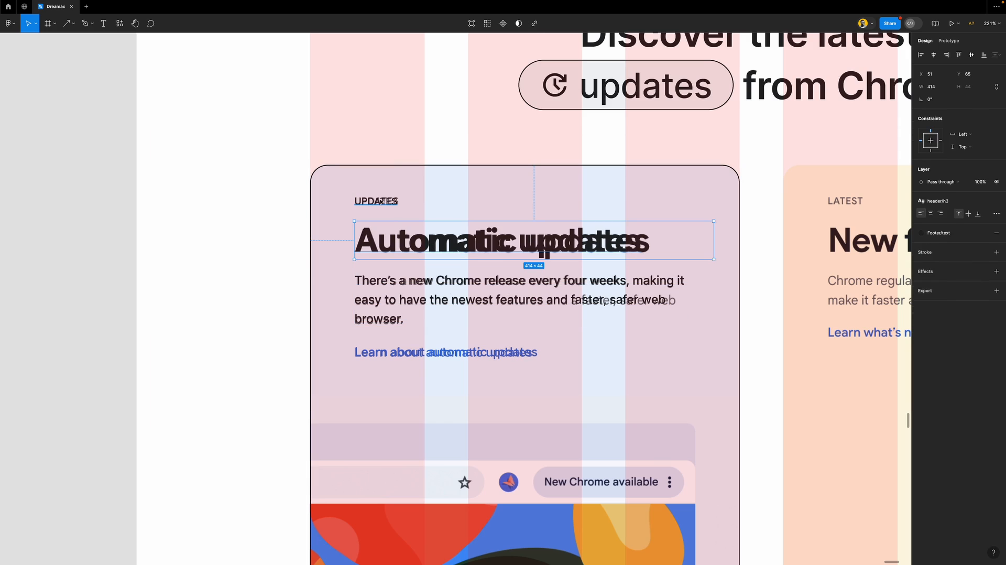
shift+click(382, 202)
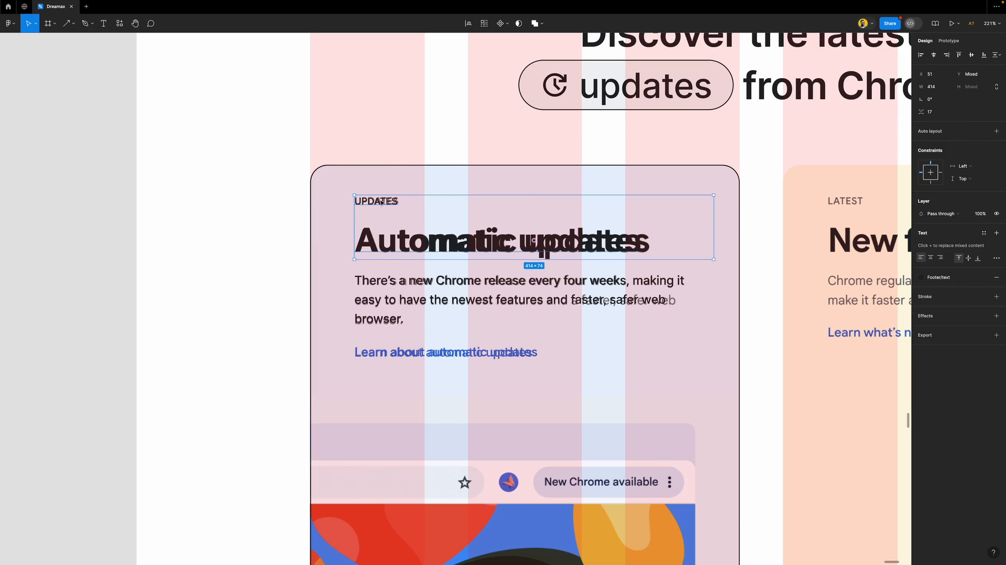
click(381, 202)
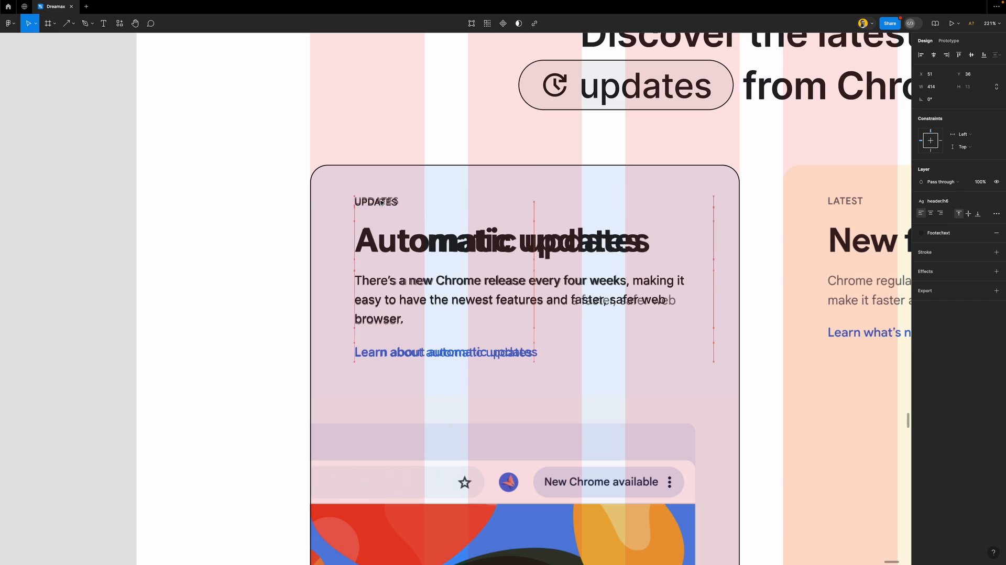
shift+click(417, 253)
key(shift+a)
Wrap the label, heading and paragraph in auto layout, raise the spacing, and undo an extra wrap
shift+click(441, 283)
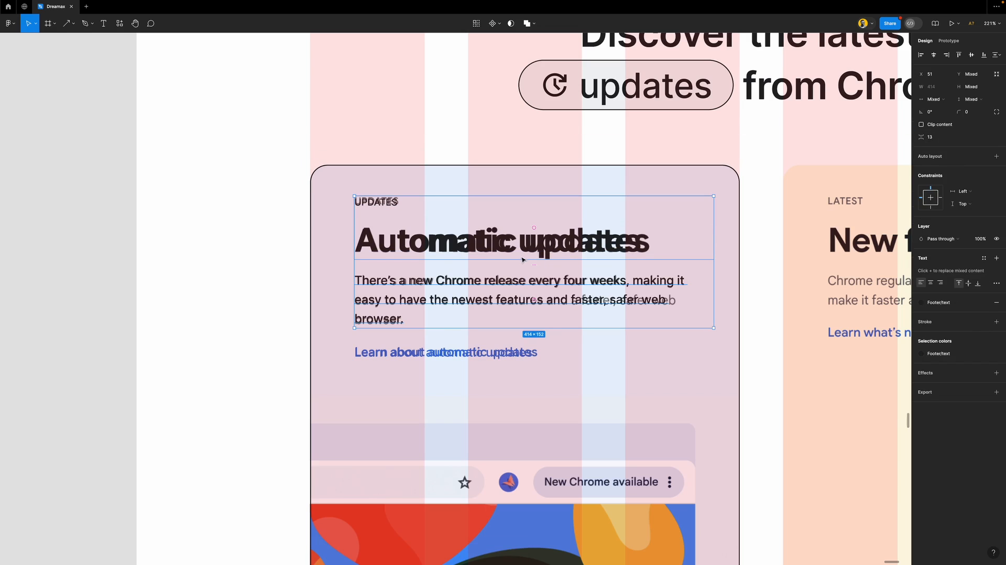
key(shift+a)
click(938, 184)
key(Up)
click(702, 369)
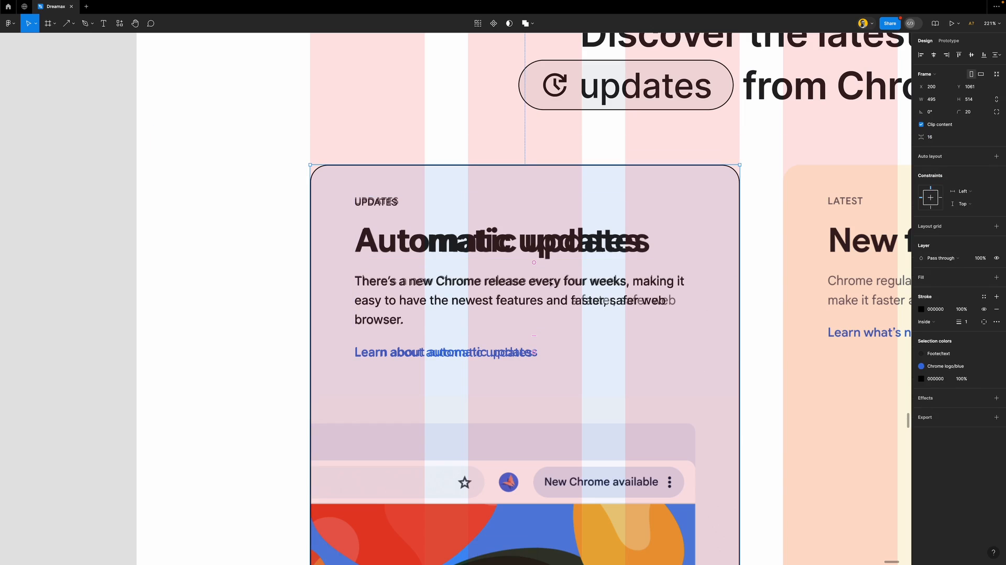
click(441, 356)
key(shift+a)
key(ctrl+z)
Stack the paragraph and link, then wrap both stacks in one auto-layout frame with 14 spacing
click(464, 284)
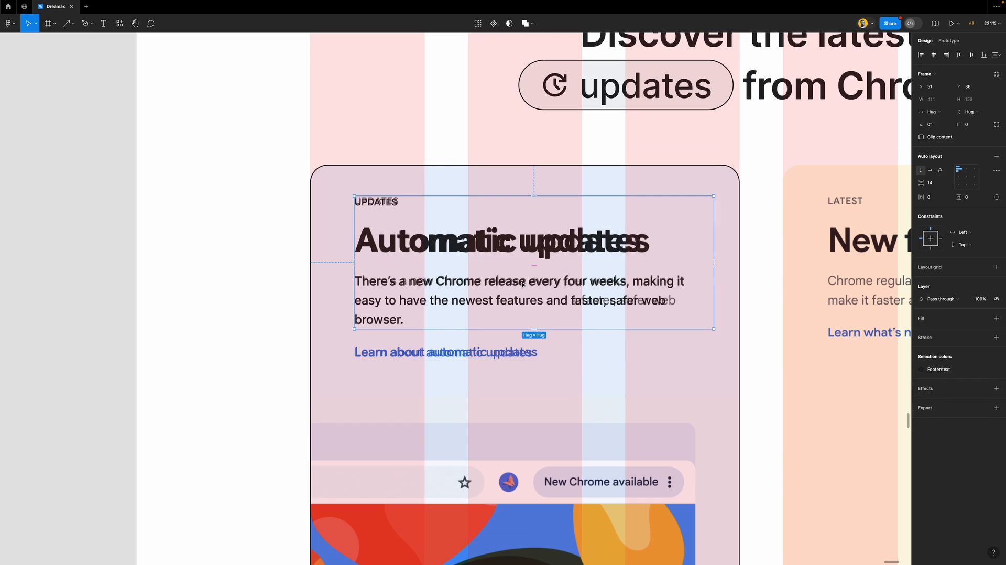
click(448, 283)
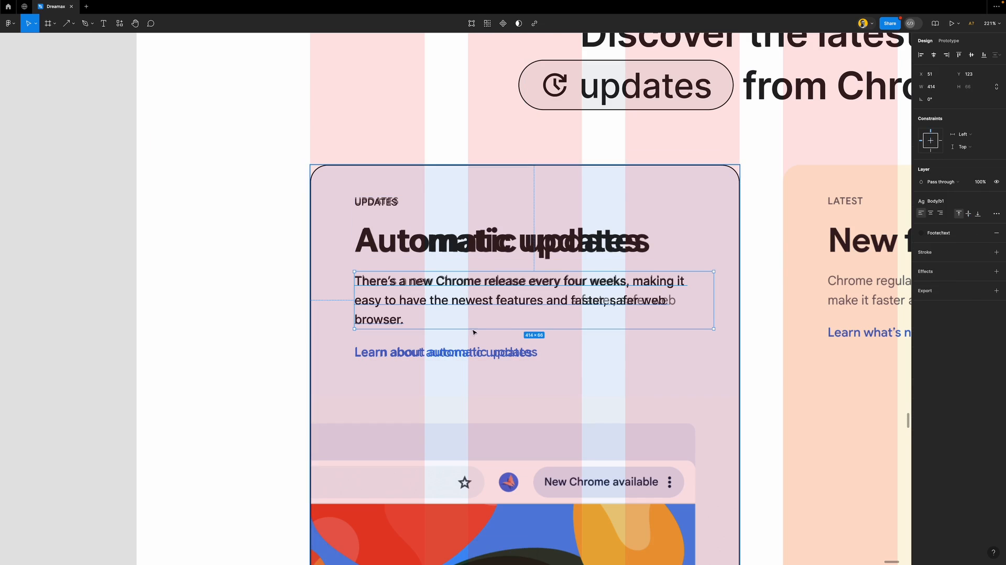
shift+click(480, 353)
key(shift+a)
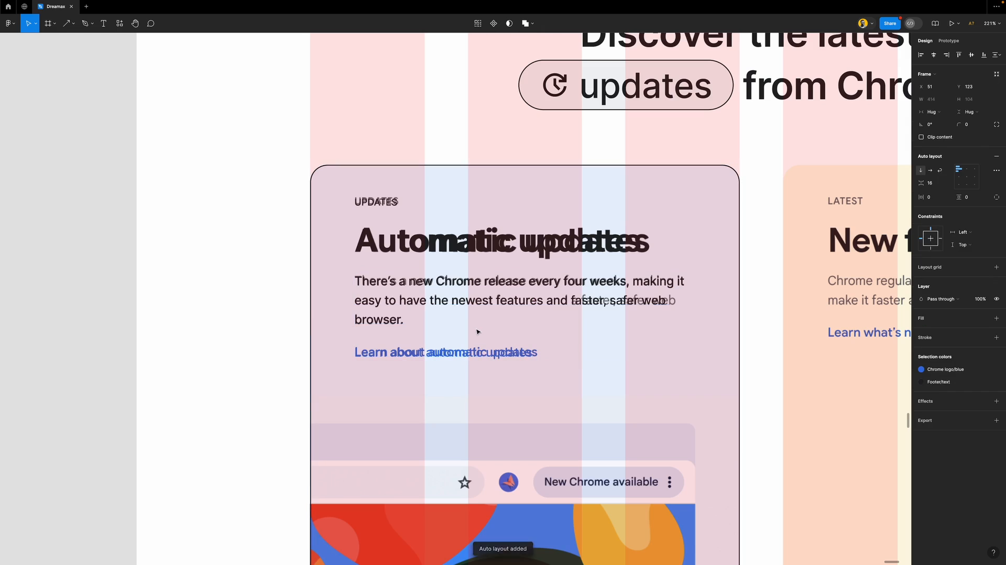
shift+click(456, 232)
key(shift+a)
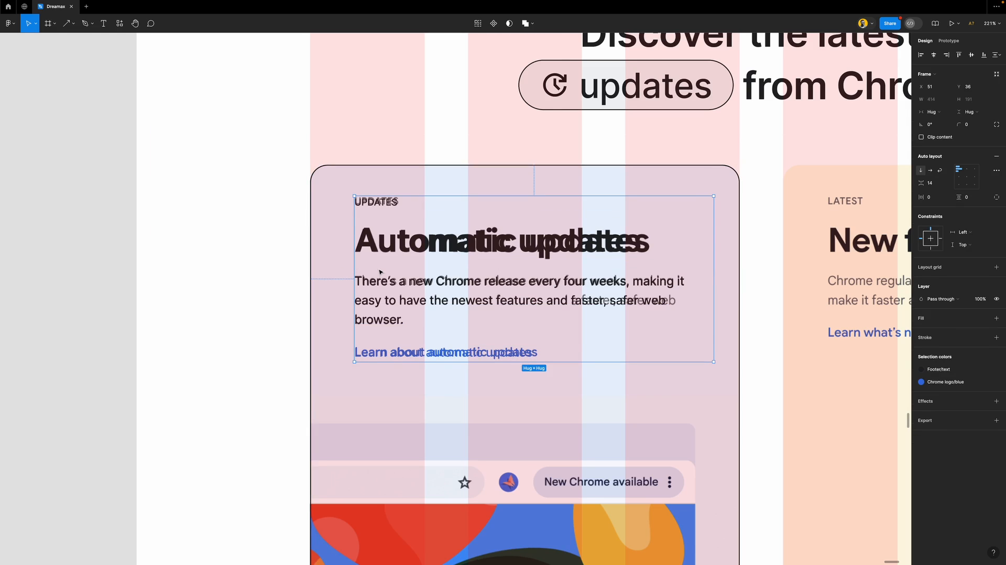
scroll(381, 272, down, 2)
scroll(371, 261, down, 2)
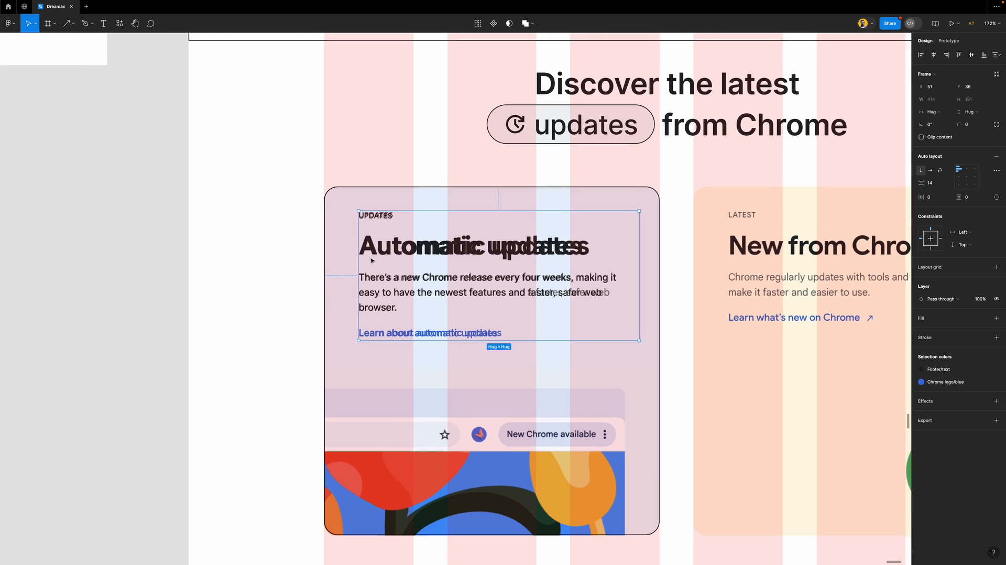
scroll(371, 260, down, 1)
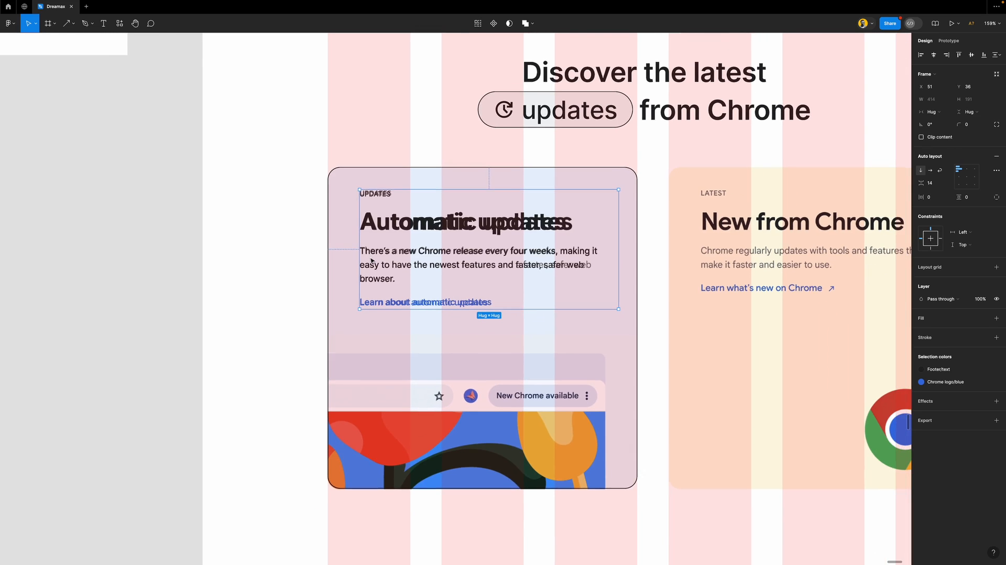
scroll(377, 259, down, 2)
scroll(392, 257, up, 3)
scroll(407, 260, down, 1)
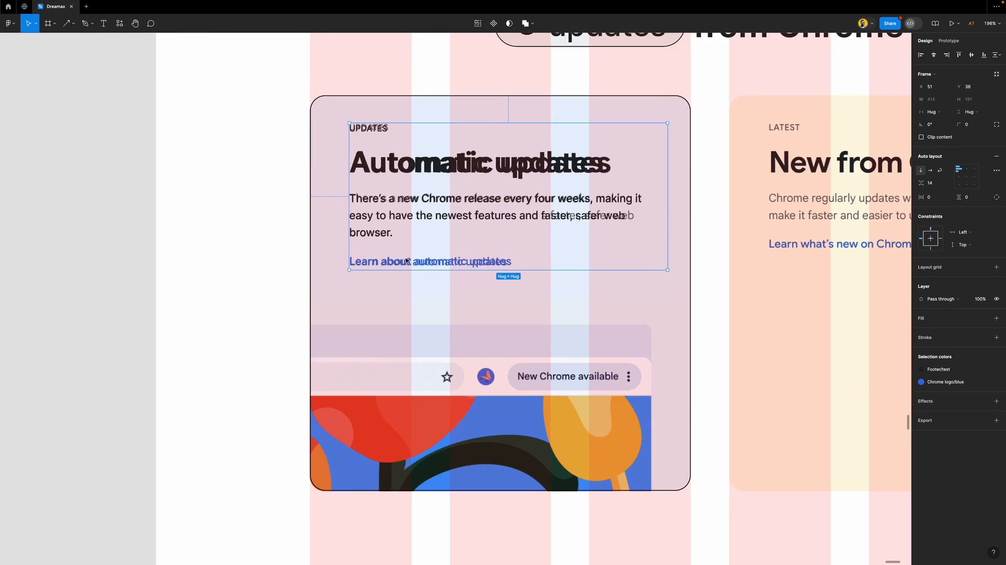
scroll(443, 303, down, 1)
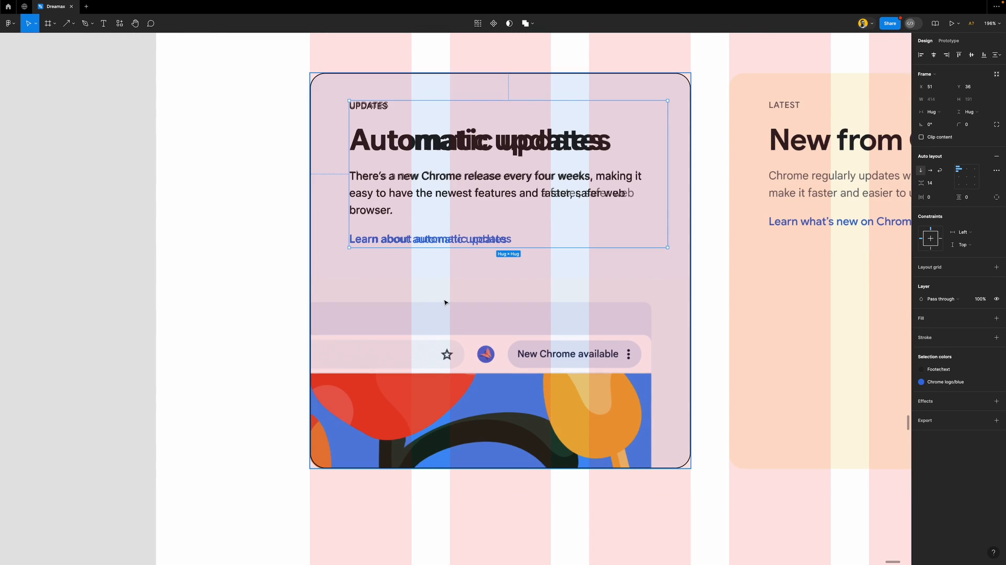
scroll(444, 302, down, 1)
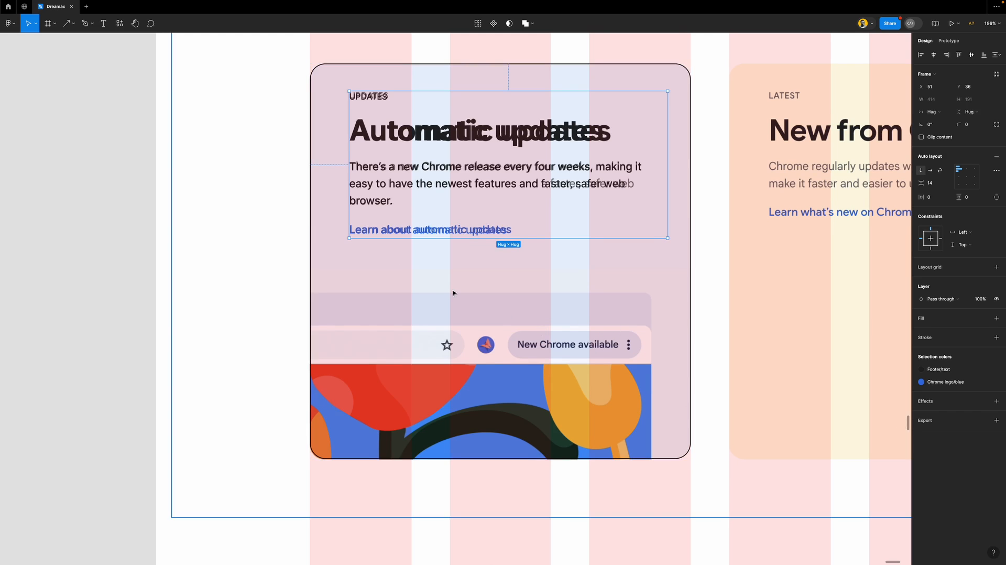
scroll(454, 292, down, 1)
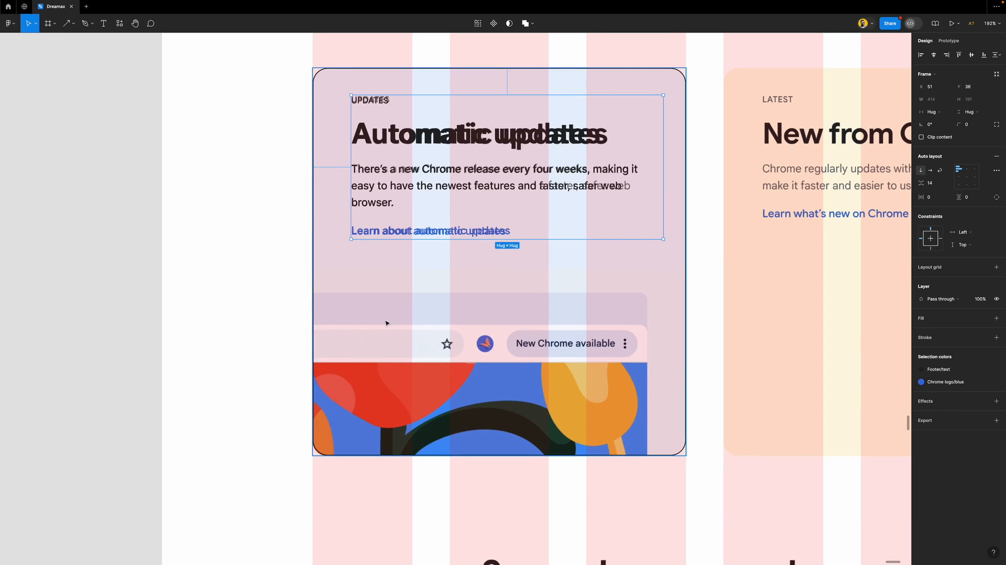
Draw a frame over the card's lower half with a thin black outline
key(f)
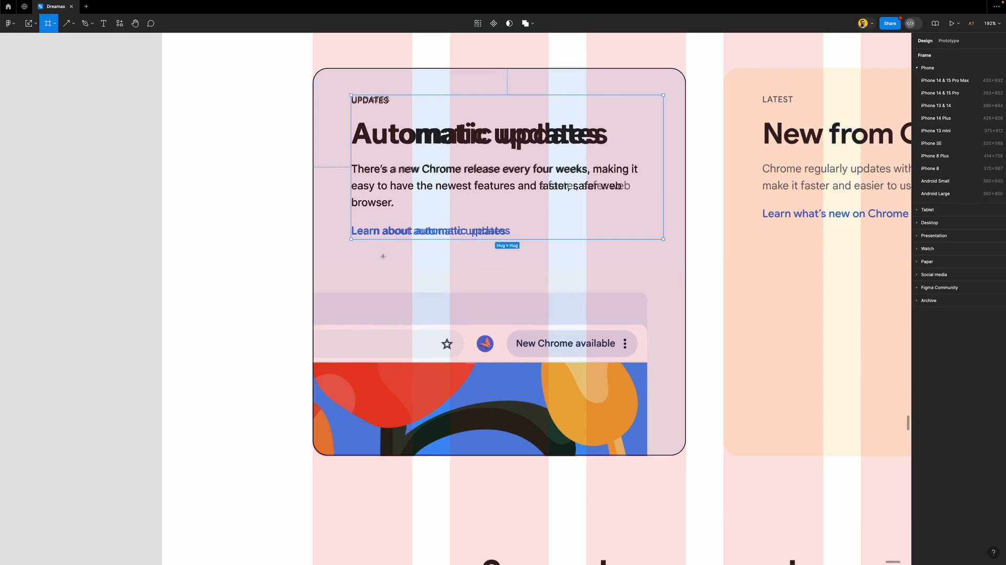
mouse_move(313, 291)
mouse_down()
mouse_move(419, 388)
mouse_move(642, 435)
mouse_move(685, 455)
mouse_up()
click(948, 288)
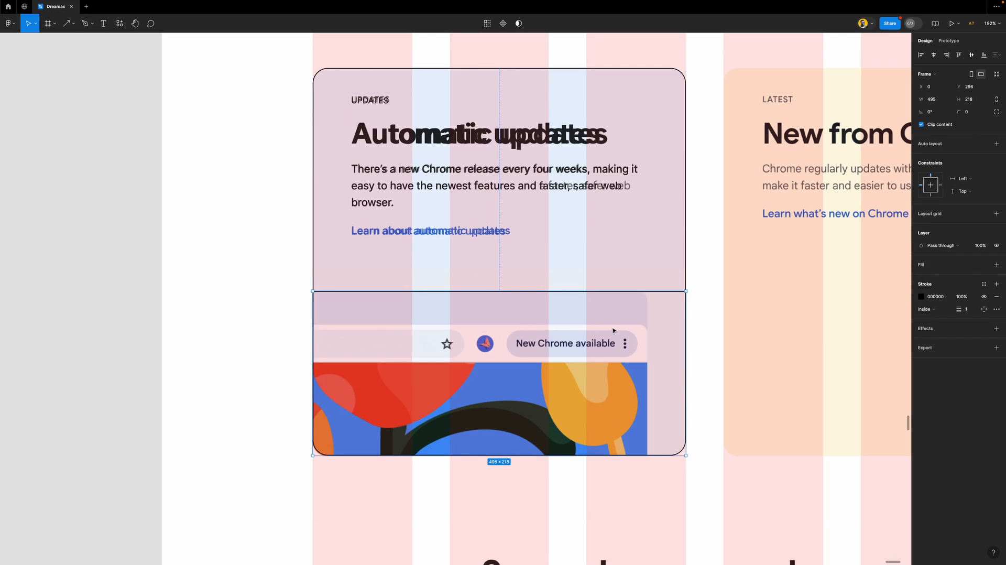
Draw a grey rectangle in the lower frame and extend it up to the frame's top
key(r)
drag(647, 301, 303, 479)
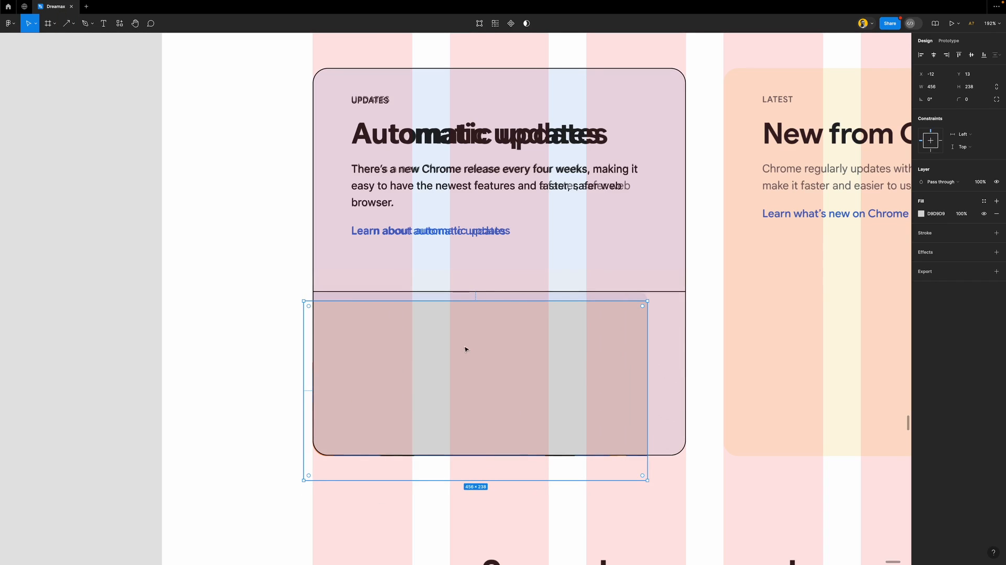
drag(479, 301, 478, 291)
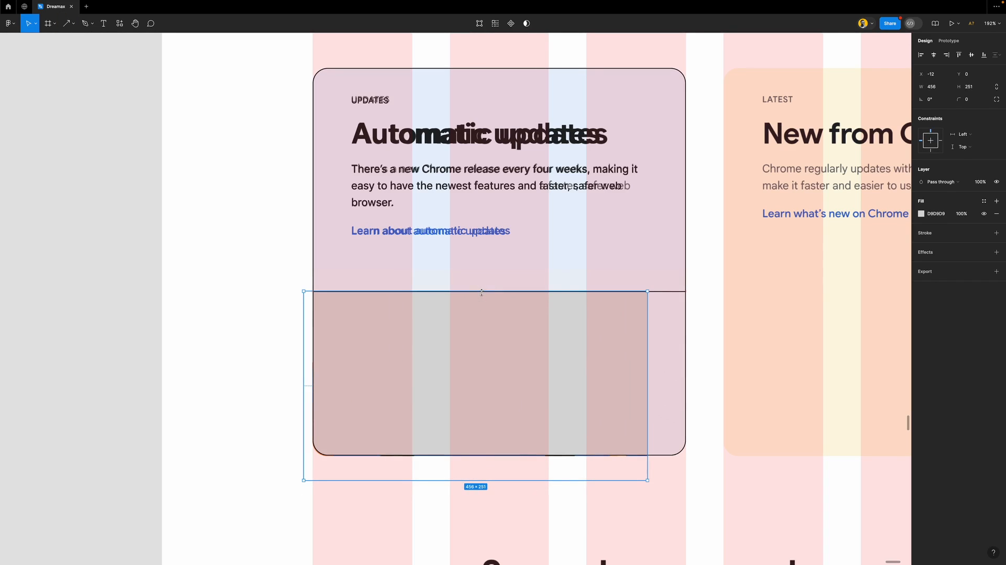
scroll(662, 313, up, 5)
mouse_move(635, 313)
mouse_down()
mouse_move(567, 316)
mouse_move(634, 314)
mouse_up()
Round the rectangle's corners to 10 and widen it to 456
click(977, 99)
text(10)
key(Return)
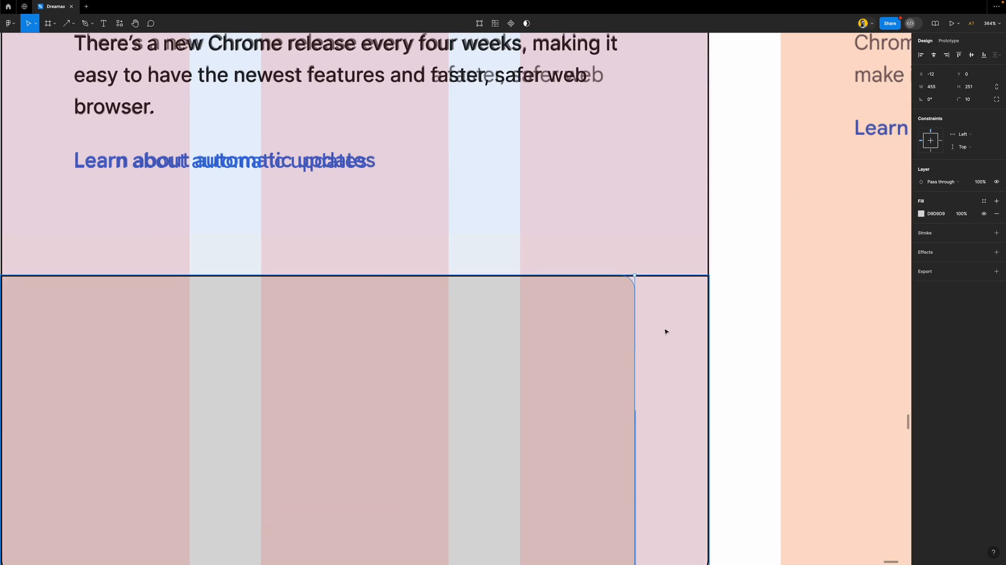
scroll(648, 365, up, 2)
scroll(648, 365, up, 5)
drag(584, 277, 593, 278)
Apply the footer gray colour style to the rectangle and raise its bottom edge to 218 tall
scroll(620, 283, down, 5)
scroll(621, 282, down, 2)
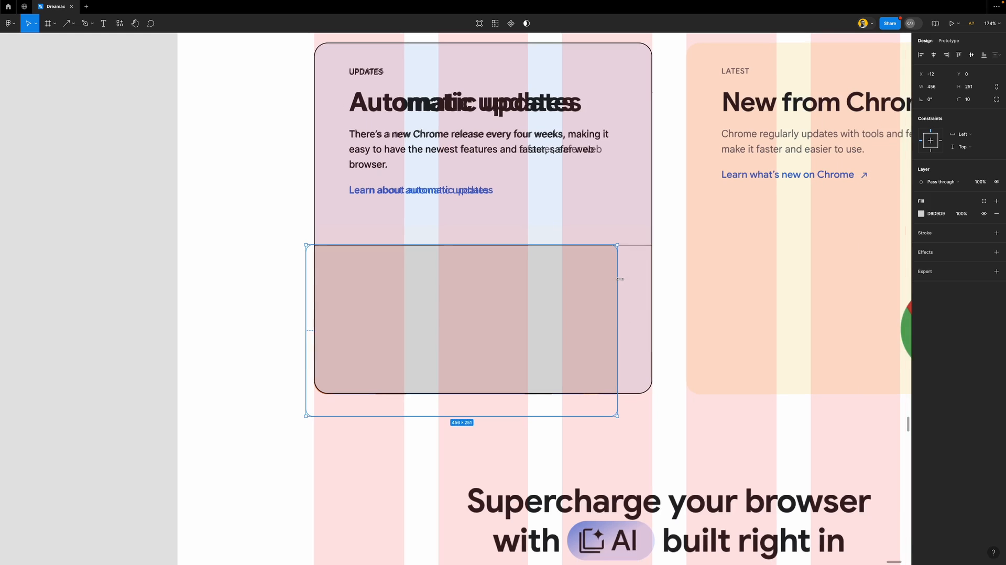
click(984, 201)
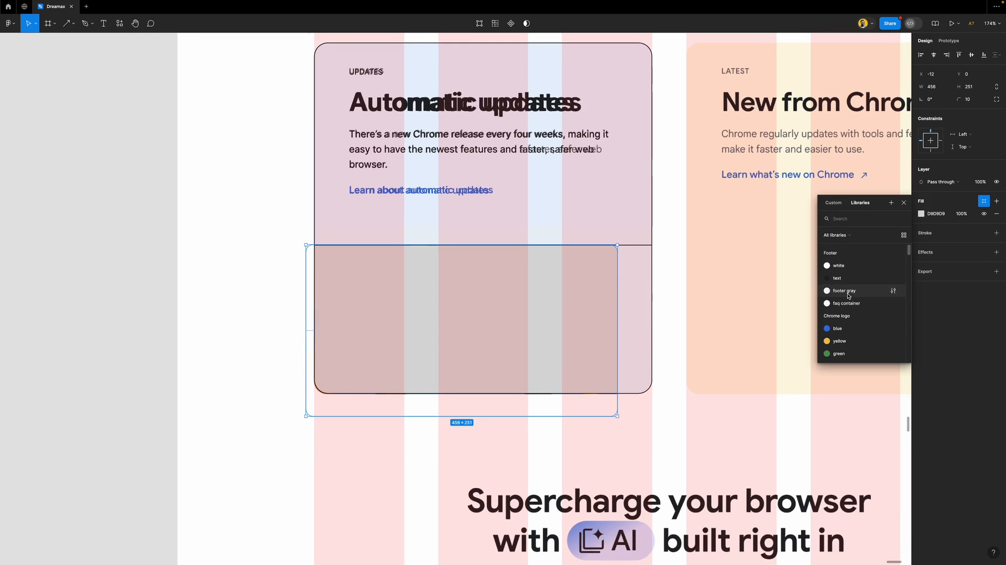
click(848, 291)
drag(589, 414, 590, 393)
scroll(615, 392, up, 10)
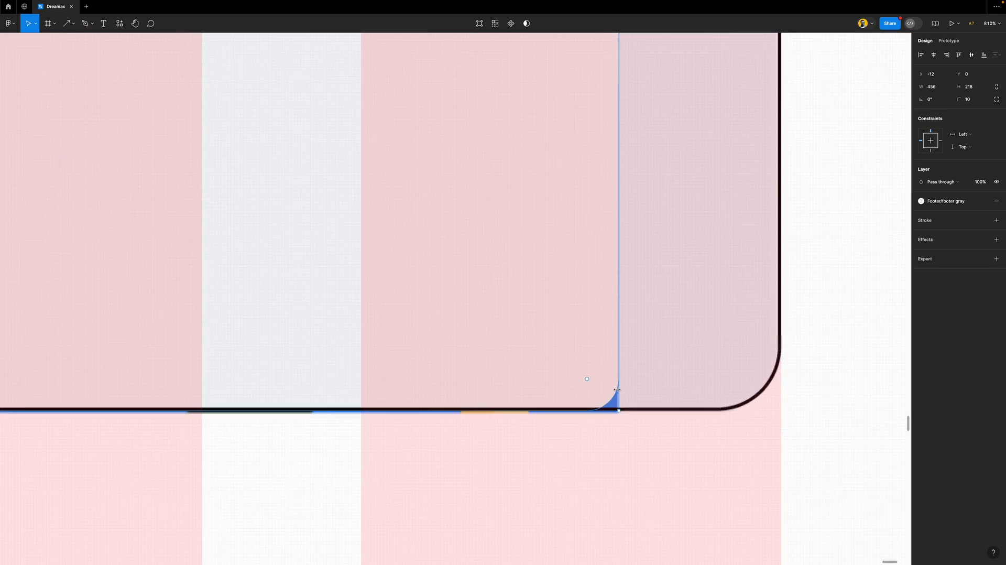
scroll(597, 395, up, 3)
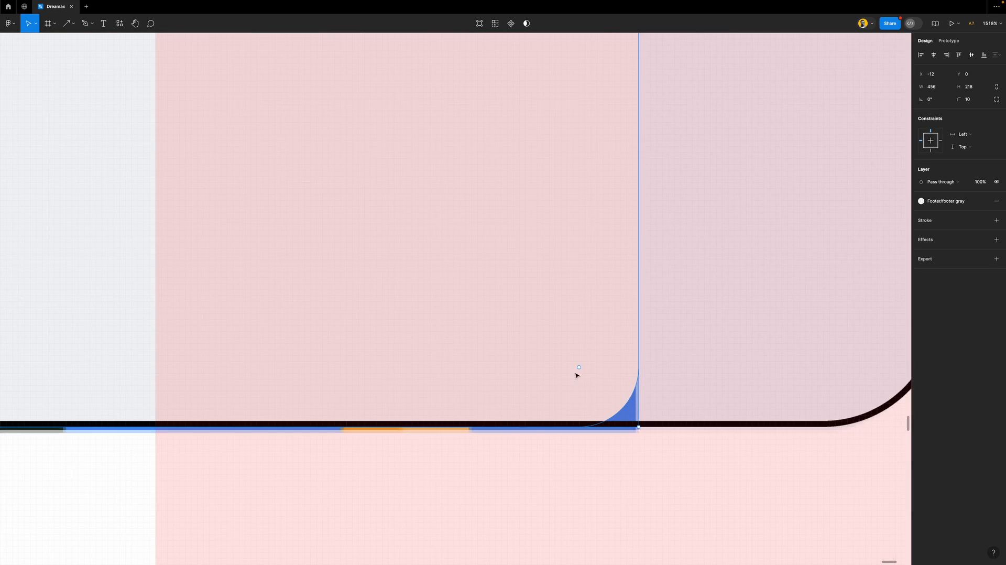
scroll(585, 366, down, 2)
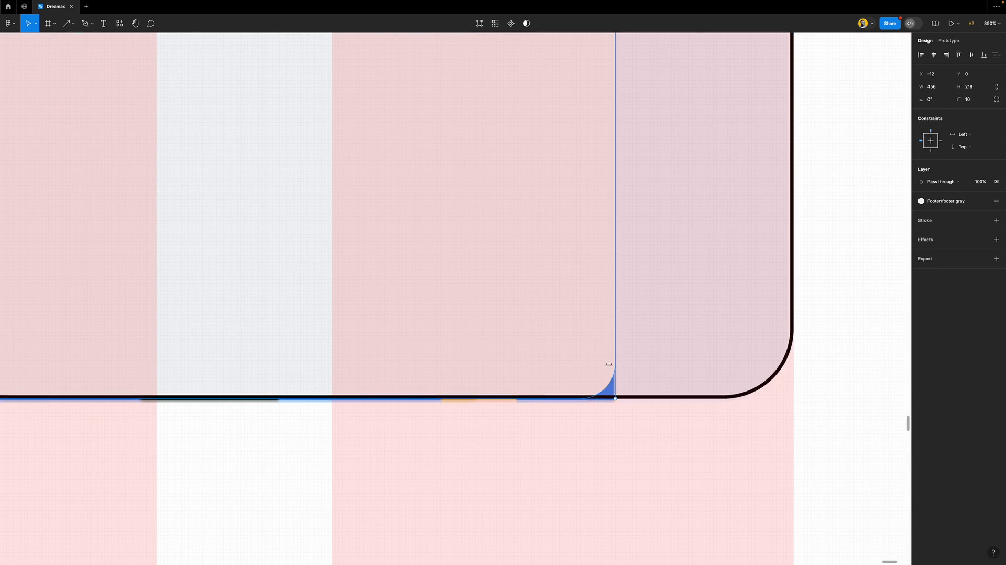
Square off the rectangle's bottom-right corner and add a black stroke
drag(581, 367, 644, 416)
scroll(570, 370, down, 3)
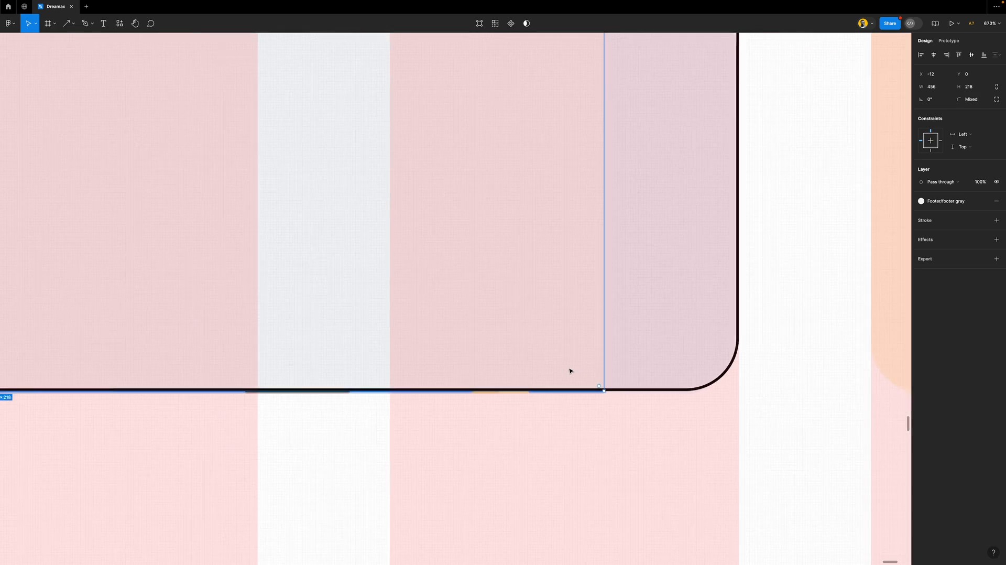
scroll(570, 370, down, 3)
key(super+z)
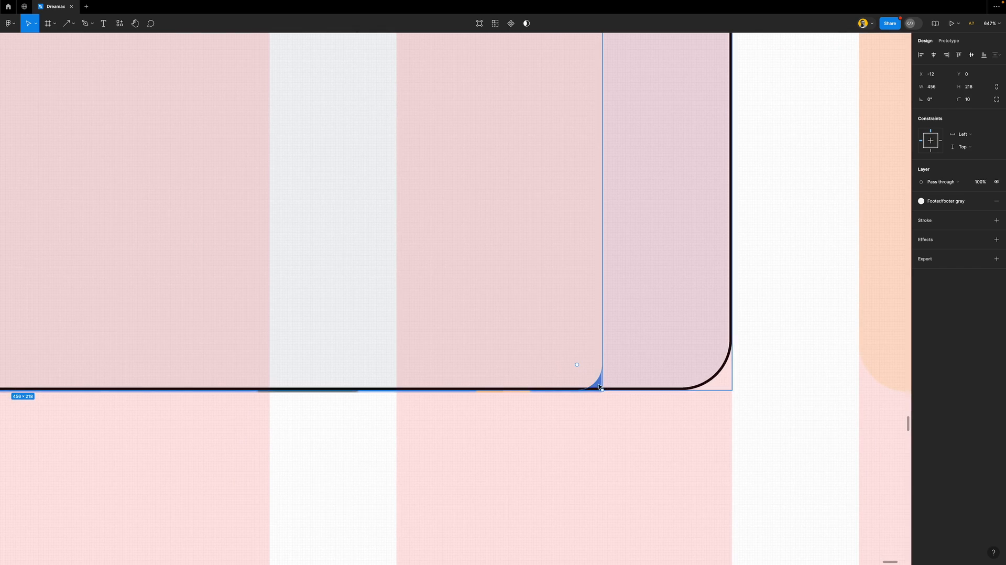
drag(578, 365, 622, 395)
scroll(617, 348, down, 5)
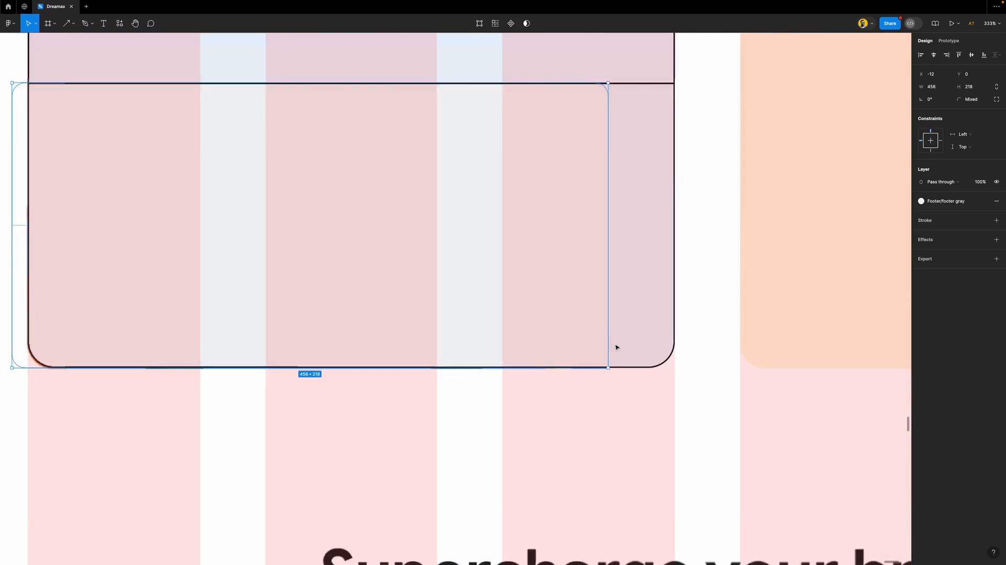
click(996, 220)
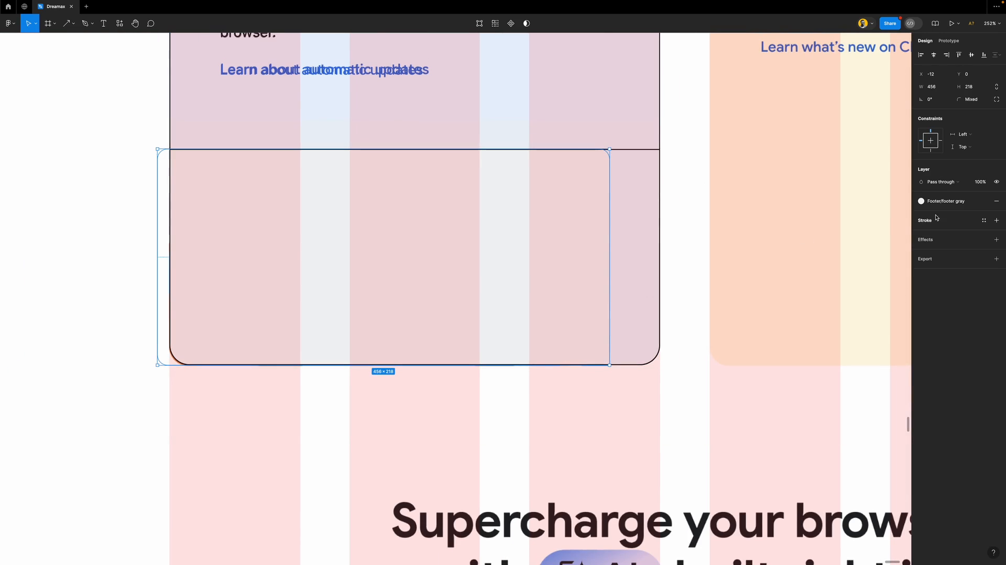
scroll(600, 173, up, 3)
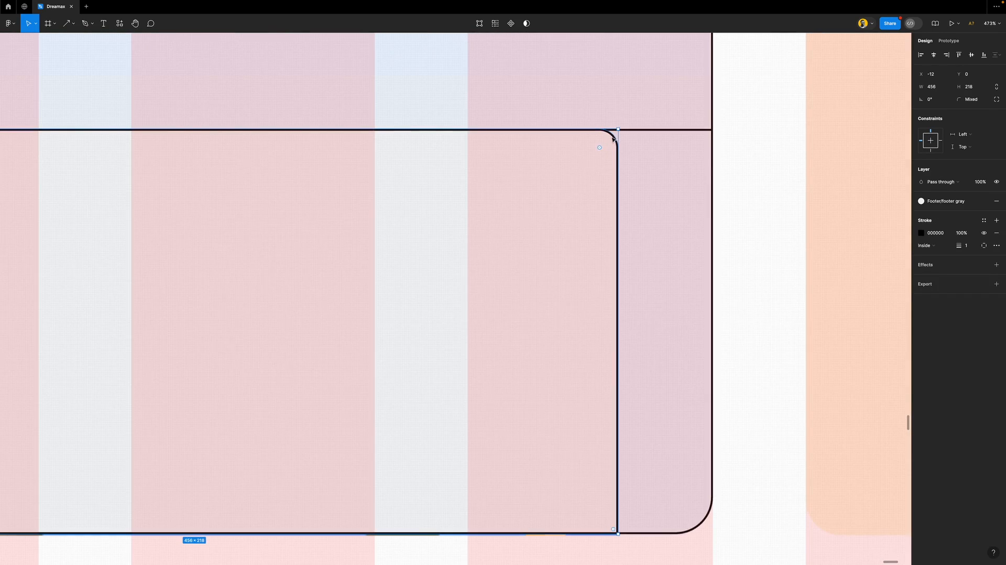
scroll(639, 349, down, 2)
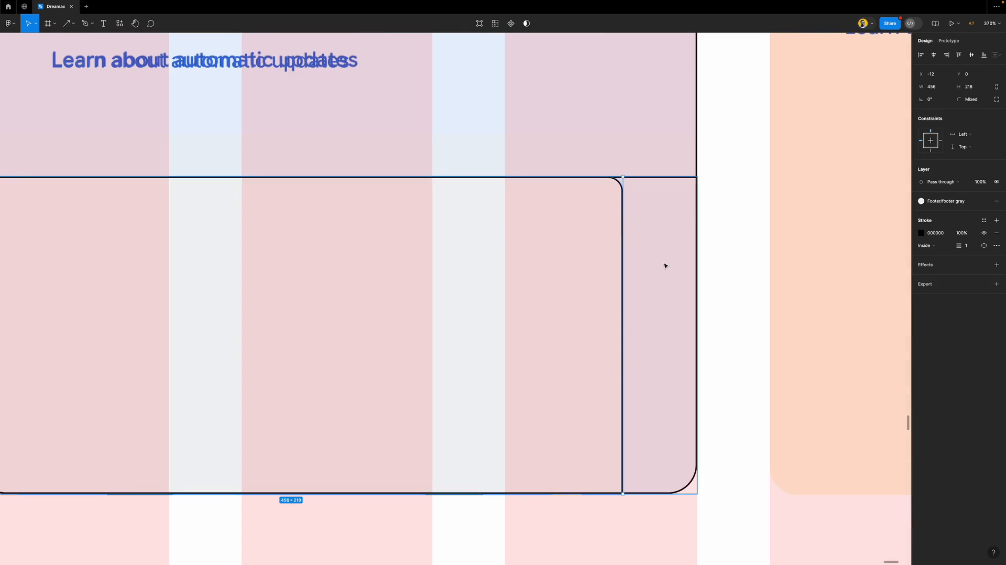
click(997, 100)
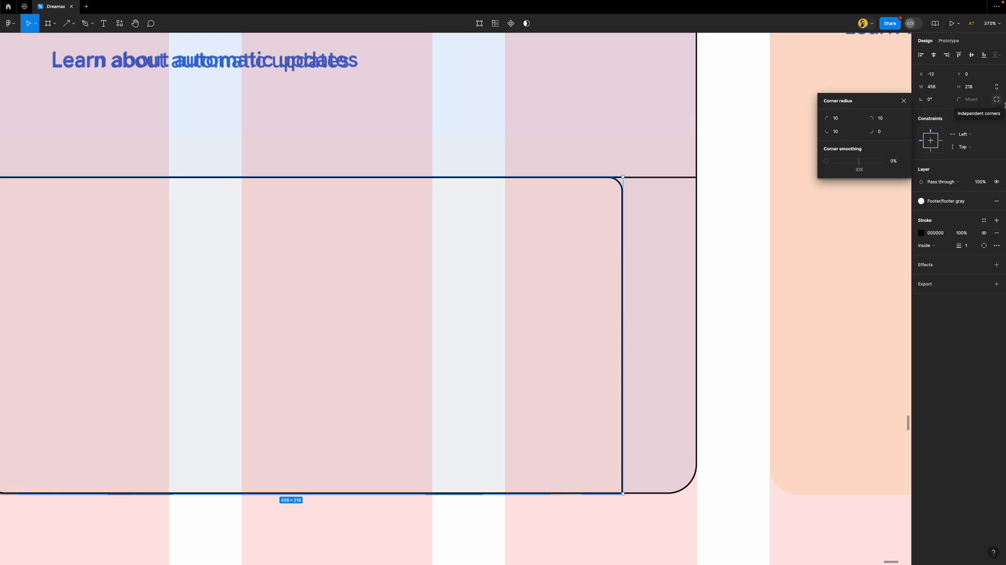
Set the rectangle's bottom-left corner radius to 0 in the per-corner settings
click(997, 100)
click(997, 100)
click(997, 99)
click(998, 100)
click(997, 99)
click(845, 135)
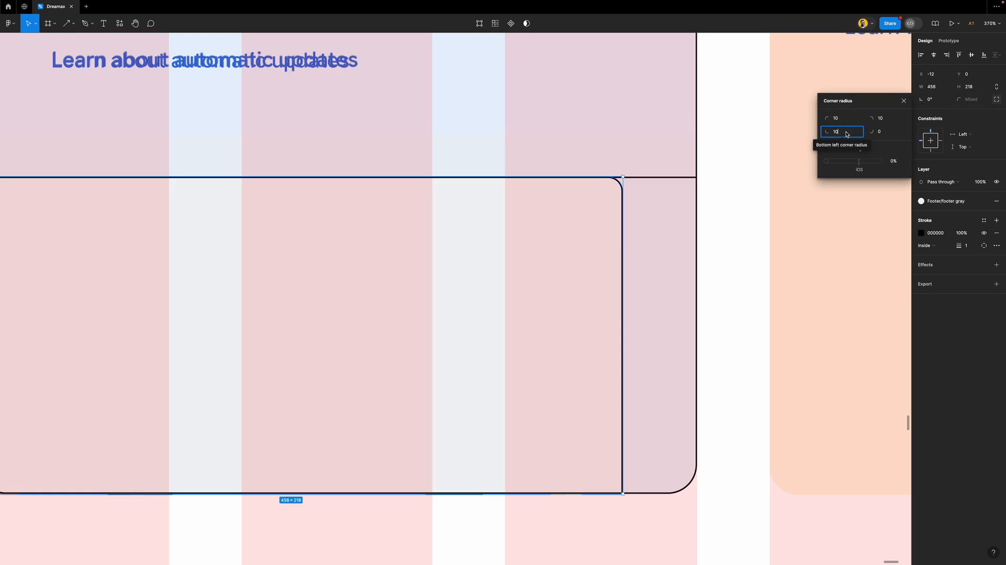
text(0)
key(Return)
click(904, 101)
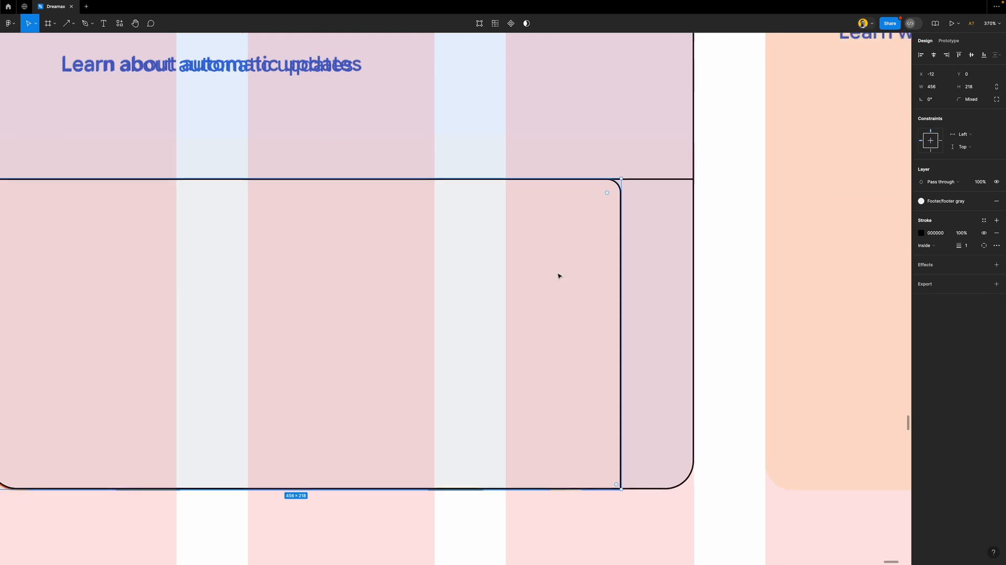
Pull the rectangle's left edge in to x 0, narrowing it to 444 wide
scroll(557, 276, down, 3)
scroll(559, 278, left, 3)
scroll(559, 276, right, 1)
scroll(554, 292, down, 1)
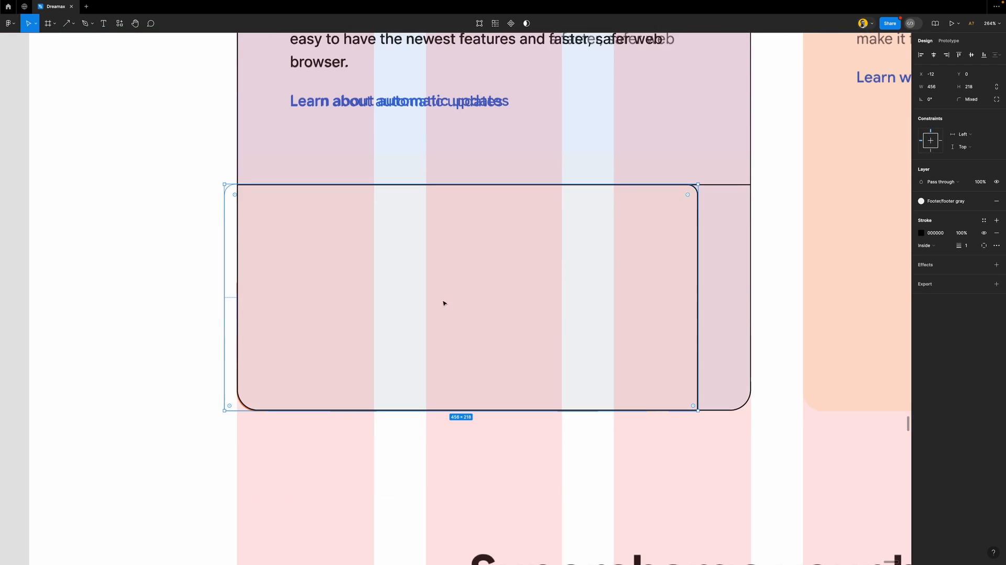
scroll(291, 345, up, 1)
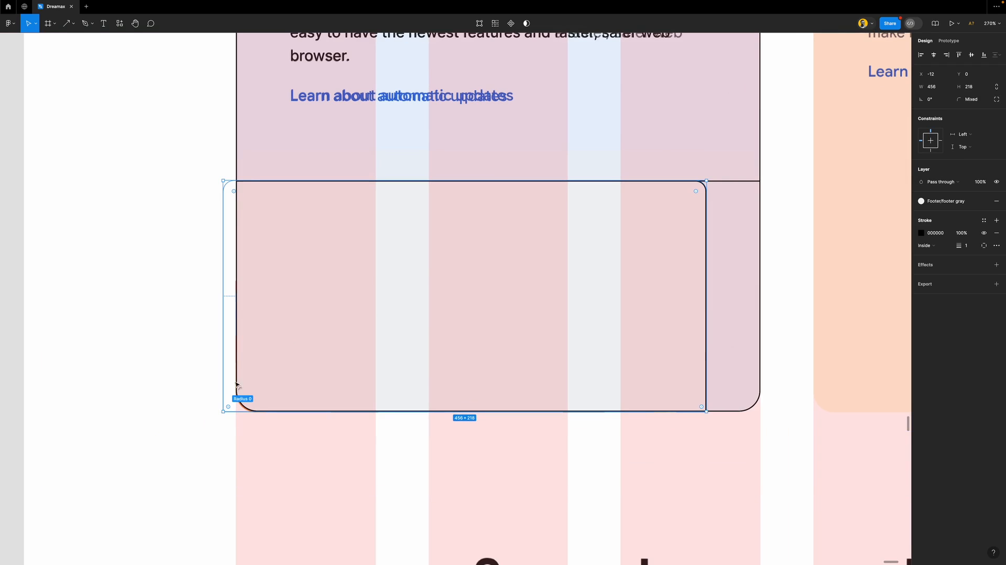
drag(224, 254, 235, 254)
Adjust the corner radius handles so the top-right is rounded and the bottom-right square
scroll(237, 182, up, 10)
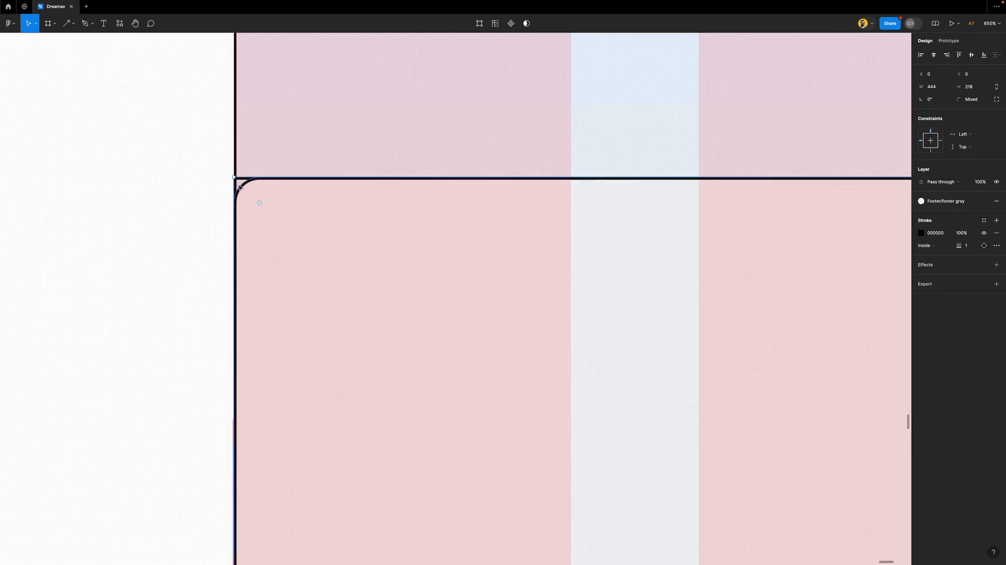
drag(287, 227, 177, 139)
scroll(251, 256, down, 8)
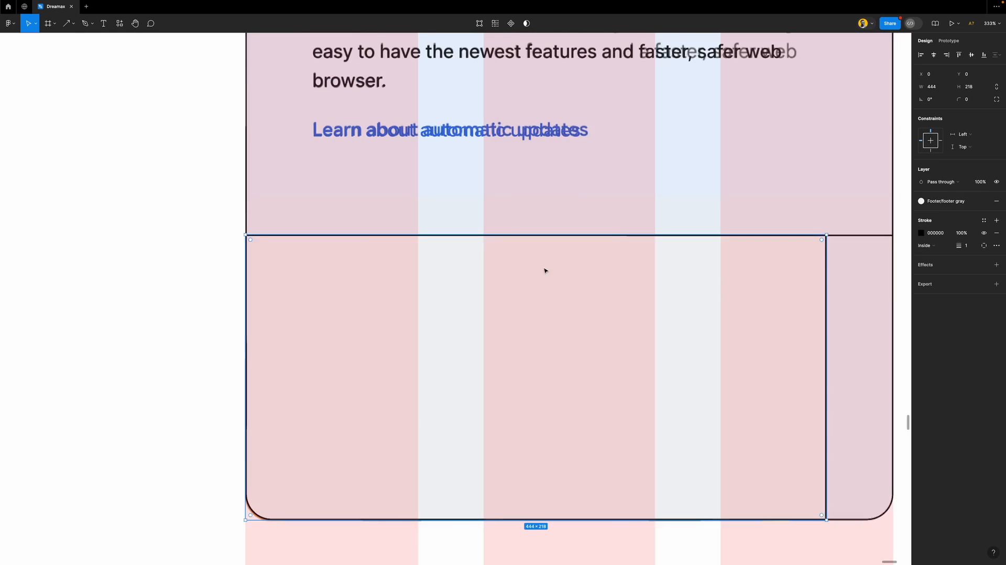
scroll(830, 242, up, 4)
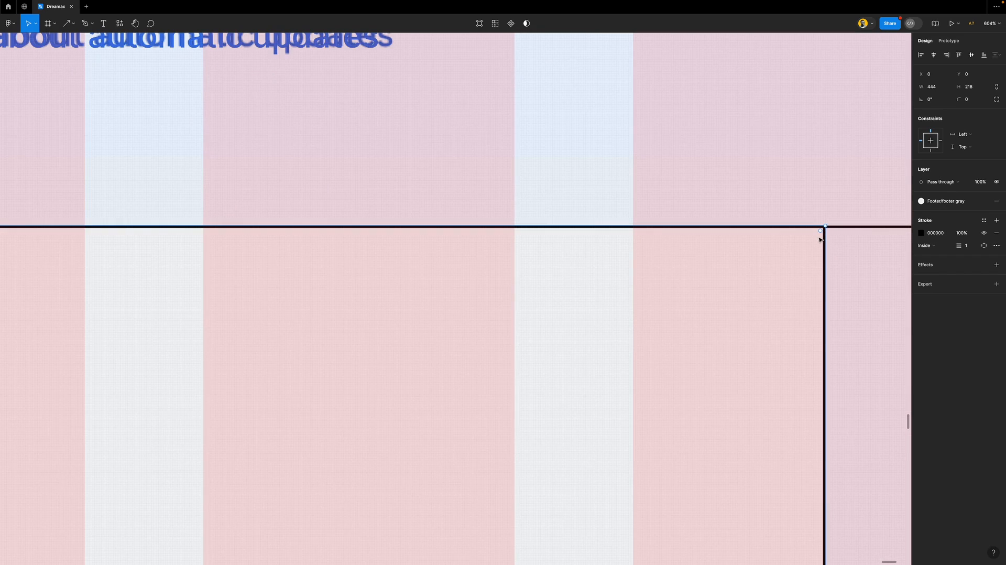
drag(819, 236, 796, 254)
scroll(797, 253, down, 4)
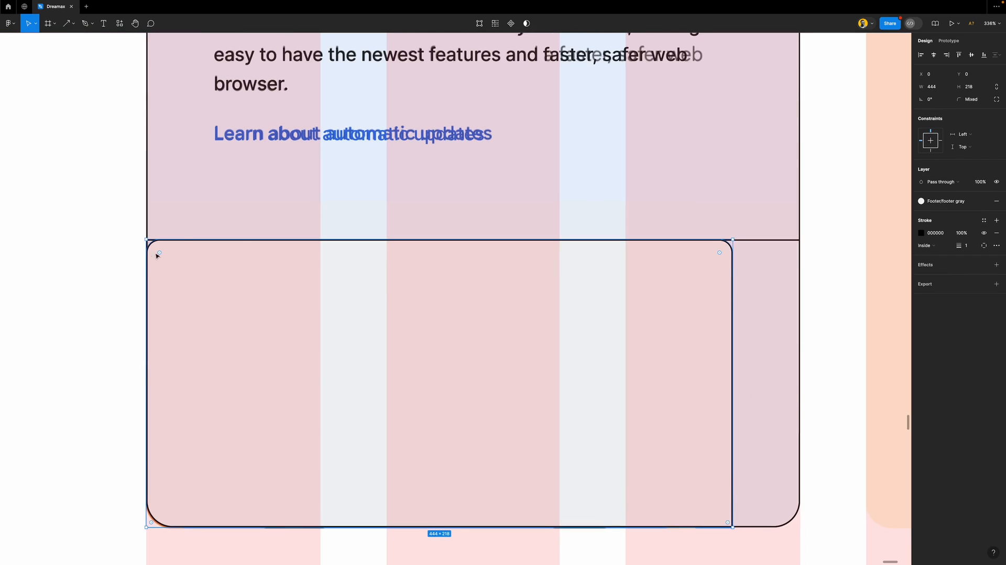
drag(156, 255, 136, 233)
scroll(175, 278, down, 3)
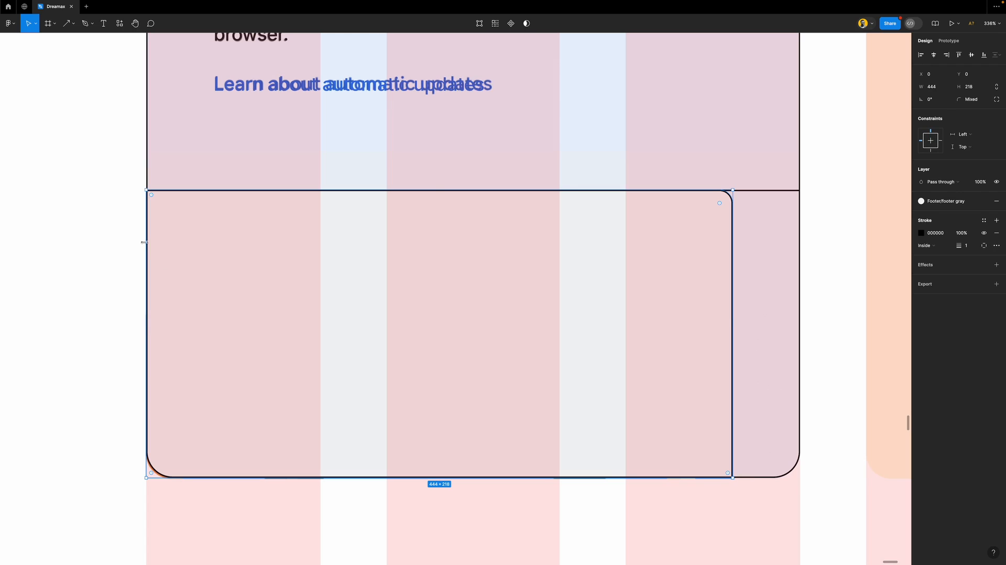
scroll(229, 278, down, 3)
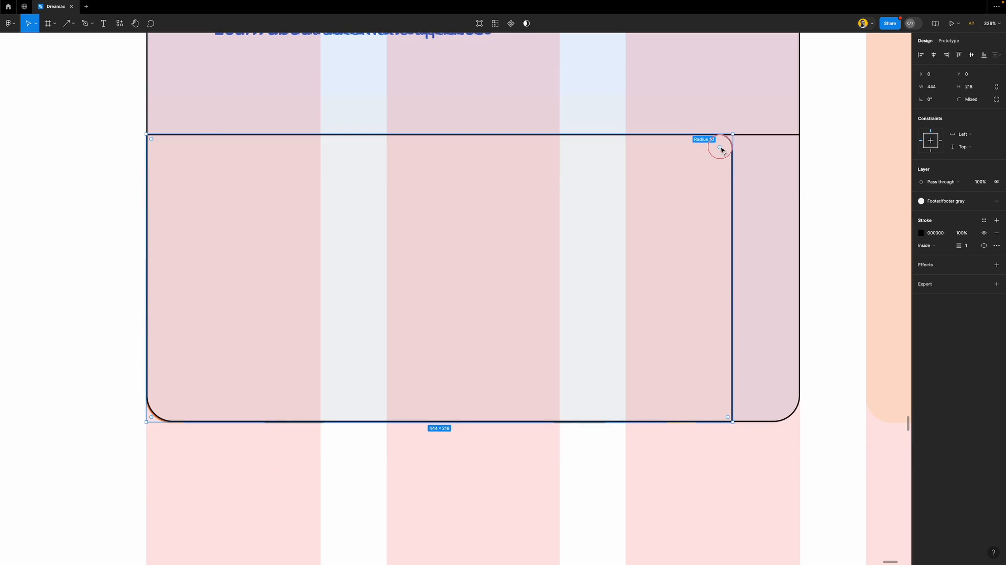
drag(729, 416, 828, 463)
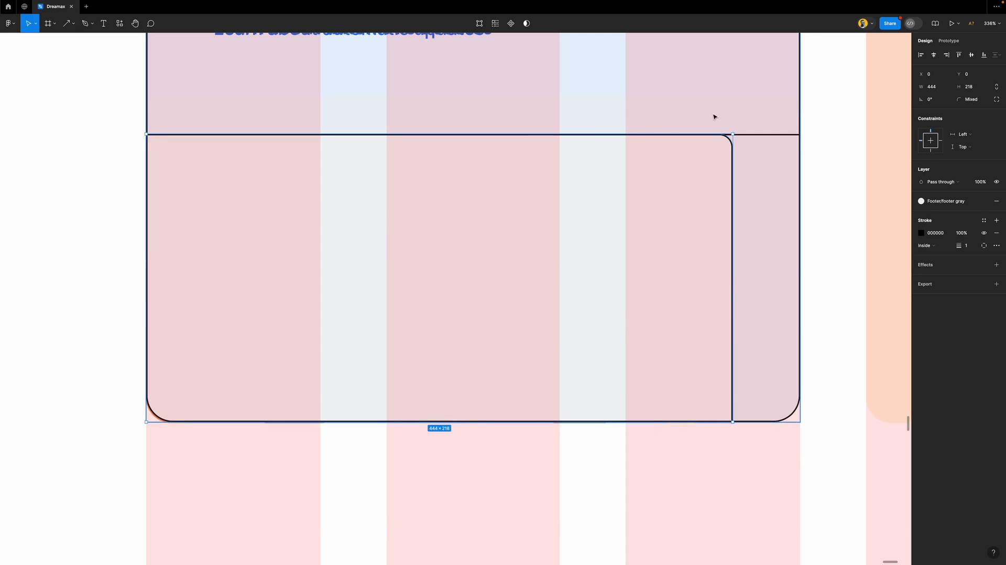
Fill the 495×218 enclosing frame with Footer/white, then add the text block above to the selection
click(782, 159)
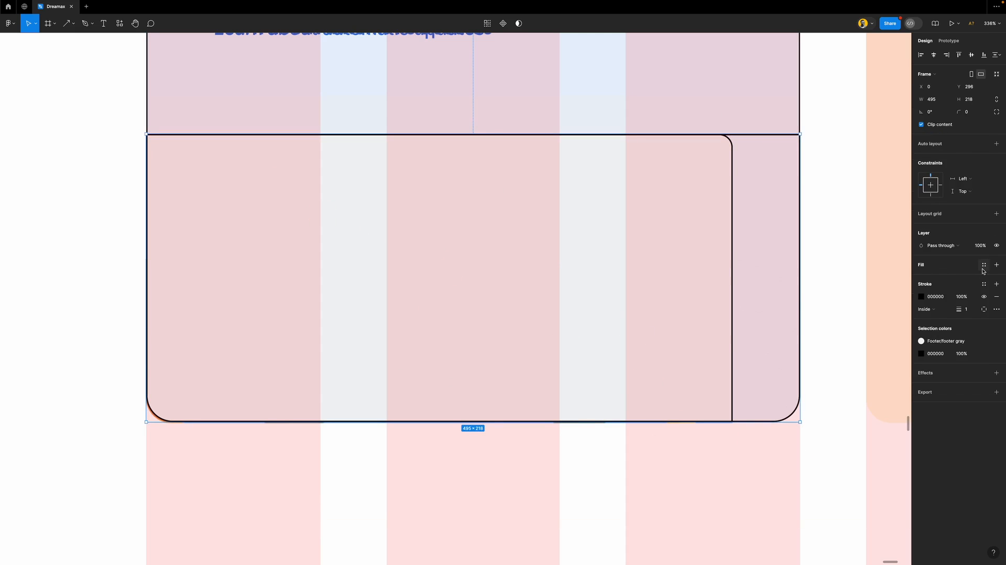
click(984, 269)
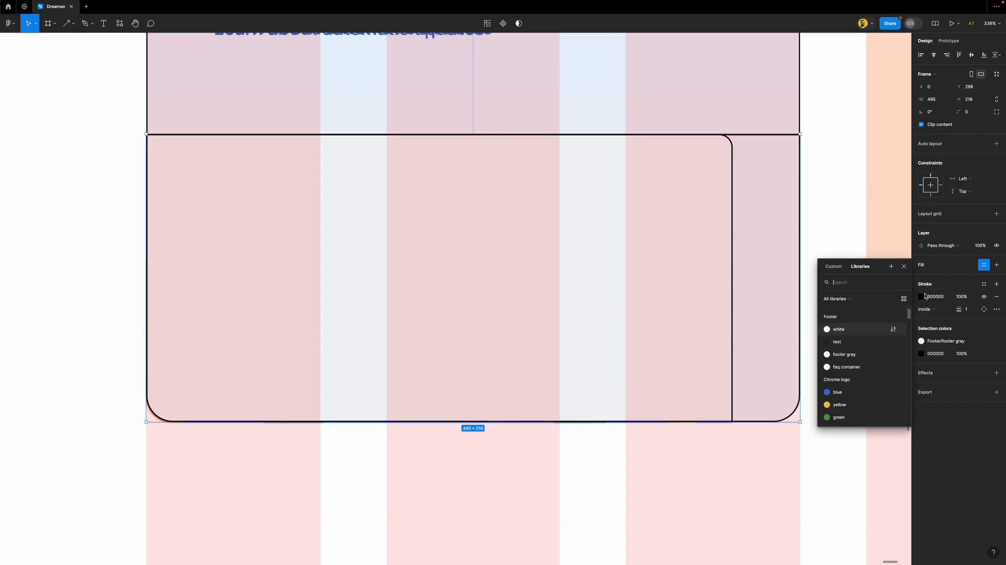
click(838, 338)
scroll(612, 286, down, 6)
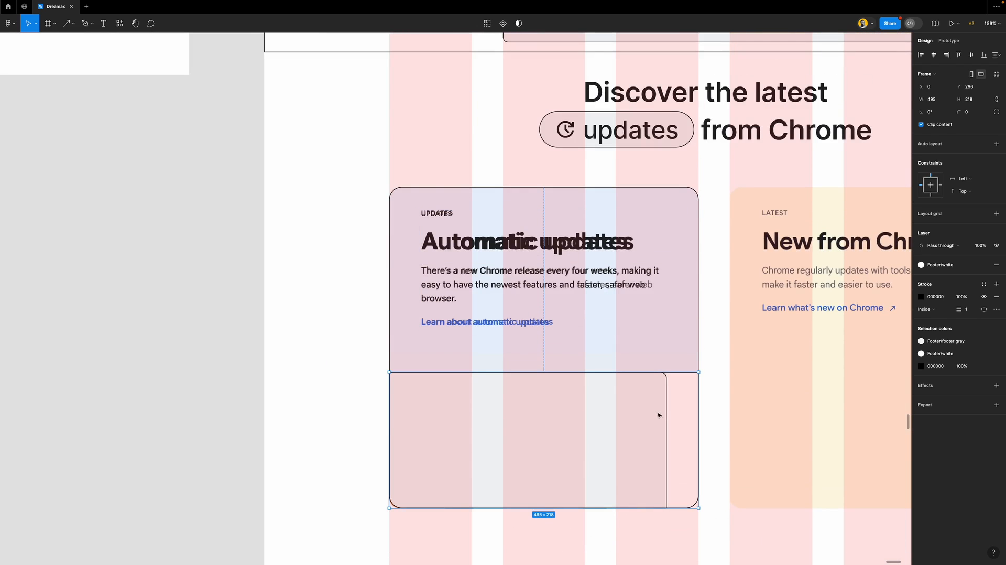
shift+click(537, 253)
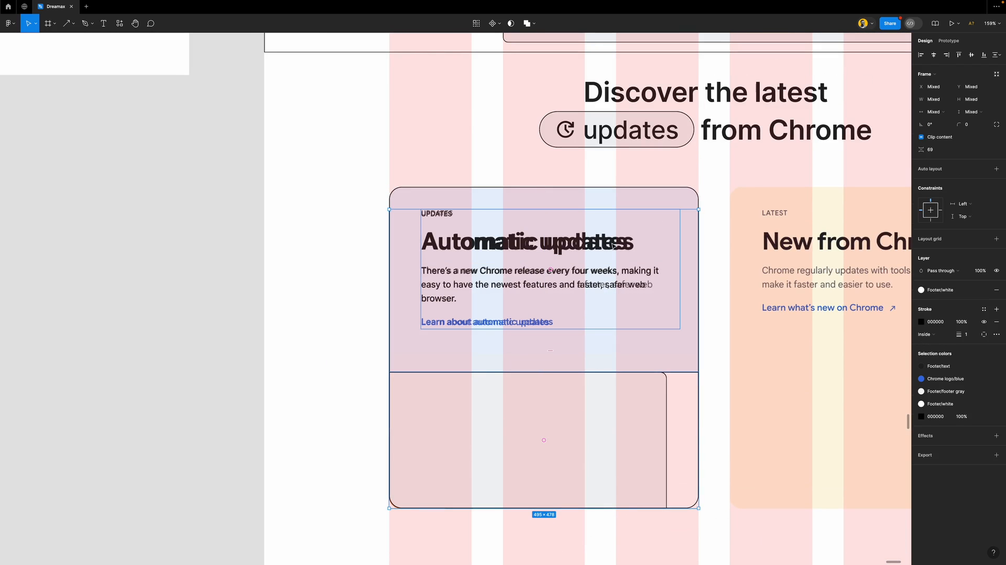
Stack the text block and the rectangle frame in auto layout
key(shift+a)
scroll(576, 264, up, 3)
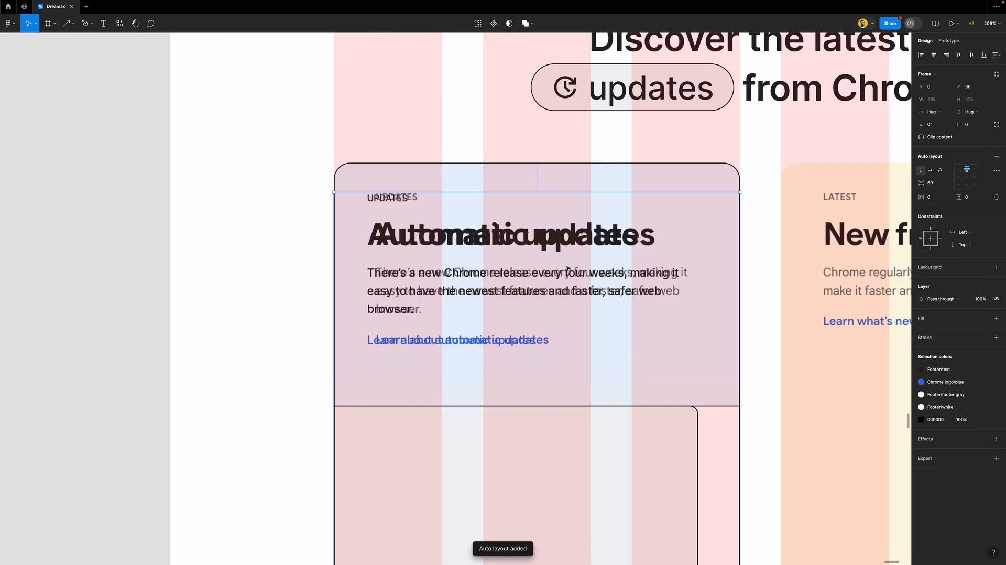
scroll(592, 301, down, 2)
scroll(592, 302, up, 2)
scroll(591, 302, up, 1)
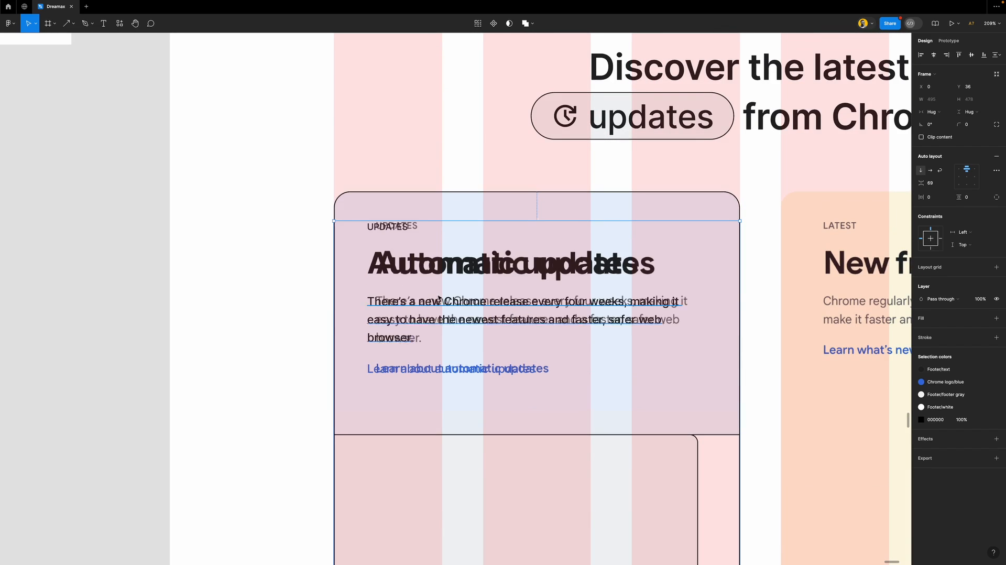
scroll(437, 298, up, 2)
Make the text block fill the card's width with 50 side padding
click(549, 289)
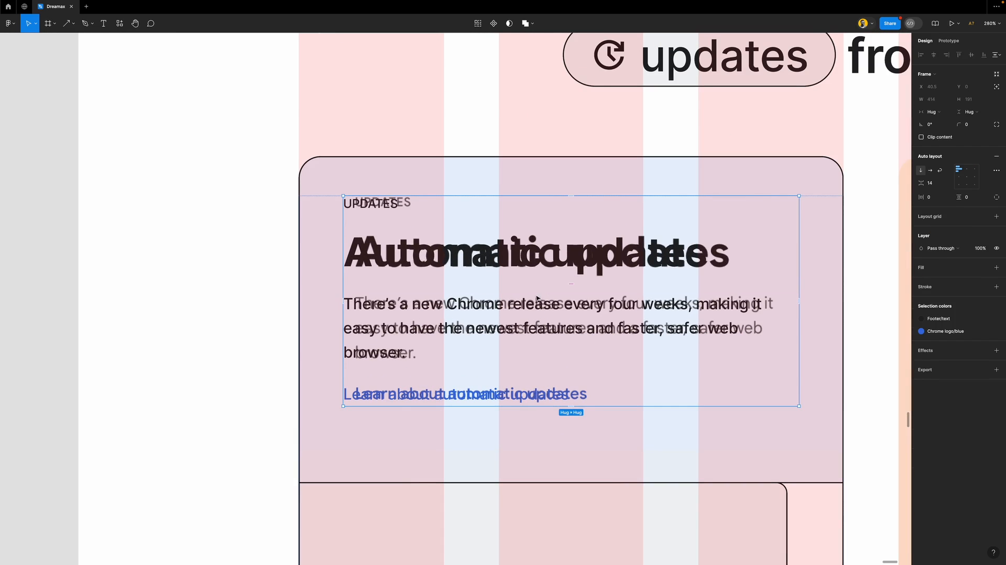
click(946, 113)
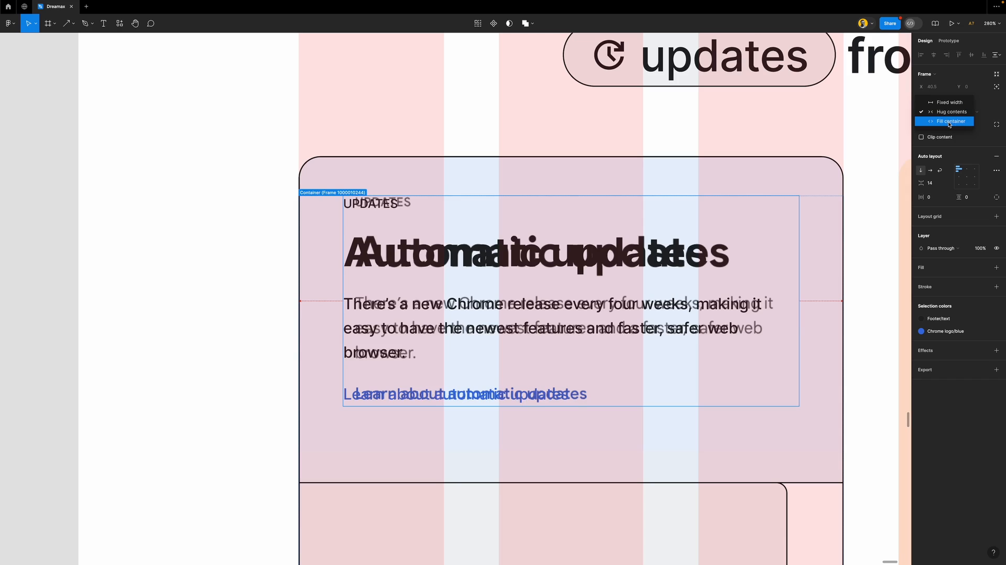
click(949, 124)
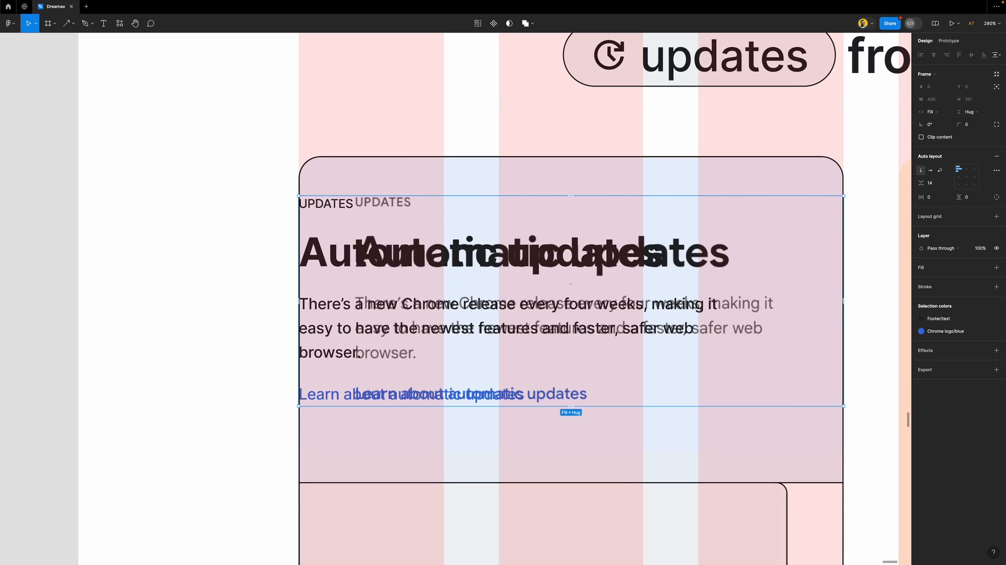
click(937, 200)
text(40)
key(Return)
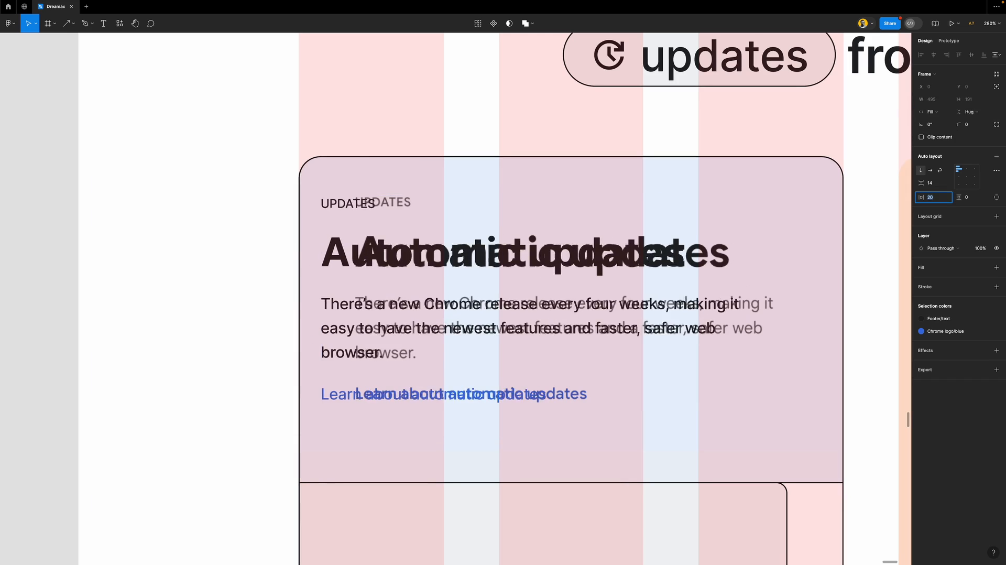
key(shift+Up)
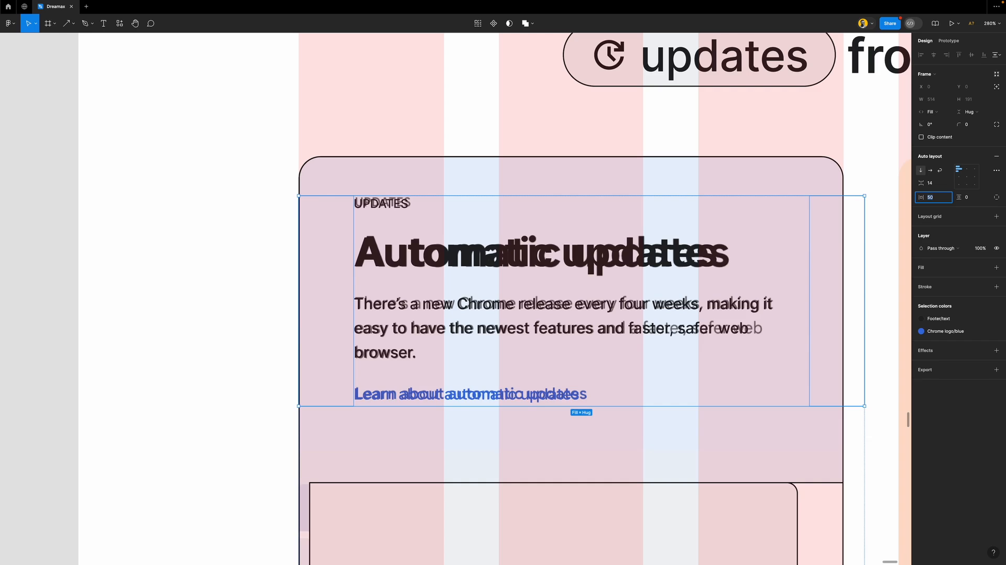
Give the card's content frame a fixed 495 width
click(883, 363)
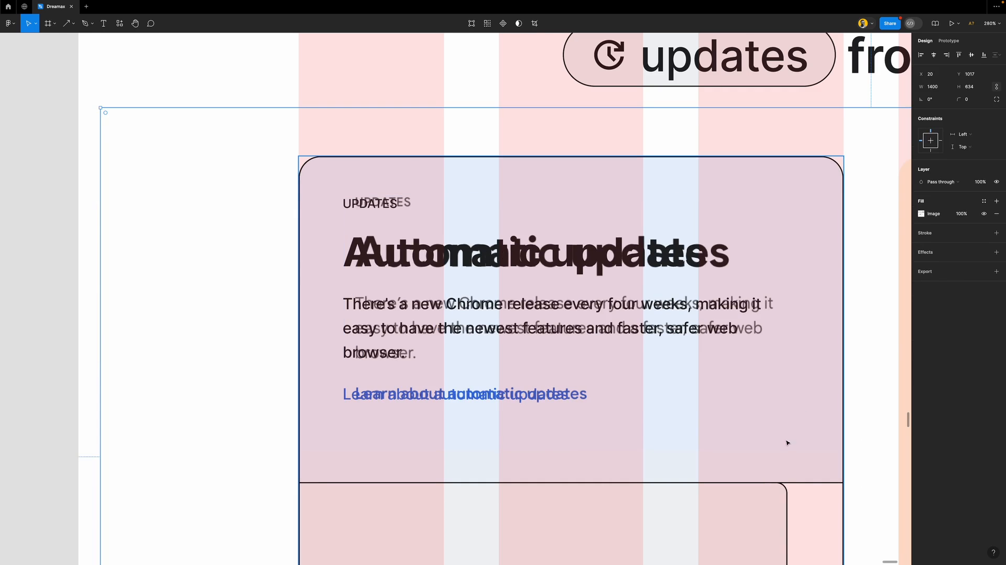
double_click(707, 319)
scroll(709, 320, down, 1)
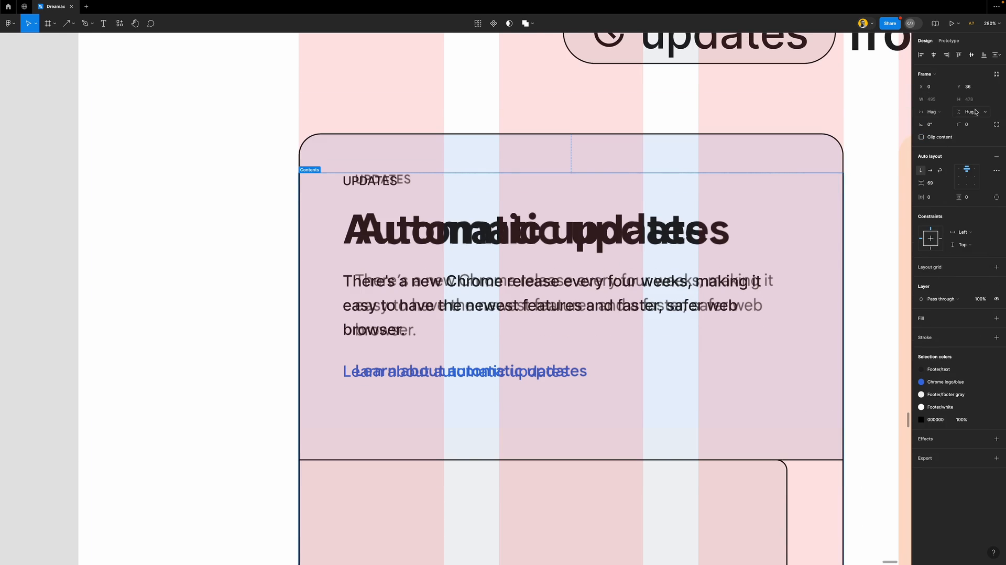
click(941, 111)
click(938, 99)
Re-enter 50 as the text block's side padding
click(594, 229)
click(938, 197)
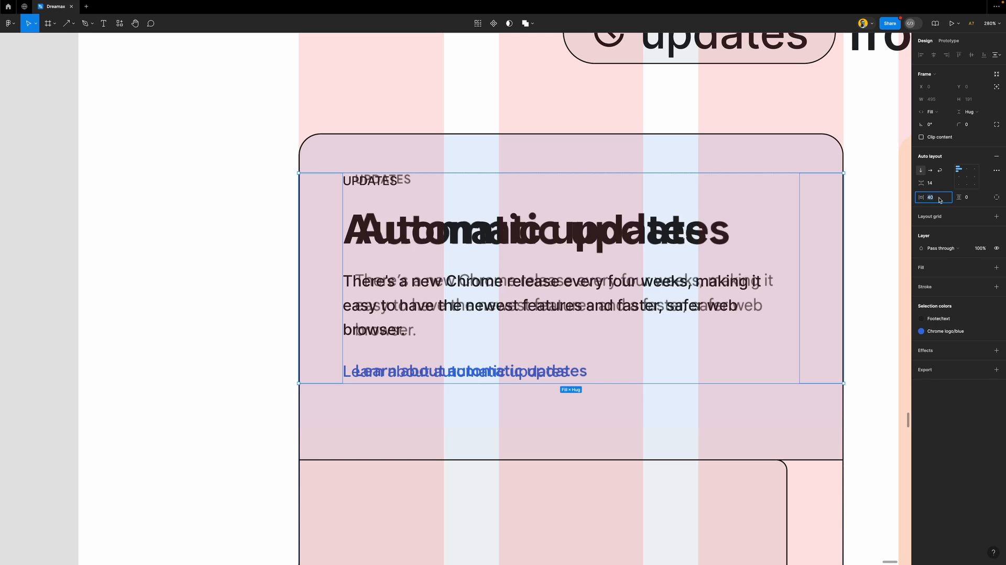
text(50)
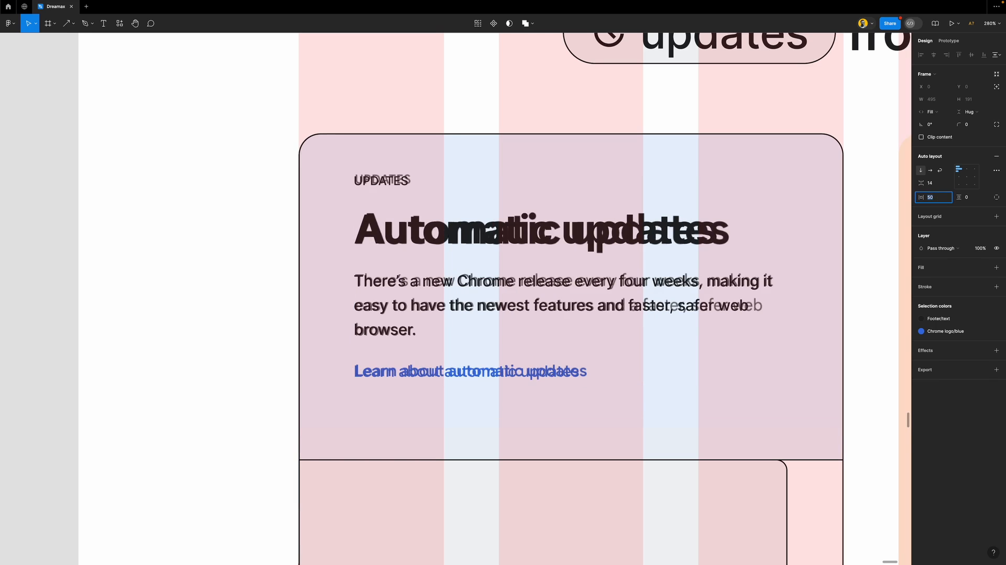
key(Up)
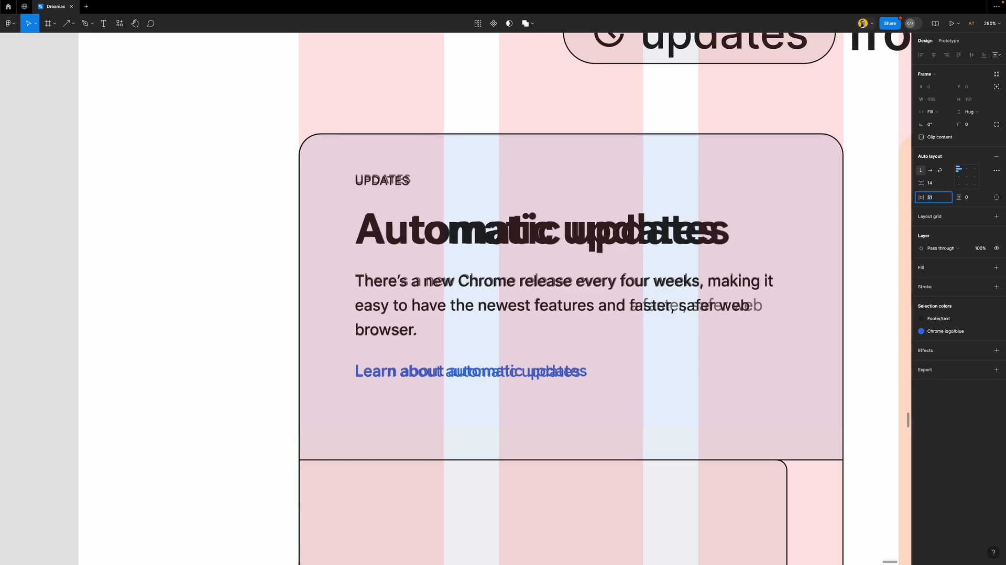
key(Down)
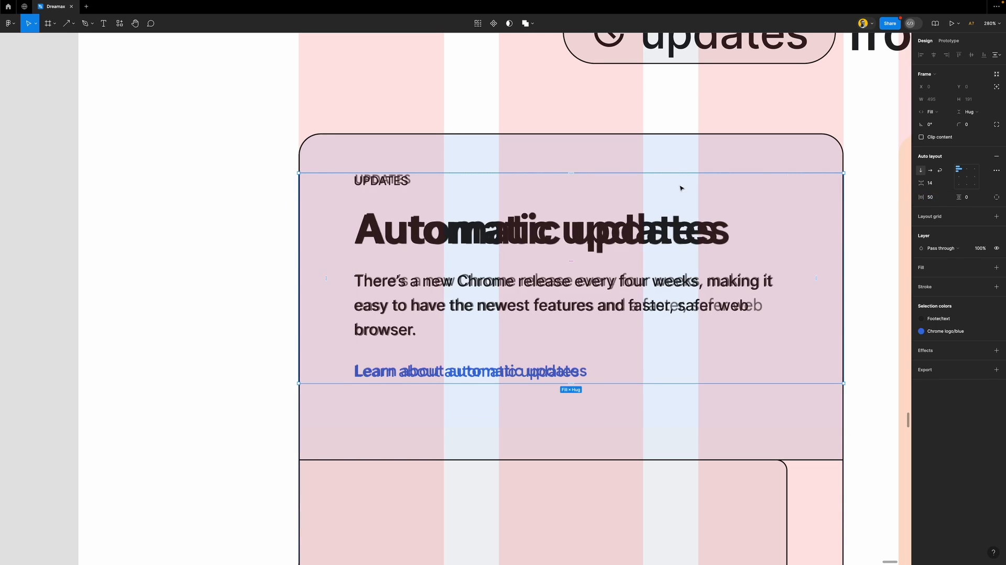
scroll(512, 210, down, 3)
scroll(512, 209, down, 1)
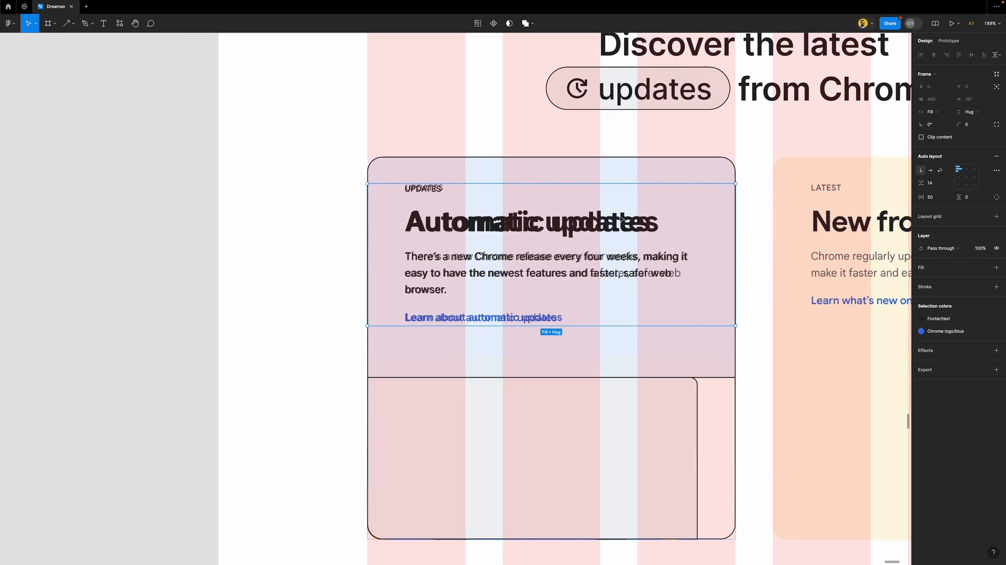
click(712, 359)
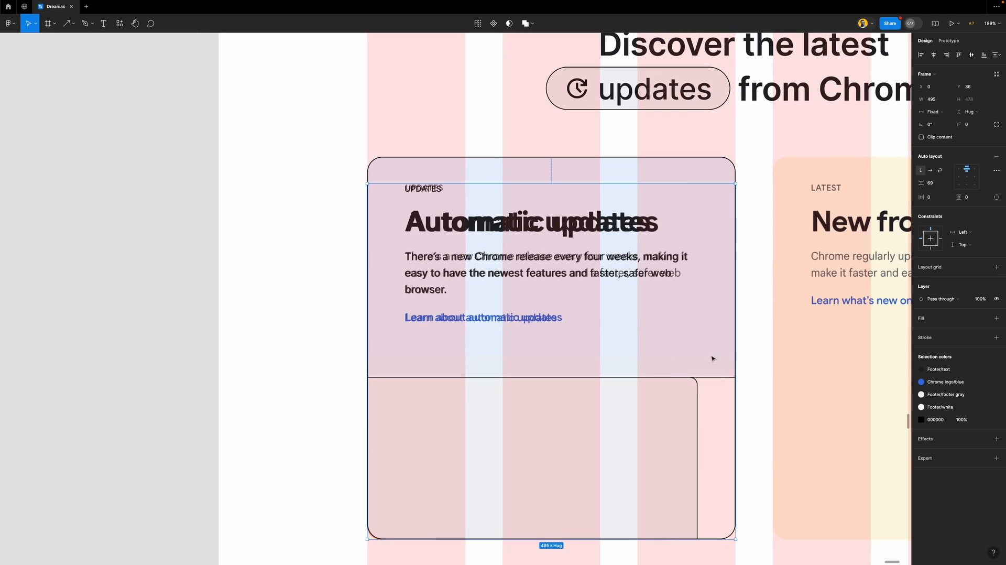
Give the card's inner content frame a thin black outline
click(684, 170)
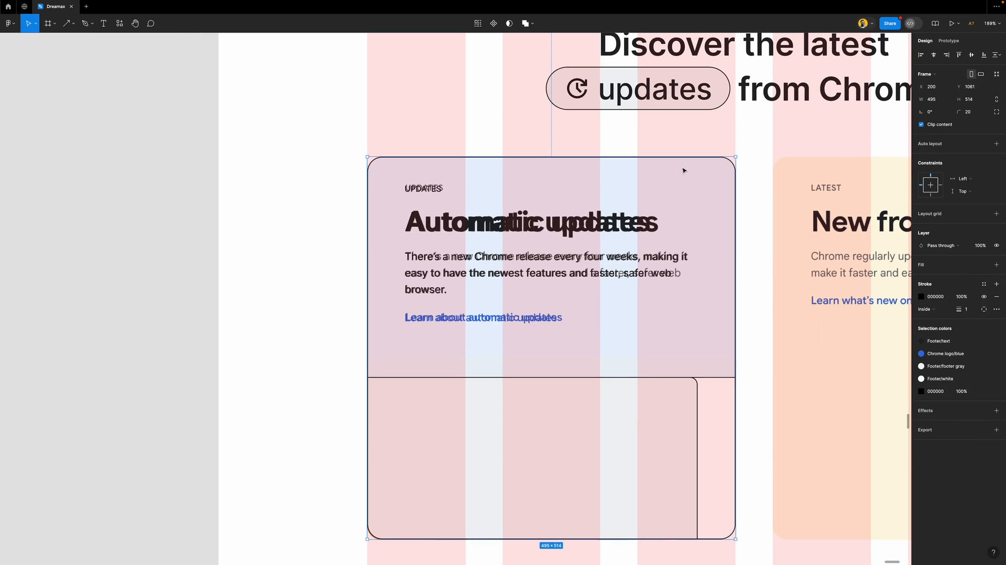
key(Return)
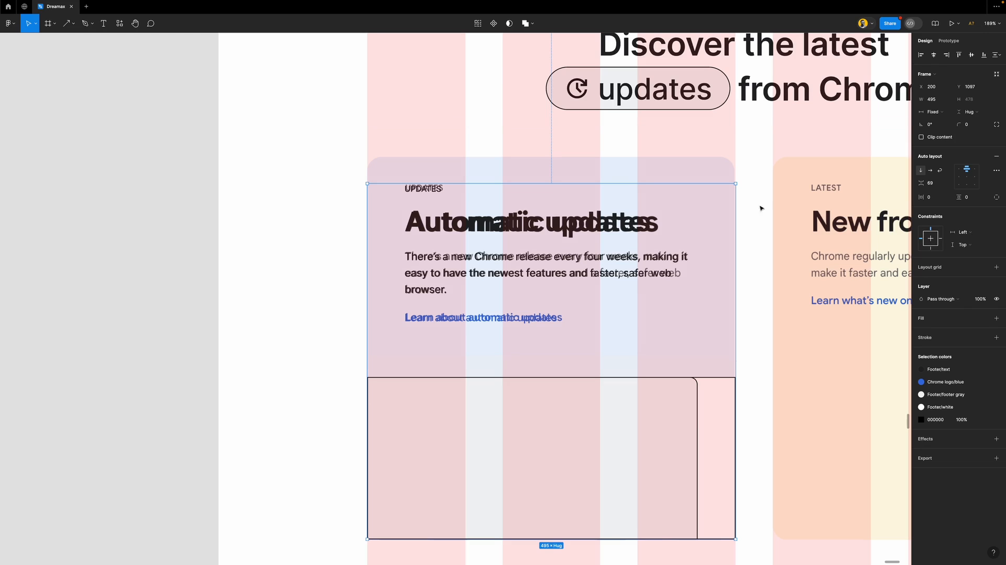
click(948, 339)
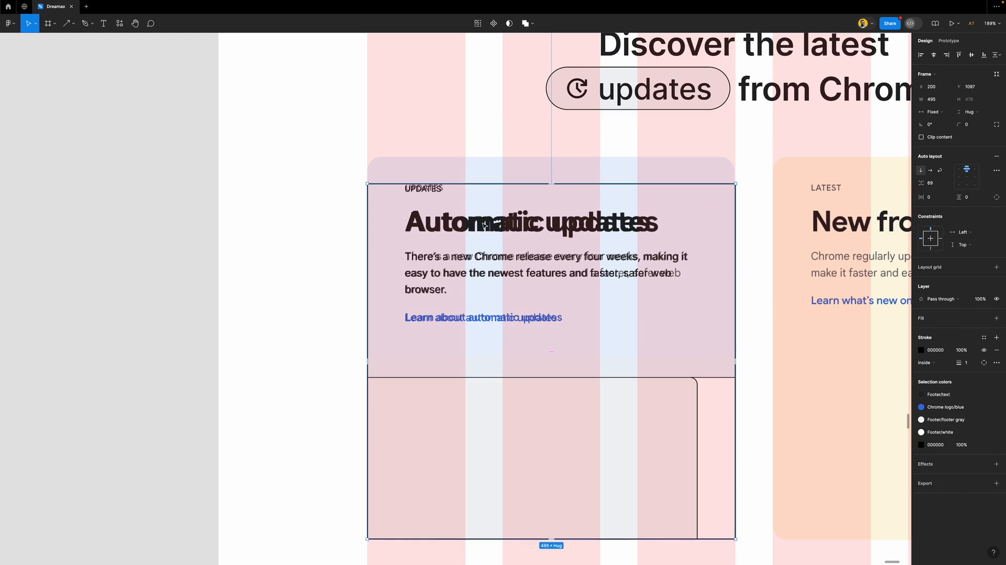
scroll(487, 225, down, 2)
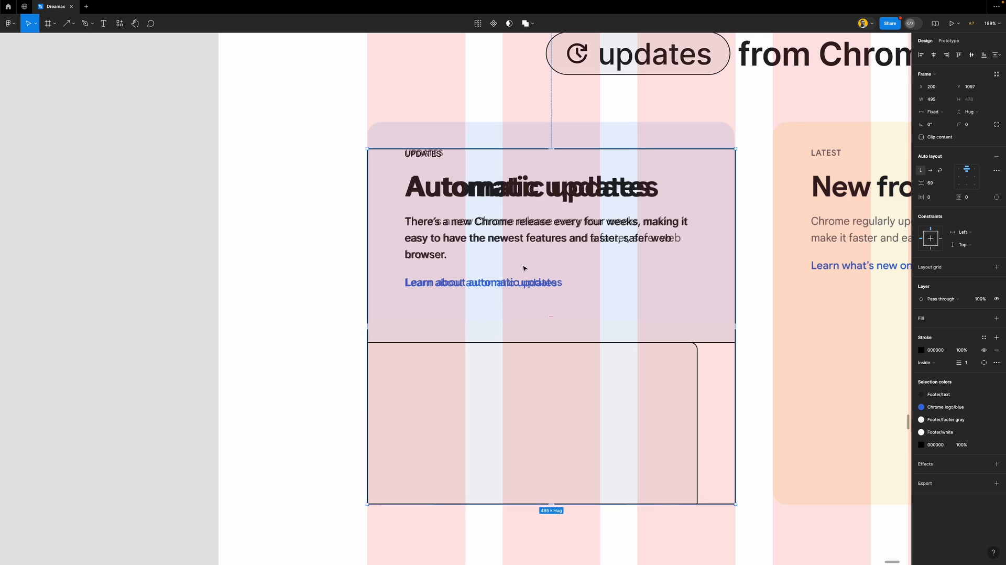
Switch to individual padding and try top padding values of 20 and 0
click(996, 198)
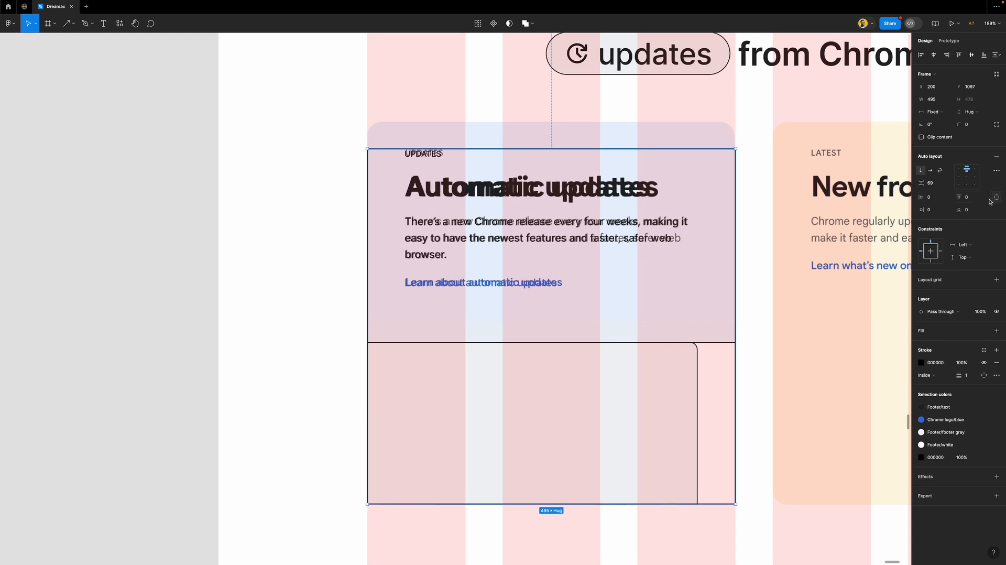
click(973, 198)
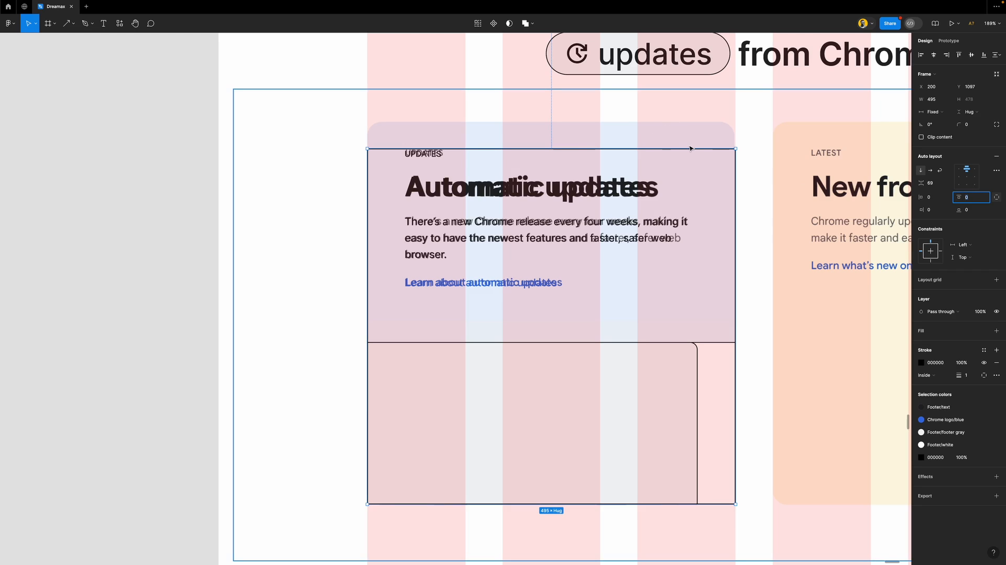
text(20)
key(Return)
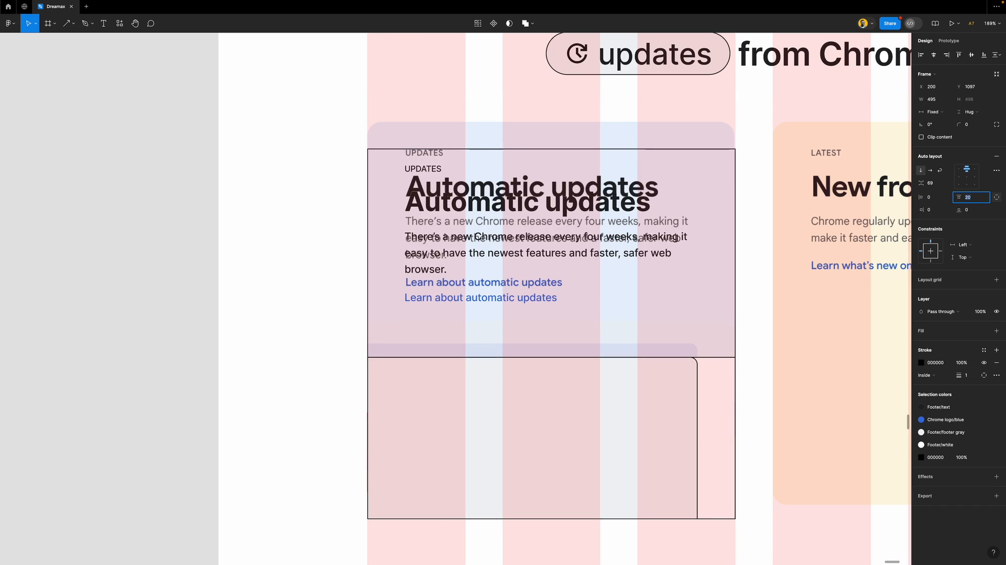
text(0)
key(Return)
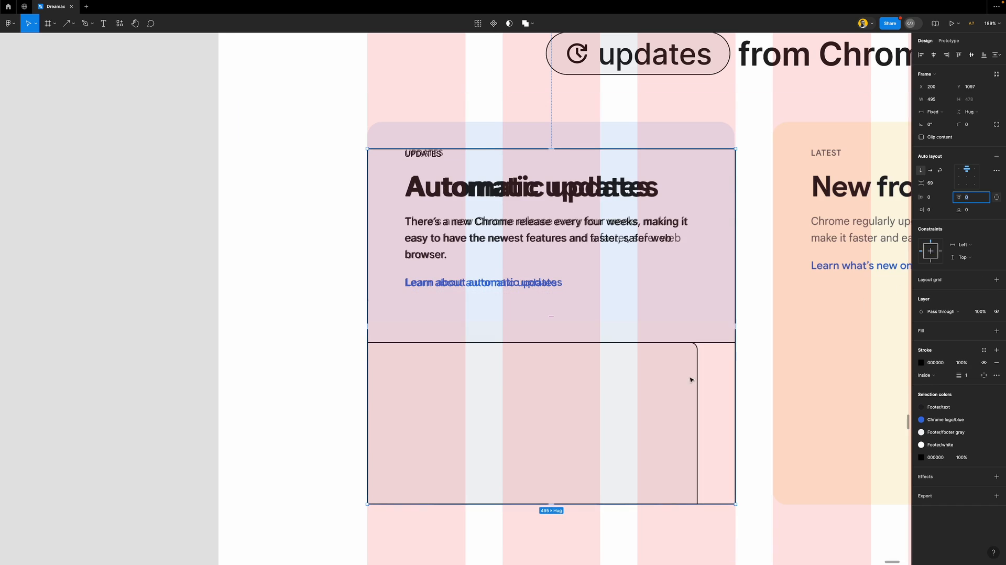
Pin the frame to the right and bottom, and set its top padding to 36
click(931, 261)
click(933, 252)
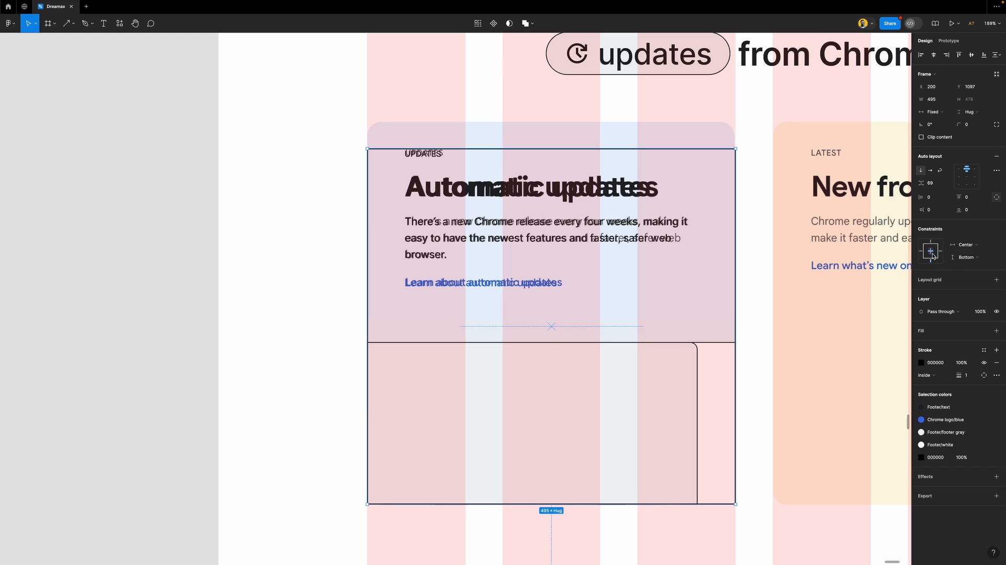
click(940, 251)
click(970, 198)
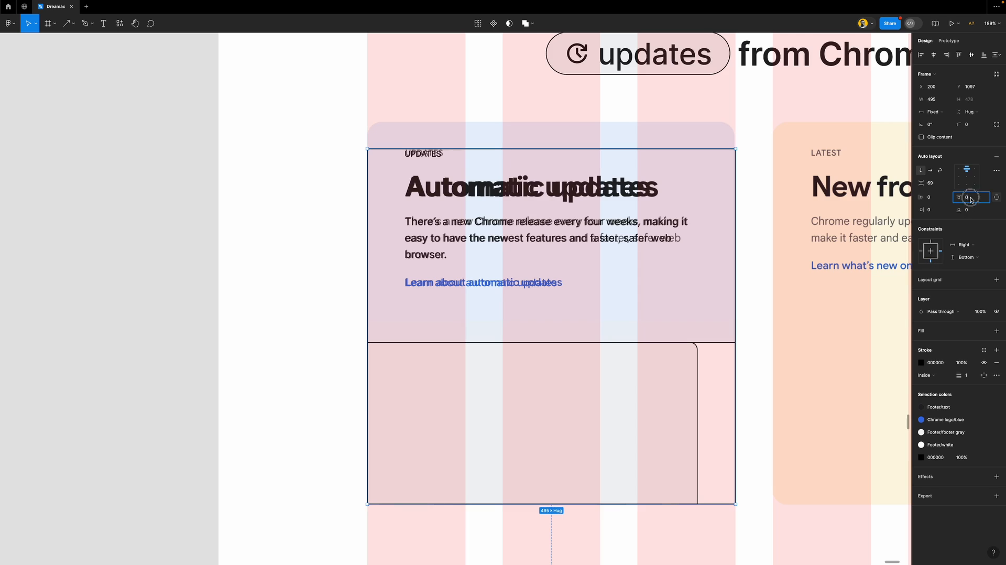
key(shift+Up)
key(shift+Up)
key(shift+Up)
key(shift+Up)
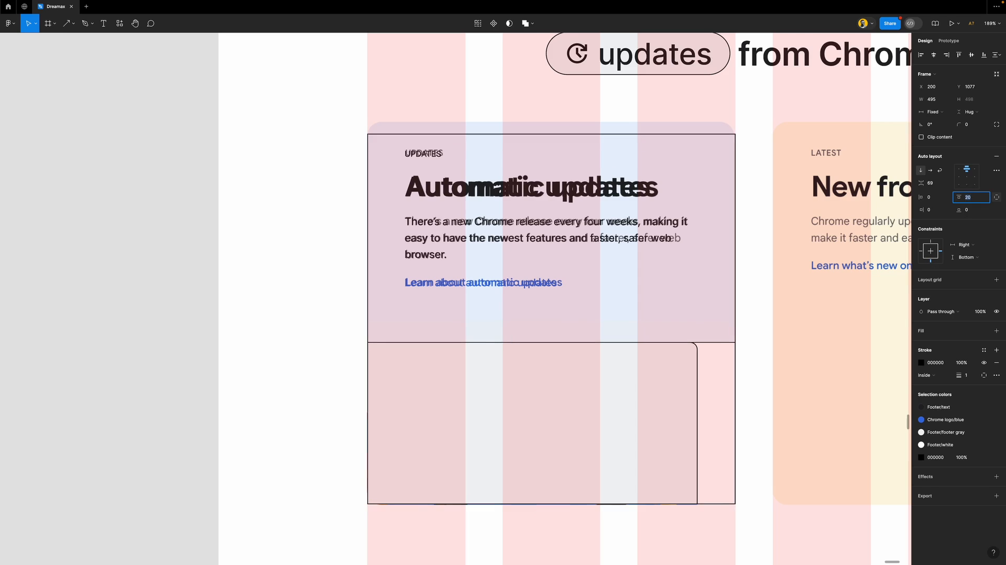
key(Down)
key(Down)
key(Down)
key(Down)
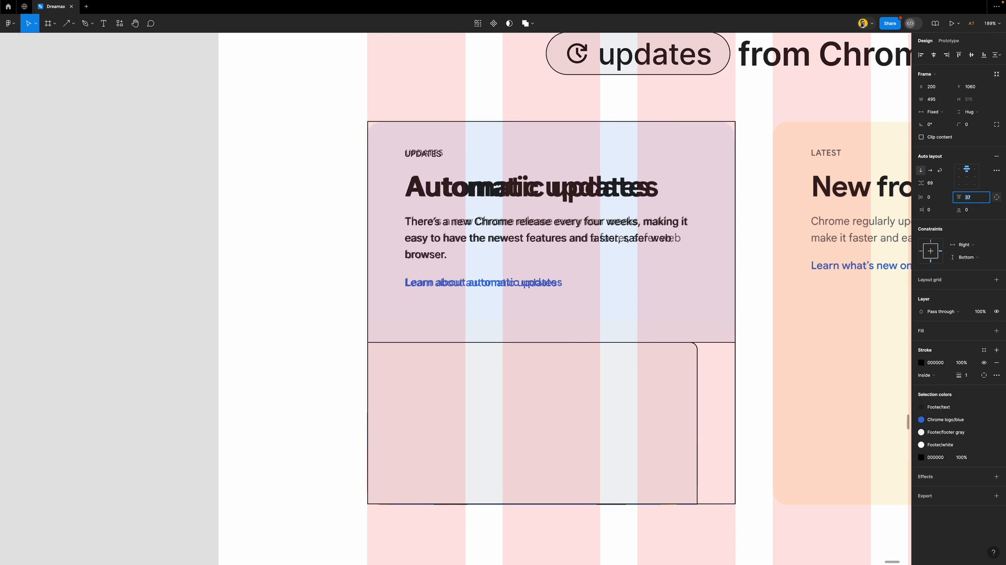
key(Return)
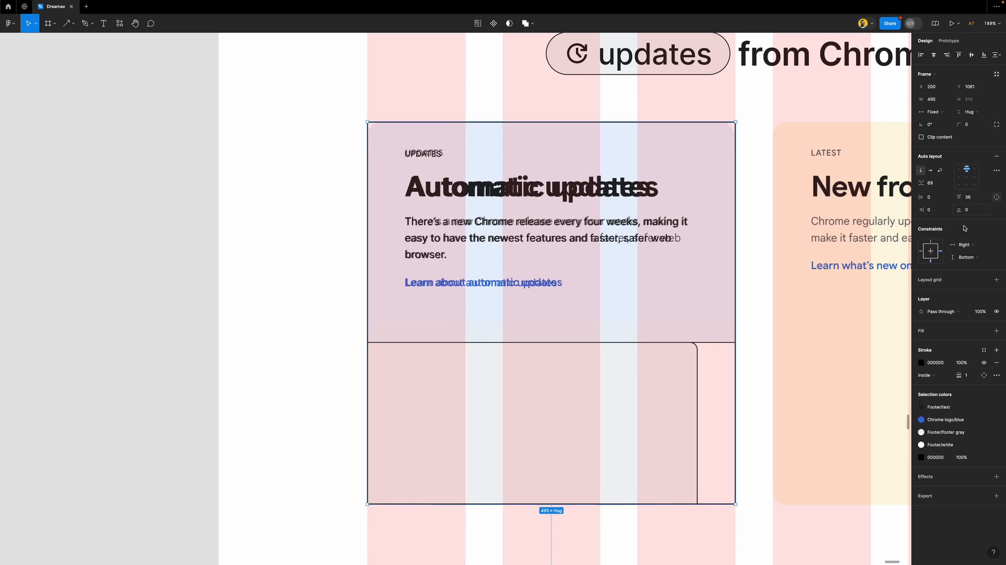
Change the frame's fill to white, replacing the briefly applied footer gray style
click(984, 330)
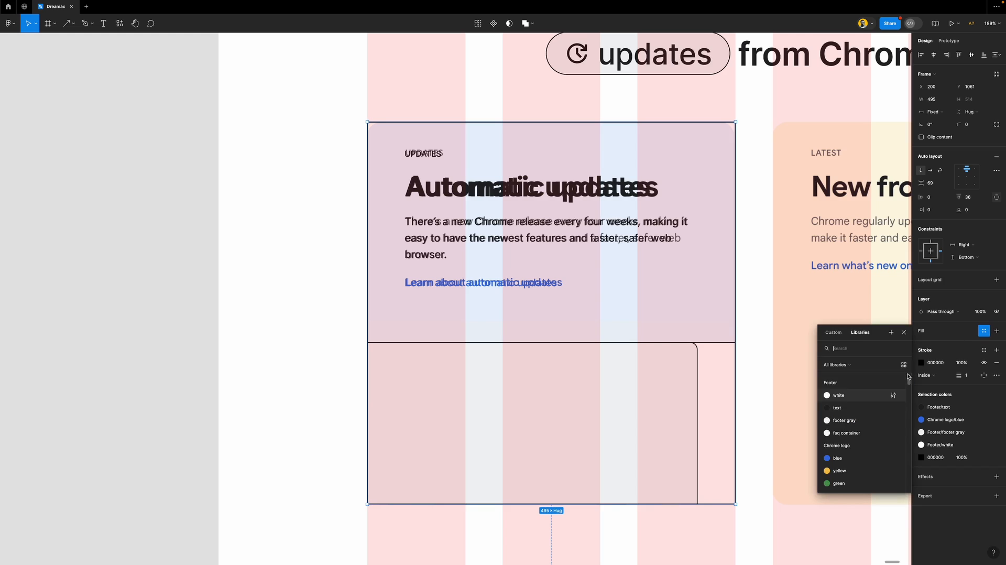
click(849, 420)
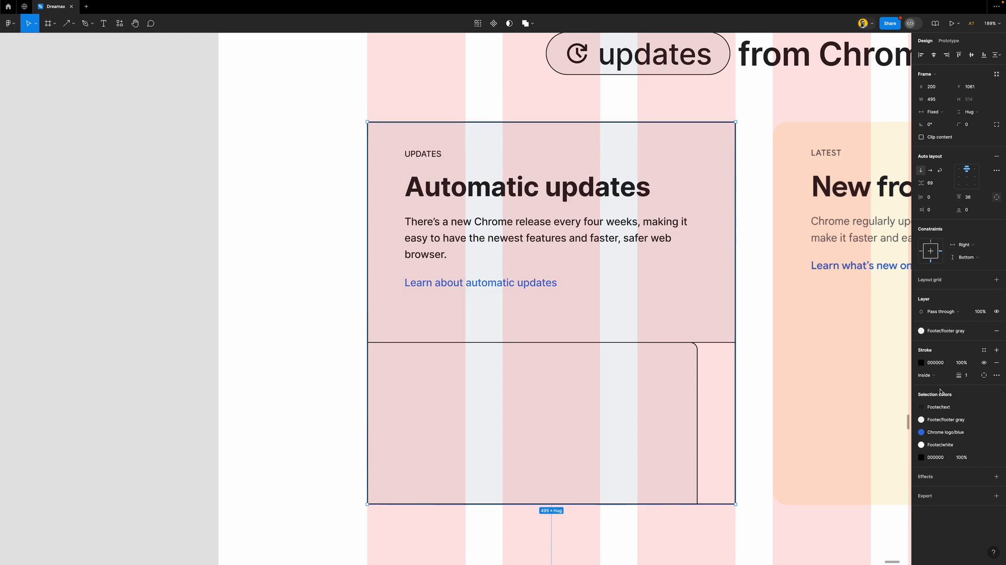
click(961, 332)
click(848, 396)
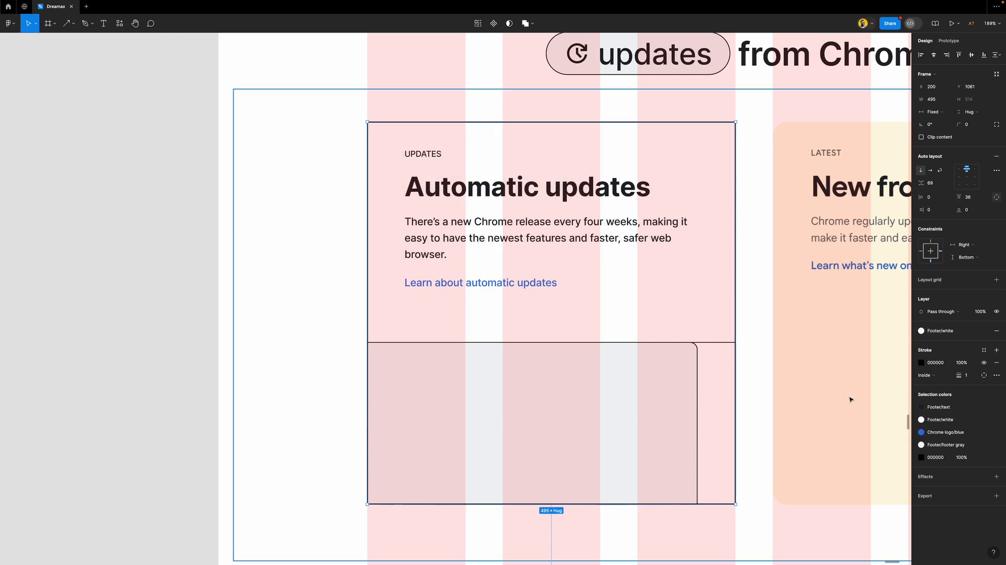
Round the frame's corners to a radius of 20
click(971, 126)
text(10)
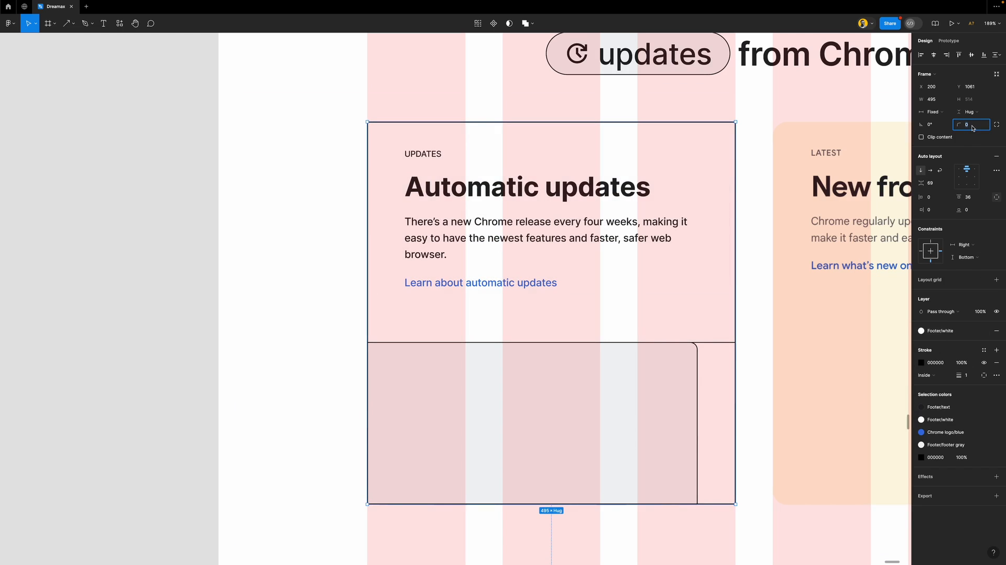
key(Return)
text(20)
key(Return)
key(Escape)
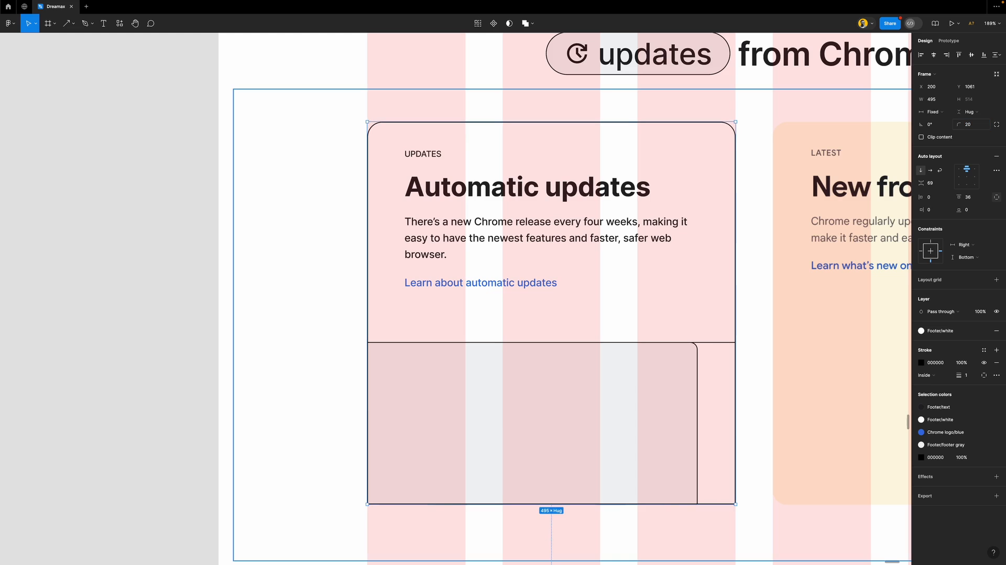
Remove the outline stroke from the card's lower image area
scroll(535, 289, right, 5)
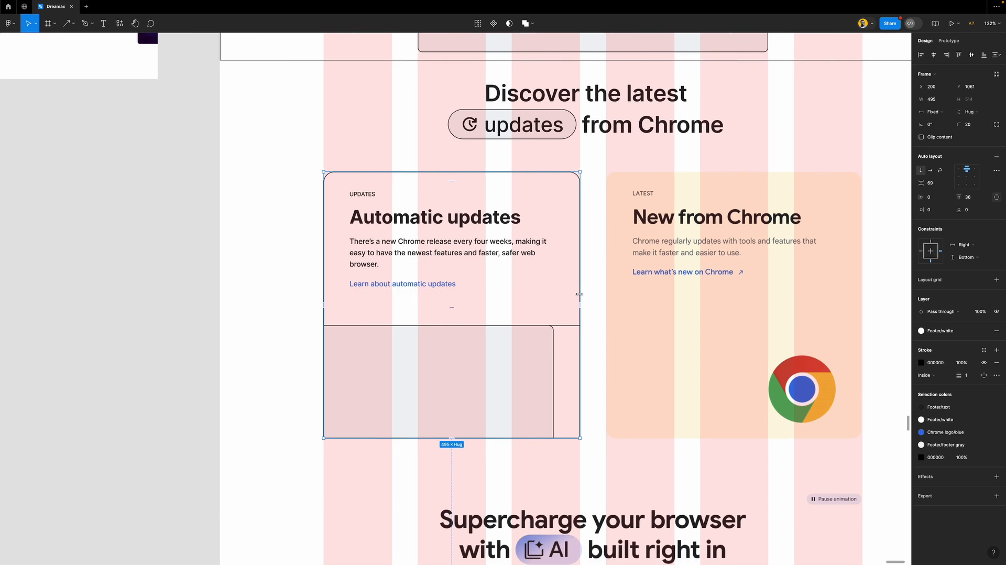
click(570, 347)
scroll(563, 346, up, 10)
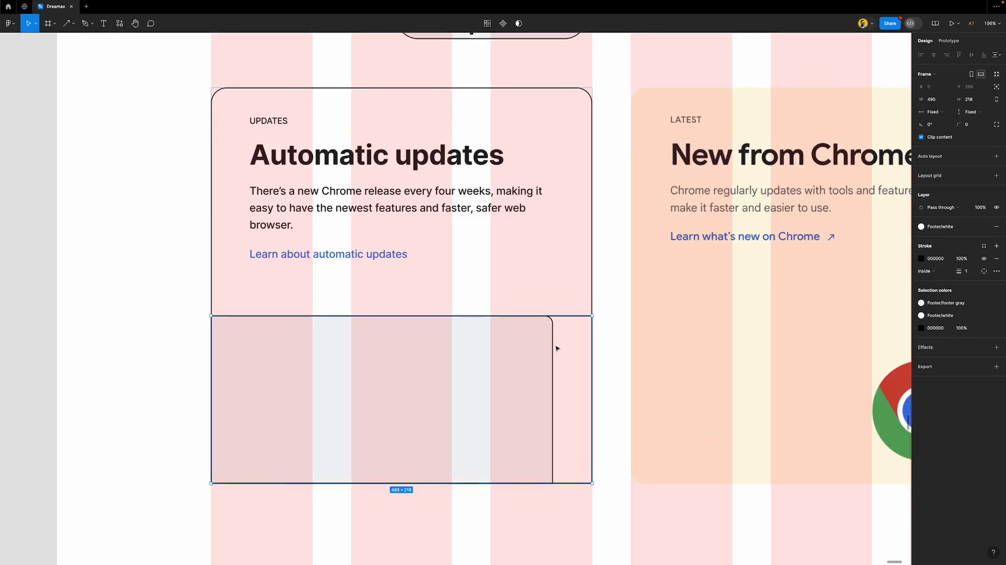
click(996, 258)
scroll(572, 303, down, 10)
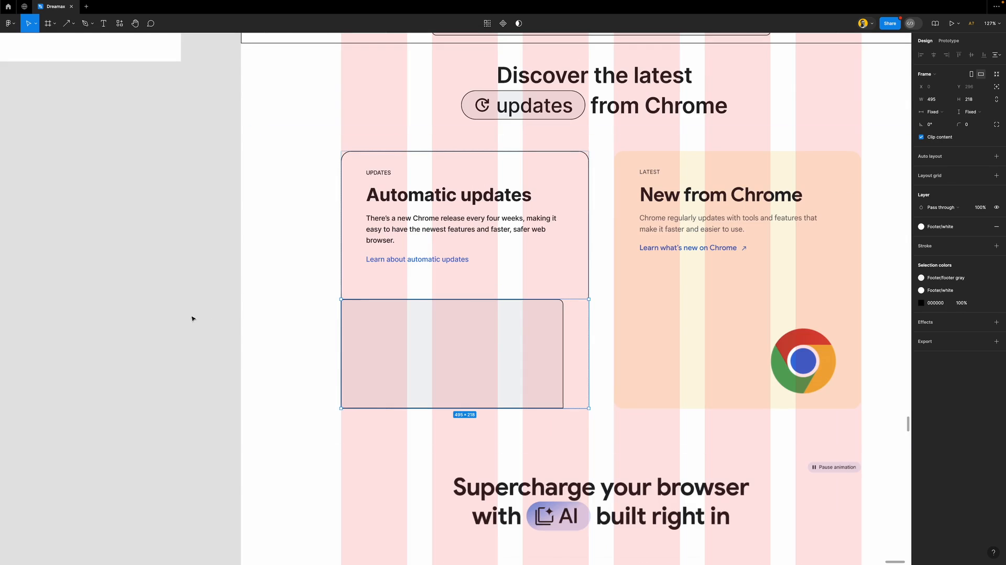
click(210, 321)
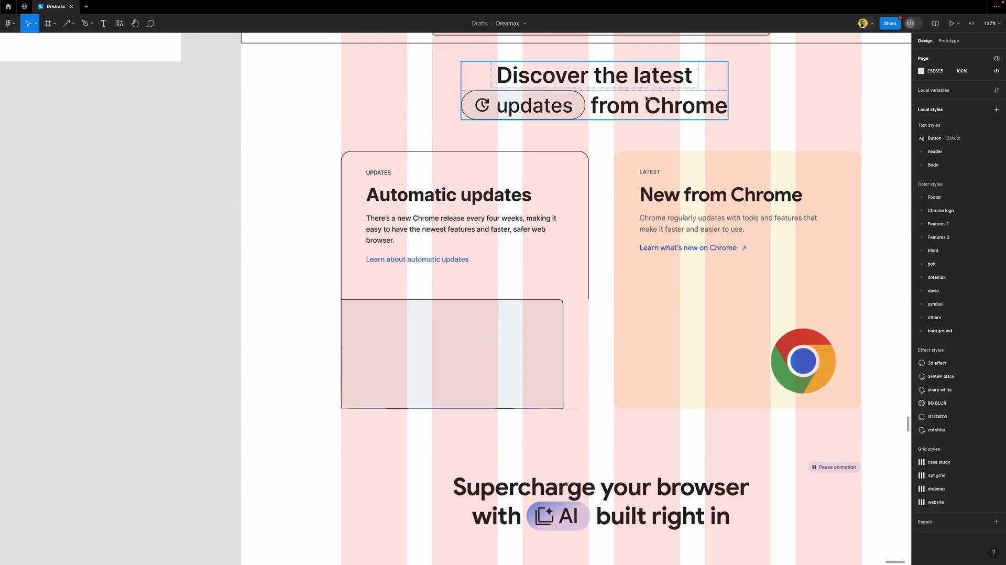
Check the Automatic updates card and its lower area by selecting and deselecting them
click(580, 229)
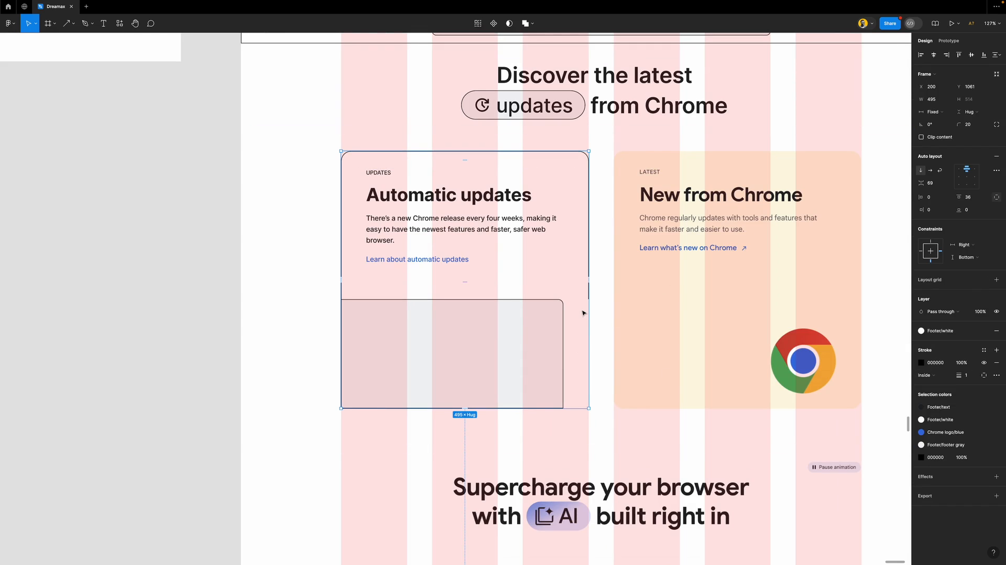
key(Escape)
click(503, 328)
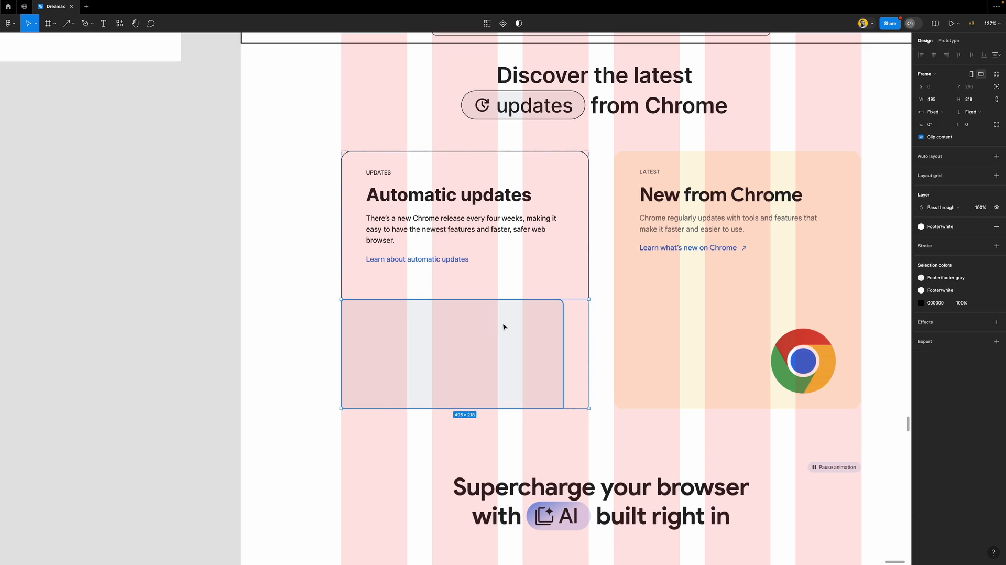
click(159, 277)
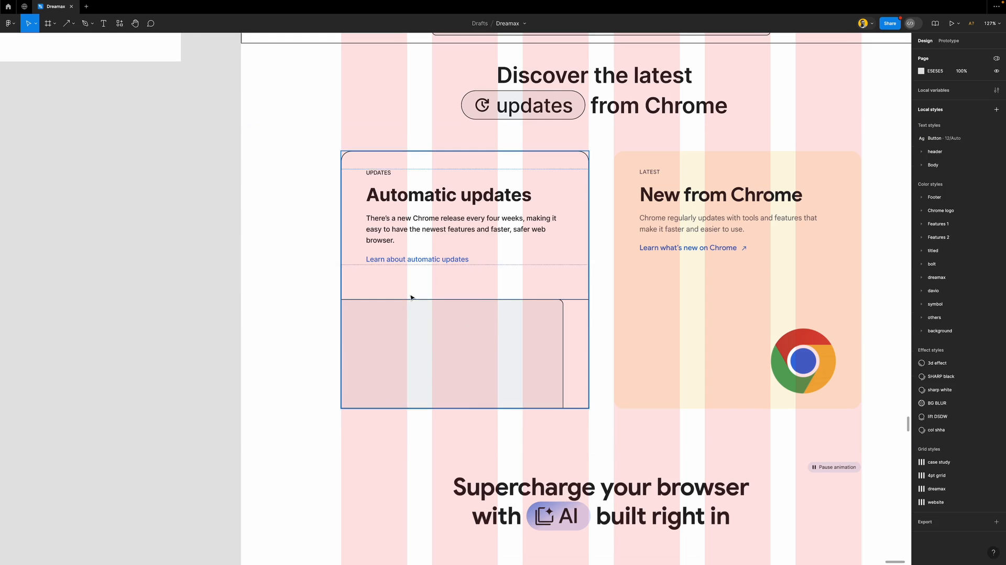
scroll(410, 297, down, 3)
scroll(472, 298, right, 1)
scroll(552, 306, up, 3)
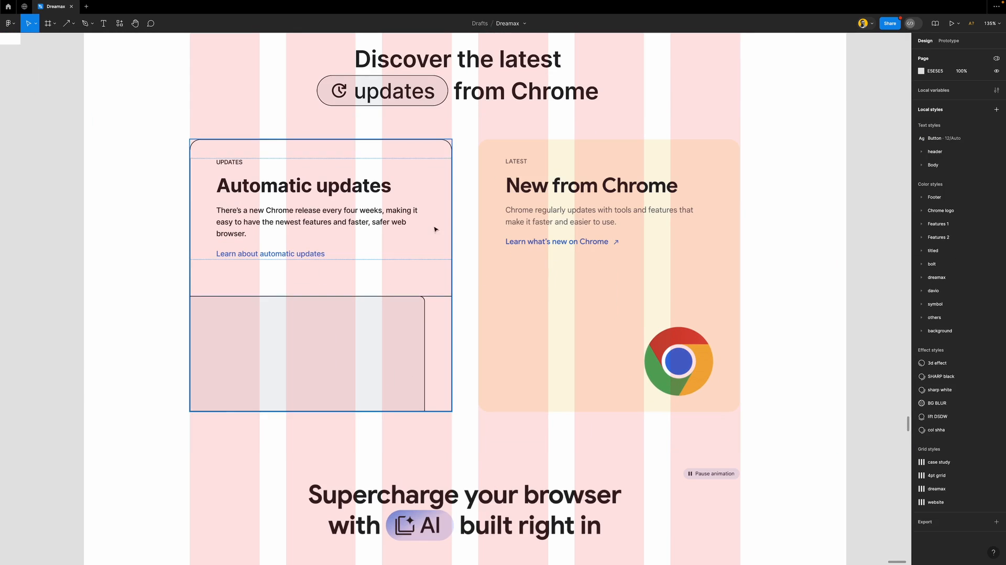
Duplicate the Automatic updates card into the right column
click(447, 262)
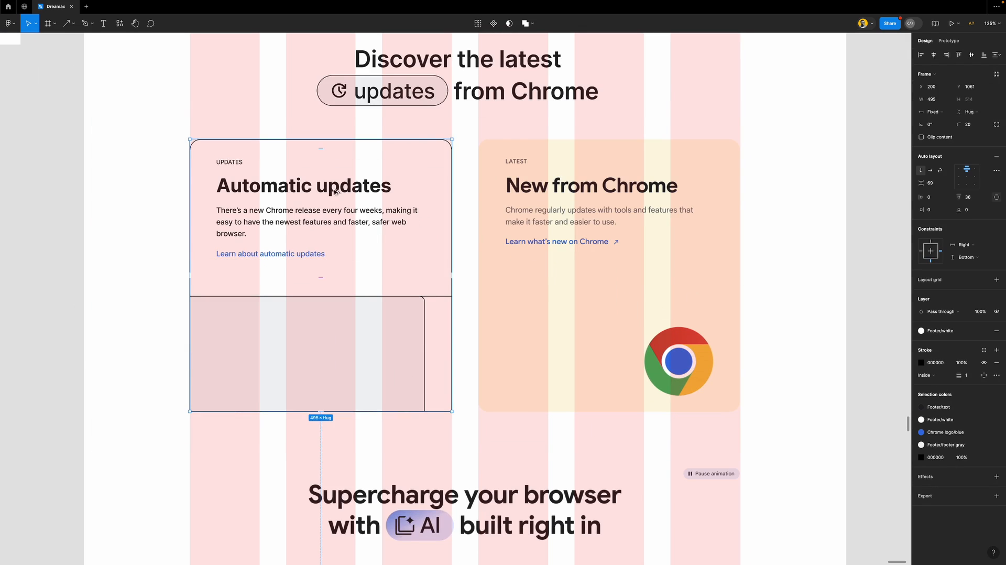
drag(513, 202, 623, 209)
drag(730, 339, 624, 339)
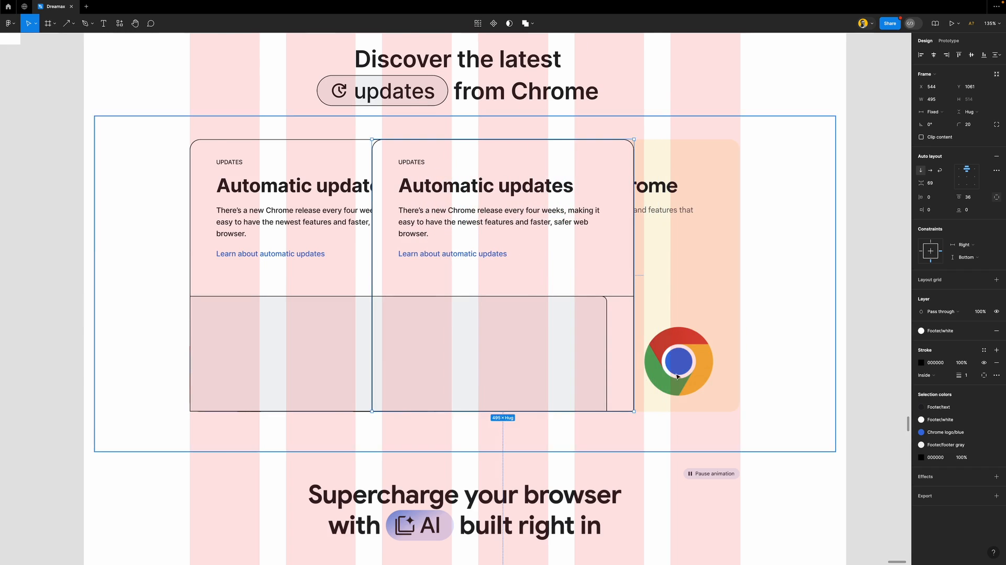
scroll(676, 376, up, 5)
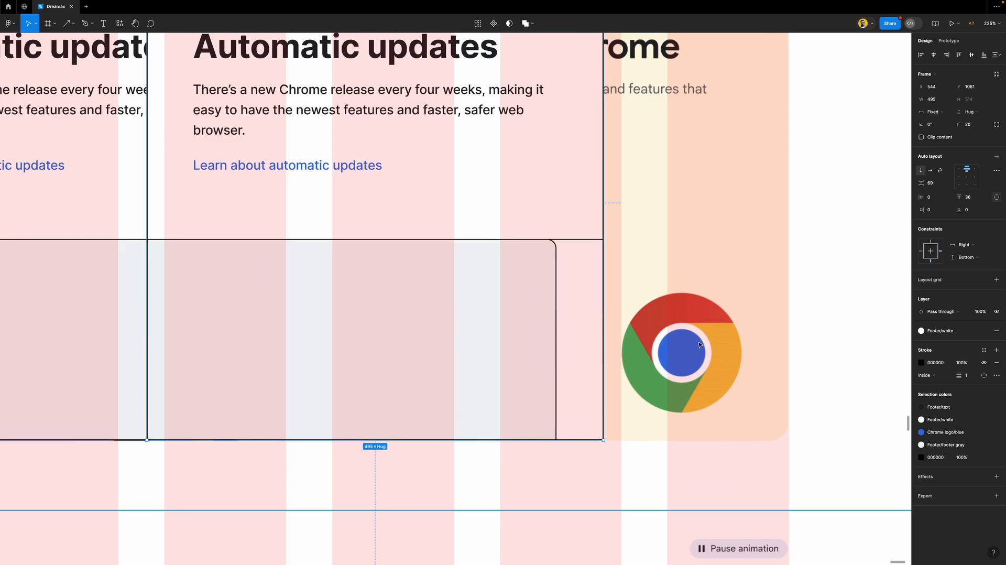
scroll(688, 350, down, 10)
scroll(537, 210, up, 5)
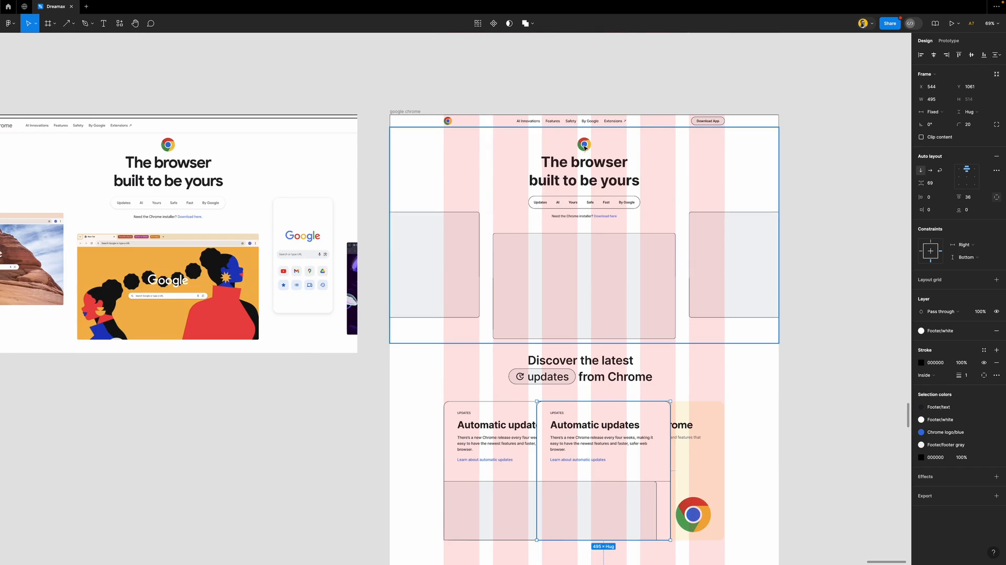
Copy the small Chrome logo from the hero down toward the copied card
double_click(584, 147)
double_click(584, 147)
double_click(586, 147)
drag(742, 380, 704, 495)
scroll(705, 491, down, 4)
scroll(716, 375, up, 8)
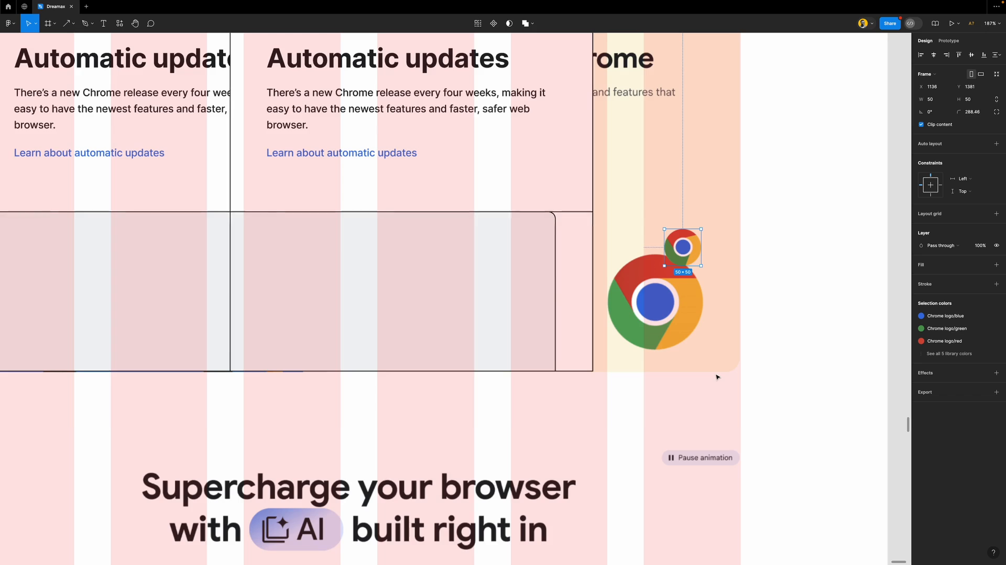
scroll(670, 266, up, 4)
Scale the Chrome logo proportionally to about 128 px and move it toward the card
key(k)
drag(693, 266, 708, 388)
drag(688, 210, 690, 249)
scroll(725, 298, down, 5)
drag(731, 313, 619, 299)
Delete the grey placeholder and move the Chrome logo into its place in the card
click(607, 252)
key(Delete)
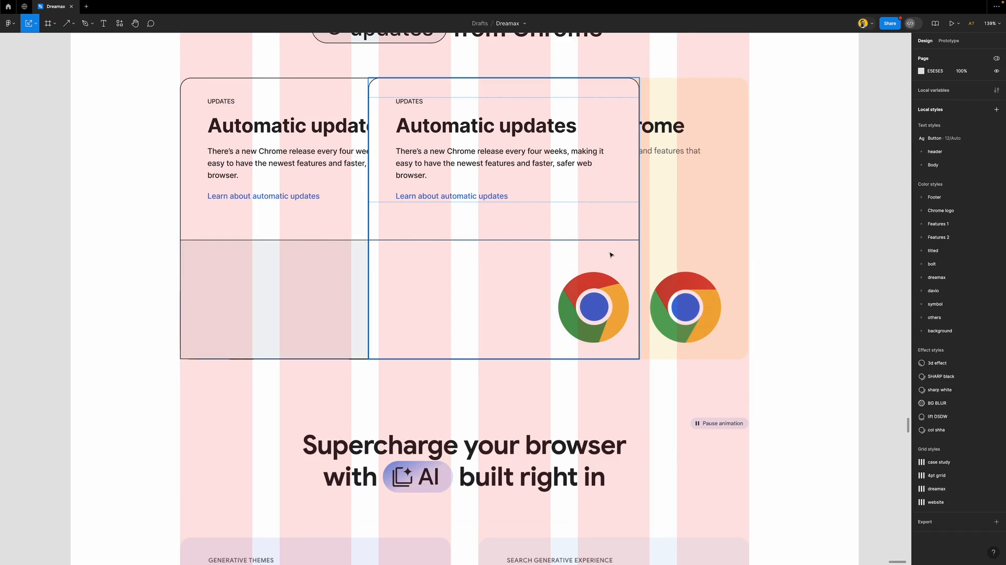
click(618, 306)
click(617, 305)
drag(618, 305, 601, 310)
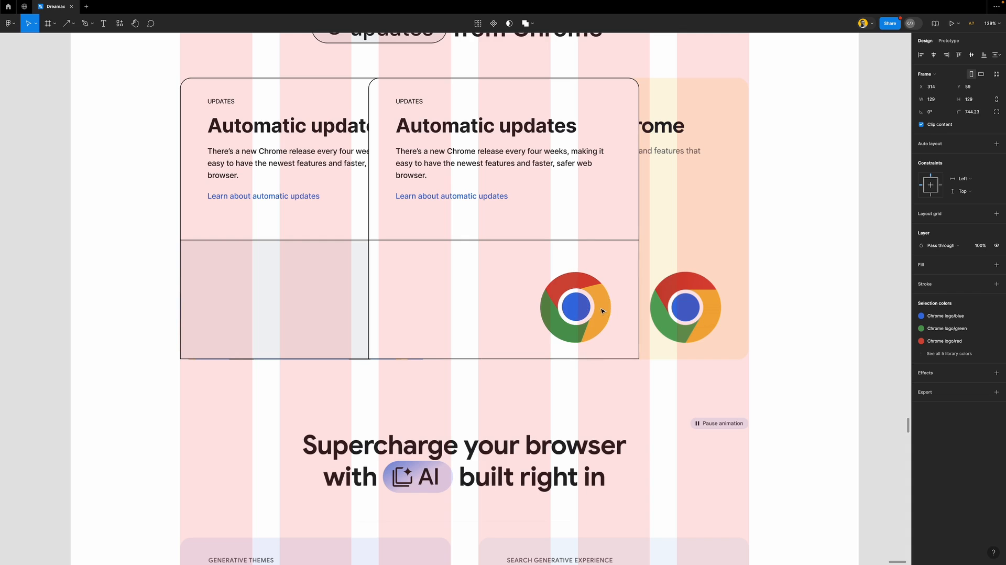
Move the copied card back into the right column at X 745
click(581, 83)
drag(612, 269, 723, 267)
scroll(701, 270, down, 5)
scroll(701, 311, up, 6)
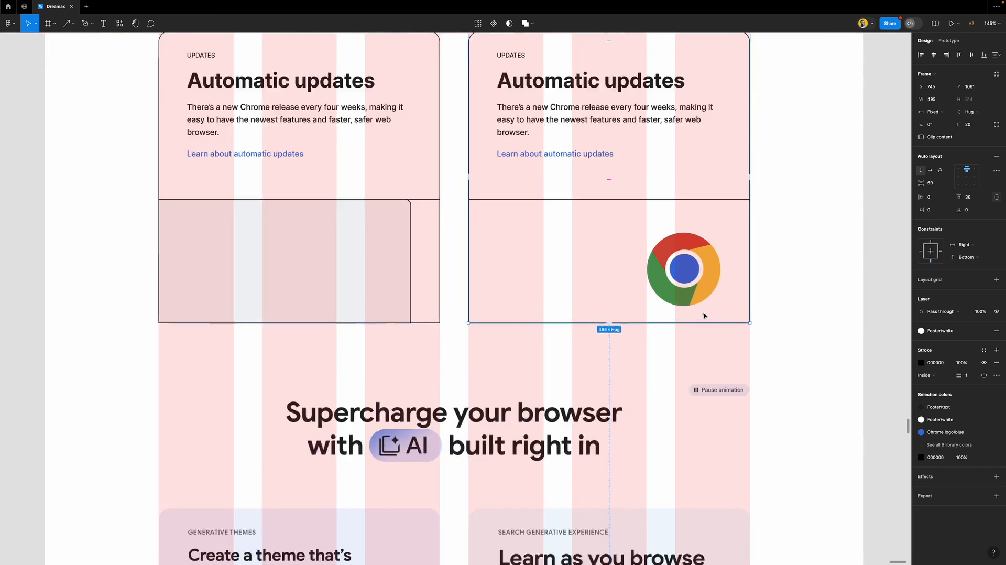
click(704, 255)
Nudge the Chrome logo to x 326, y 49, leaving 40 px right and bottom gaps
drag(702, 255, 744, 237)
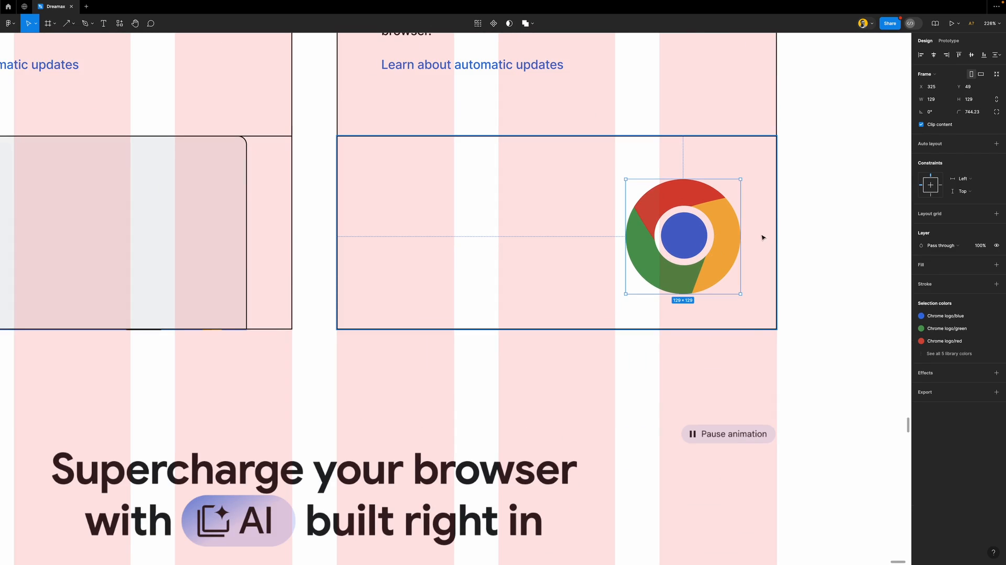
key(alt)
scroll(755, 255, up, 3)
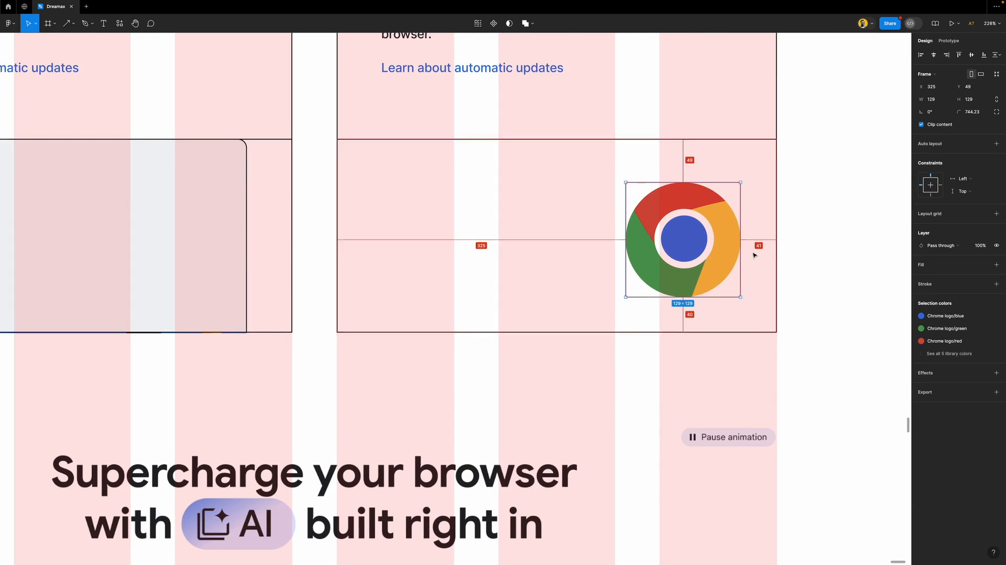
scroll(756, 293, down, 2)
scroll(755, 343, up, 2)
scroll(755, 343, up, 4)
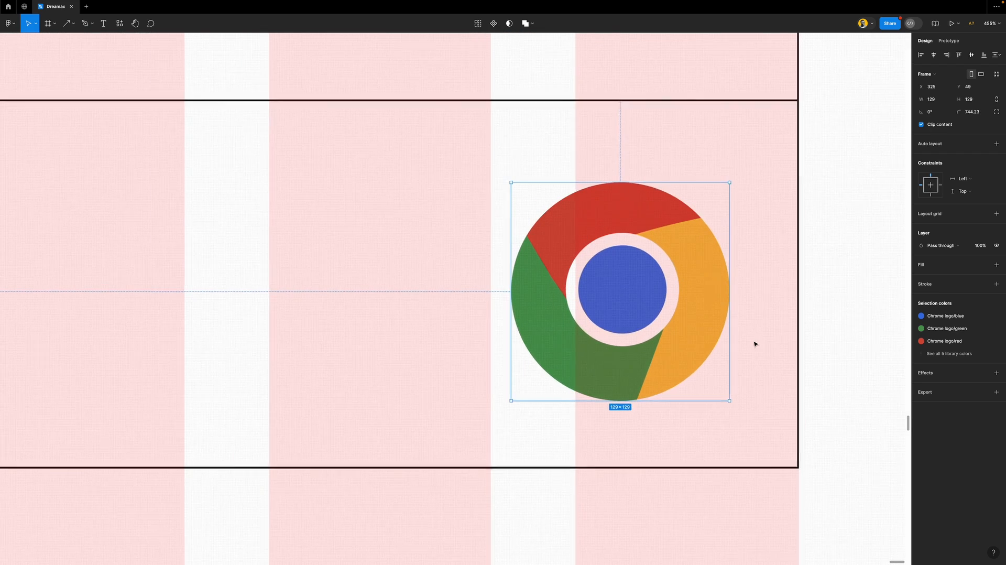
scroll(754, 340, down, 1)
scroll(748, 332, down, 1)
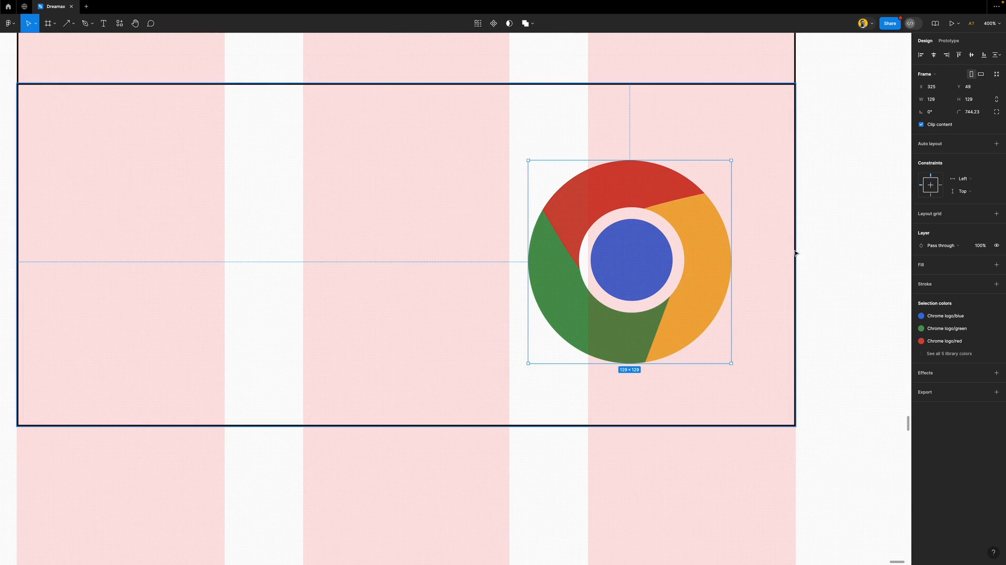
key(alt)
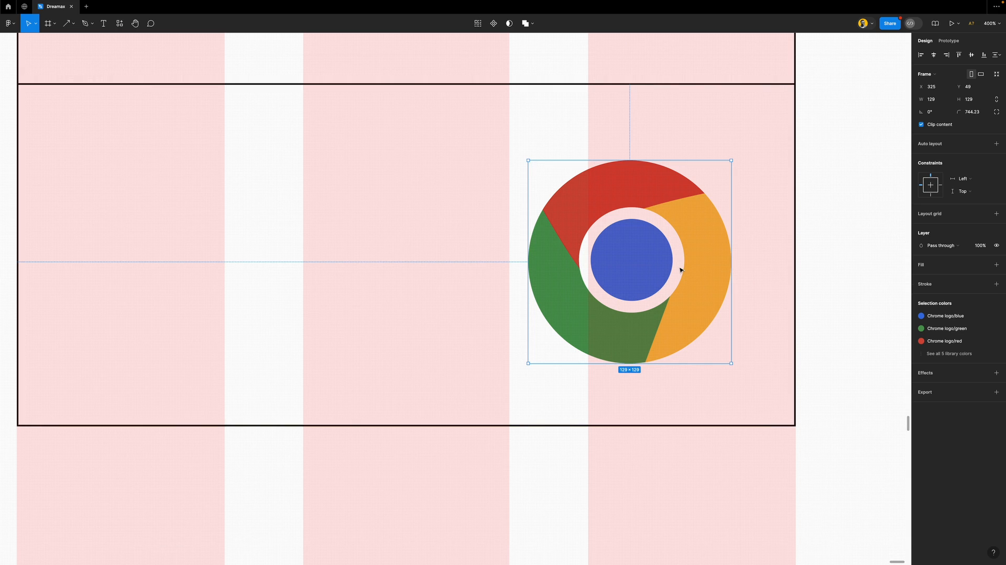
key(Right)
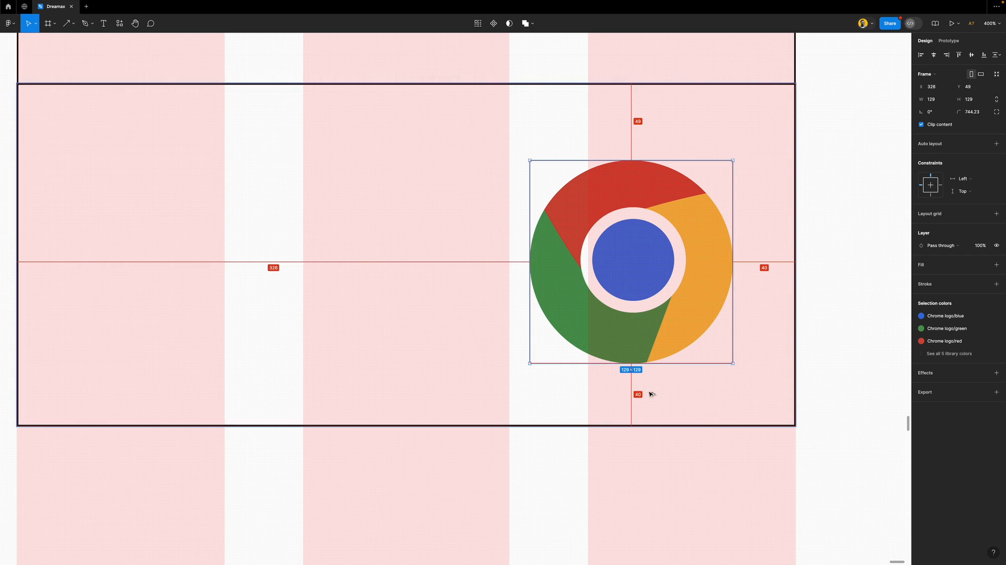
ctrl+scroll(637, 273, down, 10)
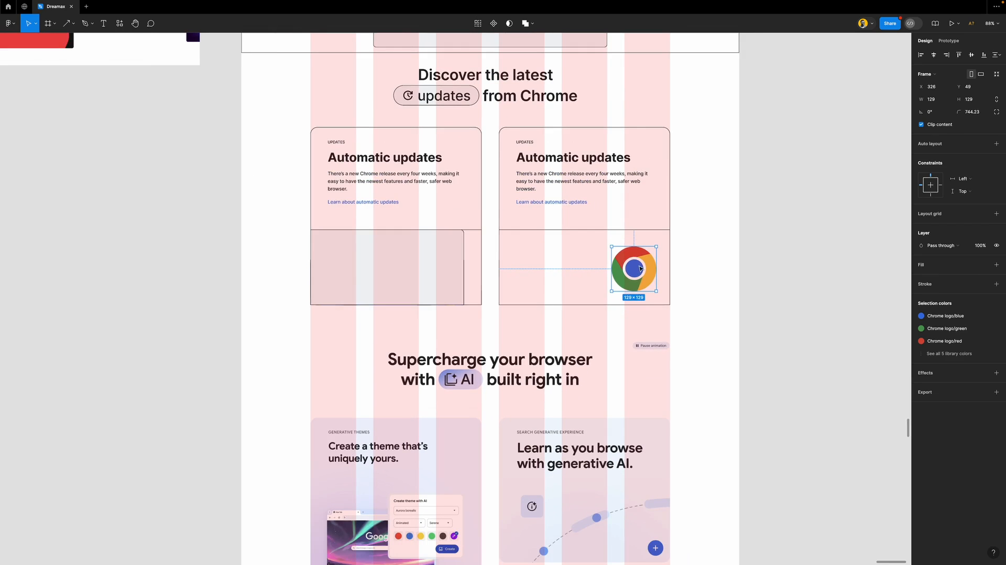
ctrl+scroll(636, 273, up, 5)
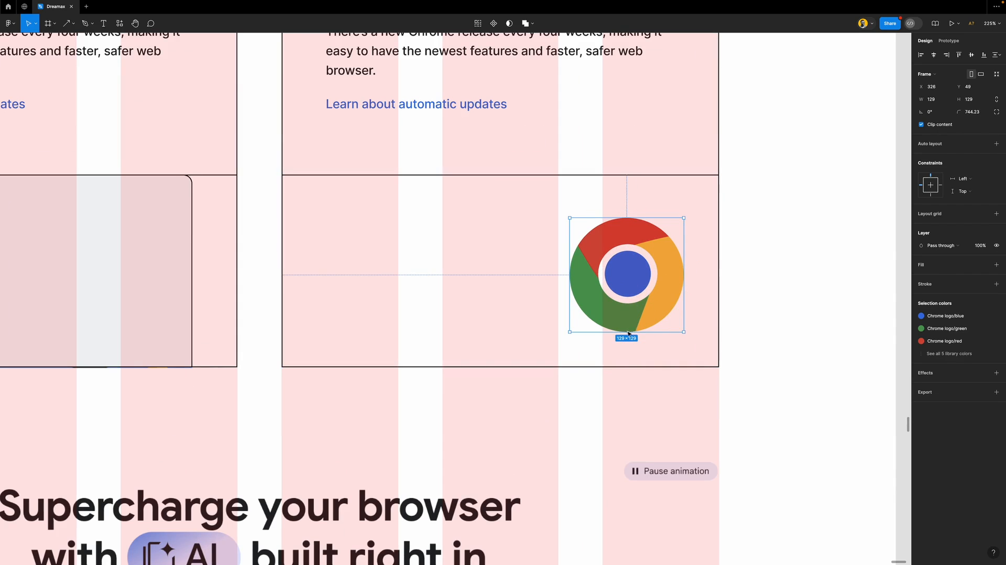
ctrl+scroll(558, 298, down, 3)
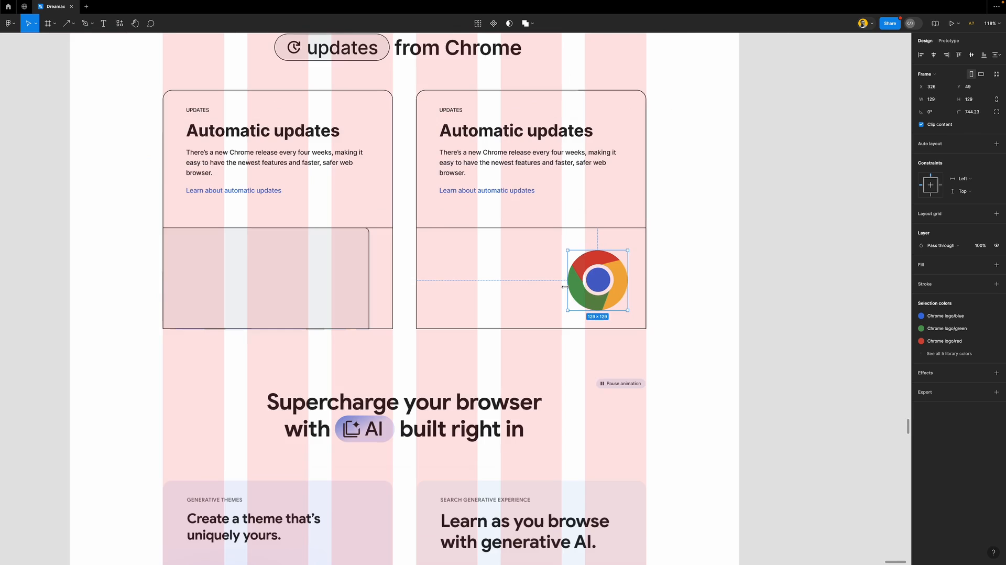
click(819, 324)
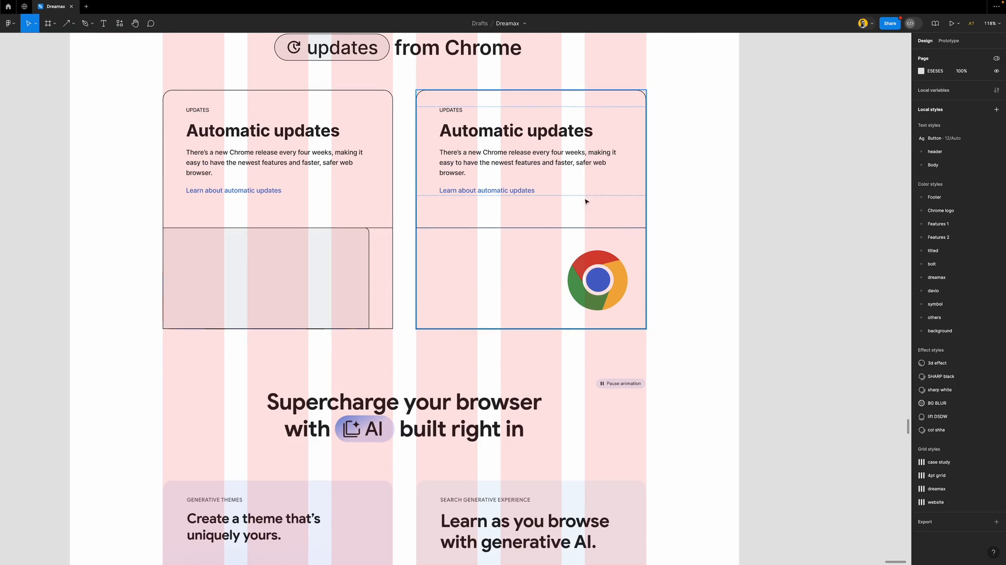
ctrl+scroll(634, 201, down, 3)
scroll(595, 249, down, 2)
scroll(595, 248, up, 3)
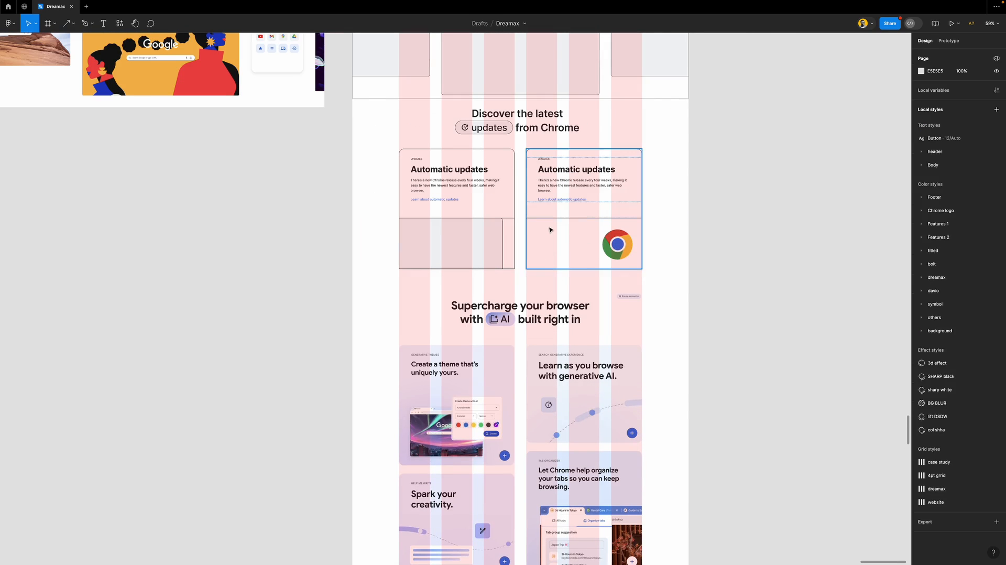
click(654, 147)
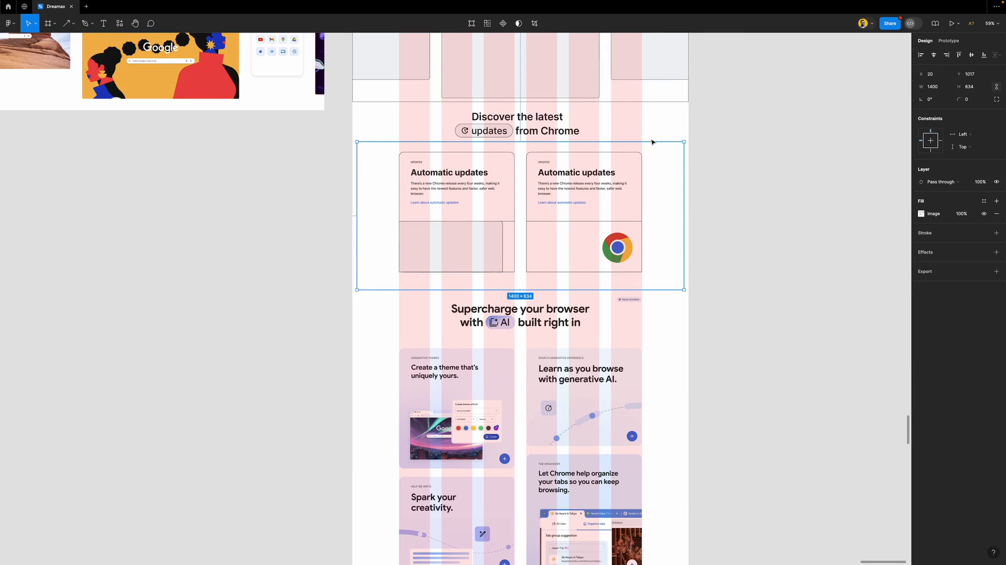
drag(649, 134, 652, 106)
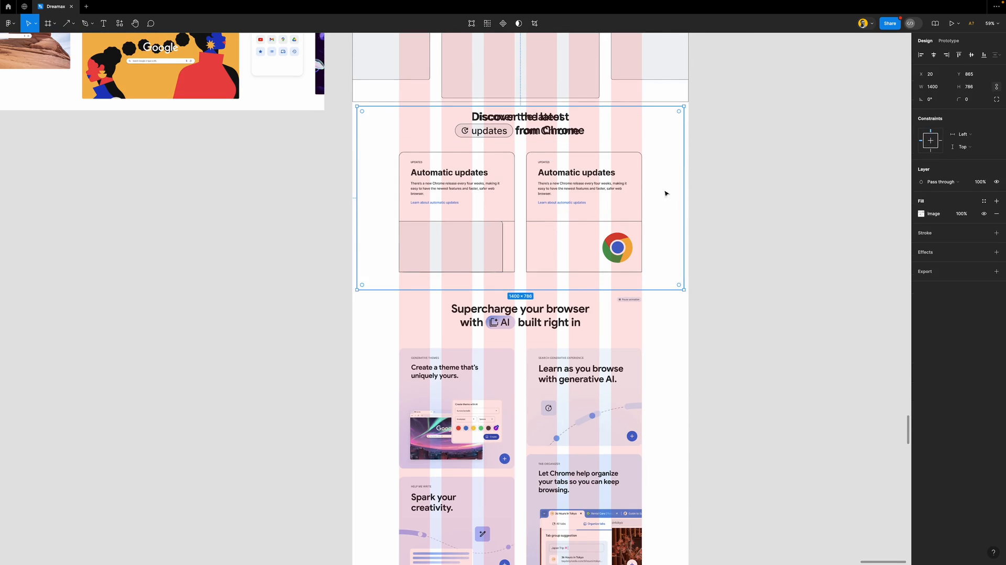
drag(665, 221, 306, 227)
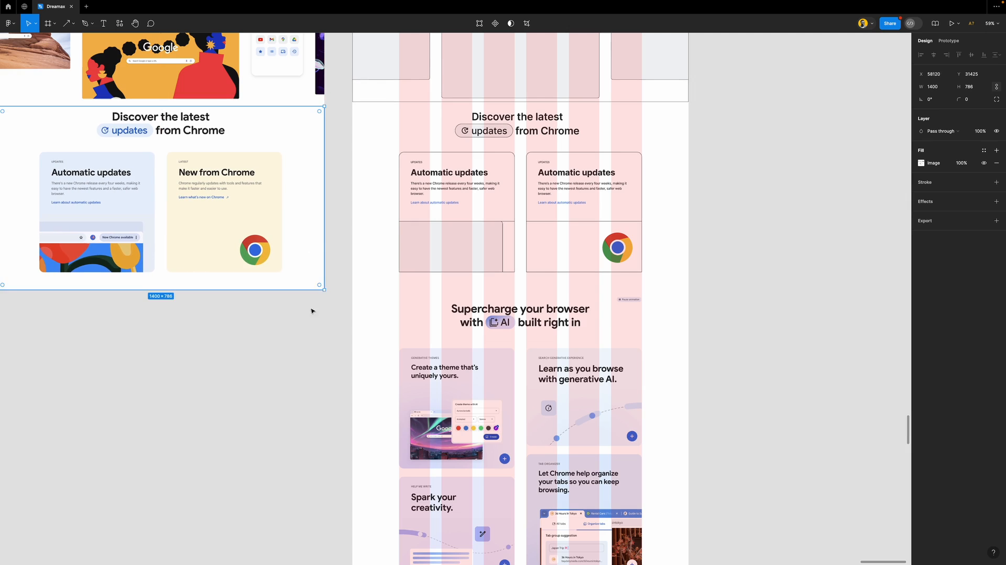
click(305, 335)
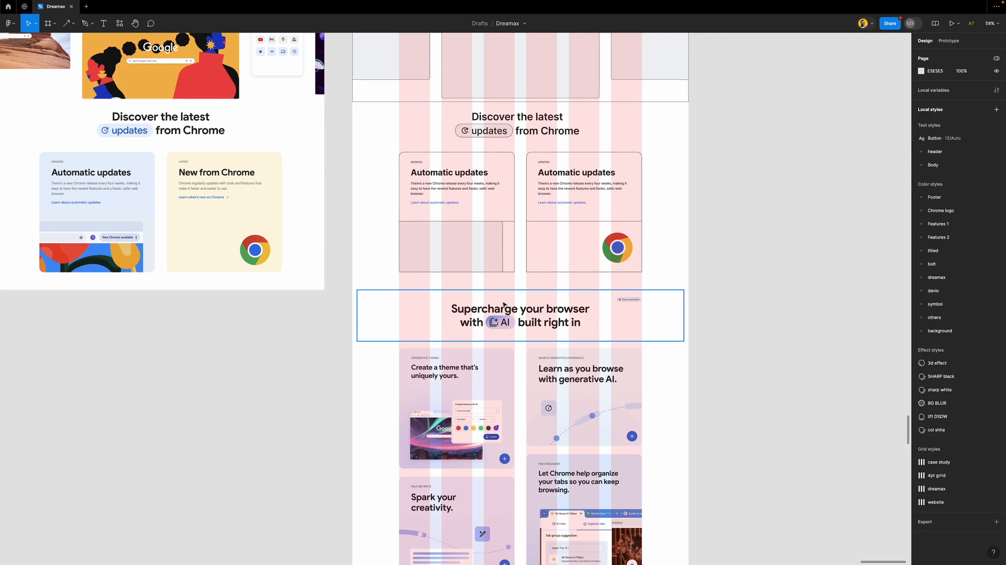
scroll(507, 288, down, 1)
scroll(507, 289, down, 1)
click(553, 171)
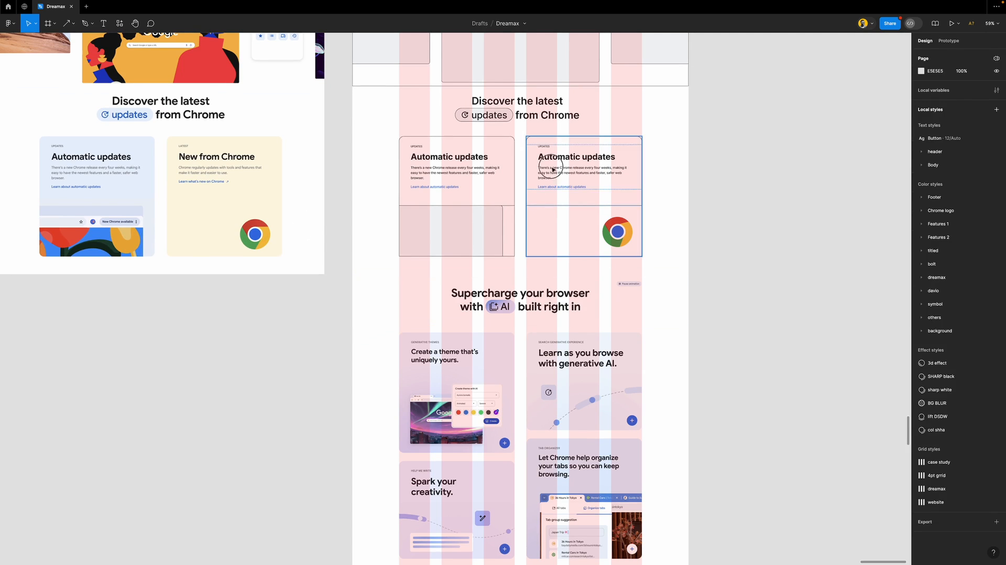
shift+click(486, 170)
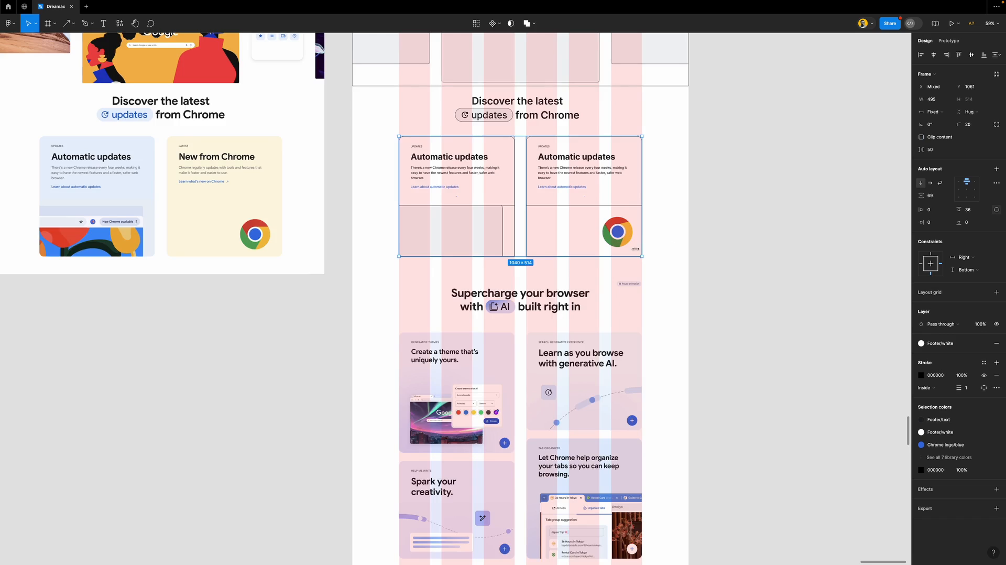
scroll(634, 248, up, 5)
click(839, 271)
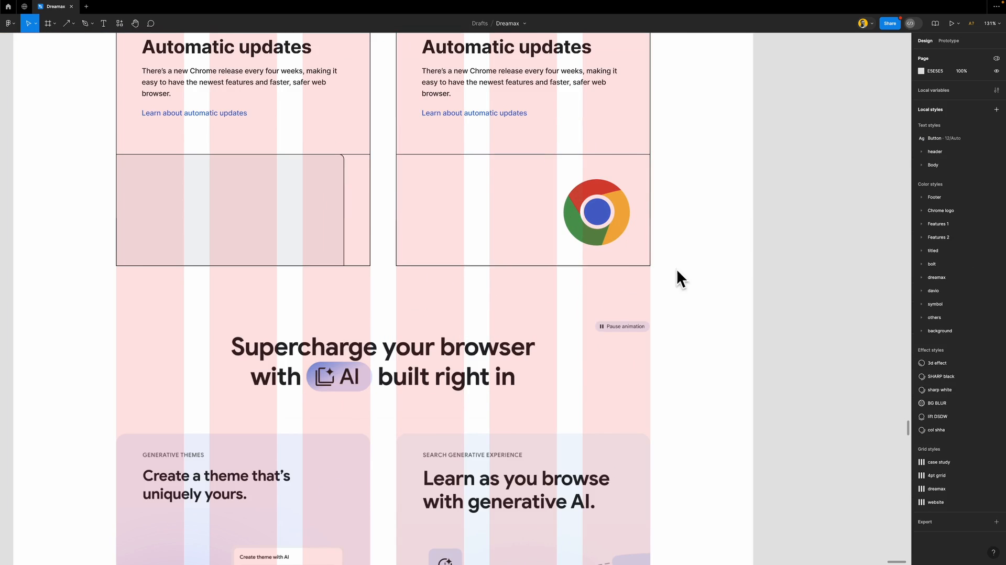
scroll(634, 287, down, 4)
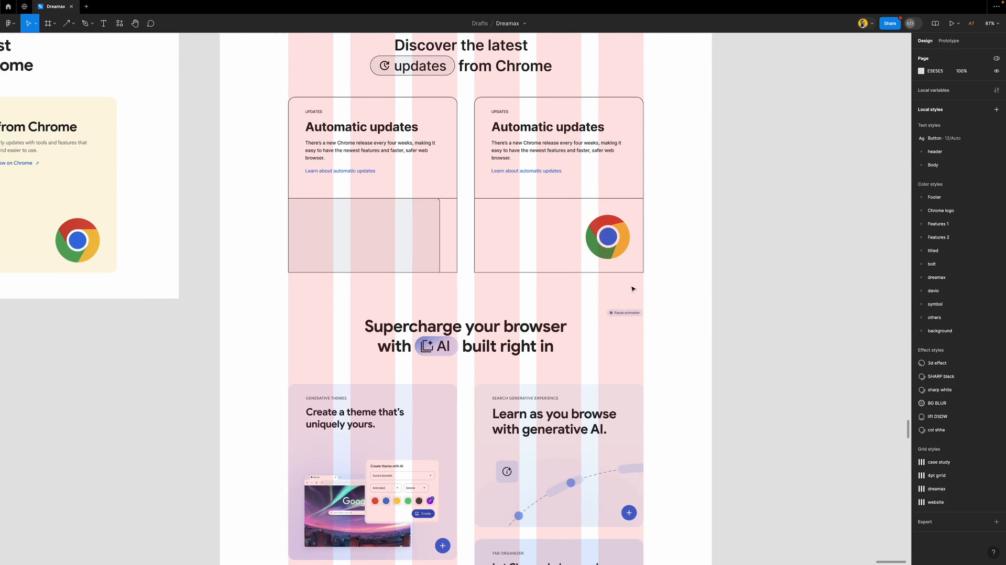
click(569, 190)
shift+click(424, 161)
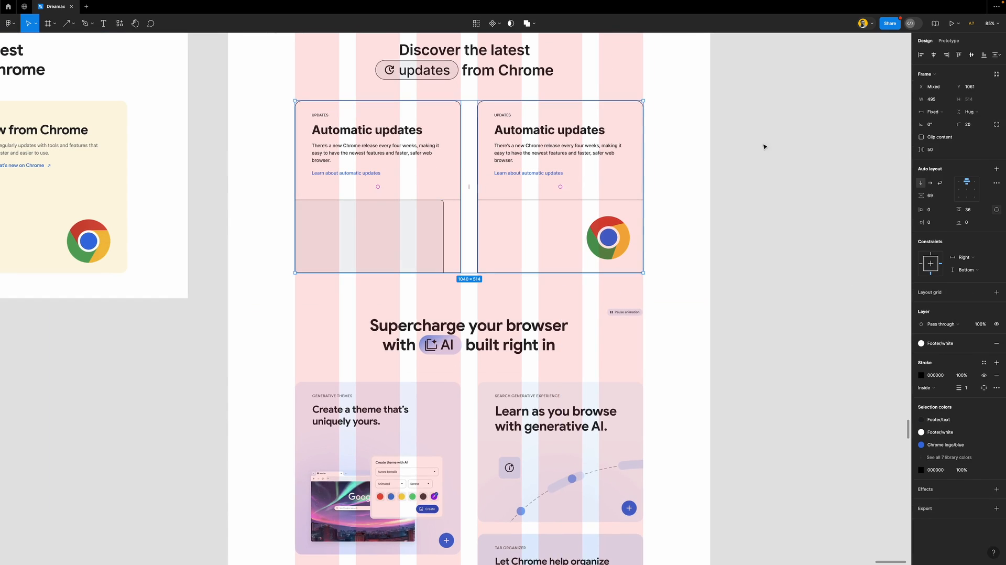
click(754, 231)
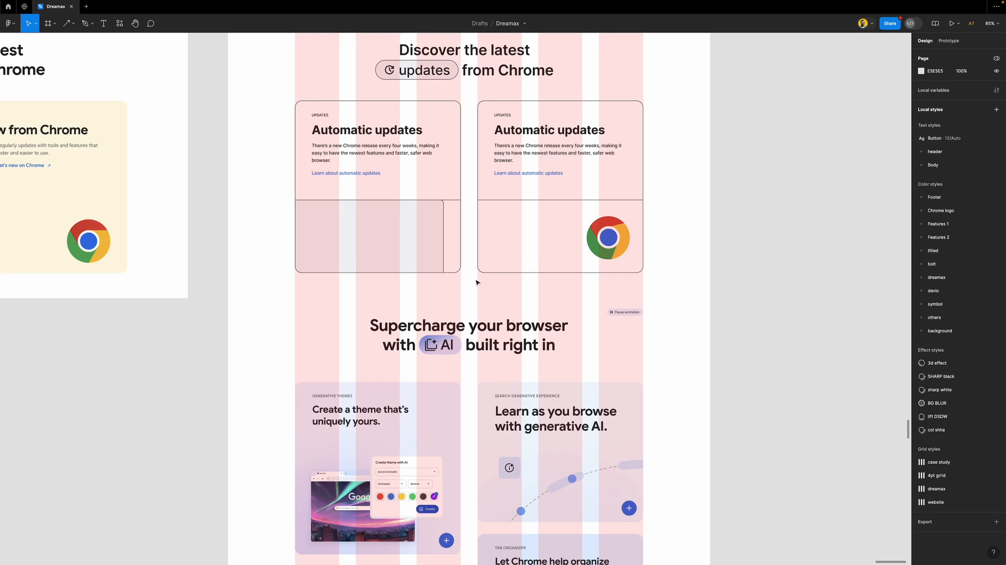
scroll(476, 283, down, 1)
scroll(477, 278, down, 5)
scroll(477, 278, up, 3)
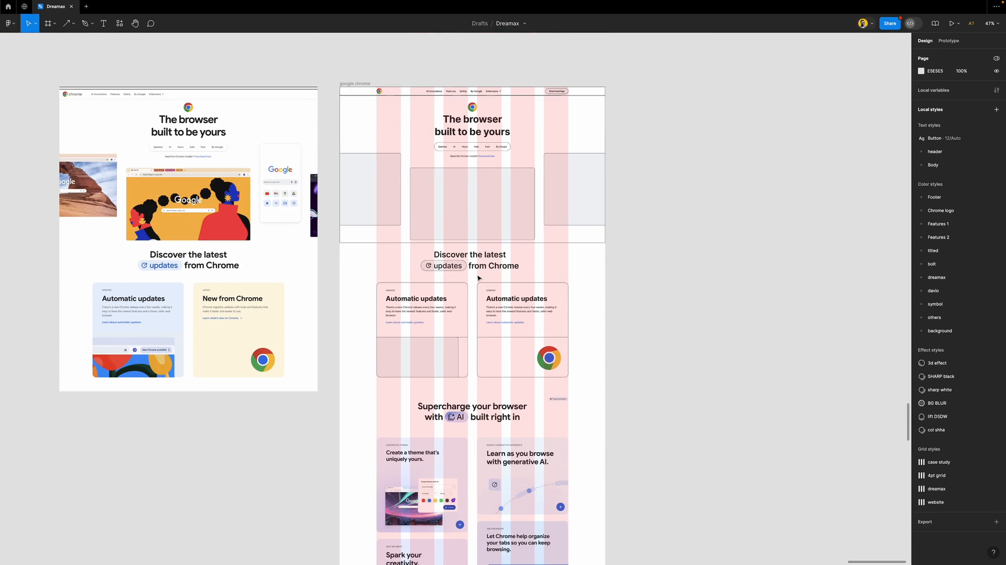
Hide the red layout grid columns with Shift+G and review the page
key(shift+g)
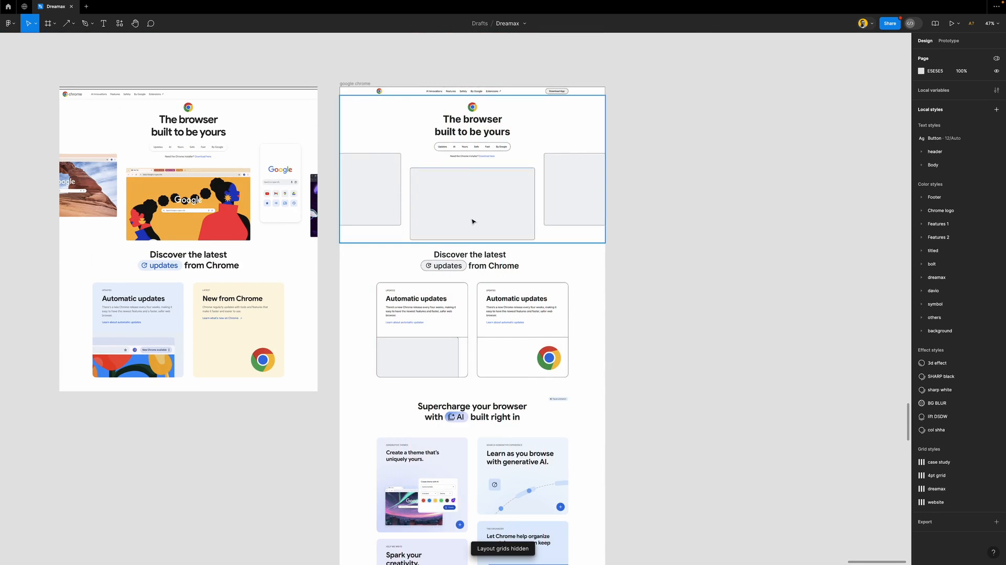
ctrl+scroll(471, 222, up, 3)
scroll(472, 222, up, 1)
scroll(472, 222, up, 5)
scroll(473, 222, down, 3)
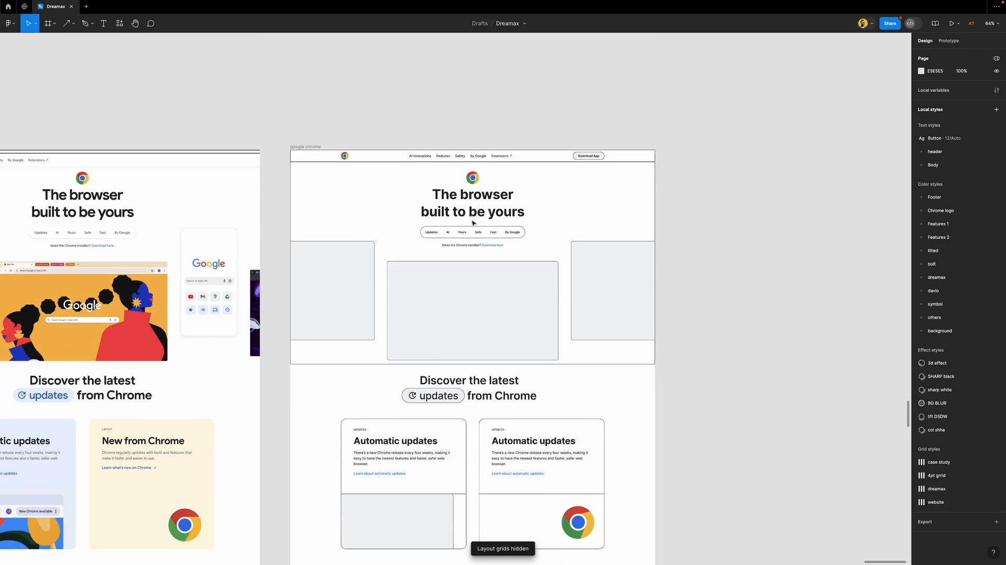
scroll(472, 222, down, 1)
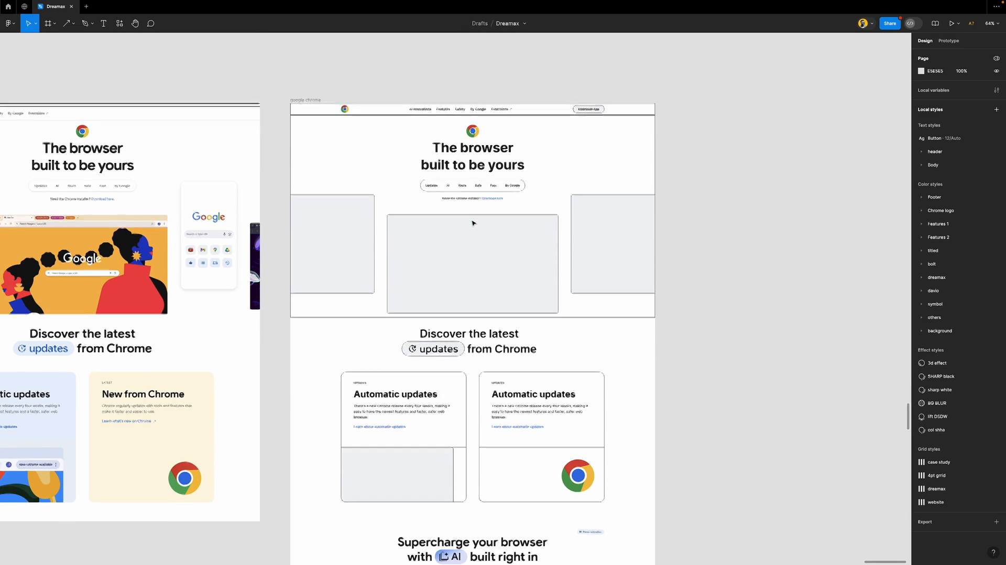
scroll(686, 332, down, 5)
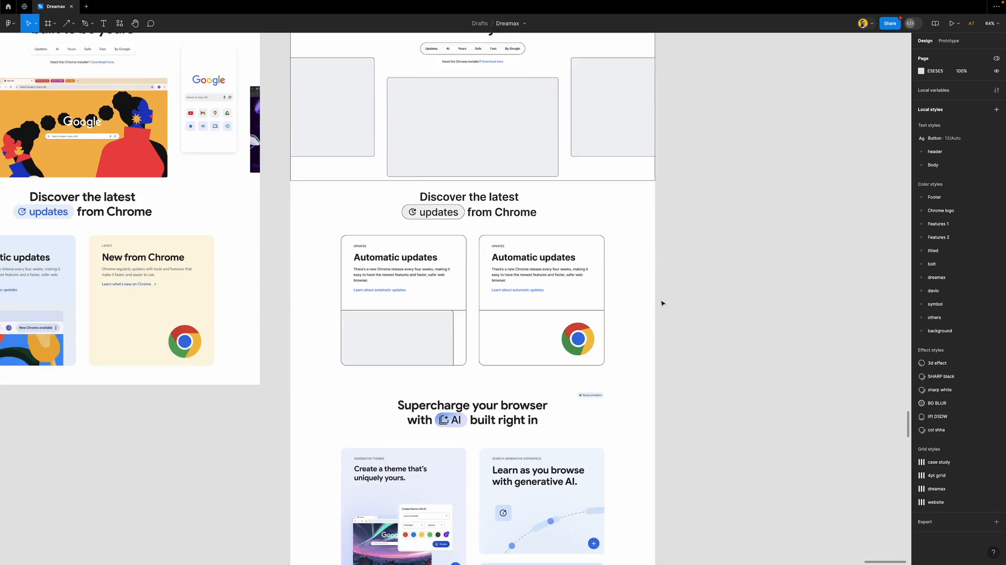
scroll(663, 299, up, 5)
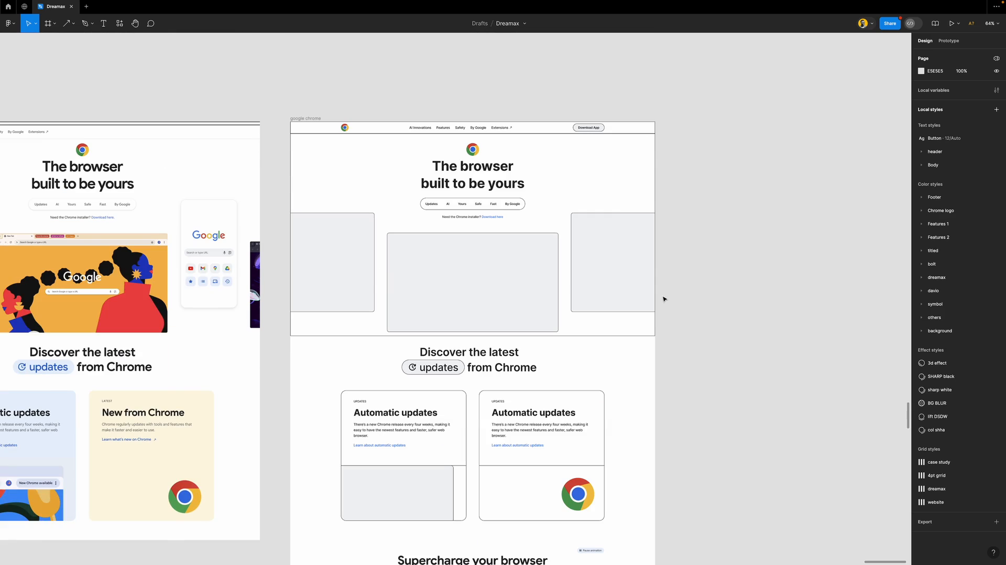
Inspect the hero frame's 1440 × 799 size, then clear the selection
click(624, 201)
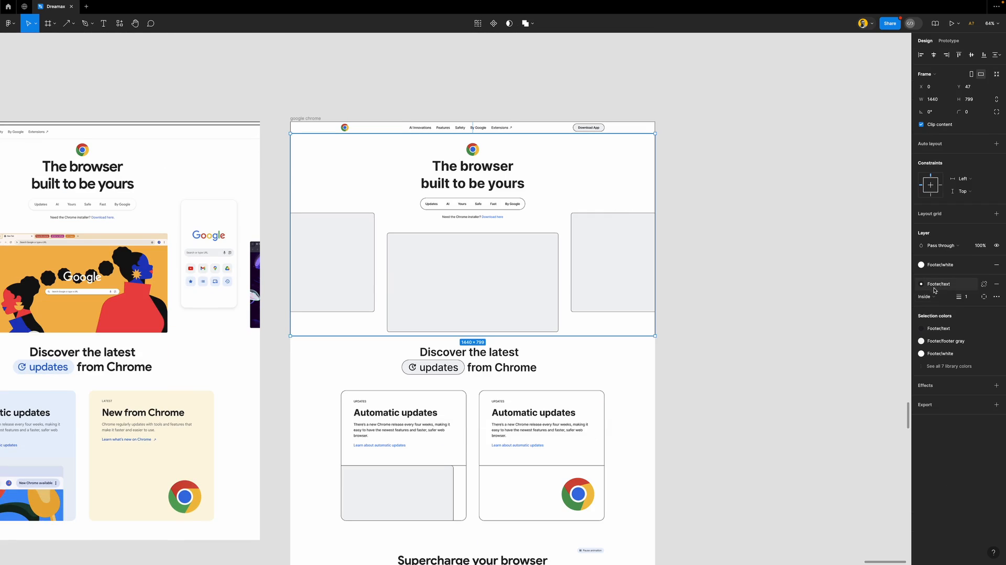
click(718, 328)
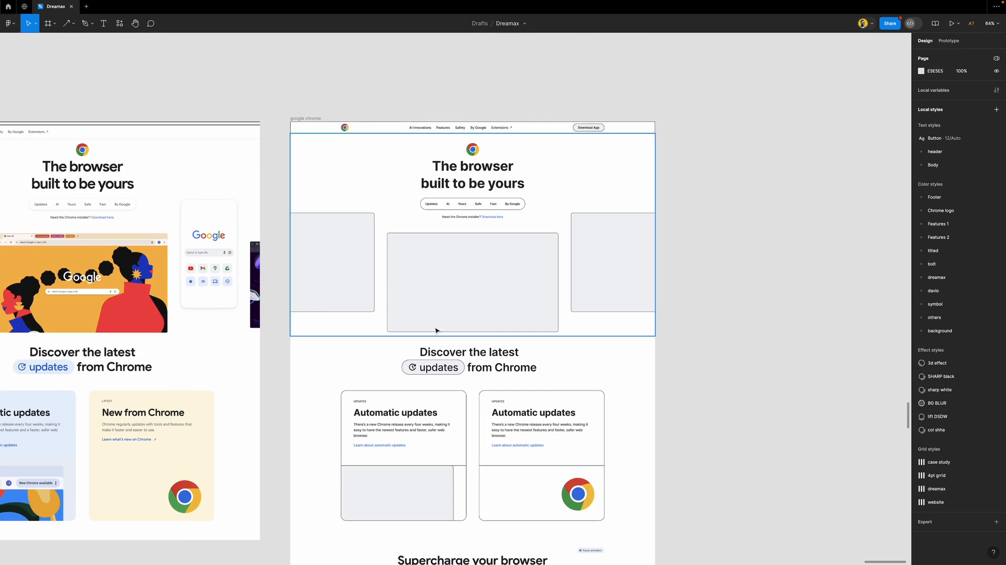
scroll(454, 360, down, 3)
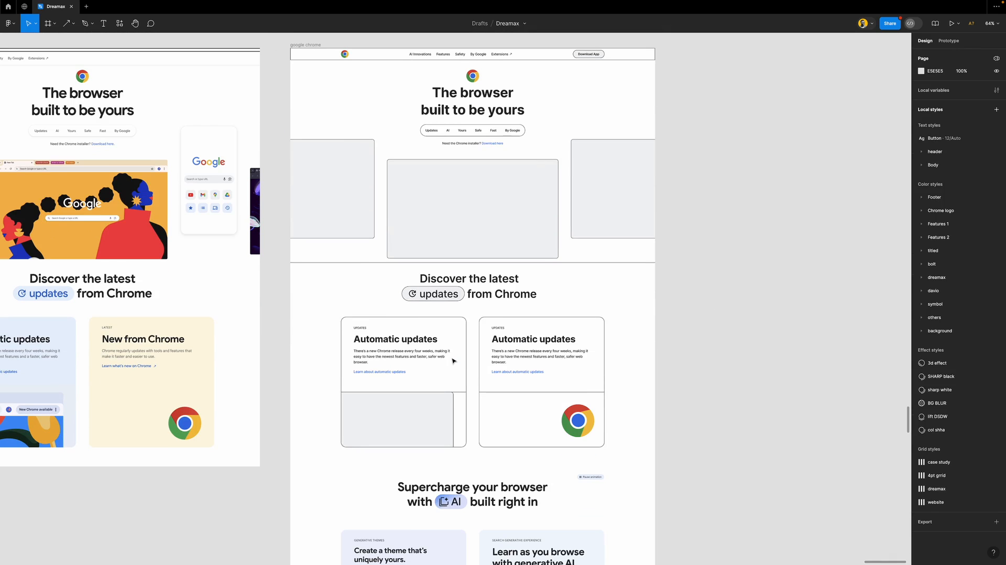
click(479, 254)
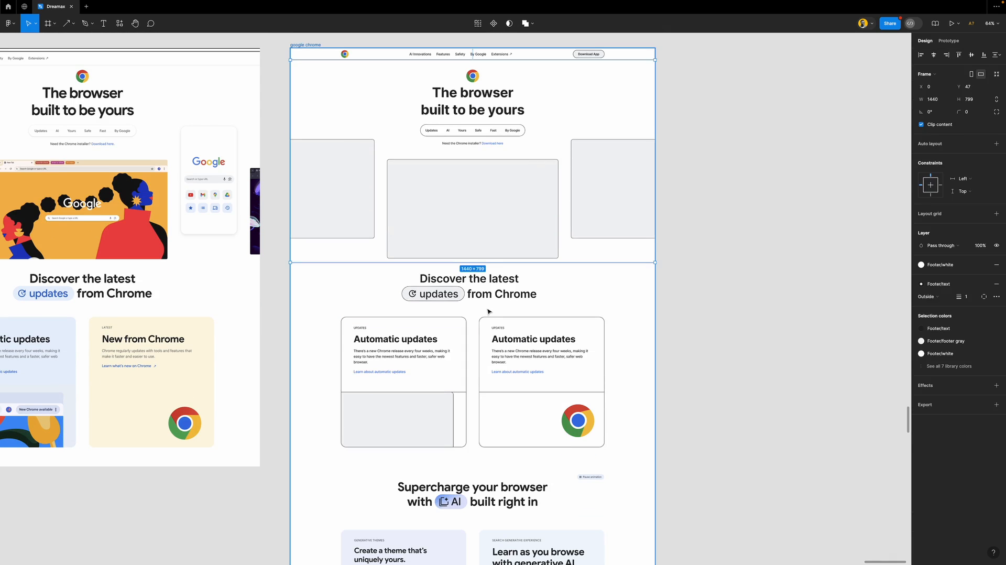
click(805, 292)
scroll(471, 335, down, 8)
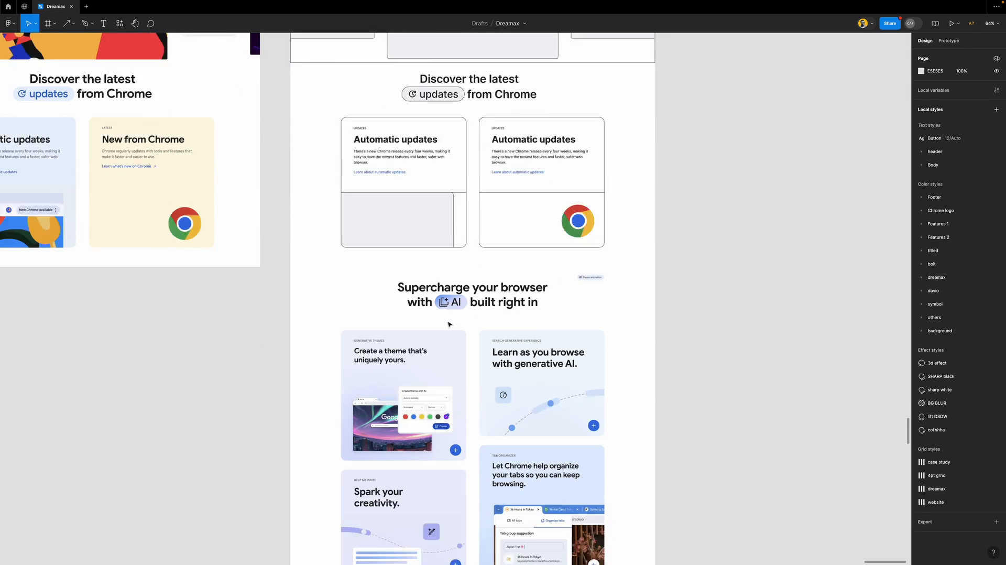
scroll(474, 287, left, 5)
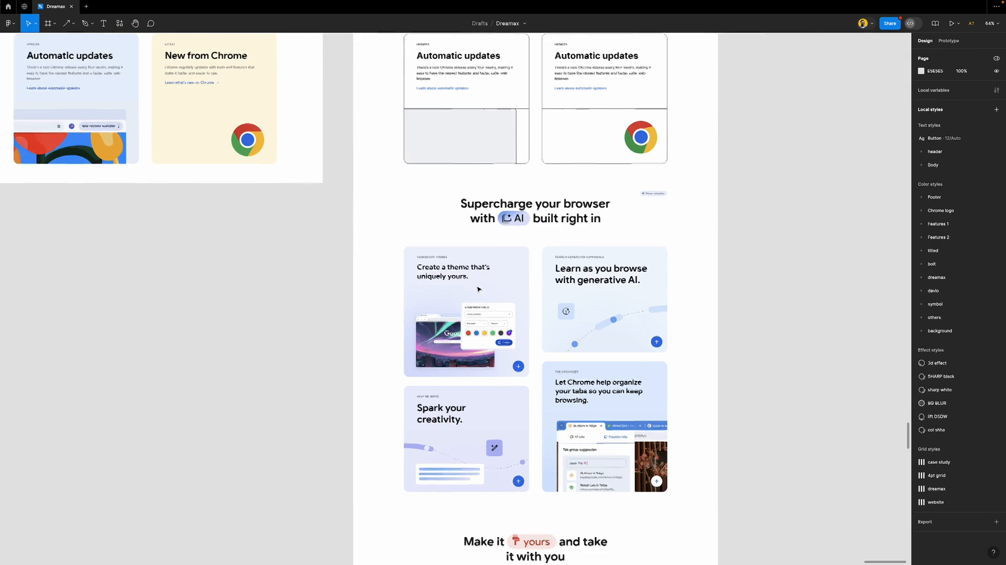
scroll(477, 288, right, 3)
scroll(479, 288, up, 1)
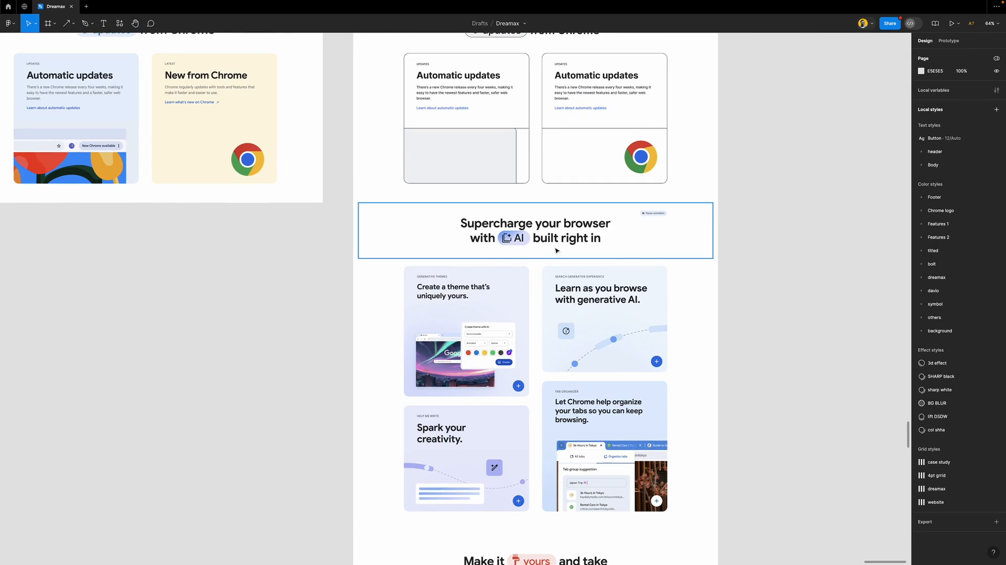
scroll(593, 123, up, 1)
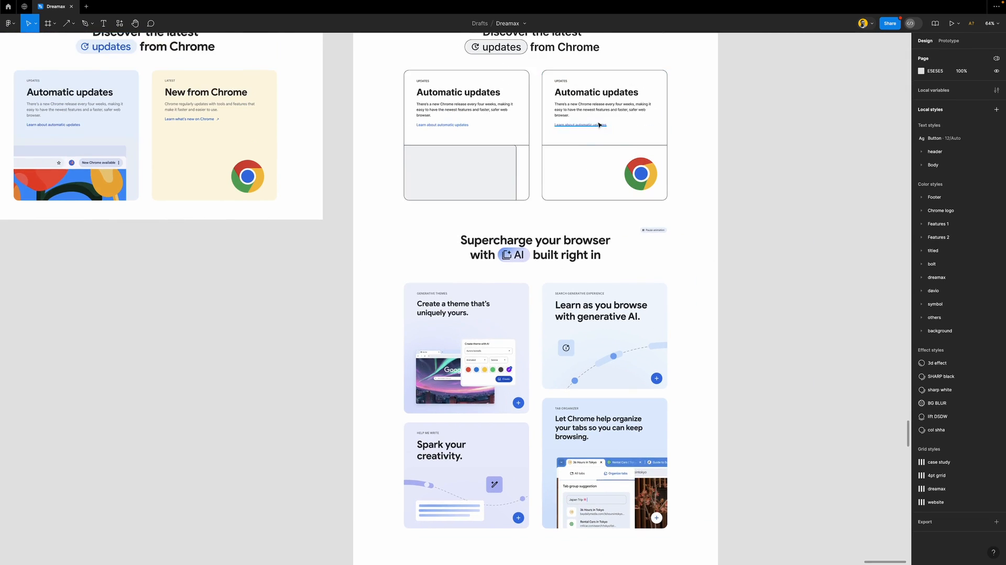
scroll(597, 125, up, 5)
Select the Extensions link in the top navigation to copy it
click(609, 129)
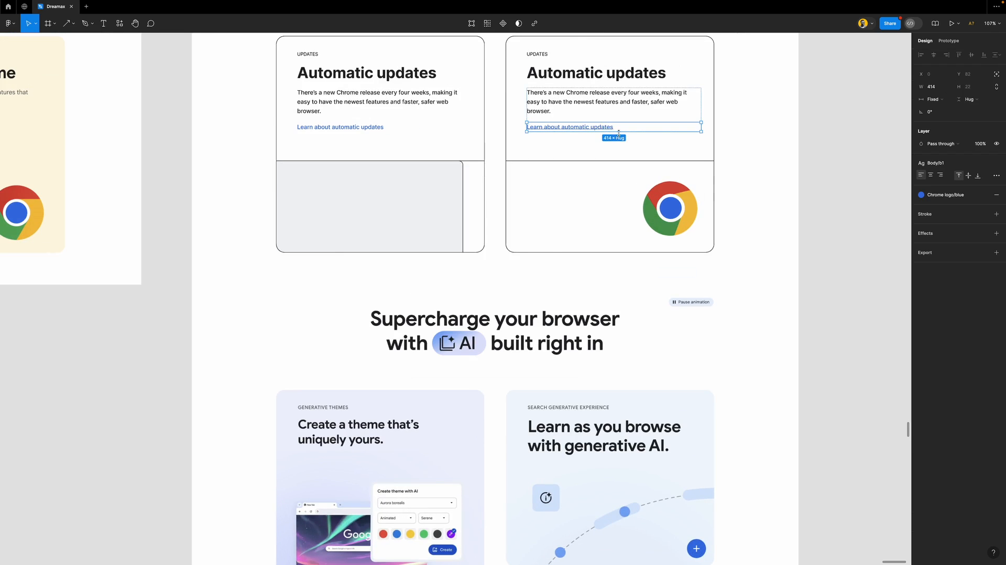
scroll(613, 131, left, 8)
scroll(240, 144, right, 9)
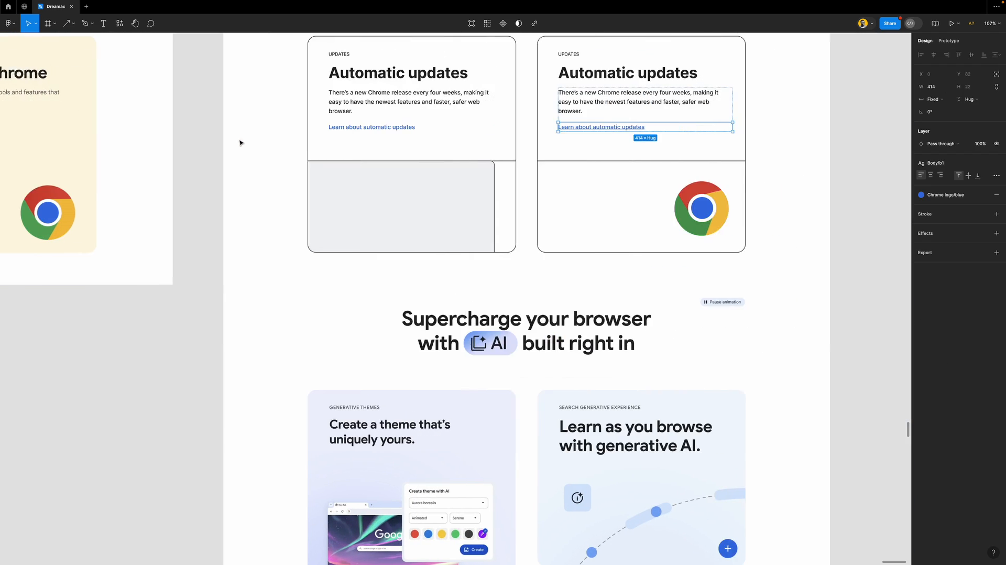
scroll(456, 171, up, 9)
scroll(456, 174, up, 9)
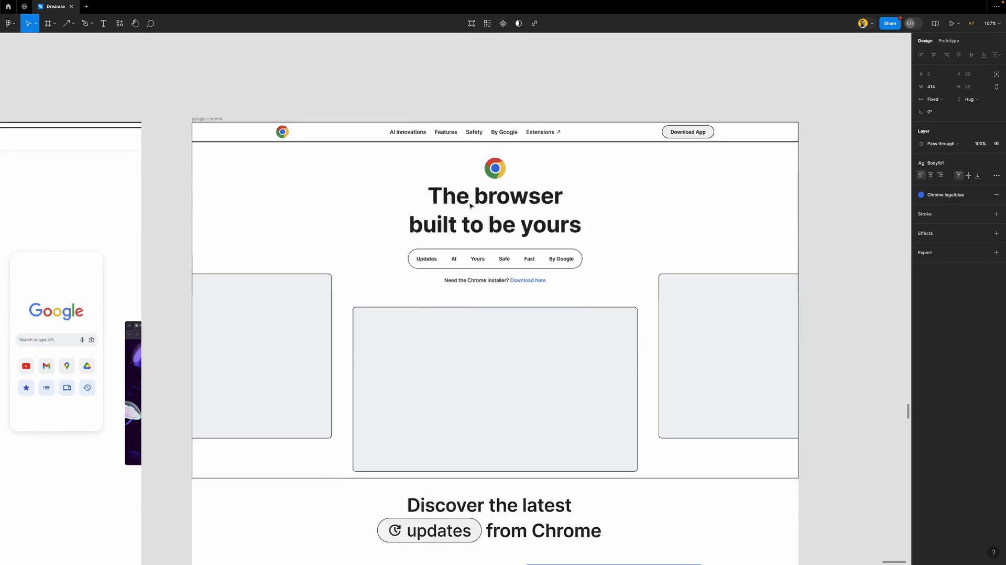
scroll(474, 278, up, 5)
scroll(461, 293, up, 1)
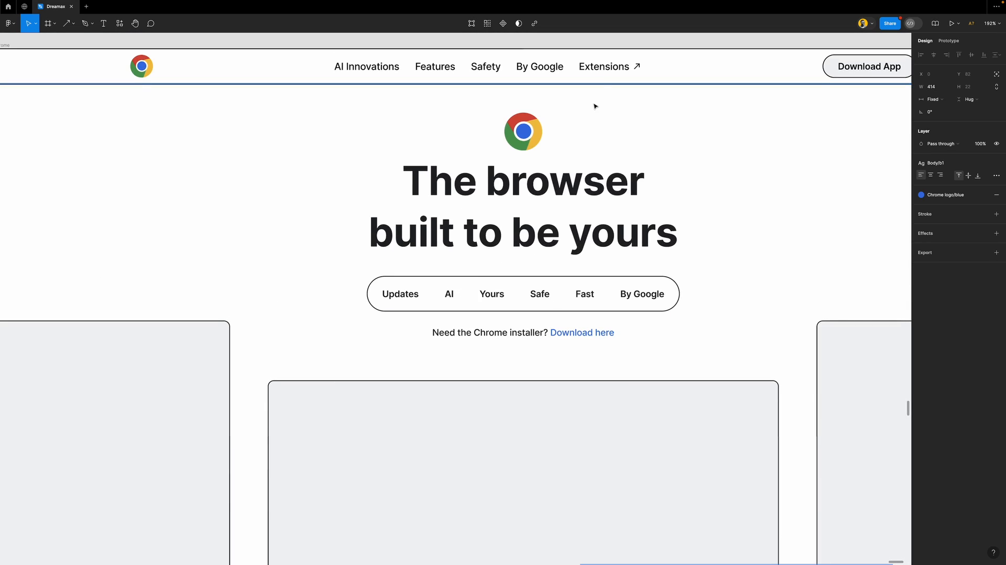
click(601, 69)
click(600, 69)
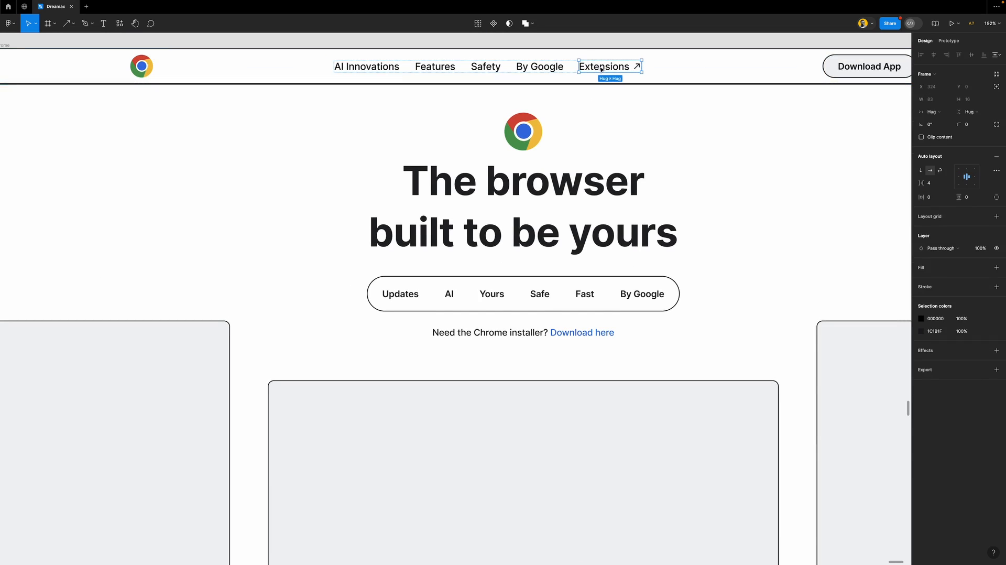
scroll(601, 69, down, 1)
scroll(559, 161, down, 5)
scroll(589, 200, down, 6)
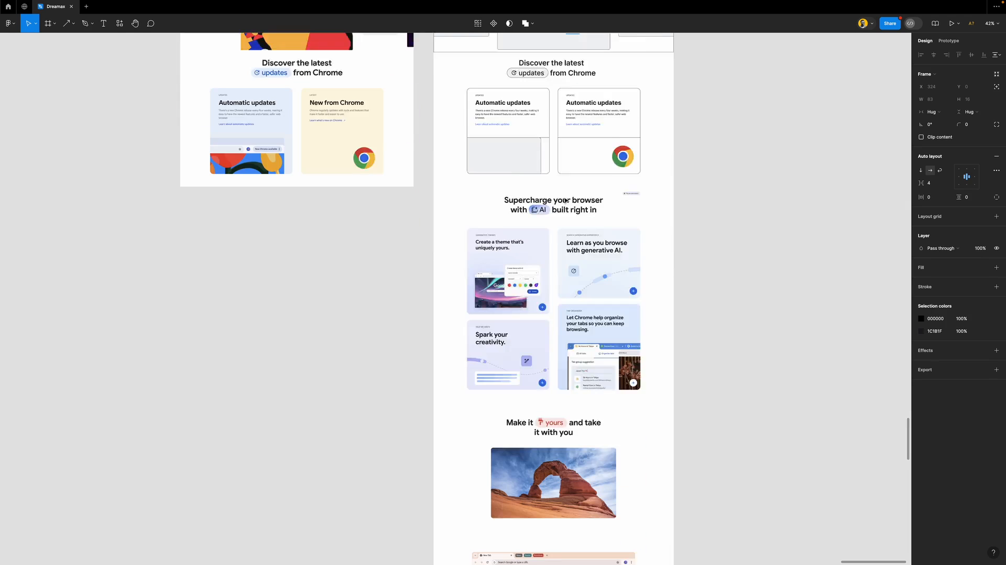
scroll(592, 193, up, 4)
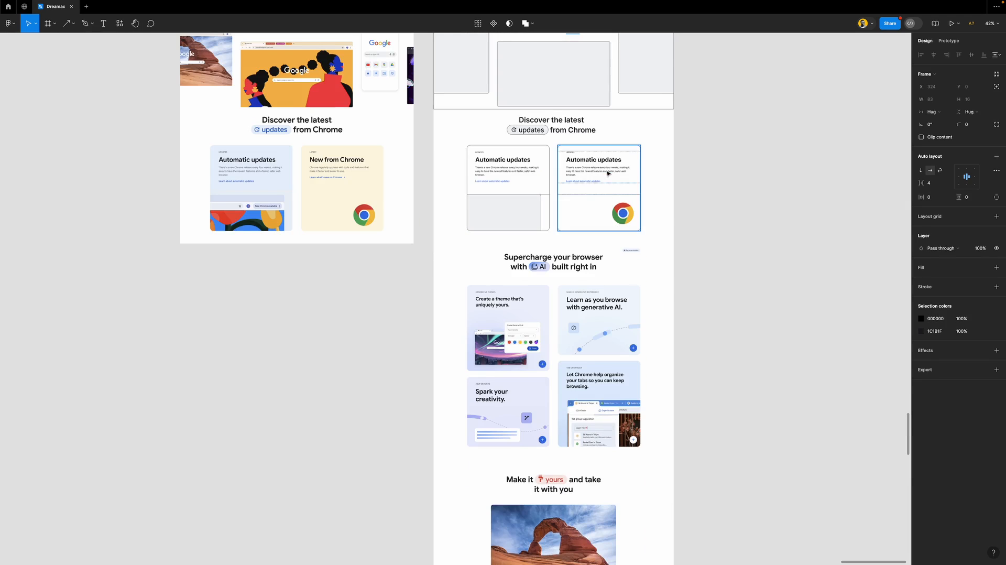
scroll(607, 174, up, 6)
Paste the Extensions link into the right card's text-and-link group
click(607, 174)
click(570, 170)
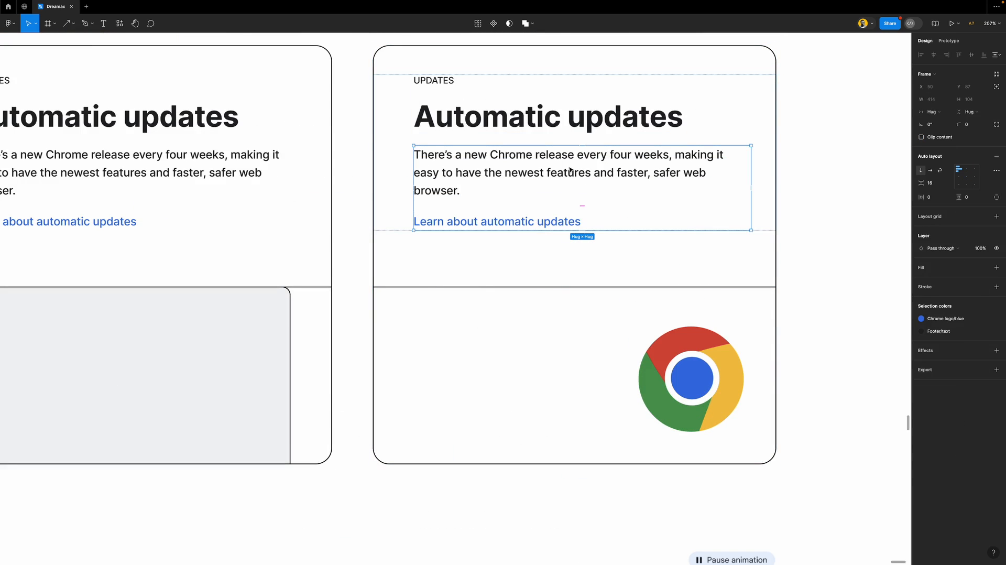
key(ctrl+v)
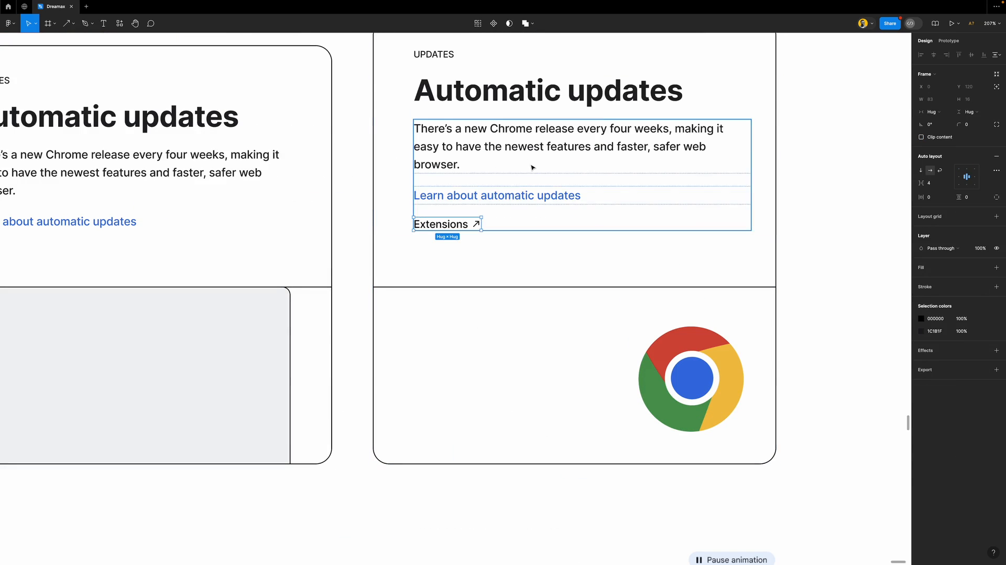
click(459, 198)
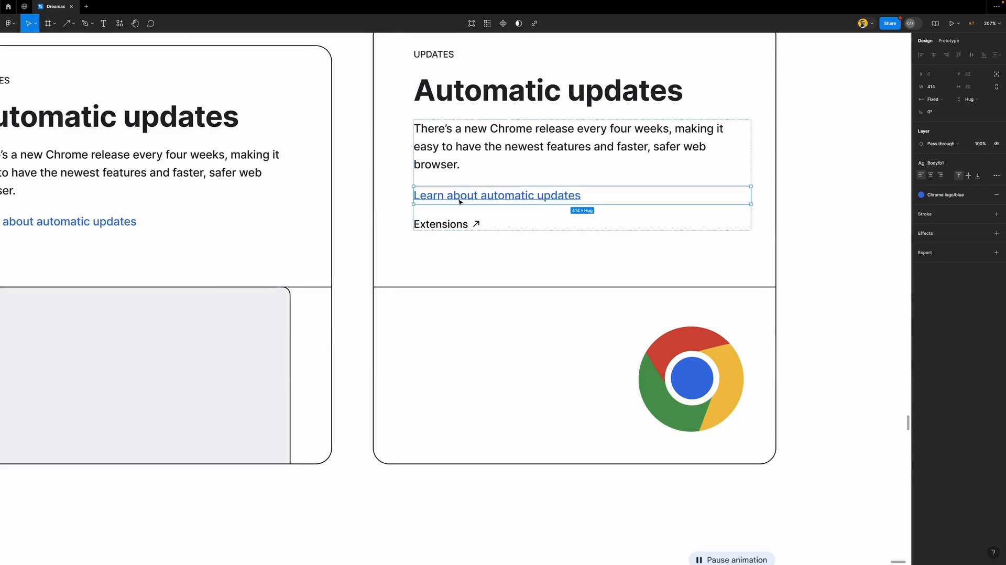
Give the Extensions label the Body/b1 text style and Chrome logo blue fill
double_click(457, 225)
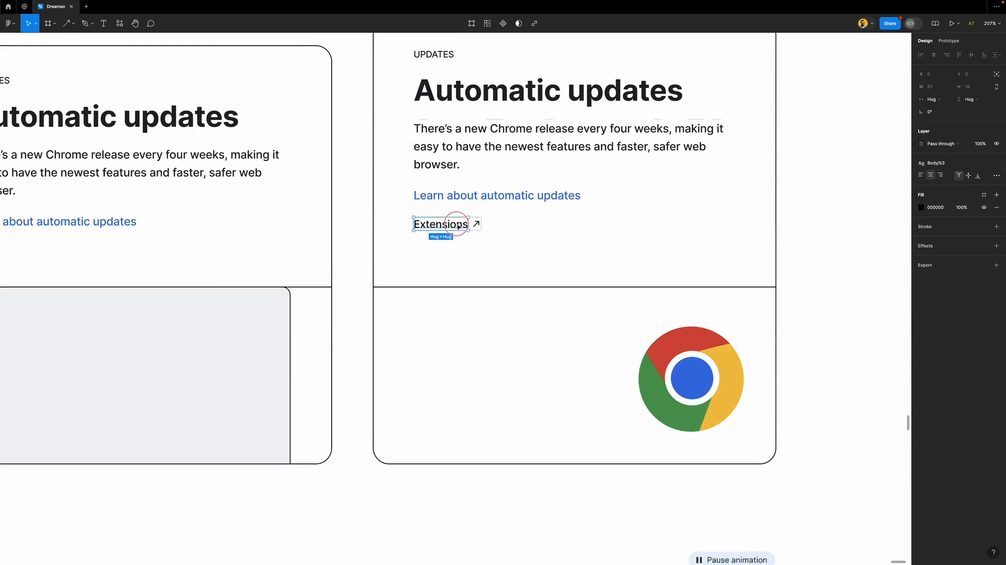
click(936, 163)
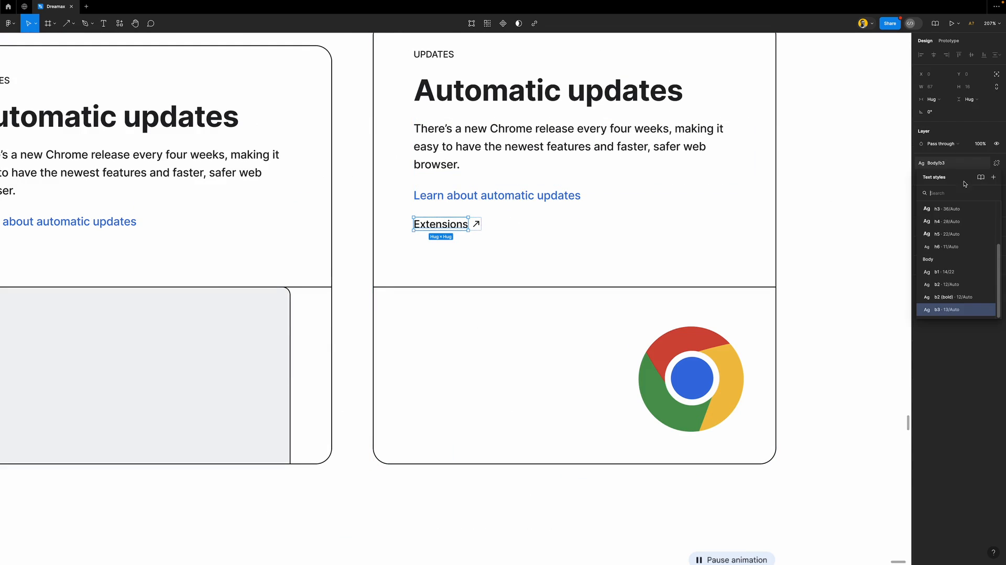
click(952, 272)
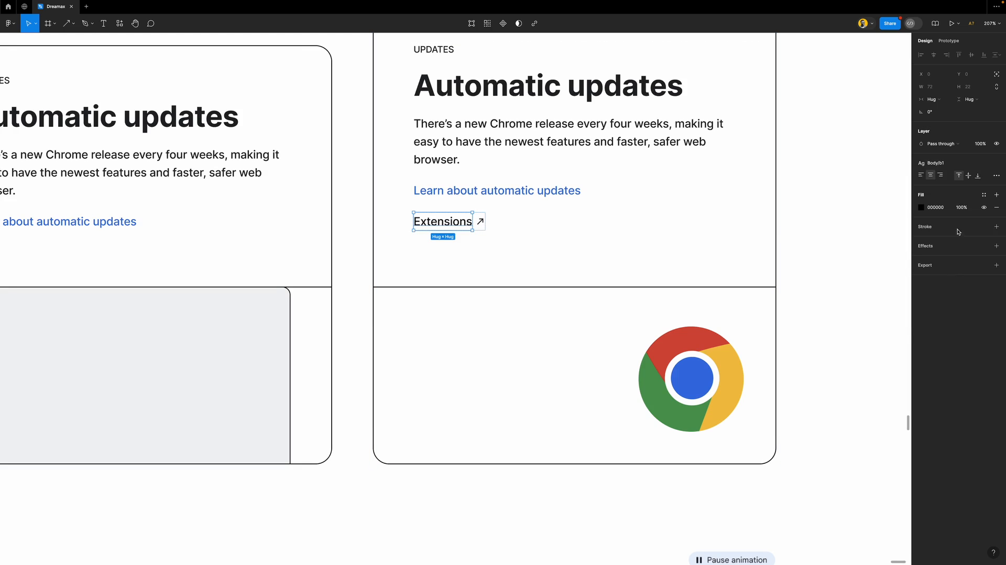
click(982, 196)
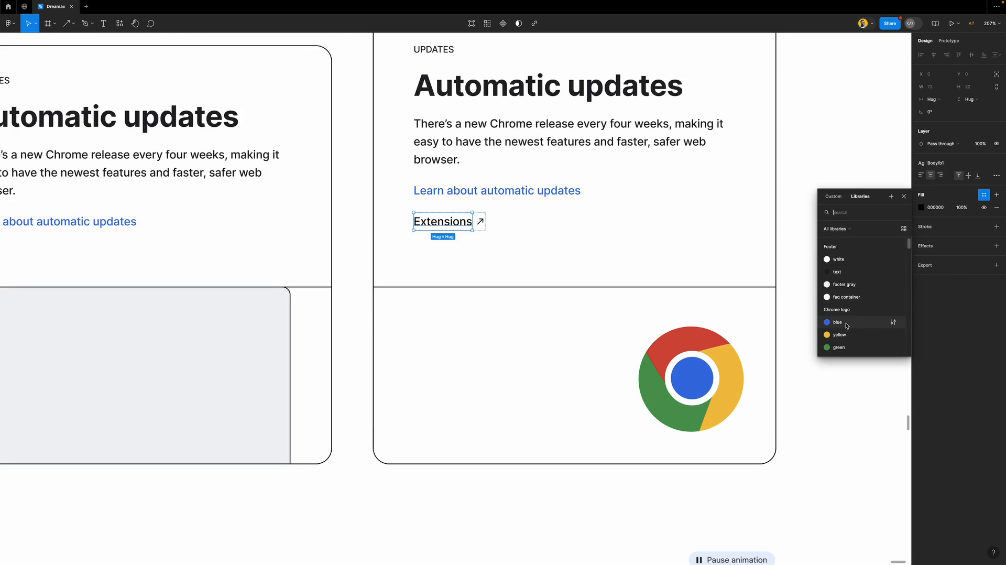
click(890, 322)
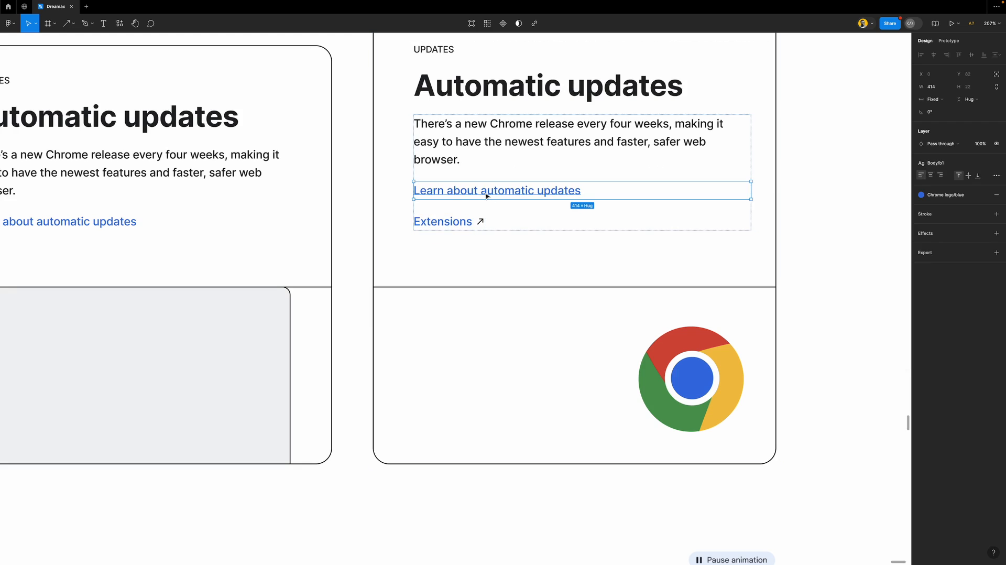
Delete the old link and colour the Extensions arrow Chrome logo blue
key(Delete)
click(479, 226)
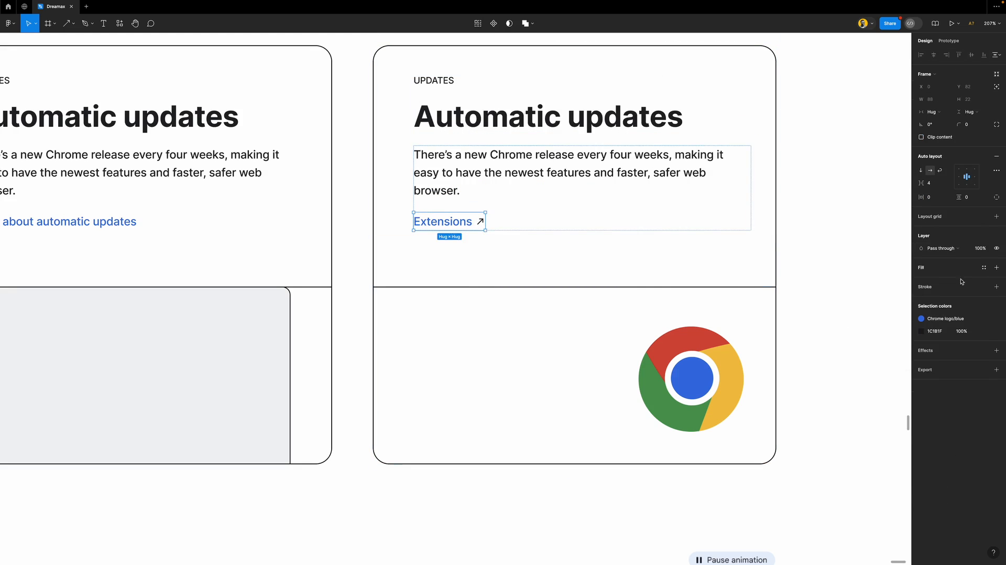
click(984, 332)
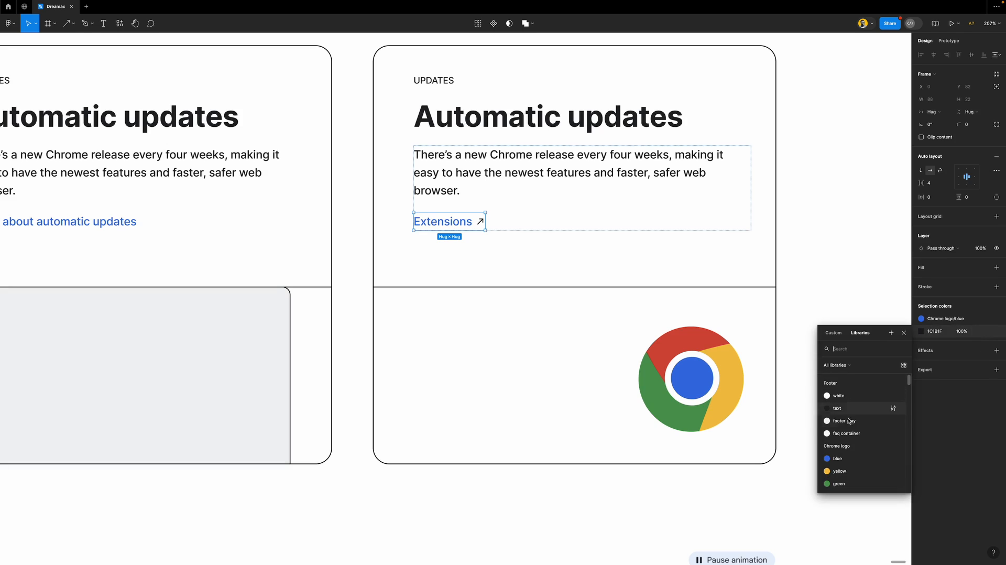
click(842, 454)
Replace the Extensions wording with 'Learn about automatic updates' copied from the left card
double_click(119, 224)
key(ctrl+c)
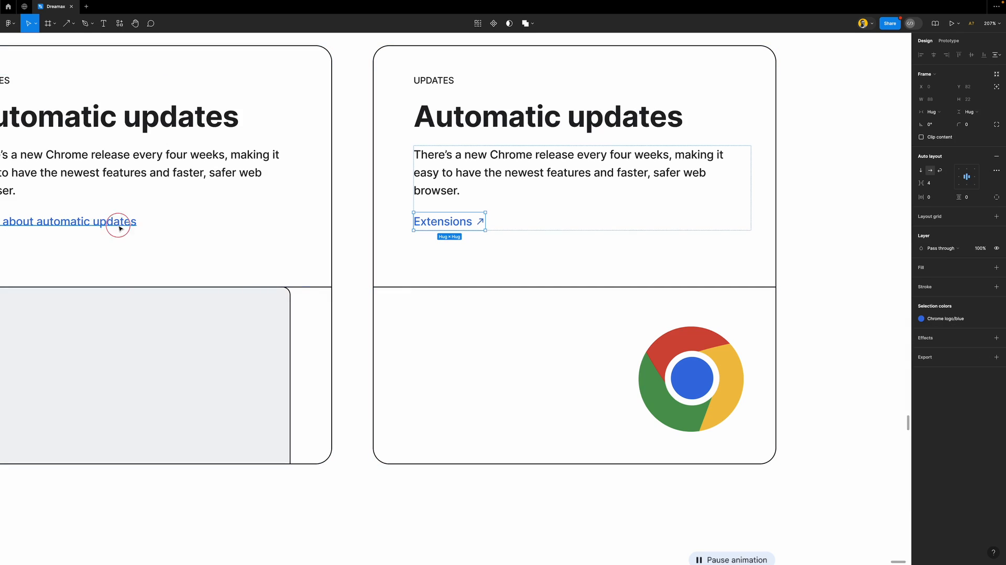
double_click(437, 221)
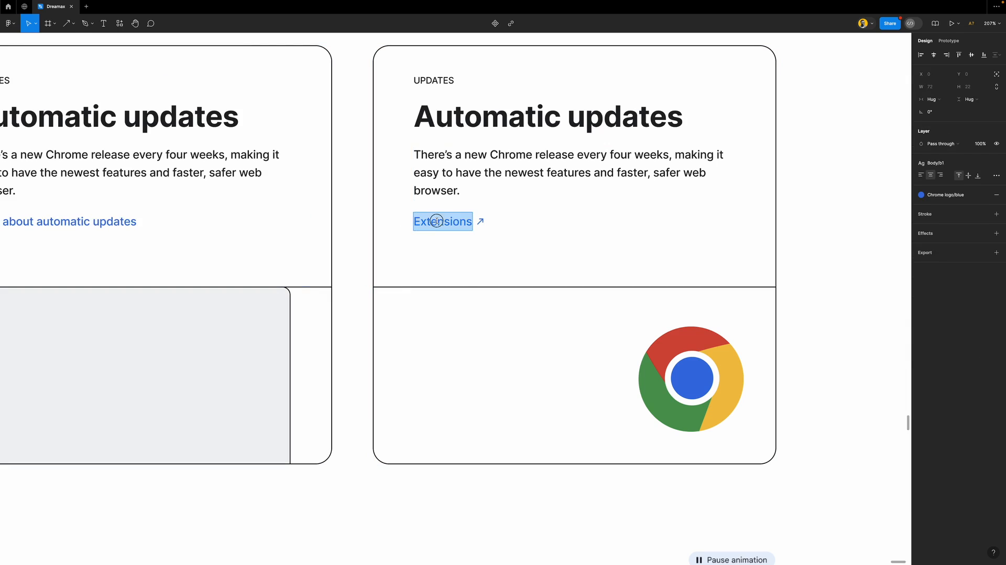
key(ctrl+v)
click(829, 213)
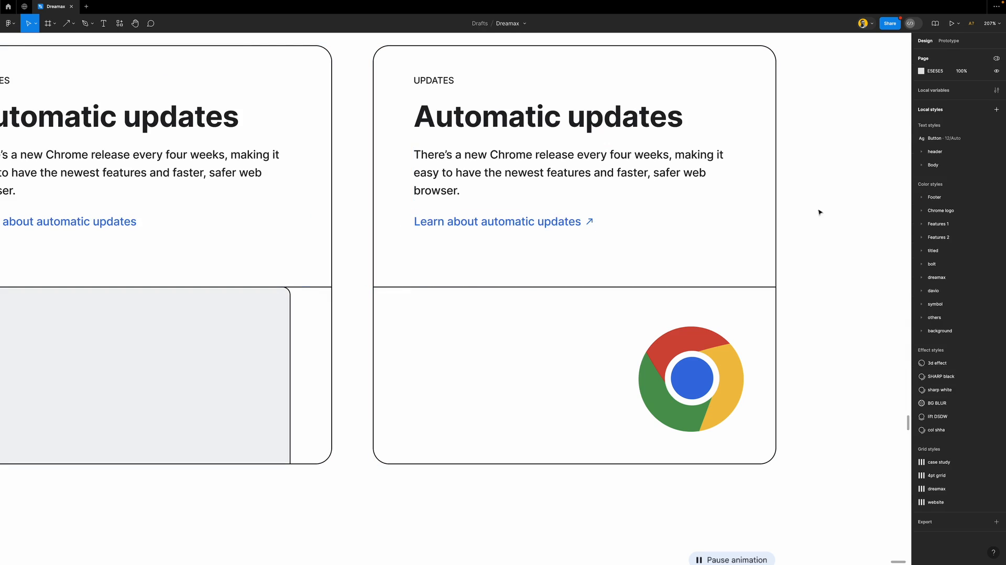
scroll(456, 246, down, 5)
scroll(515, 277, down, 2)
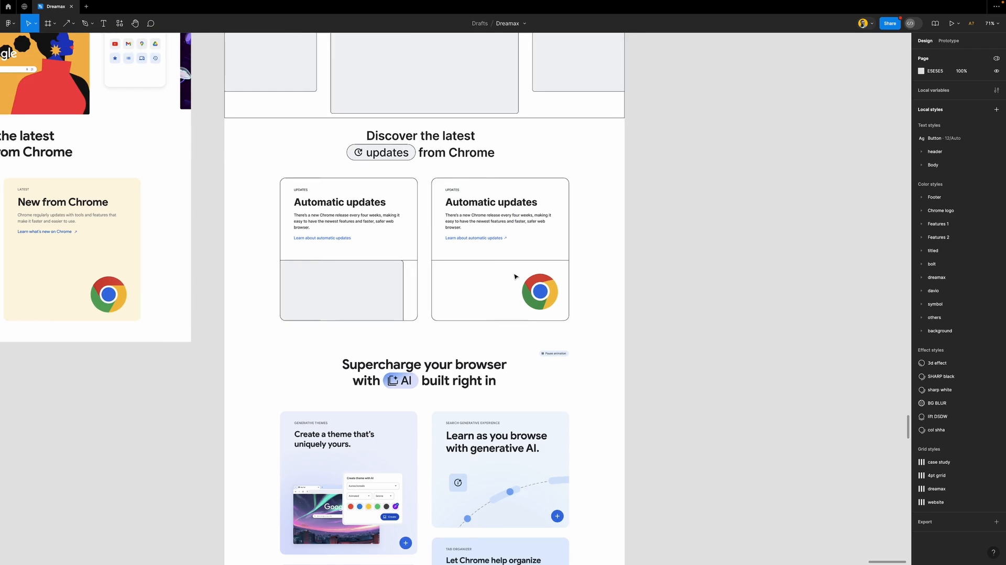
scroll(515, 276, left, 2)
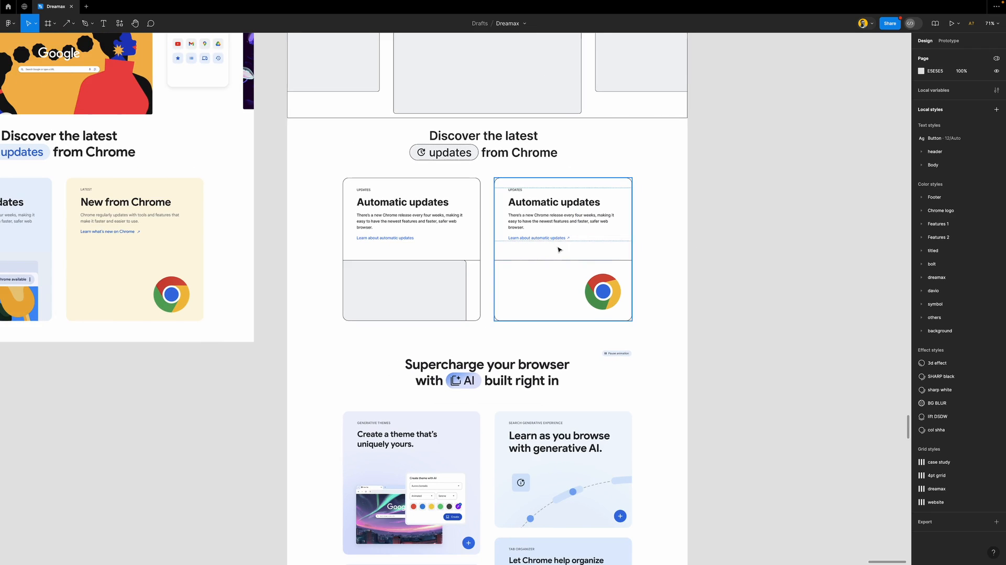
scroll(559, 249, up, 5)
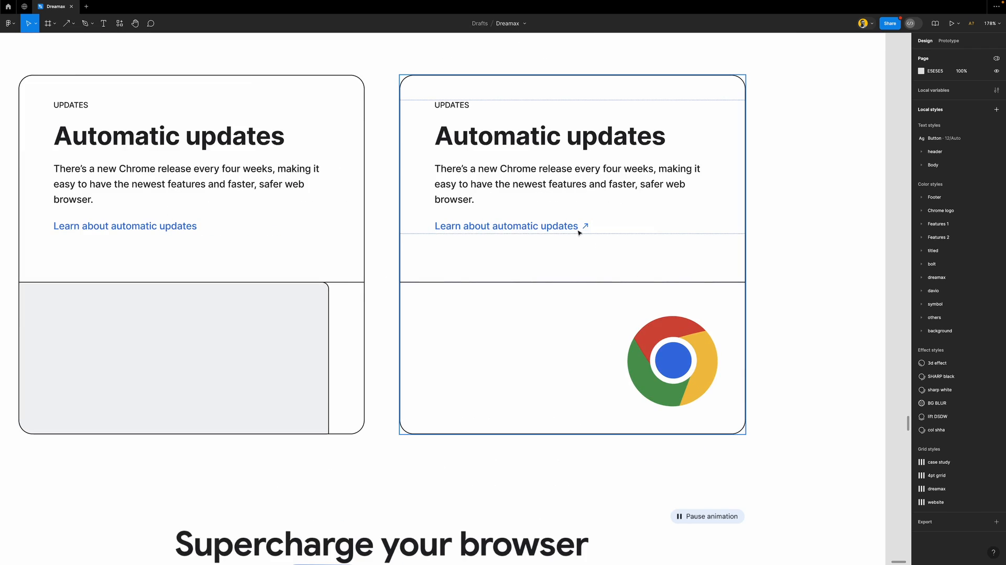
scroll(568, 274, down, 5)
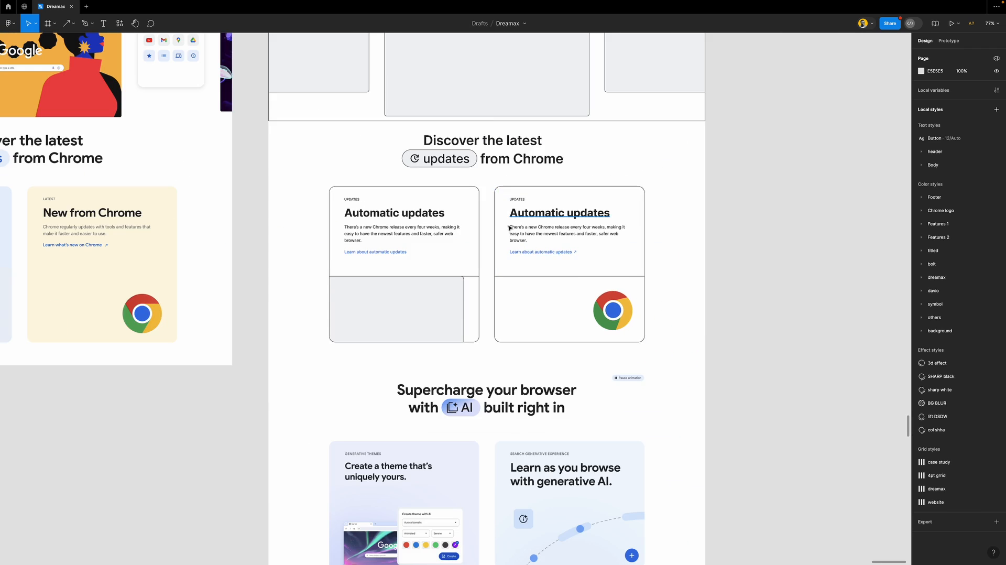
scroll(496, 281, down, 2)
scroll(497, 278, down, 3)
scroll(497, 279, down, 2)
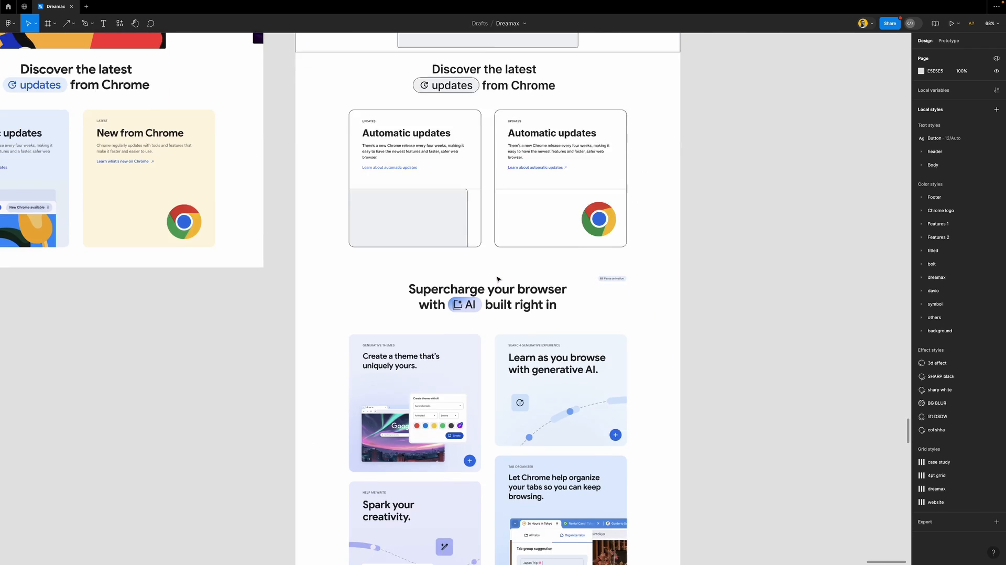
scroll(498, 279, up, 5)
scroll(498, 279, down, 1)
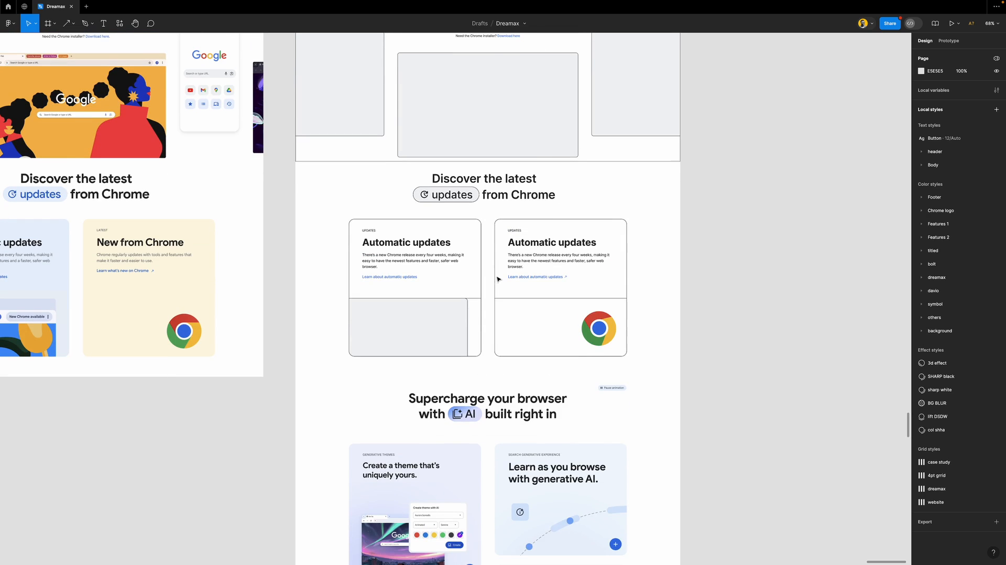
Copy the 'Discover the latest' heading block and retype its first line as 'Supercharge your browser'
click(498, 188)
drag(498, 182, 503, 370)
scroll(503, 369, down, 3)
scroll(492, 324, up, 5)
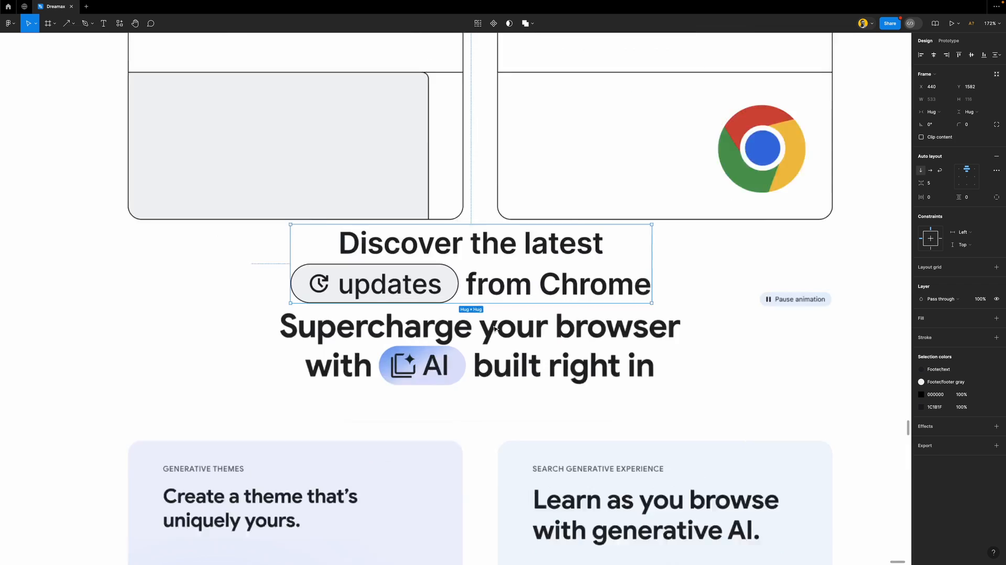
double_click(481, 226)
text(S)
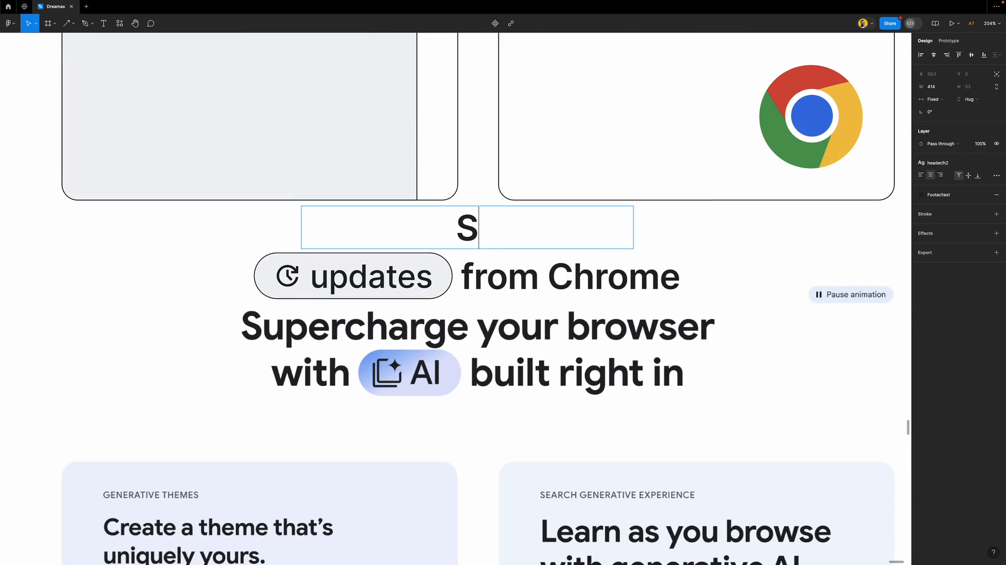
text(uper)
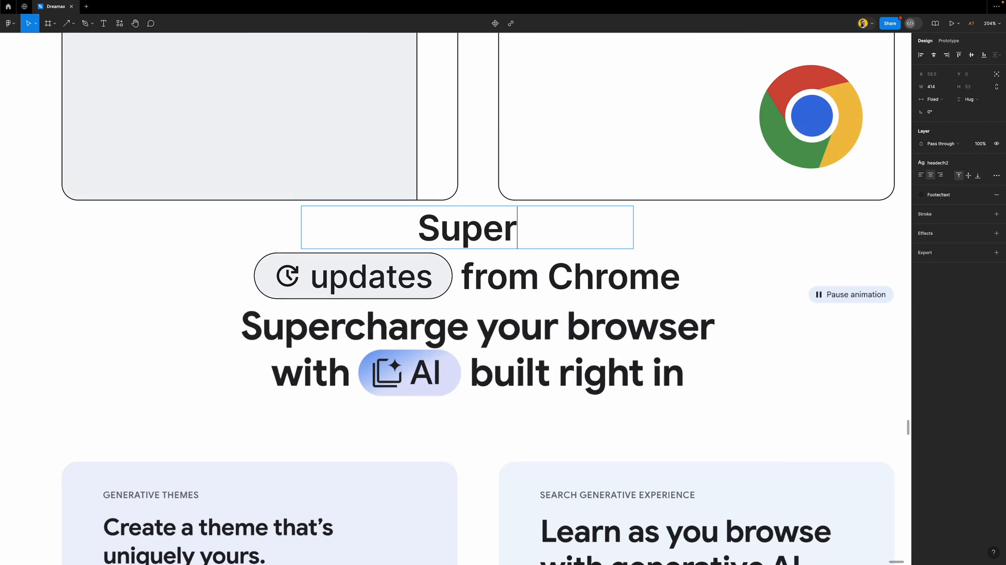
text(charge )
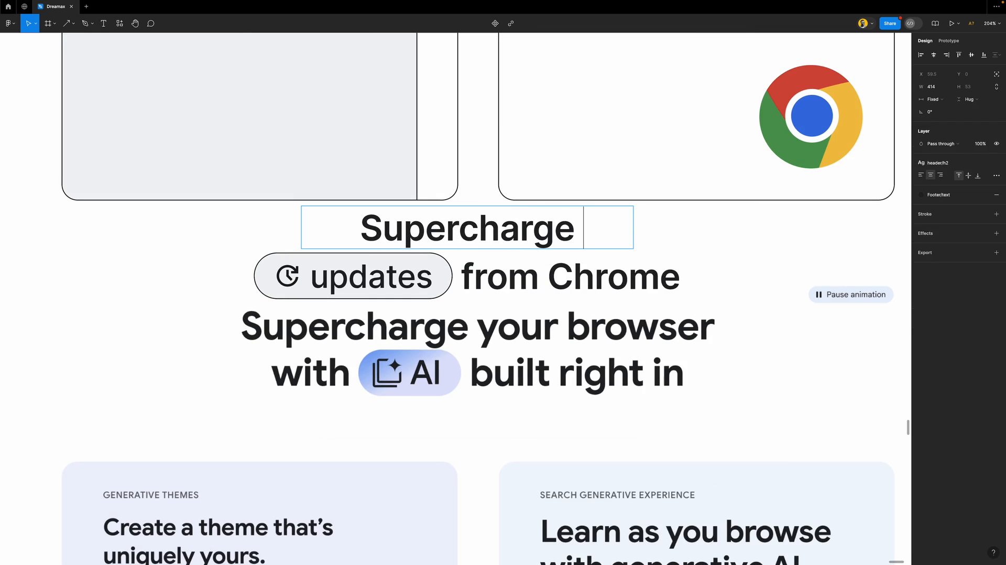
text(your br)
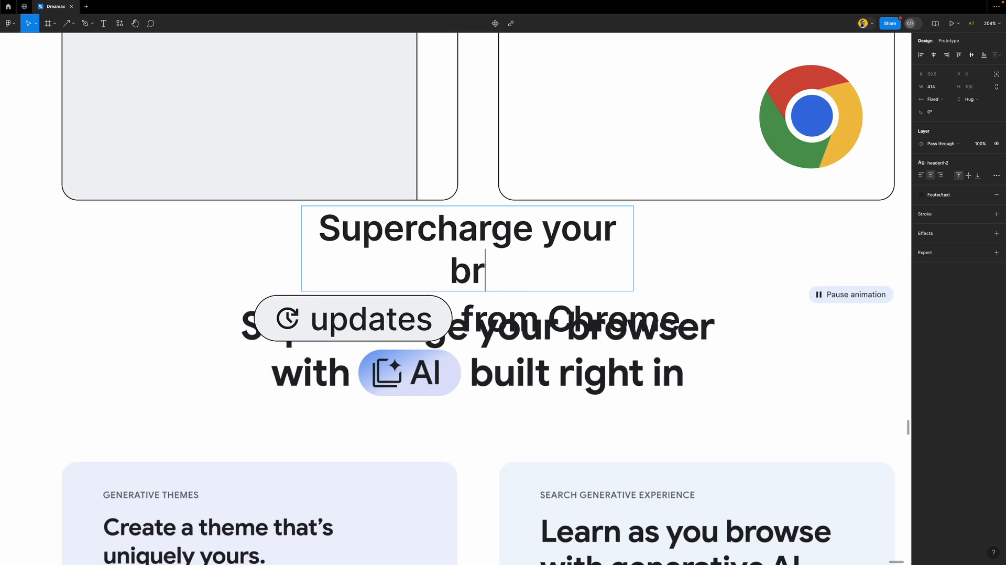
text(ows)
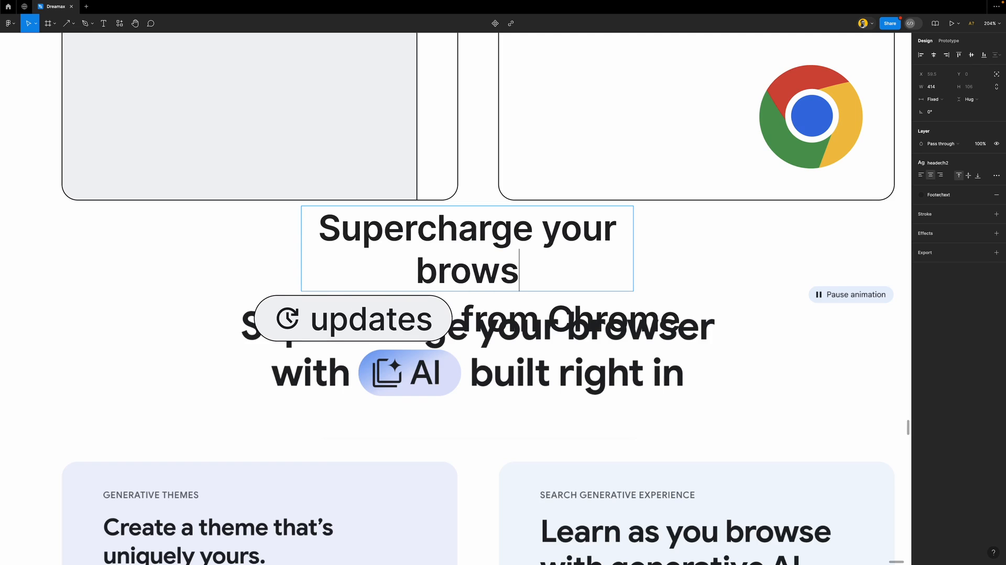
text(er)
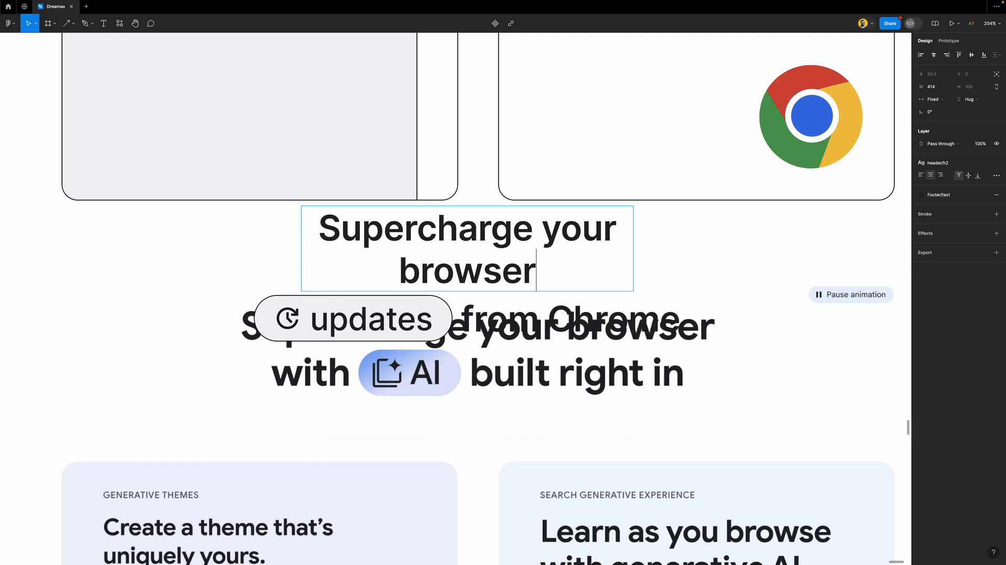
scroll(481, 223, up, 1)
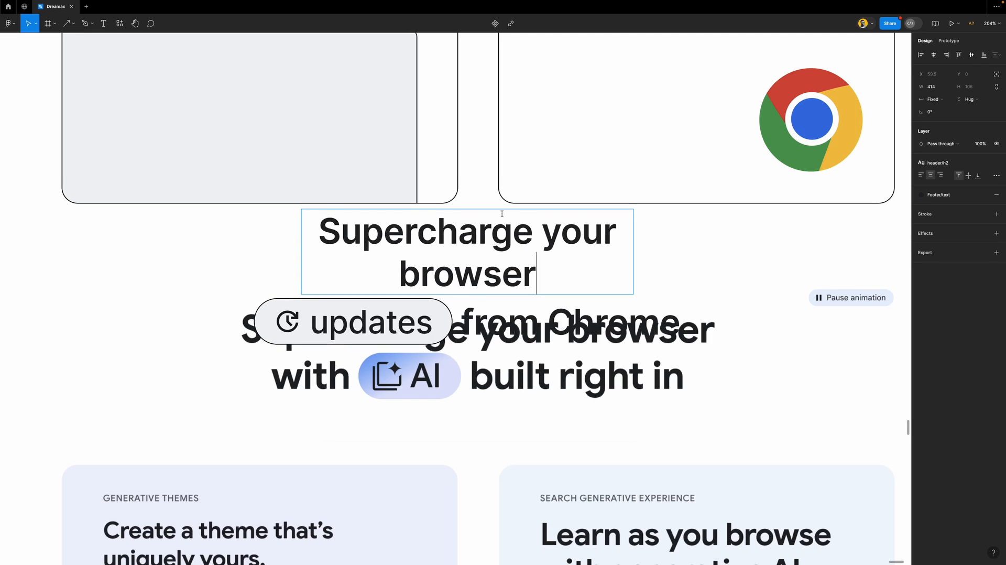
key(Escape)
key(Escape)
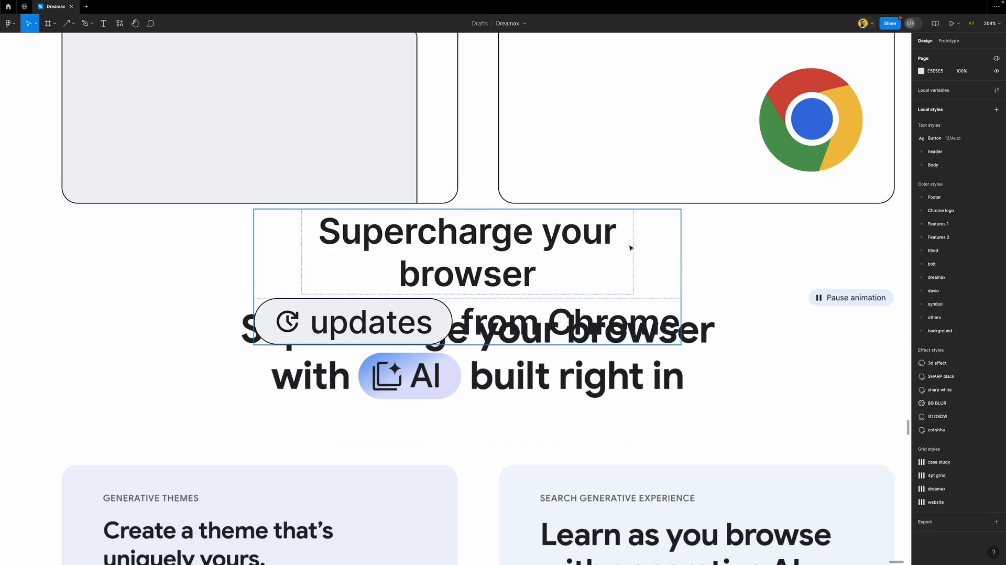
Make the heading fill its container width, then widen and centre the block horizontally
click(583, 239)
click(932, 99)
click(953, 123)
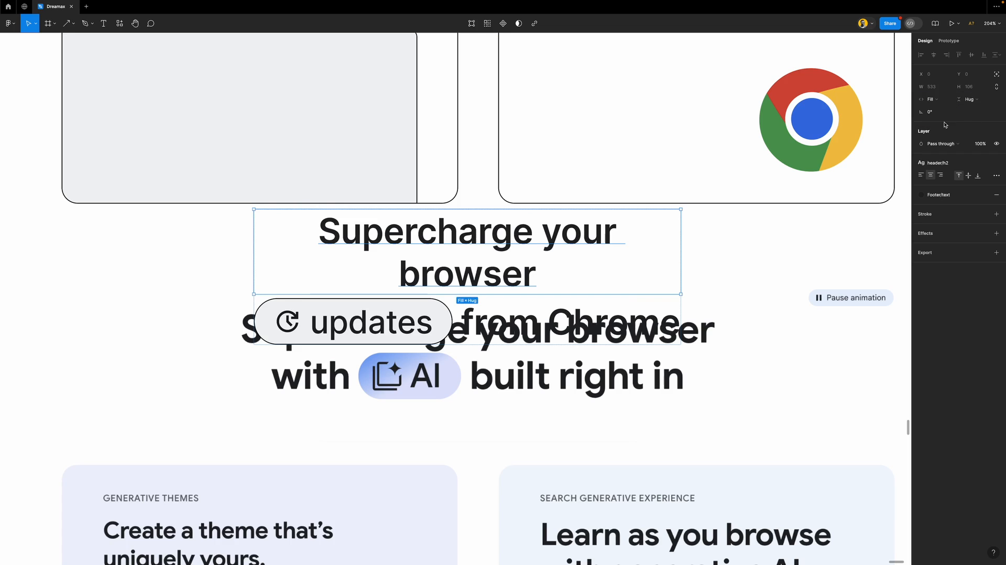
key(Escape)
drag(680, 235, 725, 238)
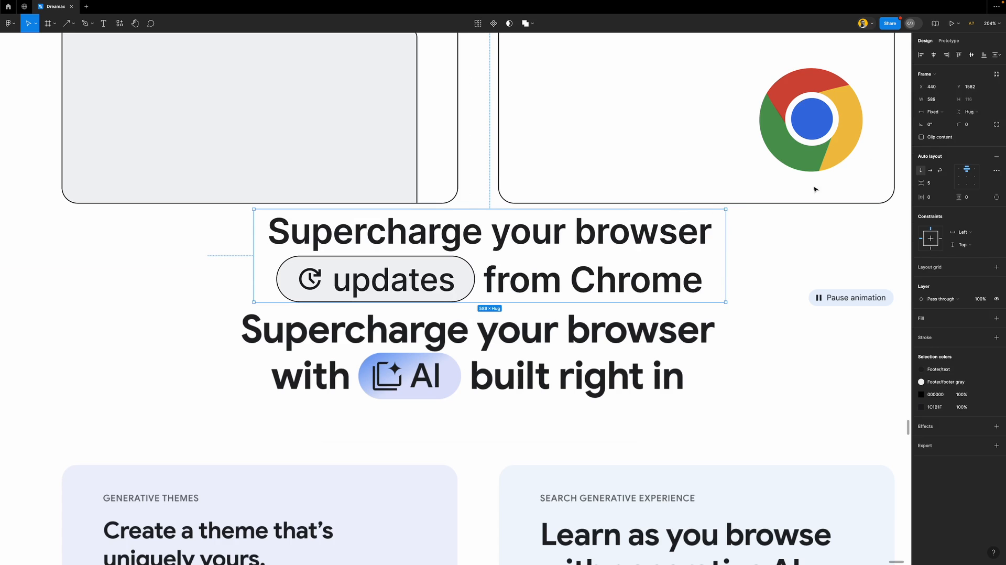
click(934, 54)
scroll(485, 305, down, 1)
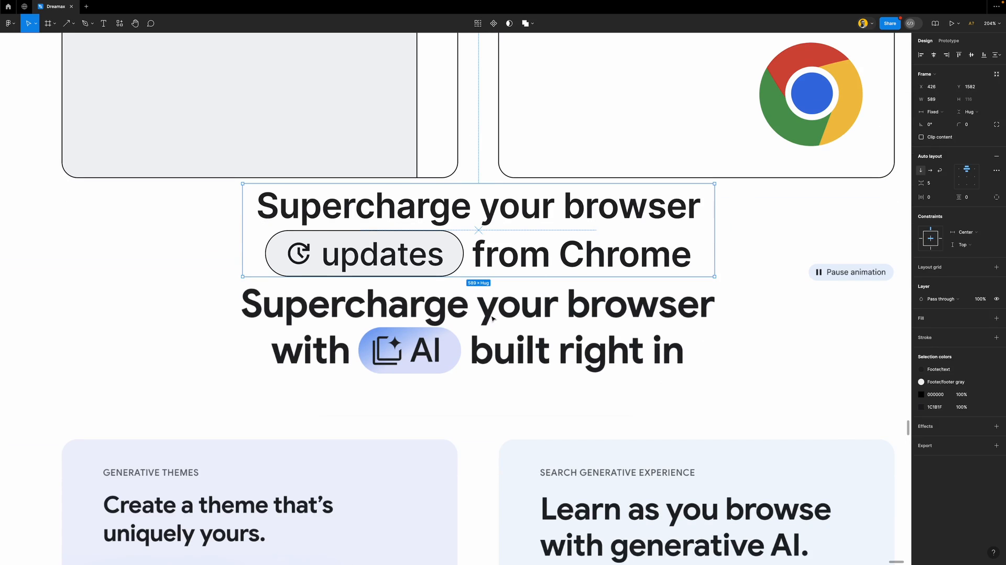
scroll(505, 284, down, 1)
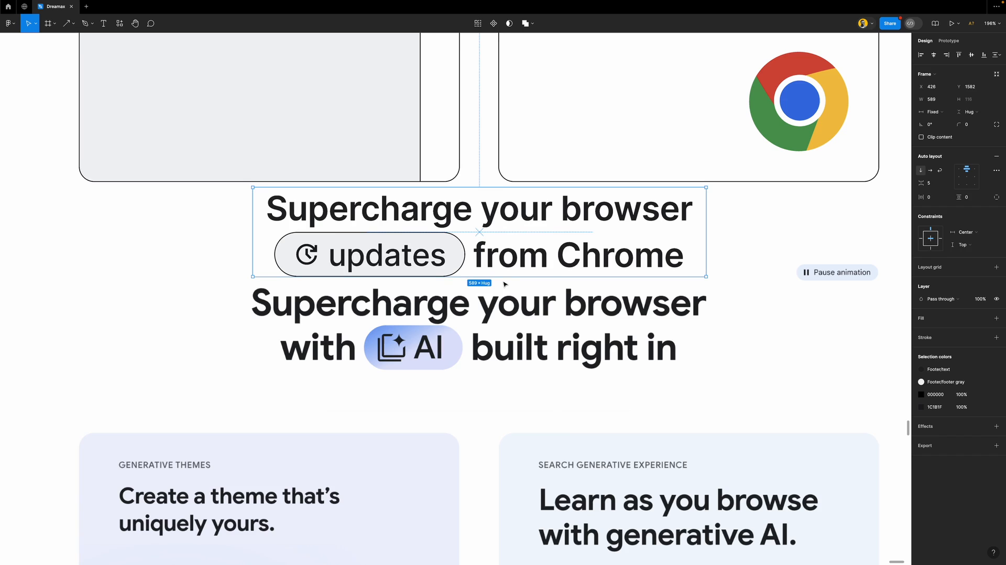
Duplicate 'from Chrome' as a leading 'with', label the pill 'AI', and change the end to 'built right in'
click(535, 259)
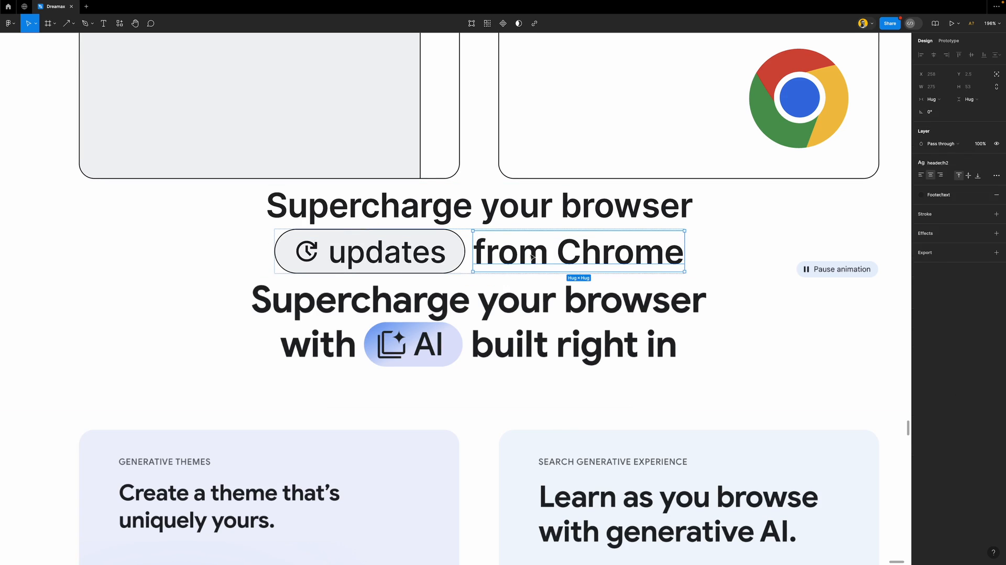
key(ctrl+d)
key(Left)
key(Left)
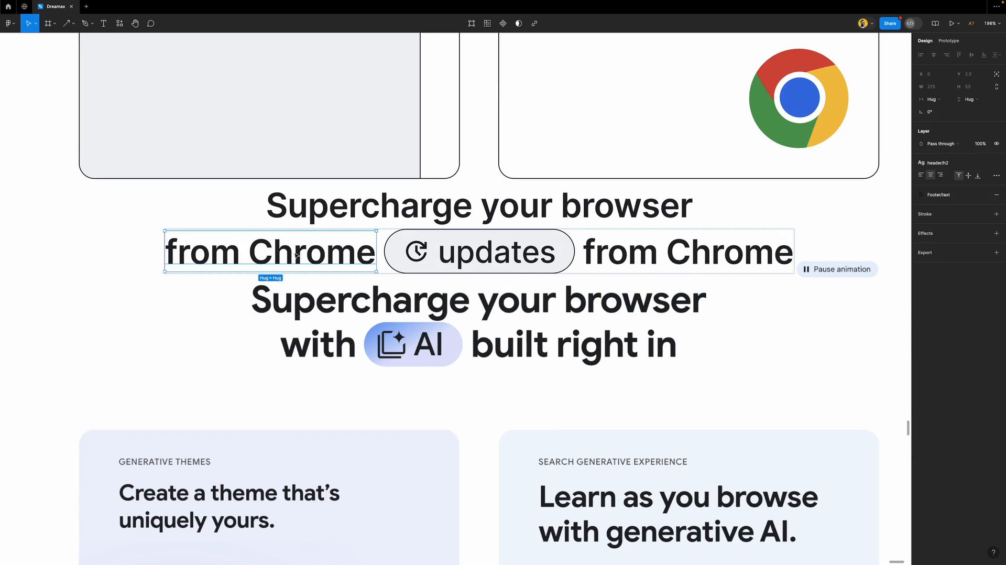
double_click(299, 250)
text(with)
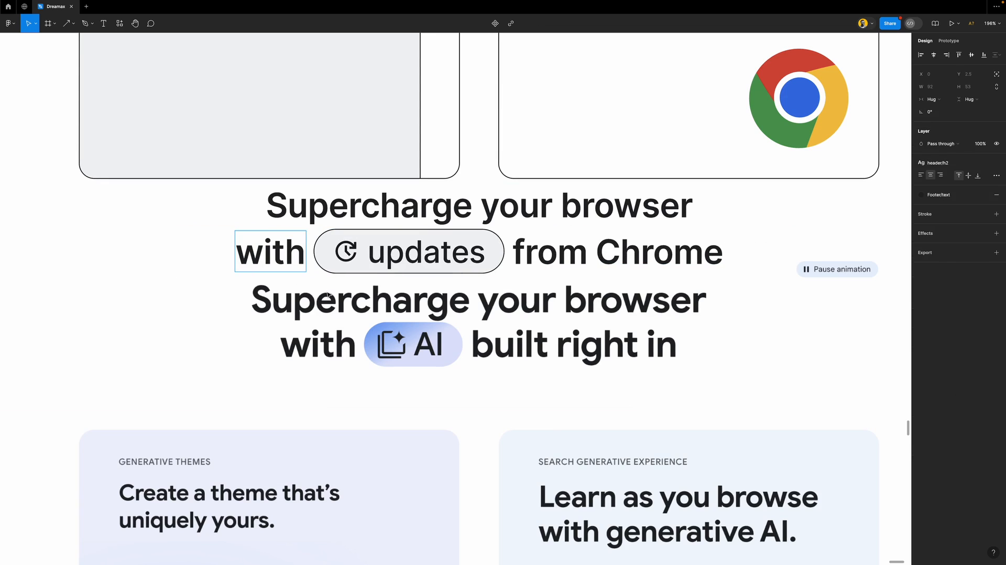
double_click(427, 255)
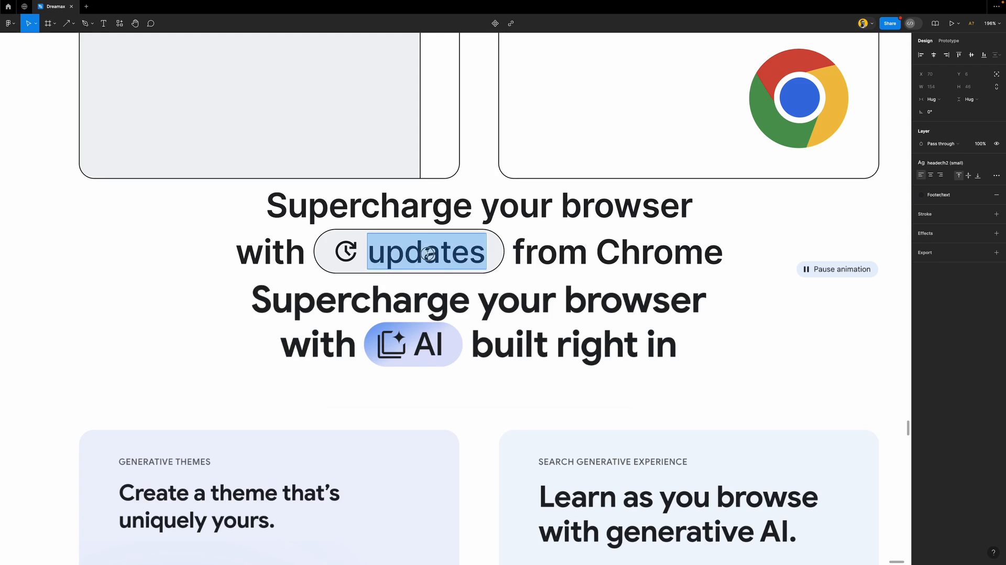
text(AI)
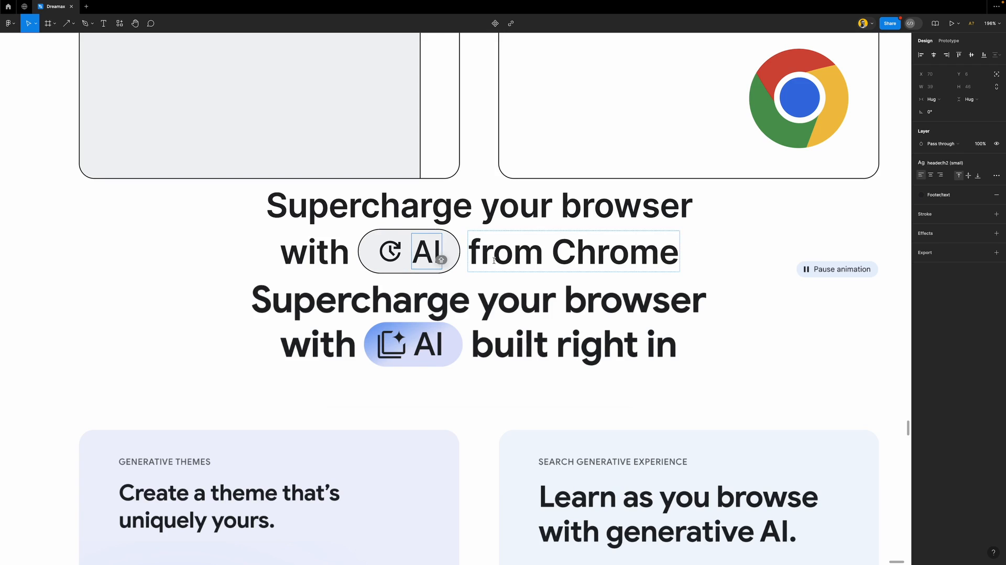
double_click(516, 241)
text(BI)
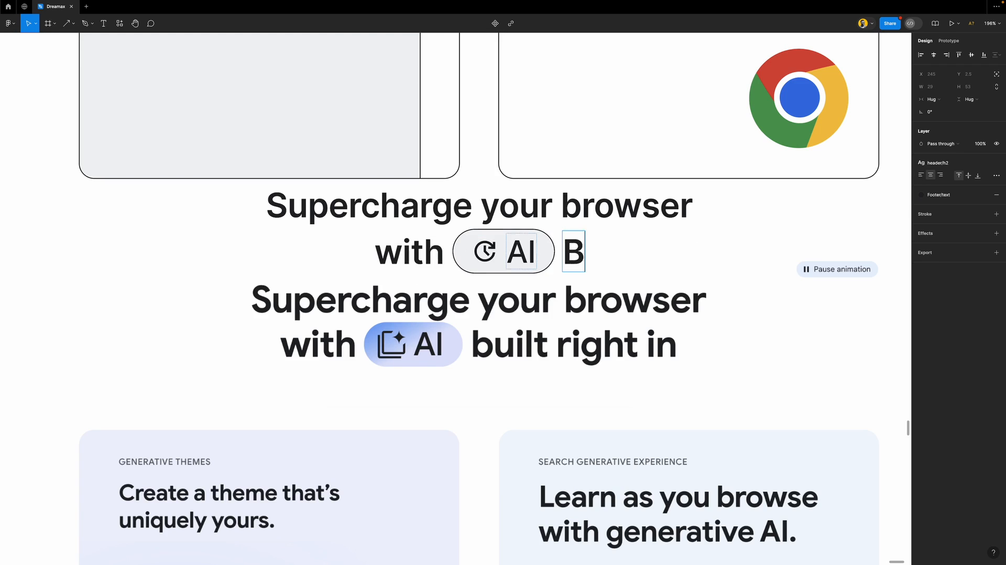
key(BackSpace)
key(BackSpace)
text(bui)
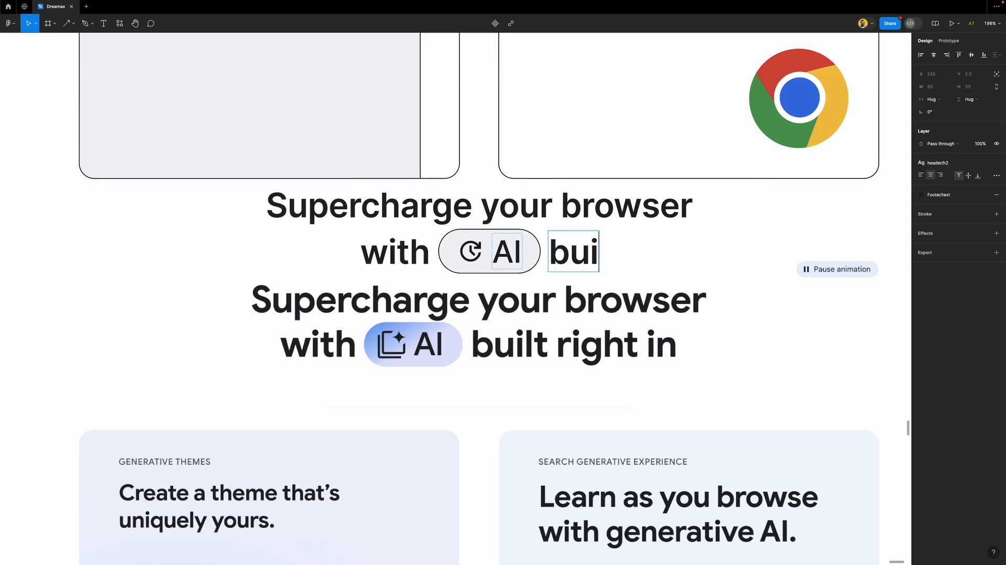
text(lt right in)
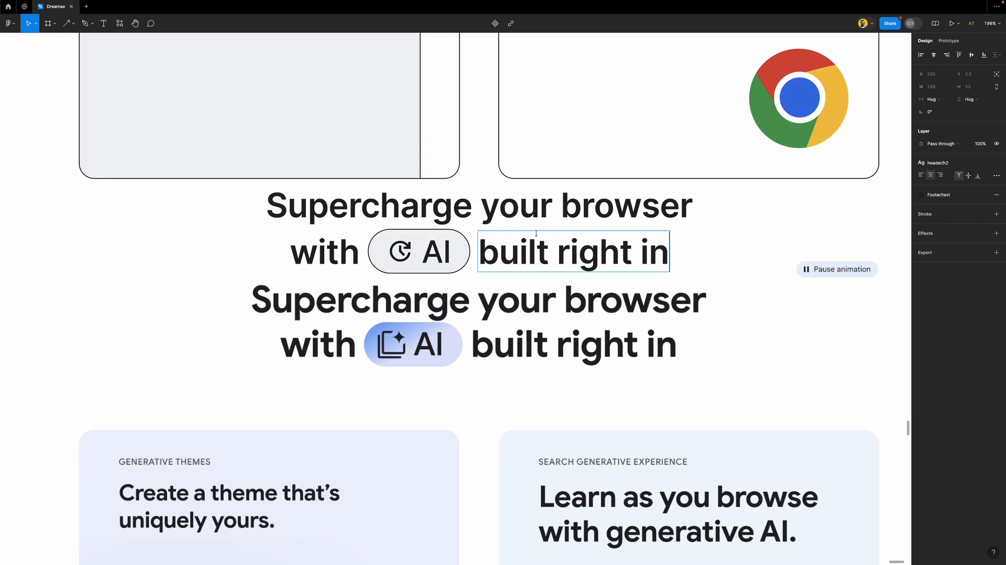
Move the new 'Supercharge' heading frame down on top of the original heading
key(Escape)
click(755, 337)
click(672, 215)
drag(672, 216, 674, 293)
scroll(540, 301, down, 1)
scroll(540, 301, down, 5)
scroll(524, 293, down, 3)
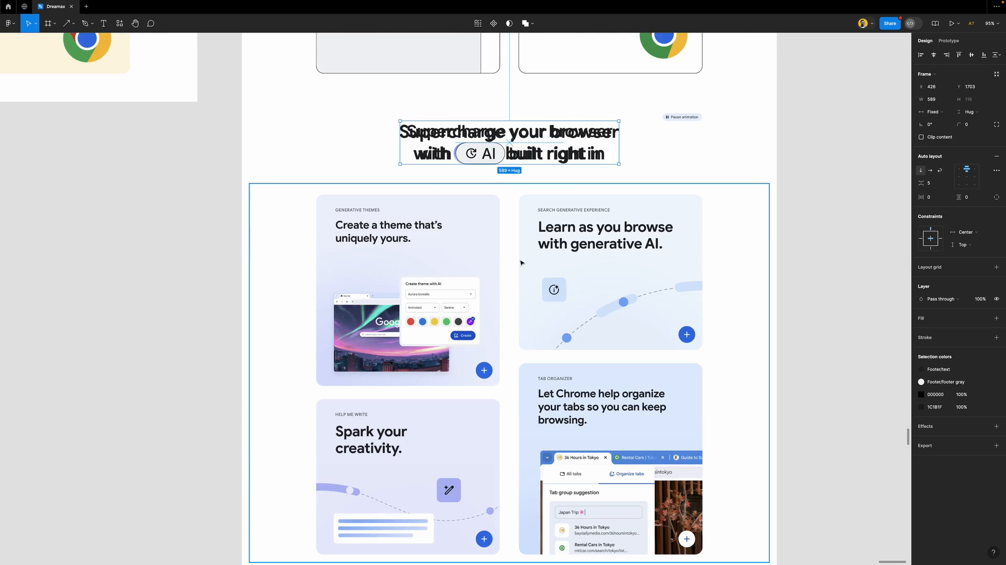
scroll(464, 323, down, 4)
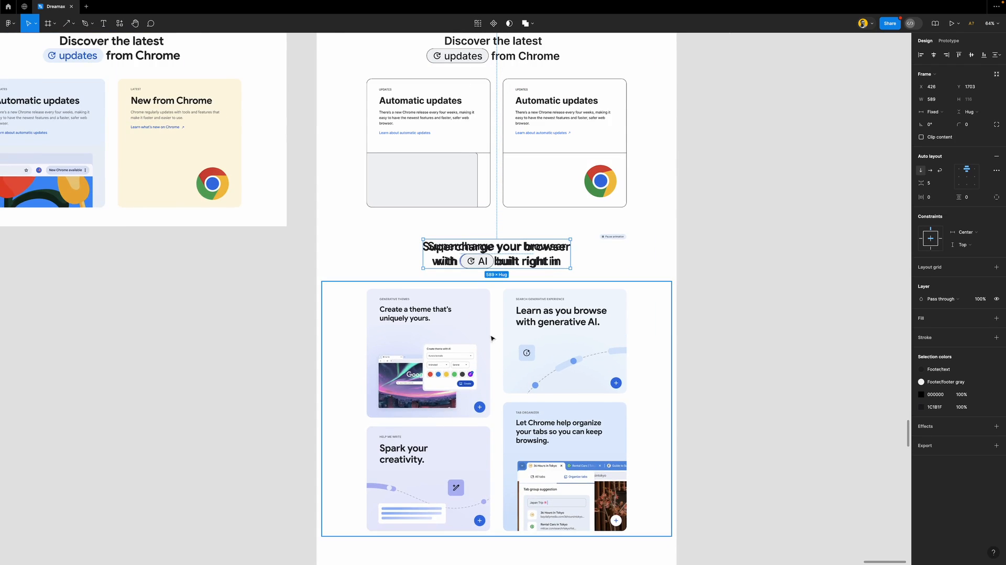
scroll(512, 376, down, 1)
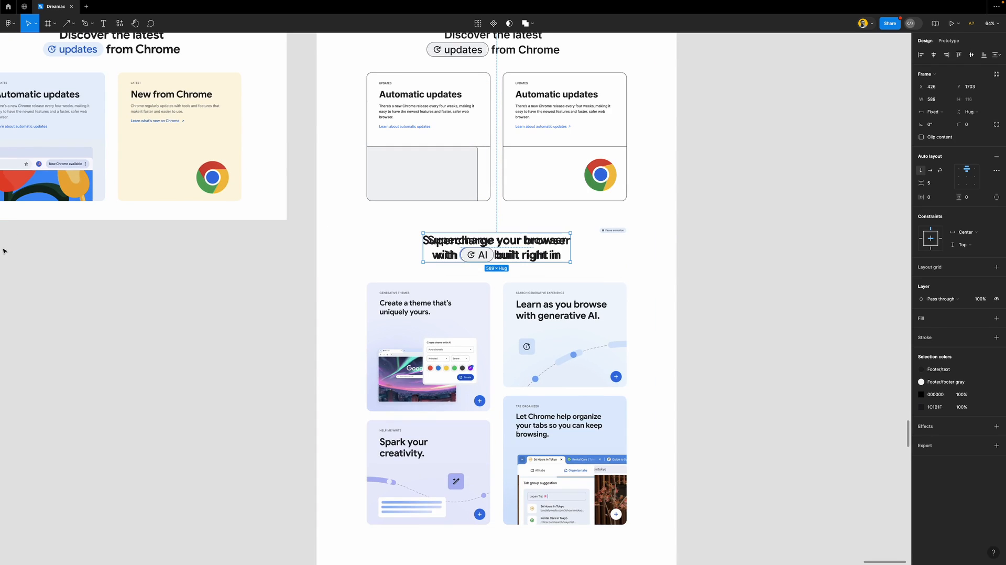
Show the rulers and add two vertical guides beside each other down the layout
key(shift+r)
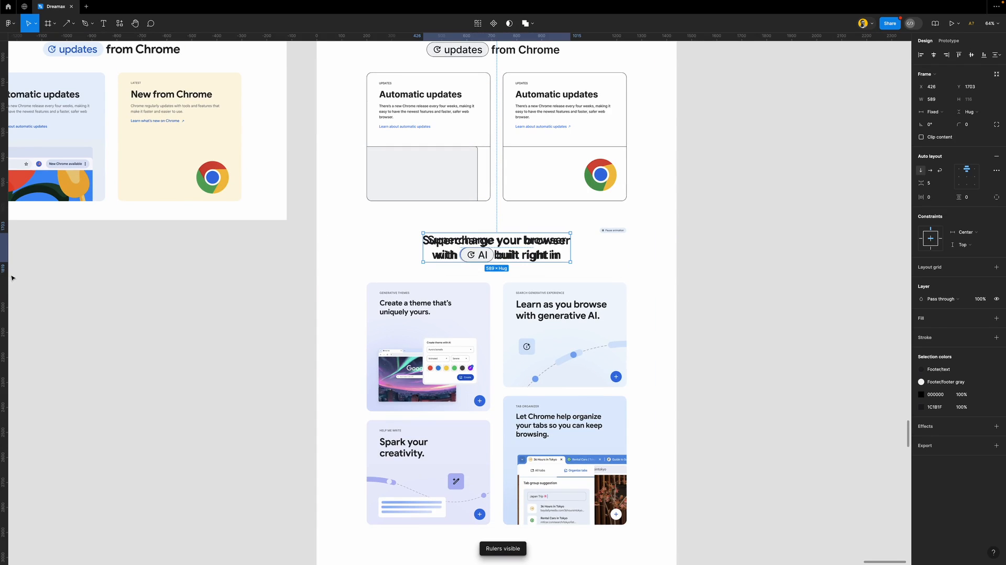
drag(4, 272, 489, 199)
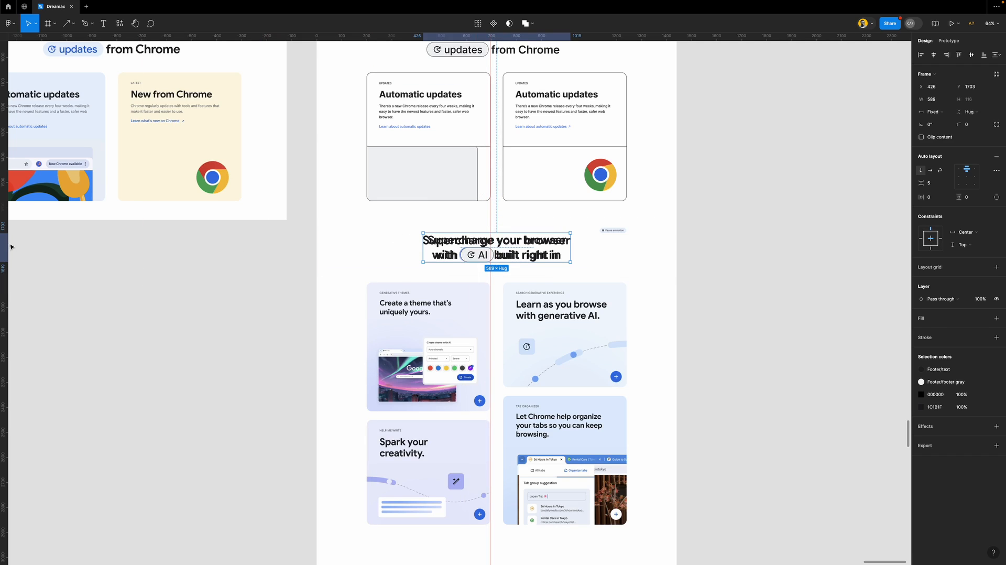
drag(6, 242, 502, 194)
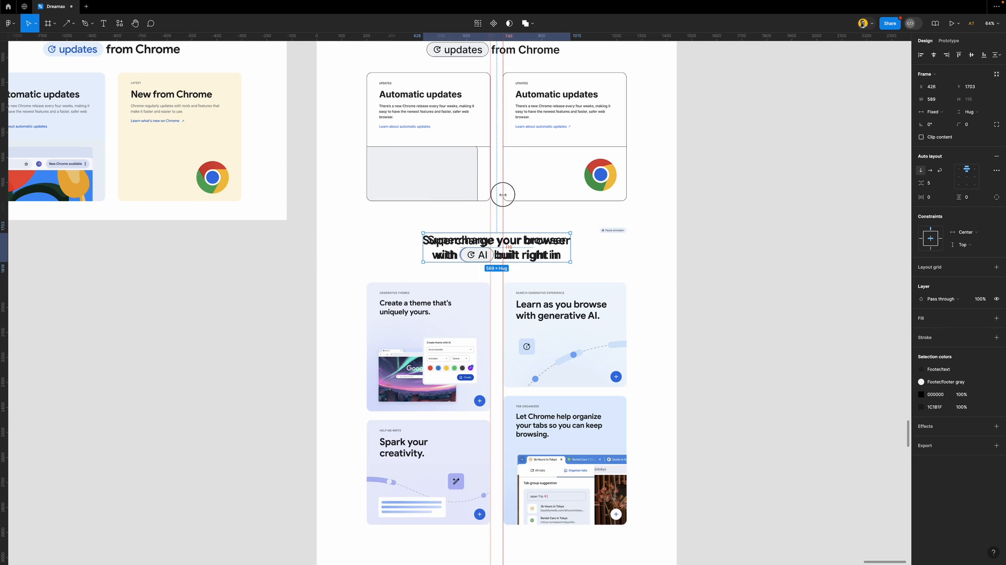
scroll(494, 348, up, 5)
scroll(494, 348, down, 5)
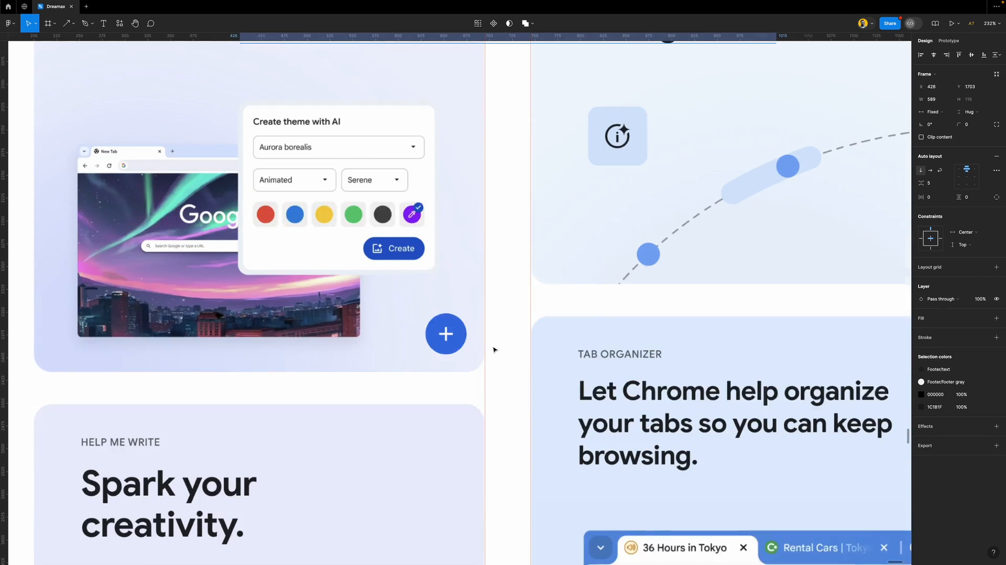
scroll(494, 349, down, 3)
scroll(494, 349, up, 3)
scroll(494, 349, down, 4)
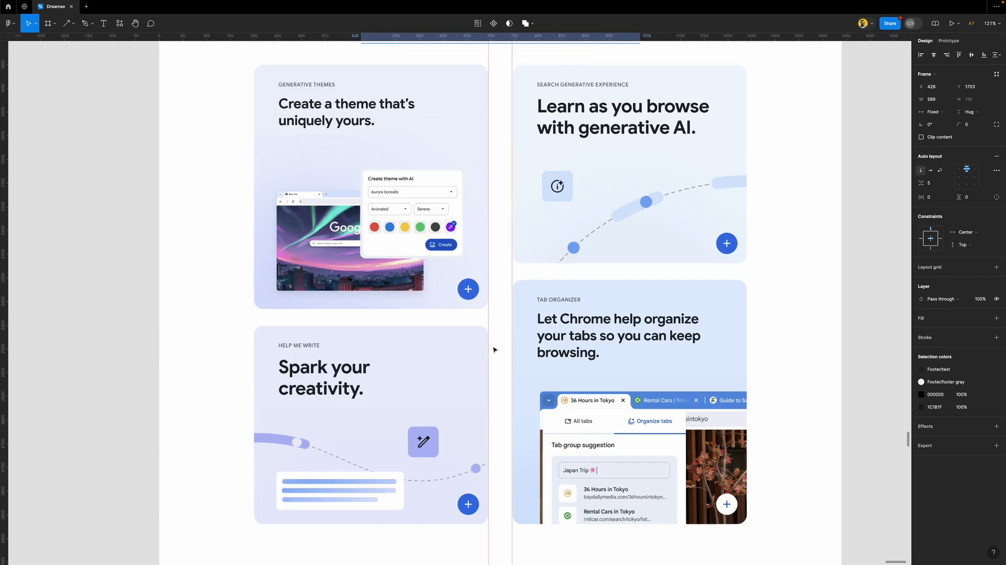
scroll(494, 349, up, 2)
scroll(493, 350, down, 2)
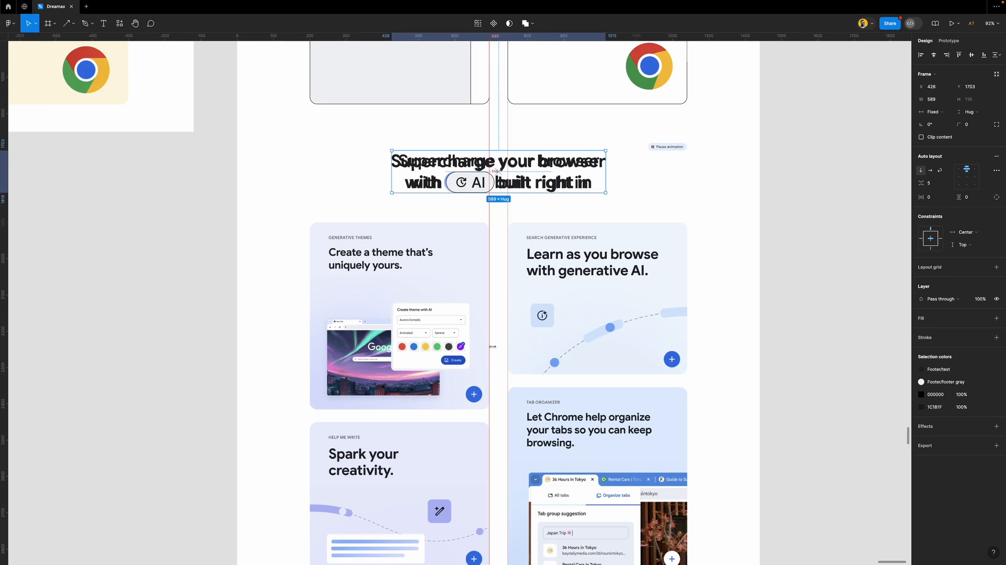
scroll(564, 349, down, 2)
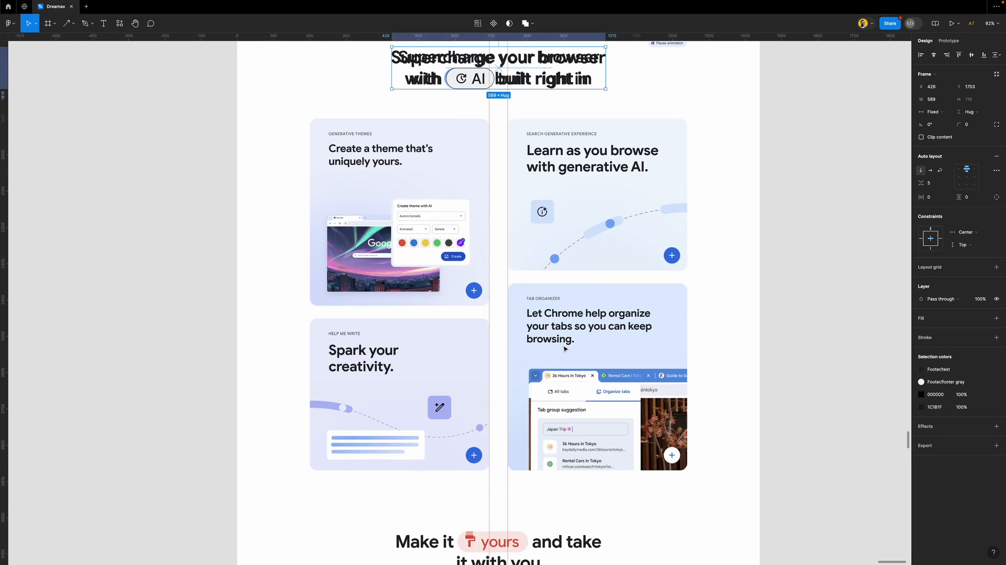
Add horizontal guides along the feature cards' top and bottom edges
click(813, 312)
scroll(514, 446, up, 2)
drag(413, 36, 422, 74)
drag(421, 38, 435, 474)
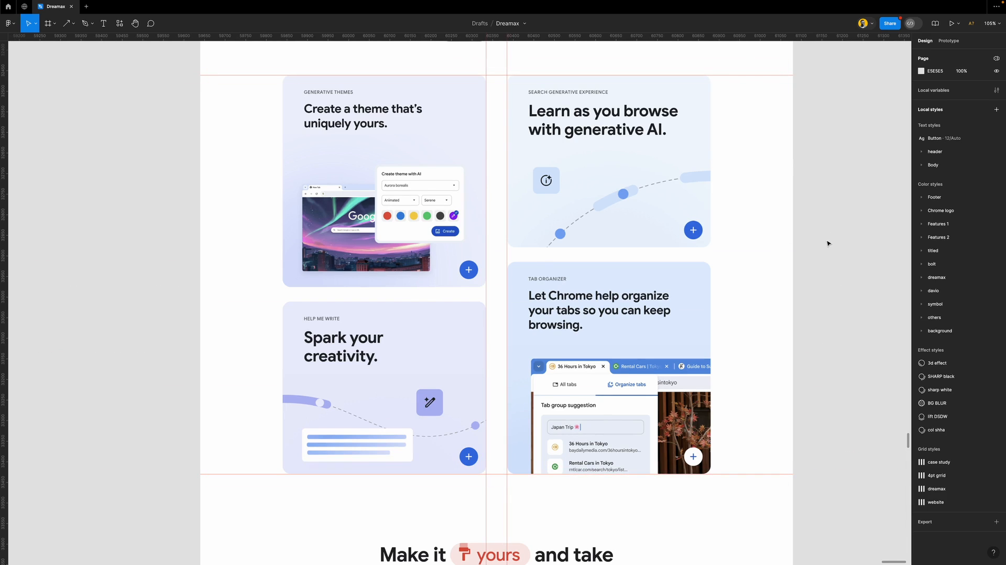
scroll(433, 196, down, 4)
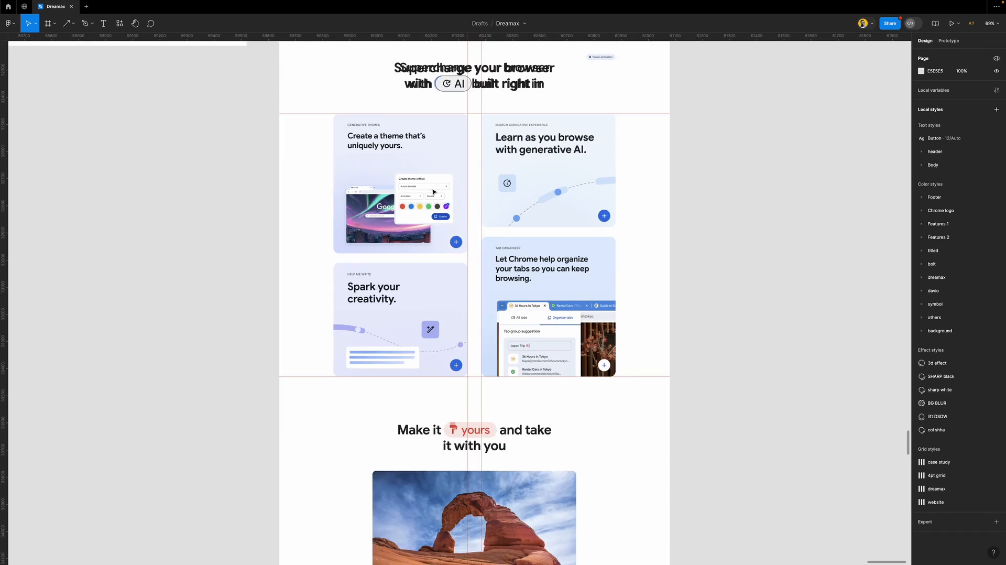
scroll(447, 157, up, 5)
Duplicate the Automatic updates card and place the copy over the Generative Themes card
click(451, 130)
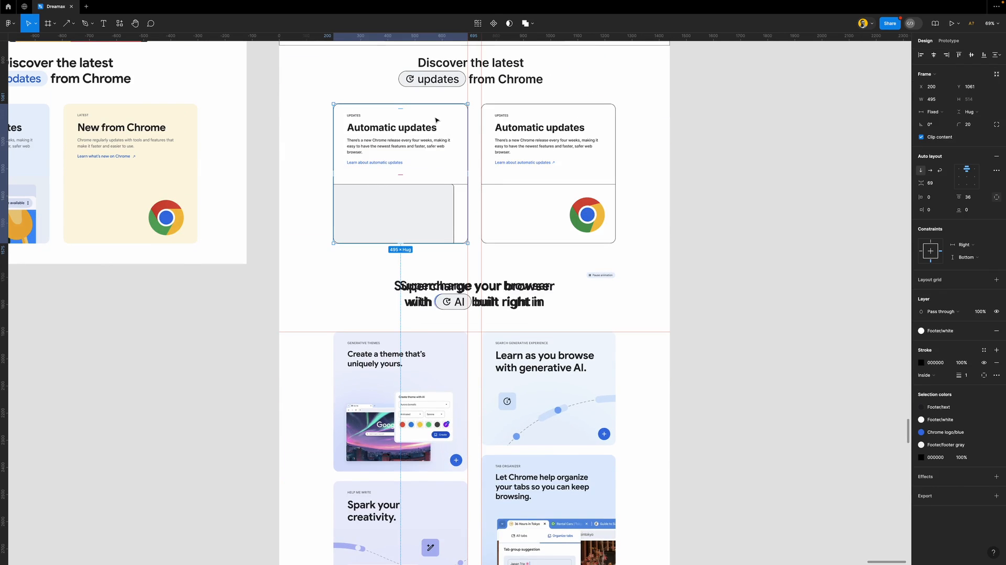
drag(437, 119, 437, 429)
scroll(437, 428, down, 3)
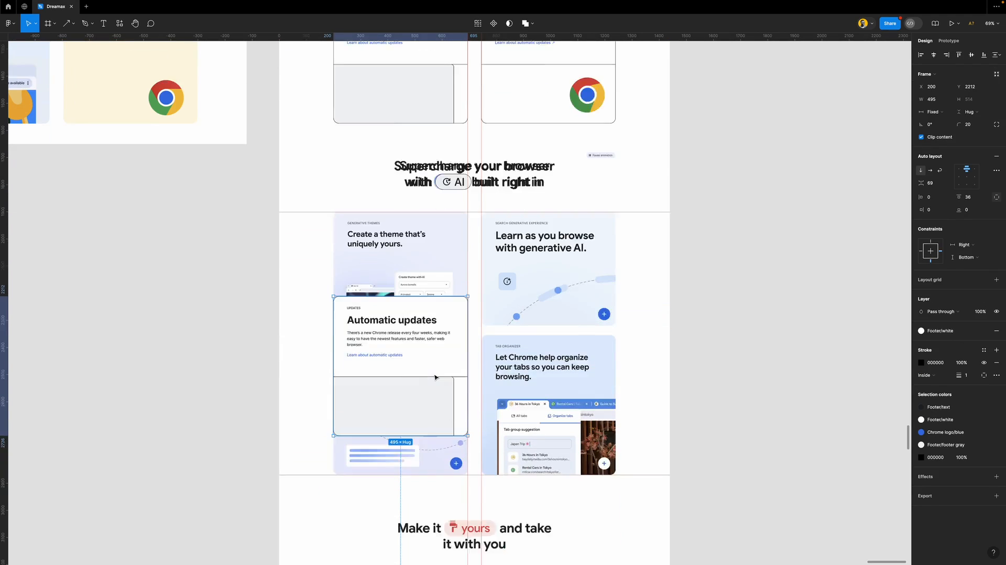
scroll(421, 281, up, 5)
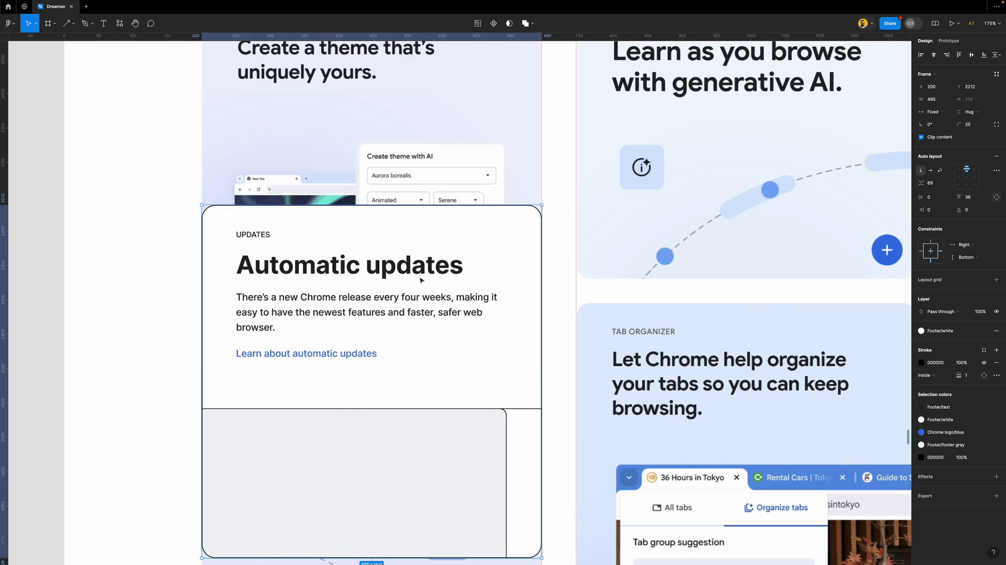
scroll(421, 280, up, 3)
scroll(422, 280, down, 1)
drag(456, 387, 457, 280)
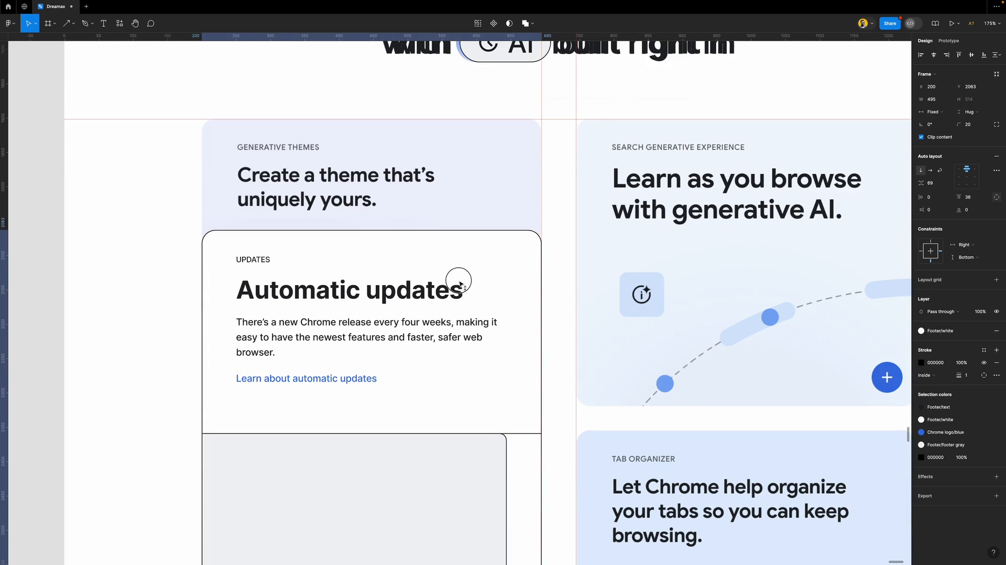
Retitle the copied card 'Create a theme that's uniquely yours' and apply the h4 text style
double_click(349, 303)
text(CReate)
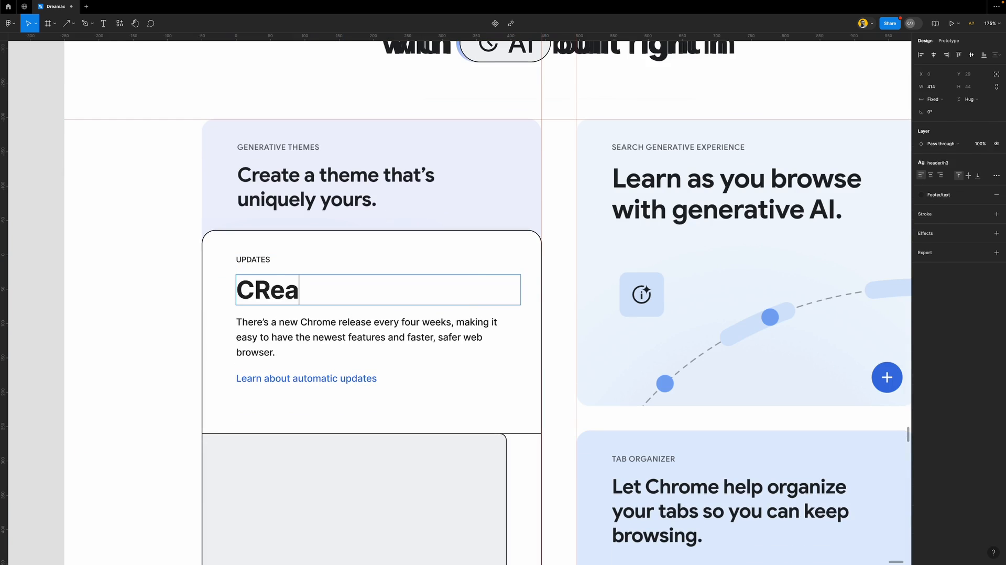
key(BackSpace)
key(BackSpace)
key(BackSpace)
key(BackSpace)
key(BackSpace)
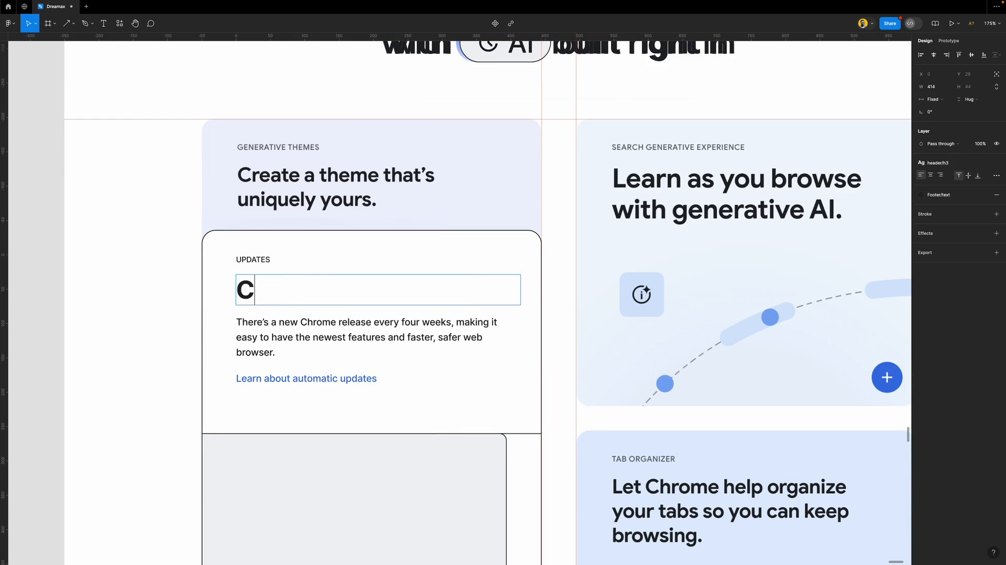
text(reate)
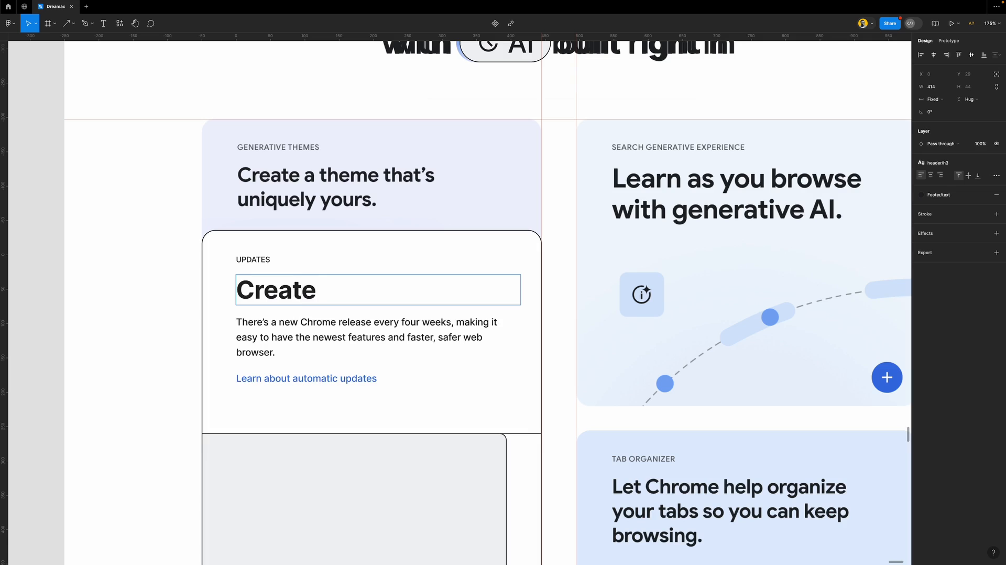
text( a theme)
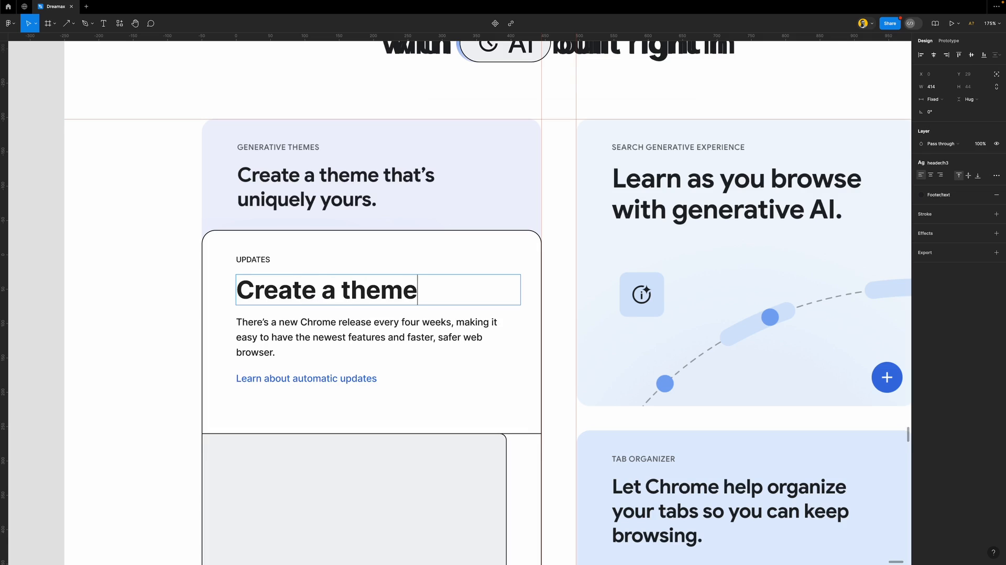
text( that’s)
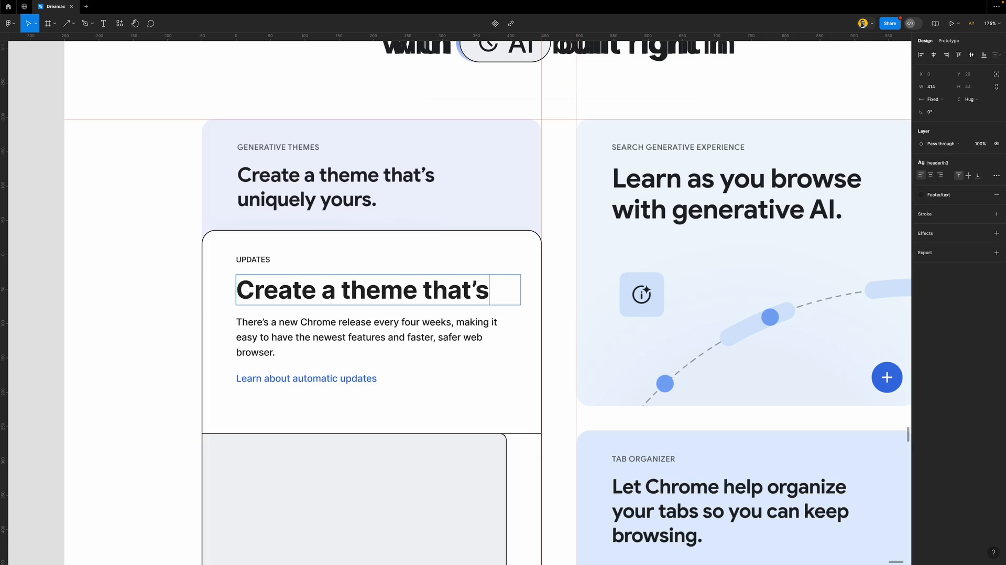
text( uniqu)
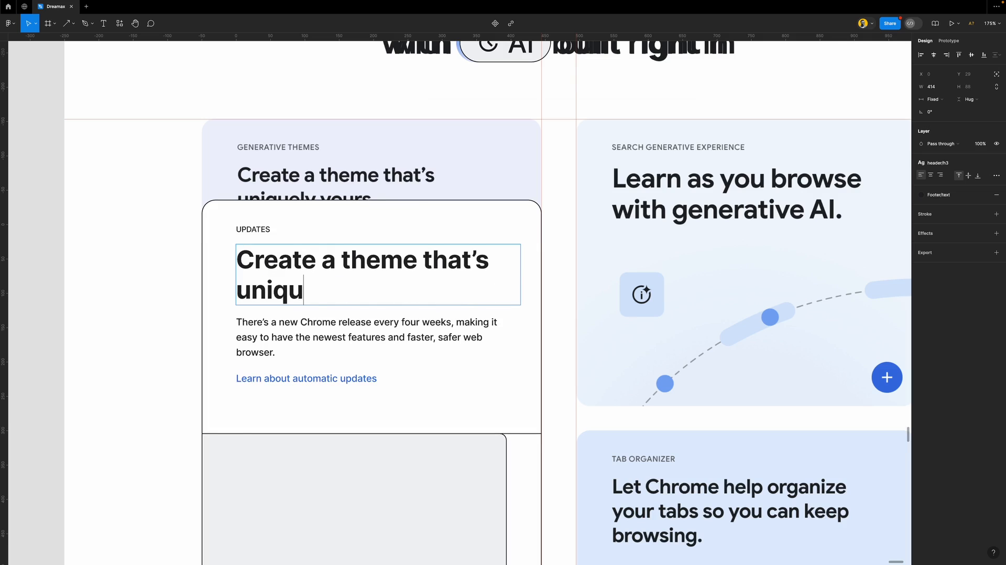
text(ely yours)
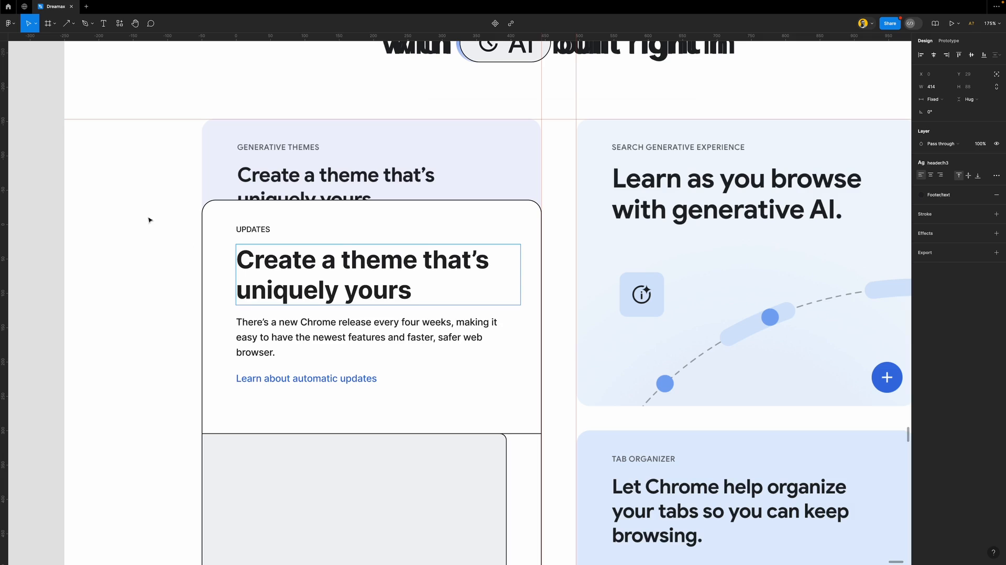
key(Escape)
click(943, 163)
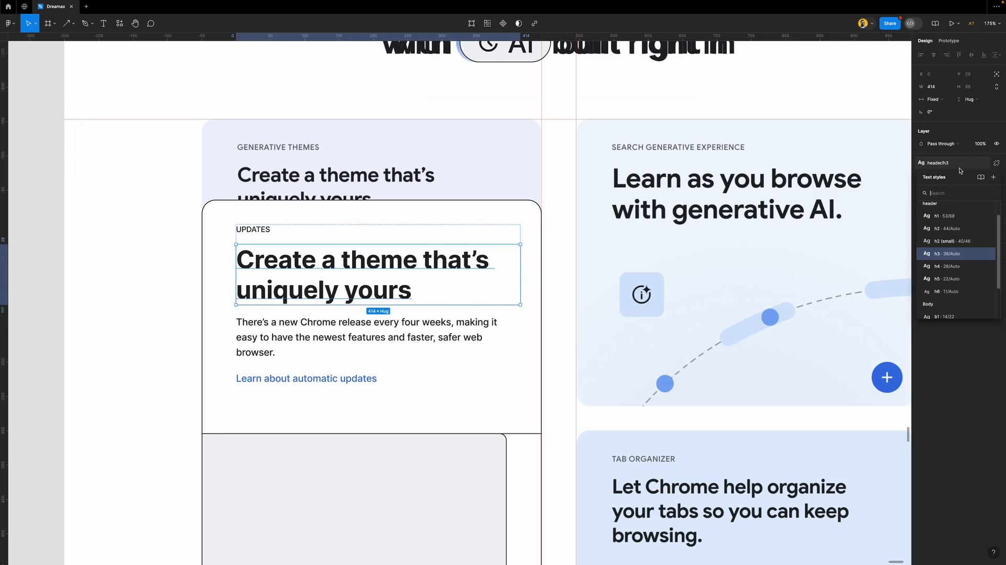
click(948, 266)
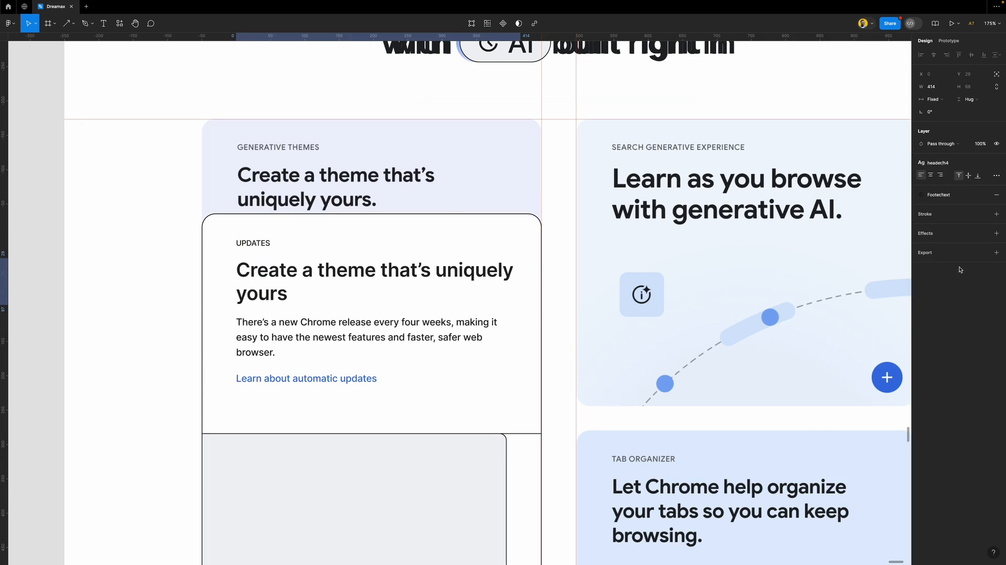
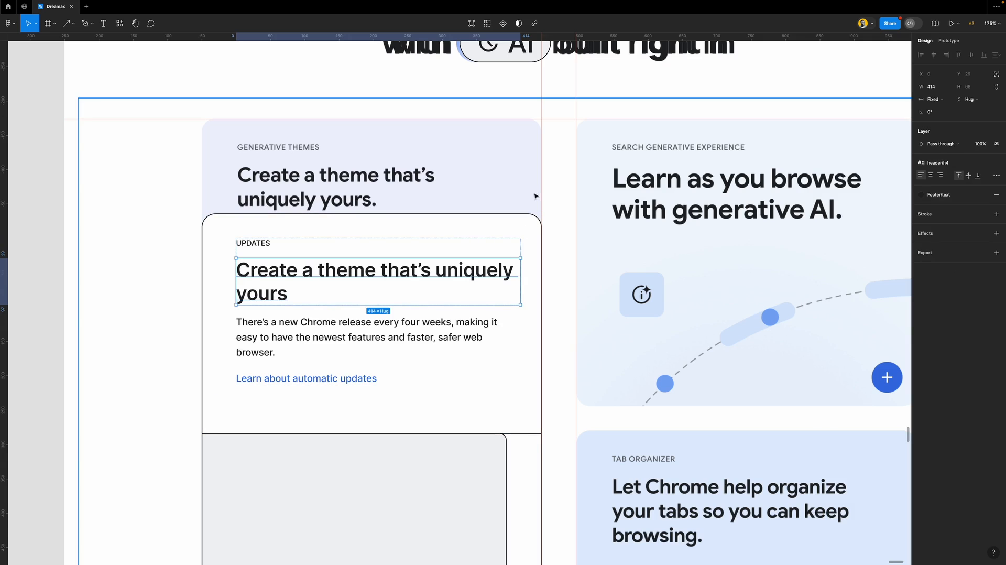
Set the label-and-heading group and its text layers to Fill container width
click(521, 227)
click(468, 272)
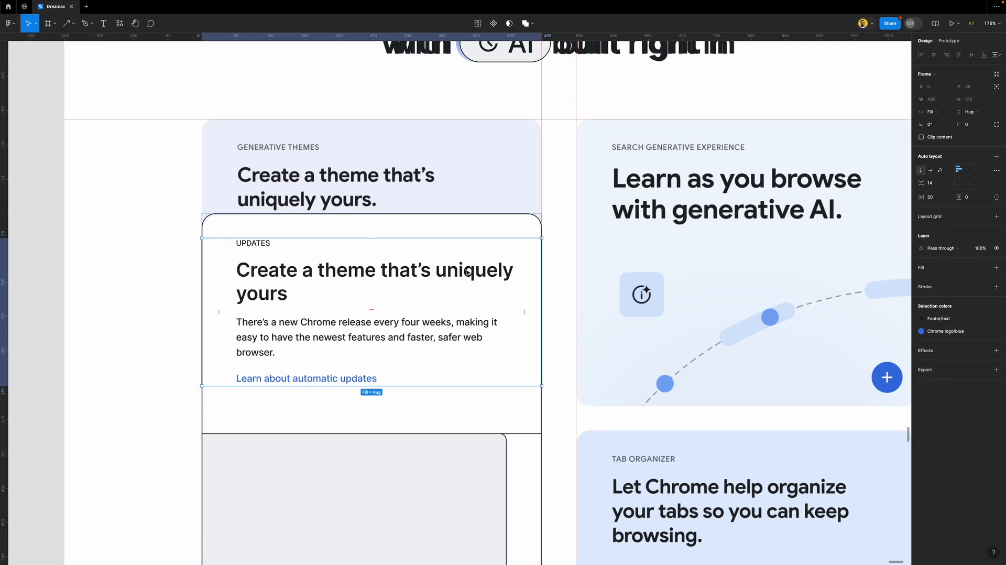
click(468, 272)
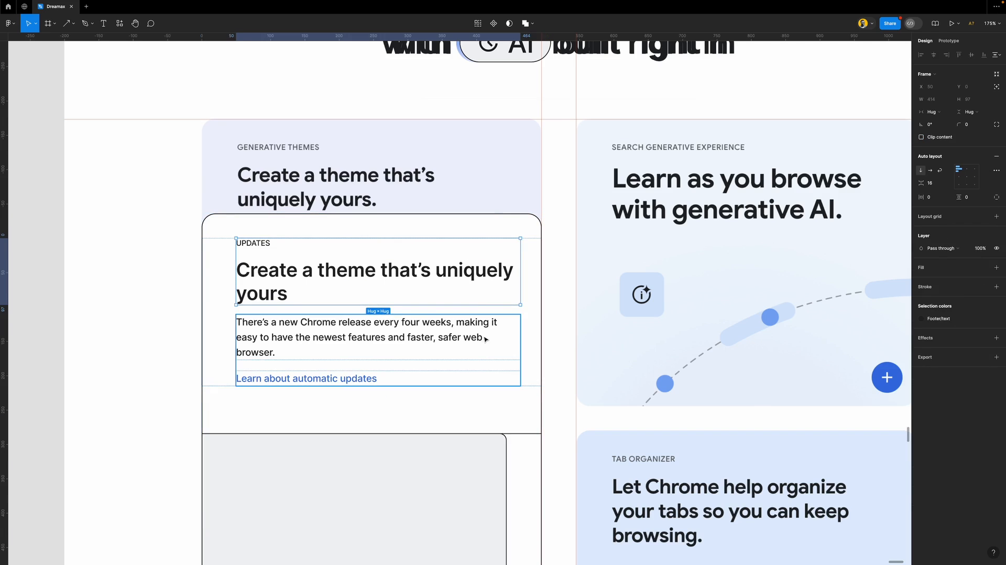
click(227, 265)
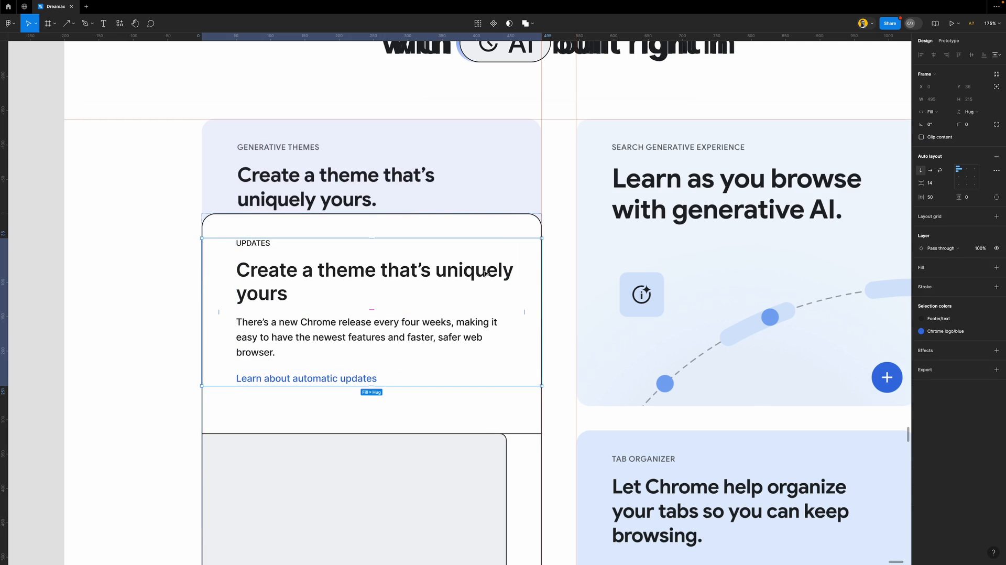
click(499, 275)
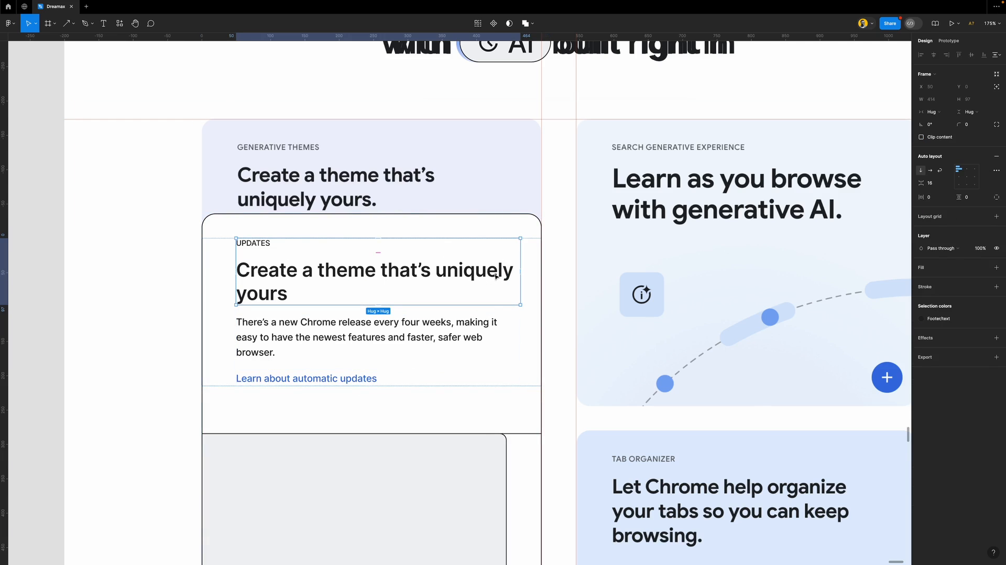
click(945, 113)
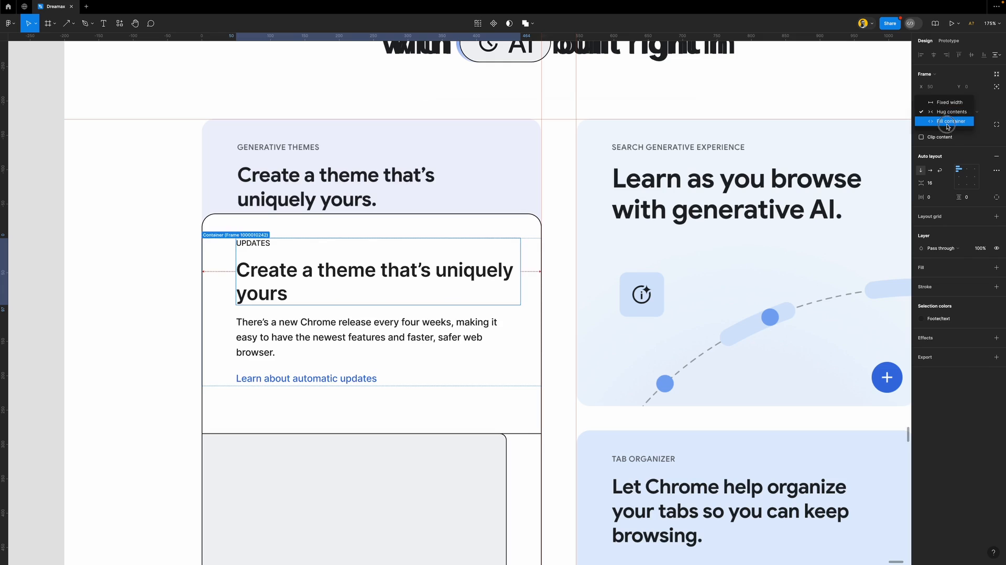
click(947, 122)
key(Return)
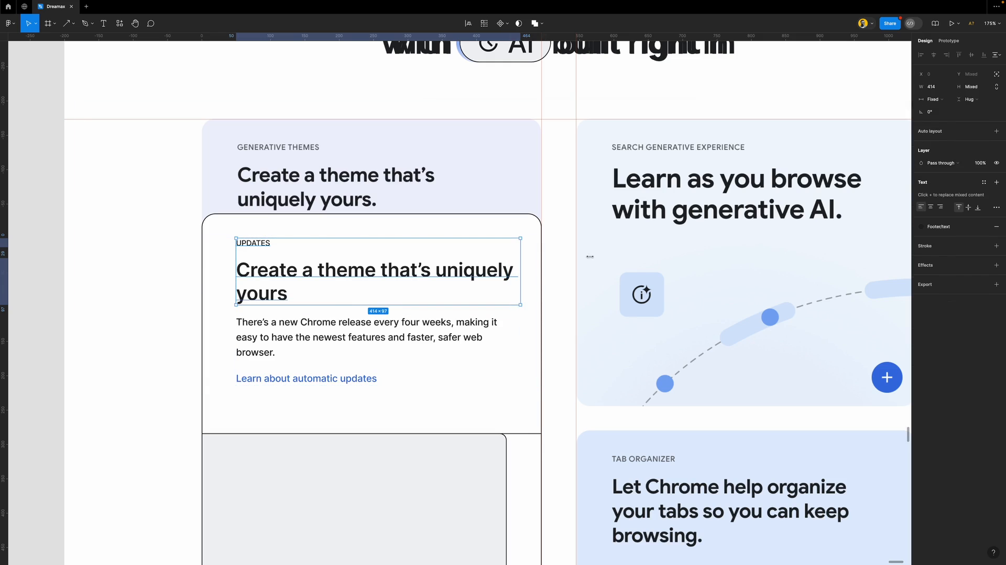
click(941, 99)
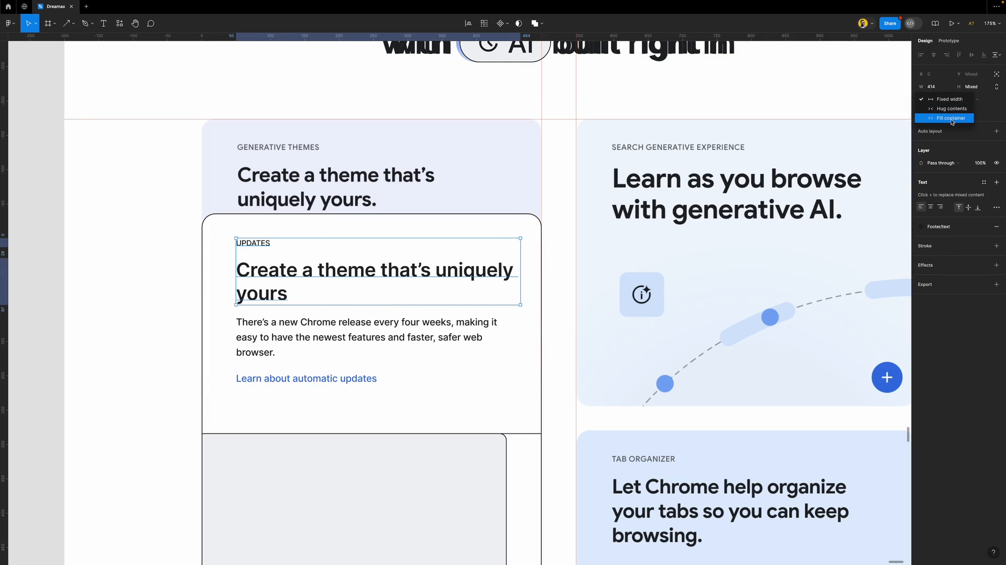
click(952, 119)
Add a full stop after 'yours' in the card heading
click(49, 202)
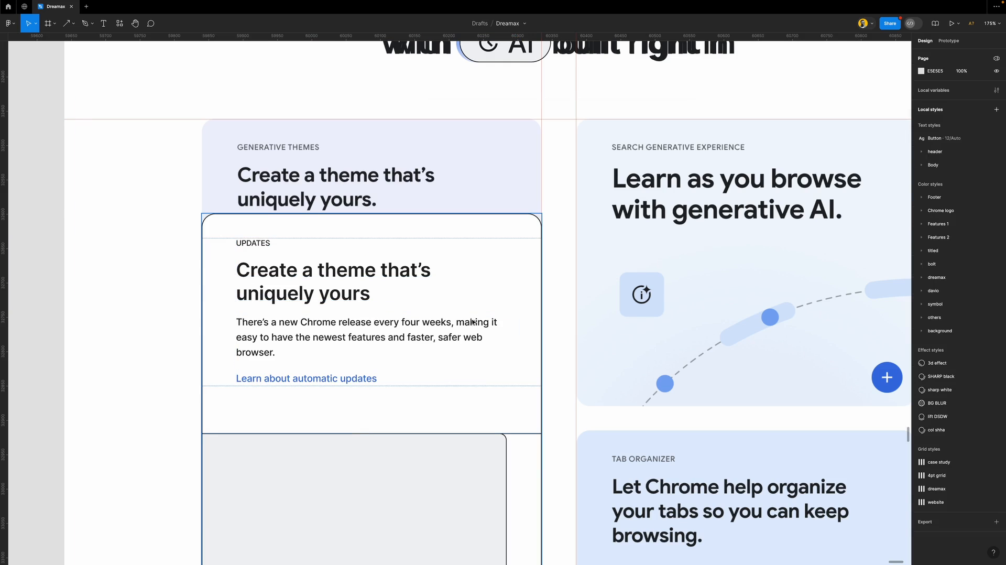
double_click(348, 299)
click(373, 293)
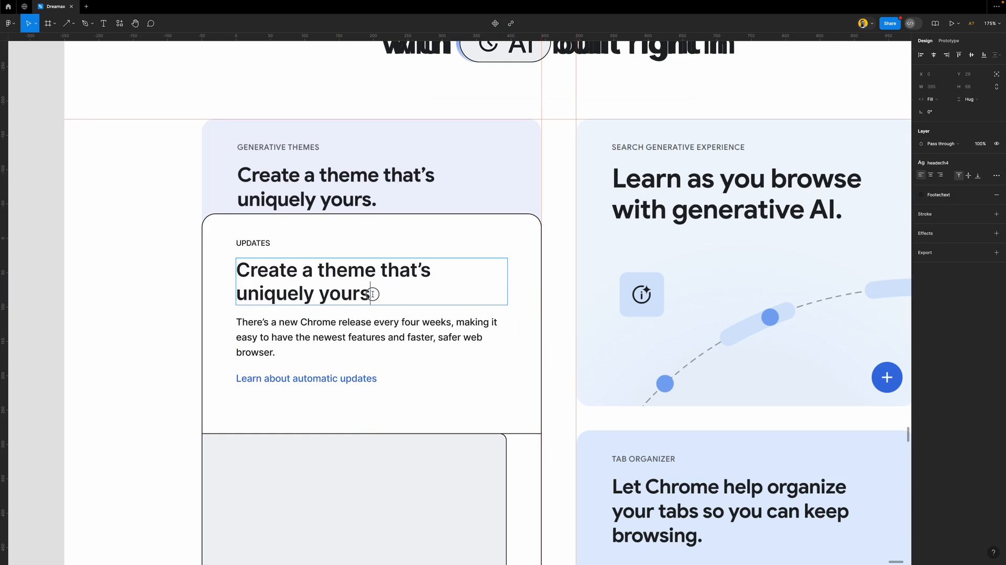
click(27, 223)
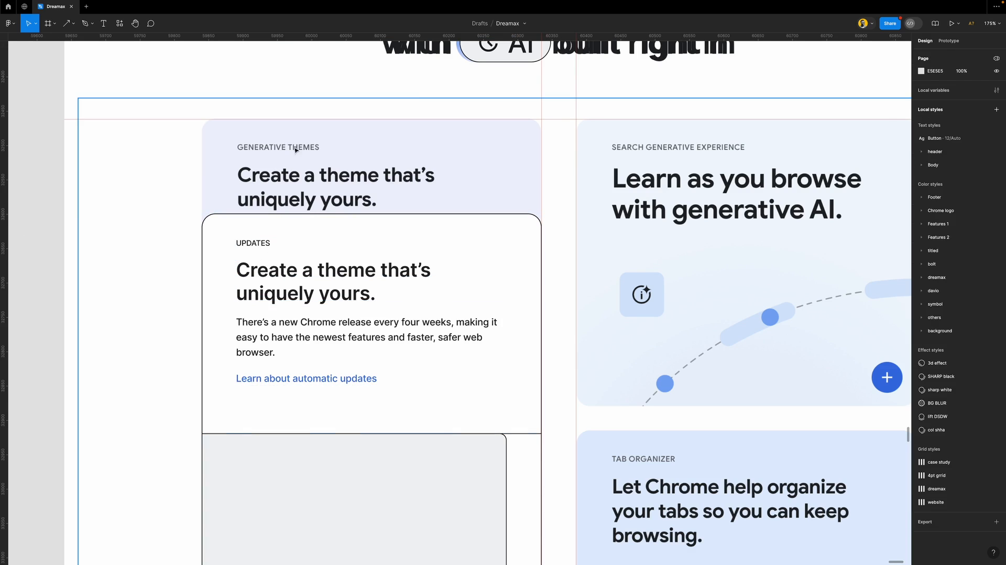
Retype the UPDATES label as GENERATIVE THEMES and shift the white card down
super+double_click(265, 242)
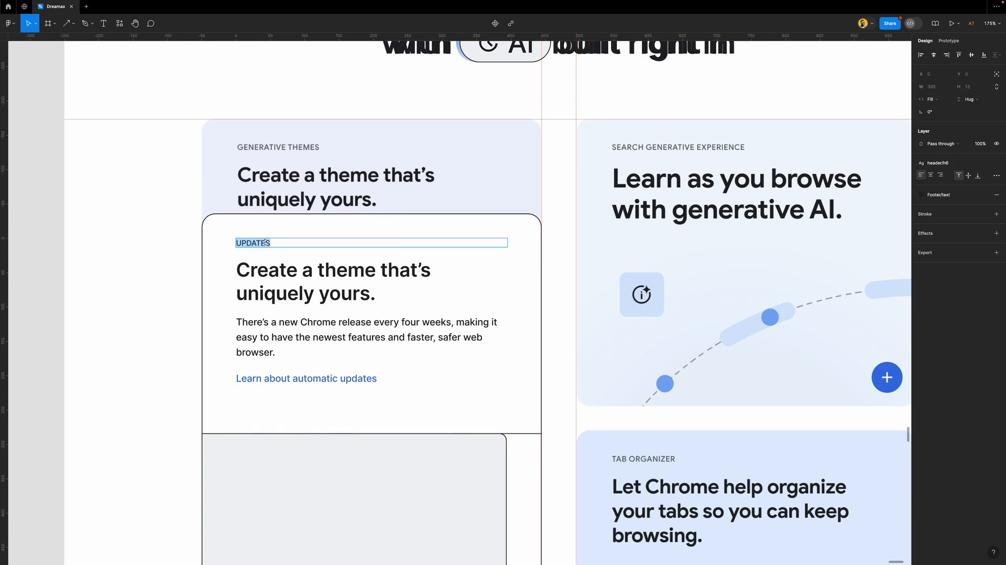
text(GE)
key(BackSpace)
key(BackSpace)
click(141, 161)
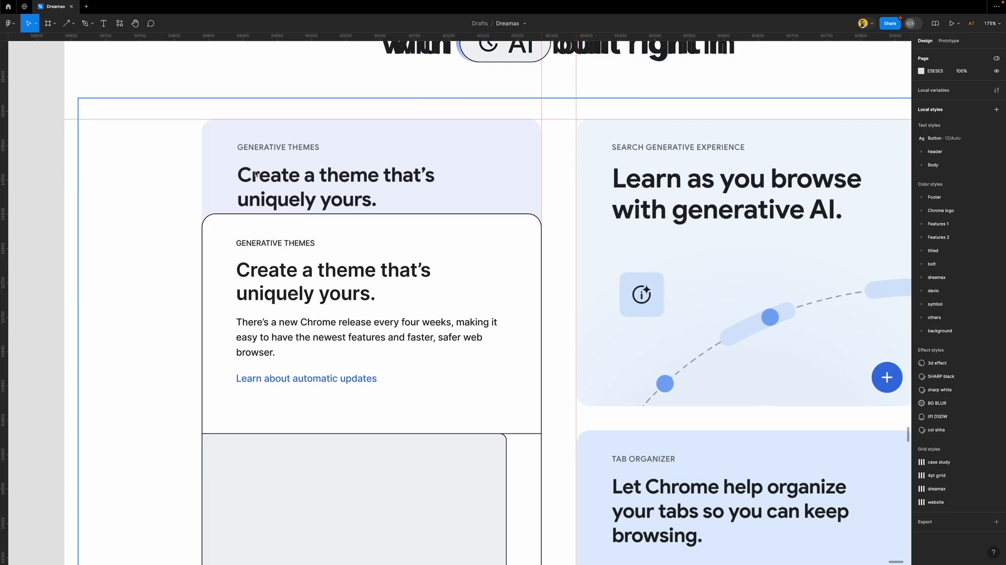
click(437, 273)
drag(451, 226, 402, 262)
click(392, 251)
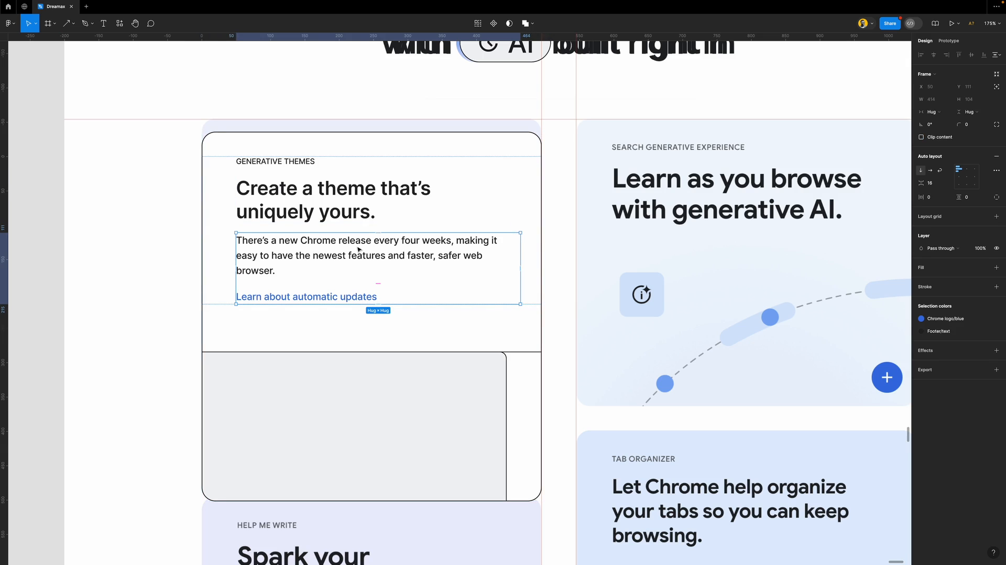
Delete the paragraph and link group and move the card to the column top
key(Delete)
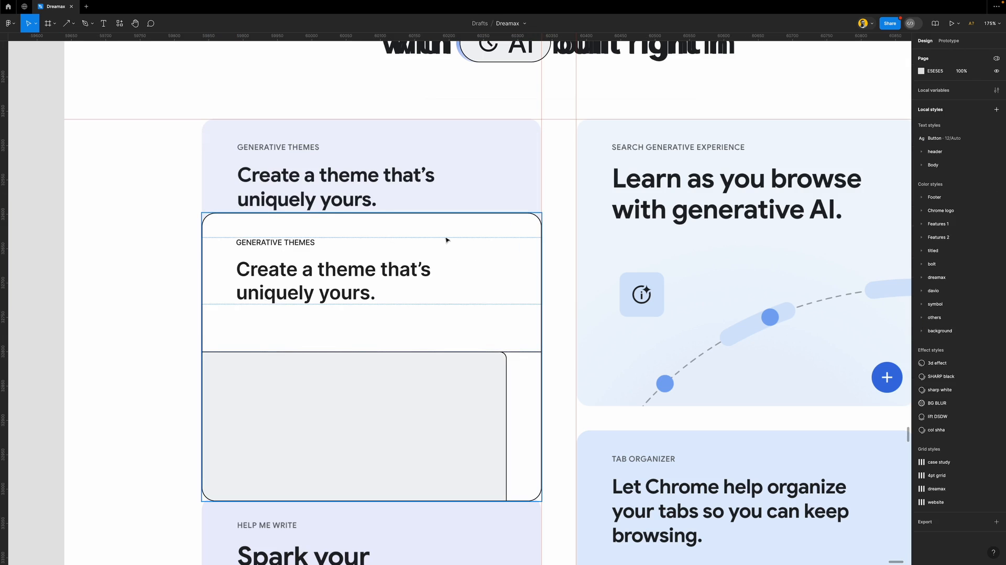
click(471, 242)
drag(515, 335, 499, 222)
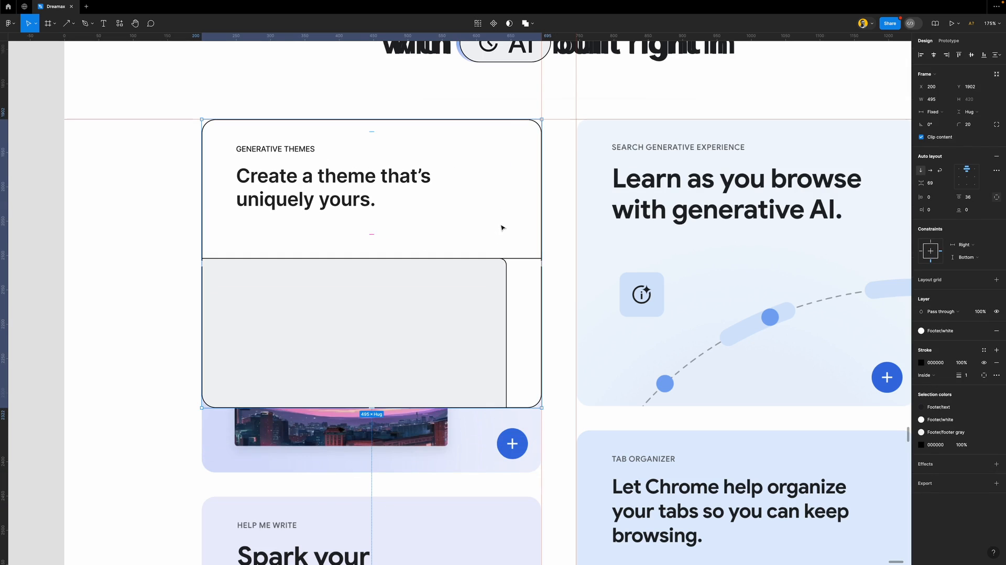
scroll(416, 266, right, 3)
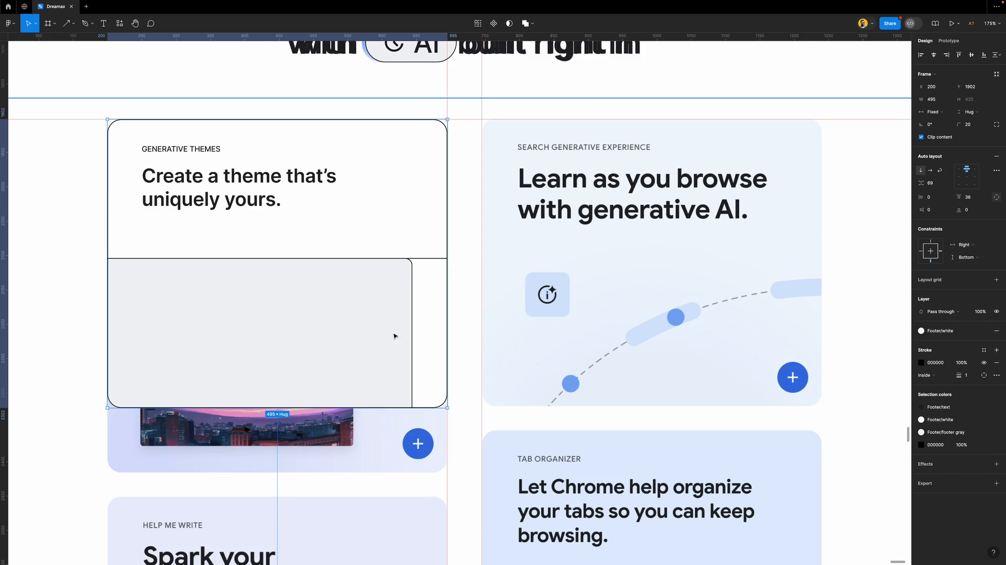
Remove the grey rectangle and fill the lower frame with the Footer/footer gray style
super+click(410, 291)
key(Delete)
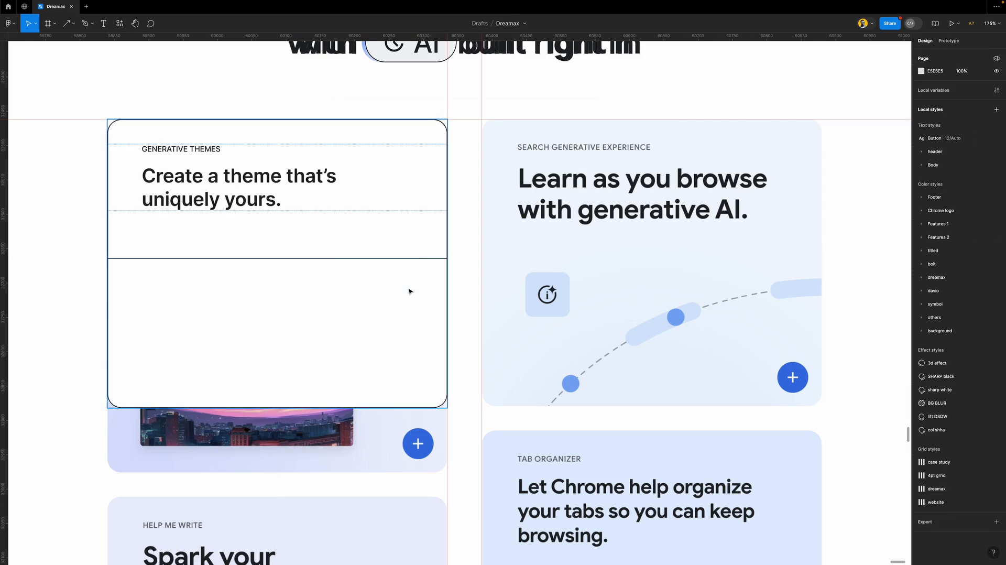
click(426, 265)
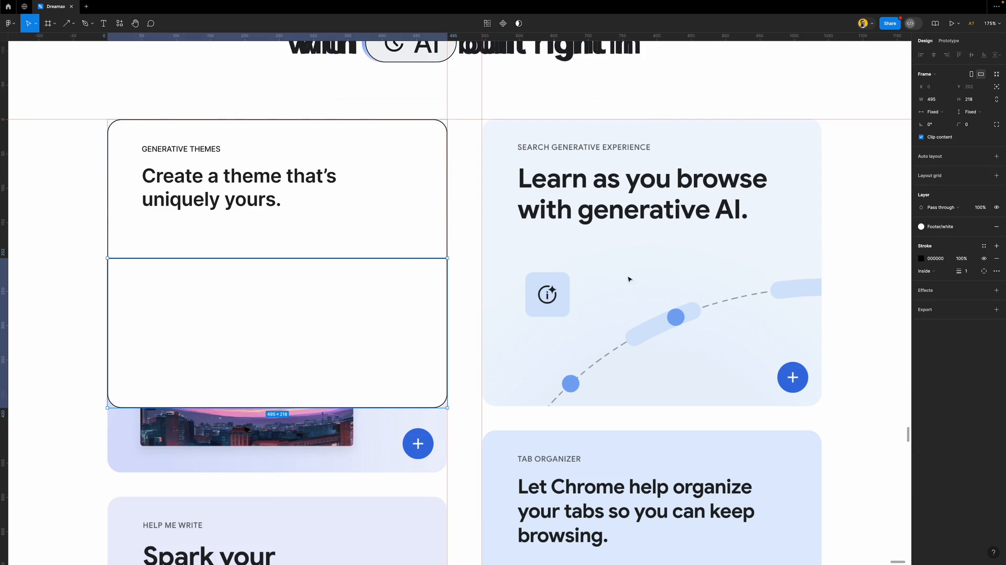
click(955, 229)
click(844, 321)
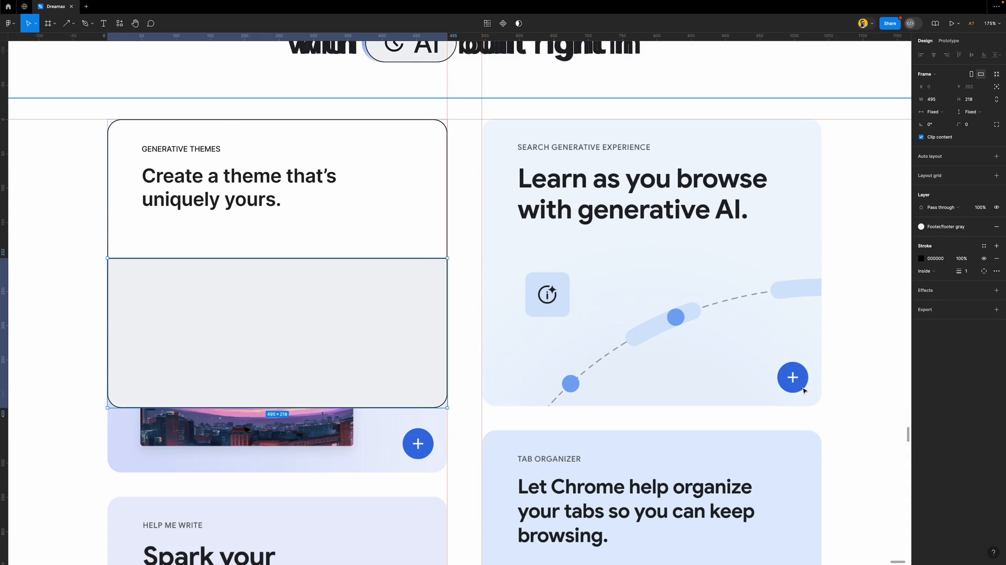
scroll(804, 391, up, 10)
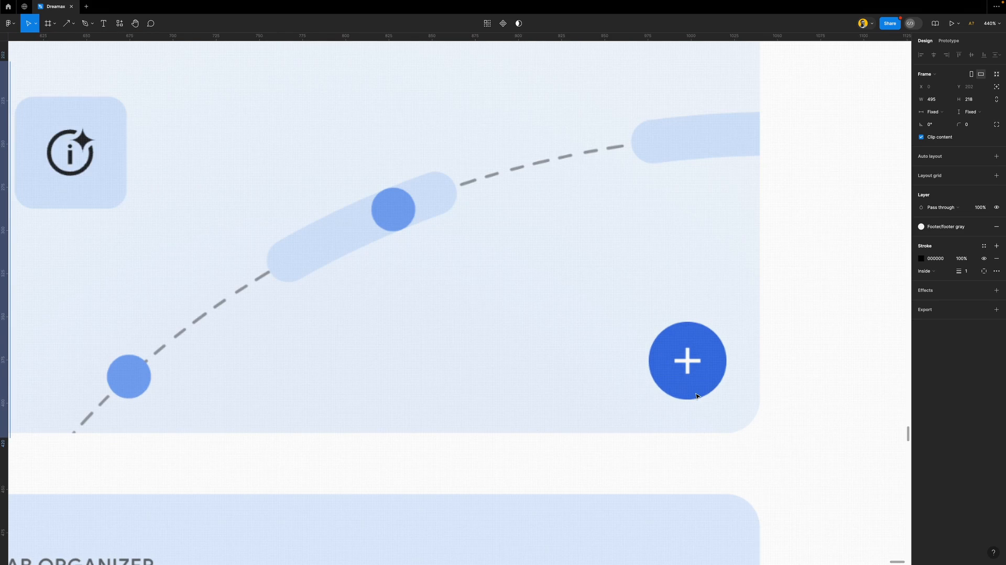
Use the Material Symbols plugin to place an 'add' icon on the canvas
click(119, 23)
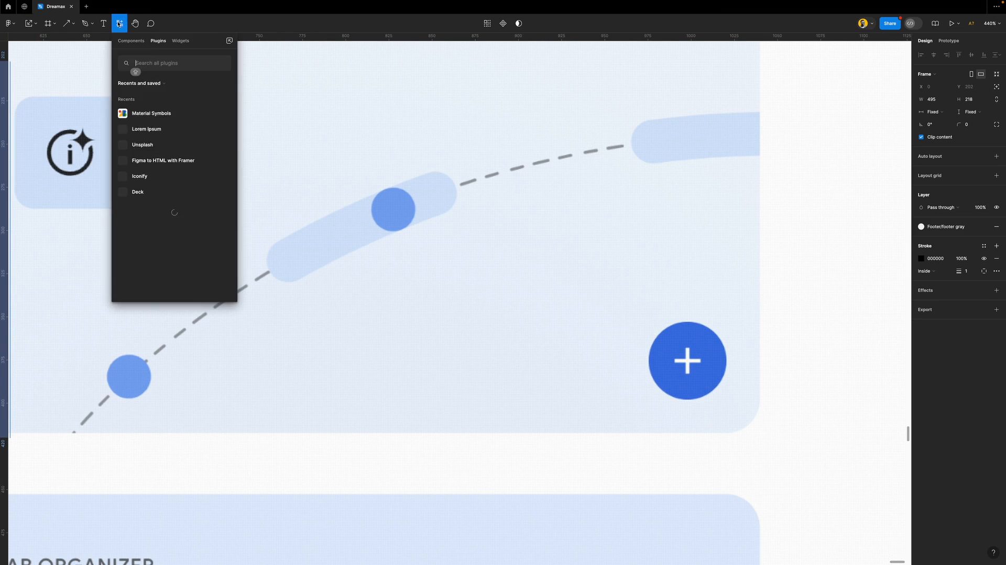
click(214, 108)
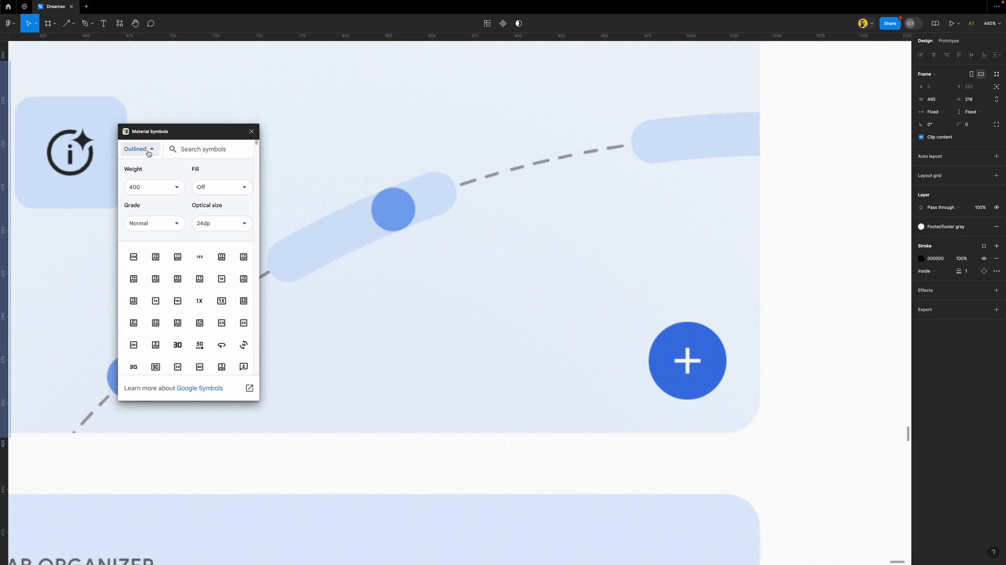
text(ADD)
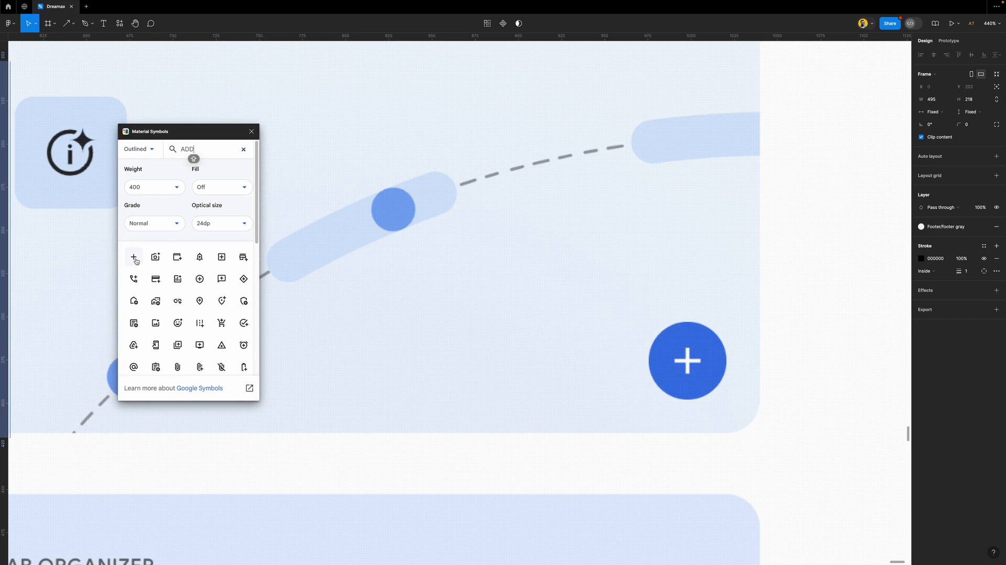
drag(136, 260, 545, 360)
Draw a frame with a black outline over the blue plus button
key(f)
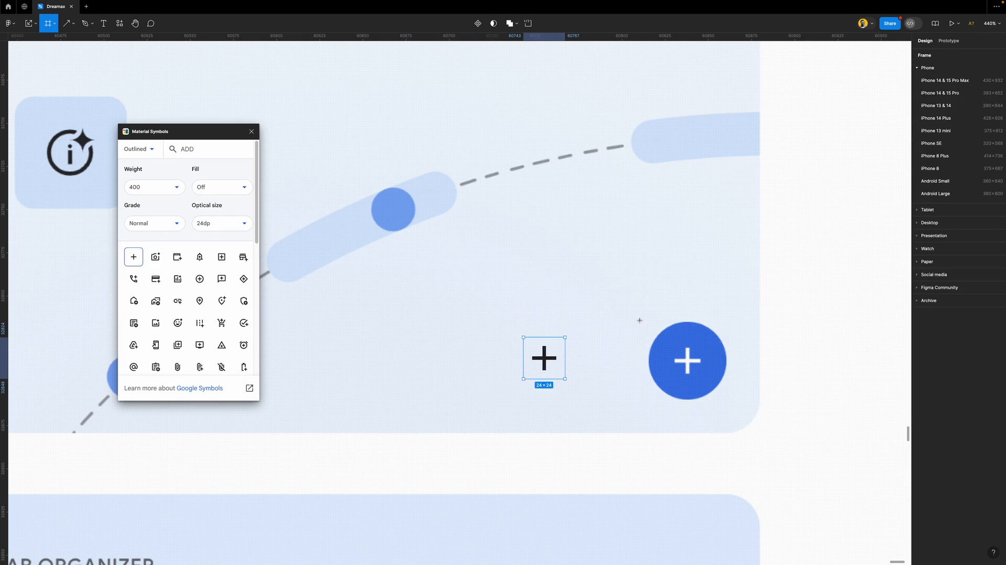
mouse_move(635, 318)
mouse_down()
mouse_move(718, 383)
mouse_move(722, 391)
mouse_move(677, 353)
mouse_move(717, 400)
mouse_up()
drag(681, 318, 681, 322)
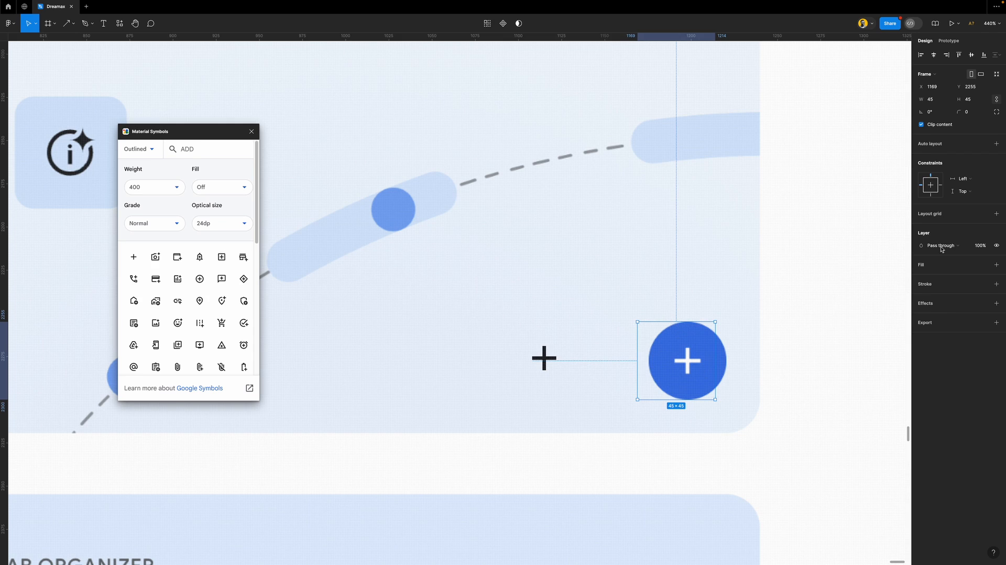
click(952, 286)
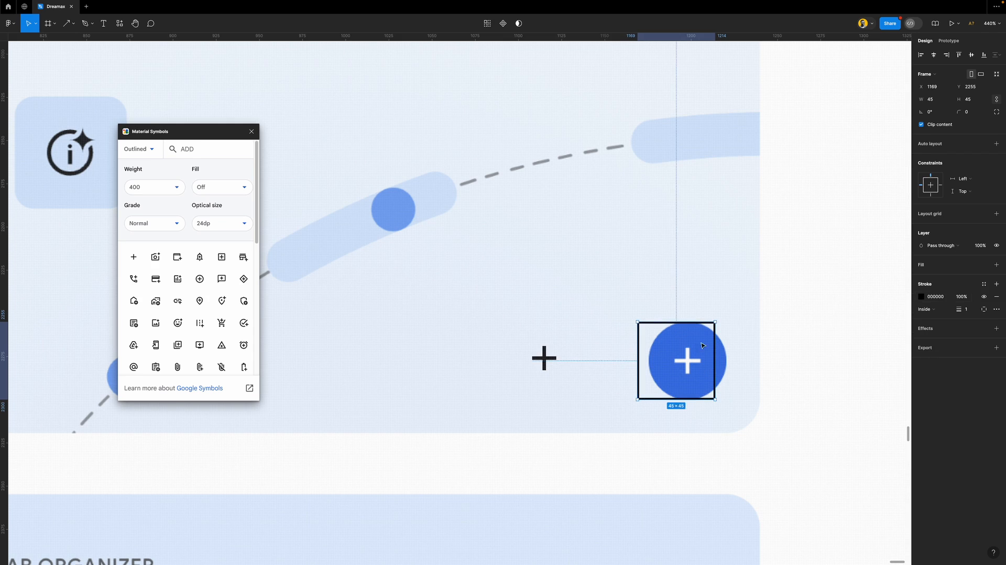
drag(661, 364, 673, 364)
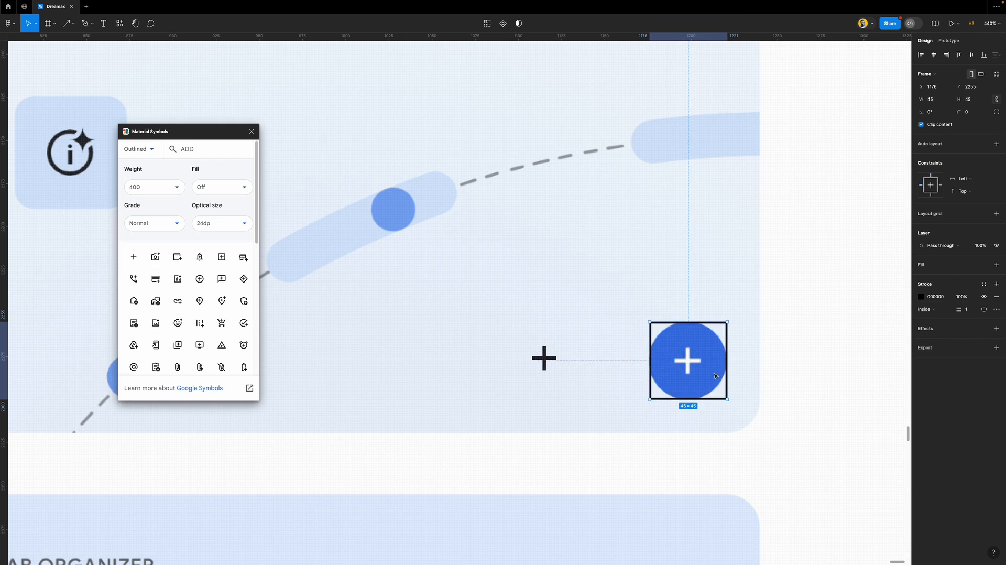
Size the frame to 44×44 and give it corner radius 200 to make a circle
click(973, 113)
click(972, 101)
text(46)
key(Return)
click(972, 101)
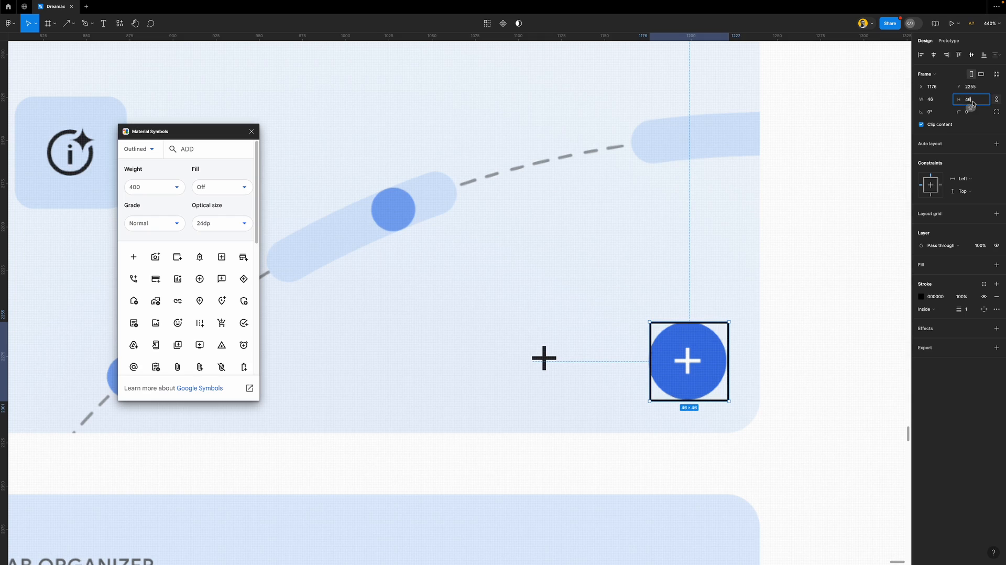
text(44)
key(Return)
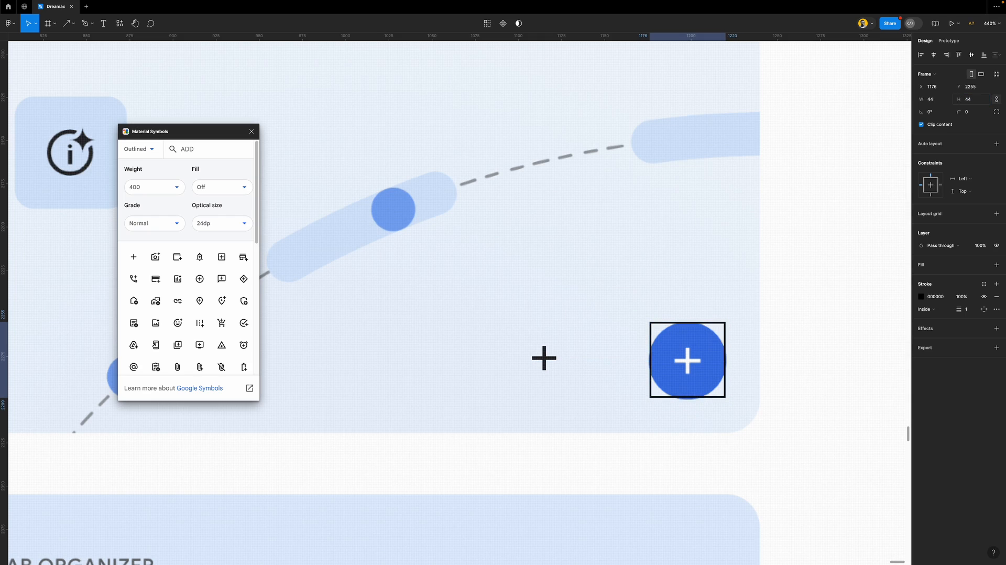
click(974, 113)
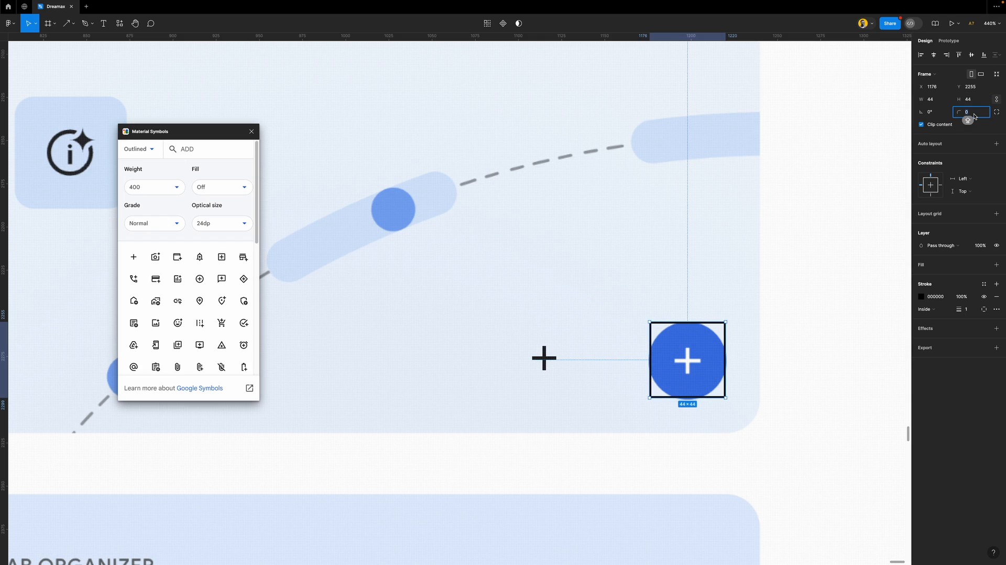
text(200)
key(Return)
Put the plus icon inside the outlined circle frame
drag(701, 367, 646, 366)
key(super+z)
drag(549, 363, 686, 366)
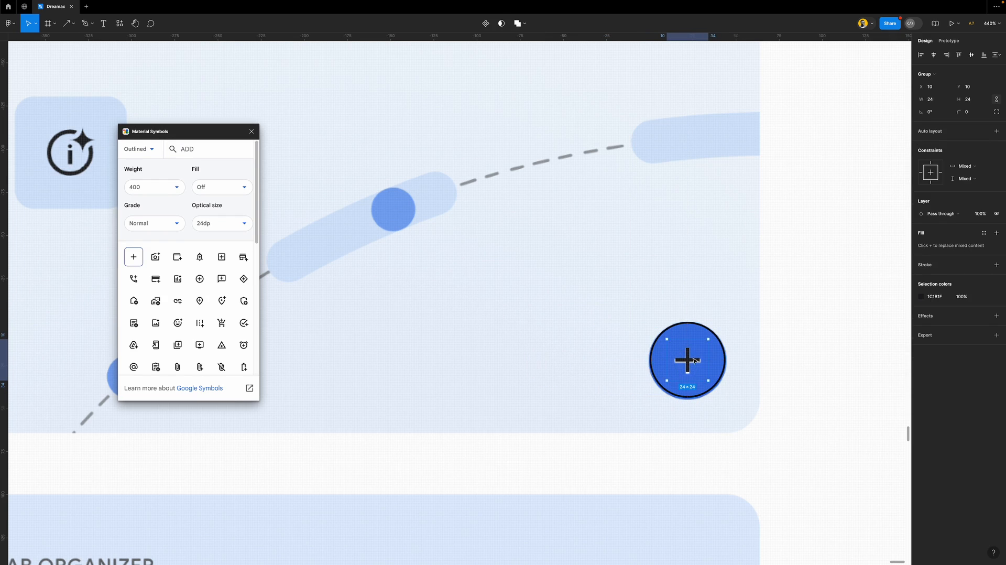
click(716, 340)
scroll(752, 366, up, 5)
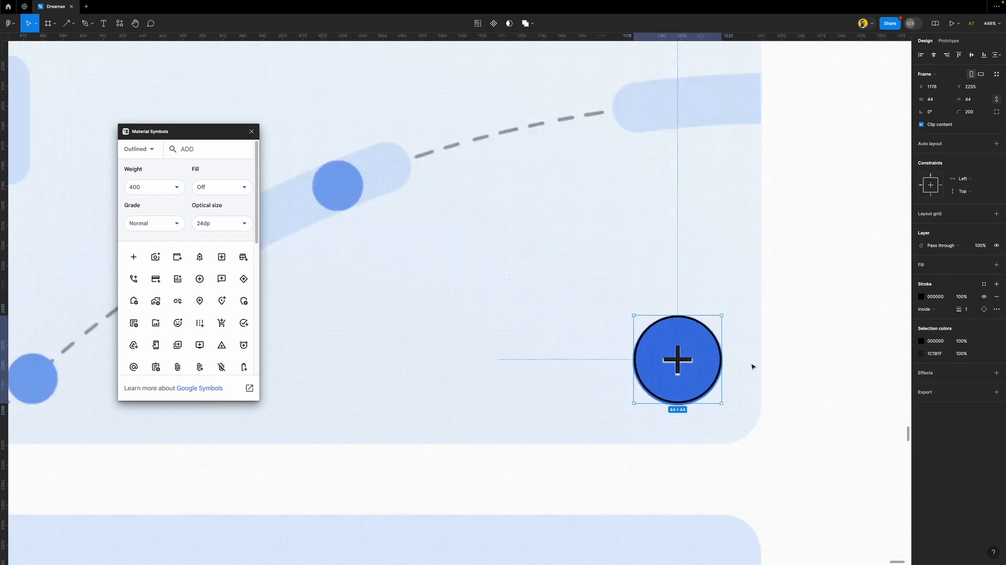
scroll(753, 366, down, 4)
scroll(752, 367, up, 6)
scroll(752, 366, down, 6)
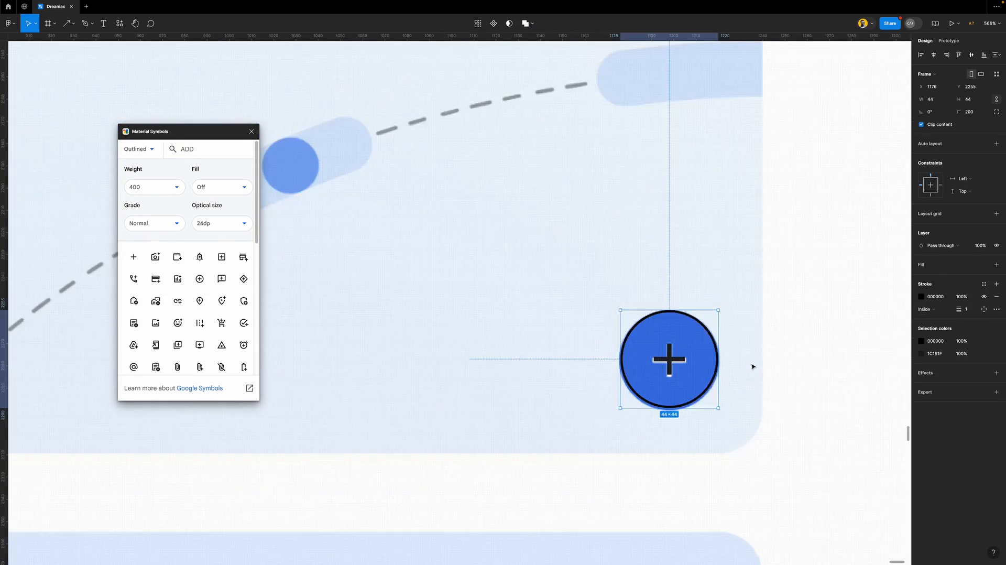
scroll(752, 366, down, 5)
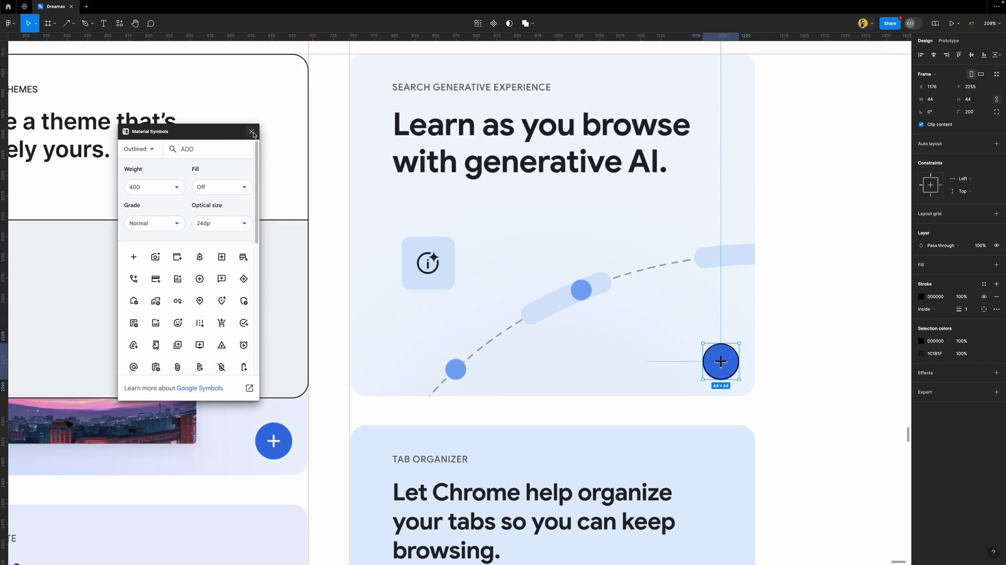
Close the plugin, move the plus circle into the grey card, and add a bottom guide
click(251, 131)
scroll(722, 353, left, 2)
scroll(786, 362, right, 3)
scroll(671, 336, down, 2)
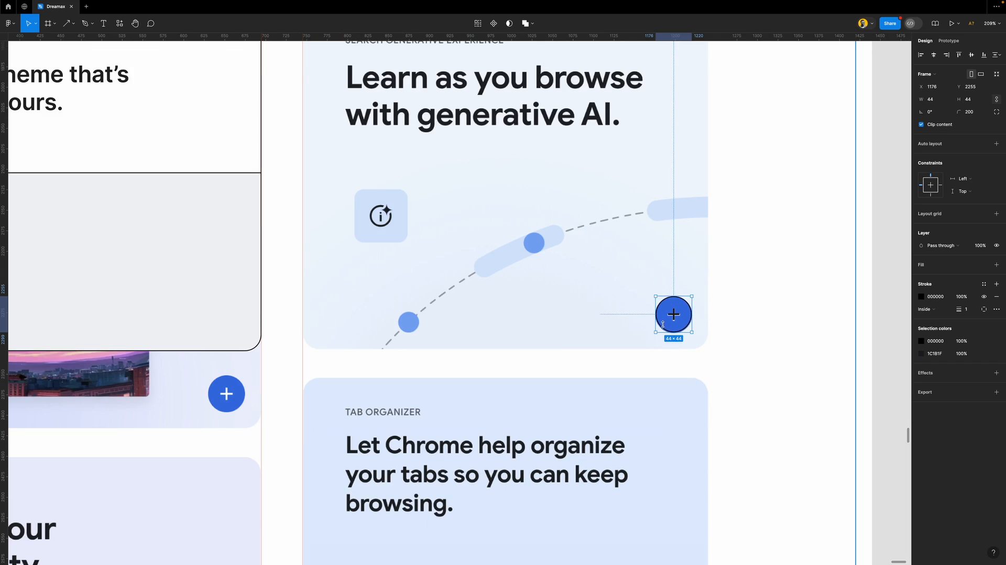
drag(671, 336, 223, 288)
scroll(282, 314, left, 3)
scroll(283, 314, down, 1)
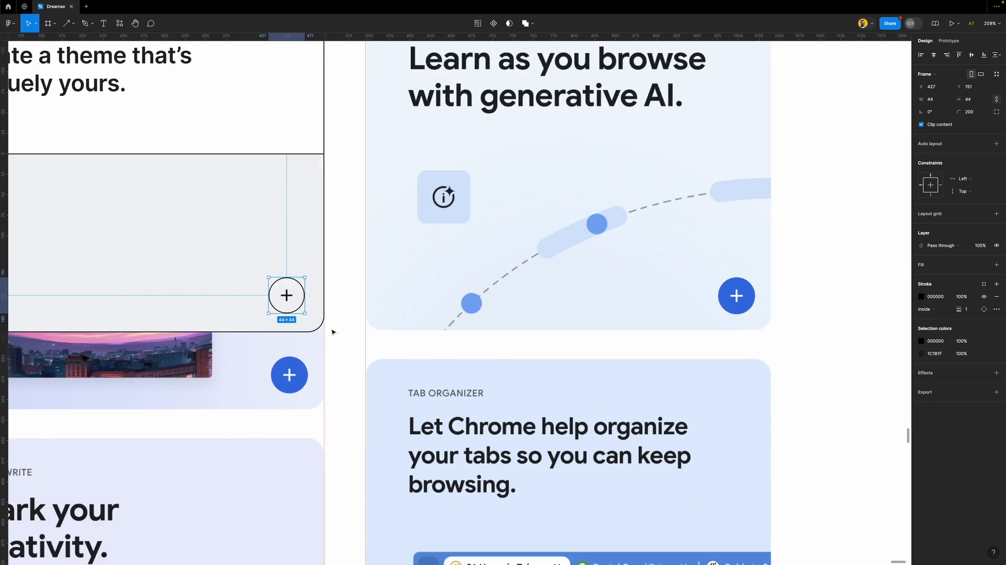
drag(356, 41, 368, 330)
Set the card's auto-layout gap to 66 and its vertical constraint to Top
key(Escape)
scroll(487, 283, down, 3)
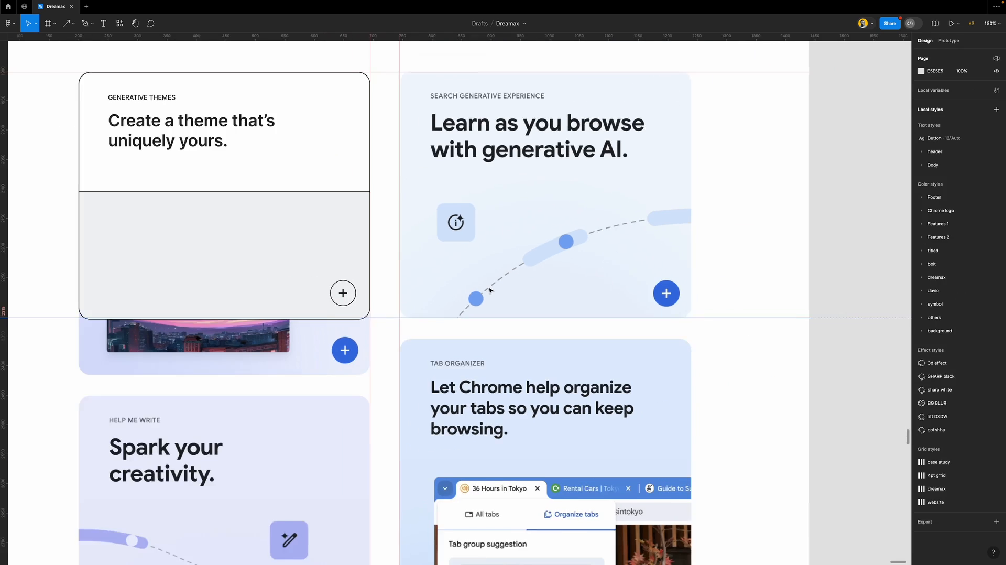
scroll(490, 289, left, 5)
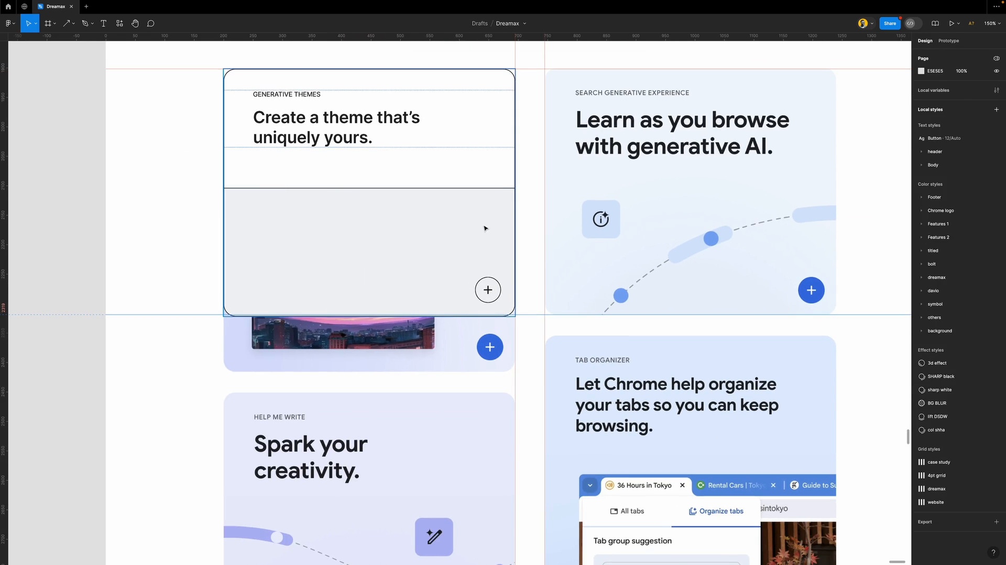
click(484, 228)
click(931, 182)
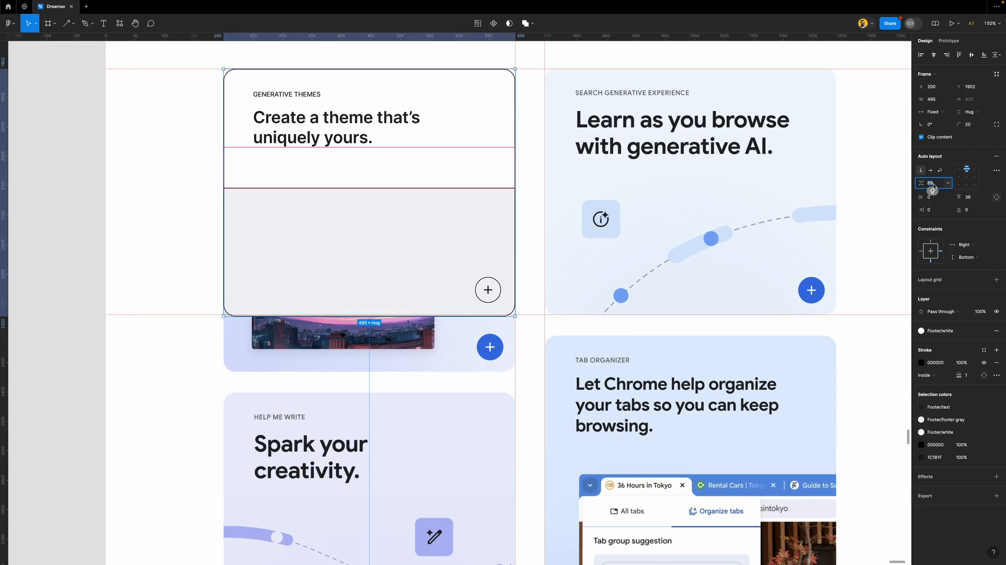
key(Down)
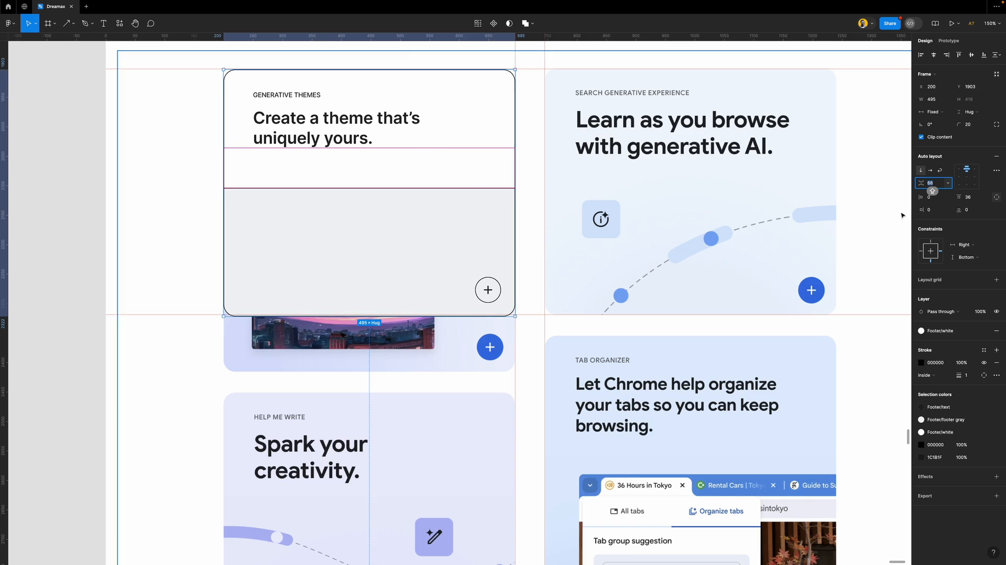
key(Down)
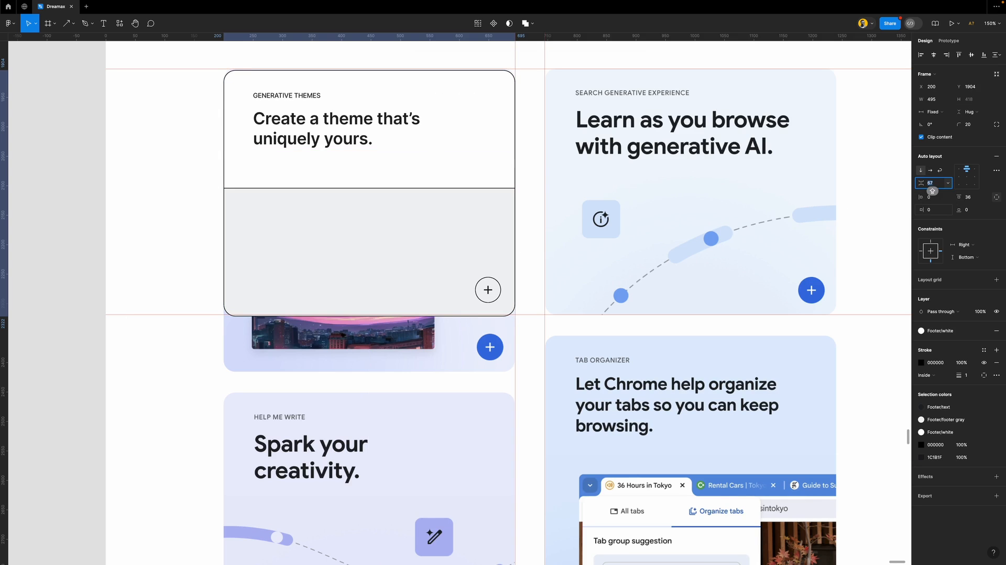
key(Up)
key(Up)
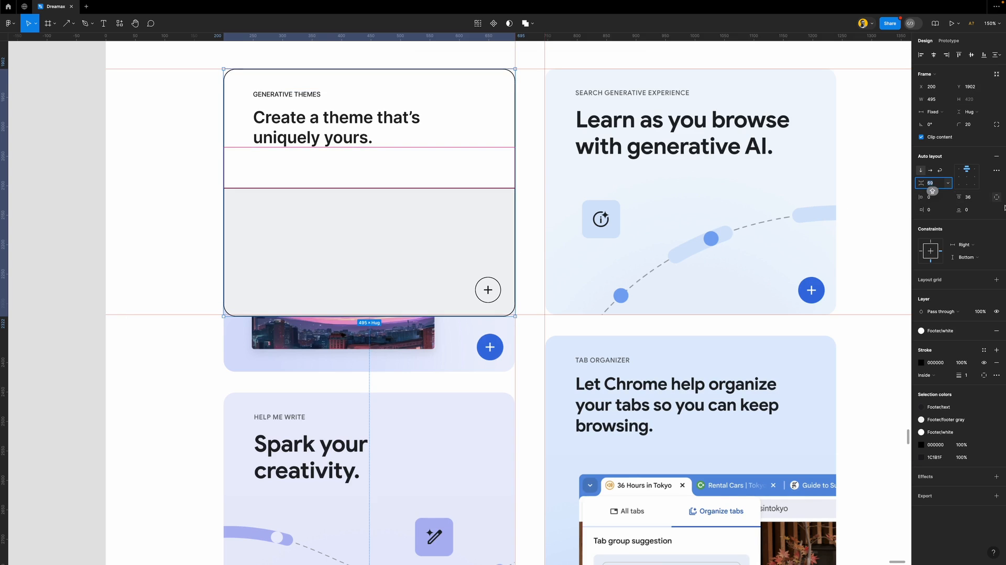
click(931, 242)
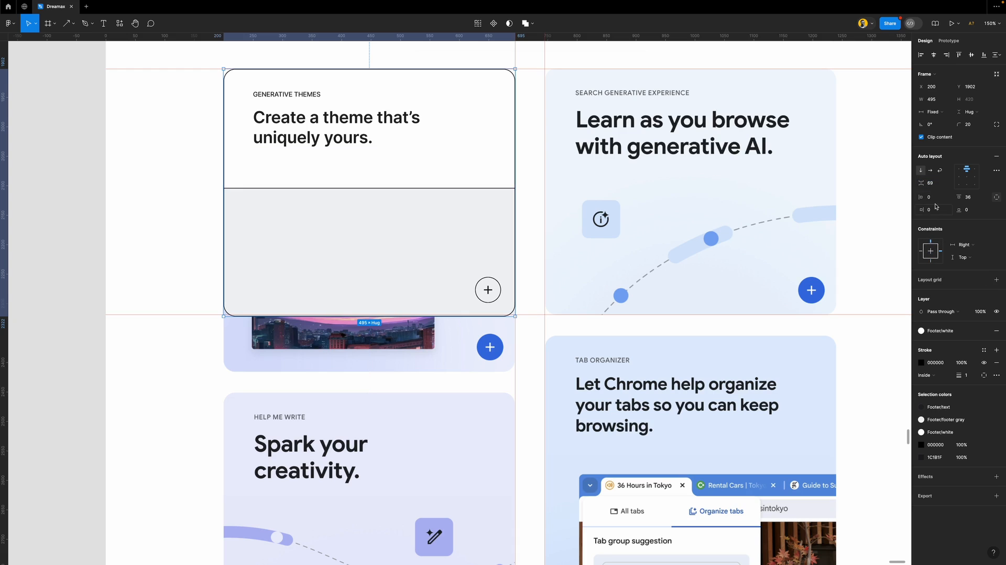
key(Down)
key(Down)
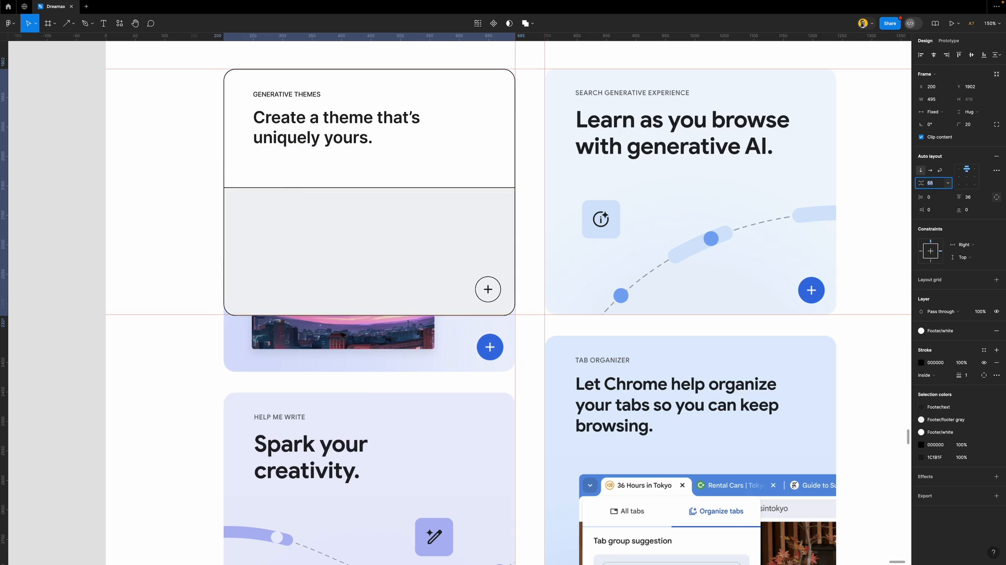
key(Down)
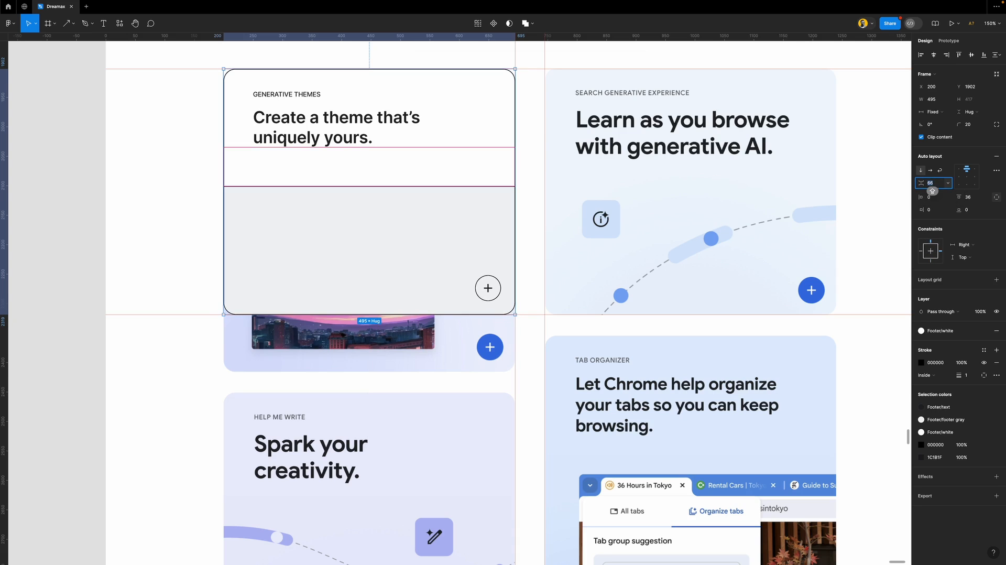
Reposition the plus circle inside the card's grey area
scroll(493, 306, up, 2)
scroll(493, 305, up, 5)
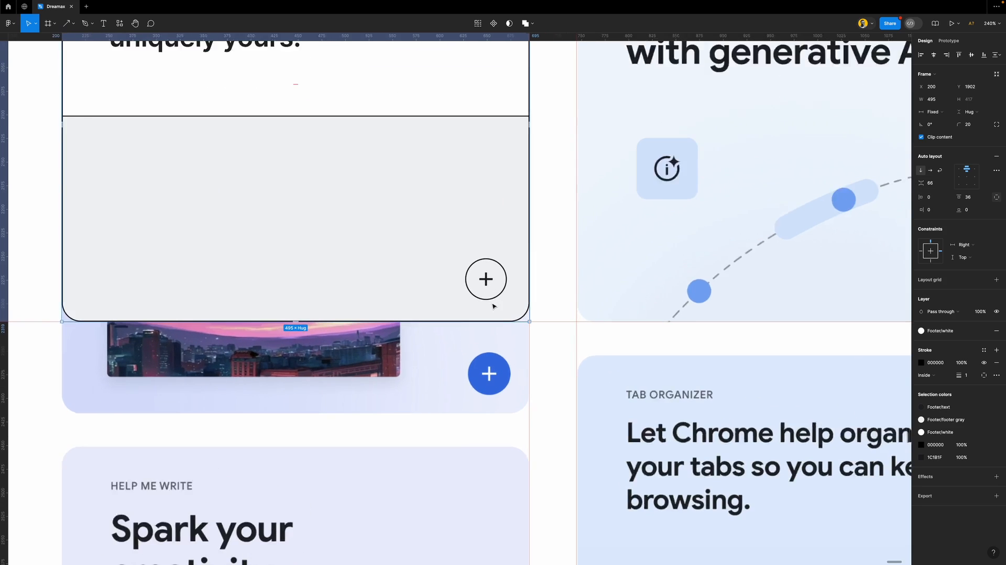
click(500, 276)
click(501, 276)
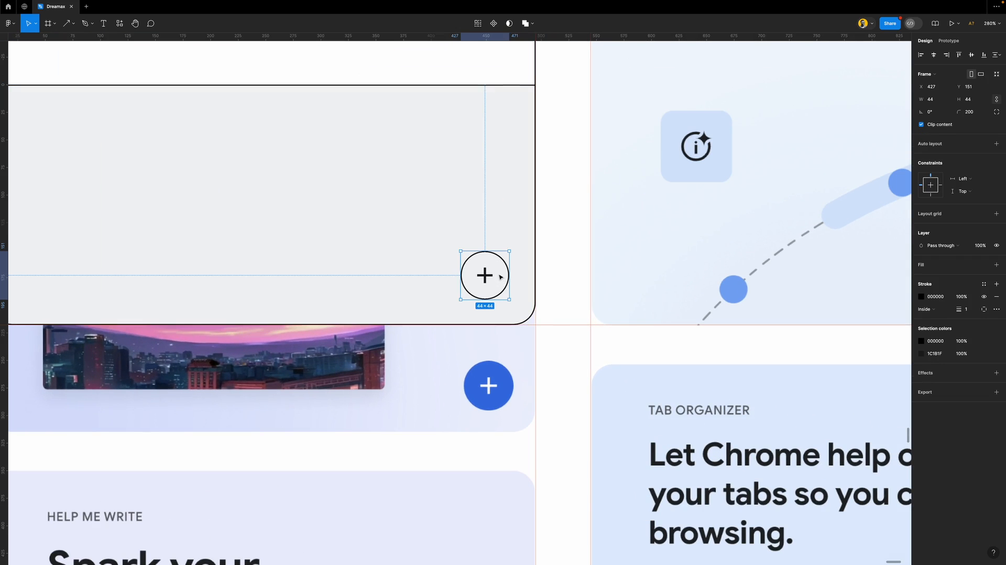
scroll(497, 275, down, 5)
mouse_move(467, 274)
mouse_down()
mouse_move(602, 286)
mouse_move(784, 284)
mouse_move(470, 287)
mouse_up()
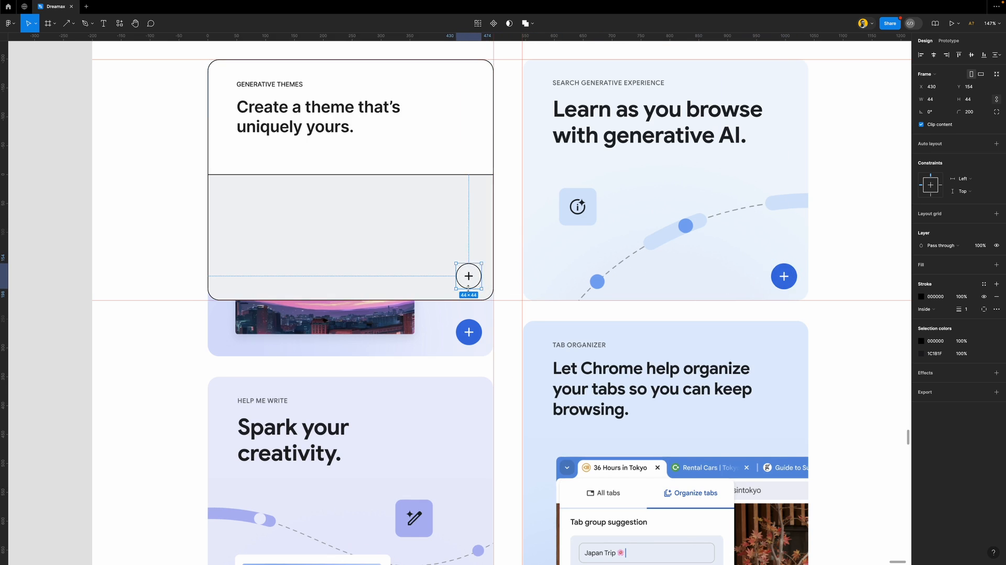
Nudge the plus circle 1 px right to sit 20 px from the panel's right and bottom edges
scroll(471, 287, up, 10)
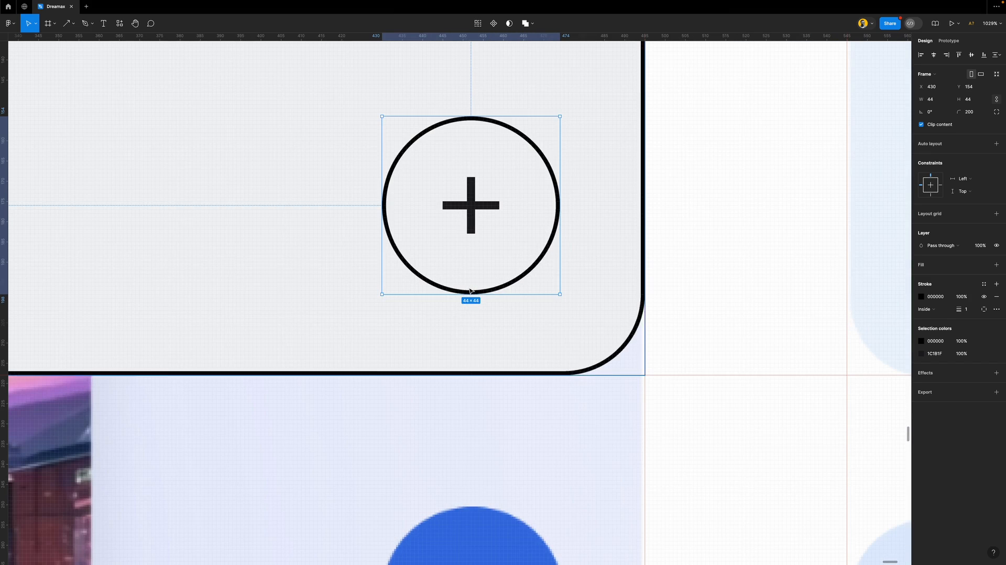
scroll(470, 290, down, 5)
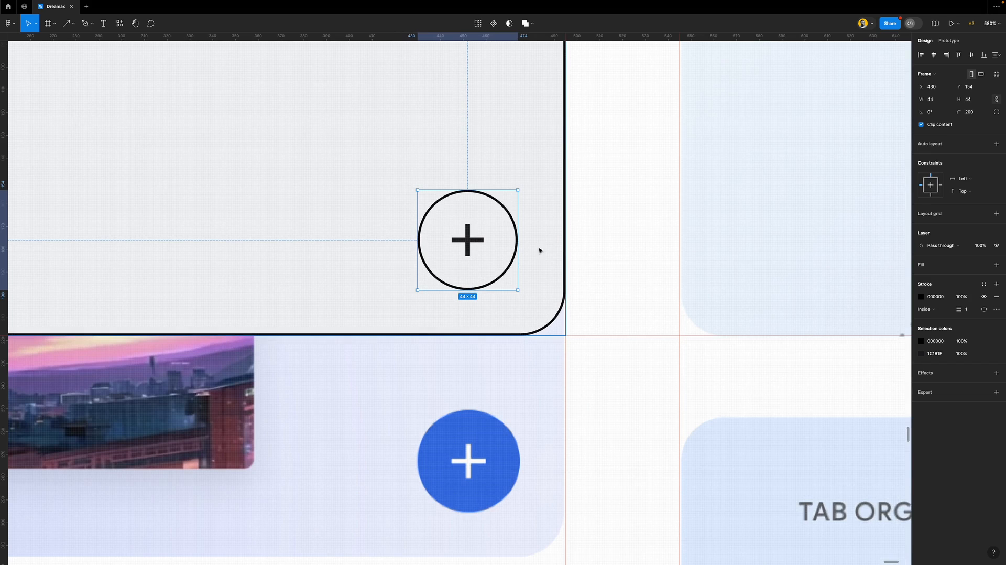
key(alt)
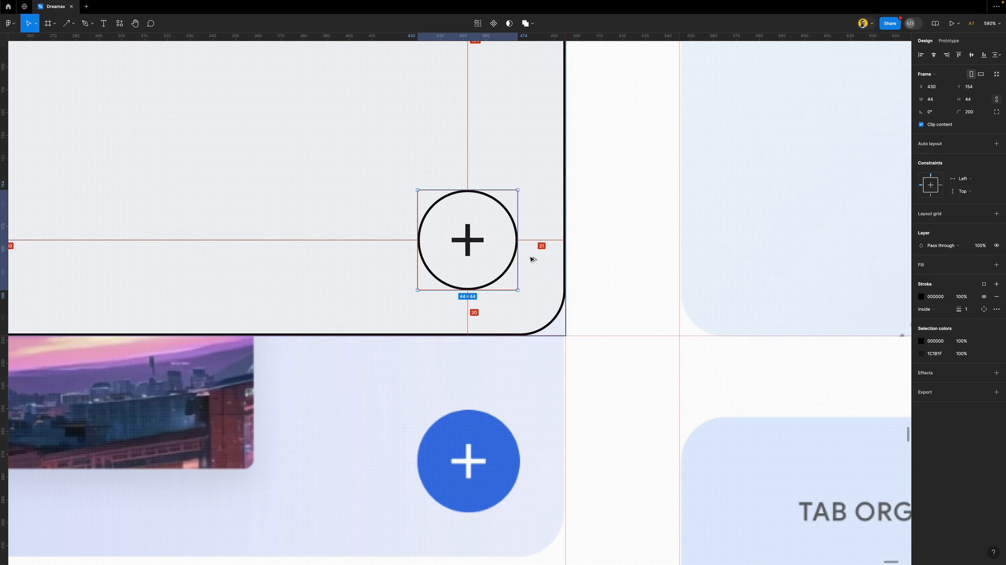
key(Right)
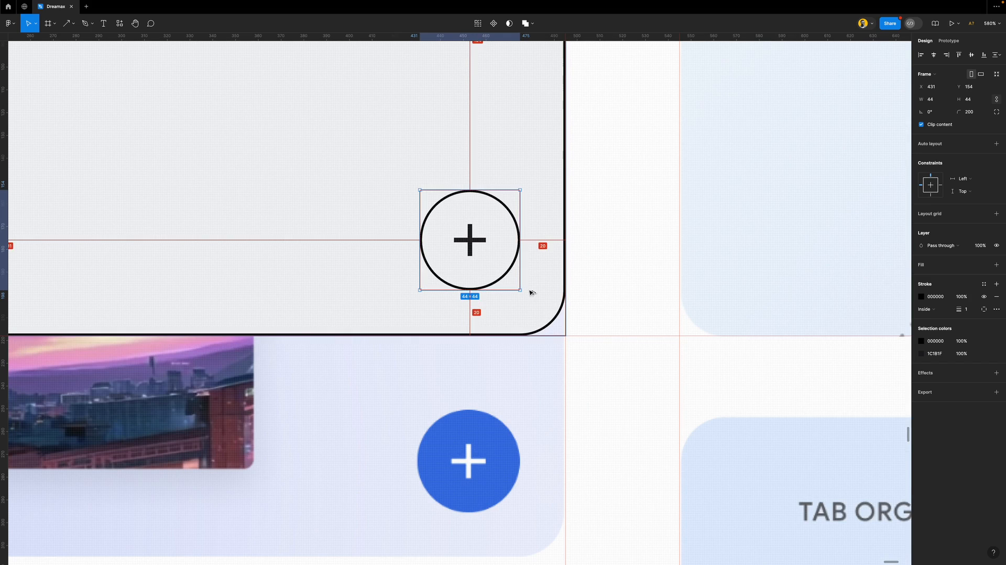
scroll(532, 285, down, 10)
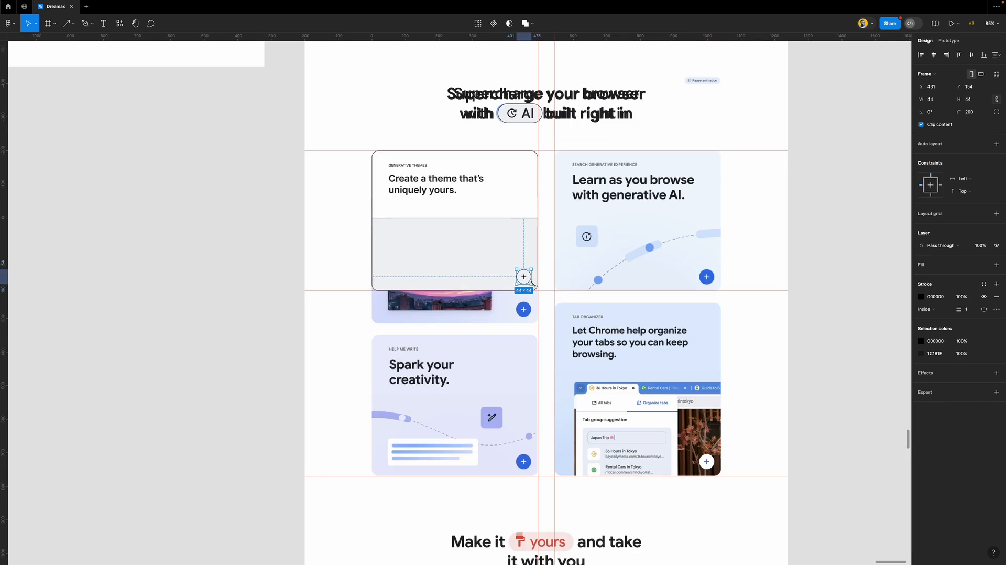
Move the card into the second column and Alt-drag a duplicate below it
click(532, 158)
drag(501, 237, 685, 236)
scroll(545, 239, up, 5)
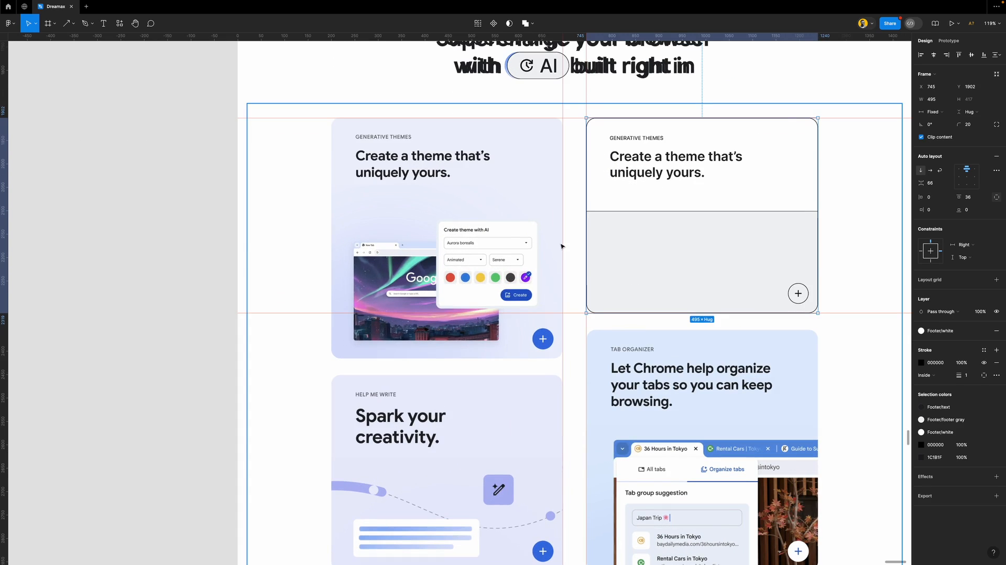
scroll(574, 250, right, 3)
drag(598, 158, 619, 371)
scroll(618, 367, up, 1)
shift+click(644, 274)
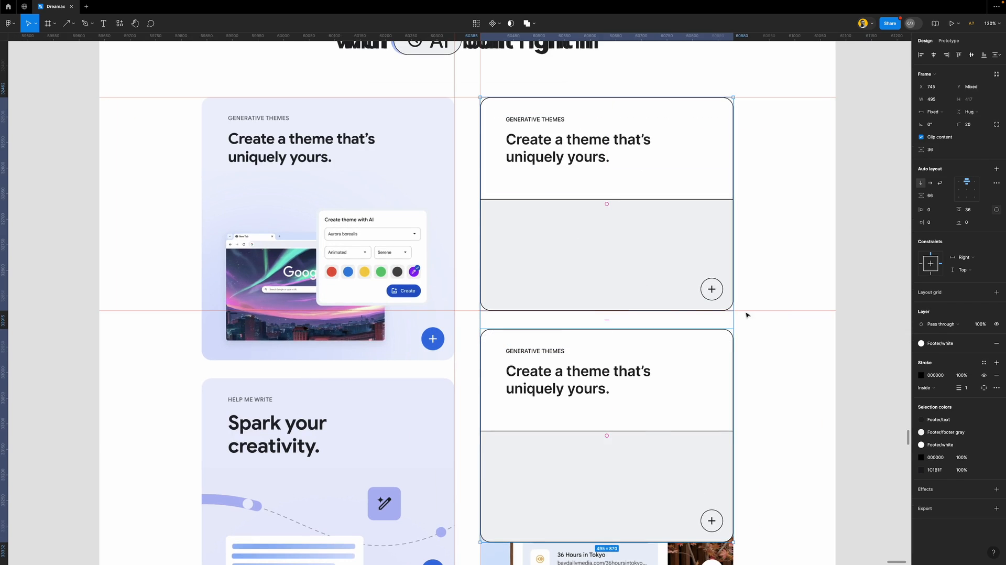
click(864, 296)
scroll(541, 220, up, 1)
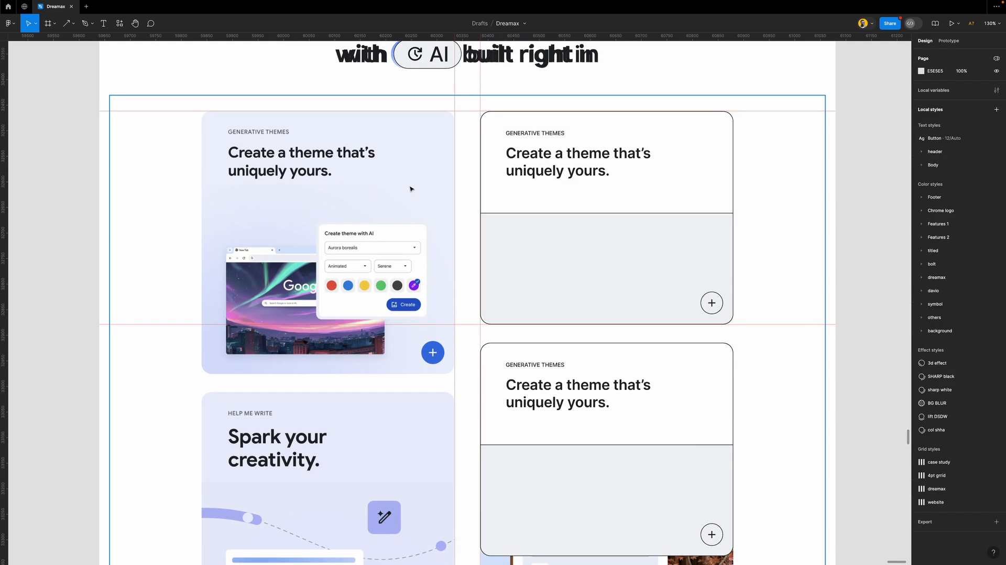
scroll(411, 189, up, 2)
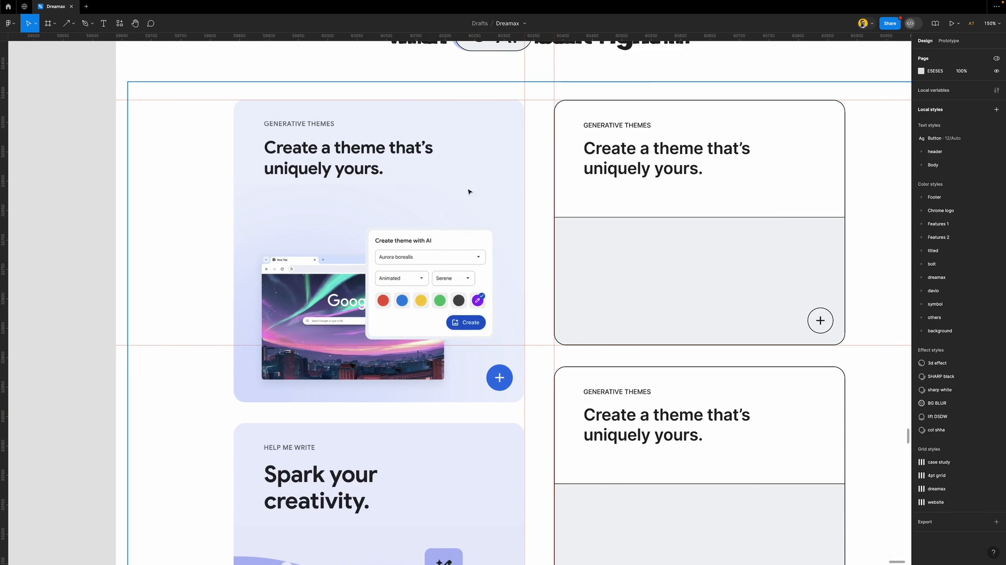
Make the right card's grey area taller
click(626, 191)
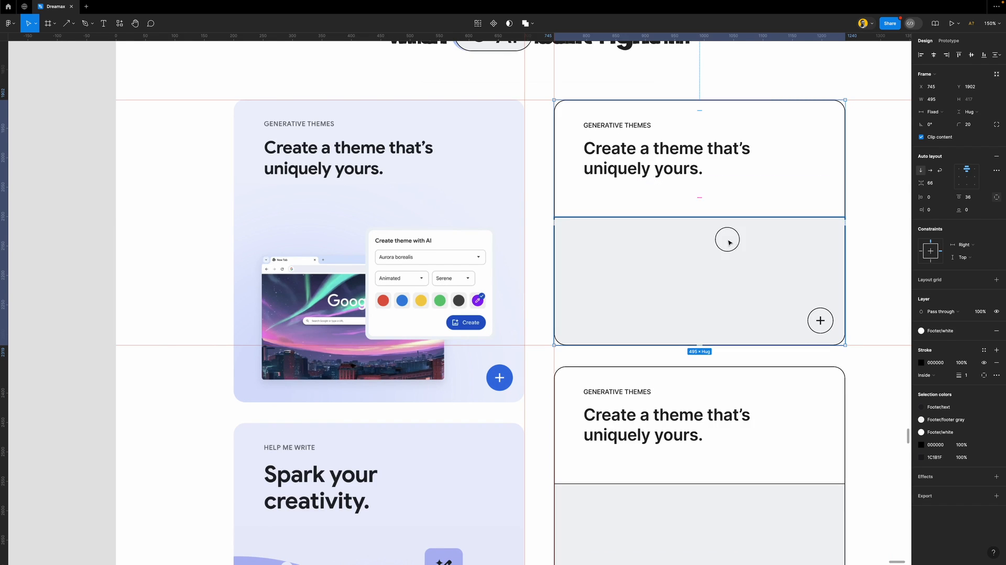
click(713, 220)
drag(710, 217, 723, 162)
click(871, 220)
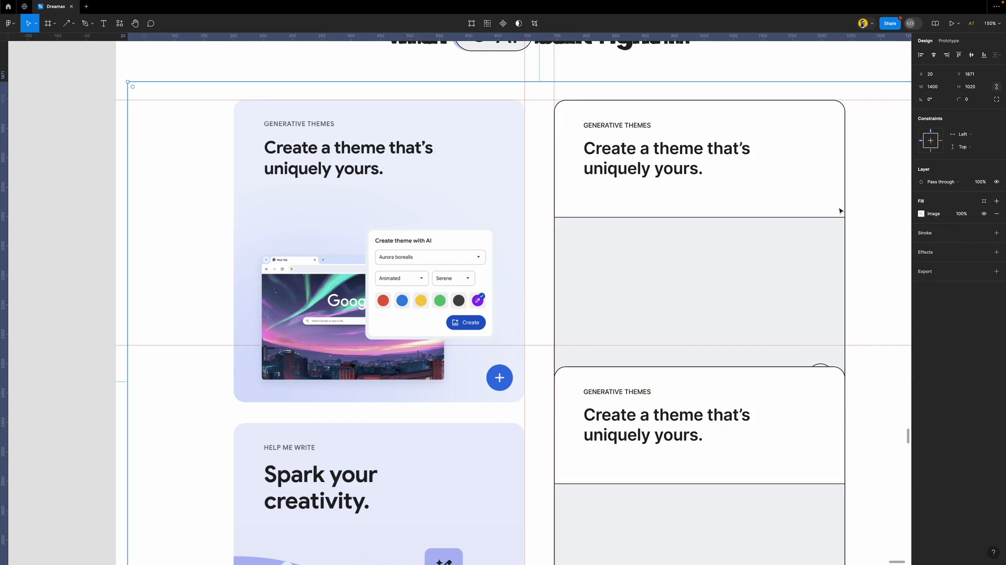
click(580, 120)
Move one card to the top-left slot and the lower copy to the top-right slot
drag(822, 170, 504, 182)
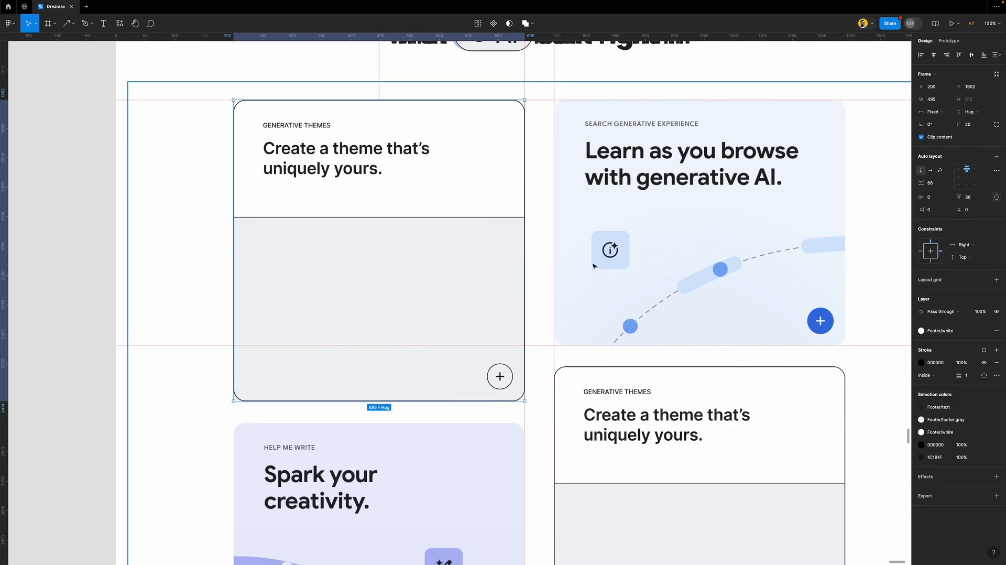
drag(653, 364, 674, 130)
scroll(381, 260, down, 3)
scroll(381, 259, down, 2)
scroll(381, 259, down, 3)
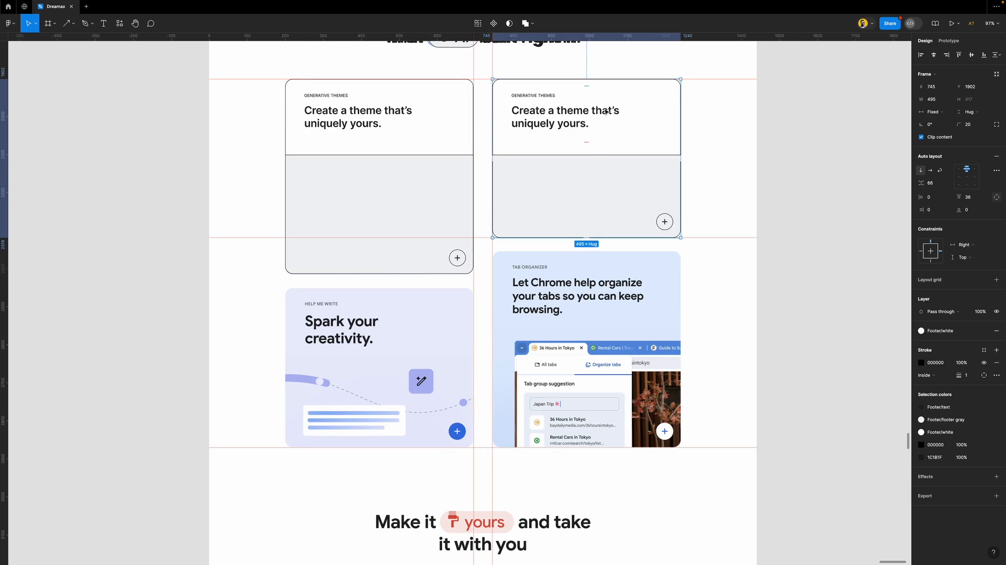
Wrap the two cards in a vertical auto layout with a 36 gap
shift+click(443, 118)
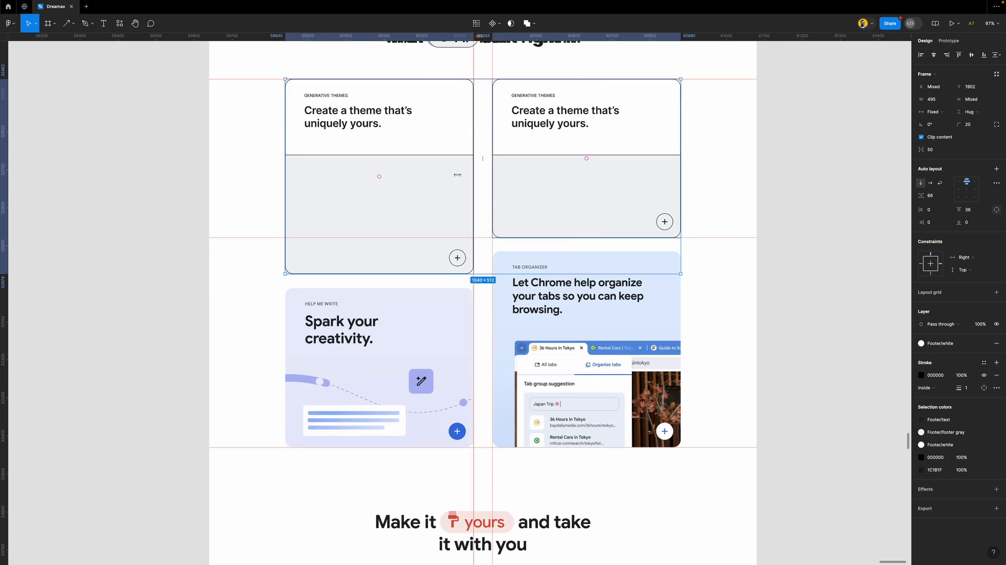
key(shift+a)
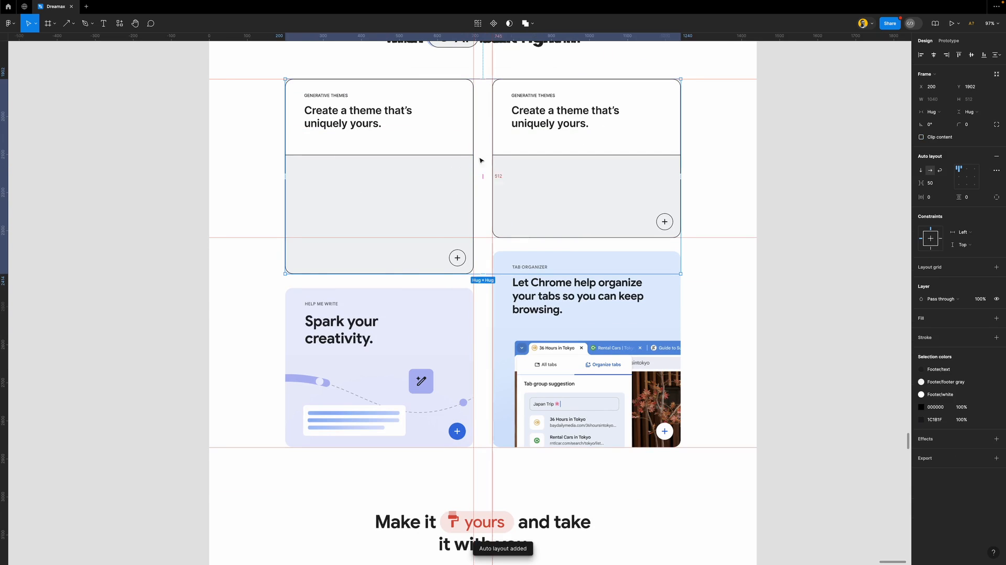
click(921, 171)
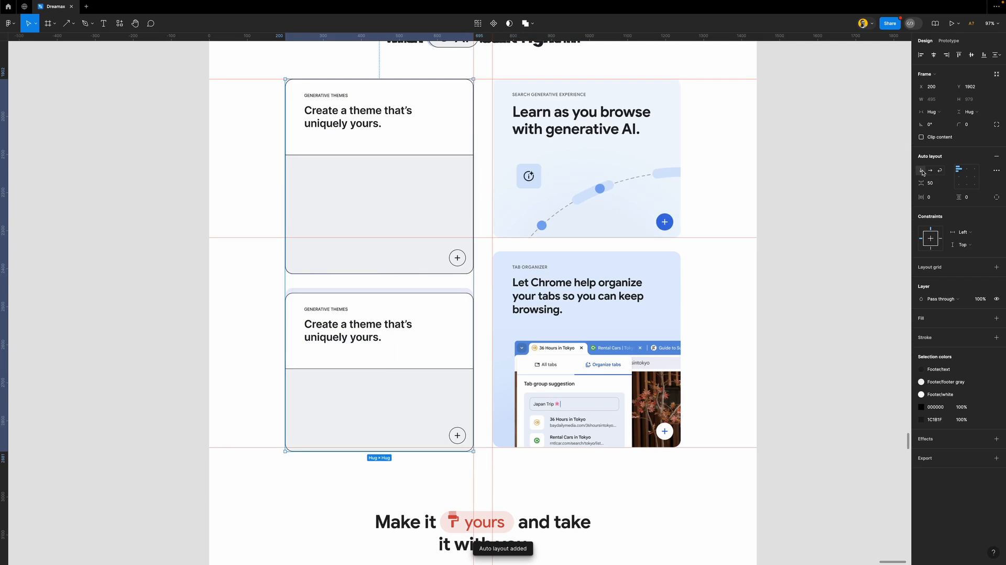
scroll(395, 375, up, 2)
scroll(395, 375, up, 1)
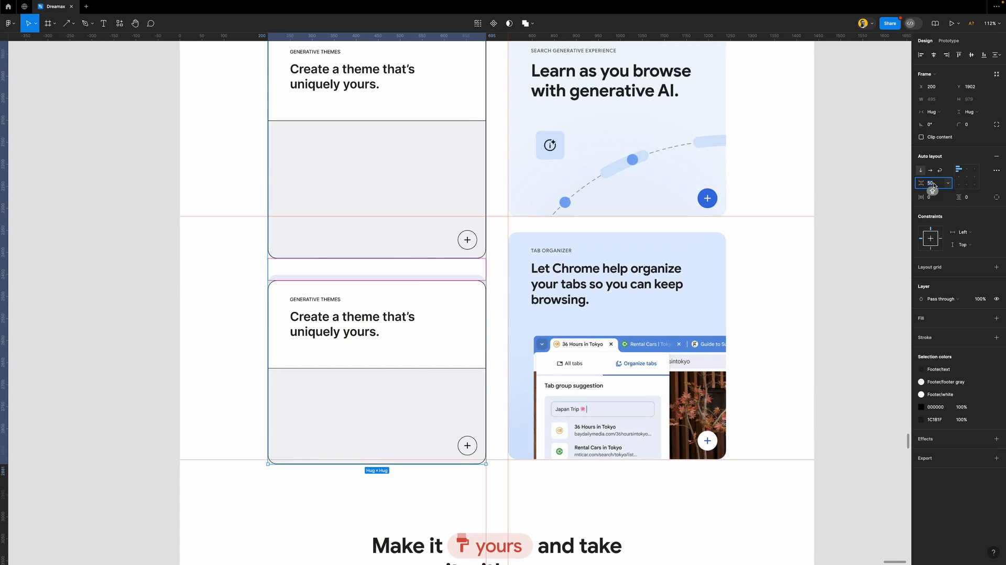
text(6)
key(Return)
scroll(395, 364, up, 5)
scroll(428, 308, down, 1)
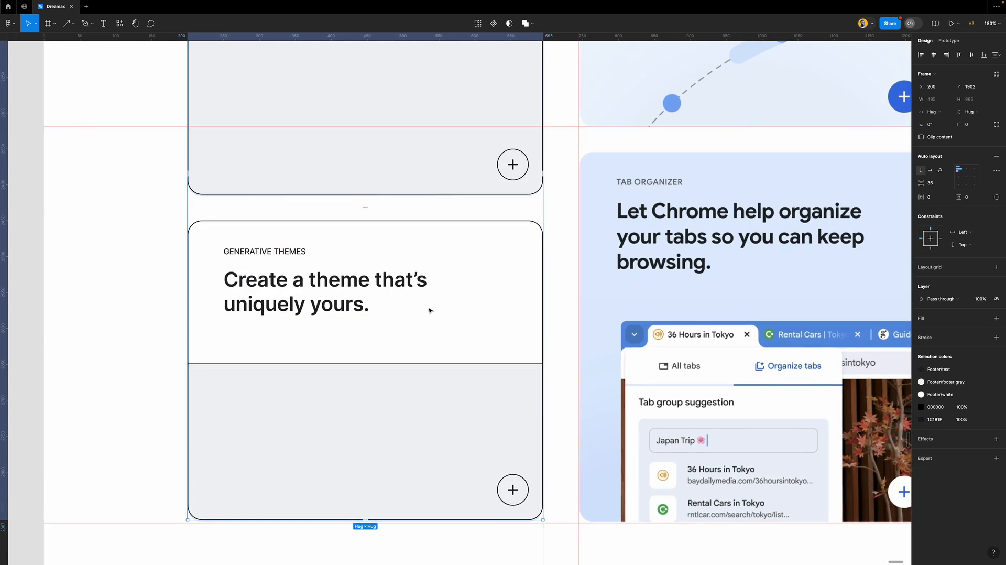
scroll(428, 309, down, 4)
scroll(429, 309, down, 1)
scroll(398, 209, down, 2)
Duplicate the card column to the right and move its top card below the other
drag(360, 164, 542, 167)
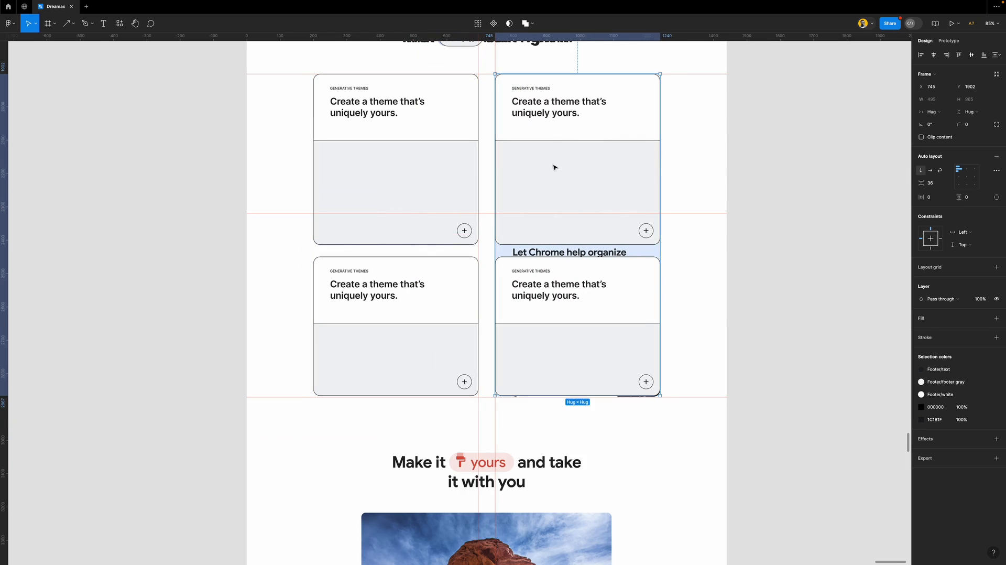
click(600, 172)
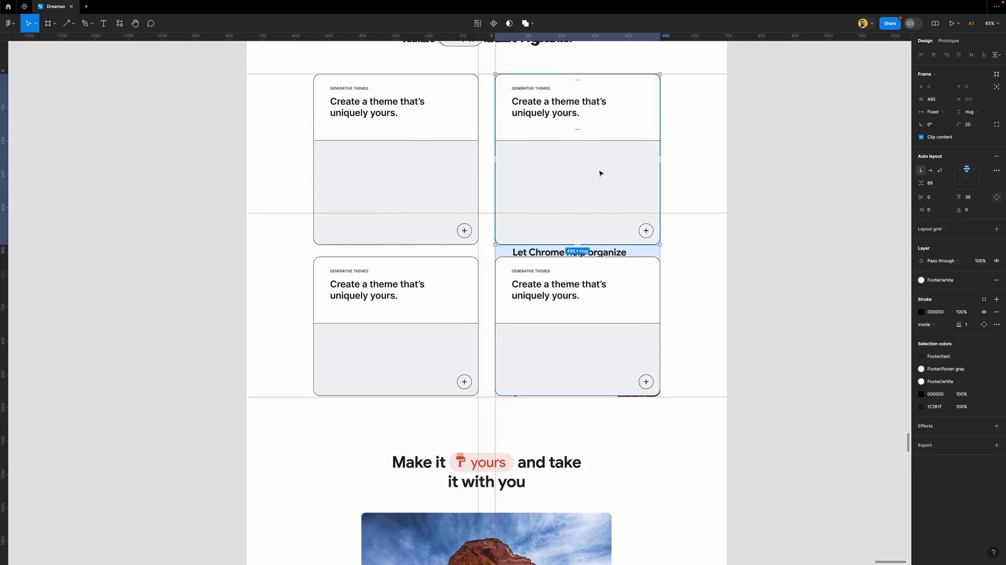
key(Down)
click(769, 285)
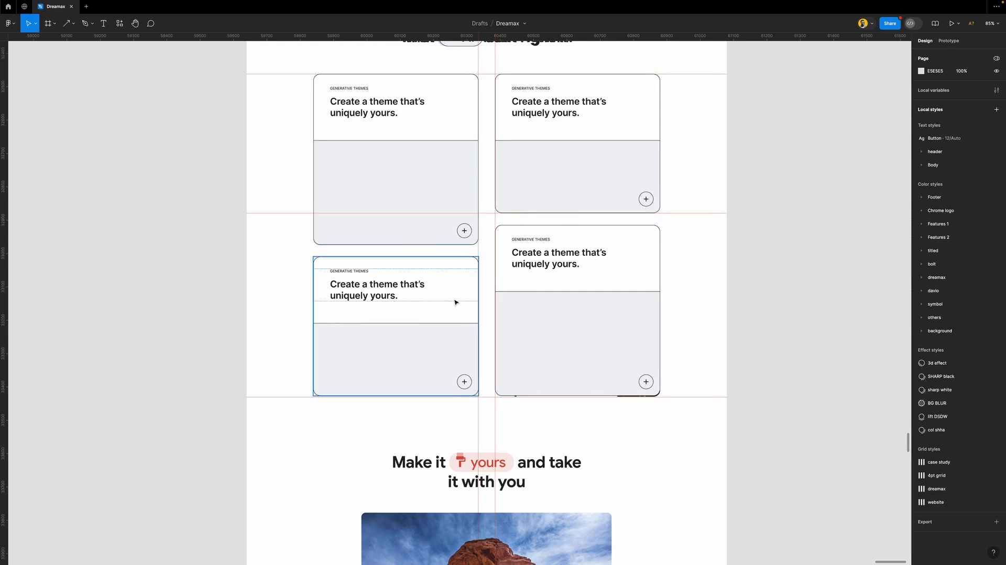
scroll(455, 302, down, 5)
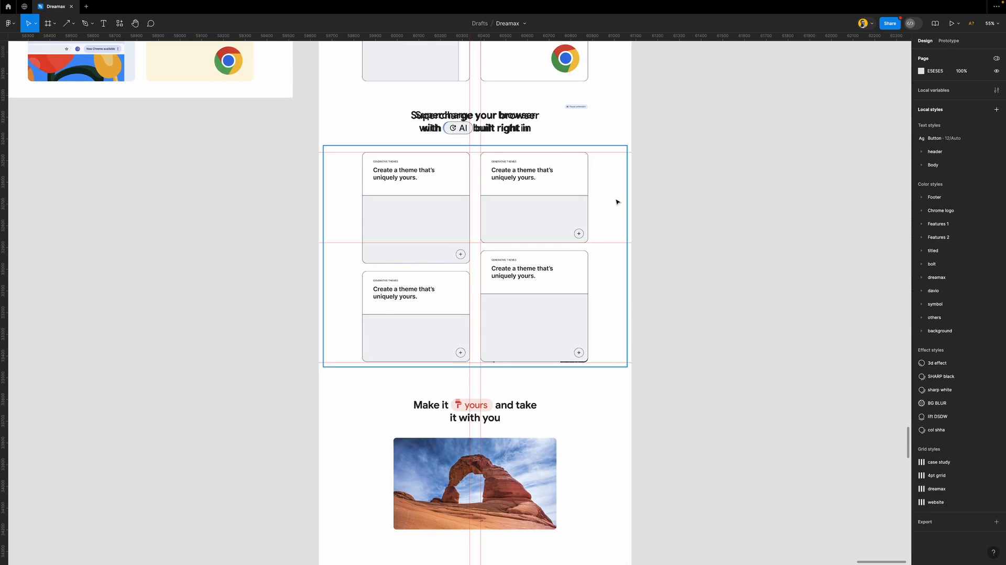
Move the reference screenshot of the feature cards to the left of the wireframe
click(617, 202)
drag(617, 204, 292, 220)
scroll(358, 239, left, 4)
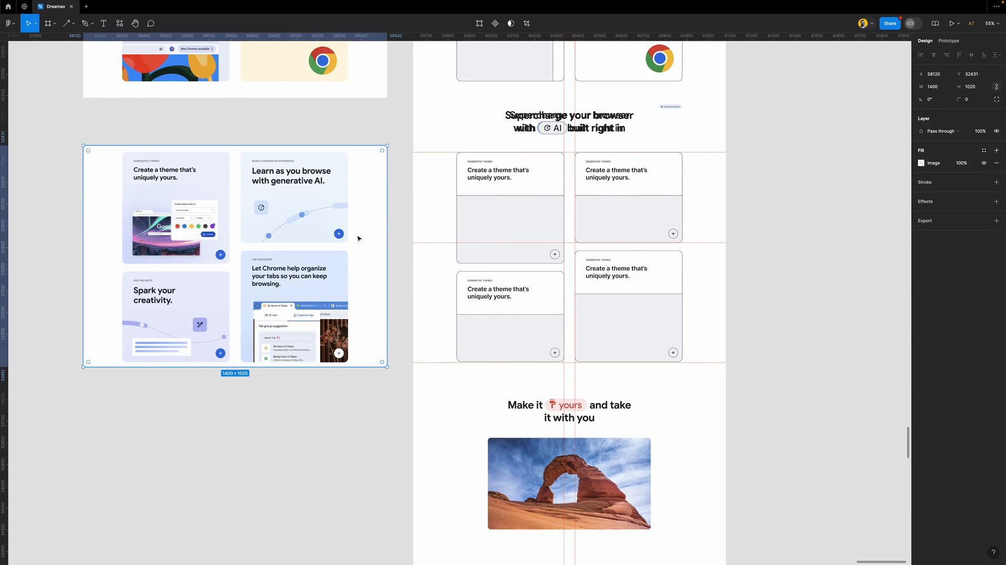
click(370, 402)
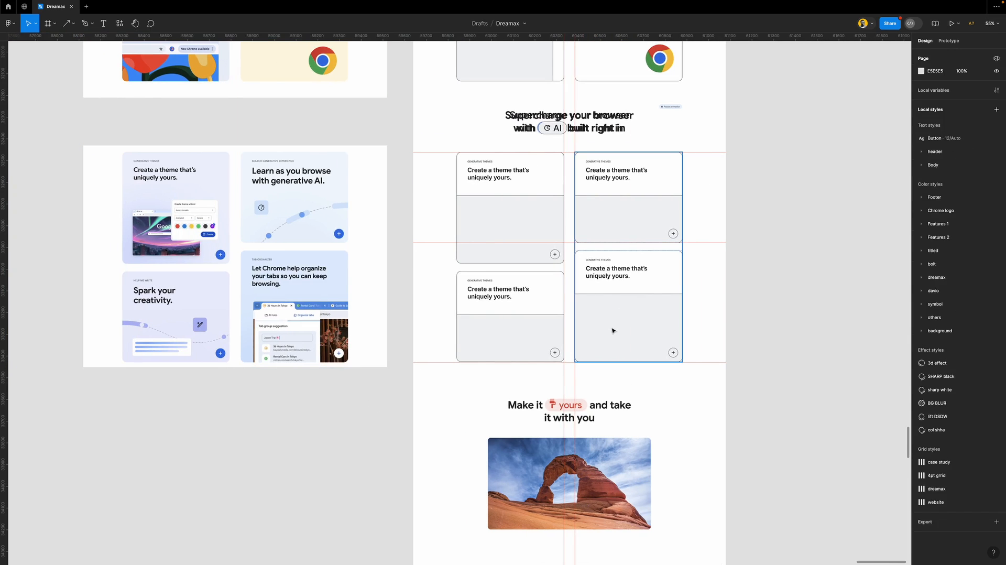
Remove the upper-right card image area's grey fill and black border, then undo
click(520, 329)
click(522, 225)
click(625, 213)
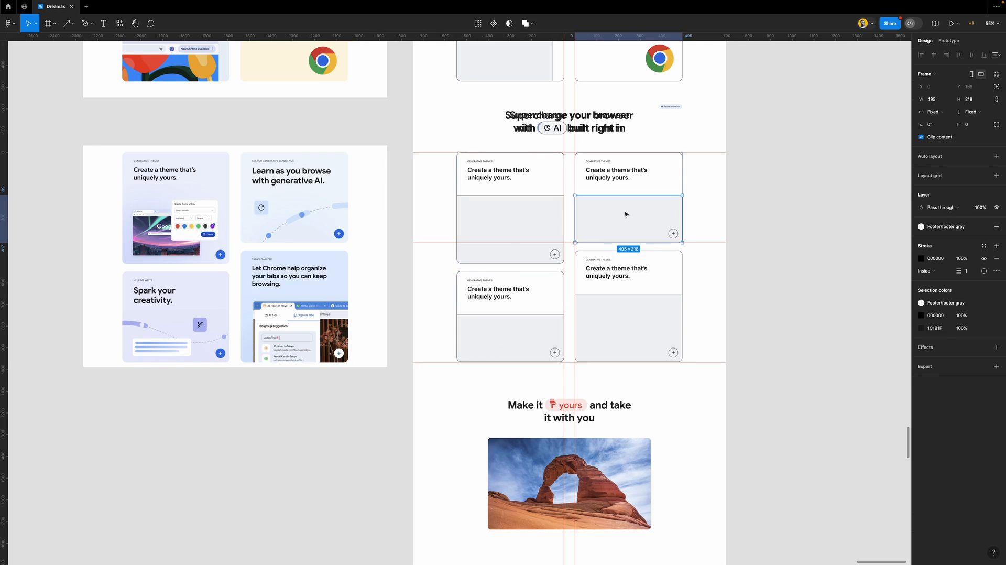
click(652, 320)
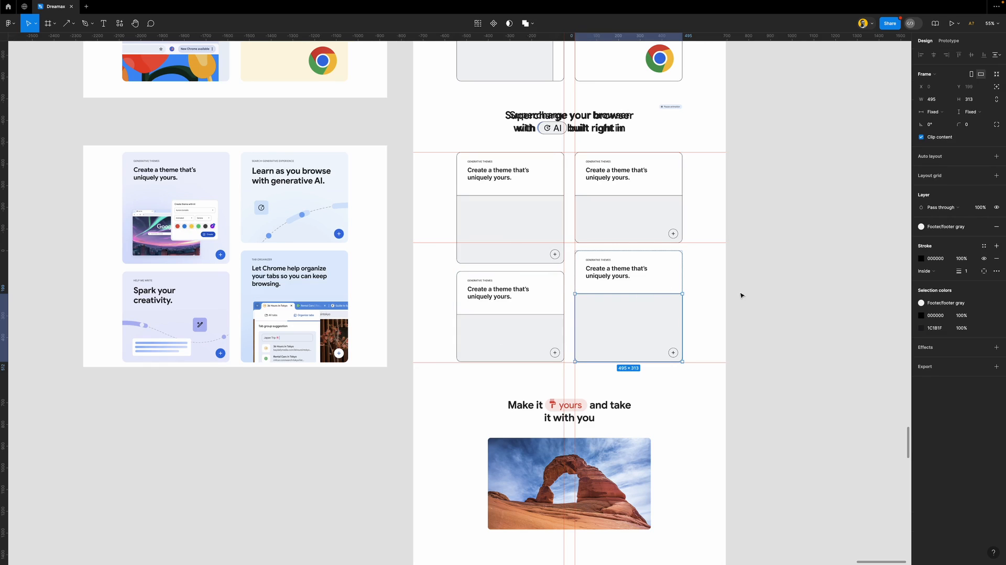
click(628, 214)
click(997, 227)
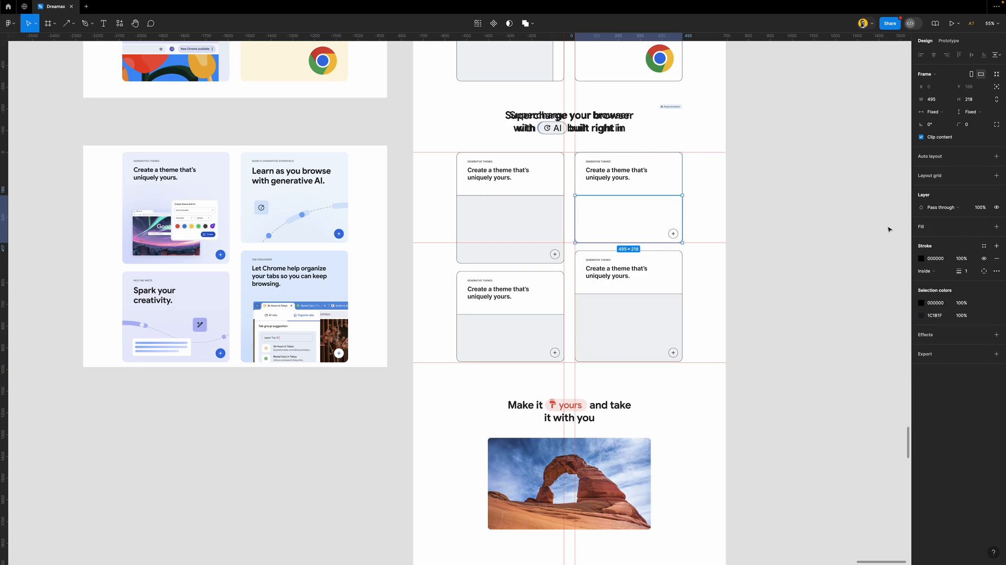
click(996, 258)
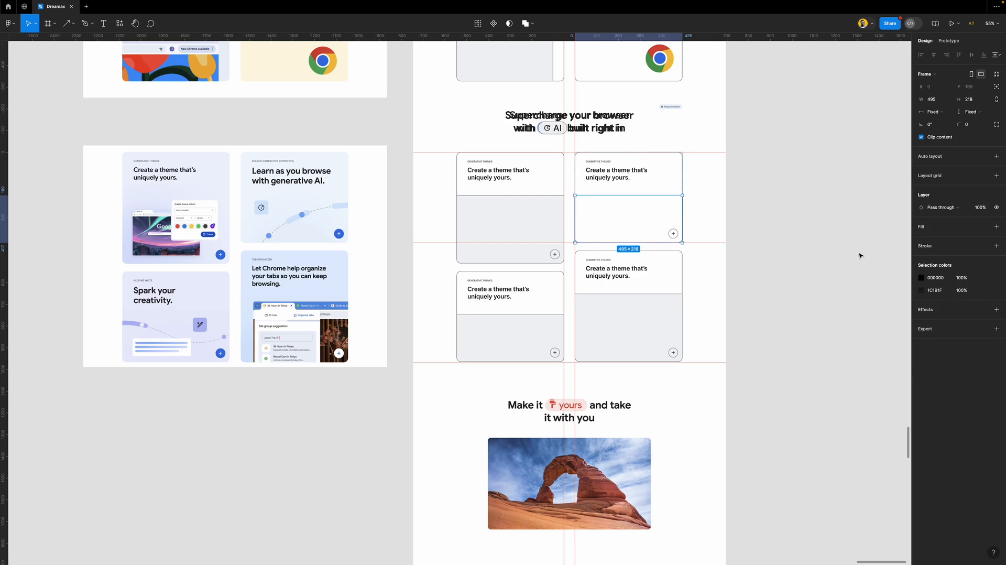
click(833, 255)
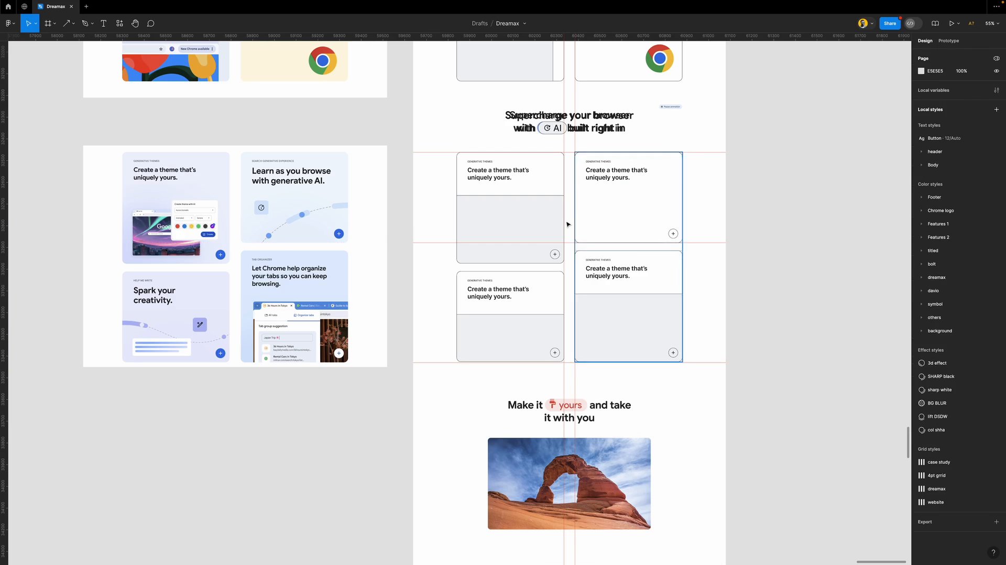
key(super+z)
key(super+z)
key(super+z)
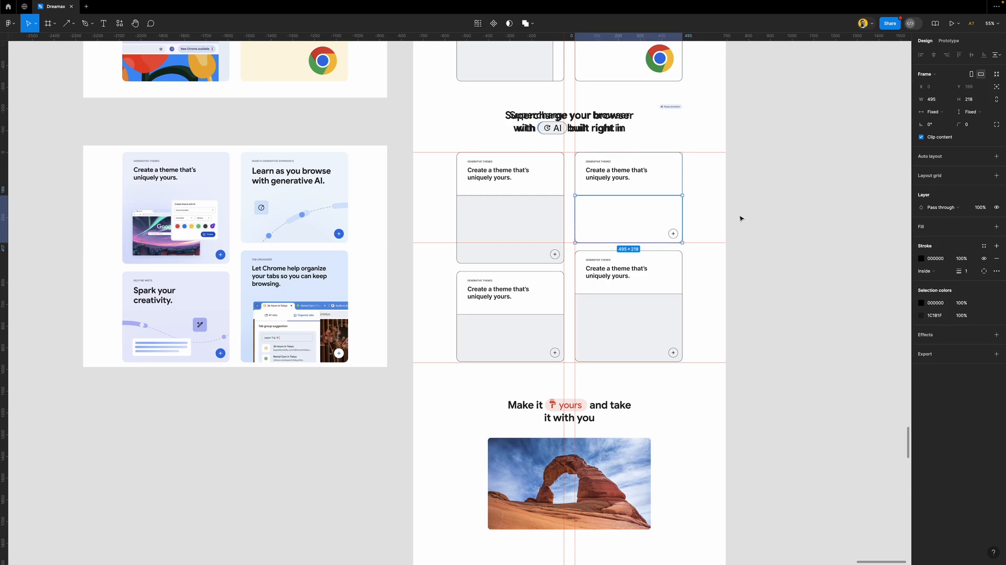
click(794, 234)
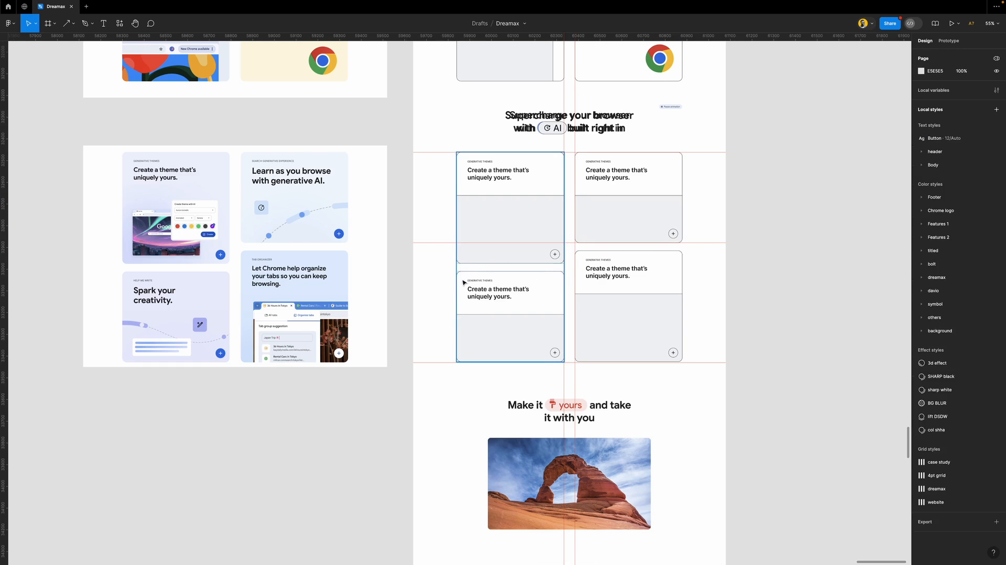
scroll(492, 136, down, 1)
Move the heading screenshot onto the reference design
click(489, 115)
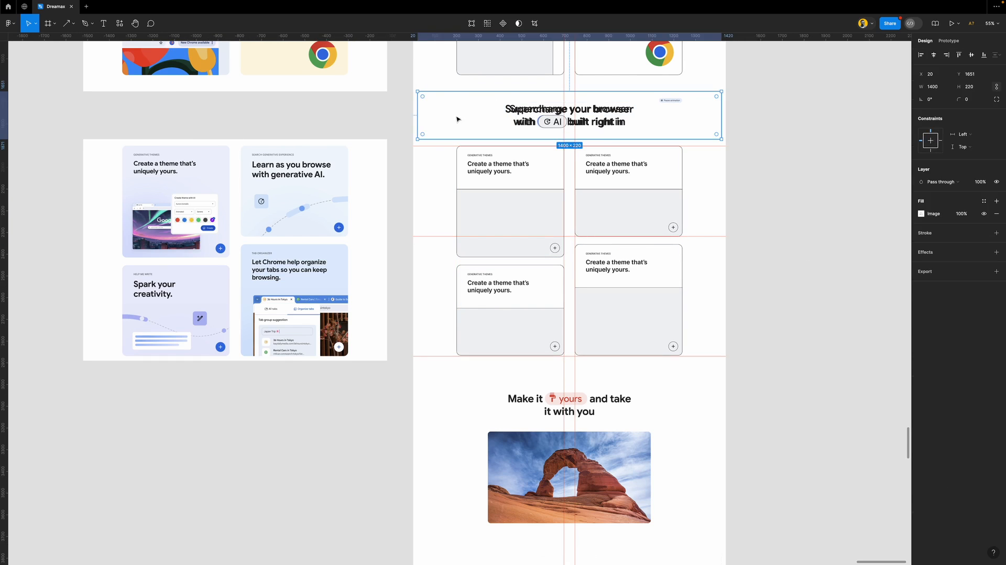
drag(697, 109, 366, 121)
click(397, 175)
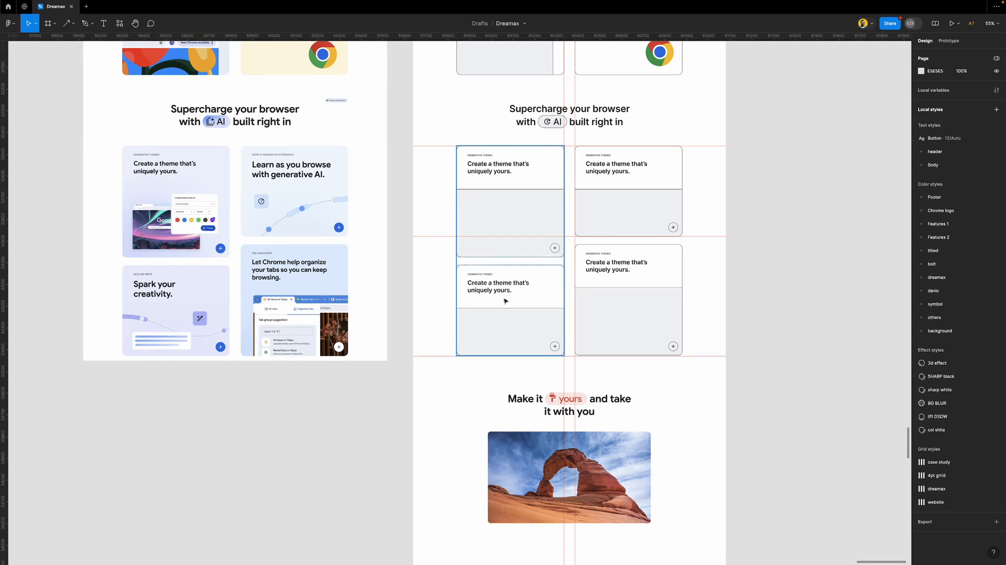
scroll(505, 301, down, 2)
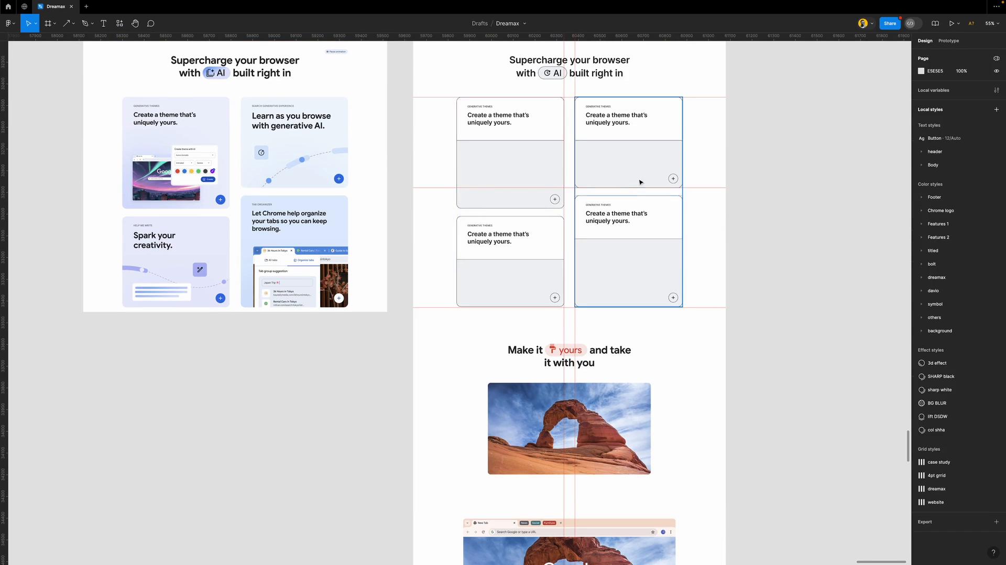
Hide the rulers and guides from the ruler's context menu
right_click(75, 37)
click(106, 65)
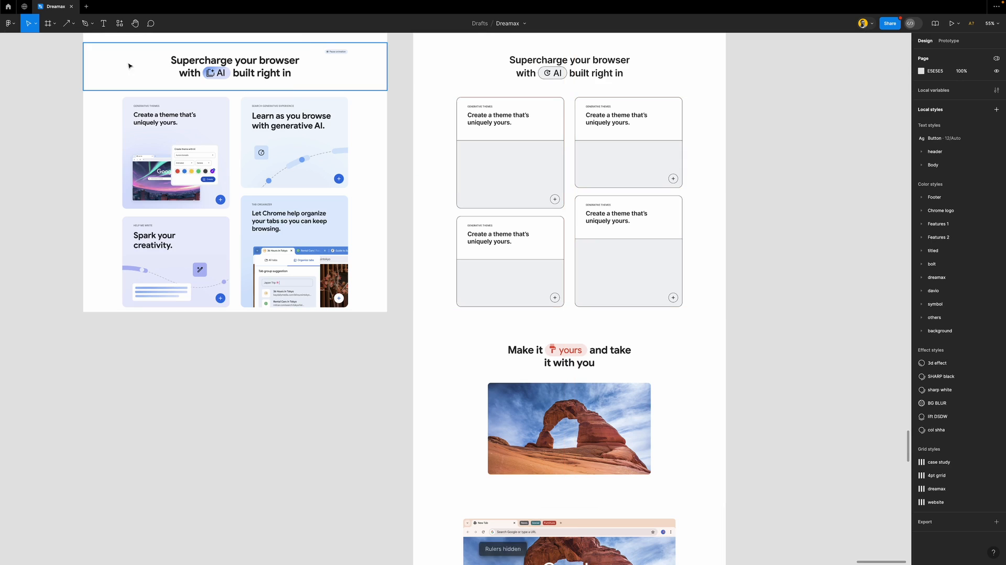
scroll(516, 295, right, 3)
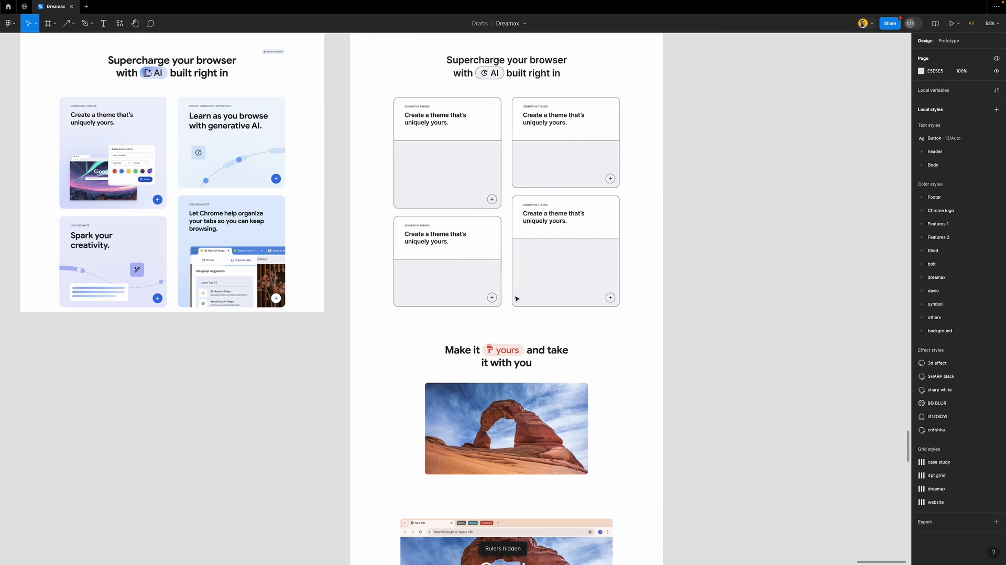
scroll(476, 310, down, 3)
scroll(476, 310, up, 5)
Drag the 'Supercharge your browser' heading copy below the card grid
click(490, 151)
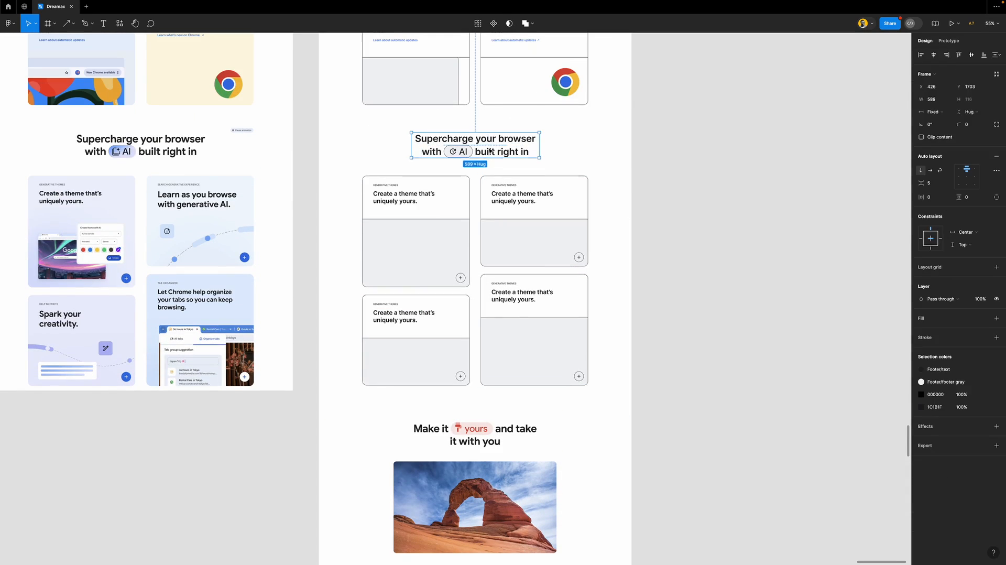
drag(491, 141, 492, 411)
scroll(506, 382, down, 3)
scroll(485, 320, up, 5)
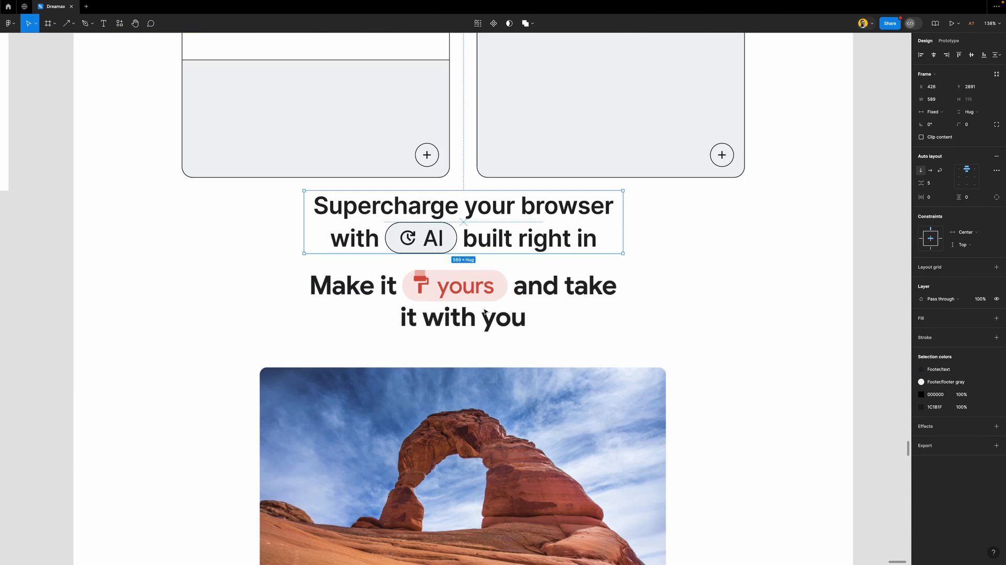
Move the 'with AI built right in' row above Supercharge and retype its first words as 'Make it yours'
click(461, 235)
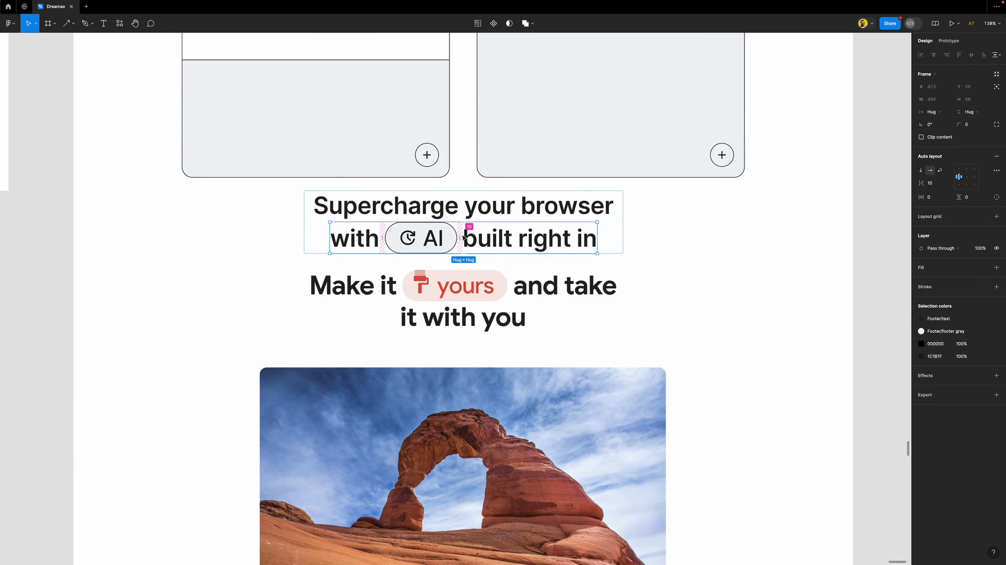
key(Up)
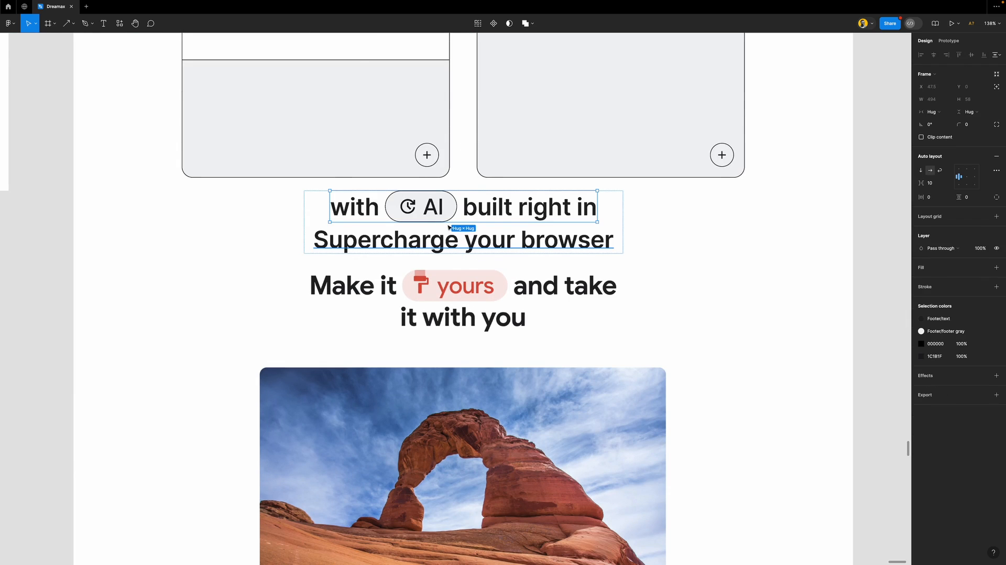
double_click(367, 208)
text(Make)
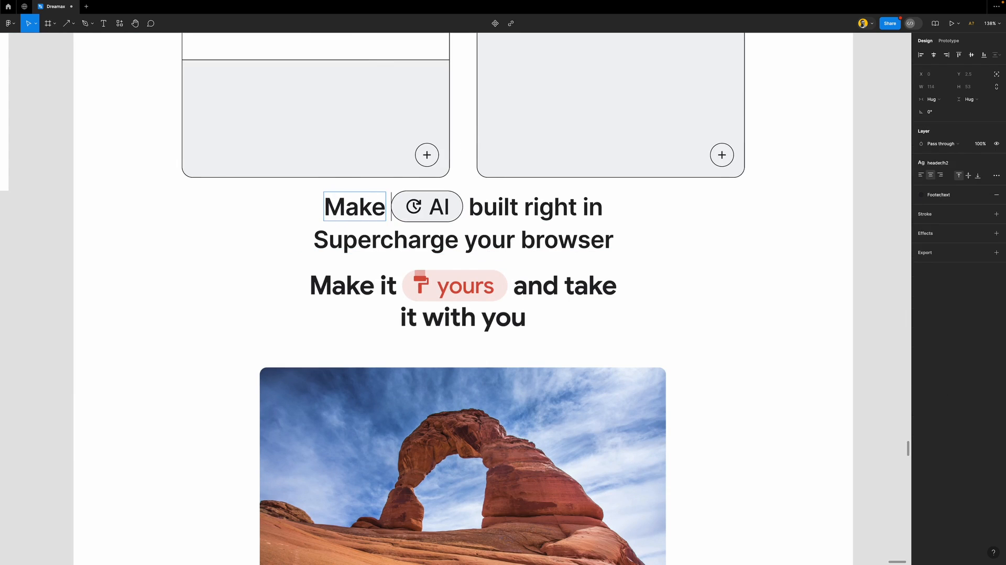
text( it)
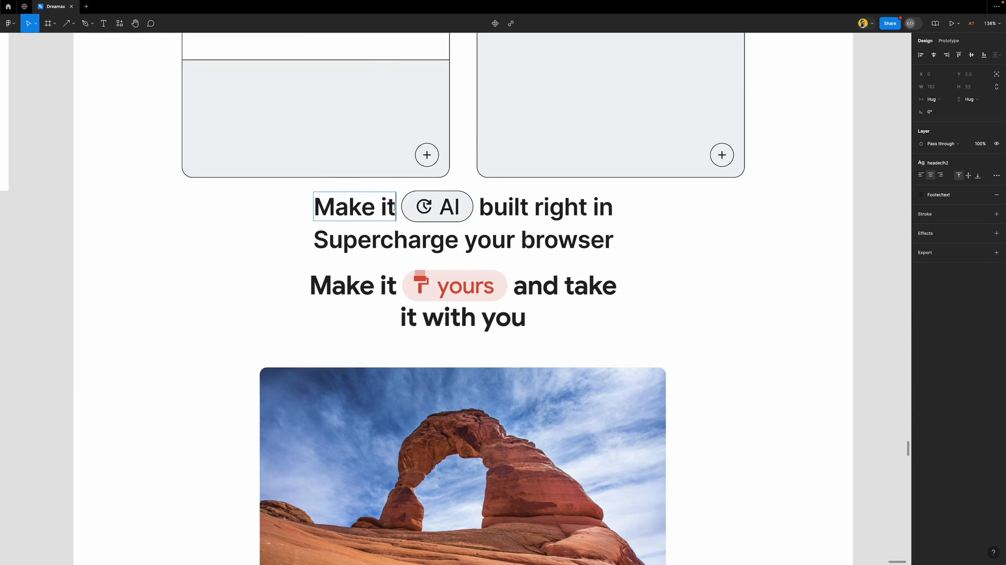
double_click(446, 206)
text(yours)
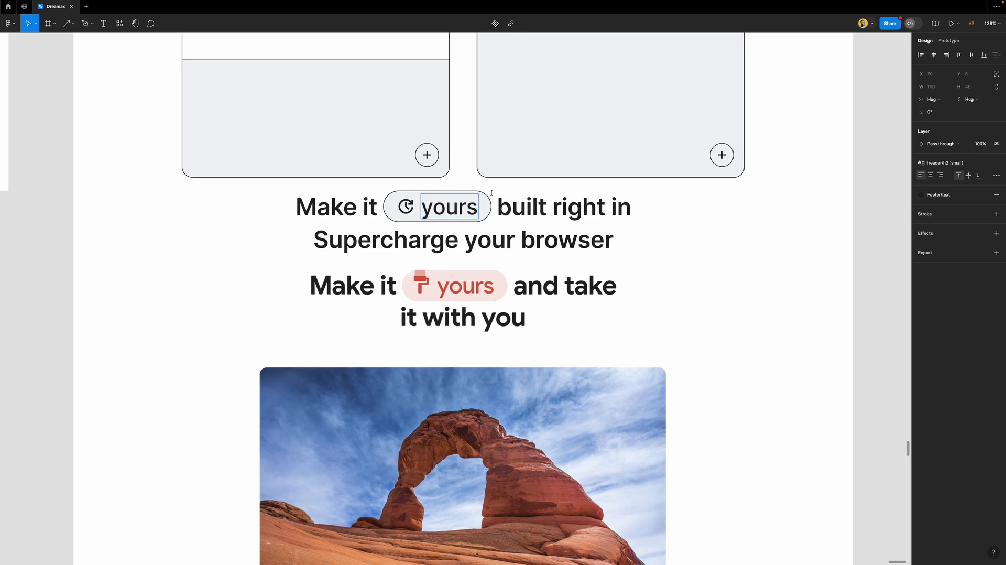
Replace the remaining heading text with 'and take' and 'it with you'
triple_click(518, 208)
text(and take)
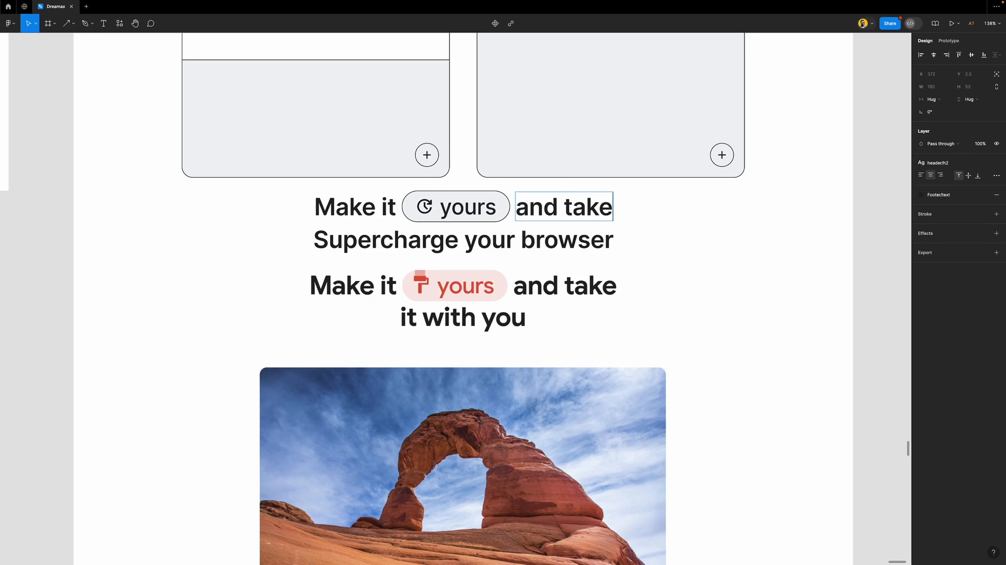
triple_click(518, 240)
text(it witjh)
key(BackSpace)
key(BackSpace)
text(h you)
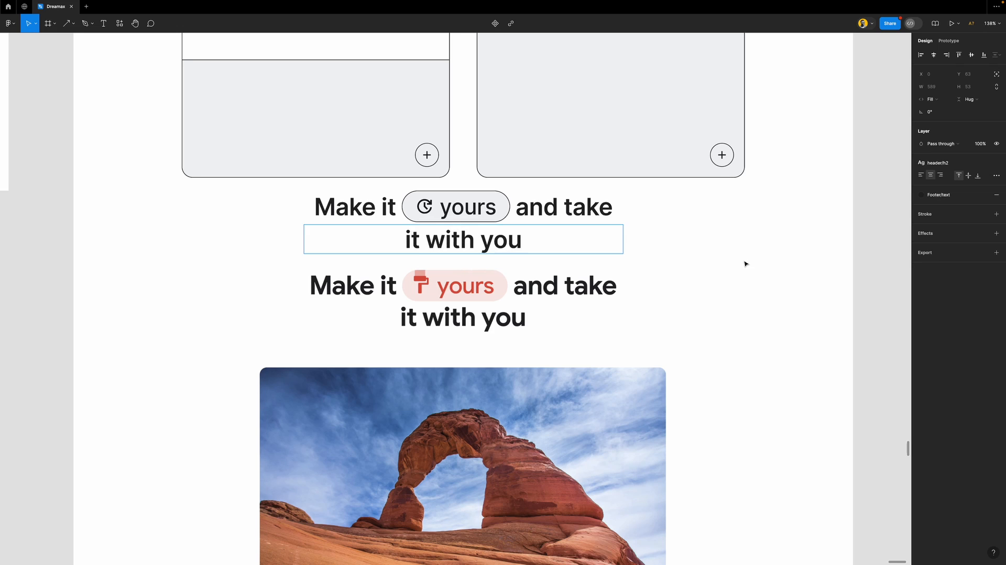
key(Escape)
key(Escape)
Launch the Material Symbols plugin from the plugins list
ctrl+scroll(436, 206, up, 5)
ctrl+scroll(436, 206, up, 3)
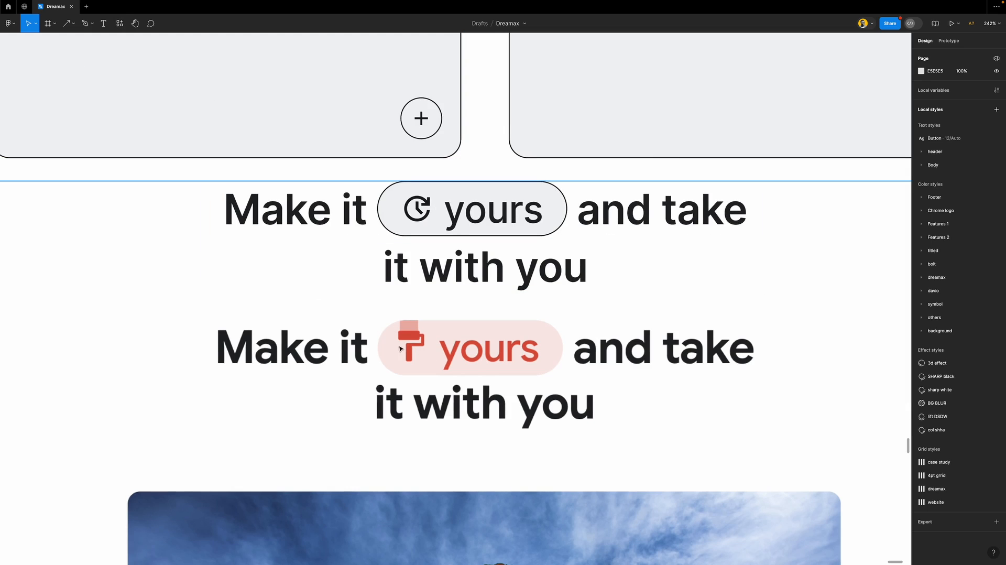
click(120, 23)
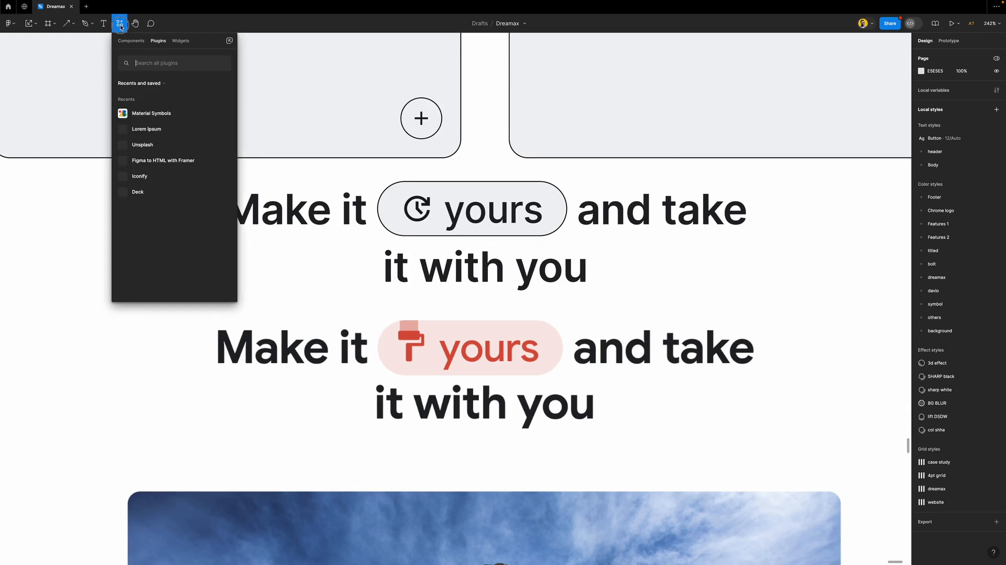
click(156, 114)
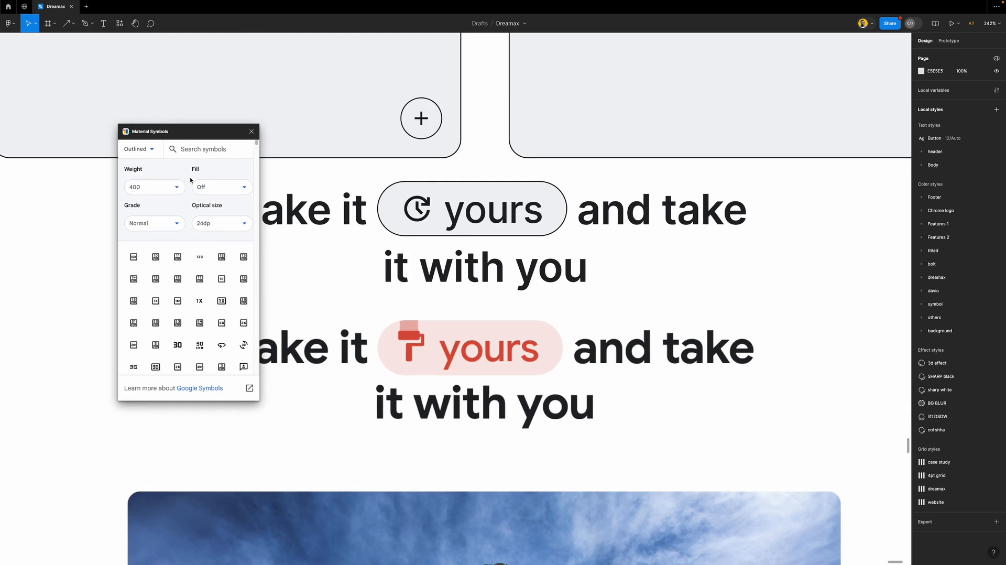
Set the Material Symbols plugin to filled icons in the Rounded style
click(215, 186)
click(219, 220)
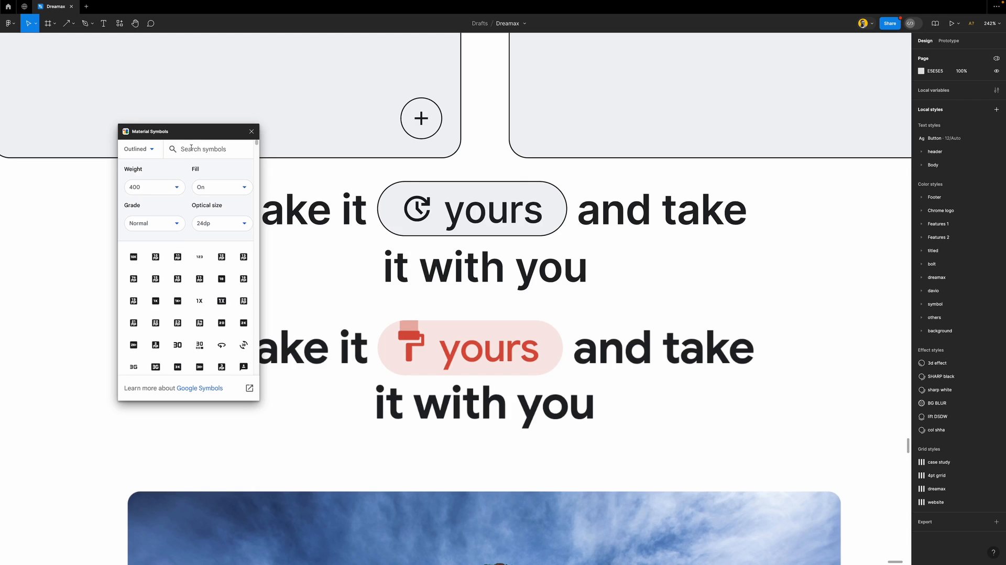
click(137, 149)
click(152, 192)
Search 'paint', place the paint-roller symbol between the headings, and close the plugin
click(201, 150)
text(paint)
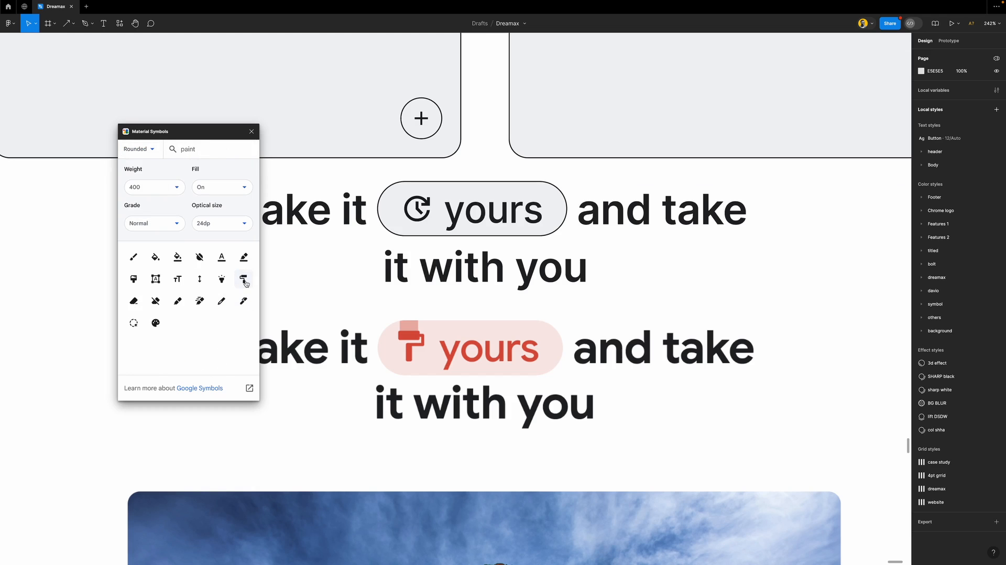
drag(246, 284, 467, 310)
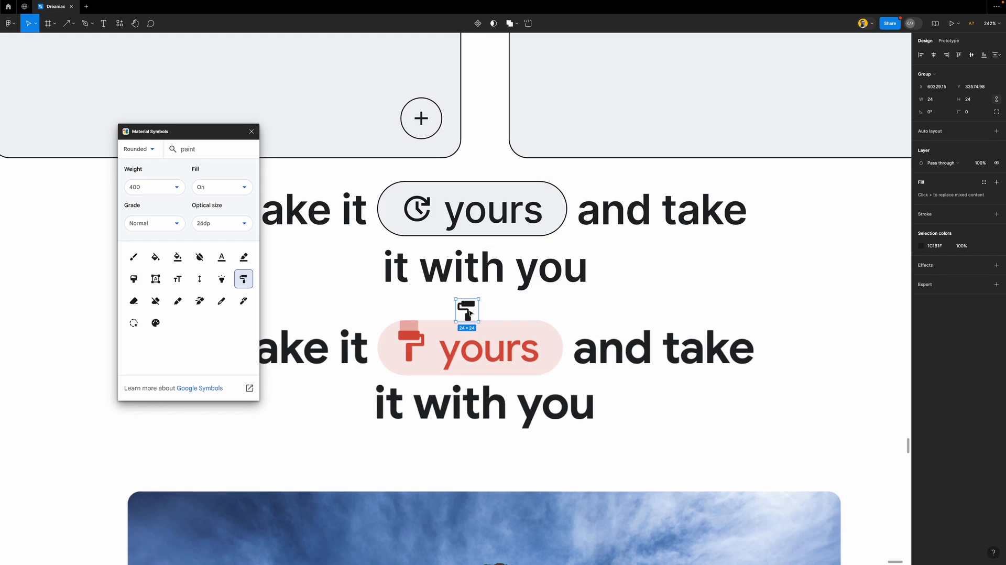
click(251, 131)
Draw a small grey rectangle over the roller head, trying and undoing a mask
scroll(486, 317, up, 5)
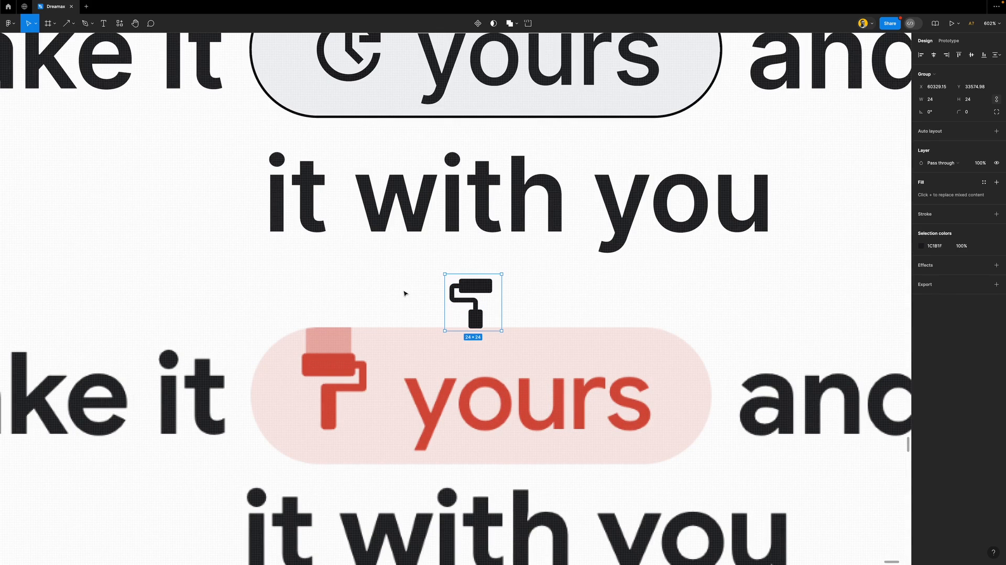
key(r)
drag(410, 267, 431, 293)
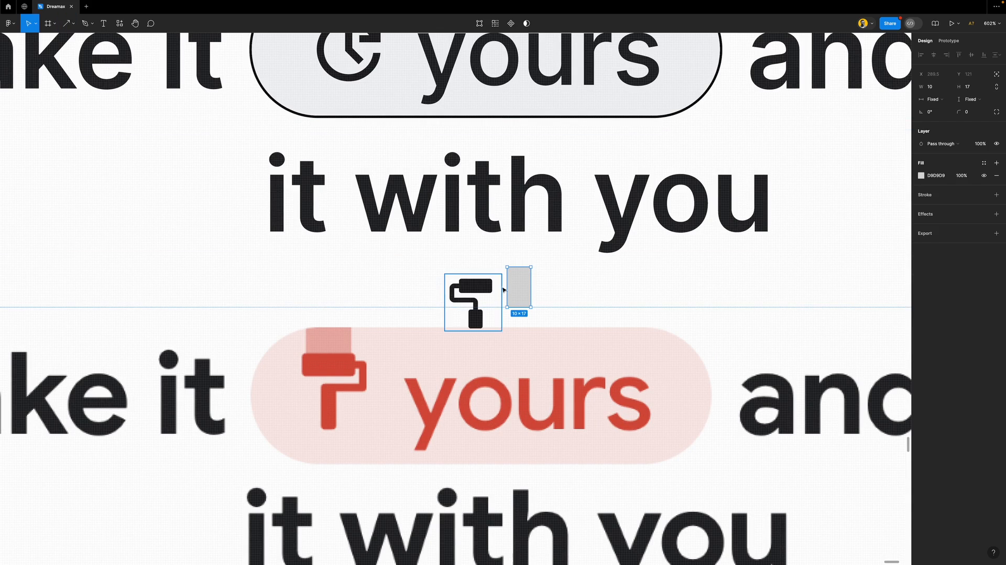
mouse_move(518, 287)
mouse_down()
mouse_move(446, 321)
mouse_move(399, 291)
mouse_move(456, 293)
mouse_move(410, 308)
mouse_move(475, 299)
mouse_move(481, 229)
mouse_move(481, 300)
mouse_up()
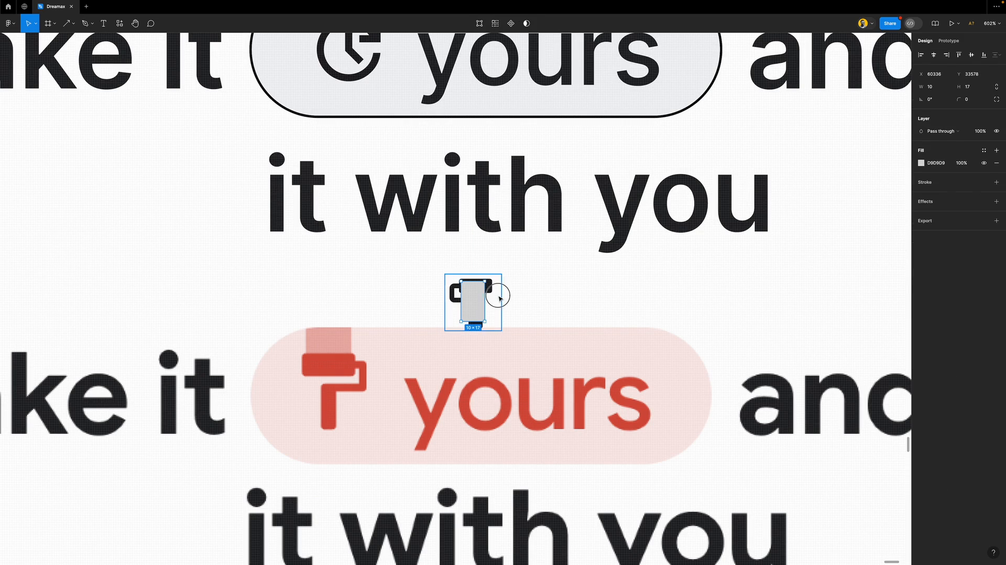
key(ctrl+alt+m)
scroll(471, 294, up, 5)
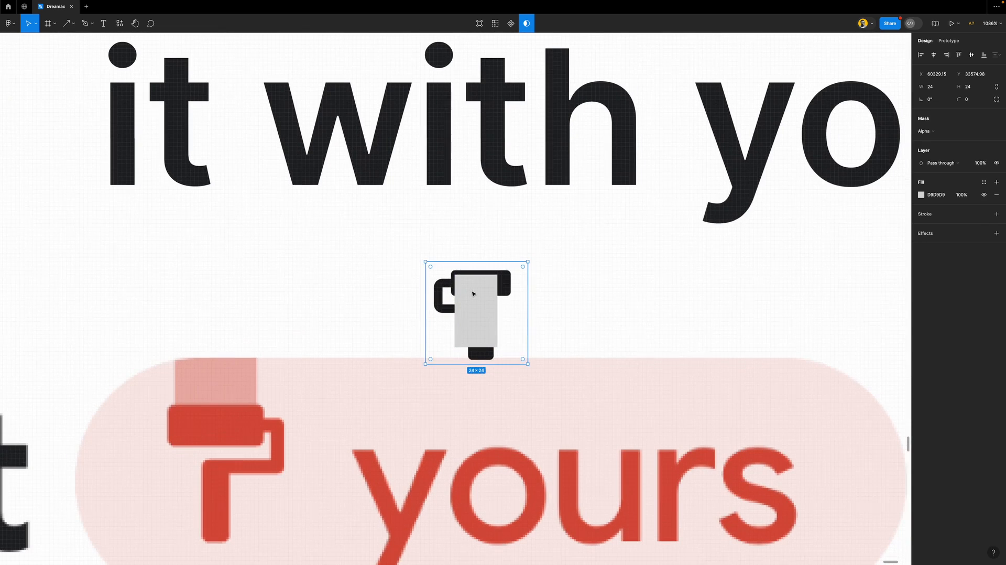
key(ctrl+z)
Nudge the rectangle up and left, widen it to 14, send it backward, and use it as mask
key(Up)
key(Up)
key(Up)
key(Up)
key(Up)
key(Up)
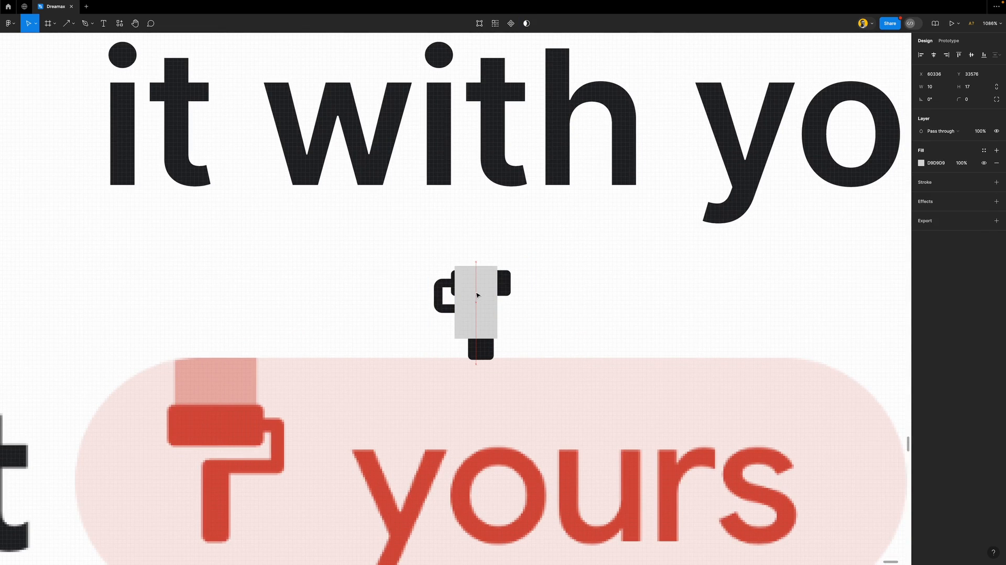
key(Up)
key(Up)
key(Up)
key(Up)
key(Up)
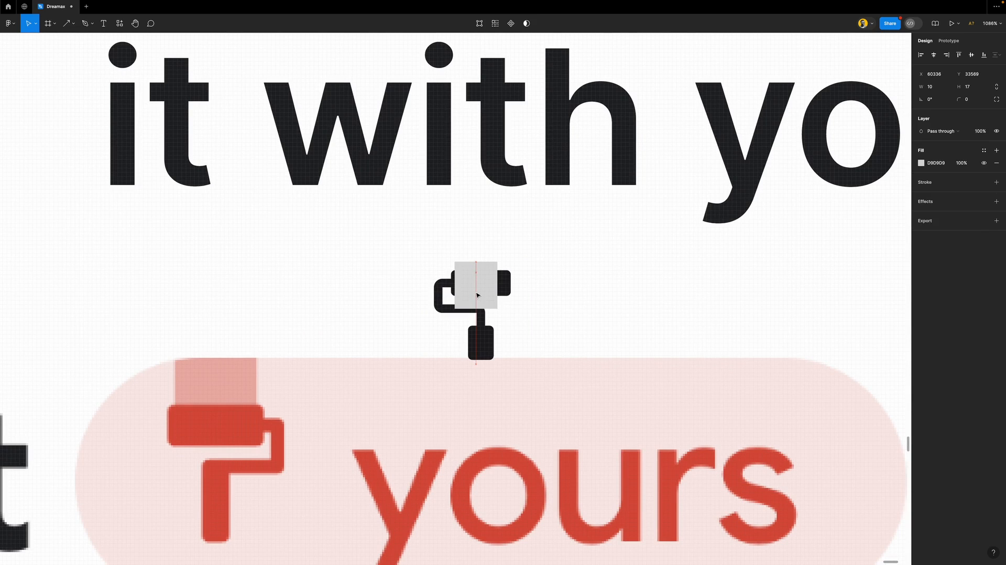
key(Left)
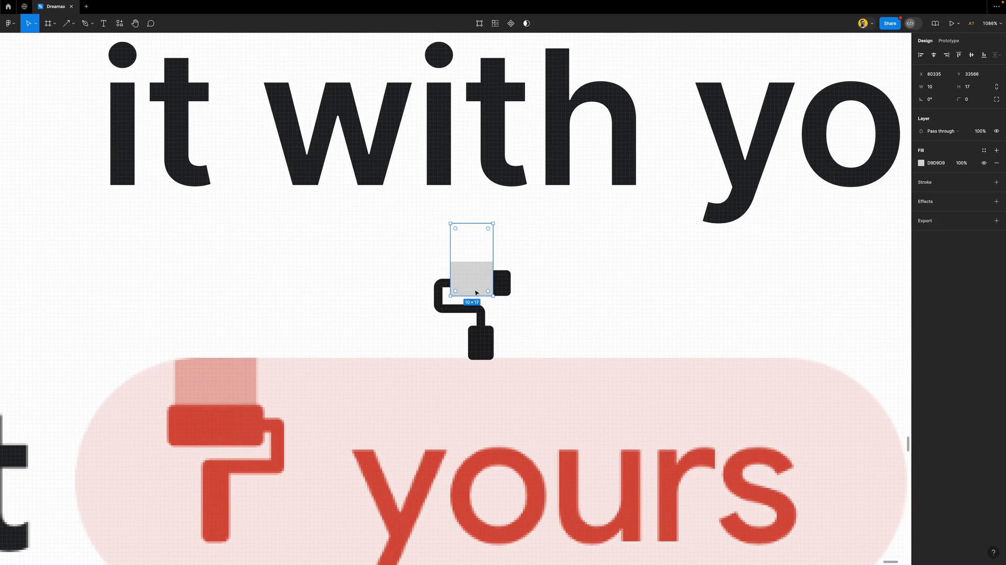
drag(494, 275, 510, 275)
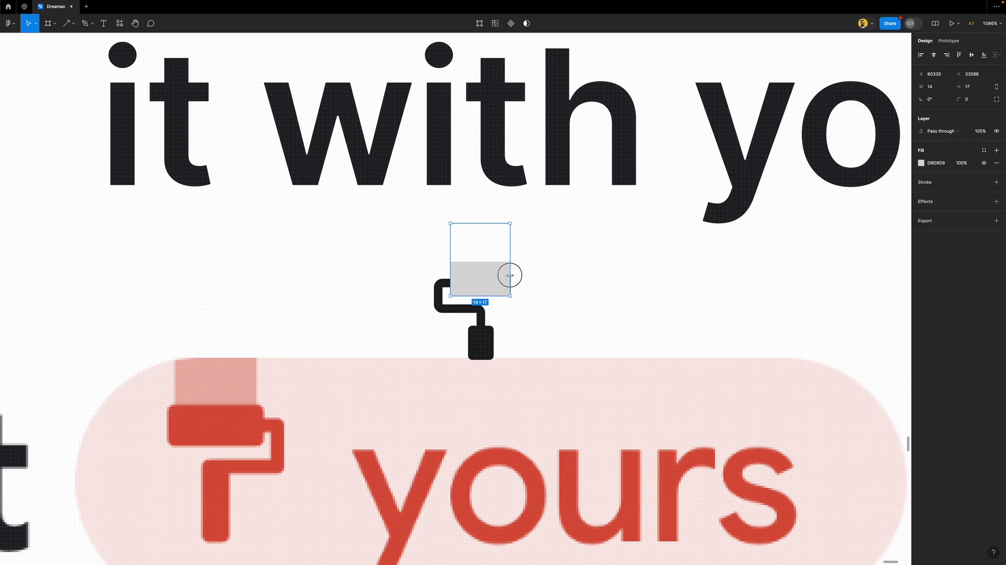
scroll(485, 292, down, 2)
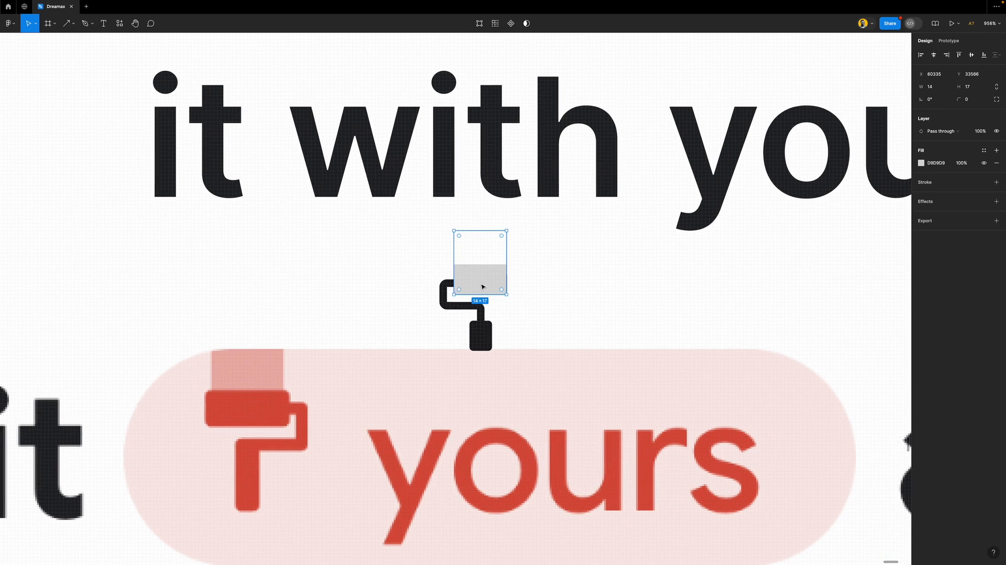
key(super+bracketleft)
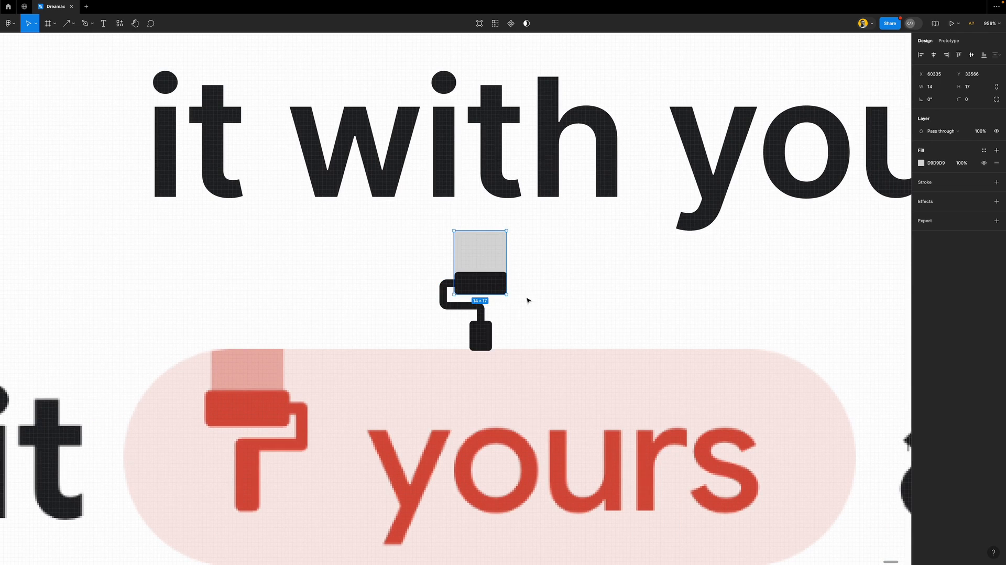
key(ctrl+super+m)
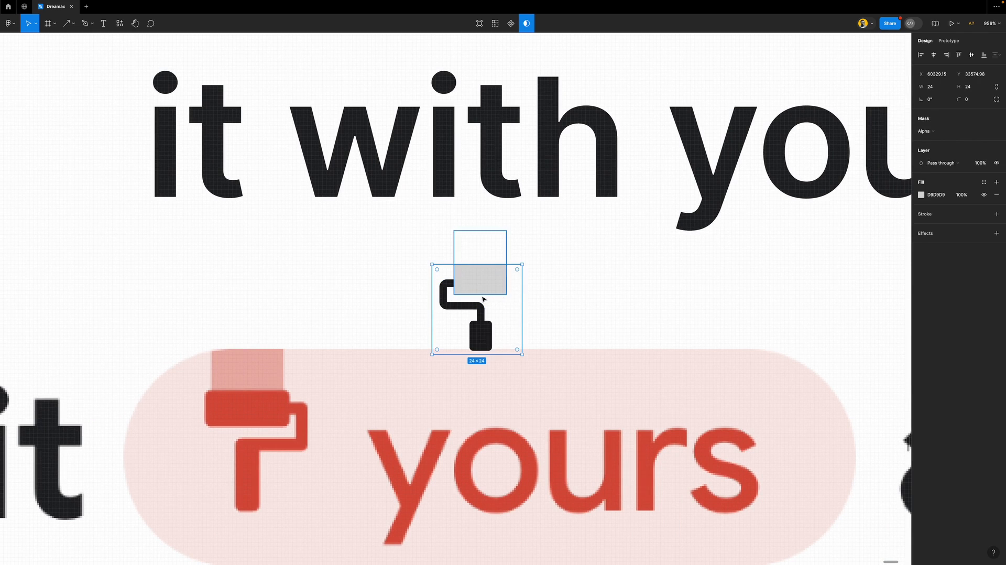
Select the heading row inside the top 'yours' pill
scroll(480, 300, down, 5)
scroll(480, 300, down, 3)
scroll(480, 300, up, 1)
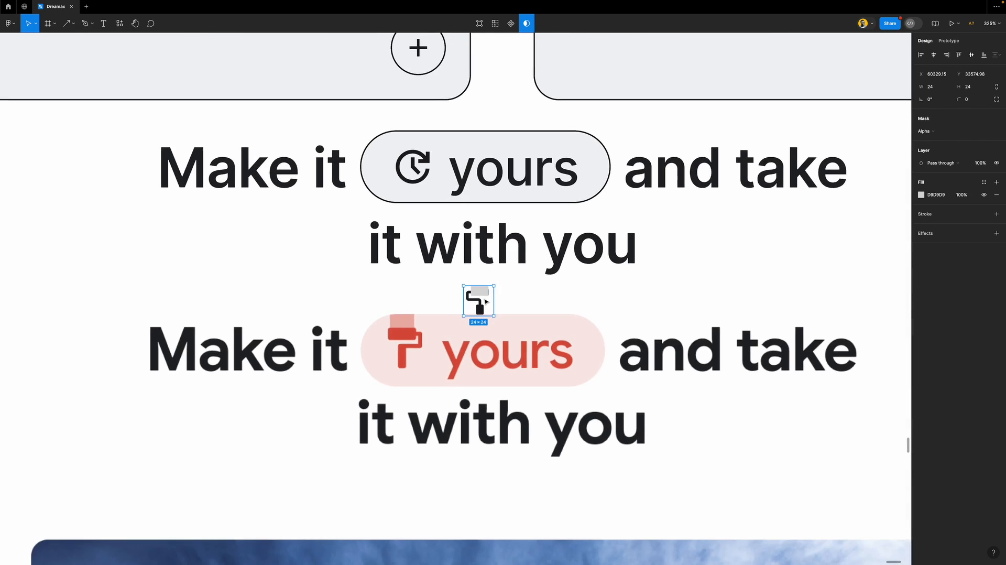
scroll(479, 300, up, 2)
scroll(478, 297, down, 3)
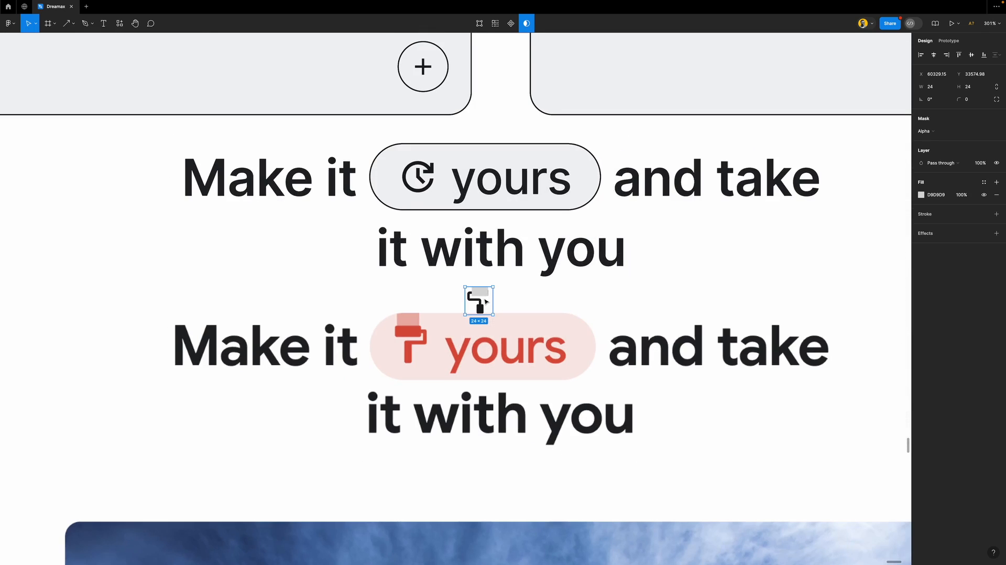
double_click(419, 172)
Resize the paint-roller icon to 36 and swap it in for the clock icon in the 'yours' pill
double_click(419, 172)
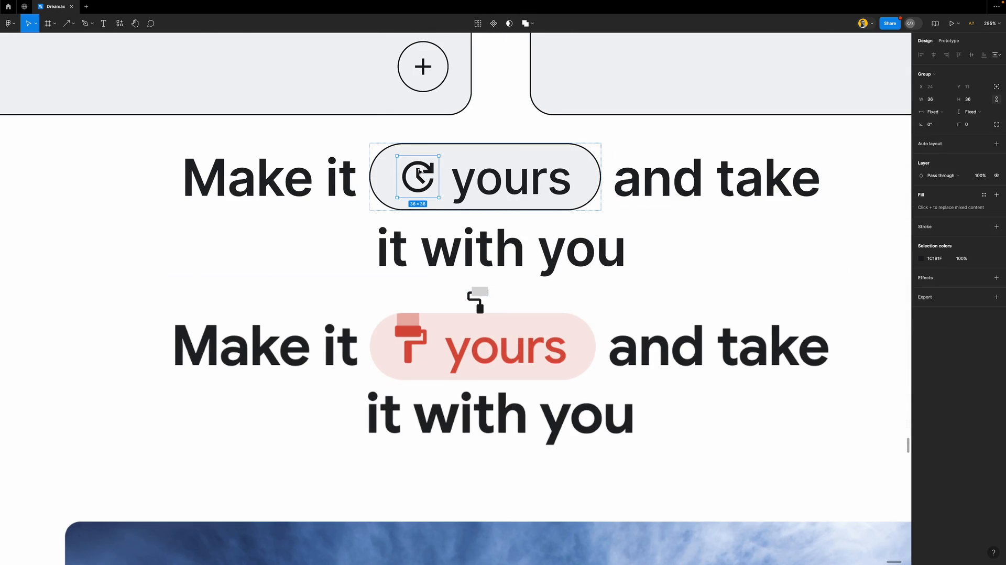
click(476, 299)
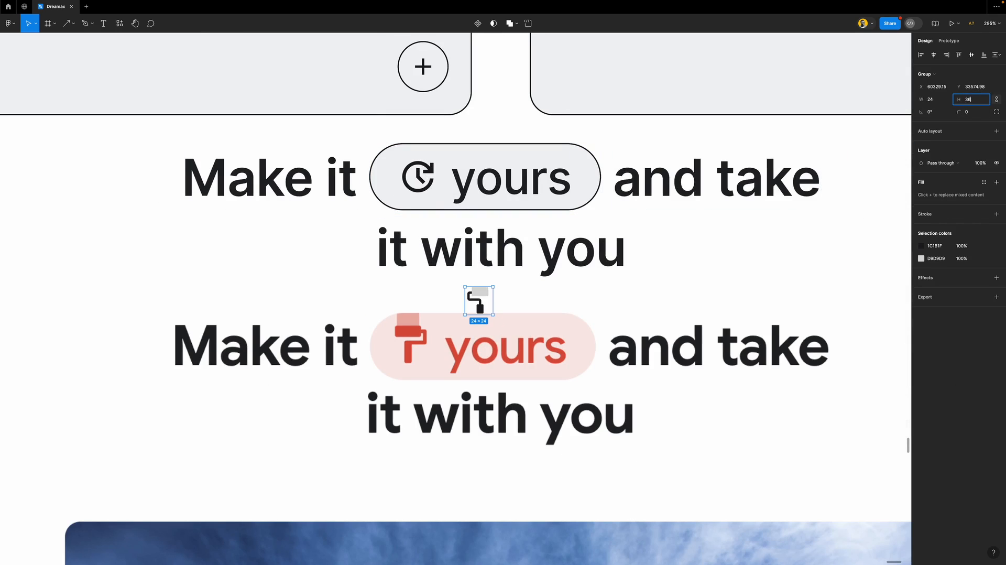
text(36)
key(Return)
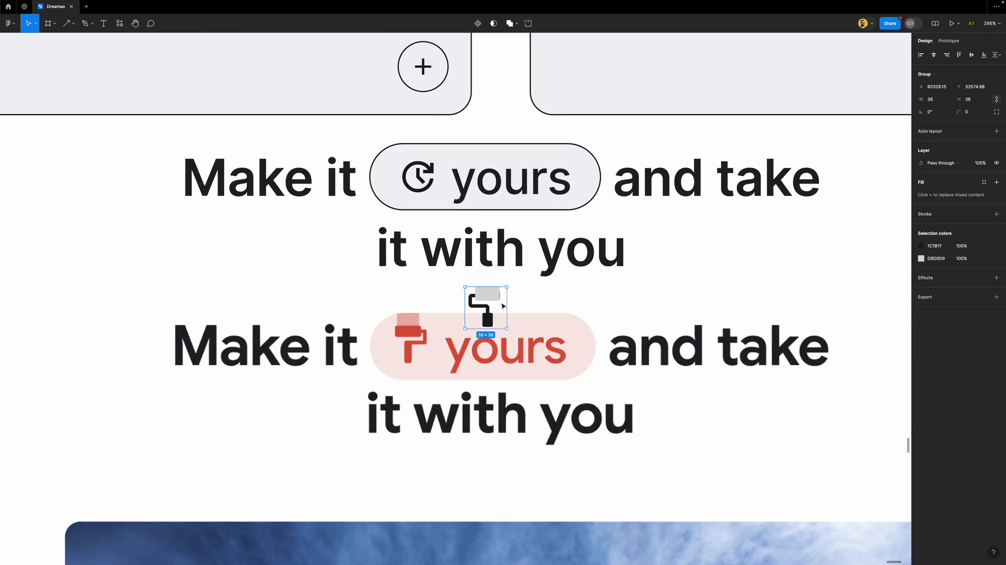
drag(501, 305, 454, 173)
click(387, 176)
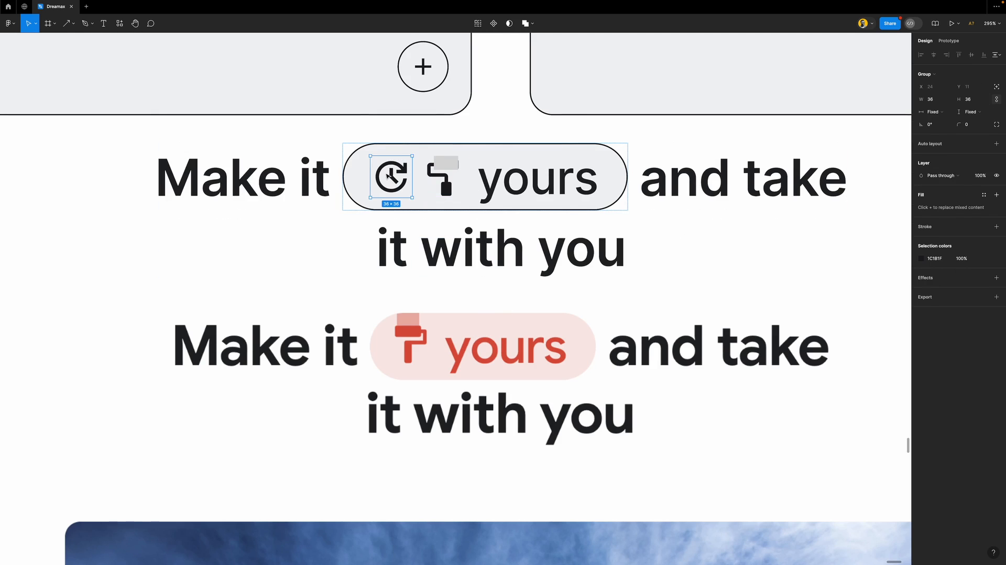
key(Delete)
Resize the grey rectangle to 20×22 and send it behind the roller head
scroll(419, 163, up, 10)
click(426, 195)
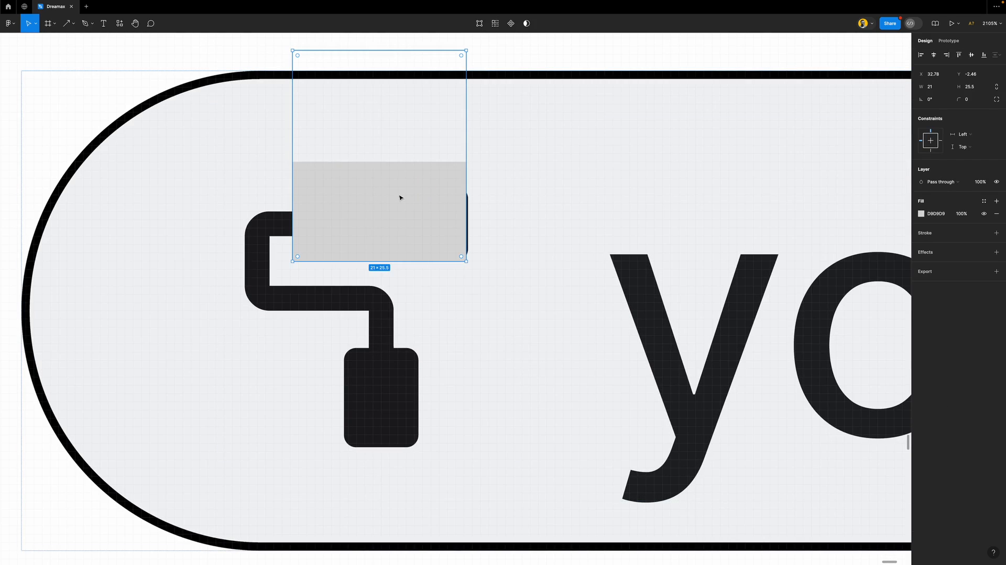
drag(292, 179, 300, 183)
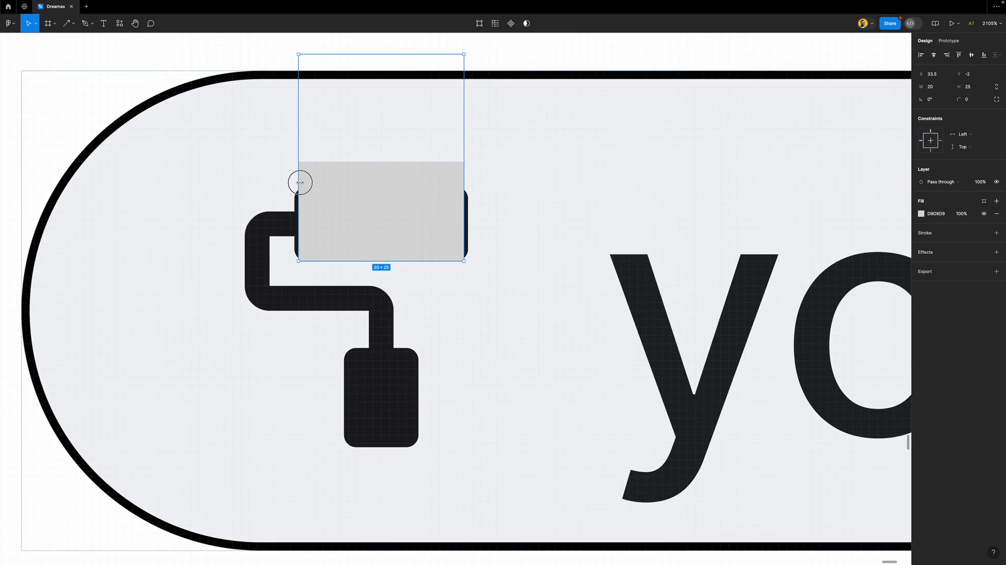
drag(381, 260, 386, 255)
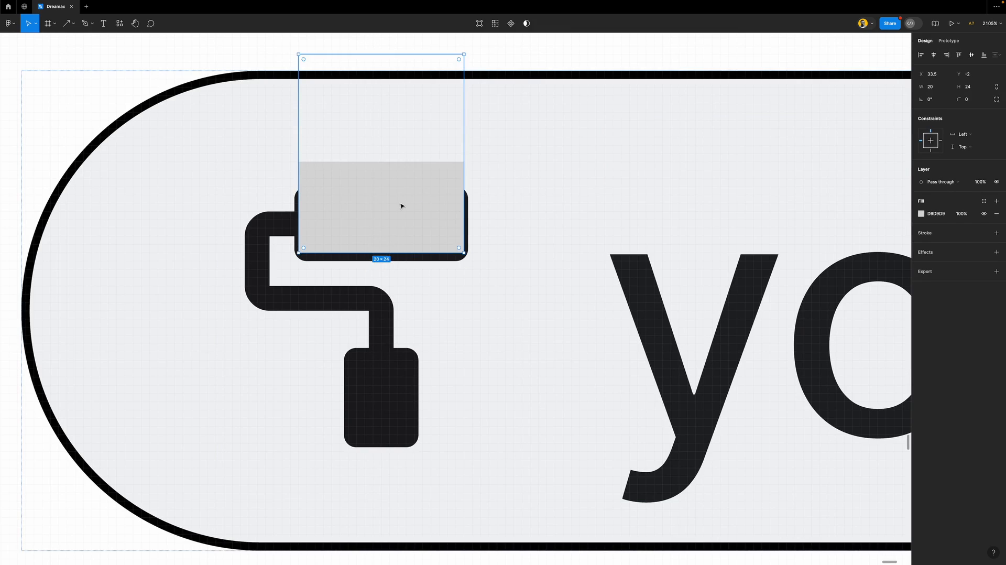
scroll(393, 221, down, 5)
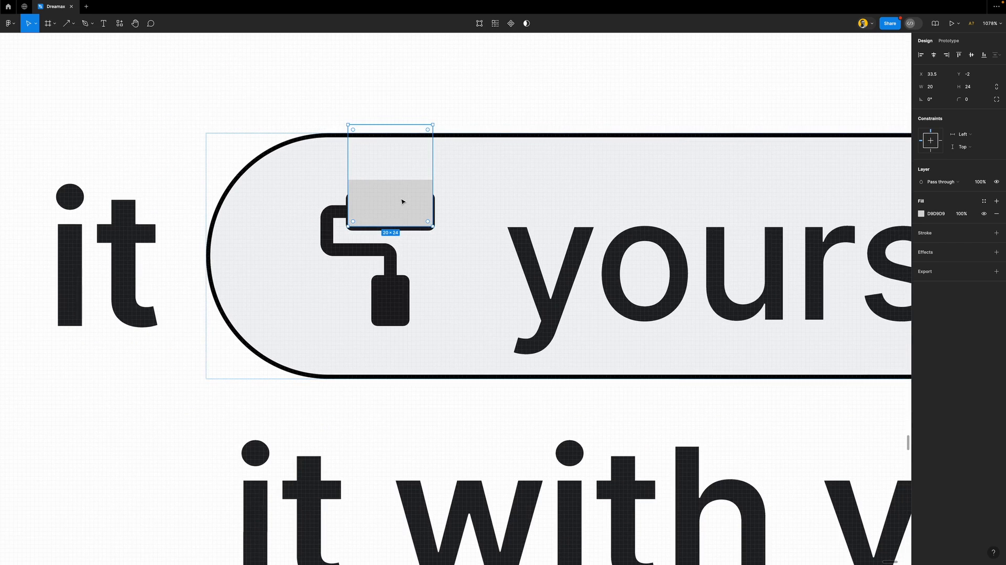
key([)
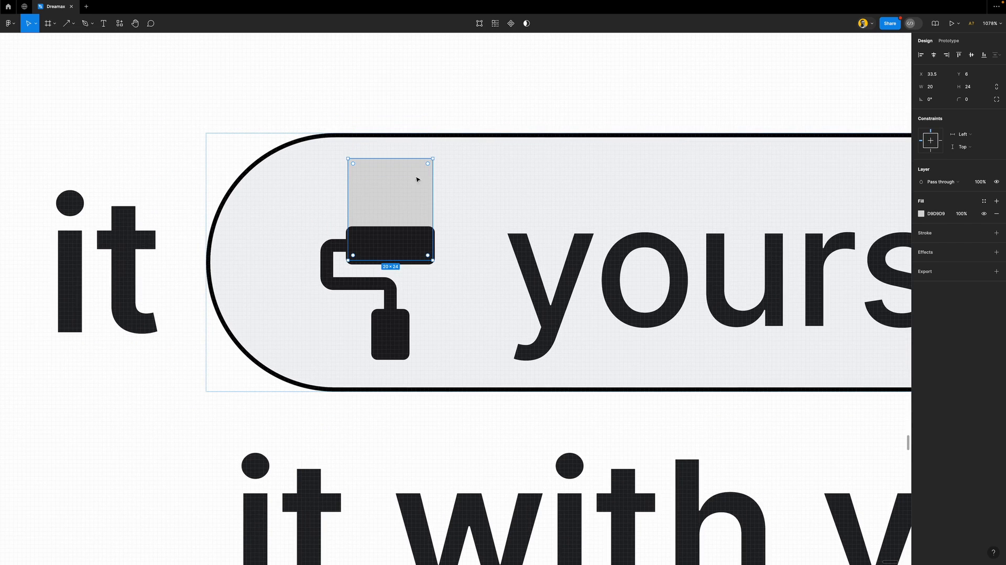
drag(402, 158, 386, 127)
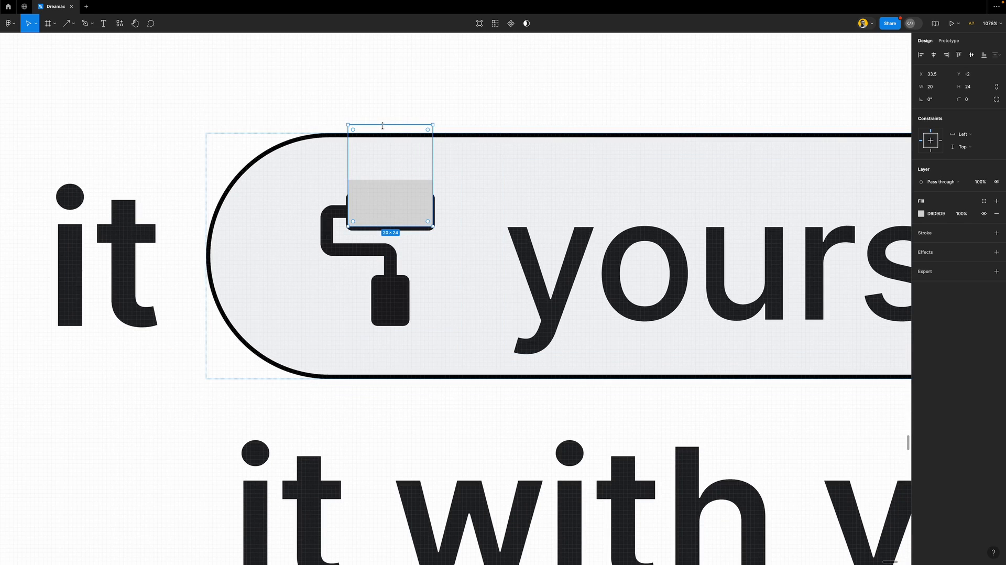
key(ctrl+[)
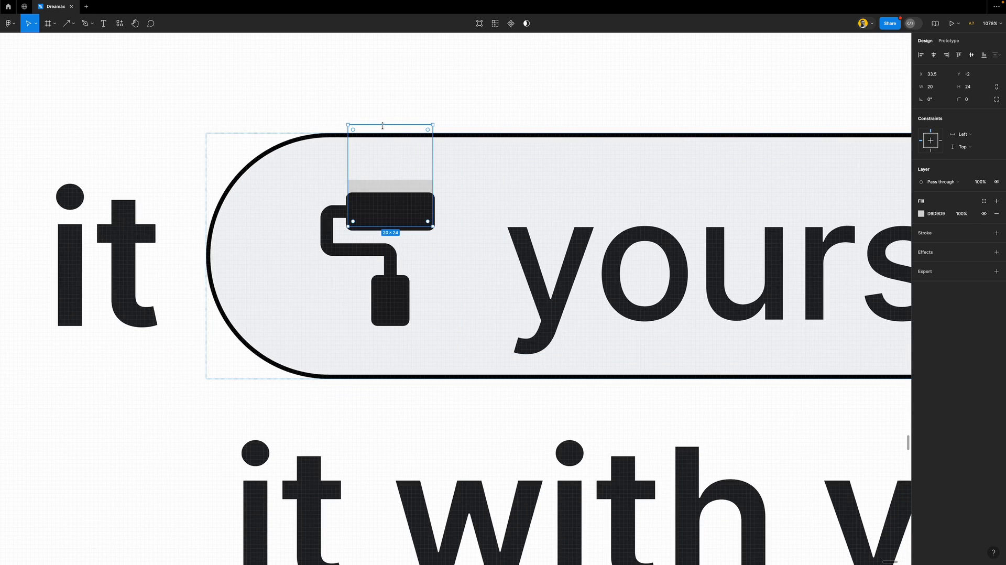
drag(379, 124, 380, 133)
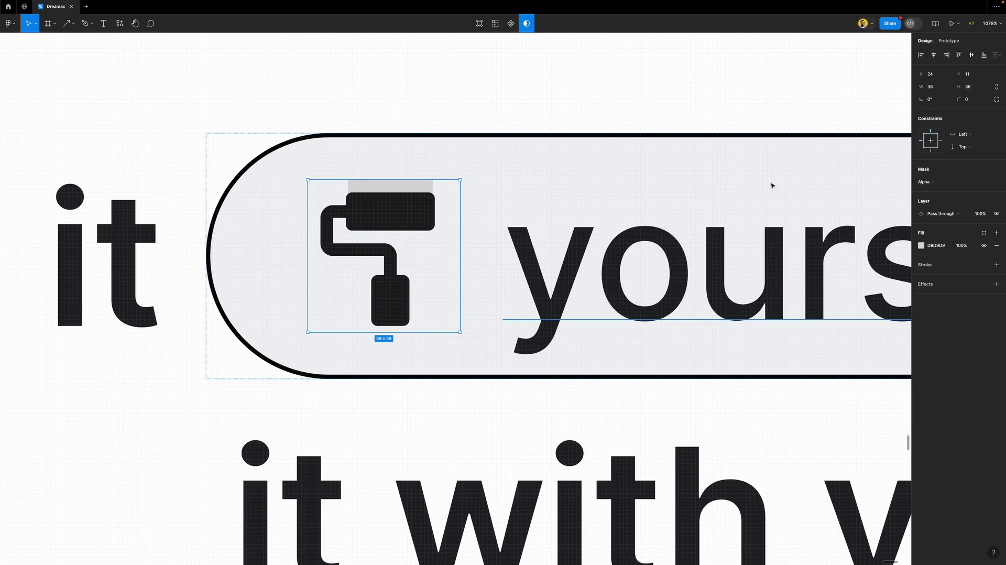
key(ctrl+backslash)
key(ctrl+backslash)
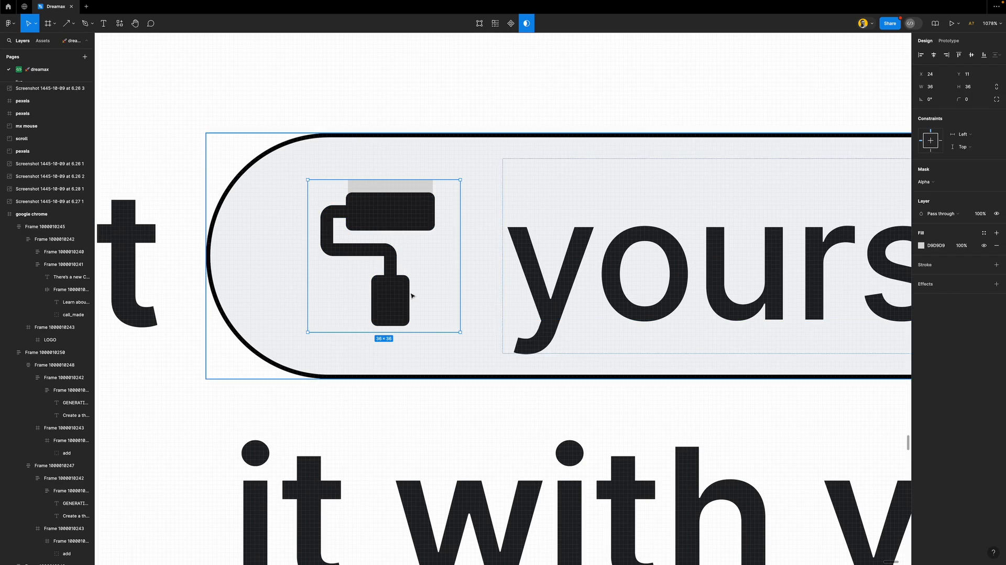
Wrap the paint-roller icon group in a new frame with Frame selection
double_click(318, 245)
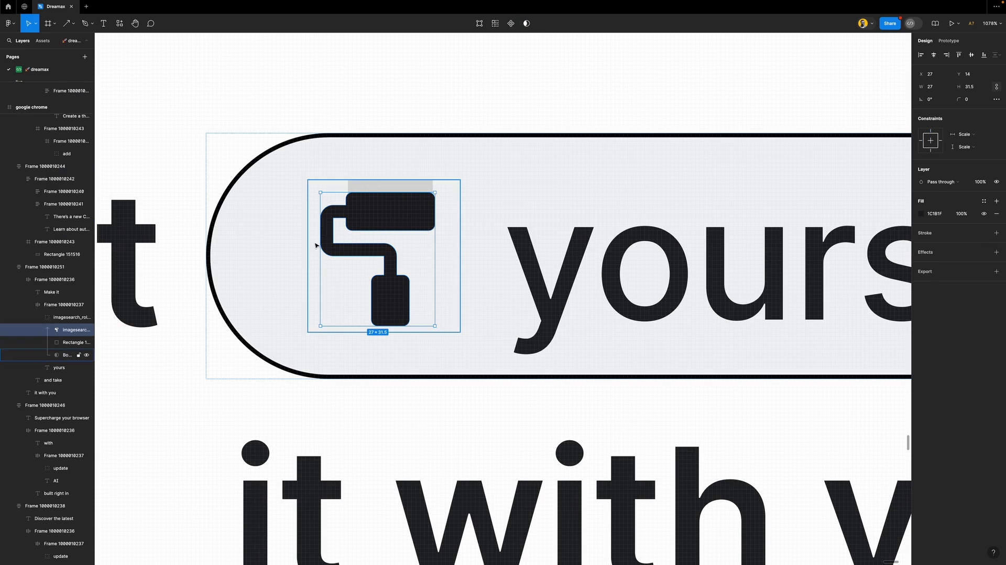
click(60, 320)
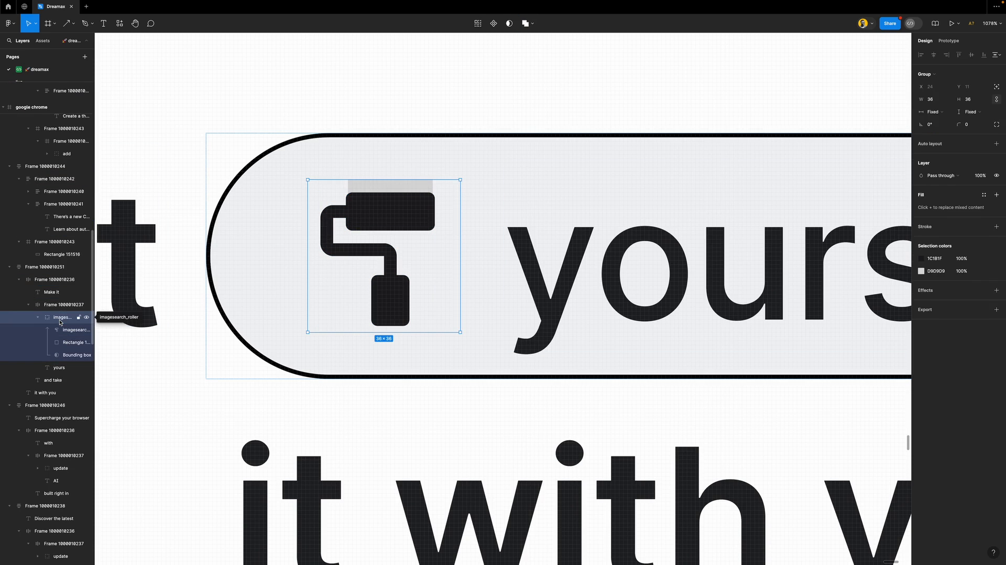
click(62, 334)
click(65, 342)
click(67, 353)
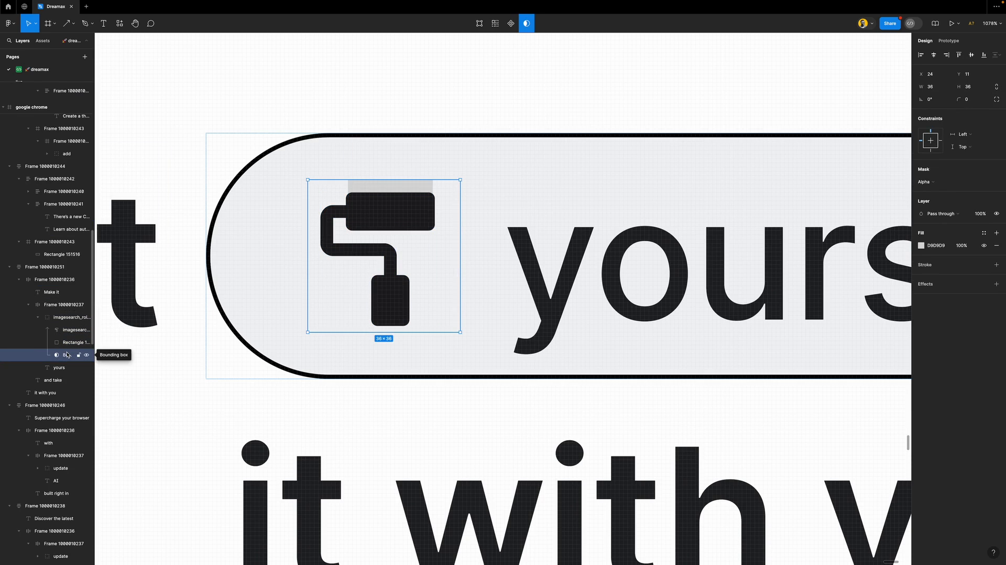
click(60, 317)
click(61, 304)
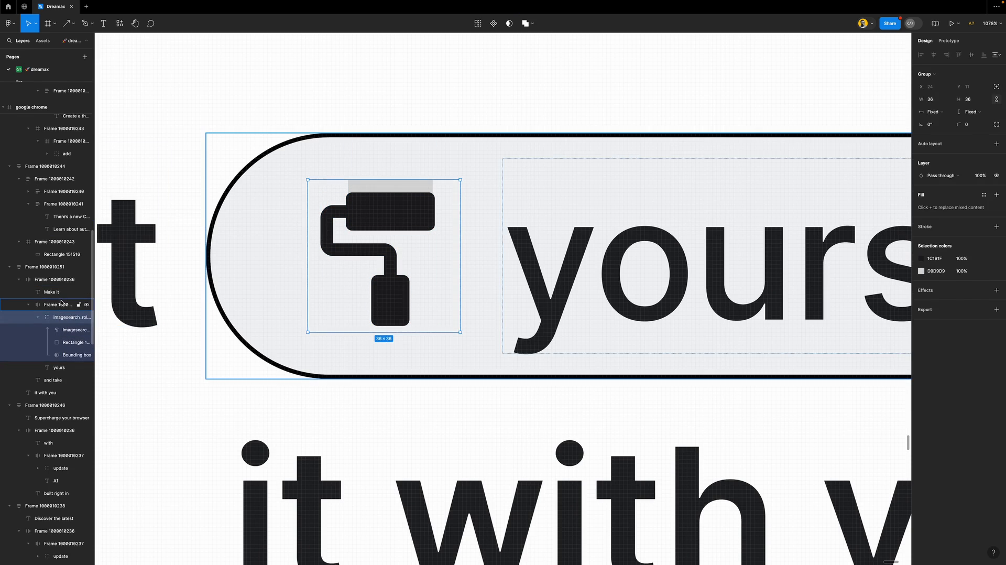
click(61, 317)
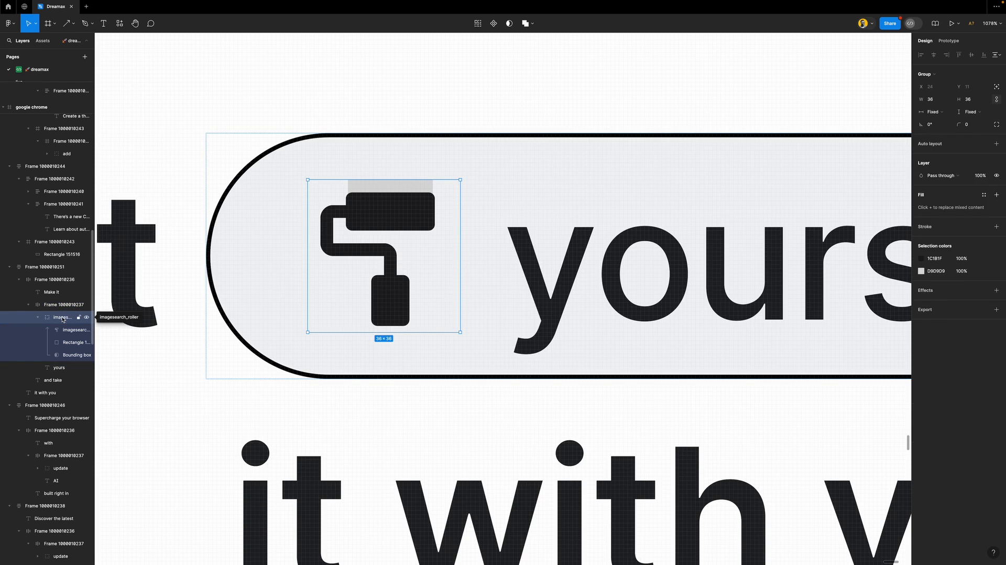
right_click(63, 319)
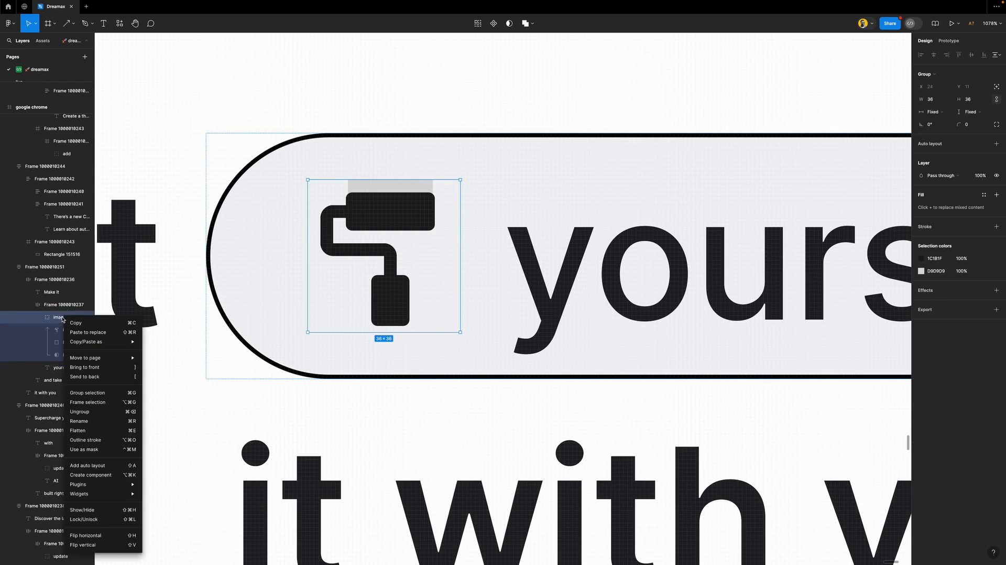
click(99, 402)
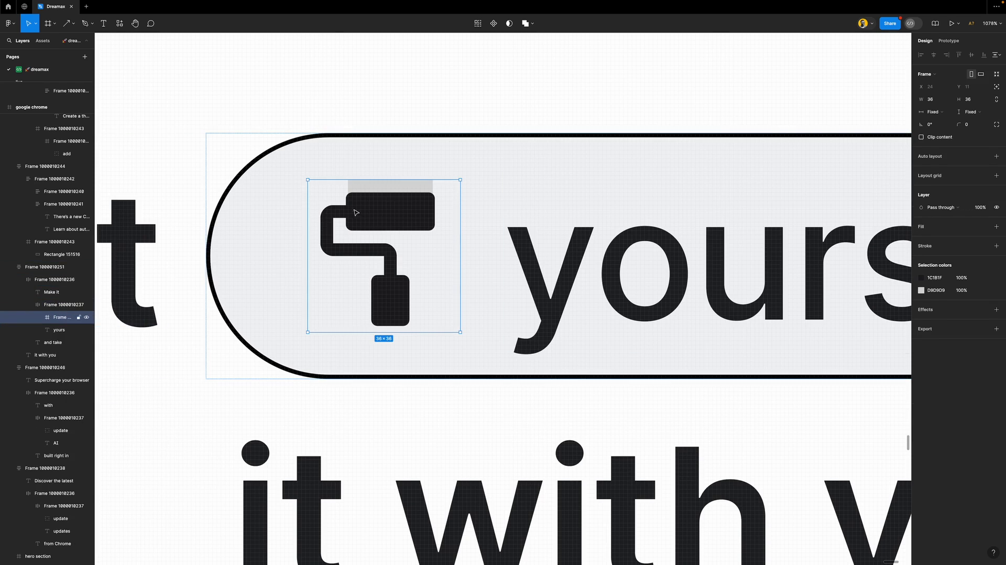
Use the icon group as a mask and move the grey rectangle above the roller in the layer stack
click(37, 318)
click(66, 331)
key(ctrl+alt+m)
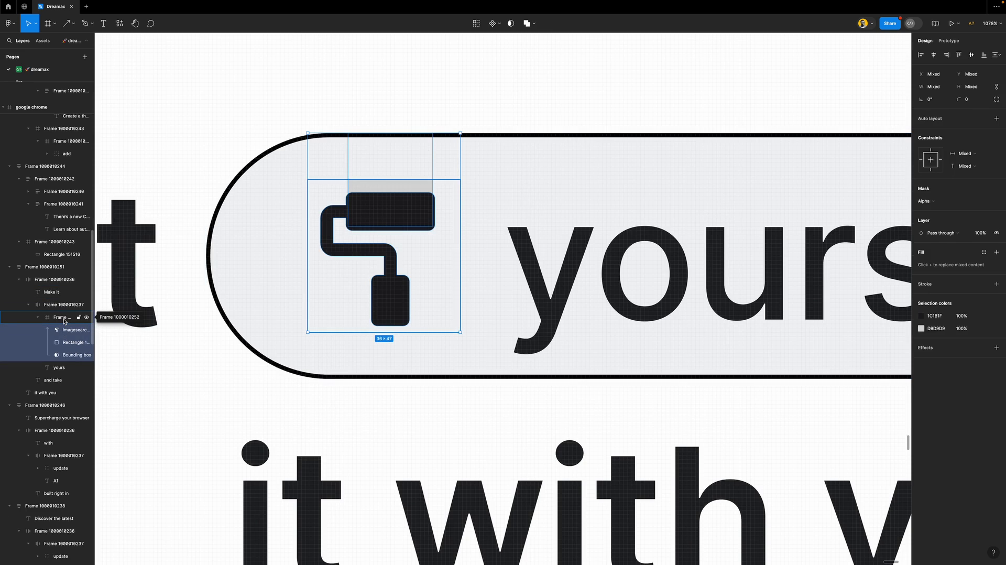
click(64, 344)
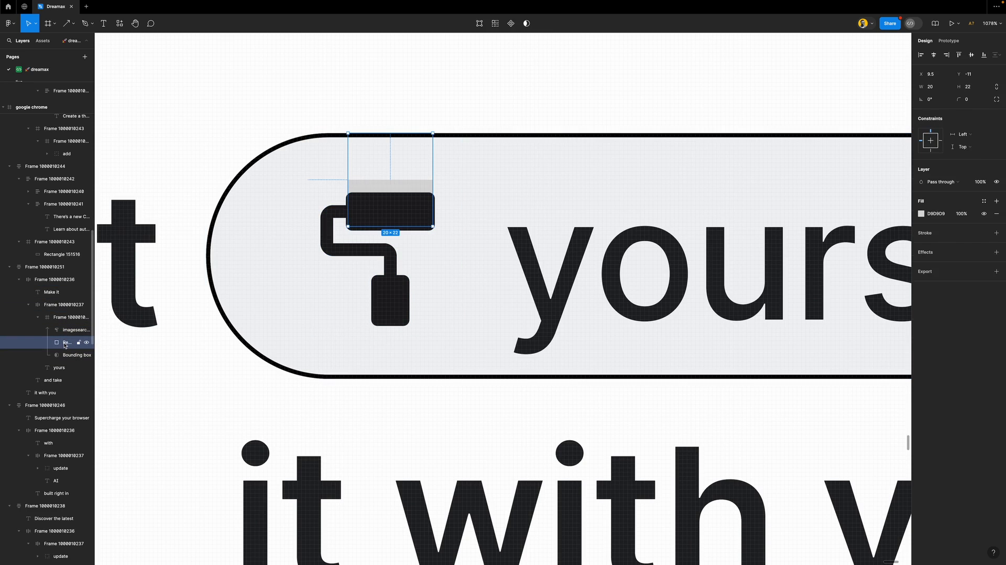
mouse_move(65, 345)
mouse_down()
mouse_move(56, 327)
mouse_move(60, 362)
mouse_up()
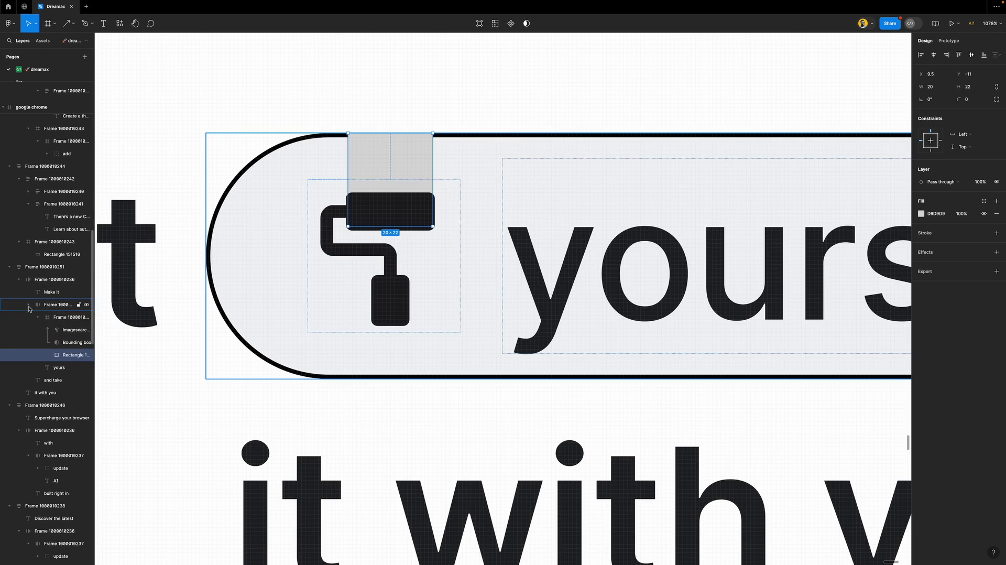
Rename the pill frame 'button' and the inner icon frame 'icon'
click(62, 308)
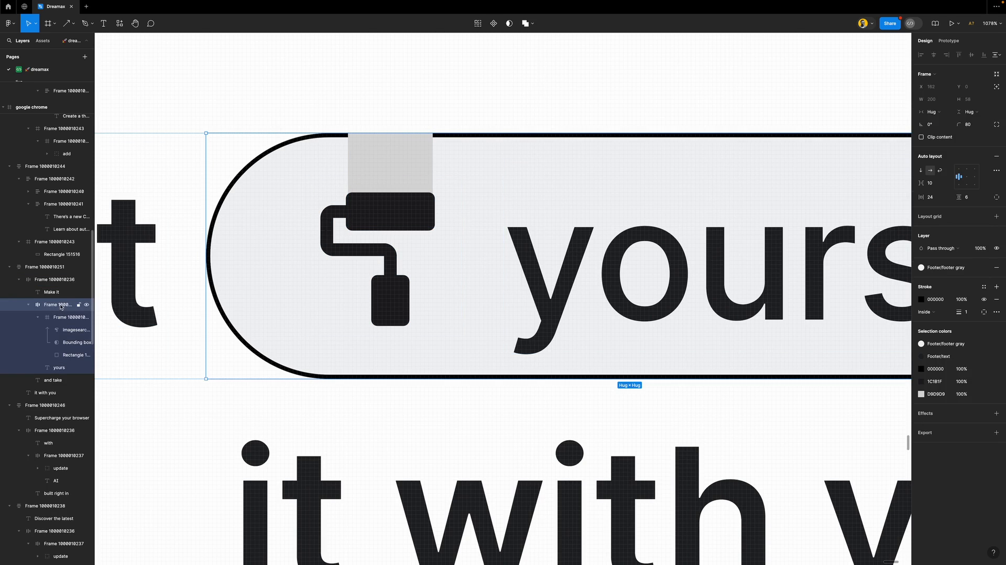
double_click(58, 304)
text(button)
key(Return)
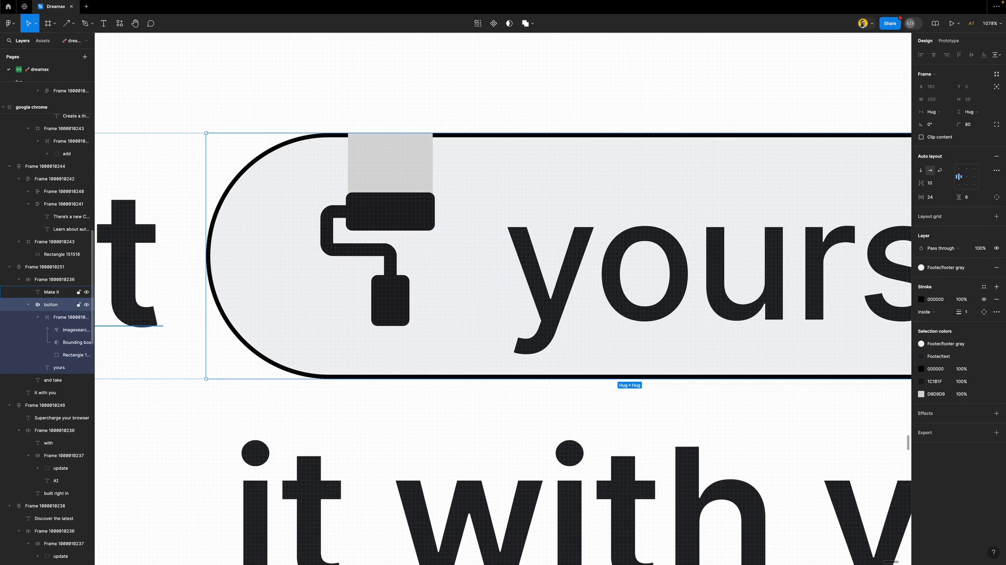
scroll(204, 263, down, 3)
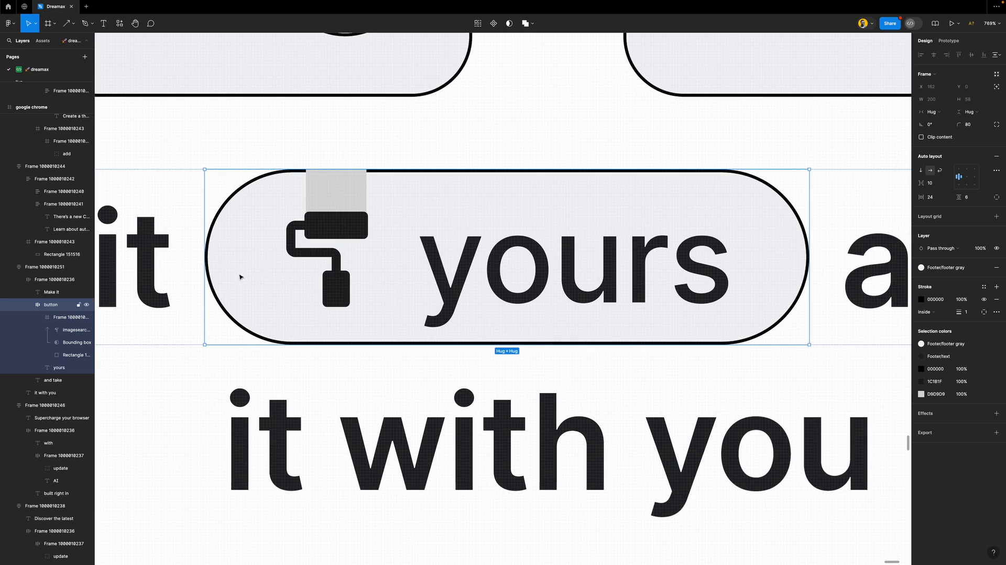
click(61, 317)
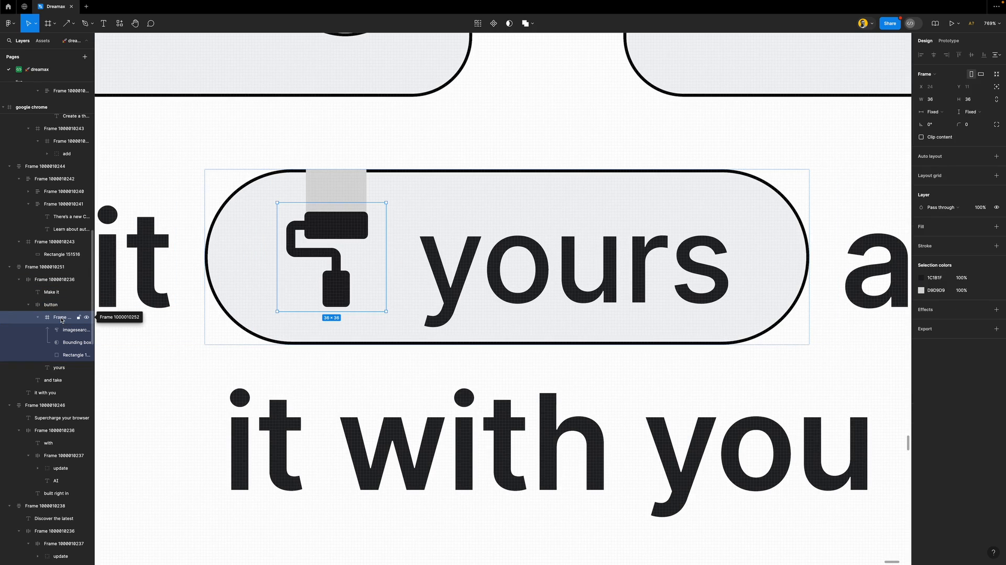
double_click(60, 318)
text(icon)
key(Return)
Resize the grey rectangle to 18 wide and 34 tall
click(86, 318)
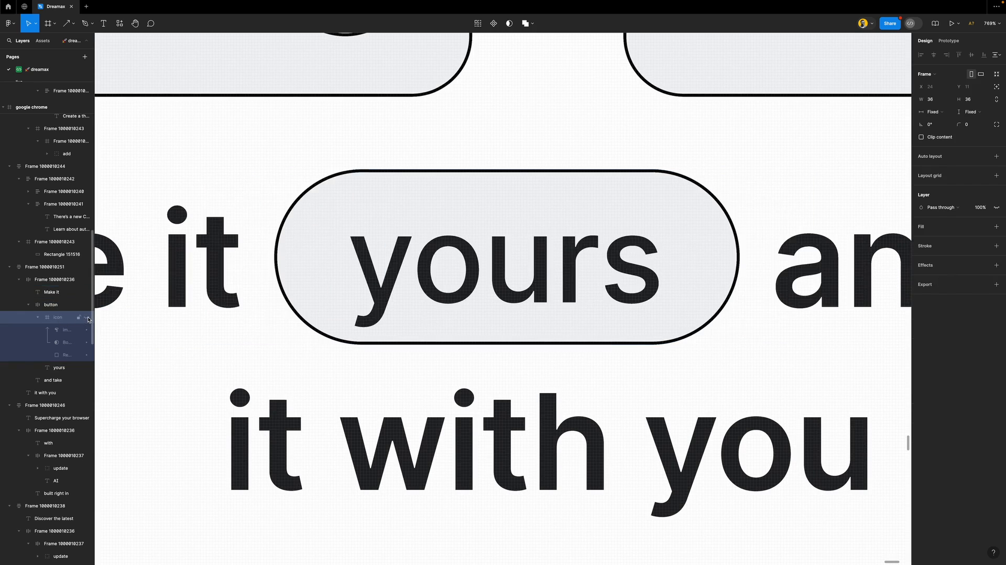
click(87, 318)
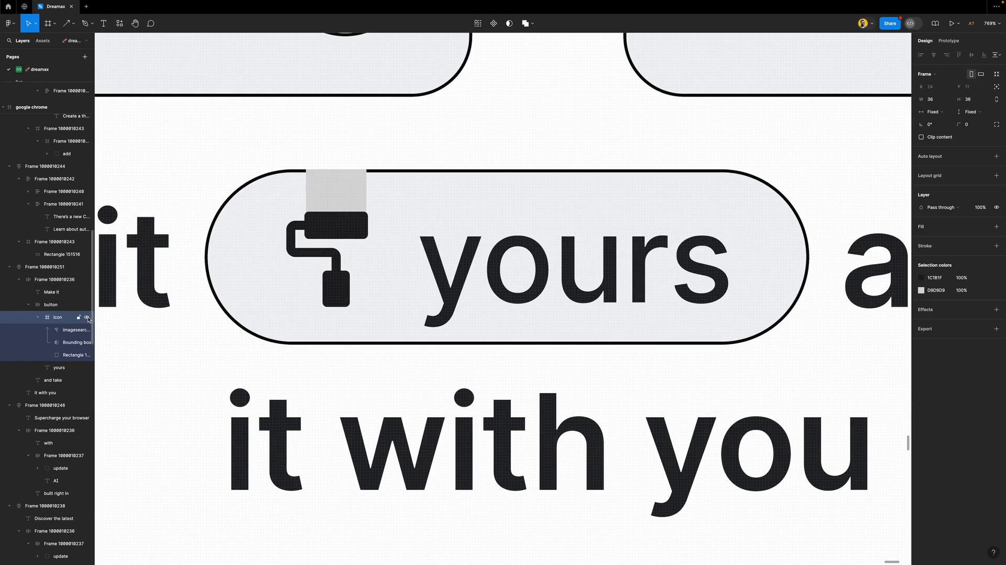
click(327, 182)
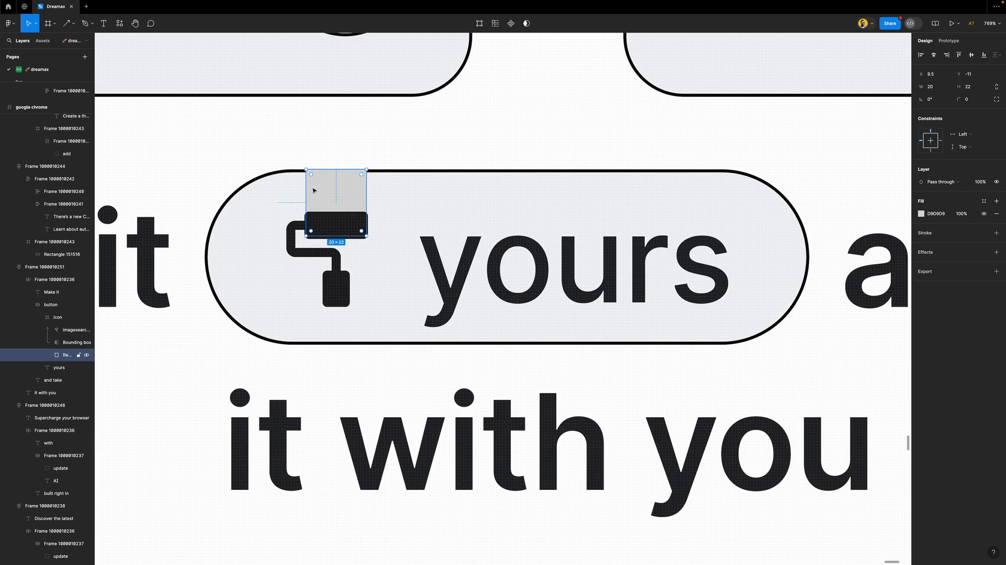
scroll(341, 193, down, 6)
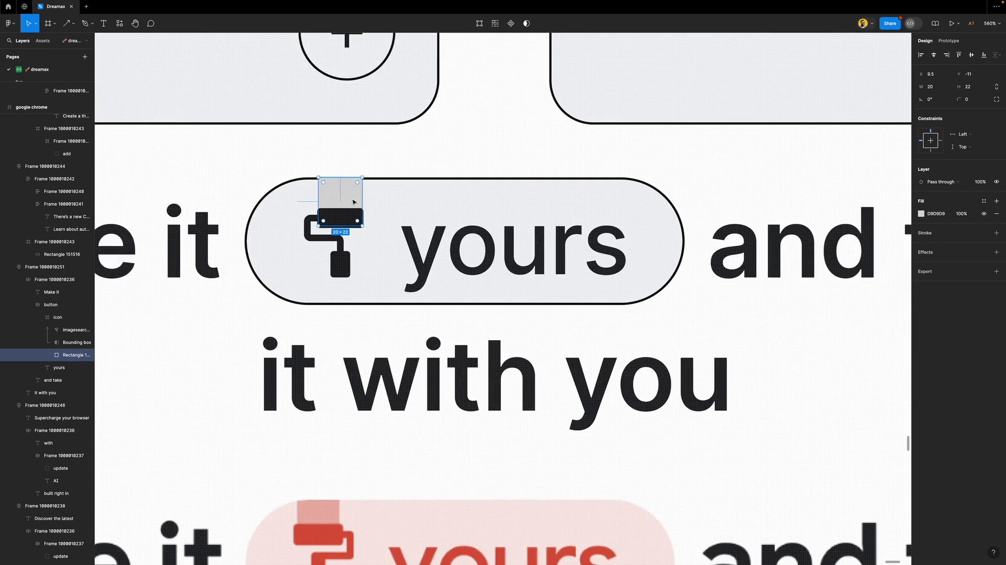
scroll(339, 186, up, 6)
scroll(339, 186, up, 2)
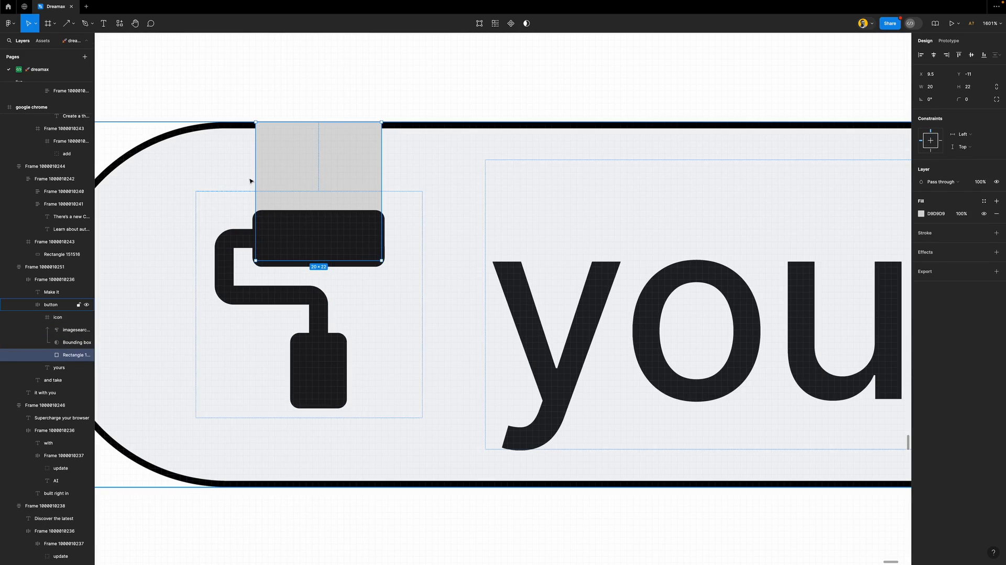
drag(255, 179, 260, 199)
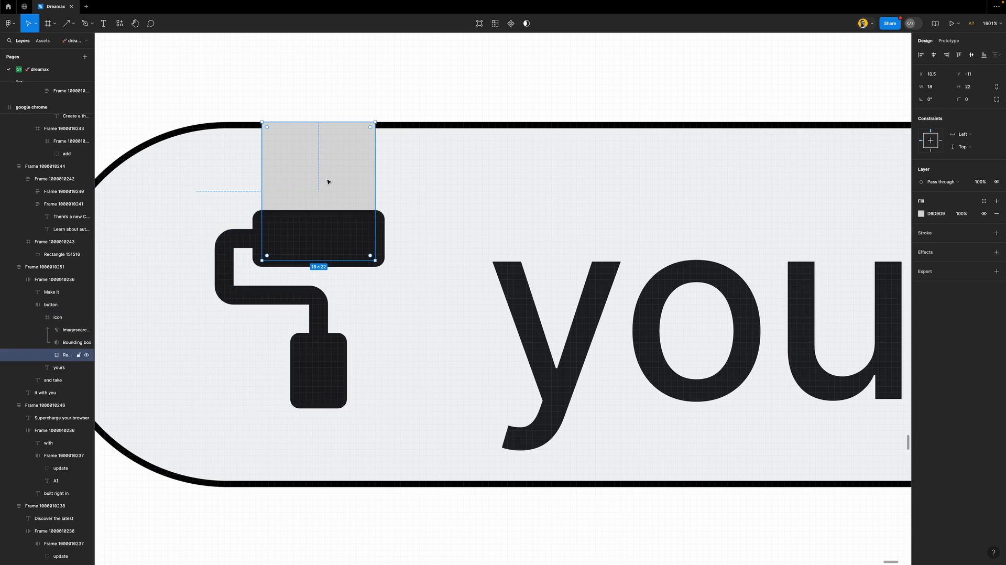
scroll(327, 184, down, 5)
scroll(328, 182, down, 1)
drag(323, 152, 324, 118)
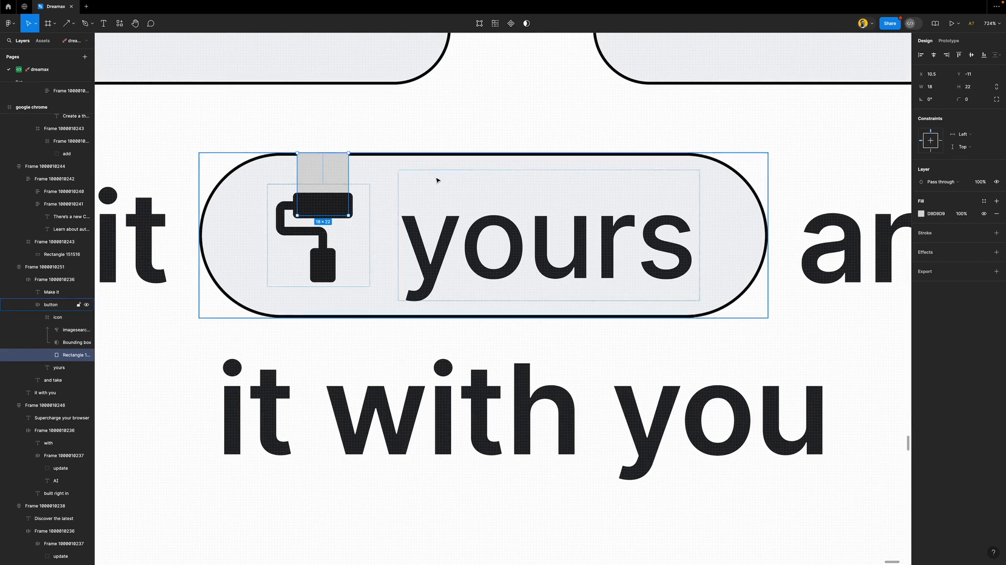
Turn on Clip content for the button frame
click(442, 185)
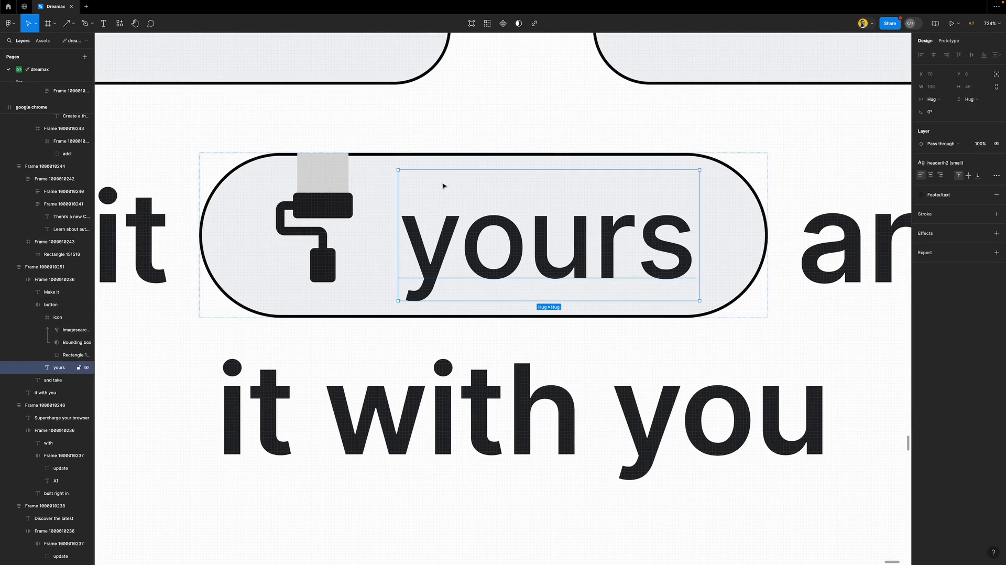
click(746, 200)
click(942, 138)
scroll(373, 189, down, 3)
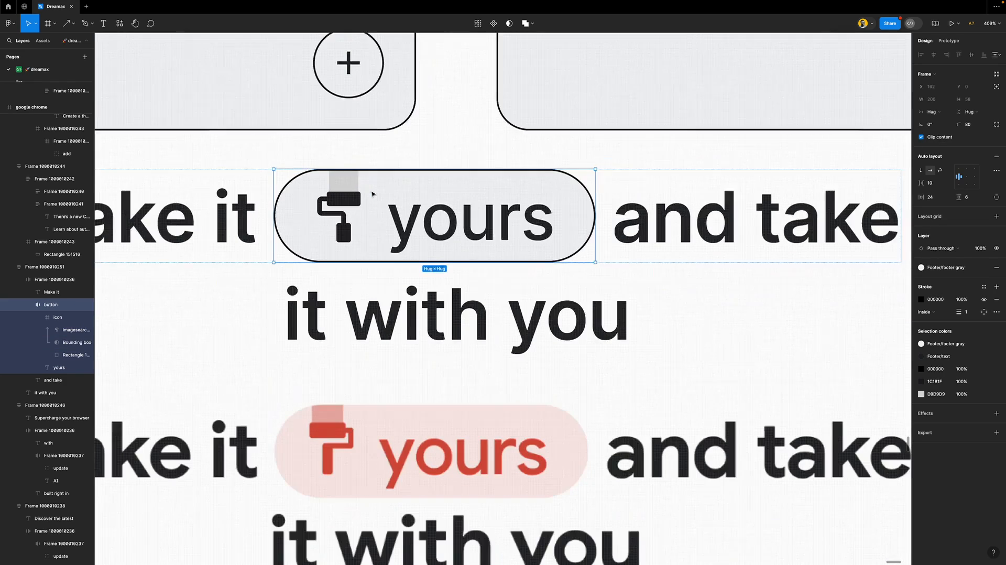
scroll(372, 194, down, 8)
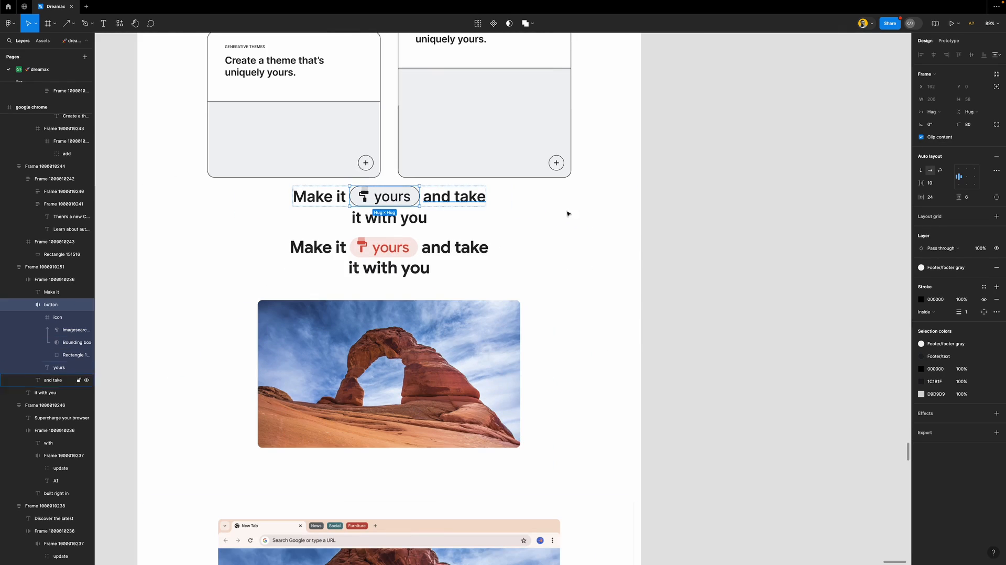
click(685, 247)
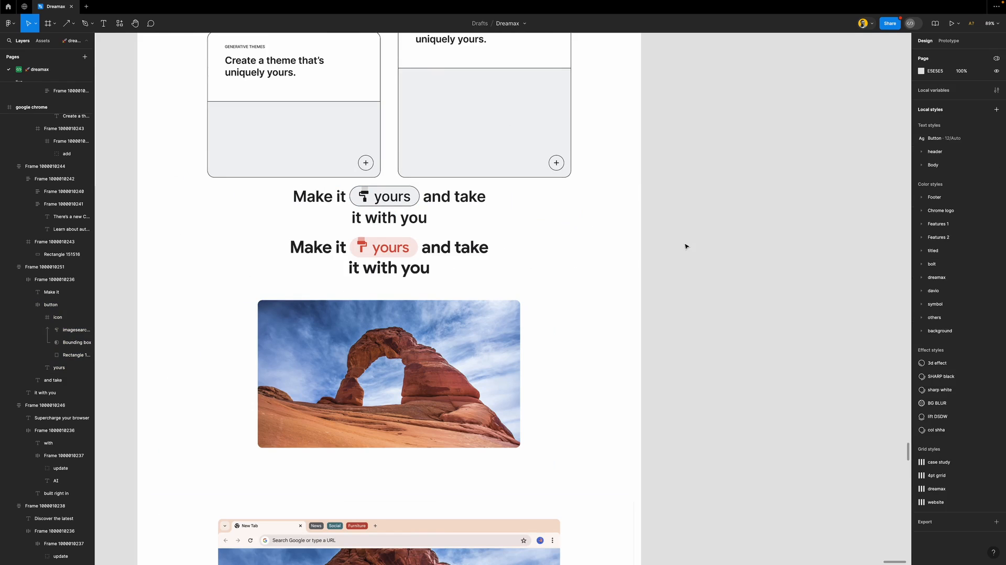
Move the wireframe headline onto the reference headline screenshot for comparison
click(403, 211)
drag(461, 201, 472, 250)
scroll(378, 267, down, 5)
scroll(378, 268, up, 3)
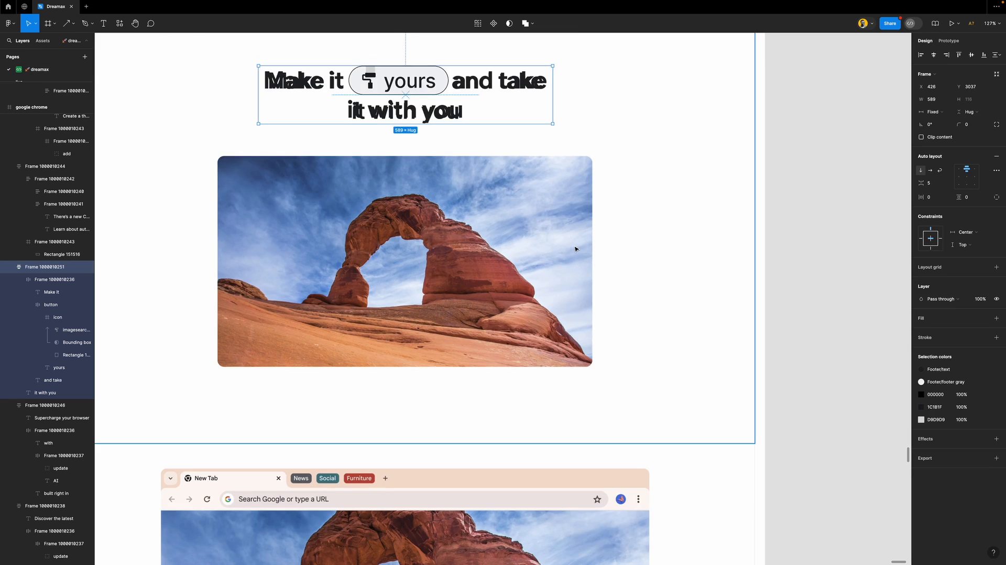
key(shift+super+backslash)
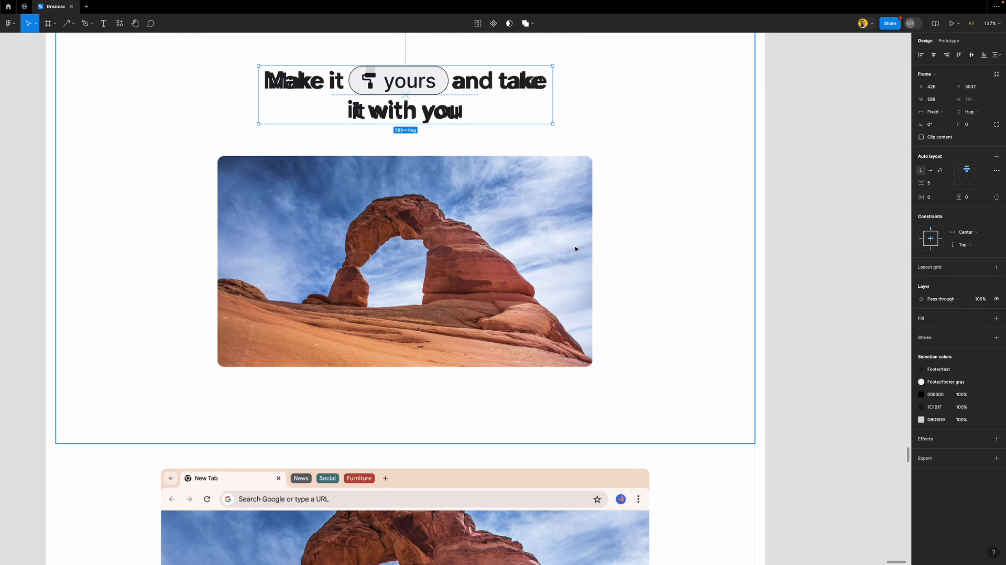
With layout grids shown, draw a new frame over the arch photo below the Make it yours heading
click(862, 255)
scroll(771, 250, left, 2)
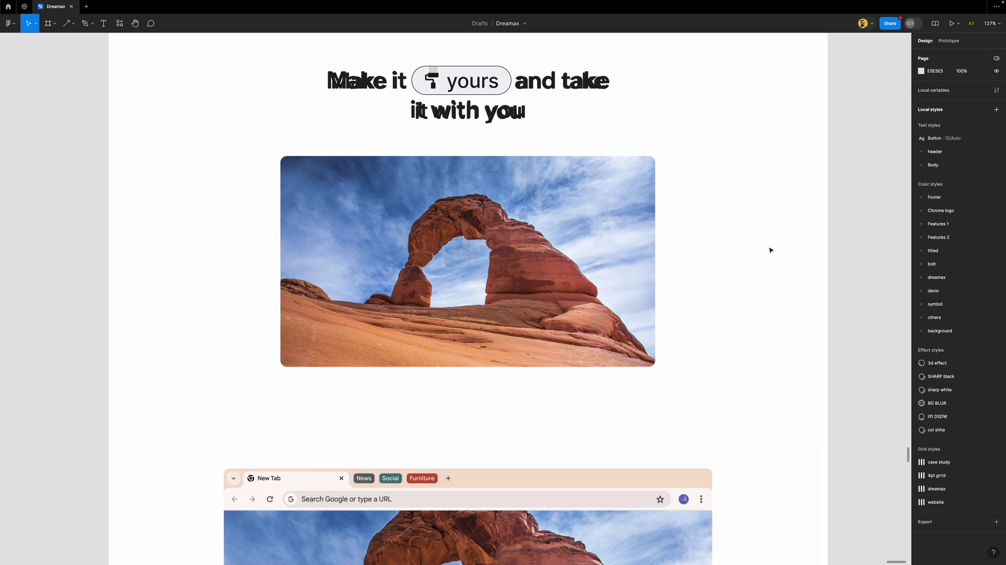
scroll(482, 250, up, 1)
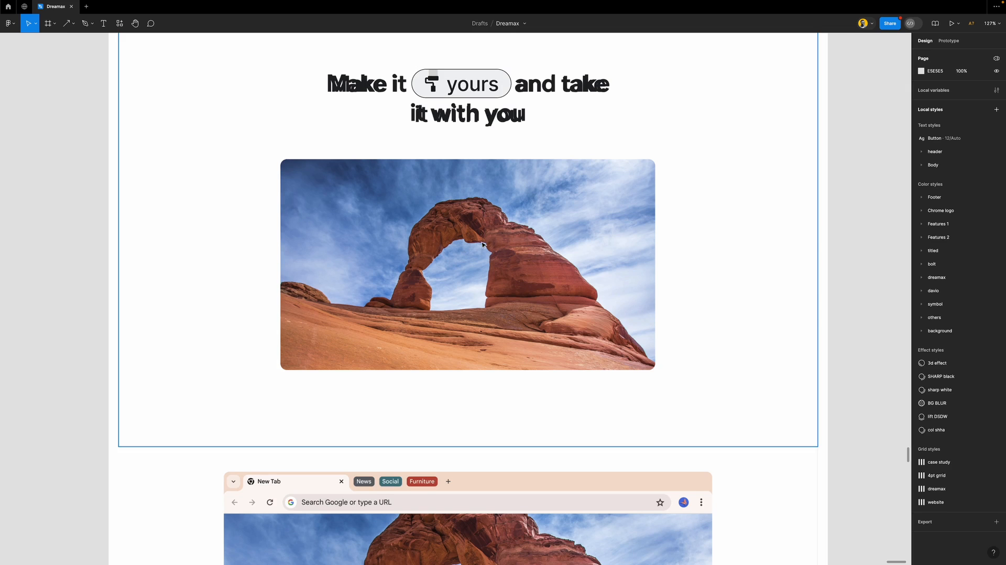
key(ctrl+g)
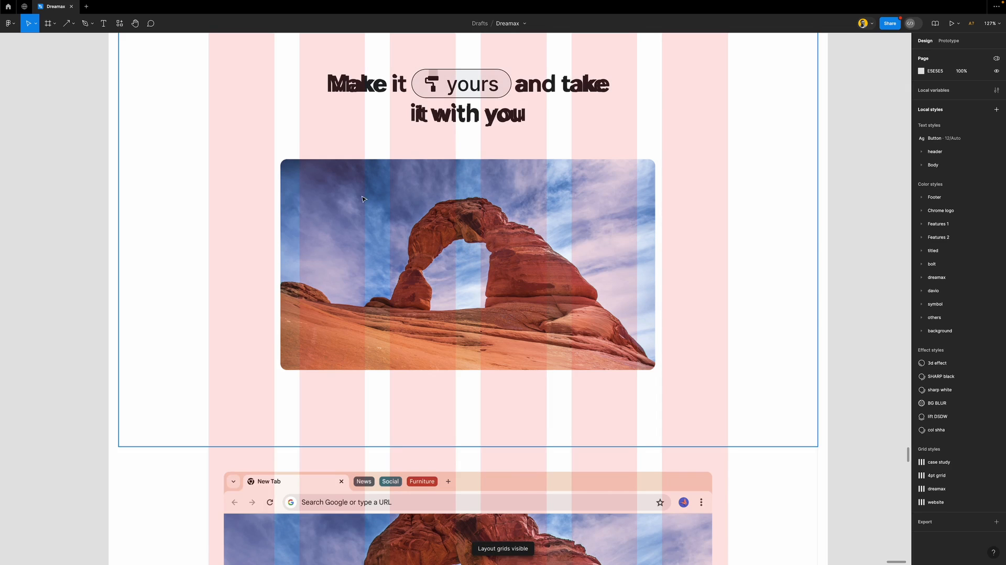
key(f)
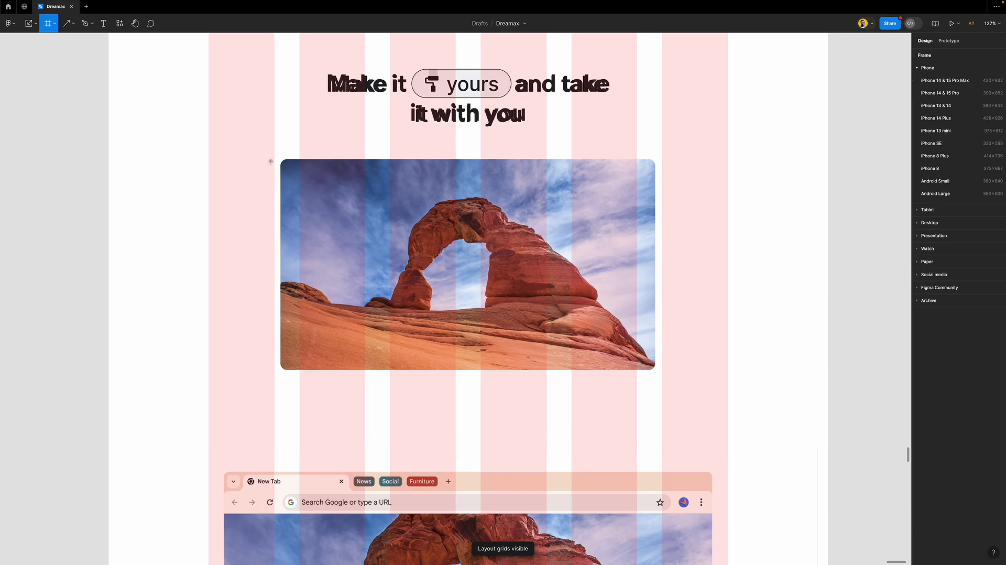
drag(274, 157, 662, 369)
drag(623, 157, 623, 159)
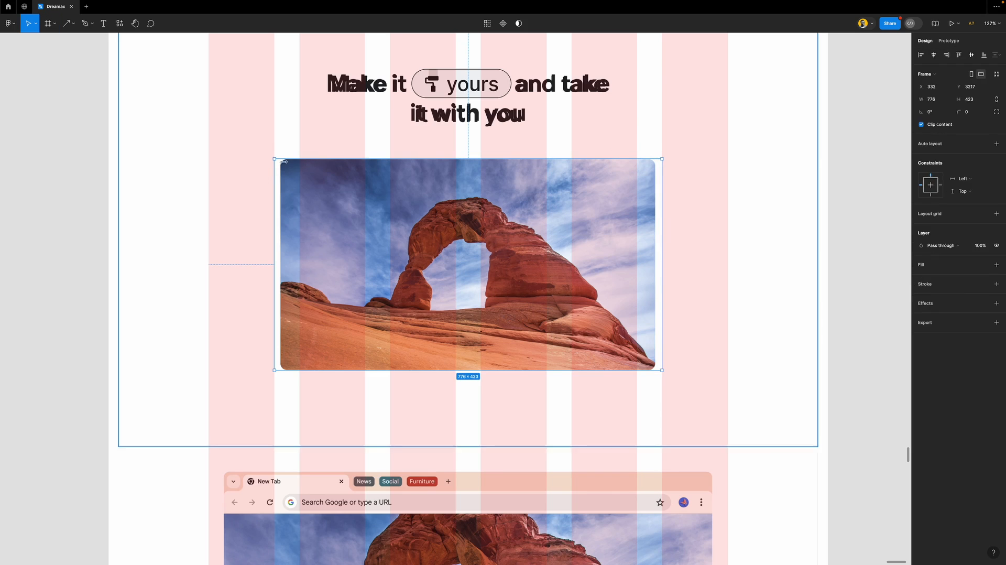
scroll(456, 335, up, 5)
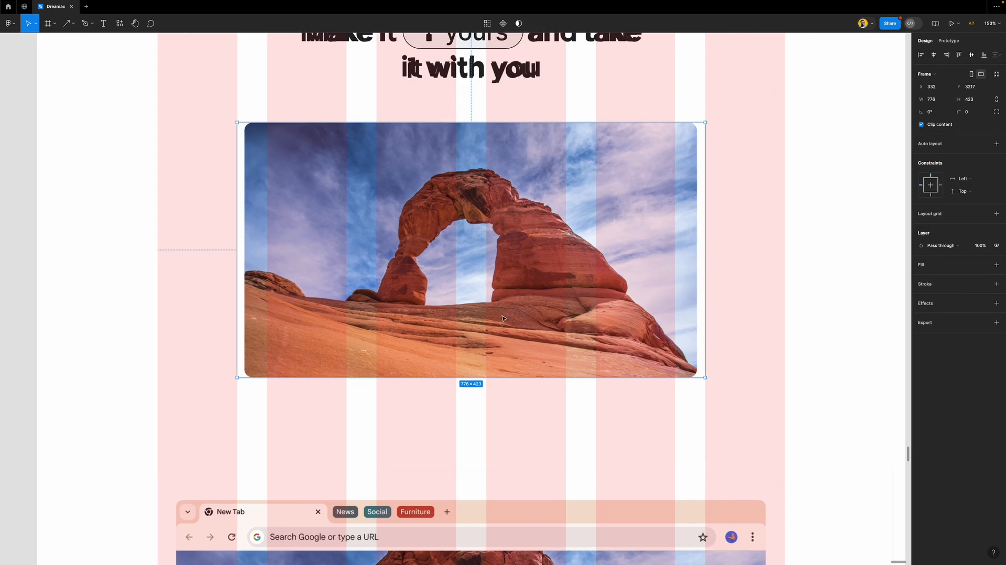
Set the frame's height to 422, add a thin black outline, and settle on corner radius 10
click(977, 102)
key(Down)
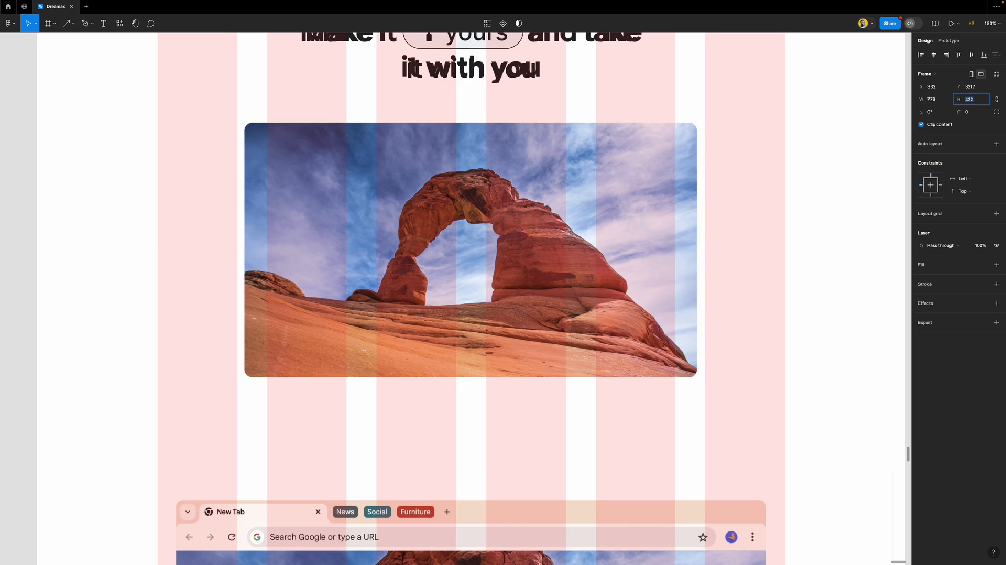
click(956, 284)
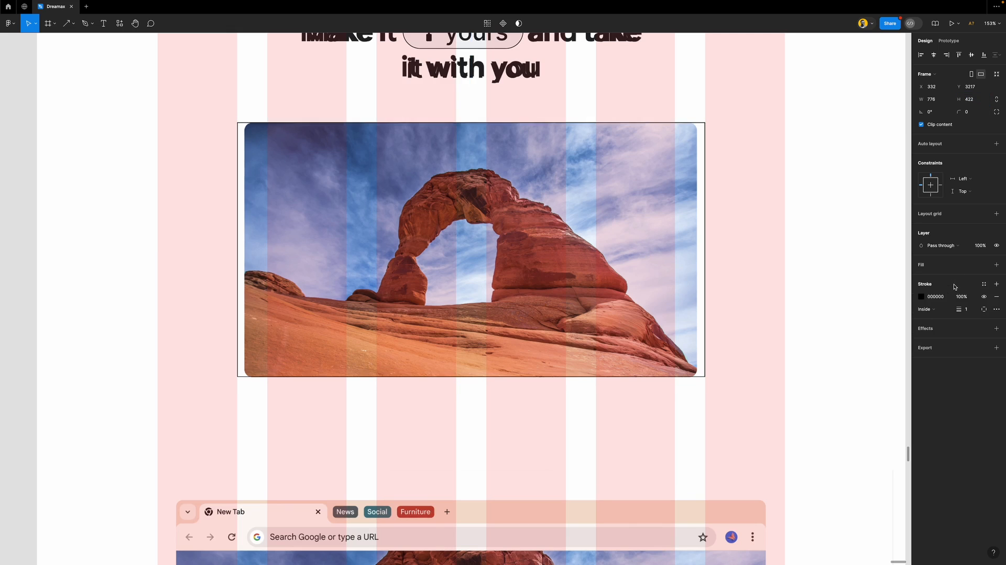
click(975, 114)
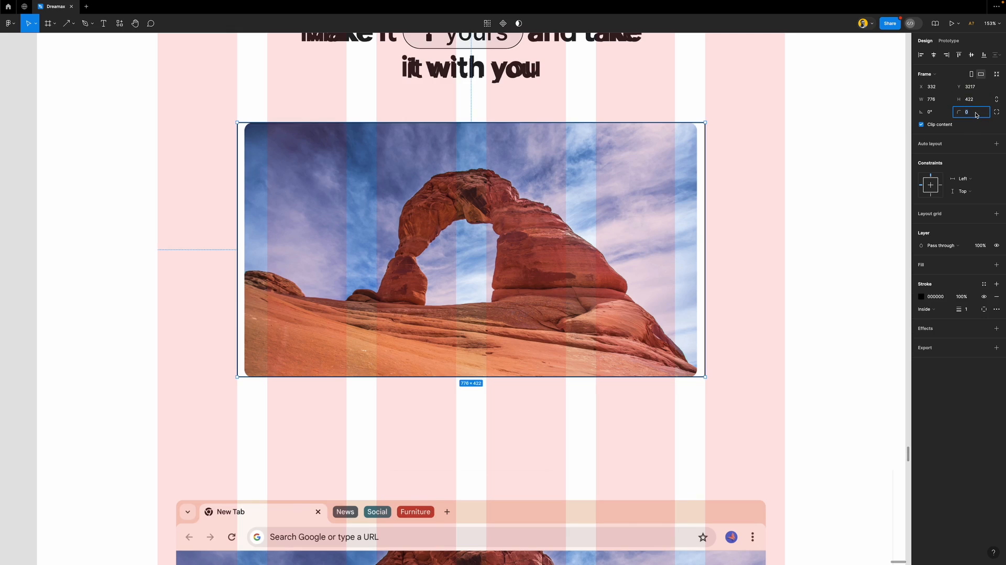
text(20)
key(Return)
text(10)
key(Return)
text(20)
key(Return)
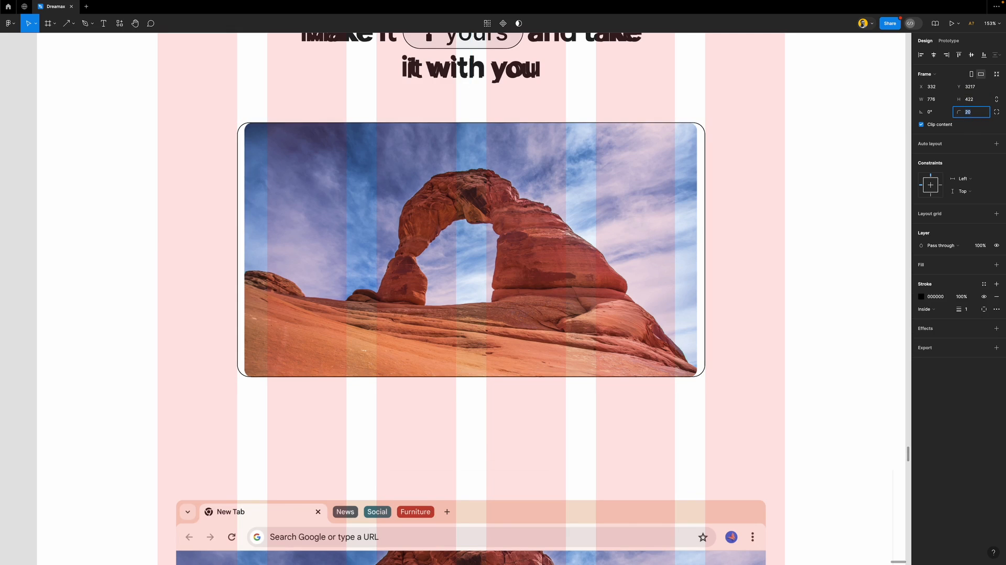
text(10)
key(Return)
key(Escape)
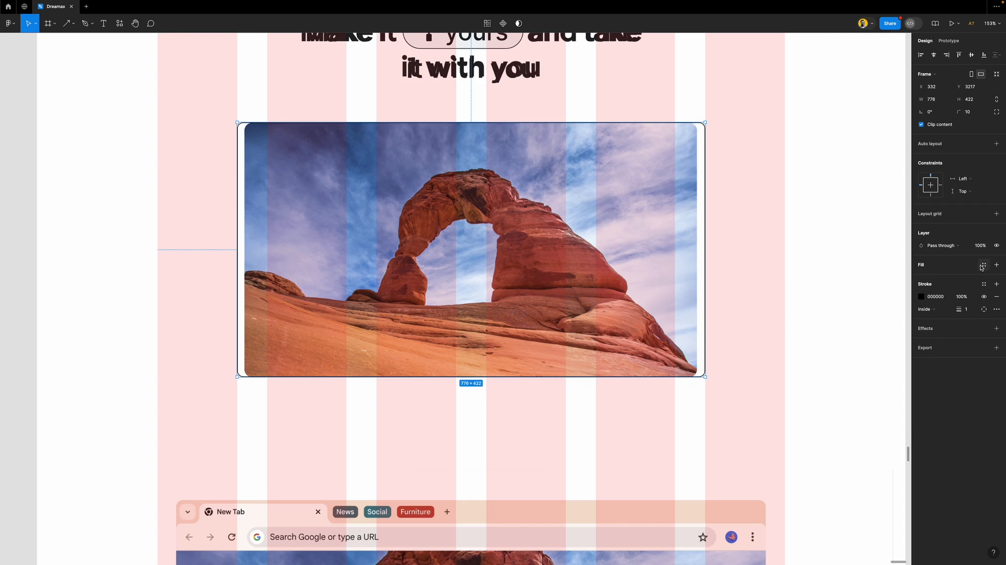
Replace the photo fill with the Footer gray colour style
click(983, 266)
click(854, 352)
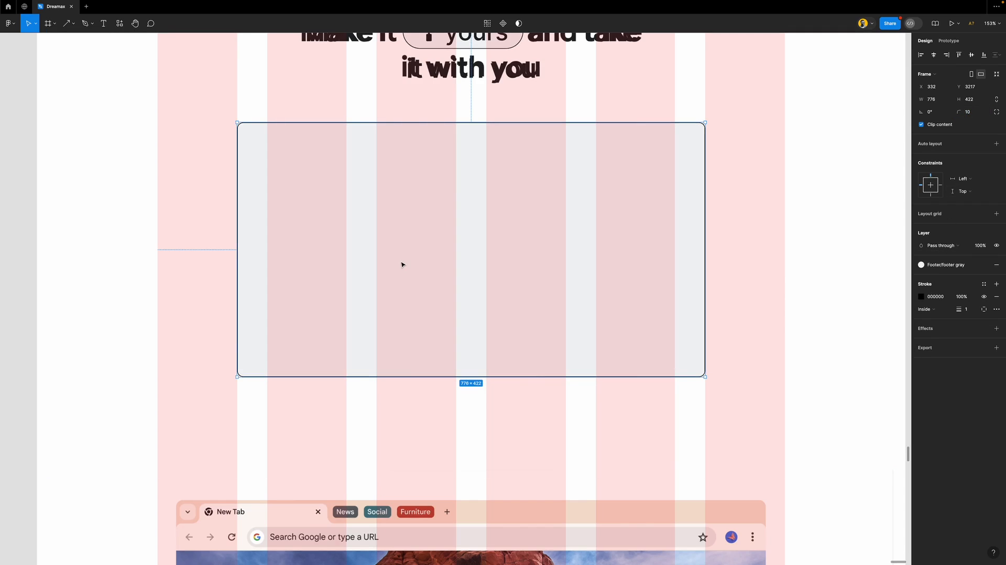
scroll(402, 264, down, 10)
scroll(404, 265, up, 5)
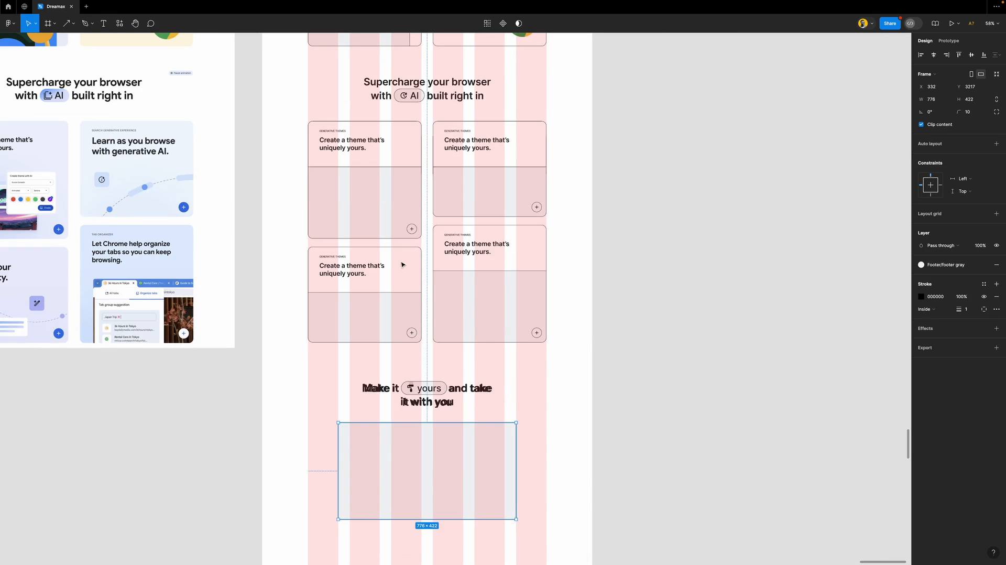
Draw a full-width frame at X 0 around the Supercharge section and give it a thin black outline
click(512, 178)
scroll(512, 178, up, 2)
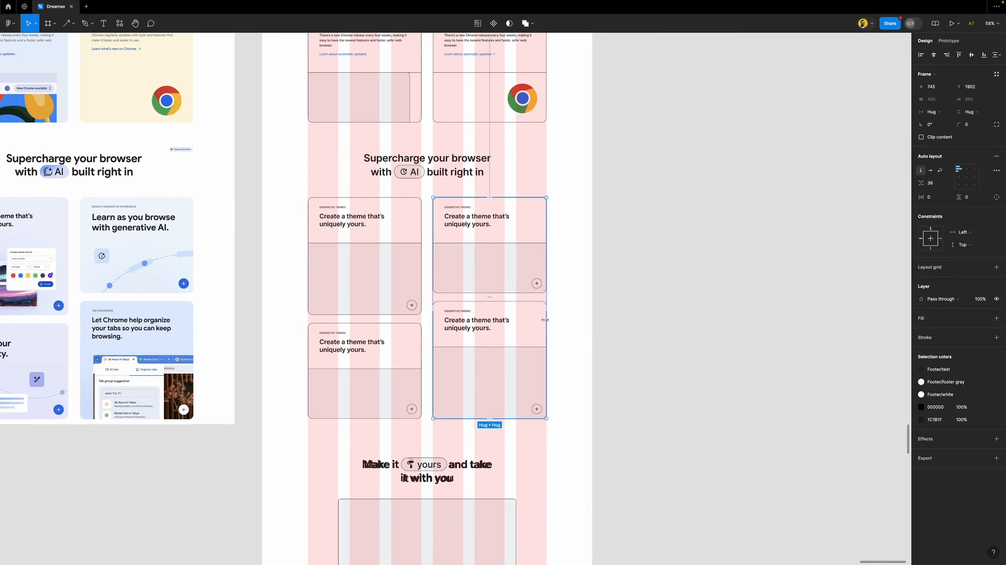
key(Escape)
key(f)
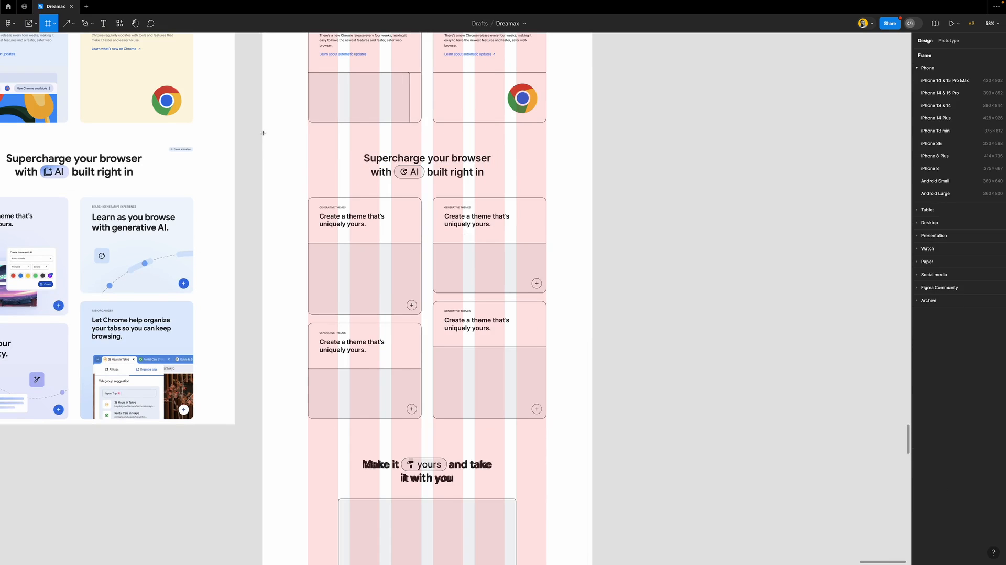
drag(264, 140, 592, 433)
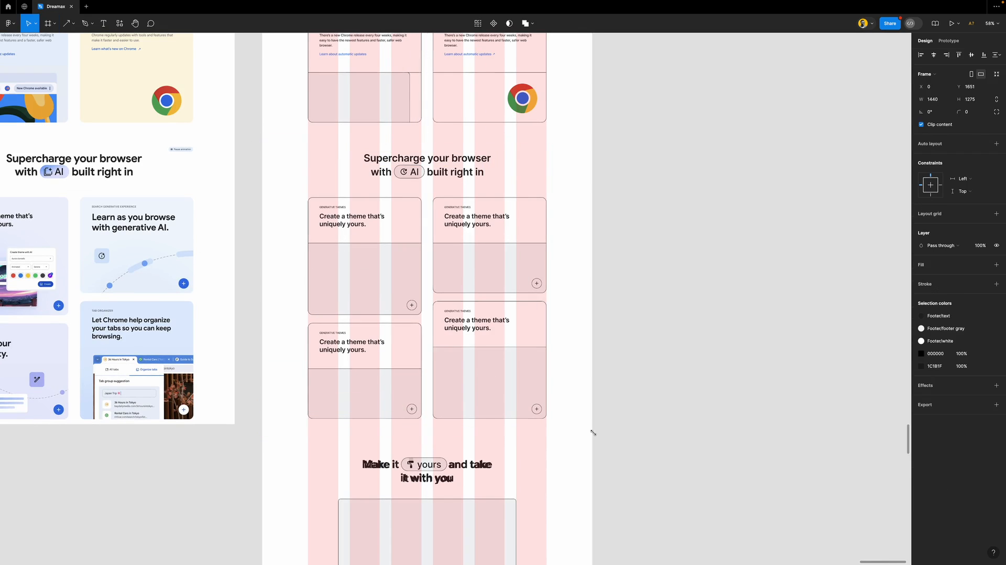
drag(340, 239, 419, 245)
key(ctrl+z)
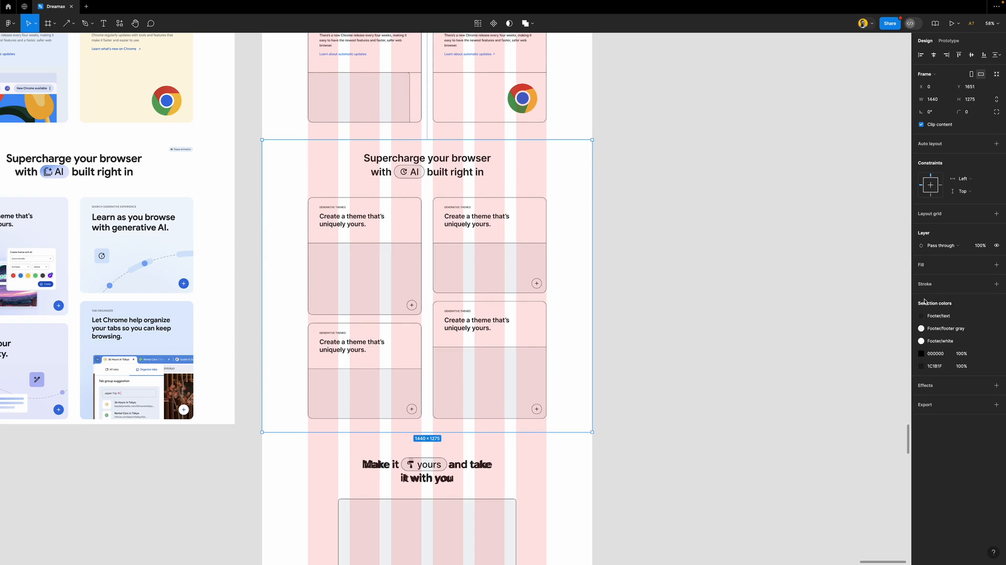
click(949, 284)
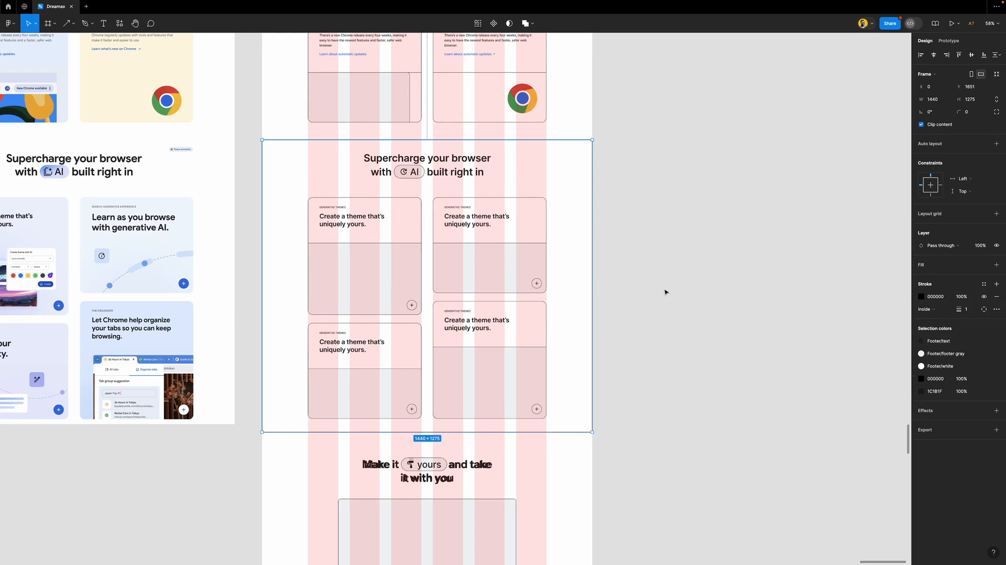
click(625, 292)
Draw a frame around the Discover the latest updates section and give it a black outline
scroll(557, 264, up, 5)
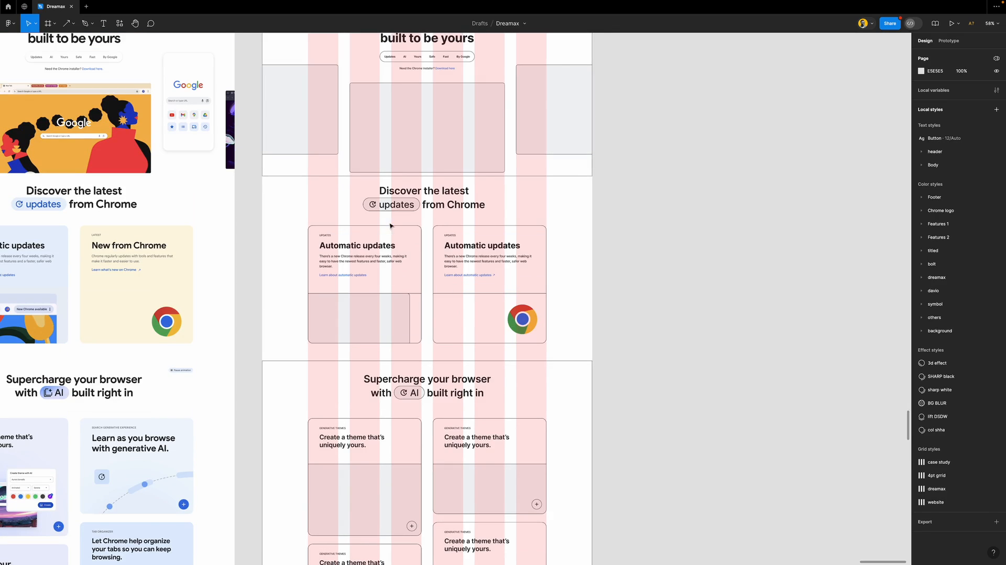
key(f)
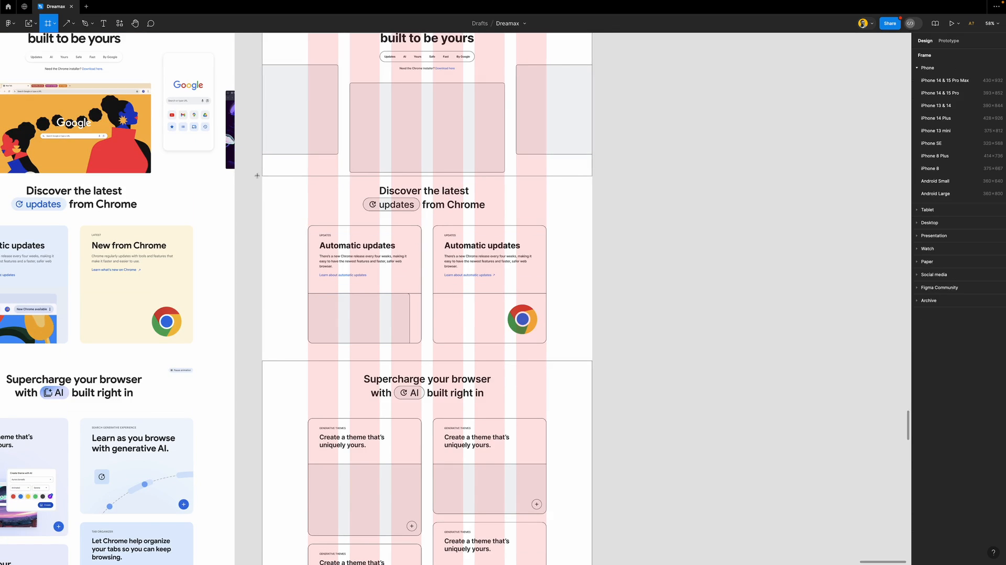
drag(264, 178, 592, 360)
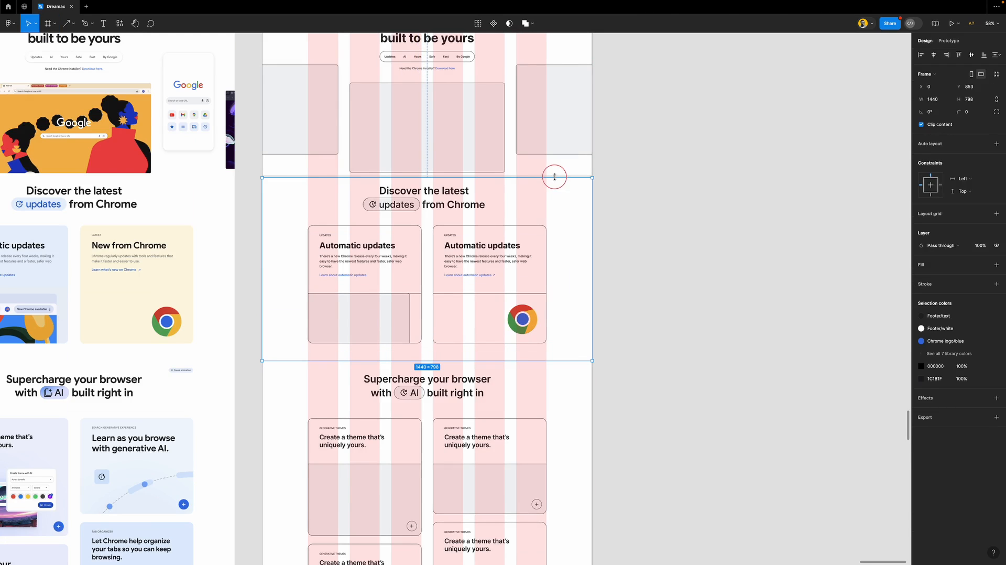
drag(555, 176, 555, 175)
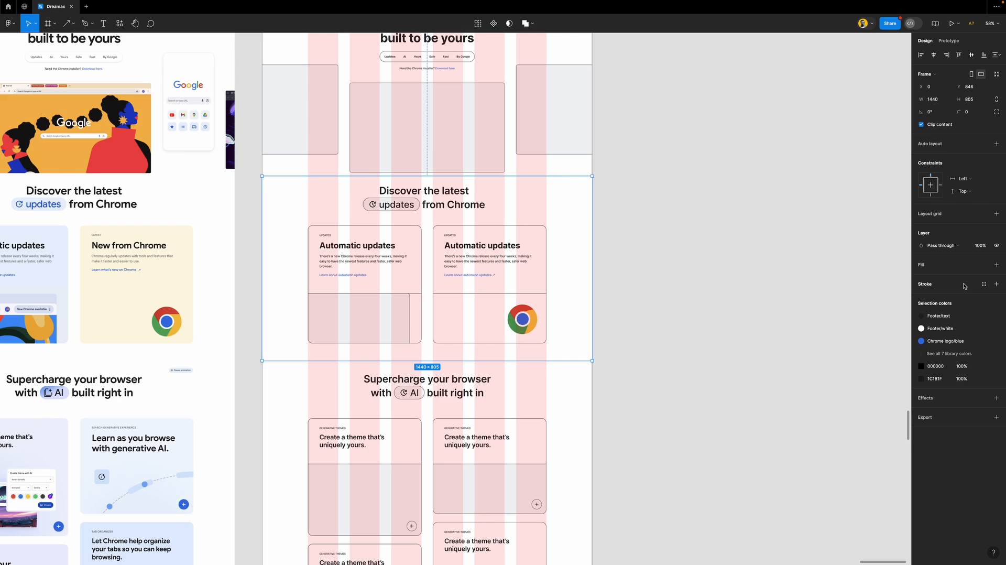
click(996, 283)
click(983, 264)
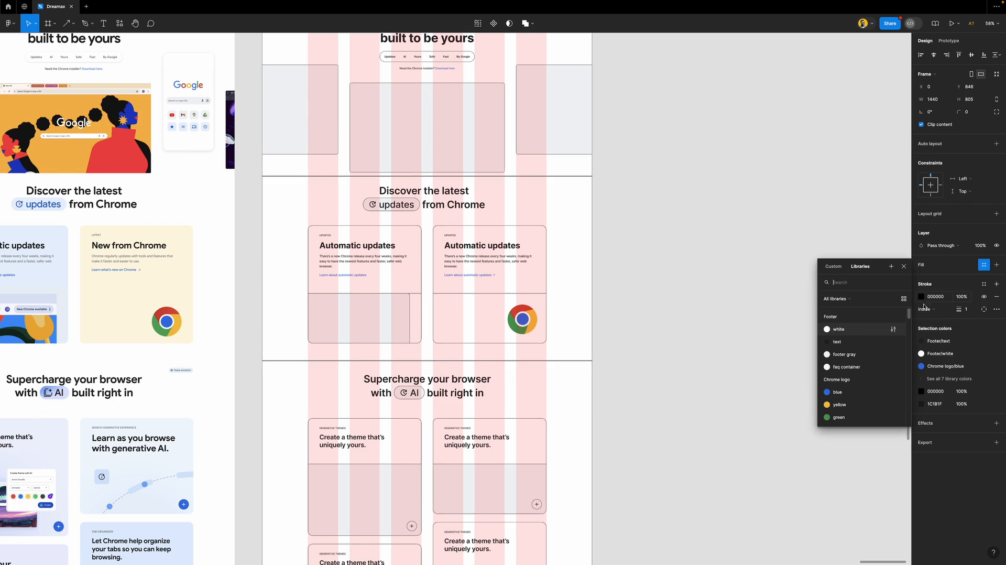
click(858, 330)
scroll(644, 314, down, 5)
Fill the Supercharge section frame with the Footer/white colour style
click(561, 256)
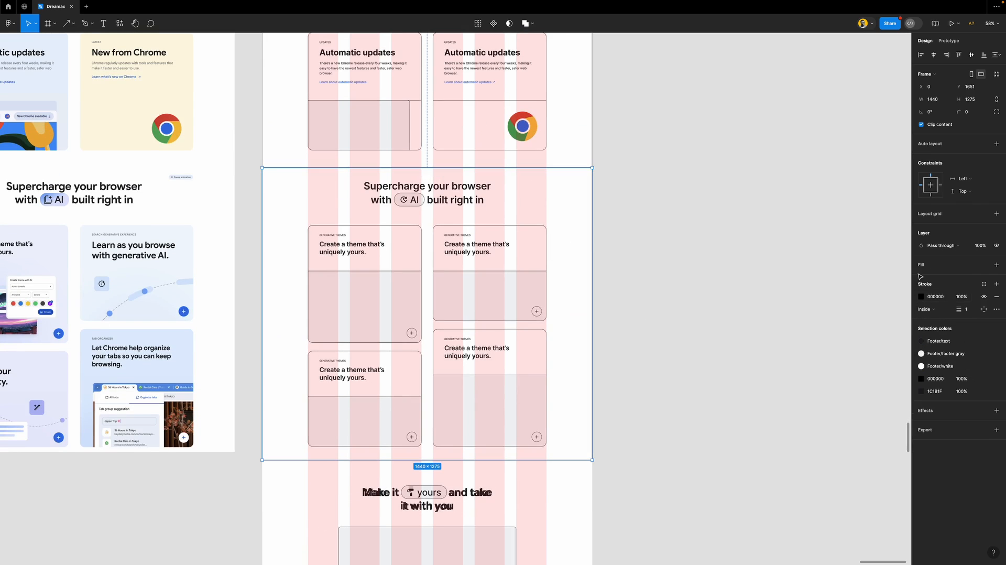
click(984, 264)
click(870, 335)
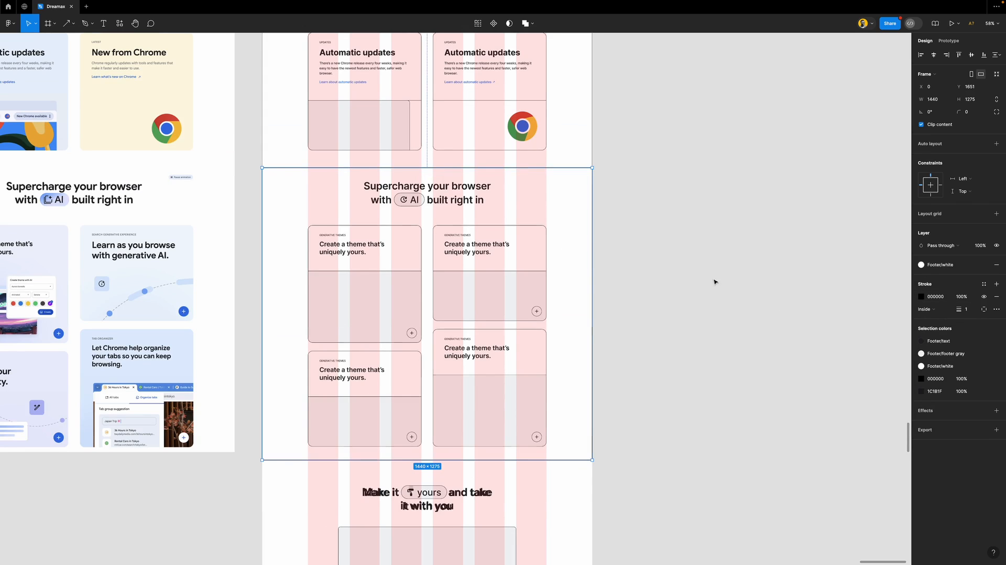
scroll(595, 249, up, 10)
click(553, 205)
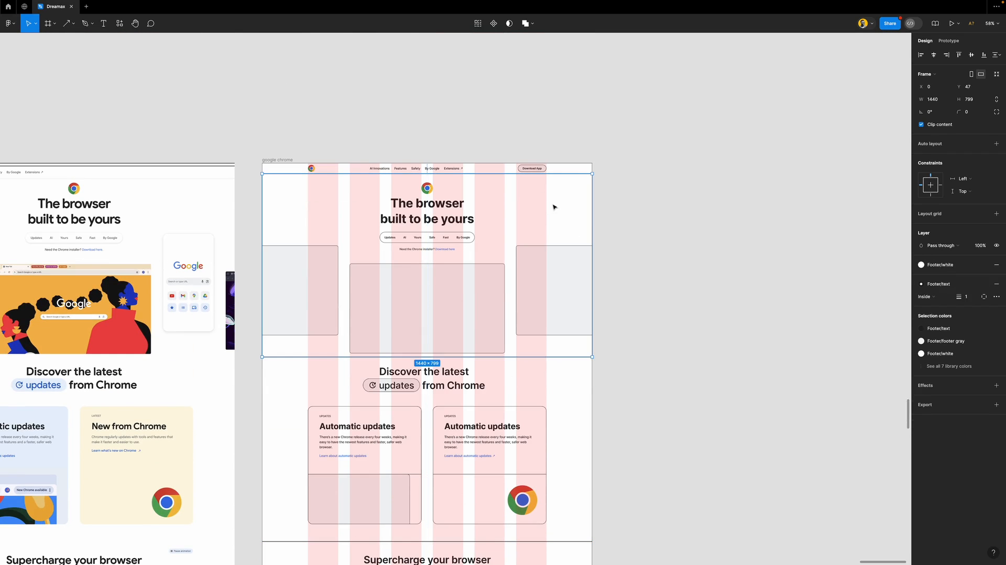
scroll(624, 260, down, 5)
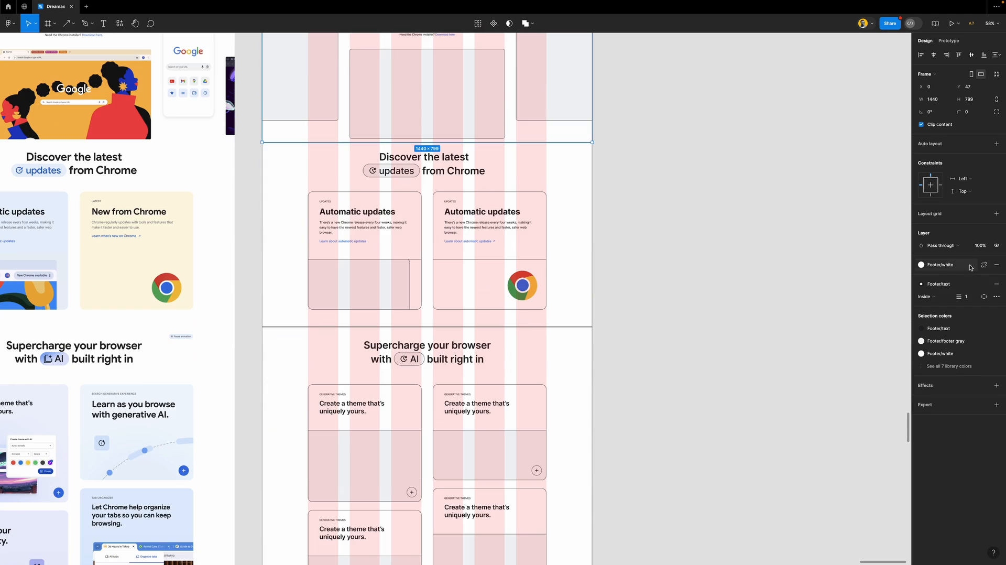
click(682, 260)
scroll(485, 282, down, 6)
Copy the Google new-tab mockup image out to the left of the wireframe
scroll(486, 280, down, 4)
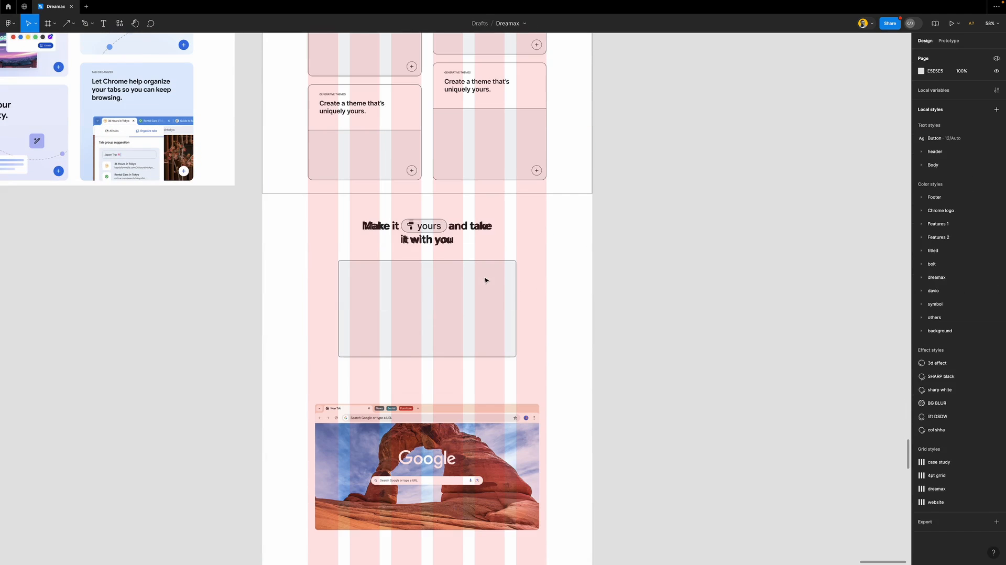
click(565, 269)
drag(572, 315, 237, 311)
drag(210, 313, 220, 315)
scroll(355, 306, down, 5)
scroll(414, 299, down, 2)
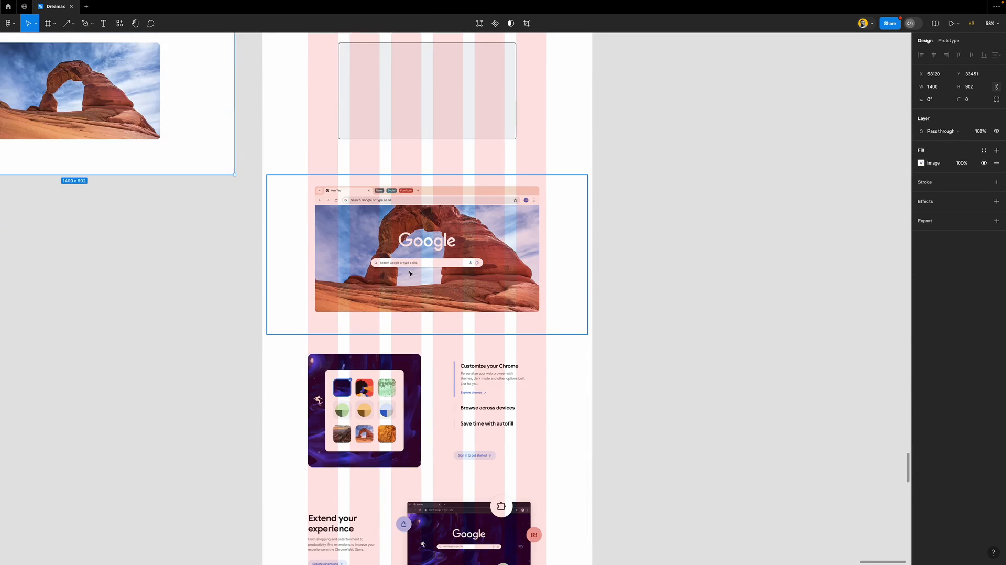
scroll(398, 220, up, 5)
scroll(398, 220, down, 2)
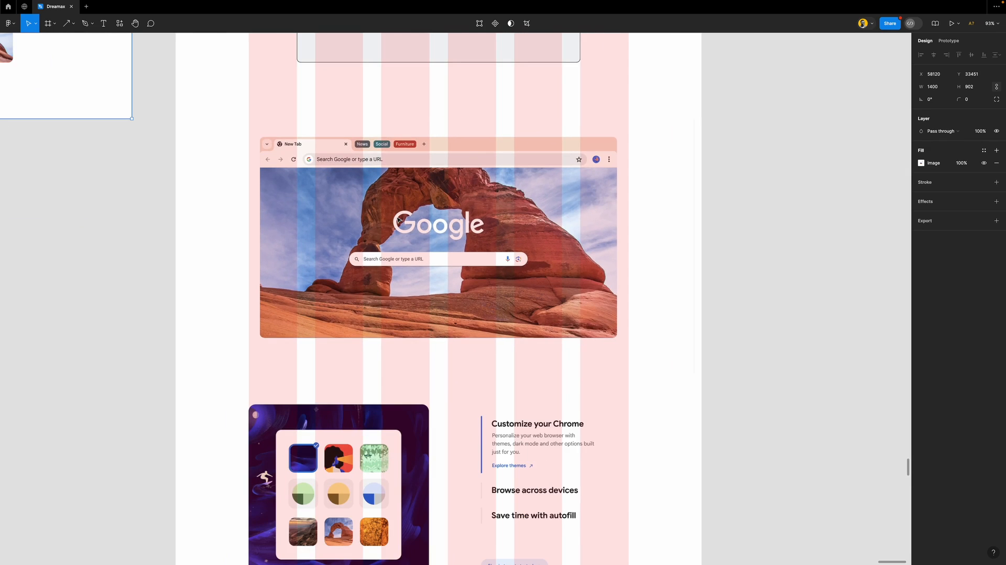
Draw a 1040×550 frame over the browser screenshot with a thin black outline and 10 corner radius
key(f)
drag(248, 134, 628, 338)
drag(603, 134, 608, 137)
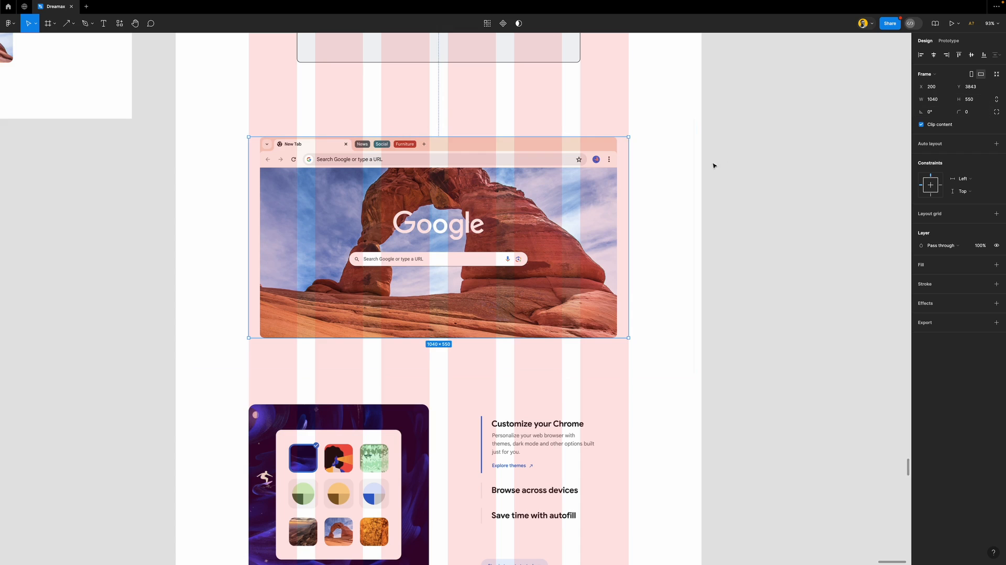
click(962, 289)
click(966, 112)
text(10)
key(Return)
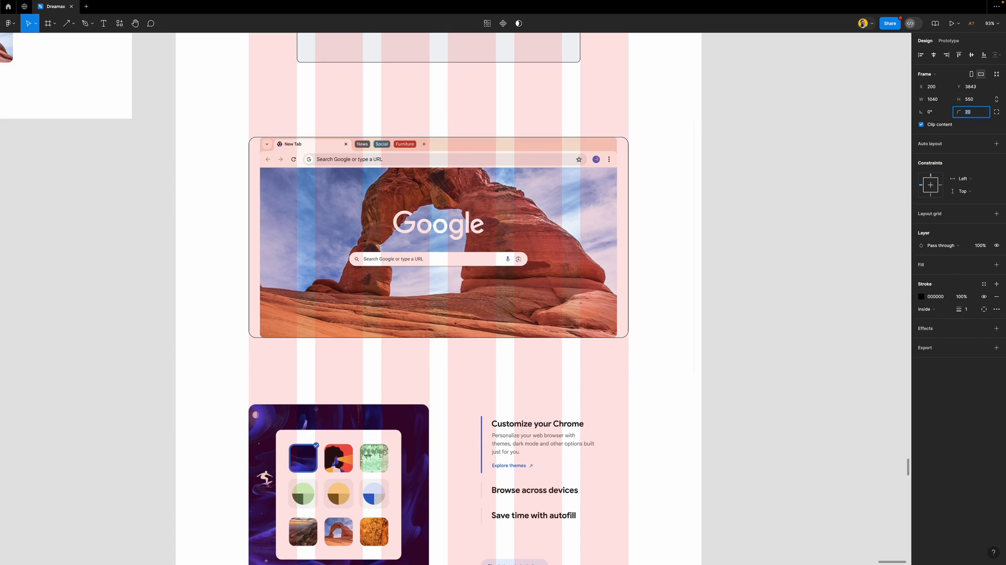
key(Escape)
scroll(625, 173, down, 5)
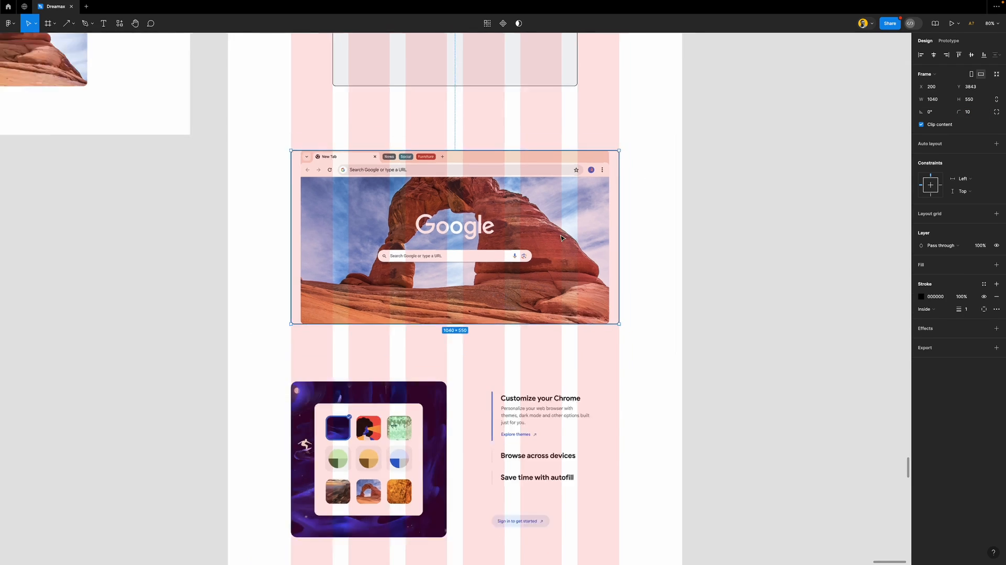
scroll(503, 342, up, 3)
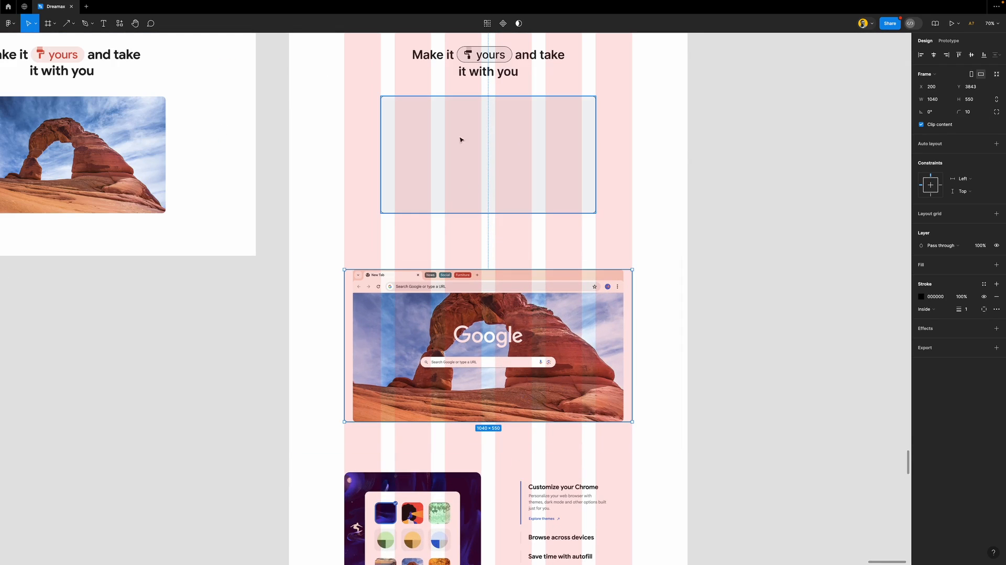
Stack the Make it yours heading, grey placeholder and browser frame in auto layout, moving the screenshot out
click(480, 141)
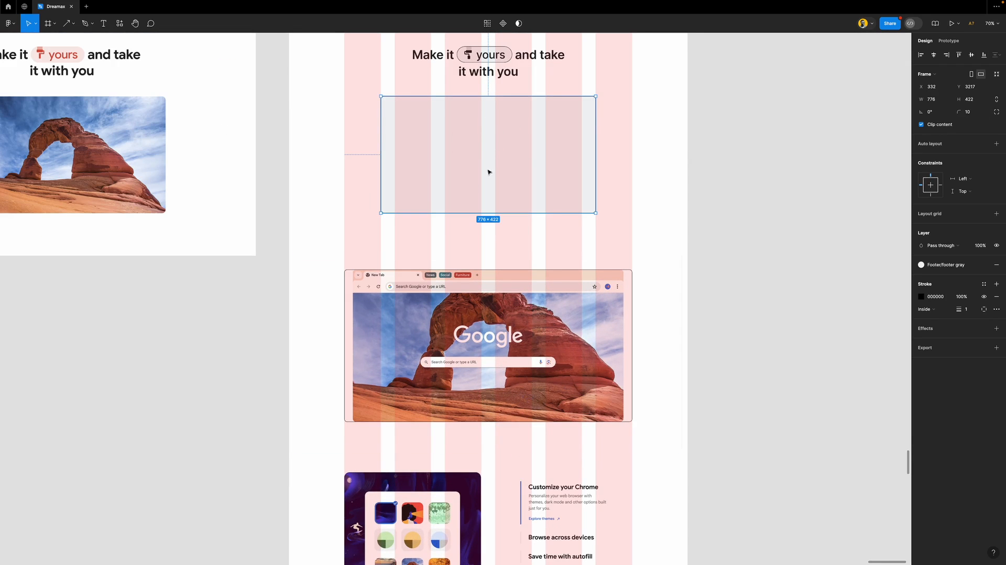
scroll(492, 309, down, 2)
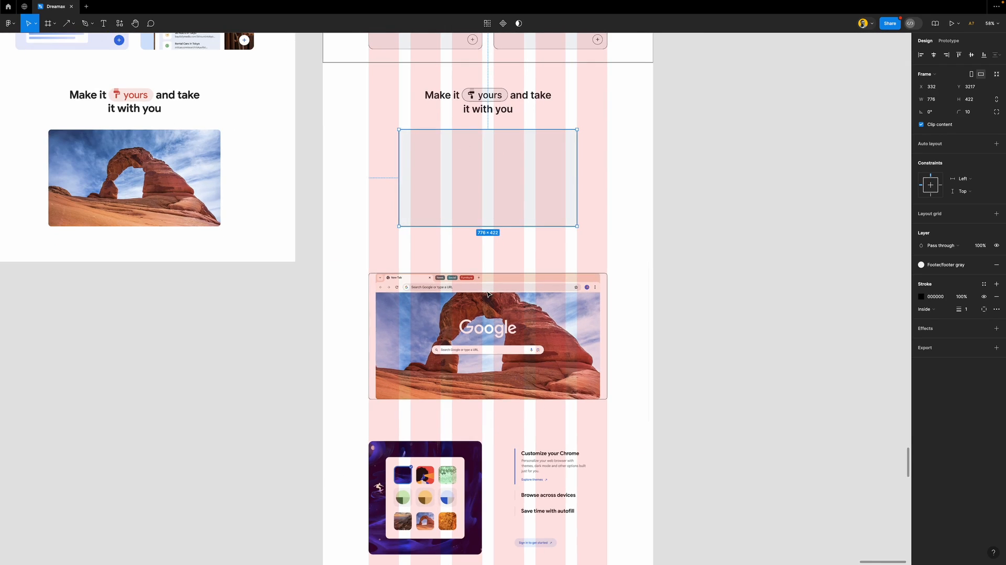
shift+click(507, 121)
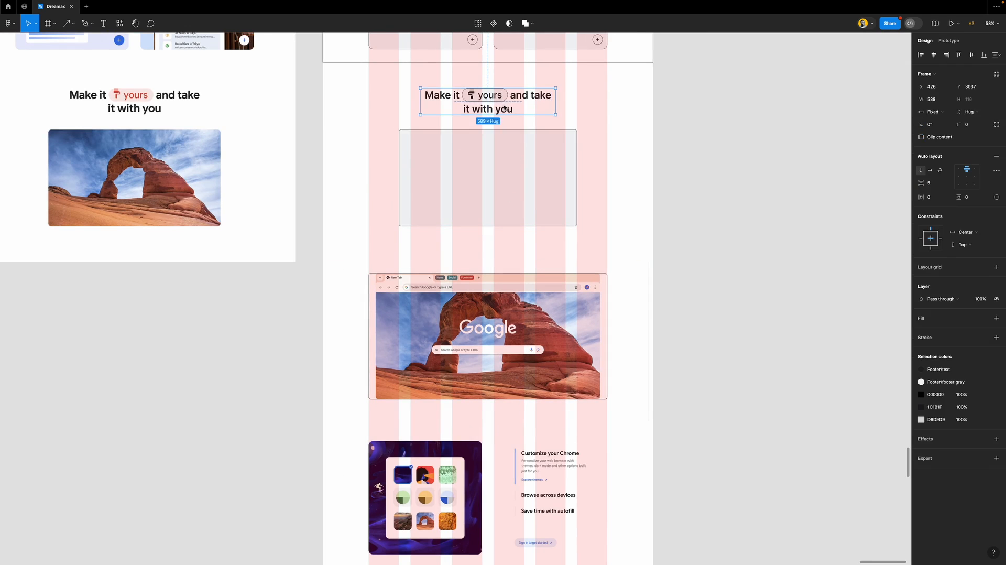
key(shift+a)
shift+click(520, 299)
key(shift+a)
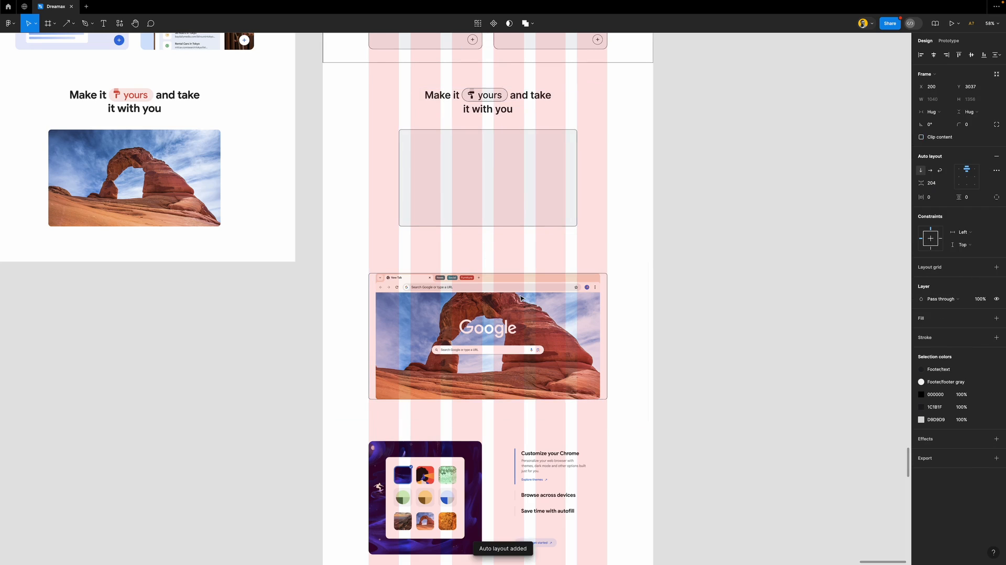
click(625, 338)
drag(640, 321, 285, 323)
Draw a 1440×1531 frame enclosing the Make it yours area, with a thin black outline and white fill
click(495, 318)
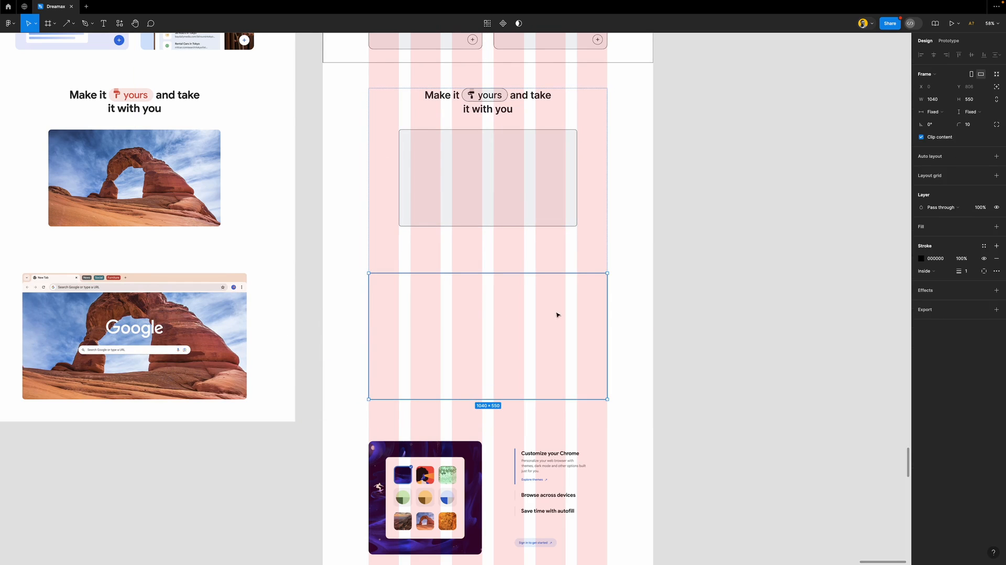
click(987, 228)
click(772, 283)
key(f)
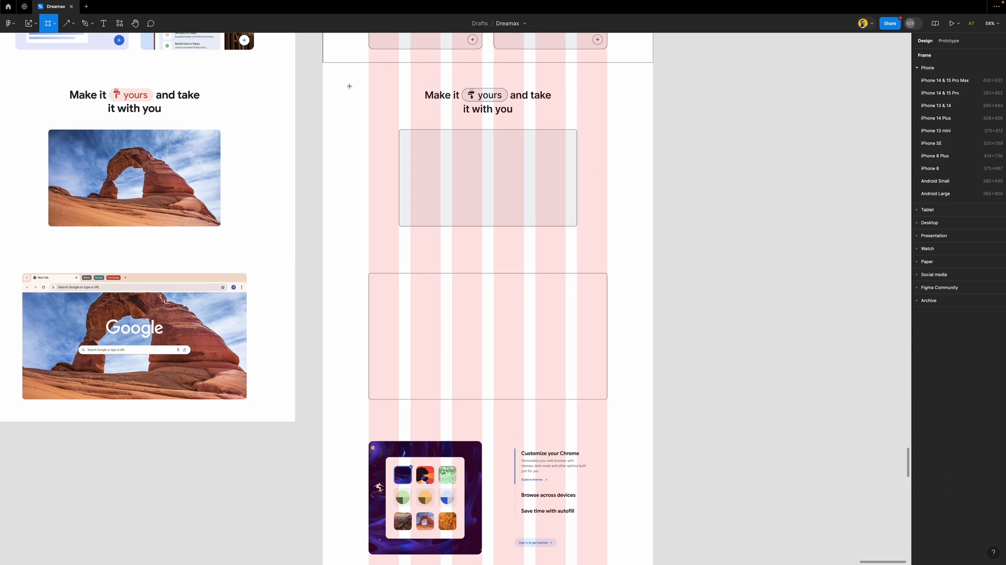
drag(325, 68, 654, 413)
drag(433, 68, 433, 64)
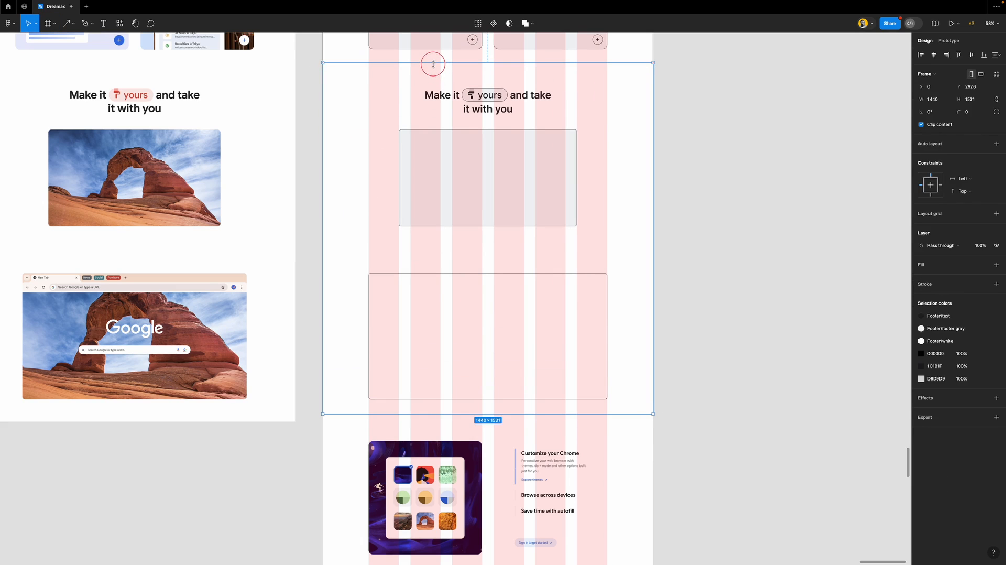
click(967, 285)
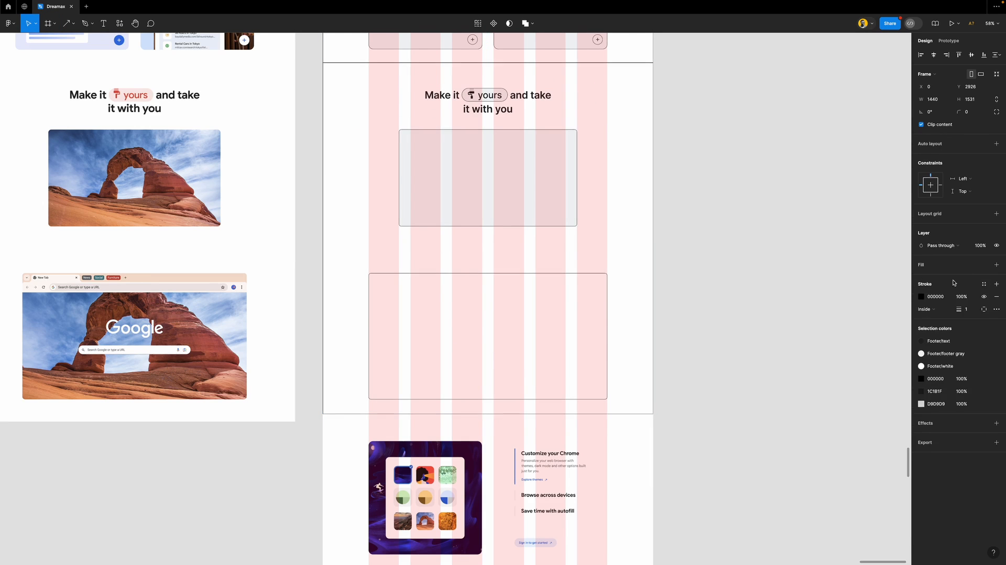
click(984, 268)
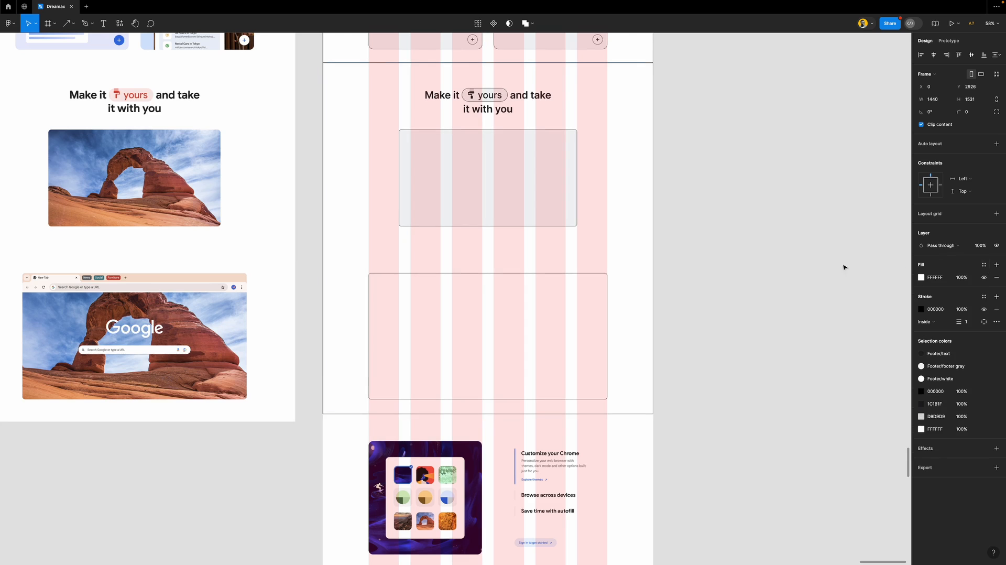
click(896, 267)
scroll(421, 219, down, 10)
scroll(427, 261, up, 3)
Try pulling the hero, Discover, Supercharge and Make it yours frames out of the page, then undo
click(420, 260)
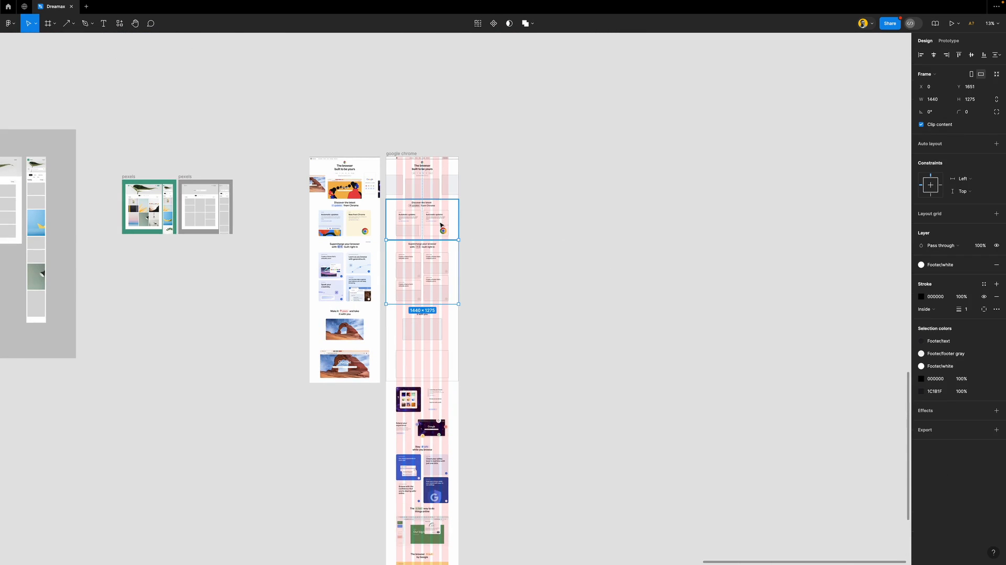
drag(440, 225, 542, 225)
drag(415, 264, 653, 295)
drag(392, 337, 550, 343)
drag(393, 195, 541, 172)
key(ctrl+z)
key(ctrl+z)
key(ctrl+z)
key(ctrl+z)
key(ctrl+z)
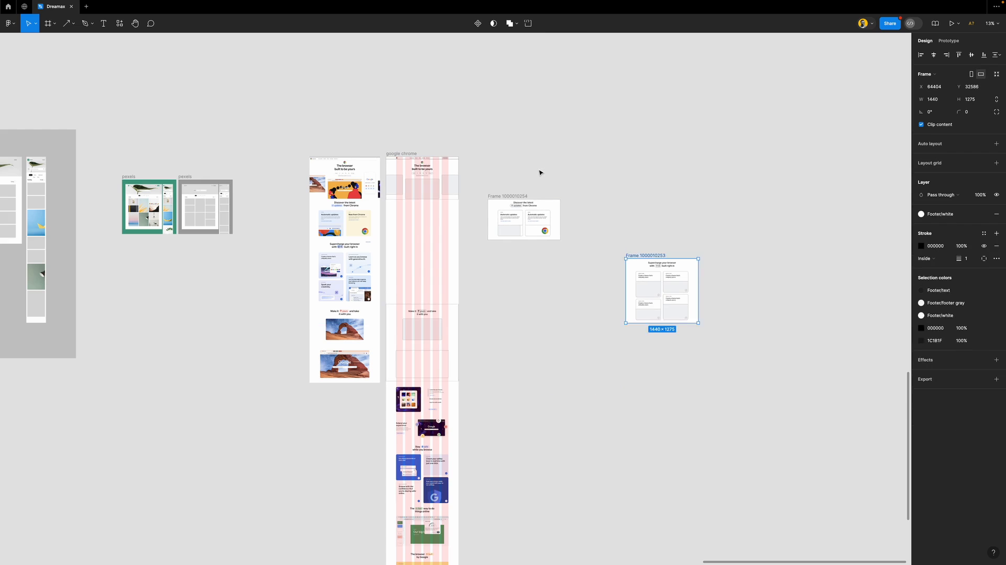
Navigate to the Customize your Chrome section, hiding and then reshowing the layout grids
scroll(484, 302, left, 2)
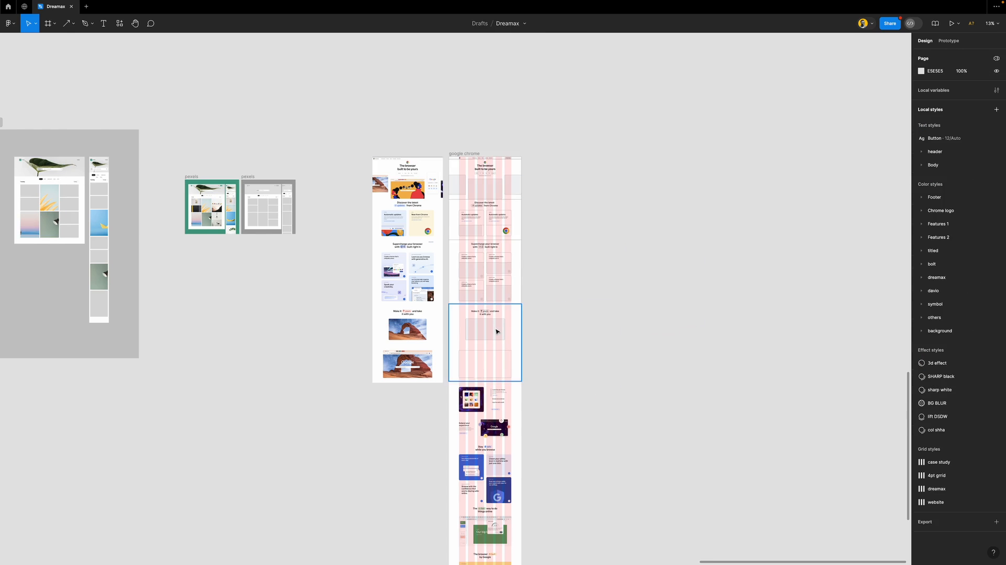
scroll(487, 299, down, 5)
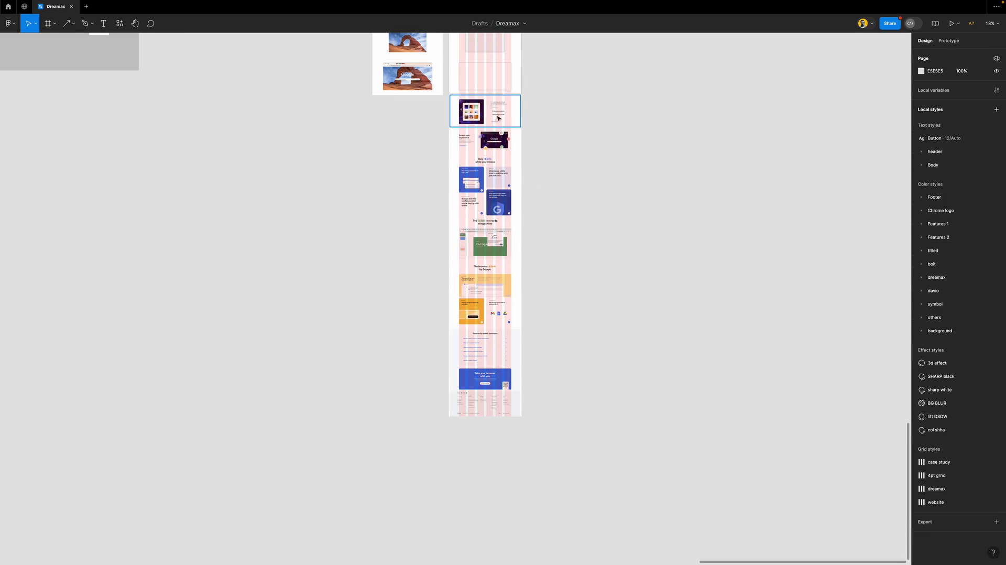
scroll(487, 210, up, 1)
scroll(485, 138, up, 5)
scroll(485, 138, up, 2)
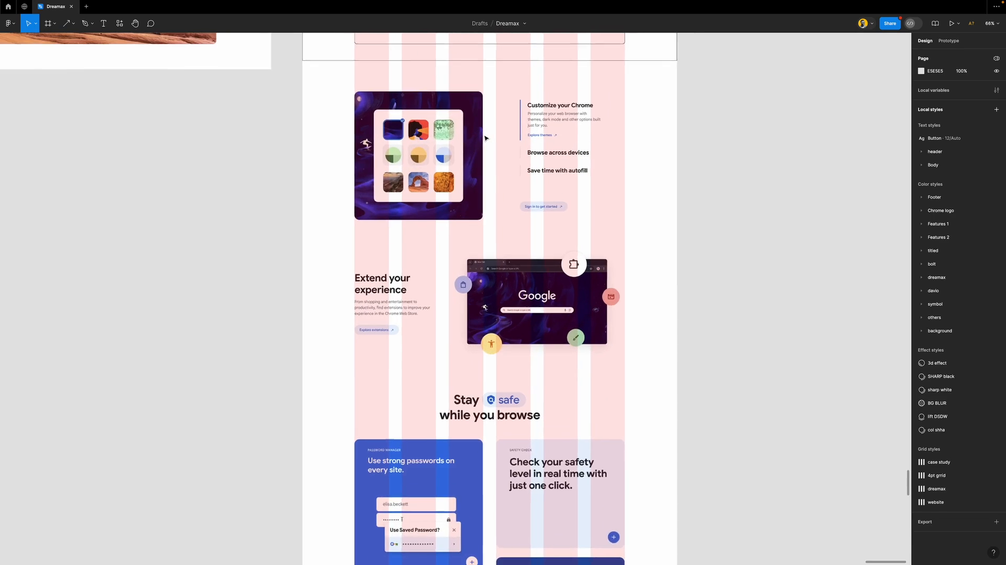
key(shift+g)
scroll(489, 166, up, 2)
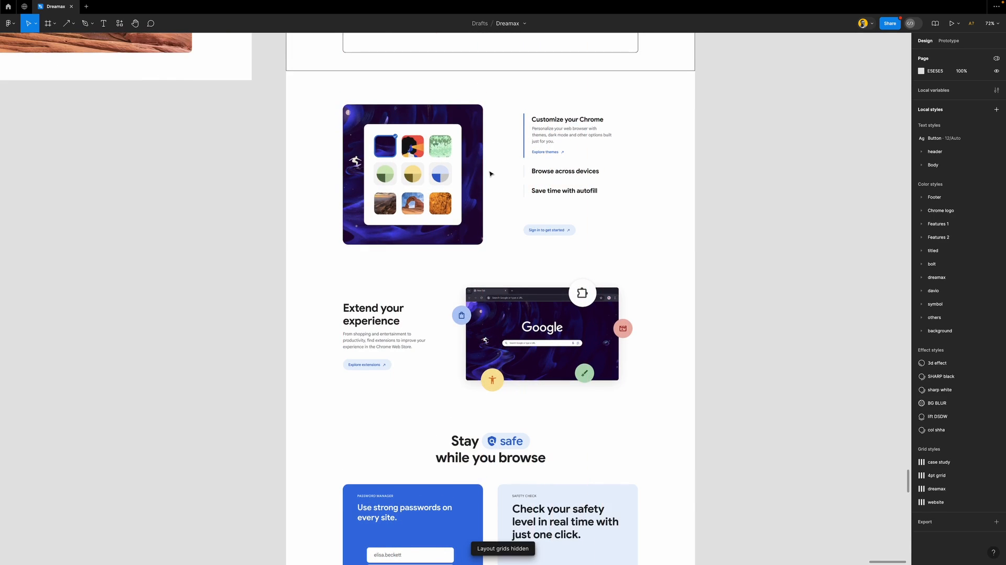
key(shift+g)
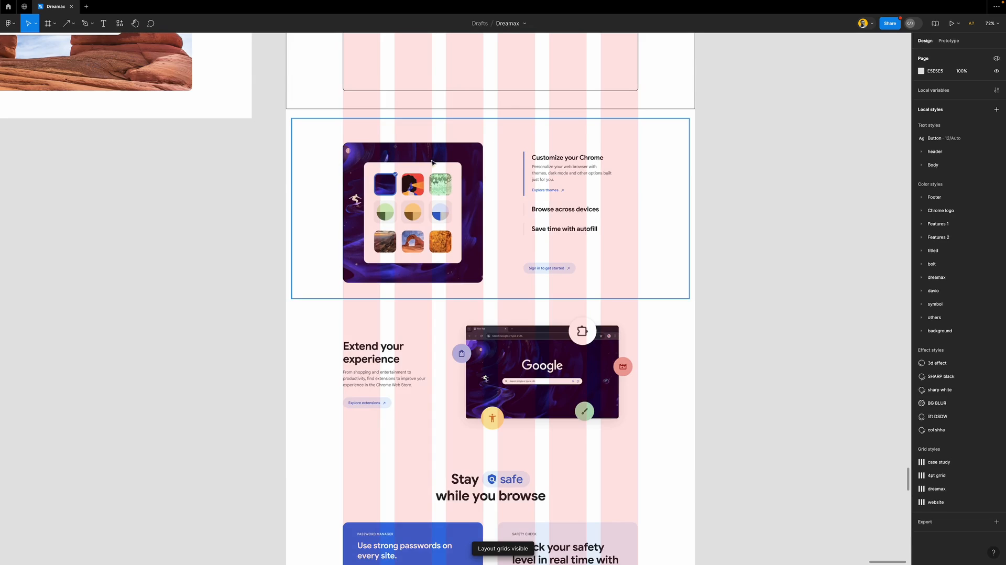
scroll(430, 159, up, 3)
Frame the theme-grid image in a 495×495 frame with a thin black outline and 20 corner radius
key(f)
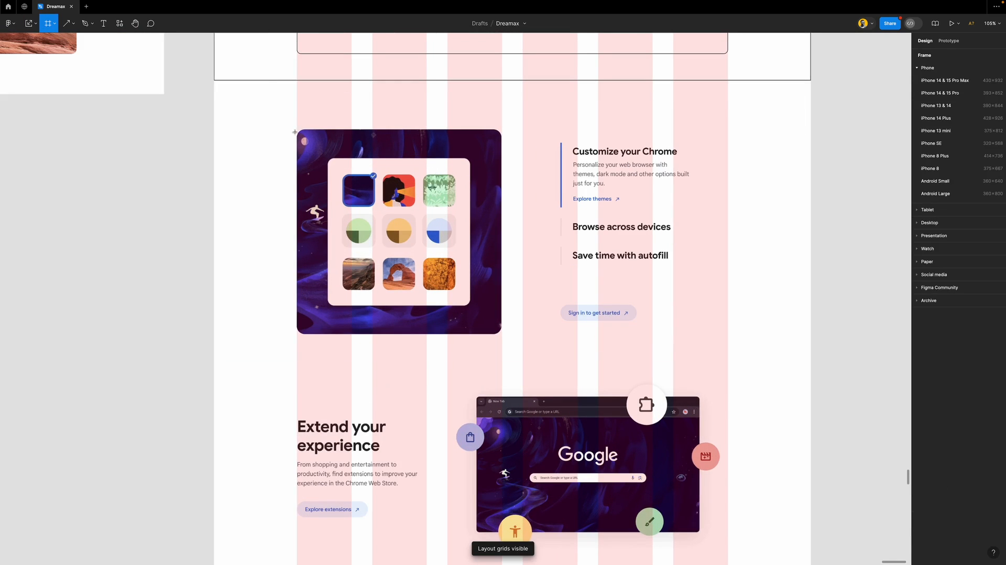
drag(296, 130, 497, 334)
drag(500, 183, 502, 187)
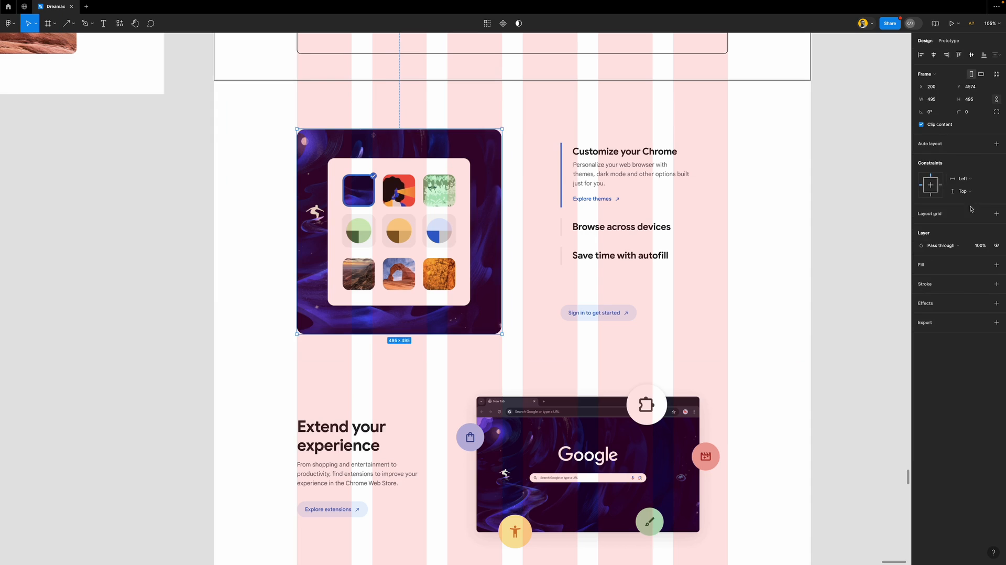
click(932, 286)
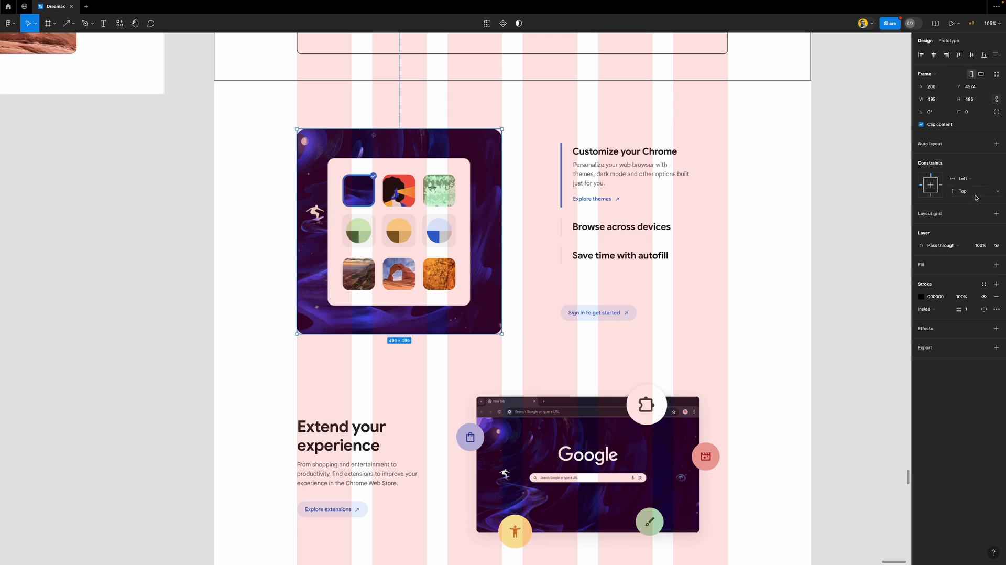
text(10)
key(Return)
key(Escape)
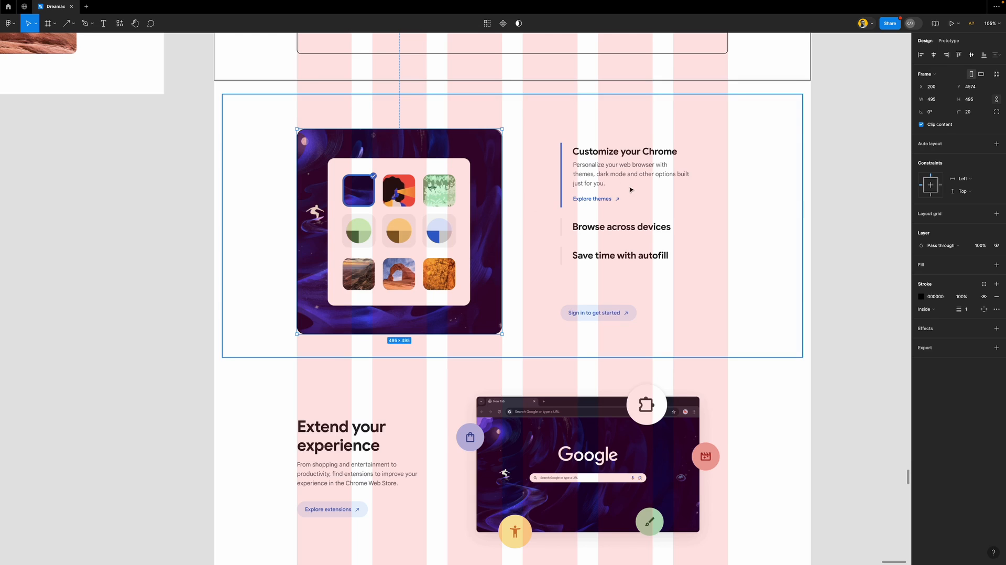
scroll(623, 208, right, 4)
scroll(558, 181, right, 3)
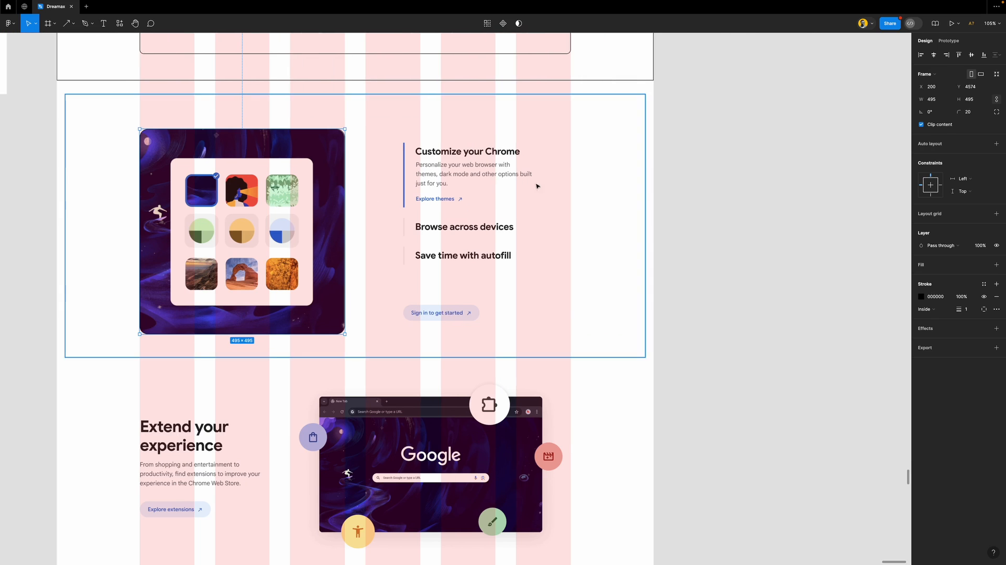
scroll(501, 197, down, 2)
scroll(501, 197, up, 6)
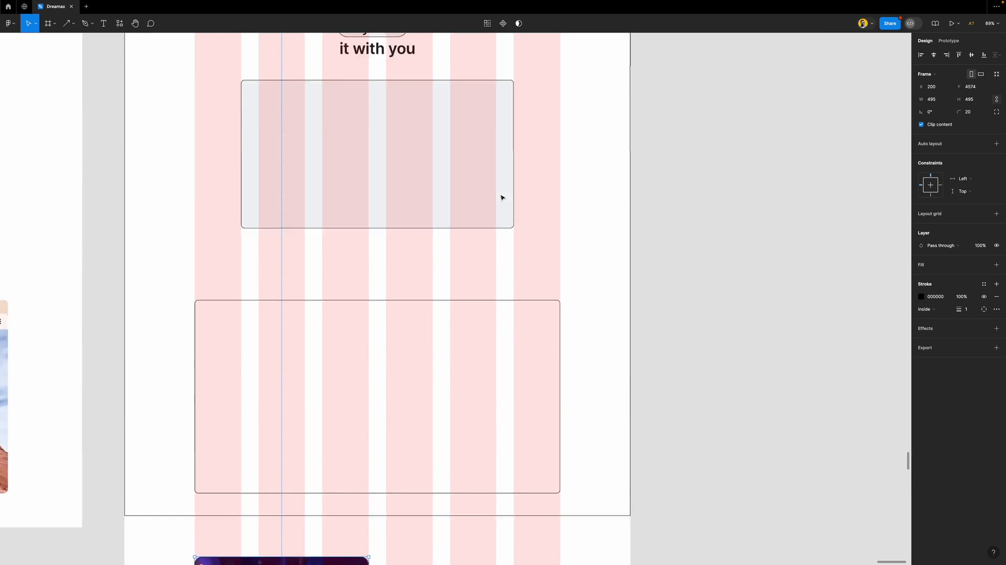
scroll(502, 197, down, 1)
Move the 'and take' text into the Customize section, retype it 'Customize your Chrome', and position it above the block
click(451, 70)
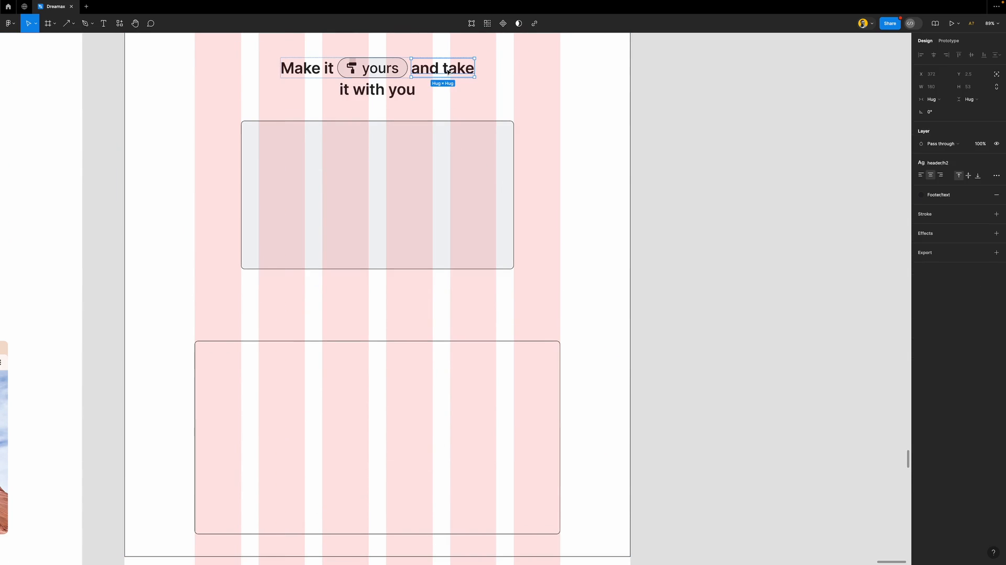
drag(451, 69, 477, 361)
scroll(476, 397, up, 2)
scroll(477, 396, down, 3)
scroll(458, 316, up, 5)
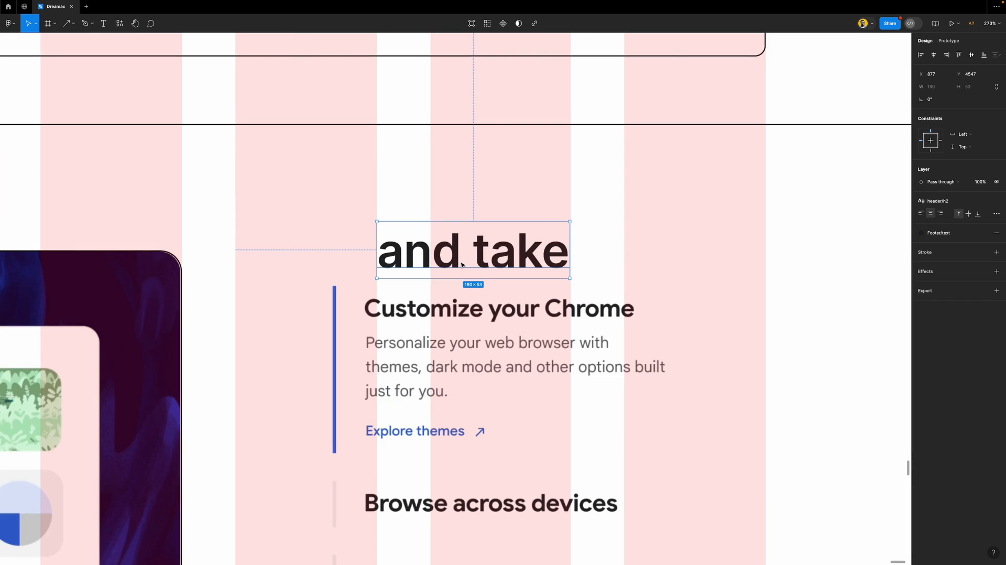
scroll(460, 293, down, 1)
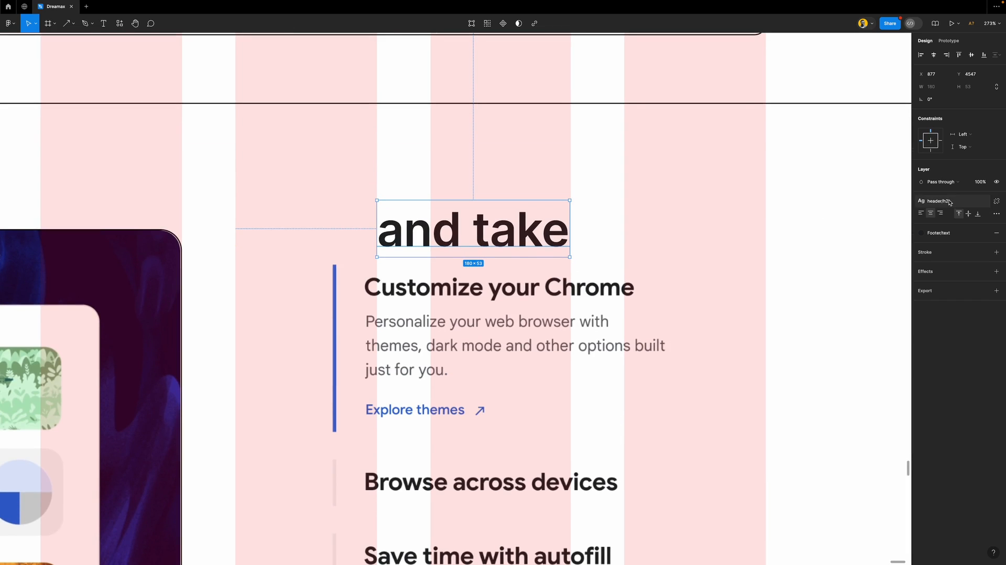
double_click(531, 229)
text(Customiz)
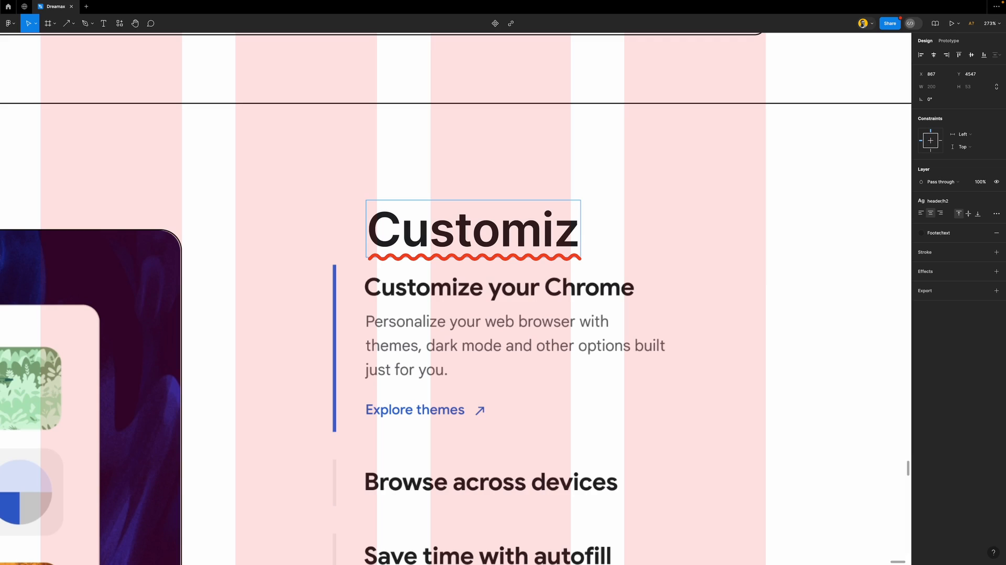
text(e your )
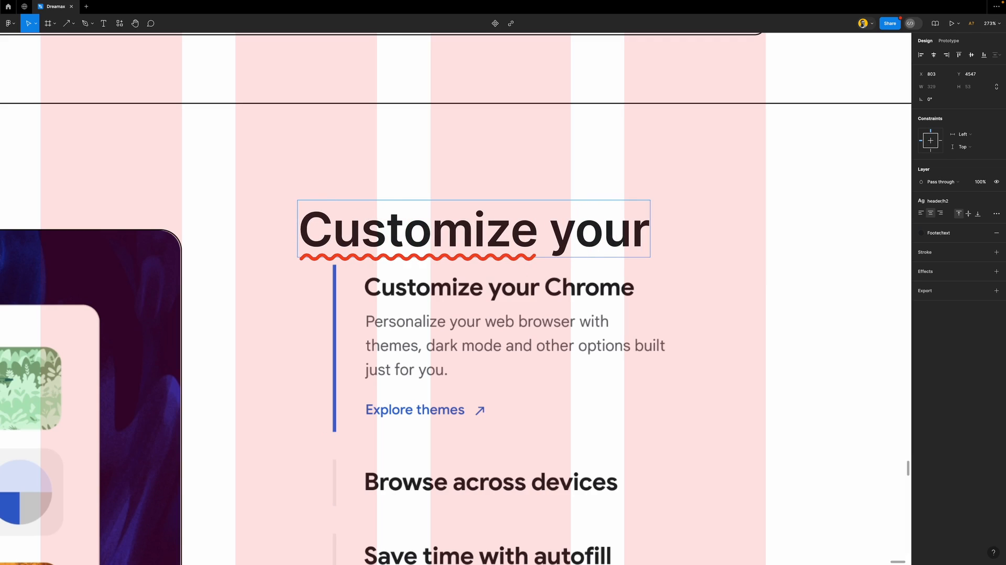
text(Chrome)
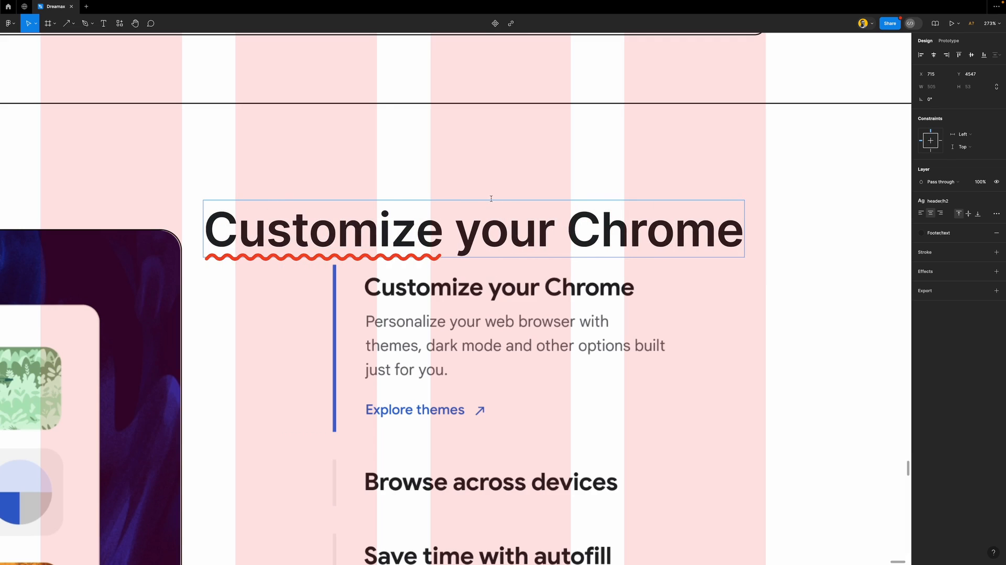
key(Escape)
drag(311, 236, 485, 245)
Set the chrome page frame's column grid count to 12, keeping the 200 margin and 50 gutter
click(687, 184)
ctrl+scroll(460, 200, down, 5)
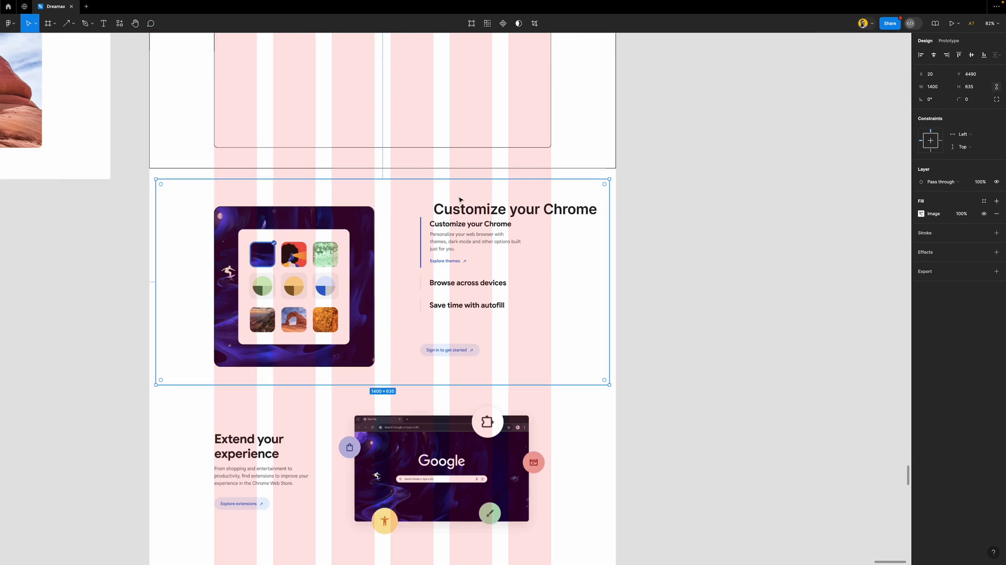
click(685, 314)
click(614, 366)
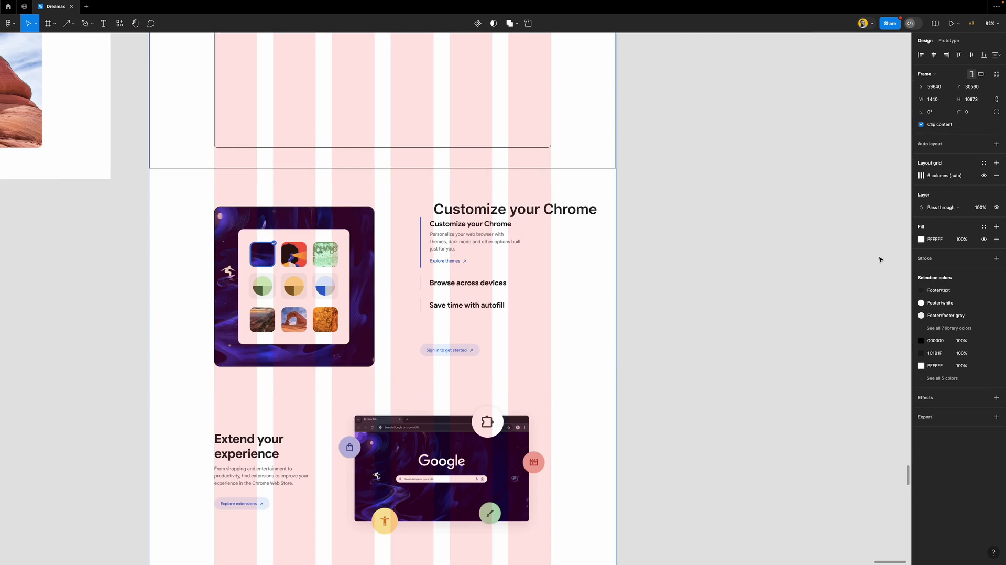
click(920, 177)
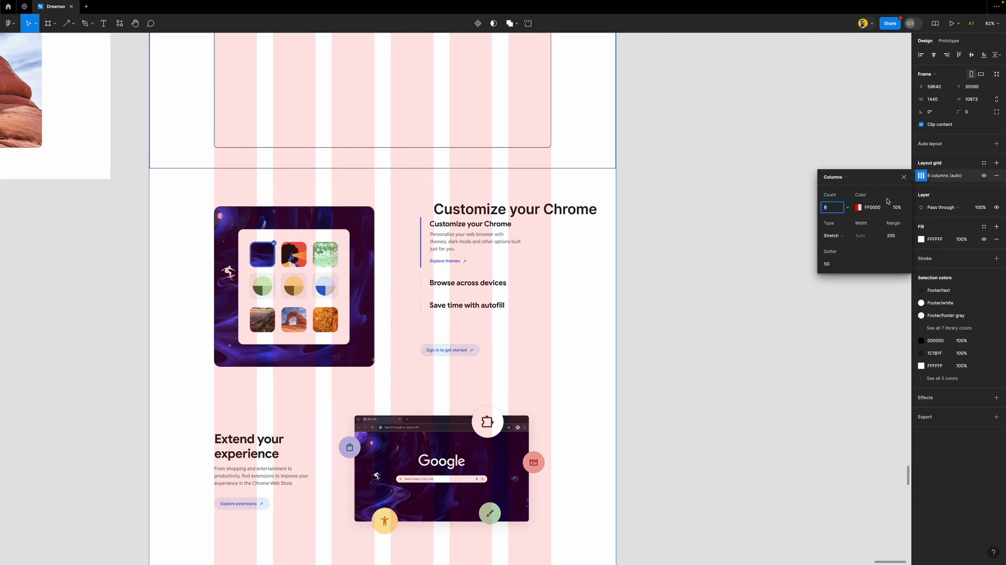
click(848, 208)
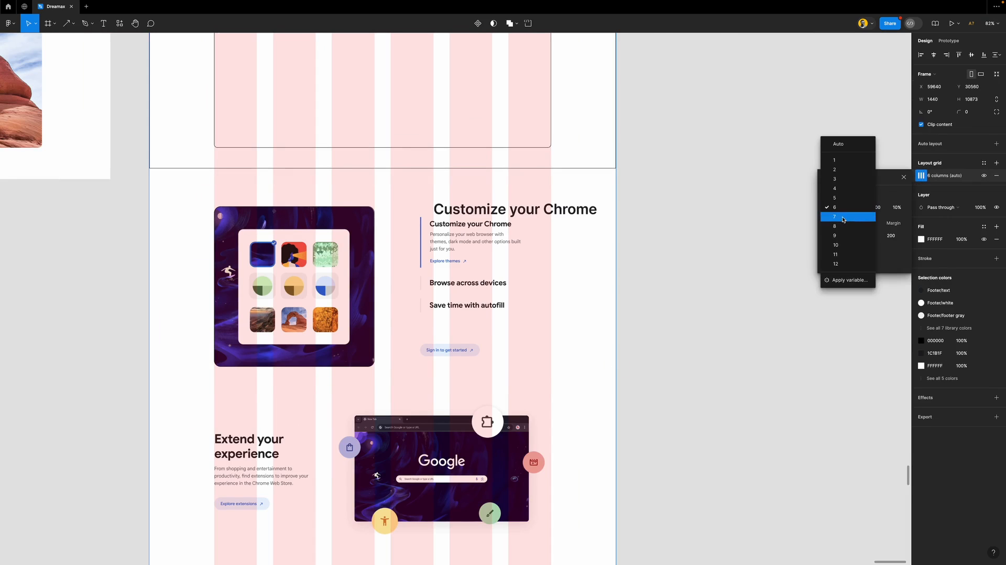
click(839, 263)
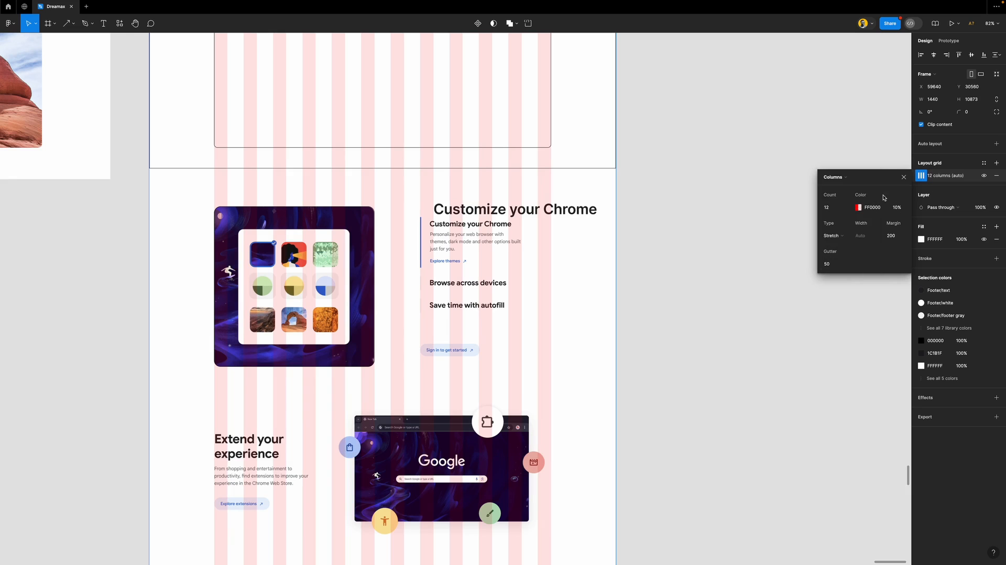
click(903, 177)
scroll(457, 233, up, 5)
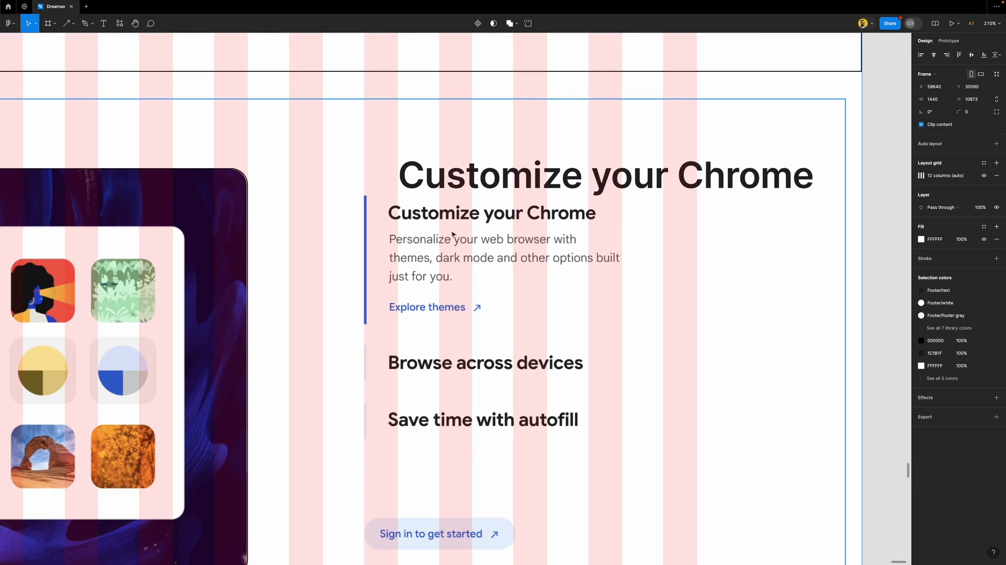
scroll(365, 215, up, 3)
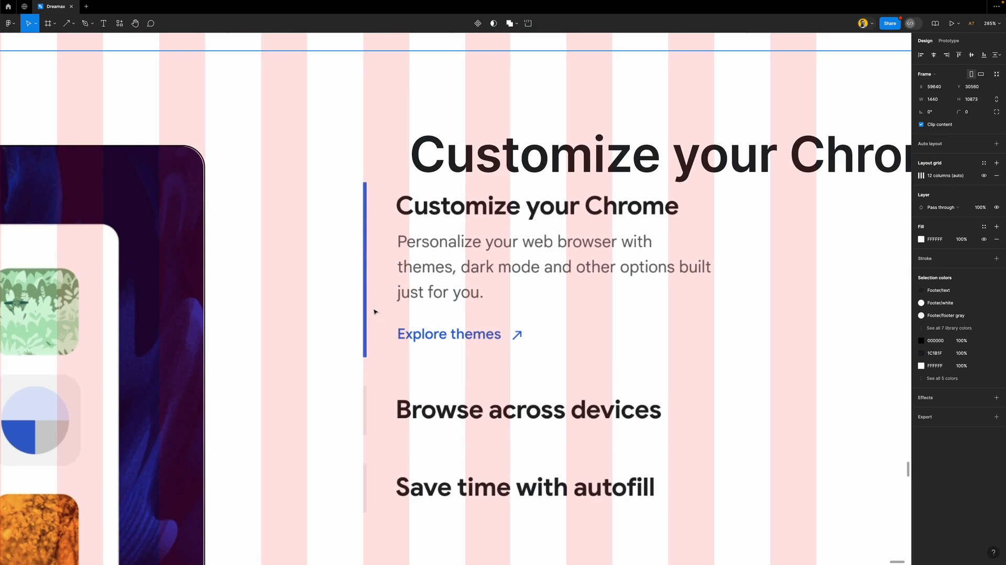
scroll(354, 306, down, 5)
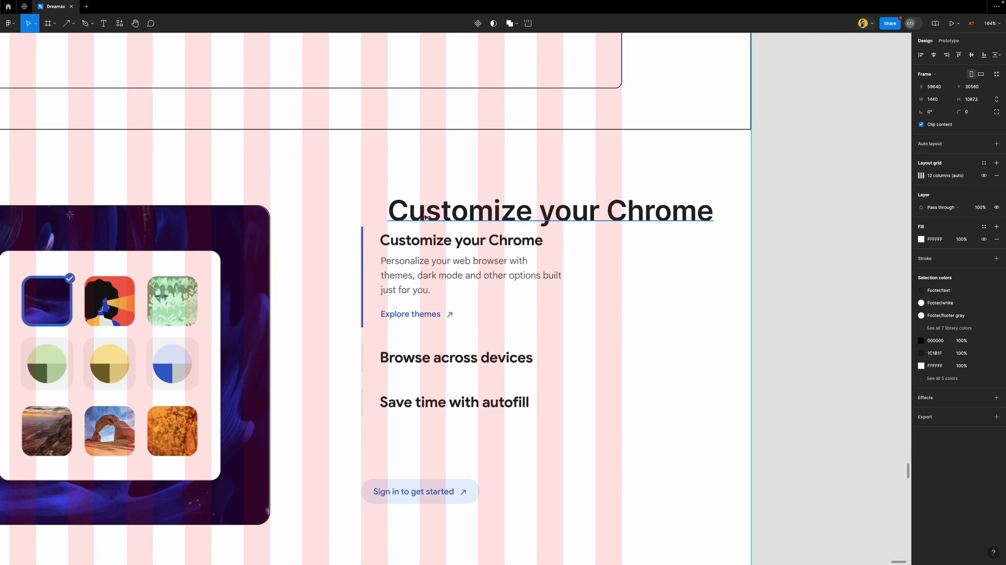
Give the 'Customize your Chrome' heading the h5 style, left-align it, and move it above the reference block
click(471, 216)
scroll(470, 216, up, 3)
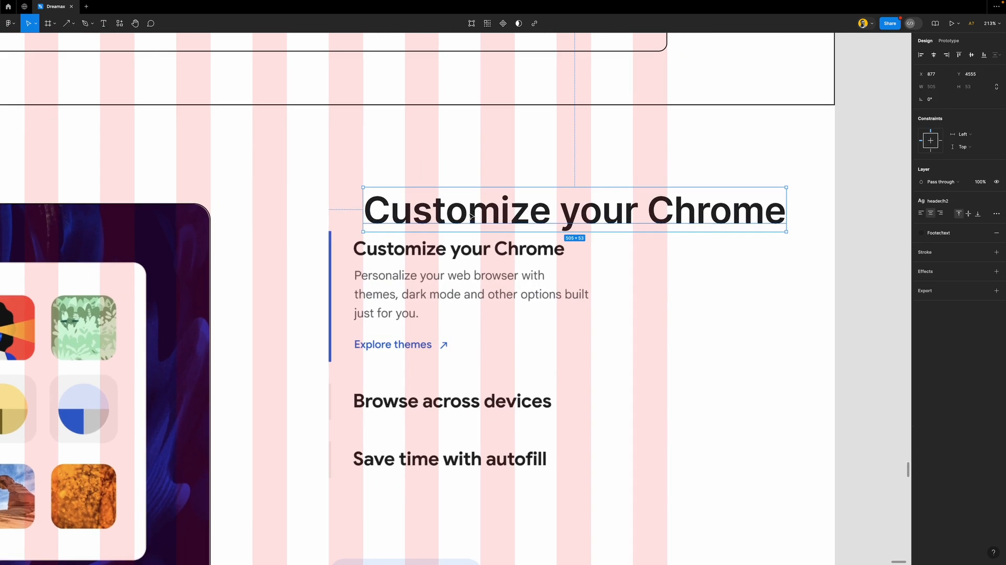
click(956, 201)
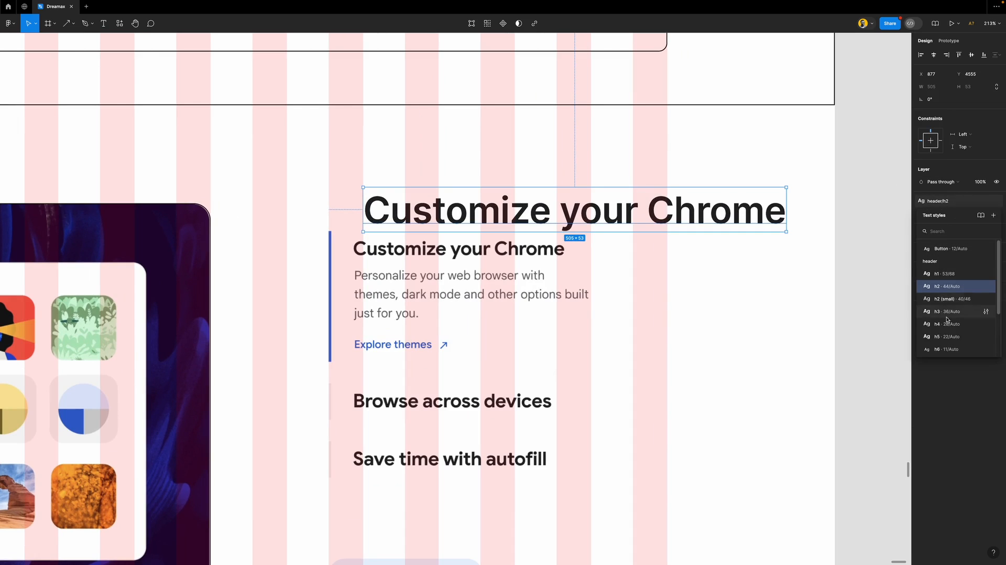
click(953, 341)
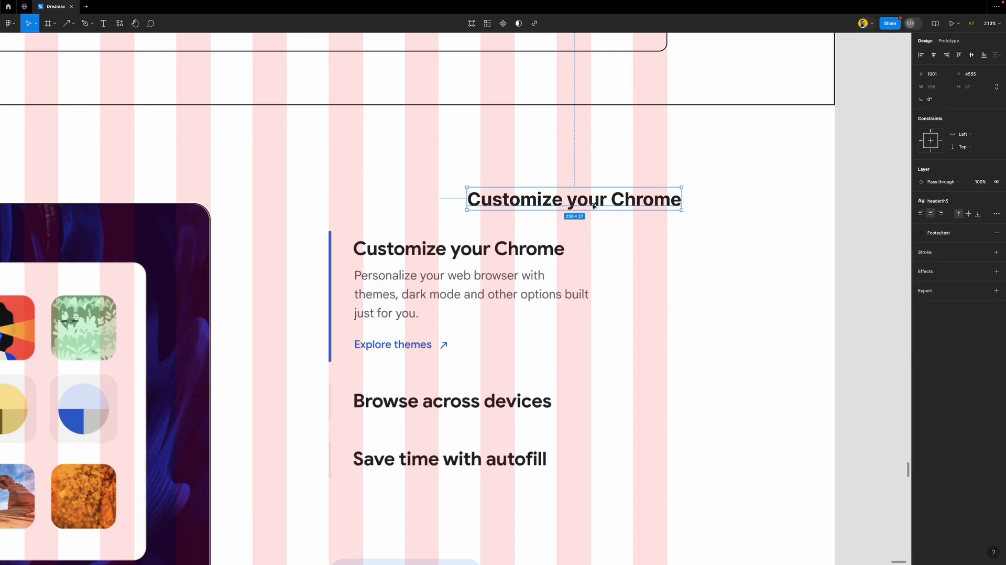
click(920, 212)
drag(531, 203, 427, 222)
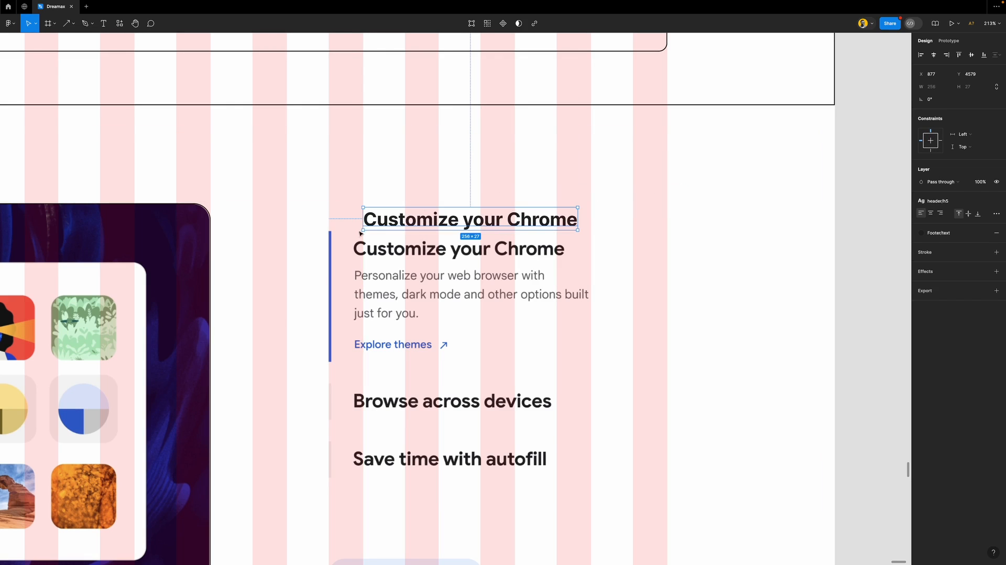
Draw a 3 px accent bar at the block's left edge and stretch it down the block's height
key(r)
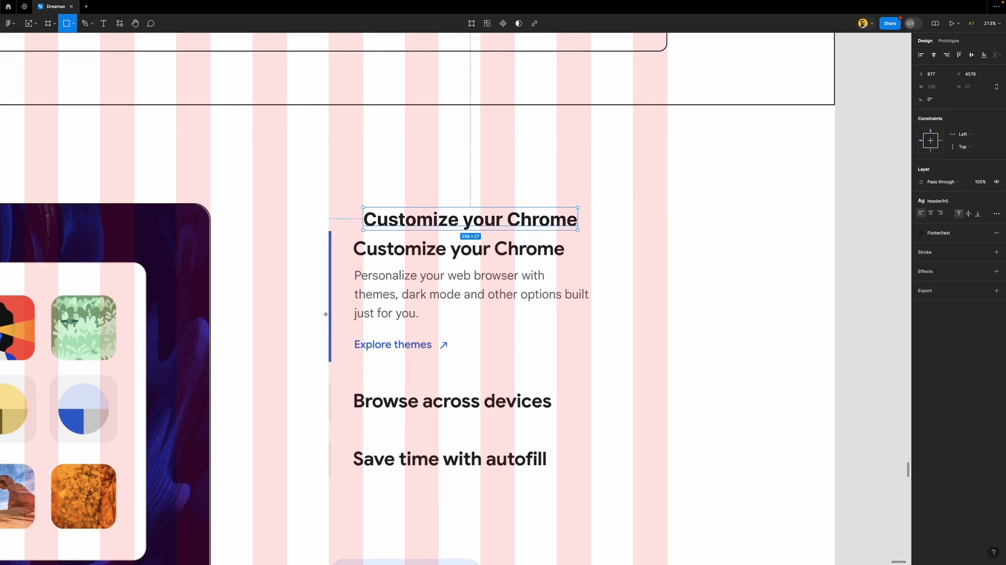
ctrl+scroll(323, 302, up, 5)
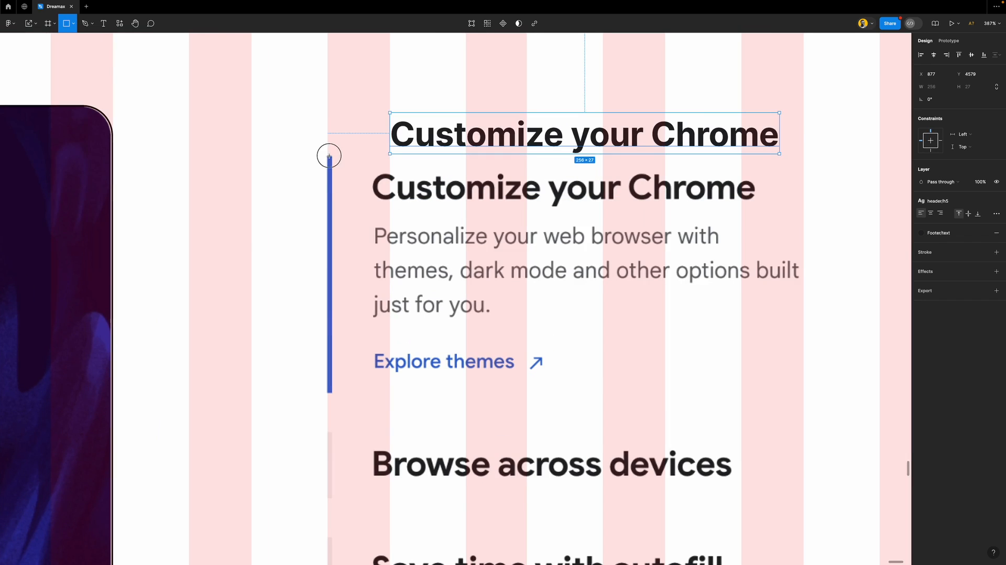
drag(328, 155, 329, 167)
ctrl+scroll(330, 165, up, 10)
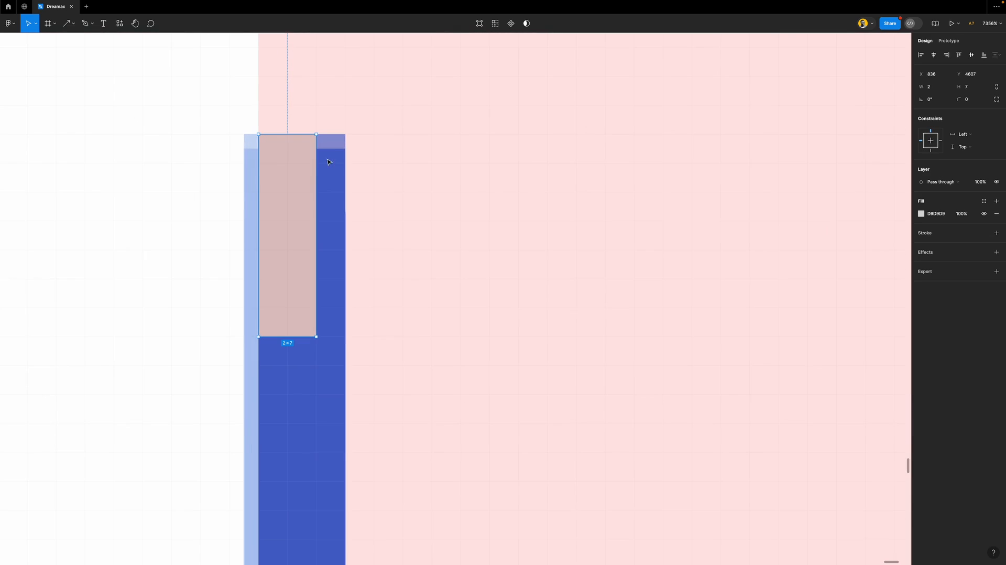
drag(316, 153, 338, 159)
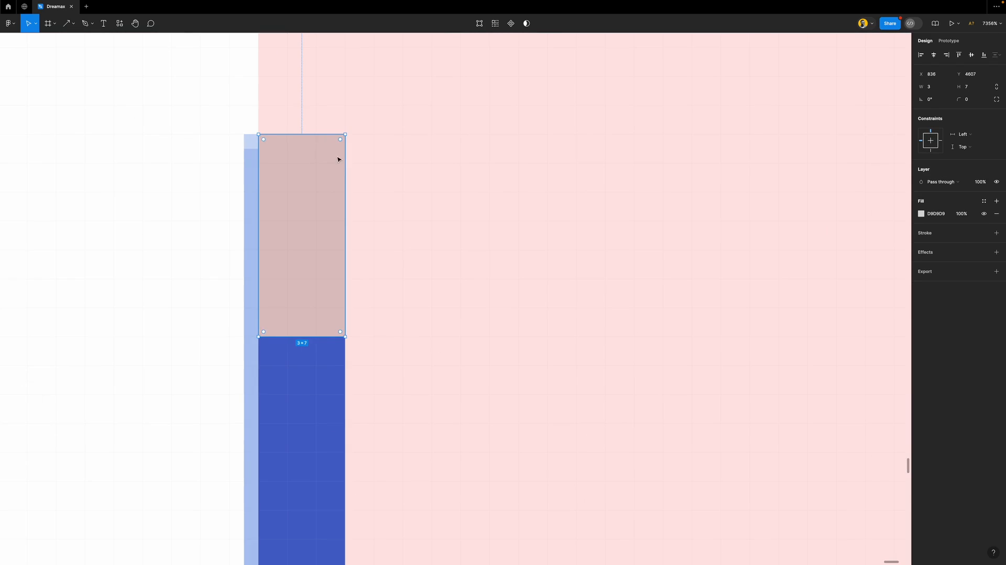
ctrl+scroll(332, 167, down, 10)
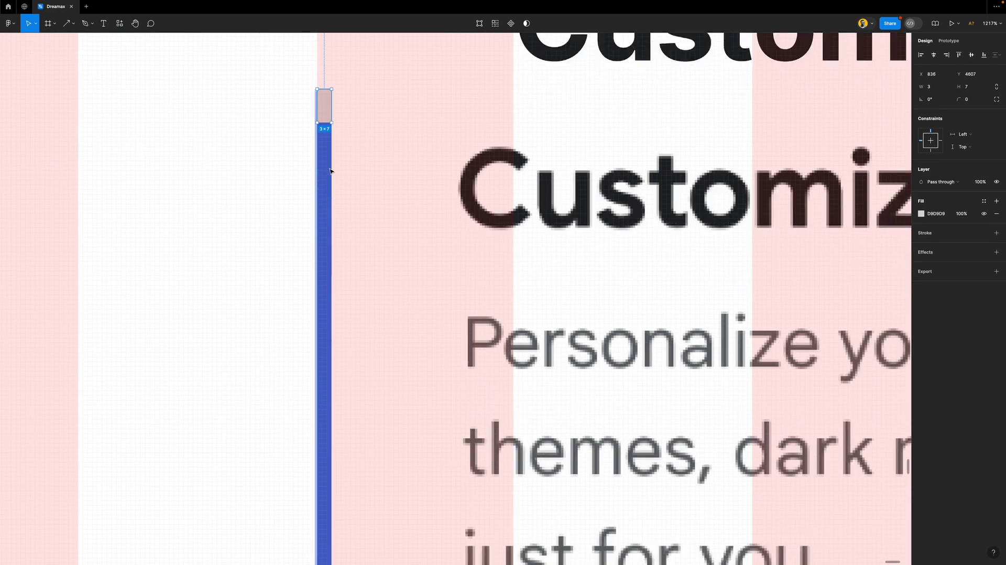
scroll(330, 166, down, 3)
ctrl+scroll(331, 140, down, 5)
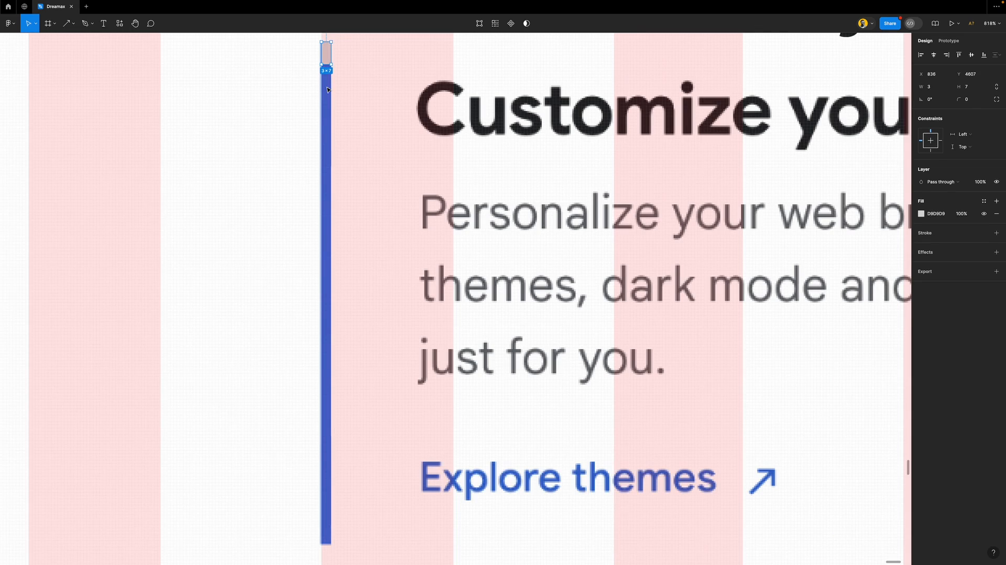
drag(325, 68, 353, 468)
Fill the accent bar with a dark colour style
scroll(314, 372, down, 5)
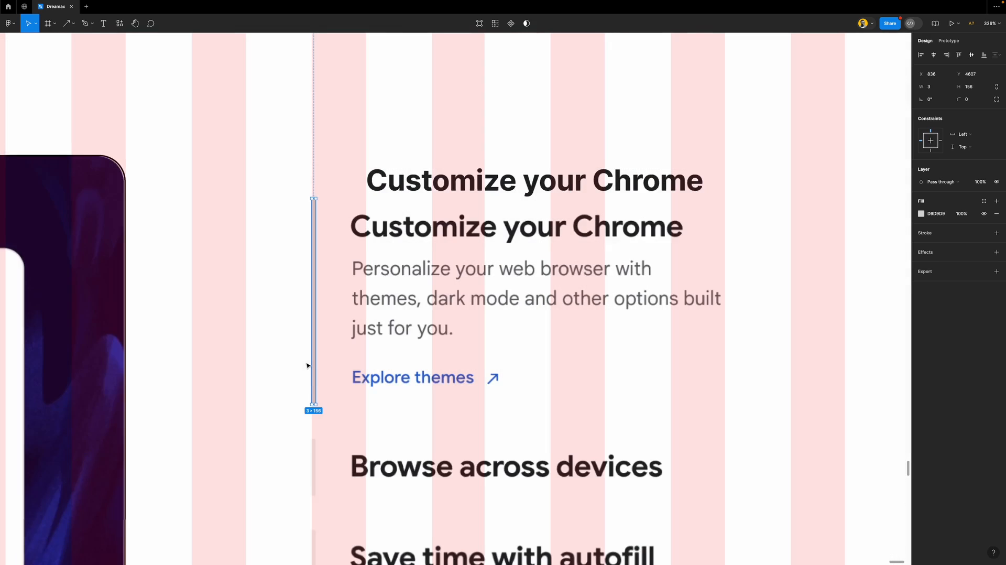
click(985, 205)
click(858, 277)
click(852, 263)
Duplicate the heading below and retype it as 'Personalize your web browser'
click(475, 185)
drag(476, 185, 473, 322)
double_click(473, 322)
text(Per)
text(son)
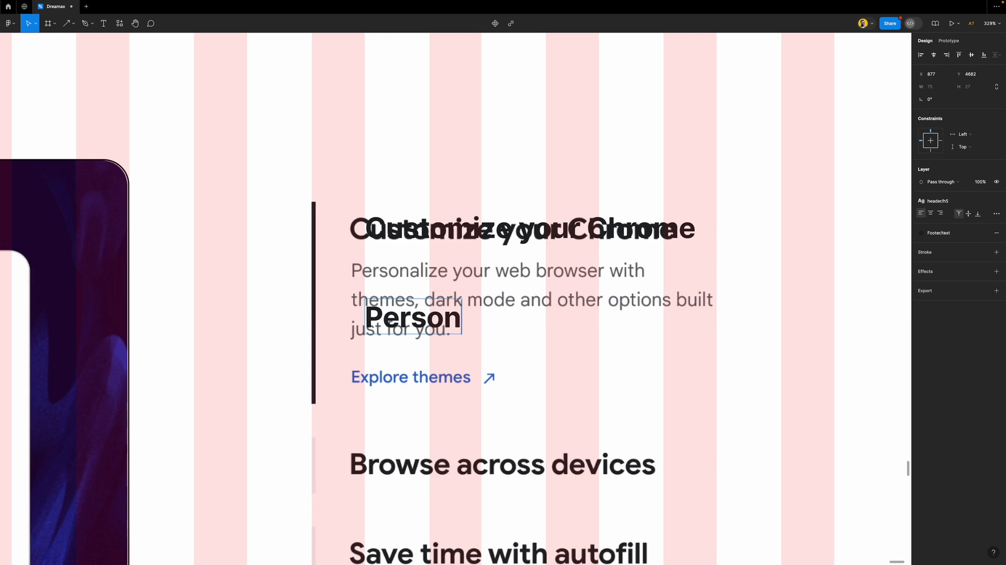
text(alize)
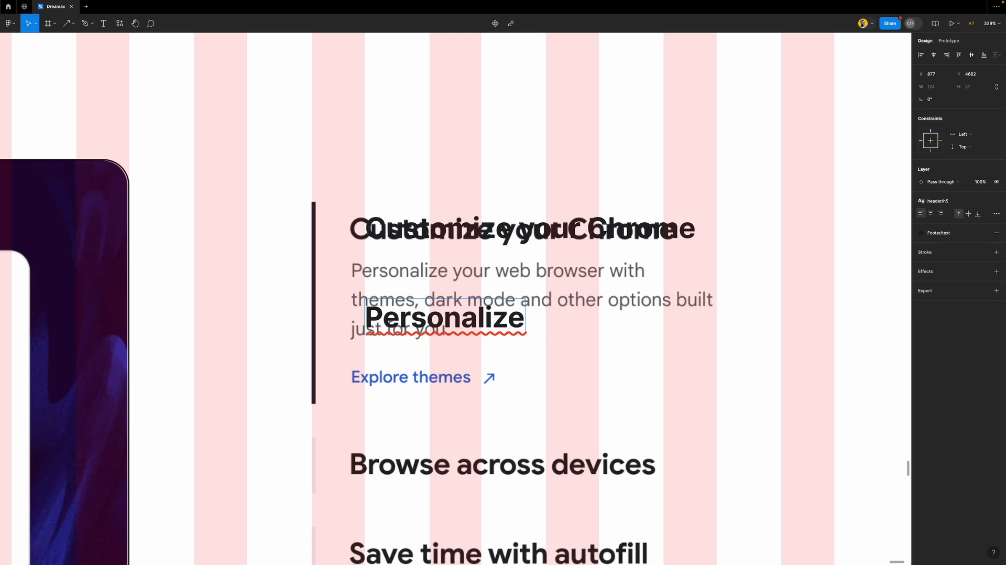
text( your we)
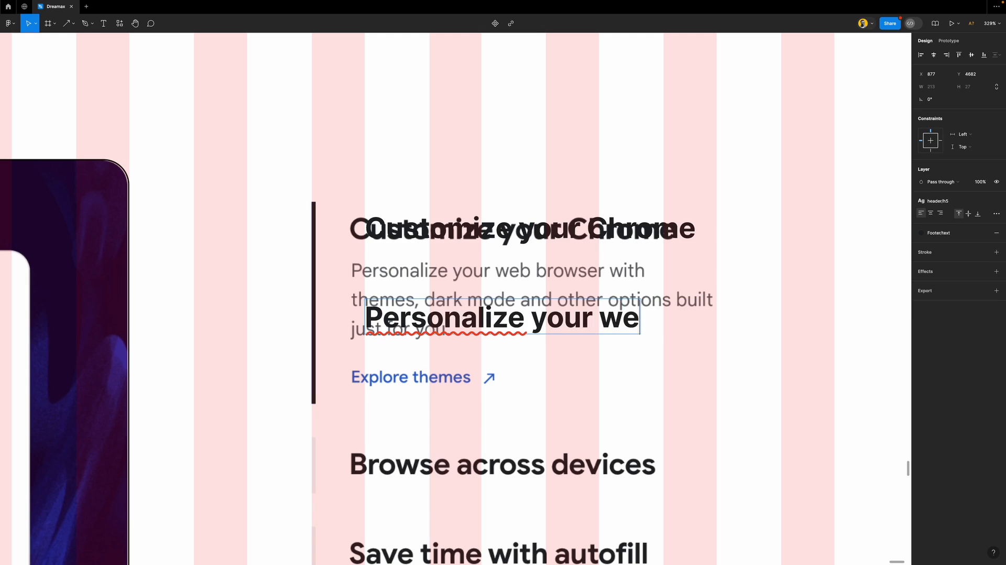
text(b browser)
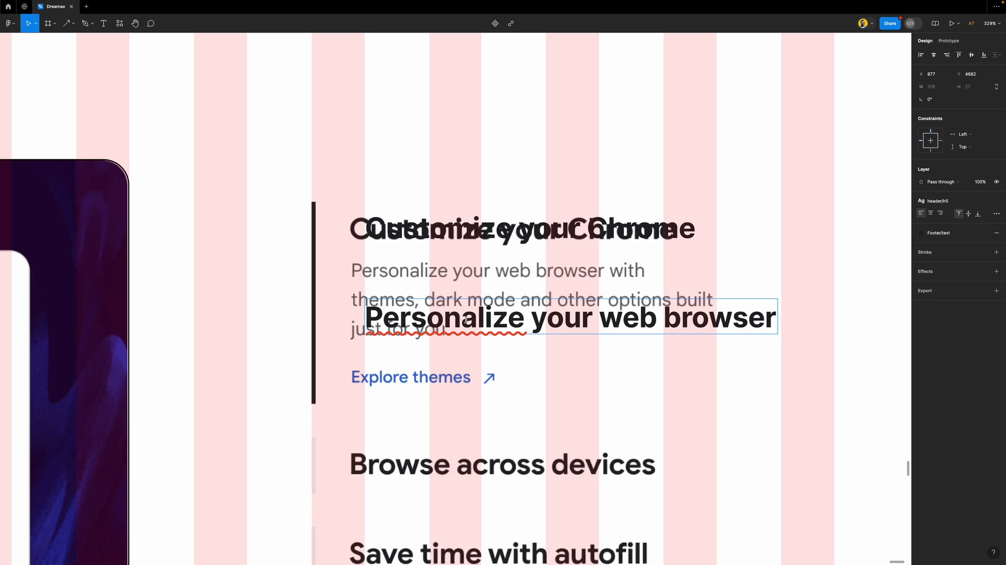
key(Escape)
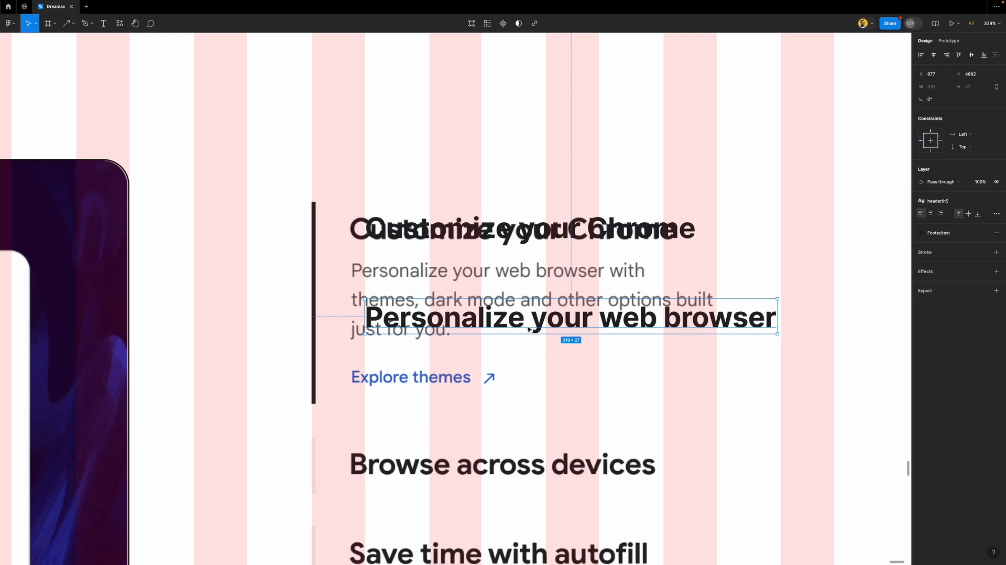
drag(527, 325, 535, 300)
Apply the Body/b1 style to the subtext, place it under the heading, and widen it to about 272
click(921, 200)
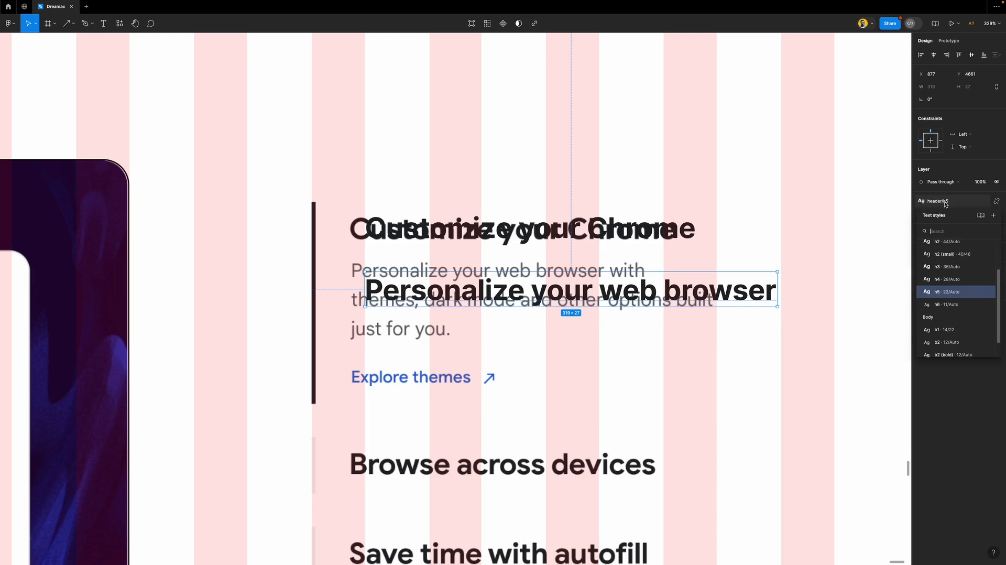
click(959, 331)
drag(496, 288, 491, 273)
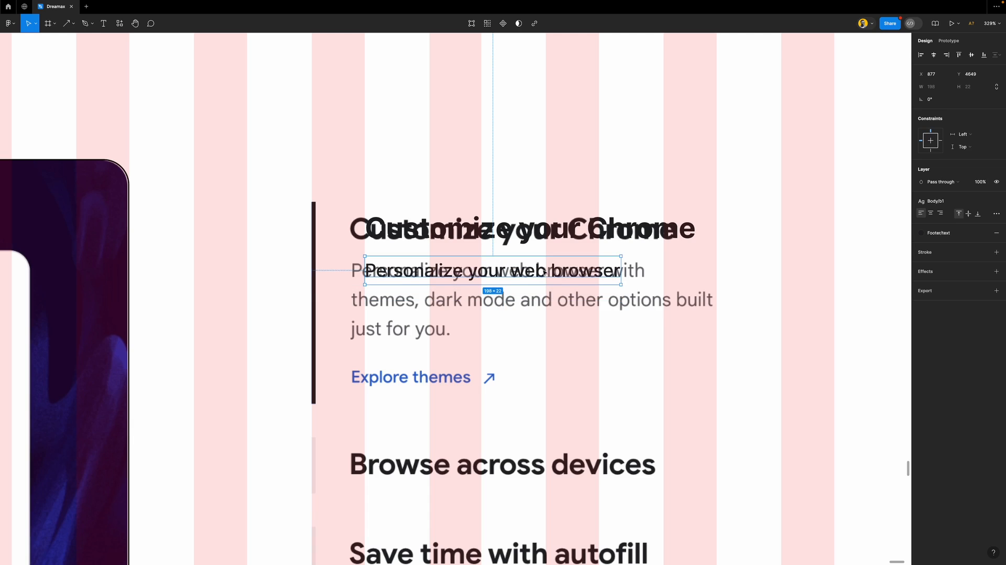
drag(621, 269, 717, 267)
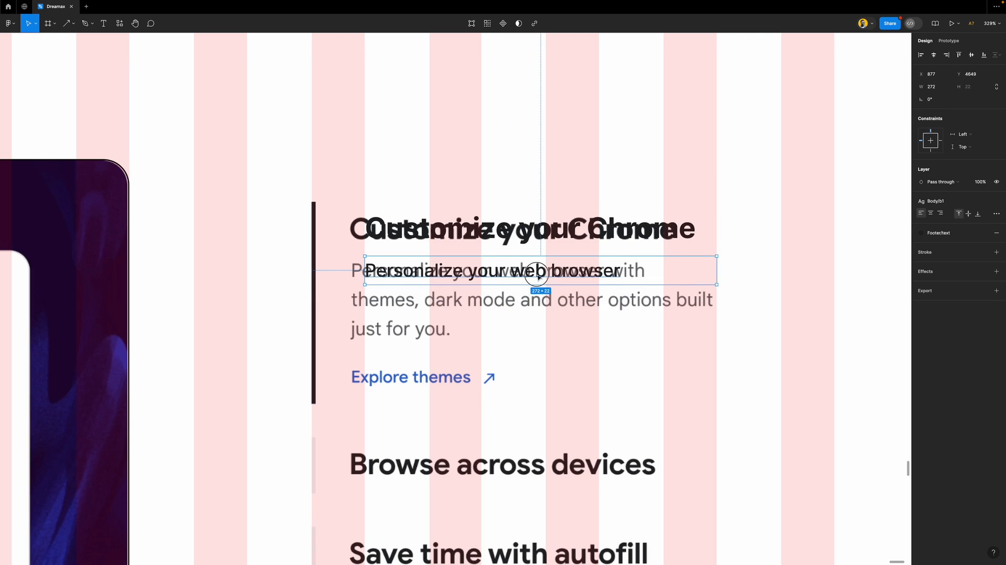
Extend the subtext with 'with themes, dark mode and other options built just for you.'
double_click(538, 272)
click(633, 270)
text(with)
text( themes)
text(, dark)
text( mof)
key(BackSpace)
text(de a)
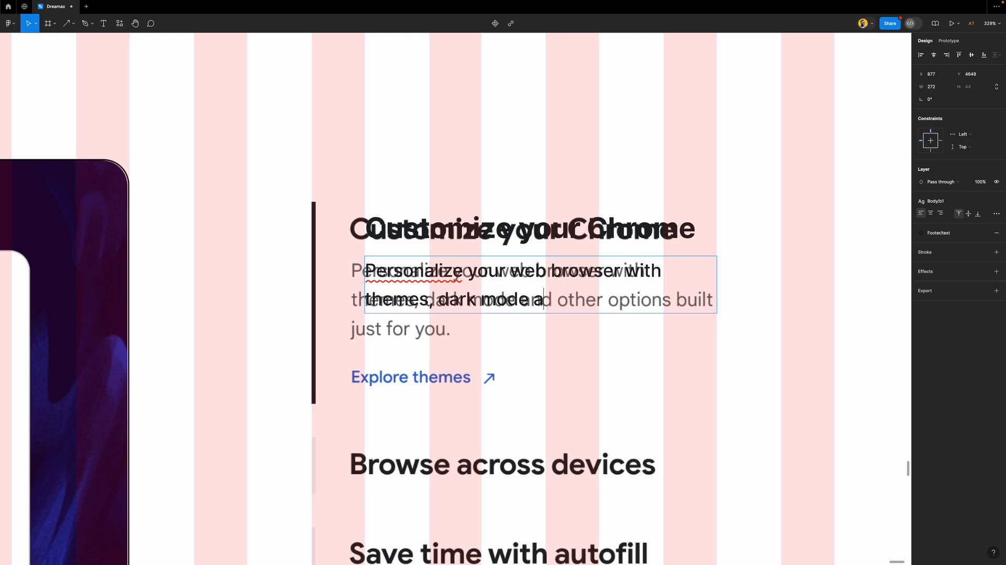
text(nd other)
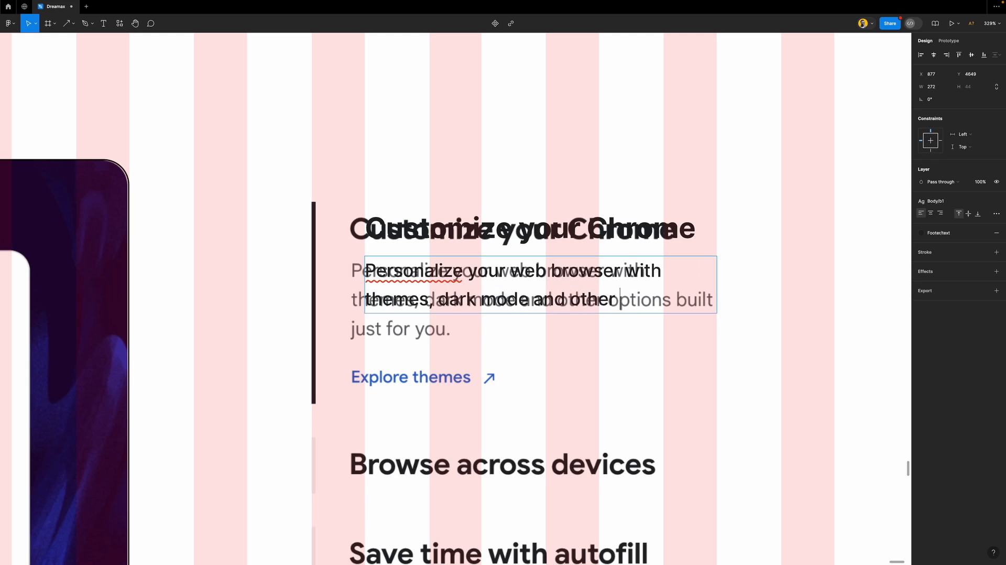
text( options bui)
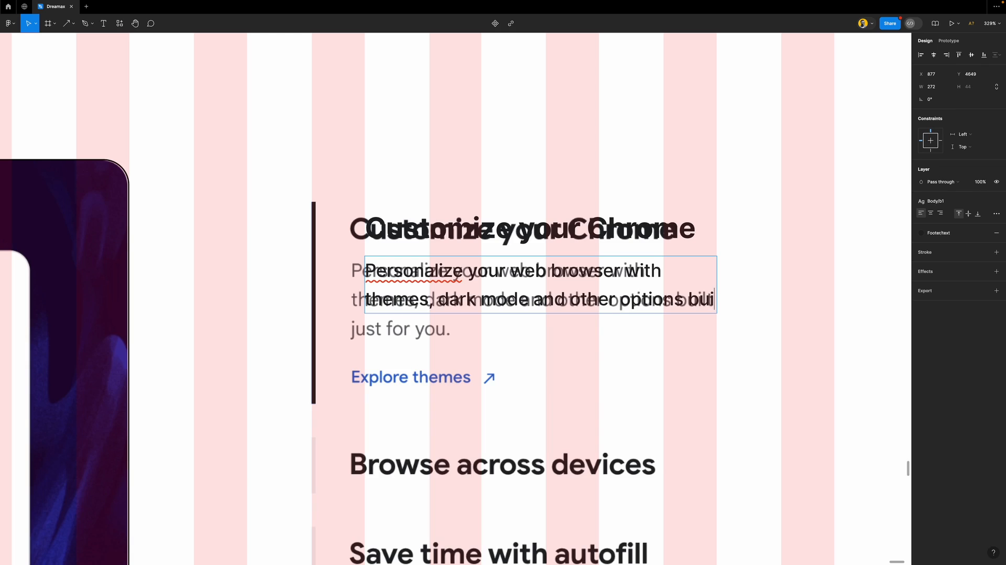
text(lt j)
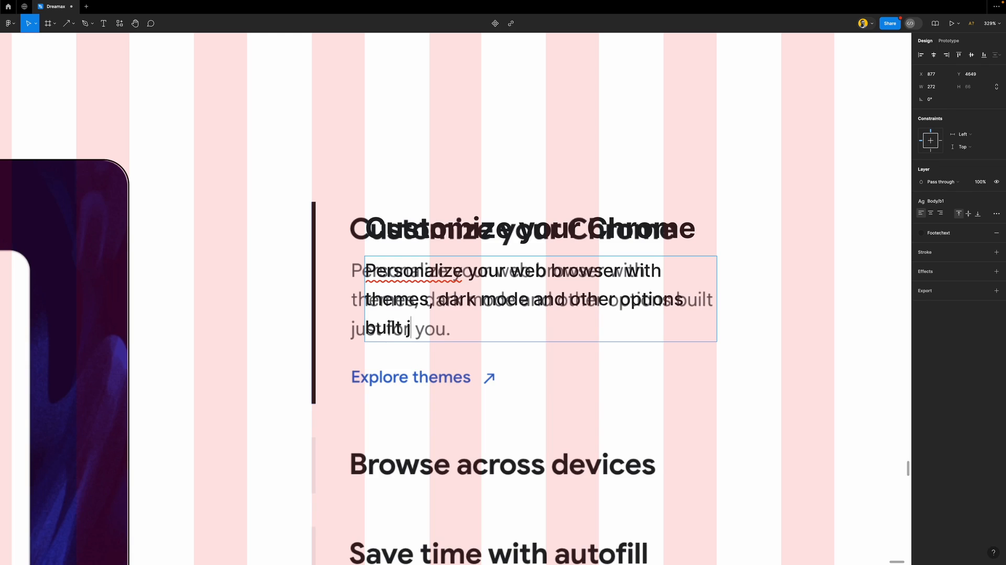
text(ust for you.)
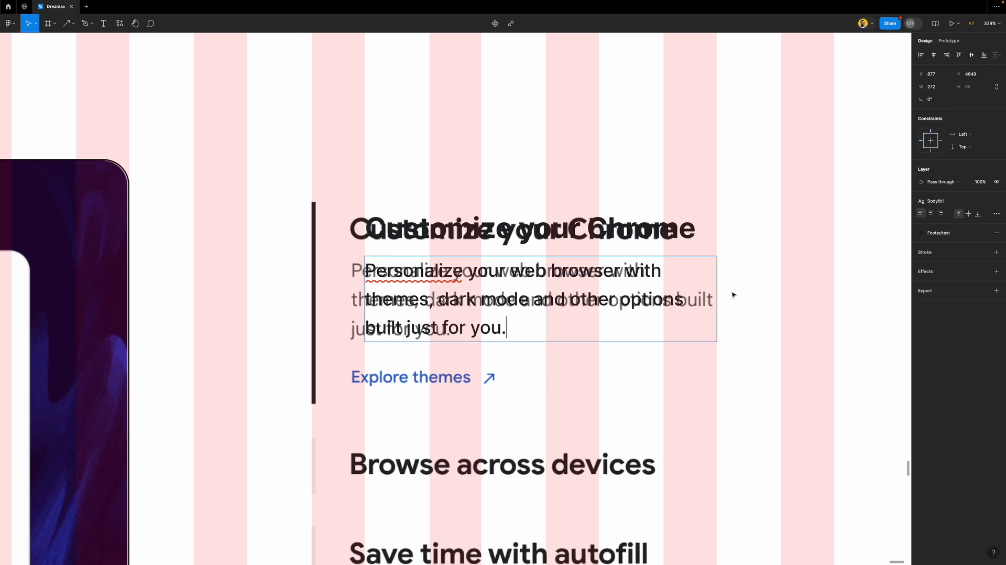
Select the 'Learn about automatic updates' link inside the Automatic updates card
key(Escape)
scroll(500, 297, down, 5)
scroll(501, 298, up, 5)
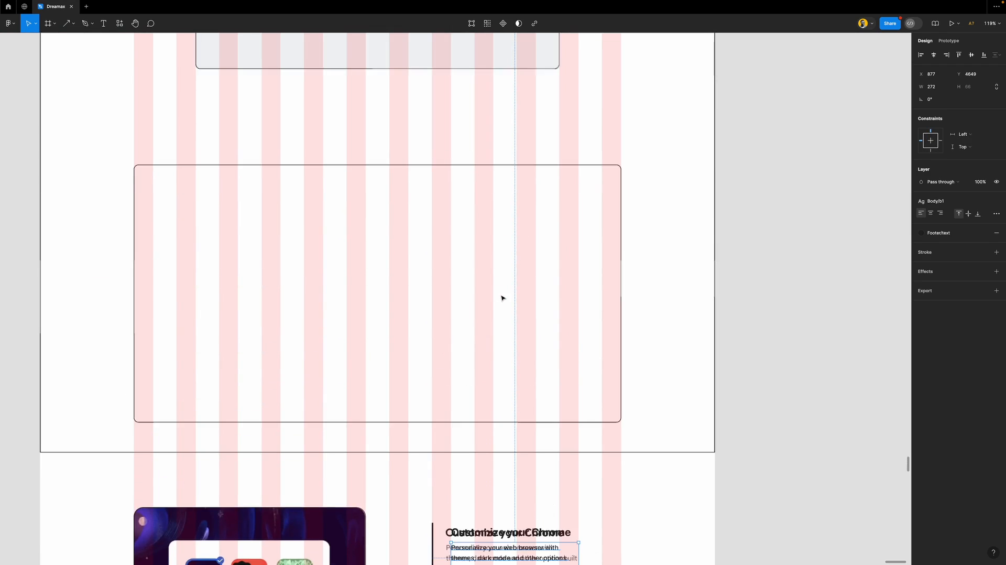
scroll(501, 298, up, 15)
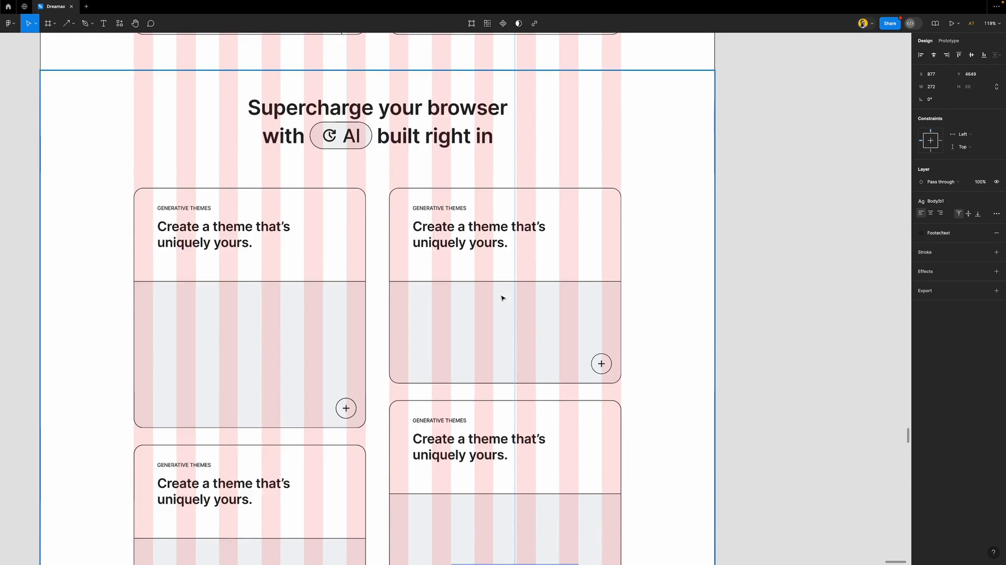
scroll(501, 298, up, 10)
click(499, 280)
double_click(499, 280)
double_click(499, 281)
scroll(499, 280, down, 15)
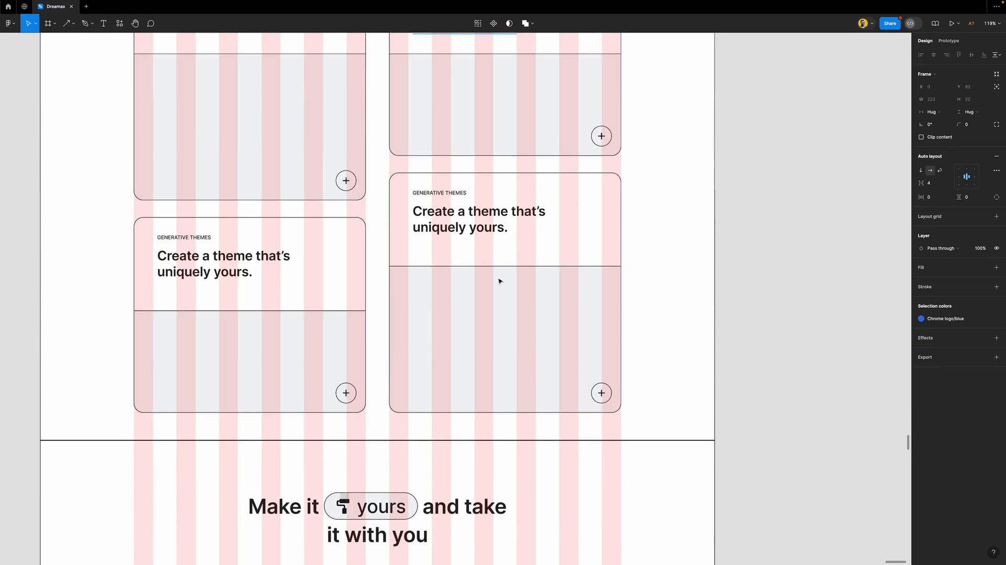
scroll(499, 281, up, 10)
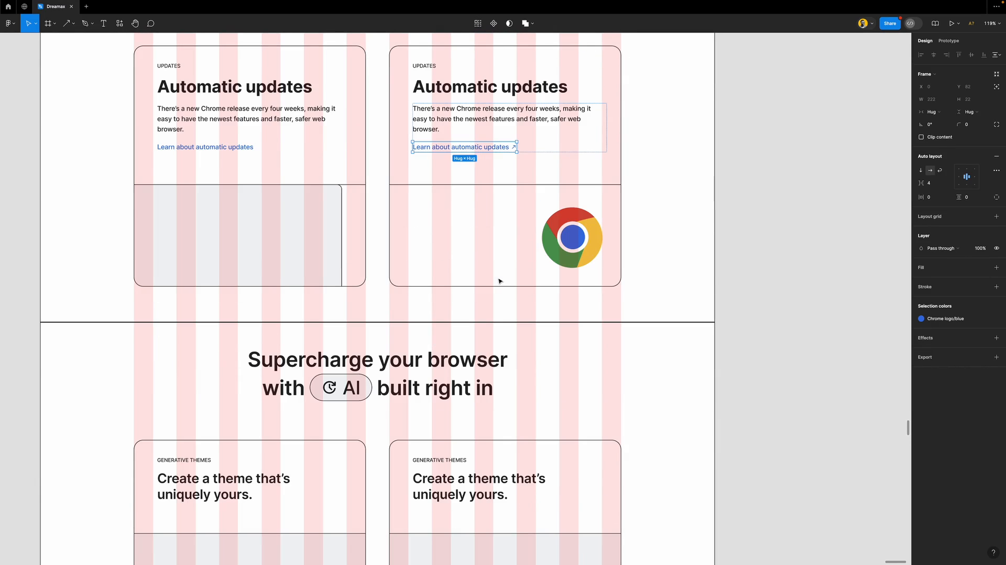
Paste a copy of the updates text group into the Customize section's image frame
click(595, 139)
scroll(534, 220, down, 20)
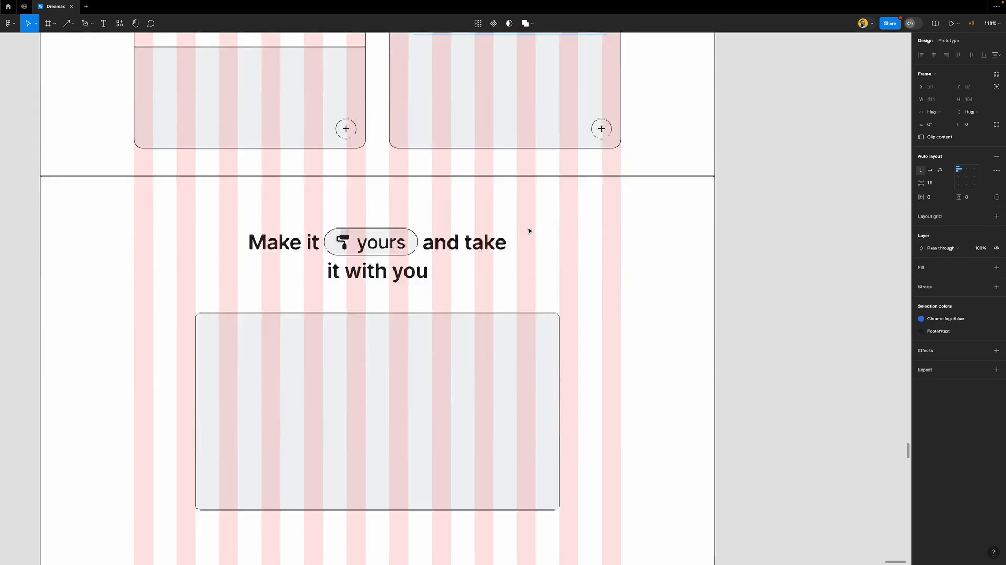
scroll(529, 231, up, 8)
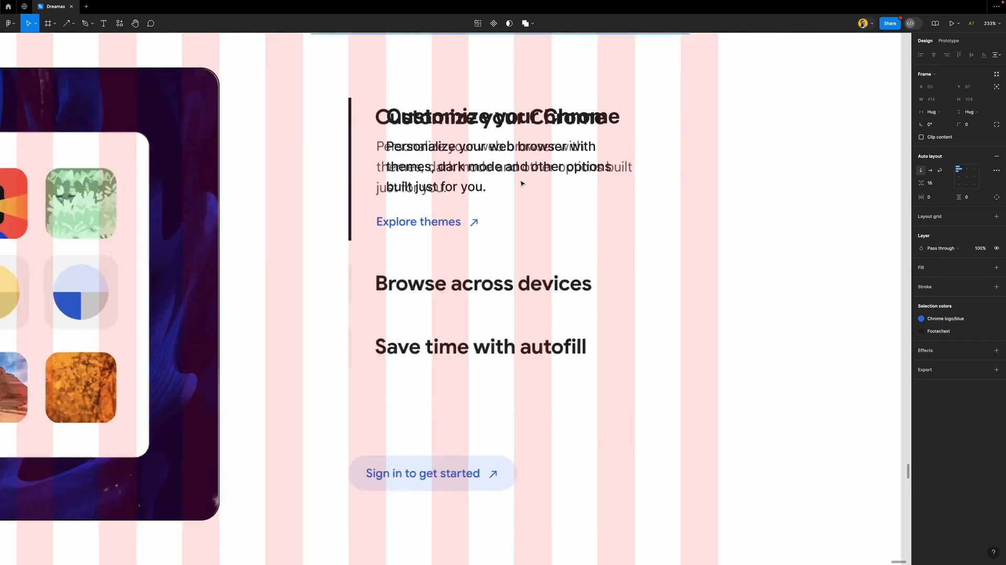
click(571, 256)
key(super+v)
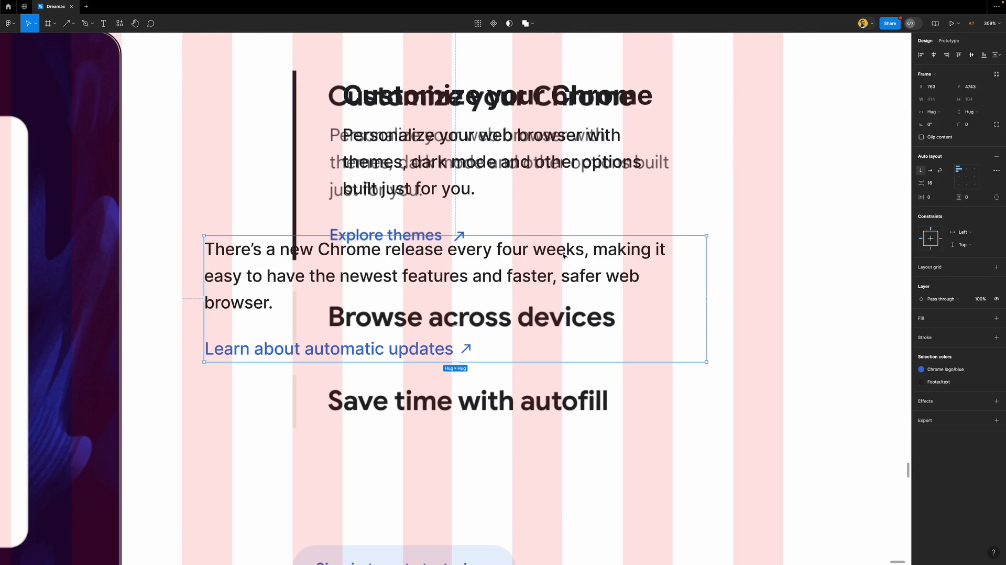
Place the pasted group beside the block at a fixed 272 width, with its text filling the width
drag(345, 269, 484, 285)
drag(846, 260, 672, 262)
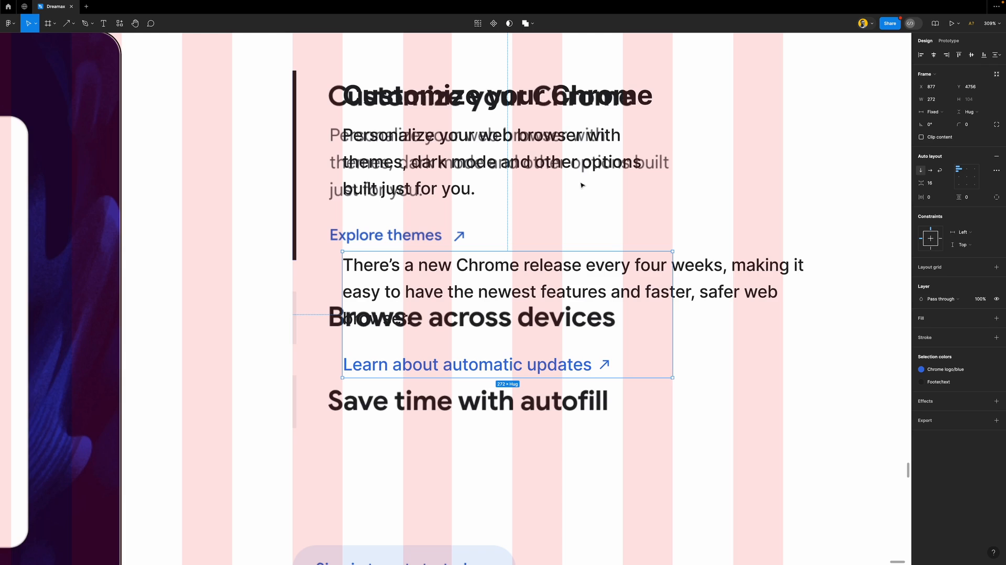
double_click(628, 283)
click(941, 100)
click(949, 119)
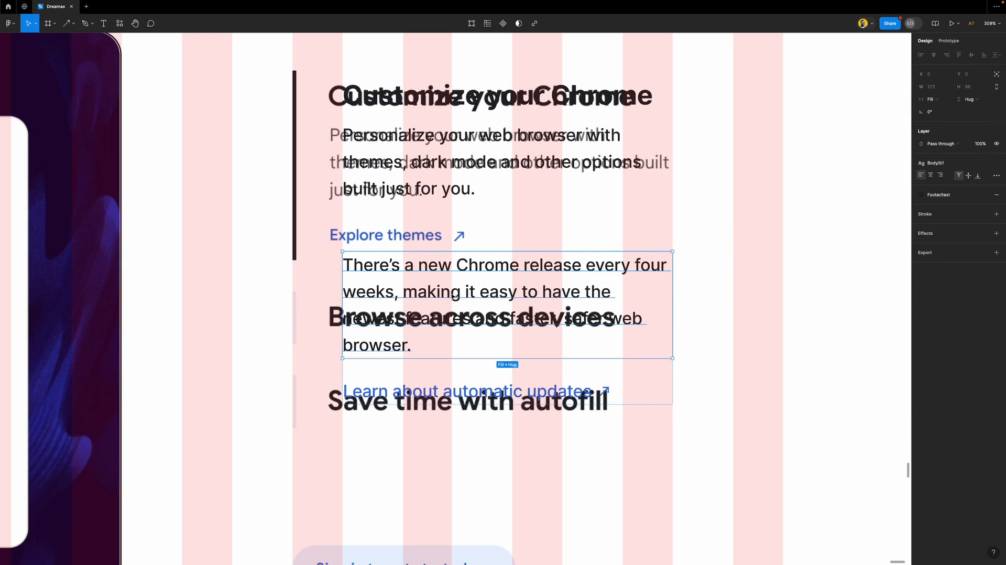
Replace the release-notes paragraph with the copied Personalize subtext
double_click(434, 152)
key(ctrl+c)
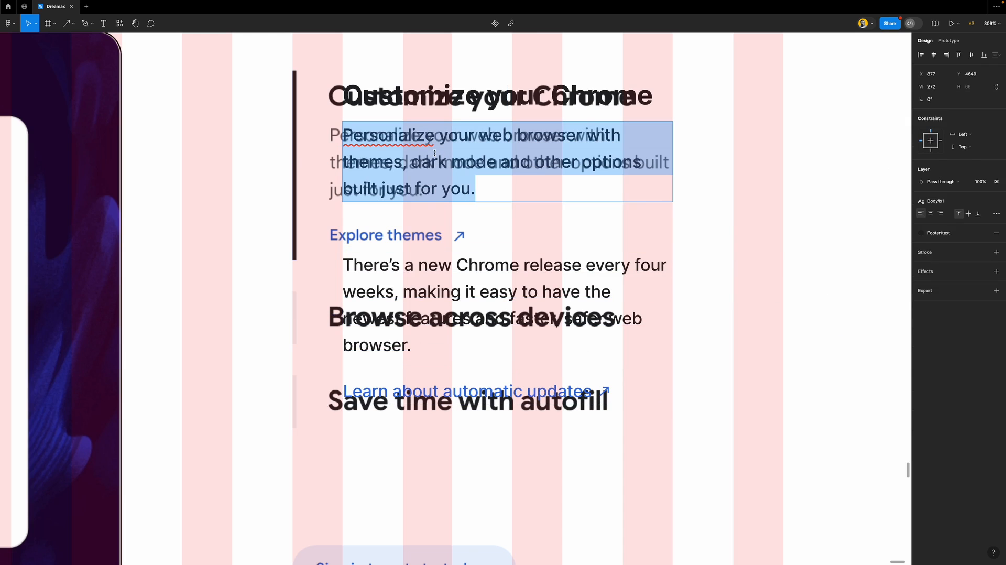
double_click(439, 291)
key(ctrl+a)
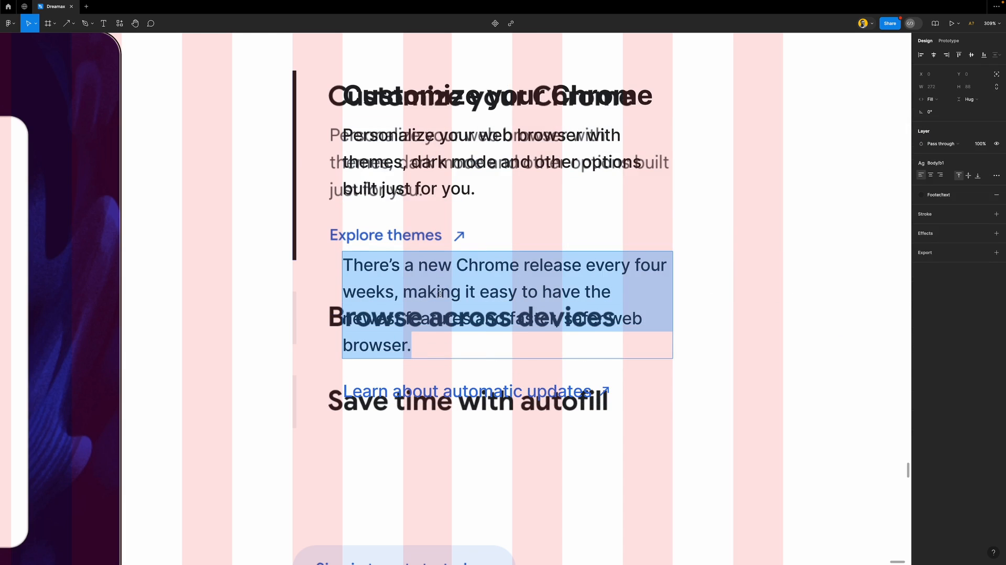
key(ctrl+v)
key(Escape)
key(Escape)
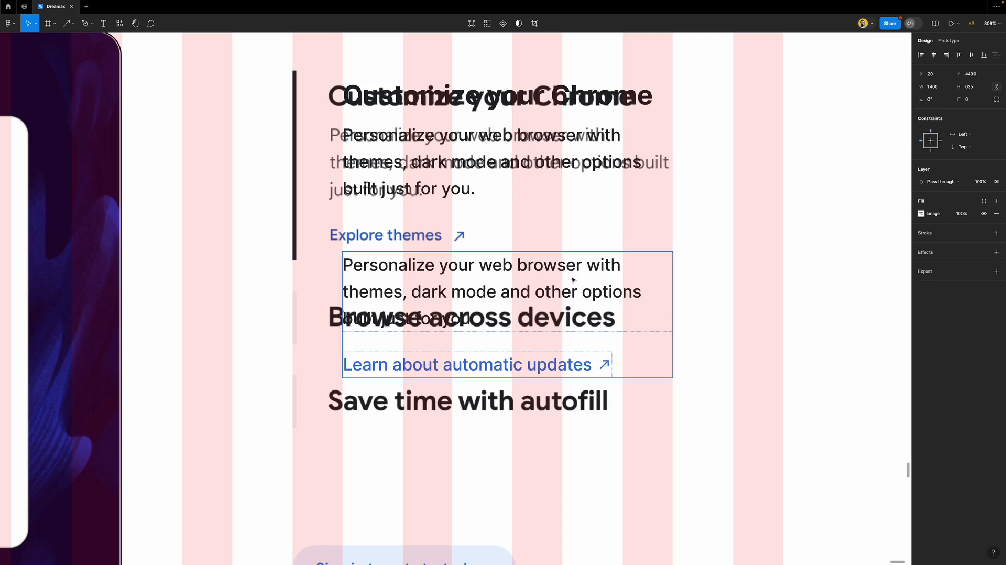
Move the paragraph-and-link frame up under the heading and delete the duplicate Personalize text layer
drag(598, 269, 576, 160)
click(591, 164)
key(Delete)
click(530, 210)
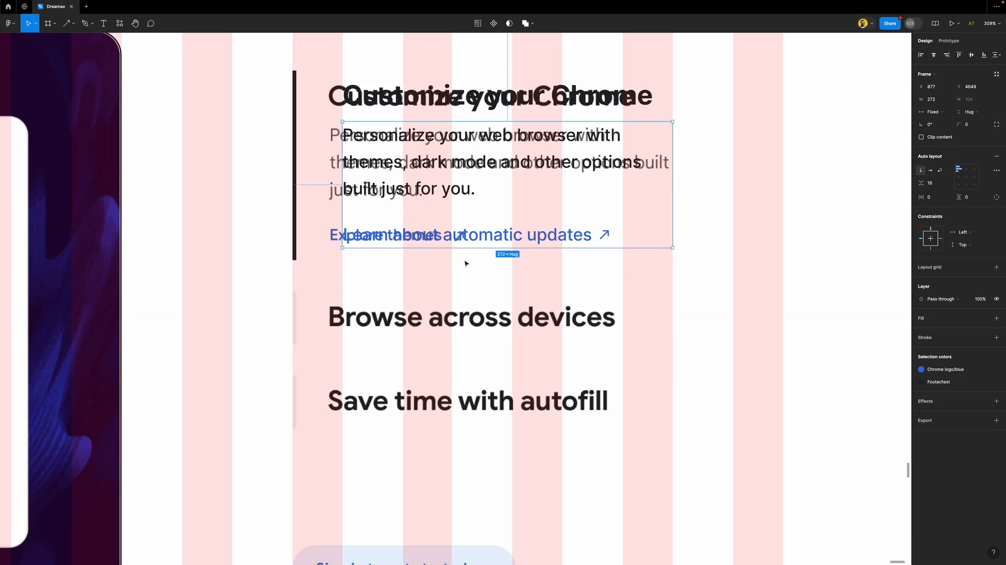
Relabel the link 'Explore themes'
double_click(468, 236)
text(E)
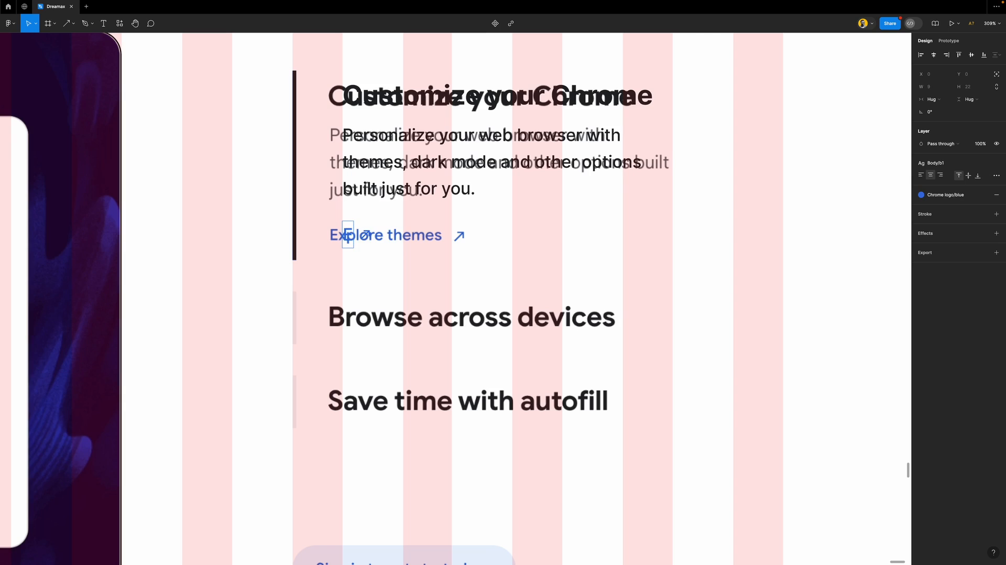
text(xplore the)
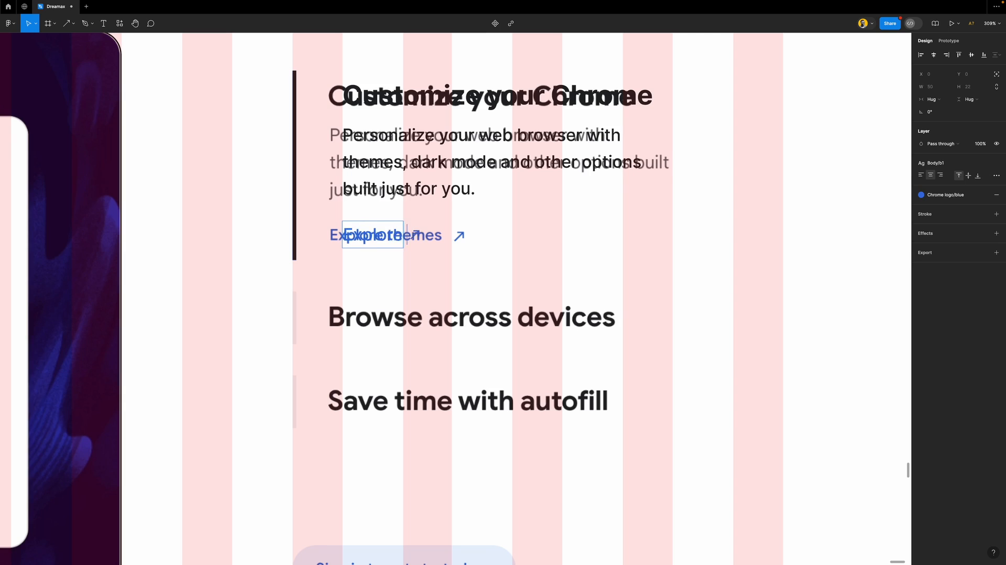
text(mes)
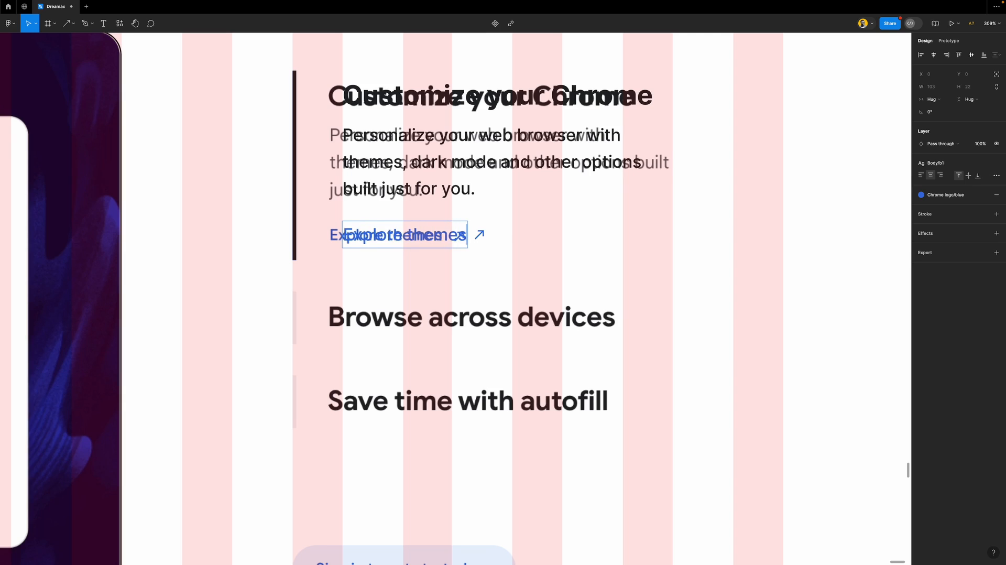
click(597, 240)
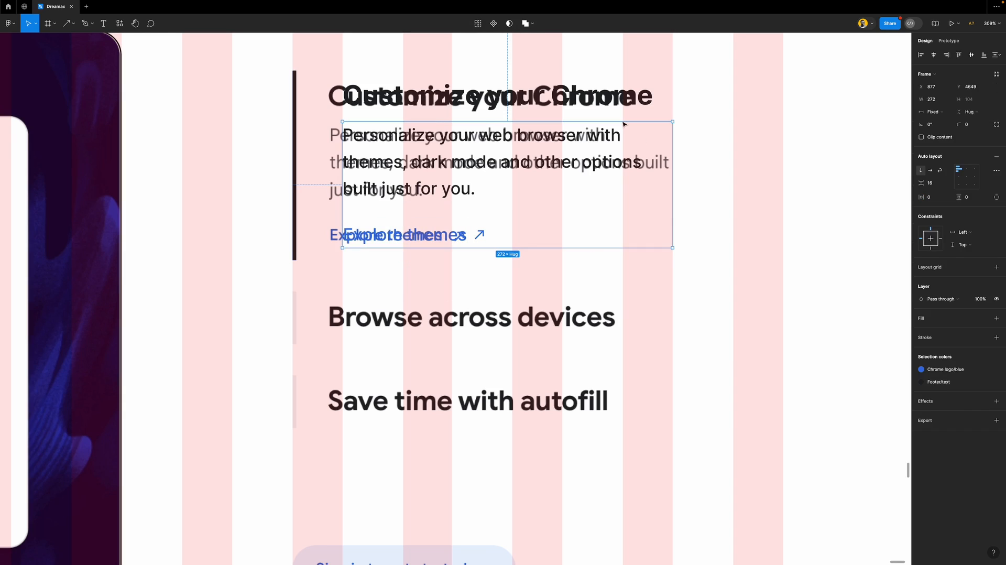
Wrap the heading, paragraph and link in a vertical auto-layout frame with a 38 gap
click(594, 94)
key(super+a)
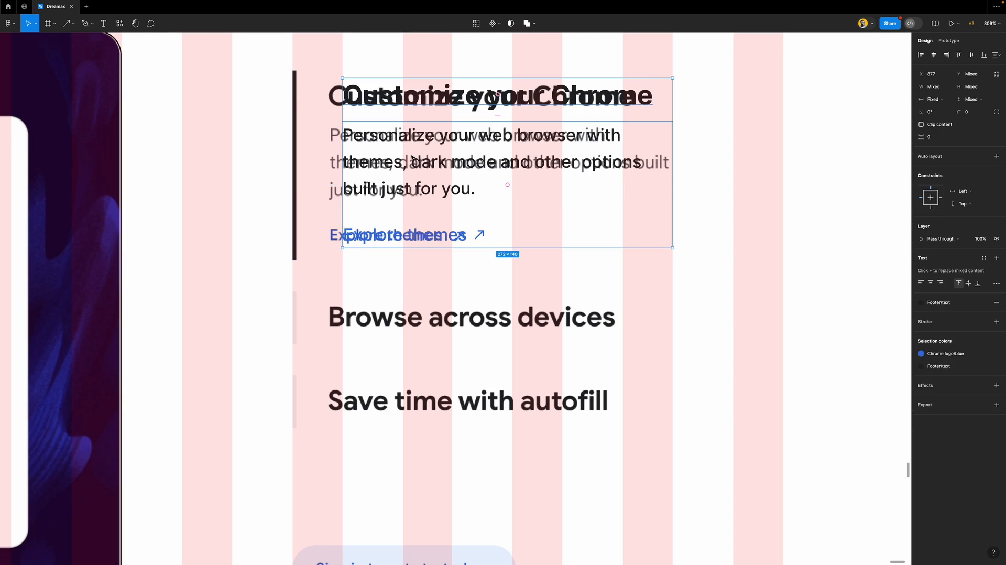
key(shift+a)
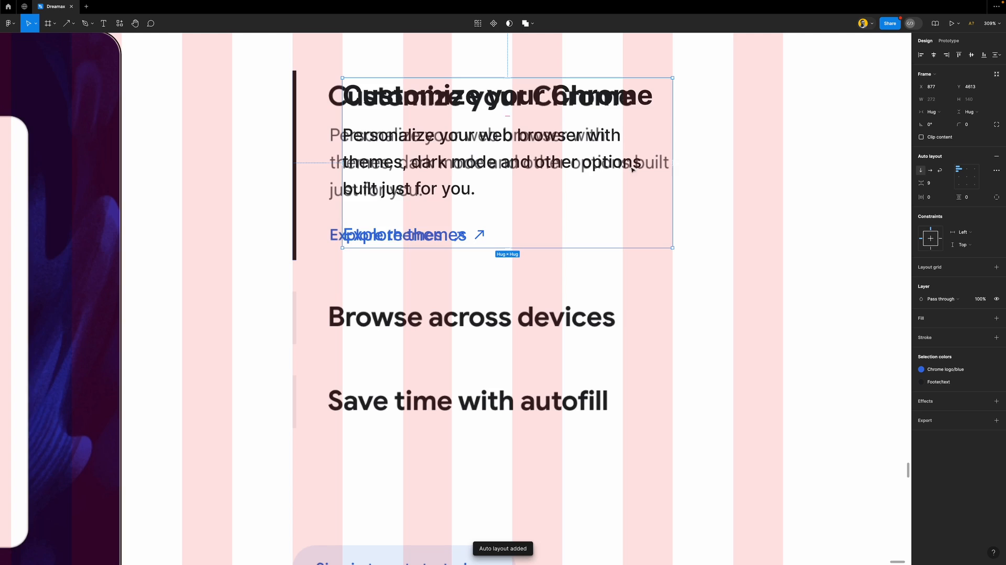
click(934, 186)
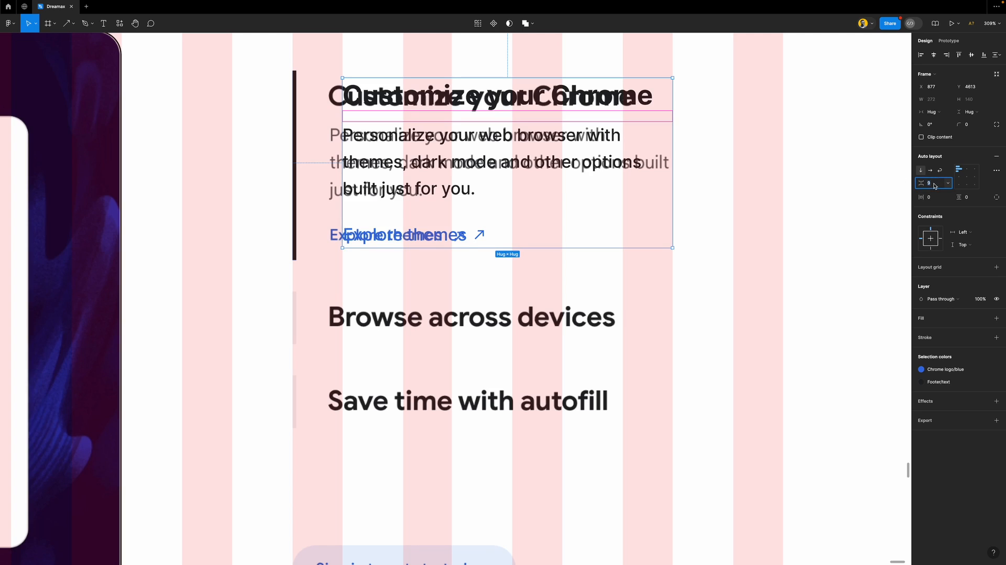
Wrap the accent bar and the text frame together in an outer auto-layout frame
shift+click(297, 95)
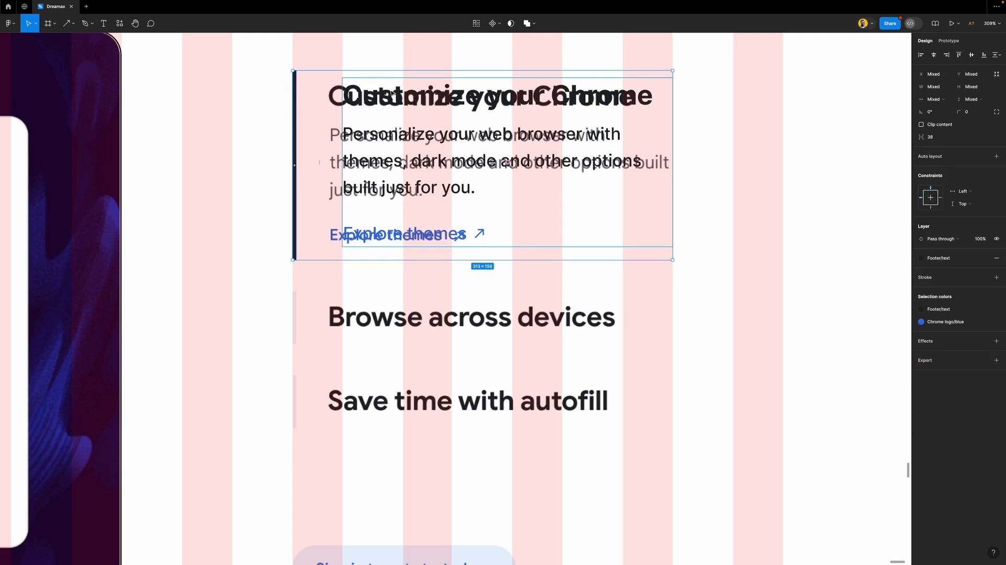
key(shift+a)
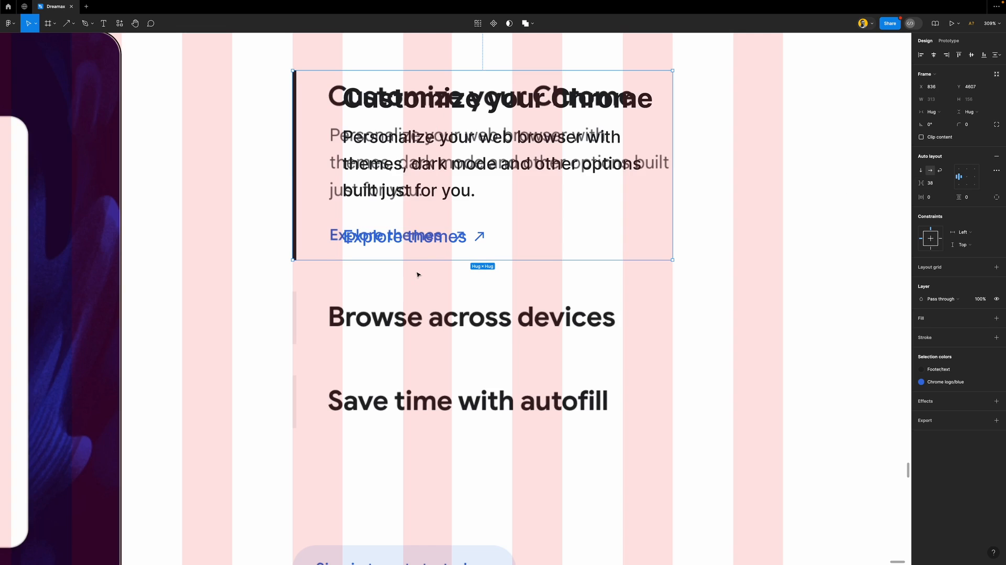
scroll(416, 274, down, 3)
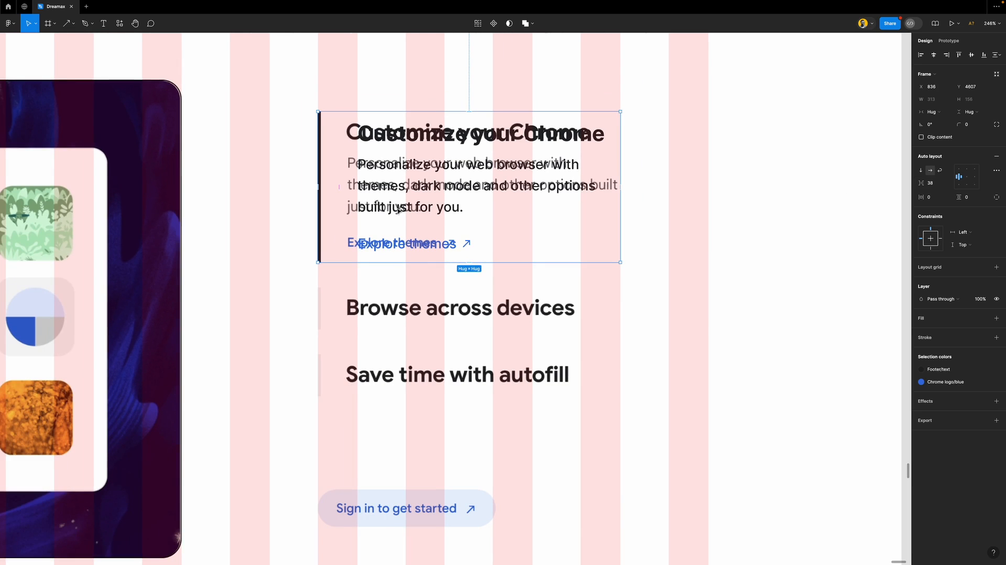
scroll(397, 209, down, 2)
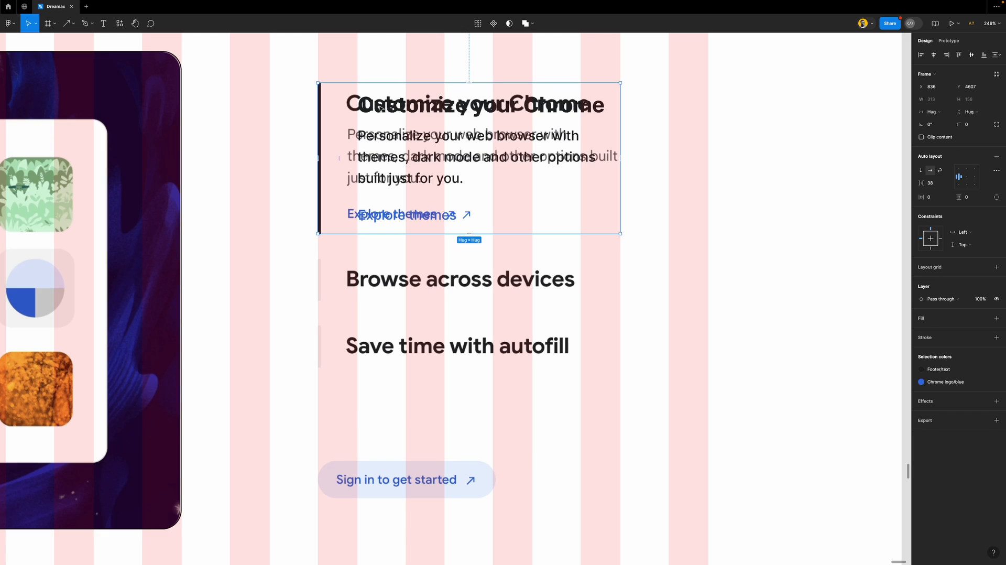
scroll(340, 135, up, 3)
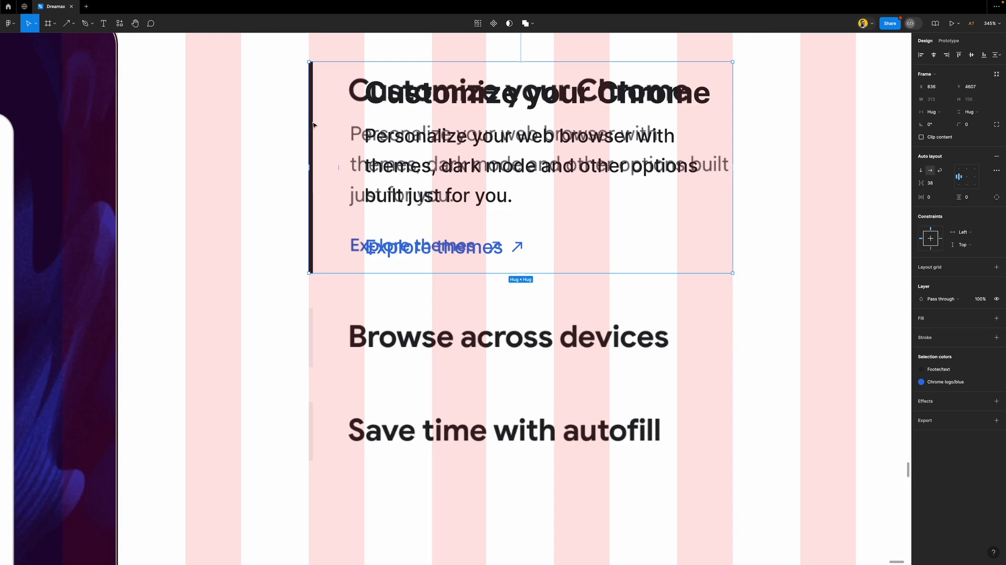
click(347, 340)
Hide the layout grid columns
scroll(384, 299, down, 2)
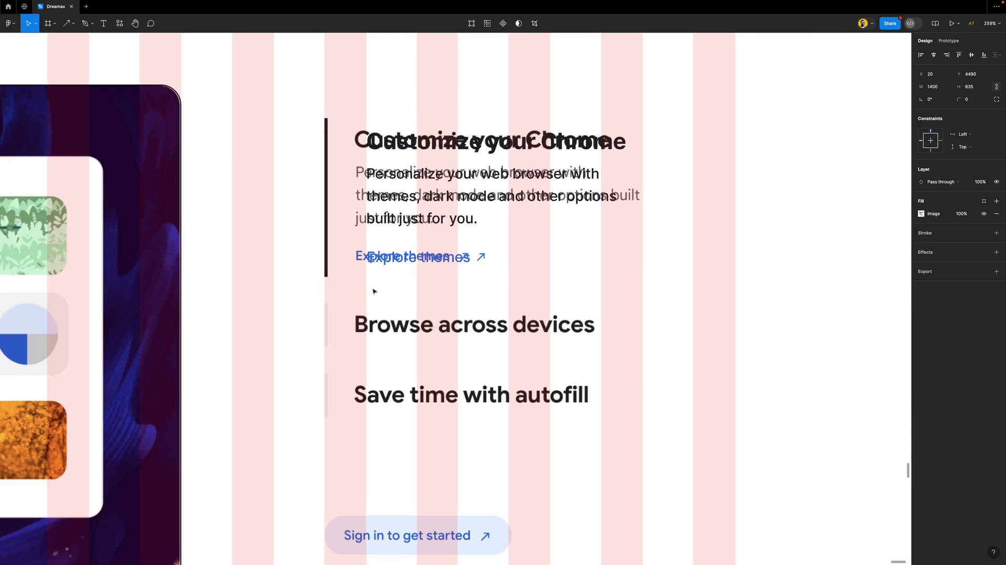
key(ctrl+g)
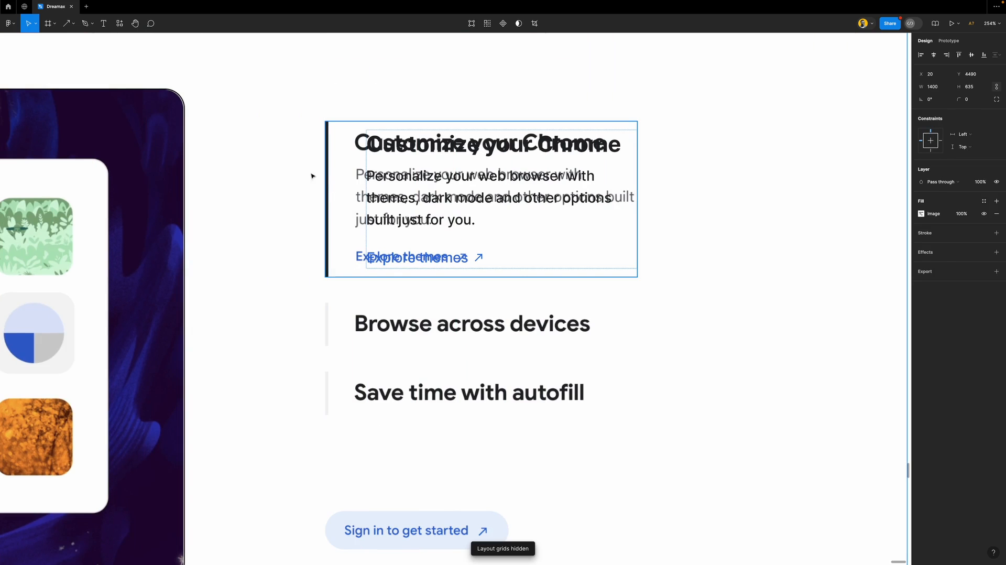
scroll(312, 163, up, 4)
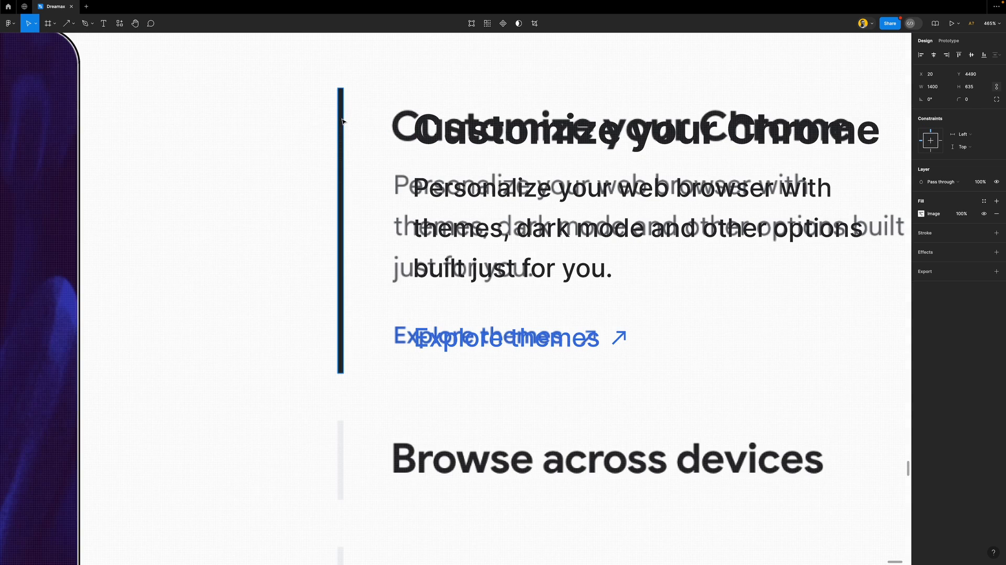
Set the accent bar's height to Fill container so it spans the whole block
click(341, 121)
scroll(340, 145, down, 4)
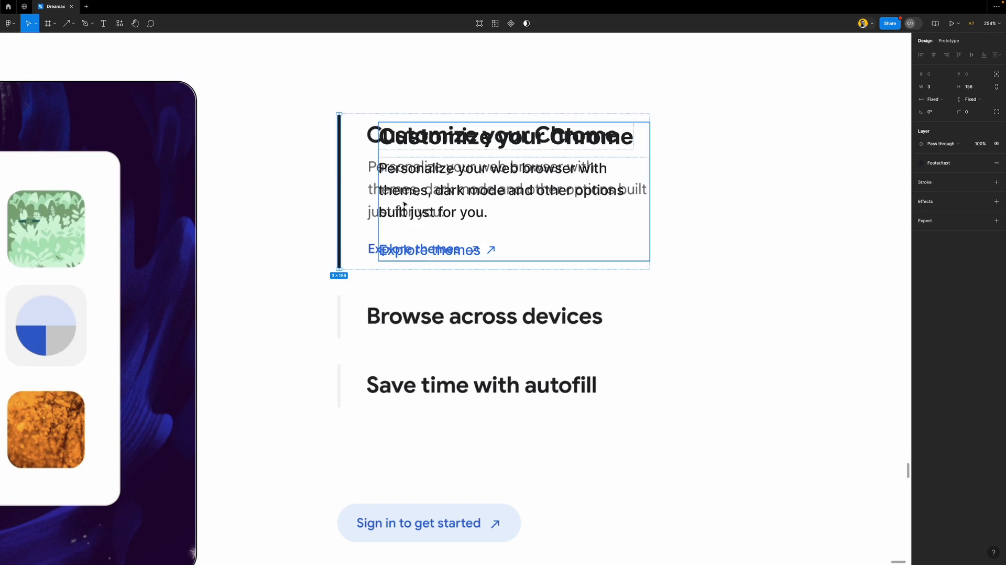
scroll(354, 169, up, 3)
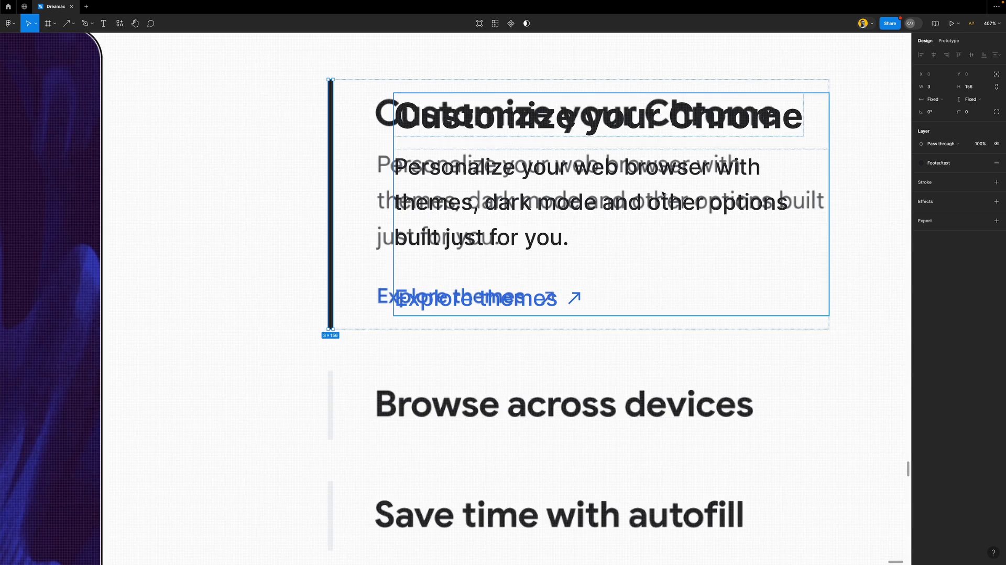
click(971, 100)
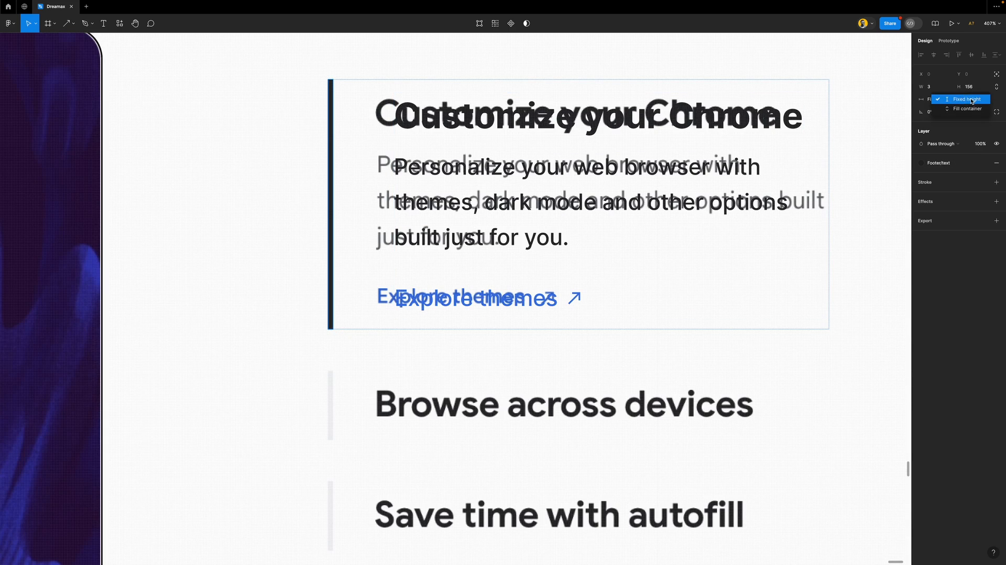
click(970, 108)
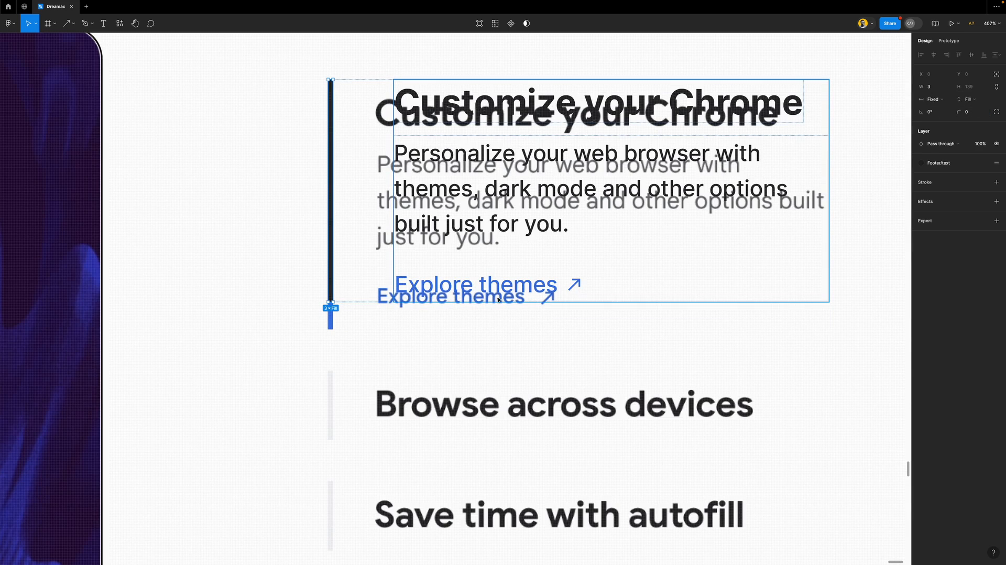
click(495, 184)
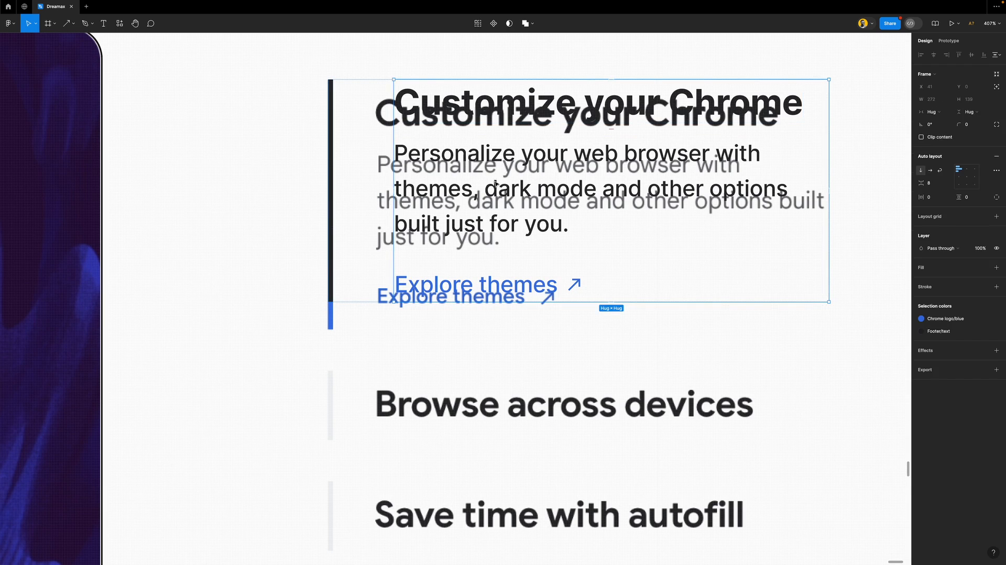
click(330, 178)
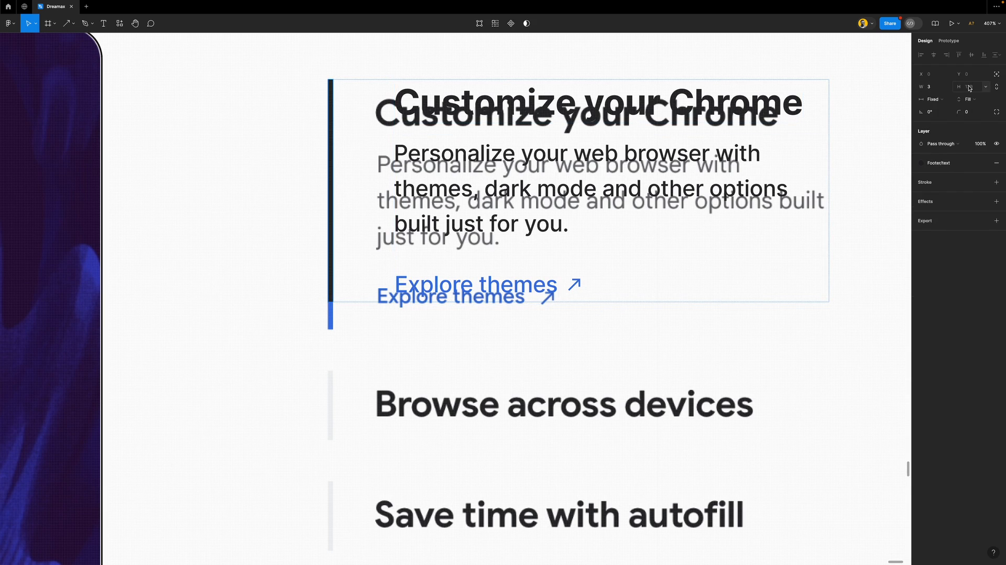
Move the Customize your Chrome block below 'Save time with autofill'
scroll(427, 232, down, 5)
click(410, 198)
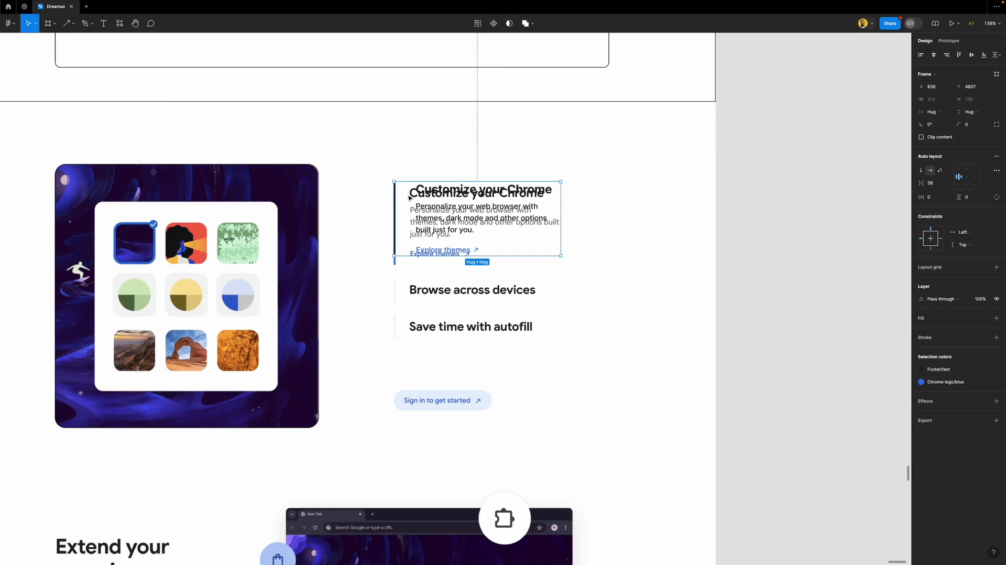
drag(410, 198, 435, 354)
scroll(445, 354, down, 3)
scroll(460, 267, up, 5)
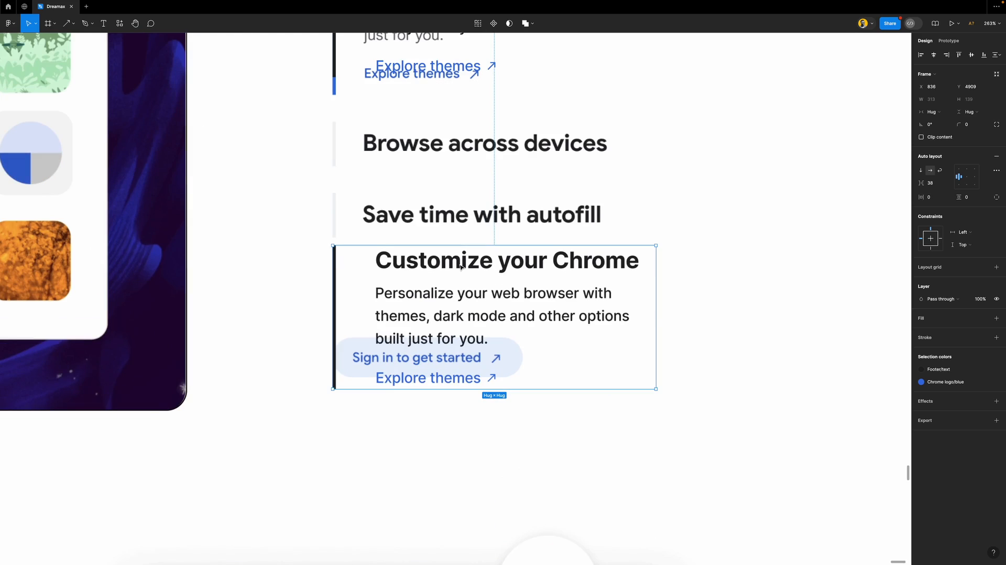
double_click(453, 310)
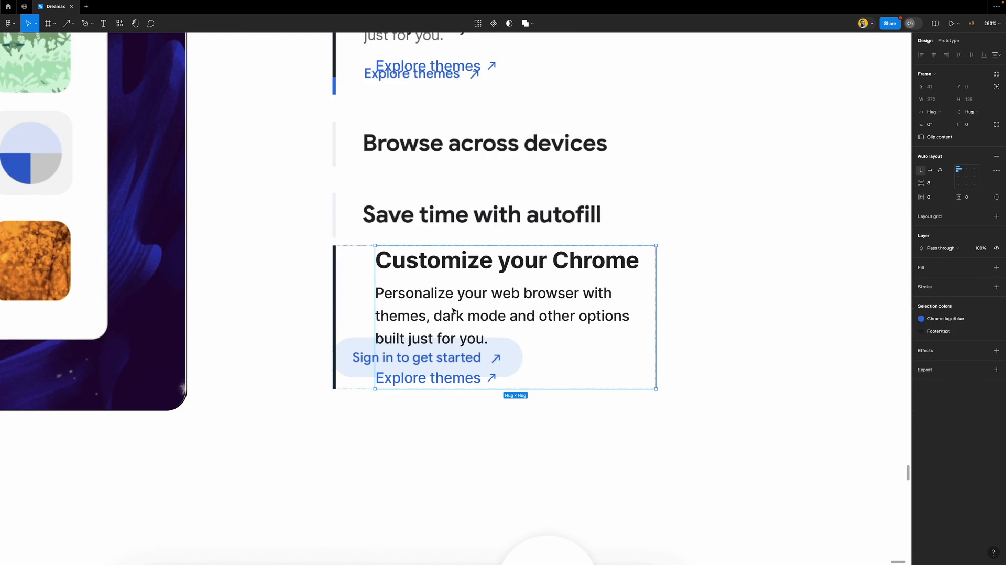
double_click(453, 310)
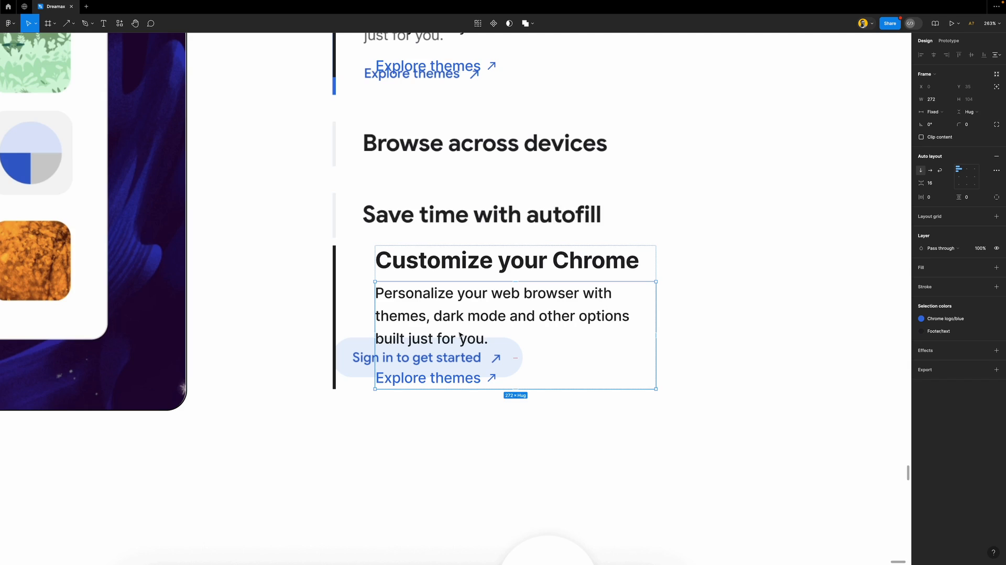
Delete the stray description block and give the Customize card and its heading row vertical padding 10
key(Delete)
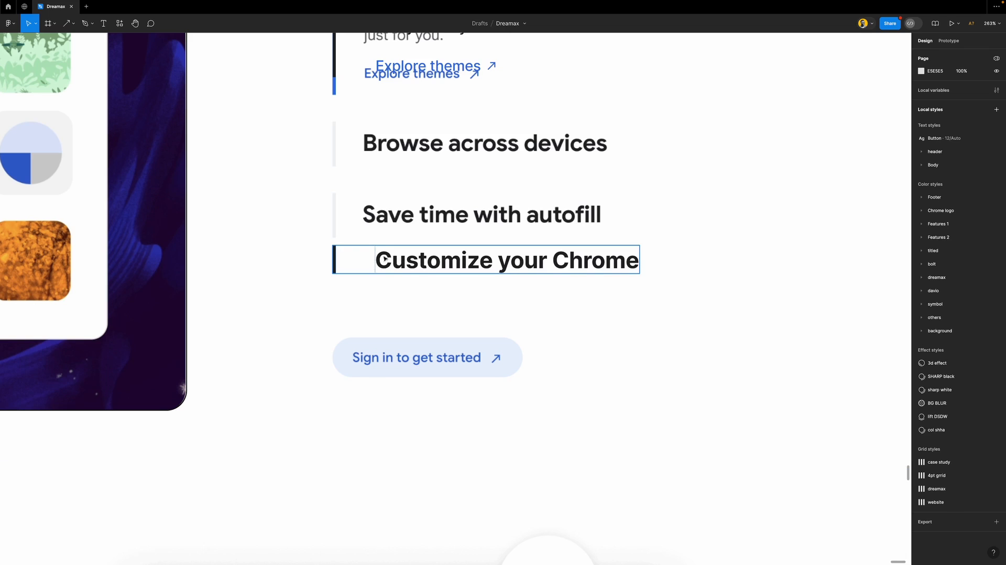
scroll(337, 148, up, 5)
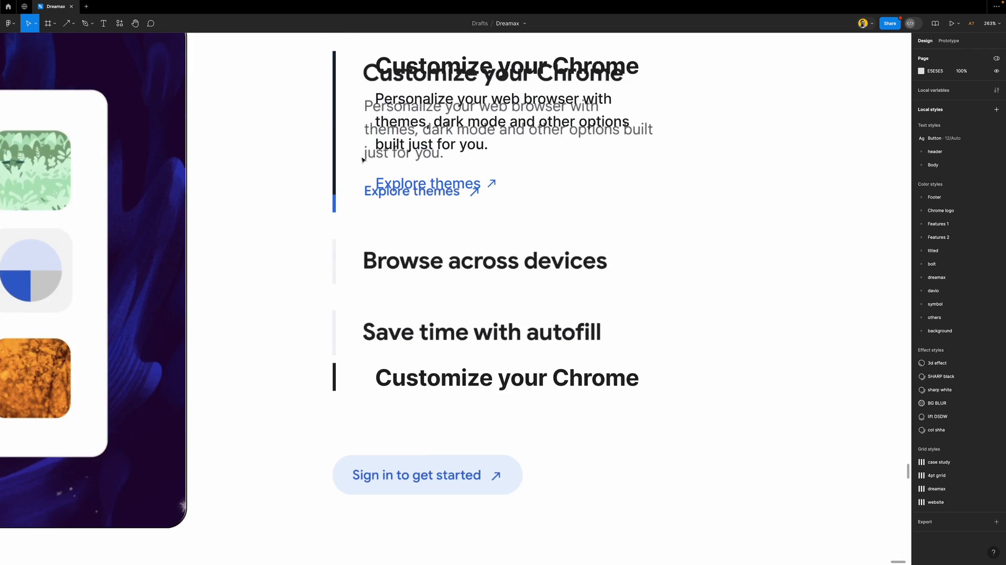
click(428, 234)
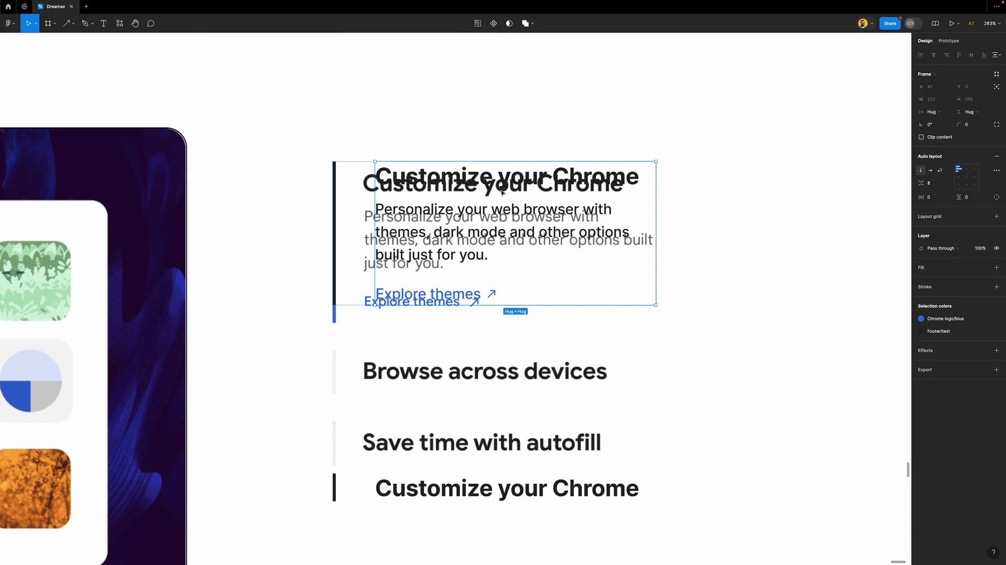
click(977, 201)
text(10)
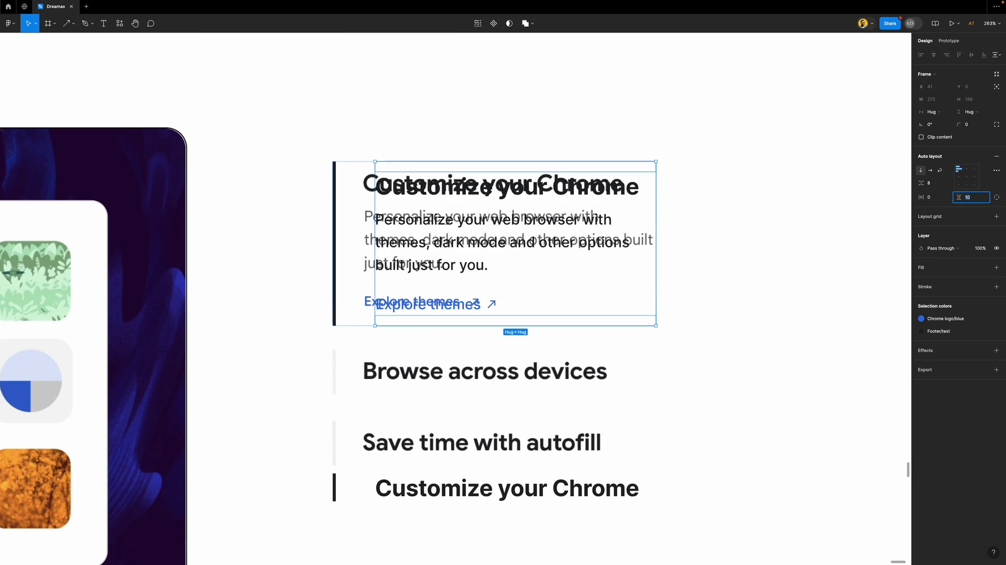
click(743, 290)
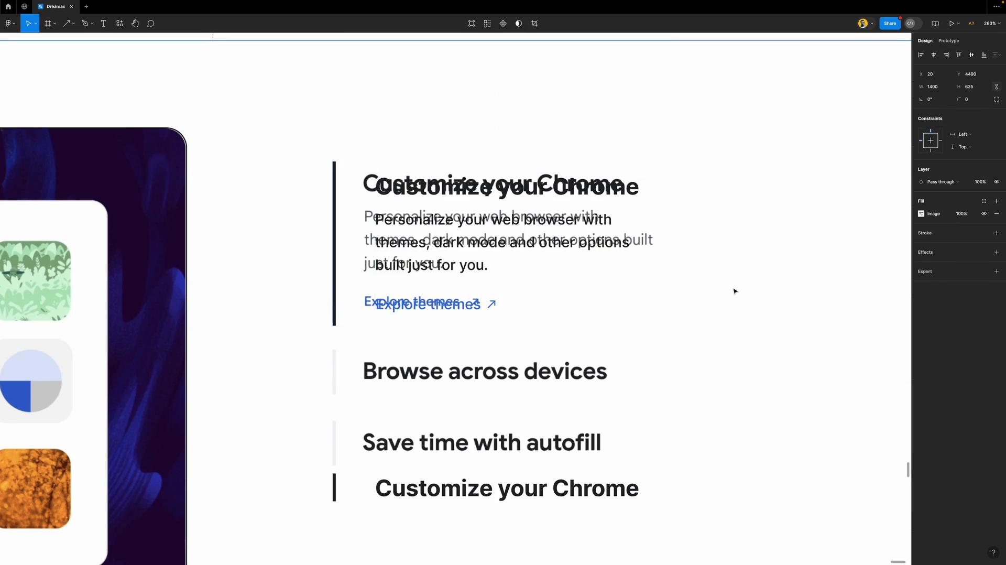
scroll(465, 297, down, 3)
click(421, 323)
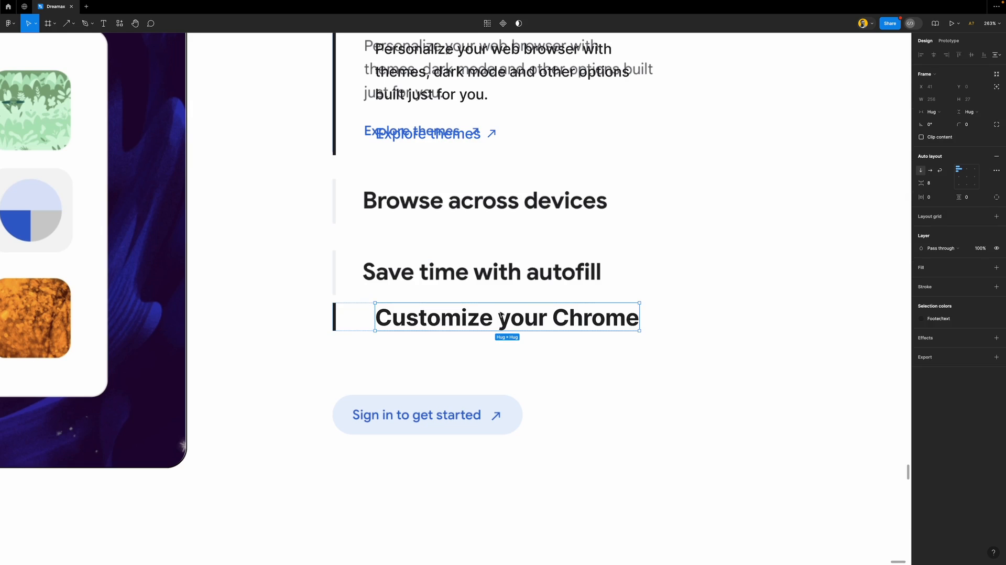
text(10)
key(Return)
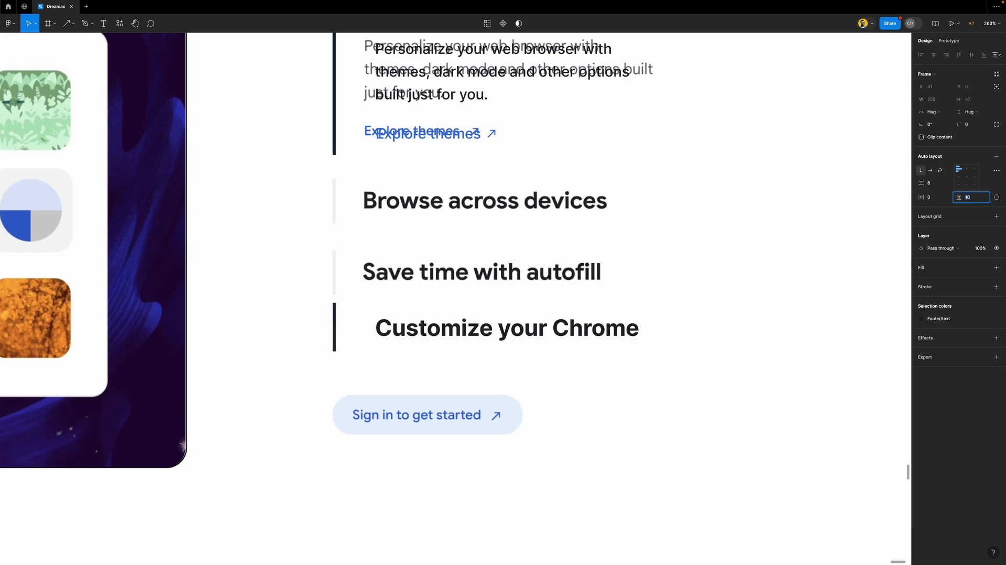
click(680, 321)
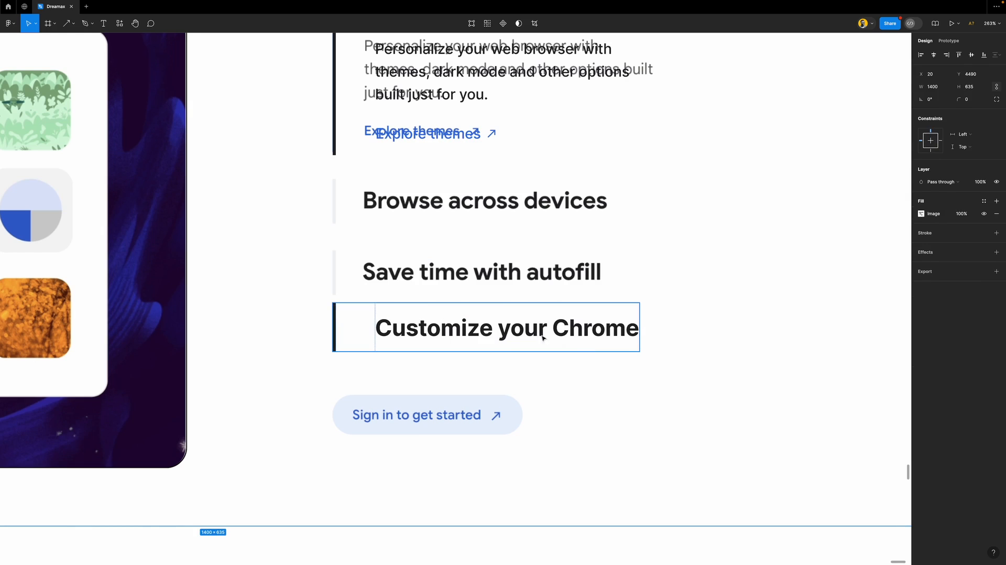
Set vertical padding 7 on the description card's text stack and 6 on the Customize heading
click(521, 330)
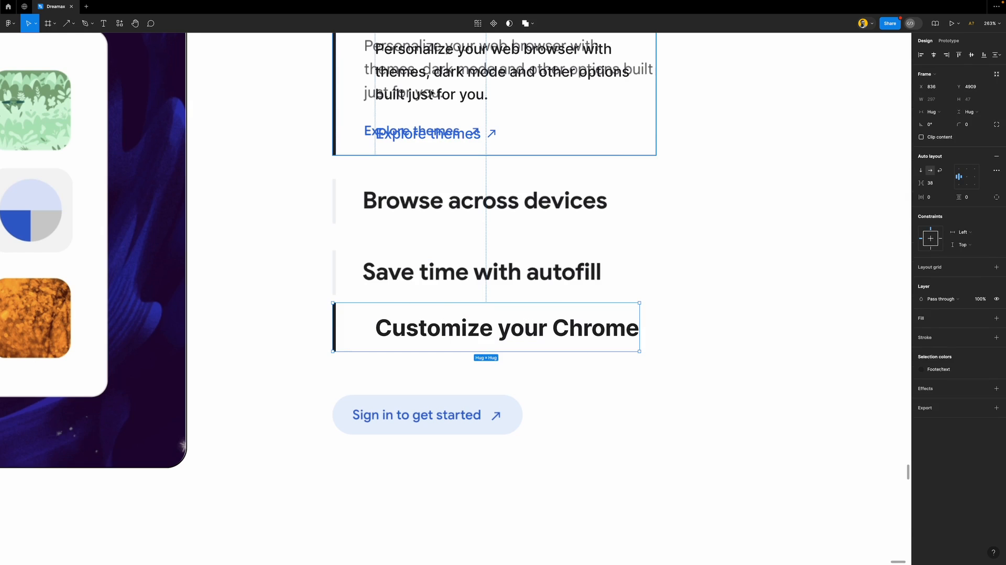
click(457, 146)
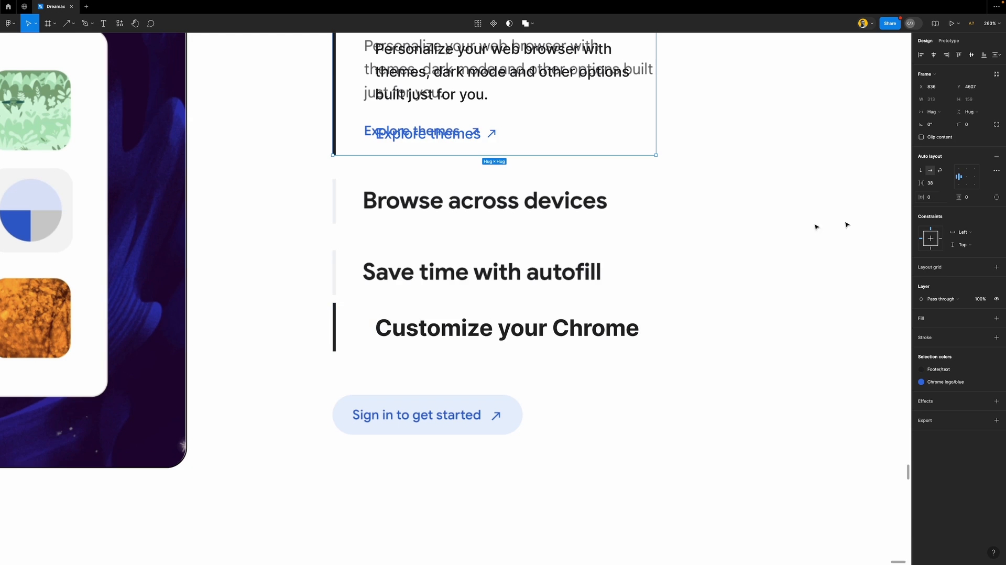
click(418, 100)
click(972, 198)
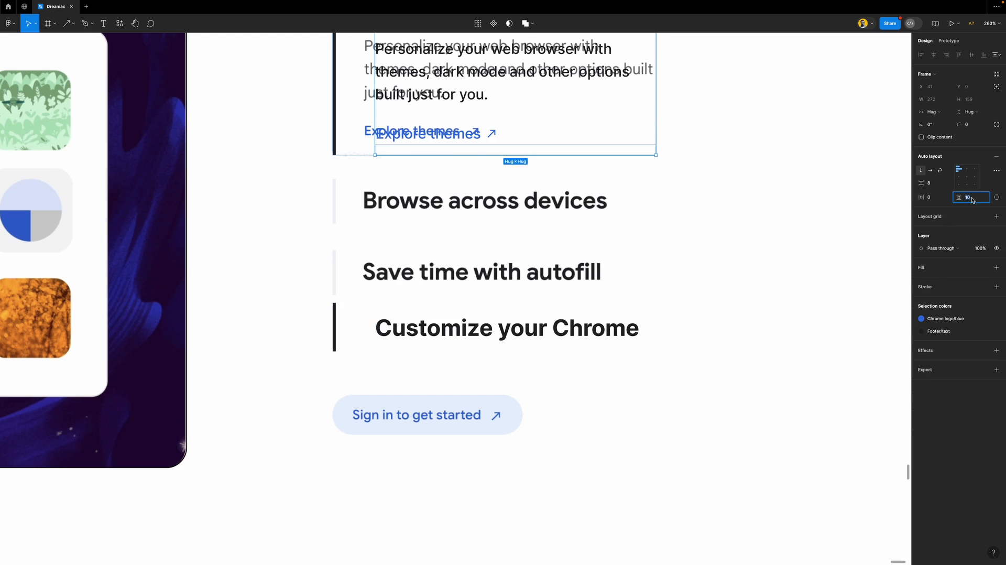
text(7)
key(Return)
click(482, 326)
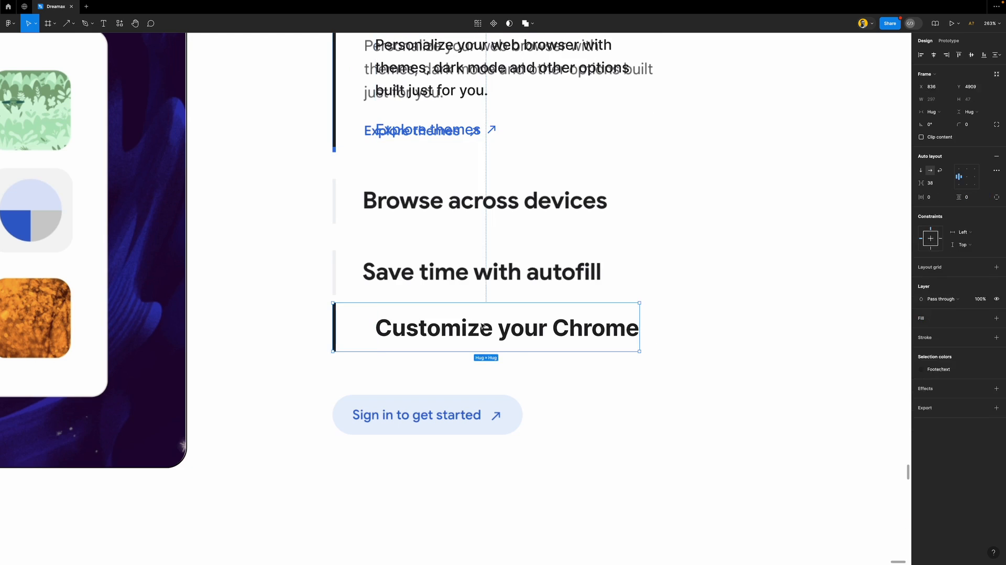
click(482, 326)
click(977, 199)
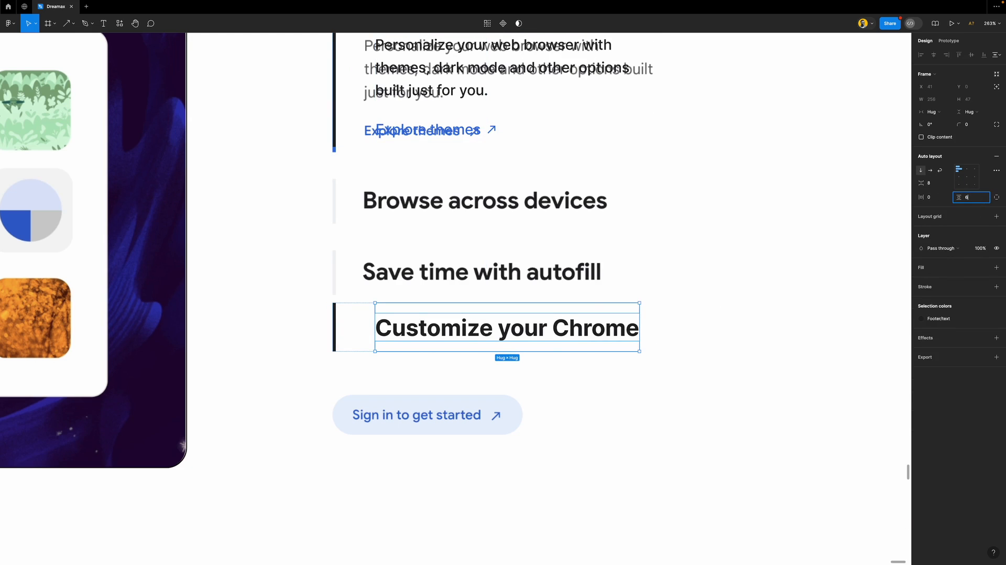
text(6)
key(Return)
click(617, 303)
Move the Customize your Chrome row into the list and stack all three rows in auto layout
drag(502, 325, 519, 273)
shift+click(507, 198)
shift+click(474, 117)
scroll(487, 167, down, 5)
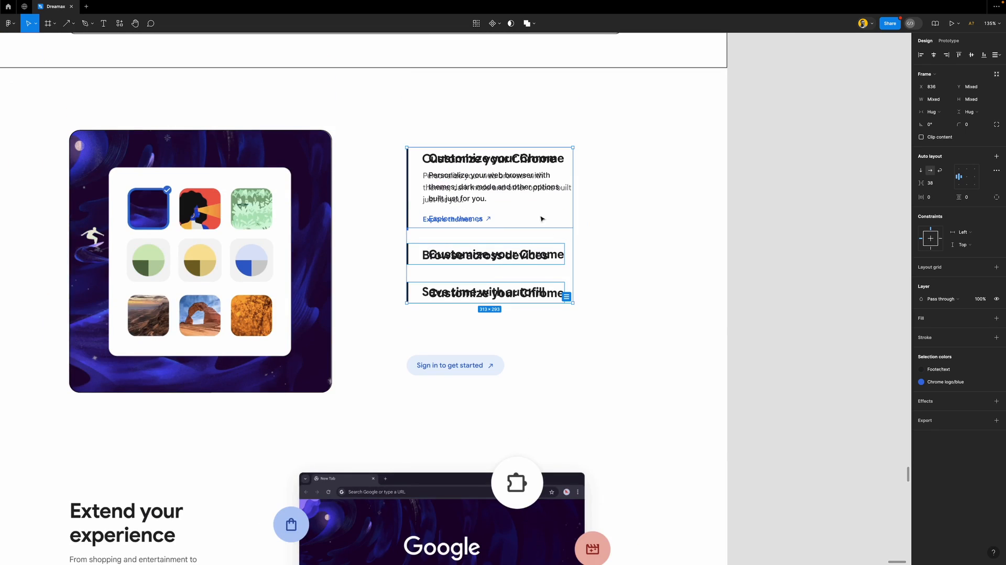
key(shift+a)
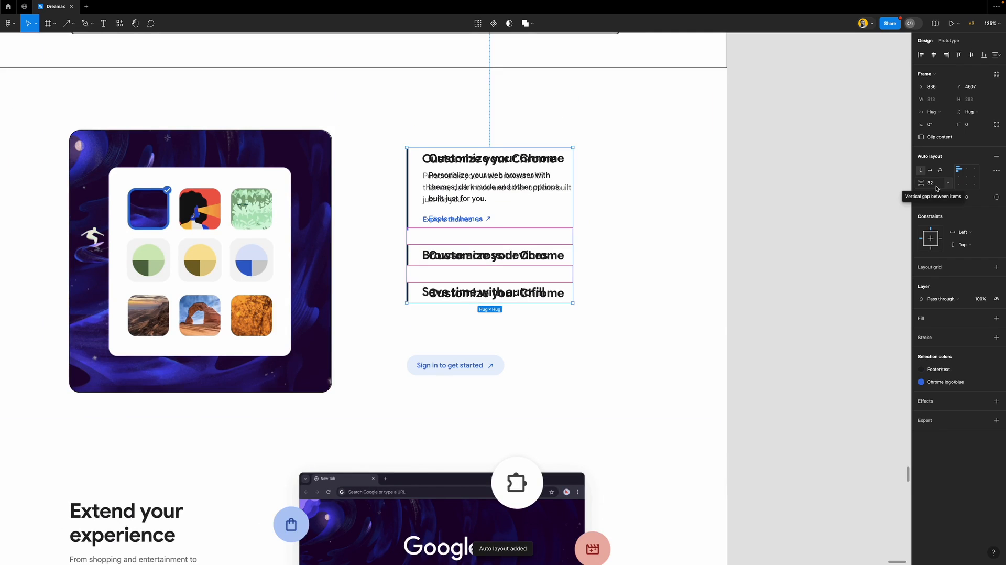
scroll(613, 222, down, 3)
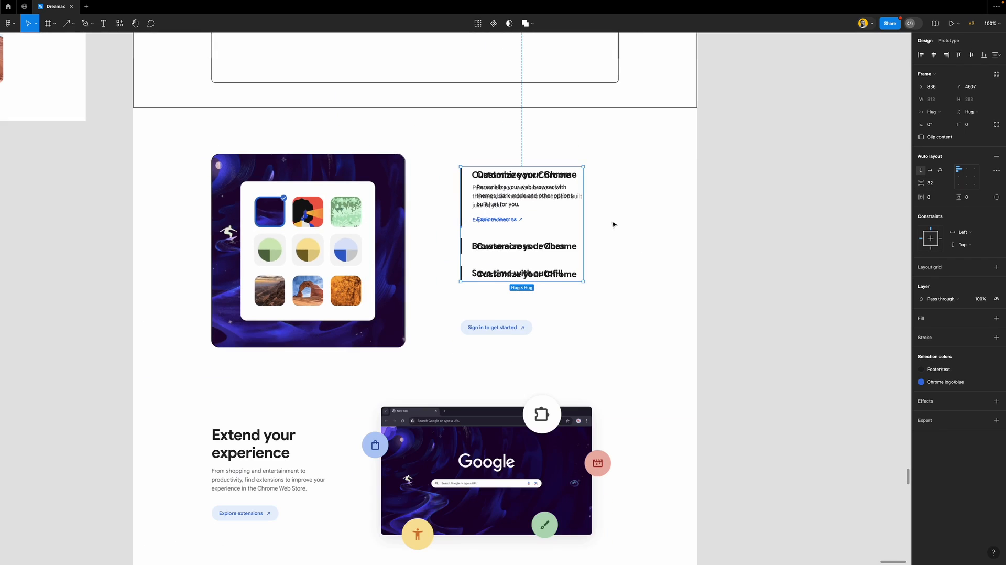
scroll(541, 312, down, 2)
scroll(486, 271, up, 3)
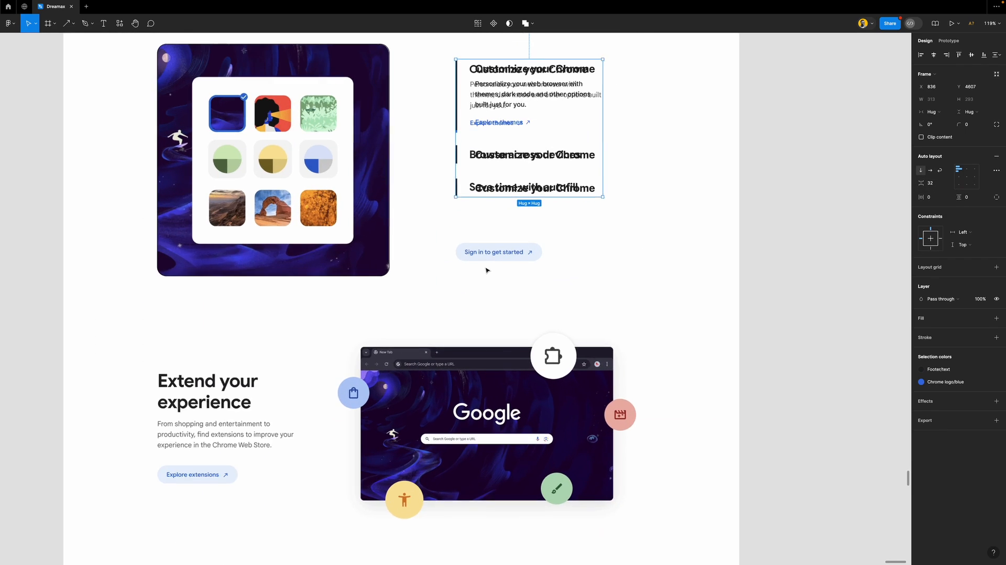
Pull the Explore themes link out of the first feature card to above the Sign in pill
click(512, 115)
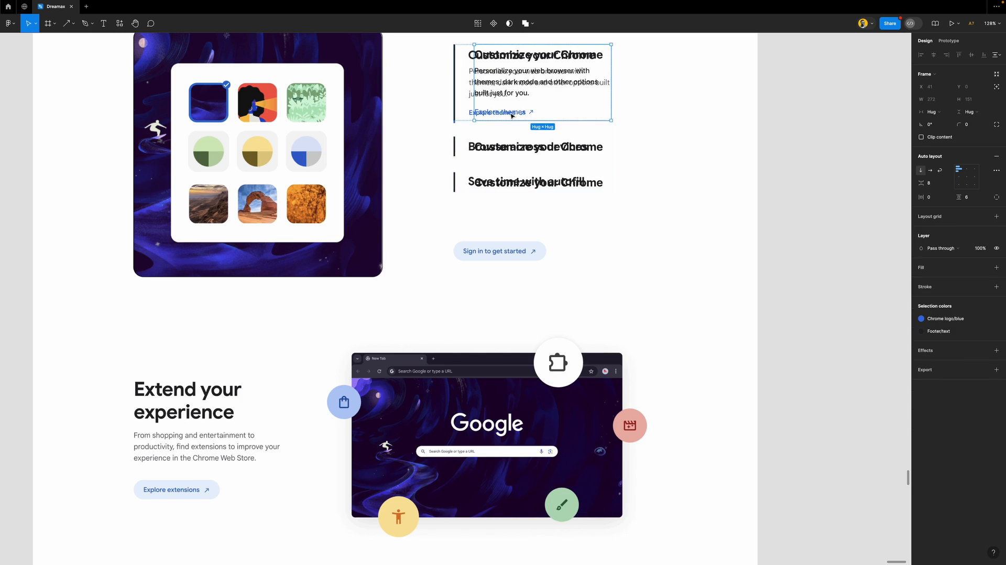
click(512, 115)
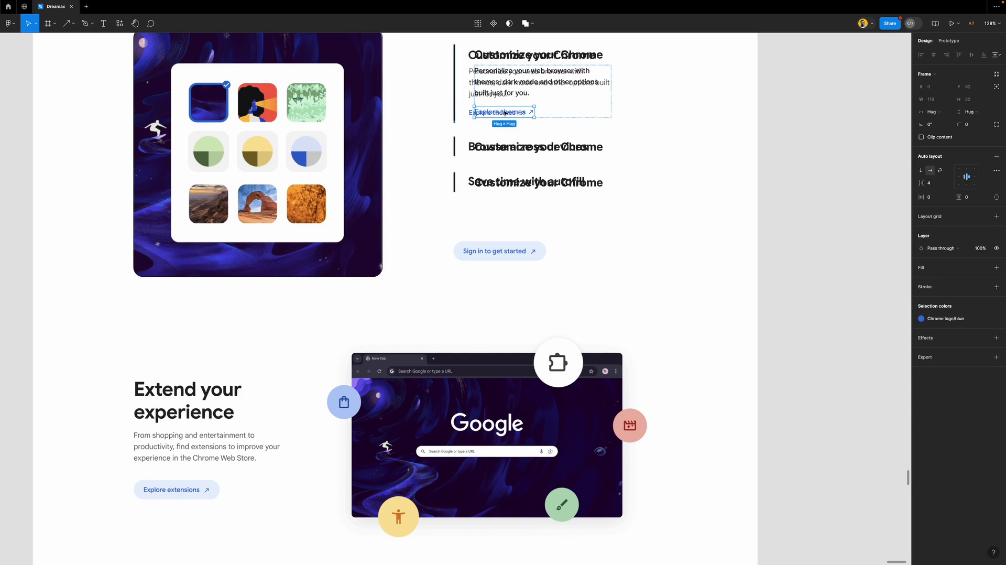
drag(507, 115, 493, 231)
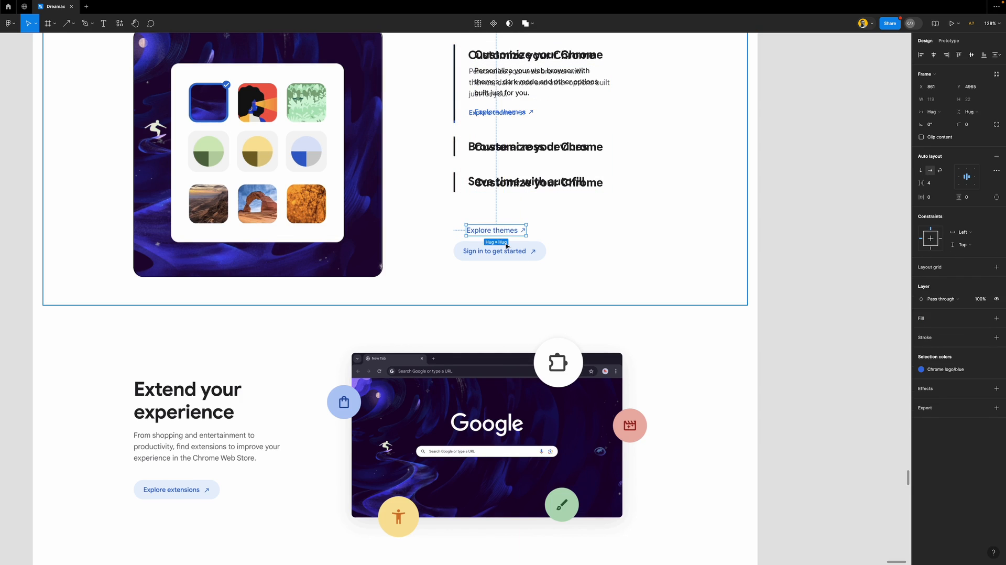
scroll(495, 241, up, 5)
scroll(507, 247, up, 3)
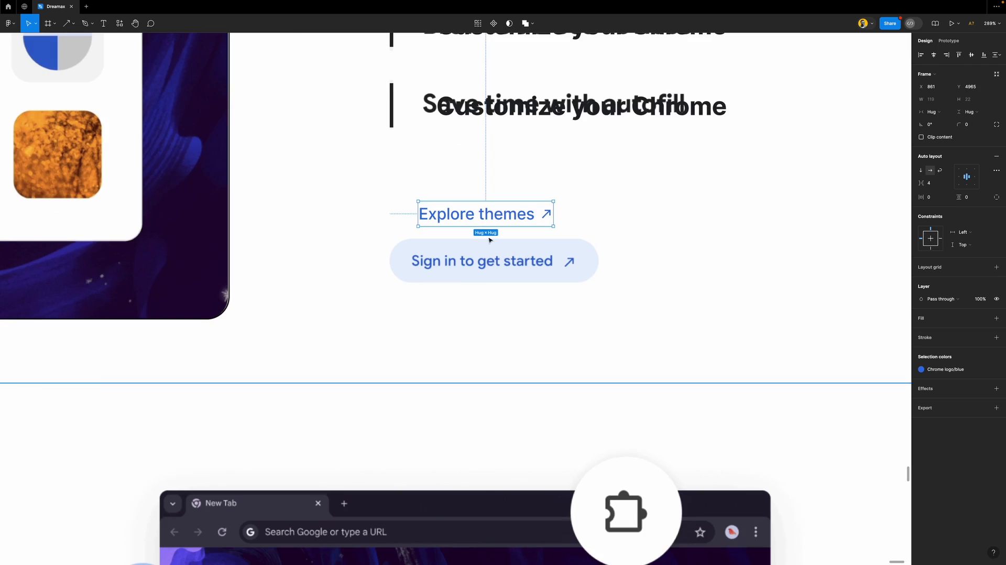
Retype the link as 'Sign in to get started' and place the label-and-arrow row onto the pill
double_click(509, 214)
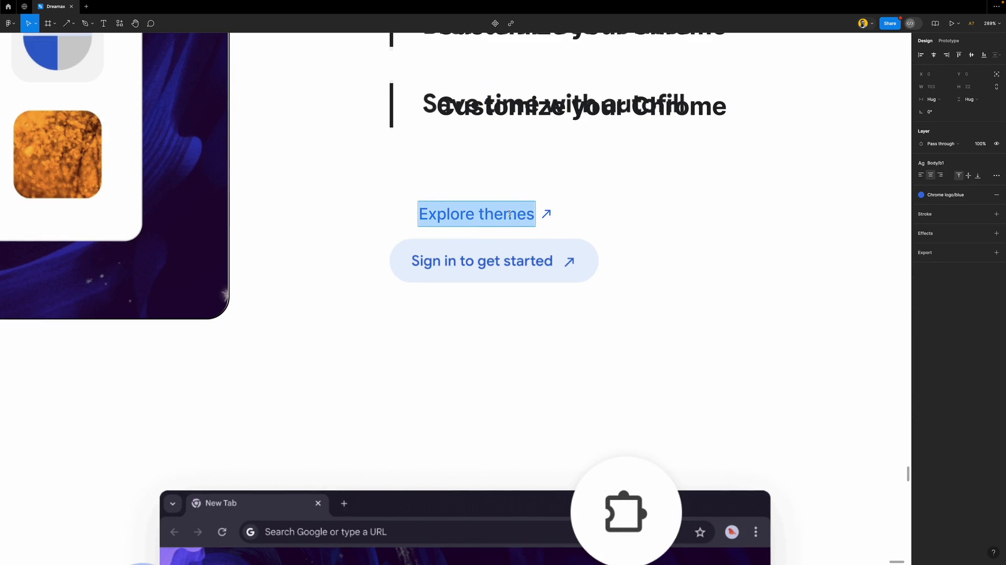
text(Sign in to)
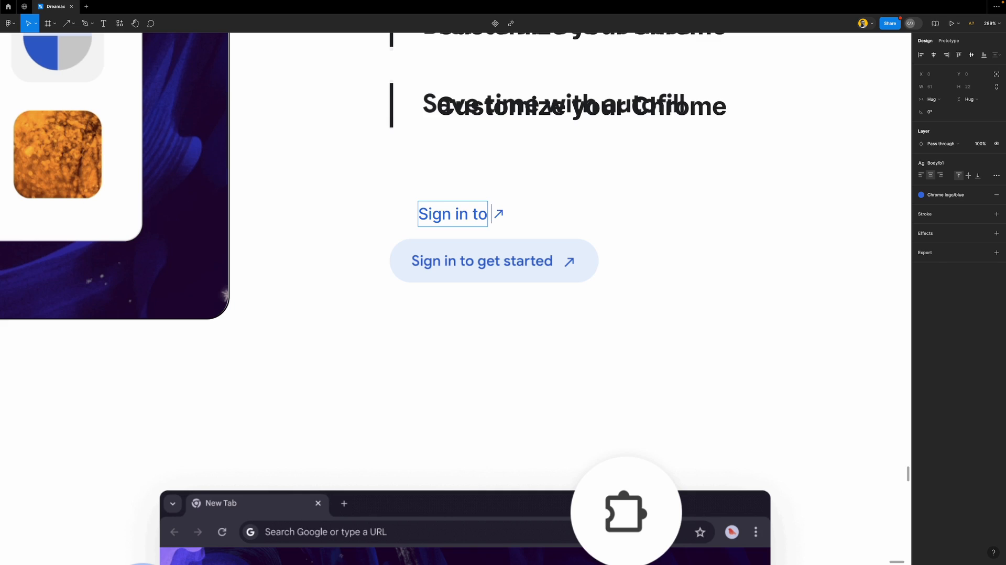
text( get start)
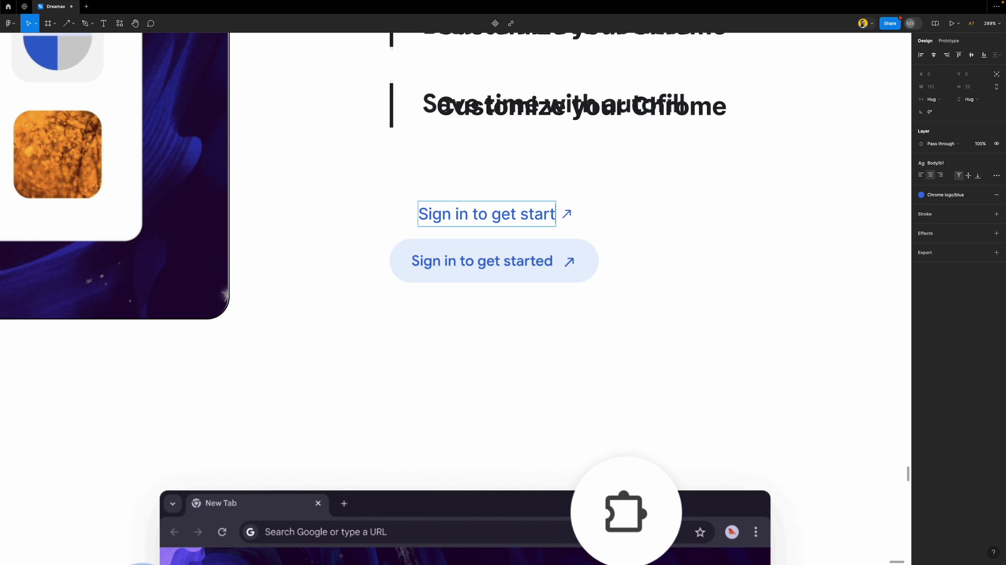
text(ed)
key(Escape)
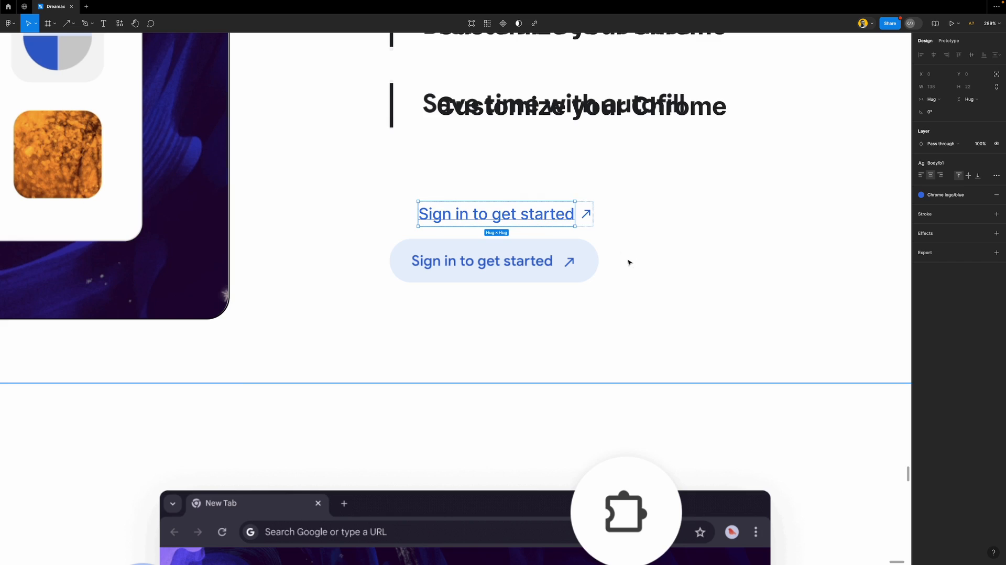
click(457, 255)
click(454, 218)
drag(478, 211, 475, 250)
Apply the Button text style to the sign-in label and set the label-to-arrow gap to 8
scroll(475, 250, up, 5)
double_click(475, 249)
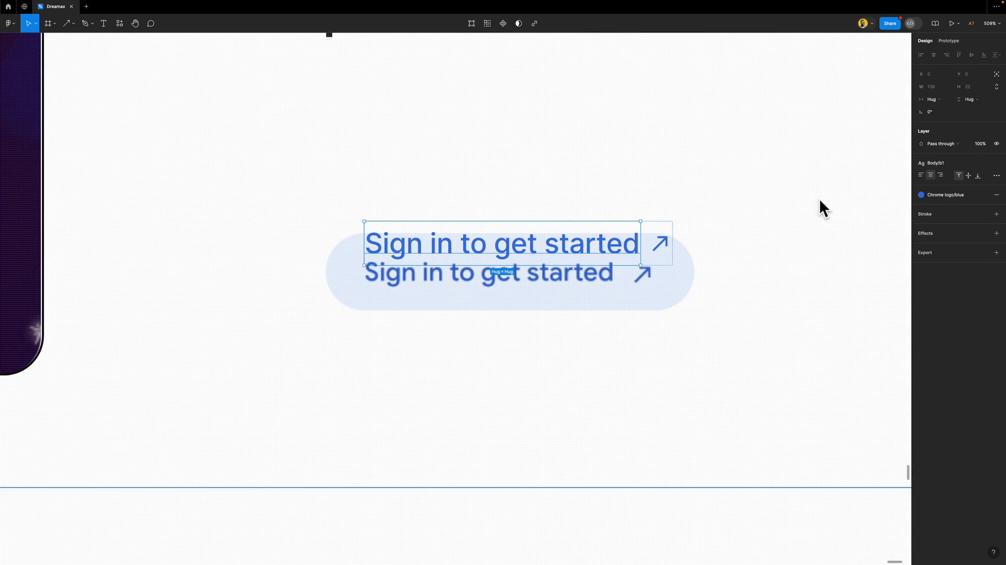
click(949, 163)
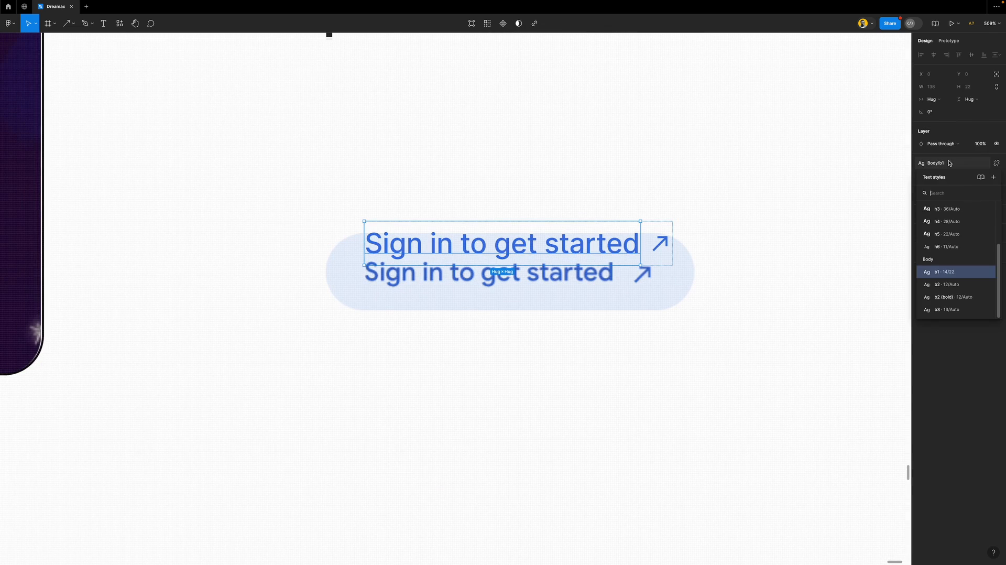
click(946, 284)
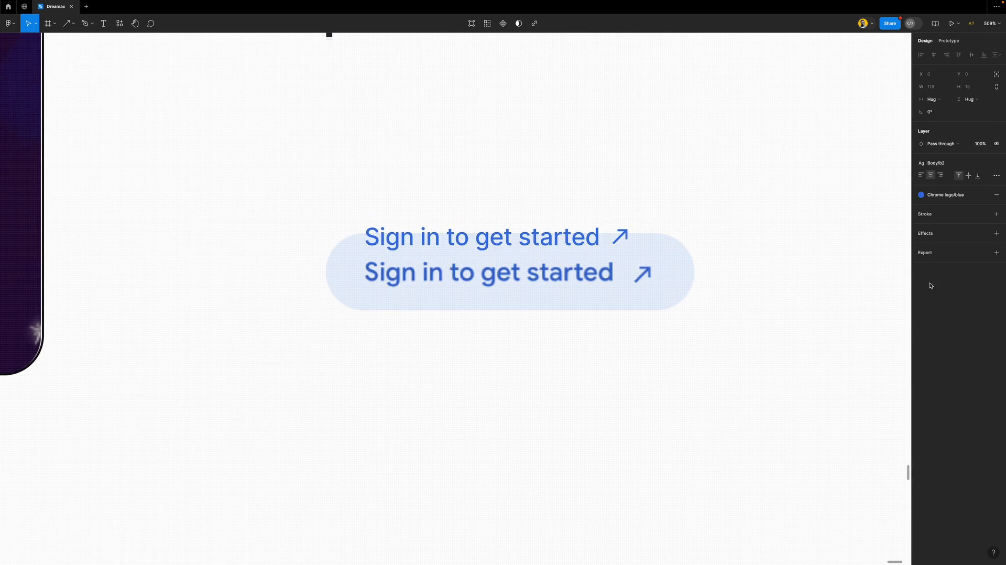
click(943, 163)
scroll(960, 245, down, 2)
click(959, 214)
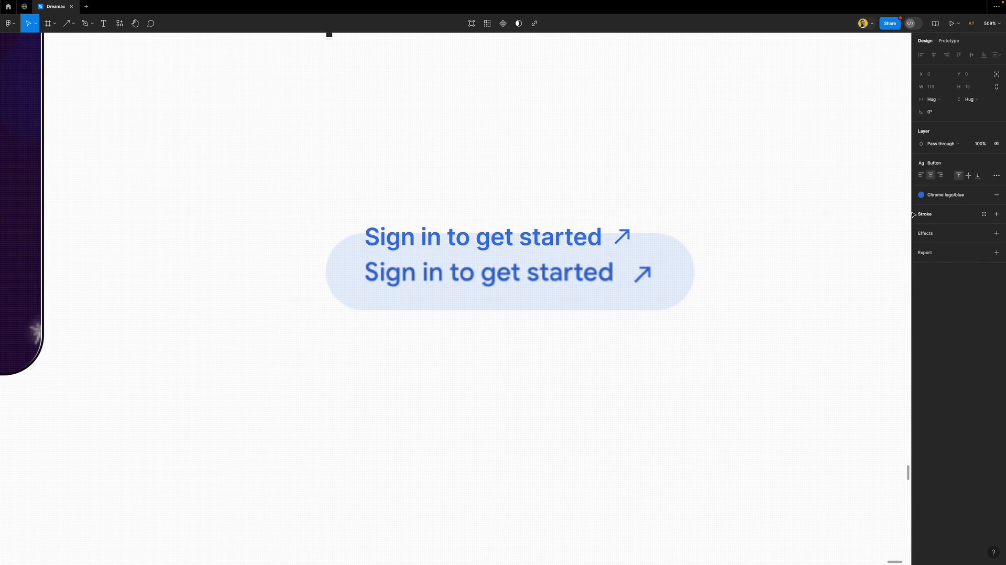
click(676, 232)
click(596, 236)
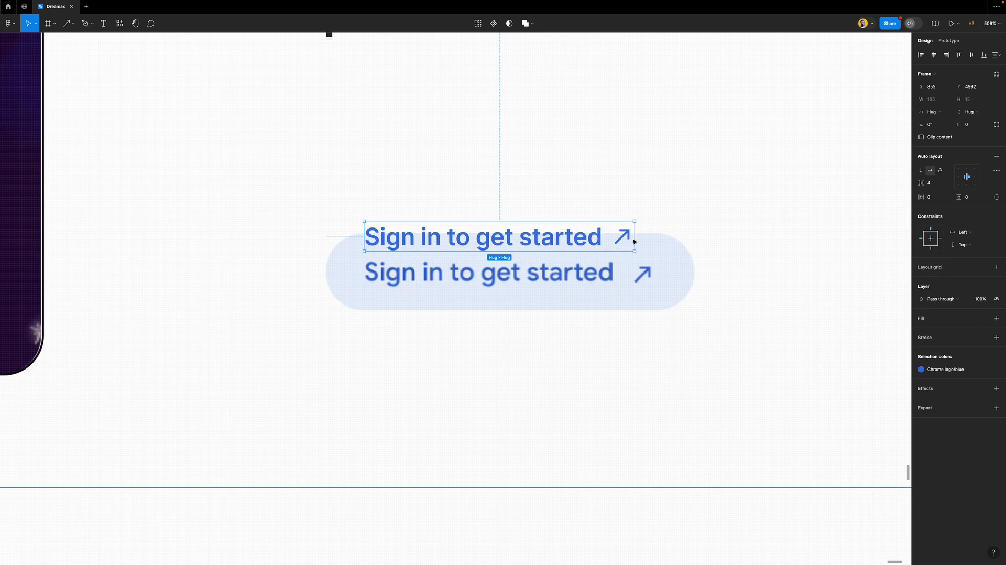
text(8)
key(Return)
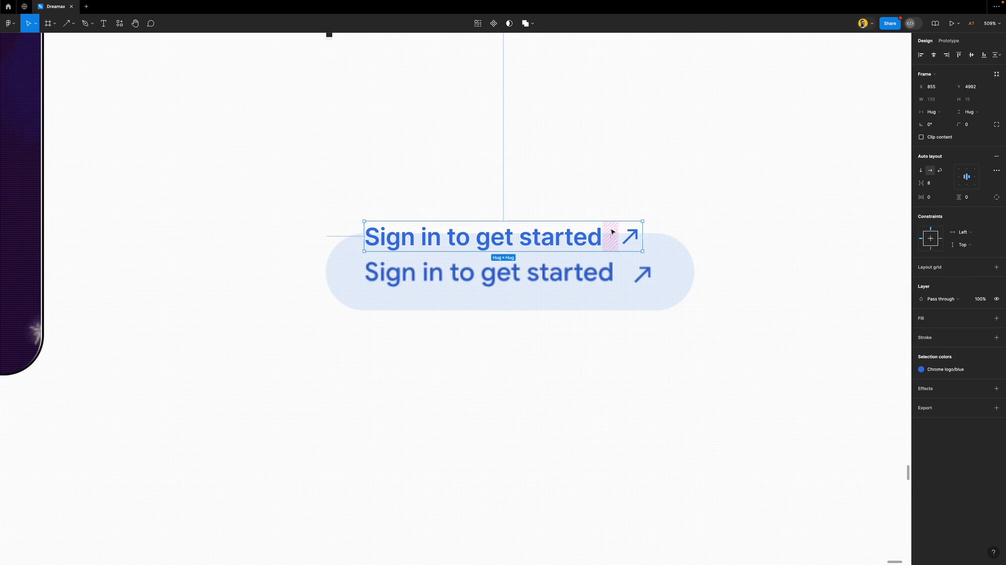
click(680, 236)
Change the Button text style weight to Medium and lay the label over the reference button
click(484, 238)
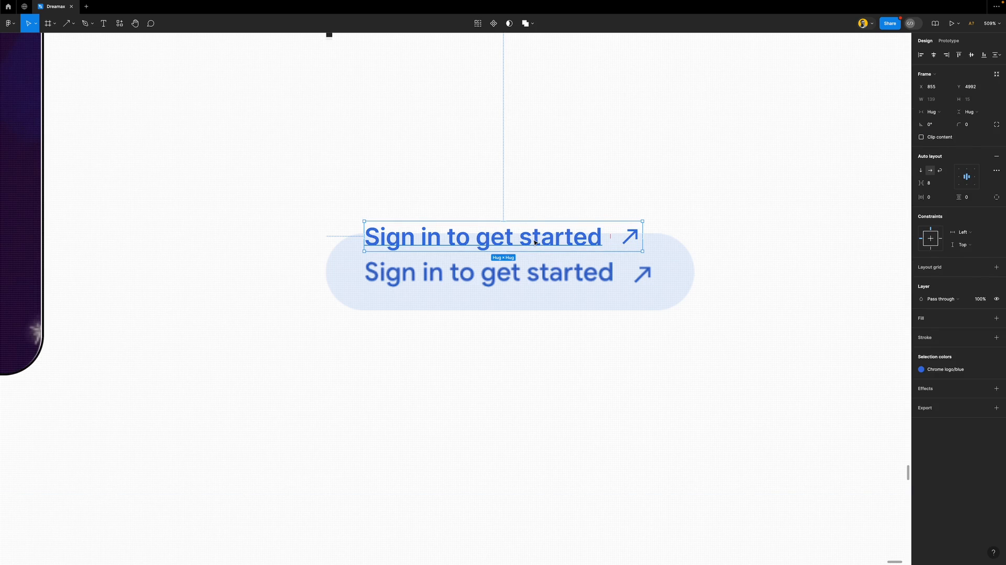
click(484, 239)
click(945, 165)
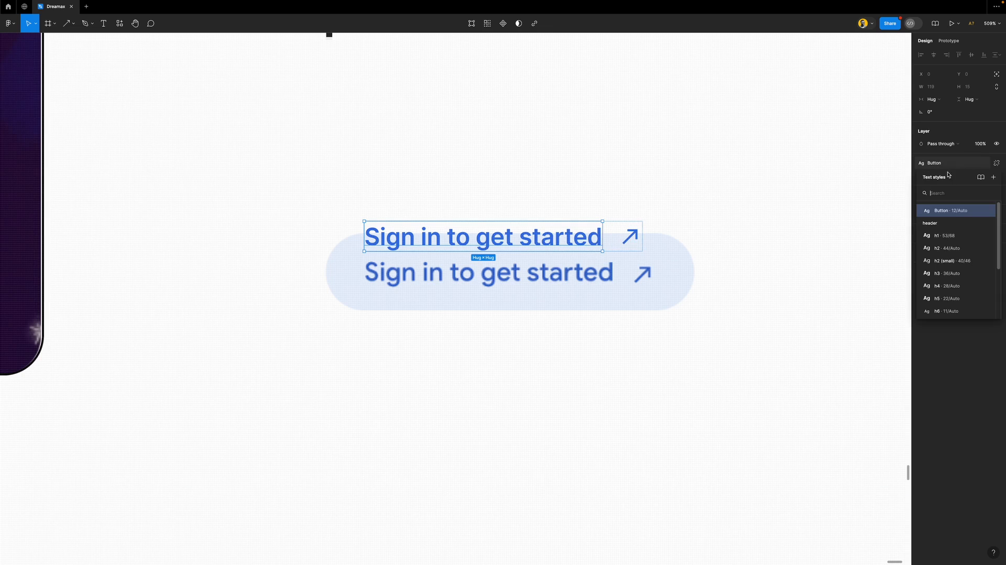
click(986, 213)
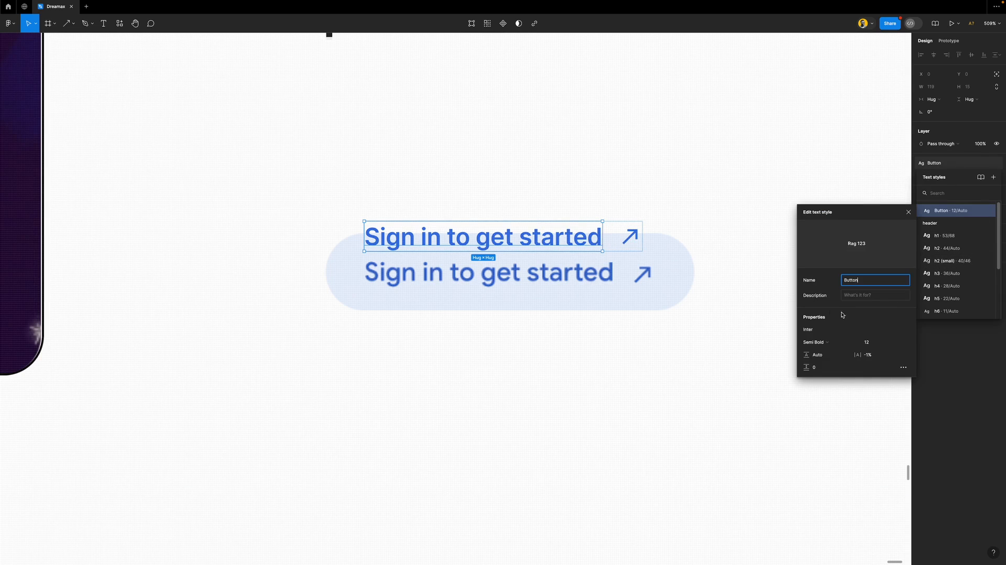
click(830, 345)
click(835, 336)
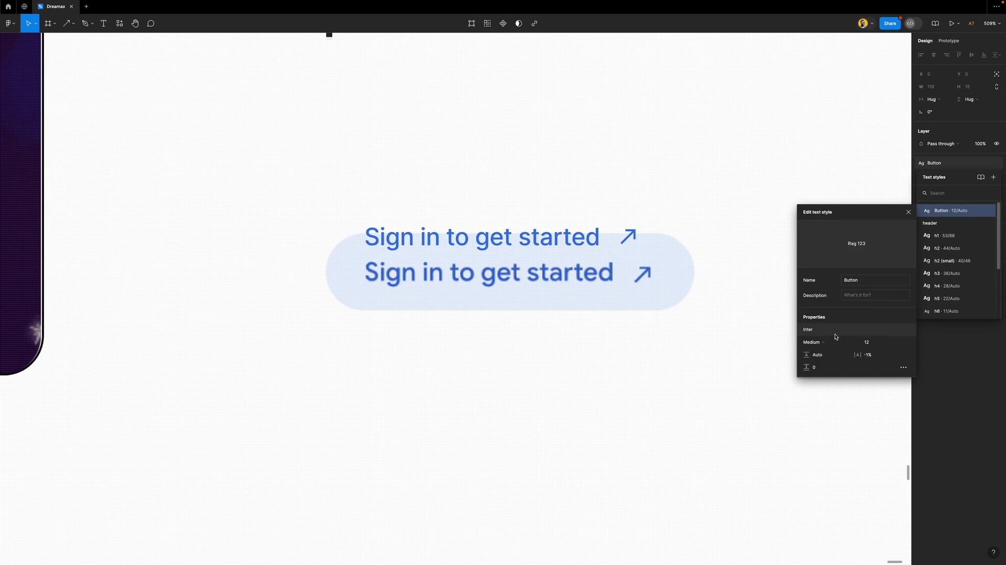
click(788, 231)
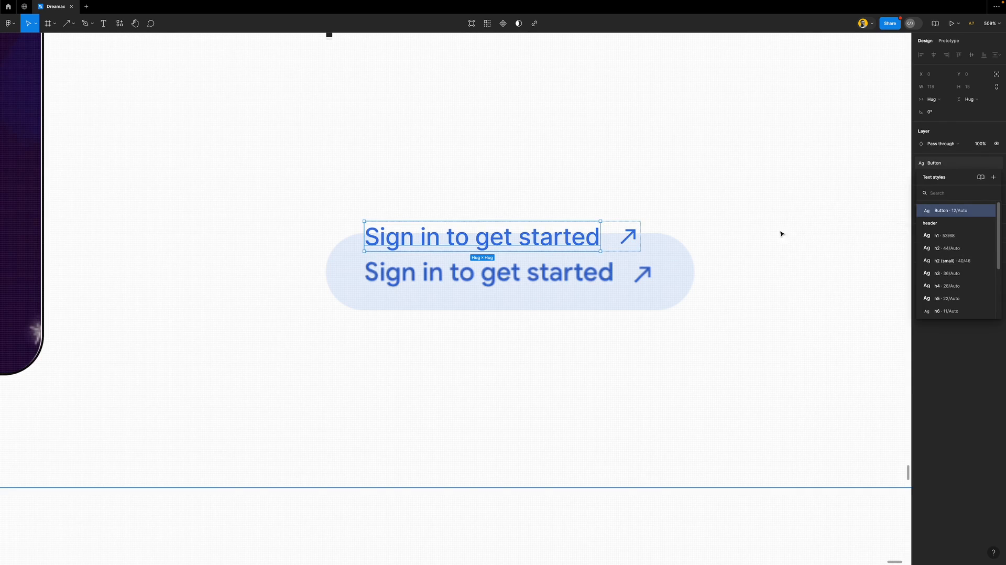
click(555, 241)
drag(548, 238, 549, 272)
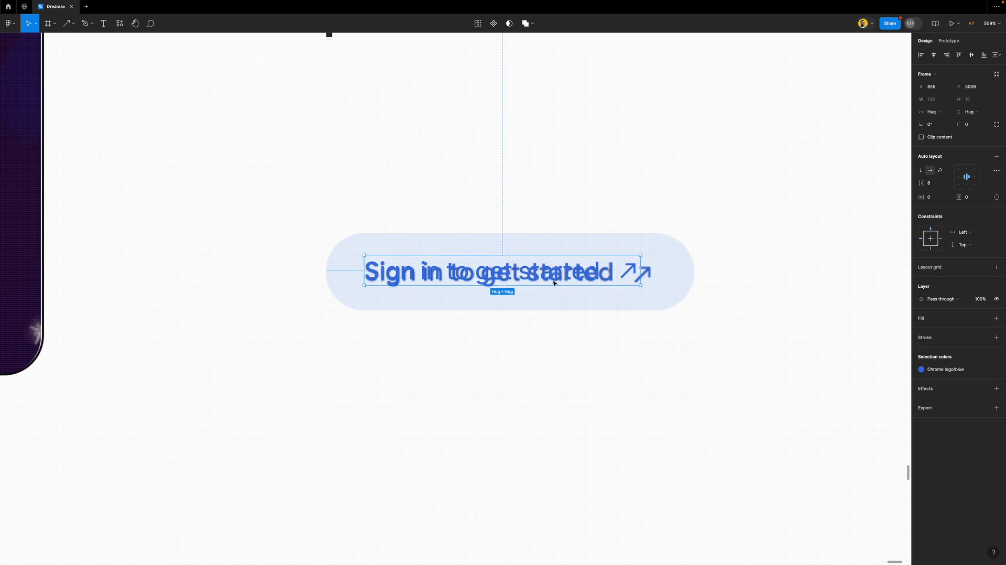
Centre the button, add a black outline, padding 20/11 and a pill corner radius of 70
scroll(553, 282, up, 3)
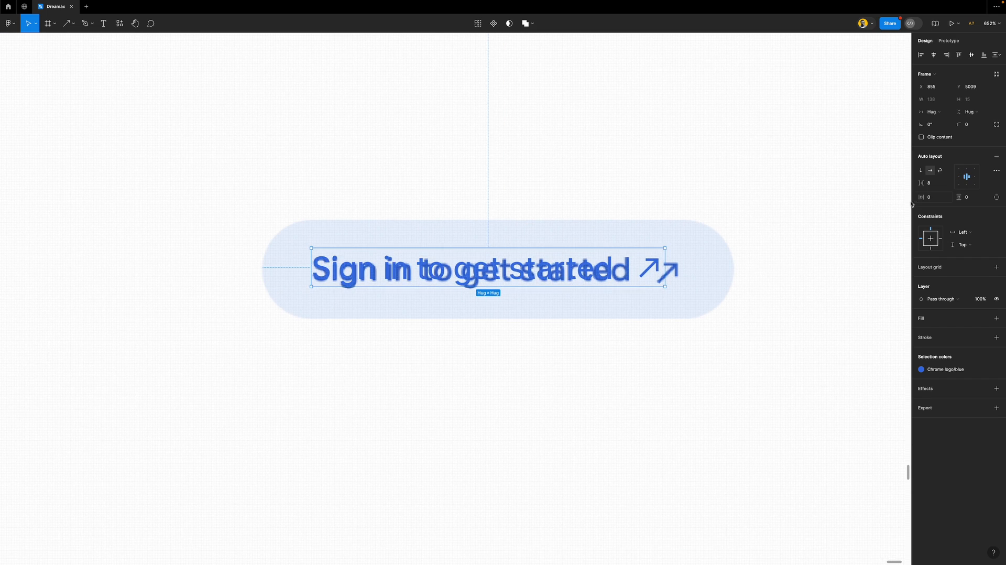
click(936, 243)
click(933, 244)
click(951, 337)
click(932, 197)
key(shift+Up)
key(shift+Up)
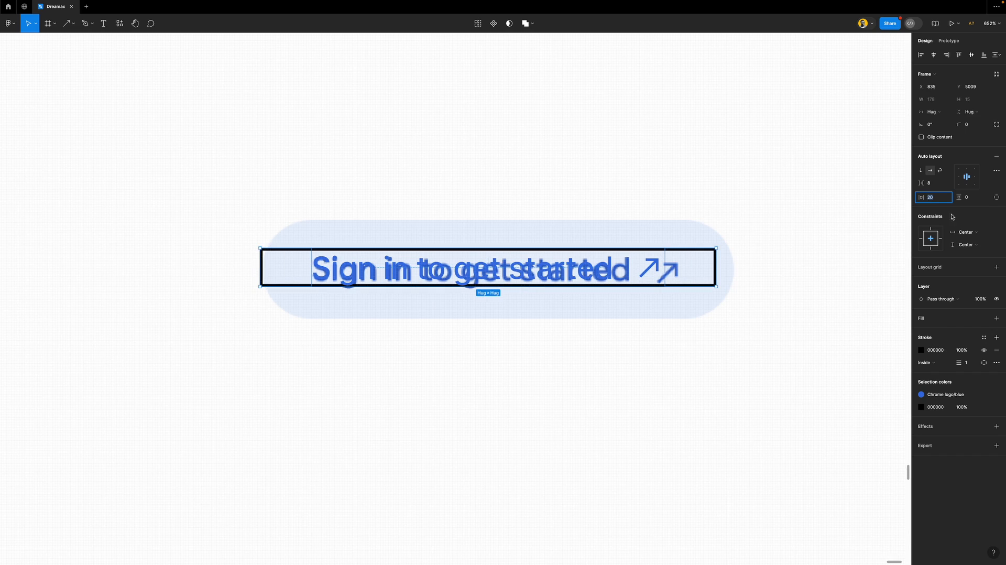
click(974, 200)
key(shift+Up)
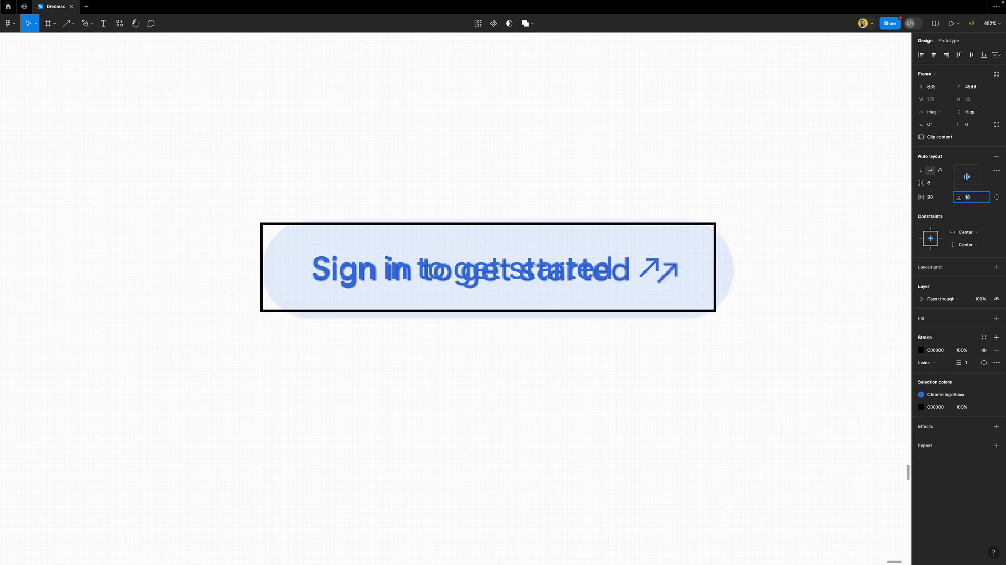
key(Up)
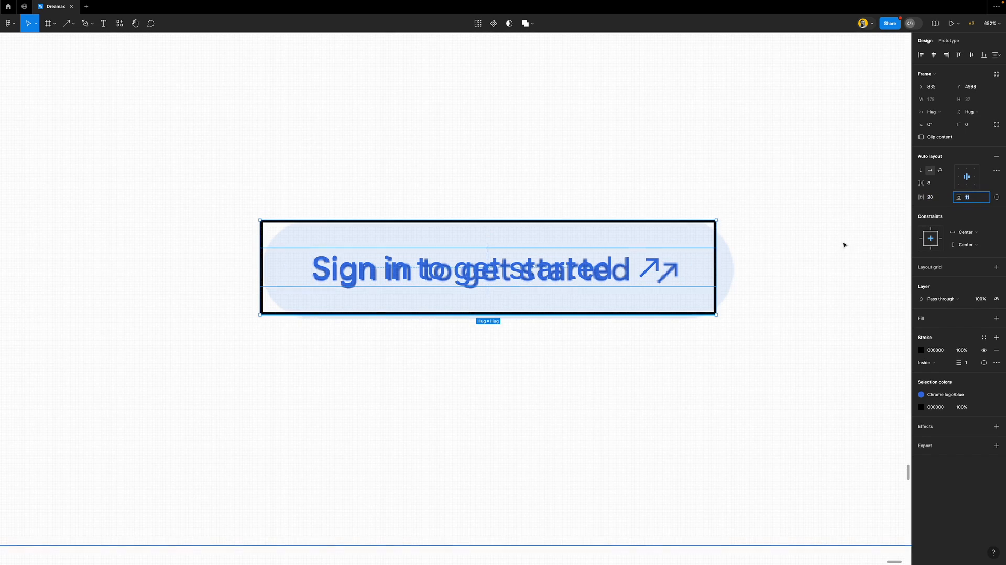
click(978, 123)
text(70)
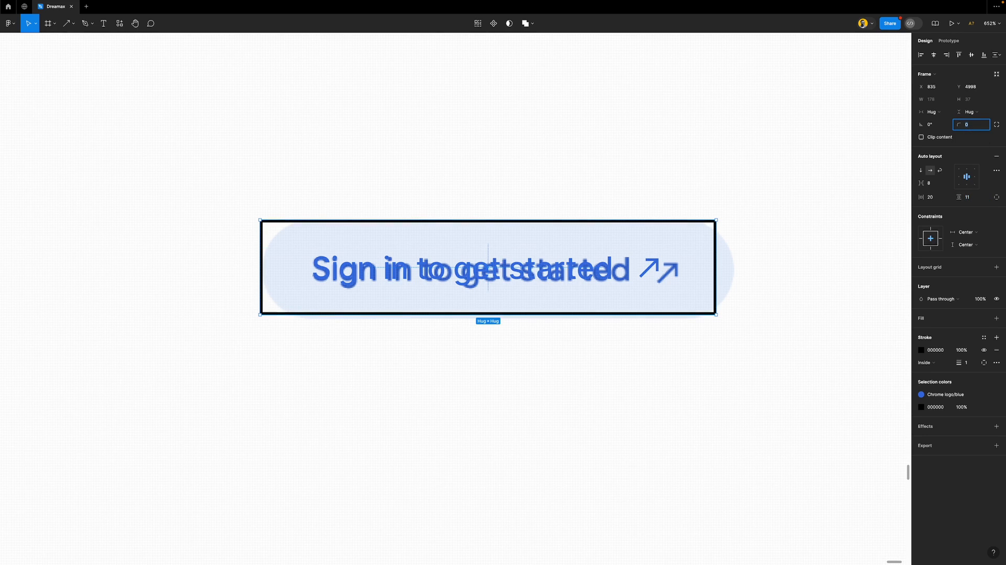
key(Return)
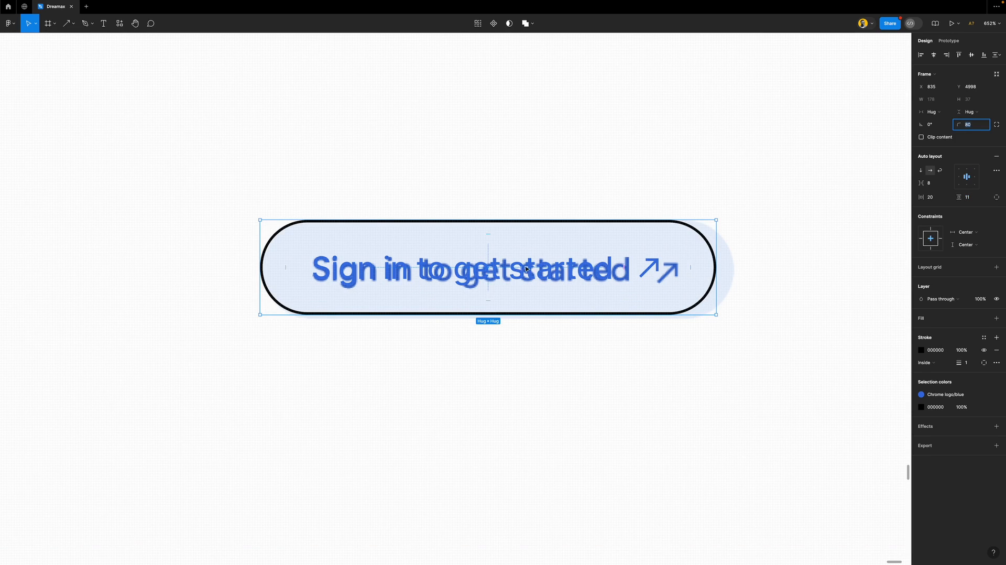
Move the outlined button up to compare it with the reference, then undo the move
click(653, 269)
scroll(703, 265, up, 5)
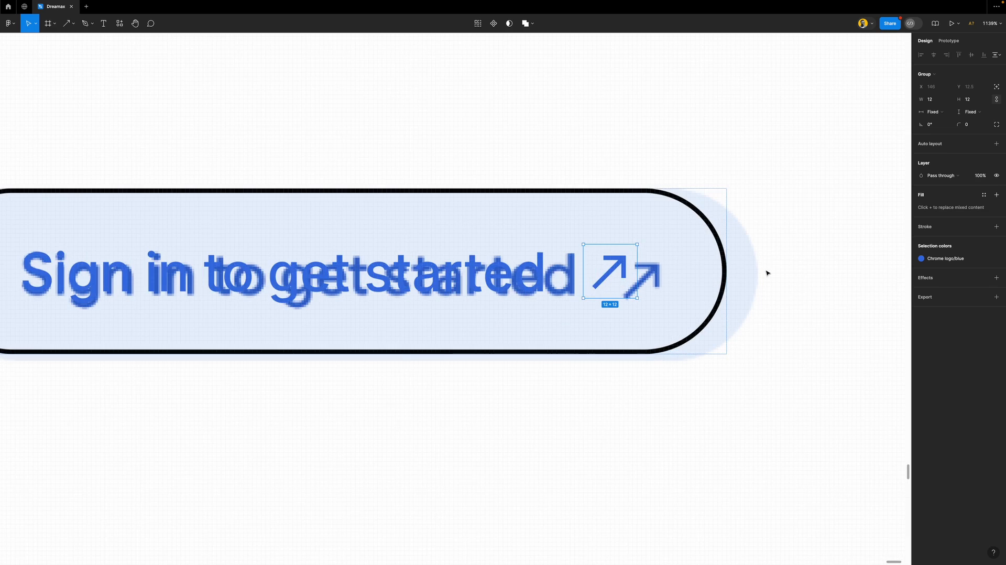
scroll(768, 269, up, 3)
scroll(553, 266, up, 4)
scroll(554, 266, up, 2)
scroll(528, 272, down, 2)
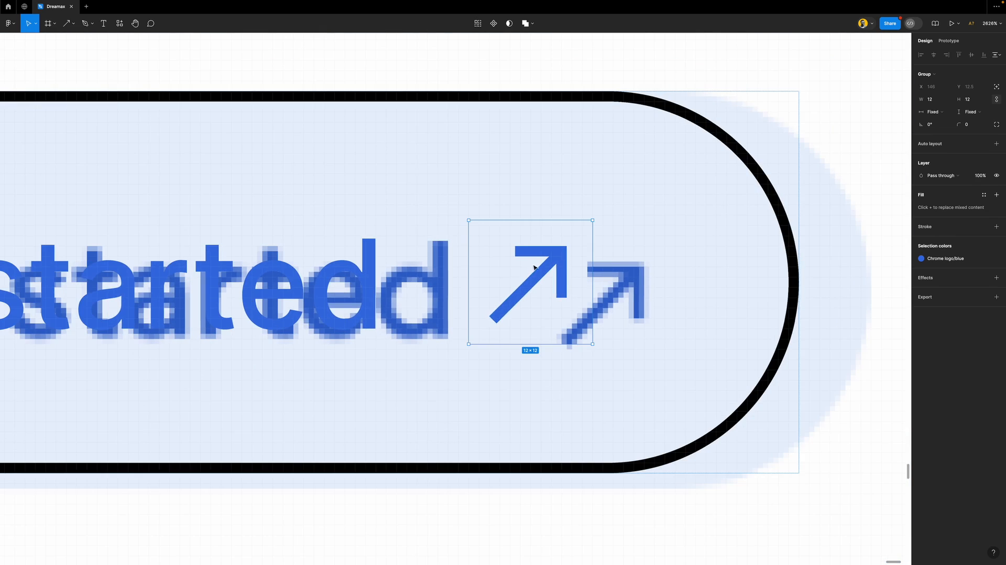
scroll(527, 271, up, 3)
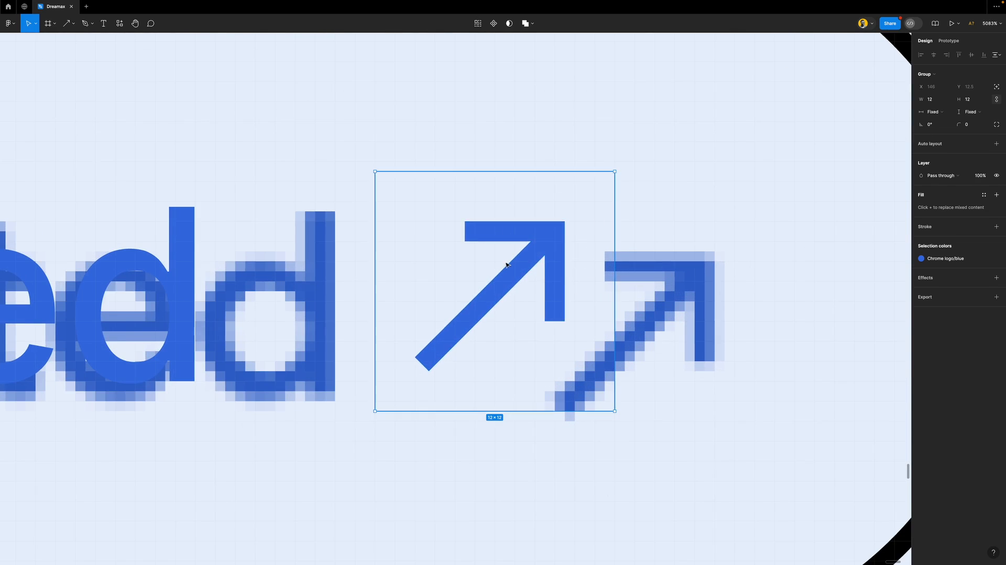
scroll(506, 264, down, 10)
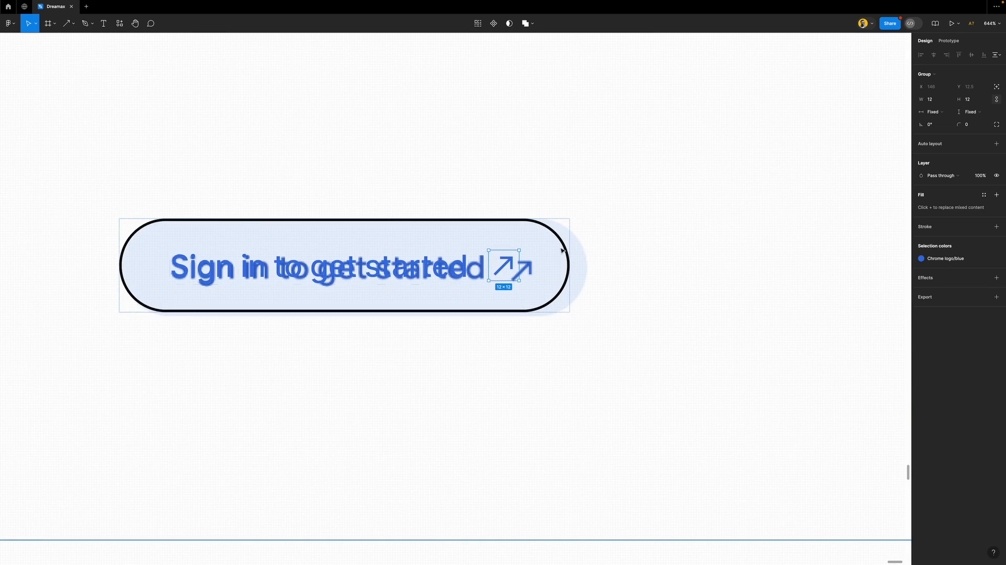
key(Escape)
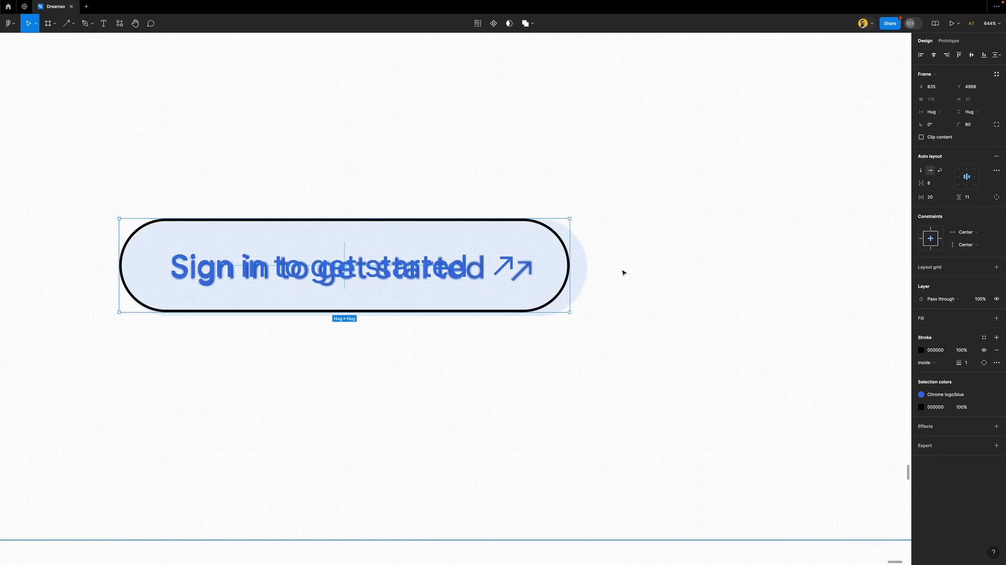
drag(461, 268, 459, 164)
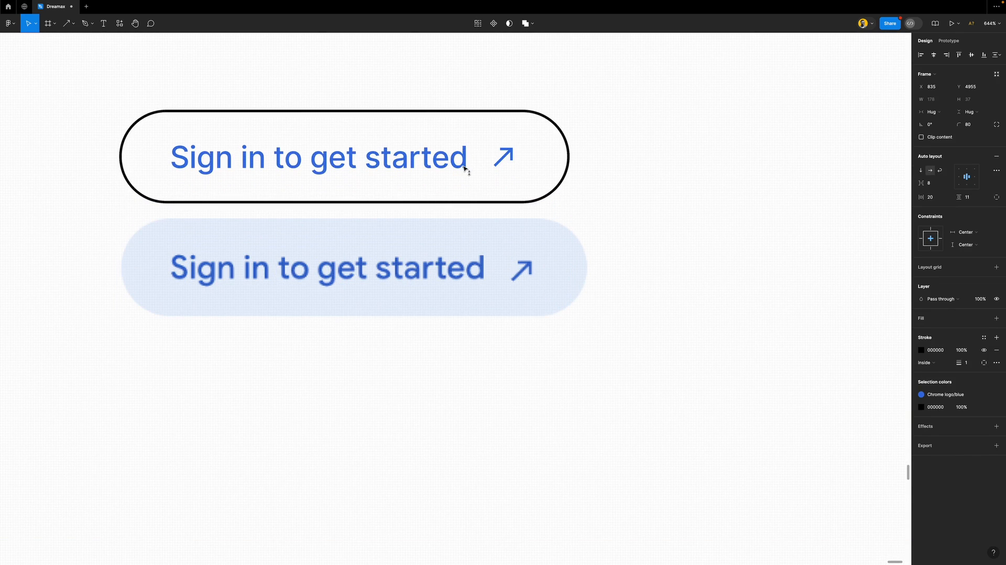
click(524, 252)
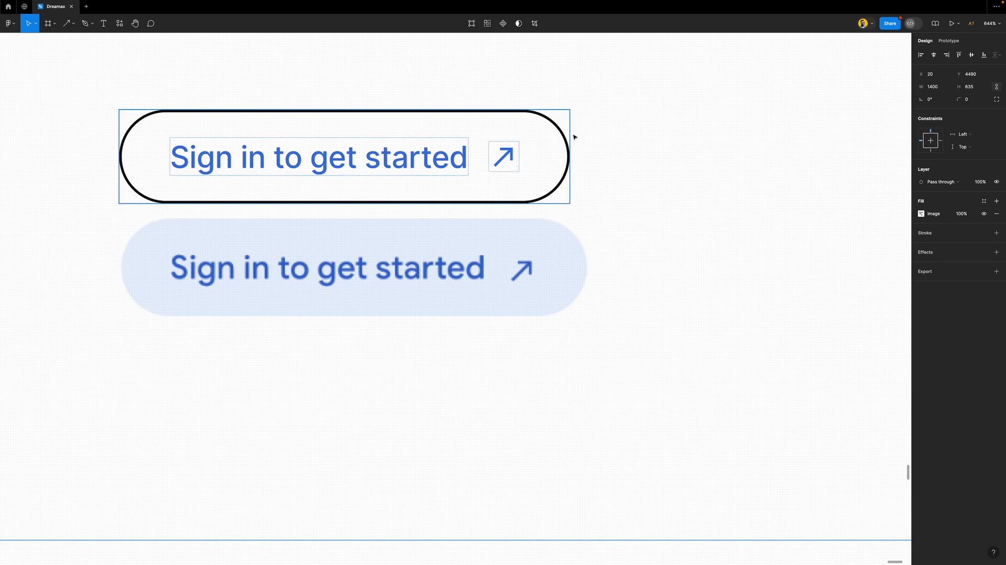
click(566, 180)
key(super+z)
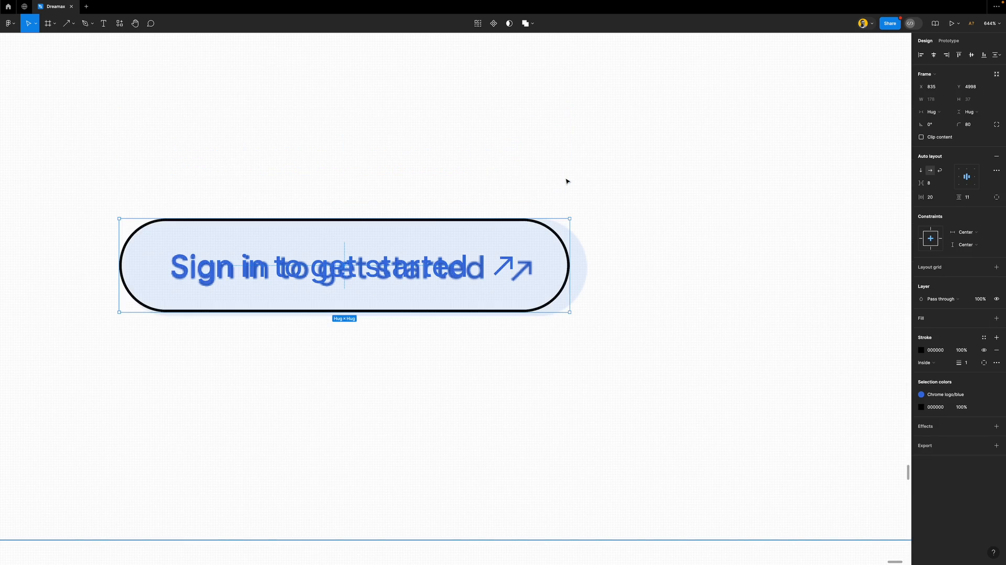
Wrap the feature list and sign-in button together in a vertical auto layout
scroll(582, 236, down, 10)
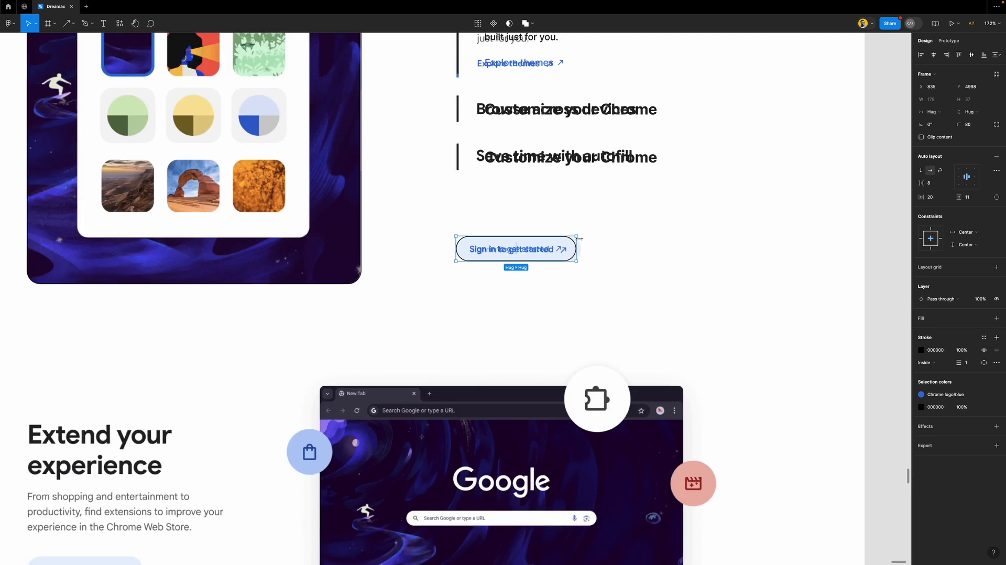
scroll(578, 218, up, 4)
shift+click(563, 164)
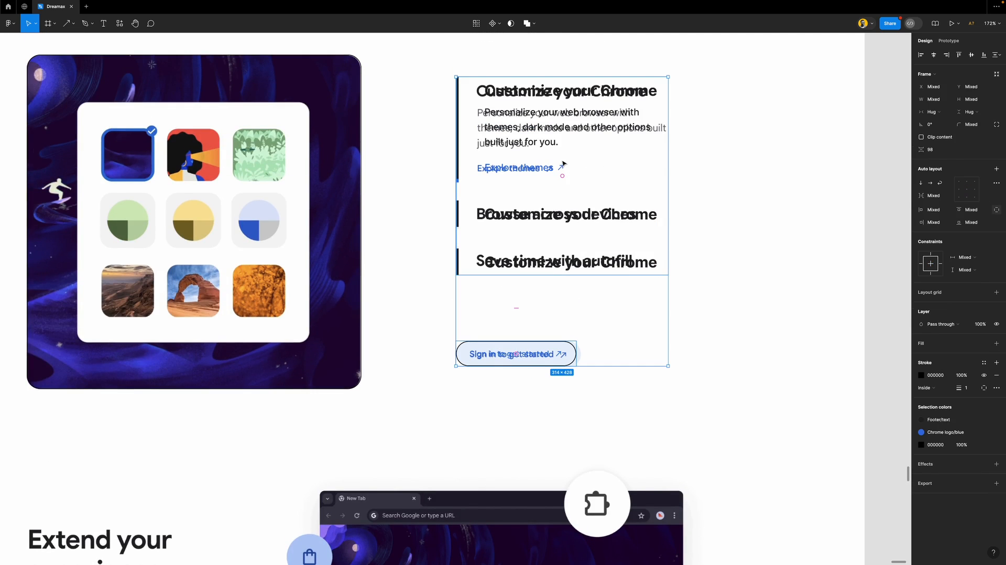
key(shift+a)
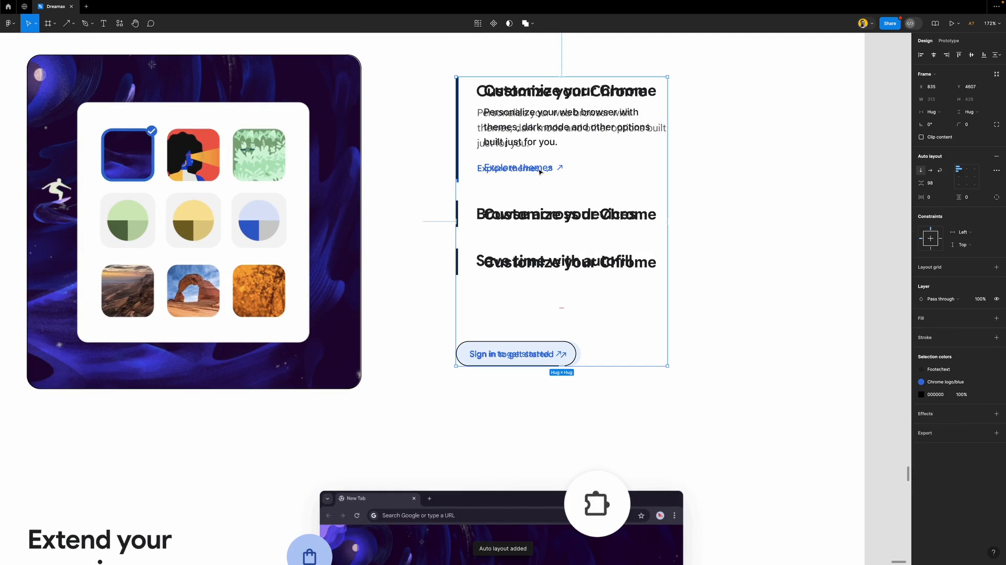
Drag the reference screenshot off the square card to the left
scroll(492, 187, down, 5)
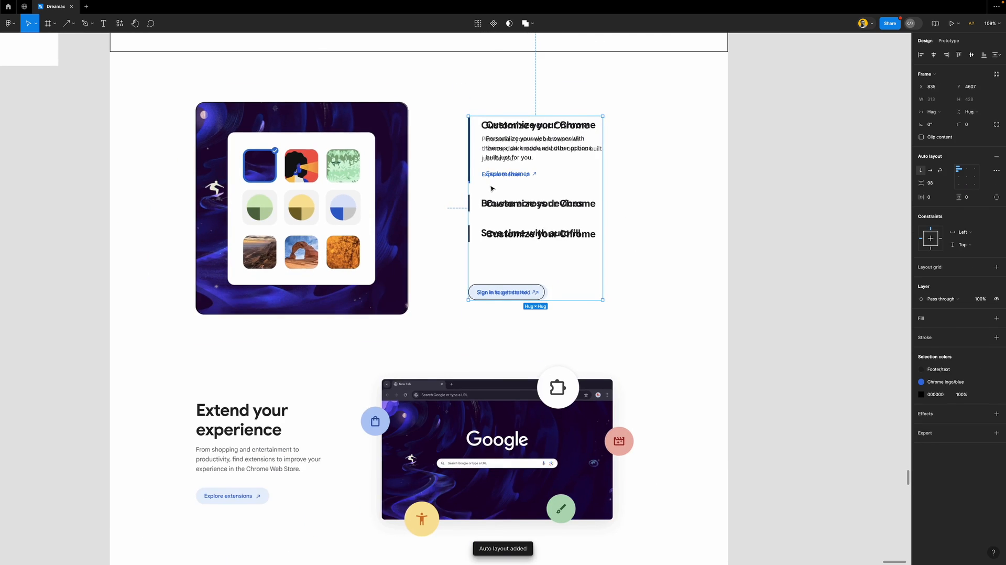
scroll(492, 188, down, 3)
scroll(257, 138, down, 2)
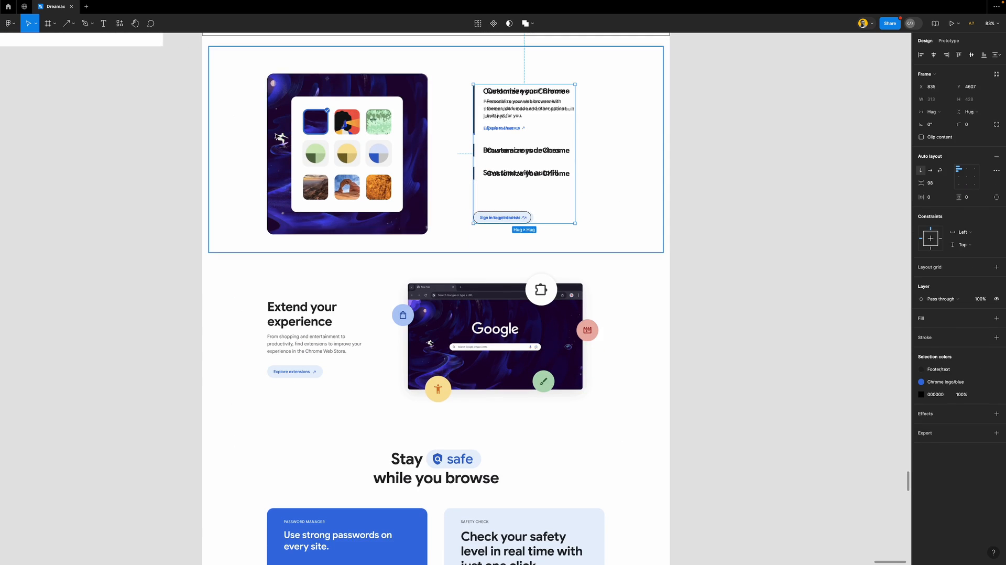
click(616, 126)
drag(645, 145, 149, 152)
click(373, 146)
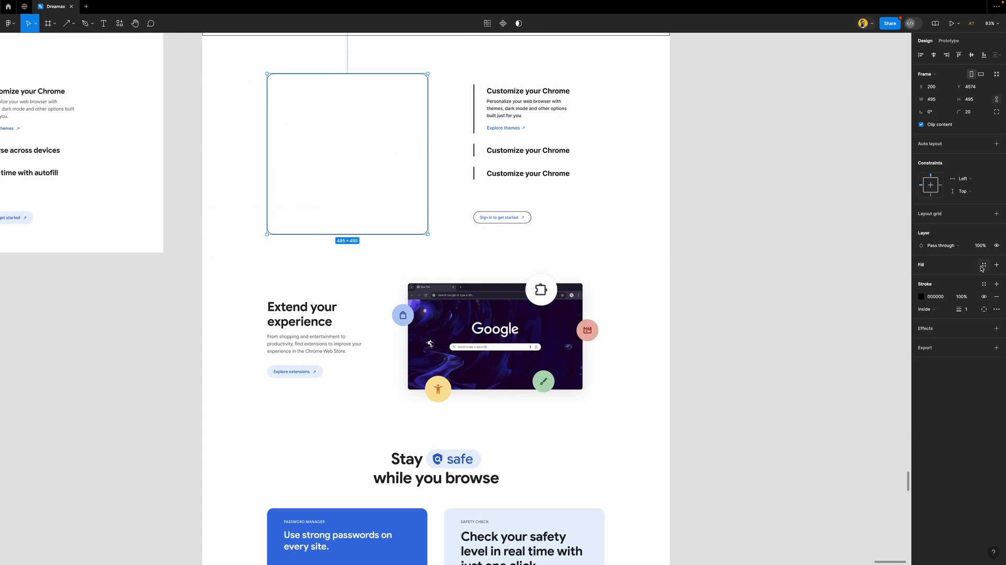
Fill the empty square card with a light grey colour style
click(982, 265)
click(841, 355)
click(685, 255)
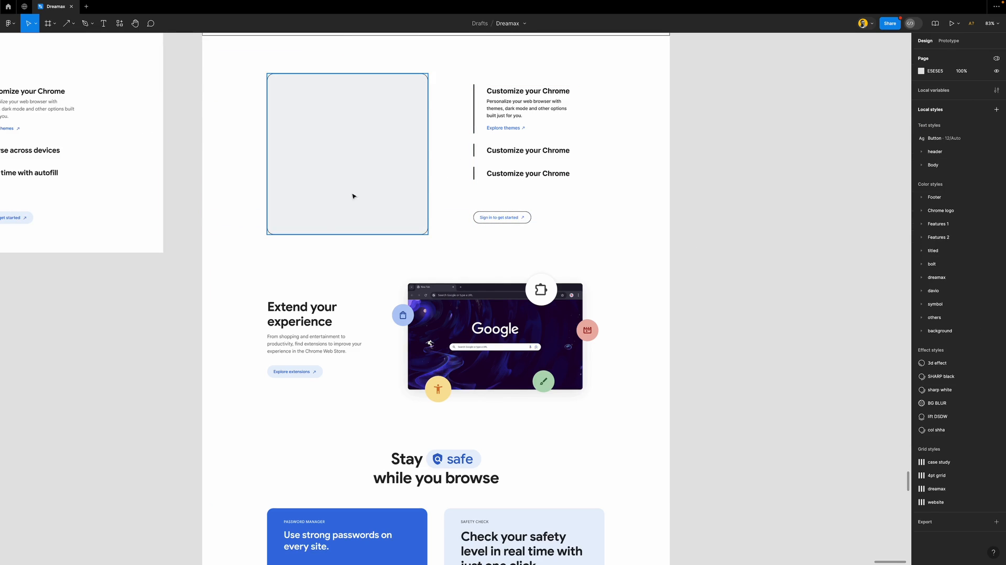
Show the page's layout grid columns with Ctrl+G
scroll(356, 283, down, 3)
scroll(388, 304, up, 3)
scroll(395, 321, up, 2)
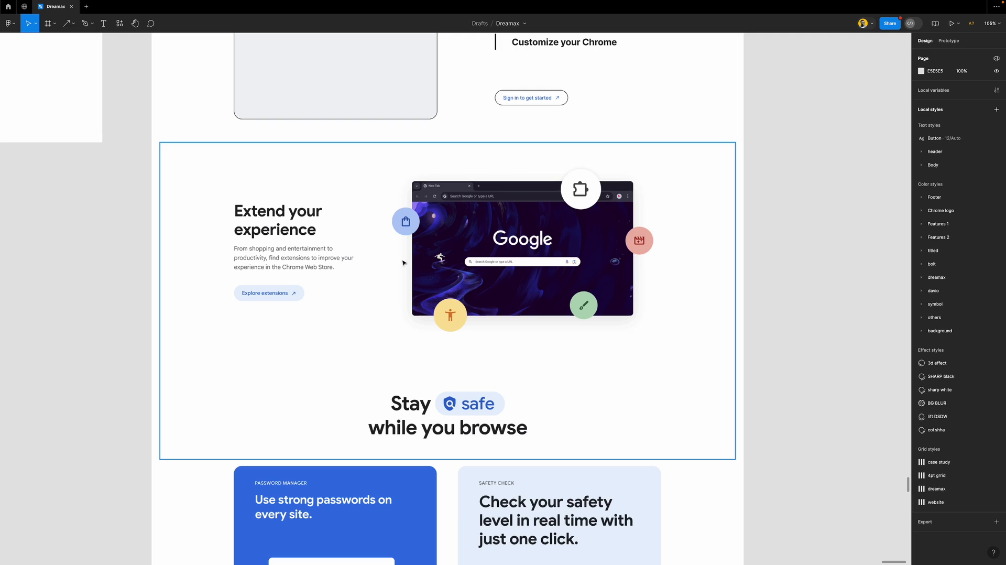
key(ctrl+g)
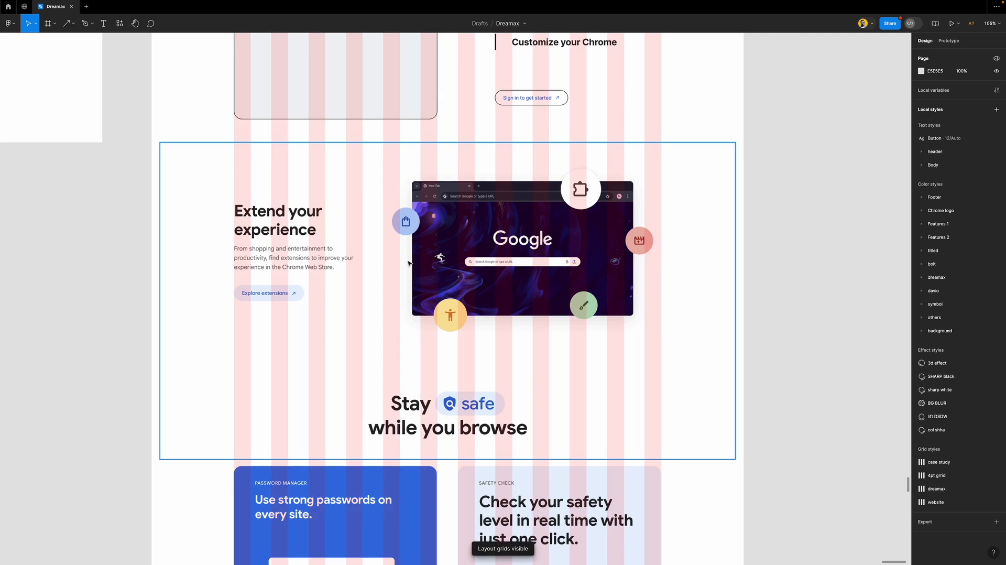
scroll(487, 170, up, 3)
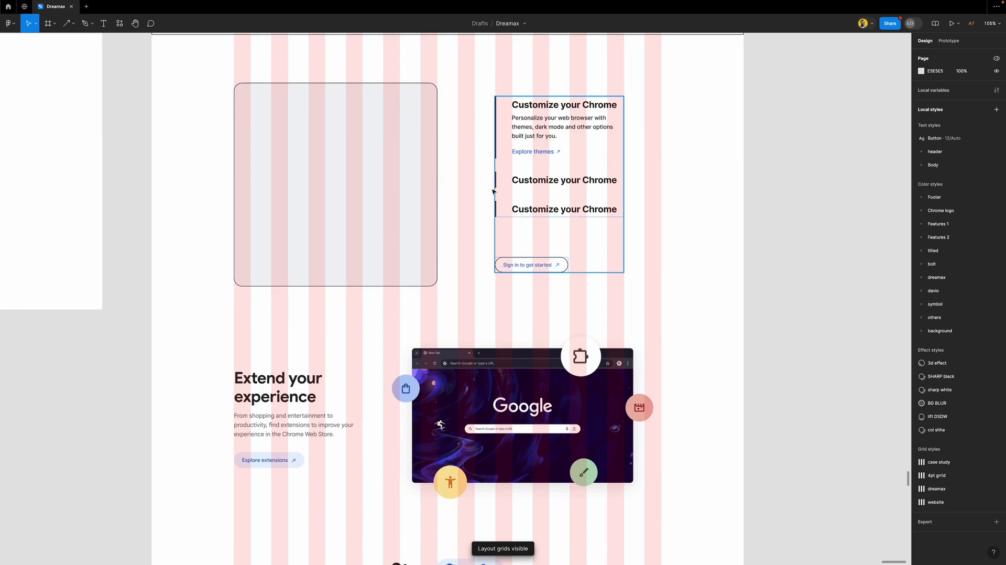
Place the Customize your Chrome heading above the Extend your experience area in h4 style
click(552, 108)
drag(563, 107, 286, 362)
scroll(286, 362, down, 2)
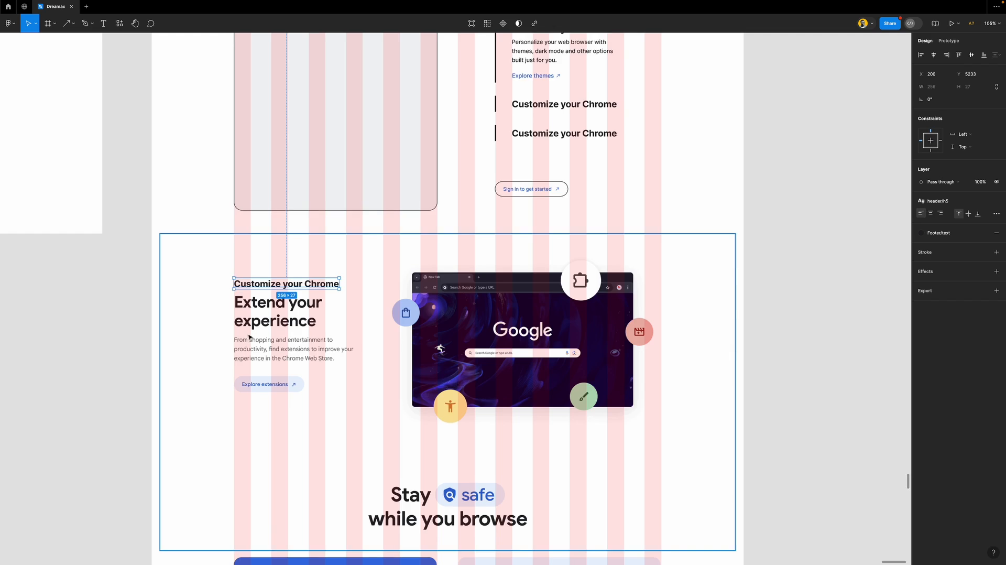
scroll(248, 336, up, 5)
click(953, 202)
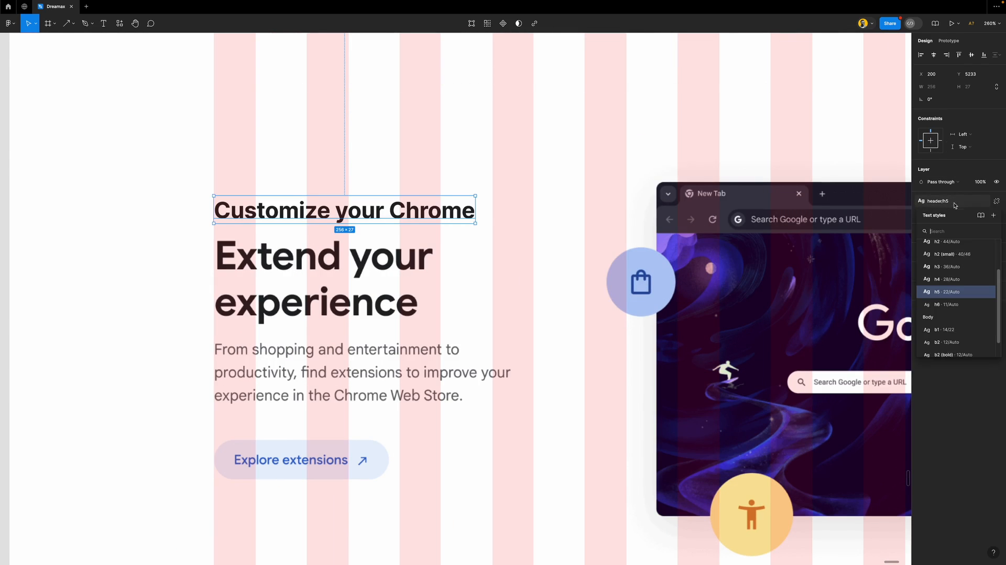
click(960, 284)
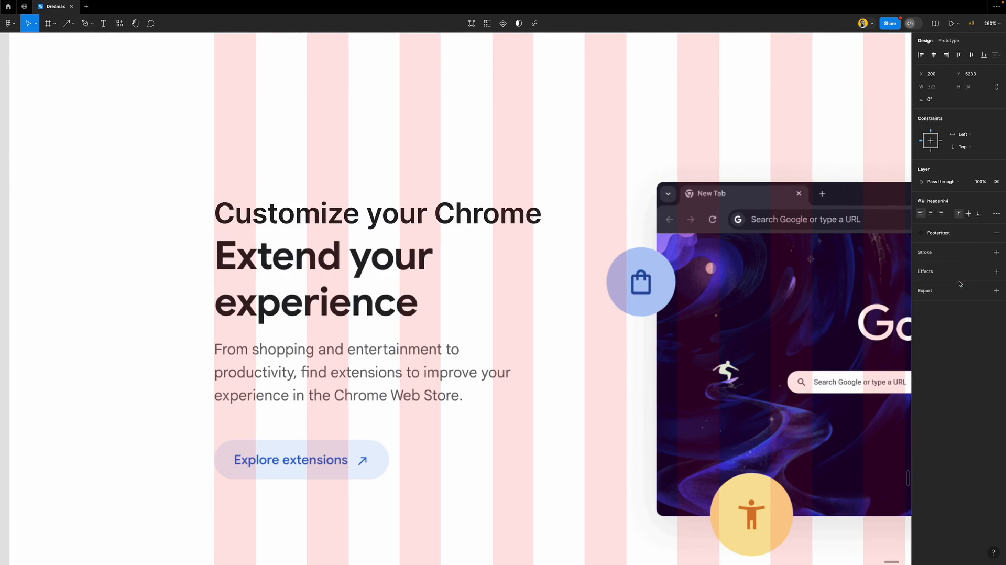
Retype the heading as 'Extend your' and switch it to the h3 style
double_click(310, 213)
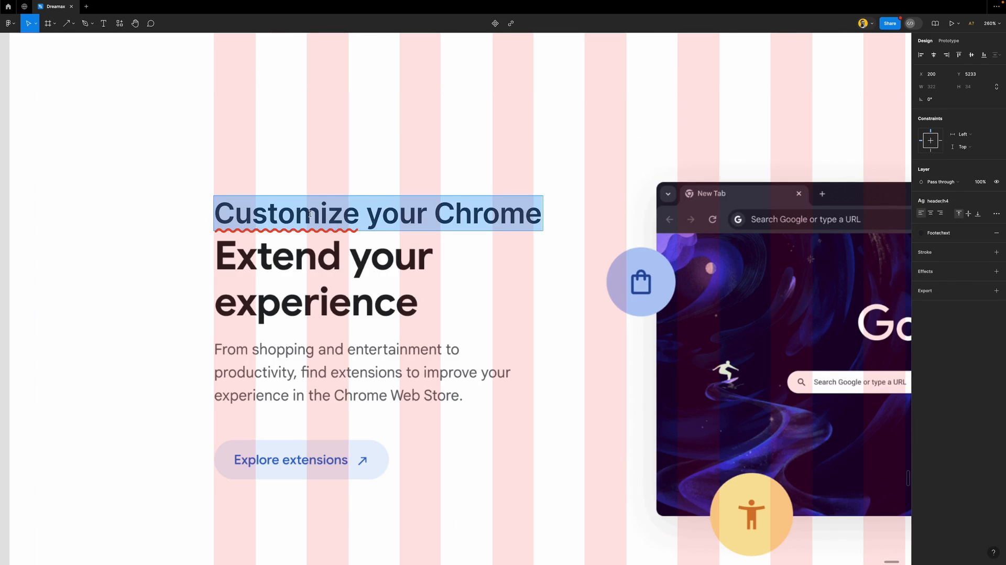
text(Extend your)
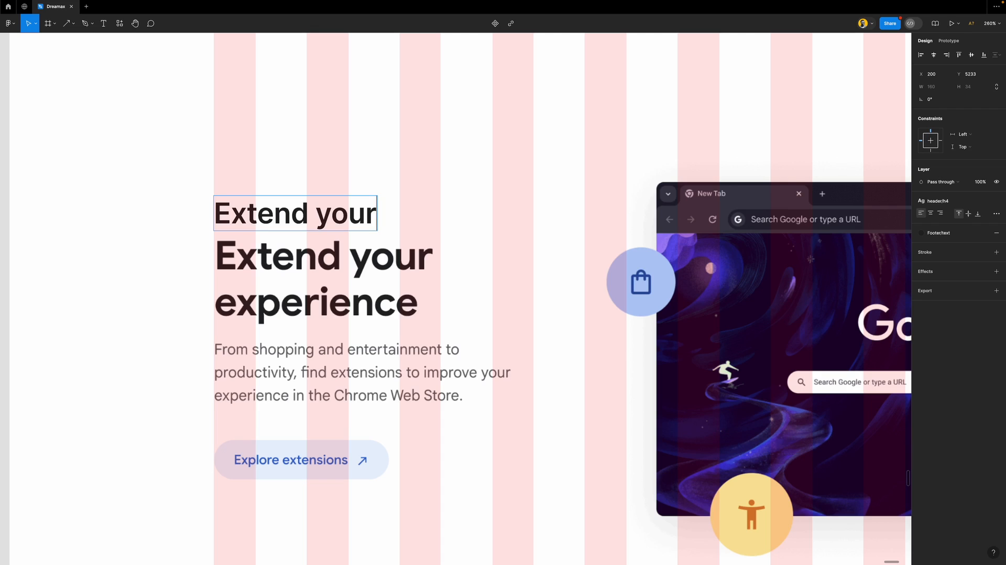
click(940, 200)
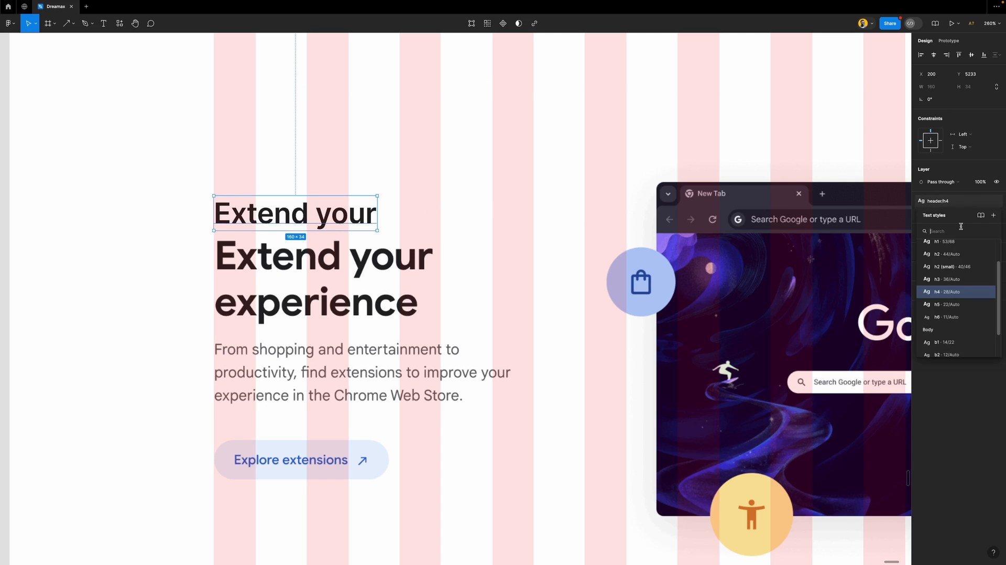
click(961, 284)
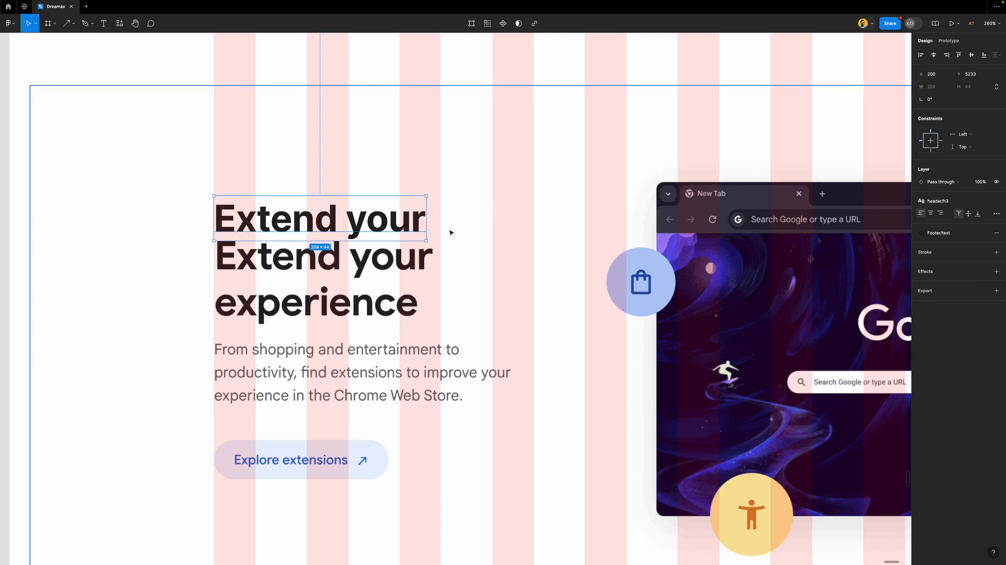
double_click(398, 218)
key(Escape)
Widen the heading, complete it as 'Extend your experience' and move it onto the reference heading
drag(426, 218, 532, 225)
double_click(352, 224)
click(428, 216)
text(experience)
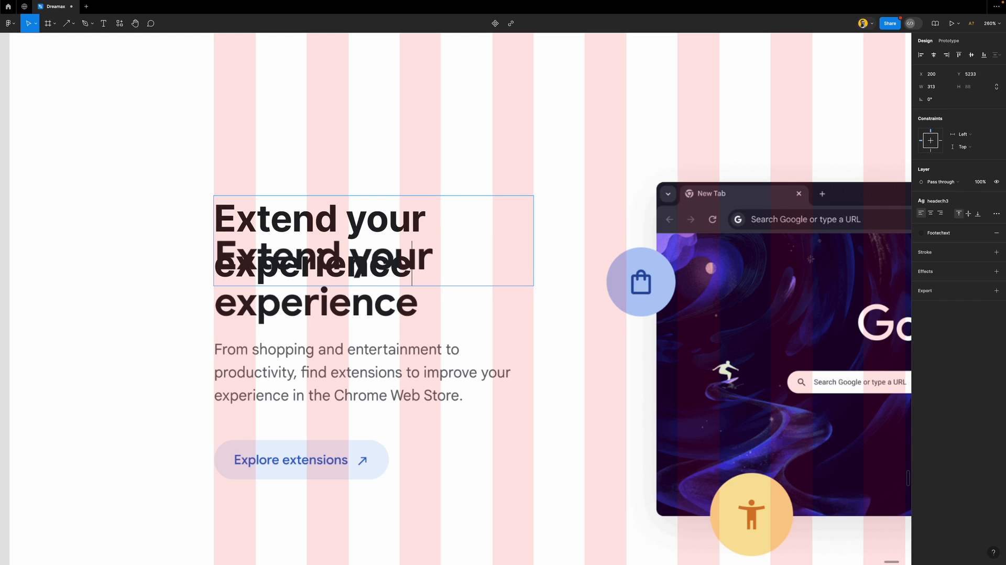
key(Escape)
drag(358, 233, 363, 269)
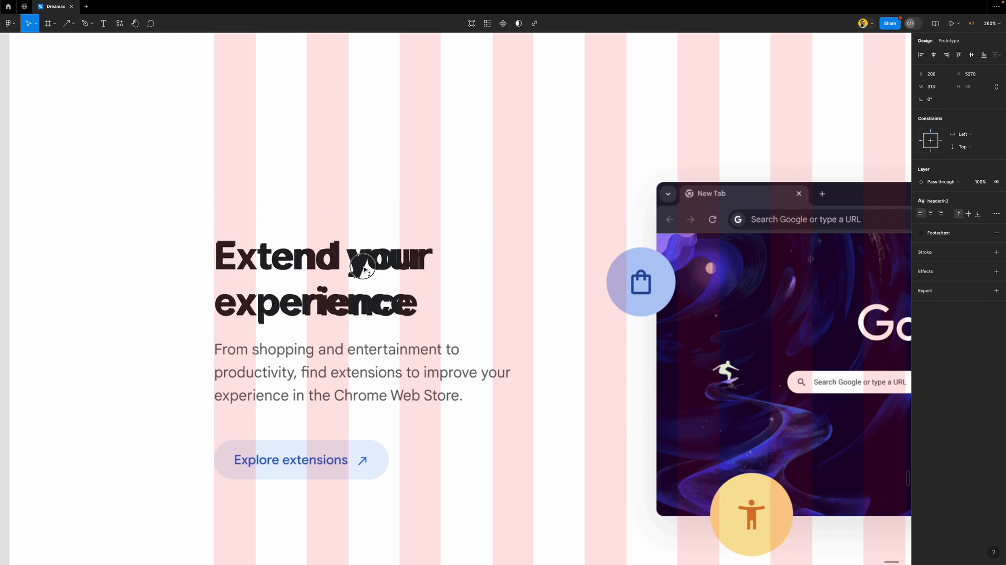
key(shift+0)
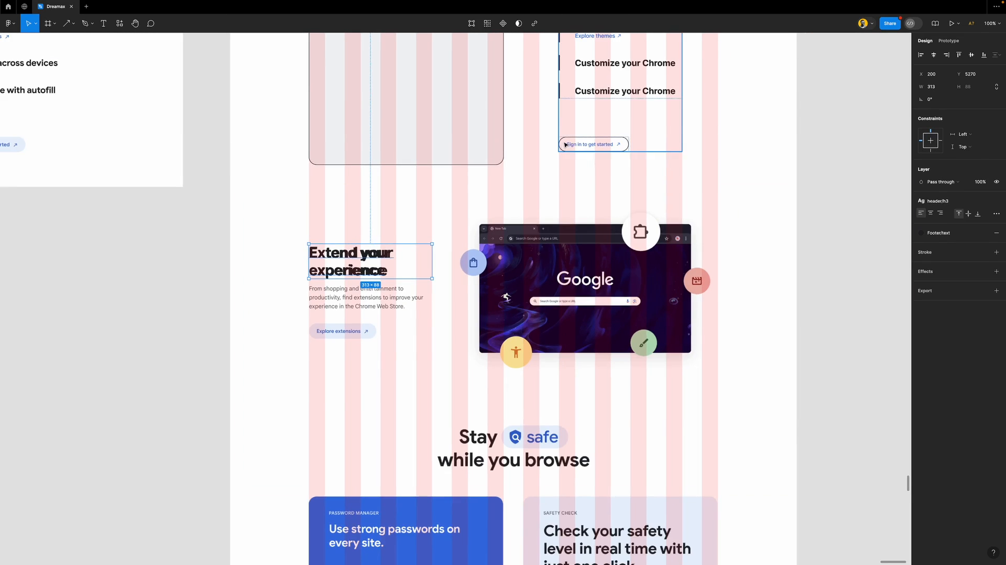
Copy the personalize-your-browser paragraph over the From shopping reference text
scroll(610, 138, down, 1)
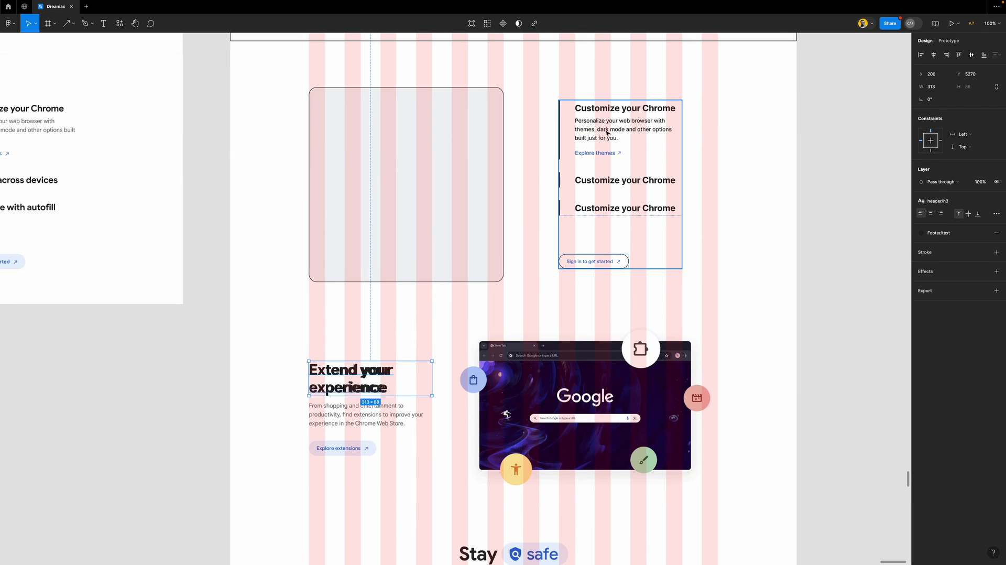
double_click(607, 135)
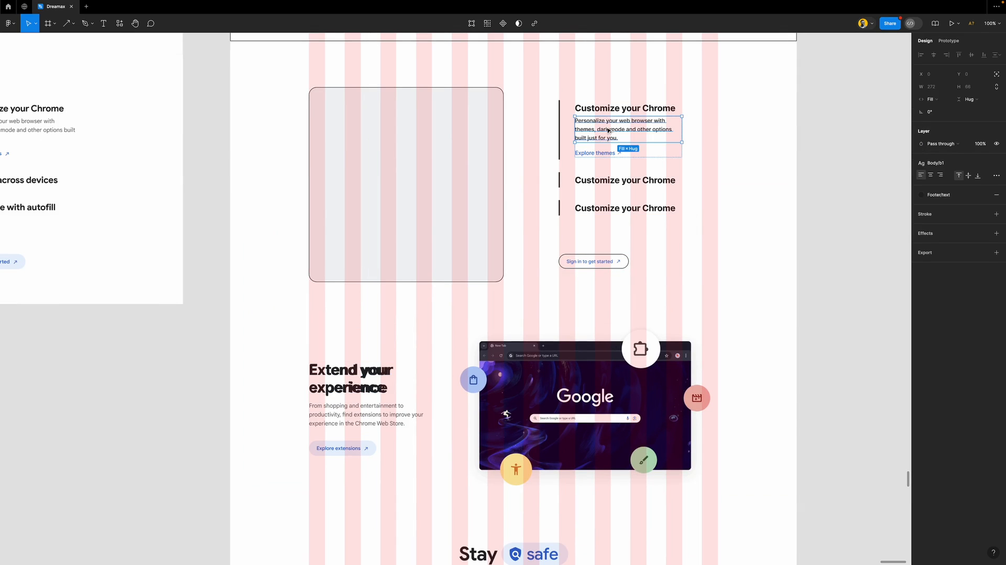
drag(608, 131, 342, 414)
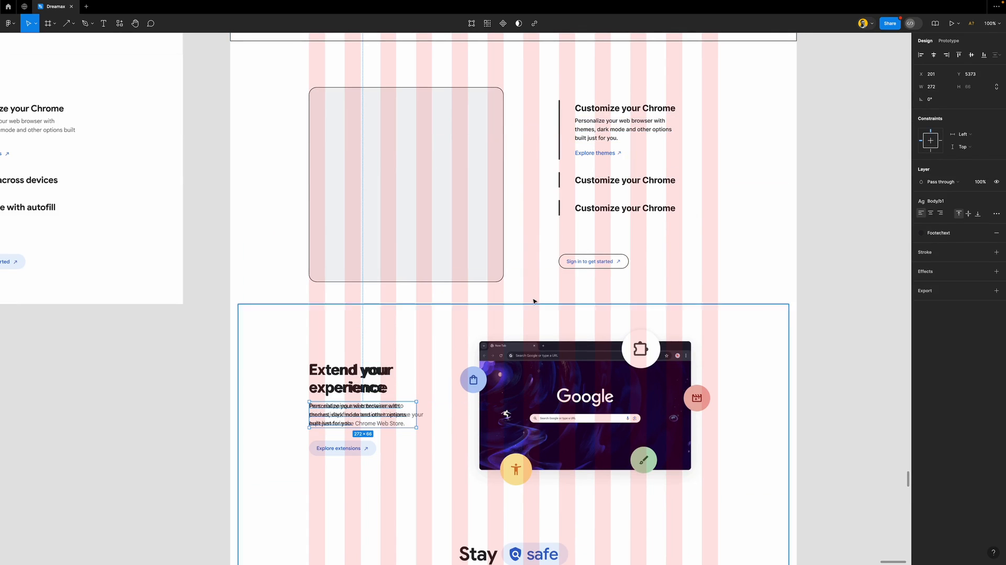
Duplicate the outlined sign-in button below Explore extensions
double_click(601, 263)
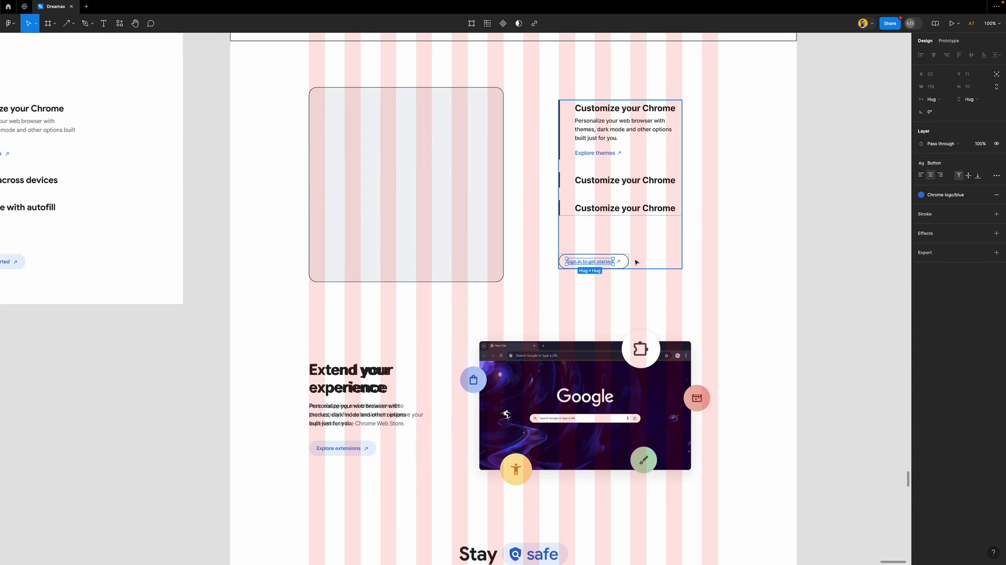
key(Escape)
drag(618, 261, 368, 454)
scroll(368, 453, down, 2)
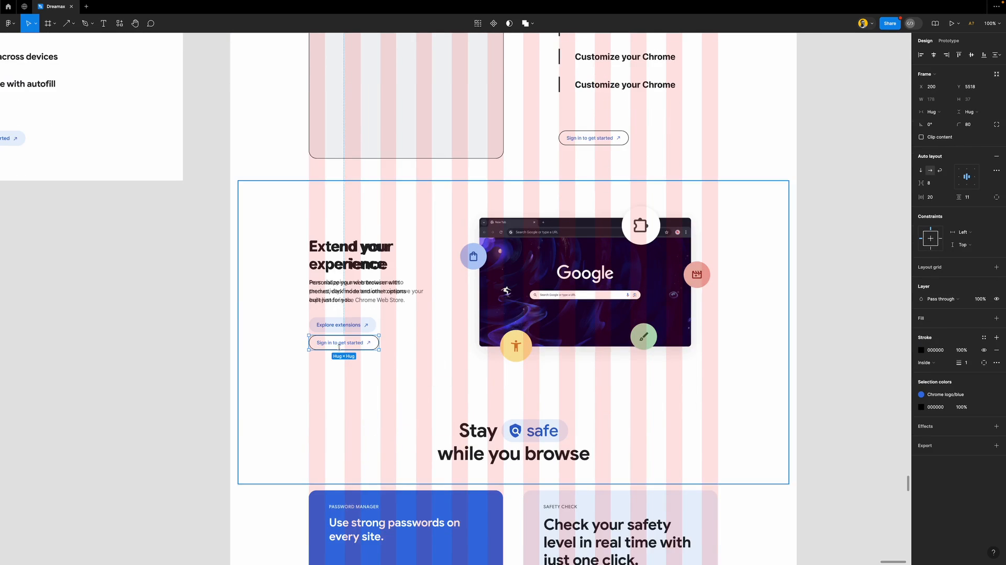
scroll(341, 349, up, 4)
scroll(341, 349, down, 4)
scroll(342, 349, down, 2)
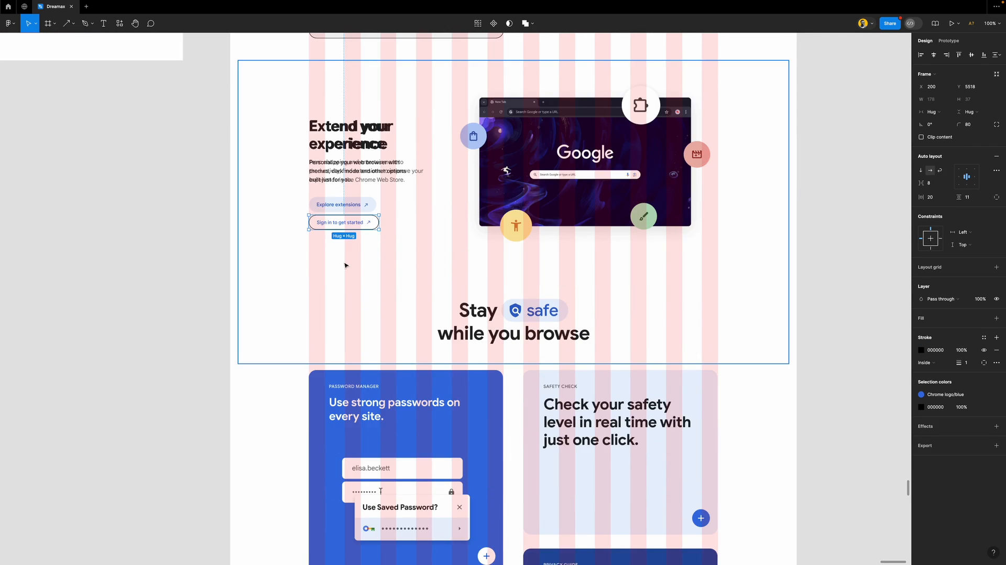
scroll(331, 227, up, 5)
Relabel the copied button 'Explore extensions'
scroll(354, 174, up, 1)
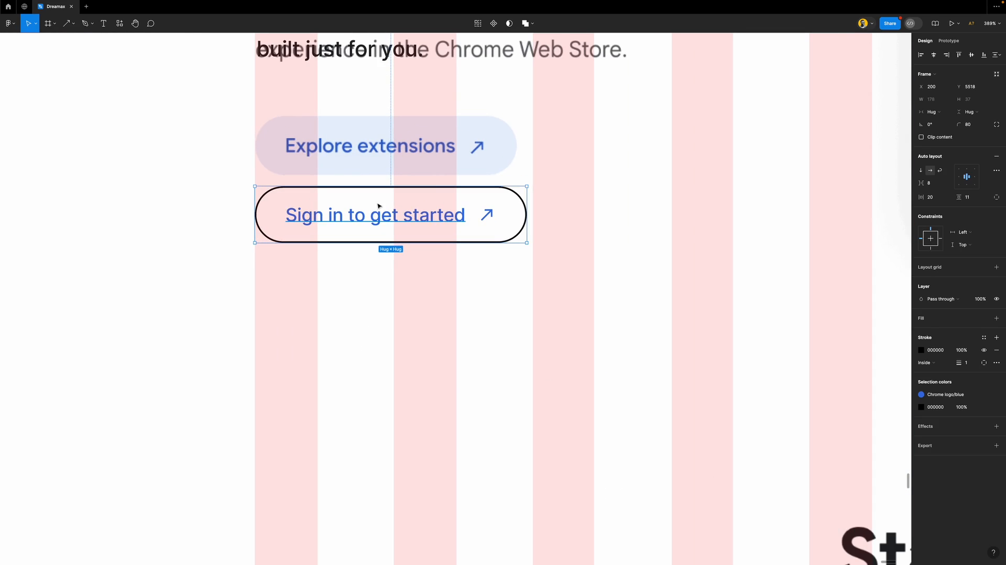
double_click(384, 216)
text(Ex)
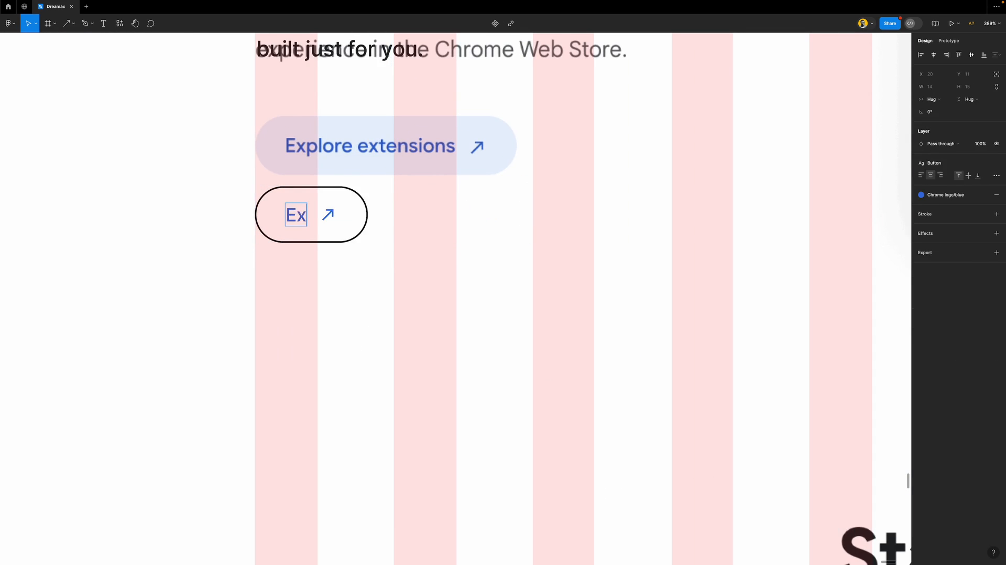
text(plore extensions)
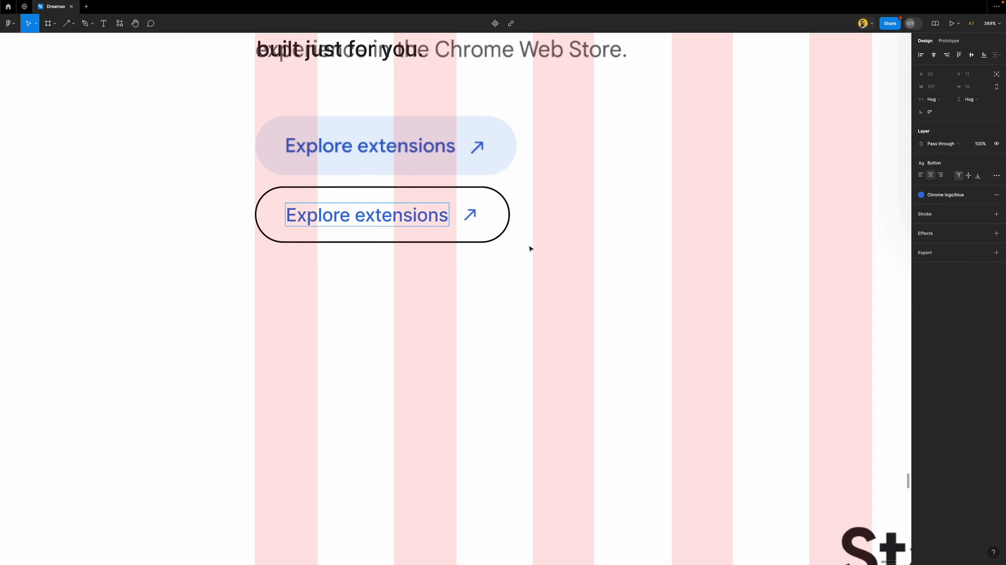
click(560, 250)
Move the new button over the reference Explore extensions button and line it up
click(470, 215)
drag(470, 213, 478, 142)
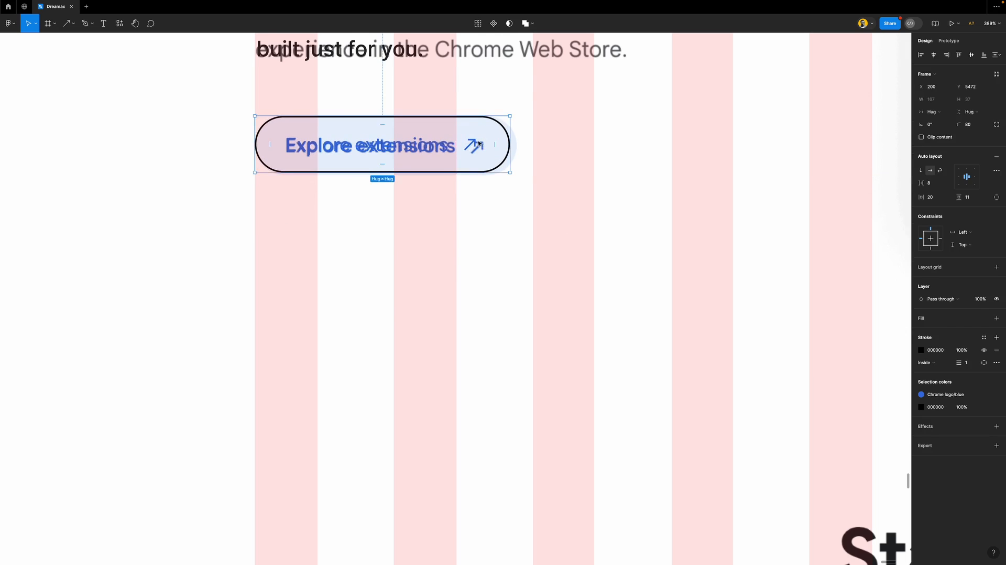
scroll(480, 146, up, 3)
scroll(426, 267, up, 5)
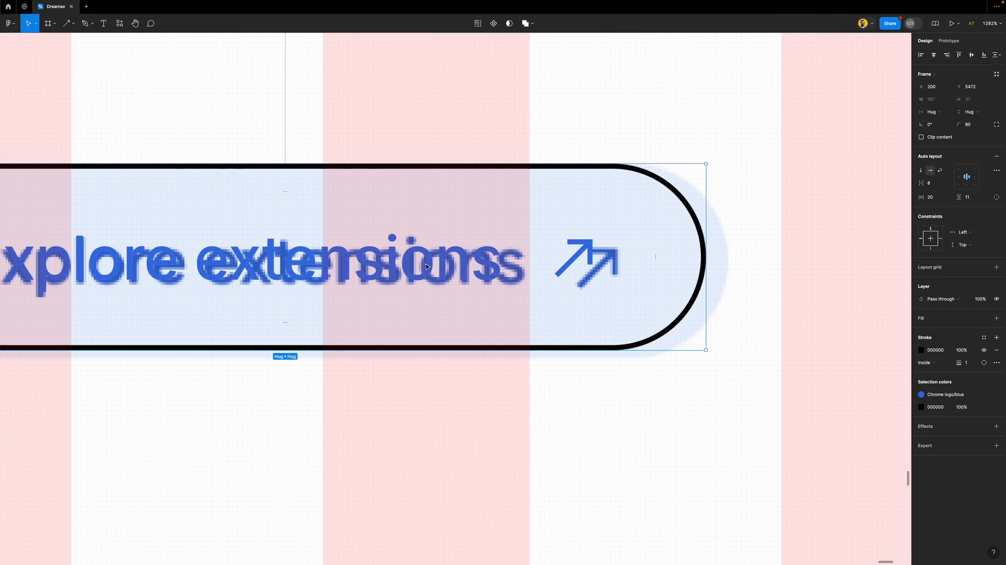
drag(425, 266, 425, 273)
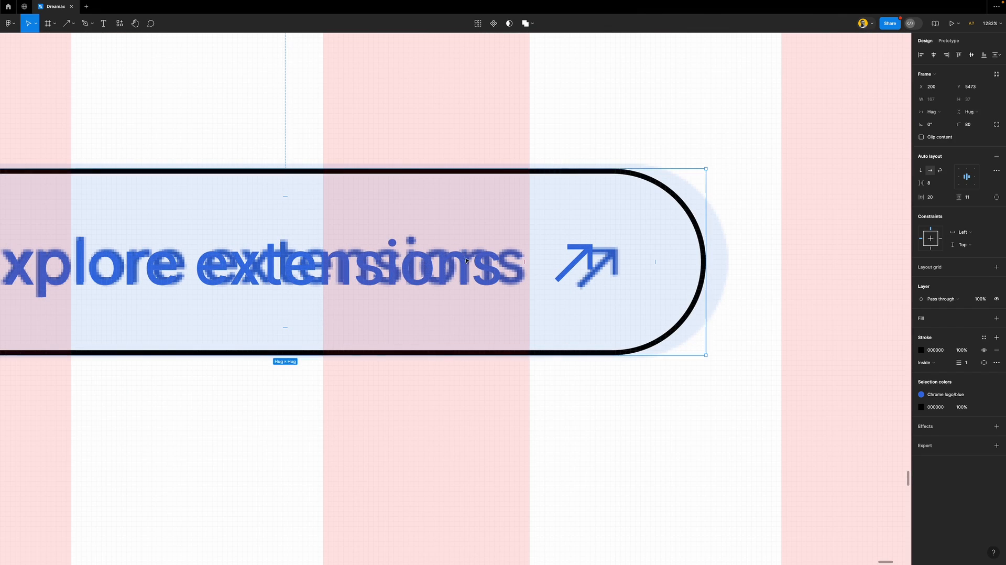
scroll(419, 243, down, 1)
scroll(419, 244, down, 1)
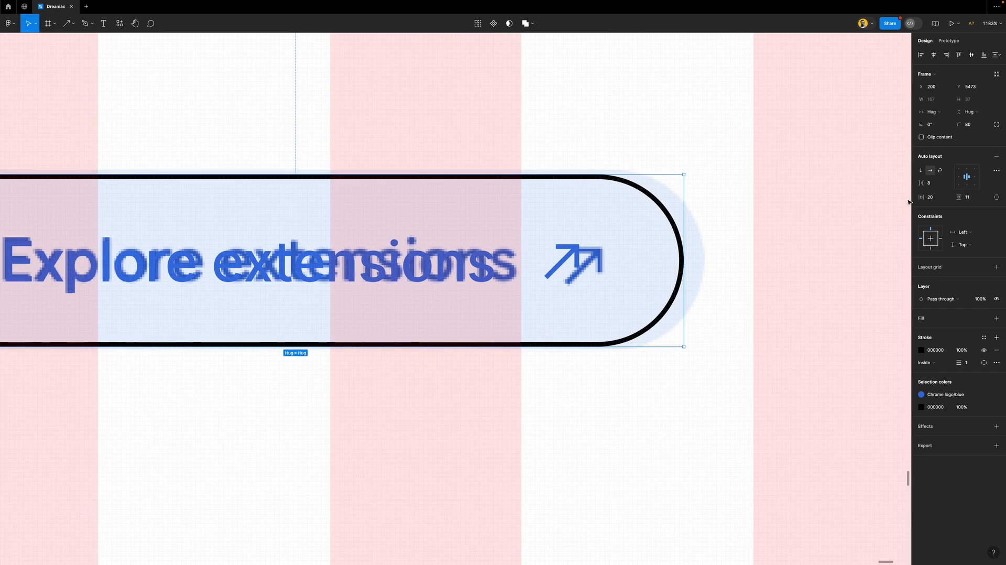
Raise the button's vertical padding from 11 to 12 and realign it over the reference
click(974, 199)
key(Up)
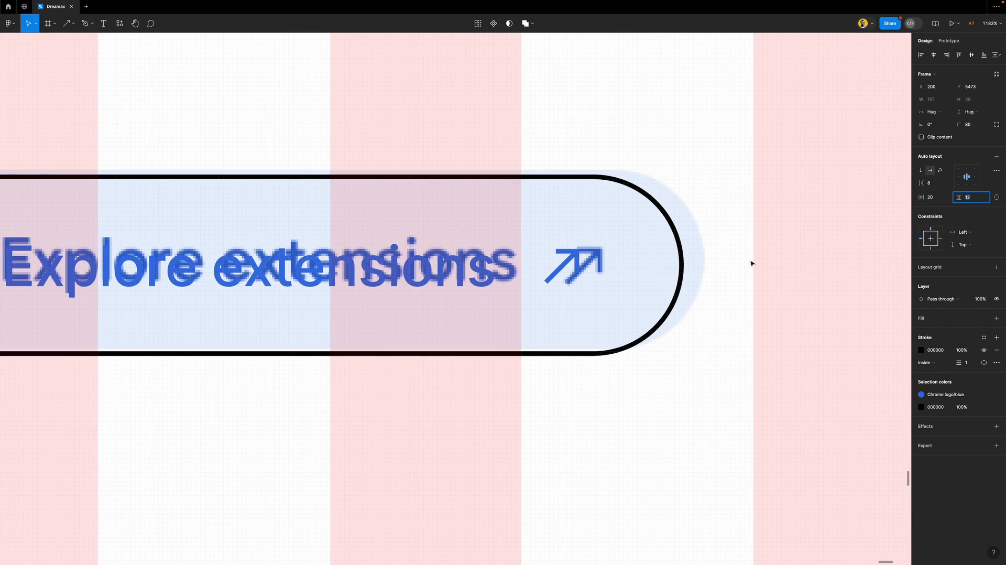
drag(517, 297, 517, 291)
scroll(517, 292, down, 10)
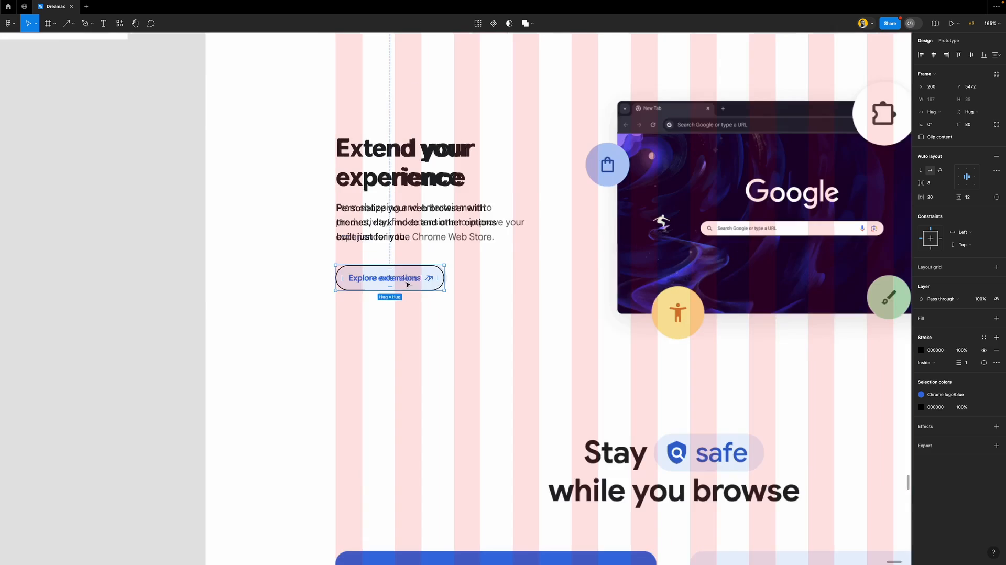
Set the Sign in to get started button's vertical padding to 12
scroll(539, 259, right, 5)
scroll(545, 257, up, 5)
click(534, 228)
click(965, 198)
key(Up)
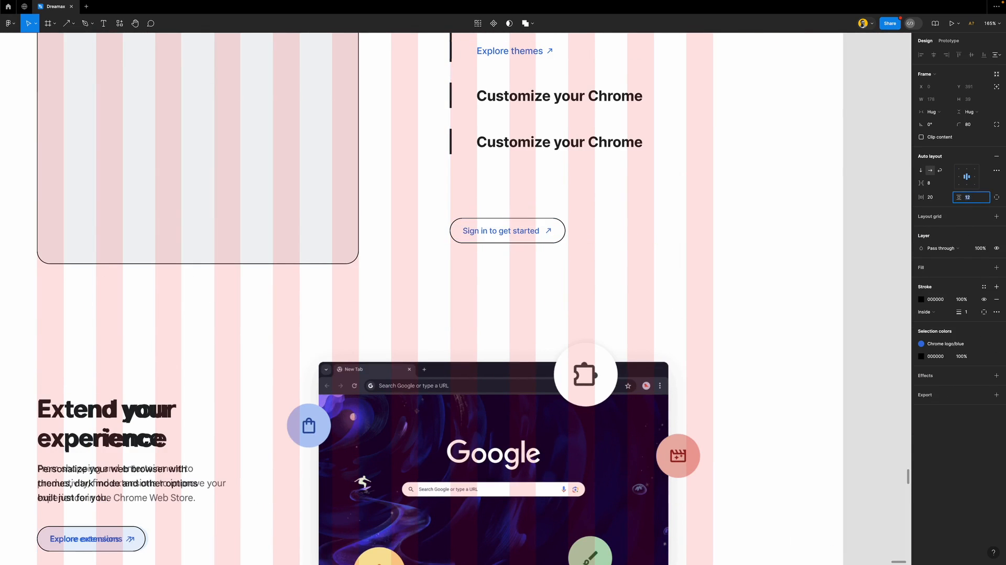
click(554, 274)
Wrap the Extend your experience heading, paragraph and Explore extensions button in a vertical auto layout
scroll(556, 274, down, 5)
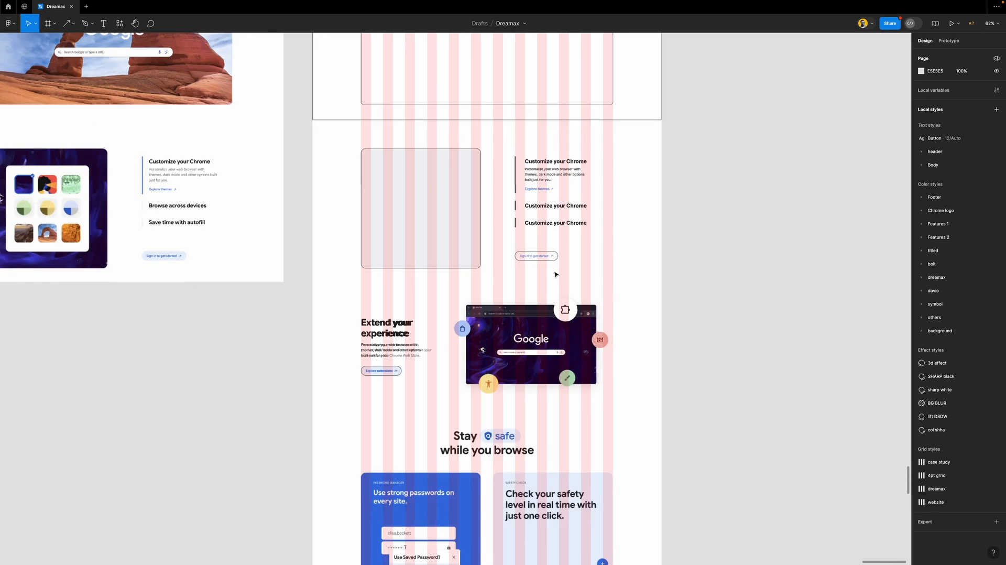
scroll(555, 274, up, 4)
scroll(555, 274, up, 10)
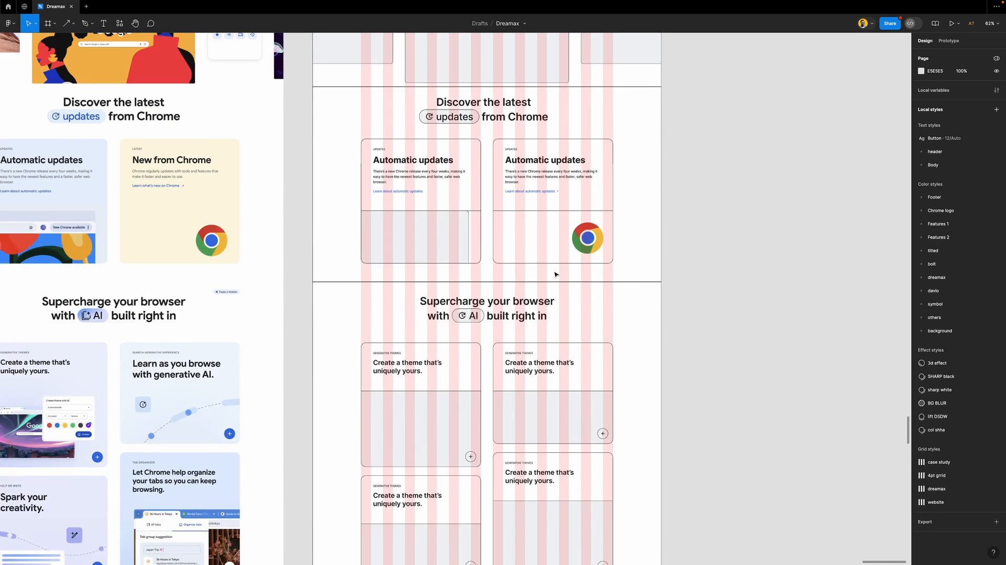
scroll(555, 274, up, 3)
scroll(555, 276, down, 9)
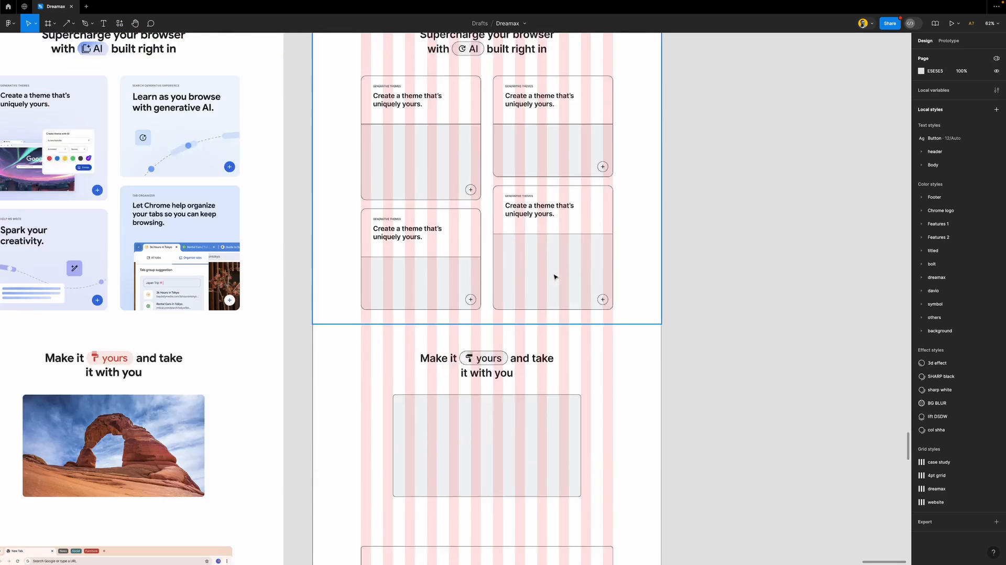
scroll(554, 279, down, 10)
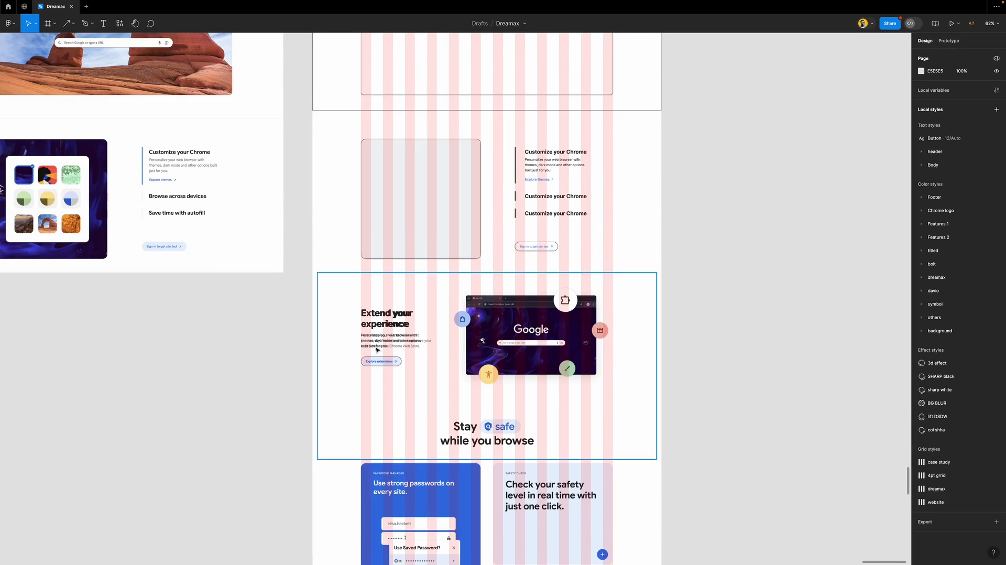
scroll(380, 384, up, 10)
click(378, 214)
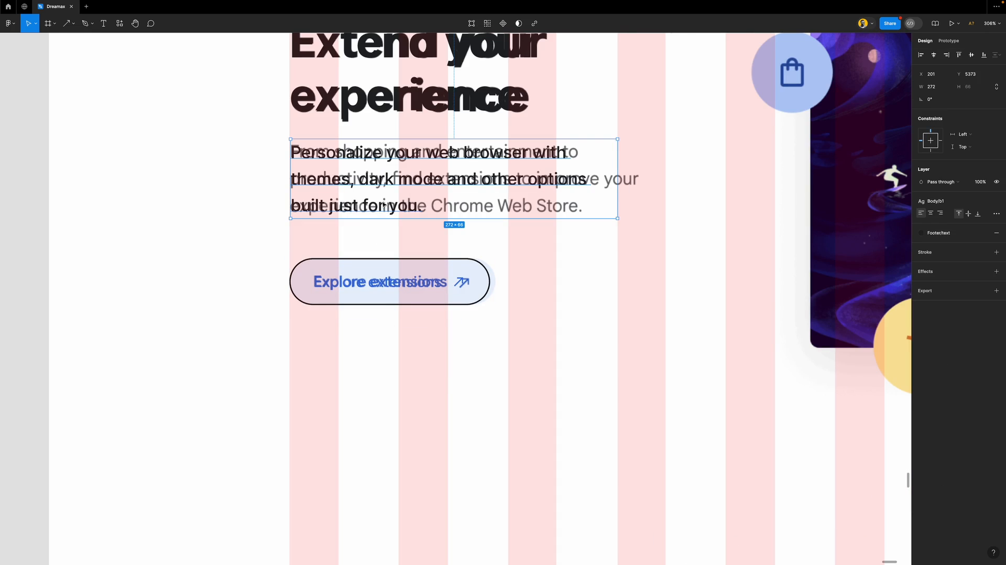
shift+click(365, 104)
key(shift+a)
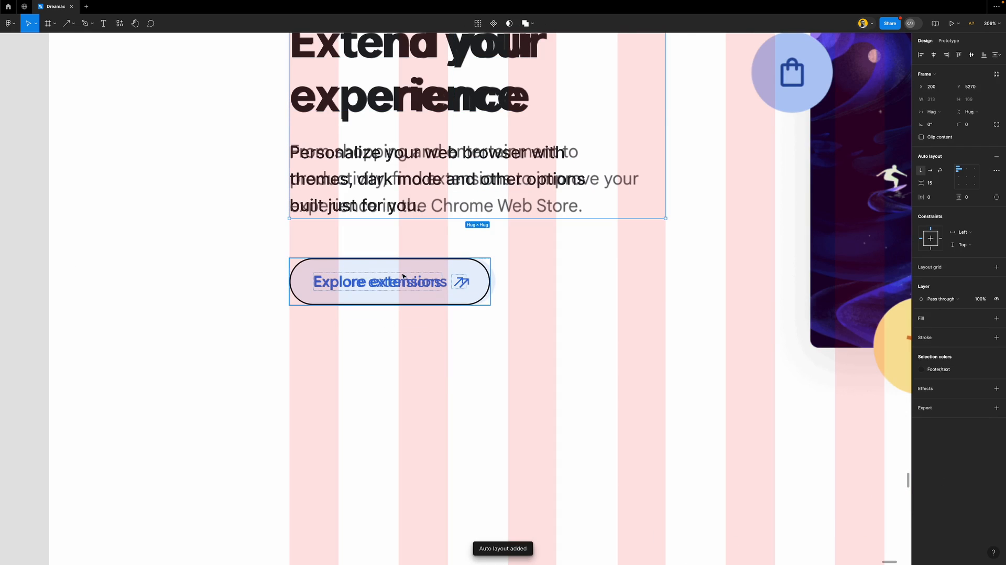
shift+click(403, 282)
key(shift+a)
Draw a 677×414 frame around the browser mockup and a 540×329 frame over the browser window
scroll(456, 252, down, 5)
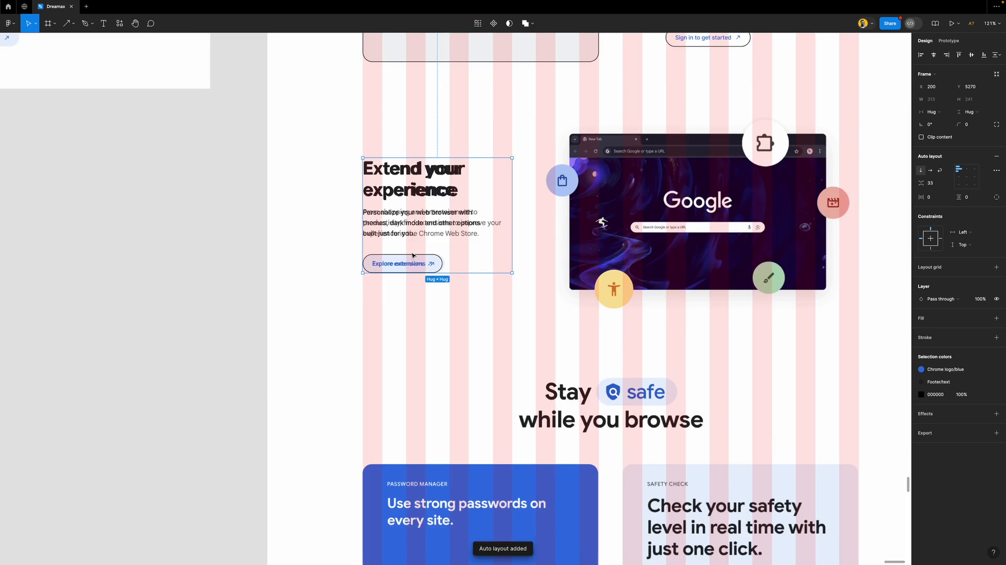
scroll(455, 252, right, 4)
scroll(502, 221, up, 4)
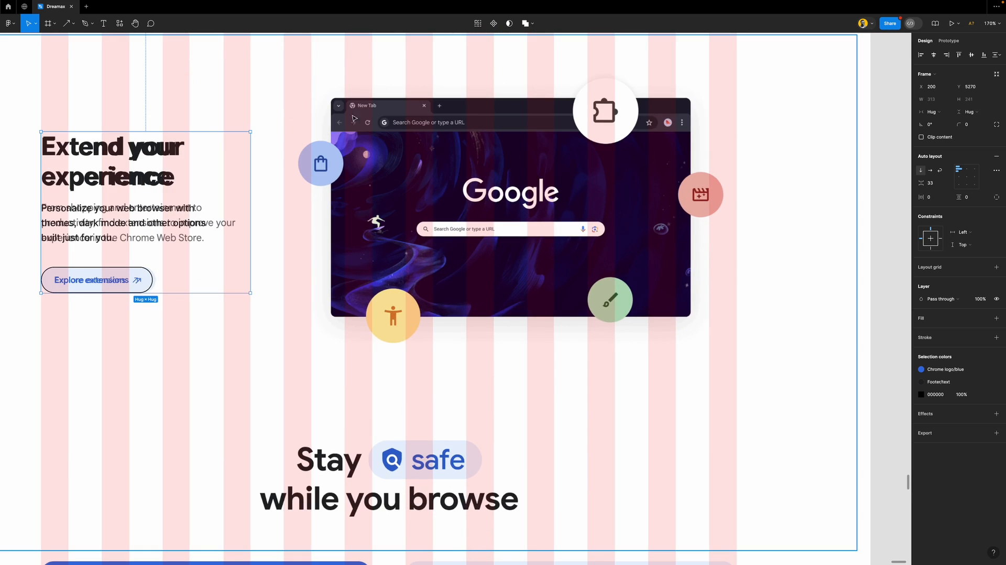
key(f)
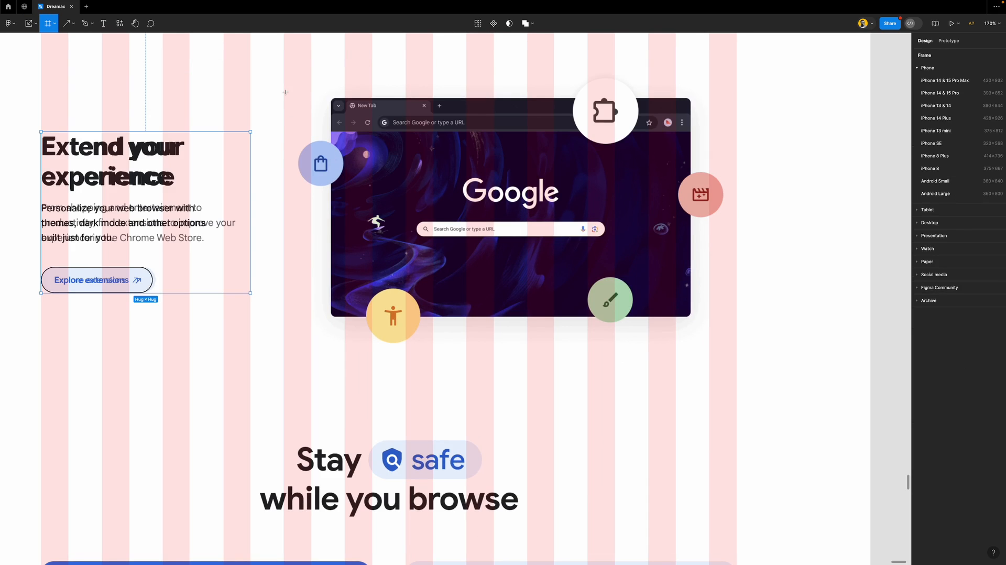
mouse_move(284, 94)
mouse_down()
mouse_move(566, 313)
mouse_move(737, 347)
mouse_up()
drag(607, 94, 609, 73)
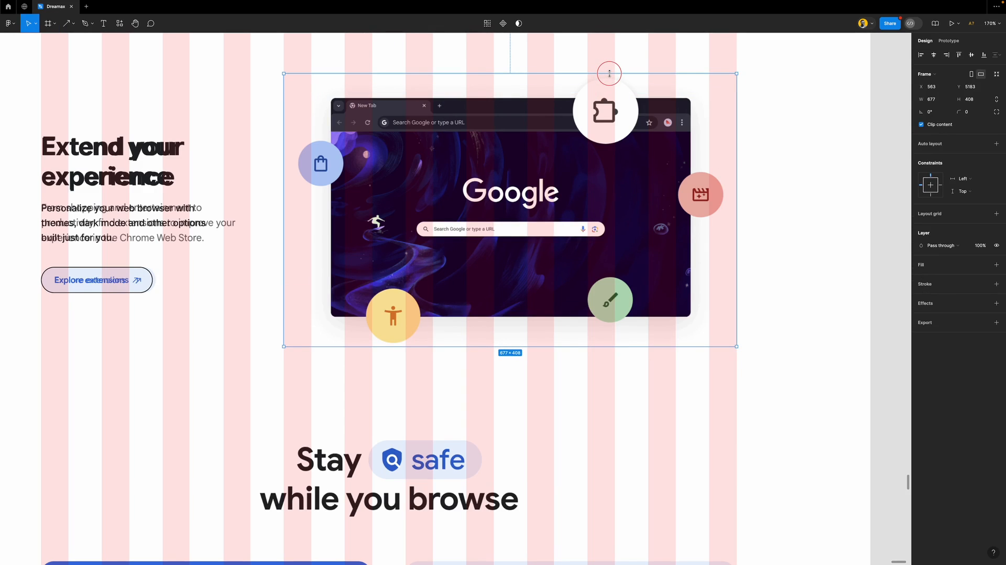
drag(504, 345, 505, 349)
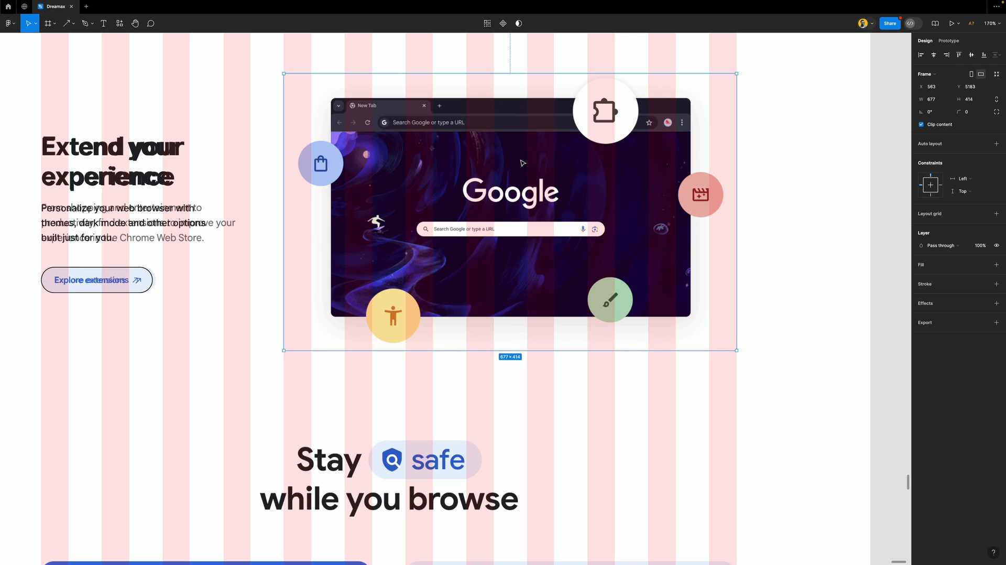
key(f)
mouse_move(330, 98)
mouse_down()
mouse_move(555, 300)
mouse_move(685, 328)
mouse_move(690, 317)
mouse_up()
Give the new frame a corner radius of 10 and the 677×414 container a thin black stroke
click(970, 112)
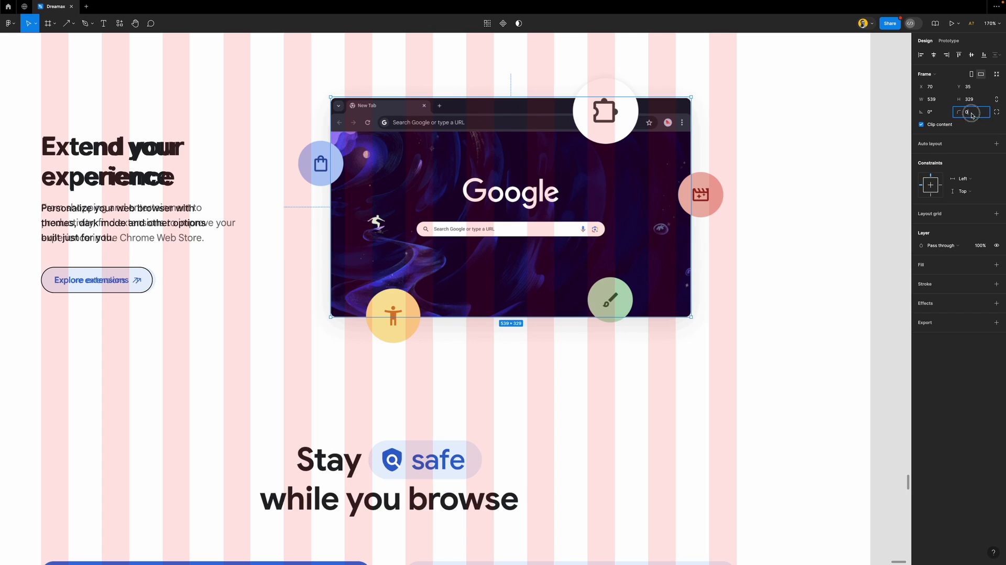
text(10)
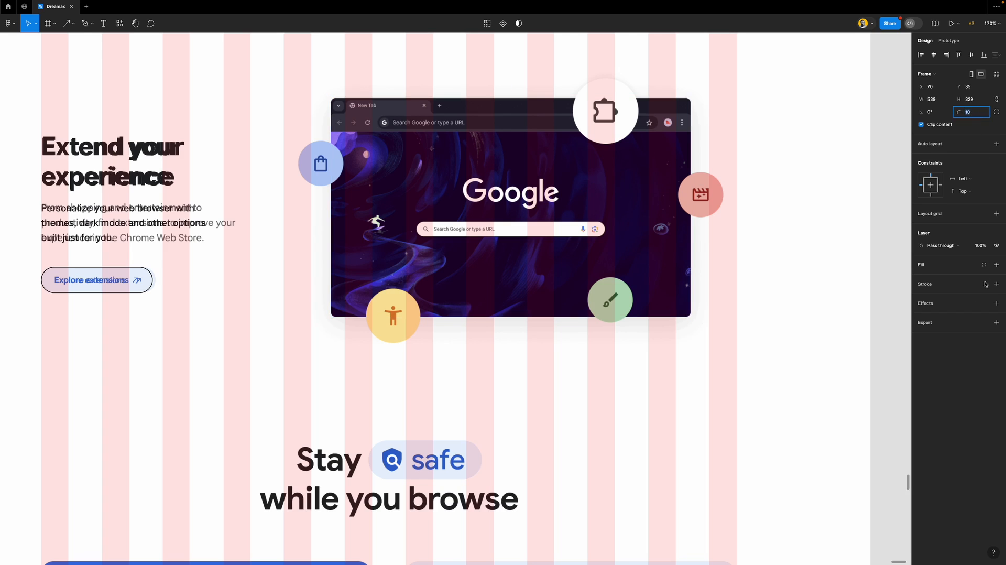
click(702, 83)
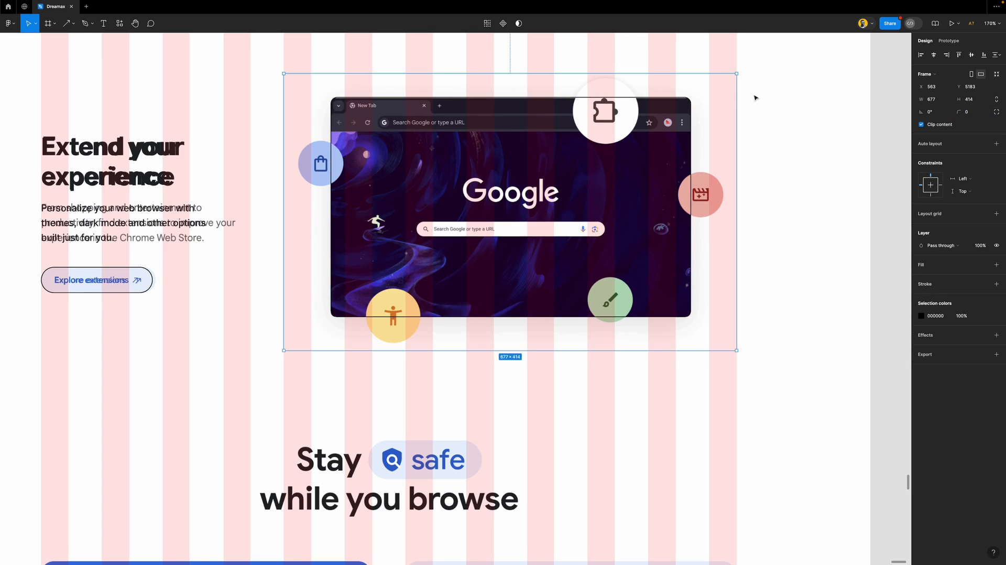
click(943, 284)
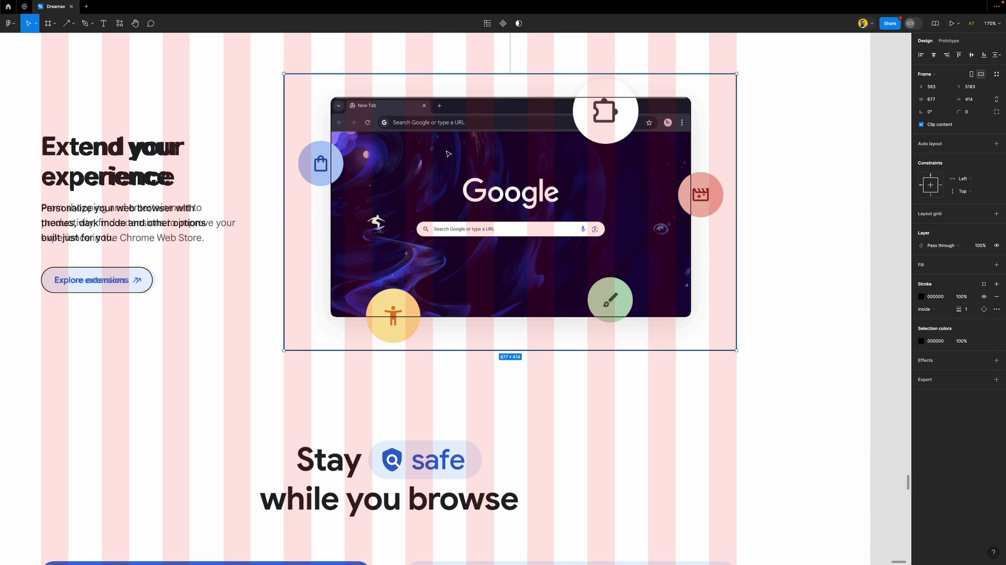
Fill the inner frame with Footer gray and centre it horizontally in its parent
double_click(683, 107)
click(984, 265)
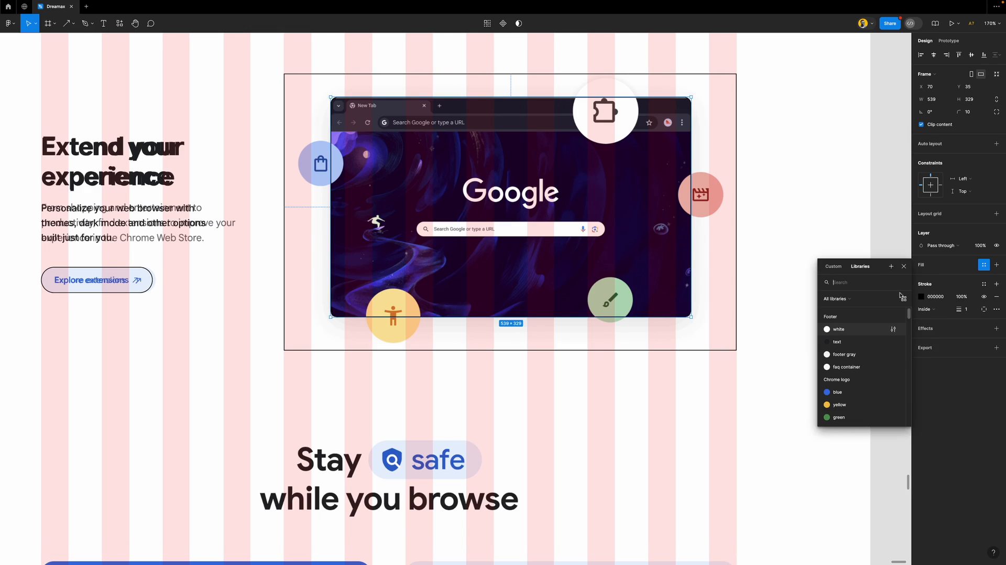
click(854, 348)
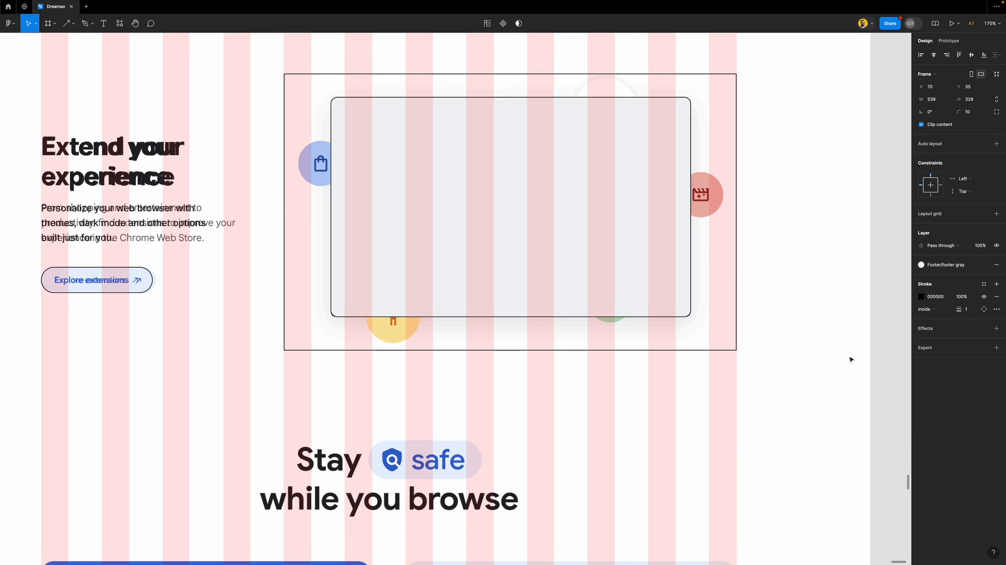
click(933, 55)
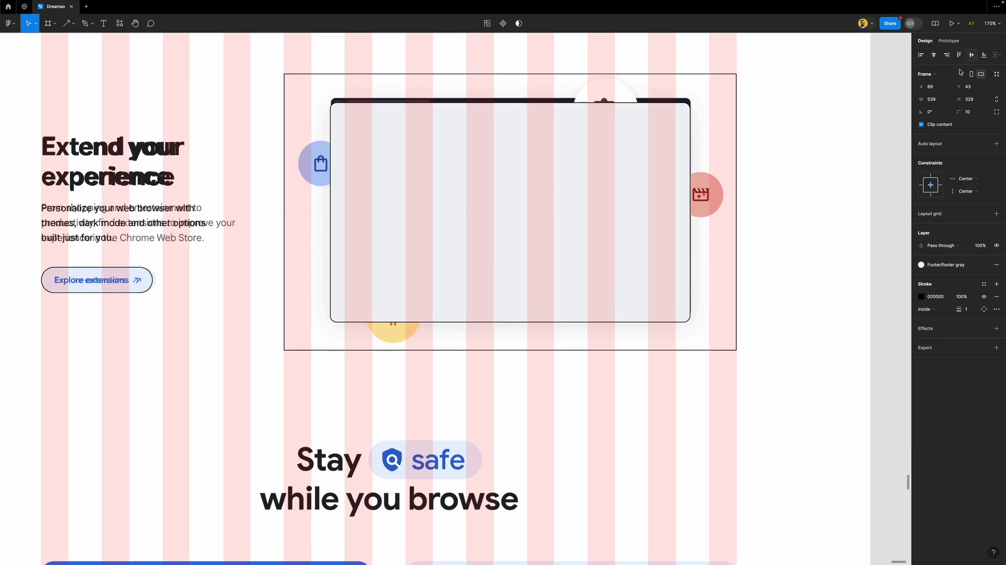
Leave the 677×414 container's corner radius unchanged and reselect the container
click(713, 121)
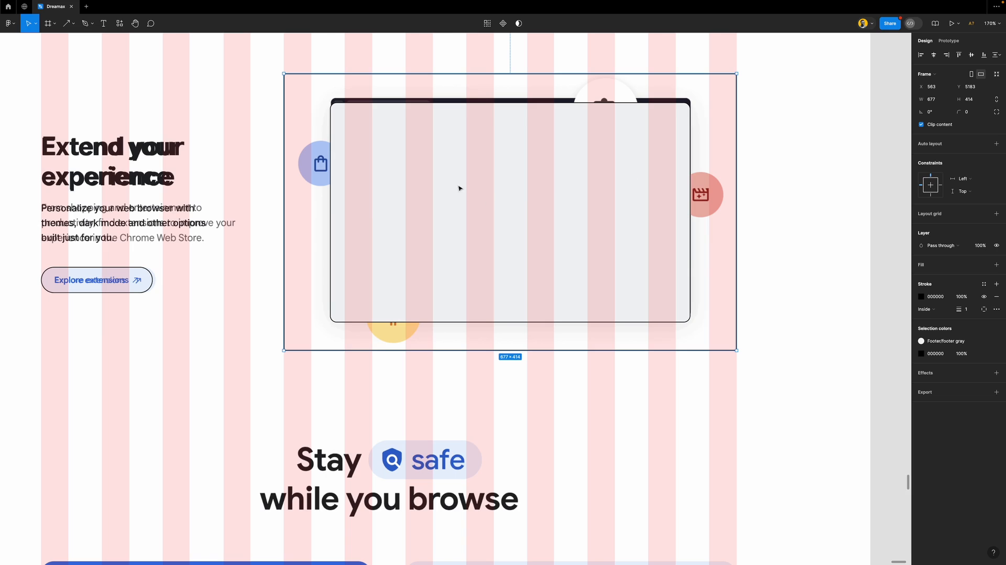
click(978, 113)
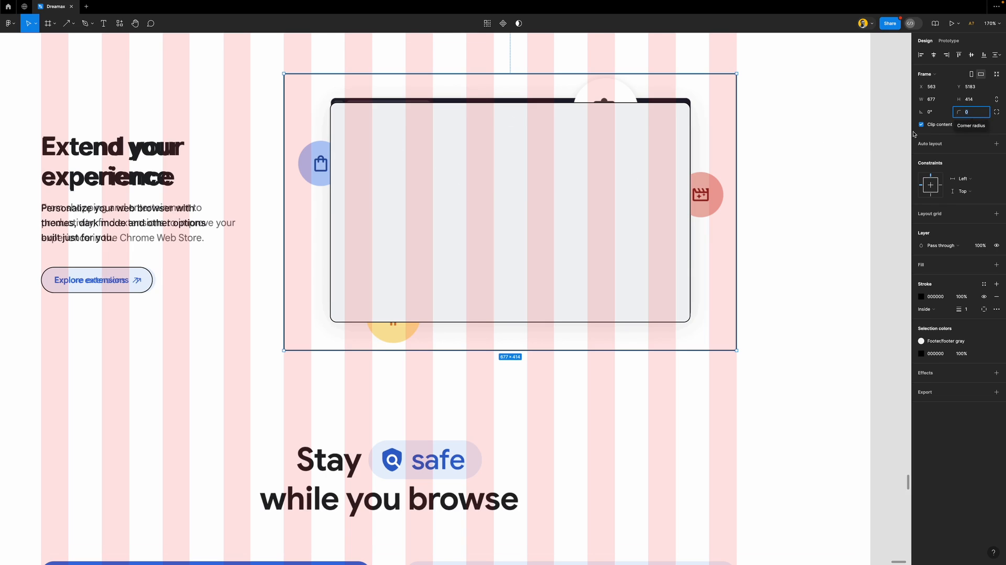
click(886, 155)
click(551, 167)
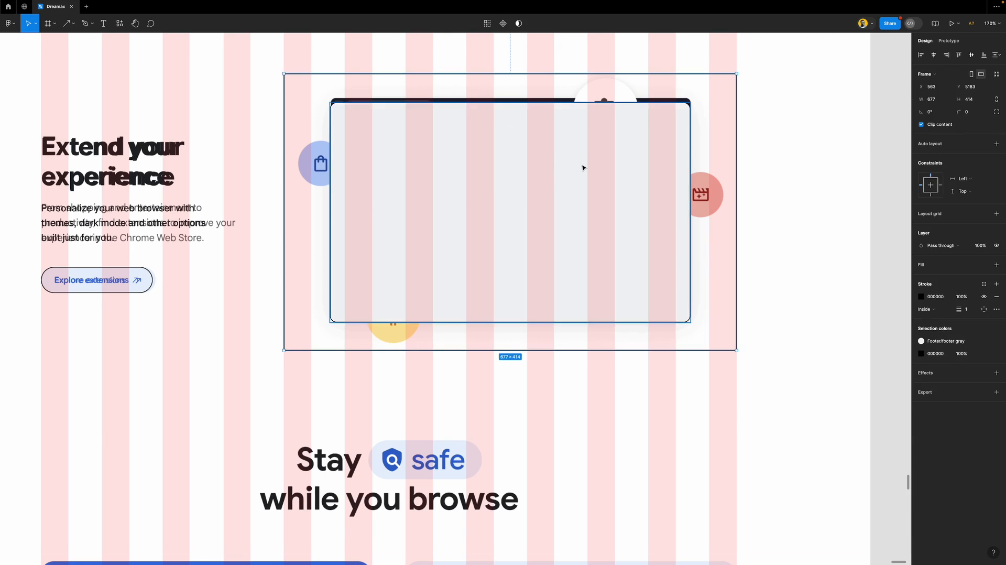
scroll(583, 168, down, 5)
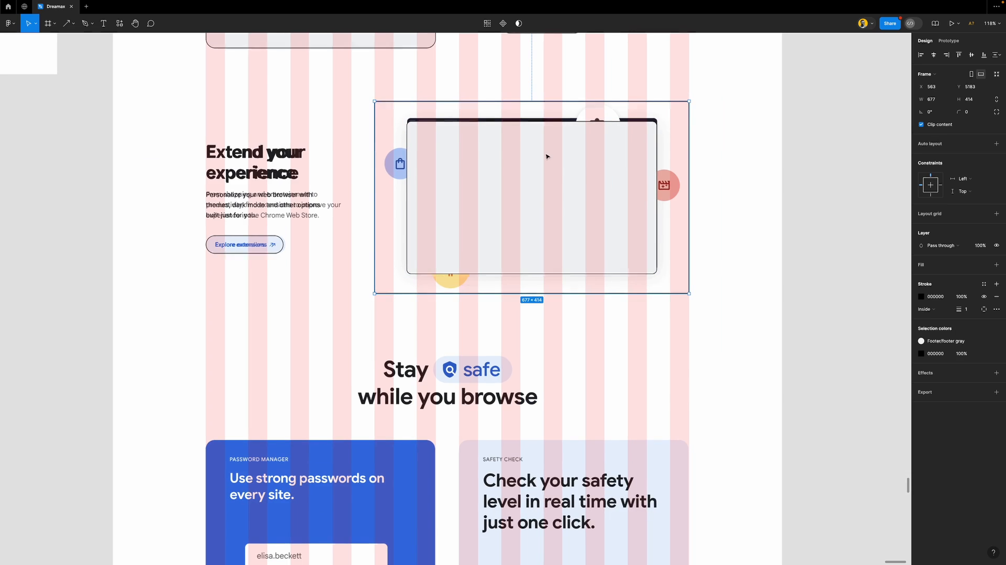
Make auto layout rows: Extend your experience text with its mockup, image placeholder with Customize your Chrome text
shift+click(281, 173)
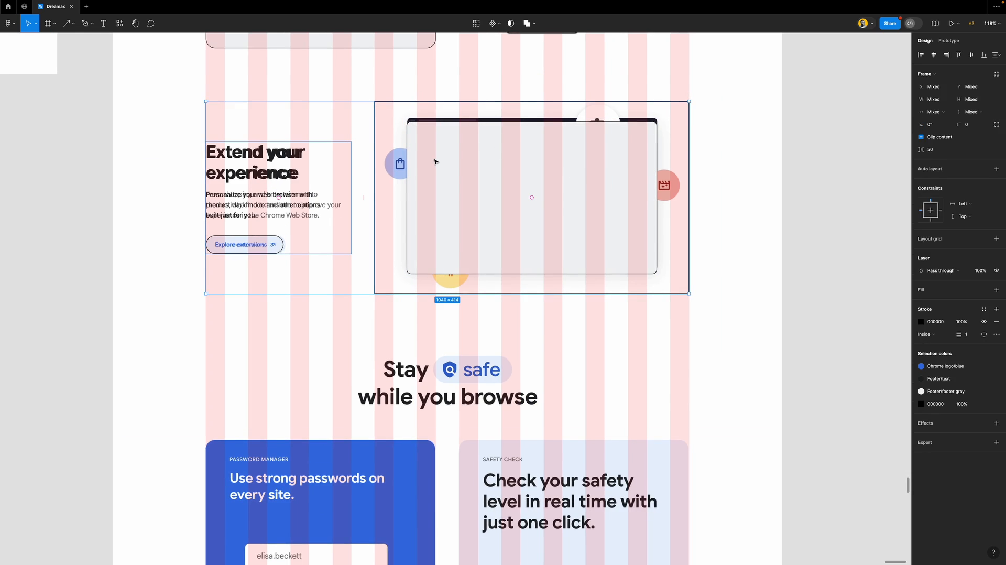
key(shift+a)
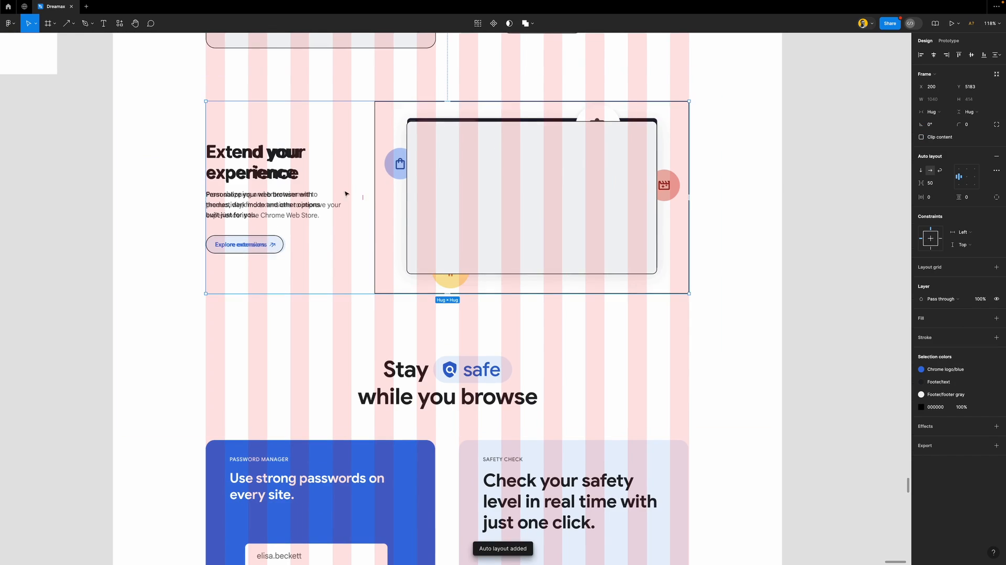
scroll(466, 204, up, 7)
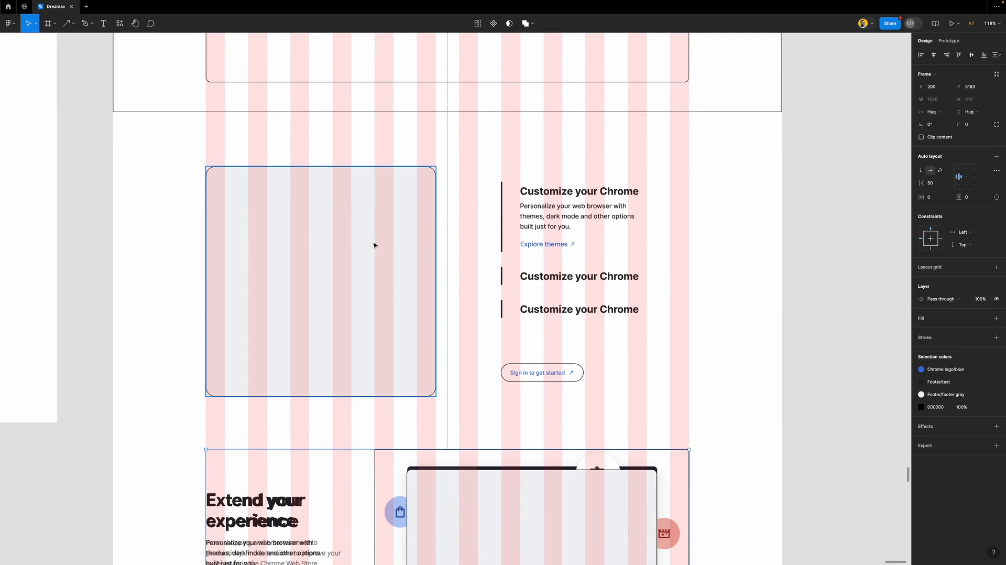
click(392, 243)
shift+click(547, 228)
key(shift+a)
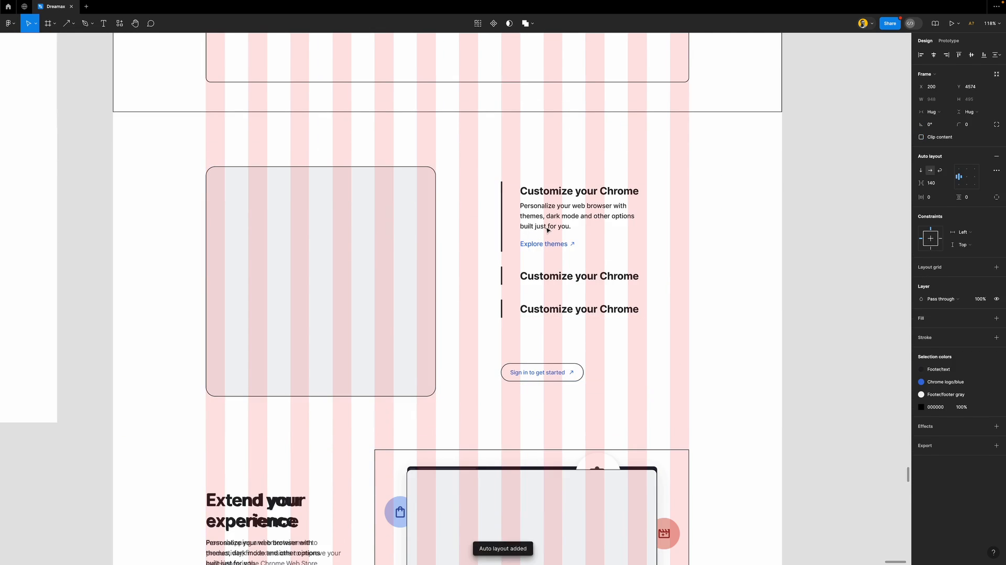
Stack the Customize your Chrome and Extend your experience rows in one vertical auto layout
scroll(544, 242, down, 5)
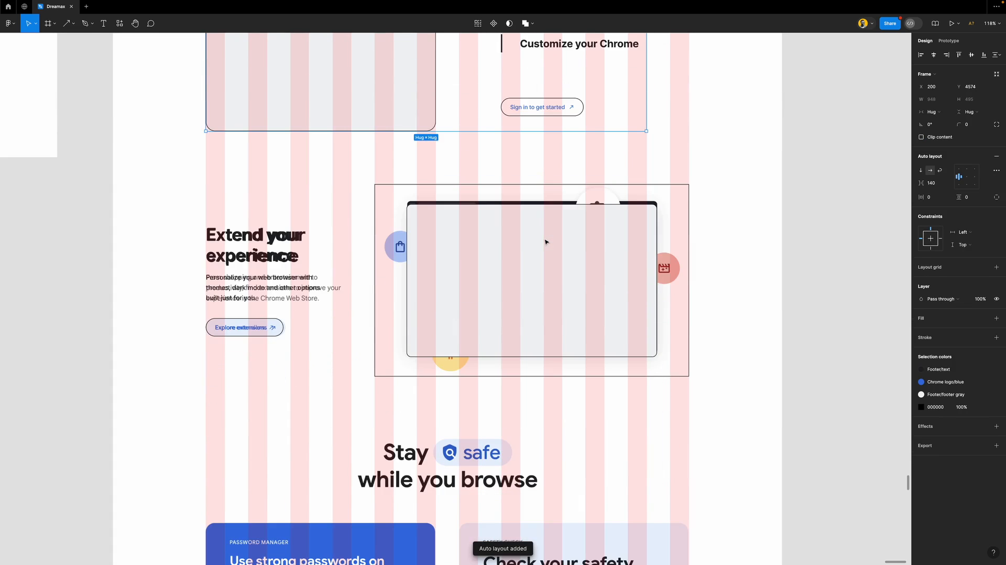
scroll(544, 241, down, 5)
shift+click(558, 321)
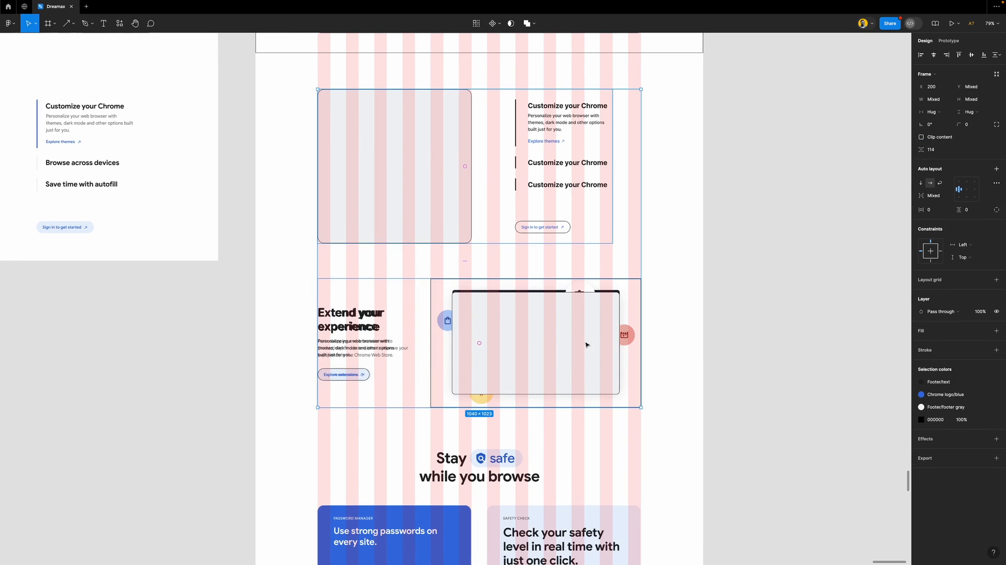
key(shift+a)
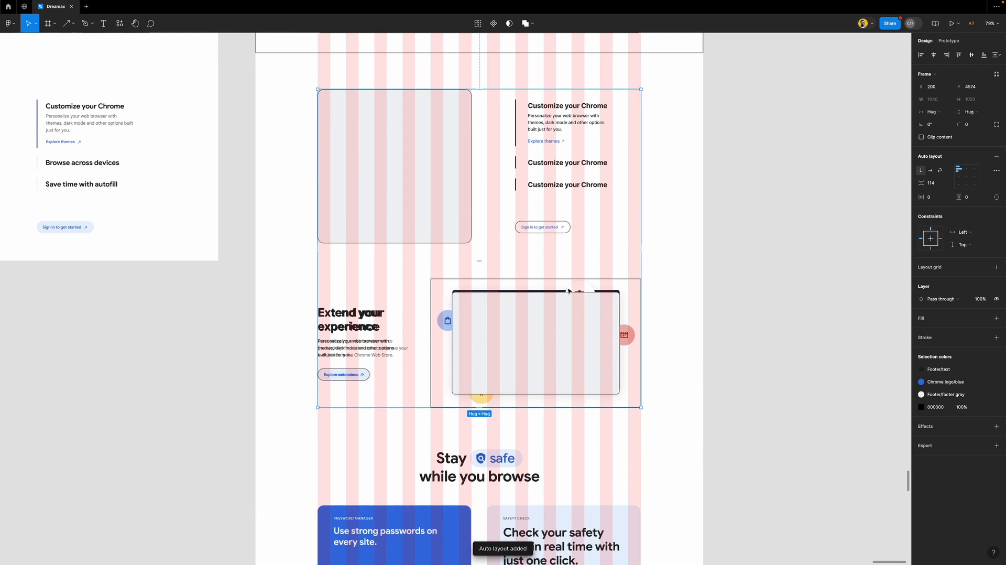
double_click(572, 181)
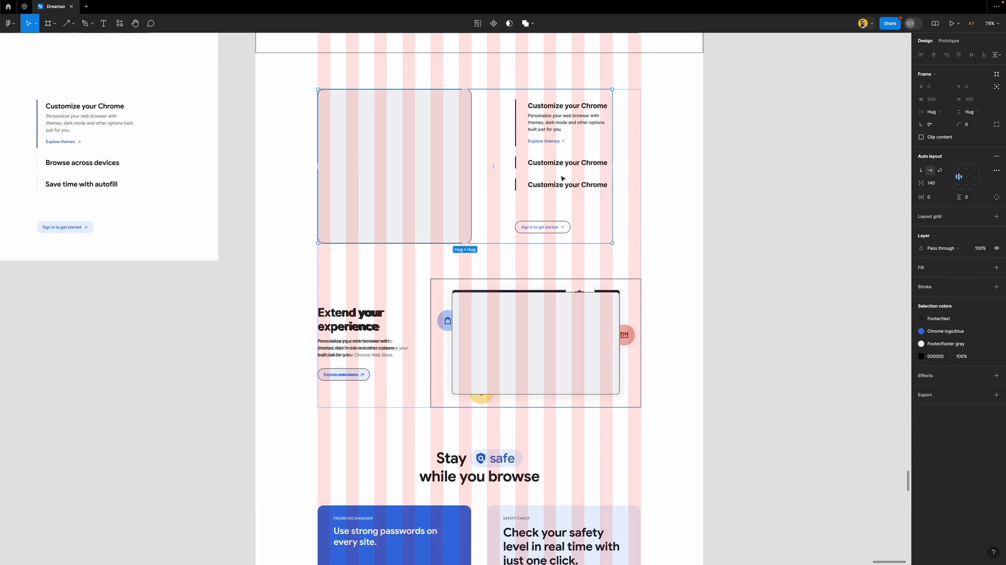
scroll(559, 233, down, 5)
Duplicate the reference screenshot into the left frame, undoing an accidental move
click(756, 231)
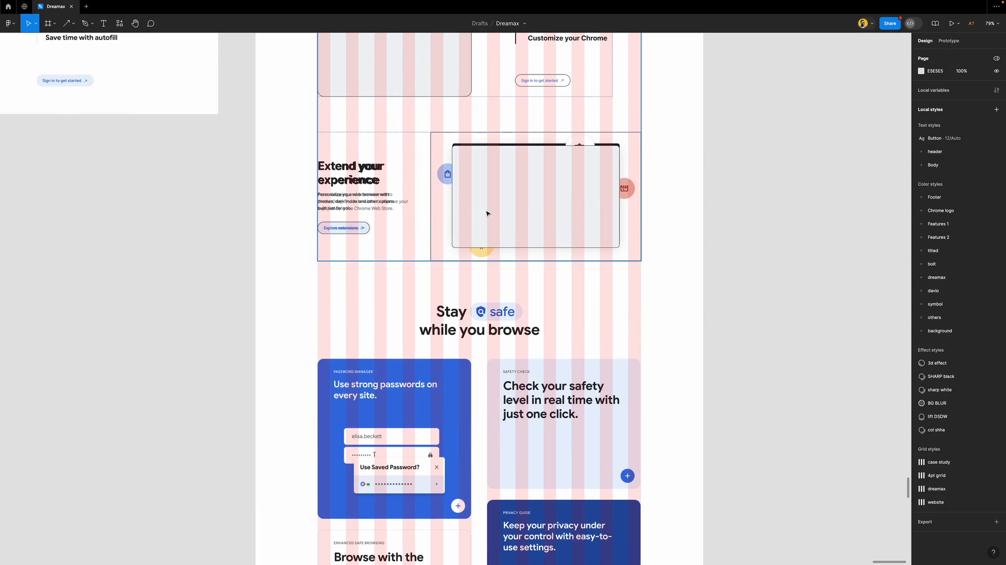
scroll(487, 213, down, 3)
scroll(487, 212, up, 3)
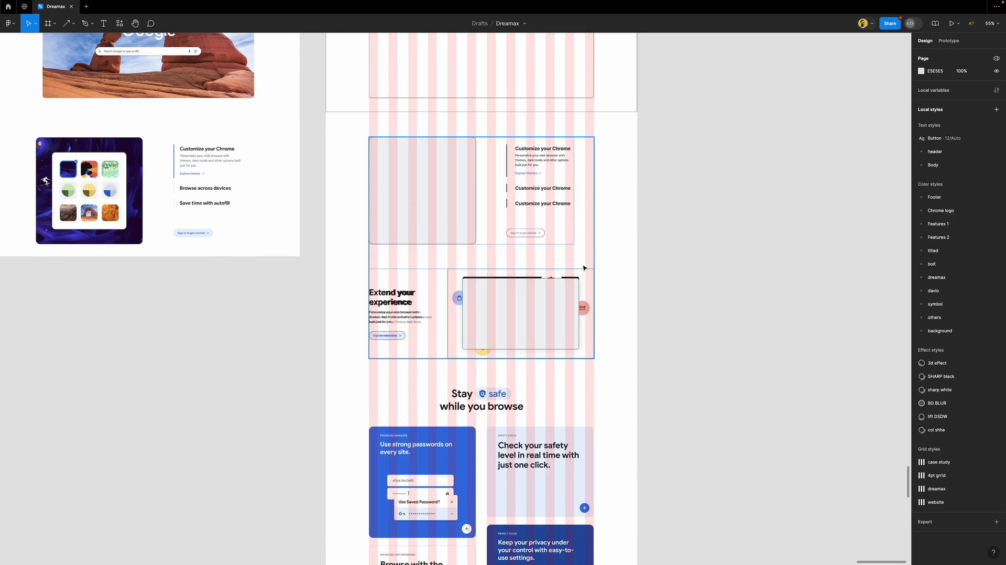
click(409, 247)
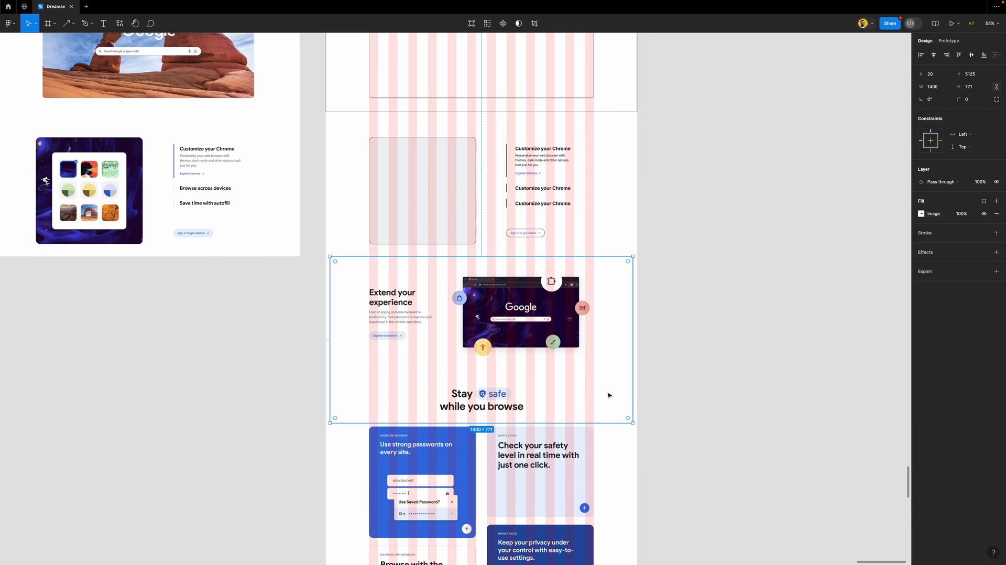
drag(610, 401, 559, 401)
key(super+z)
drag(614, 403, 283, 373)
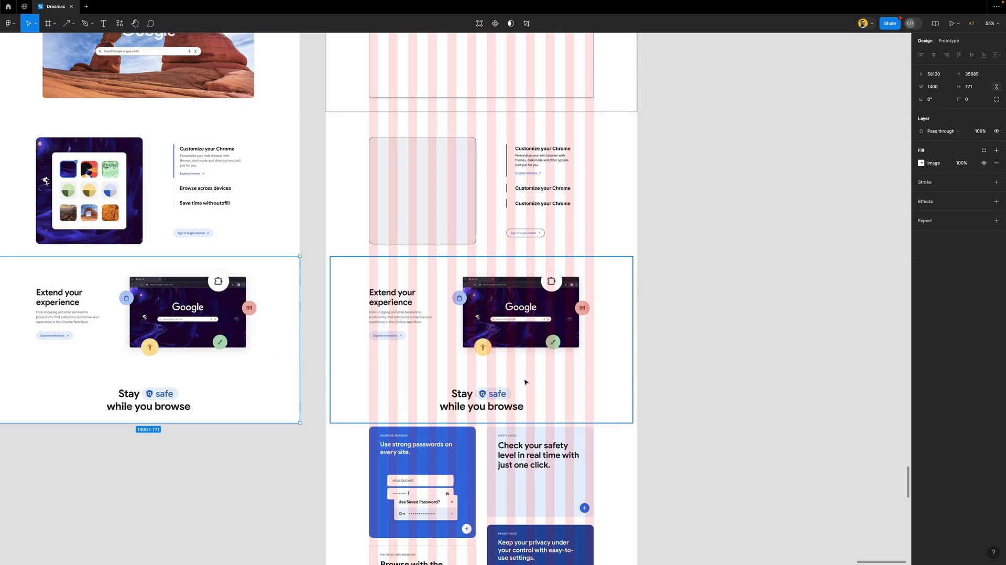
Crop the original reference image down to the Stay safe heading
click(532, 378)
drag(591, 258, 600, 381)
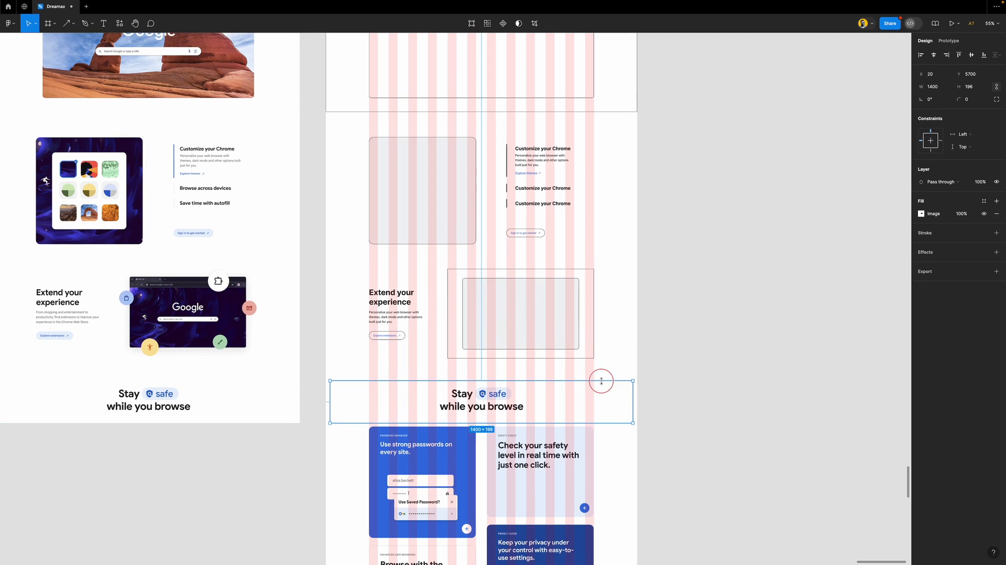
click(692, 291)
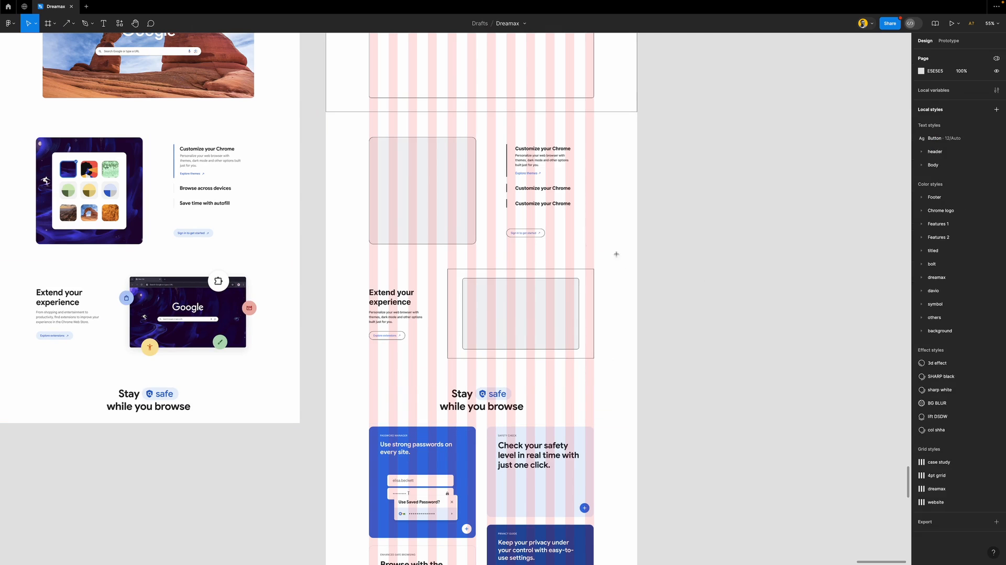
Draw a 1440×1219 section frame over both feature rows with Footer/white fill and a stroke
key(f)
mouse_move(328, 116)
mouse_down()
mouse_move(593, 371)
mouse_move(638, 376)
mouse_up()
drag(332, 185, 326, 180)
drag(375, 114, 375, 112)
click(983, 265)
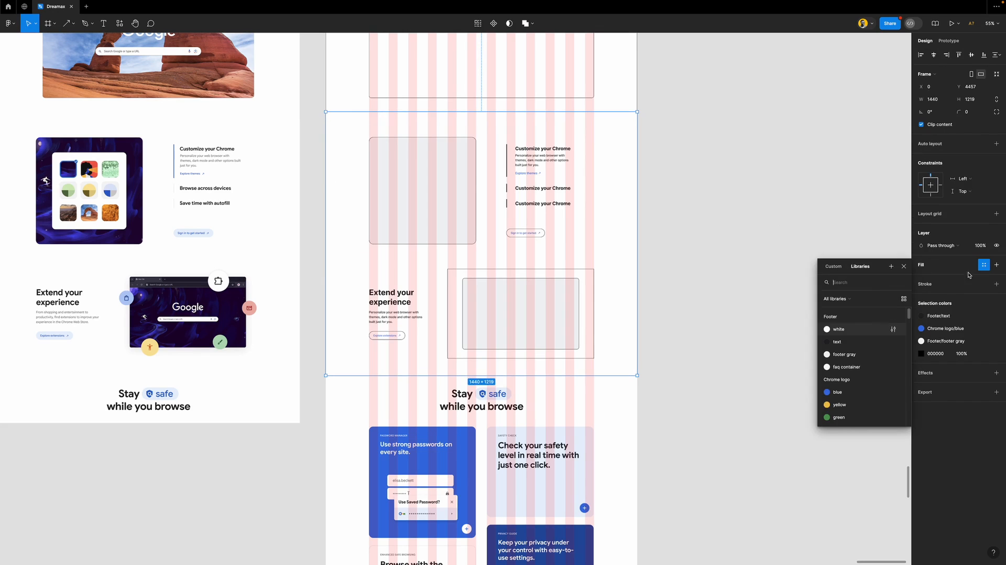
click(856, 330)
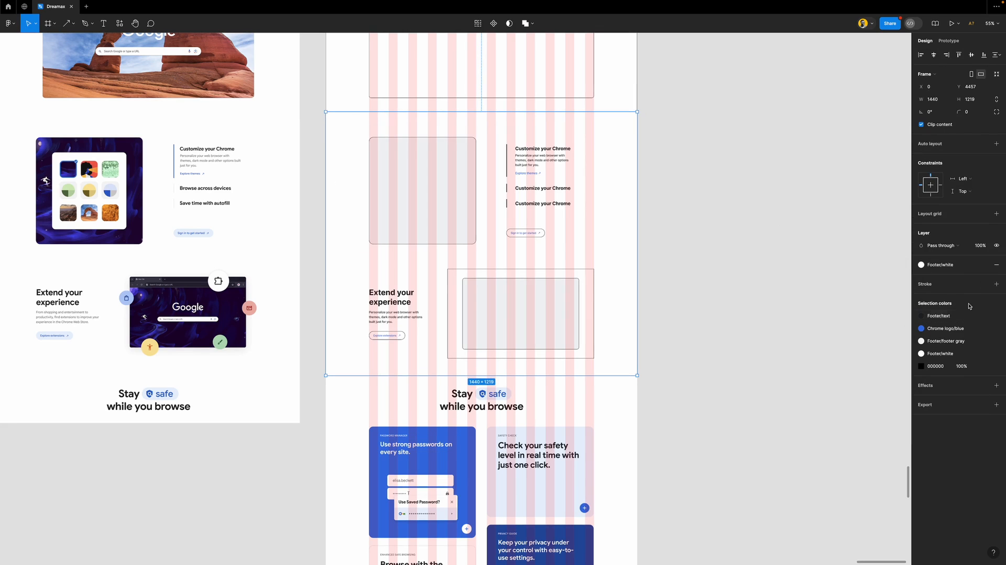
click(939, 283)
click(675, 355)
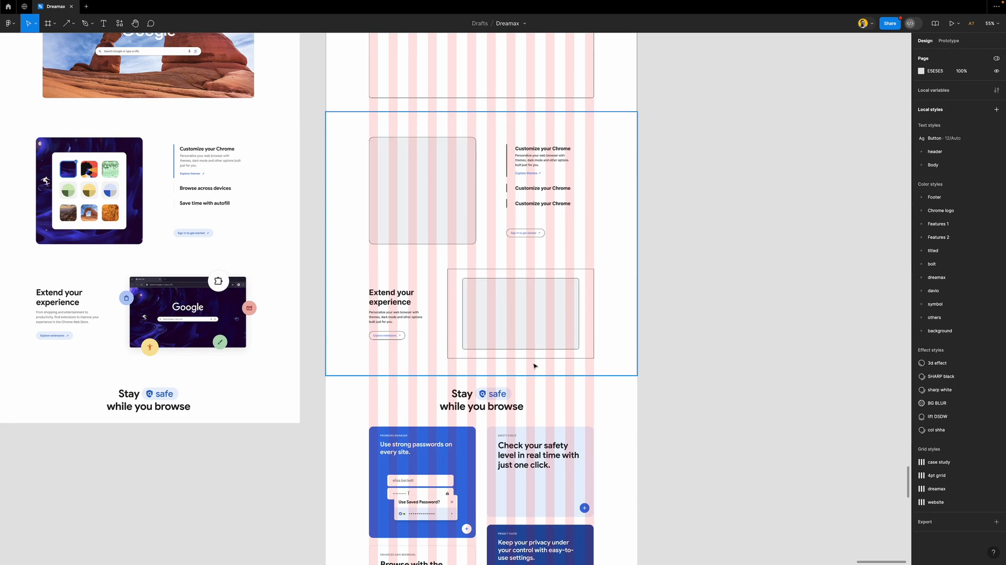
Scroll the canvas to bring the Make it yours section into view
scroll(447, 329, down, 1)
scroll(447, 328, down, 1)
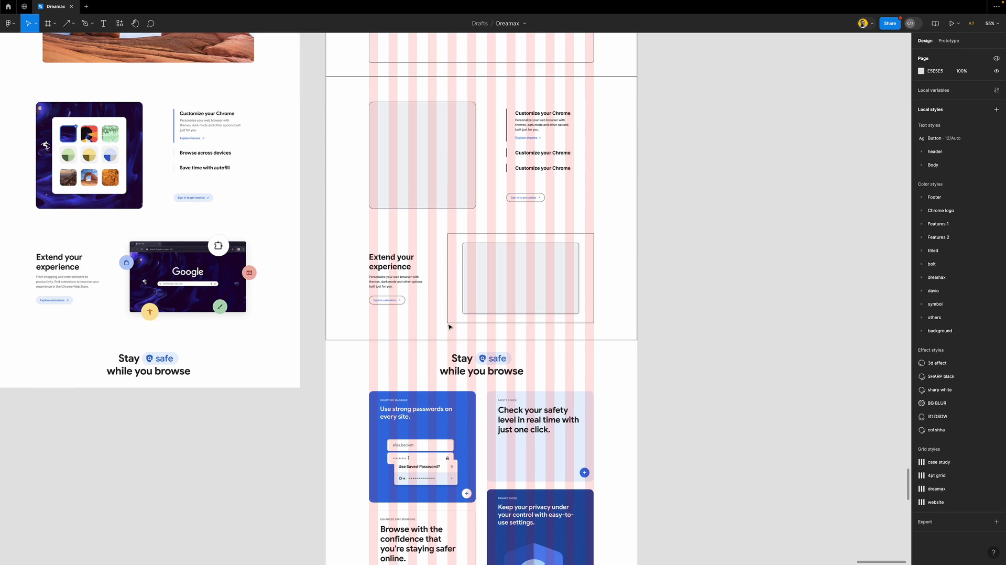
scroll(499, 376, down, 2)
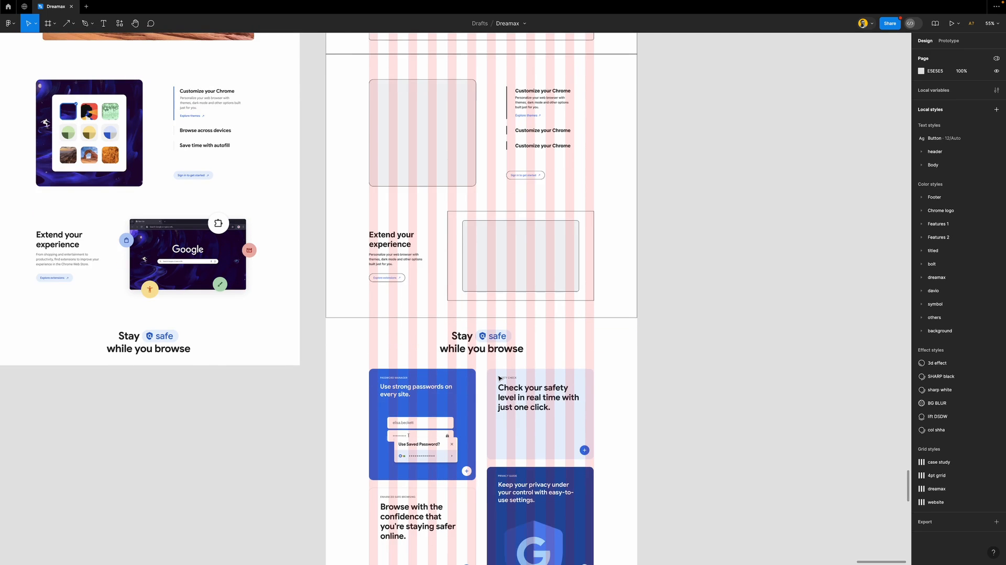
scroll(499, 376, up, 5)
scroll(497, 374, down, 3)
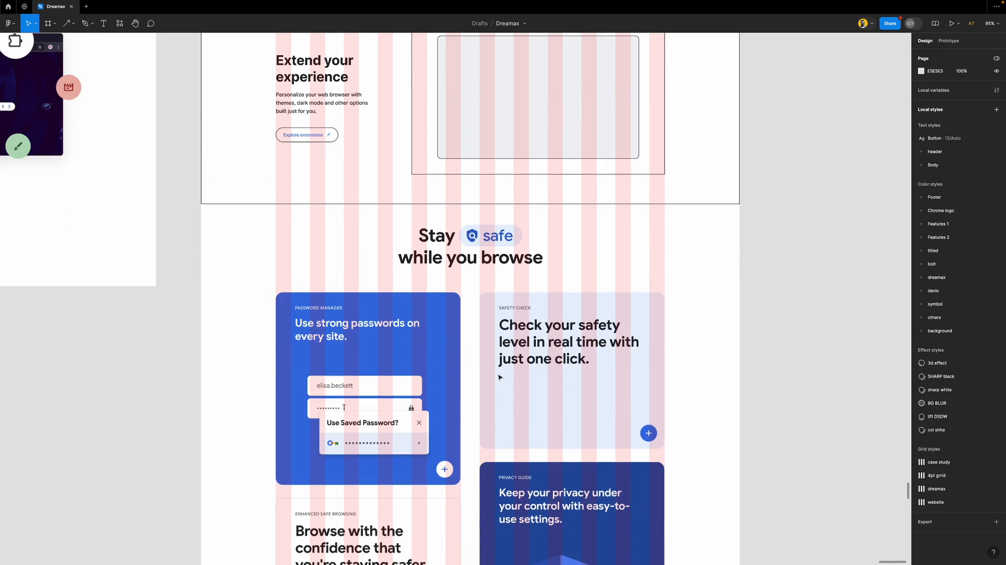
scroll(483, 281, down, 5)
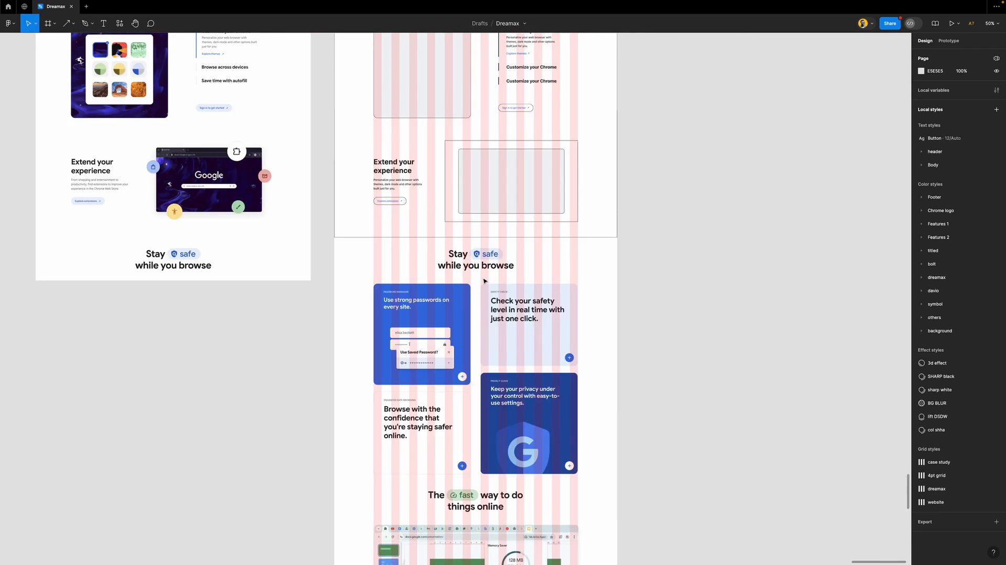
scroll(484, 281, up, 5)
scroll(484, 280, up, 5)
Copy the Make it yours heading and place it beside the Stay safe reference heading
click(483, 178)
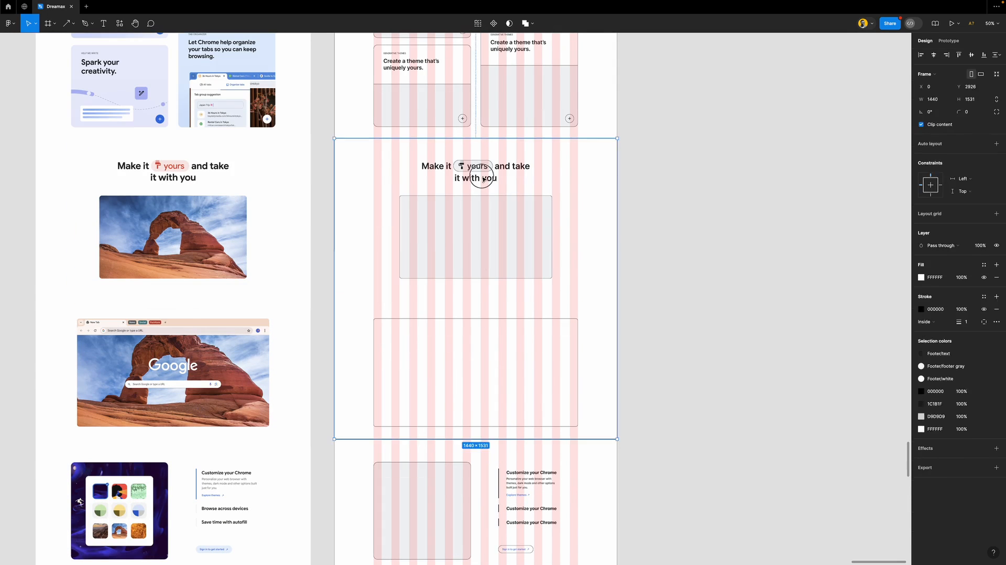
double_click(483, 178)
double_click(482, 175)
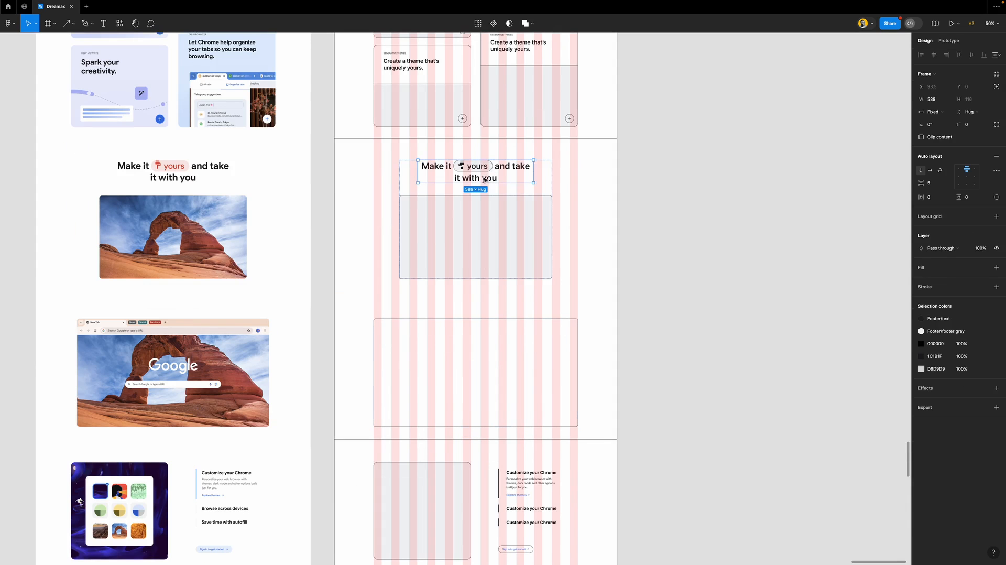
drag(484, 172, 496, 470)
scroll(496, 471, down, 4)
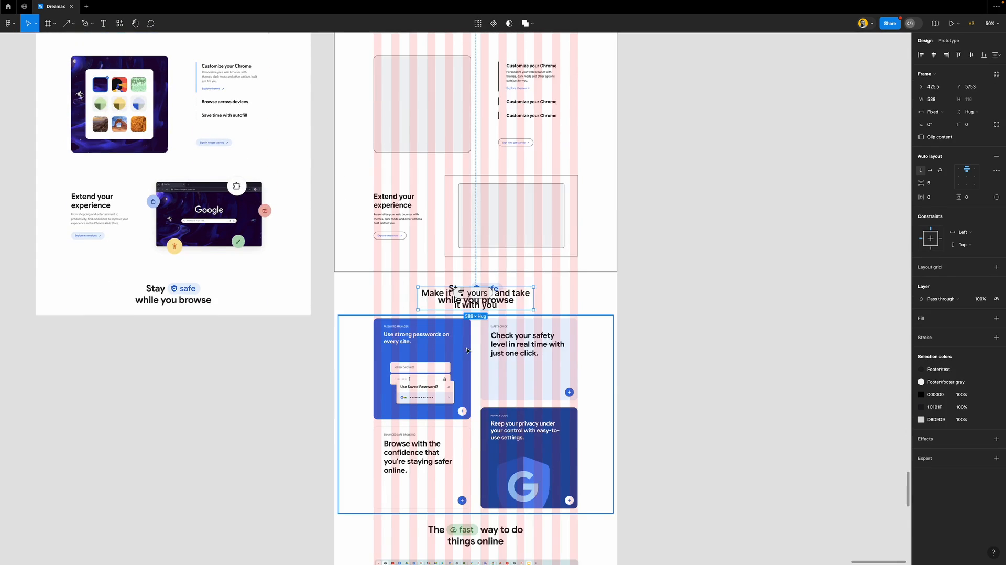
scroll(505, 295, up, 6)
drag(508, 297, 669, 296)
Retype the copied heading to read 'Stay safe while you browse', deleting 'and take'
double_click(613, 291)
text(Stay)
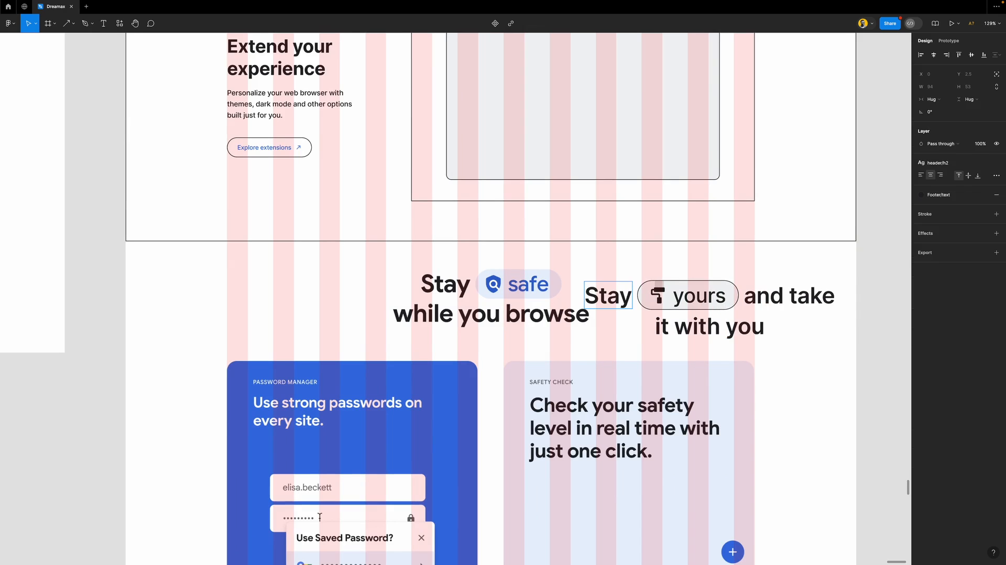
double_click(706, 298)
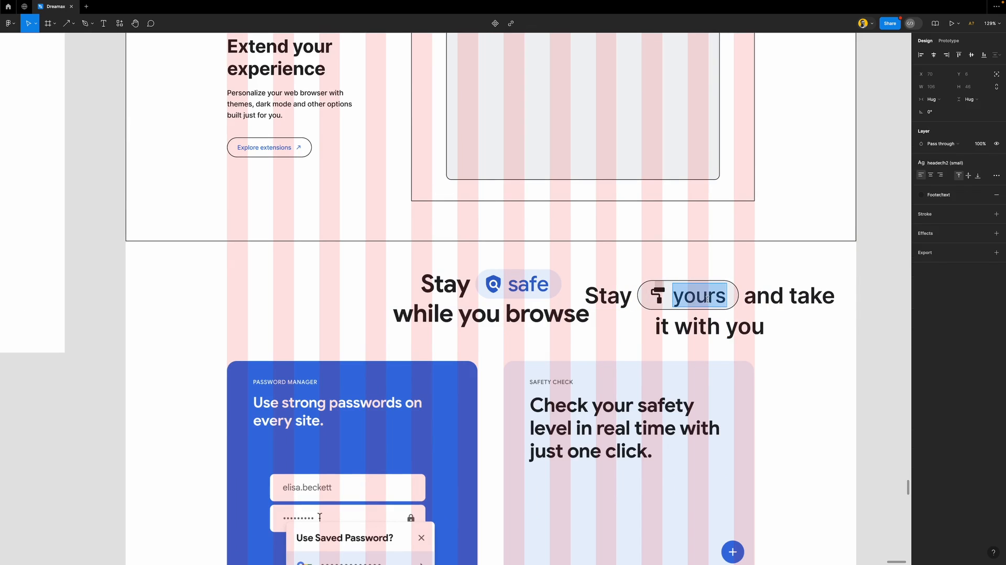
text(safe)
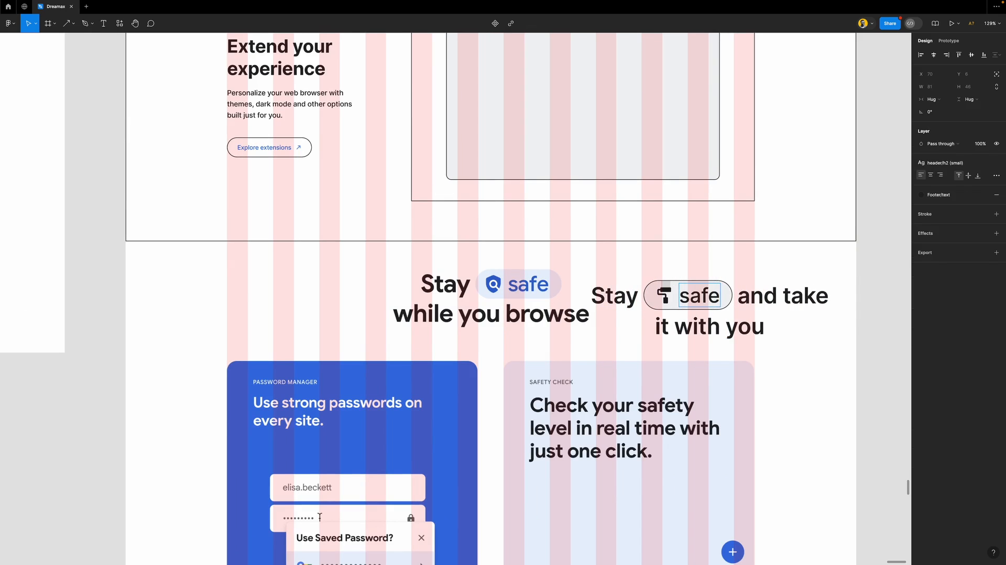
click(710, 325)
triple_click(711, 325)
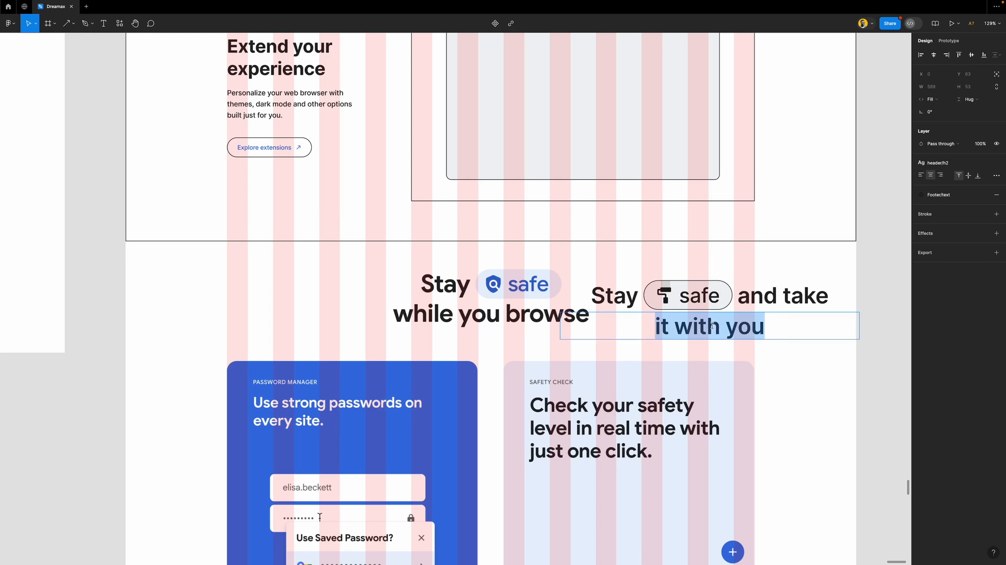
text(whil)
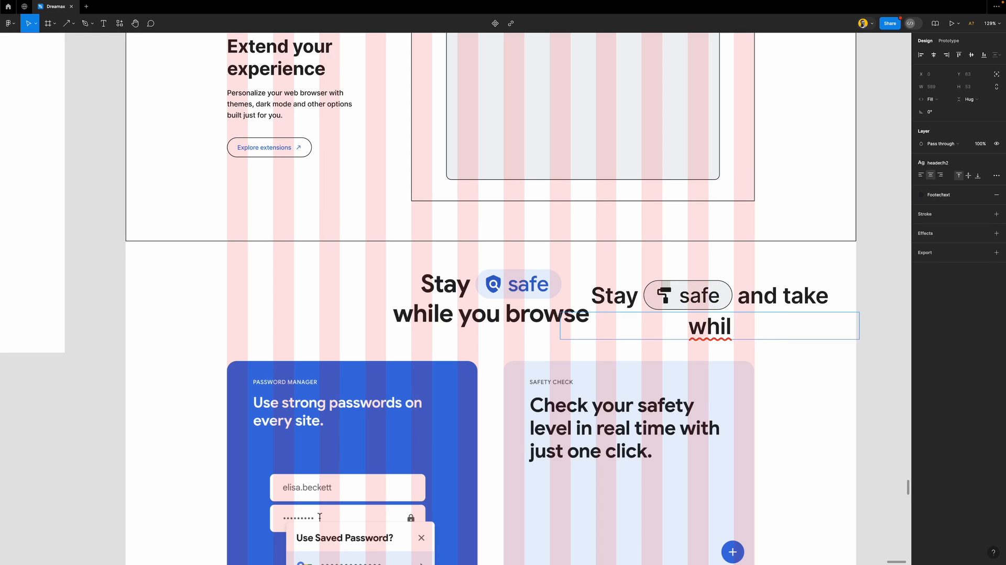
text(e you br)
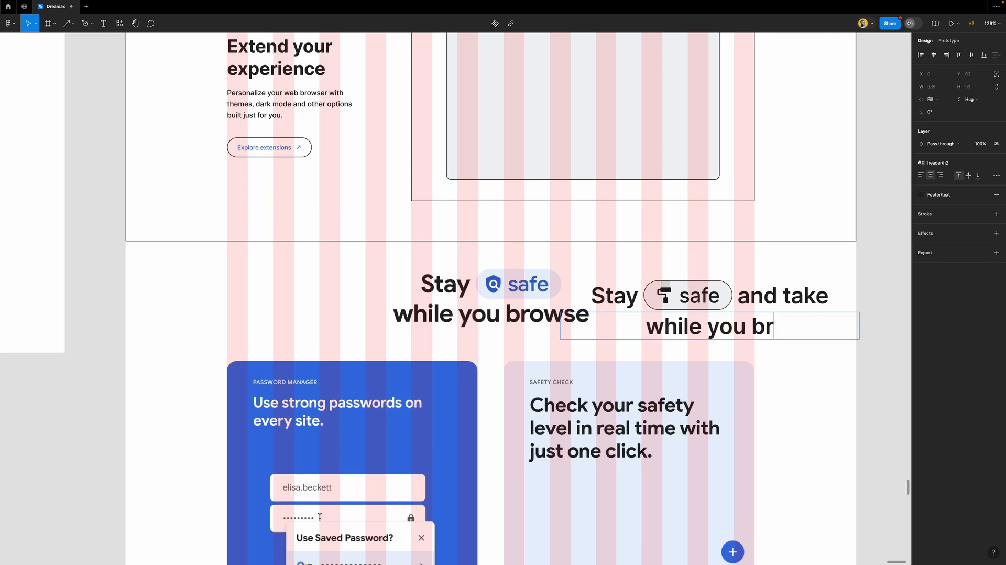
text(owse)
click(865, 365)
double_click(804, 303)
key(Delete)
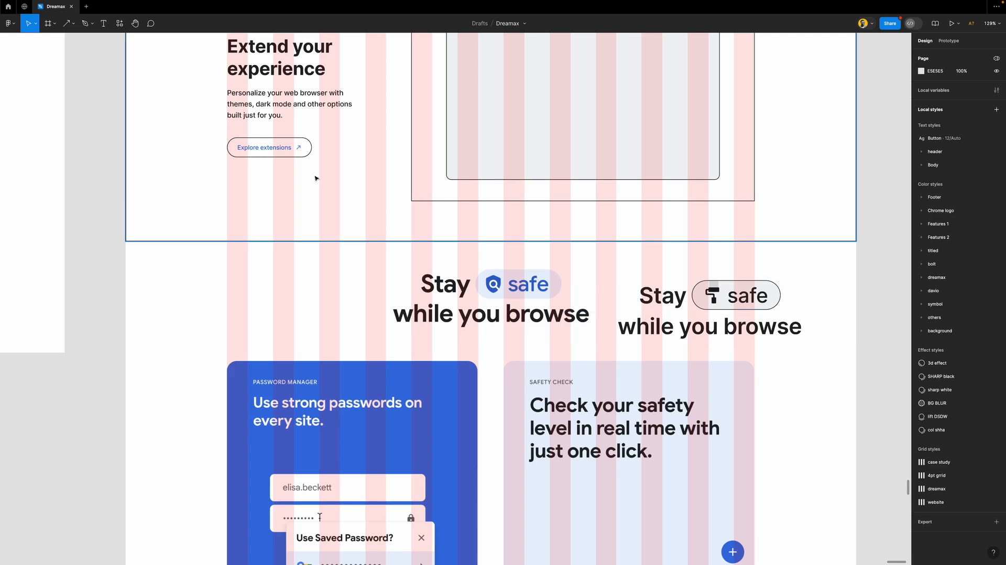
click(120, 23)
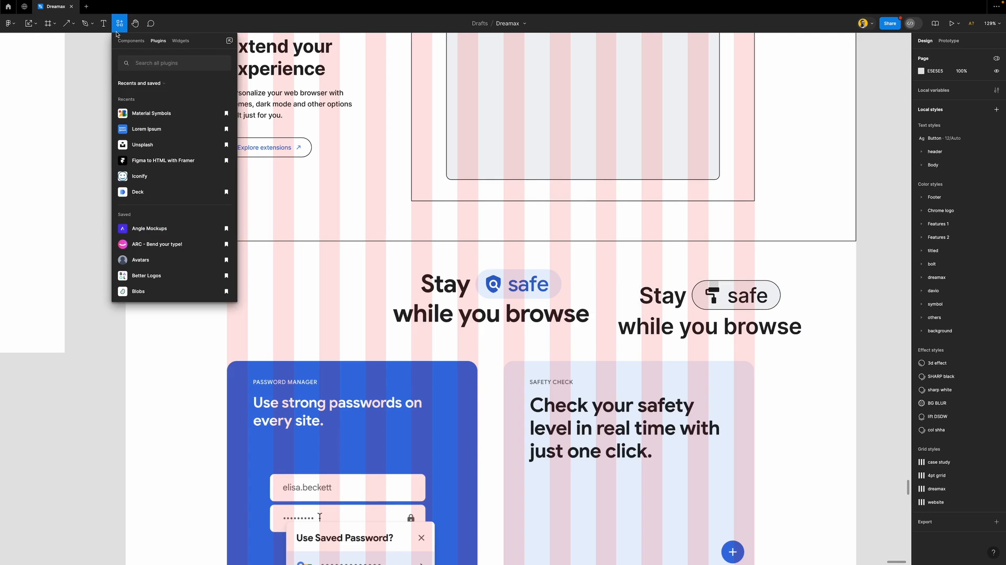
Place a filled Material Symbols shield icon on the canvas
click(157, 118)
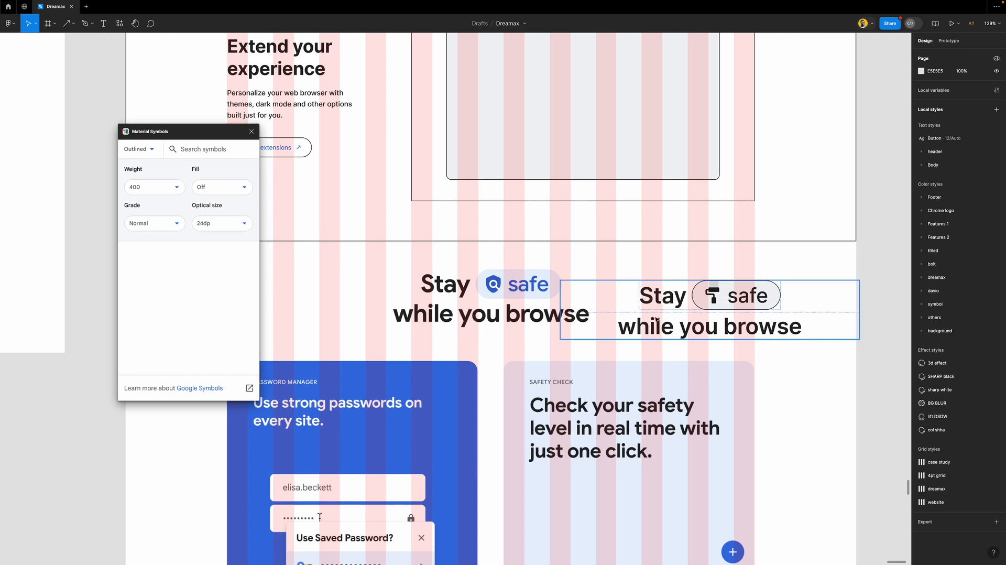
click(220, 187)
click(212, 221)
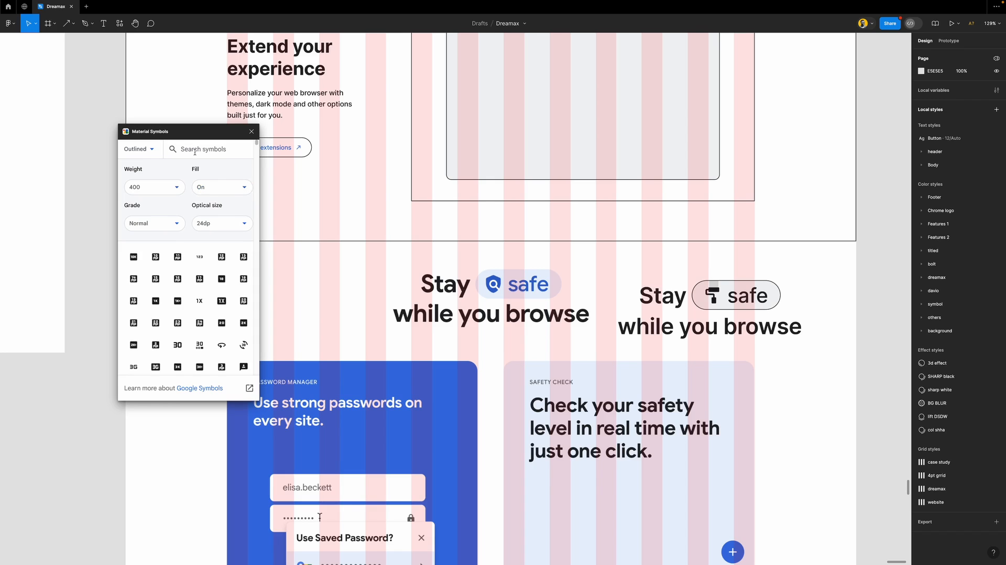
text(safe)
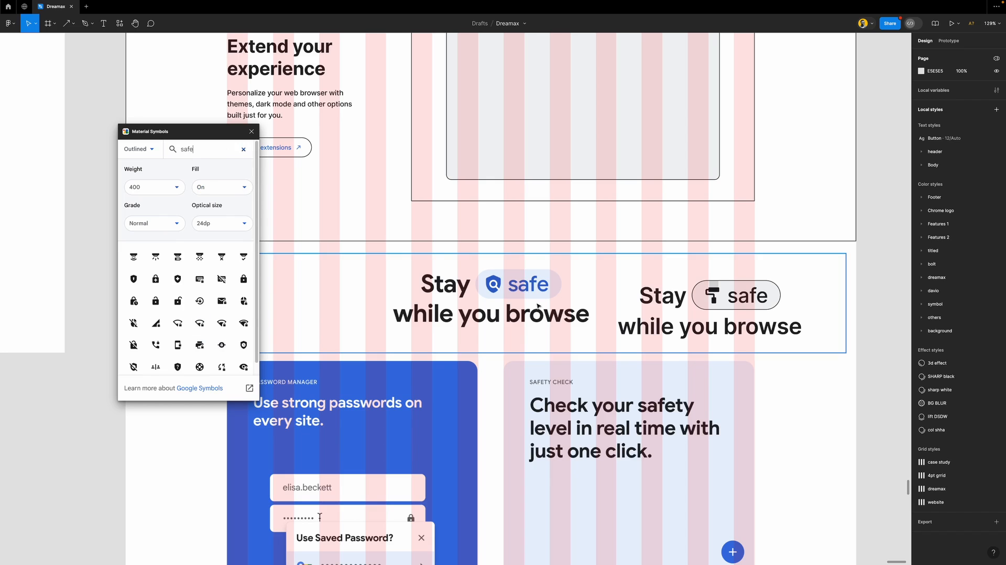
scroll(533, 333, up, 5)
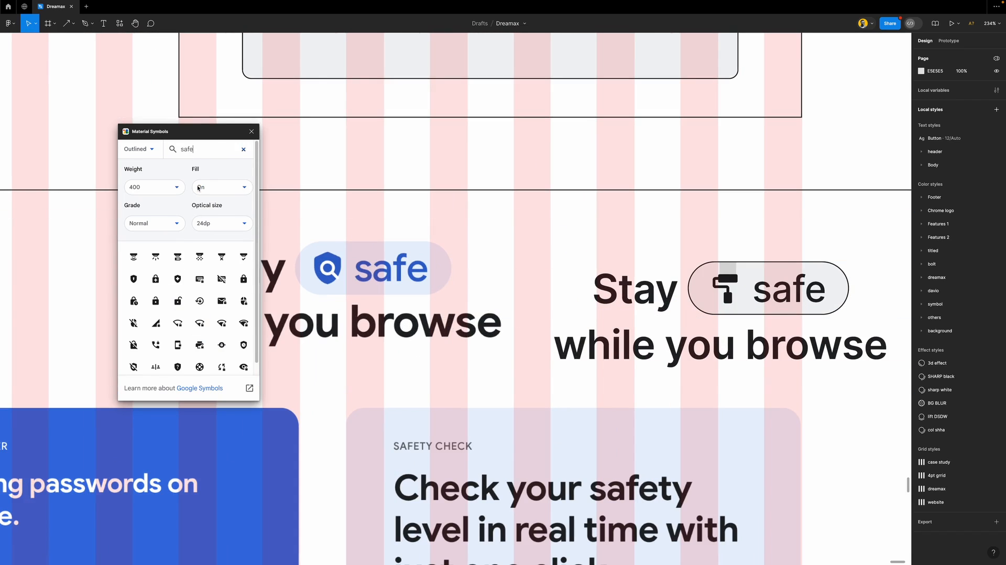
drag(220, 132, 207, 133)
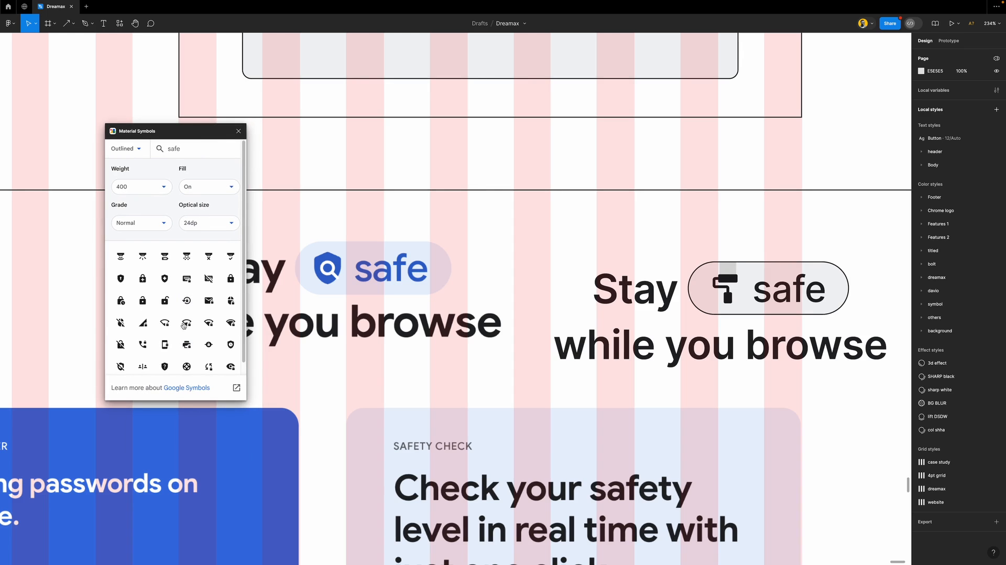
scroll(178, 315, down, 2)
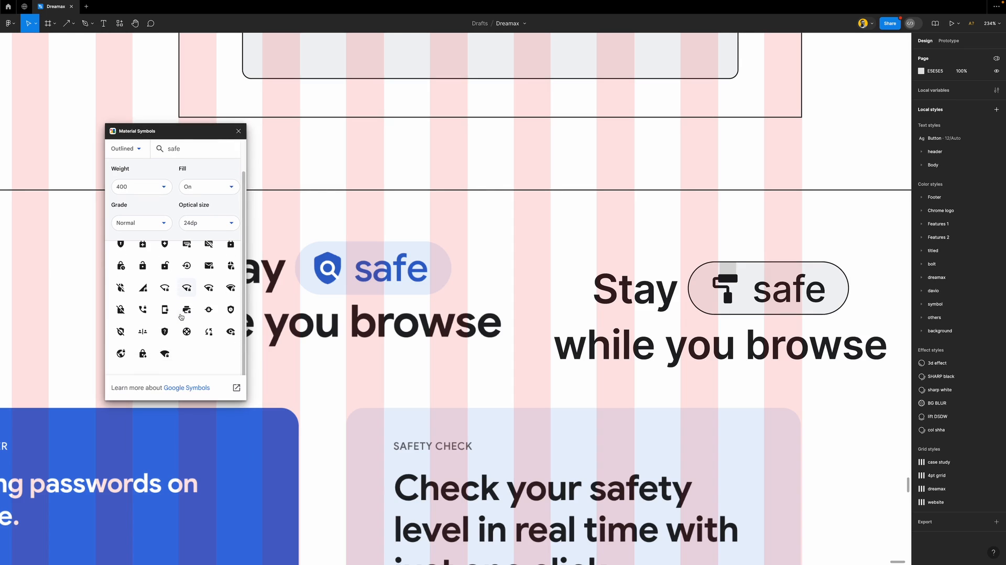
scroll(206, 333, up, 2)
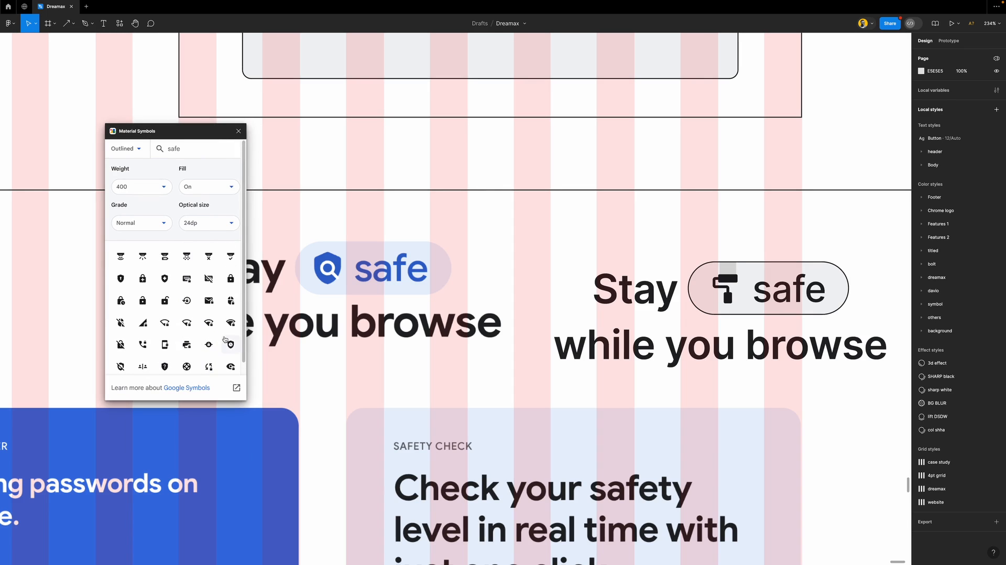
double_click(189, 148)
text(shield)
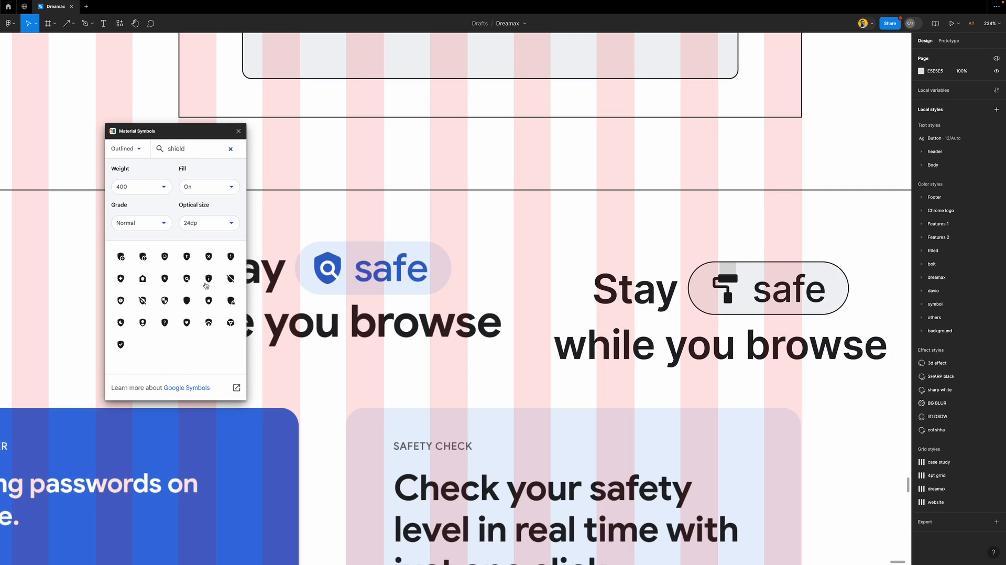
drag(265, 280, 435, 217)
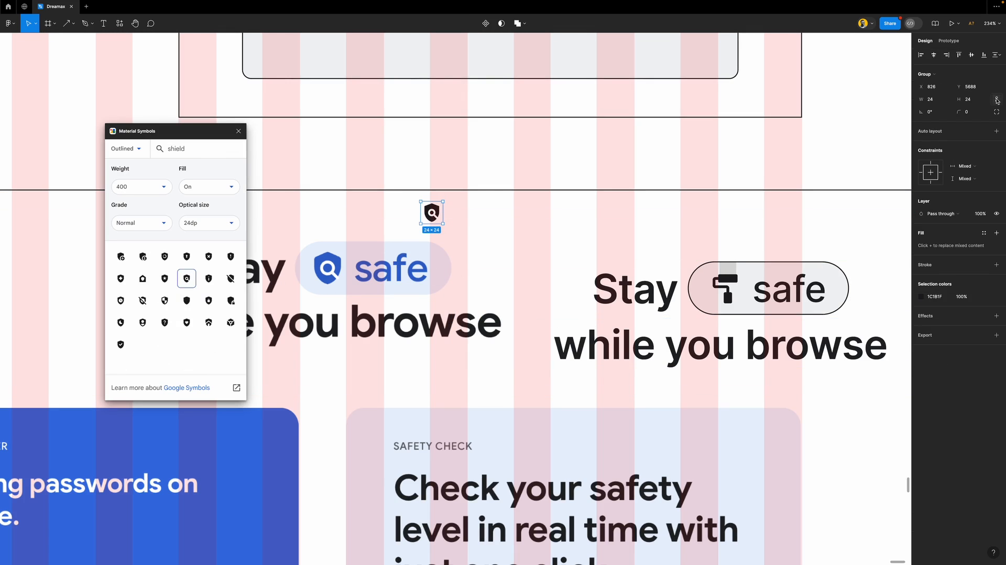
Resize the shield icon to 36 px and swap it in for the paint roller in the safe pill
click(969, 101)
text(36)
key(Return)
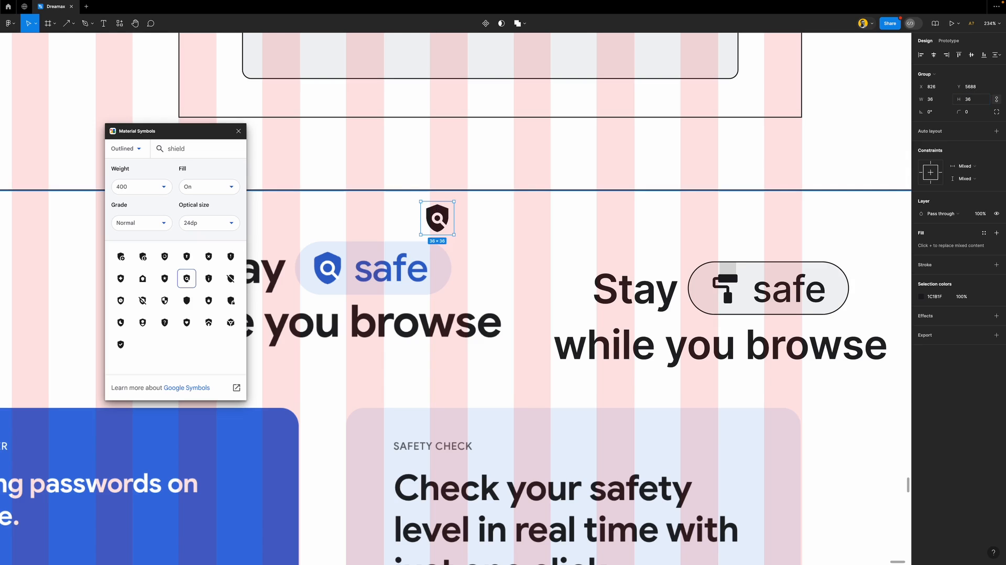
drag(459, 221, 765, 291)
click(709, 291)
key(Delete)
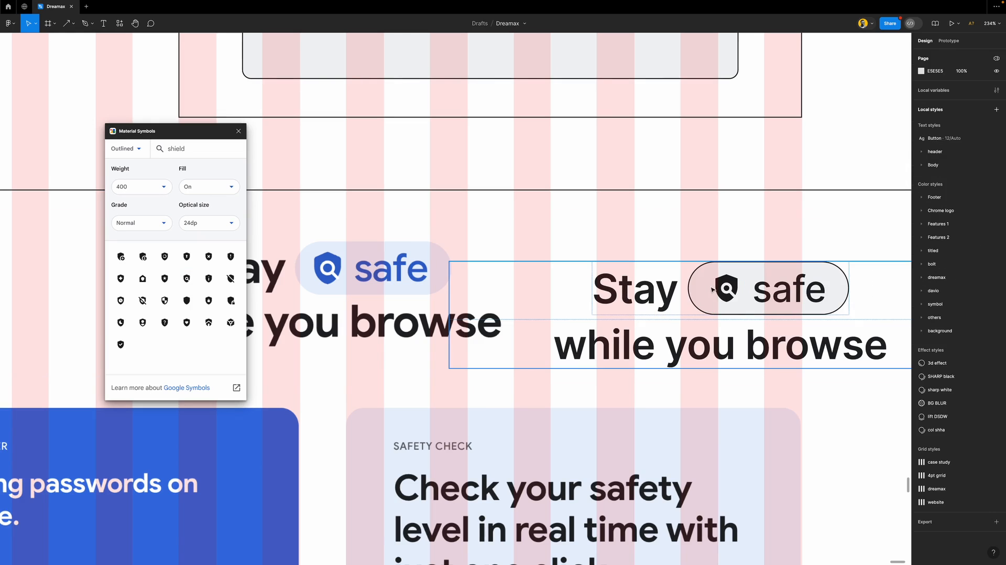
Position the new heading over the original reference heading
drag(707, 287, 491, 273)
scroll(524, 280, left, 5)
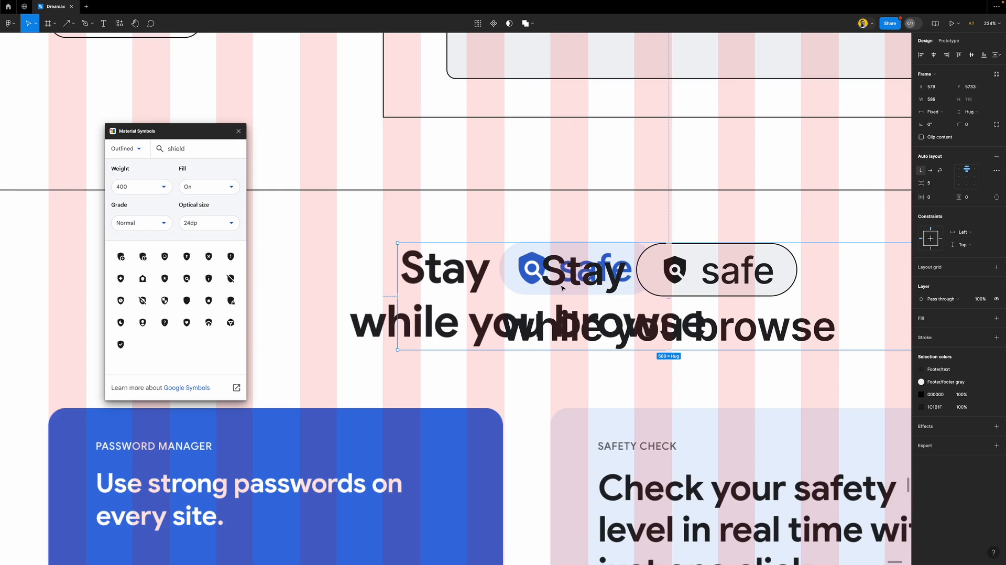
drag(706, 280, 565, 274)
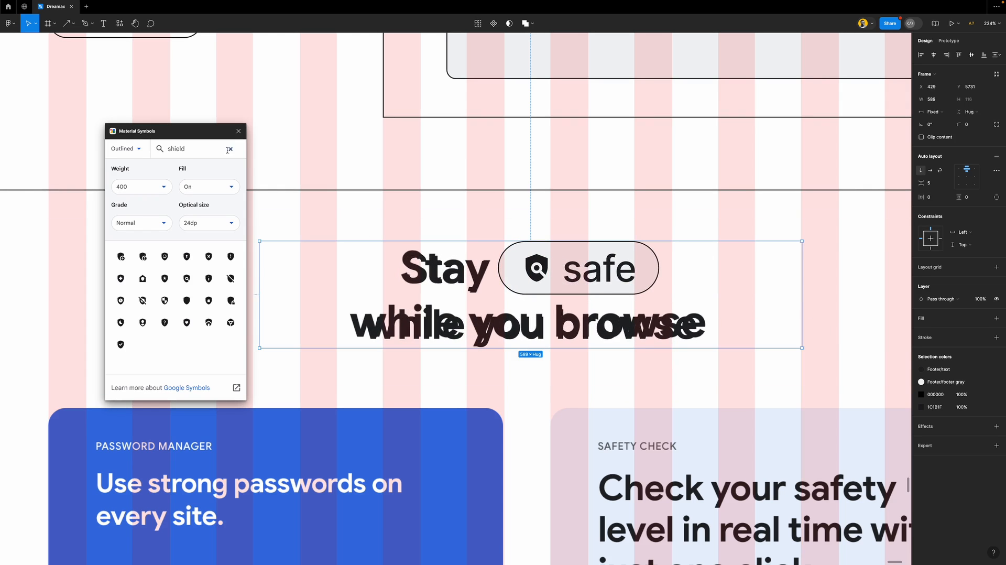
click(237, 132)
scroll(427, 280, down, 10)
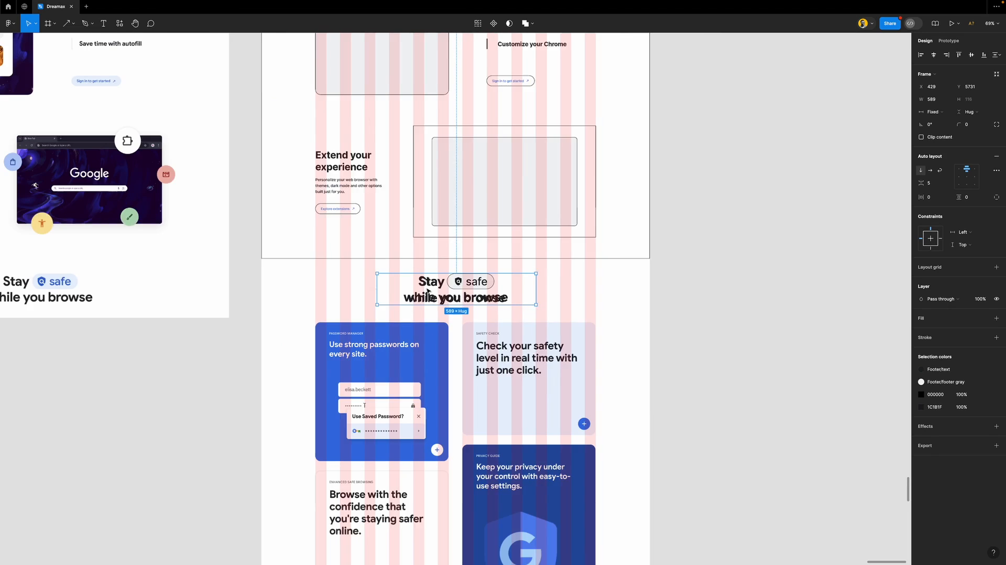
scroll(428, 290, down, 1)
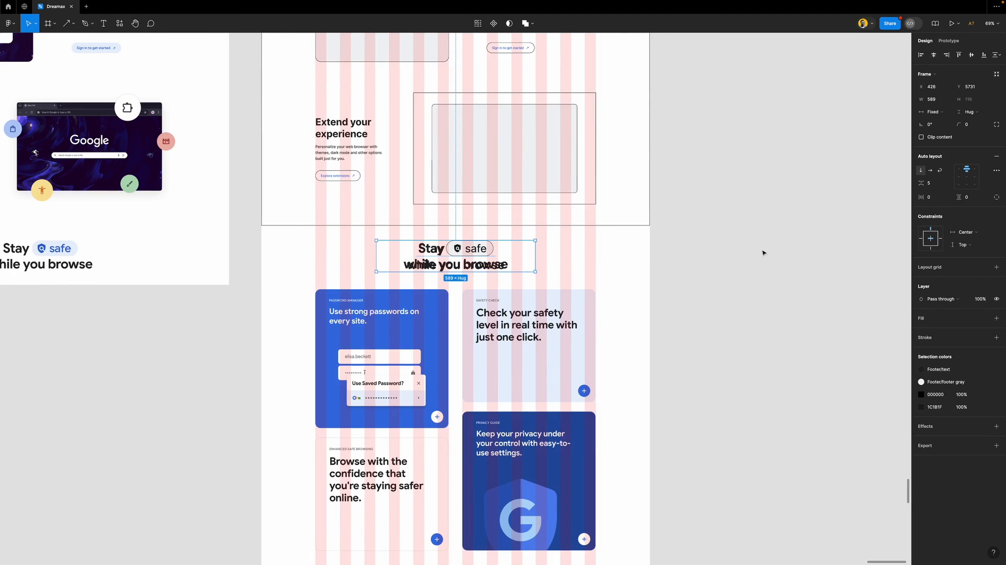
click(720, 279)
scroll(471, 314, down, 3)
scroll(450, 262, down, 2)
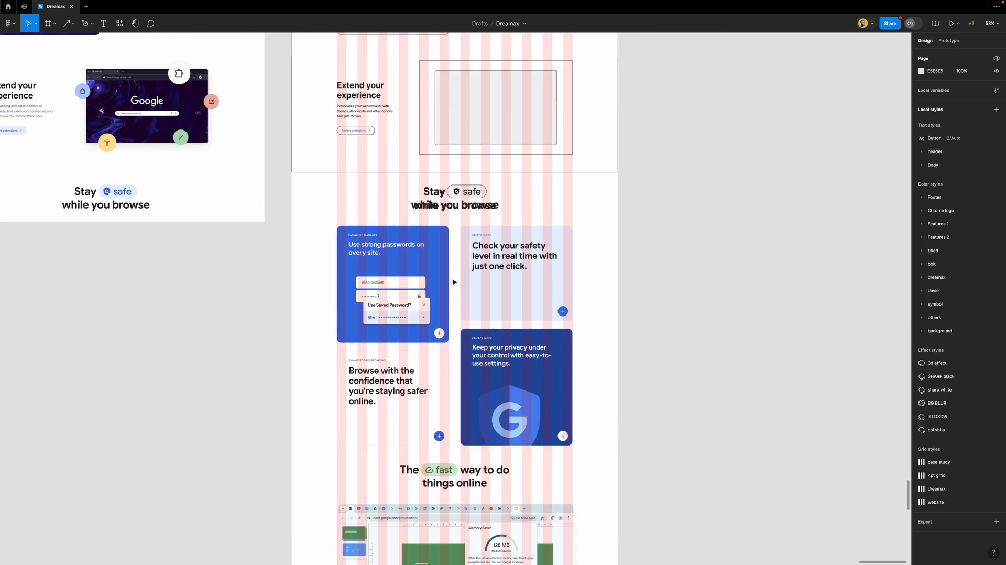
scroll(400, 333, up, 5)
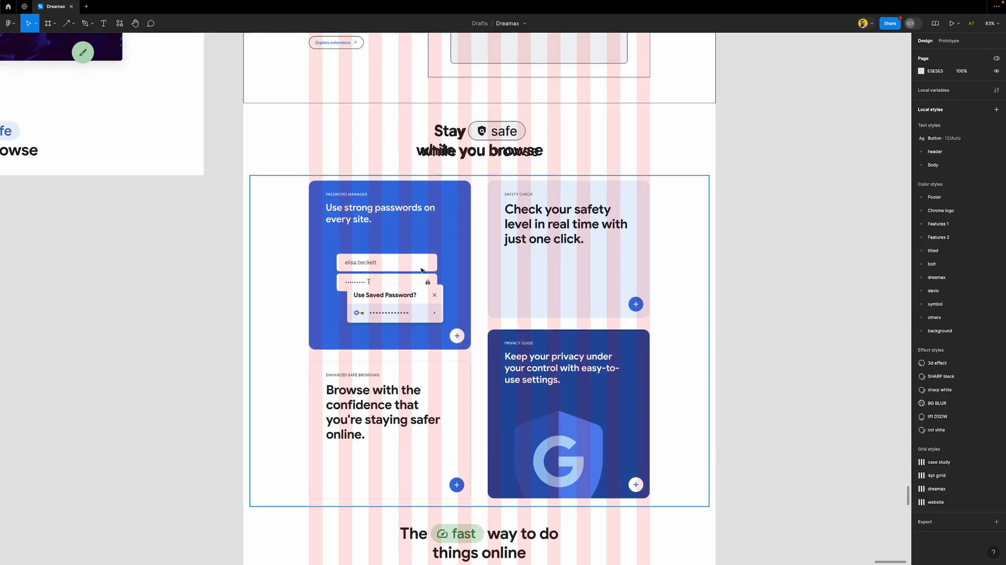
scroll(421, 269, down, 5)
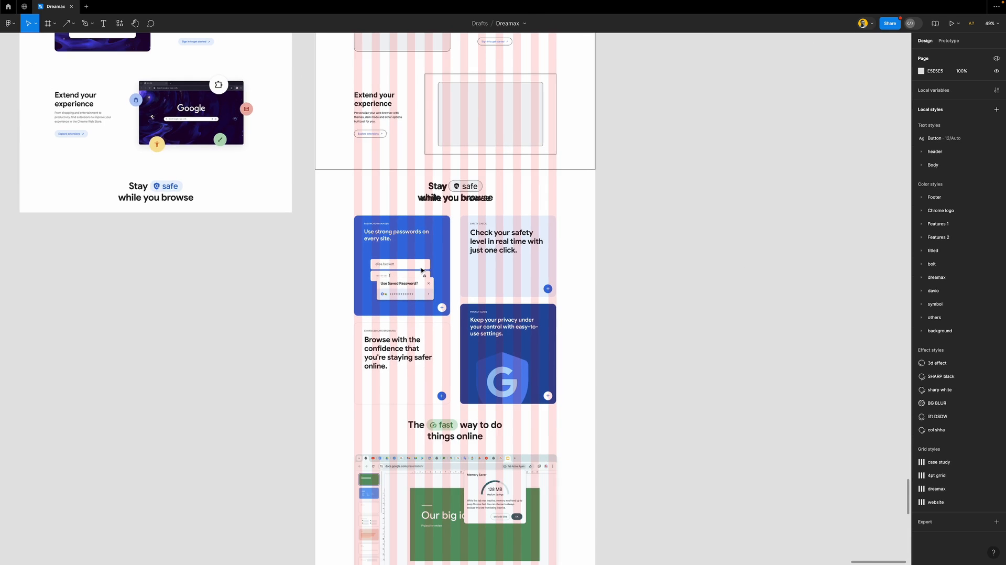
scroll(422, 270, up, 10)
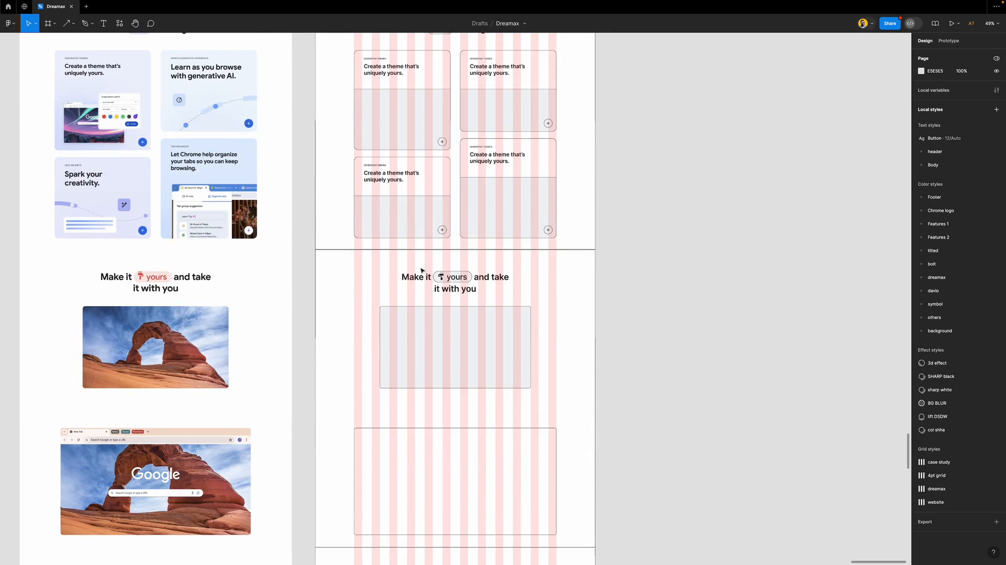
scroll(422, 270, up, 2)
Duplicate both placeholder card columns down into the Stay safe section
click(507, 159)
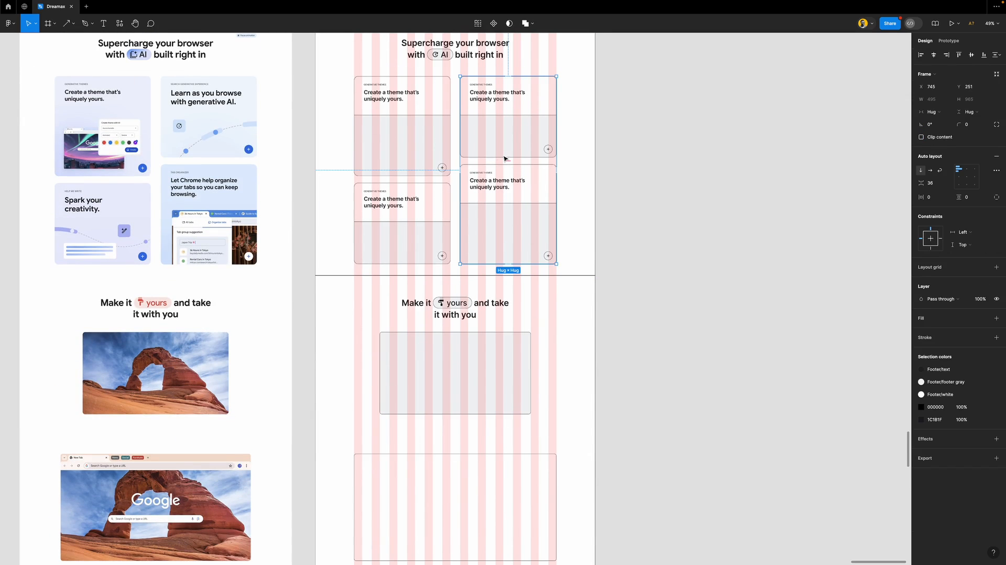
shift+click(439, 138)
drag(430, 94, 467, 408)
scroll(456, 366, down, 4)
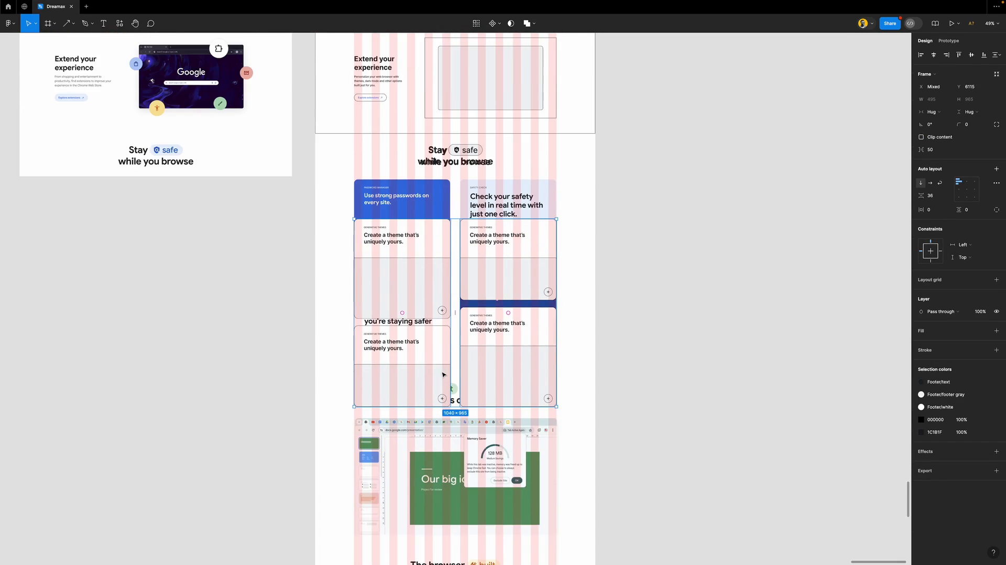
scroll(387, 220, up, 5)
scroll(387, 220, up, 2)
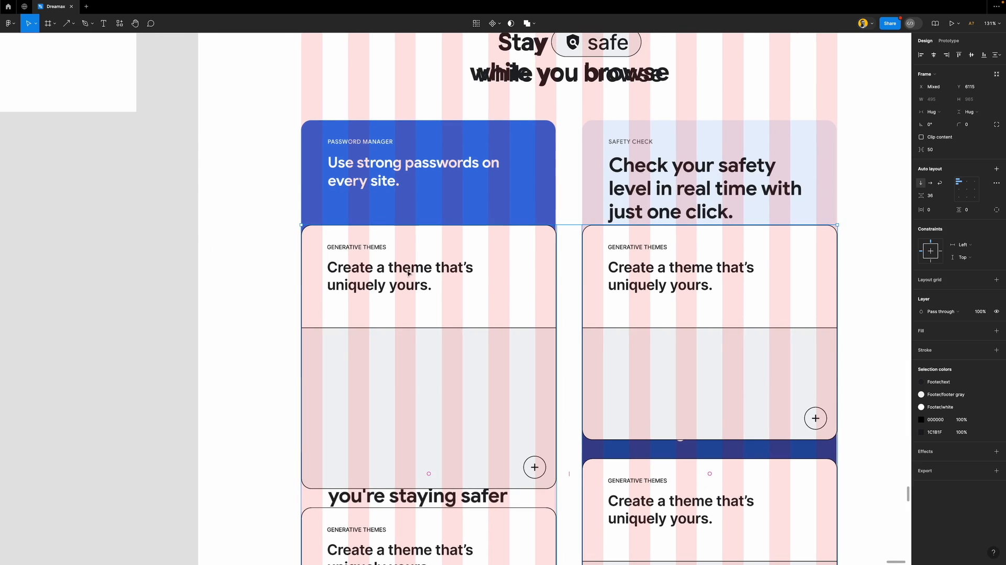
Retitle the first copied card 'Use strong passwords on every site.'
double_click(405, 266)
text(Use)
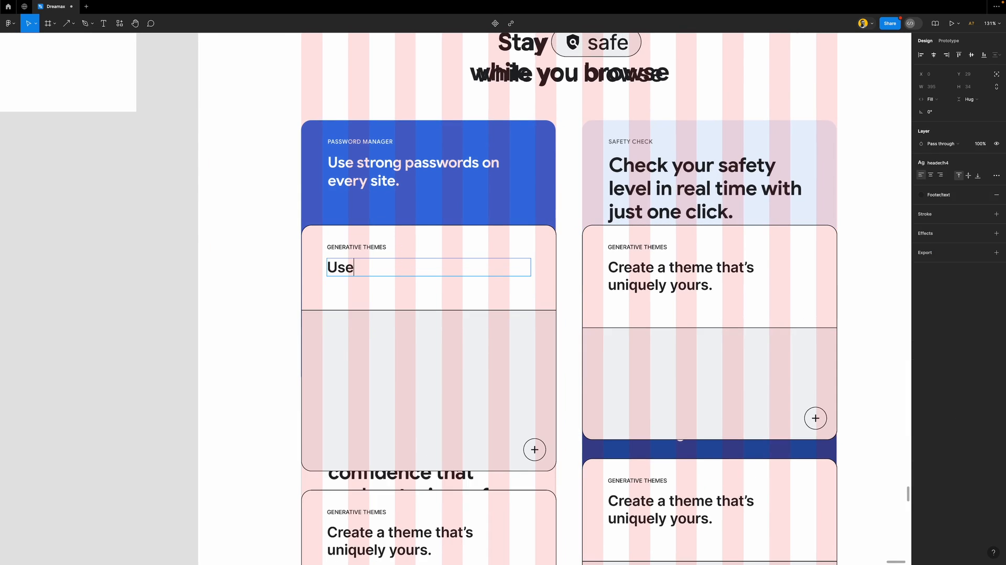
text( strong )
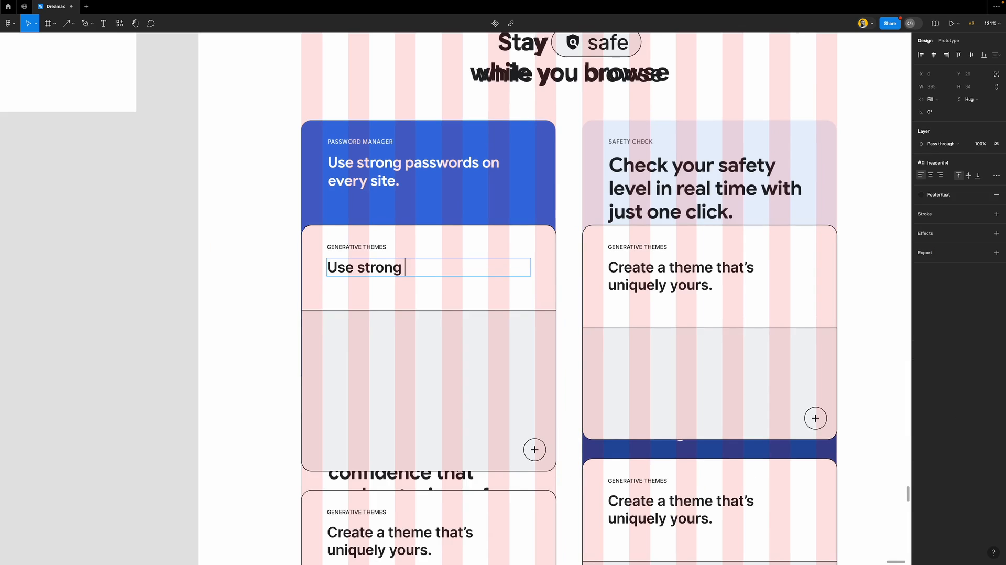
text(passwords on e)
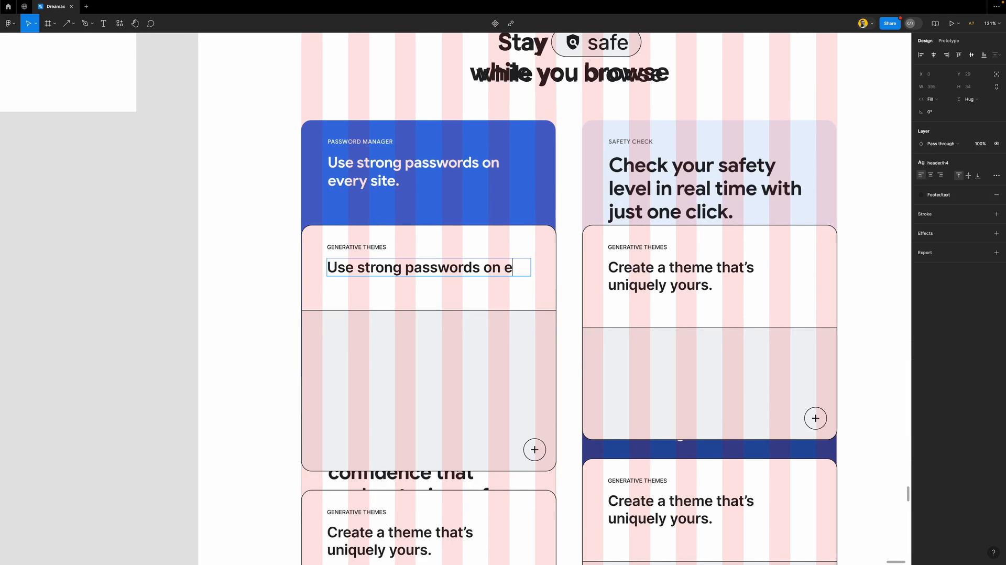
text(very site.)
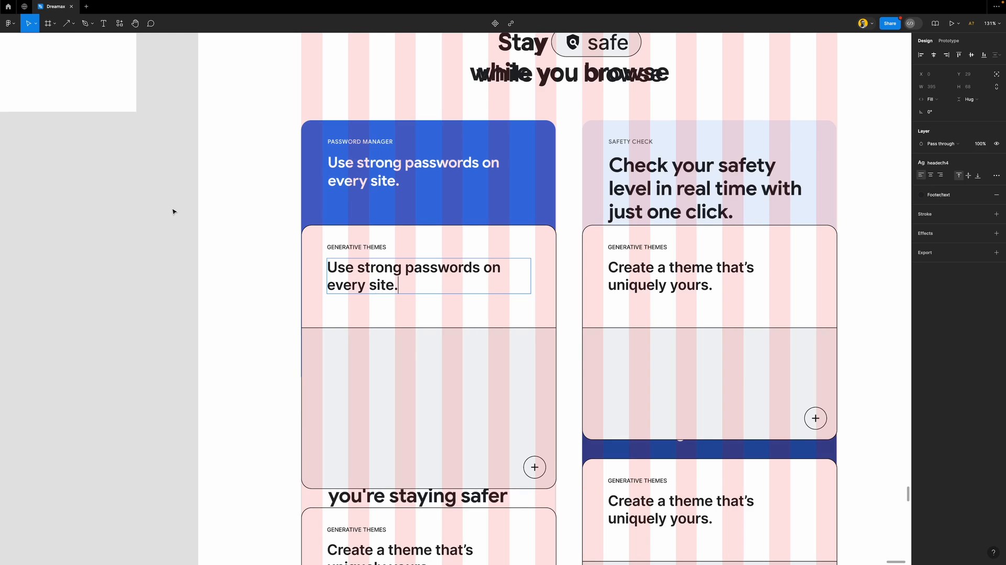
key(Escape)
click(173, 211)
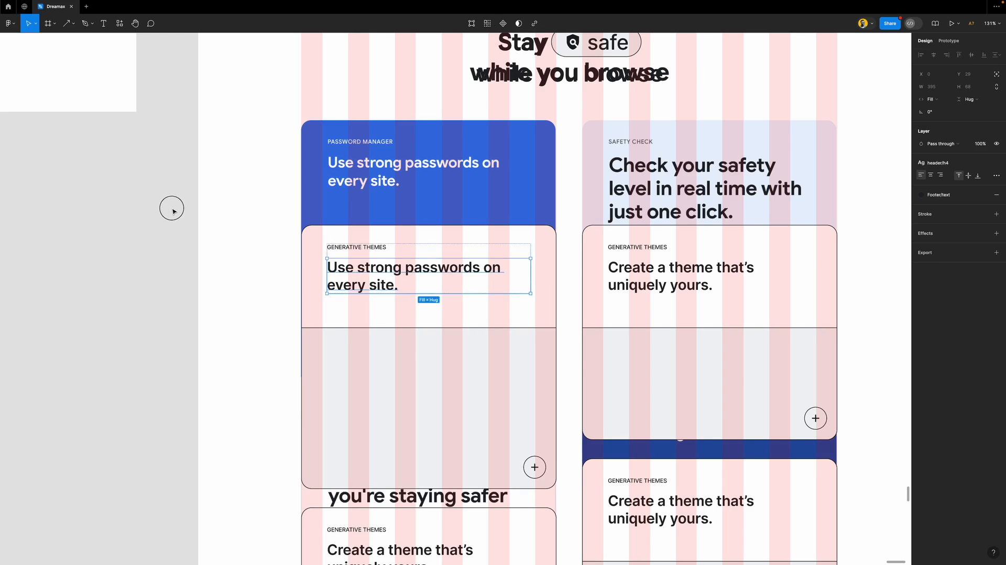
scroll(431, 234, down, 4)
scroll(430, 234, down, 2)
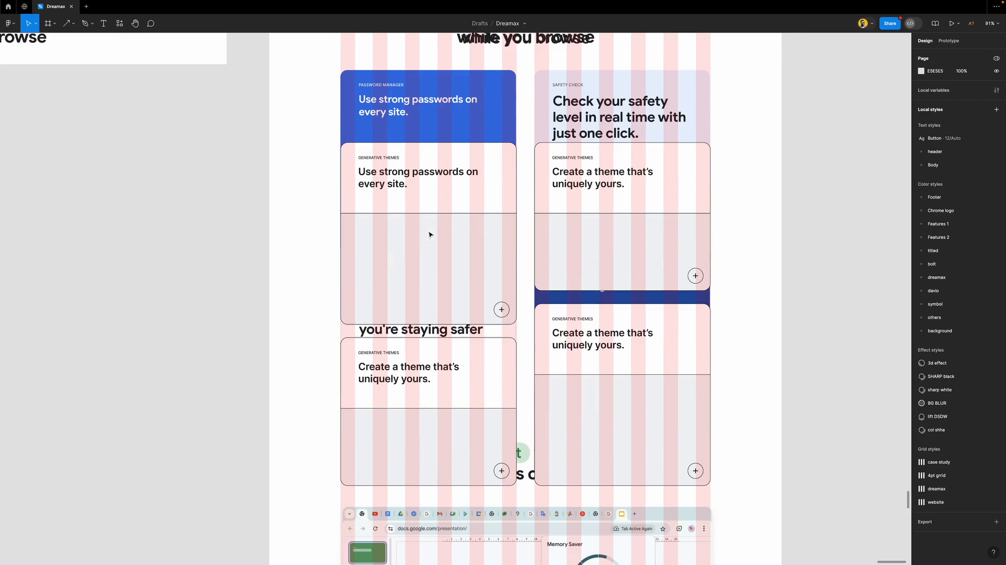
Wrap both Stay safe card columns in a horizontal auto layout under the heading
click(625, 209)
shift+click(503, 198)
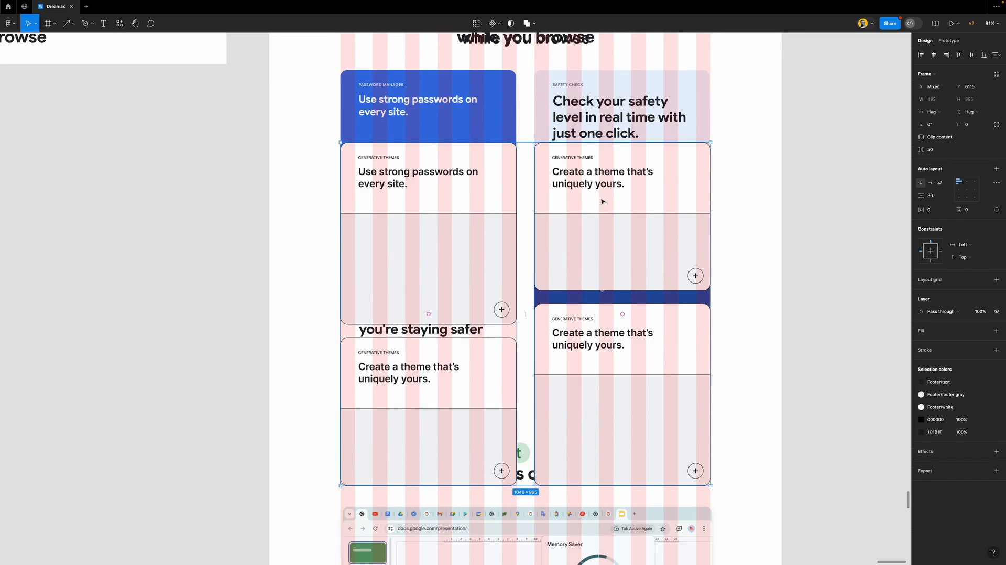
key(shift+a)
drag(644, 157, 647, 155)
Move the Stay safe reference screenshot into the left frame
scroll(550, 236, down, 3)
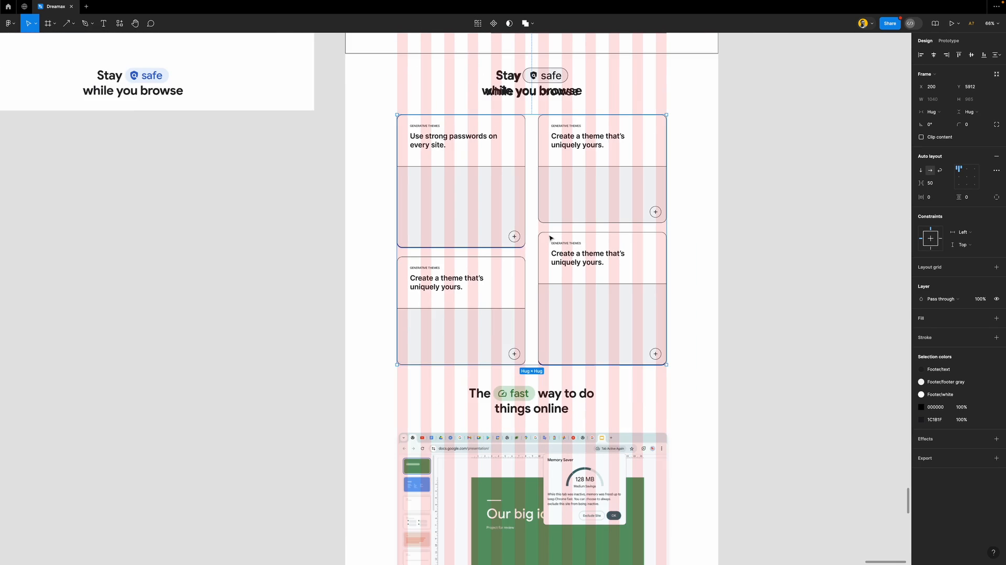
click(369, 178)
drag(709, 193, 293, 216)
click(339, 218)
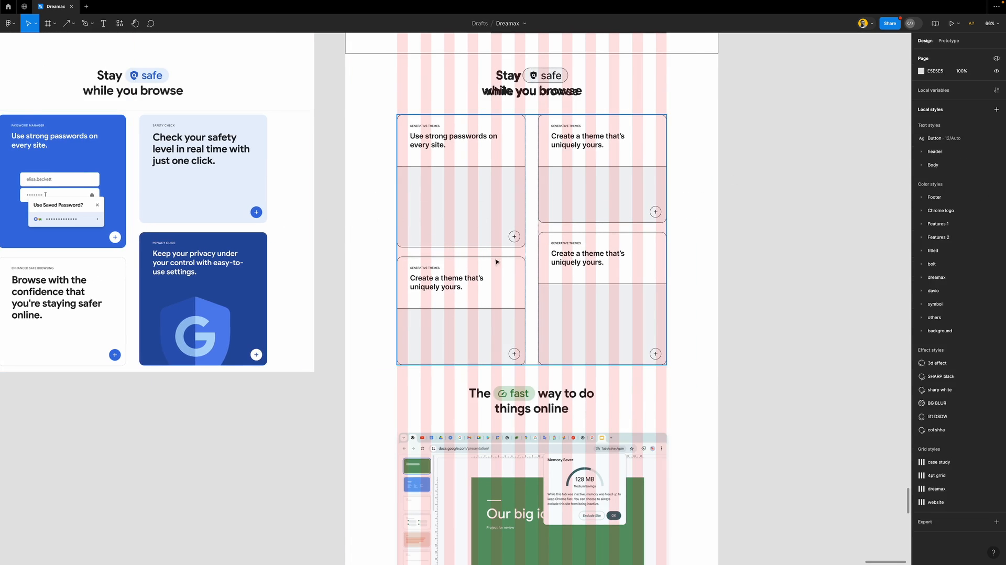
scroll(523, 281, left, 5)
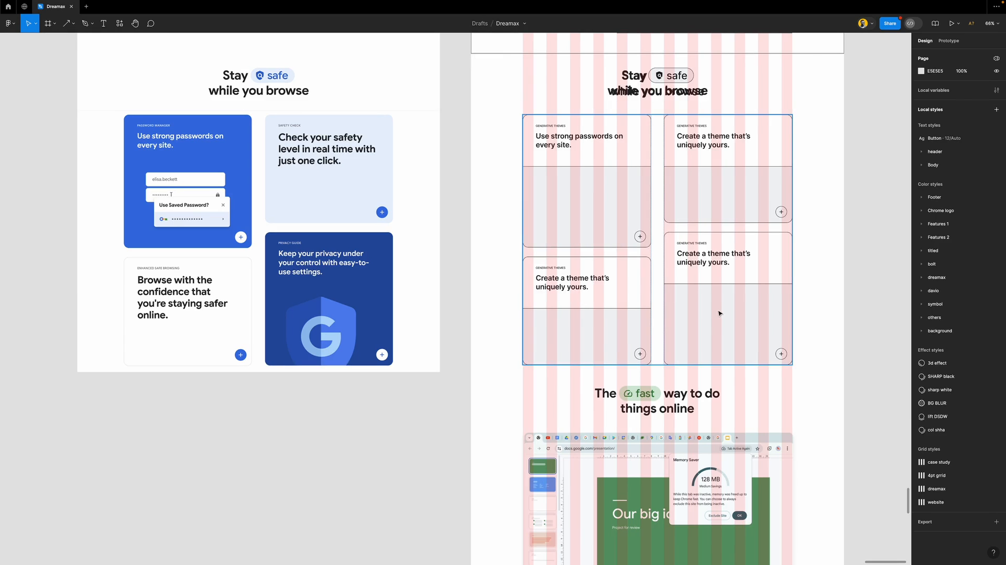
Remove the grey fill and black stroke from the top-right and lower-left card image areas
click(618, 220)
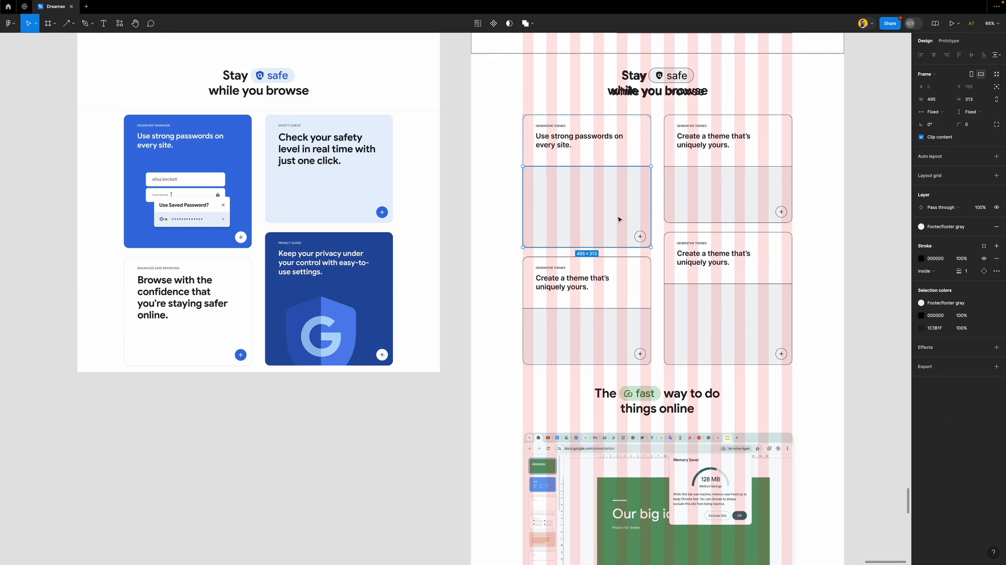
click(762, 172)
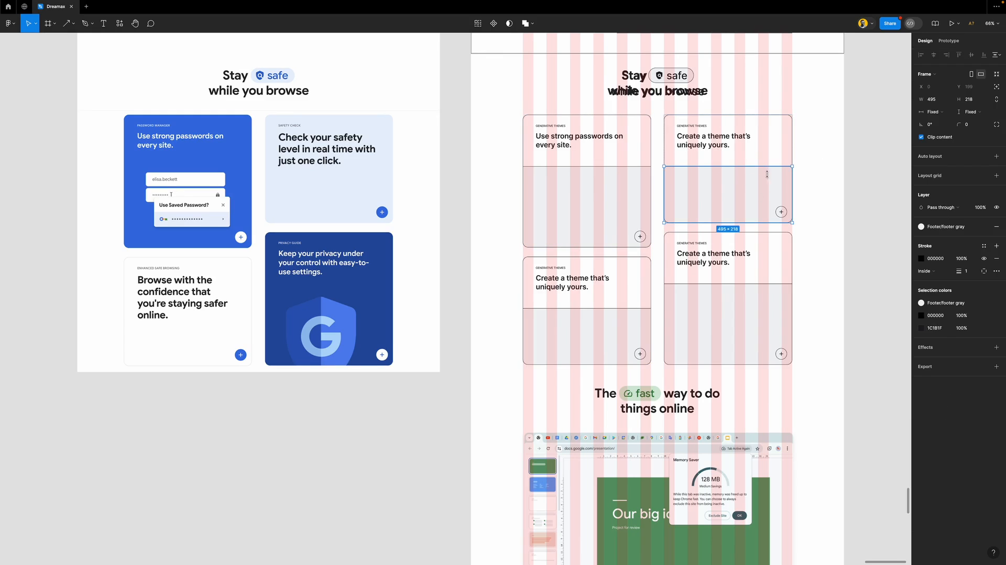
shift+click(633, 333)
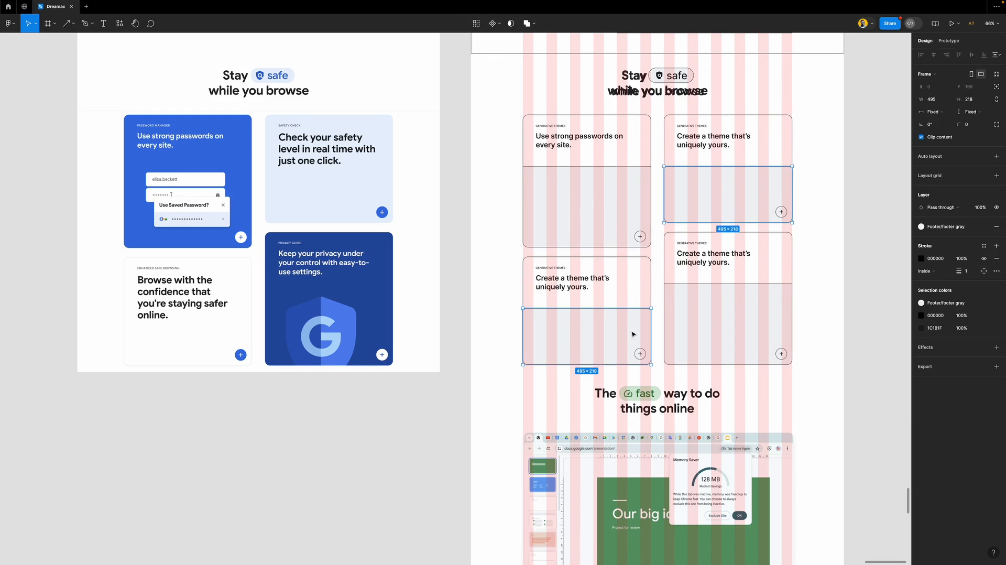
key(Delete)
key(ctrl+z)
click(996, 226)
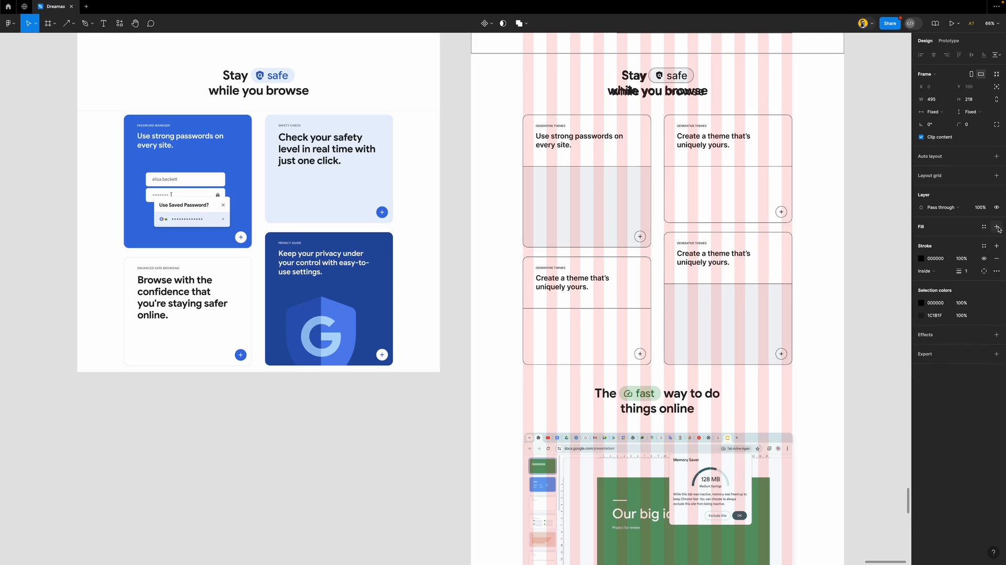
click(996, 259)
click(855, 268)
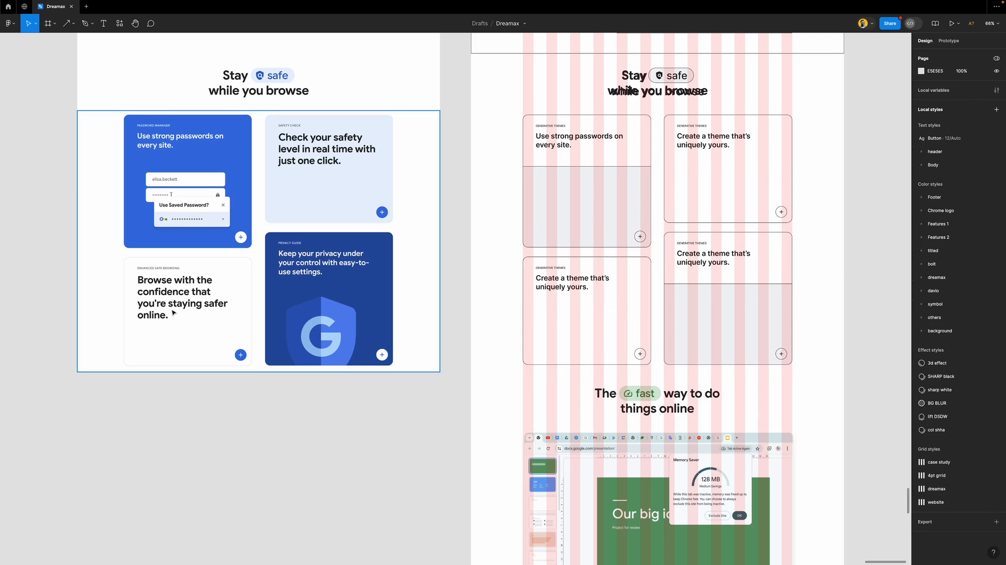
Change the lower-left card heading to 'Browse with the confidence that you're staying safer online.'
scroll(168, 293, up, 5)
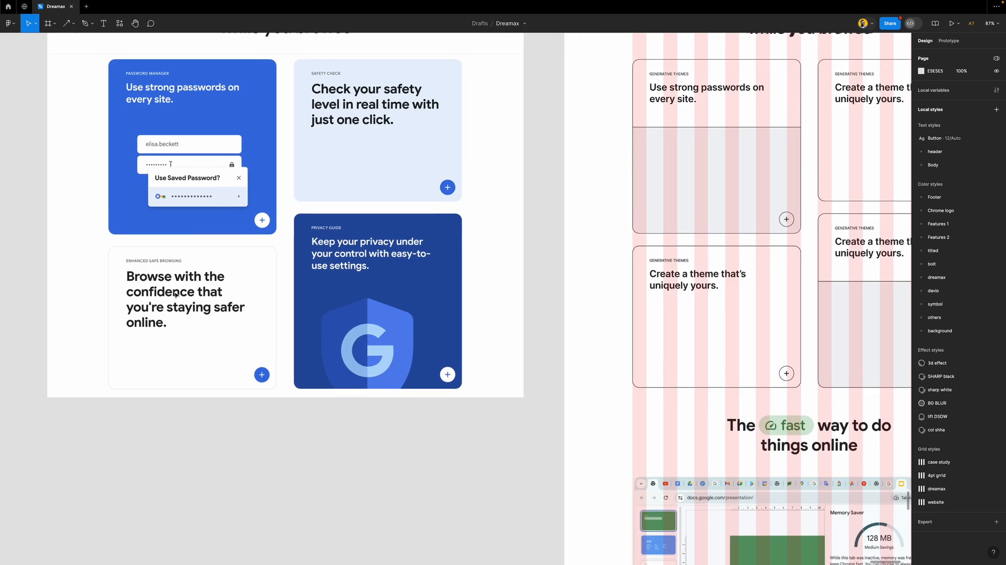
double_click(676, 285)
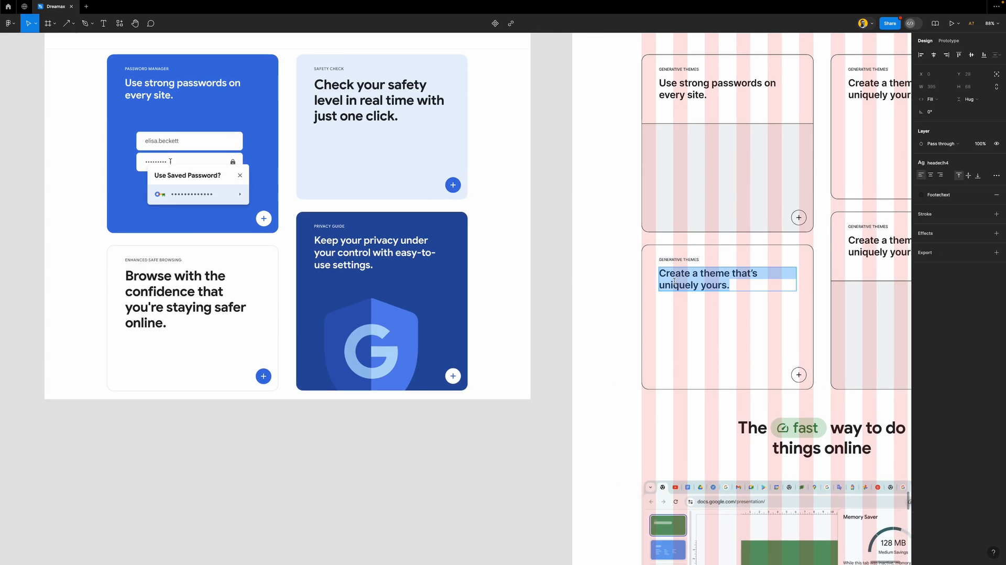
text(Browse with the confidence)
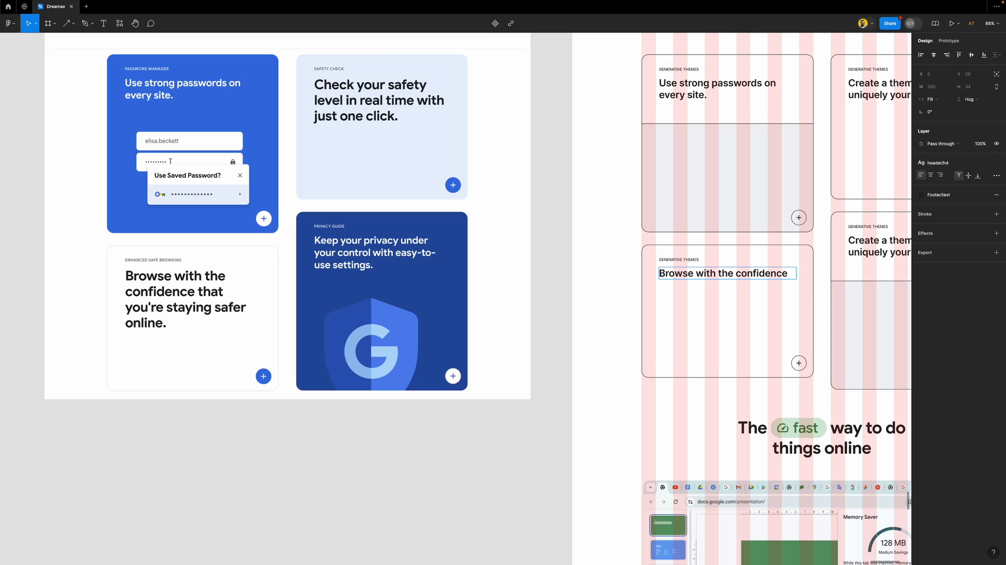
text(that you’re staying s)
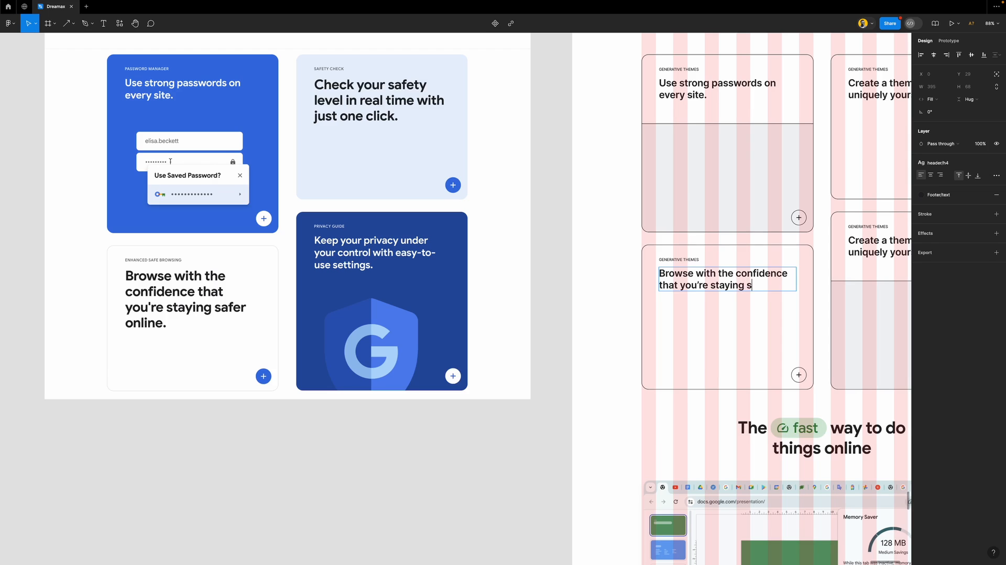
text(ine.)
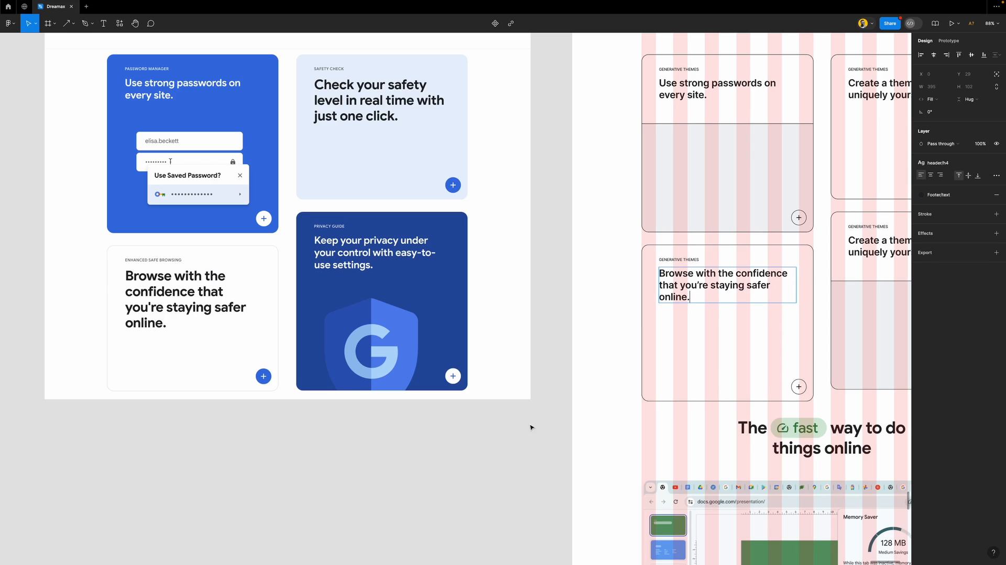
key(Escape)
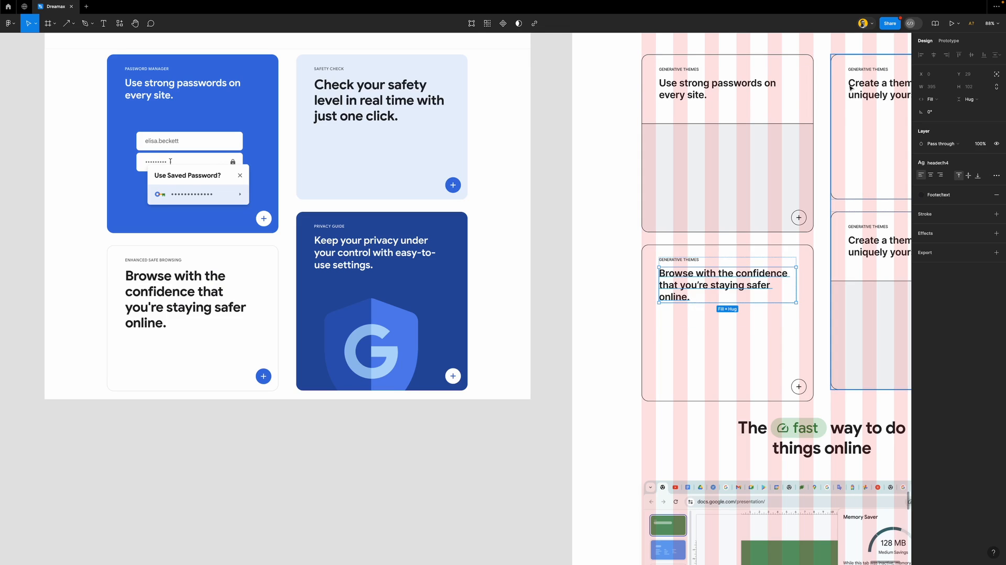
Hide the layout grid columns and then show them again
scroll(529, 288, right, 3)
scroll(520, 292, down, 2)
scroll(520, 292, down, 2)
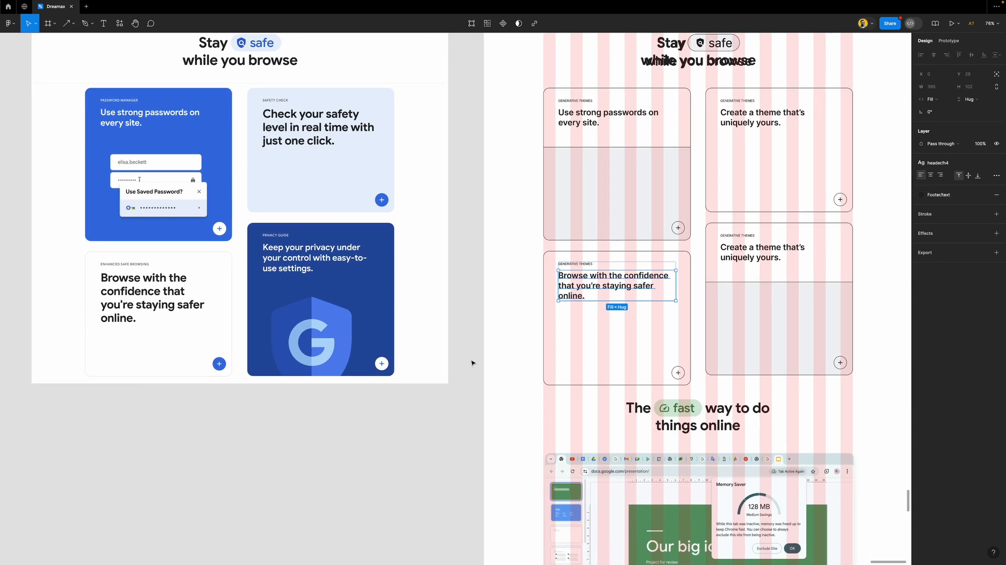
click(473, 362)
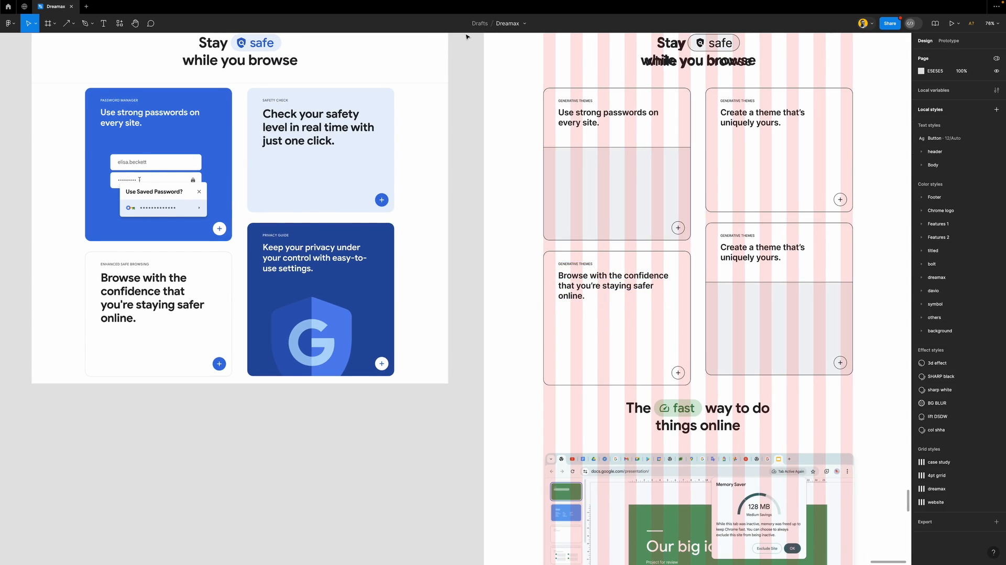
key(ctrl+shift+4)
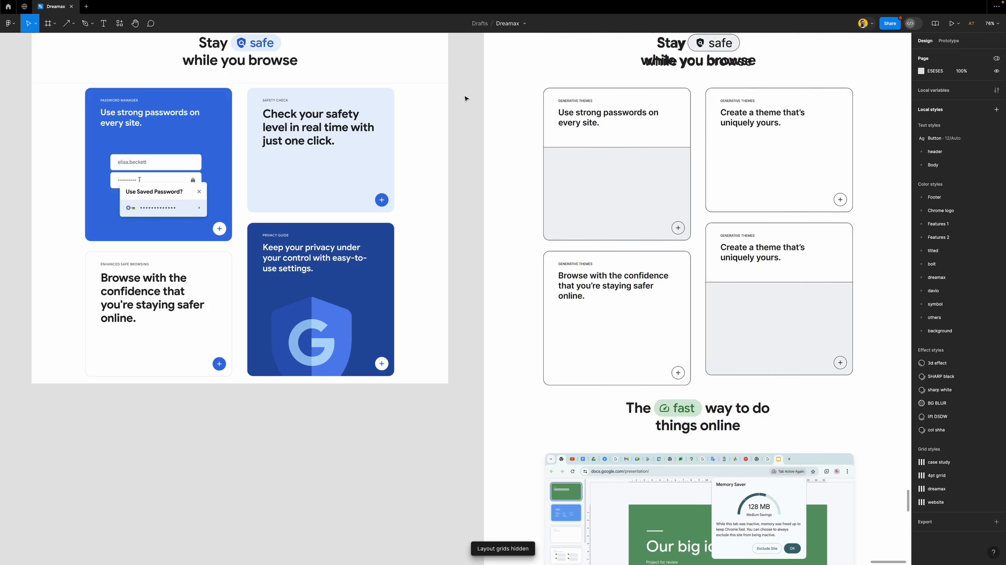
key(ctrl+g)
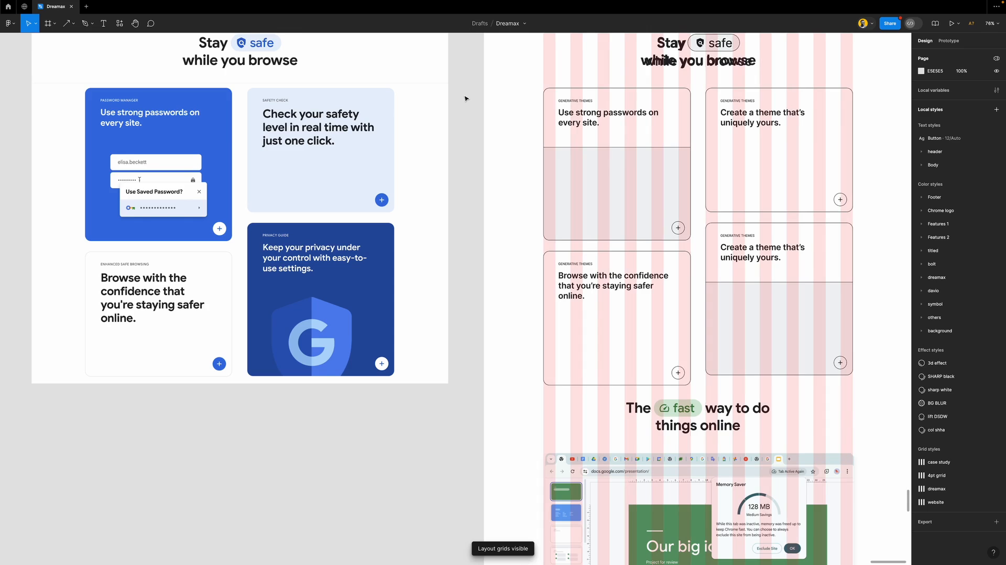
Show rulers and place horizontal guides at the card grid's top, bottom and mid-row edges
key(shift+r)
drag(468, 40, 469, 90)
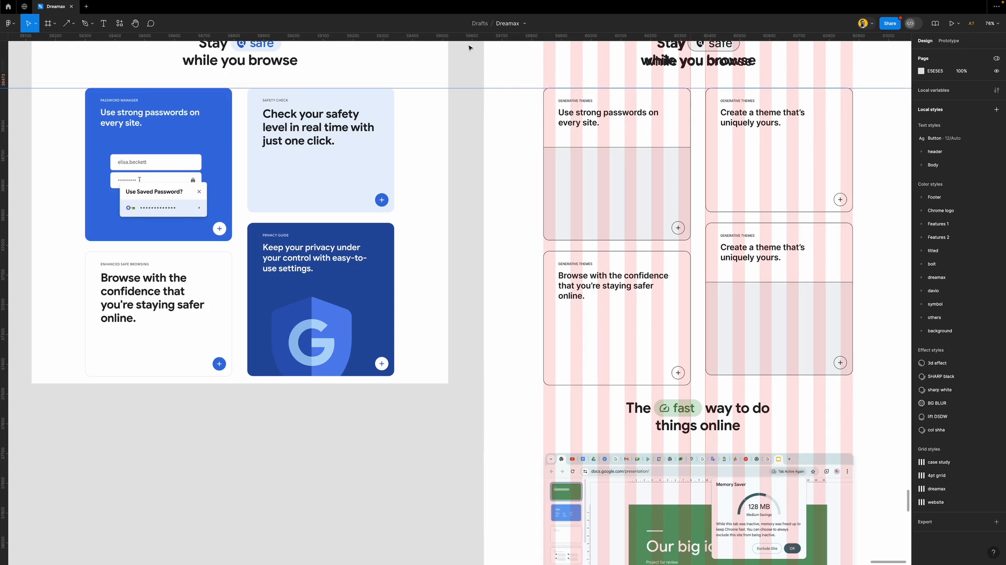
drag(464, 38, 453, 375)
scroll(610, 340, right, 3)
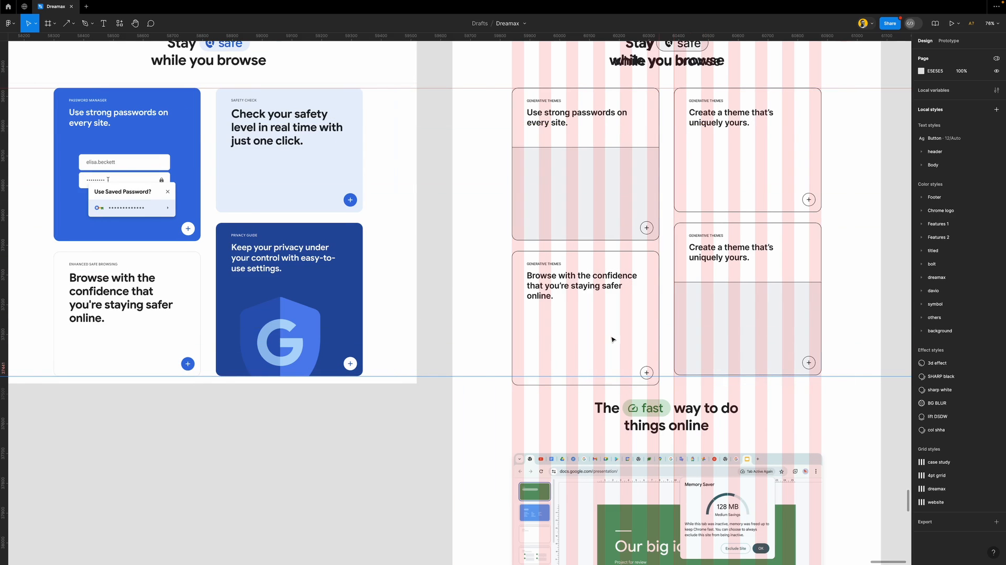
scroll(571, 297, left, 5)
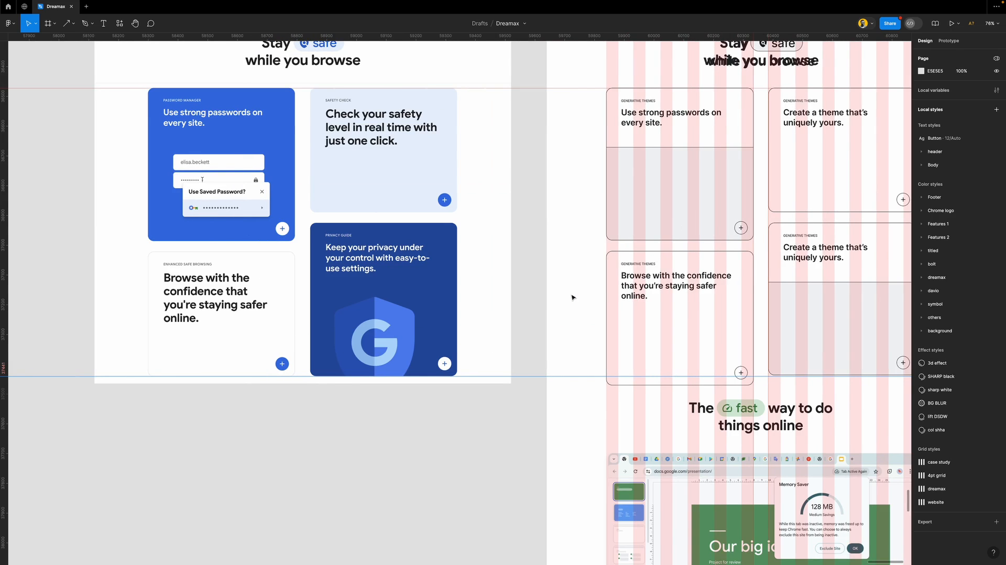
drag(535, 38, 530, 241)
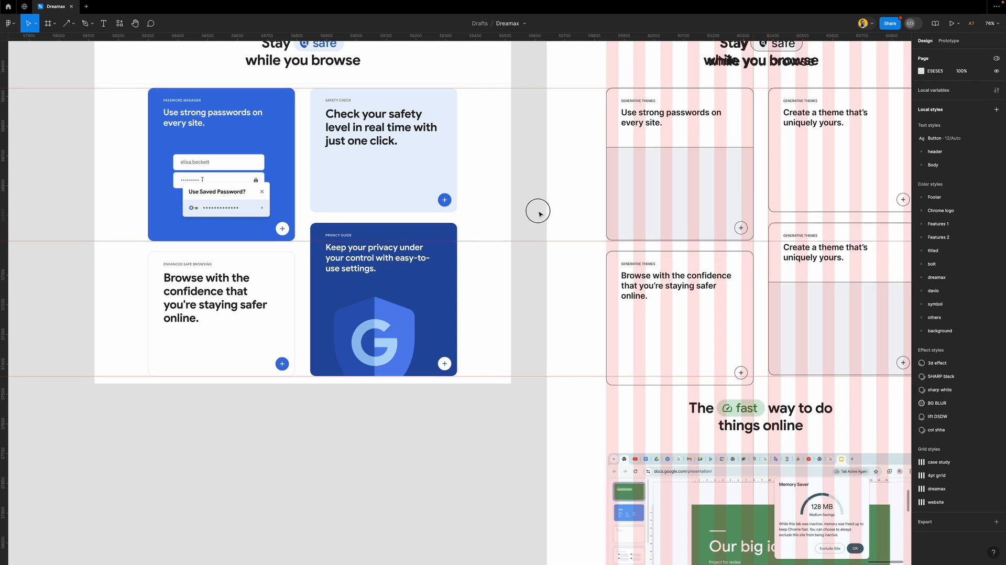
Apply the header/h3 text style to the 'Browse with the confidence' heading
click(639, 292)
click(959, 163)
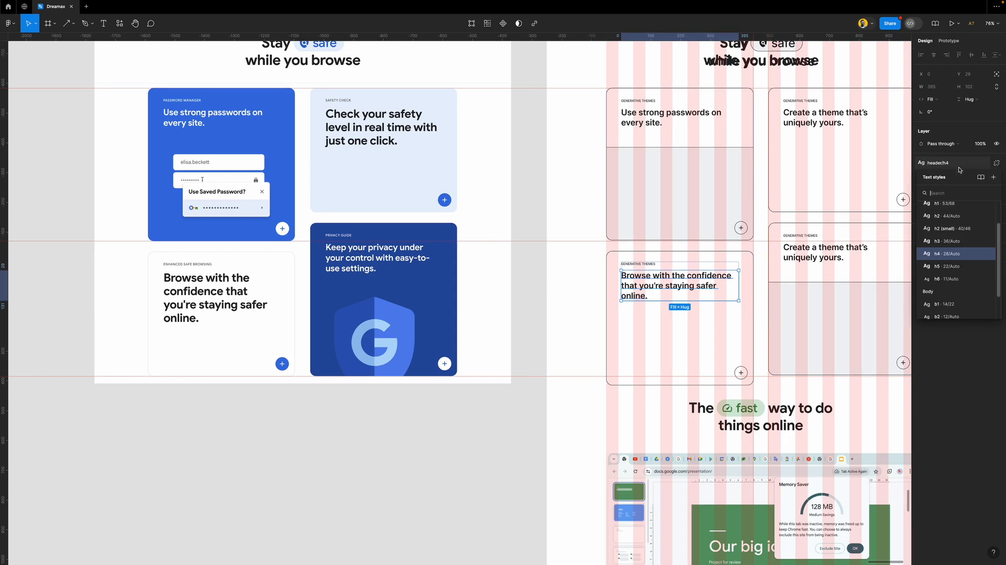
click(950, 241)
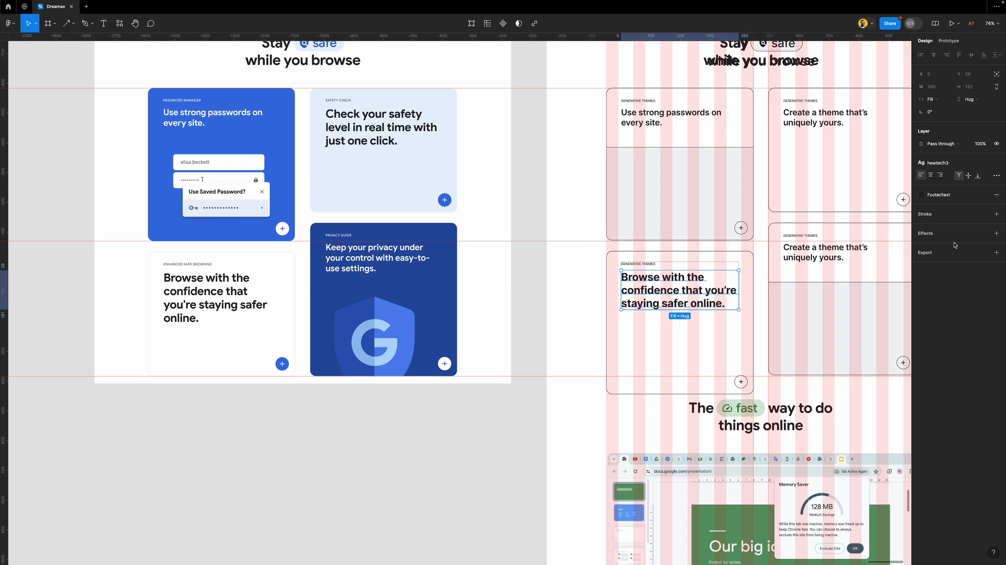
click(523, 269)
Set the card's auto layout gap between sections to 6
scroll(587, 332, right, 2)
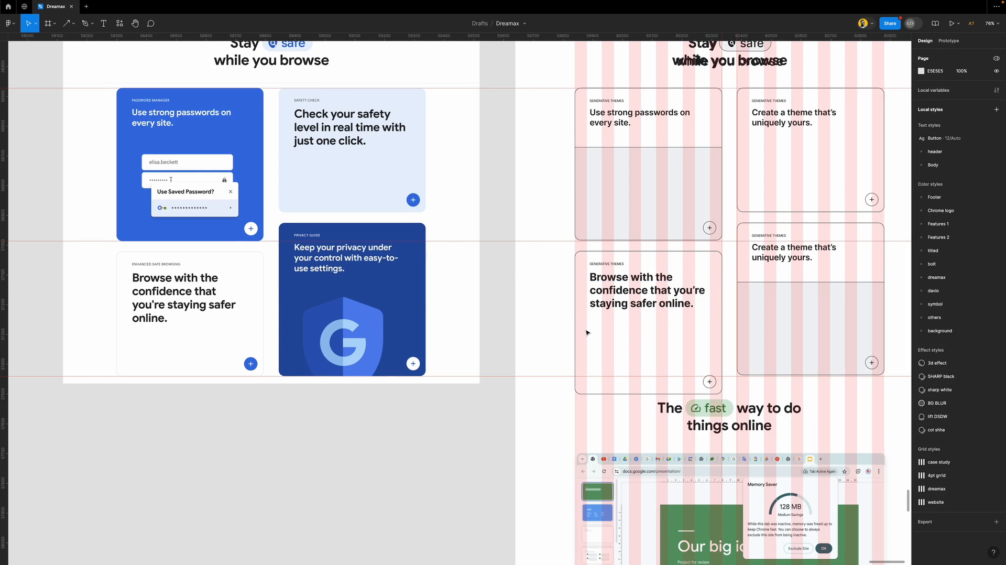
double_click(715, 266)
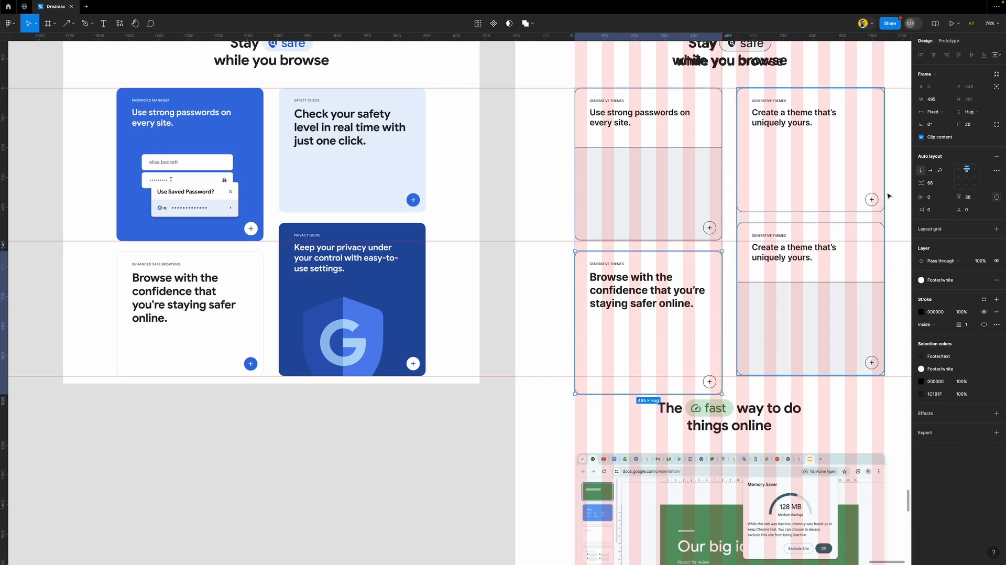
click(937, 183)
text(0)
key(Return)
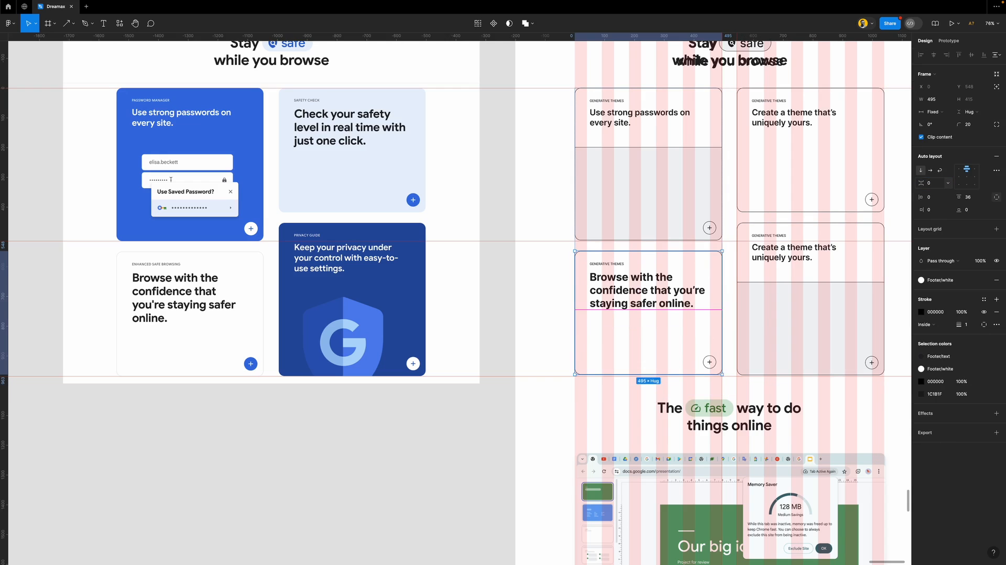
click(937, 184)
text(2)
key(Return)
key(Up)
key(Up)
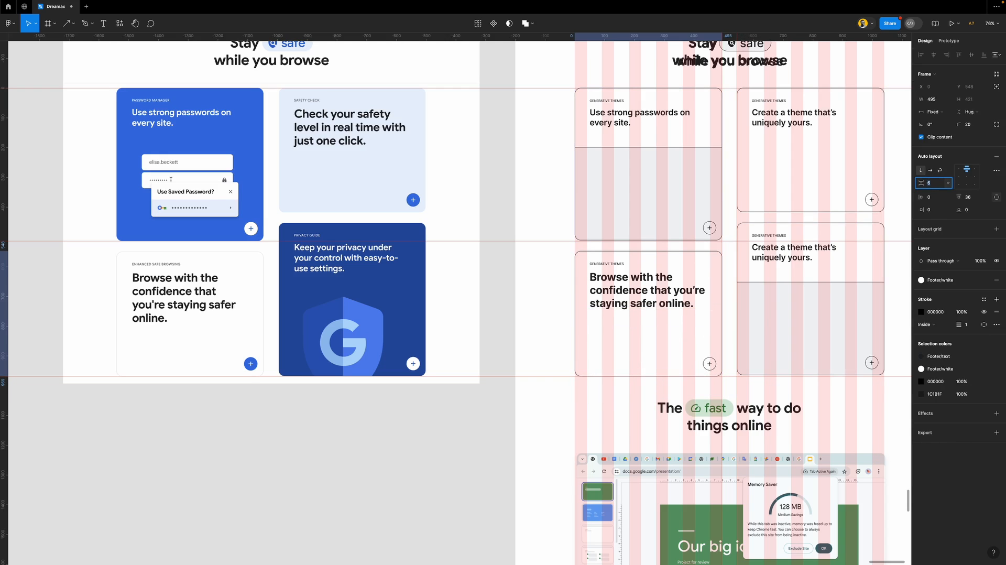
click(586, 298)
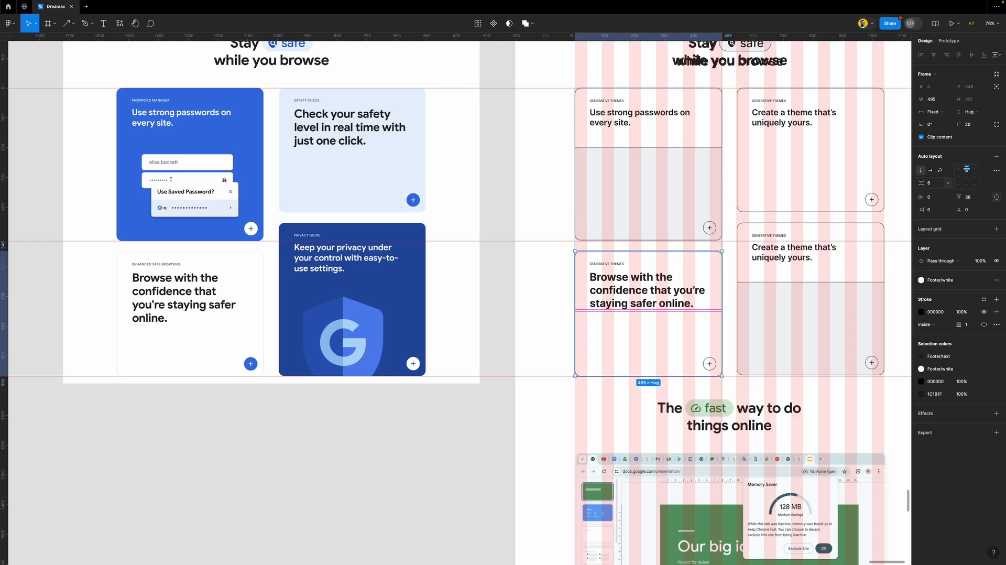
click(498, 246)
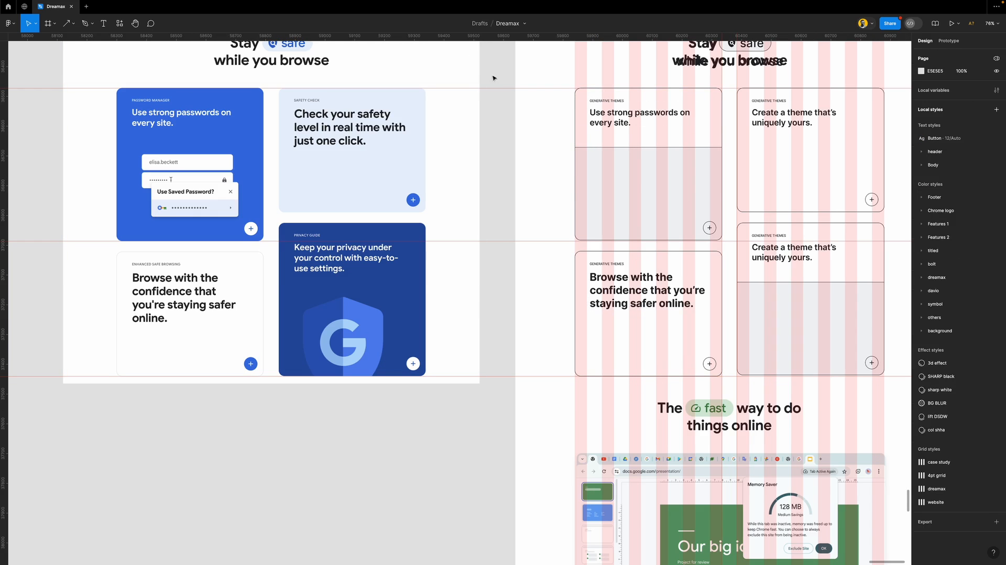
Add a horizontal guide across the lower row of cards
drag(501, 38, 503, 323)
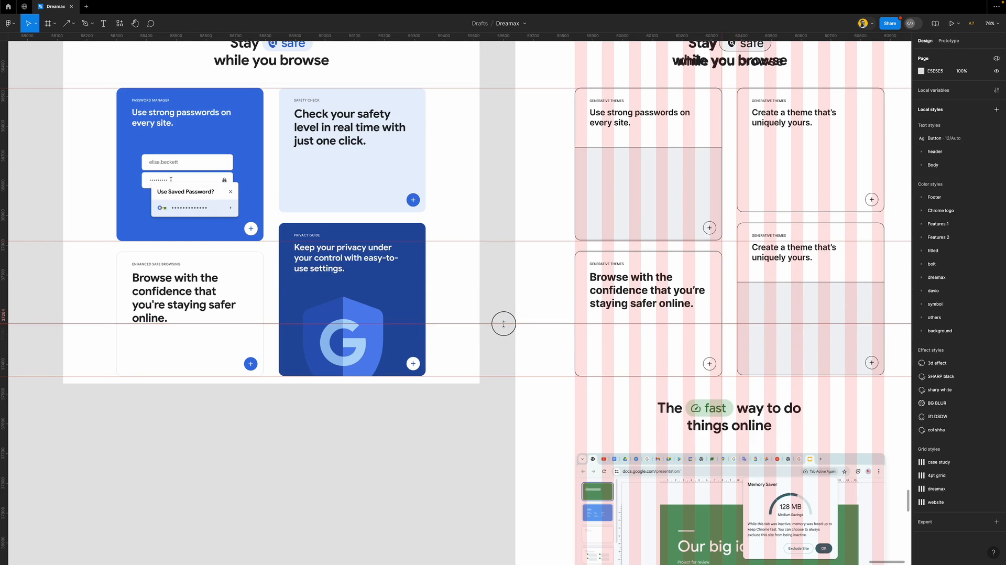
right_click(503, 323)
click(506, 289)
Replace the right column's Create a theme cards with pasted copies of the left cards
scroll(506, 293, right, 5)
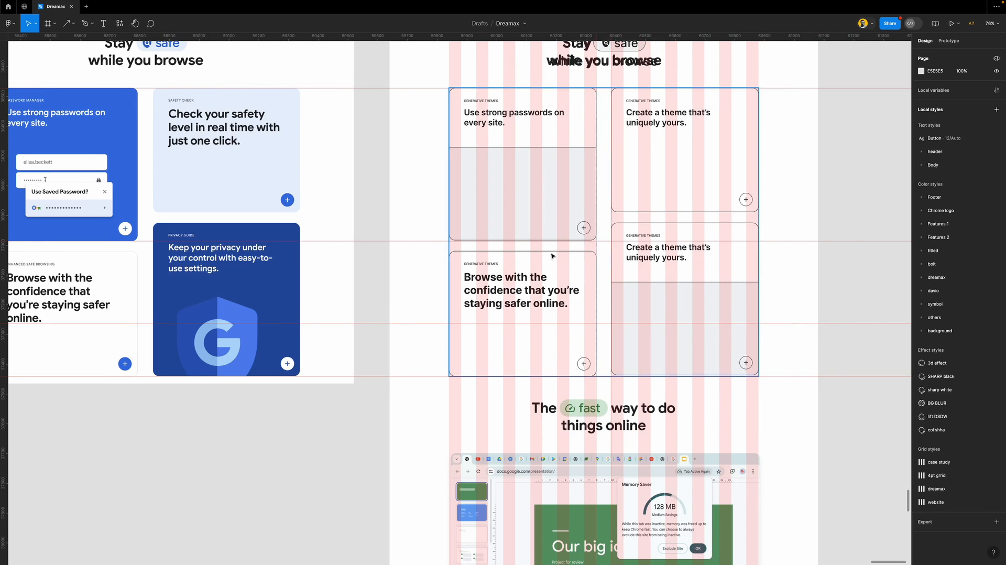
click(555, 254)
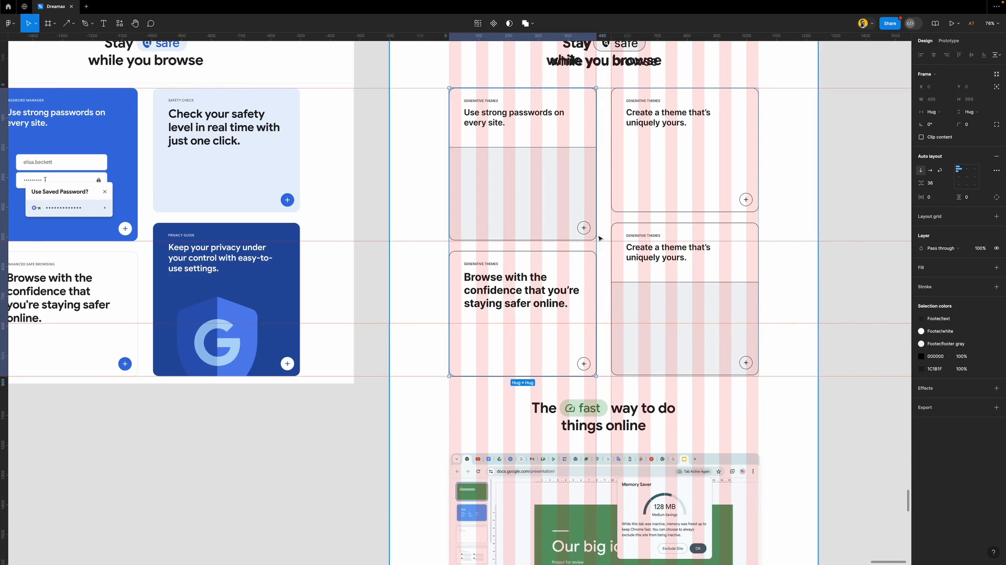
double_click(663, 189)
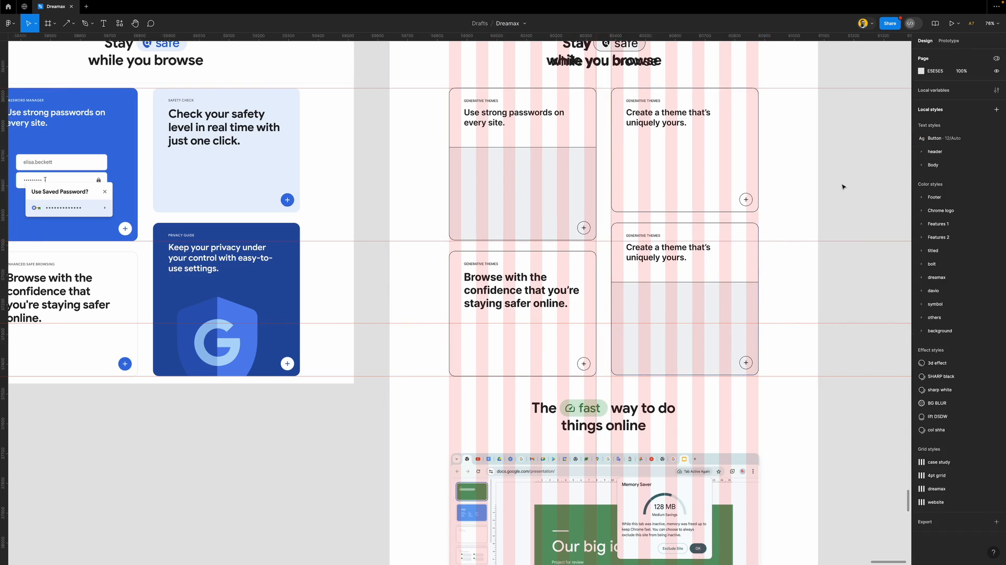
key(Escape)
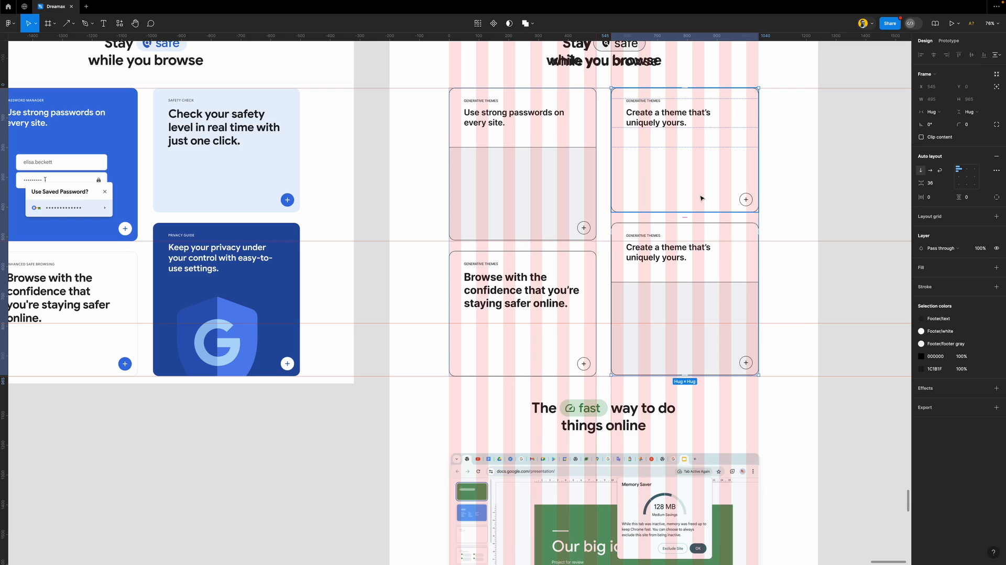
key(ctrl+z)
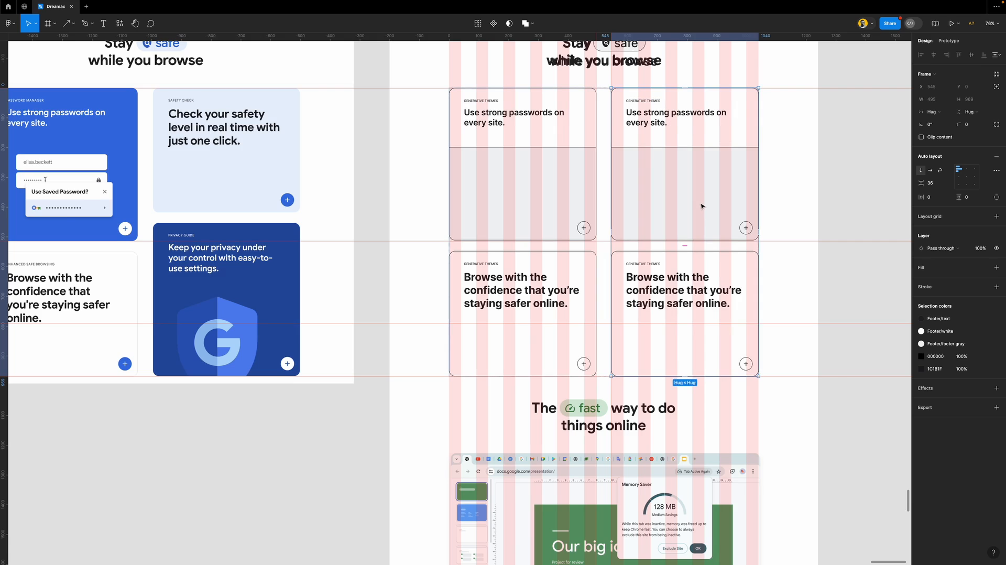
right_click(705, 214)
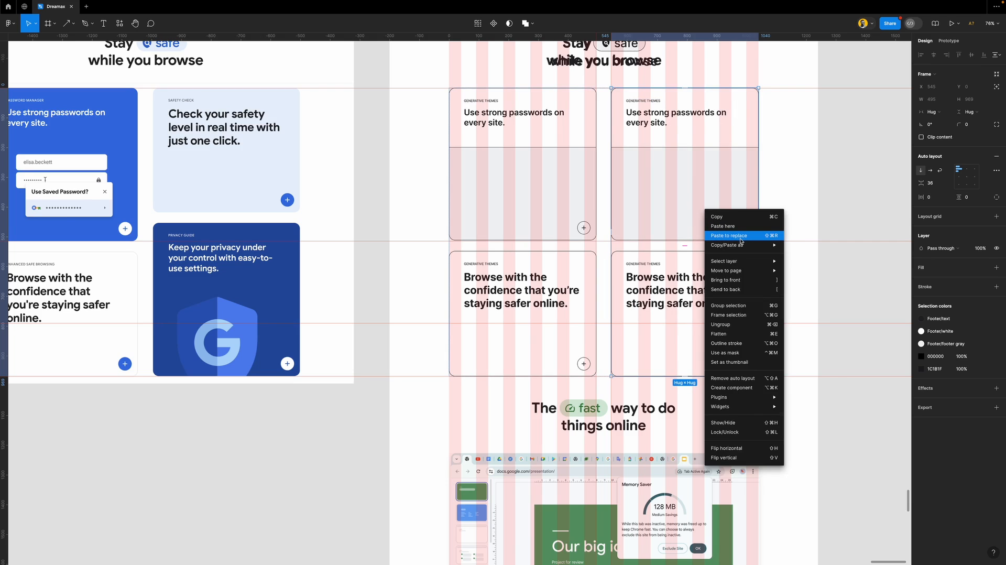
click(735, 236)
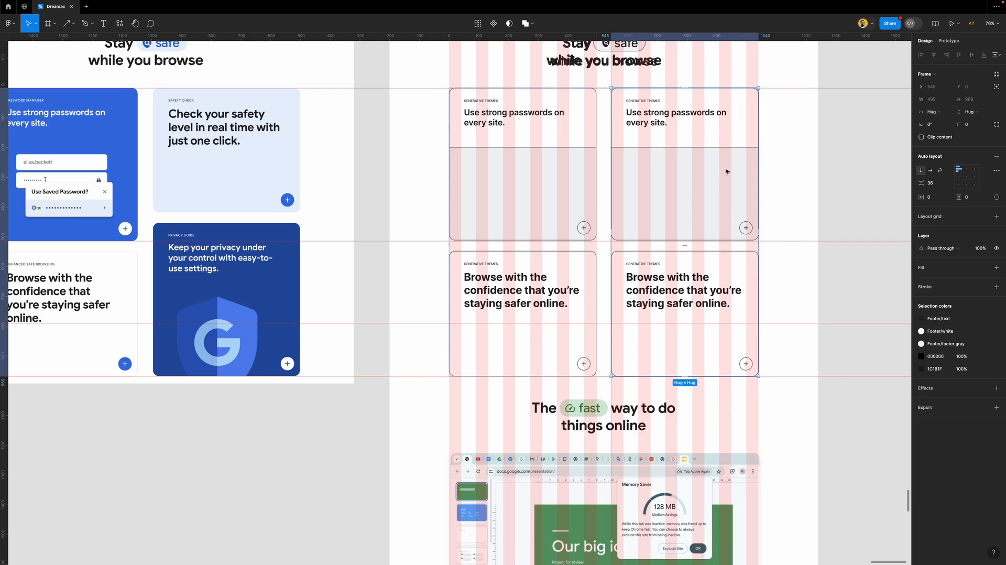
Move the strong-passwords card below the confidence card in the right column
click(696, 202)
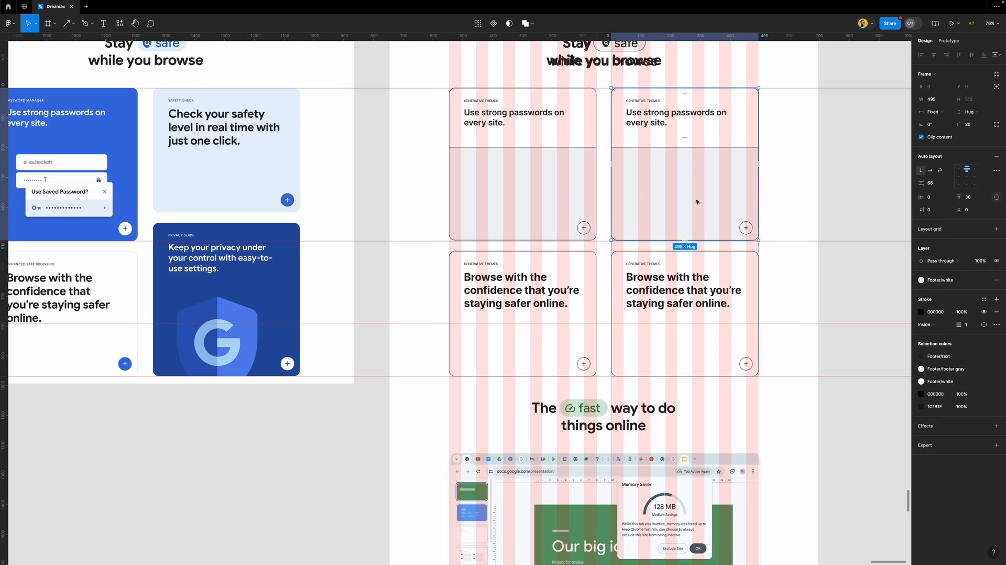
key(Down)
click(859, 208)
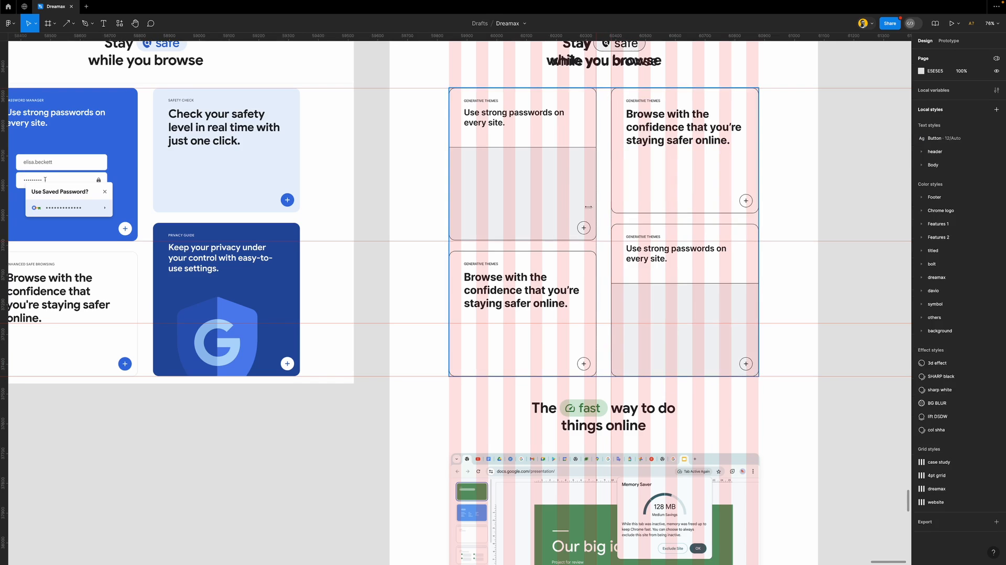
scroll(566, 228, down, 2)
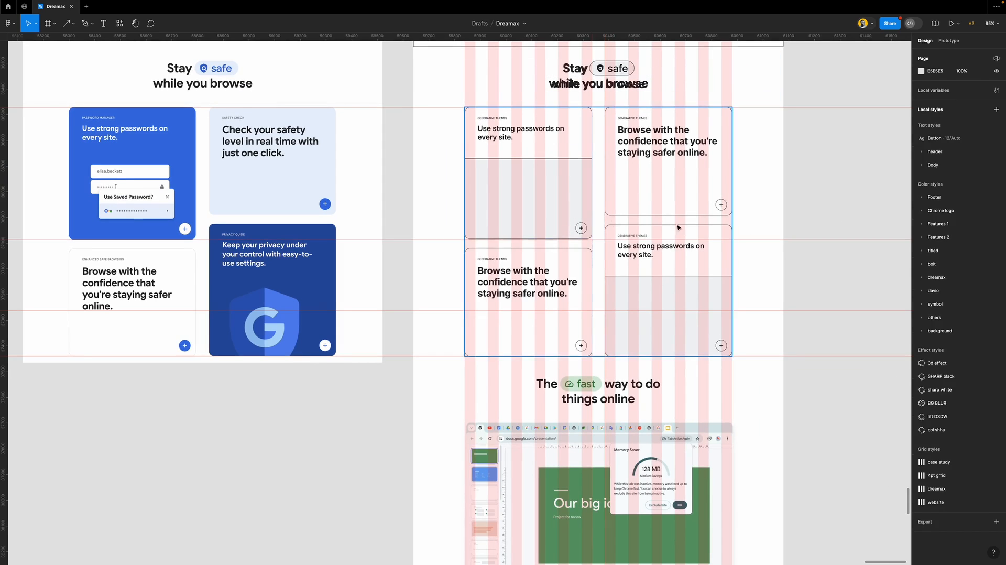
Hide the rulers and delete the stray Stay safe header image
scroll(480, 224, down, 5)
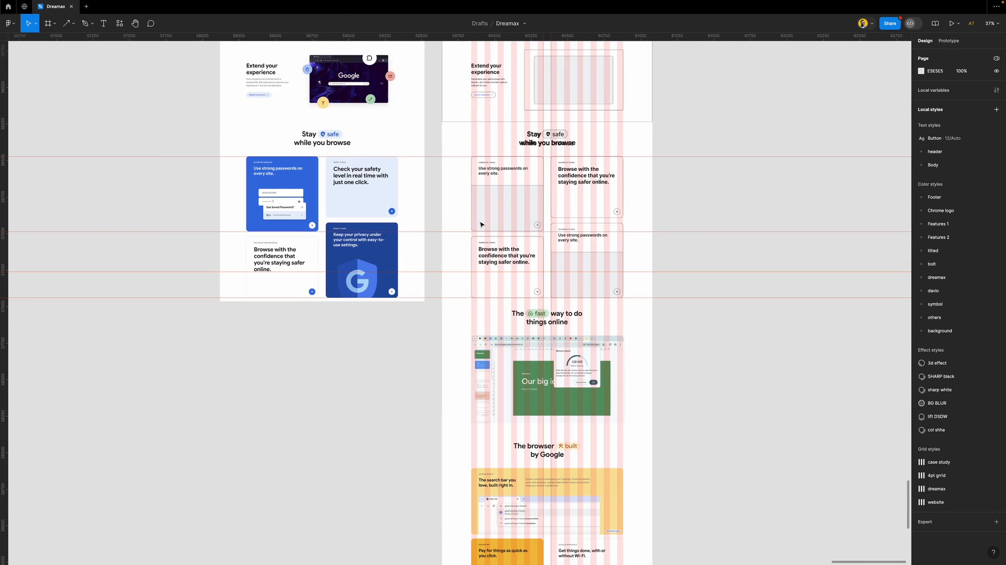
key(shift+r)
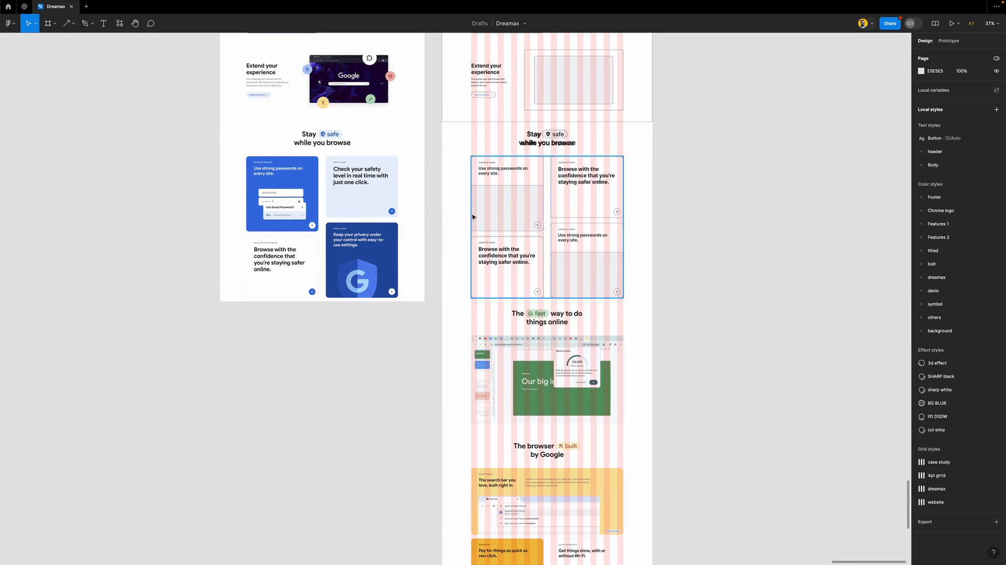
scroll(459, 214, right, 3)
drag(573, 148, 120, 145)
key(Delete)
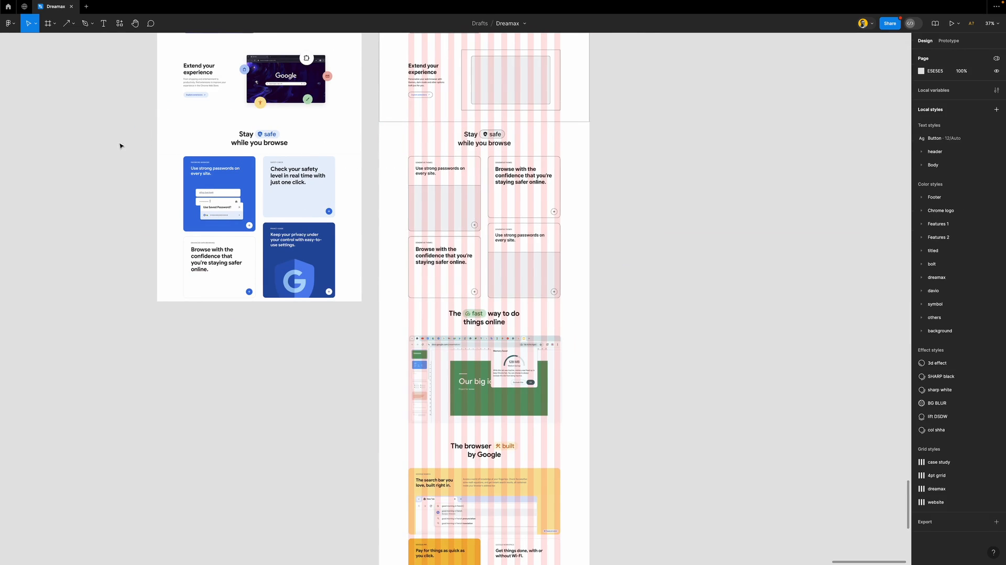
Wrap the 'Stay safe while you browse' heading and card grid in an auto-layout frame
scroll(516, 205, up, 3)
click(474, 113)
shift+click(506, 169)
key(shift+a)
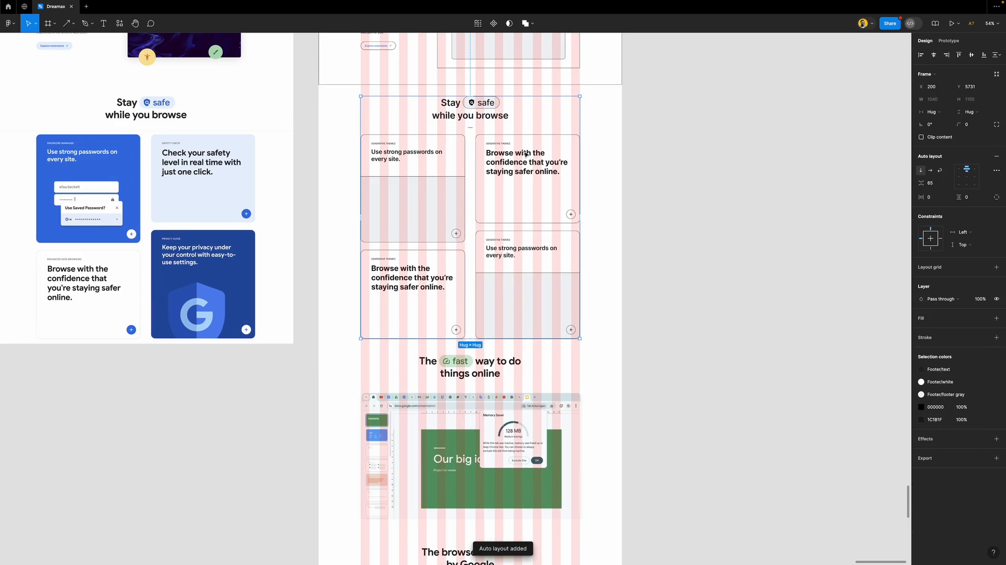
Draw a 1440-wide section frame around the whole Stay safe section
key(f)
drag(318, 86, 622, 348)
drag(394, 88, 394, 86)
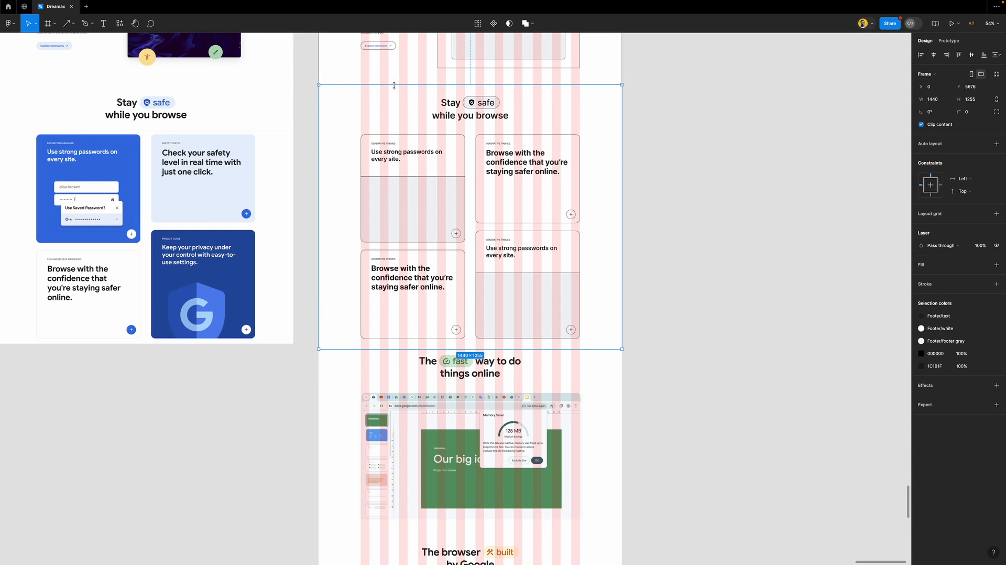
click(694, 296)
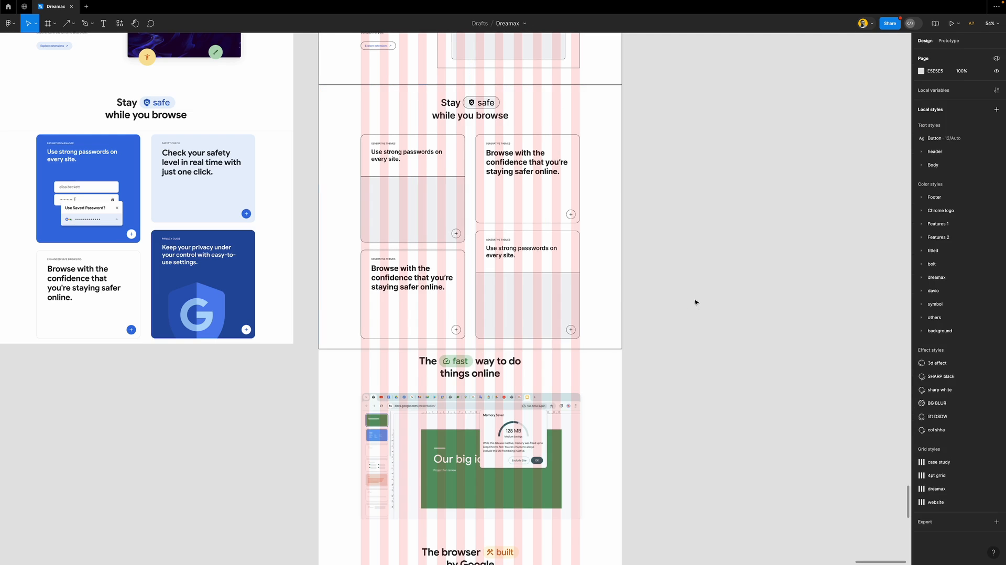
scroll(480, 363, down, 1)
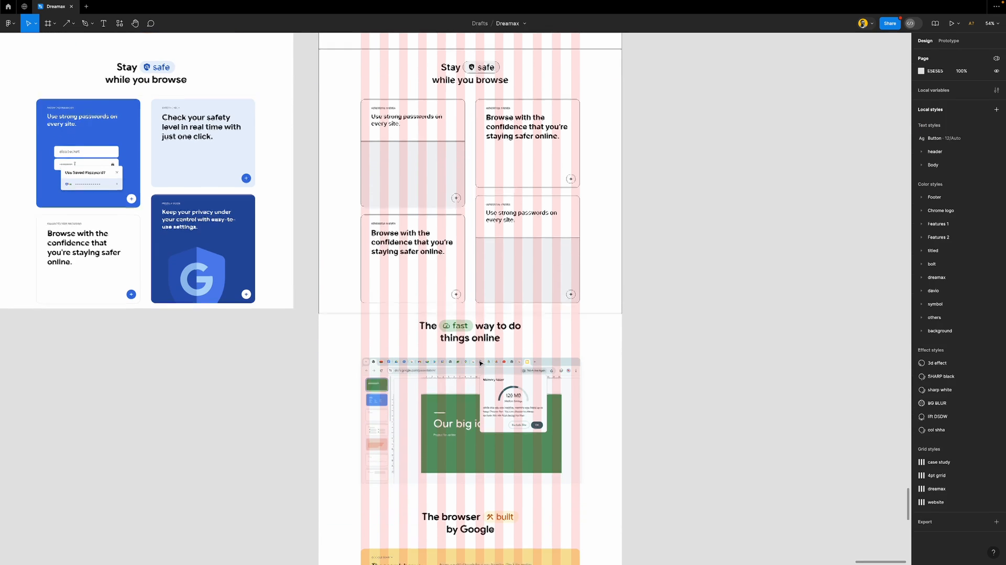
scroll(480, 362, down, 2)
scroll(480, 328, up, 4)
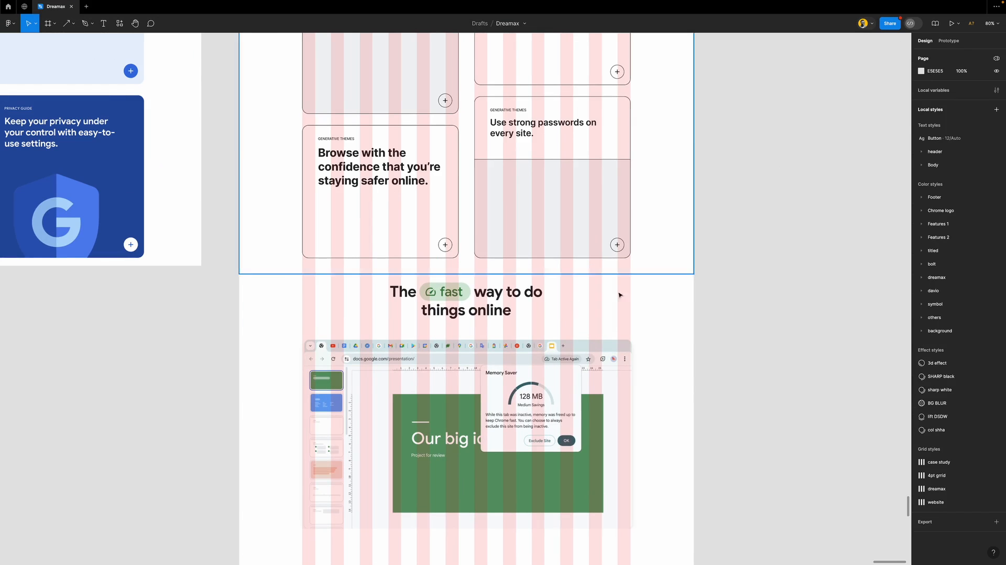
scroll(489, 321, down, 3)
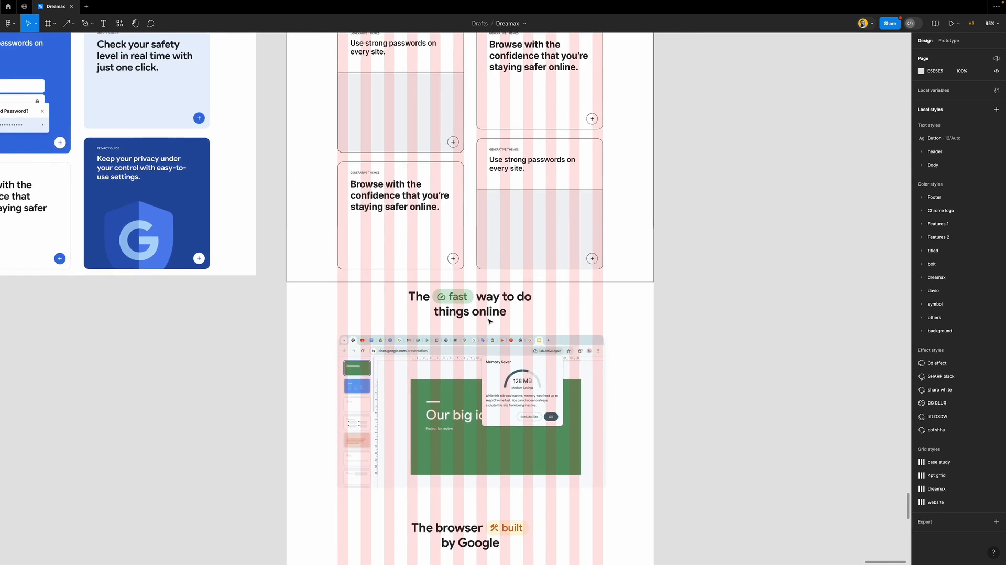
scroll(489, 321, down, 2)
scroll(489, 321, down, 2)
scroll(459, 263, down, 3)
scroll(458, 258, up, 1)
click(471, 116)
Move the Stay safe heading copy below the fast heading and duplicate its 'Stay' word after the pill
click(471, 116)
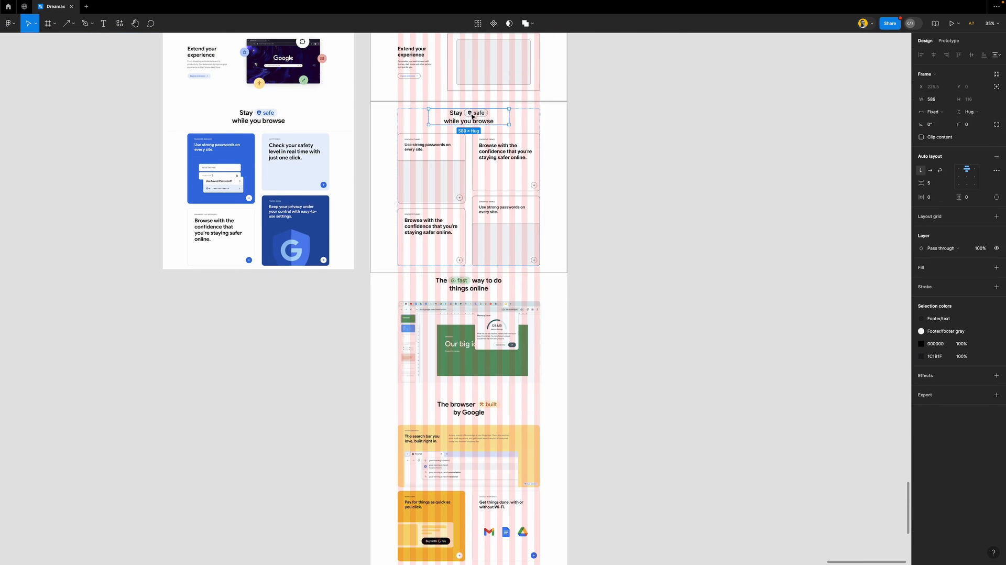
drag(471, 116, 471, 307)
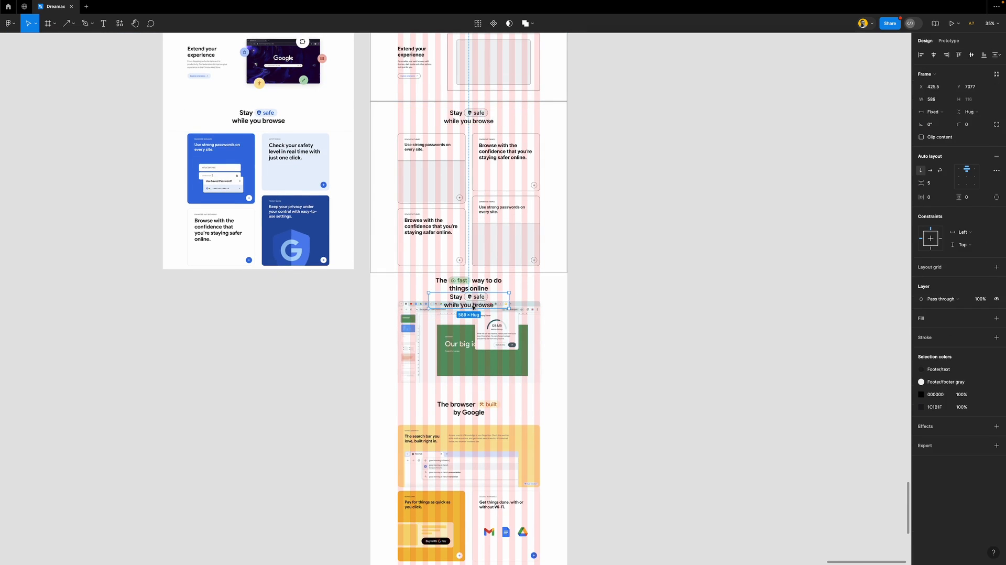
scroll(471, 307, up, 5)
scroll(472, 307, up, 3)
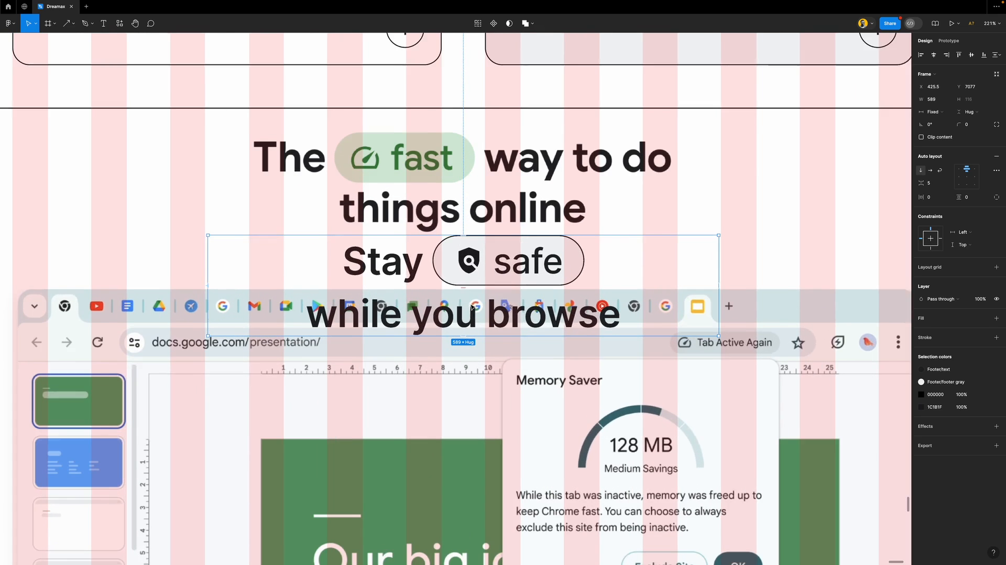
click(401, 271)
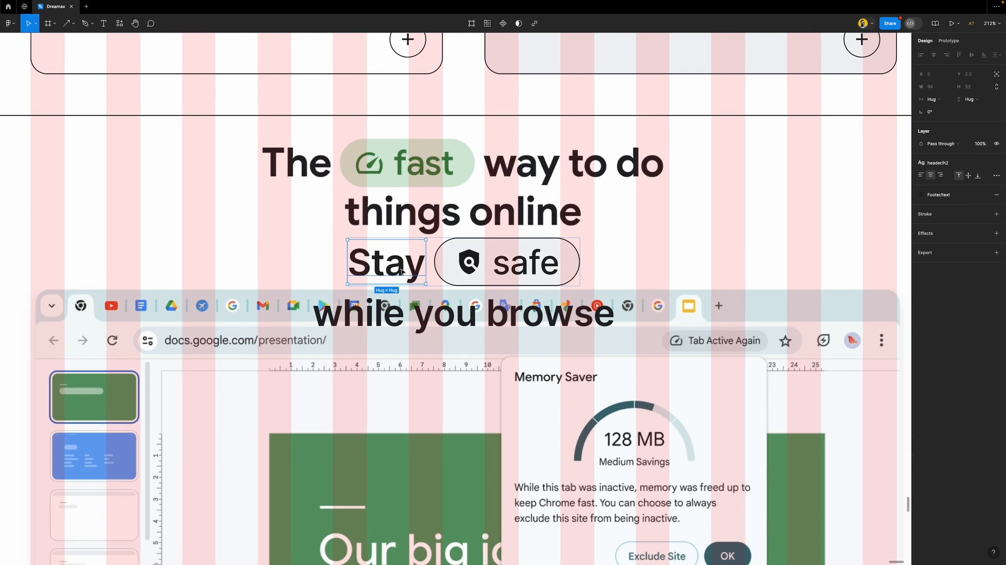
key(ctrl+d)
key(Right)
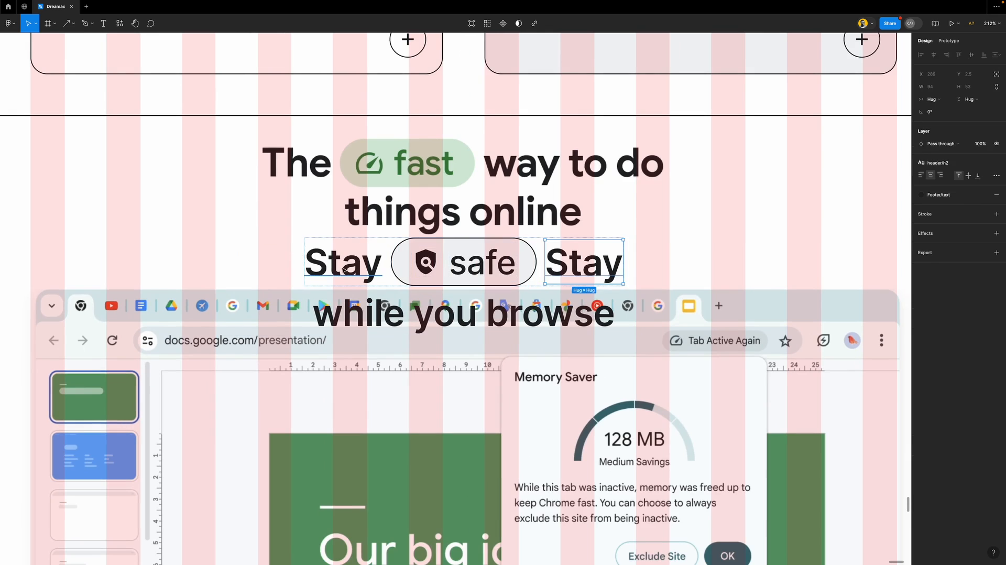
Retype the first line's words as 'The', pill 'fast', and 'way to do'
double_click(355, 269)
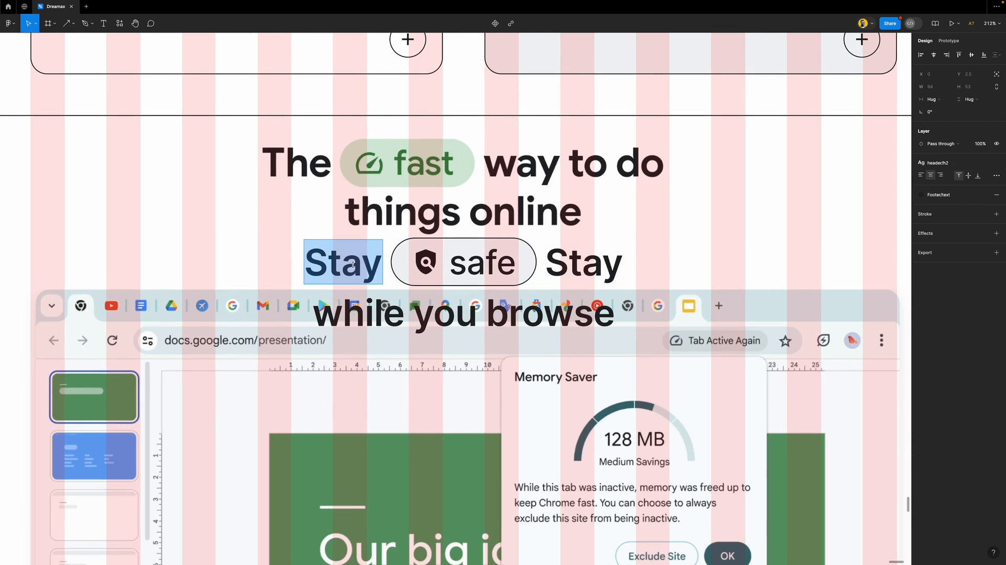
text(The)
click(490, 261)
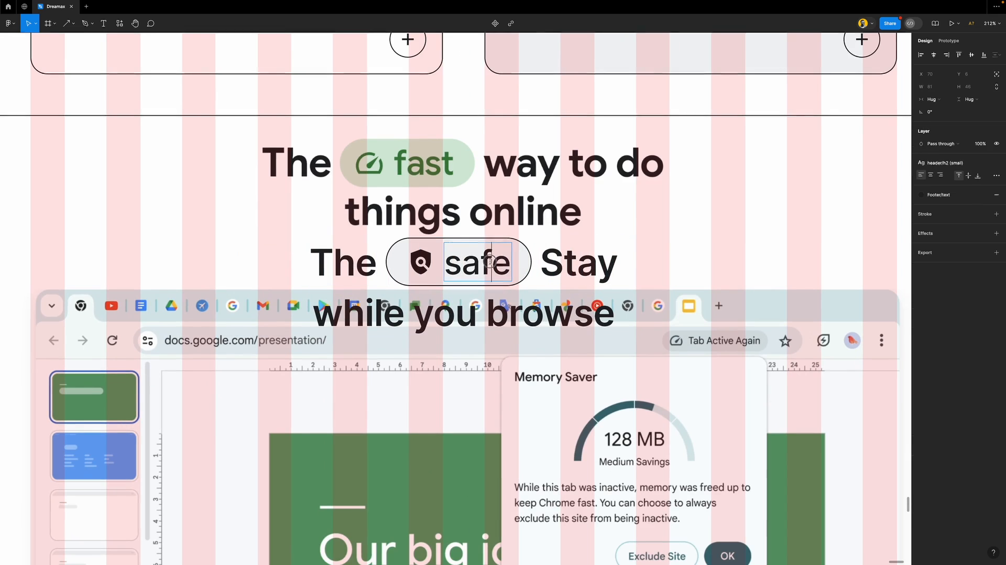
double_click(489, 261)
text(fast)
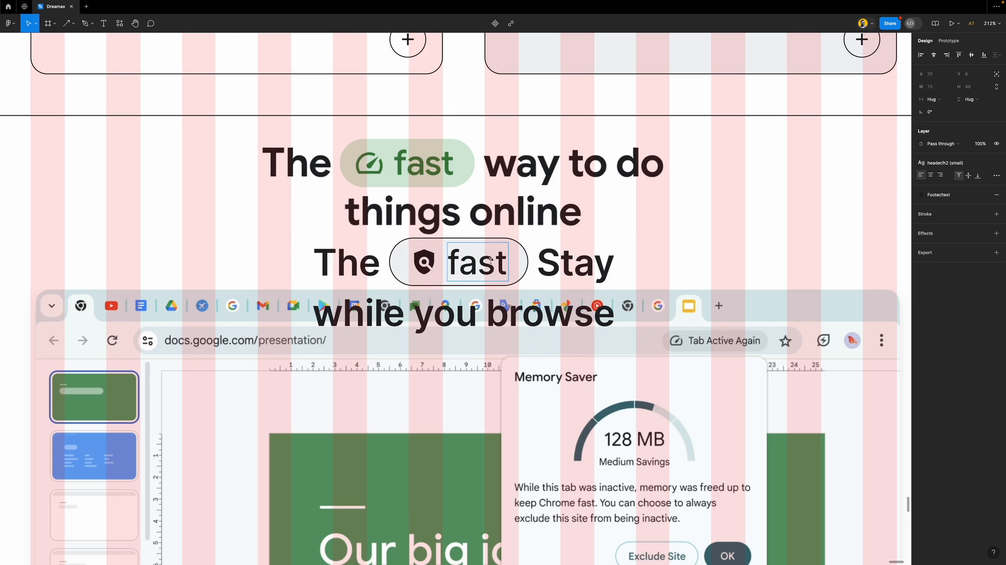
double_click(570, 264)
text(way to do)
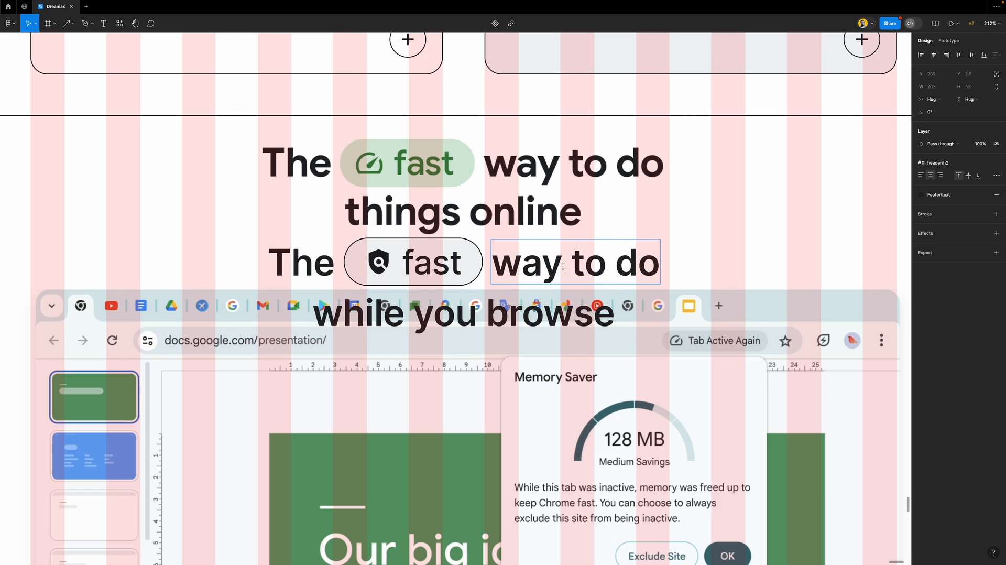
Change the second line to 'things online' and move the heading up over the original
double_click(446, 319)
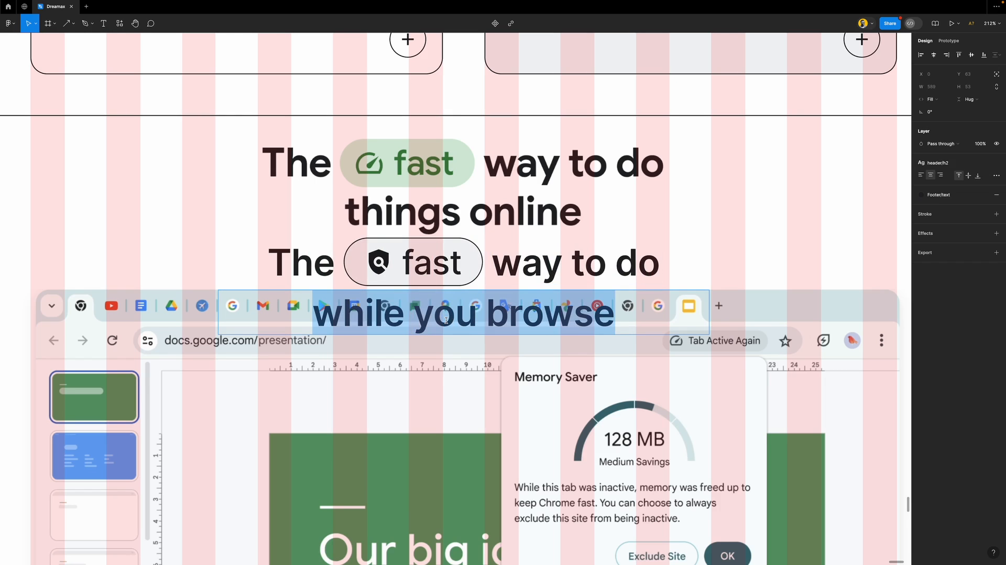
text(things onlo)
key(BackSpace)
text(ine)
click(709, 283)
drag(591, 273, 591, 241)
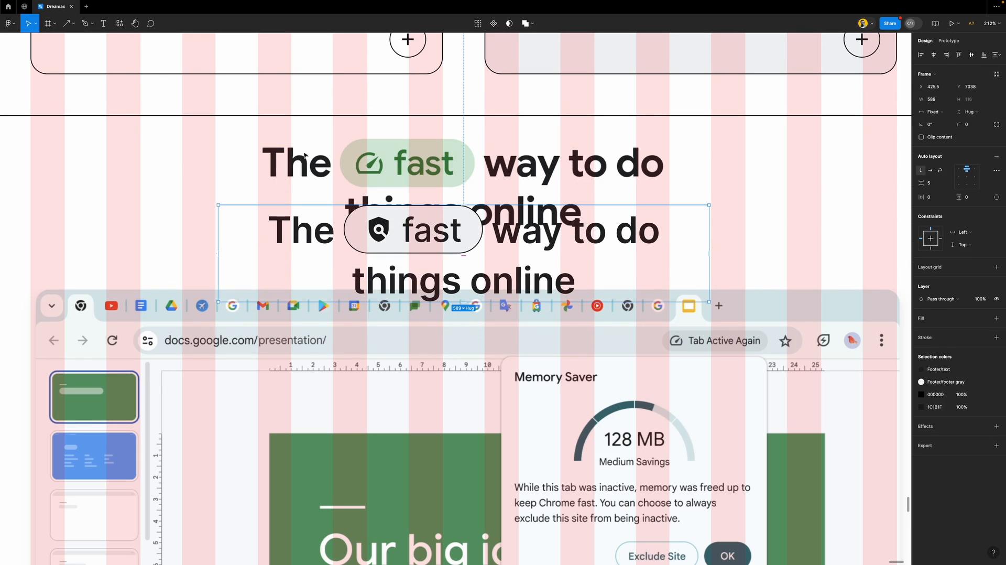
Search 'fast' in Material Symbols and drop the gauge icon into the fast pill
click(120, 24)
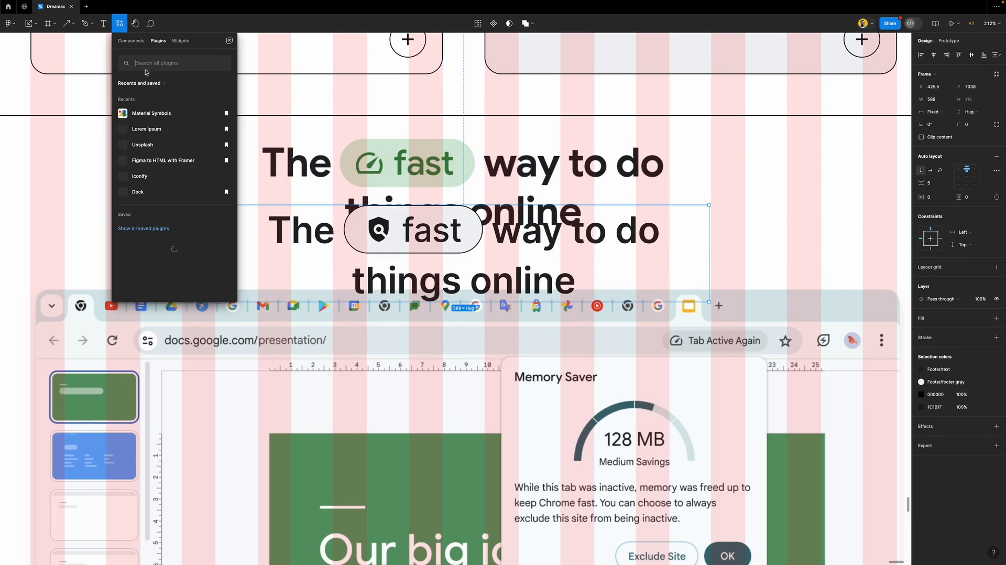
click(173, 114)
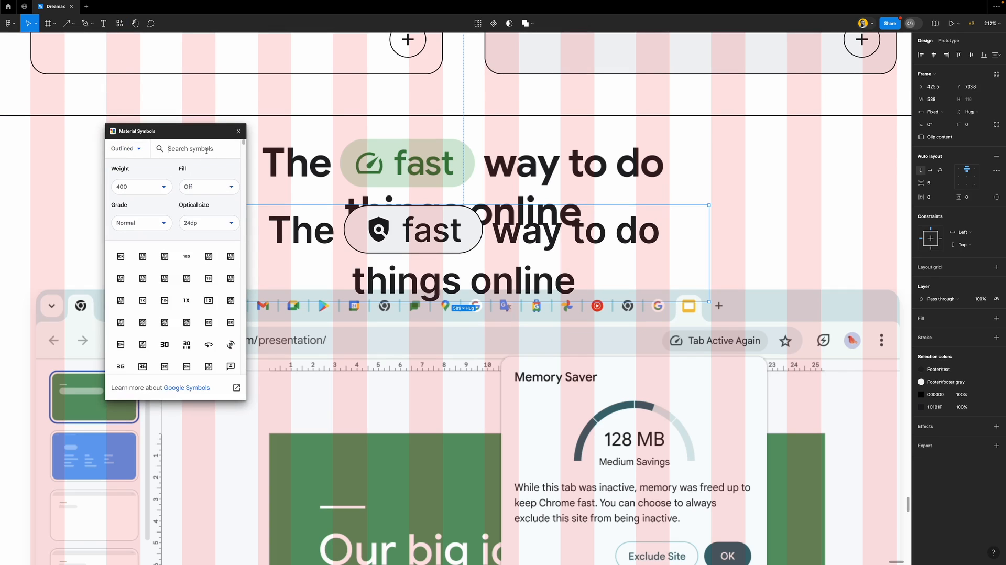
text(fast)
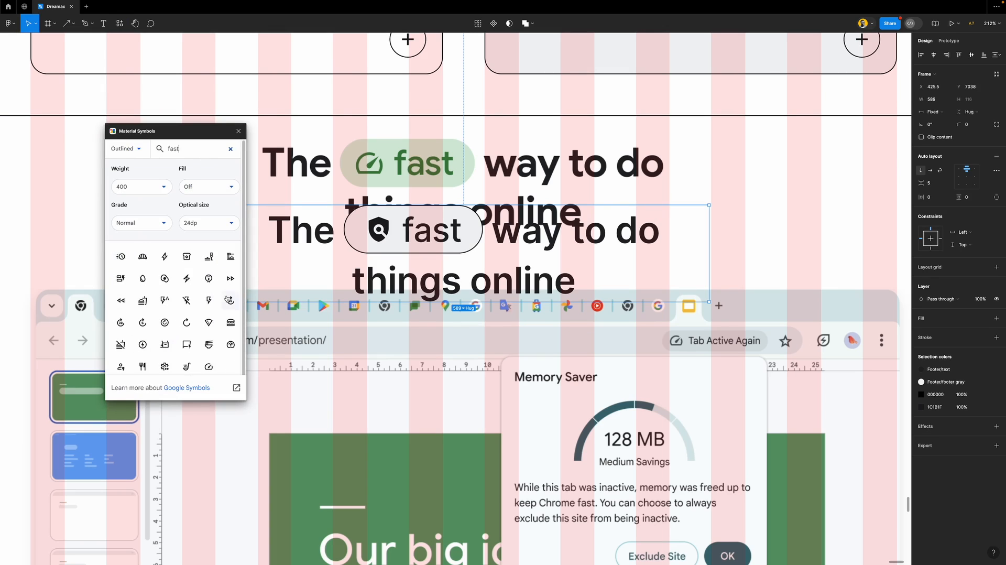
scroll(209, 357, down, 1)
drag(208, 356, 393, 230)
Set the gauge icon to height 36, delete the shield, and centre the heading over the original
click(976, 100)
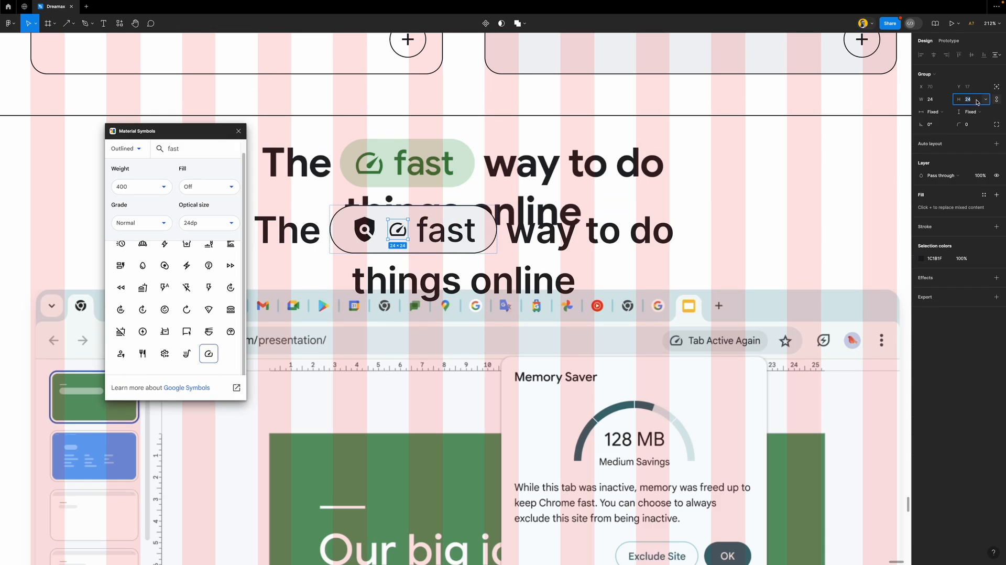
key(Return)
click(362, 231)
key(Delete)
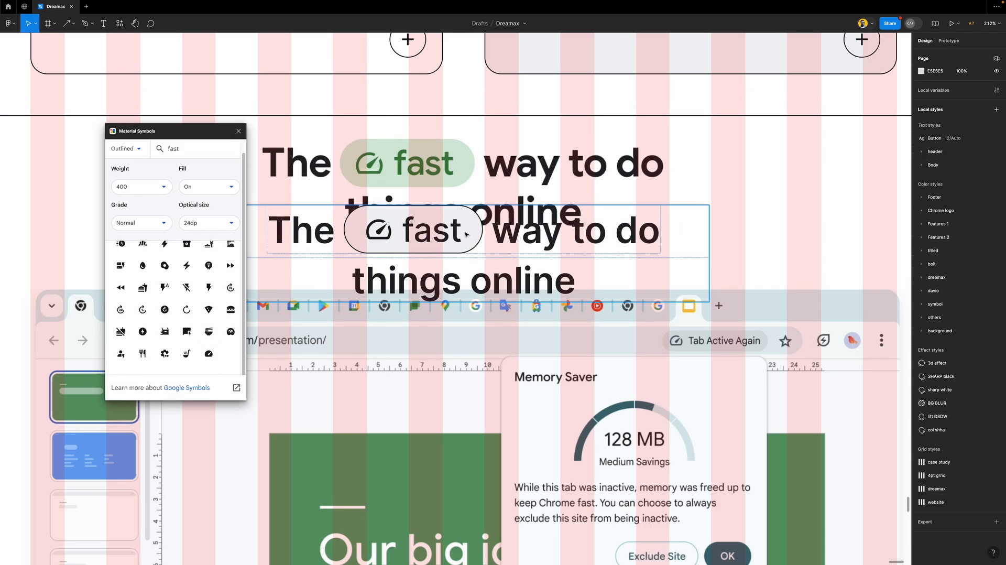
drag(536, 238, 545, 173)
click(933, 58)
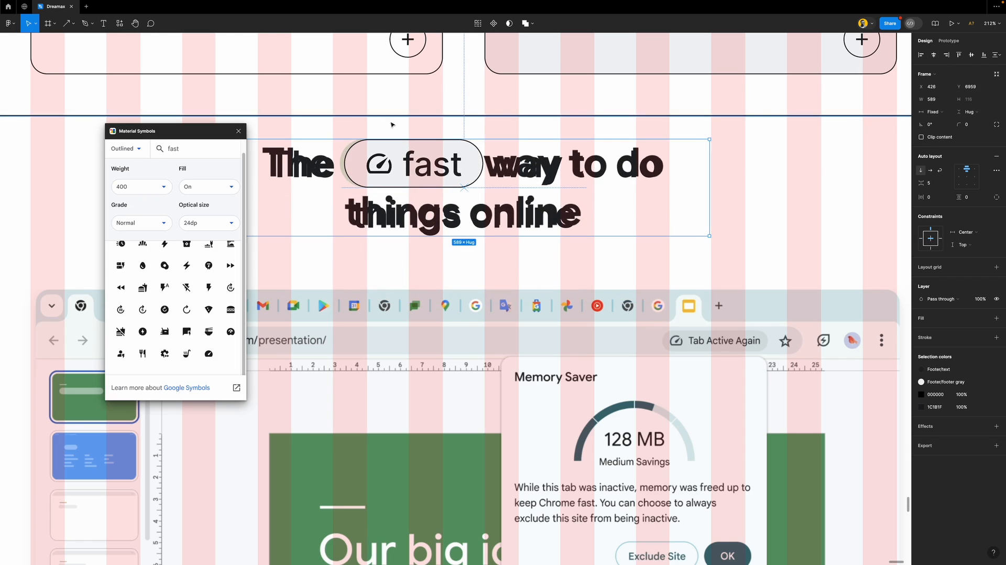
Close Material Symbols and draw a frame covering the browser mockup
click(239, 130)
scroll(479, 260, down, 6)
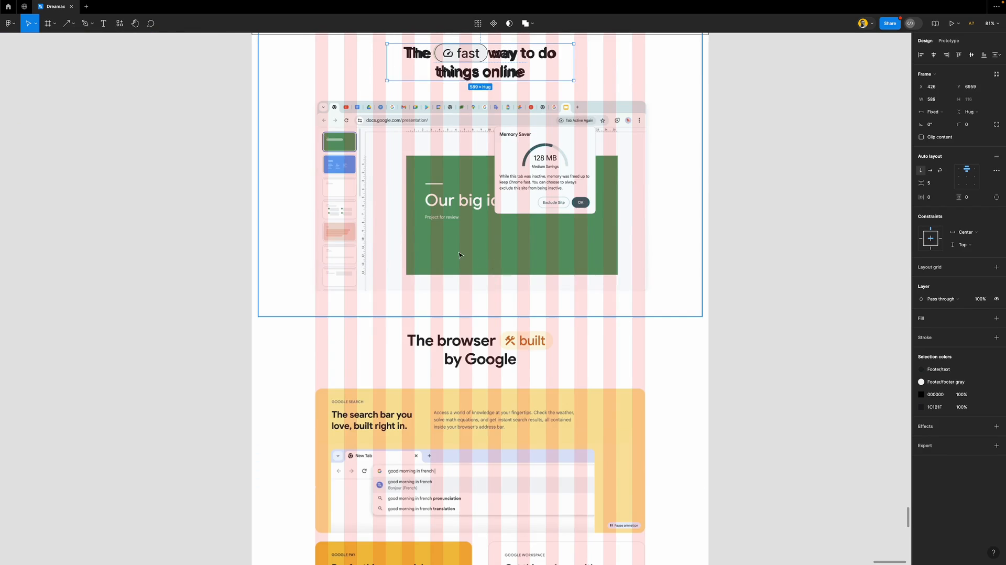
scroll(489, 236, up, 4)
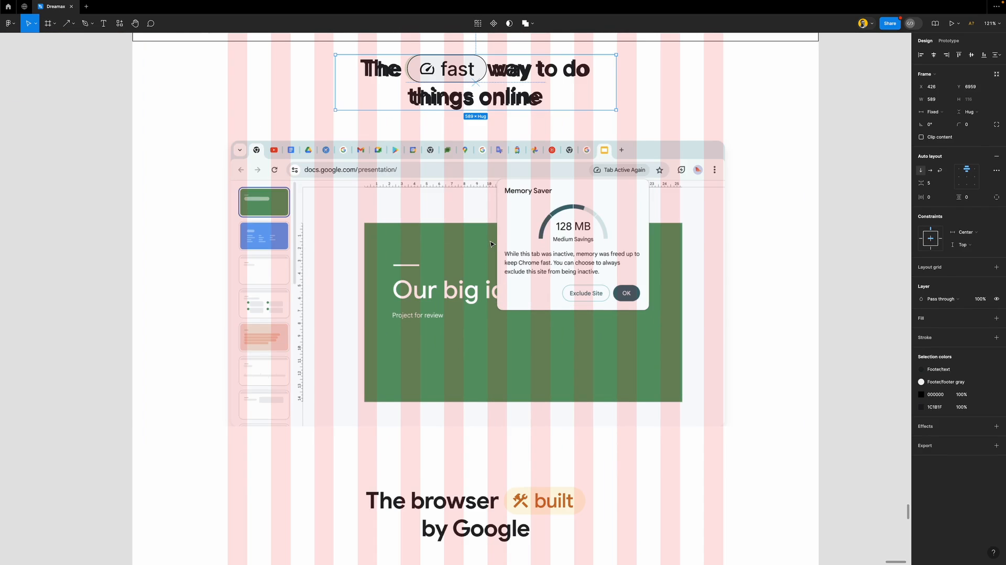
key(f)
drag(228, 141, 724, 426)
Give the placeholder frame corner radius 20, a black outline and the footer gray fill style
click(974, 112)
text(10)
key(Return)
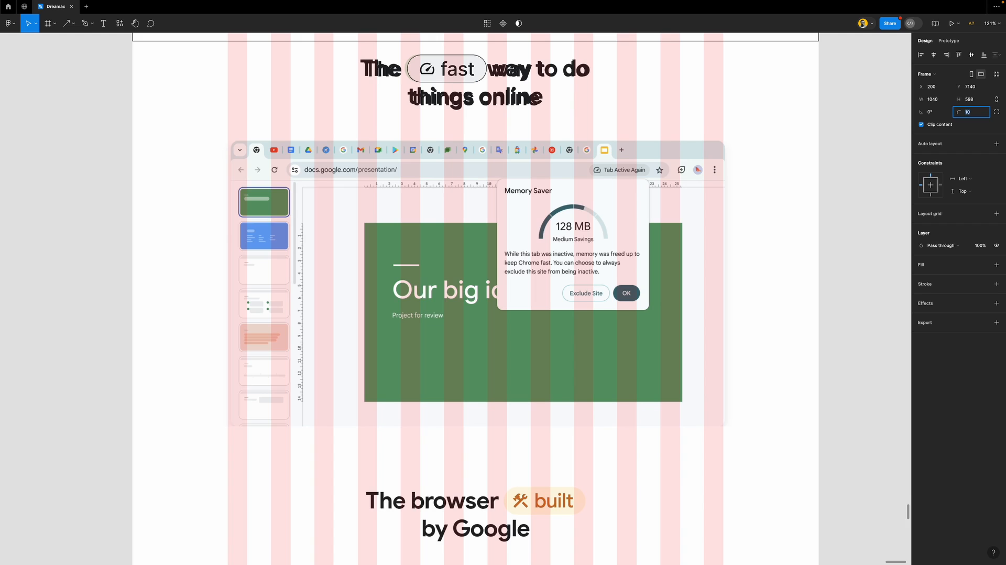
key(Return)
click(995, 284)
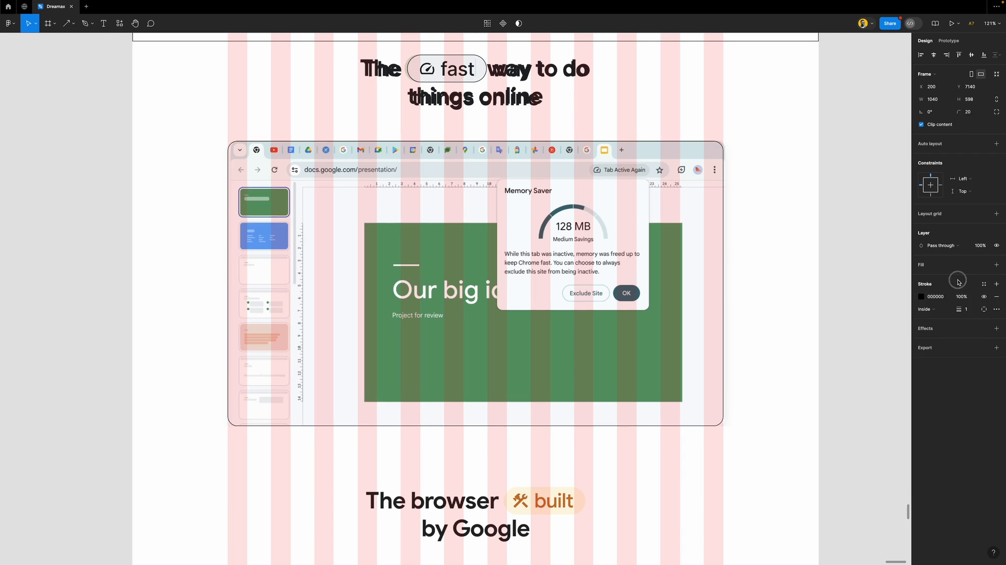
click(983, 264)
click(843, 354)
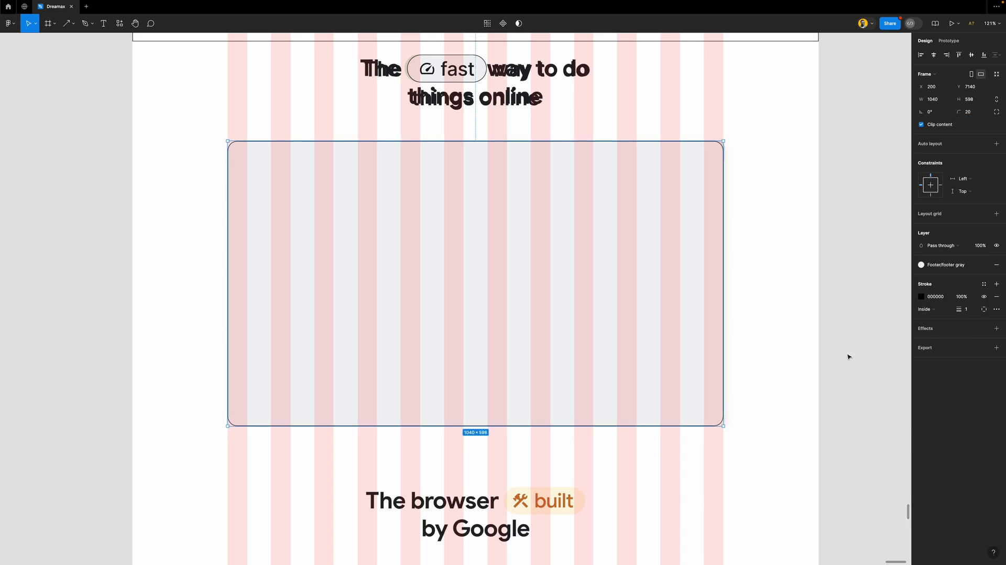
click(833, 301)
Reposition the fast section and wrap its heading and grey card in auto layout
scroll(494, 297, down, 5)
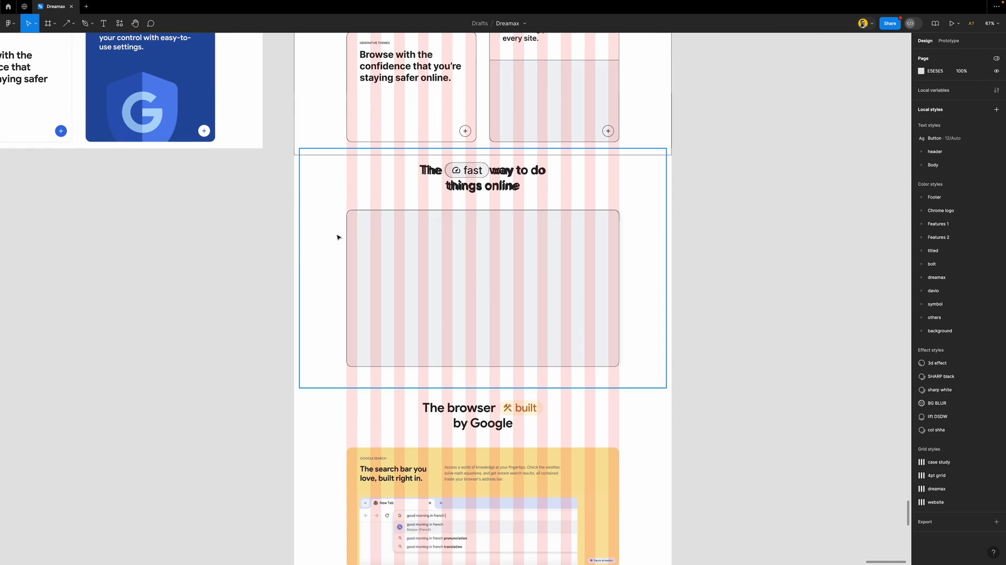
click(324, 239)
drag(649, 205, 242, 220)
drag(249, 226, 246, 225)
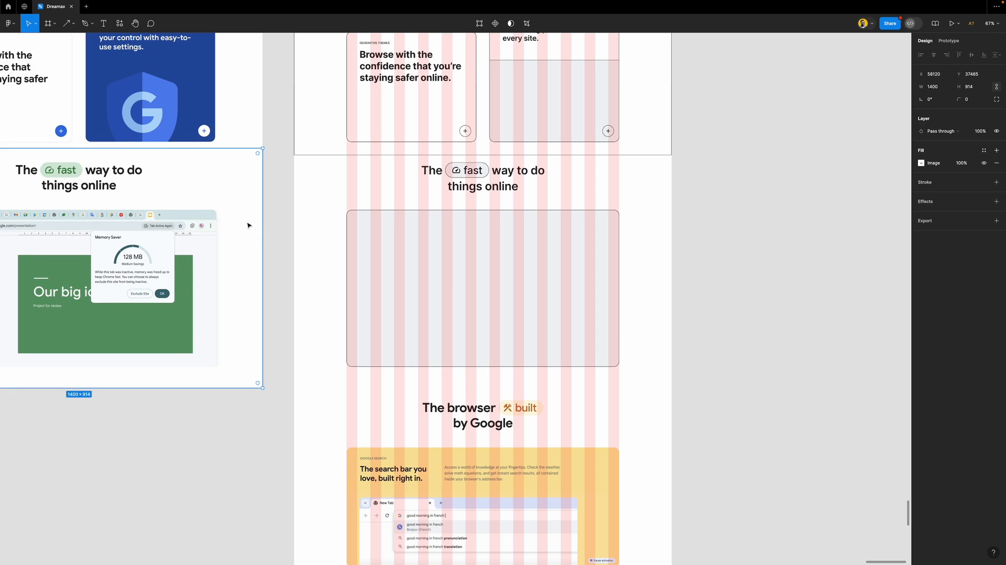
click(278, 242)
click(550, 276)
shift+click(506, 197)
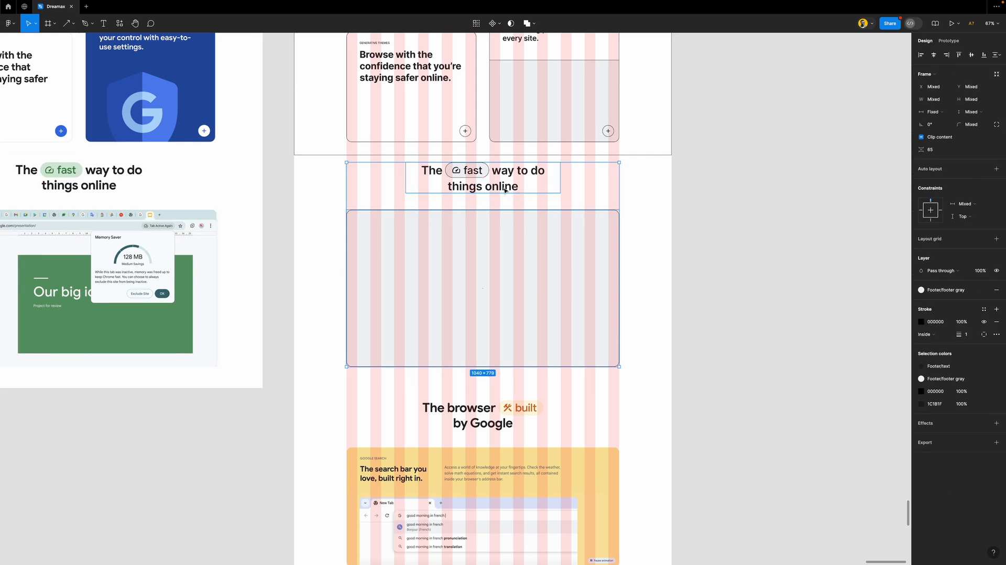
key(shift+a)
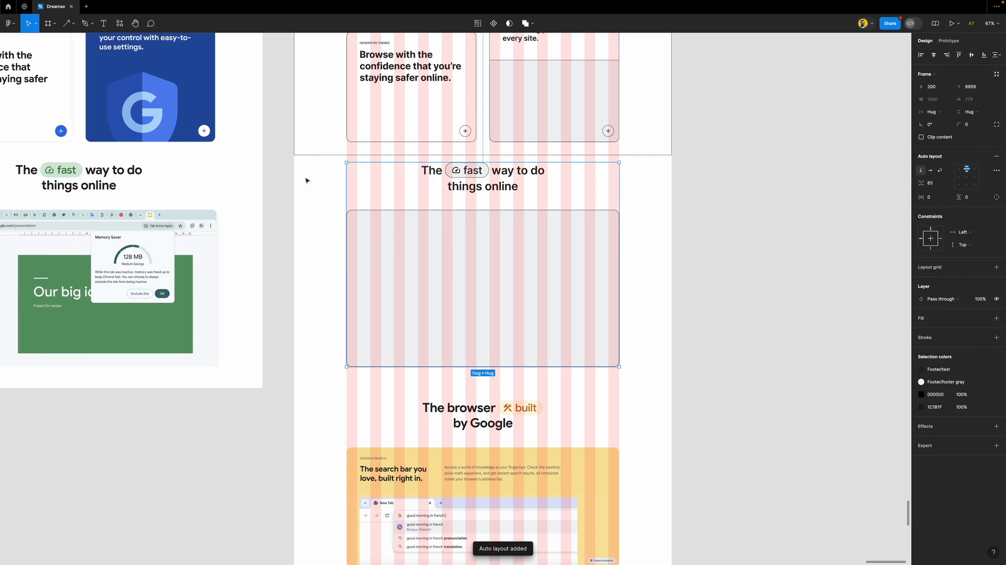
Draw a new 1440 × 865 section frame around the fast section and give it a black outline
key(f)
drag(295, 156, 671, 381)
drag(643, 156, 643, 153)
click(996, 283)
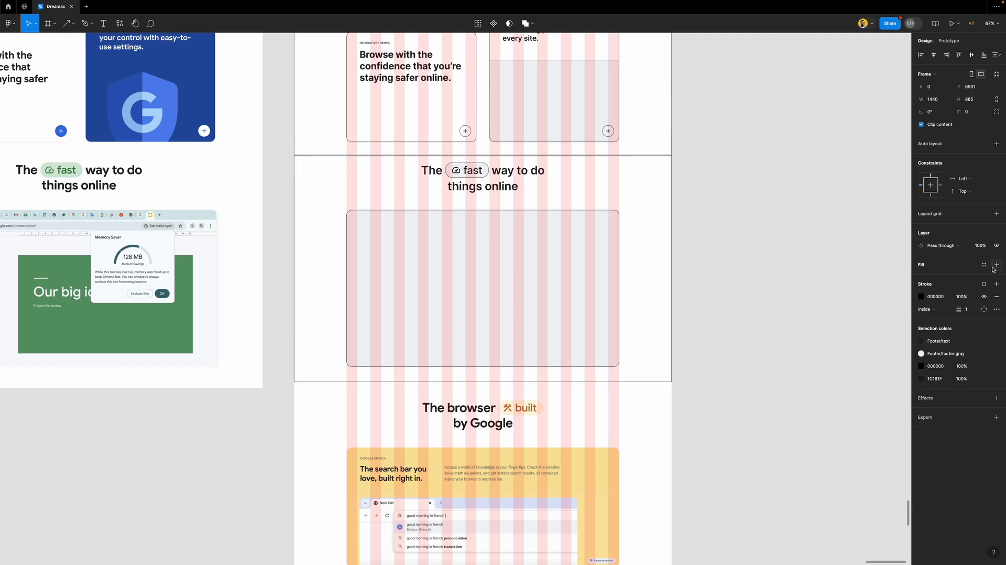
click(984, 264)
Hide the layout grids and place a copy of the fast heading below the built heading
click(766, 313)
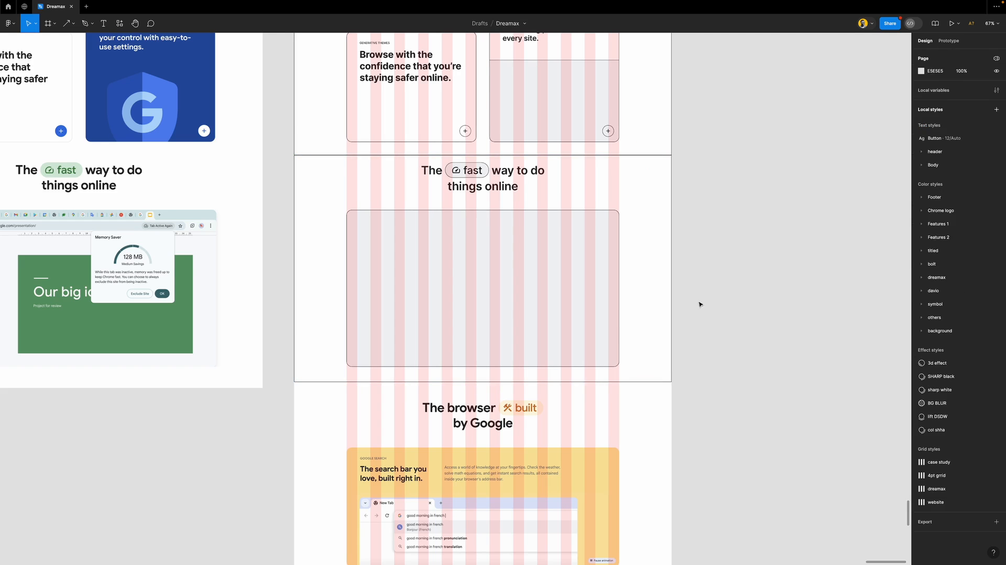
scroll(472, 378, down, 5)
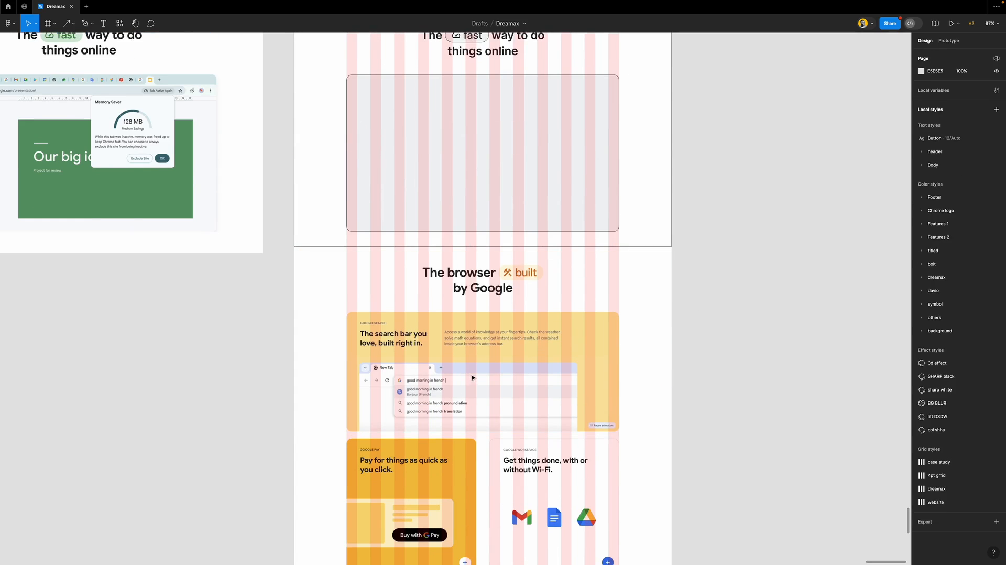
scroll(495, 129, up, 2)
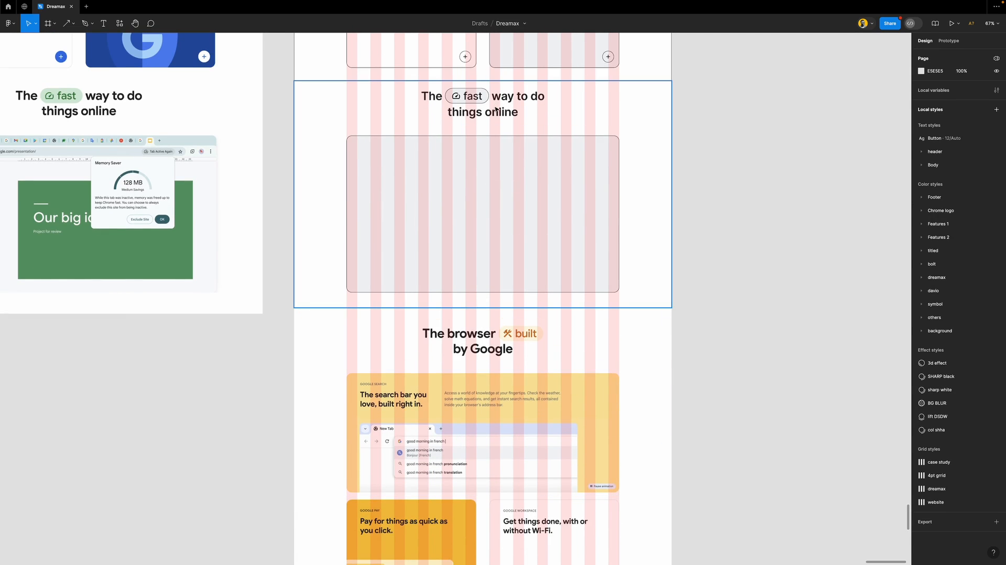
key(ctrl+g)
click(497, 109)
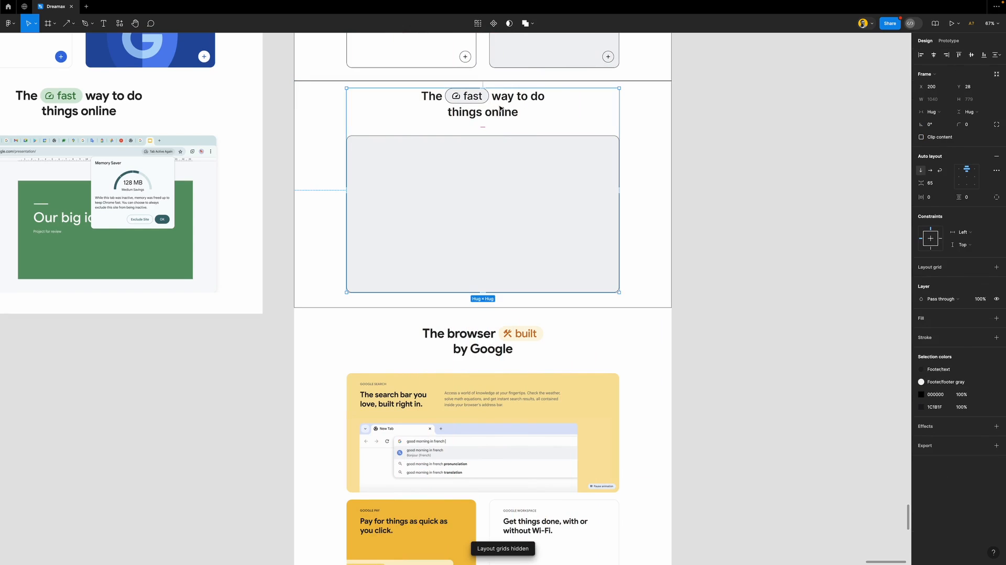
double_click(500, 109)
drag(505, 103, 492, 322)
scroll(493, 323, down, 2)
scroll(492, 322, up, 6)
drag(512, 279, 516, 305)
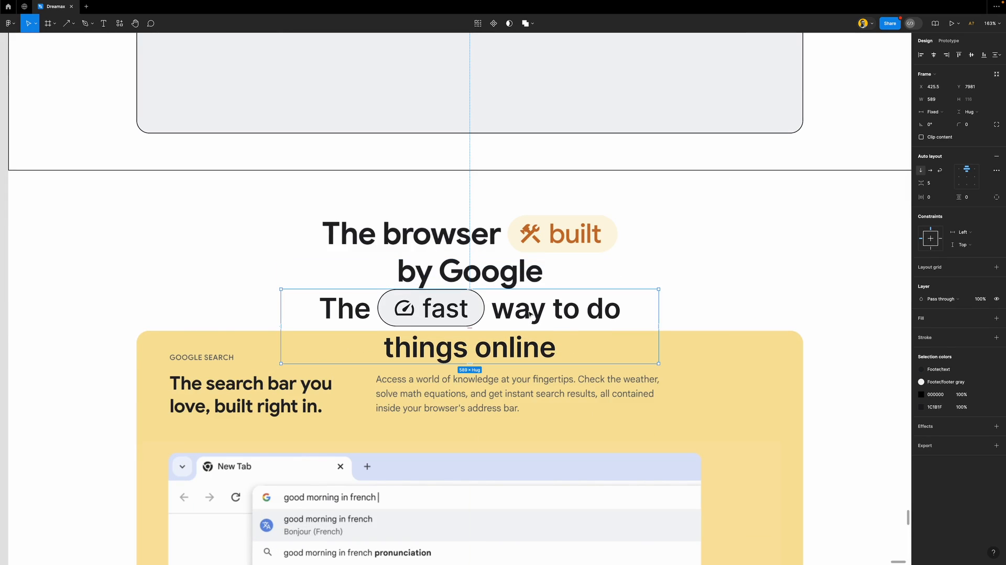
Rewrite the copy to read 'The browser built by Google', deleting 'way to do'
double_click(466, 312)
double_click(440, 311)
text(built)
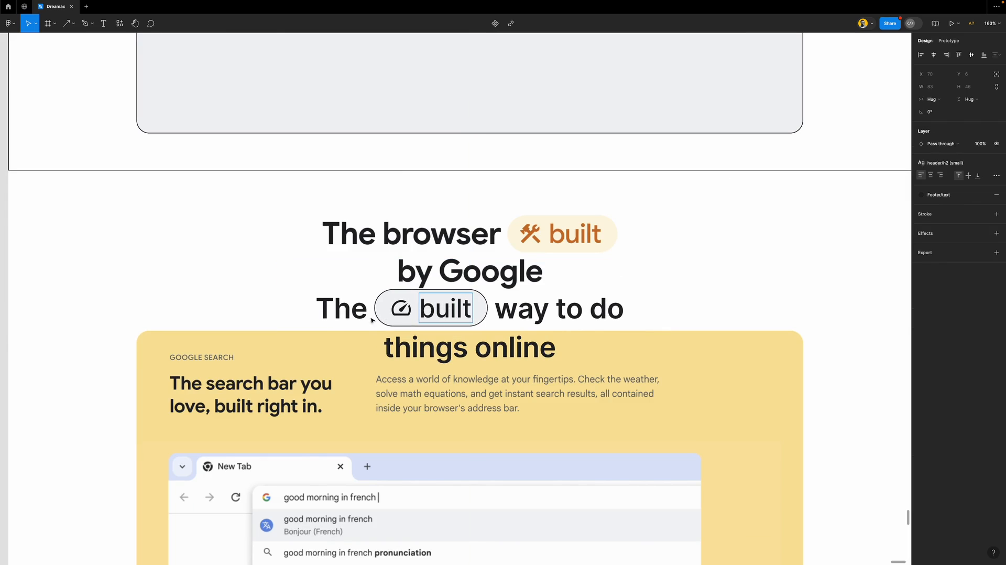
click(364, 312)
text(browser)
key(Escape)
click(650, 318)
key(Delete)
double_click(542, 349)
text(by Google)
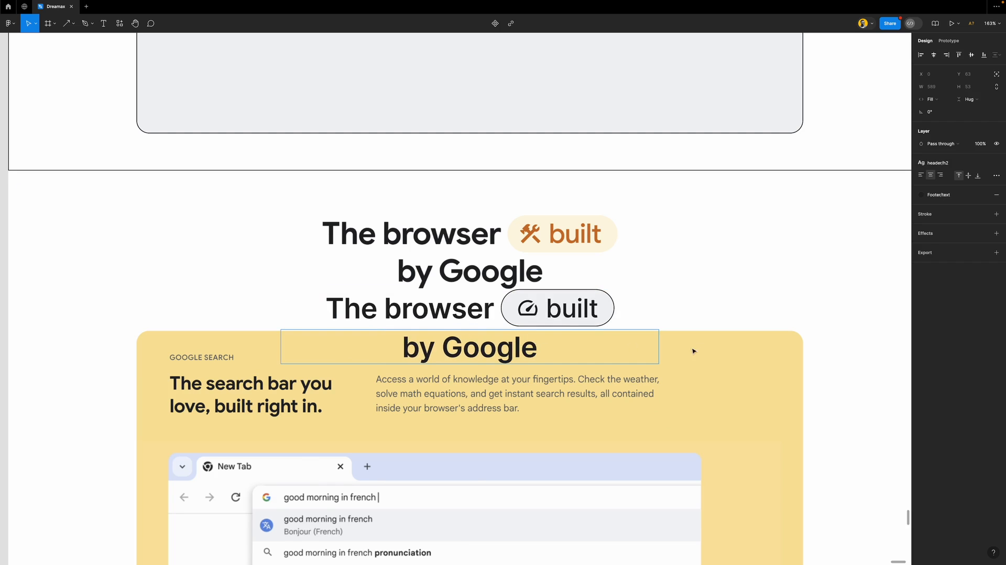
key(Escape)
key(Escape)
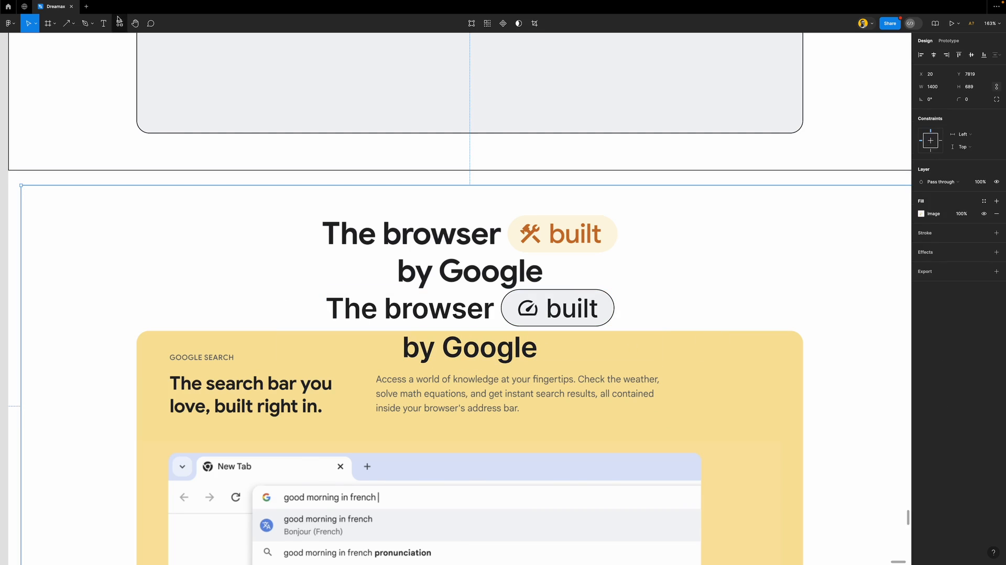
Search 'build' in Material Symbols and drop the tools icon into the built pill
key(shift+i)
click(150, 117)
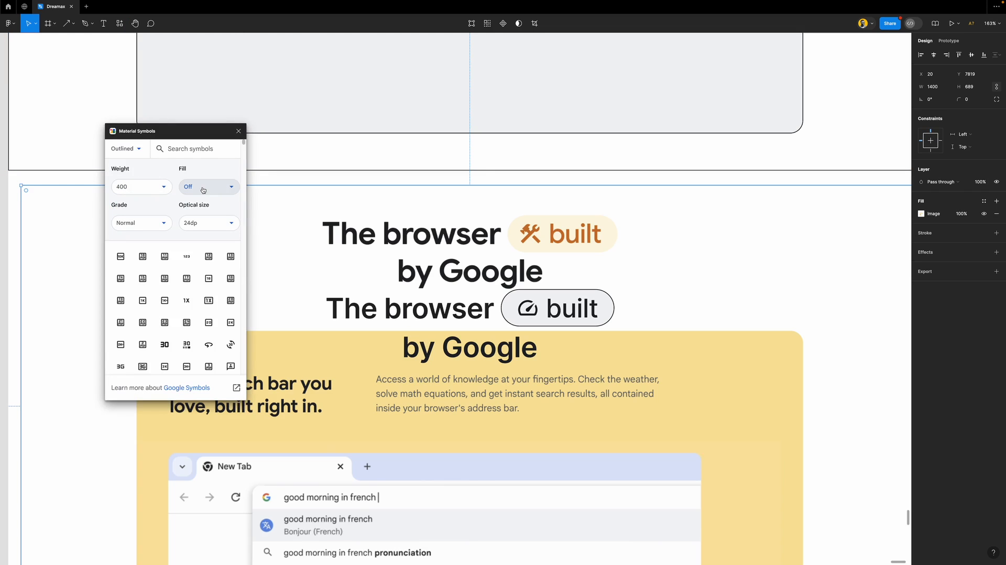
click(190, 147)
text(built)
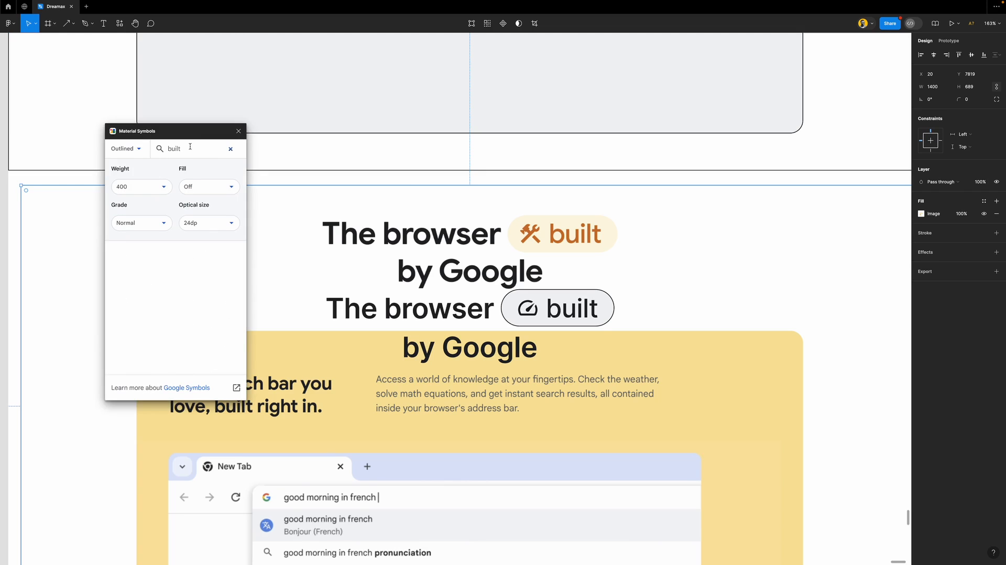
key(BackSpace)
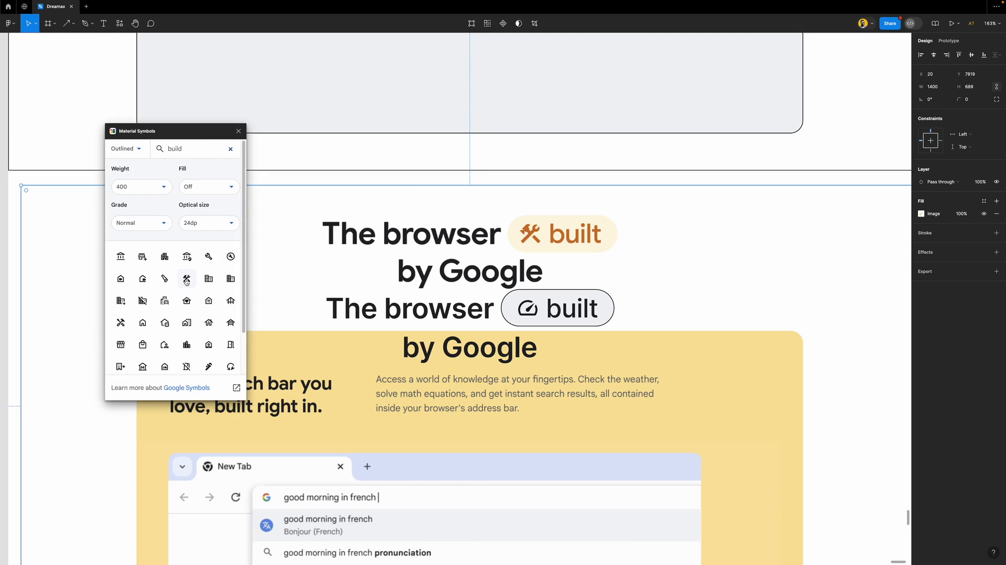
drag(187, 279, 543, 308)
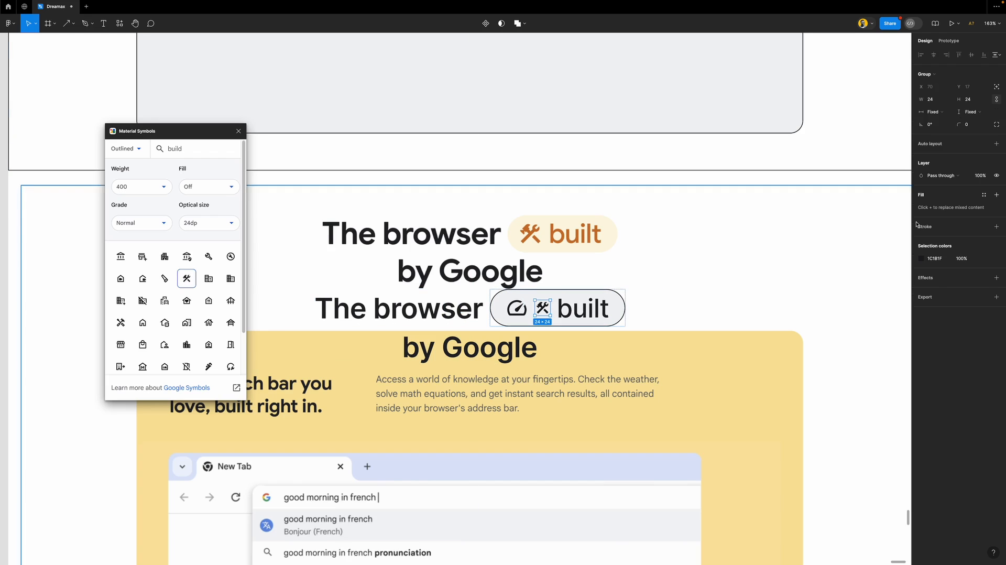
Set the tools icon height to 36, delete the gauge icon, and move the copy over the original
click(977, 102)
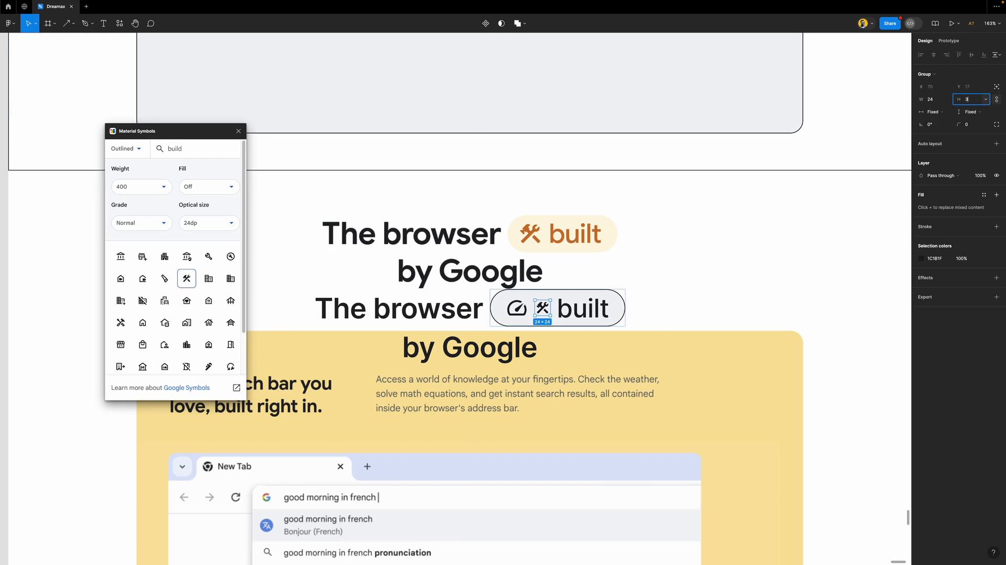
text(36)
key(Return)
click(520, 314)
key(Delete)
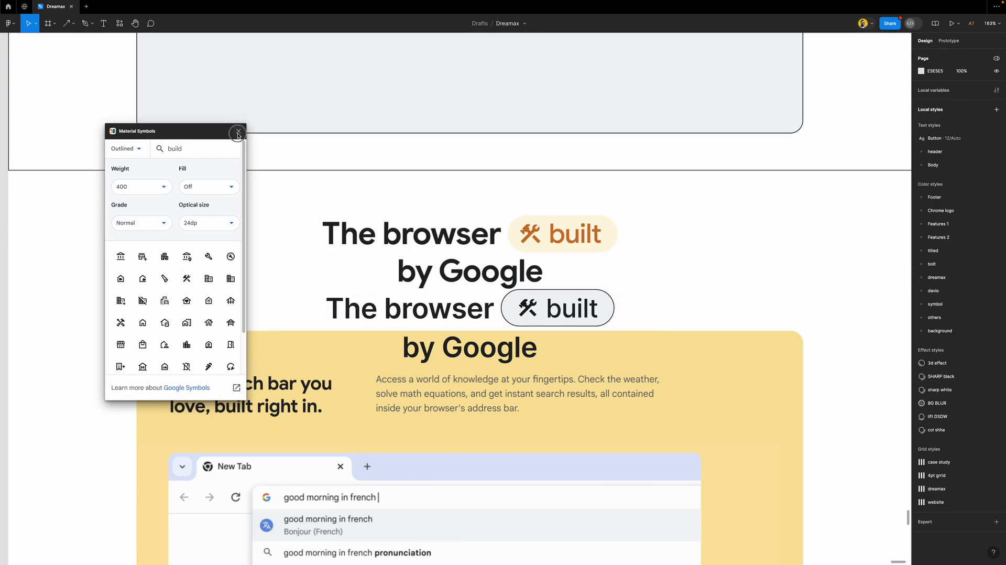
click(530, 326)
drag(529, 326, 526, 249)
scroll(526, 293, down, 5)
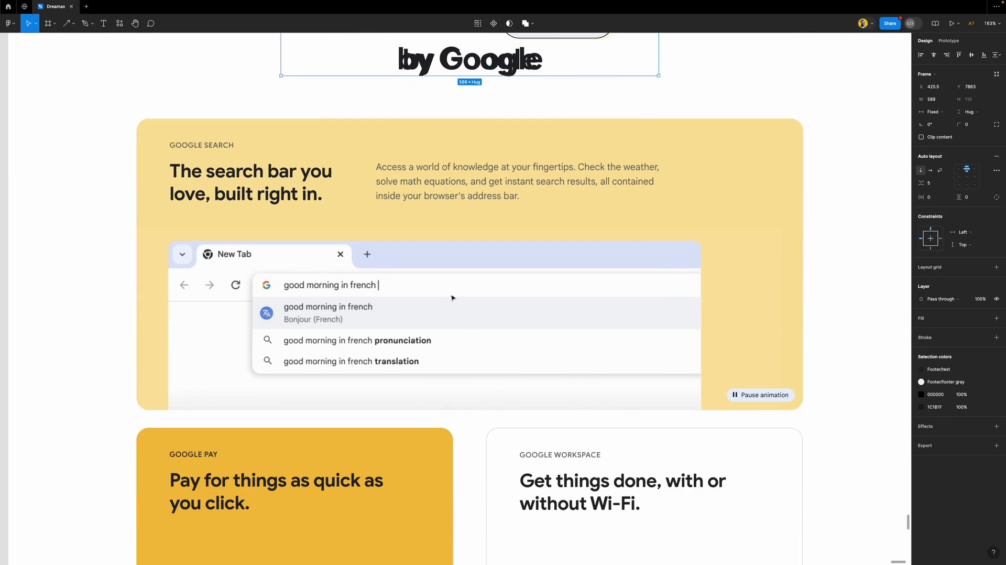
scroll(452, 298, down, 3)
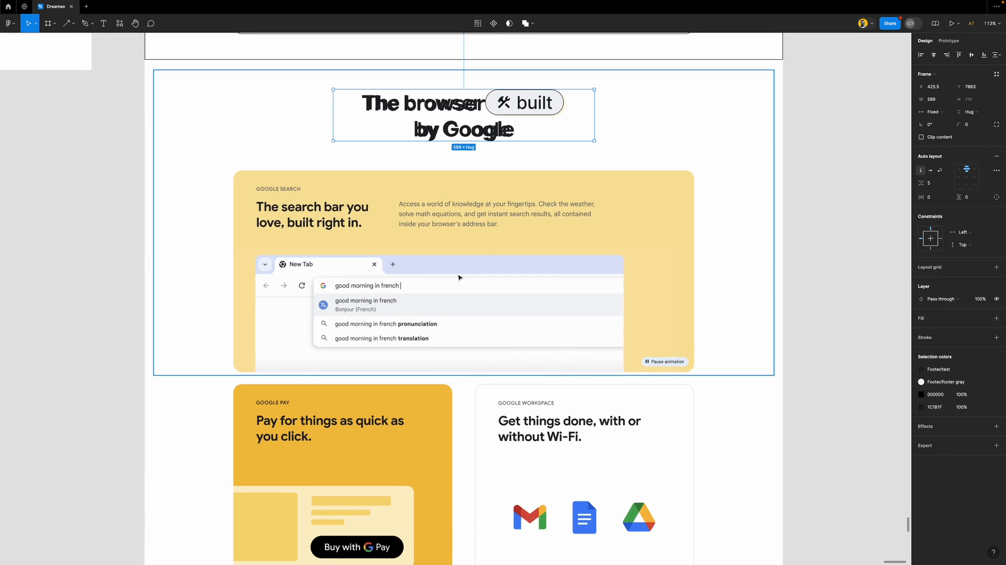
scroll(458, 277, down, 3)
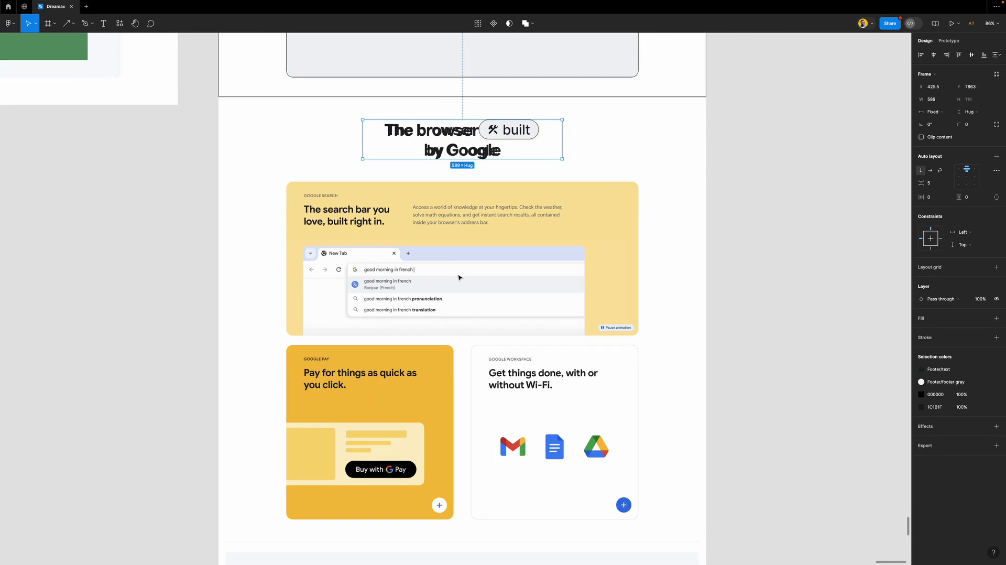
scroll(439, 283, down, 4)
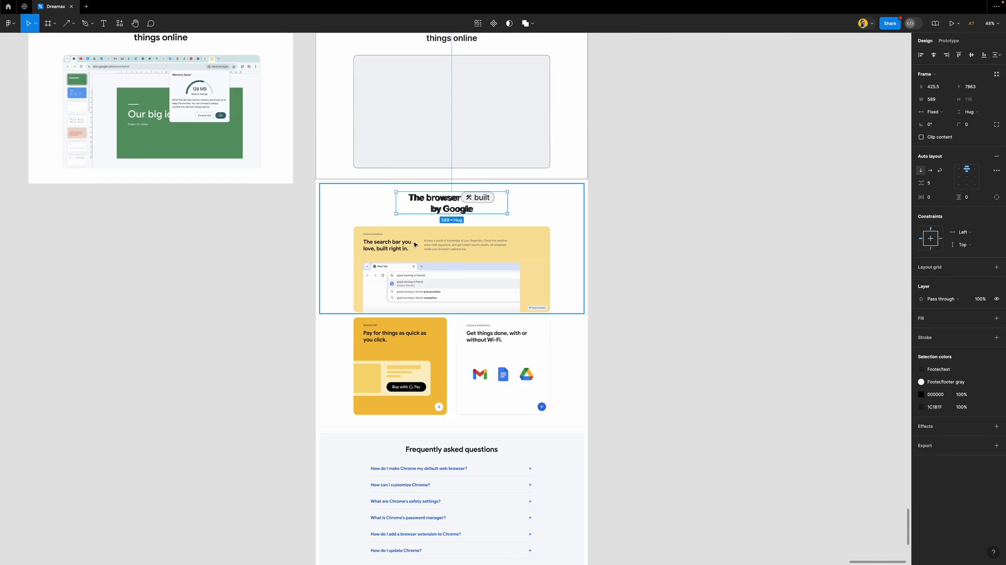
scroll(415, 244, up, 10)
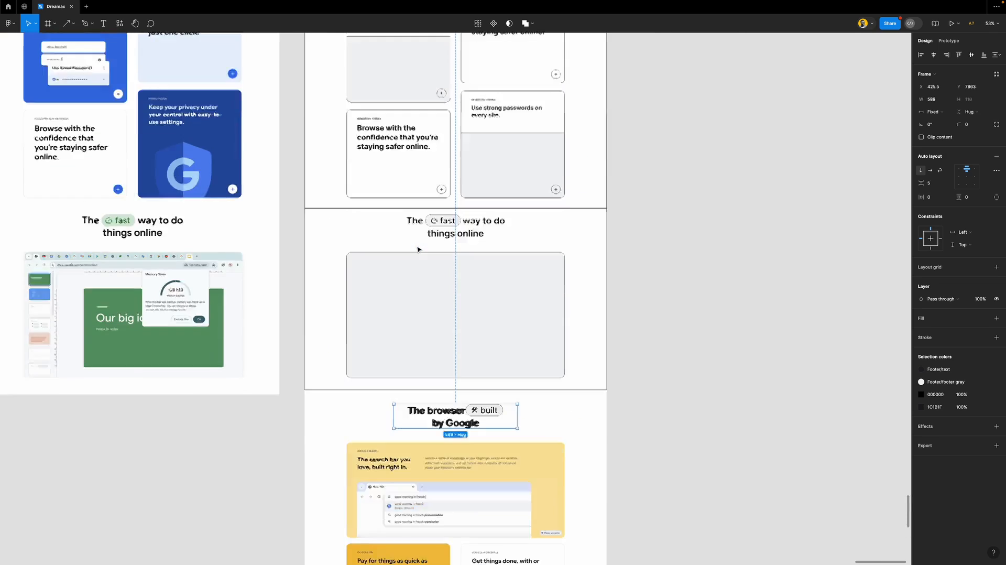
scroll(417, 249, up, 15)
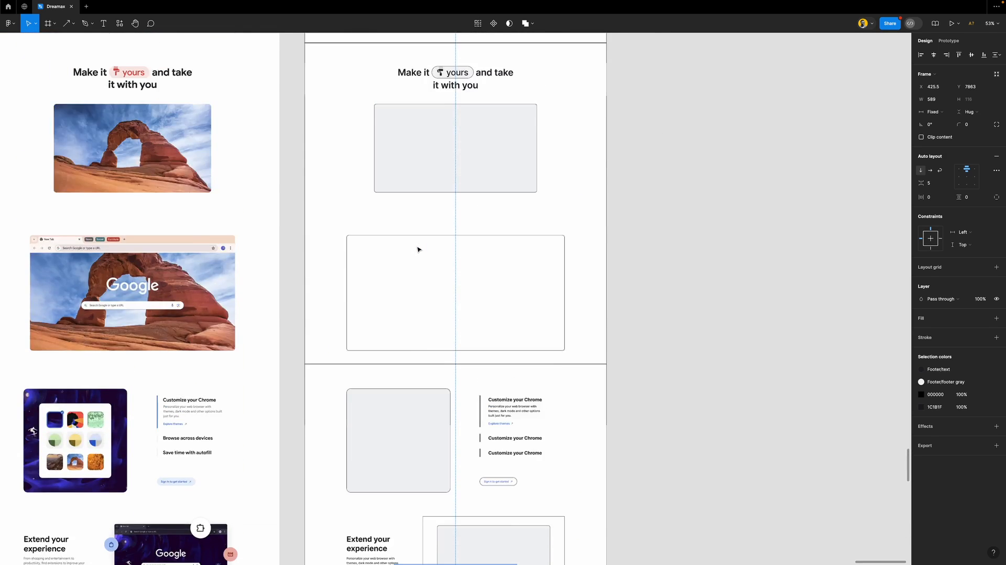
scroll(418, 249, up, 5)
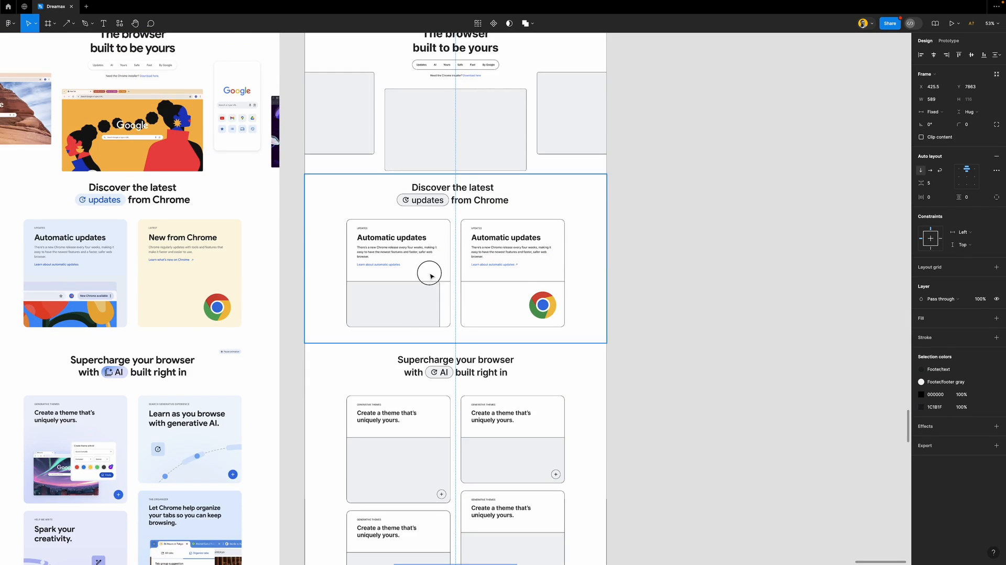
click(431, 276)
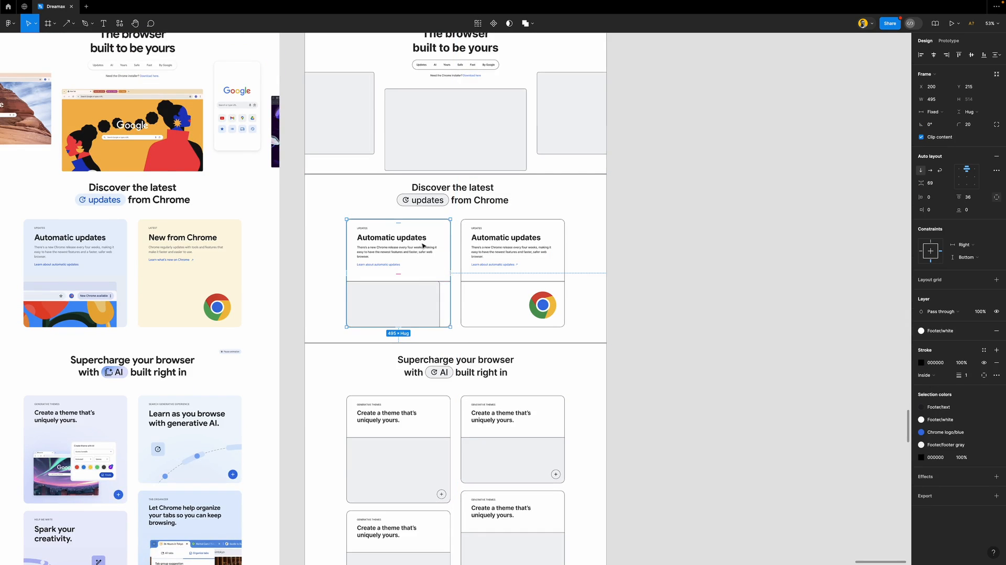
scroll(423, 246, down, 20)
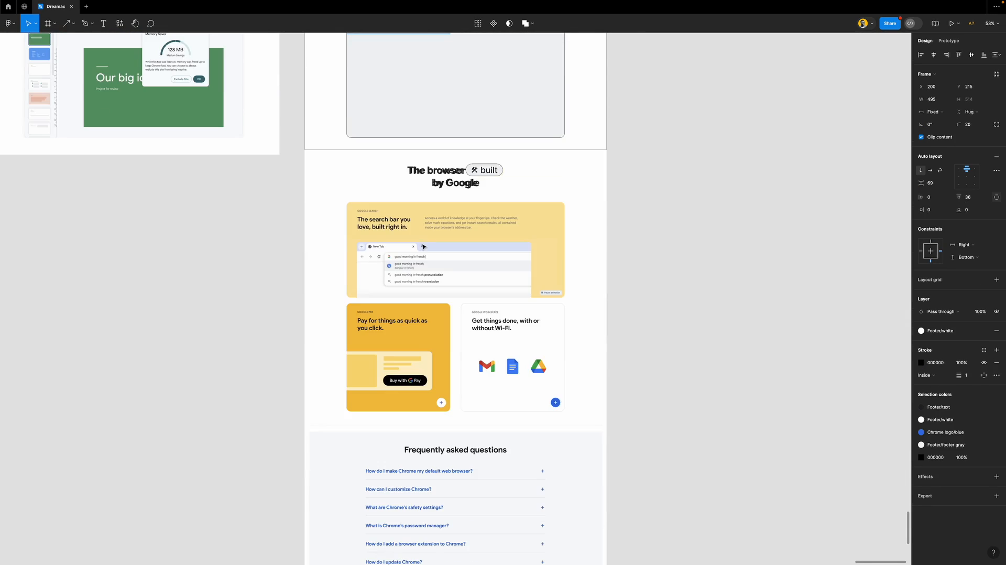
Paste the Automatic updates card and move it onto the search card
click(424, 246)
key(shift+2)
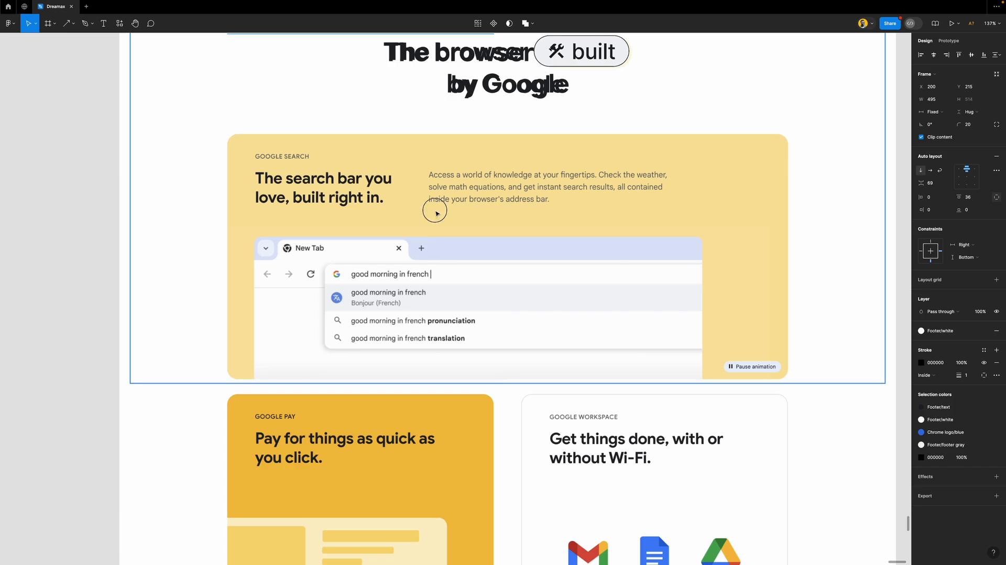
key(ctrl+v)
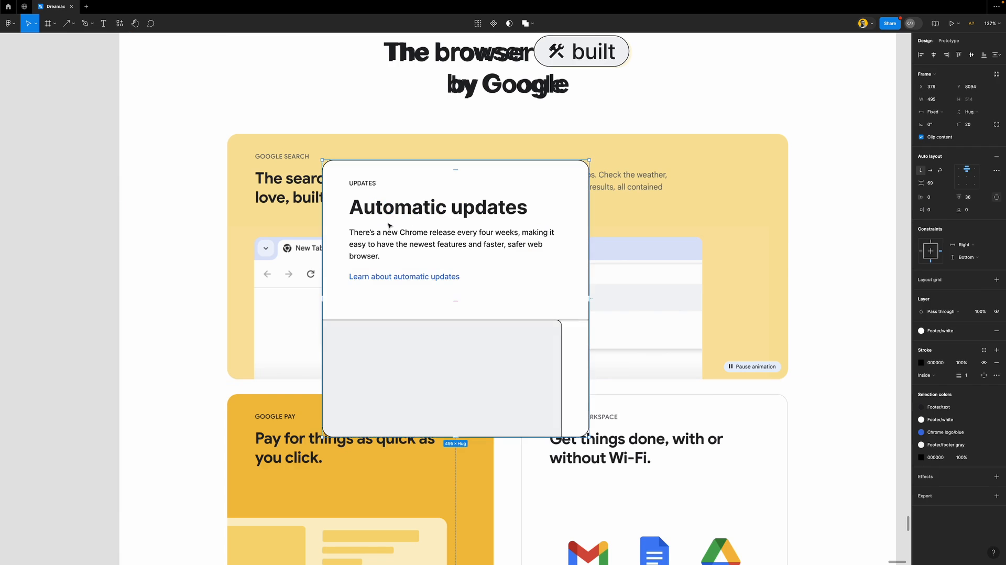
key(shift+0)
drag(422, 227, 355, 212)
Show the layout grids and resize the card to 1040 × 453
key(ctrl+g)
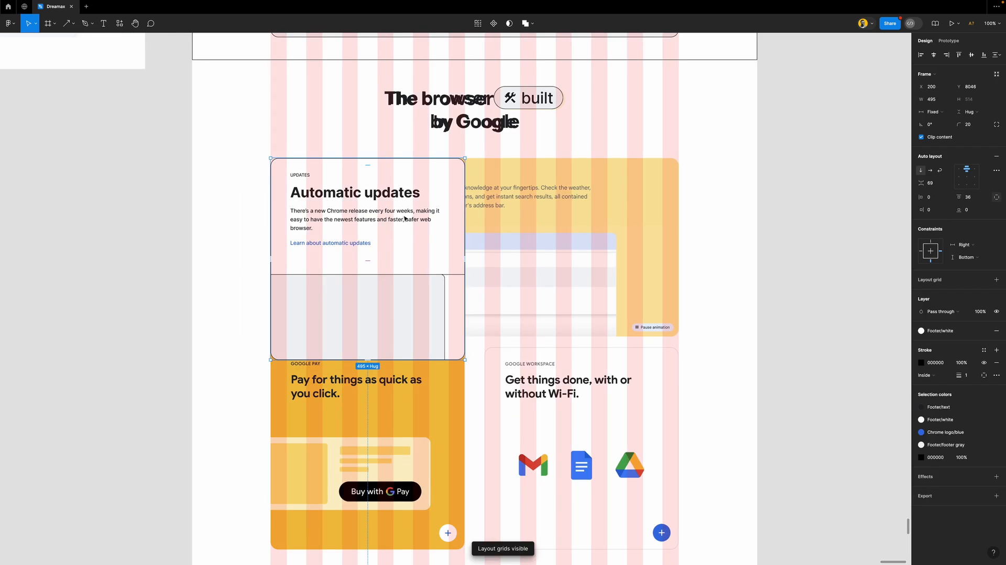
drag(463, 186, 679, 191)
drag(638, 360, 660, 336)
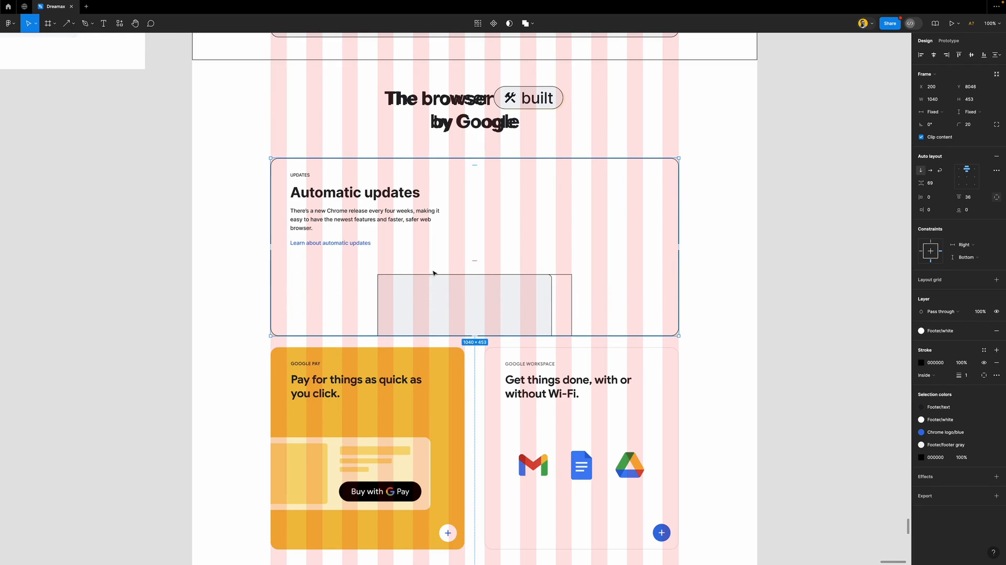
Make the card's text row horizontal so heading and description sit side by side, and remove its white fill
double_click(344, 210)
double_click(368, 215)
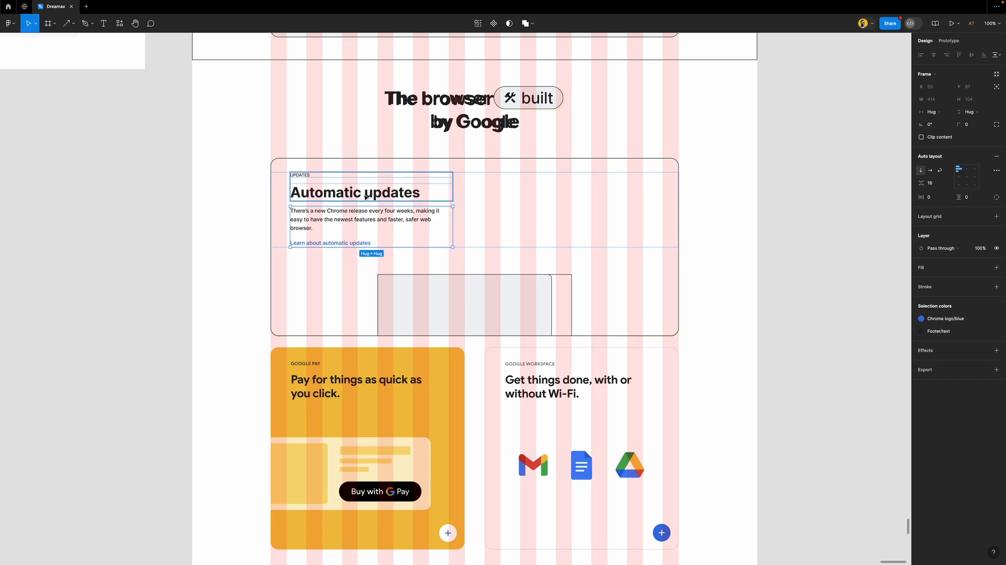
scroll(330, 198, up, 4)
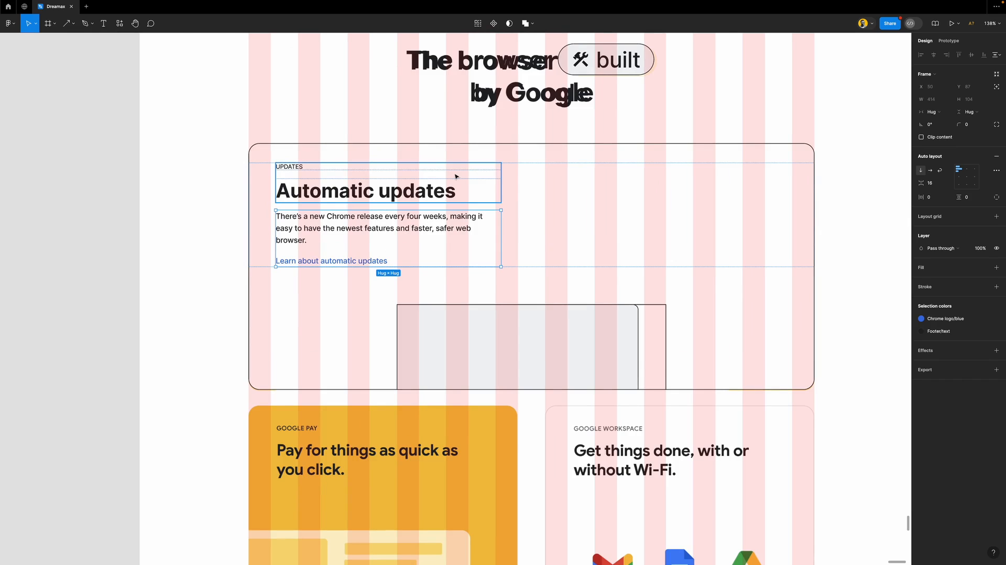
click(529, 176)
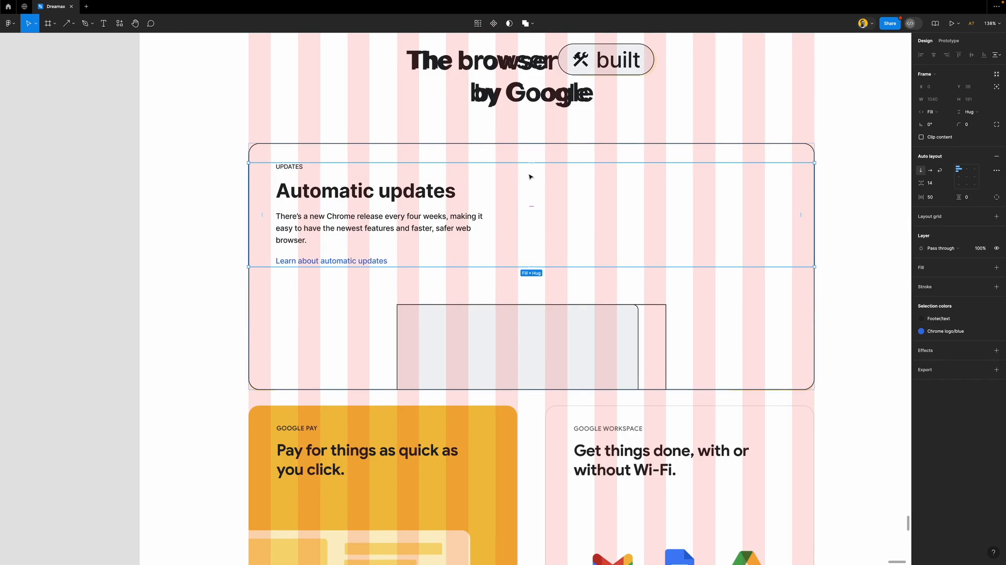
click(930, 172)
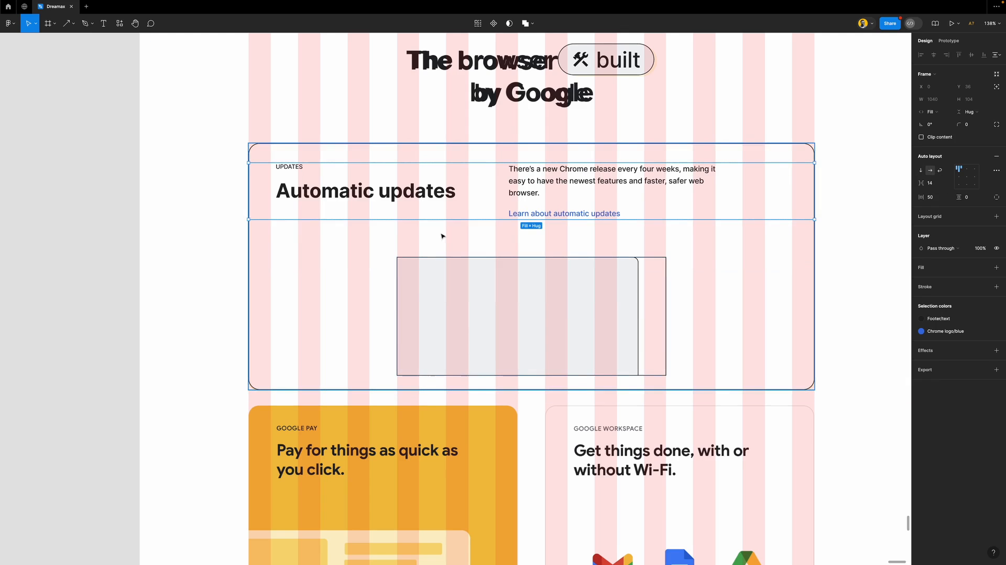
scroll(494, 230, down, 5)
click(685, 258)
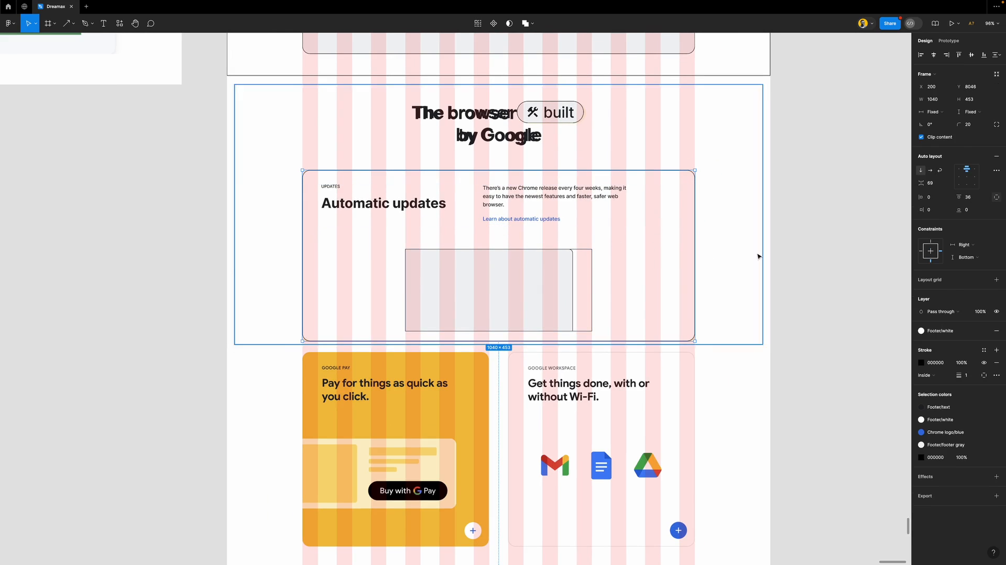
click(996, 331)
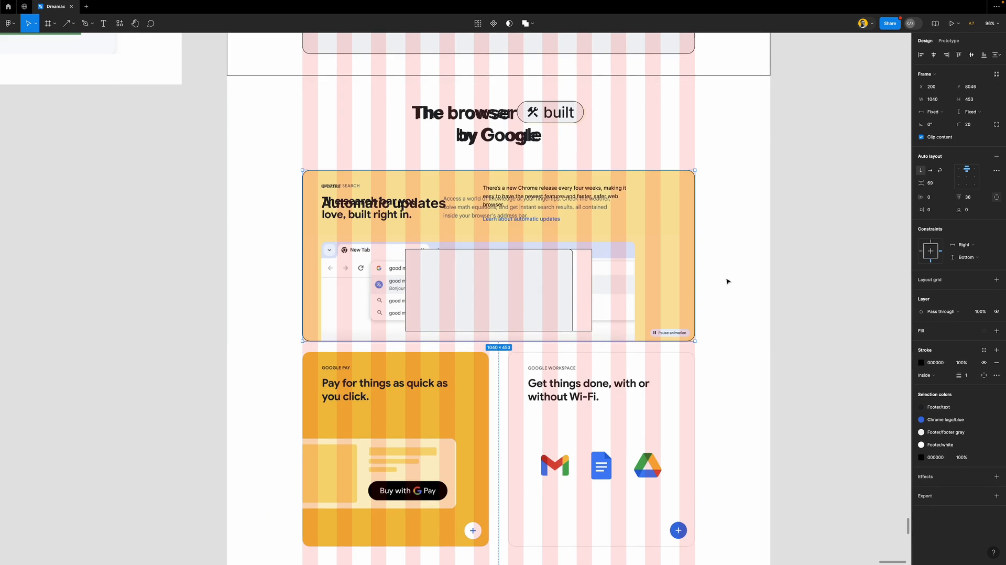
scroll(423, 212, up, 5)
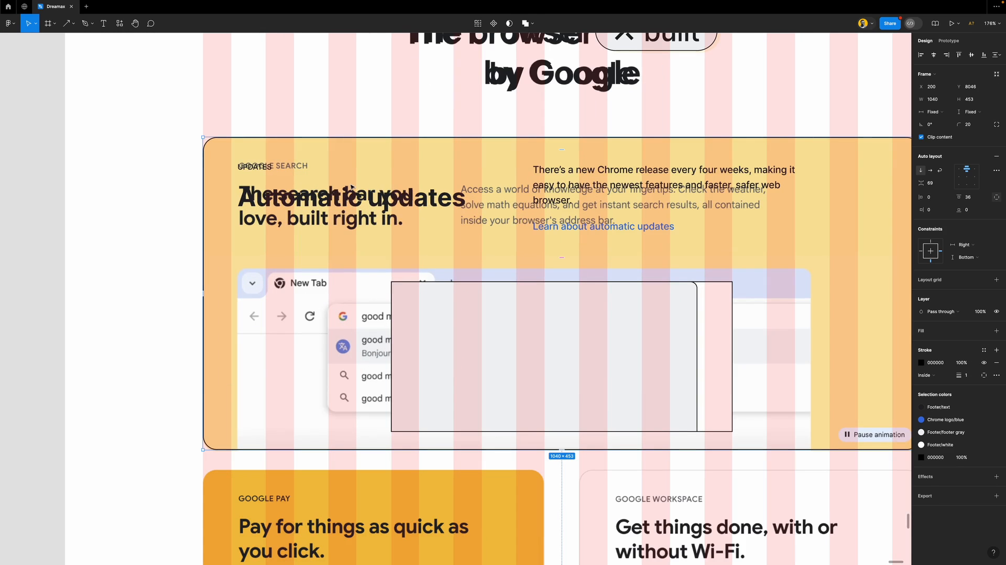
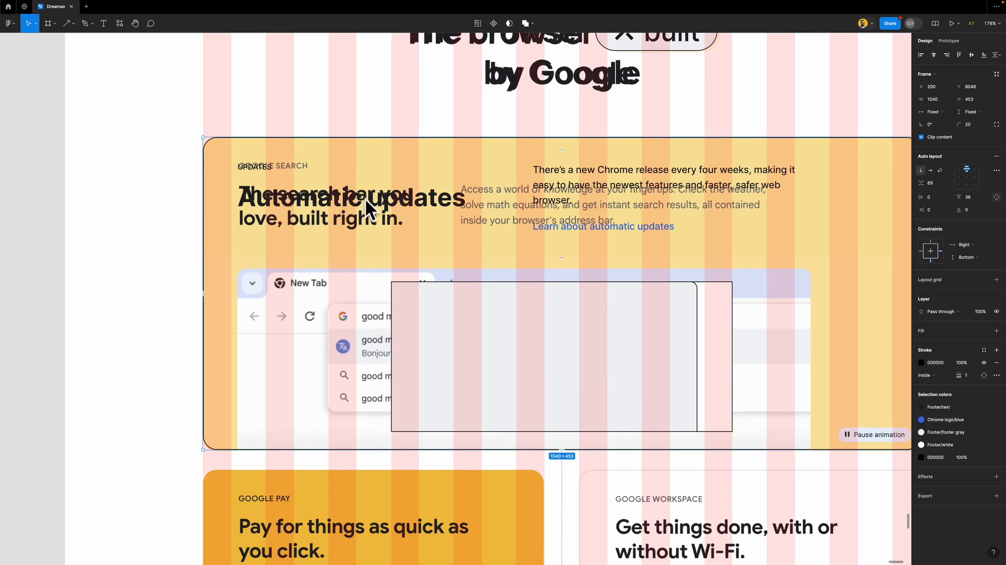
Ungroup the text column and delete the 'Learn about automatic updates' link
click(576, 192)
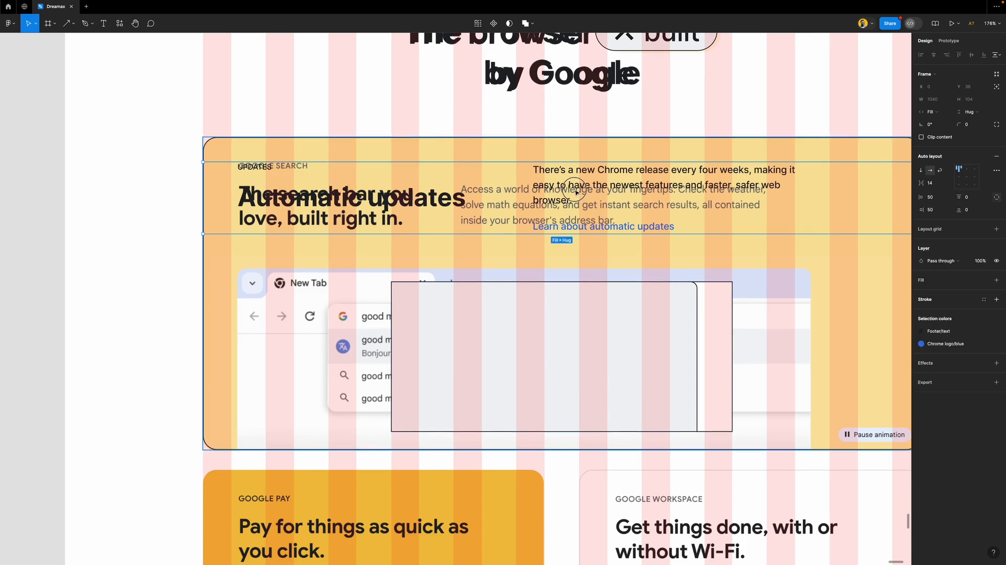
click(575, 228)
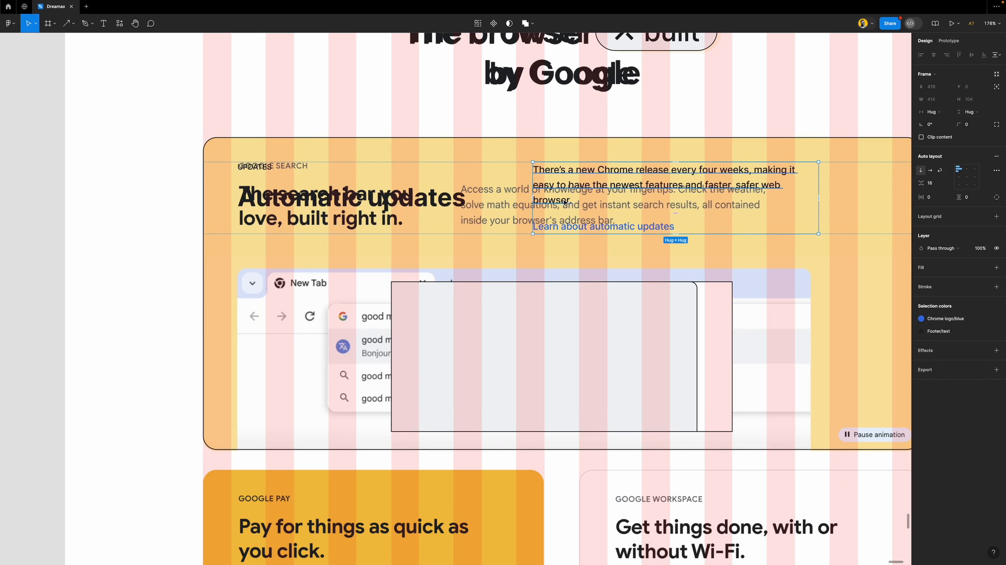
key(ctrl+shift+g)
shift+click(705, 189)
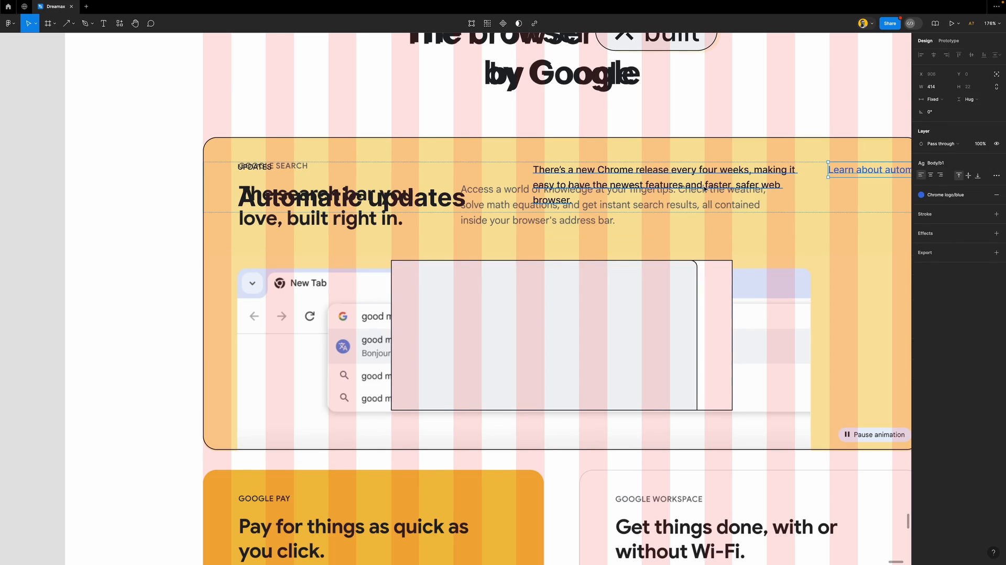
key(Delete)
scroll(680, 189, right, 3)
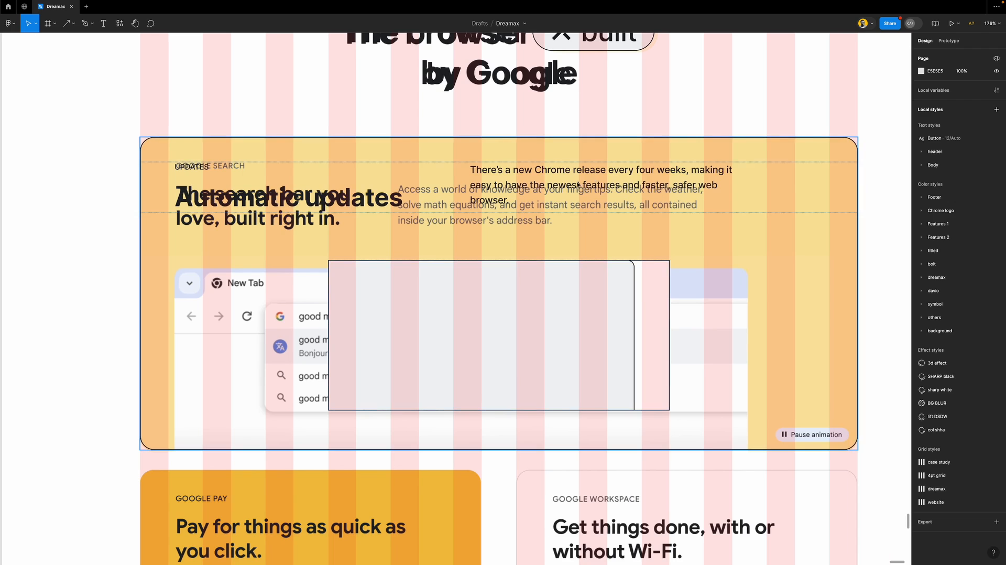
Hide layout grids and wrap the Automatic updates heading and paragraph in a horizontal auto layout
click(491, 187)
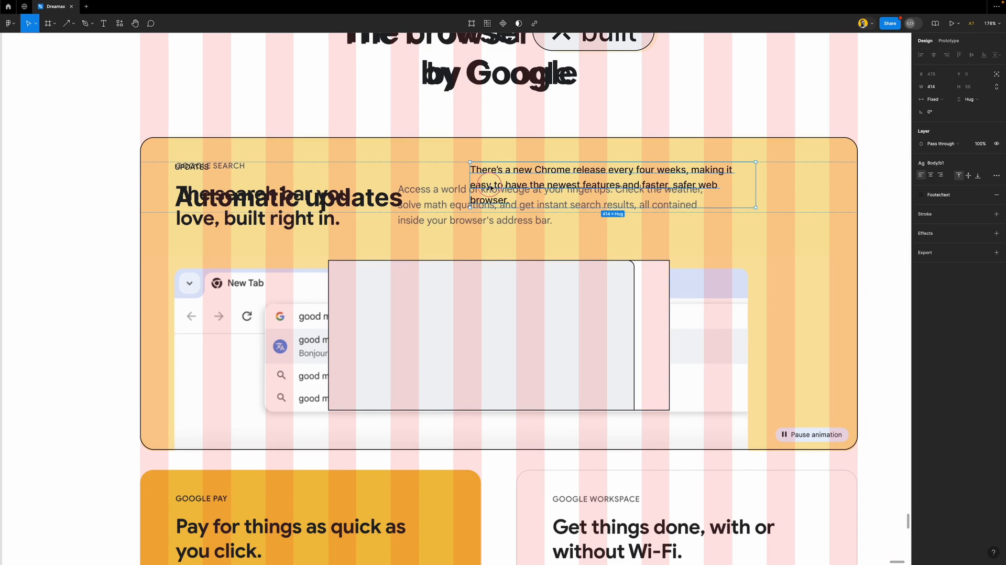
shift+click(361, 200)
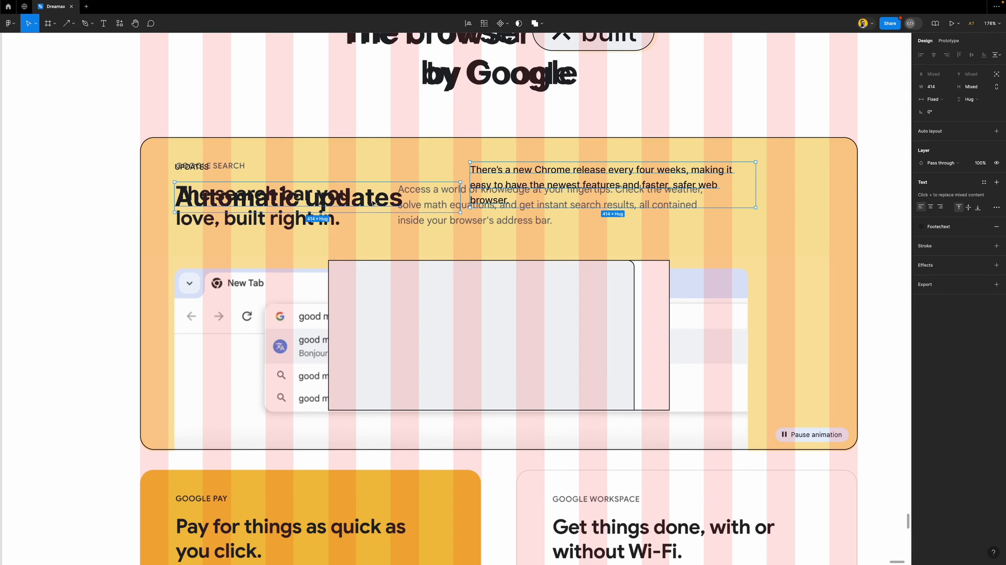
key(ctrl+g)
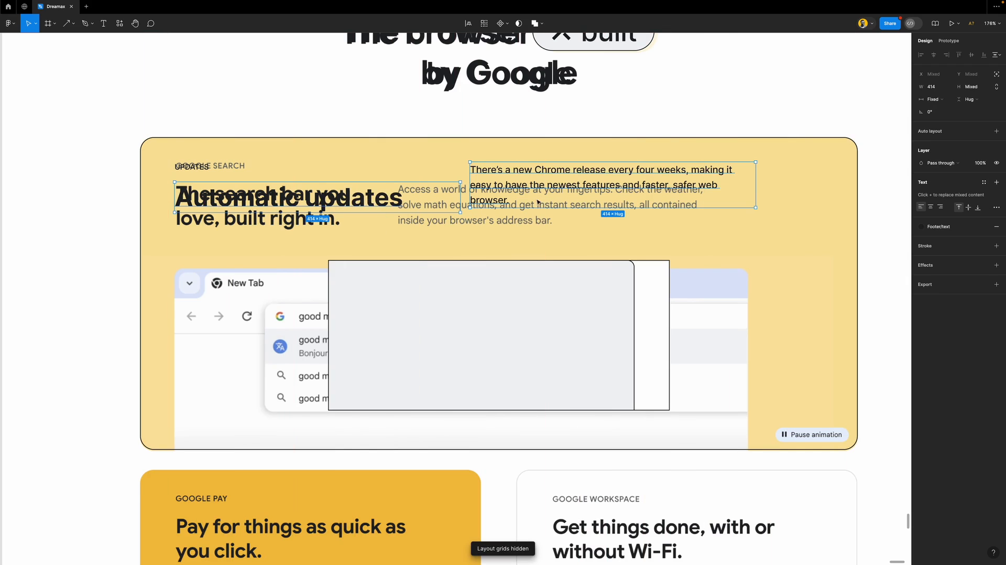
key(shift+a)
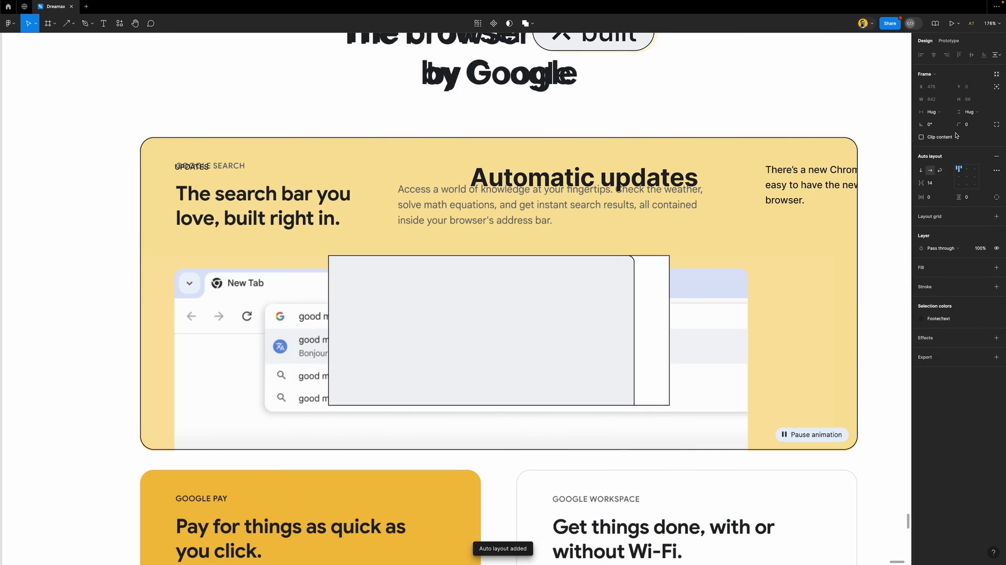
Stack the row vertically, retype the heading as 'The search' and apply the h4 style
click(382, 182)
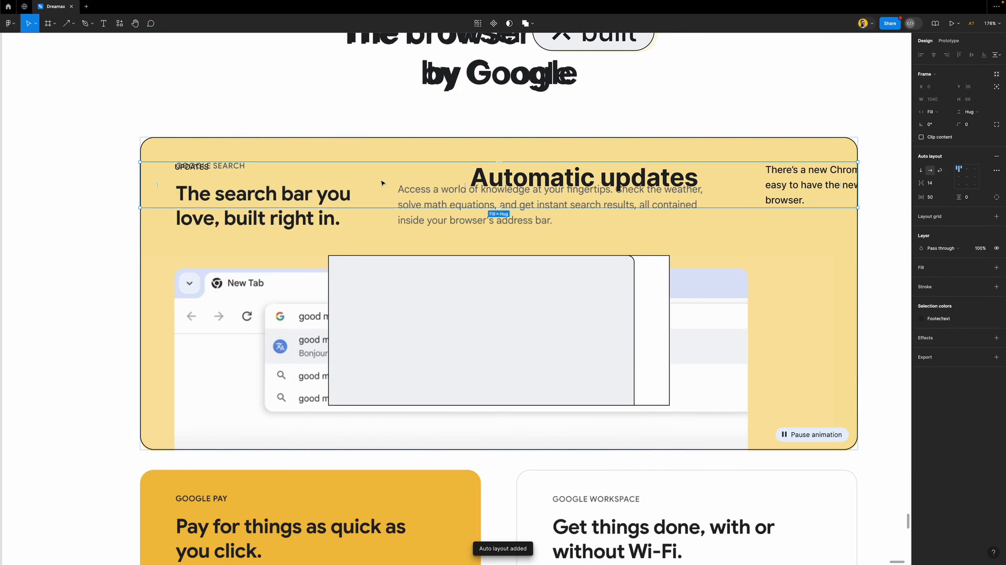
click(921, 172)
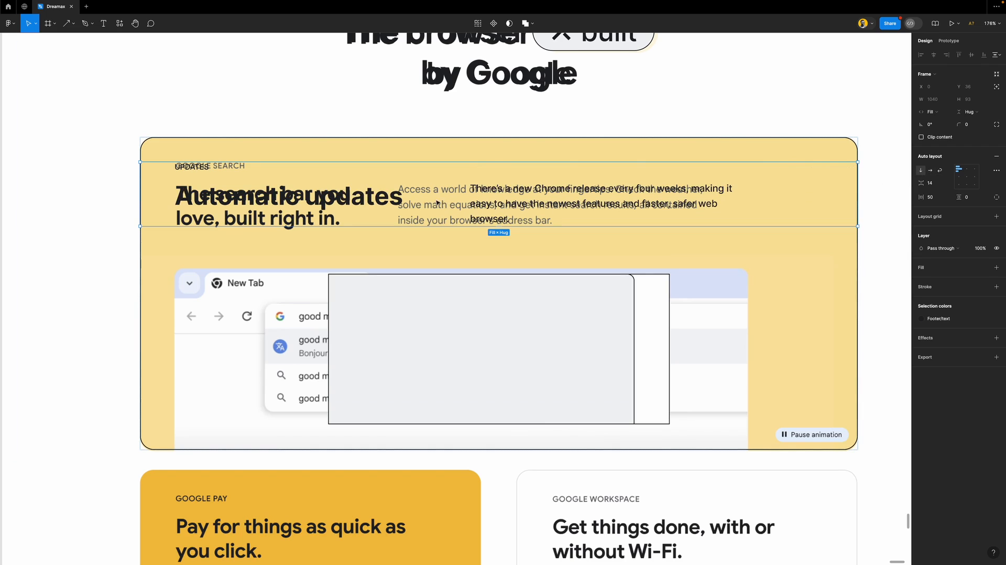
double_click(282, 195)
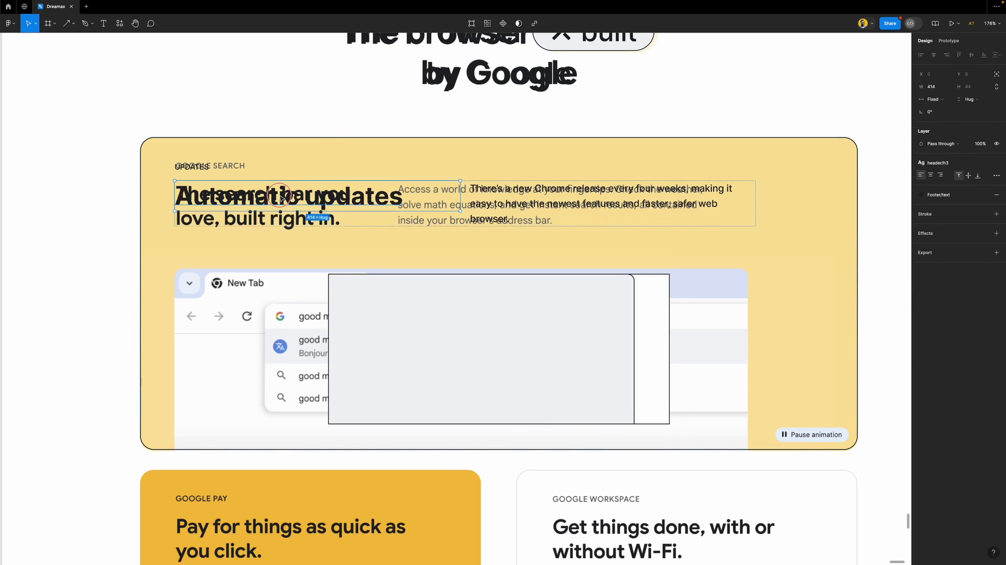
key(BackSpace)
text(The search)
key(Escape)
click(937, 162)
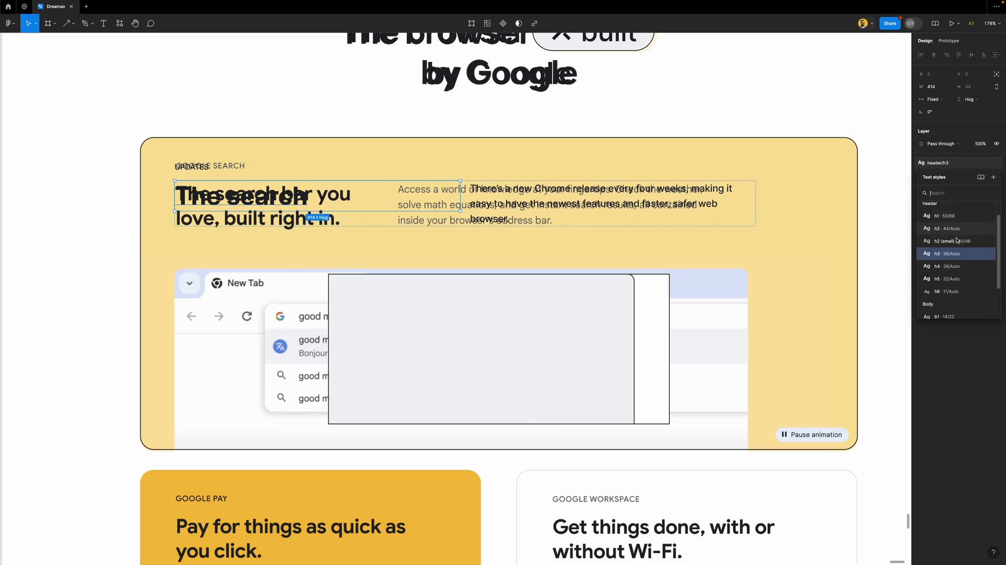
click(962, 267)
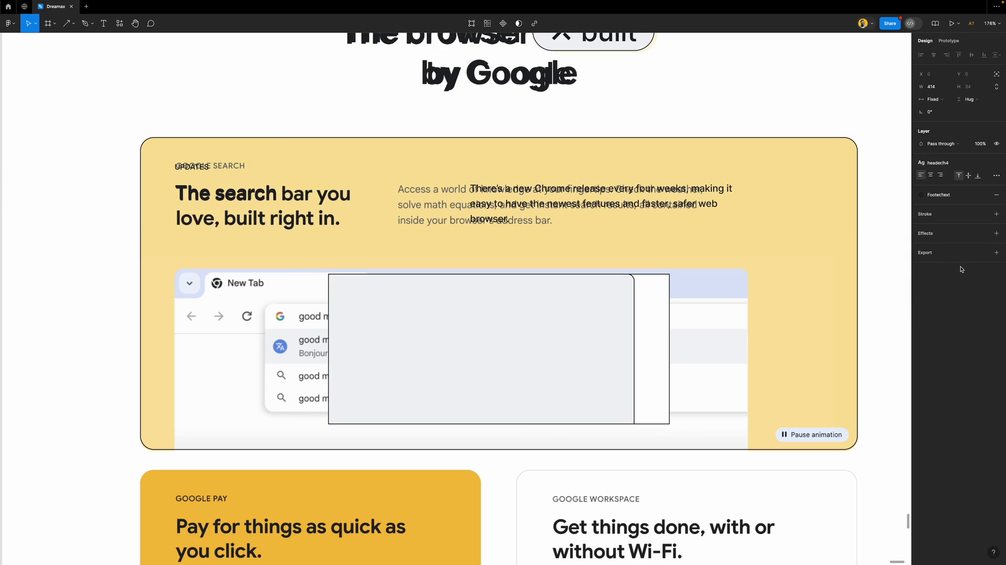
Complete the heading as 'The search bar you love, built right in.' and make its width hug the text
double_click(267, 194)
click(281, 194)
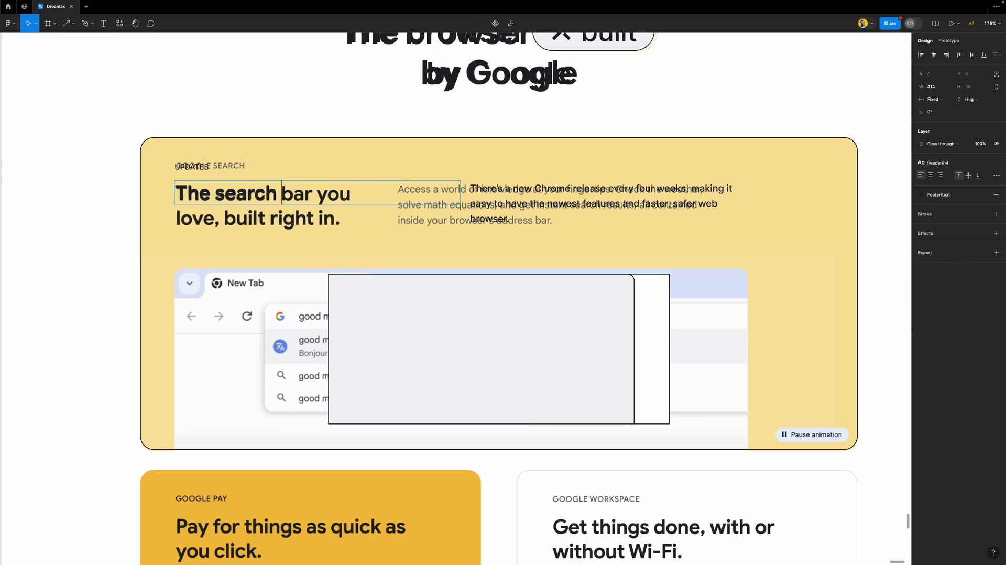
drag(282, 194, 350, 193)
key(Return)
text(lo)
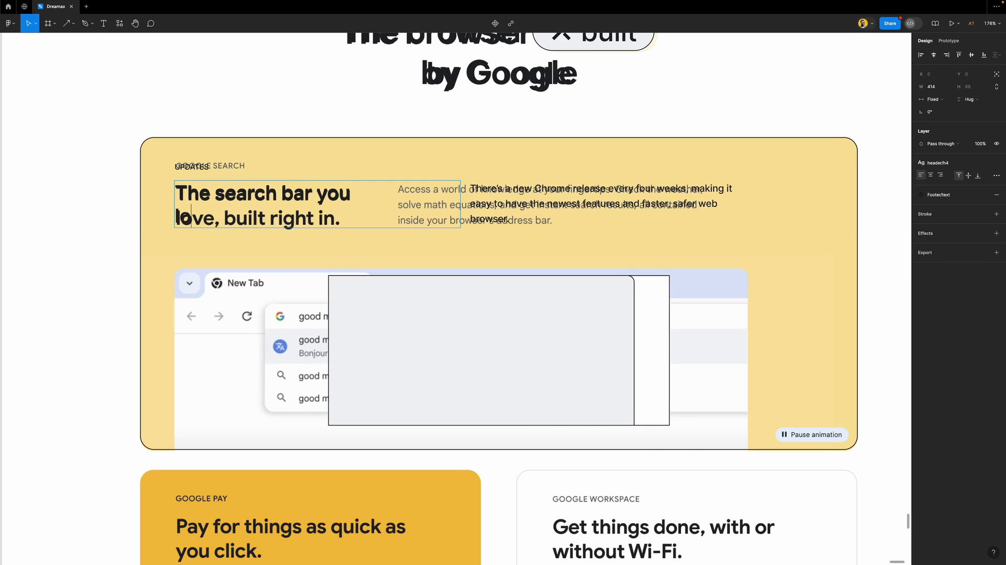
text(ve, built right in.)
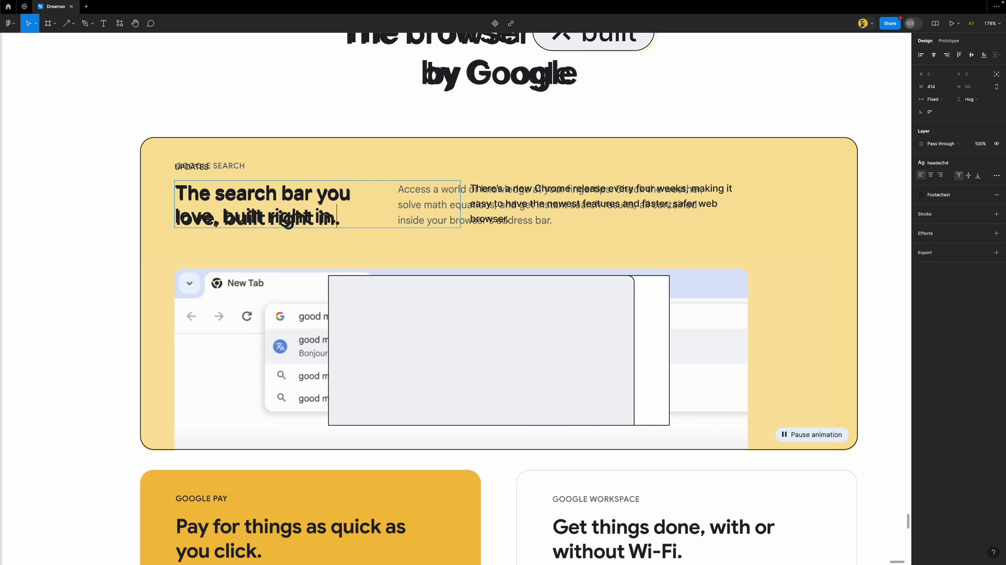
key(Escape)
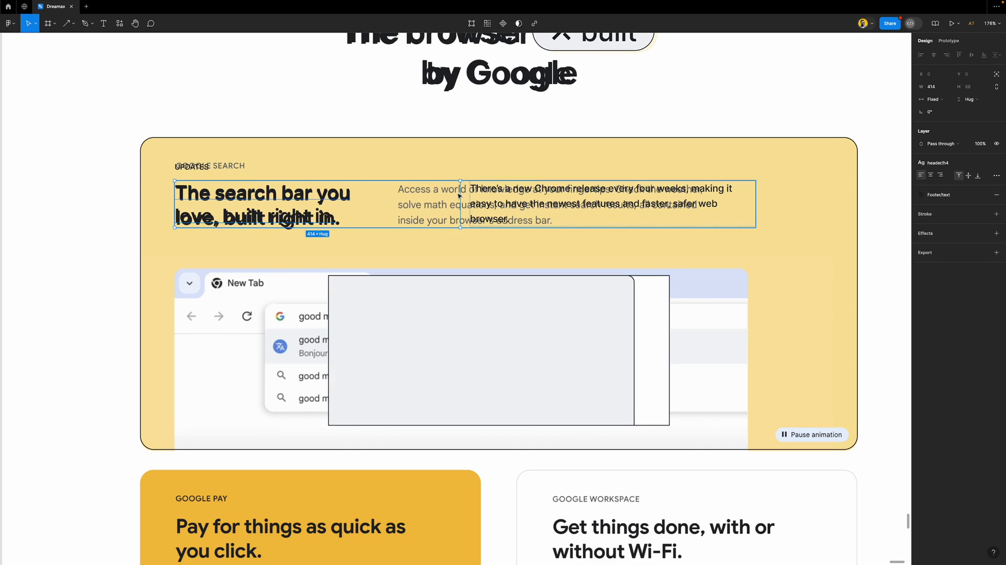
double_click(460, 189)
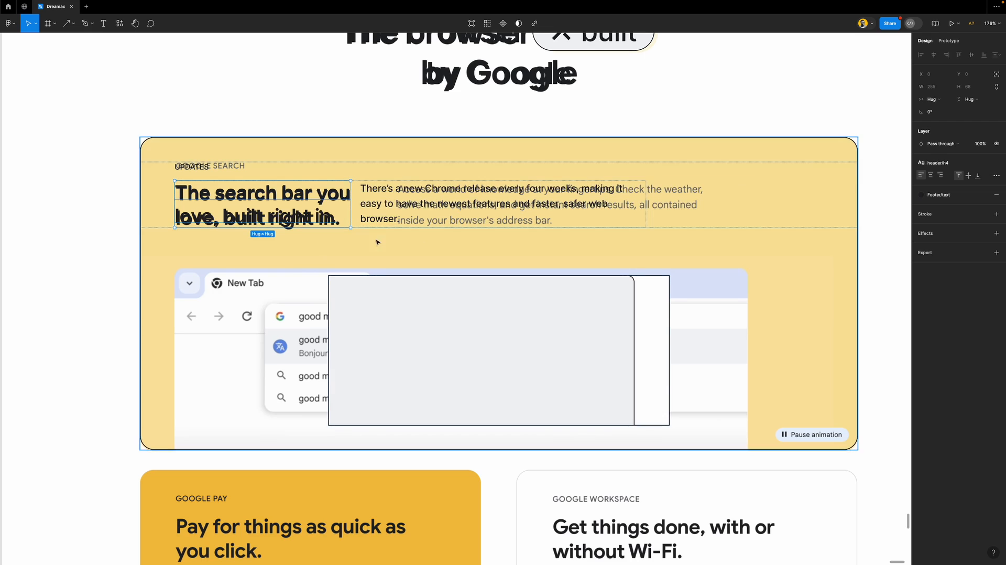
Wrap heading and paragraph in an auto layout with a 64 gap, set to Fill width
shift+click(400, 209)
key(shift+a)
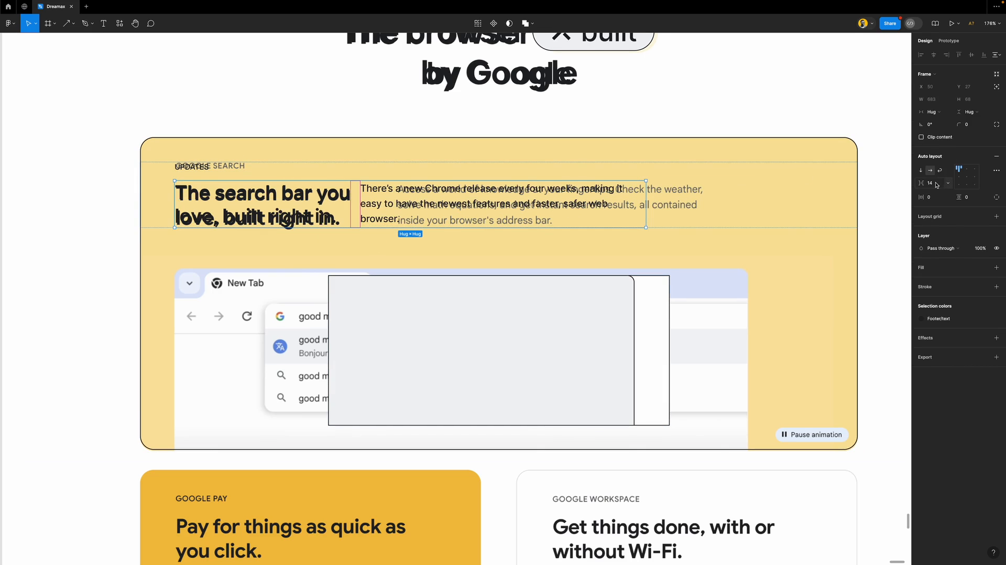
key(shift+Up)
key(shift+Up)
key(shift+Up)
key(shift+Up)
key(shift+Up)
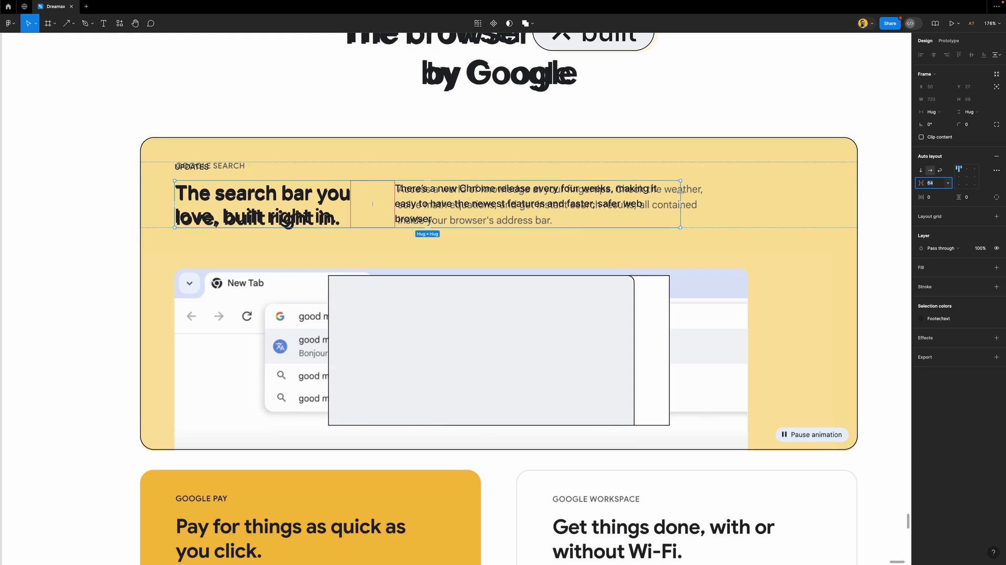
click(946, 114)
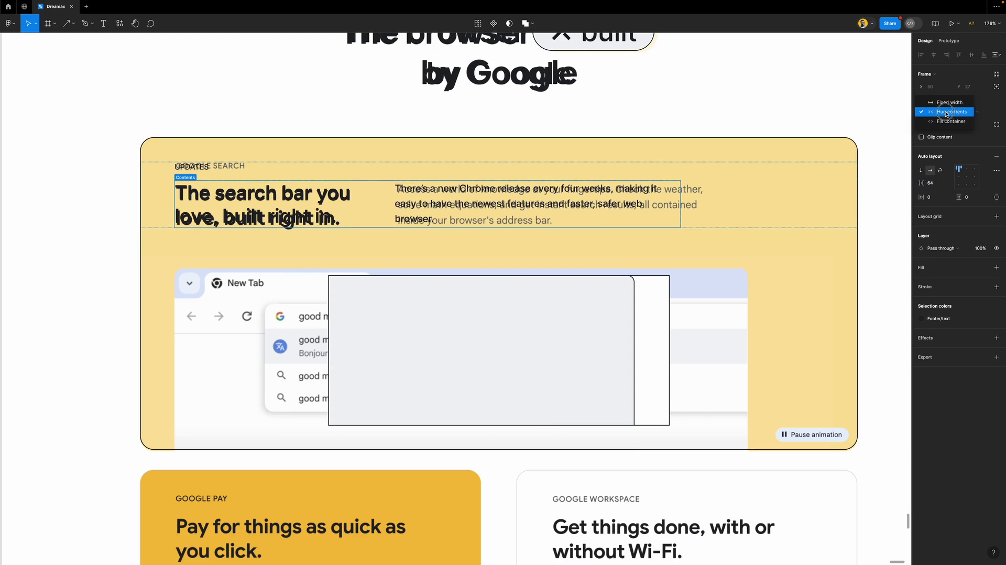
click(938, 124)
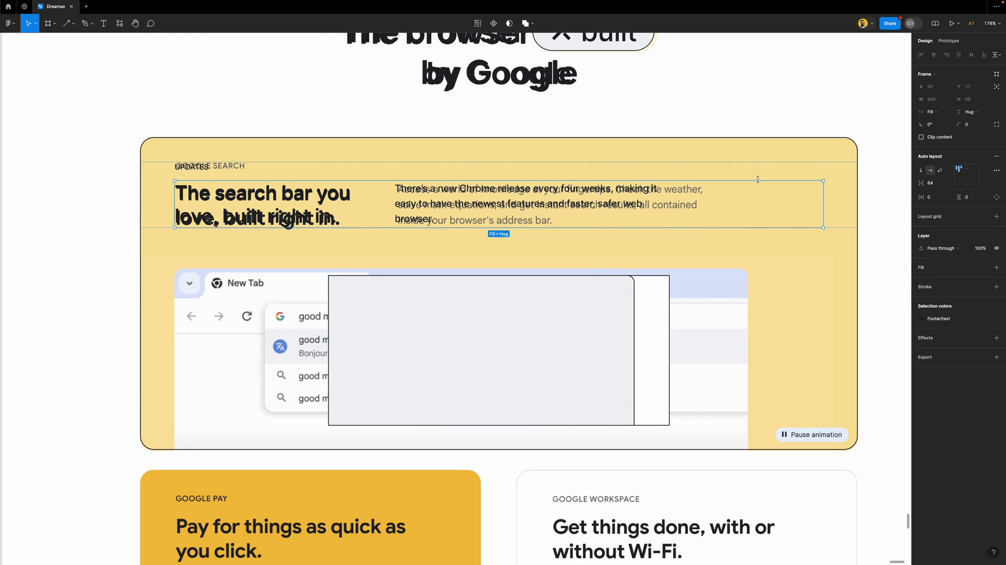
Stretch the image frame to the card's full width and 253 high
click(526, 317)
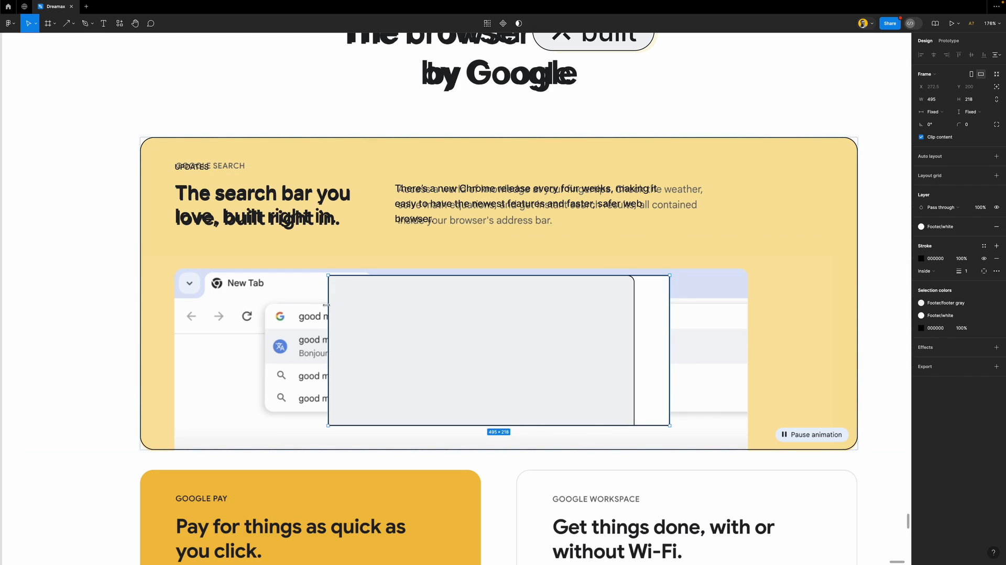
drag(326, 305, 141, 306)
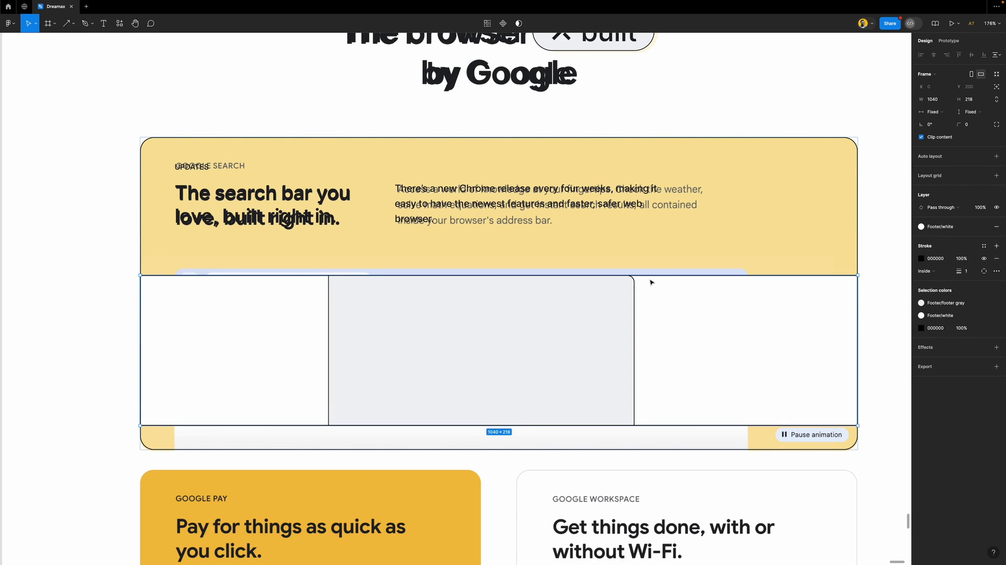
drag(649, 277, 653, 275)
drag(683, 435, 688, 450)
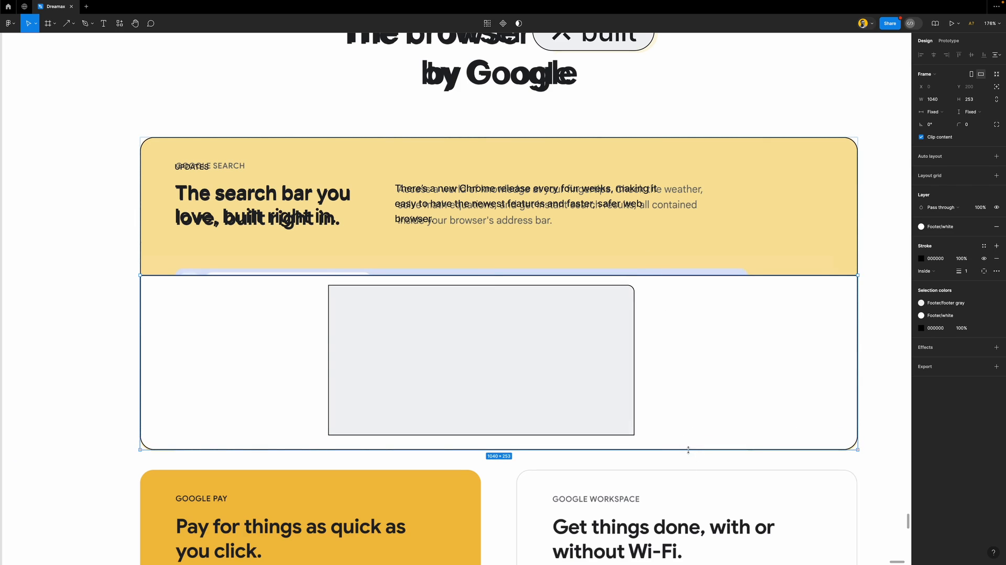
Set the updates card's auto layout spacing to 60
click(849, 146)
click(937, 187)
text(62)
key(Return)
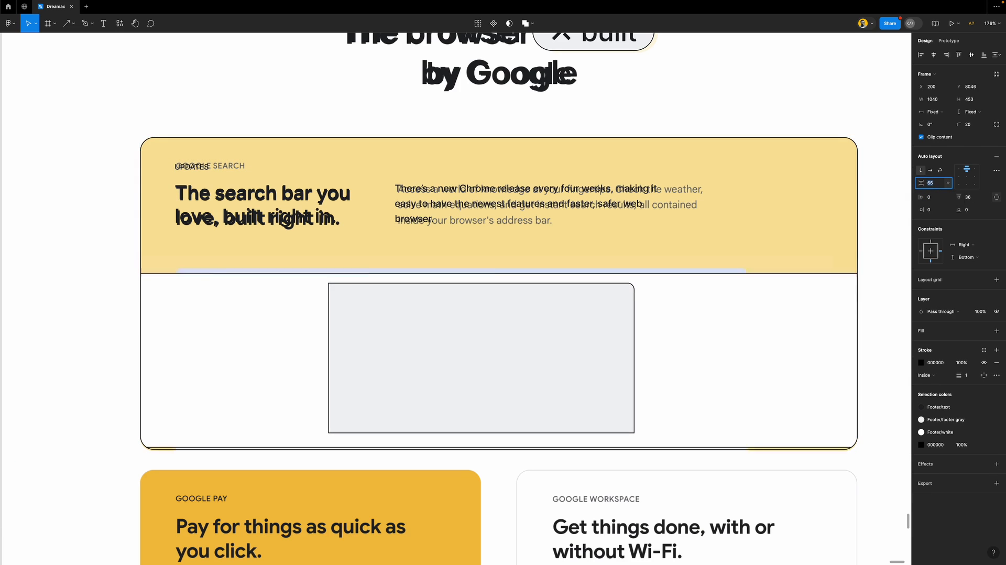
key(Down)
key(Down)
key(Down)
Make the image frame 263 high without a white fill, and round the grey placeholder's corners to 10
click(782, 415)
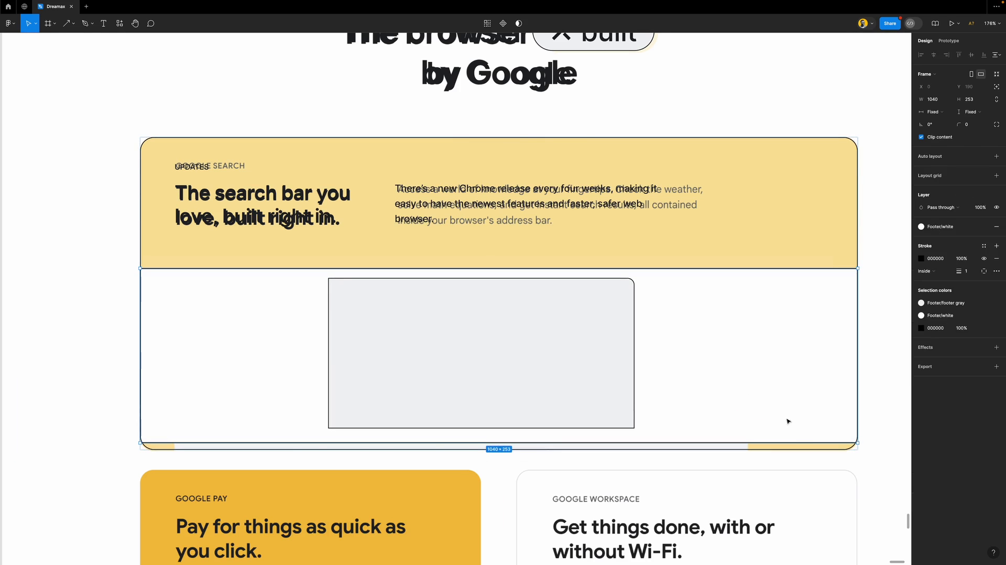
drag(794, 441, 794, 449)
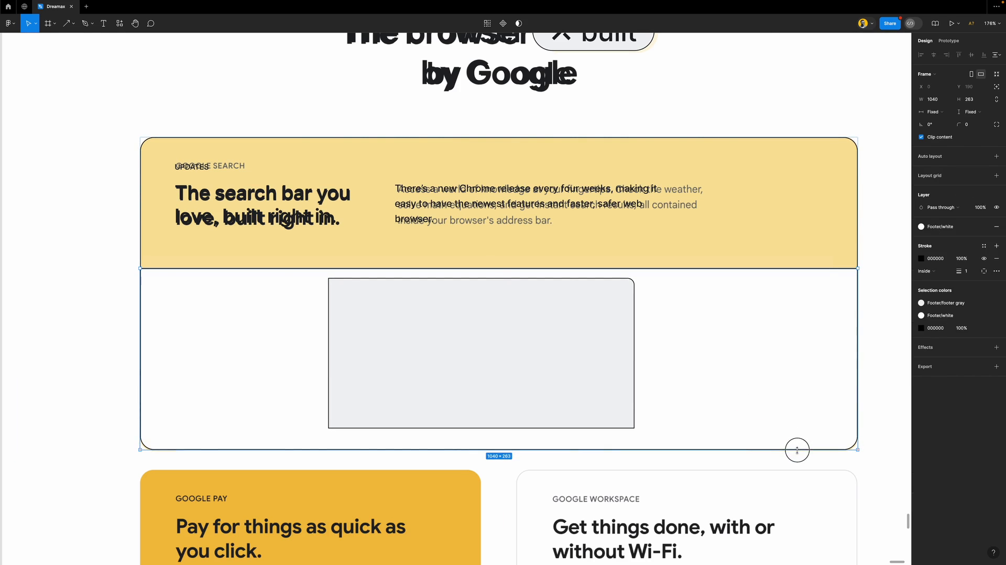
click(995, 227)
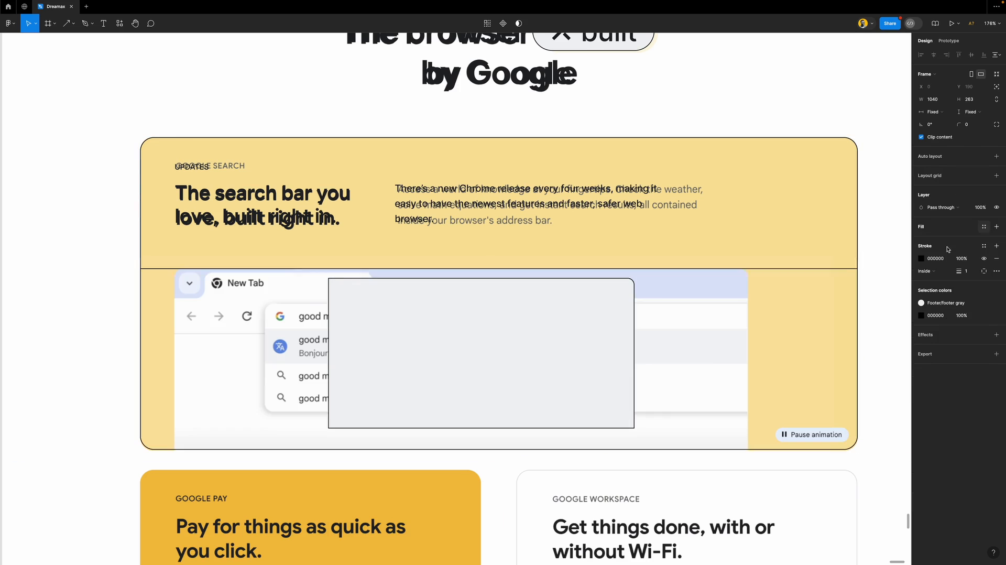
click(607, 323)
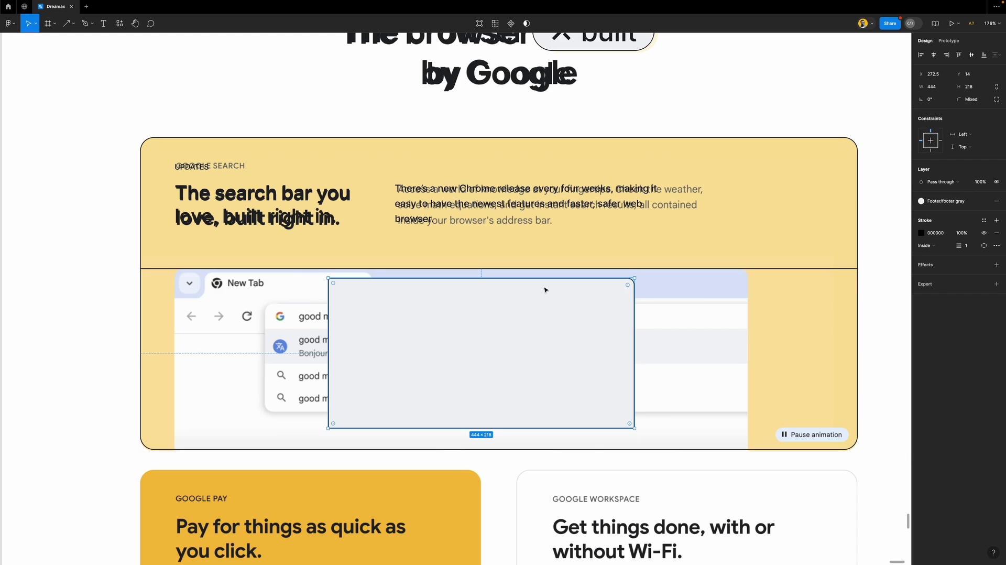
double_click(335, 286)
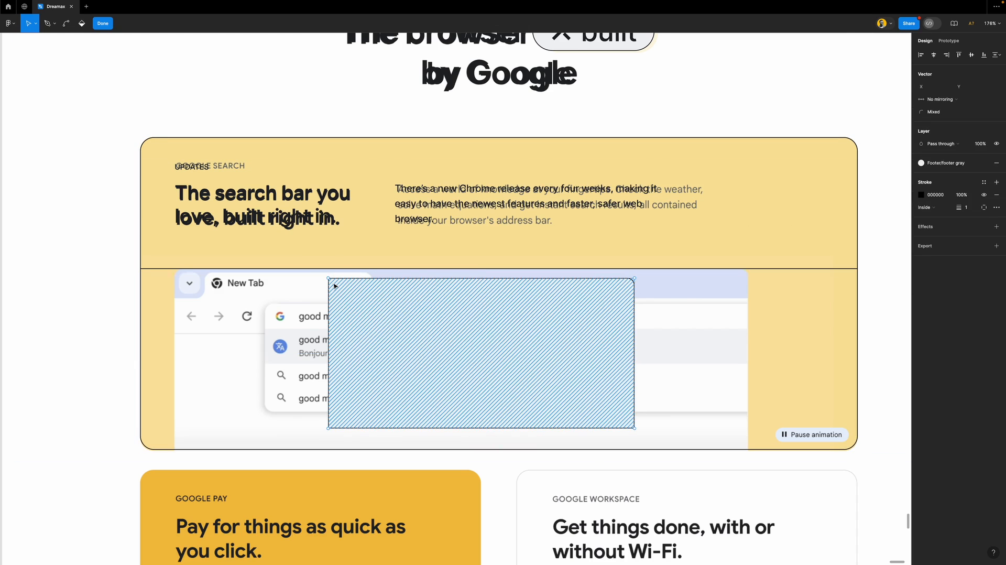
key(Escape)
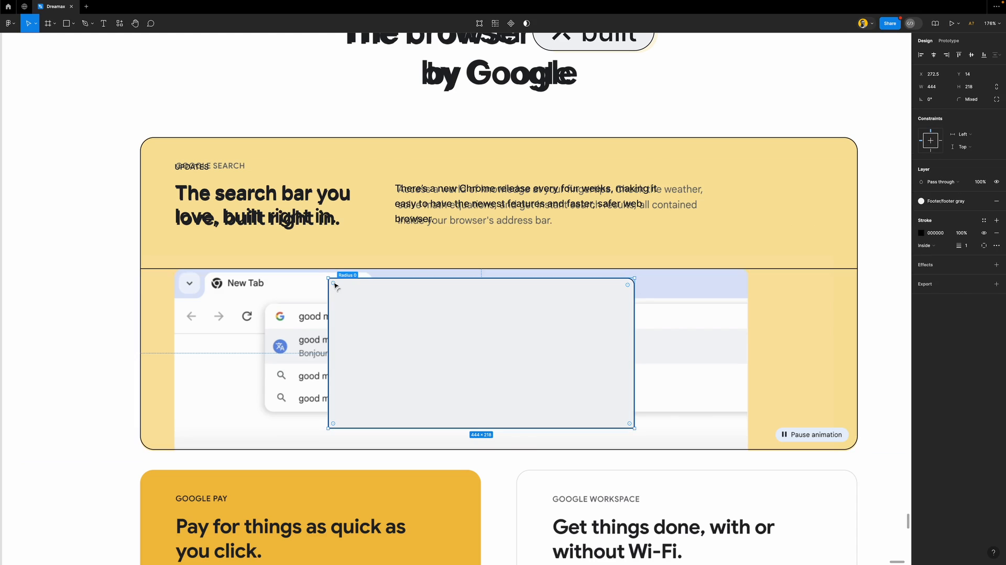
drag(335, 285, 338, 287)
Stretch the grey placeholder to fill the card's image area at 831 × 263
drag(475, 315, 321, 310)
drag(479, 320, 723, 316)
drag(674, 418, 676, 450)
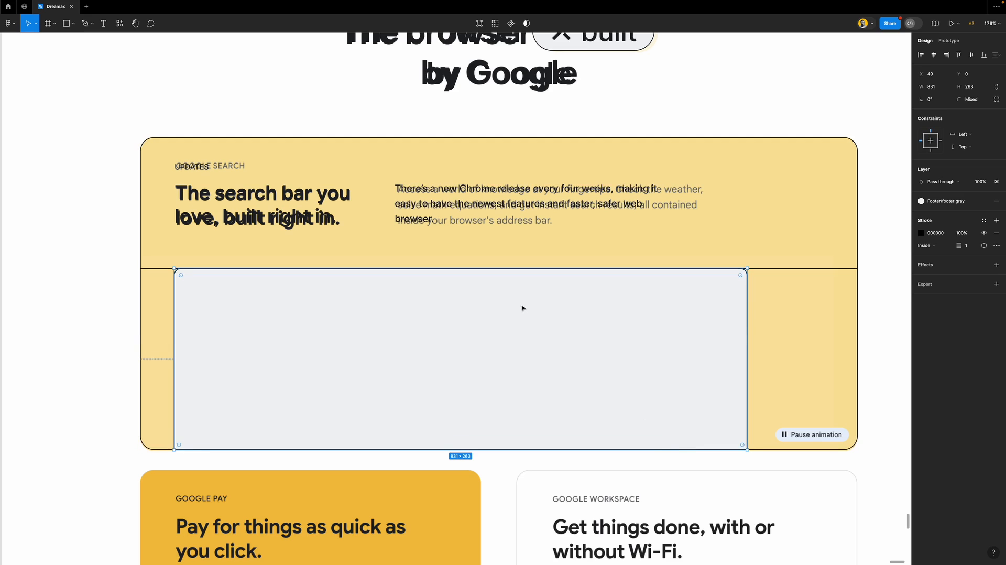
scroll(521, 307, down, 5)
Drag the yellow reference section to the left, off the copy
click(873, 320)
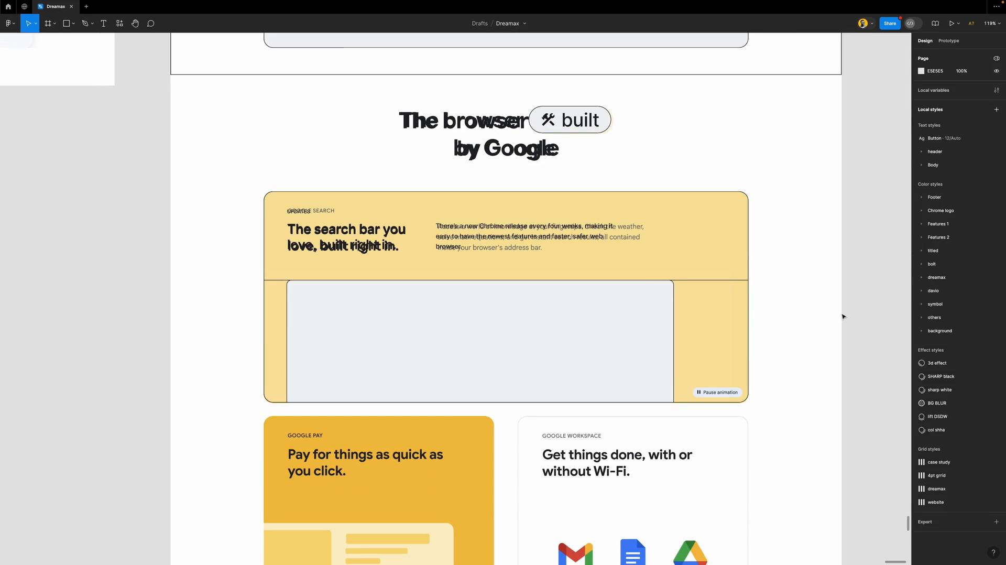
scroll(467, 254, down, 6)
click(635, 200)
drag(649, 247, 252, 250)
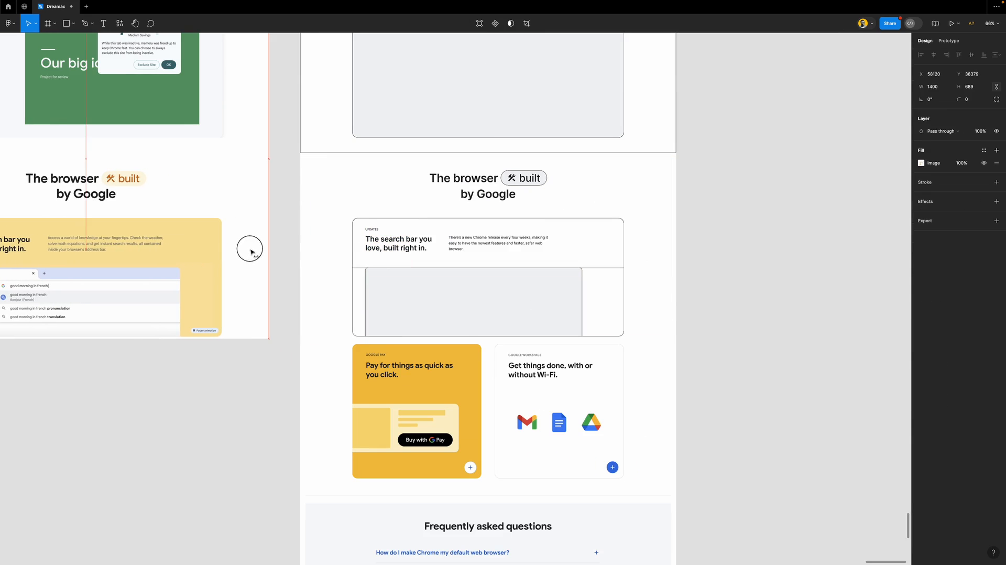
click(366, 258)
scroll(366, 258, left, 3)
scroll(365, 258, left, 3)
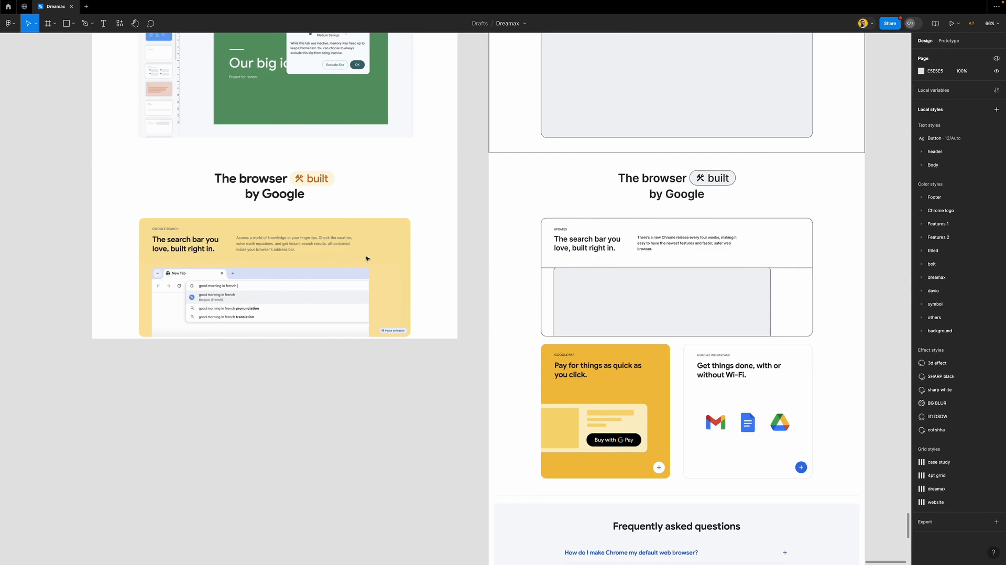
Apply the white color style as the Updates card's fill
click(750, 251)
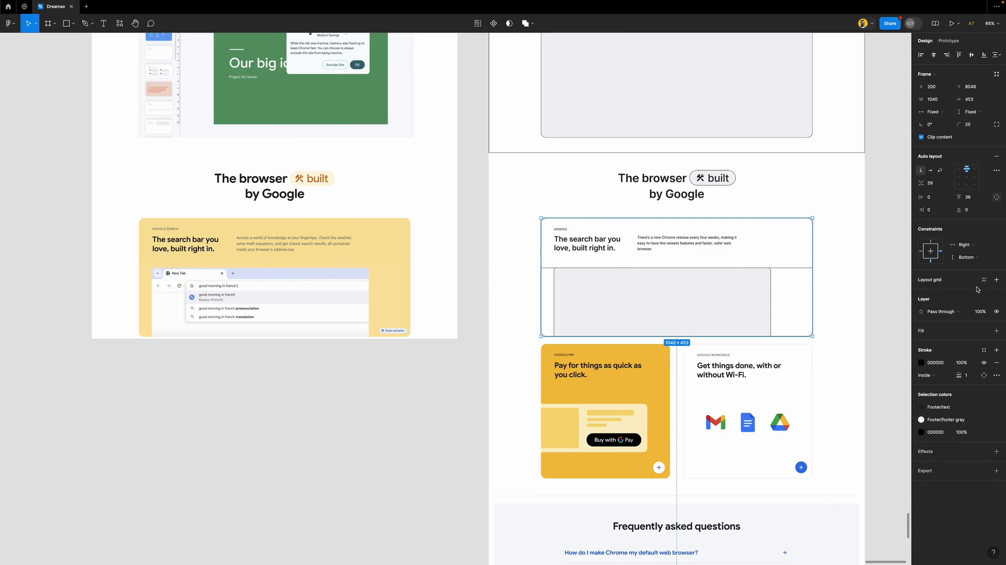
click(982, 331)
click(846, 400)
click(891, 252)
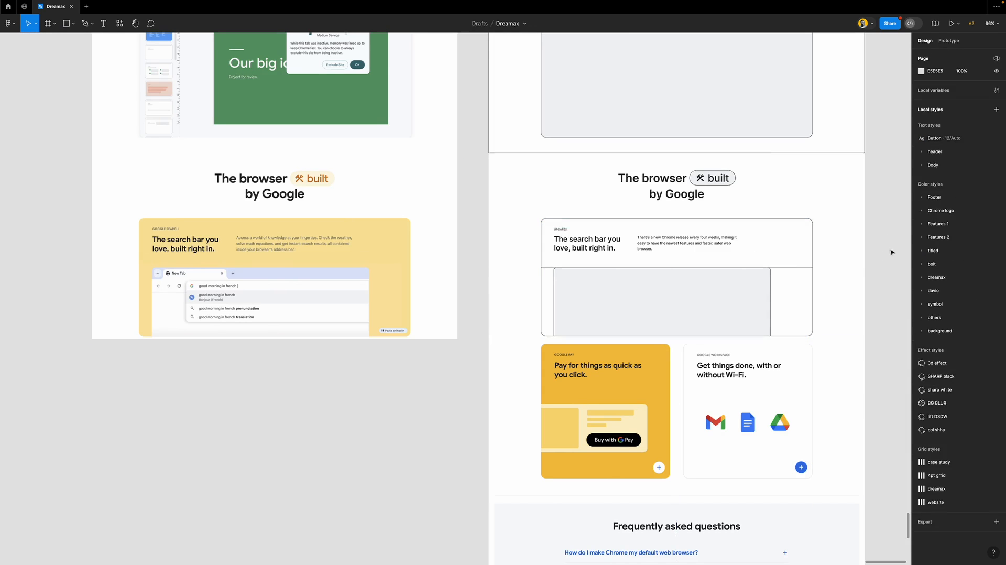
scroll(544, 289, right, 2)
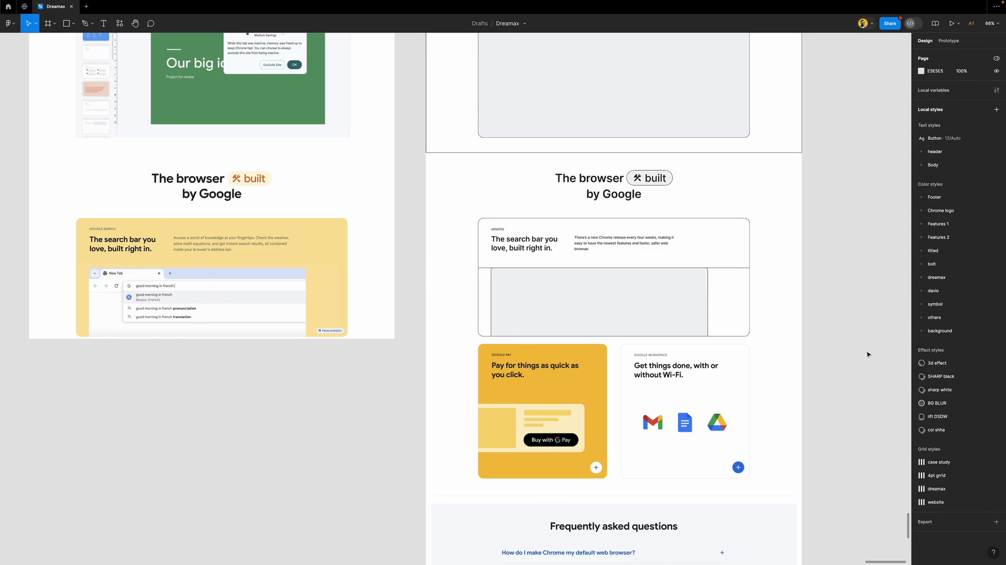
Wrap 'The browser built by Google' heading and the Updates card in a vertical auto layout
click(620, 225)
shift+click(636, 191)
key(shift+a)
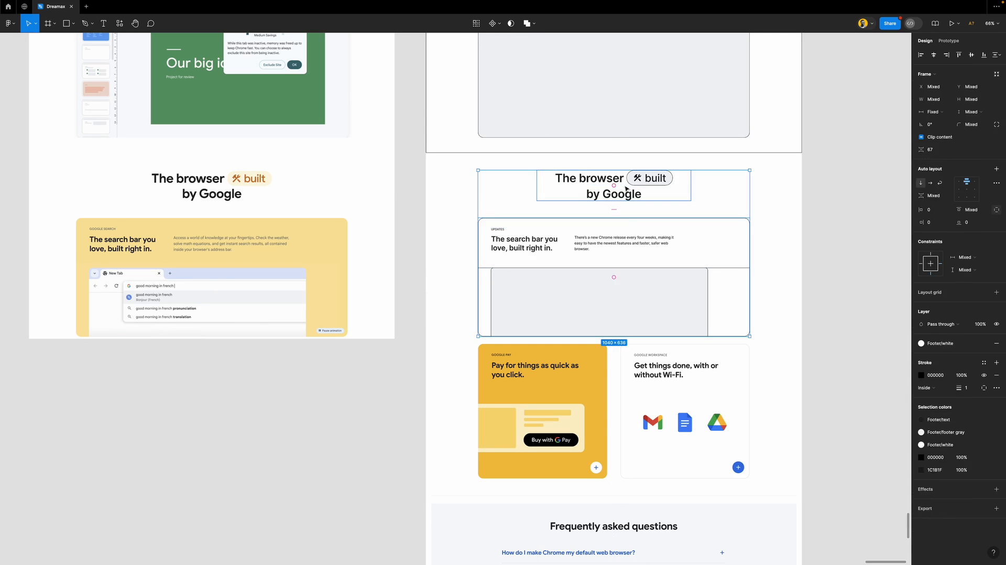
key(f)
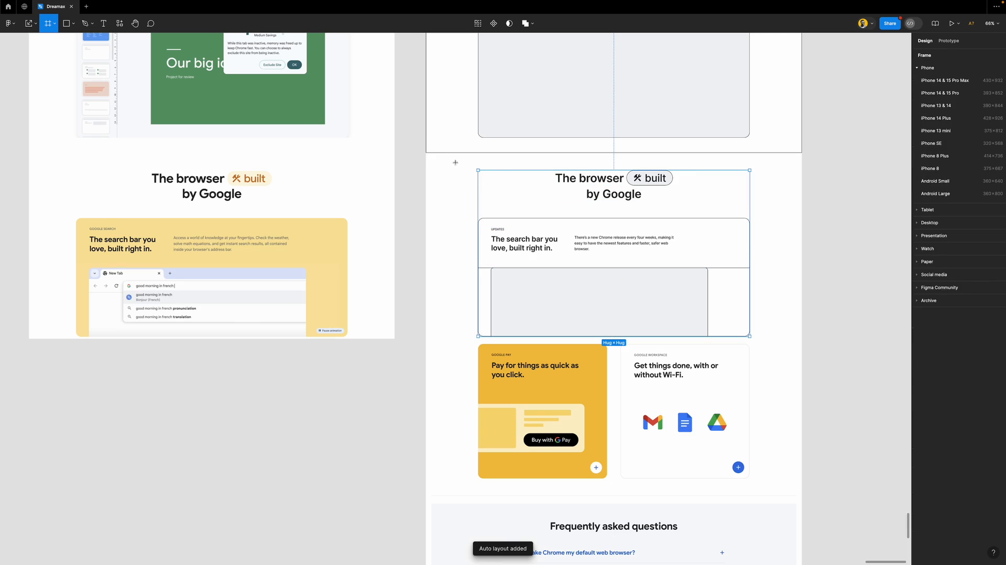
drag(428, 156, 802, 341)
key(ctrl+z)
click(836, 339)
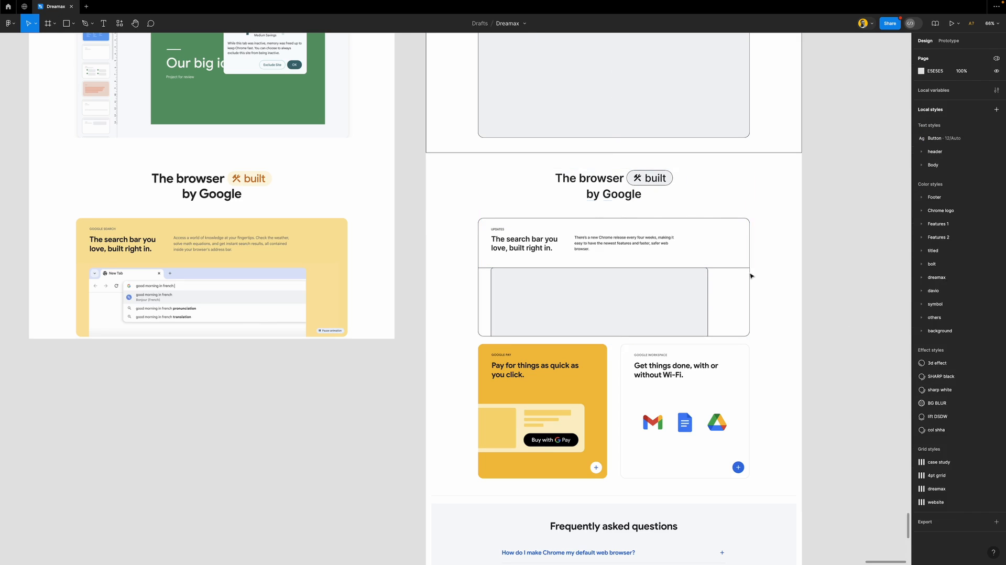
click(627, 406)
scroll(626, 406, down, 2)
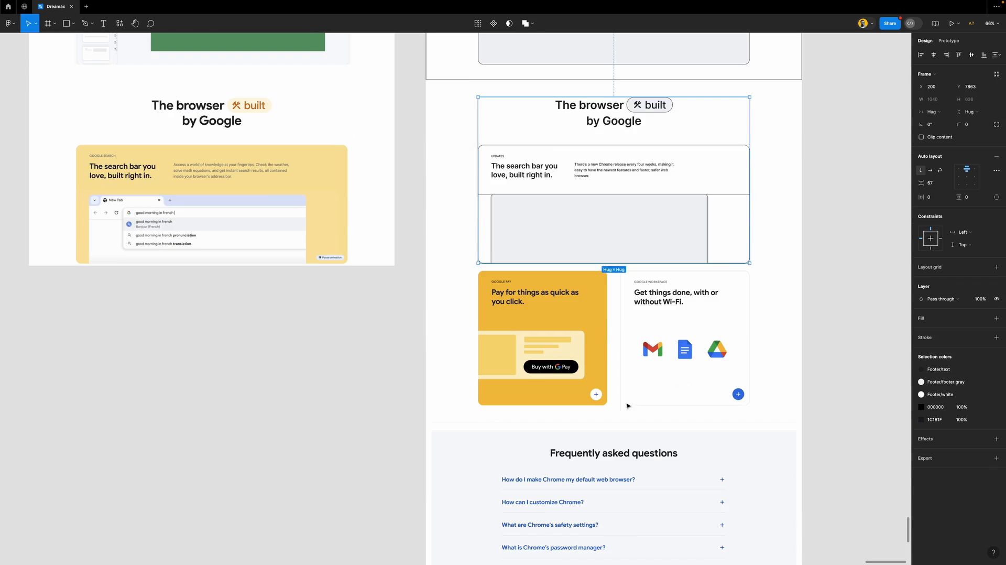
click(798, 361)
scroll(576, 328, down, 5)
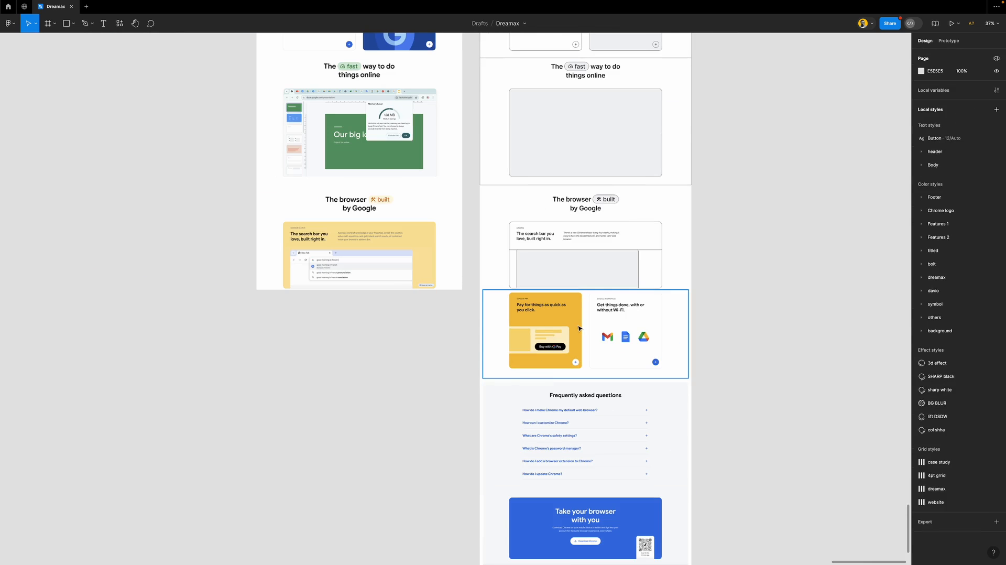
scroll(578, 328, up, 6)
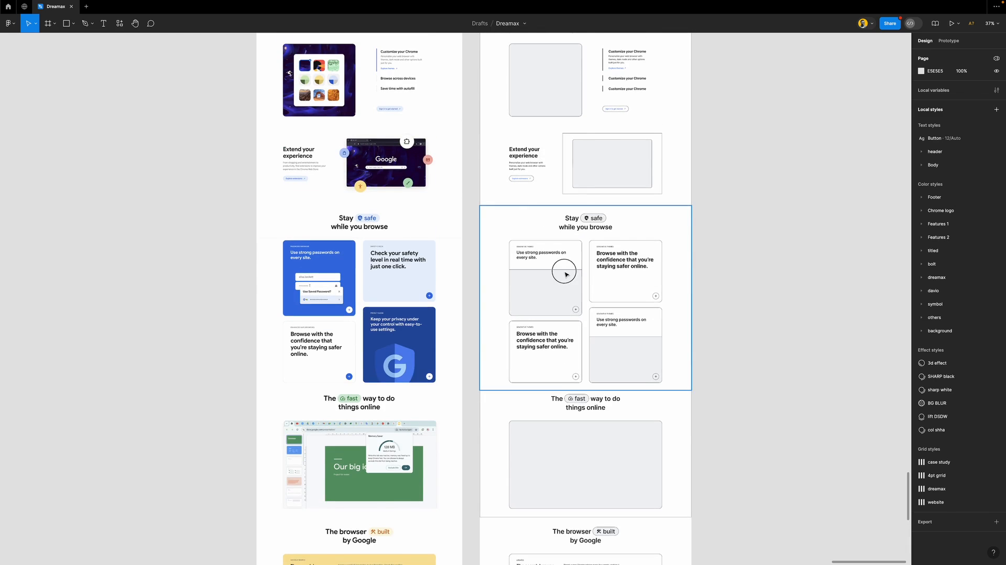
Select the Stay safe section's left card column and drag it down the page
click(565, 274)
click(565, 274)
click(565, 269)
click(612, 261)
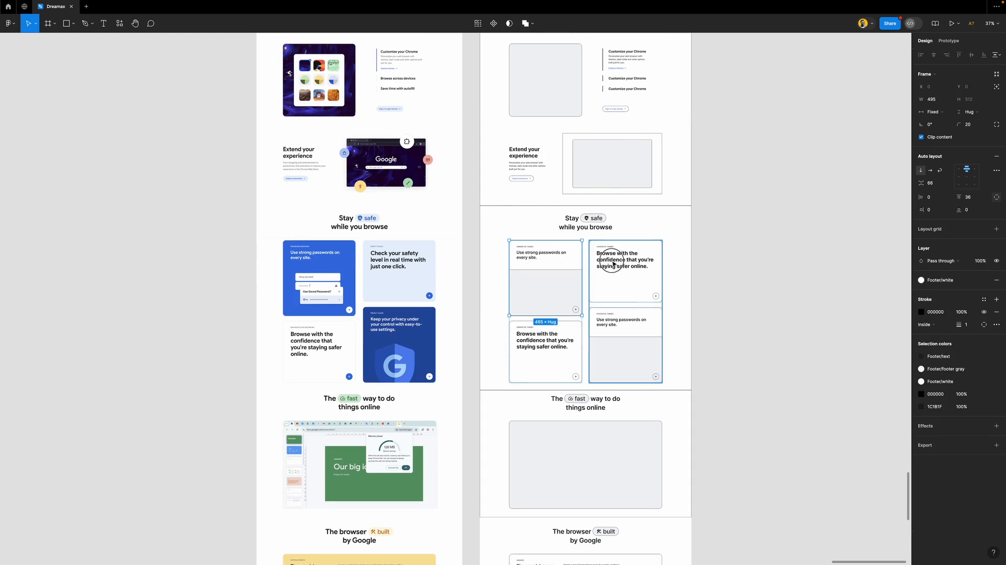
click(540, 265)
click(554, 268)
drag(556, 270, 566, 414)
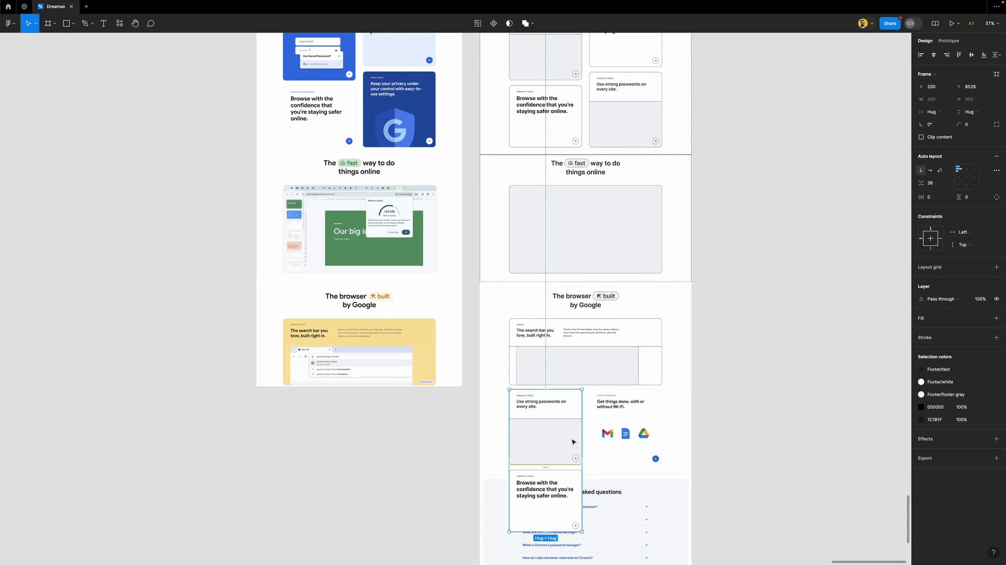
Position the card column over the Pay card
scroll(572, 441, up, 5)
scroll(572, 440, down, 3)
scroll(565, 433, down, 1)
scroll(563, 432, down, 3)
drag(529, 339, 685, 313)
scroll(696, 282, up, 3)
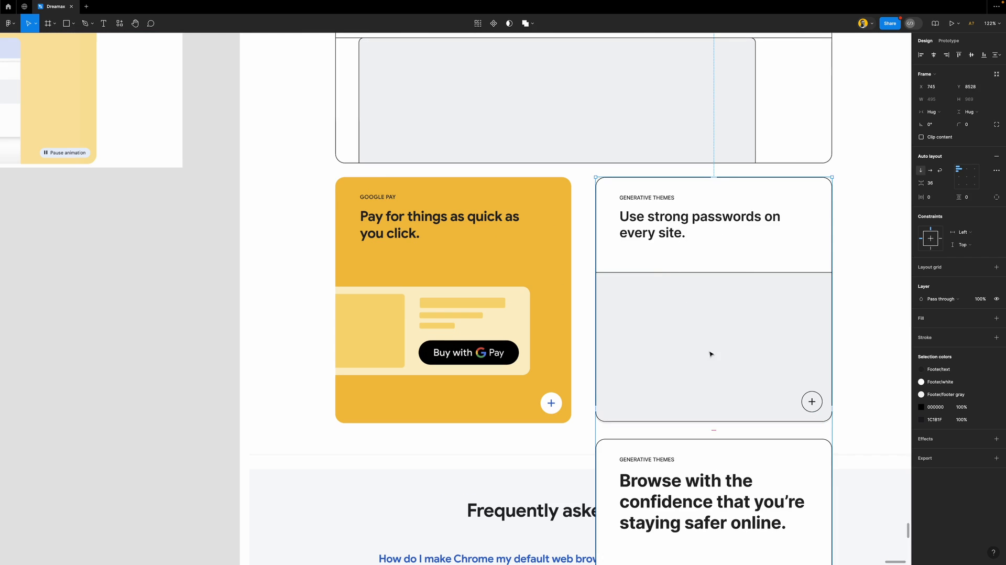
scroll(595, 277, down, 3)
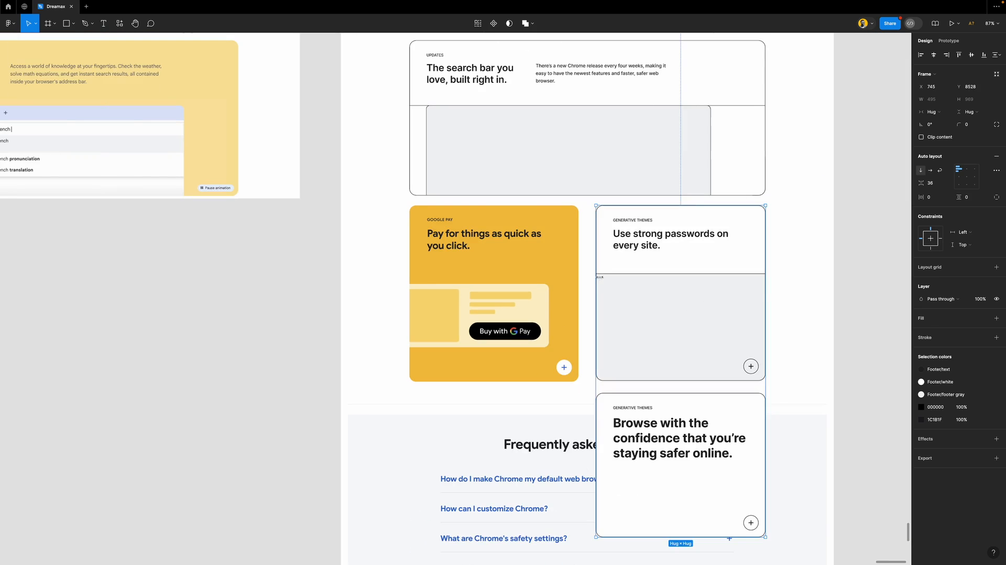
drag(682, 293, 492, 287)
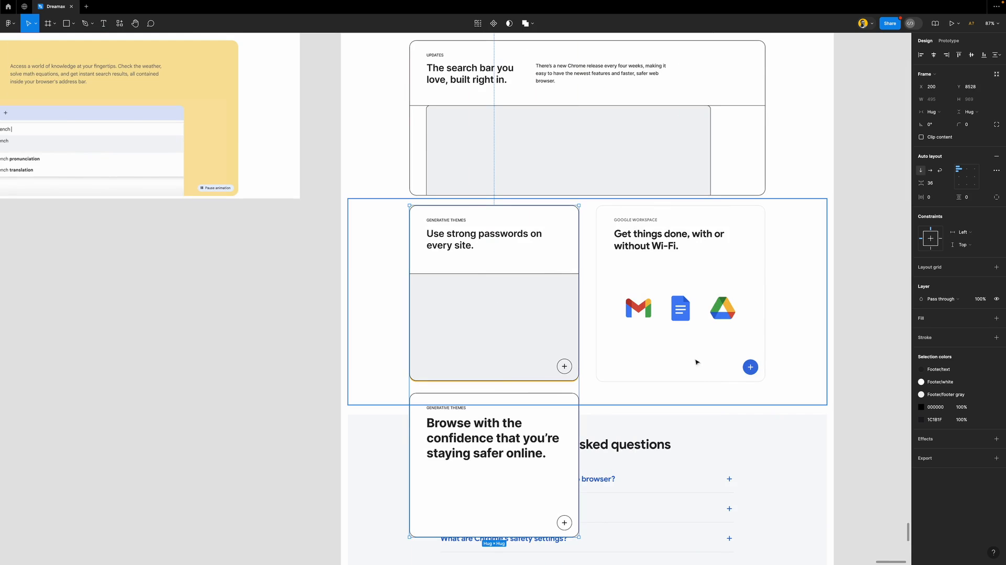
Duplicate the Use strong passwords card and delete the Browse with confidence card
click(539, 330)
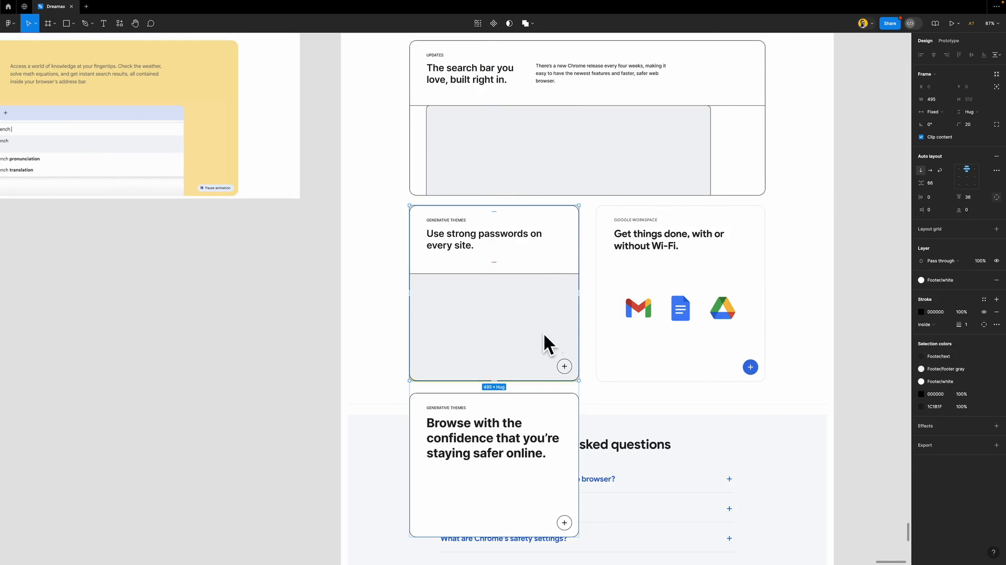
key(ctrl+d)
scroll(559, 343, down, 5)
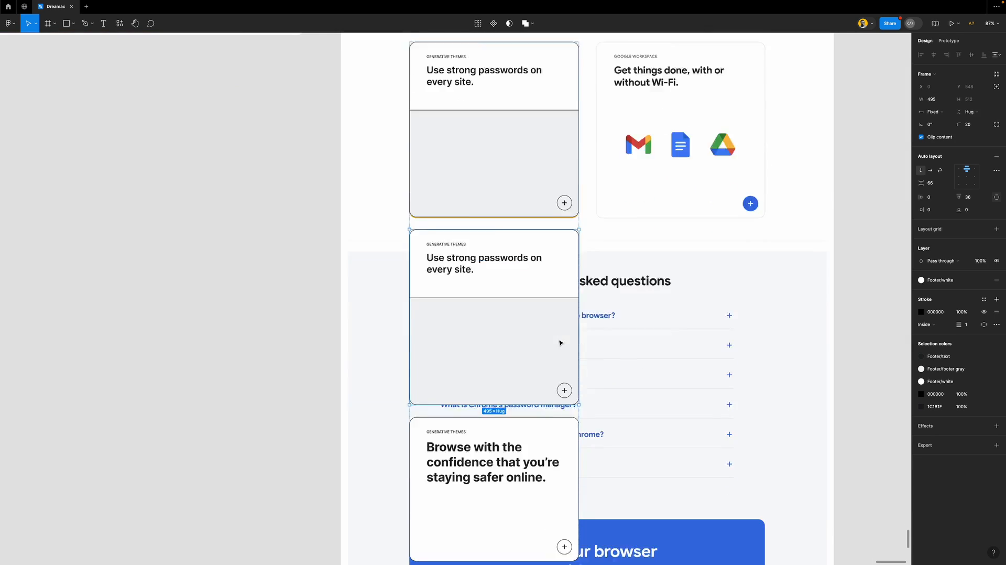
click(560, 383)
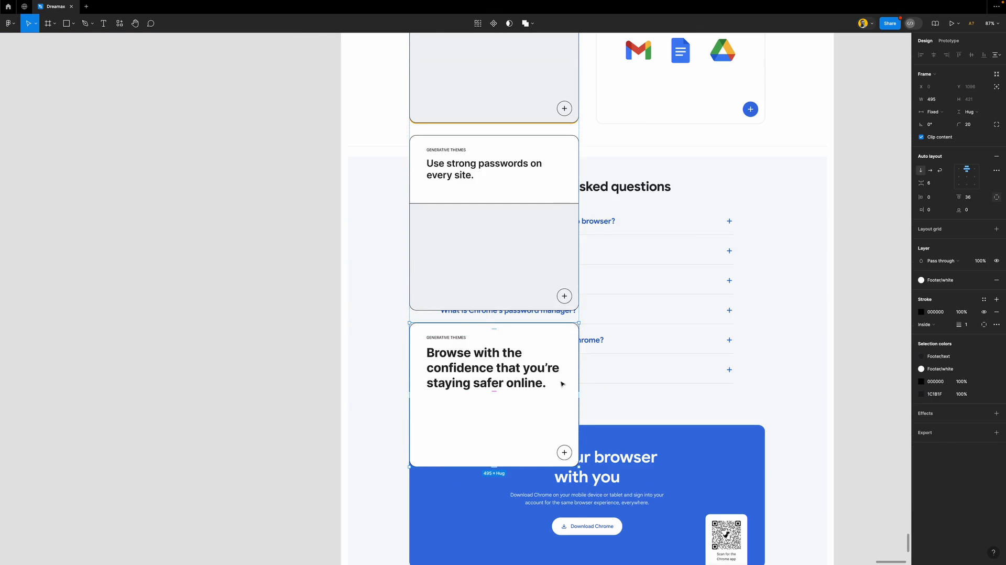
key(Delete)
scroll(582, 292, up, 4)
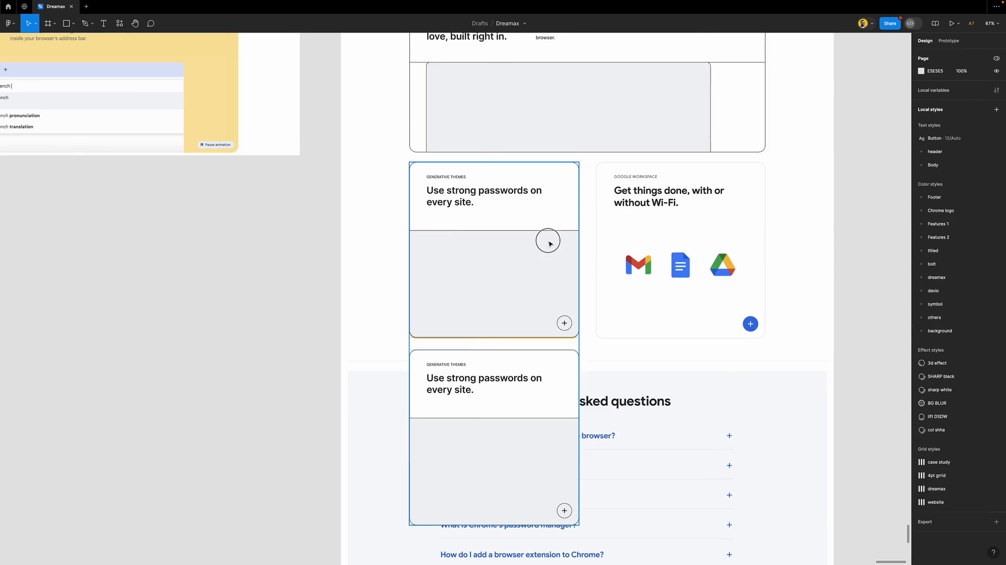
Set a 50 gap between the two cards, show layout grids, and lay them side by side
click(548, 243)
click(937, 183)
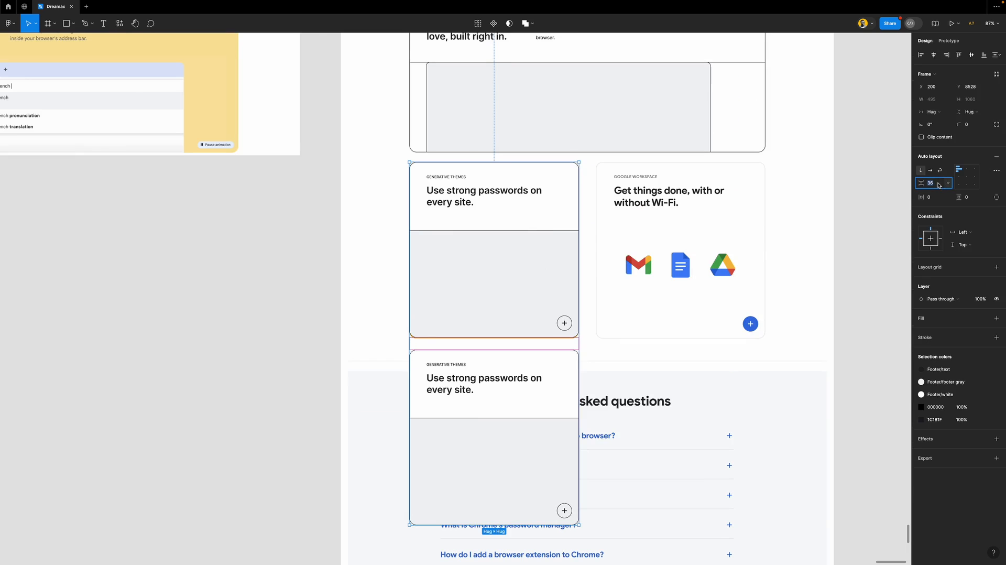
text(50)
key(Return)
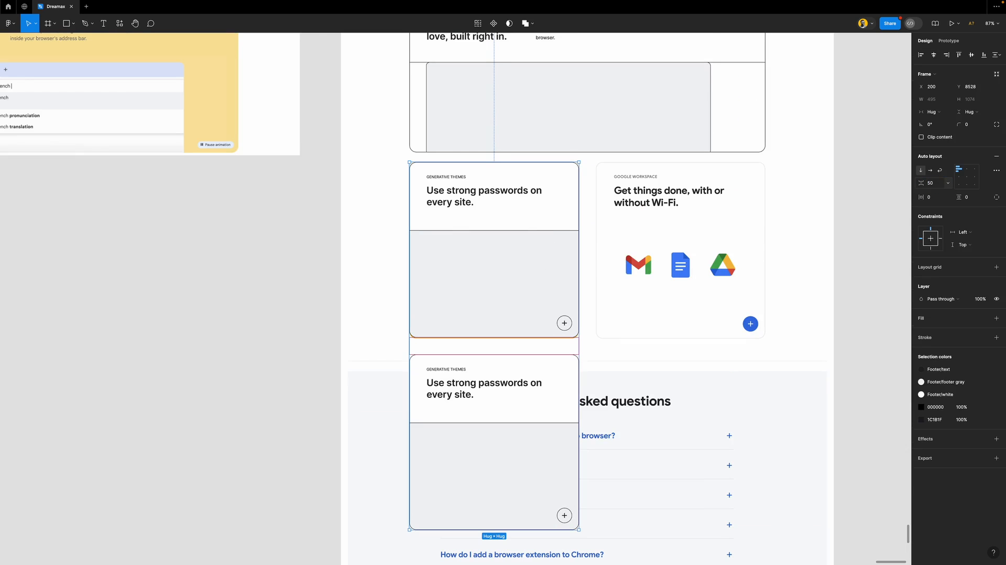
key(ctrl+g)
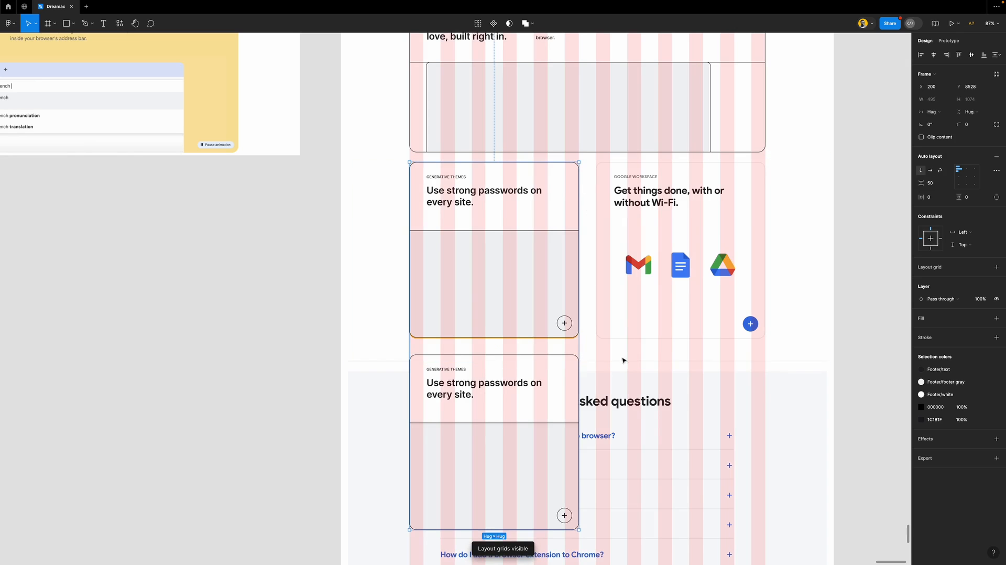
click(931, 171)
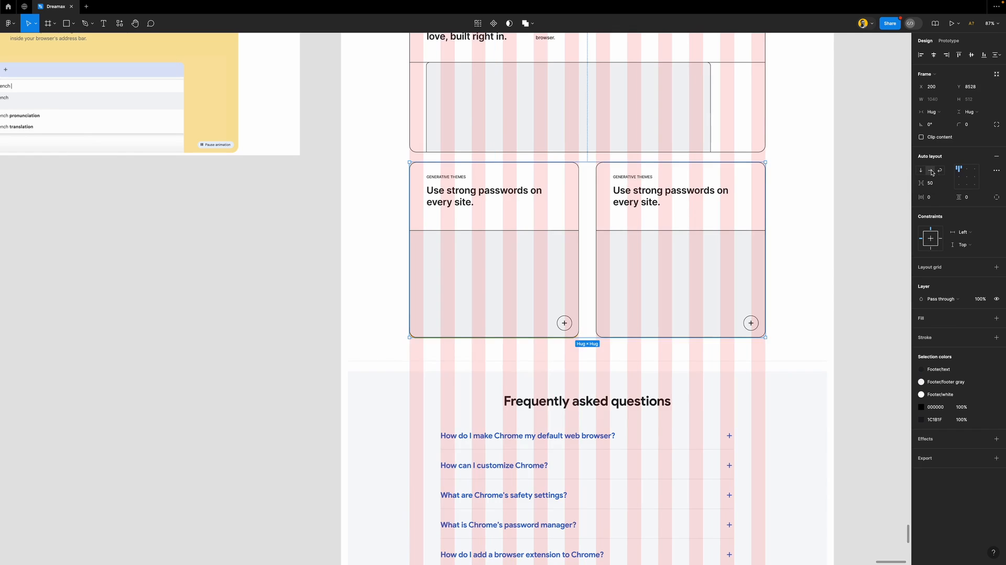
Remove the right card's white fill while keeping its grey image area
drag(660, 204, 667, 330)
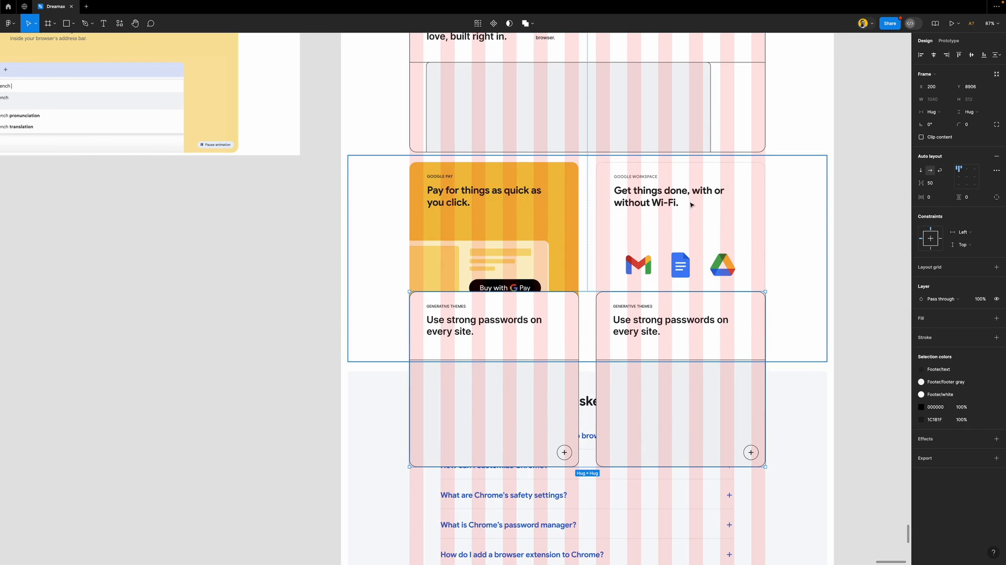
key(ctrl+z)
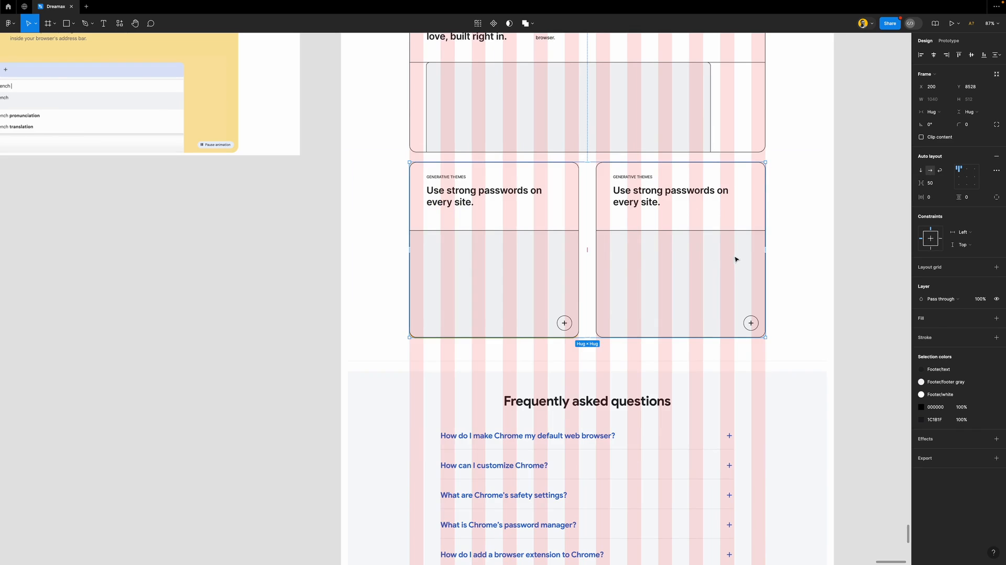
click(758, 179)
click(997, 280)
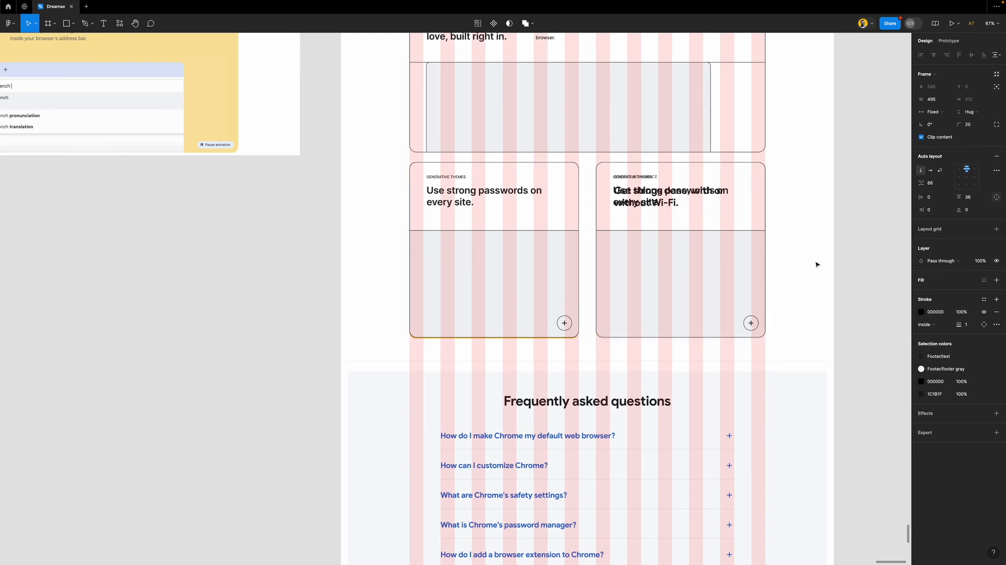
click(735, 244)
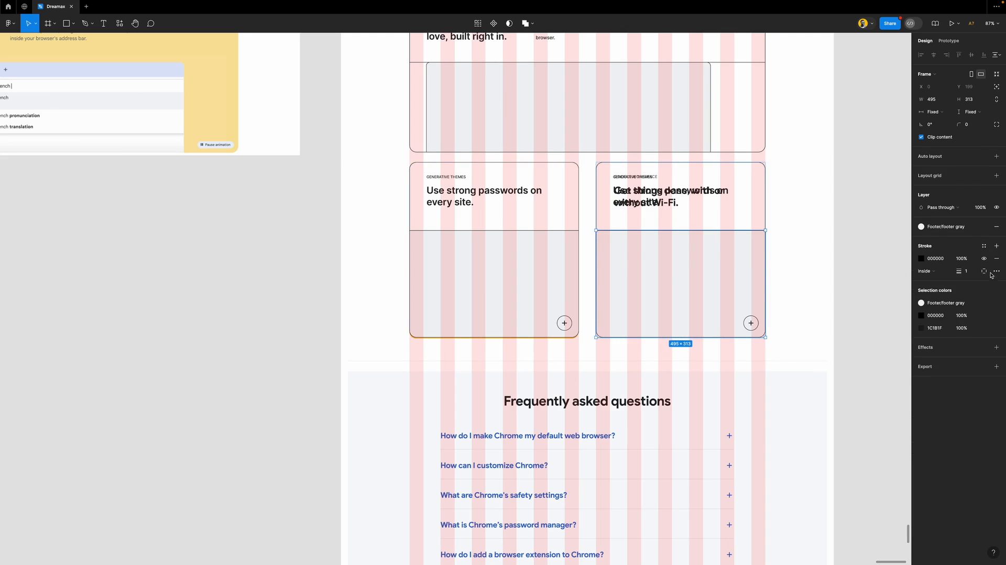
click(996, 227)
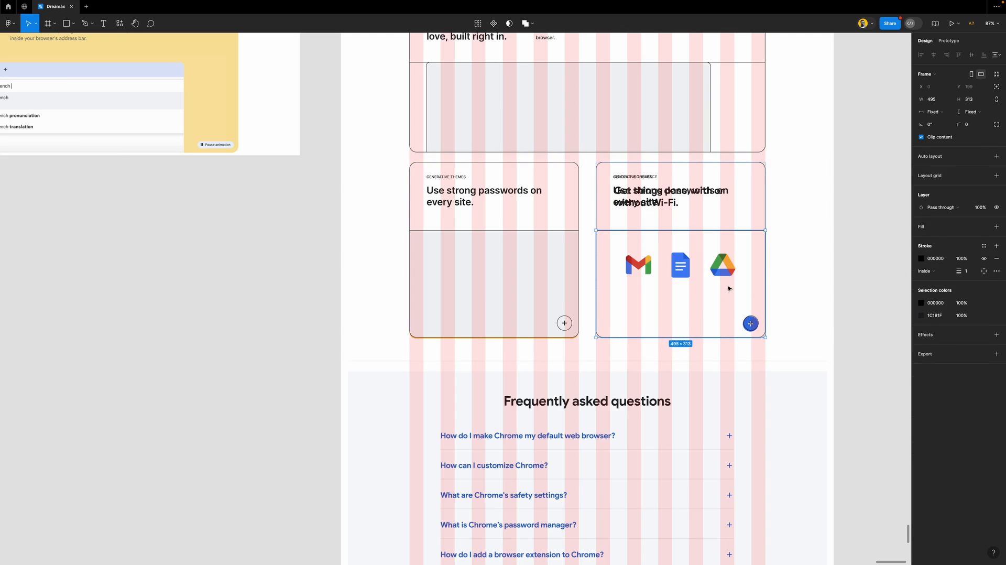
key(ctrl+z)
key(ctrl+z)
key(ctrl+z)
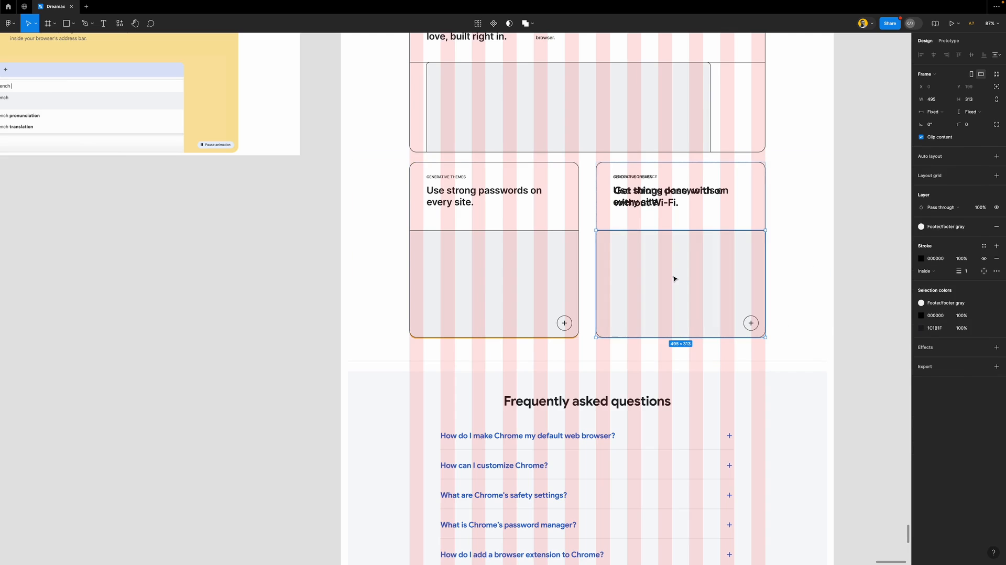
click(894, 298)
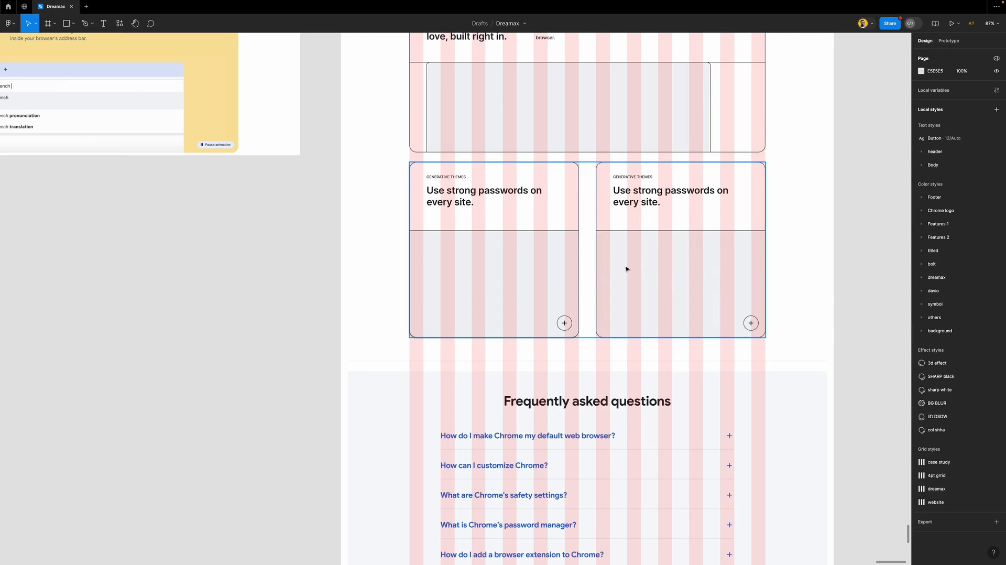
Move the two-card row down slightly below the updates card
scroll(615, 271, right, 4)
click(586, 206)
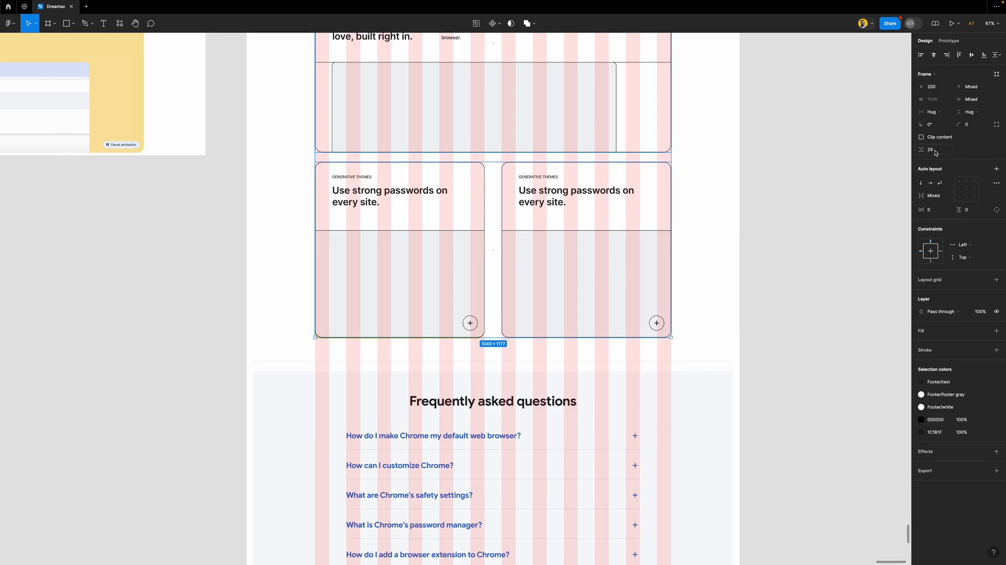
click(802, 195)
scroll(595, 193, up, 5)
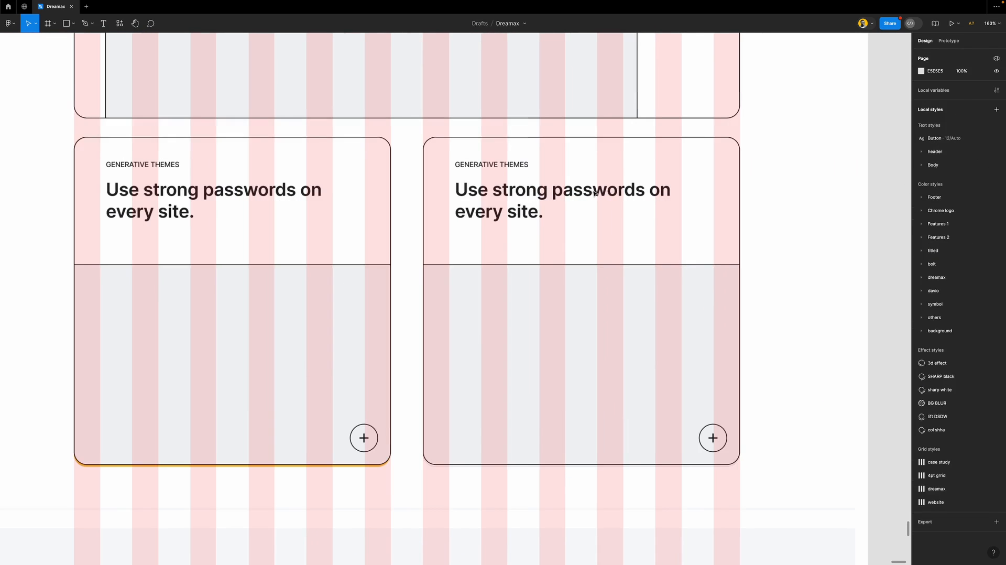
scroll(597, 191, down, 1)
click(631, 160)
drag(667, 179, 665, 196)
click(689, 108)
drag(693, 114, 700, 55)
scroll(694, 159, down, 2)
scroll(694, 159, down, 2)
key(super+z)
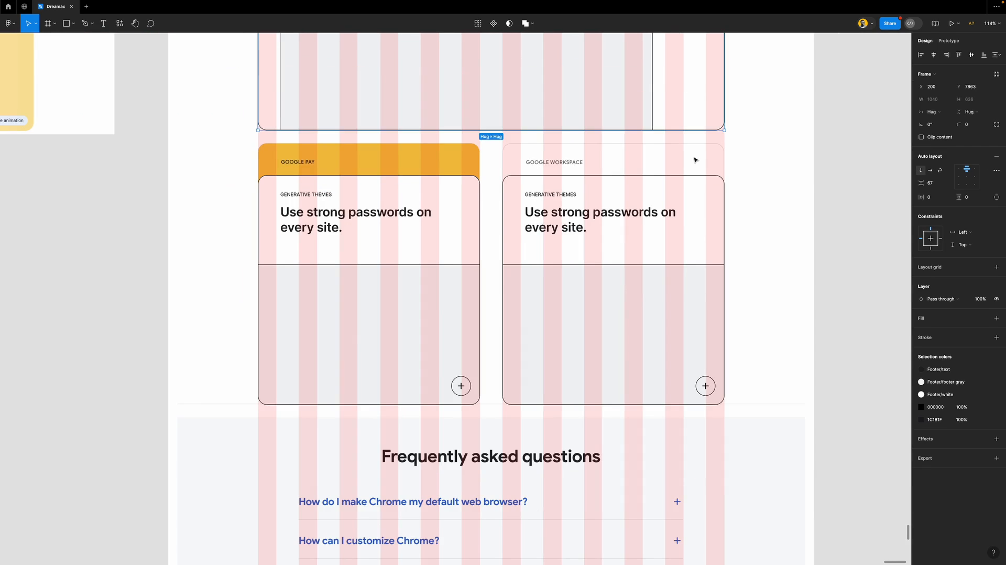
scroll(695, 177, down, 3)
scroll(694, 177, down, 4)
Wrap the updates card and two-card row in an auto layout with 36 spacing
click(689, 214)
shift+click(697, 158)
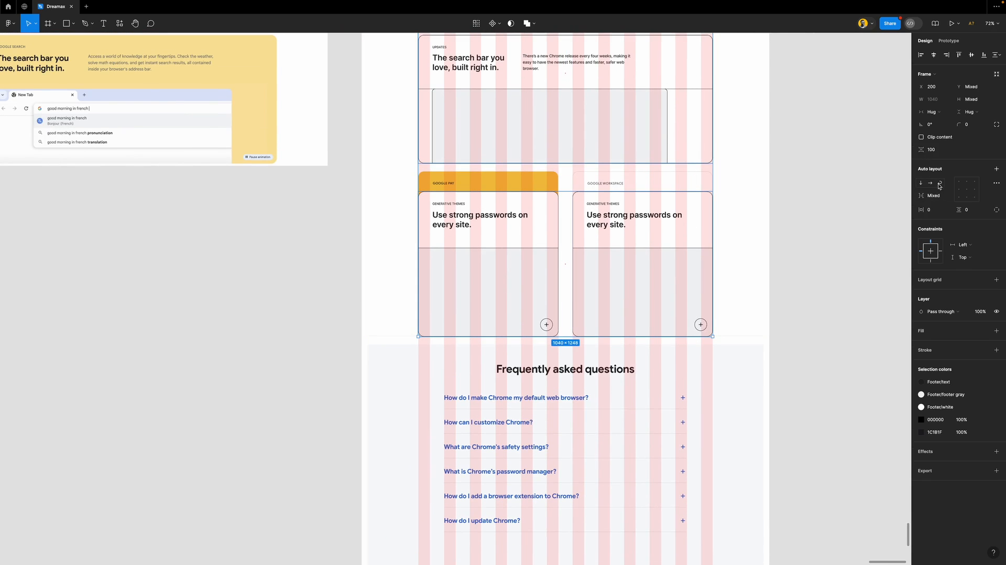
click(938, 152)
text(36)
key(Return)
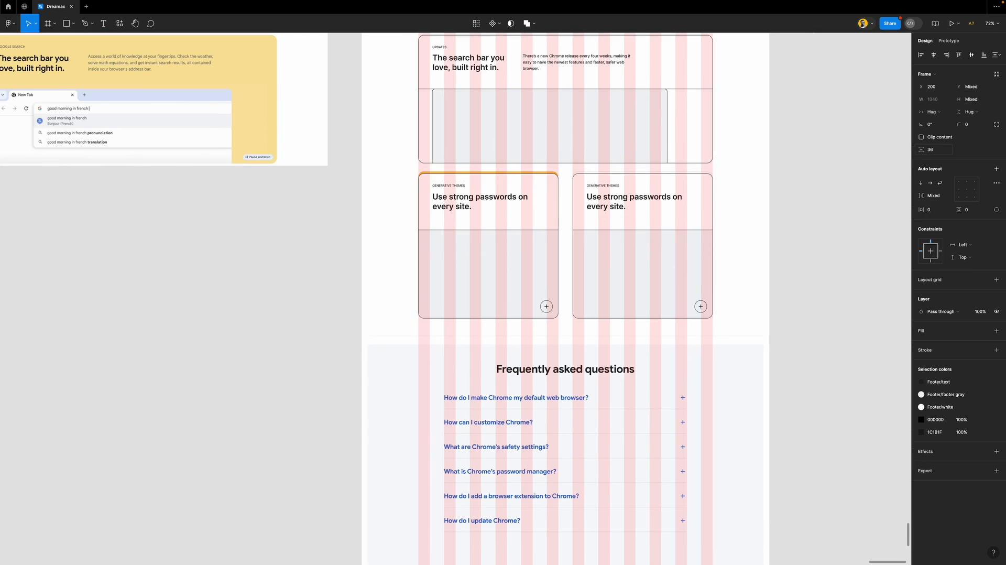
key(shift+a)
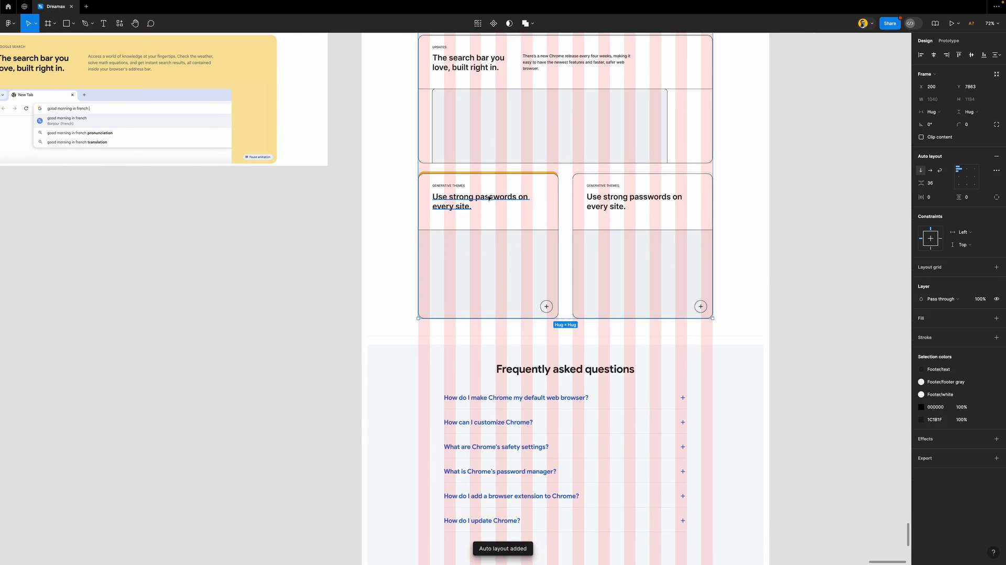
scroll(567, 203, down, 3)
scroll(509, 202, up, 3)
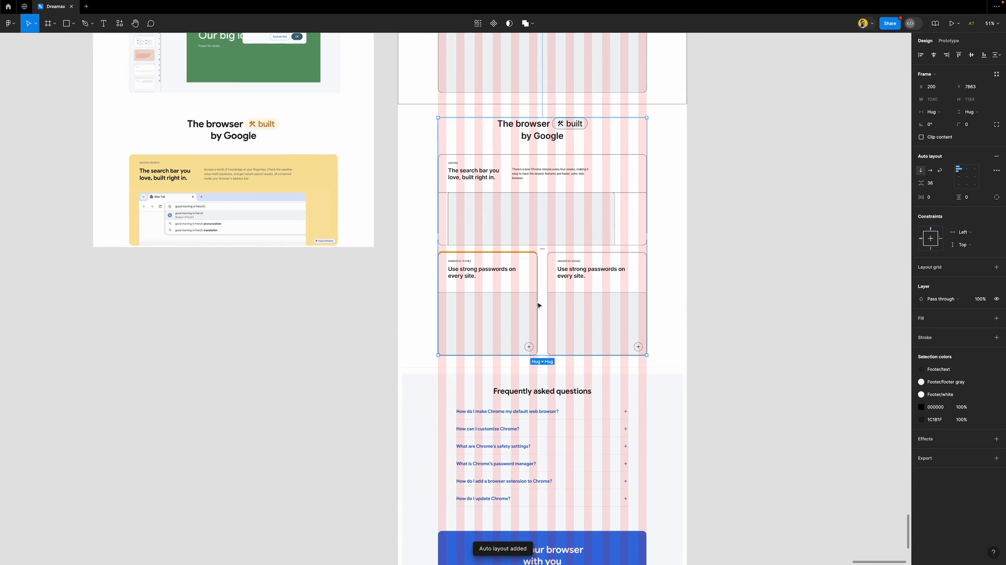
Move the reference screenshot out to the left of the design
click(422, 293)
drag(673, 293, 373, 296)
click(388, 285)
Draw a new 1440-wide frame around the browser section, lining its top up with the frame above
key(f)
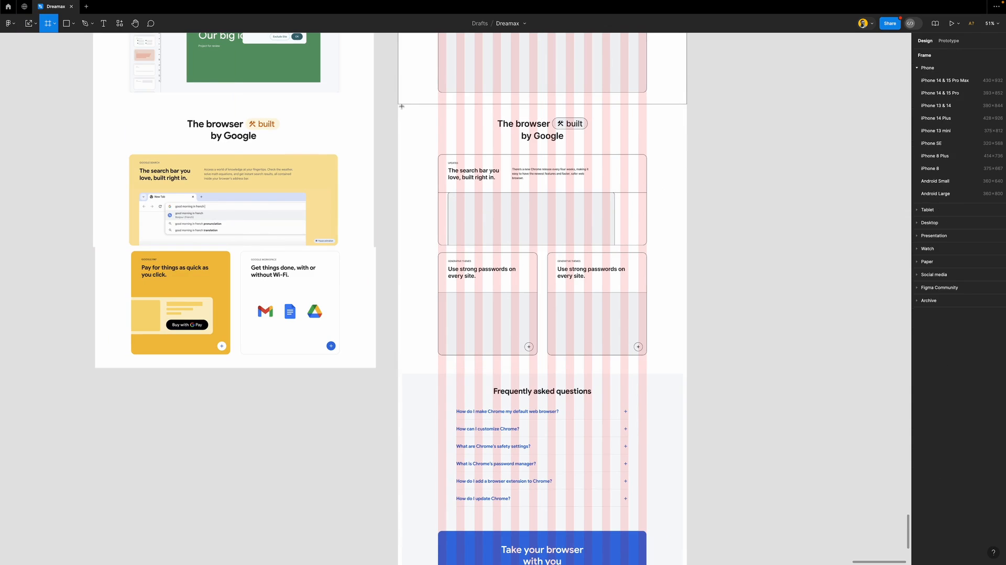
mouse_move(399, 106)
mouse_down()
mouse_move(524, 251)
mouse_move(688, 368)
mouse_up()
drag(418, 109, 418, 106)
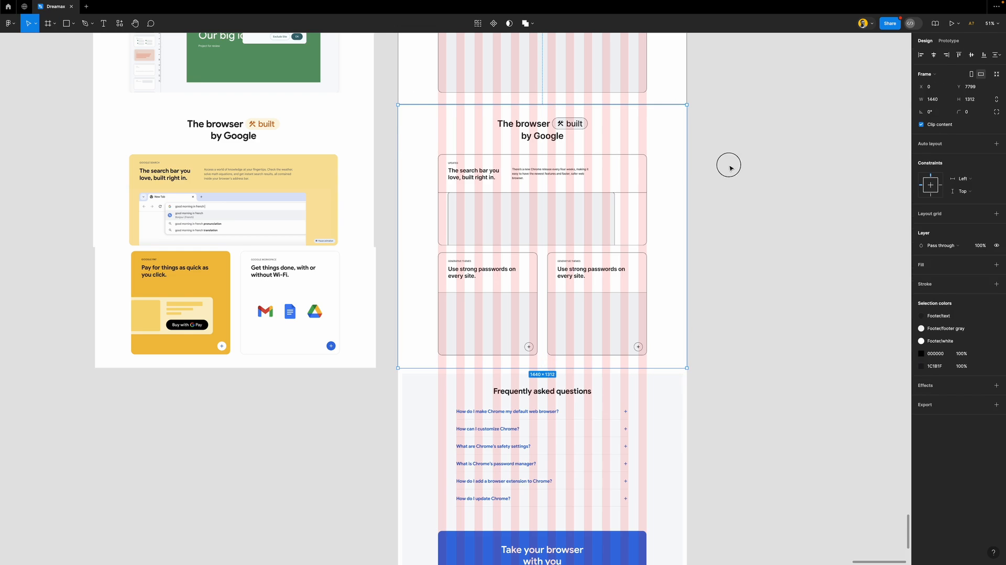
ctrl+scroll(645, 109, up, 5)
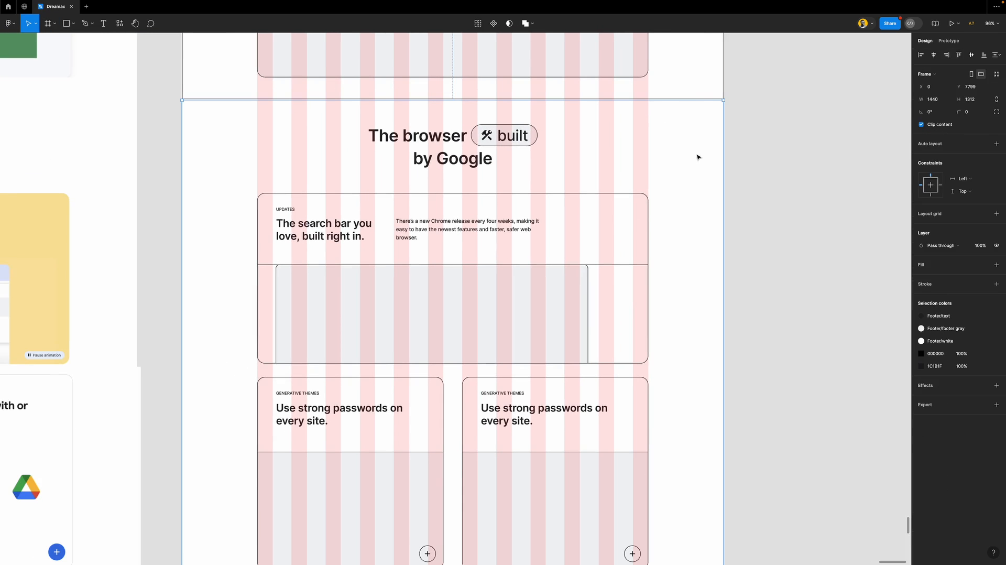
ctrl+scroll(698, 100, up, 6)
drag(714, 108, 714, 106)
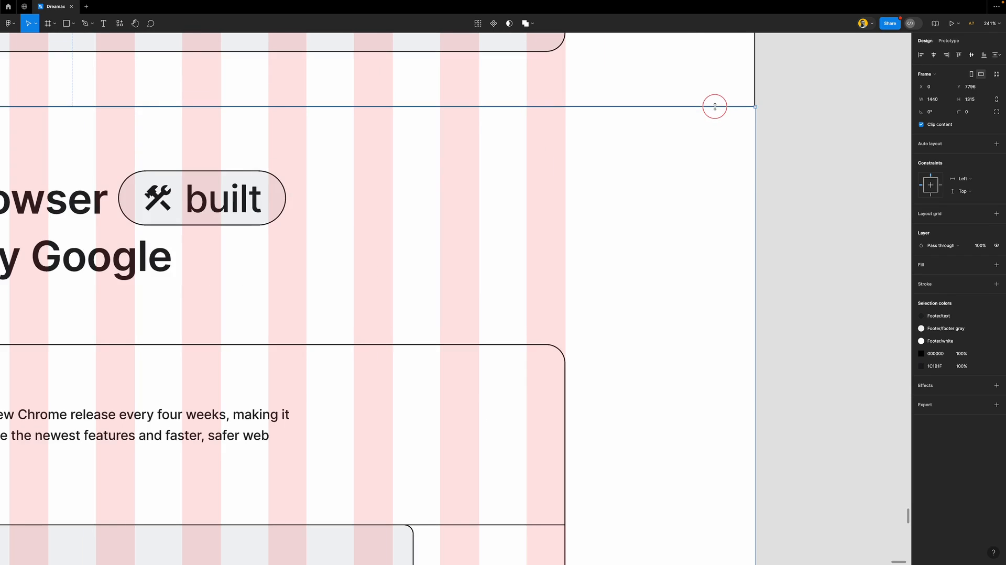
scroll(670, 190, down, 6)
scroll(666, 224, down, 2)
Give the new section frame the Footer/white fill style and adjust its stroke
click(983, 265)
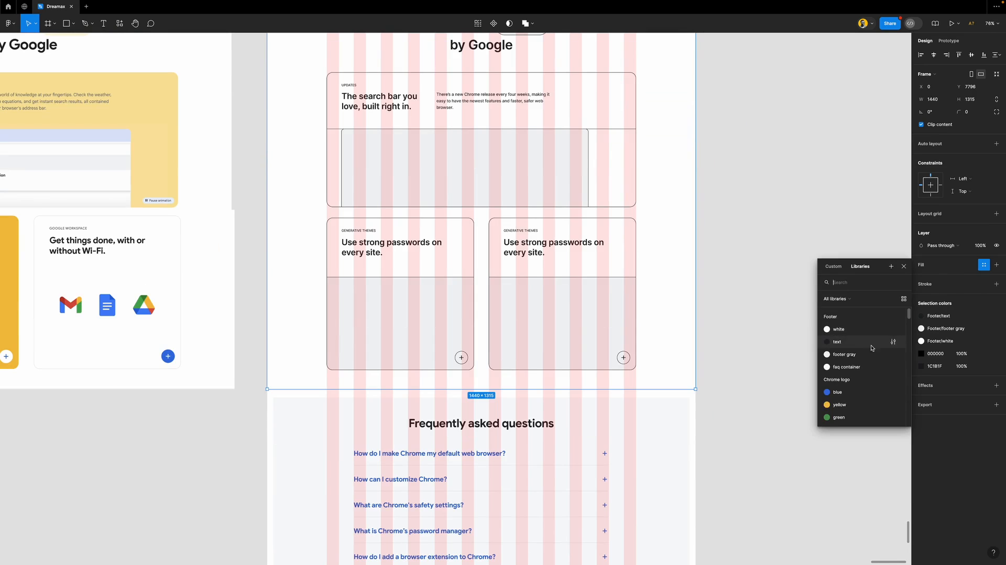
click(859, 329)
click(984, 283)
click(870, 365)
click(746, 280)
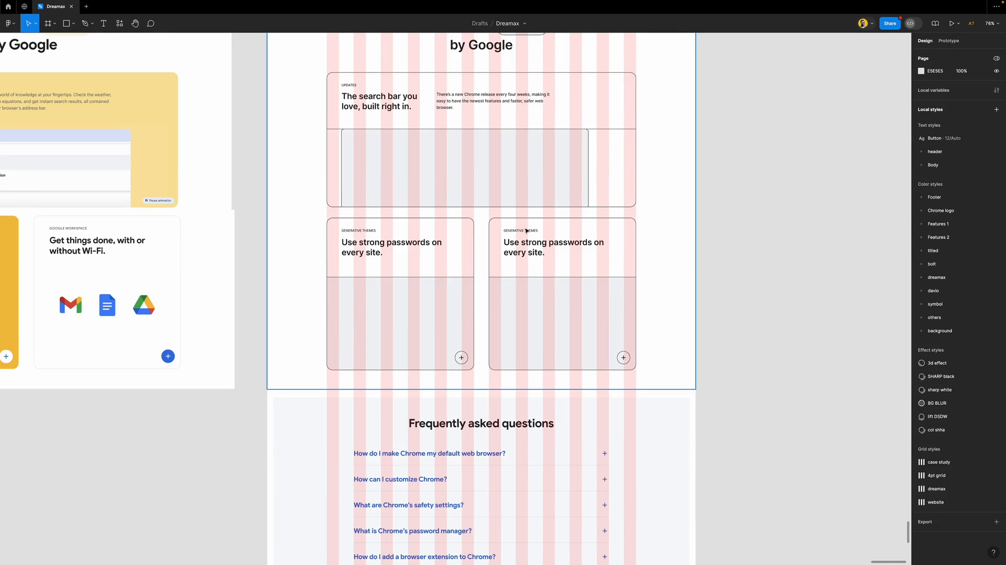
click(674, 226)
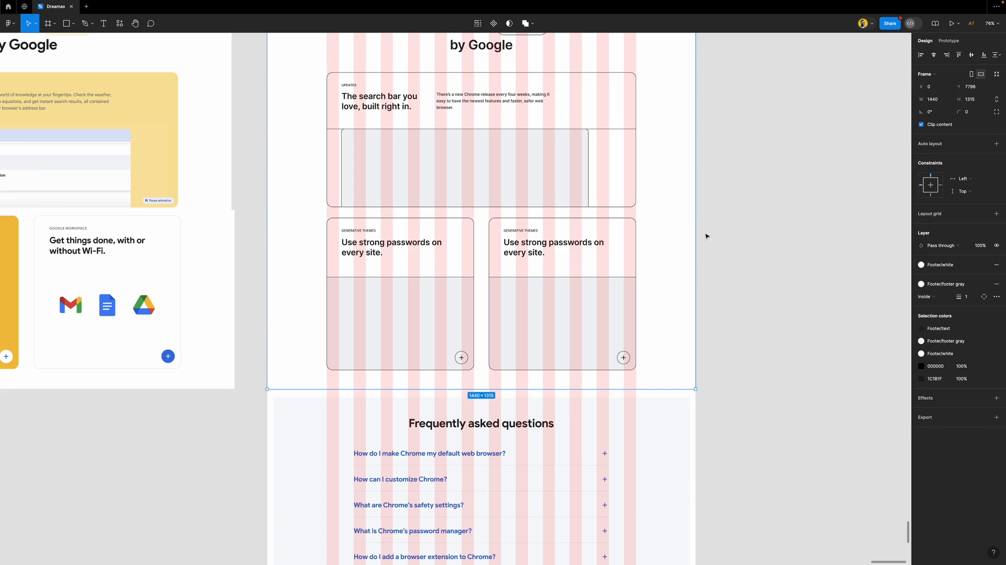
scroll(659, 272, down, 1)
scroll(659, 272, down, 3)
click(996, 283)
click(787, 303)
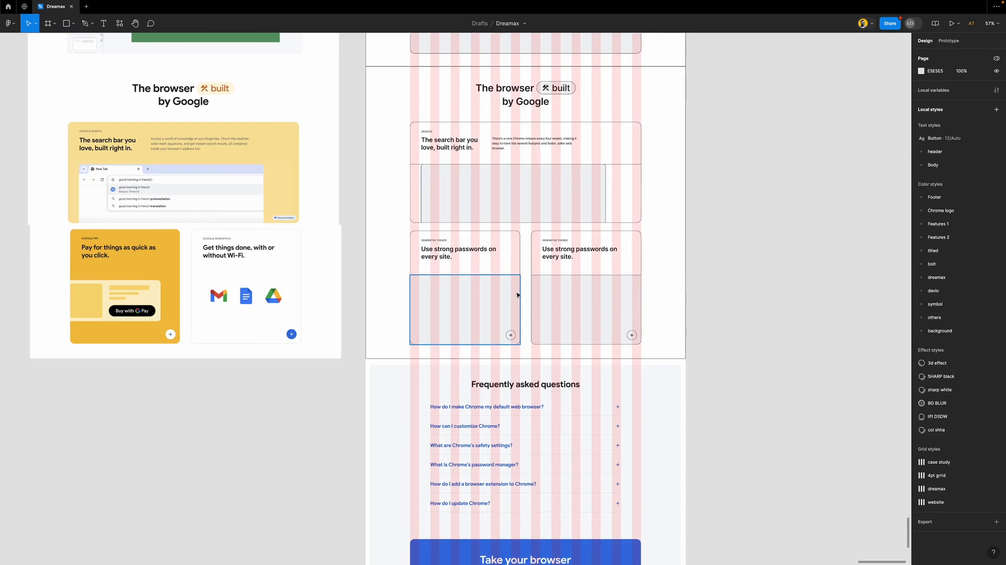
scroll(517, 295, down, 3)
scroll(517, 294, down, 3)
Hide the layout grids and drag a copy of the right card's heading onto the FAQ area
key(ctrl+shift+4)
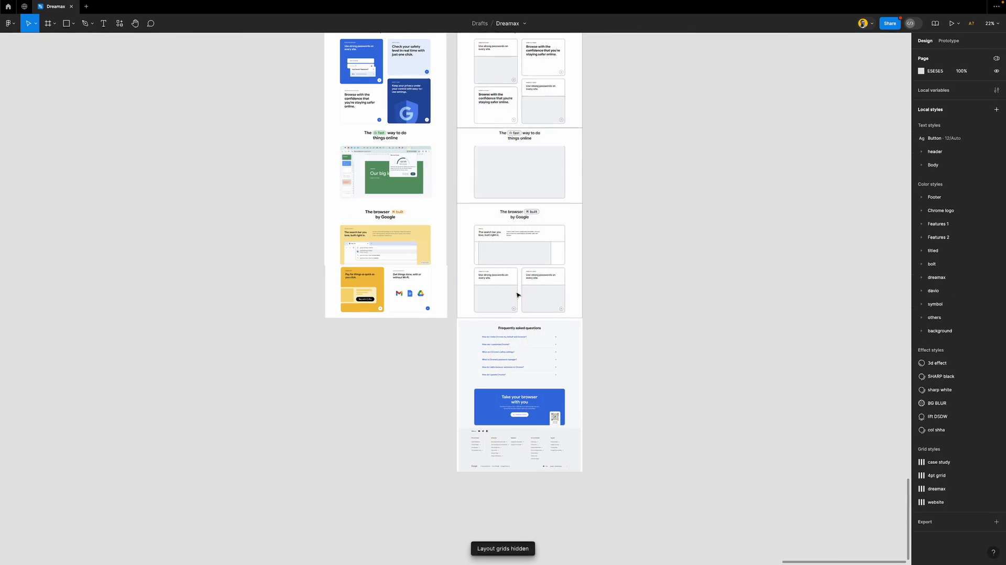
scroll(522, 312, up, 5)
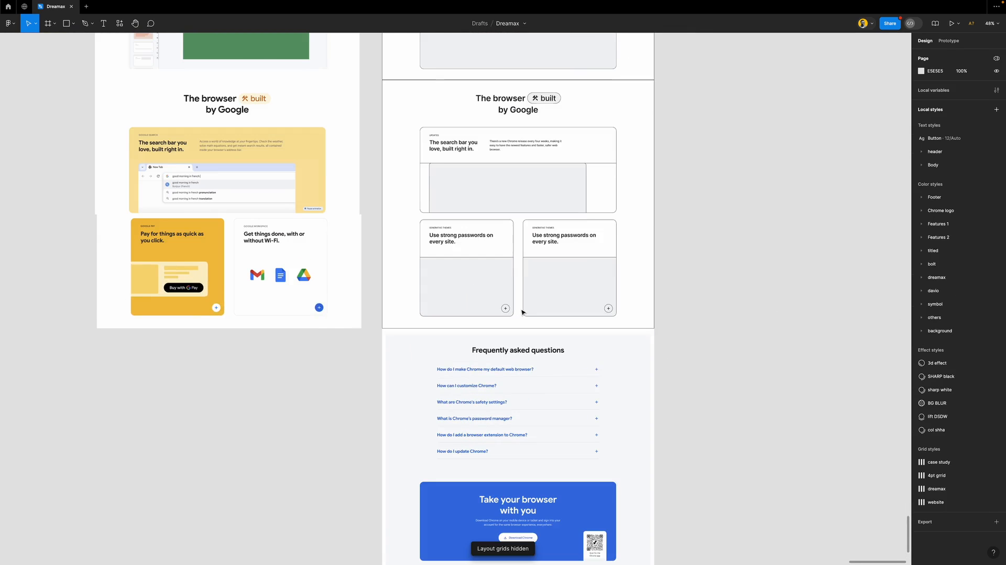
scroll(522, 312, up, 3)
scroll(522, 312, down, 3)
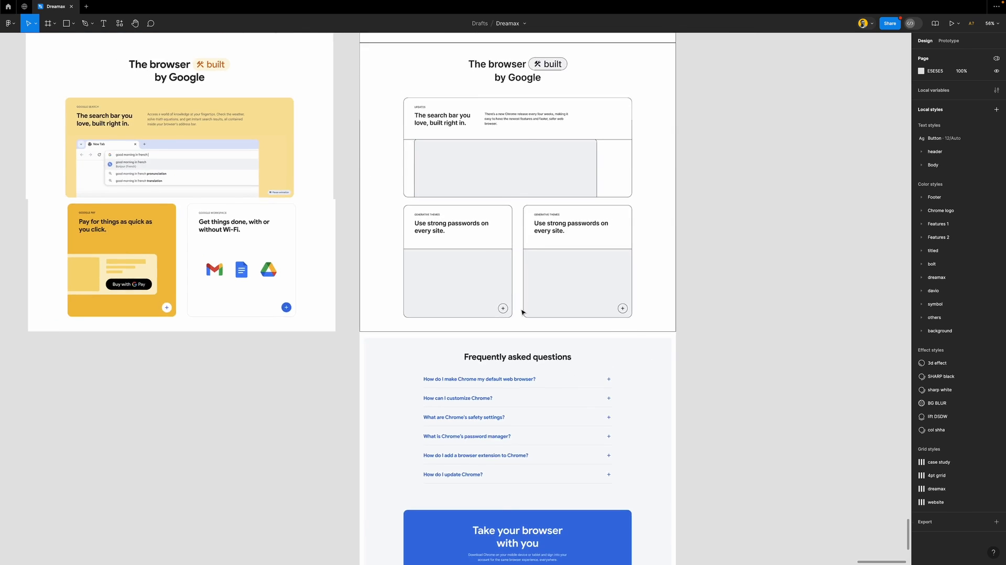
scroll(522, 312, down, 3)
scroll(522, 312, down, 3)
scroll(488, 157, up, 2)
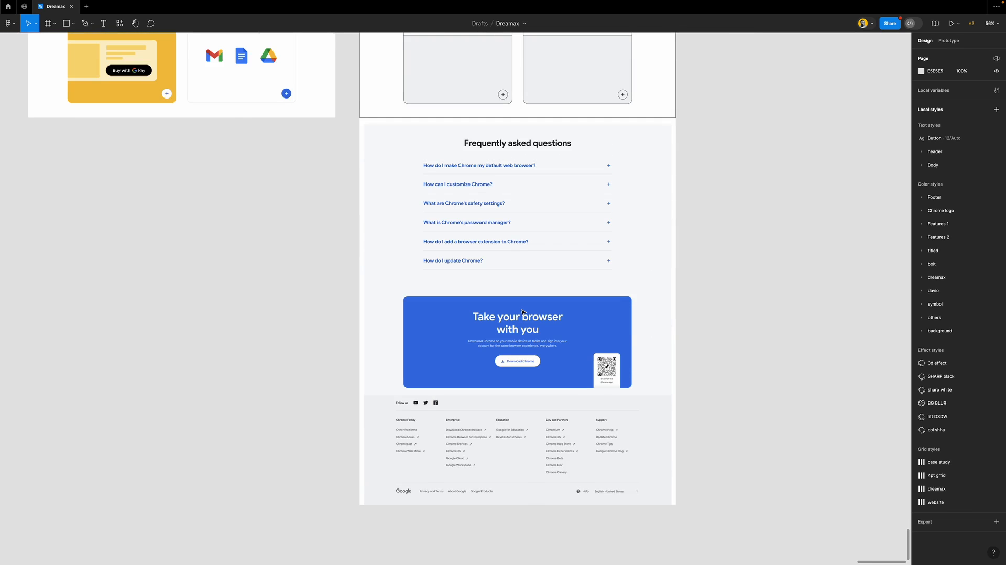
scroll(489, 156, up, 3)
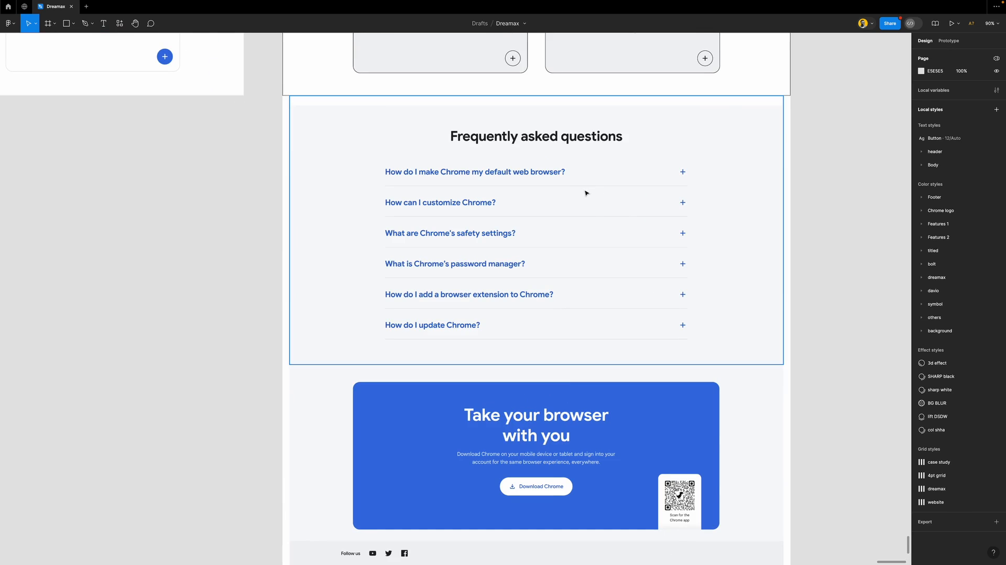
scroll(545, 173, down, 3)
scroll(556, 176, up, 3)
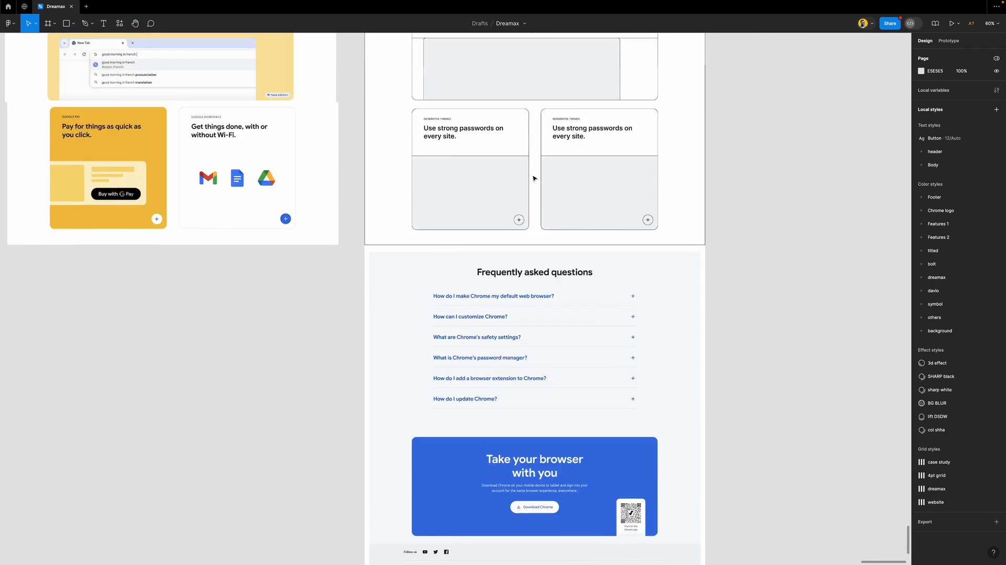
click(571, 180)
drag(571, 180, 514, 316)
Style the copy as header/h3, move it above the FAQ, and retype it 'Frequently asked questions'
scroll(515, 316, up, 5)
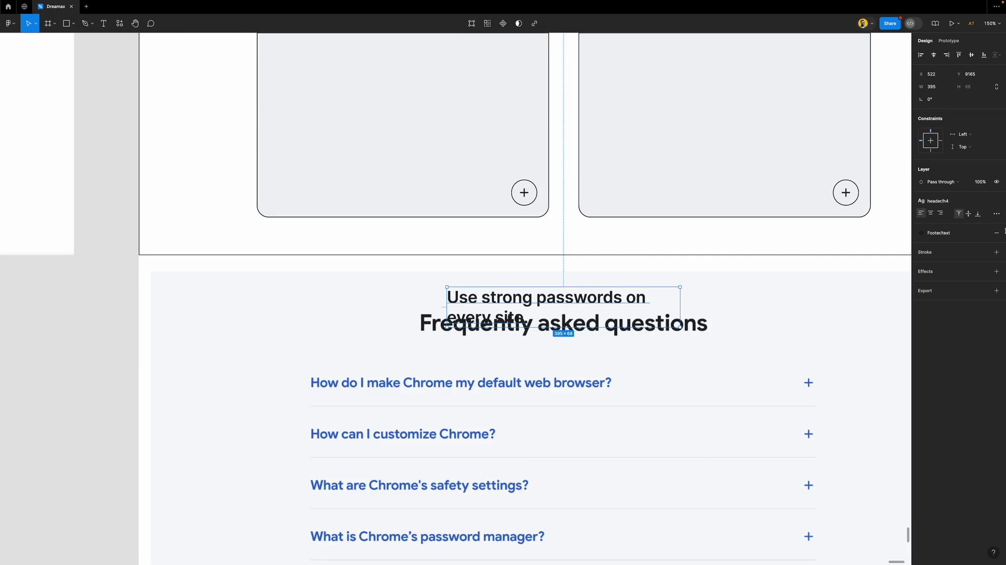
click(943, 200)
click(943, 279)
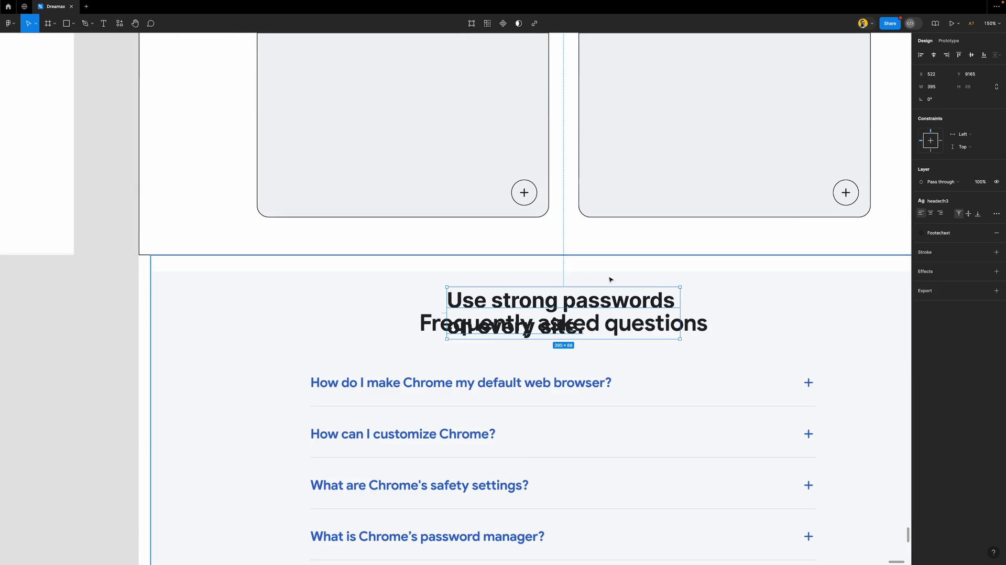
drag(557, 306, 513, 275)
double_click(513, 275)
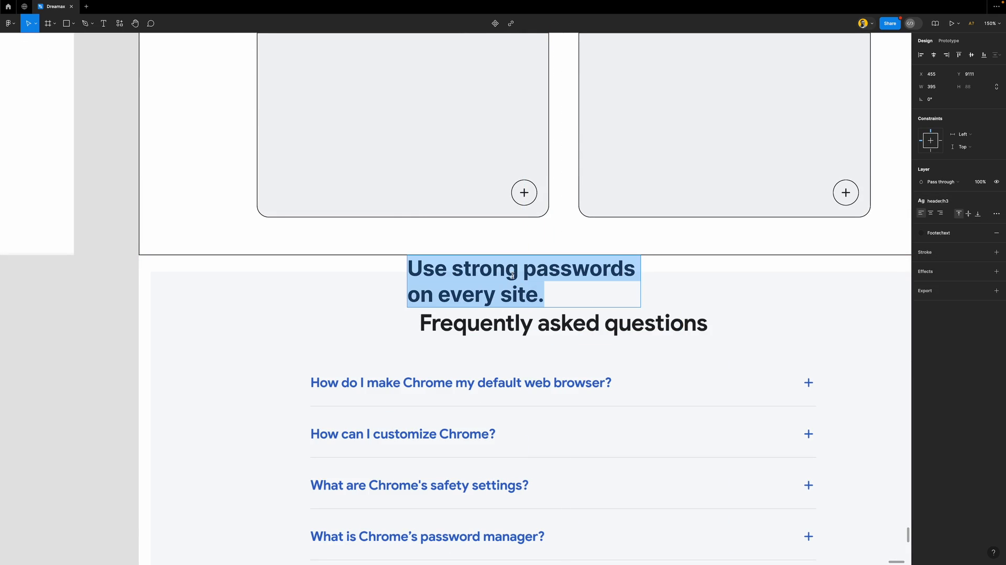
text(Frequen)
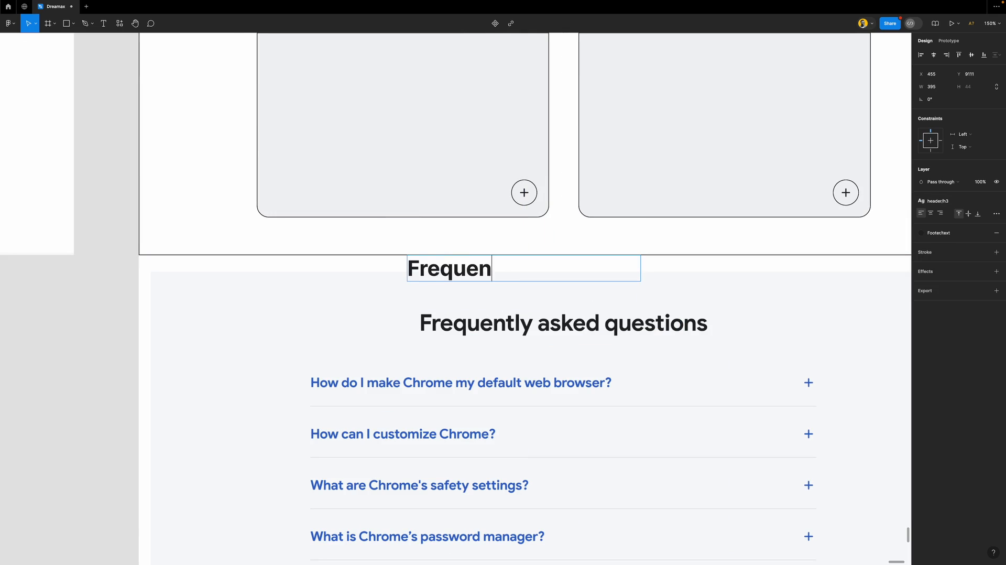
text(tly ask)
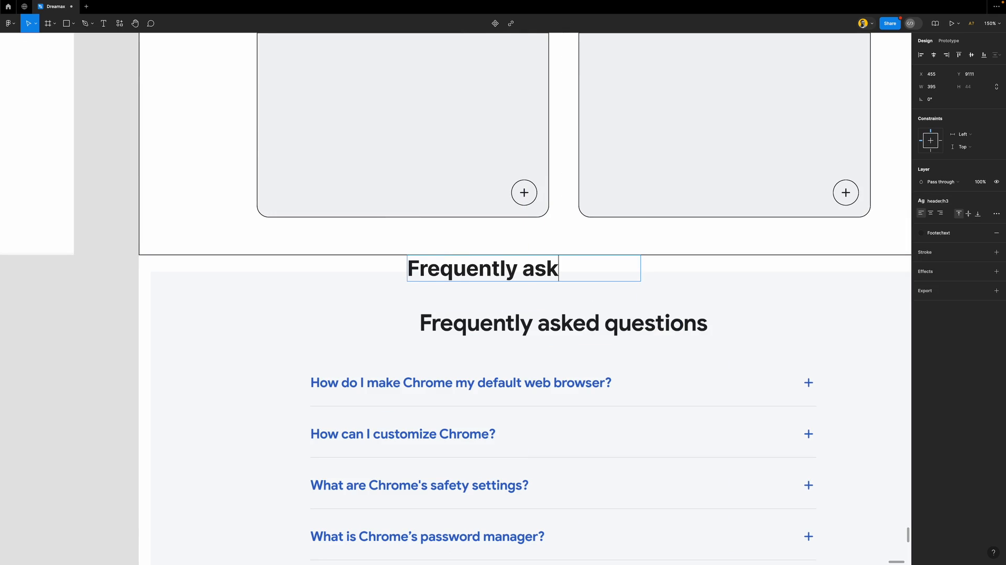
text(ed questions)
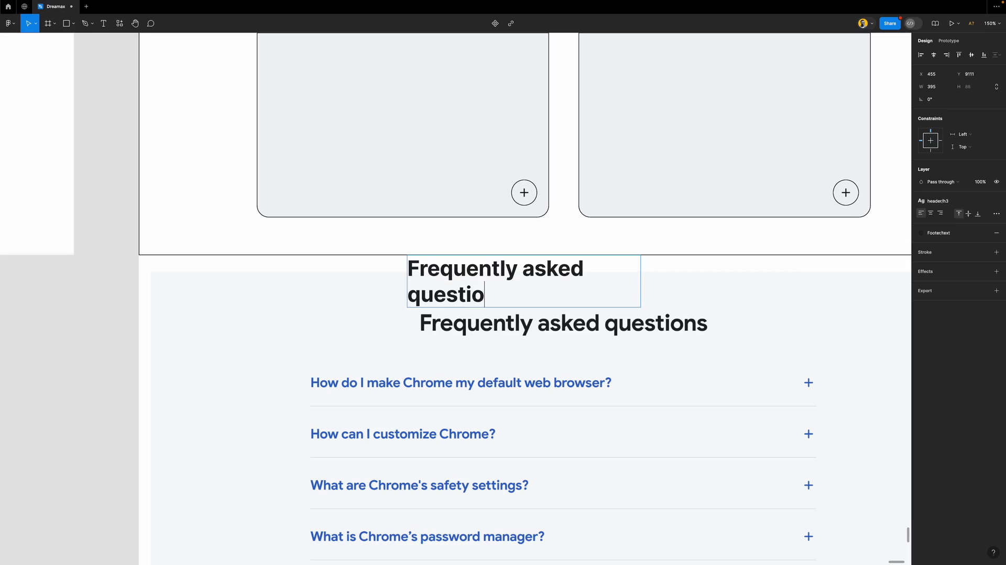
Fit the 'Frequently asked questions' heading on one line over the existing FAQ title
key(Escape)
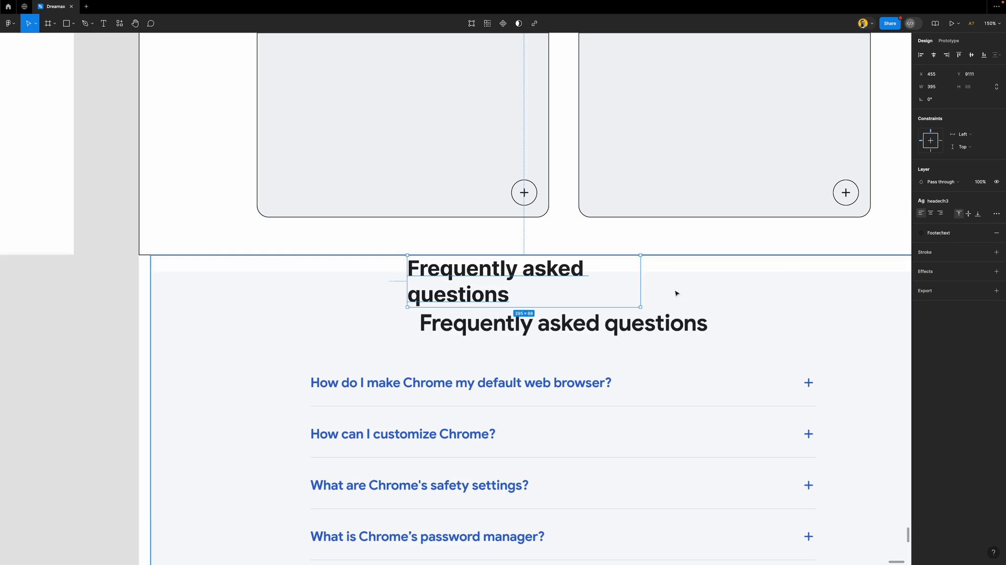
double_click(639, 278)
drag(622, 273, 637, 305)
Retype a duplicated heading as 'How do I make Chrome my default web browser?' in h5 above the first row
scroll(637, 305, down, 3)
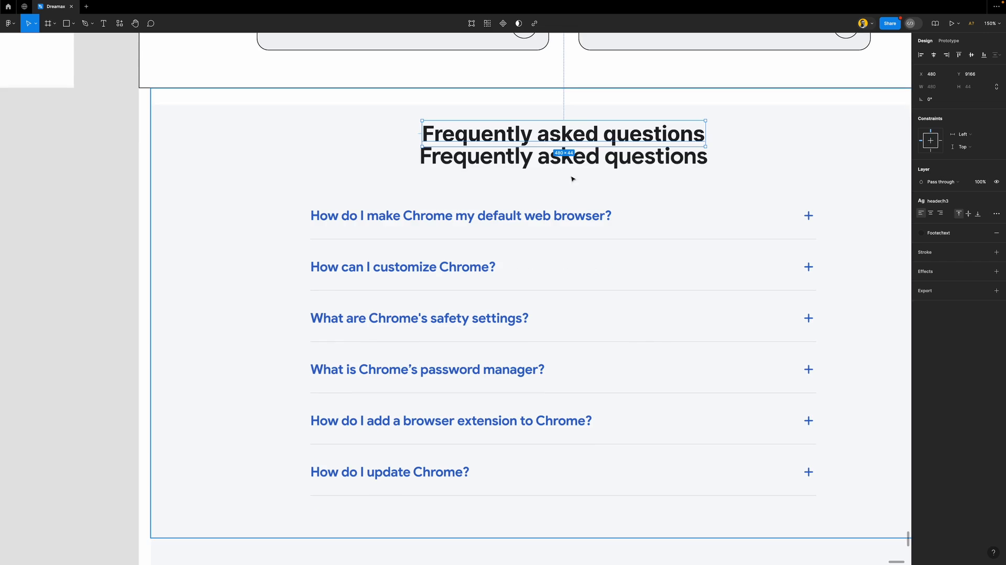
drag(519, 130, 329, 224)
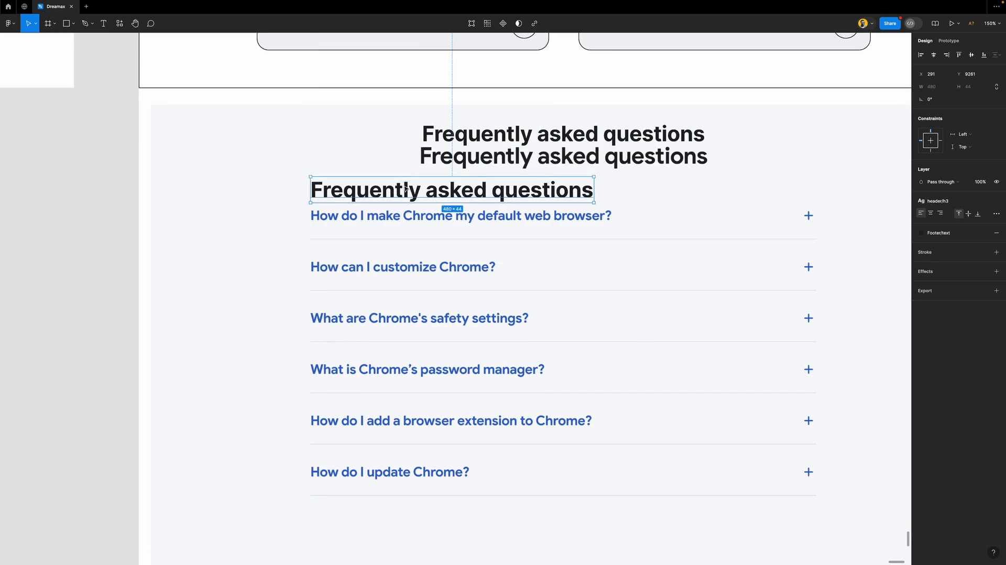
double_click(405, 185)
text(How)
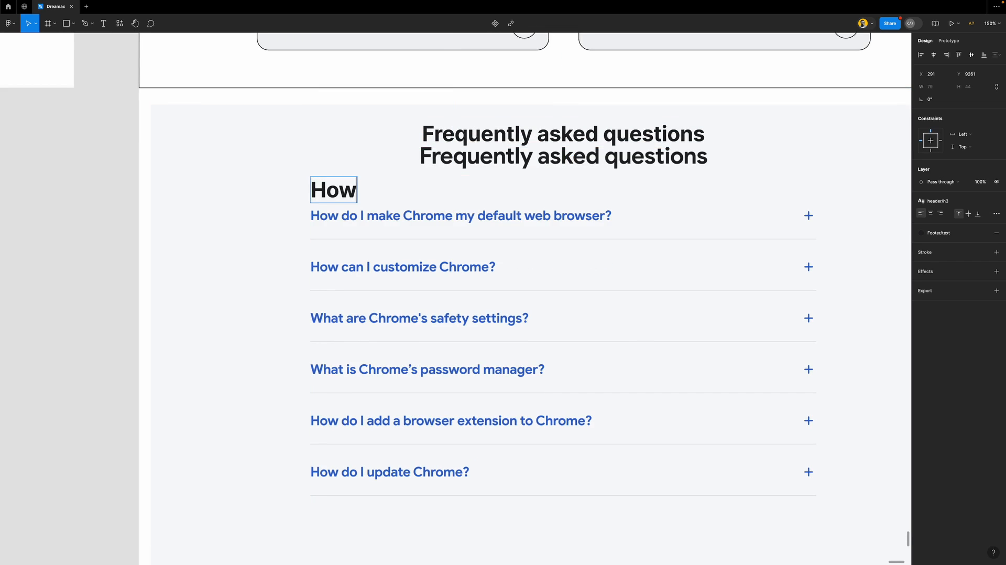
text( do I make)
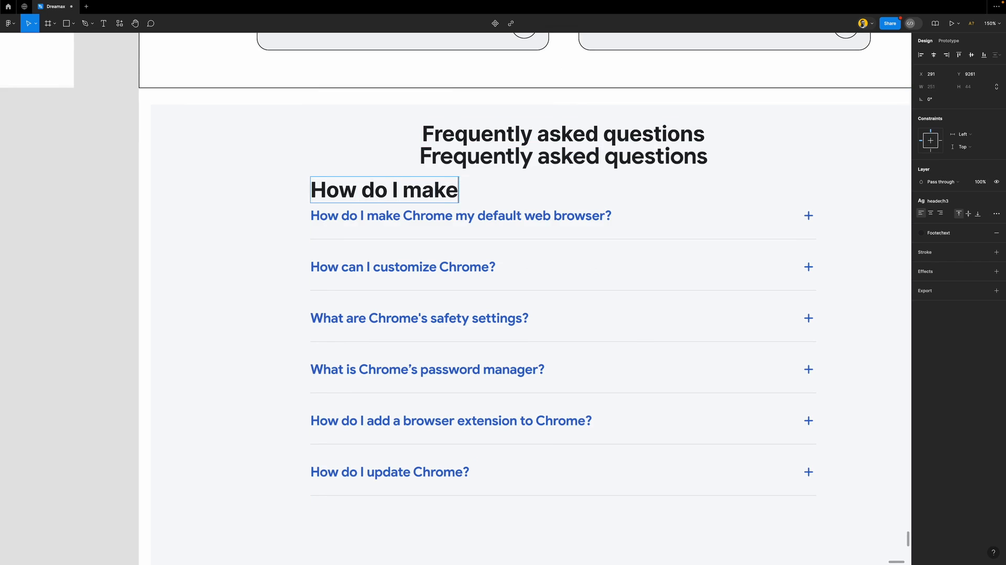
text( Chrome )
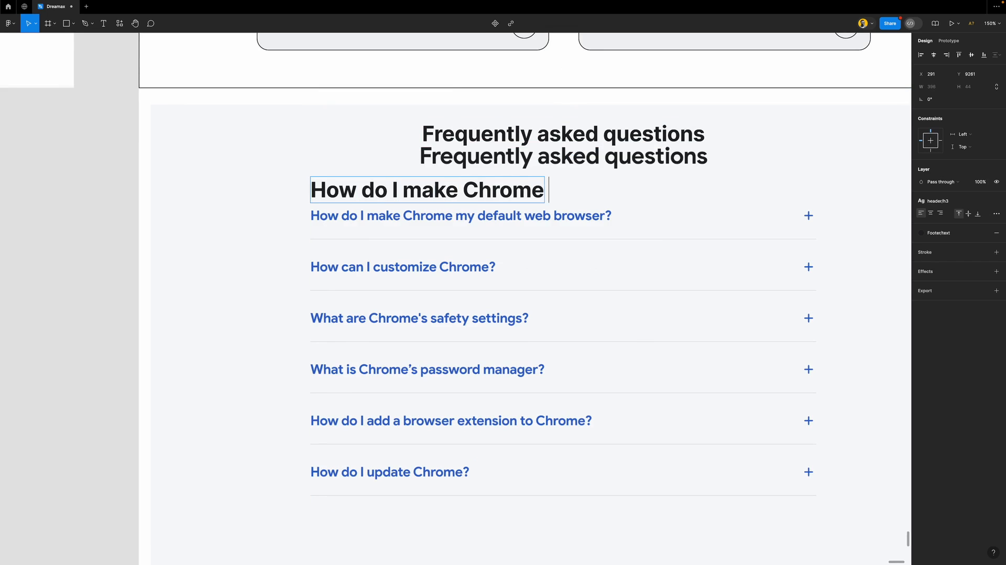
text(my defaul)
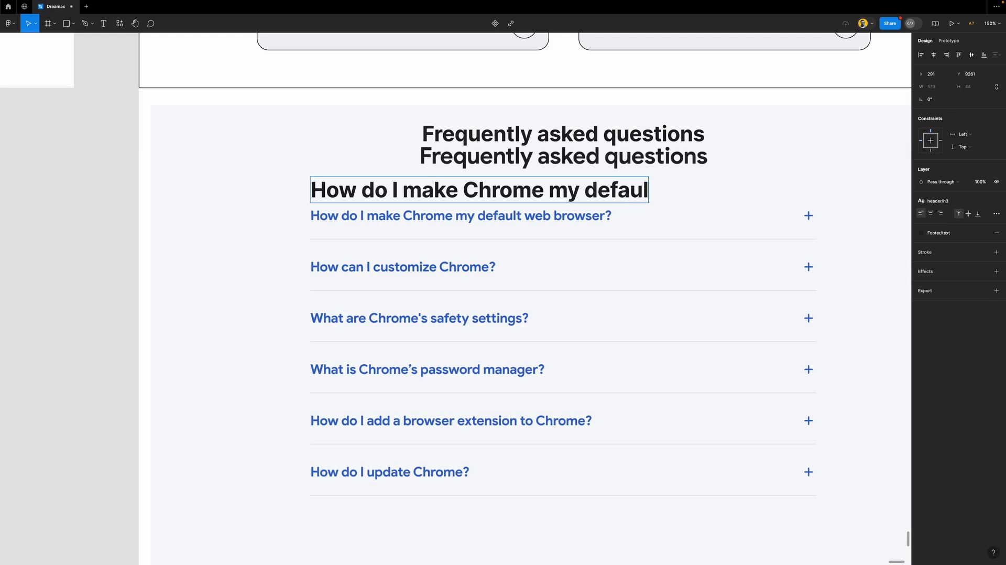
text(t web b)
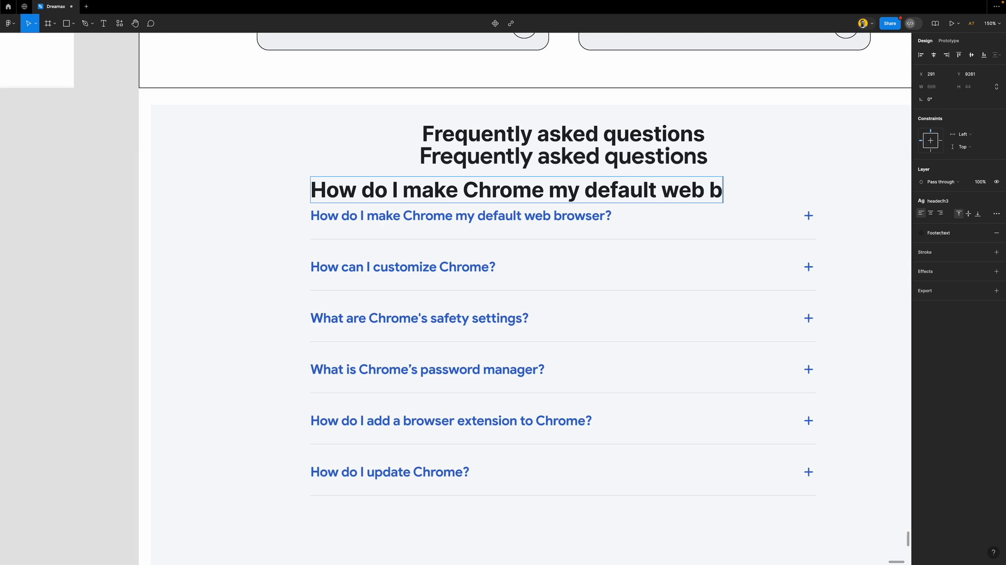
text(rowser?)
key(Escape)
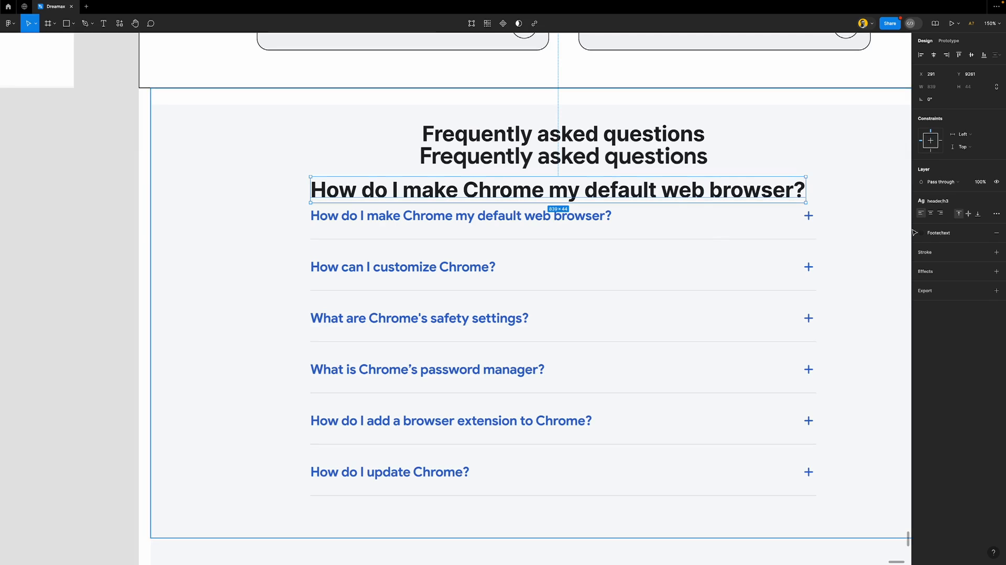
click(942, 201)
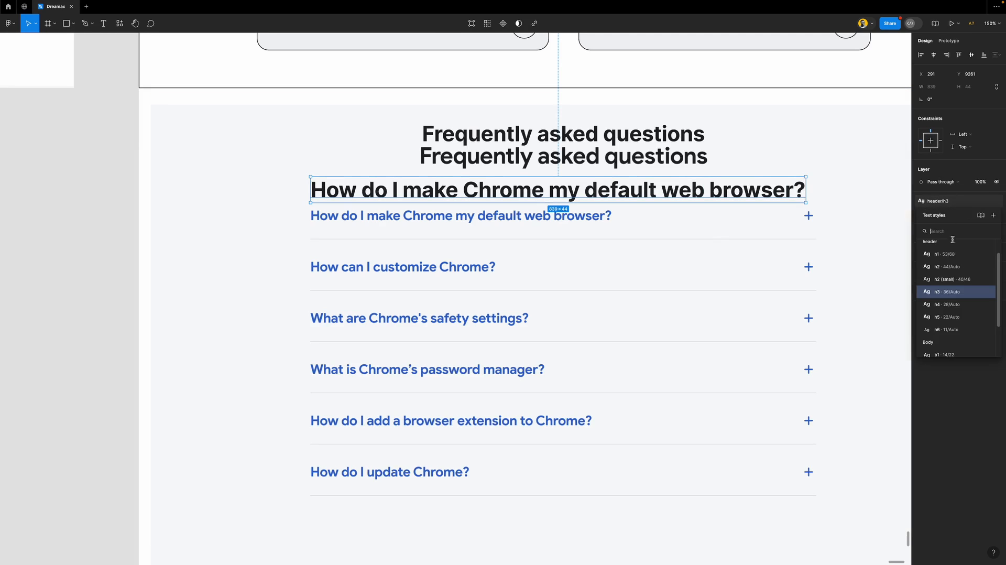
click(959, 319)
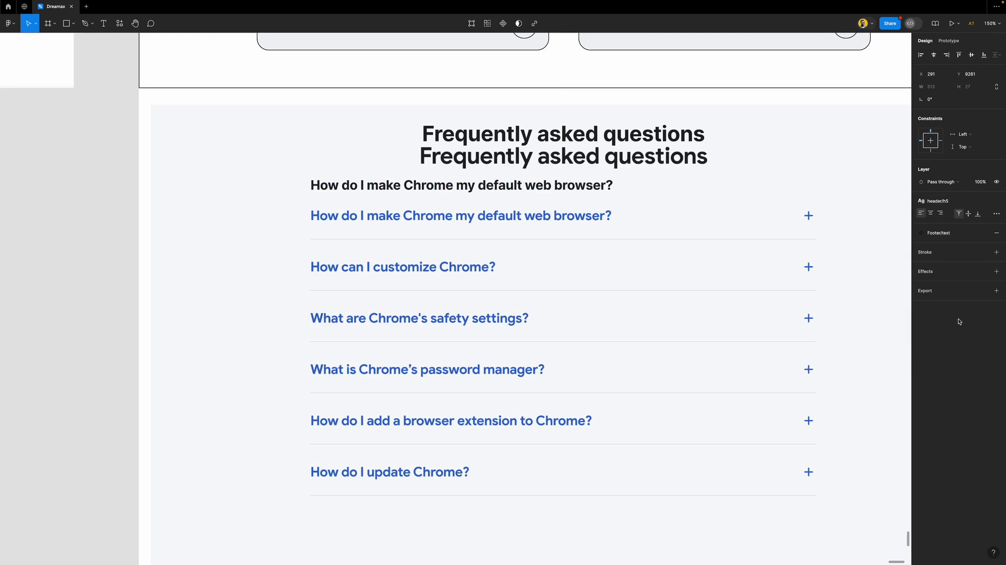
drag(601, 184, 608, 206)
Insert the 'add' icon from the Material Symbols plugin and move it onto the first FAQ row
click(120, 24)
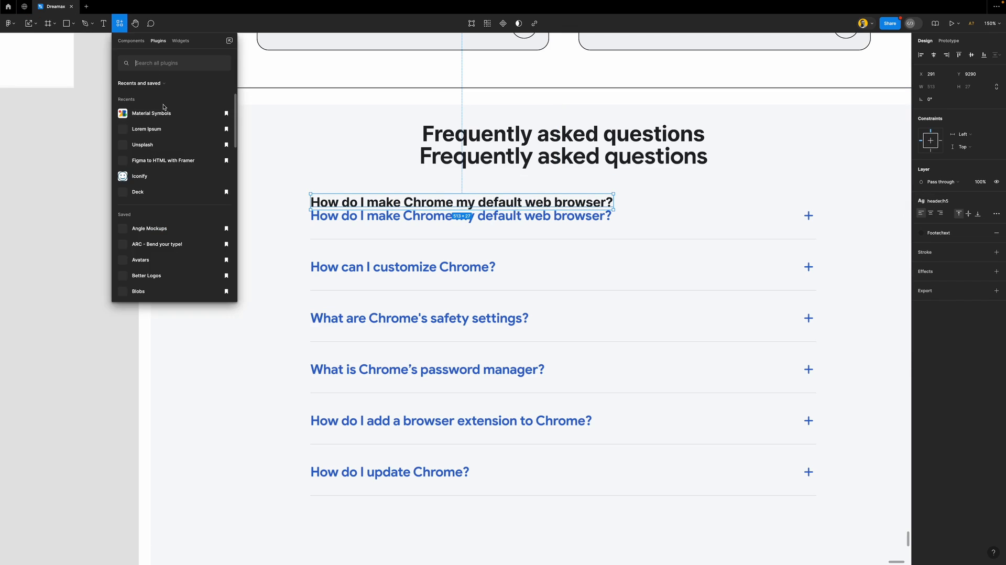
click(163, 114)
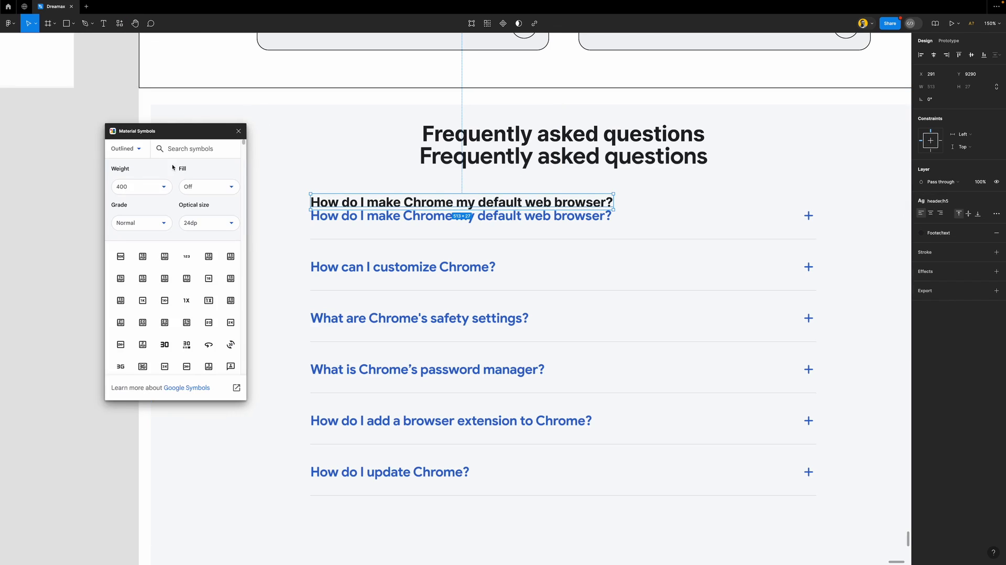
click(183, 148)
text(add)
click(117, 259)
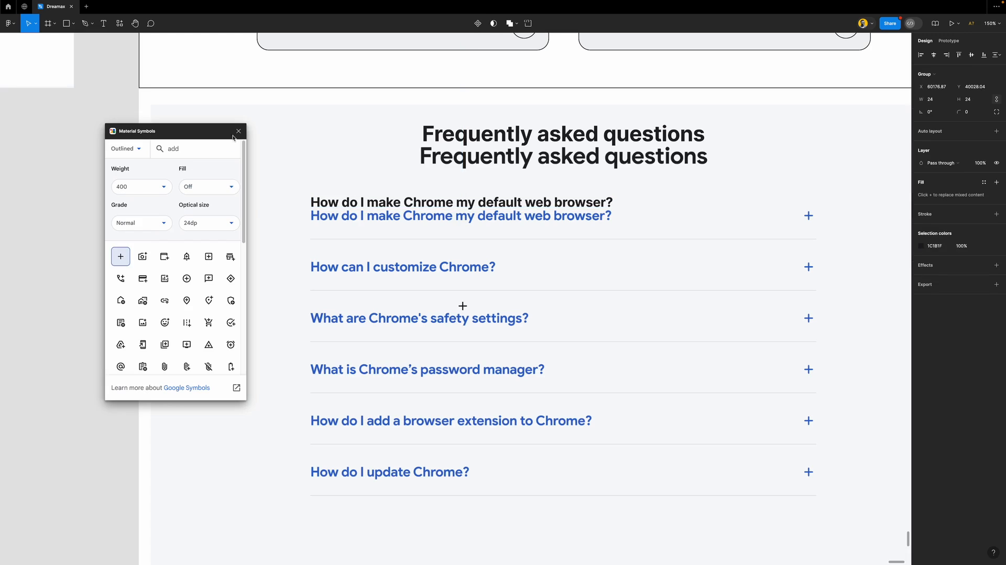
click(238, 130)
drag(462, 304, 808, 218)
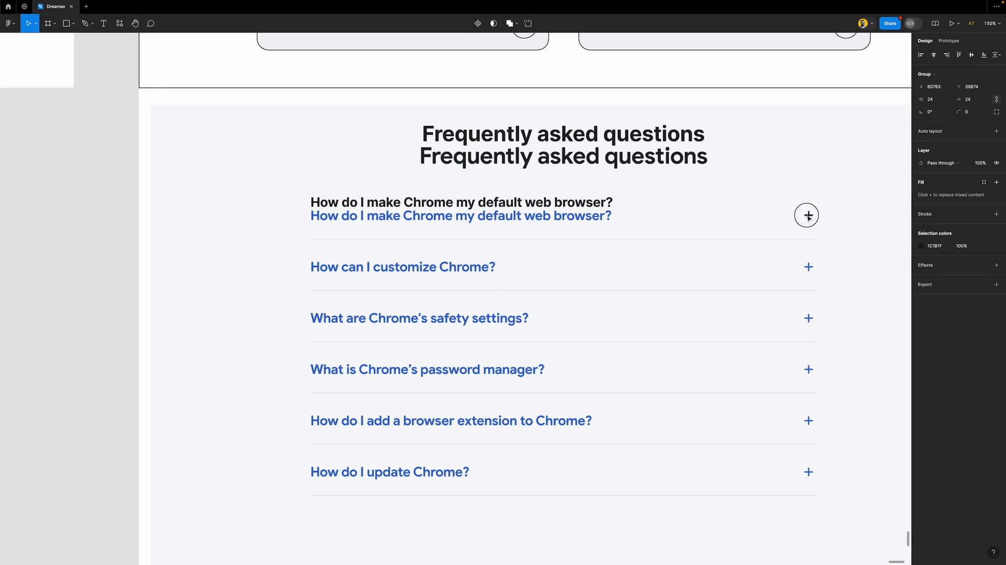
Undo the failed auto-layout attempt and place the plus icon at the first row's right end
click(601, 207)
drag(600, 206, 602, 219)
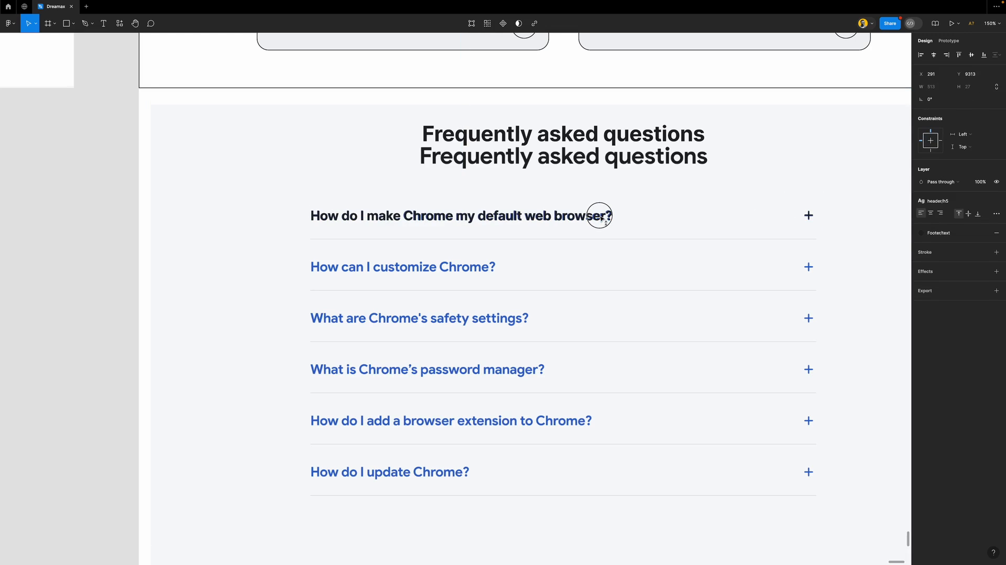
shift+click(807, 219)
key(shift+a)
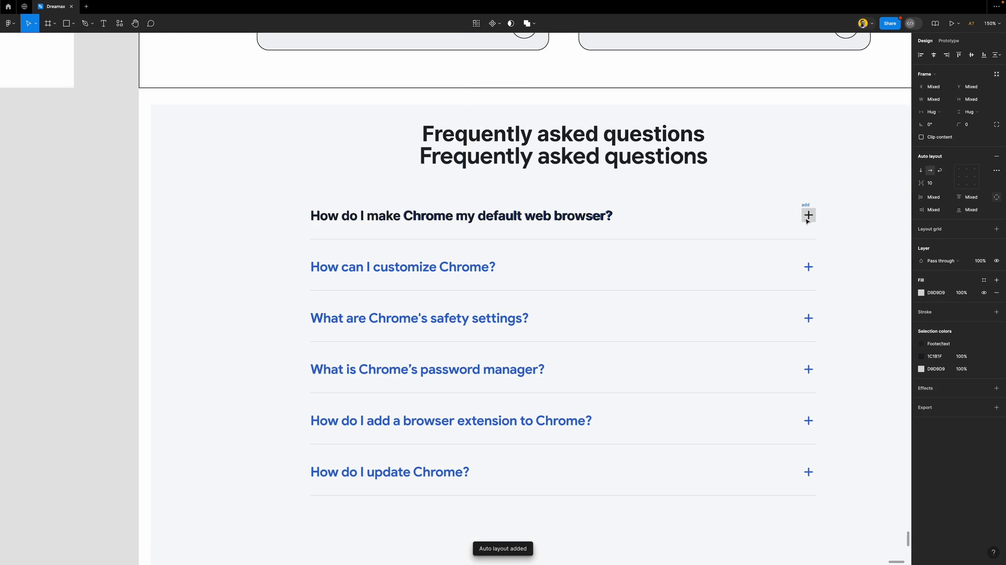
click(689, 202)
drag(807, 214, 104, 229)
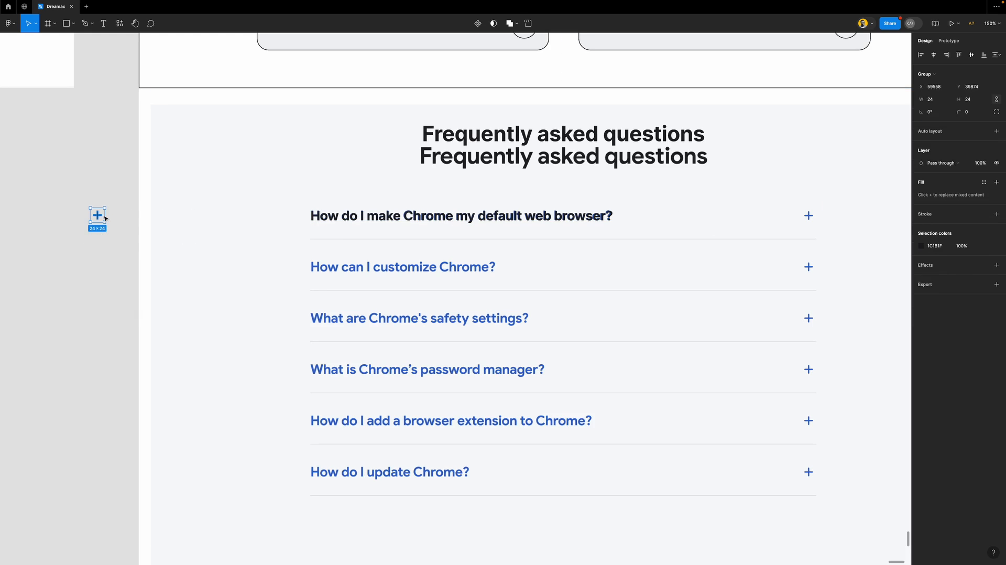
key(ctrl+z)
key(ctrl+z)
key(ctrl+z)
key(ctrl+z)
key(ctrl+z)
key(ctrl+z)
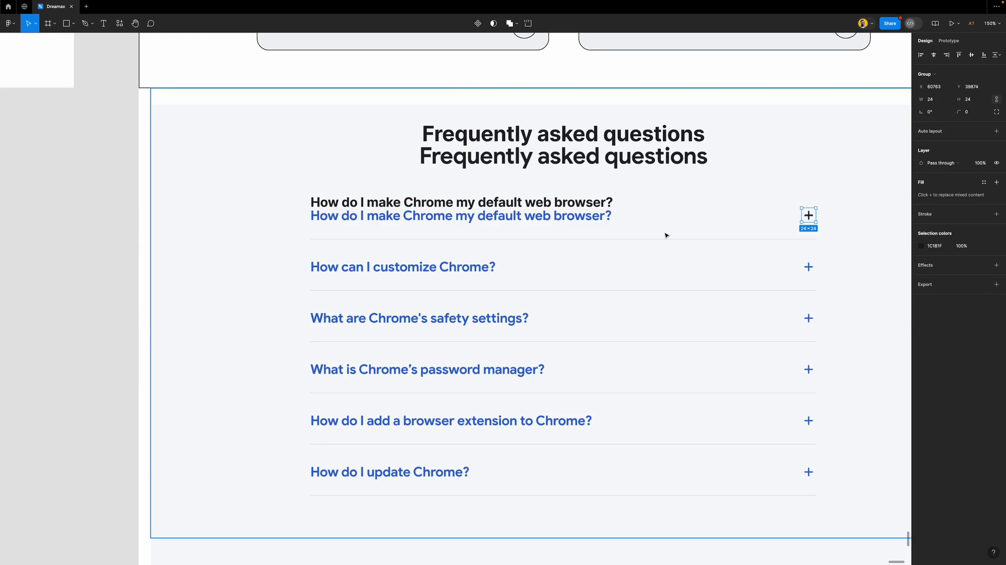
key(ctrl+z)
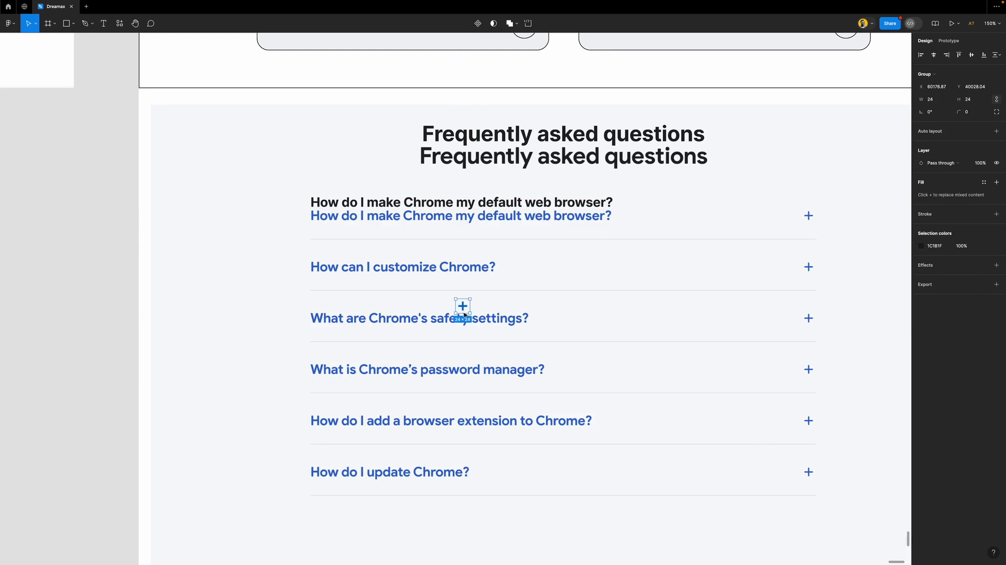
key(ctrl+z)
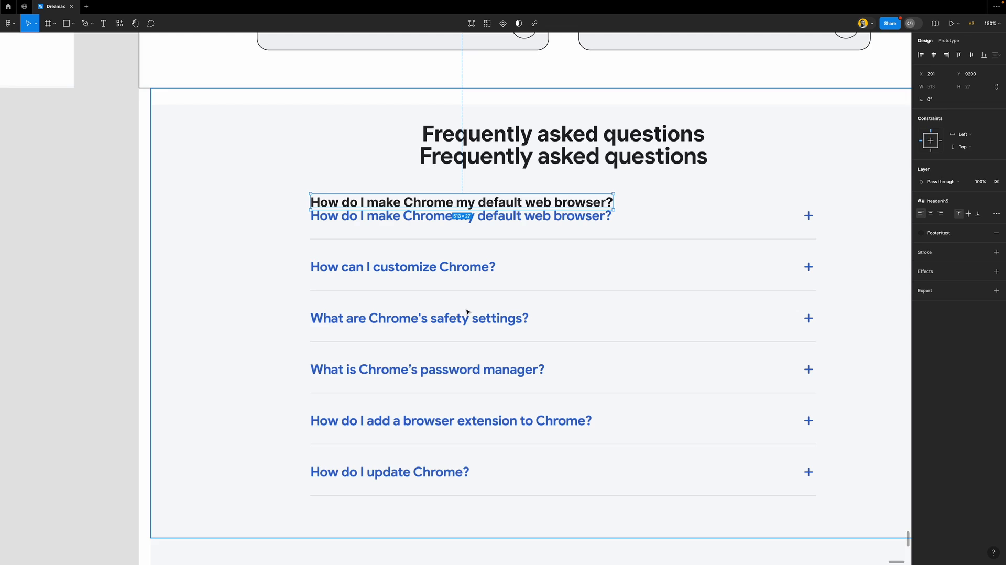
key(ctrl+shift+z)
drag(467, 310, 810, 217)
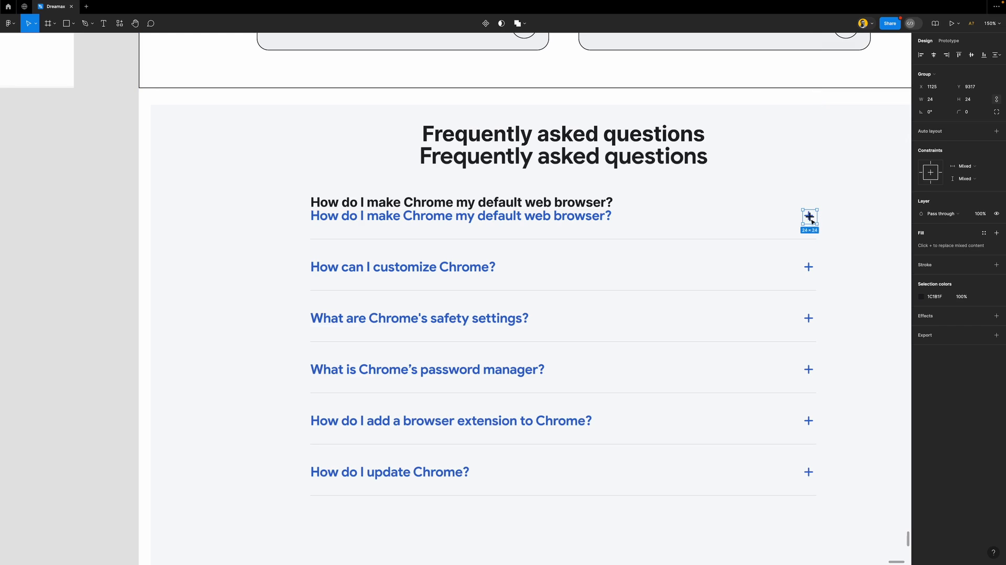
Show the layout grids, widen the black question text to 762, and move it onto the first line
key(ctrl+g)
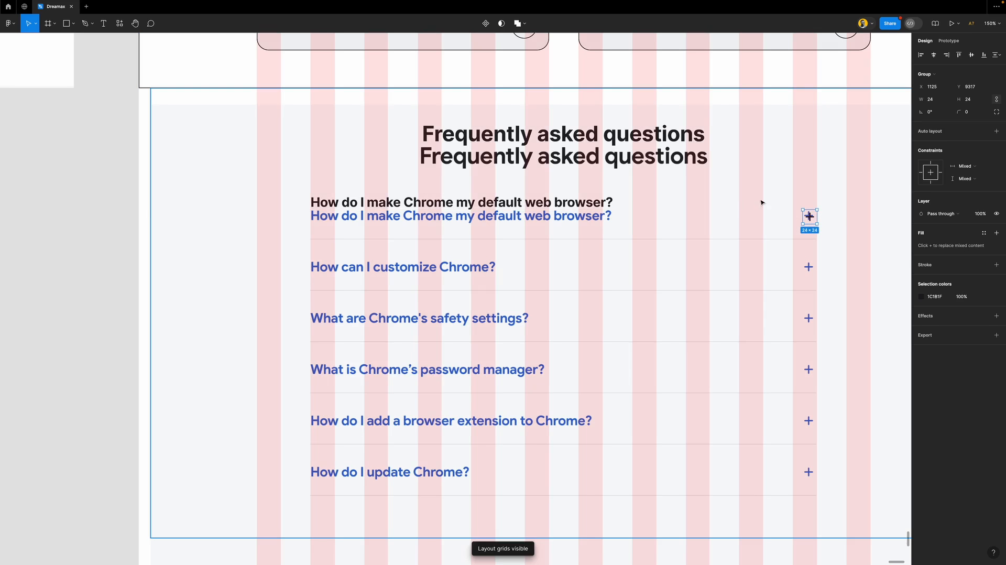
scroll(805, 209, up, 5)
drag(813, 222, 814, 219)
scroll(776, 242, down, 3)
scroll(456, 229, down, 1)
drag(257, 202, 251, 211)
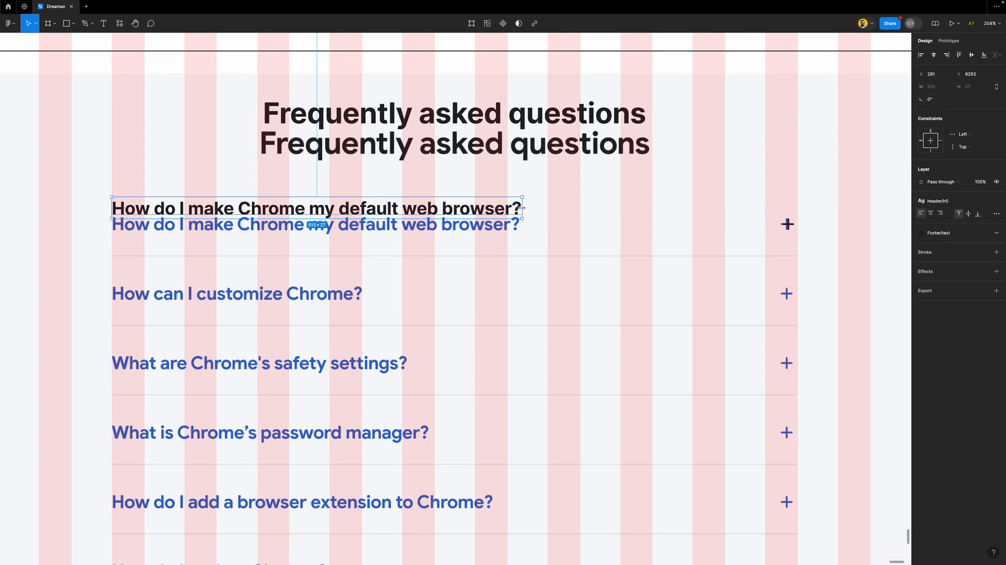
drag(522, 208, 725, 216)
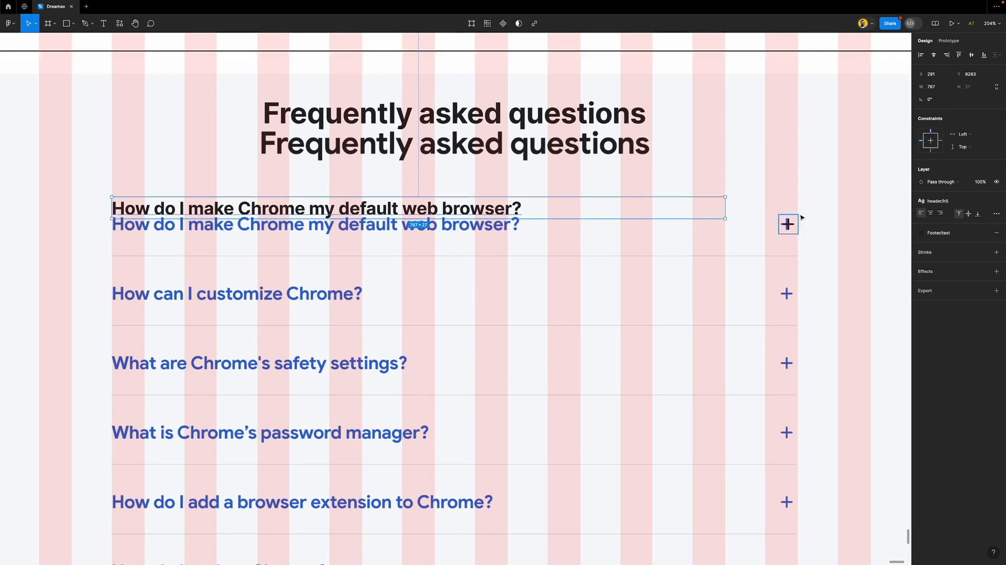
drag(479, 213, 478, 222)
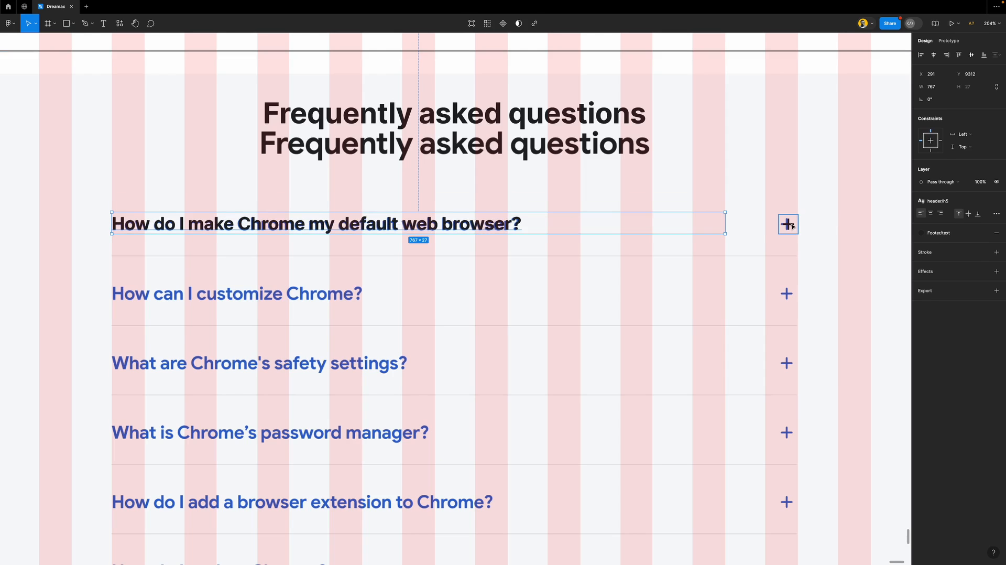
Wrap the question and plus icon in an auto-layout row aligned left-centre
shift+click(788, 224)
key(shift+a)
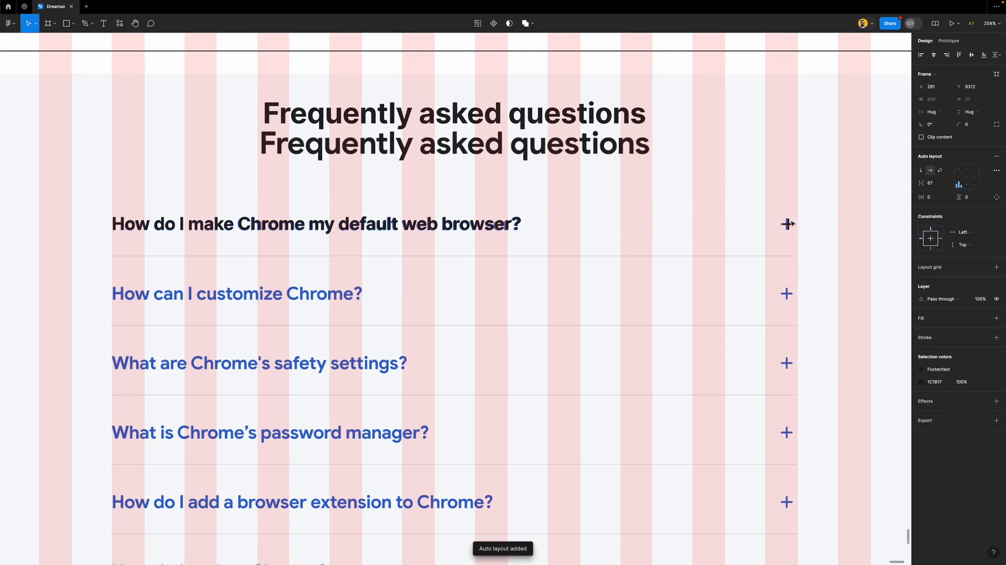
click(958, 181)
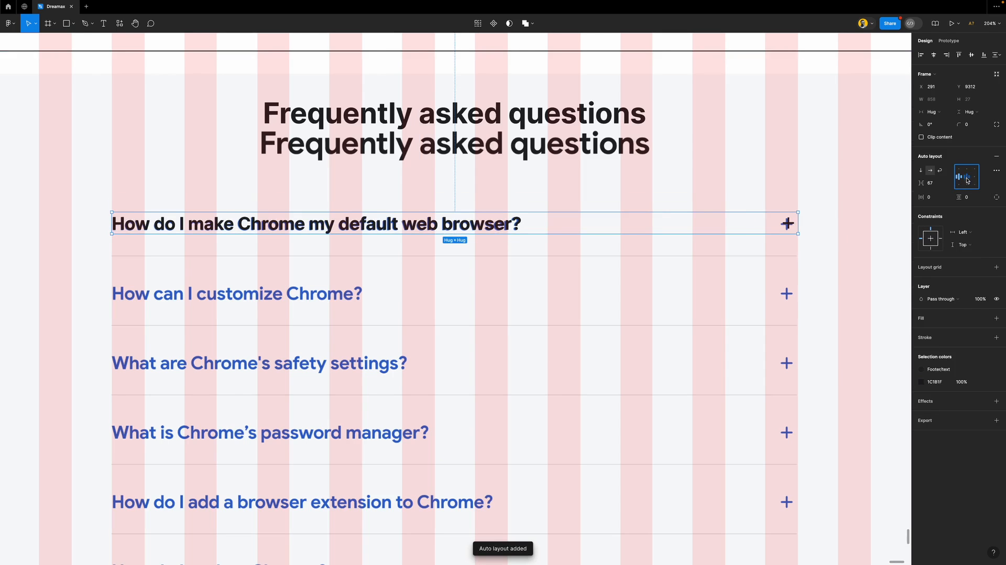
scroll(529, 231, down, 5)
scroll(533, 238, down, 3)
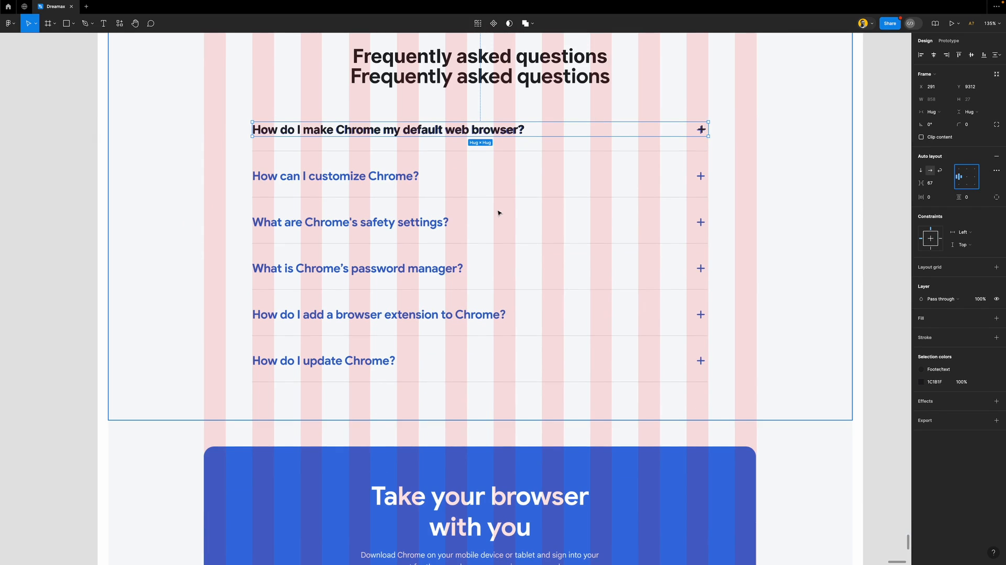
scroll(386, 201, up, 5)
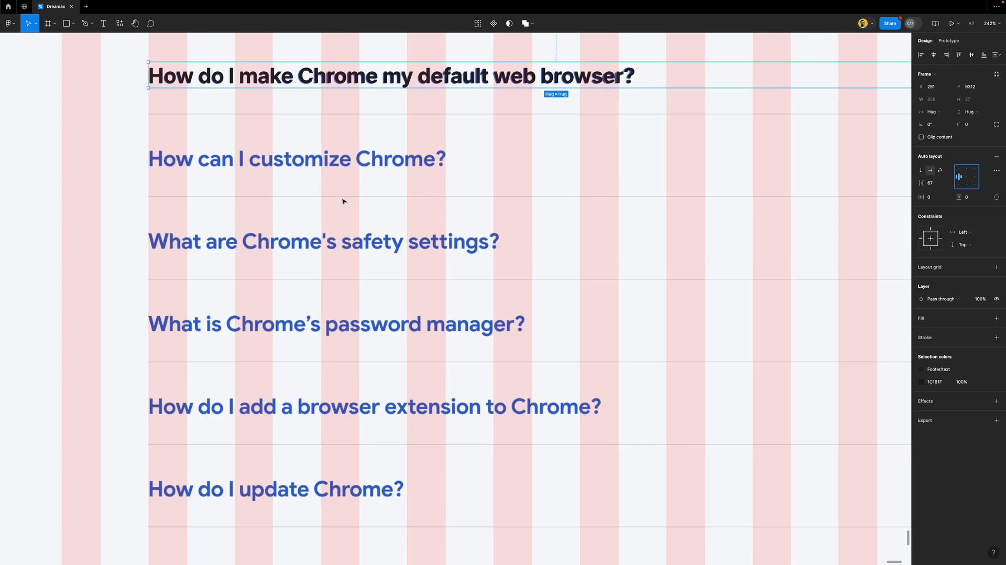
scroll(410, 198, down, 5)
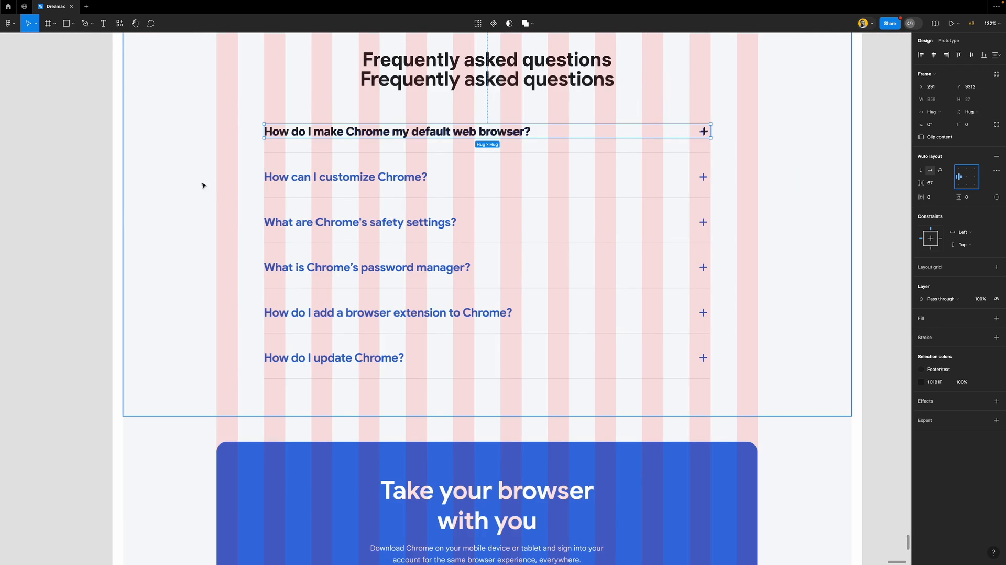
Hide the layout grids and set the first FAQ row's vertical constraint to Center
click(231, 159)
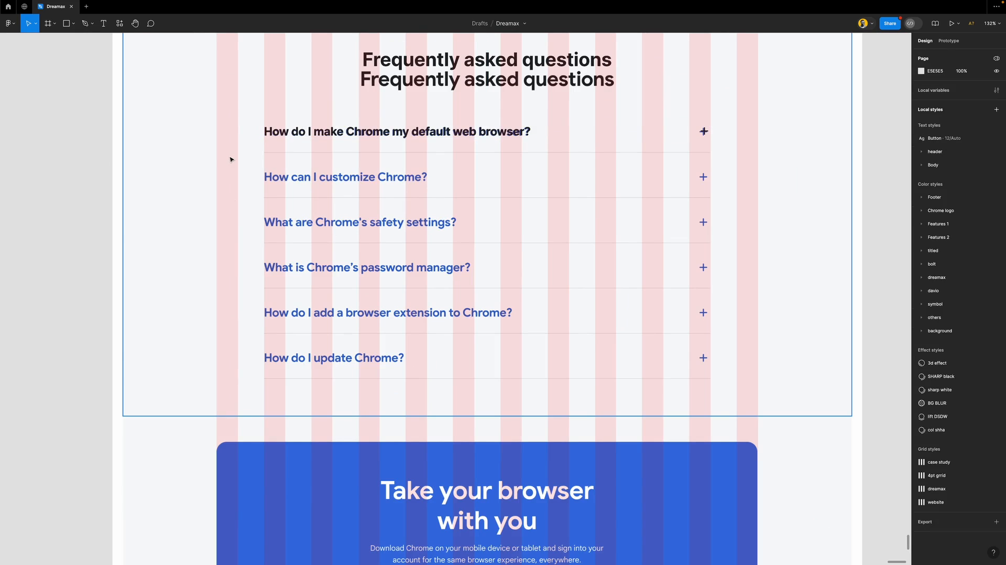
key(ctrl+g)
ctrl+scroll(613, 205, up, 5)
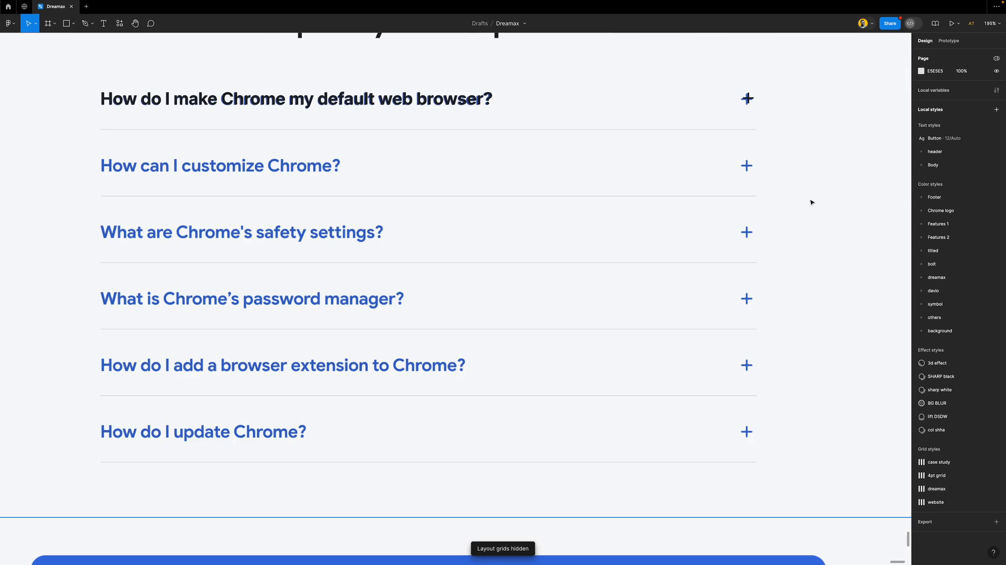
ctrl+scroll(565, 209, down, 6)
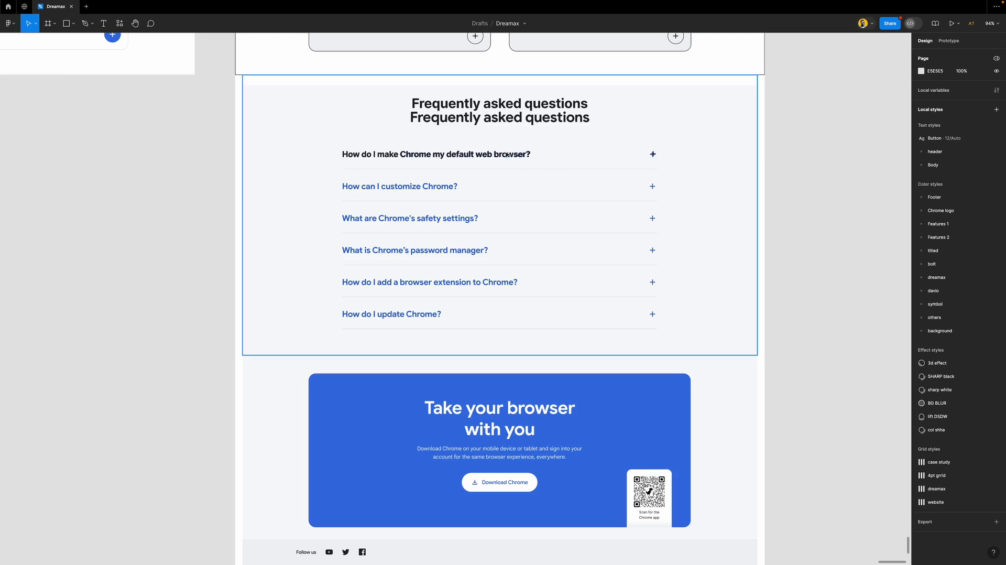
ctrl+scroll(507, 155, up, 5)
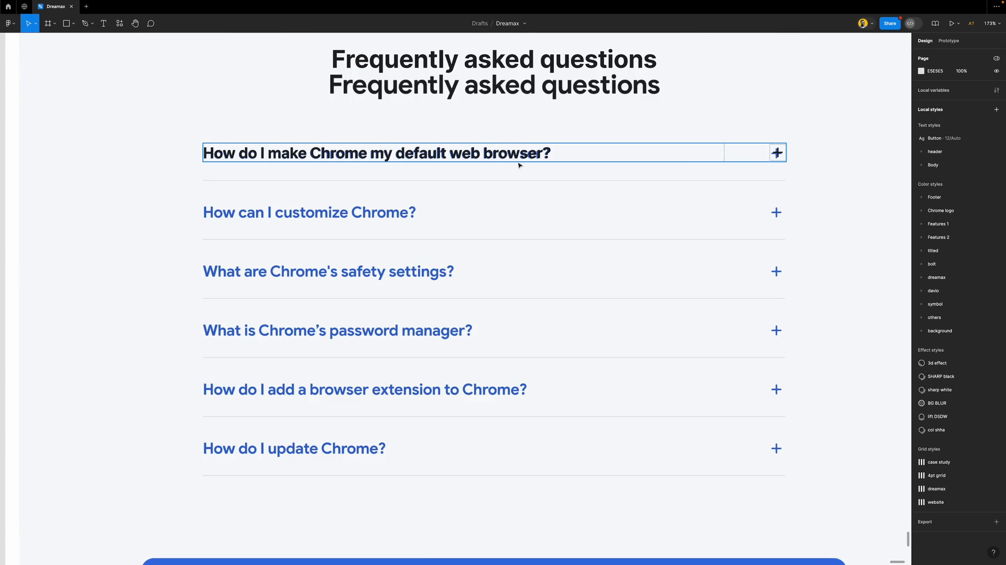
click(501, 154)
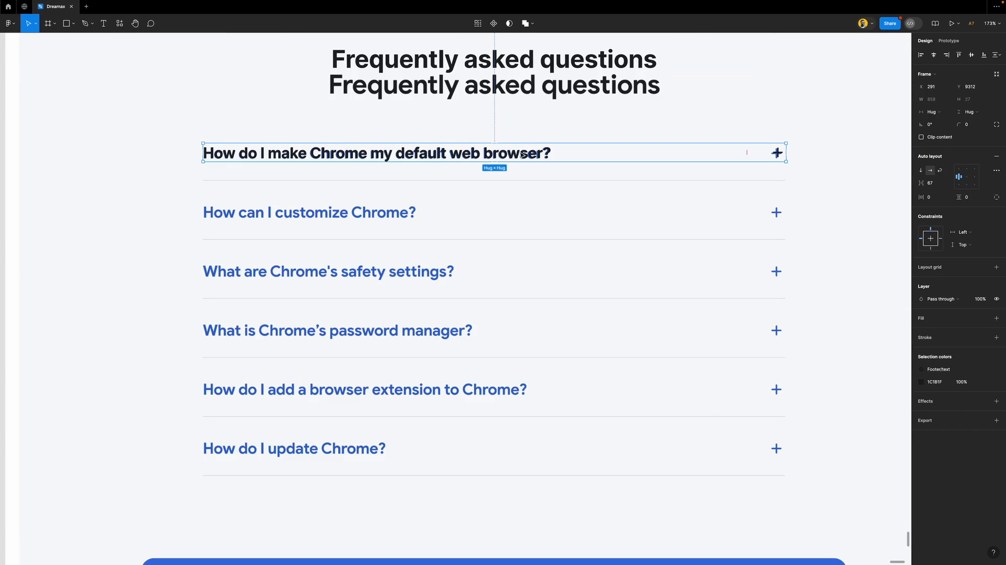
click(931, 245)
Give the row 28 px vertical padding and a 1 px black inside border
ctrl+scroll(777, 163, up, 8)
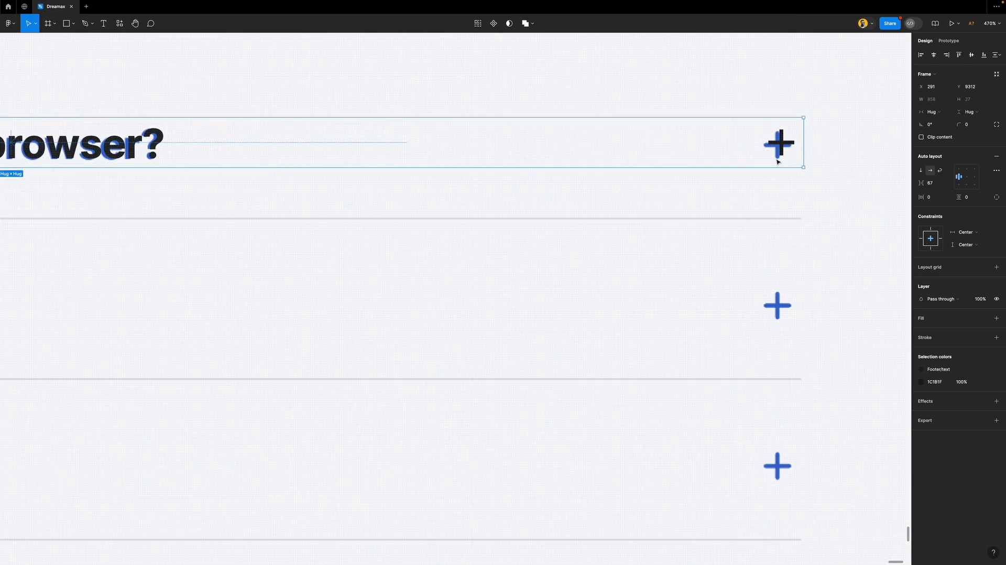
ctrl+scroll(777, 163, up, 2)
ctrl+scroll(815, 200, up, 2)
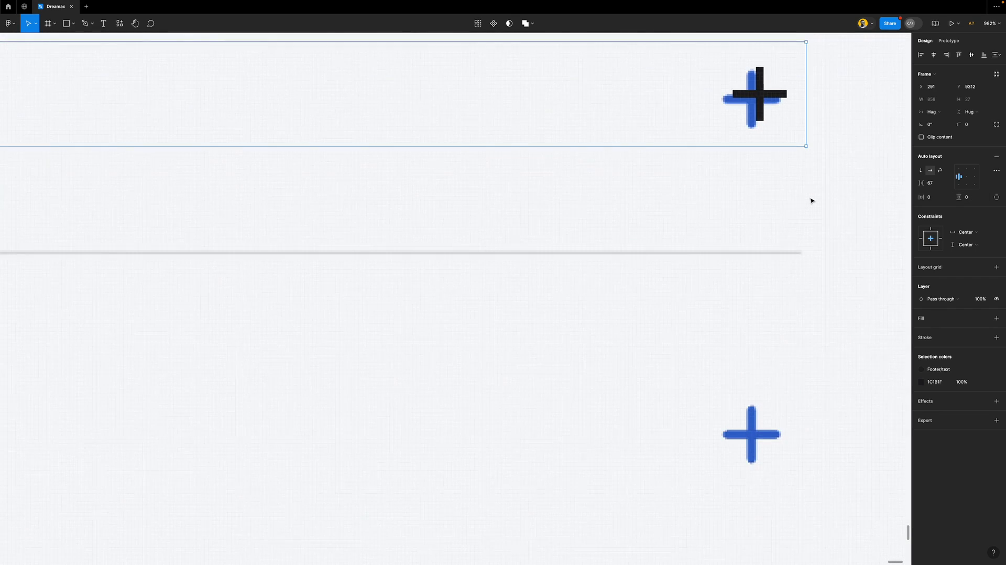
click(970, 201)
text(20)
key(Return)
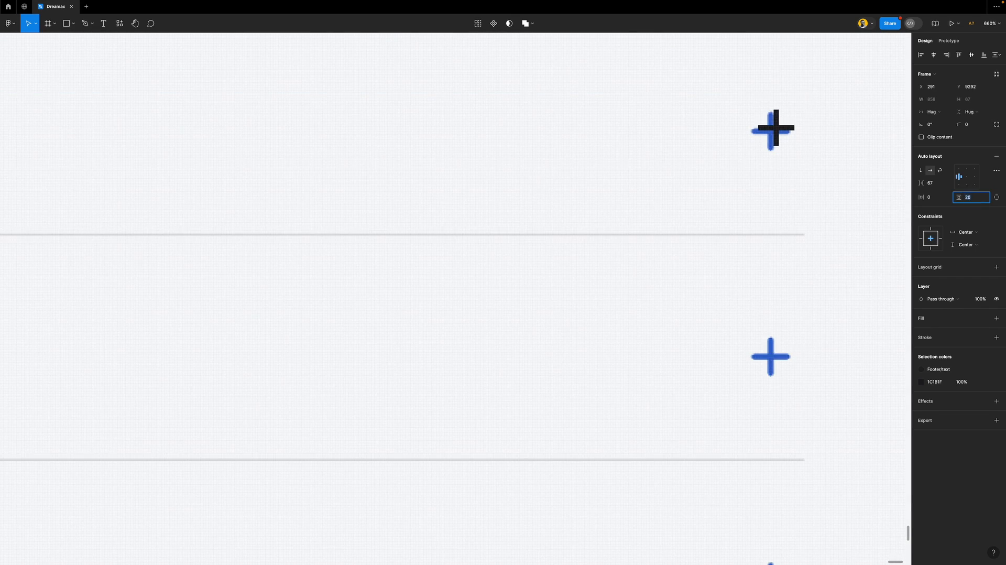
click(941, 339)
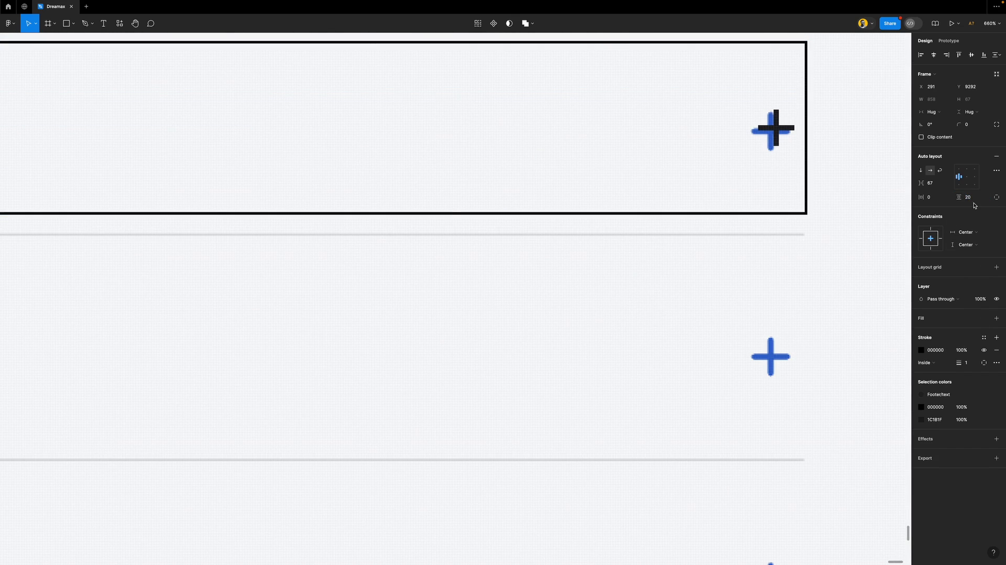
key(Up)
key(Up)
key(Up)
key(Up)
key(Up)
key(Up)
key(Up)
key(Up)
key(Up)
key(Down)
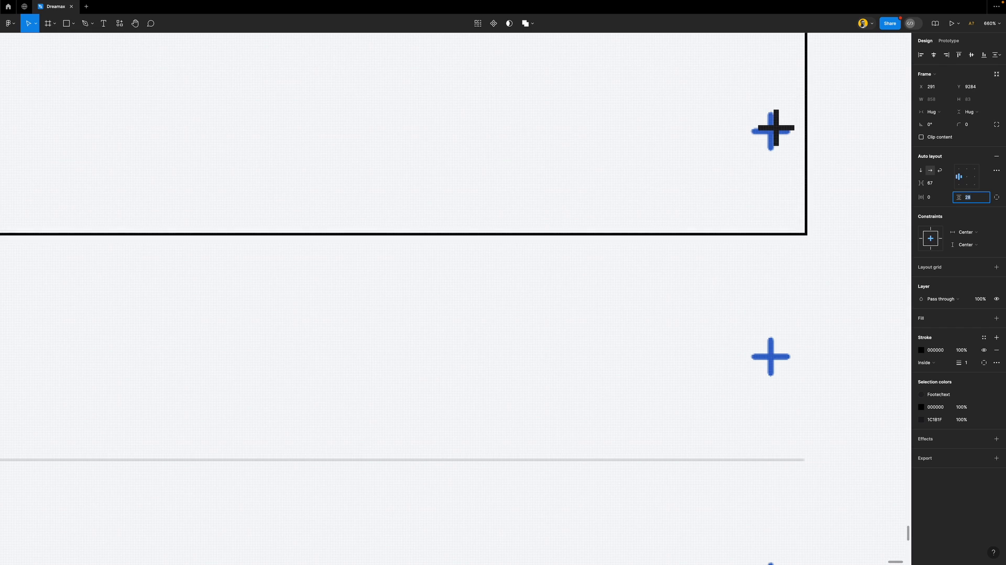
key(Escape)
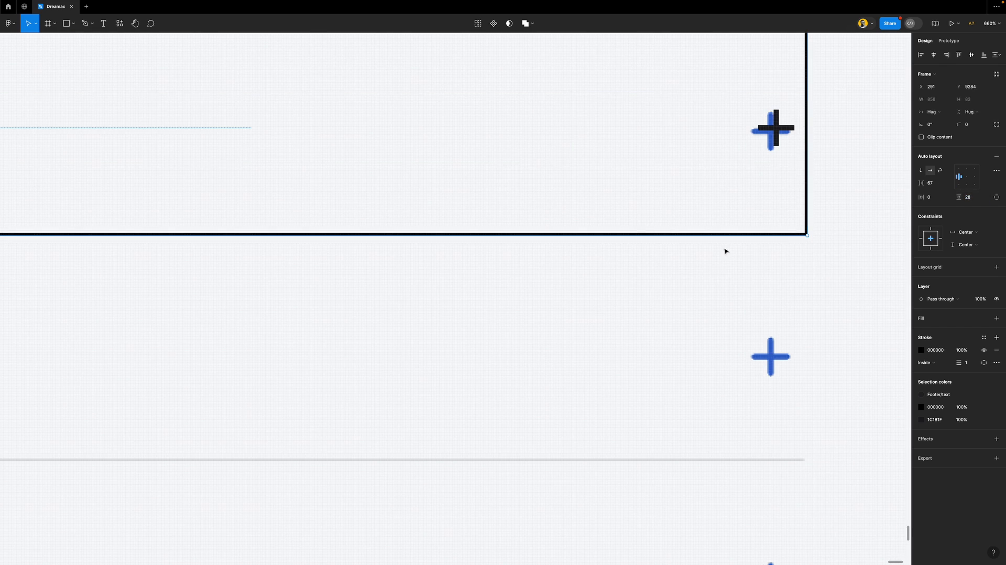
scroll(723, 249, down, 10)
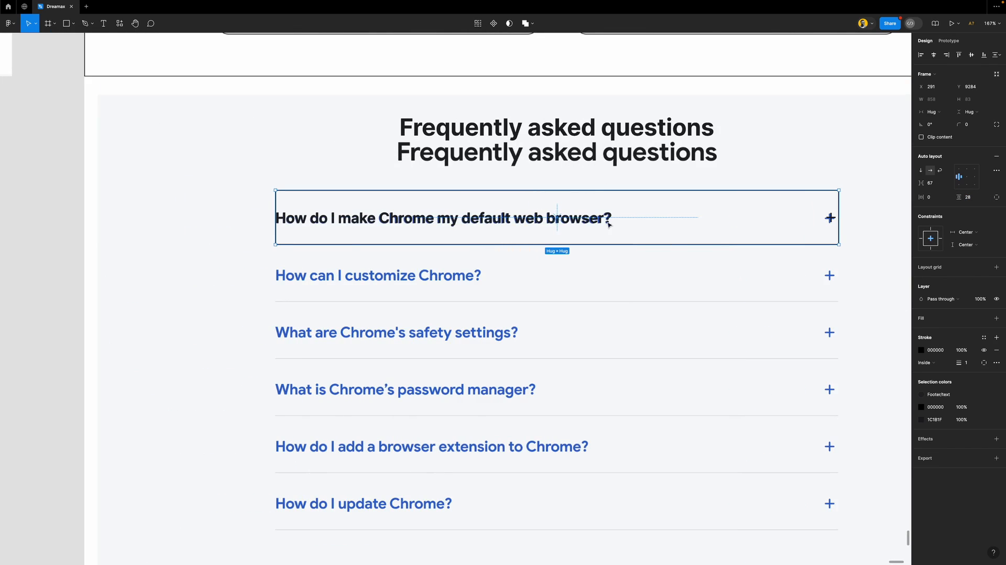
Duplicate the row below itself and wrap both in a vertical auto layout with a 1 px gap
drag(595, 215, 598, 268)
shift+click(615, 207)
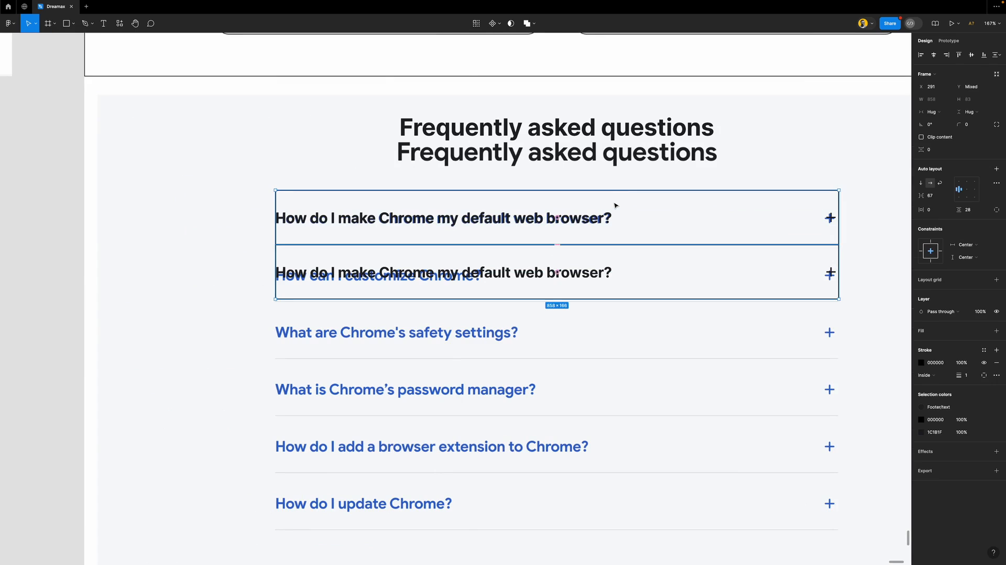
key(shift+a)
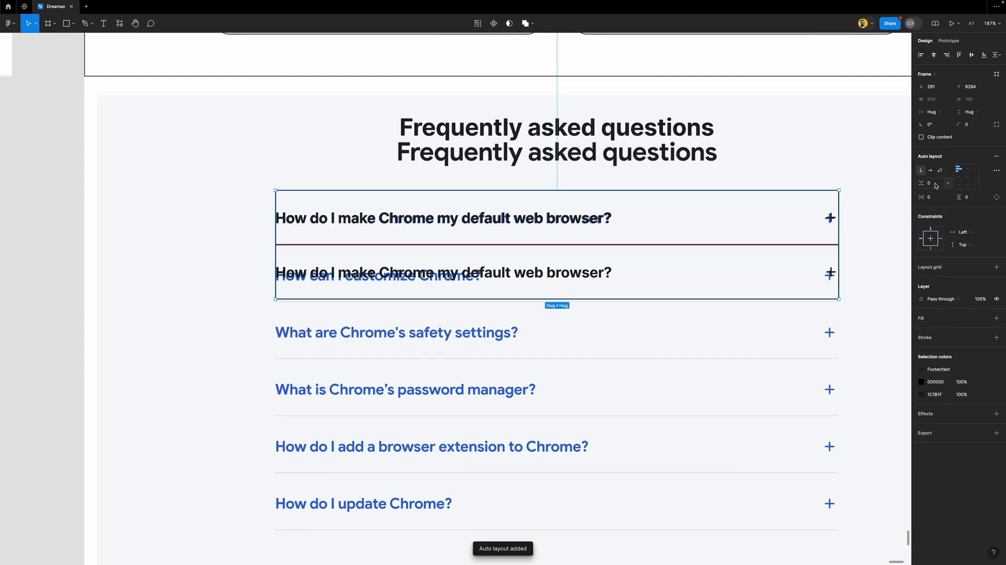
click(936, 186)
text(1)
key(Return)
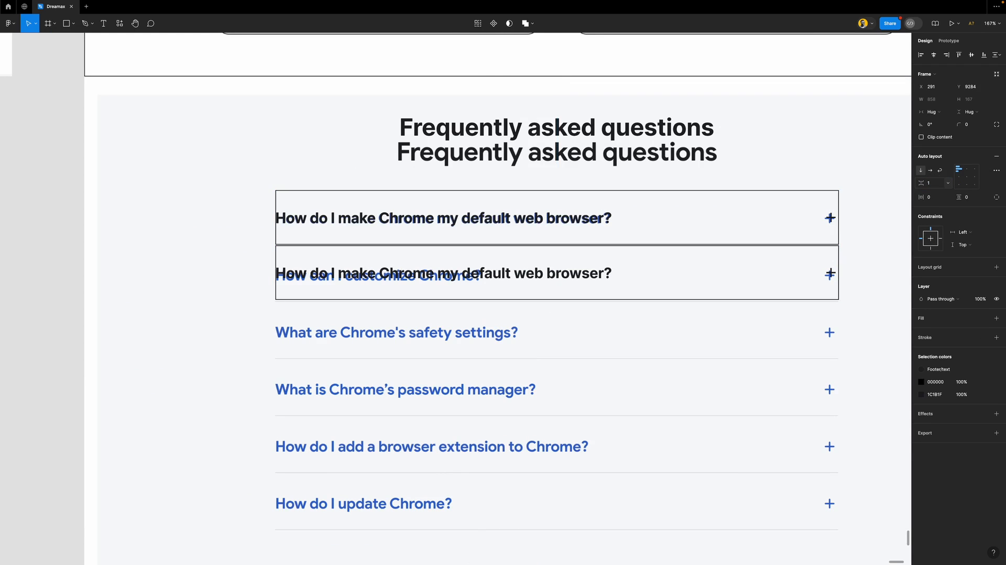
Duplicate a row inside the list twice more with Ctrl+D to extend the FAQ list
click(606, 270)
key(ctrl+d)
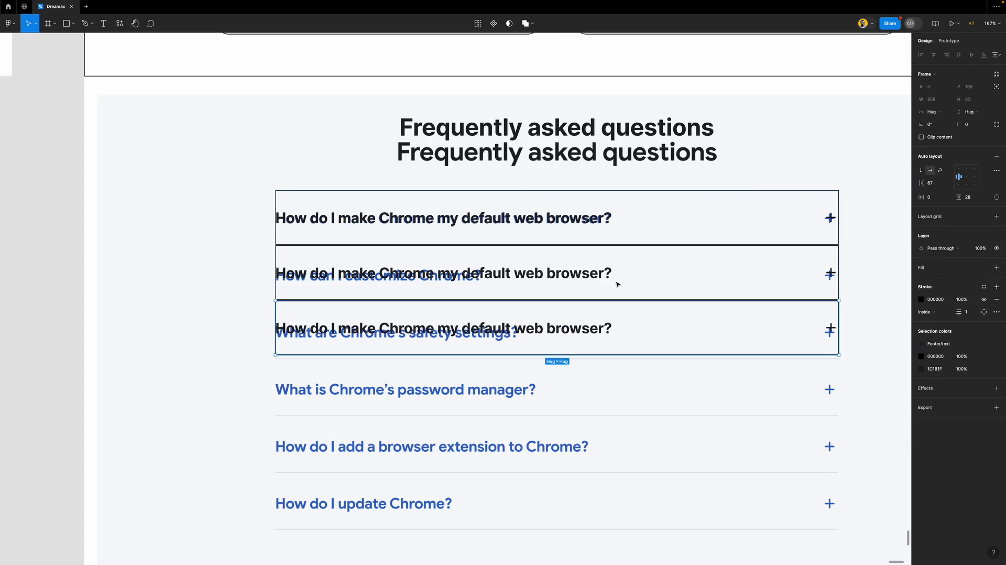
key(ctrl+d)
key(ctrl+d)
key(ctrl+d)
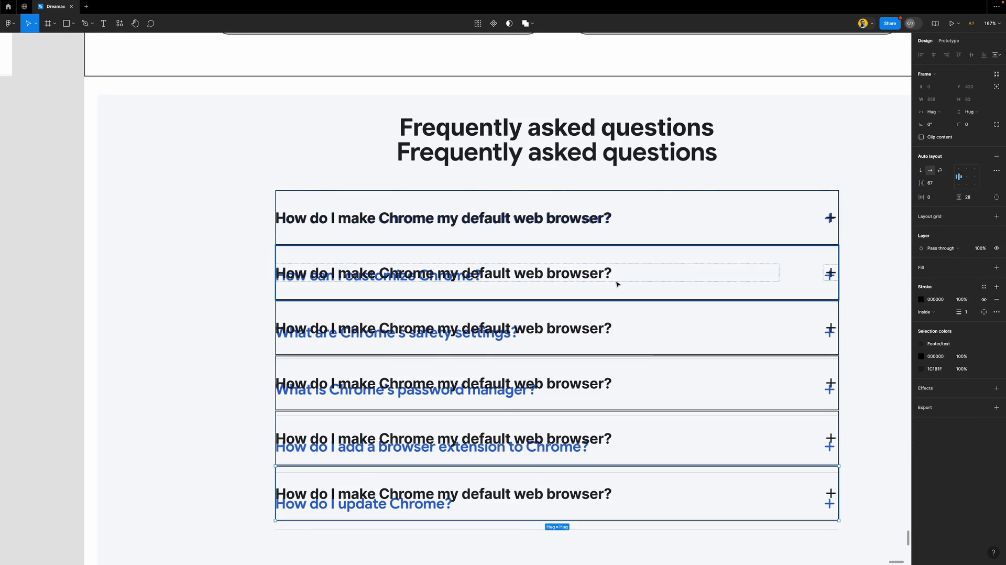
scroll(616, 284, down, 3)
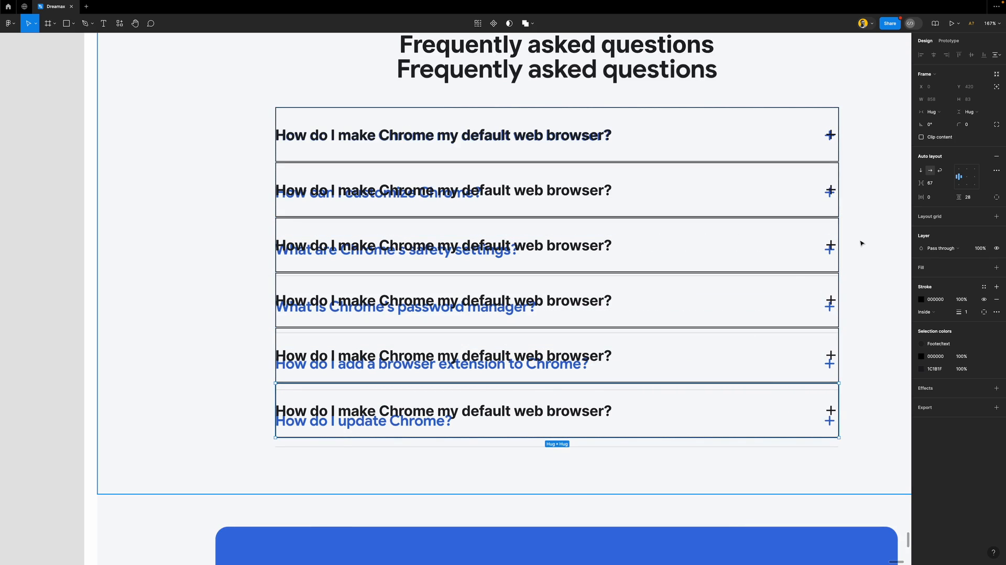
Fill all six FAQ rows with Footer/white and remove their borders
click(871, 268)
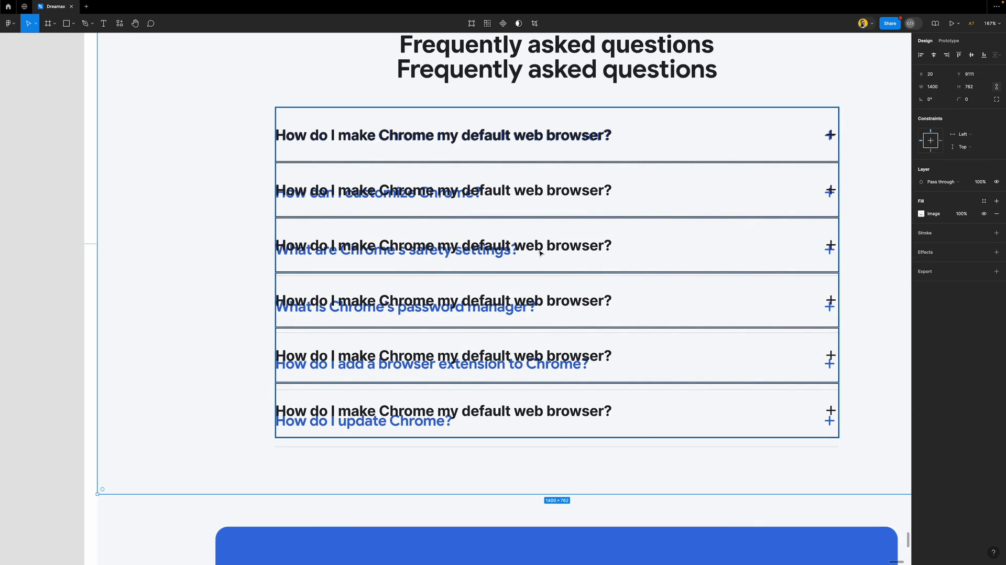
click(603, 169)
key(Return)
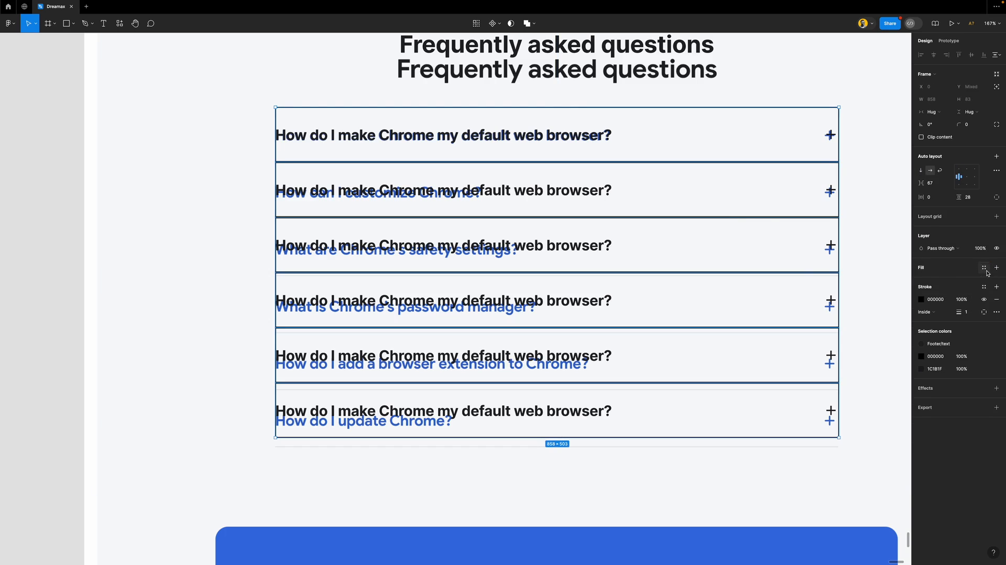
click(984, 268)
click(846, 336)
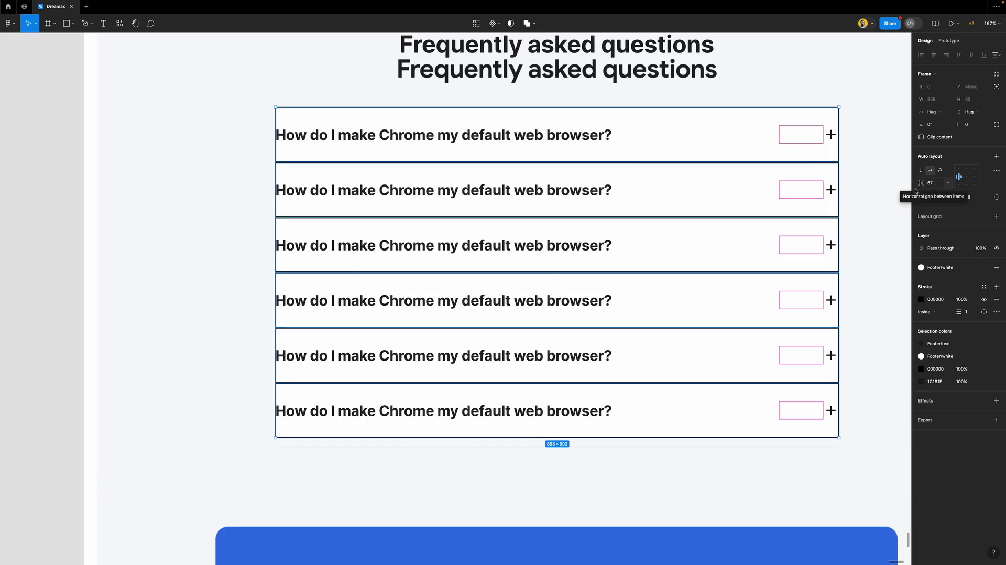
click(997, 302)
Move the FAQ reference screenshot off the page to the left
click(864, 183)
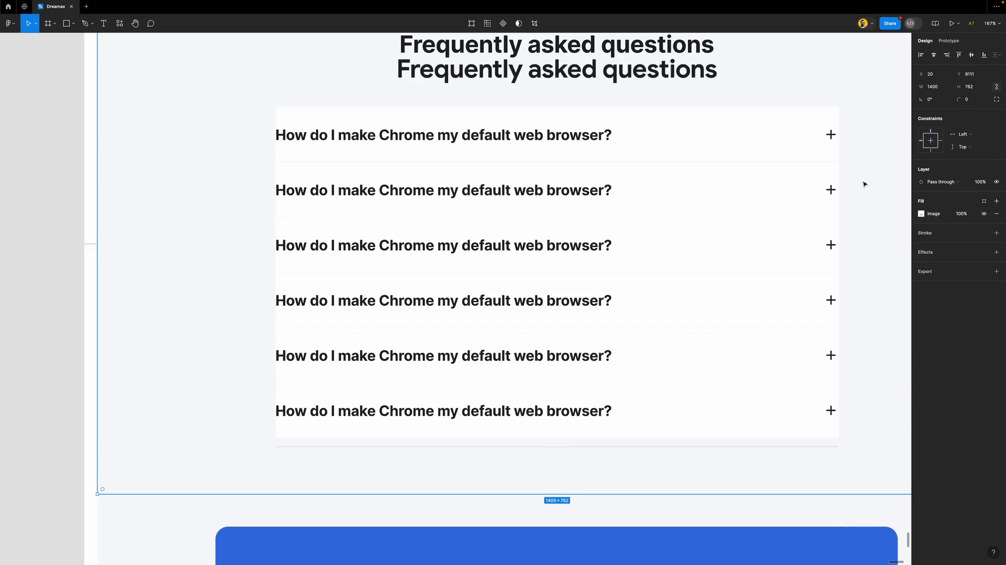
click(57, 144)
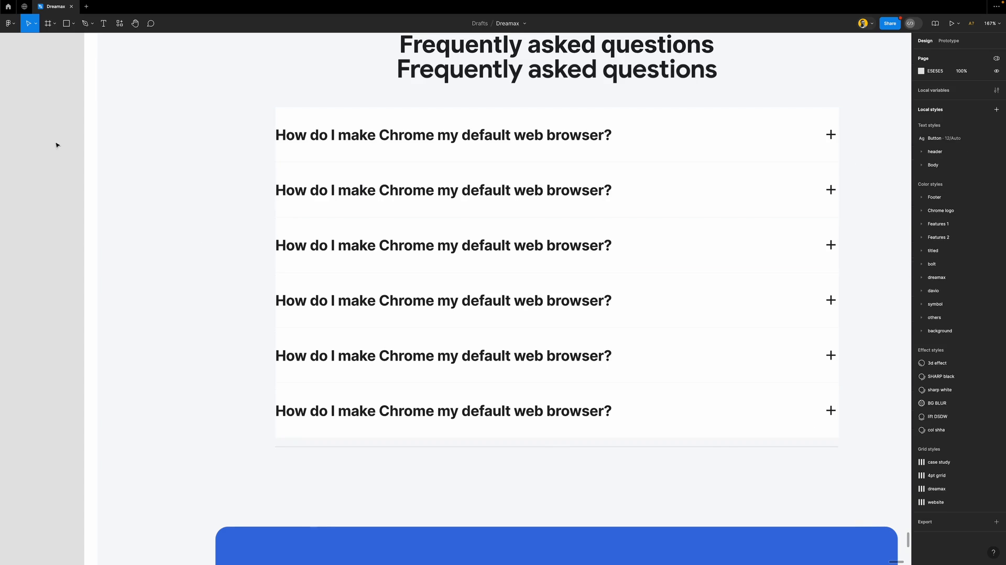
scroll(281, 167, up, 10)
scroll(287, 140, down, 12)
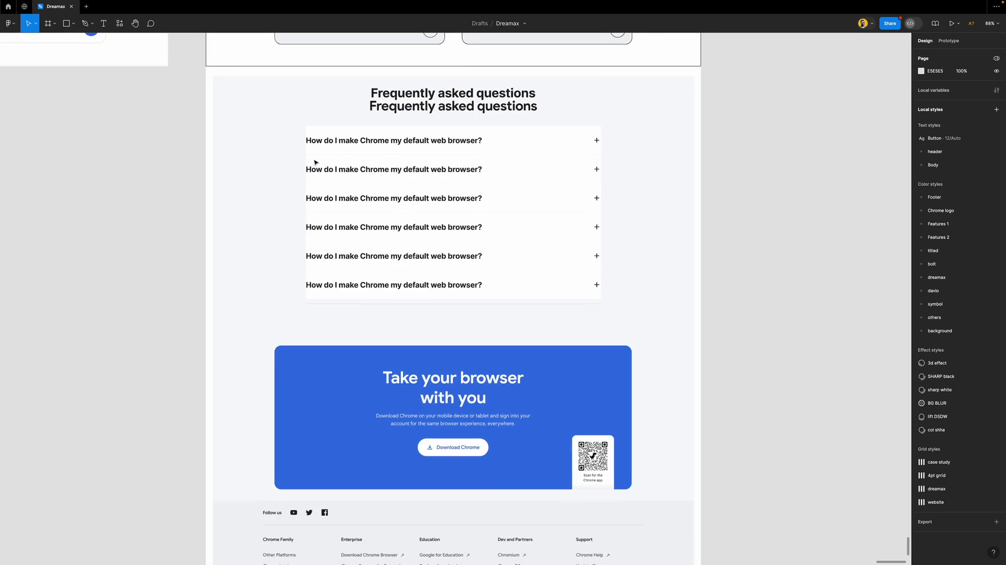
scroll(762, 259, left, 3)
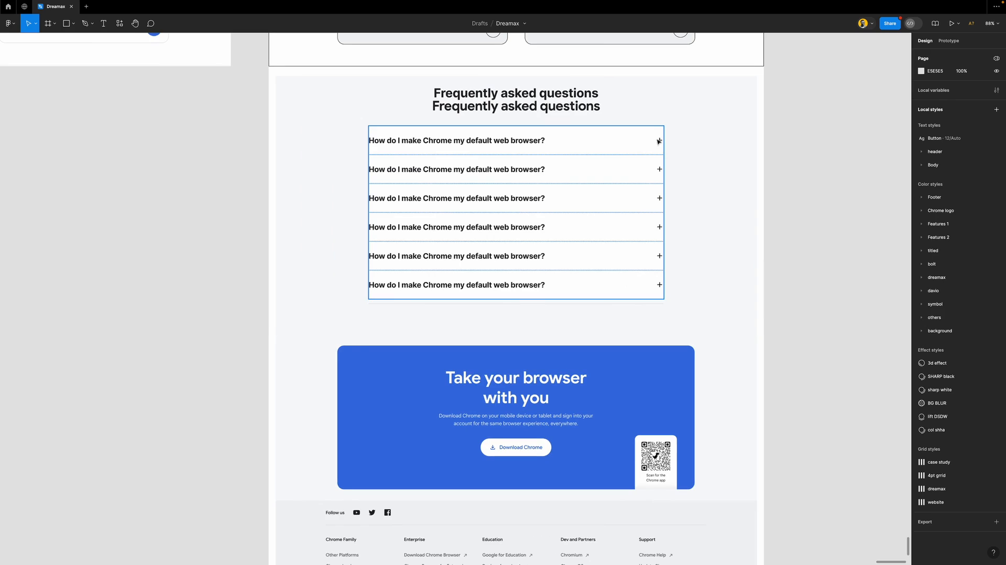
click(698, 115)
drag(732, 181, 204, 195)
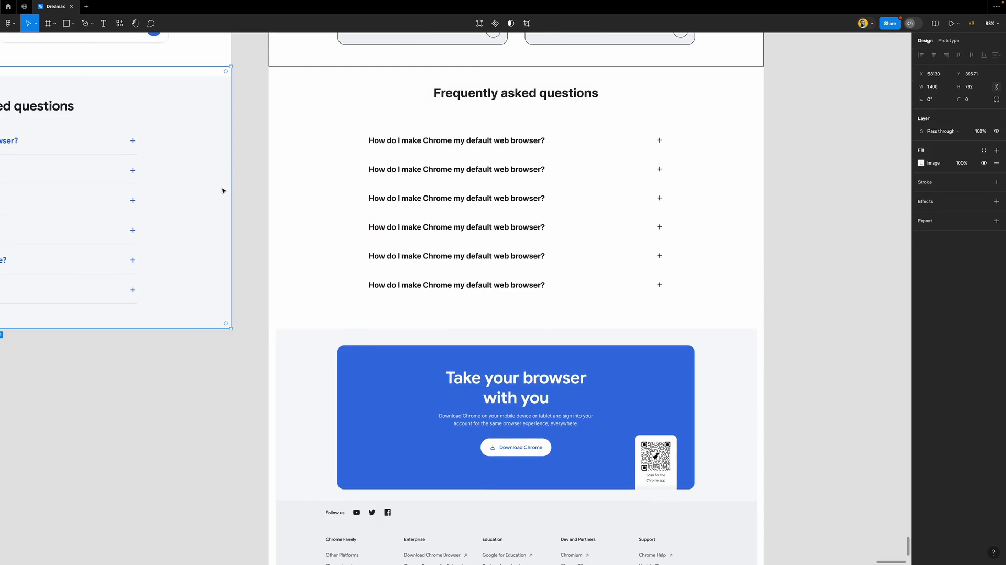
Give the rebuilt FAQ list frame a light grey C2C2C2 fill
click(241, 192)
scroll(249, 191, left, 6)
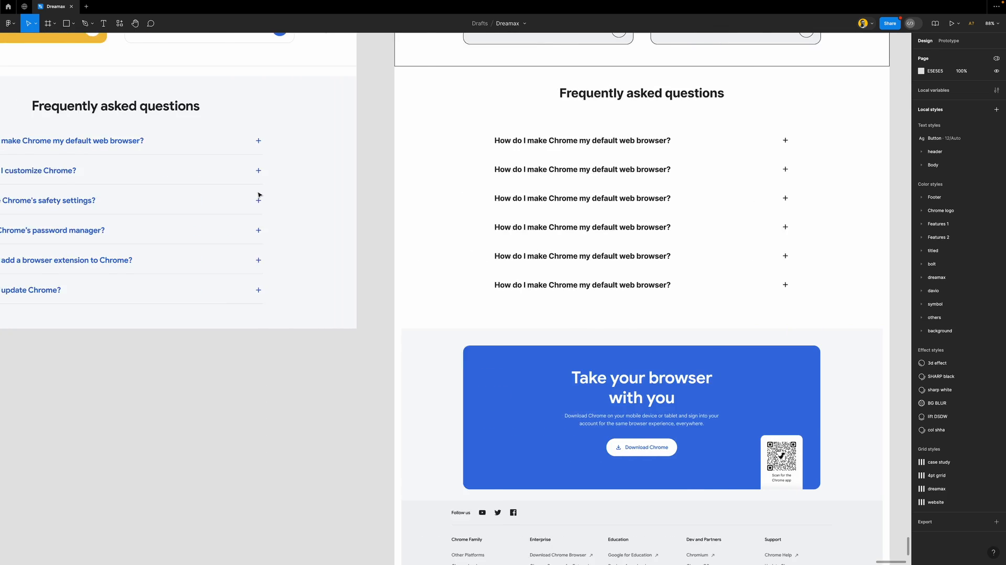
click(705, 184)
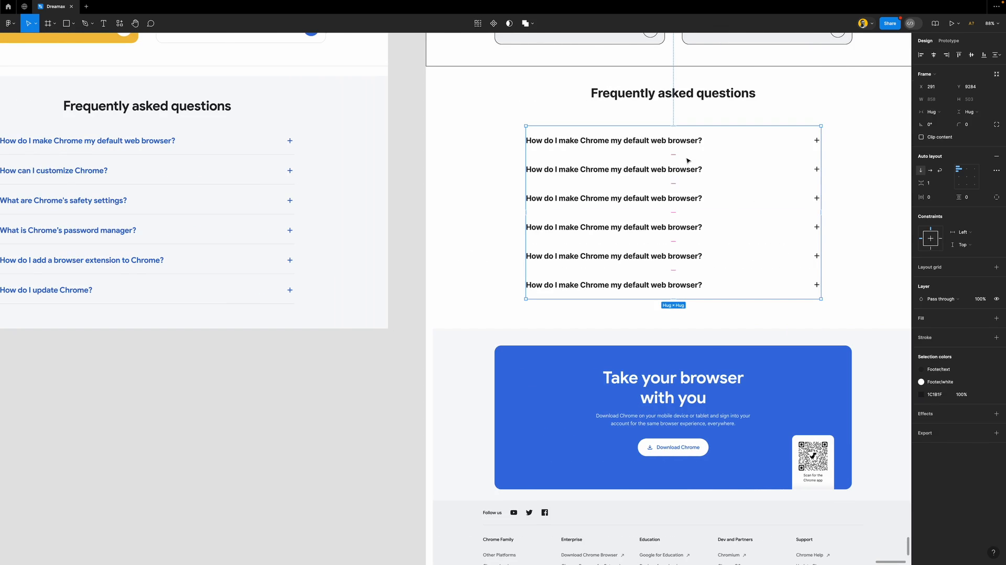
scroll(659, 179, up, 3)
scroll(659, 179, up, 2)
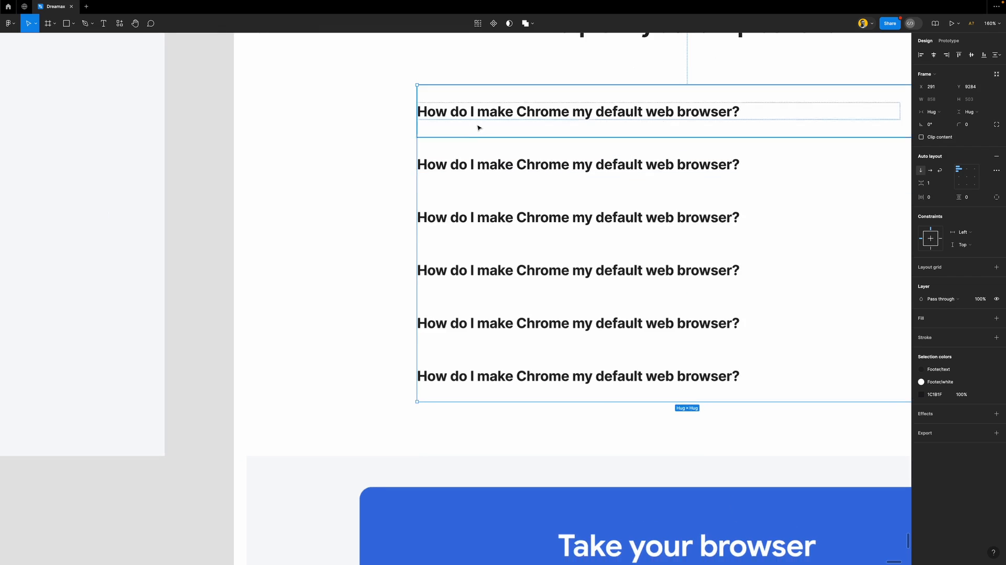
scroll(476, 128, right, 3)
scroll(490, 154, down, 2)
scroll(491, 155, down, 1)
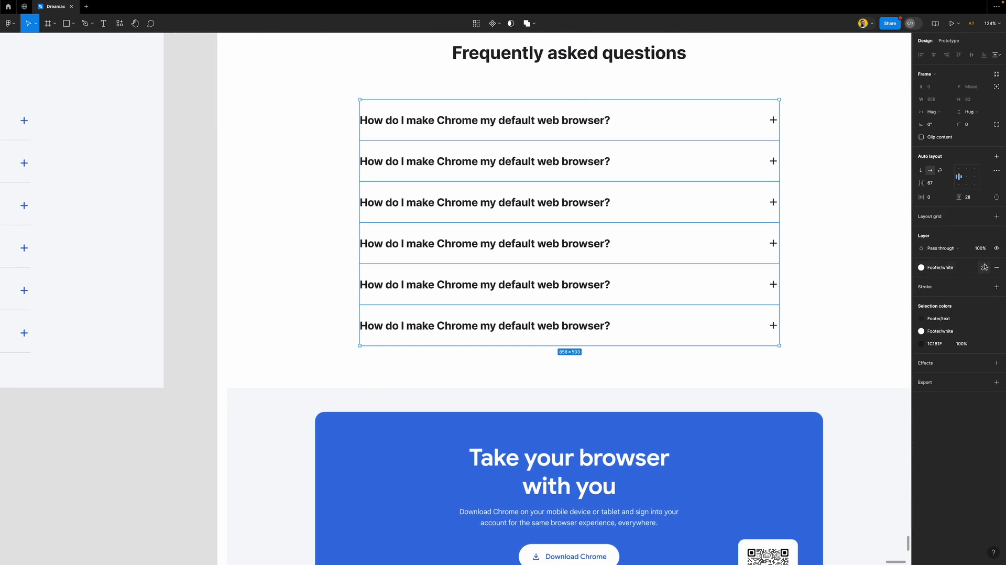
click(797, 223)
click(646, 162)
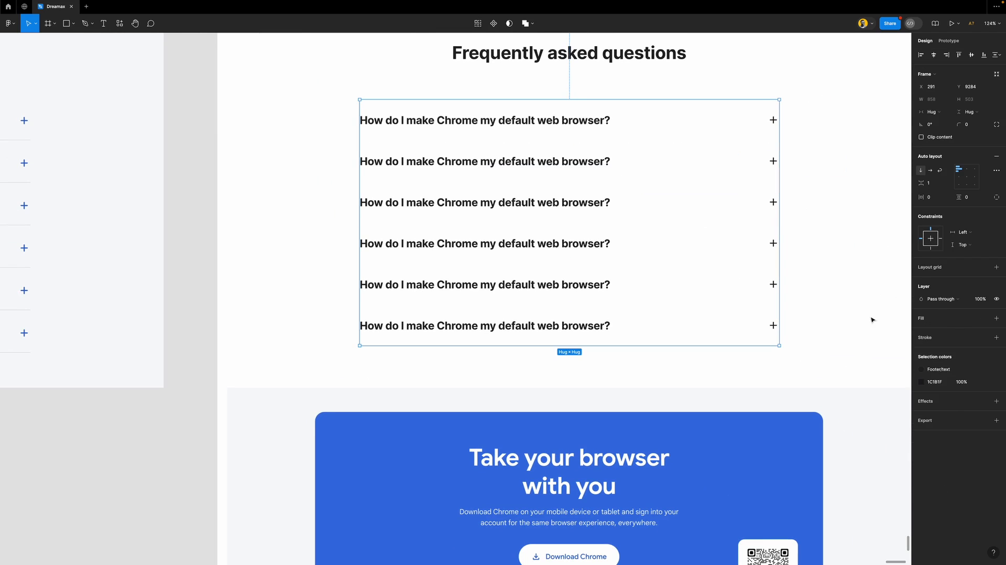
click(959, 321)
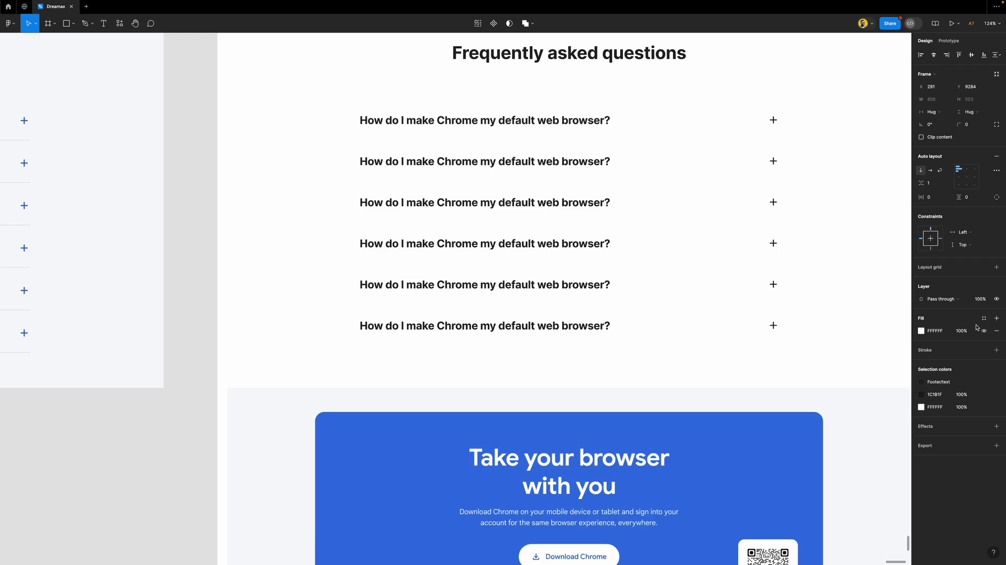
scroll(491, 227, down, 3)
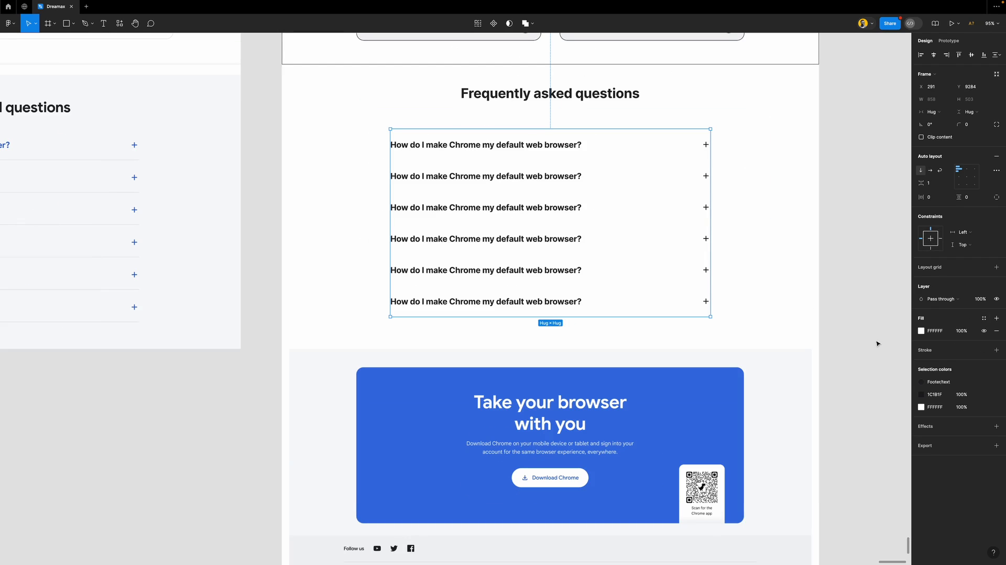
click(920, 330)
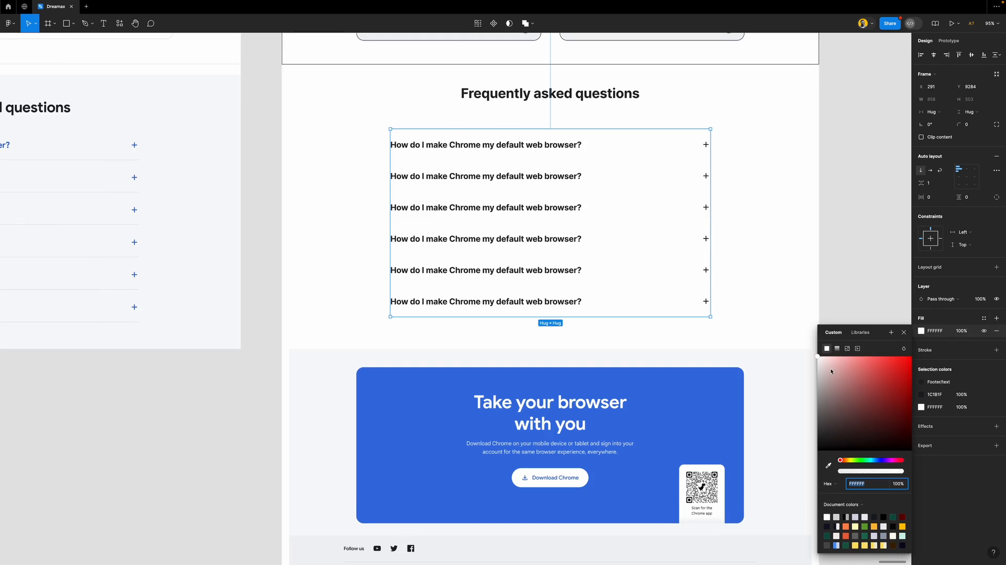
drag(820, 362, 805, 383)
click(903, 332)
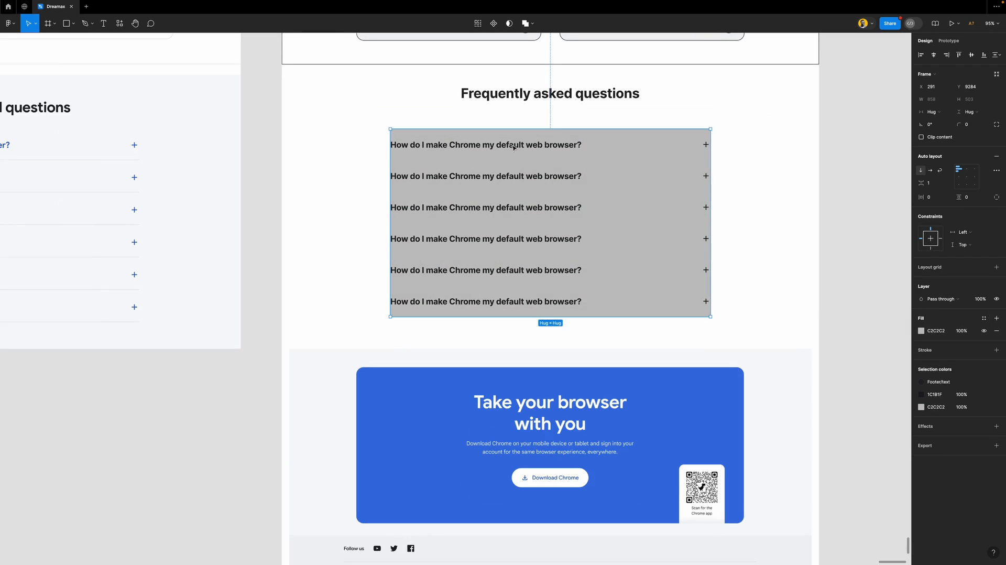
Apply the Footer/white colour style to the six FAQ question rows
key(Return)
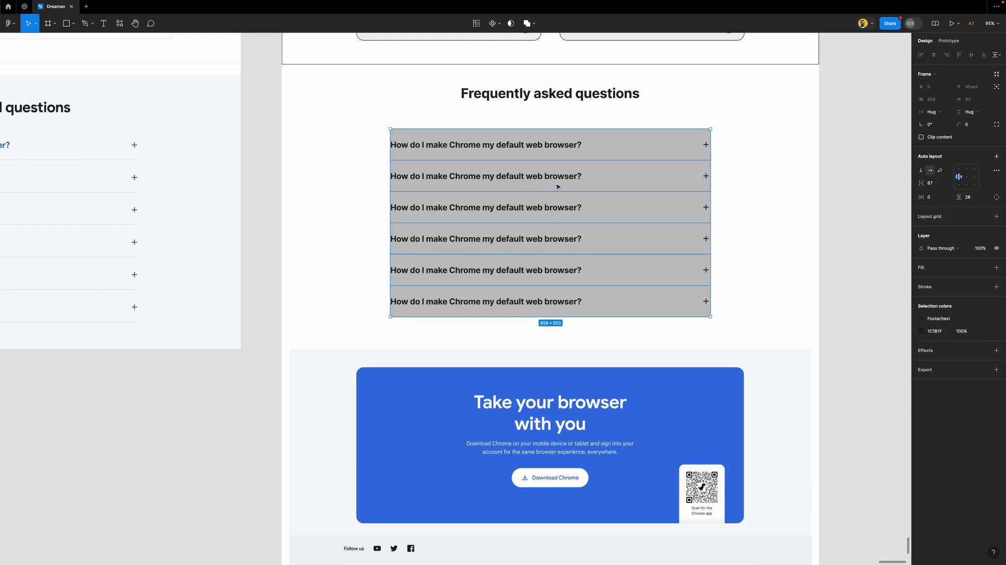
scroll(556, 185, up, 5)
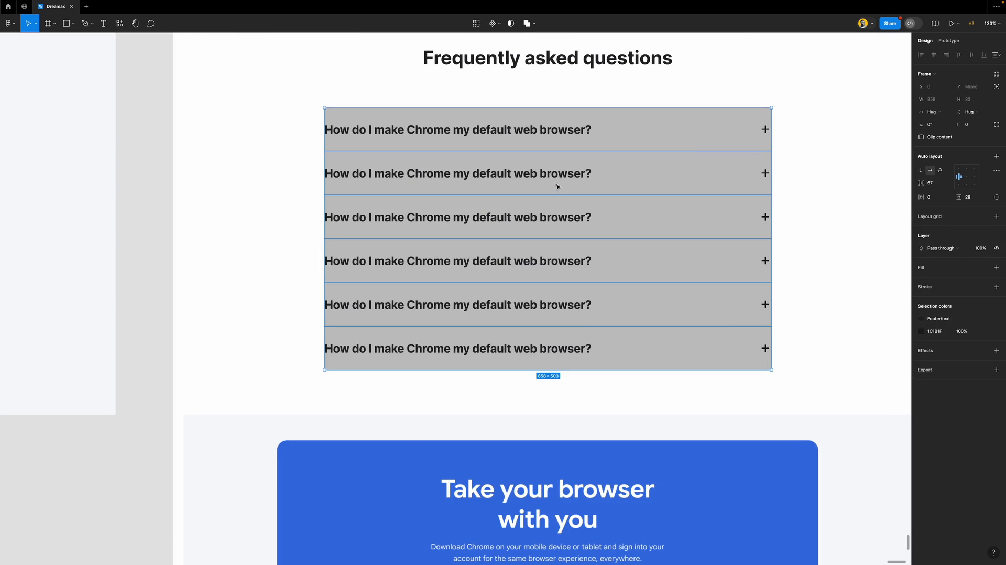
click(983, 268)
click(838, 331)
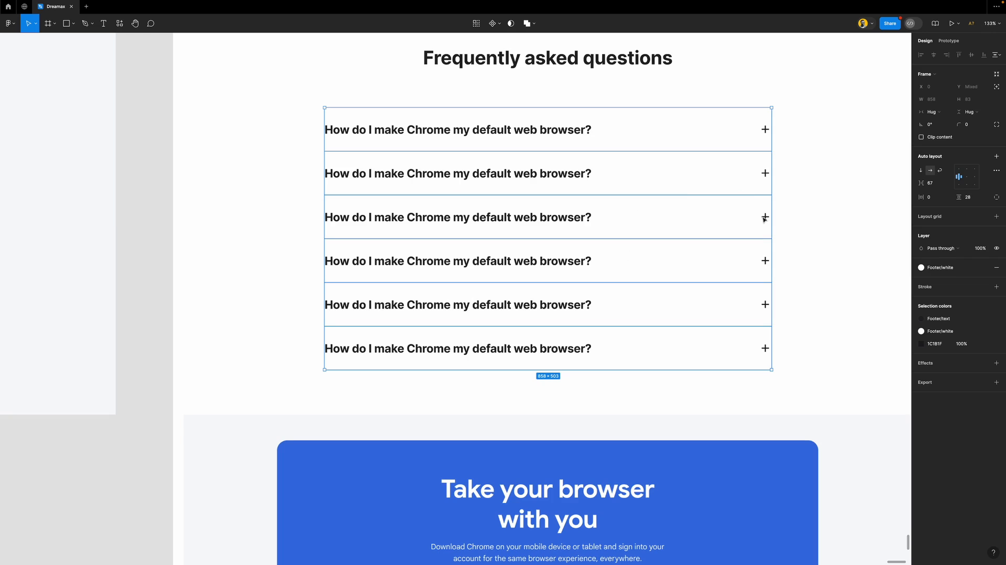
click(859, 215)
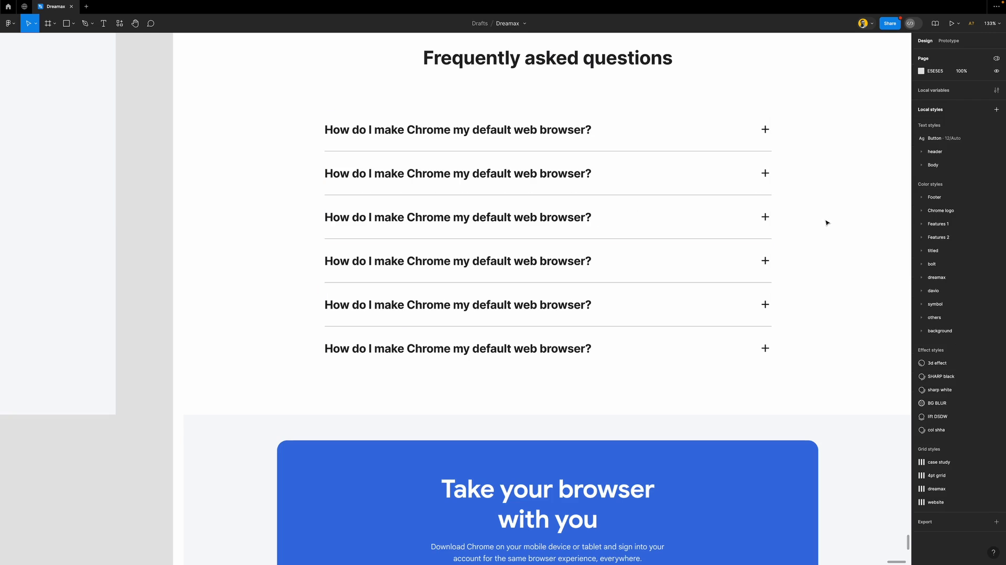
Test duplicating the fourth FAQ row, then undo back to six rows
scroll(550, 240, down, 5)
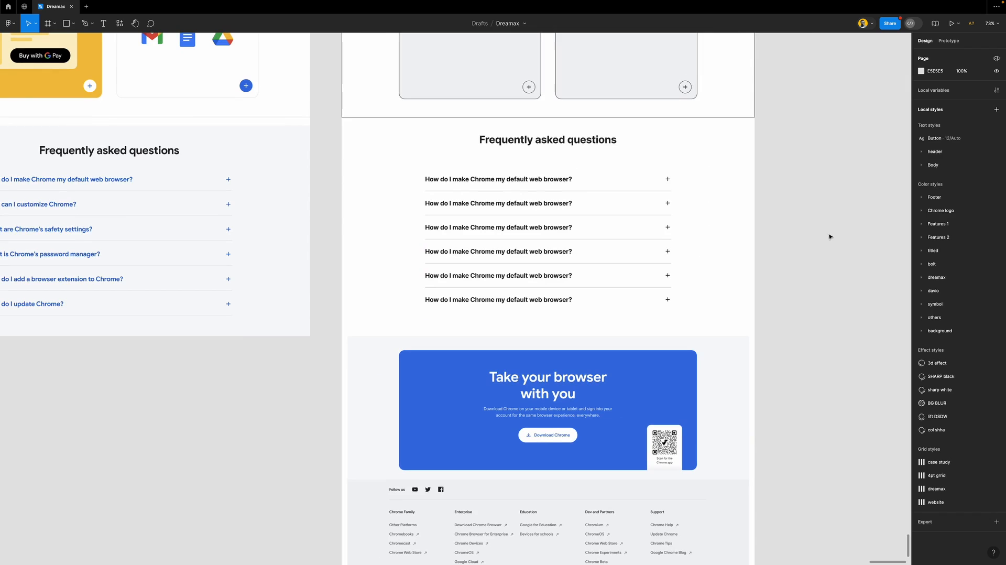
click(661, 258)
click(661, 258)
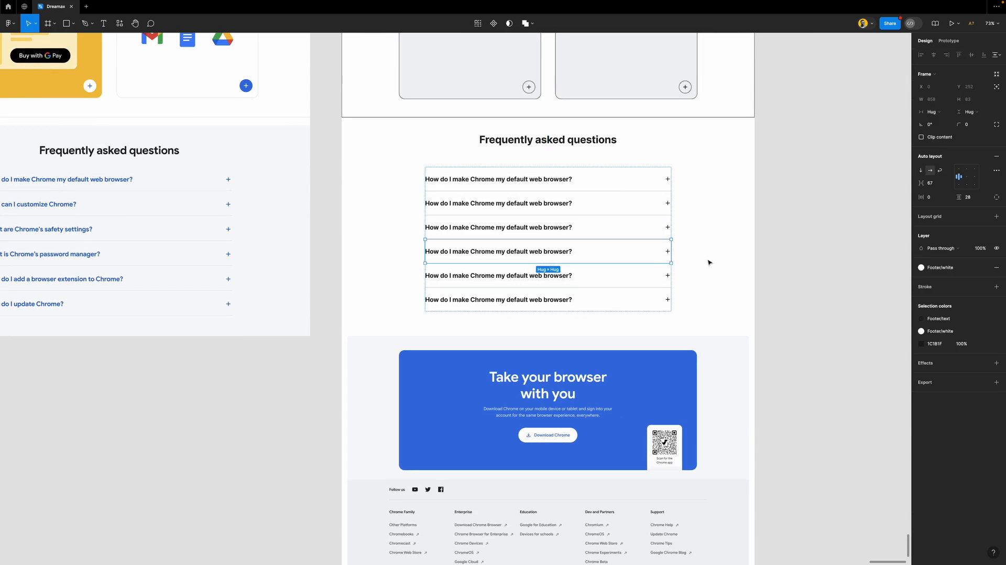
key(ctrl+d)
key(ctrl+d)
key(ctrl+d)
click(824, 280)
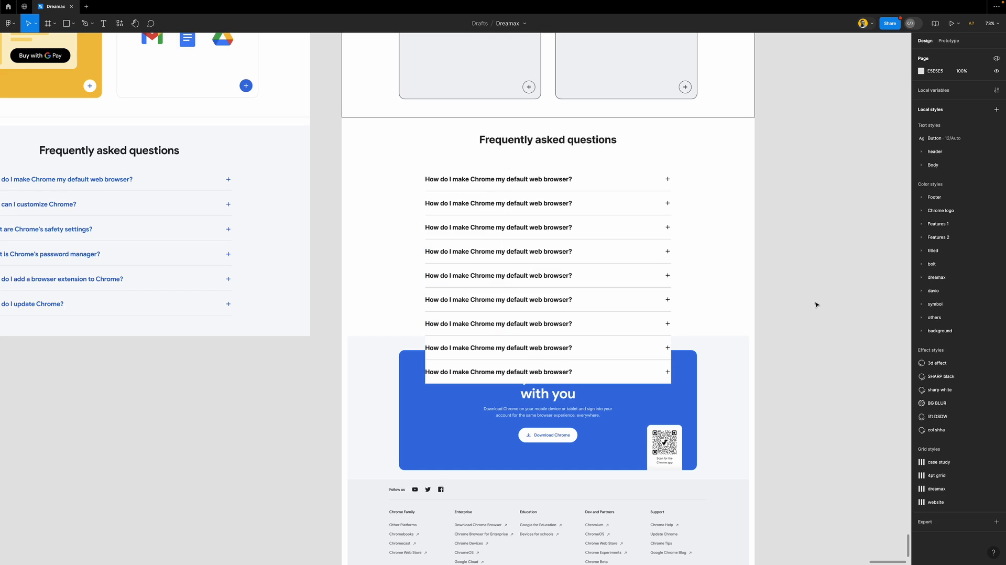
key(ctrl+z)
key(ctrl+z)
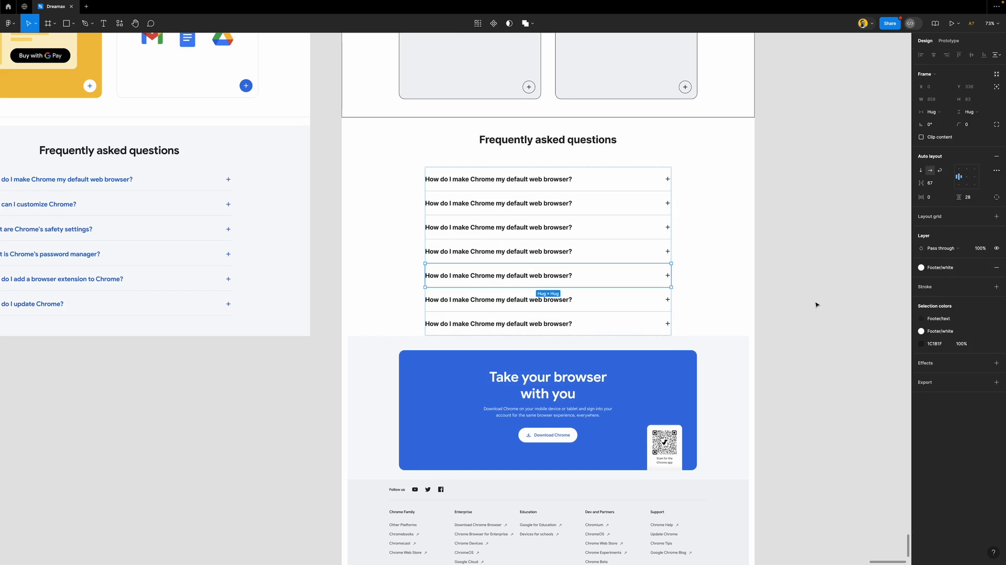
key(ctrl+z)
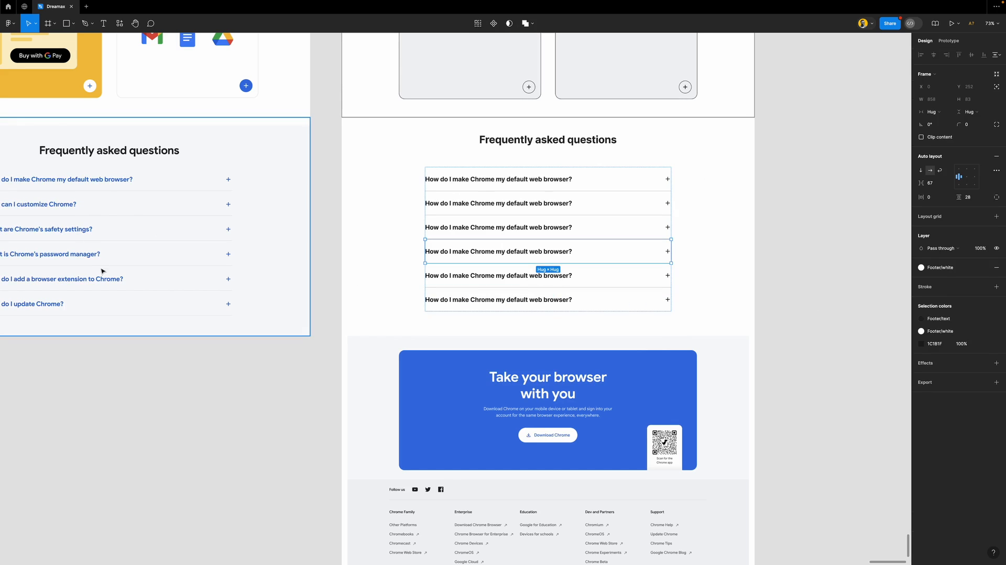
click(867, 311)
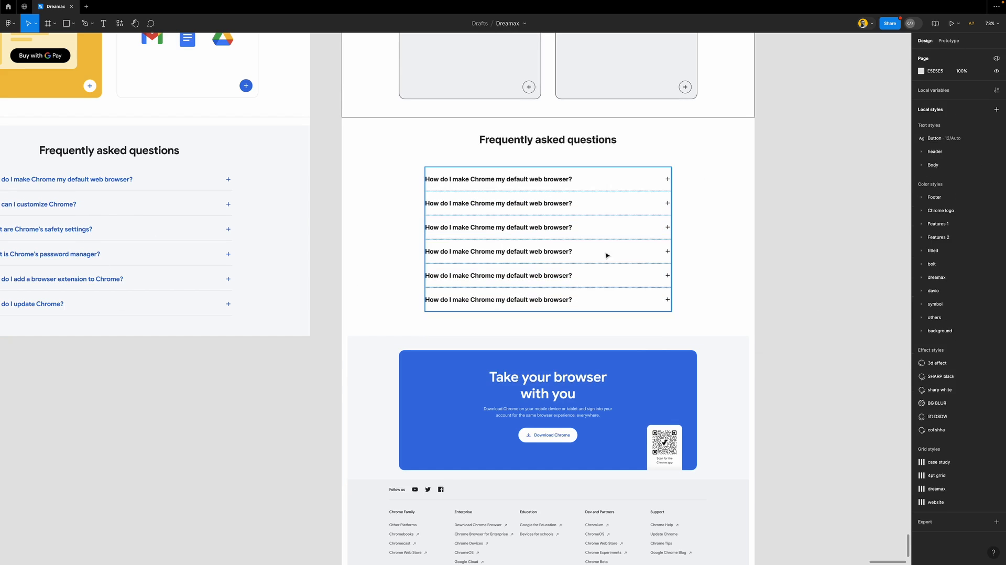
click(522, 246)
click(731, 214)
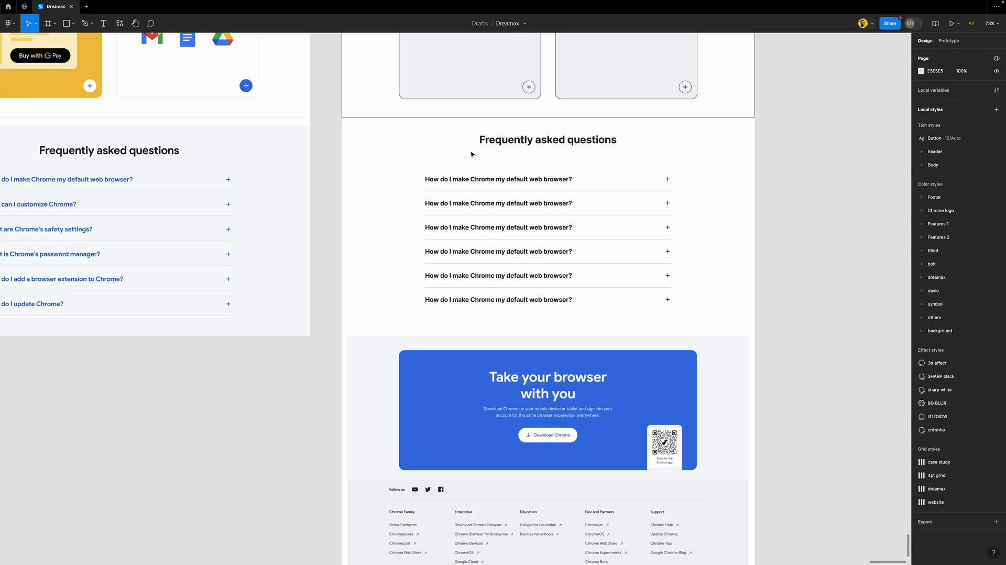
key(f)
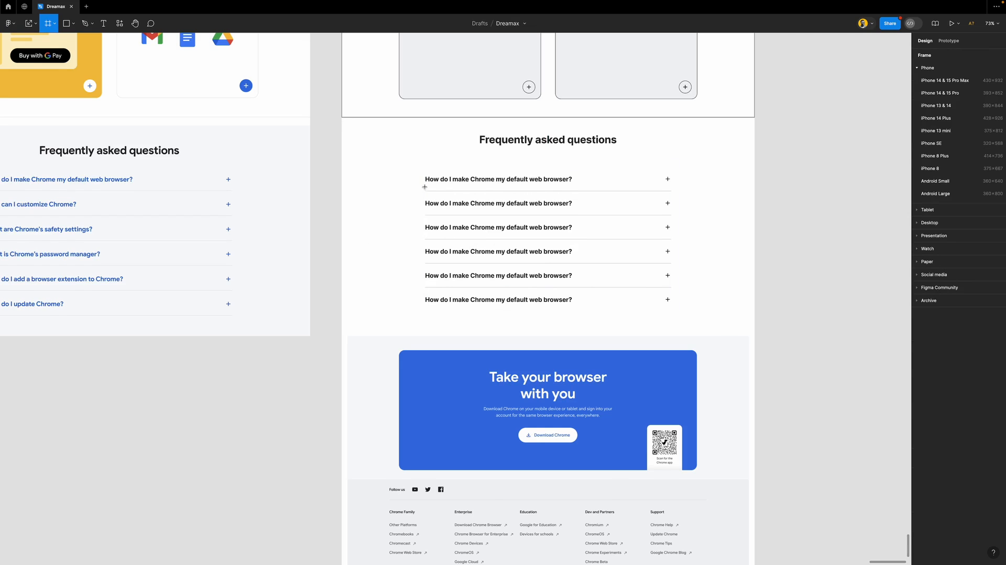
Draw a trial frame around the FAQ section with a white fill
scroll(424, 186, down, 3)
scroll(441, 202, up, 3)
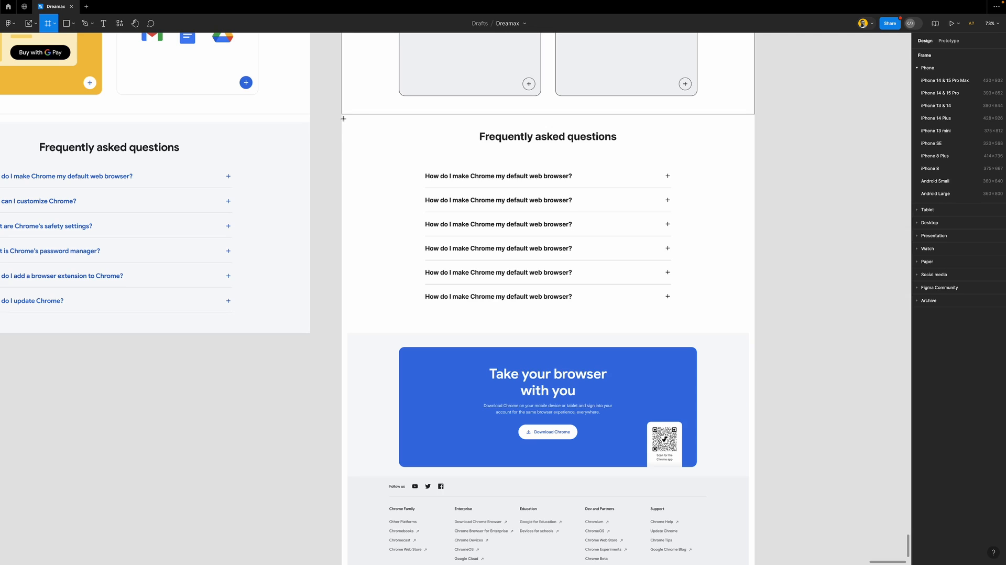
mouse_move(343, 116)
mouse_down()
mouse_move(707, 283)
mouse_move(755, 333)
mouse_up()
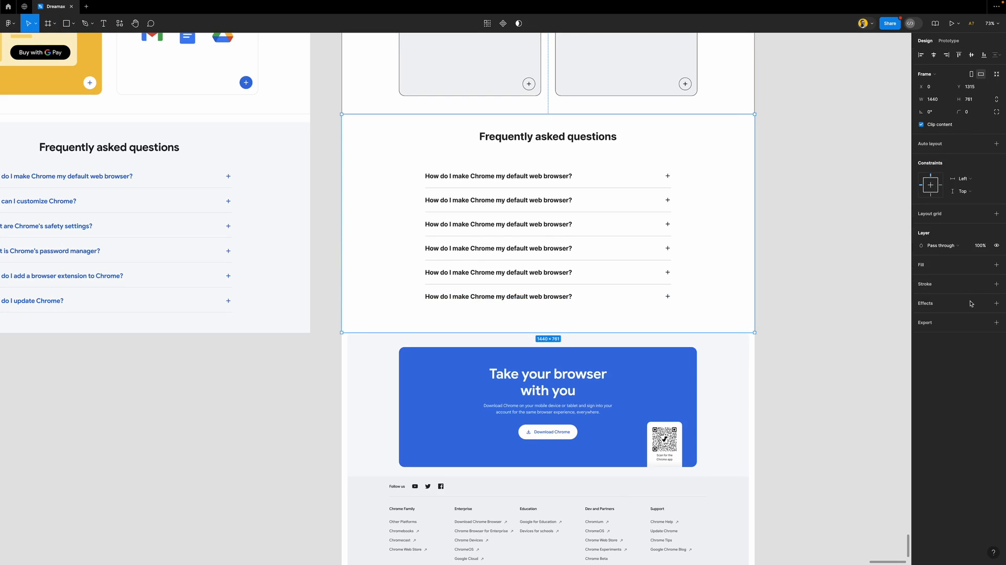
click(943, 287)
click(983, 265)
click(956, 267)
click(951, 267)
click(777, 261)
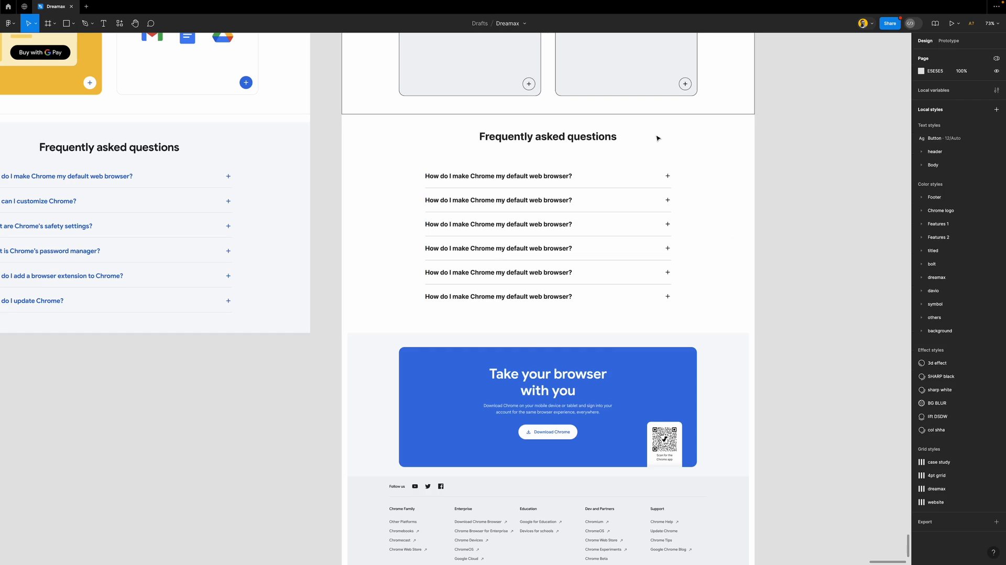
click(400, 311)
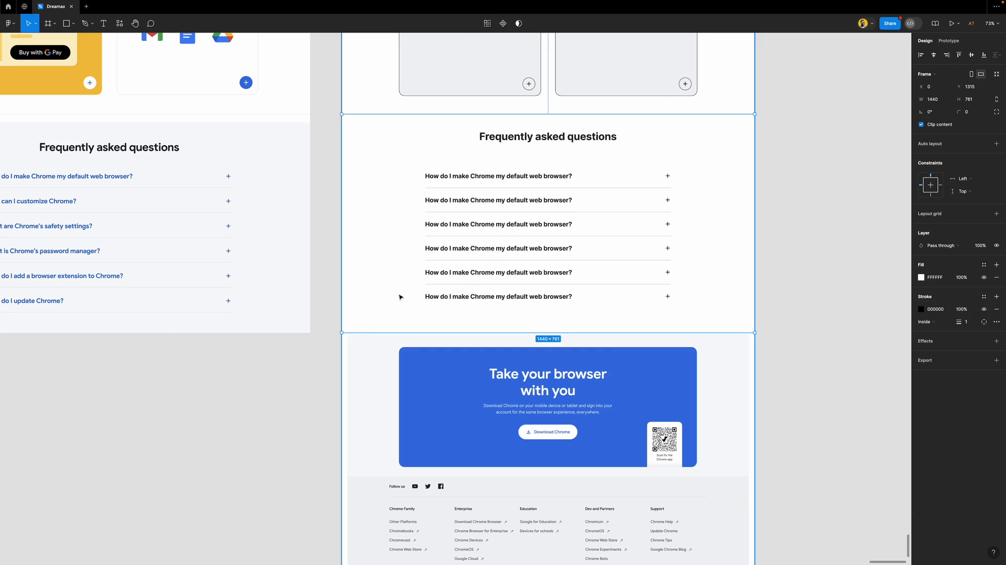
key(Escape)
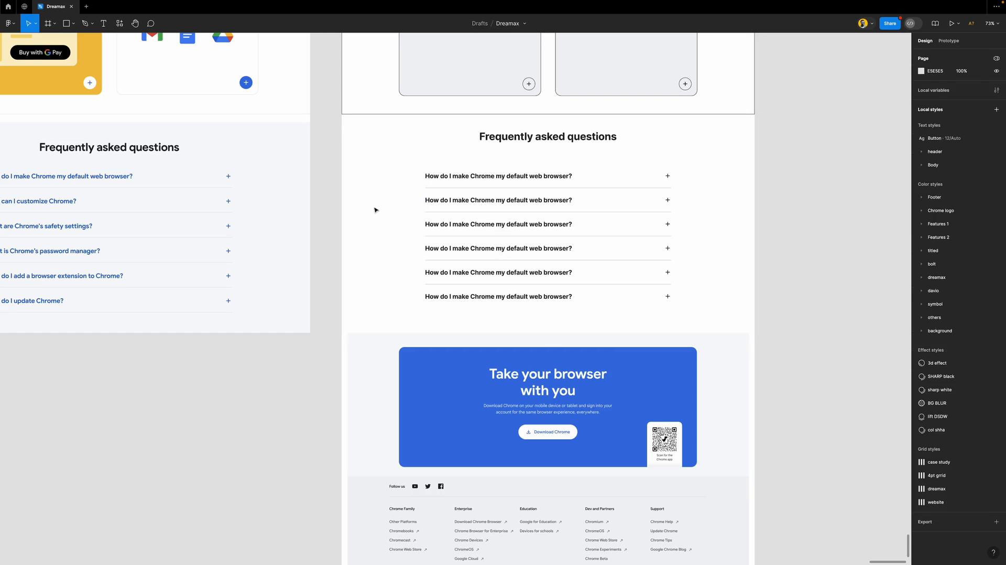
Draw another white-filled, black-stroked frame and move it left off the FAQ
key(f)
drag(348, 117, 754, 330)
drag(348, 202, 341, 200)
click(941, 264)
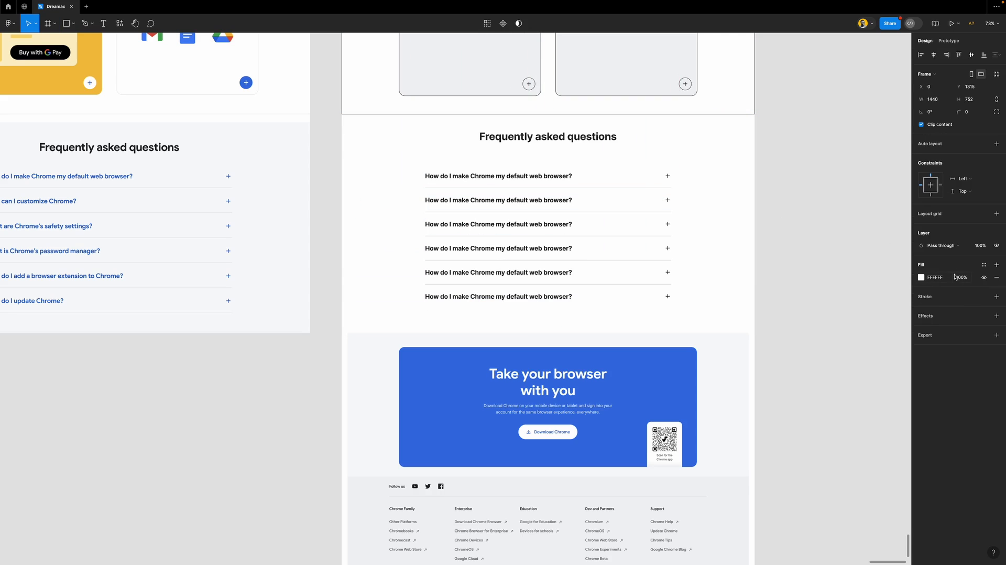
click(954, 296)
drag(706, 214, 587, 207)
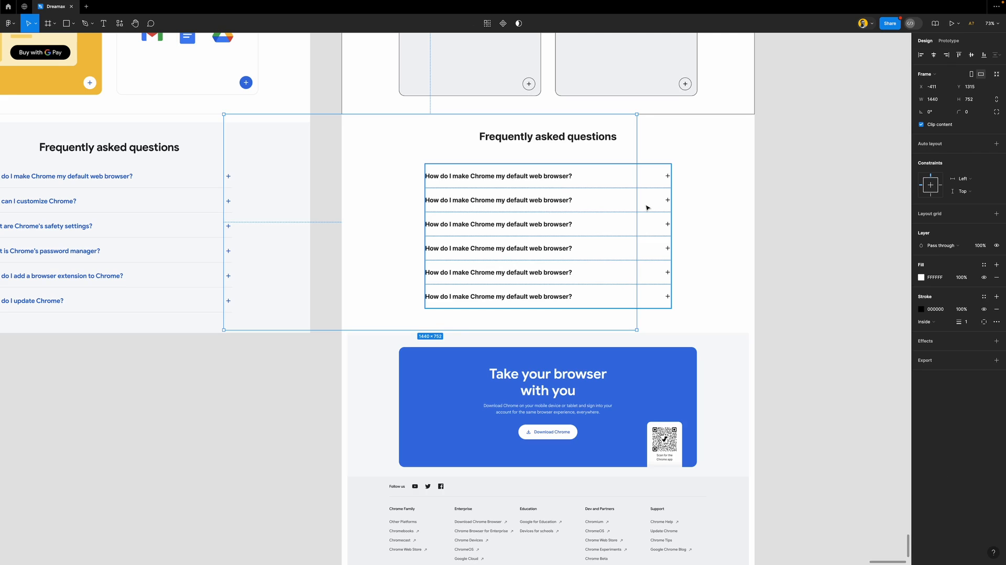
click(755, 235)
Wrap the FAQ title and question list together in auto layout
click(587, 211)
shift+click(570, 138)
key(shift+a)
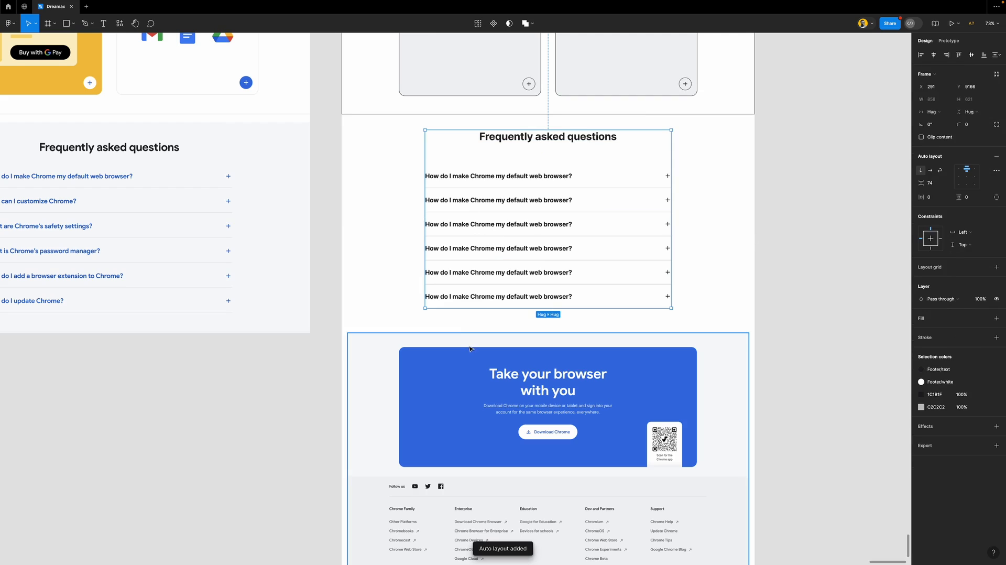
click(466, 343)
Draw a frame over the FAQ and stretch it to 1440×752 across the page
key(f)
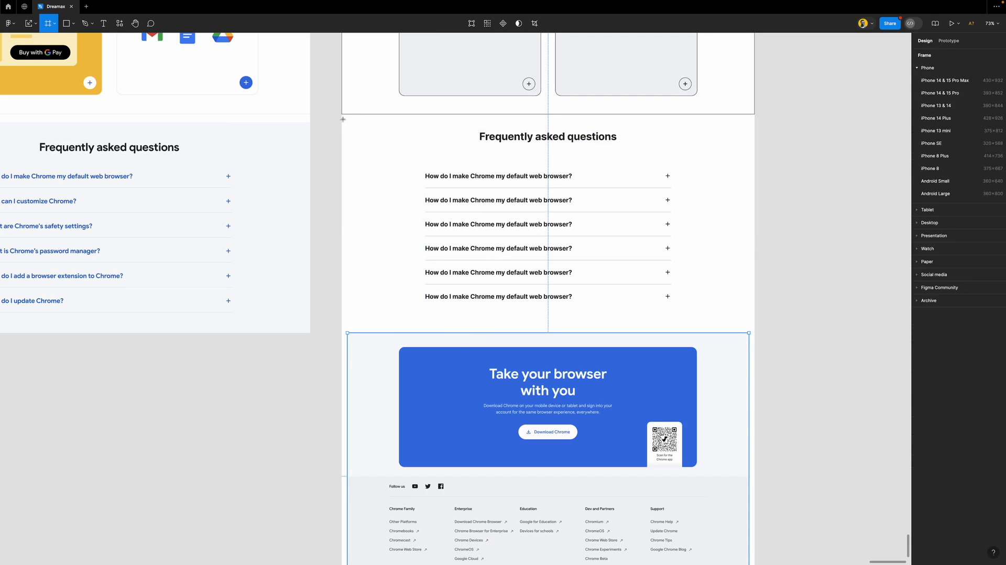
drag(347, 119, 748, 324)
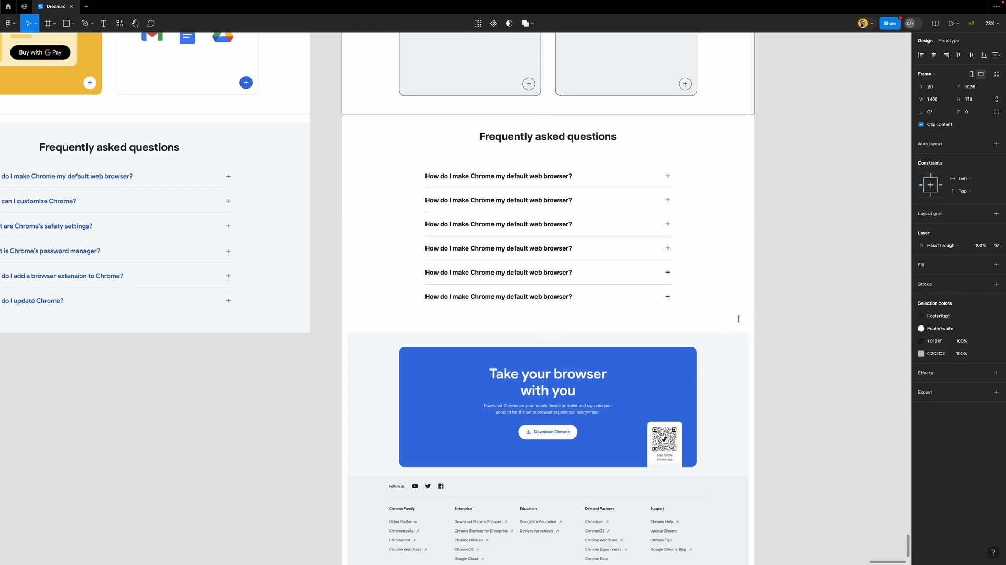
drag(702, 209, 639, 210)
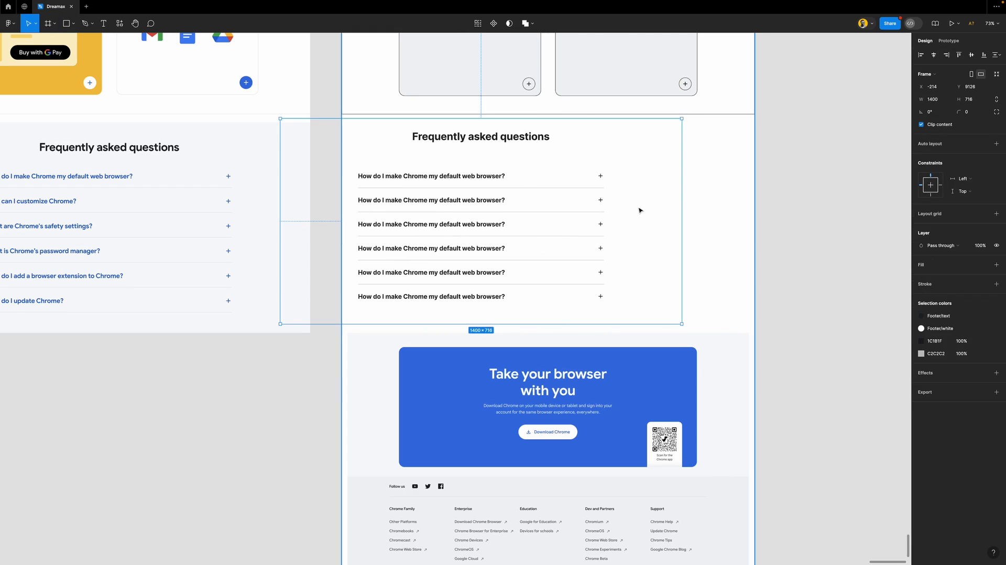
key(super+z)
drag(747, 183, 754, 184)
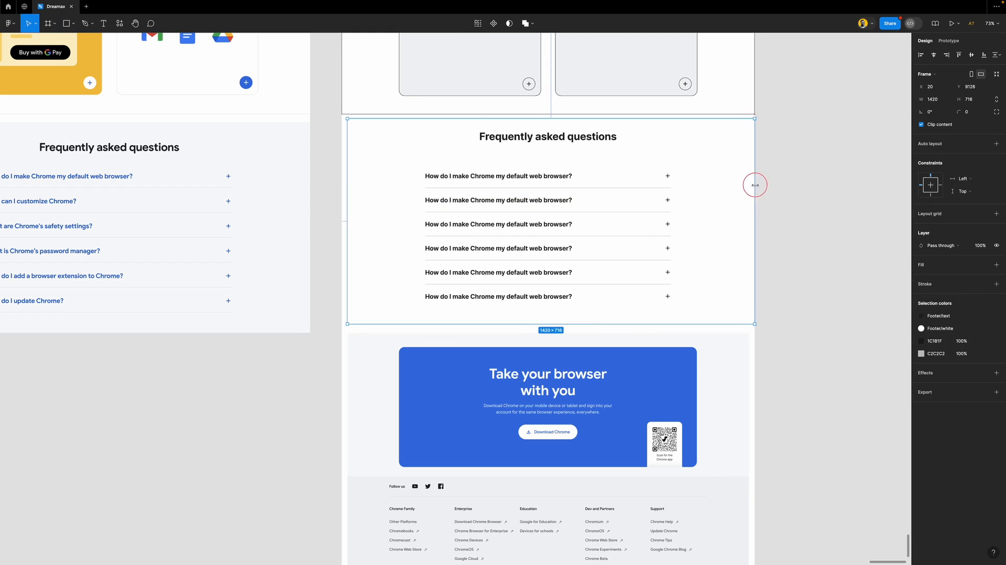
drag(345, 189, 341, 191)
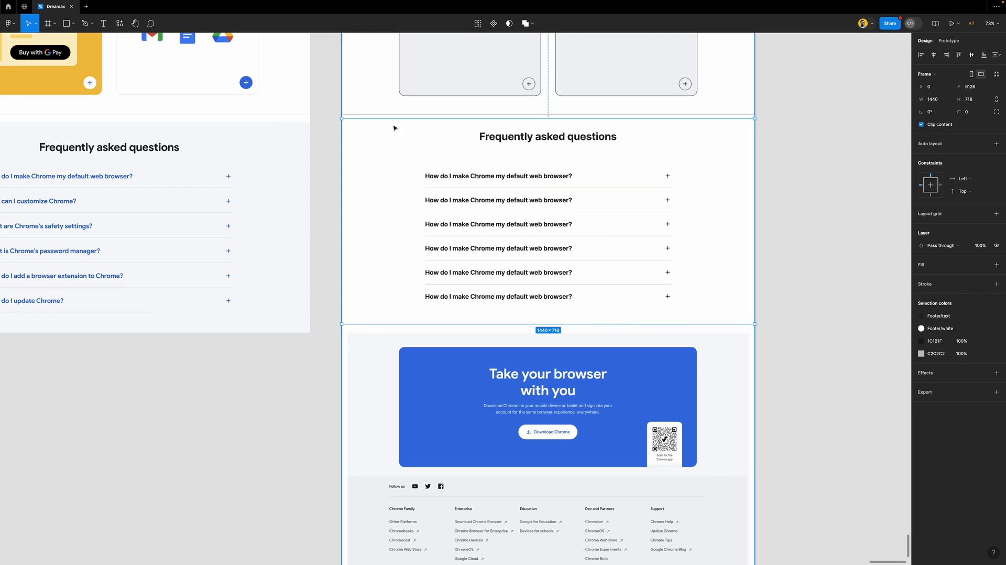
drag(395, 119, 394, 114)
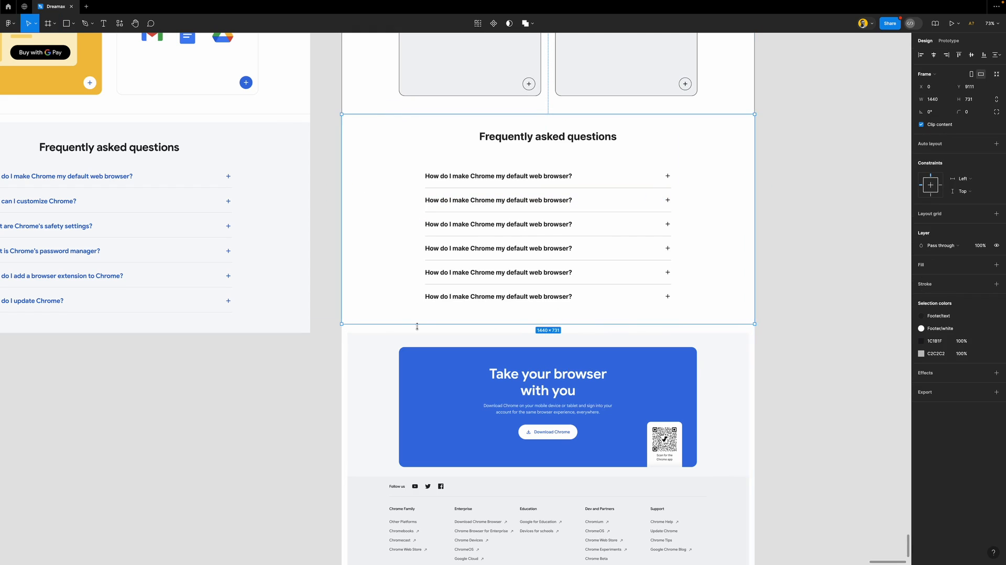
drag(424, 324, 425, 327)
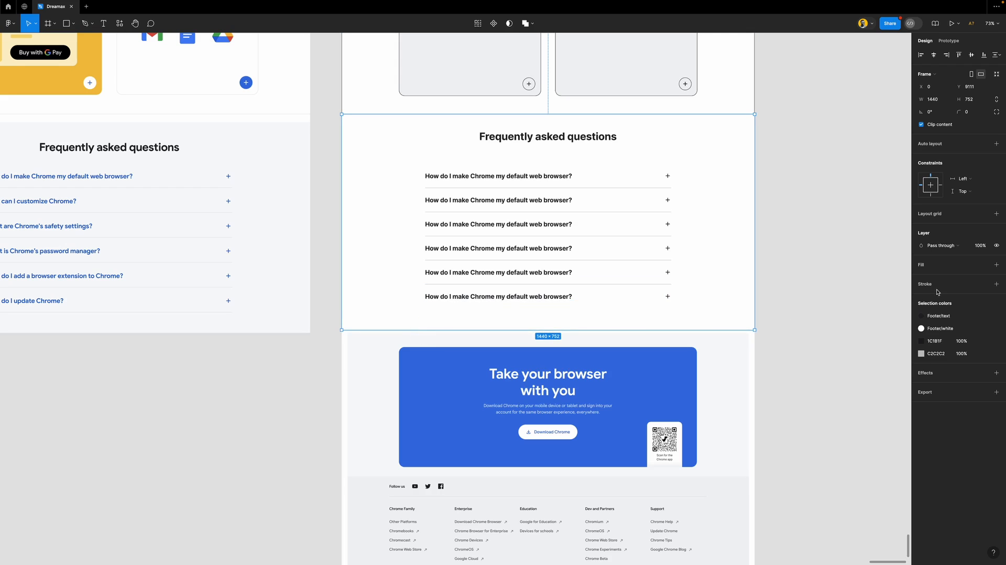
Scroll down to inspect the blue 'Take your browser with you' download banner
click(802, 309)
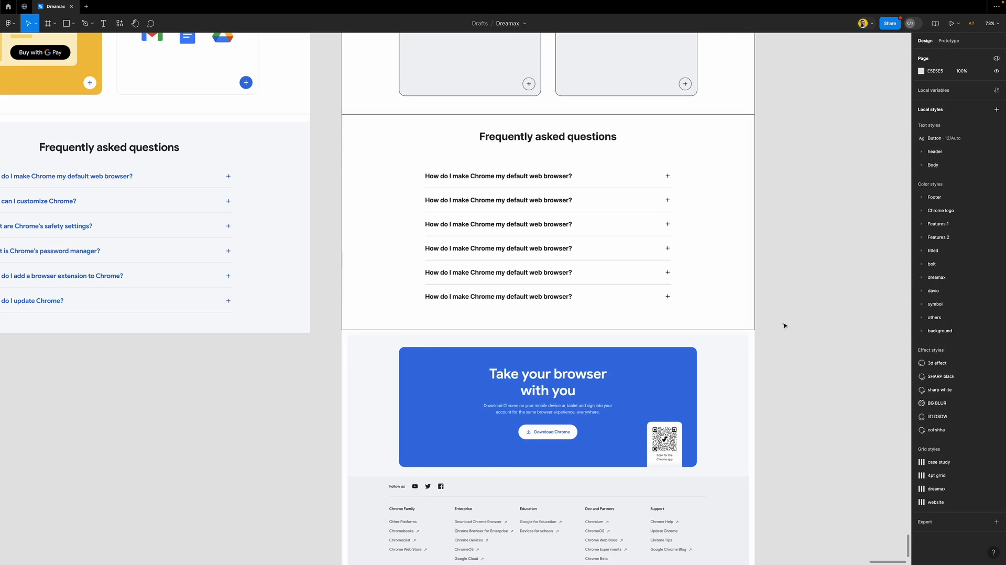
scroll(597, 314, down, 5)
scroll(603, 149, up, 2)
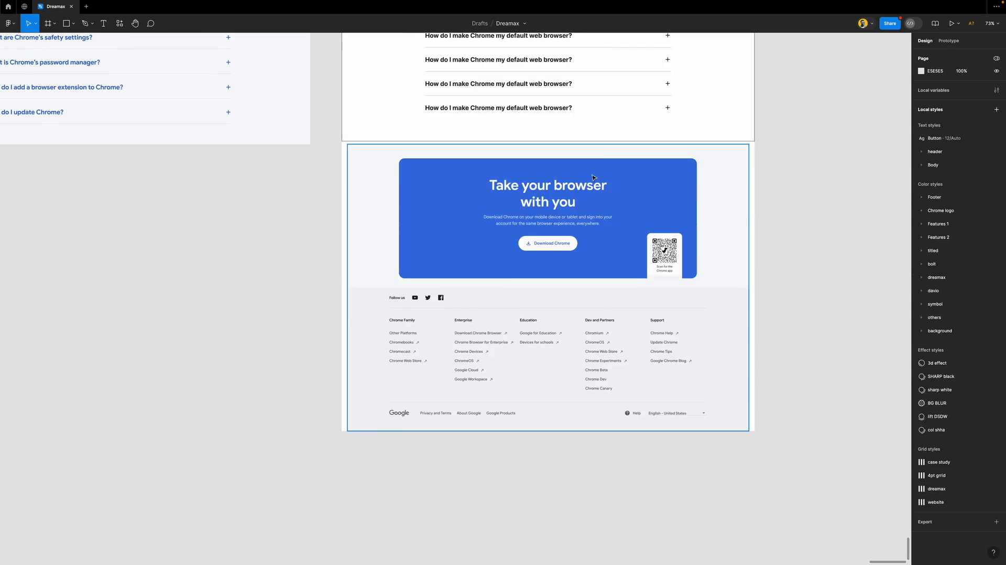
scroll(602, 152, up, 5)
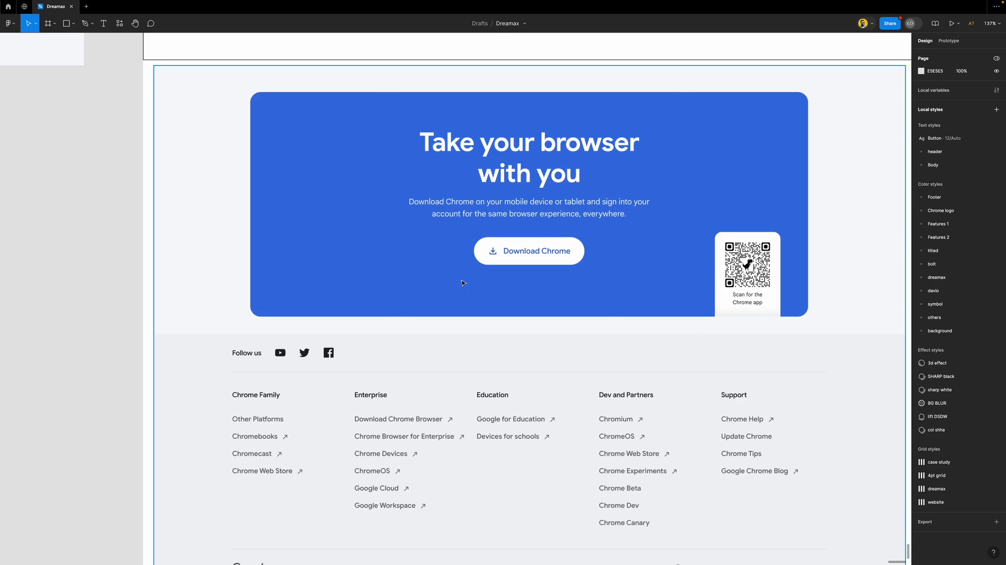
scroll(460, 283, down, 2)
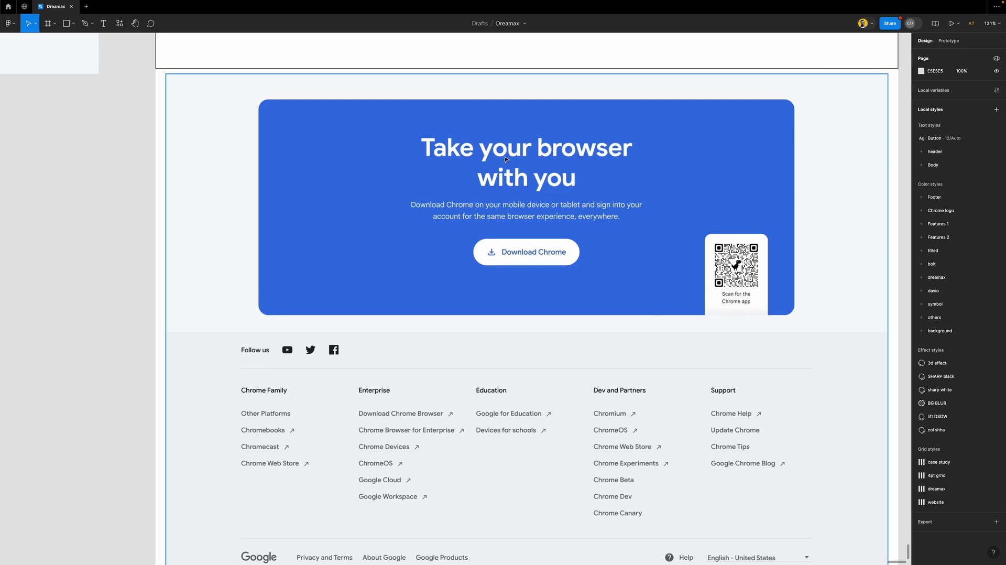
scroll(468, 263, down, 5)
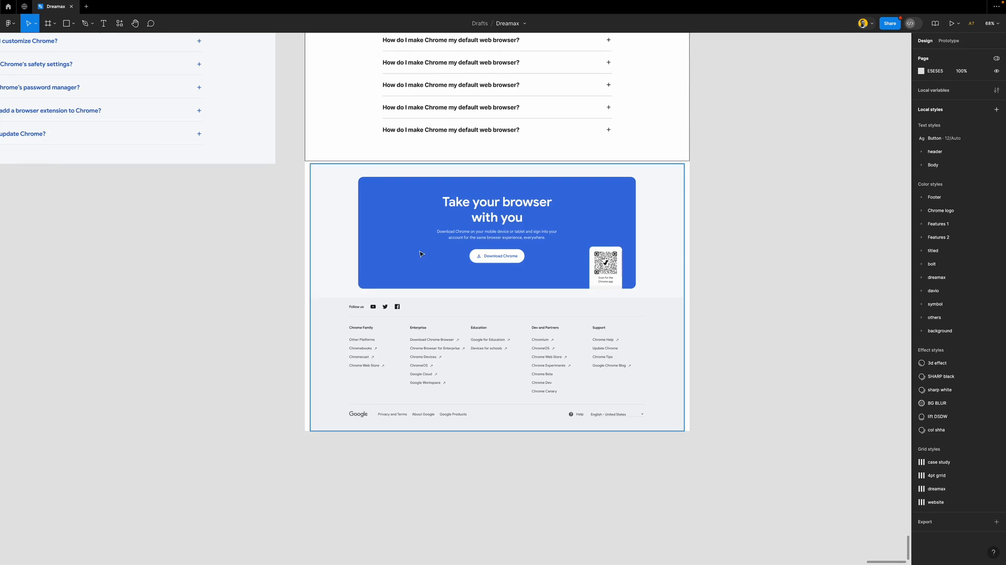
scroll(417, 250, up, 5)
Frame the blue download card at 1040×418, aligning its edges to the layout grid
key(f)
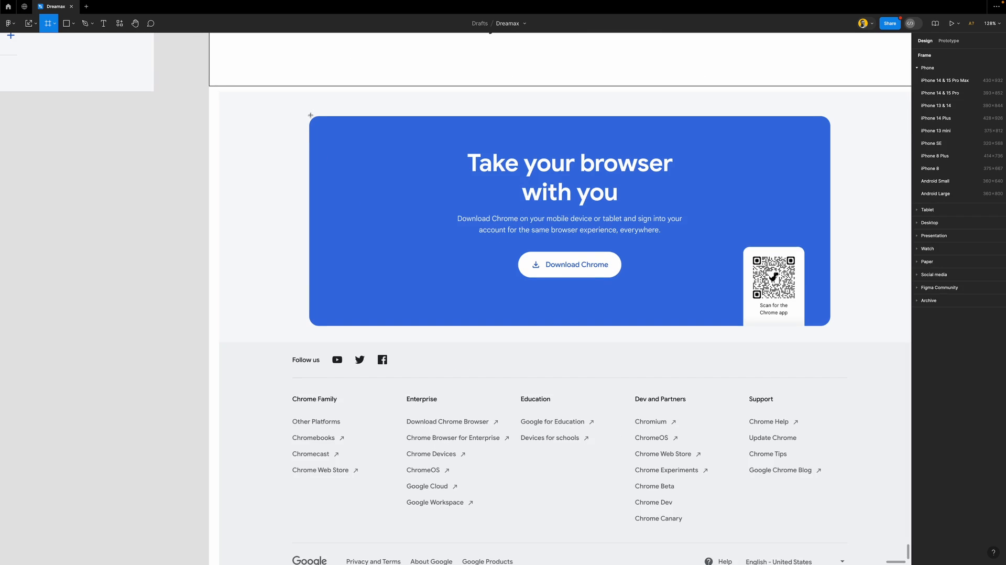
drag(310, 115, 831, 325)
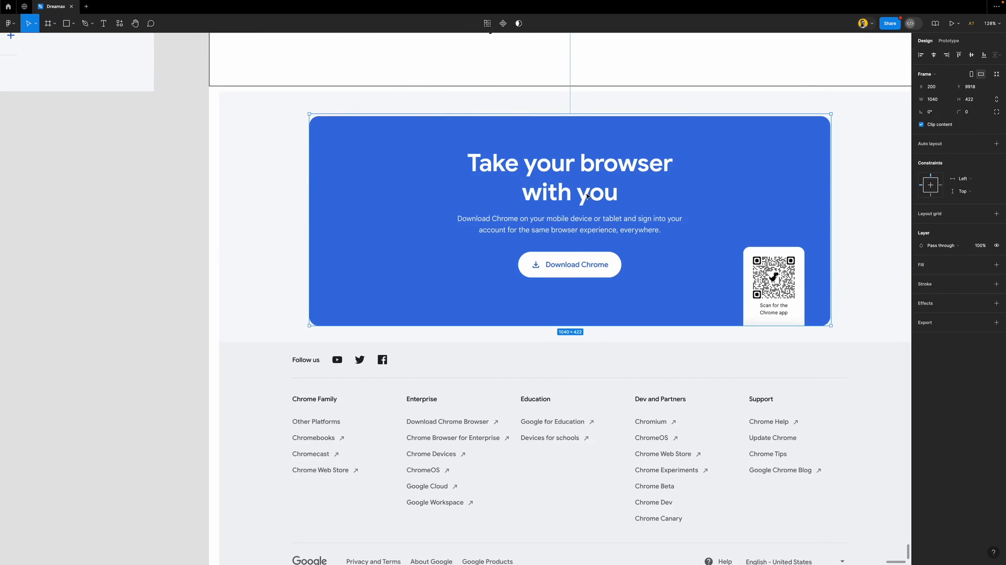
drag(505, 112, 506, 115)
key(ctrl+g)
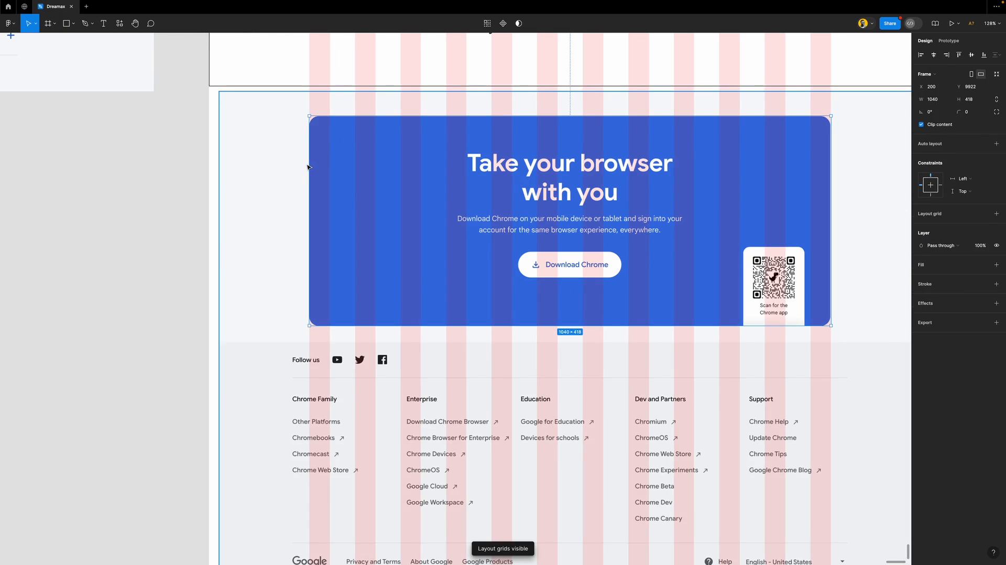
mouse_move(309, 166)
mouse_down()
mouse_move(299, 165)
mouse_move(309, 166)
mouse_up()
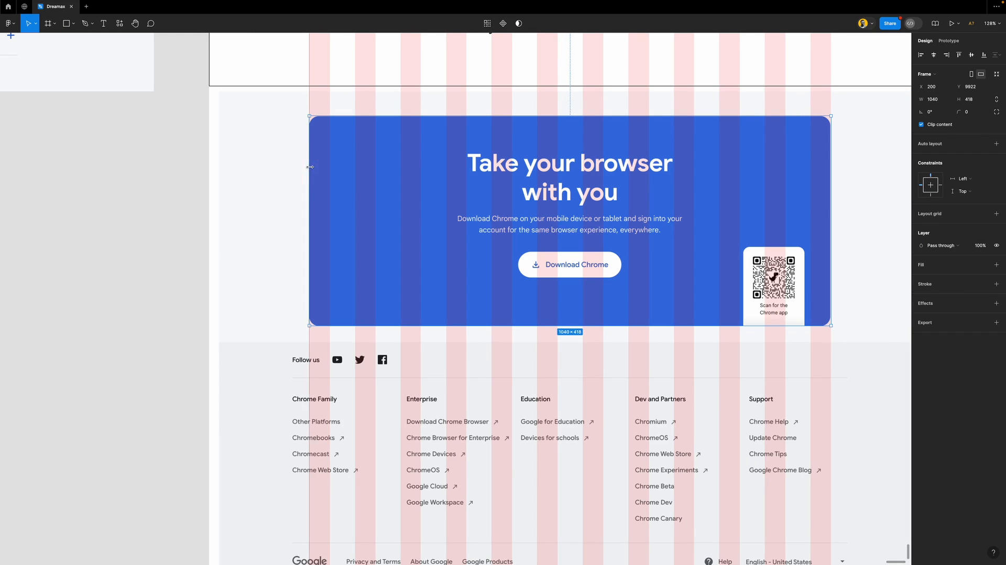
drag(830, 149, 831, 150)
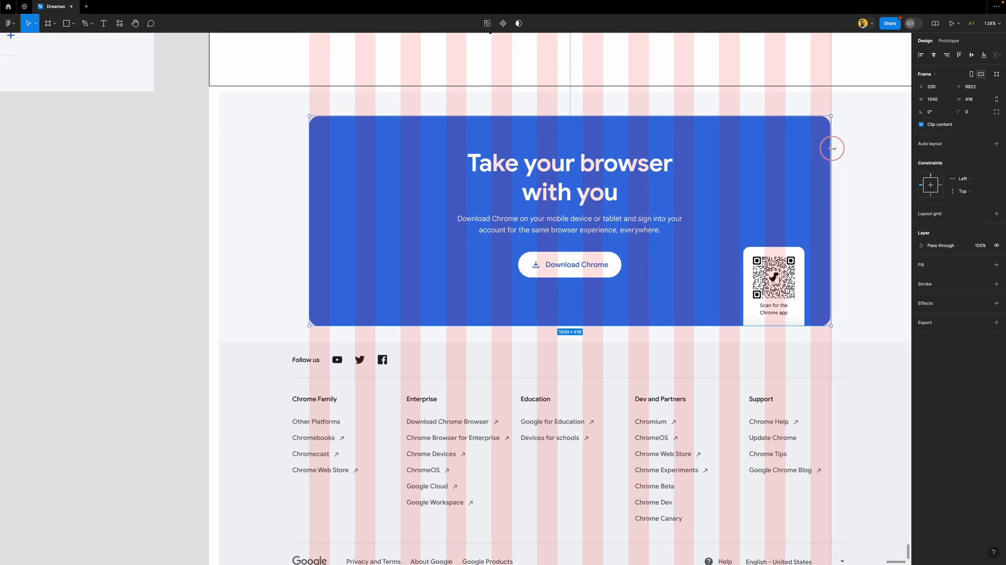
Give the banner a 1px black inside stroke and a 20 corner radius
click(949, 291)
click(969, 111)
text(20)
key(Return)
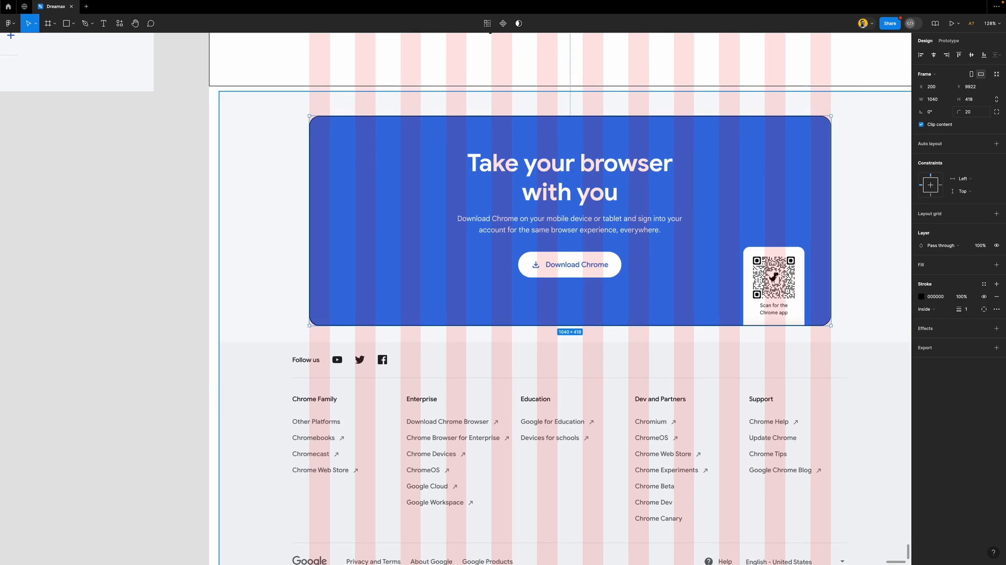
click(173, 196)
key(ctrl+shift+4)
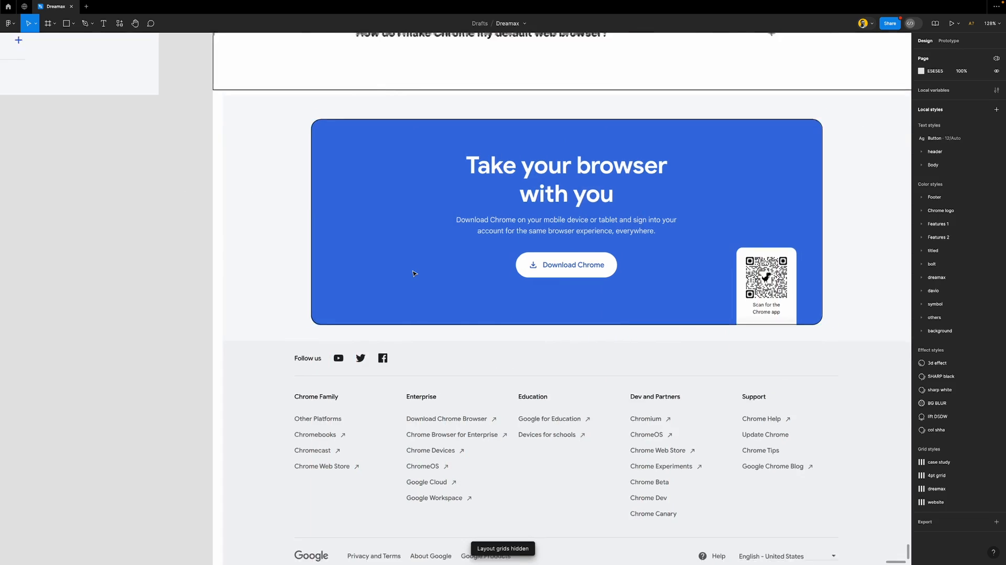
Move the FAQ heading into the banner as h2 text reading 'Take your browser with you'
scroll(414, 273, down, 5)
click(493, 71)
drag(493, 71, 490, 239)
scroll(490, 239, up, 5)
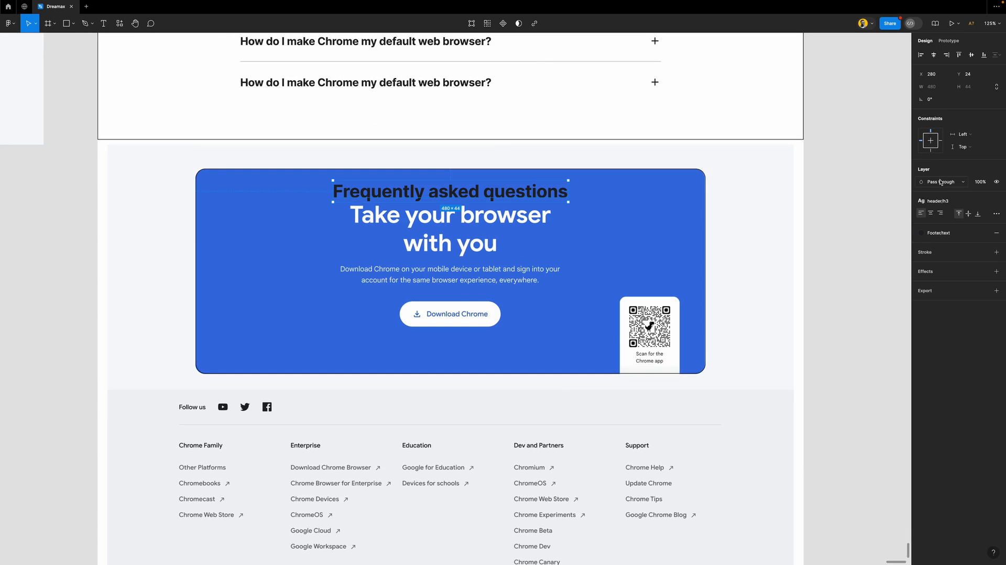
click(938, 200)
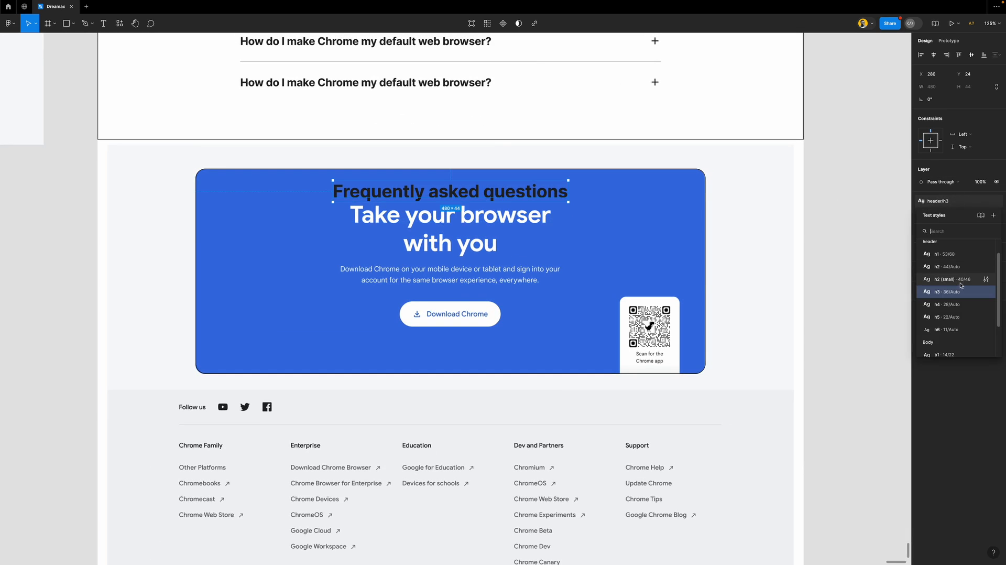
click(961, 267)
double_click(526, 196)
text(Take)
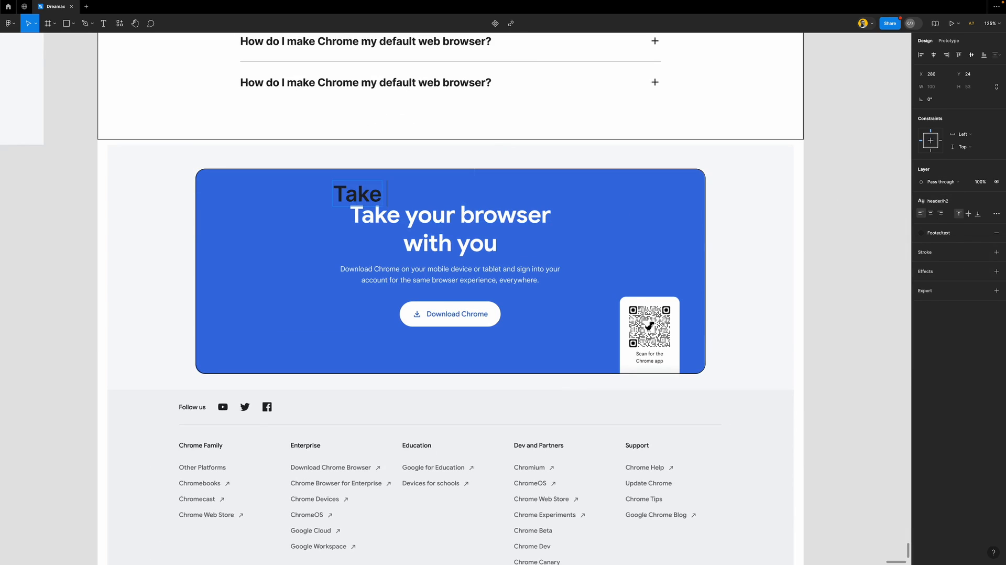
text( your bro)
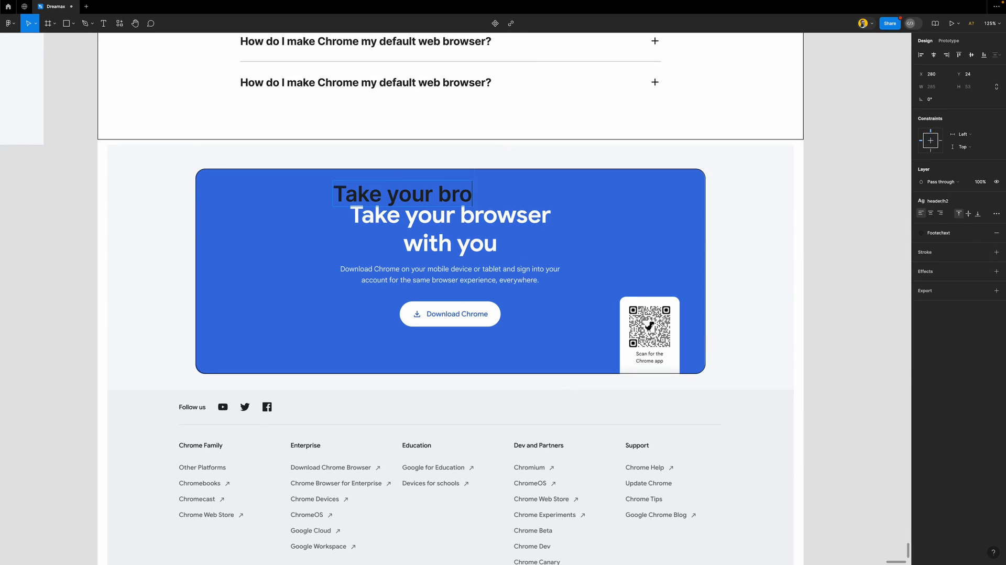
text(wser with you)
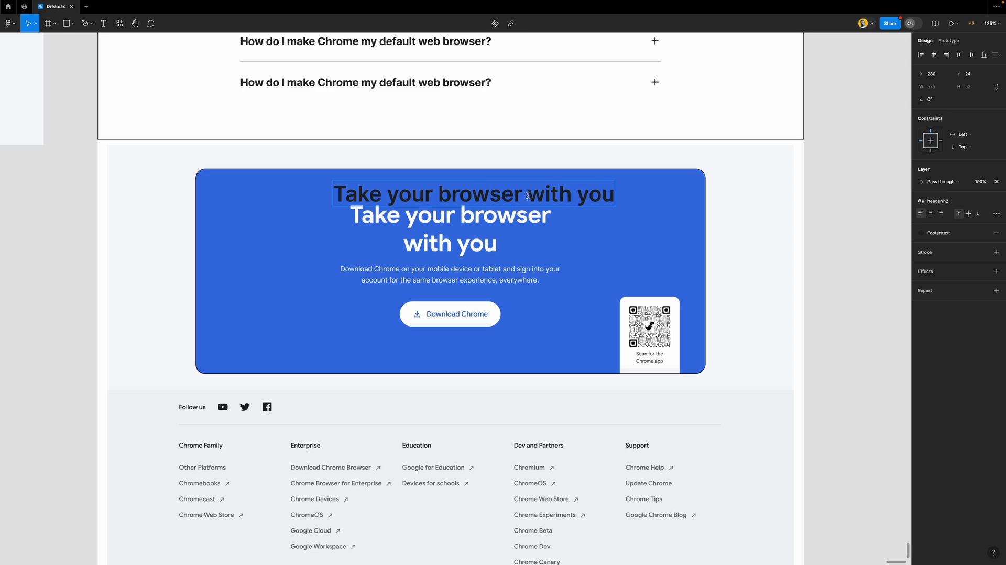
key(Escape)
Wrap the heading onto two lines, centre-align it and position it near the banner top
drag(615, 205, 537, 206)
click(930, 213)
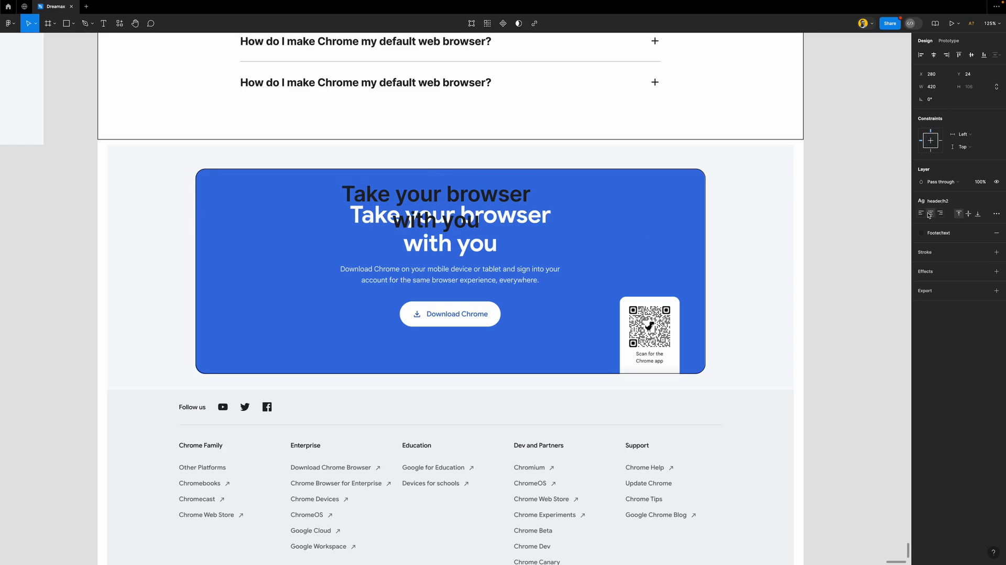
drag(469, 187, 479, 215)
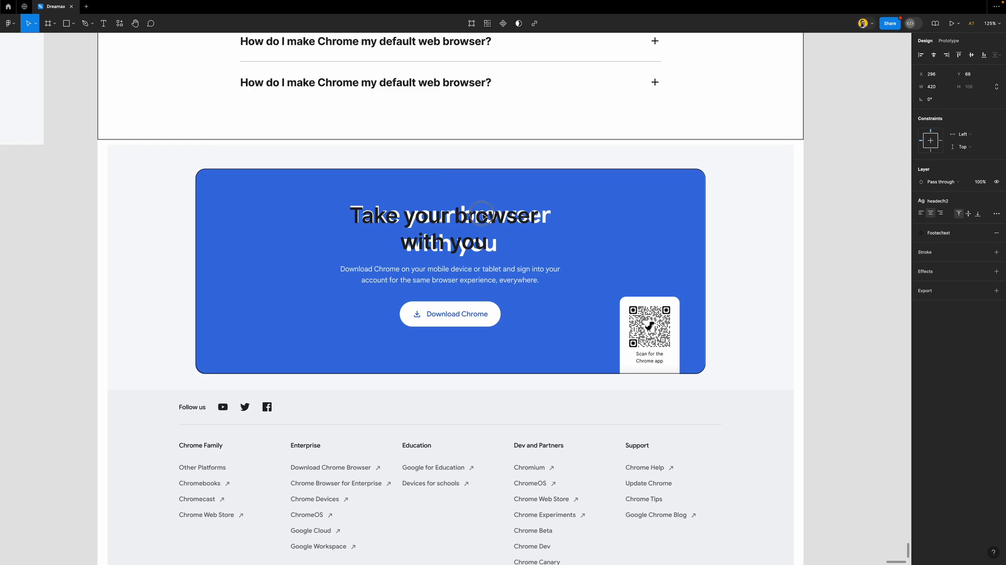
click(953, 207)
click(961, 277)
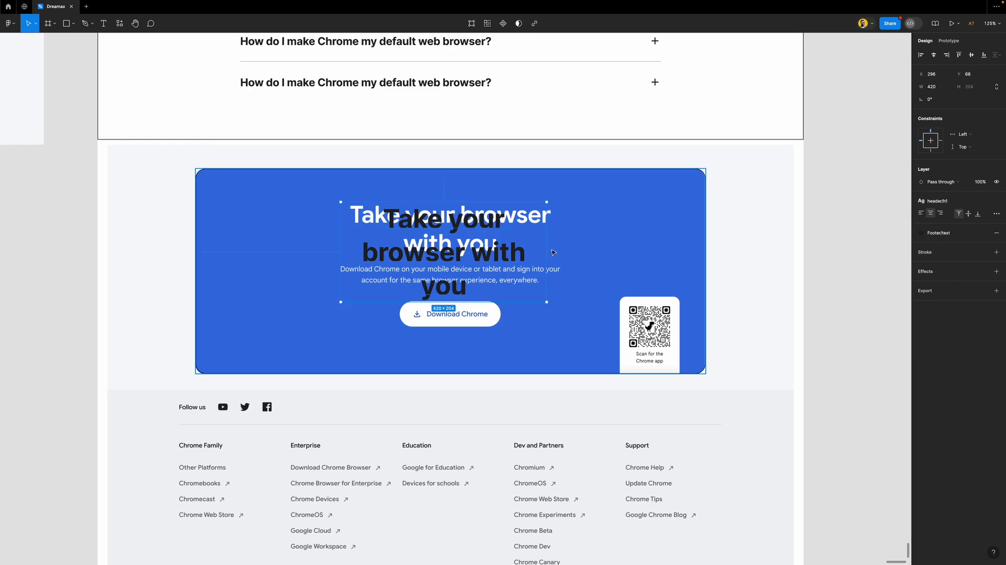
mouse_move(432, 221)
mouse_down()
mouse_move(397, 216)
mouse_move(443, 220)
mouse_up()
key(ctrl+z)
key(ctrl+z)
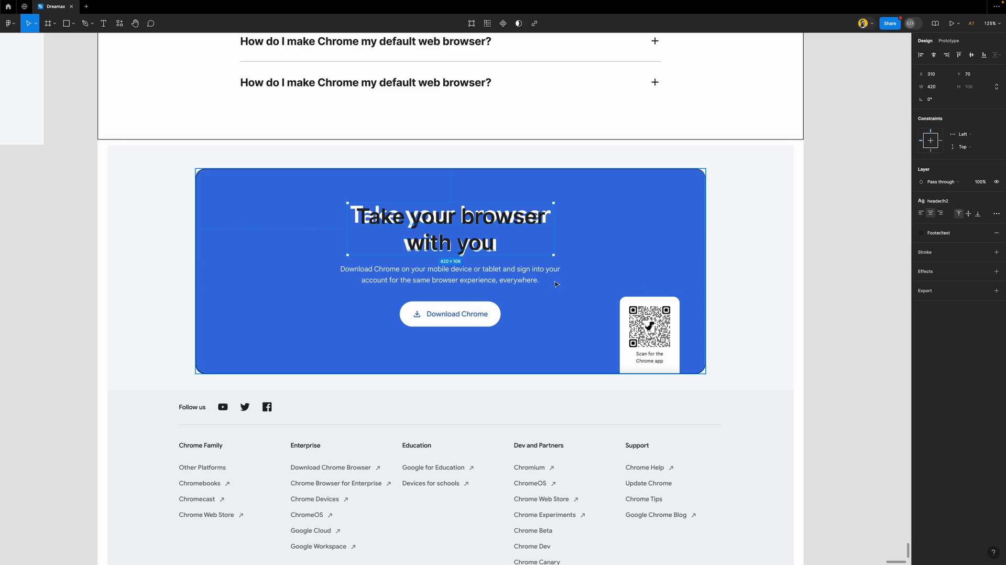
drag(474, 221, 473, 220)
Detach the heading style and set it to 46 Bold
click(995, 201)
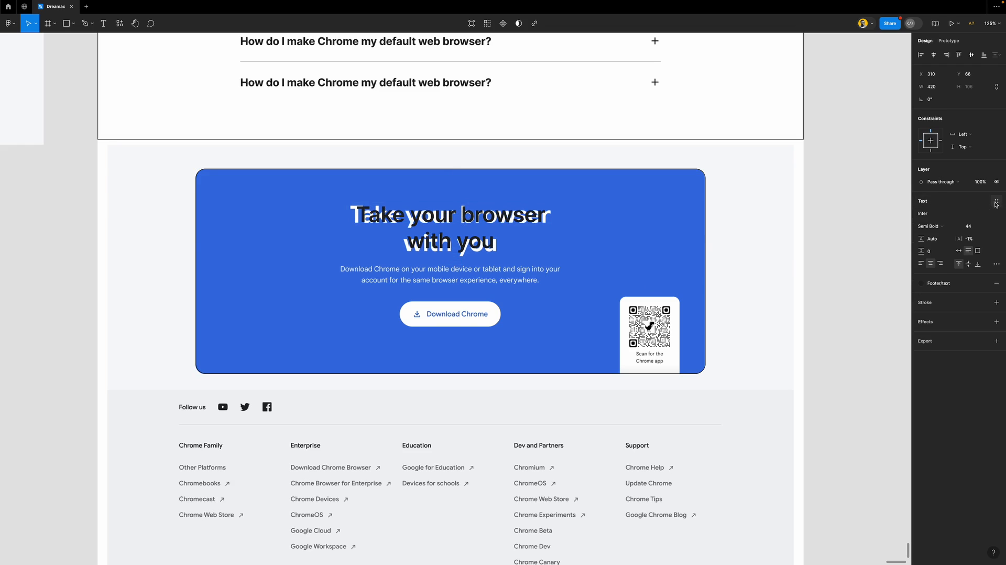
click(975, 228)
key(Up)
key(Up)
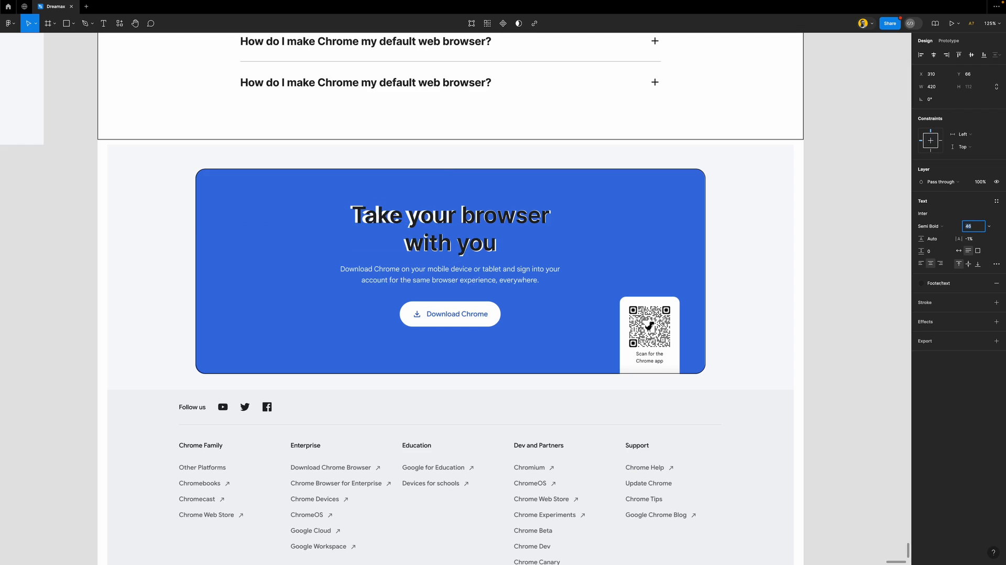
click(938, 226)
click(943, 239)
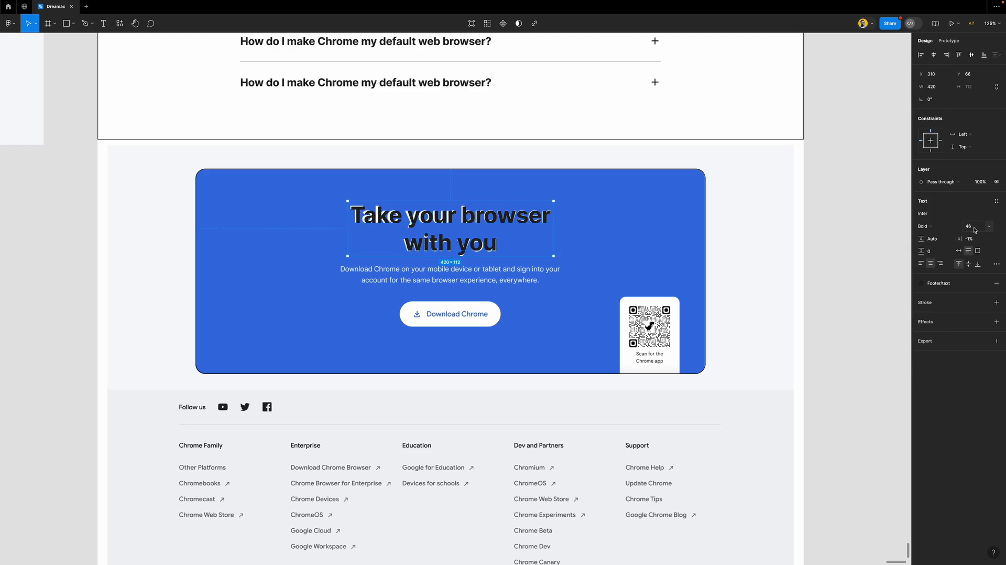
Save the heading as text style 'h2 (big)', placed after h2 (small) in the header group
click(996, 201)
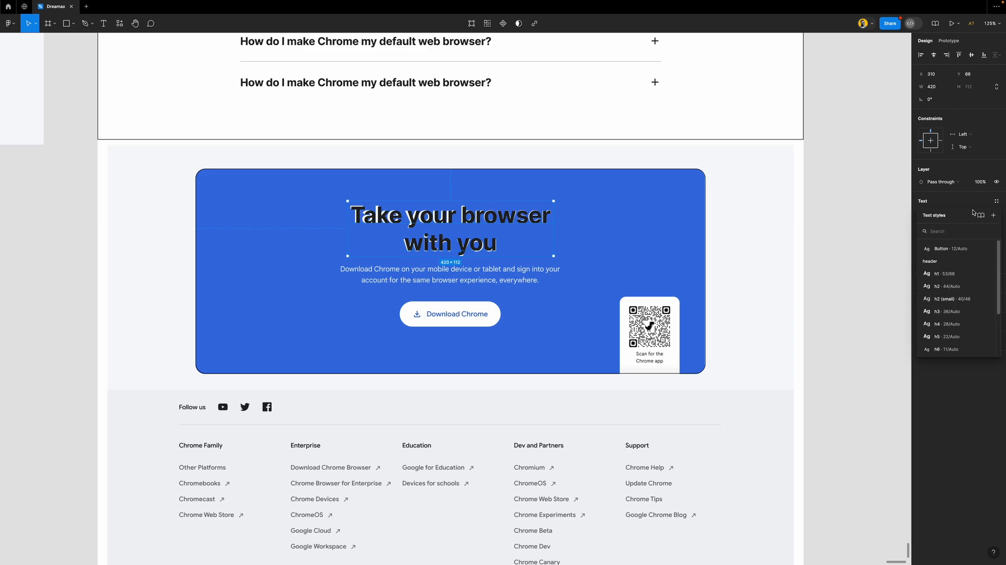
click(993, 215)
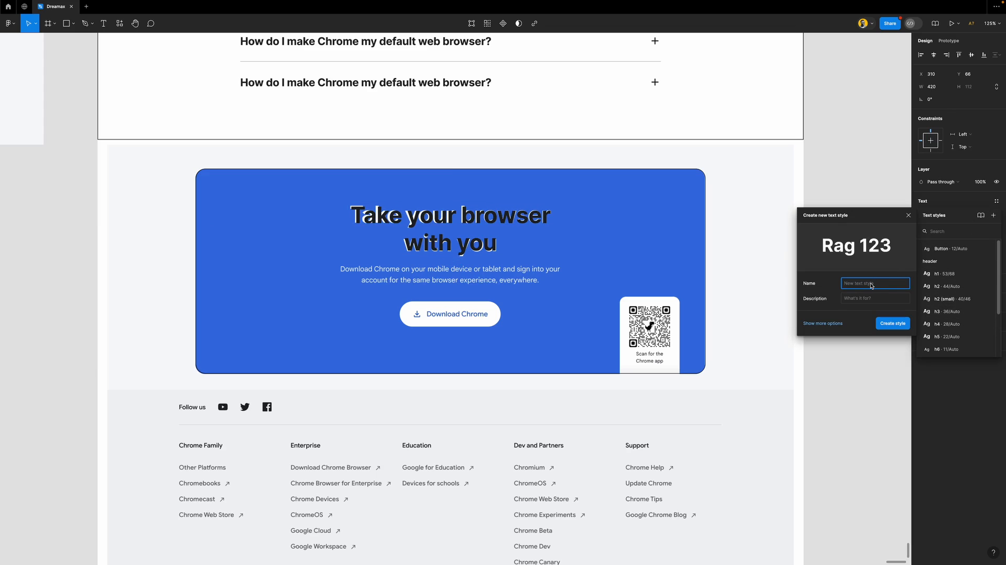
text(h2 (big)
key(Return)
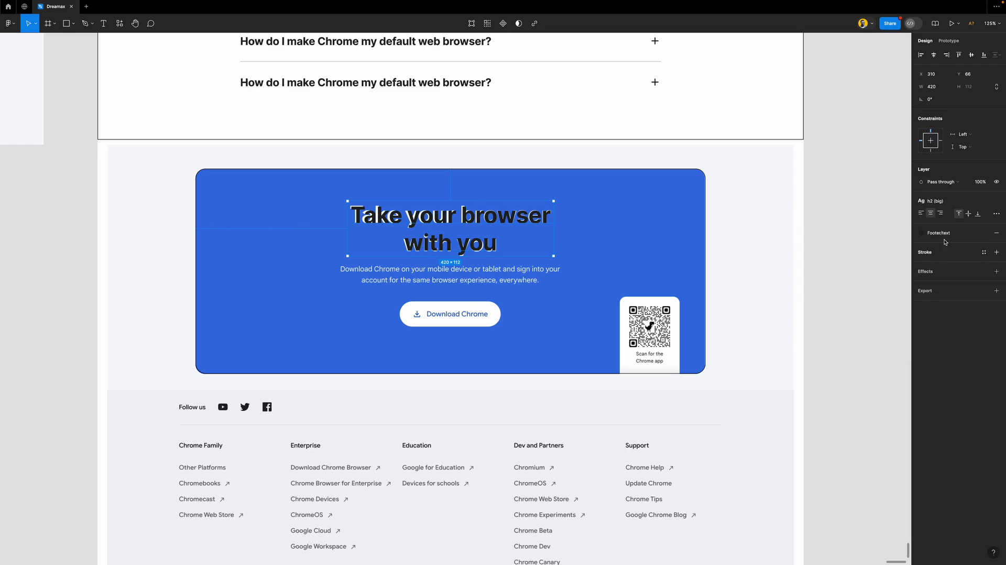
click(854, 222)
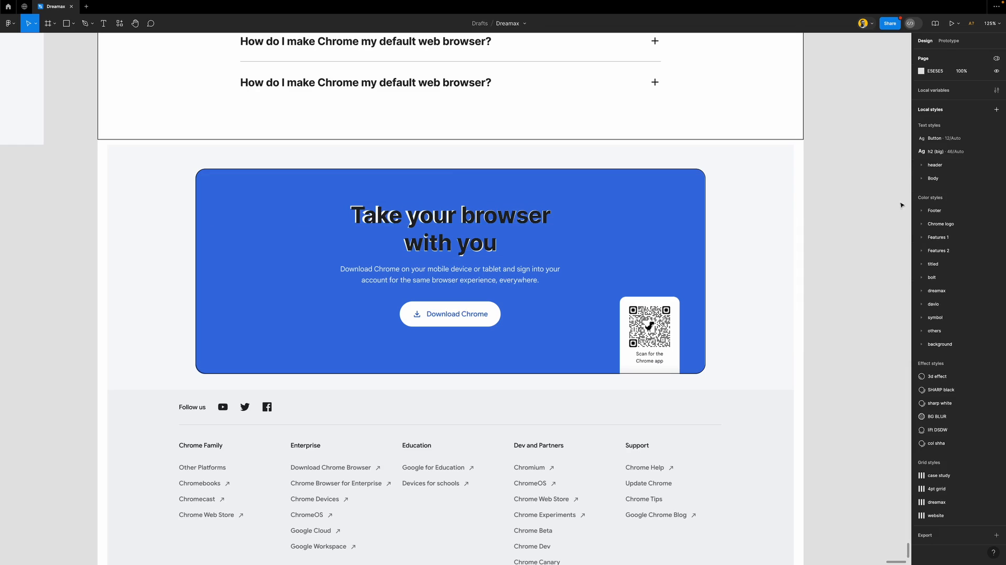
click(947, 154)
click(956, 169)
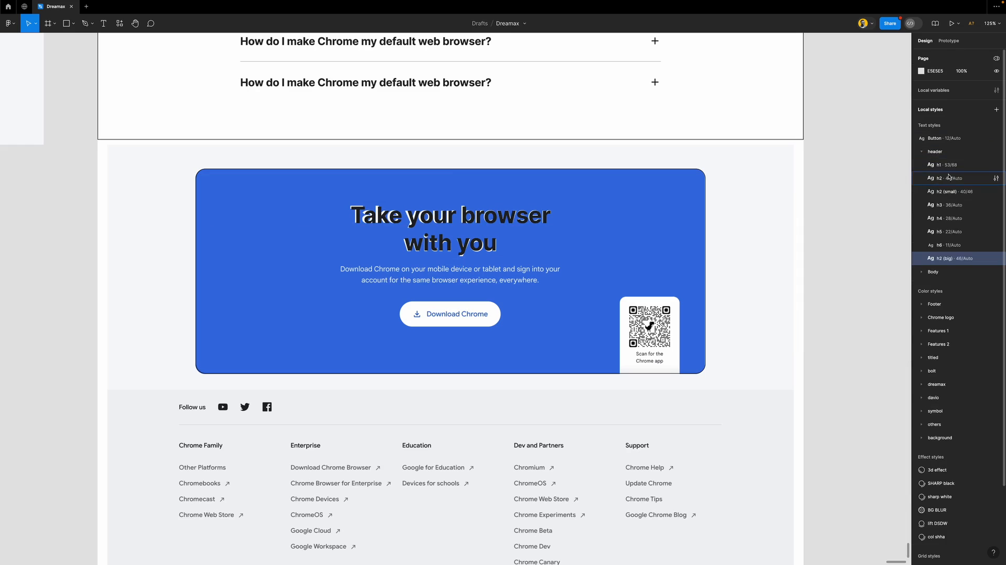
drag(955, 261, 967, 204)
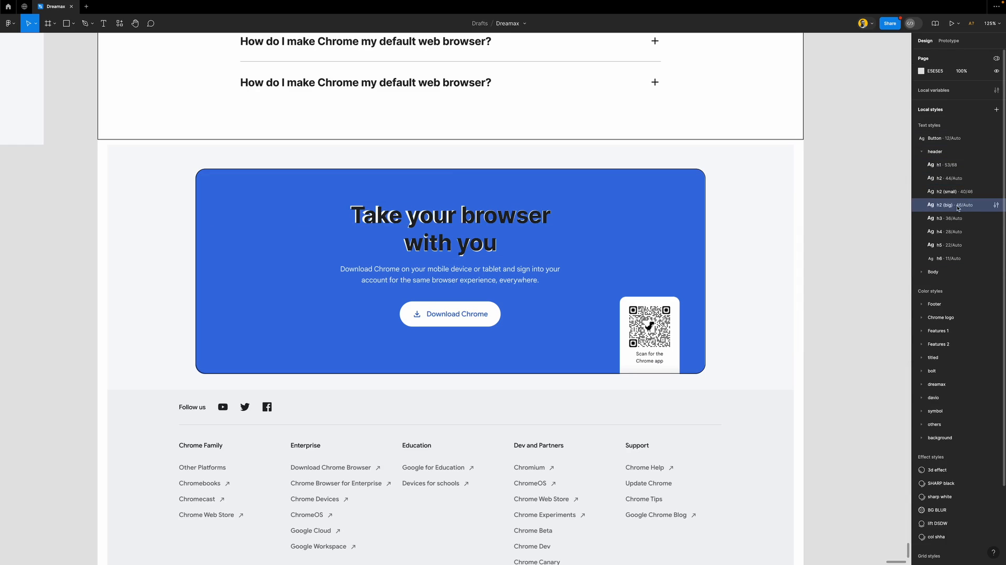
click(920, 152)
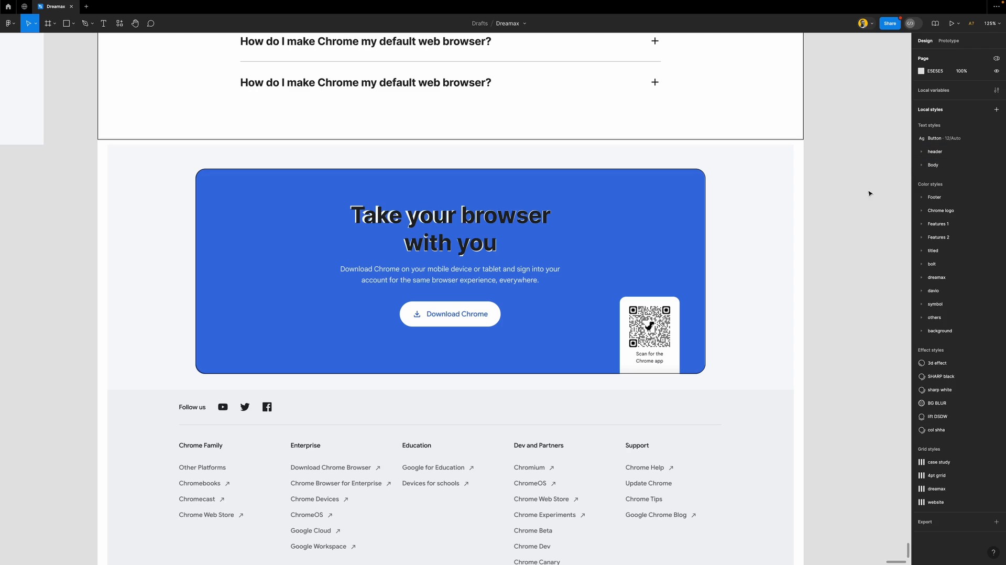
Move the second FAQ question into the banner as centred Body/b1 text and begin retyping it as 'Do'
click(486, 218)
click(465, 85)
drag(464, 85, 523, 294)
click(938, 200)
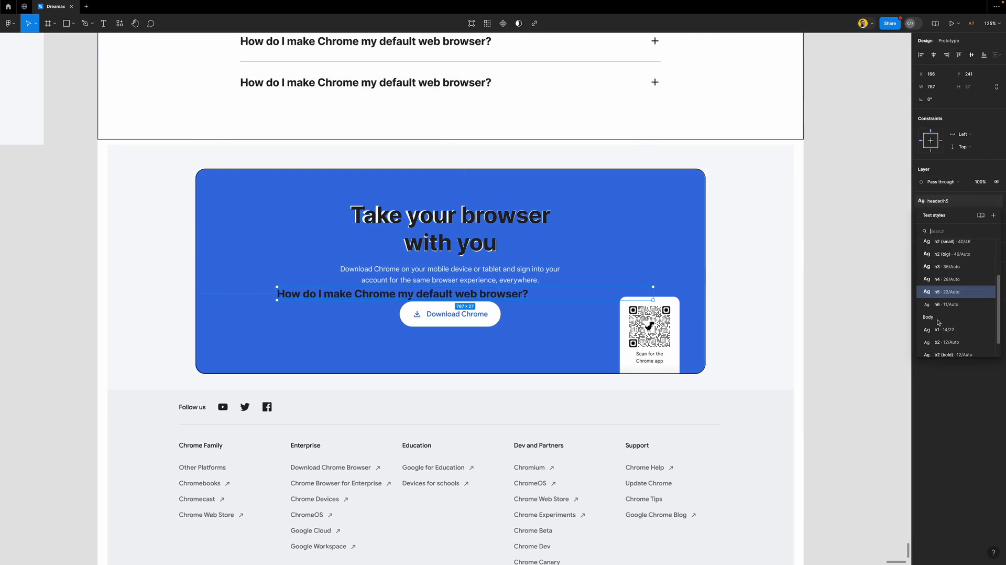
click(943, 330)
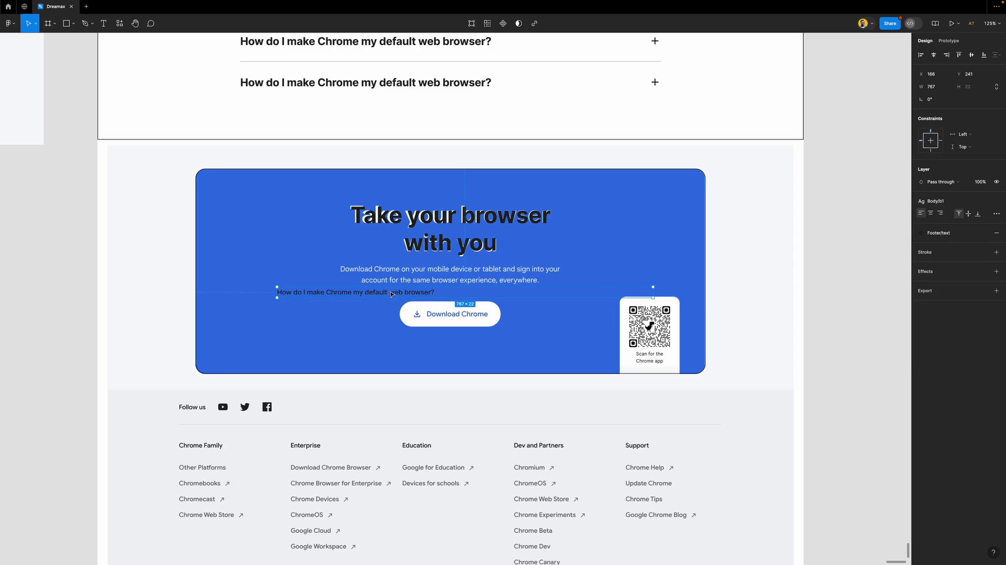
click(929, 214)
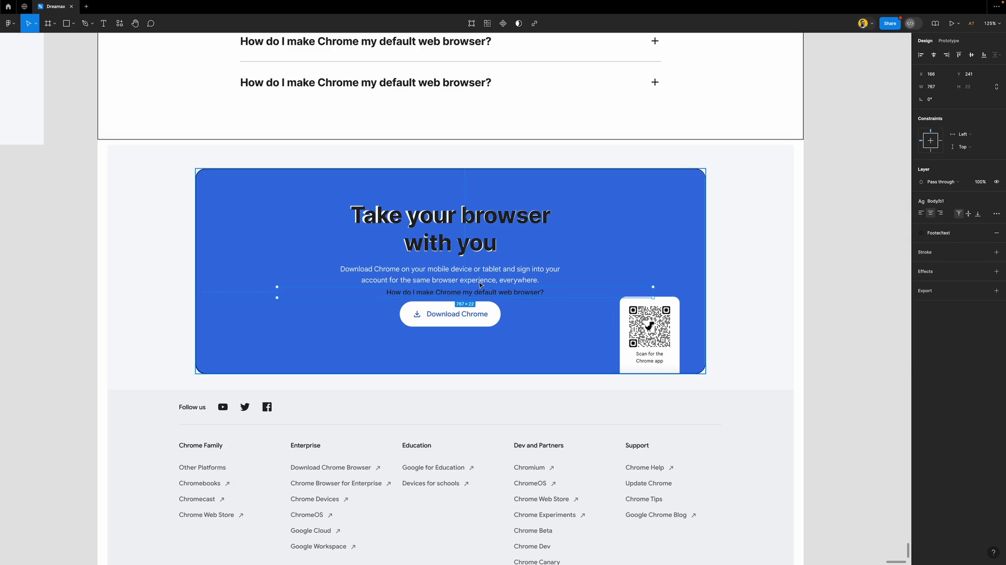
key(Return)
text(Downloa)
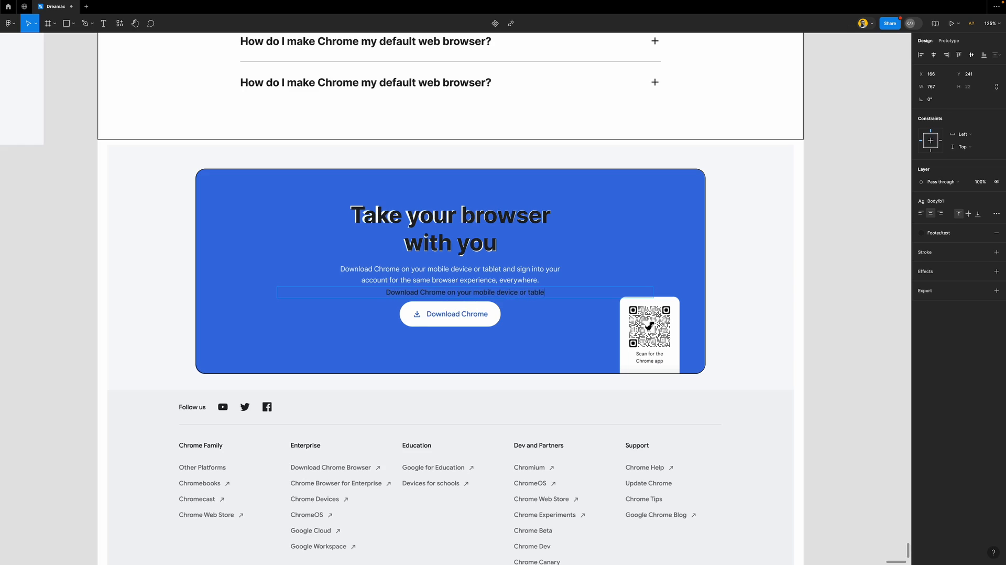
Finish the banner paragraph '…for the same browser experience, everywhere.'
text(and sign into your account for the sa)
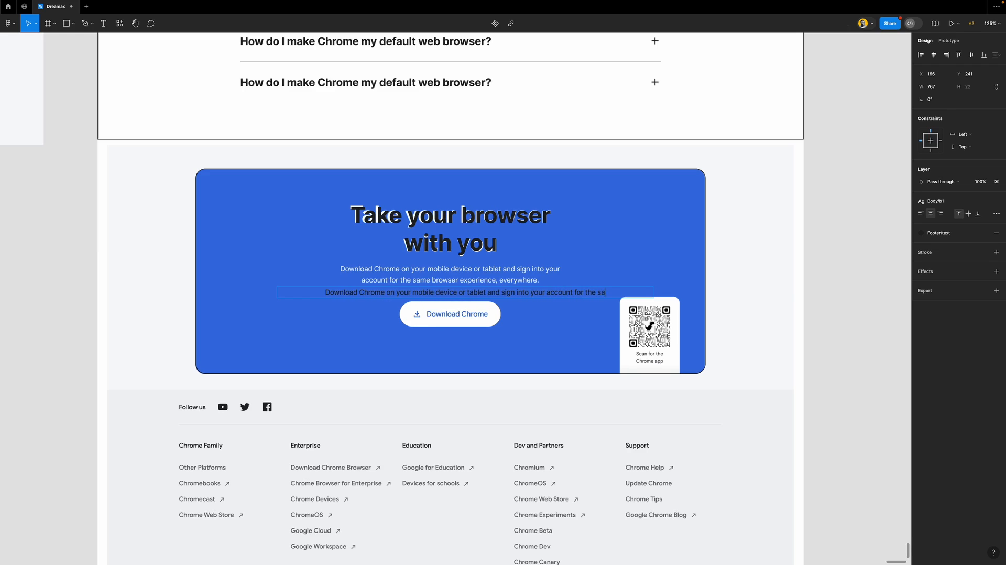
text(me browser)
text( experien)
text(ce)
text(, everywh)
text(e)
key(BackSpace)
text(where.)
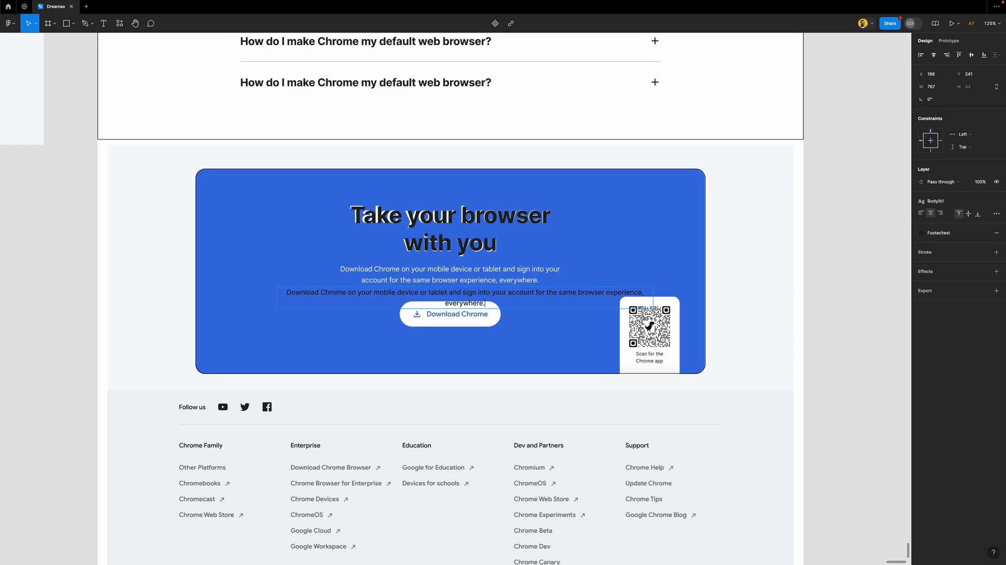
key(Escape)
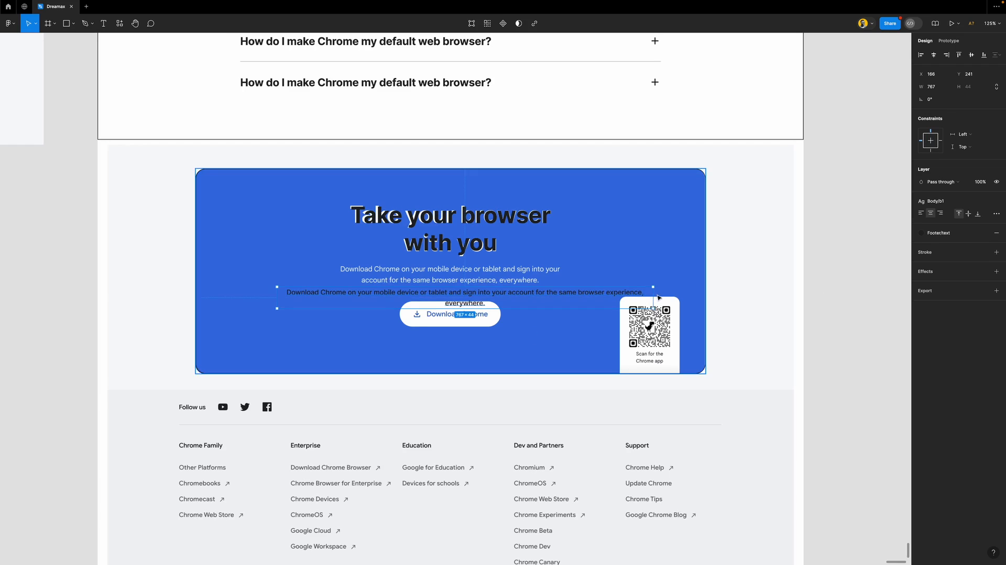
Narrow the paragraph box and wrap it with the heading in auto layout
drag(652, 296, 557, 275)
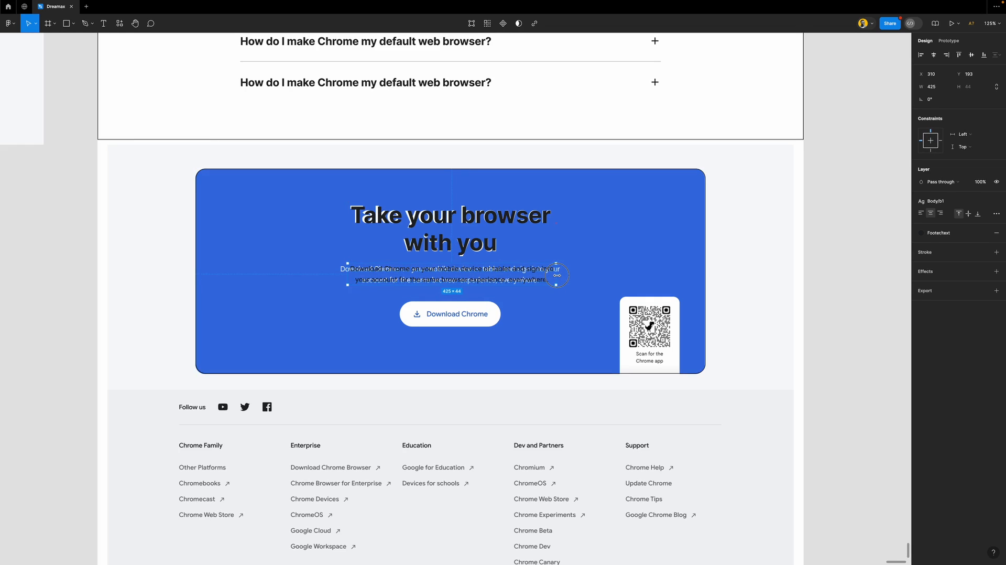
shift+click(467, 241)
key(shift+a)
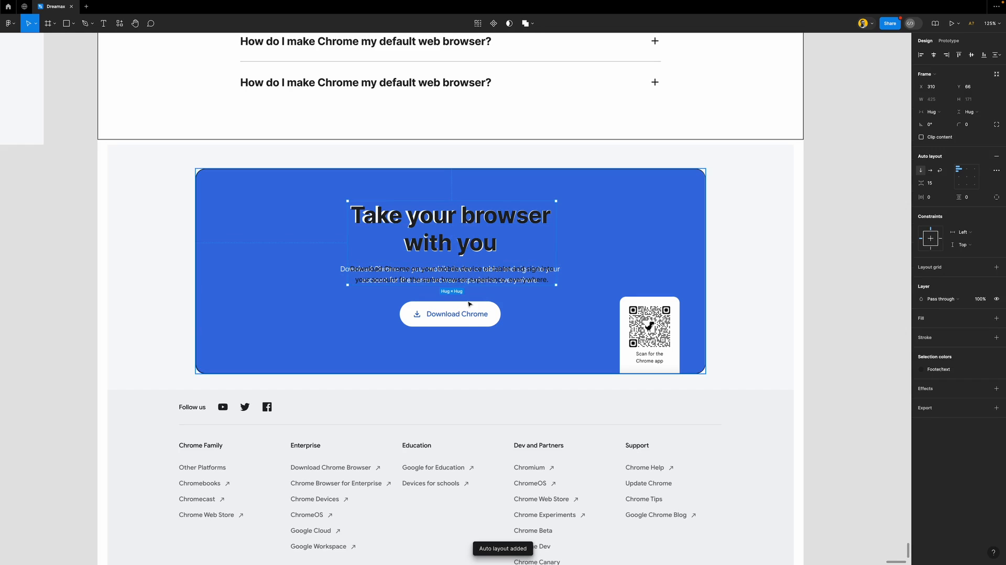
Paste a copy of the 'Sign in to get started' pill button into the banner
scroll(454, 325, down, 5)
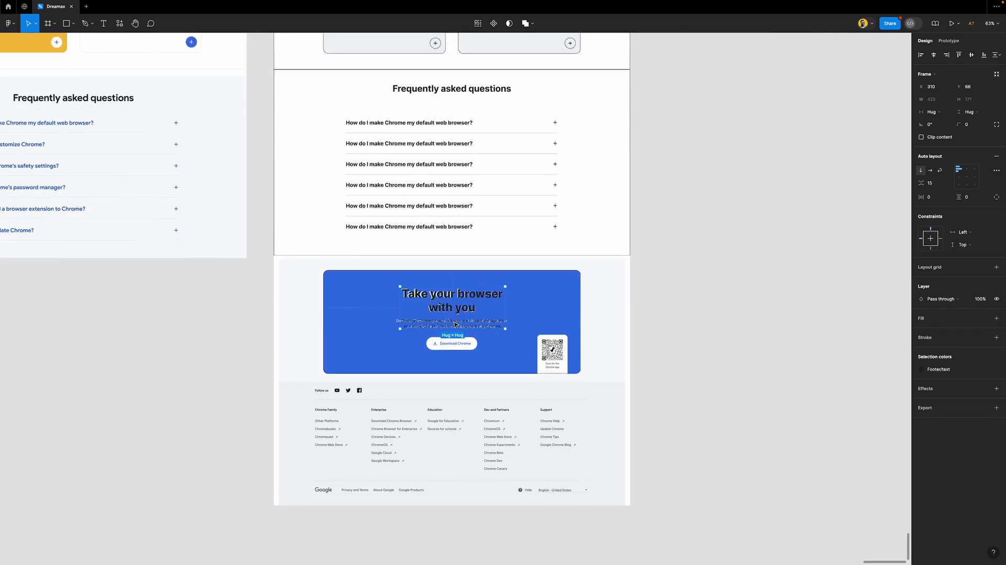
scroll(454, 326, up, 10)
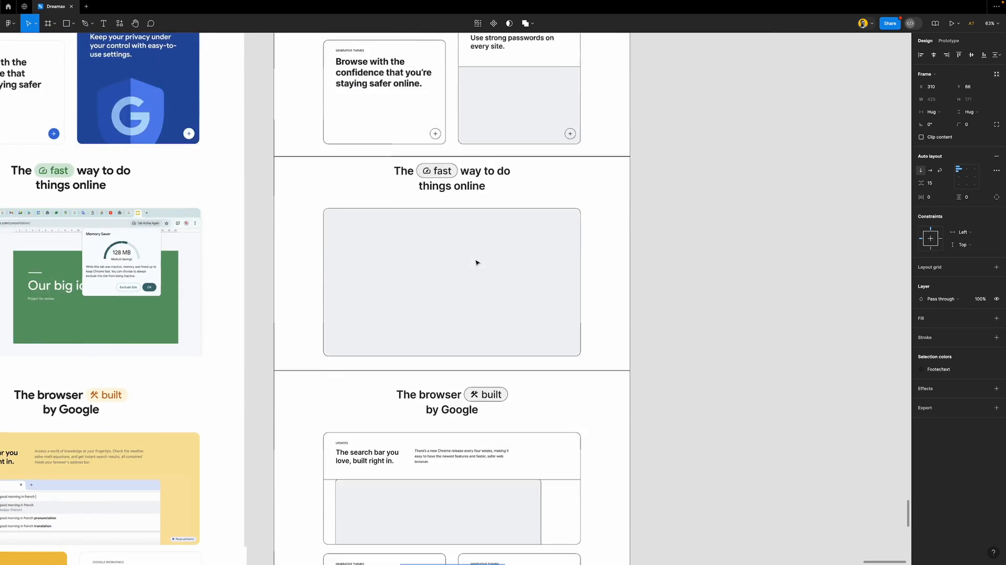
scroll(476, 261, up, 10)
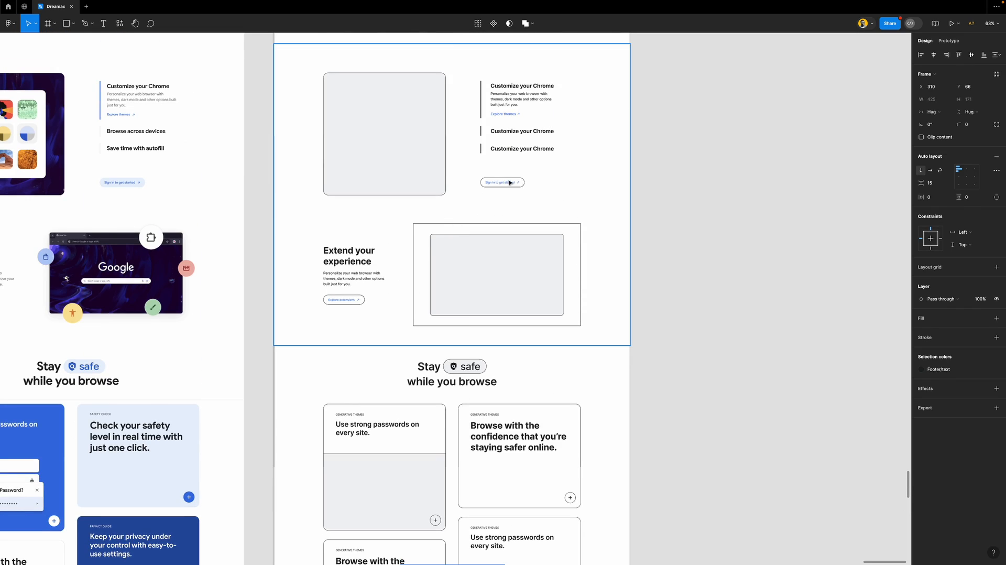
click(510, 182)
click(510, 182)
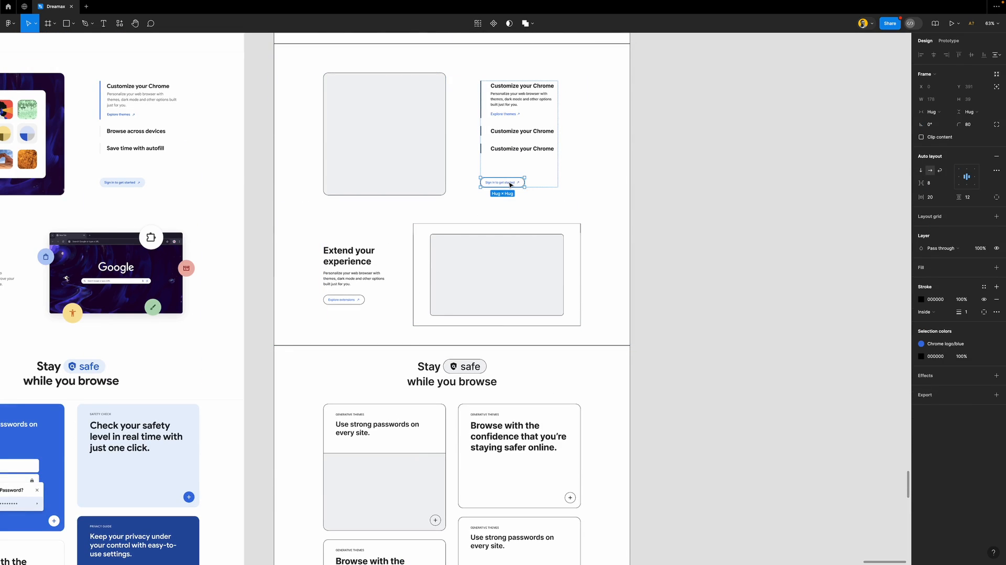
scroll(510, 185, down, 15)
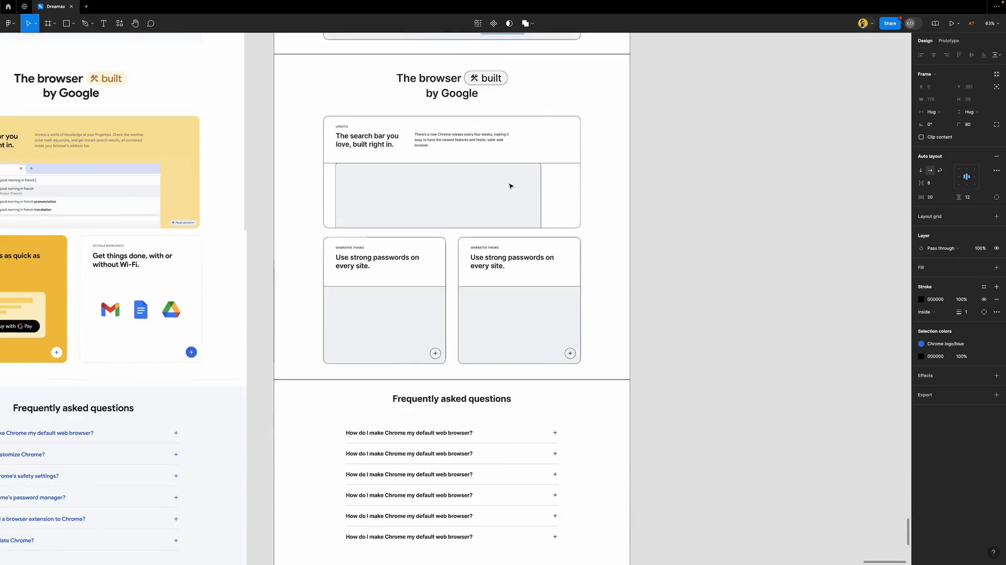
scroll(509, 186, down, 10)
scroll(447, 179, up, 10)
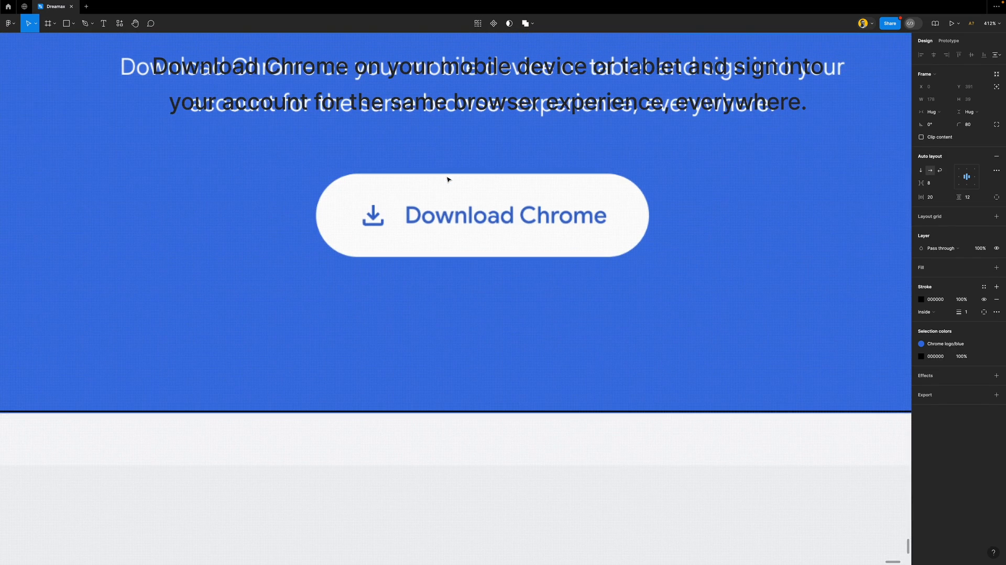
key(ctrl+v)
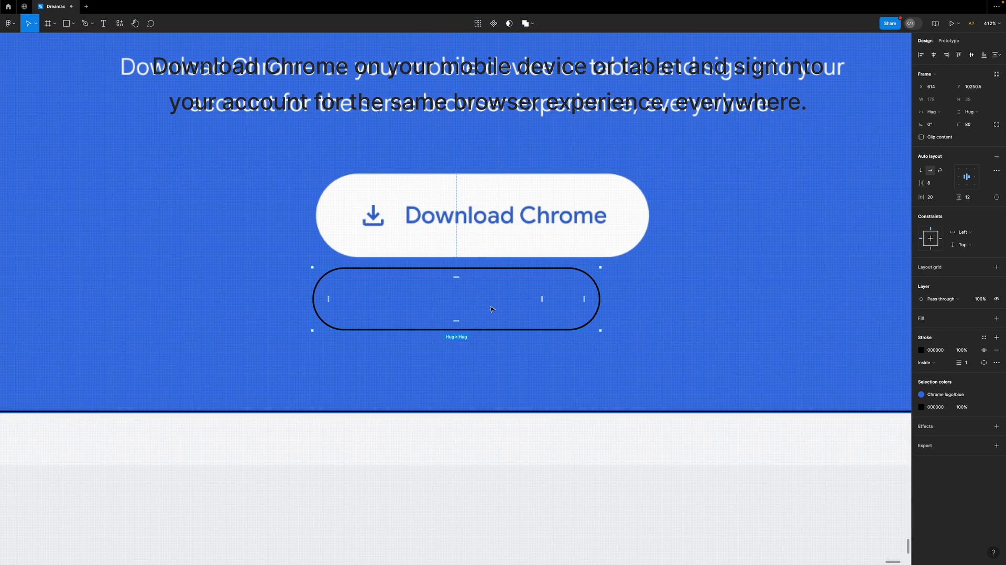
drag(492, 304, 550, 296)
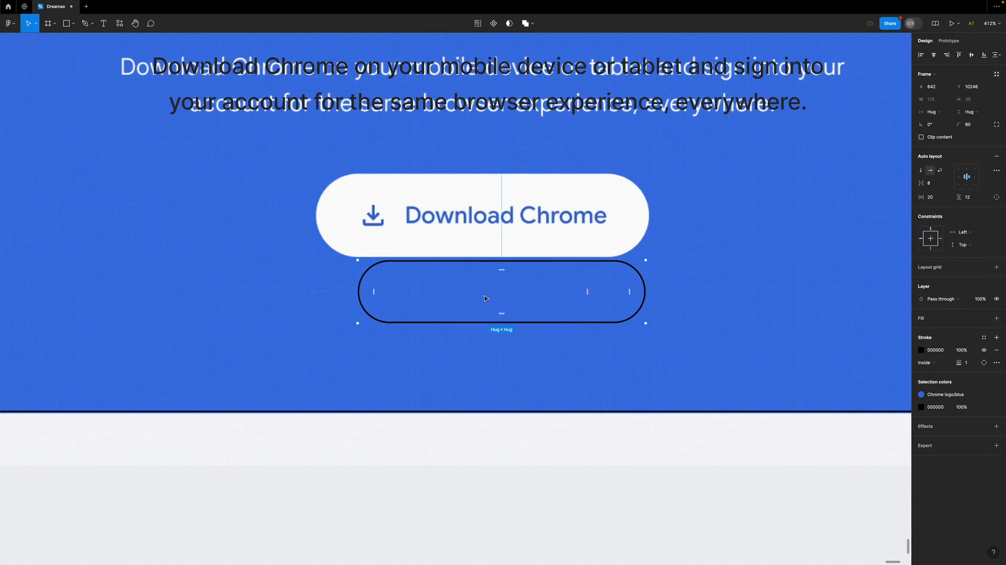
Make the pasted pill's label Footer/white and its arrow icon white
scroll(483, 298, down, 3)
double_click(483, 298)
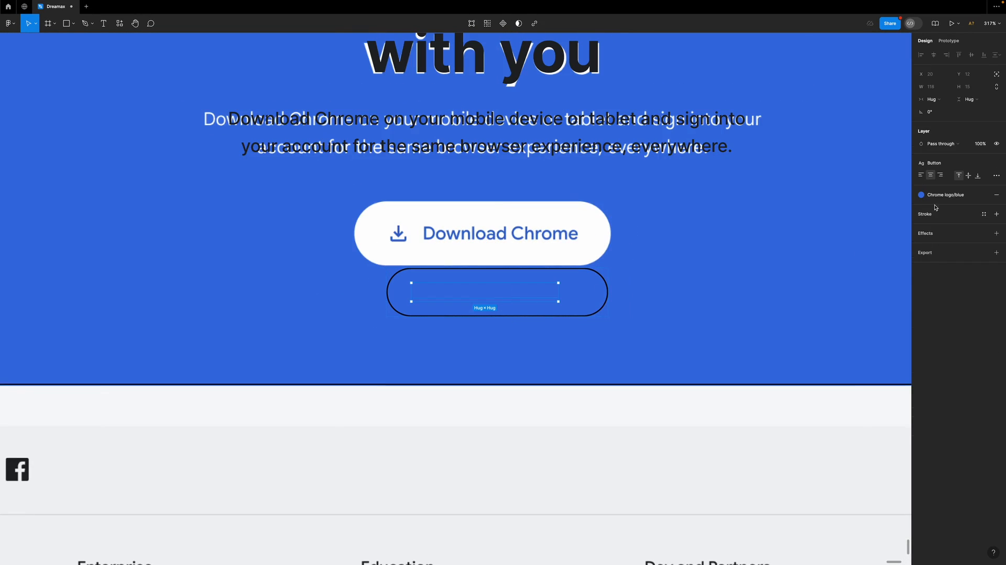
click(947, 196)
click(859, 245)
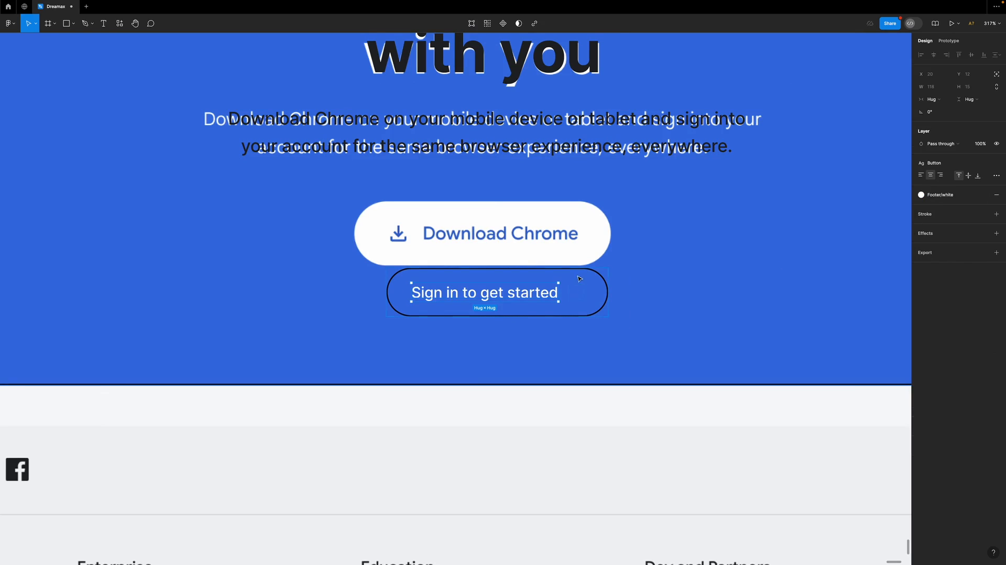
click(582, 289)
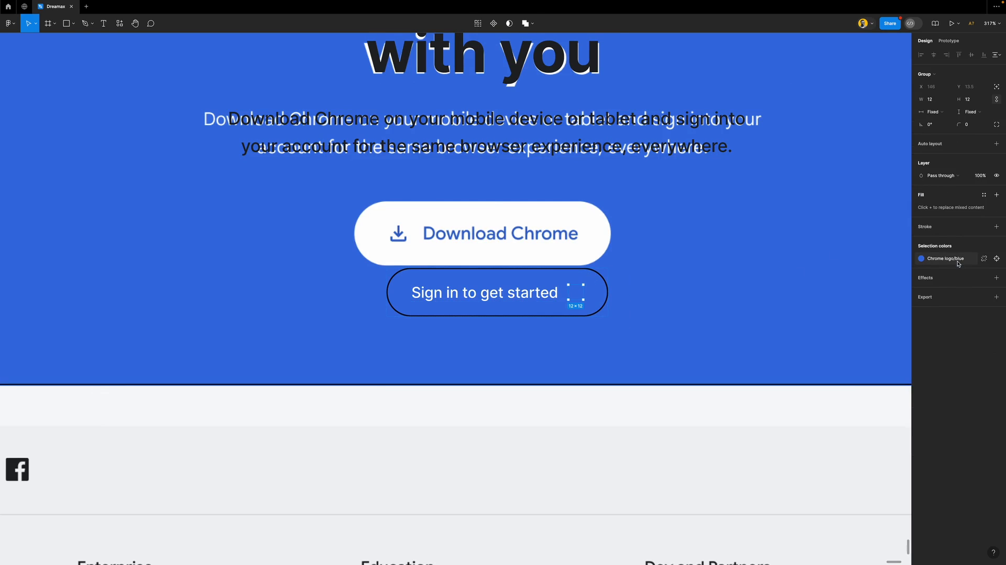
click(921, 258)
click(851, 307)
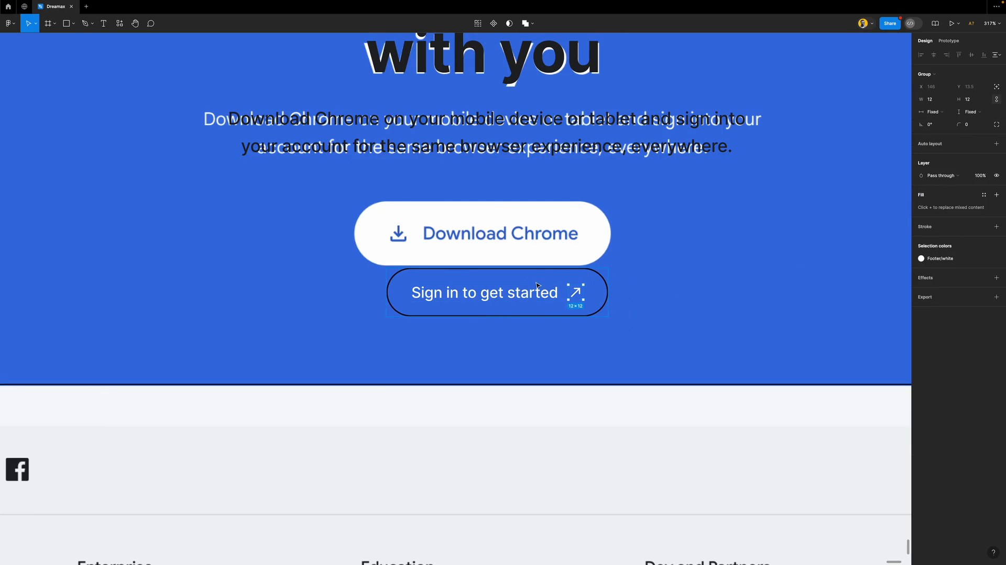
Place the button over Download Chrome and switch its white fill to Footer/text
click(656, 302)
click(487, 287)
drag(486, 294, 476, 236)
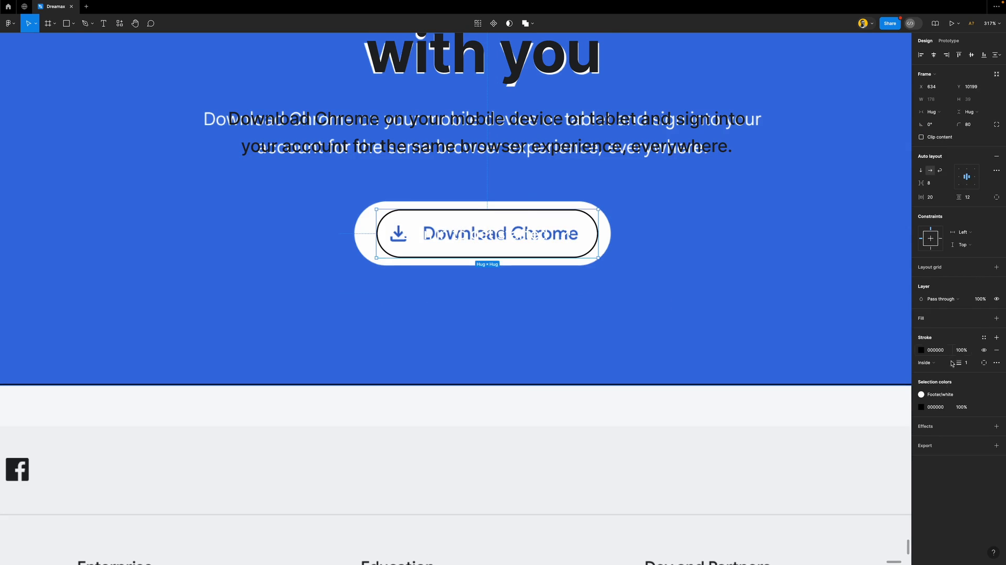
click(937, 393)
click(859, 478)
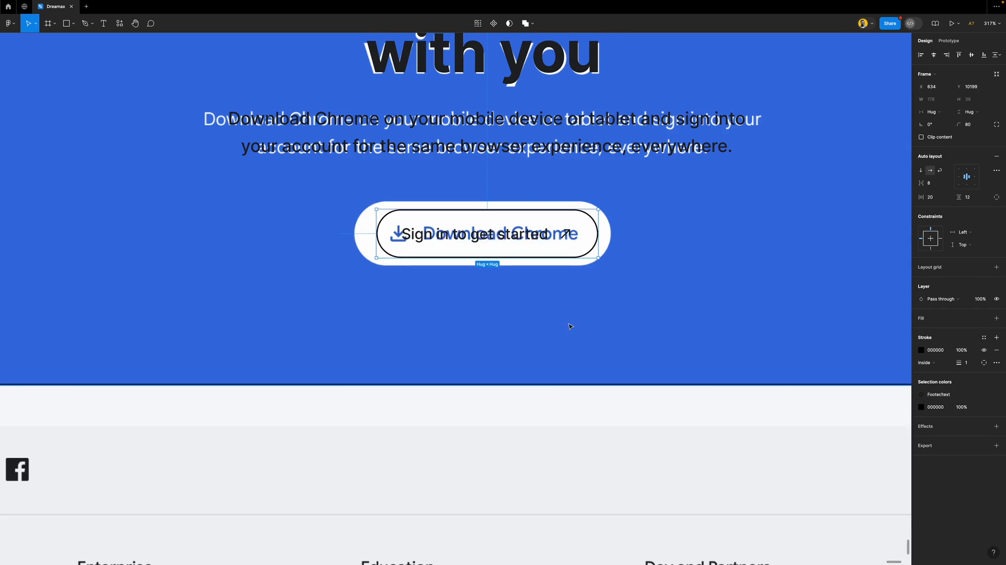
scroll(526, 282, up, 3)
click(547, 209)
drag(547, 210, 541, 212)
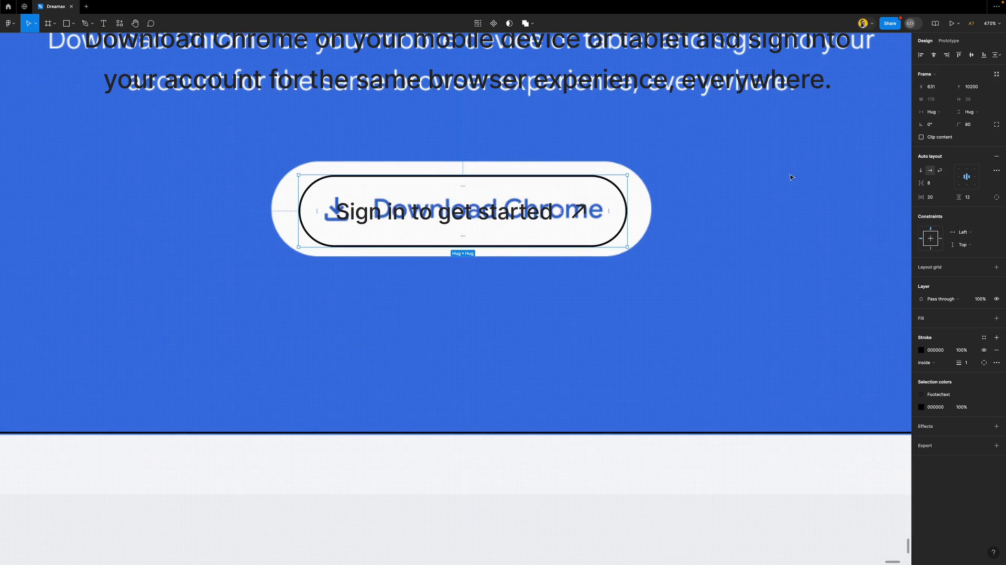
Centre the button vertically and set its vertical padding to 18
click(931, 243)
click(980, 200)
text(22)
key(Return)
key(Down)
key(Down)
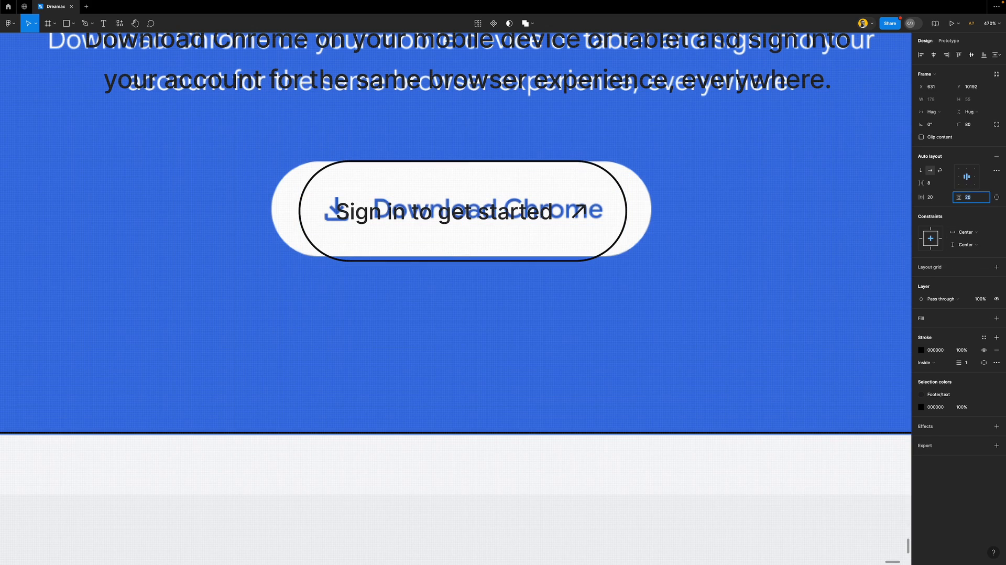
key(Down)
key(Down)
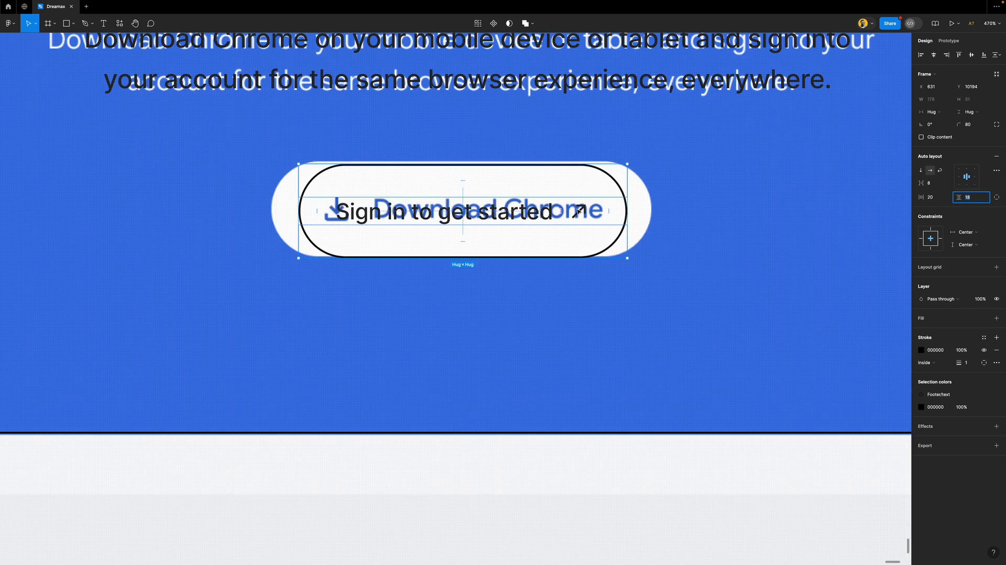
drag(578, 210, 576, 208)
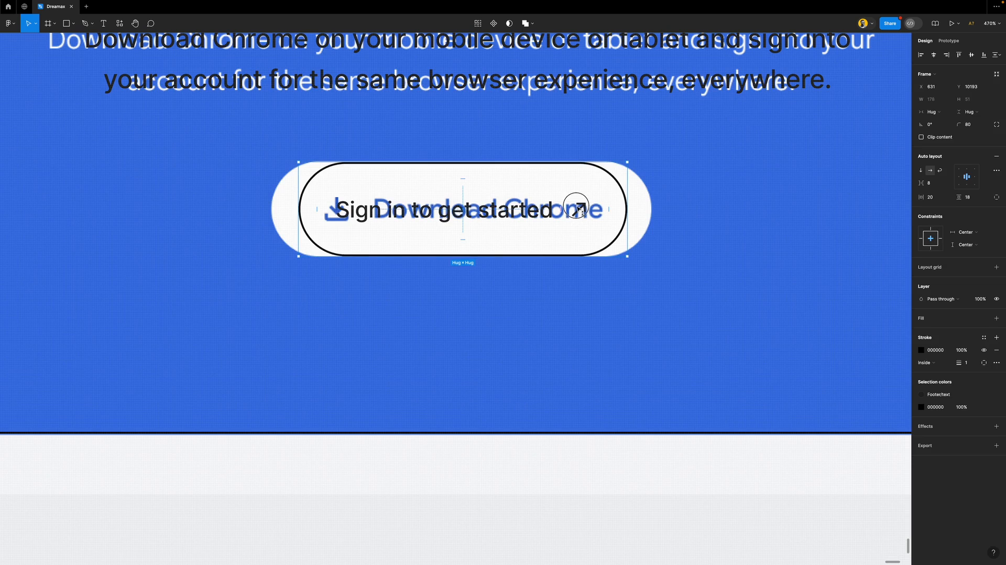
Increase horizontal padding to 34 and put the arrow icon after the label
click(941, 199)
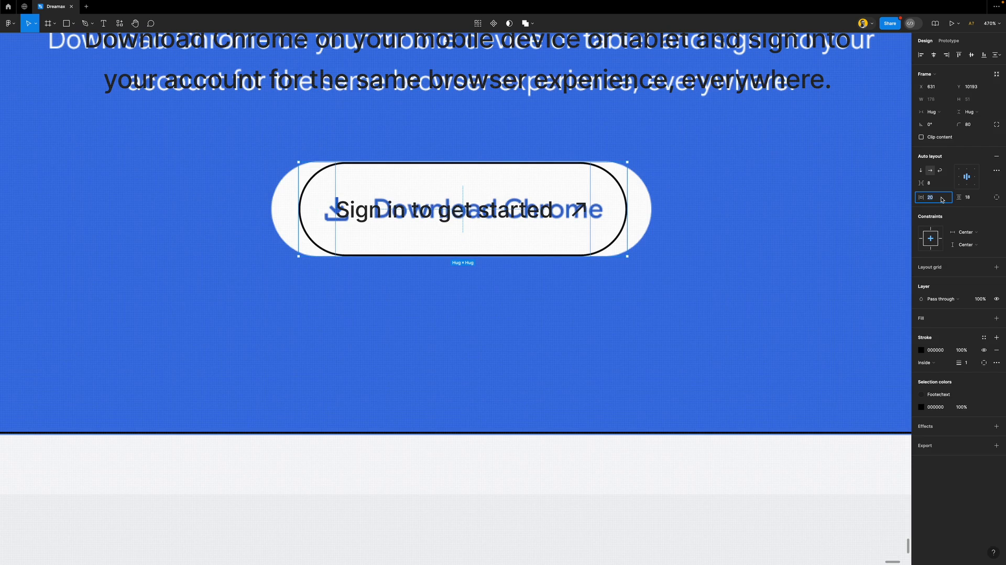
key(shift+Up)
key(Up)
key(Up)
key(Up)
key(Up)
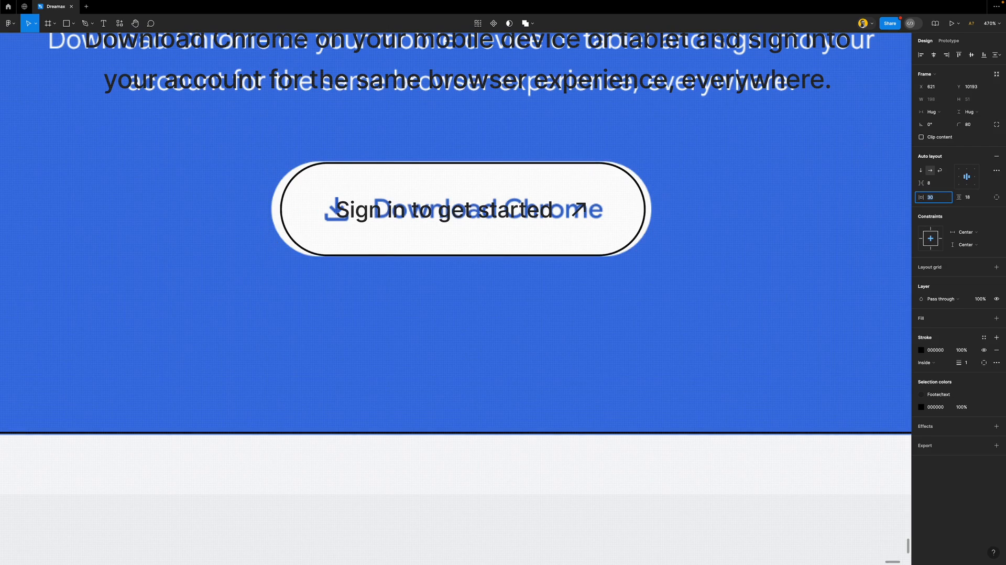
key(Up)
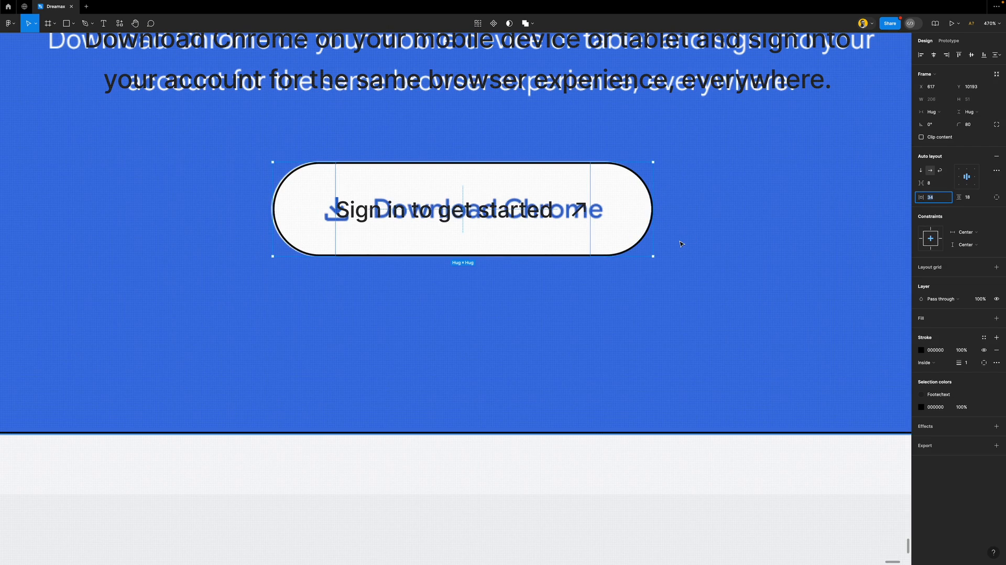
click(648, 238)
click(560, 215)
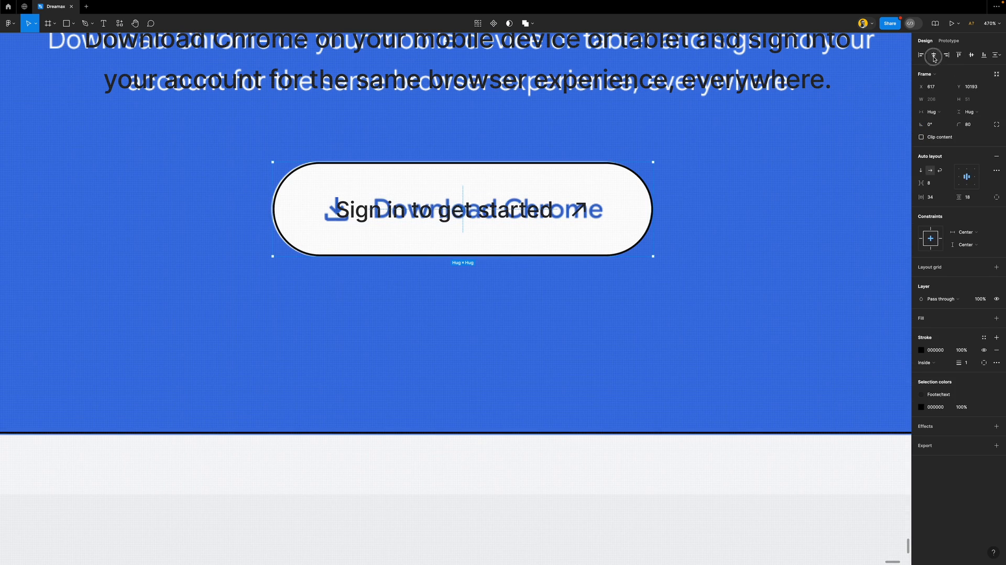
double_click(473, 217)
key(Right)
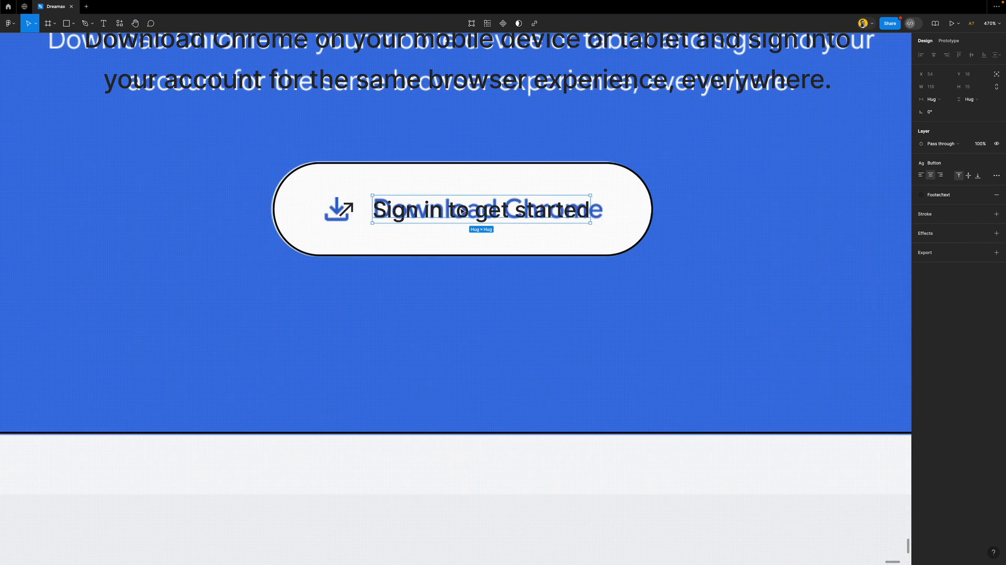
click(347, 210)
Replace the arrow with the Material Symbols 'download' icon at 20×20
click(120, 23)
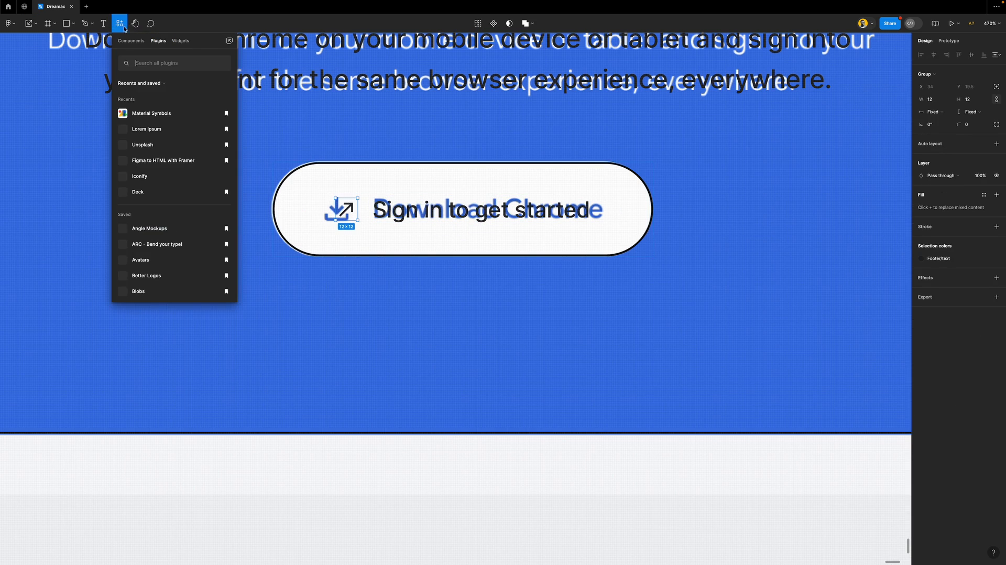
click(150, 111)
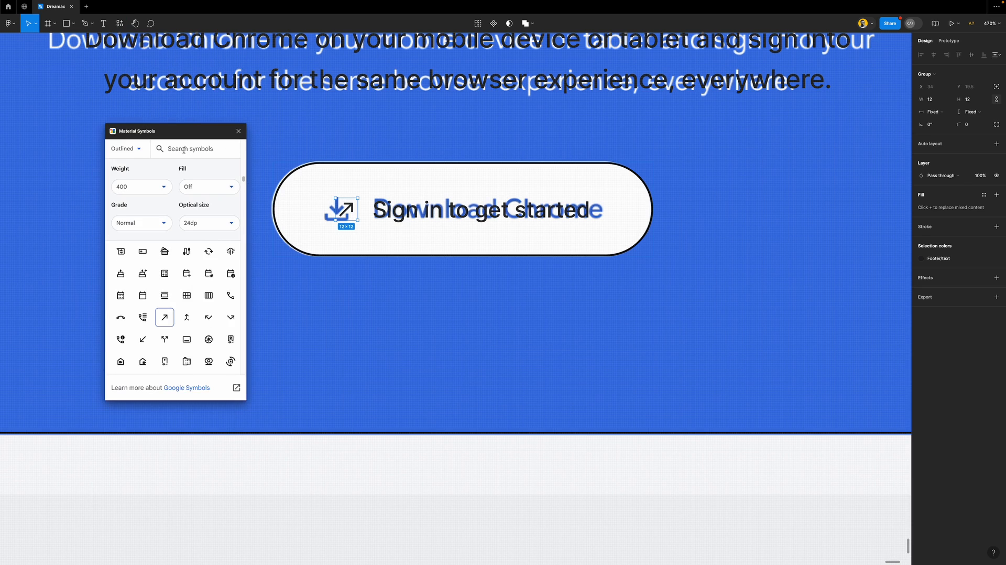
text(download)
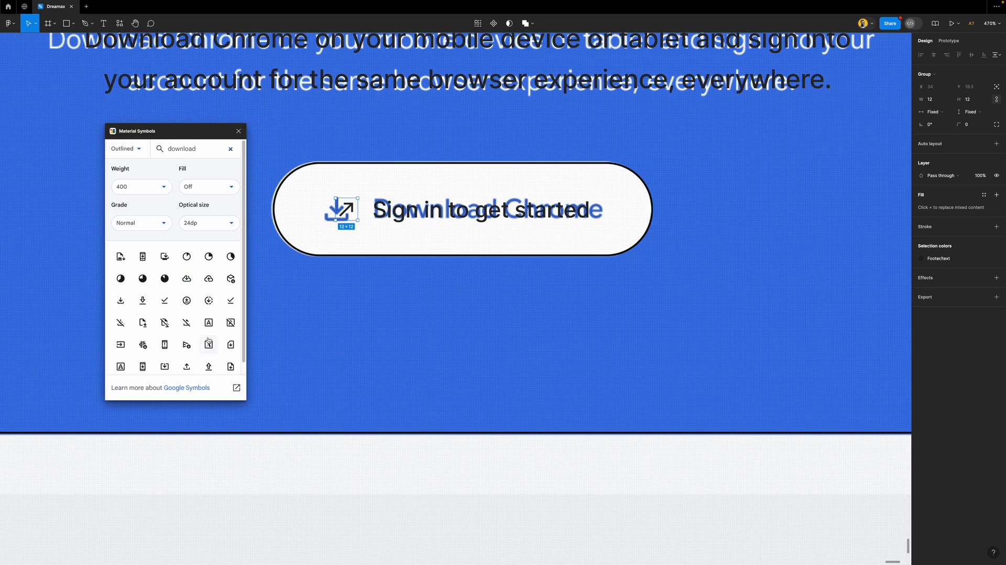
click(121, 303)
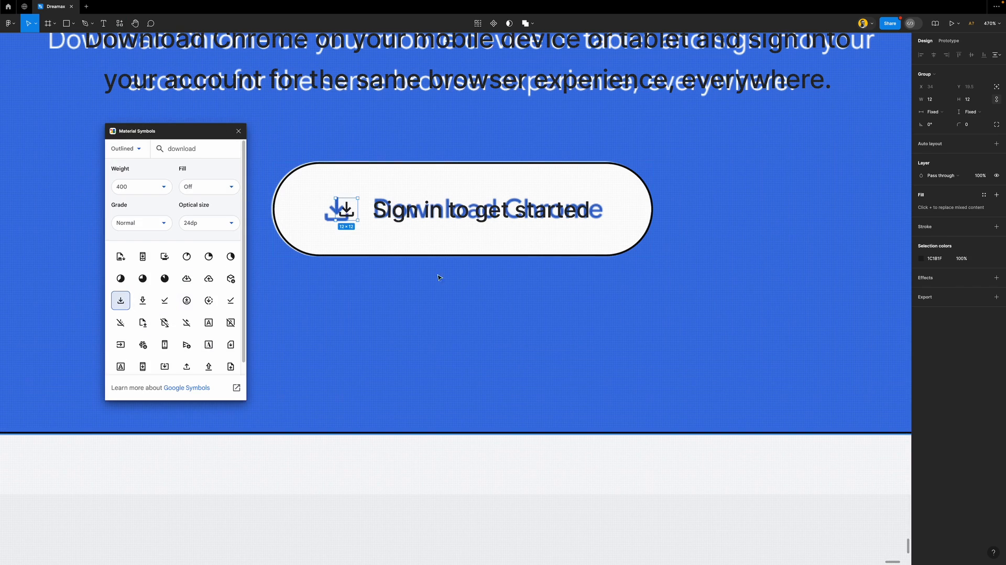
click(975, 99)
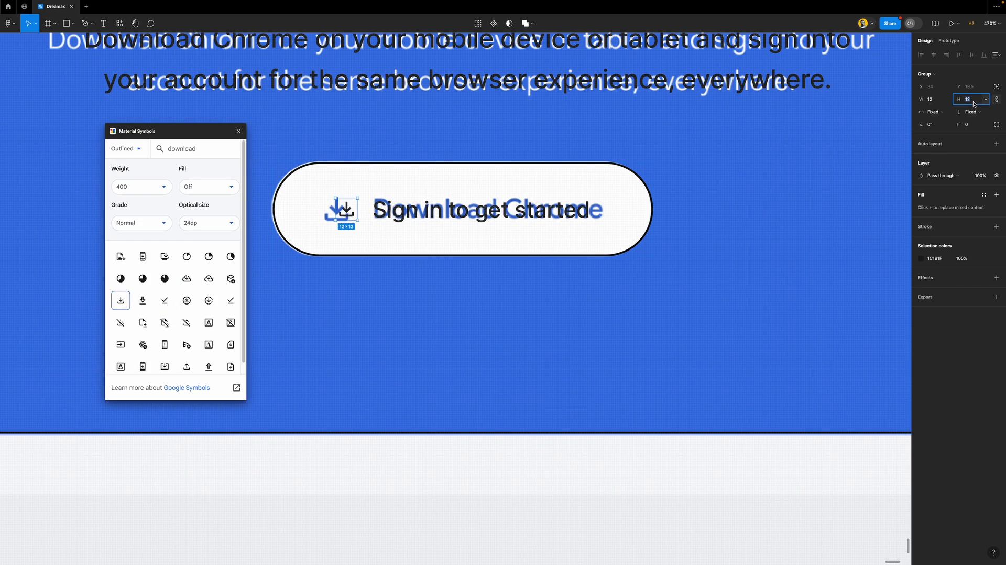
text(24)
key(Return)
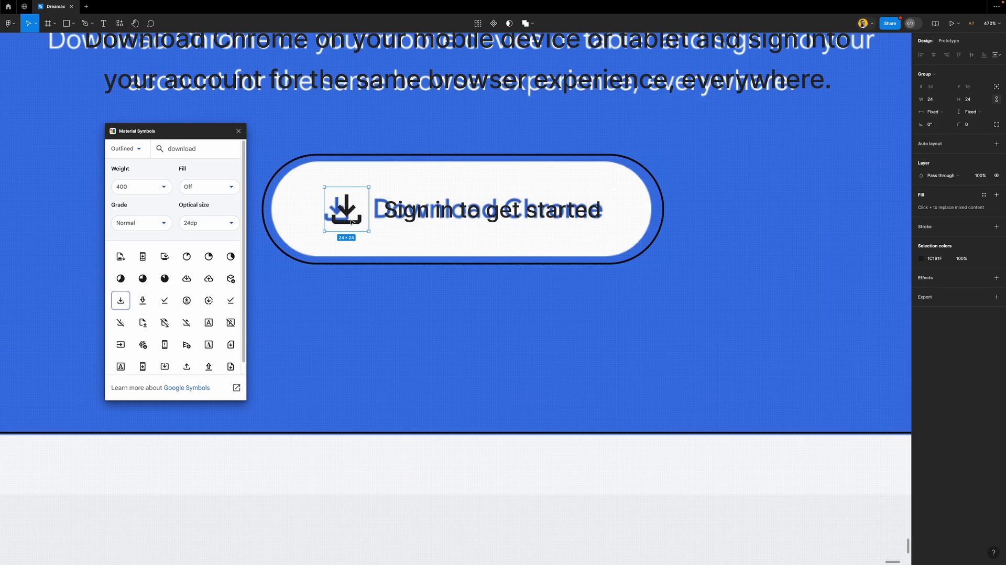
click(971, 99)
text(20)
key(Return)
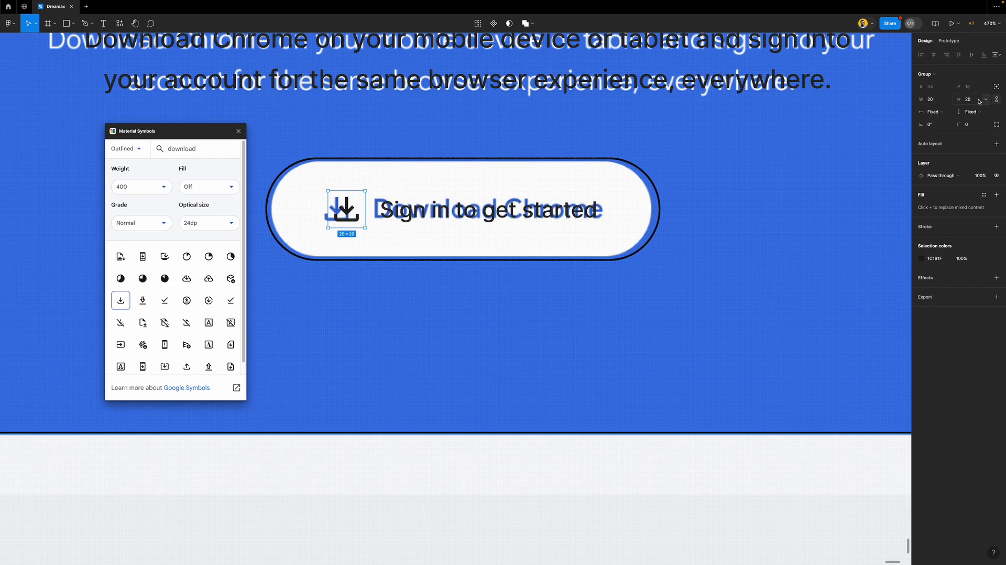
Tighten the button padding to 30 horizontal by 16 vertical
click(608, 173)
click(974, 197)
key(Down)
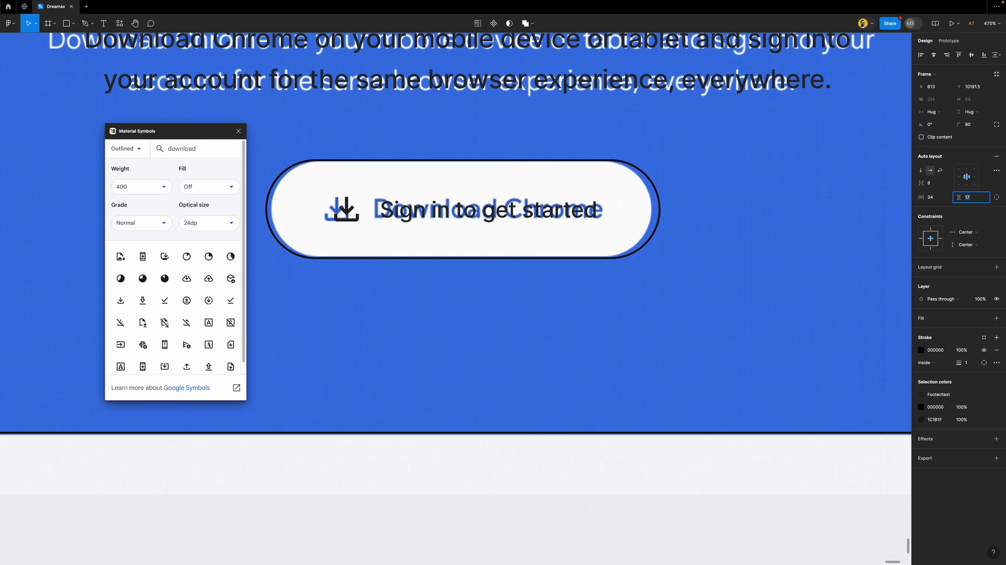
key(Down)
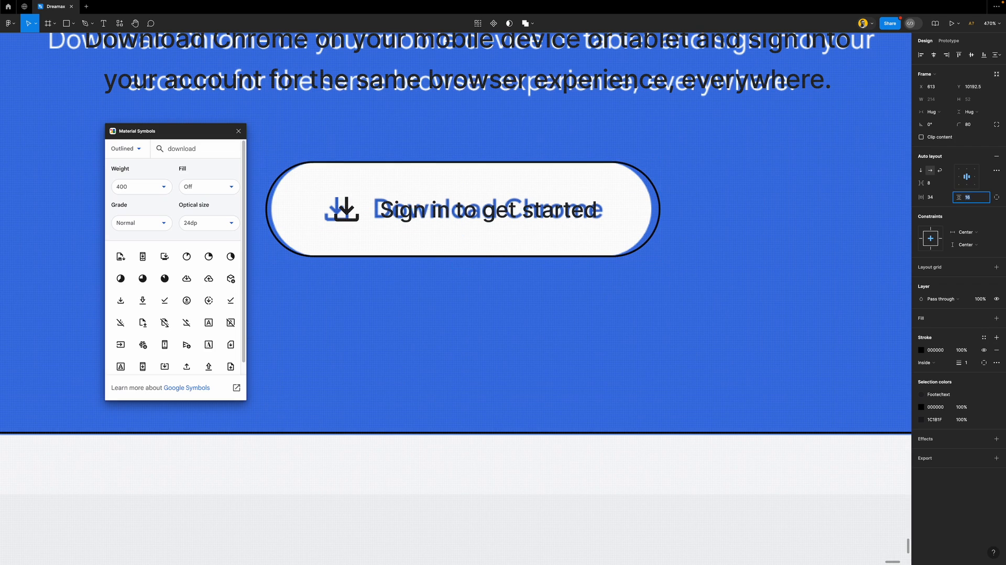
click(933, 198)
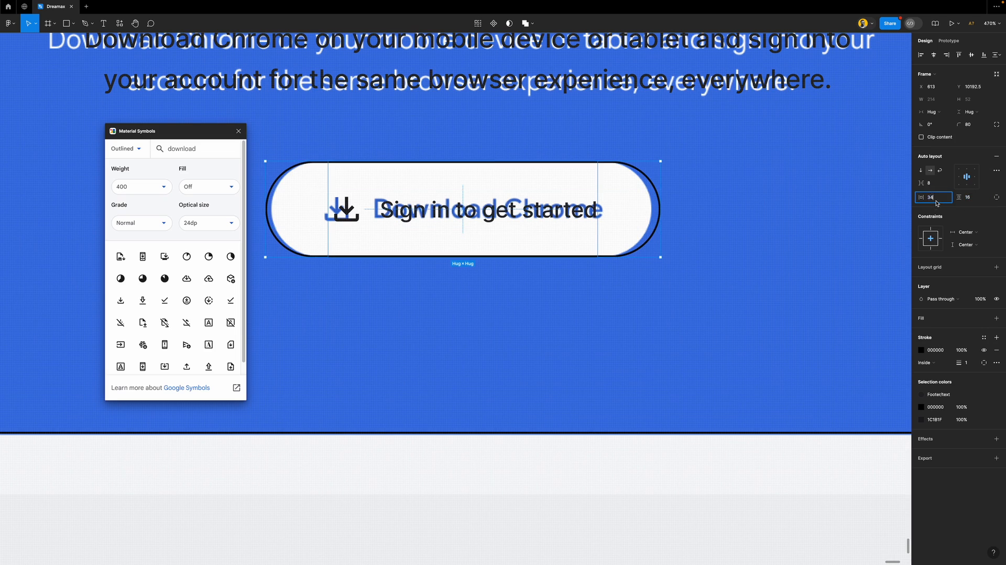
key(Down)
key(Down)
key(Down)
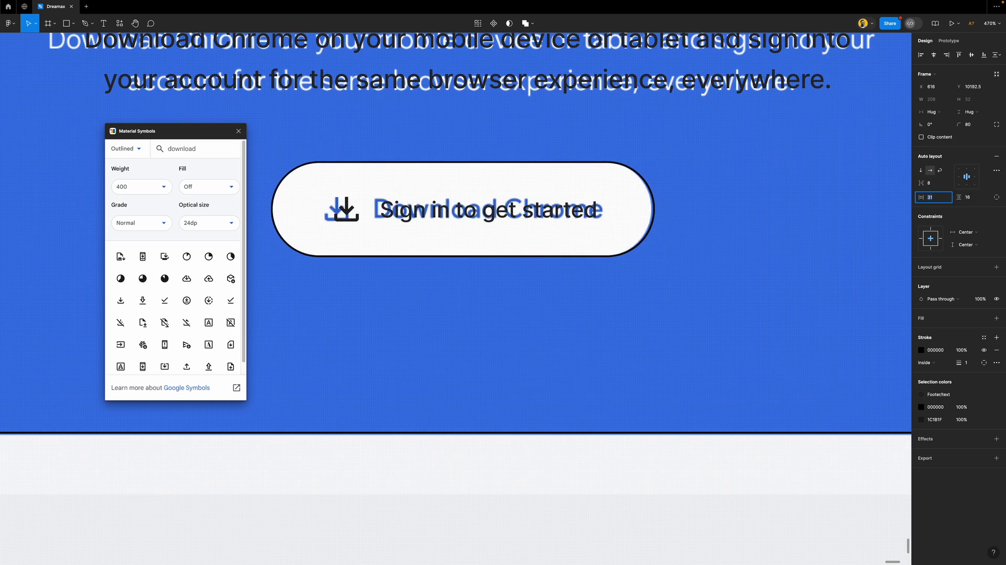
key(Down)
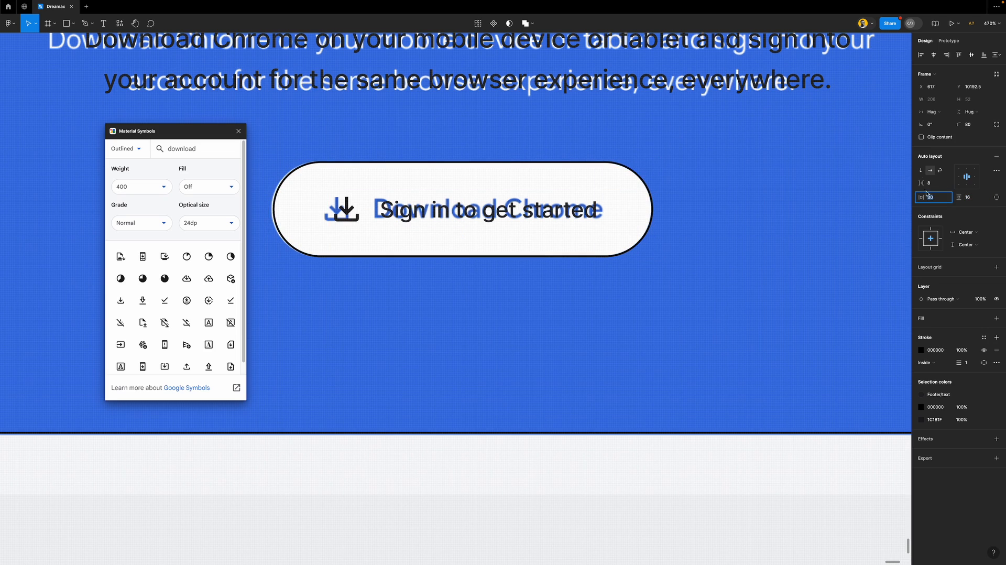
Close the plugin and relabel the button 'Download Chrome'
click(239, 131)
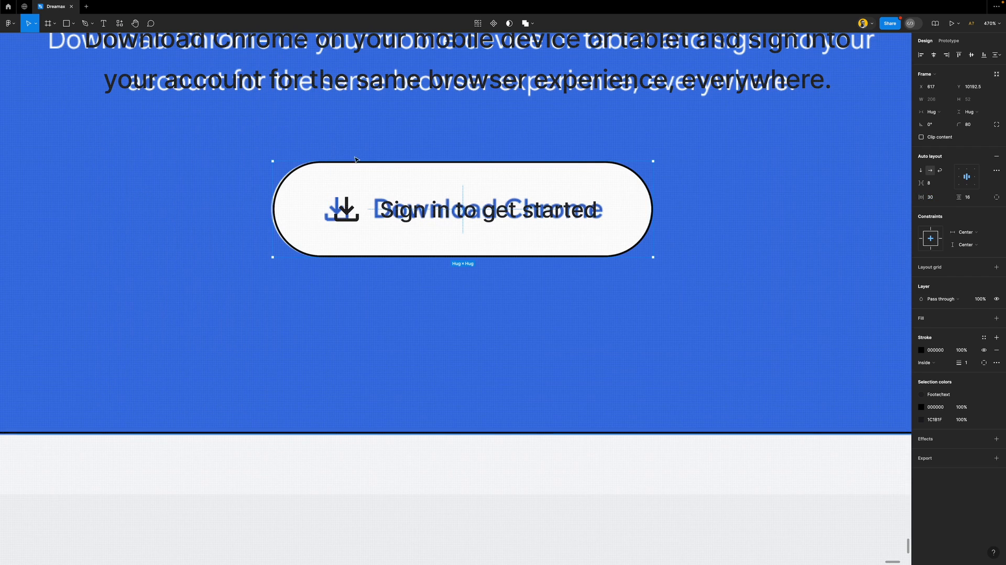
double_click(449, 215)
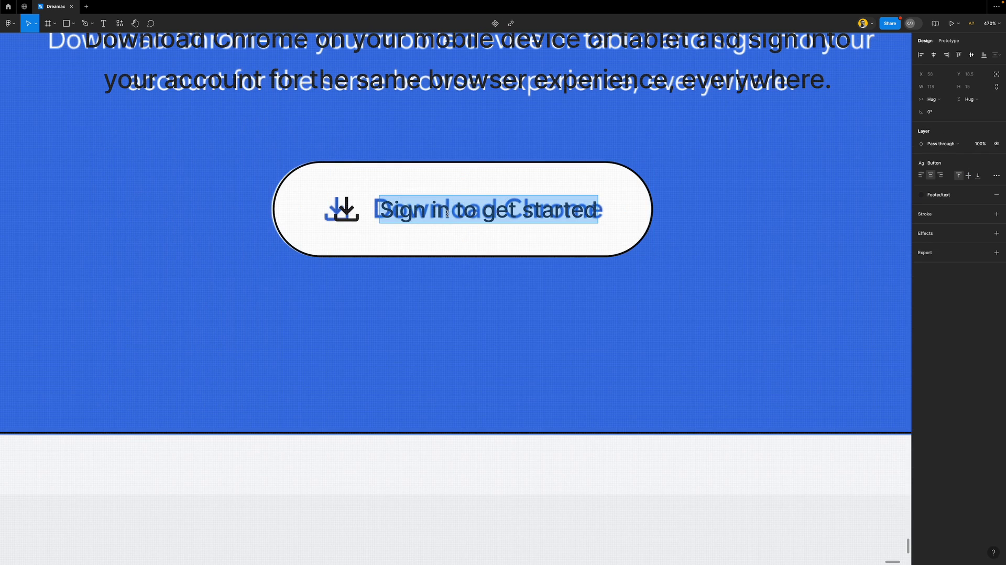
text(D)
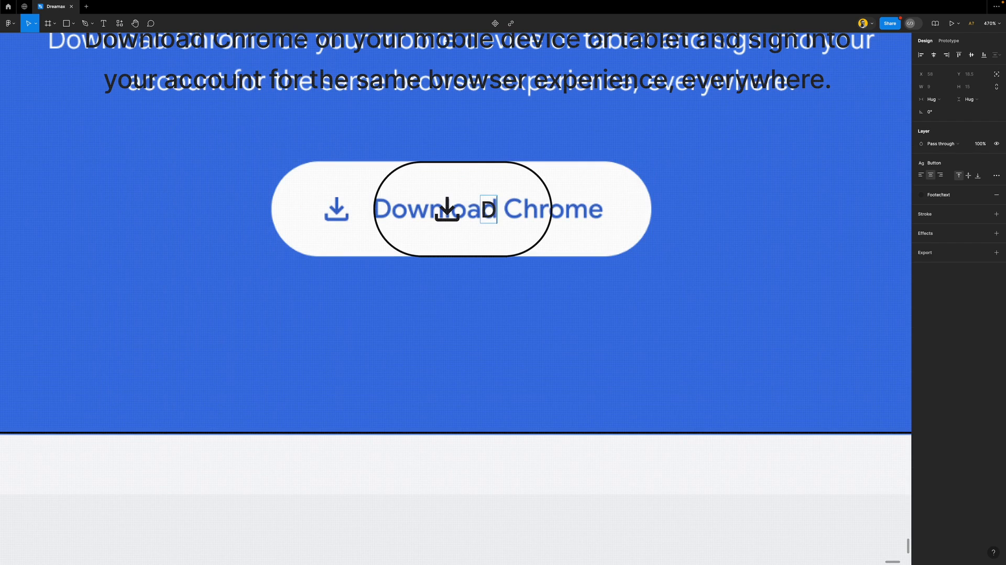
text(ownload Chro)
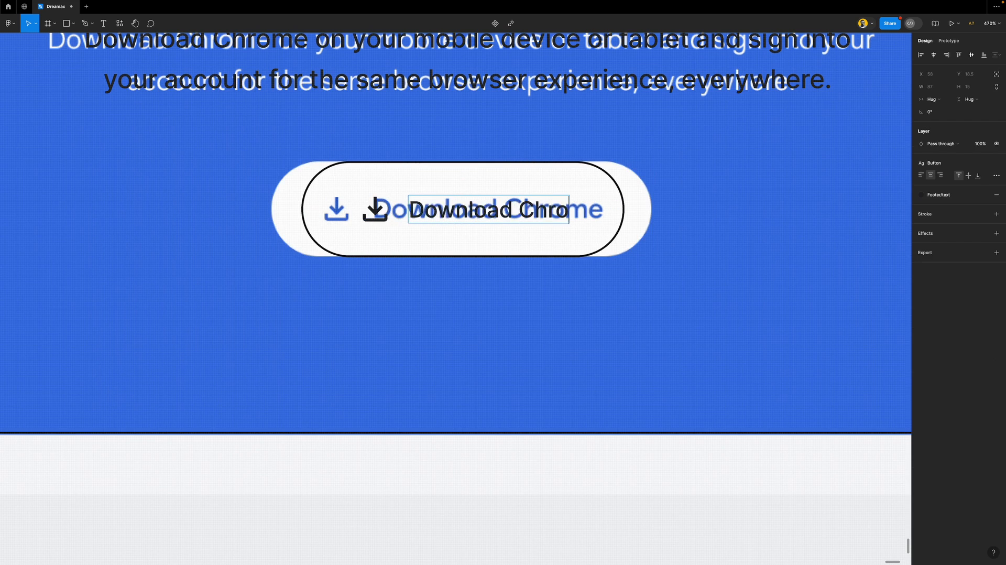
text(me)
Detach the Button text style from the label and set it to Inter Semi Bold 14
key(Escape)
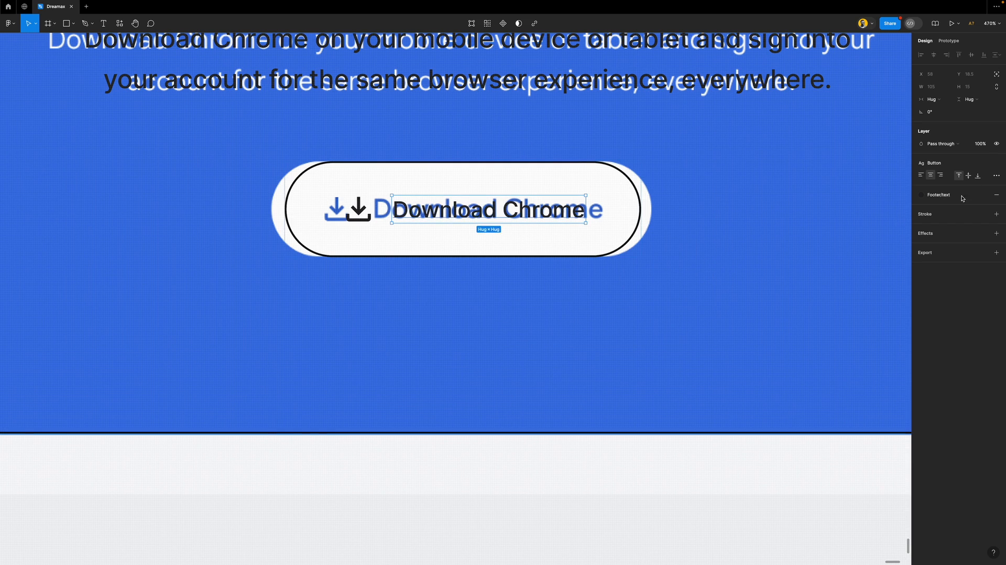
click(953, 163)
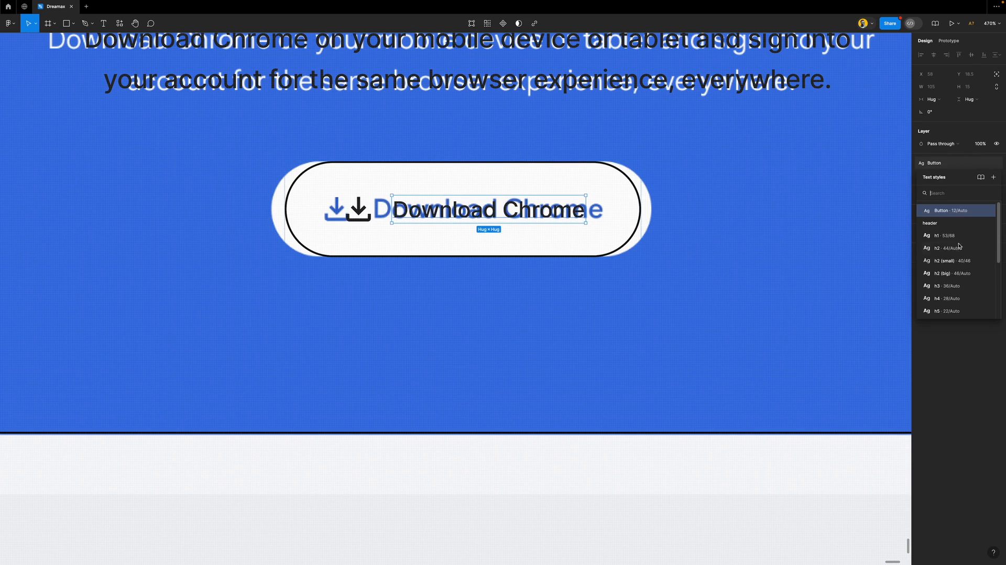
scroll(966, 296, down, 1)
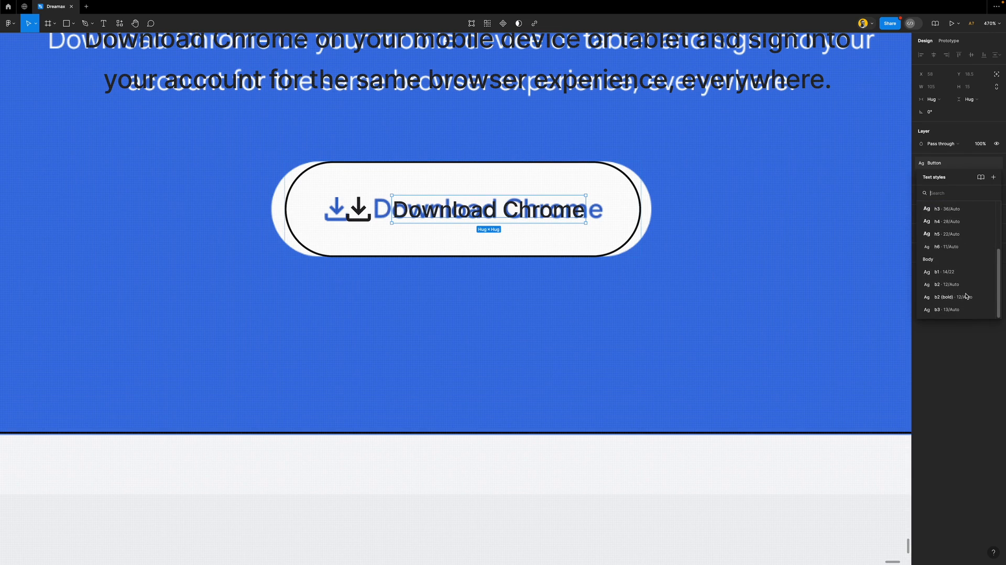
scroll(967, 226, up, 1)
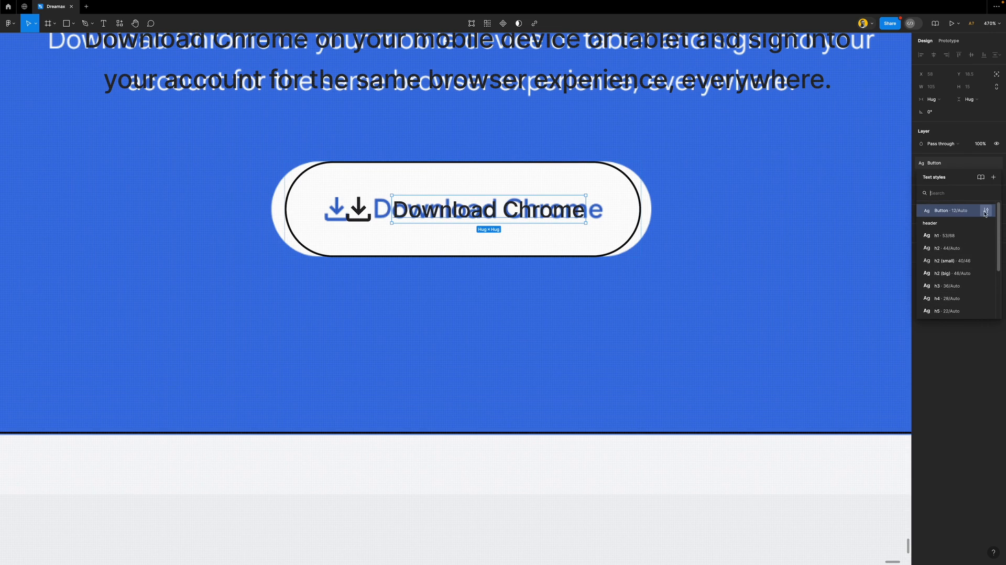
click(595, 200)
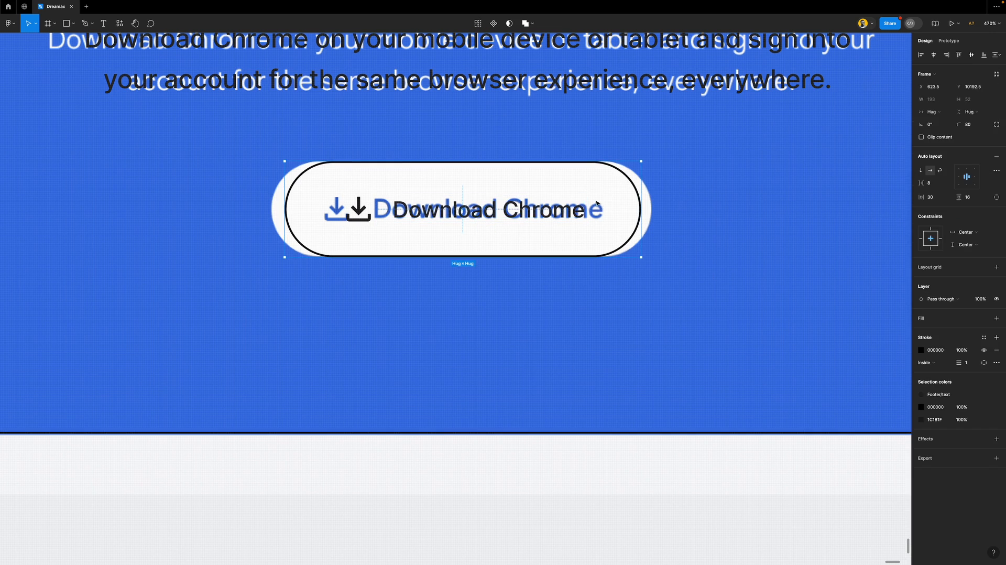
click(547, 210)
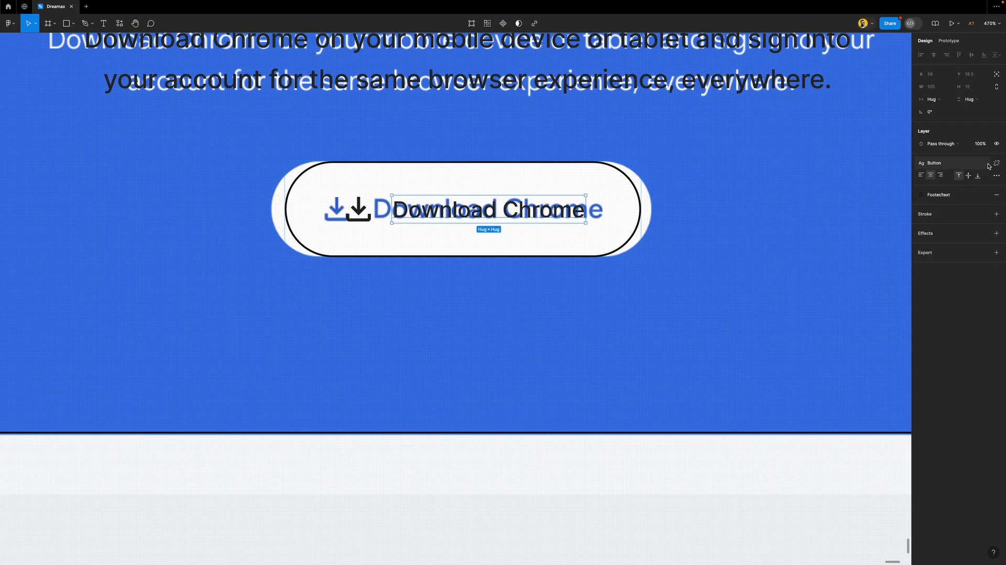
click(997, 163)
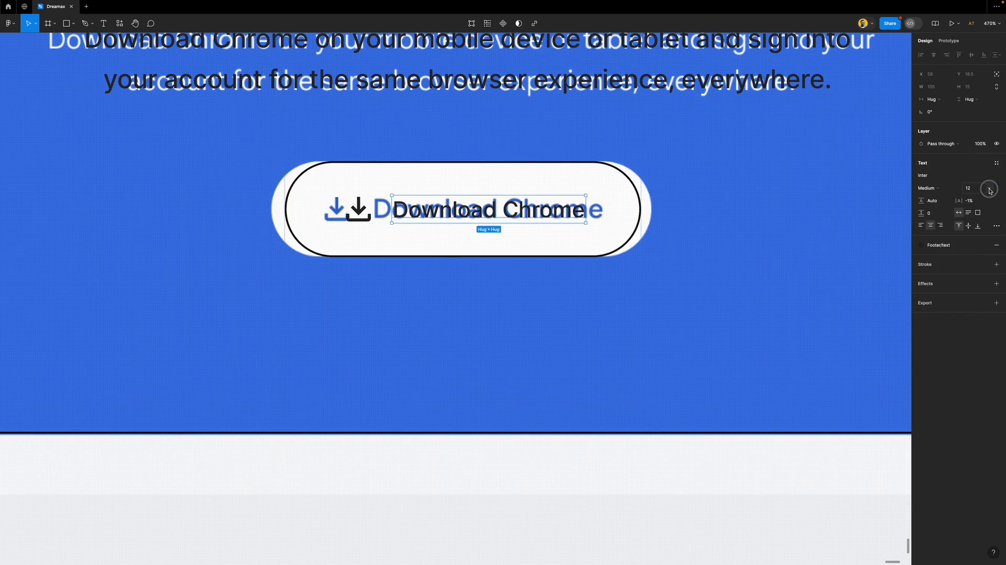
click(990, 191)
click(982, 208)
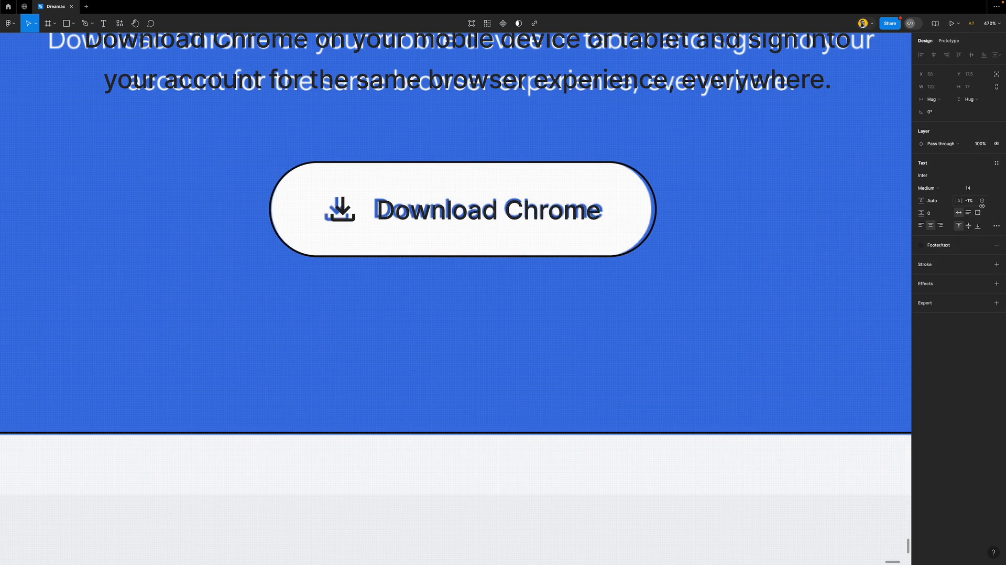
click(934, 188)
click(940, 202)
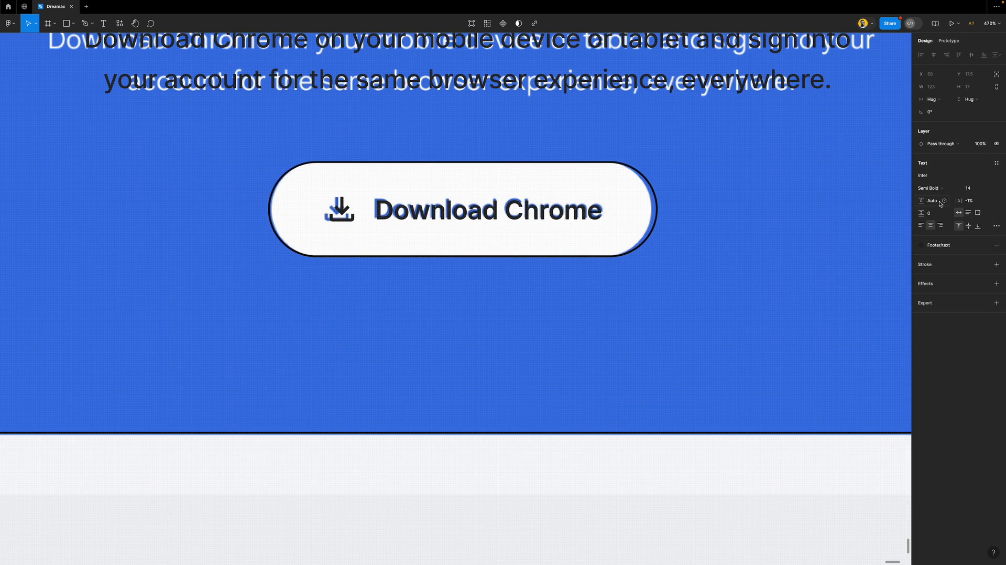
click(996, 162)
Save the label's formatting as a new 'button/big' text style
click(994, 178)
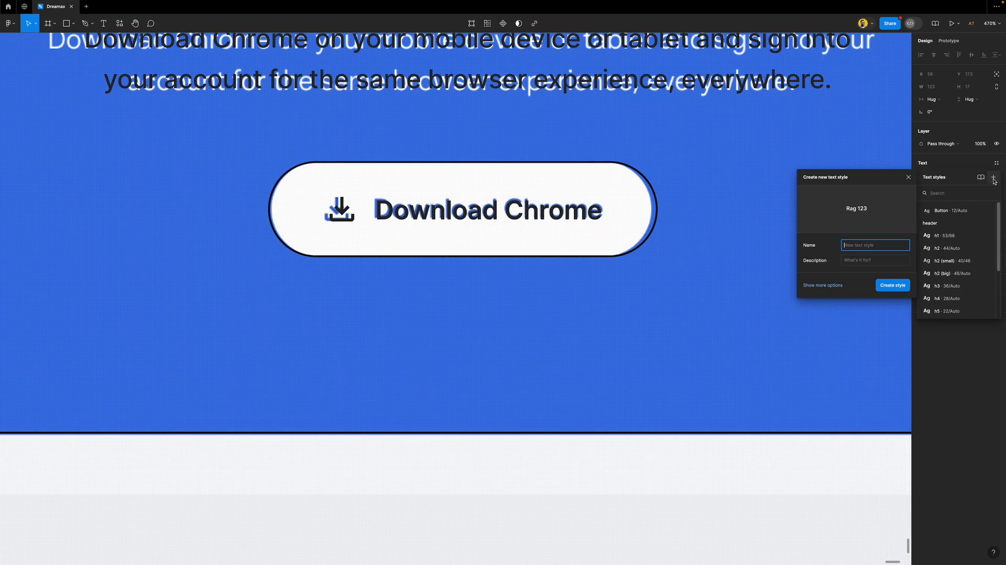
text(butoon/big)
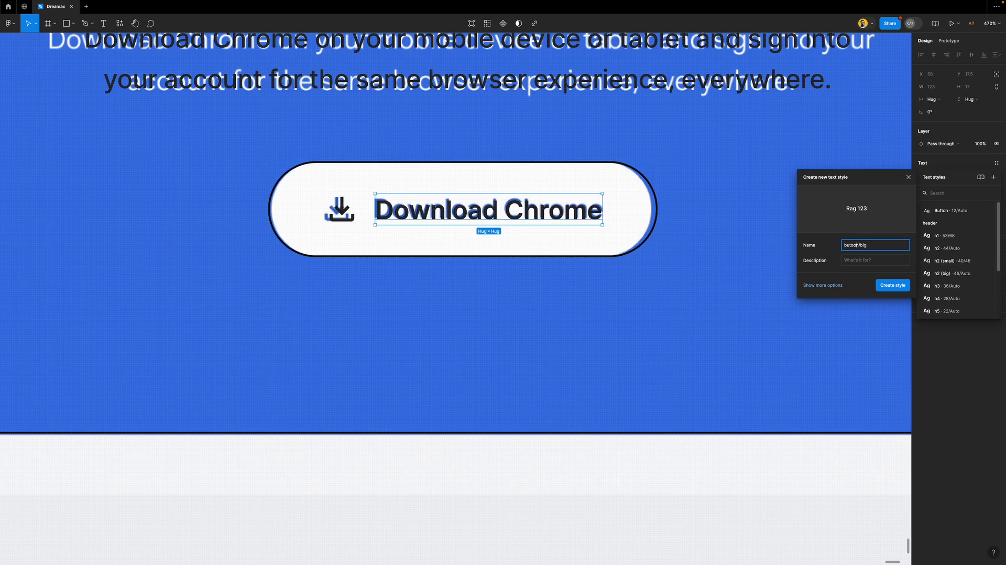
key(BackSpace)
text(t)
key(Return)
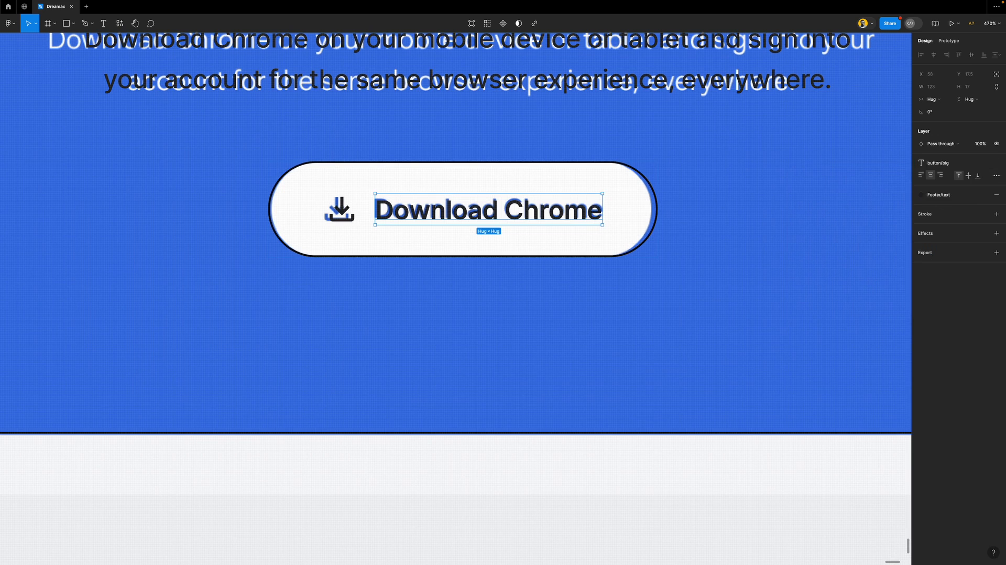
Group the Button and big text styles into a new group named 'Button'
scroll(523, 245, down, 5)
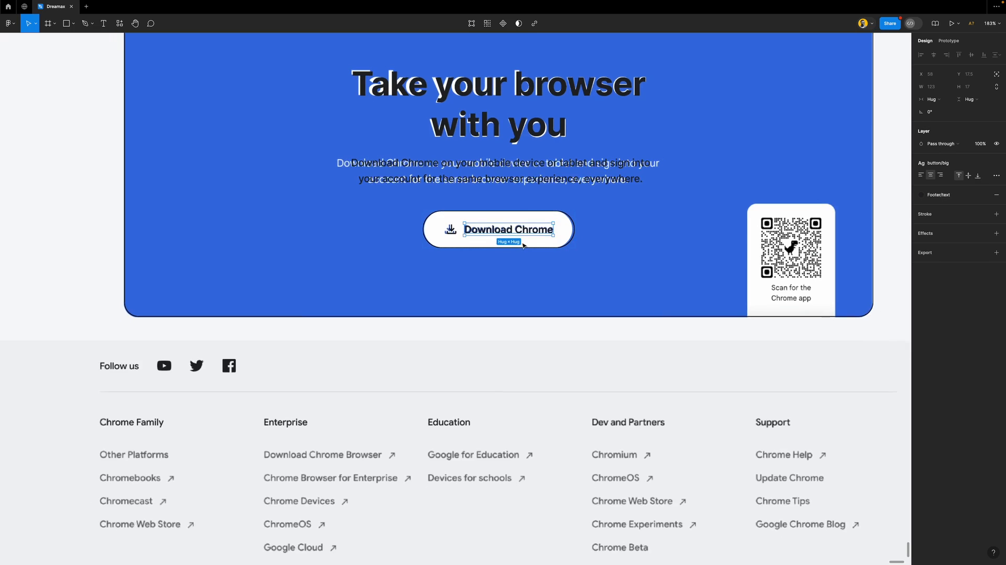
scroll(523, 245, down, 4)
scroll(522, 245, right, 3)
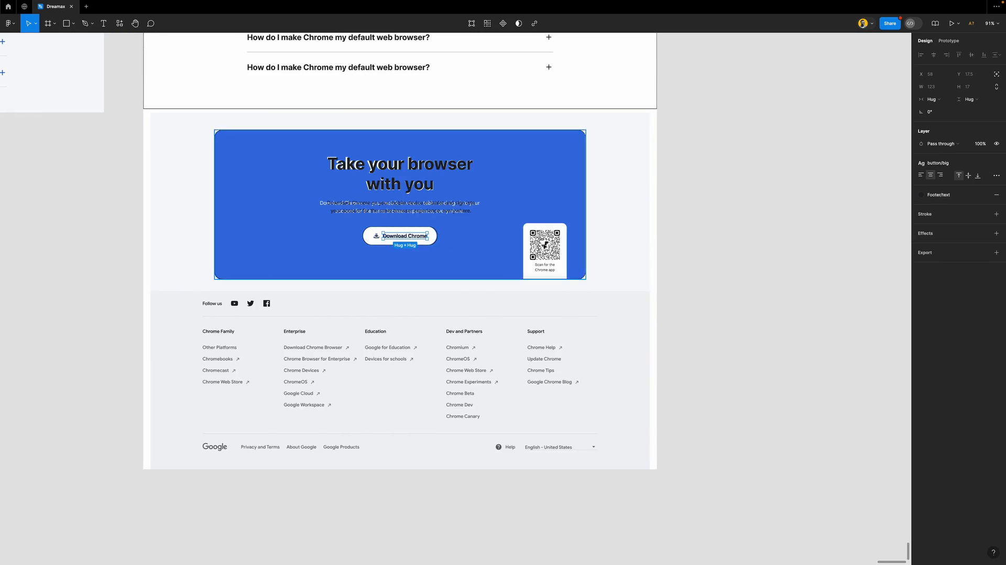
click(766, 224)
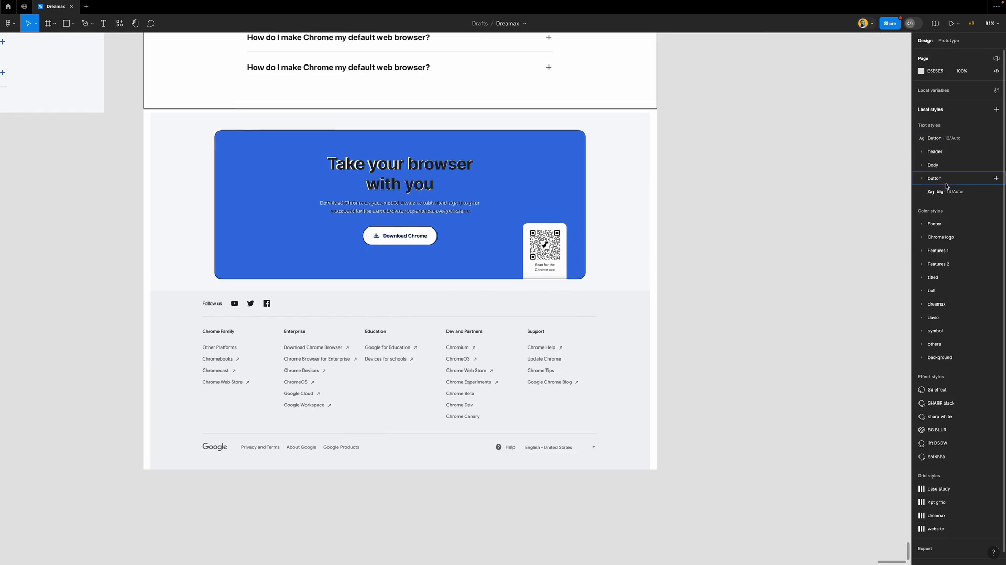
drag(949, 194, 942, 147)
shift+click(949, 139)
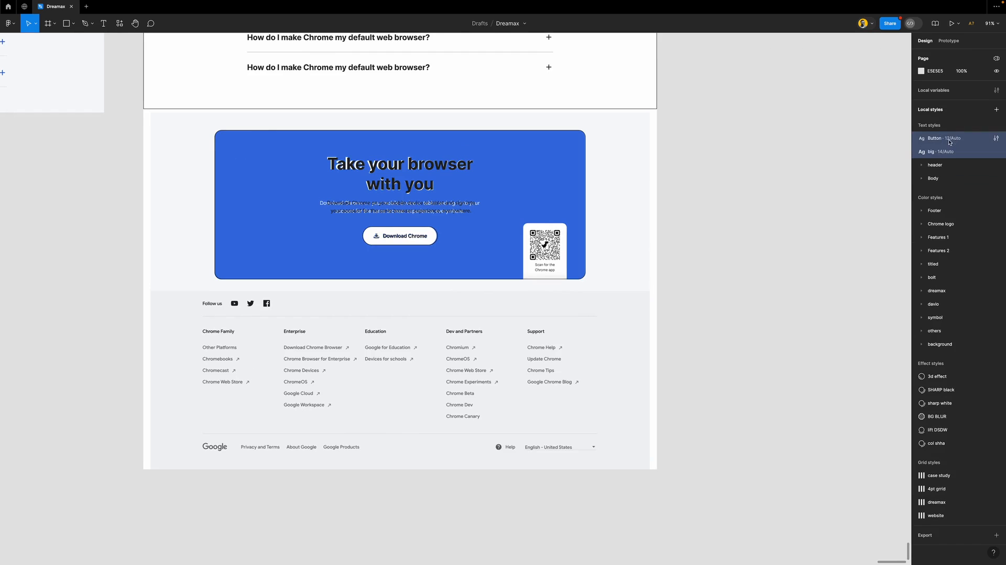
right_click(980, 141)
click(973, 149)
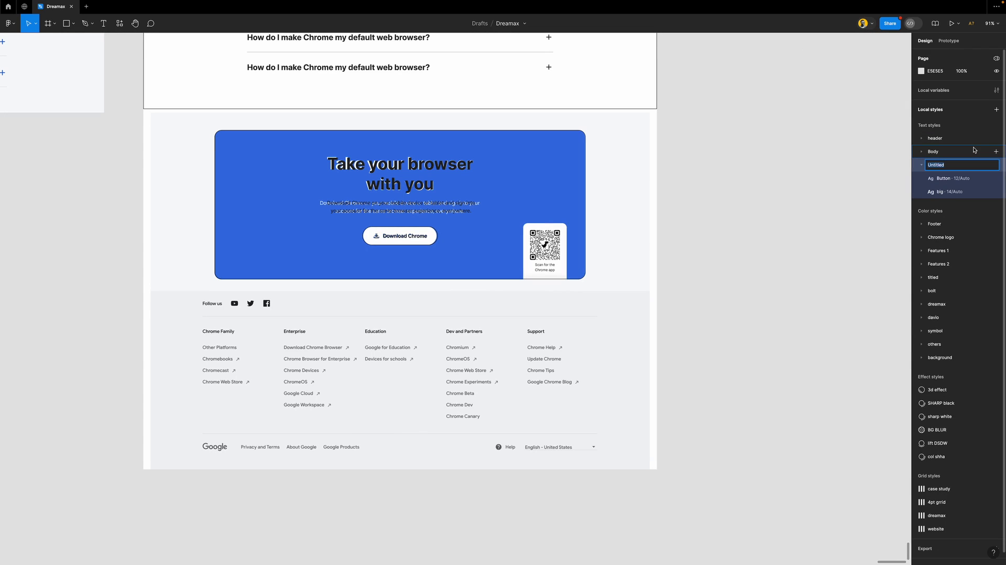
text(Button)
key(Return)
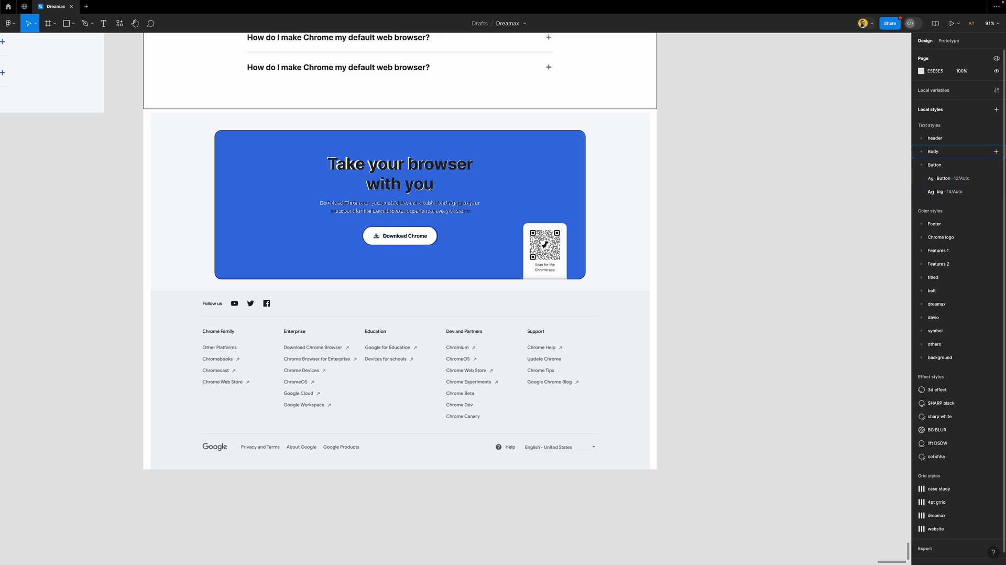
Rename the 12/Auto Button style to 'small' and collapse the group
click(947, 179)
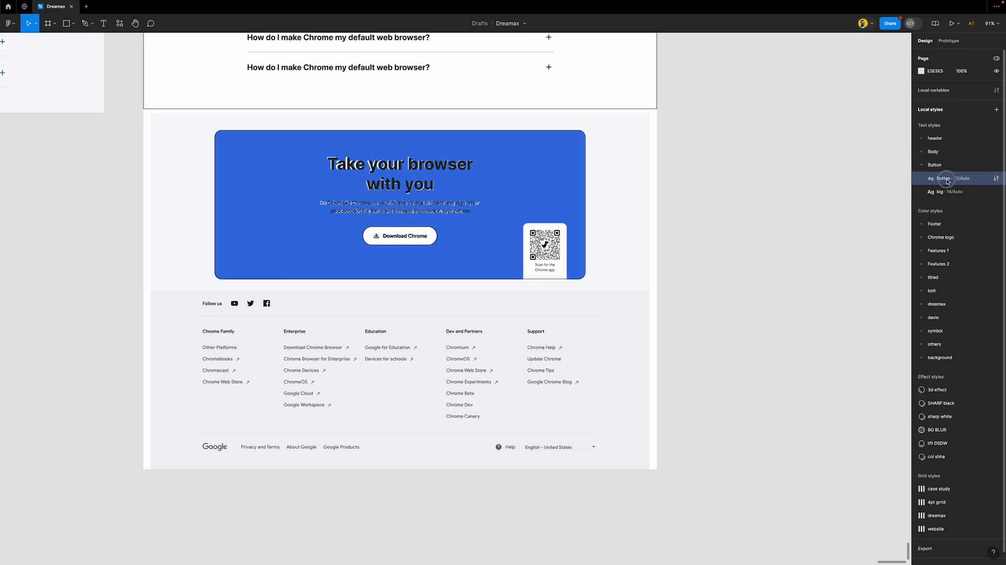
double_click(943, 179)
text(small)
key(Return)
click(922, 165)
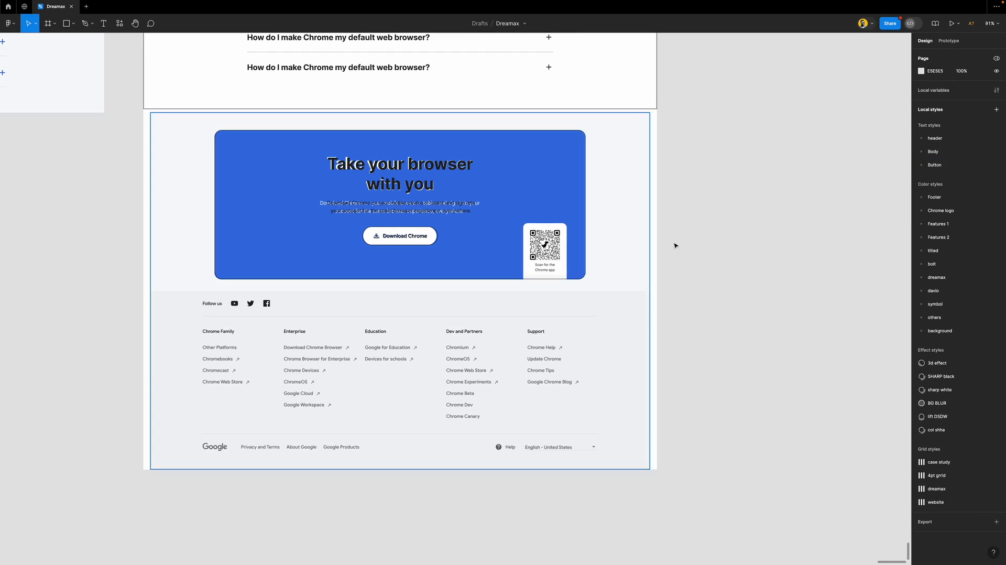
Wrap the heading, paragraph and Download Chrome button in auto layout and give the button a white fill
scroll(601, 258, left, 3)
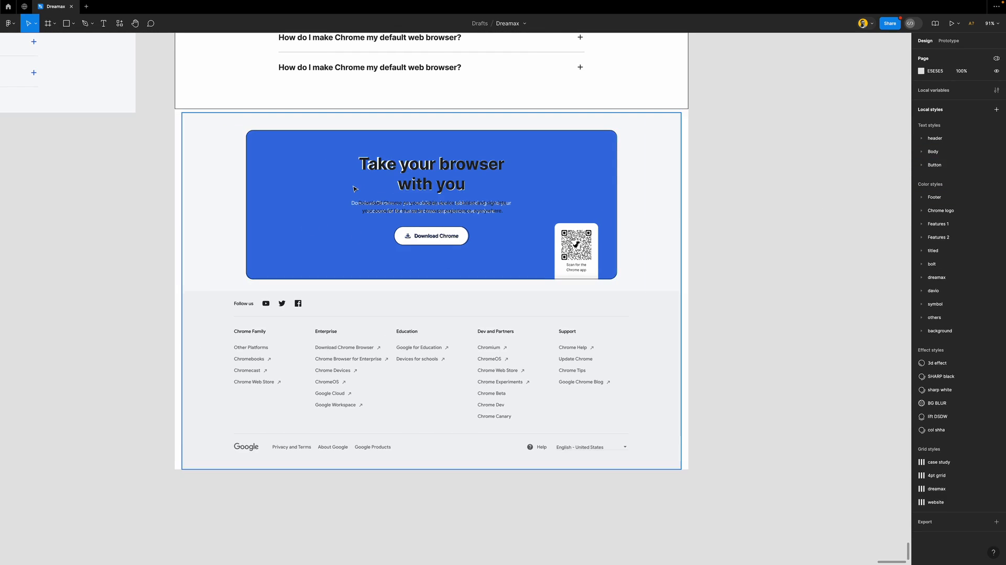
scroll(353, 187, up, 5)
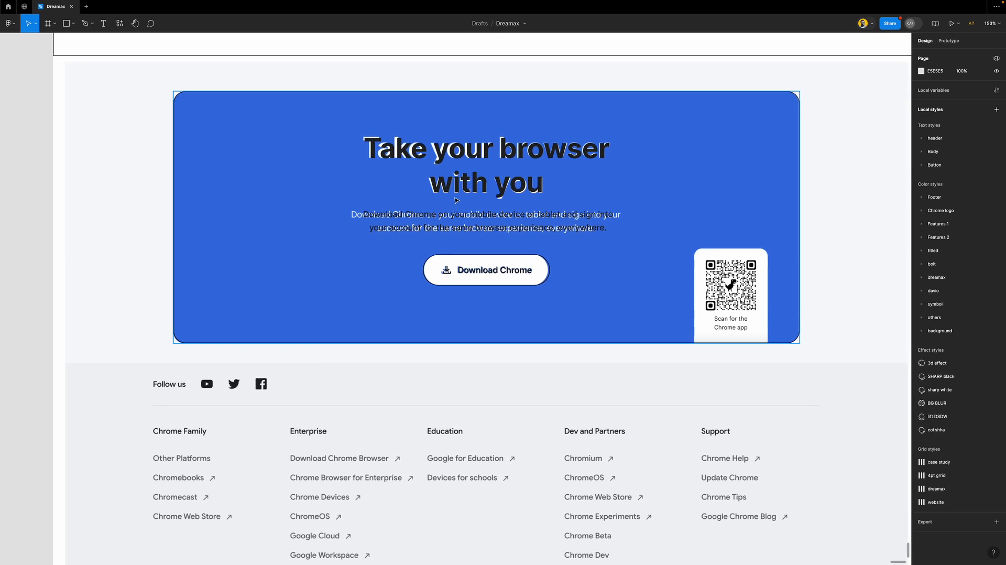
click(481, 183)
click(480, 183)
shift+click(497, 270)
key(shift+a)
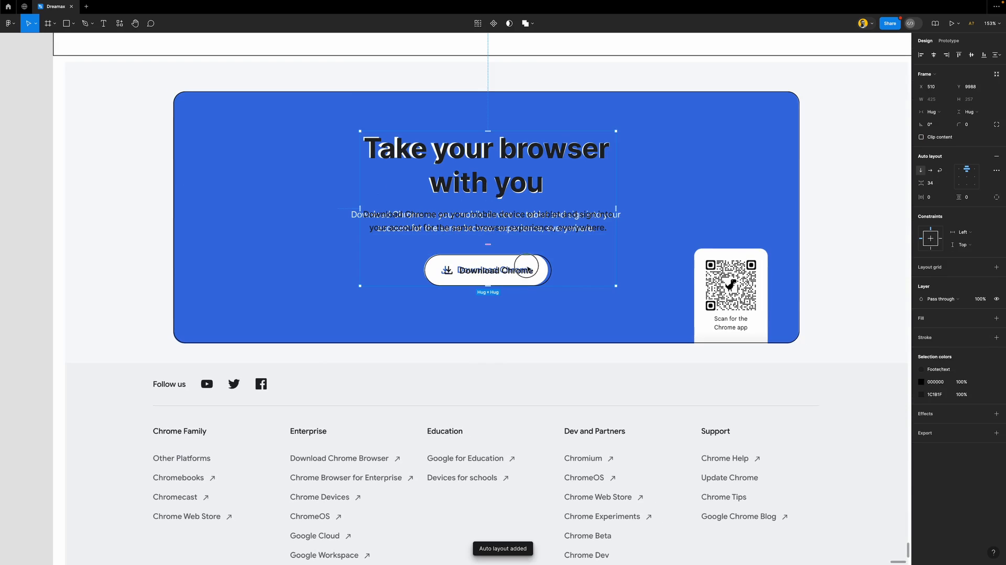
click(996, 267)
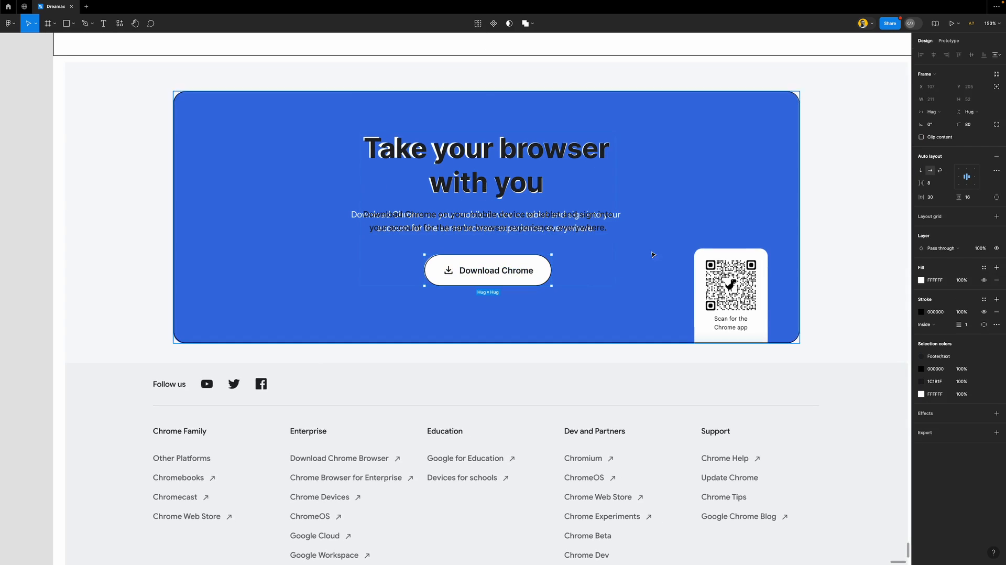
Center the text-and-button content vertically and horizontally within the blue banner
scroll(493, 242, down, 5)
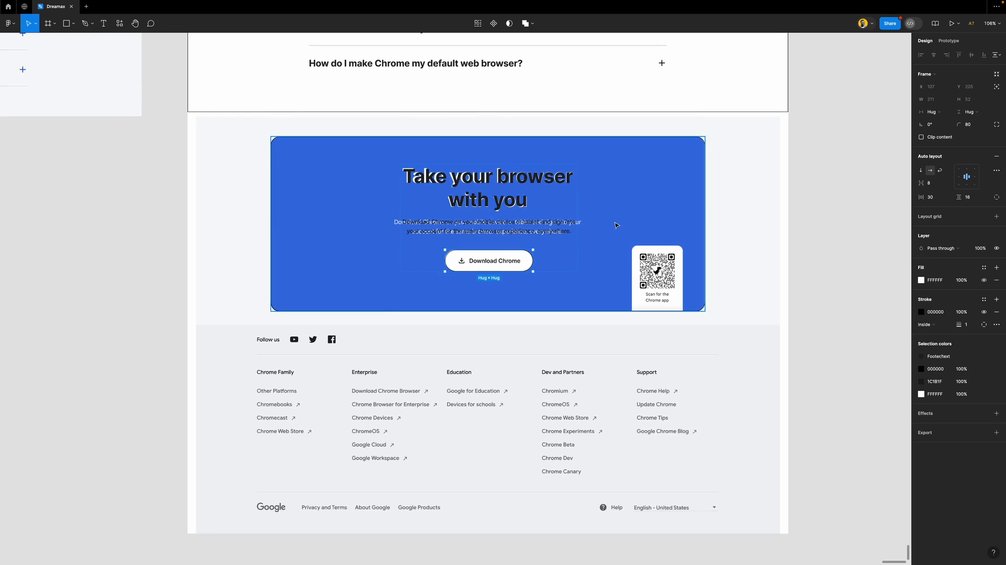
click(571, 236)
click(578, 261)
click(971, 55)
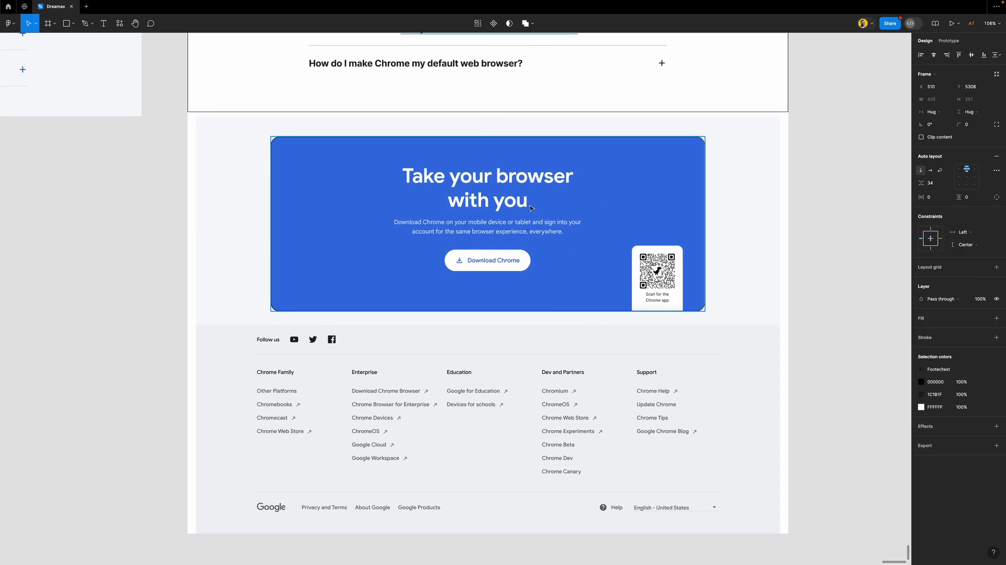
click(575, 195)
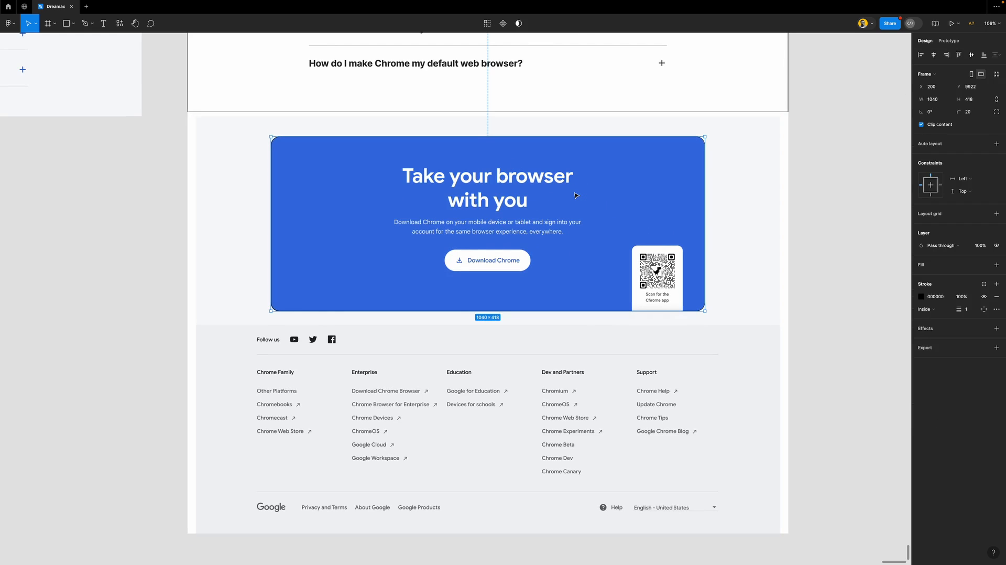
key(super+v)
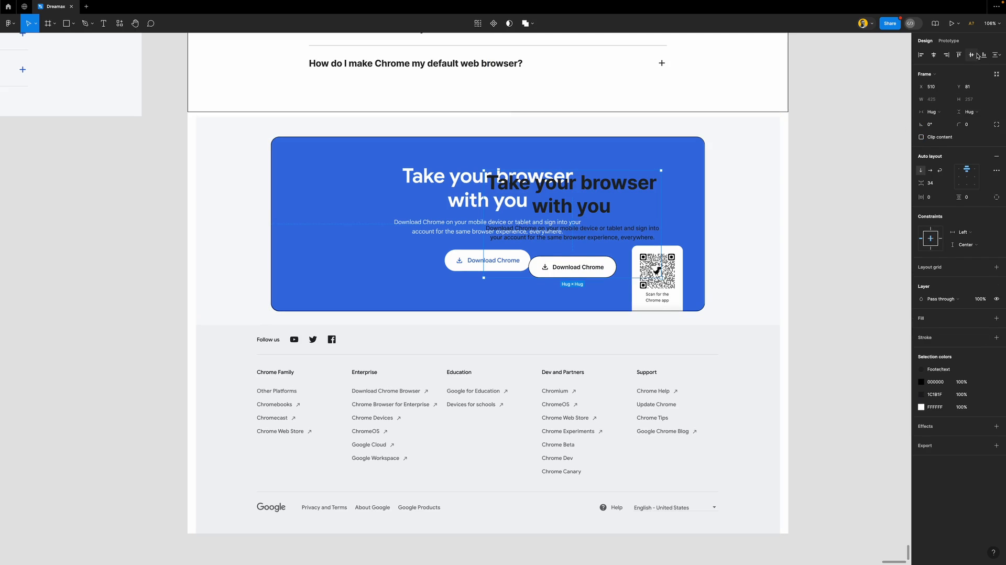
click(932, 58)
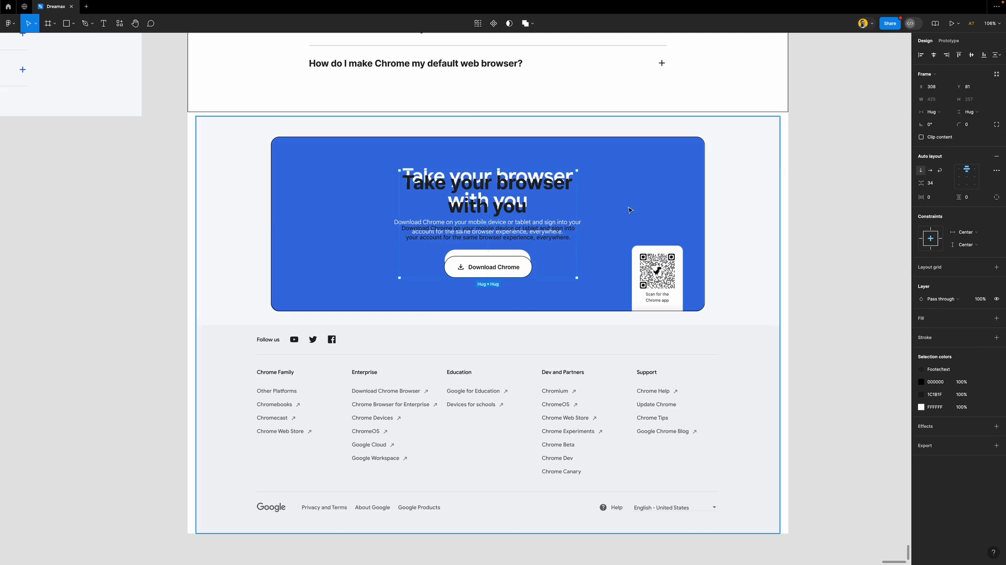
Switch the content frame to per-side padding and set its bottom padding to 30
scroll(506, 245, up, 3)
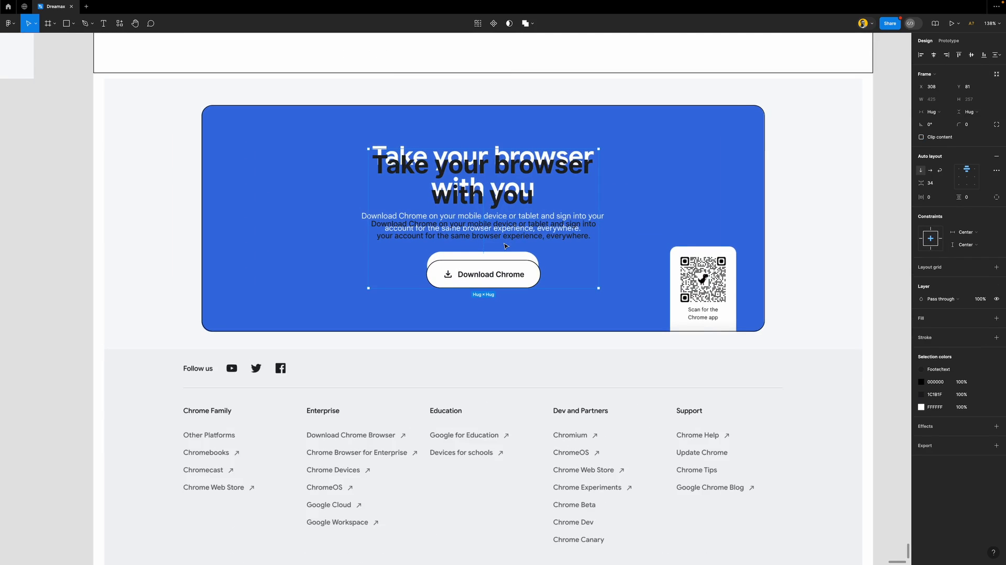
scroll(506, 245, down, 1)
scroll(506, 245, down, 1)
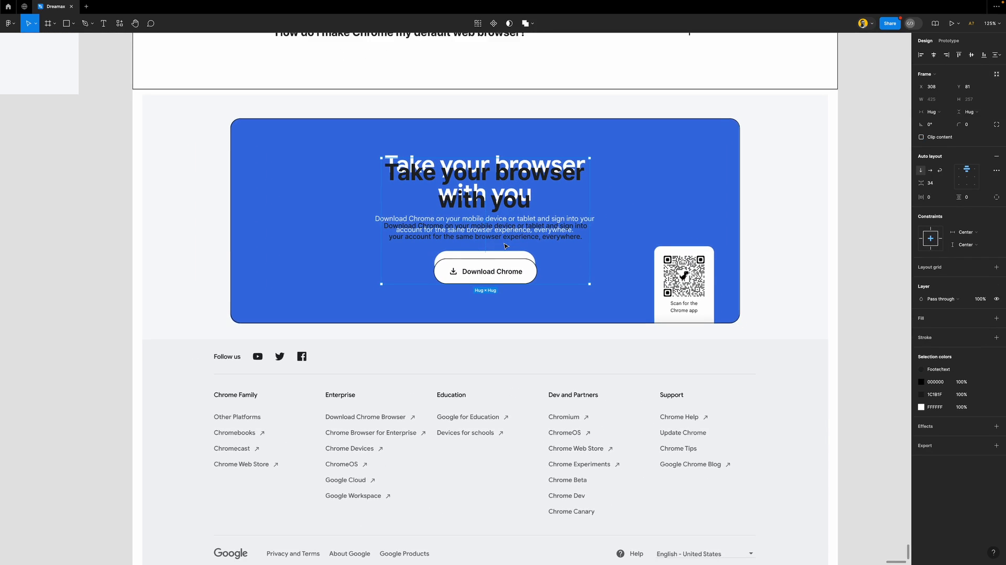
scroll(506, 245, up, 1)
scroll(506, 246, up, 1)
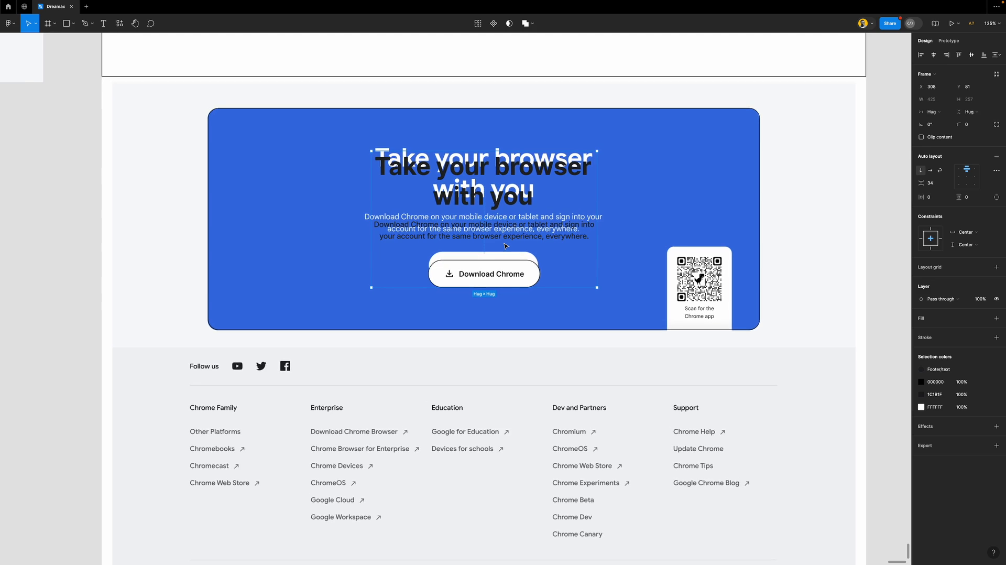
click(996, 197)
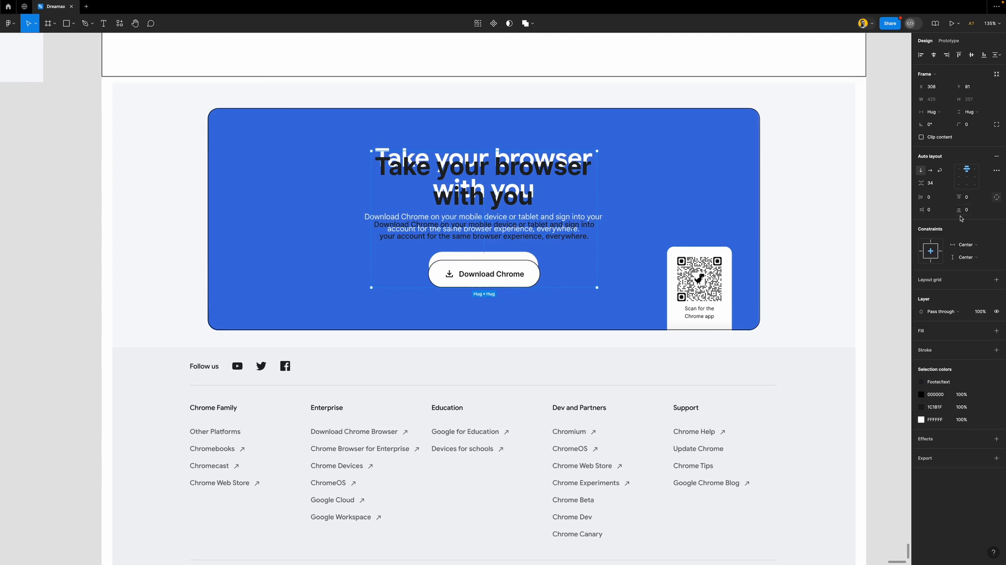
click(975, 210)
text(30)
key(Return)
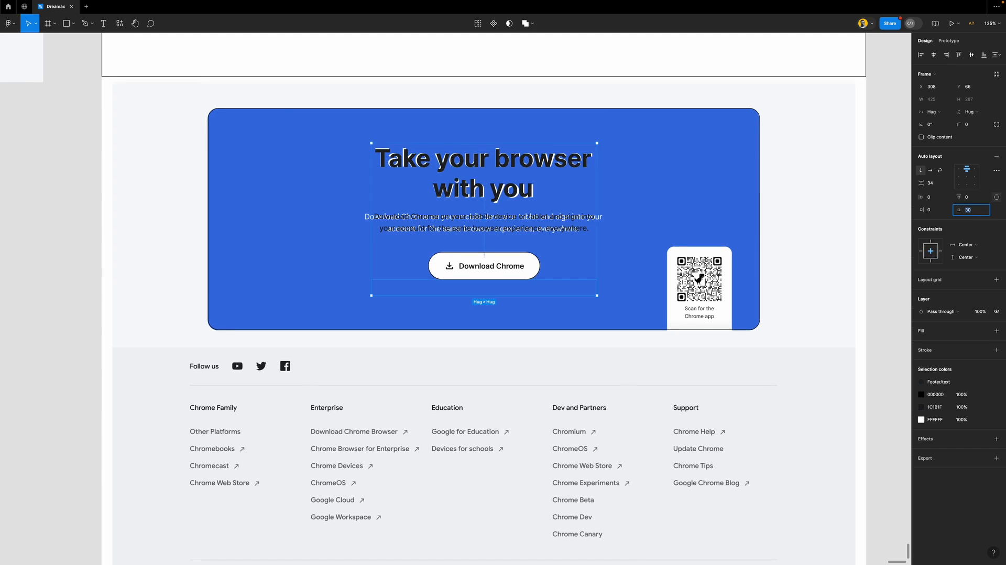
key(Escape)
Align the heading, text and button frame to the top of the banner
scroll(537, 237, down, 5)
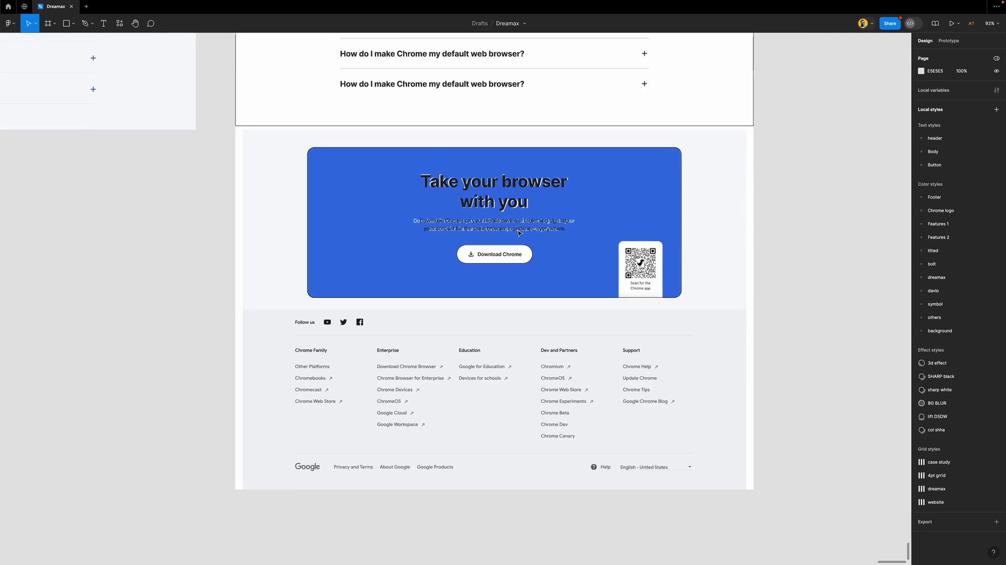
scroll(526, 234, left, 5)
scroll(526, 233, right, 5)
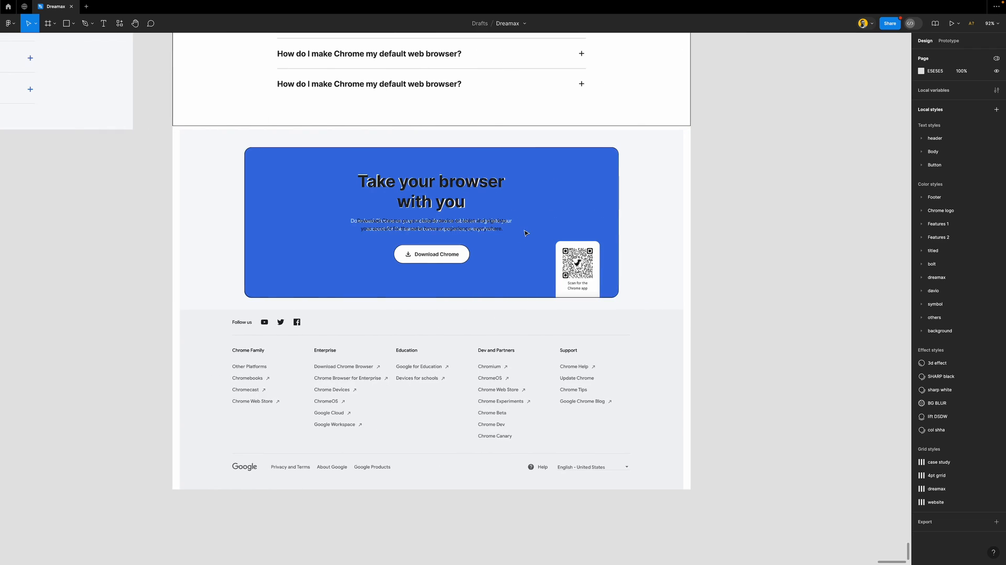
scroll(469, 247, up, 5)
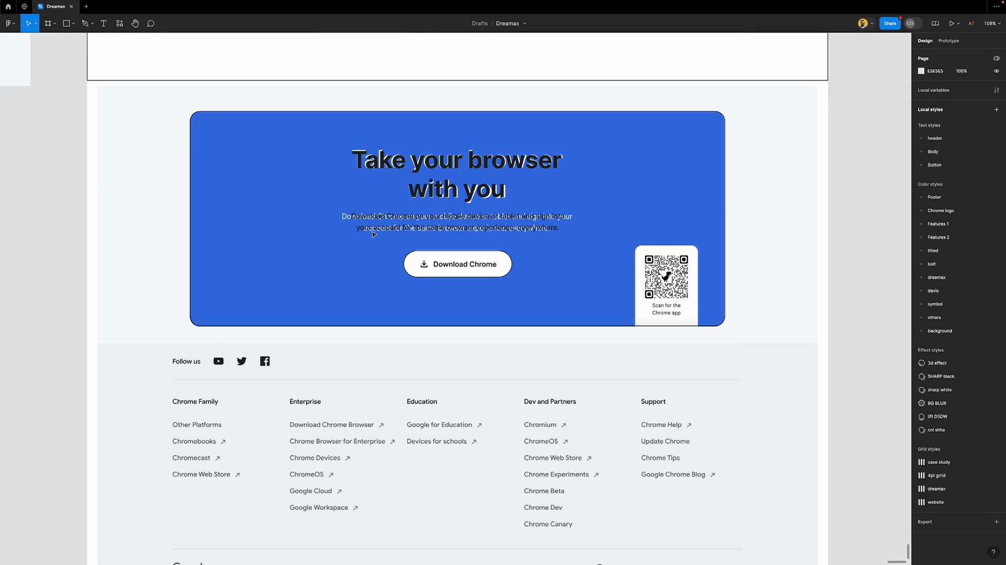
click(430, 173)
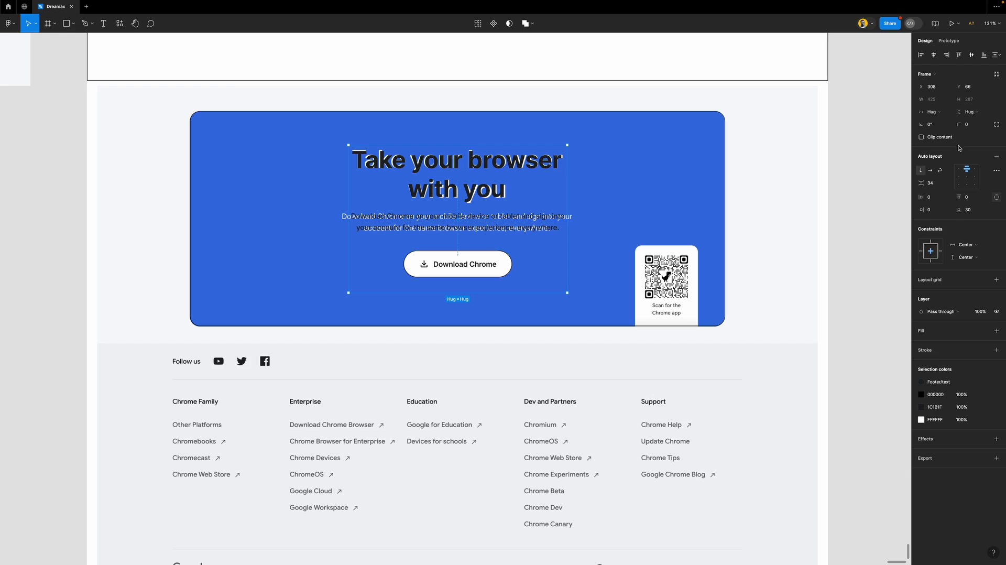
click(959, 55)
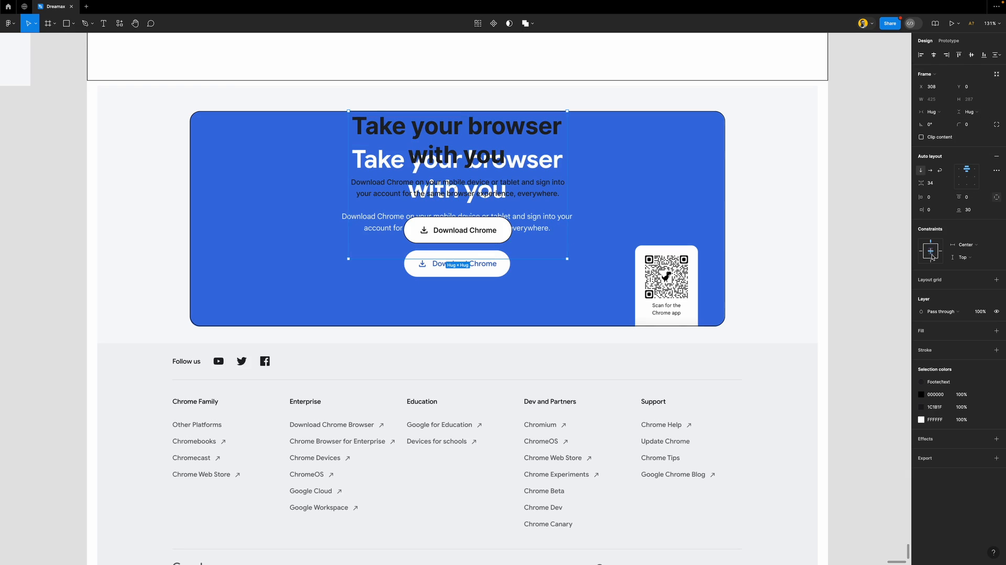
Set the middle column's top padding to 64
click(972, 199)
text(10)
key(Return)
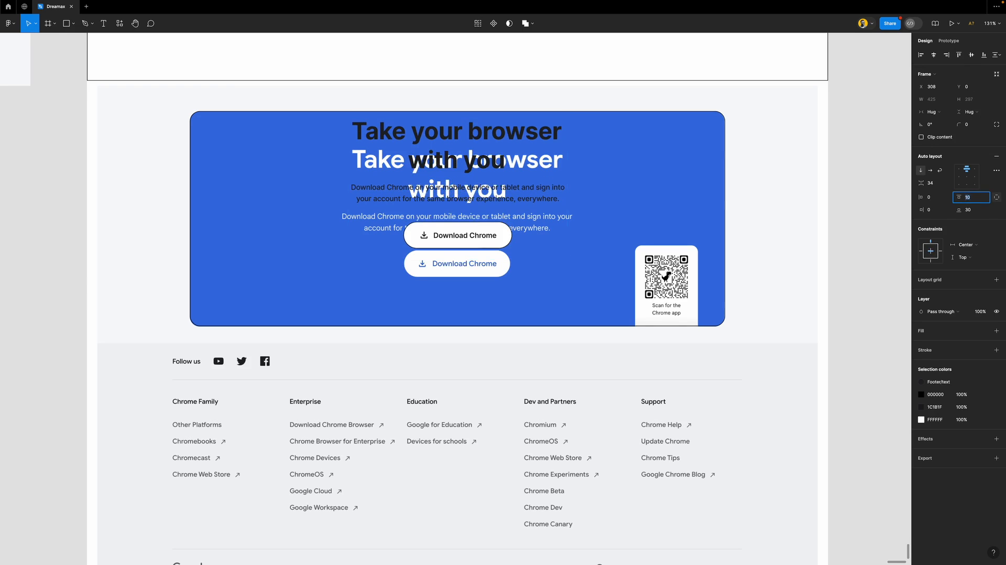
text(60)
key(Return)
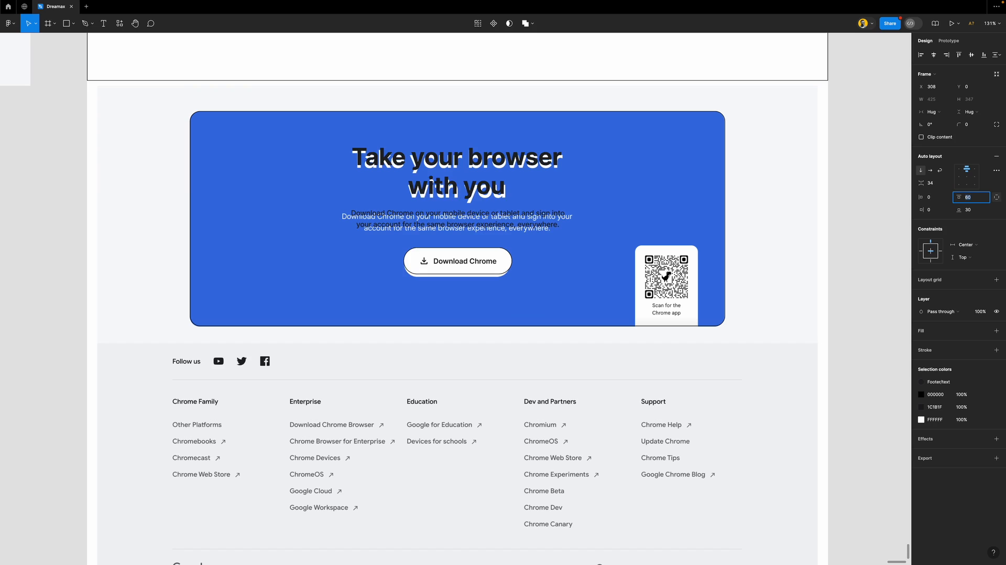
key(Up)
key(Up)
key(Up)
key(Up)
key(Up)
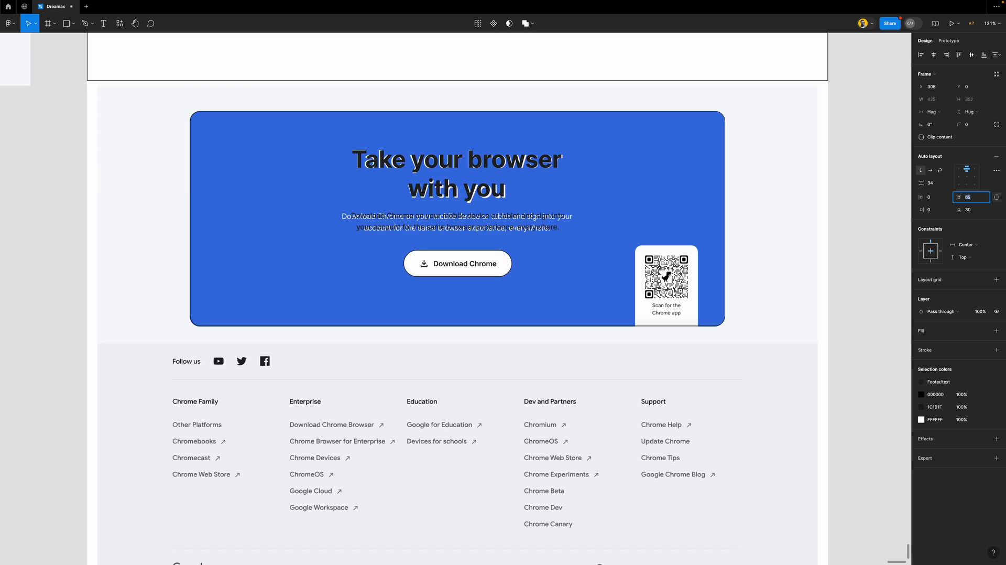
key(Down)
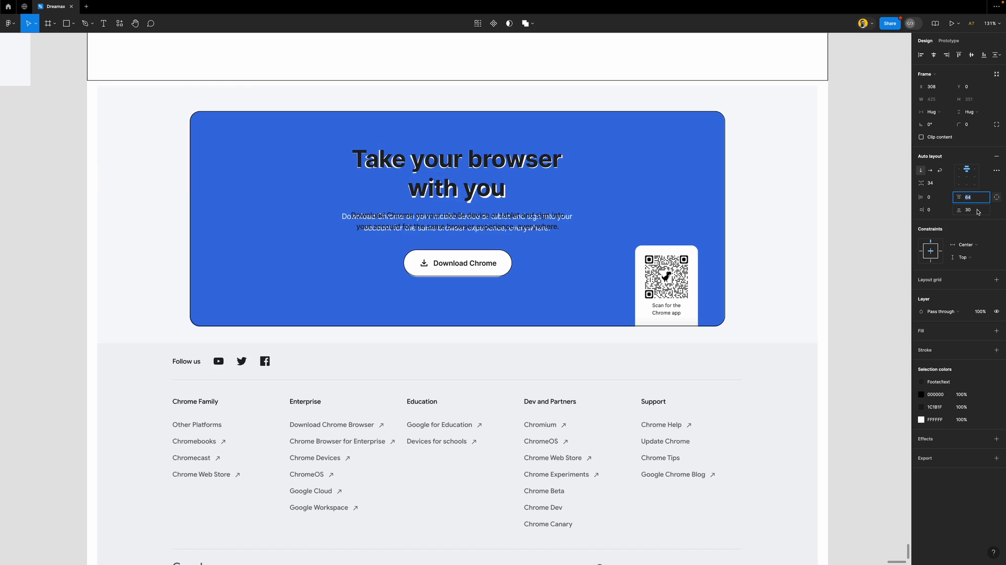
Give the middle column a thin black outline and 98 bottom padding, then draw a right-column frame
click(942, 348)
key(shift+Up)
key(shift+Up)
key(shift+Up)
key(shift+Up)
key(shift+Up)
key(shift+Up)
key(shift+Up)
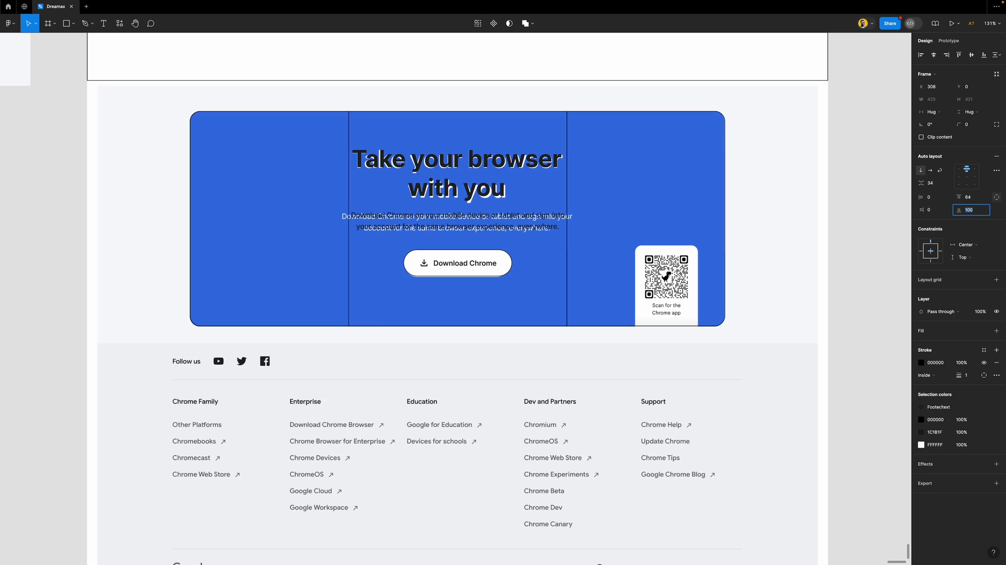
key(Down)
key(Down)
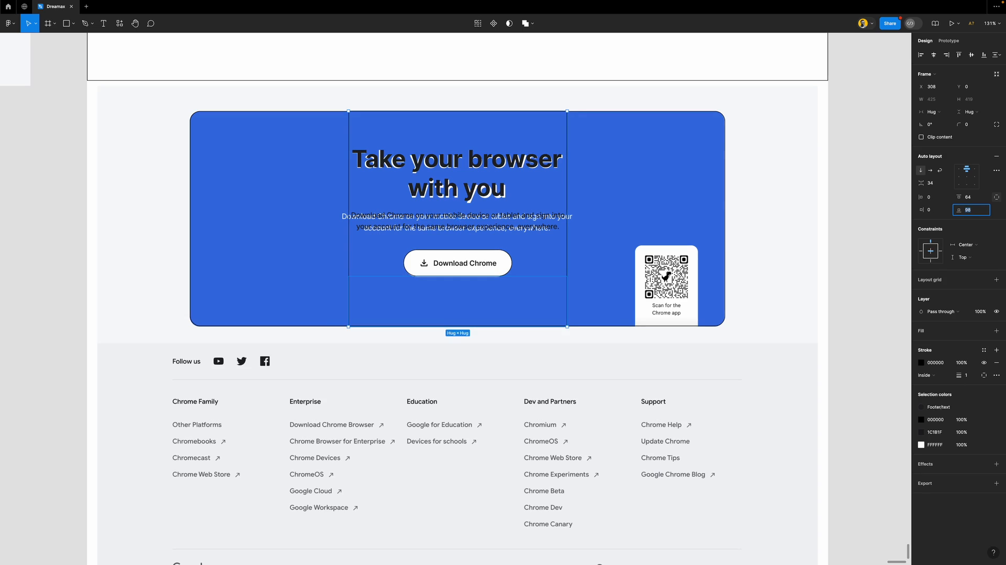
key(Return)
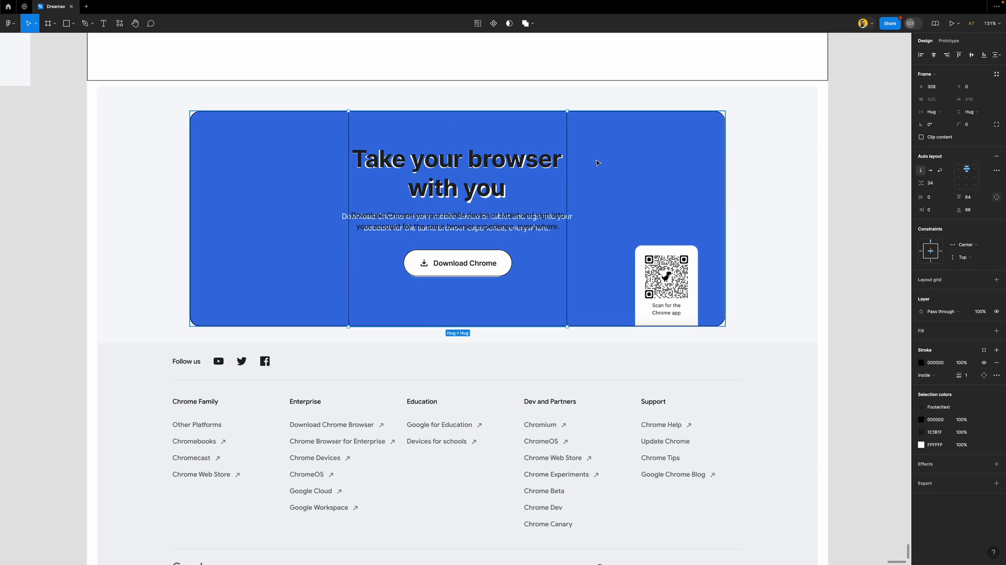
key(f)
drag(571, 116, 726, 325)
Resize the right column frame to 307×418 and give it a black outline
drag(570, 182, 567, 181)
drag(597, 116, 597, 110)
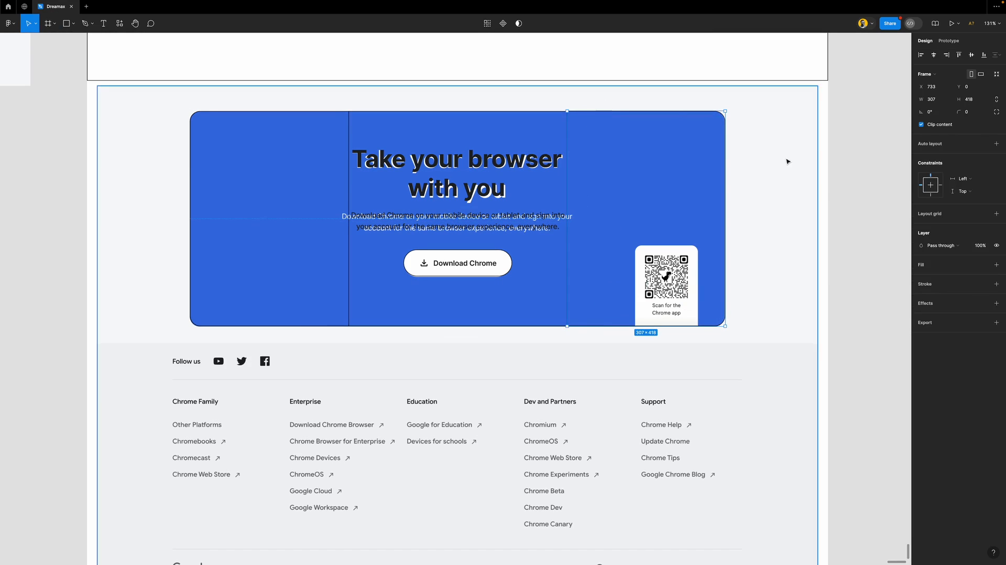
click(951, 283)
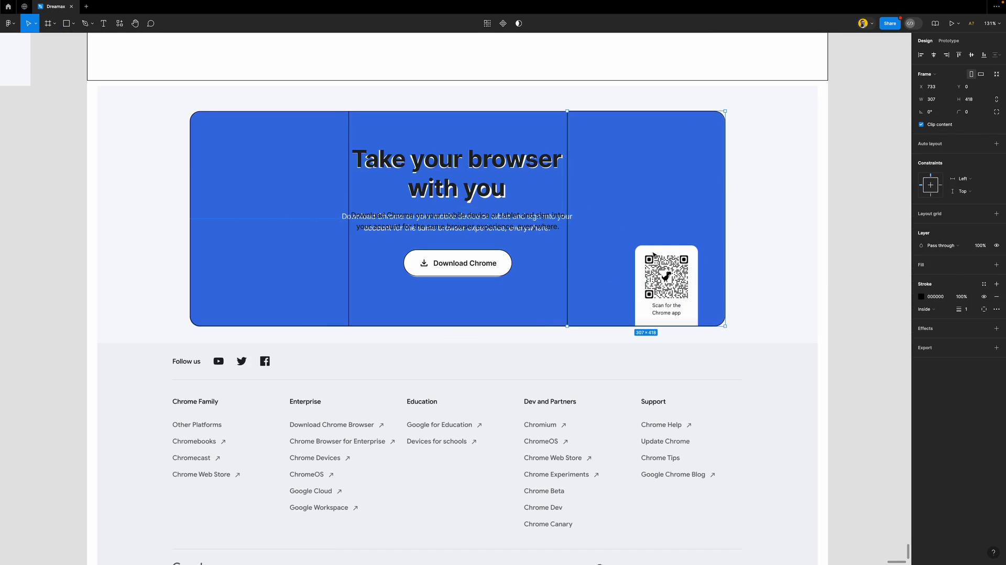
Draw a 123×184 rectangle over the QR card with radius 10, black outline and no fill
key(r)
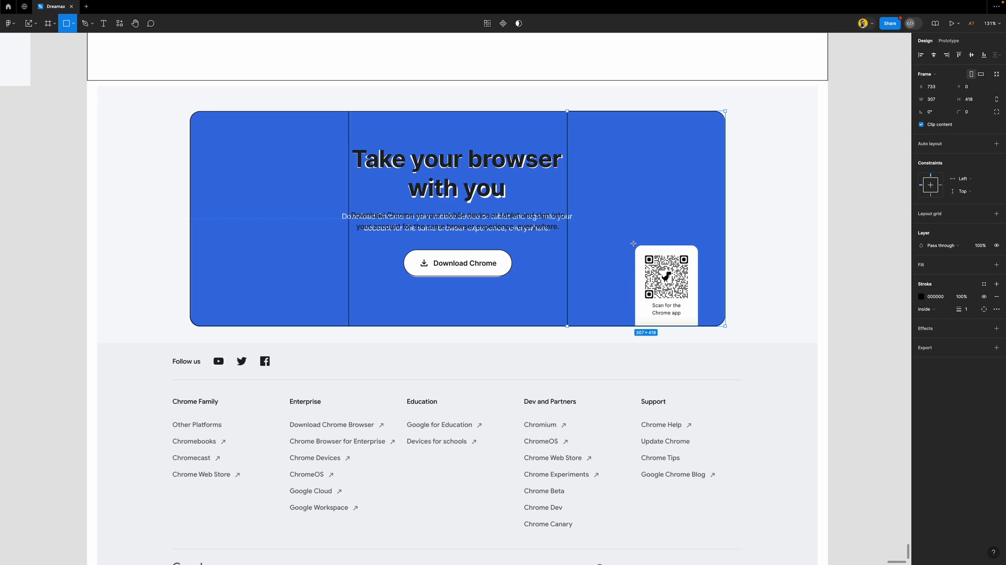
drag(634, 244, 699, 338)
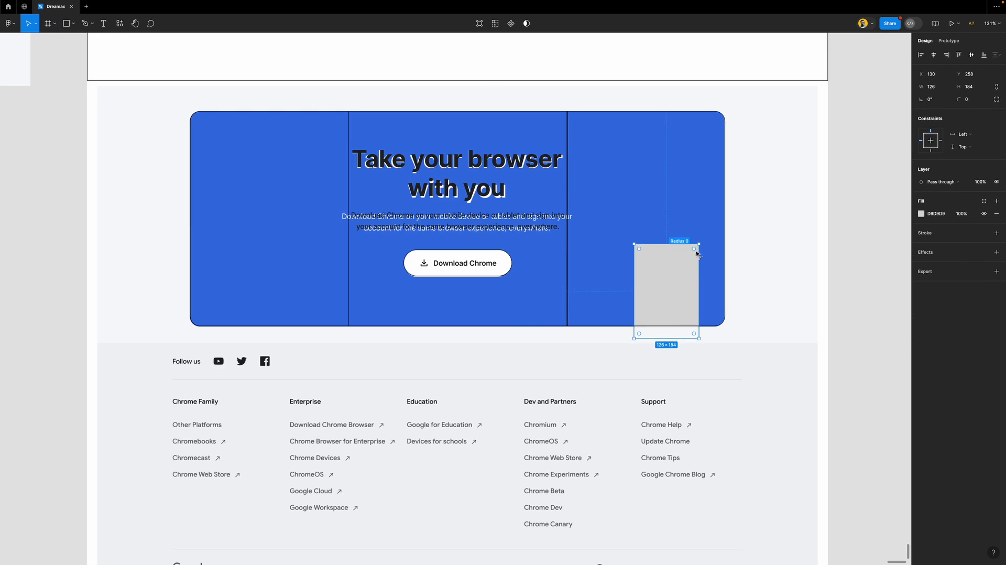
drag(691, 254, 696, 257)
text(10)
key(Return)
click(996, 232)
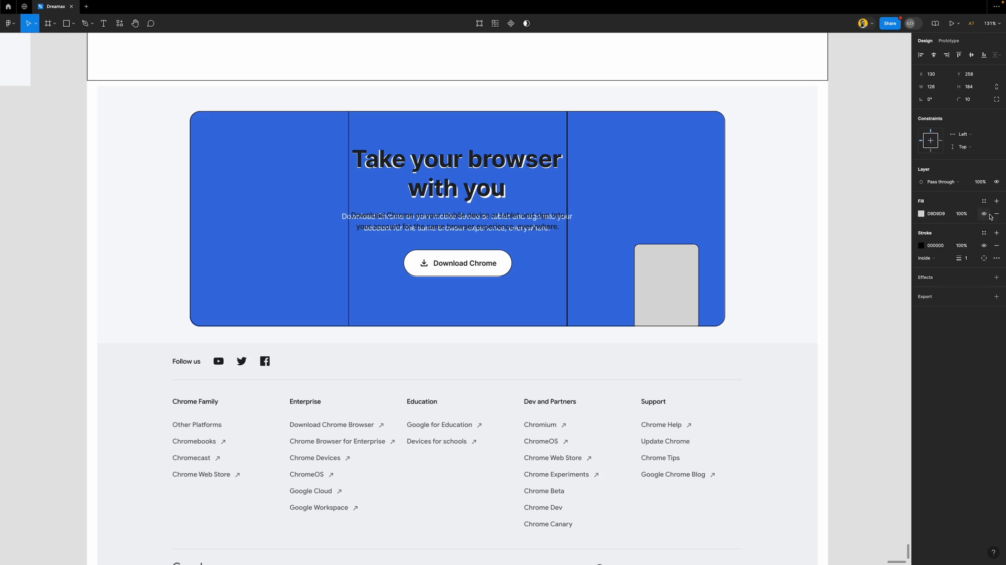
click(995, 214)
Nudge and trim the rectangle to fit the QR card, keeping its corner radius at 10
scroll(690, 254, up, 10)
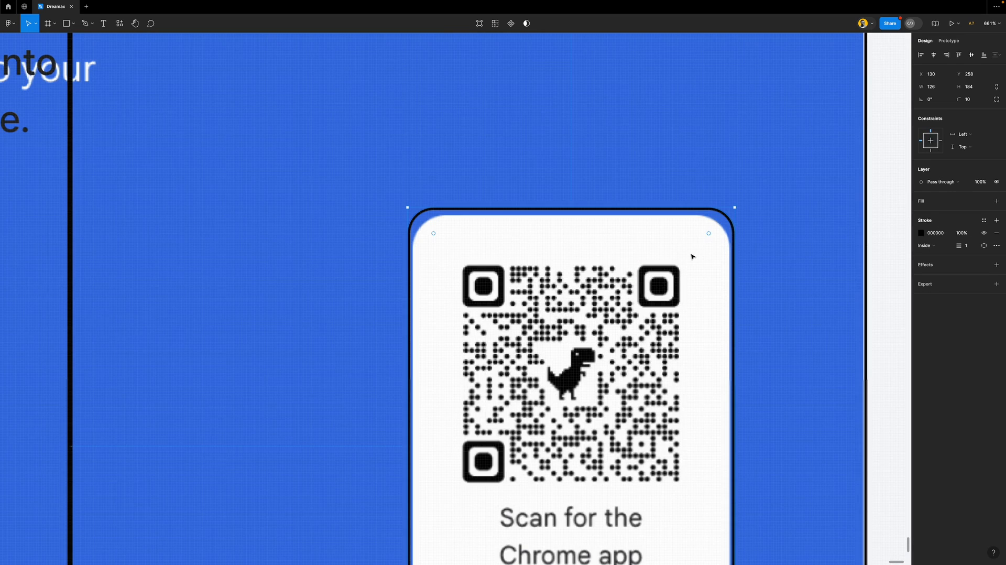
drag(653, 235, 653, 246)
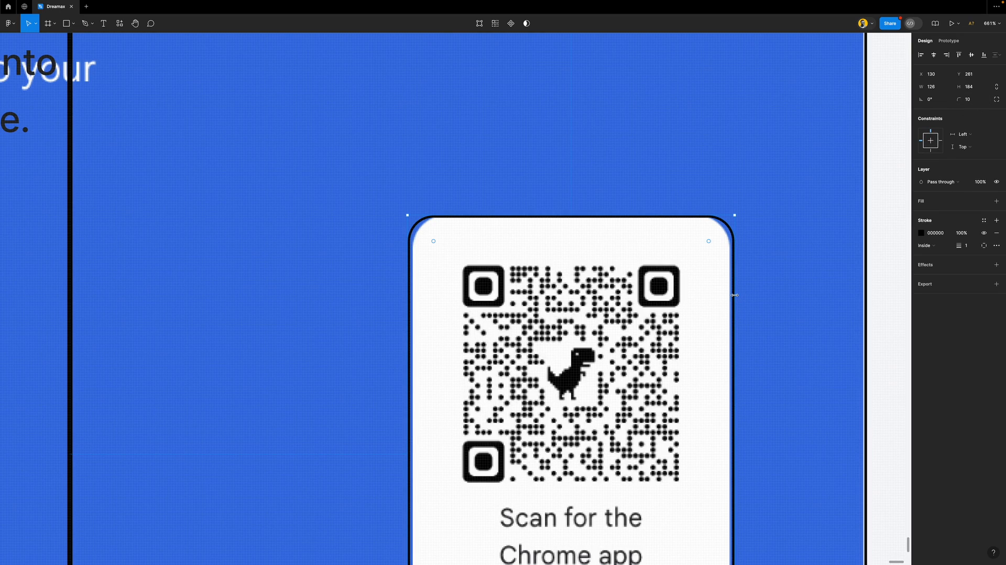
drag(732, 295, 730, 295)
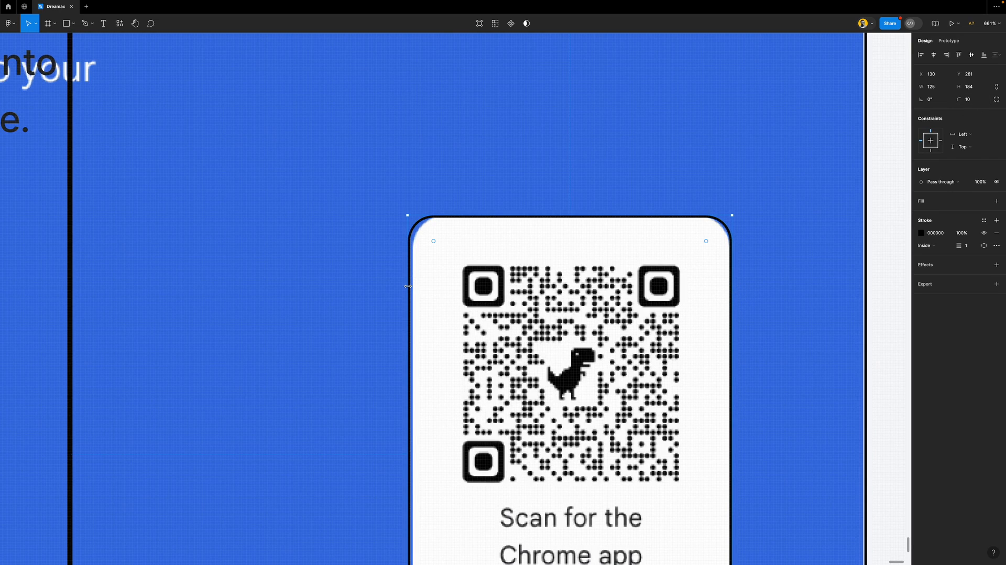
drag(410, 286, 412, 287)
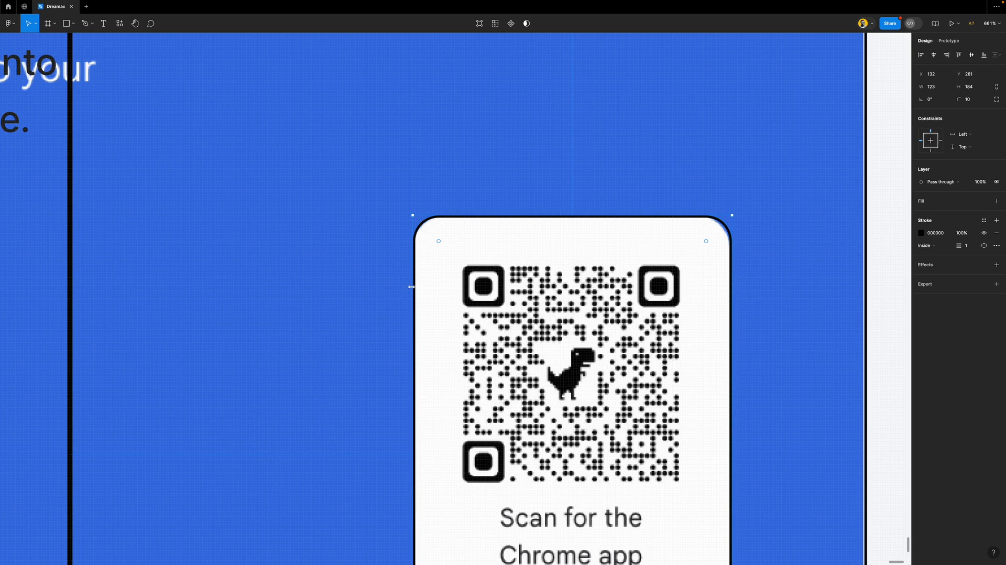
click(973, 100)
text(12)
key(Return)
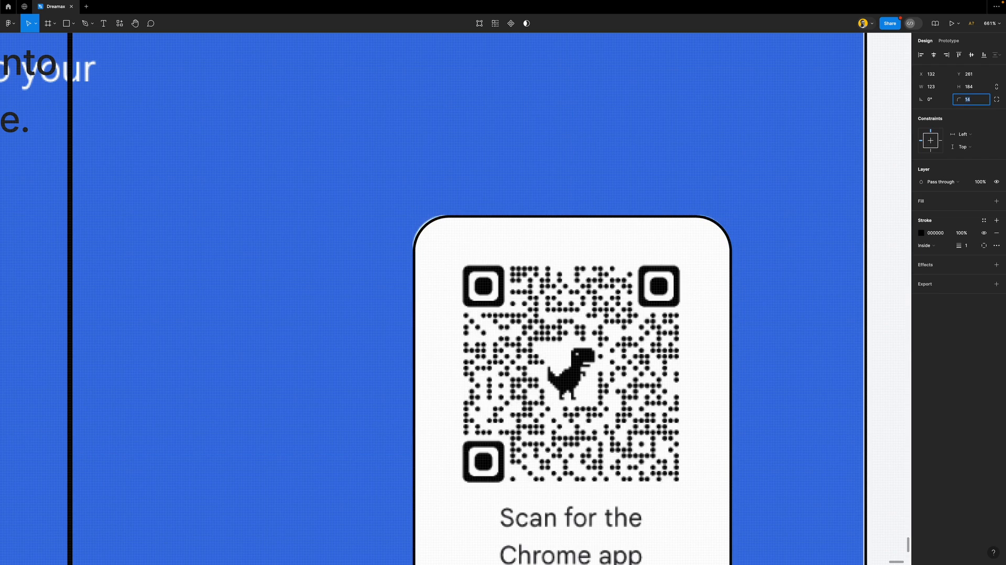
text(10)
key(Return)
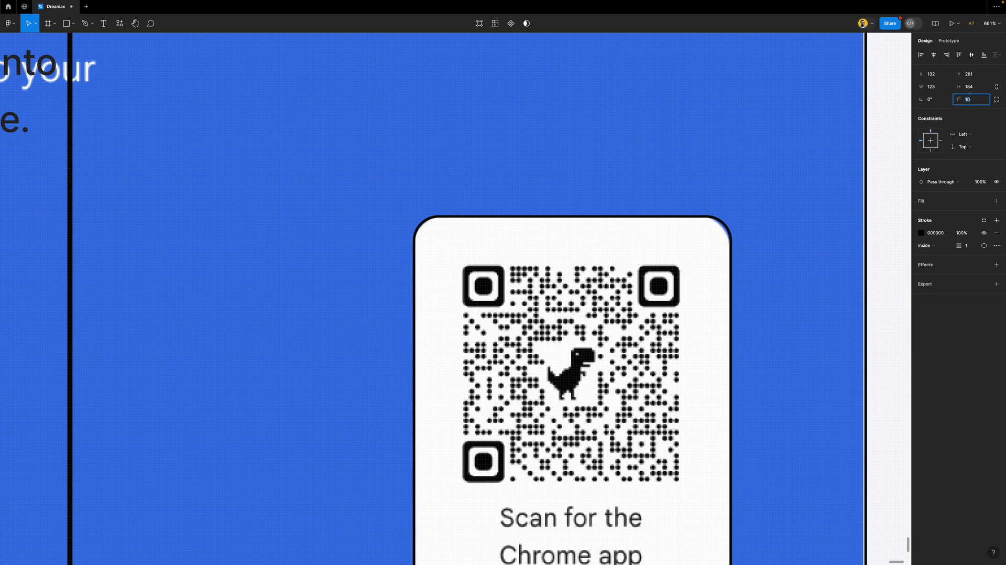
scroll(527, 253, down, 5)
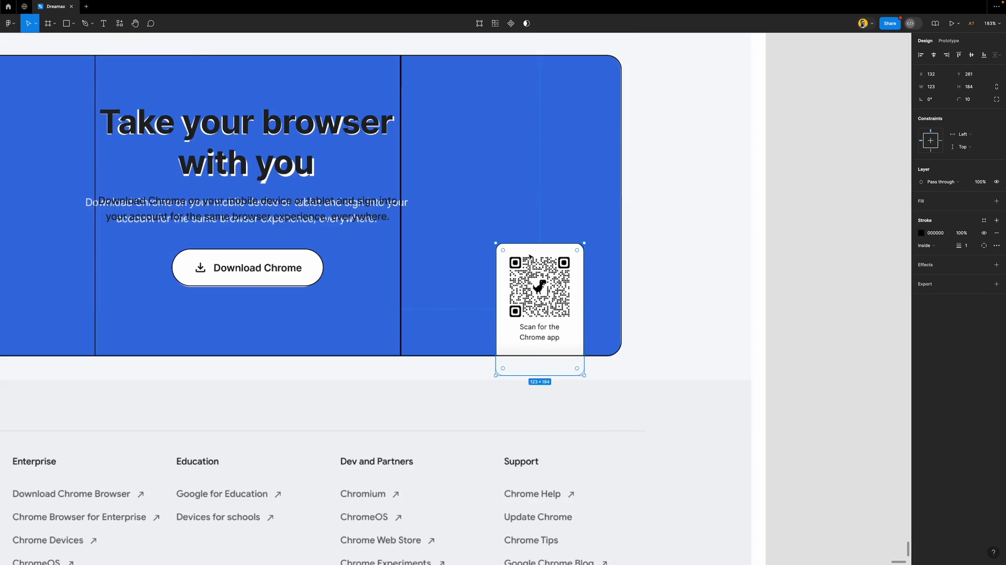
click(797, 266)
scroll(493, 200, down, 2)
Place a column frame over the card's left side and delete its inner outline card
double_click(447, 181)
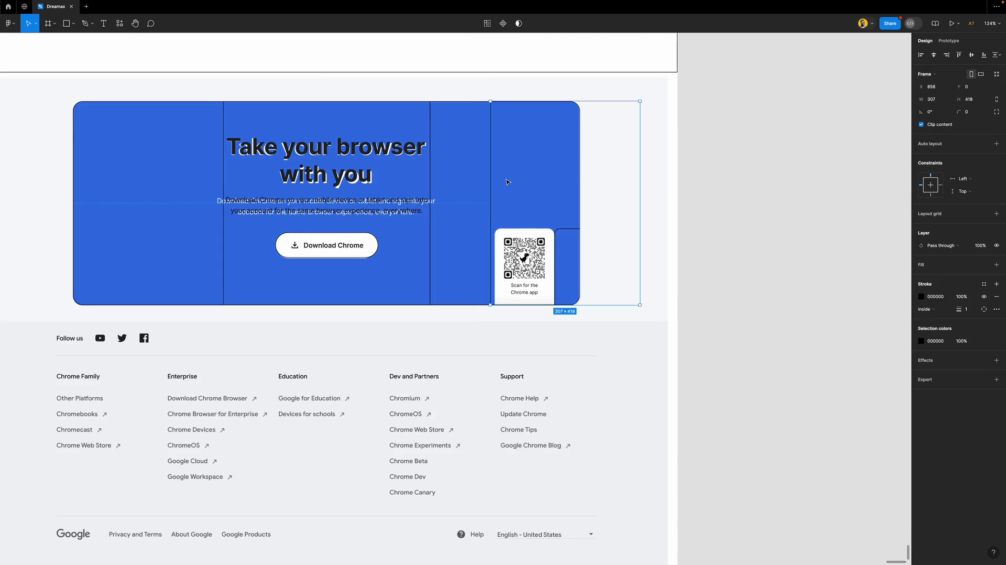
drag(545, 186, 192, 174)
click(180, 235)
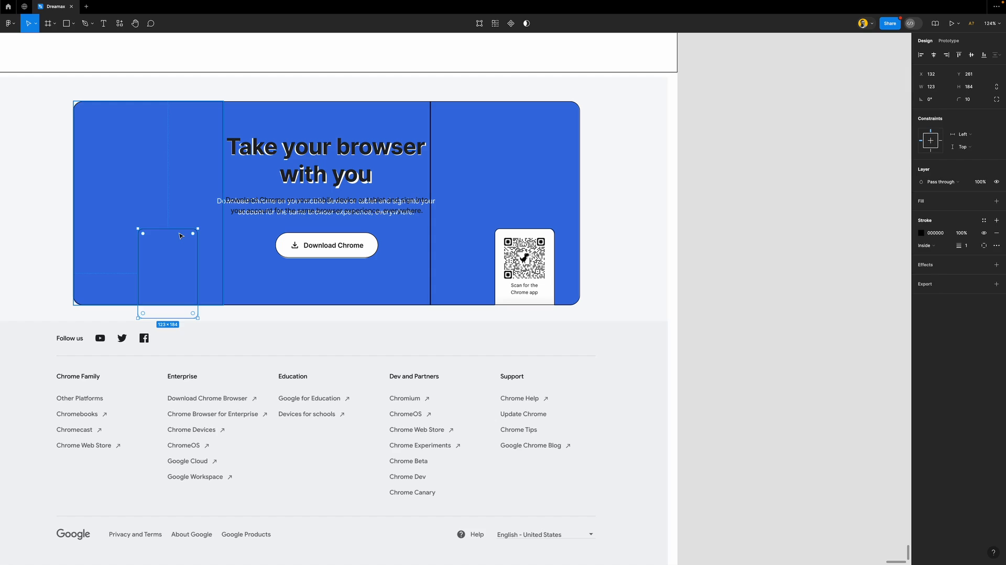
key(Delete)
Wrap the left, middle and right columns in an auto layout row, nested inside another auto layout frame
click(217, 186)
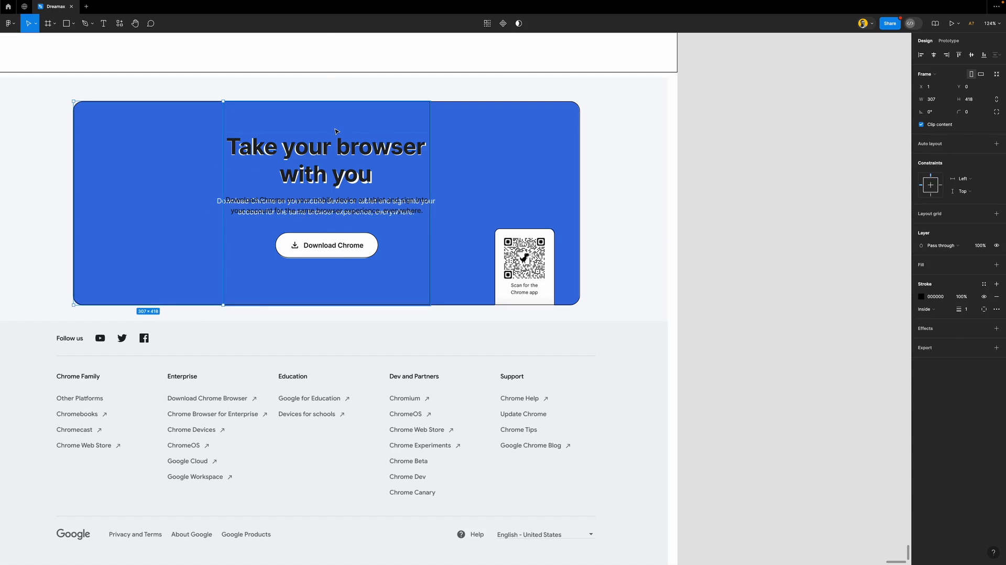
shift+click(403, 157)
shift+click(513, 147)
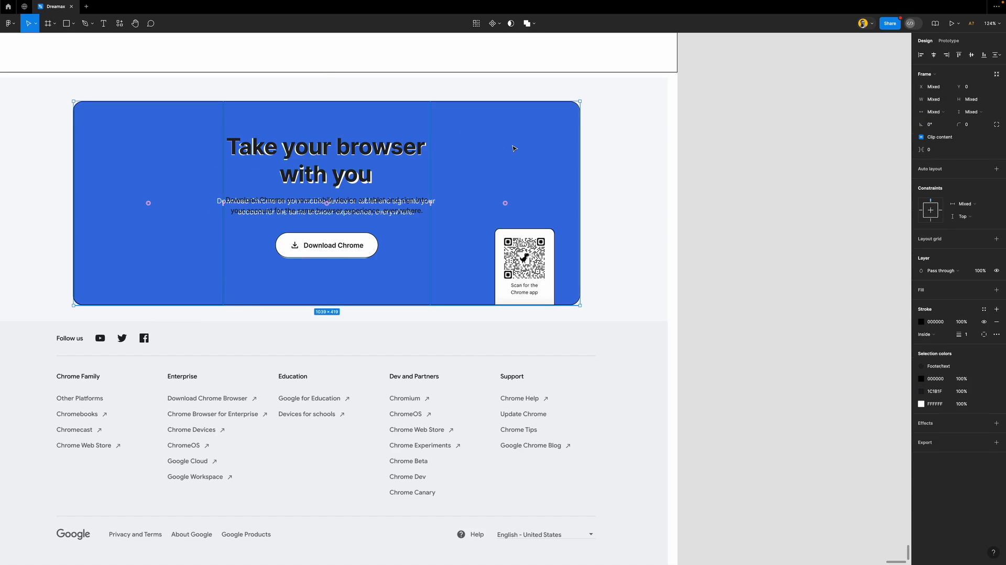
key(shift+a)
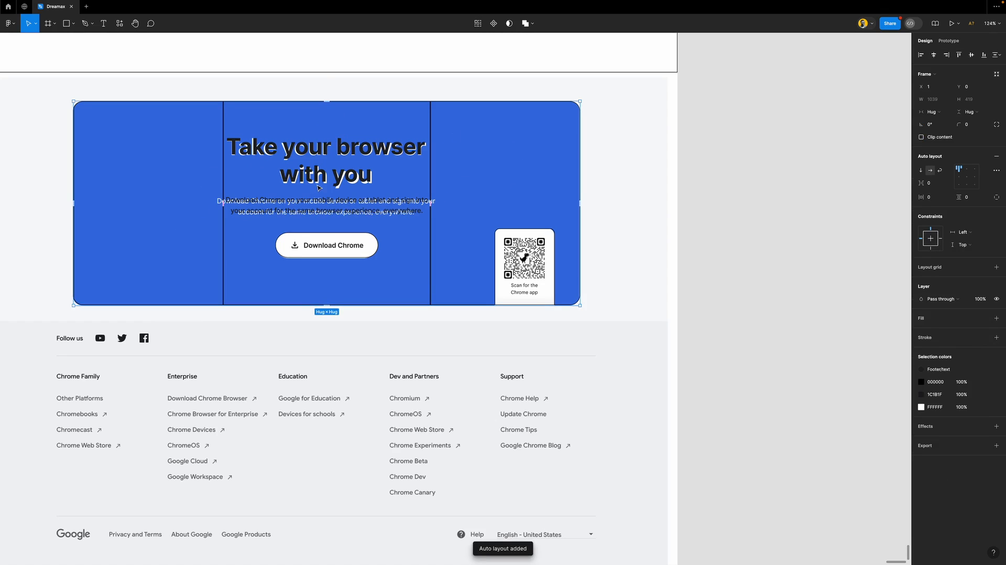
scroll(463, 159, down, 3)
click(737, 172)
click(501, 166)
key(shift+a)
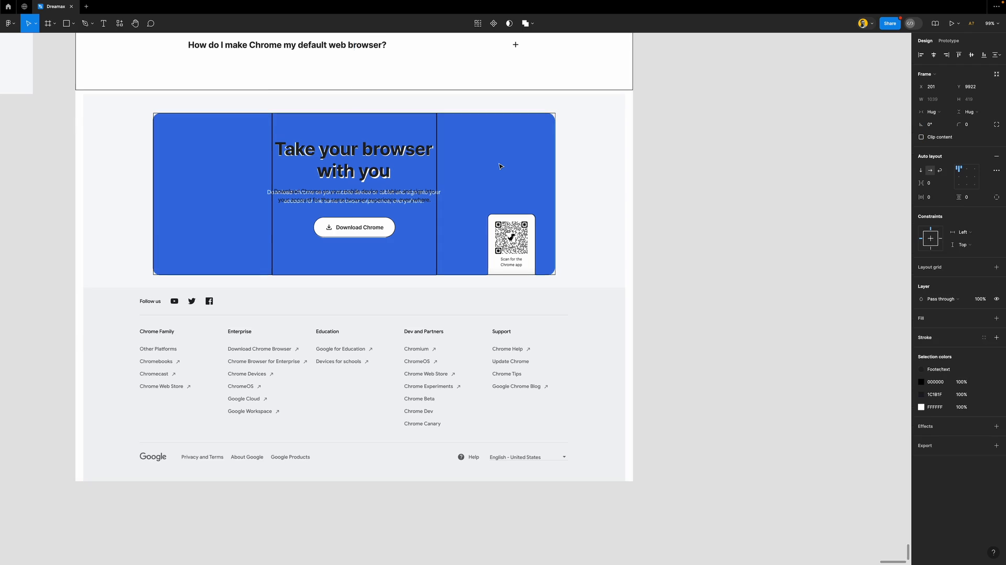
Give the outer hero frame a corner radius of 20 with content clipped to its corners
click(702, 193)
double_click(472, 152)
click(705, 195)
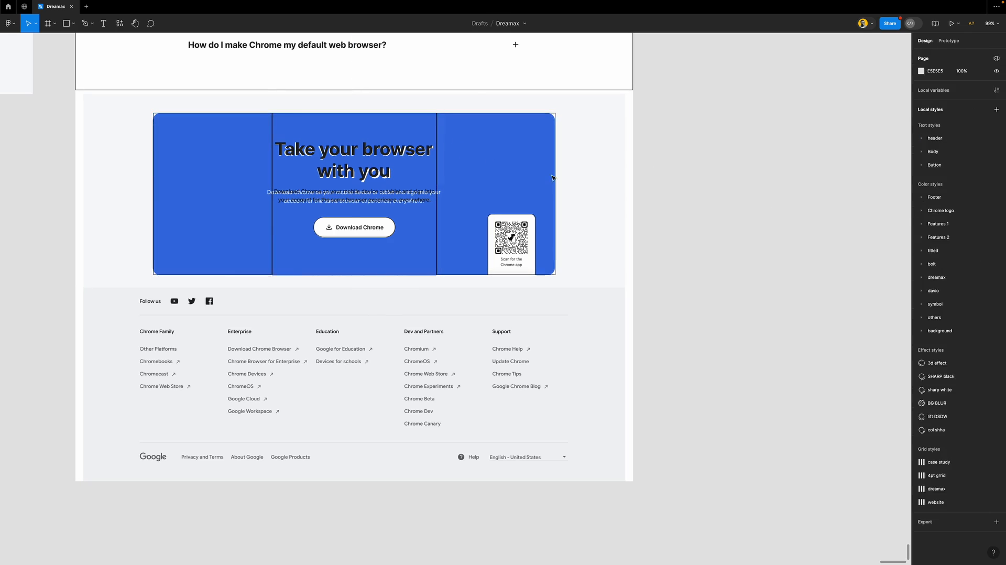
click(483, 164)
click(970, 128)
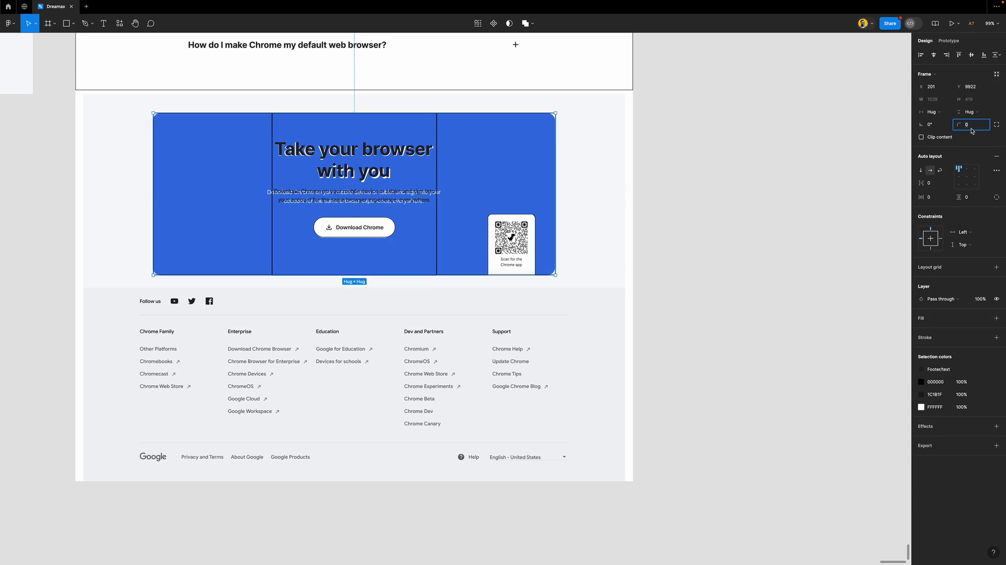
text(10)
key(Return)
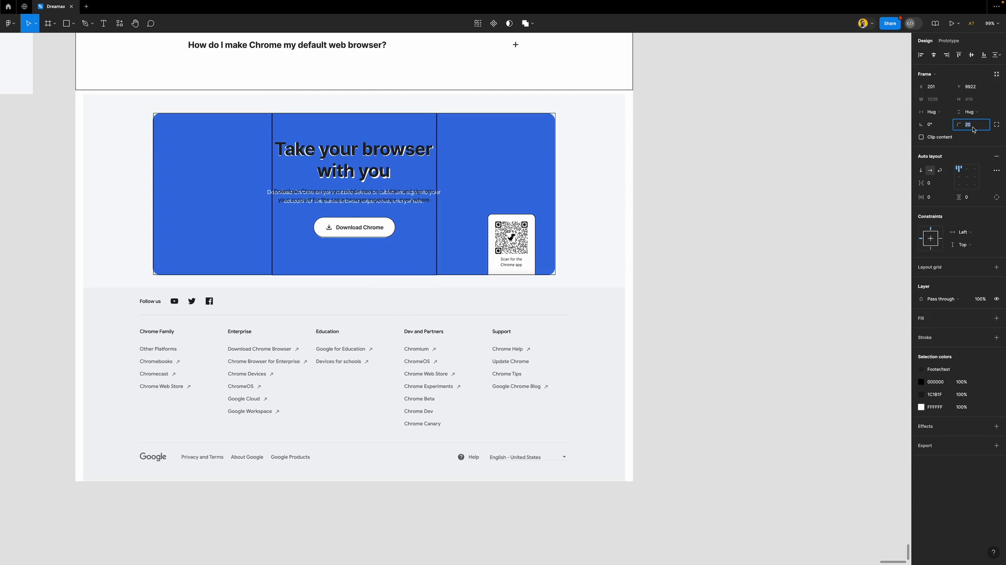
key(Return)
click(933, 137)
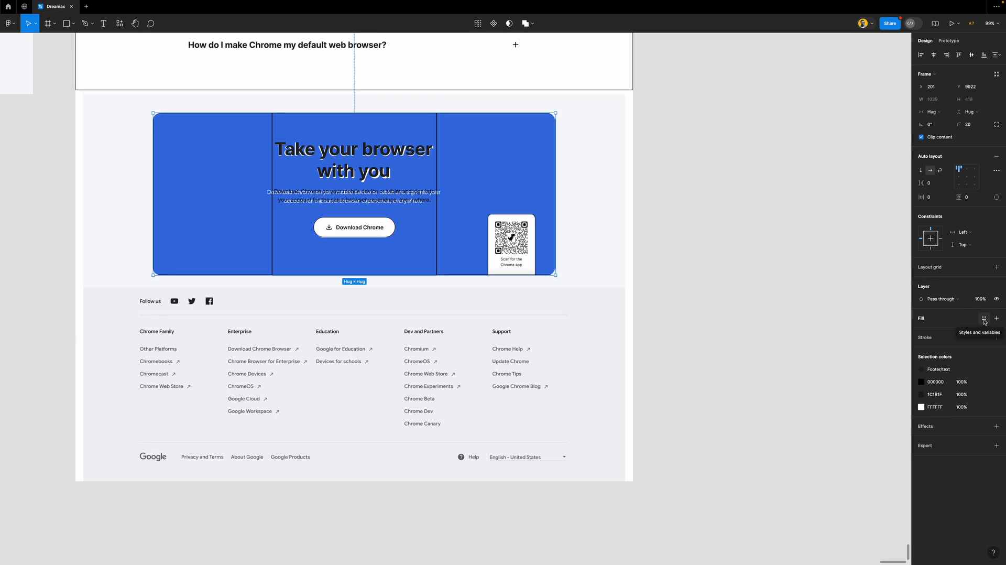
Give the hero frame a white FFFFFF fill and a 1 px black inside outline
click(996, 318)
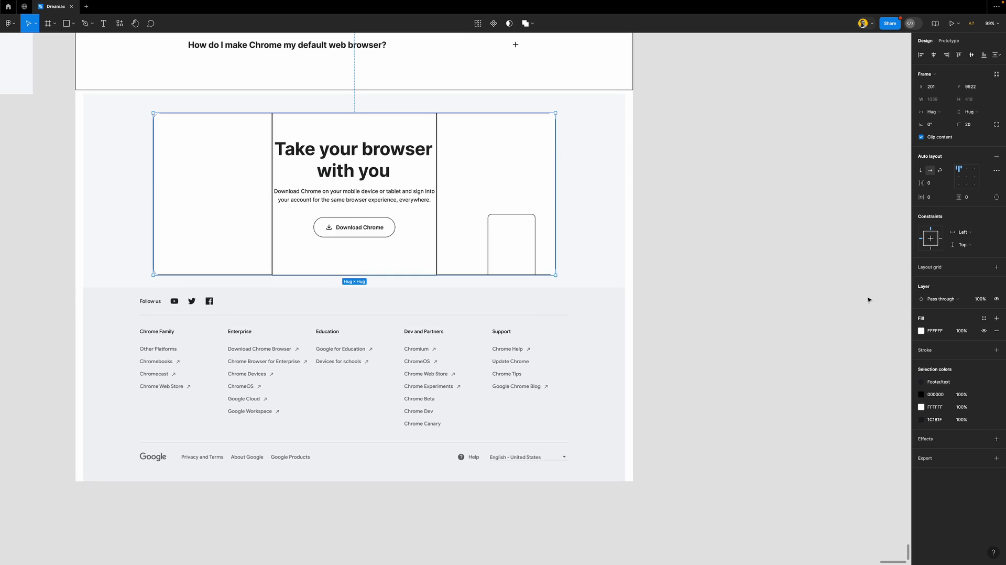
click(937, 350)
scroll(577, 198, left, 3)
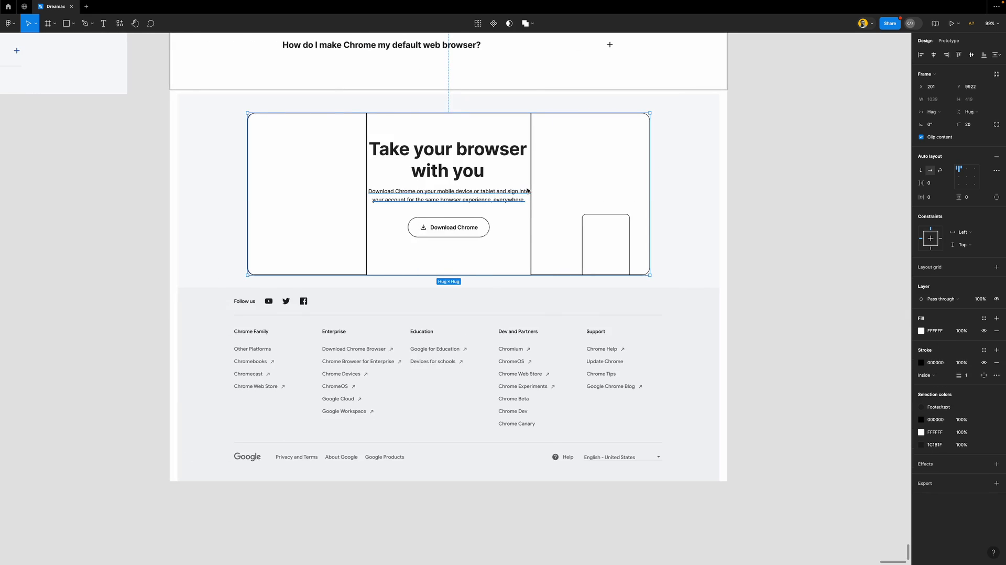
scroll(524, 182, down, 3)
scroll(654, 199, down, 2)
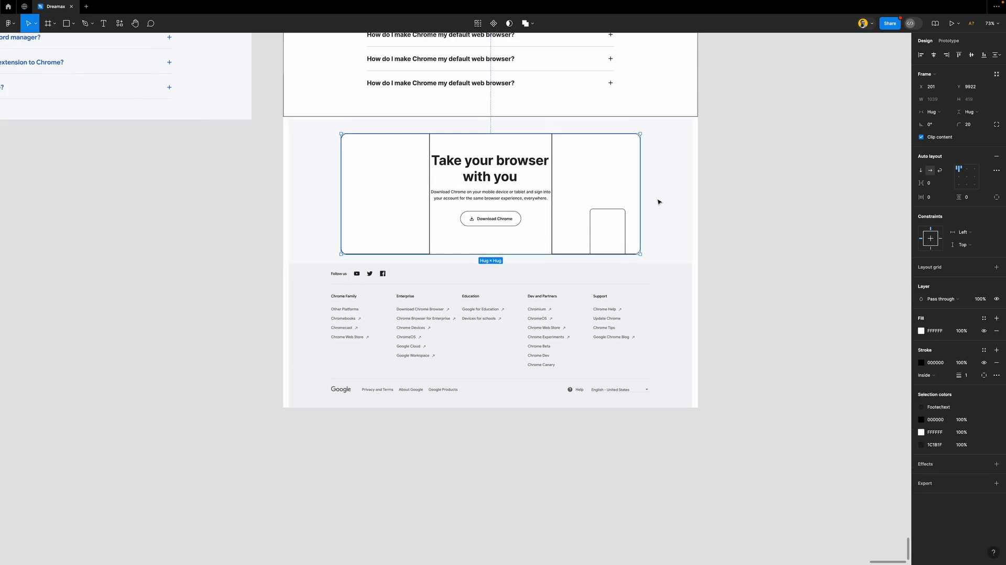
Copy the reference screenshot to the left and crop the right frame down to just the footer
click(673, 217)
drag(680, 237, 239, 251)
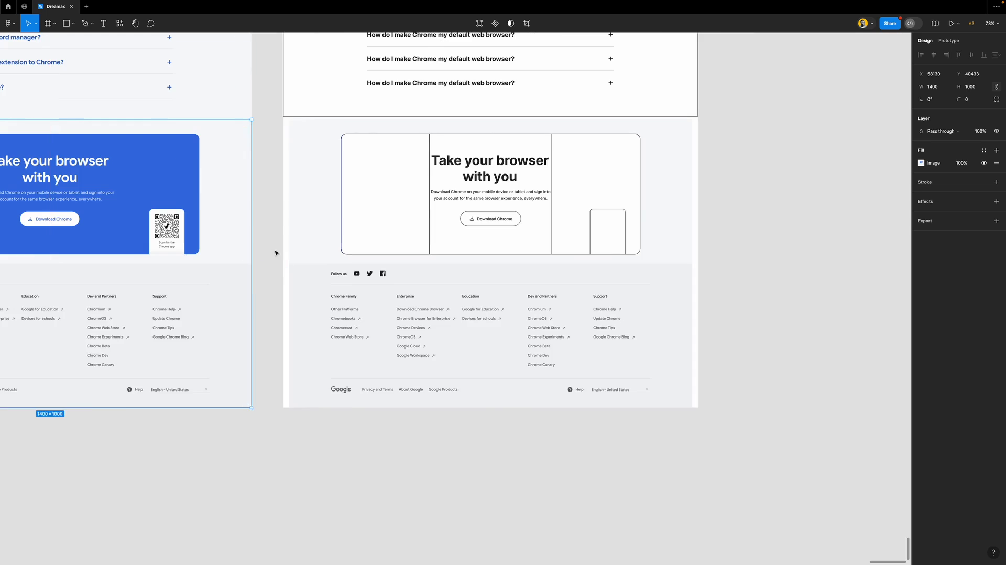
scroll(276, 253, left, 5)
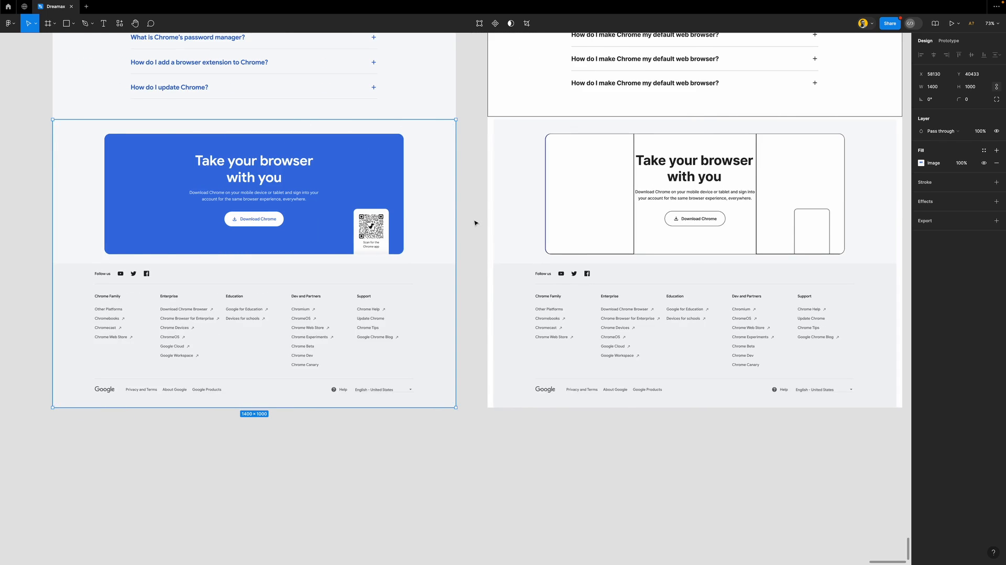
click(507, 208)
drag(518, 118, 515, 261)
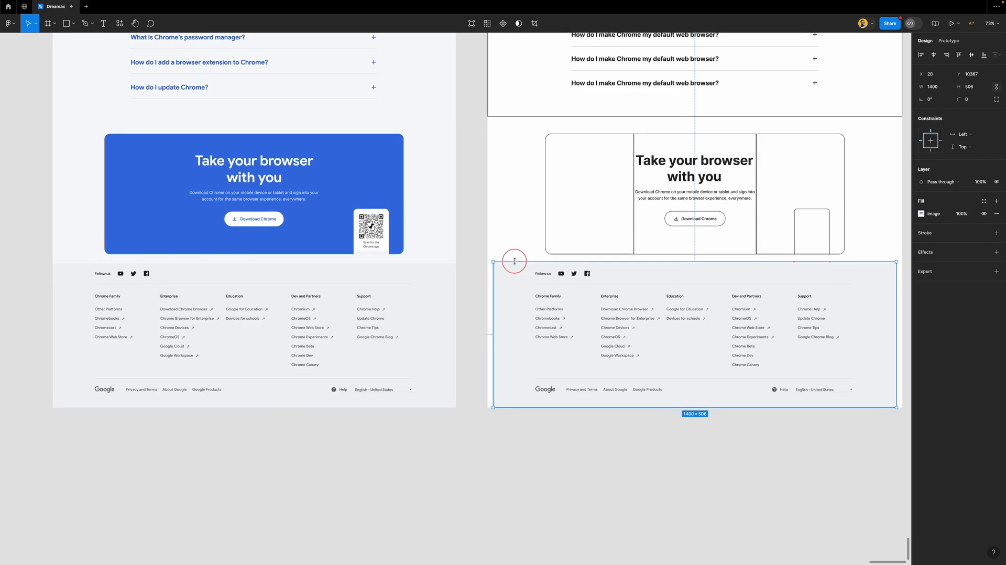
click(474, 220)
scroll(475, 220, right, 2)
scroll(475, 220, right, 2)
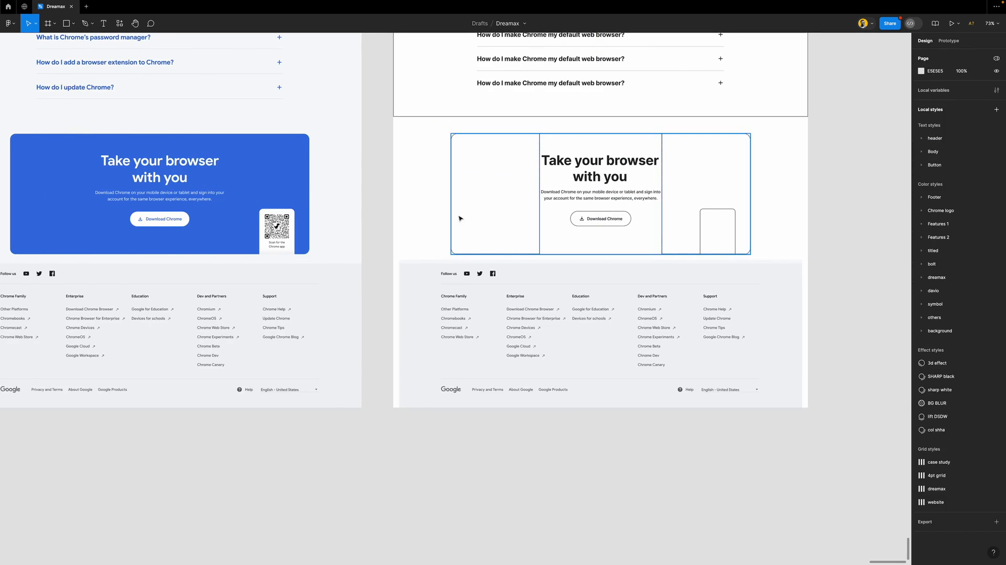
scroll(380, 197, left, 5)
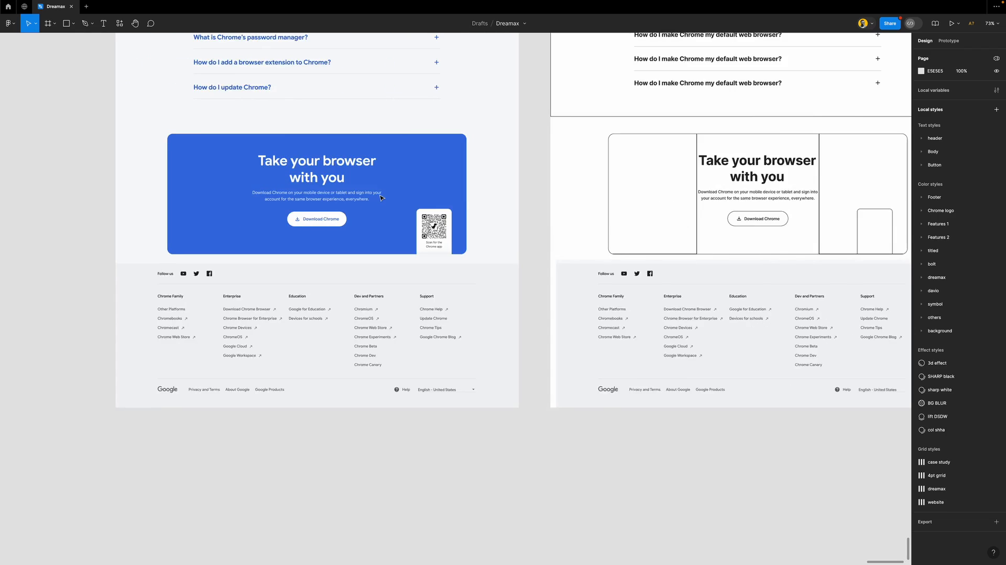
scroll(380, 197, up, 7)
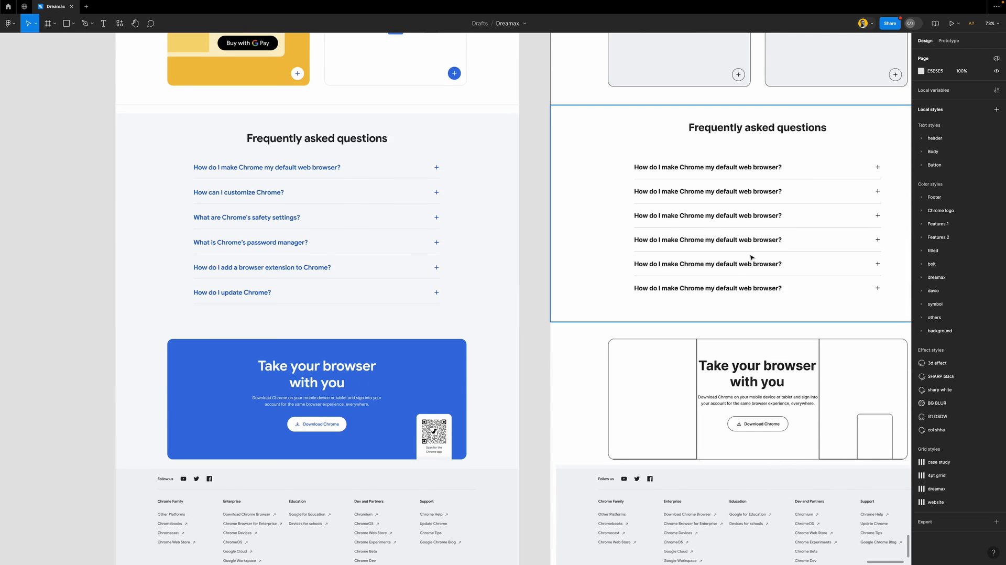
scroll(634, 276, right, 5)
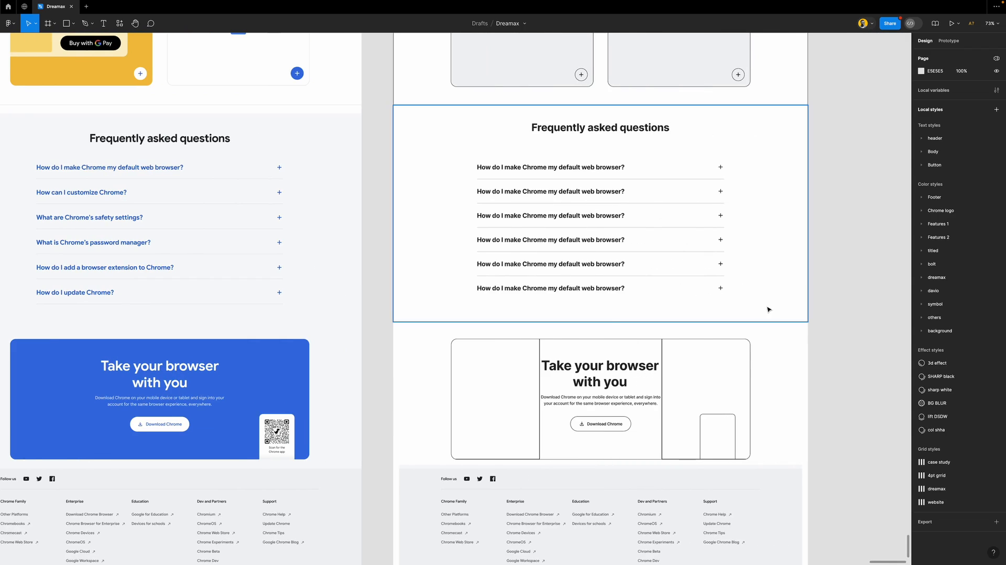
Enlarge the FAQ section and move the 'Take your browser with you' card inside it
click(798, 321)
drag(797, 321, 797, 363)
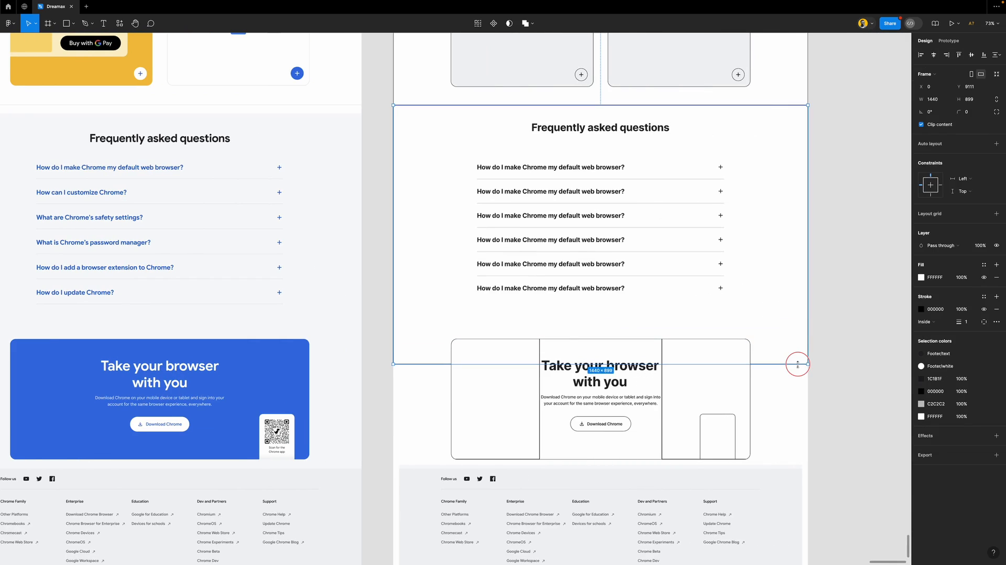
click(733, 385)
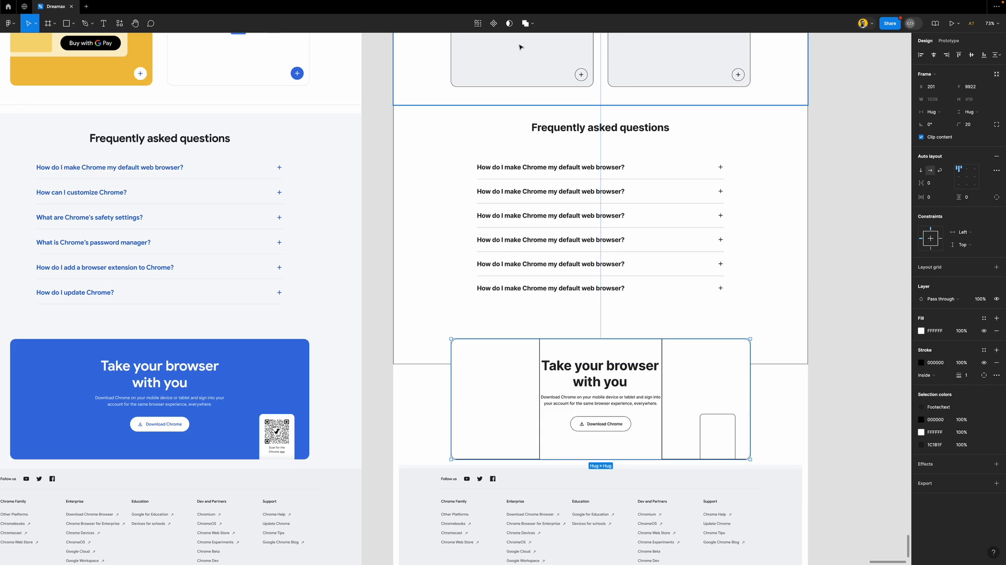
key(shift+r)
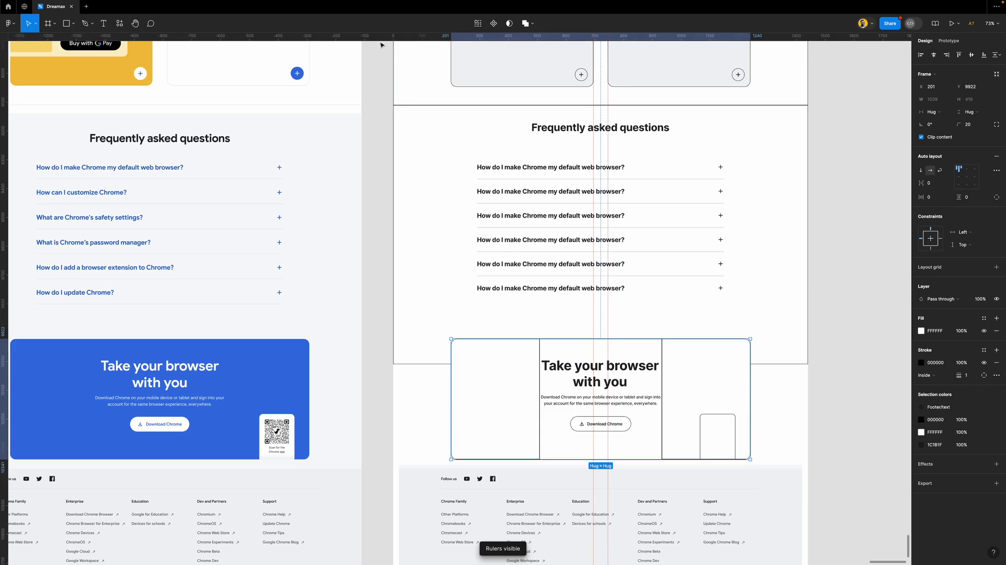
drag(378, 39, 421, 337)
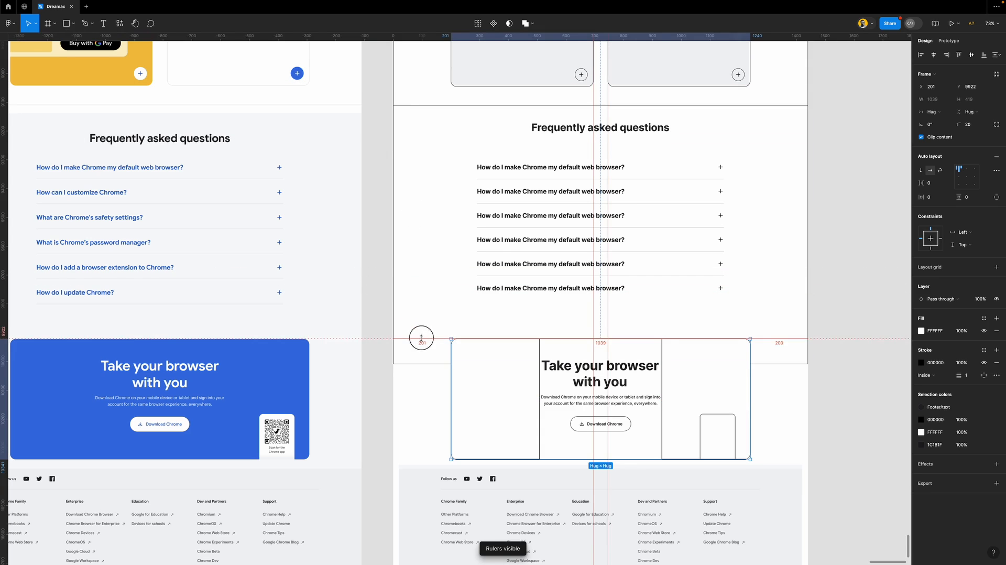
drag(502, 384, 460, 350)
click(789, 313)
drag(784, 397, 794, 465)
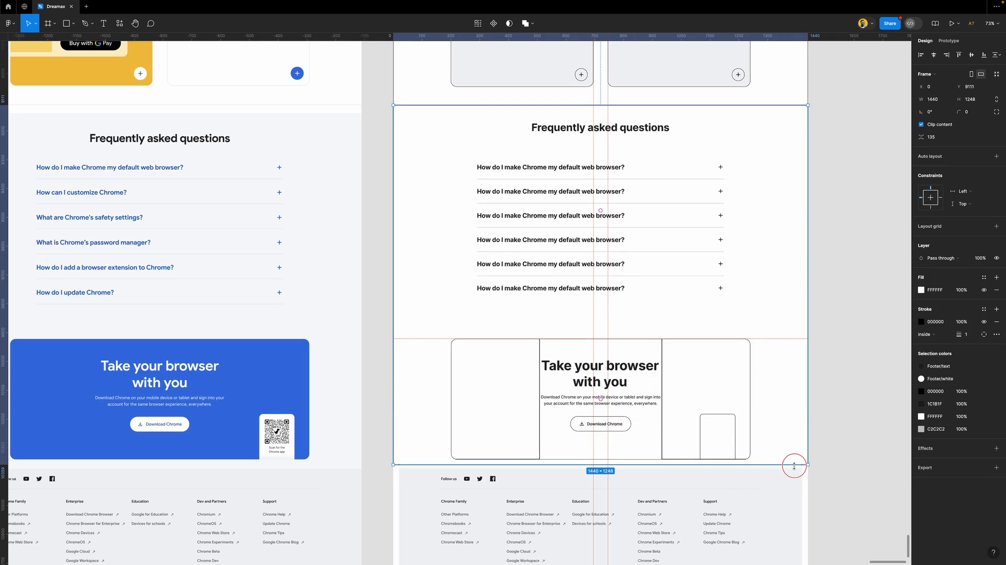
scroll(689, 349, down, 5)
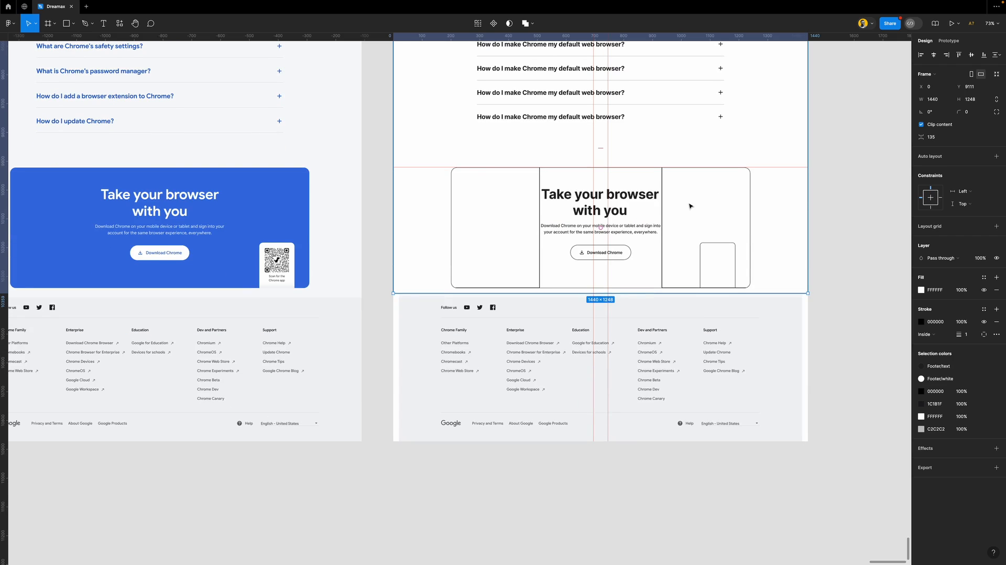
Remove the outlines from the card's left, middle and right column frames
click(689, 205)
click(688, 203)
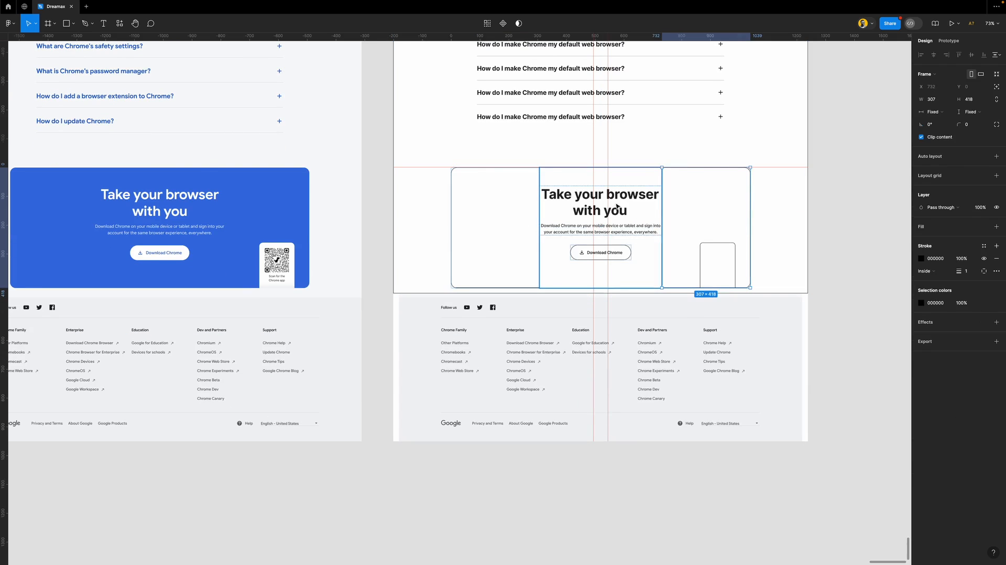
shift+click(516, 200)
click(996, 258)
click(636, 182)
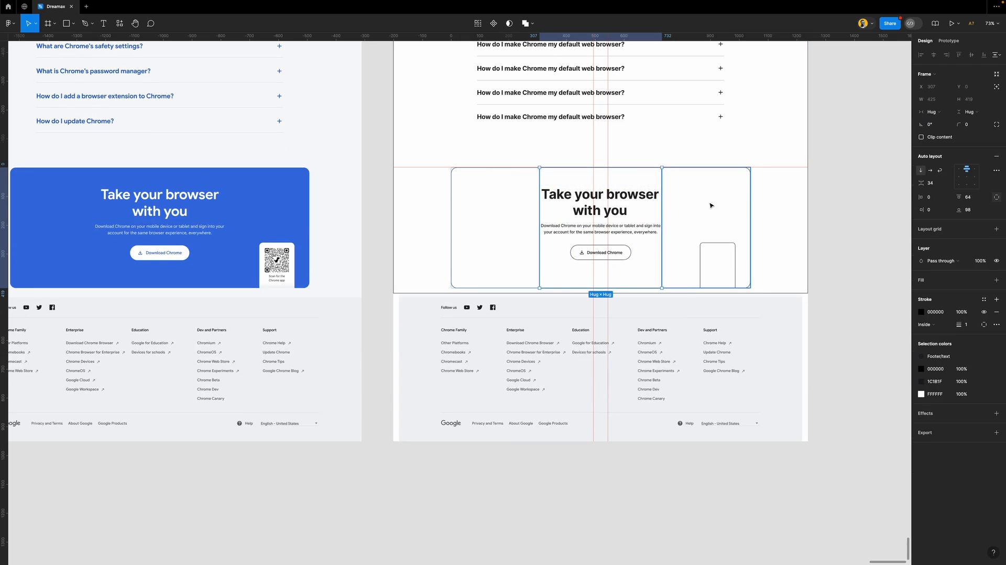
click(998, 312)
click(849, 266)
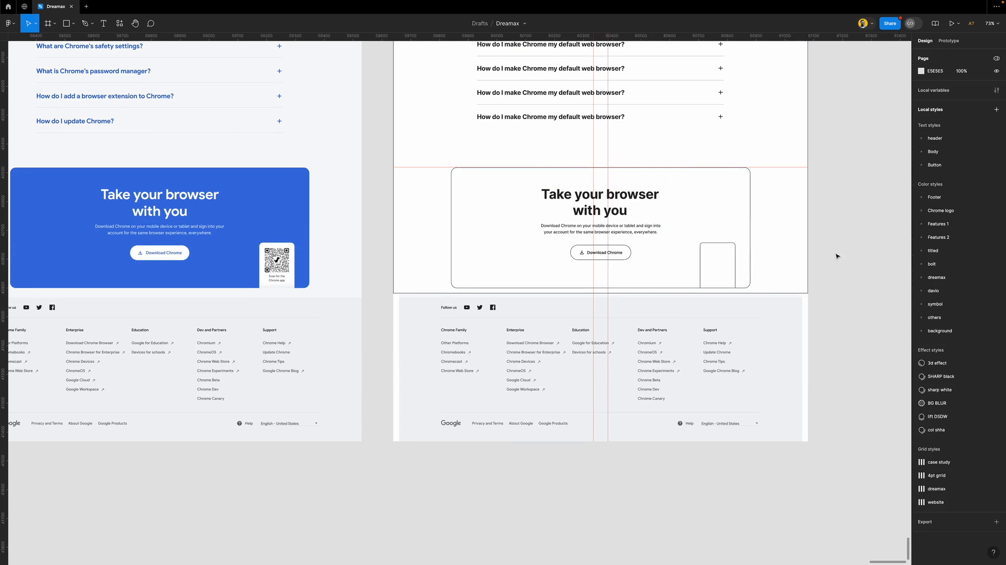
key(shift+r)
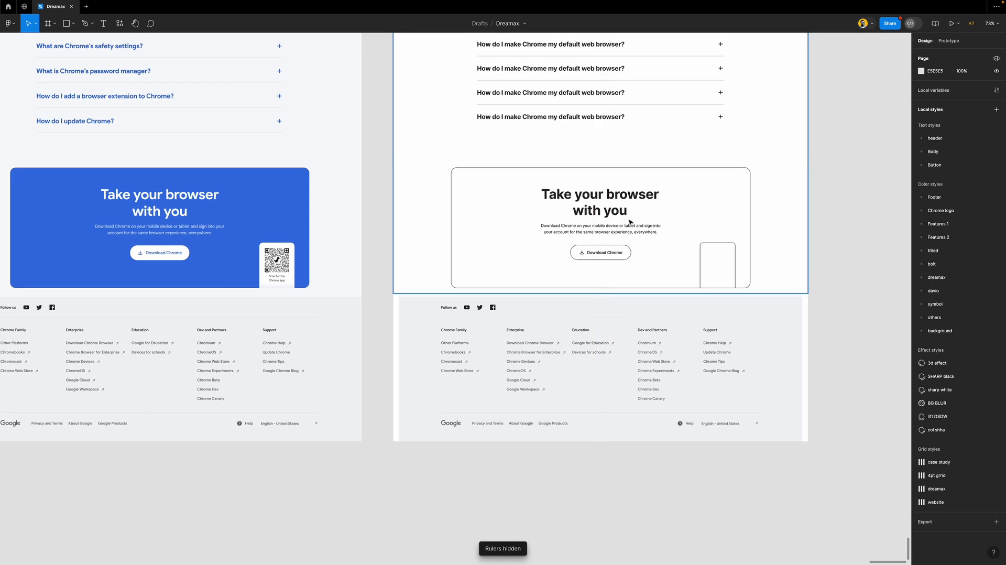
Give the phone mockup rectangle a grey D9D9D9 fill
scroll(630, 222, right, 4)
scroll(630, 223, down, 1)
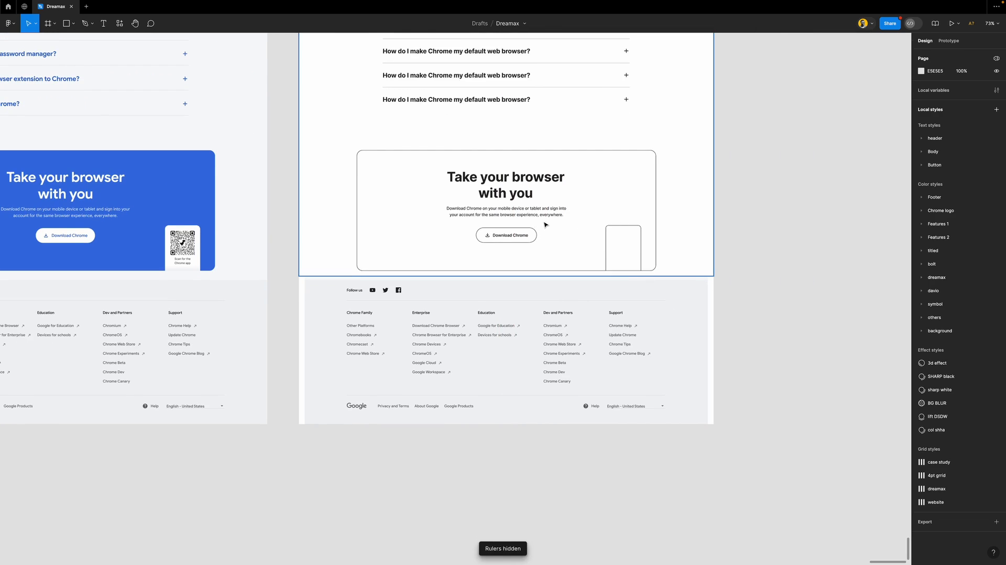
scroll(544, 224, left, 5)
scroll(545, 224, right, 5)
click(791, 267)
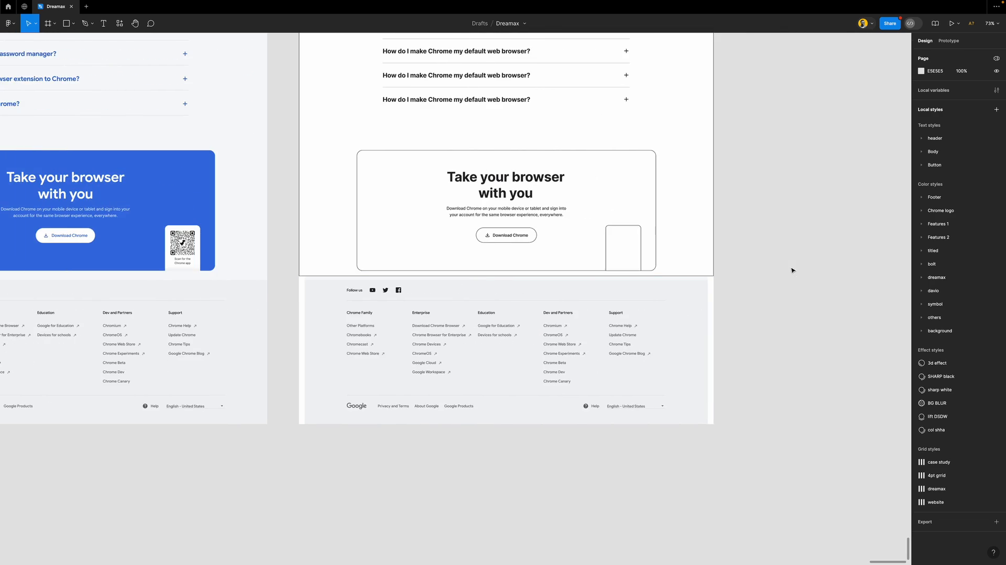
scroll(536, 286, up, 5)
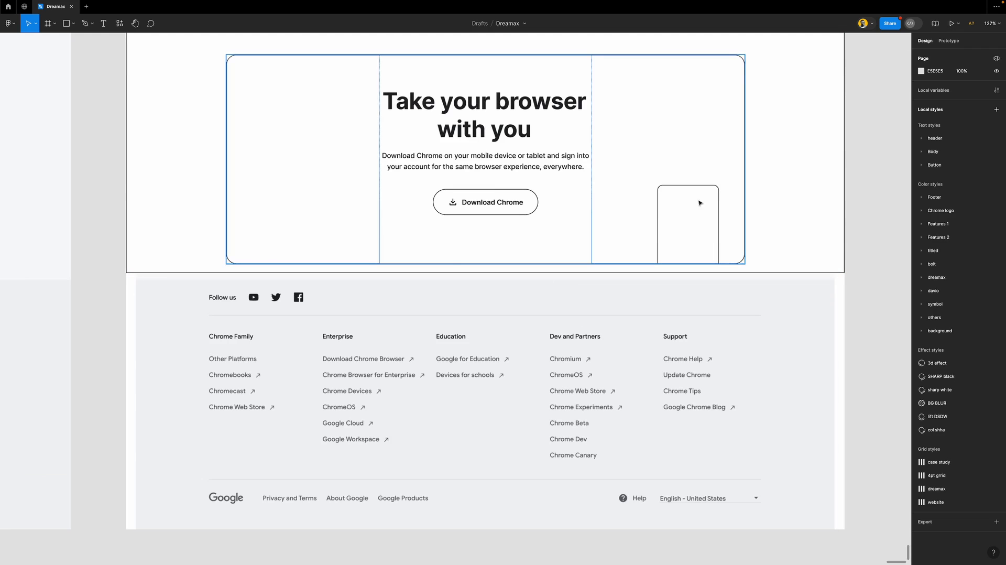
click(718, 191)
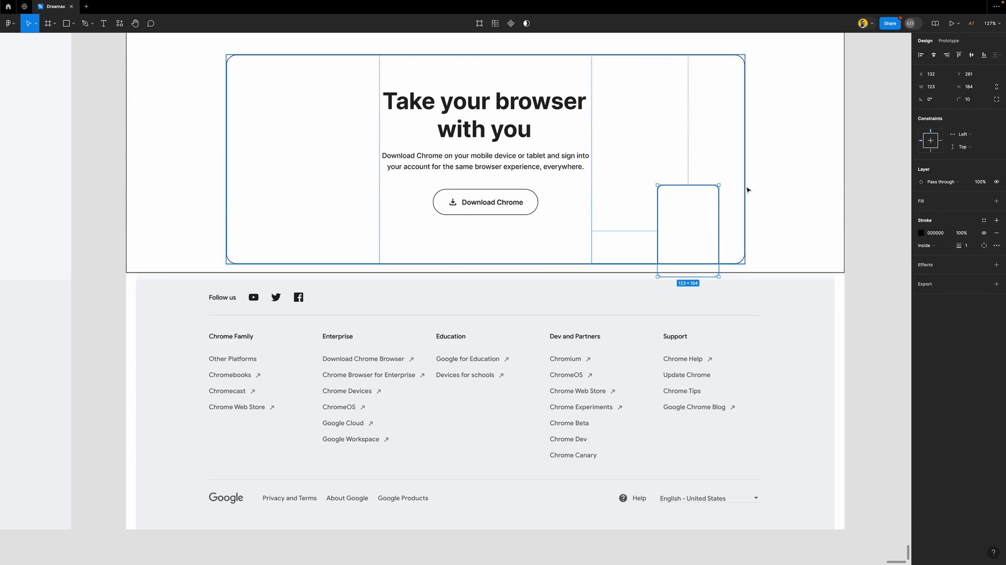
click(948, 206)
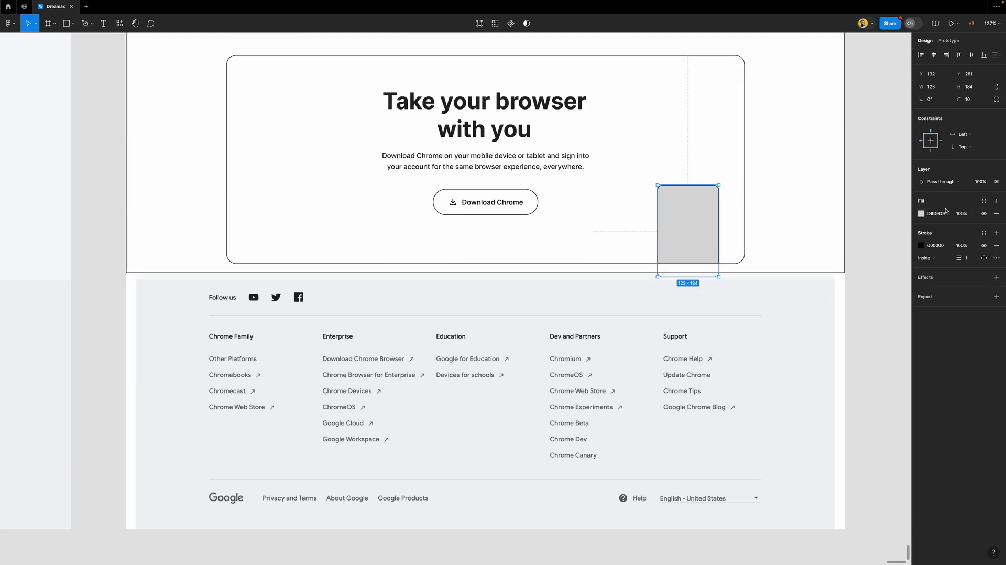
Wrap the grey phone mockup in a new frame with a corner radius of 10
click(920, 213)
click(904, 215)
click(857, 233)
scroll(684, 249, down, 5)
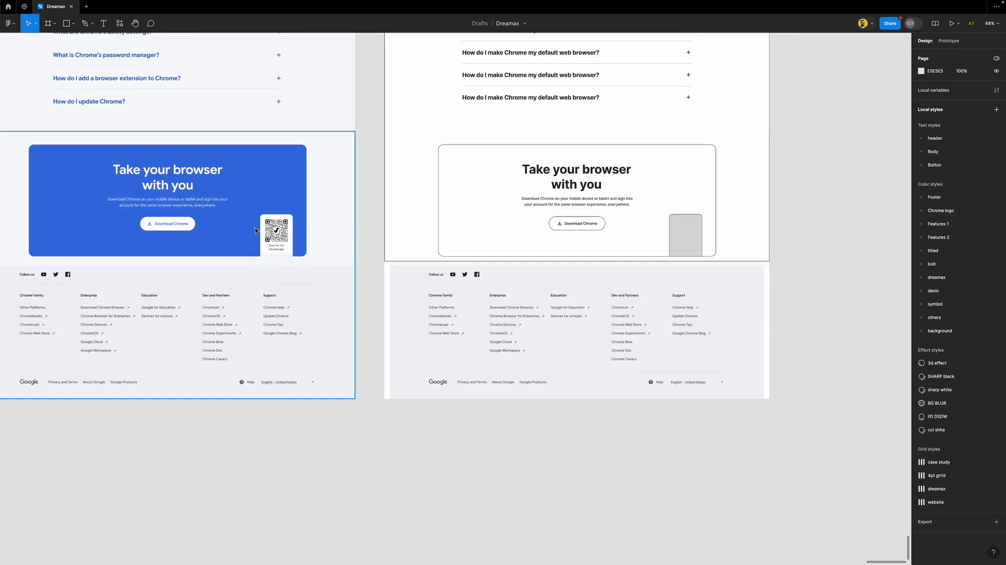
scroll(277, 237, up, 6)
scroll(277, 237, down, 3)
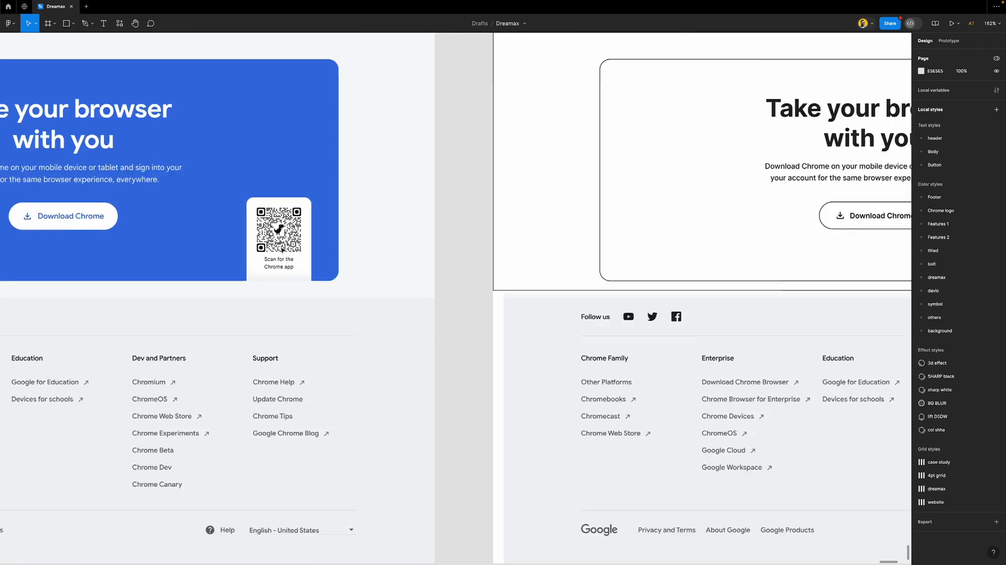
scroll(733, 267, down, 3)
scroll(812, 276, right, 5)
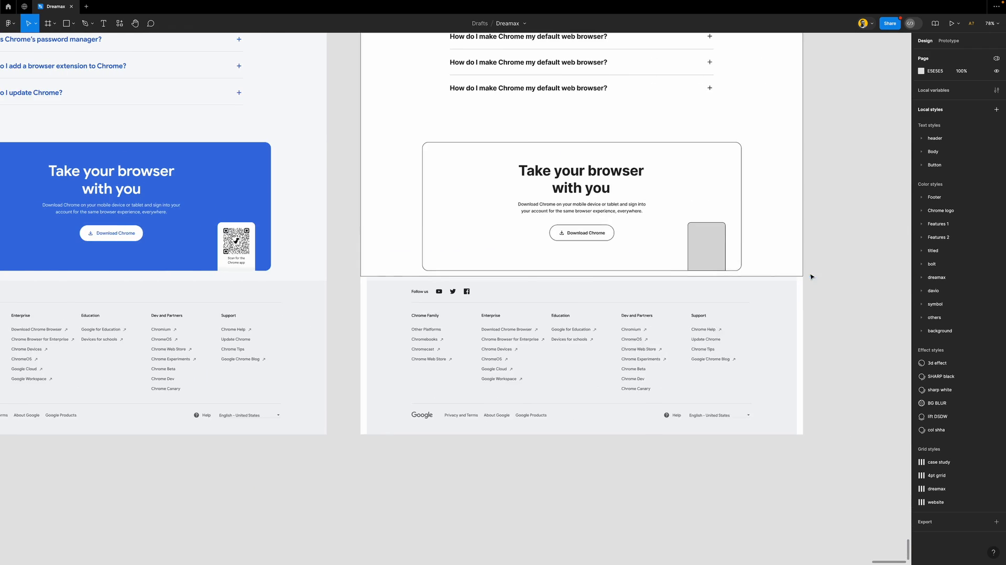
scroll(669, 250, up, 5)
click(678, 227)
right_click(678, 226)
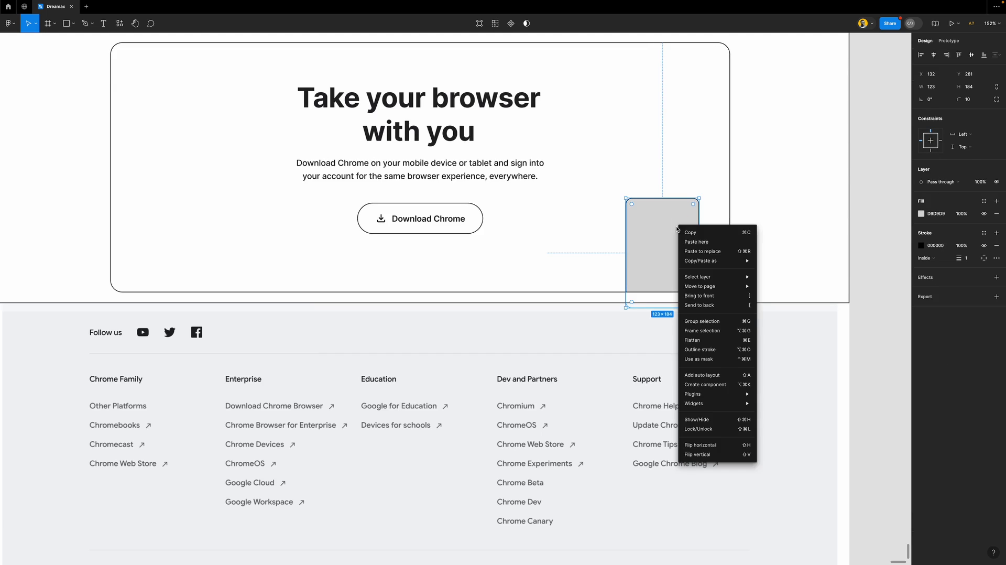
click(700, 330)
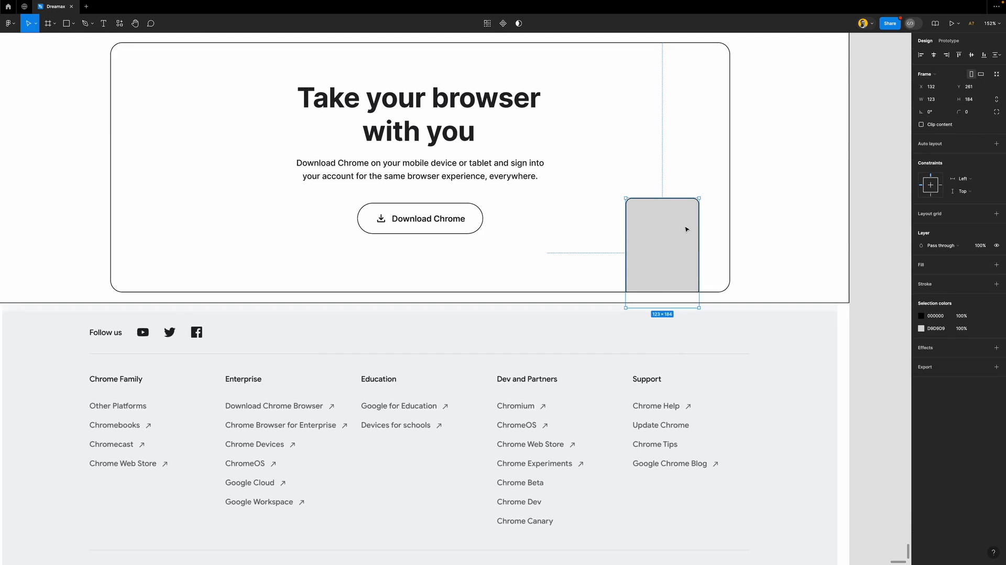
click(968, 113)
text(10)
key(Return)
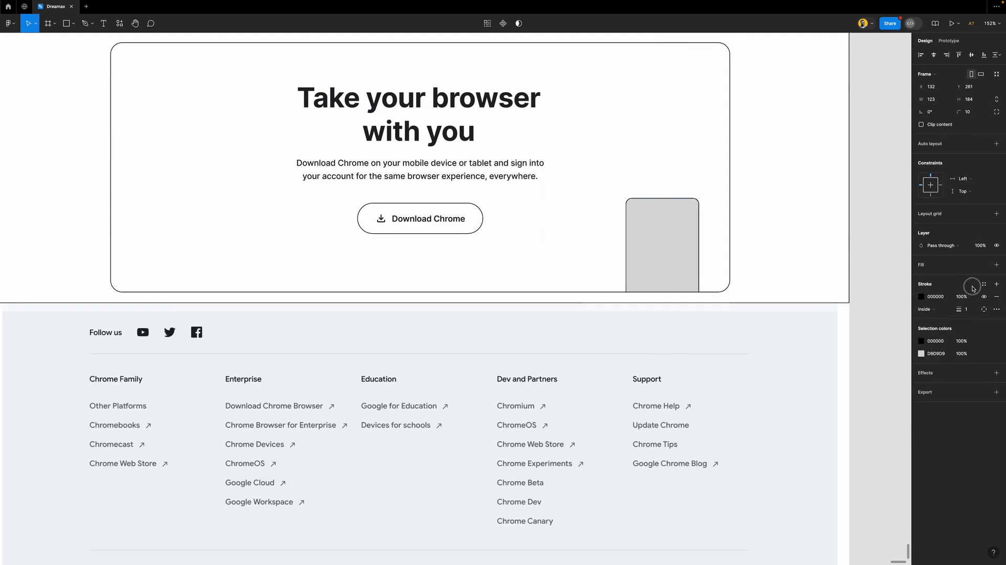
Delete the inner grey rectangle and give the outlined frame an EFEFEF fill
click(653, 247)
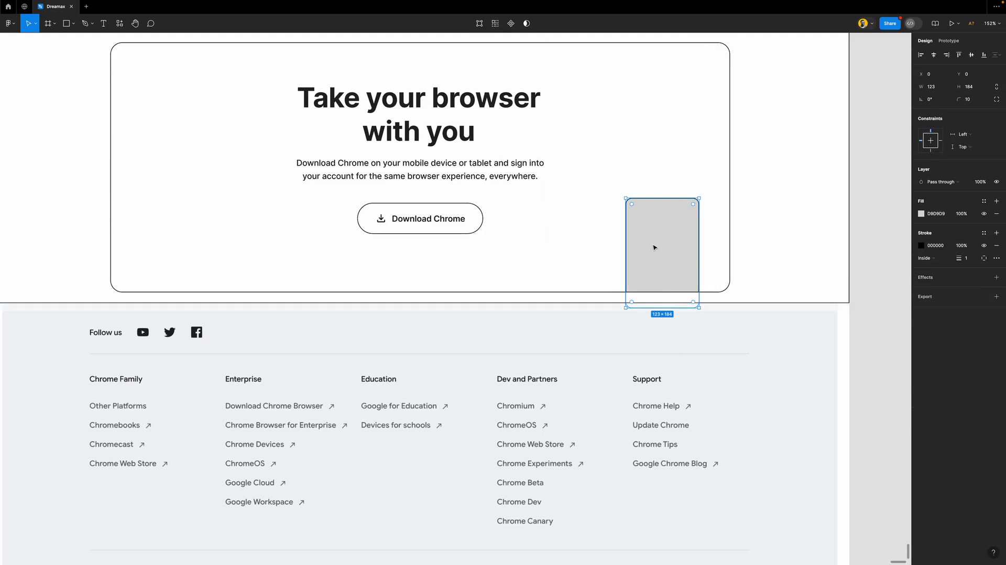
key(Delete)
click(680, 231)
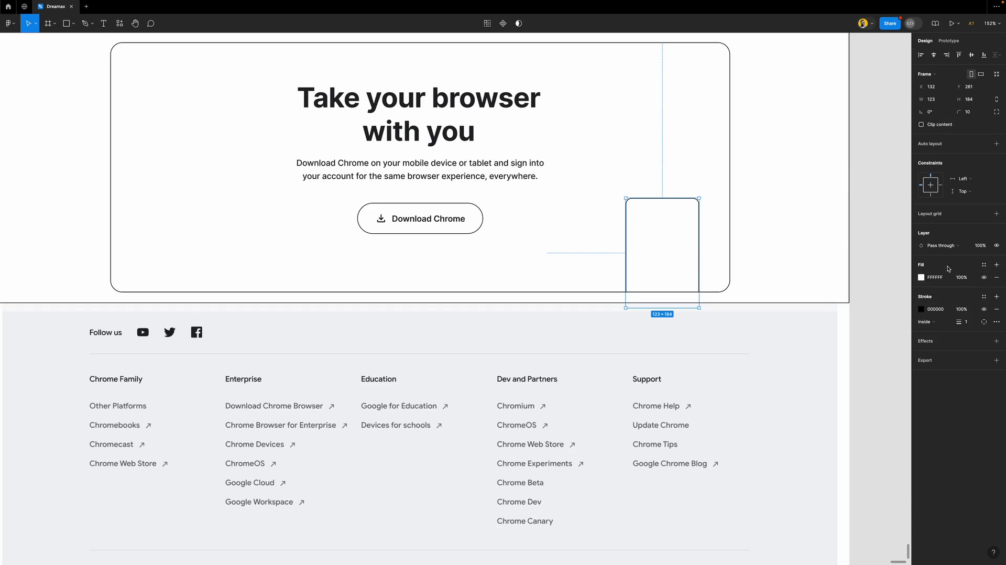
click(921, 278)
text(EFEFEF)
key(Return)
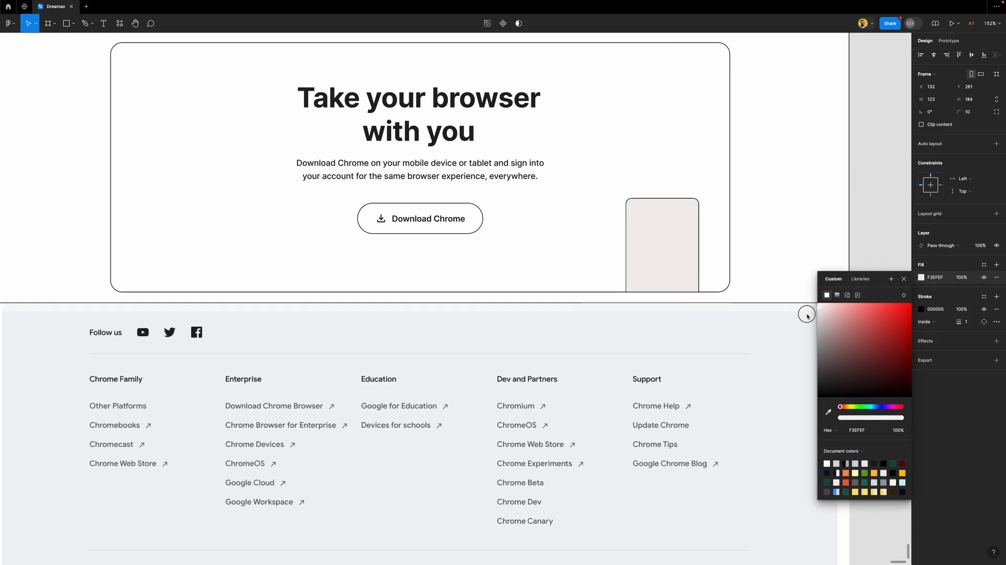
Move the Download Chrome text below Follow us and retype it as 'Follow us'
click(871, 241)
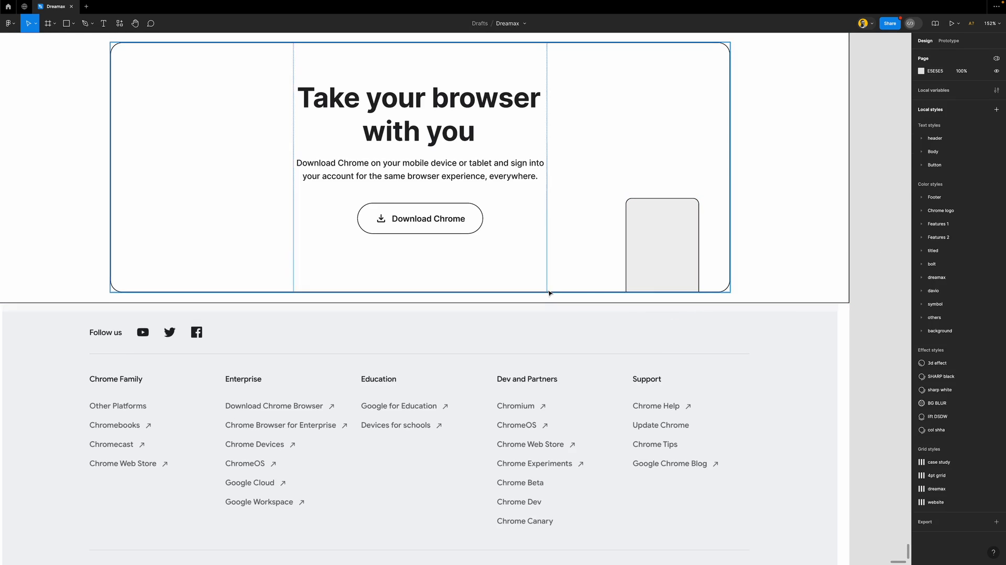
scroll(548, 292, down, 5)
scroll(548, 292, down, 2)
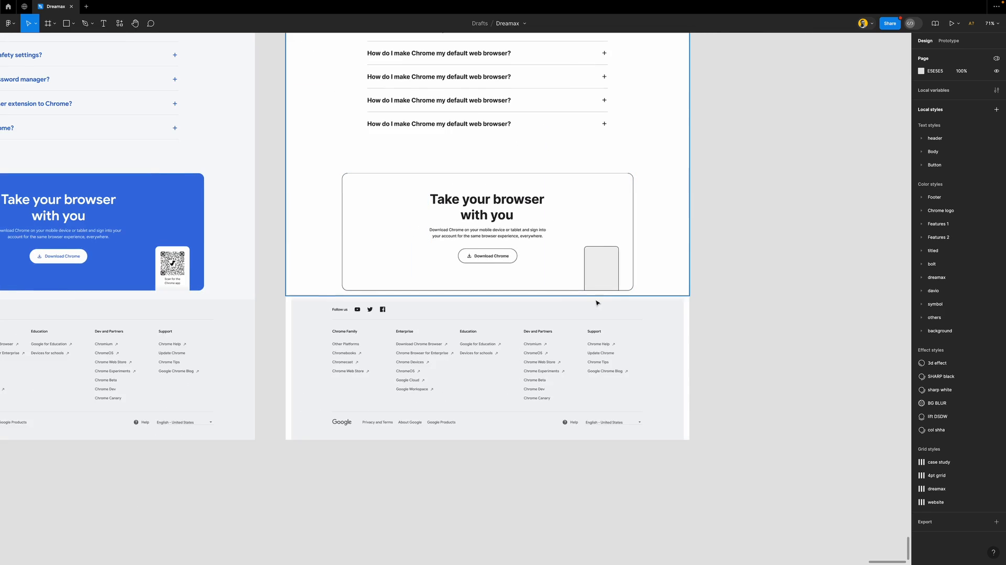
scroll(595, 299, left, 5)
scroll(598, 306, down, 3)
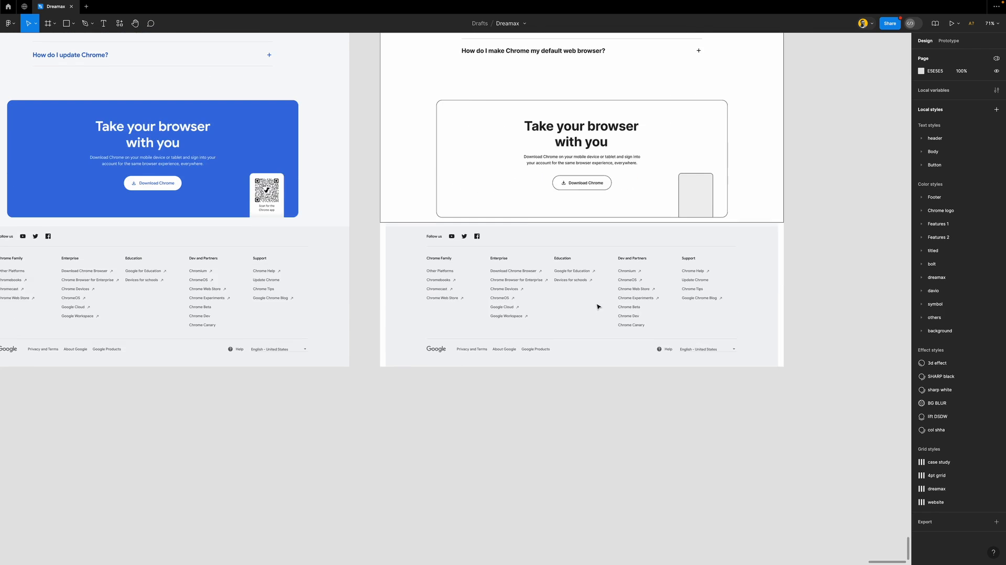
scroll(652, 312, up, 3)
scroll(652, 312, up, 3)
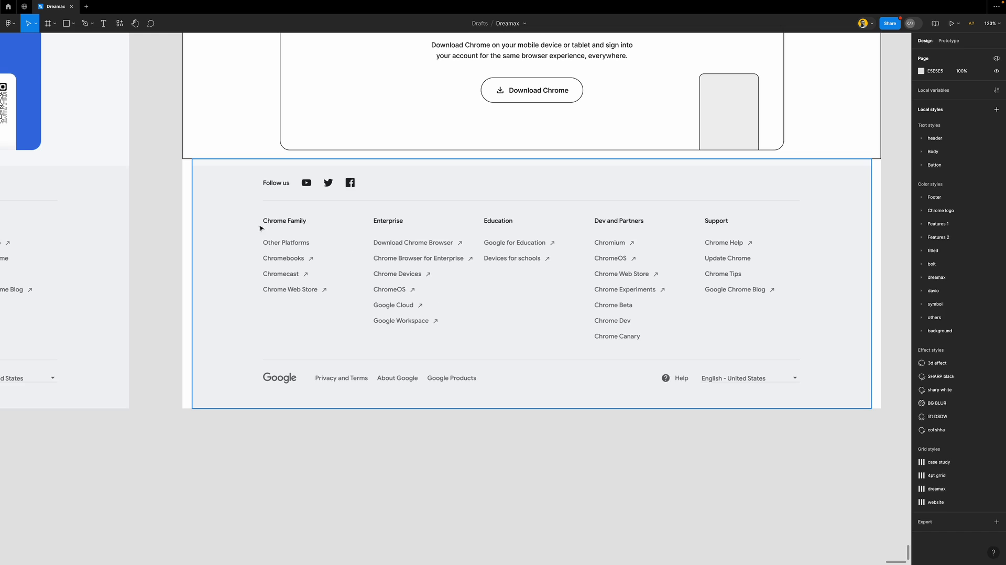
scroll(321, 217, left, 3)
scroll(340, 177, up, 5)
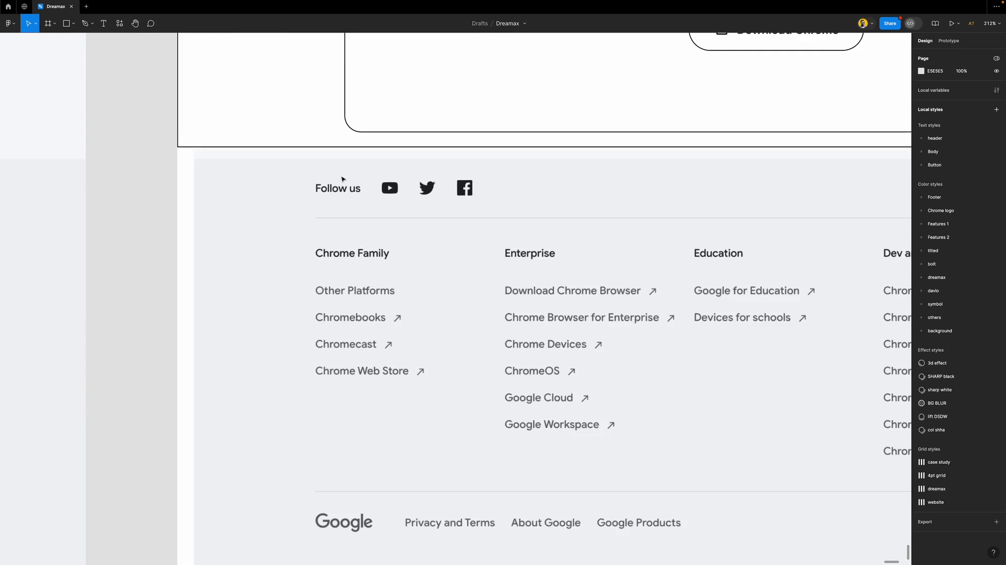
scroll(342, 179, down, 3)
double_click(679, 68)
drag(691, 69, 349, 203)
scroll(348, 203, up, 3)
double_click(356, 202)
text(Foll)
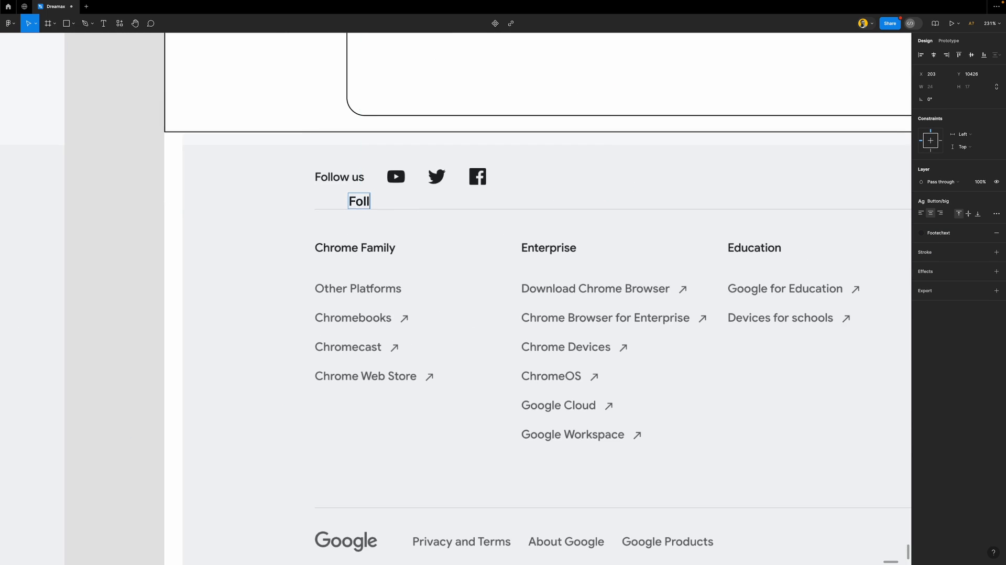
text(ow us)
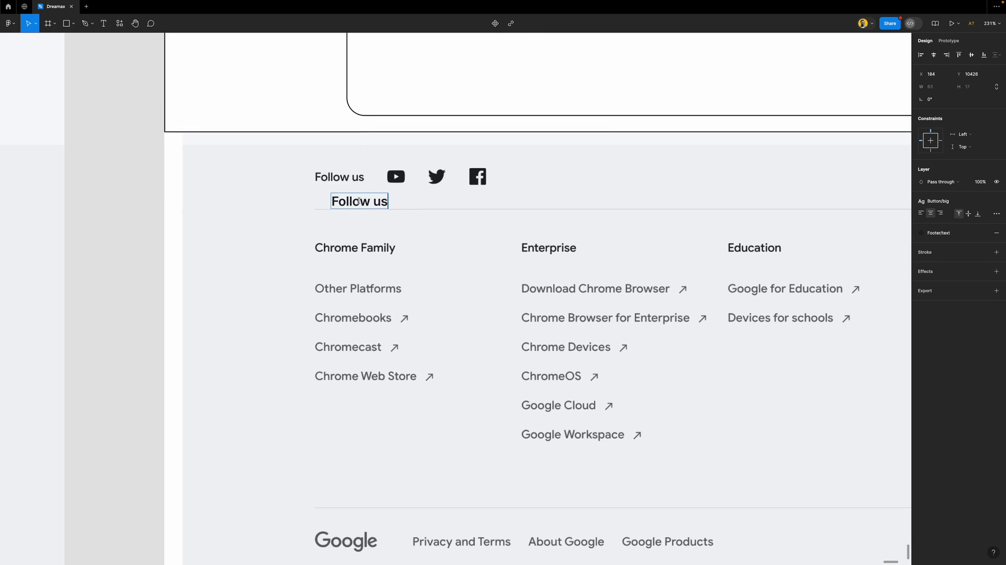
key(Escape)
Style the new label Body/b2 (bold) and align it beneath the original Follow us
drag(360, 204, 359, 188)
scroll(358, 188, up, 3)
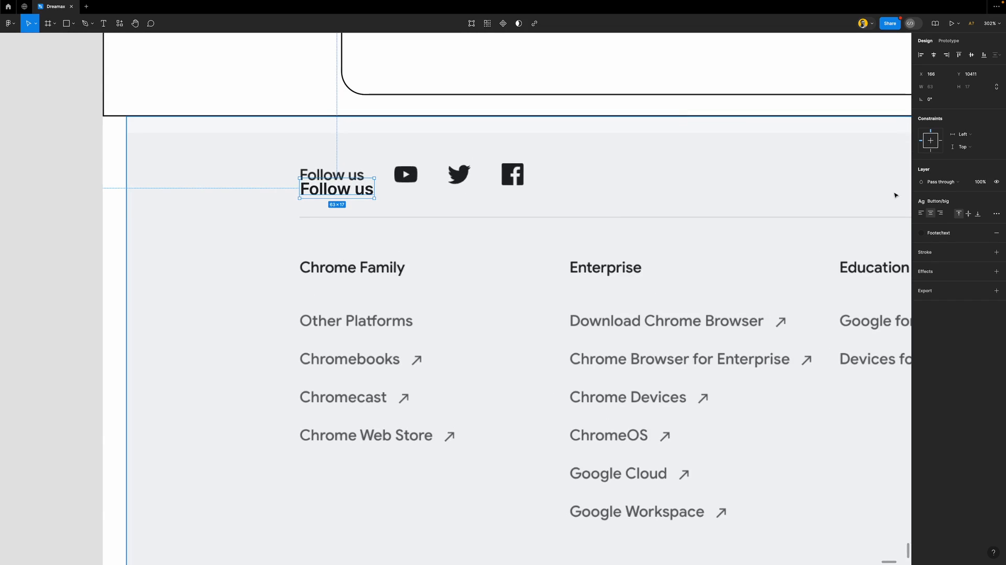
click(952, 201)
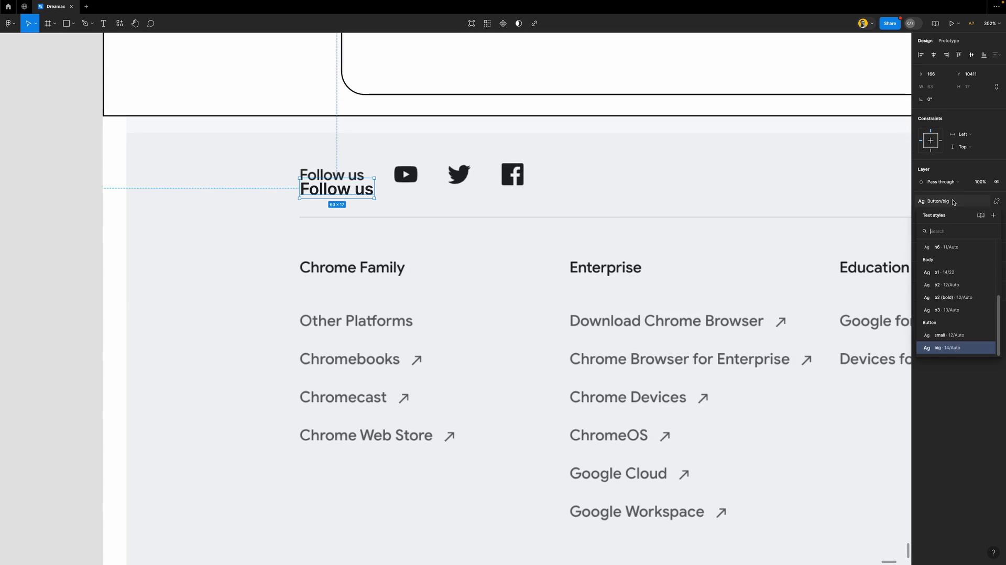
click(947, 284)
click(341, 188)
drag(341, 187, 340, 189)
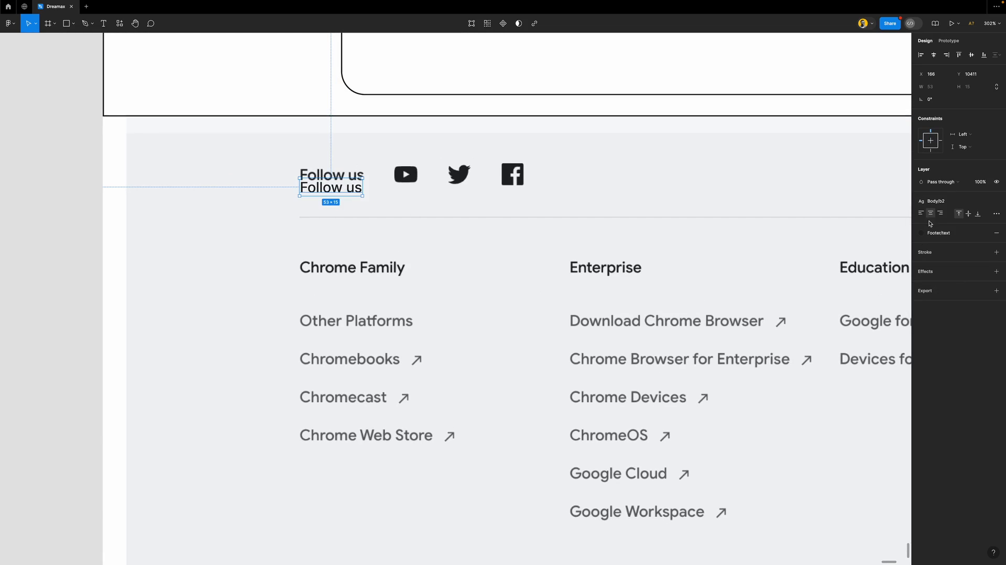
click(961, 201)
click(943, 304)
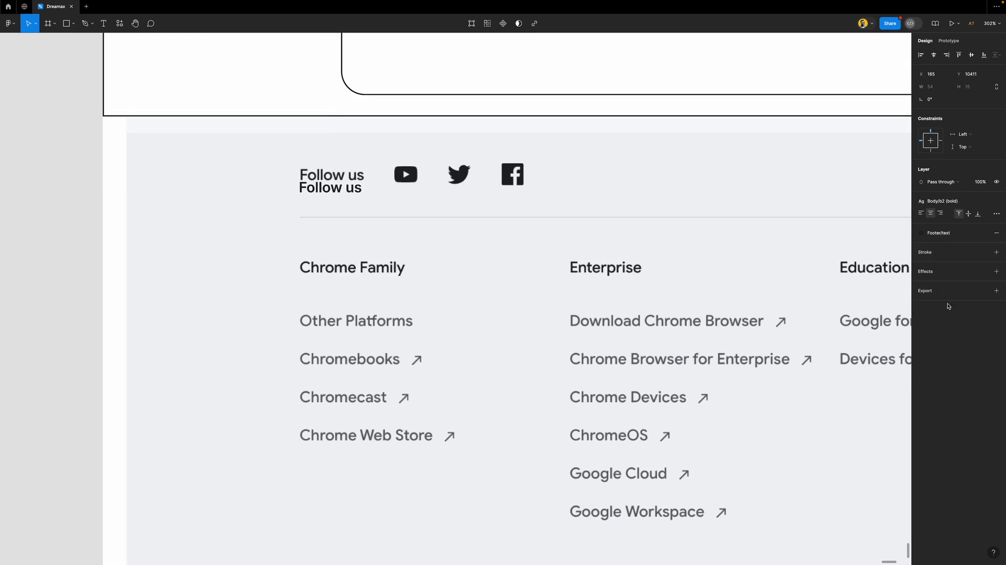
drag(337, 187, 338, 190)
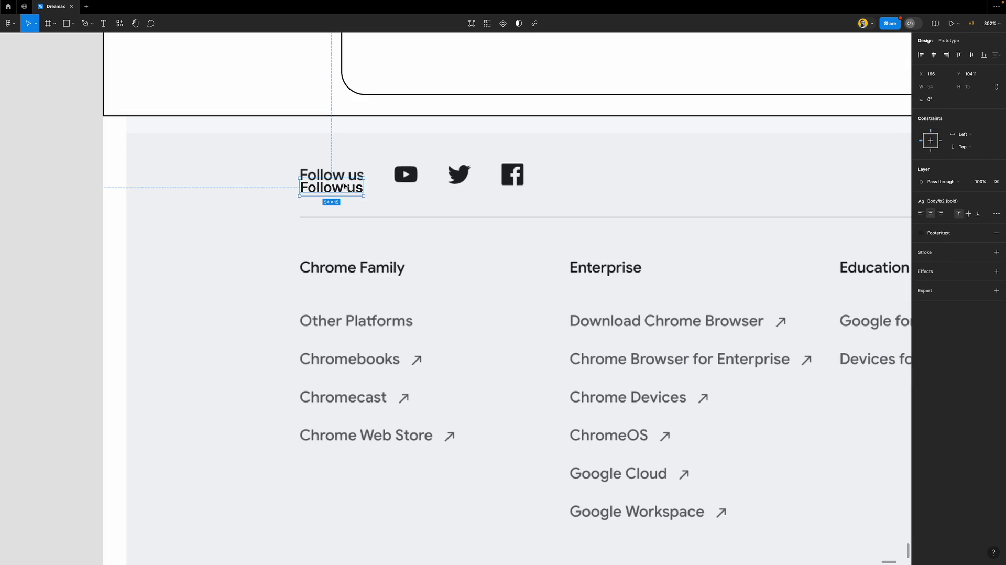
In the Material Symbols plugin, turn Fill on and drag the 'youtube' icon below the YouTube logo
click(119, 23)
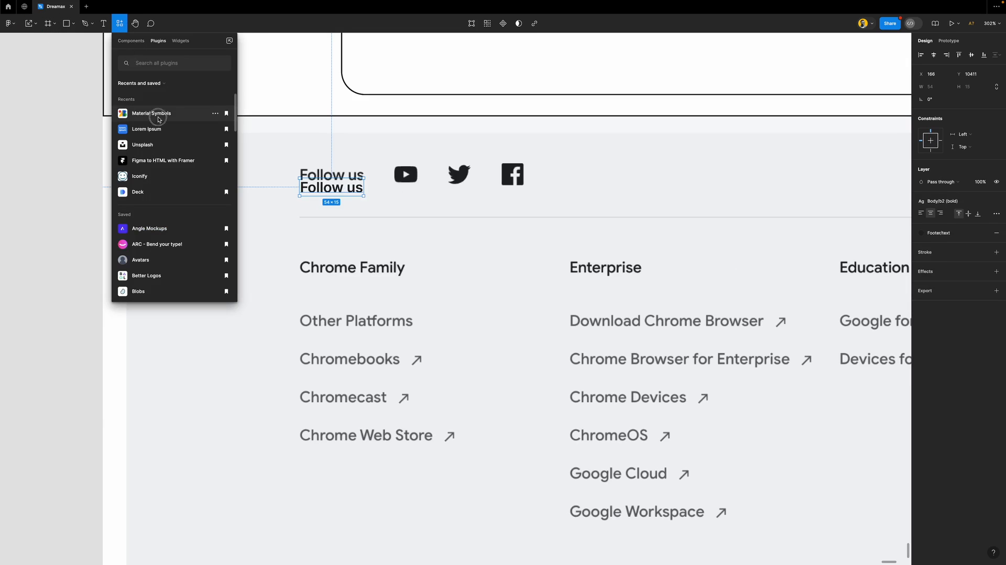
click(159, 119)
click(200, 188)
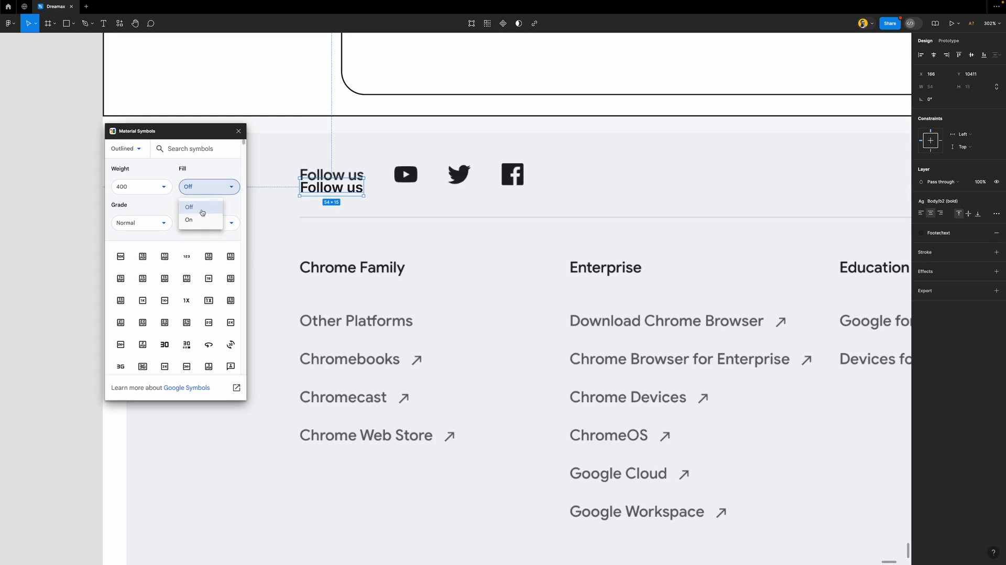
click(189, 219)
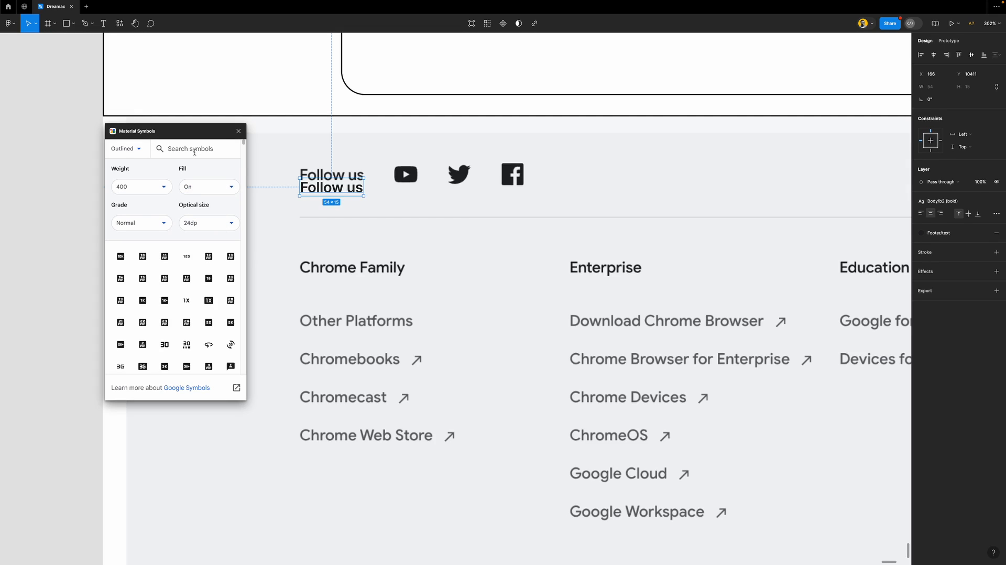
click(194, 150)
text(yoiutu)
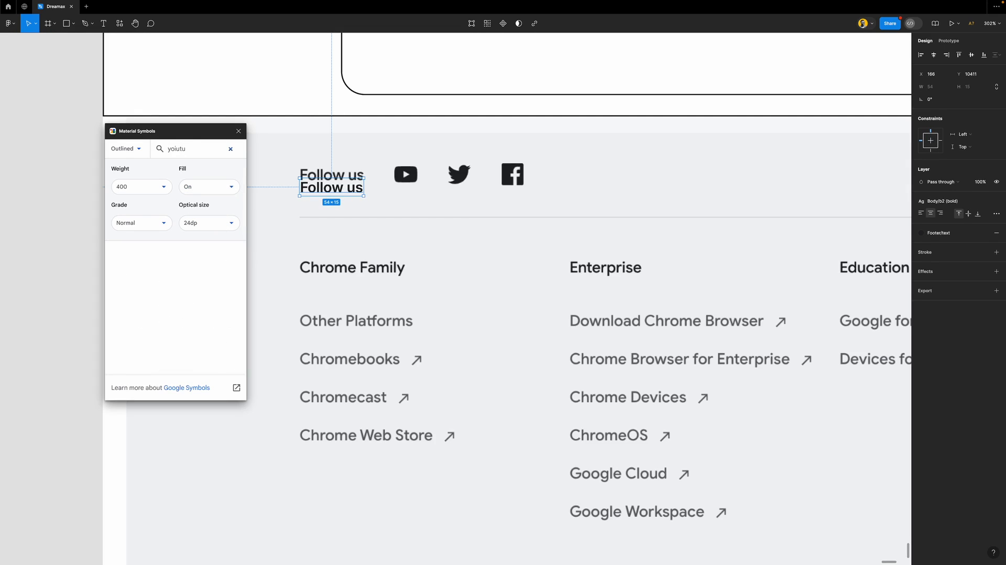
key(BackSpace)
key(BackSpace)
text(ut)
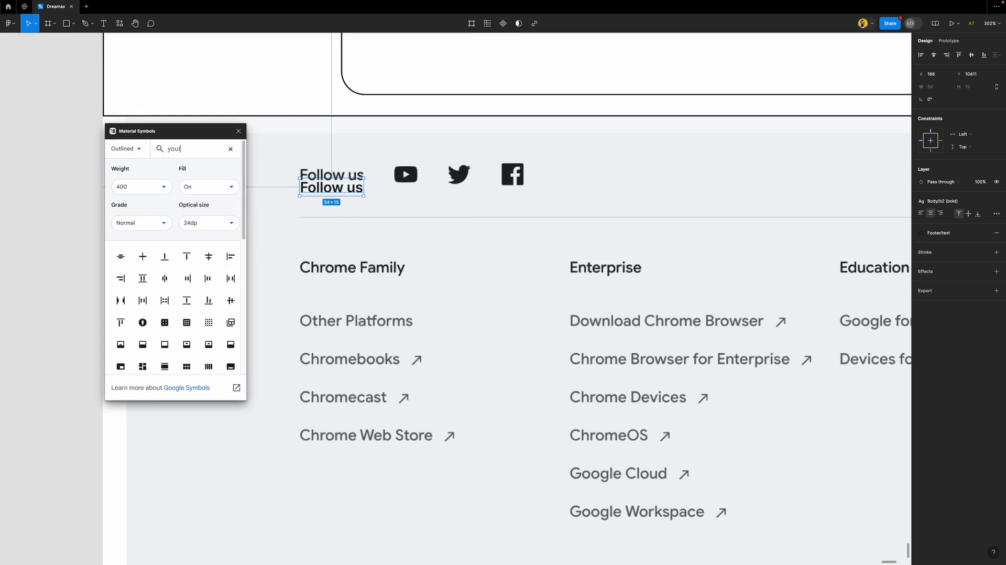
text(ub)
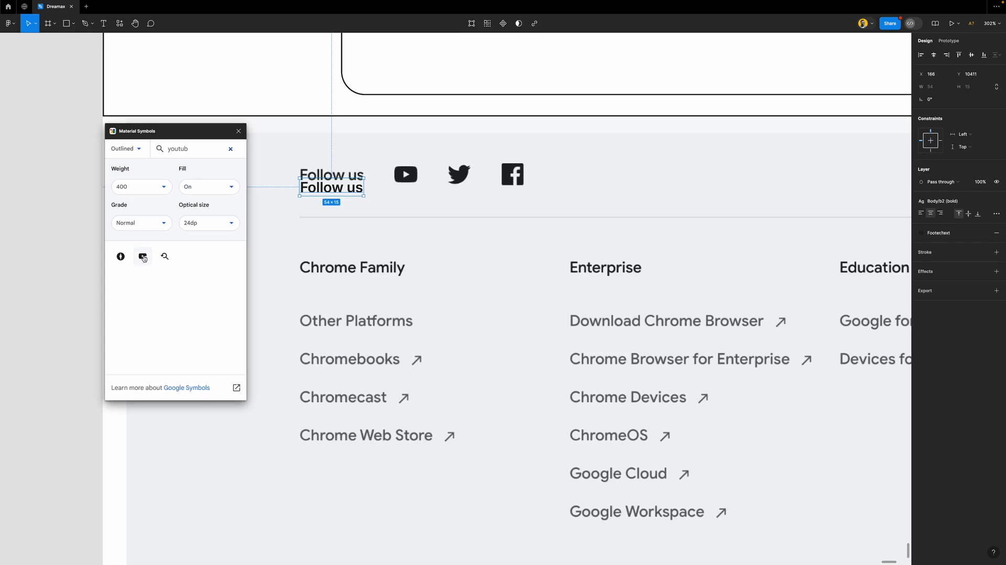
drag(143, 258, 407, 200)
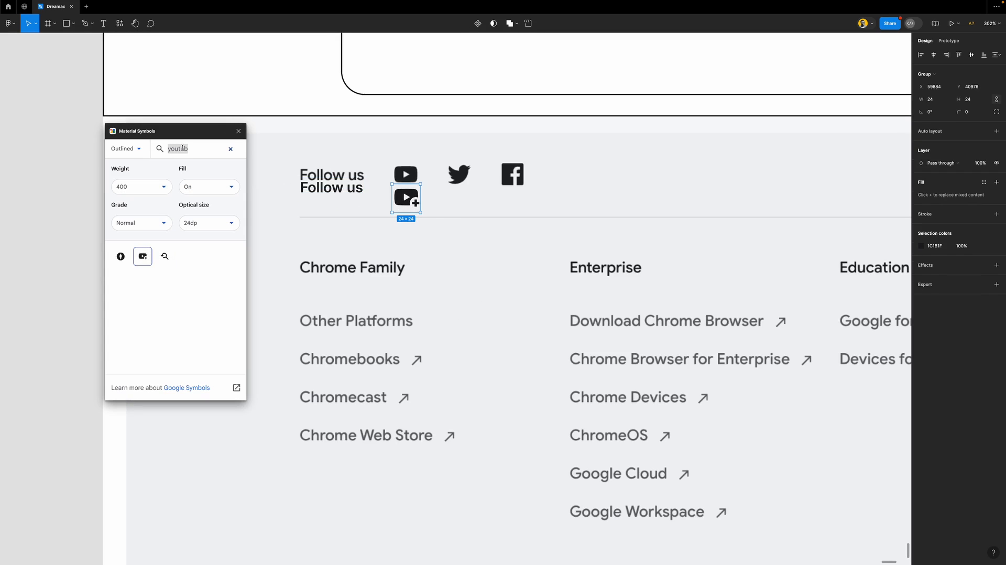
Search Material Symbols for Twitter, X and Facebook icons, then close the plugin
text(twi)
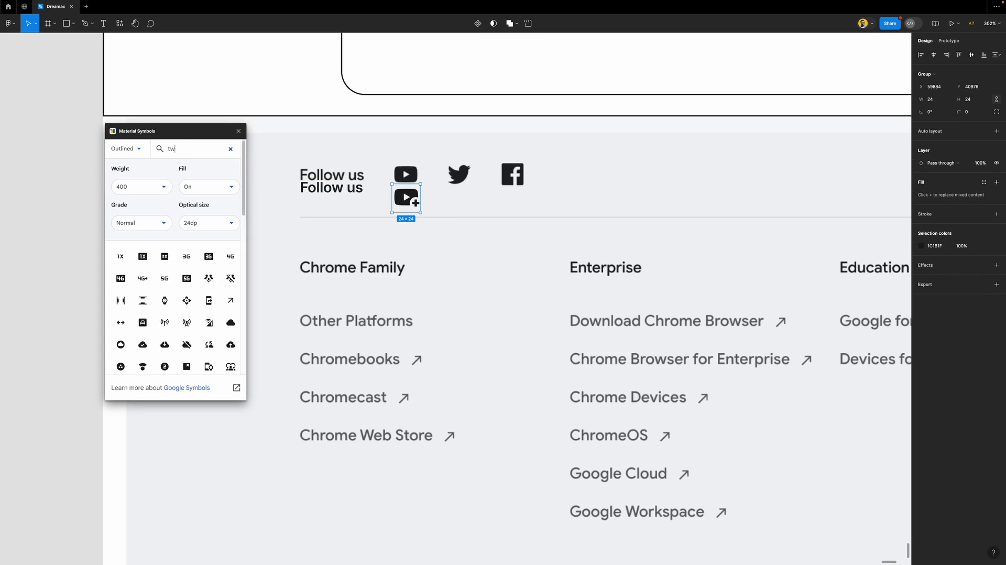
key(BackSpace)
key(BackSpace)
key(BackSpace)
text(x)
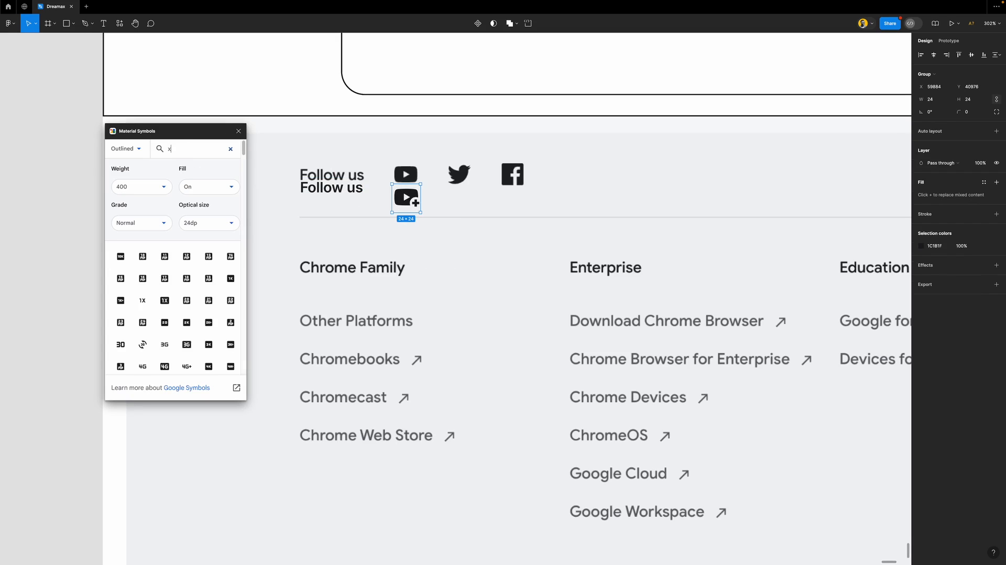
scroll(190, 311, down, 10)
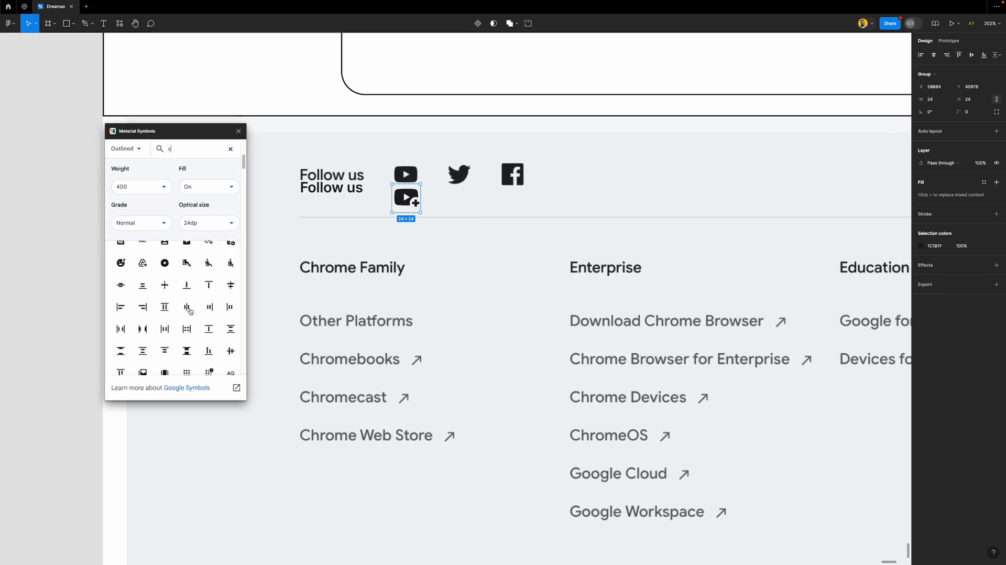
scroll(191, 311, down, 5)
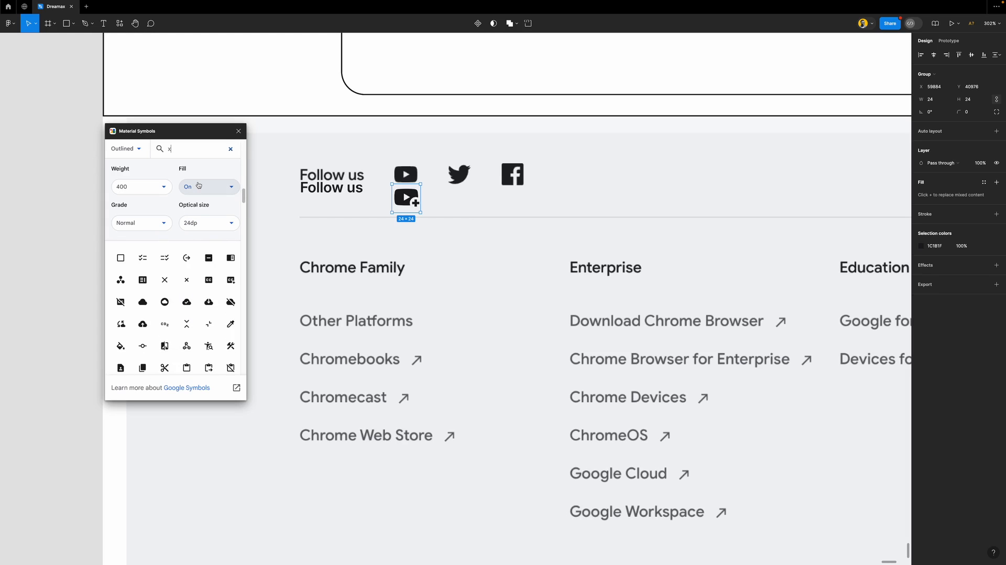
text(face)
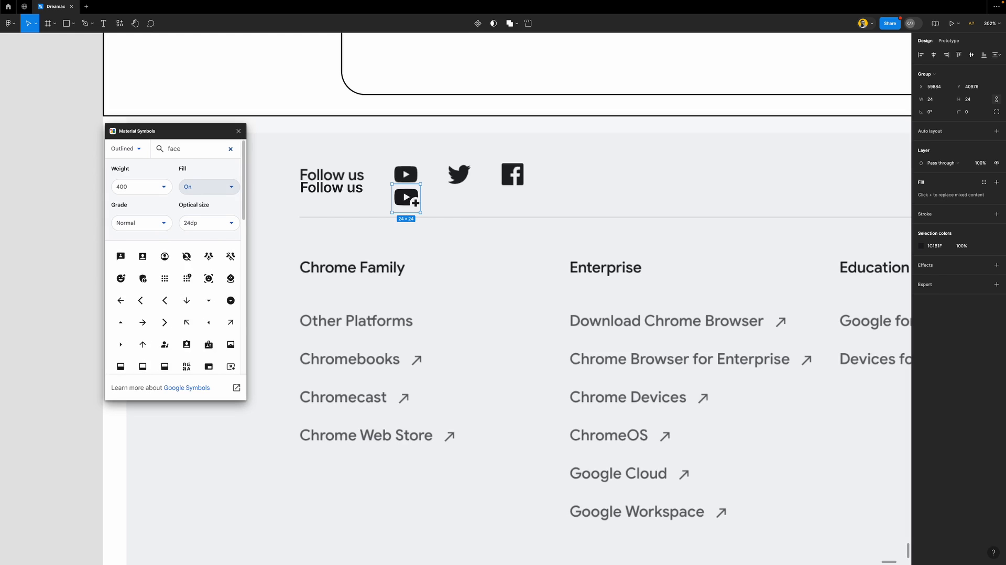
text(bo)
key(BackSpace)
key(BackSpace)
key(BackSpace)
key(BackSpace)
key(BackSpace)
key(BackSpace)
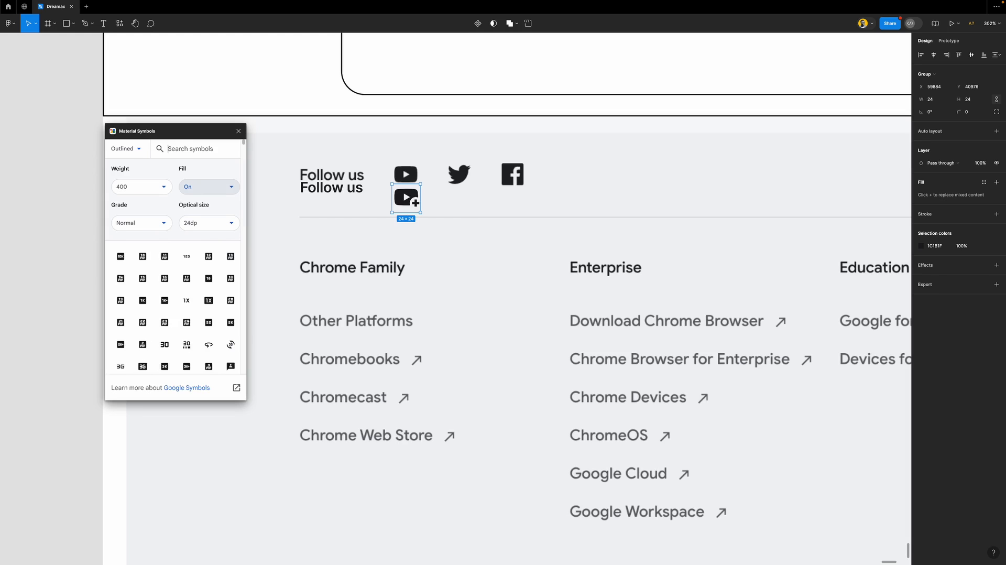
click(239, 131)
Duplicate the YouTube icon and group the three social icons in an auto layout with a 20 gap
mouse_move(405, 196)
mouse_down()
mouse_move(404, 171)
mouse_move(408, 199)
mouse_move(415, 179)
mouse_up()
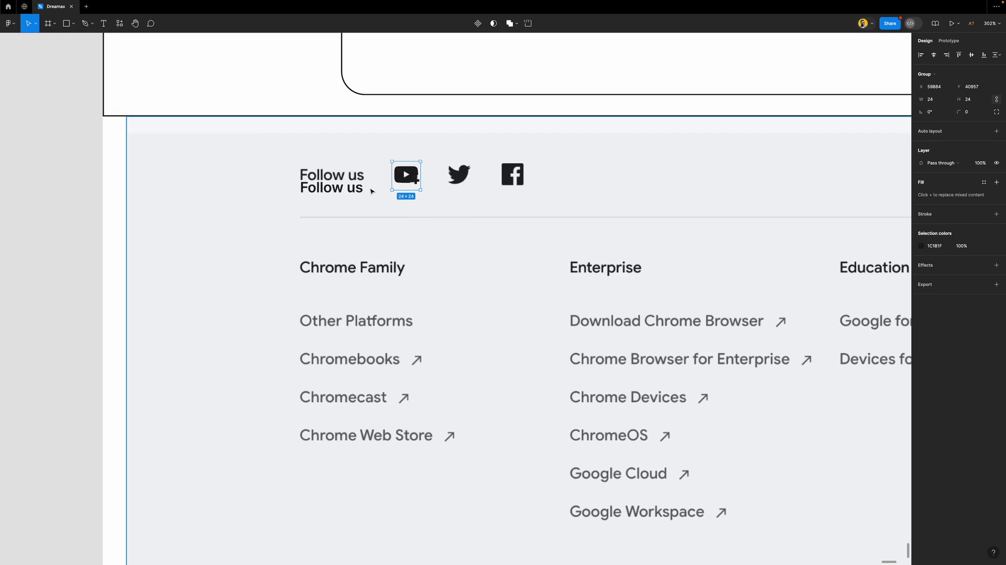
drag(357, 191, 458, 175)
click(416, 178)
key(ctrl+d)
shift+click(458, 175)
shift+click(403, 178)
key(shift+a)
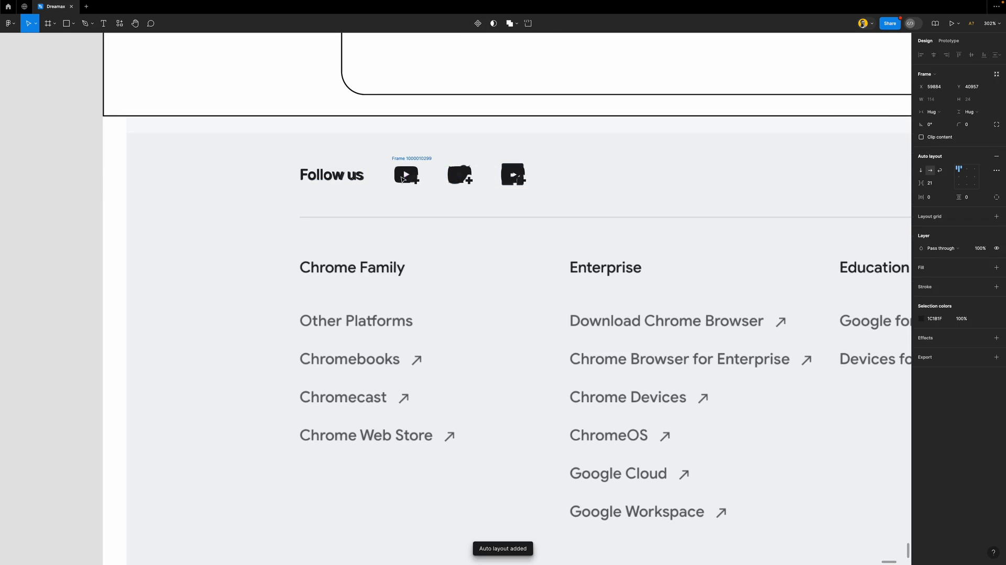
key(Down)
Wrap the Follow us text and the icon group in one horizontal auto-layout row spaced 24
shift+click(336, 176)
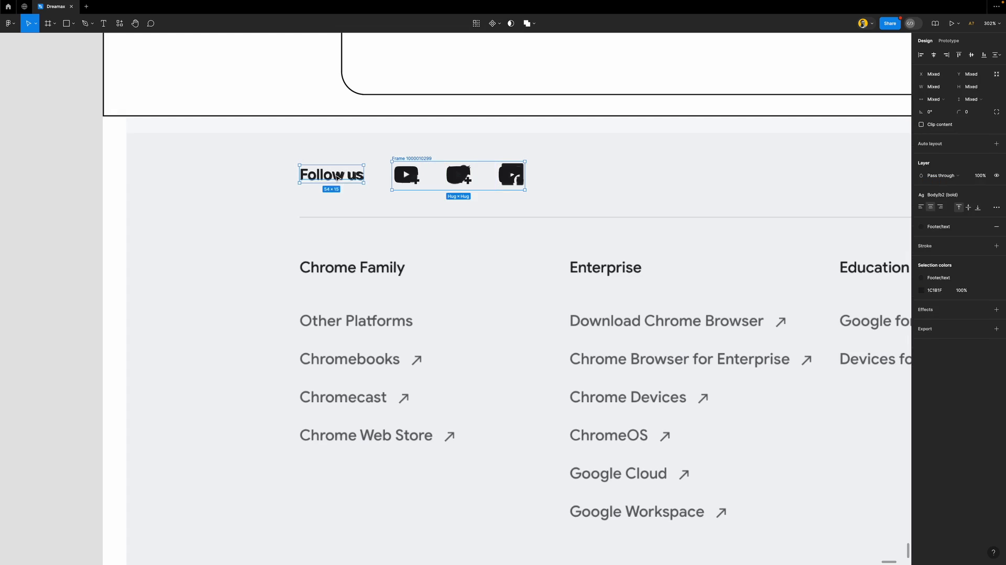
key(shift+a)
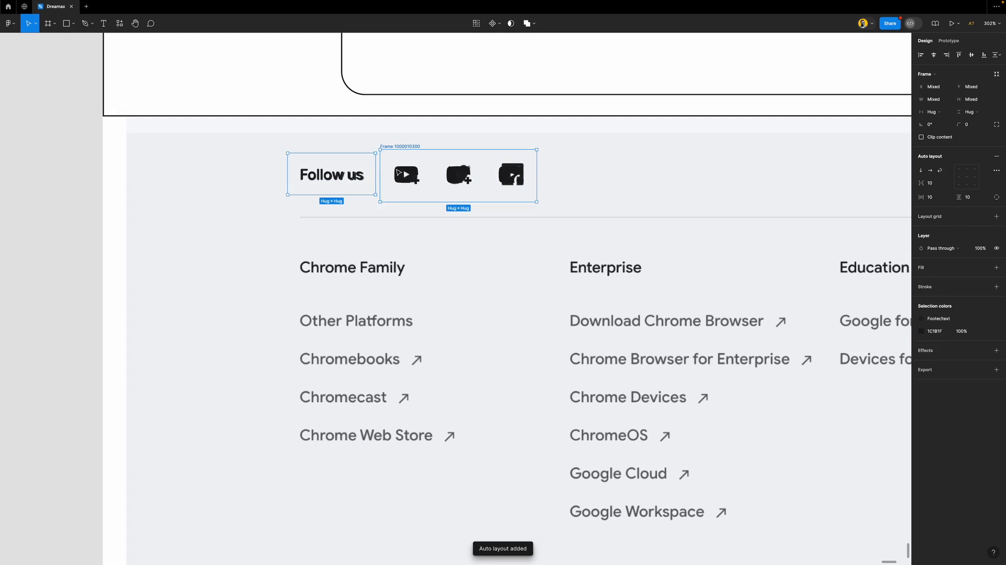
scroll(400, 172, down, 10)
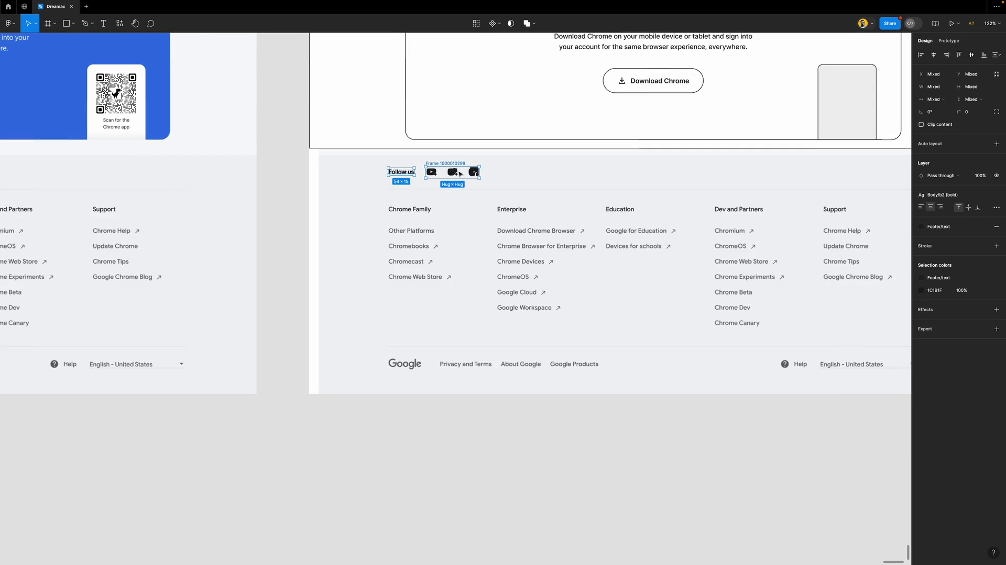
click(393, 170)
drag(393, 171, 453, 175)
key(shift+a)
scroll(438, 172, up, 6)
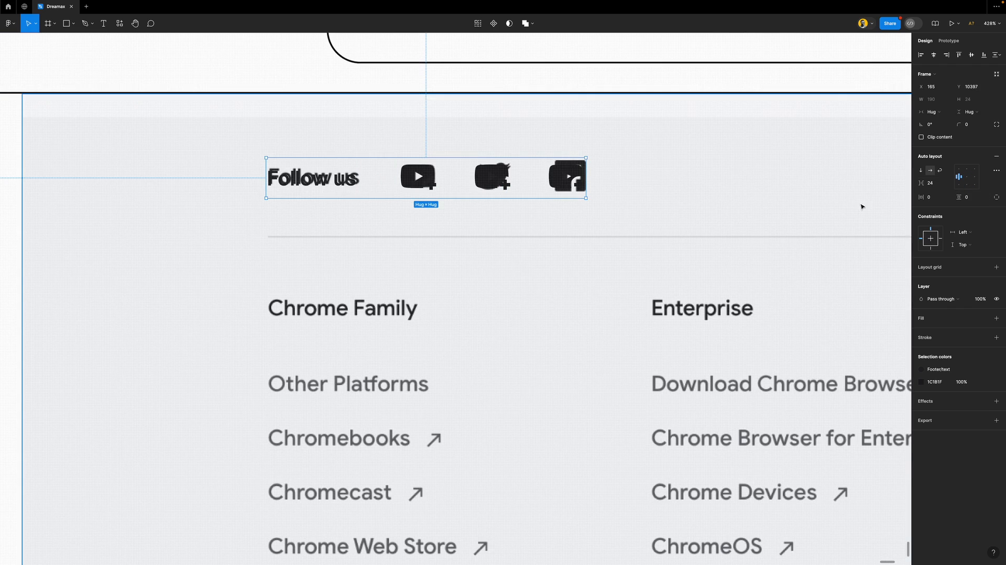
scroll(408, 200, down, 1)
scroll(408, 200, down, 10)
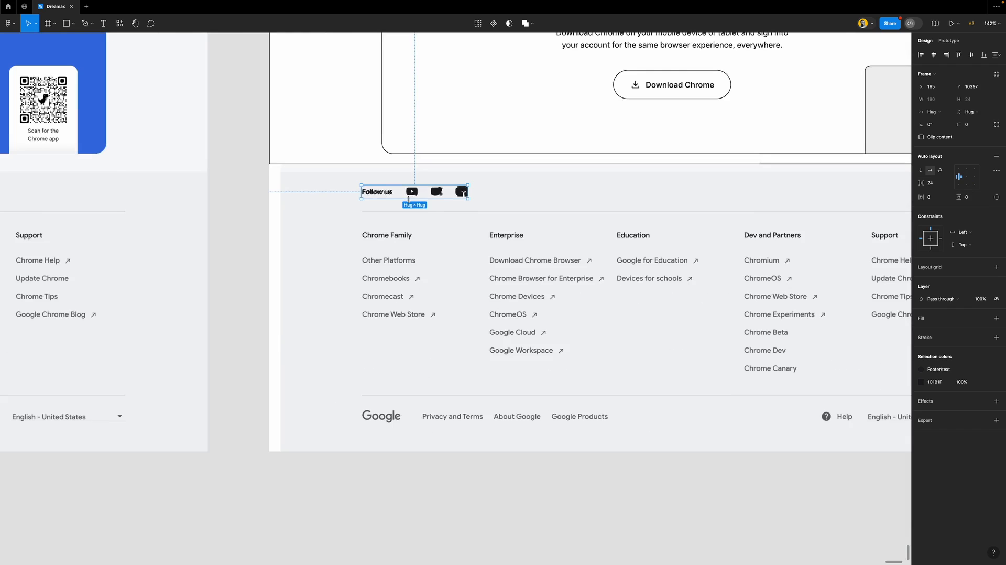
scroll(460, 206, right, 4)
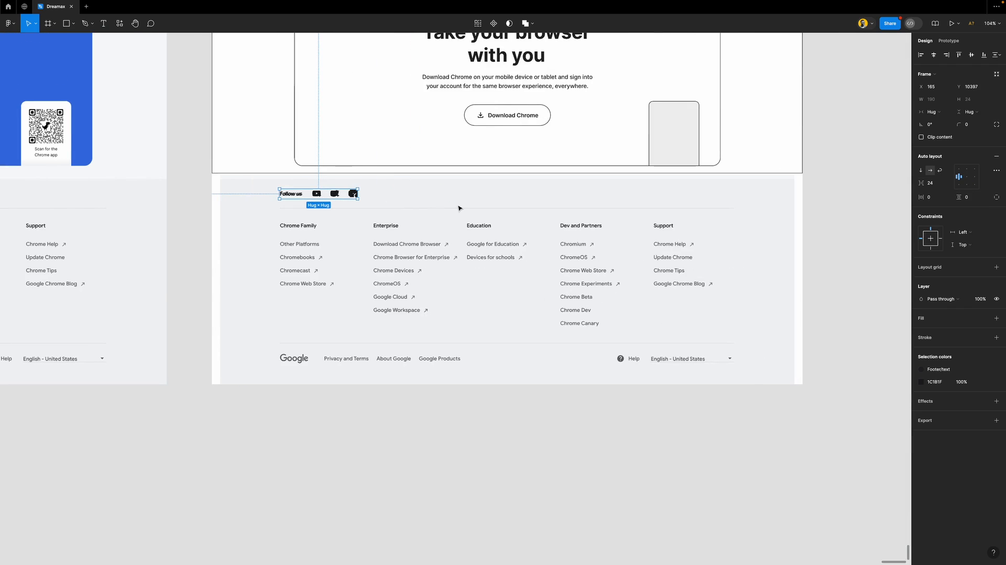
scroll(459, 219, down, 2)
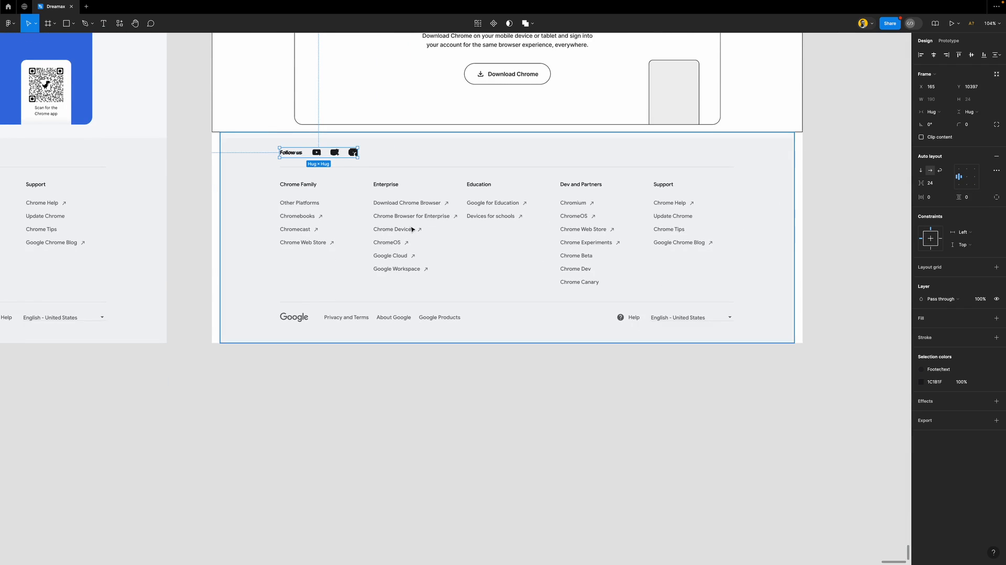
scroll(411, 228, up, 3)
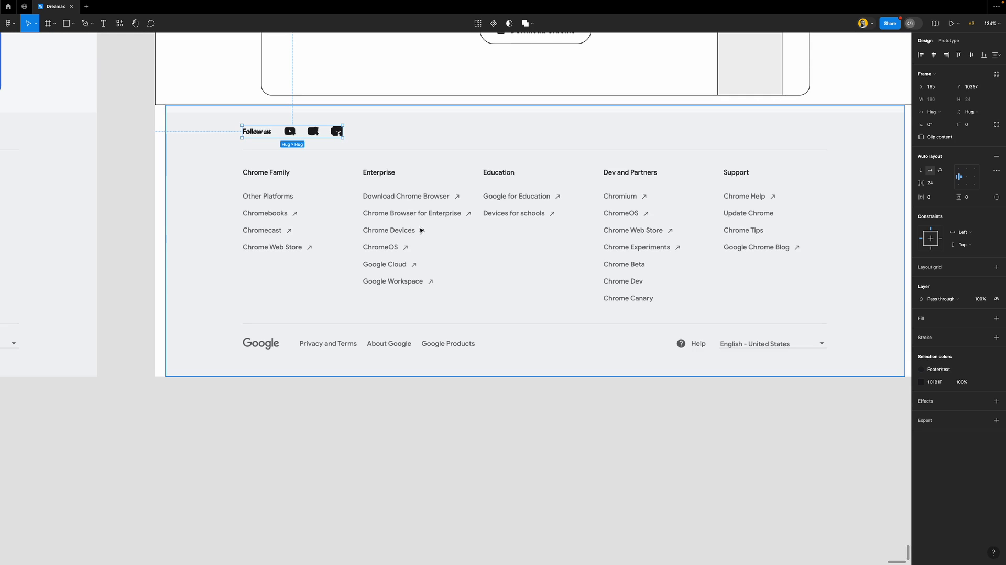
scroll(388, 188, right, 3)
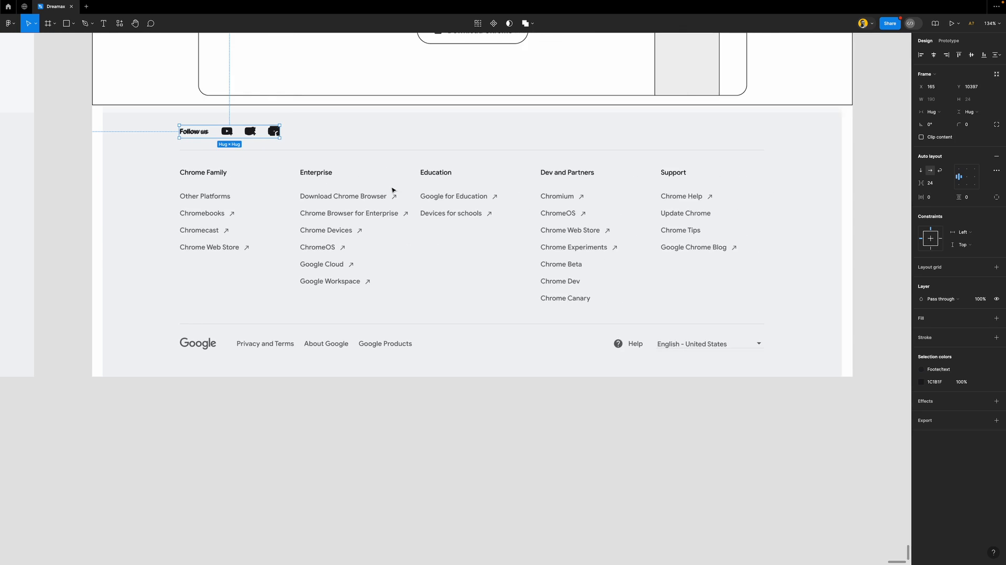
scroll(335, 225, left, 5)
scroll(406, 226, down, 10)
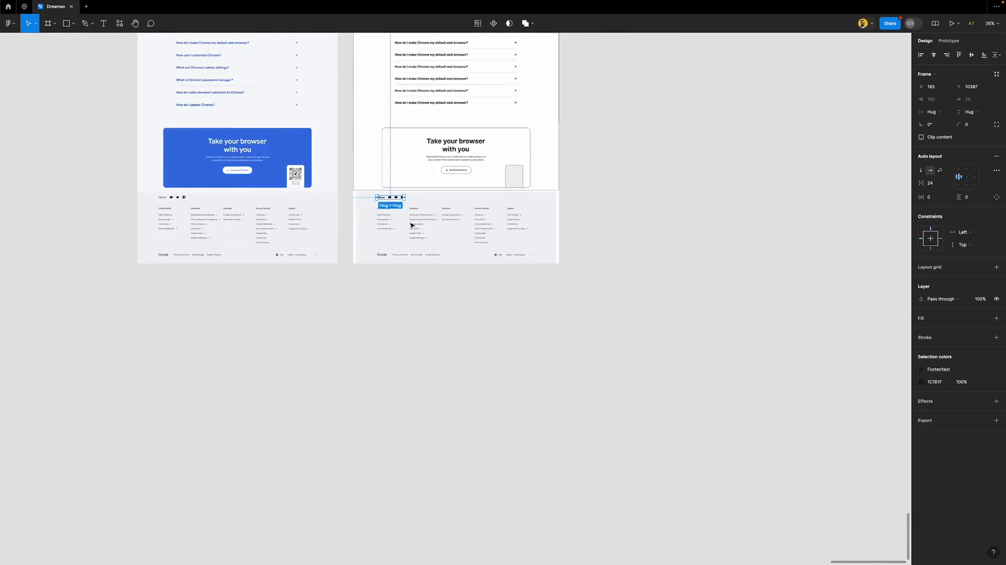
scroll(446, 198, up, 5)
Select the Explore themes button nested inside the Customize section
scroll(449, 180, up, 3)
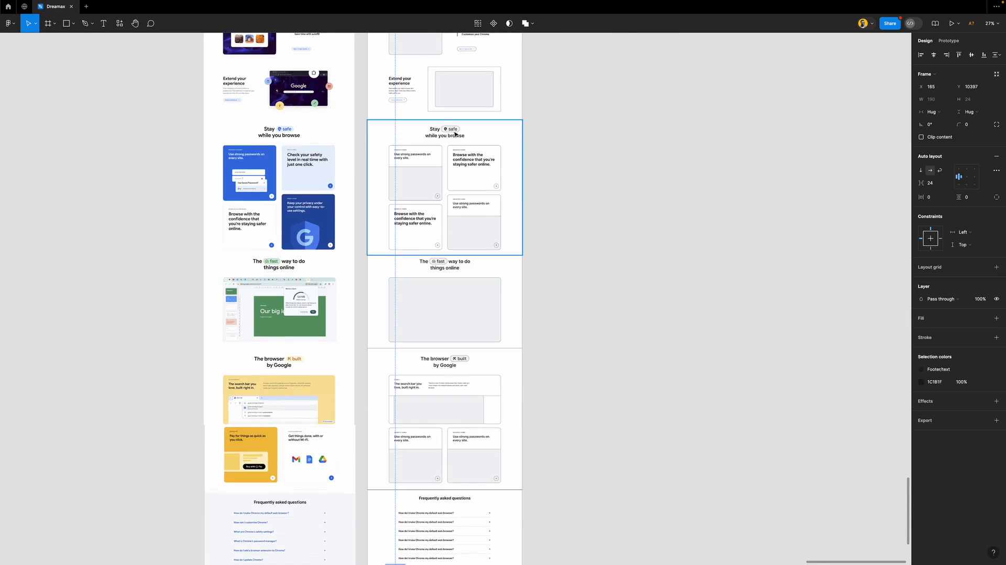
scroll(453, 134, up, 6)
scroll(455, 134, down, 3)
scroll(455, 134, up, 5)
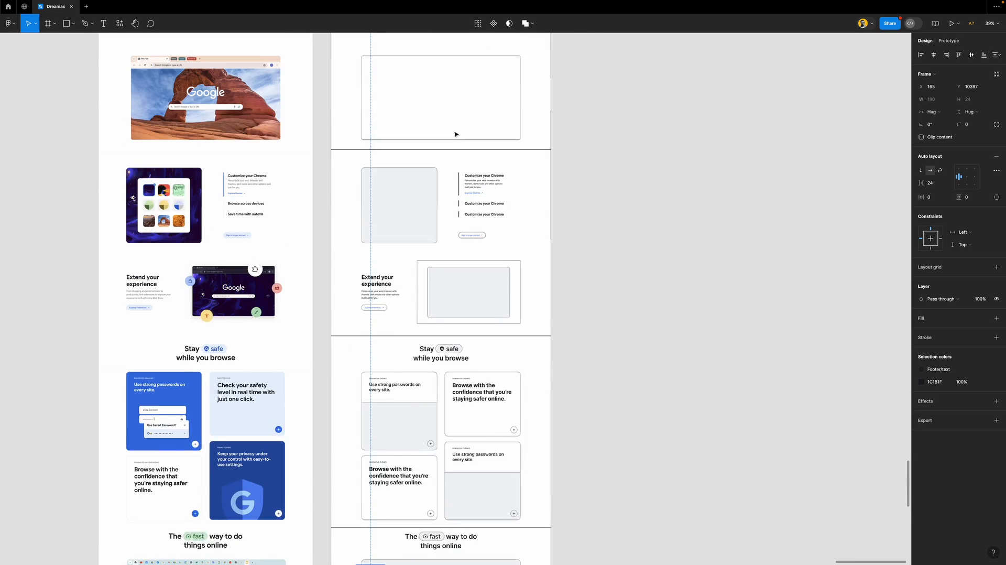
scroll(473, 209, up, 6)
click(473, 188)
double_click(473, 188)
double_click(474, 189)
double_click(473, 189)
double_click(474, 189)
double_click(474, 189)
Paste the Explore themes button into the footer, just above Other Platforms in the Chrome Family list
scroll(474, 189, down, 10)
scroll(419, 260, down, 5)
scroll(419, 260, up, 10)
click(363, 130)
key(super+v)
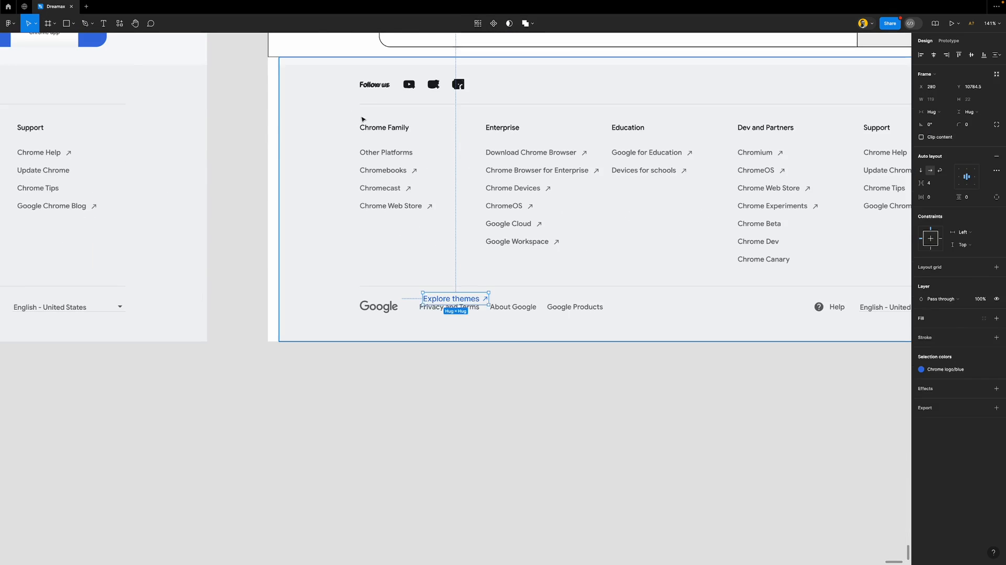
drag(455, 300, 404, 186)
drag(396, 153, 394, 146)
Show the layout grid columns with Shift+G and review the footer
scroll(393, 145, up, 3)
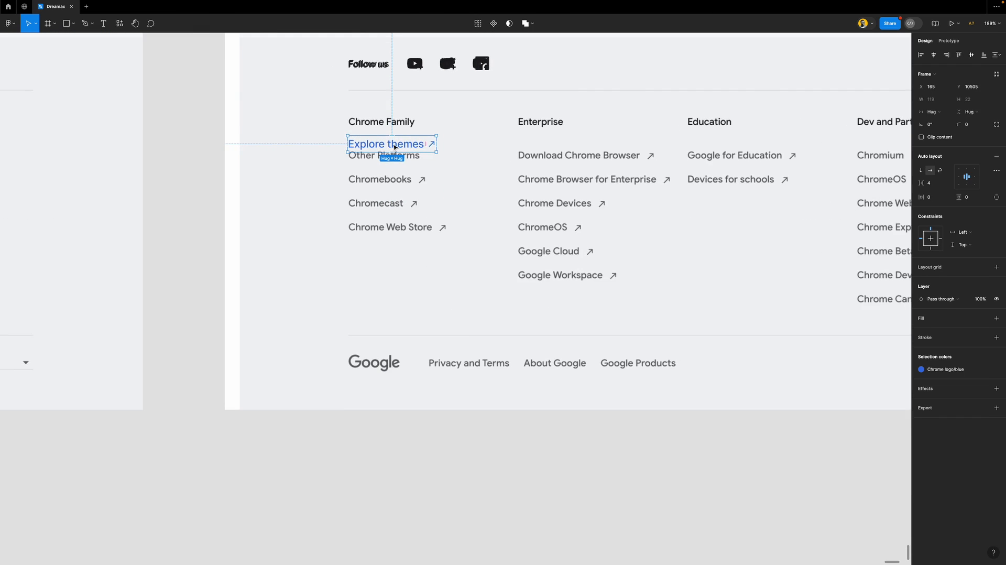
key(shift+g)
scroll(389, 133, down, 5)
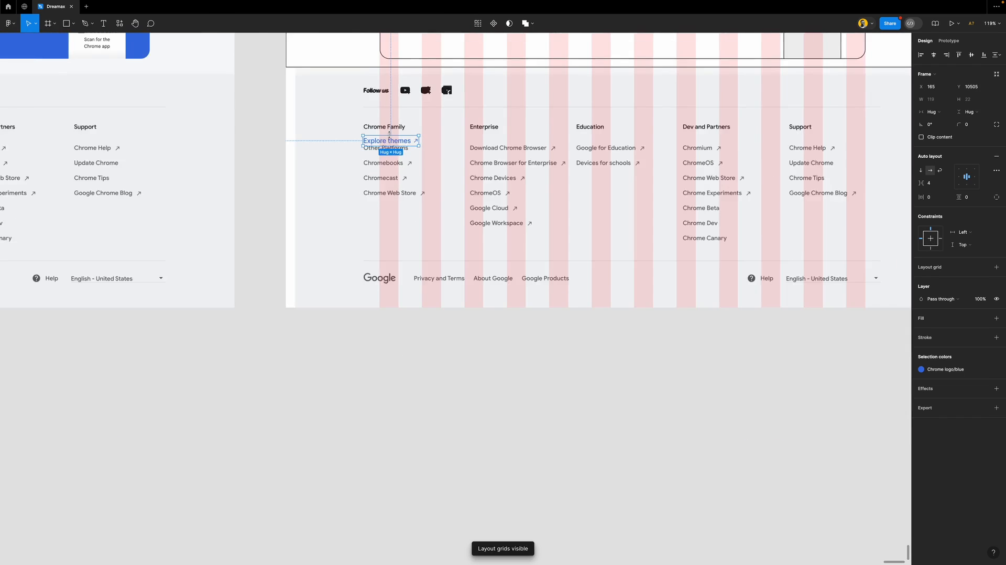
scroll(389, 133, down, 3)
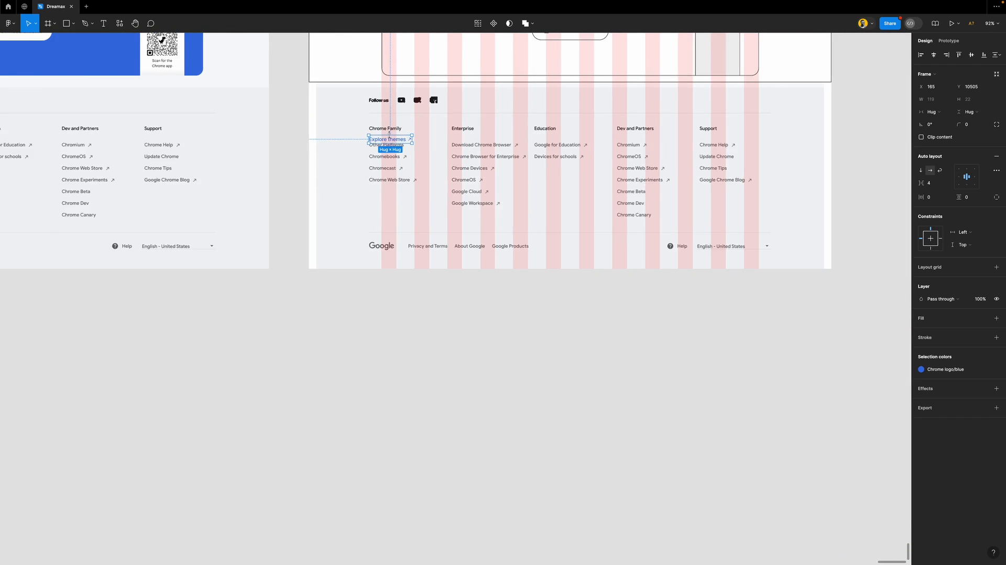
scroll(389, 133, up, 5)
scroll(389, 133, down, 8)
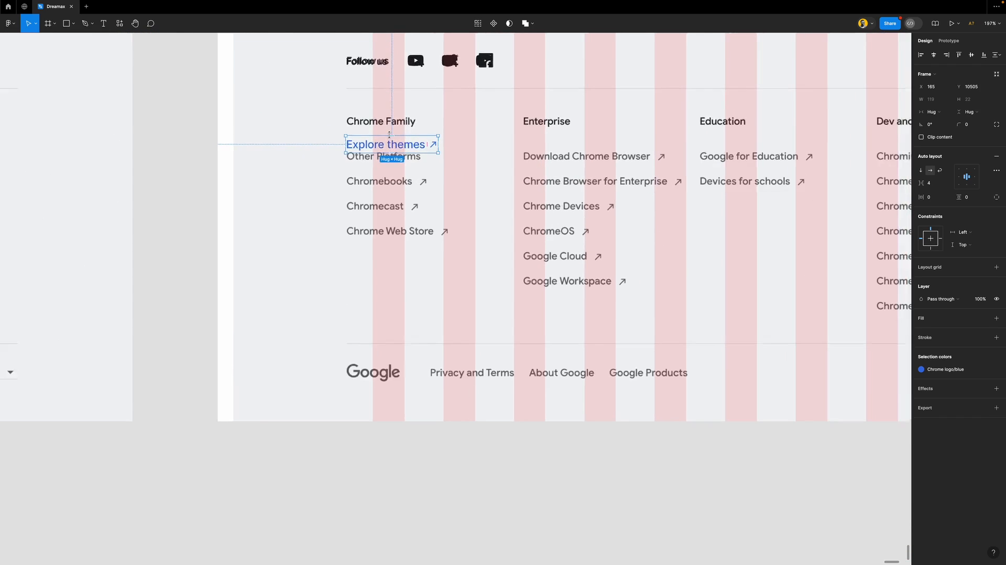
scroll(391, 138, up, 1)
scroll(391, 138, up, 5)
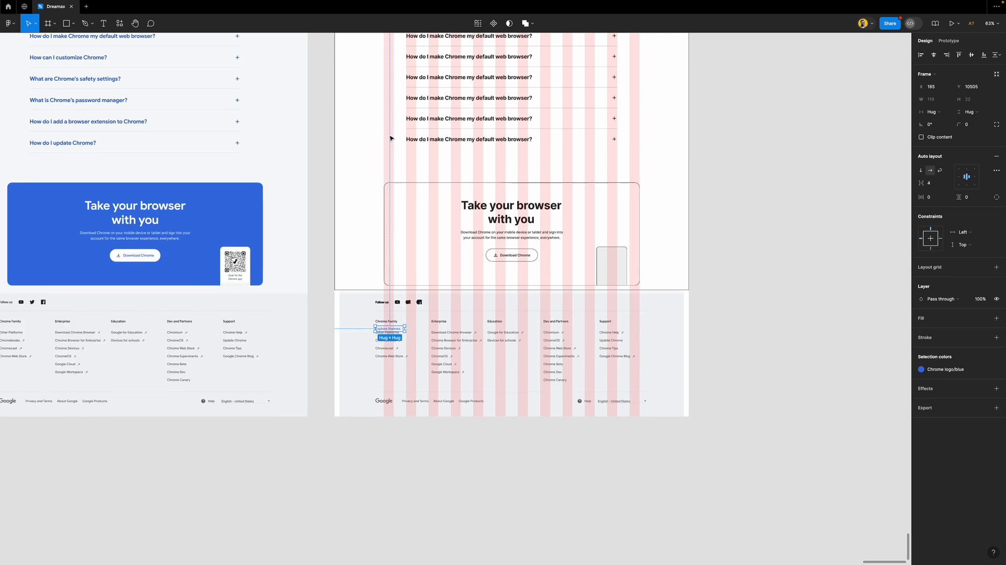
scroll(390, 137, down, 3)
scroll(398, 212, up, 6)
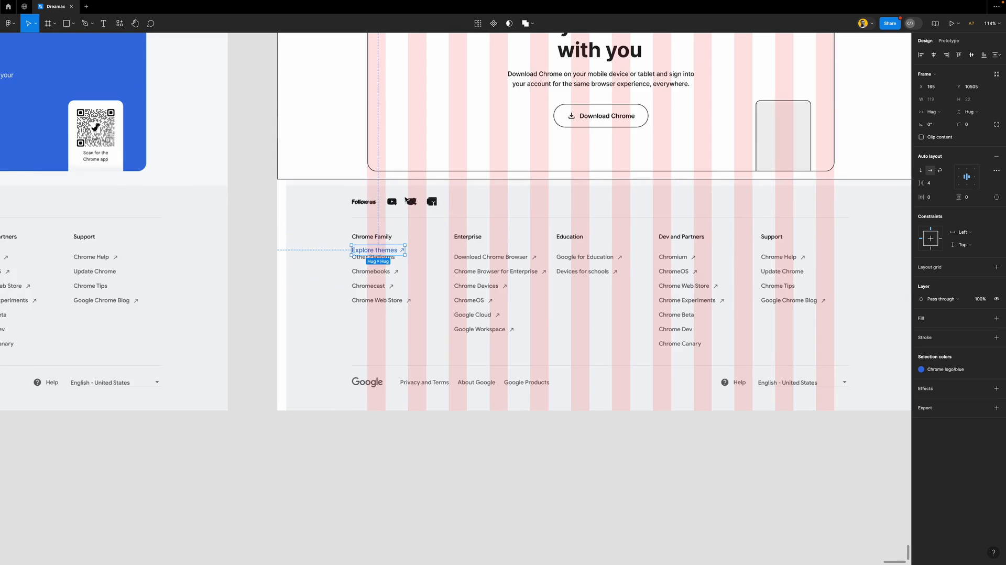
scroll(398, 216, up, 3)
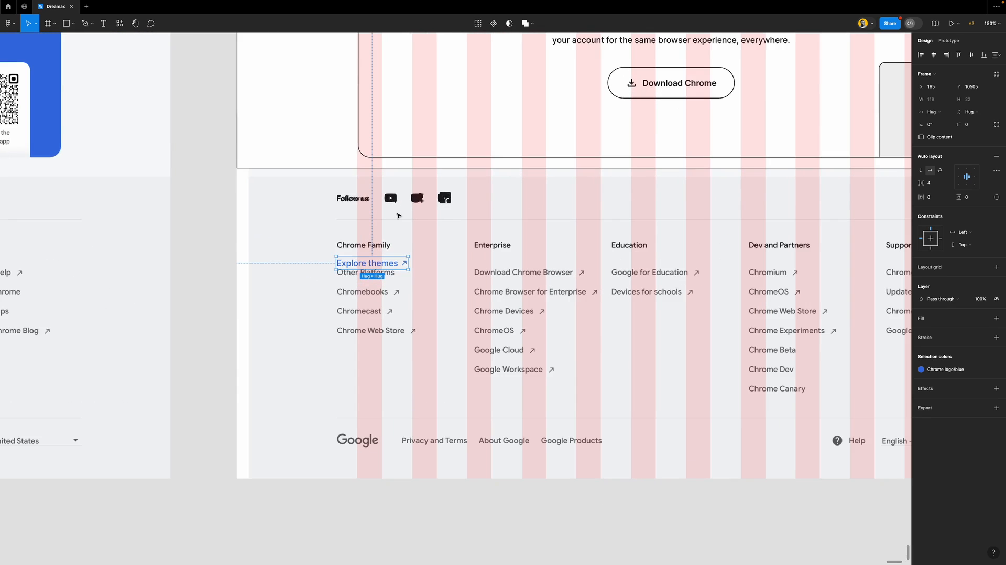
Relabel the pasted link 'Chrome Family' and move it up under the heading
double_click(364, 268)
scroll(364, 266, up, 5)
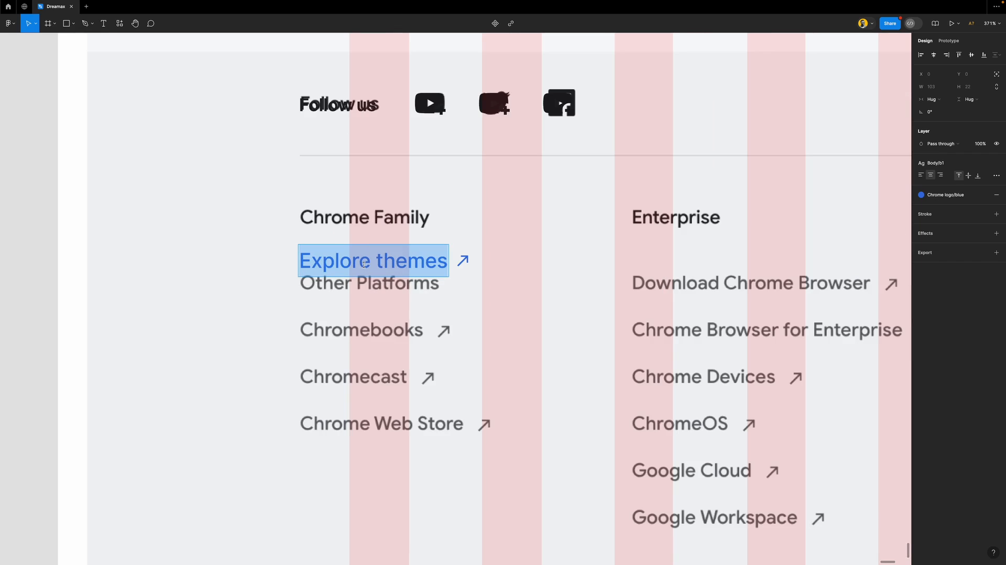
text(Chrome)
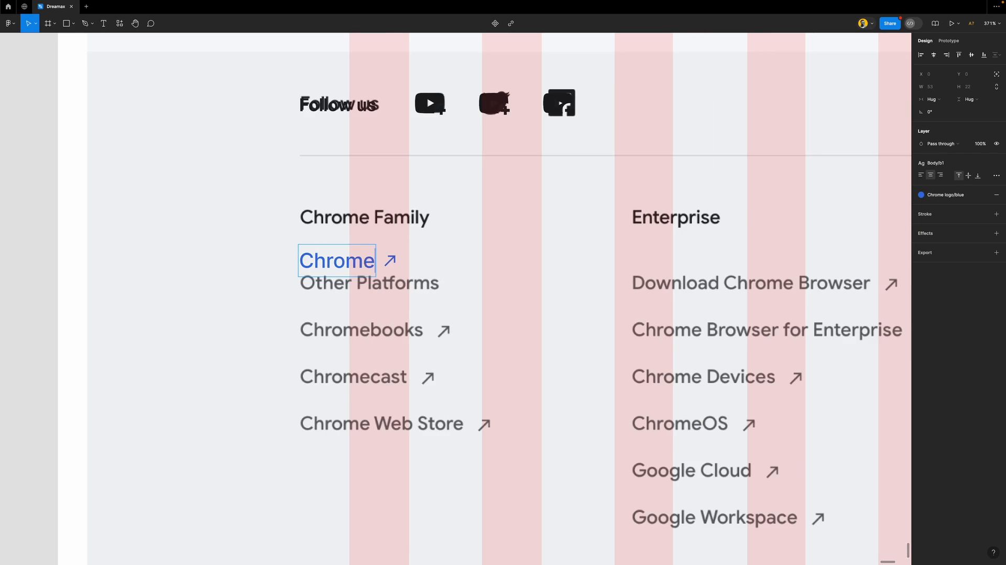
text( Family)
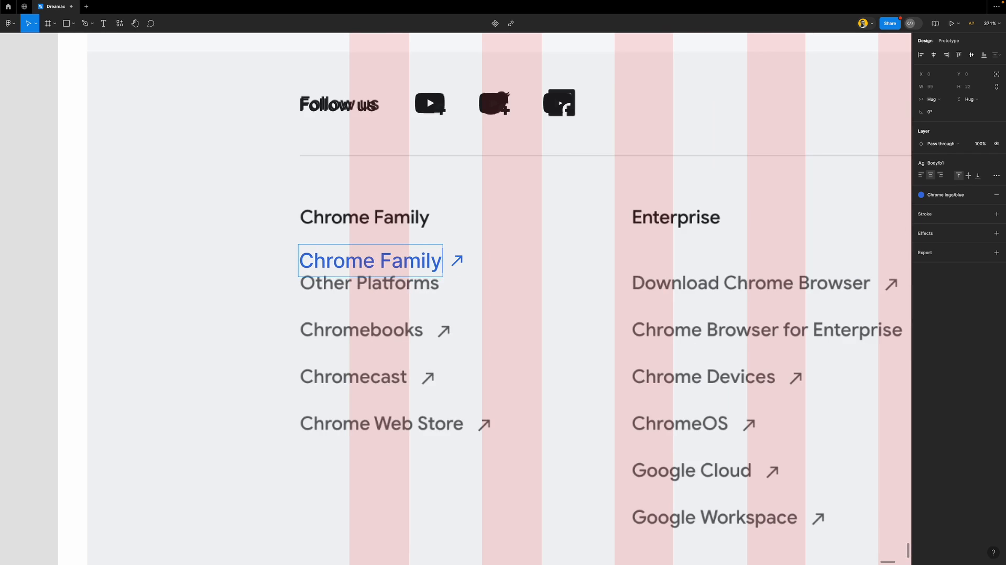
key(Escape)
key(Escape)
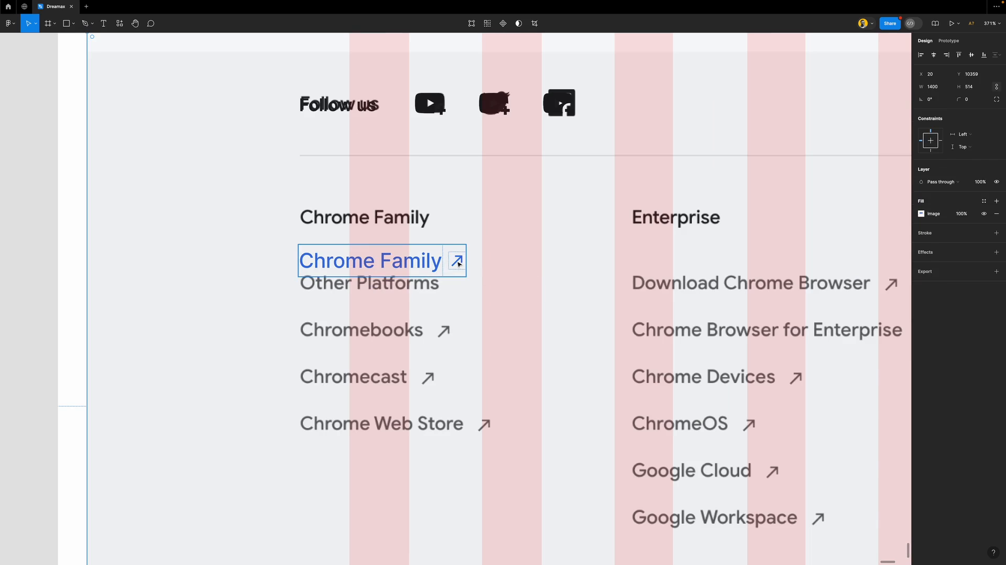
drag(414, 260, 414, 236)
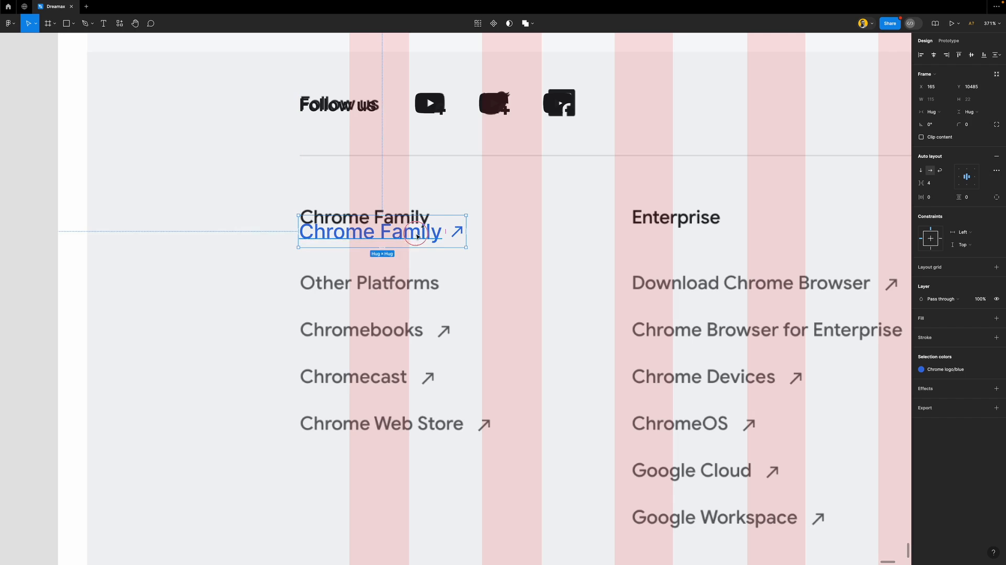
Apply Body/b3 to the link text and drag a copy of the row down over Chromebooks
double_click(417, 237)
click(949, 164)
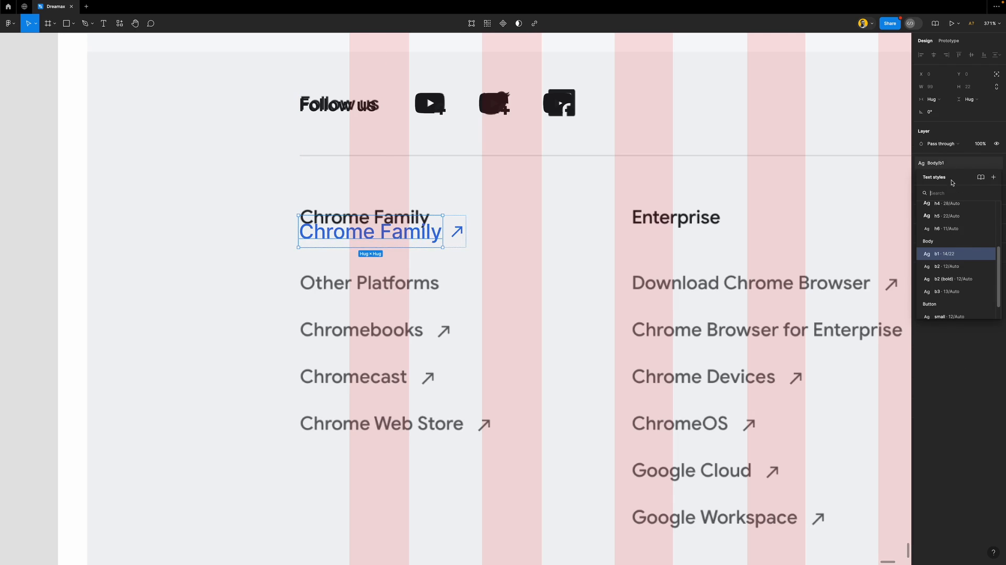
click(959, 267)
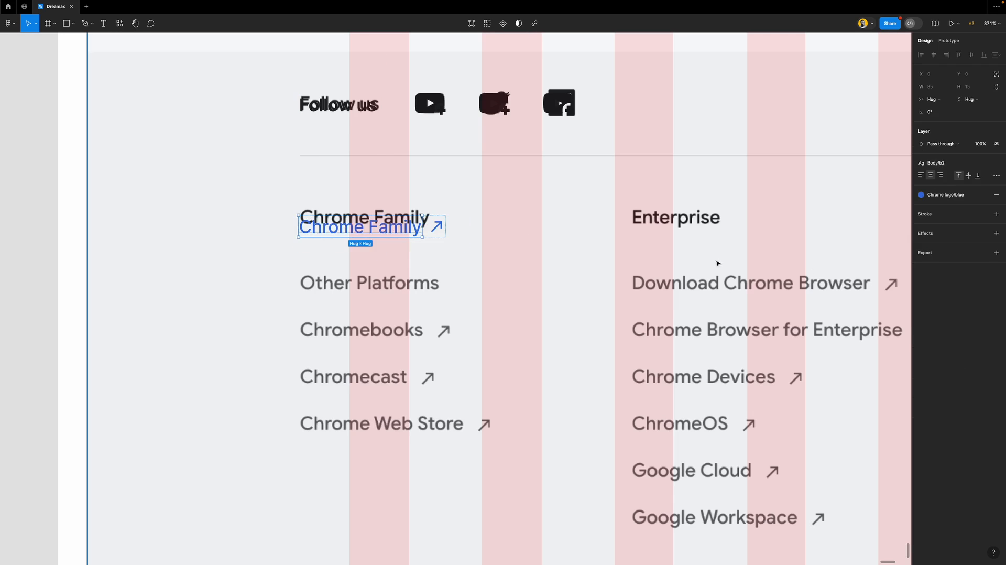
key(Escape)
drag(398, 230, 398, 232)
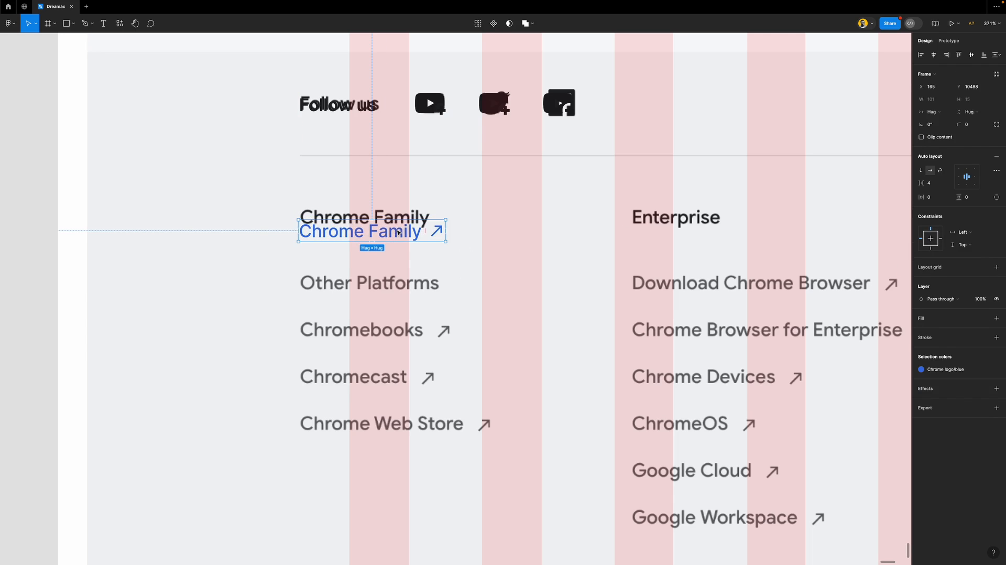
double_click(400, 234)
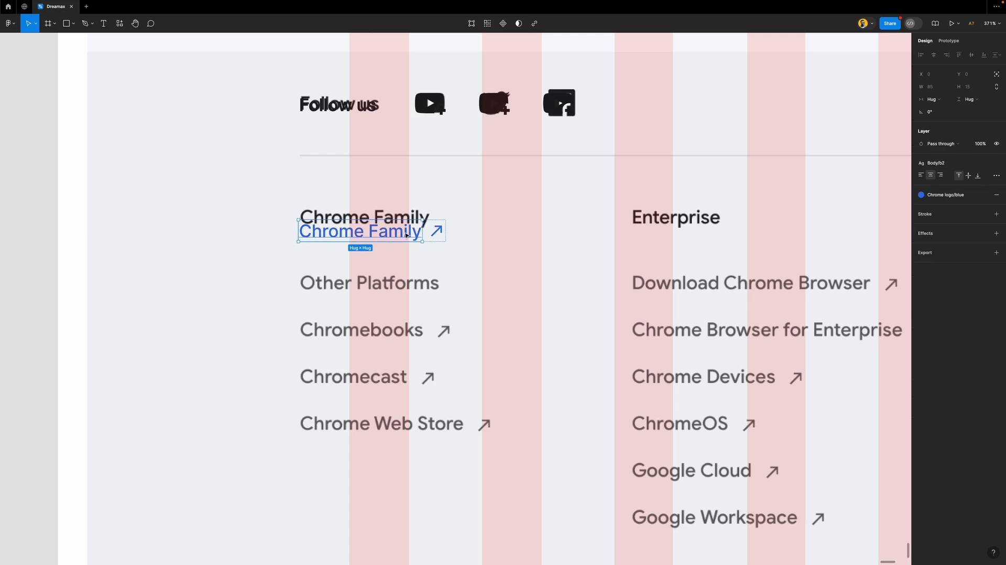
click(938, 163)
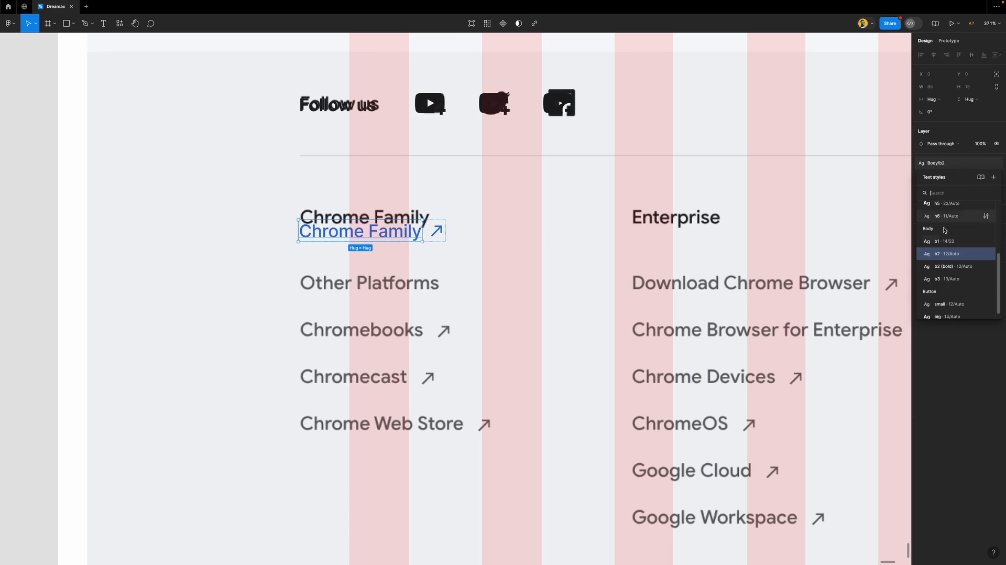
click(960, 282)
click(519, 248)
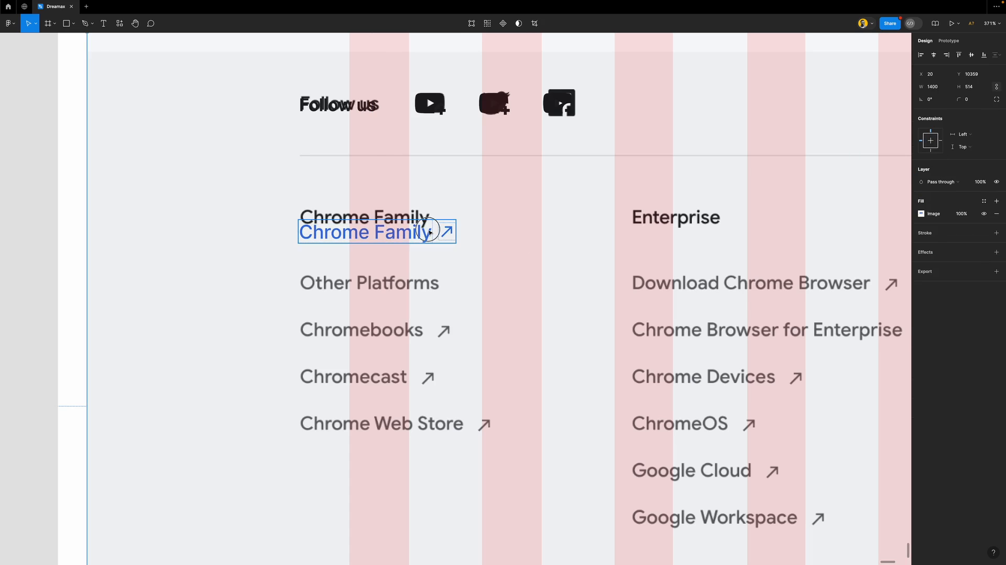
click(426, 233)
drag(416, 234, 410, 300)
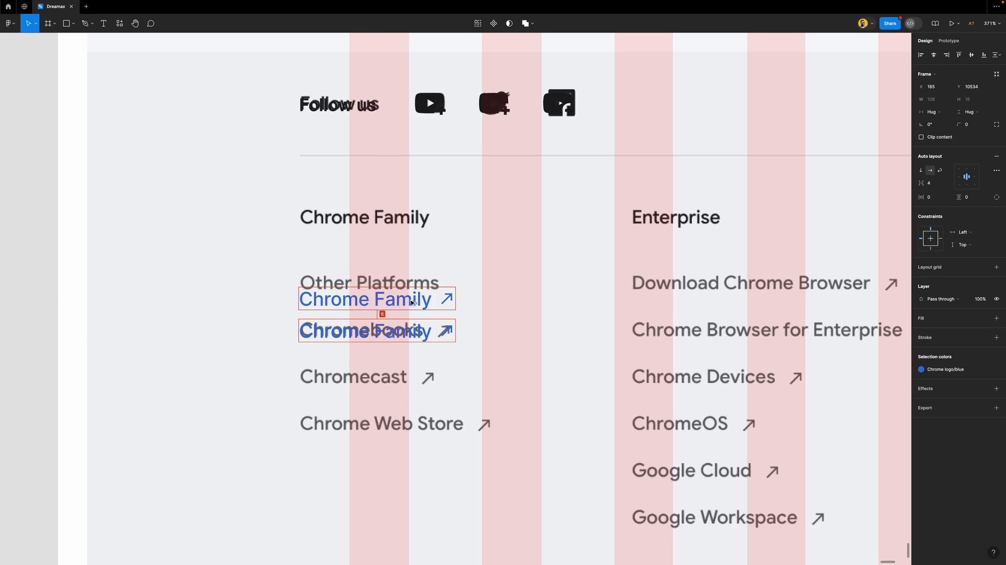
Turn the copied row into an arrowless 'Other Platforms' text on the first row, coloured Footer/text
key(super+shift+g)
shift+click(411, 302)
key(Delete)
double_click(410, 301)
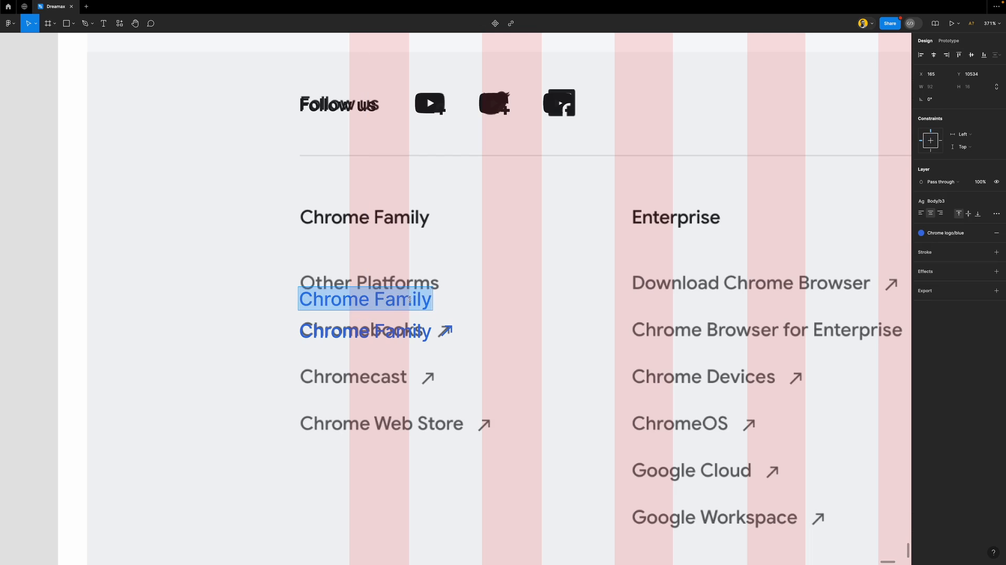
text(Other Platfroms)
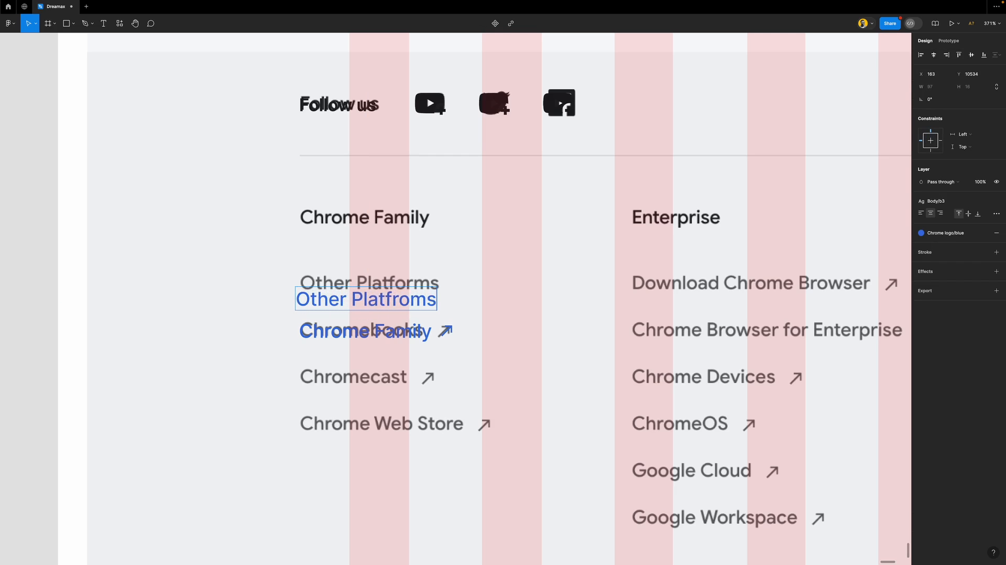
key(Escape)
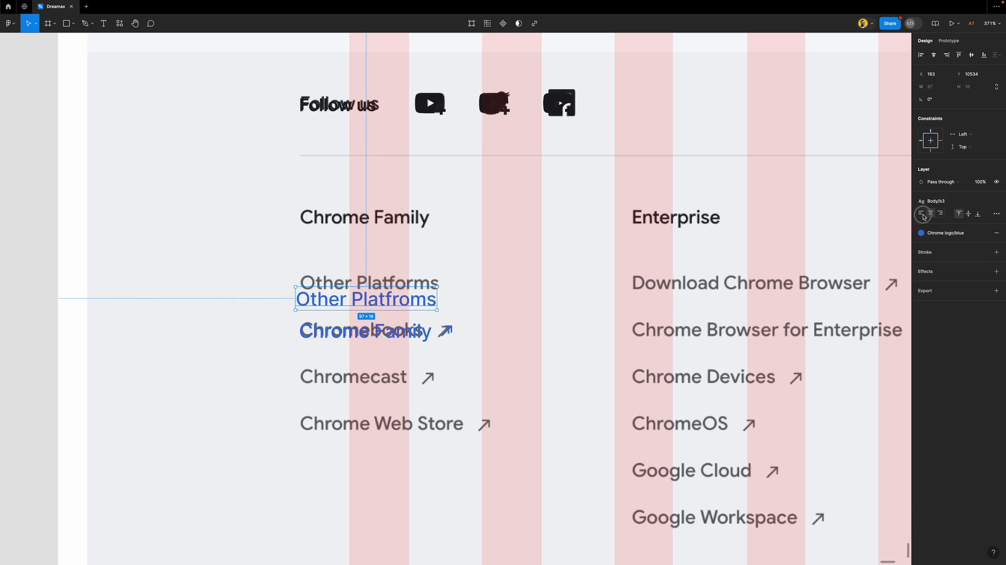
double_click(399, 298)
key(BackSpace)
text(r)
drag(466, 301, 423, 285)
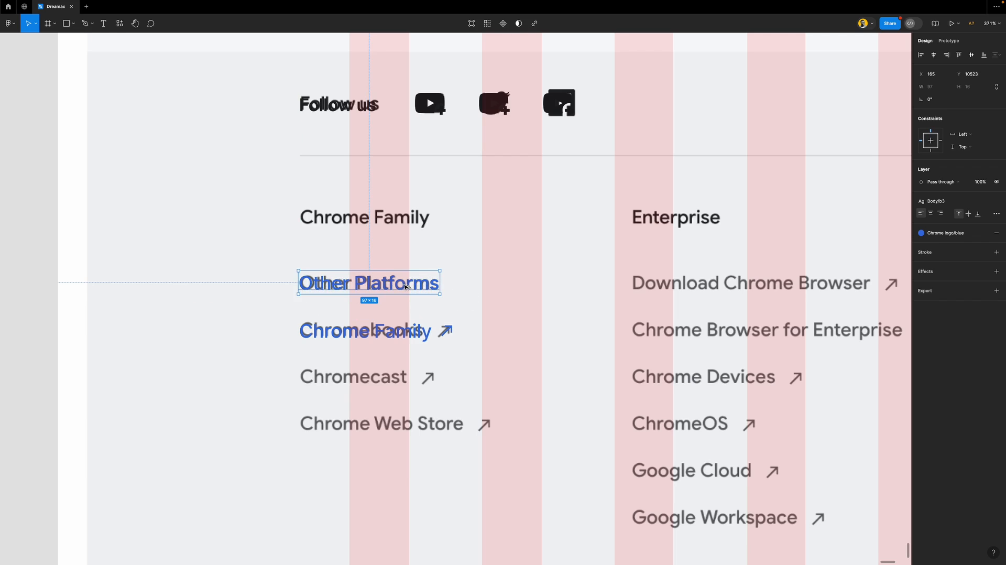
shift+click(416, 330)
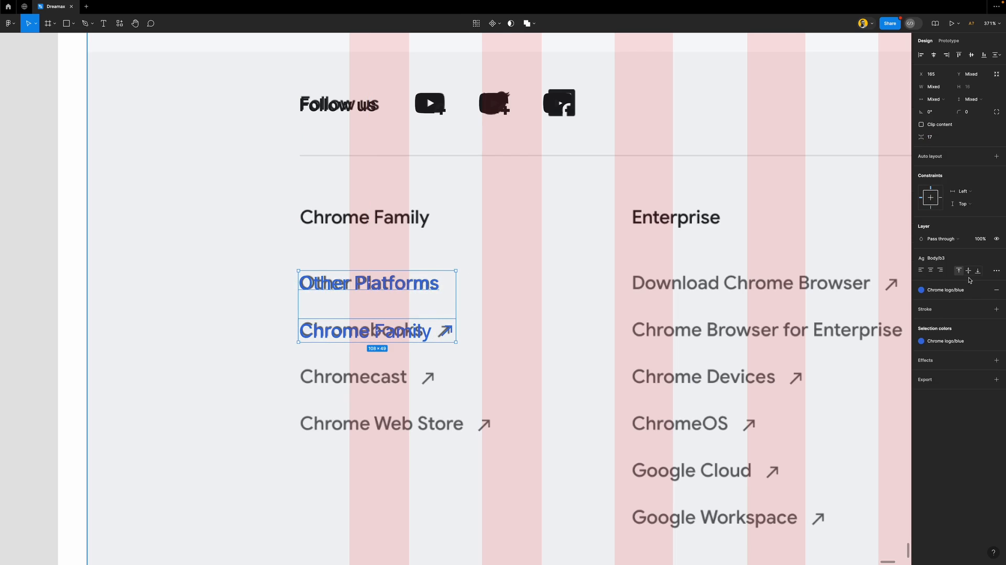
key(Escape)
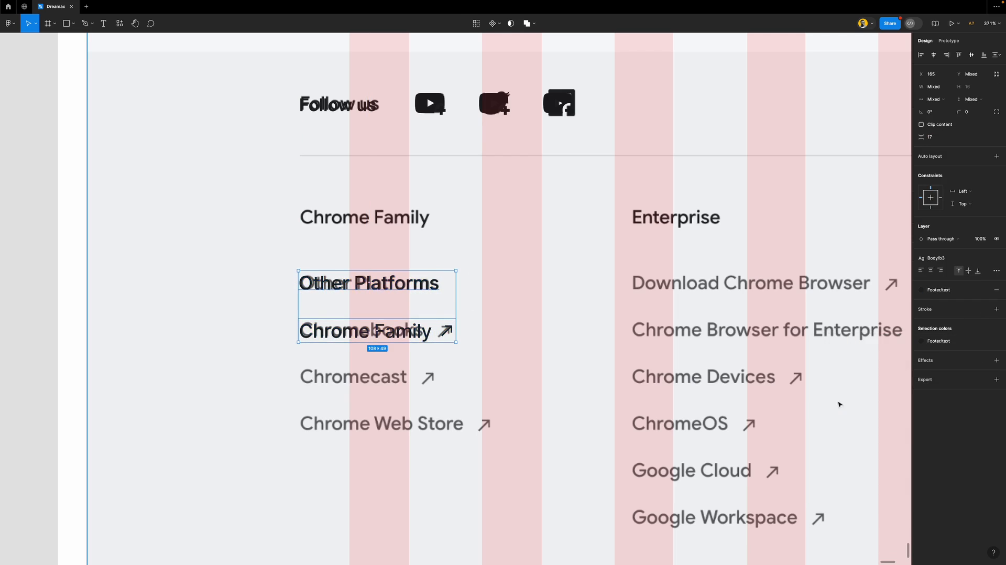
Copy that text as a 'Chrome Family' heading and lay it over the original heading
click(411, 289)
drag(407, 286, 408, 237)
double_click(408, 238)
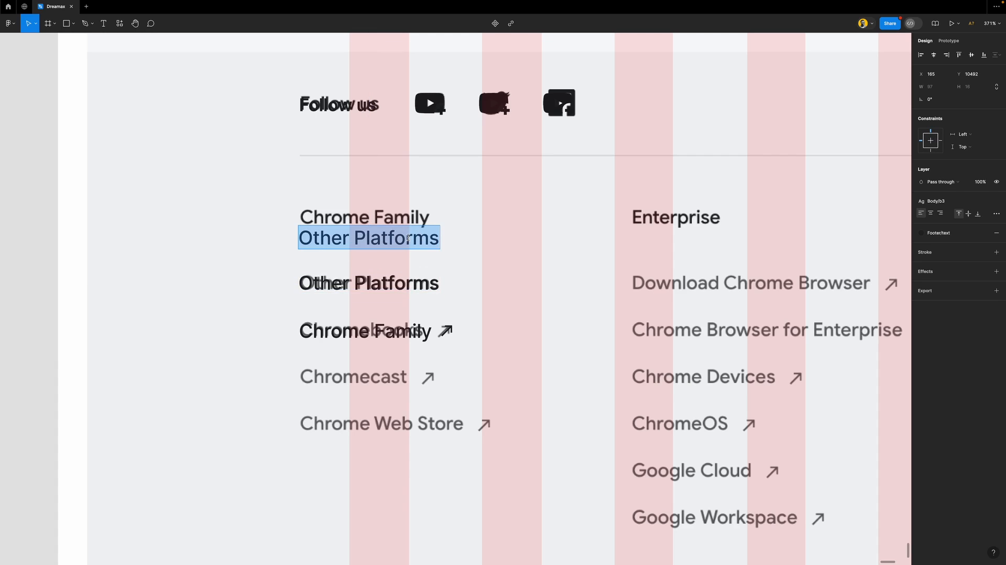
text(Chrome Family)
key(Escape)
drag(401, 238, 395, 219)
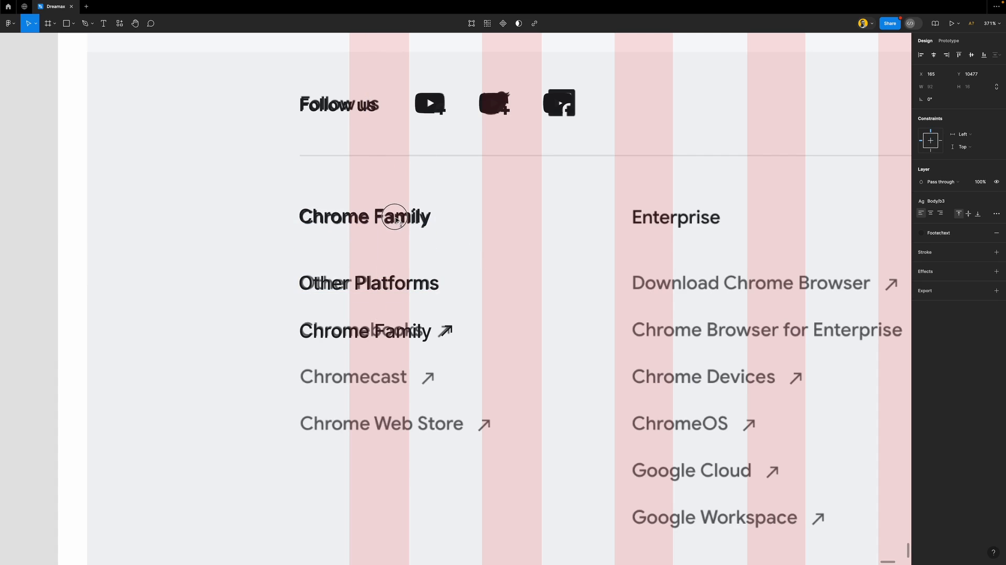
scroll(395, 220, down, 2)
scroll(392, 230, down, 4)
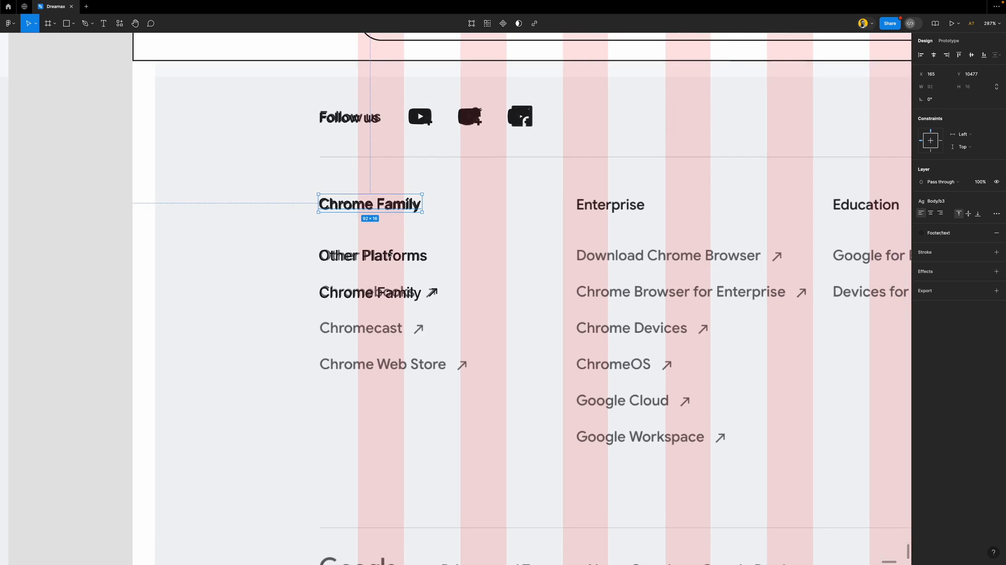
scroll(389, 254, down, 3)
Build an auto-layout stack of four tightly spaced link rows under the Chrome Family heading
click(394, 255)
shift+click(408, 286)
key(shift+a)
click(410, 287)
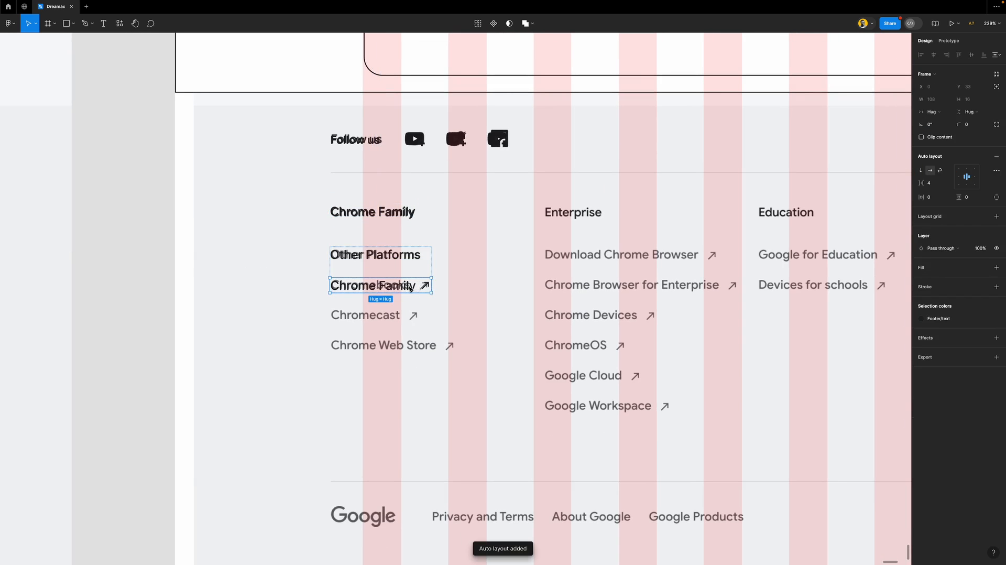
key(ctrl+d)
key(ctrl+d)
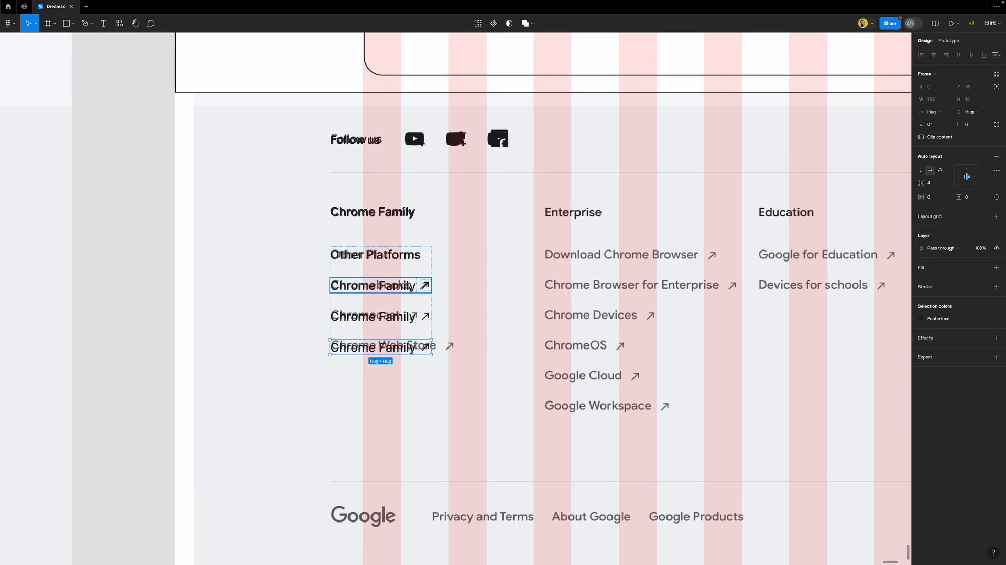
key(Escape)
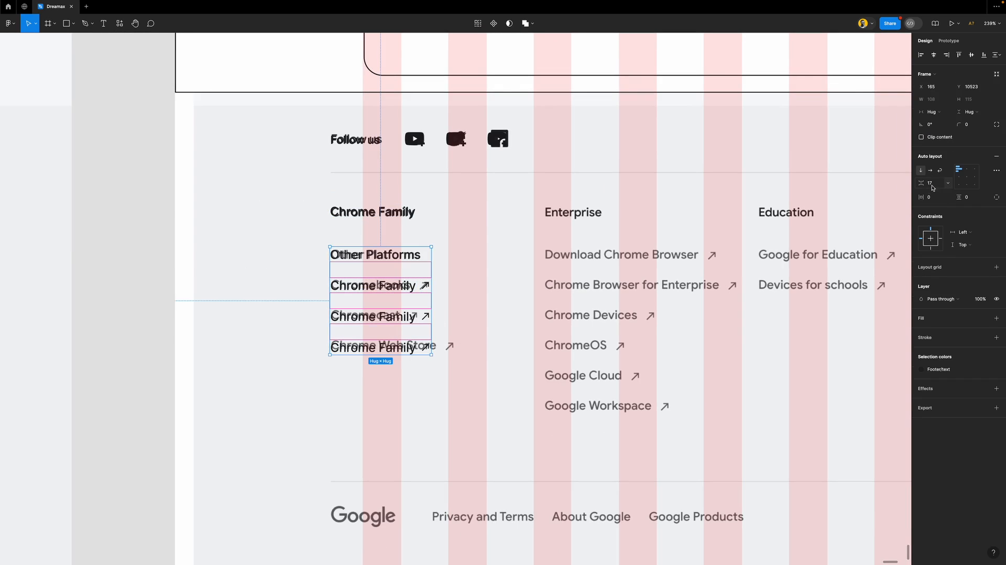
key(Down)
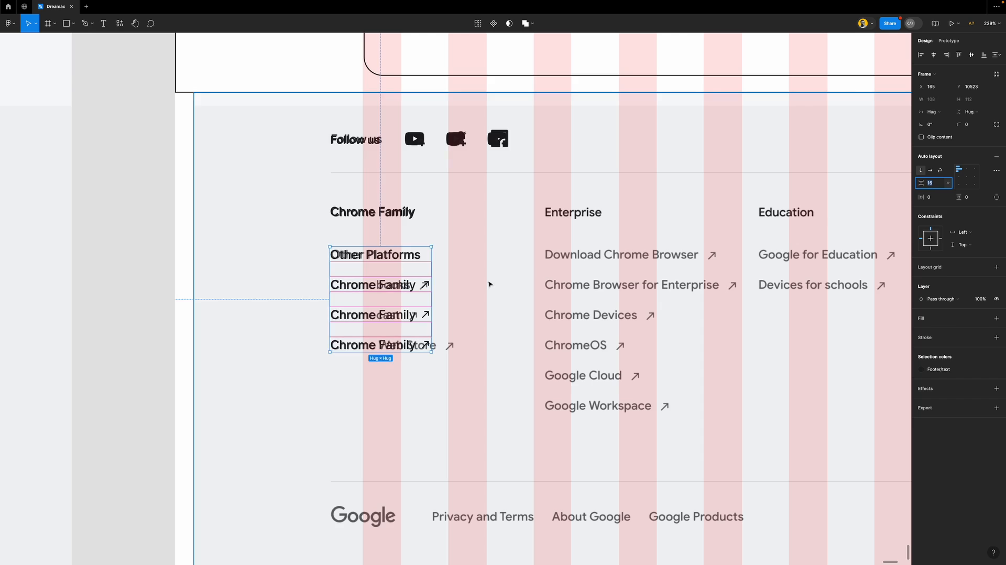
shift+click(397, 216)
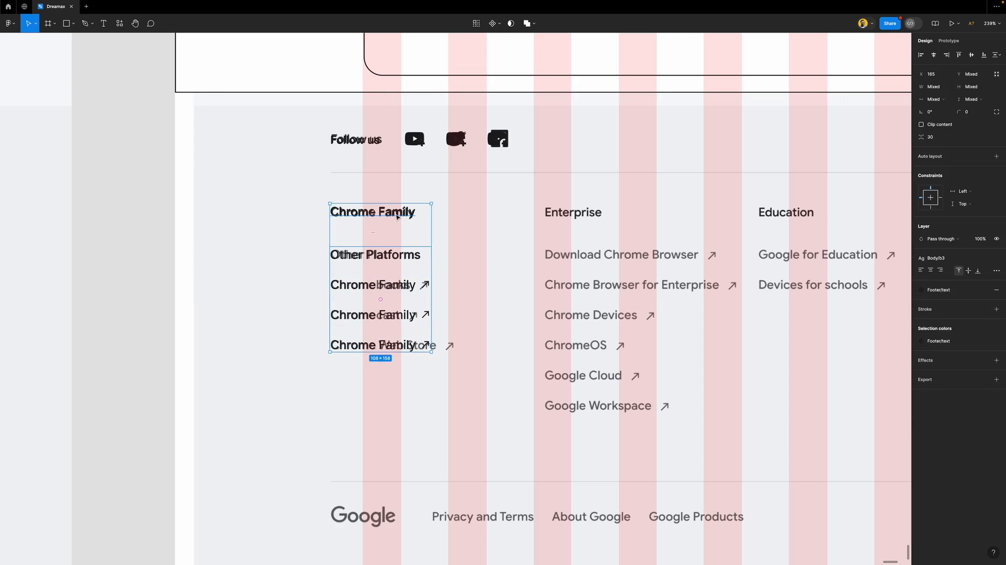
key(shift+a)
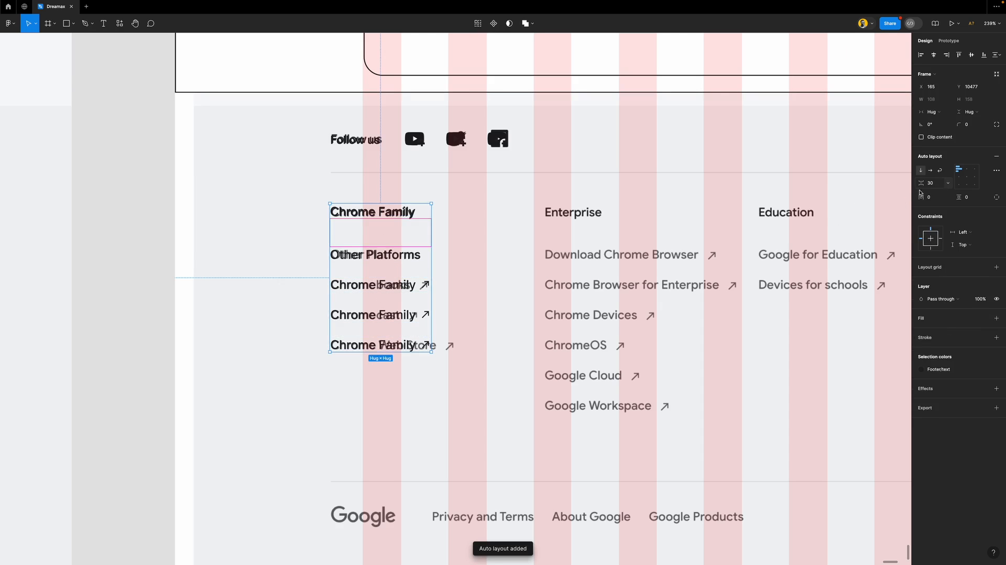
Copy the stack over the Enterprise, Education and Dev and Partners columns, then space all four evenly
drag(372, 257, 577, 257)
scroll(577, 257, right, 5)
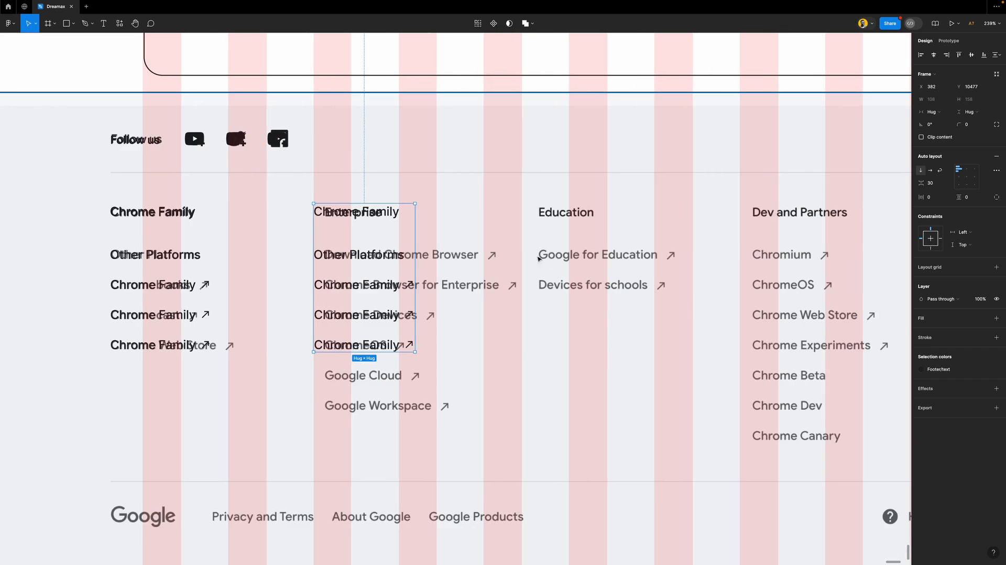
key(ctrl+d)
drag(532, 214, 539, 214)
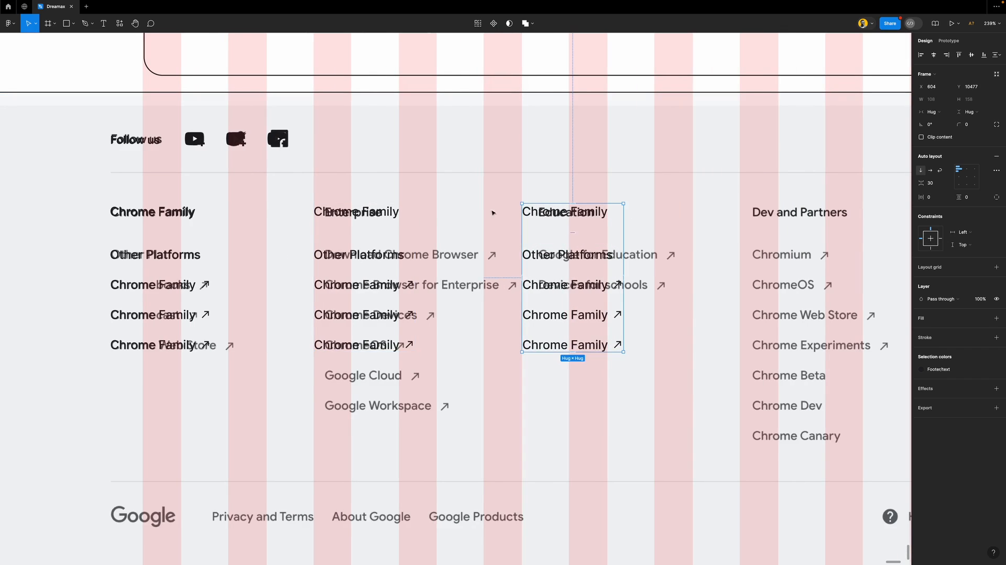
key(ctrl+d)
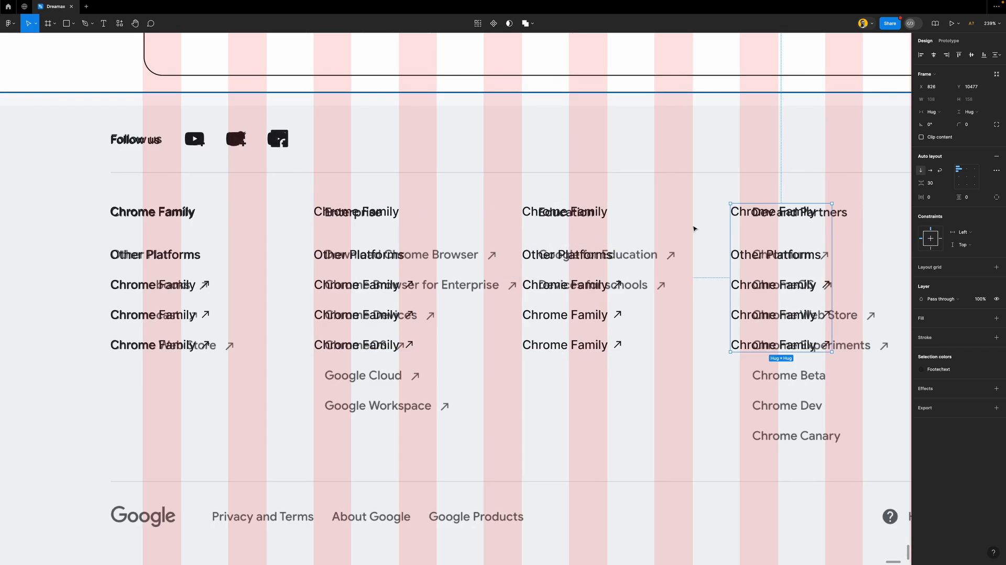
drag(750, 211, 760, 213)
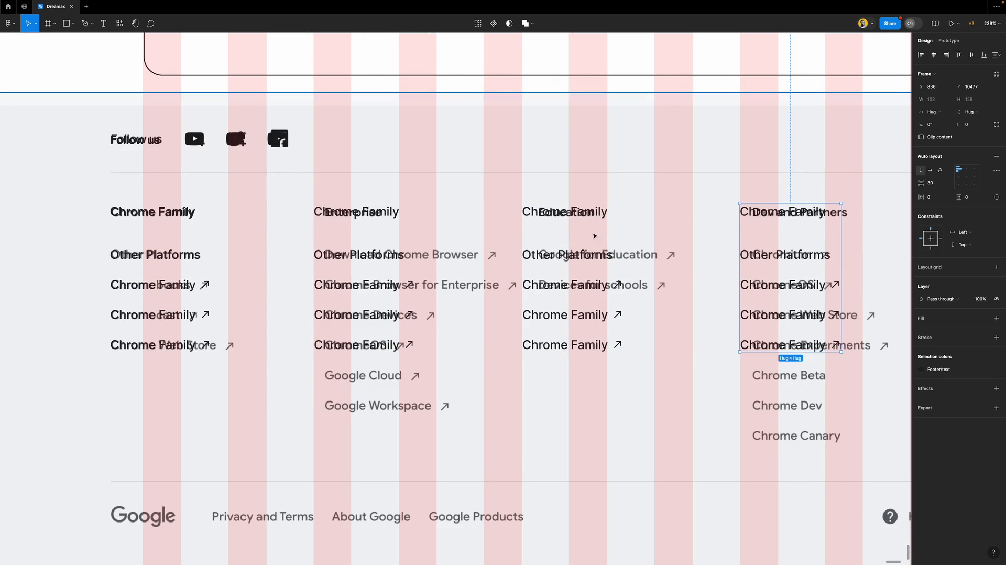
shift+click(545, 237)
shift+click(377, 222)
shift+click(161, 233)
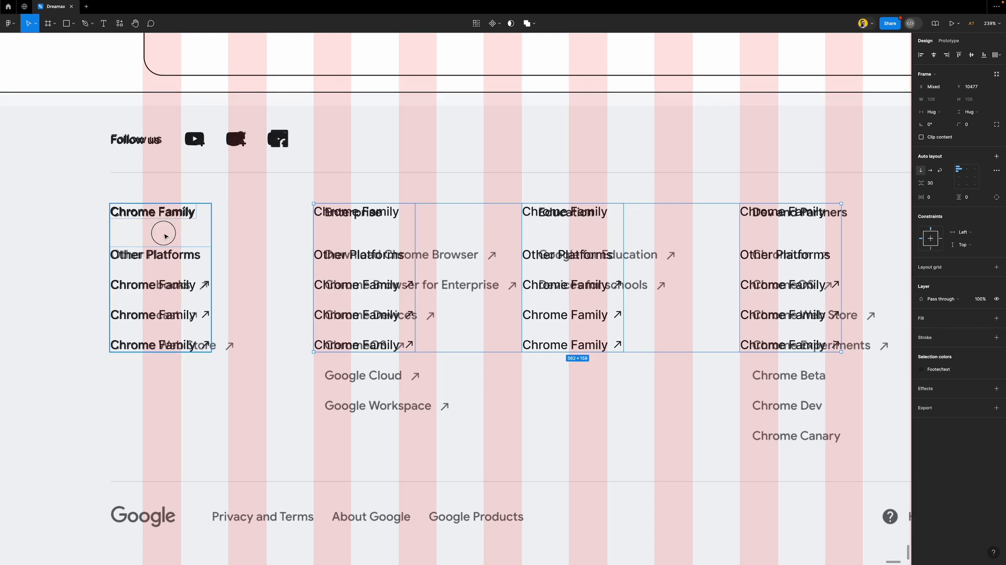
click(835, 346)
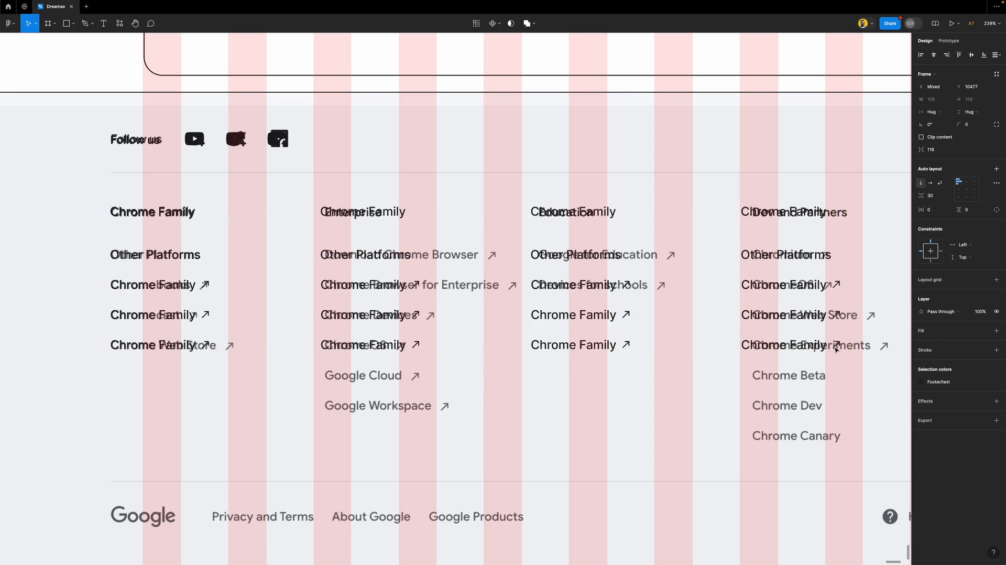
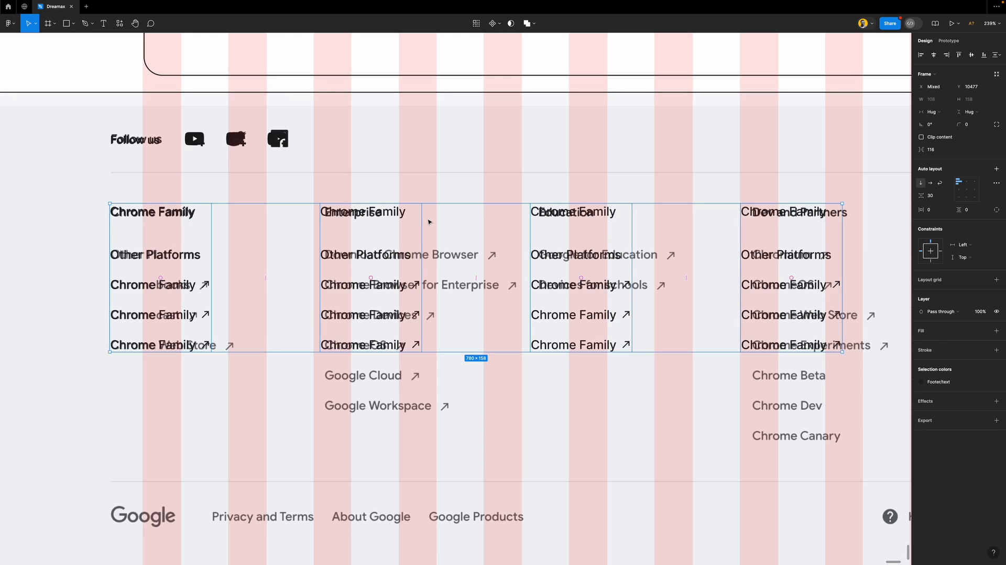
Wrap the footer columns in auto layout, add a fifth column, and spread them across 1040 width with Auto gap
scroll(429, 224, down, 5)
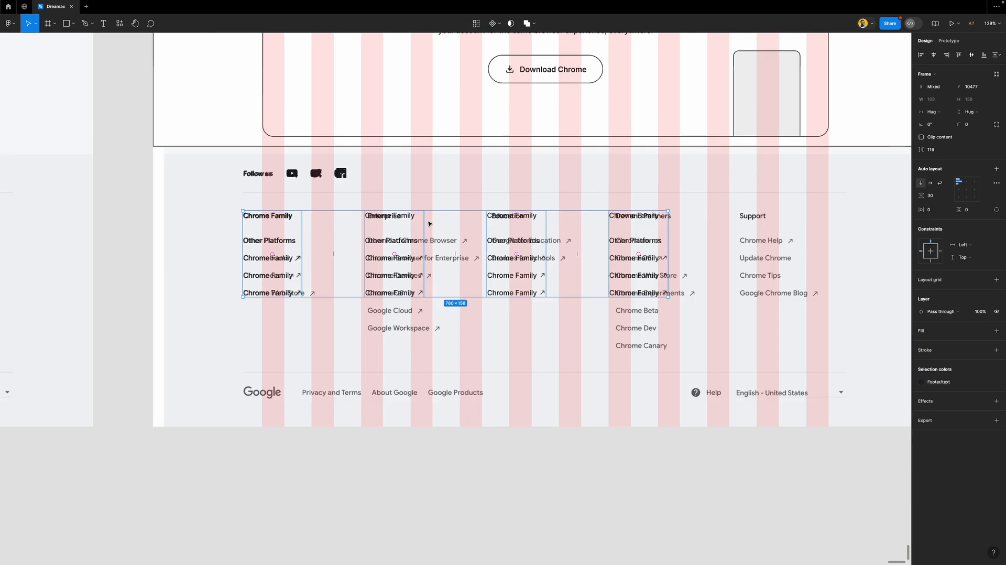
scroll(563, 235, right, 2)
scroll(564, 235, right, 2)
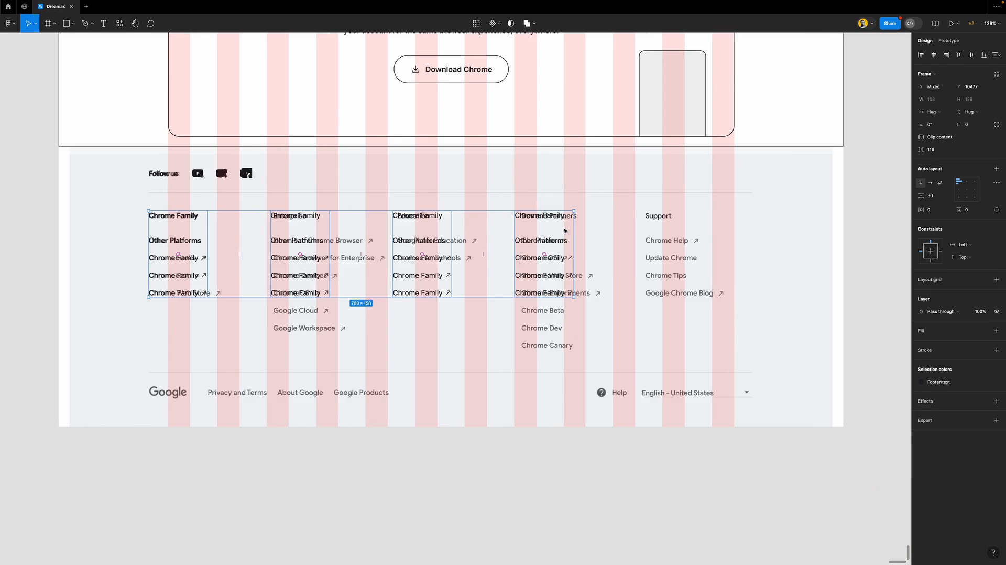
key(shift+a)
click(547, 245)
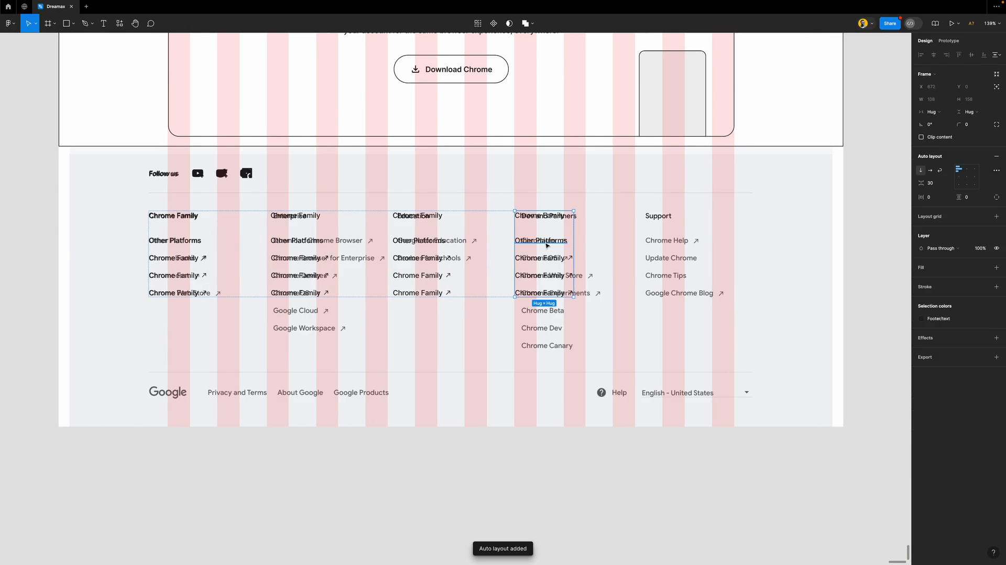
key(ctrl+d)
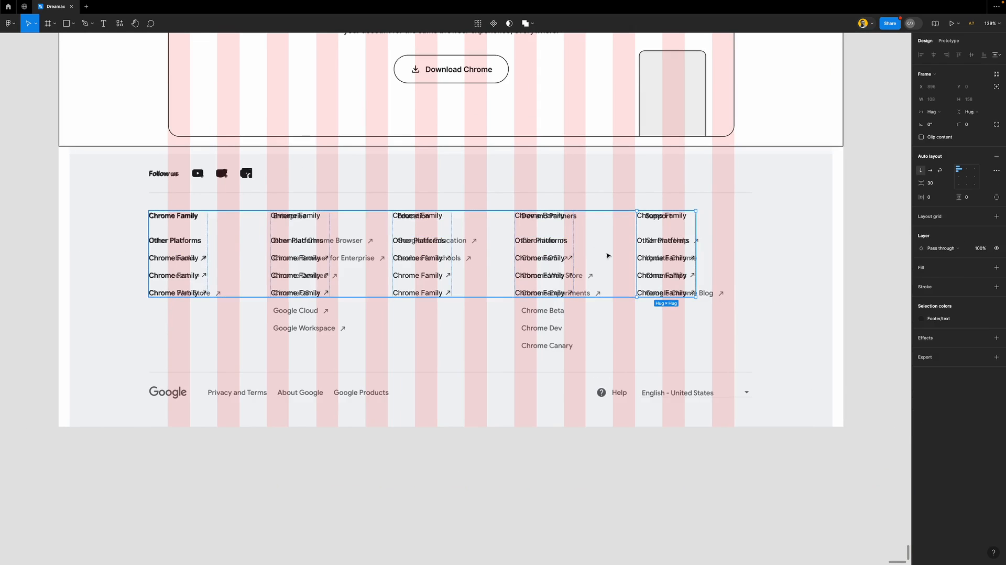
key(Escape)
drag(178, 239, 195, 242)
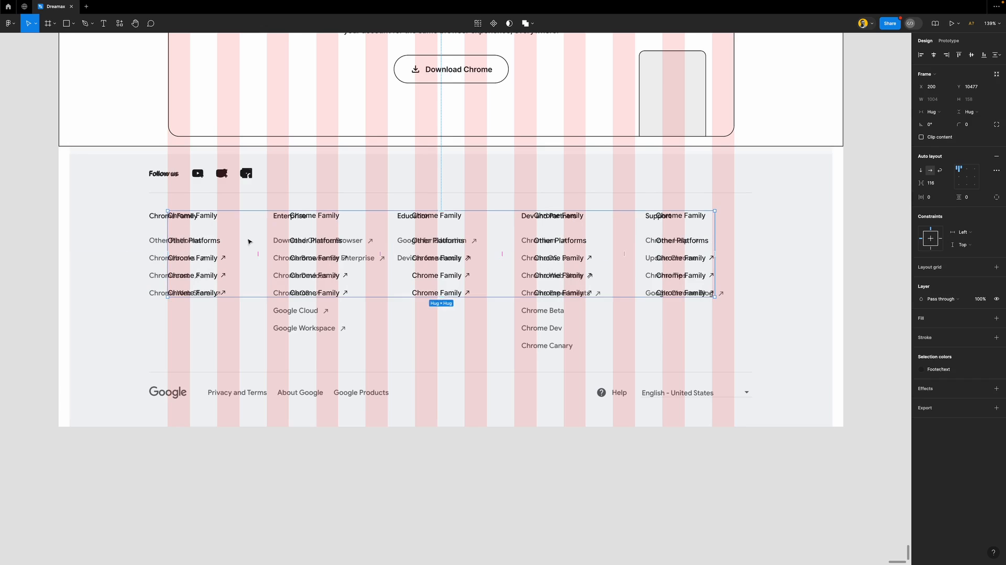
drag(715, 225, 735, 224)
click(947, 183)
click(947, 210)
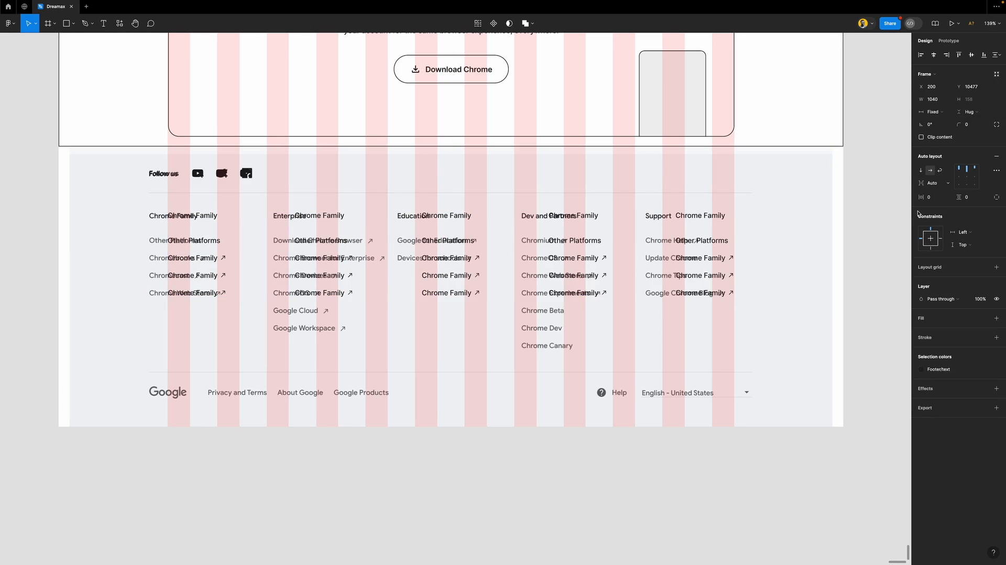
Add two more links to the Enterprise column and three more to Dev and Partners
scroll(416, 266, down, 3)
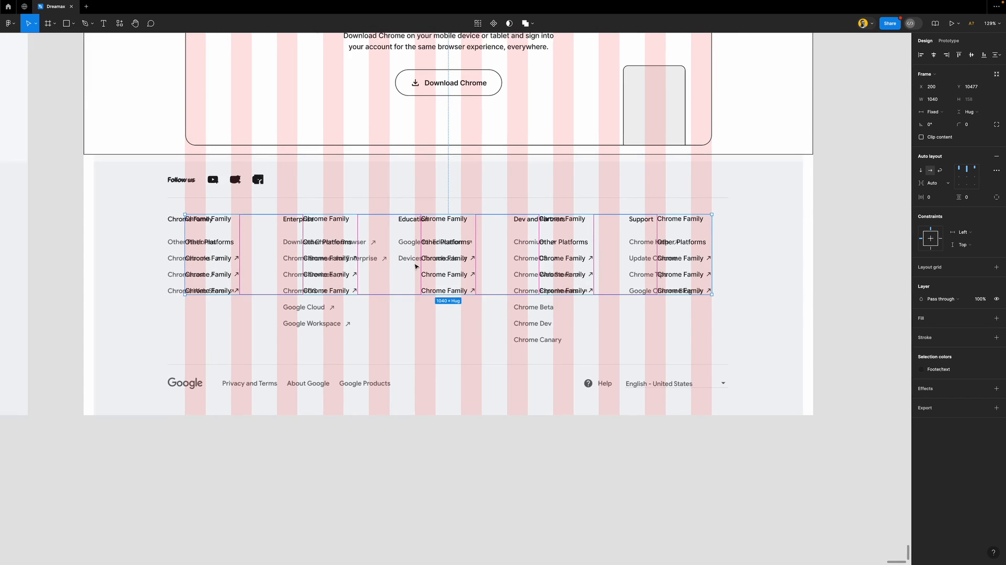
scroll(416, 266, down, 1)
scroll(416, 266, down, 2)
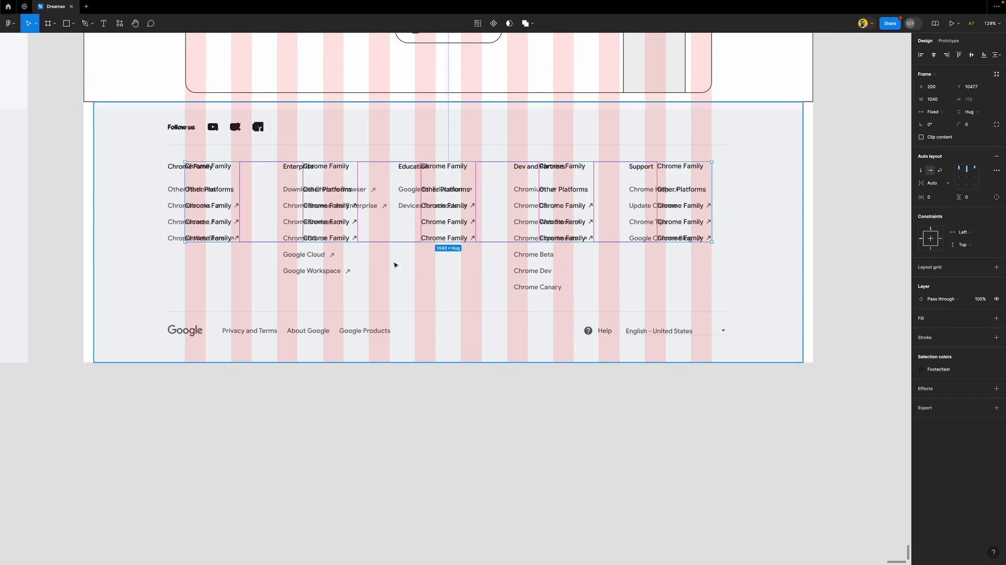
double_click(336, 224)
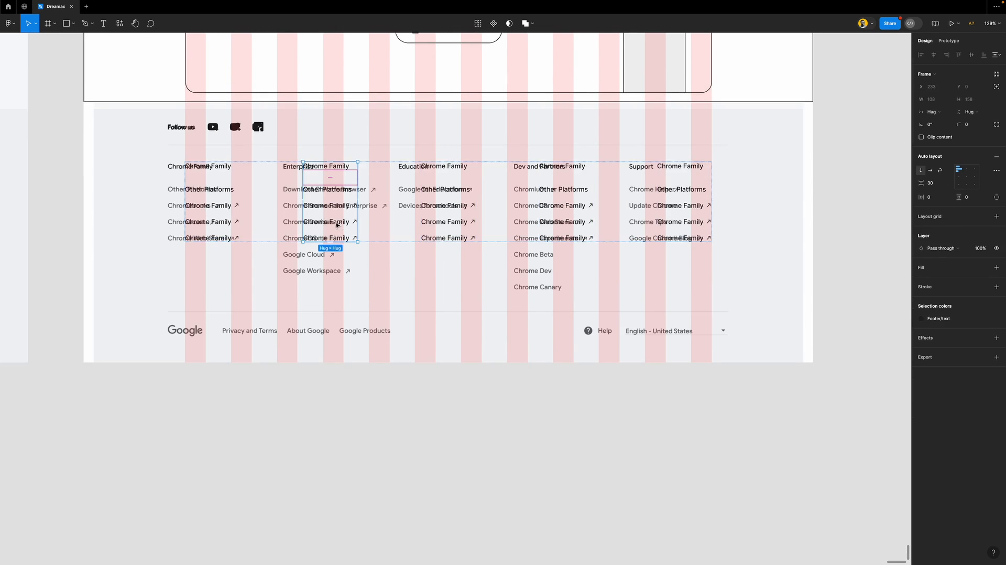
click(337, 225)
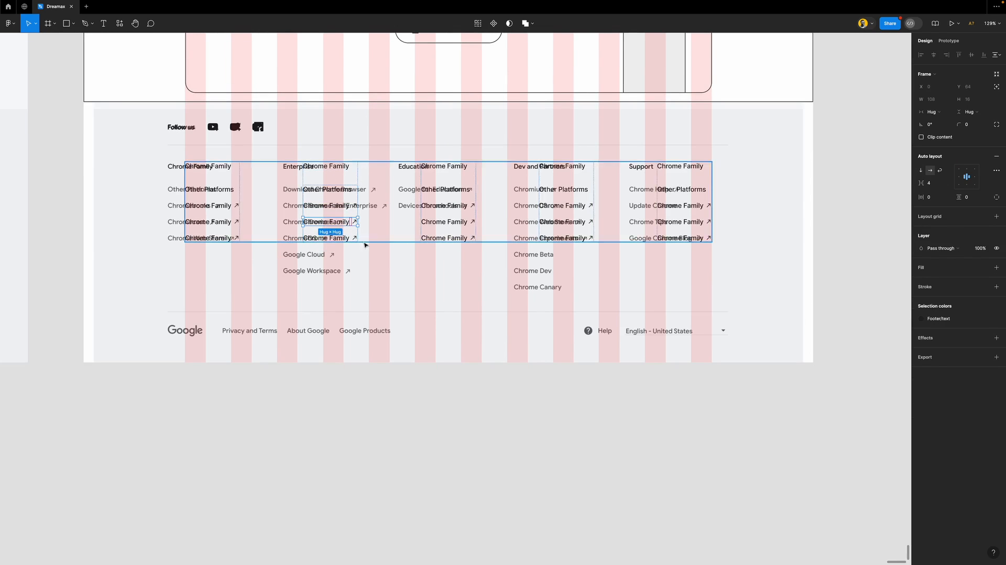
key(ctrl+d)
key(ctrl+d)
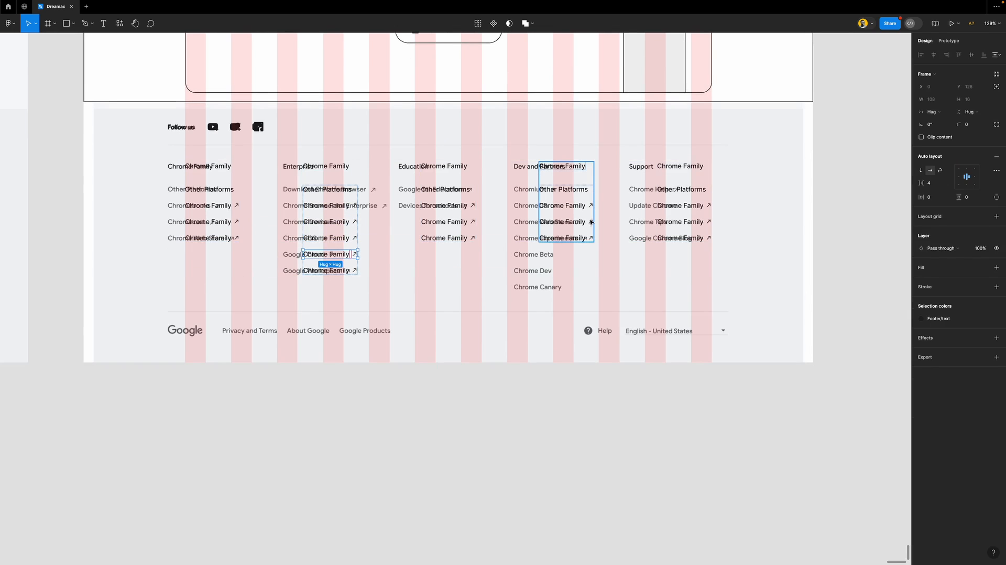
double_click(561, 240)
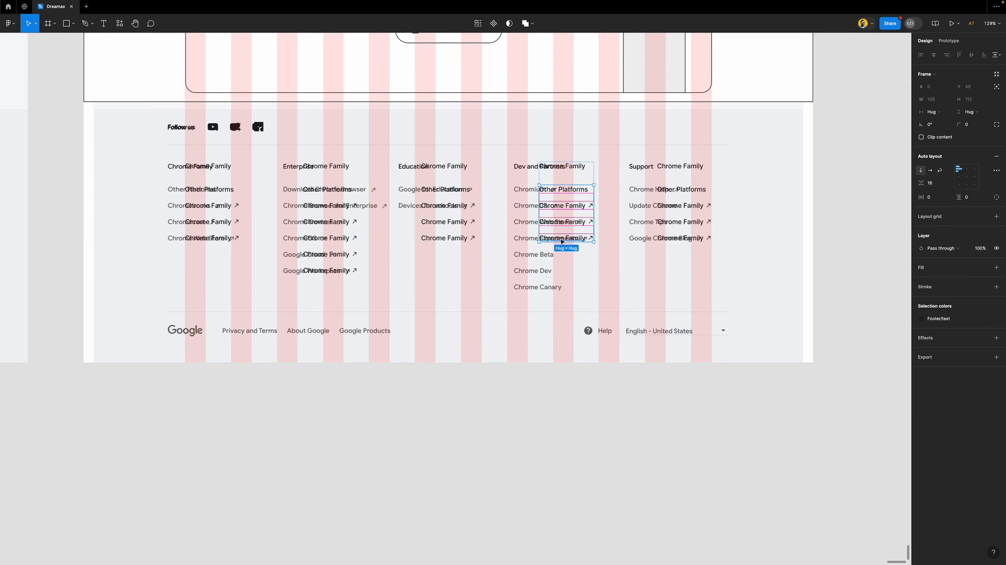
key(ctrl+d)
key(ctrl+z)
double_click(573, 226)
key(ctrl+d)
key(ctrl+d)
key(ctrl+d)
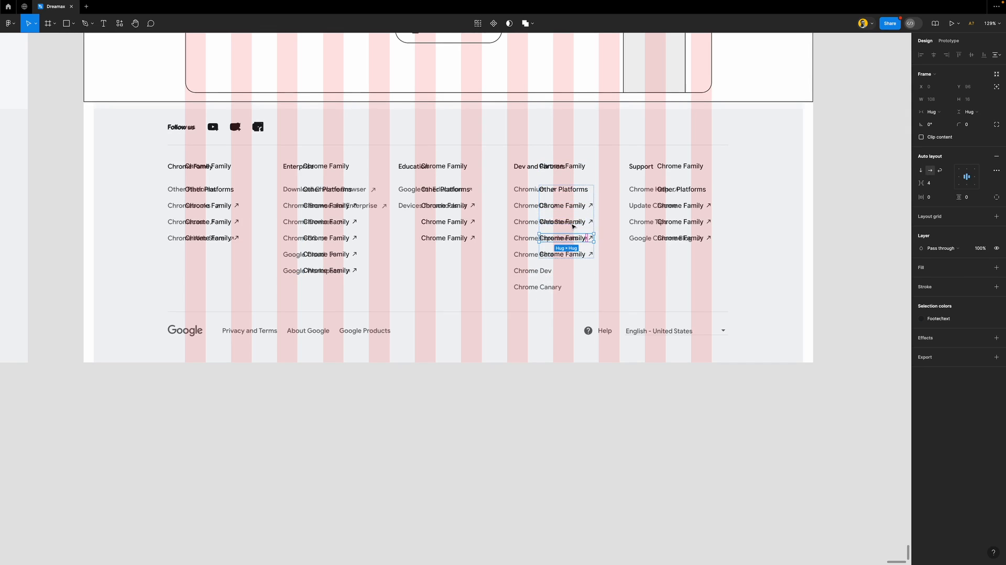
Remove the two extra links from the Education column
click(844, 253)
click(453, 205)
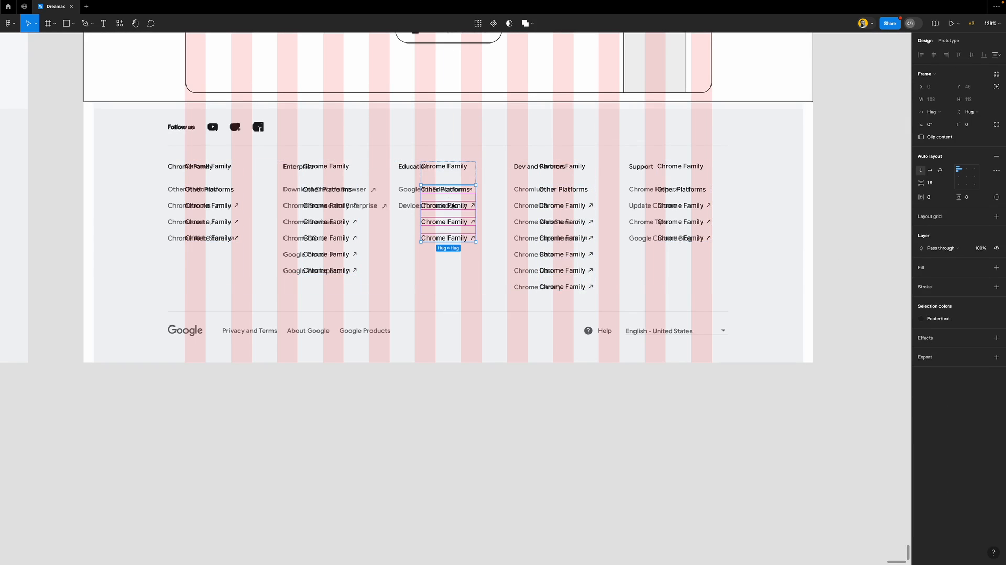
click(462, 207)
shift+click(465, 192)
key(Delete)
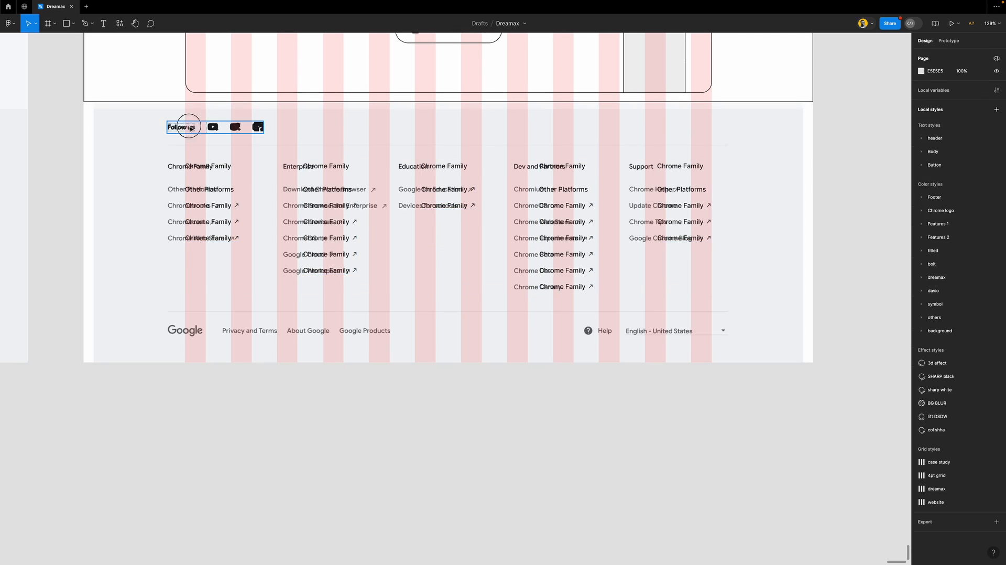
Shift the Follow us group right to align with the link columns
click(189, 127)
drag(191, 127, 206, 128)
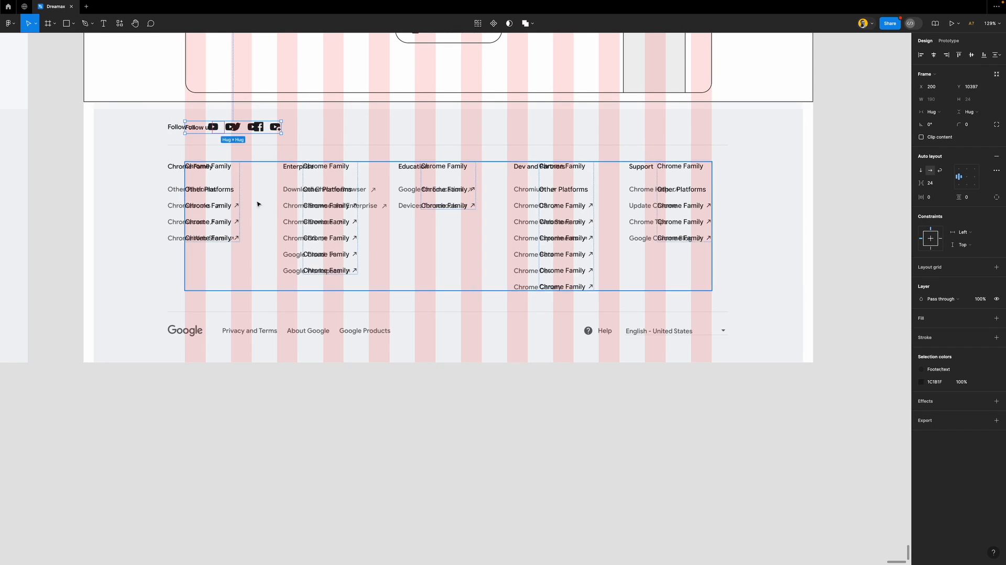
click(536, 466)
scroll(435, 338, down, 1)
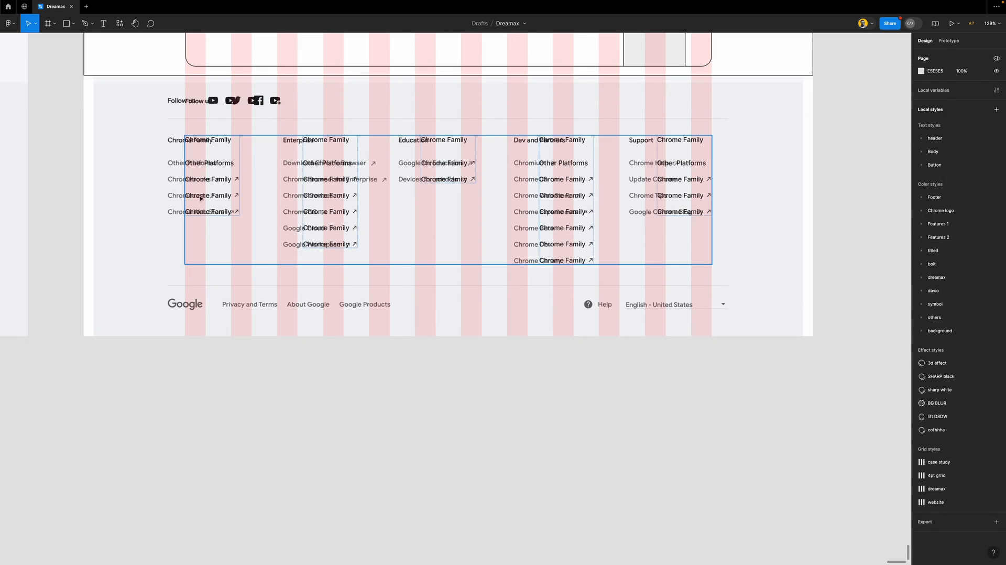
Copy a Chrome Family text layer down to the bottom row and retype it as 'Google'
click(207, 215)
drag(208, 215, 221, 289)
double_click(221, 288)
text(Google)
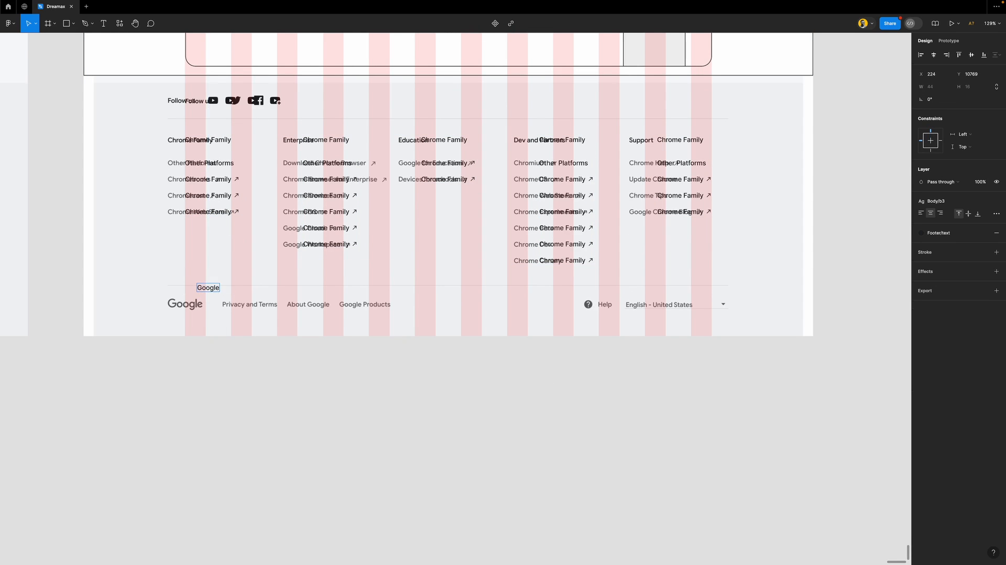
key(Escape)
Create a 'Privacy and Terms' label in the Body/b2 text style over the reference link
scroll(196, 302, up, 5)
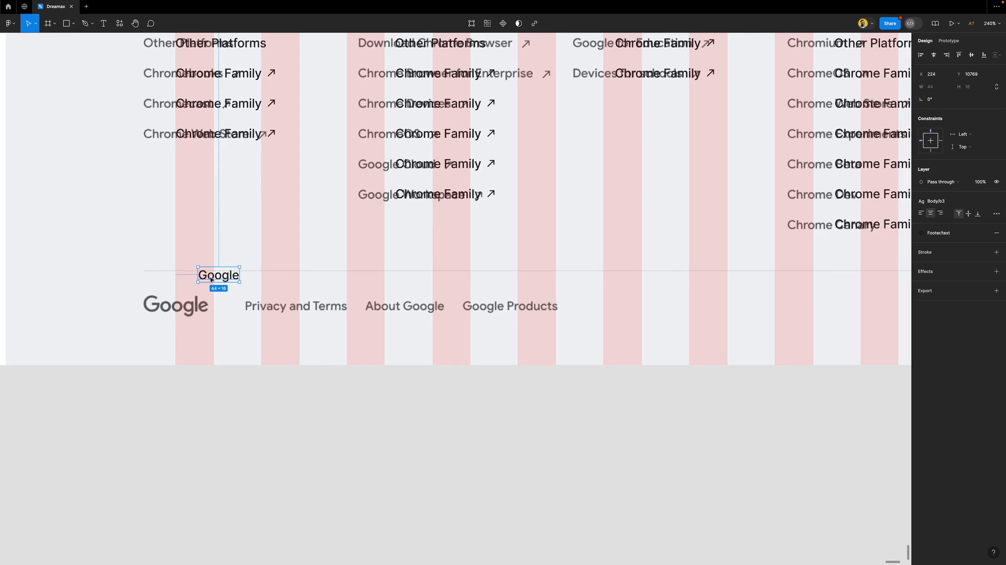
drag(215, 279, 283, 277)
double_click(284, 275)
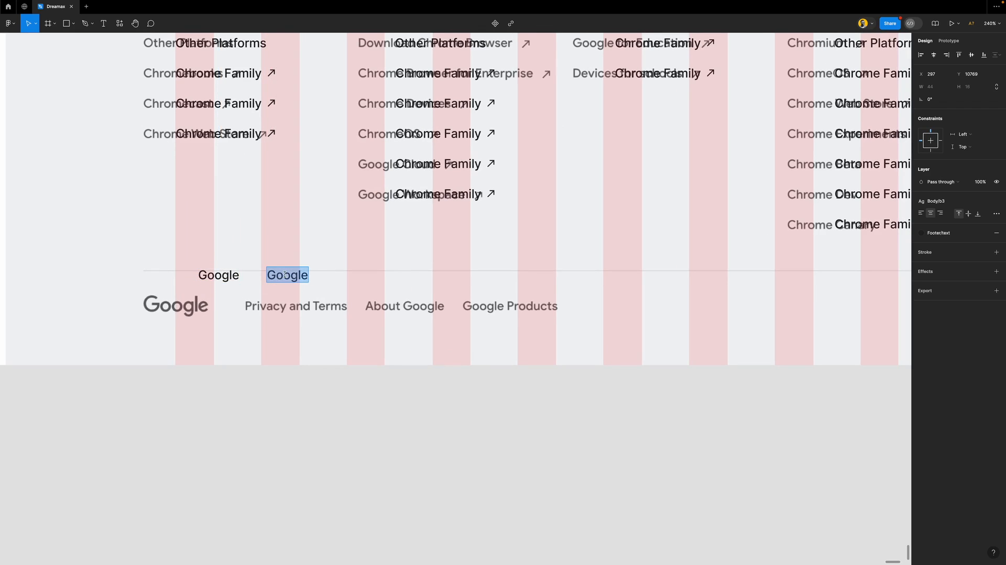
text(Pro)
key(BackSpace)
text(ivacy)
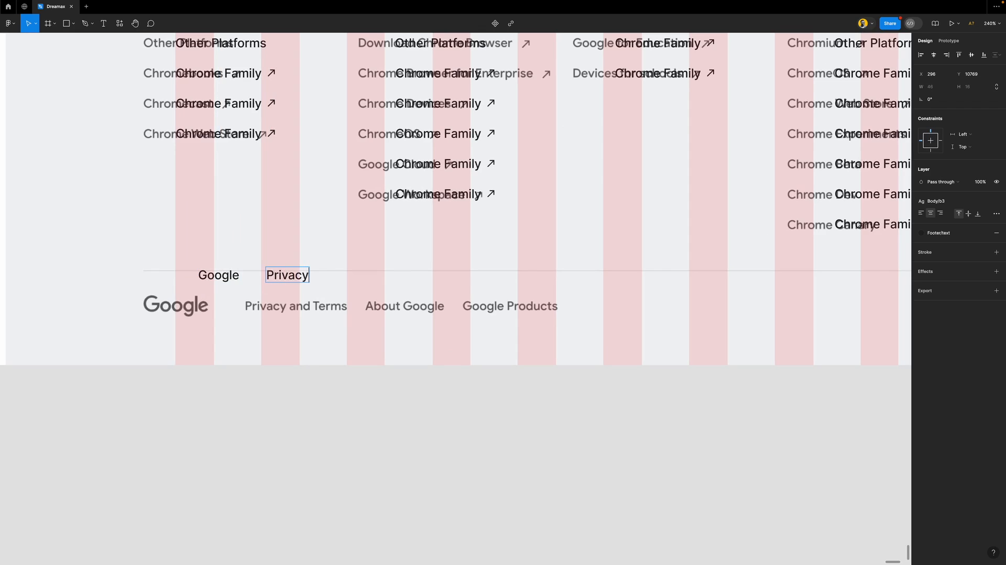
text( and Terms)
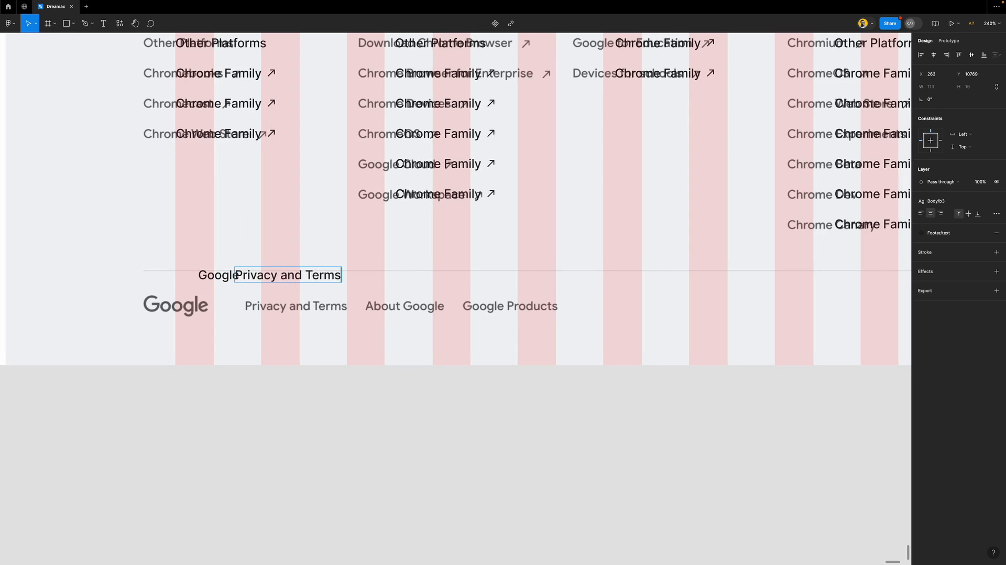
key(Escape)
scroll(290, 296, up, 1)
scroll(299, 309, up, 5)
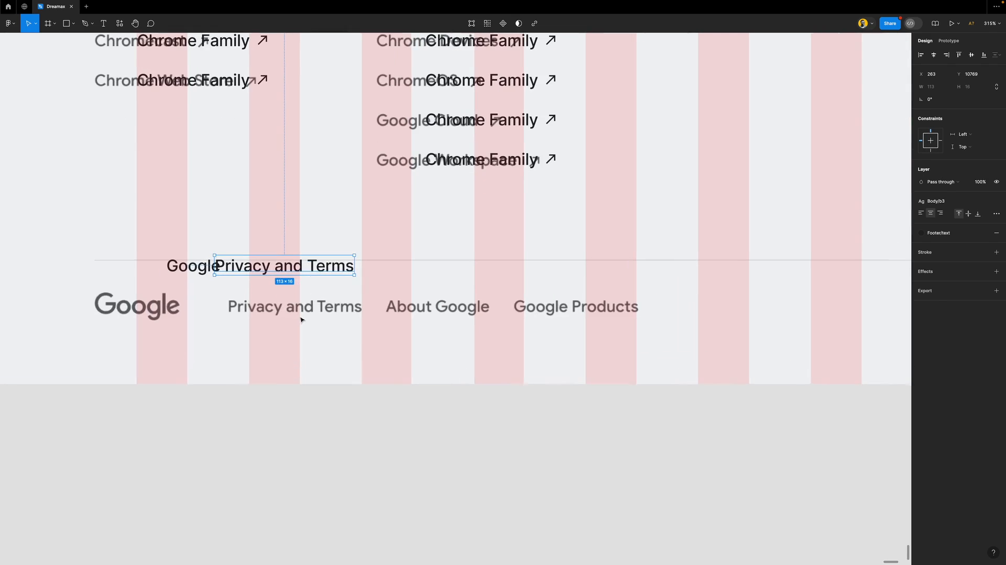
drag(309, 269, 324, 296)
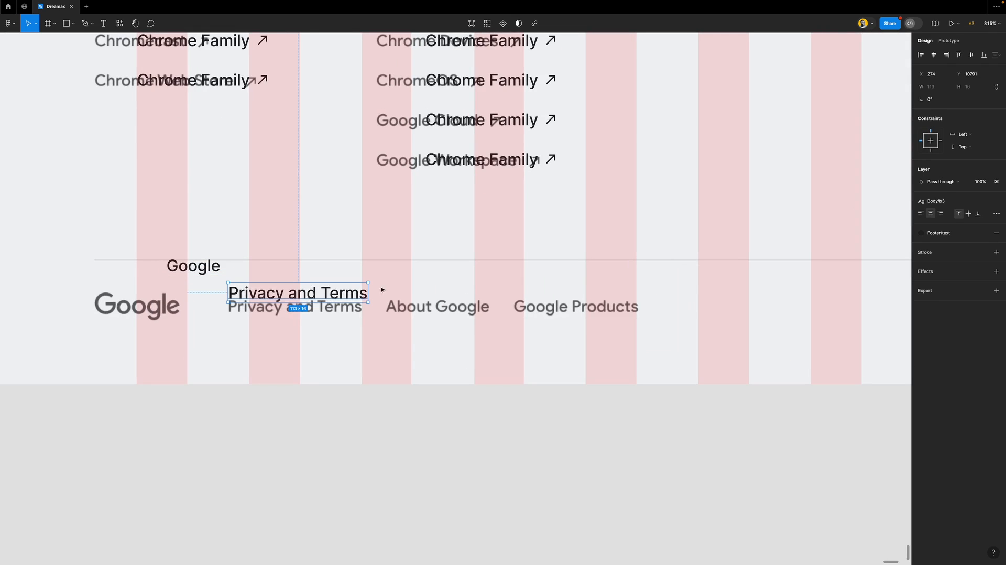
click(968, 200)
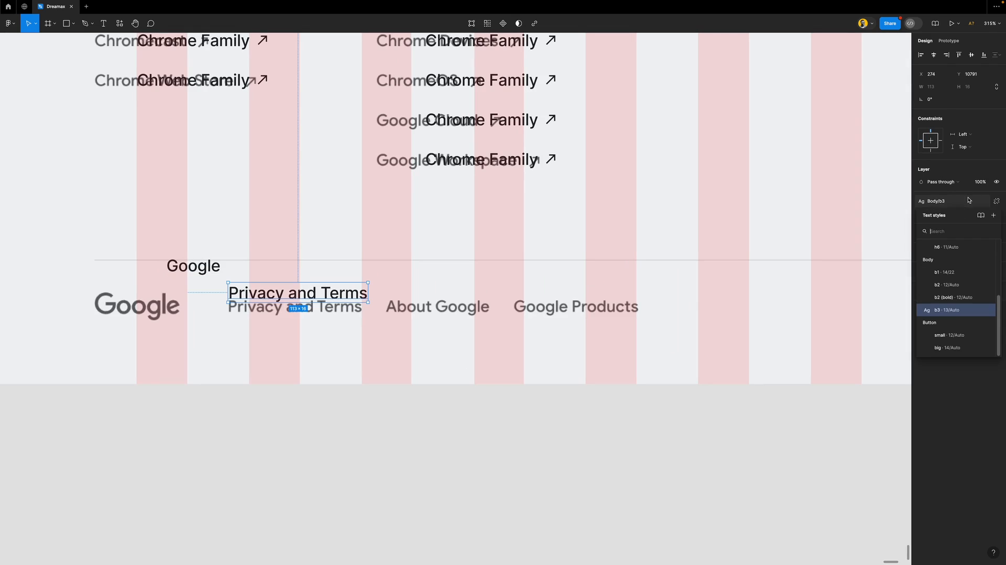
click(959, 287)
drag(296, 293, 465, 313)
Add 'About Google' and 'Google Products' labels and wrap all three links in an auto-layout row
key(Return)
text(About G)
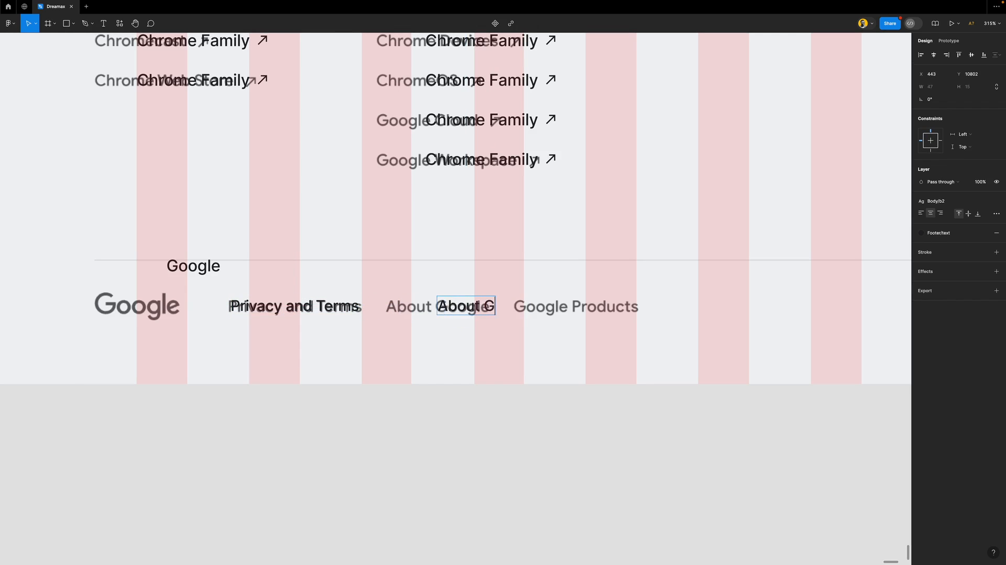
text(oogle)
key(Escape)
drag(487, 310, 622, 307)
double_click(621, 302)
text(Go)
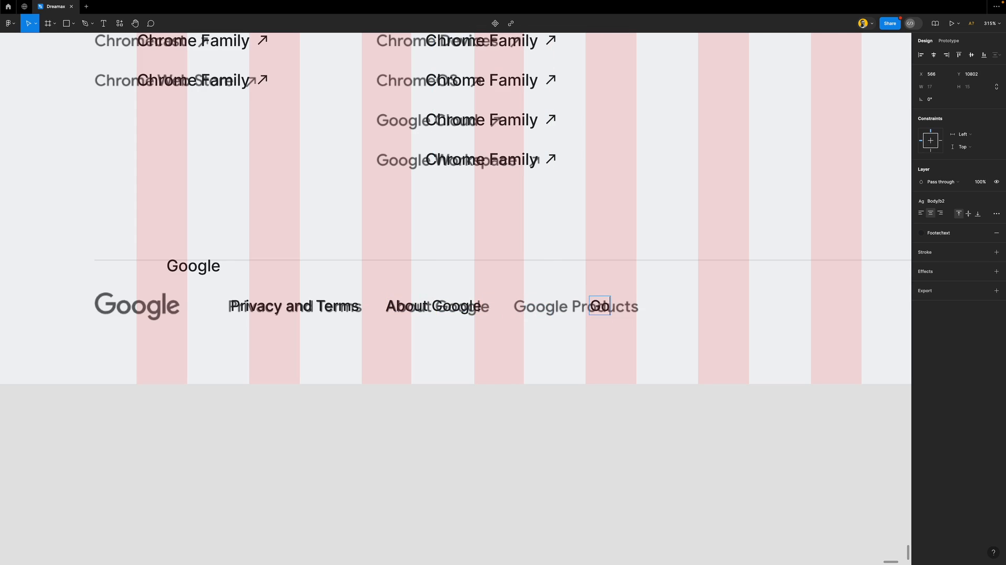
text(ogle Products)
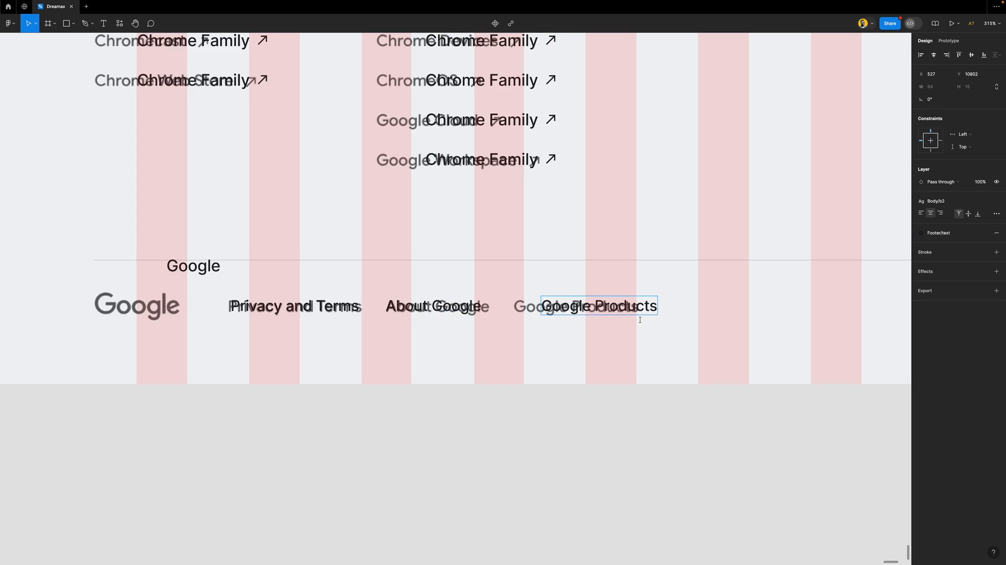
key(Escape)
drag(619, 309, 596, 311)
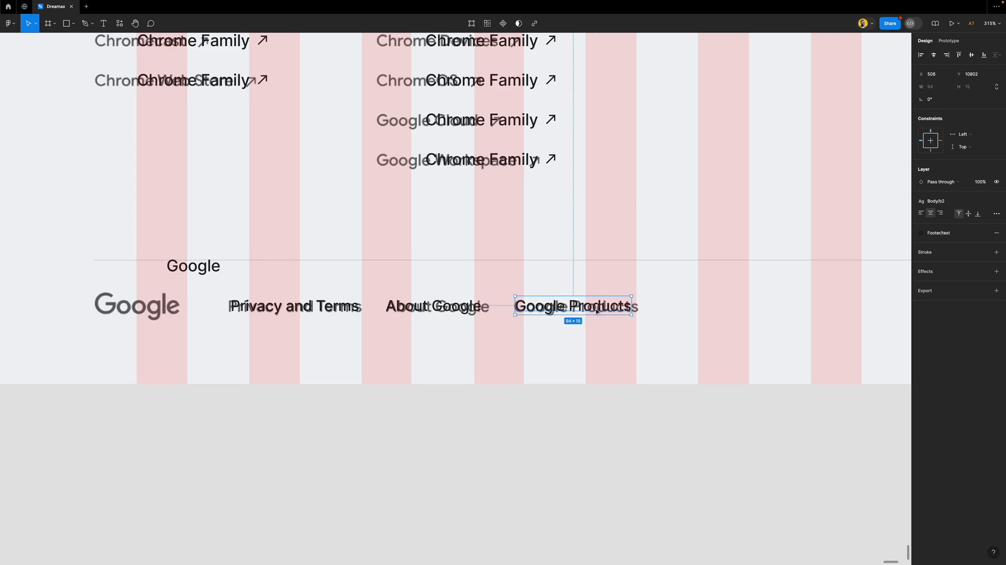
shift+click(434, 306)
shift+click(335, 308)
key(shift+a)
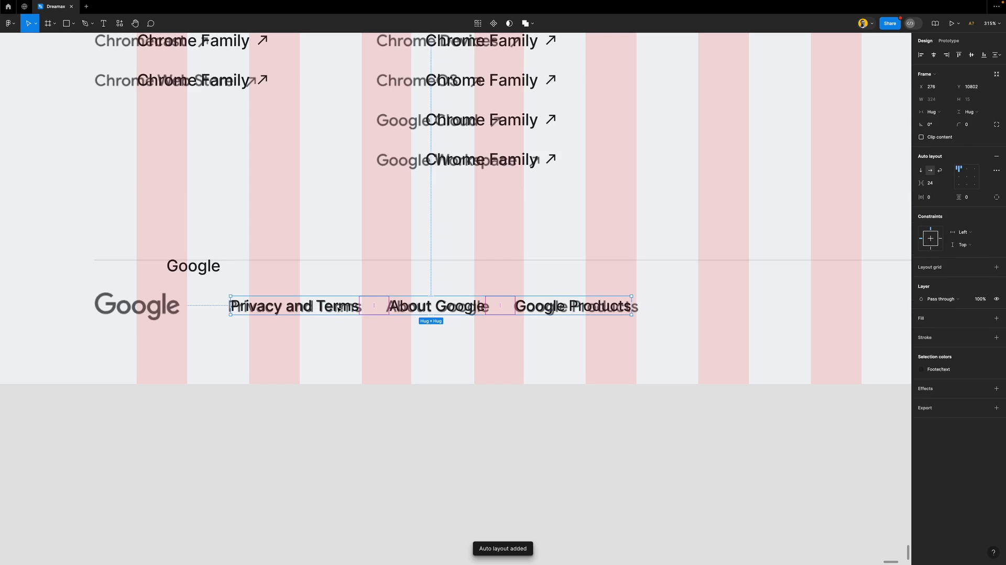
Place the Google text on the logo and give it the header/h5 text style
drag(204, 278, 133, 292)
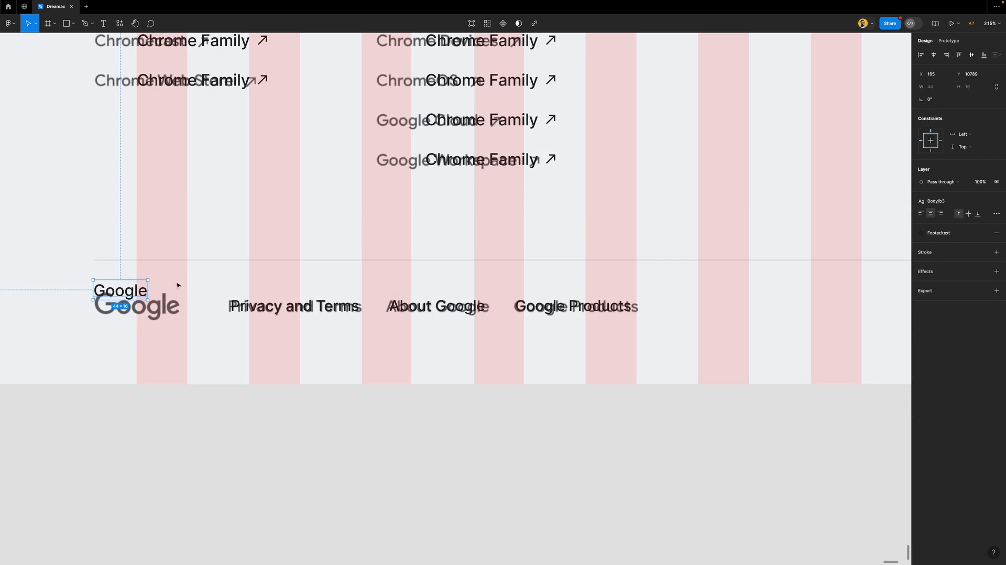
click(949, 203)
scroll(968, 298, up, 3)
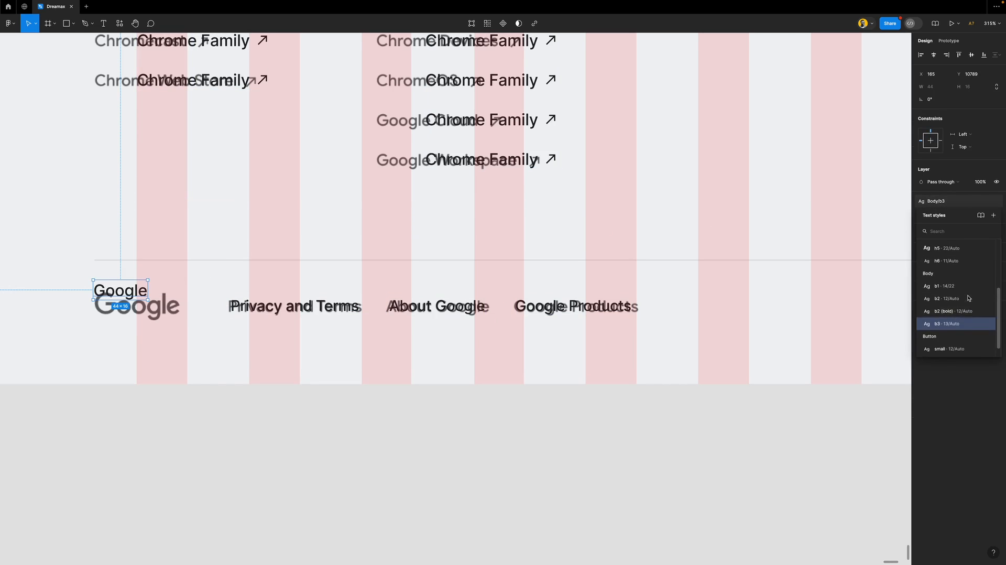
click(956, 300)
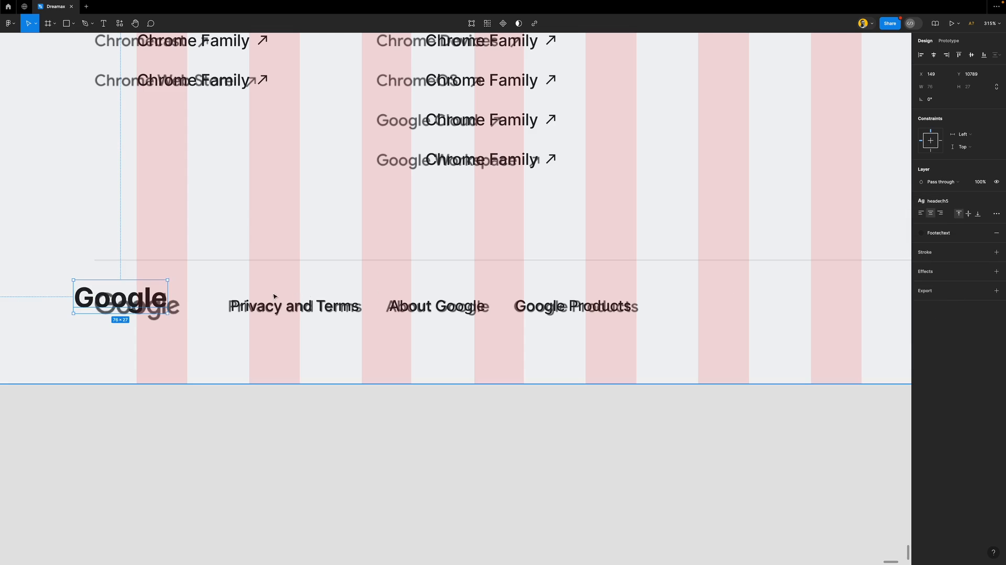
drag(103, 297, 165, 308)
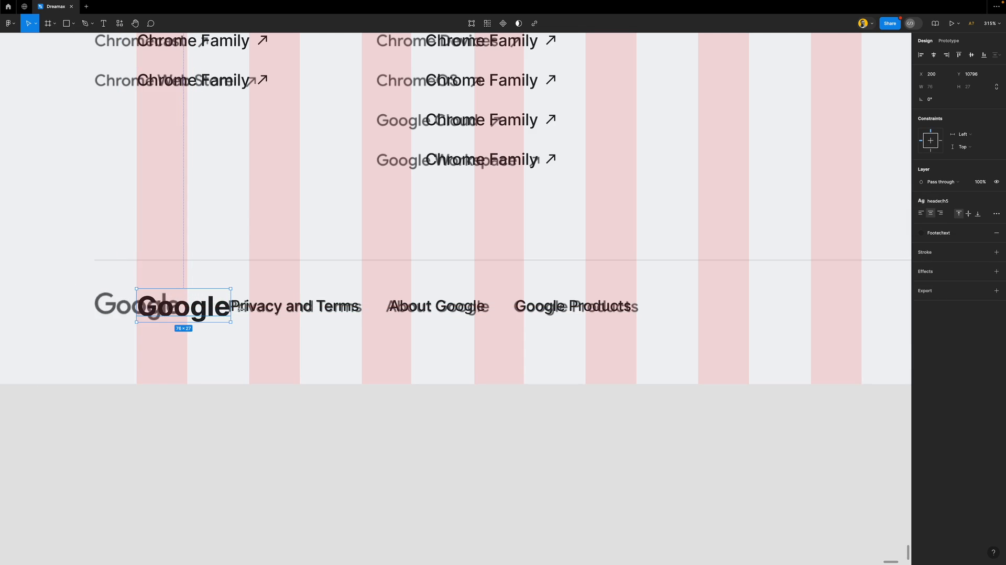
Wrap Google and the links row in auto layout with a 56 gap
shift+click(292, 313)
key(shift+a)
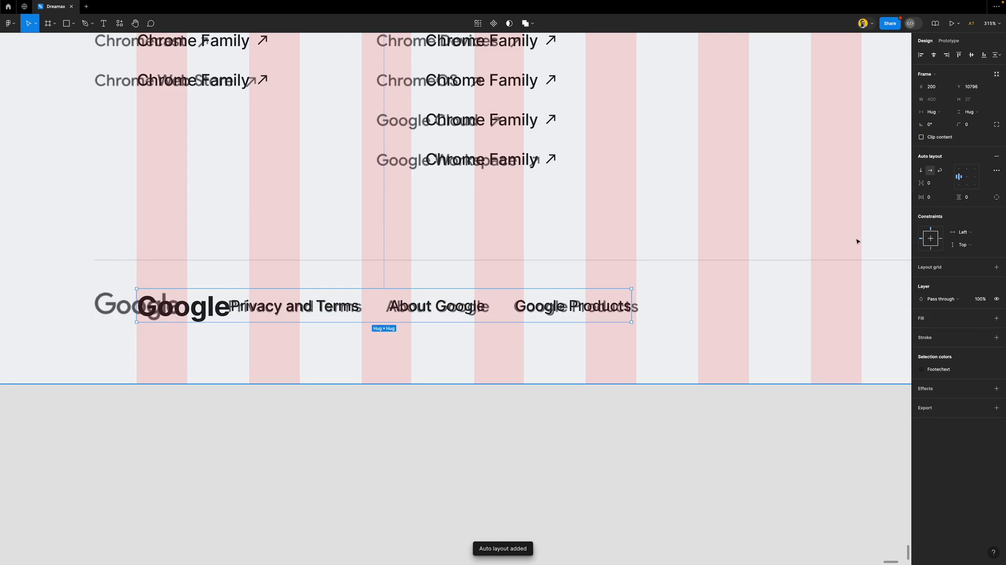
drag(920, 183, 963, 191)
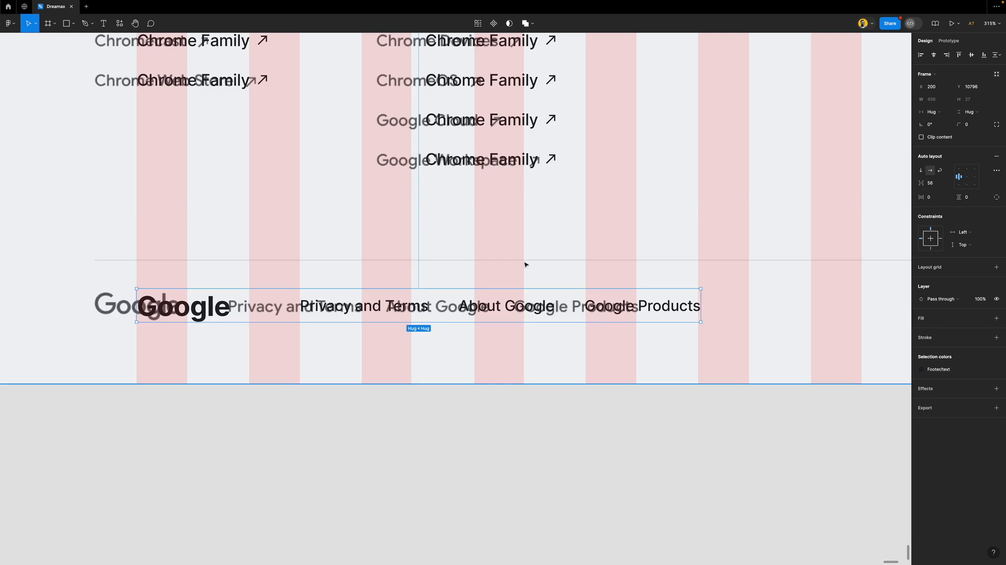
scroll(323, 307, down, 5)
scroll(323, 307, down, 2)
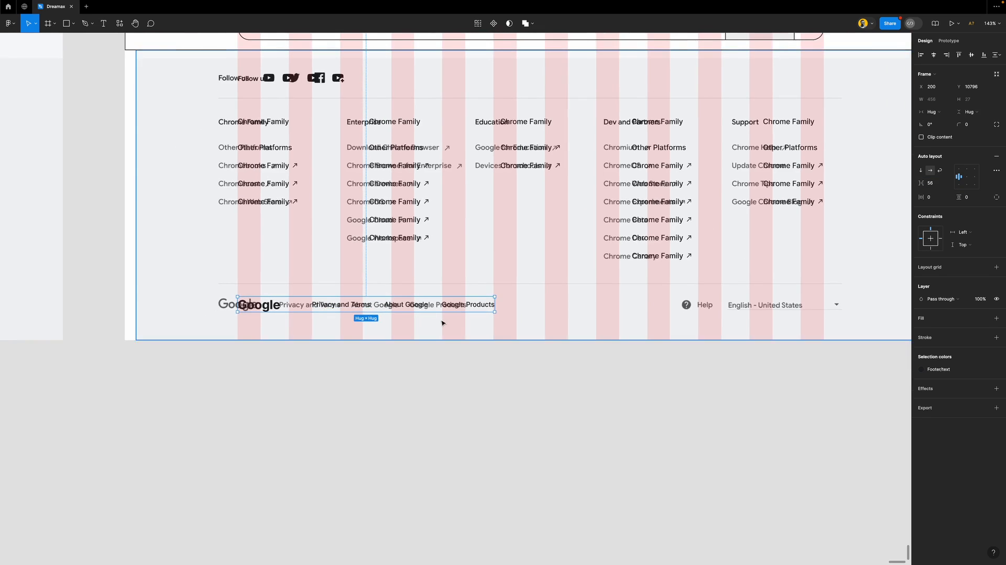
scroll(450, 324, right, 2)
scroll(615, 327, up, 2)
scroll(615, 328, up, 3)
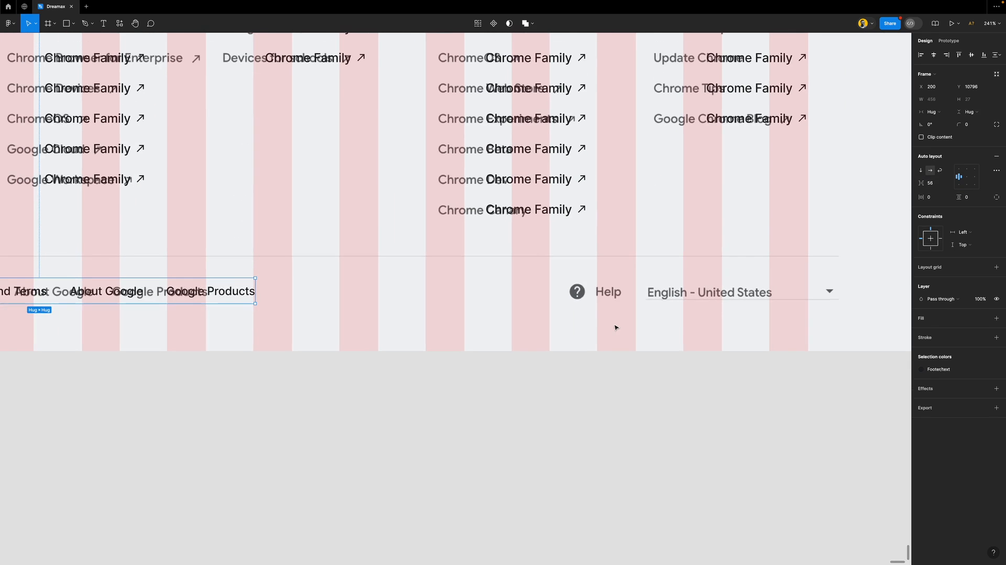
Copy the Google Products link, retype it as 'Help', and place it on the Help label
click(234, 295)
drag(240, 295, 516, 297)
double_click(516, 293)
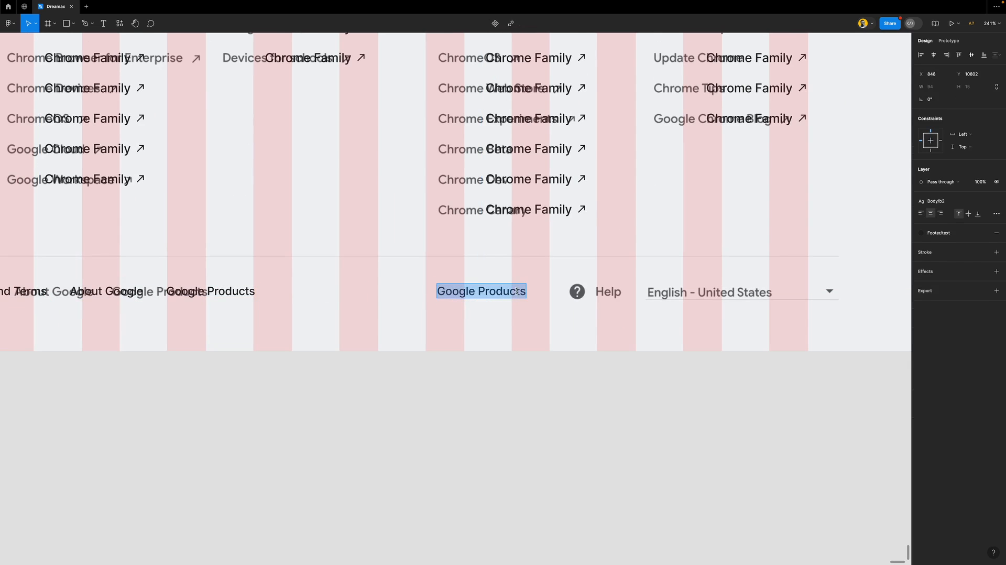
text(Help)
key(Escape)
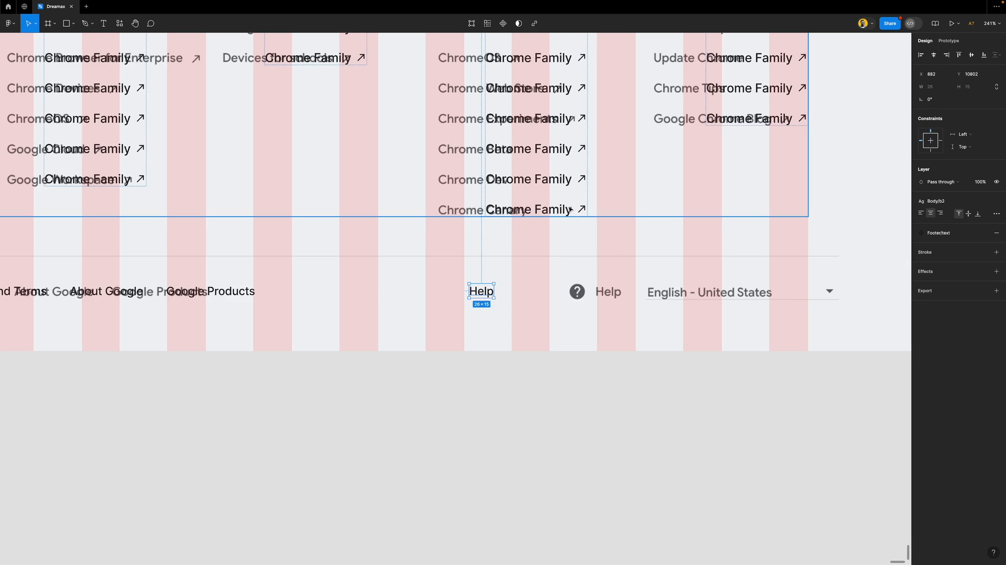
drag(482, 291, 575, 277)
Insert a filled question-mark icon from Material Symbols at 20×20 over the grey help icon
scroll(636, 304, up, 5)
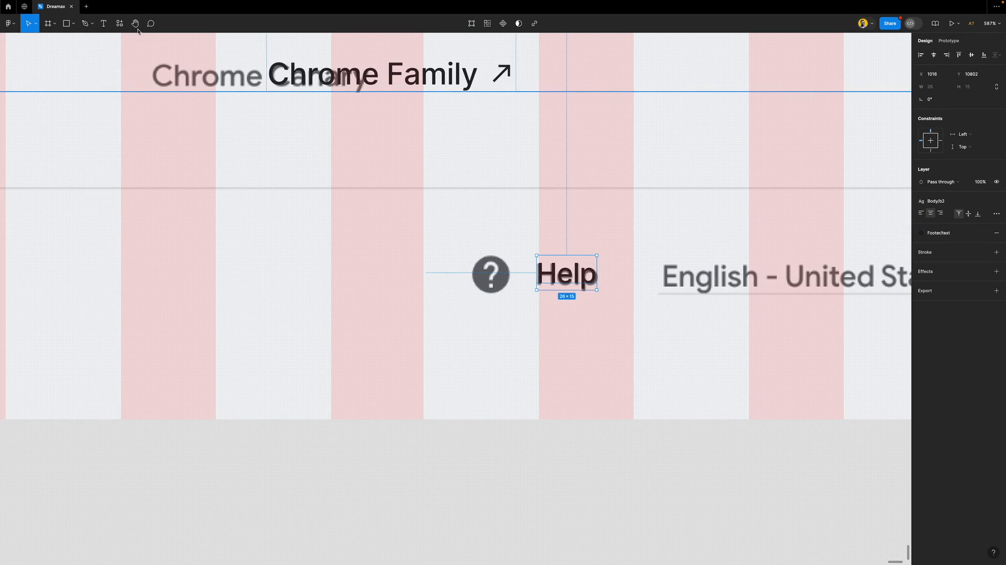
click(120, 23)
click(152, 110)
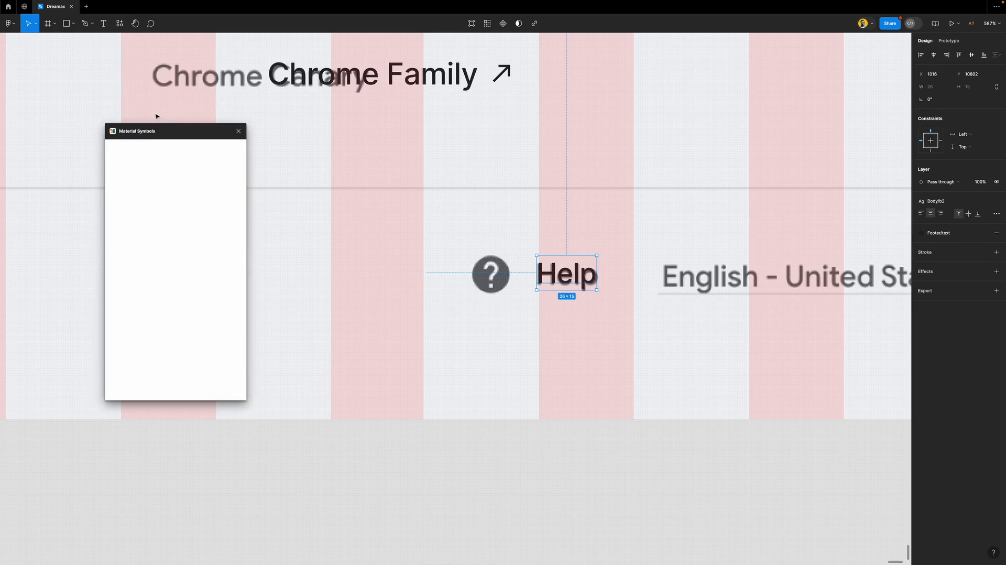
text(questio)
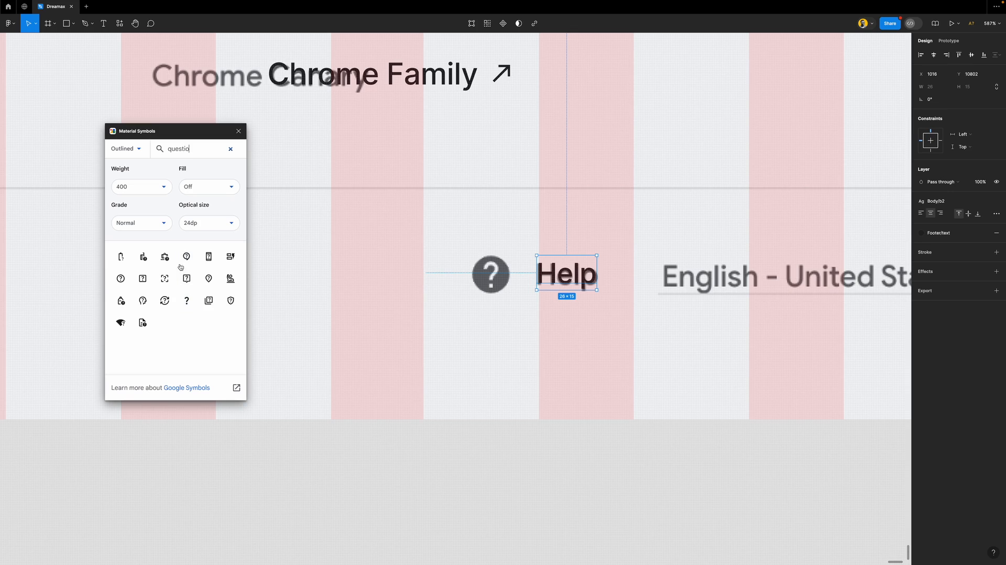
click(204, 190)
click(212, 224)
drag(121, 278, 442, 287)
click(980, 104)
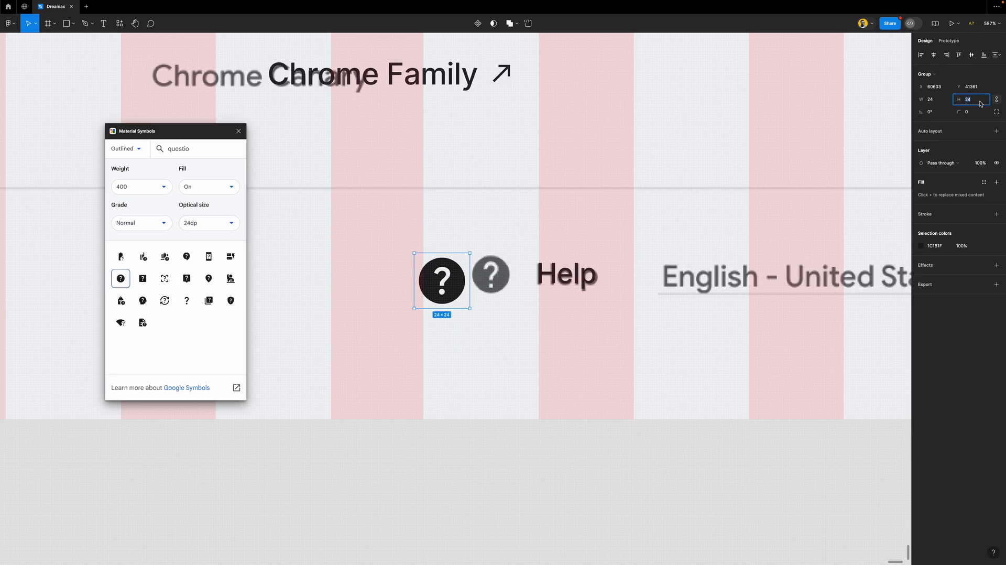
text(0)
key(Return)
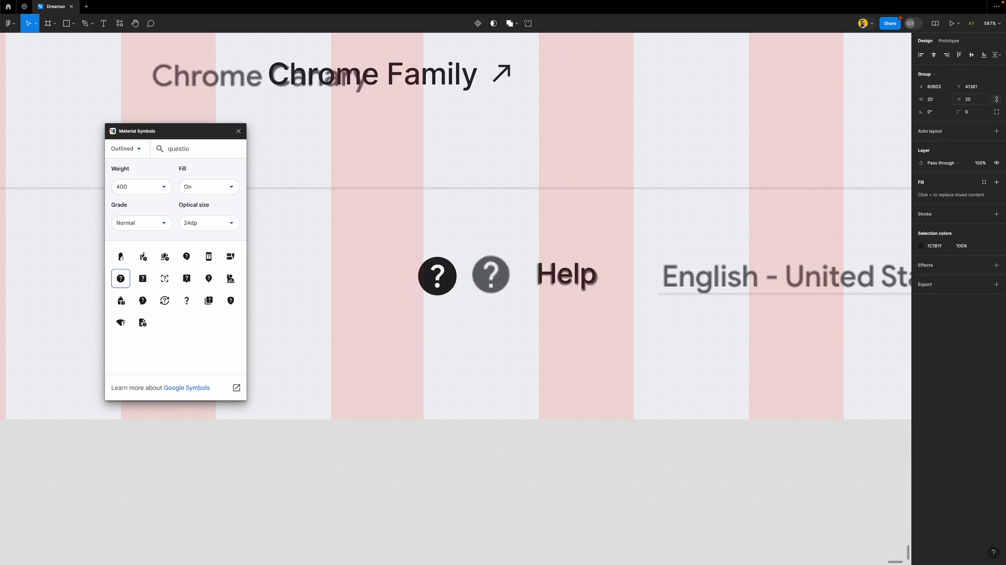
drag(447, 277, 499, 276)
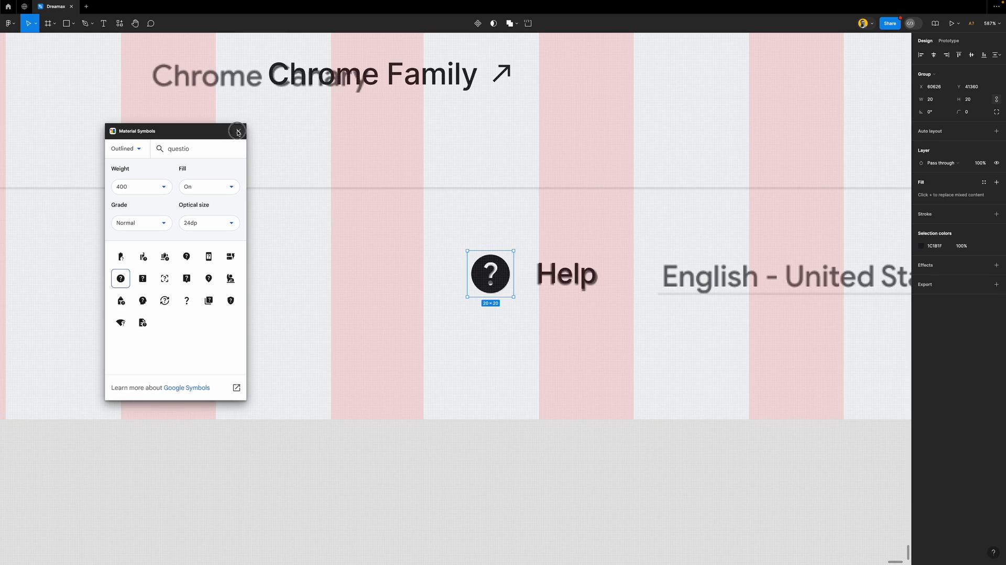
click(238, 131)
Position the help icon beside Help and wrap both in an auto-layout row
scroll(472, 266, down, 5)
mouse_move(477, 266)
mouse_down()
mouse_move(483, 477)
mouse_move(487, 269)
mouse_up()
scroll(525, 271, up, 3)
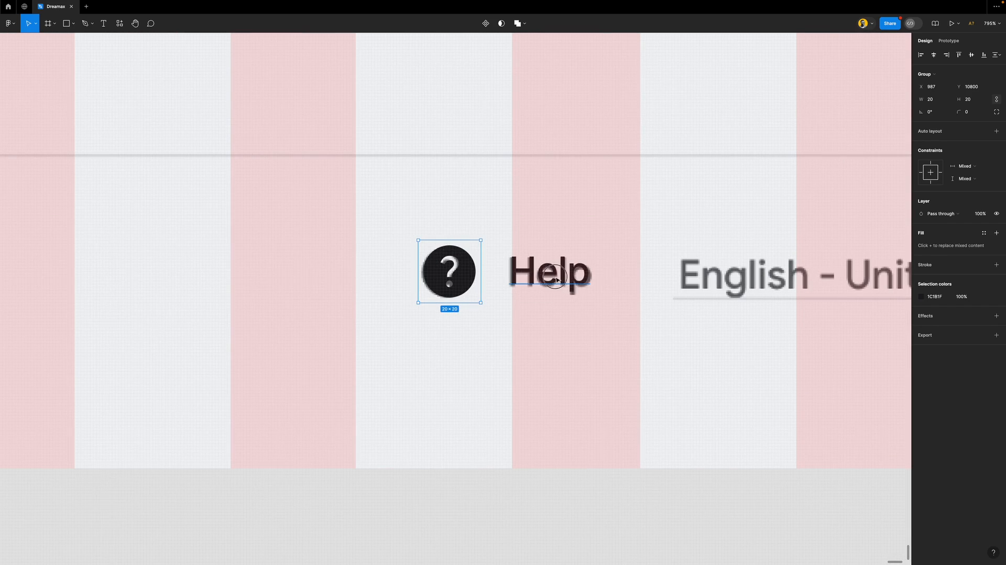
shift+click(529, 271)
key(shift+a)
Hide the layout grid columns and select the Help text
scroll(448, 275, down, 2)
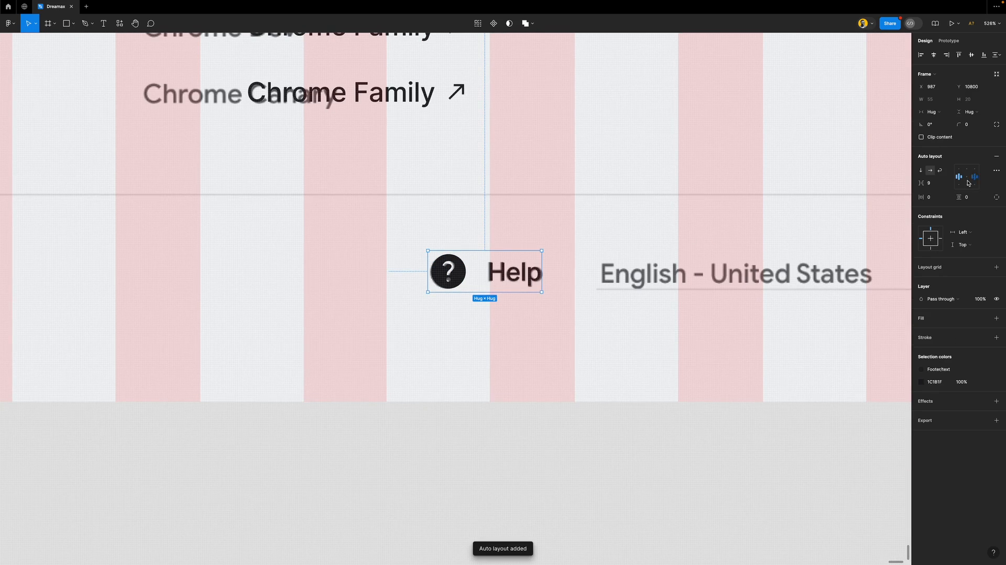
scroll(560, 275, right, 3)
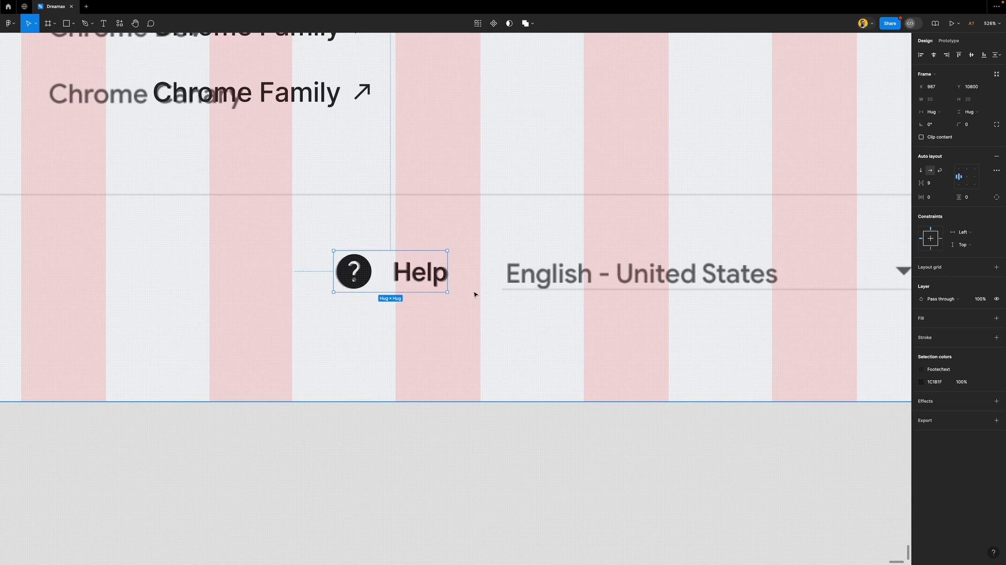
scroll(474, 294, up, 2)
scroll(475, 294, right, 2)
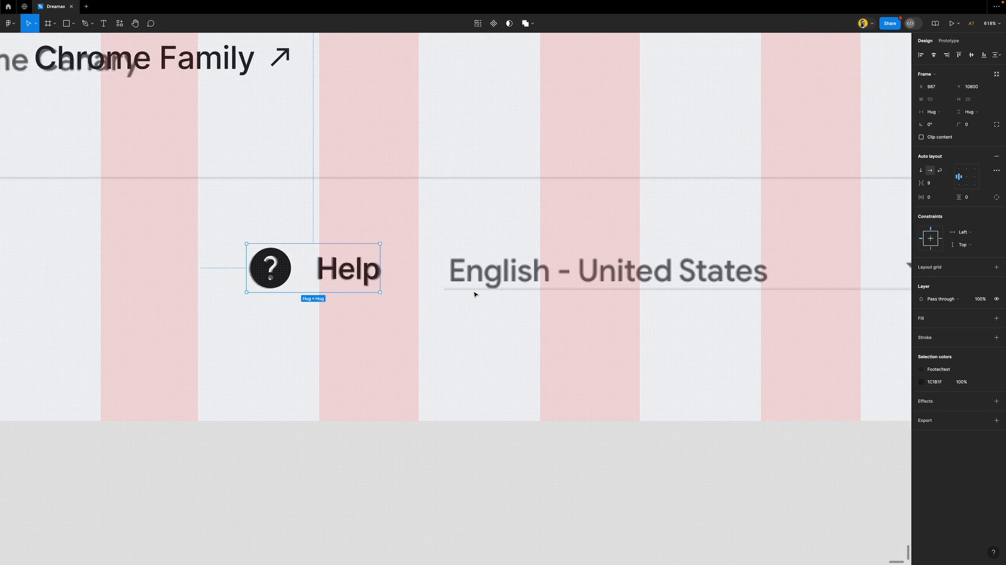
scroll(475, 294, down, 4)
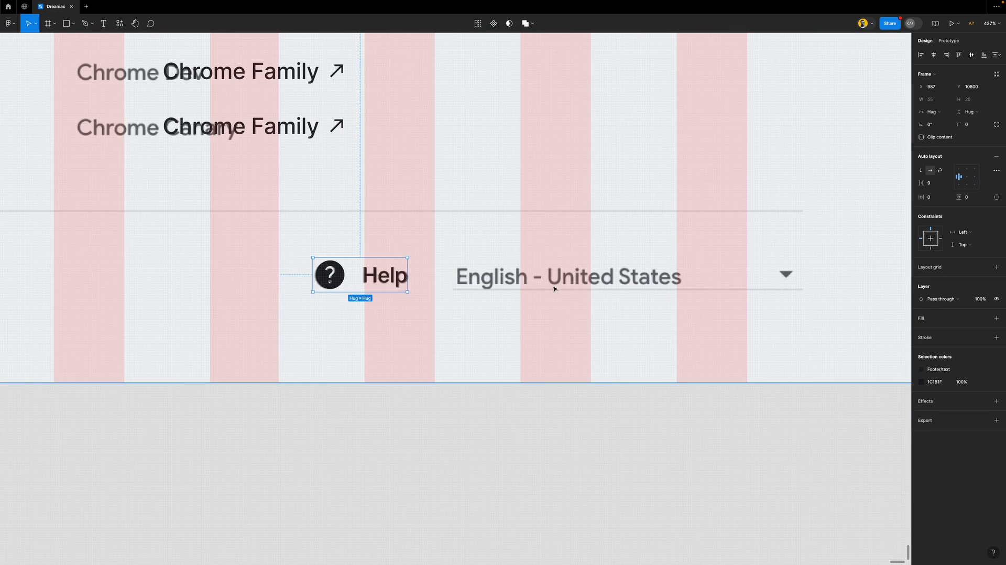
key(ctrl+shift+4)
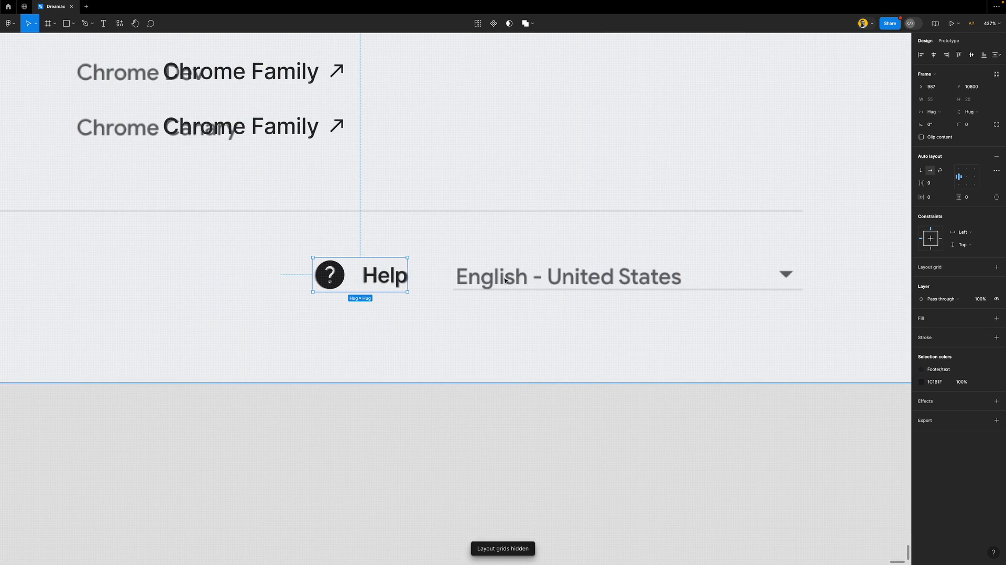
click(383, 277)
Duplicate the Help text above the row and retype it as 'English (United States)'
drag(390, 279, 466, 247)
double_click(469, 248)
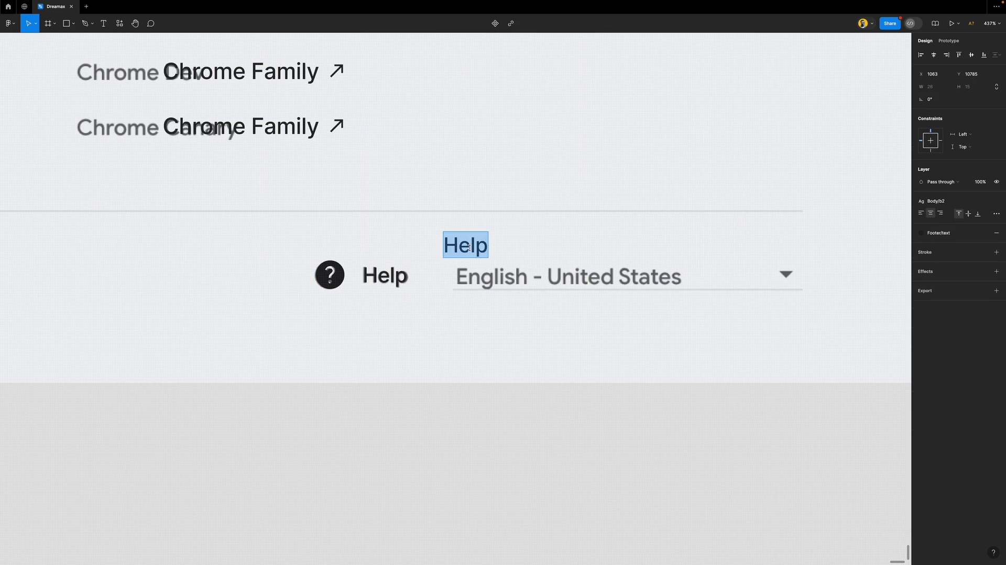
text(English)
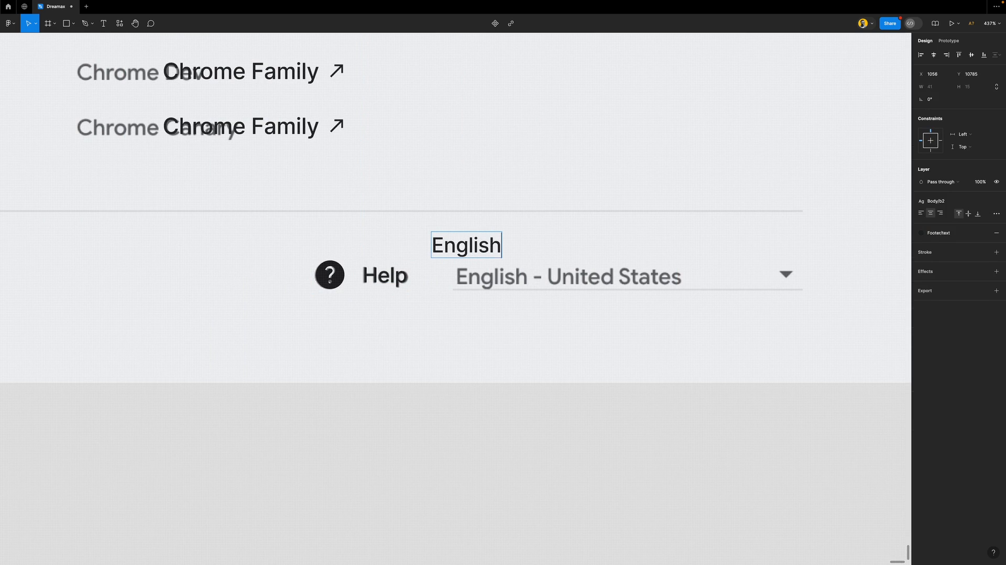
text( - )
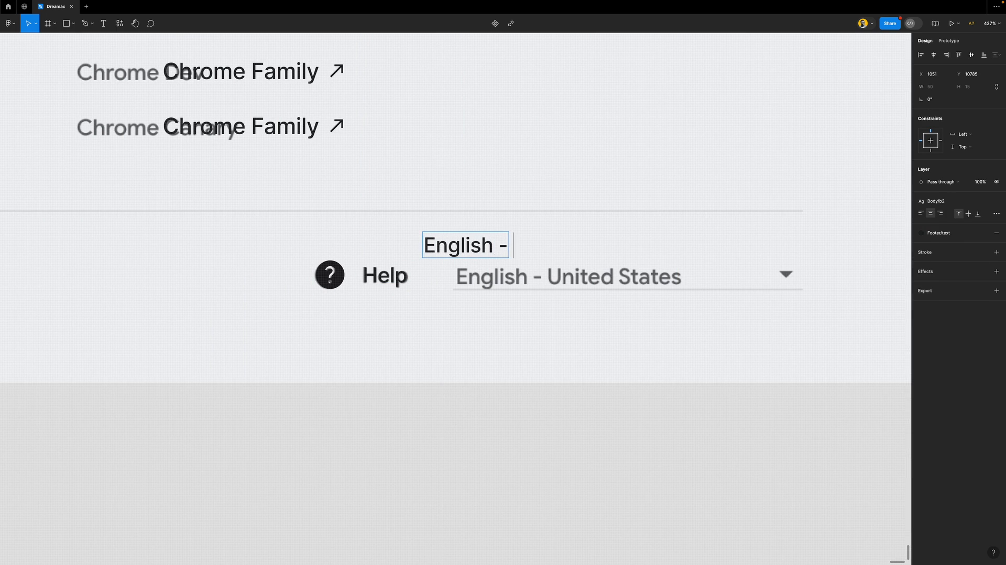
text(United)
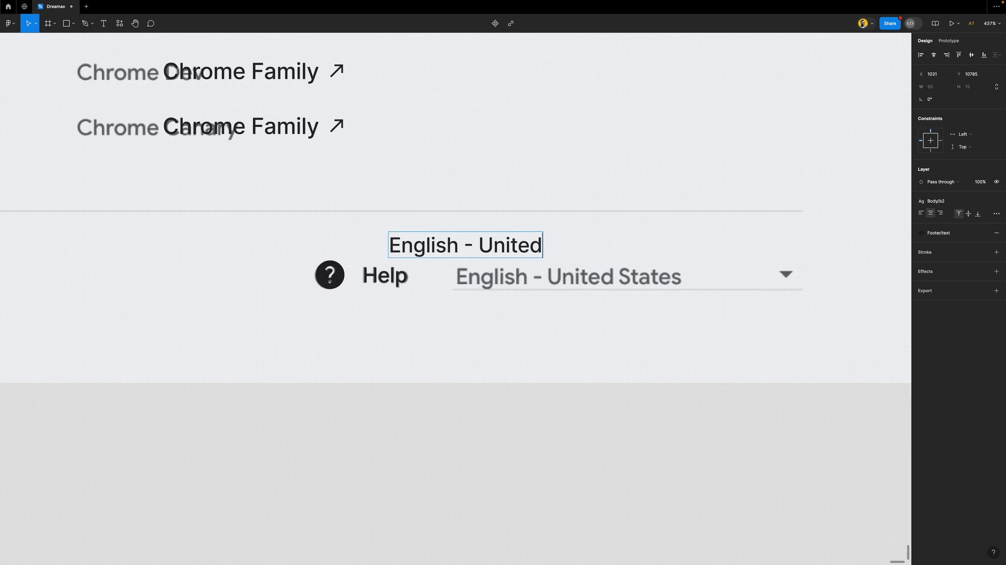
text( States)
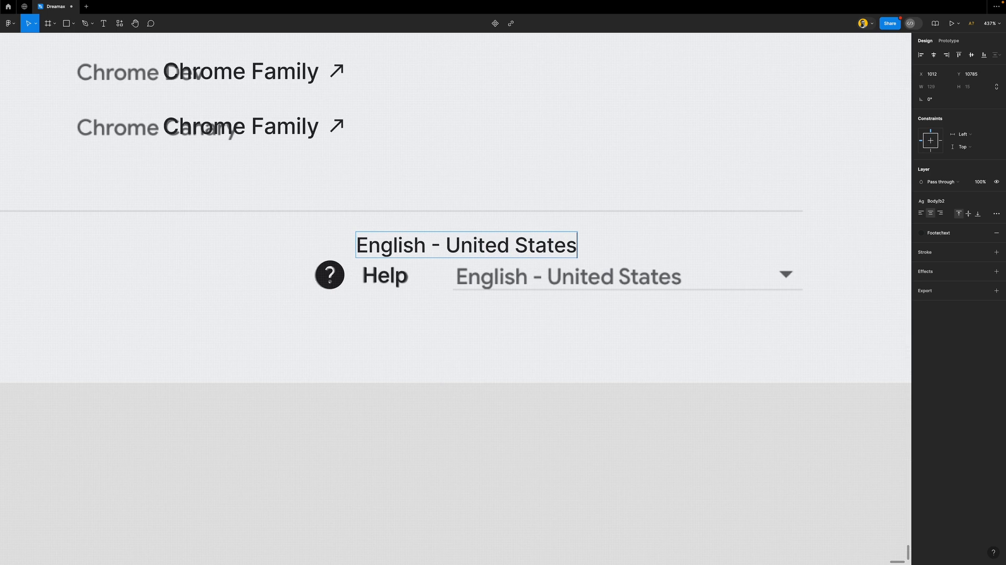
drag(446, 245, 435, 246)
text(()
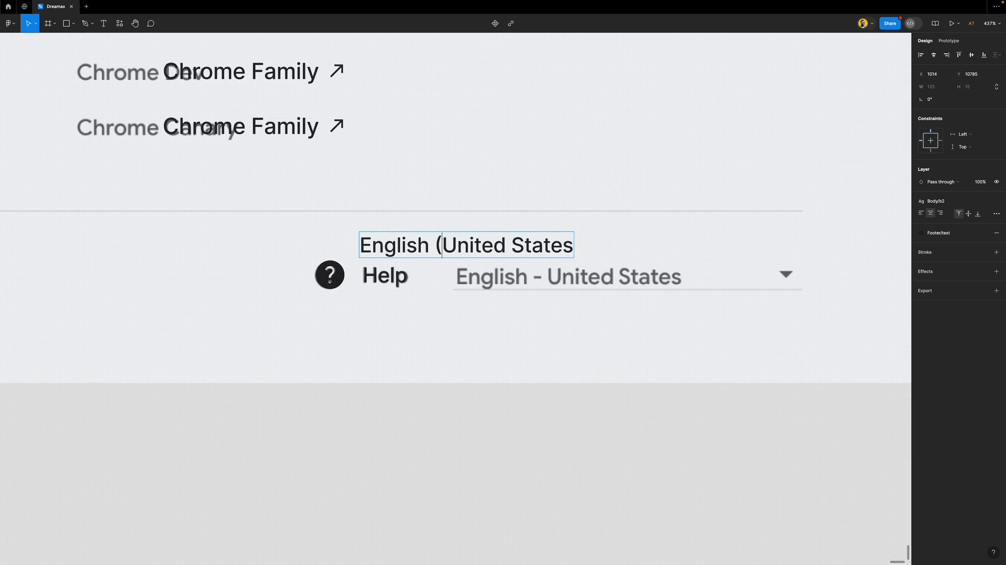
click(573, 245)
text())
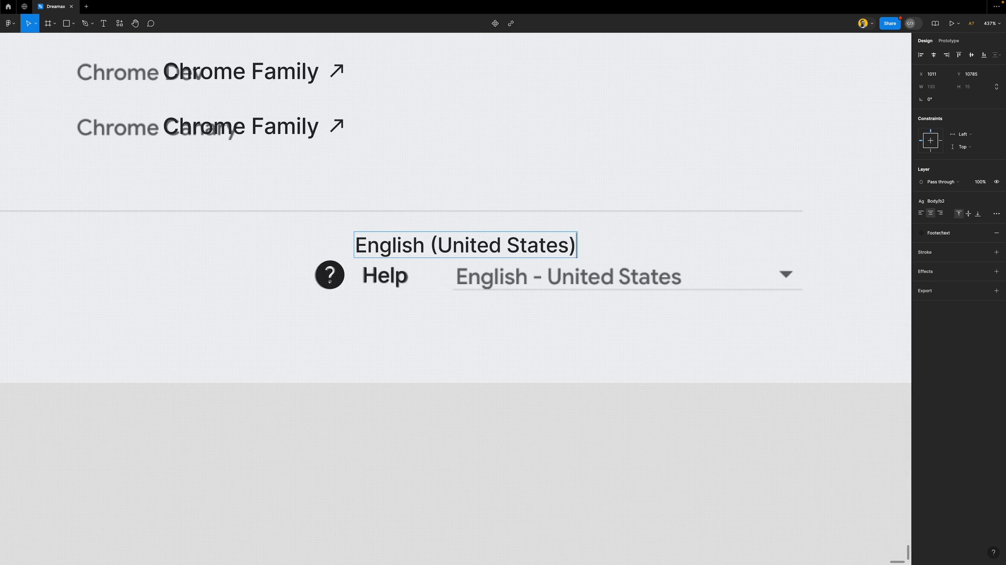
key(Escape)
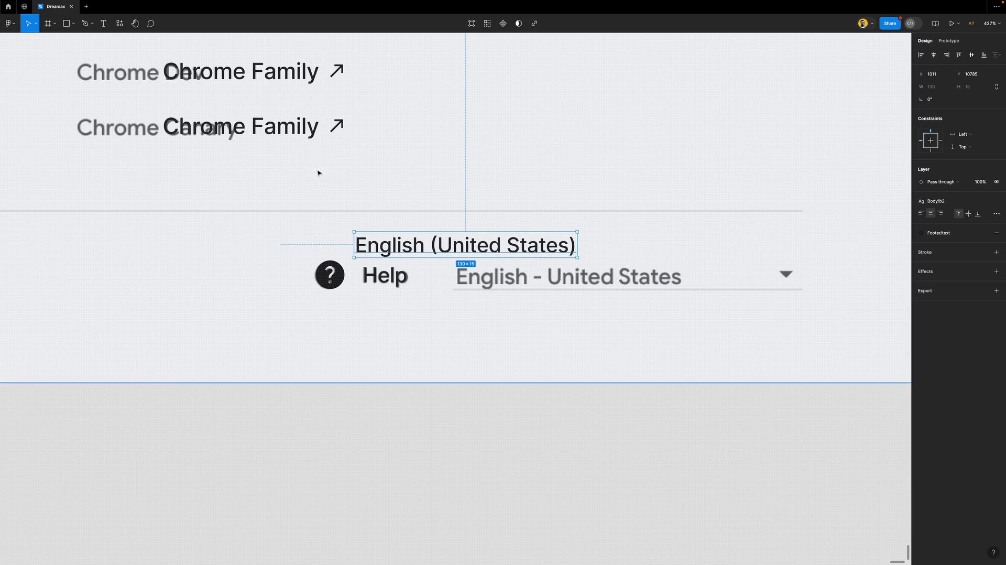
Insert the arrow_drop_down icon from Material Symbols and set its size to 20×20
click(120, 24)
click(157, 115)
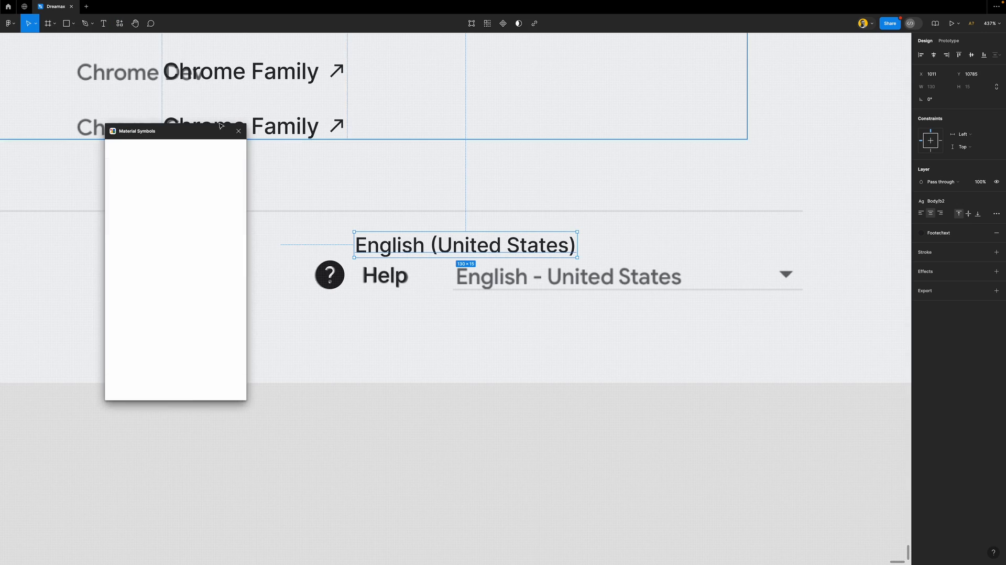
click(186, 149)
text(drop)
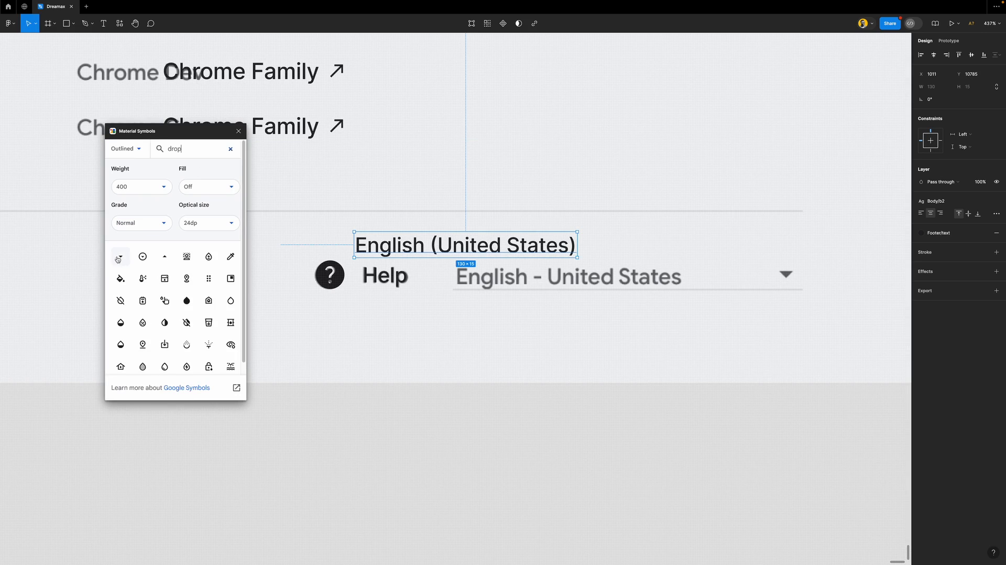
click(120, 256)
drag(486, 324, 771, 281)
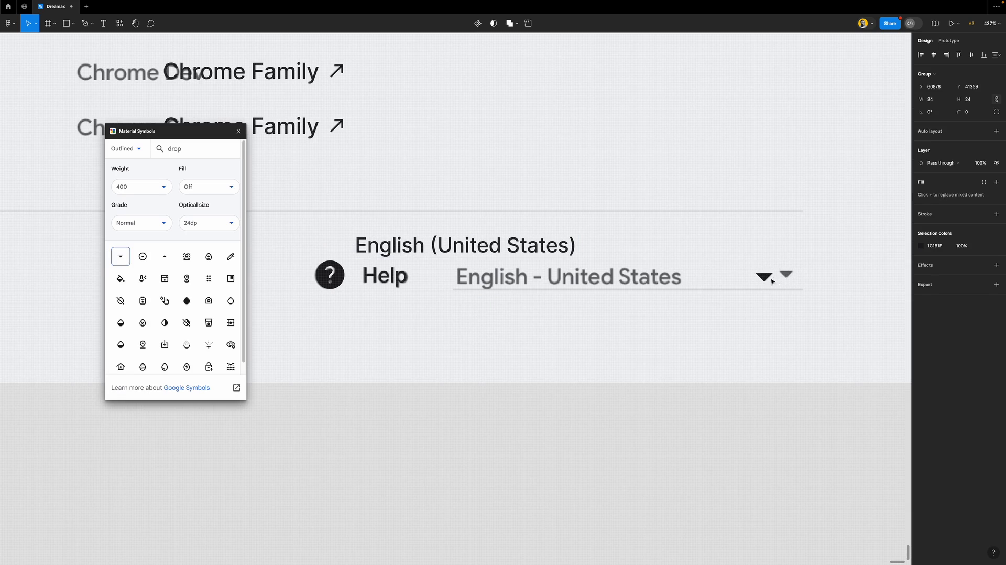
click(975, 99)
text(20)
key(Return)
Place the arrow at the language field's right end and move 'English (United States)' onto the field
click(238, 130)
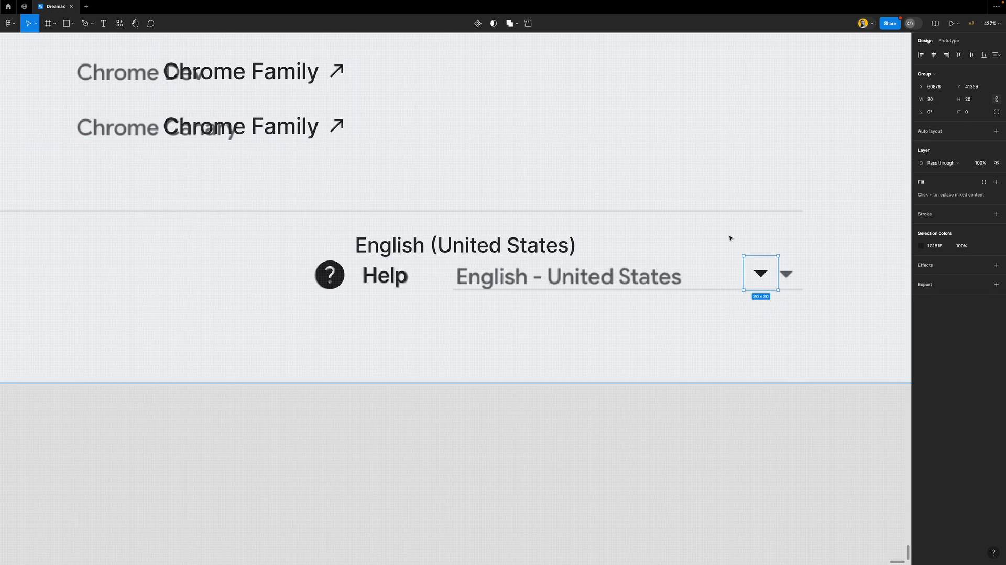
drag(760, 275, 789, 265)
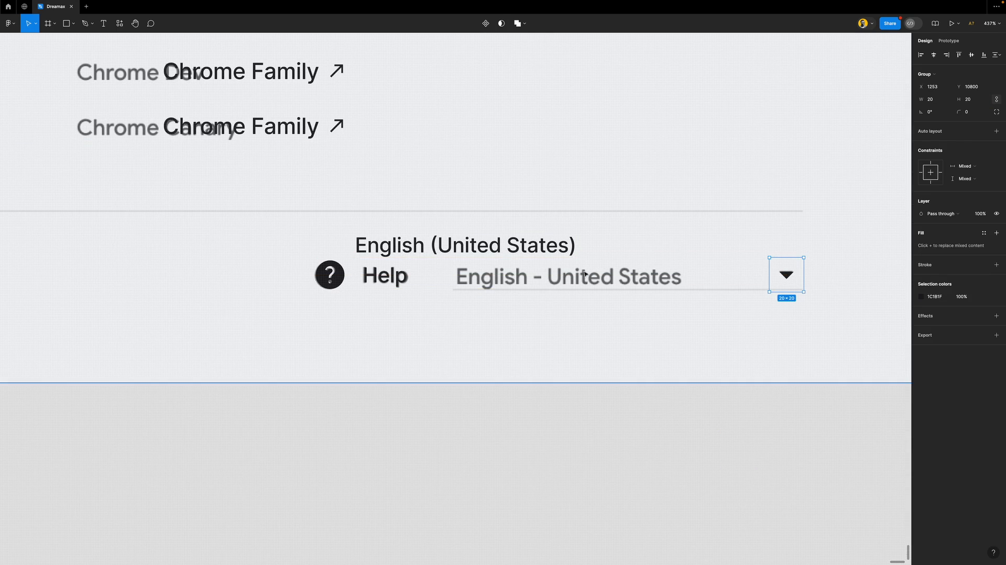
click(542, 246)
drag(553, 246, 762, 275)
Left-align the language text, group it with the arrow in auto layout, then join Help in a row spaced 27
click(920, 213)
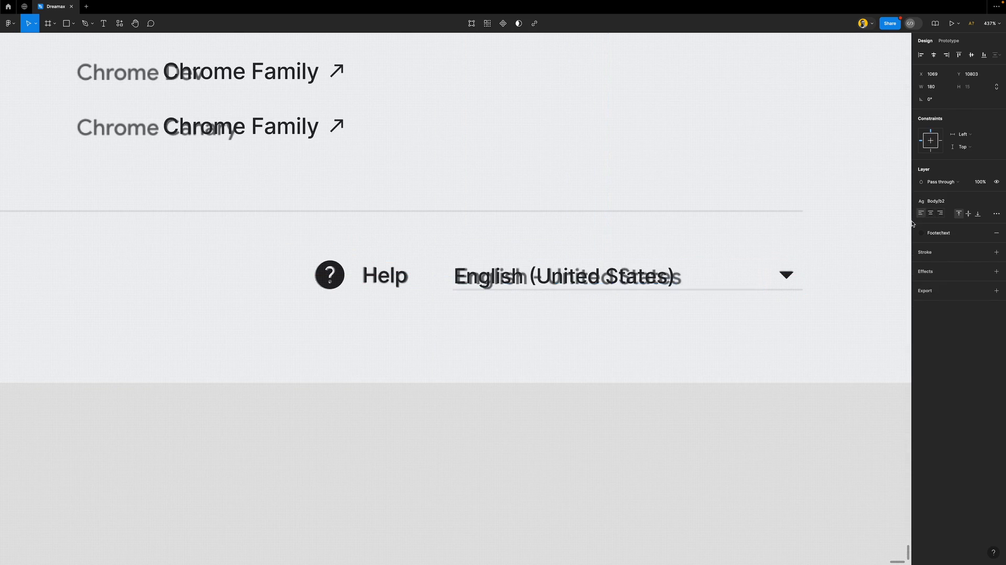
shift+click(785, 282)
key(shift+a)
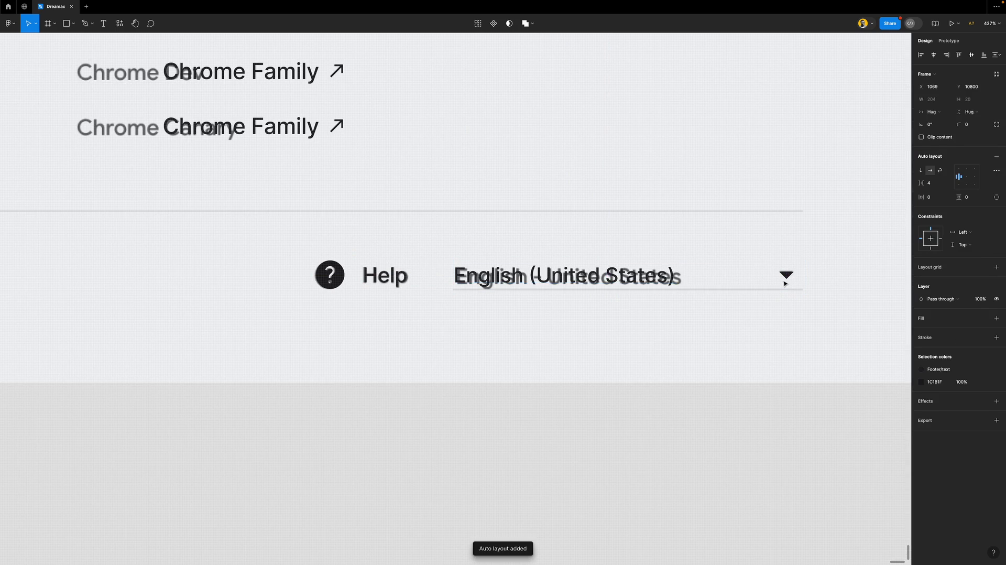
shift+click(359, 281)
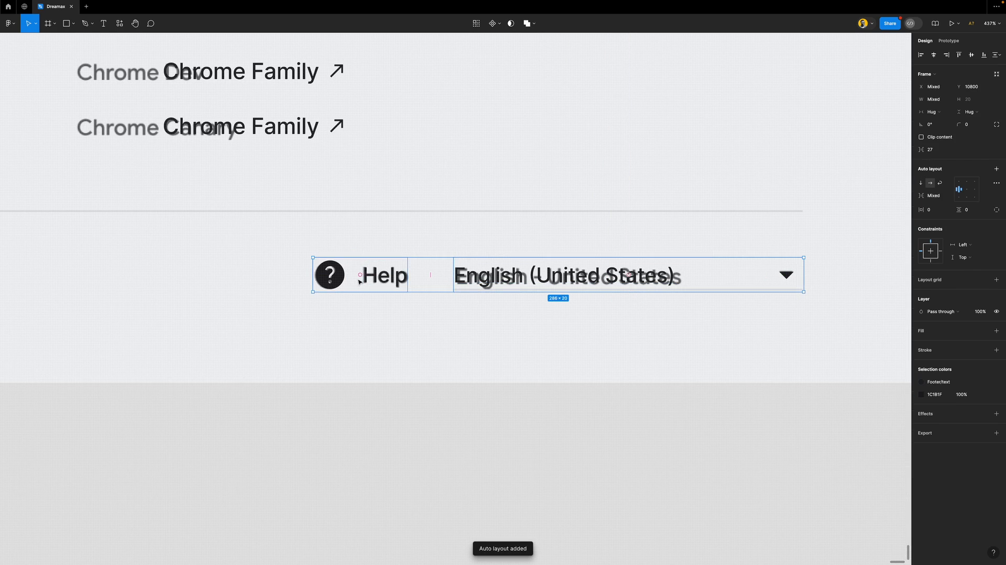
key(shift+a)
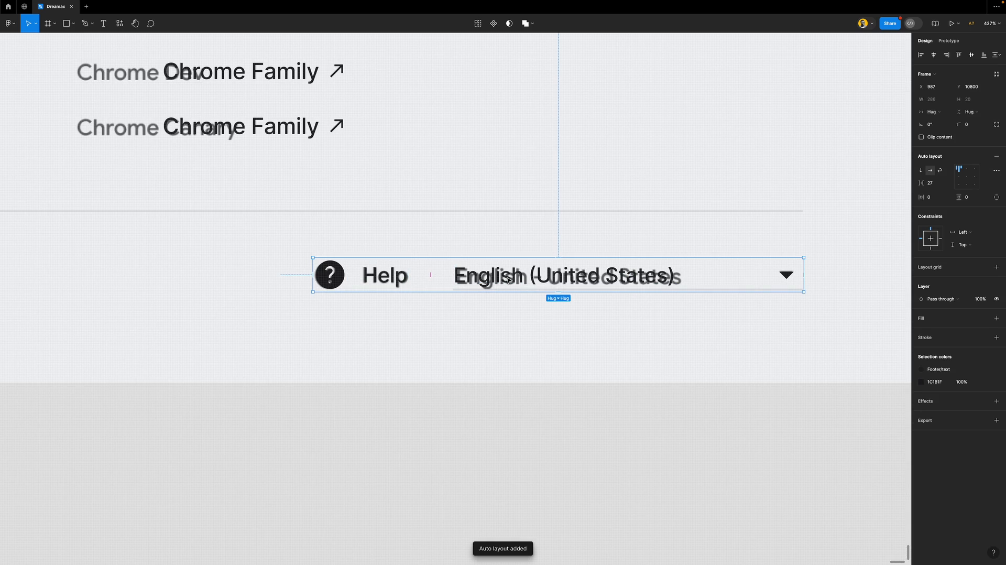
Try moving the row and a white fill on the language selector, then undo both
drag(520, 278, 525, 257)
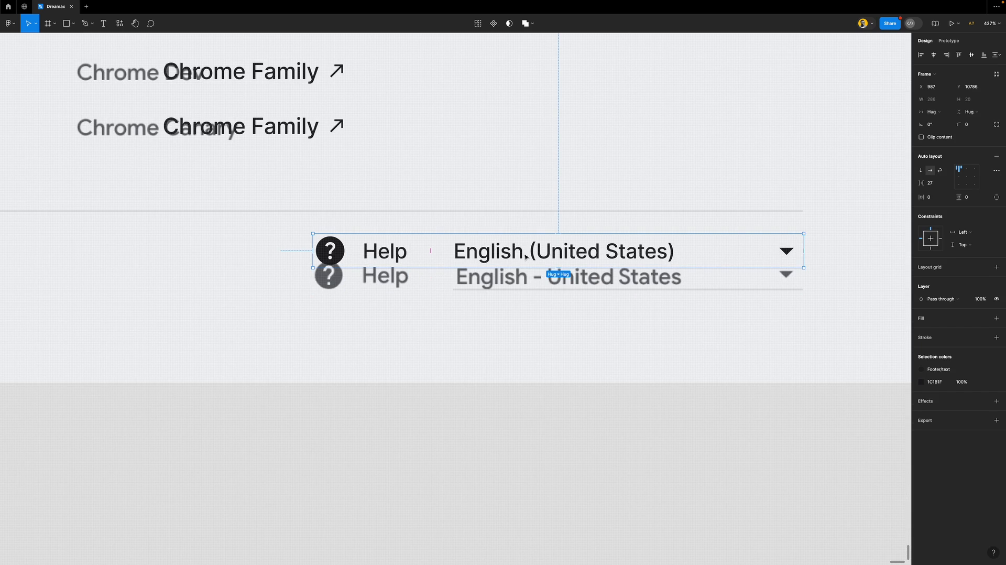
key(ctrl+z)
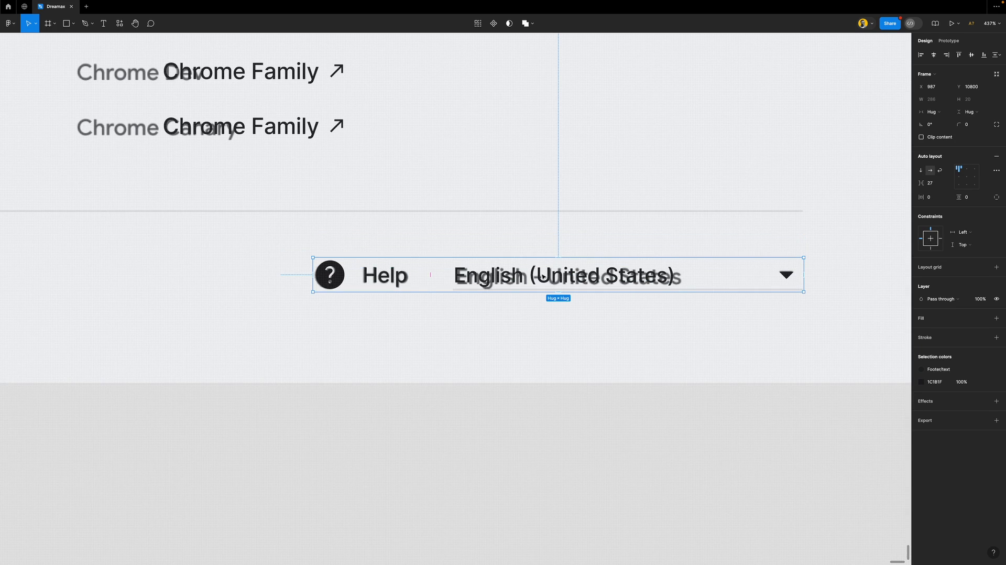
click(543, 276)
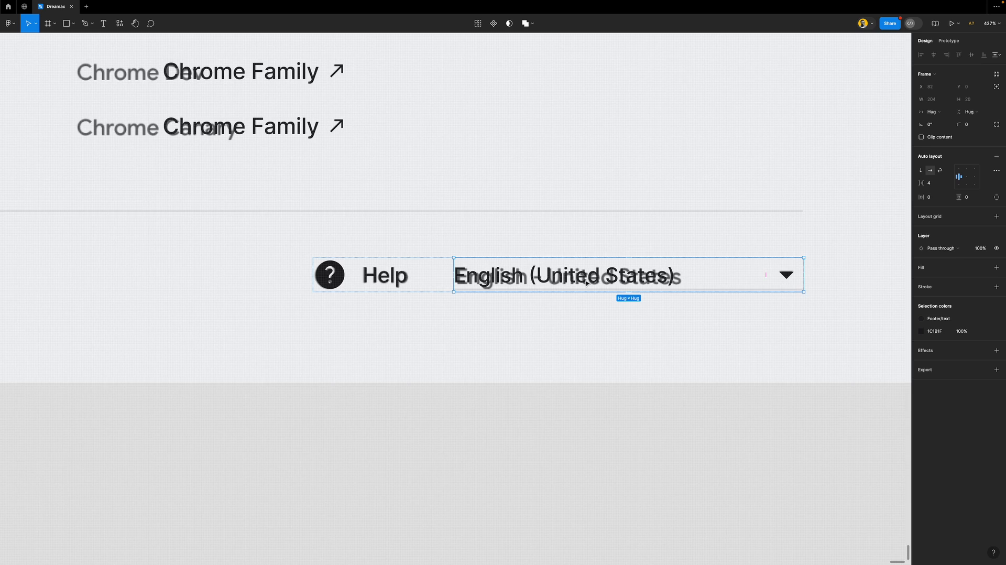
click(950, 271)
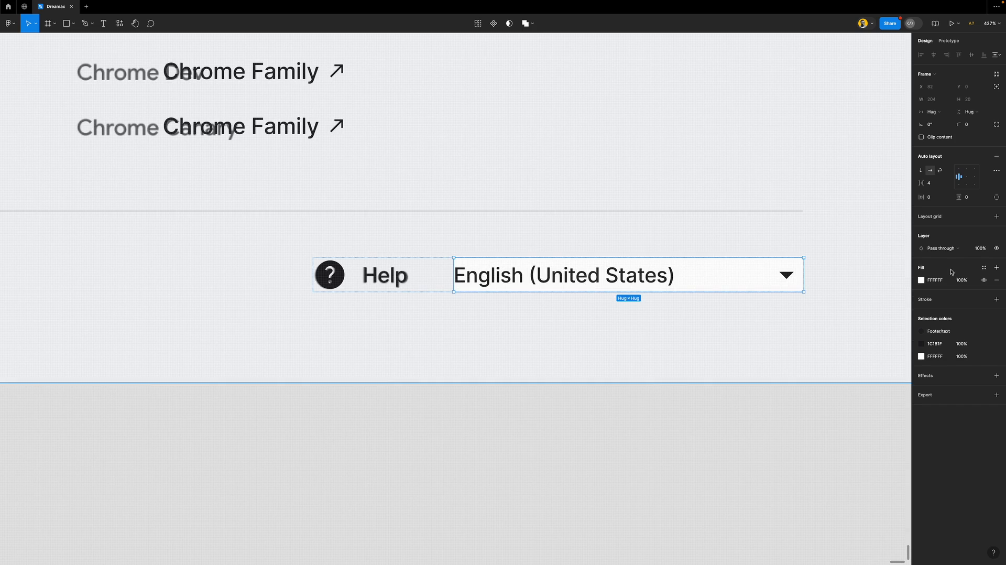
key(super+z)
click(713, 441)
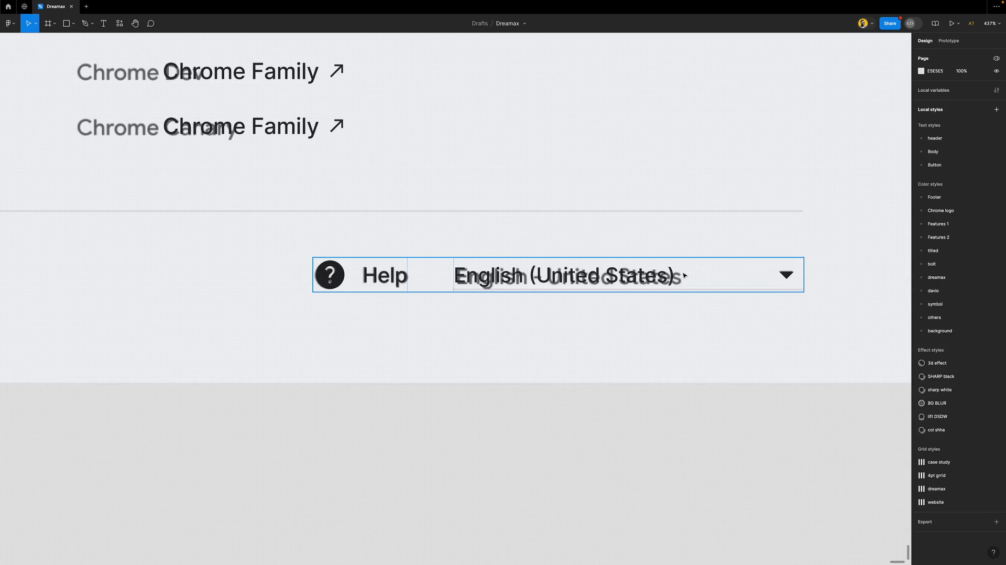
scroll(568, 418, down, 3)
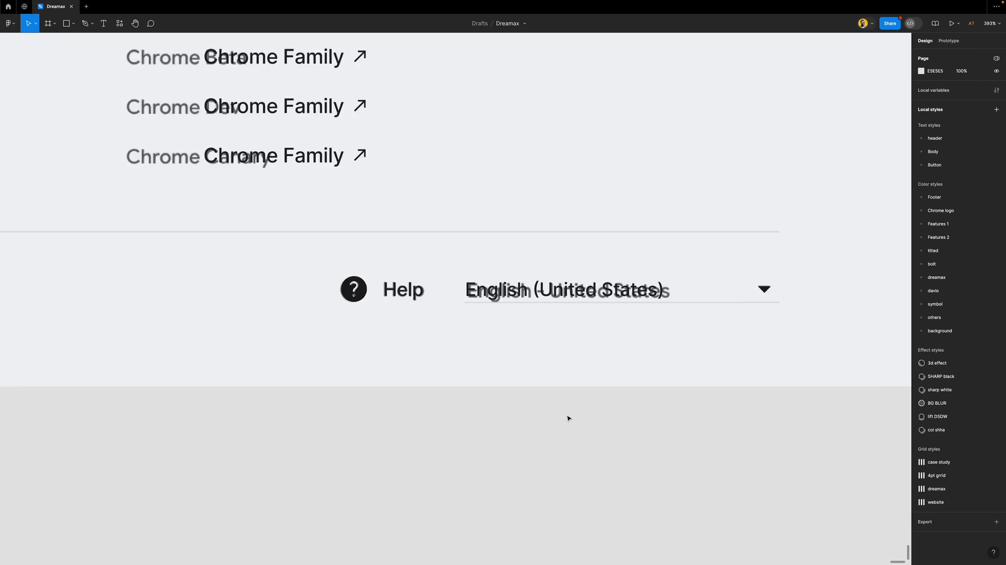
click(560, 292)
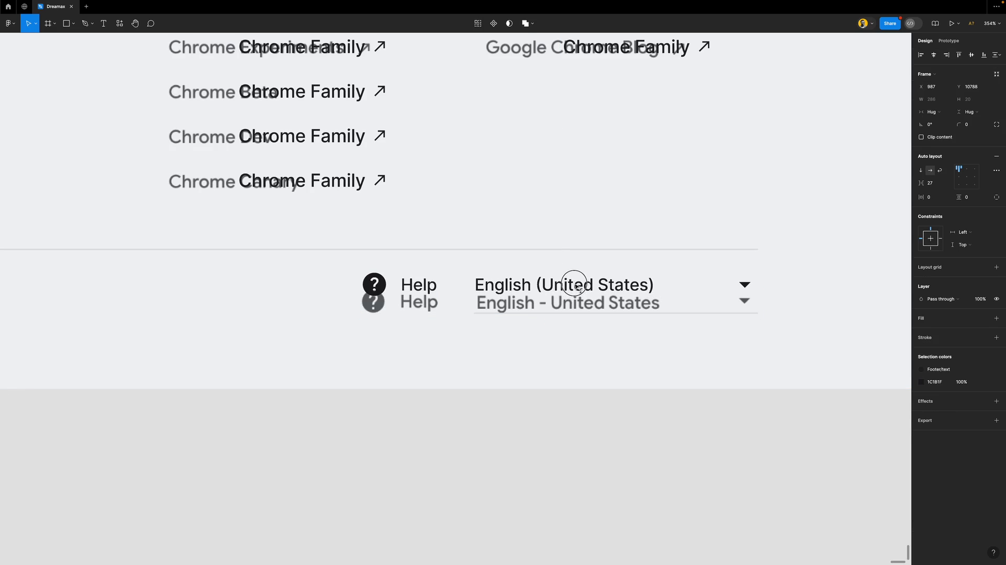
click(597, 451)
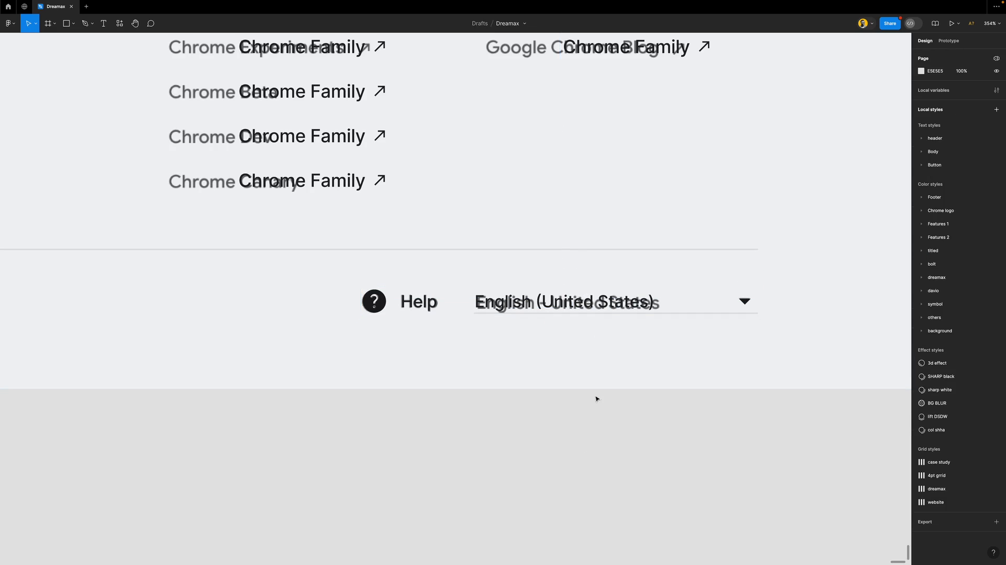
scroll(599, 330, down, 6)
Try wrapping the footer's Google links row and Help/language row together in auto layout
click(275, 321)
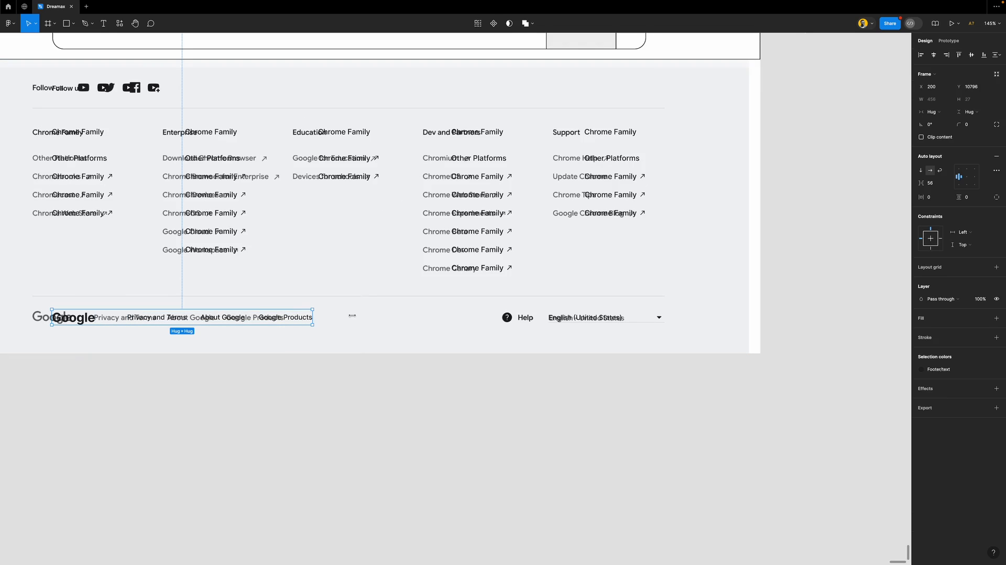
shift+click(526, 321)
key(shift+a)
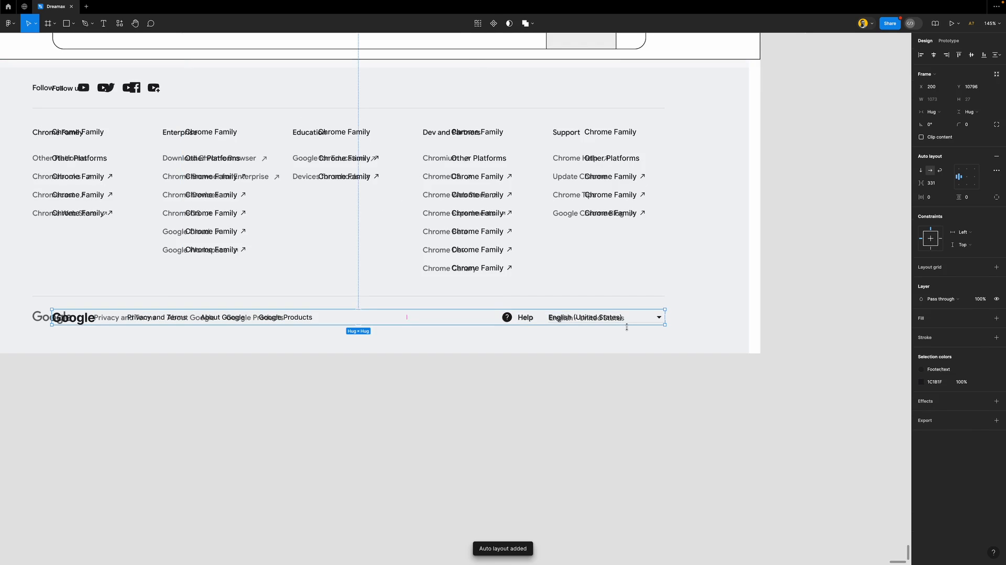
scroll(628, 326, down, 3)
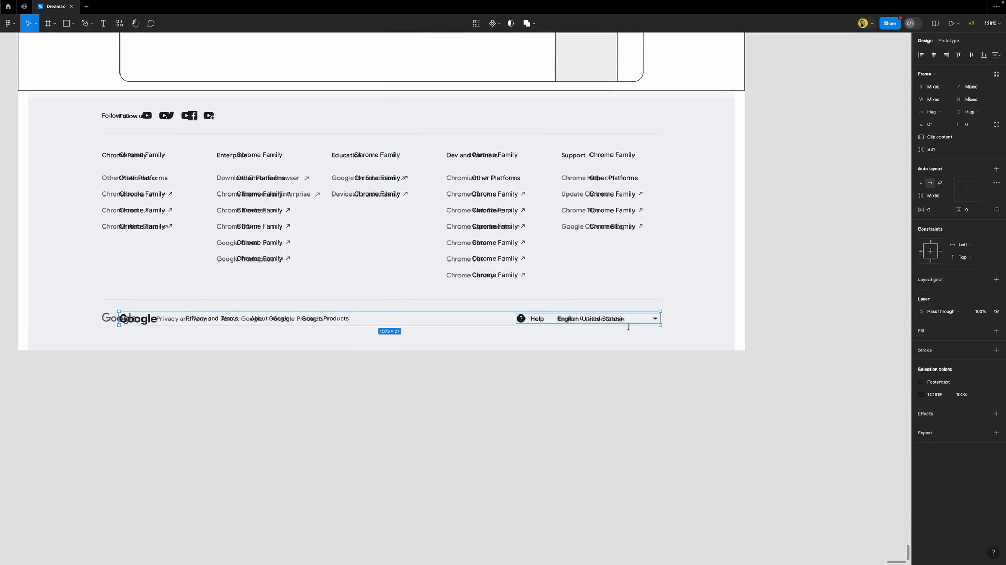
click(628, 409)
With layout grids shown, shift the Help/language row left onto the grid, then re-wrap both rows in auto layout
key(shift+g)
double_click(631, 320)
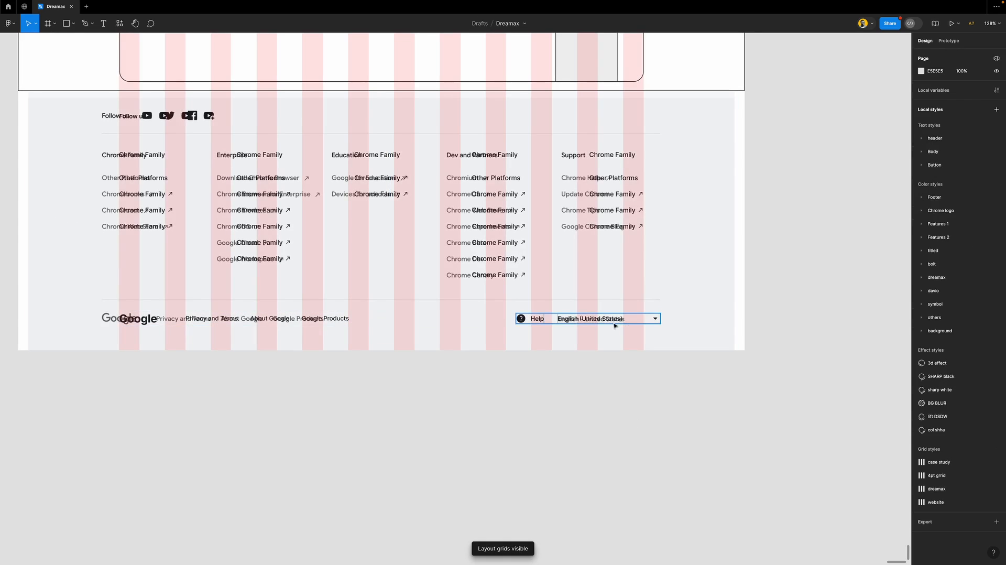
drag(633, 318, 617, 318)
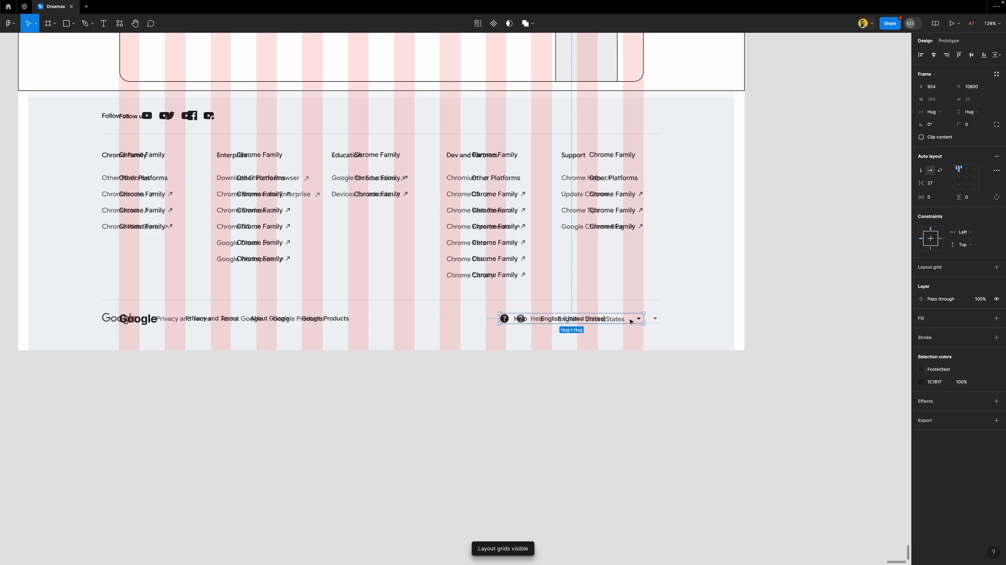
shift+click(265, 321)
key(shift+a)
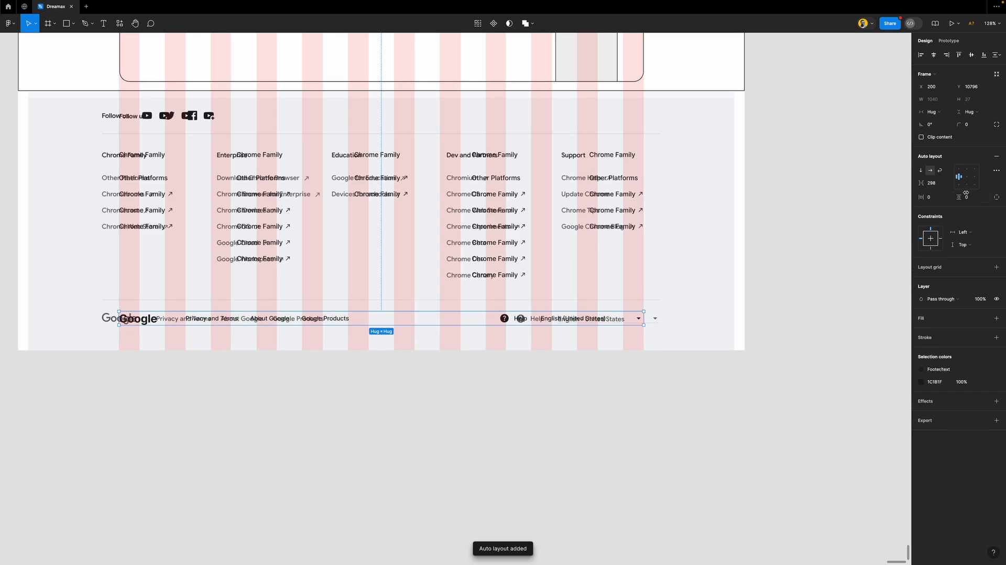
click(400, 418)
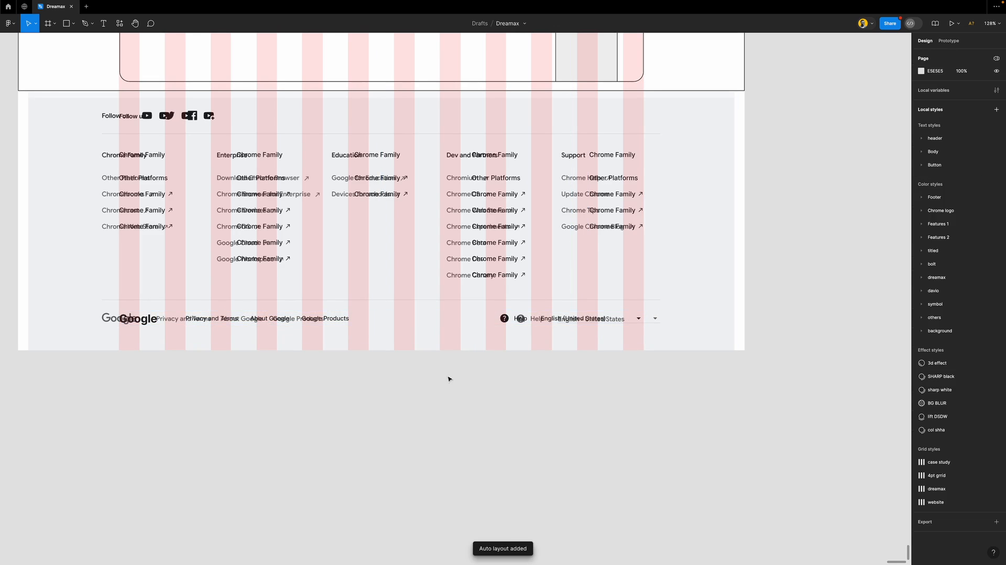
scroll(638, 294, down, 5)
click(671, 244)
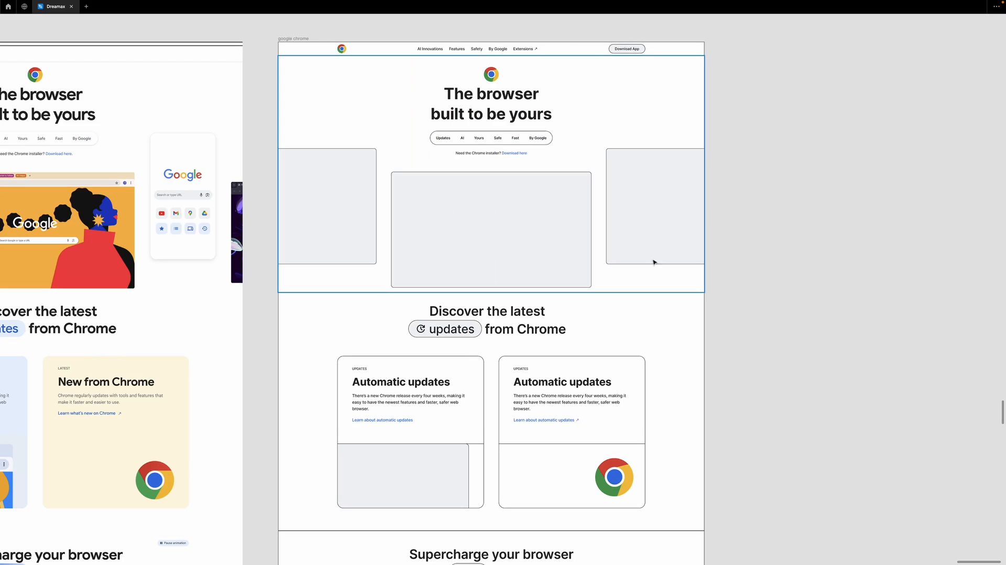
Restore the interface and select the top nav bar, testing removal of its black border
key(ctrl+backslash)
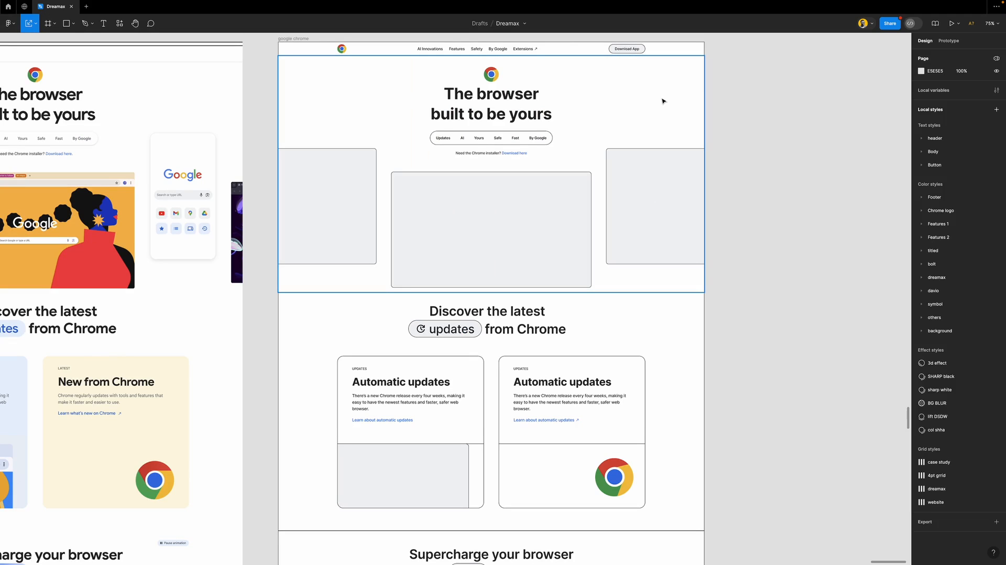
click(661, 53)
click(996, 157)
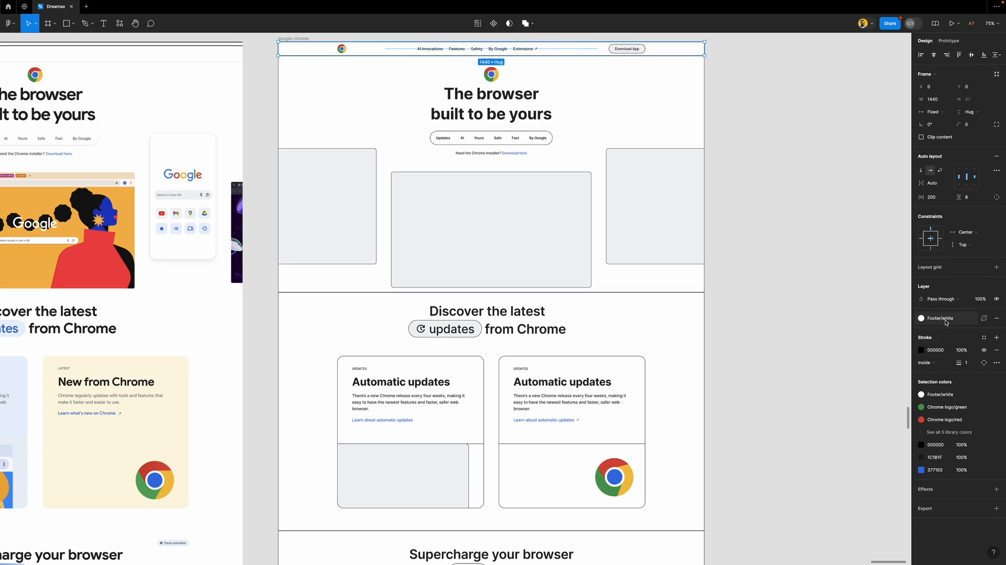
click(997, 350)
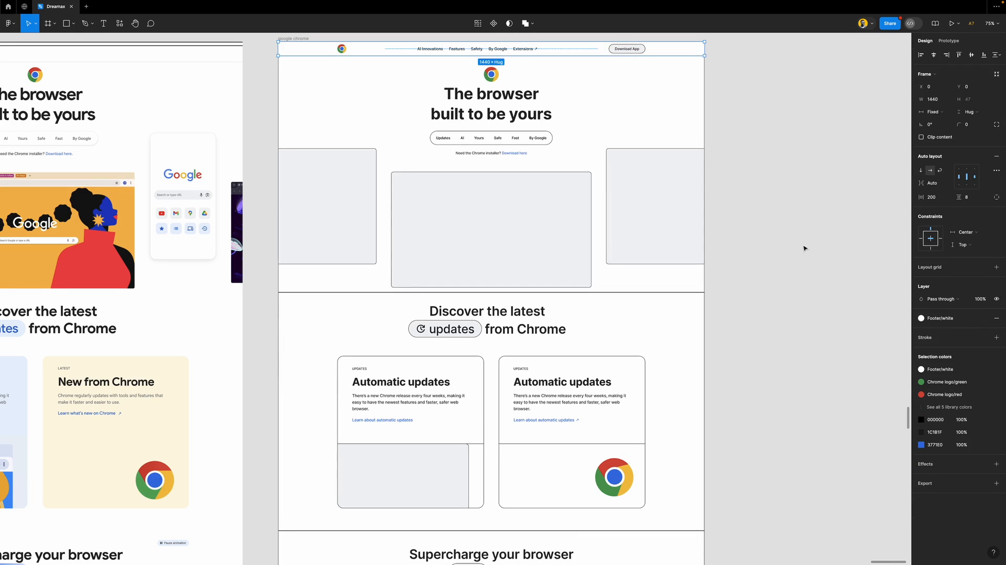
key(super+z)
Try the nav bar border's stroke position as Outside, then return it to Inside
scroll(804, 247, up, 5)
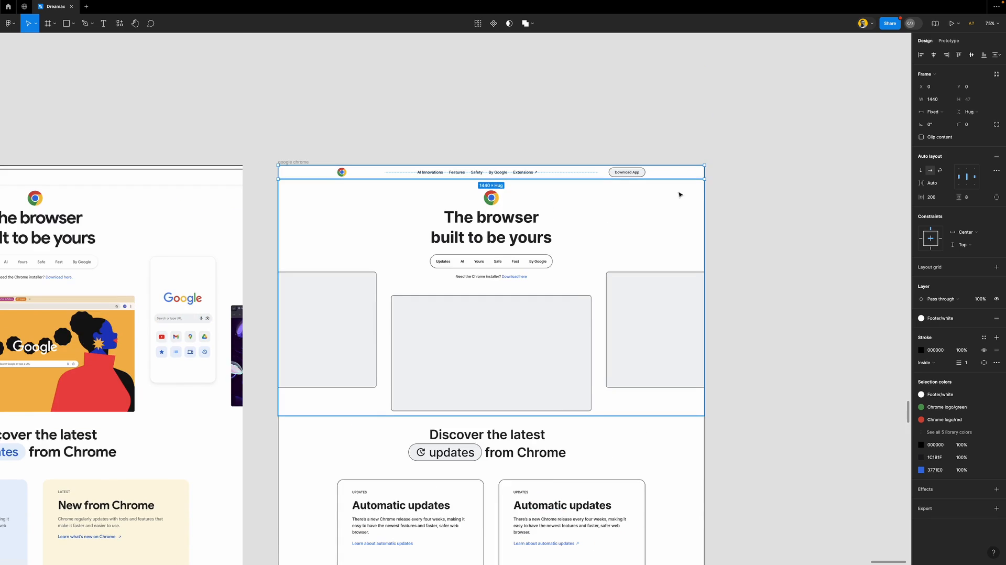
scroll(684, 174, up, 10)
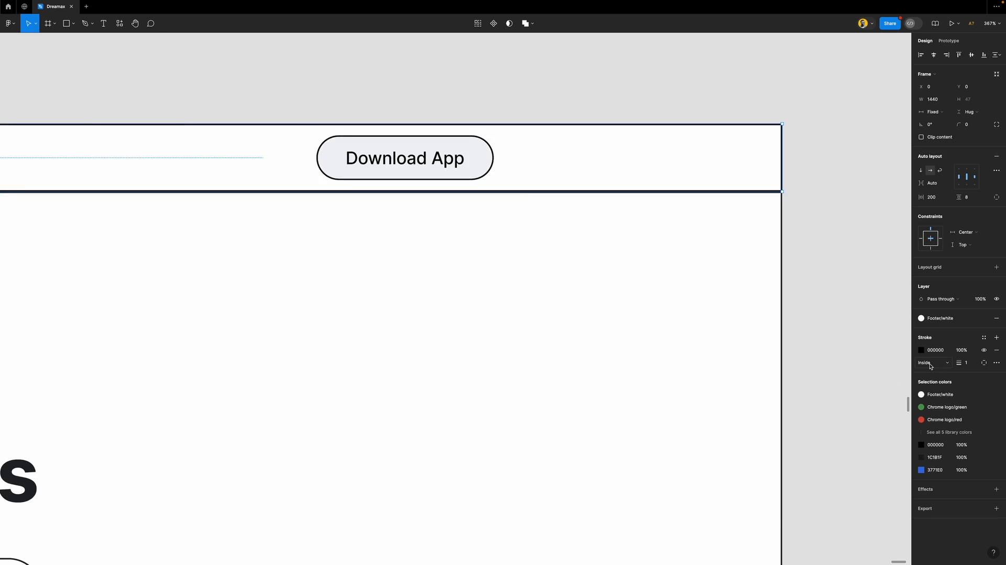
click(931, 366)
click(934, 371)
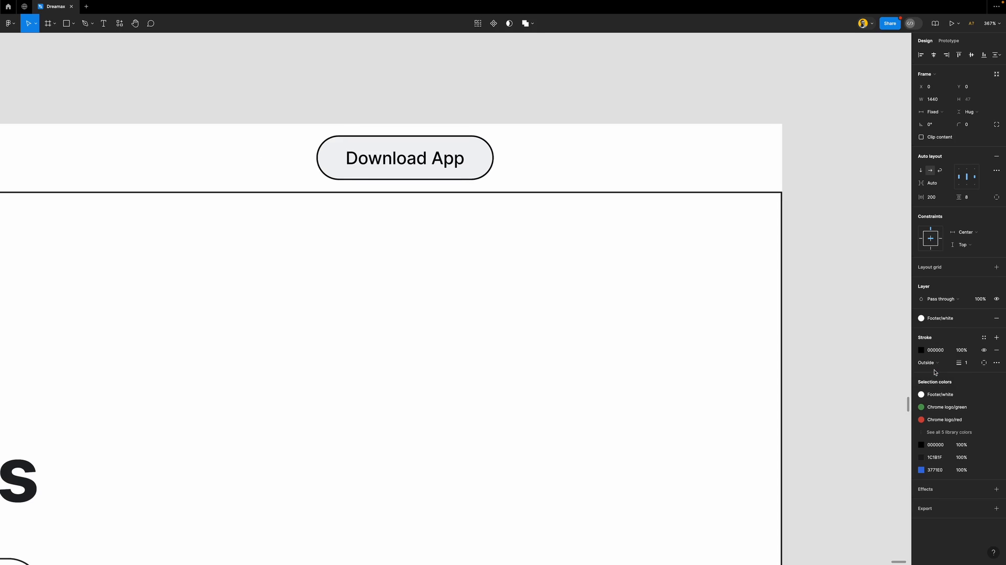
click(935, 365)
click(937, 354)
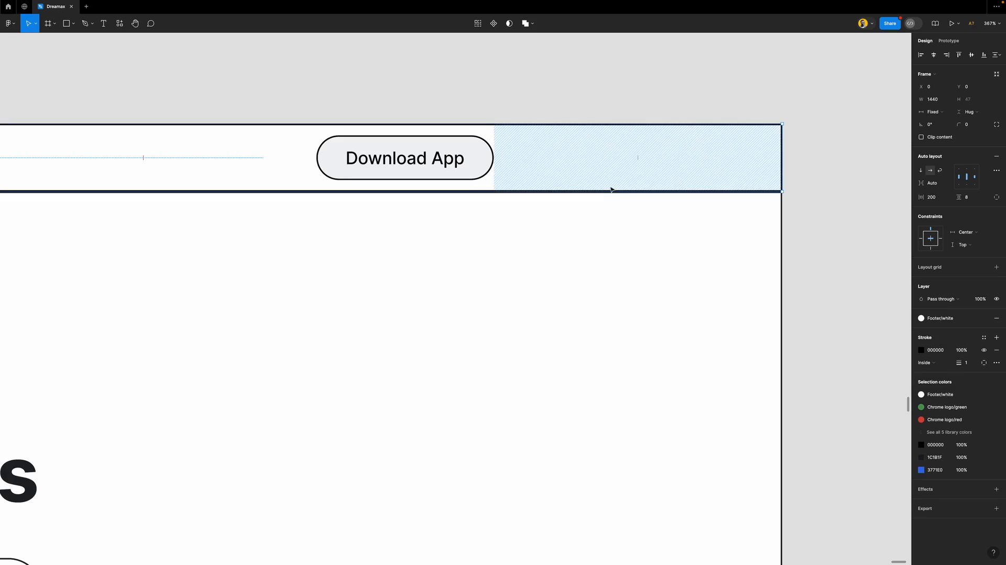
scroll(611, 189, up, 3)
Duplicate the nav bar above as a test copy with a thicker, outside border
drag(569, 288, 568, 135)
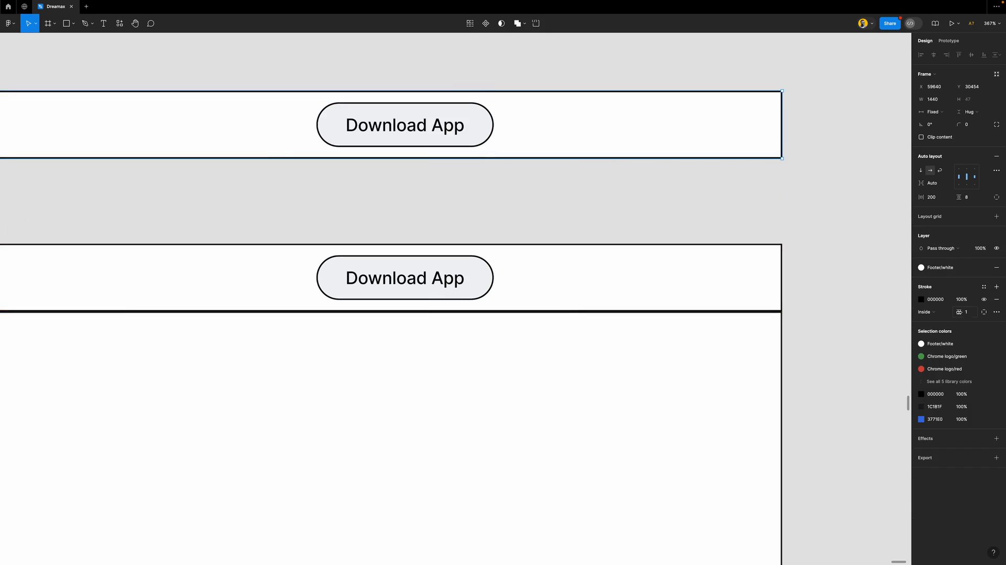
mouse_move(960, 312)
mouse_down()
mouse_move(974, 311)
mouse_move(957, 302)
mouse_up()
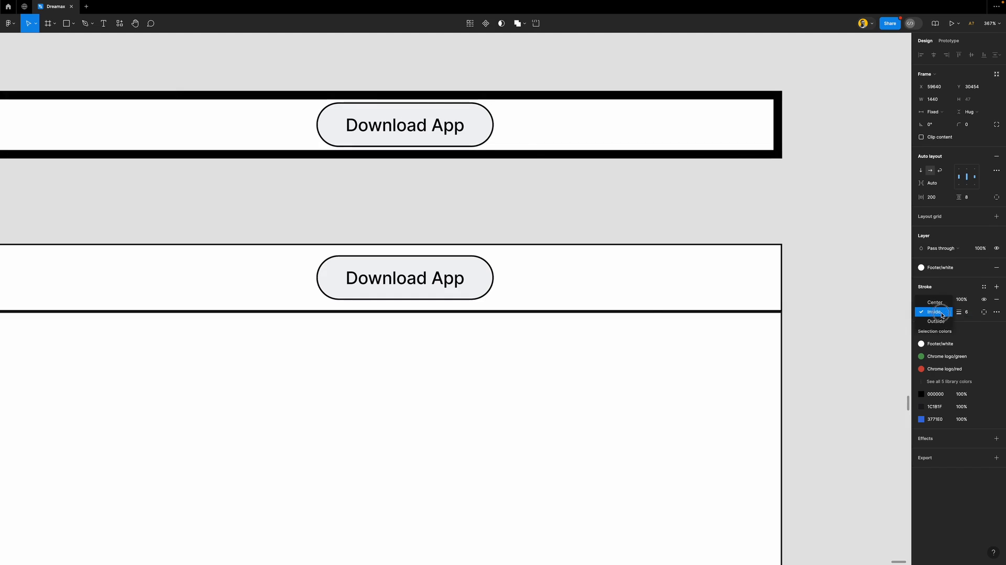
click(930, 312)
click(944, 326)
drag(953, 312, 973, 313)
Delete the thick-bordered test copy and set the Download App nav bar's stroke position to Outside
click(813, 215)
click(731, 157)
key(Delete)
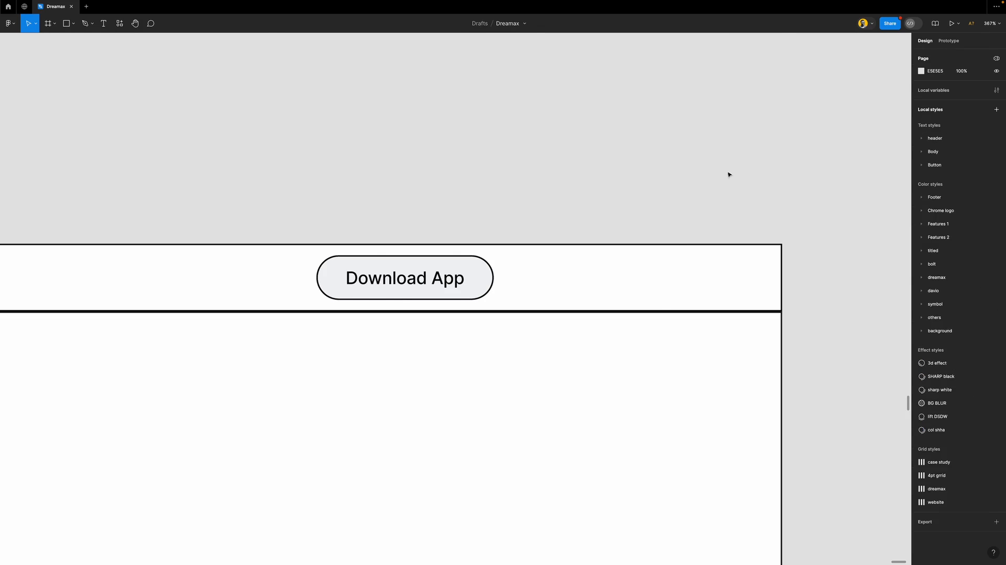
click(773, 288)
click(930, 362)
click(937, 376)
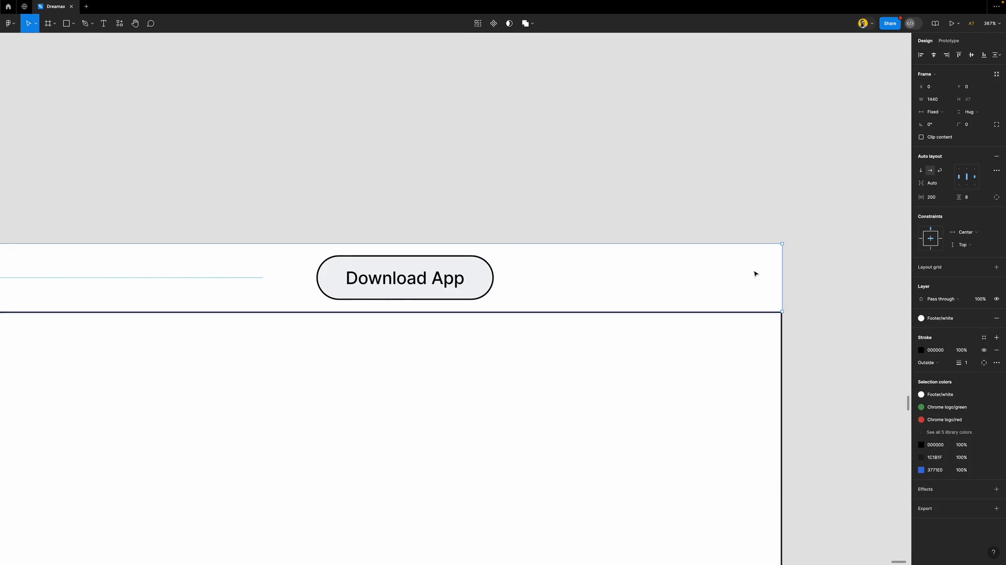
click(736, 215)
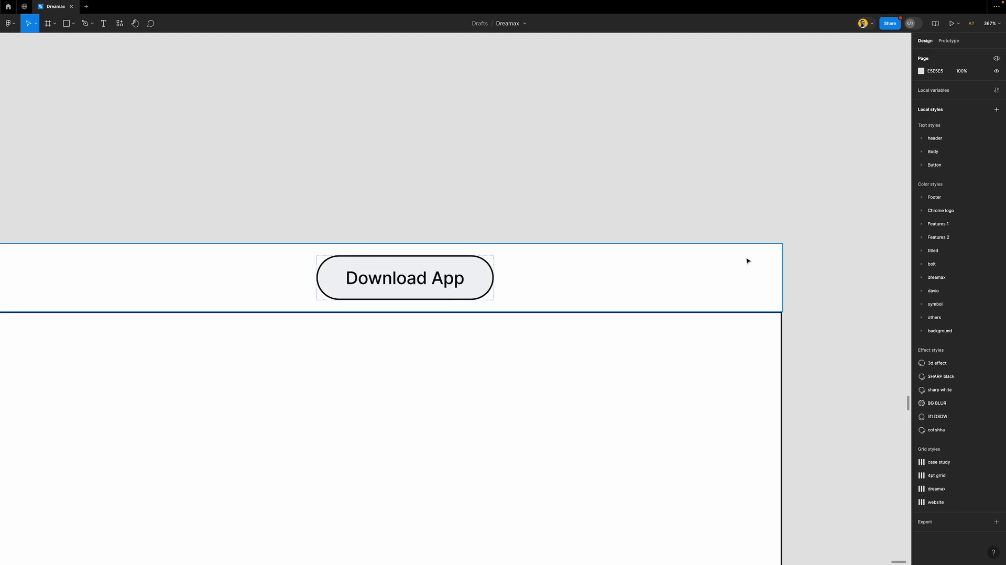
scroll(746, 259, down, 3)
Remove the Footer/text border stroke from the hero frame
click(656, 343)
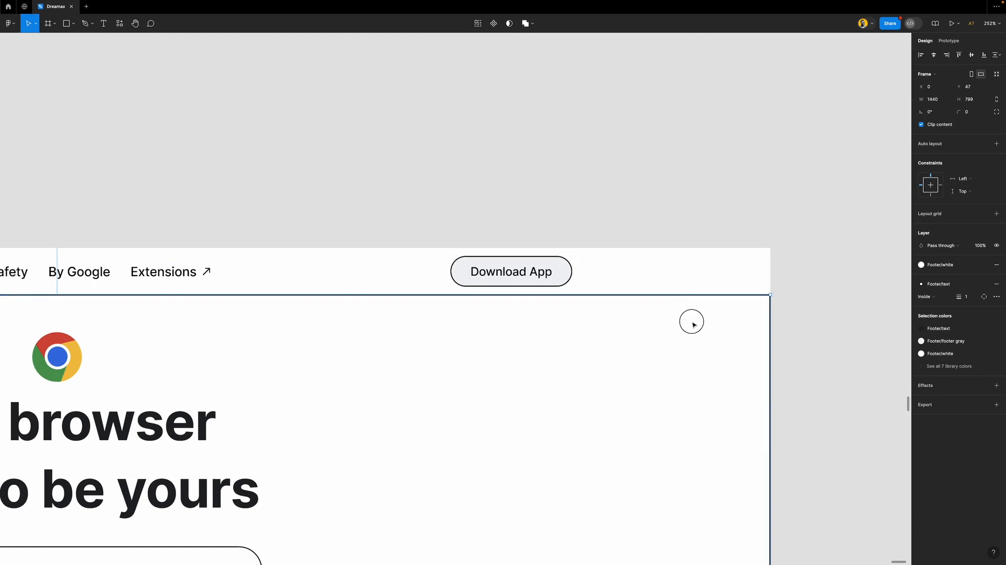
drag(691, 318, 693, 346)
key(super+z)
scroll(674, 303, down, 2)
scroll(674, 302, left, 4)
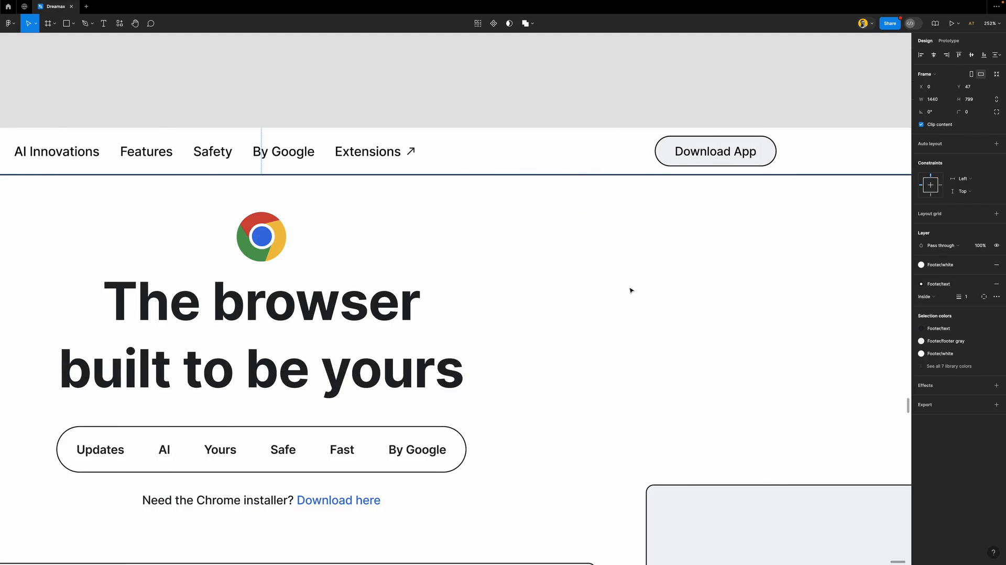
scroll(608, 285, down, 6)
scroll(610, 285, down, 2)
scroll(609, 285, down, 1)
click(996, 285)
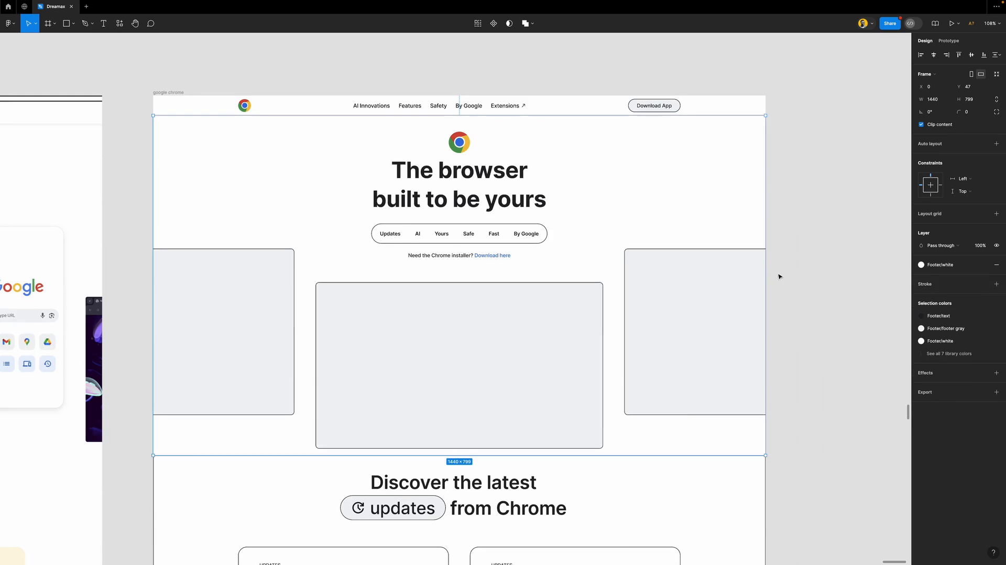
click(806, 278)
Remove the borders from the hero's three grey image blocks
super+click(649, 285)
shift+click(466, 314)
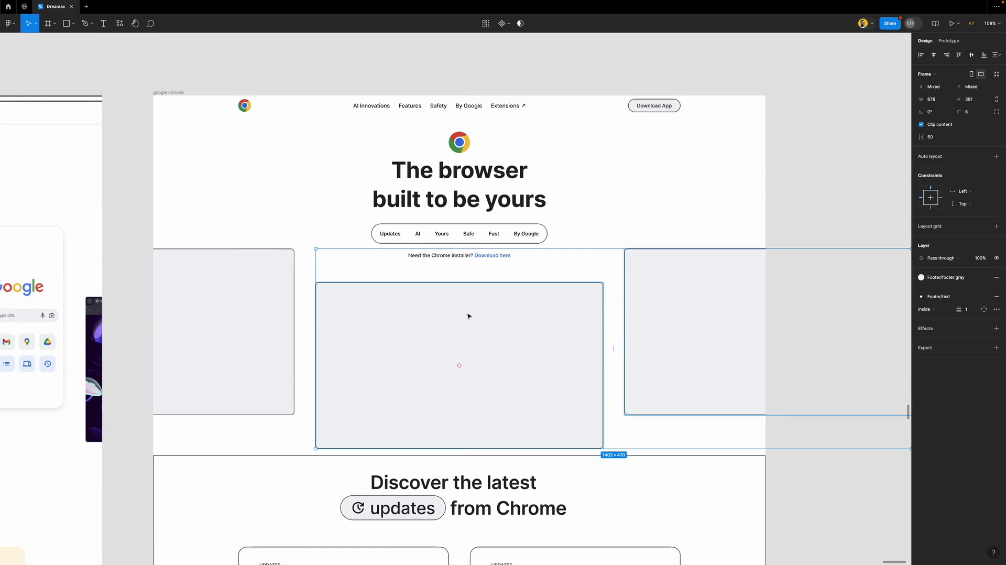
shift+click(268, 280)
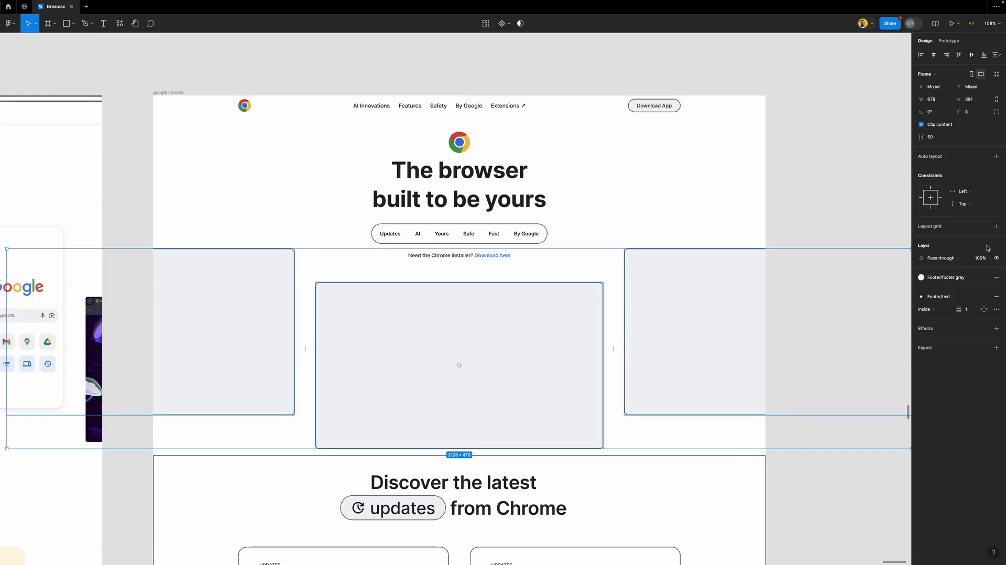
click(996, 296)
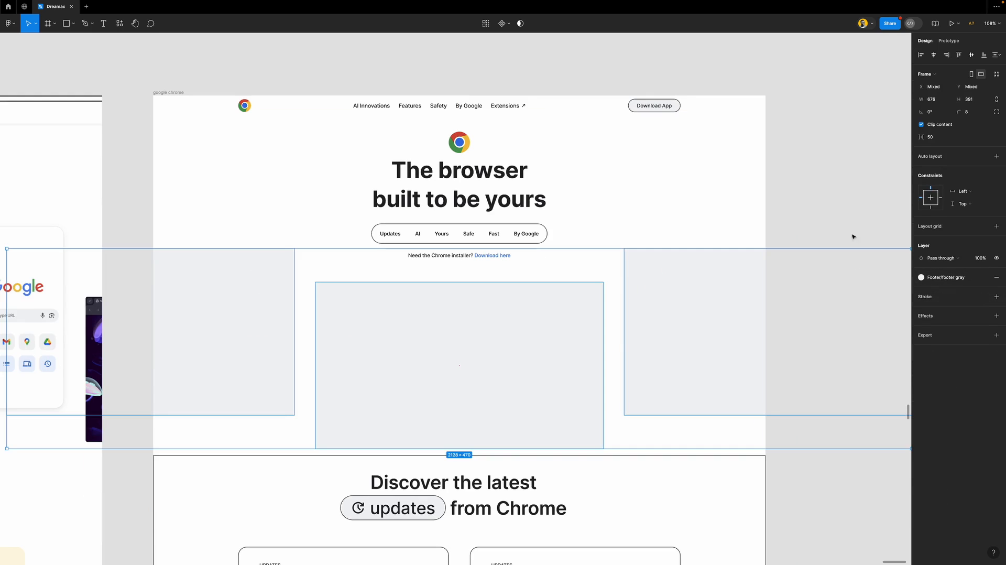
click(817, 218)
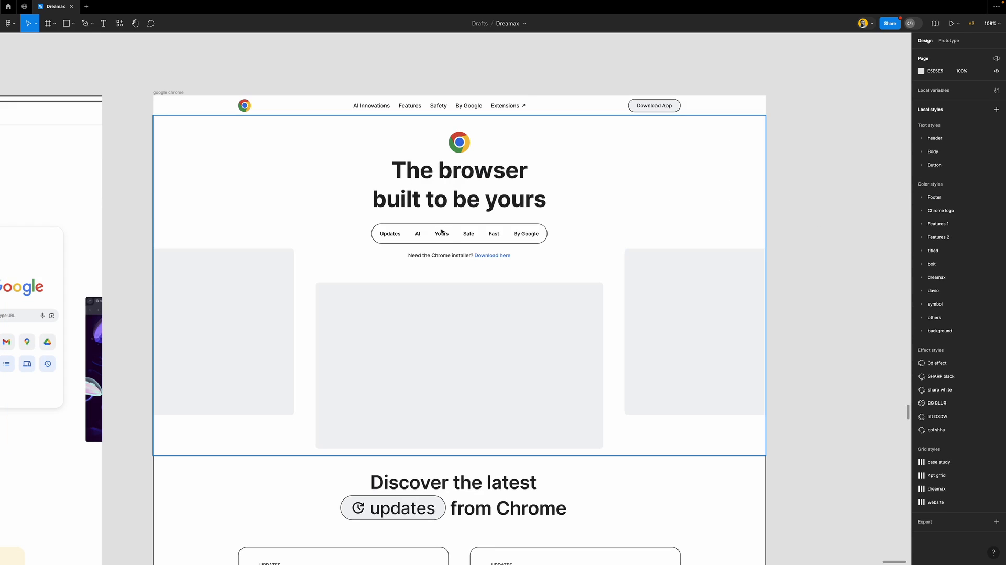
Fill the Updates–By Google section-links pill with Footer/footer gray and remove its border
click(459, 236)
scroll(464, 237, up, 5)
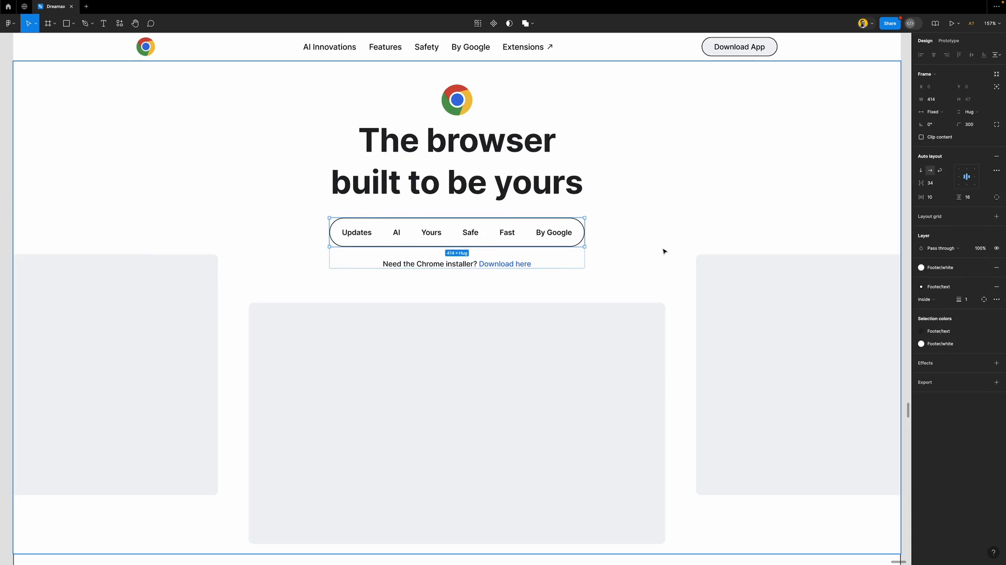
click(940, 267)
click(844, 357)
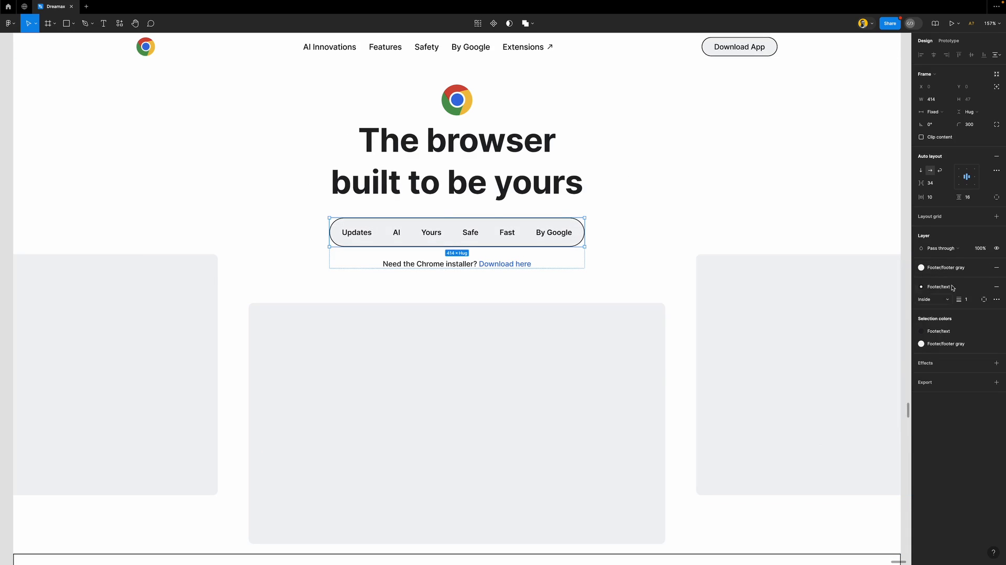
click(996, 286)
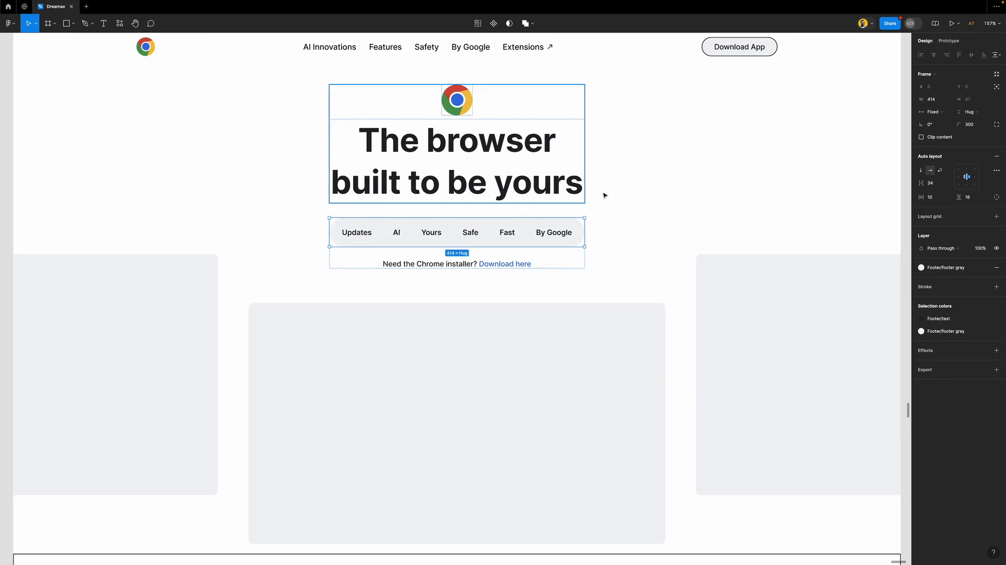
click(613, 227)
scroll(476, 276, down, 4)
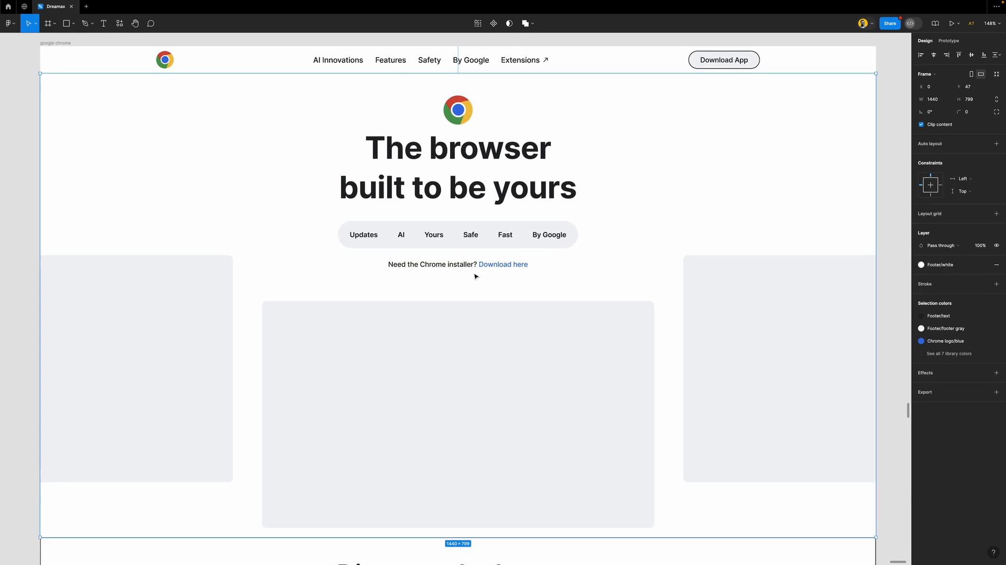
scroll(476, 276, down, 1)
scroll(476, 276, up, 4)
scroll(476, 276, down, 5)
scroll(475, 276, up, 3)
Set the nav bar's prototype Position to Fixed (stay in place)
click(604, 99)
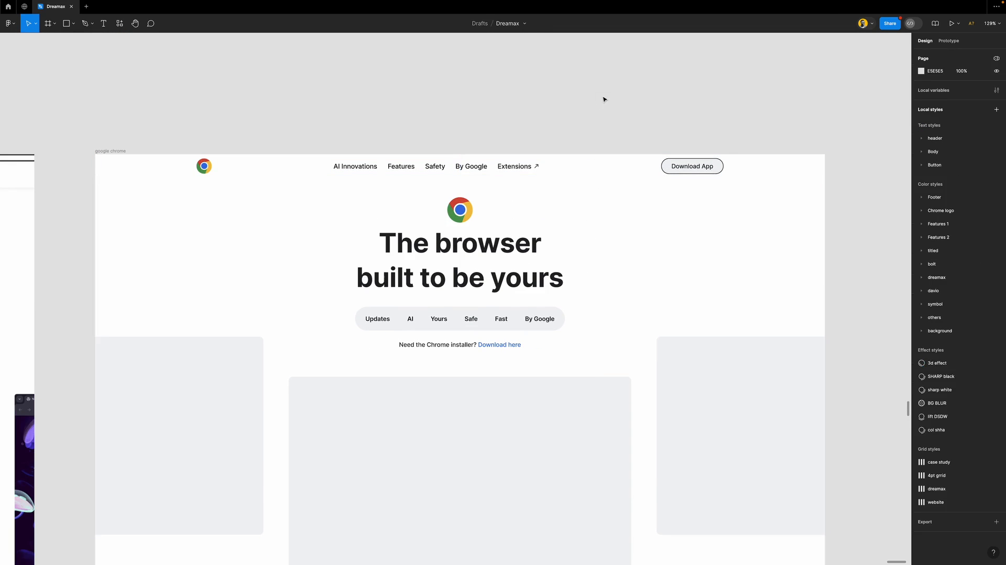
click(775, 169)
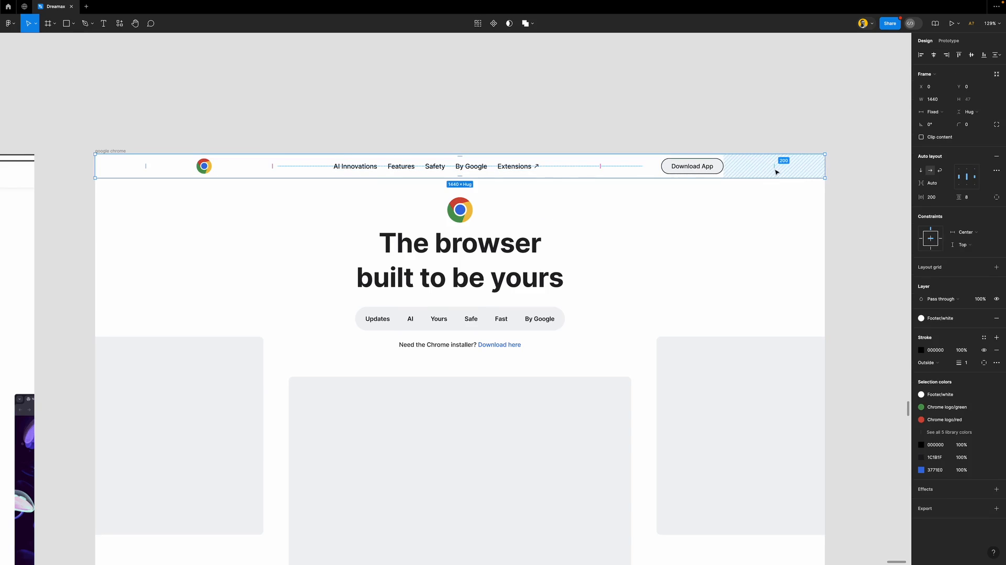
click(949, 42)
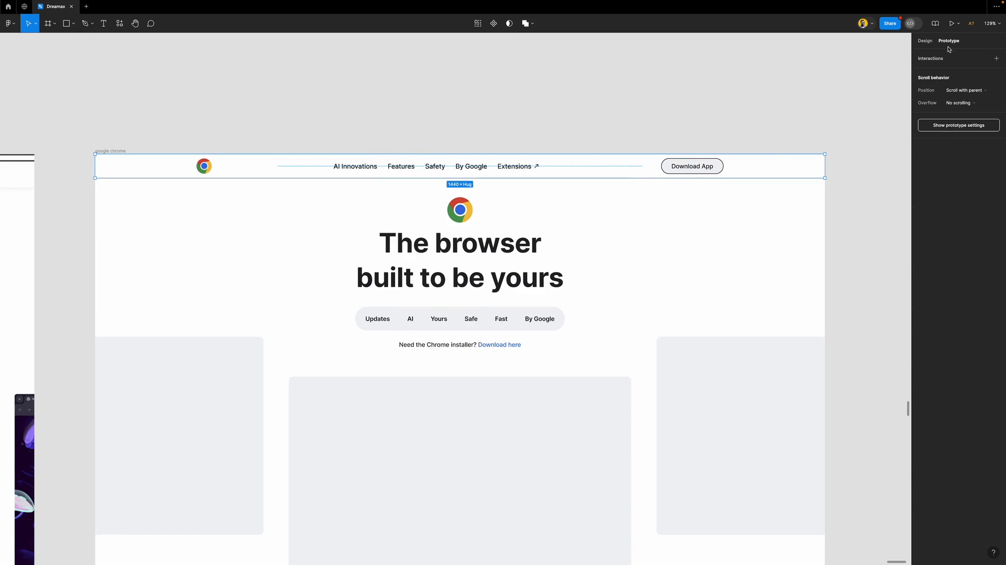
click(964, 94)
click(965, 99)
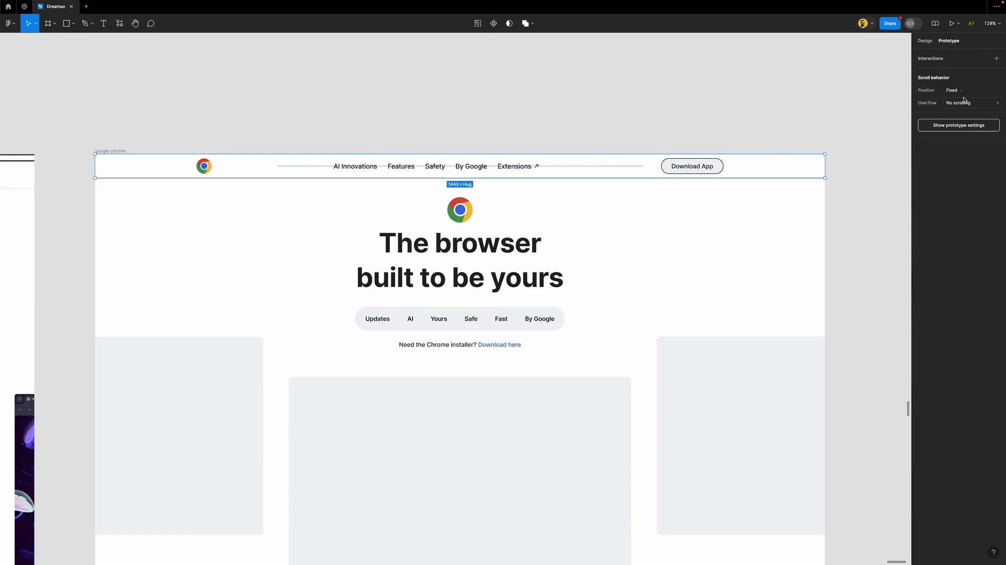
click(925, 40)
click(853, 105)
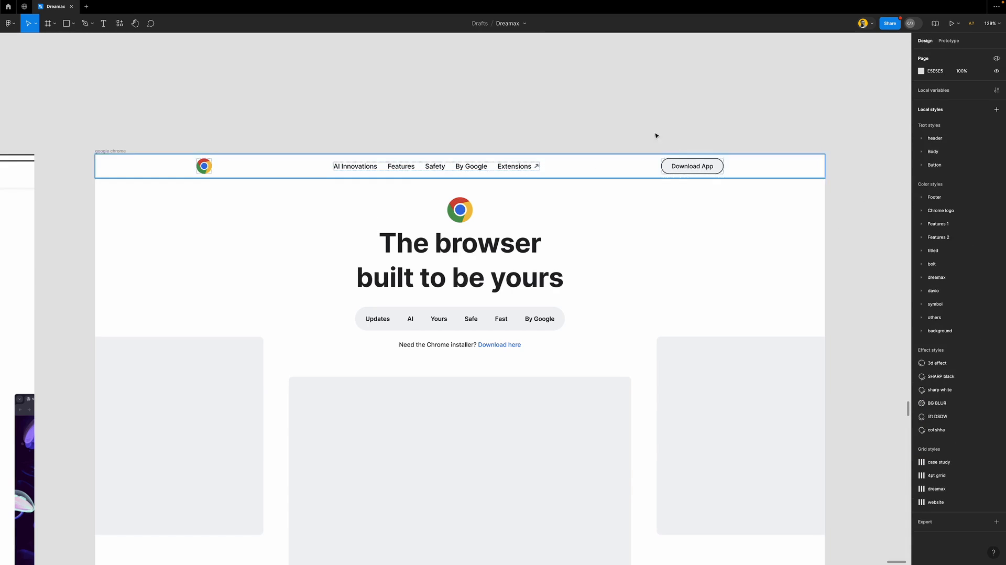
Move the hero content up to sit just under the nav bar
click(762, 241)
mouse_move(762, 296)
mouse_down()
mouse_move(759, 247)
mouse_move(767, 288)
mouse_up()
click(691, 103)
Colour the nav bar's border with the Footer/footer gray style
click(588, 176)
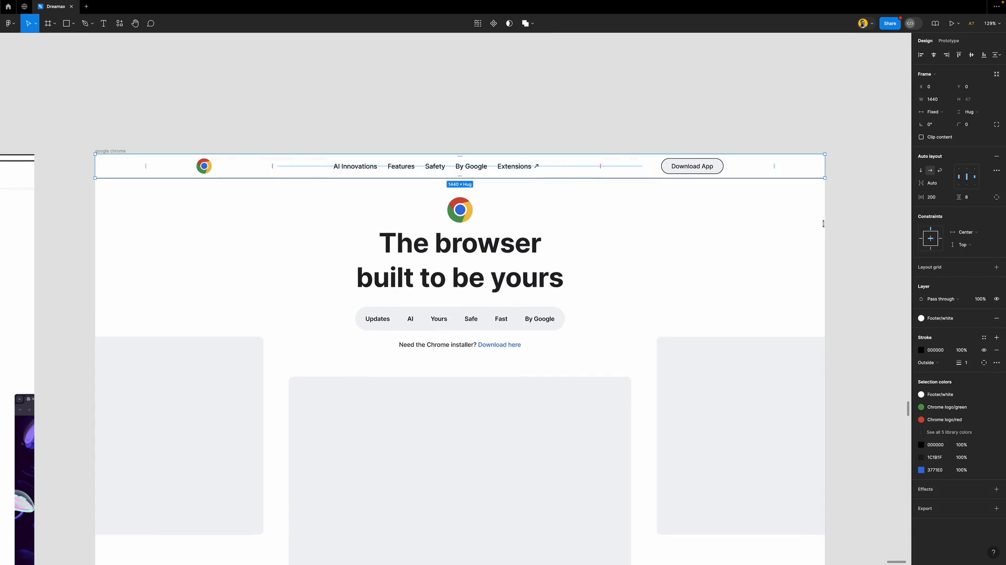
click(946, 355)
click(983, 338)
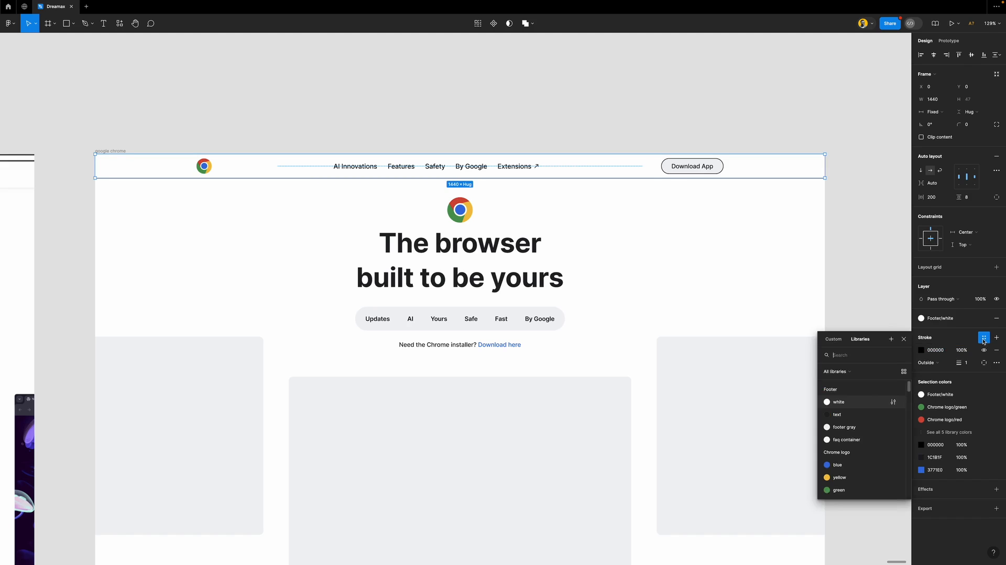
click(856, 428)
click(859, 329)
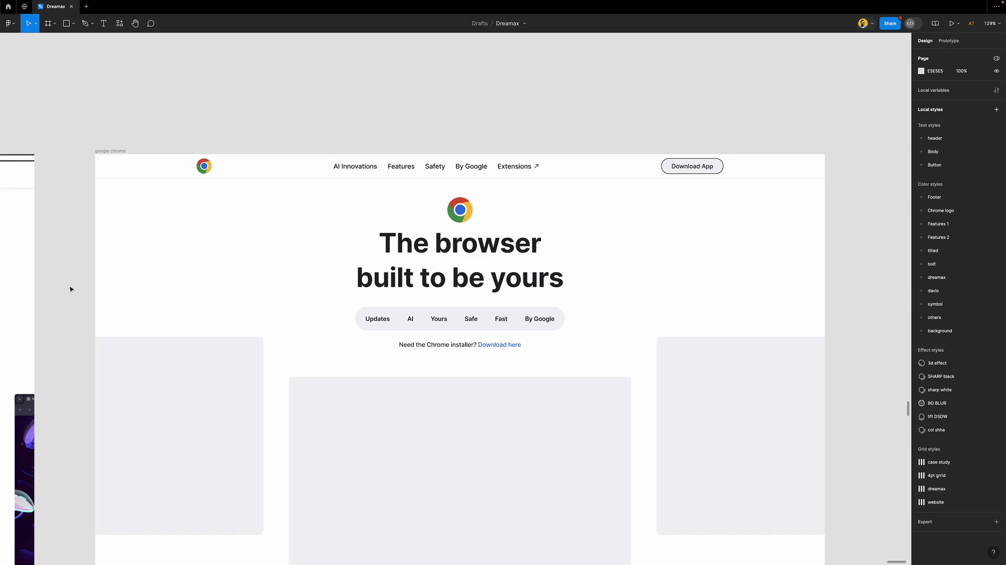
scroll(108, 190, up, 5)
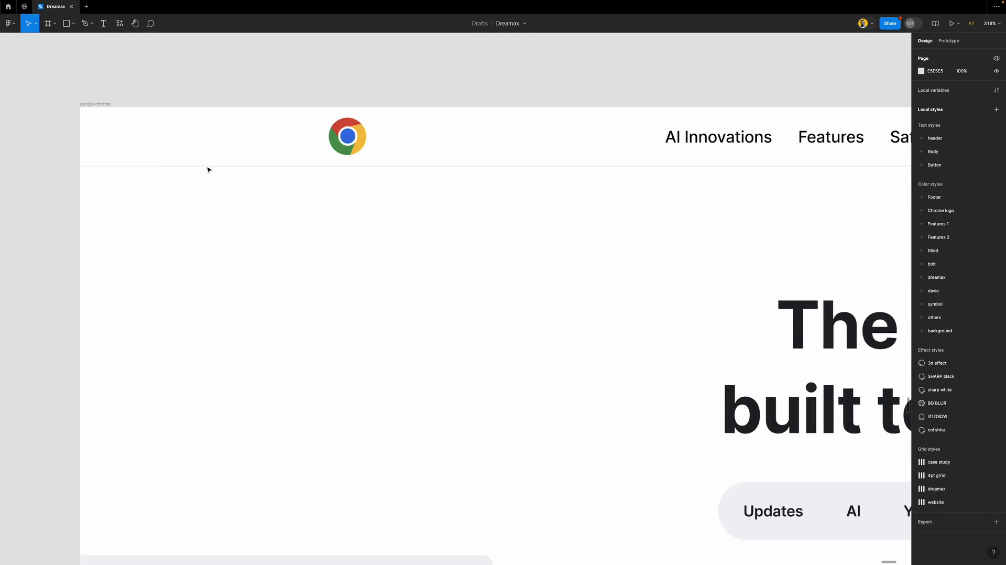
scroll(322, 366, down, 5)
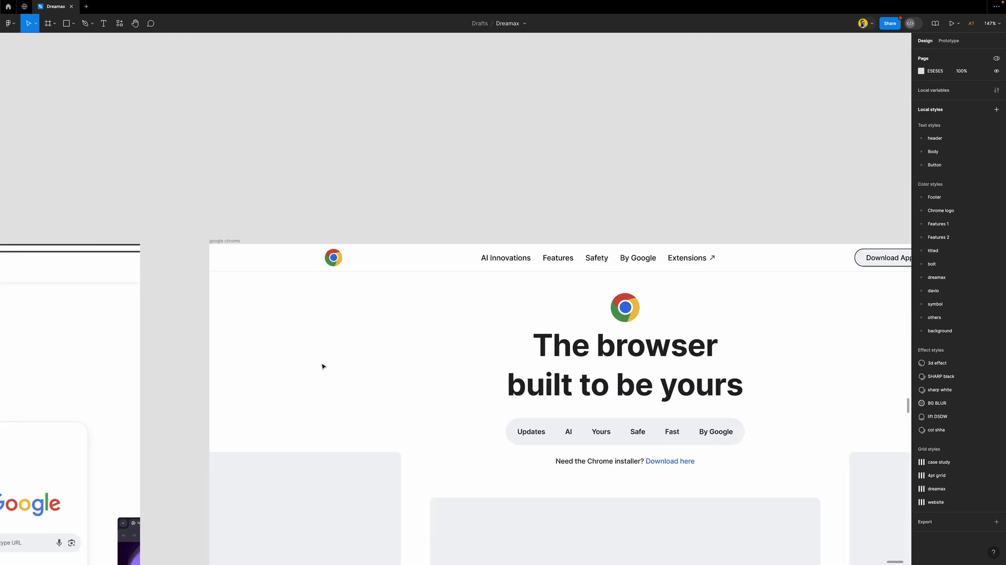
scroll(415, 347, down, 2)
scroll(517, 328, right, 4)
scroll(663, 325, down, 1)
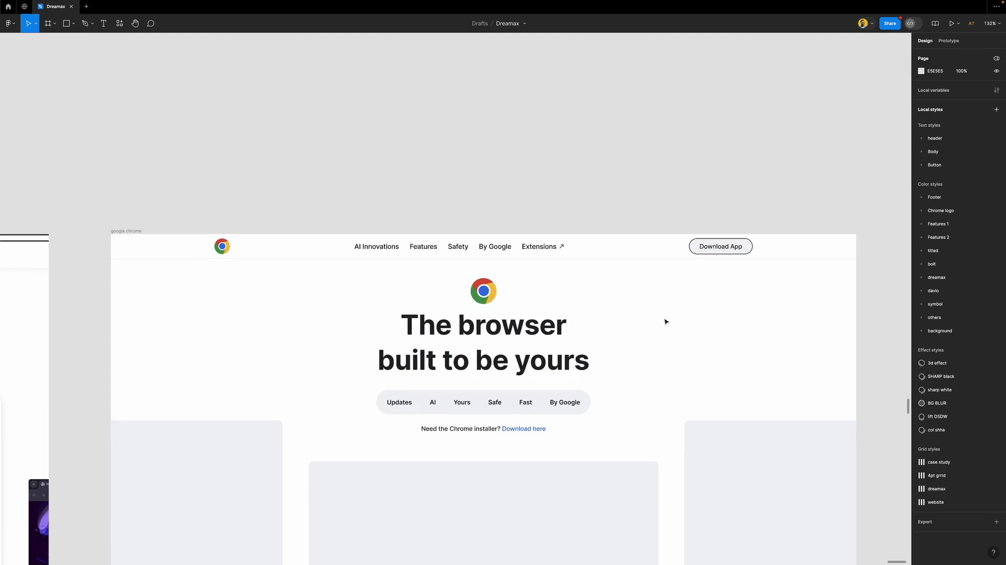
Make the Download App button borderless with a Chrome blue fill and Footer/white replacing its black
click(748, 246)
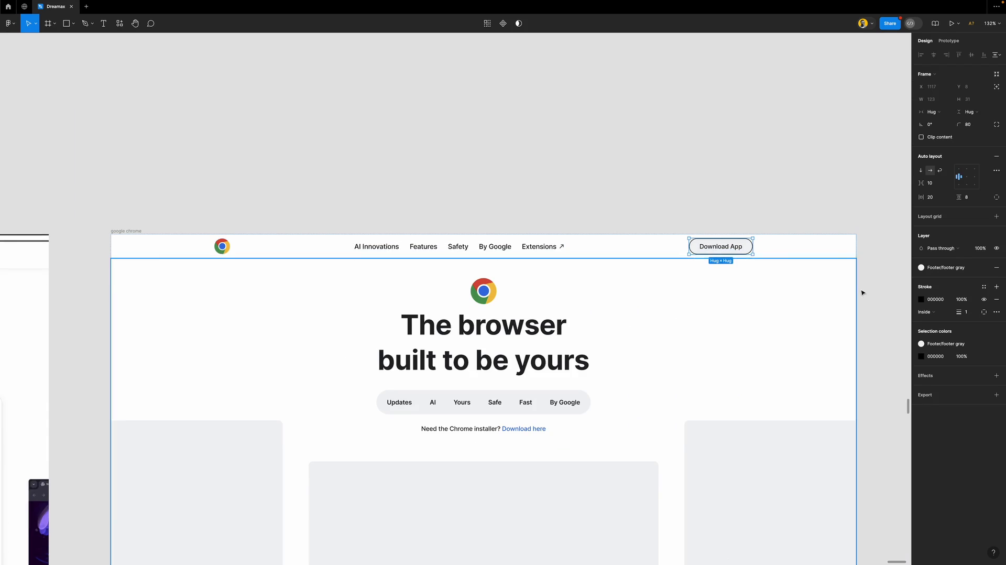
click(996, 299)
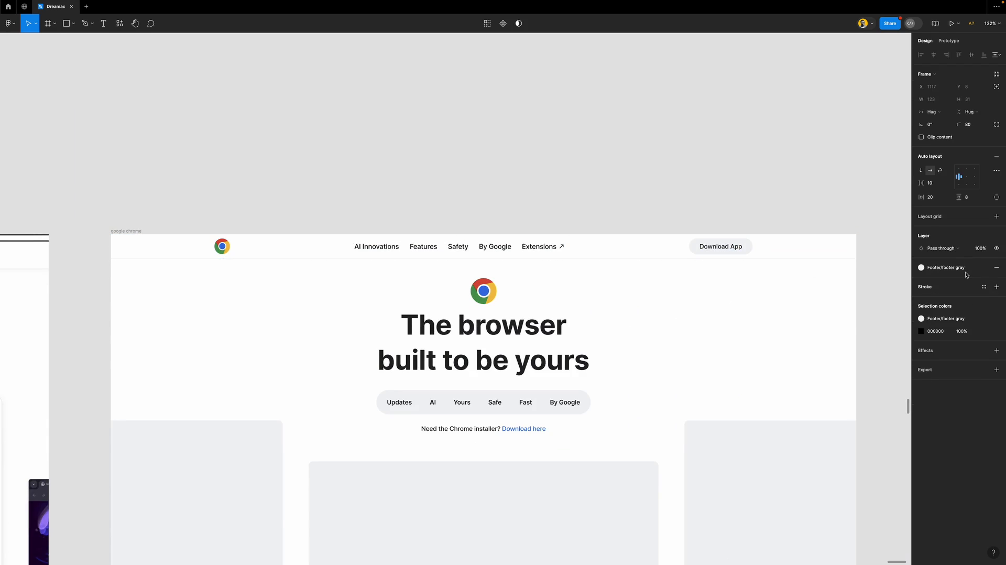
click(921, 267)
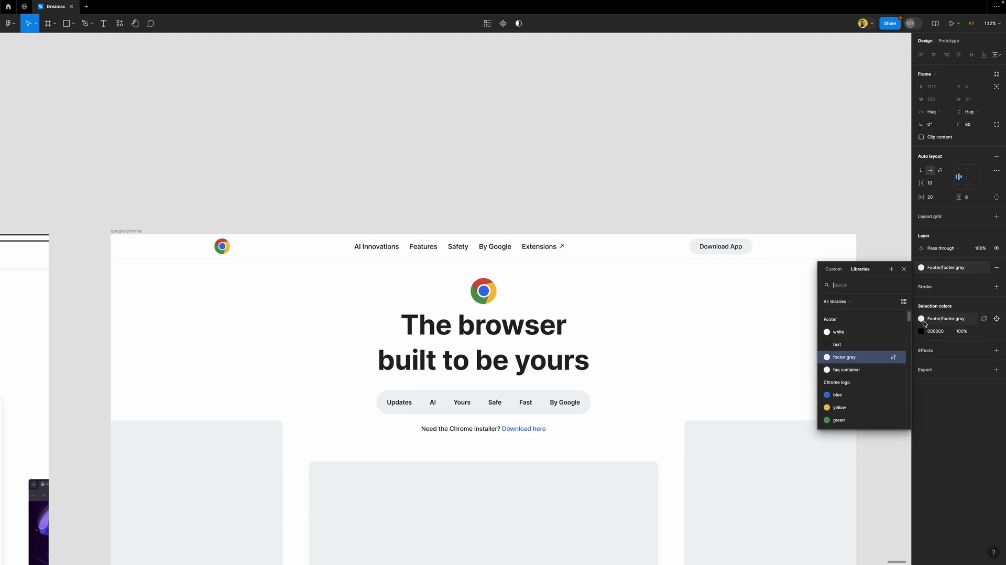
click(843, 395)
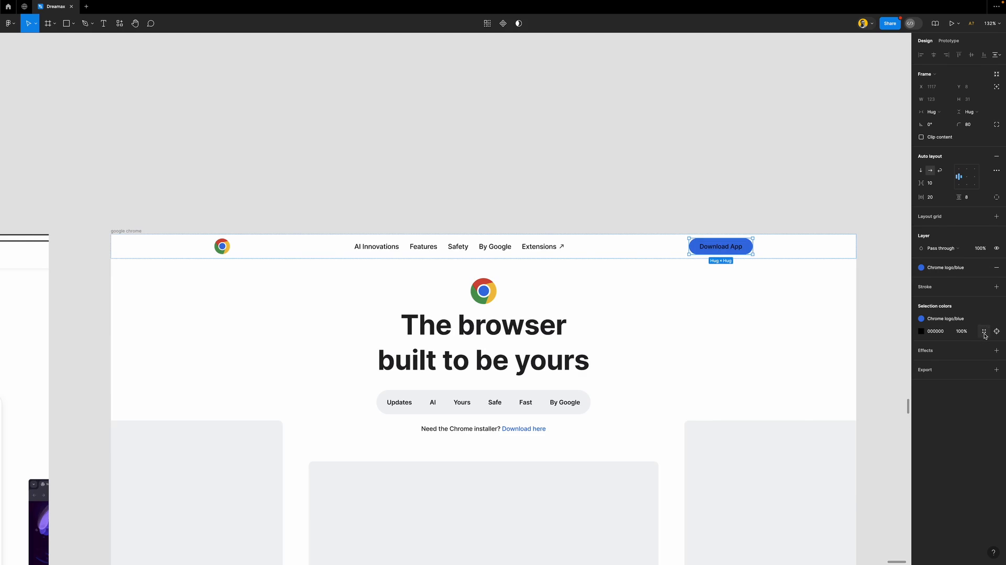
click(983, 331)
click(850, 392)
click(635, 218)
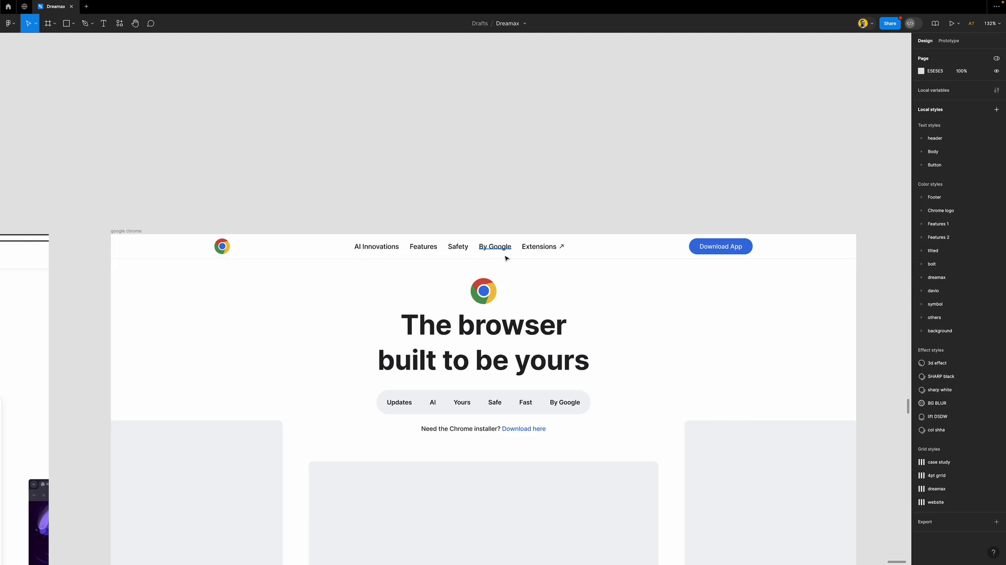
Scroll down to the Discover the latest updates from Chrome section
scroll(498, 257, down, 5)
scroll(480, 264, down, 5)
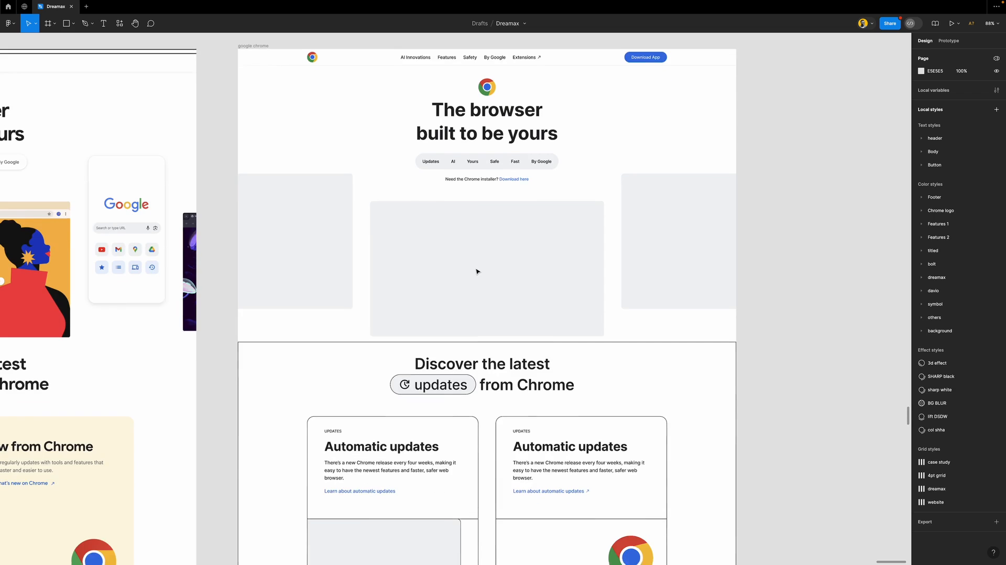
scroll(476, 271, down, 6)
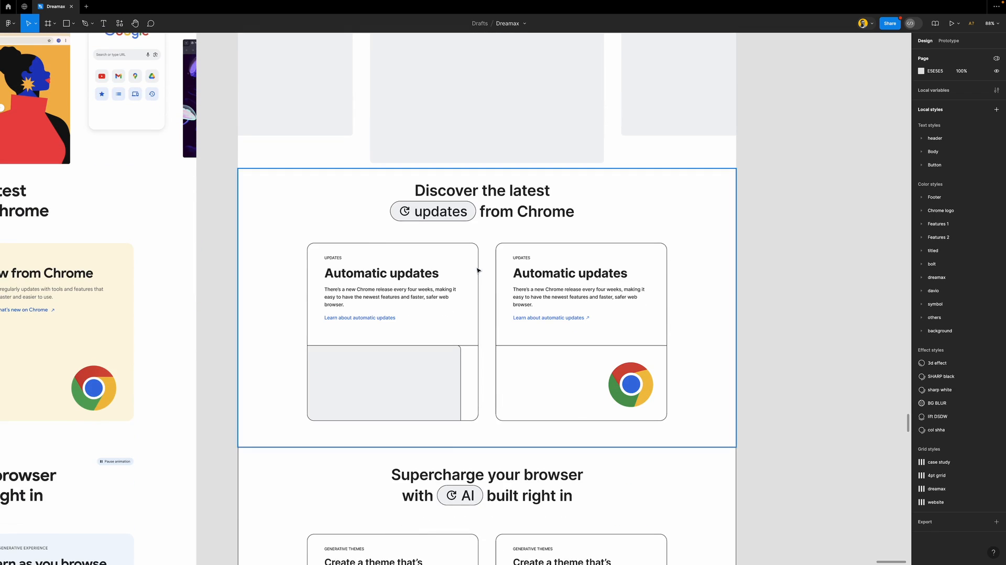
scroll(502, 265, left, 3)
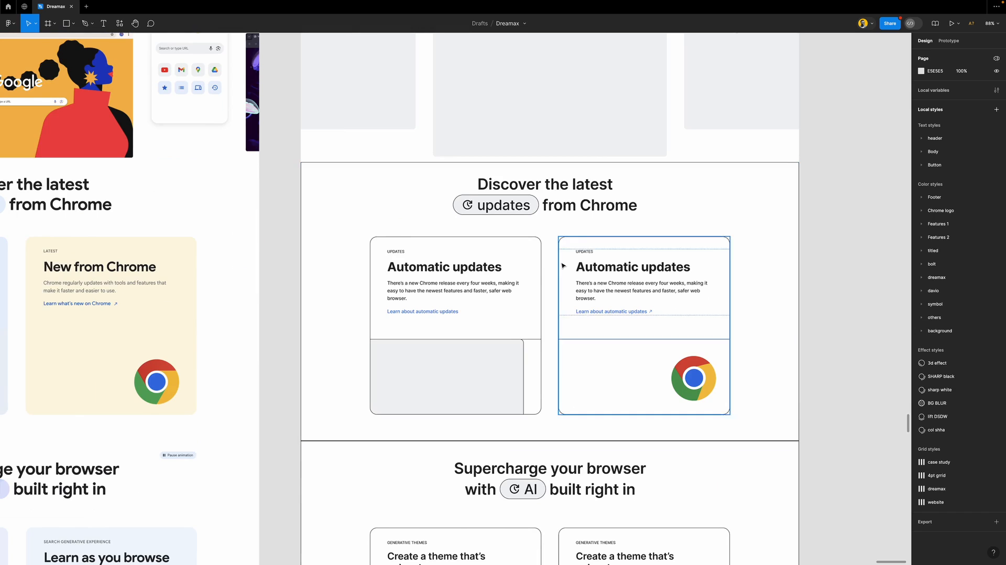
scroll(563, 265, down, 4)
scroll(563, 266, left, 3)
scroll(468, 270, down, 3)
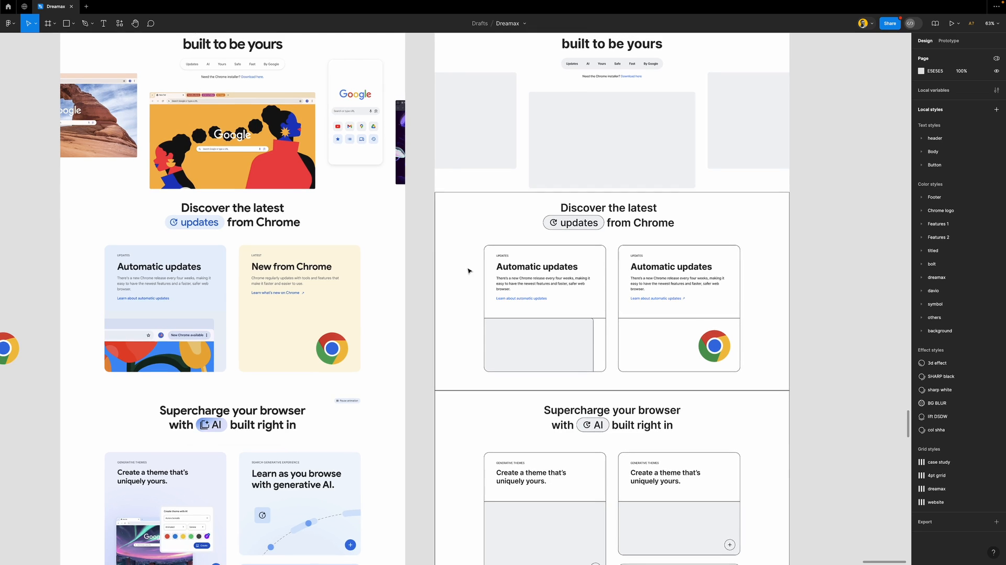
scroll(467, 271, up, 2)
scroll(467, 271, down, 1)
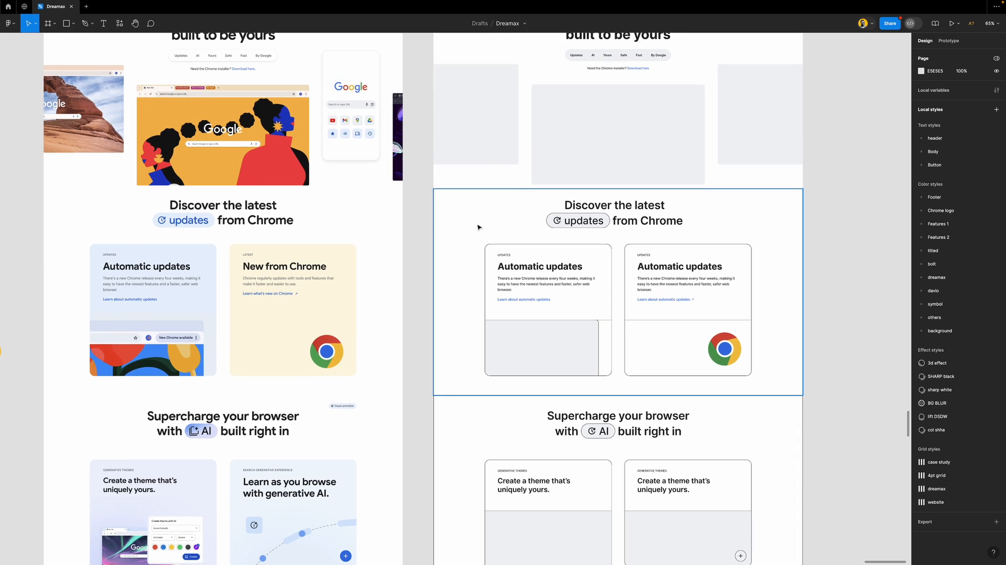
Remove the borders from the Discover the latest frame and its updates pill
click(479, 228)
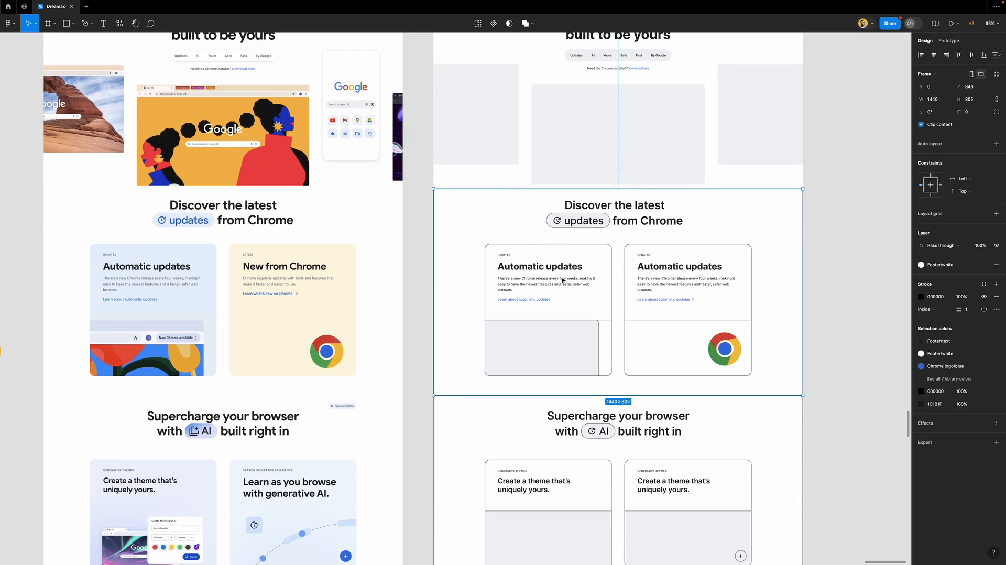
click(998, 298)
click(855, 314)
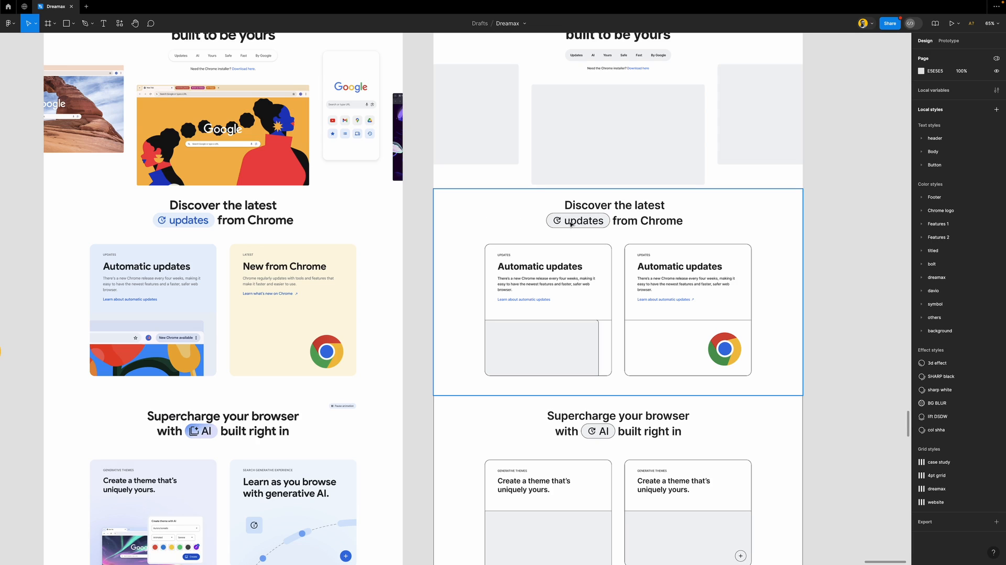
double_click(607, 225)
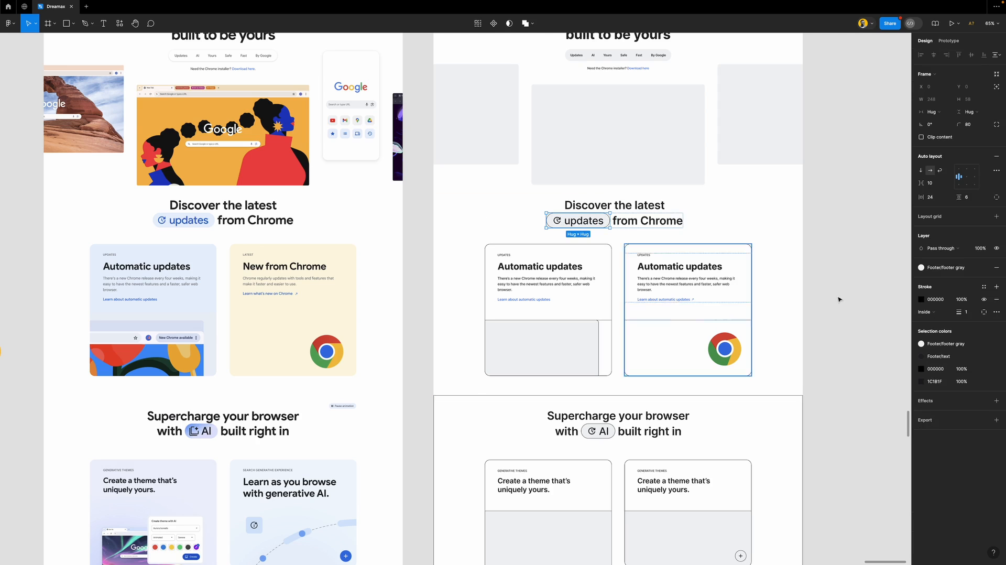
click(994, 301)
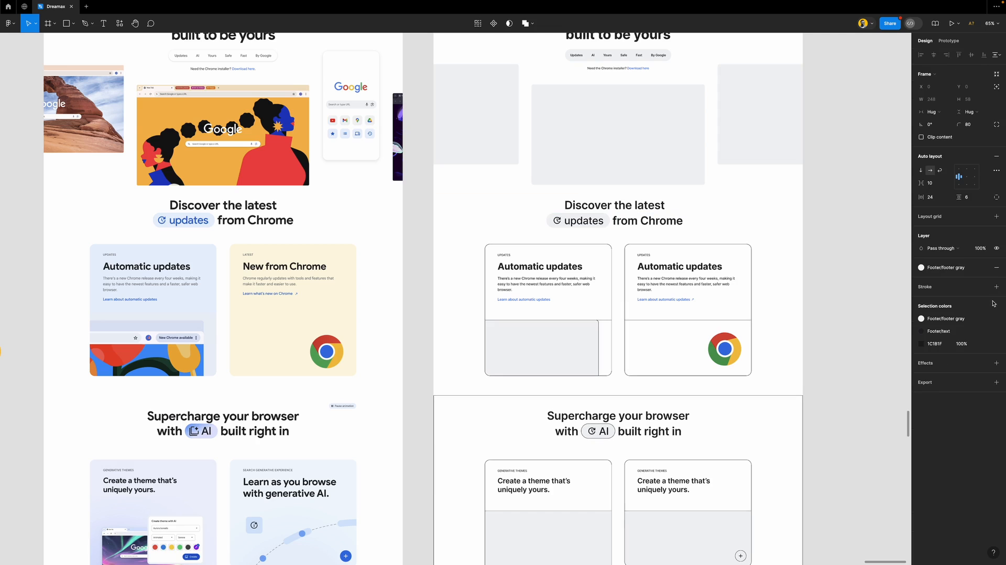
Set the updates pill's text and icon colour to Chrome logo/blue
click(950, 266)
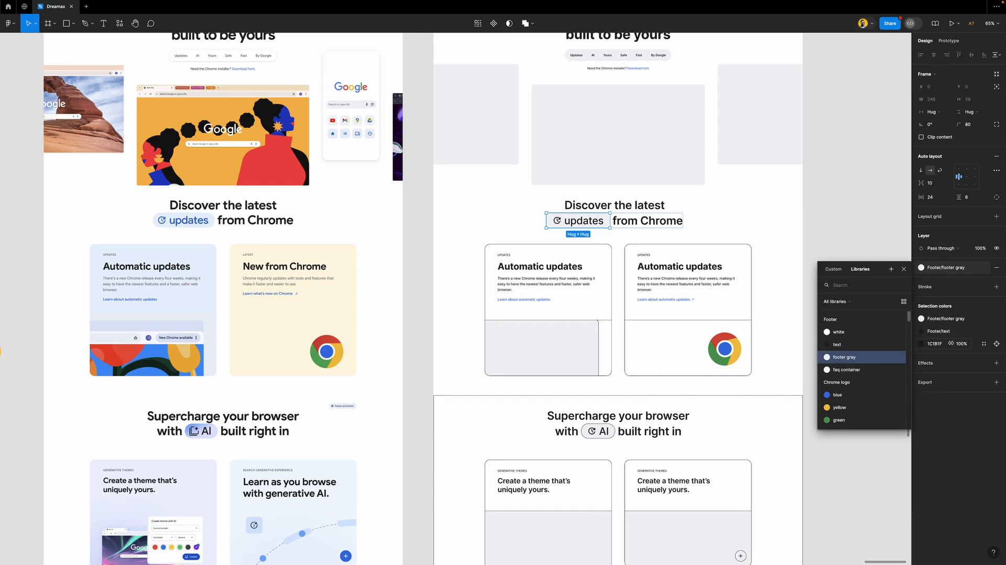
click(960, 334)
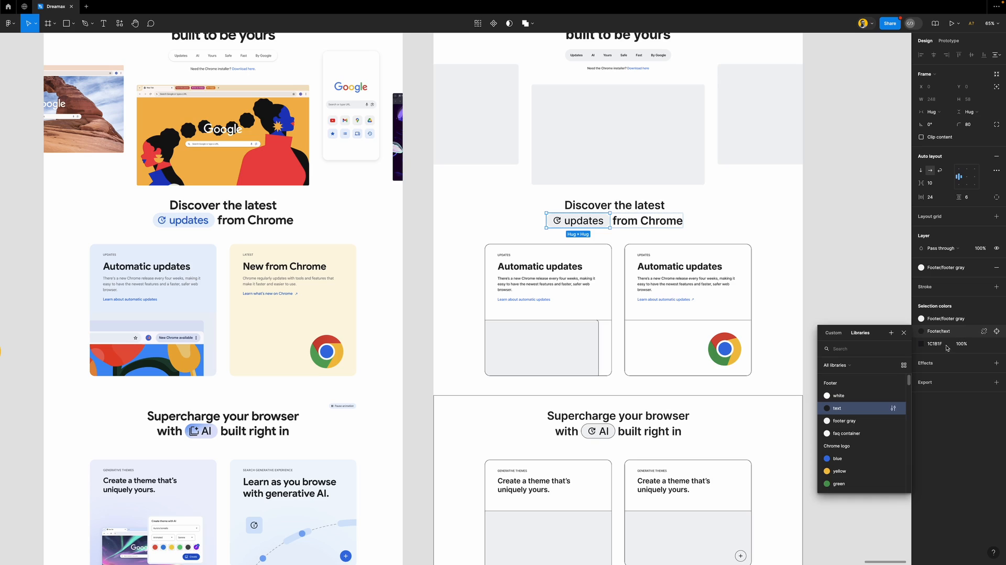
click(847, 460)
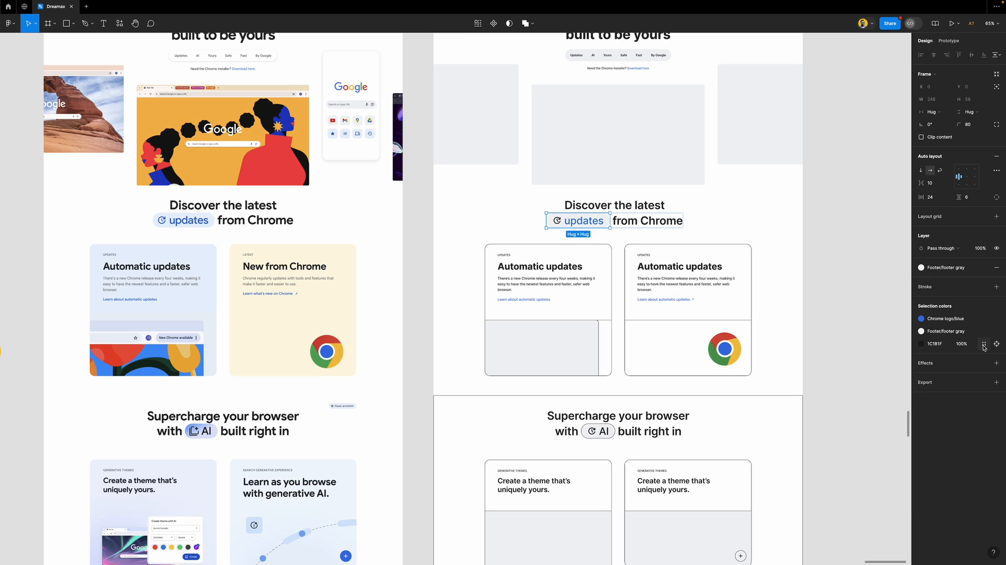
click(983, 344)
click(984, 346)
click(983, 346)
click(984, 346)
click(984, 346)
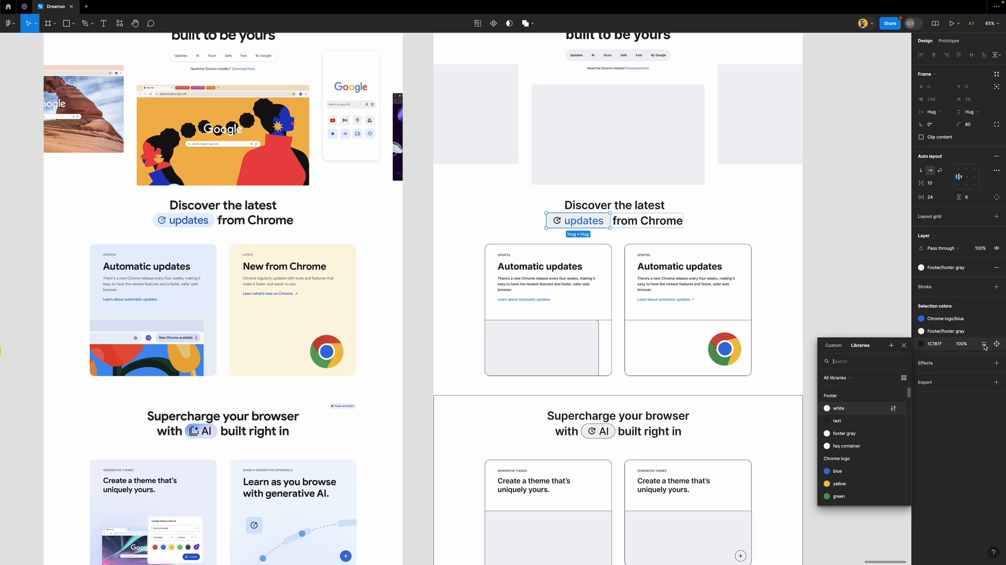
click(844, 471)
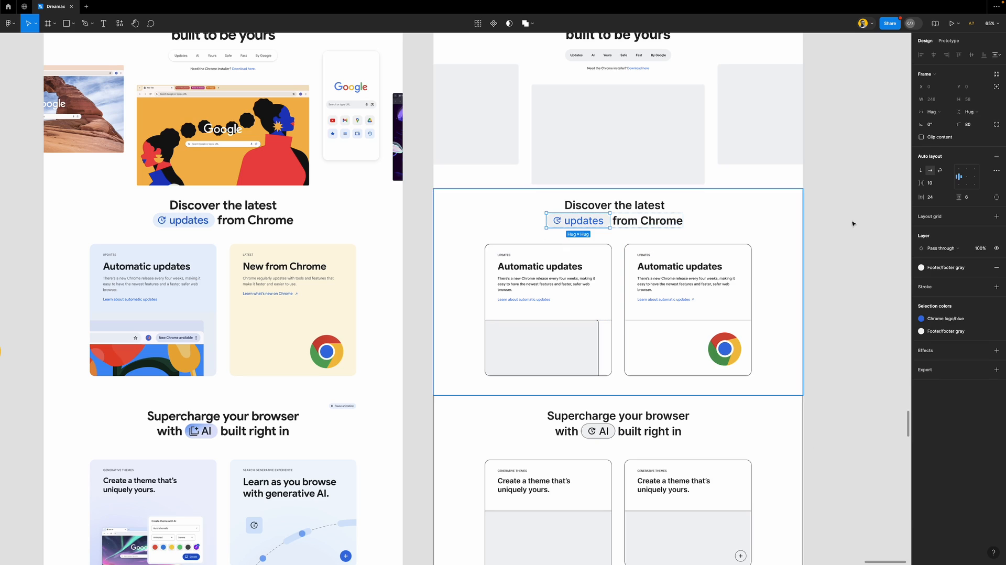
Fill the updates pill with Features 1/blue 1 light blue
click(951, 271)
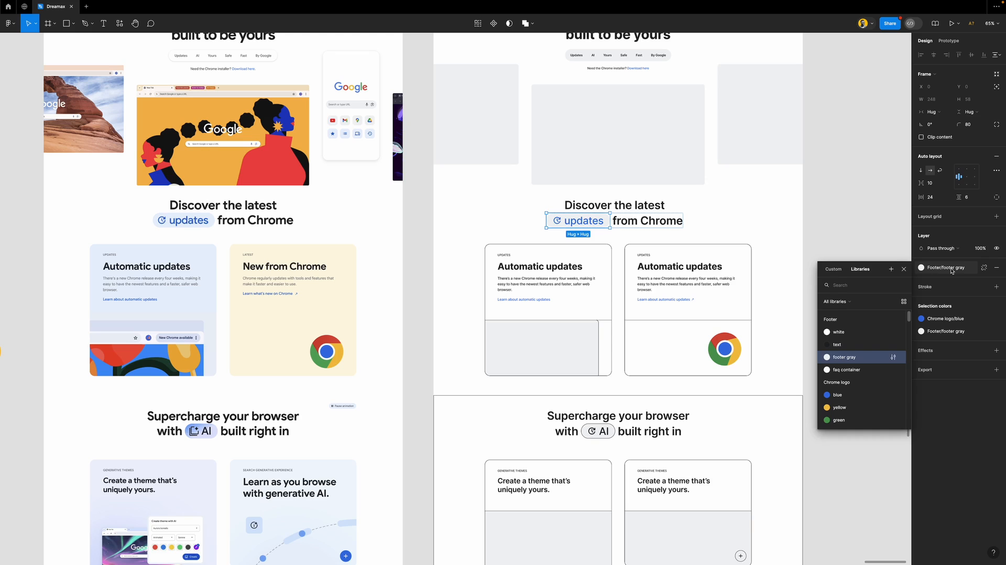
scroll(857, 383, down, 5)
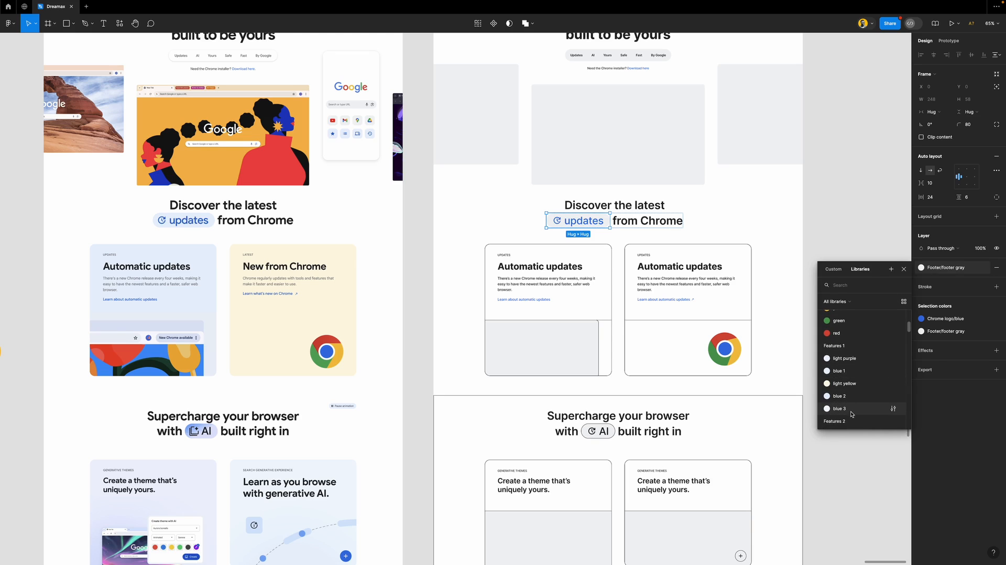
click(838, 371)
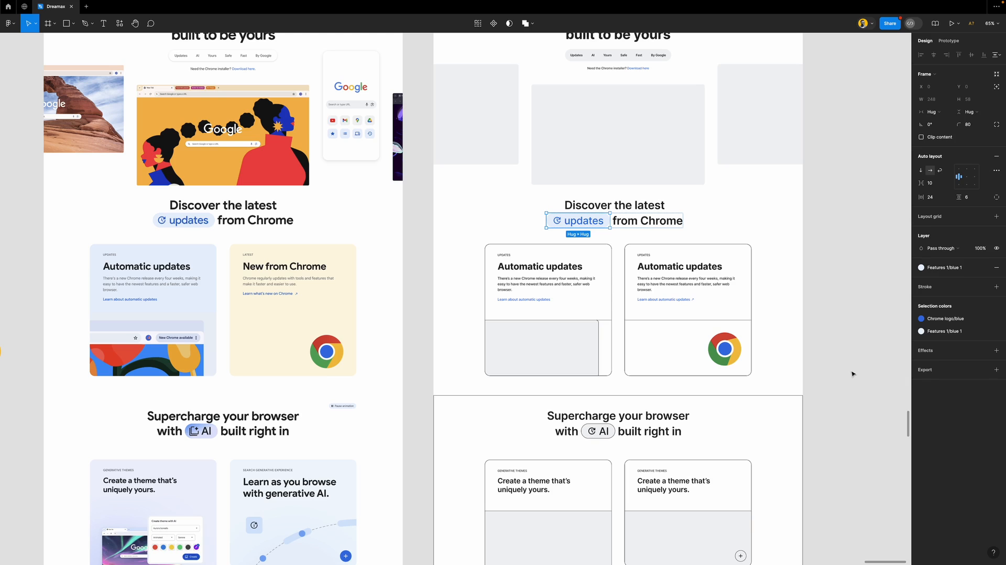
click(865, 349)
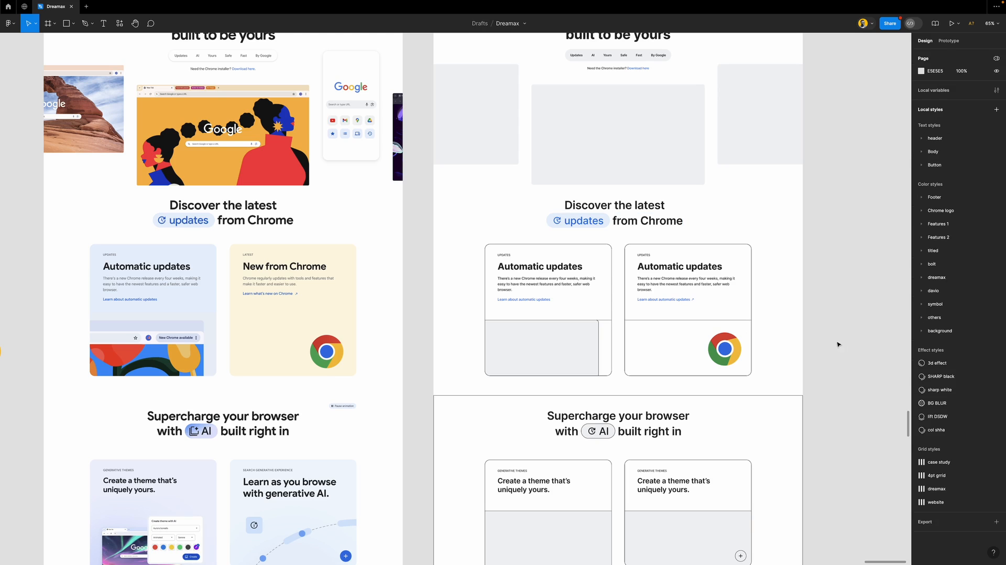
Remove the left Automatic updates card's border and fill it with Features 1/blue 1
click(605, 254)
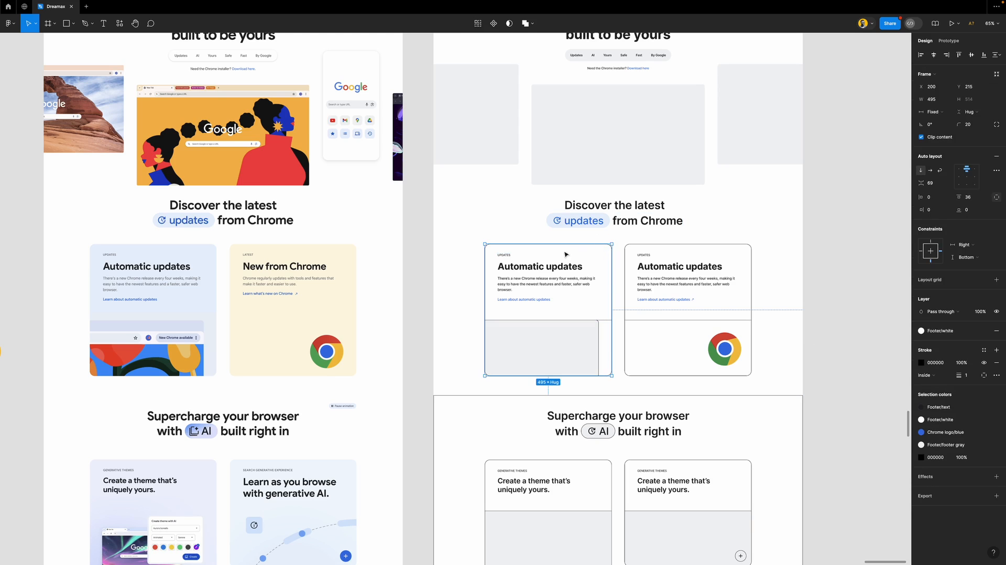
scroll(607, 280, down, 3)
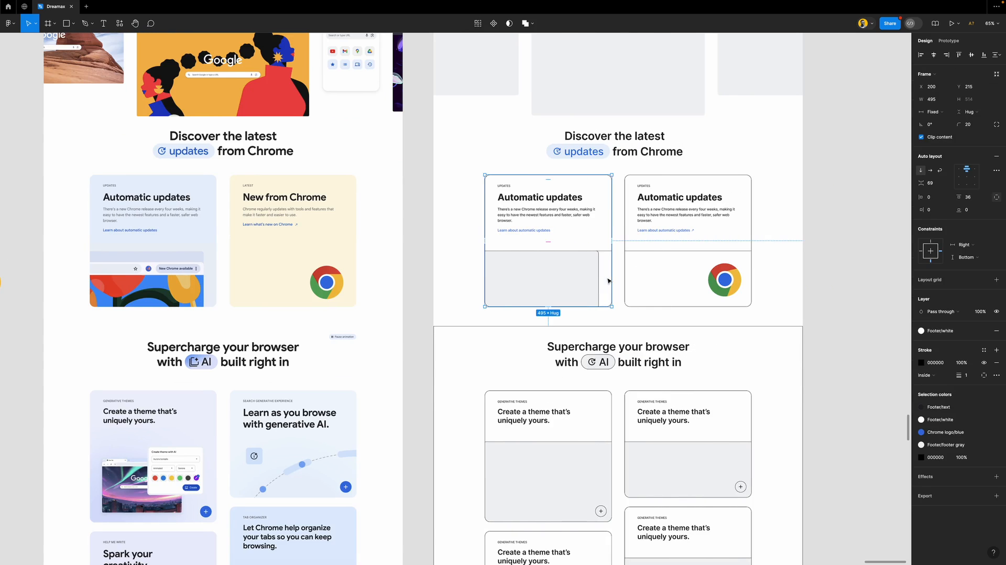
click(999, 362)
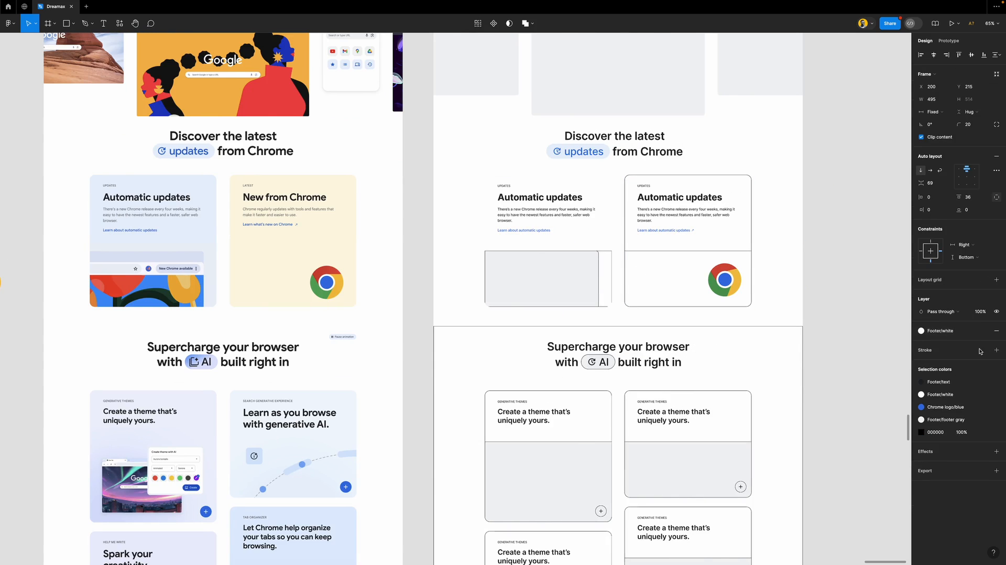
click(952, 328)
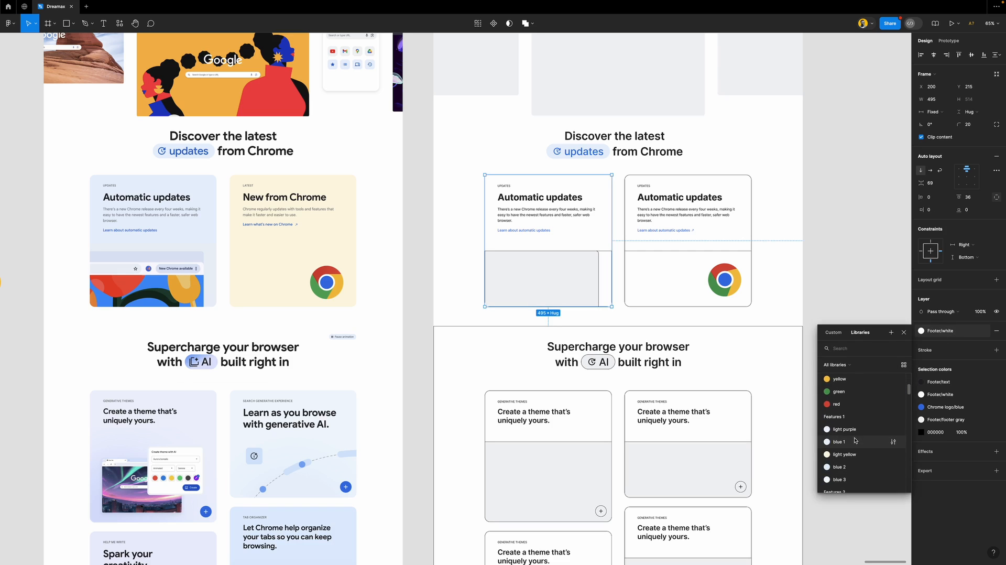
click(849, 443)
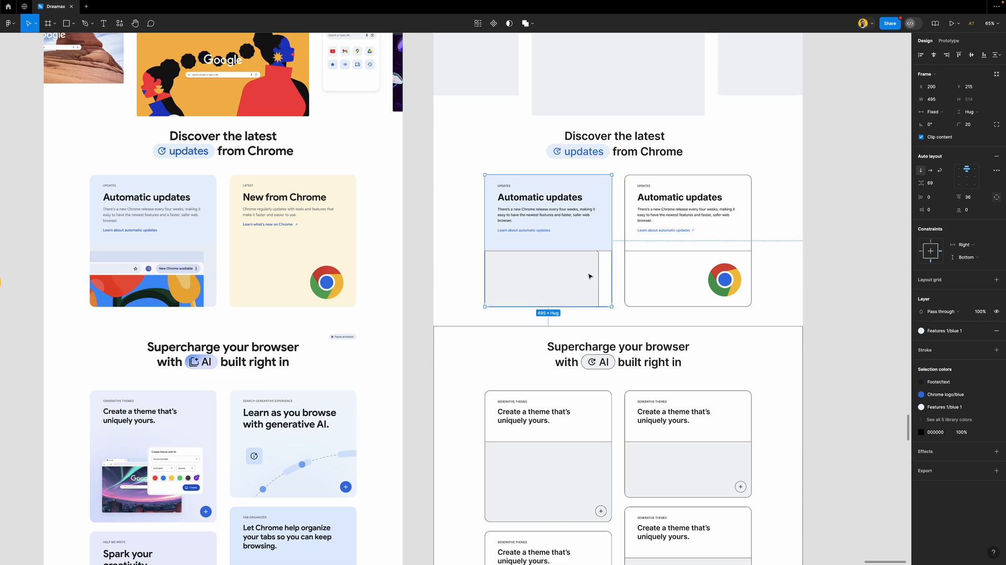
Strip the image area's border and fill, then eyedrop the reference card's blue into its rectangle
click(609, 257)
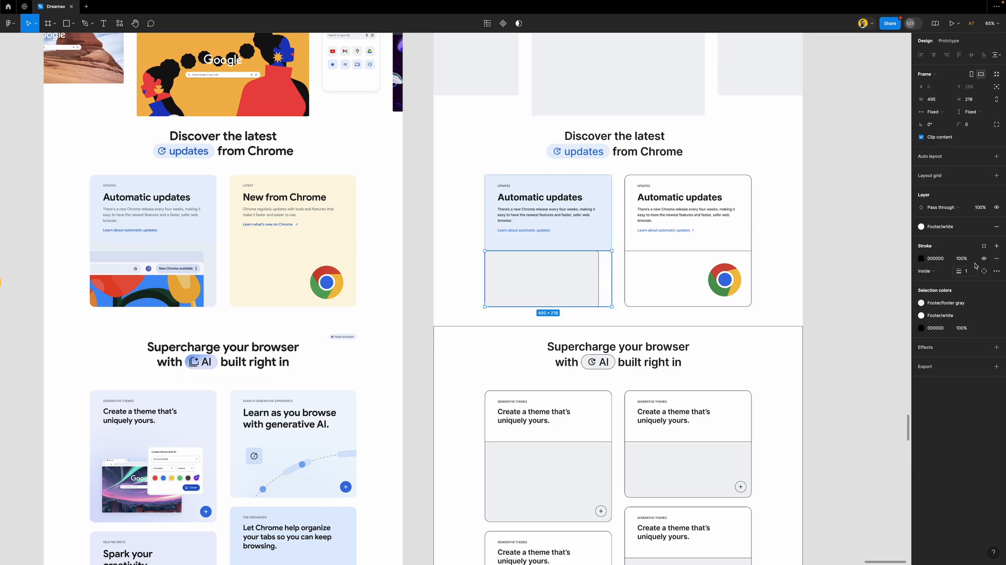
click(998, 259)
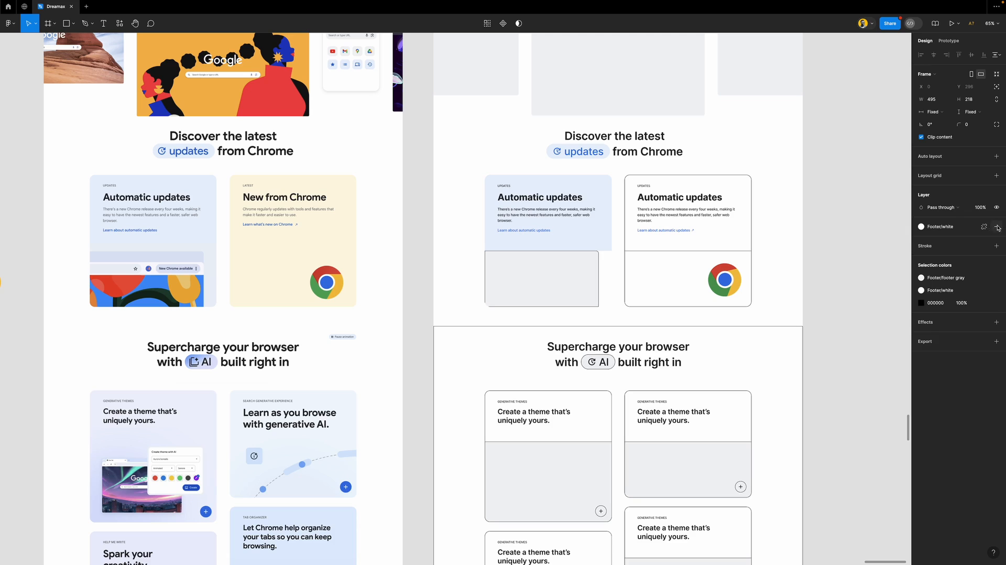
click(998, 228)
click(579, 269)
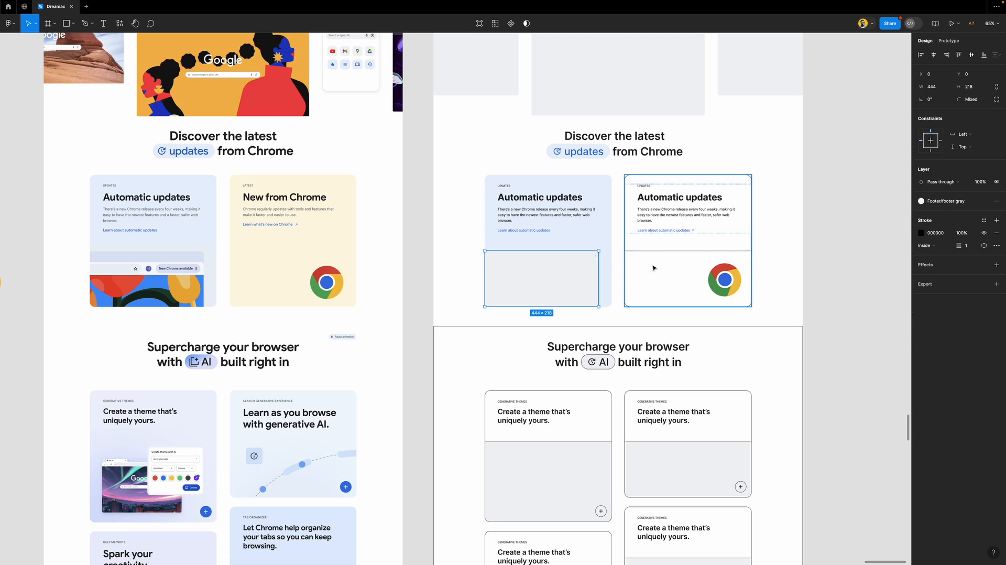
click(997, 233)
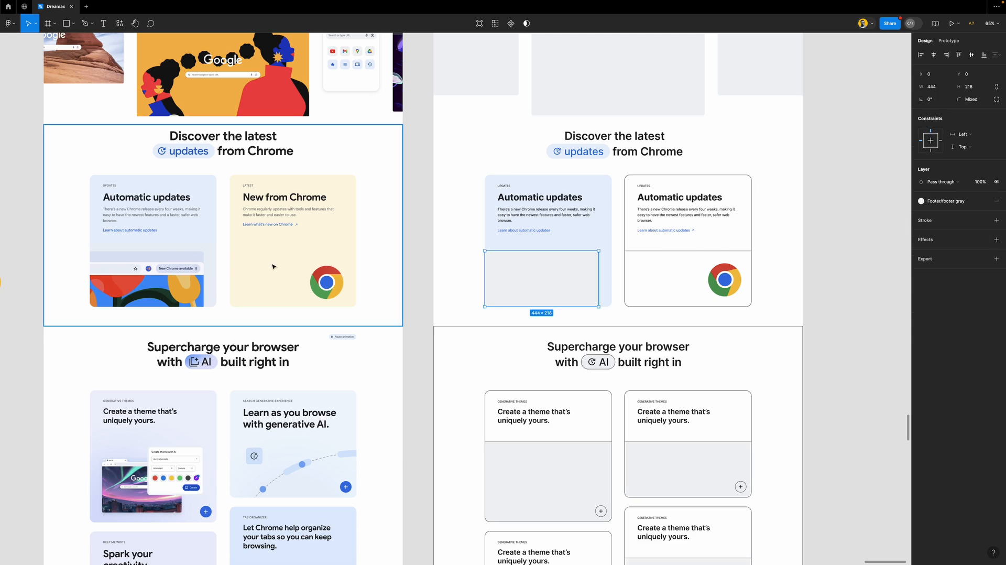
key(i)
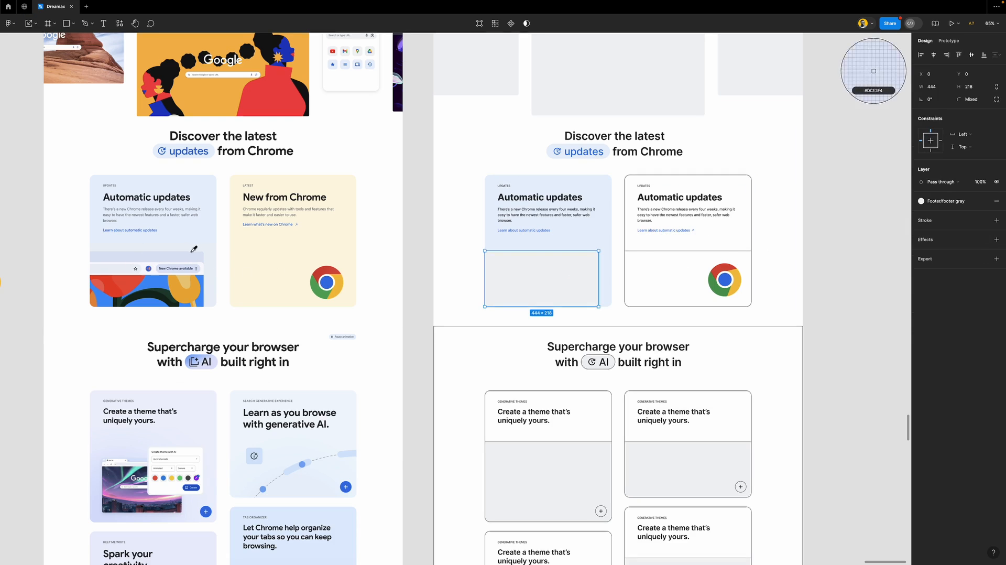
click(192, 246)
click(416, 244)
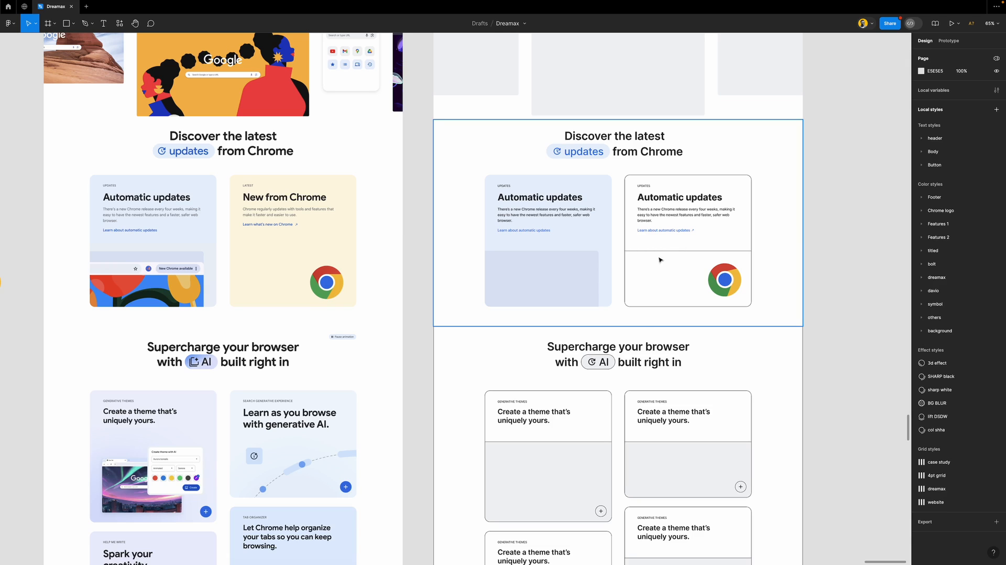
Make the right Automatic updates card borderless Features 1/light yellow, clearing its lower frame's stroke and white fill
click(682, 211)
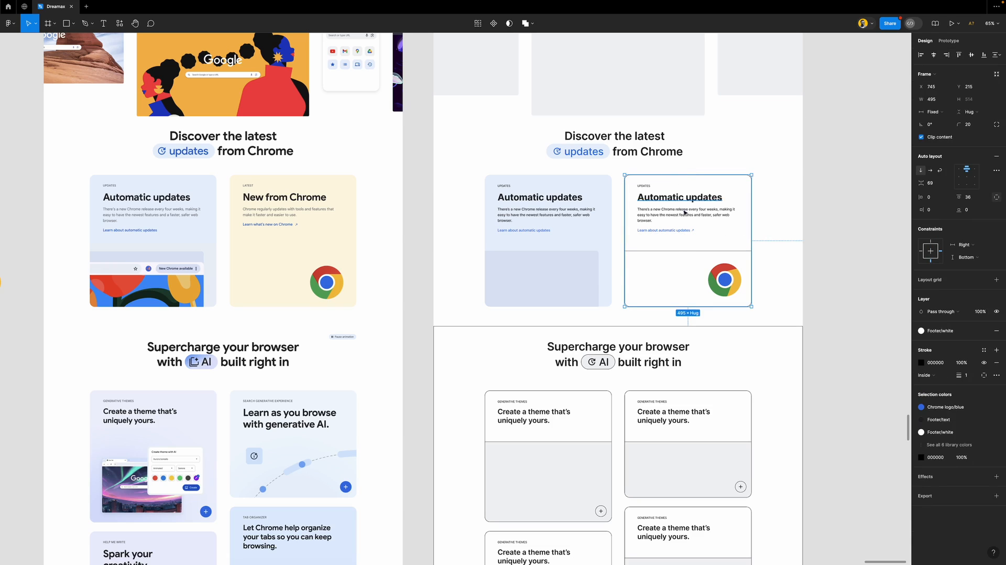
click(997, 363)
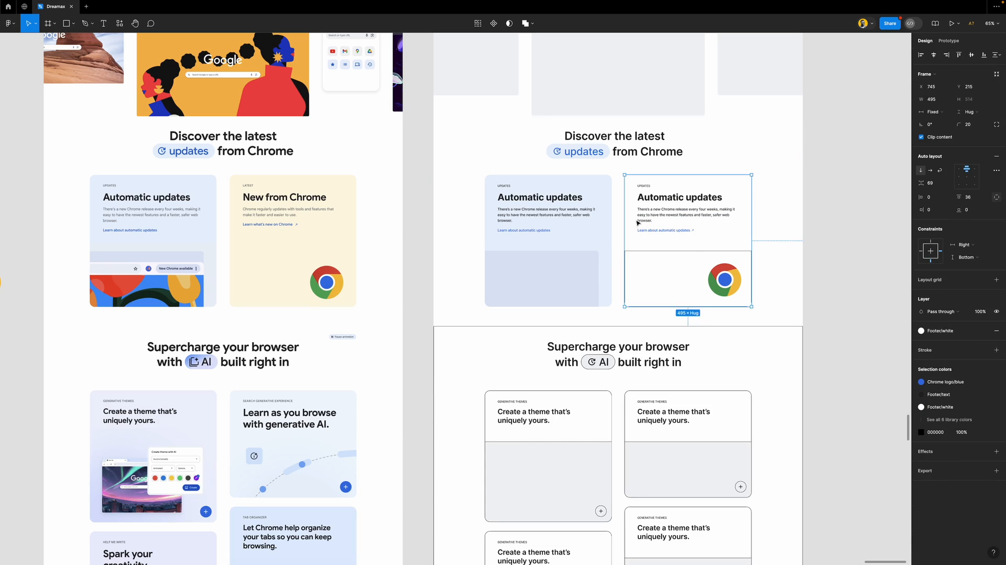
click(951, 331)
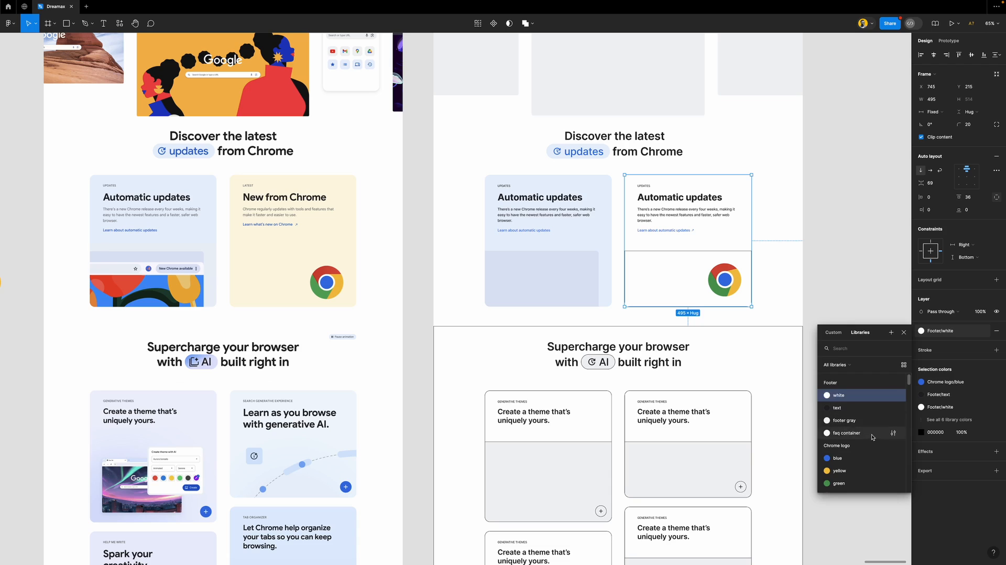
scroll(872, 436, down, 2)
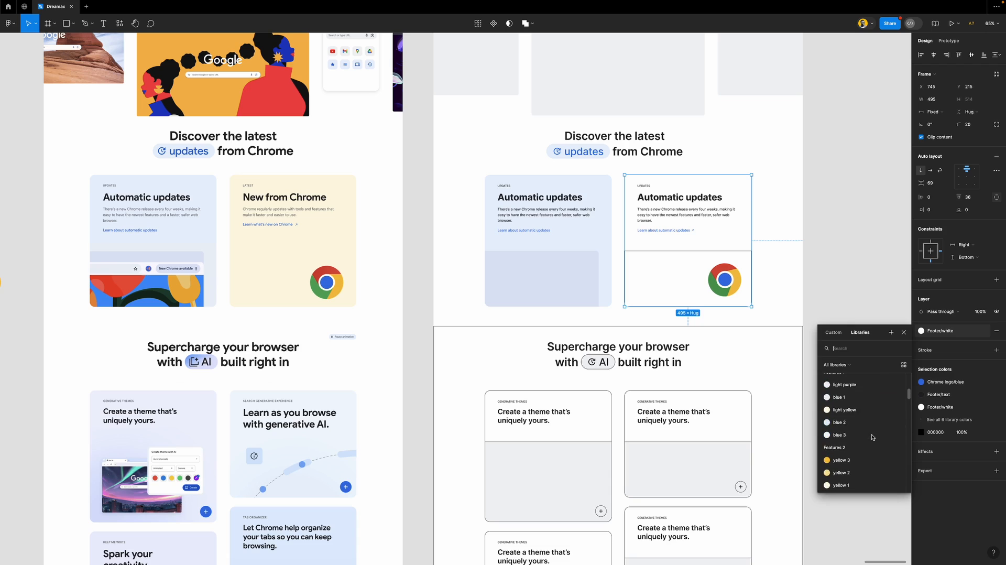
click(847, 410)
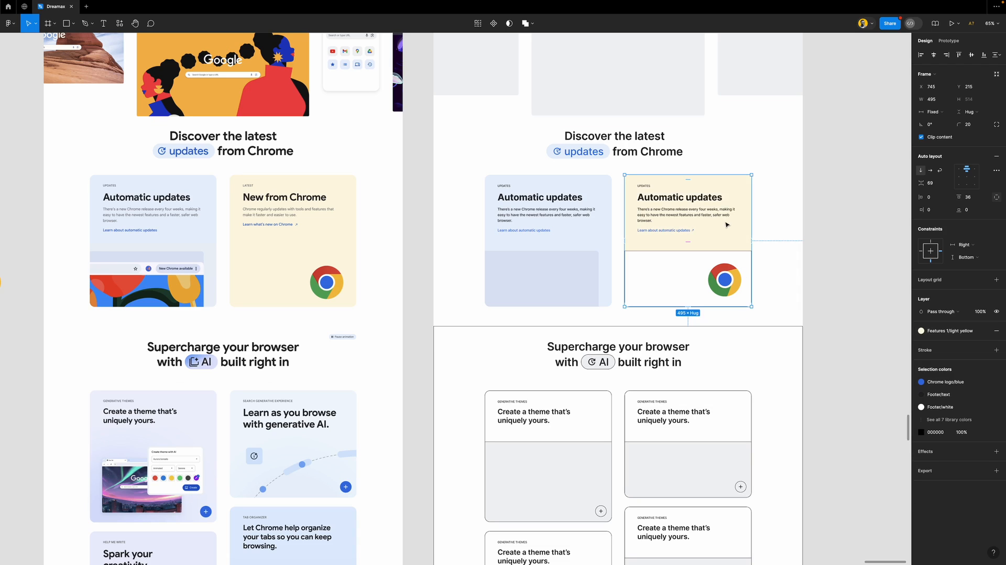
click(700, 269)
click(995, 258)
click(995, 226)
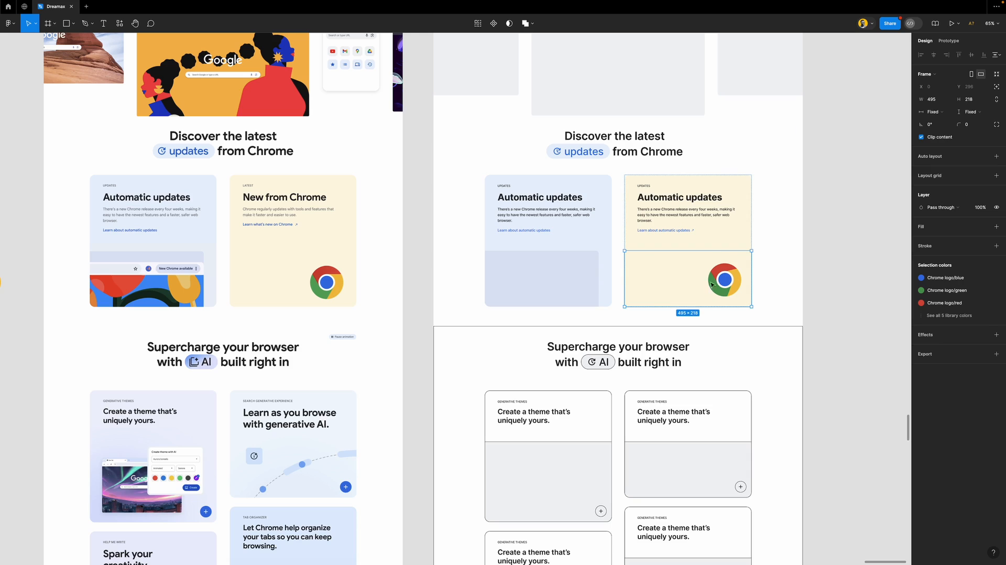
Delete the spare Chrome logo frame
click(826, 294)
scroll(547, 277, left, 5)
click(229, 265)
key(Delete)
Draw a temporary rectangle filled with the grey #64676A sampled from the card body text
scroll(552, 299, right, 5)
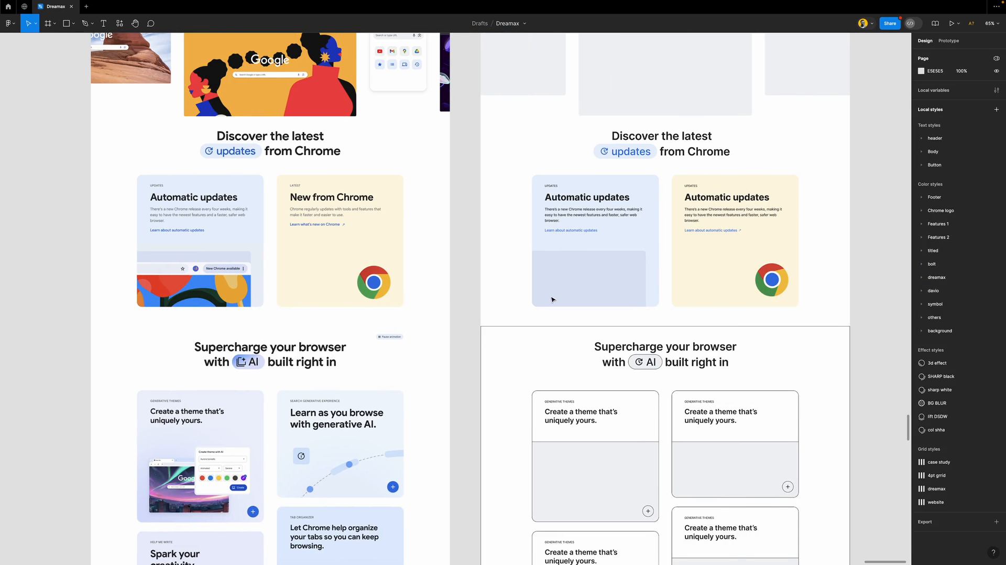
scroll(680, 260, down, 2)
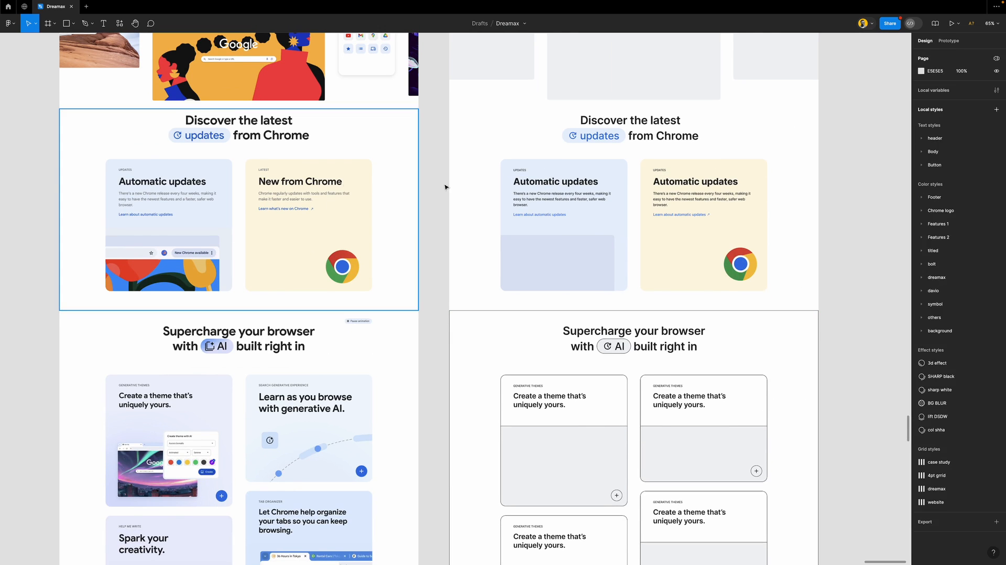
scroll(263, 199, up, 6)
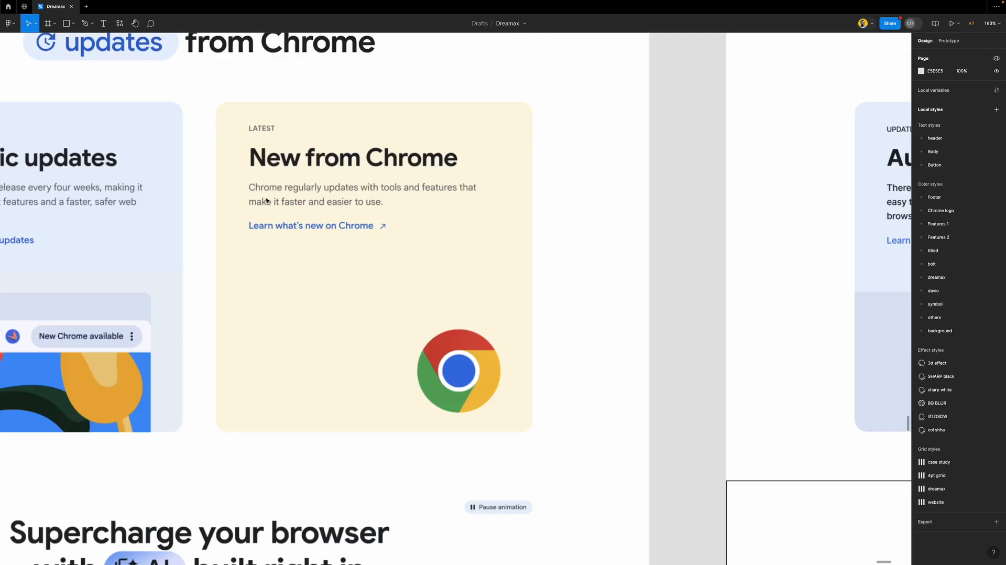
scroll(303, 205, down, 5)
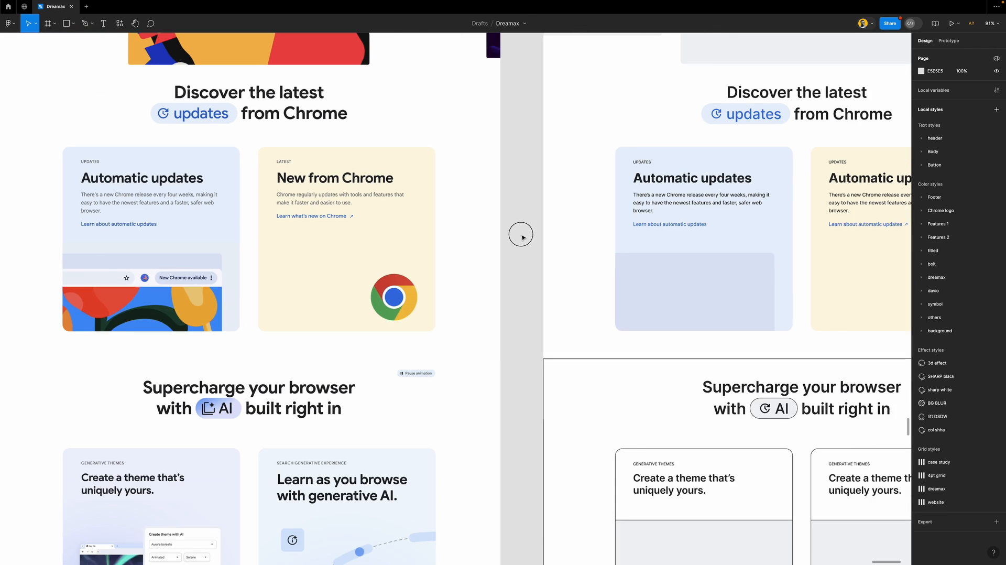
drag(514, 207, 534, 238)
key(i)
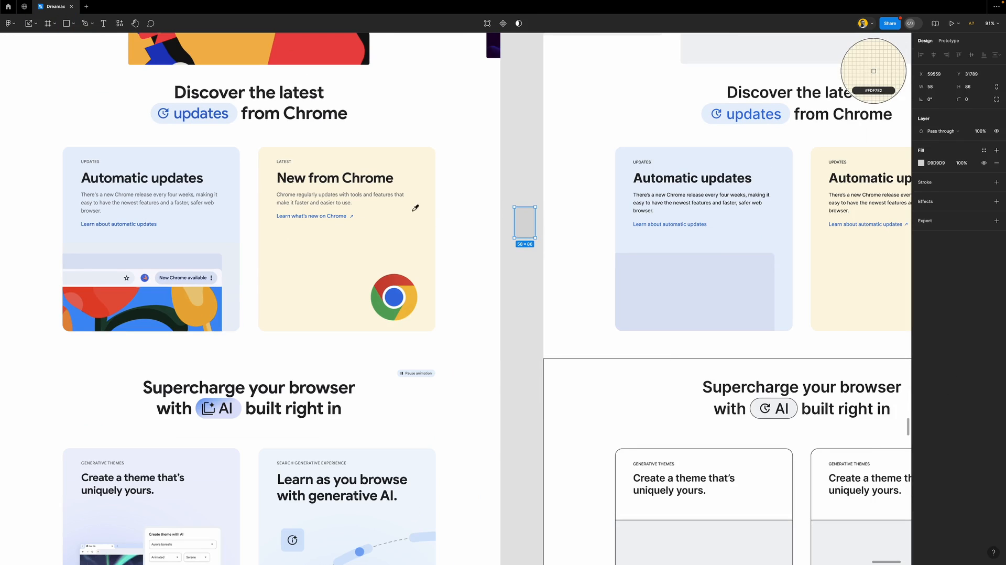
click(385, 193)
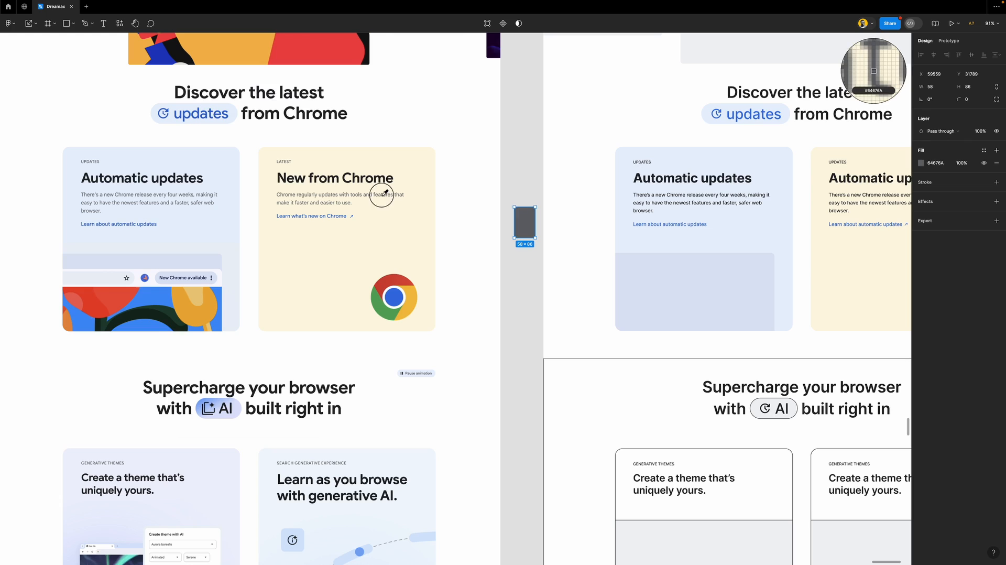
Save that grey as a new colour style named 'secondary' and delete the temporary rectangle
click(984, 151)
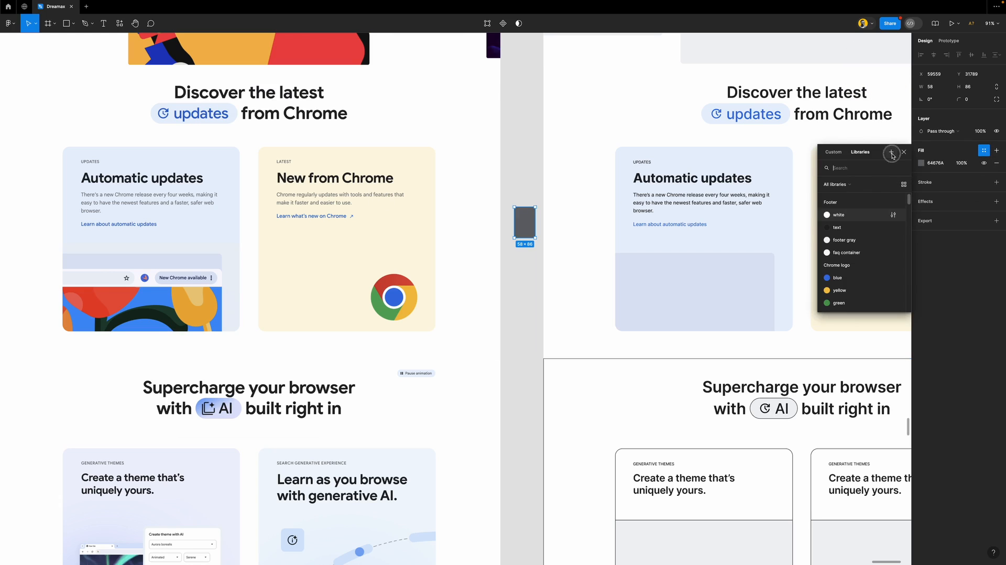
click(890, 152)
text(seconda)
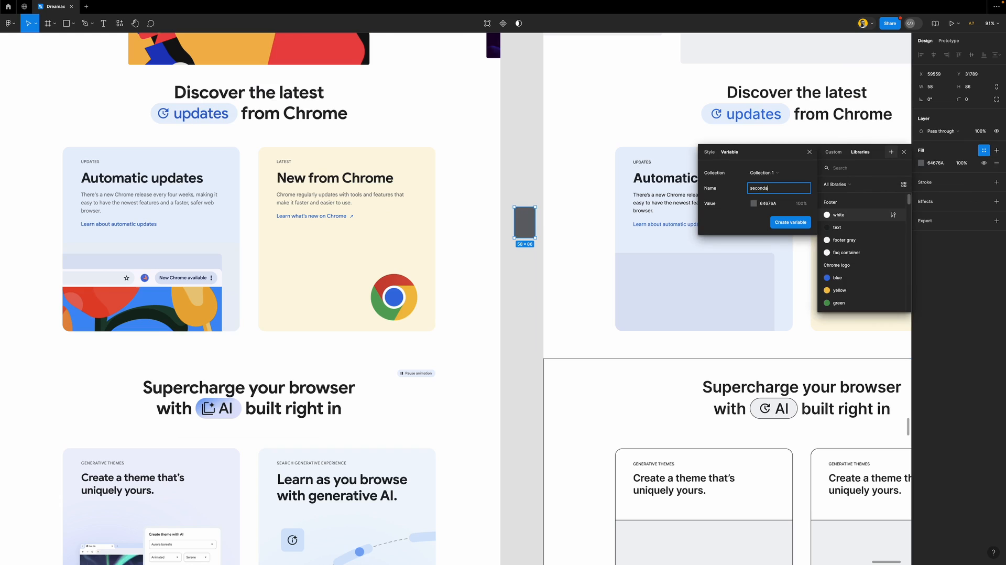
key(Return)
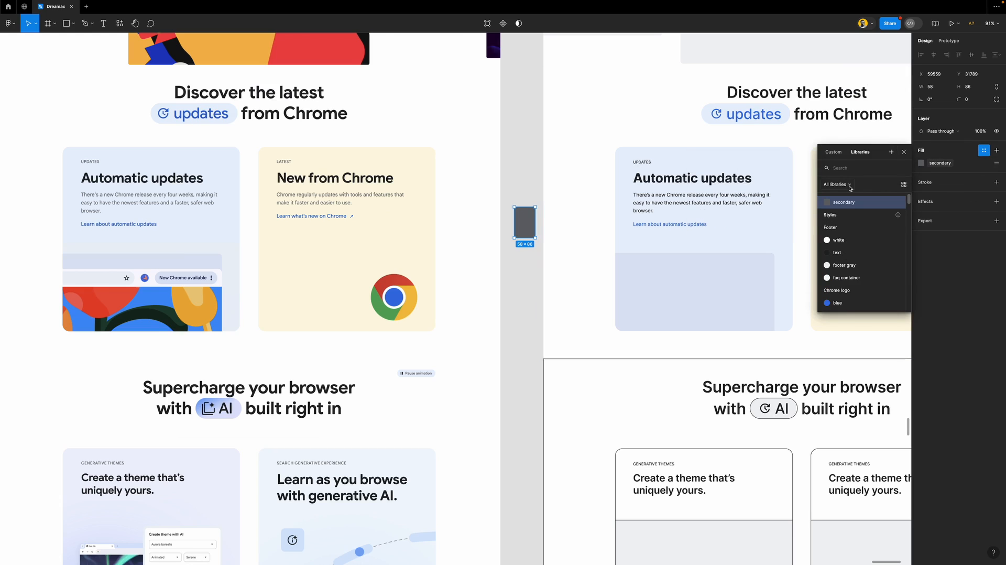
key(ctrl+z)
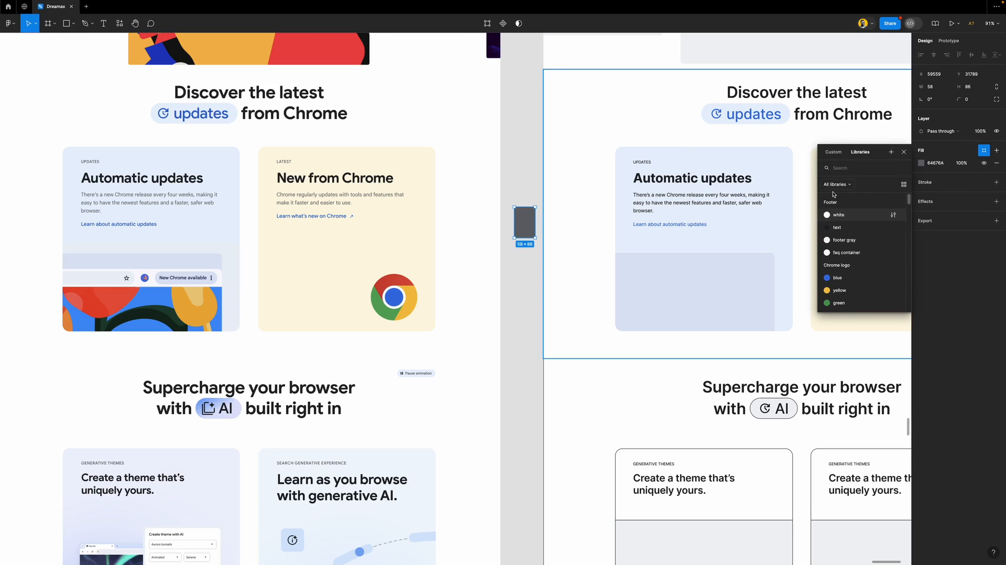
click(891, 151)
text(secondary)
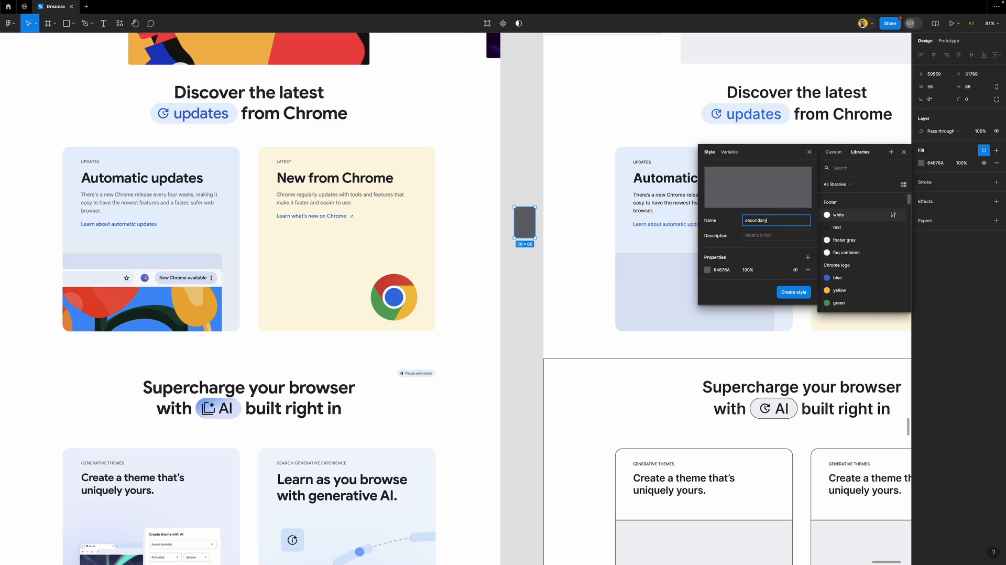
key(Return)
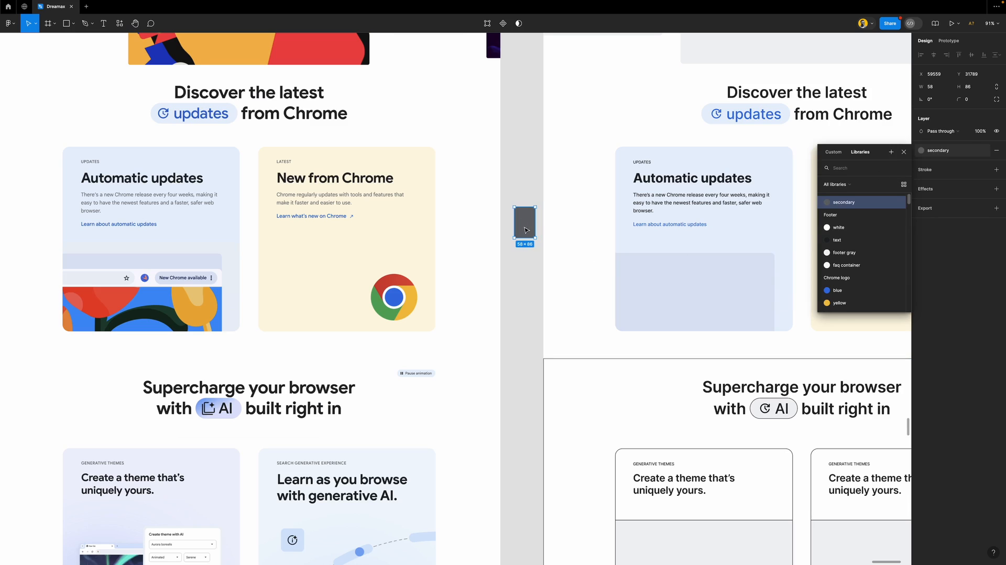
key(Delete)
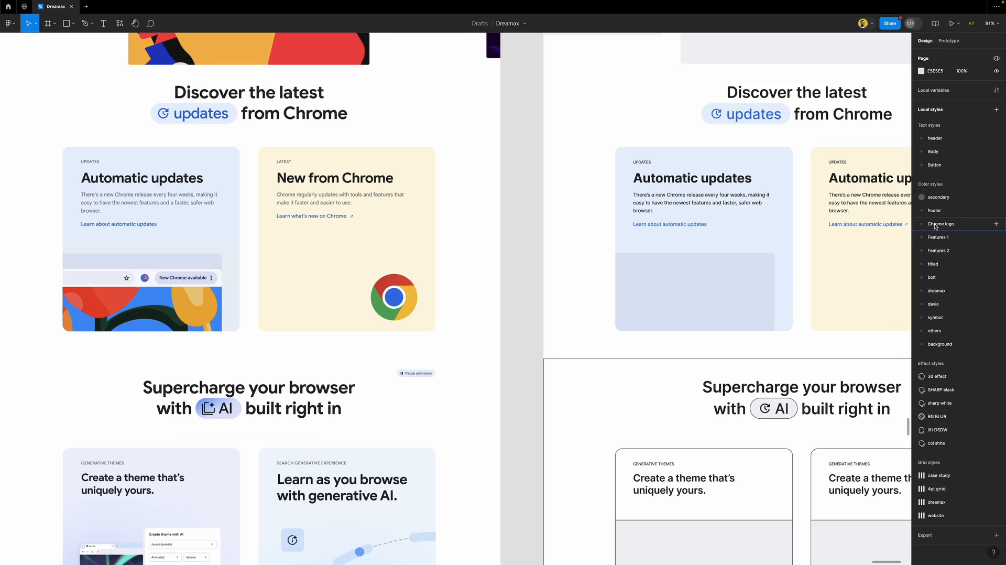
Move the secondary colour style to the top of the Footer style group
click(937, 198)
drag(941, 212, 940, 213)
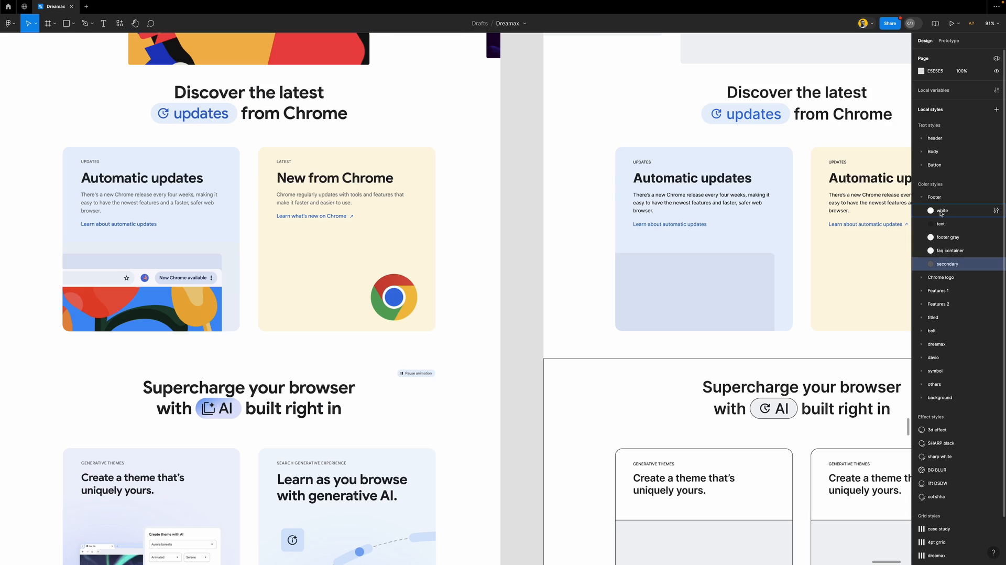
drag(958, 265, 949, 210)
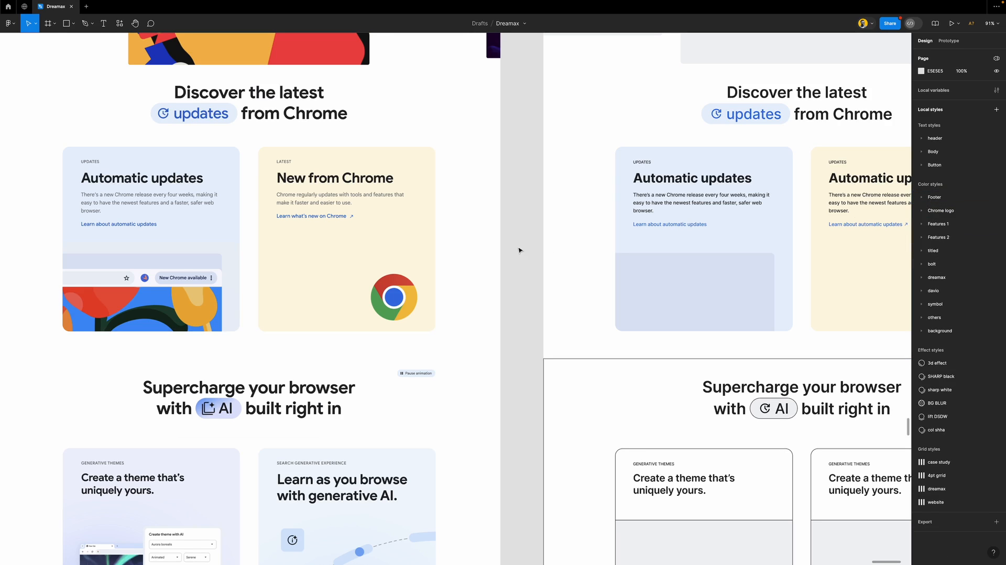
scroll(459, 250, down, 5)
scroll(457, 250, up, 4)
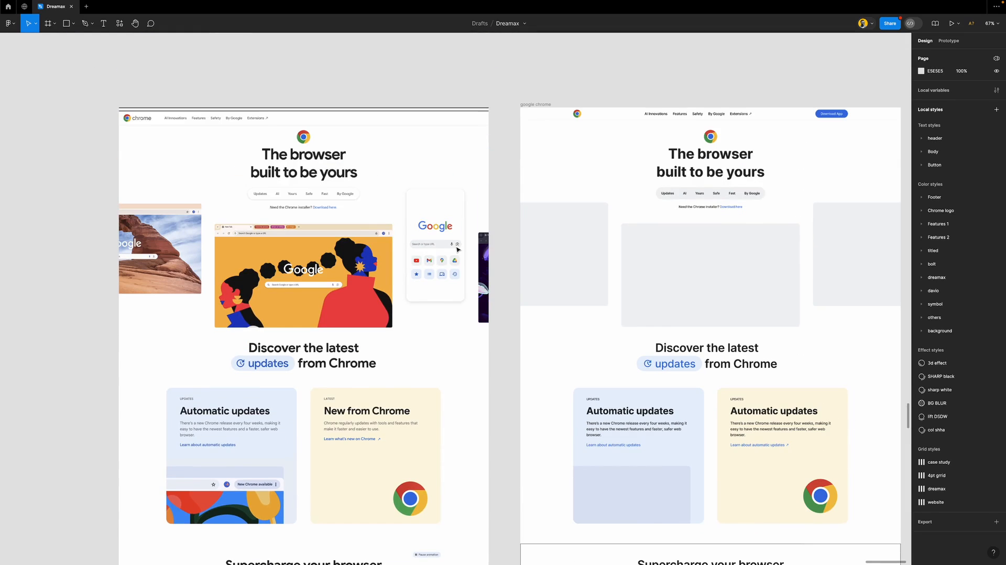
scroll(457, 250, down, 1)
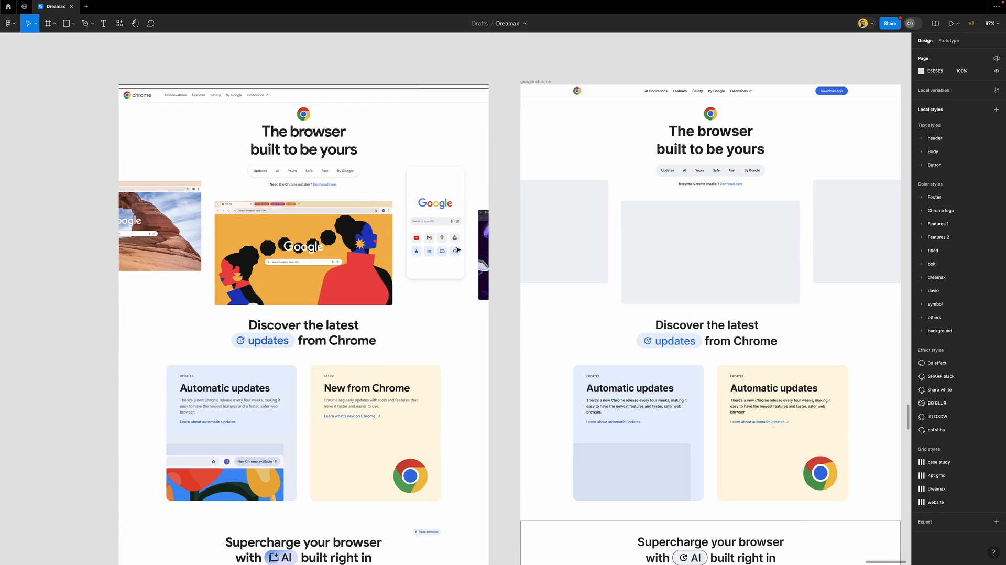
Recolour the nav pill text on the right page with Footer/secondary
click(746, 171)
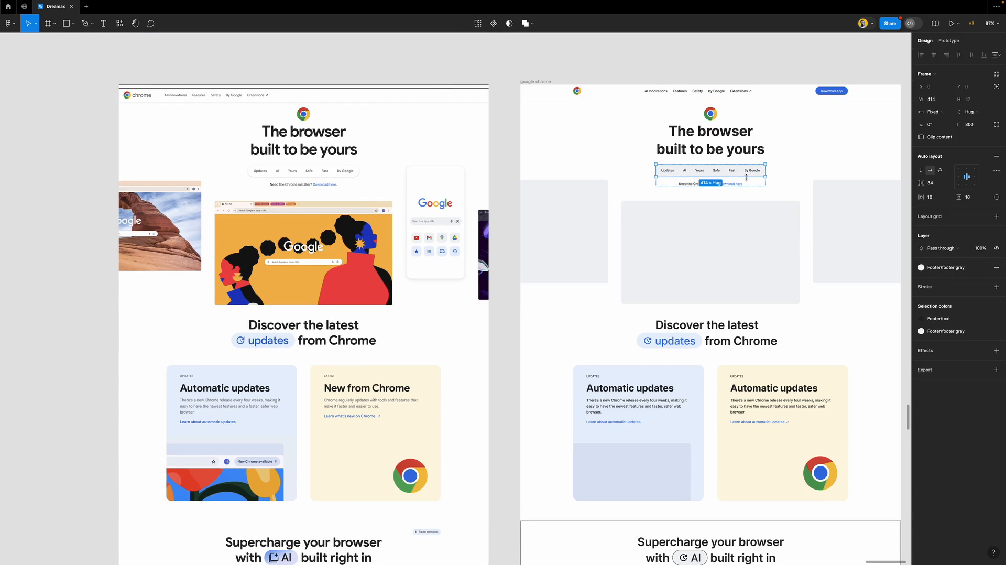
click(951, 319)
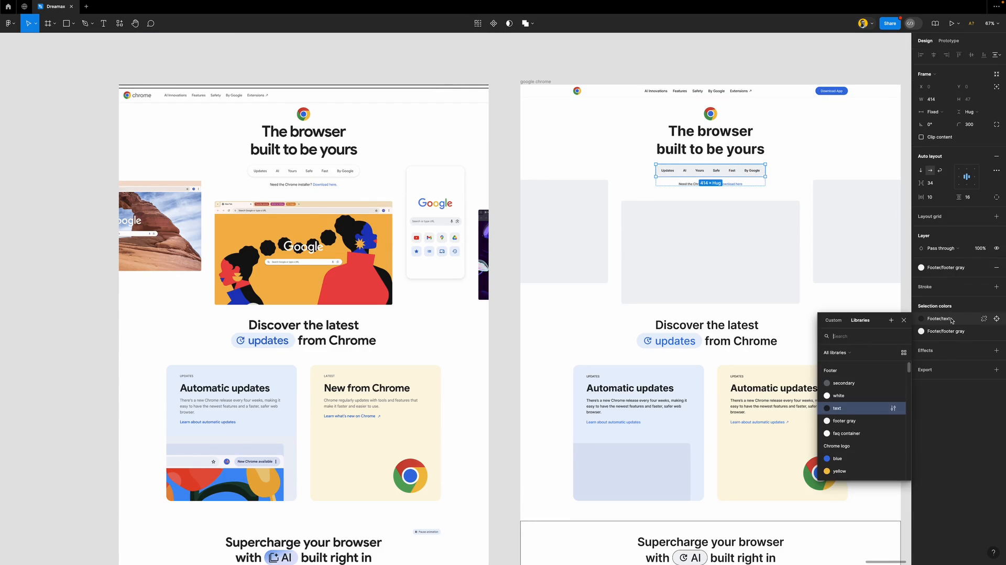
click(844, 384)
click(508, 209)
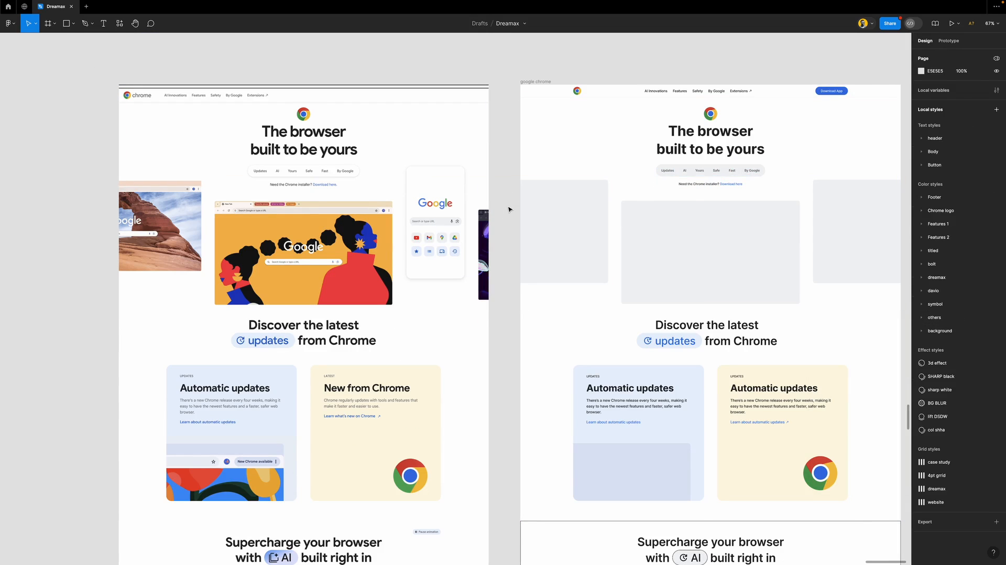
Apply Footer/secondary to both text colours in the top navigation links
scroll(508, 209, down, 1)
scroll(508, 209, up, 2)
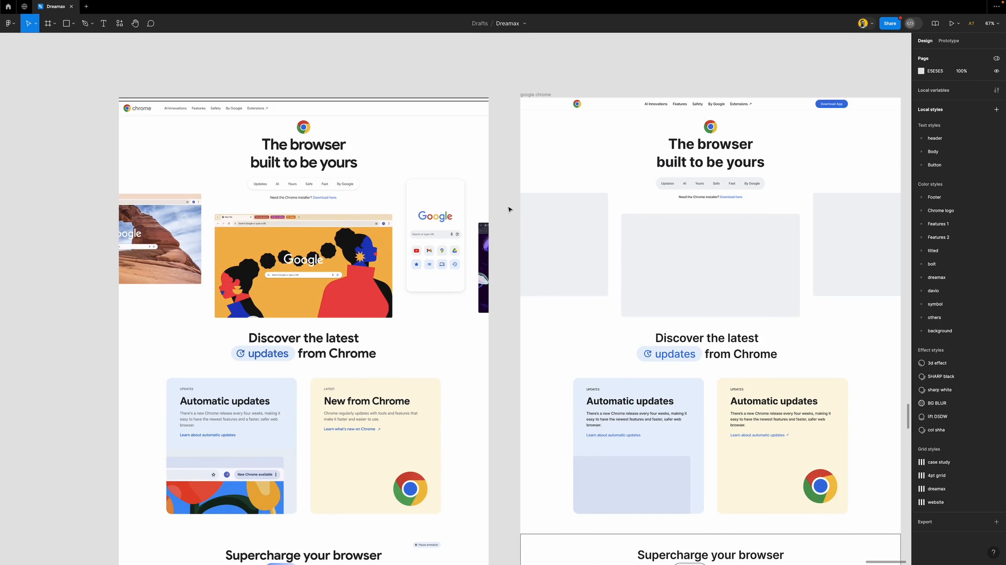
click(697, 104)
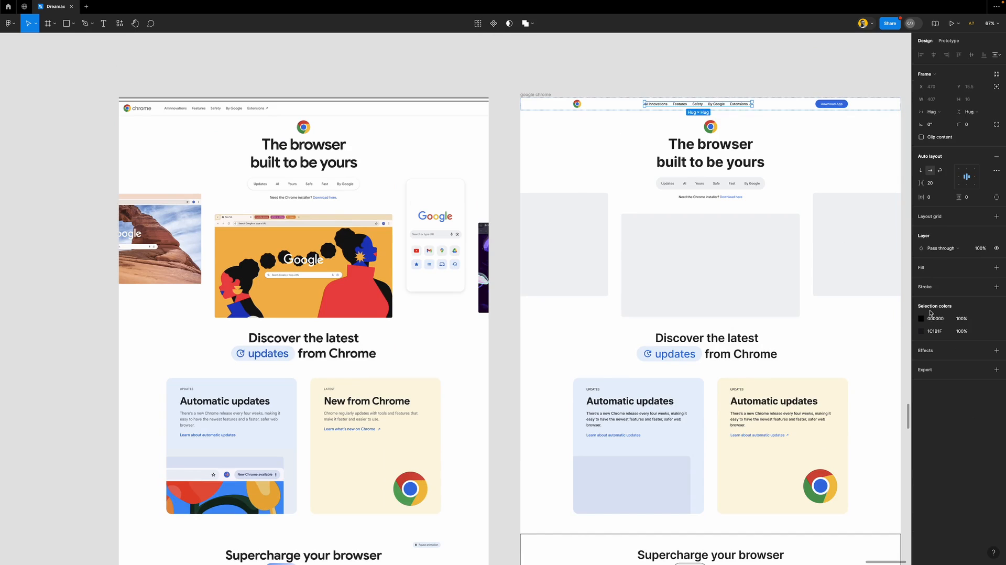
click(983, 318)
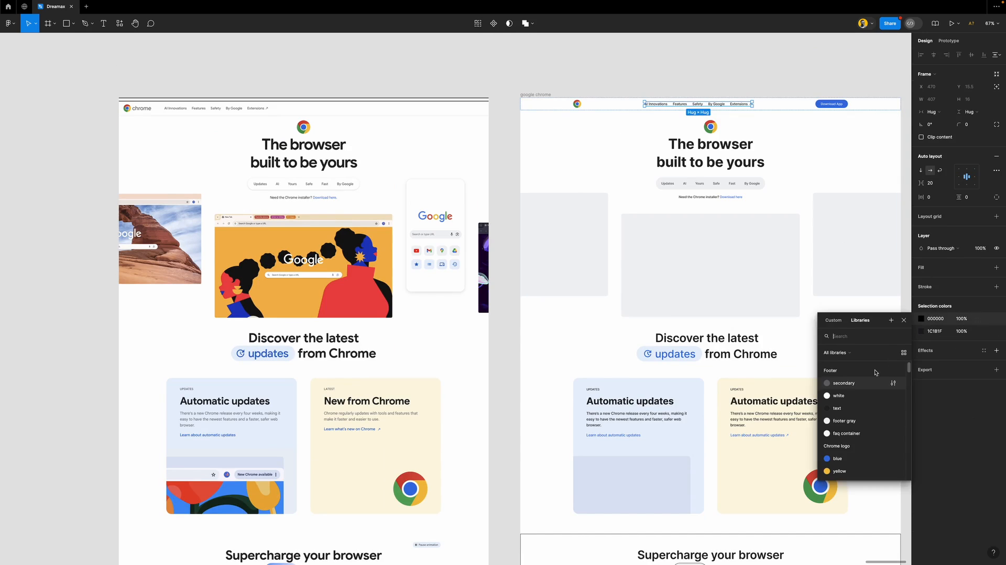
click(846, 387)
click(986, 331)
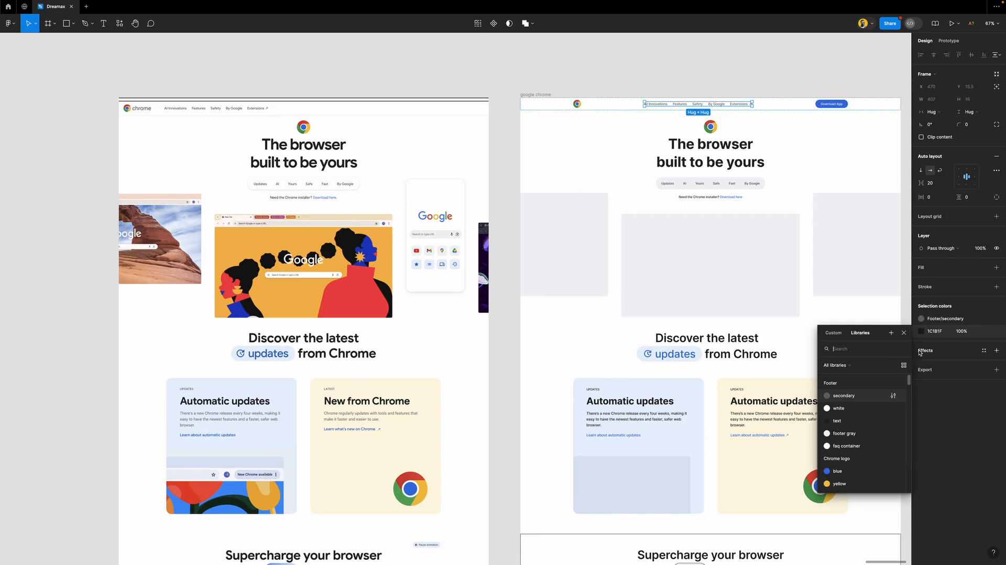
click(843, 395)
click(624, 86)
Recolour the body text of both Automatic updates cards with Footer/secondary
scroll(515, 267, down, 1)
scroll(516, 267, down, 5)
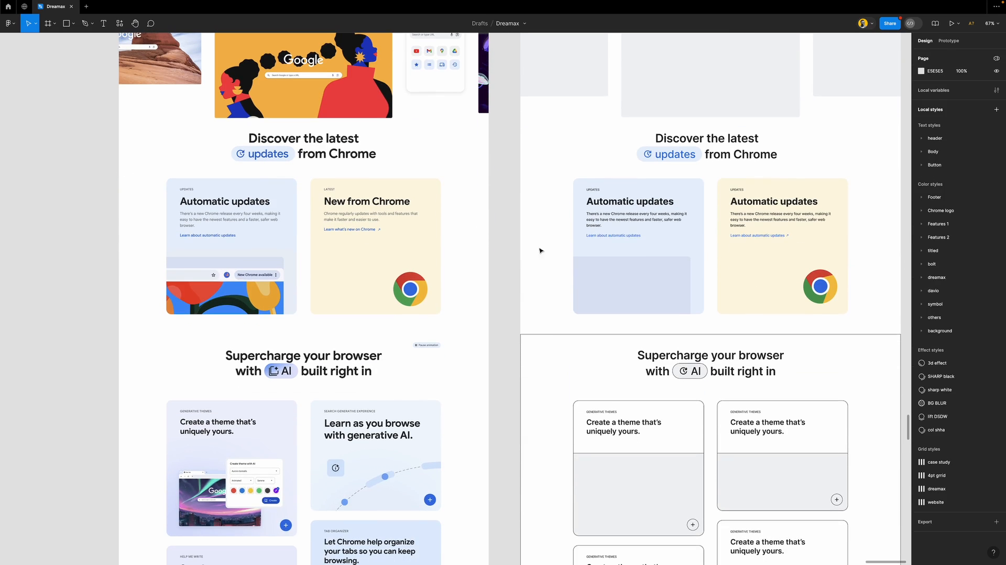
click(605, 225)
shift+click(750, 221)
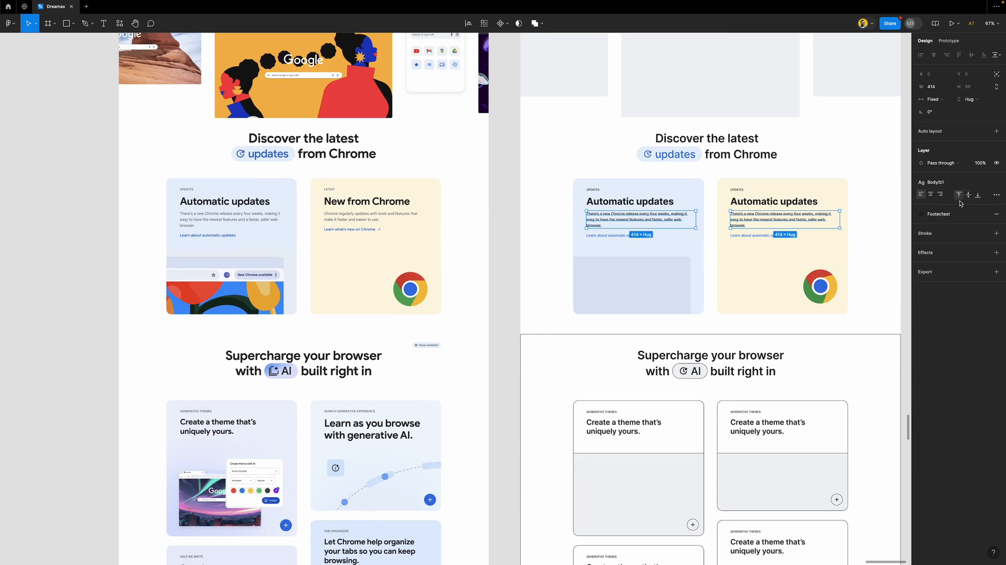
click(937, 213)
click(863, 285)
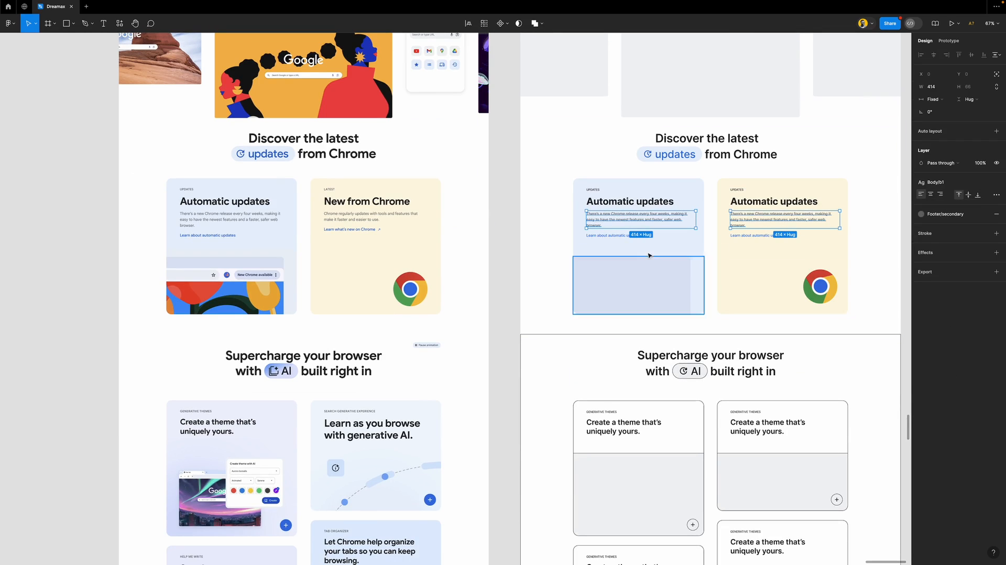
click(507, 233)
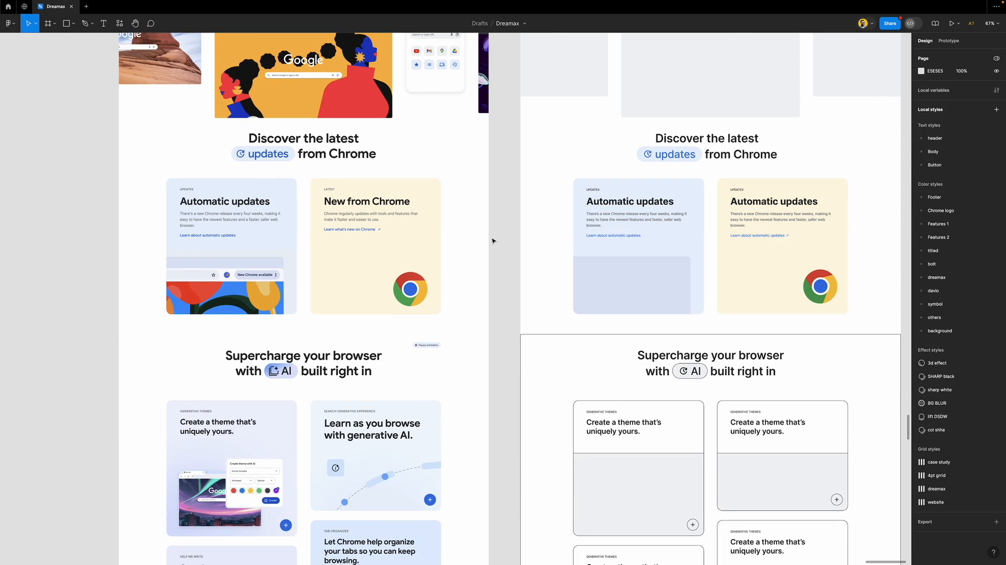
scroll(467, 242, down, 5)
scroll(467, 242, down, 4)
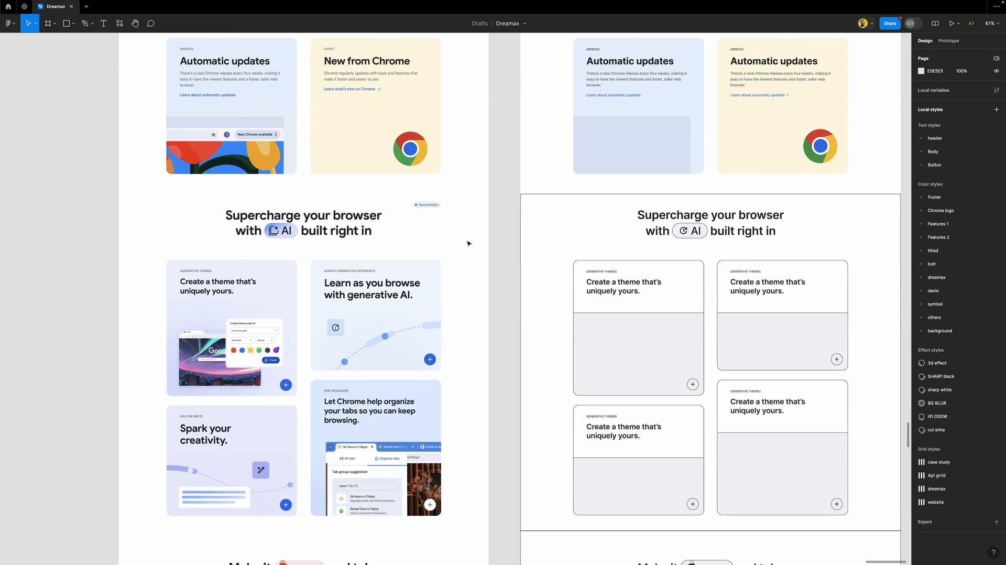
scroll(466, 243, right, 2)
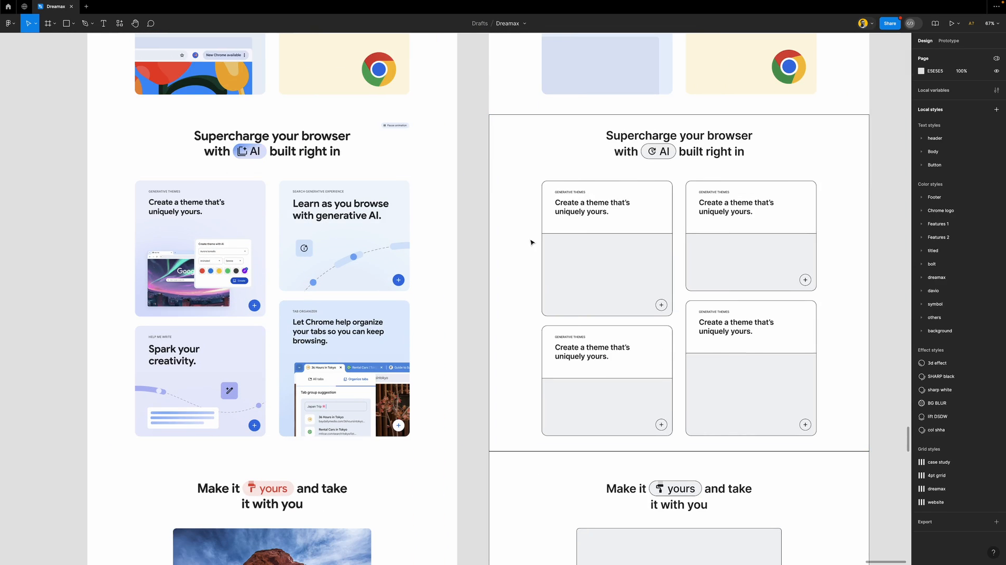
Remove the black outline from the rebuilt AI section frame
click(543, 153)
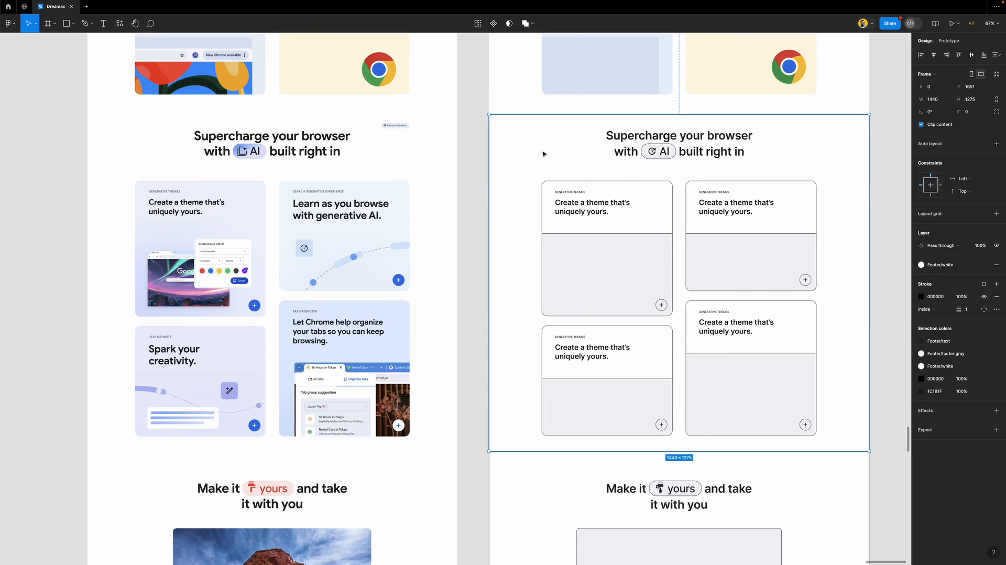
click(996, 296)
scroll(534, 223, down, 1)
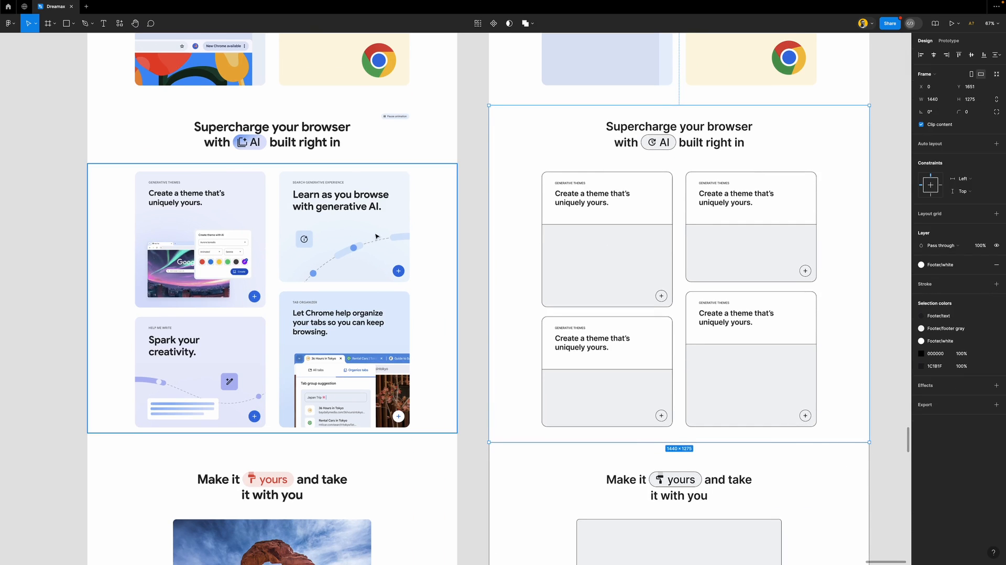
scroll(403, 248, down, 1)
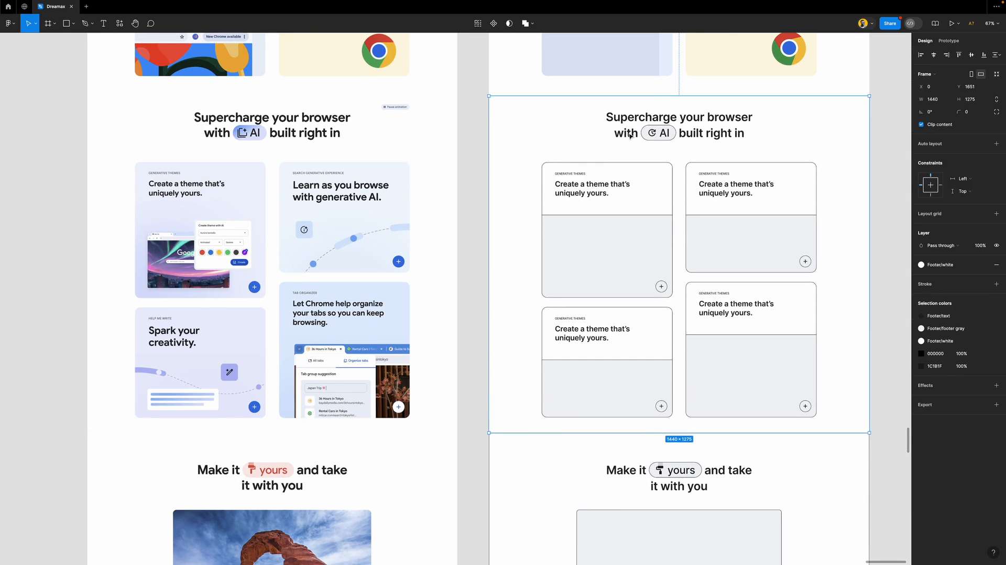
Remove the outline from the AI pill in the 'Supercharge your browser' heading
super+click(647, 133)
scroll(648, 133, up, 3)
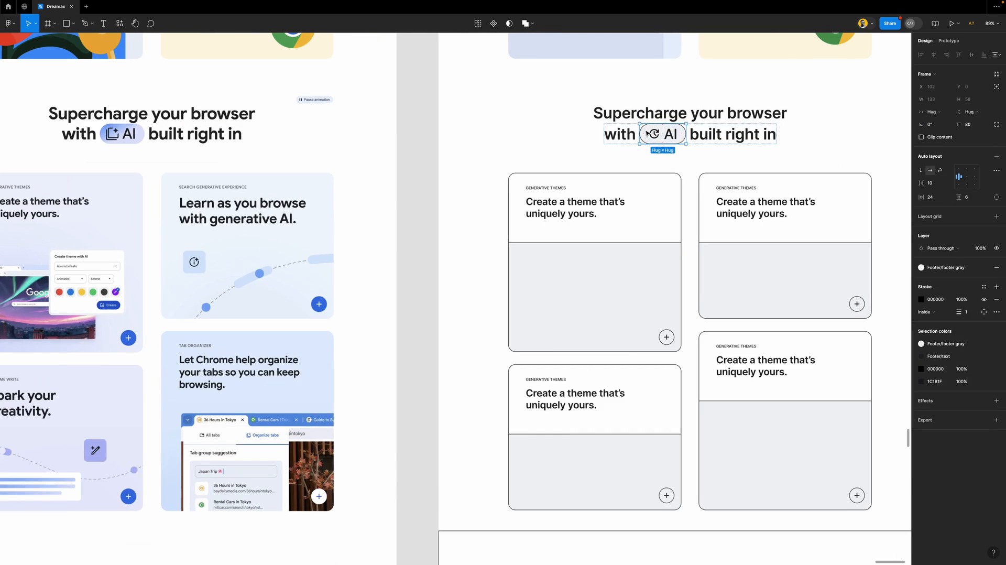
scroll(647, 133, left, 3)
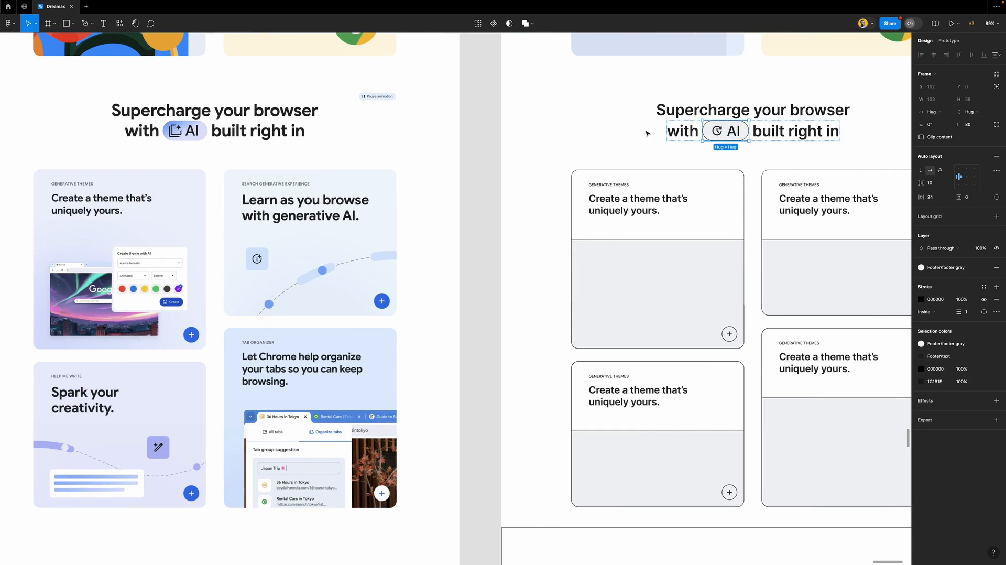
click(996, 301)
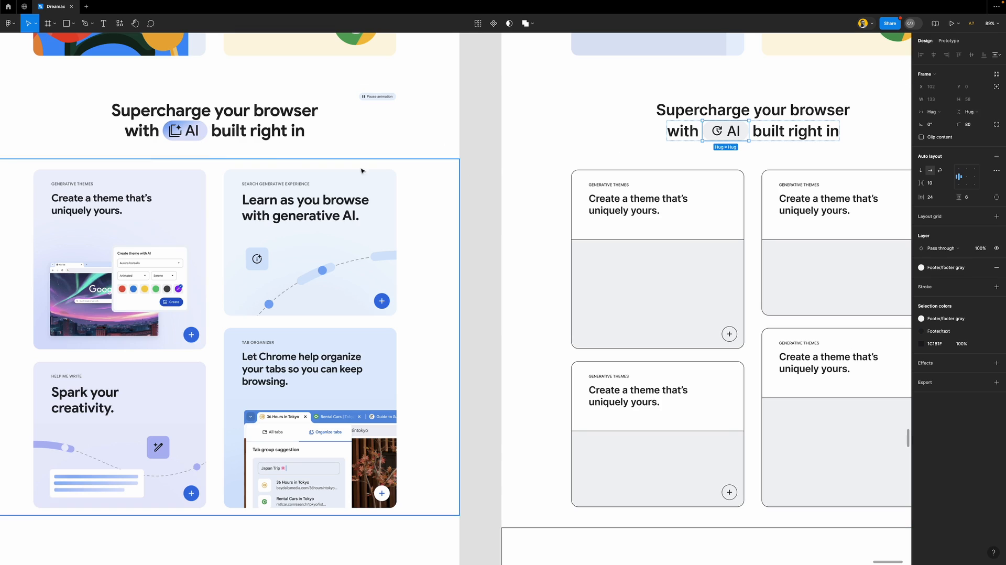
Fill the AI pill with the reference pill's blue 7FA8F3
click(956, 272)
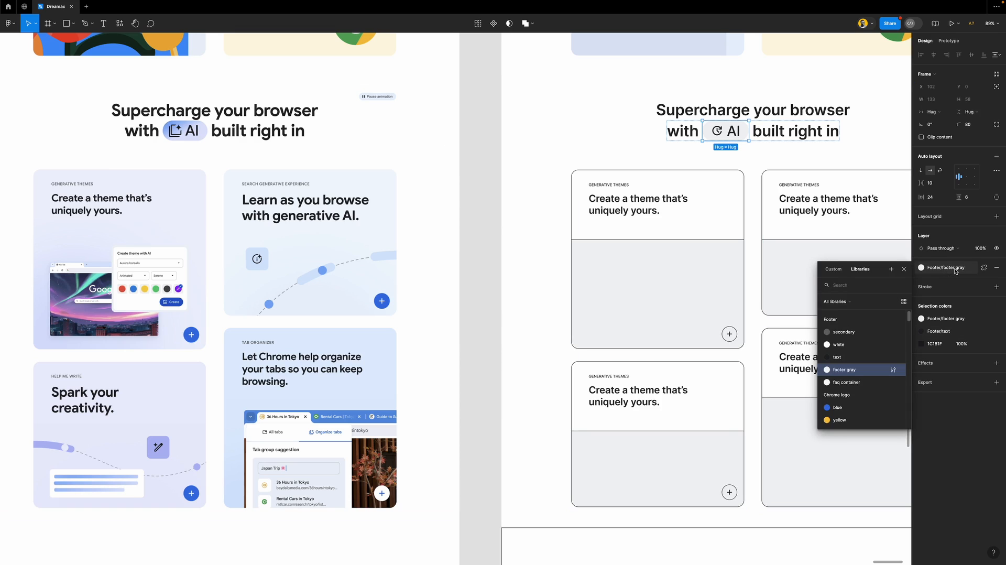
click(956, 271)
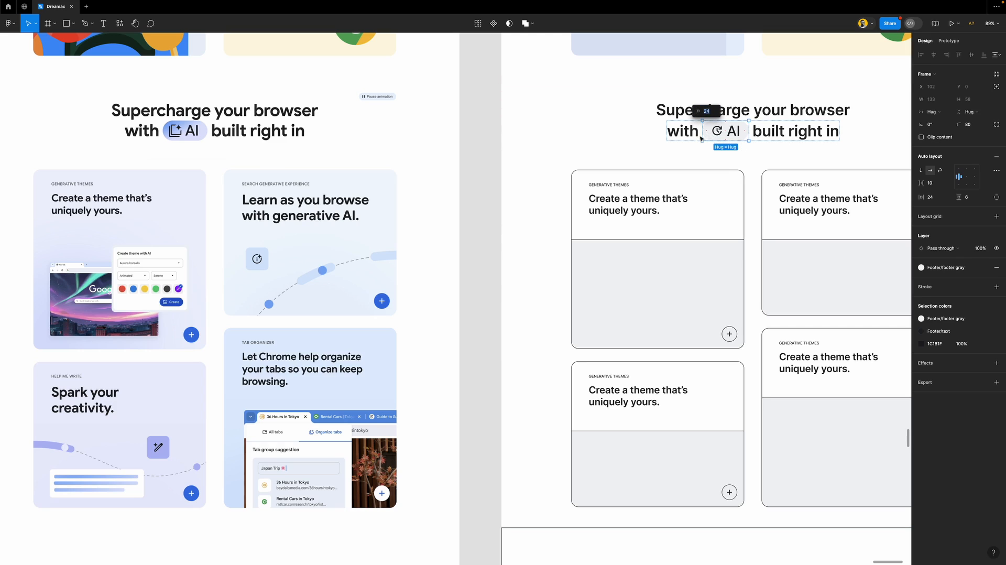
click(476, 139)
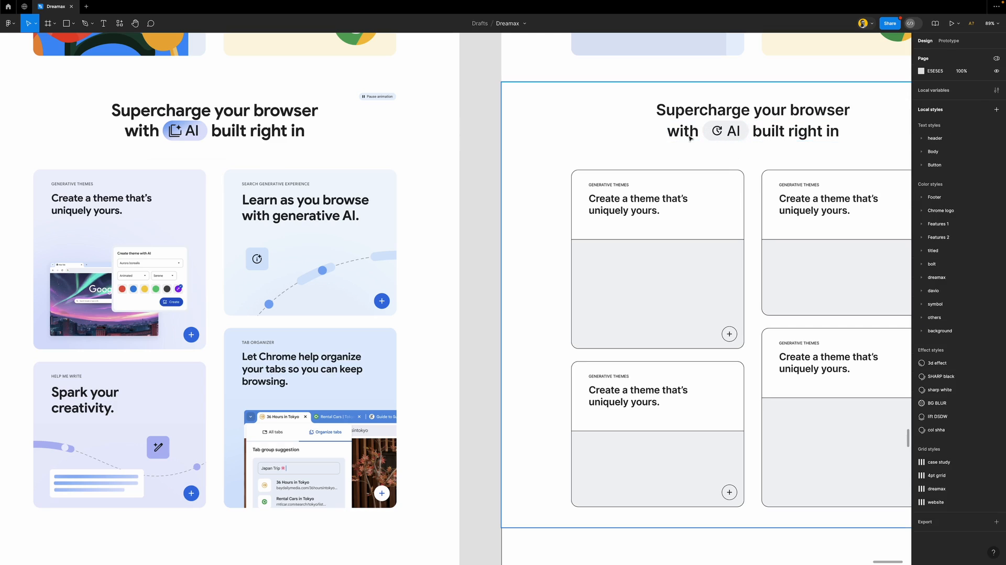
click(733, 129)
key(i)
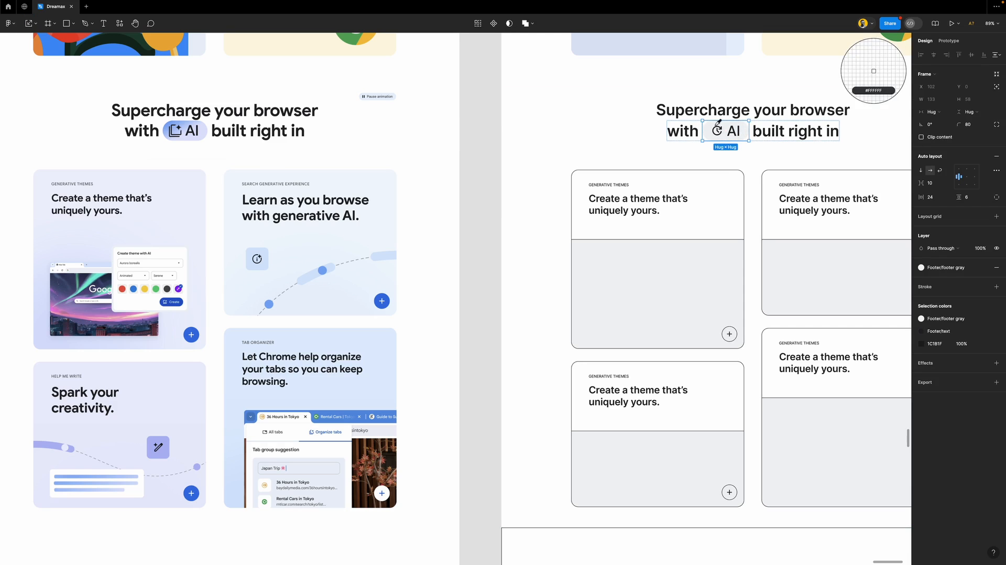
click(169, 124)
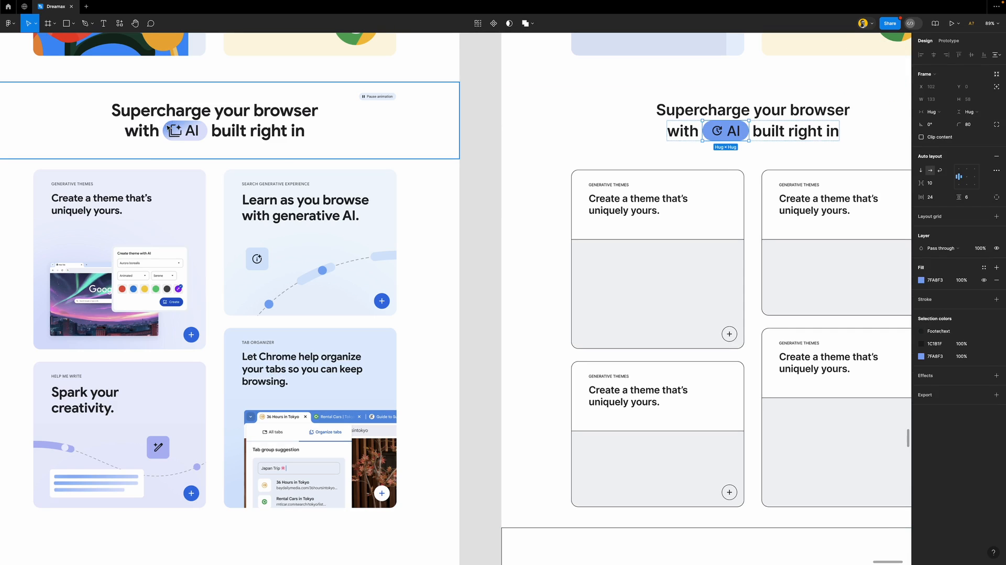
Turn the pill fill into a diagonal linear gradient ending in pale blue DEE3FB
click(921, 280)
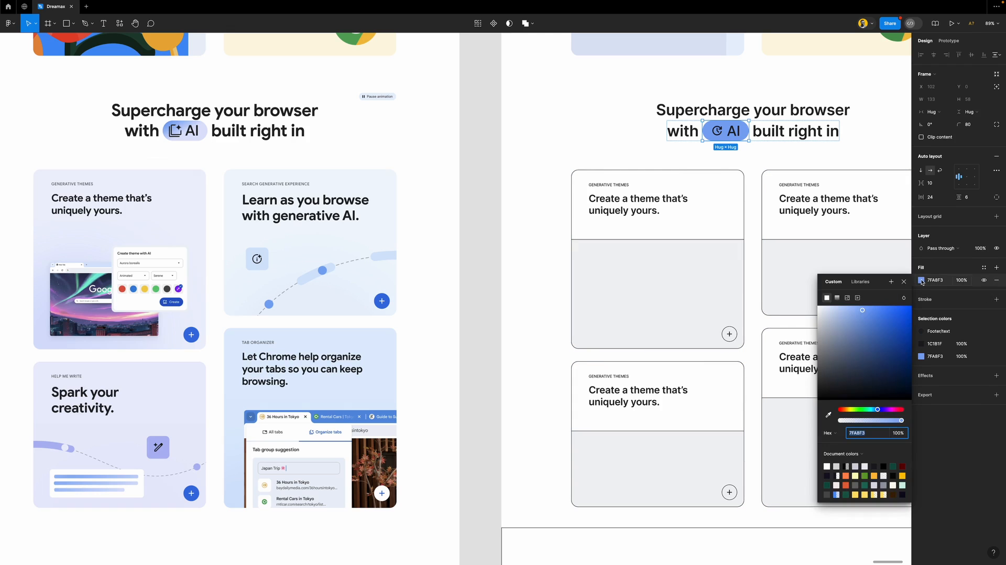
click(837, 298)
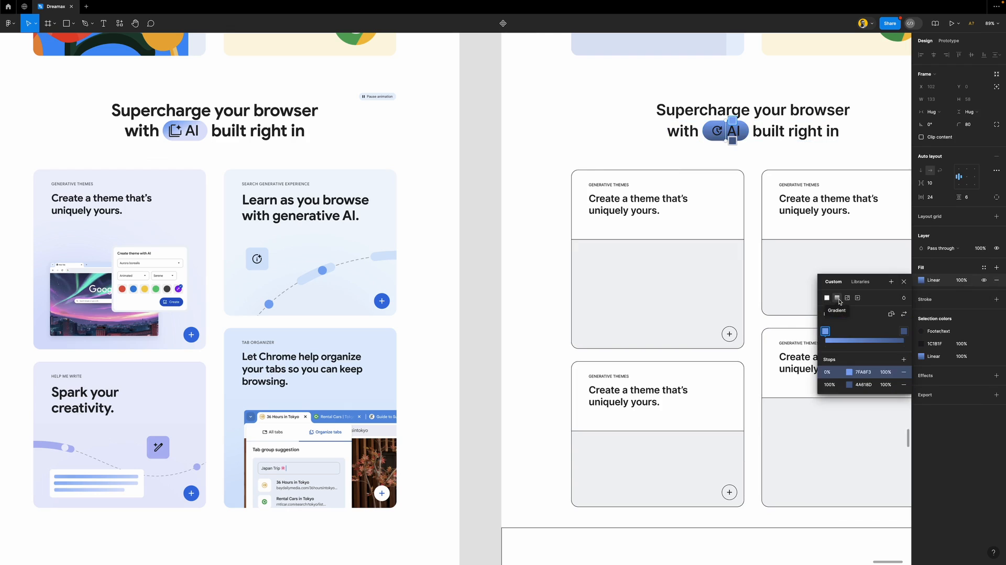
click(732, 140)
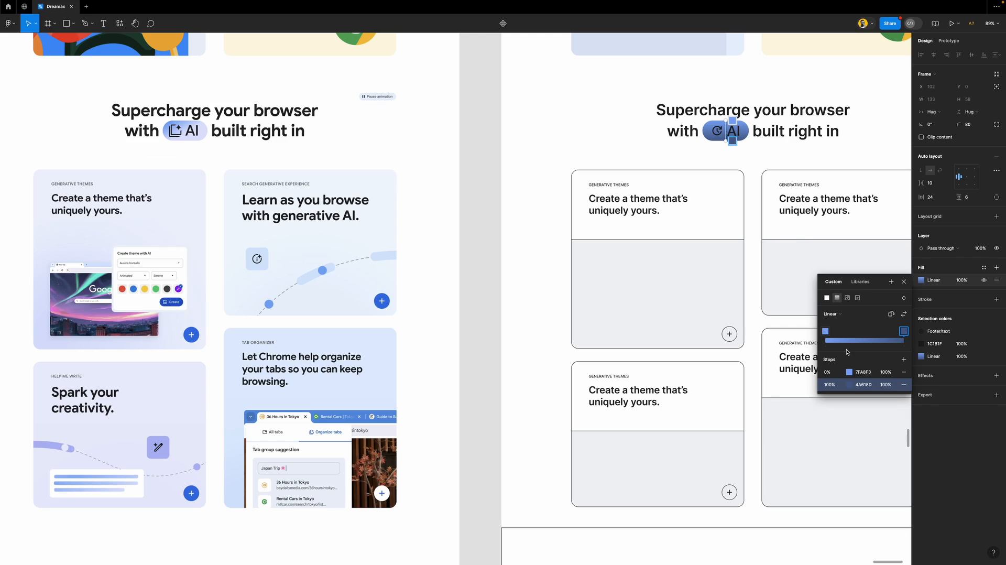
key(i)
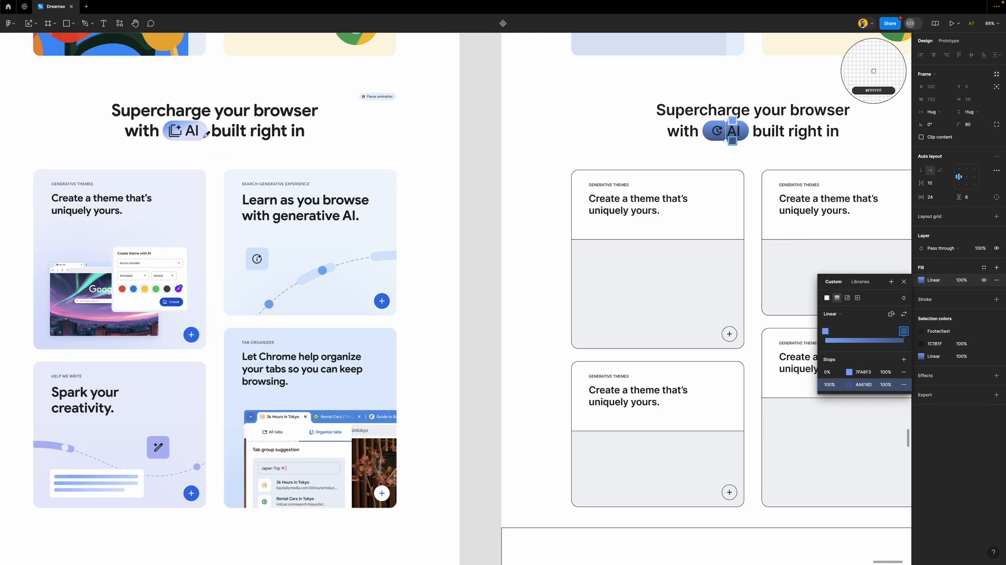
click(205, 130)
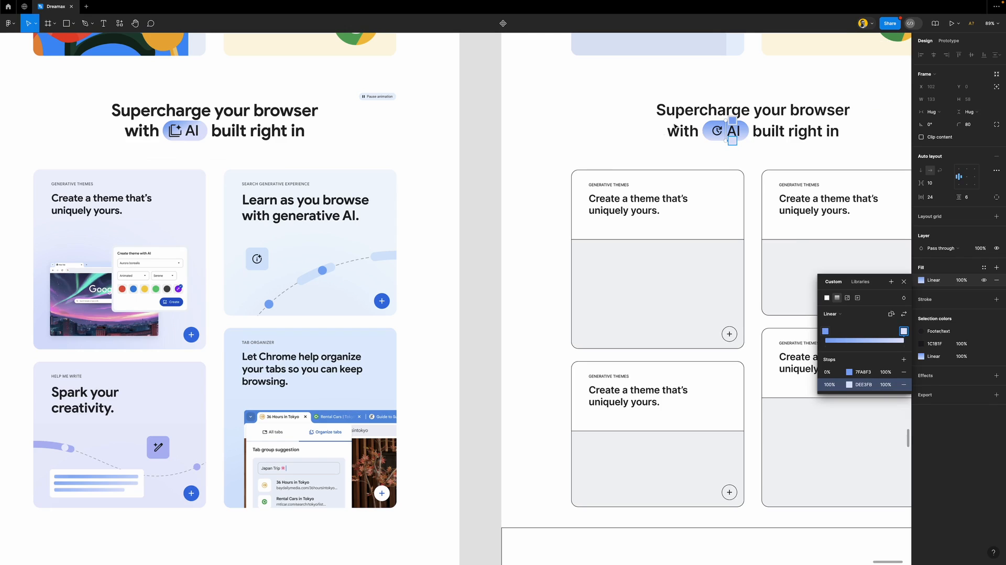
drag(724, 114, 735, 136)
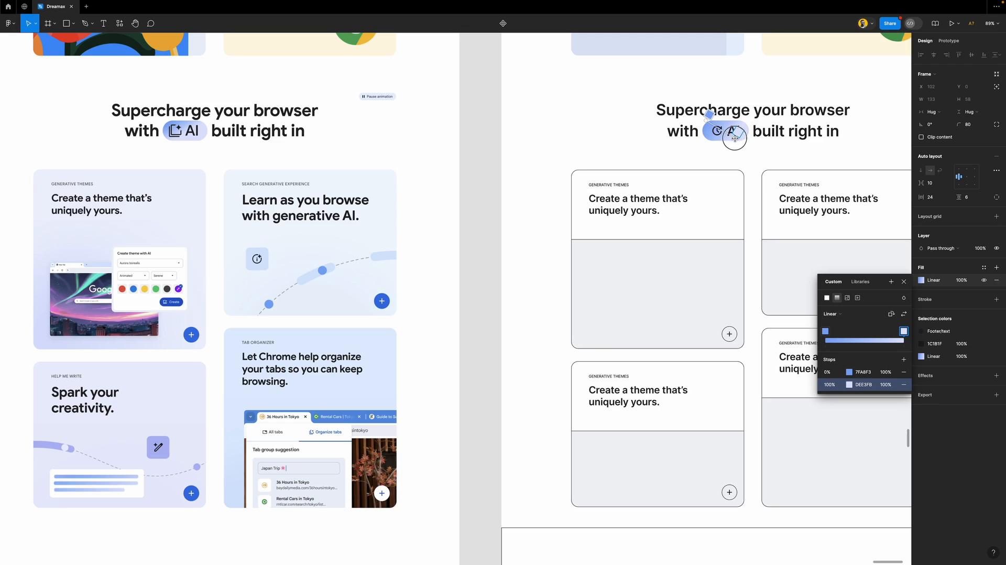
click(903, 282)
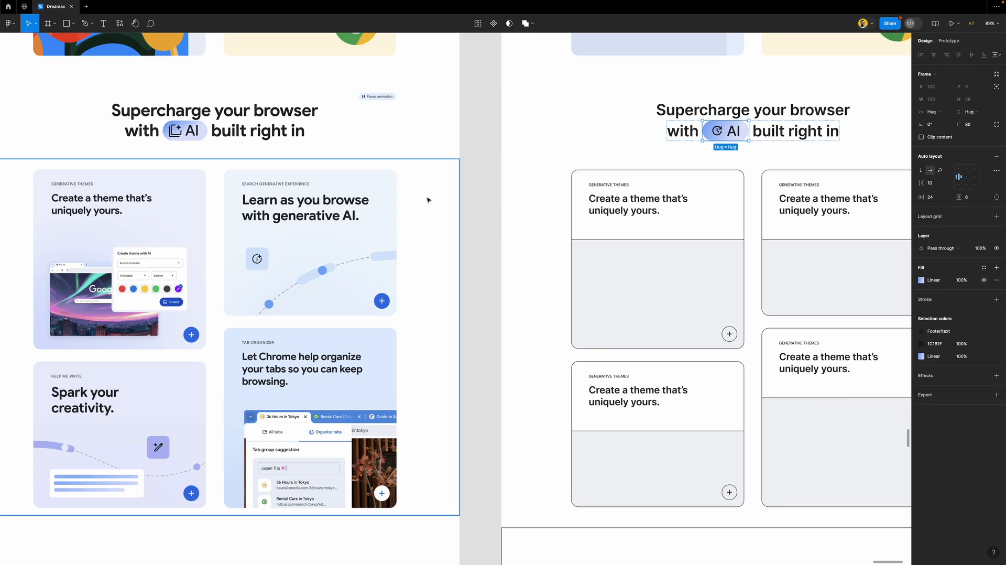
Make the top-left theme card borderless with the Features 1/light purple fill
click(479, 207)
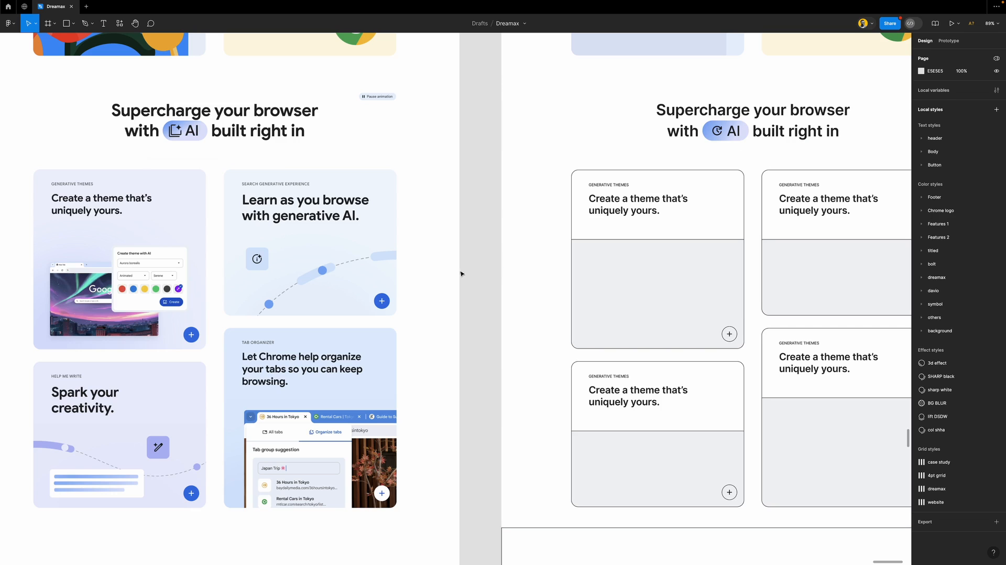
scroll(467, 288, down, 3)
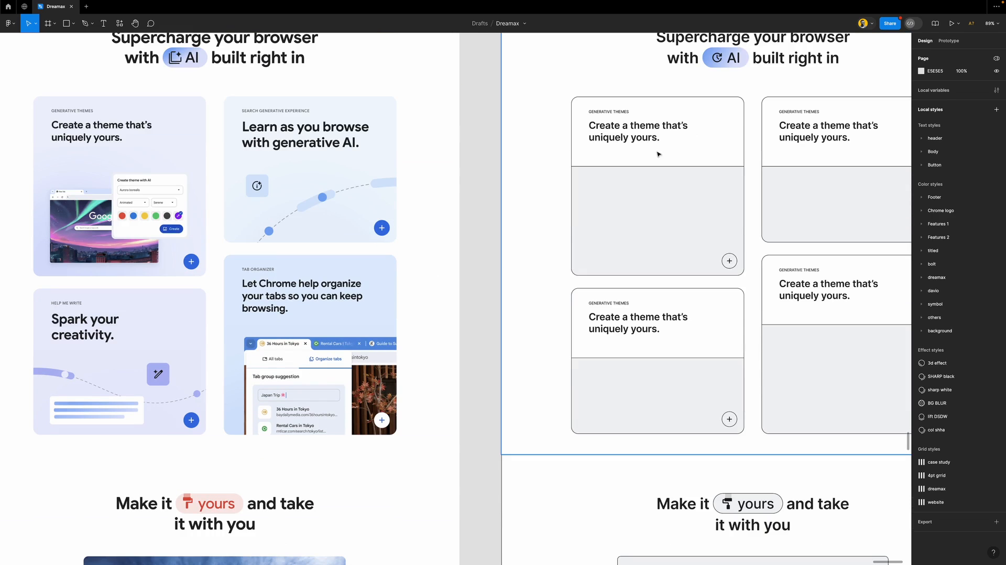
click(738, 116)
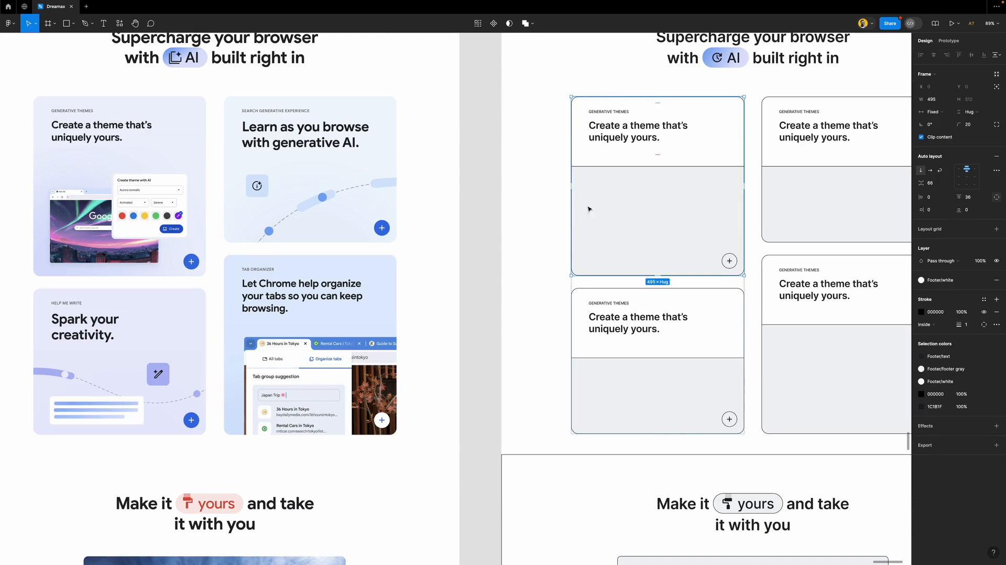
click(996, 312)
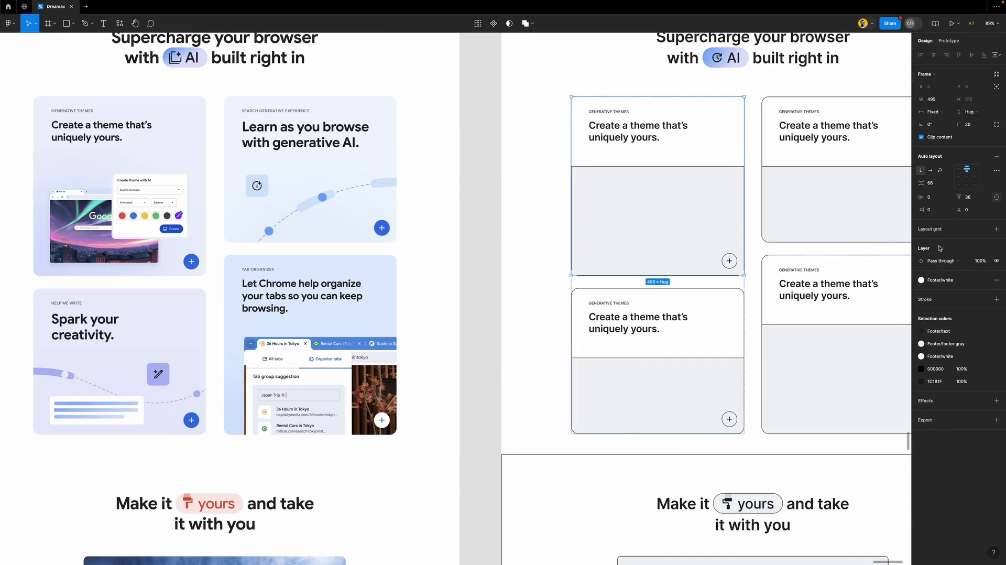
click(960, 281)
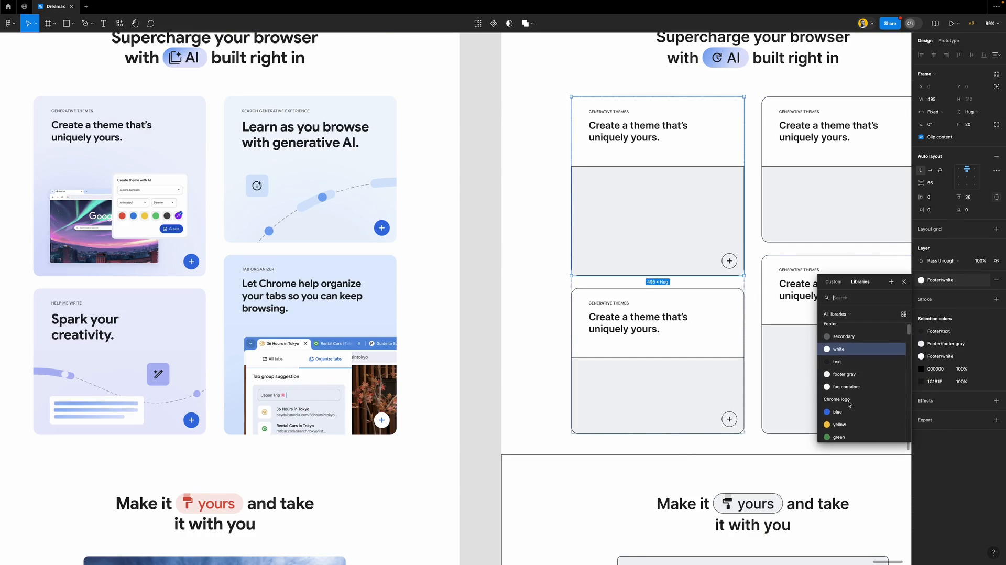
scroll(849, 403, down, 3)
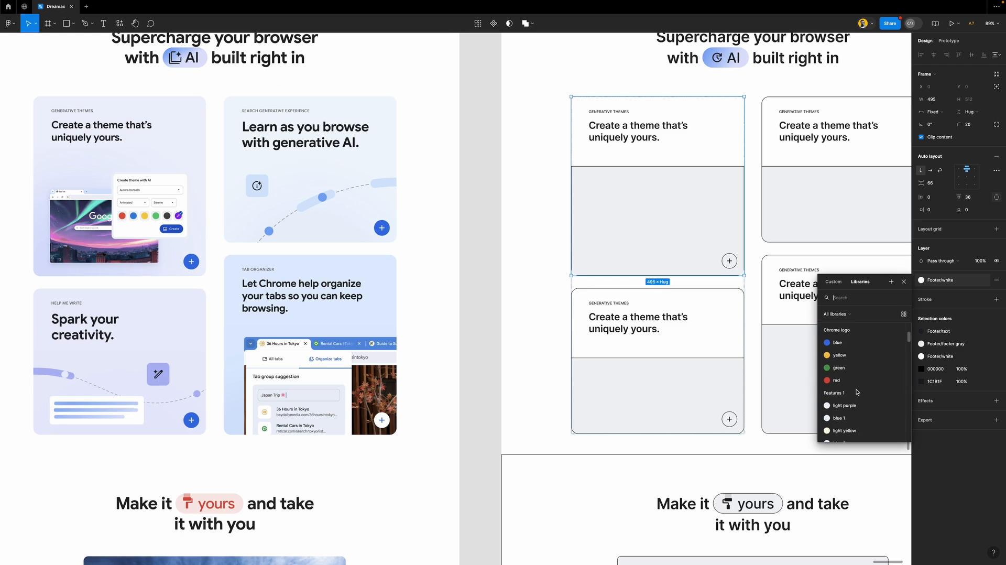
scroll(857, 392, down, 1)
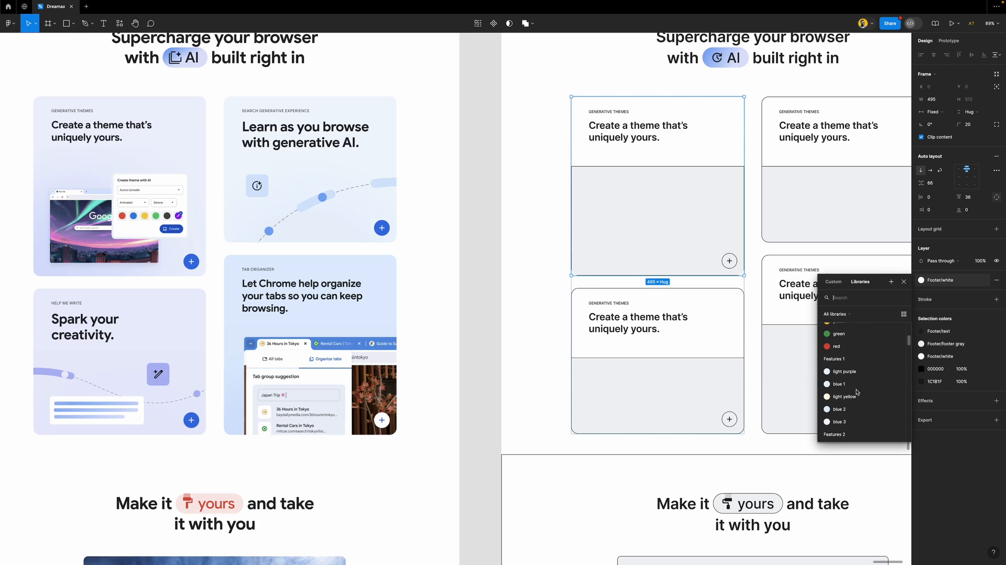
scroll(857, 392, down, 1)
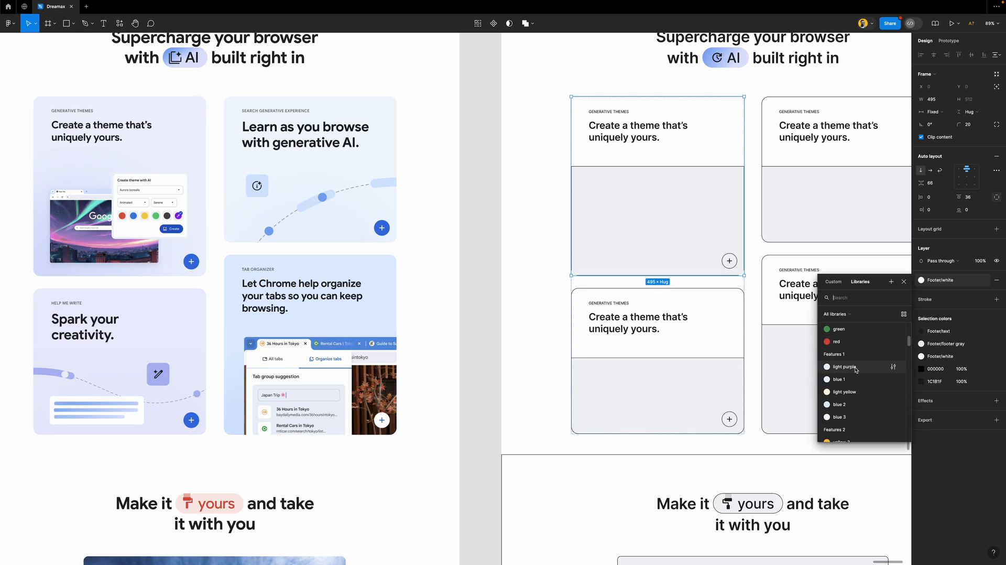
click(855, 367)
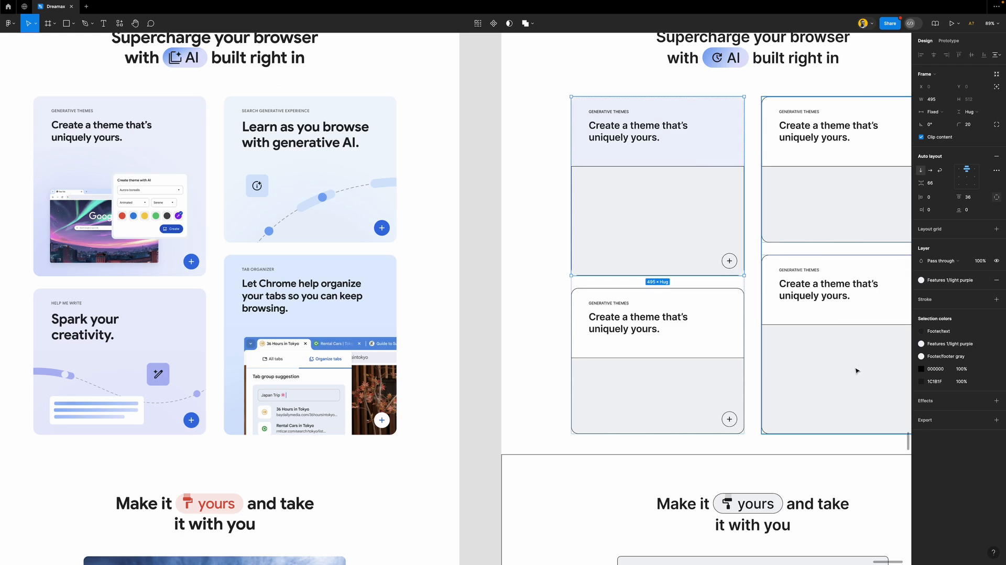
Remove the border and grey fill from that card's lower image area
click(724, 193)
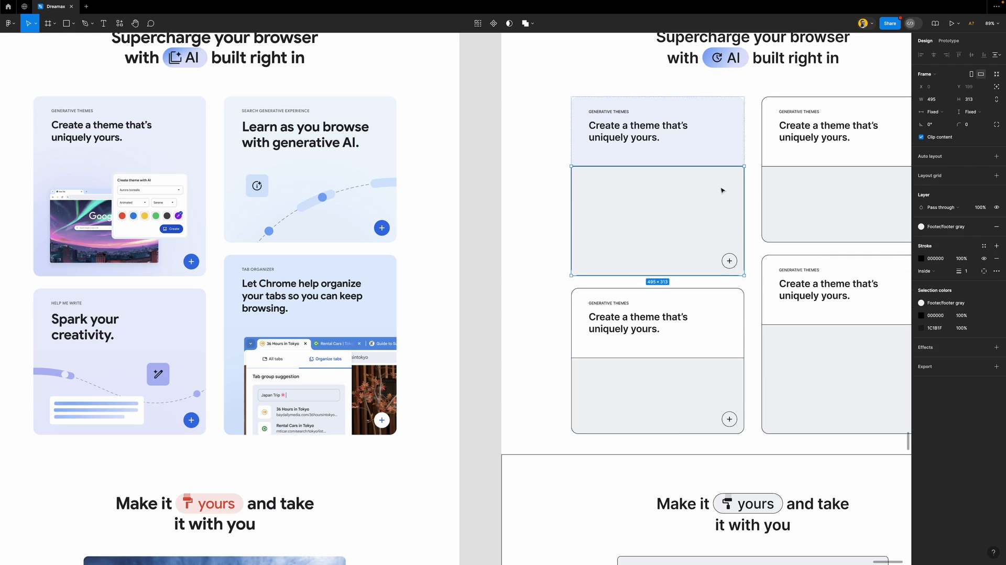
click(996, 258)
click(996, 226)
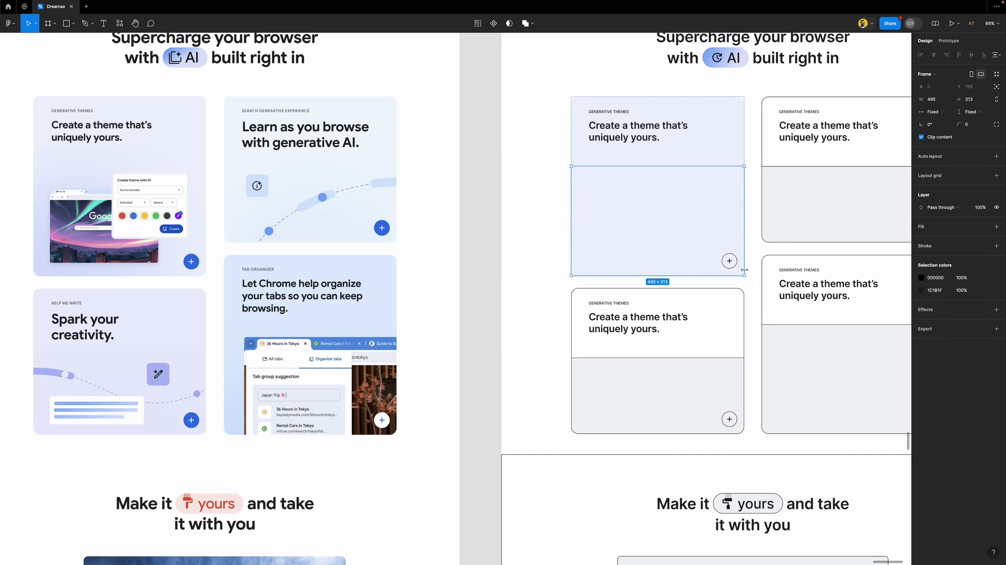
Make the card's plus button borderless Chrome logo blue with a Footer/white plus icon
click(730, 261)
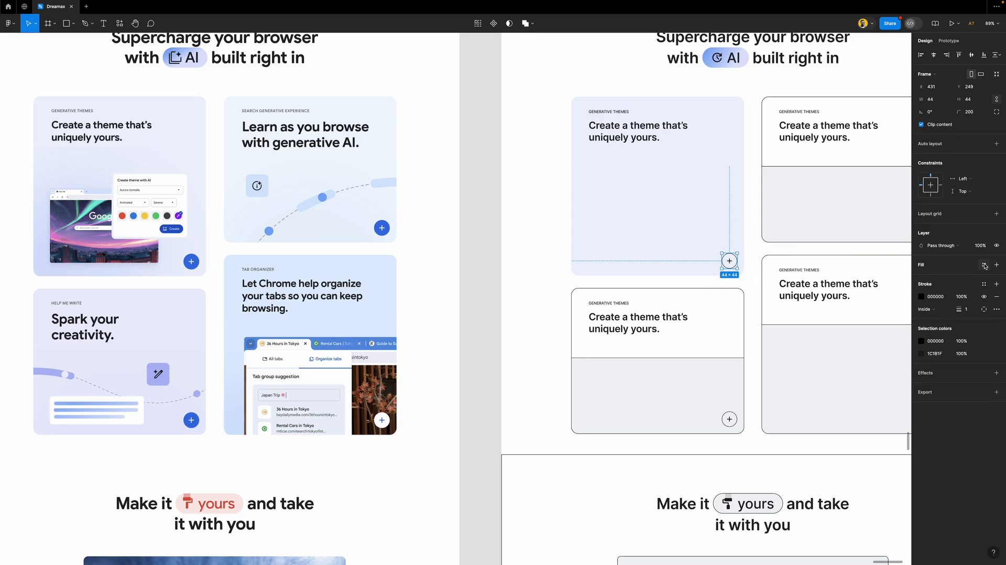
click(984, 265)
click(837, 405)
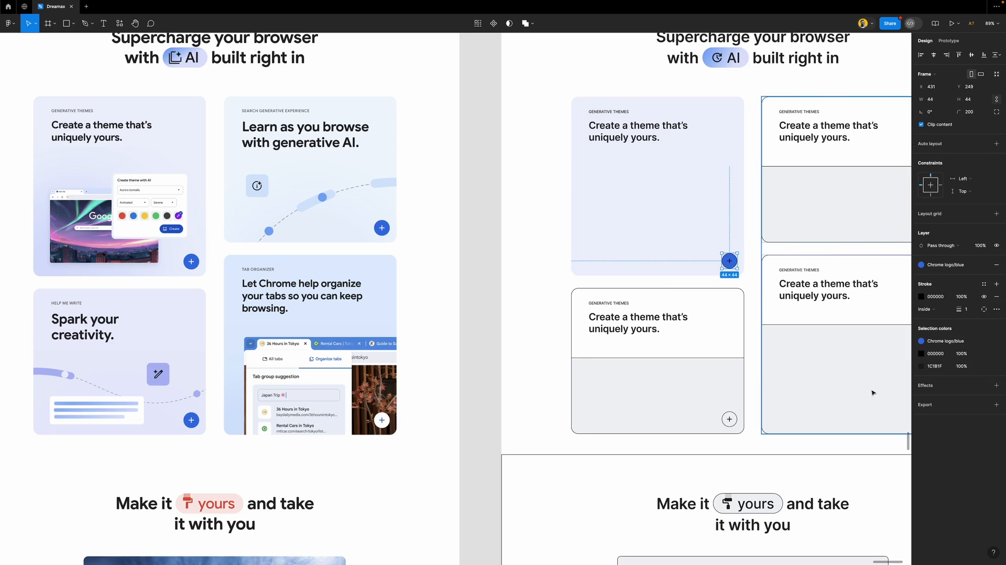
click(997, 297)
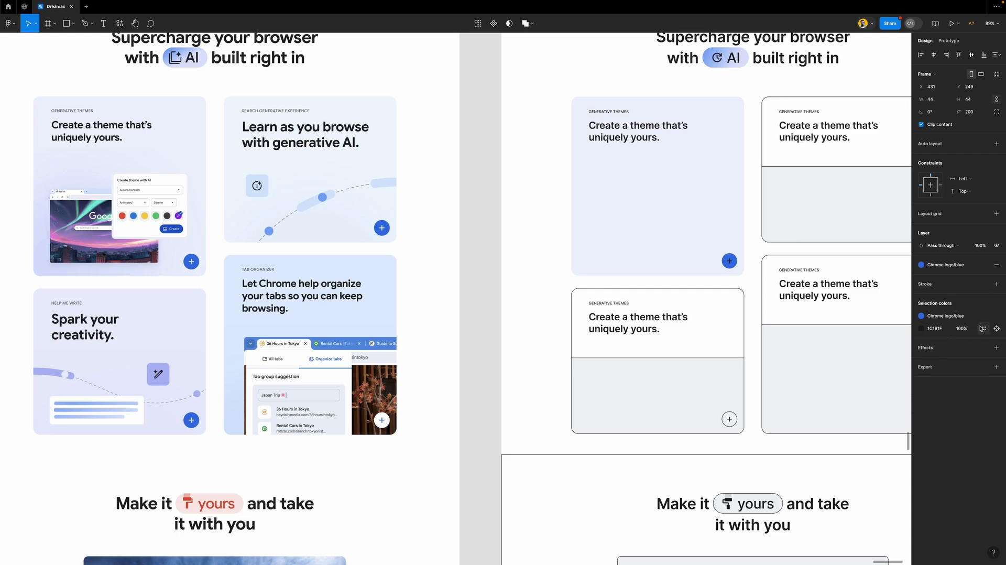
click(996, 328)
click(838, 405)
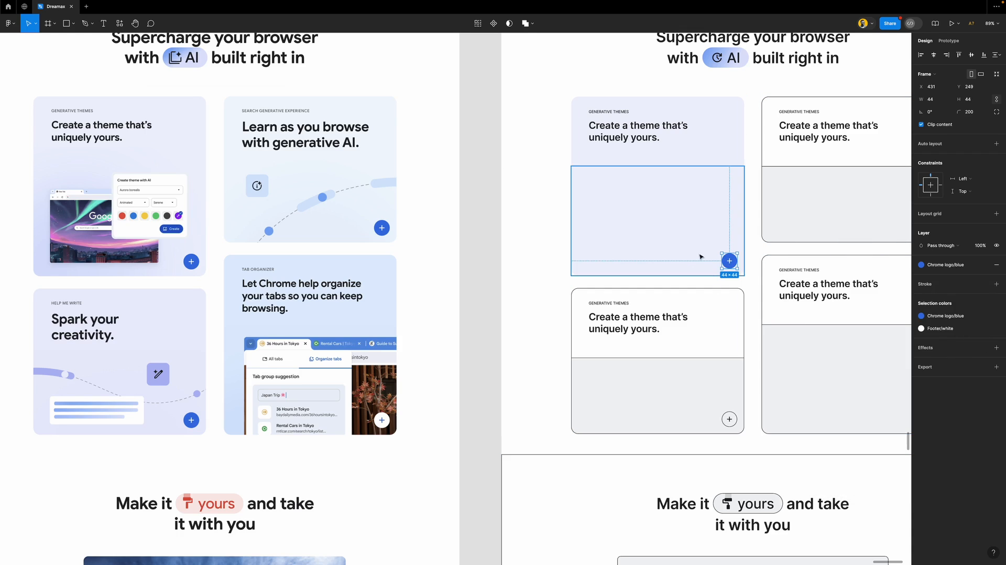
Paste the blue button styling onto the top-right and lower-left cards' plus buttons
scroll(736, 261, right, 5)
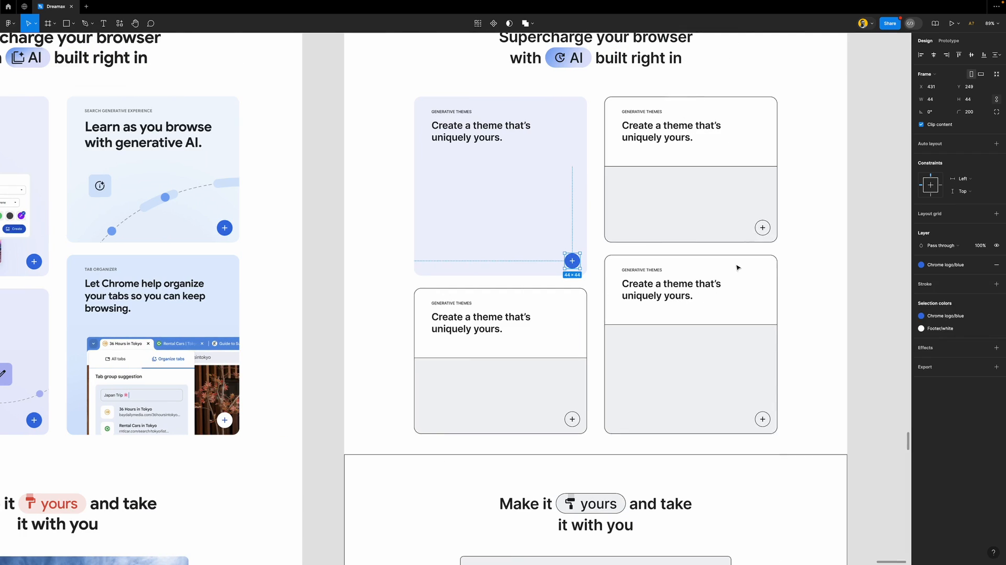
click(763, 228)
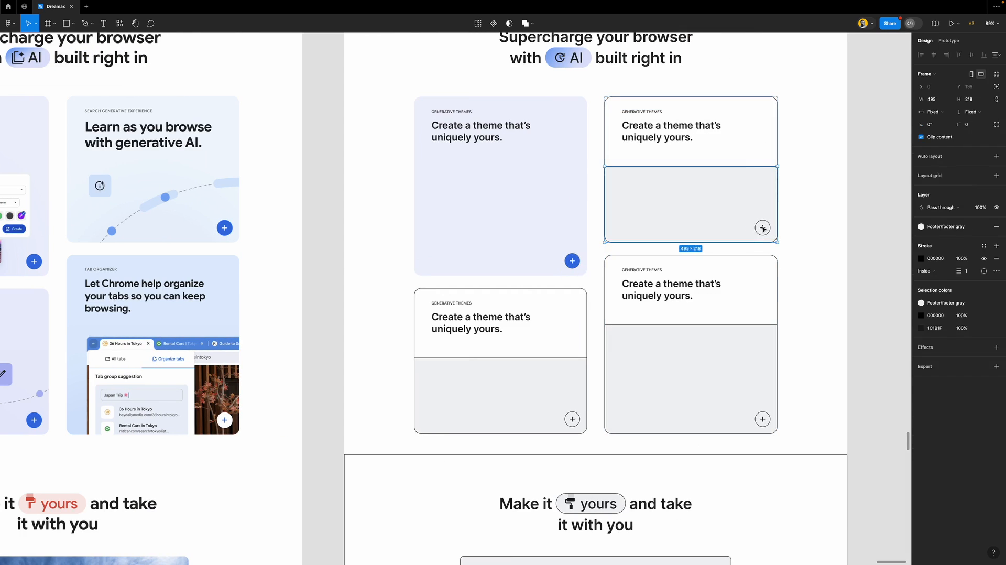
double_click(762, 229)
shift+double_click(573, 420)
shift+double_click(573, 420)
shift+double_click(573, 420)
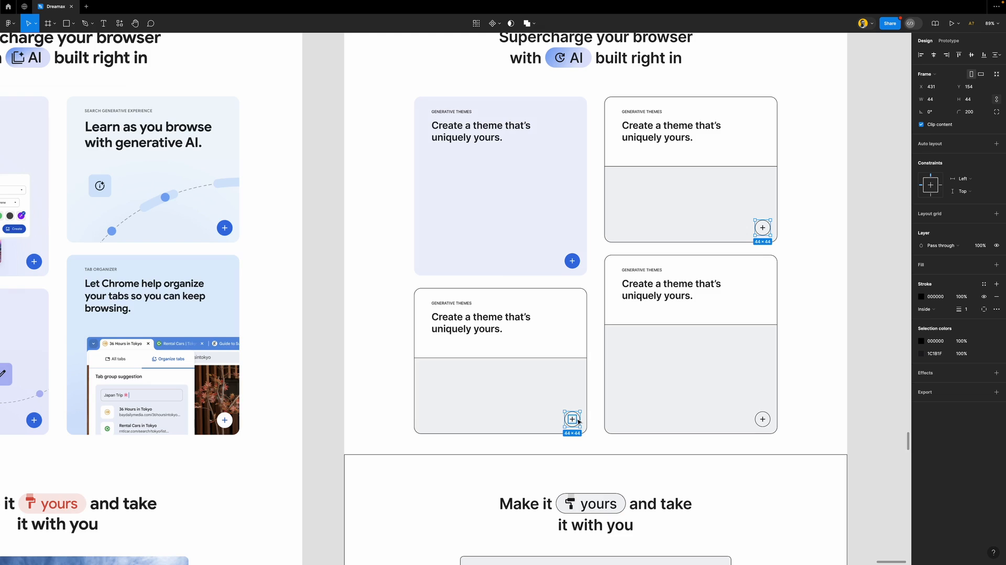
key(ctrl+alt+v)
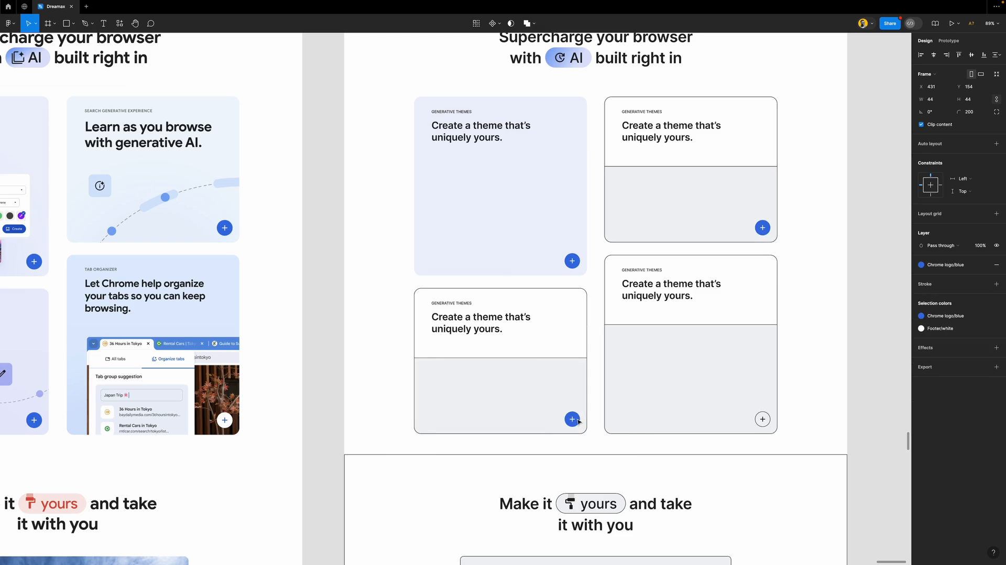
Style the lower-right card's plus button as a white circle with a Chrome logo blue plus
click(764, 421)
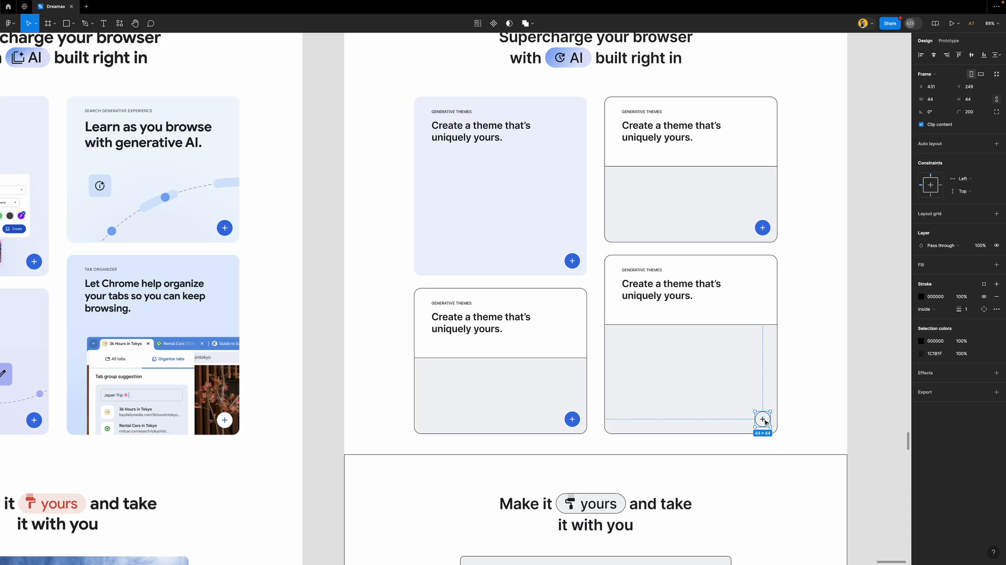
key(ctrl+alt+v)
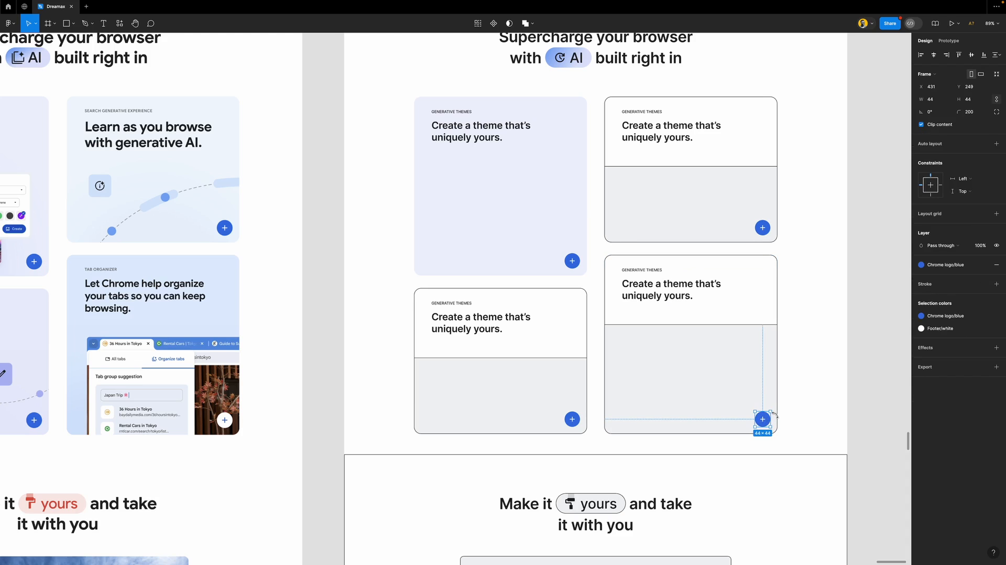
click(941, 316)
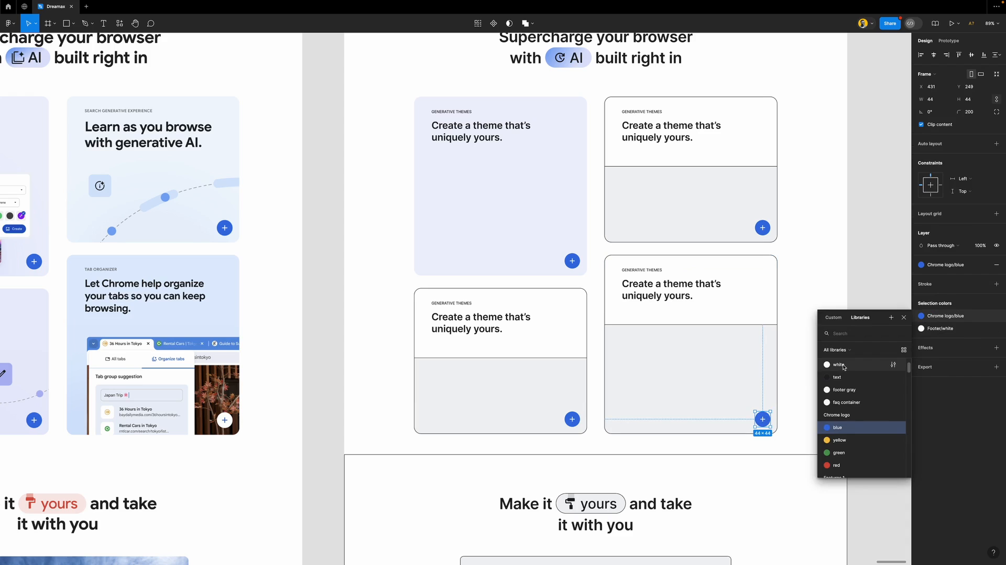
click(846, 441)
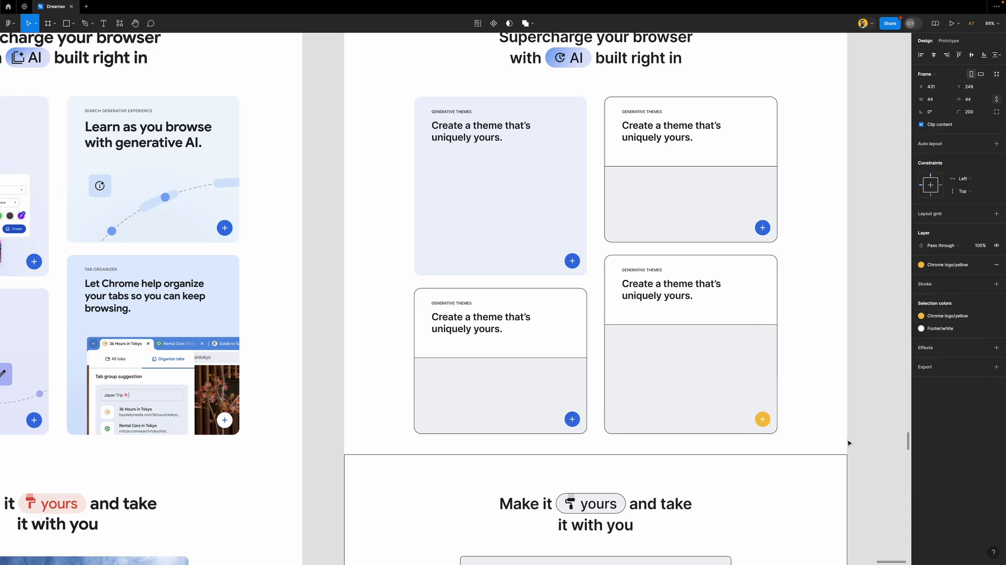
click(948, 331)
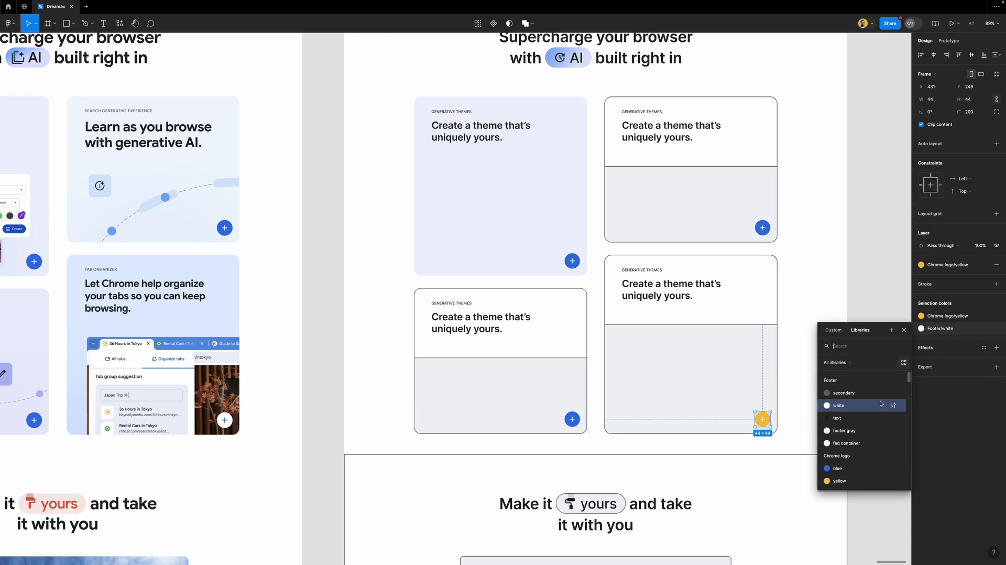
click(851, 467)
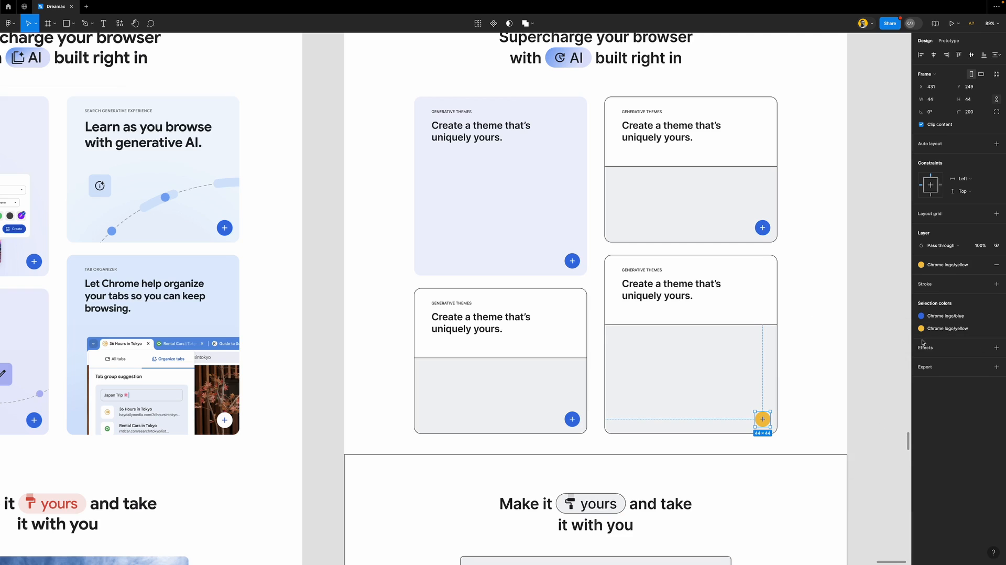
click(946, 329)
scroll(848, 393, up, 3)
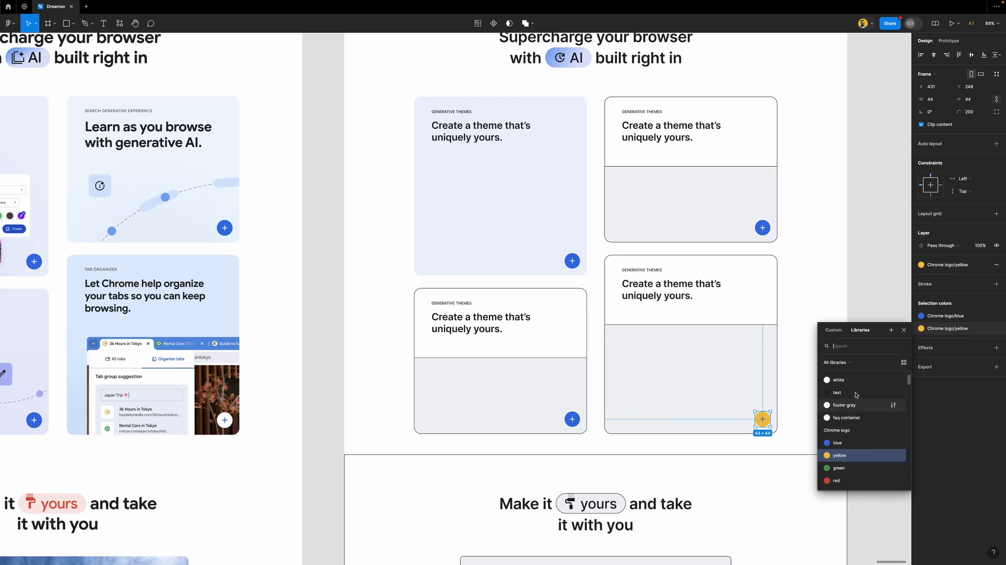
click(850, 409)
click(826, 374)
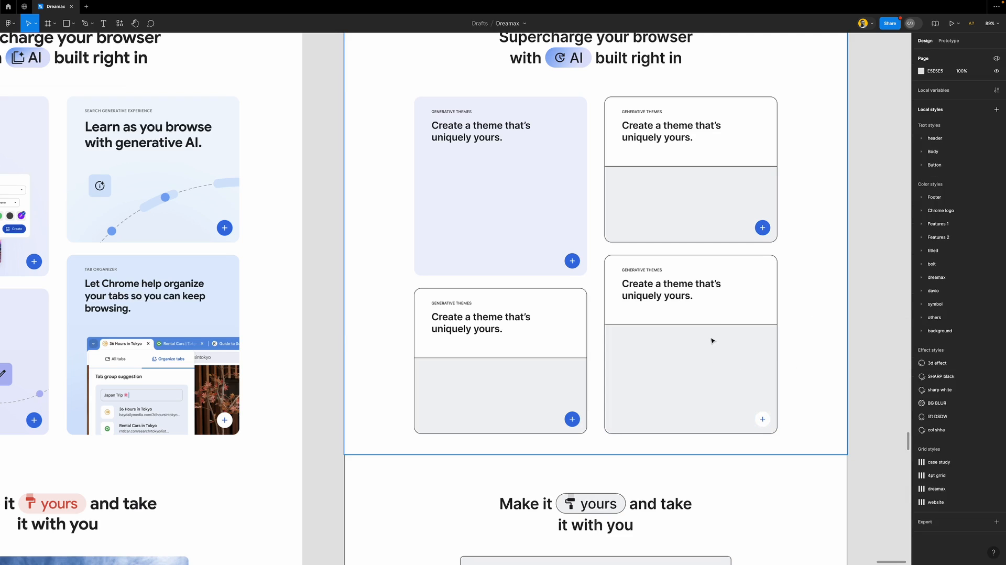
Draw a rectangle covering the lower-right card's image area with corner radius 10
key(r)
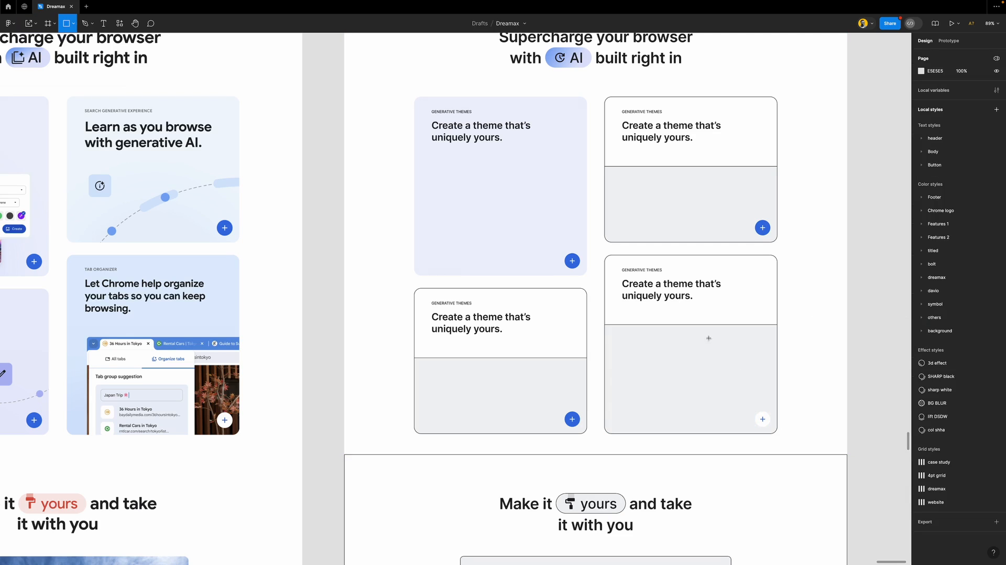
mouse_move(637, 371)
mouse_down()
mouse_move(696, 451)
mouse_move(740, 433)
mouse_move(777, 434)
mouse_up()
drag(701, 324, 700, 323)
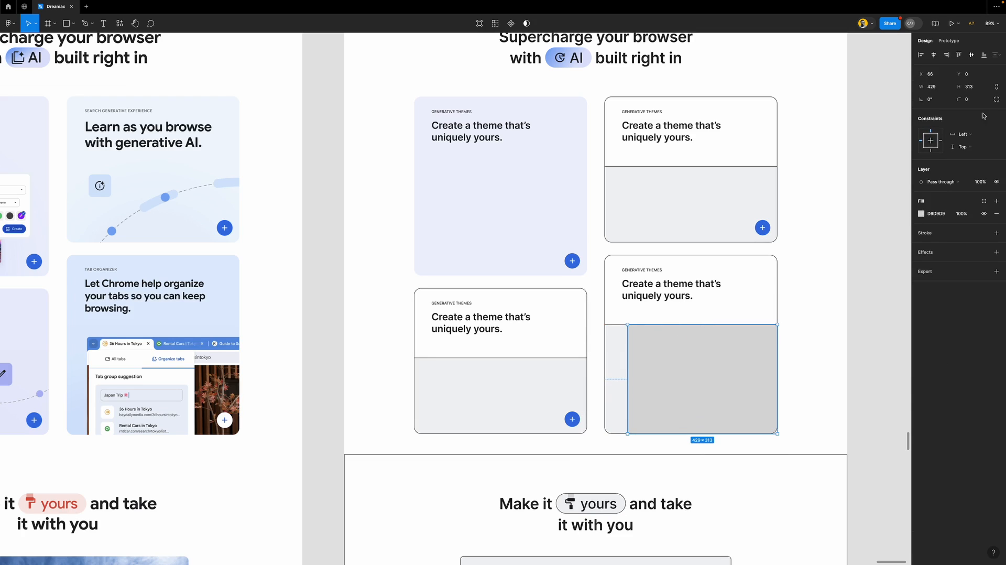
text(10)
key(Return)
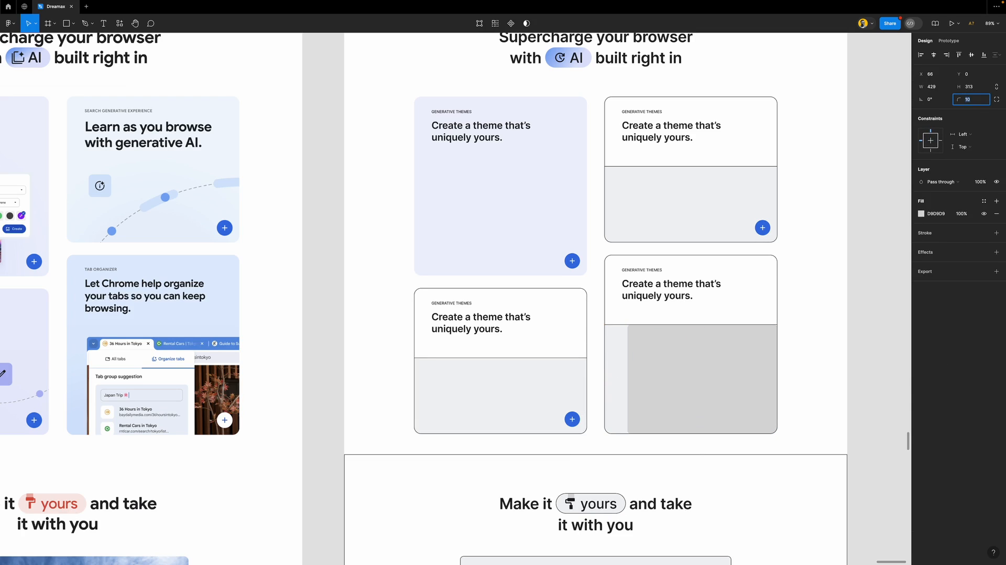
Set the bottom-left, top-right and bottom-right corner radii to 0, leaving only top-left rounded
click(996, 99)
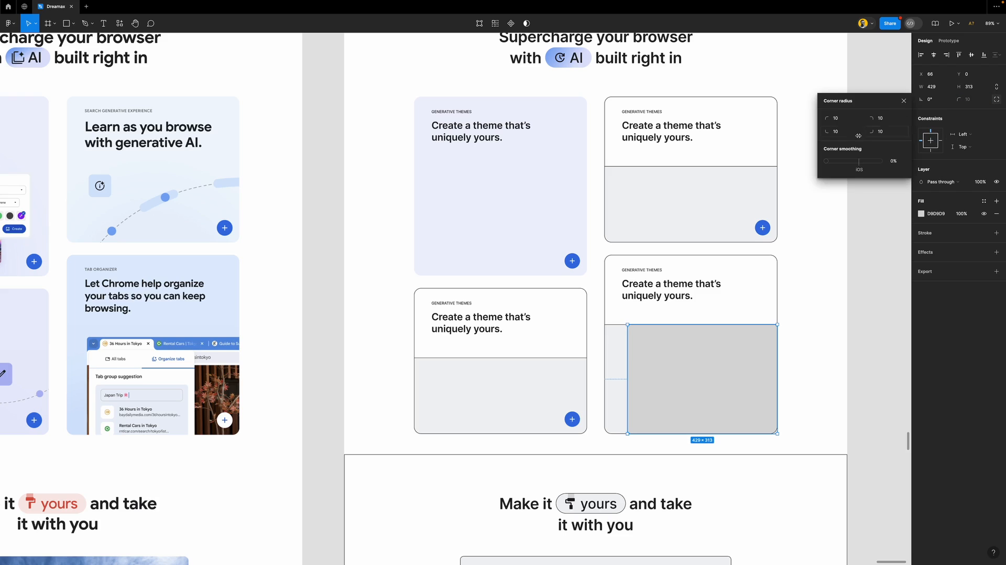
click(841, 131)
text(0)
key(Return)
click(888, 121)
key(BackSpace)
text(0)
key(Return)
click(889, 133)
text(0)
key(Return)
click(902, 102)
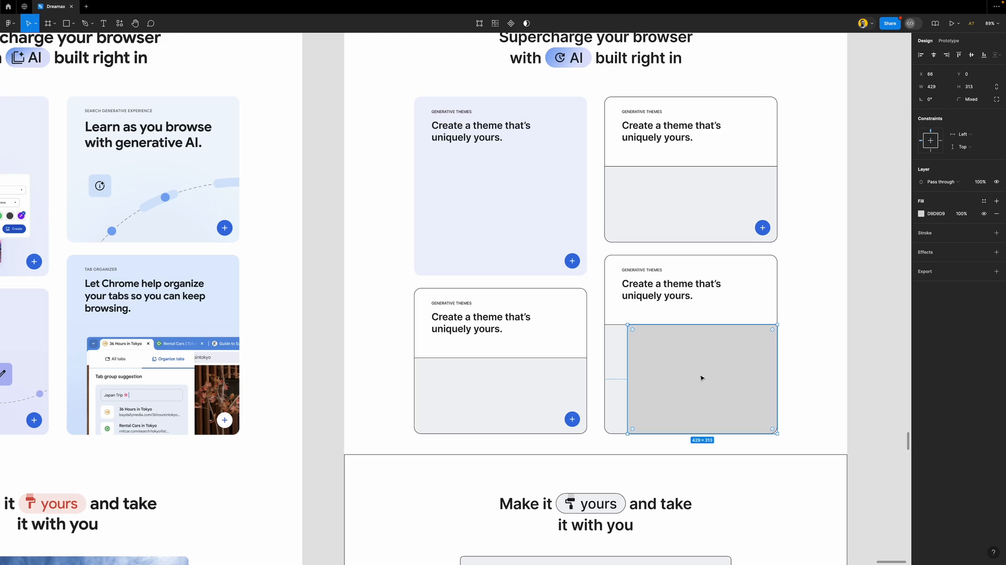
Fill the rectangle with the sampled blue 5A90E0 and send it behind the plus button
key(i)
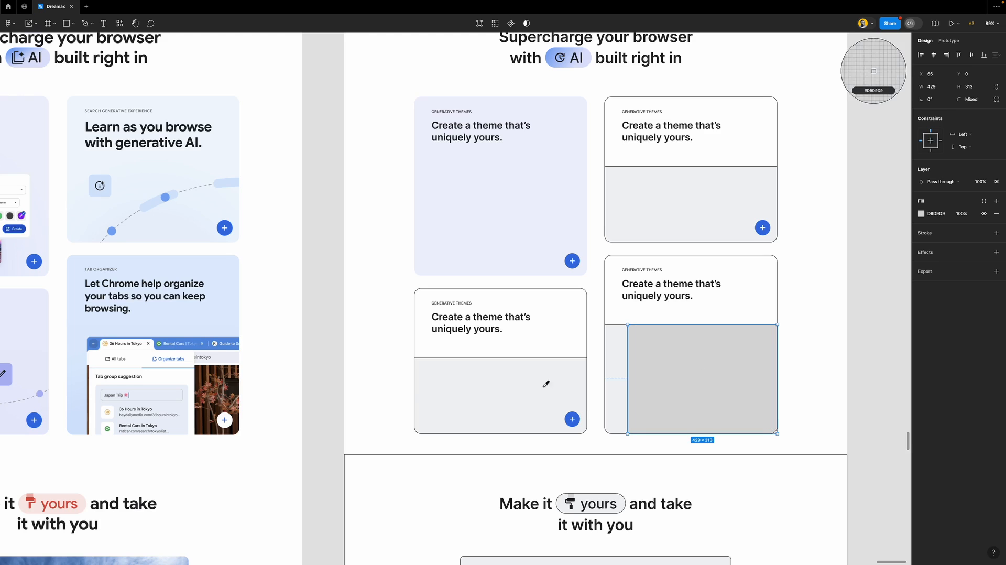
click(199, 337)
key(ctrl+[)
Remove the border and grey fill from the lower-right card's image area
click(613, 342)
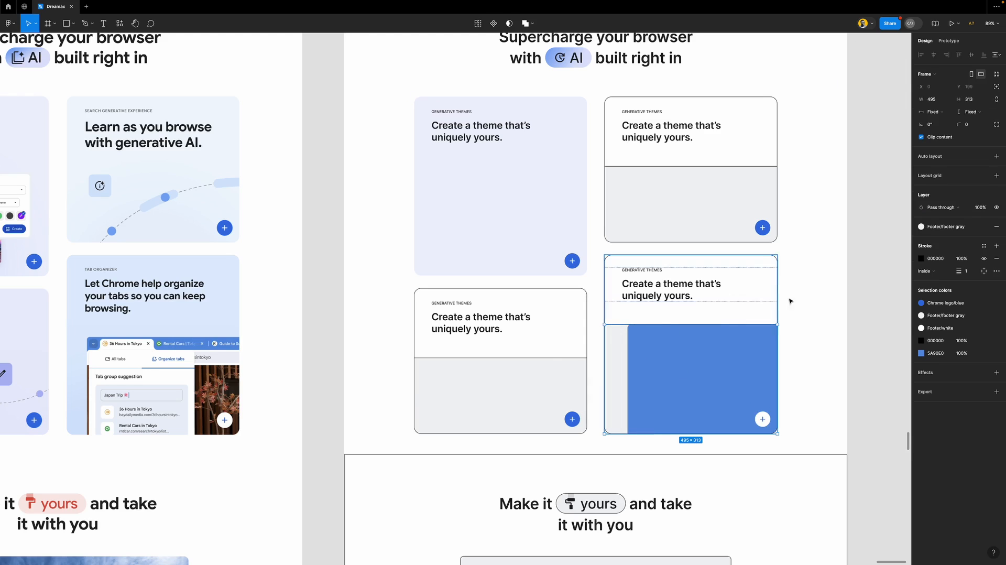
click(996, 258)
click(996, 227)
Remove the lower-right card's black border and fill it with Features 1/blue 2
click(893, 316)
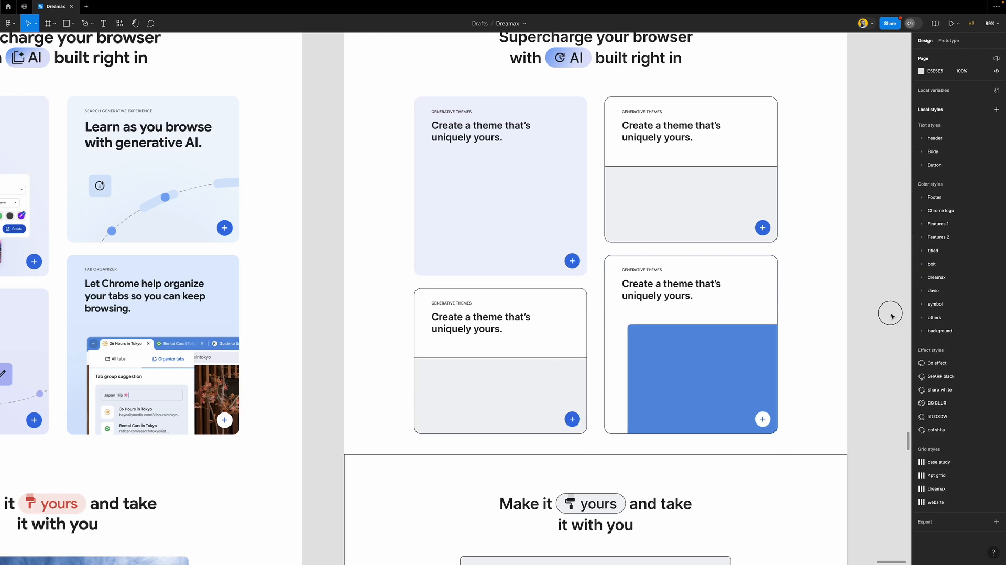
click(718, 271)
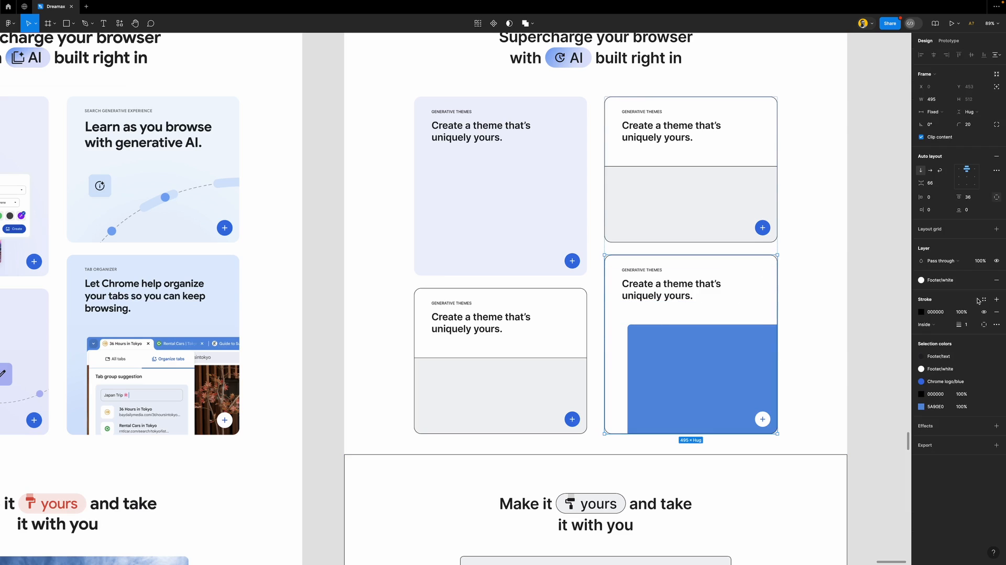
click(998, 311)
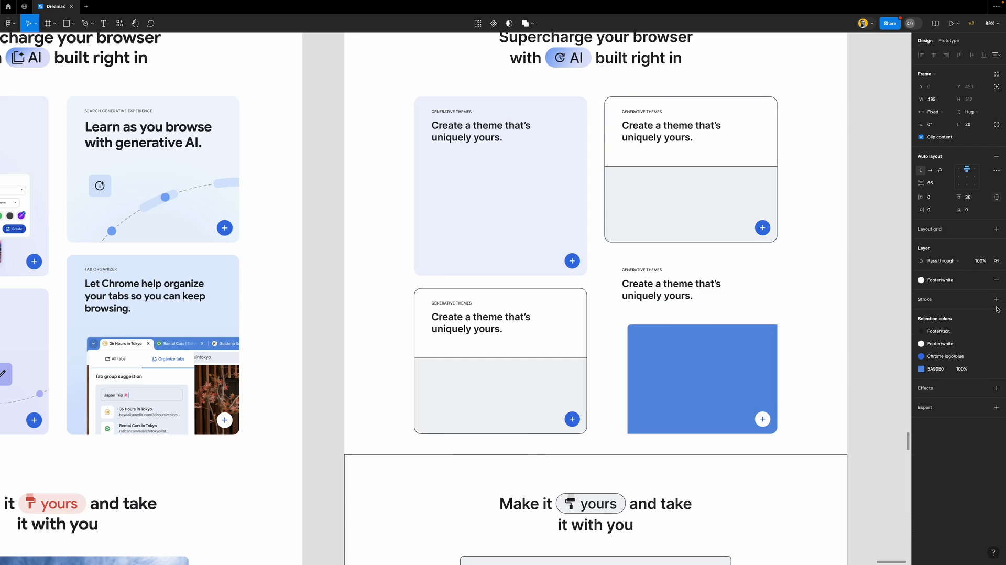
click(940, 280)
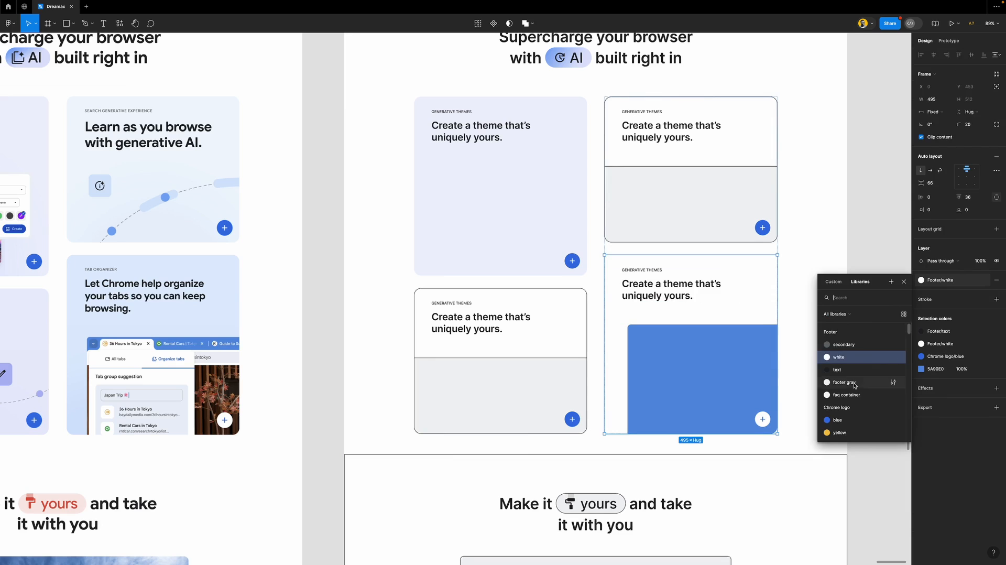
scroll(854, 349, down, 5)
scroll(854, 346, up, 2)
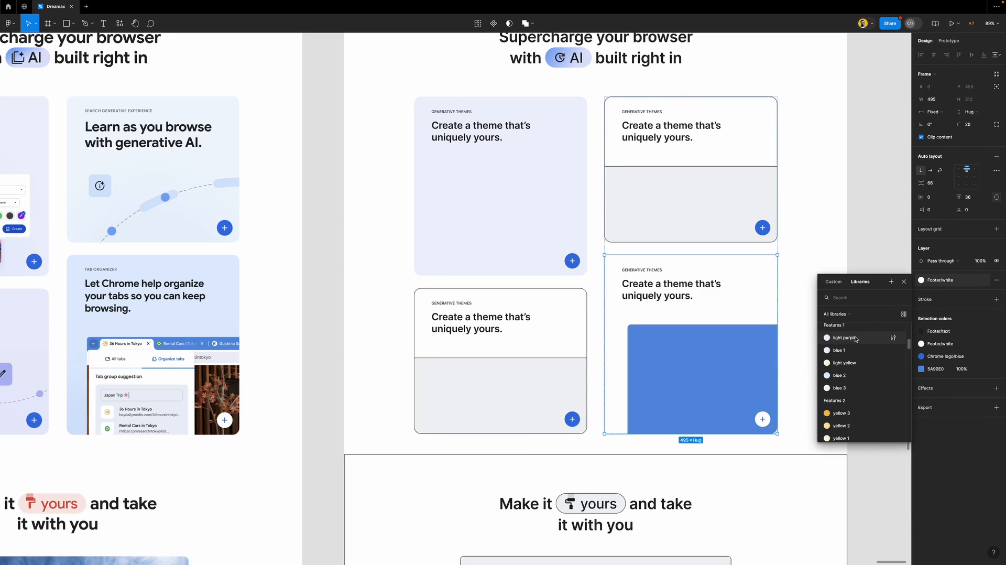
click(854, 375)
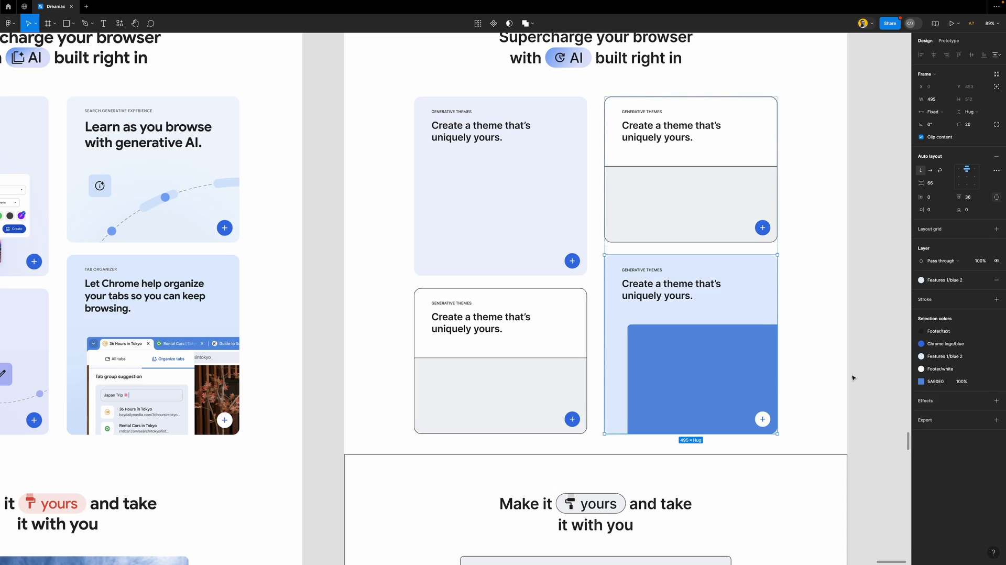
Apply the Features 1/blue 3 colour style to the top-right AI card's fill
scroll(759, 313, down, 3)
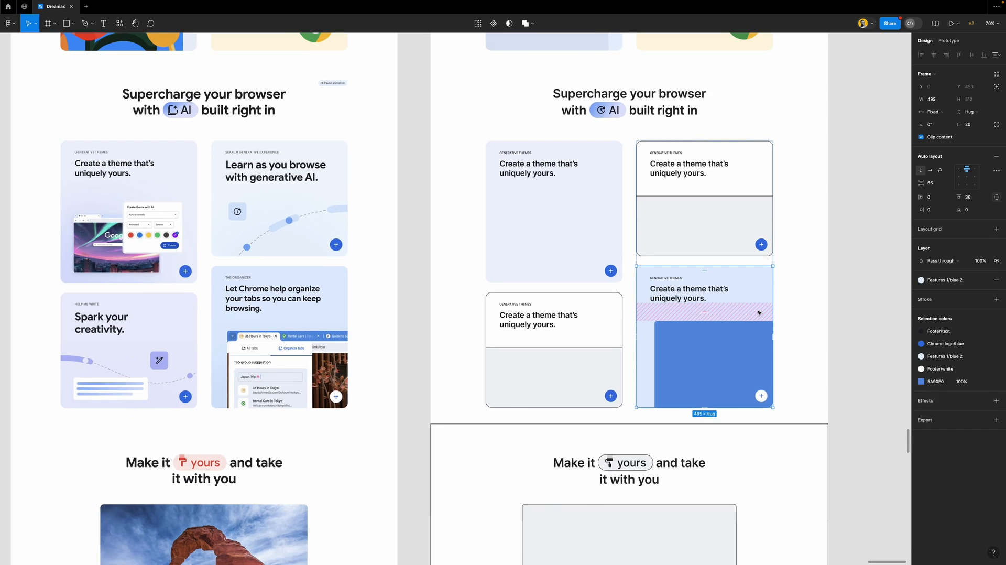
scroll(759, 313, left, 2)
click(822, 177)
click(942, 281)
scroll(851, 400, down, 3)
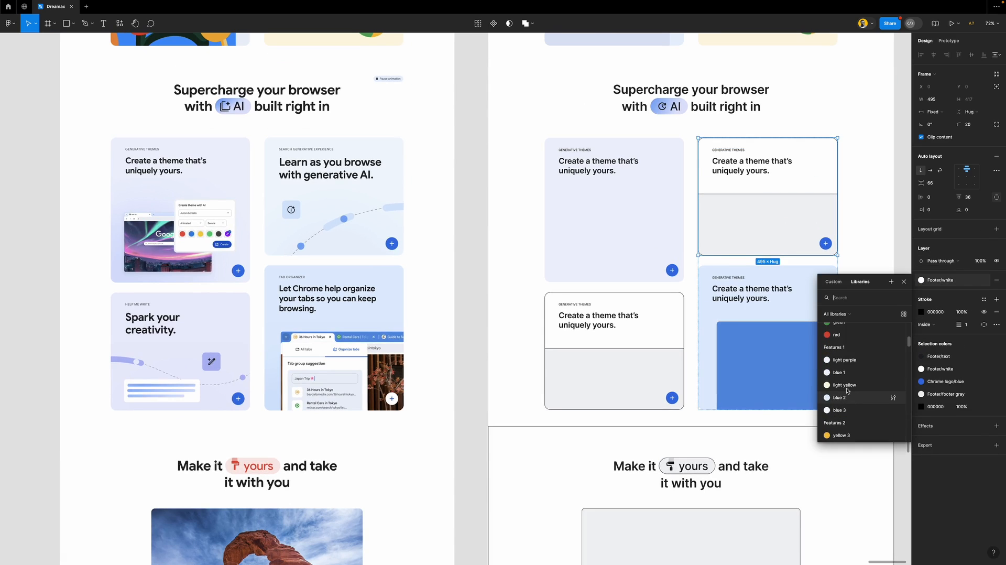
click(838, 410)
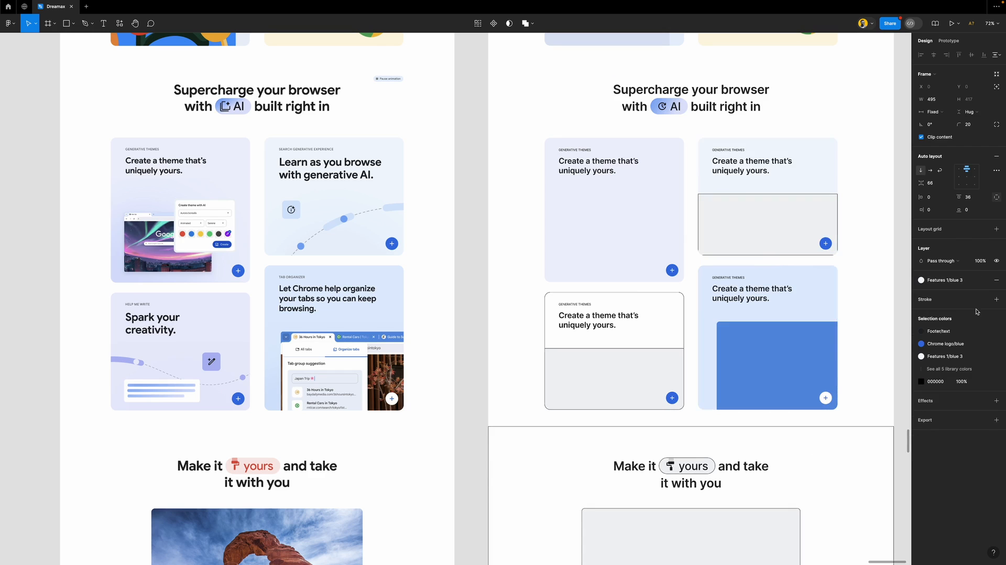
Strip the black border and gray fill from the top-right card's lower frame
click(819, 218)
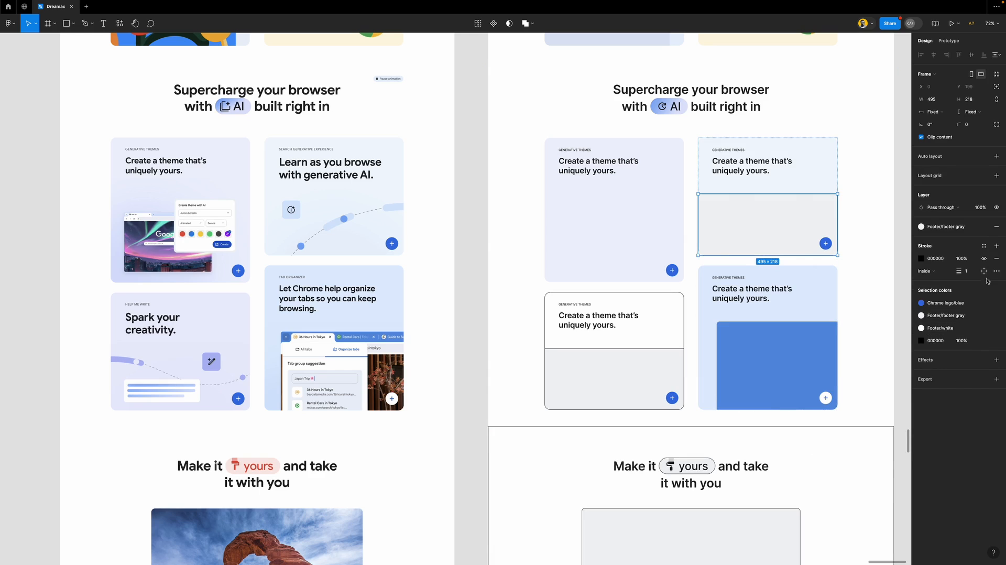
click(996, 258)
click(996, 229)
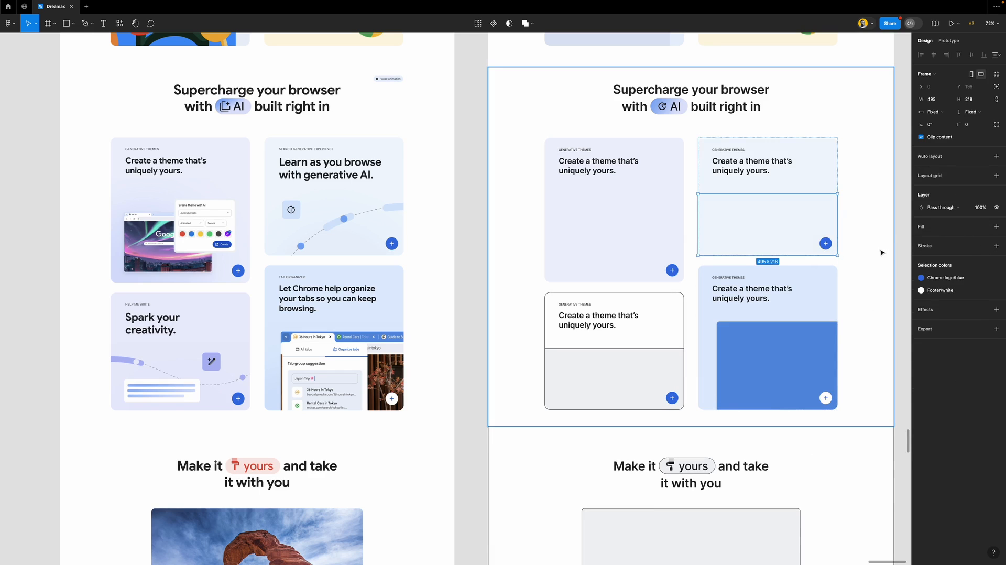
click(880, 253)
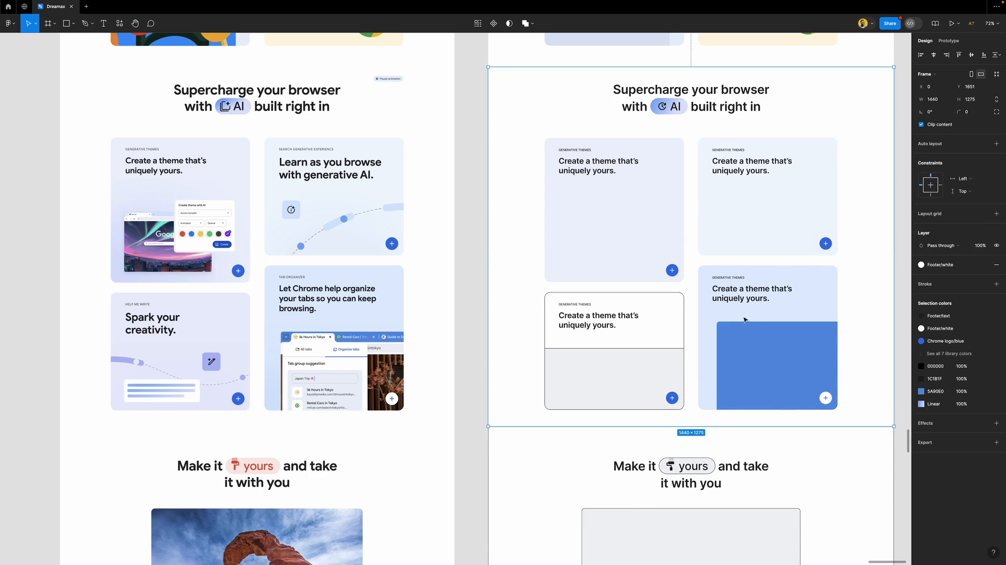
scroll(744, 319, down, 1)
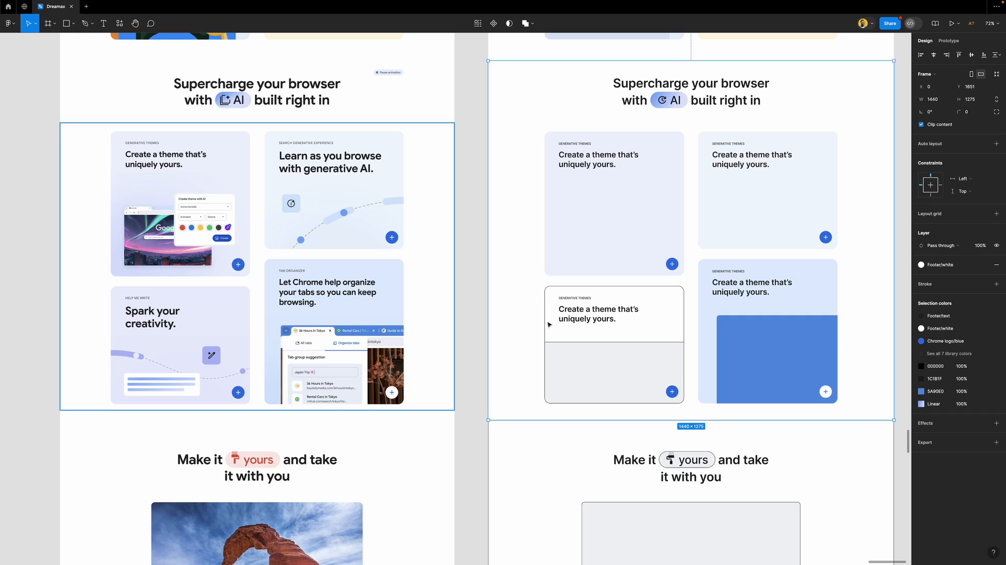
Fill the bordered bottom-left card with the Features 1/blue 1 colour style
click(663, 306)
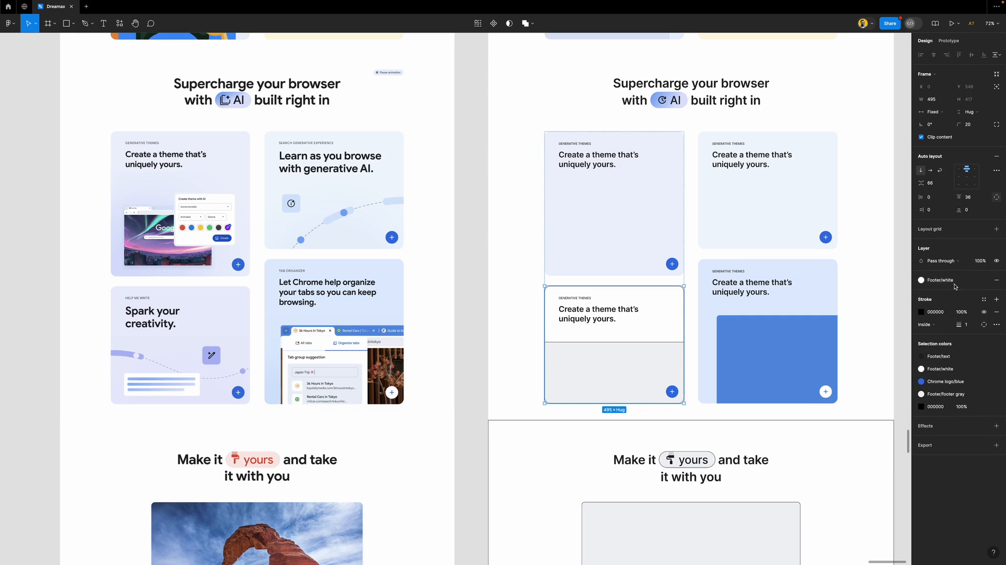
click(921, 280)
scroll(855, 384, down, 2)
scroll(855, 385, down, 1)
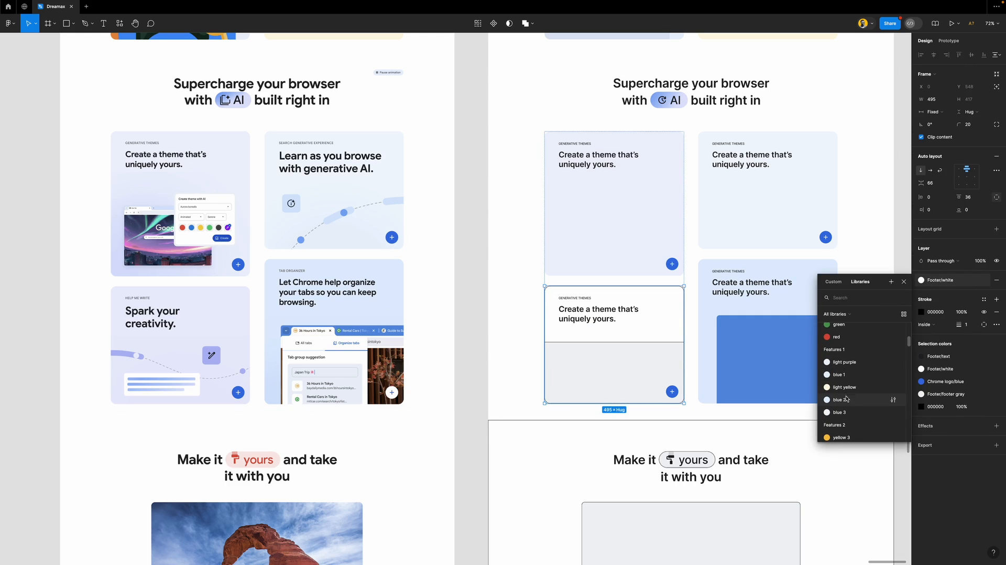
scroll(842, 378, down, 1)
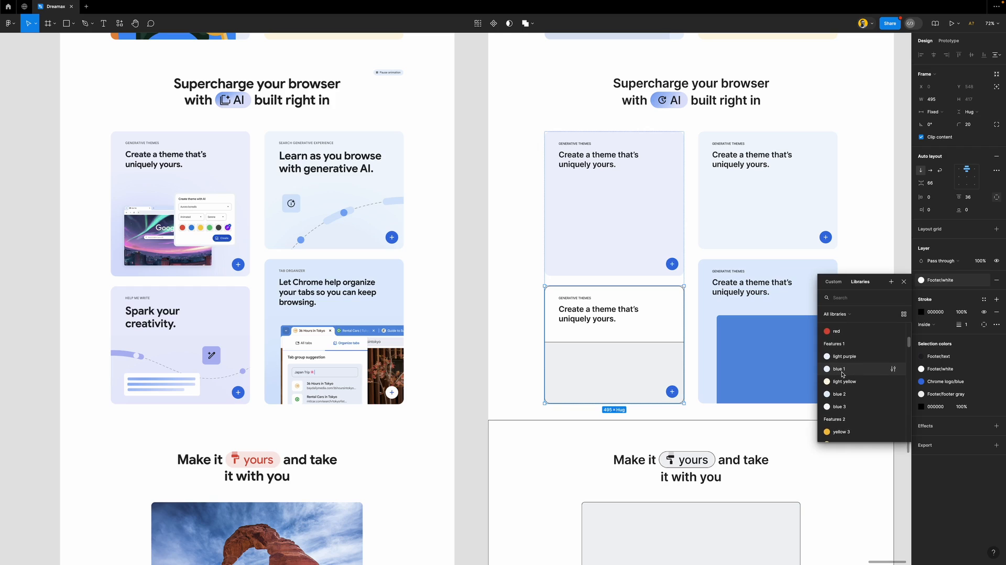
scroll(842, 374, down, 5)
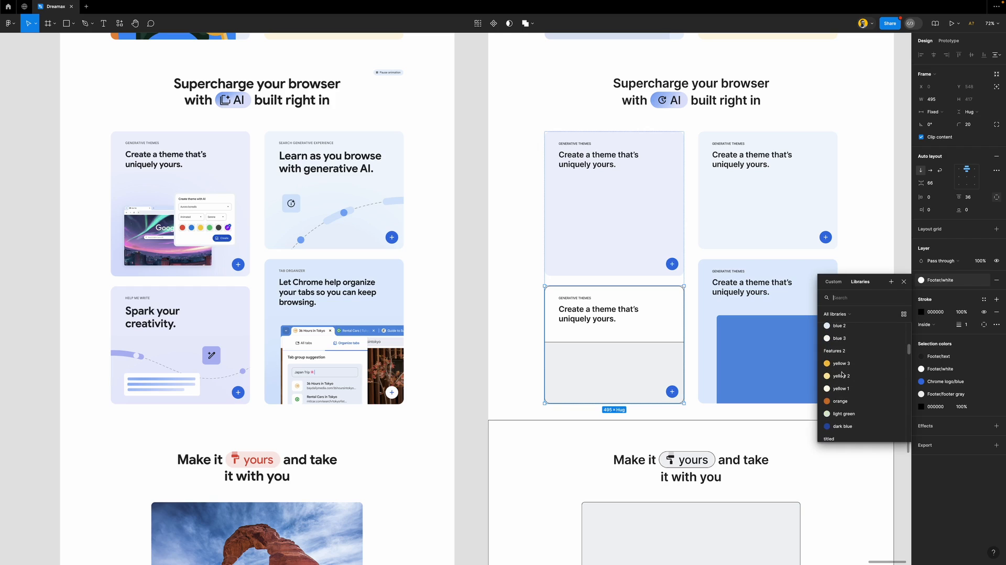
scroll(841, 374, up, 5)
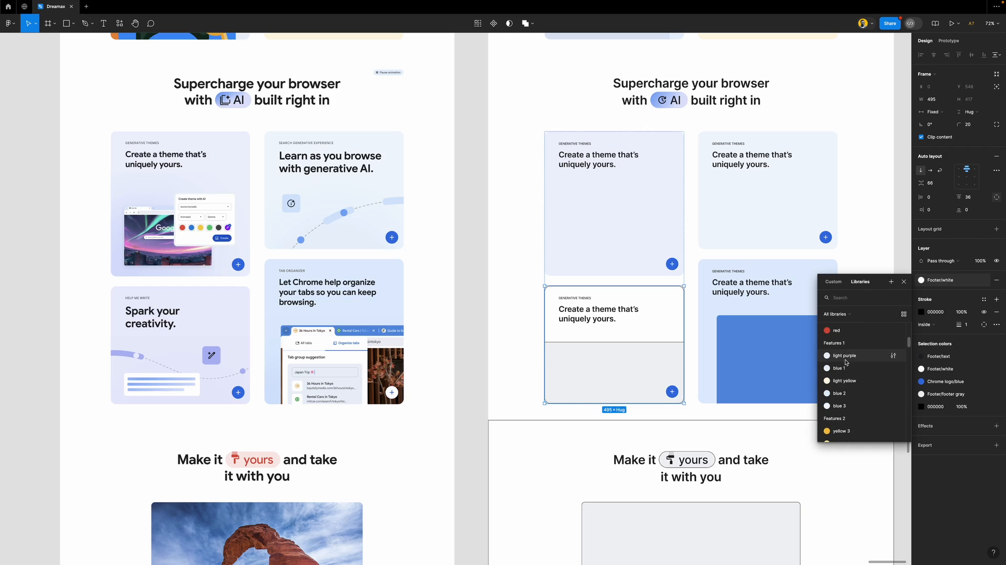
click(848, 369)
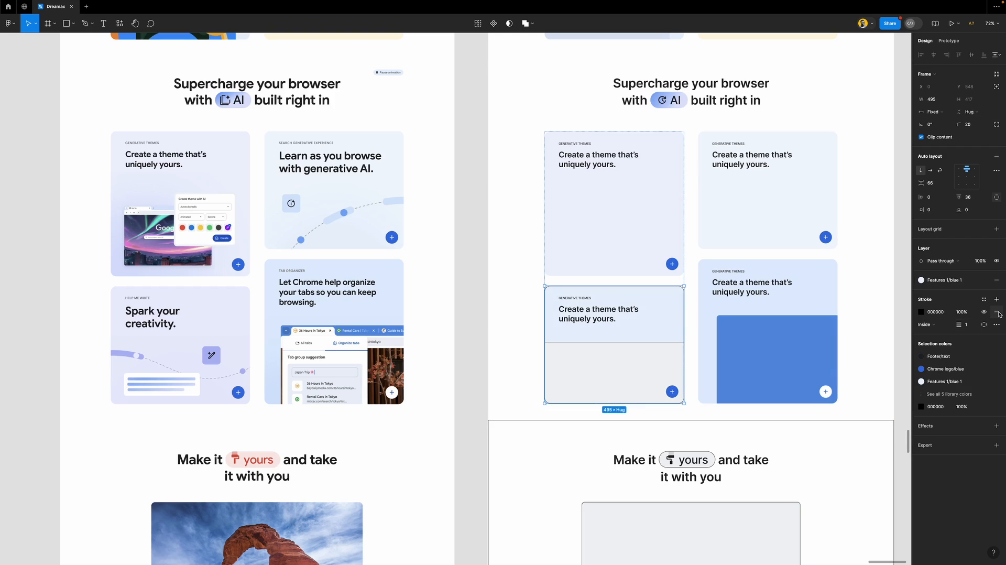
Remove the border and gray fill from the bottom-left card's inner rectangle
click(630, 361)
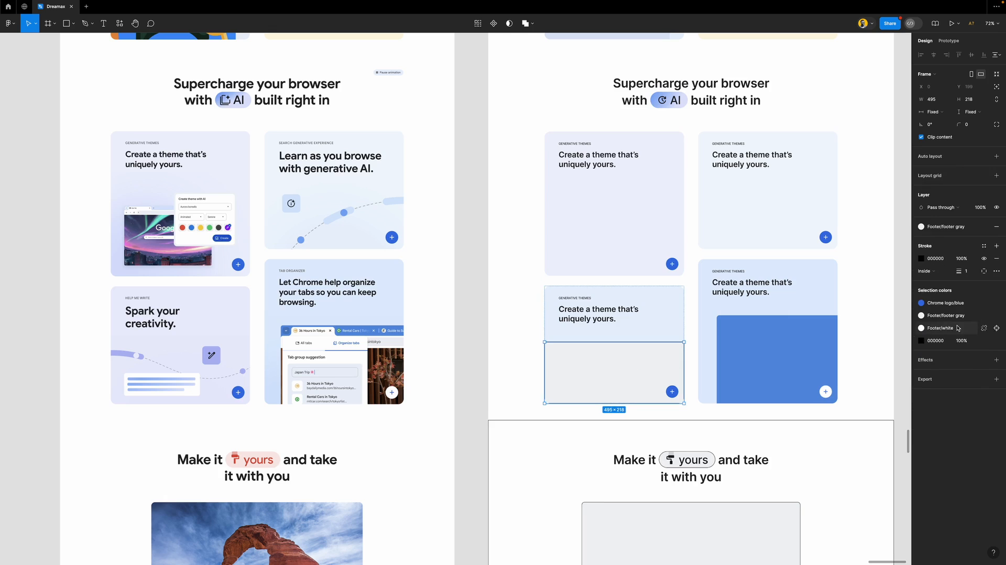
click(995, 258)
click(996, 226)
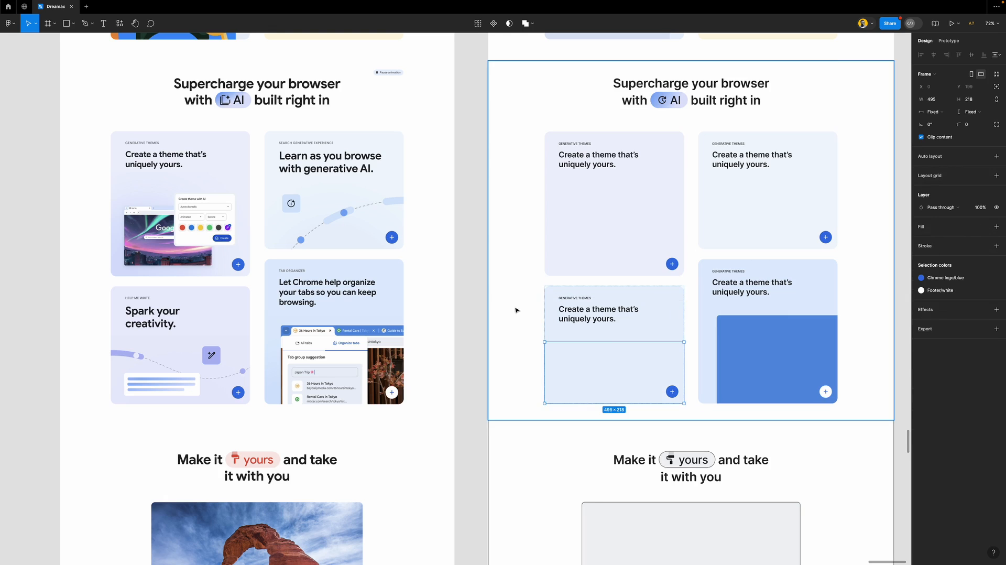
click(477, 309)
scroll(485, 305, down, 1)
Match the bottom-left card's fill to the Spark your creativity card's light blue
click(669, 318)
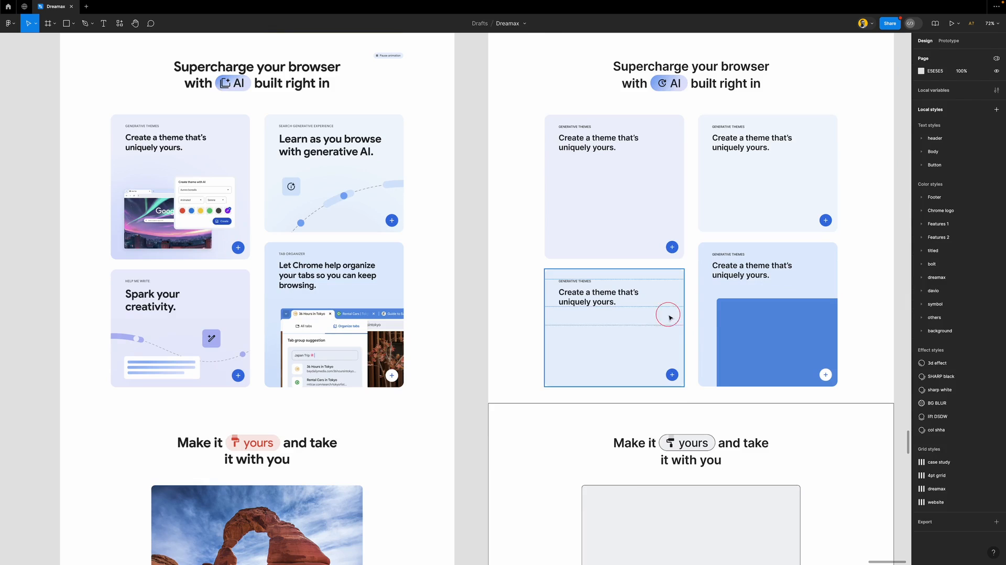
click(215, 294)
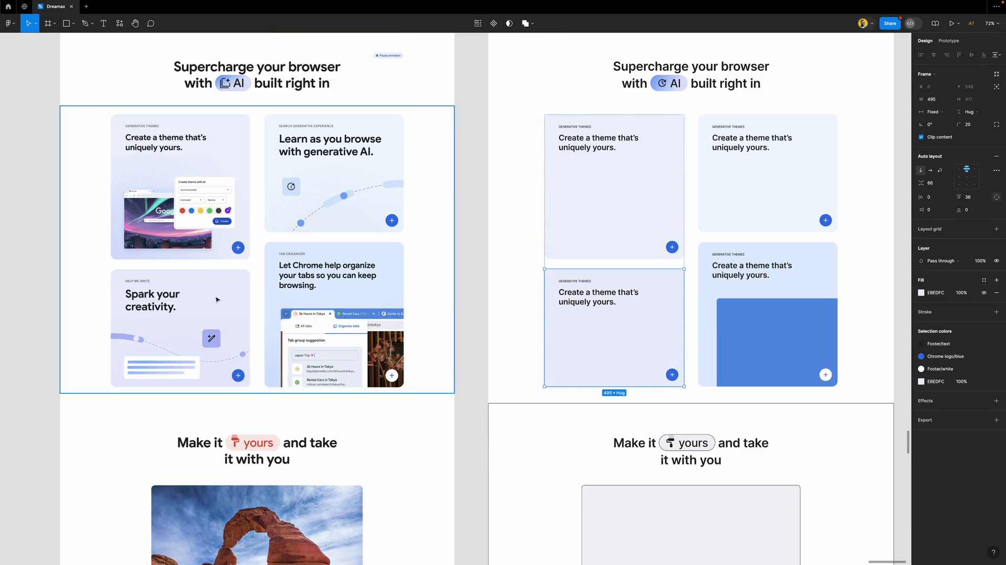
click(774, 195)
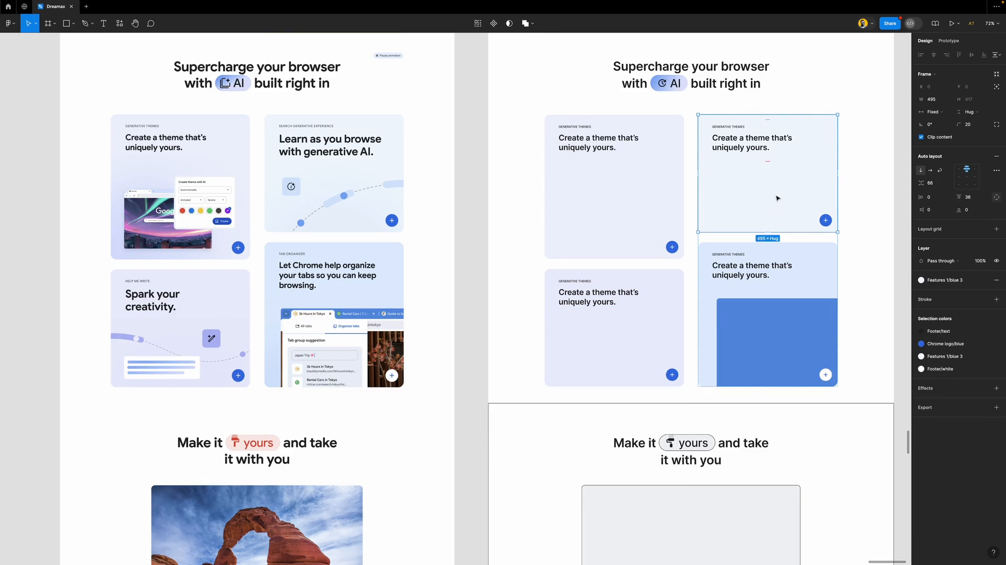
key(i)
key(Escape)
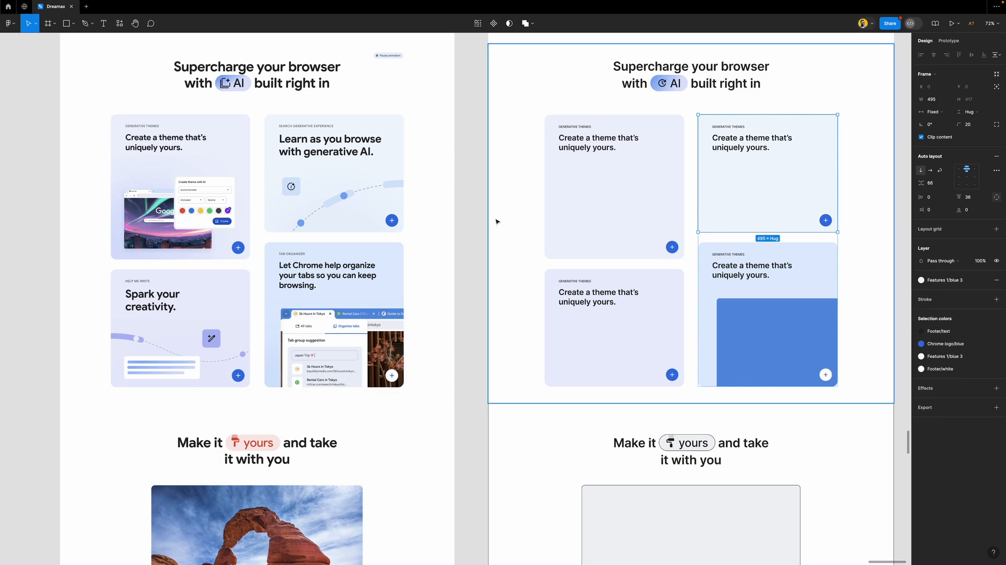
Eyedrop the reference light blue onto the bottom-right card and review the section
click(826, 270)
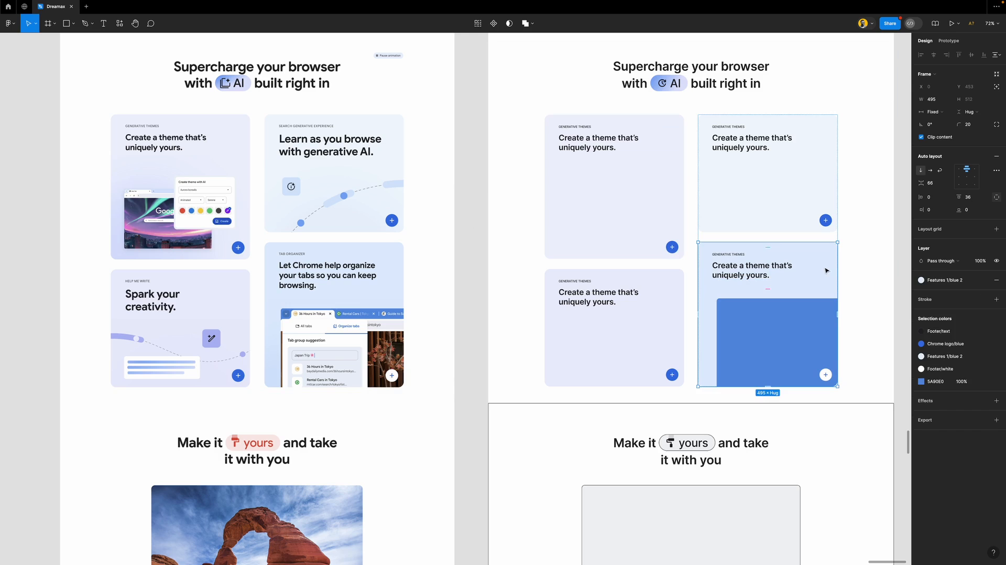
key(i)
click(385, 293)
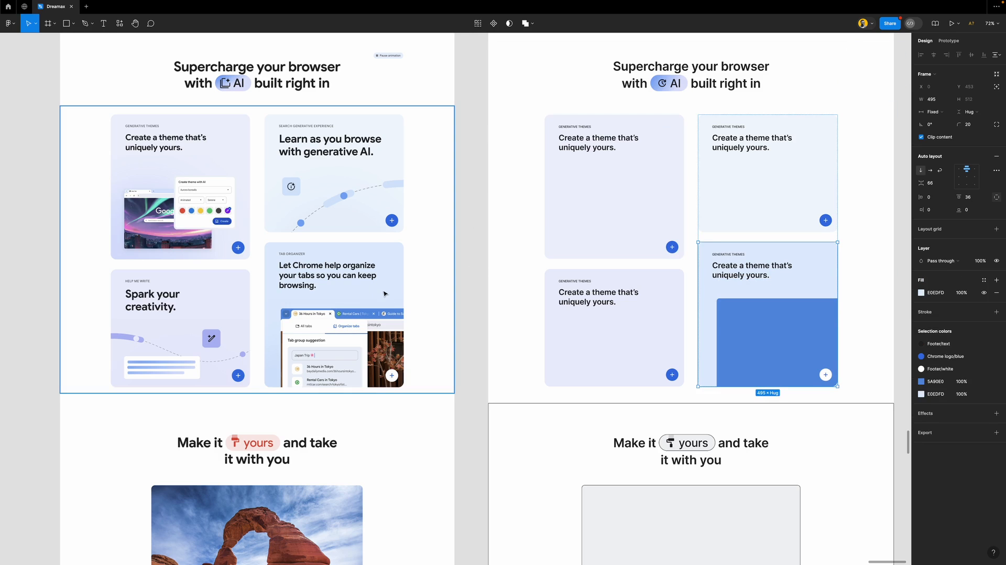
click(468, 283)
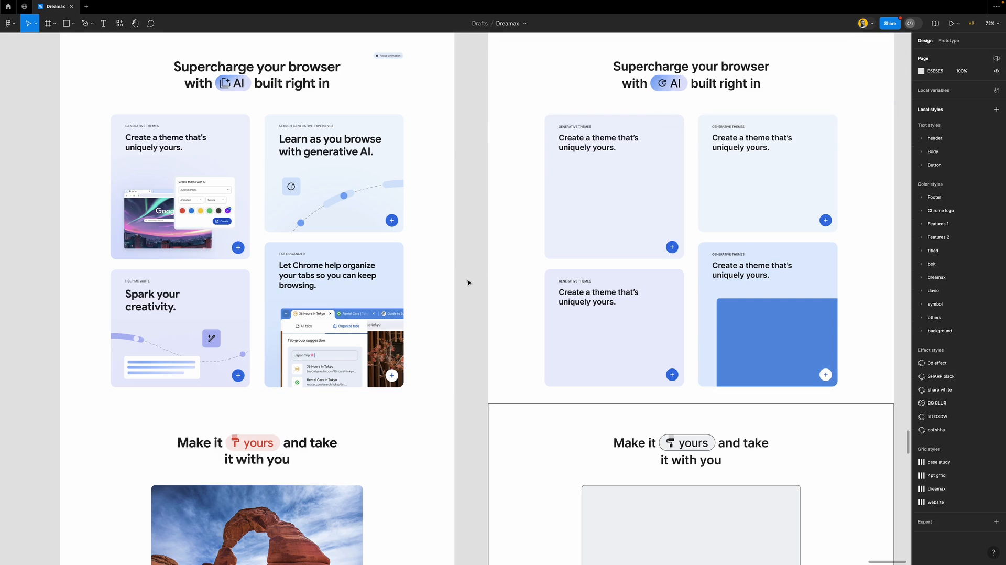
scroll(472, 267, down, 3)
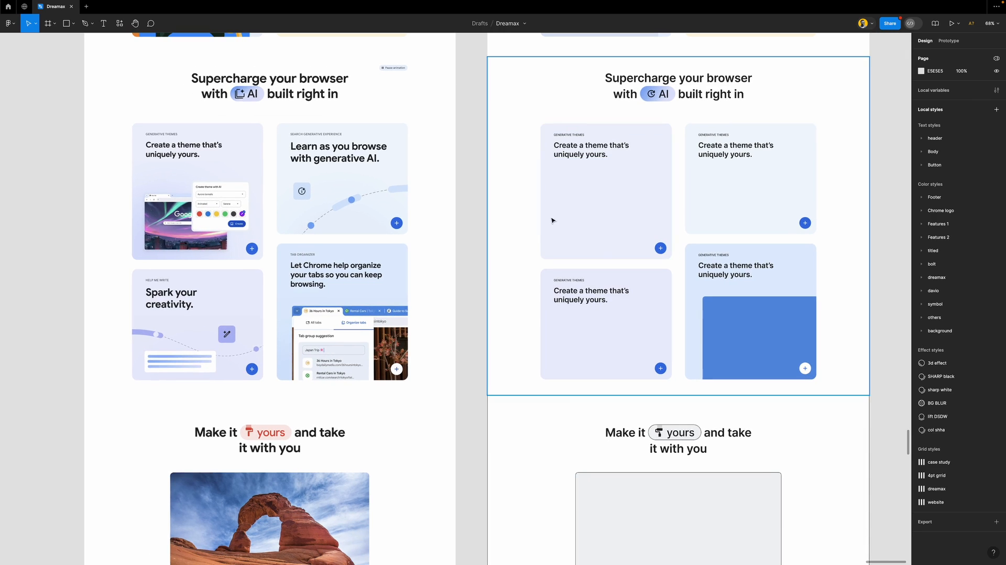
scroll(546, 236, right, 2)
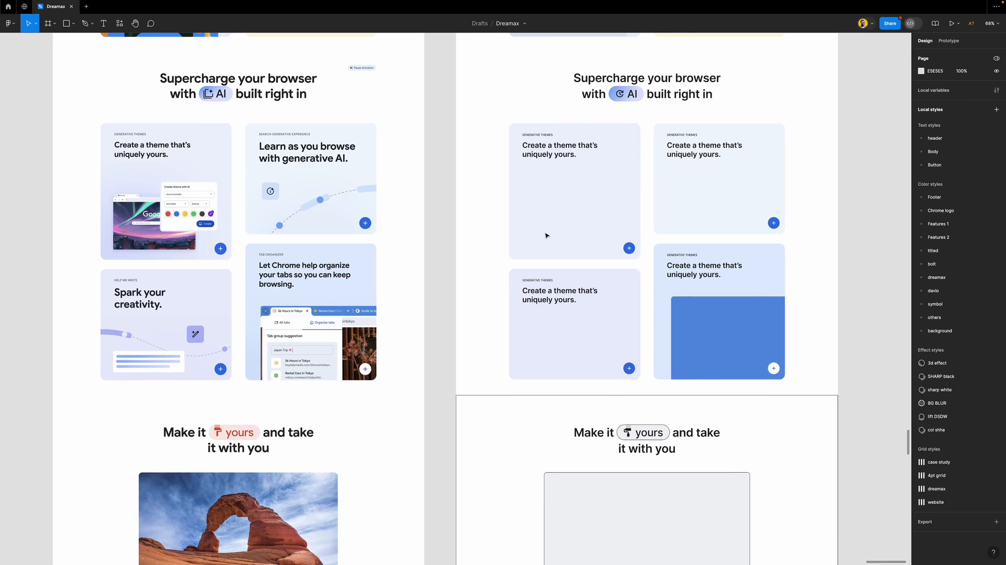
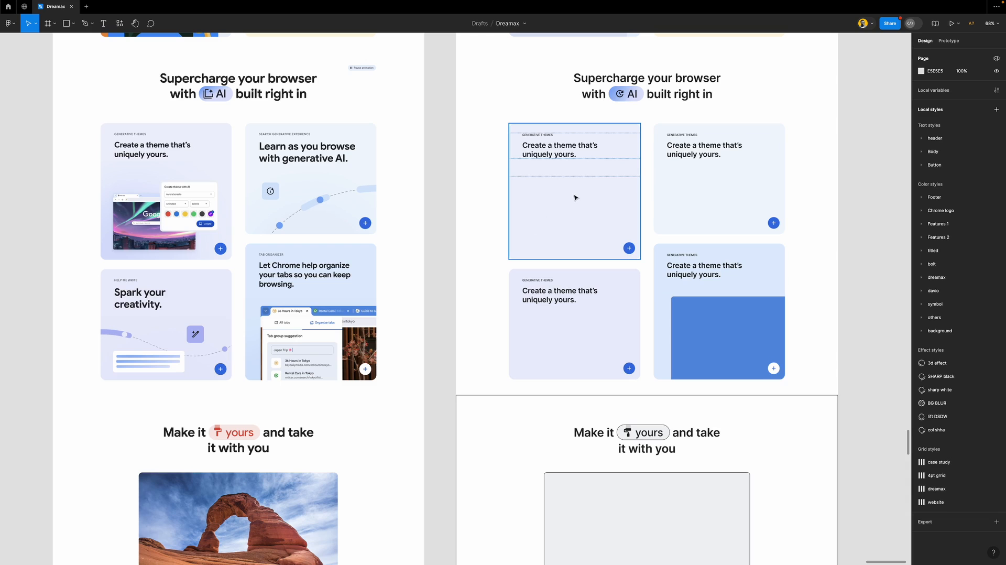
Draw a grey rectangle over the theme illustration, round it to 14, and add a taller overlapping copy
scroll(225, 199, left, 2)
scroll(224, 199, up, 5)
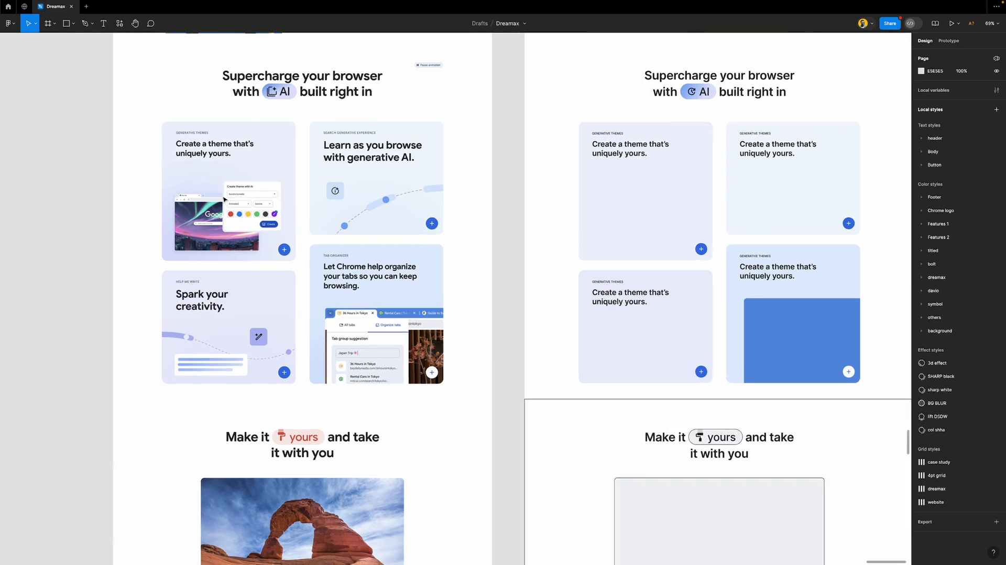
key(r)
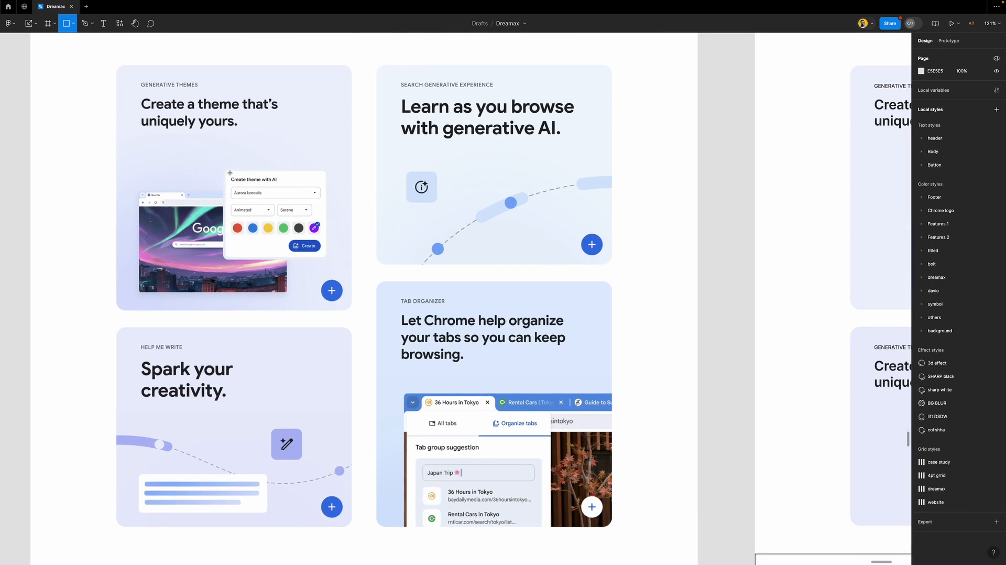
drag(224, 170, 326, 260)
drag(321, 174, 286, 219)
drag(236, 281, 236, 297)
Move both grey rectangles into the rebuilt first AI card and apply the Footer/white fill style
scroll(251, 260, down, 5)
shift+click(271, 227)
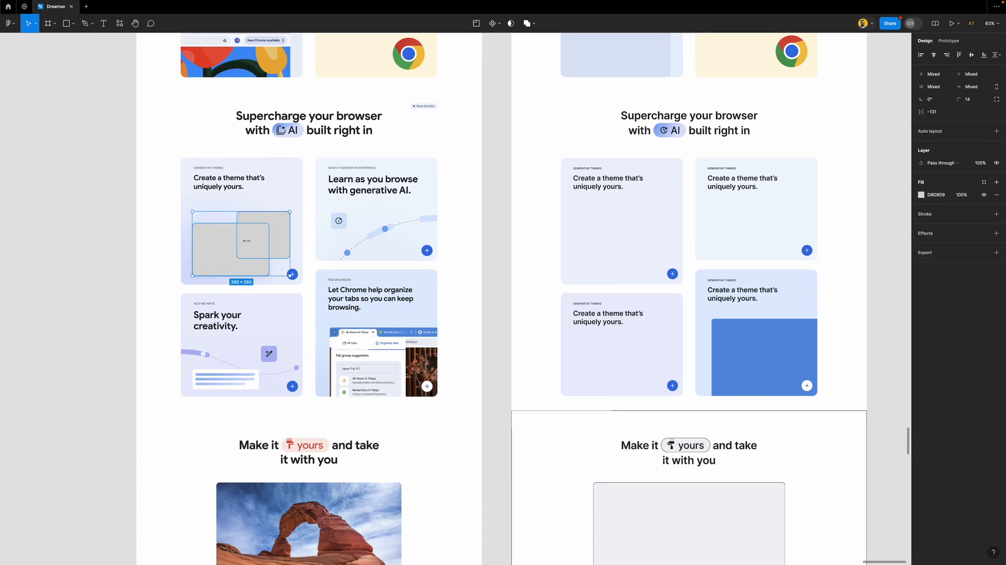
drag(243, 245, 623, 242)
click(980, 235)
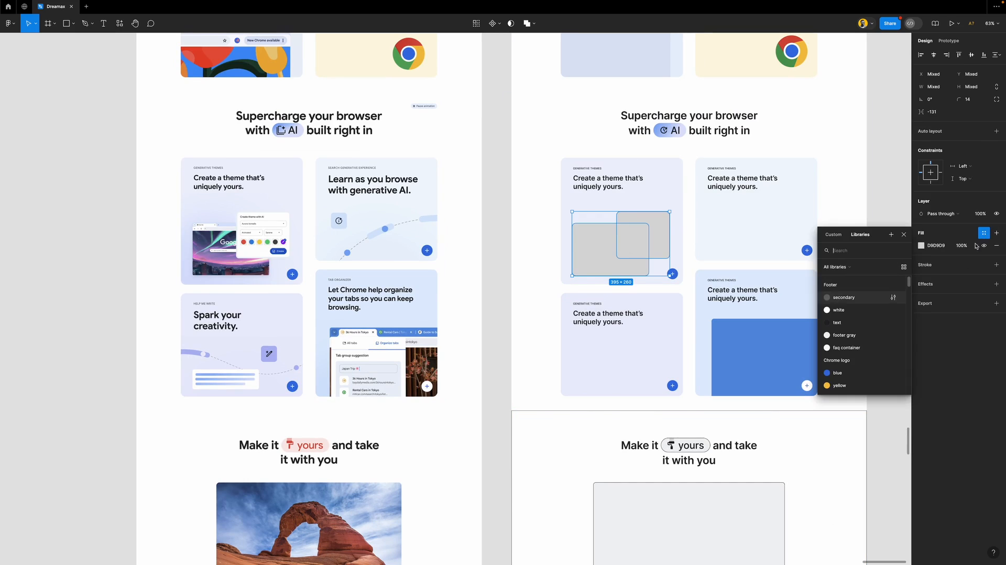
click(833, 321)
Give the upper-right rectangle a 7 px stroke in the card's light blue EEF1FD
click(648, 223)
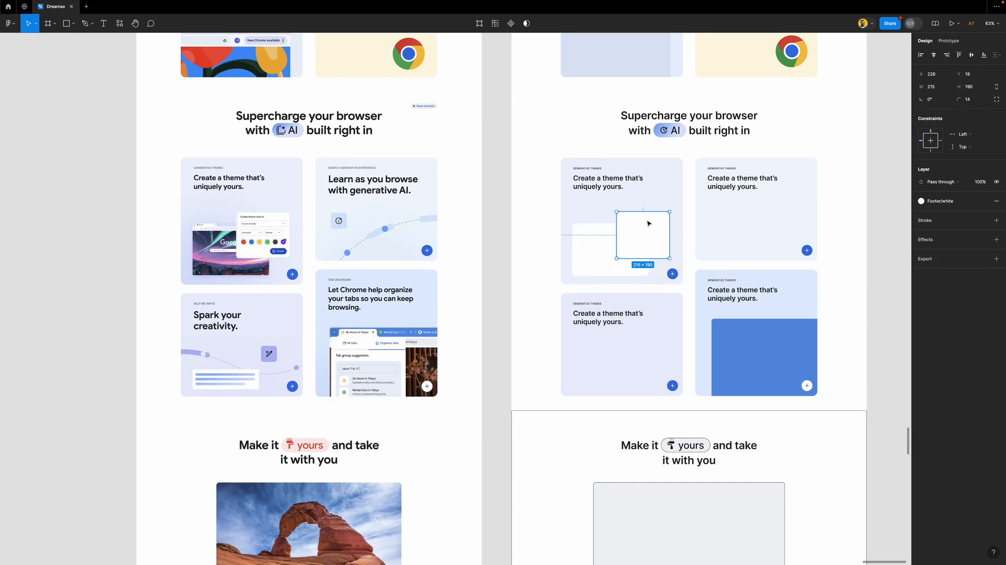
click(952, 220)
drag(958, 246, 963, 246)
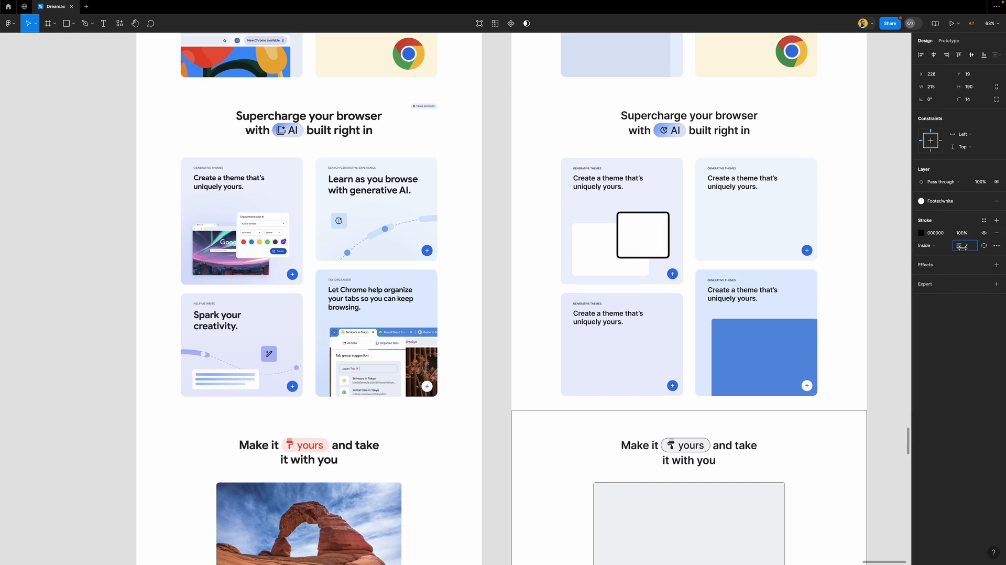
click(920, 234)
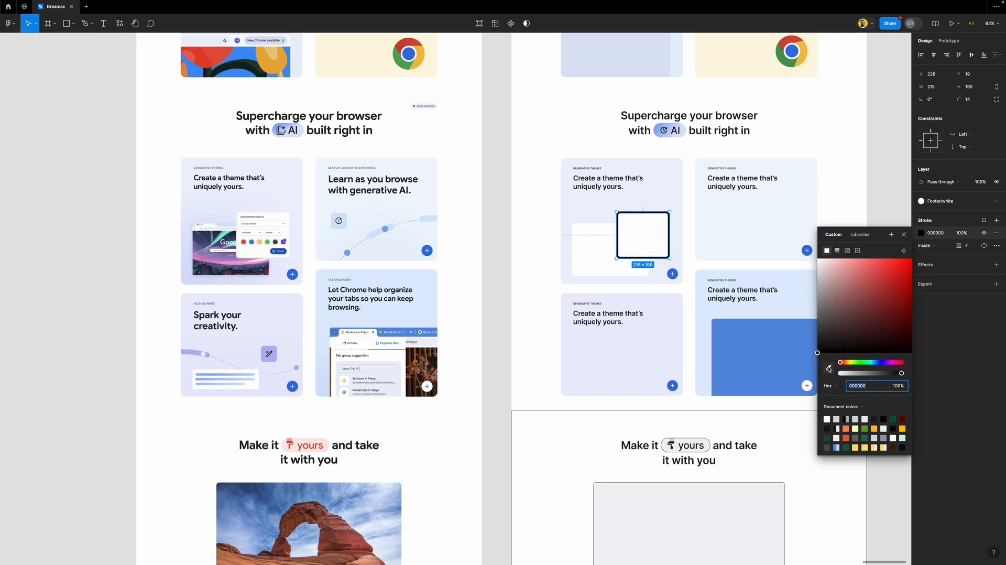
drag(834, 279, 789, 233)
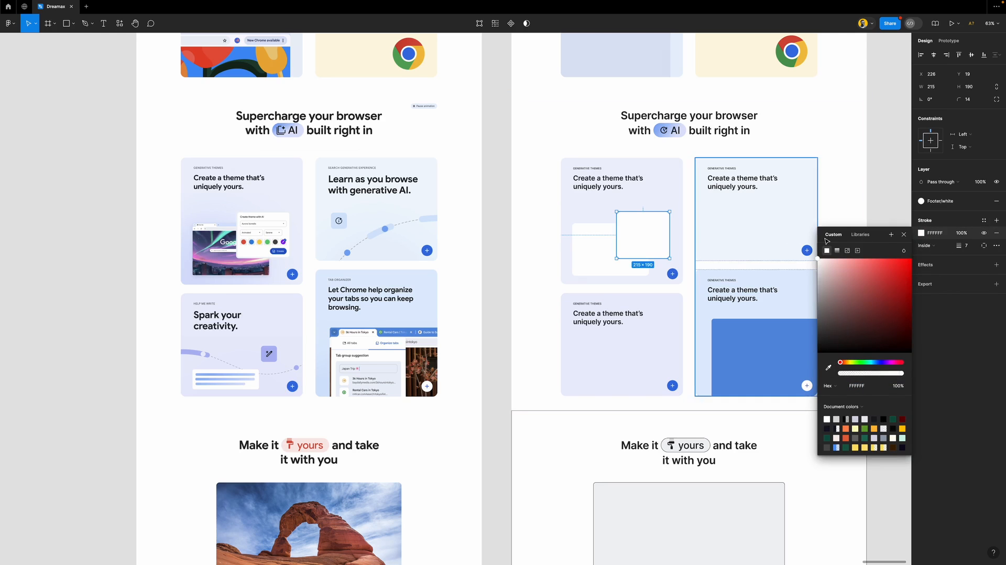
click(920, 234)
click(921, 234)
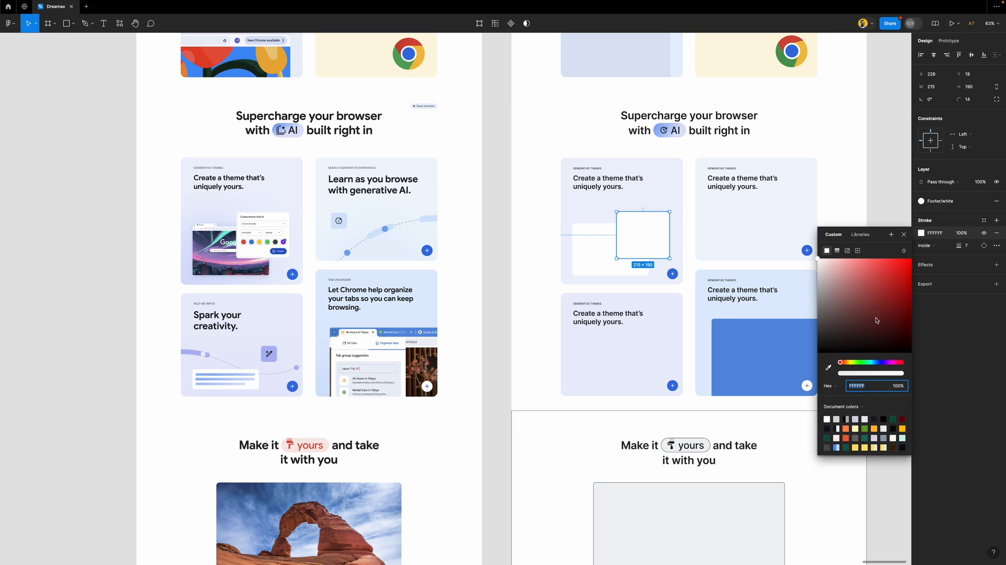
click(827, 367)
click(600, 204)
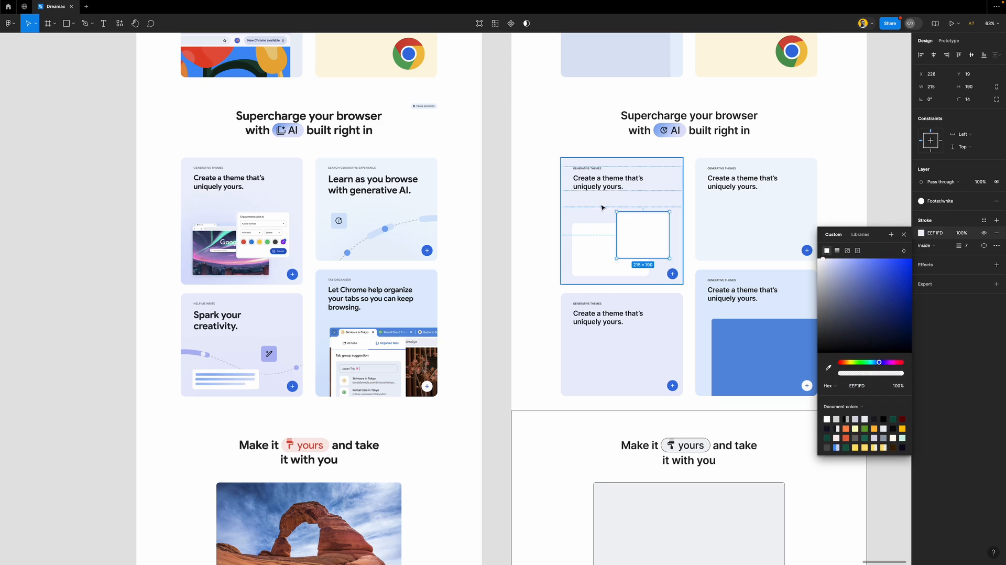
click(496, 223)
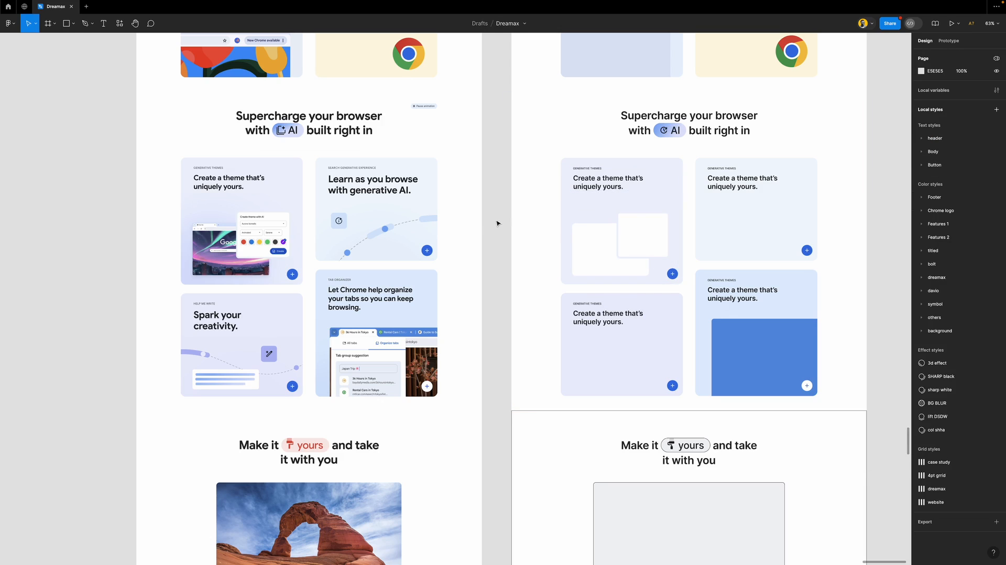
Set the front white rectangle's stroke position to Outside
click(644, 220)
scroll(645, 220, up, 5)
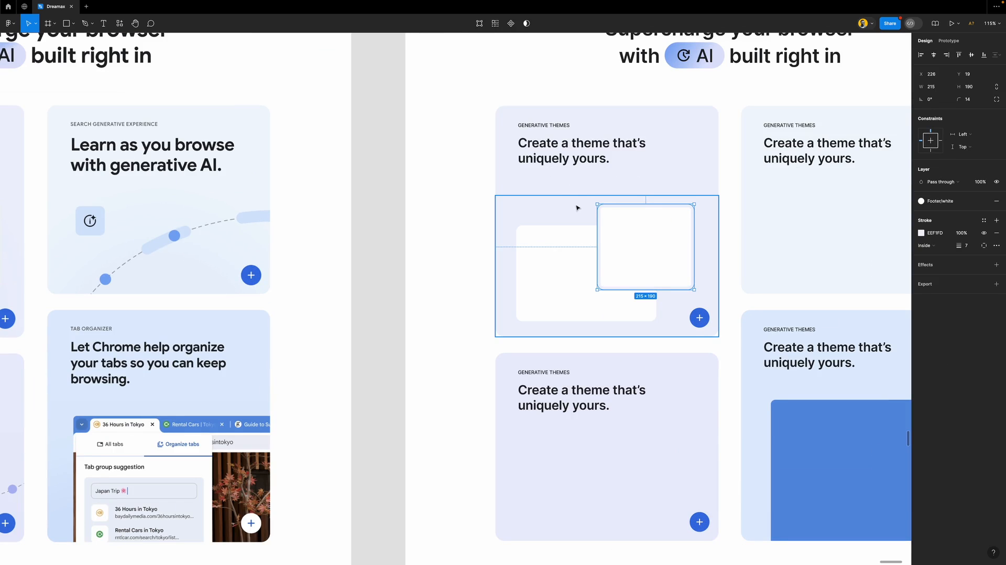
click(934, 245)
click(935, 255)
click(400, 213)
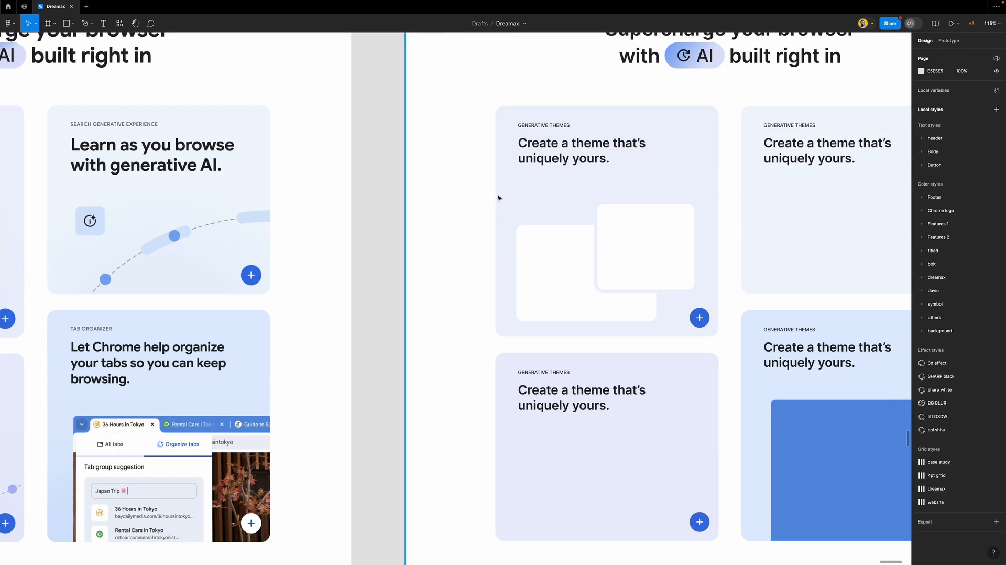
Copy the white rectangle into the lower-left AI card and resize it to a 215×86 panel
scroll(498, 197, down, 4)
scroll(498, 198, down, 1)
scroll(498, 198, down, 1)
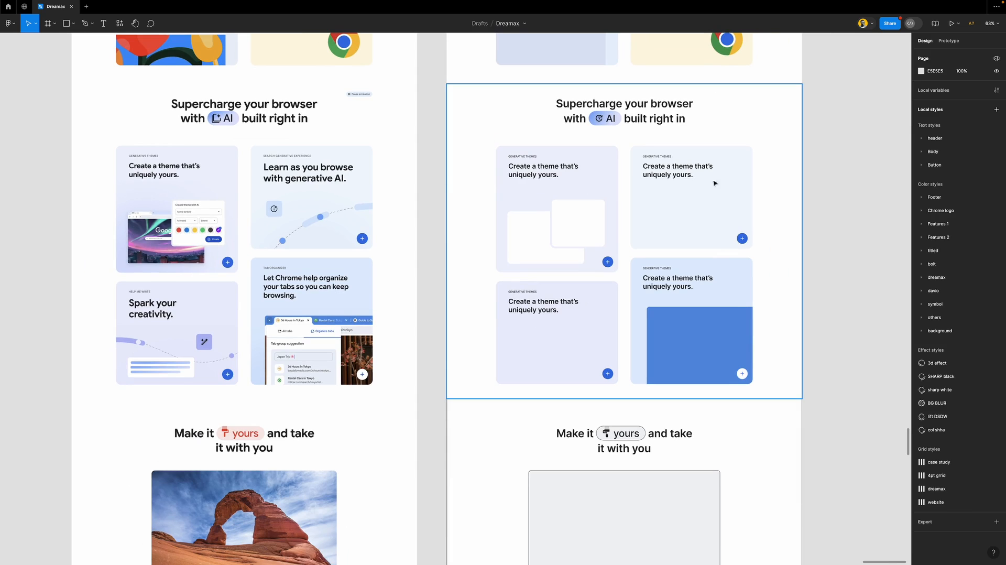
scroll(620, 251, down, 2)
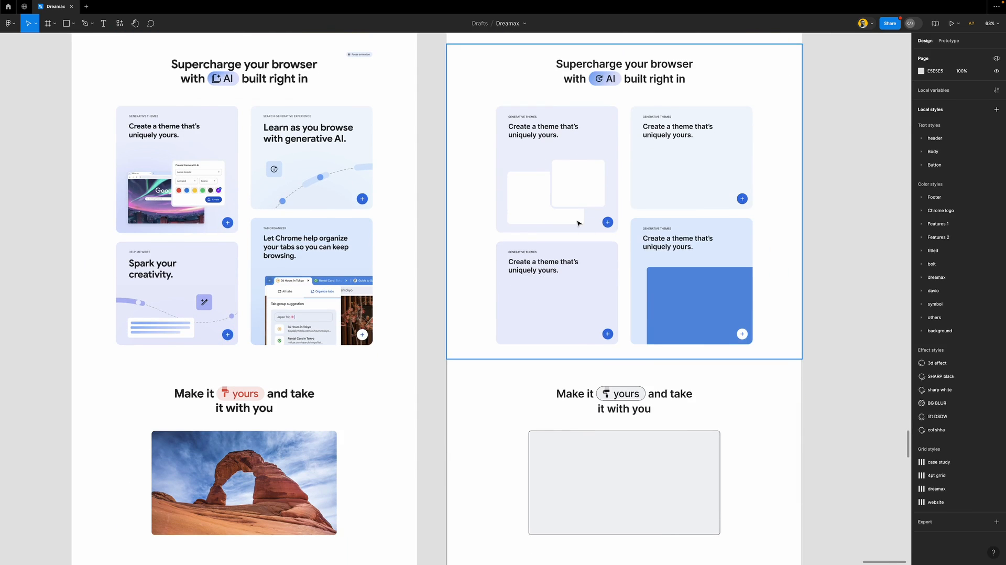
drag(585, 176, 530, 315)
mouse_move(536, 349)
mouse_down()
mouse_move(535, 336)
mouse_move(580, 327)
mouse_move(507, 329)
mouse_move(544, 338)
mouse_move(544, 324)
mouse_up()
Remove the panel's and bar's outlines and fill the inner bar with the large card's blue
shift+click(570, 332)
click(996, 252)
click(545, 324)
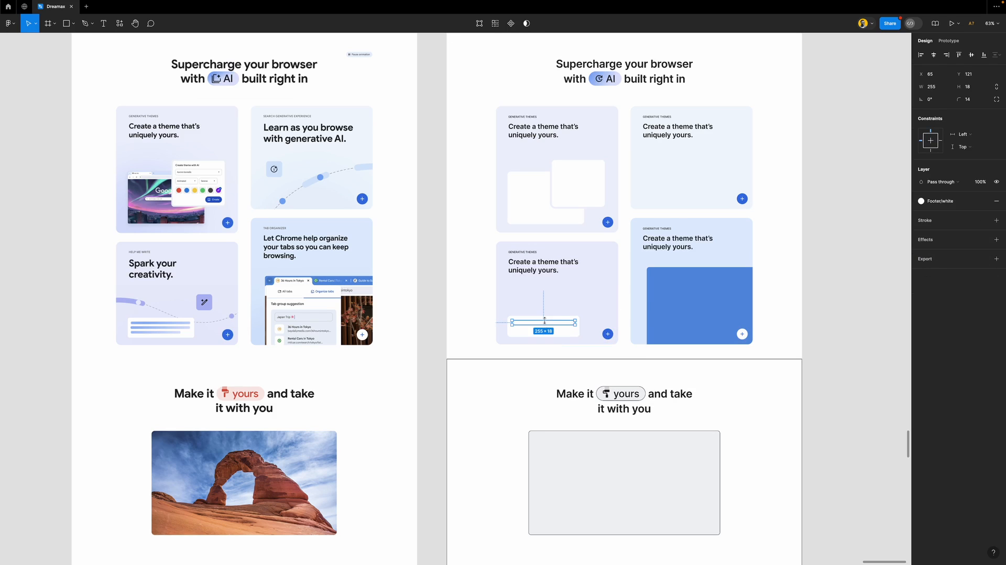
key(i)
click(694, 274)
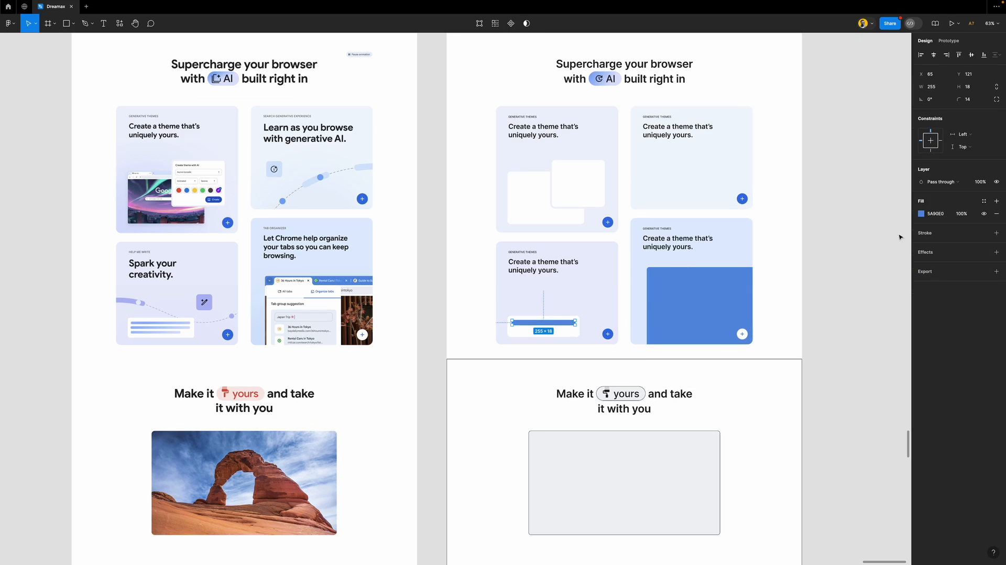
Turn the bar's fill into a light-blue linear gradient and set its height to 8
click(921, 213)
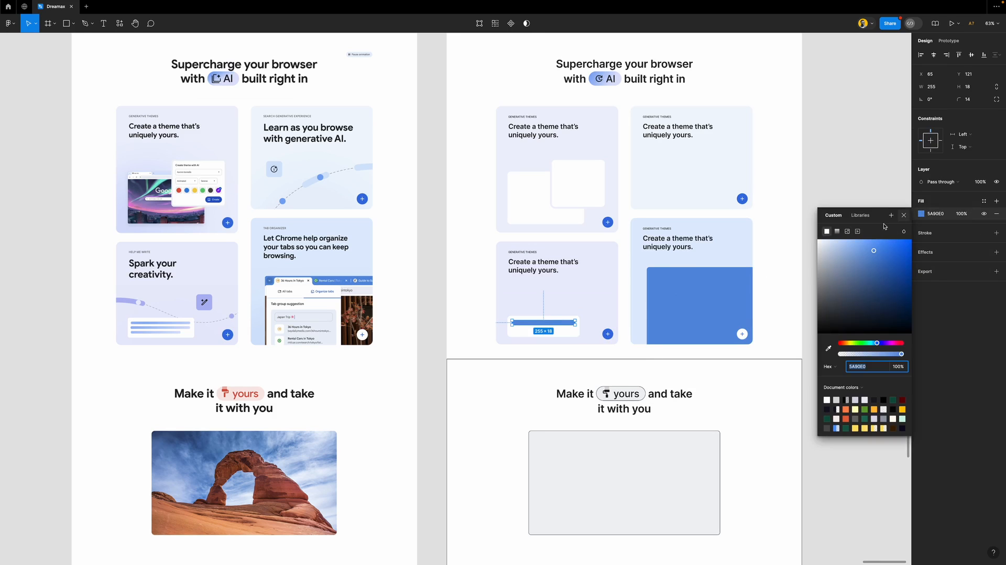
click(837, 231)
click(575, 316)
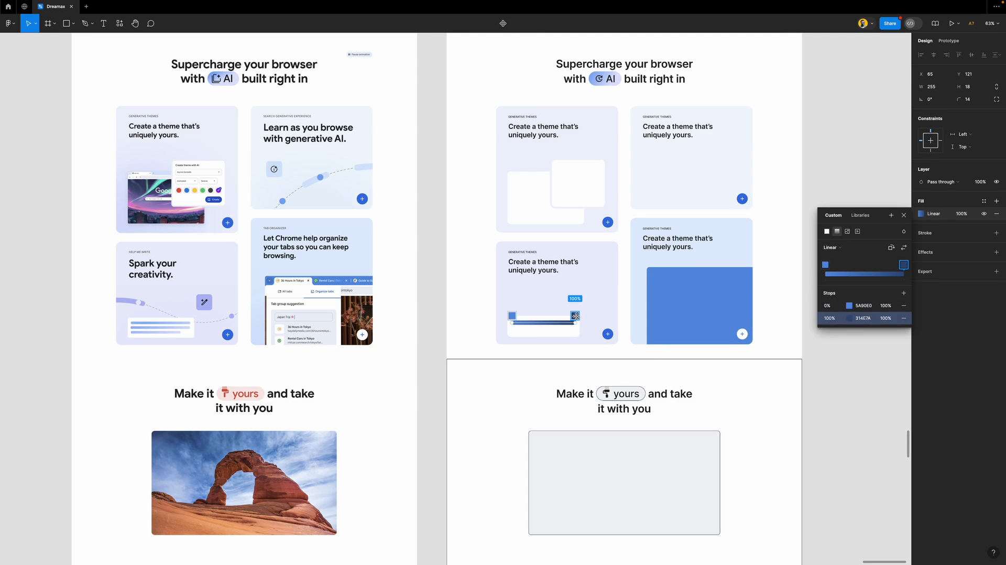
key(i)
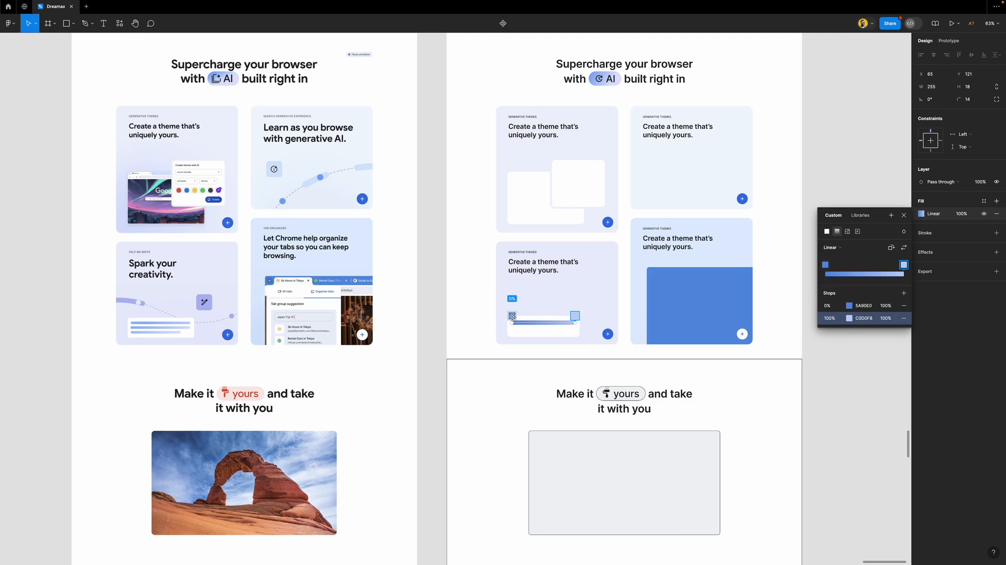
click(512, 316)
key(i)
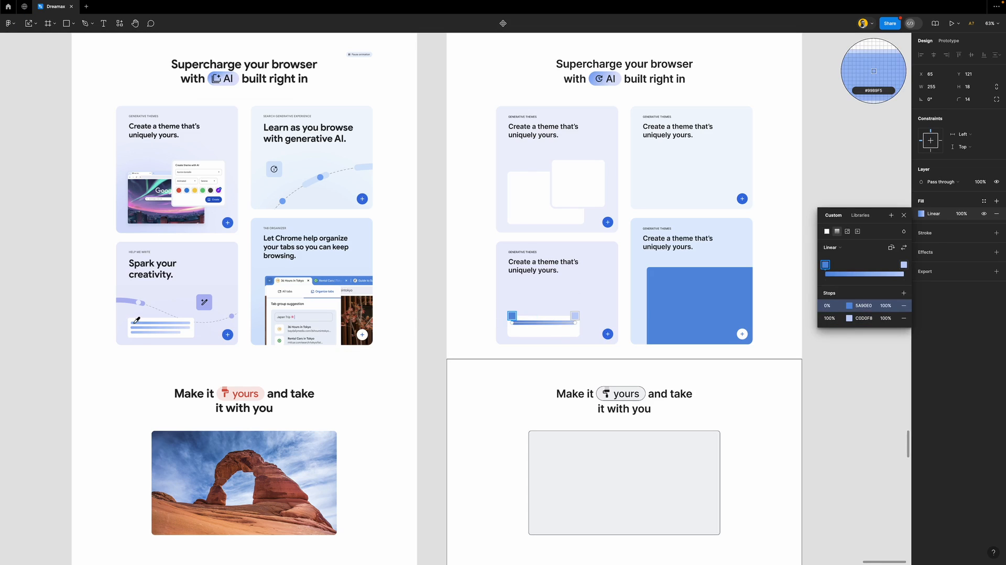
click(135, 321)
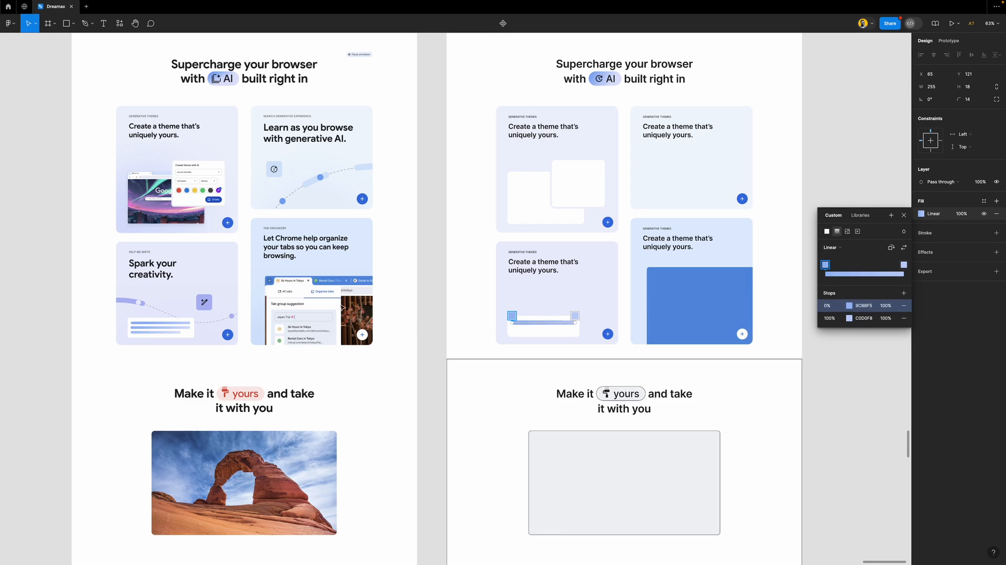
click(903, 216)
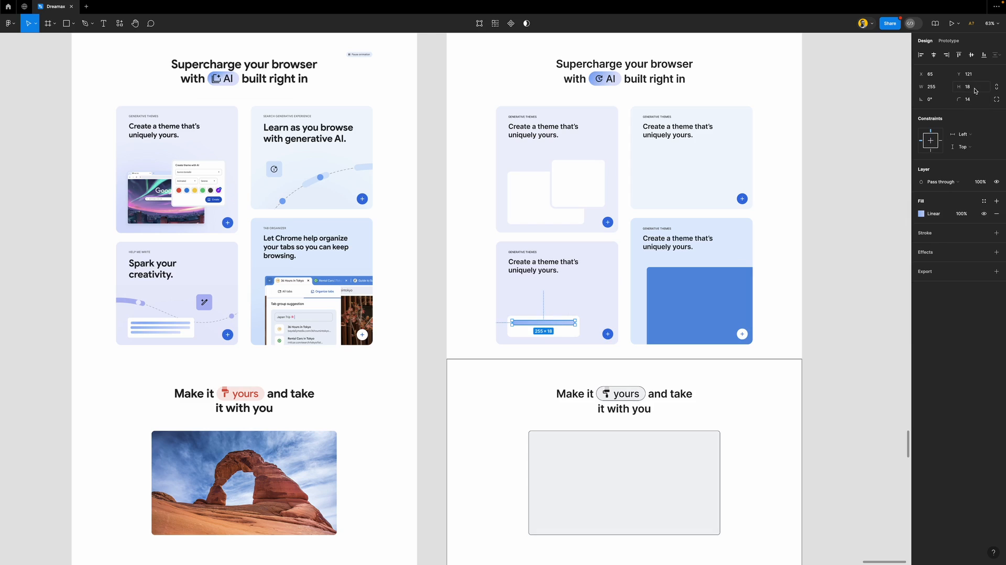
text(8)
key(Return)
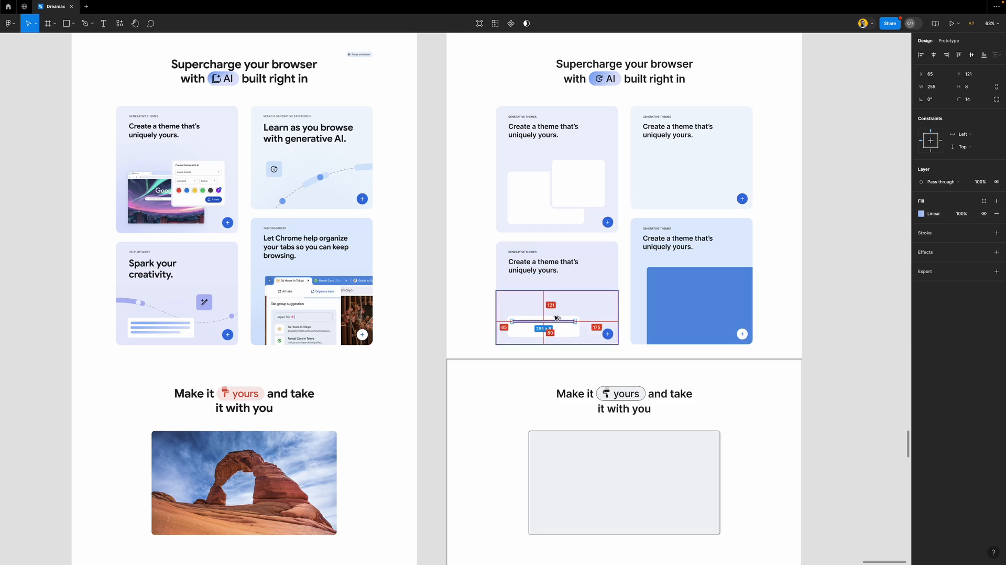
Duplicate the bar twice and shorten the bottom and middle copies into staggered text lines
drag(553, 325, 555, 329)
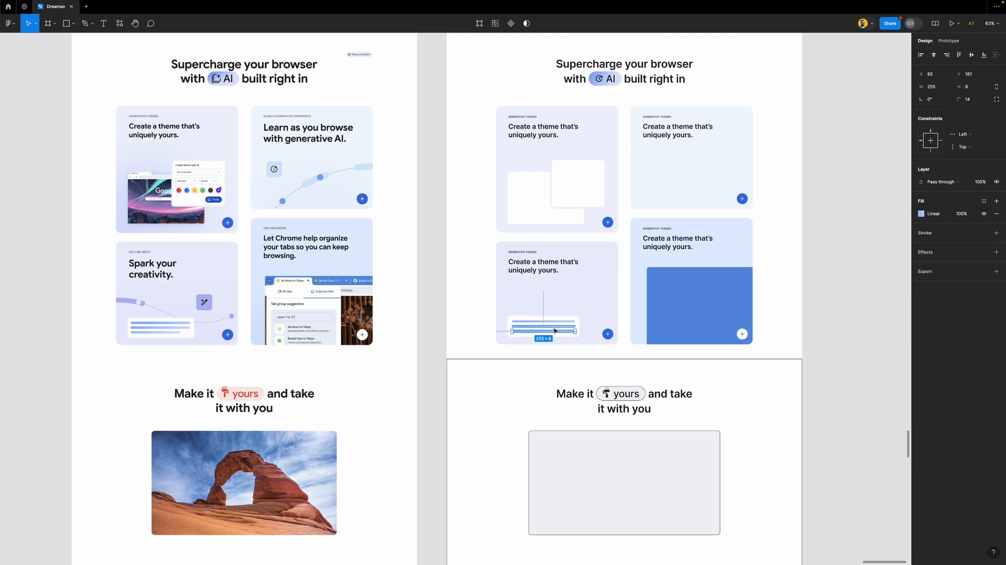
key(ctrl+d)
scroll(555, 329, up, 5)
drag(623, 314, 548, 315)
click(620, 299)
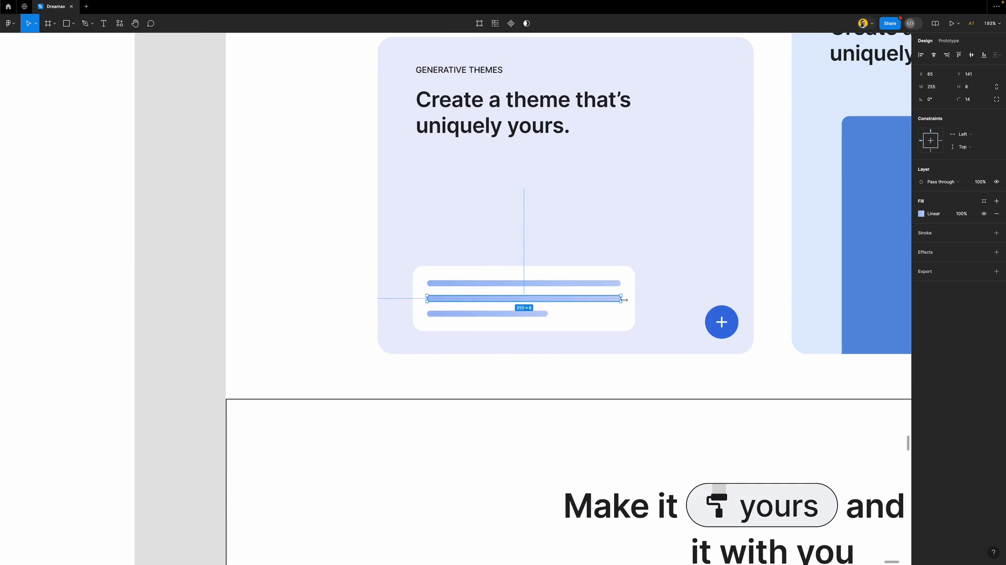
drag(622, 299, 600, 298)
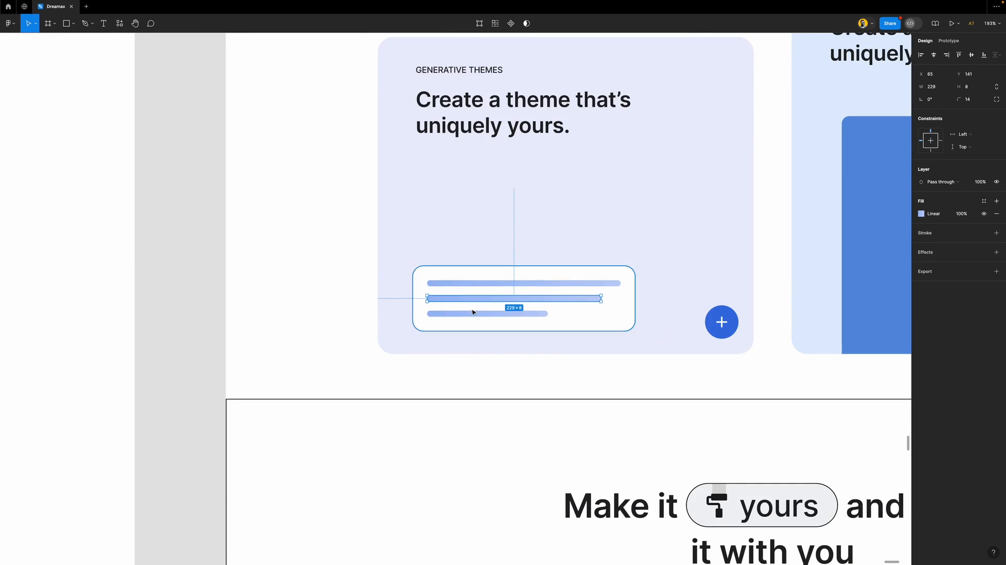
scroll(471, 312, down, 5)
scroll(471, 309, down, 2)
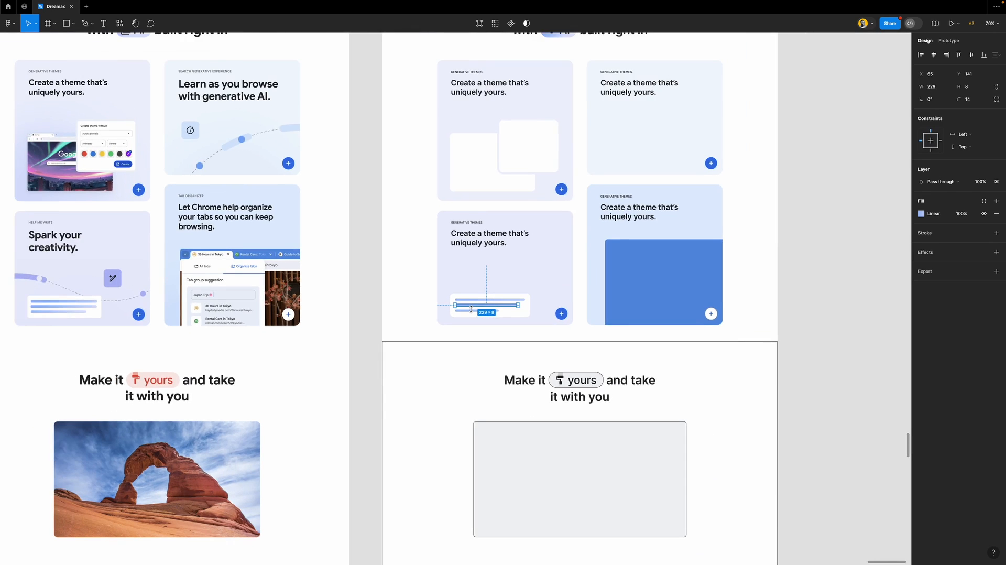
scroll(470, 309, down, 2)
Remove the black outline from the Make it yours frame
click(373, 291)
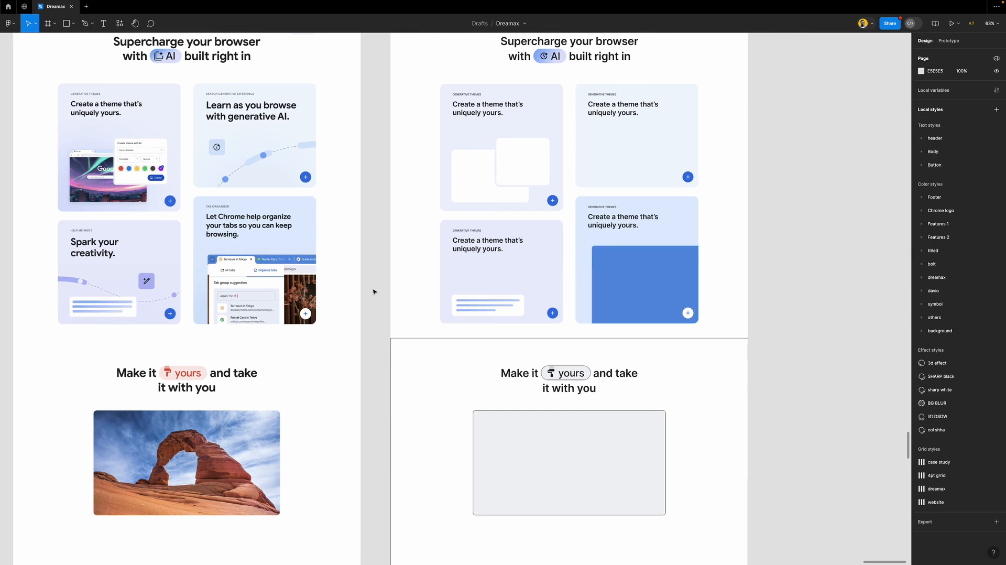
scroll(477, 313, down, 2)
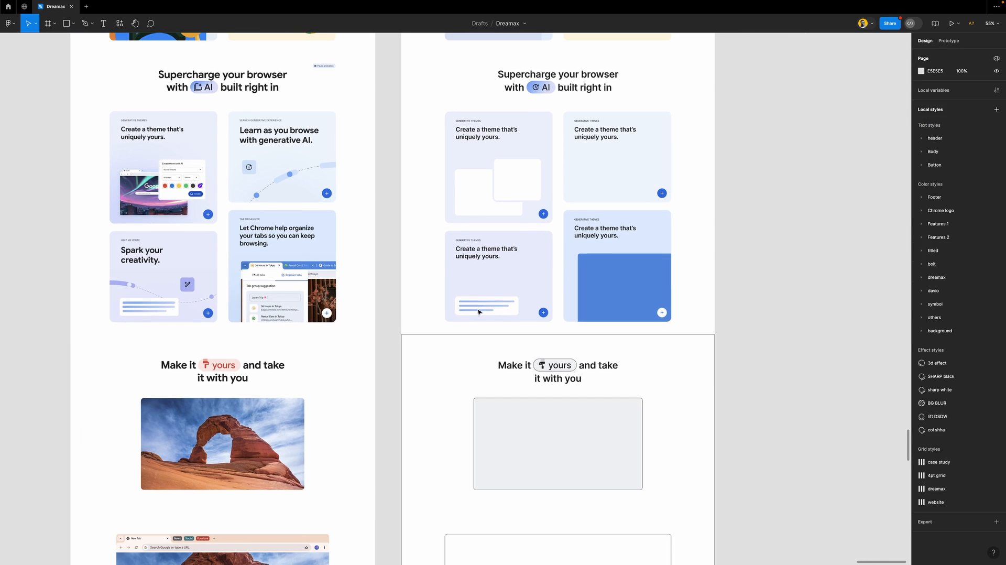
scroll(477, 313, down, 2)
scroll(484, 309, down, 3)
click(439, 213)
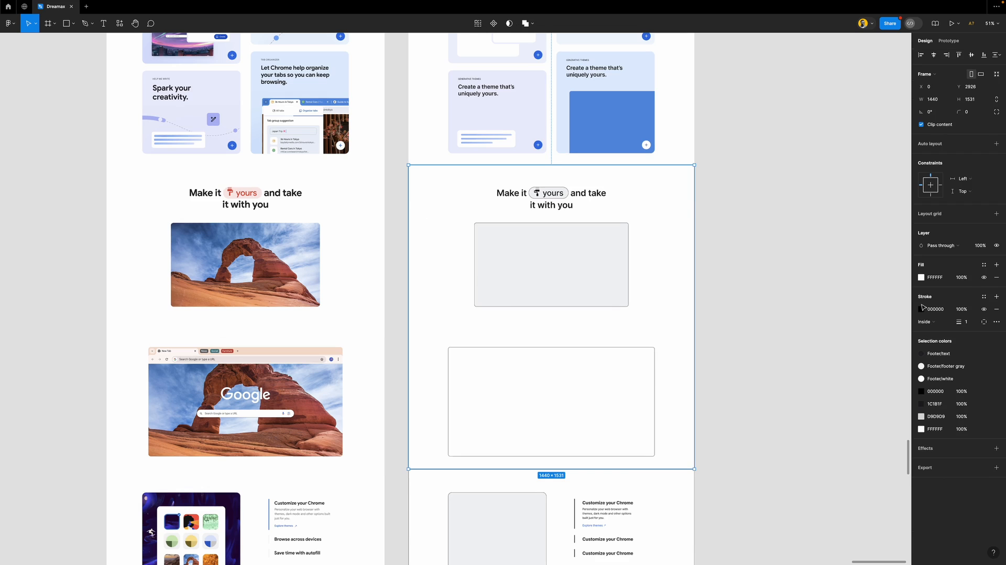
click(996, 309)
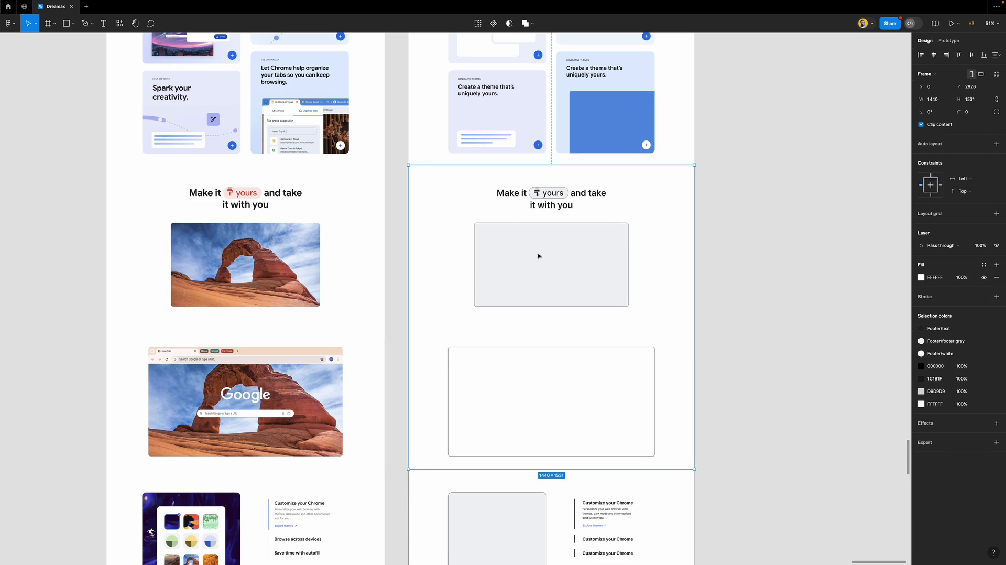
Run the Unsplash plugin with the grey 776×422 image placeholder selected
click(529, 261)
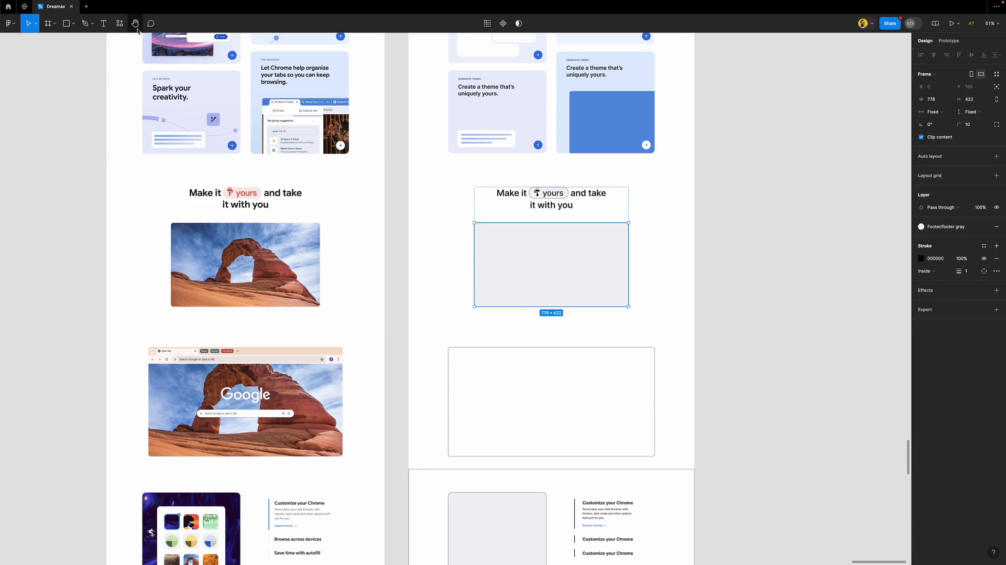
click(120, 23)
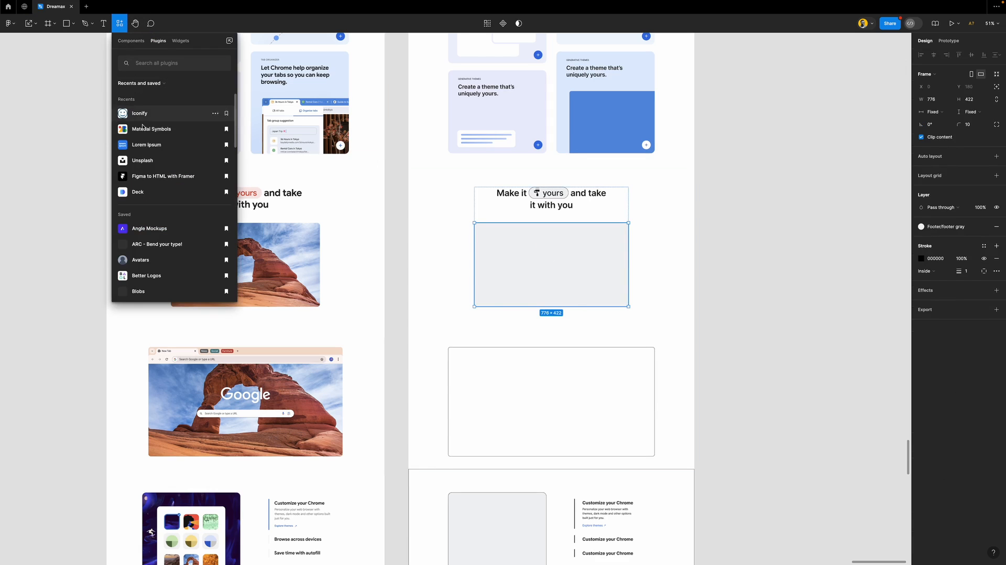
click(149, 160)
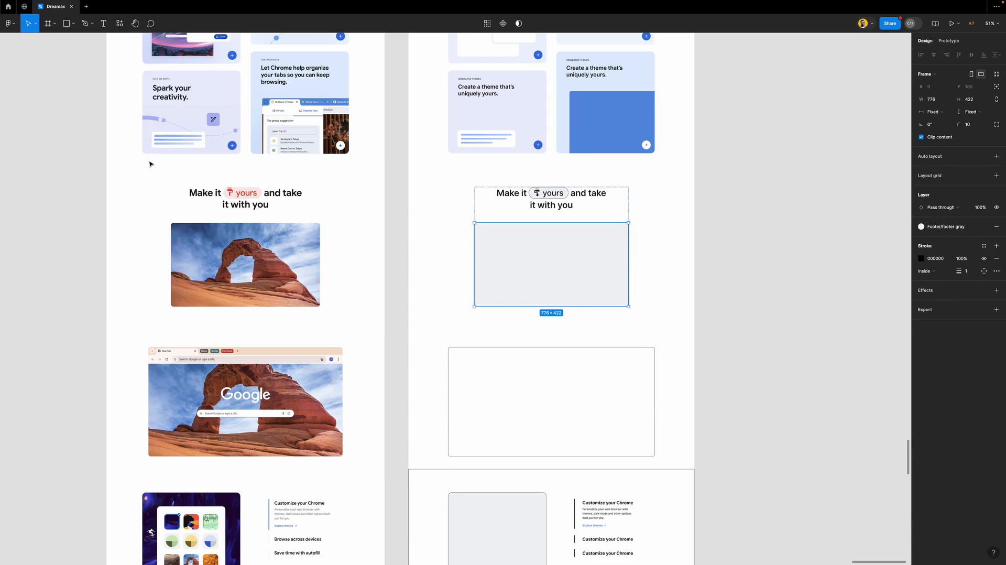
scroll(448, 242, down, 1)
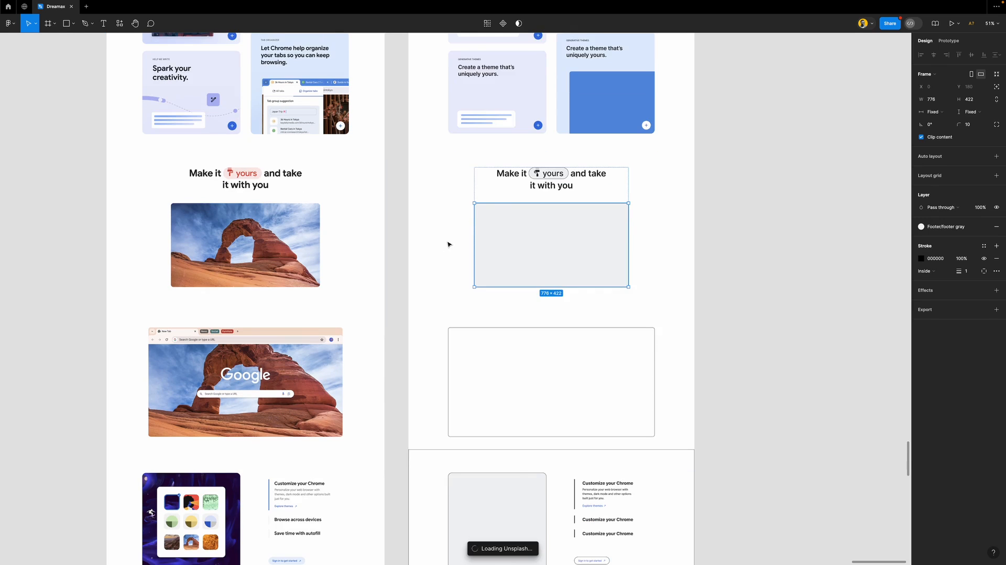
scroll(448, 244, left, 2)
scroll(449, 244, down, 1)
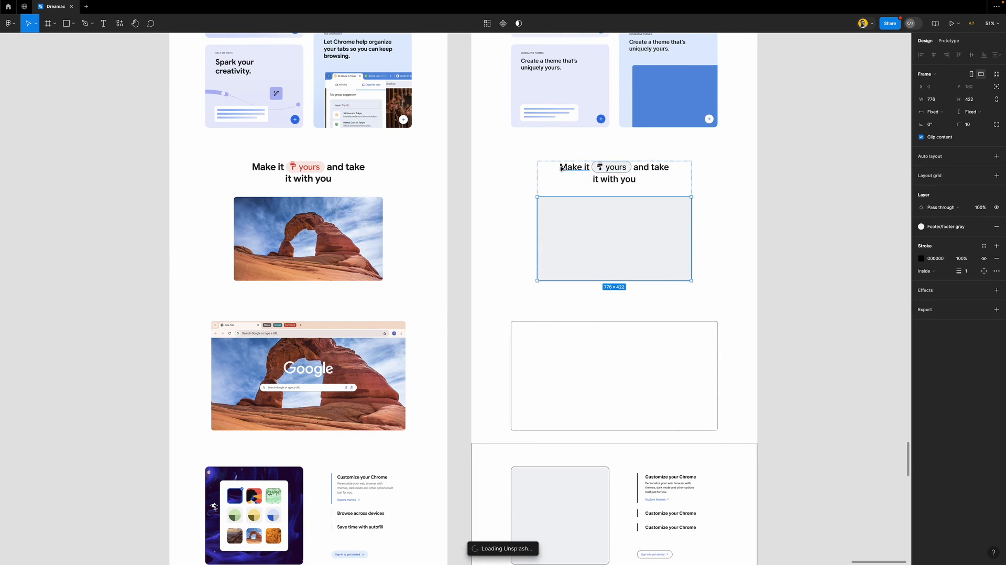
scroll(559, 168, up, 3)
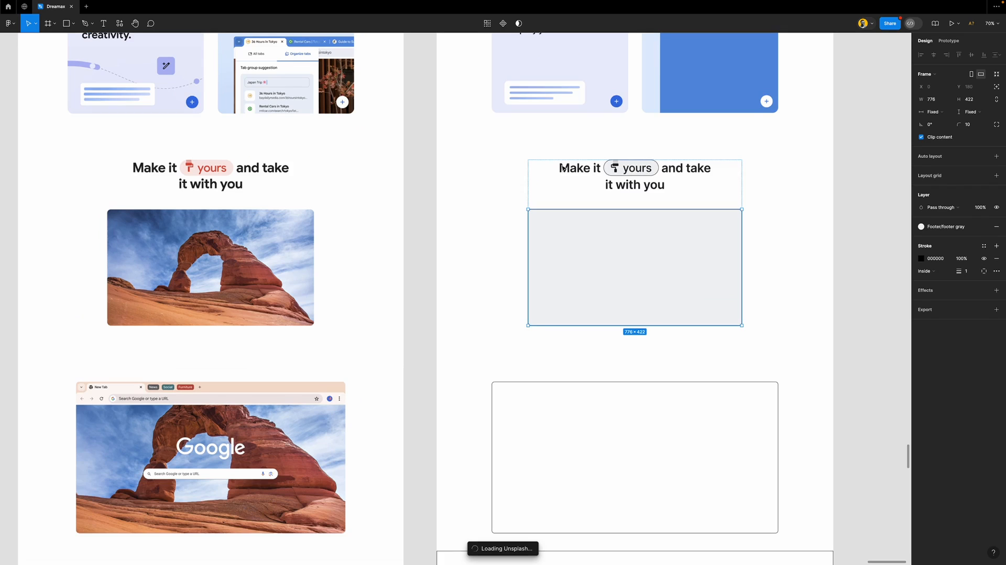
Remove the yours pill's outline and give it the reference's pale pink #F9E9E7 fill
click(654, 168)
scroll(498, 162, left, 4)
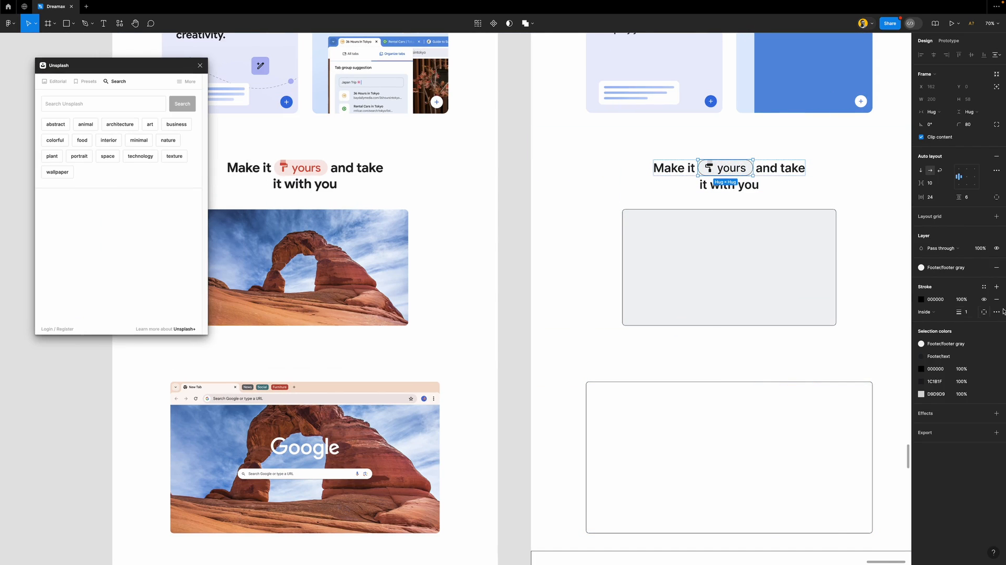
click(997, 299)
key(i)
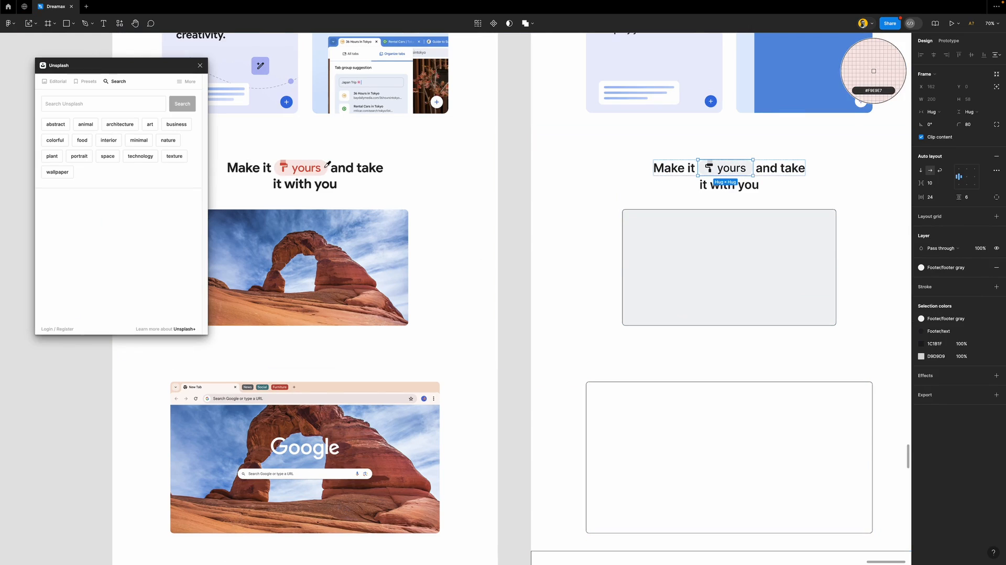
click(873, 71)
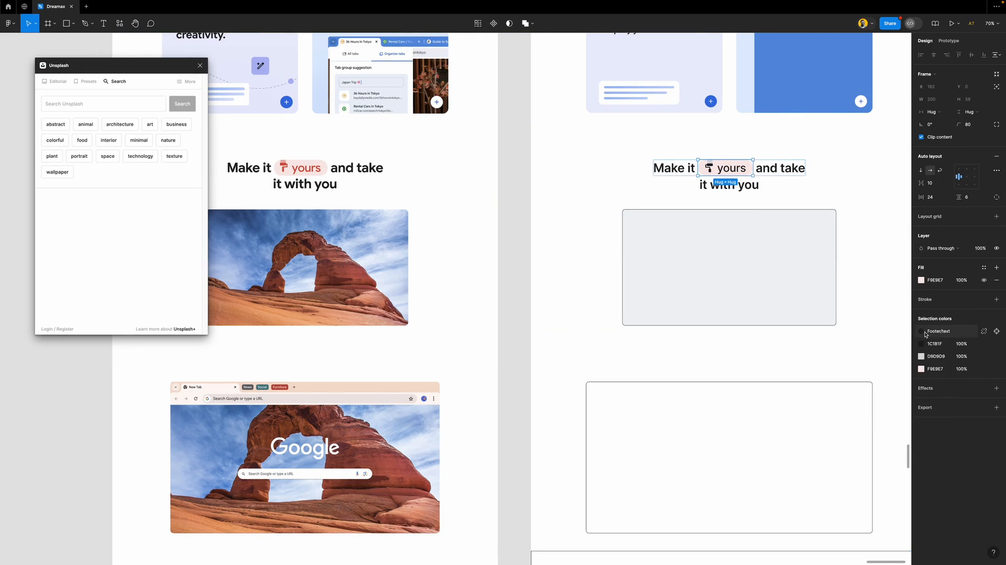
Make the yours pill's text and icon Chrome logo red
click(983, 331)
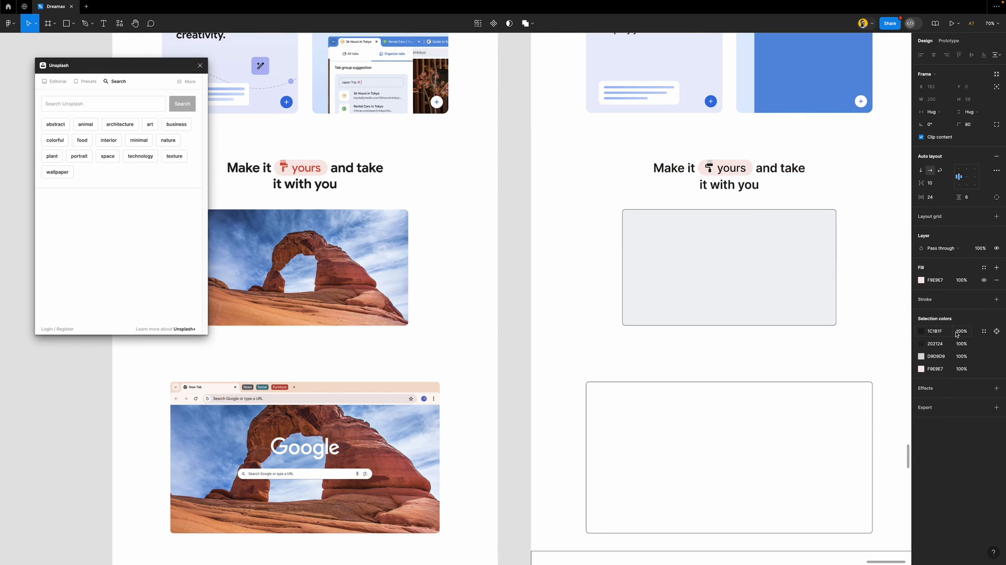
click(982, 331)
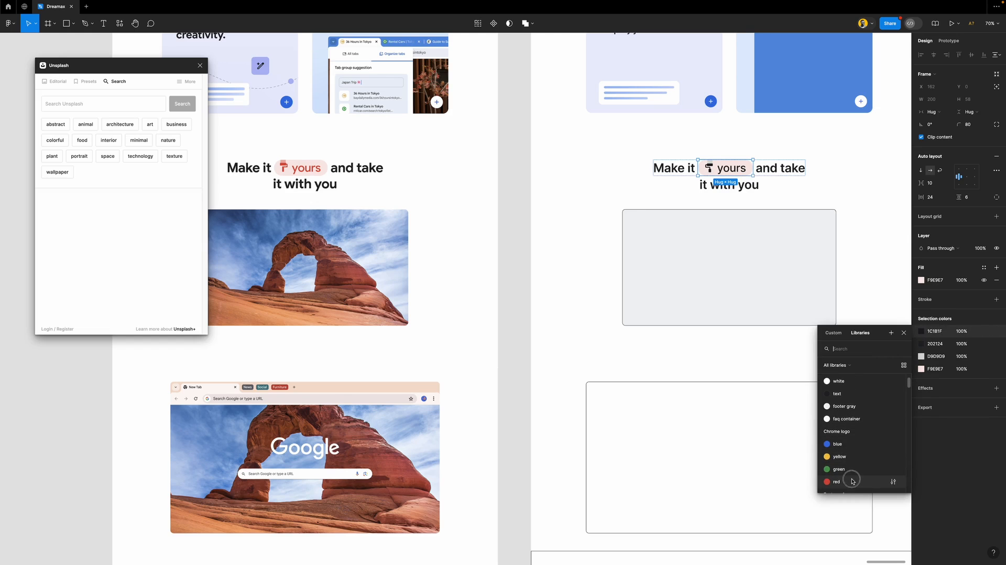
click(853, 481)
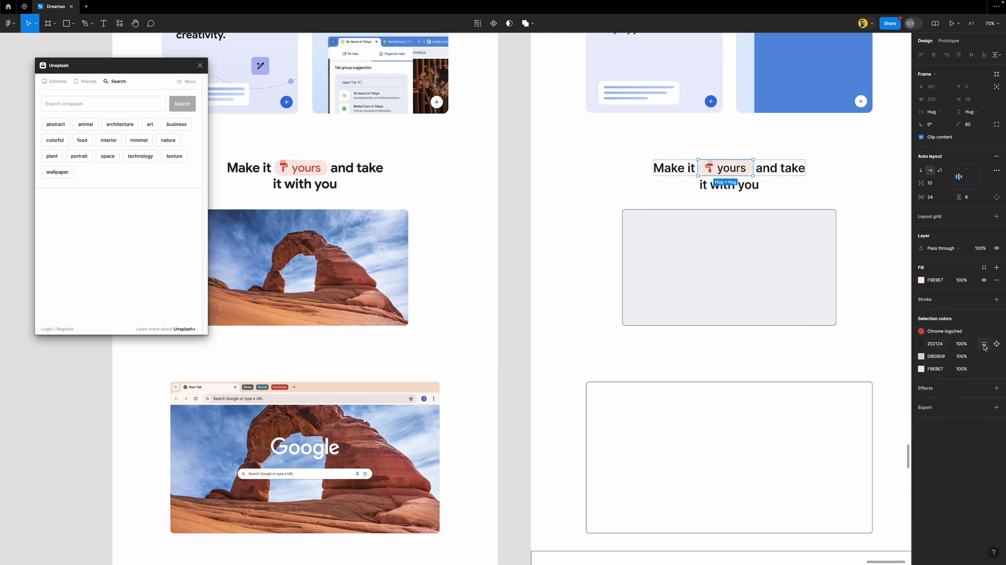
click(984, 344)
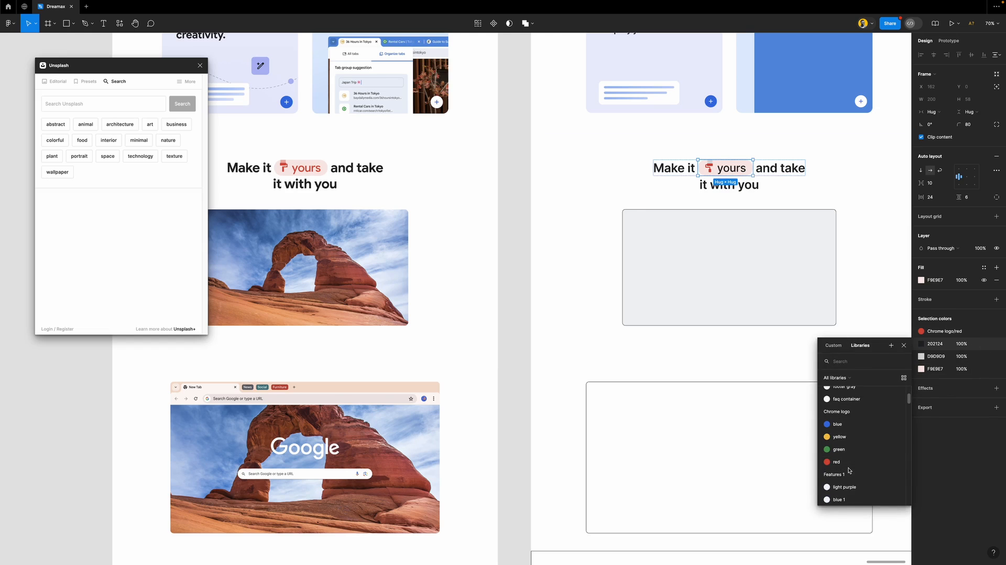
click(848, 462)
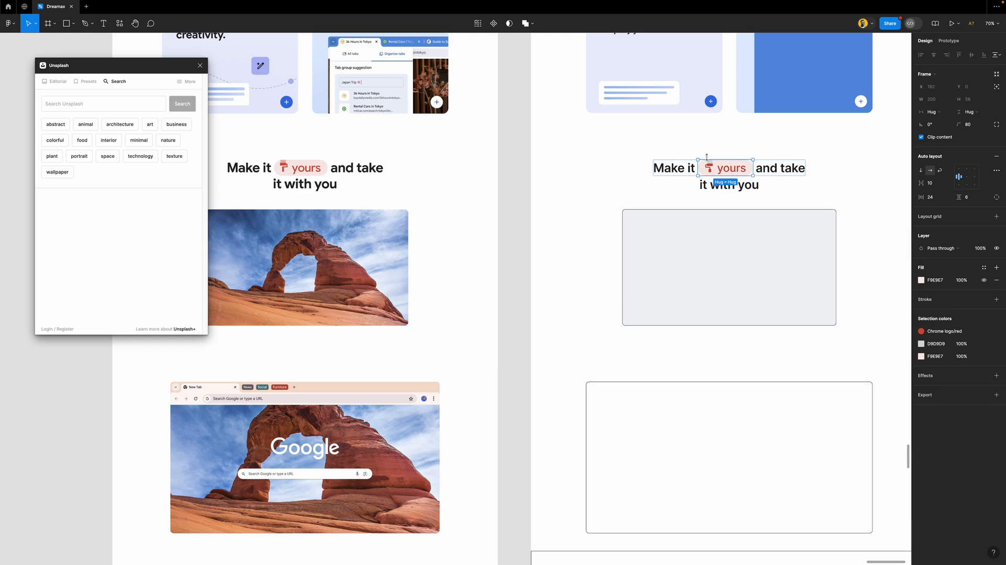
Color the icon's roller head light pink #EBB1AB, sampled from the reference
scroll(705, 166, up, 5)
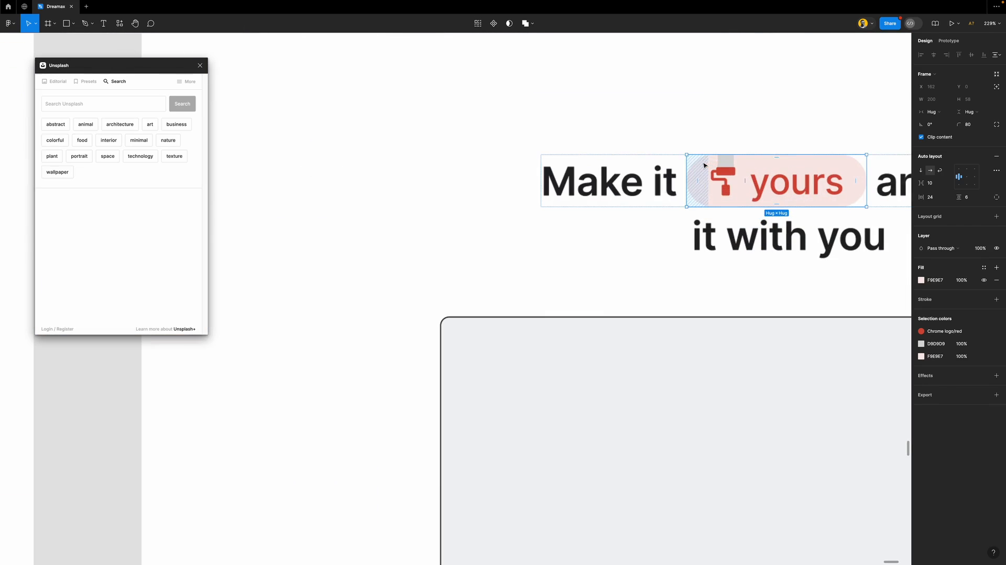
click(731, 164)
scroll(732, 164, down, 5)
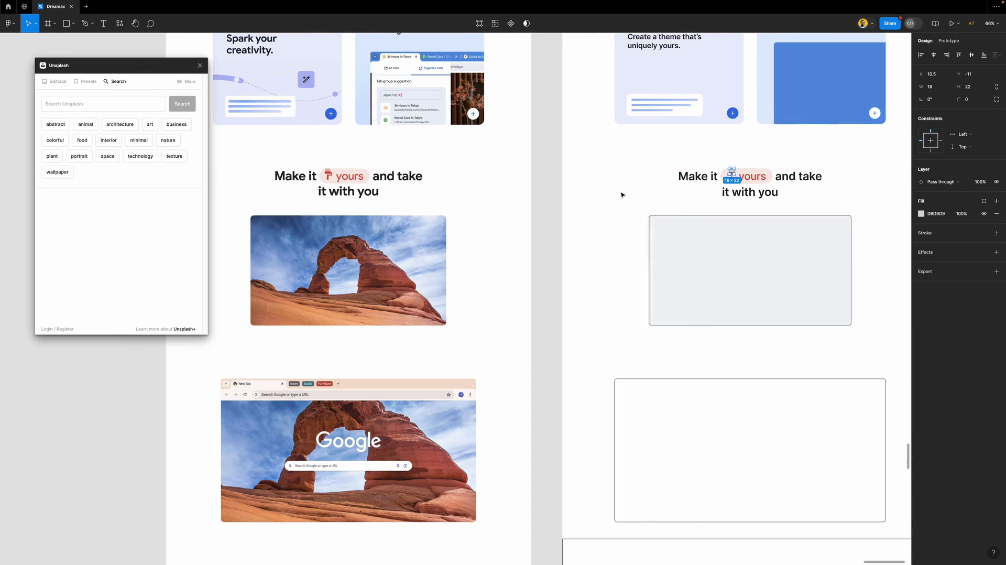
scroll(426, 174, up, 8)
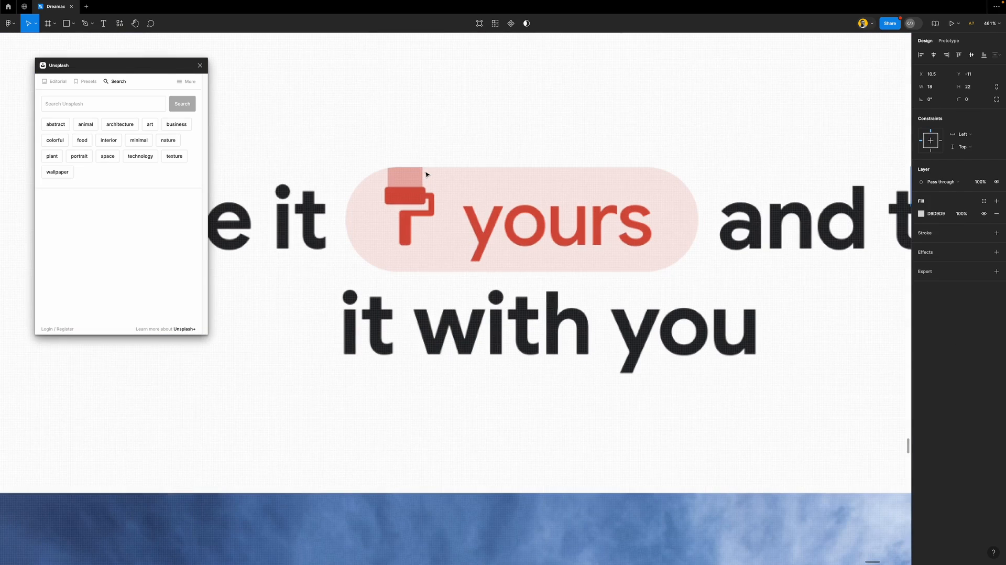
key(i)
click(410, 170)
scroll(410, 169, down, 10)
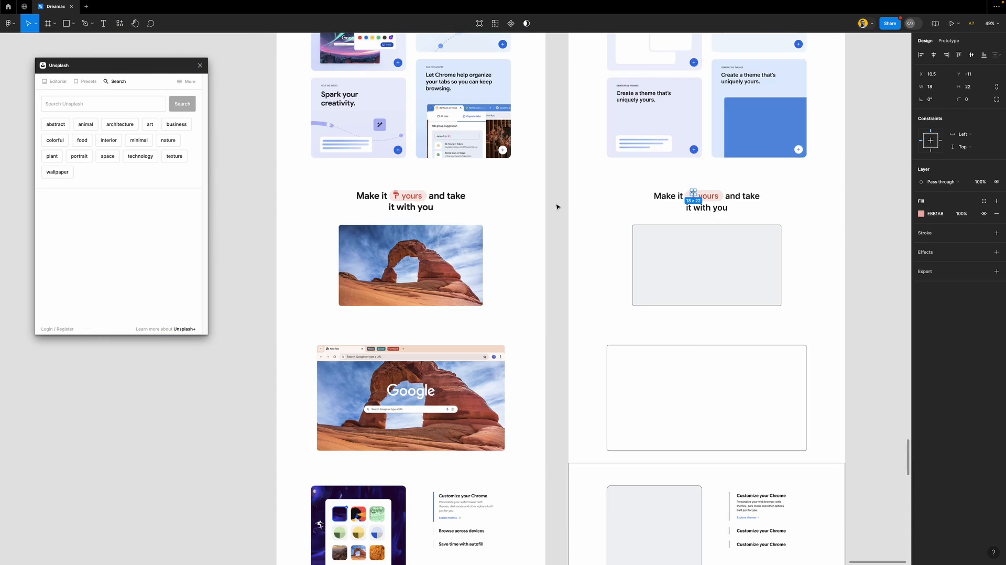
click(558, 207)
Select the empty grey frame under Make it yours to receive a photo
scroll(713, 198, down, 2)
scroll(711, 198, up, 6)
scroll(709, 198, up, 3)
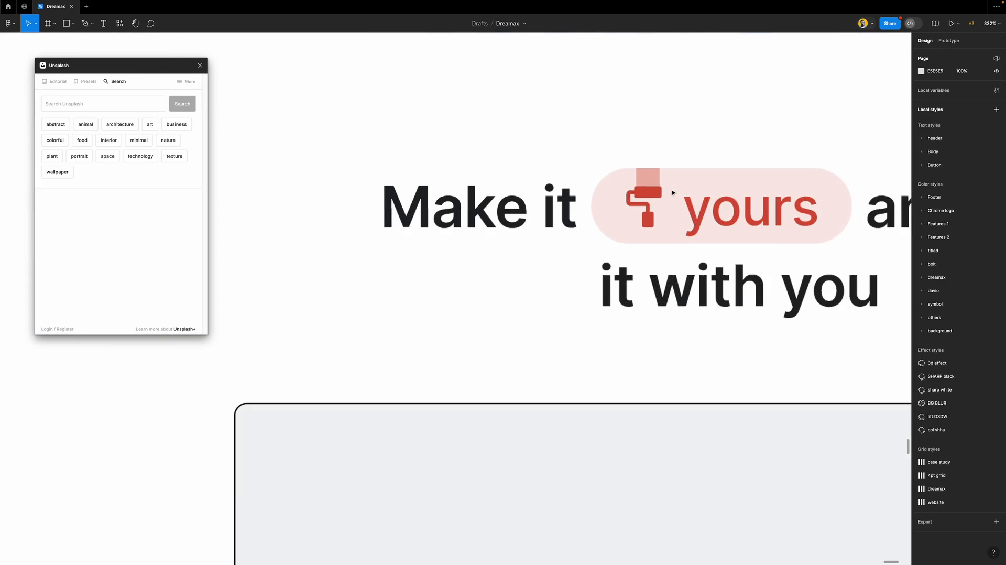
scroll(702, 197, down, 8)
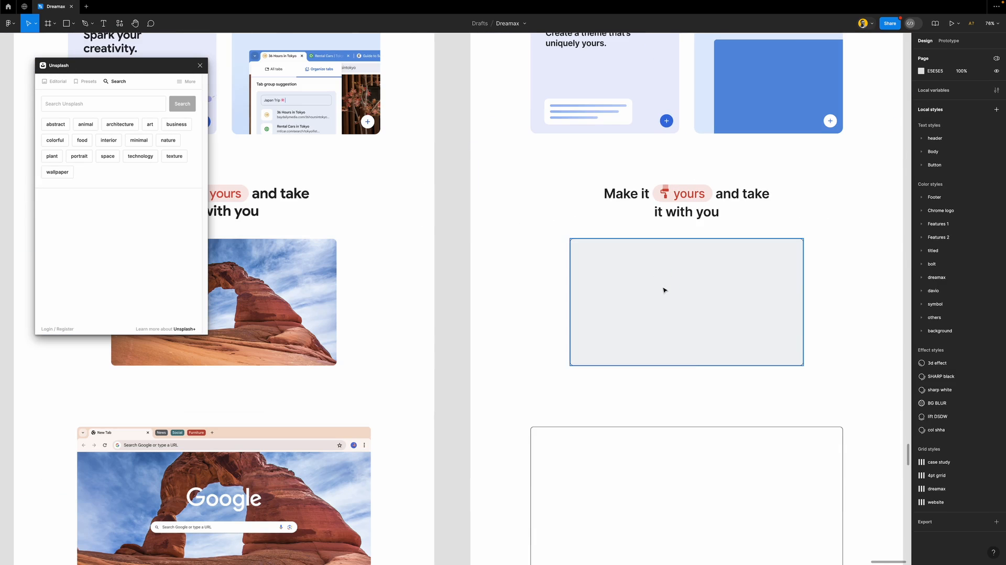
click(601, 281)
scroll(599, 282, down, 4)
scroll(597, 283, right, 3)
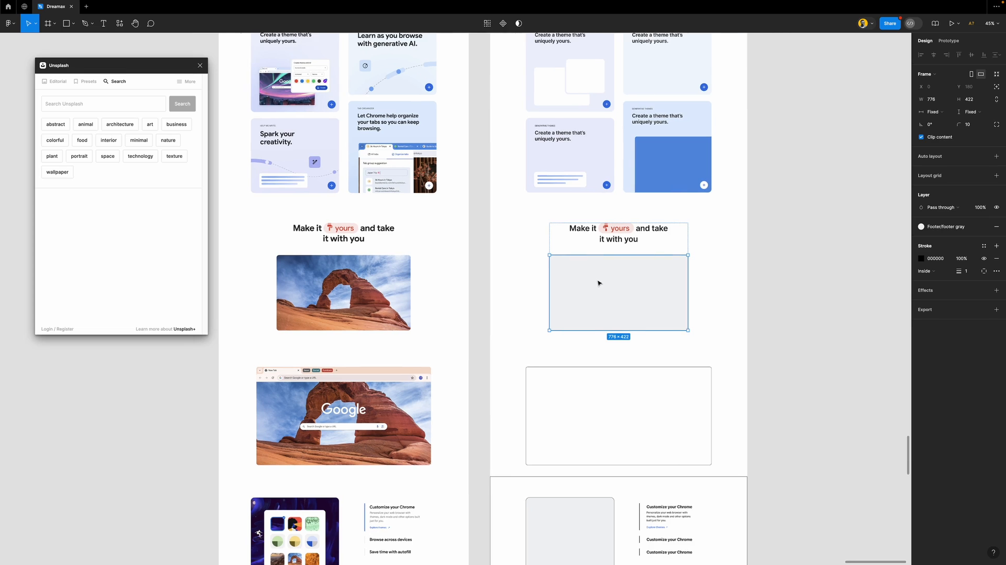
scroll(558, 293, up, 3)
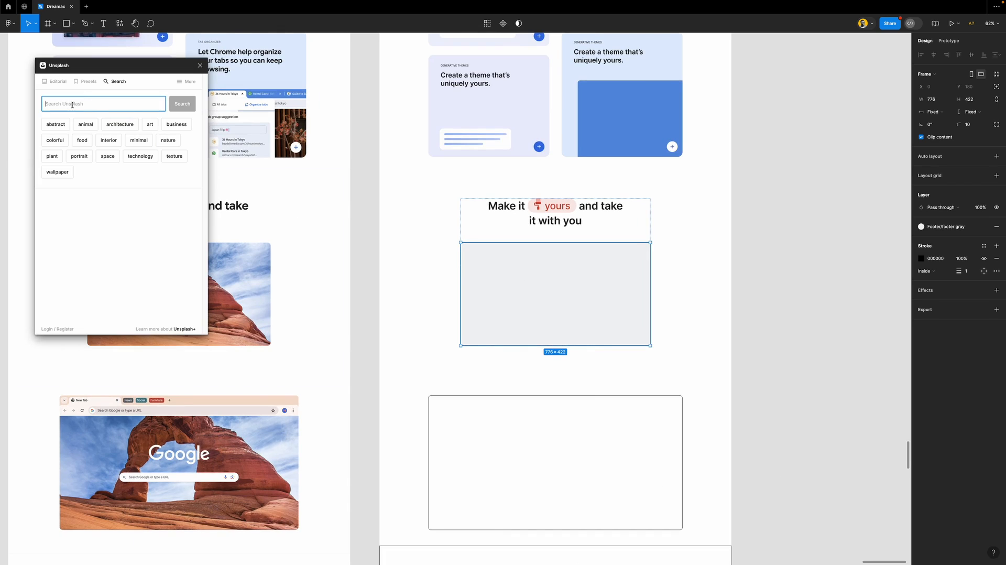
Search Unsplash for 'mountain', insert the snowy mountain photo, and remove the frame's outline
text(mo)
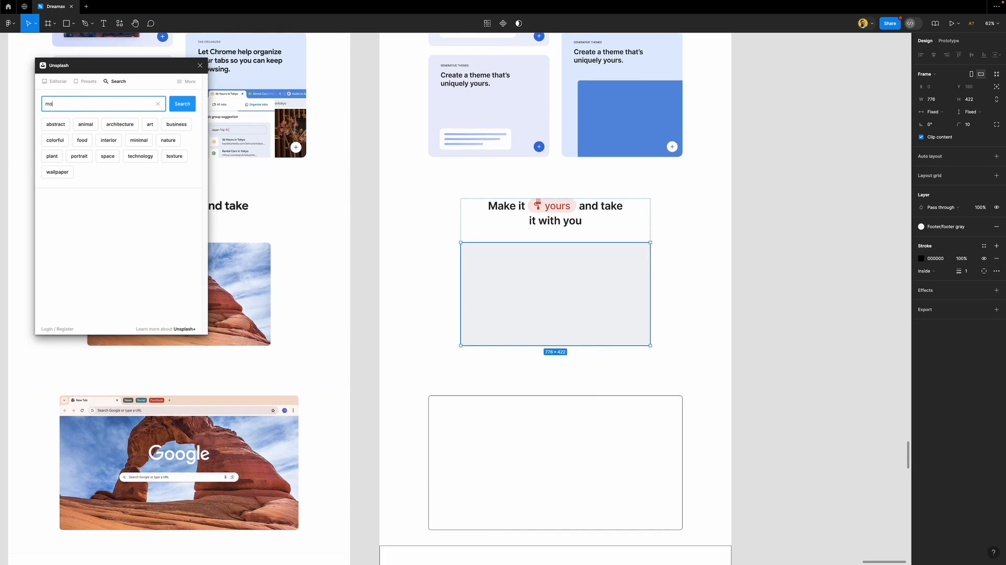
text(untain)
key(Return)
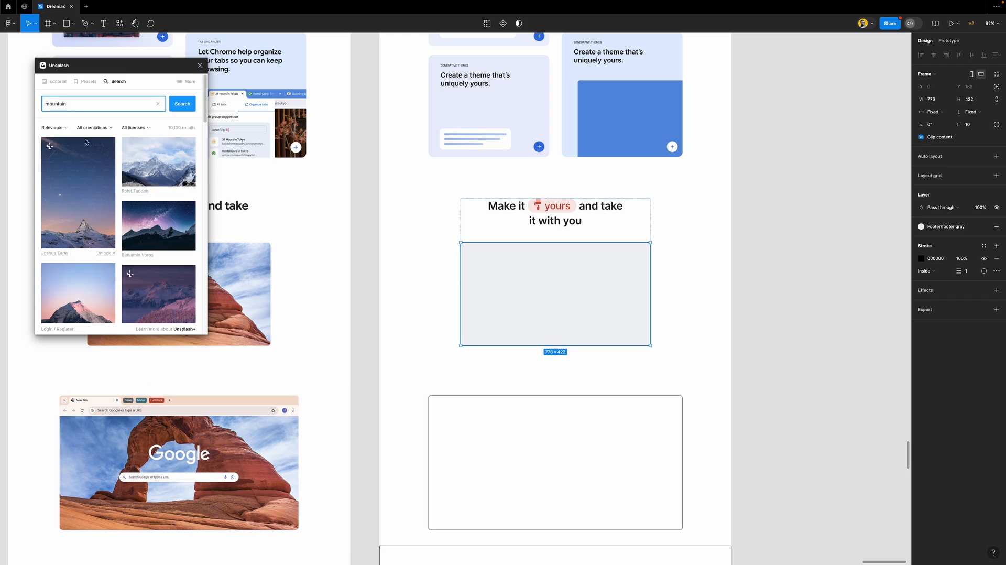
scroll(130, 230, down, 5)
scroll(131, 230, down, 10)
scroll(130, 230, down, 10)
scroll(131, 230, up, 20)
click(155, 161)
scroll(508, 354, up, 2)
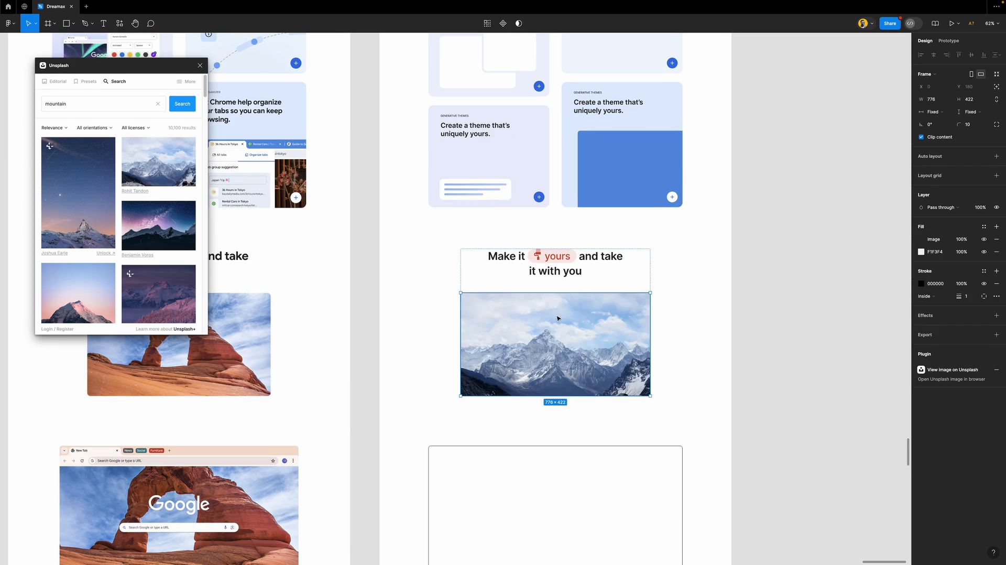
scroll(571, 376, down, 5)
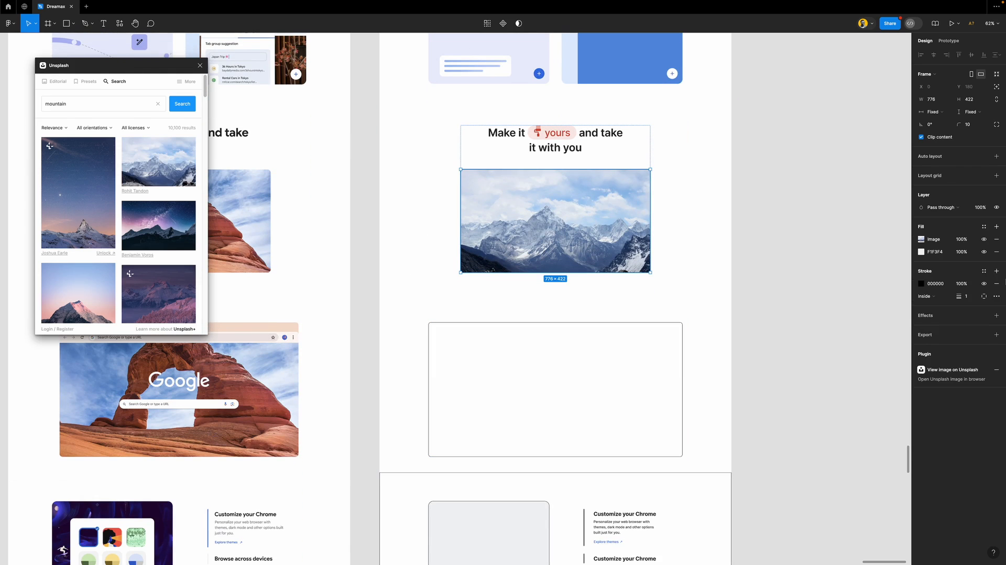
click(997, 286)
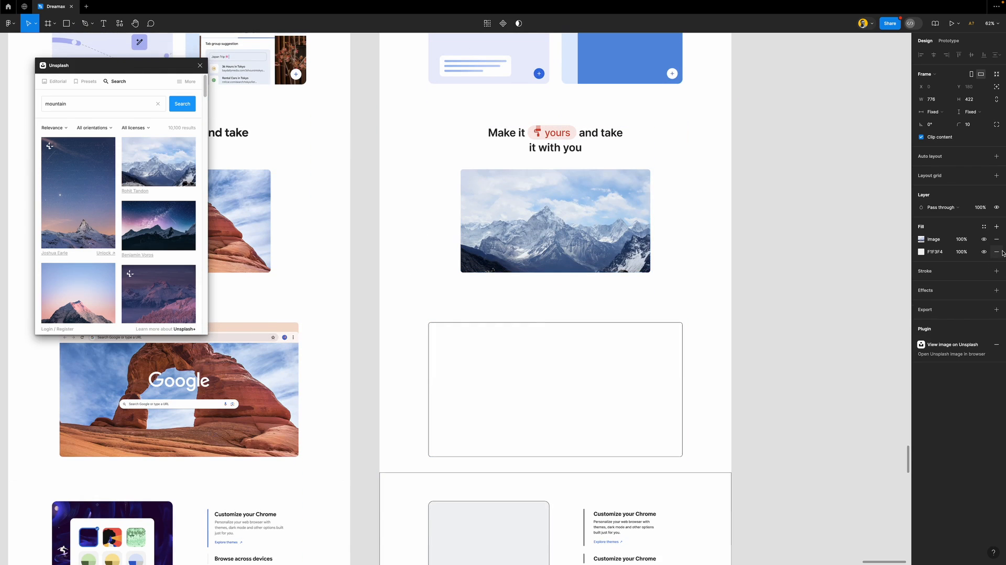
click(790, 266)
Fill the large empty frame below with the same mountain photo
scroll(619, 303, down, 2)
click(604, 324)
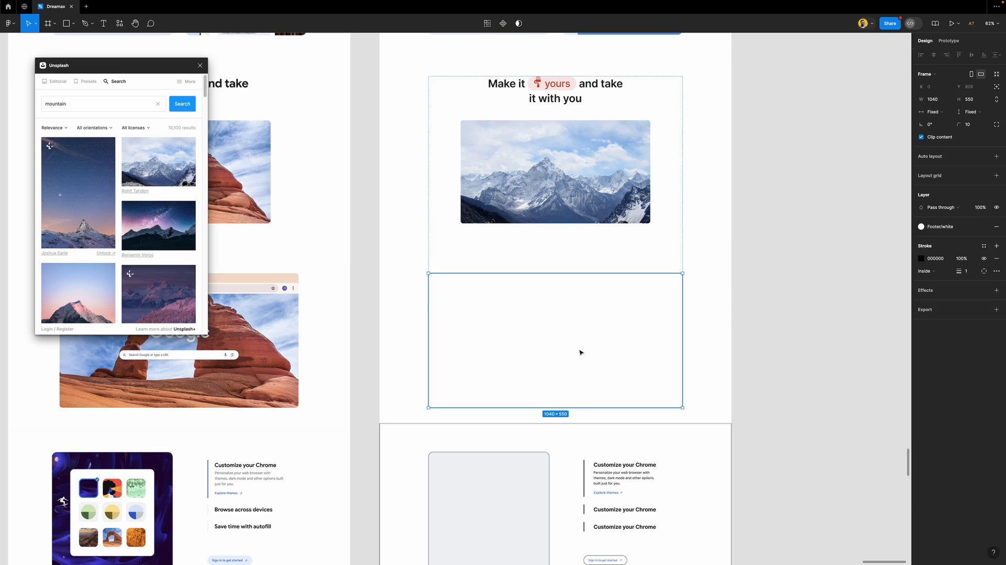
click(156, 178)
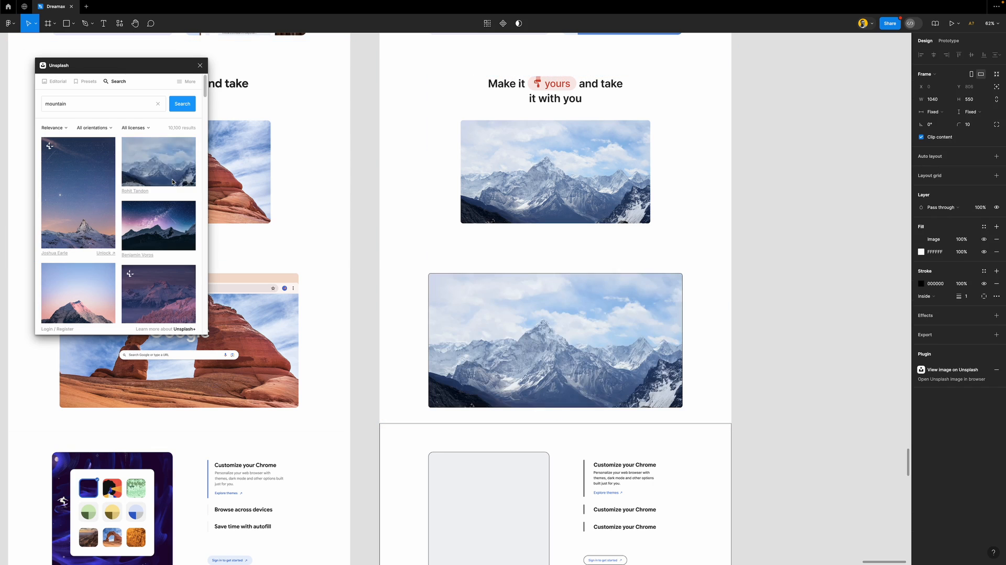
scroll(105, 256, down, 3)
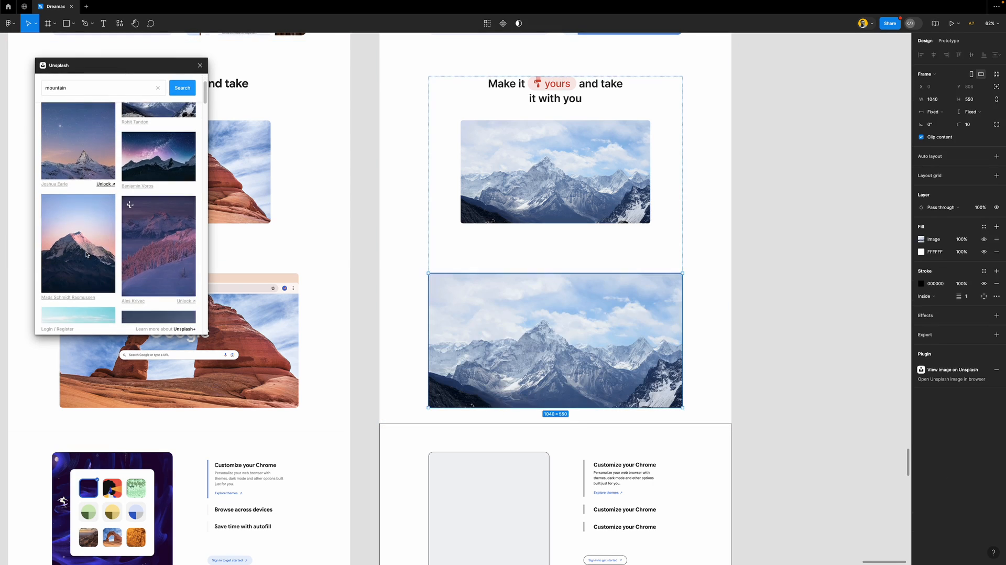
scroll(96, 253, up, 3)
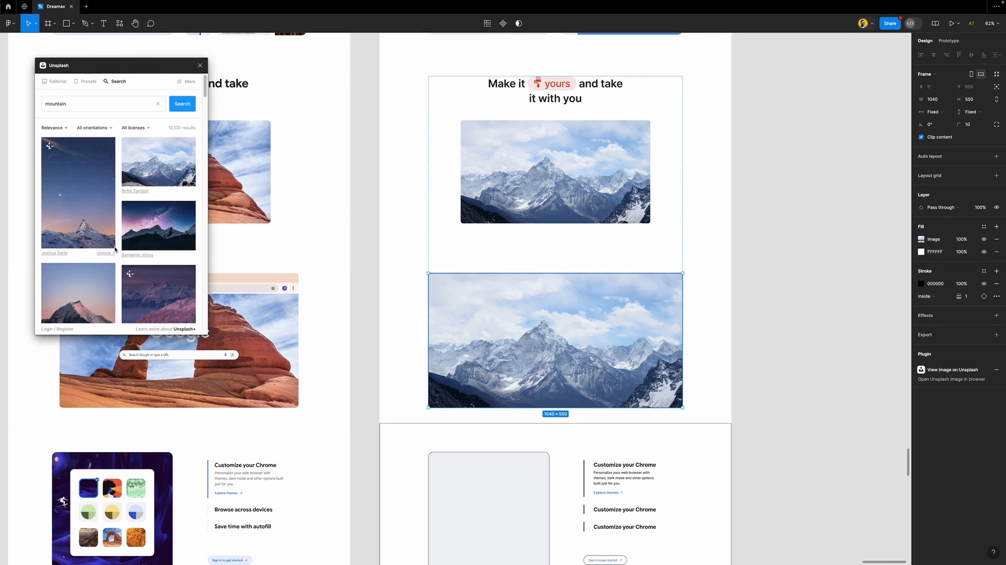
click(104, 128)
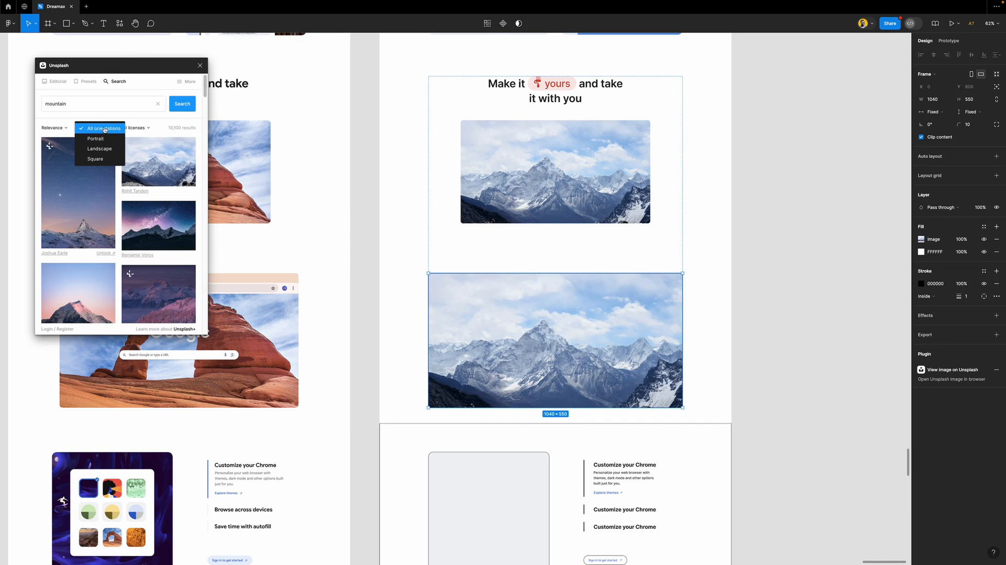
click(375, 150)
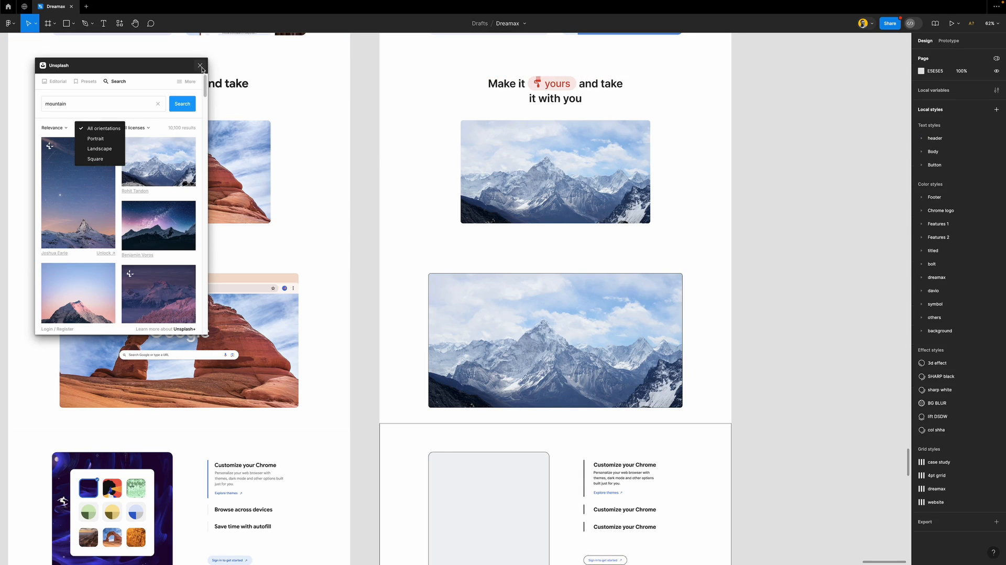
Delete the extra FFFFFF fill from the 1040×550 mountain image frame
scroll(388, 209, down, 5)
click(524, 220)
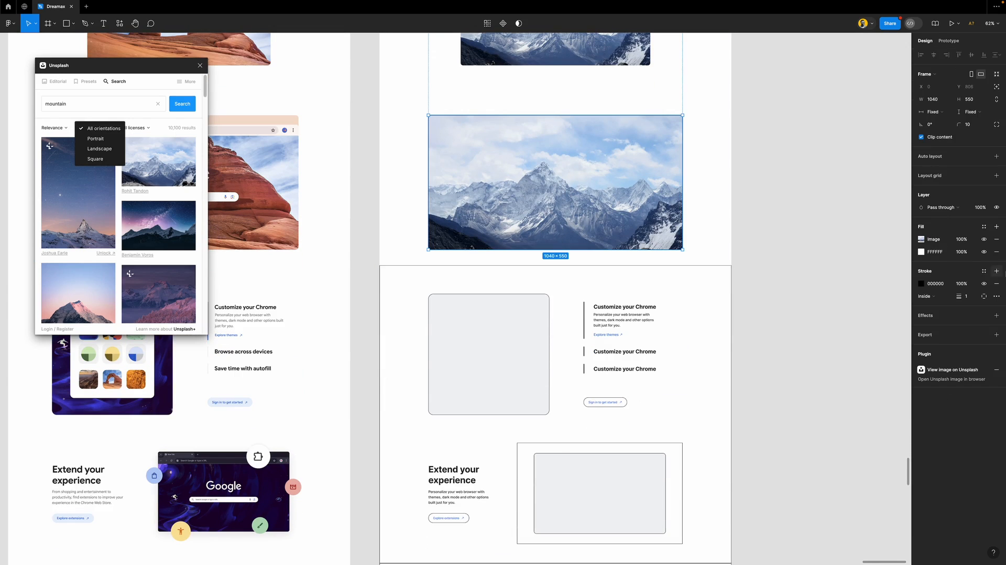
click(996, 252)
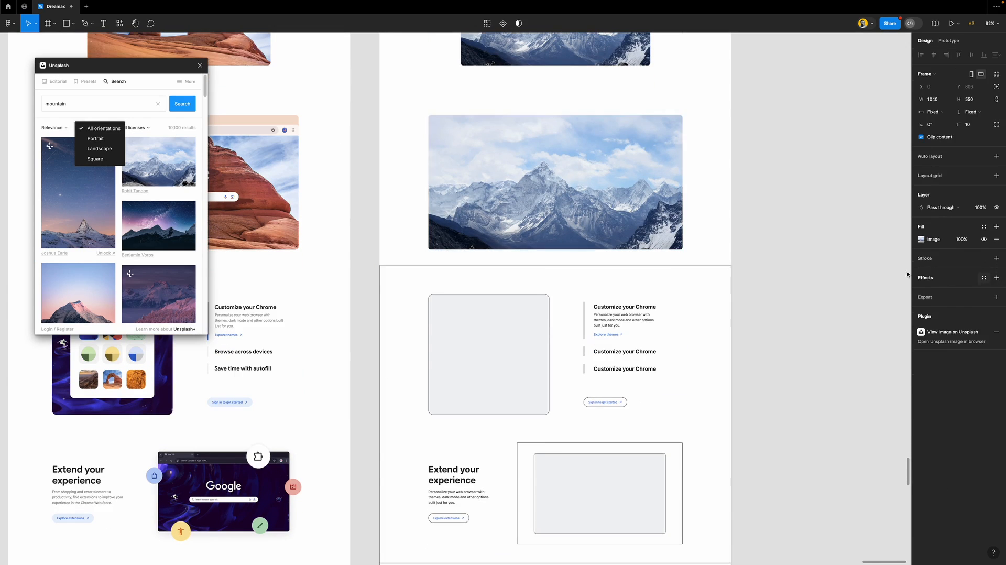
click(770, 258)
scroll(441, 233, down, 1)
Fill the 495×495 card placeholder with the pink-sky mountain Unsplash photo
scroll(441, 235, down, 5)
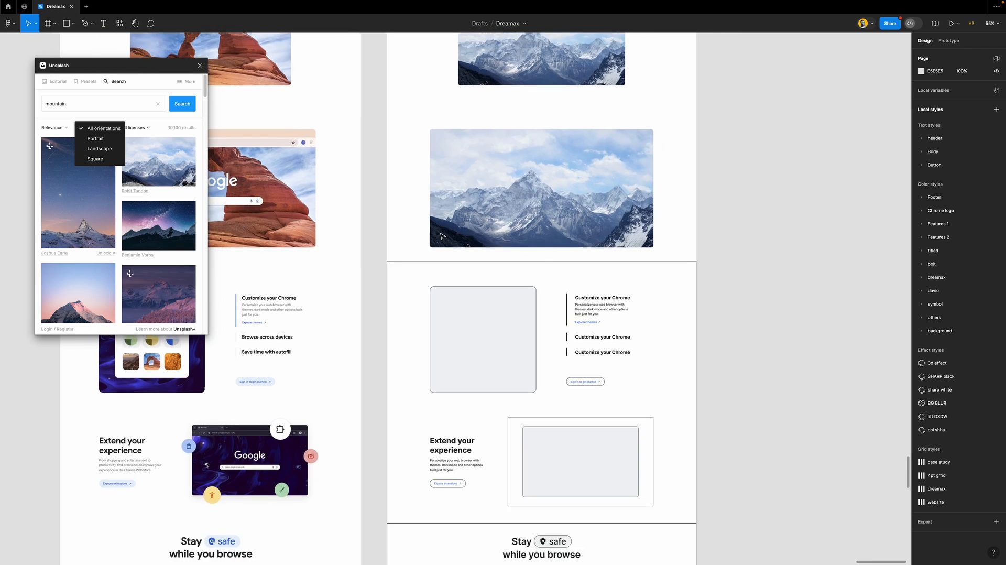
scroll(508, 216, up, 2)
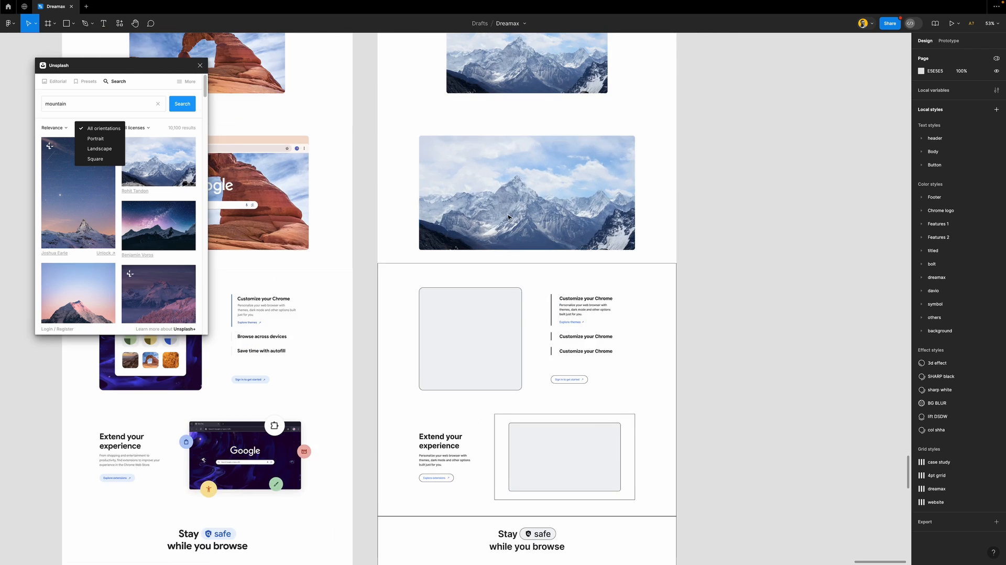
scroll(511, 222, down, 3)
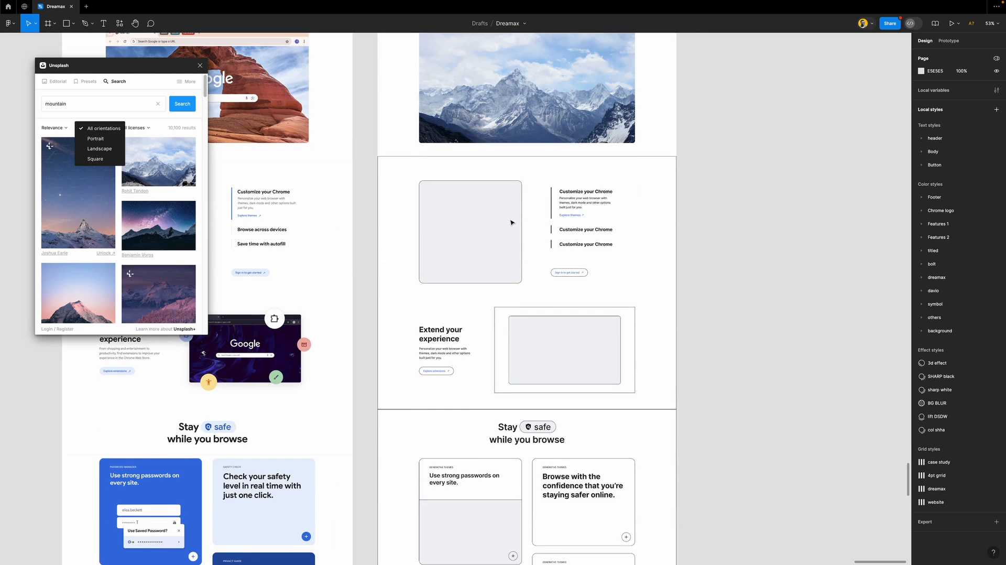
click(554, 167)
scroll(583, 199, left, 2)
scroll(583, 199, left, 6)
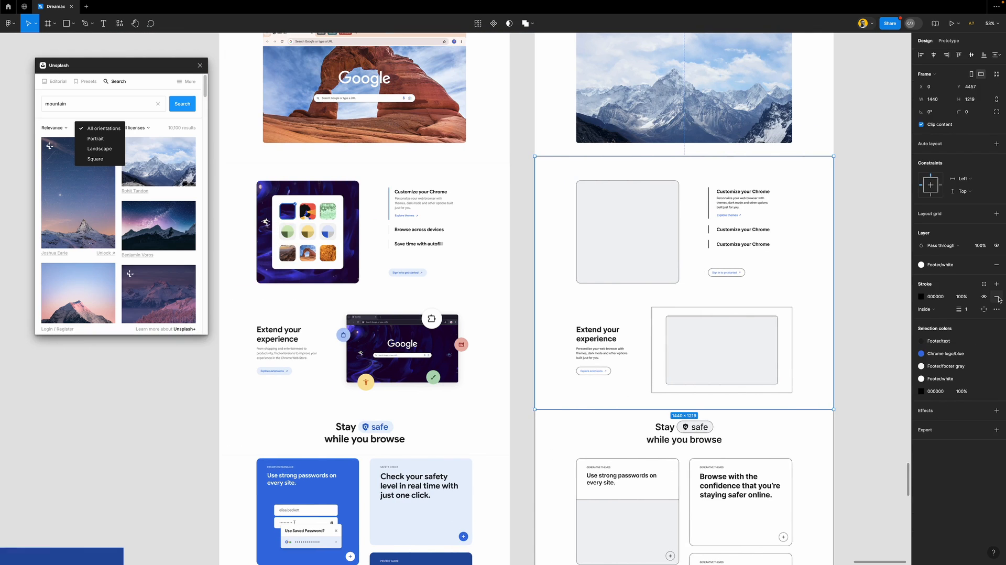
click(595, 209)
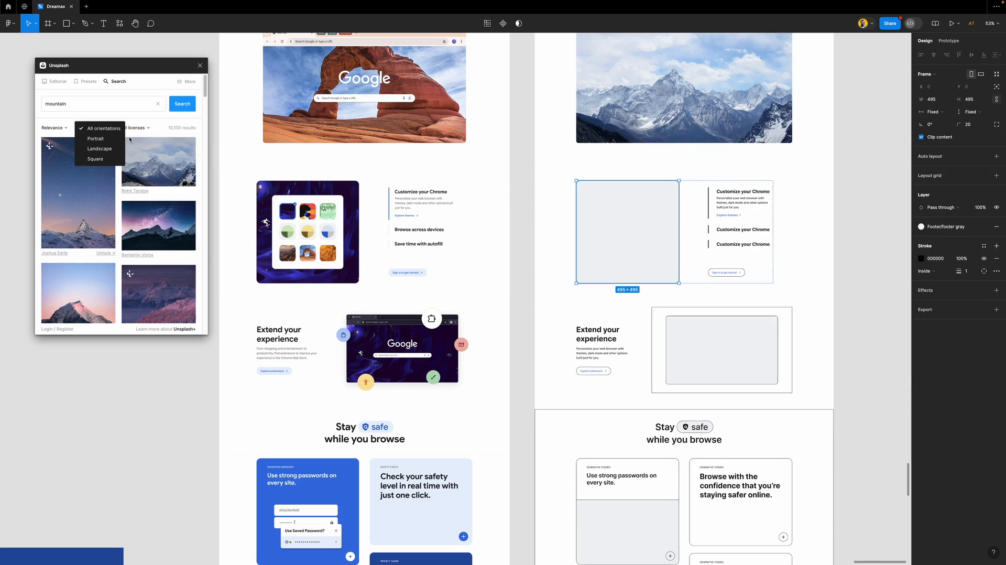
click(119, 204)
scroll(132, 206, down, 5)
scroll(132, 205, down, 2)
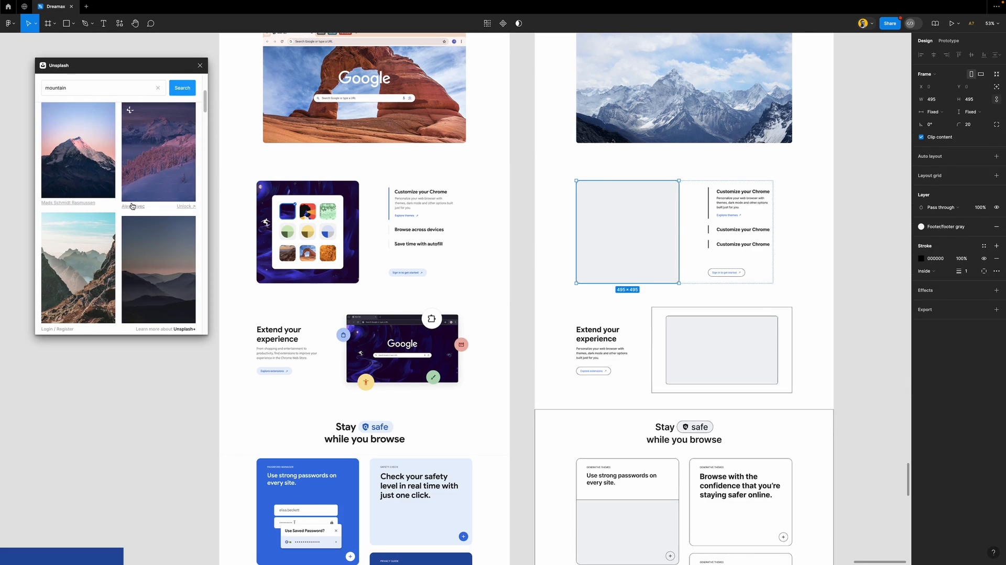
click(78, 147)
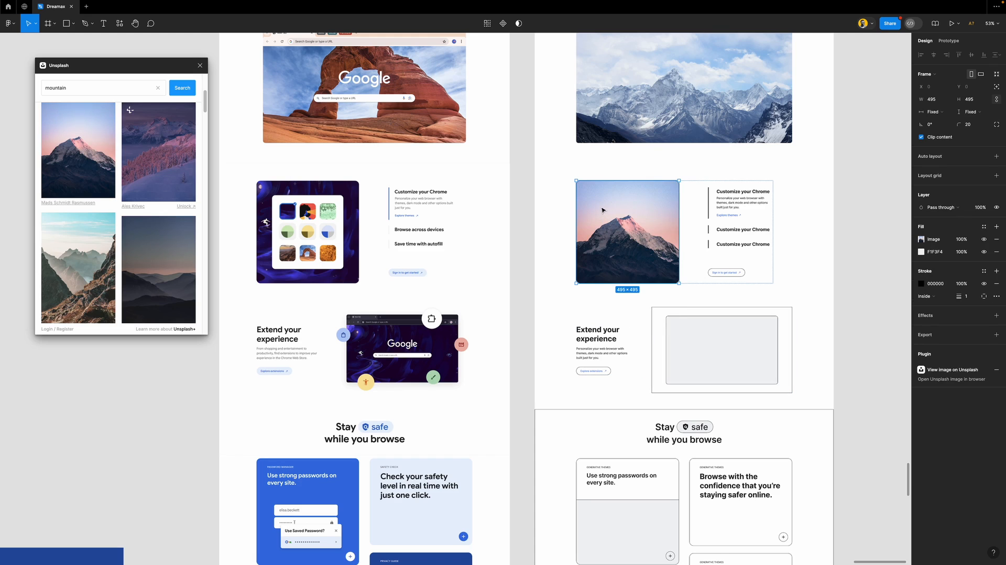
Draw a square centred on the photo with corner radius 20 and Footer/white fill
key(r)
drag(594, 195, 667, 267)
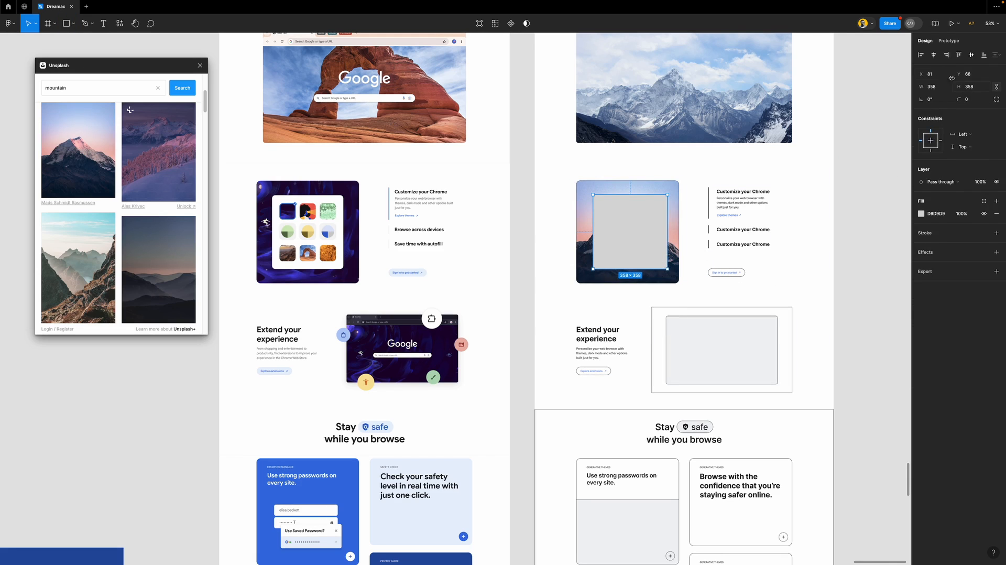
click(933, 57)
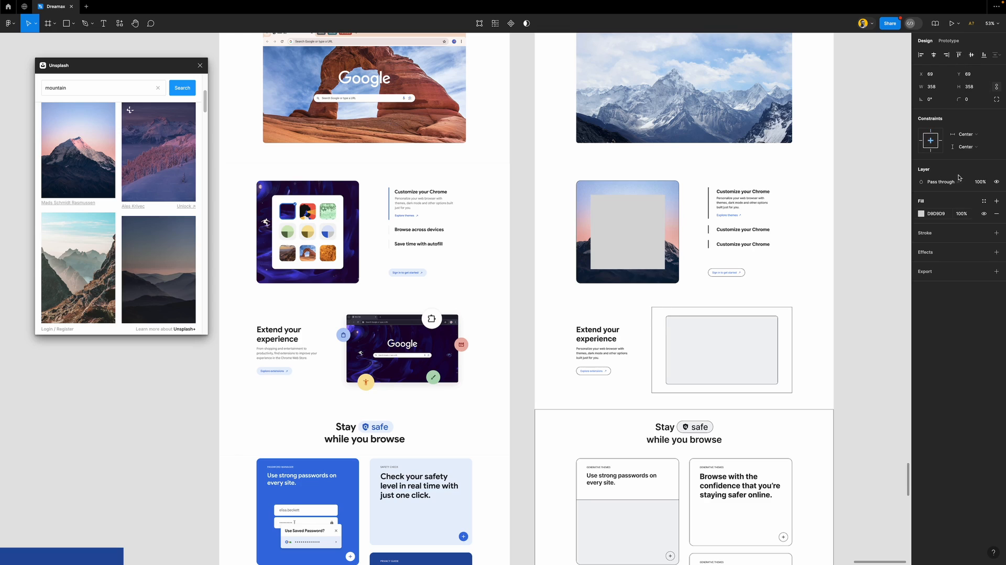
click(976, 100)
text(20)
key(Return)
click(991, 128)
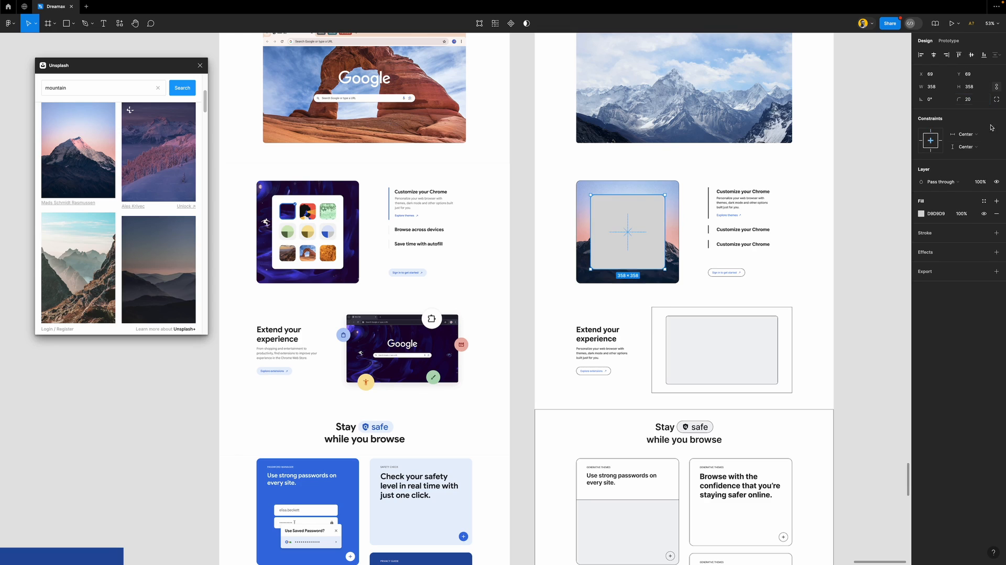
click(987, 202)
click(847, 277)
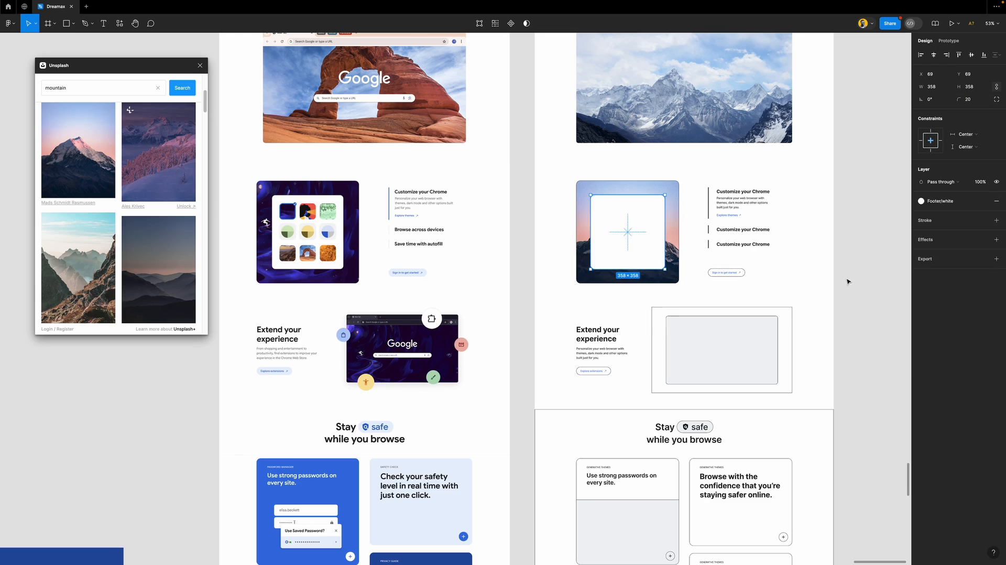
Remove the black border and grey F1F3F4 fill from the photo frame
click(602, 188)
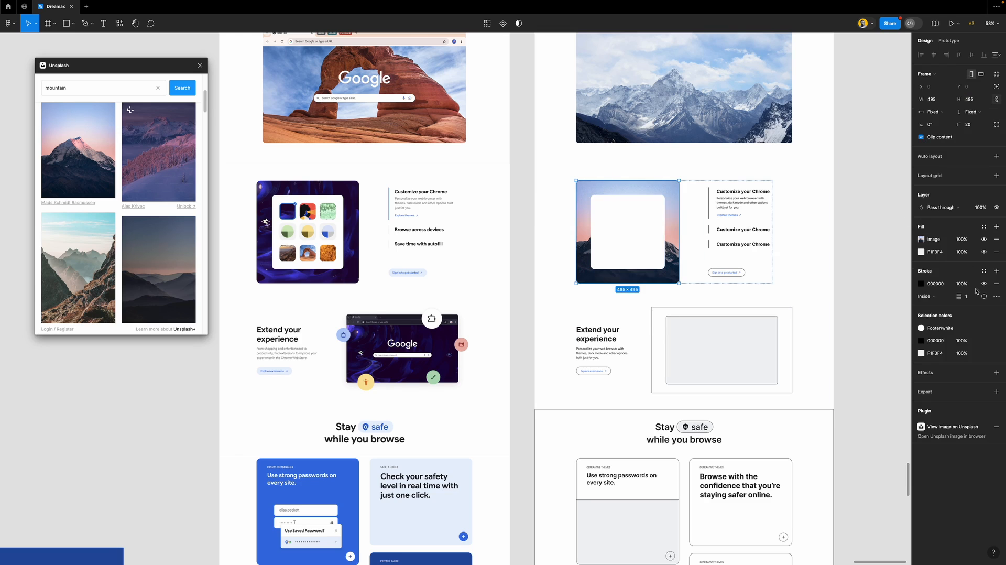
click(997, 283)
click(996, 252)
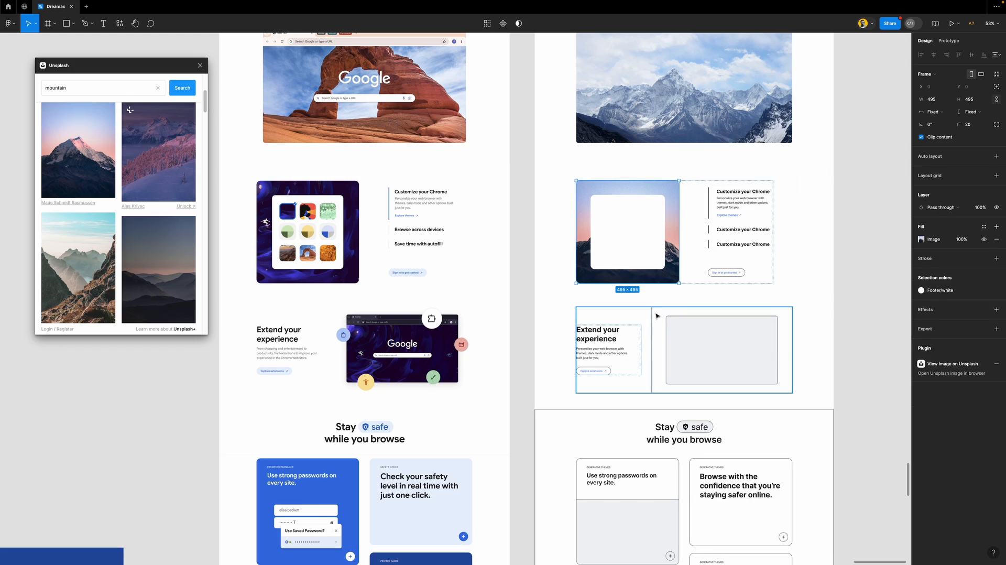
scroll(659, 316, down, 1)
Give all three vertical accent lines the Chrome logo/blue fill style
scroll(717, 236, up, 5)
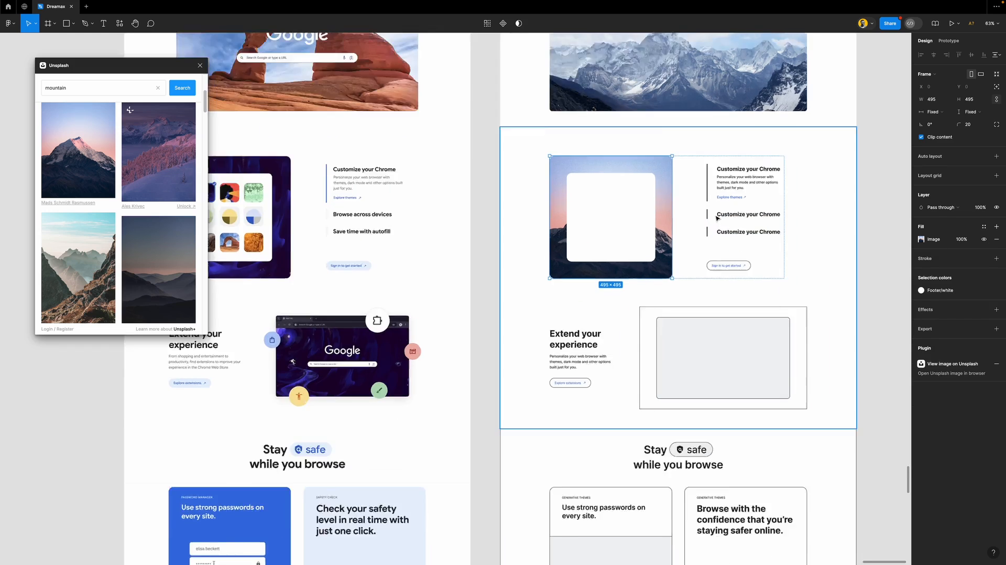
super+click(723, 162)
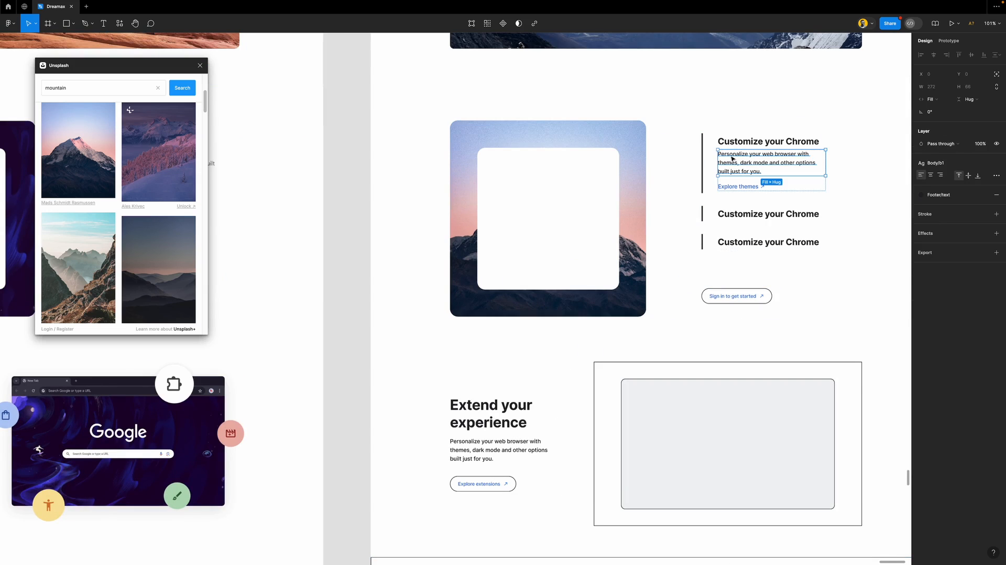
super+click(702, 180)
shift+super+click(702, 214)
shift+super+click(702, 241)
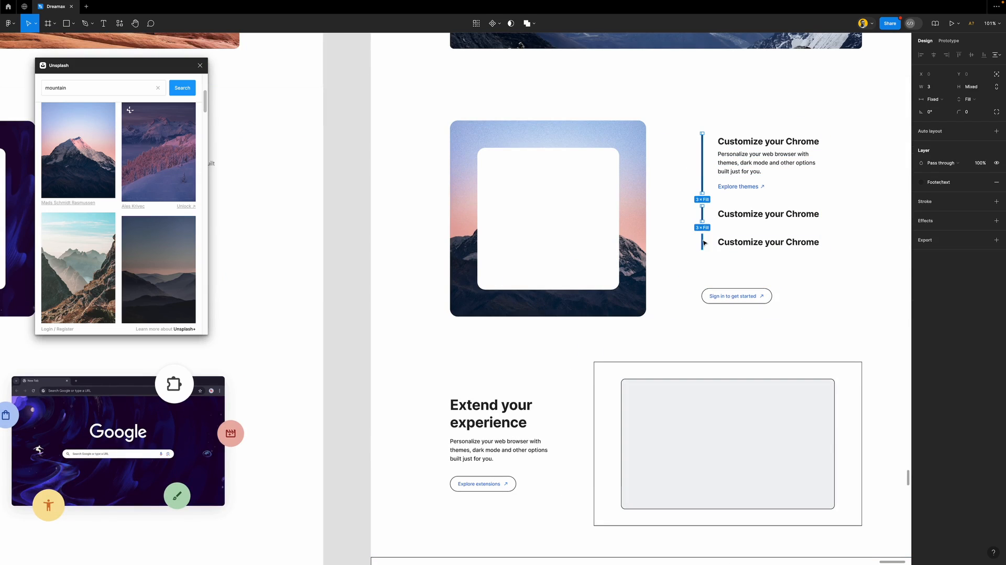
click(945, 182)
click(848, 323)
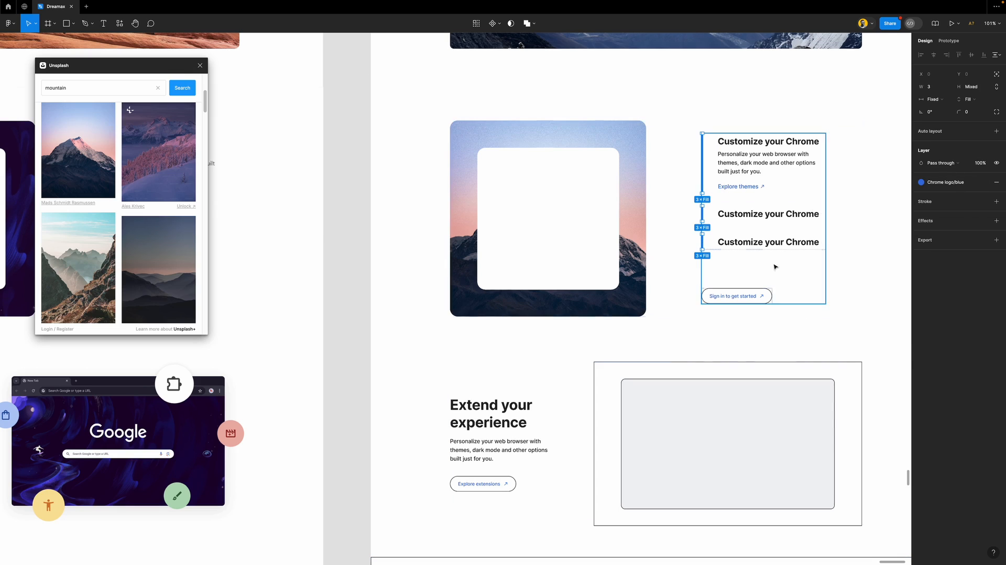
Switch the two lower accent lines to the Footer/footer gray style
shift+super+click(702, 184)
click(953, 187)
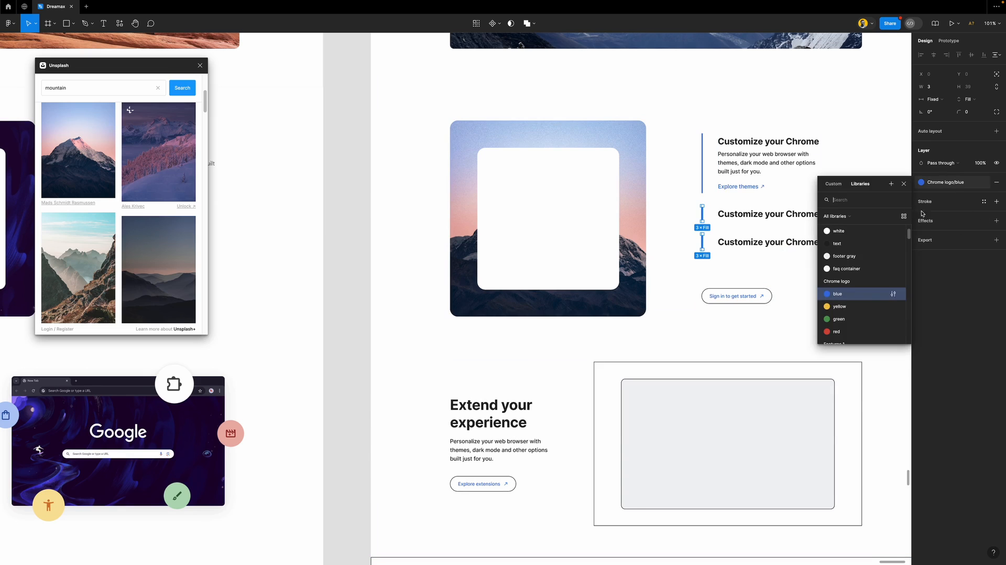
click(854, 258)
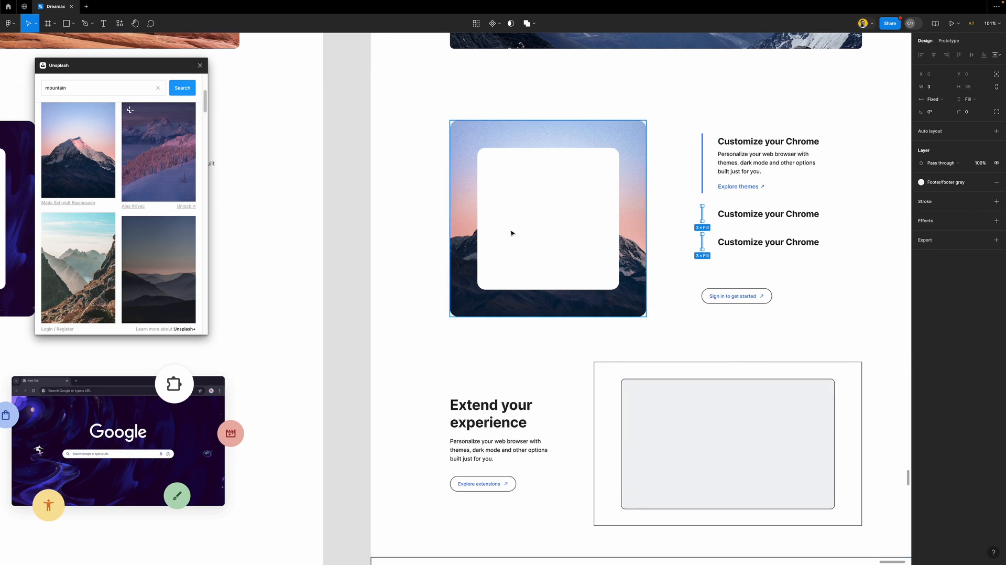
click(357, 214)
scroll(631, 214, down, 3)
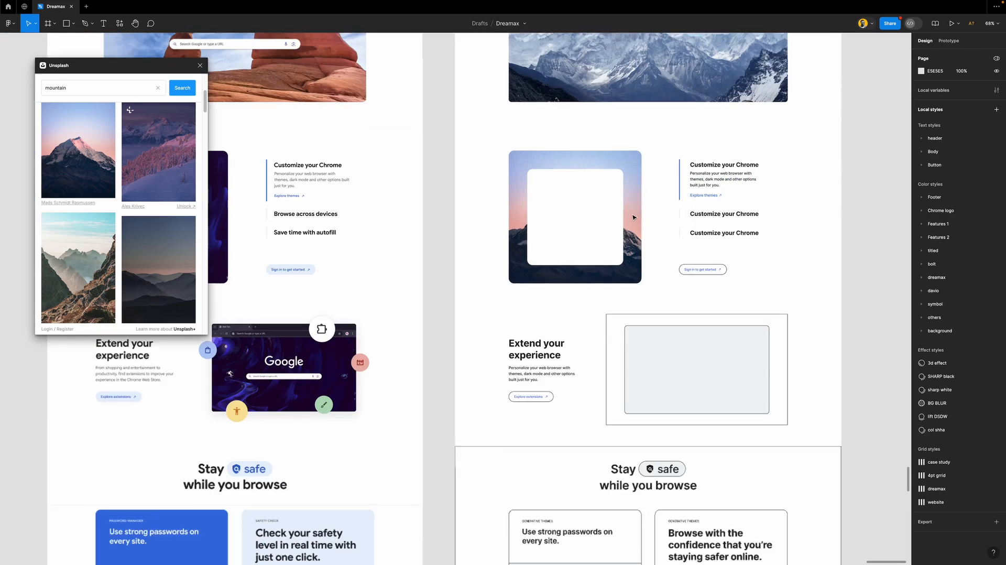
scroll(634, 216, down, 2)
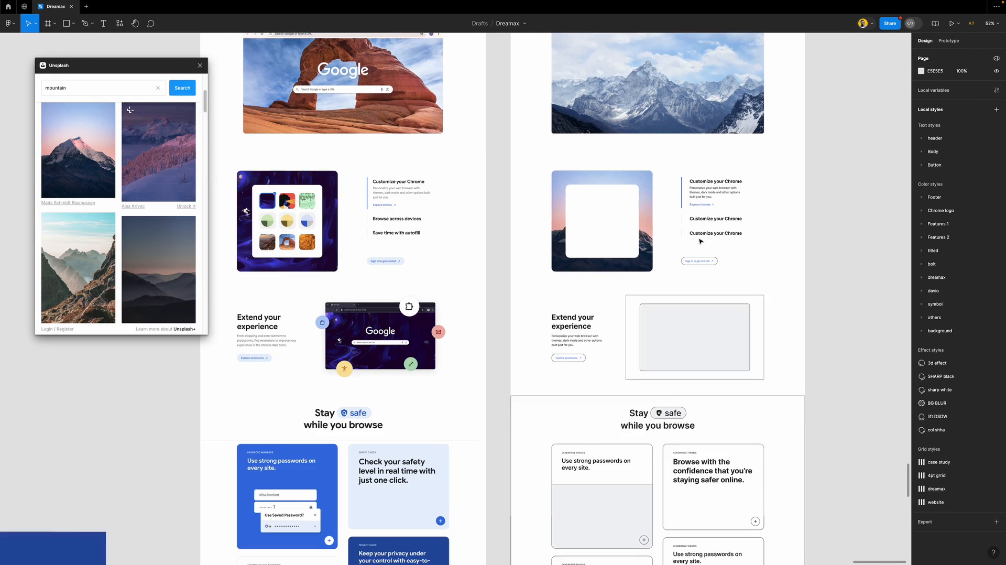
scroll(699, 241, left, 3)
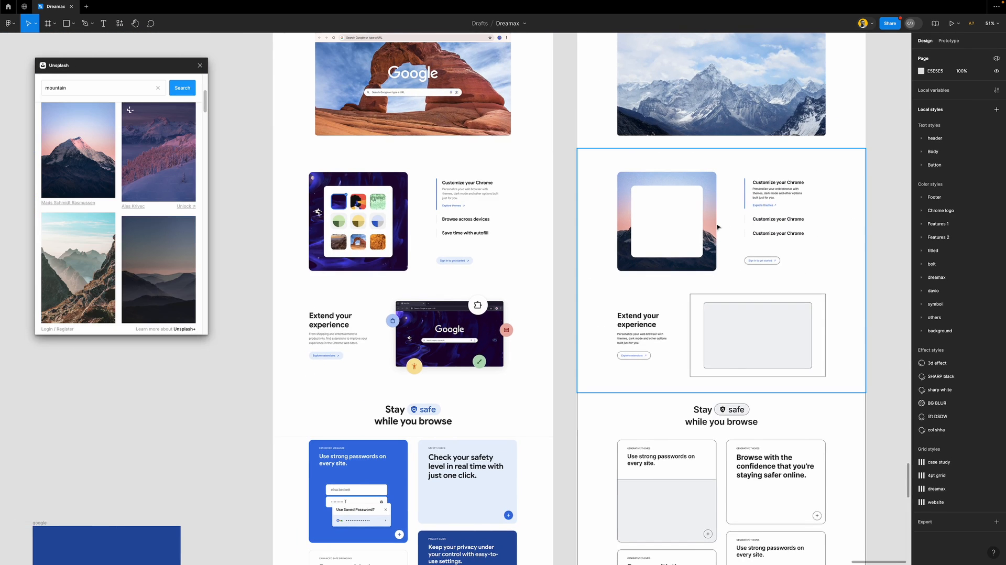
scroll(701, 239, down, 1)
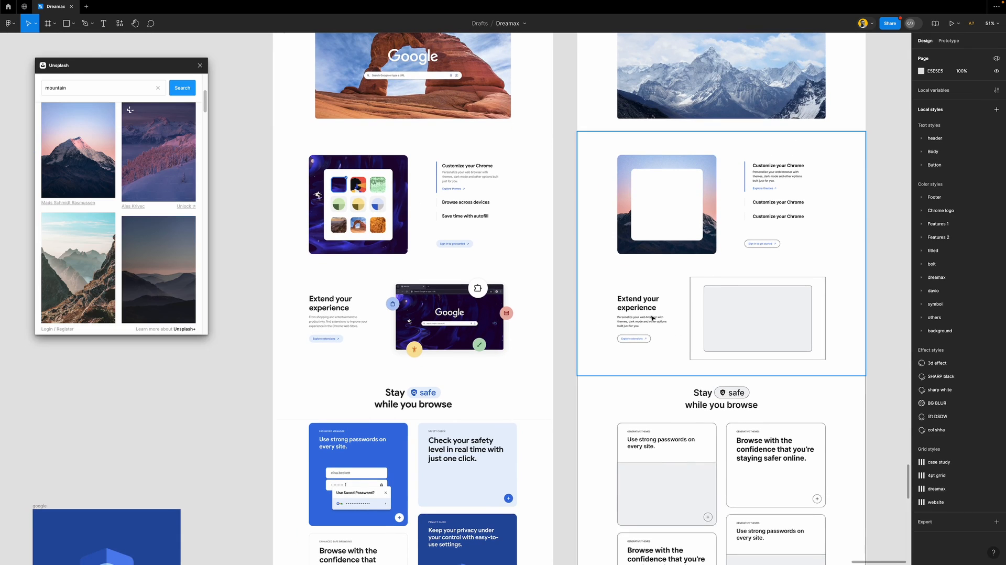
Place a misty mountain Unsplash photo into the Extend your experience placeholder
click(765, 323)
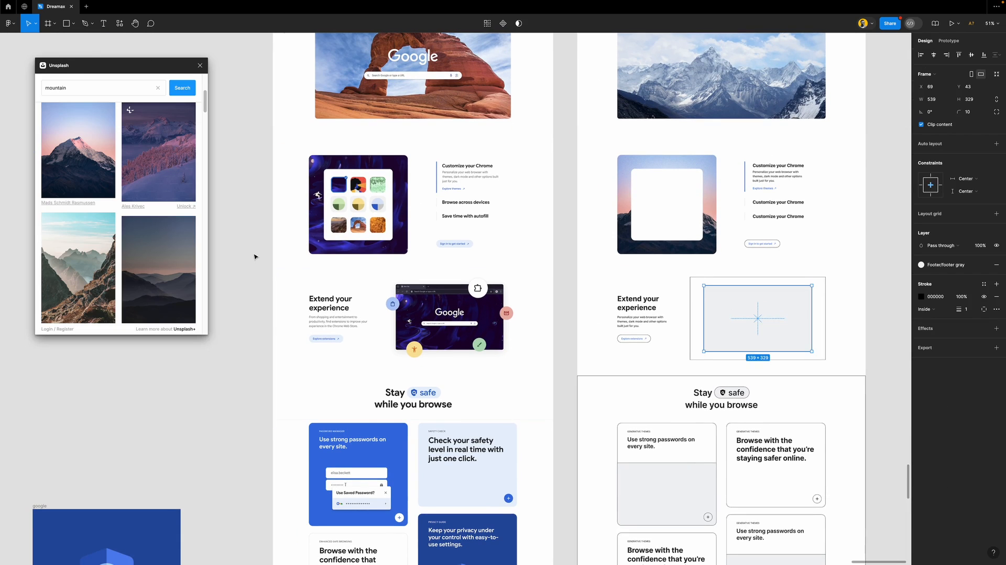
scroll(98, 264, down, 3)
scroll(99, 263, down, 1)
click(95, 166)
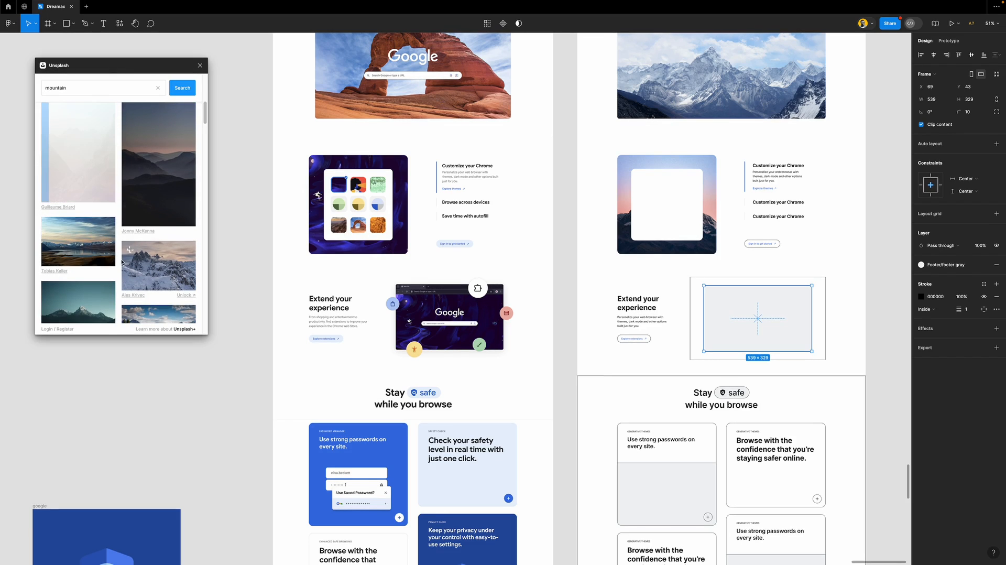
scroll(121, 262, down, 1)
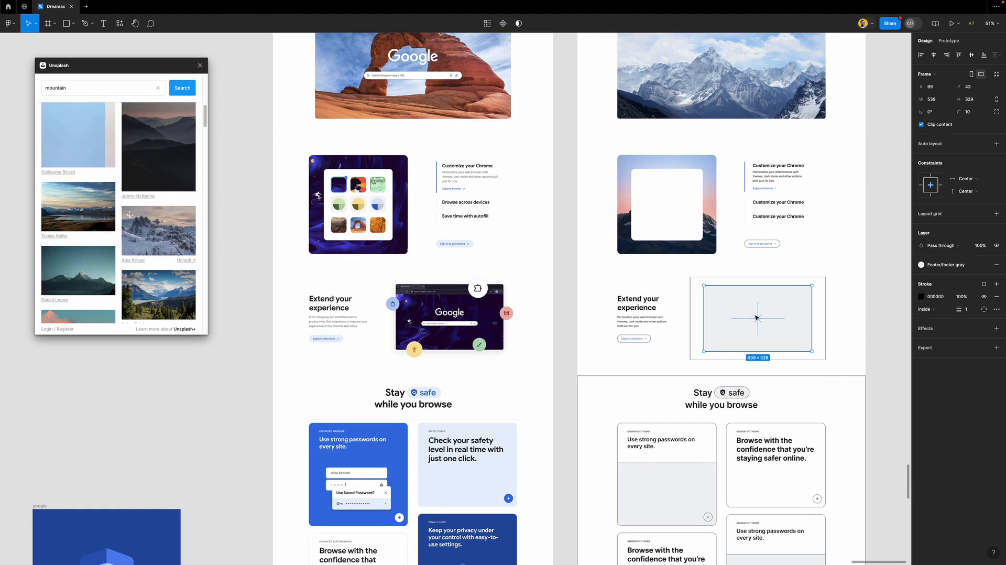
scroll(755, 317, right, 5)
scroll(648, 364, up, 5)
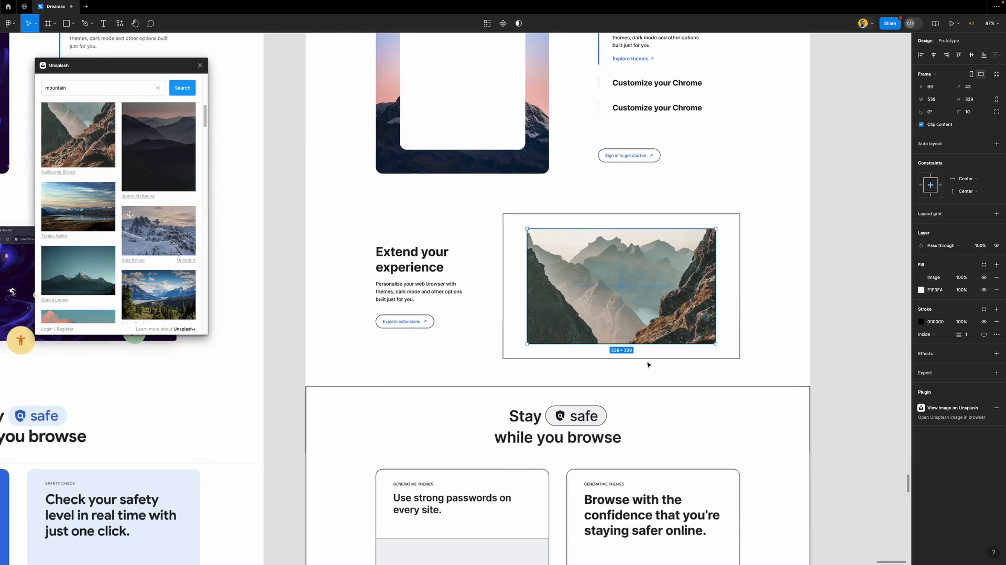
Strip the image's border and grey fill, then remove the outer 677×414 frame's stroke
click(996, 321)
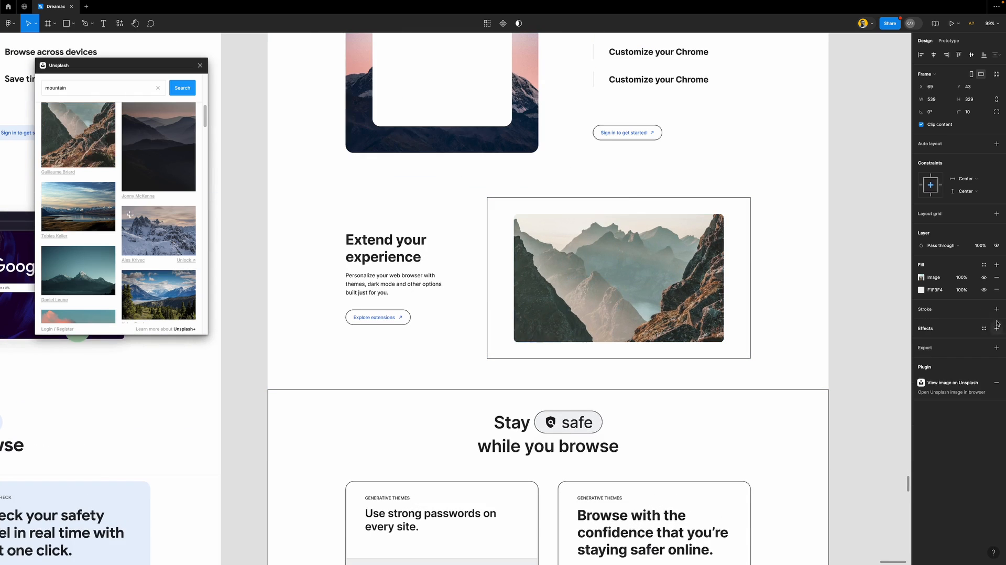
click(998, 293)
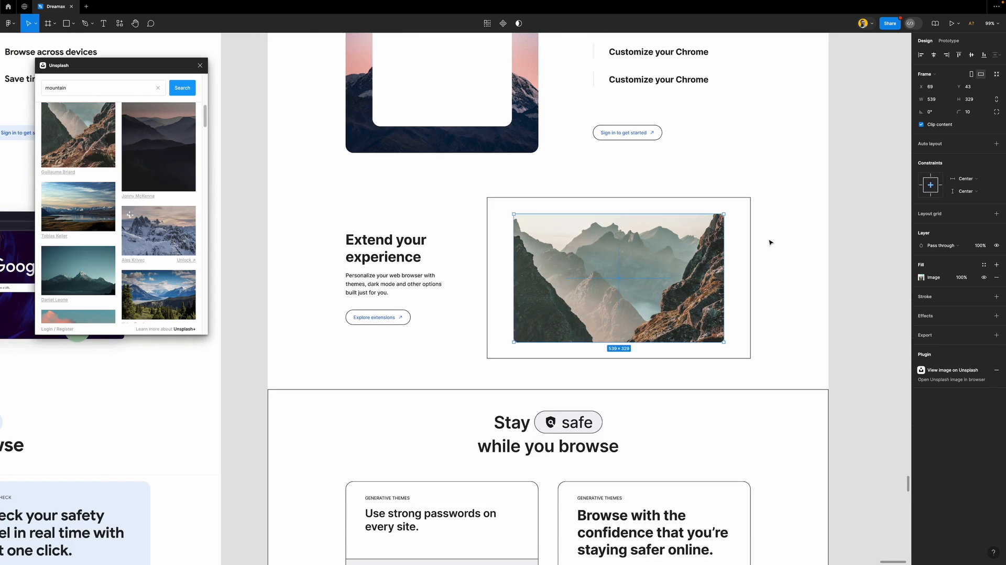
click(747, 209)
click(998, 261)
click(860, 271)
scroll(670, 292, down, 5)
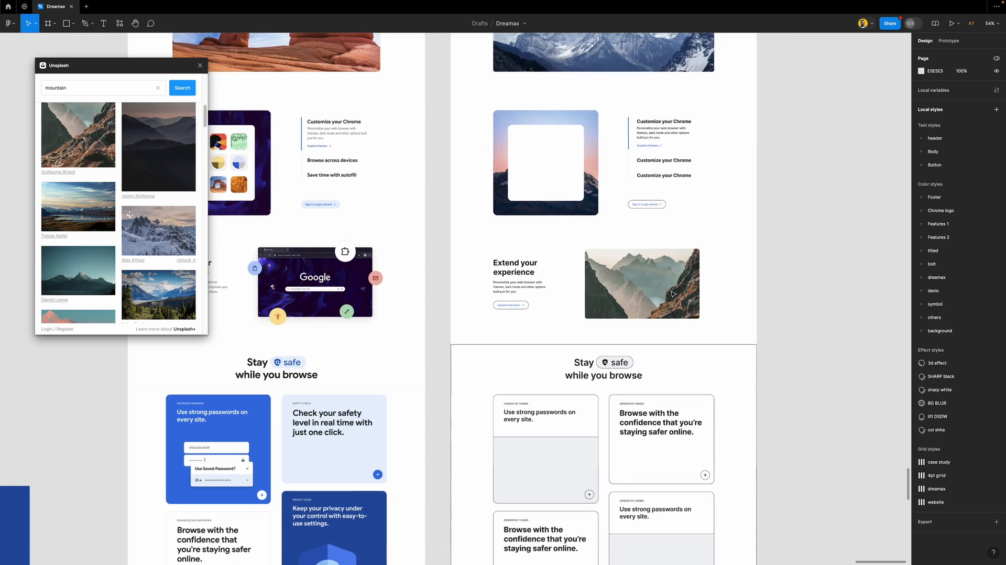
scroll(672, 293, up, 3)
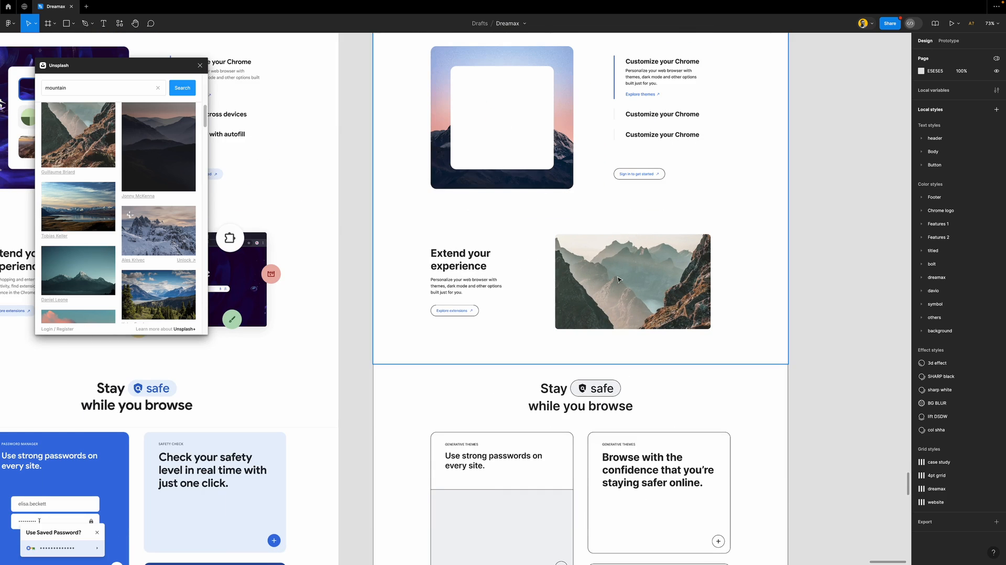
Make a round 74×74 frame on the image's right edge, filled with sampled pink #EBB1AB
key(f)
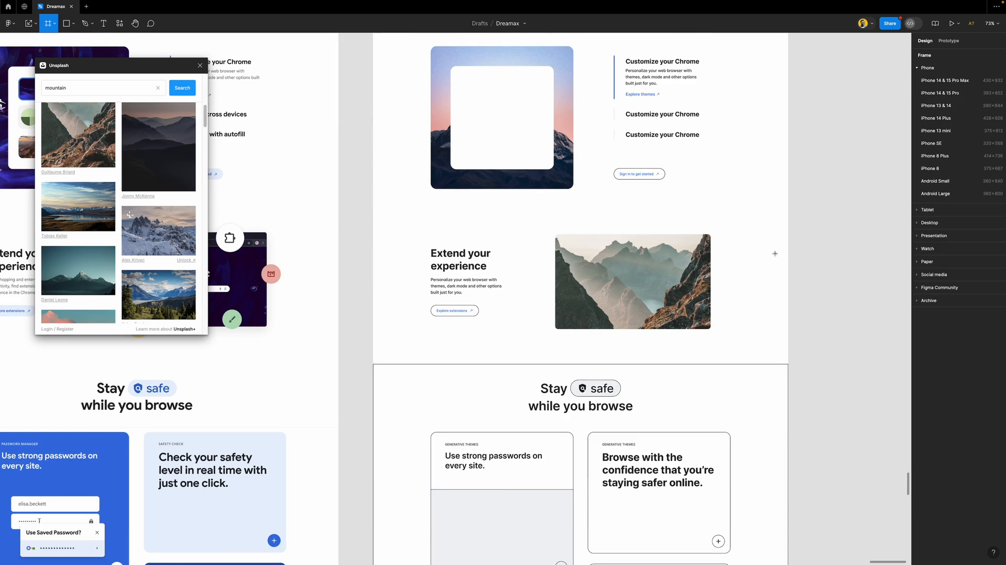
drag(807, 247, 822, 268)
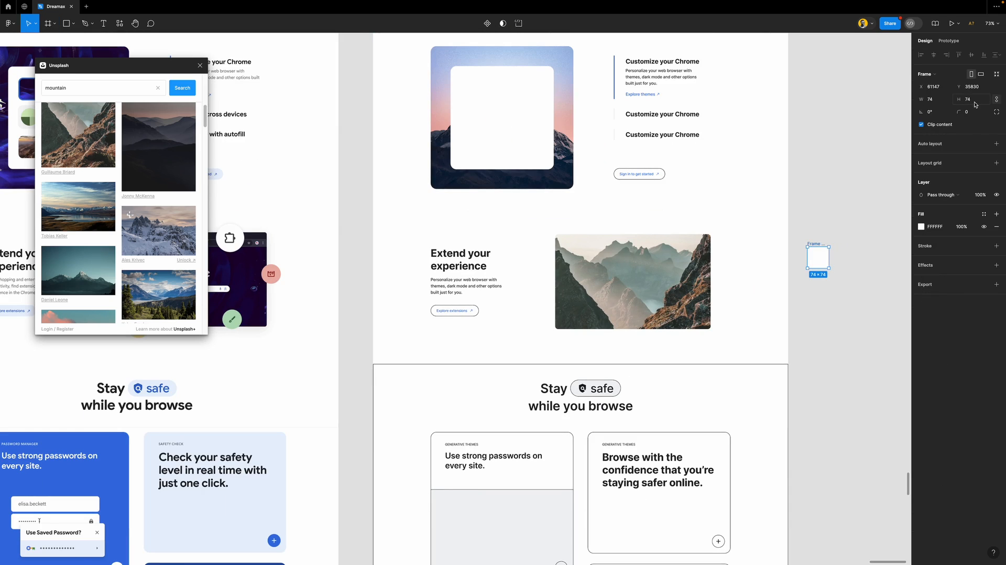
text(10)
key(Return)
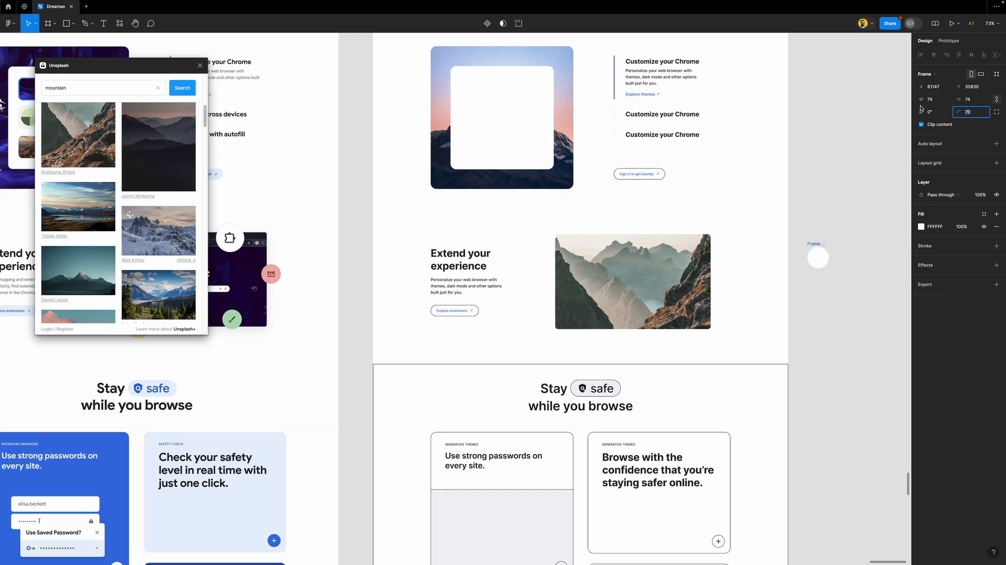
drag(822, 256, 707, 263)
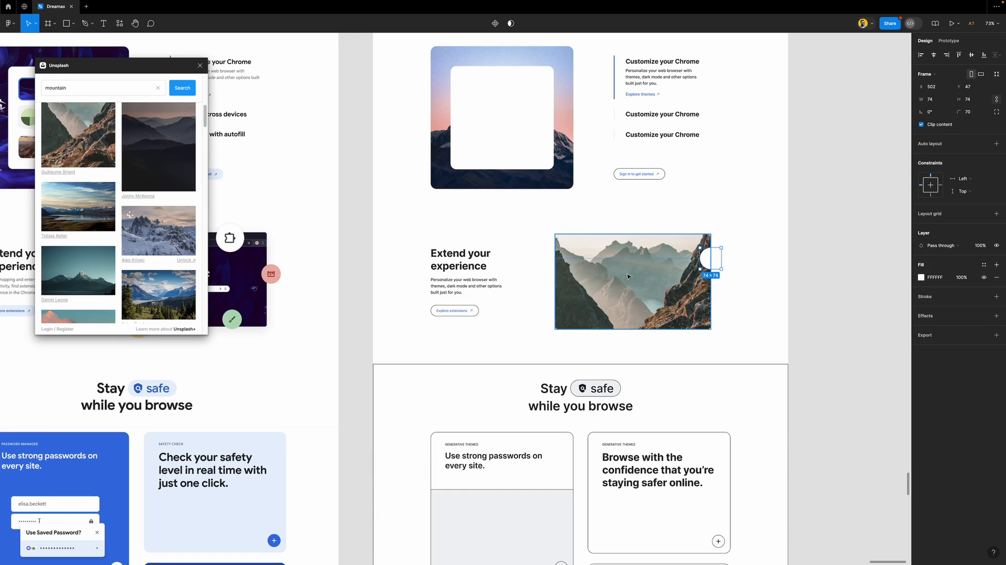
key(i)
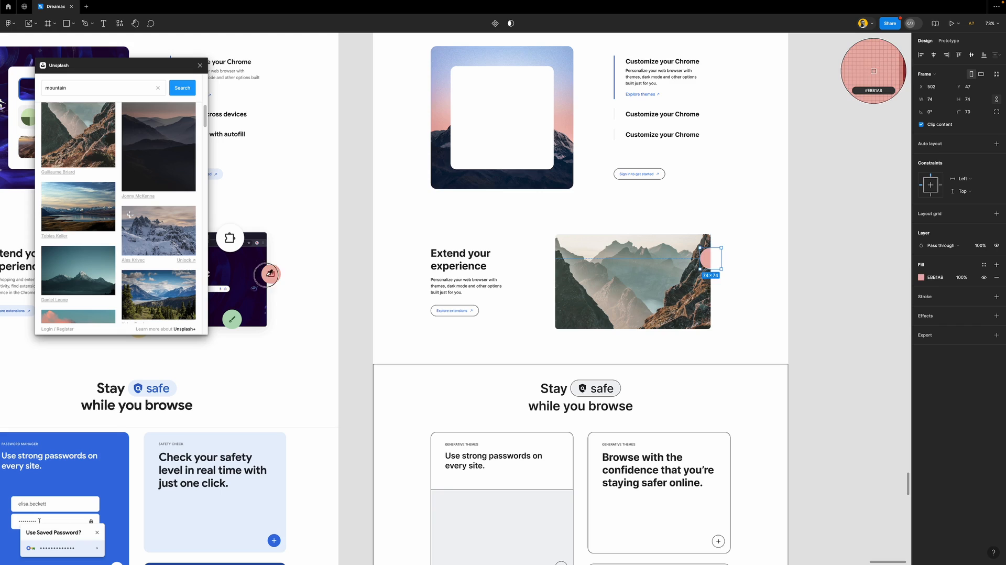
click(267, 277)
Turn off Clip content on the image and add two pink circle copies along its bottom edge
click(700, 280)
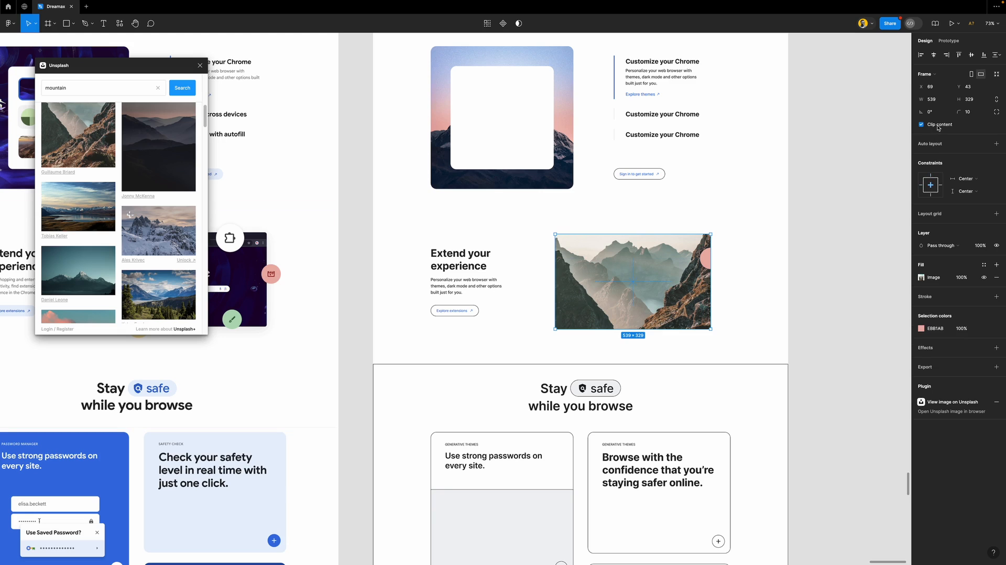
click(920, 125)
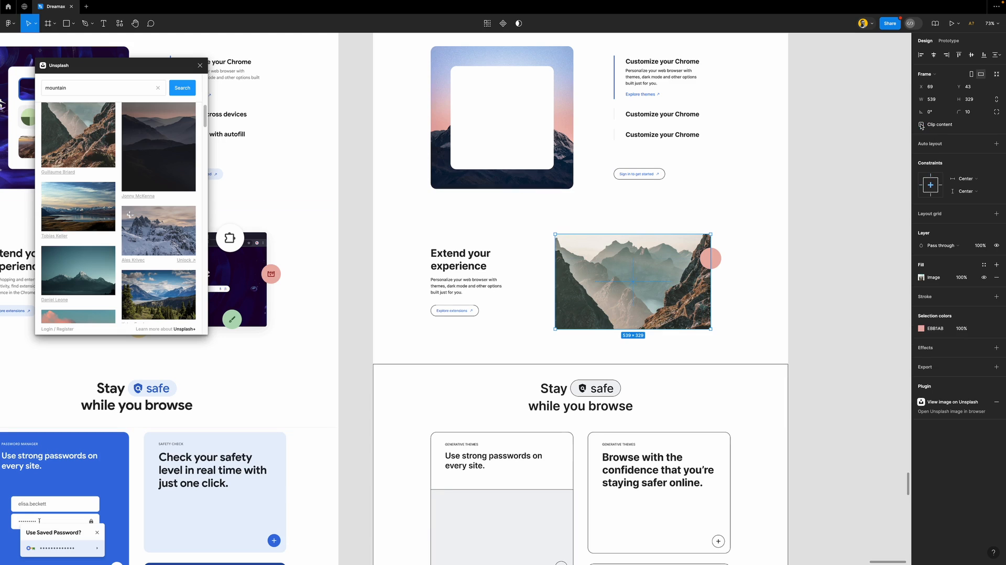
click(844, 251)
click(712, 263)
drag(713, 262, 669, 328)
scroll(672, 296, left, 2)
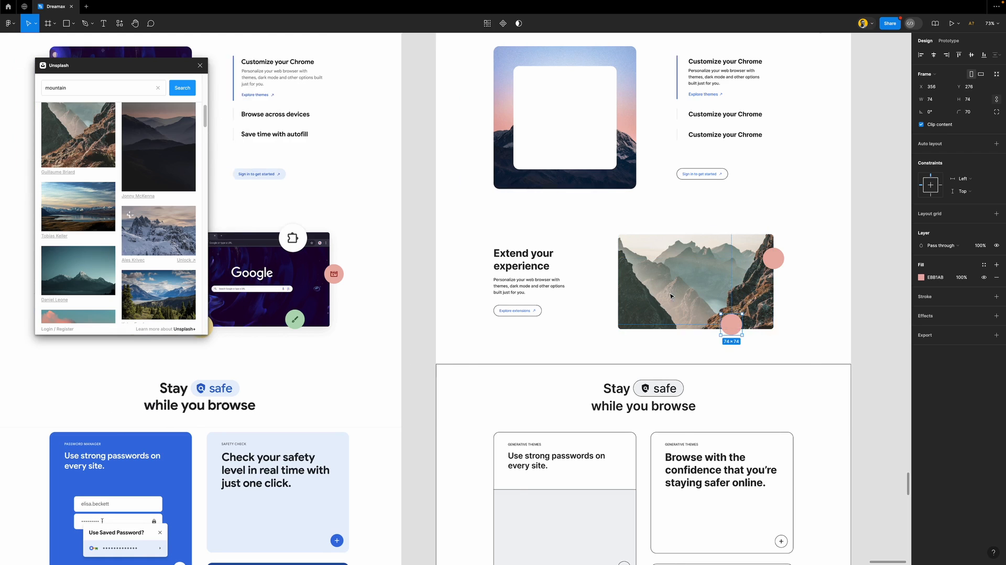
scroll(670, 295, left, 3)
drag(794, 323, 705, 326)
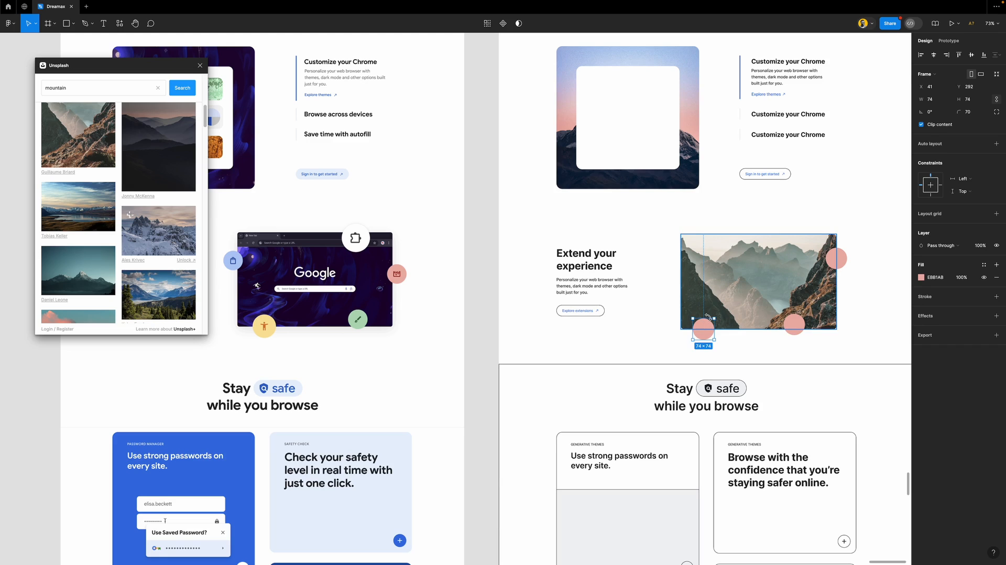
Recolour the bottom-left circle yellow and the bottom circle green with sampled colours
key(i)
click(264, 326)
click(794, 324)
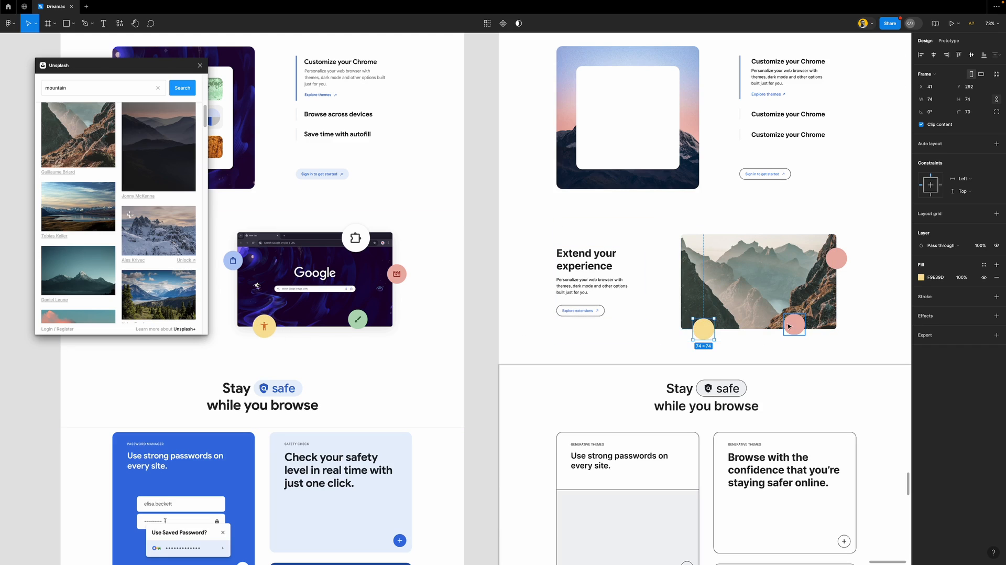
key(i)
click(355, 314)
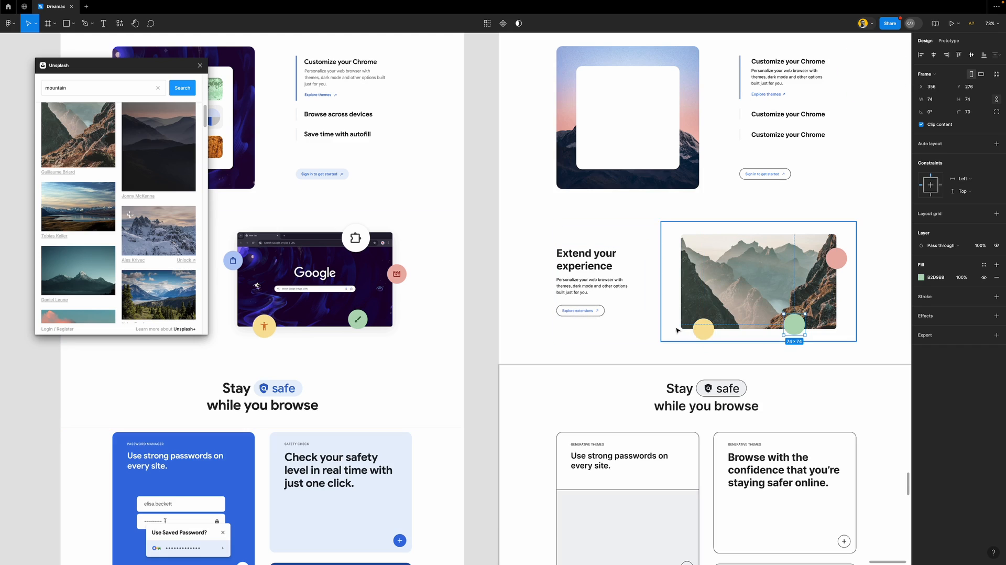
Add a copy of the circle on the image's left edge, filled light blue
click(705, 329)
drag(697, 323, 686, 263)
key(i)
click(236, 259)
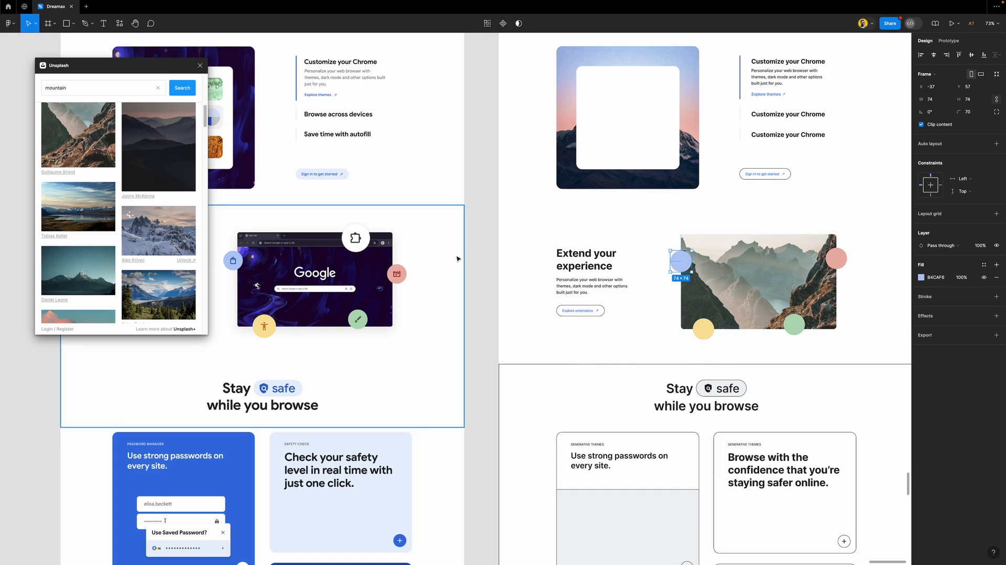
Add a circle copy on the image's top edge, filled pale beige
drag(686, 264, 769, 239)
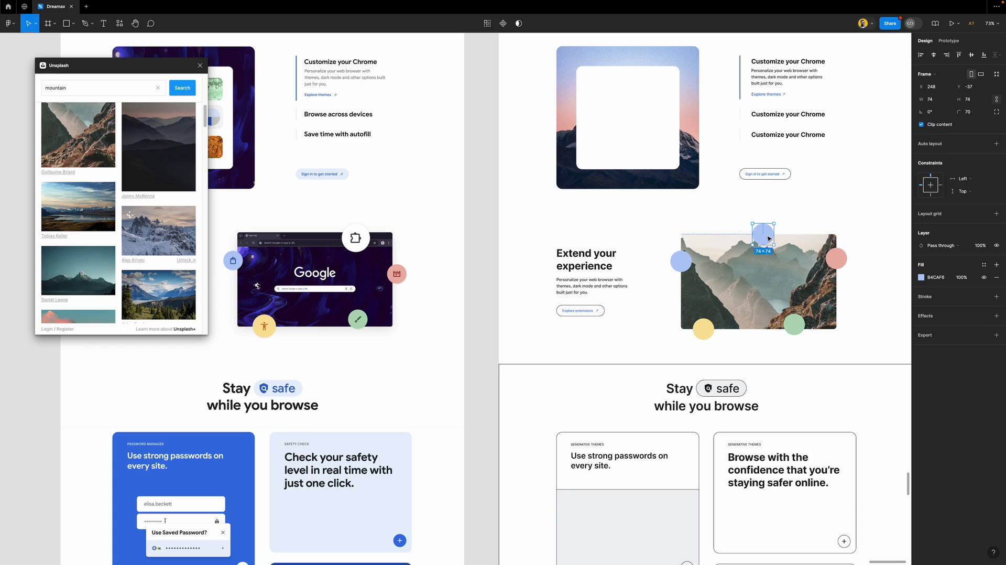
key(i)
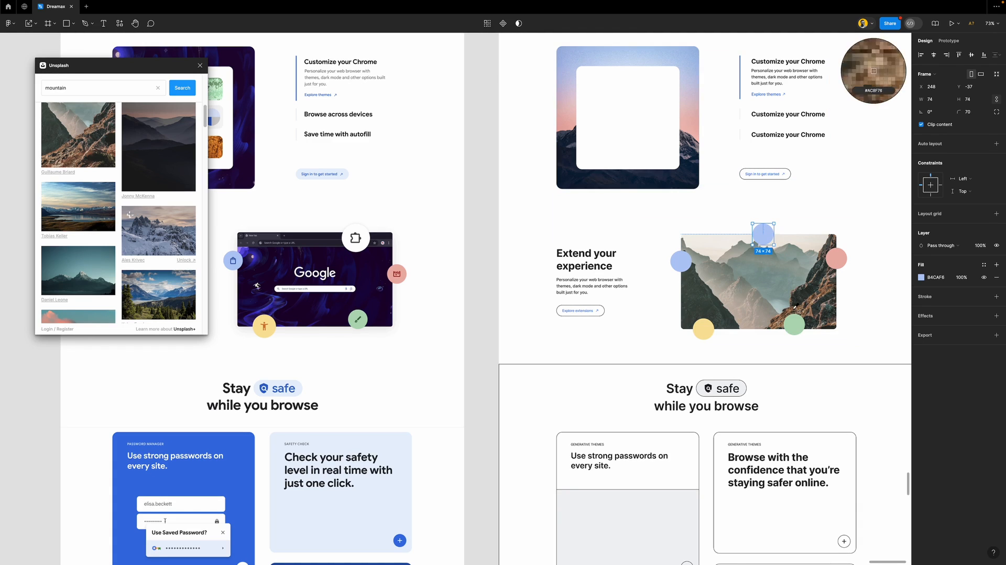
click(717, 247)
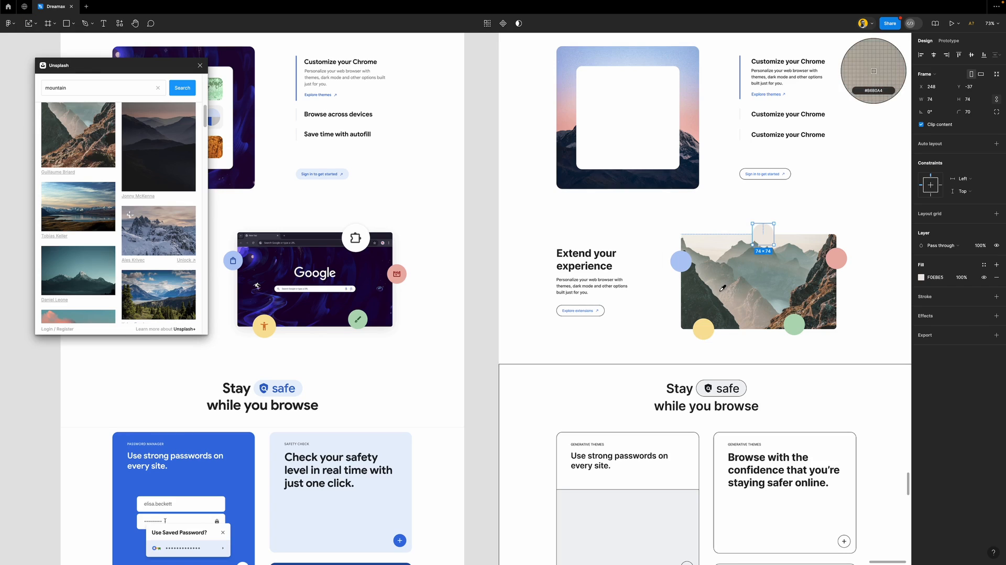
click(722, 289)
key(i)
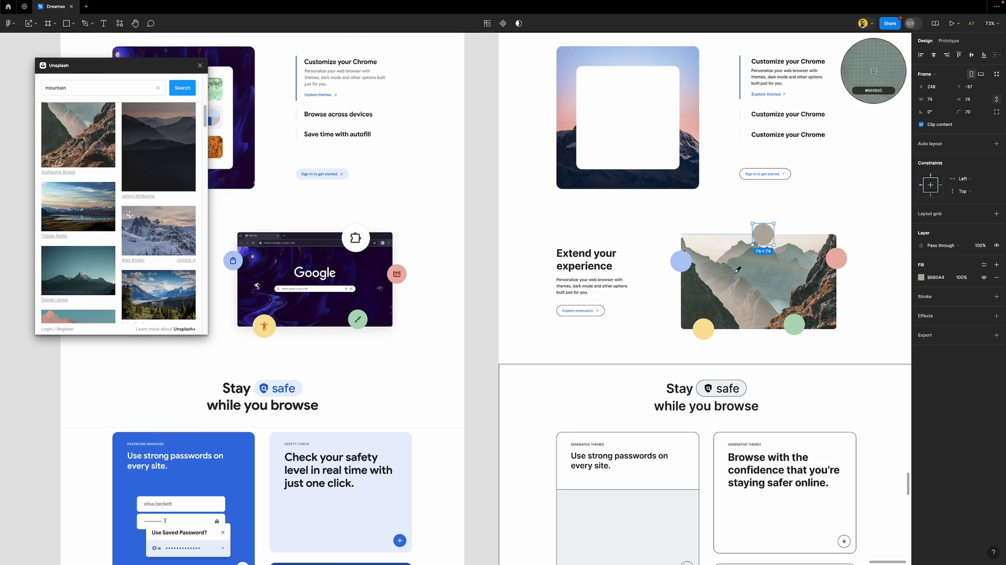
click(714, 250)
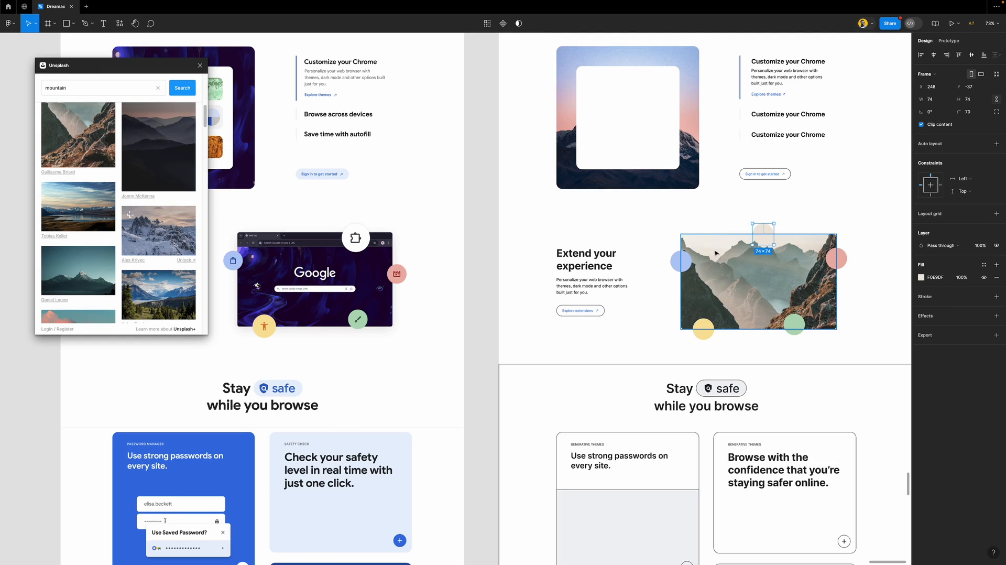
click(649, 206)
Paste the safe pill's shield icon centred inside the light blue circle
click(478, 207)
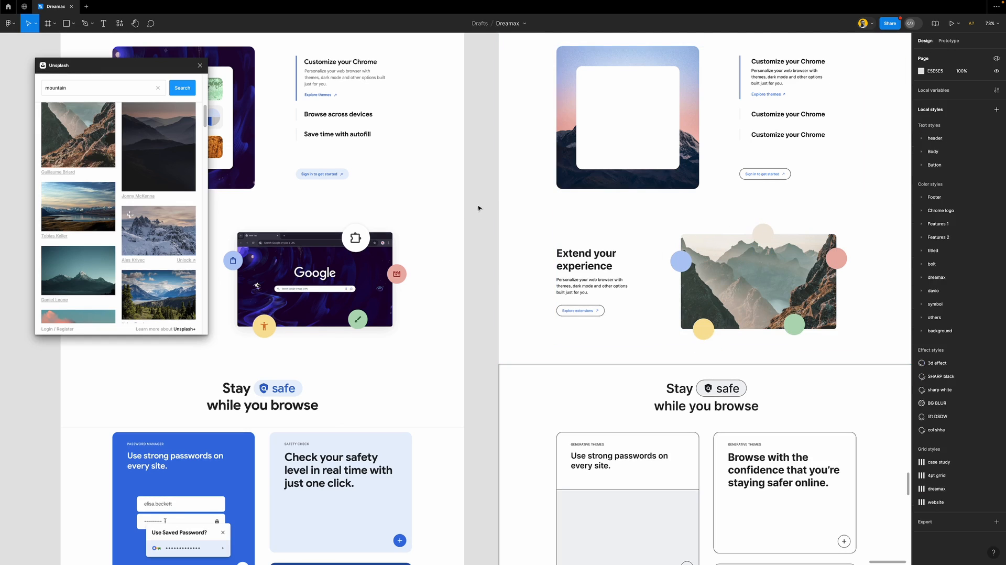
ctrl+scroll(550, 241, down, 1)
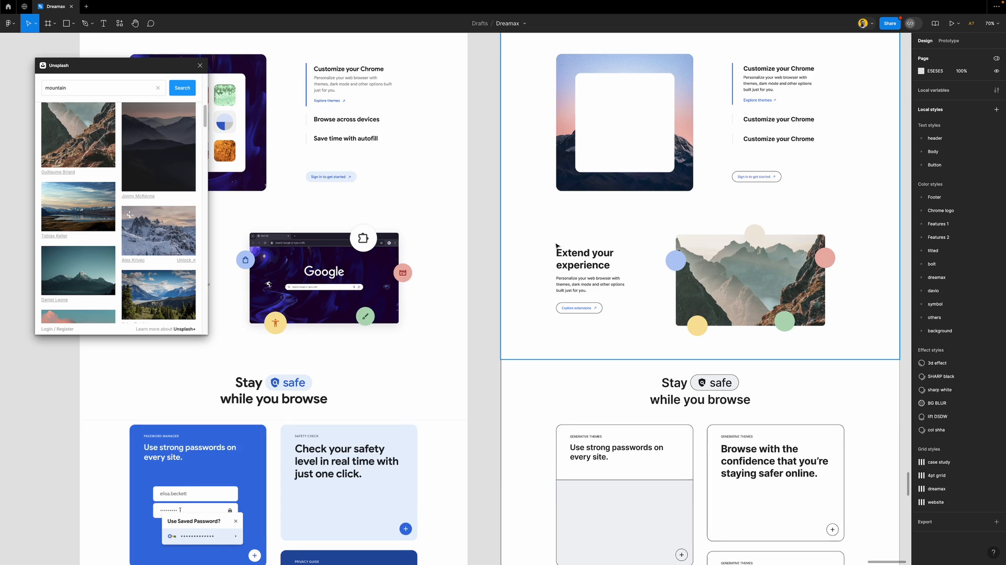
ctrl+scroll(556, 246, down, 1)
scroll(604, 256, right, 2)
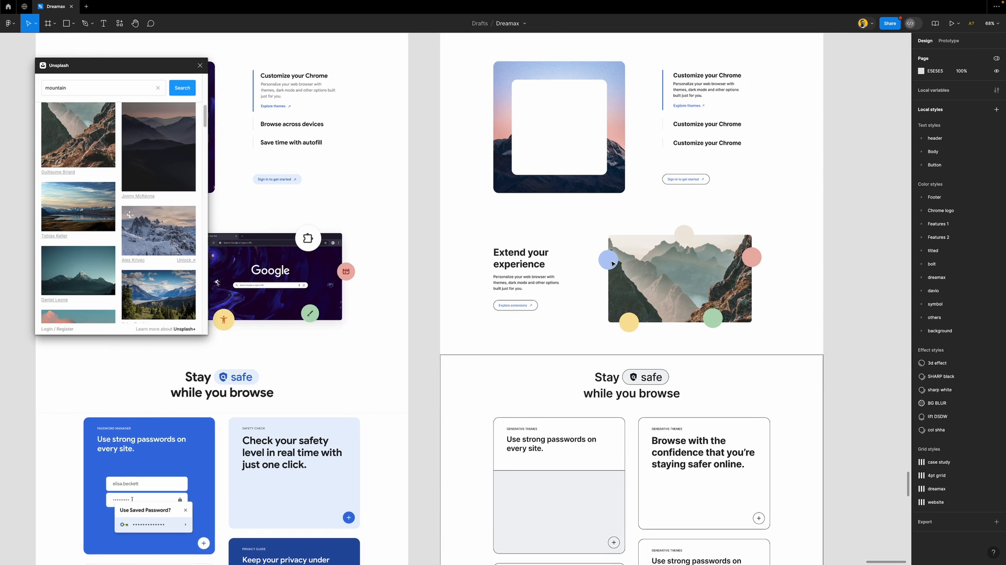
ctrl+scroll(612, 264, down, 1)
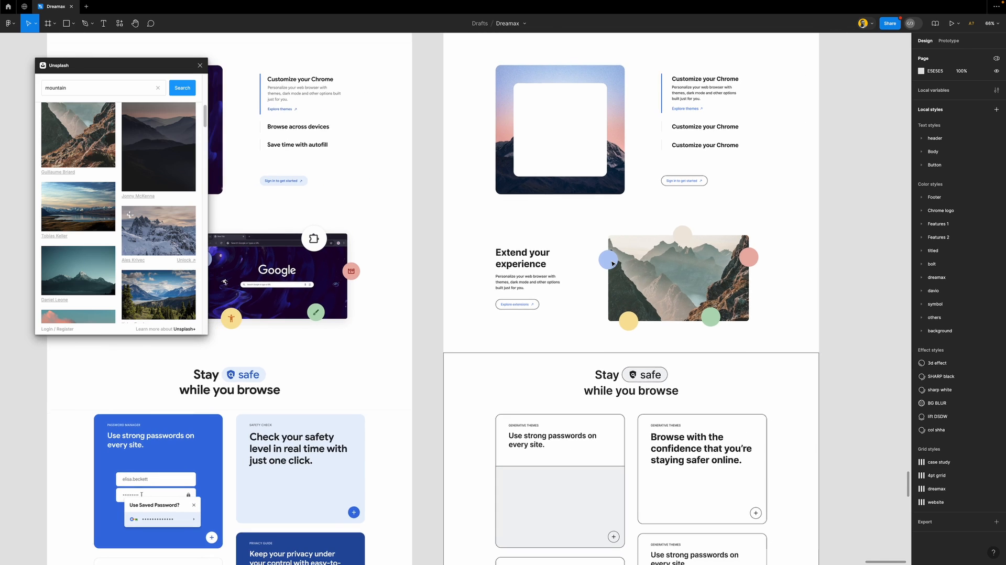
click(633, 377)
click(632, 377)
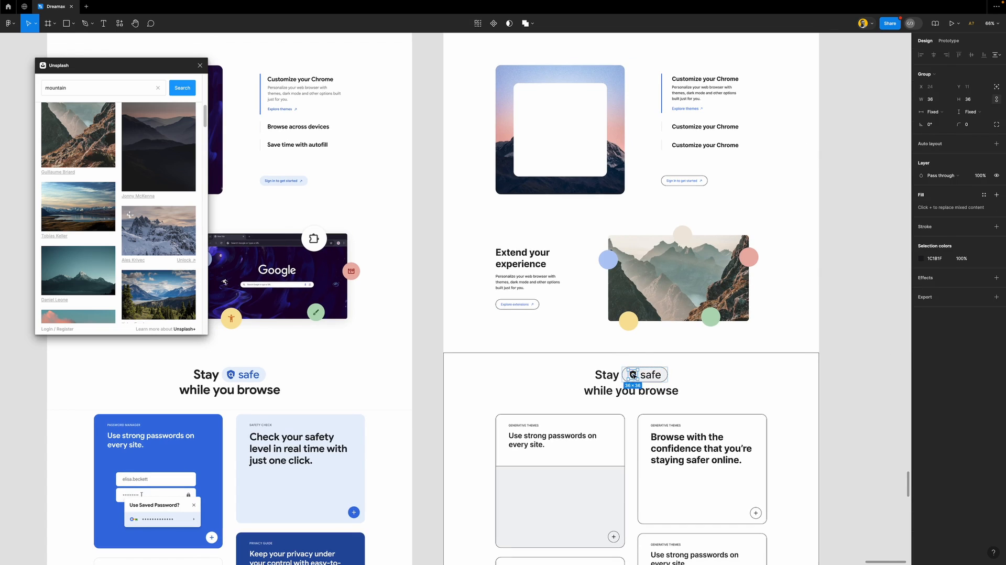
click(616, 261)
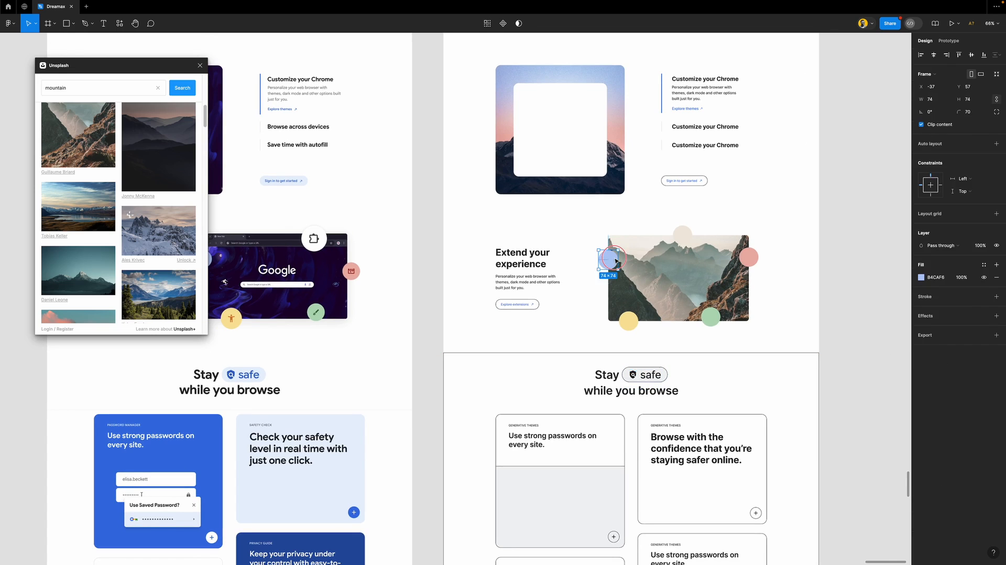
key(ctrl+v)
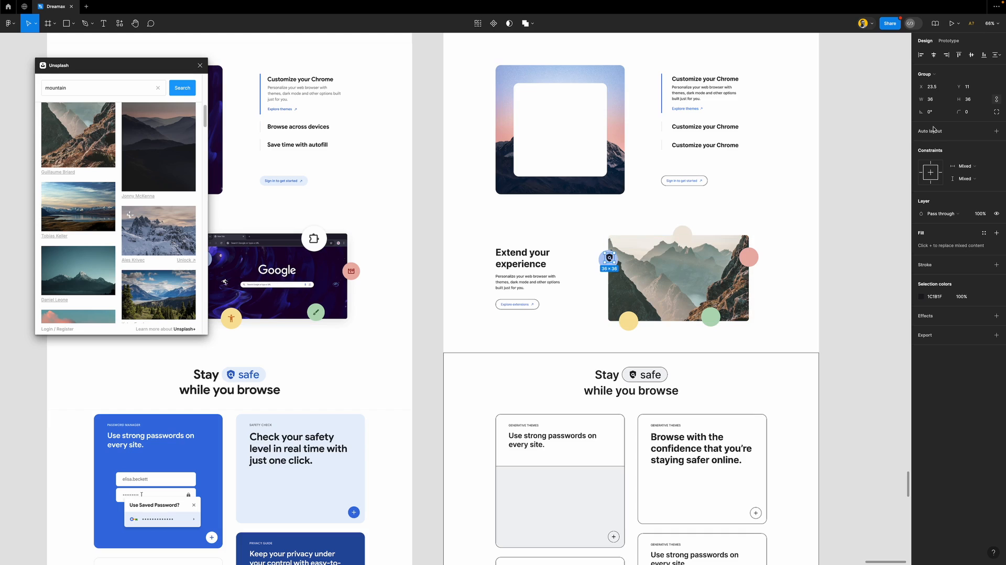
click(934, 54)
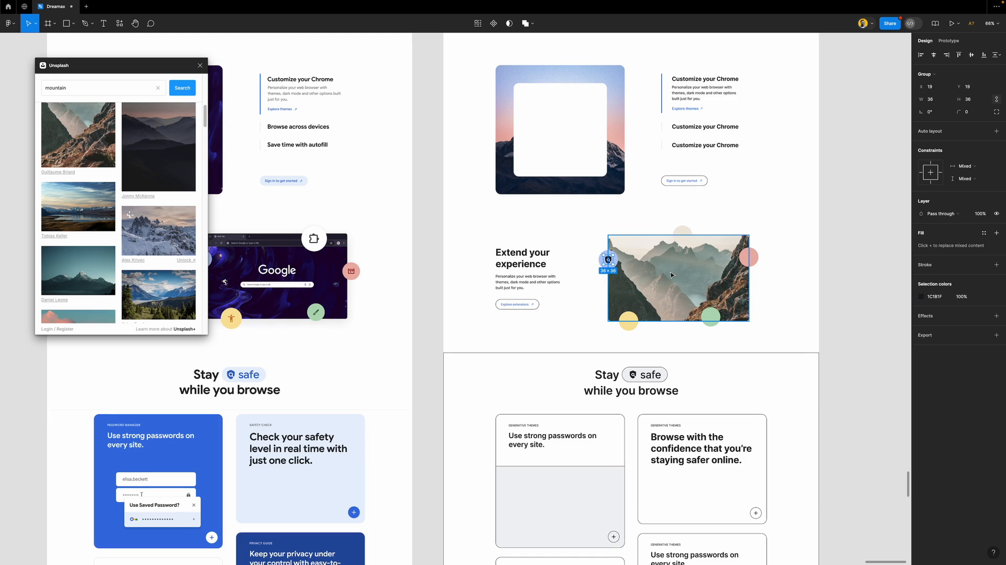
Paste the shield icon into the remaining four circles
click(628, 320)
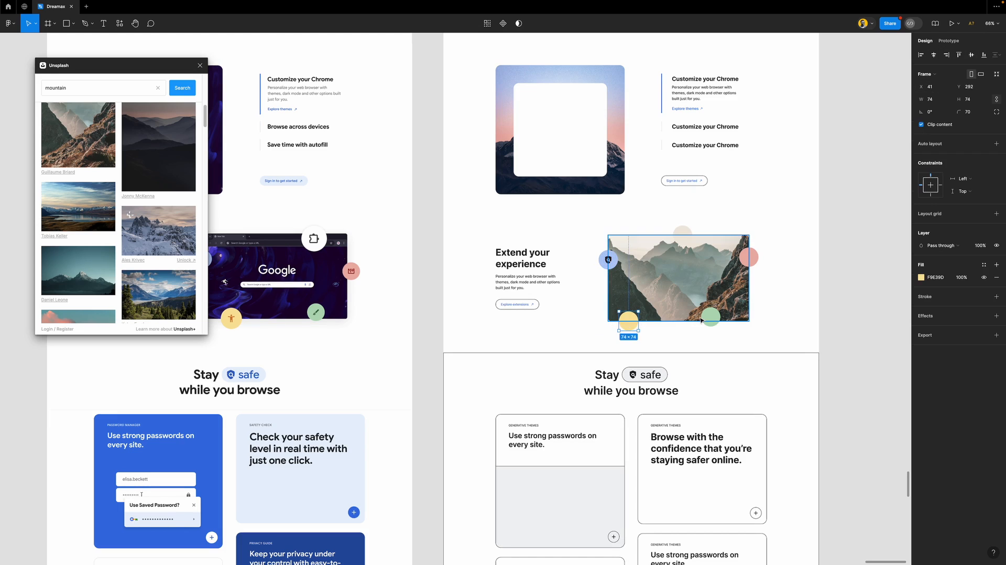
shift+click(714, 317)
shift+click(748, 257)
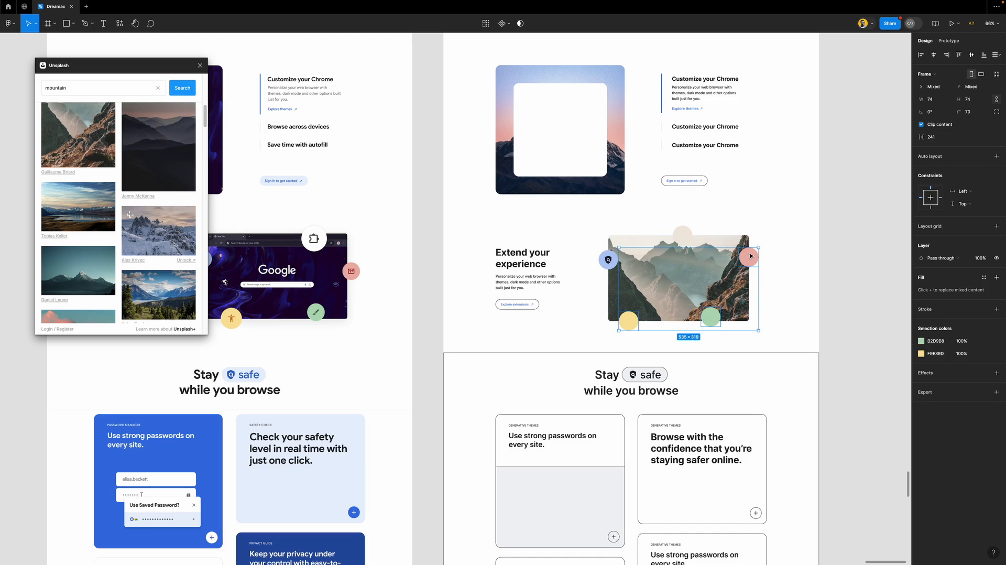
shift+click(683, 235)
key(Return)
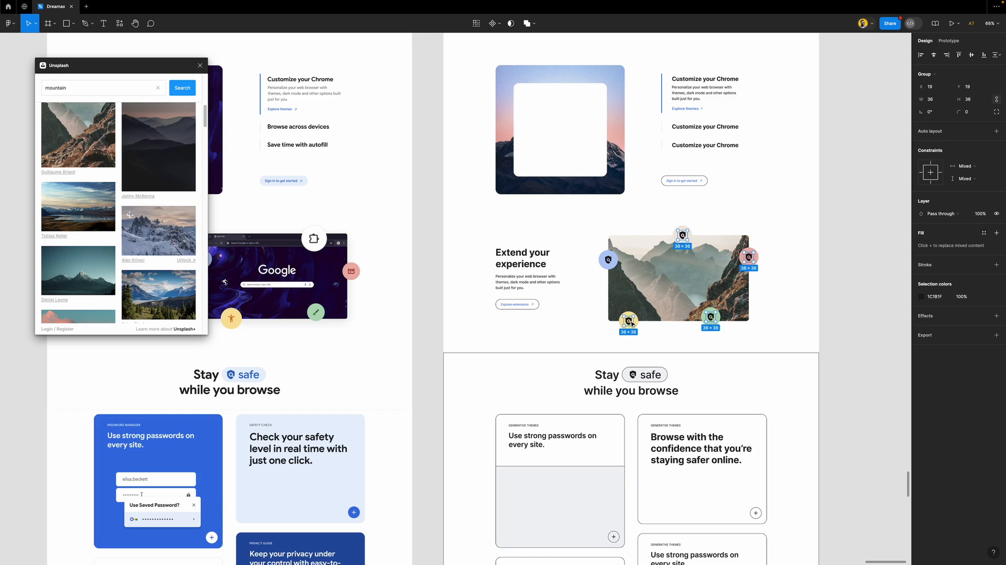
scroll(634, 324, left, 3)
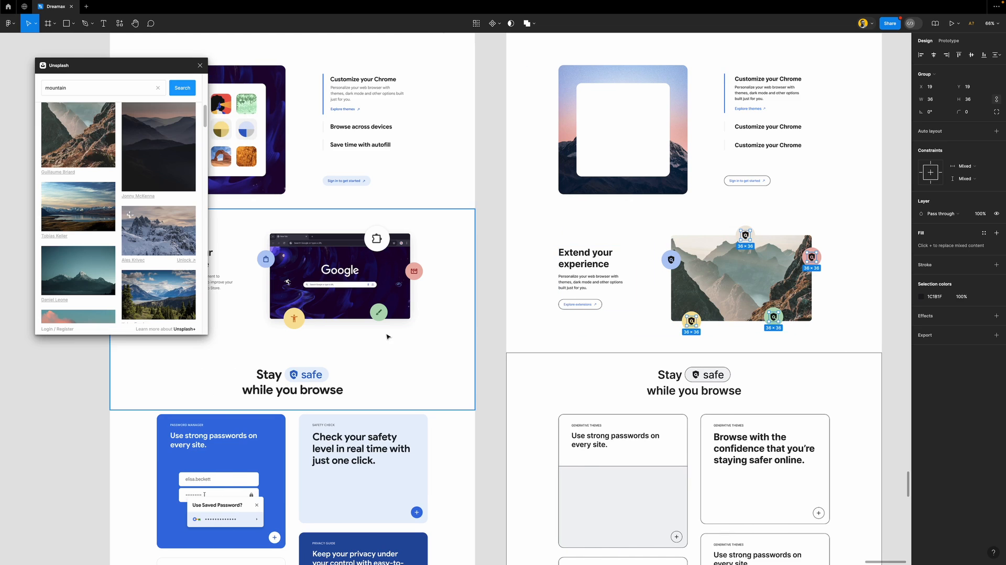
scroll(304, 338, up, 1)
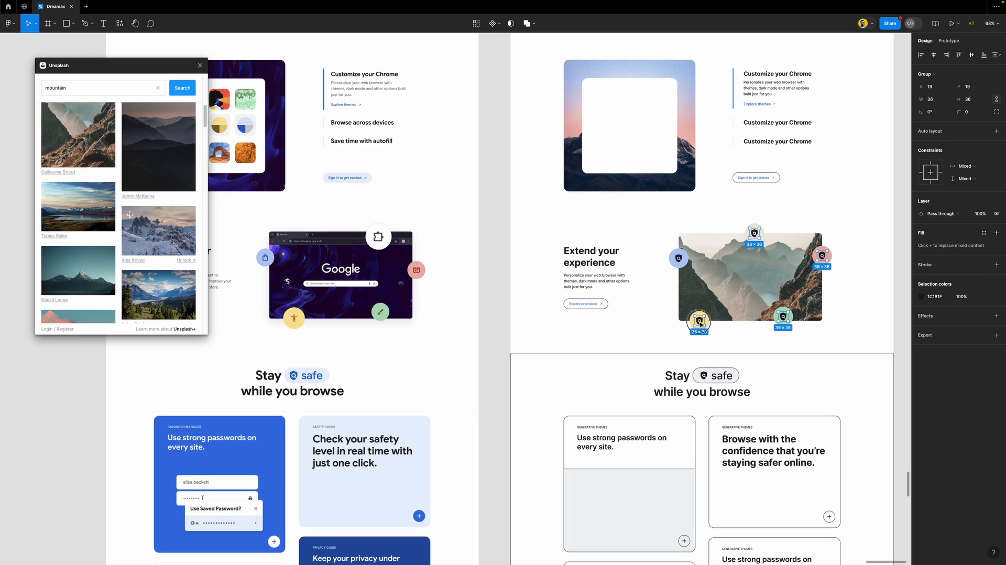
Recolour the icons in the yellow, green and red circles sampled orange, dark green and dark red
click(700, 322)
click(922, 297)
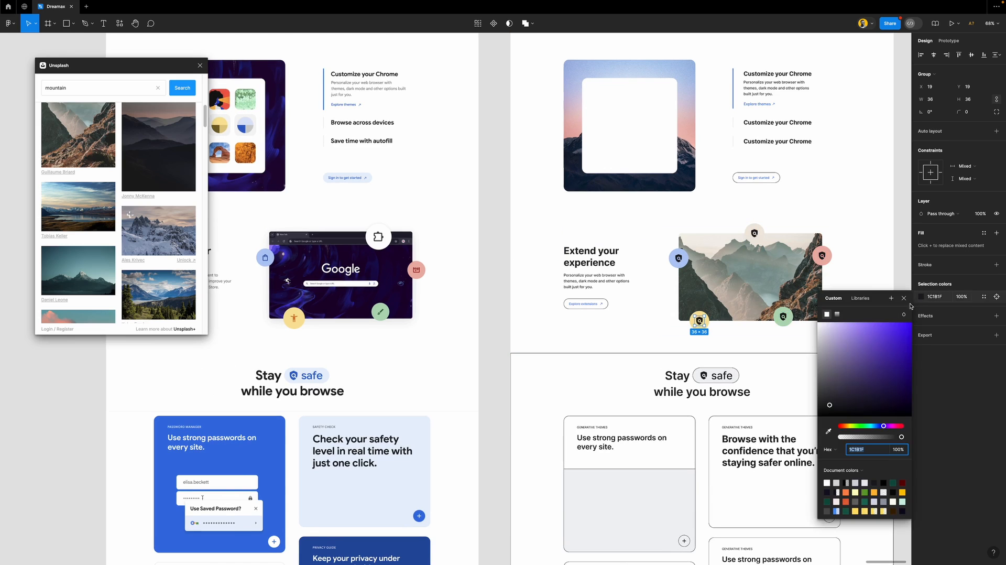
click(828, 432)
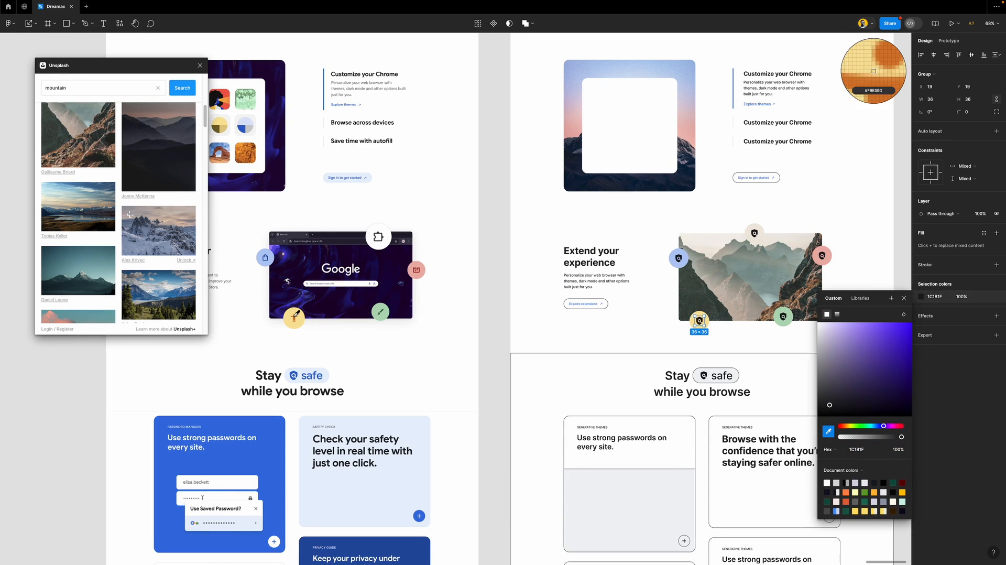
click(294, 317)
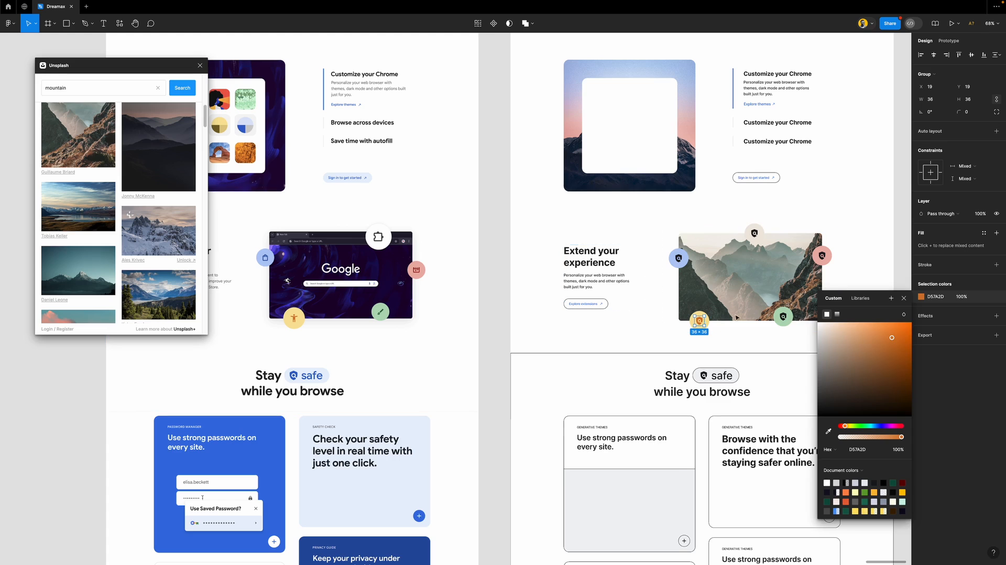
click(783, 316)
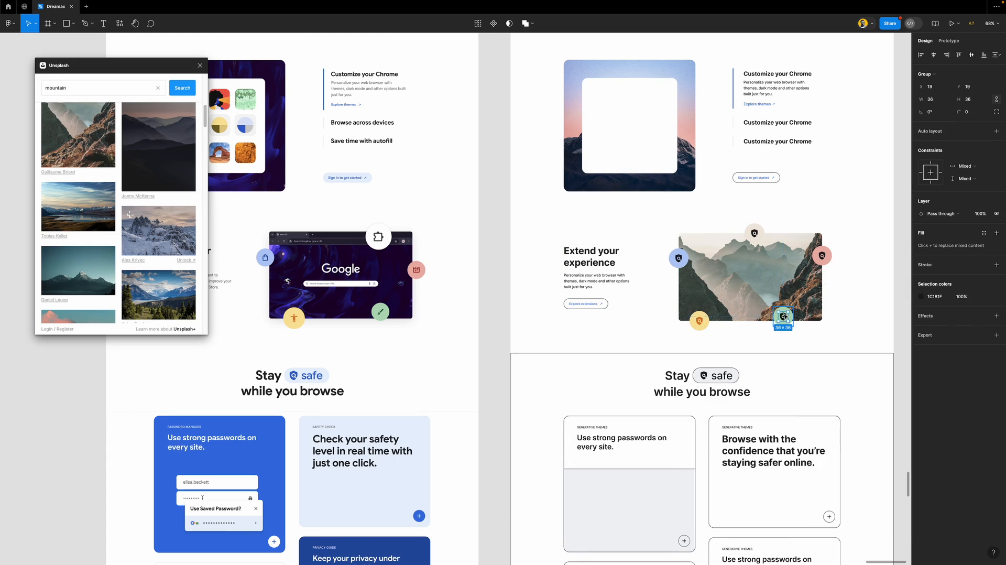
click(922, 297)
click(828, 431)
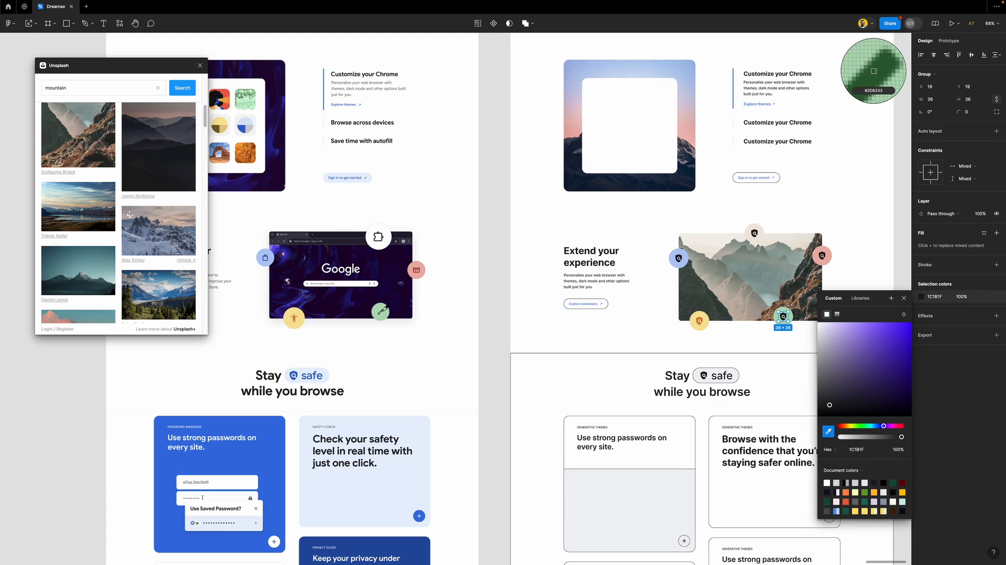
click(380, 312)
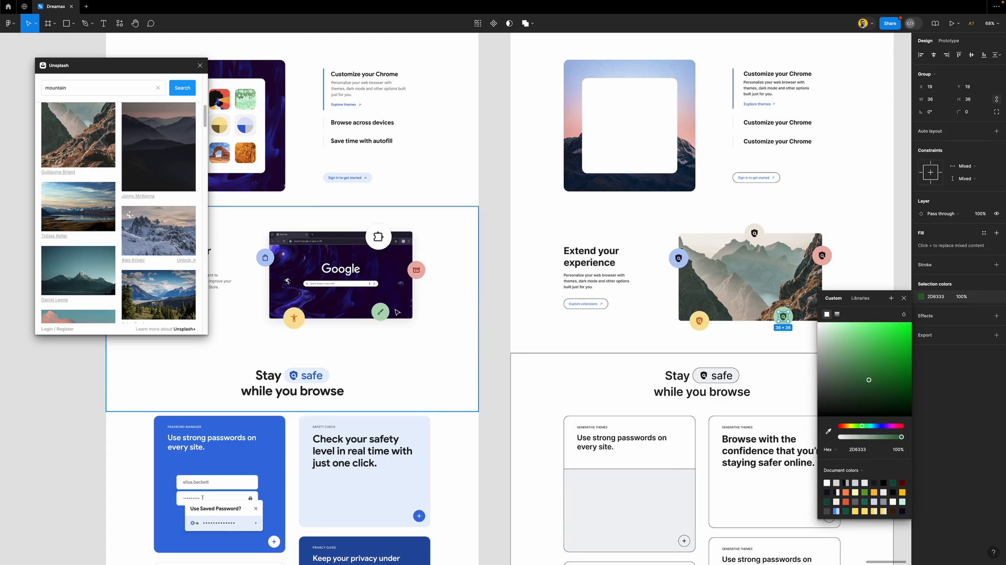
click(825, 256)
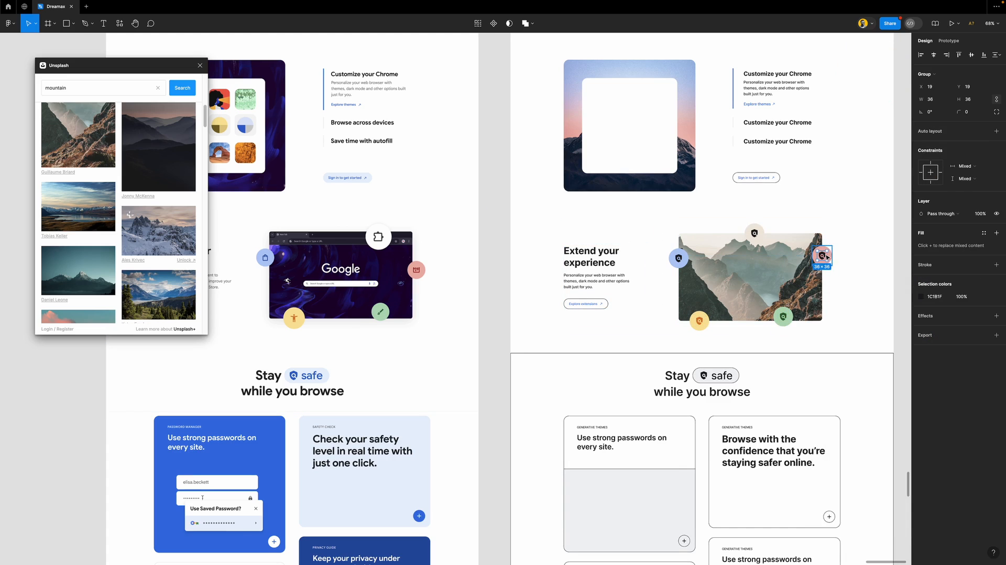
click(921, 296)
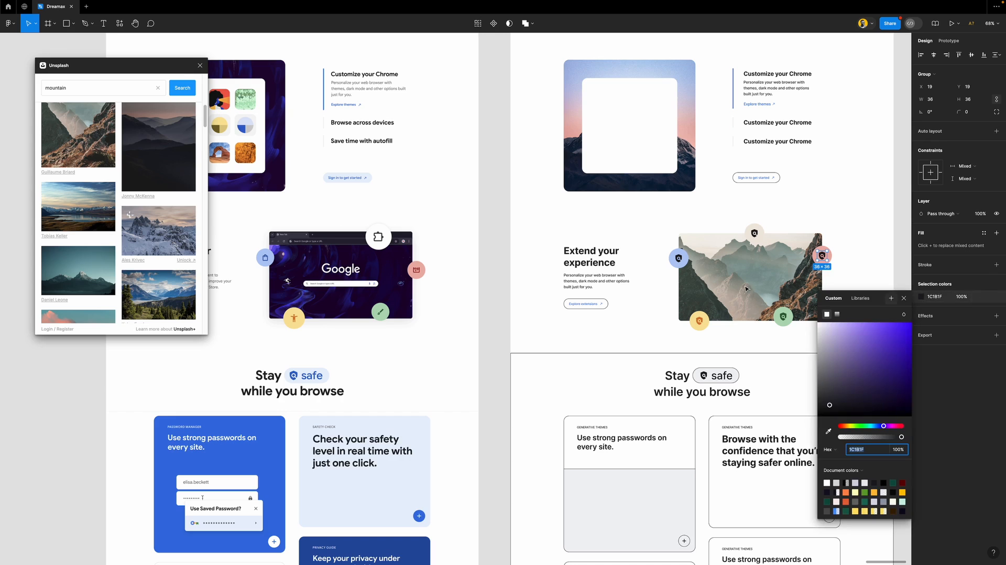
click(828, 431)
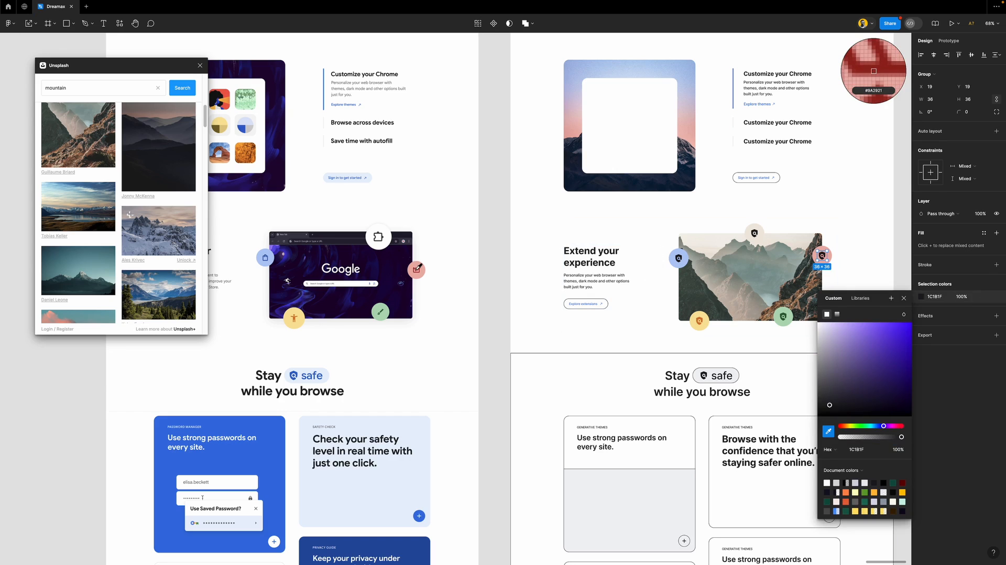
click(415, 271)
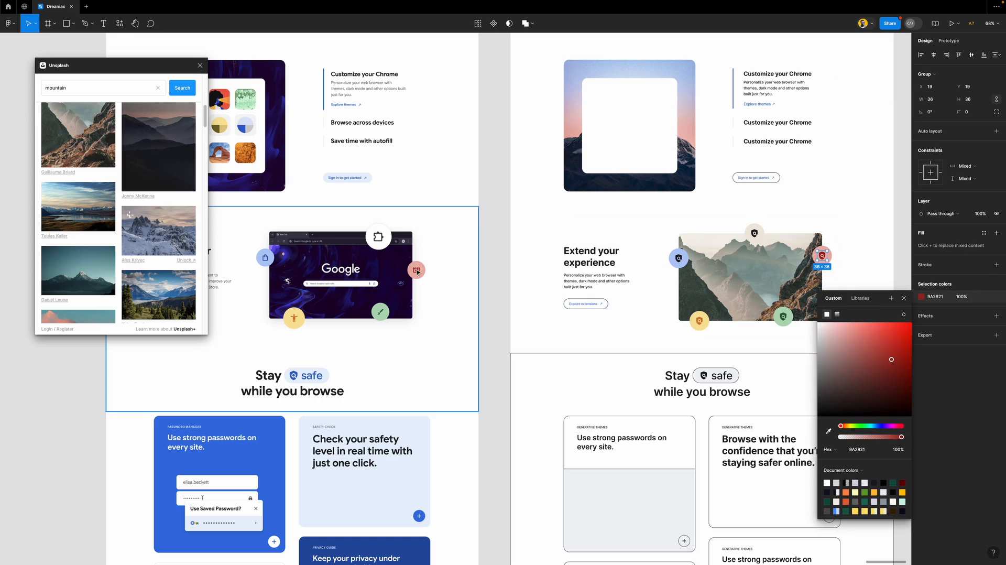
Tint the top circle's shield icon brown #65584D
click(755, 234)
click(758, 234)
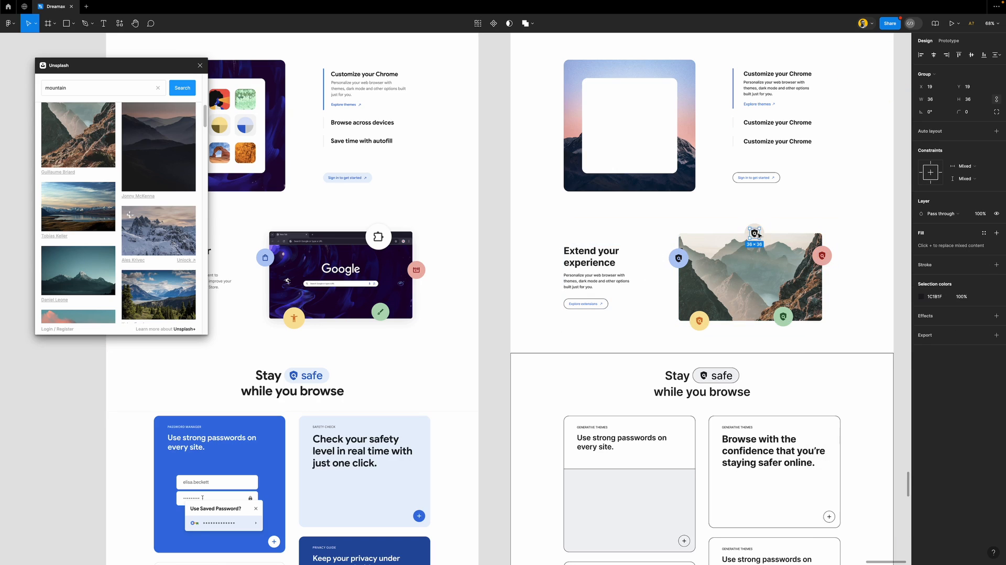
click(920, 296)
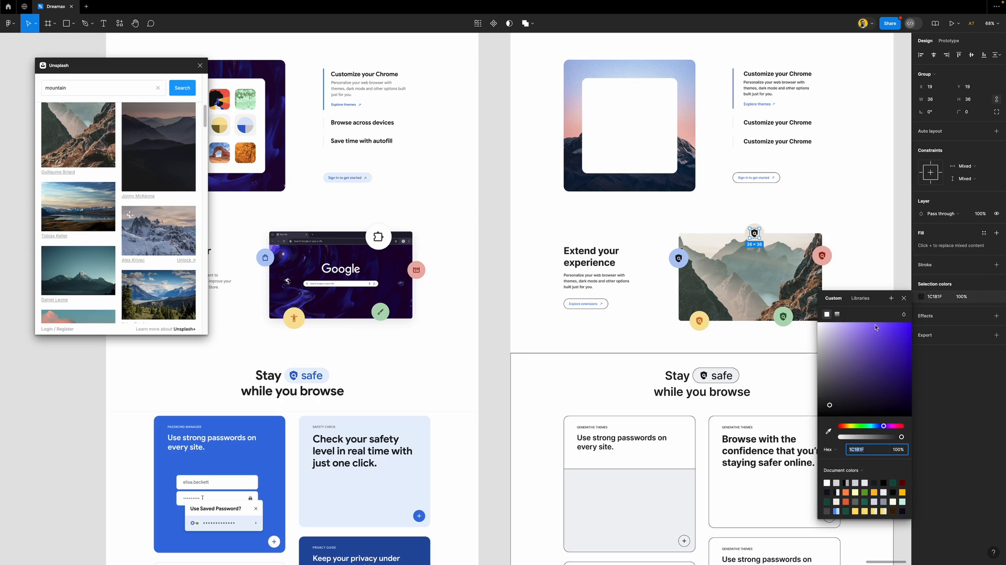
click(830, 431)
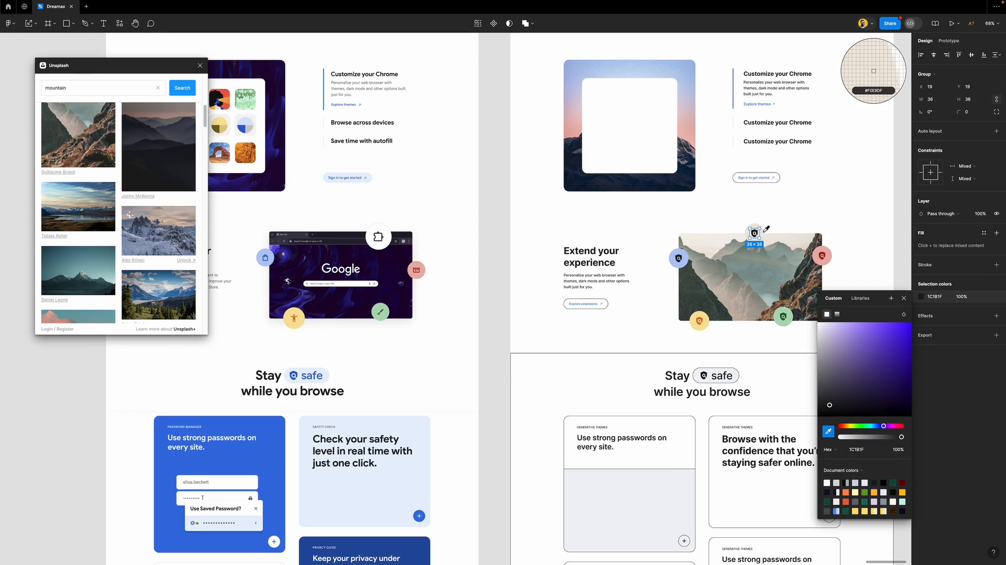
click(767, 231)
drag(823, 330, 841, 384)
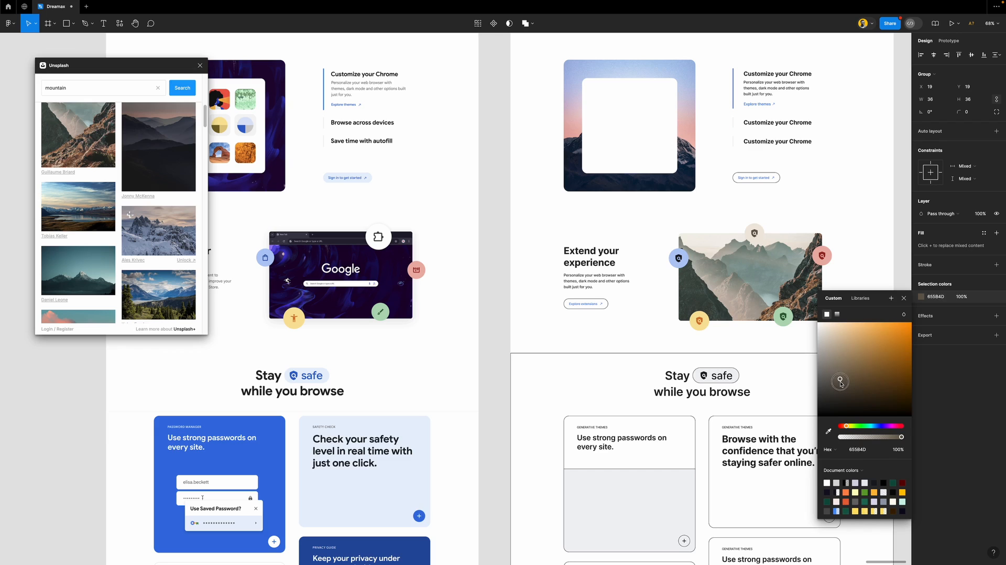
click(903, 299)
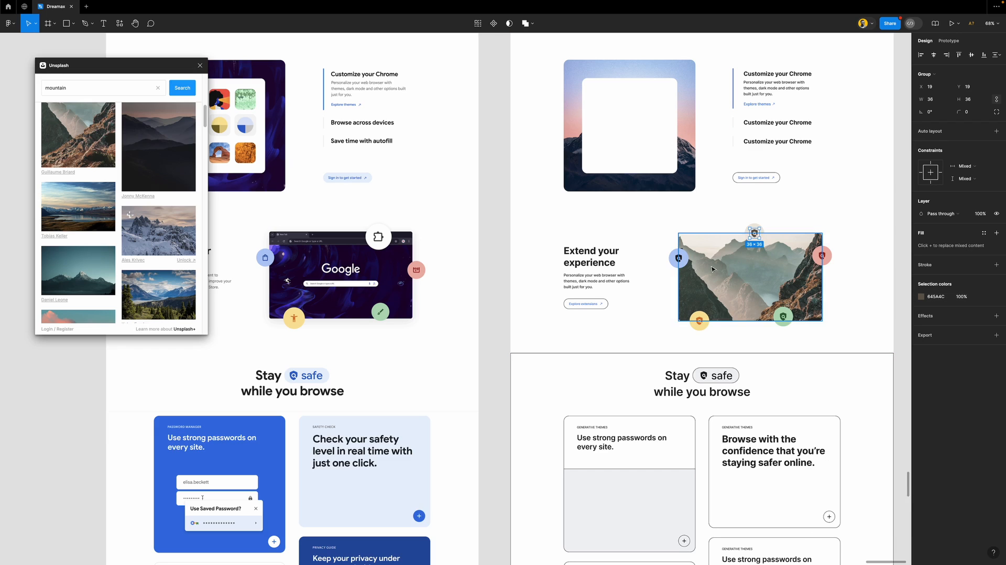
Colour the left circle's shield icon darker blue #2640A0
click(681, 262)
double_click(683, 260)
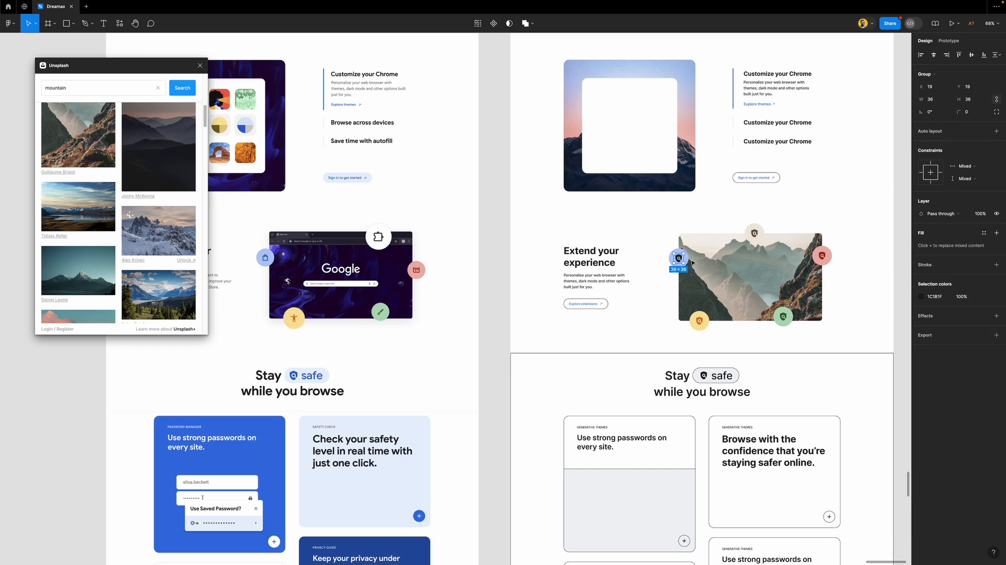
click(922, 297)
click(828, 431)
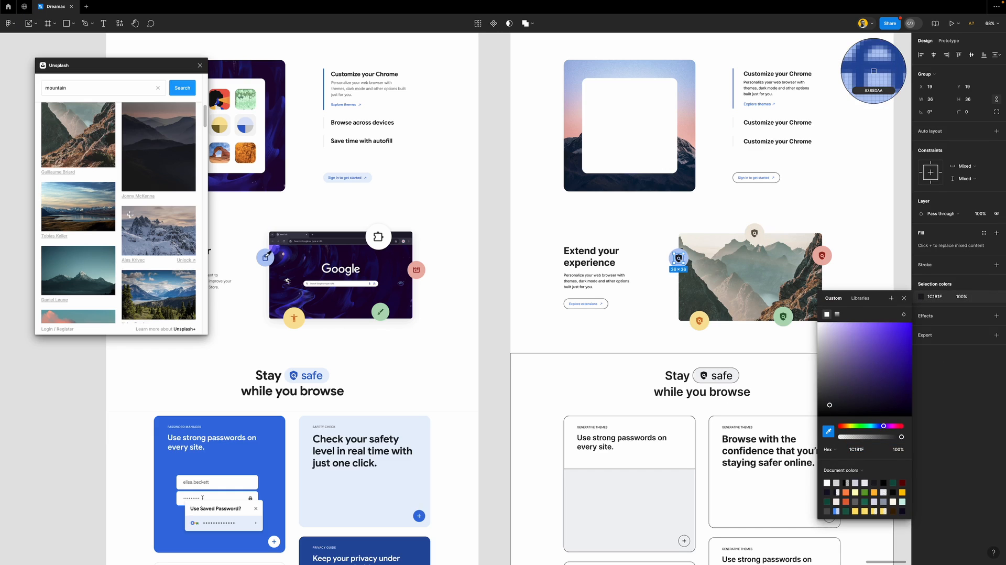
click(265, 257)
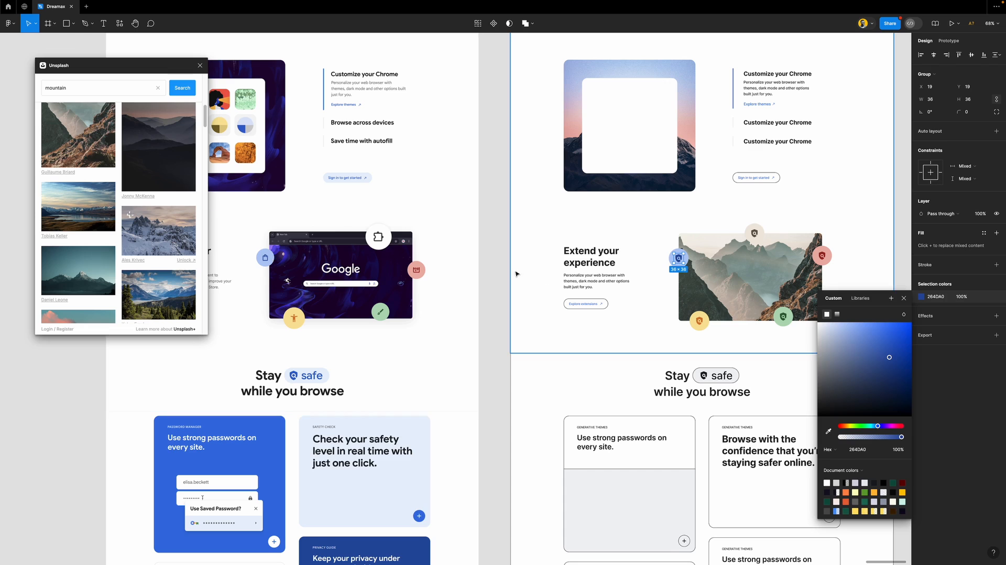
Select both the Sign in to get started and Explore extensions buttons
click(486, 255)
scroll(526, 227, down, 2)
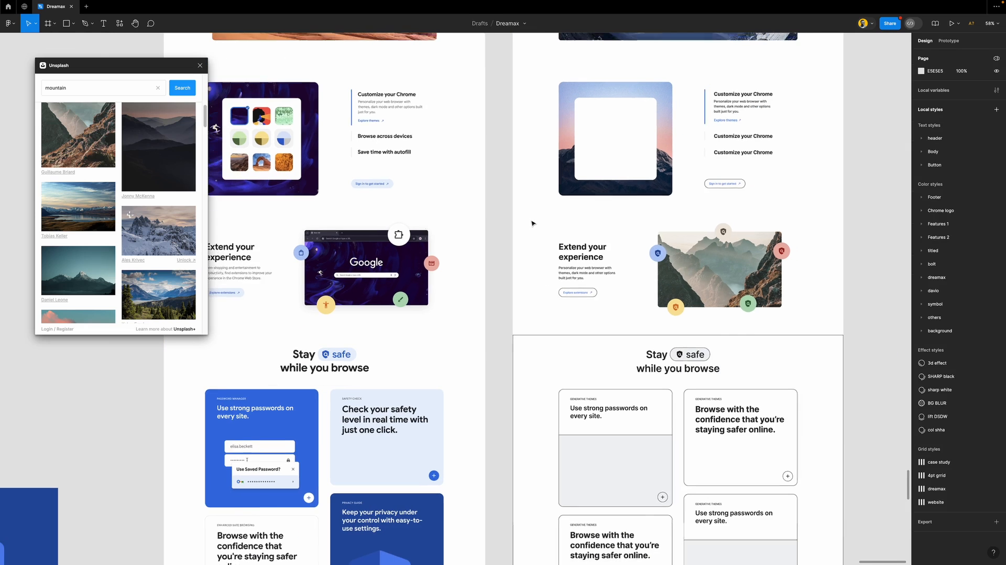
scroll(532, 223, down, 1)
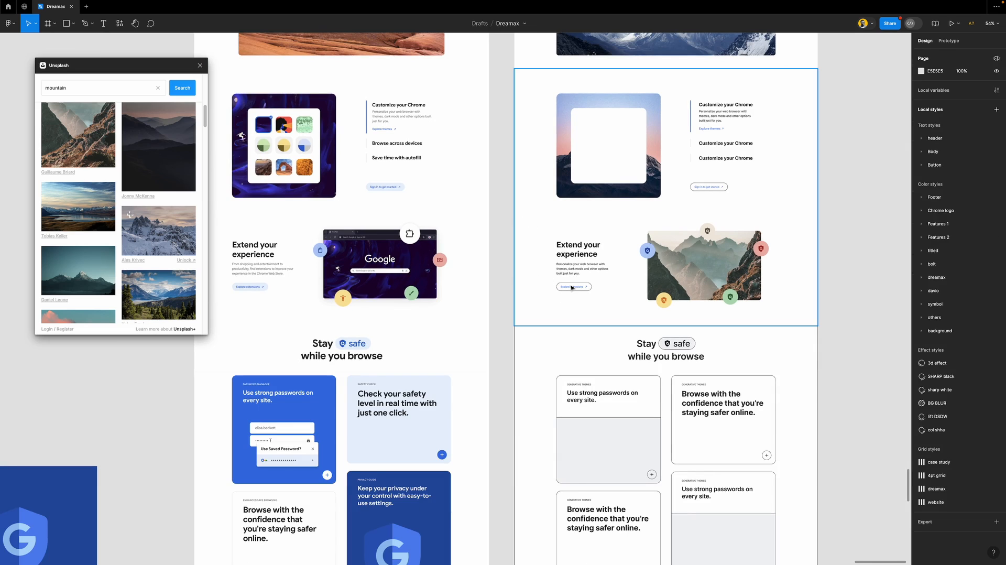
click(720, 189)
double_click(719, 189)
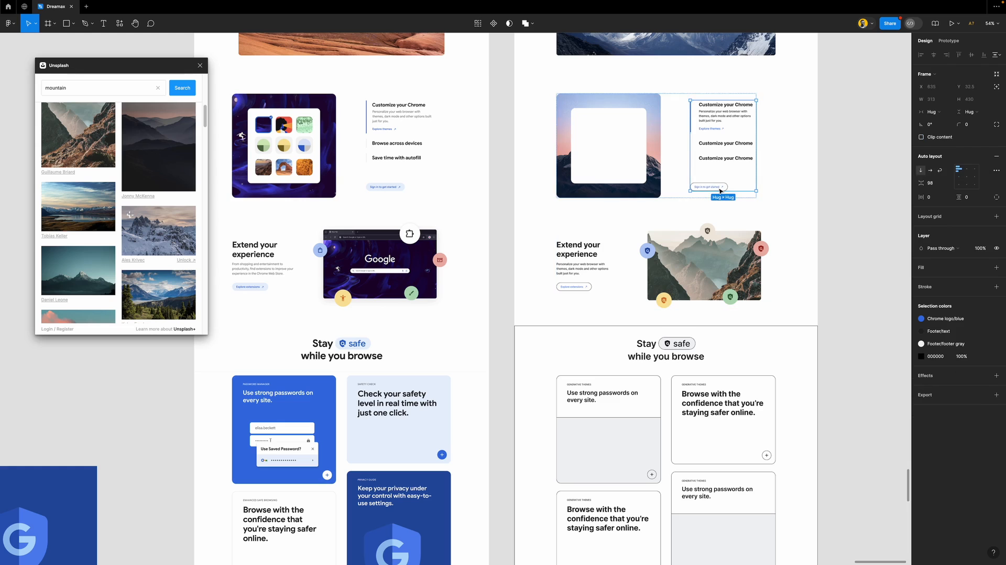
double_click(719, 188)
key(Escape)
key(Escape)
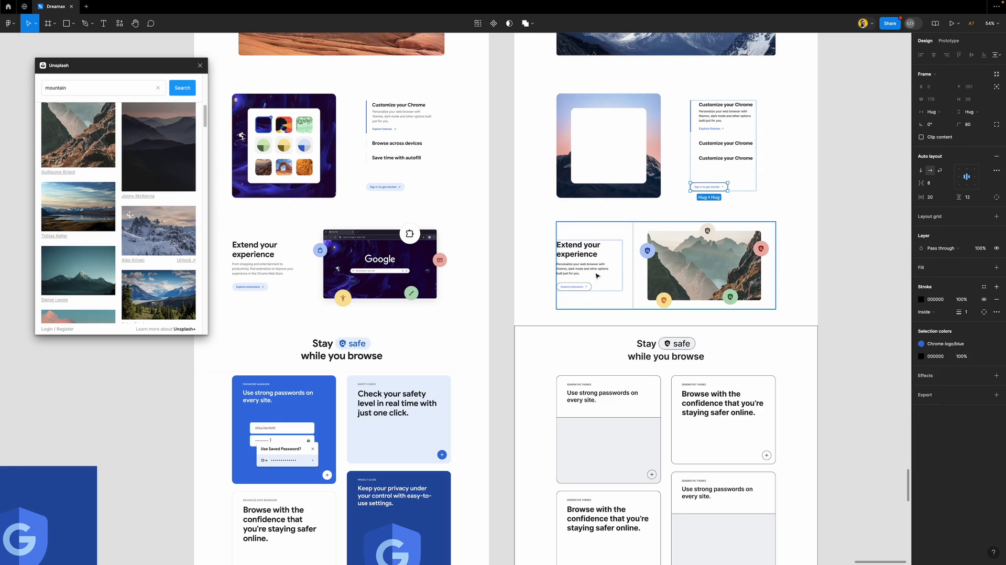
shift+click(582, 288)
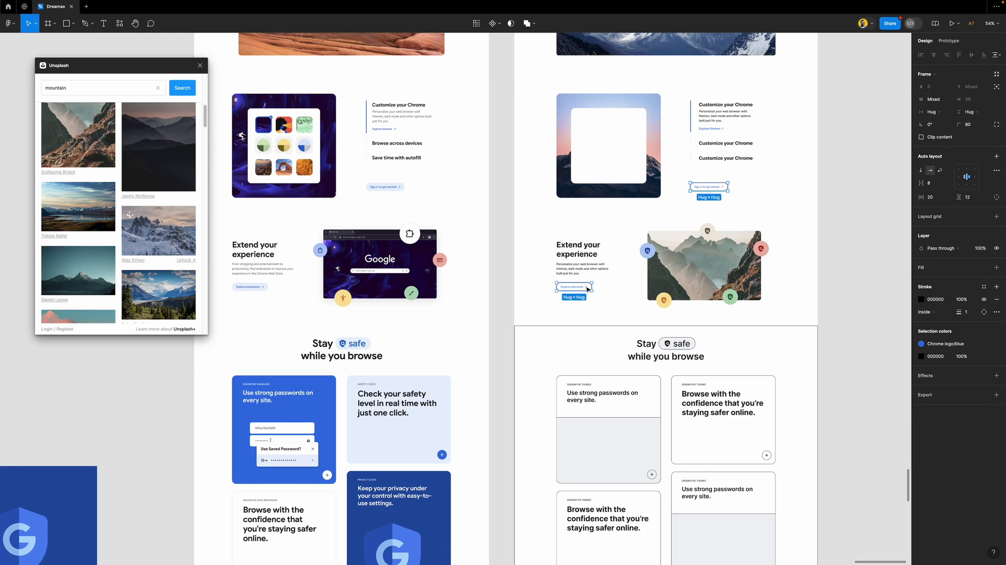
Remove both buttons' outline and fill them with the original's light blue E9F0FD
scroll(586, 288, down, 3)
scroll(571, 262, up, 1)
scroll(560, 239, up, 2)
scroll(561, 239, up, 2)
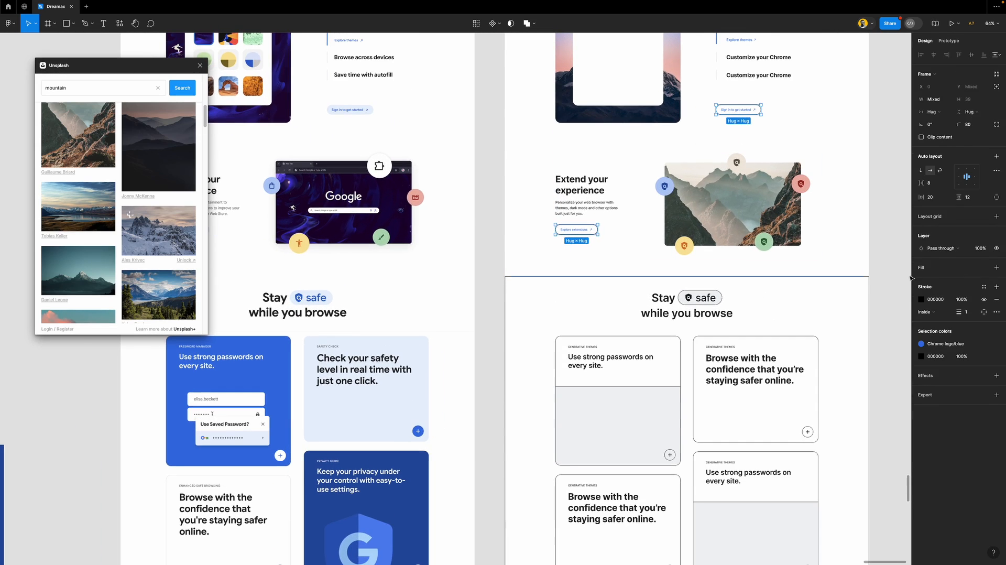
click(996, 299)
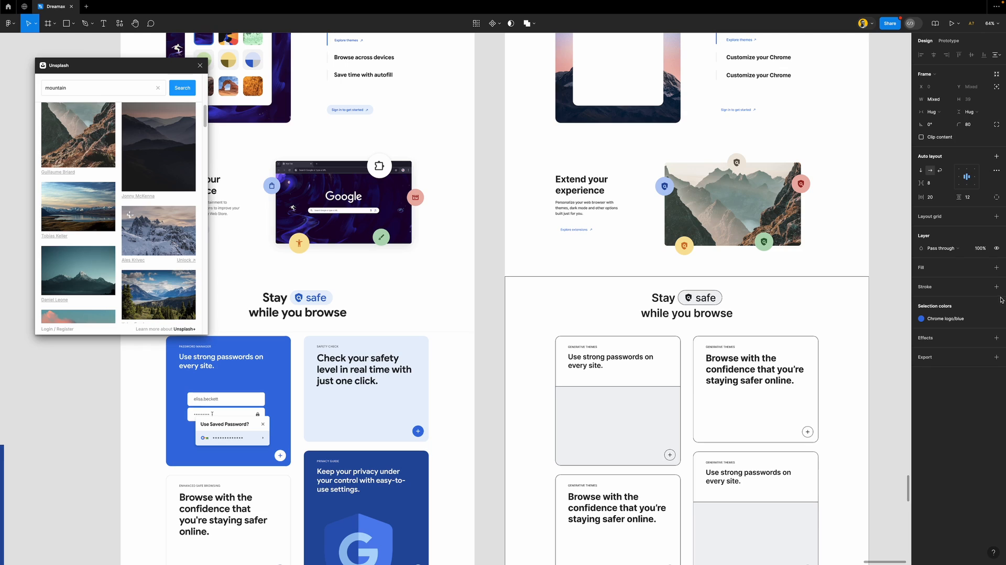
key(i)
click(371, 112)
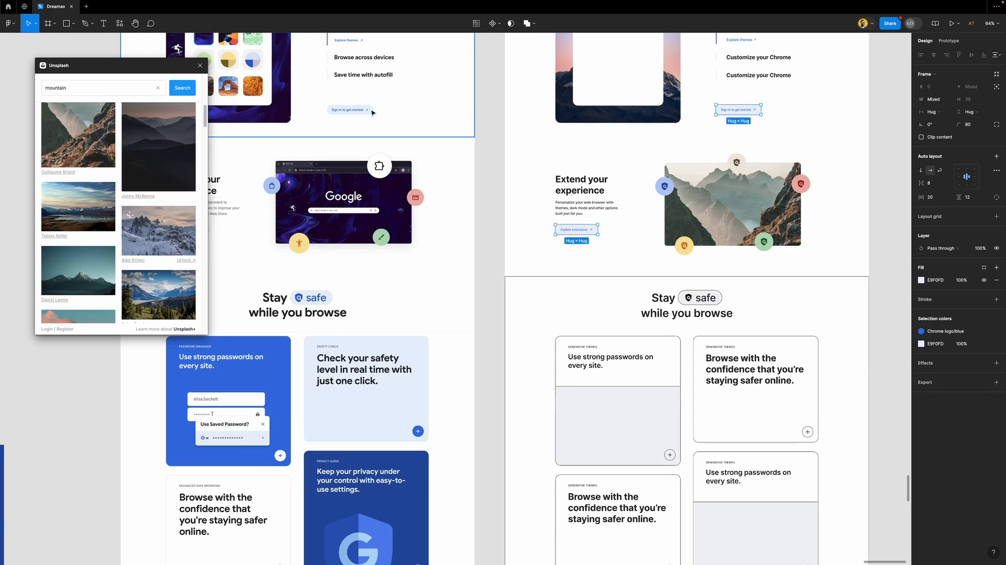
click(484, 173)
scroll(514, 224, down, 3)
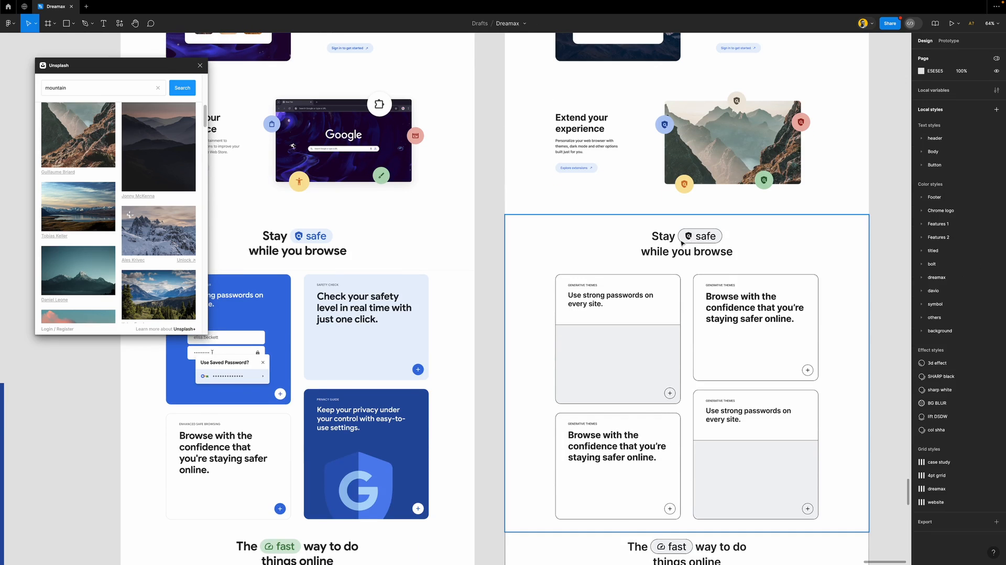
Make the safe heading pill borderless with a blue 1 fill and Chrome logo blue text and shield
click(684, 241)
click(996, 299)
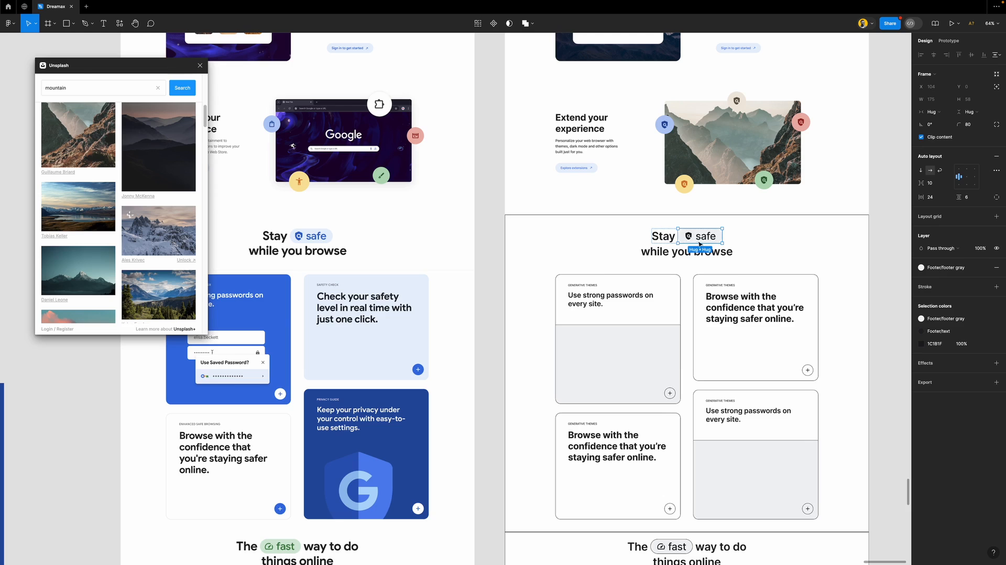
click(960, 267)
scroll(877, 381, down, 1)
click(851, 378)
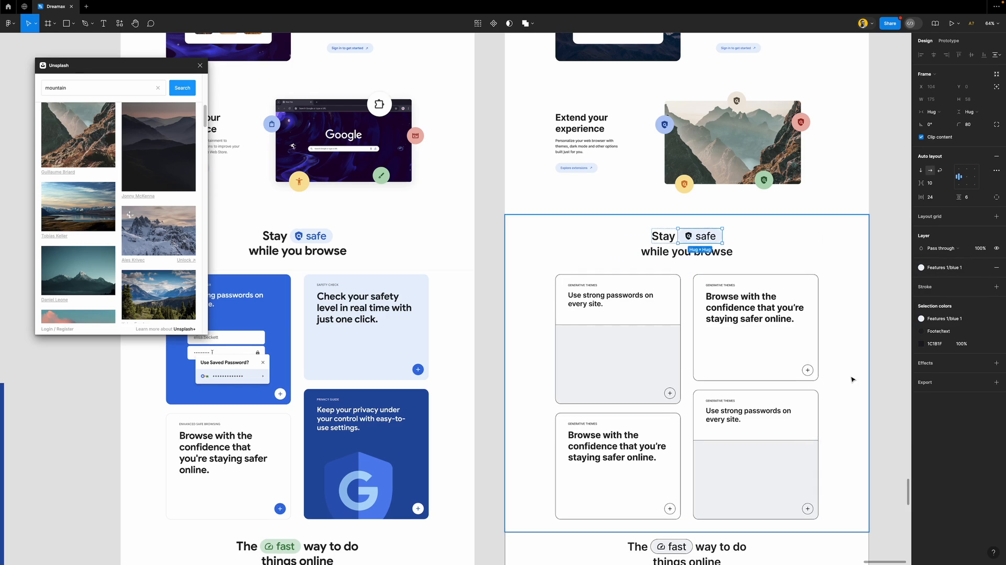
click(943, 331)
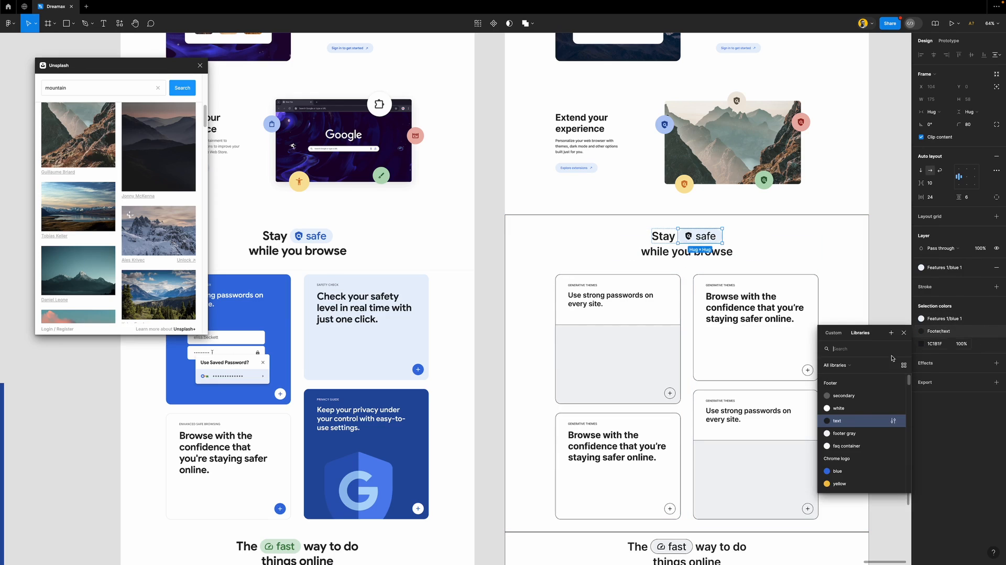
click(852, 470)
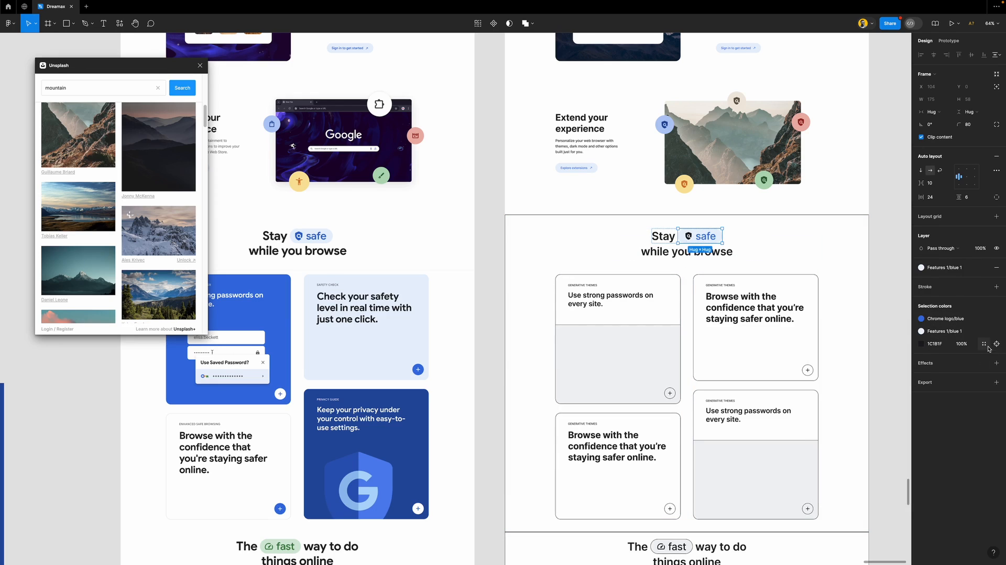
click(984, 343)
click(840, 483)
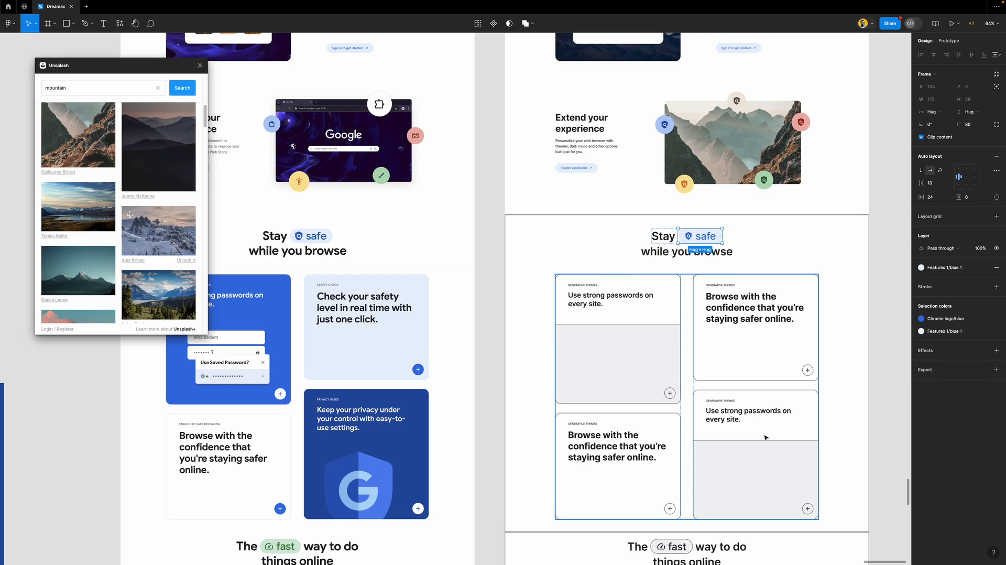
click(483, 272)
scroll(512, 278, down, 2)
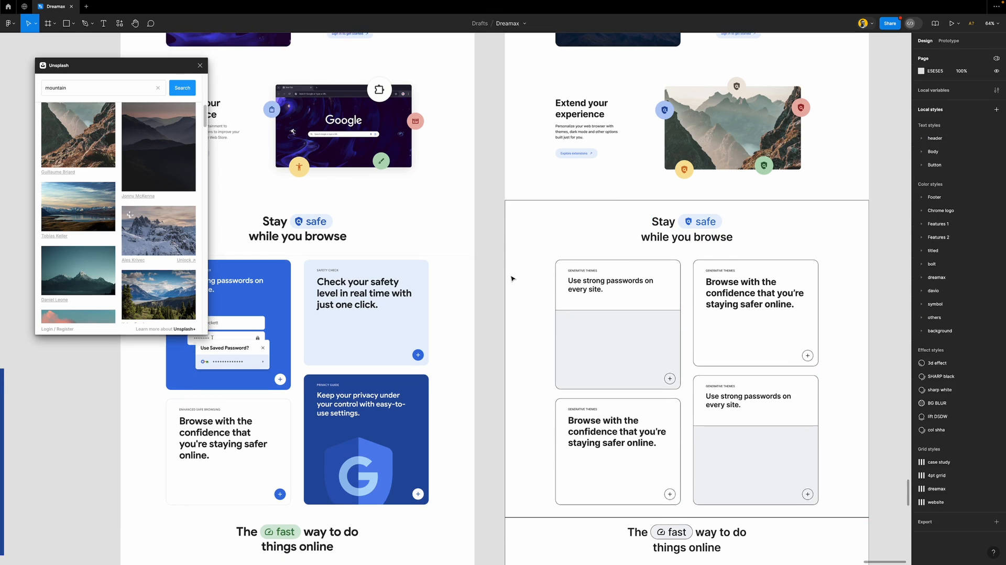
scroll(512, 279, down, 3)
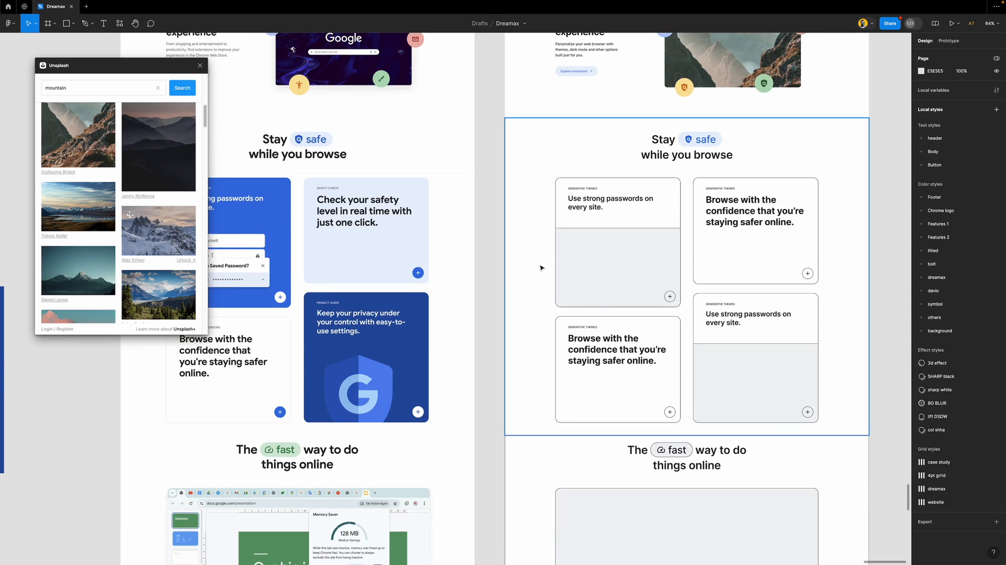
scroll(541, 267, left, 2)
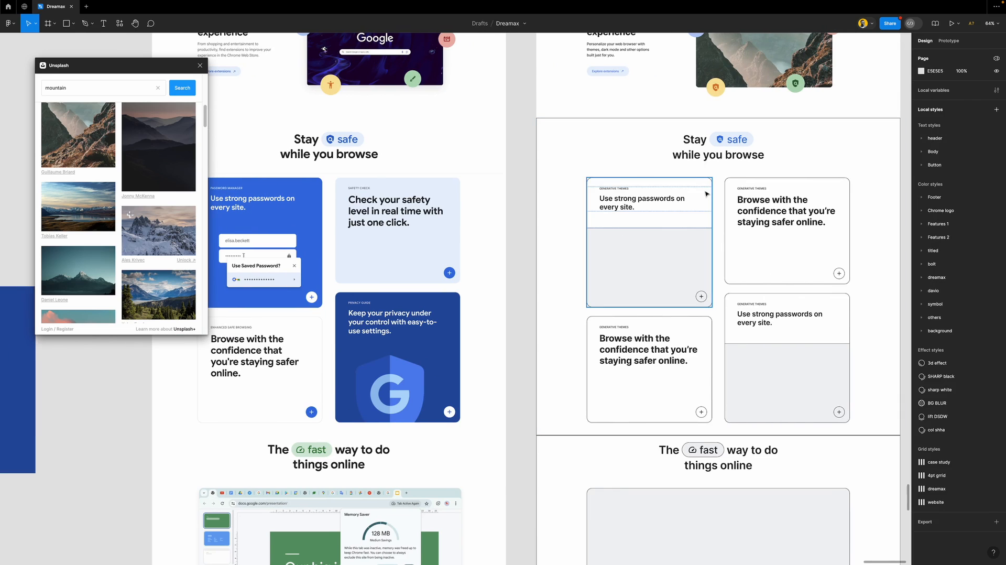
Fill the Use strong passwords card with Chrome logo/blue and remove its border
click(706, 194)
click(945, 280)
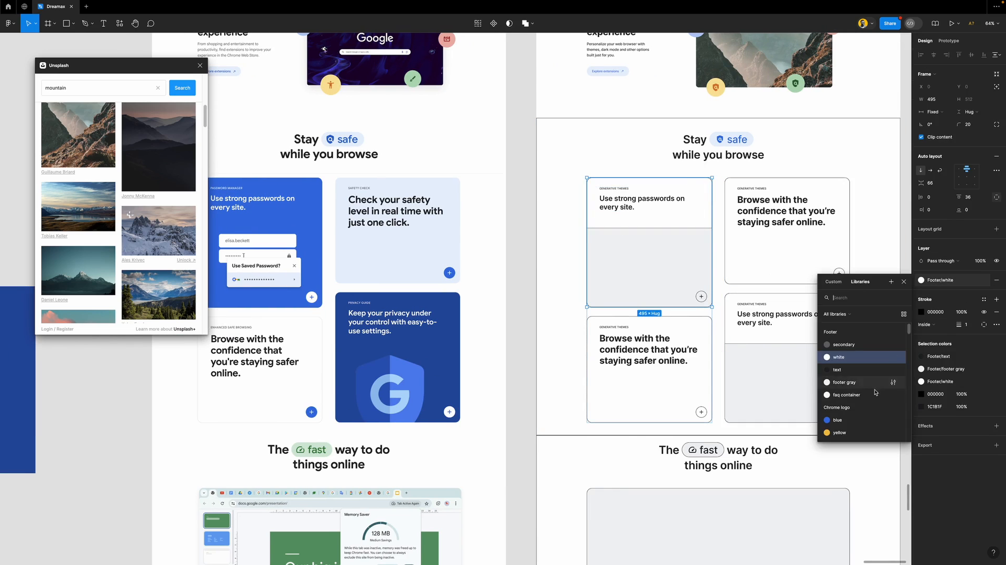
click(859, 419)
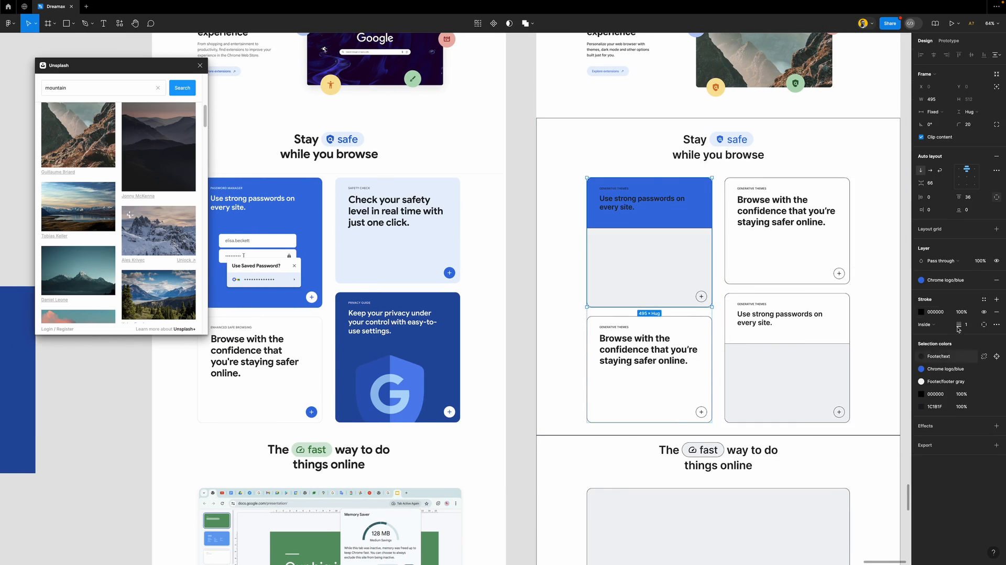
click(998, 313)
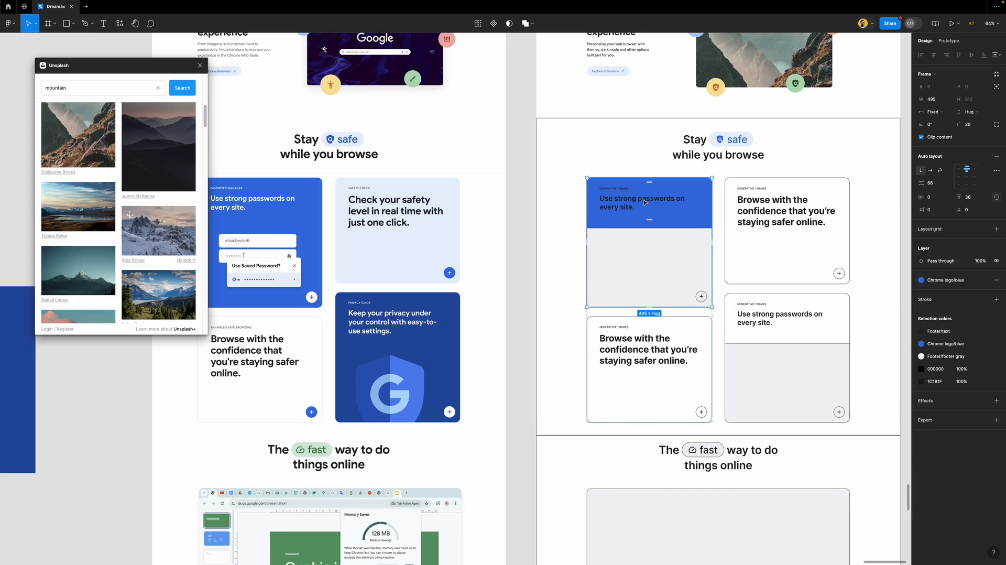
Make the card's text white and remove the grey lower area's fill and border
double_click(644, 202)
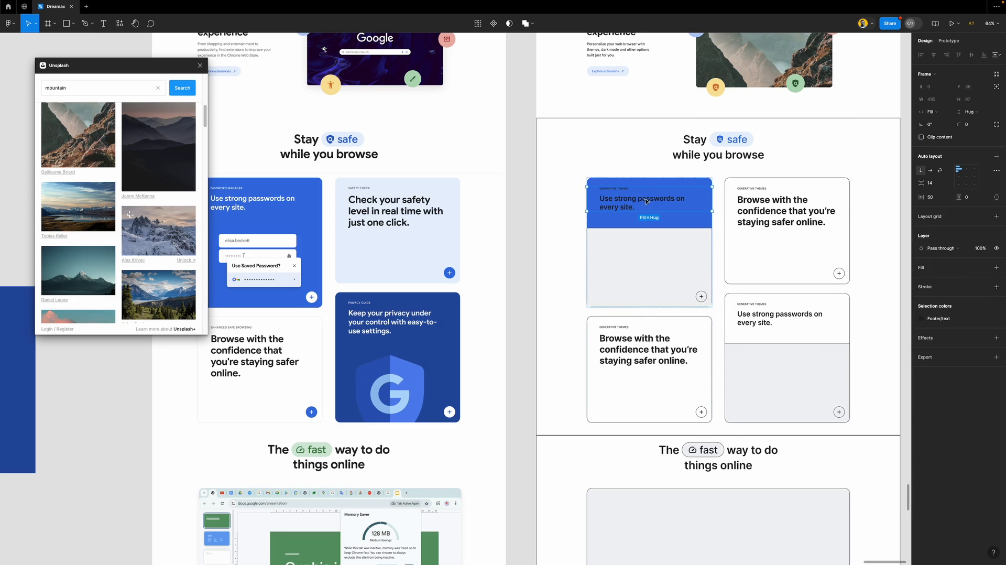
click(947, 320)
click(843, 395)
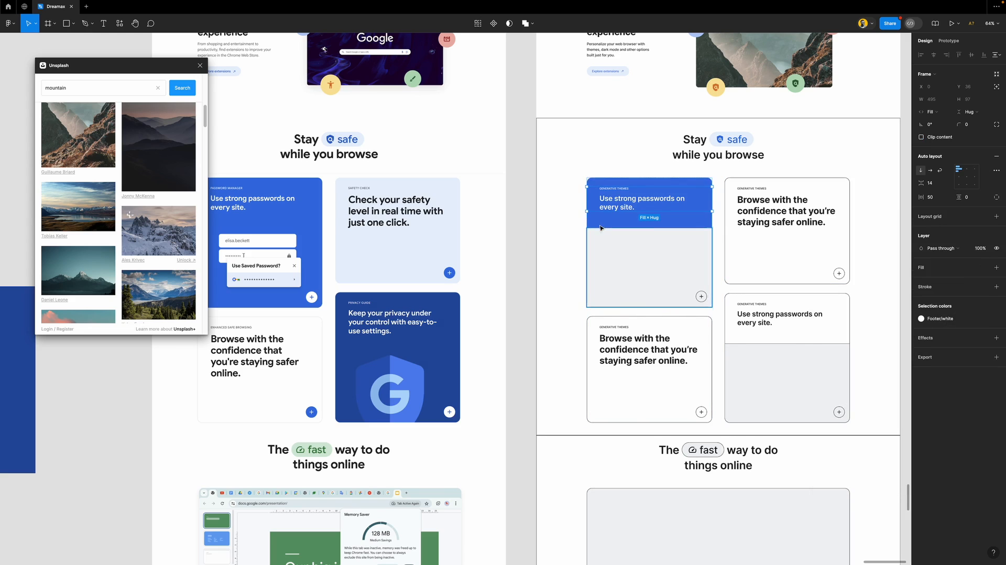
click(654, 265)
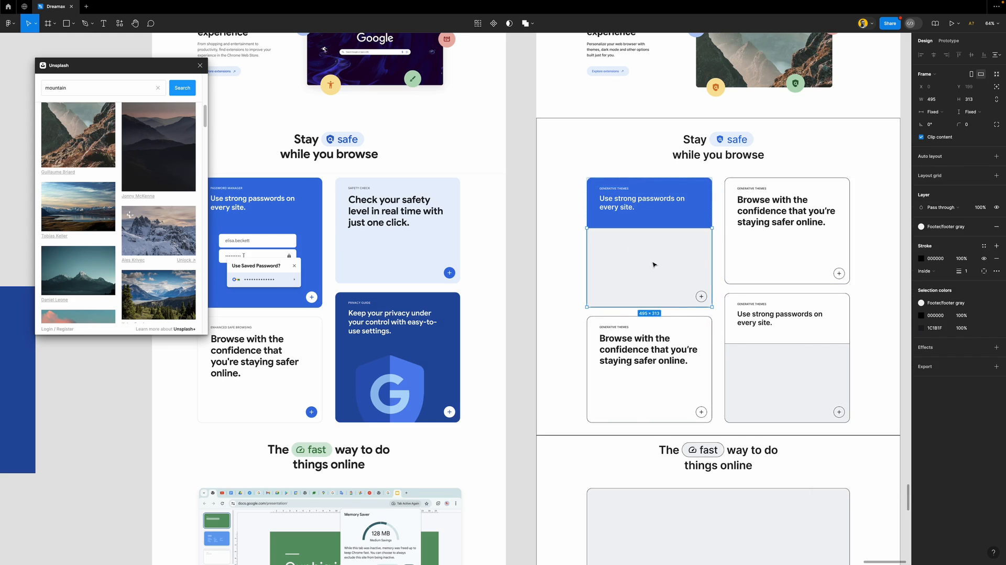
click(998, 229)
click(996, 258)
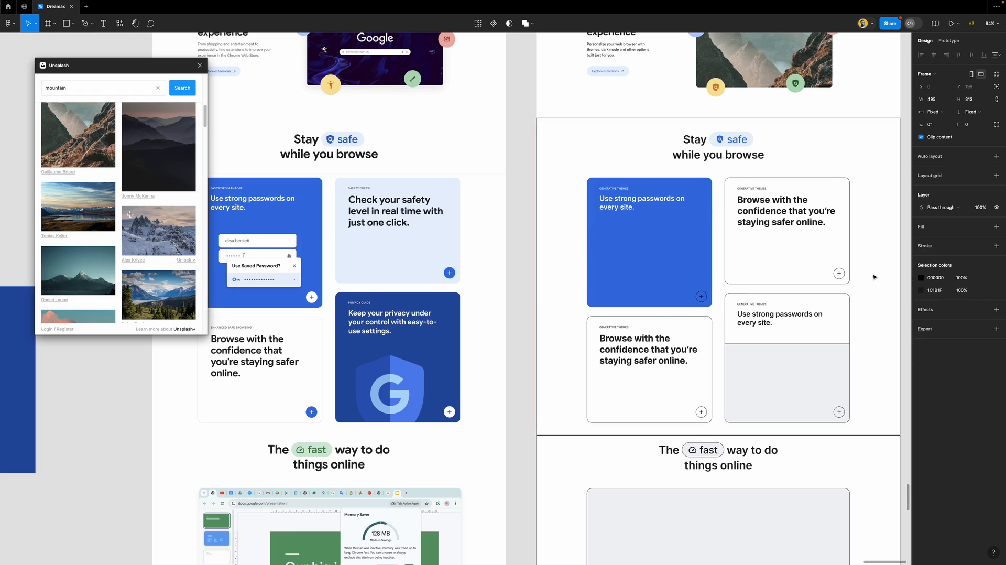
scroll(616, 270, down, 3)
Give the blue card's plus button the white plus-button style
scroll(613, 259, up, 5)
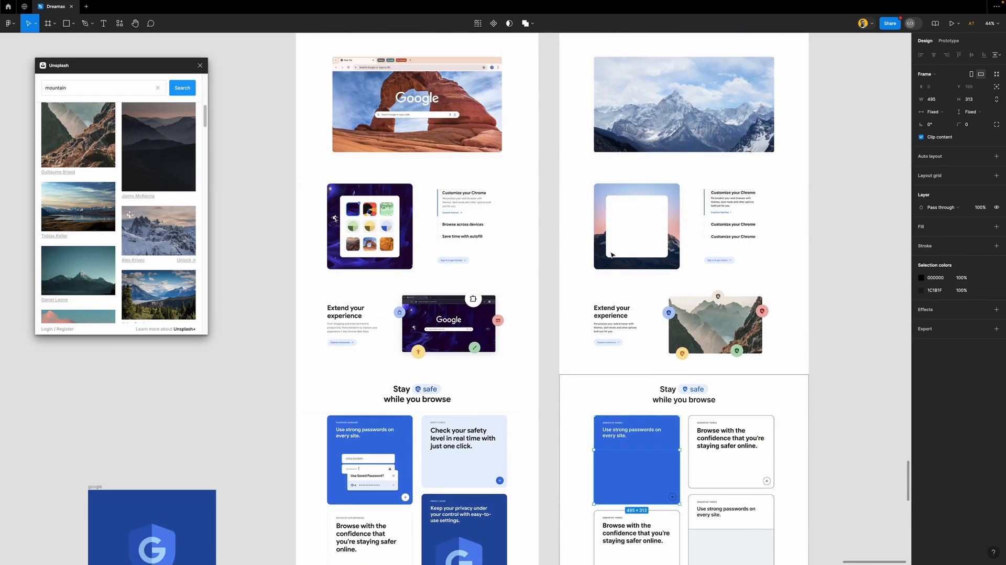
scroll(611, 255, up, 4)
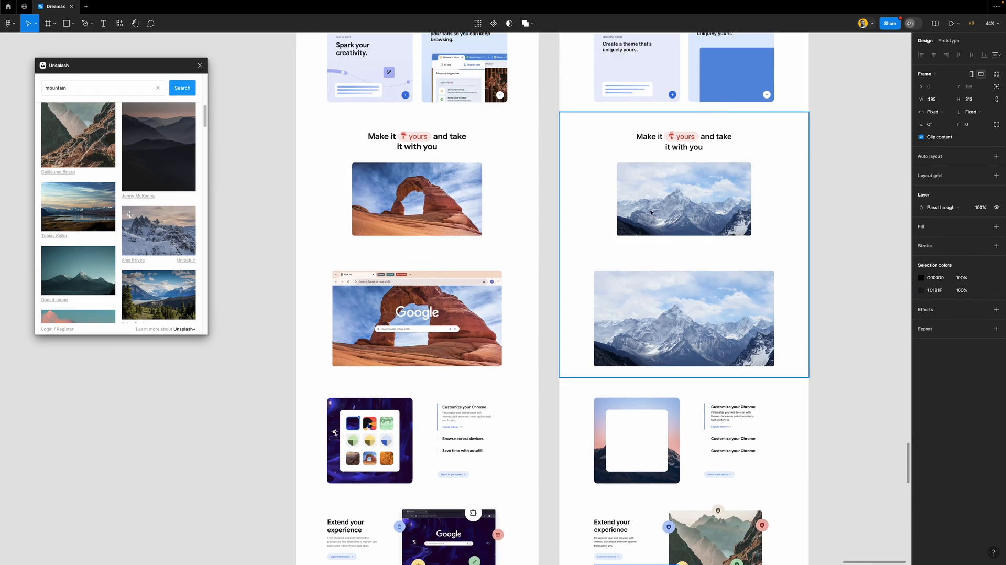
click(766, 95)
scroll(637, 254, down, 5)
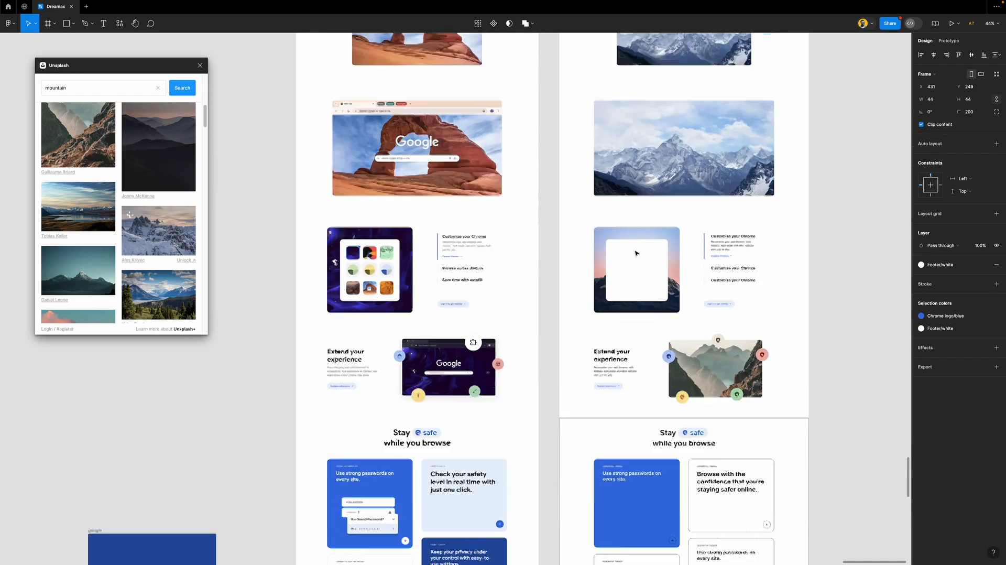
scroll(637, 254, down, 3)
scroll(660, 267, up, 6)
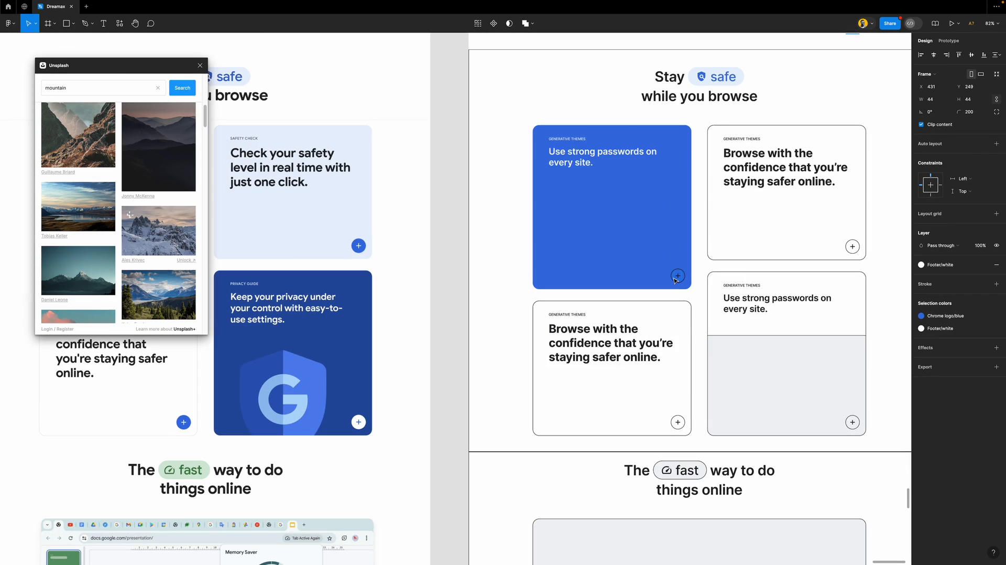
click(675, 279)
click(669, 267)
double_click(677, 279)
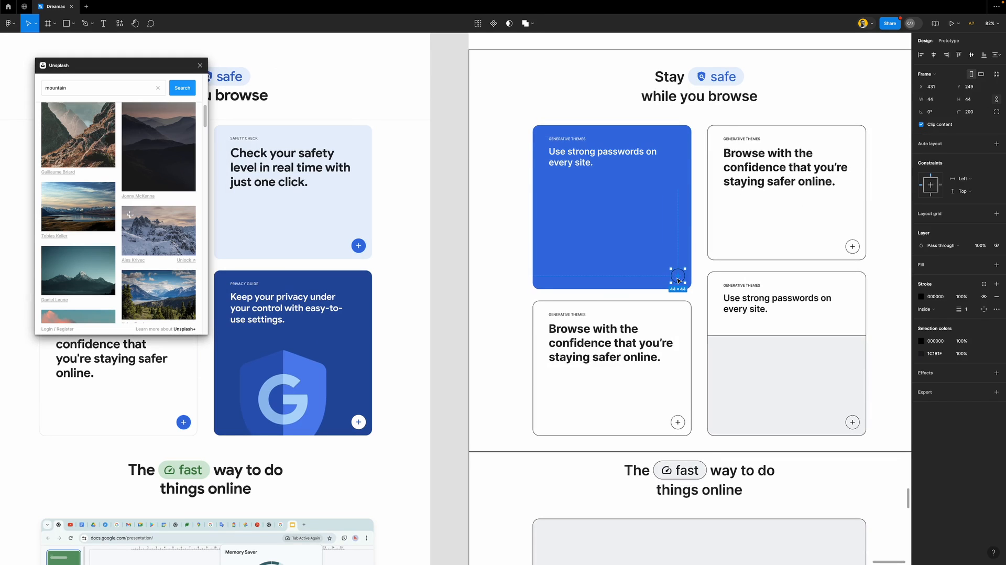
key(super+shift+r)
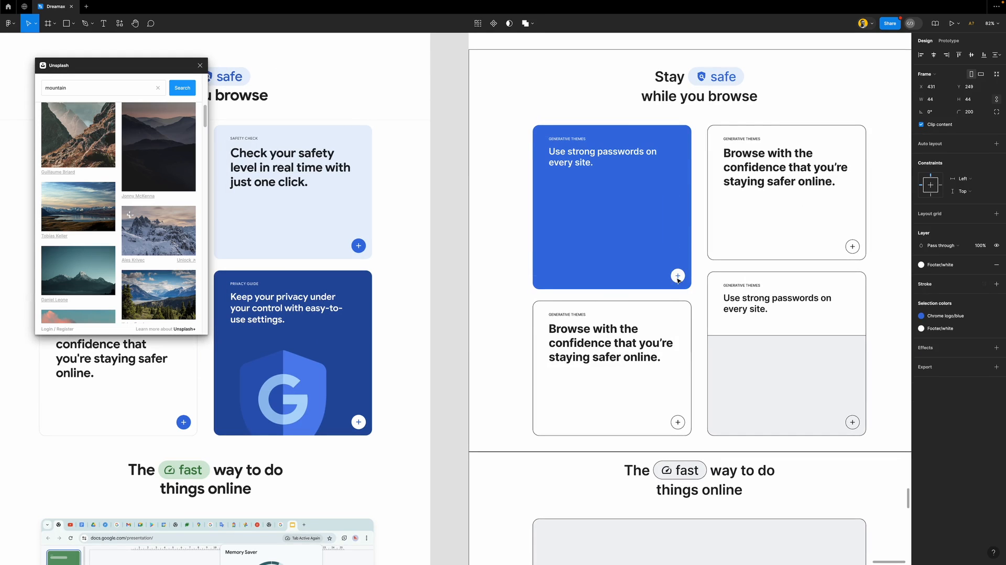
Apply the same white style to the bottom-right card's plus button
scroll(556, 235, down, 5)
scroll(623, 235, up, 2)
scroll(628, 236, down, 3)
click(721, 336)
click(721, 337)
click(721, 337)
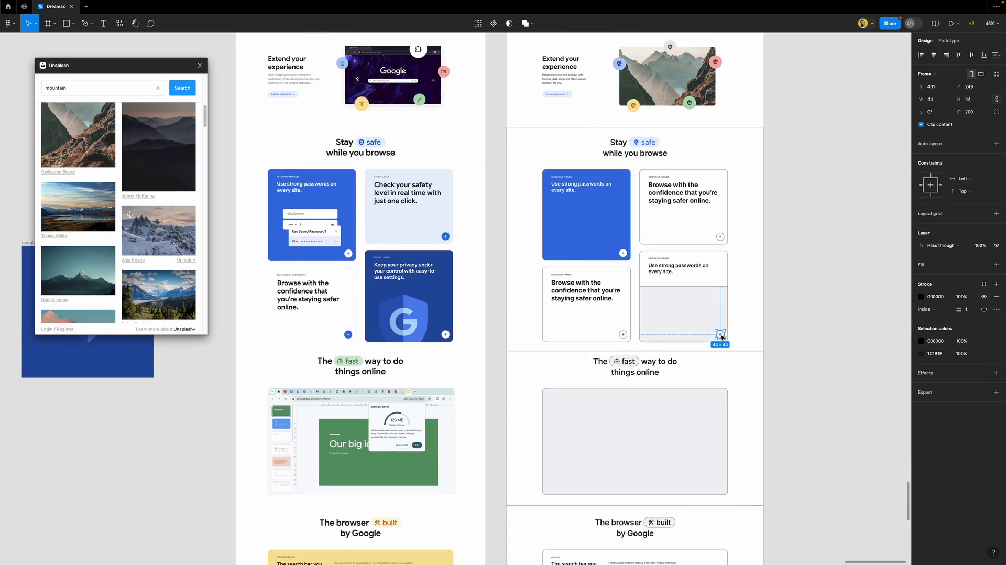
key(super+shift+r)
Apply the blue plus-button style to both Browse with the confidence cards' buttons
scroll(714, 286, up, 2)
scroll(714, 287, down, 4)
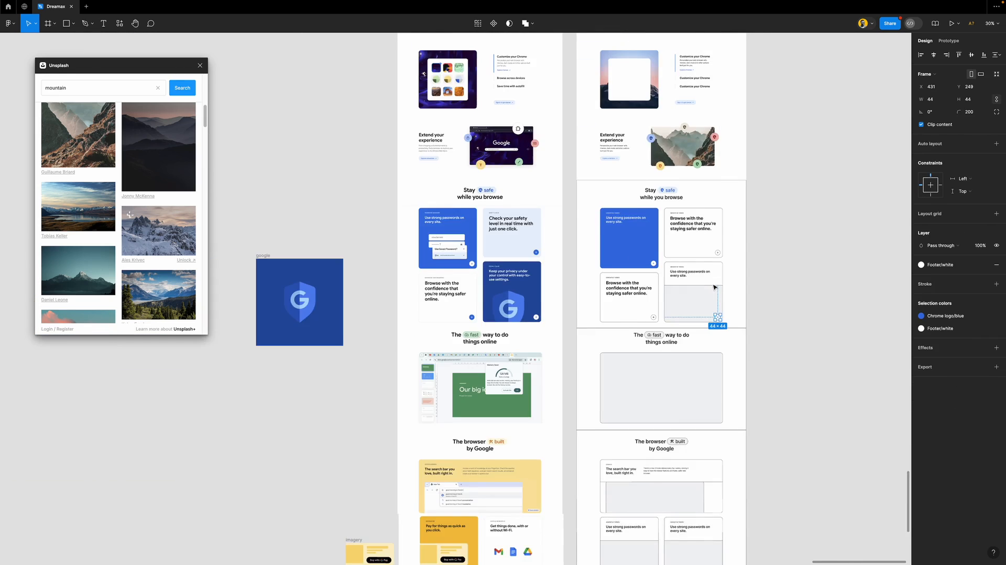
scroll(713, 286, up, 8)
scroll(664, 221, up, 3)
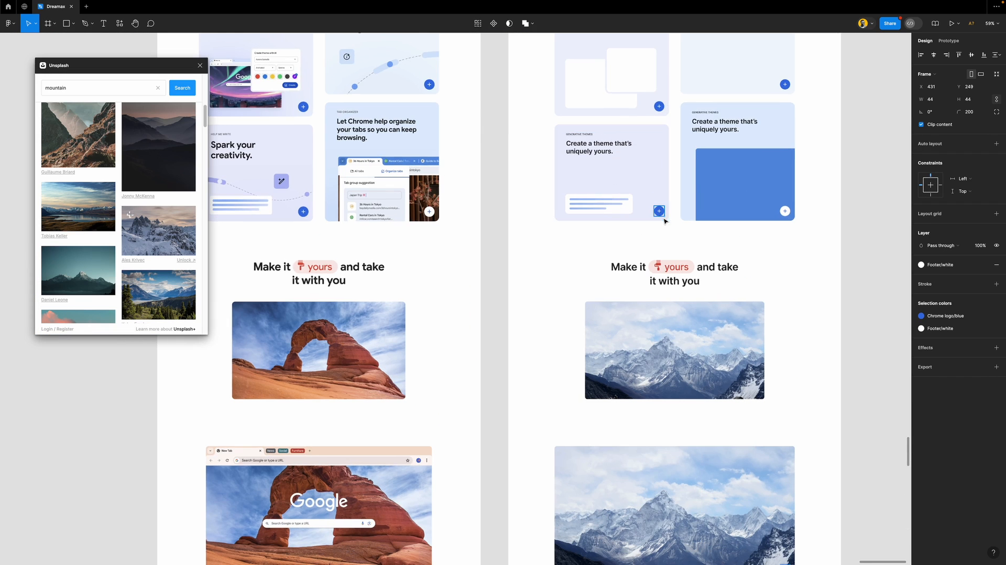
click(662, 215)
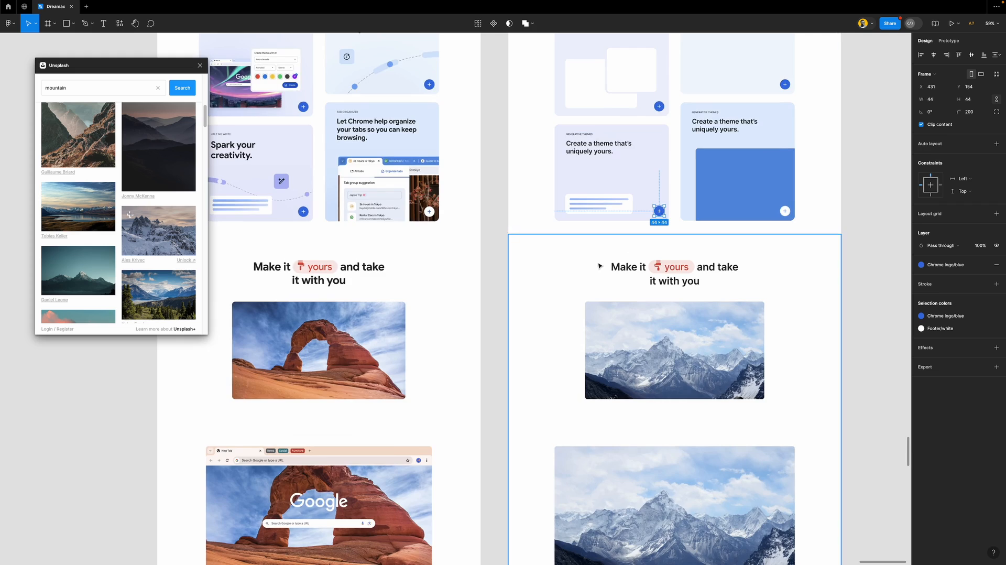
scroll(650, 225, down, 15)
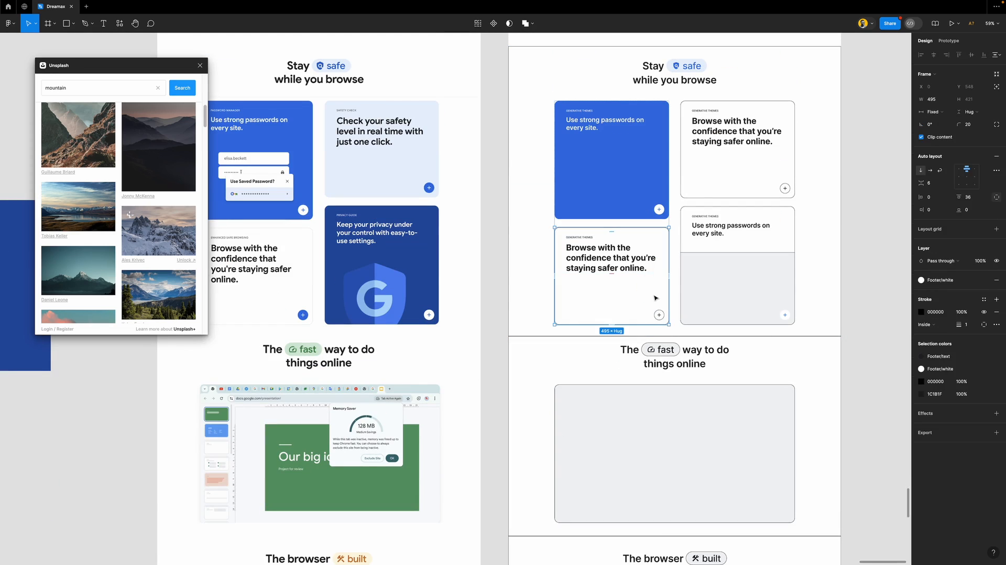
click(661, 317)
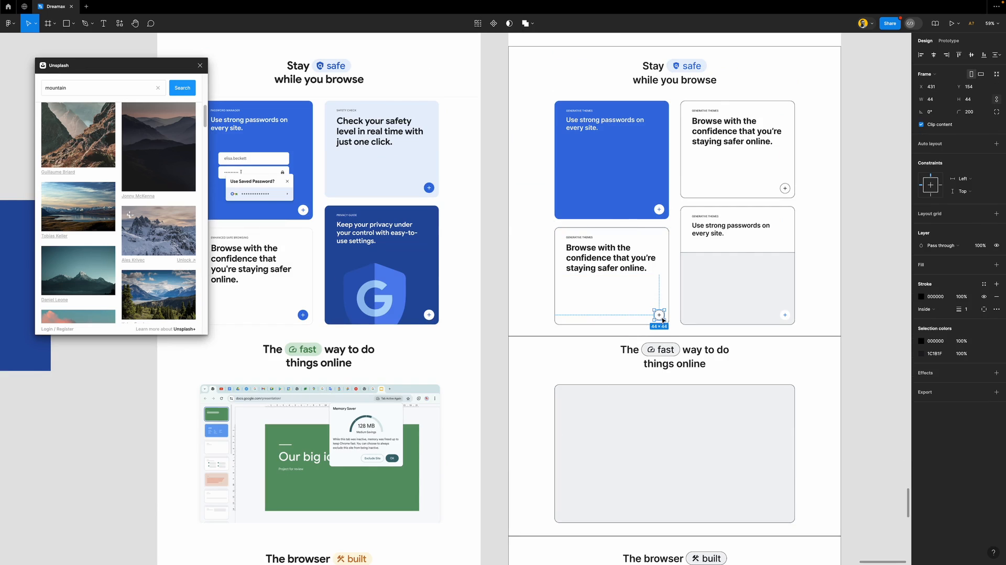
shift+click(785, 192)
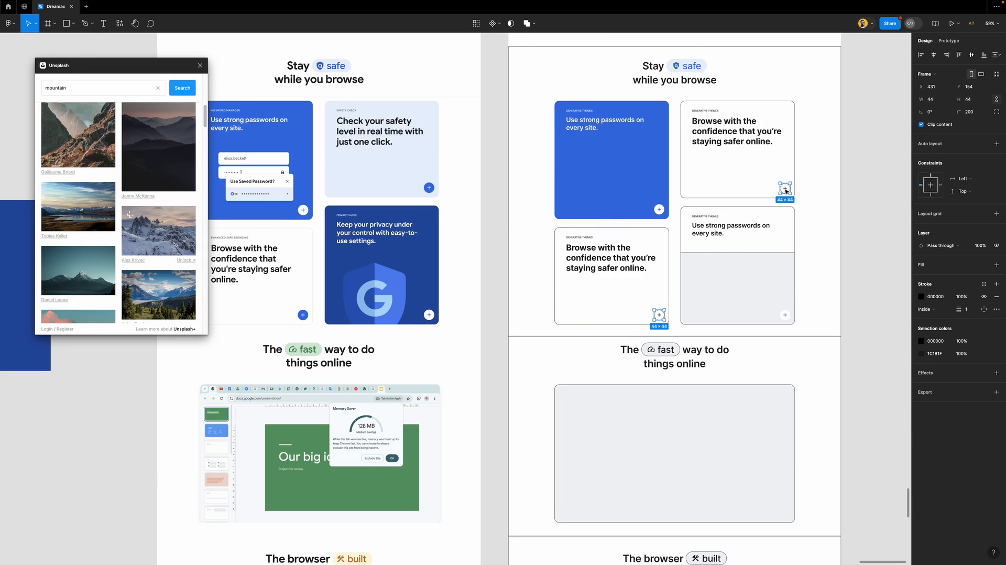
key(super+alt+v)
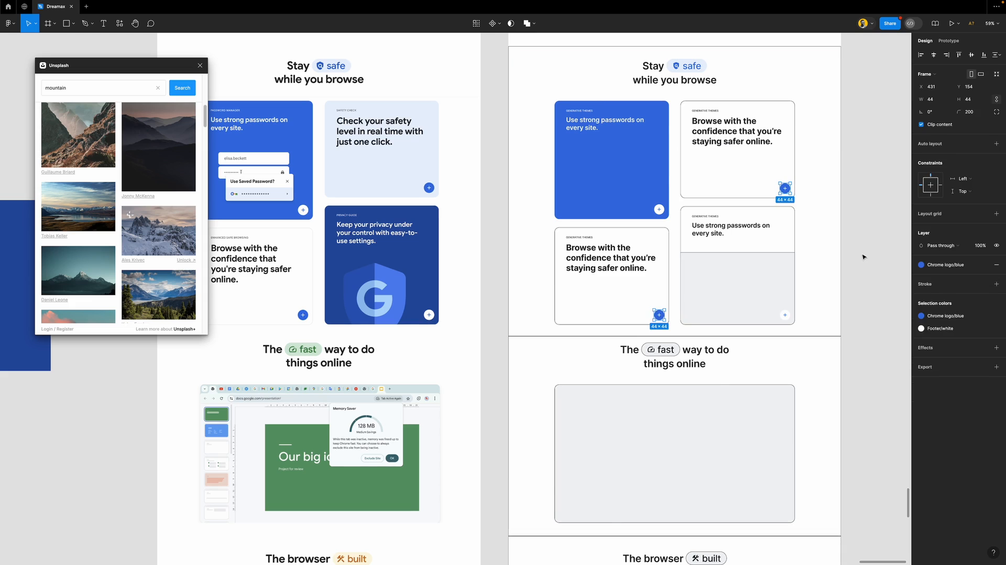
click(864, 257)
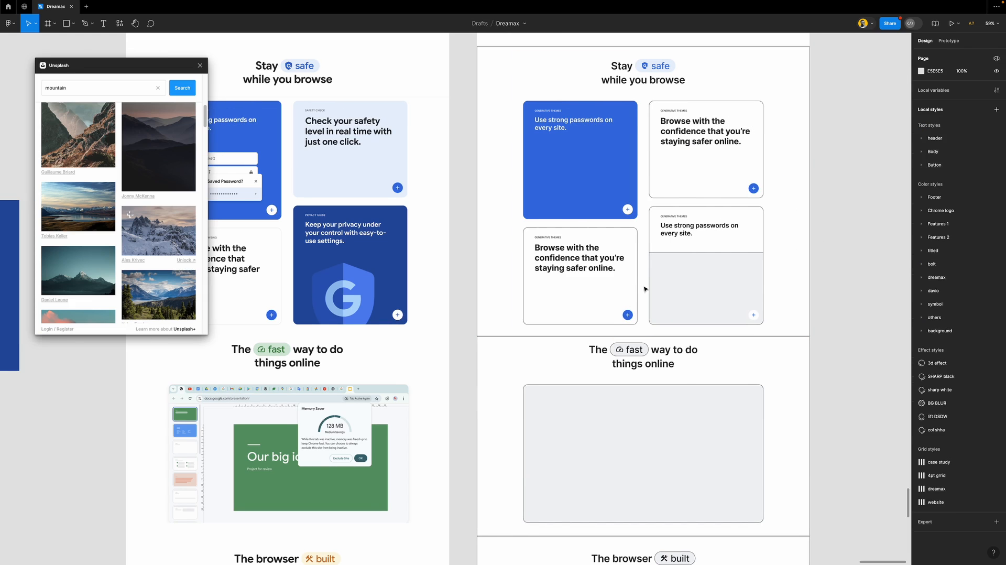
scroll(506, 238, left, 3)
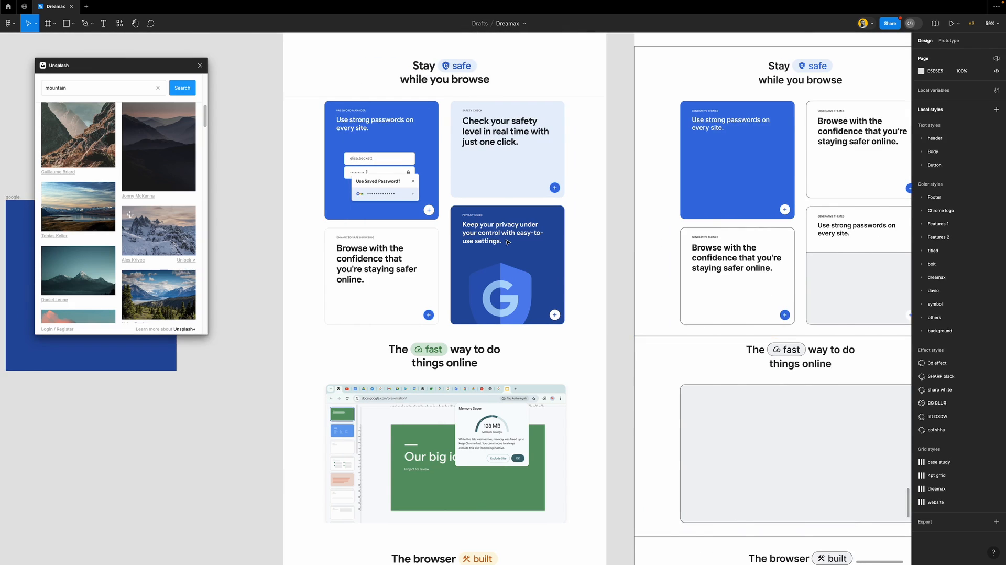
Paste the G shield into the bottom-right card's grey image area, centred horizontally and top-aligned
scroll(507, 241, left, 5)
click(302, 282)
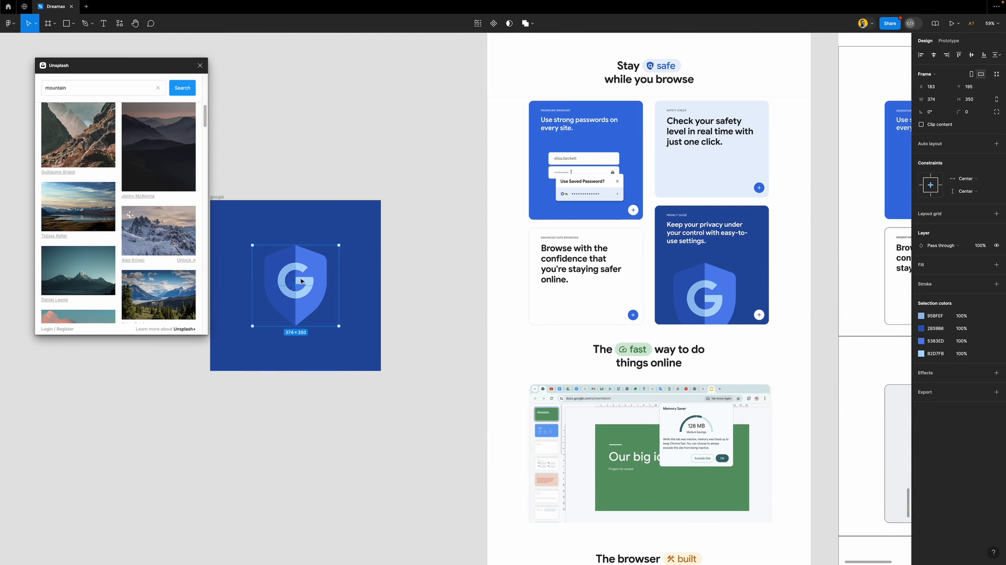
drag(288, 283, 729, 288)
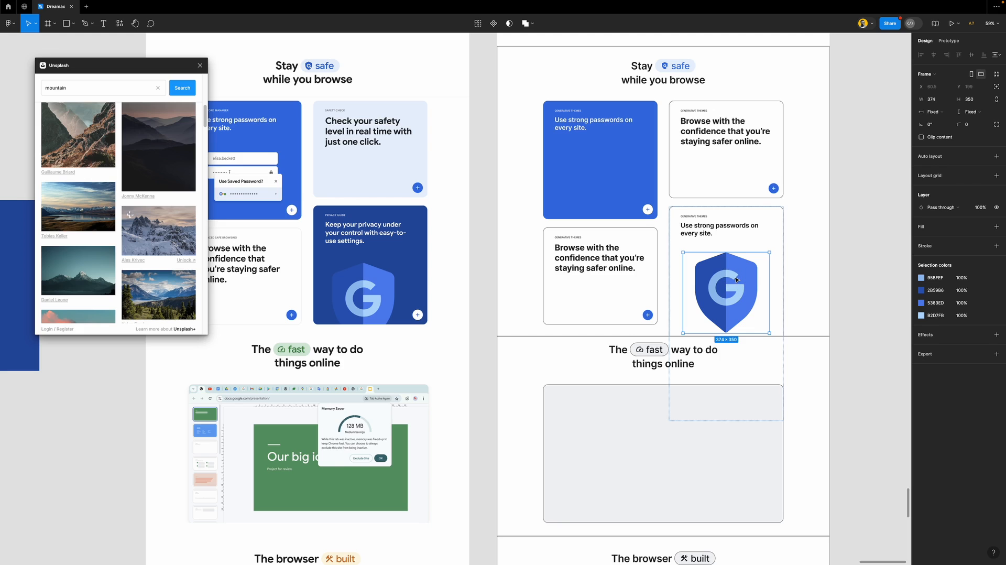
key(ctrl+z)
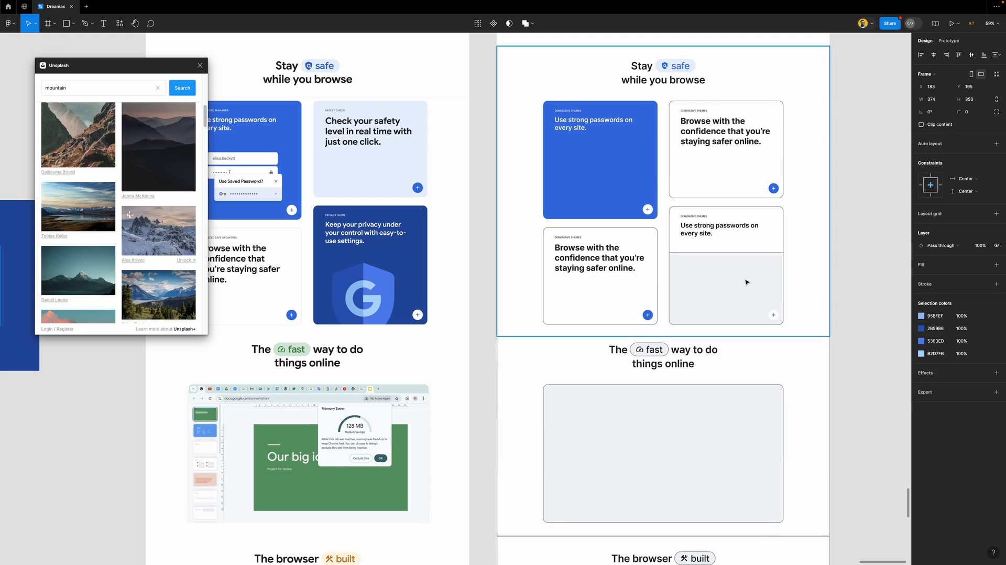
click(760, 270)
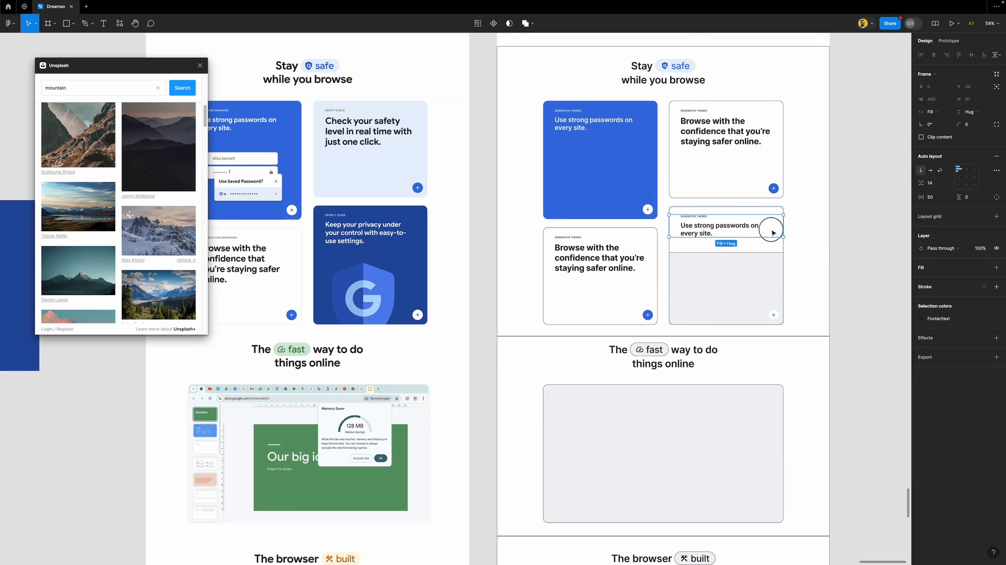
key(ctrl+v)
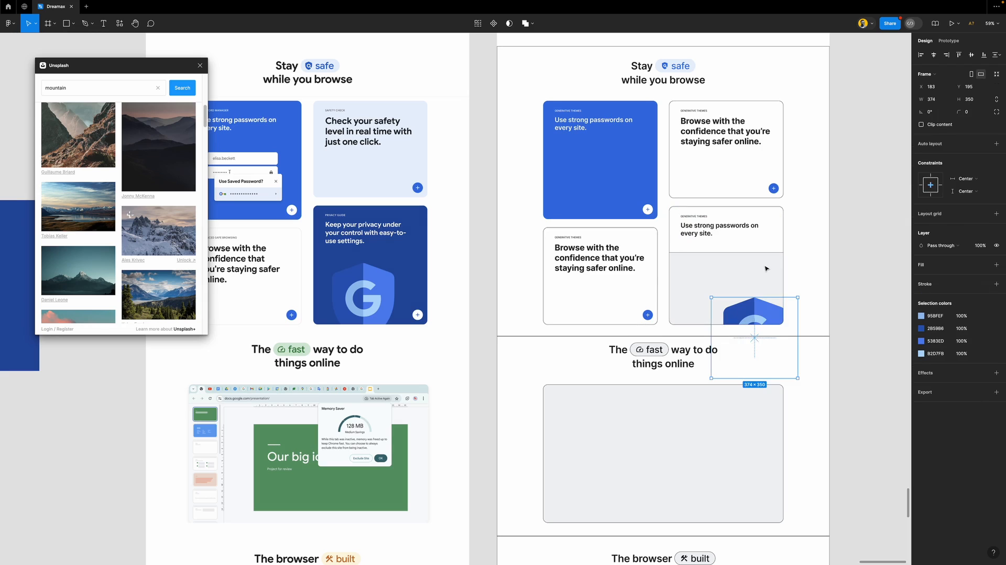
click(933, 55)
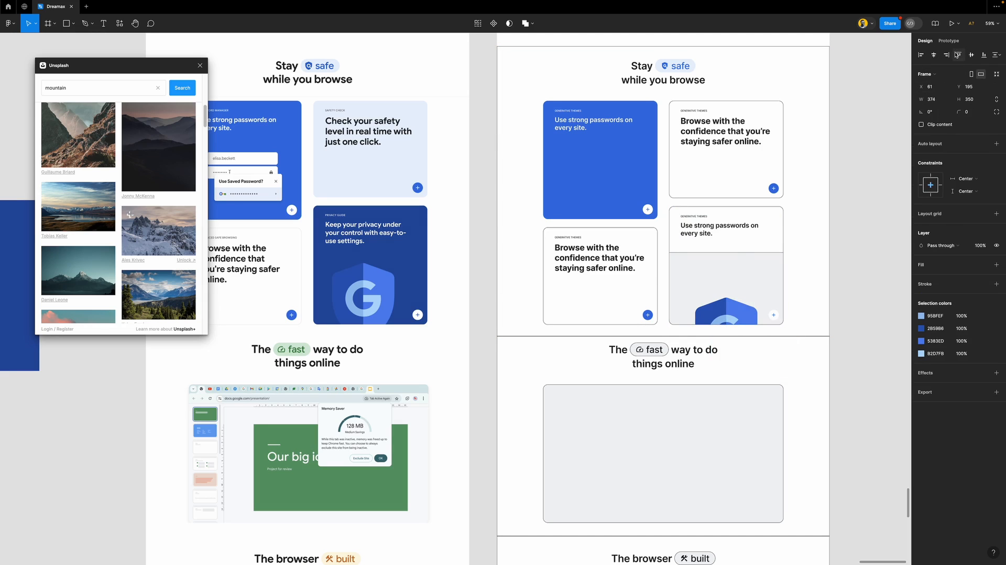
click(957, 55)
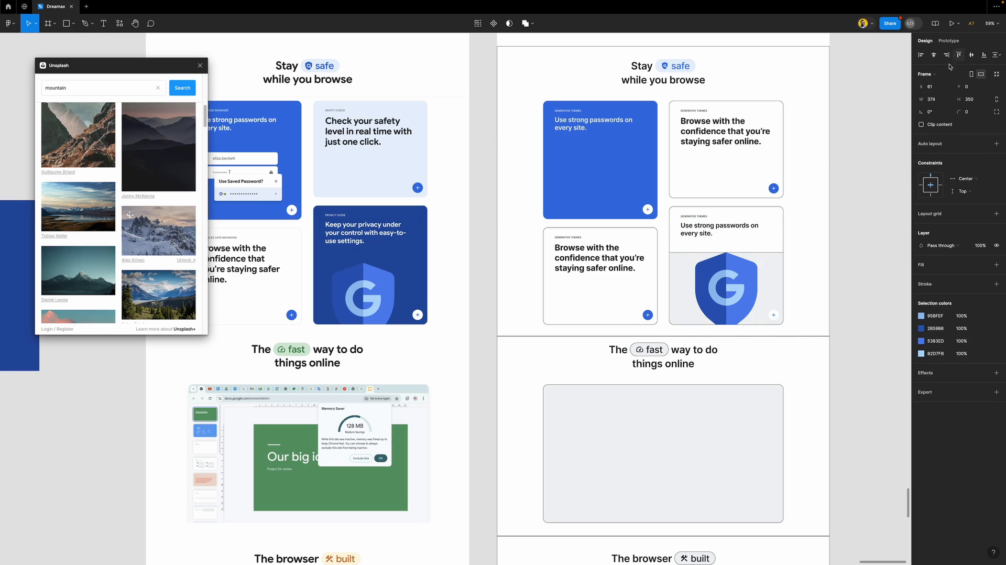
click(779, 262)
Clear the inner frame's fill and outline, then give the card Features 2/dark blue, white text, no outline
click(996, 270)
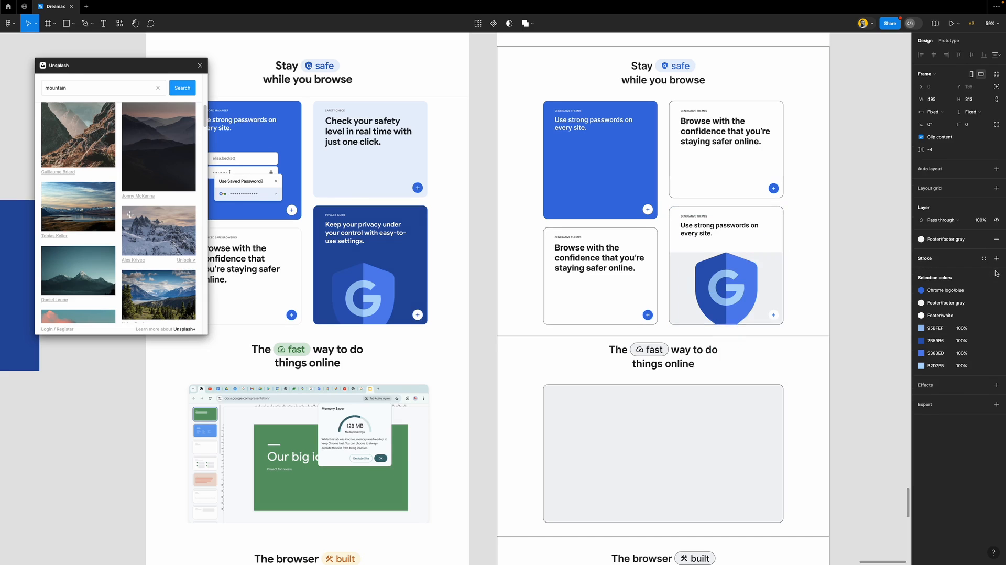
click(998, 242)
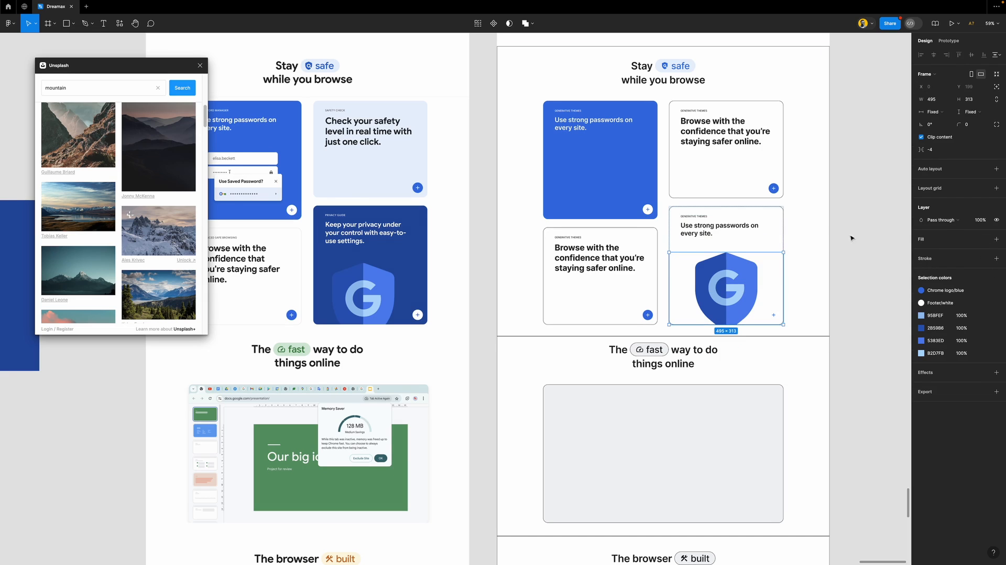
click(774, 217)
click(995, 312)
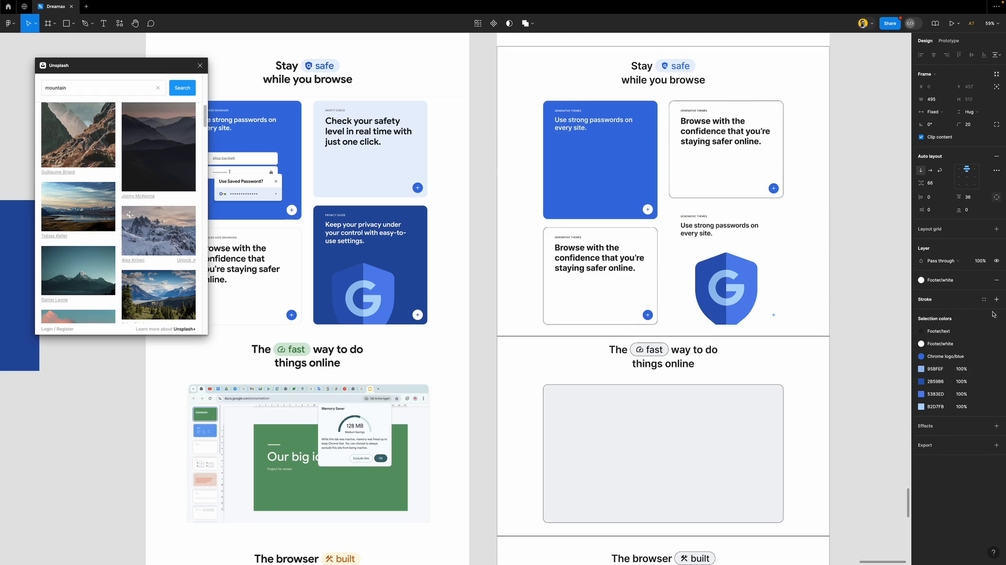
click(426, 256)
click(984, 281)
scroll(873, 384, down, 5)
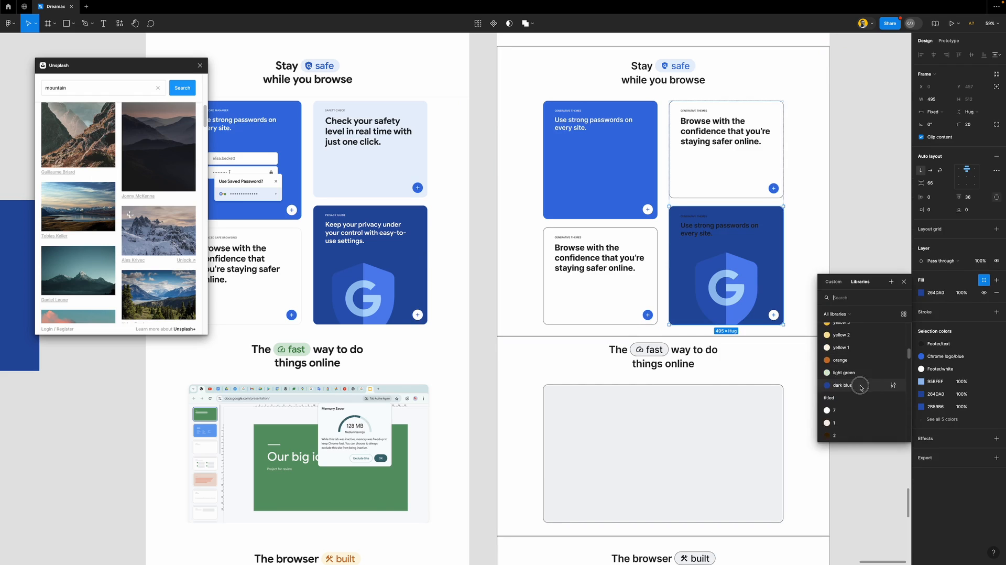
click(860, 386)
click(921, 331)
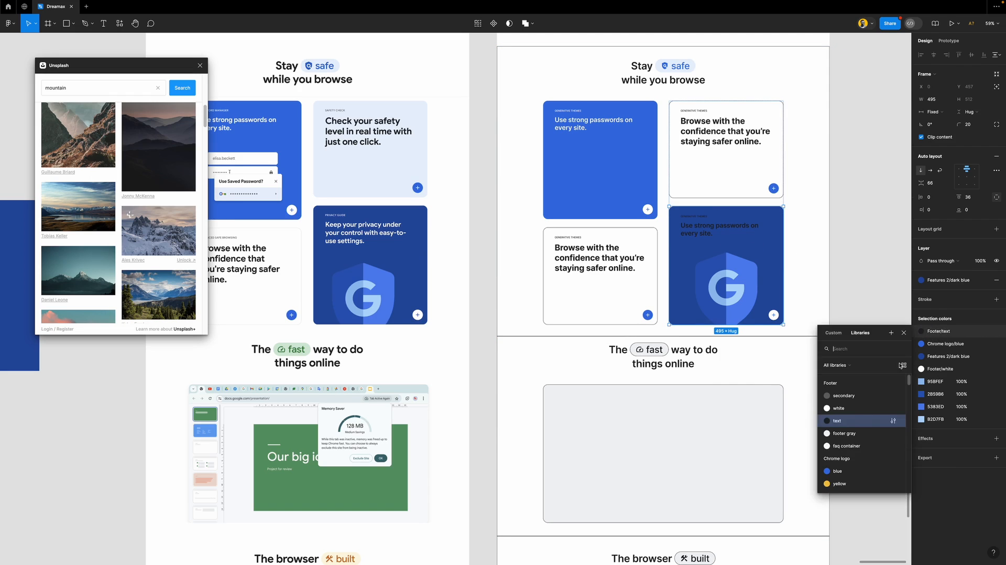
click(854, 408)
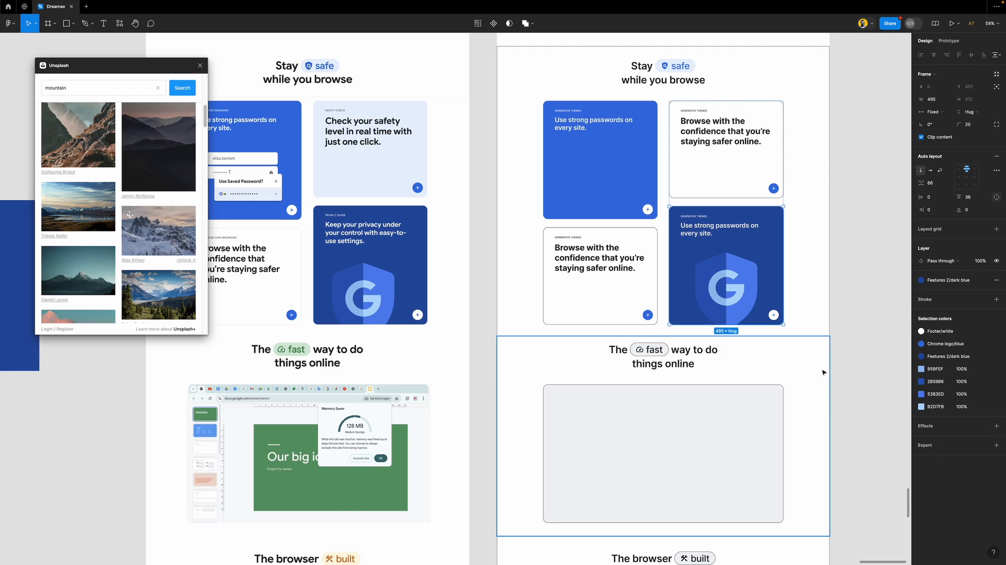
scroll(683, 302, left, 3)
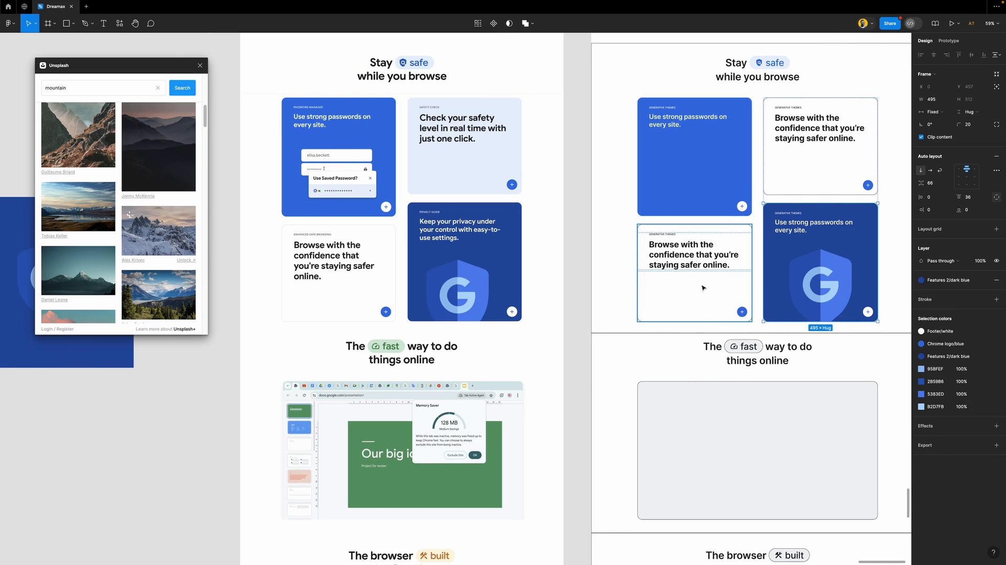
Give the lower-left Browse with the confidence card a custom light grey outline
click(723, 287)
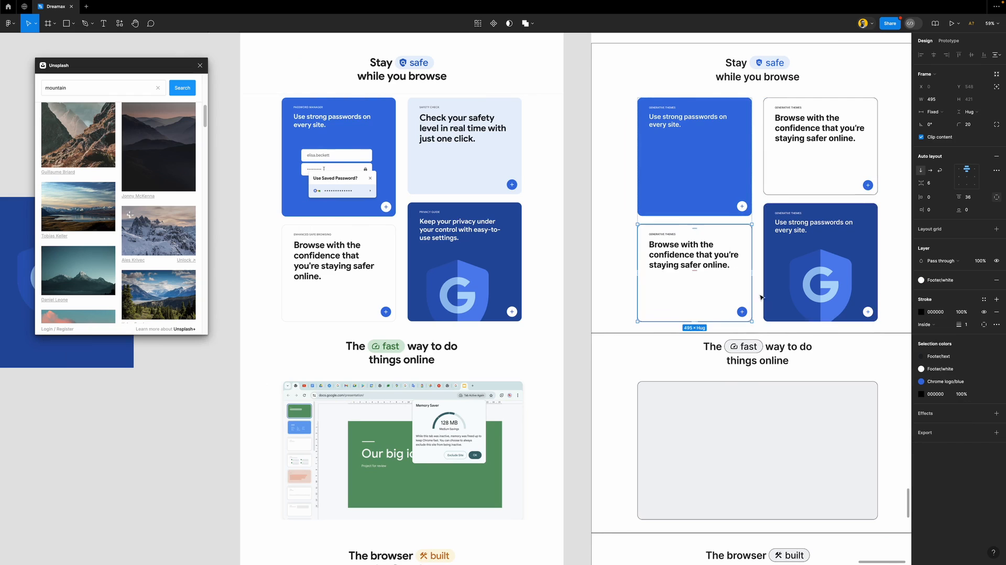
click(983, 300)
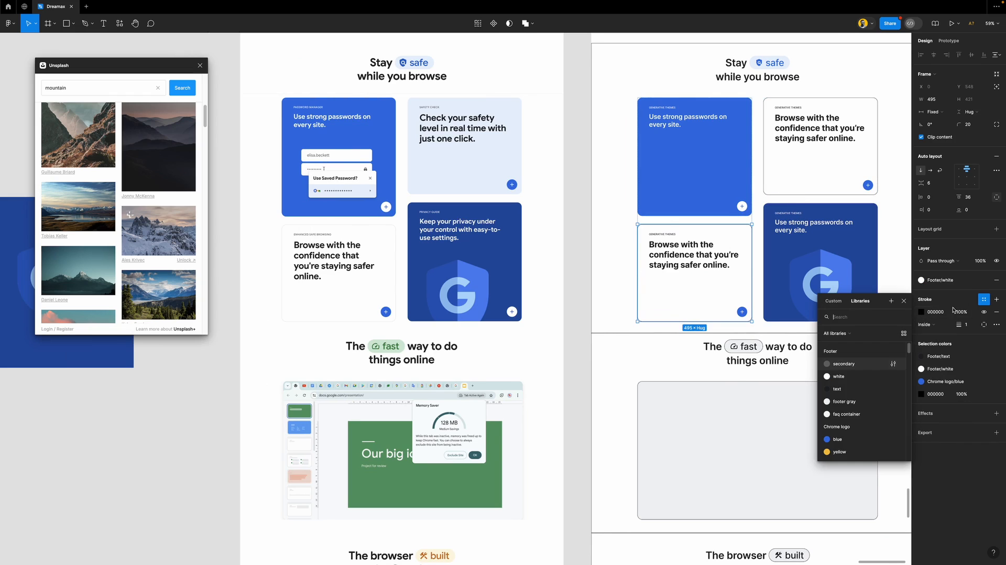
click(850, 402)
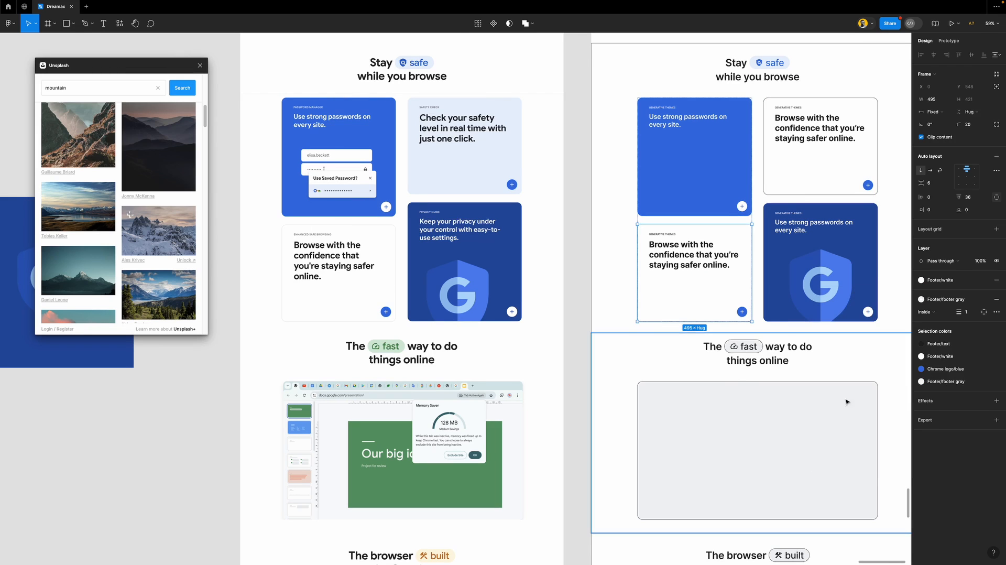
click(585, 280)
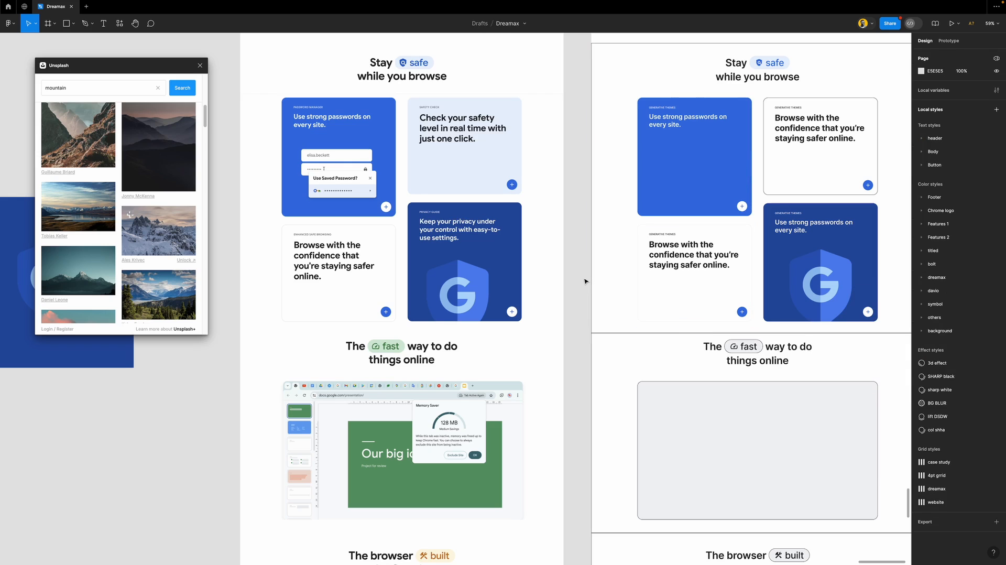
click(668, 299)
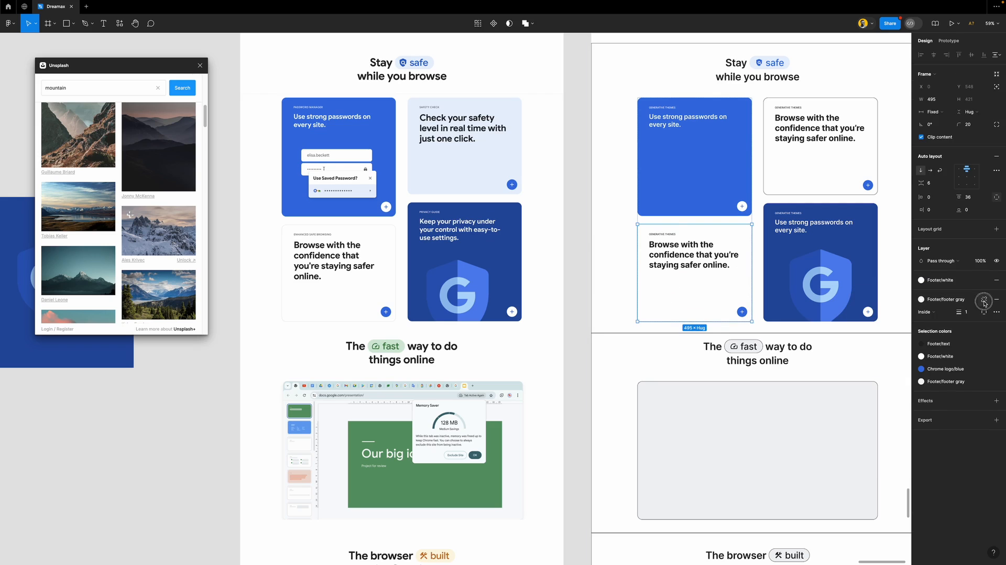
click(984, 302)
click(921, 312)
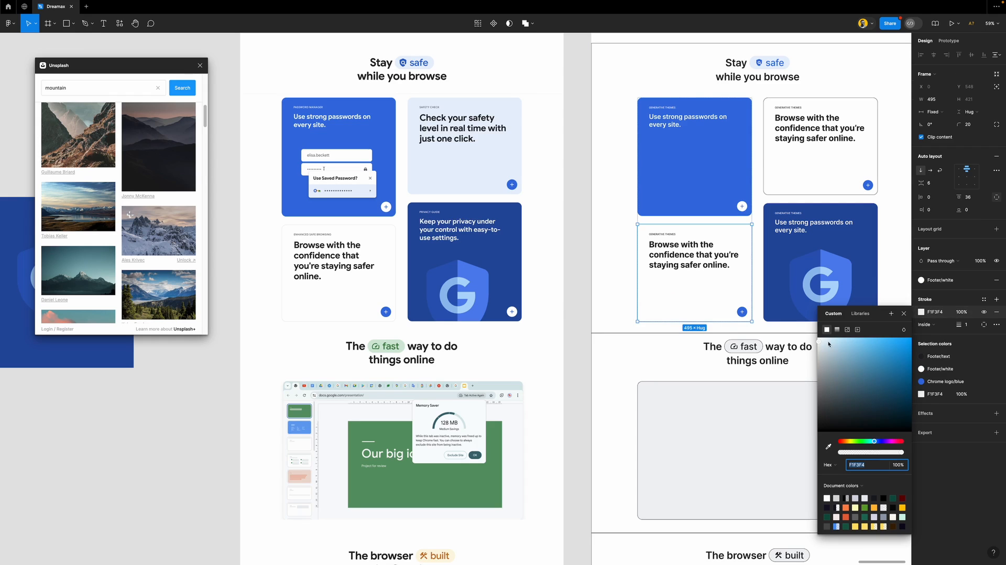
drag(819, 341, 816, 346)
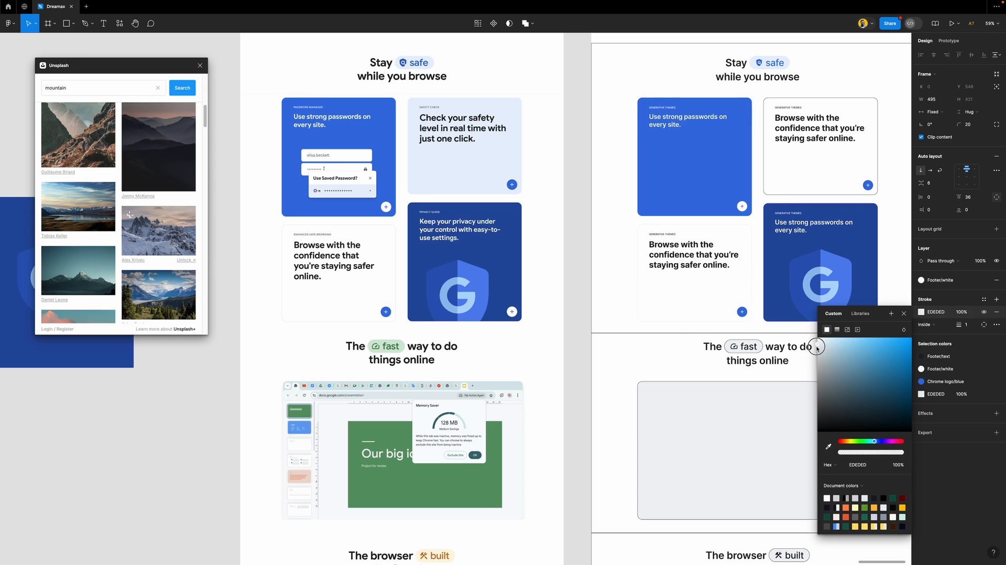
drag(817, 346, 817, 353)
click(903, 313)
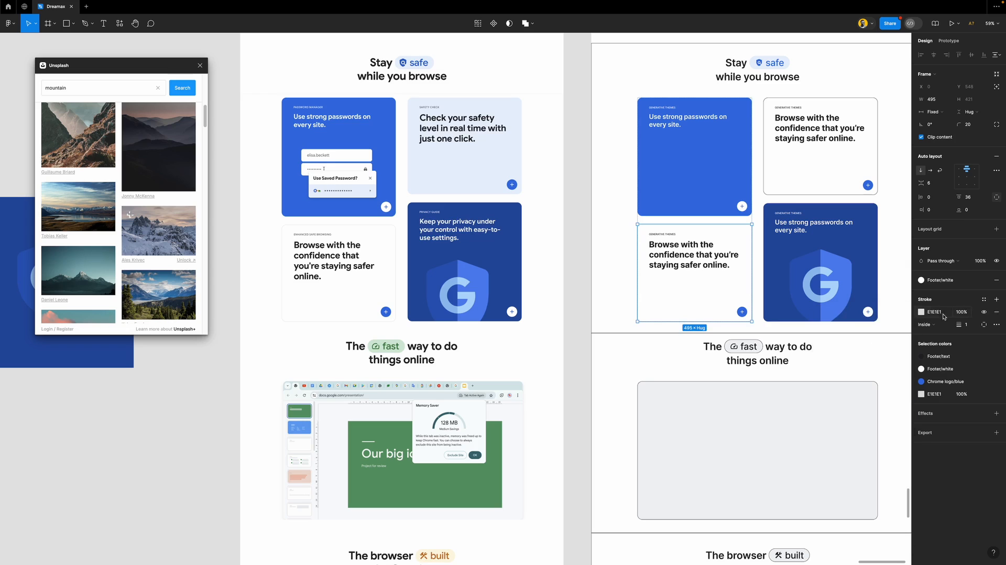
Save the outline colour as a new colour style named 'outline'
click(984, 301)
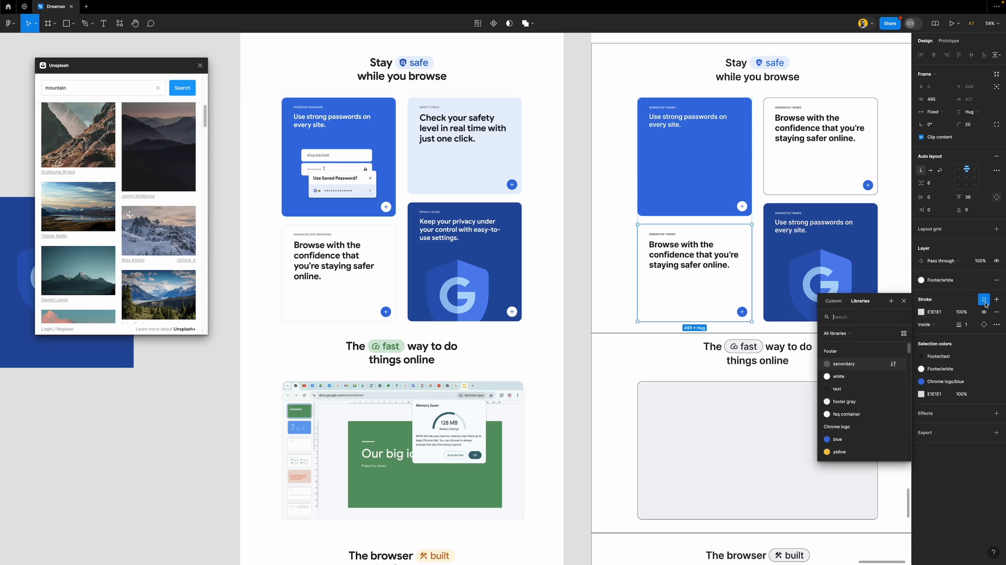
click(891, 303)
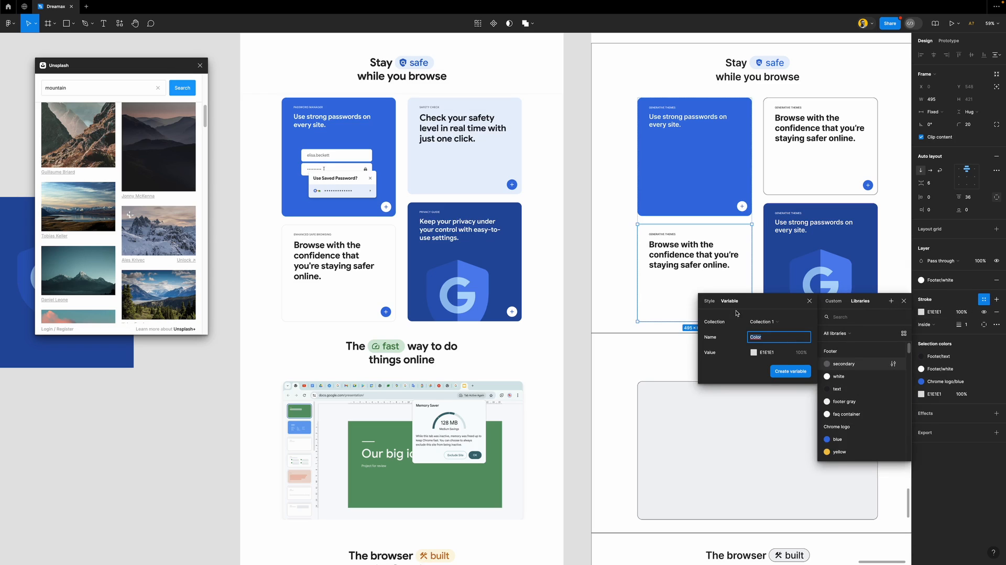
click(708, 301)
text(outline)
key(Return)
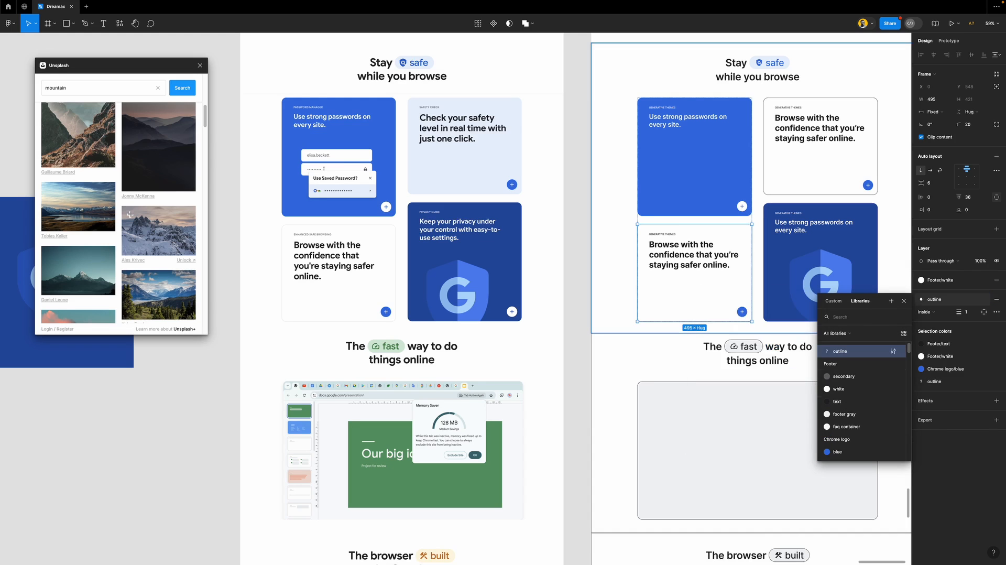
click(579, 296)
scroll(578, 296, up, 10)
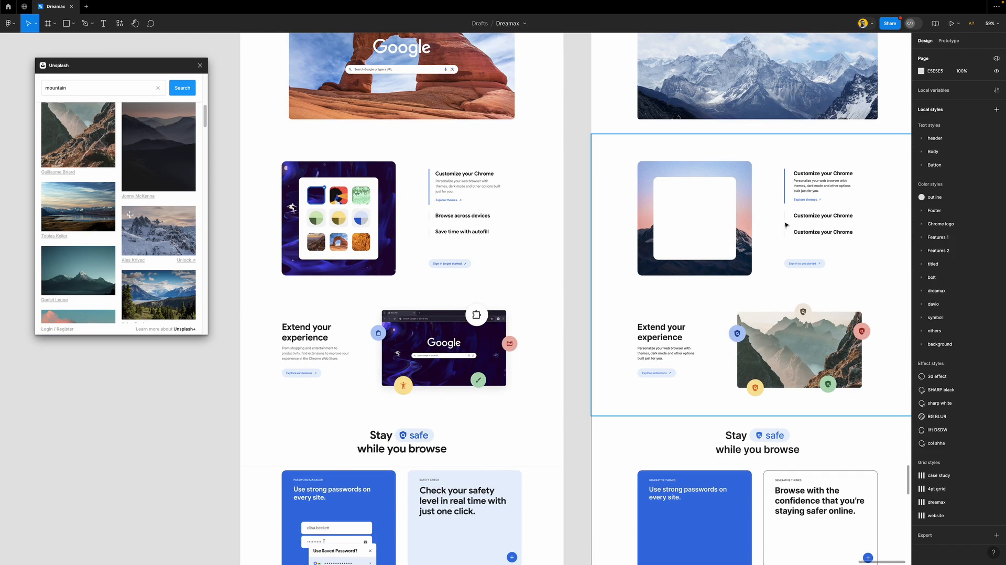
Wrap both Customize your Chrome headings in an auto-layout frame and switch their colour to the outline style
click(794, 220)
shift+click(796, 232)
key(shift+a)
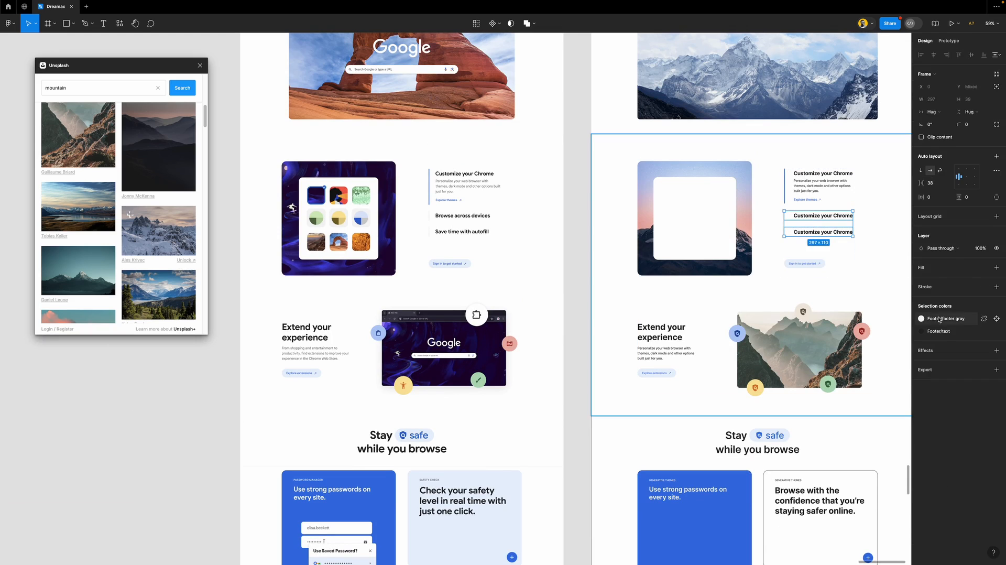
click(937, 319)
click(864, 391)
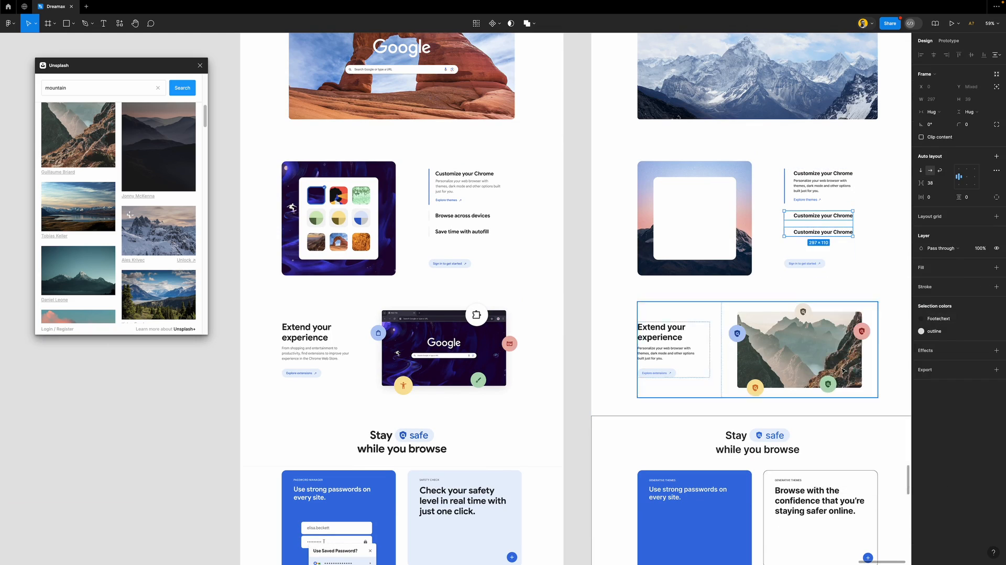
click(581, 281)
scroll(582, 280, right, 3)
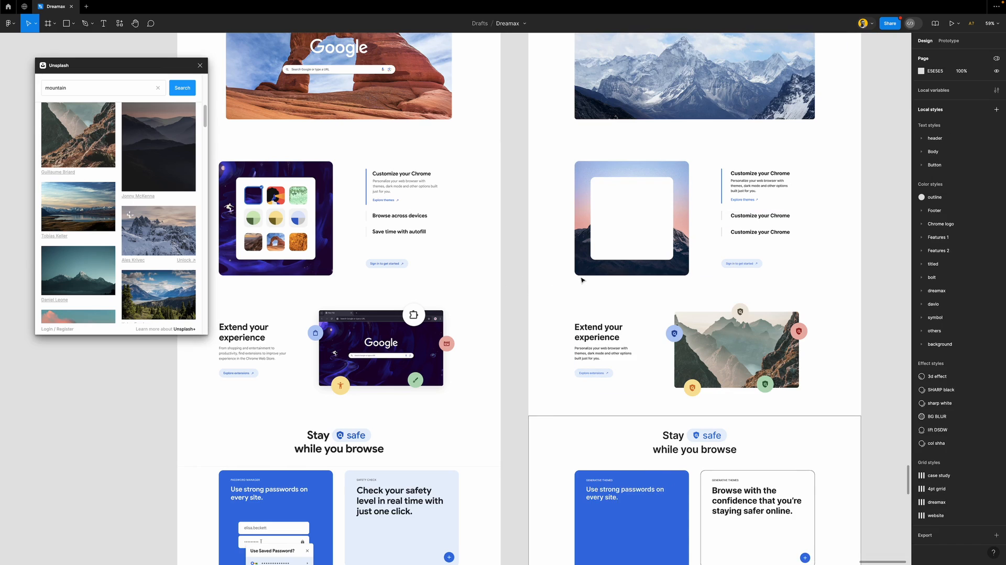
scroll(581, 280, down, 5)
scroll(582, 280, down, 10)
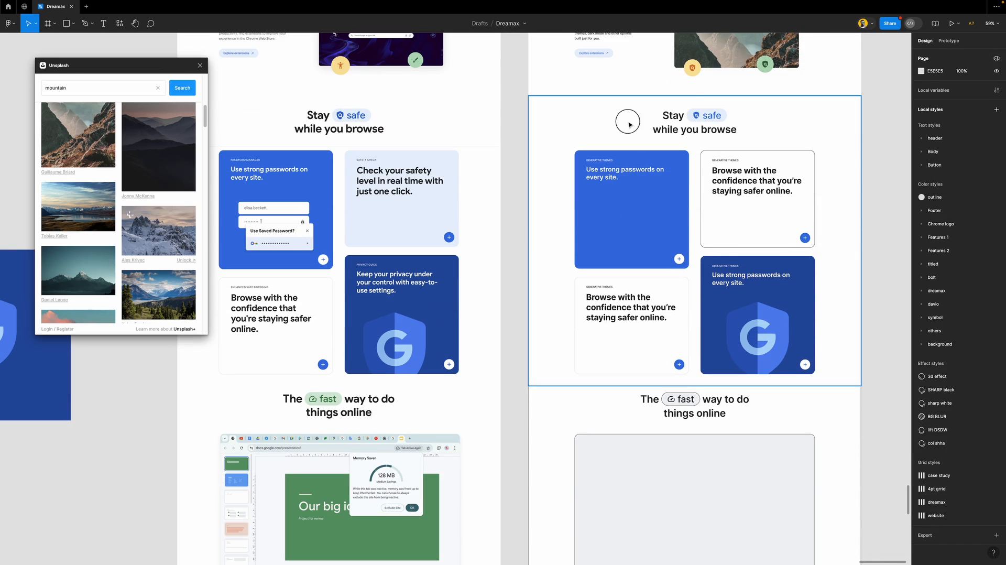
Fill the upper-right Browse with the confidence card with the Features 1/blue 1 style
click(629, 125)
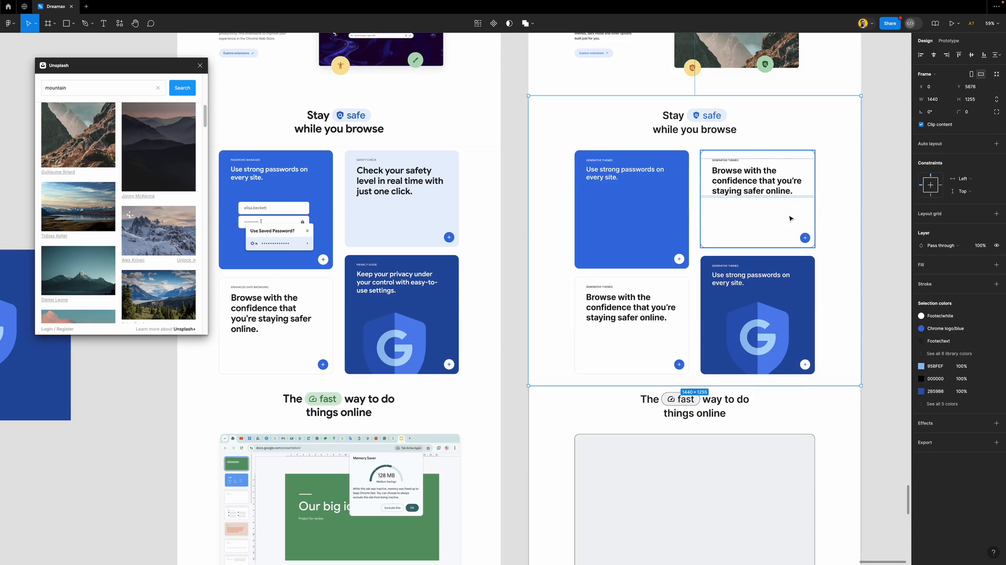
click(810, 222)
click(950, 280)
scroll(857, 400, down, 2)
scroll(854, 393, up, 2)
scroll(852, 389, down, 1)
scroll(851, 389, up, 3)
scroll(851, 390, up, 2)
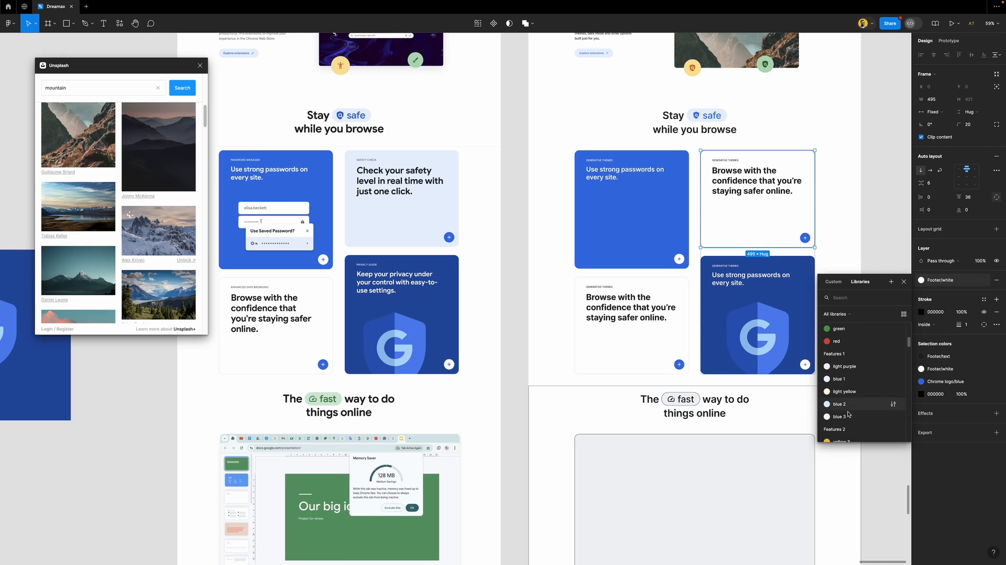
click(849, 380)
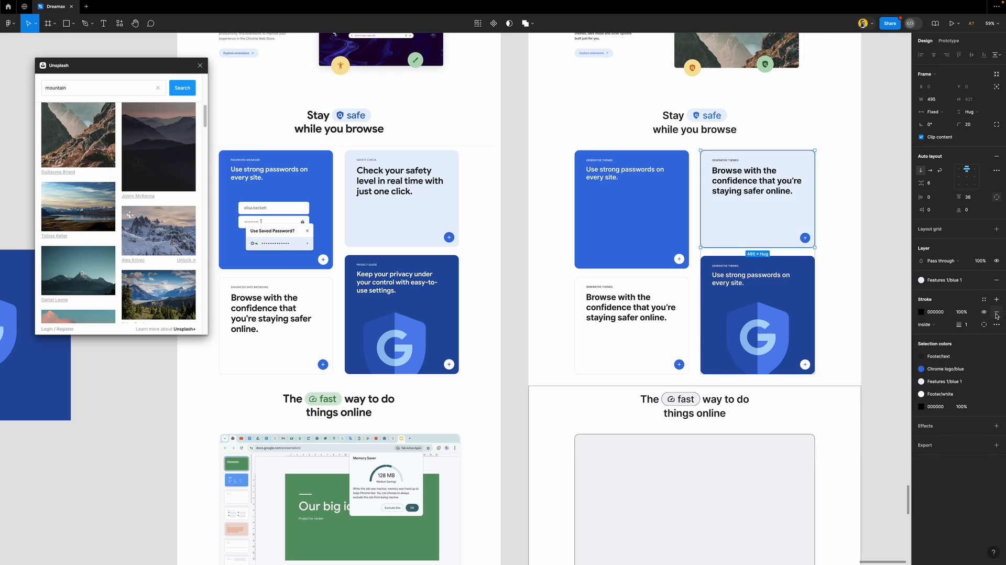
click(873, 255)
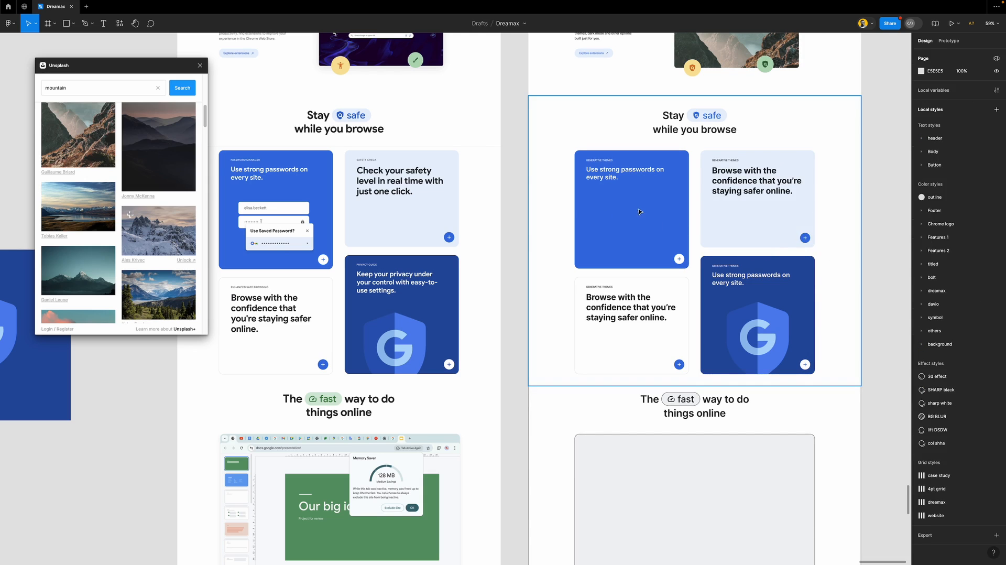
Draw a white rectangle in the blue passwords card and duplicate it below, offset right
key(r)
drag(587, 202, 629, 217)
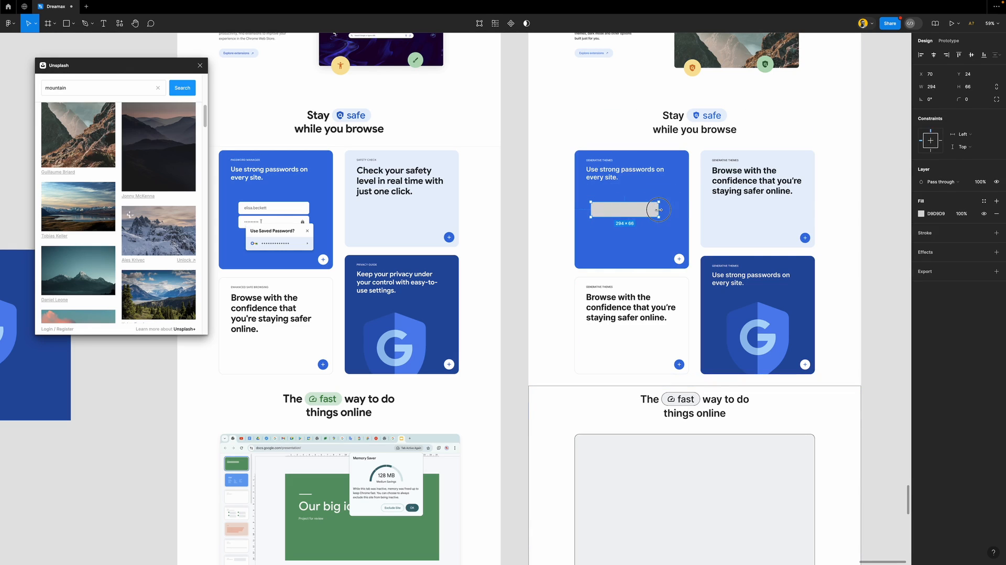
click(972, 101)
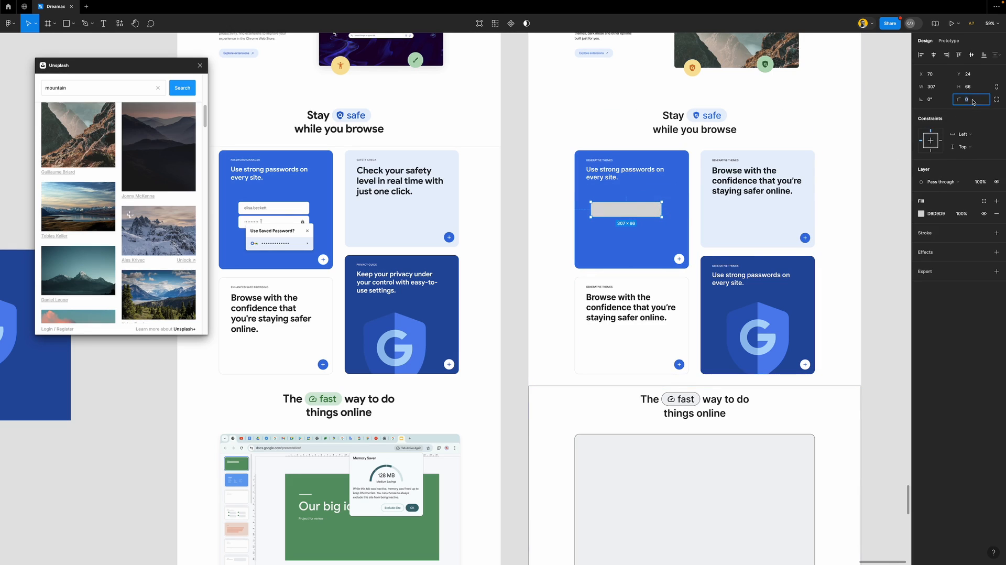
click(983, 201)
click(864, 291)
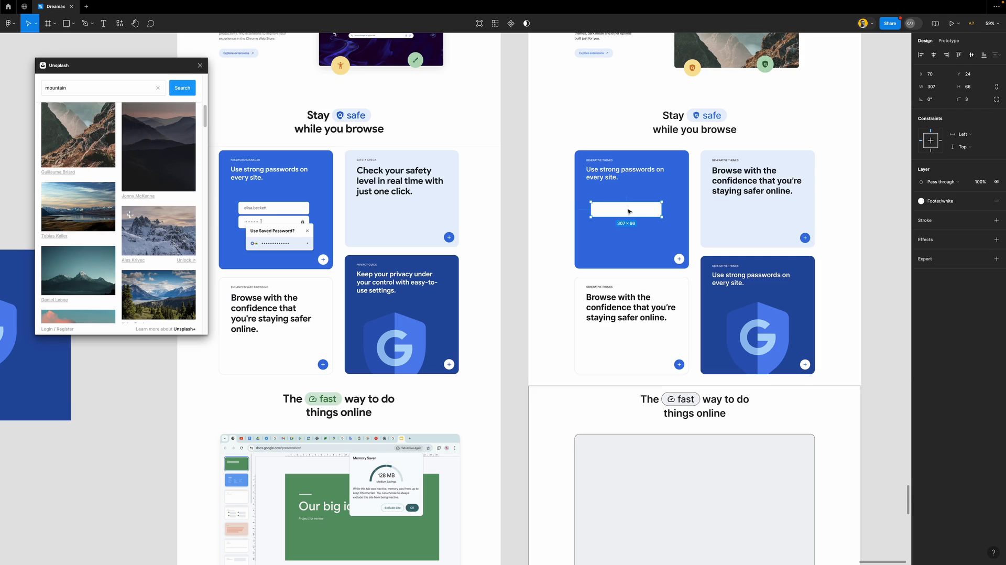
mouse_move(628, 210)
mouse_down()
mouse_move(632, 249)
mouse_move(631, 226)
mouse_up()
key(shift+Right)
key(shift+Right)
key(shift+Right)
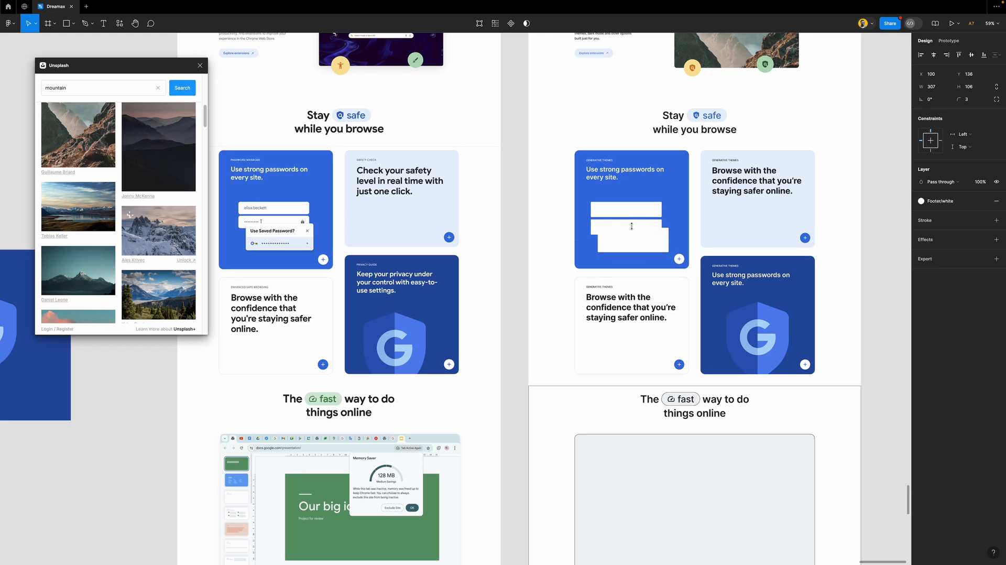
Round the corners of the field rectangles to a radius of 8
shift+click(631, 221)
shift+click(632, 211)
click(969, 104)
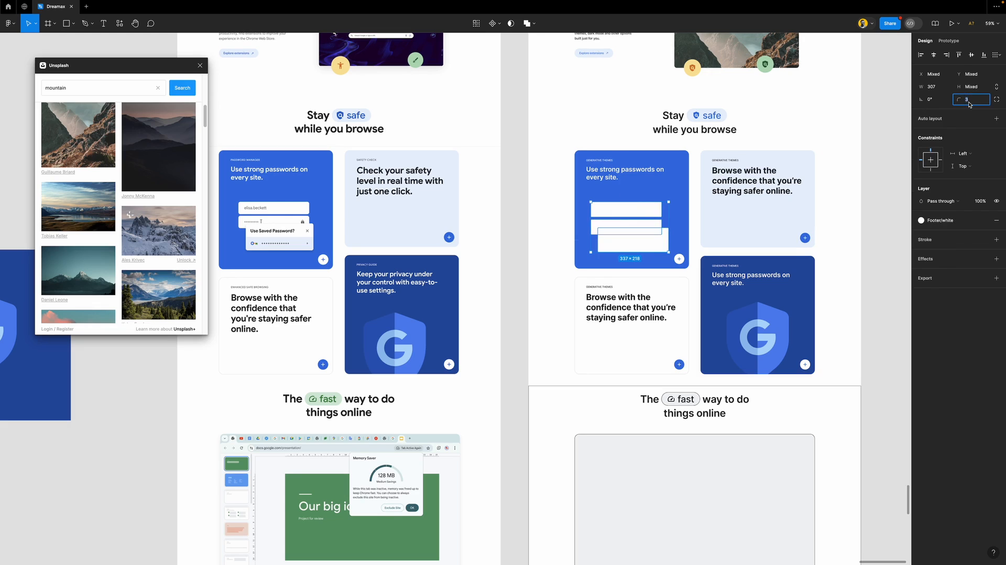
text(6)
key(Return)
click(969, 103)
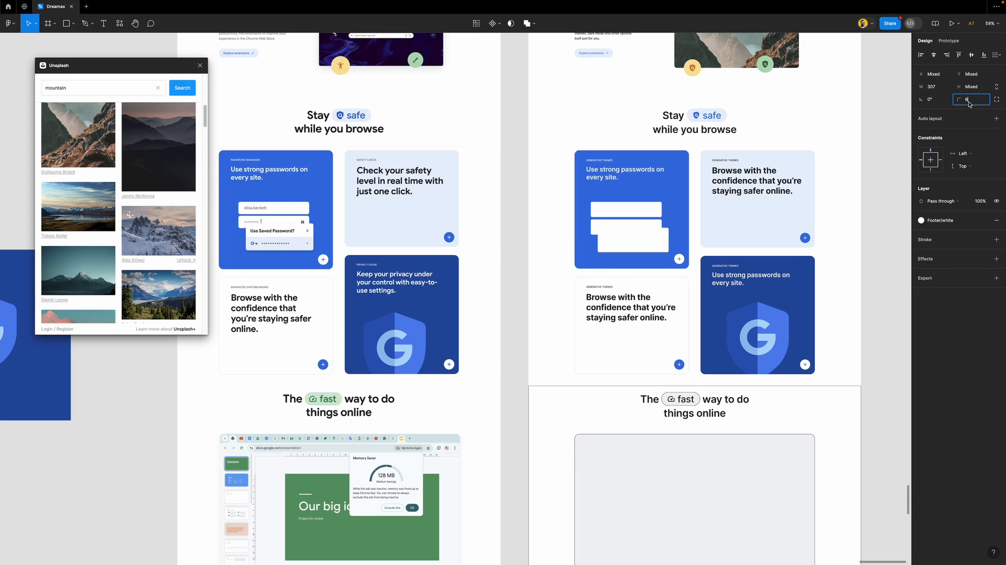
text(8)
key(Return)
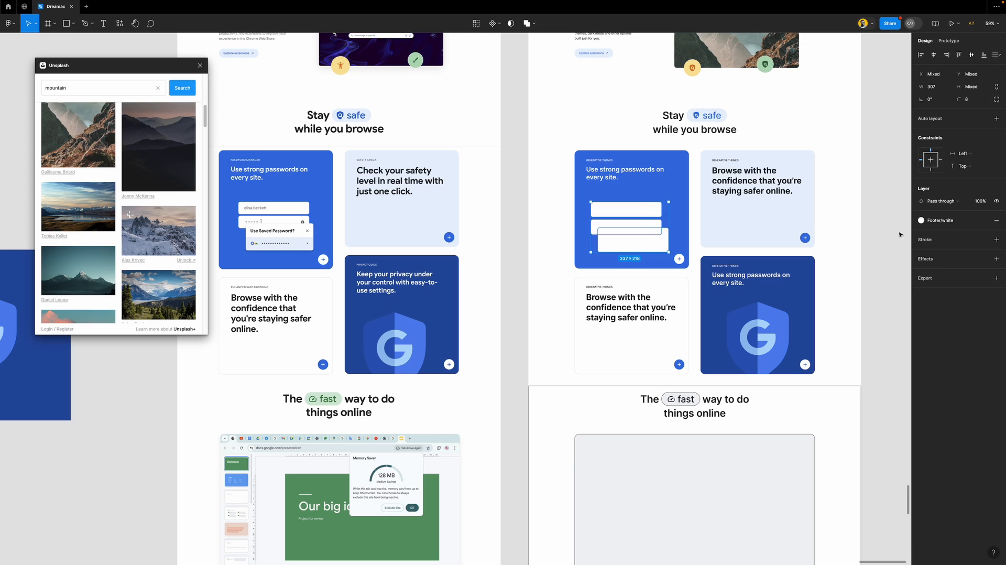
Give the bottom field an Outside stroke in Chrome logo/blue with weight 2
click(891, 234)
click(660, 236)
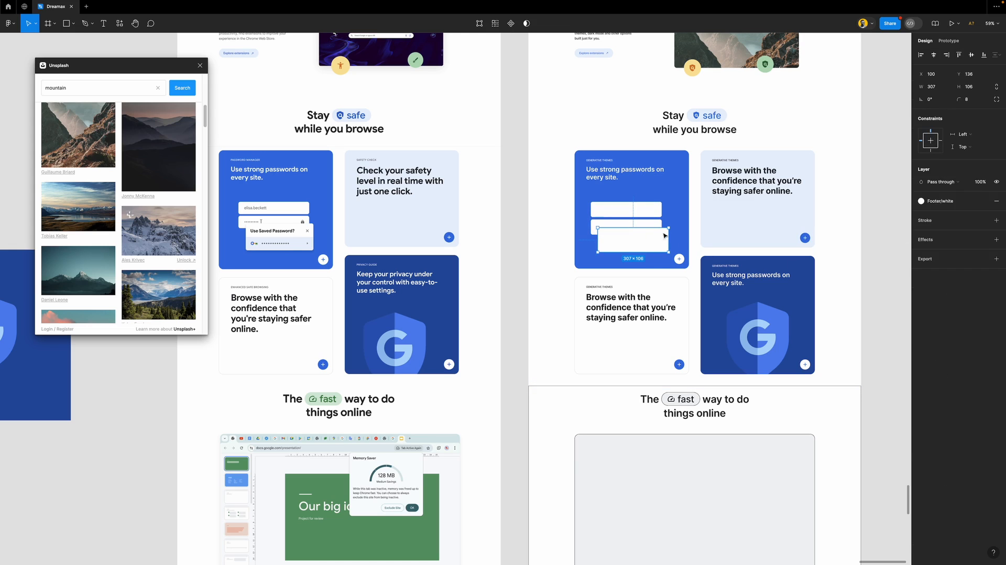
click(943, 222)
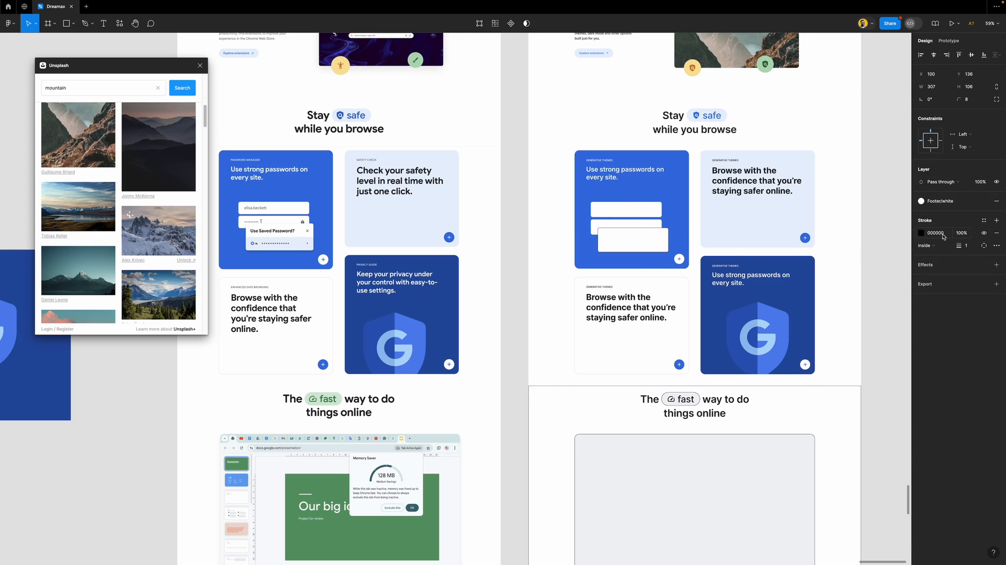
click(942, 245)
click(935, 256)
click(984, 222)
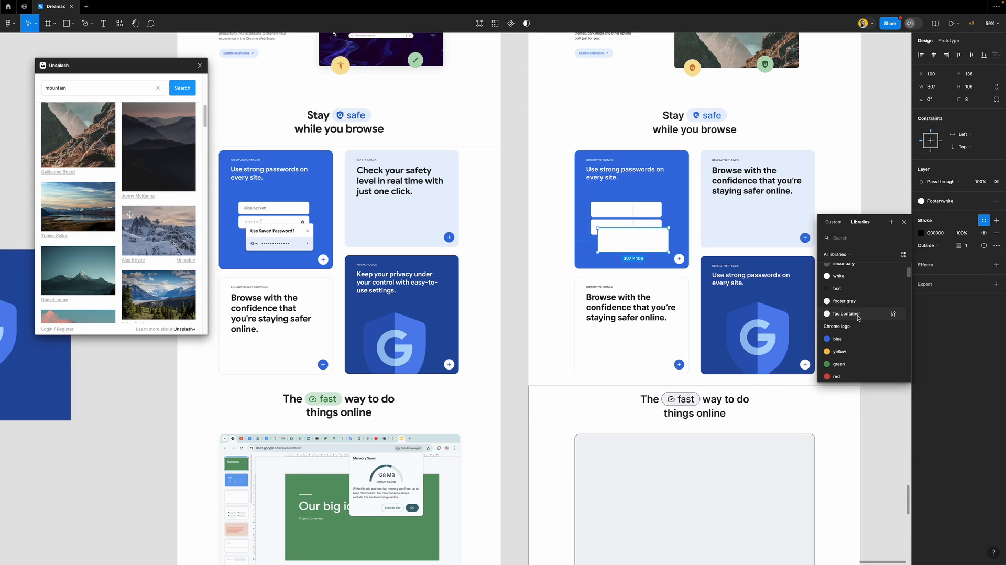
click(836, 338)
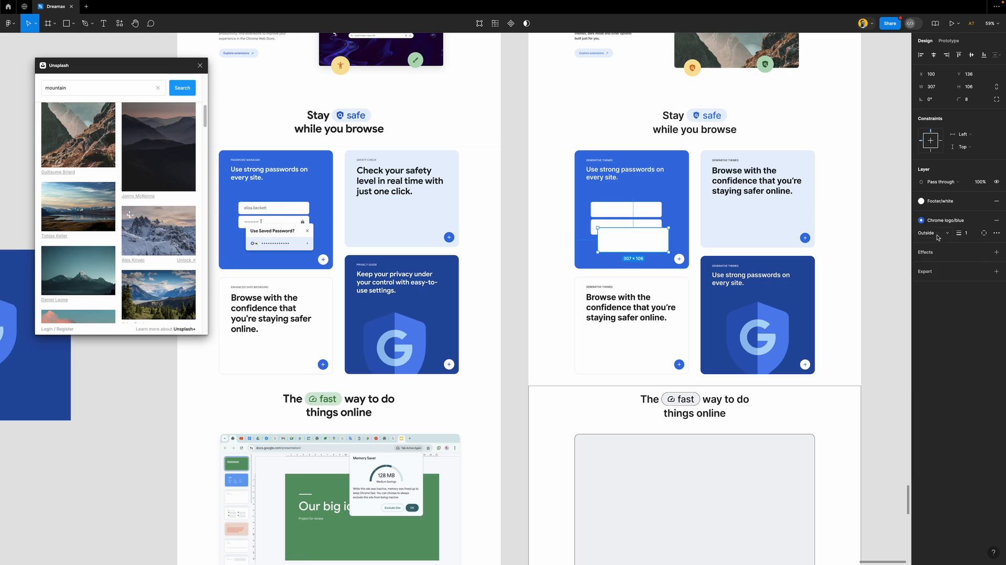
click(964, 233)
text(2)
key(Return)
Resize the top and middle field rectangles to a height of 54
click(869, 263)
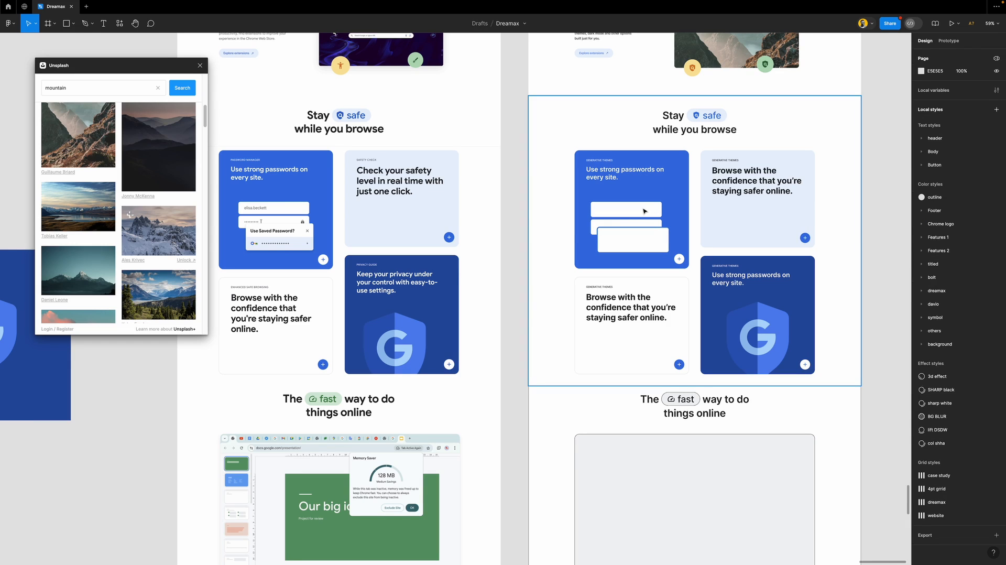
click(629, 203)
drag(628, 202, 629, 205)
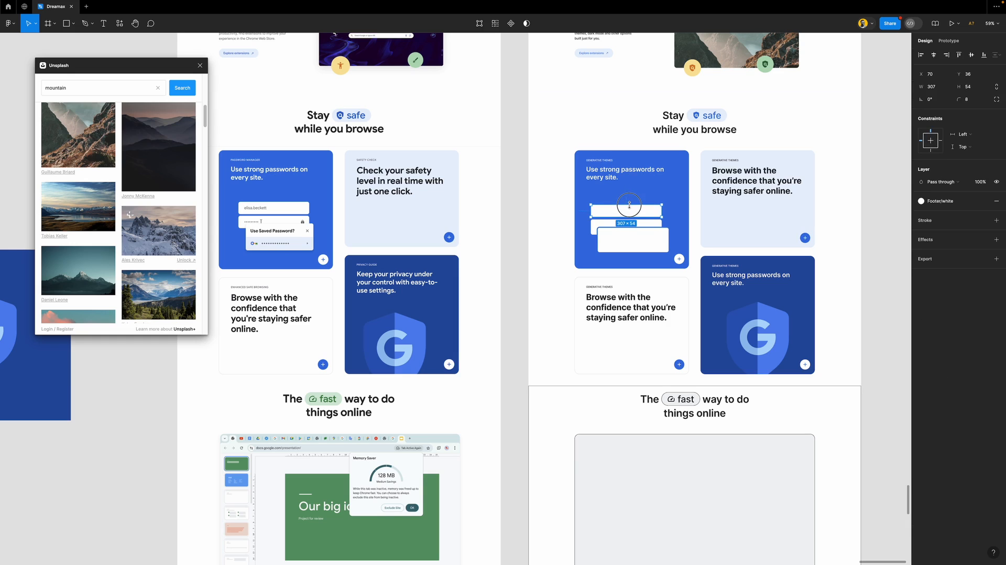
click(647, 221)
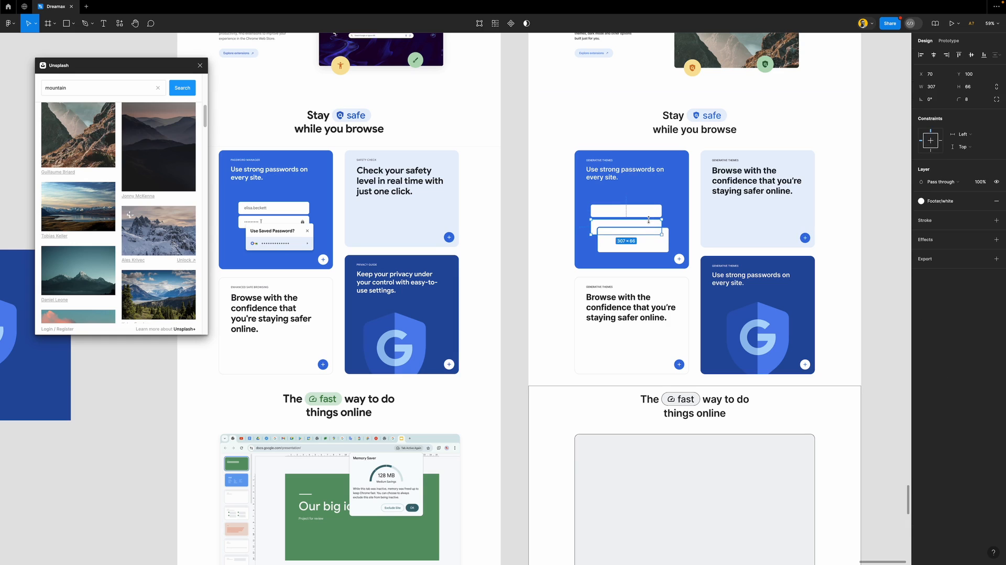
drag(647, 233, 646, 230)
click(979, 90)
key(Up)
key(Return)
Close the Unsplash image search window
click(510, 186)
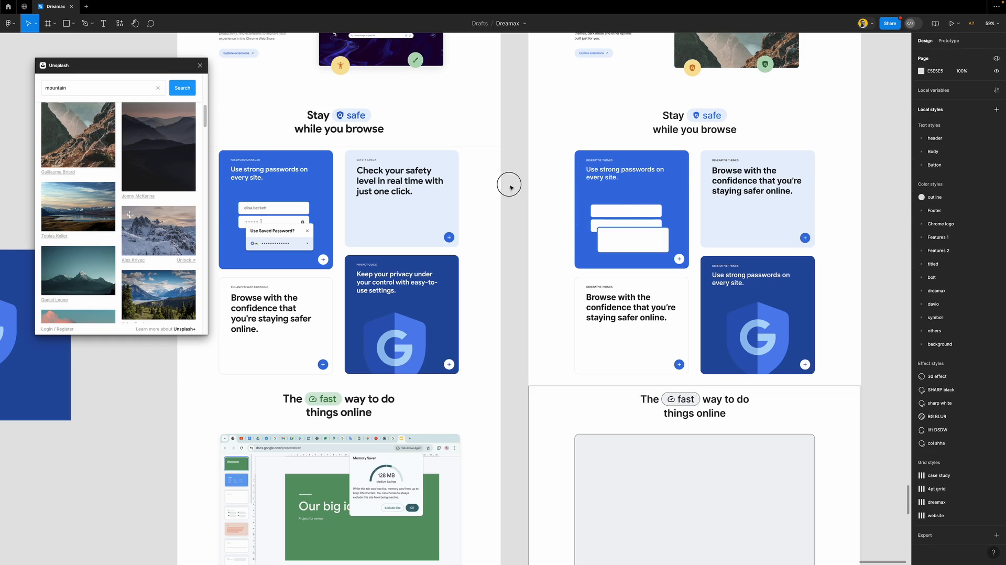
click(199, 65)
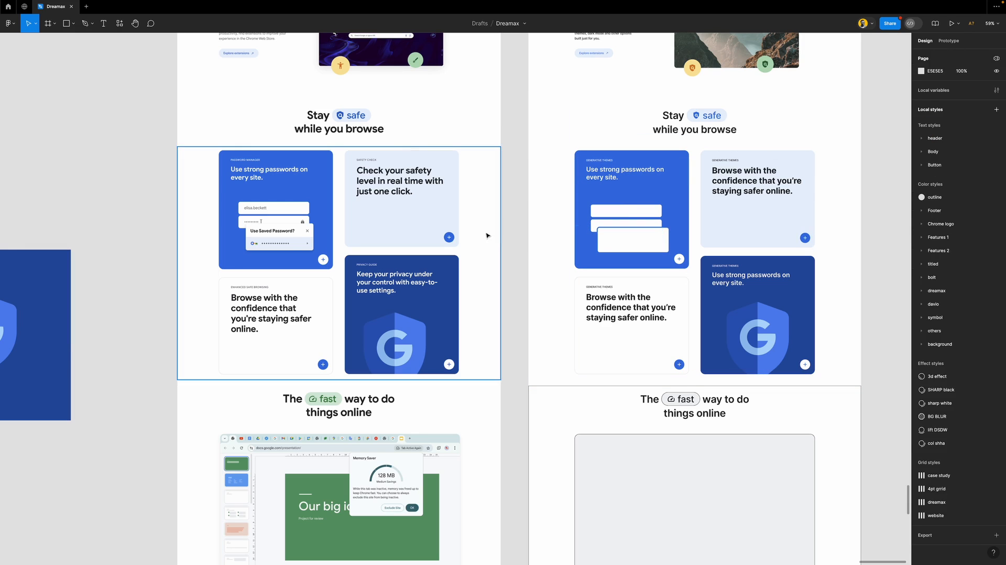
scroll(477, 227, down, 5)
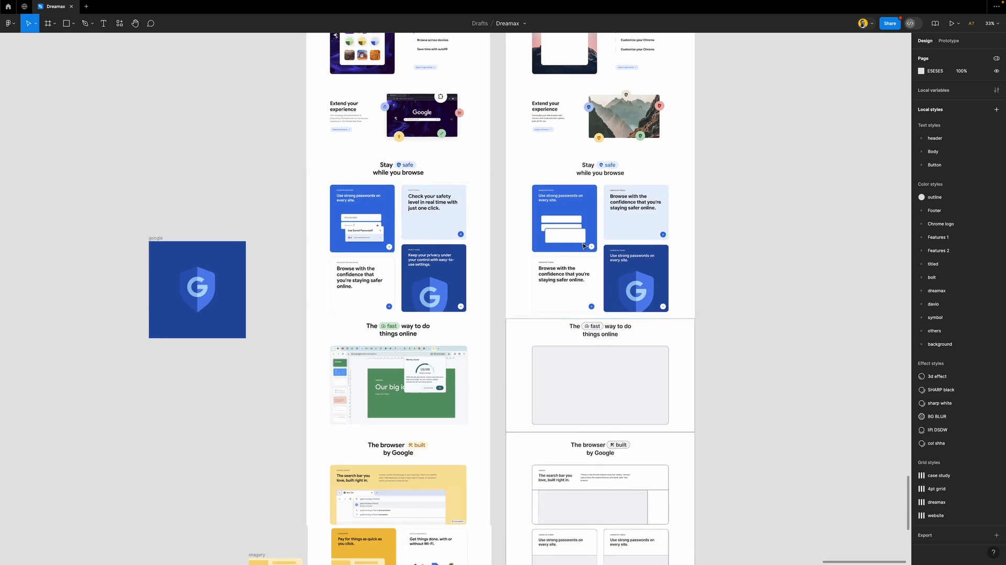
scroll(583, 245, up, 15)
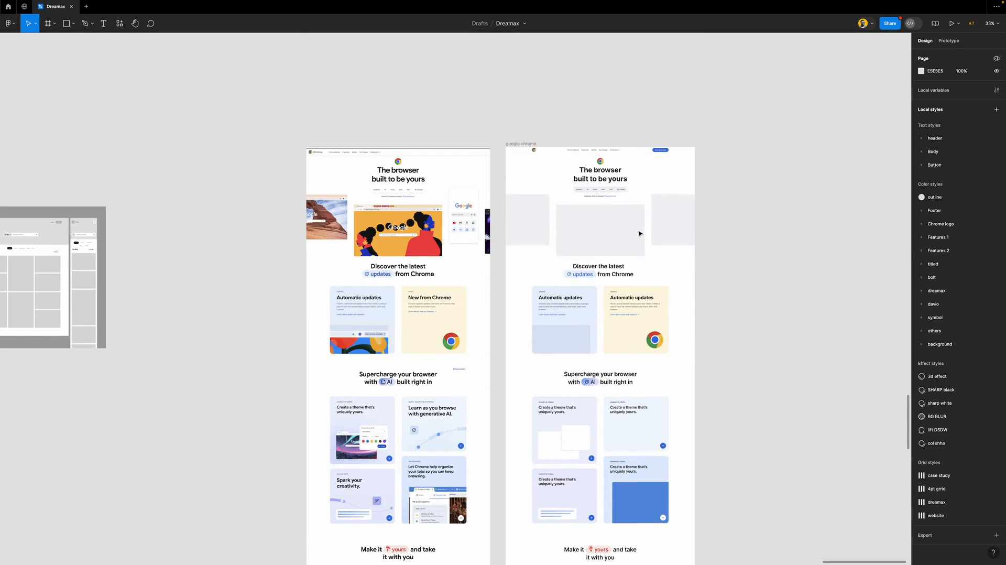
scroll(639, 233, down, 3)
scroll(639, 233, up, 1)
scroll(639, 233, down, 1)
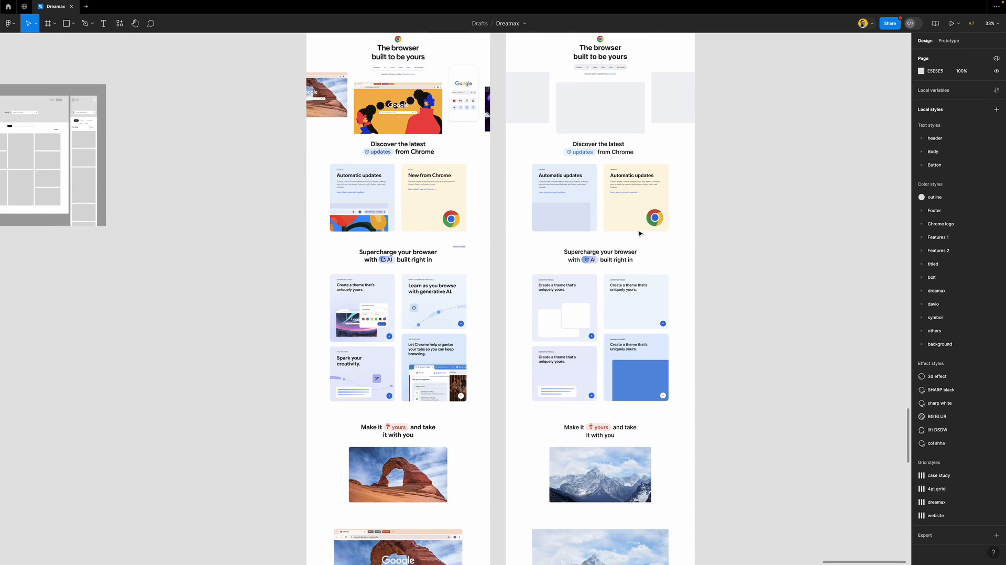
scroll(638, 233, down, 18)
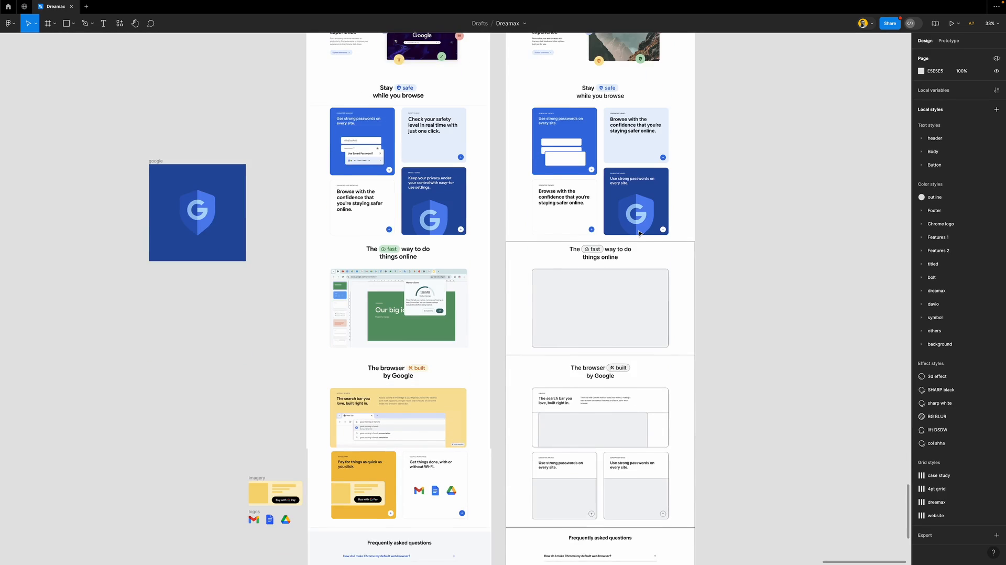
scroll(638, 233, down, 2)
scroll(633, 312, up, 5)
scroll(631, 310, down, 1)
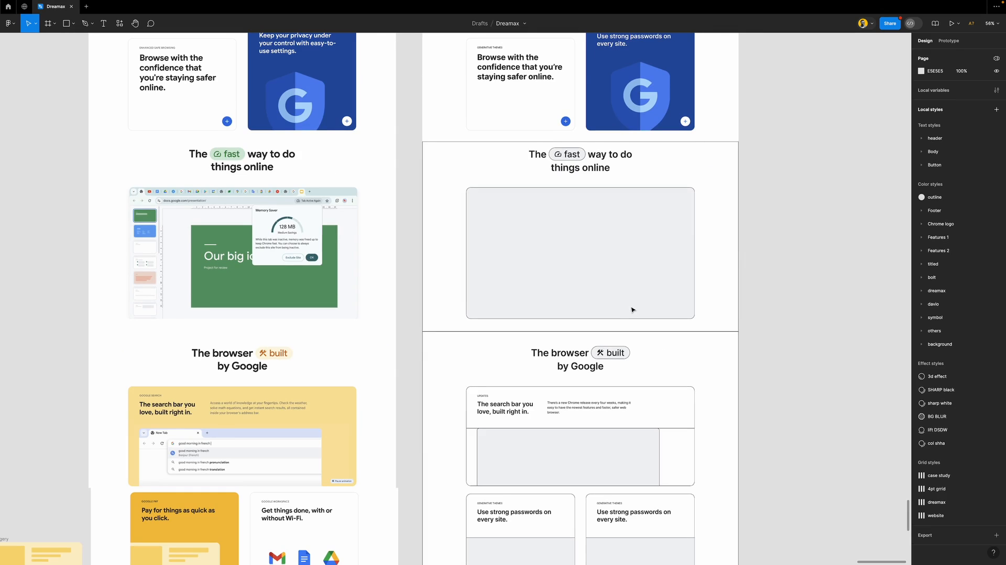
Remove the fast-way placeholder's outline and fill it with Chrome logo/green
click(713, 210)
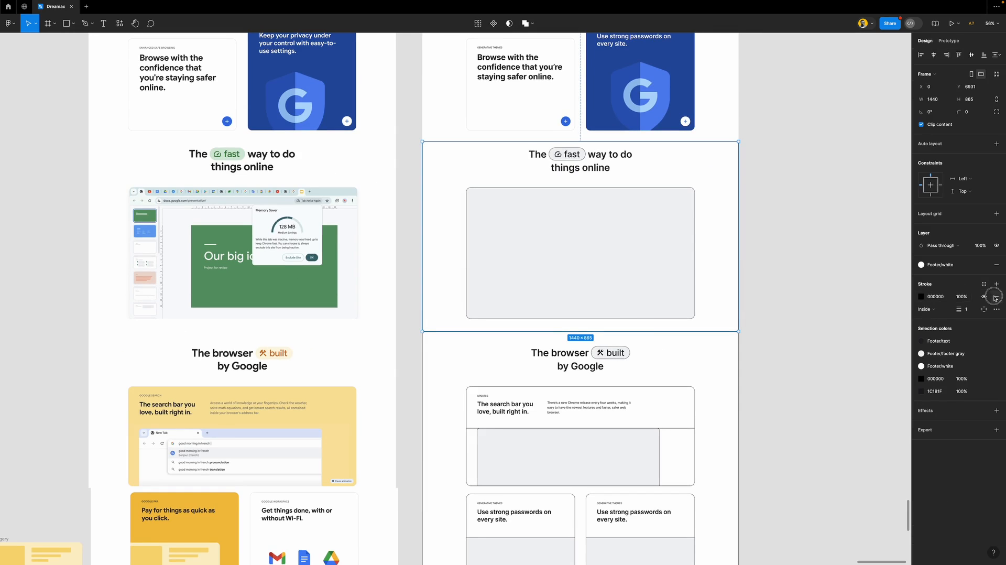
click(602, 246)
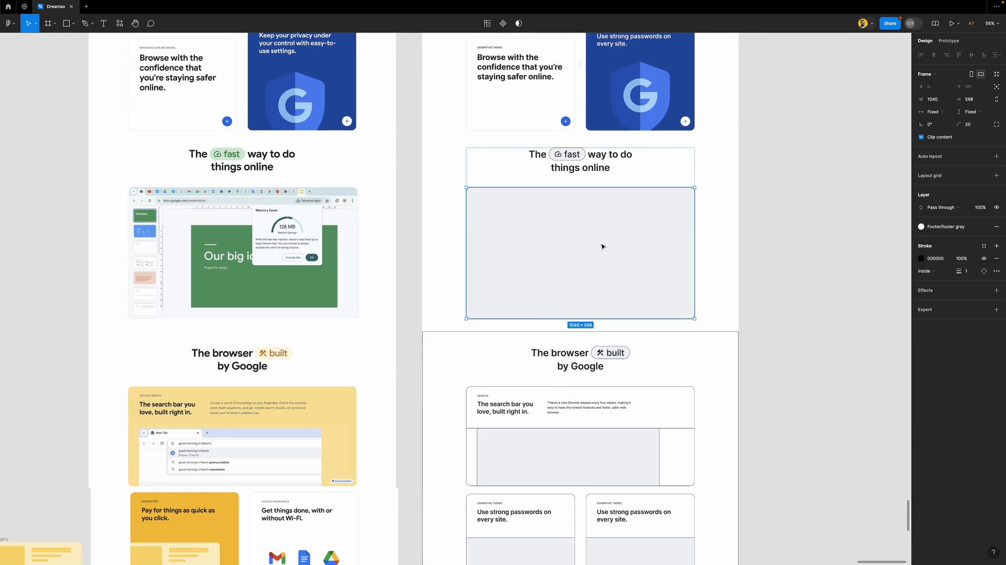
click(996, 258)
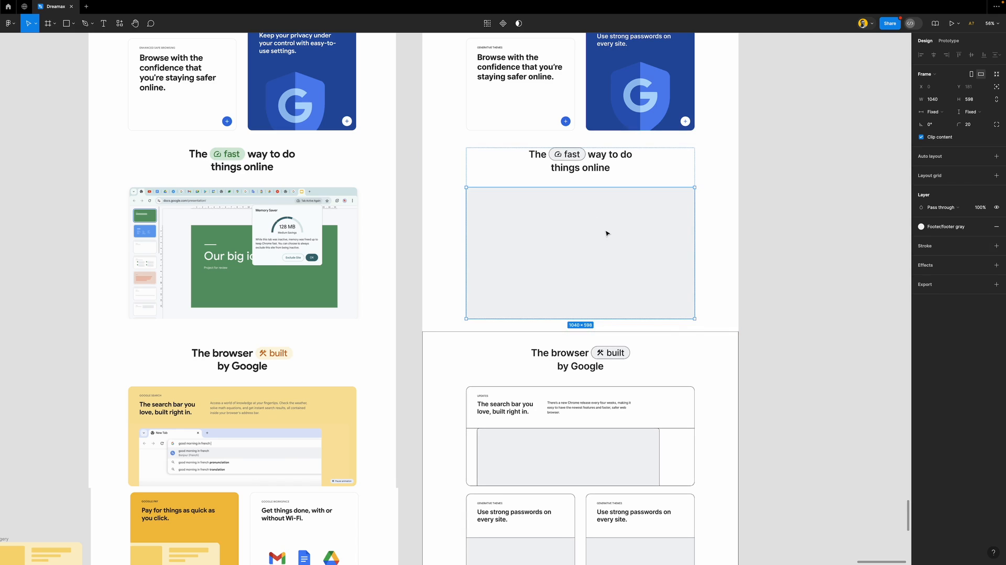
key(i)
click(306, 258)
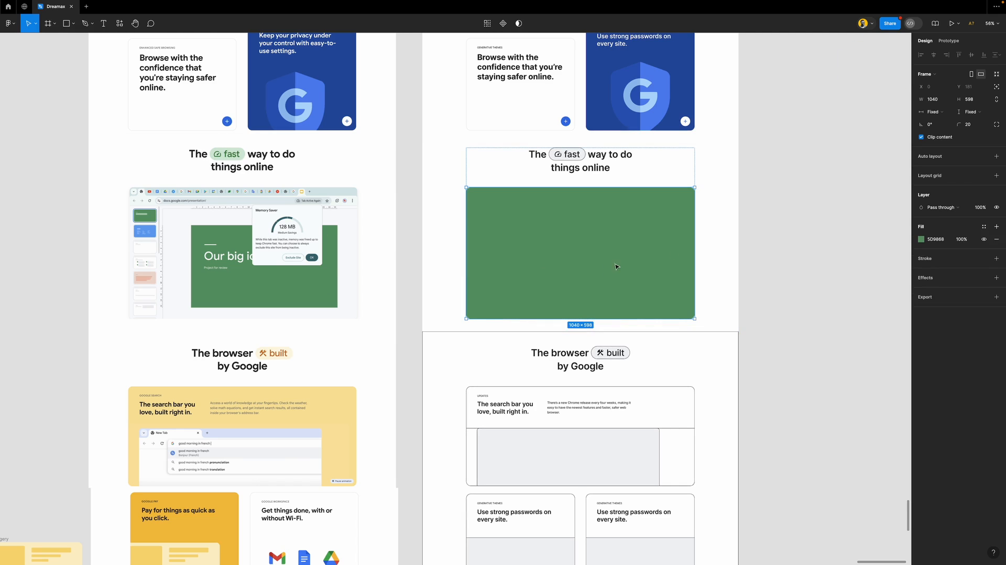
click(983, 226)
scroll(857, 322, down, 2)
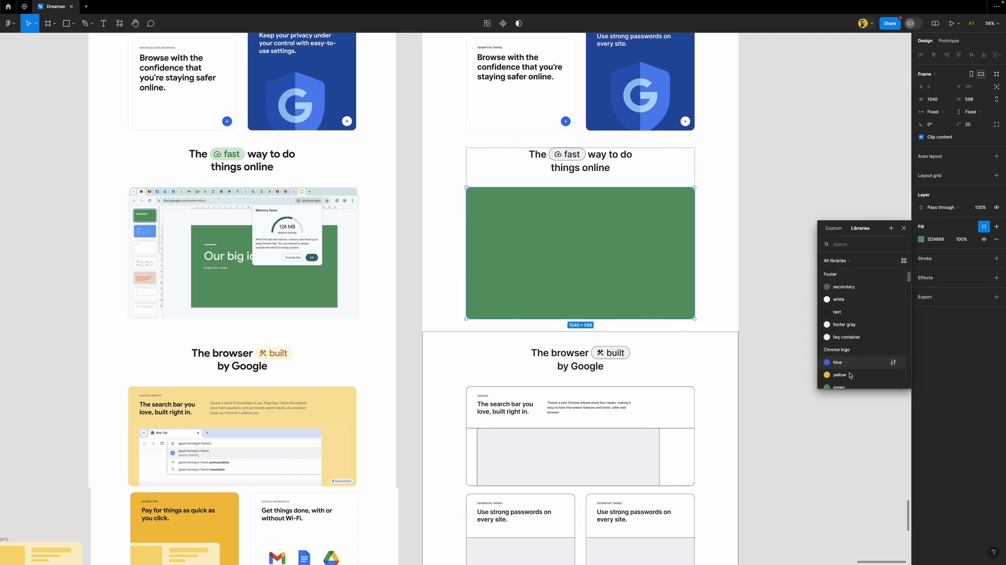
click(857, 322)
click(795, 280)
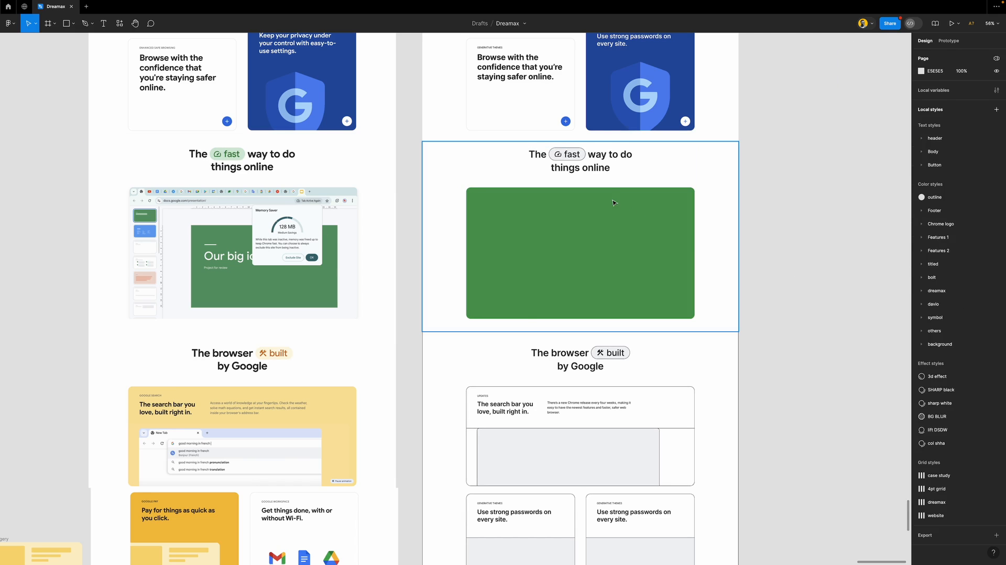
Remove the fast pill's outline and make its text green
scroll(565, 151, up, 2)
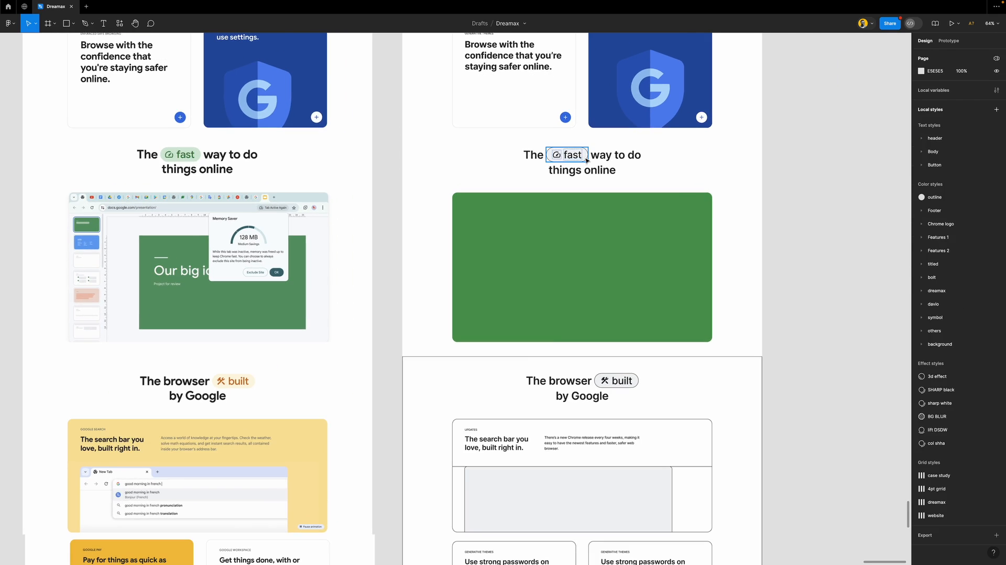
click(584, 155)
click(996, 299)
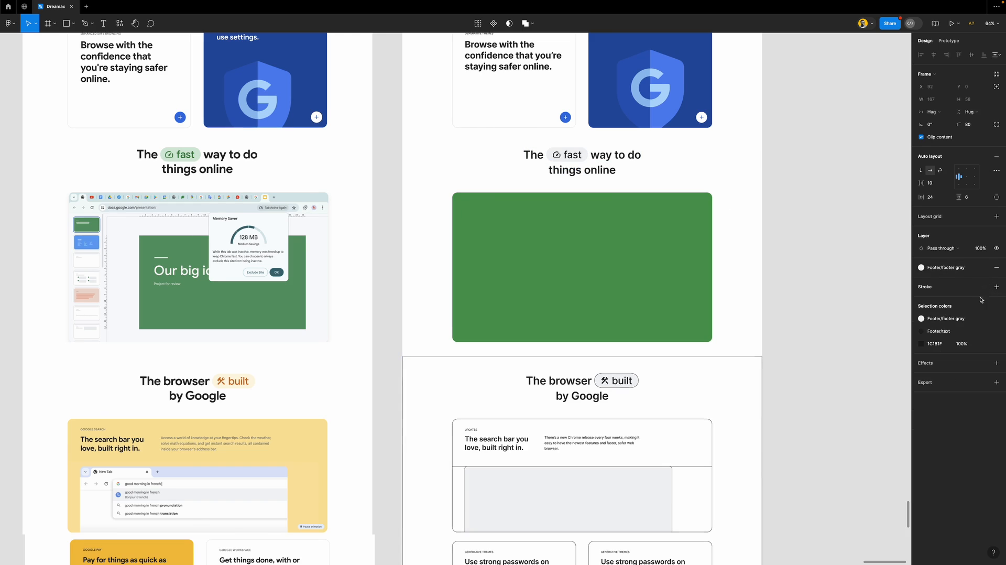
click(948, 331)
scroll(866, 412, down, 3)
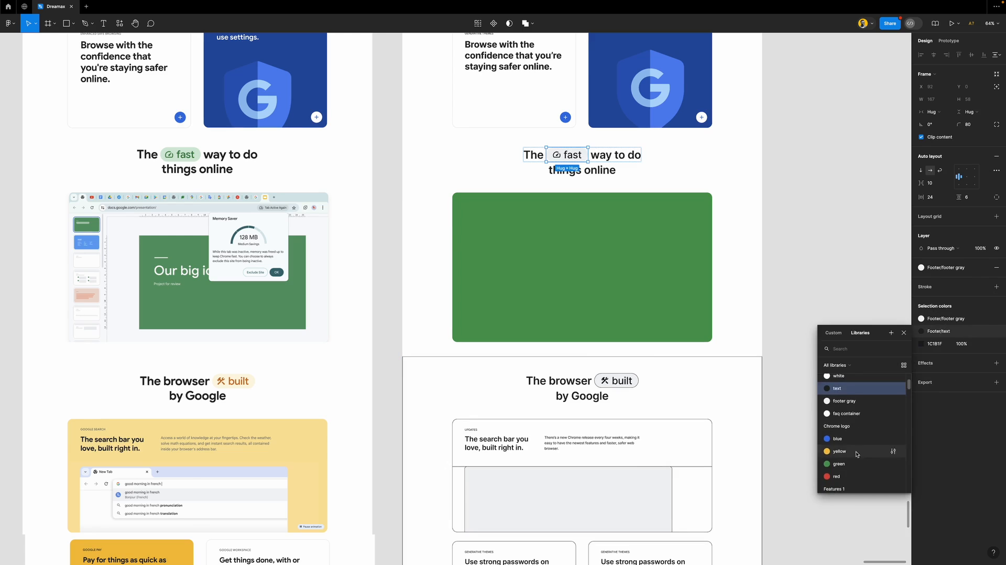
click(864, 442)
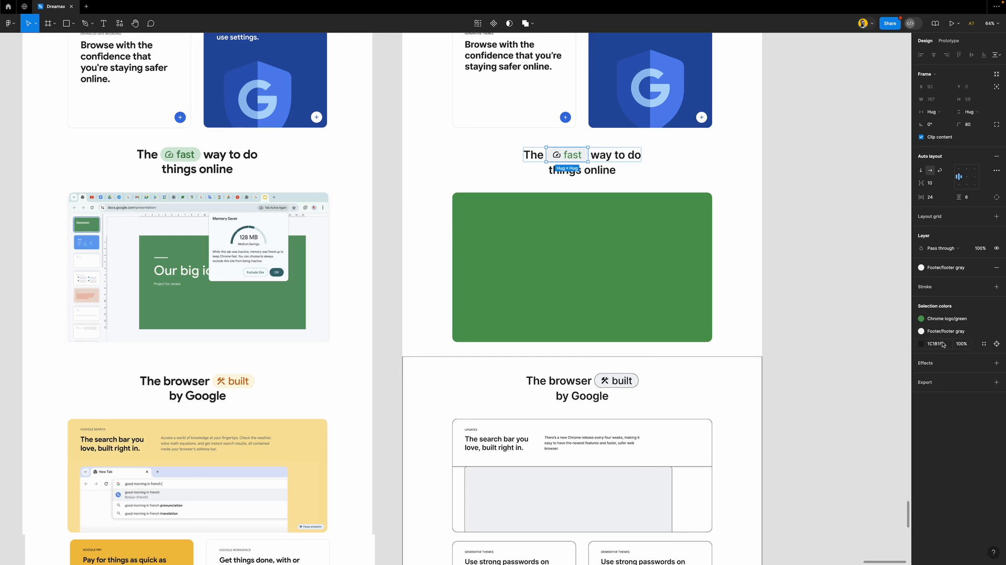
Recolour the fast pill's dark icon green and give it a light green background
click(983, 344)
scroll(861, 439, up, 1)
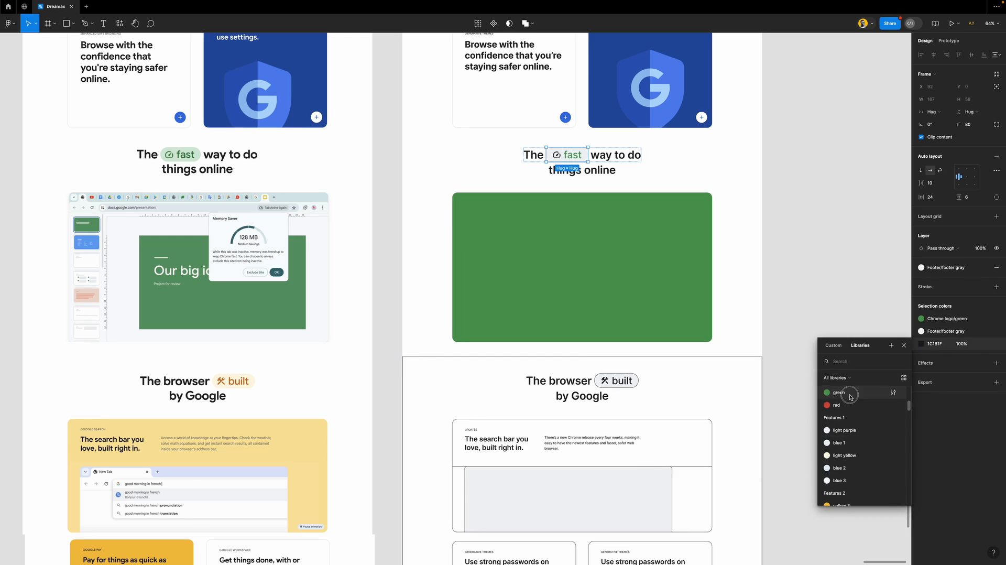
click(850, 396)
click(949, 268)
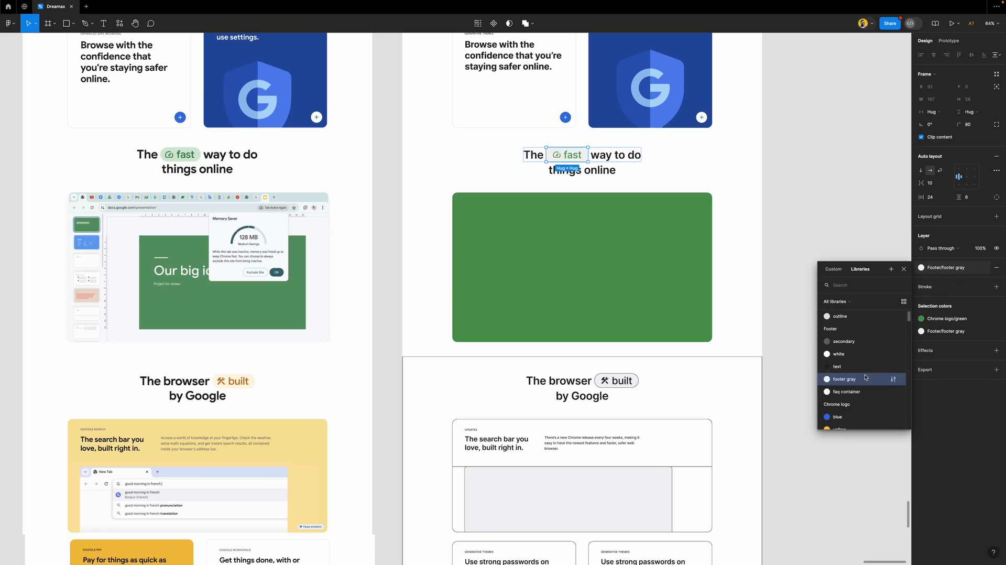
scroll(865, 377, down, 5)
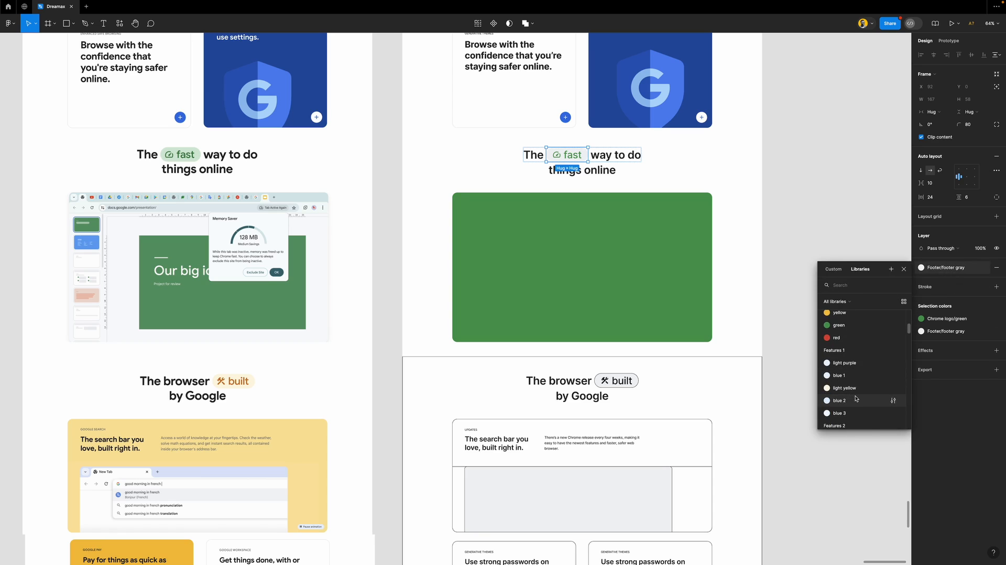
scroll(856, 398, down, 3)
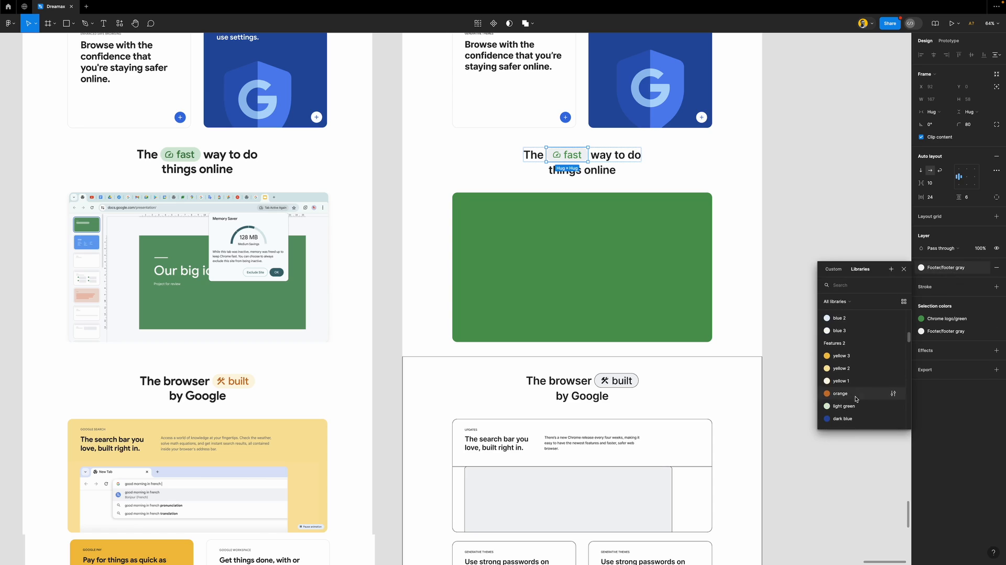
click(853, 407)
click(819, 294)
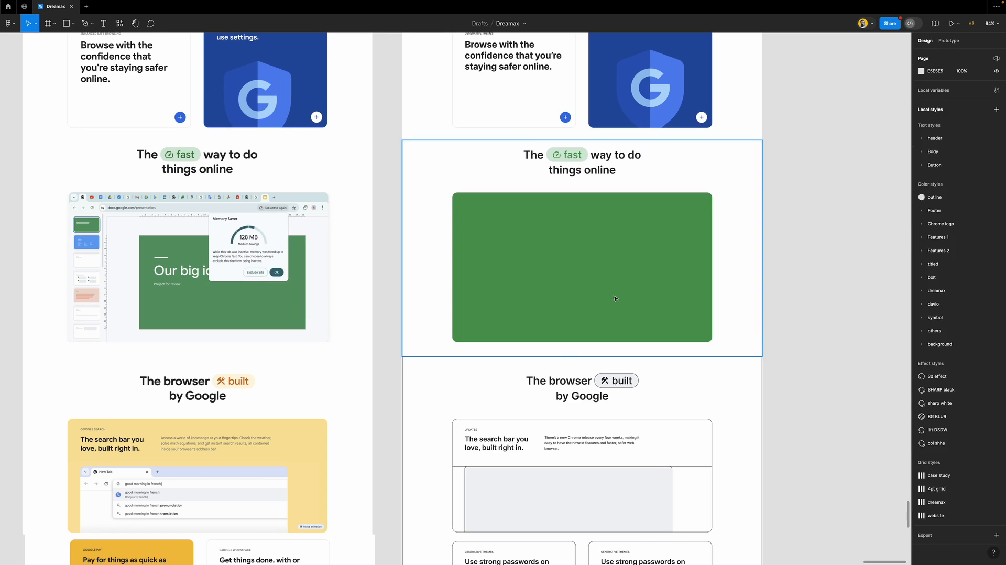
Remove the outline from the browser-built section frame
scroll(615, 298, down, 5)
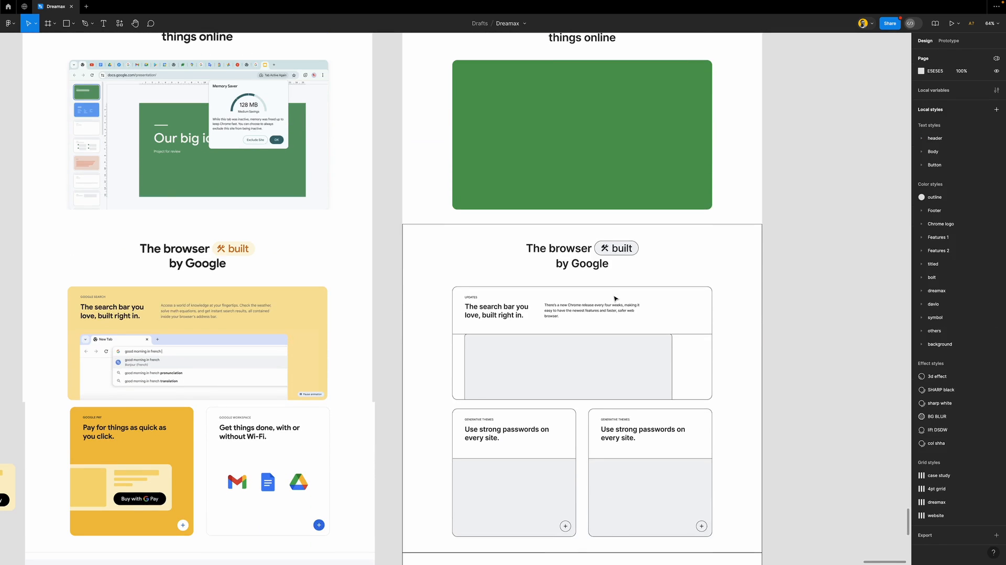
scroll(615, 298, up, 2)
scroll(615, 298, down, 5)
click(695, 200)
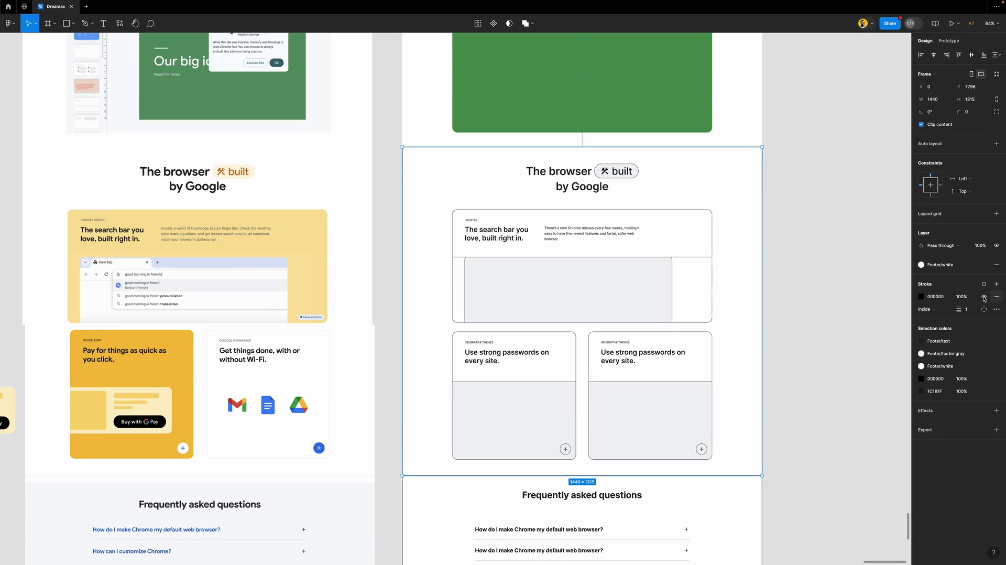
click(995, 297)
scroll(607, 261, down, 1)
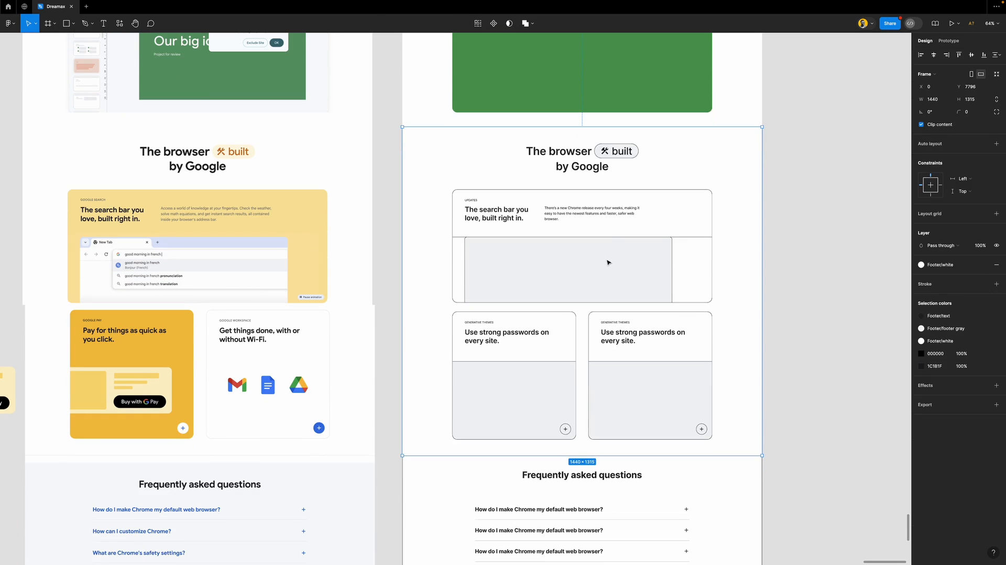
Give the built pill no outline, Features 2/yellow 1 fill, and Features 2/orange text
click(638, 153)
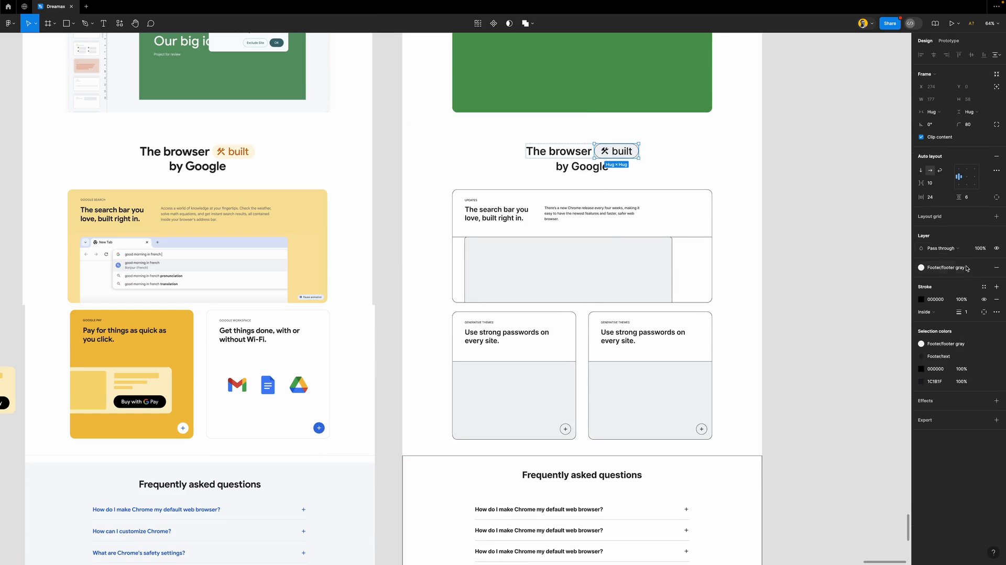
click(996, 299)
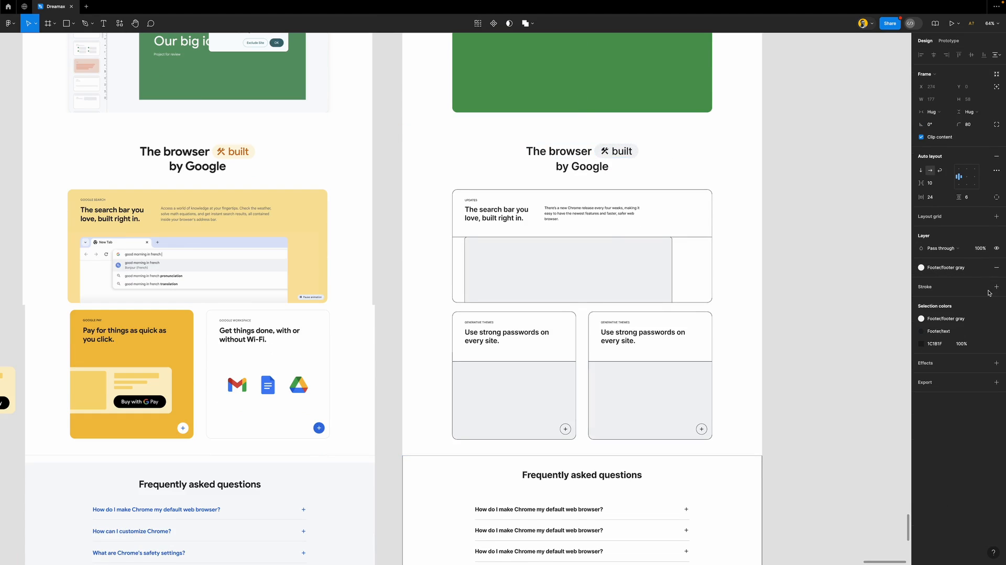
click(956, 268)
scroll(862, 374, down, 5)
scroll(858, 369, down, 3)
click(853, 361)
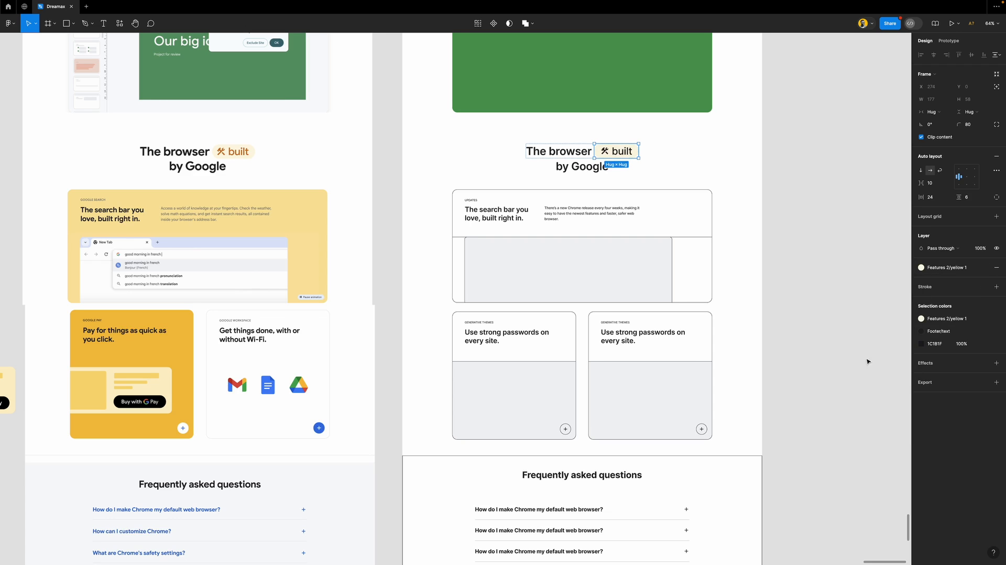
click(958, 333)
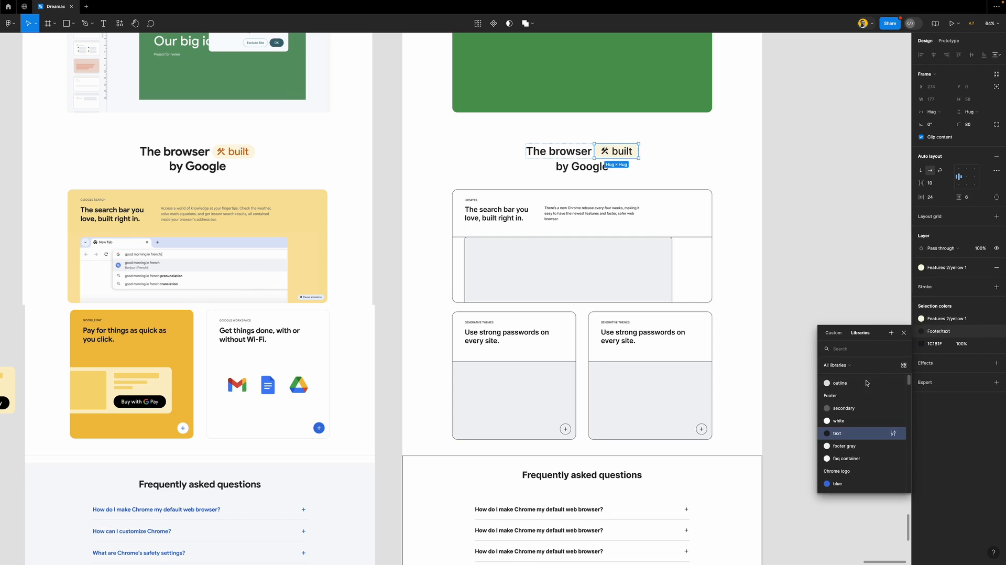
scroll(870, 398, down, 5)
click(853, 423)
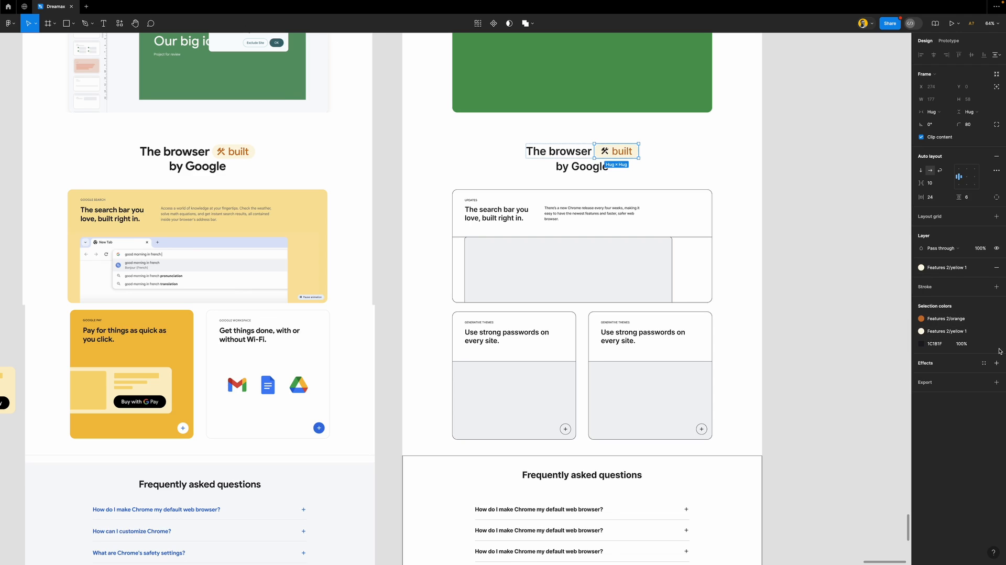
click(935, 344)
scroll(861, 441, down, 3)
scroll(861, 441, down, 2)
click(857, 443)
Fill the search-bar feature card with Features 2/yellow 2
click(619, 244)
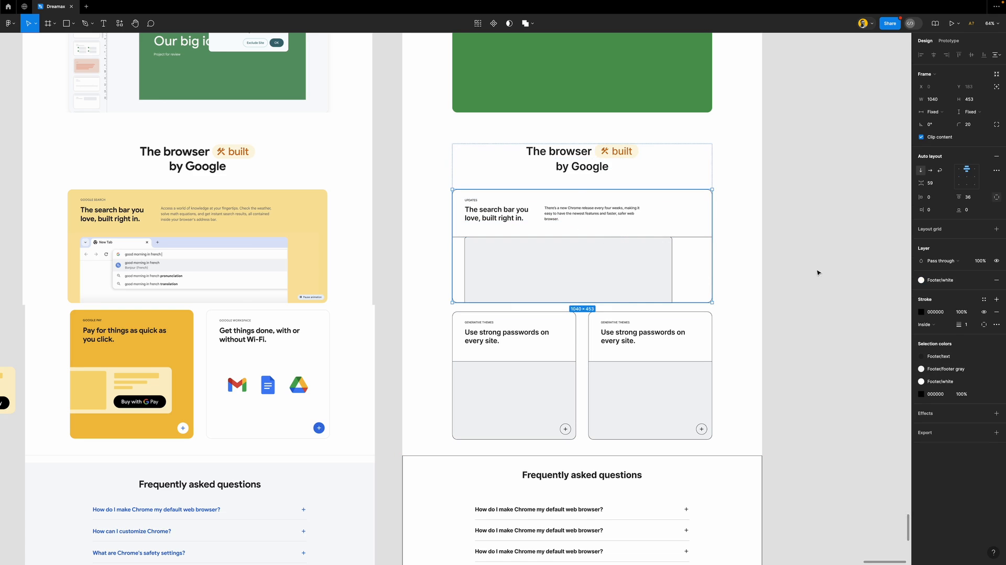
click(951, 282)
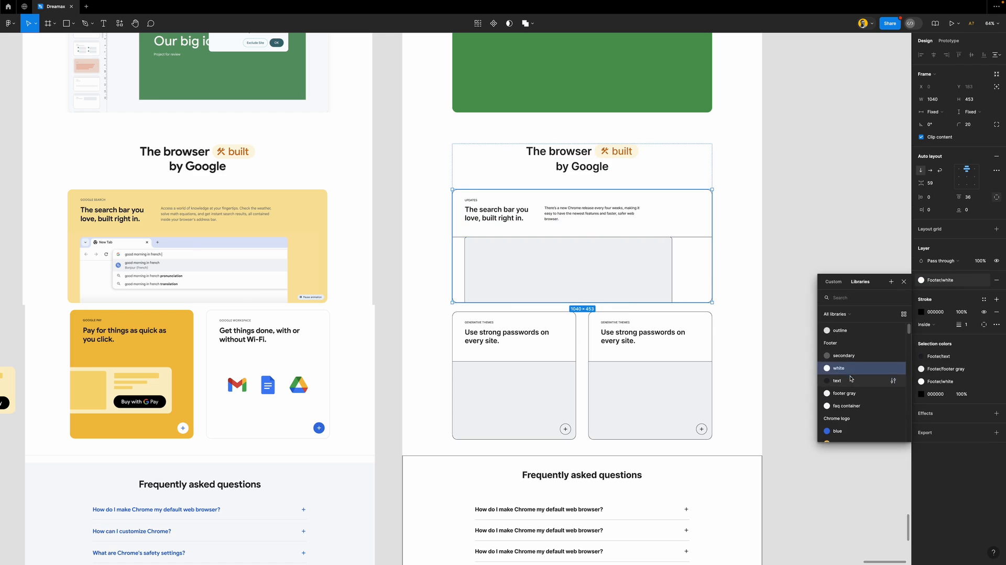
scroll(851, 378, down, 3)
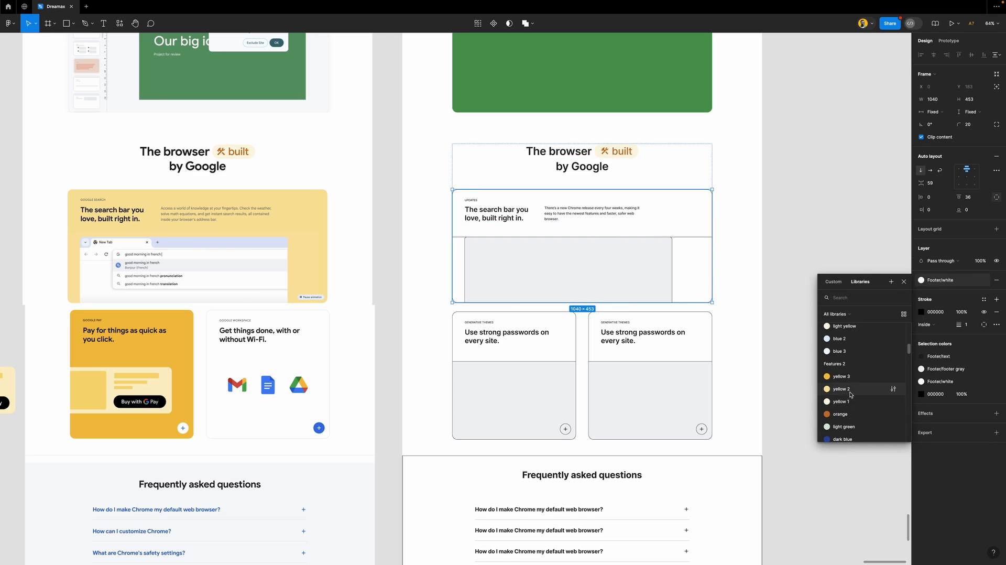
click(849, 391)
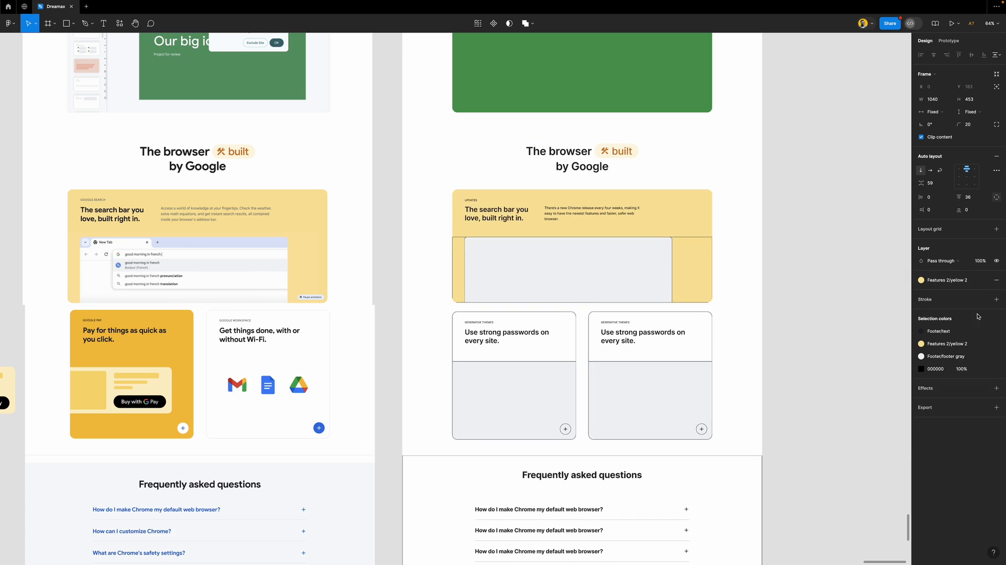
Make the card's placeholder rectangle Footer/white with no outline
click(642, 265)
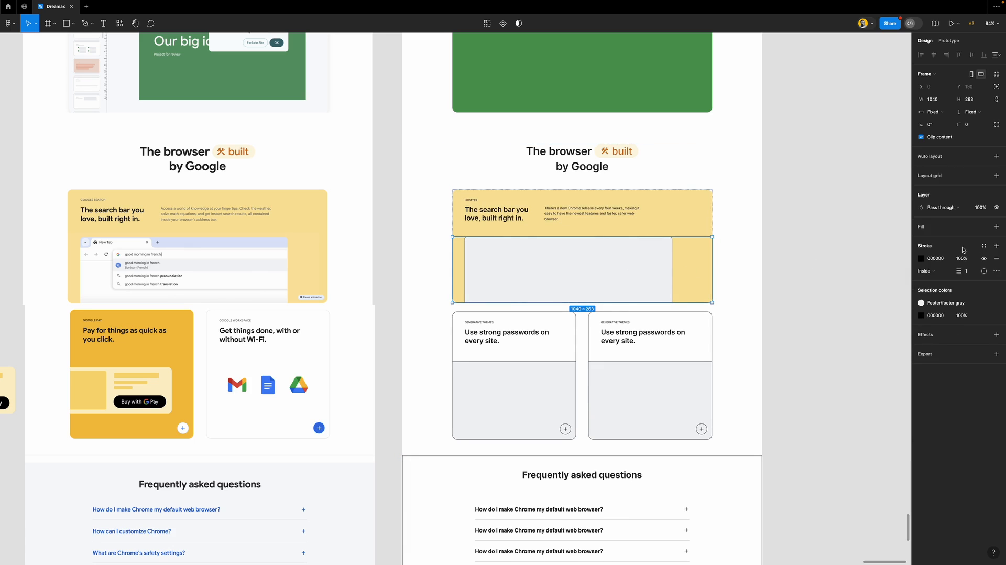
click(663, 267)
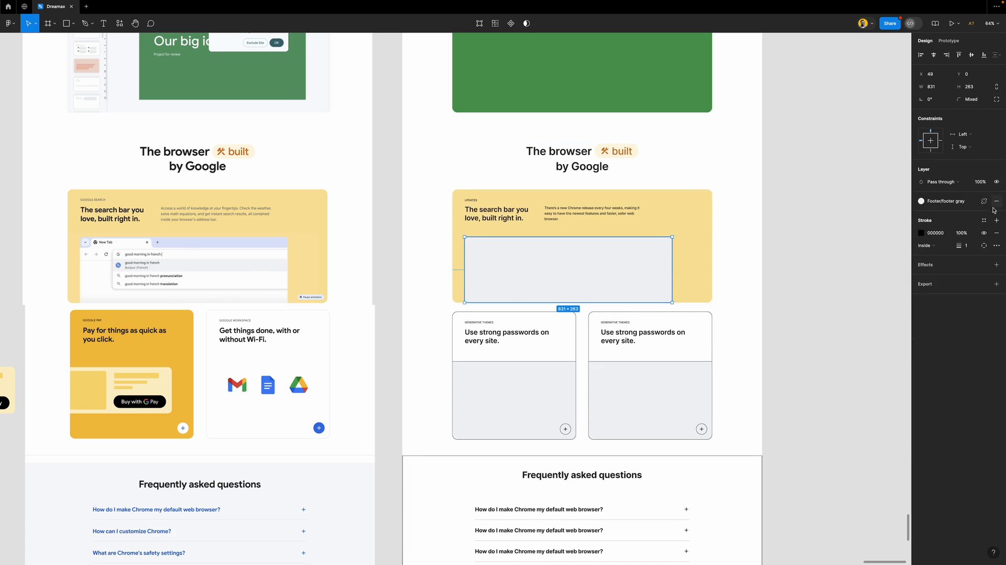
click(984, 221)
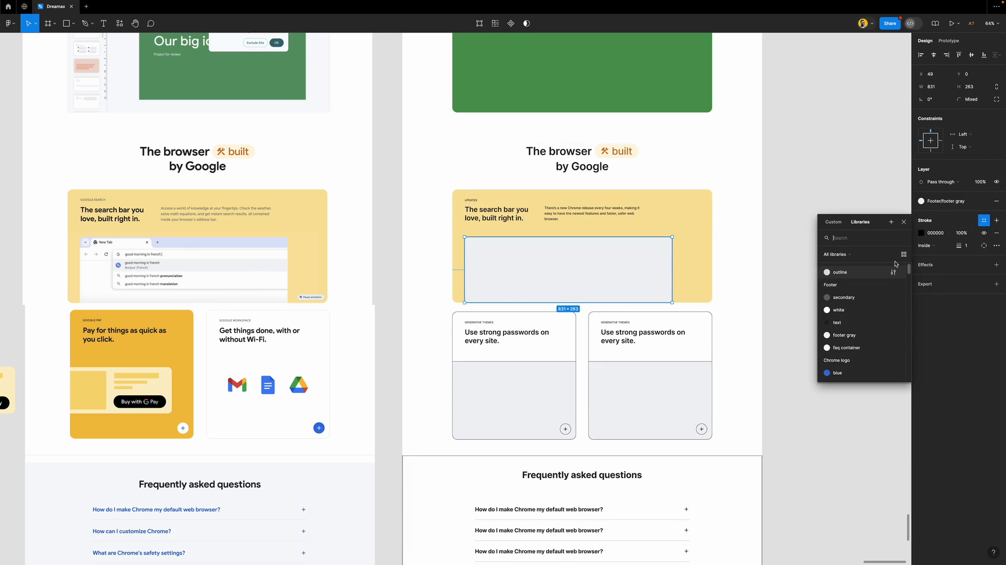
click(848, 313)
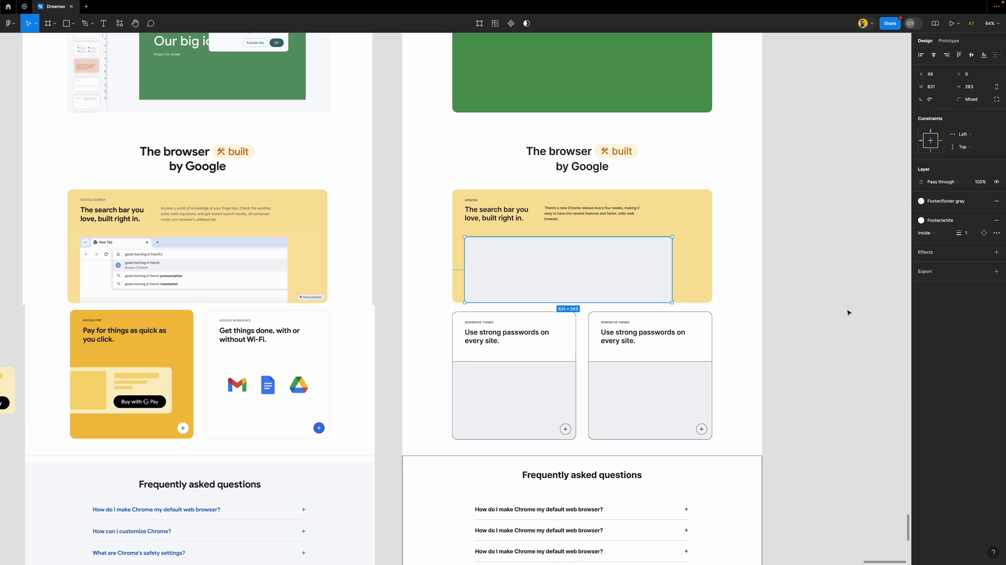
click(996, 220)
click(954, 206)
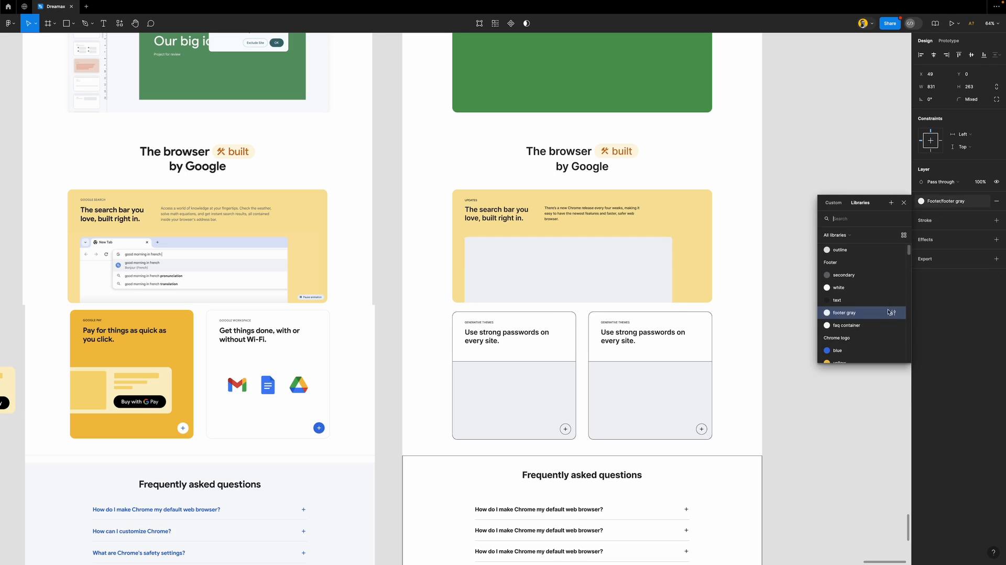
click(864, 288)
click(804, 272)
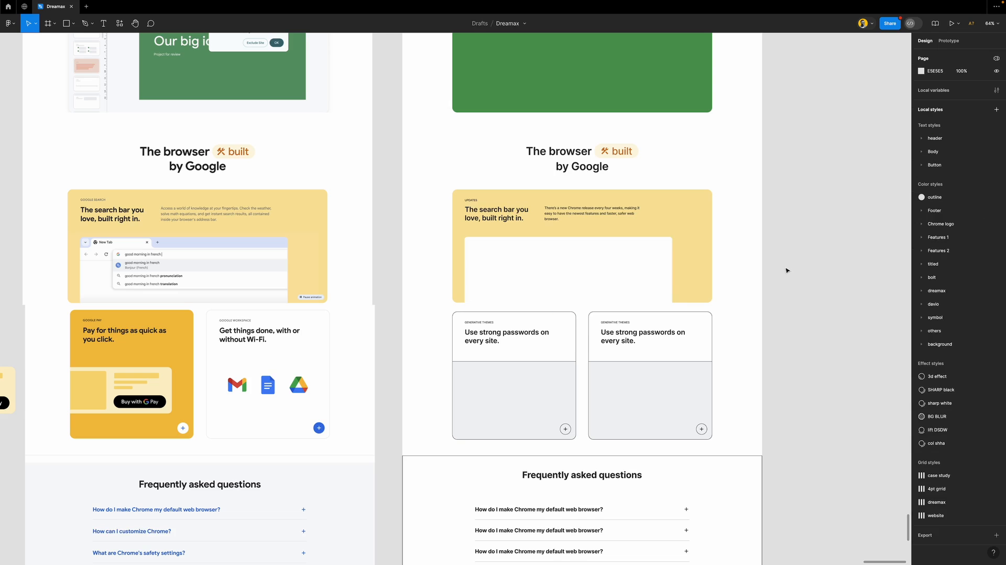
Fill the left password card with Features 2/yellow 3 and clear its lower area's fill and outline
scroll(570, 311, down, 3)
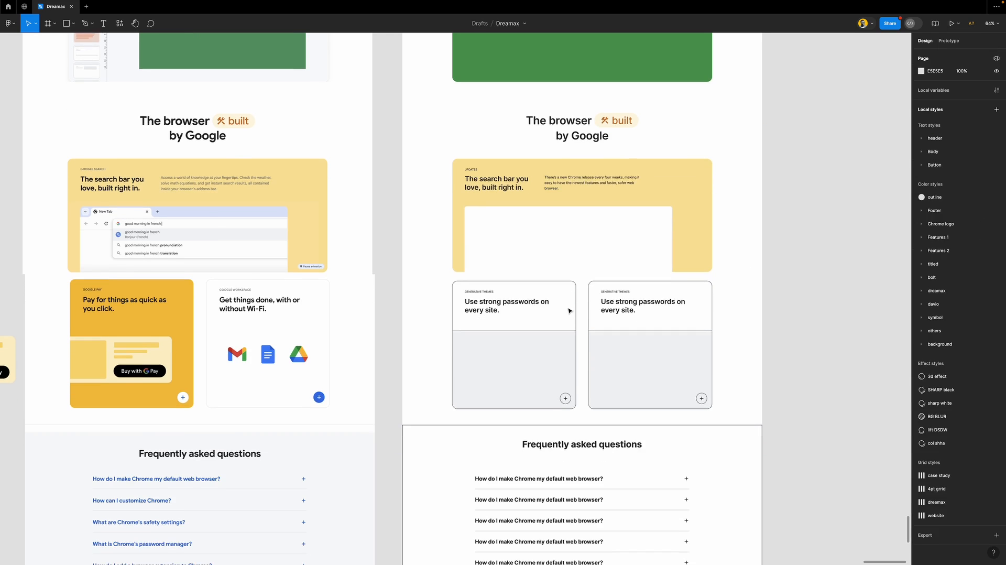
scroll(570, 309, down, 1)
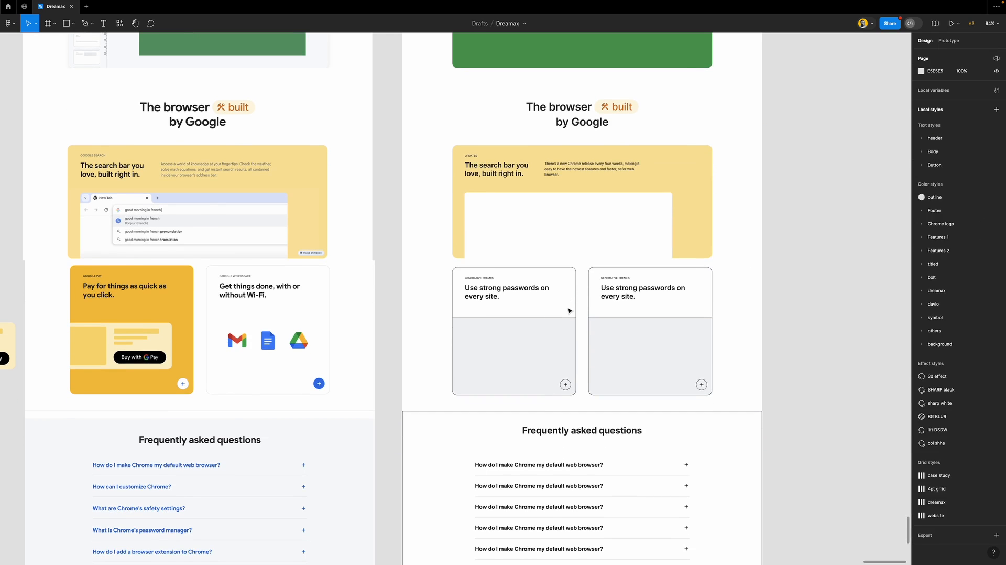
click(655, 217)
click(768, 257)
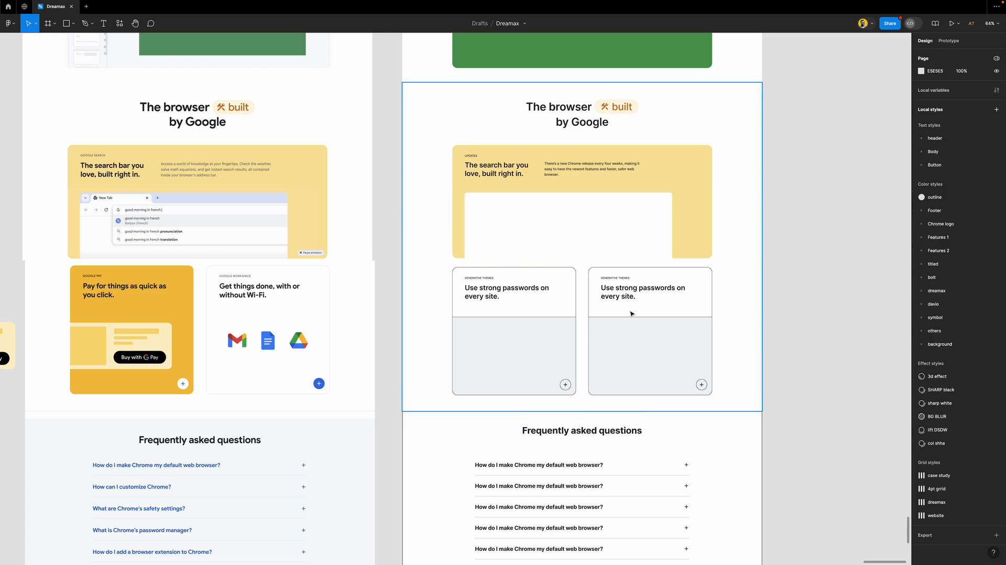
scroll(616, 314, down, 3)
click(574, 228)
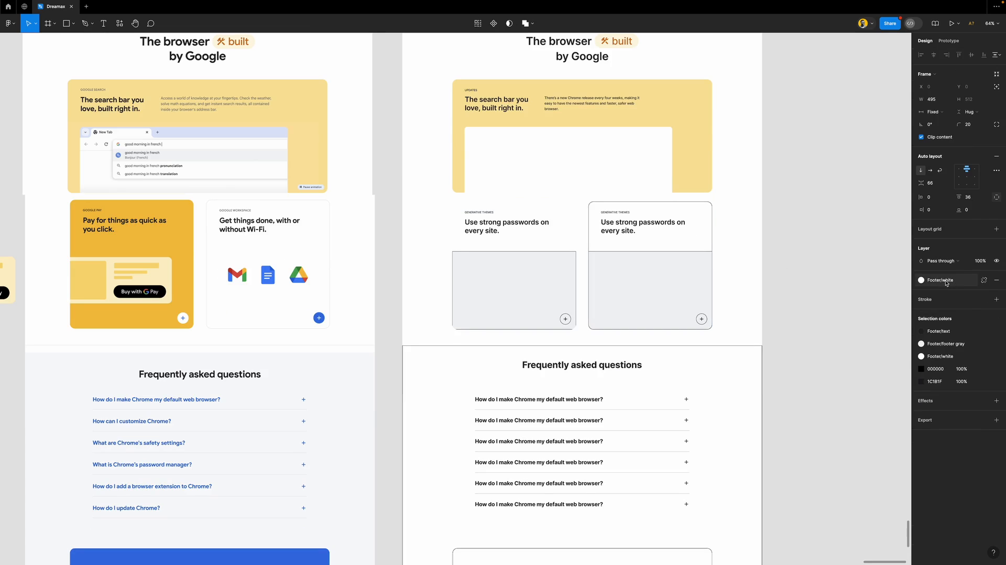
click(983, 279)
click(841, 387)
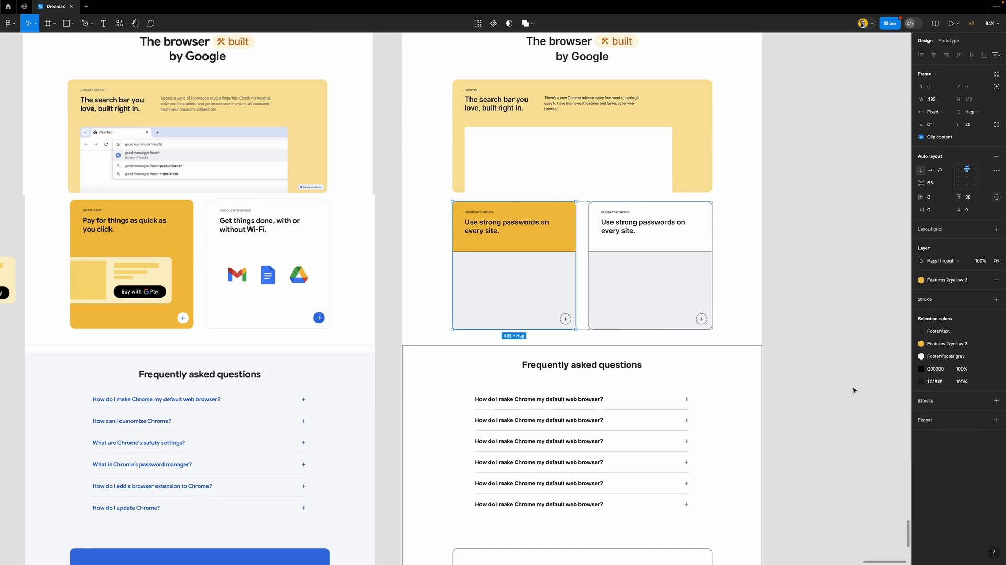
click(557, 287)
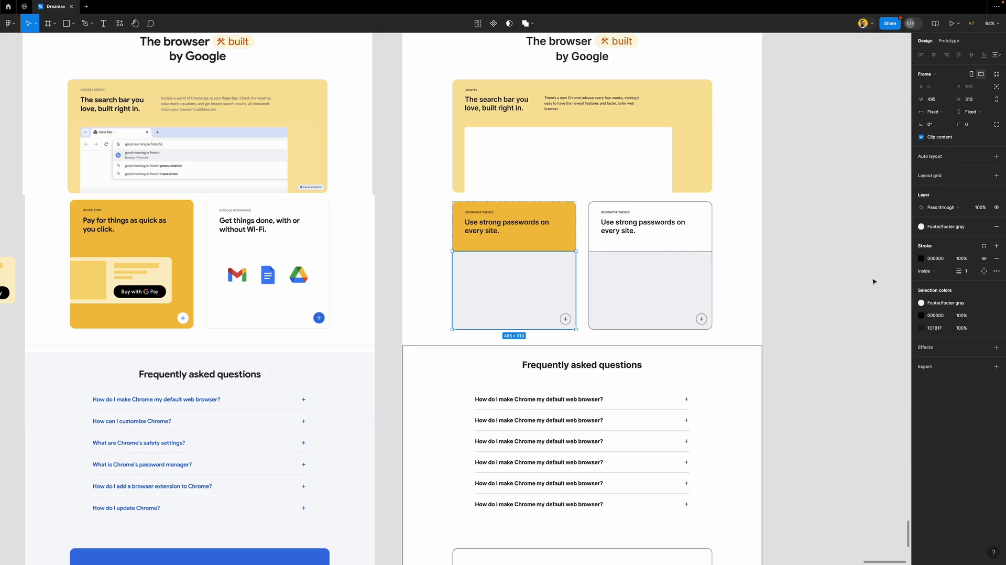
click(996, 228)
click(995, 258)
Paste a copy of the payment imagery into the card's lower area, aligned left
scroll(606, 309, left, 5)
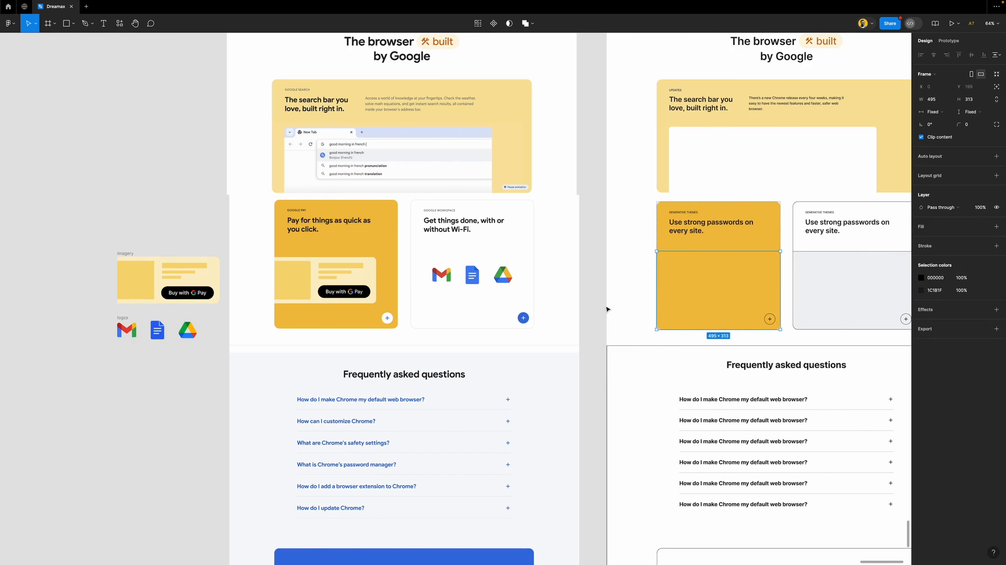
click(127, 253)
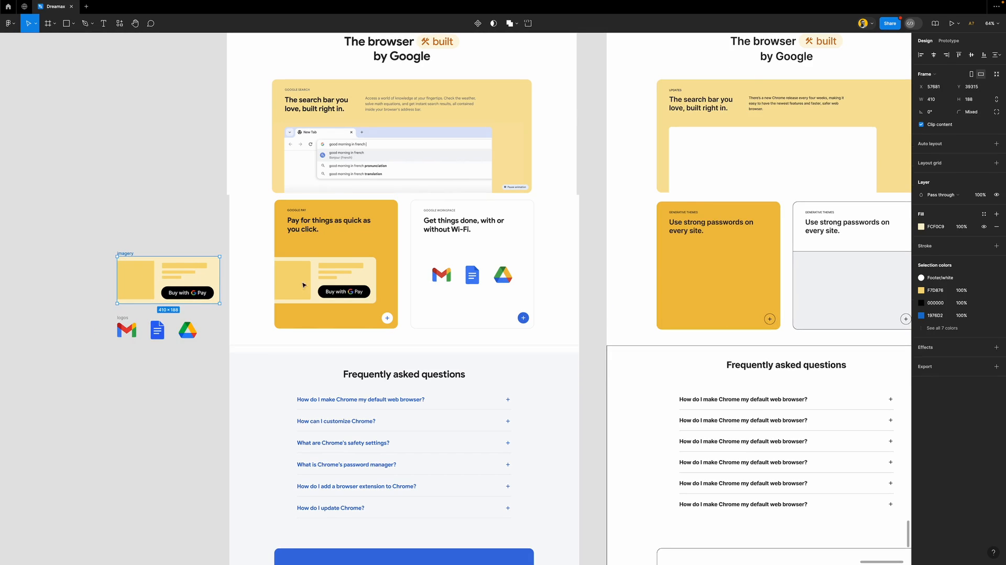
double_click(707, 284)
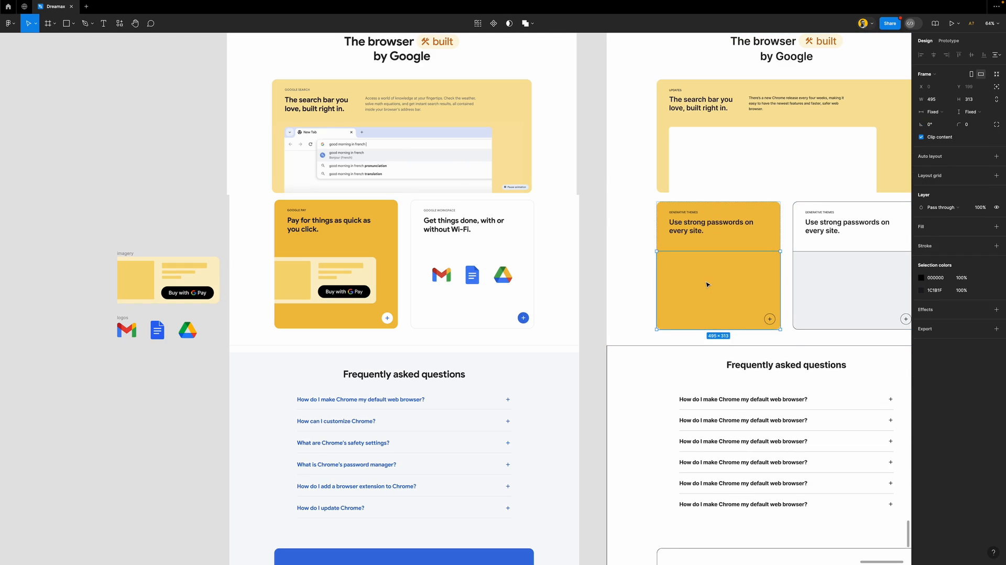
key(ctrl+v)
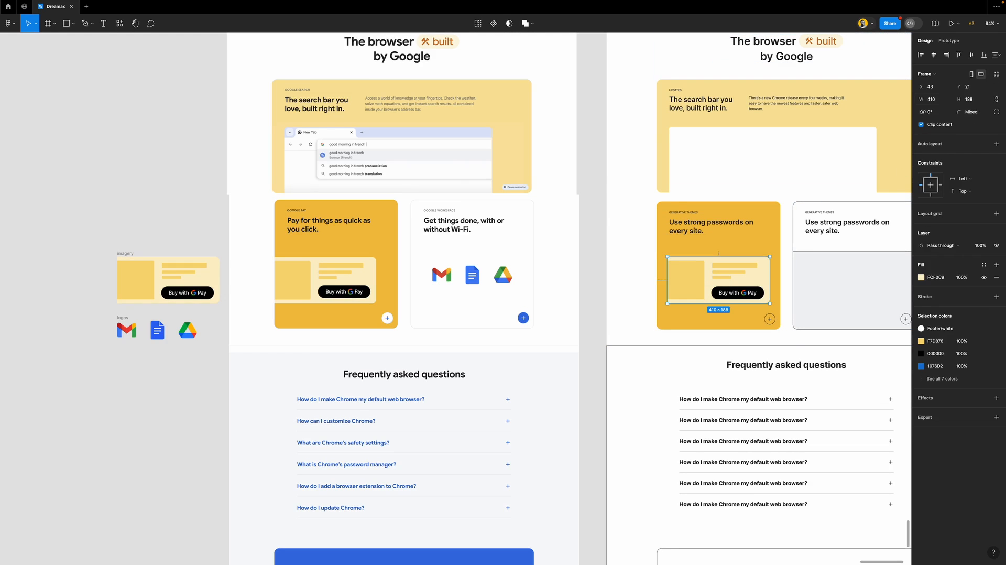
click(920, 55)
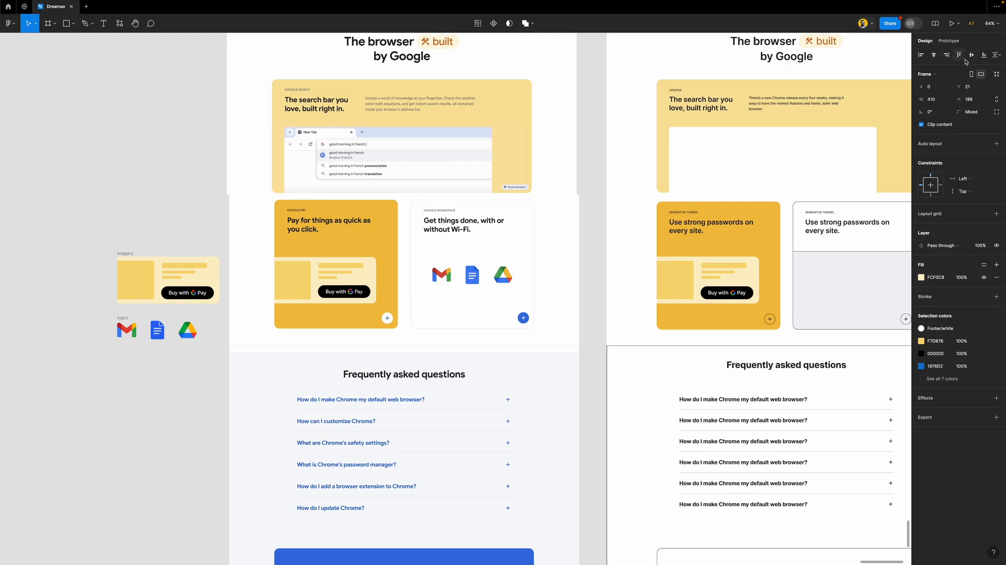
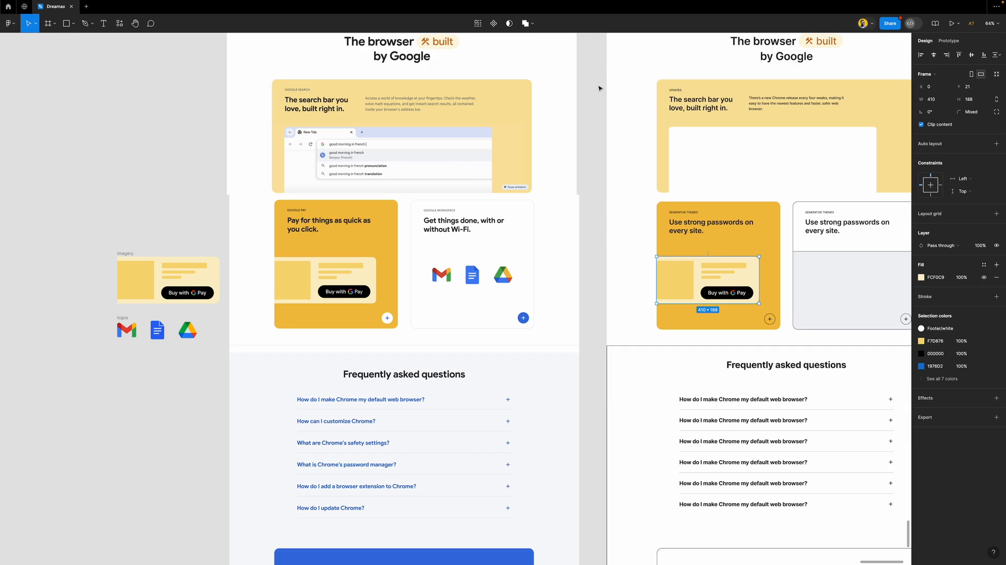
Copy the look of the blue plus button from another feature card
click(591, 238)
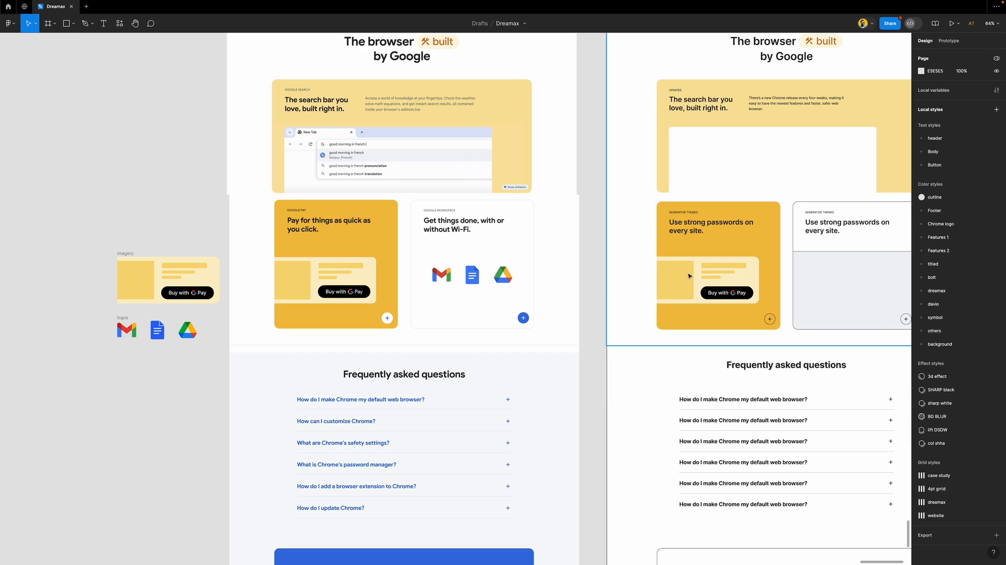
scroll(691, 276, right, 3)
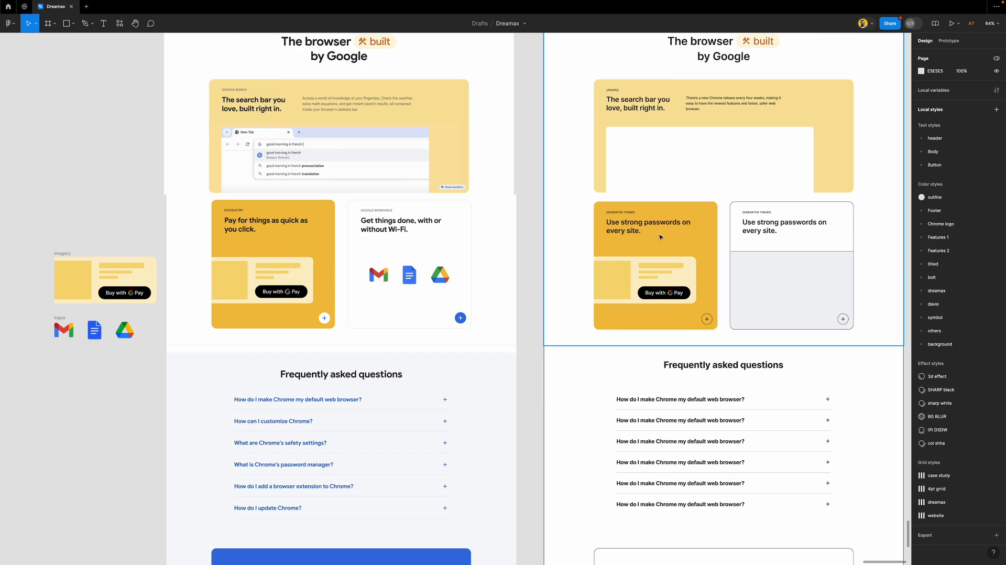
scroll(644, 300, up, 8)
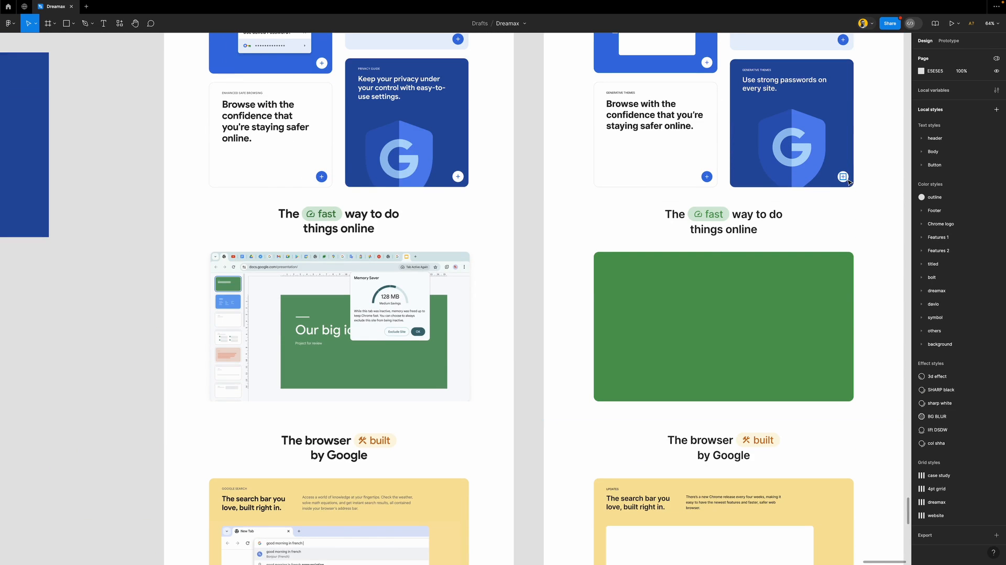
click(848, 182)
scroll(660, 264, down, 7)
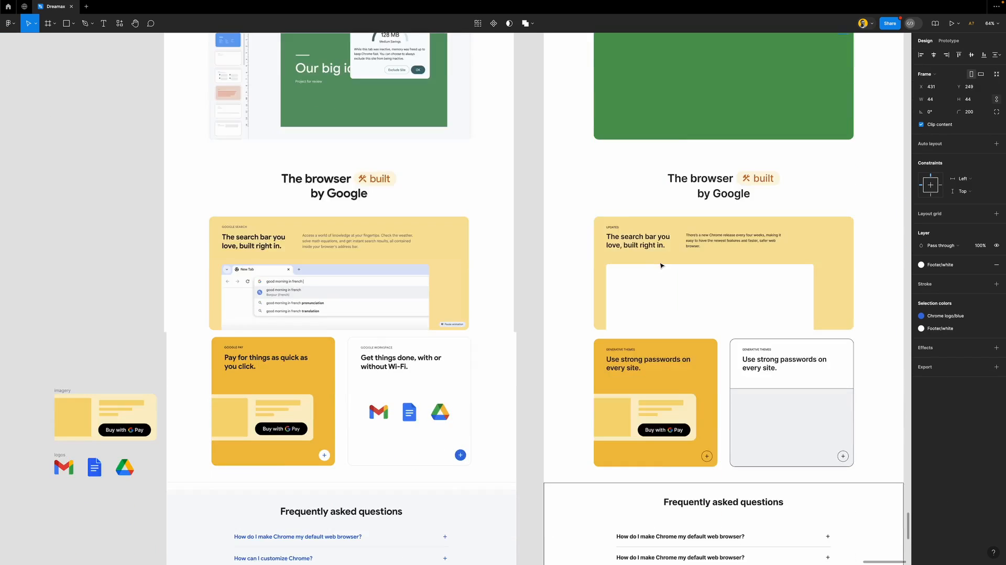
scroll(662, 266, down, 1)
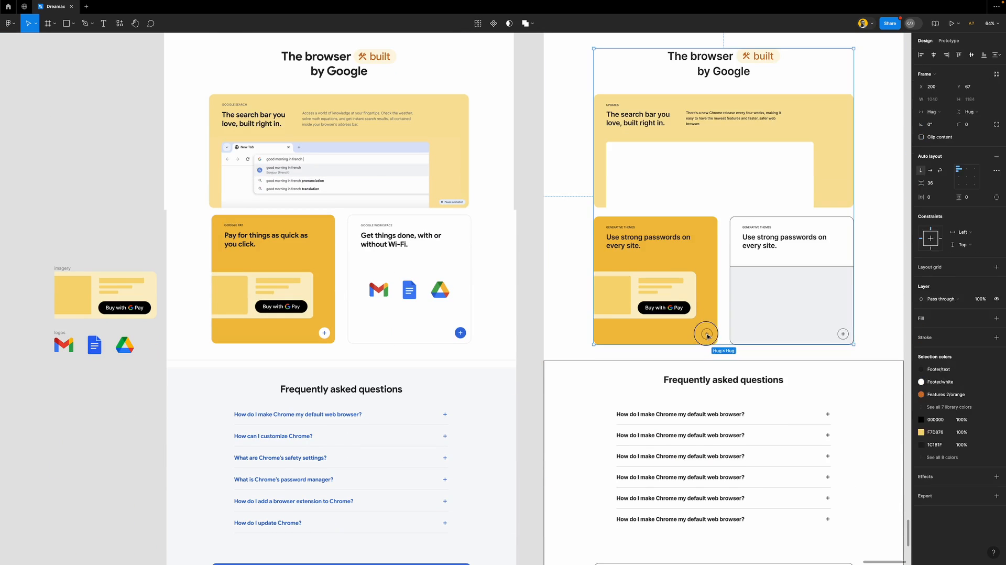
click(707, 335)
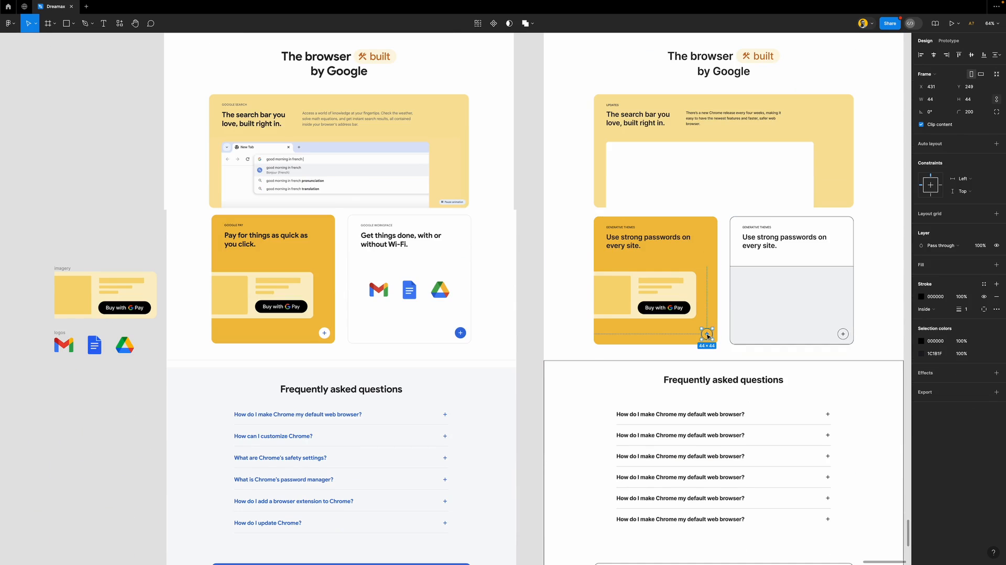
double_click(707, 335)
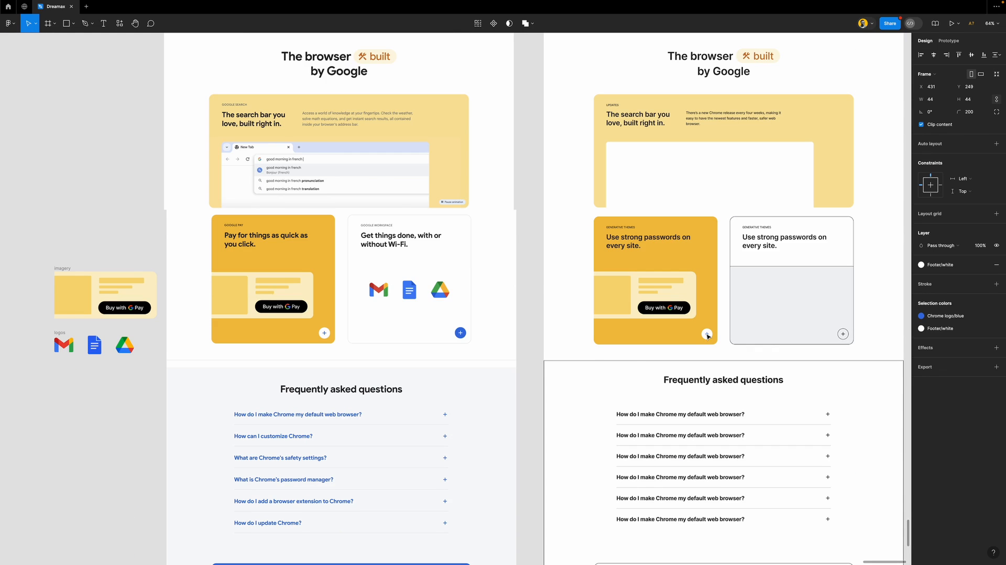
scroll(656, 290, up, 6)
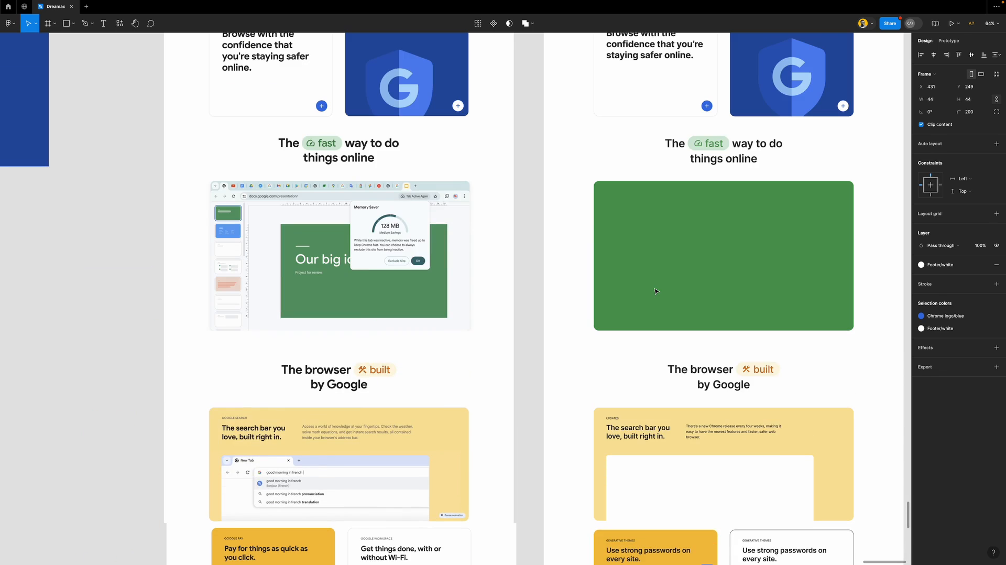
click(704, 107)
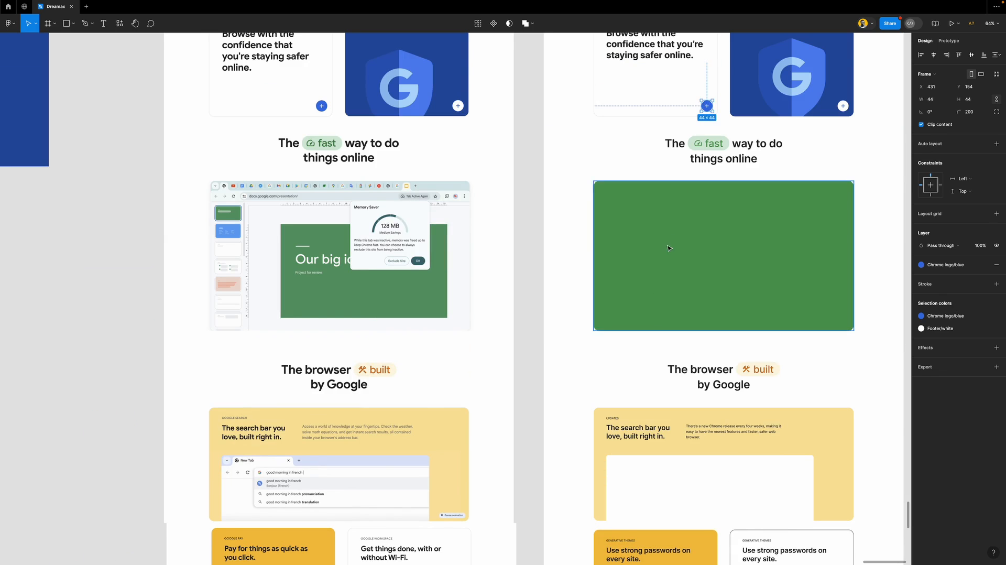
scroll(667, 241, down, 6)
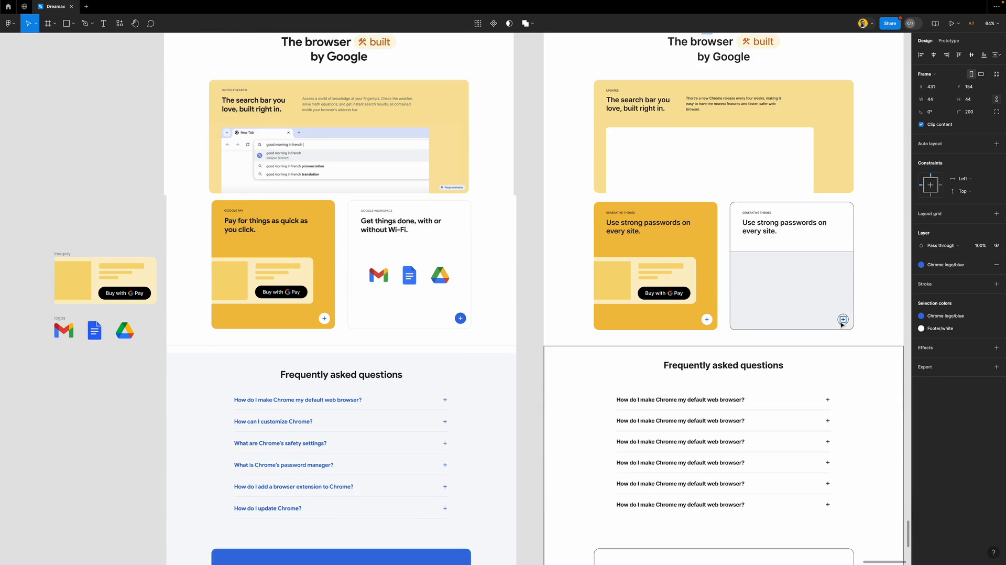
Paste the blue button styling onto the password card's plus-button circle
double_click(841, 324)
double_click(841, 324)
double_click(840, 322)
double_click(841, 321)
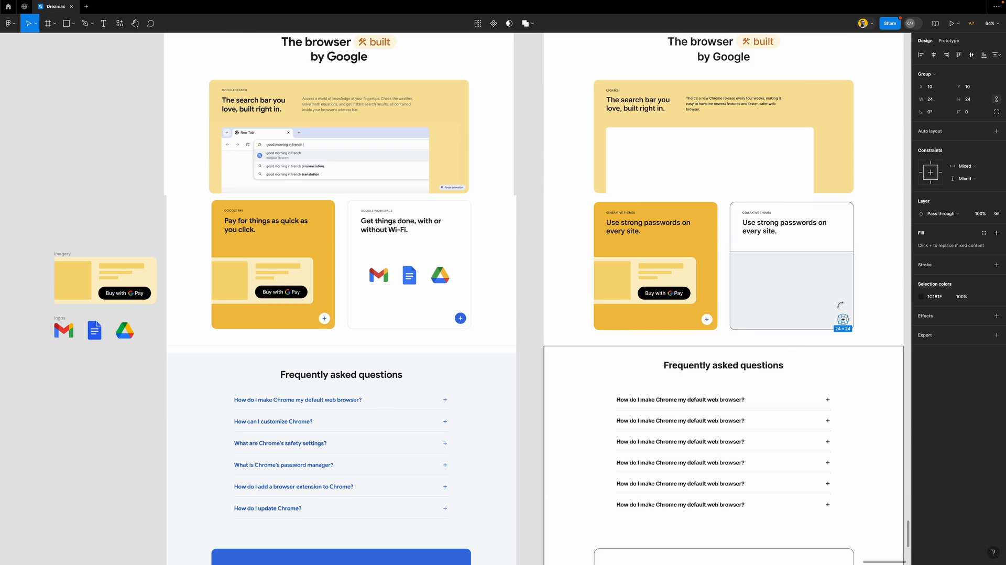
click(843, 322)
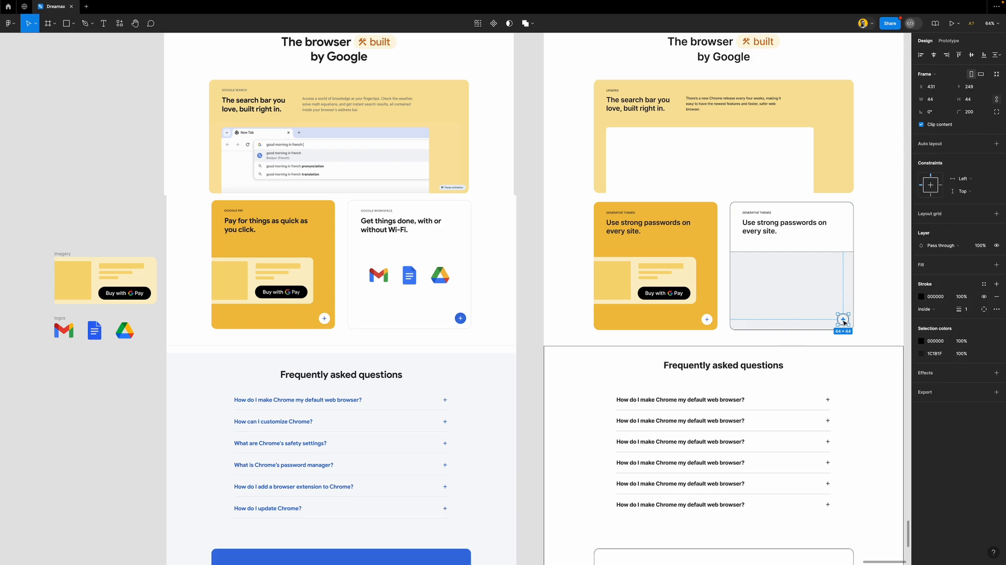
key(super+shift+r)
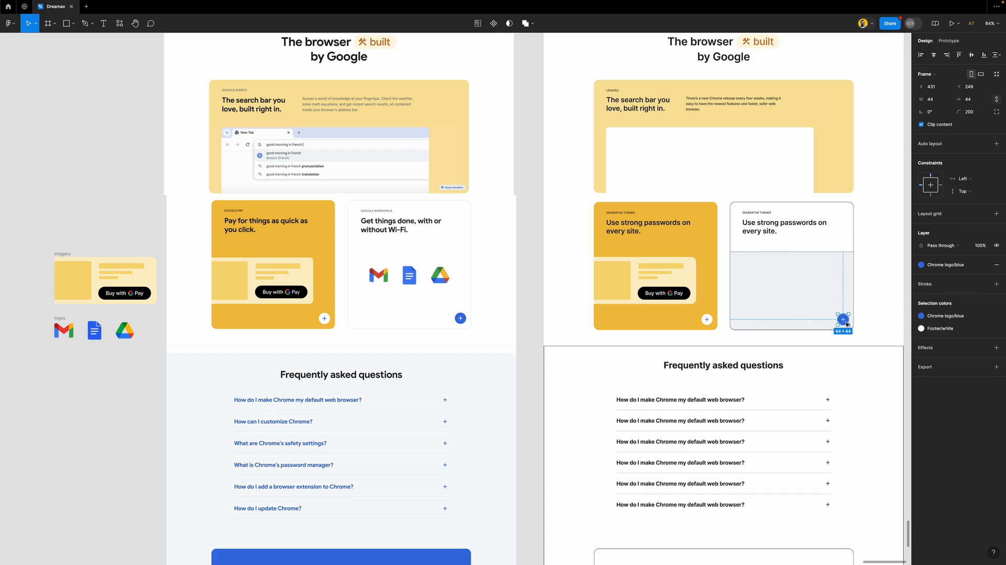
click(826, 281)
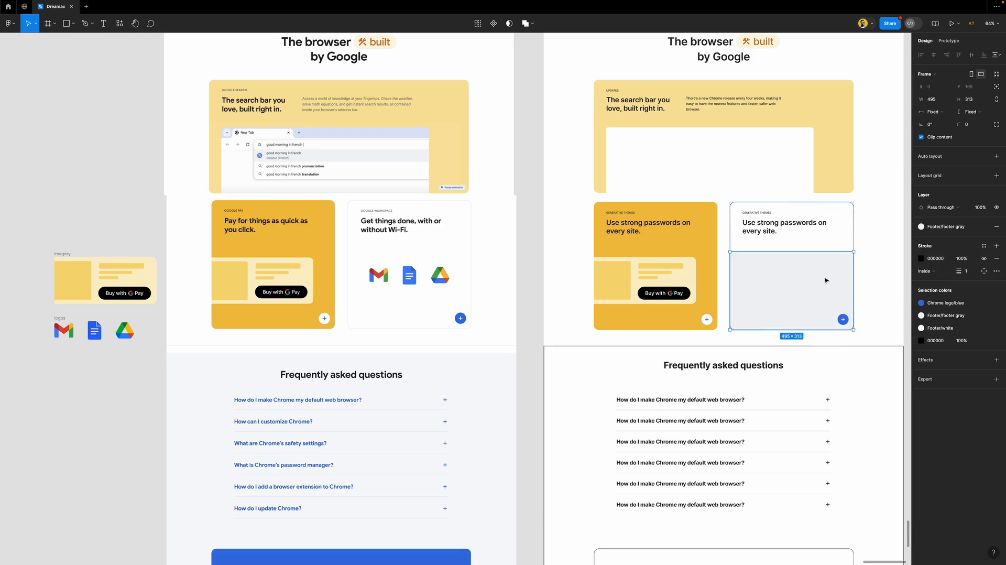
Remove the grey fill from the card frame and move the Google app logos into the password card
click(996, 228)
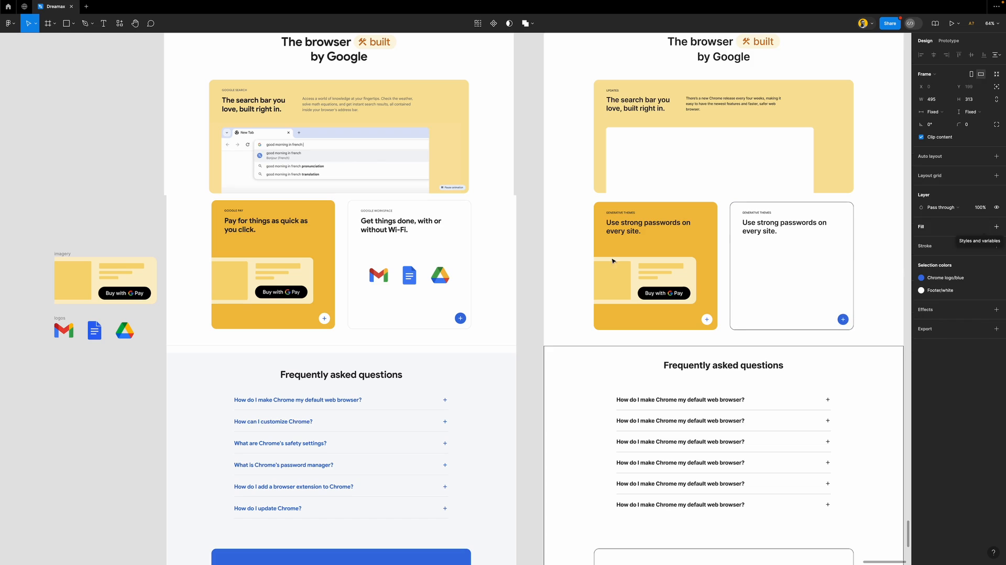
click(64, 329)
drag(96, 334, 792, 283)
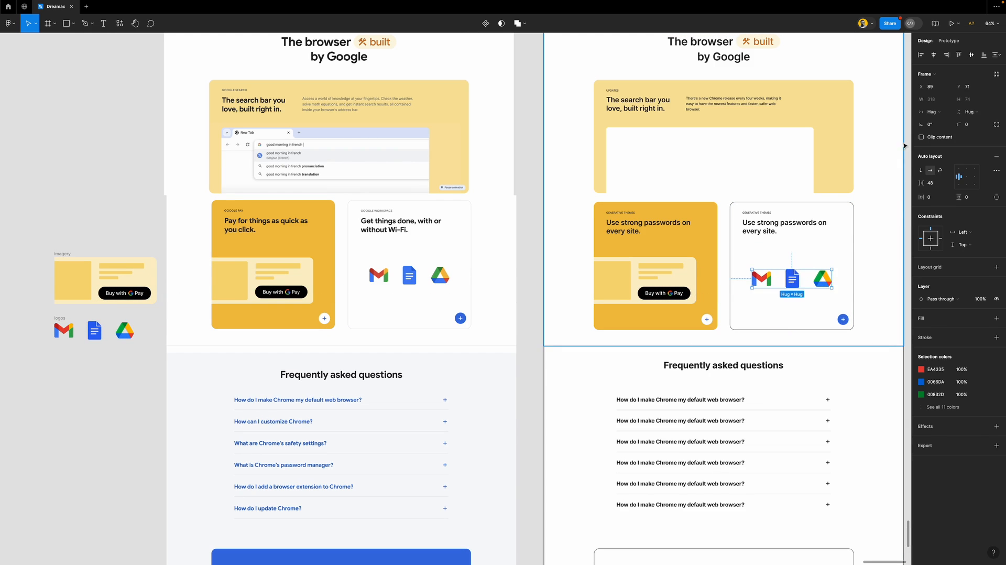
click(523, 257)
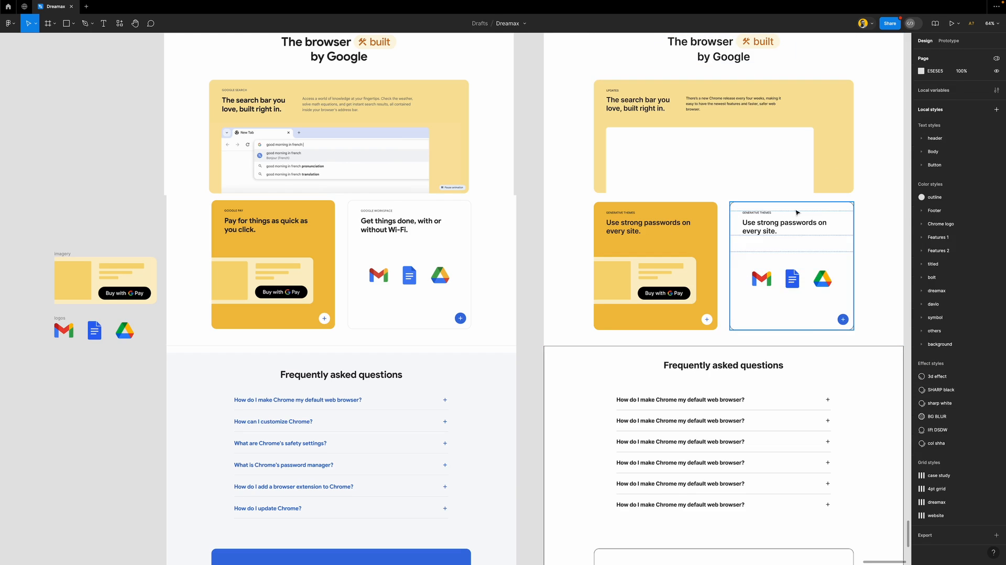
Give the card border the outline style and link the logo colours to Chrome logo/blue and Chrome logo/red
click(820, 209)
click(984, 300)
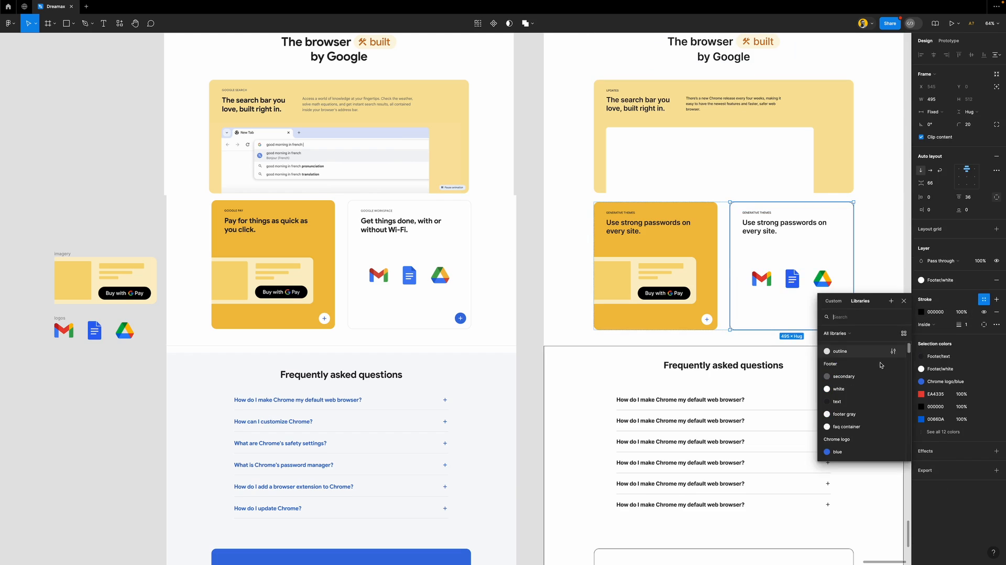
click(845, 351)
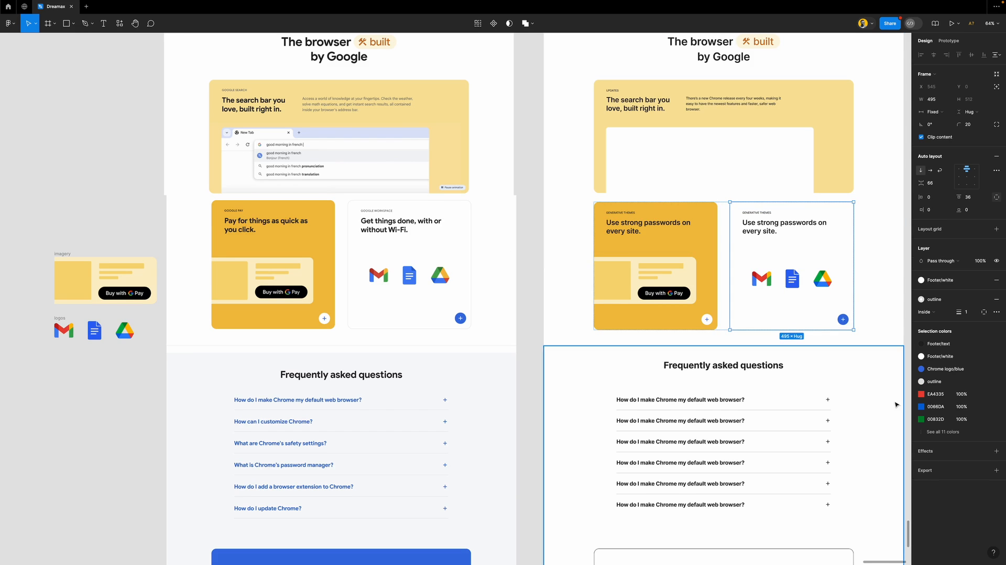
click(983, 410)
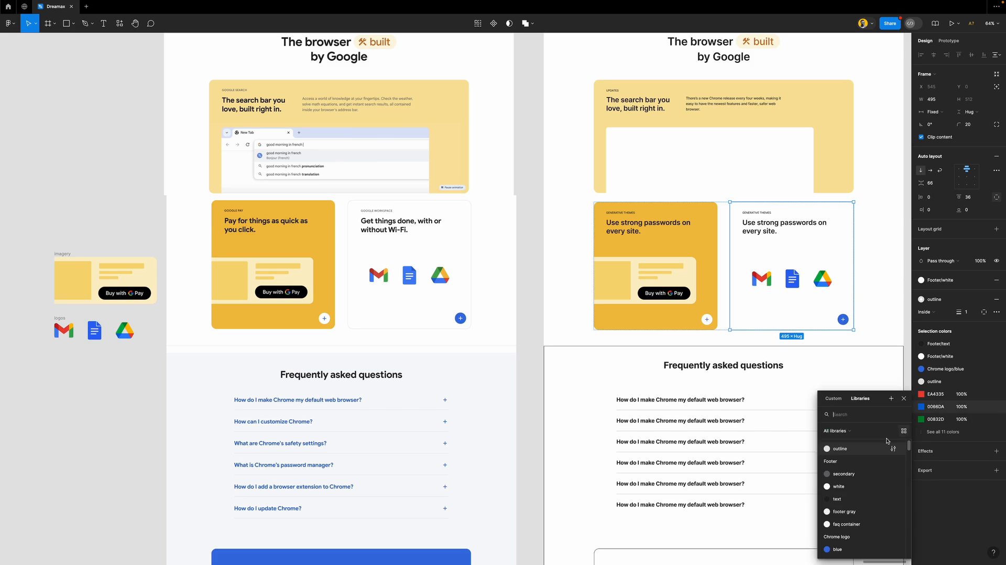
click(853, 548)
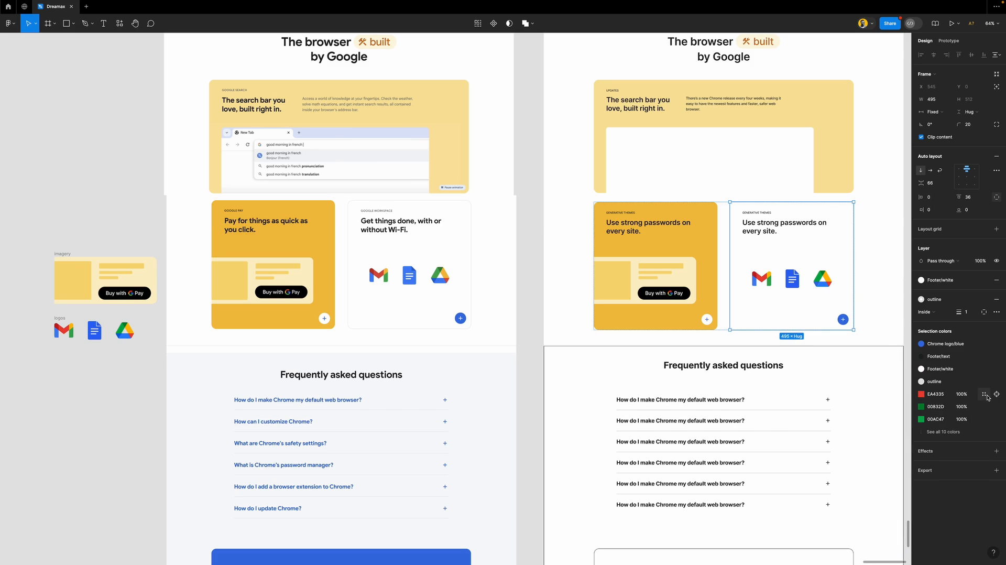
click(983, 394)
click(854, 546)
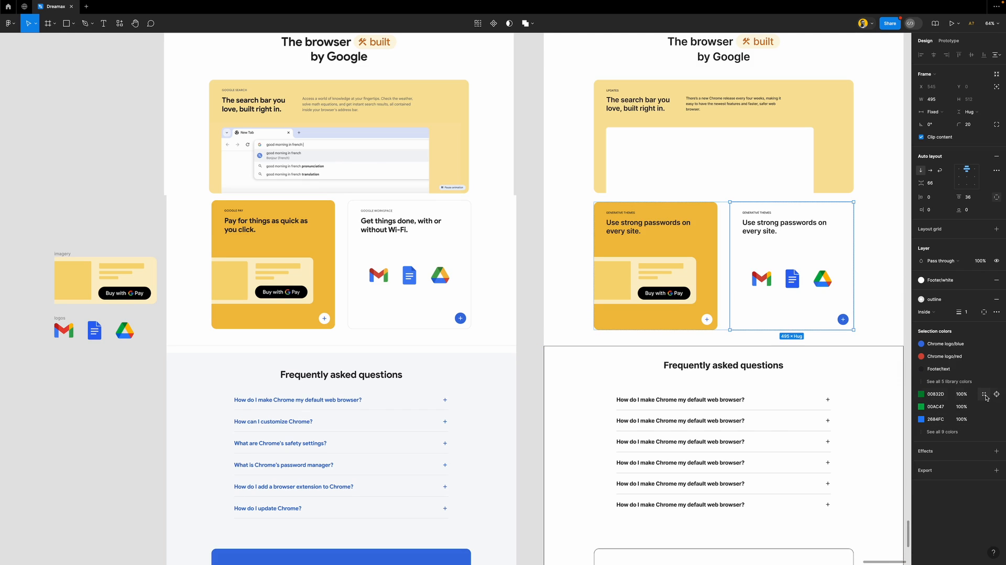
click(984, 395)
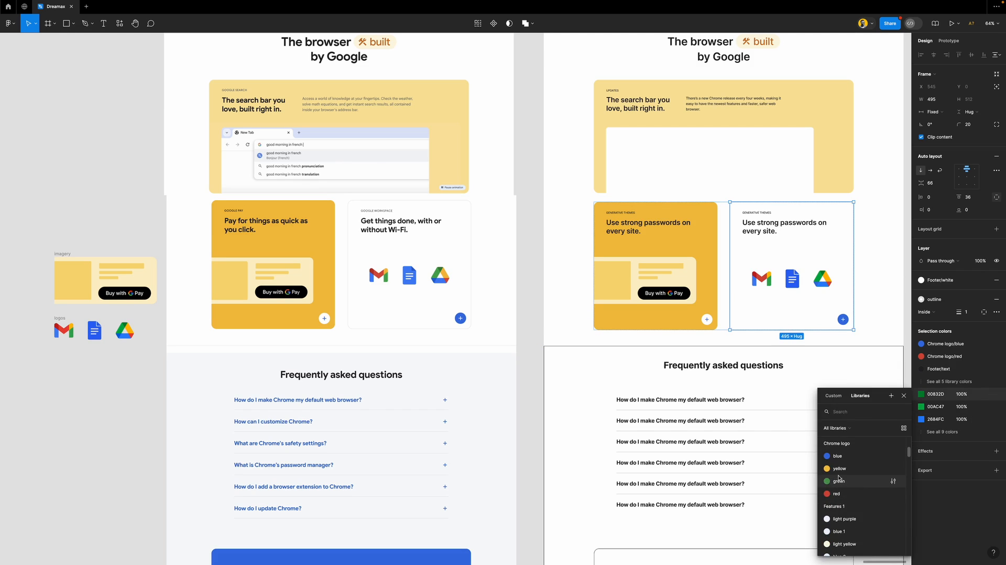
click(523, 328)
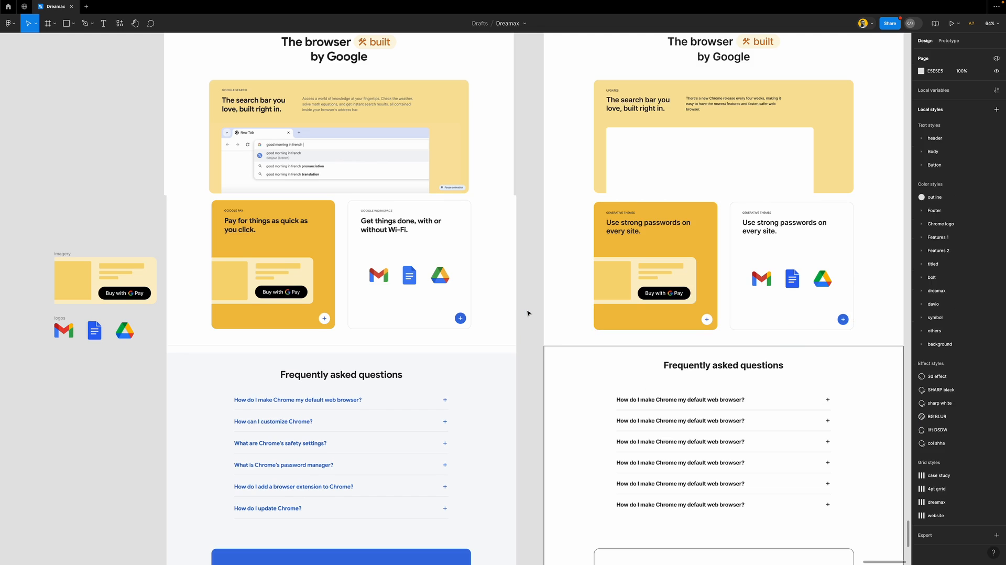
Remove the FAQ section's black outline and fill it with the faq container colour style
scroll(521, 317, down, 4)
scroll(528, 313, down, 4)
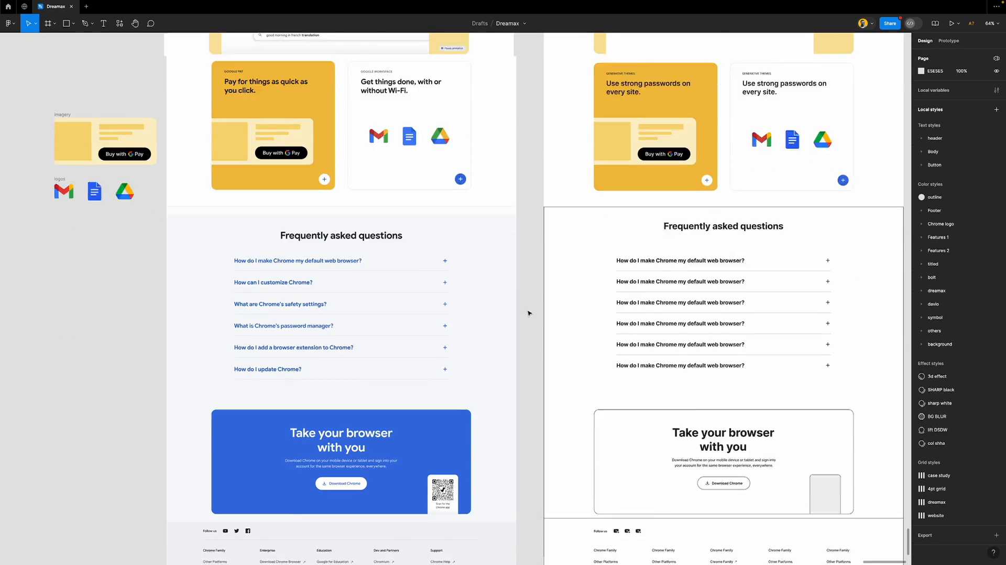
scroll(528, 313, right, 2)
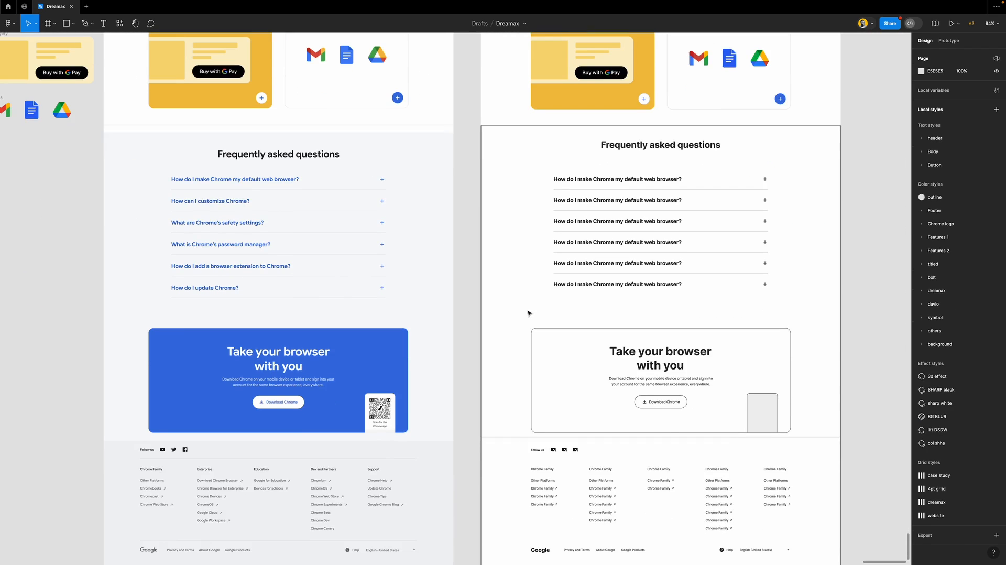
click(550, 184)
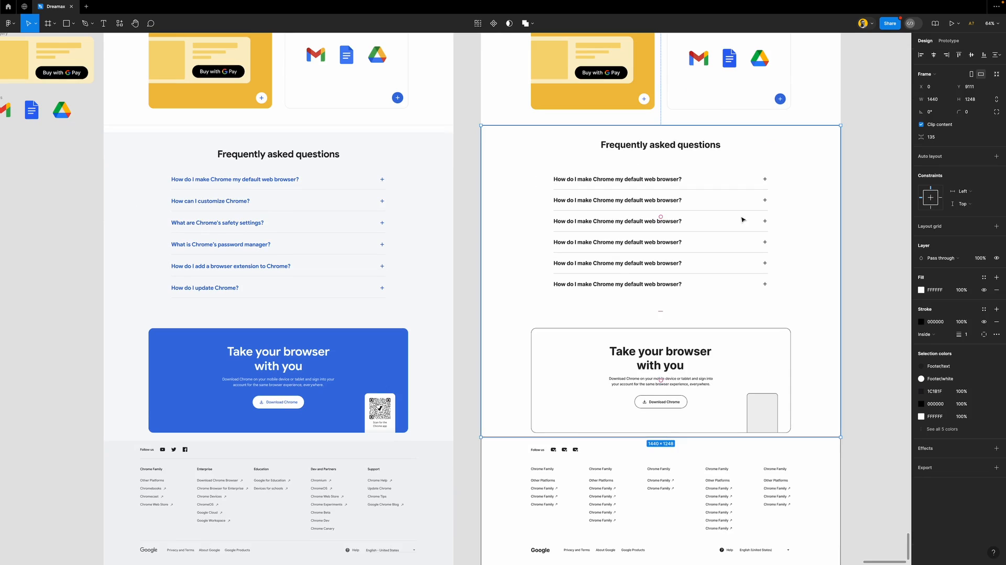
click(996, 322)
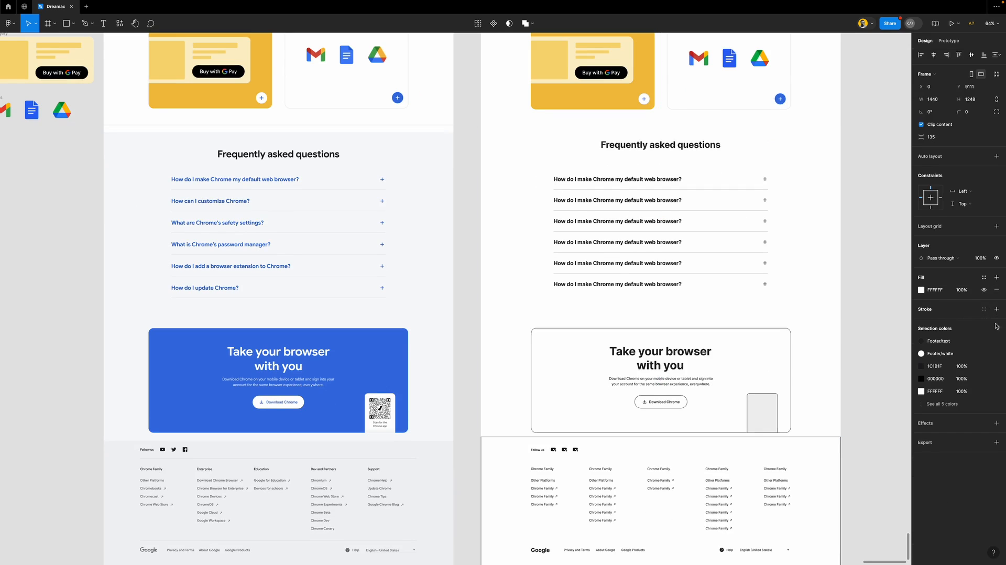
click(983, 277)
scroll(857, 391, down, 5)
scroll(858, 391, up, 6)
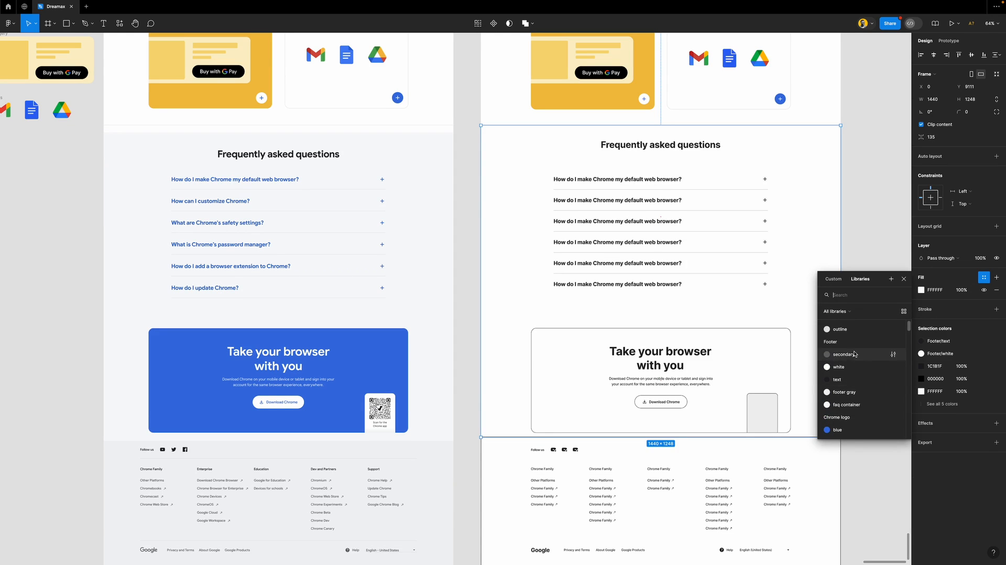
click(847, 404)
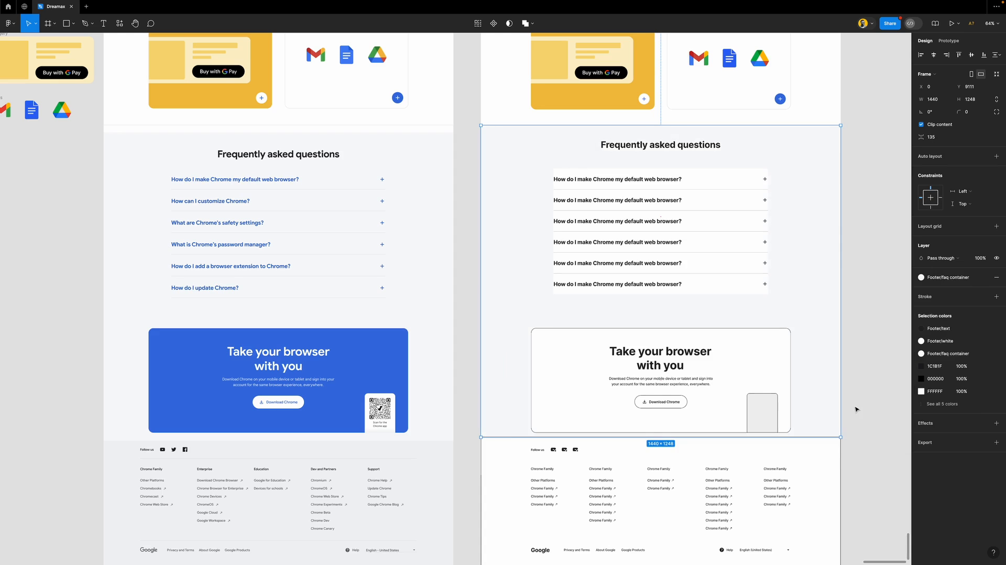
Recolour the FAQ question text, including the remaining dark text, to Chrome logo/blue
click(727, 222)
click(727, 222)
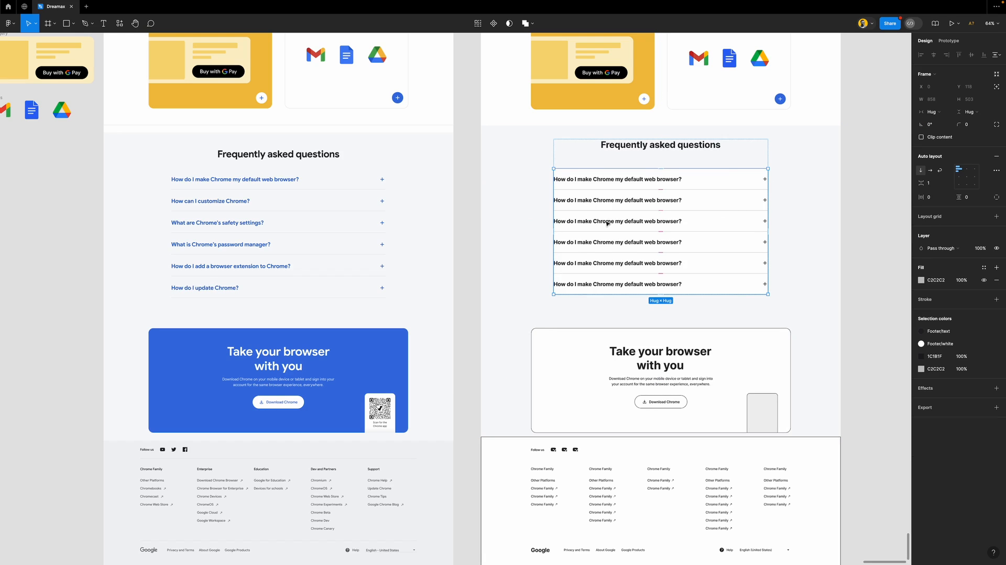
click(953, 334)
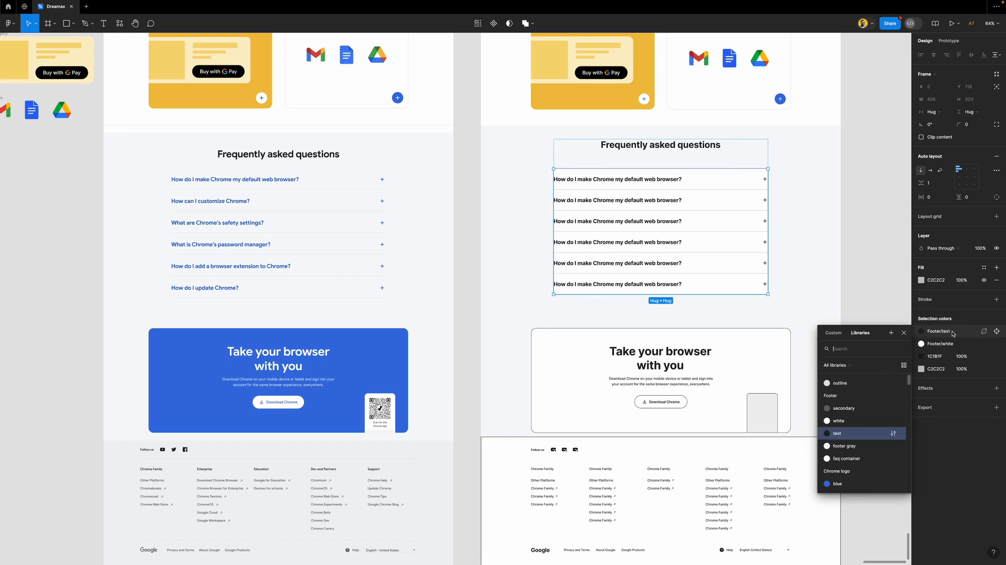
click(901, 454)
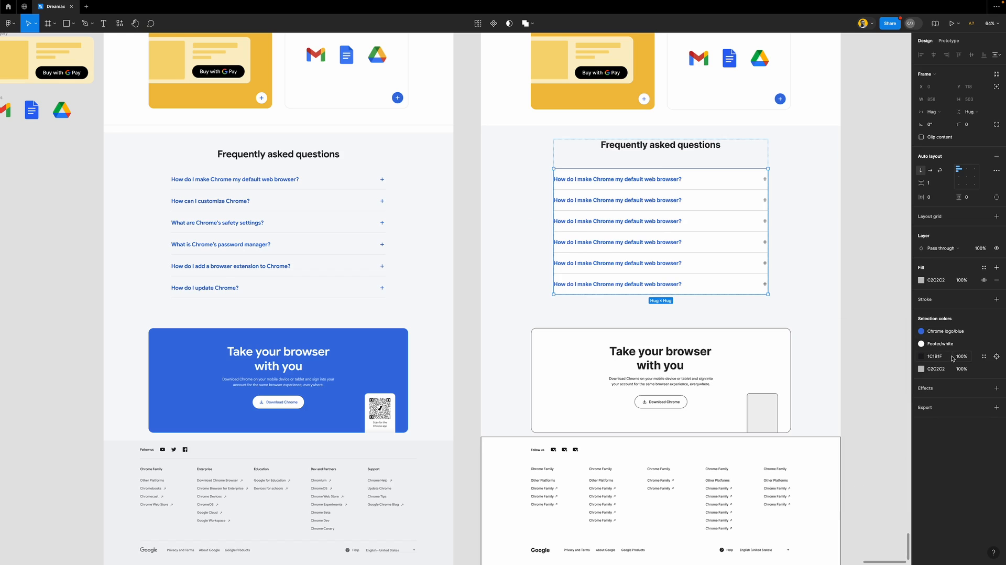
click(984, 356)
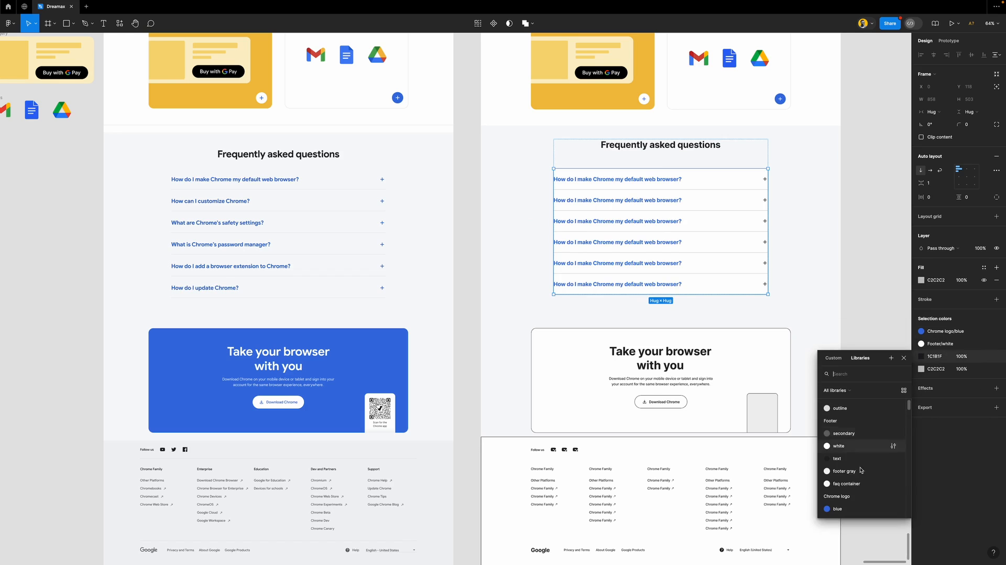
click(849, 506)
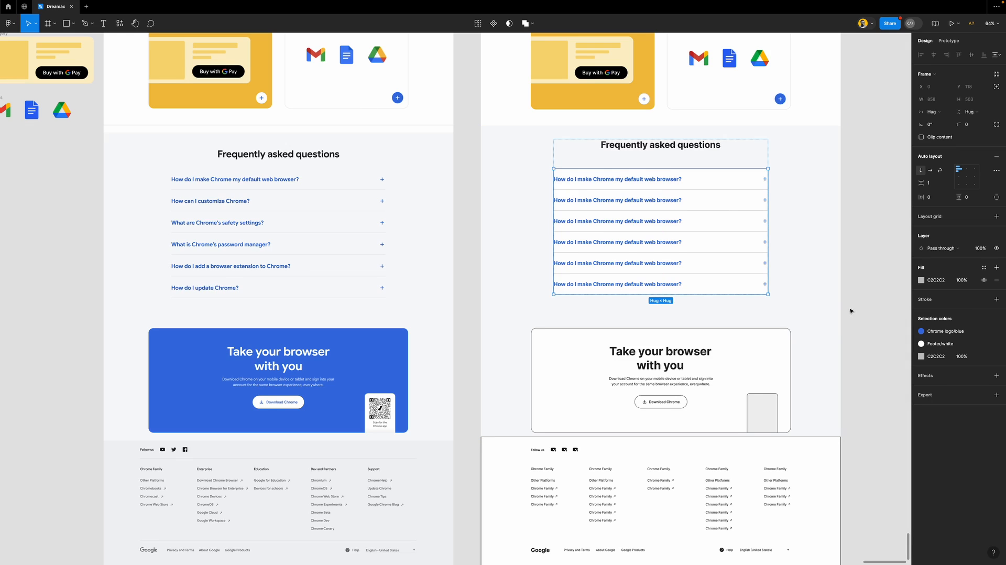
click(954, 345)
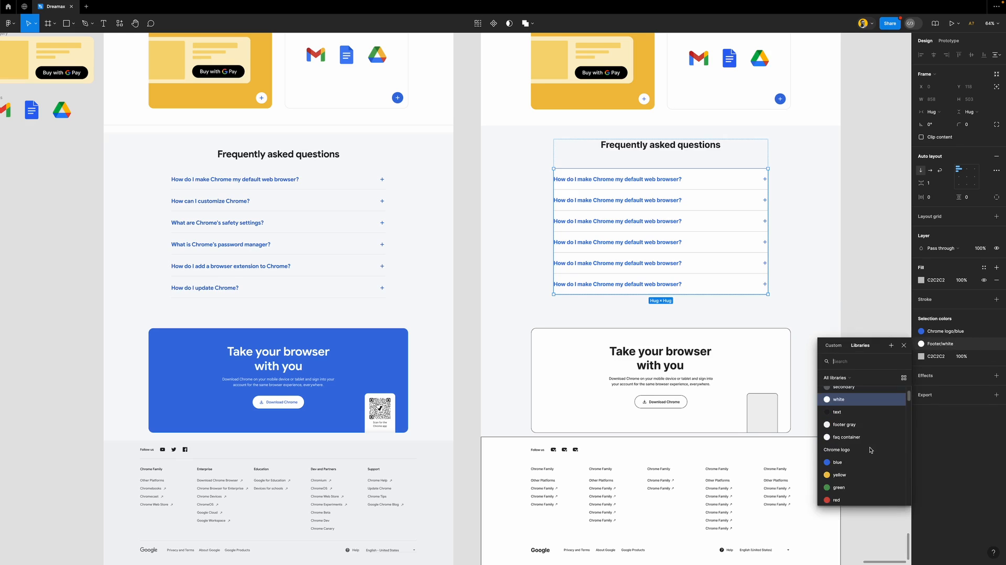
key(Escape)
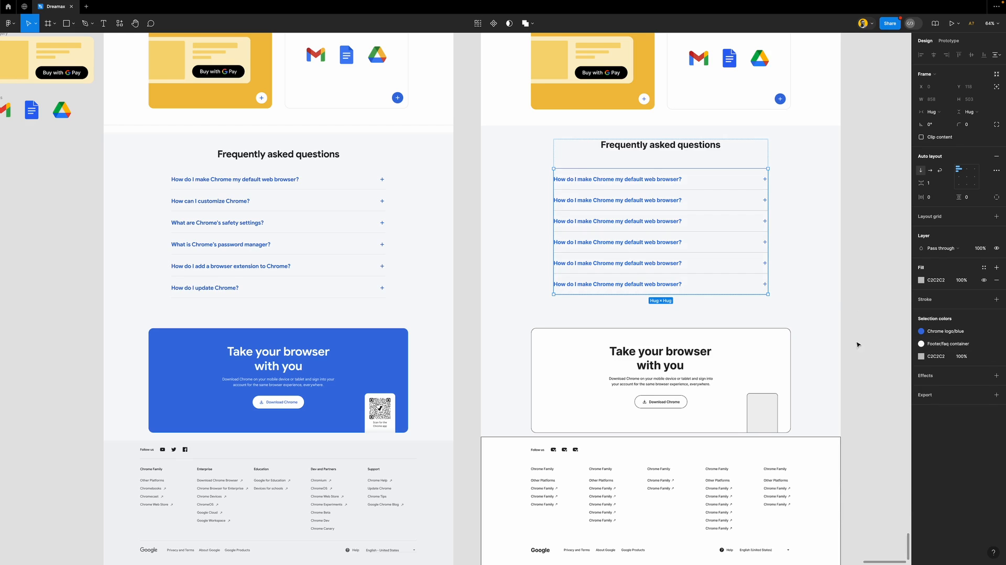
click(863, 335)
Adjust the spacing between the FAQ questions
scroll(686, 339, down, 3)
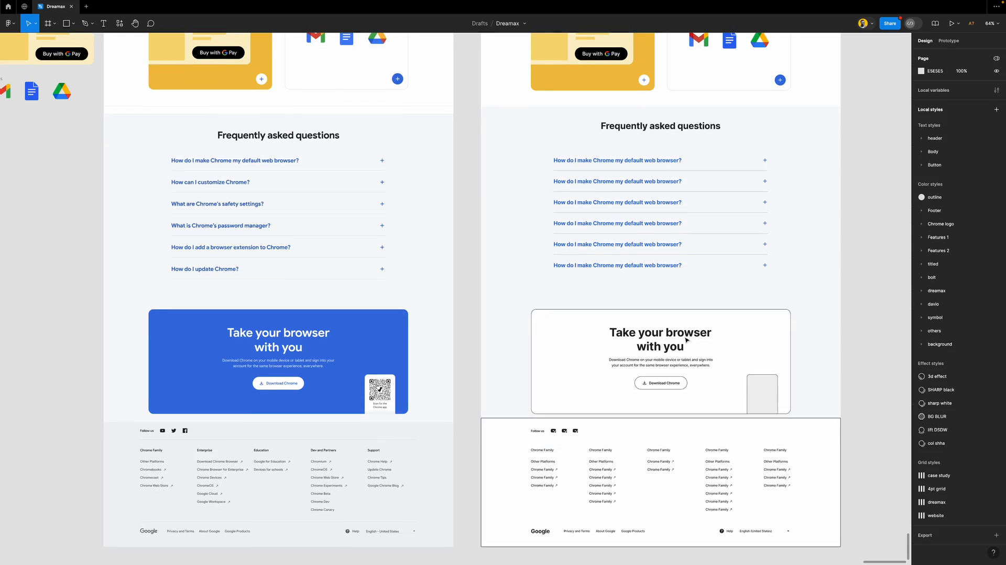
scroll(686, 339, down, 1)
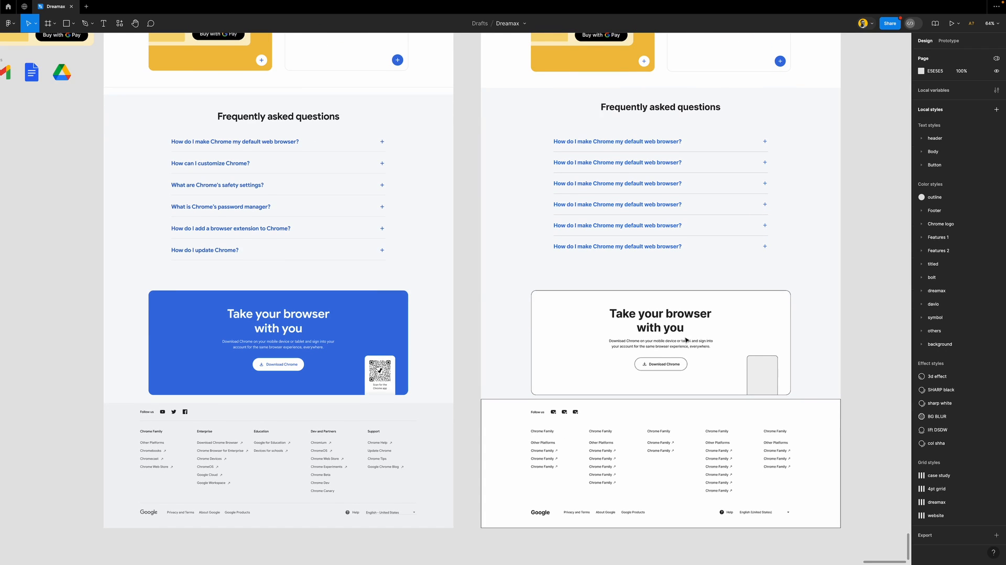
click(705, 208)
click(705, 204)
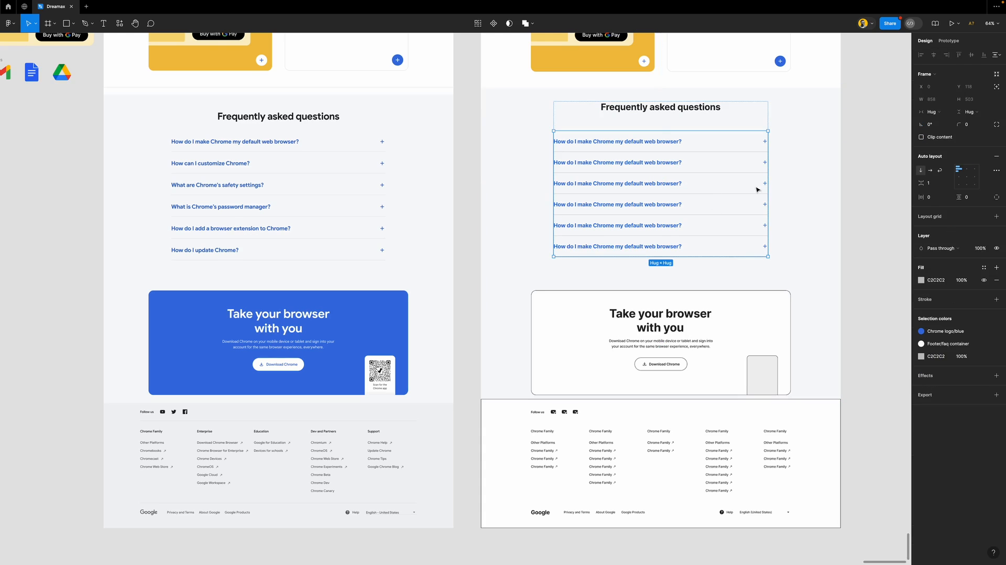
click(934, 184)
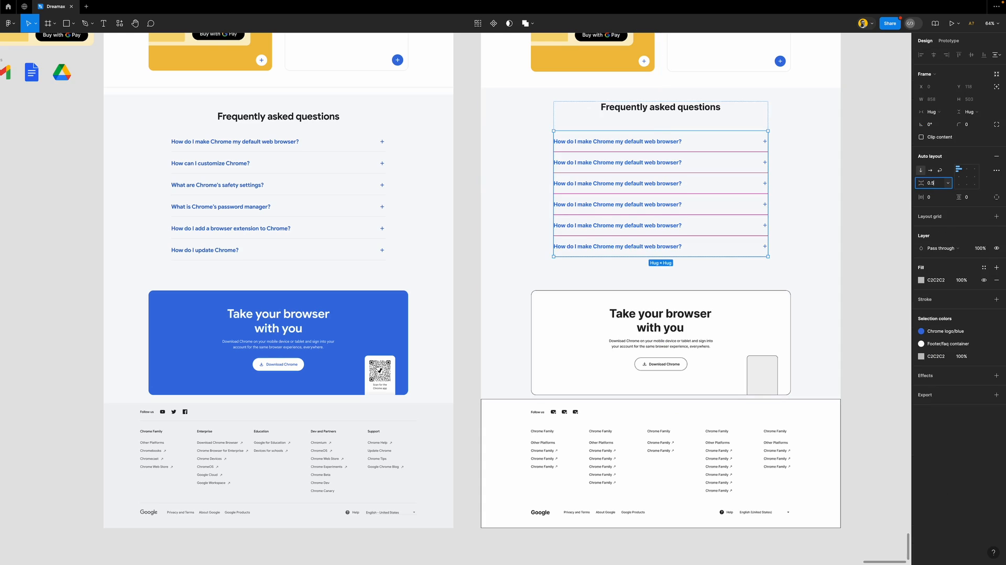
click(854, 228)
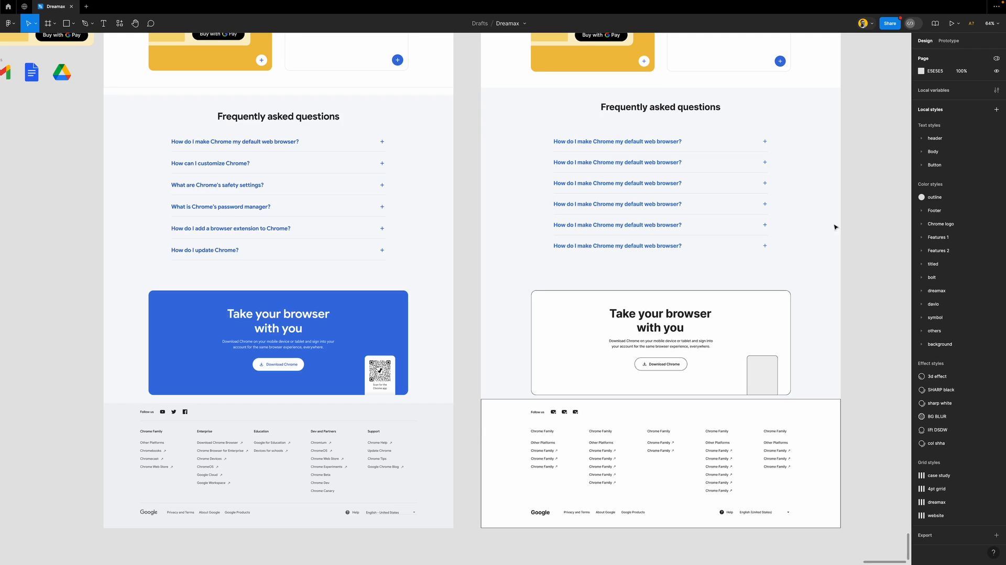
Check the text styles on the third and fourth FAQ questions
scroll(634, 298, down, 1)
scroll(633, 299, down, 1)
click(658, 169)
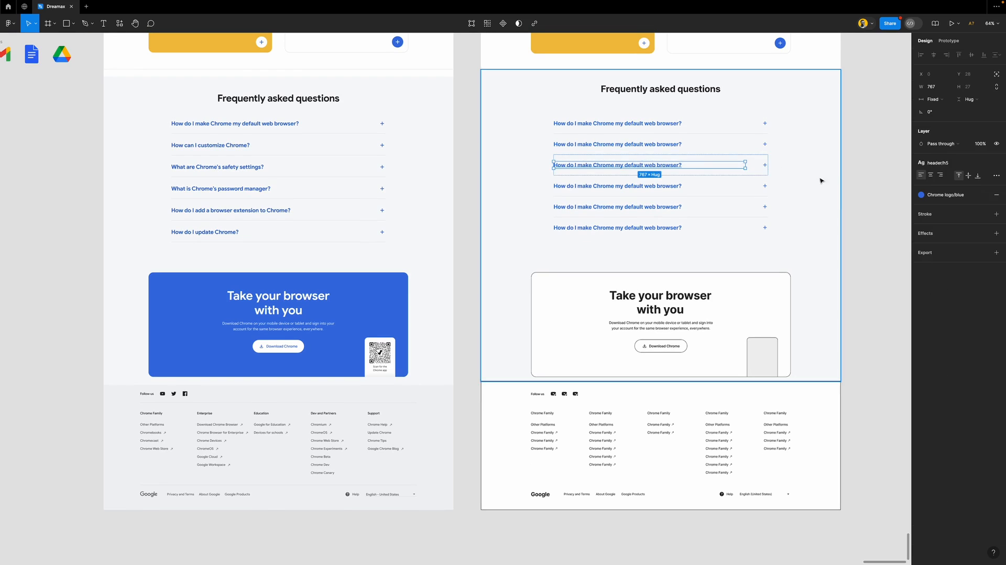
click(867, 225)
scroll(592, 281, down, 2)
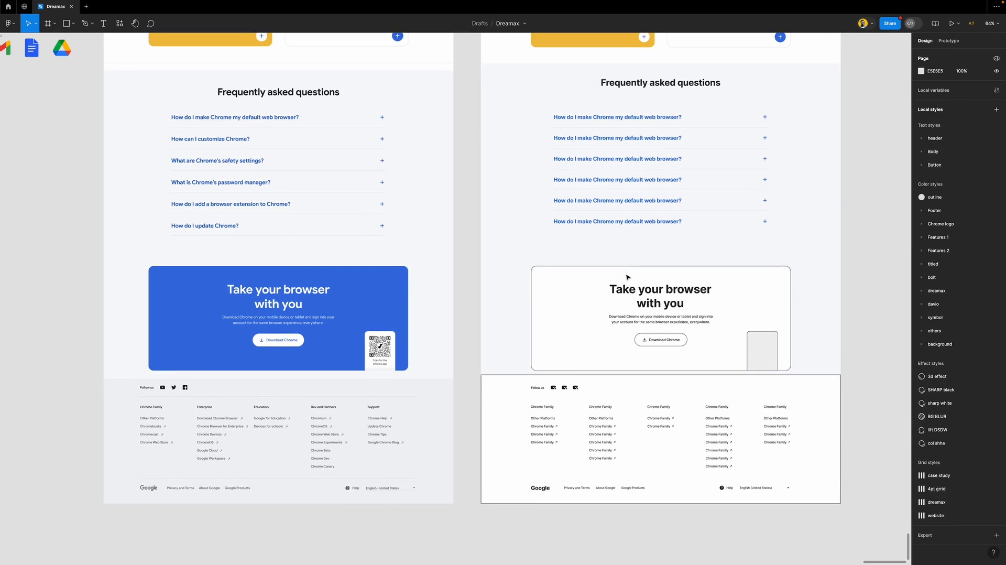
click(664, 164)
click(946, 164)
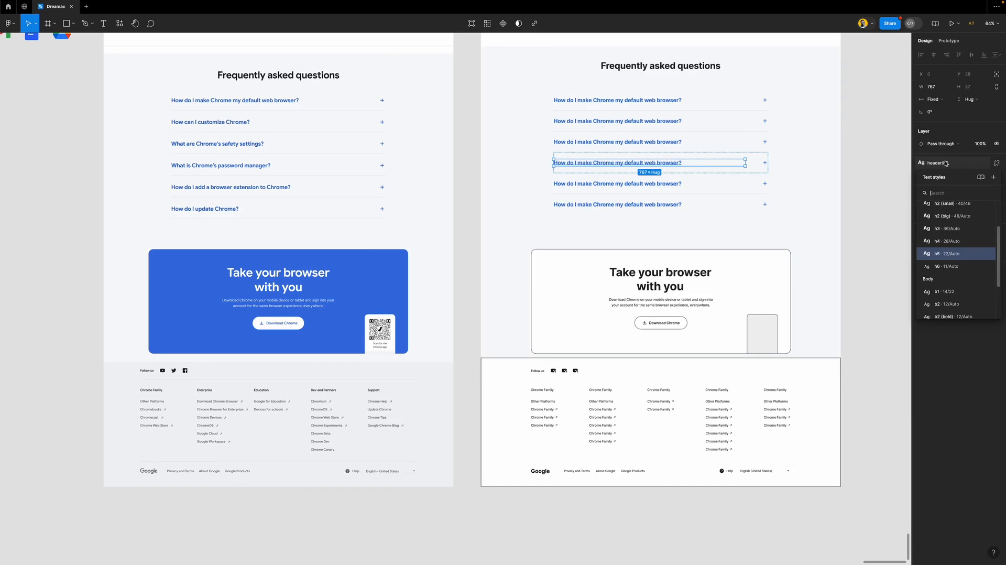
click(868, 233)
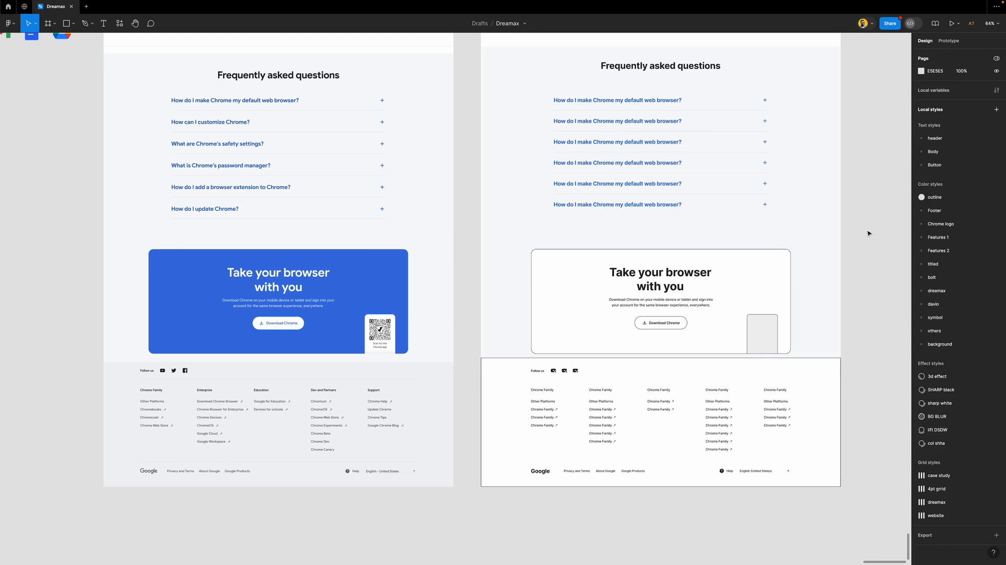
Make the fourth question Semi Bold and save it as text style 'h5 (small)' in the header group
click(649, 167)
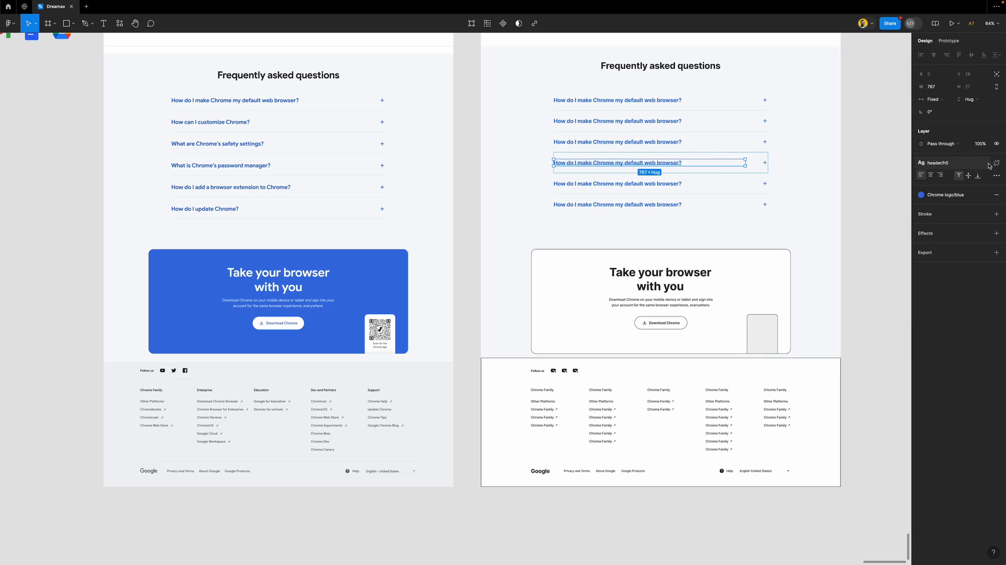
click(998, 164)
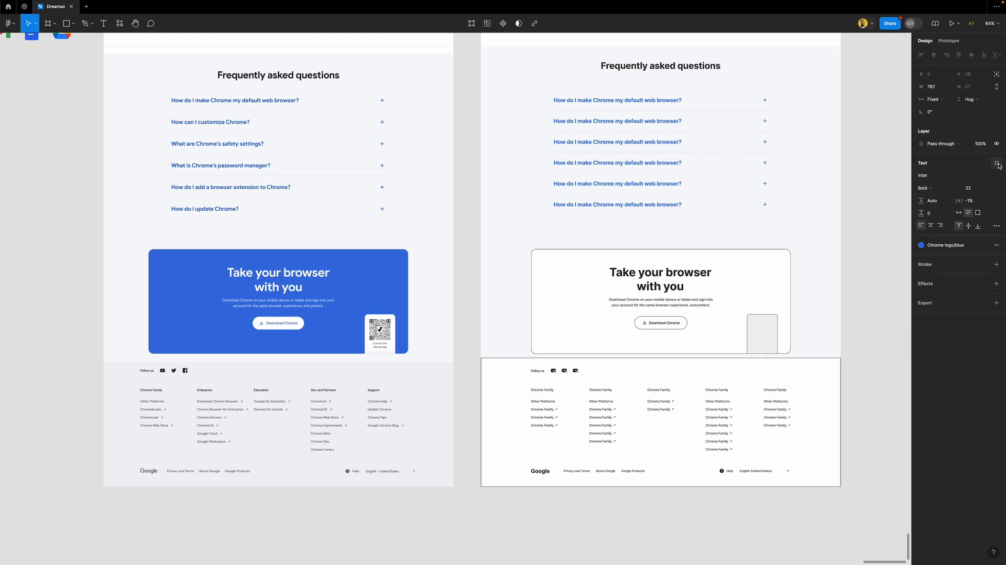
click(927, 190)
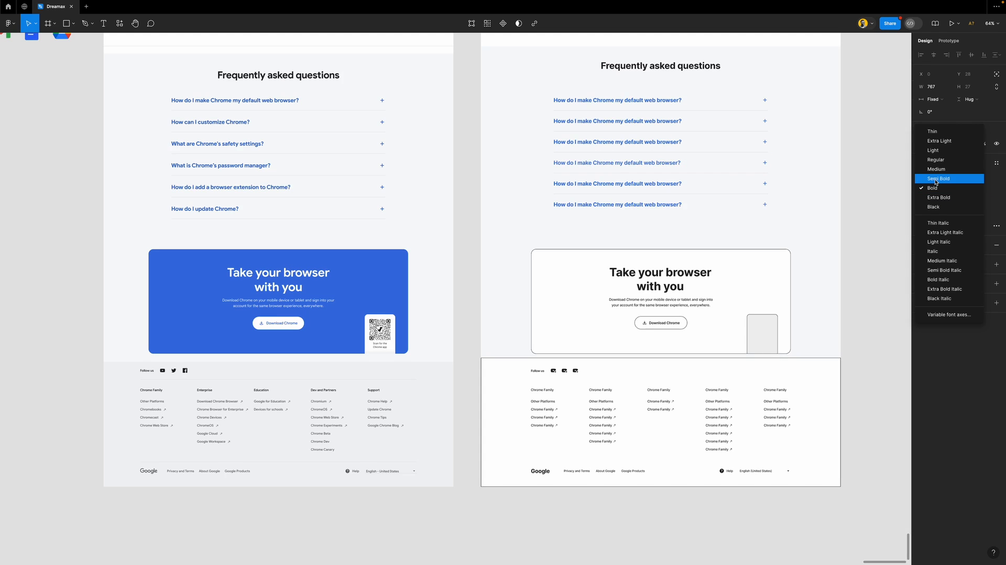
click(935, 180)
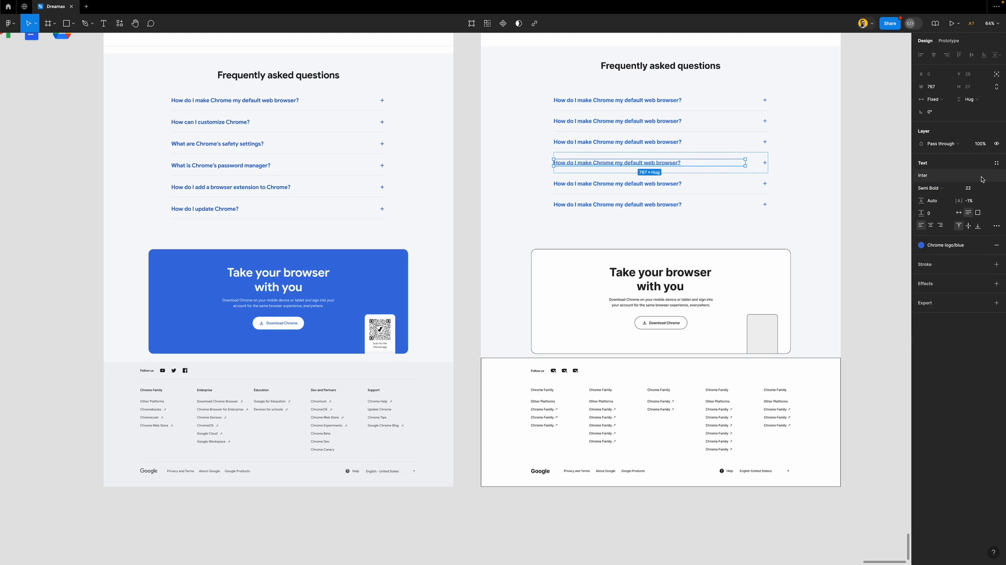
click(995, 165)
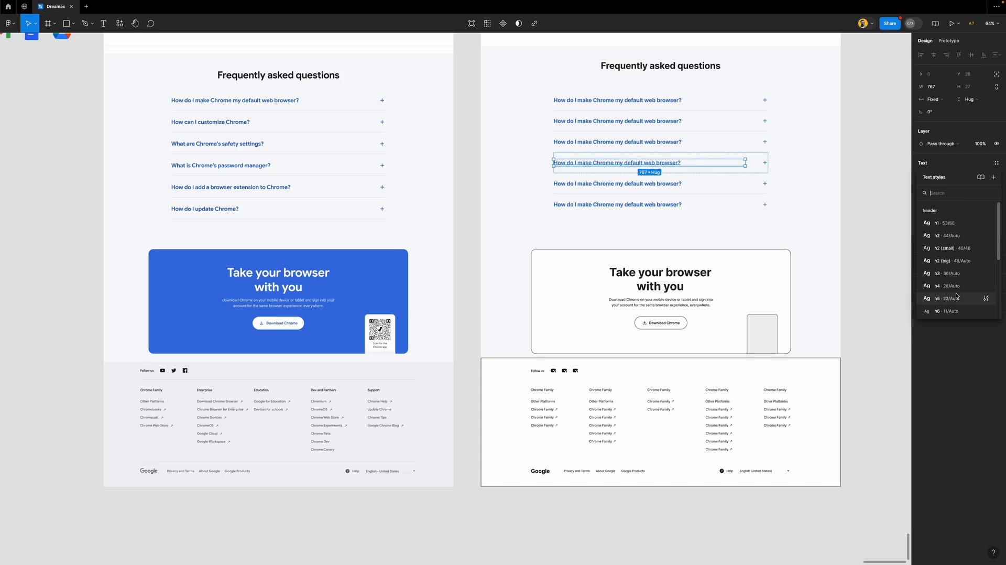
click(993, 178)
text(h)
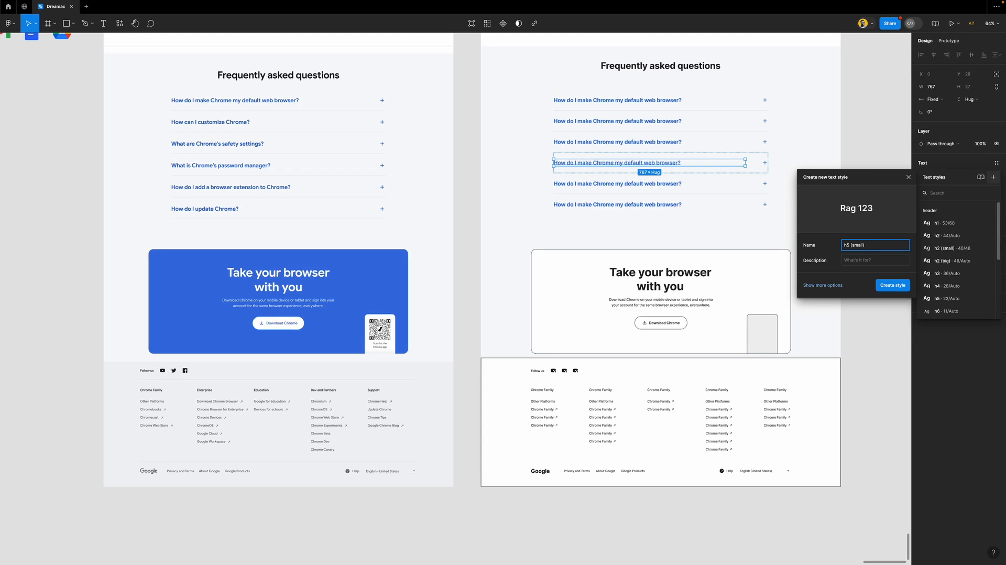
text(5 (small))
key(Return)
click(890, 193)
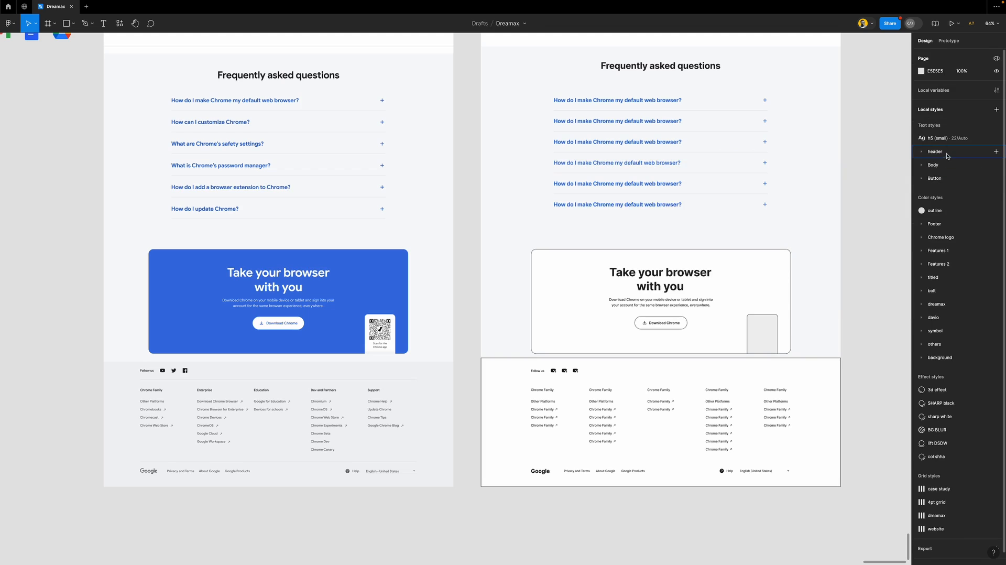
drag(948, 141, 966, 243)
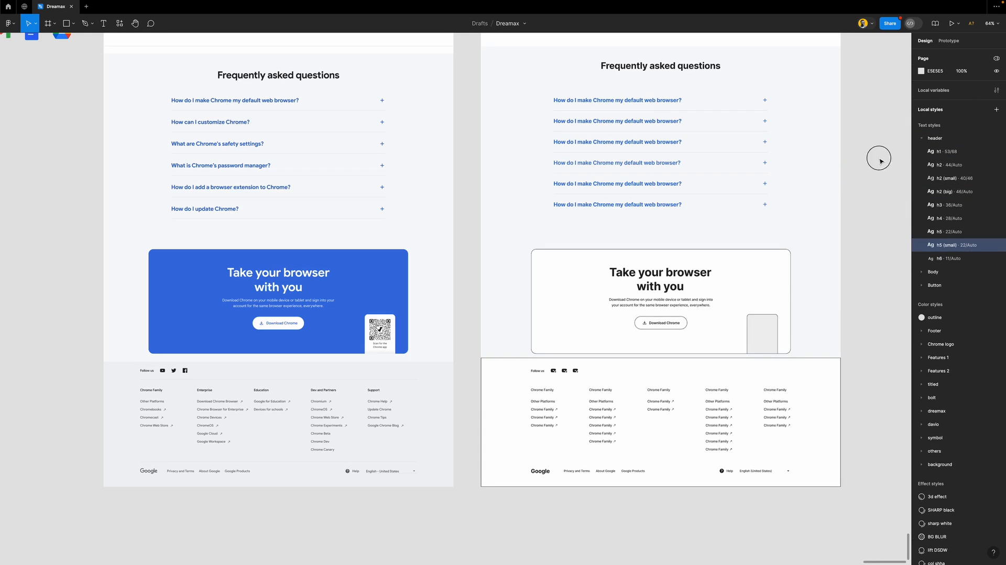
Apply the header/h5 (small) text style to all six FAQ questions
click(659, 142)
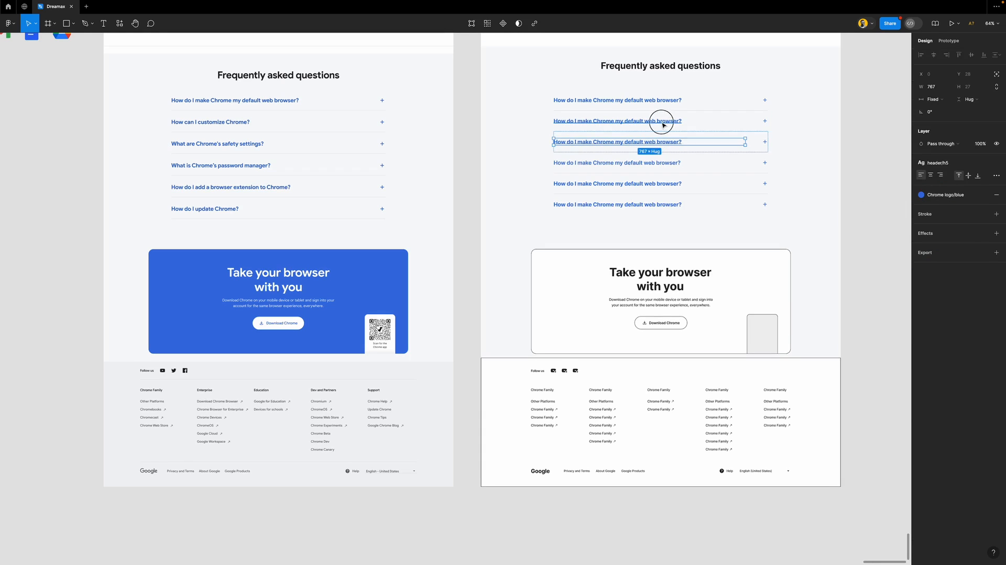
shift+click(659, 121)
shift+click(659, 100)
shift+click(664, 185)
shift+click(666, 204)
click(955, 183)
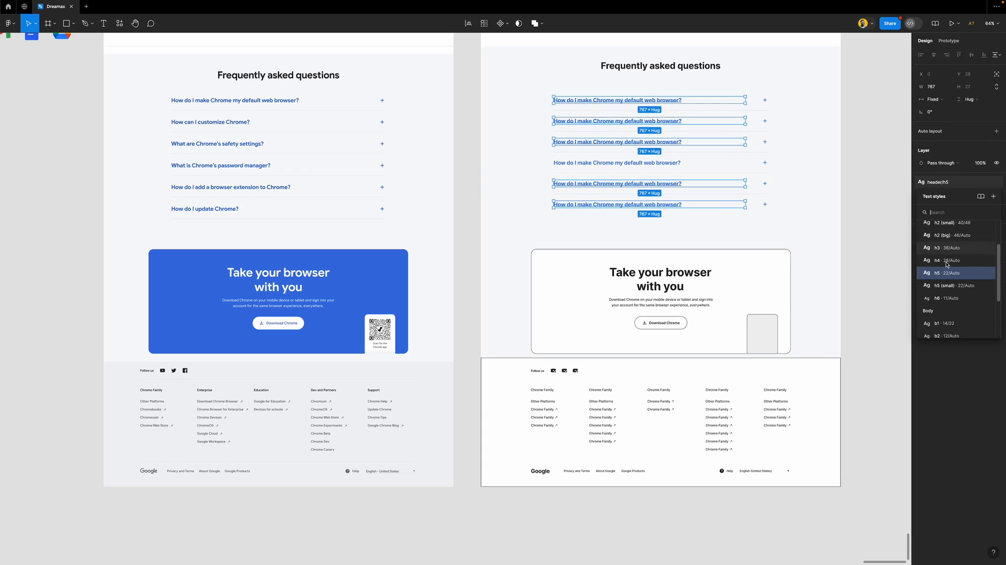
click(954, 283)
click(856, 211)
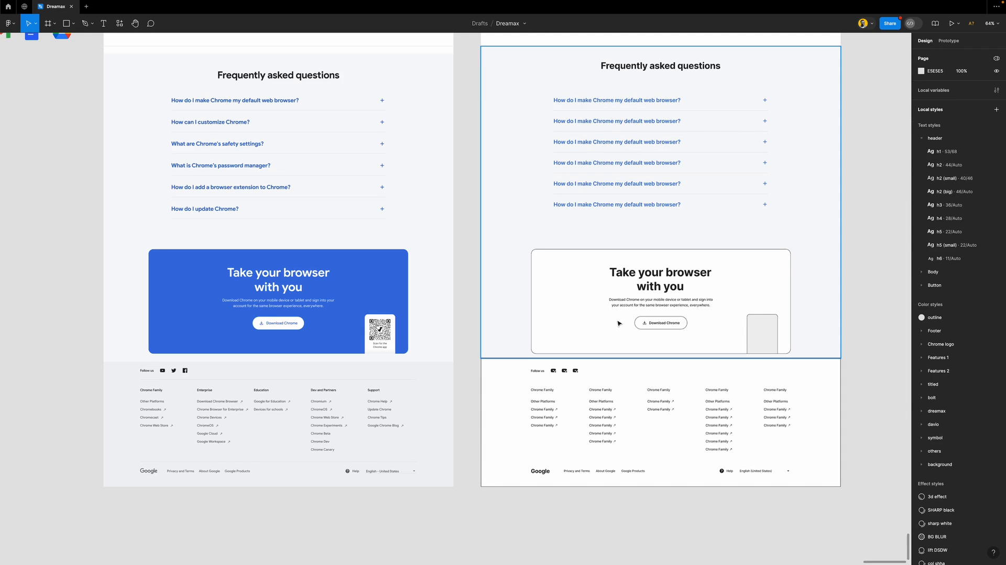
scroll(608, 315, down, 1)
Remove the download card's outline, fill it Chrome logo/blue, and replace its black with Footer/white
click(561, 231)
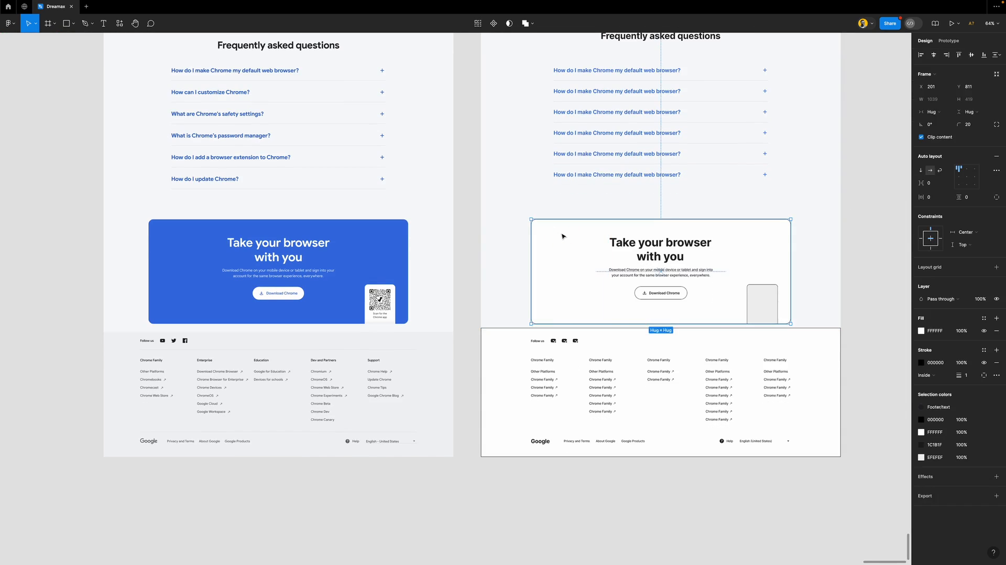
click(996, 362)
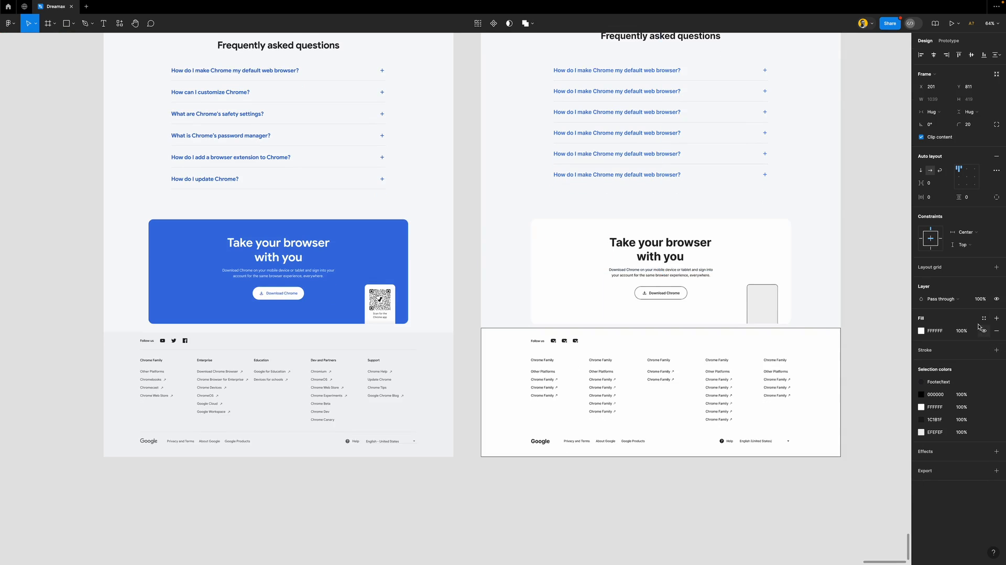
click(984, 318)
click(838, 470)
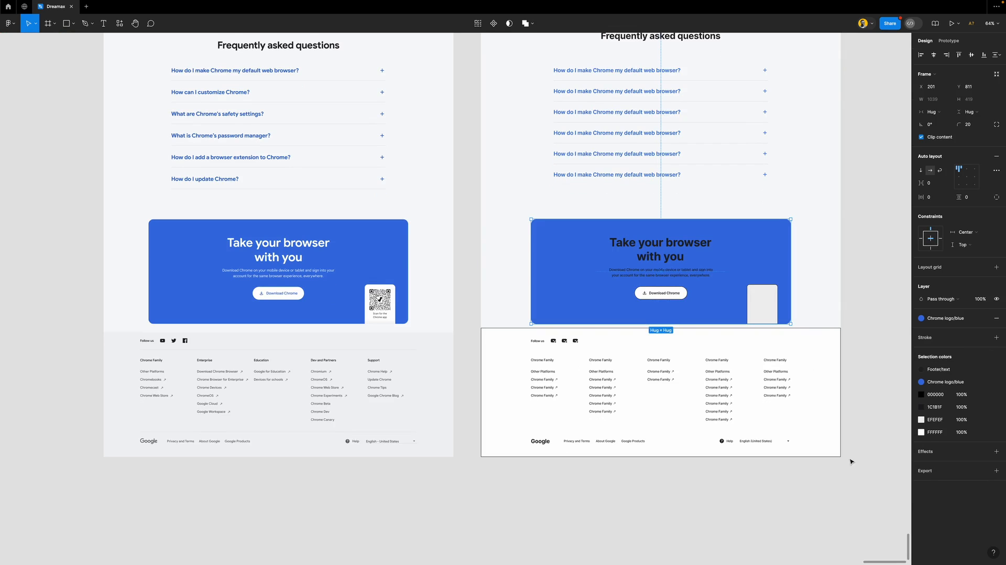
click(984, 394)
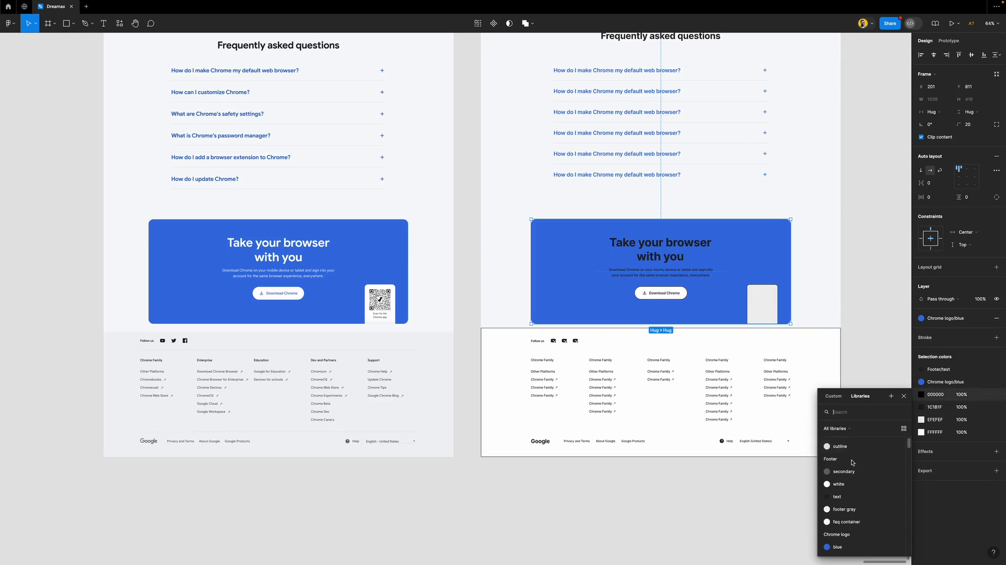
click(850, 489)
Make the card's heading and body text white and swap the 1C1B1F colour for a library style
scroll(718, 345, down, 3)
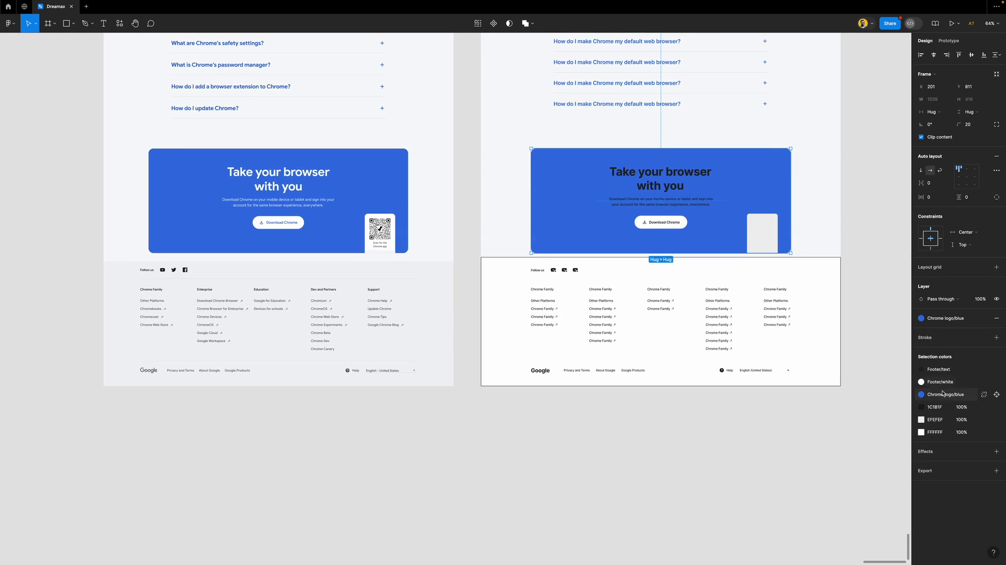
click(950, 370)
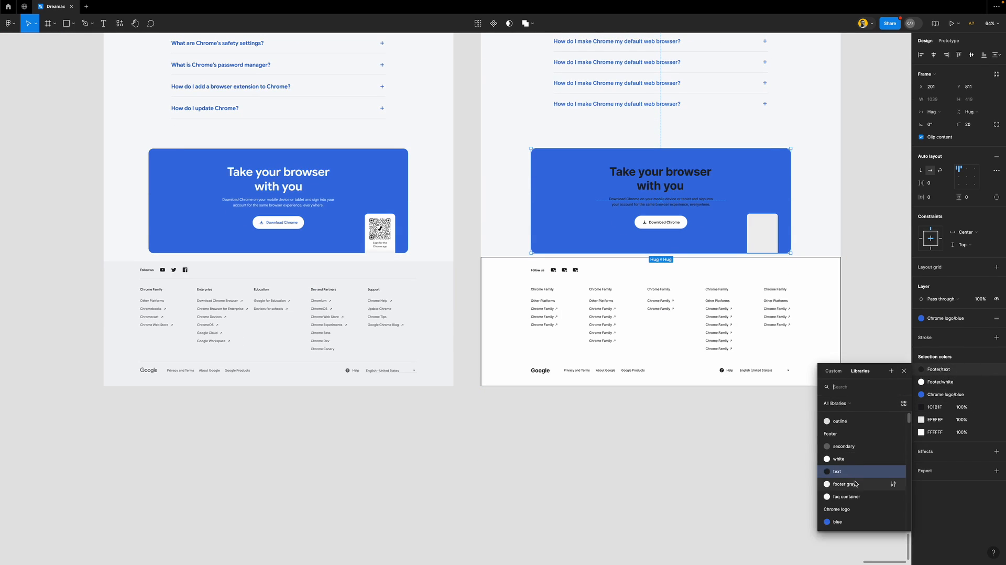
click(840, 459)
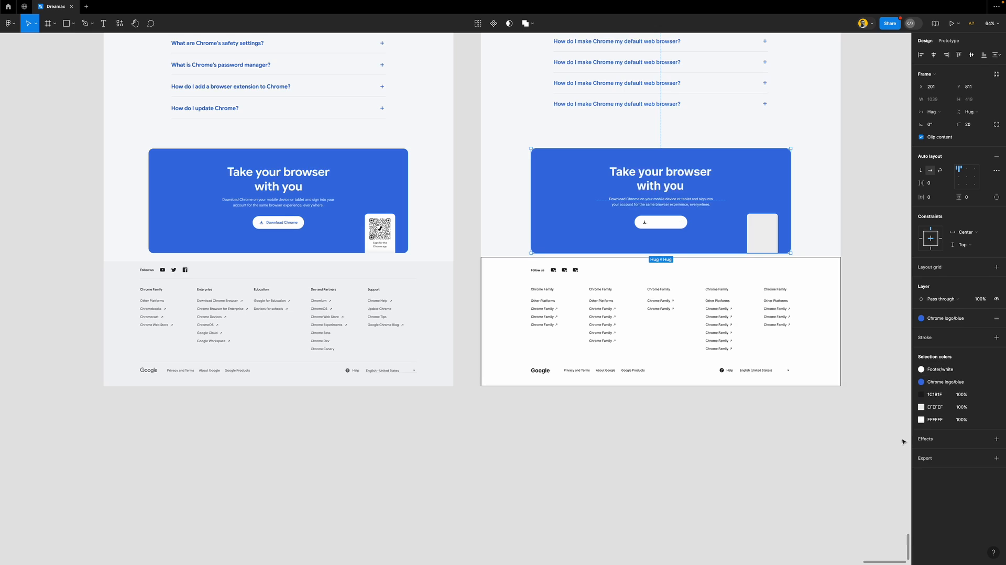
click(983, 395)
click(850, 483)
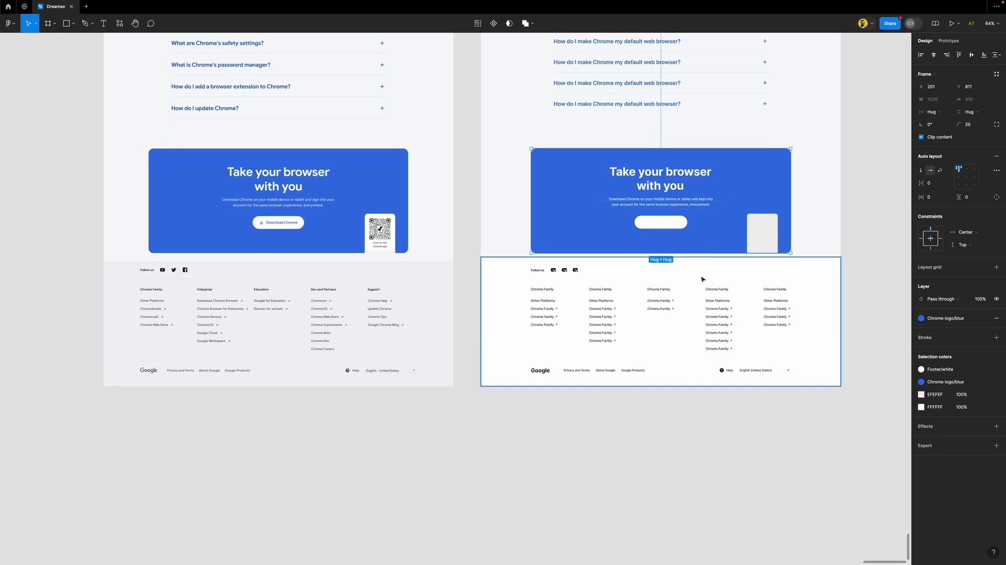
Give the Download Chrome button no outline, a Chrome logo/blue label and a Footer/white fill
click(686, 223)
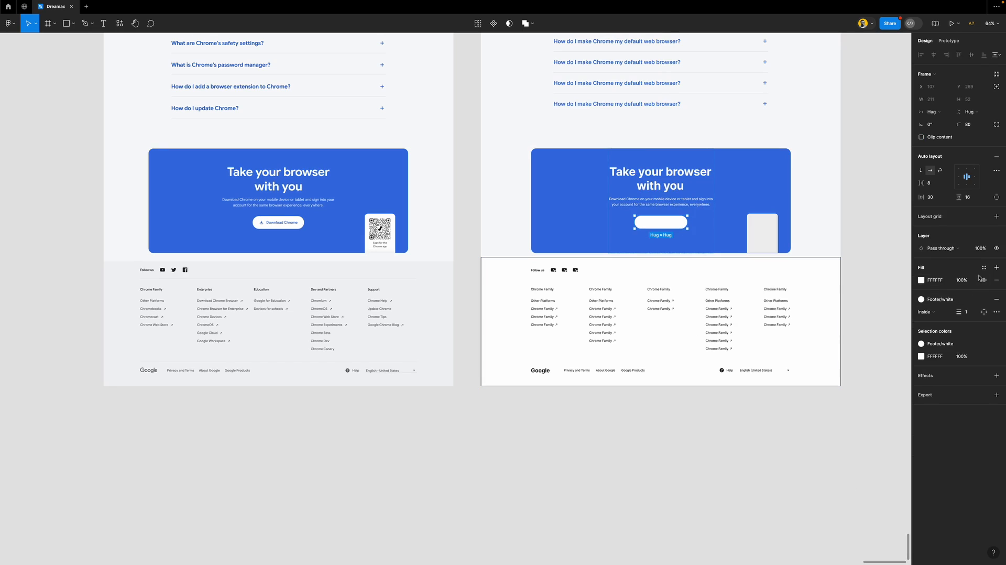
click(997, 299)
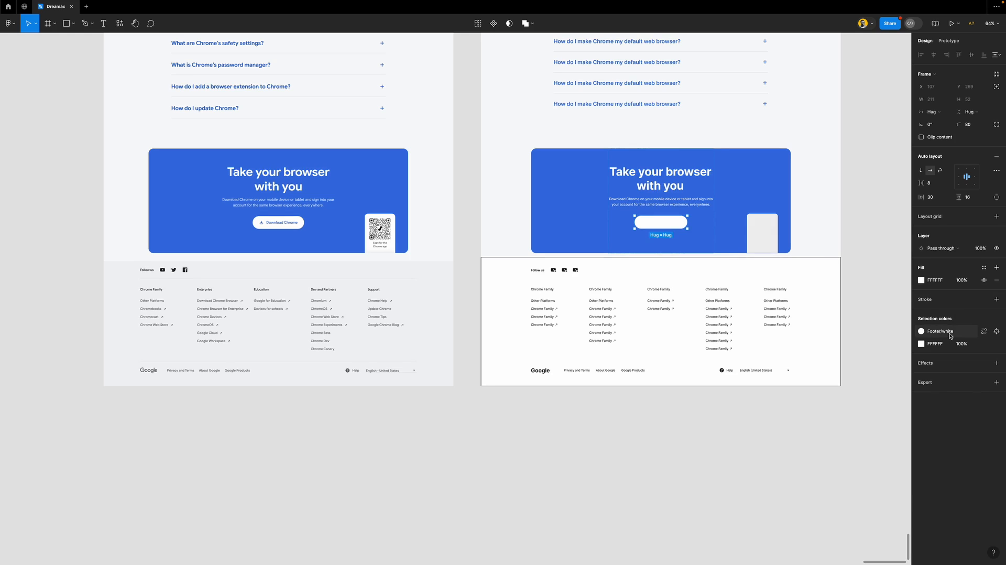
click(950, 335)
click(838, 483)
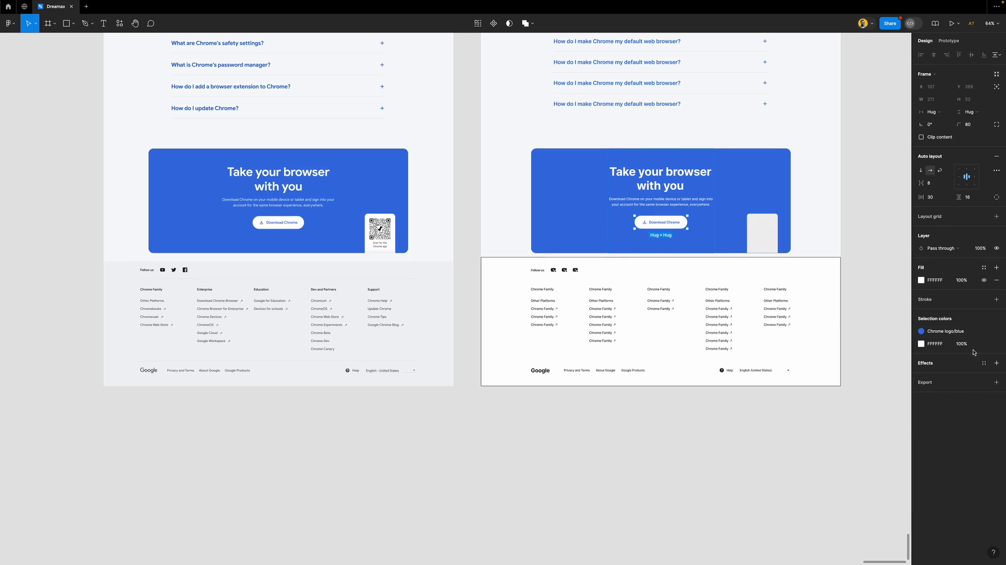
scroll(664, 223, up, 5)
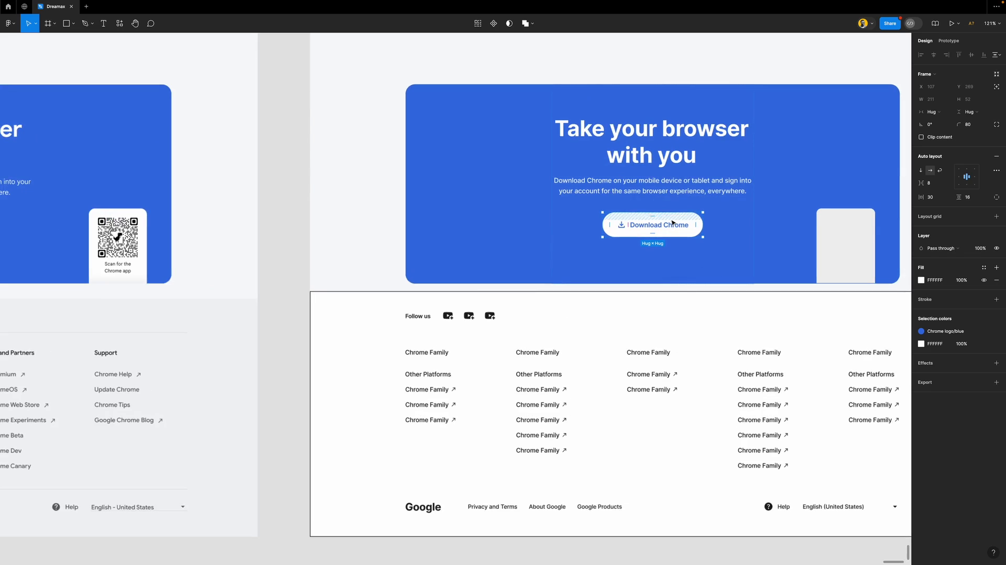
scroll(673, 229, down, 1)
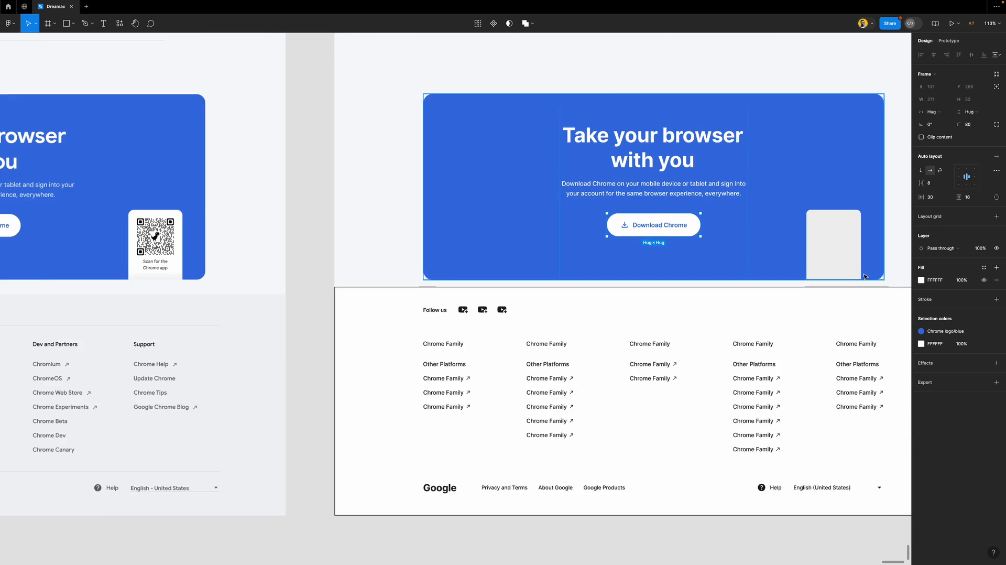
click(983, 343)
click(851, 435)
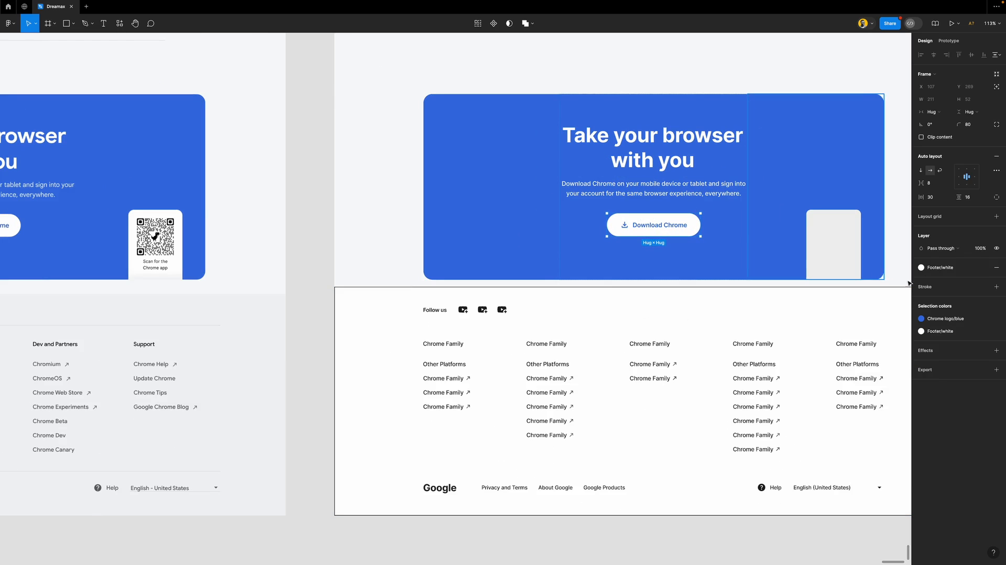
scroll(627, 255, down, 1)
scroll(627, 255, down, 4)
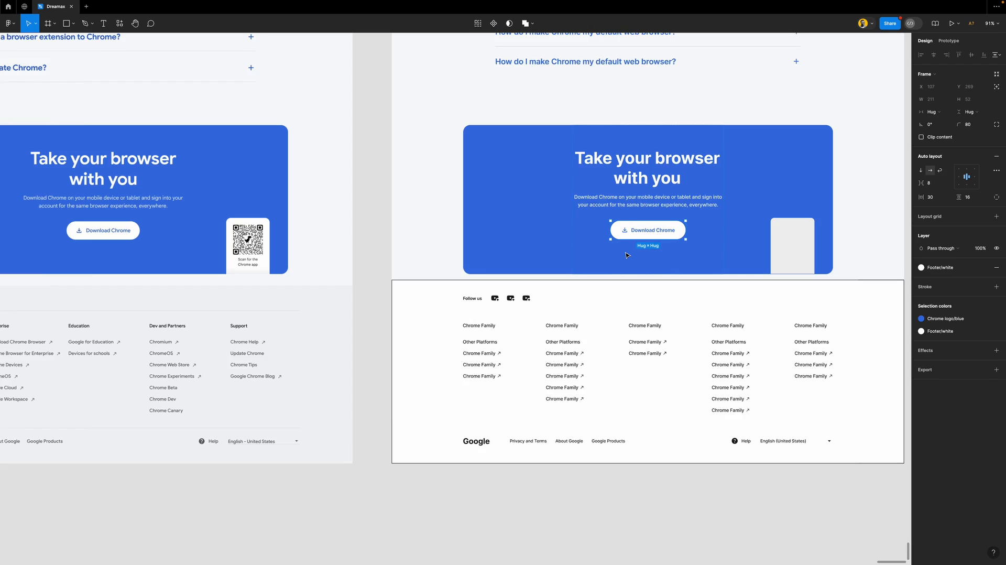
scroll(644, 256, right, 2)
scroll(663, 257, up, 3)
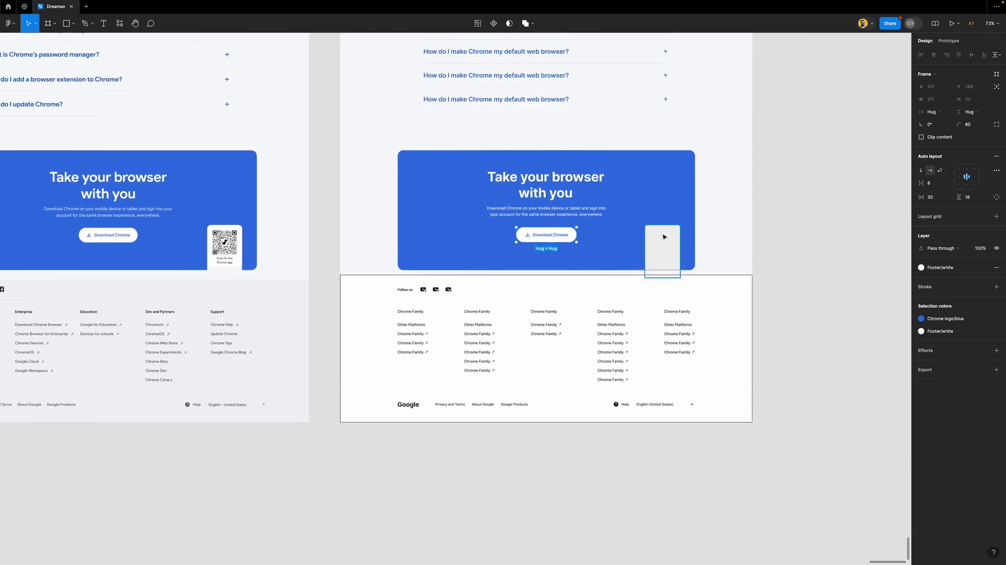
click(663, 251)
Fill the phone placeholder with Footer/white and remove its outline
click(978, 266)
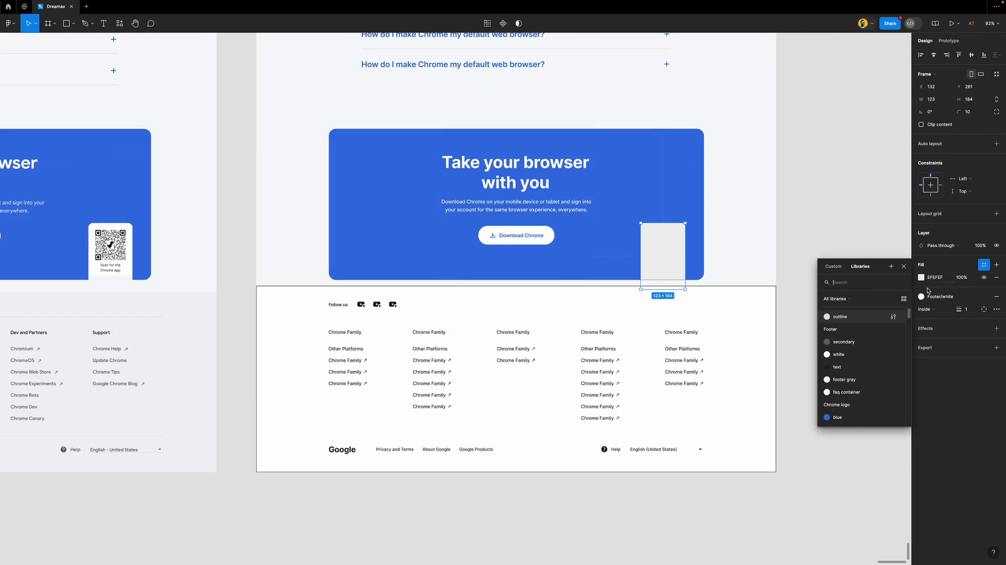
click(873, 350)
click(996, 283)
click(842, 283)
Duplicate the card's body text, retype it as 'Scan for the Chrome app', and place it inside the placeholder
drag(504, 207, 847, 256)
double_click(847, 255)
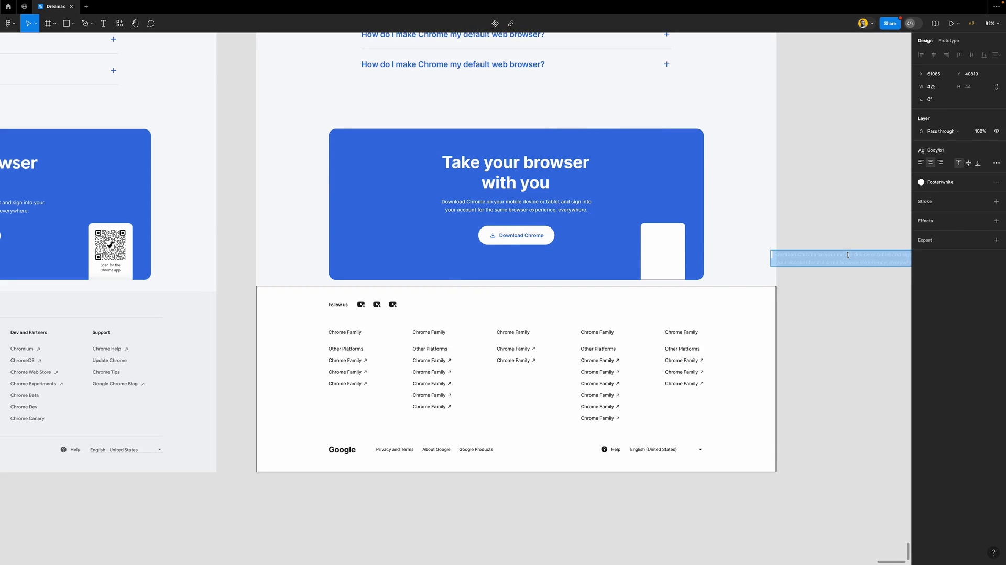
text(Scan fo)
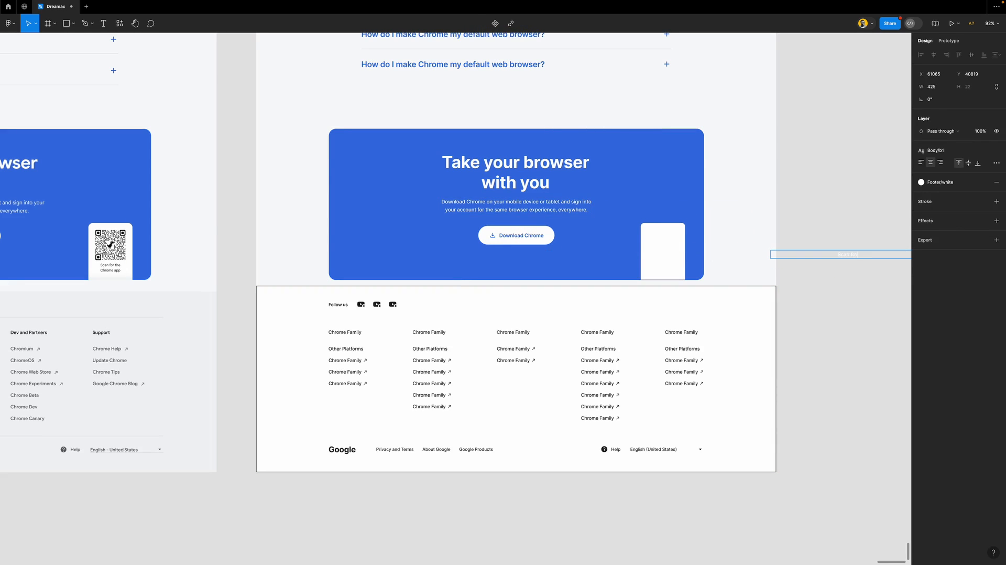
text(r the Q)
key(Escape)
double_click(770, 255)
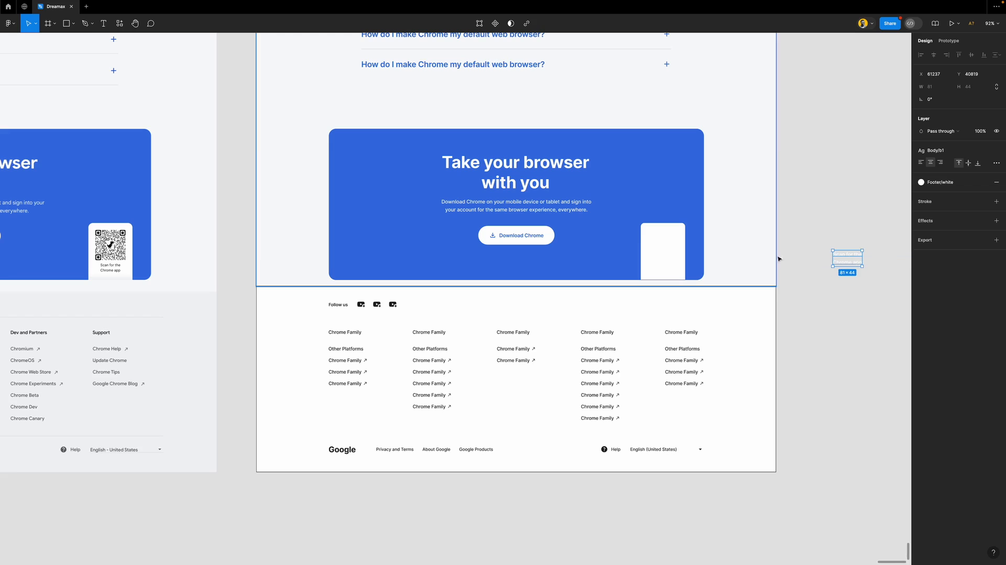
drag(848, 260, 661, 261)
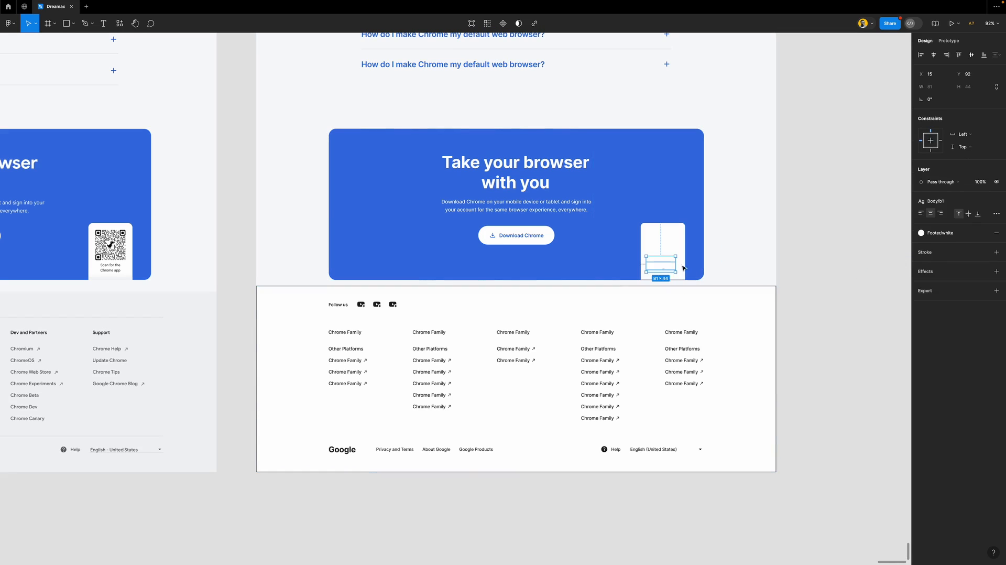
Style the scan label Footer/secondary at font size 10 and nudge it into position
click(935, 233)
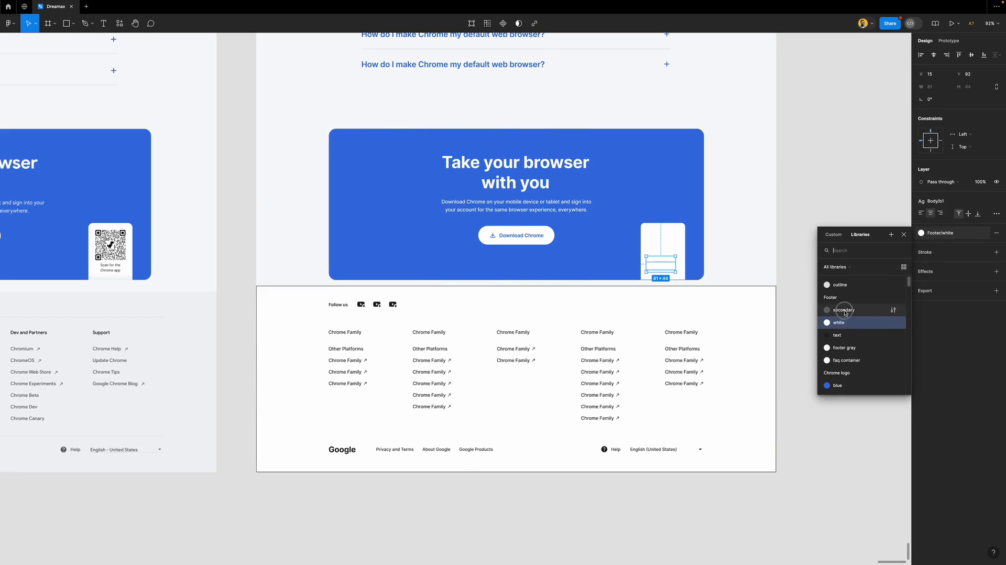
click(845, 309)
click(953, 204)
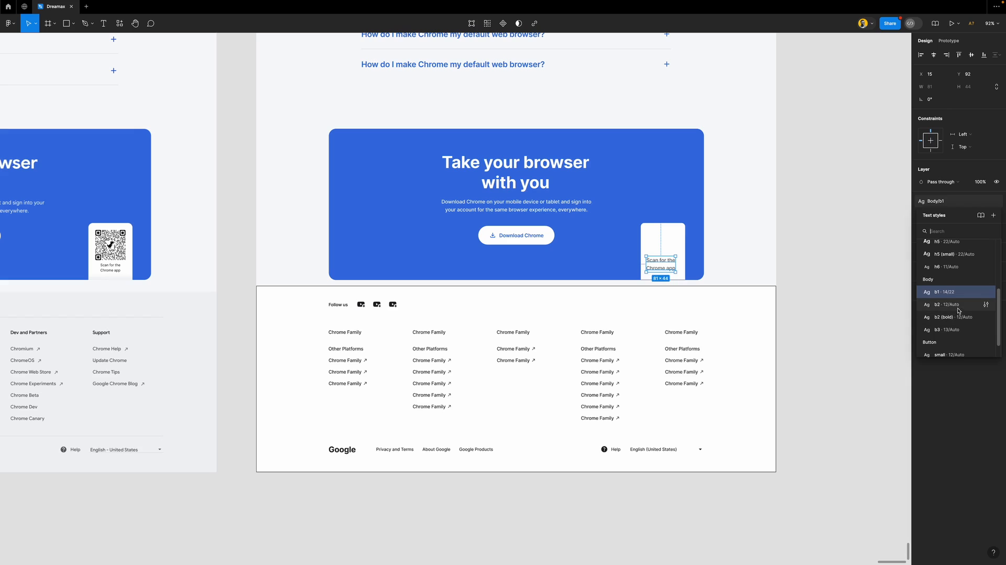
click(957, 305)
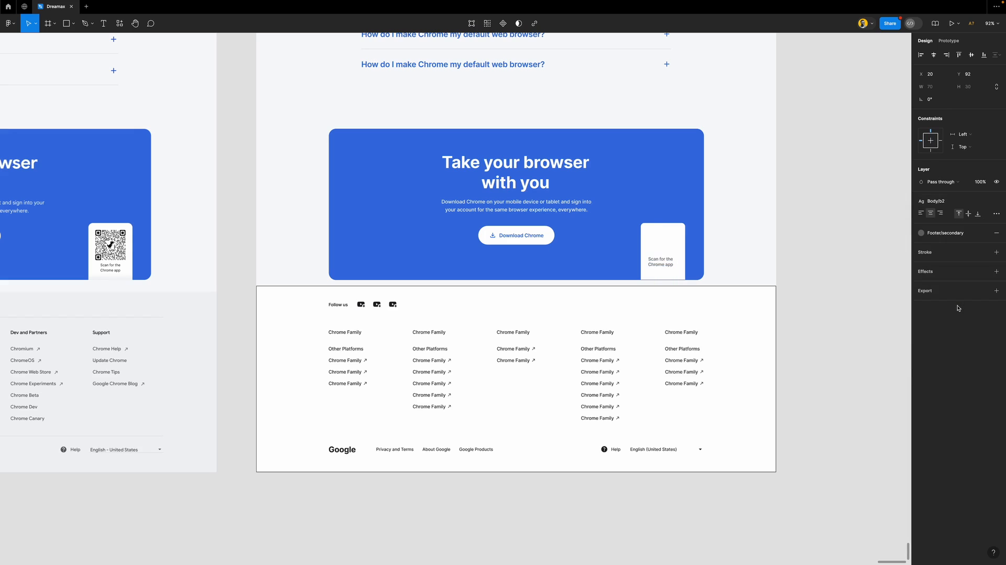
click(662, 262)
drag(664, 265, 667, 270)
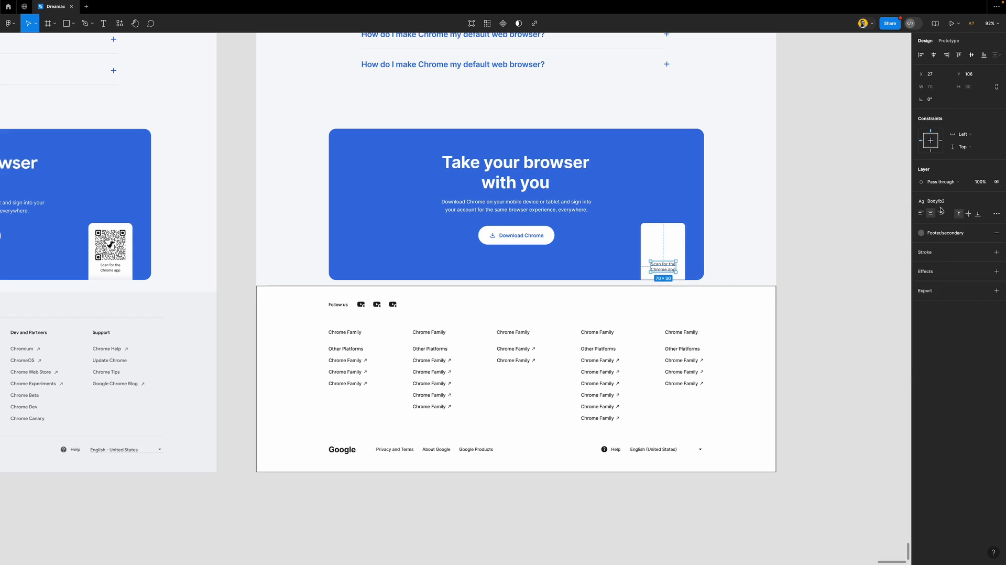
click(996, 203)
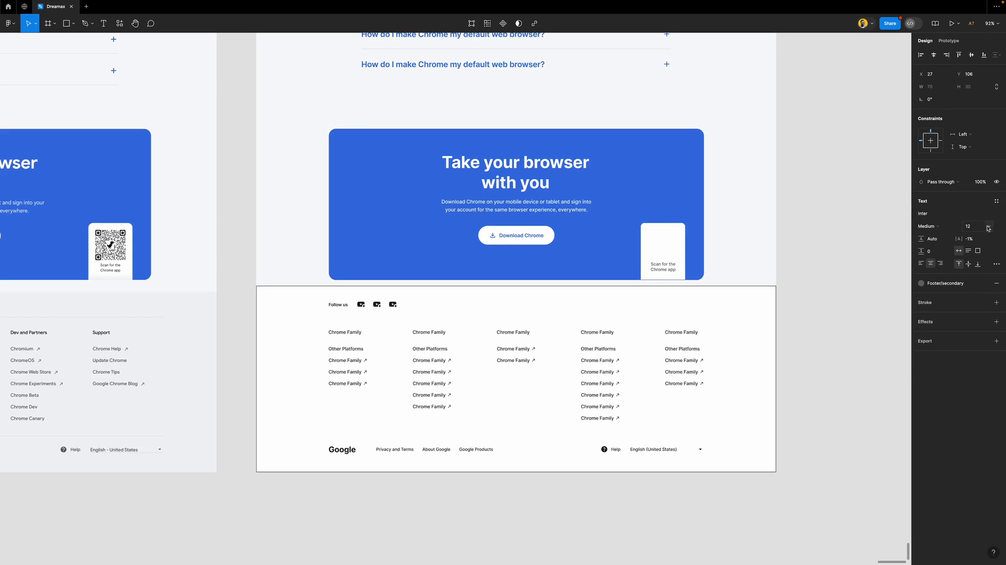
click(987, 228)
click(975, 203)
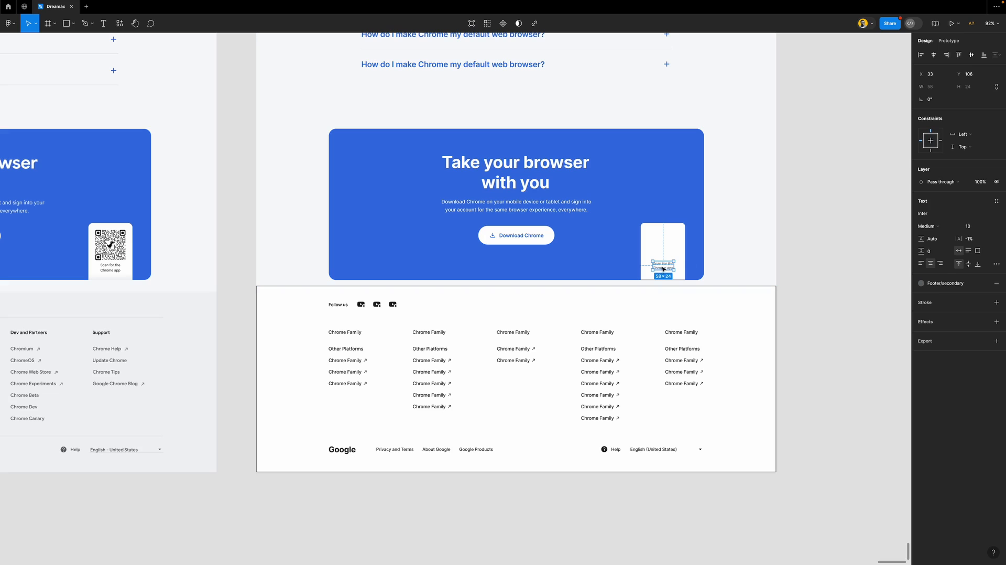
drag(663, 269, 663, 272)
click(790, 233)
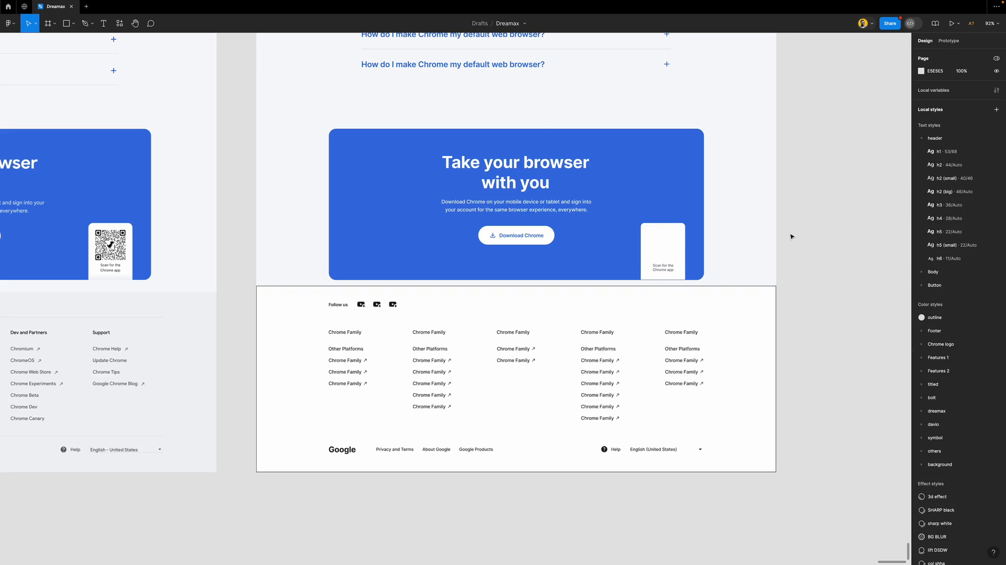
Launch the Iconify plugin and search it for Google Drive and Gmail icons
click(120, 23)
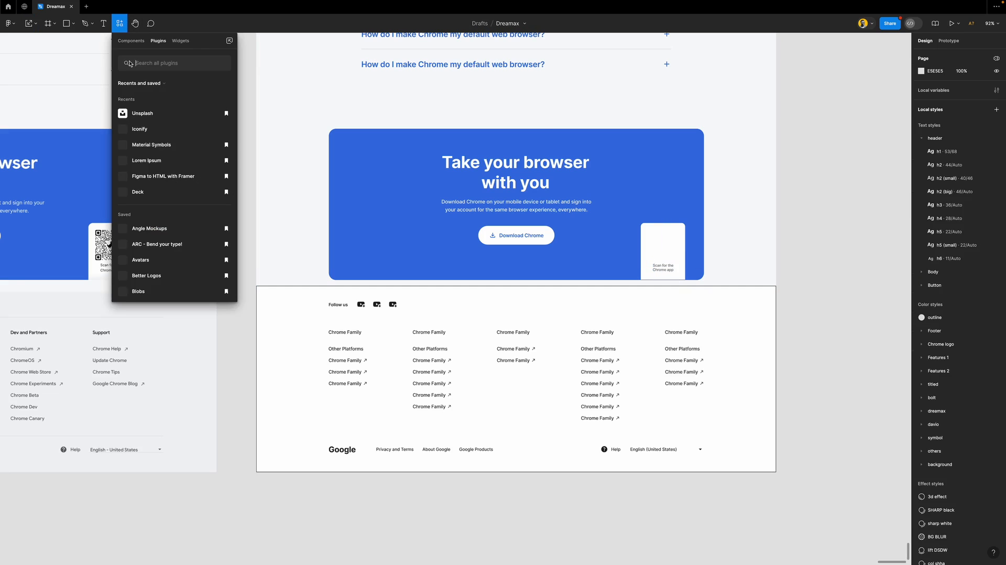
click(142, 130)
scroll(556, 109, up, 10)
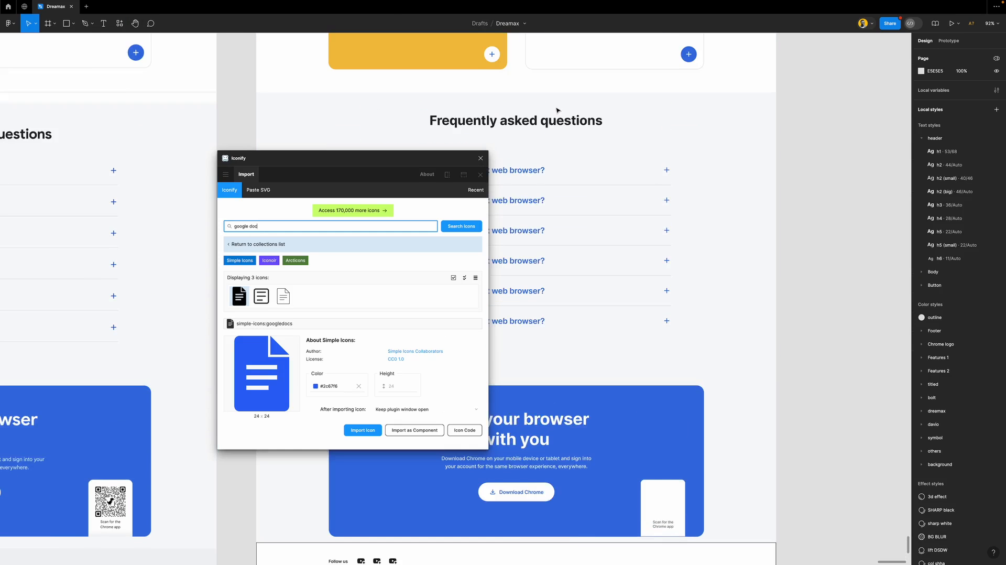
scroll(594, 324, up, 5)
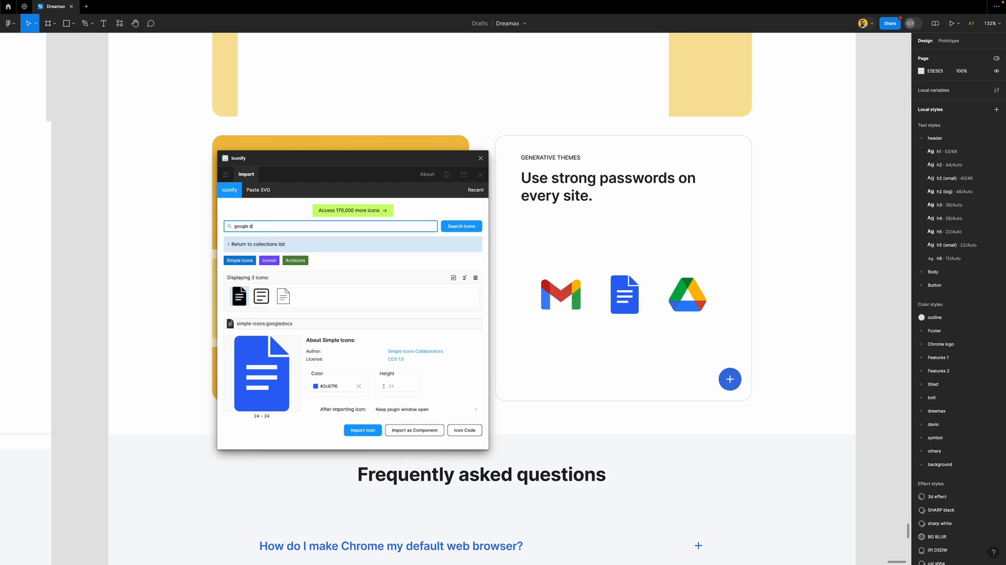
text(ibv)
key(Return)
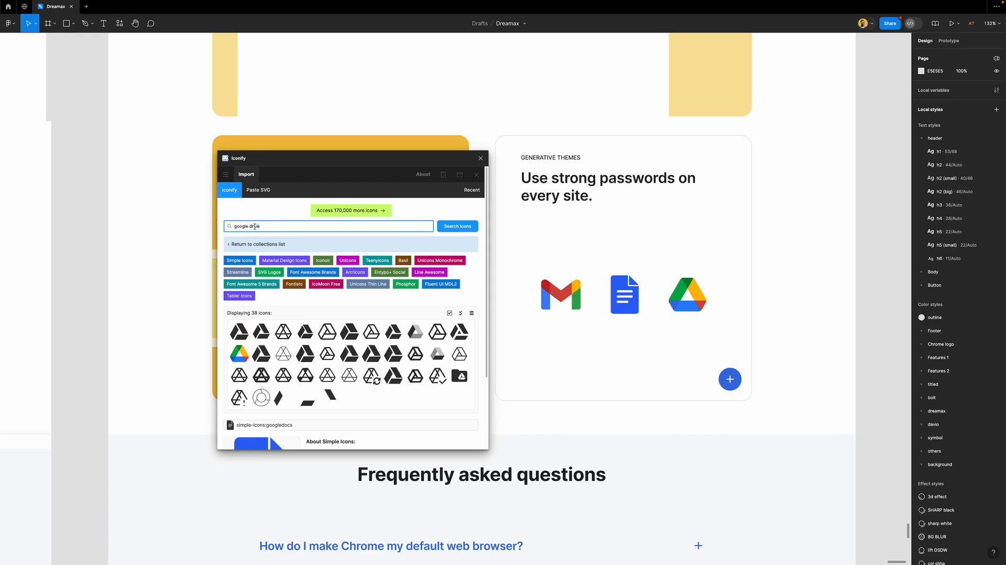
key(Return)
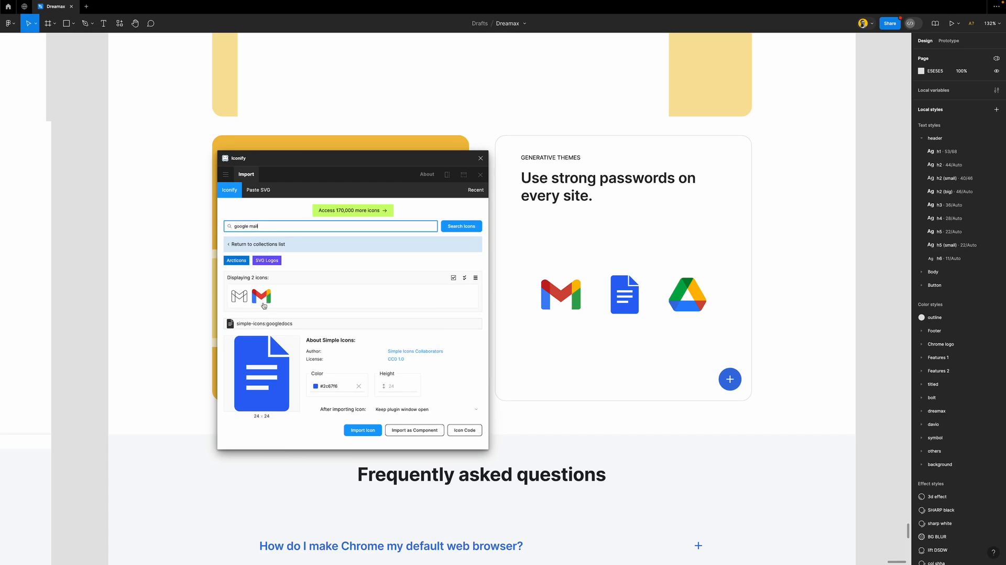
Search 'qr', pick clarity:qr-code-line coloured #202124, and drag it onto the canvas
triple_click(271, 227)
scroll(571, 277, down, 5)
scroll(571, 276, down, 10)
scroll(570, 277, up, 2)
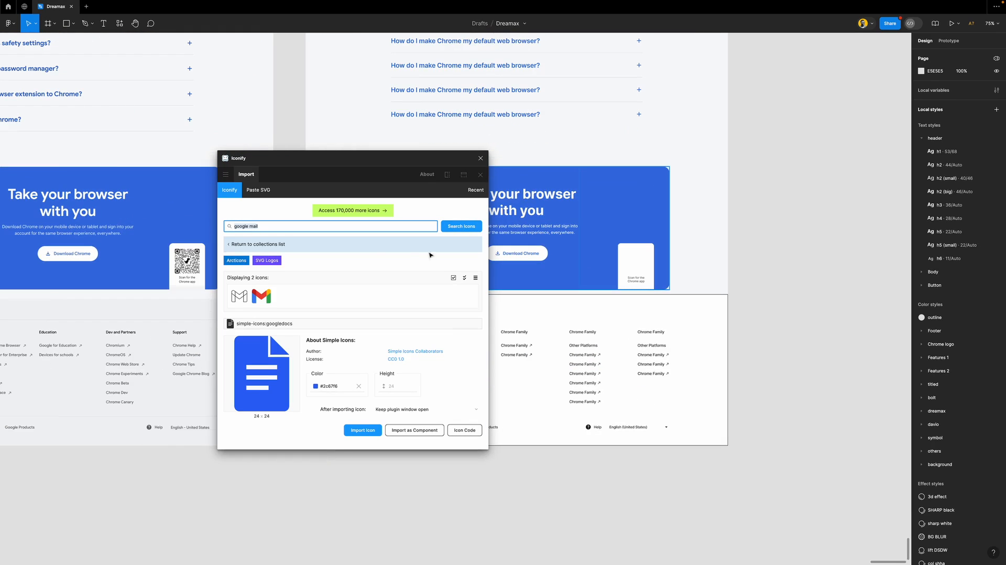
text(qr)
key(Return)
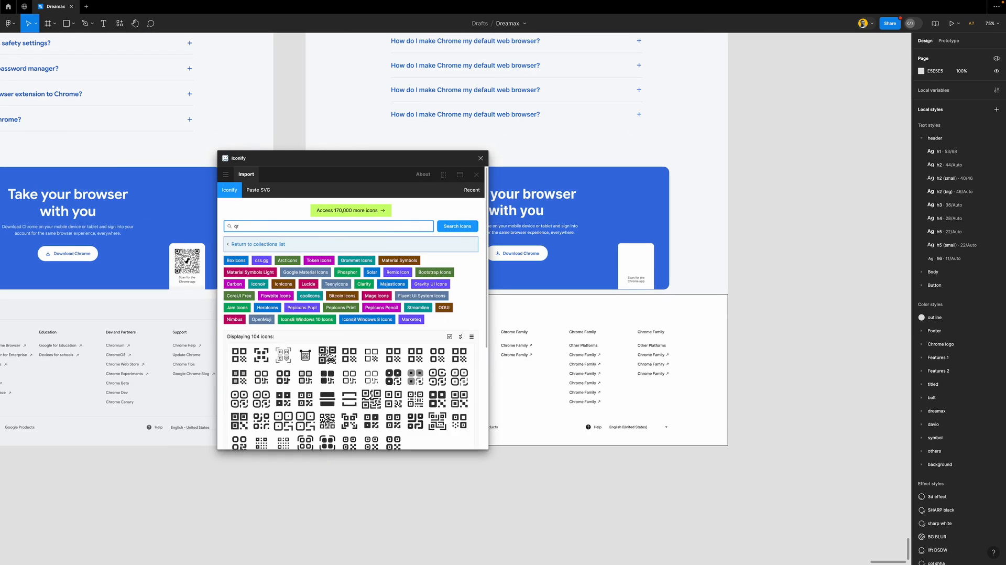
scroll(356, 390, down, 1)
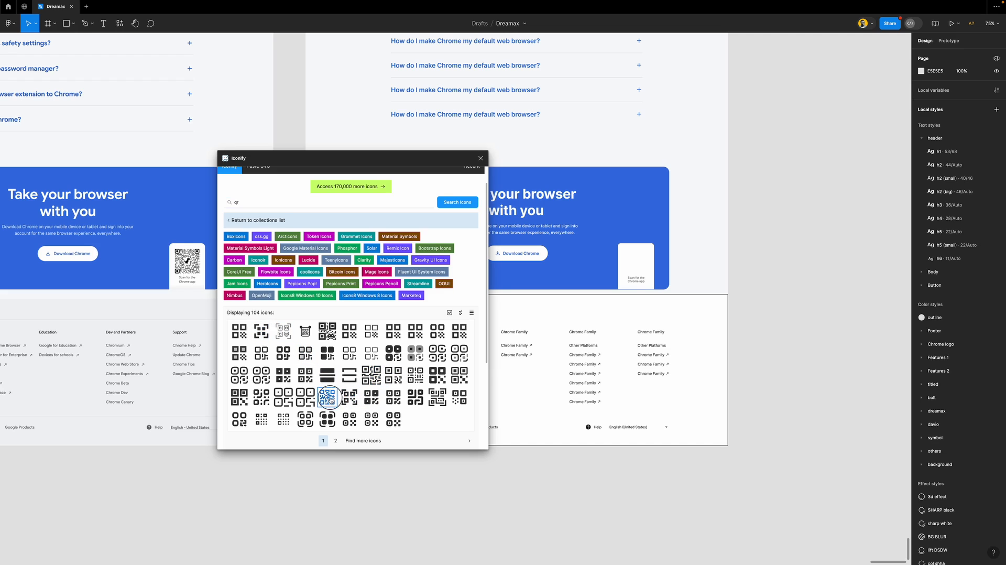
click(329, 396)
click(308, 396)
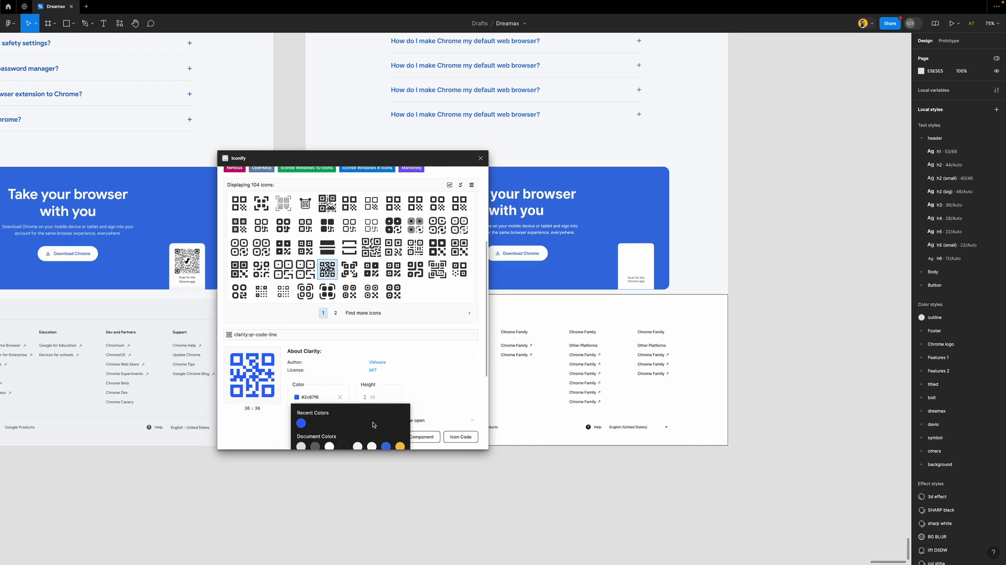
click(344, 446)
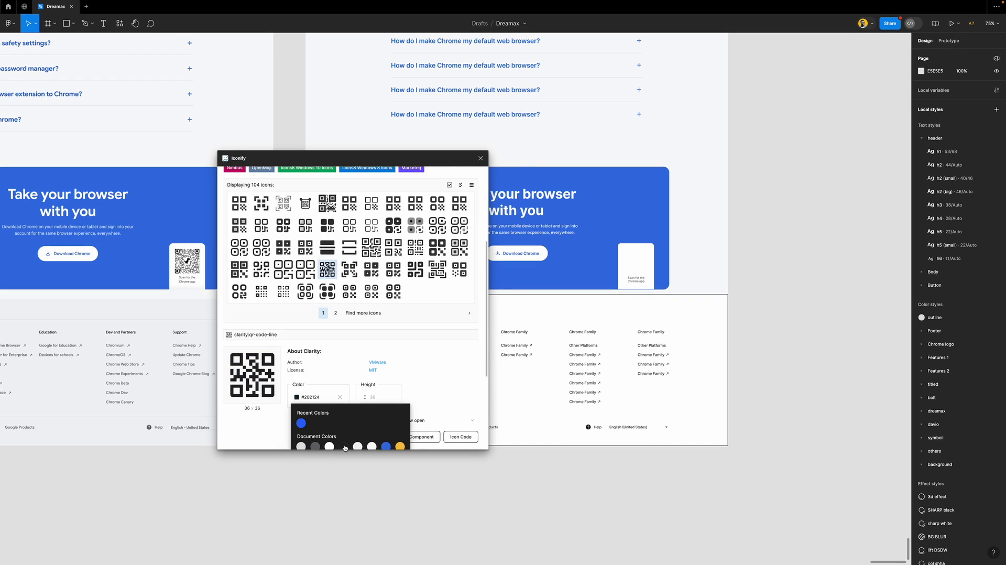
drag(248, 376, 798, 258)
Close the plugin, move the QR icon into the card, and scale it up about 2.8x
click(480, 158)
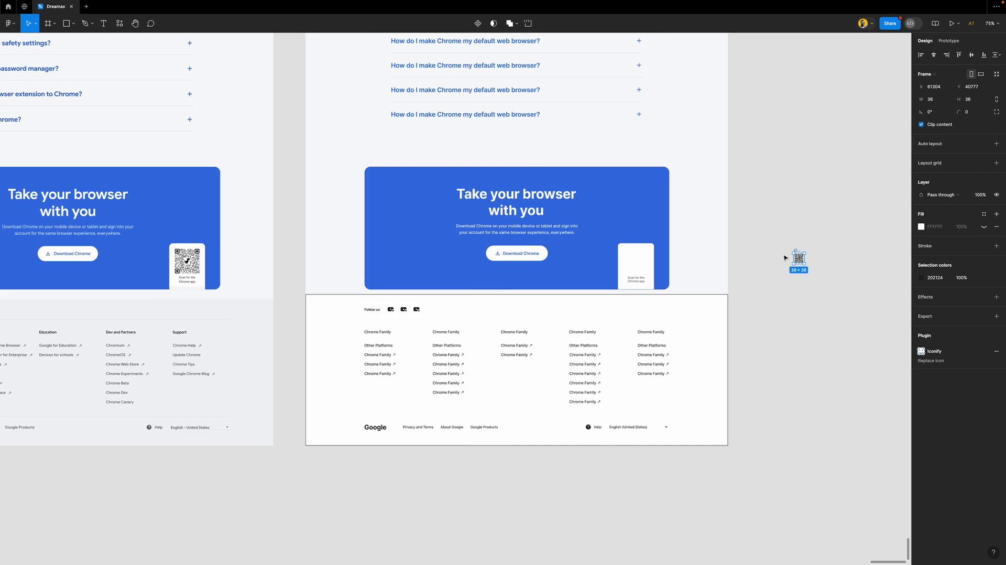
drag(802, 261, 641, 264)
key(k)
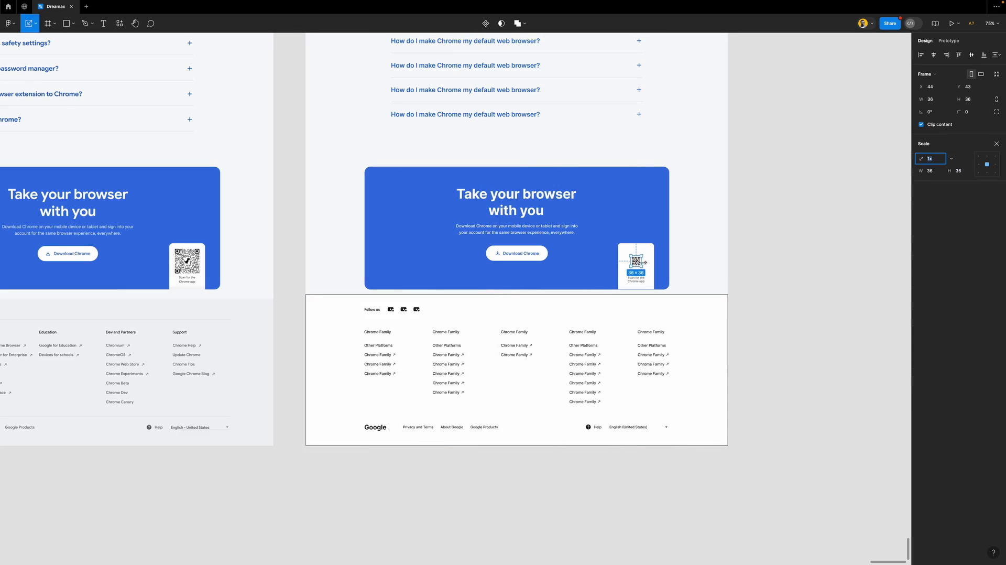
ctrl+scroll(641, 266, up, 10)
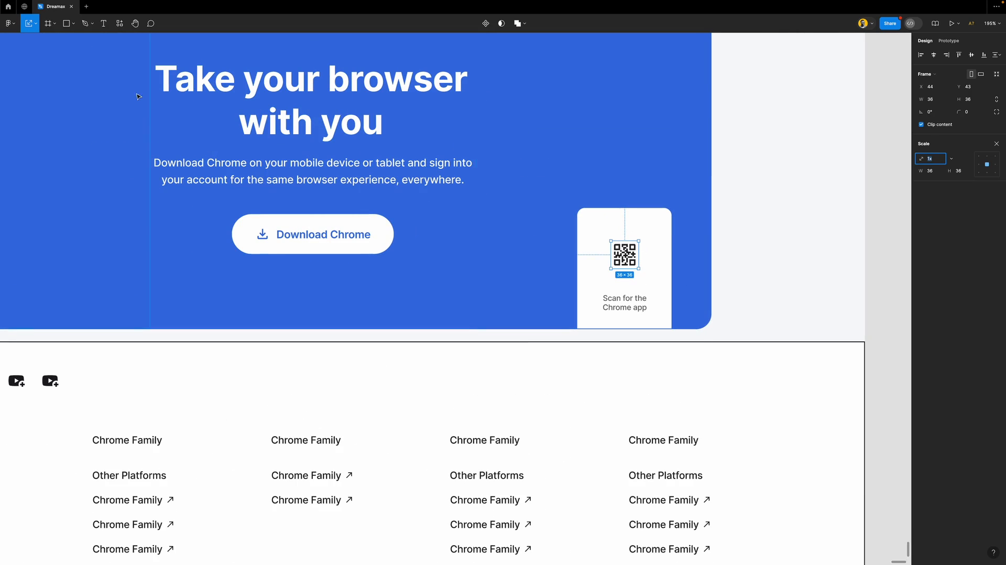
click(36, 26)
click(34, 52)
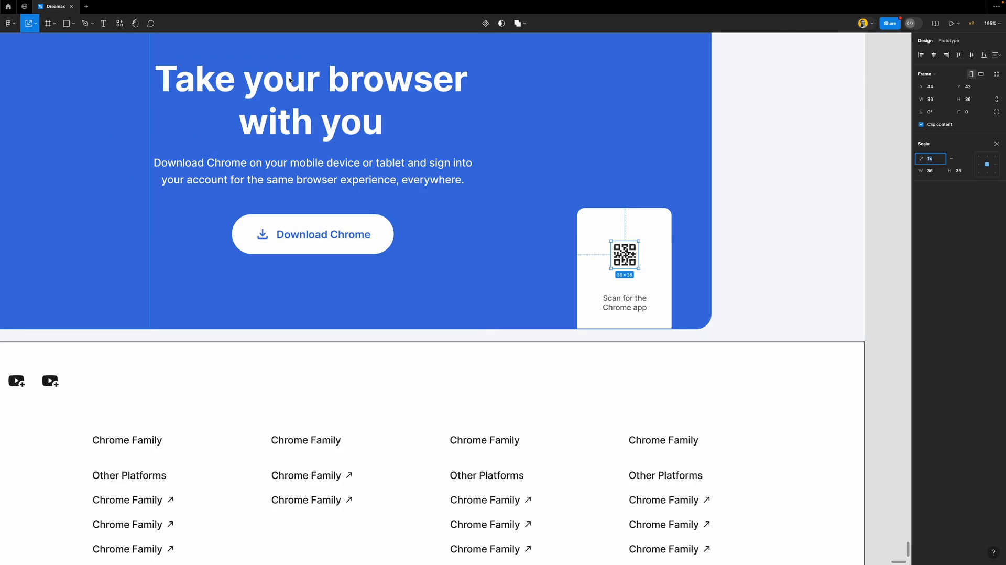
drag(639, 252, 663, 257)
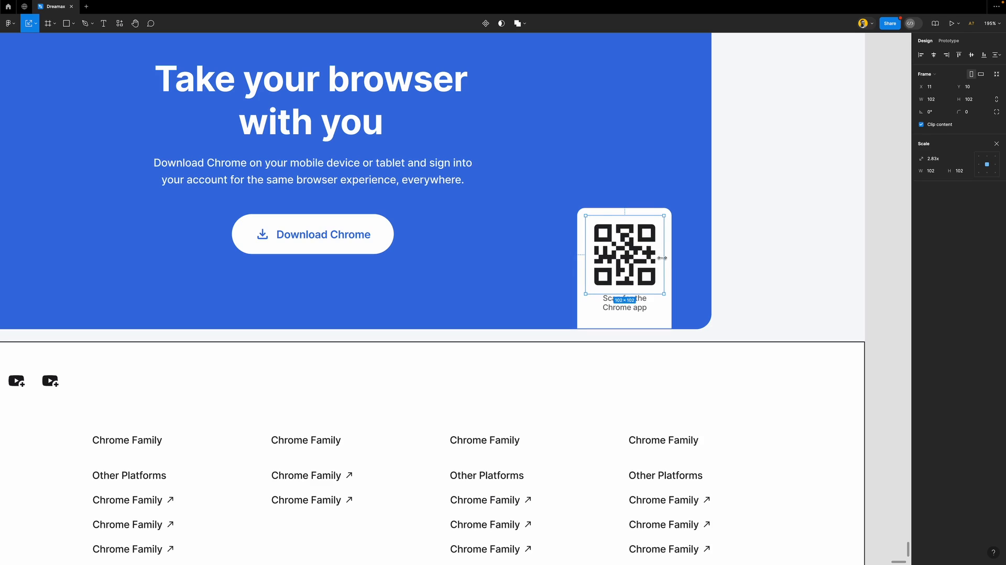
Nudge the Scan for the Chrome app caption down and shorten the white card to 164 tall
key(v)
click(636, 309)
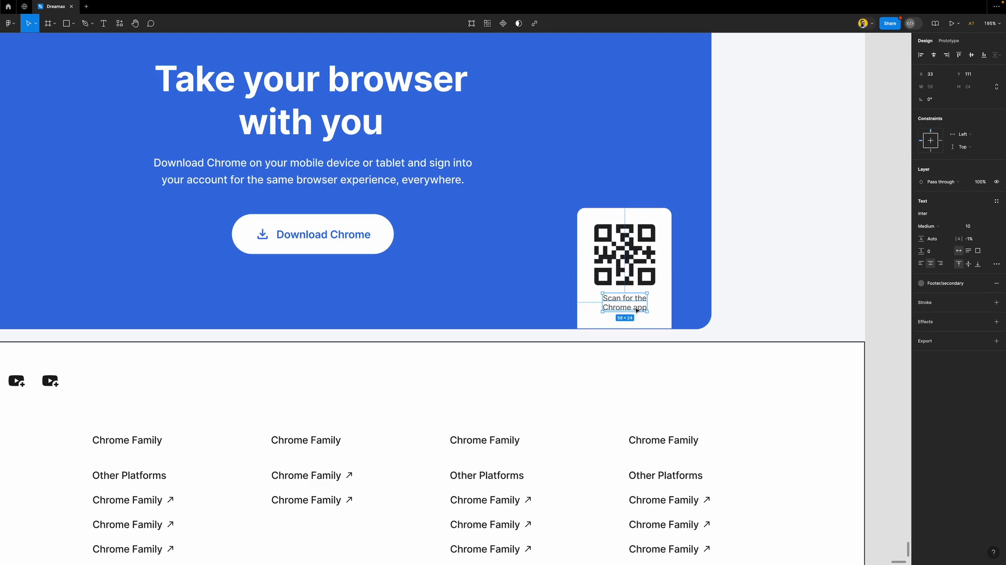
key(Down)
key(Down)
key(Down)
key(Down)
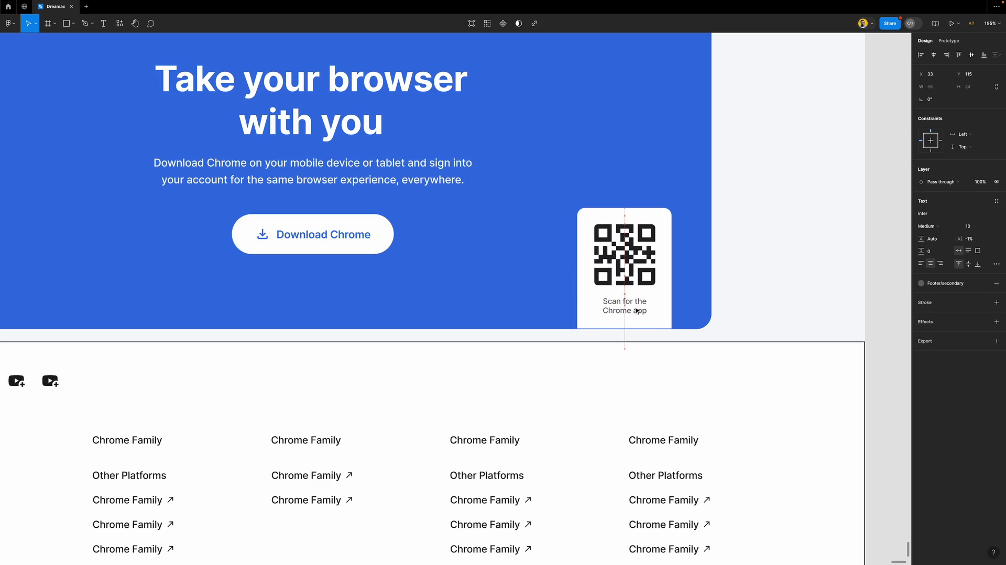
click(670, 237)
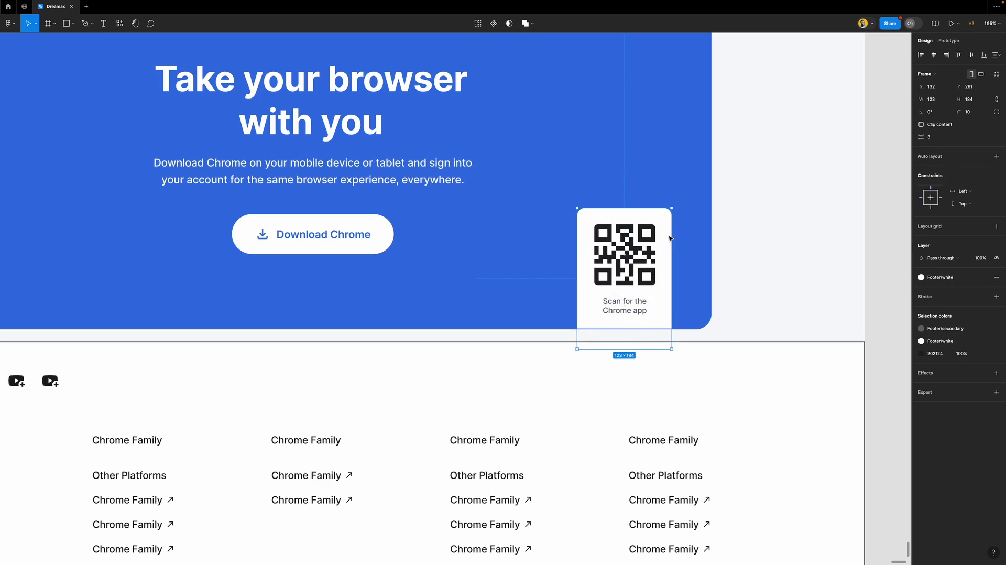
drag(651, 349, 651, 334)
Set the white QR card's bottom-left and bottom-right corner radii to 0
click(698, 292)
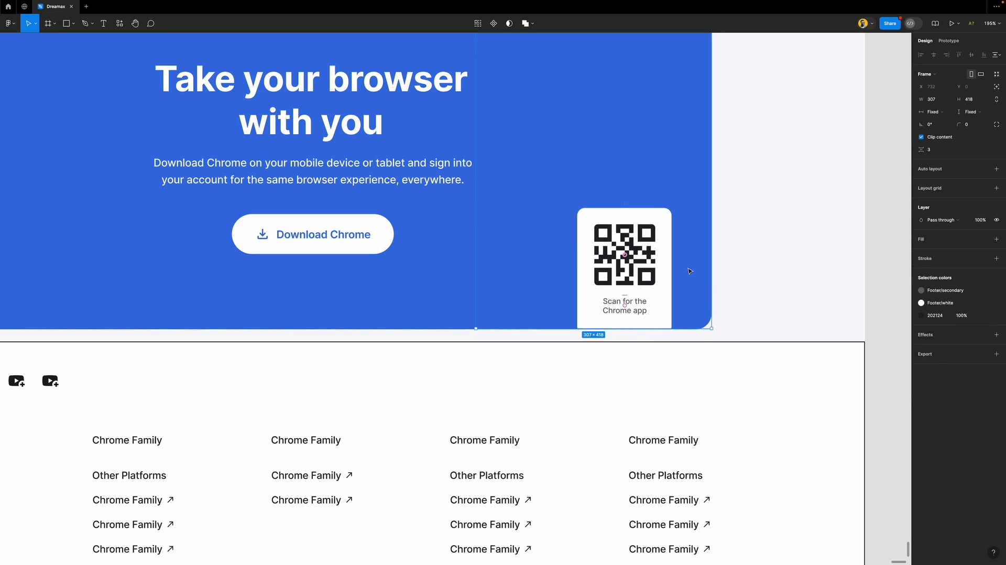
click(669, 309)
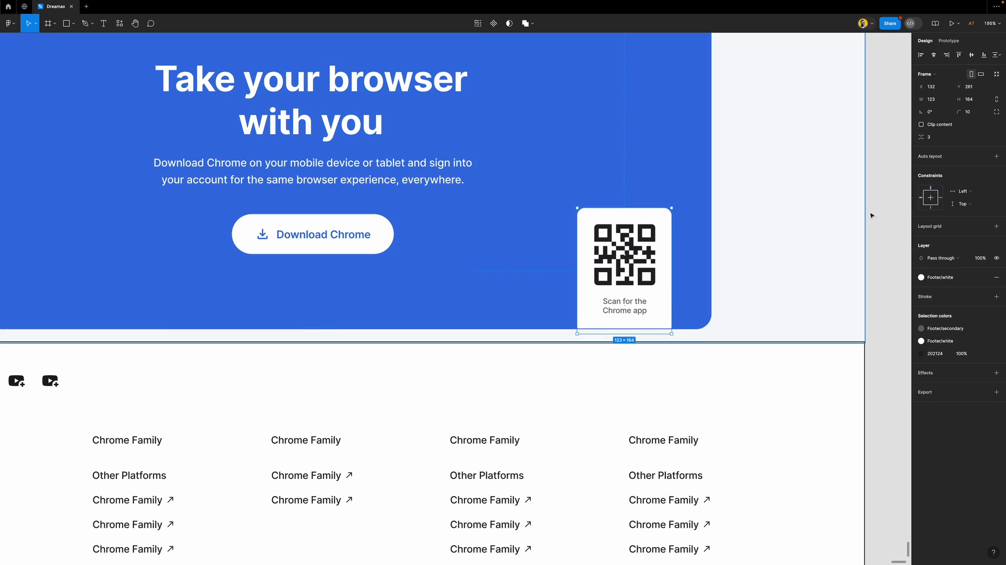
click(996, 113)
click(881, 145)
text(0)
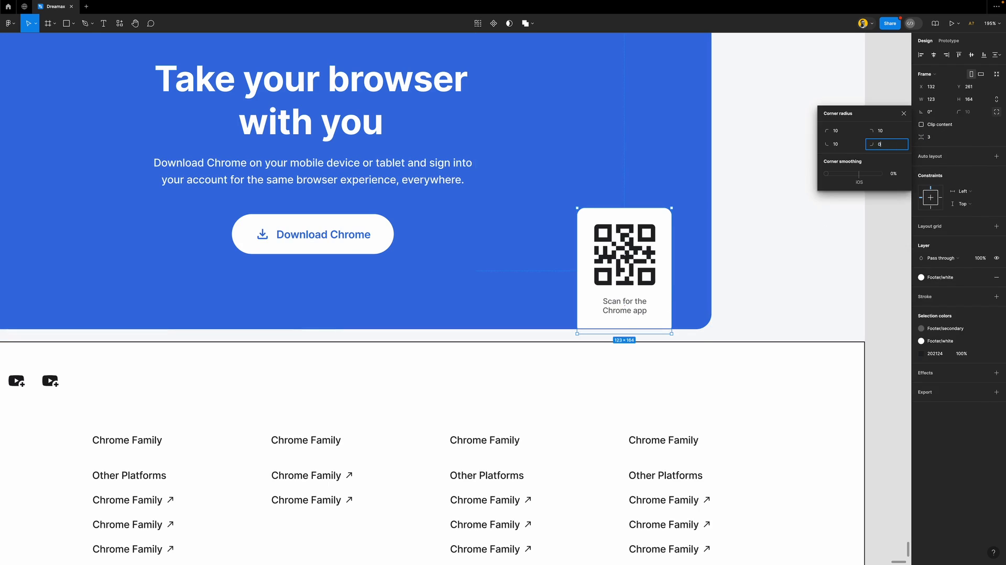
click(847, 146)
text(0)
key(Return)
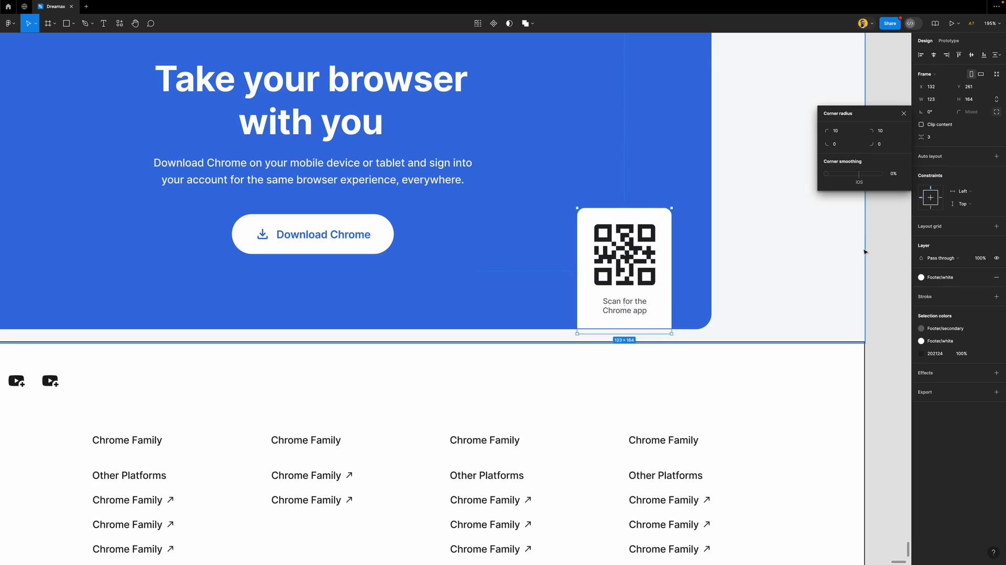
click(870, 256)
scroll(607, 253, down, 5)
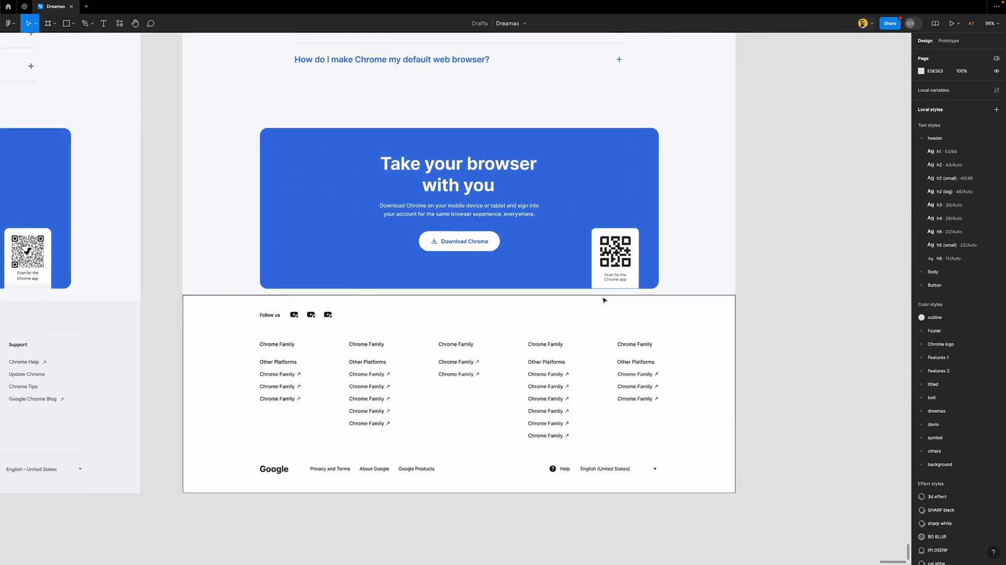
Make the banner's right-hand QR card frame fill its container's height
scroll(602, 296, up, 10)
scroll(612, 264, down, 3)
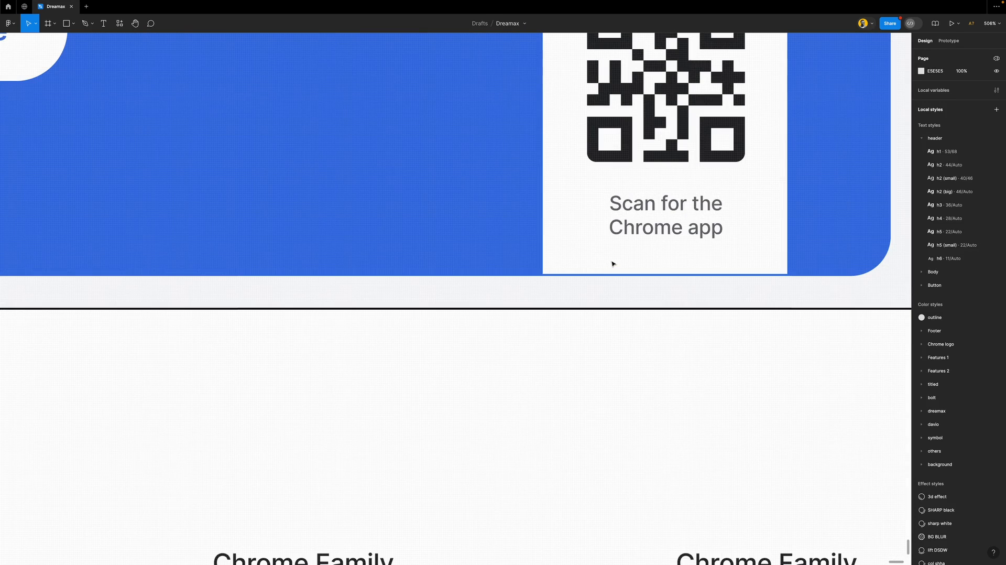
click(513, 242)
scroll(550, 246, down, 5)
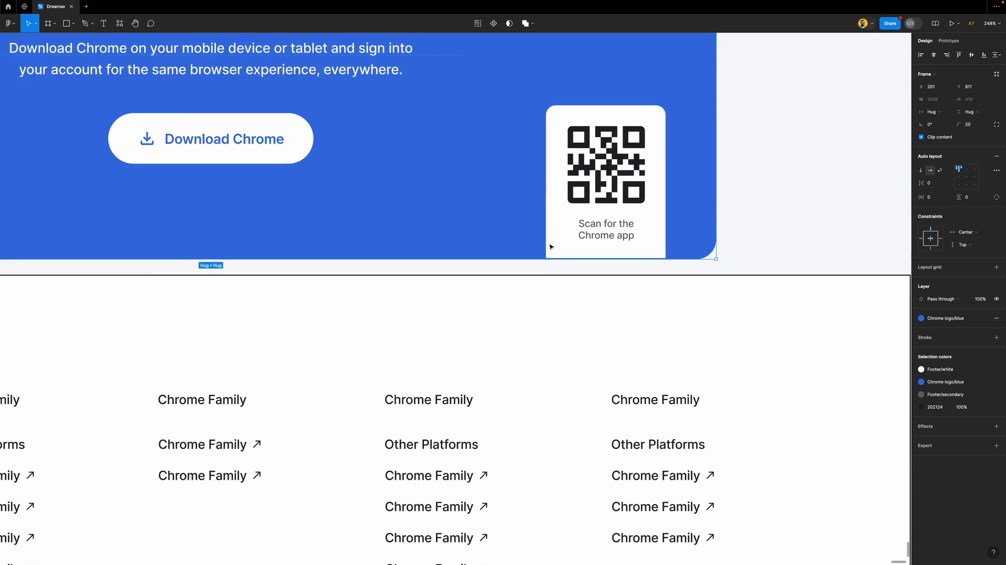
scroll(585, 229, up, 3)
click(586, 228)
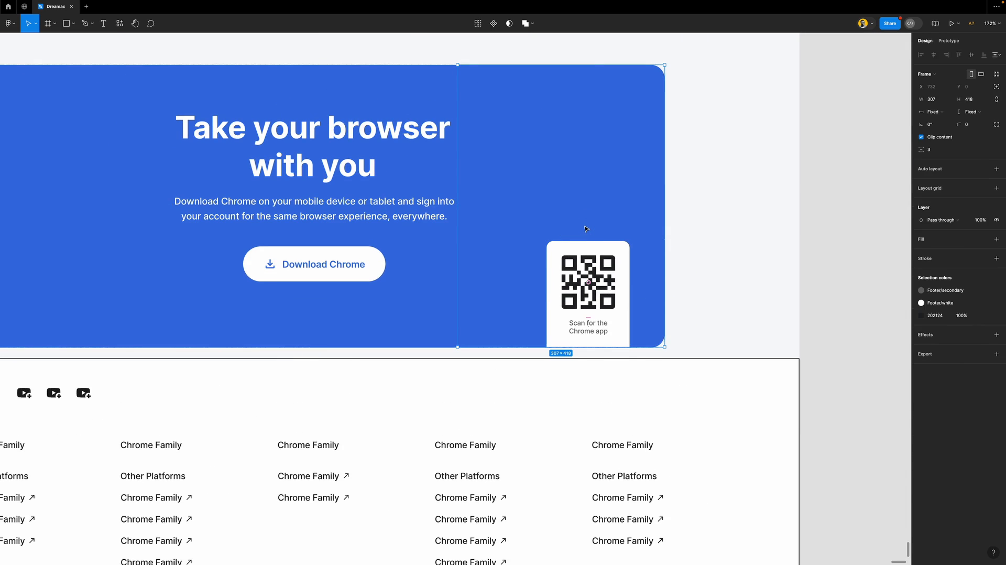
scroll(584, 347, up, 5)
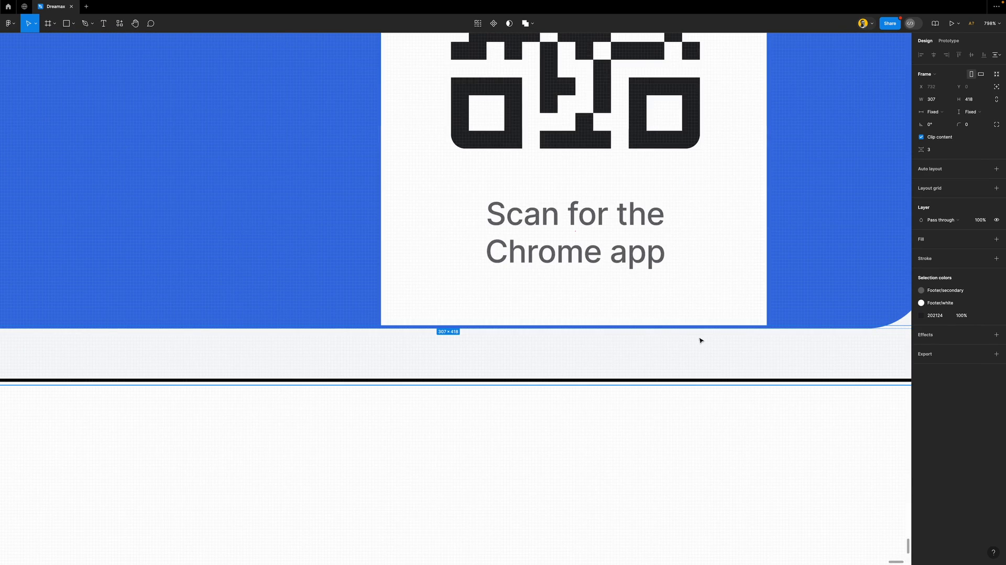
scroll(600, 308, down, 5)
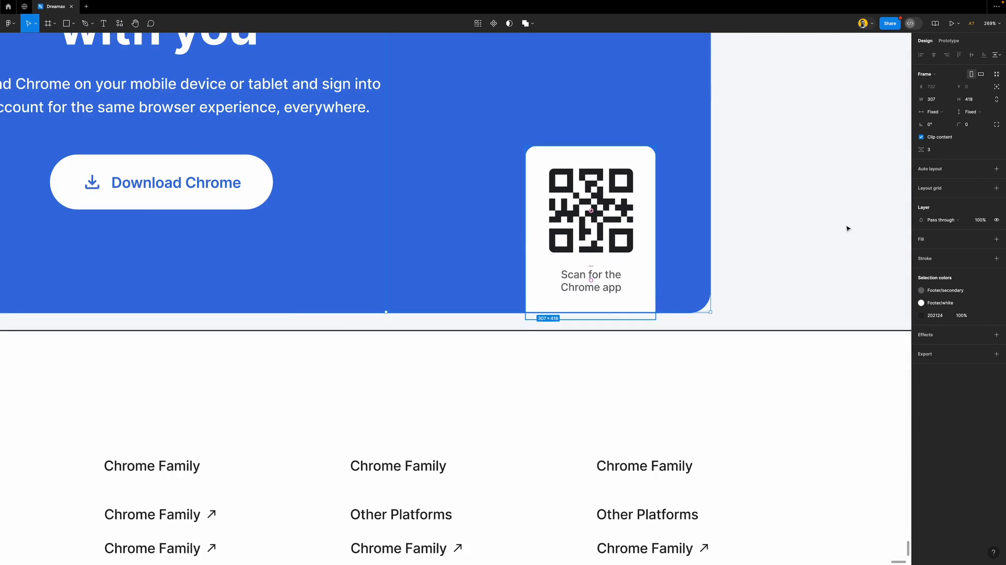
click(971, 113)
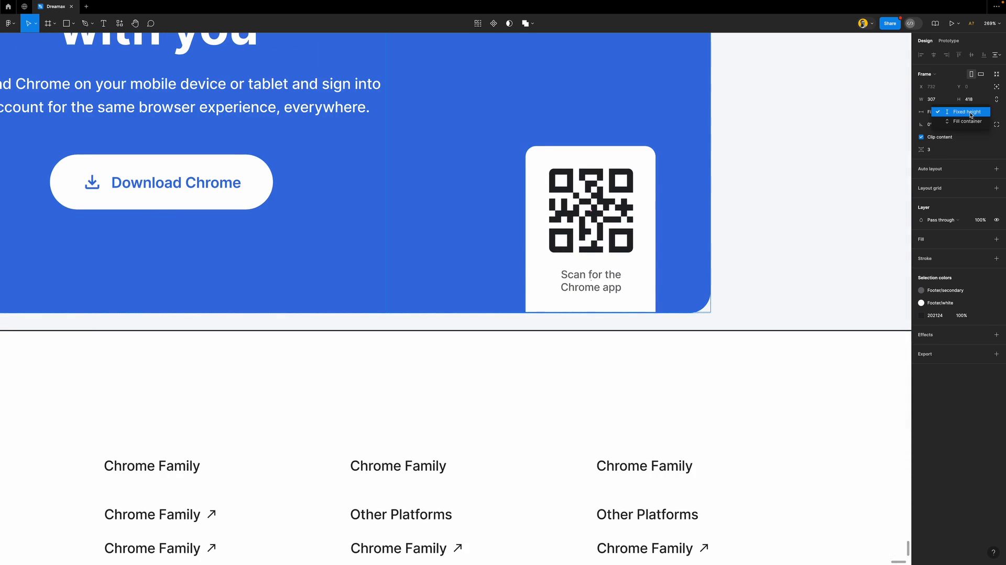
click(970, 122)
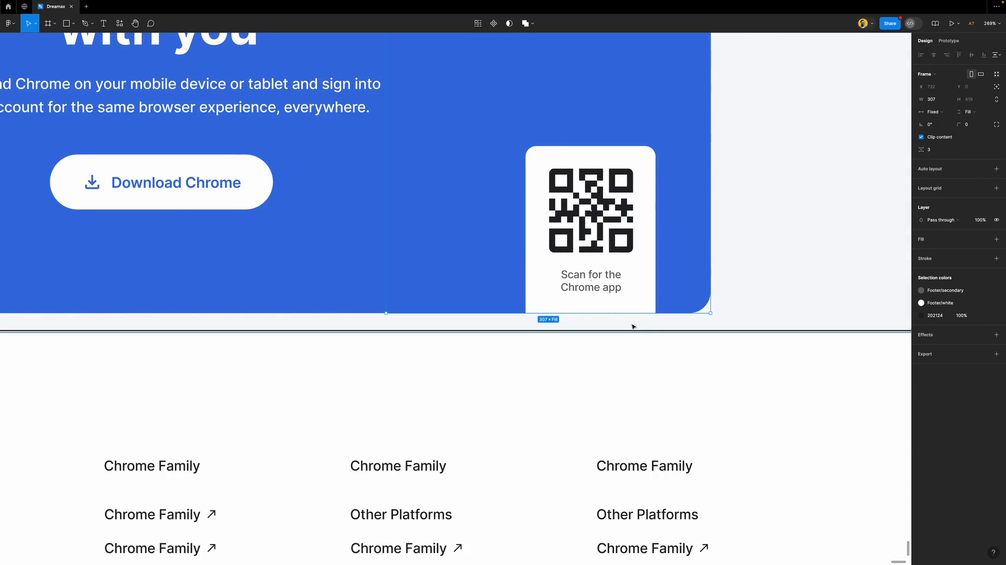
Zoom out to show both pages' FAQ and footer, and select the rebuilt footer frame
click(597, 327)
scroll(592, 322, up, 5)
scroll(592, 321, down, 10)
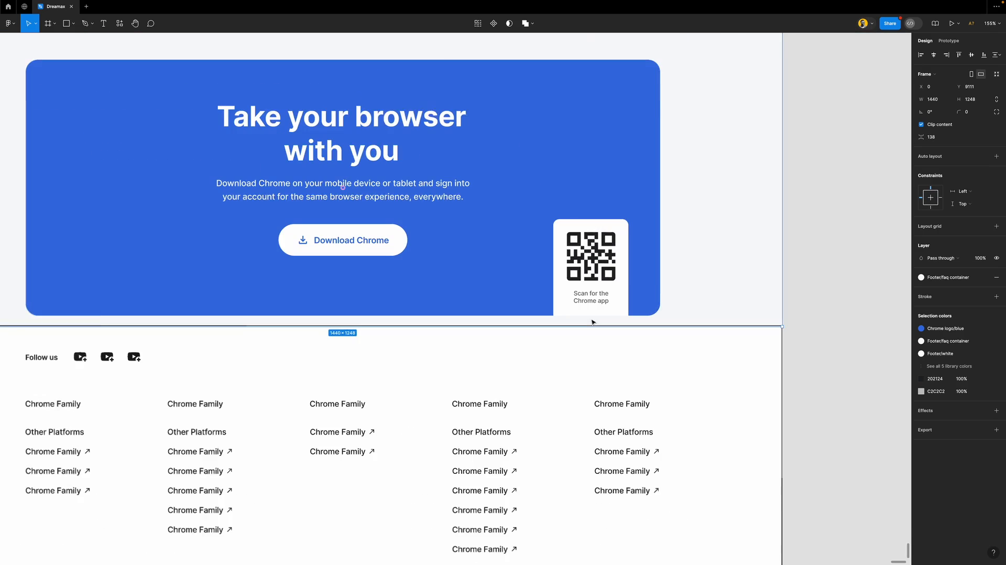
scroll(592, 322, down, 1)
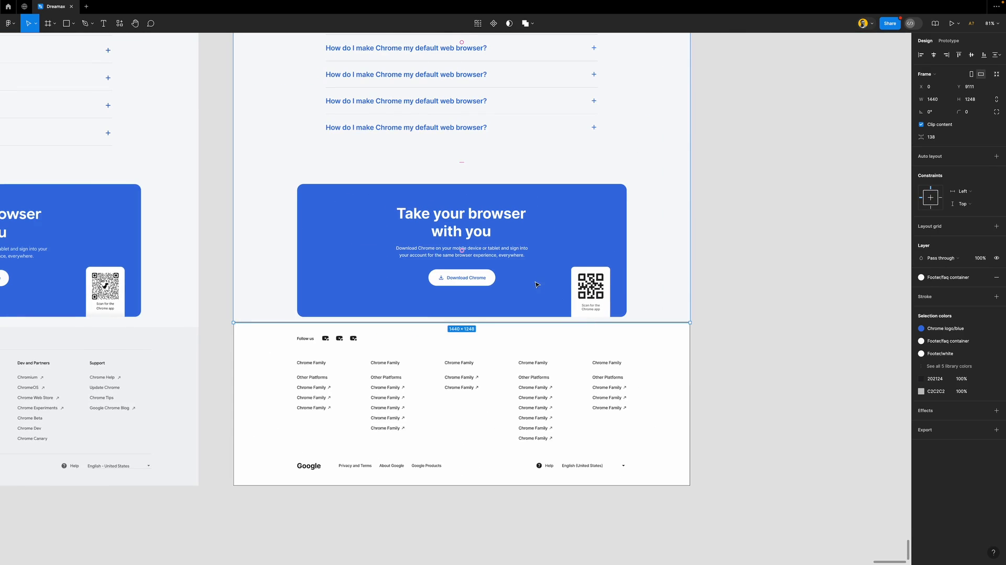
scroll(536, 283, left, 3)
scroll(536, 284, down, 3)
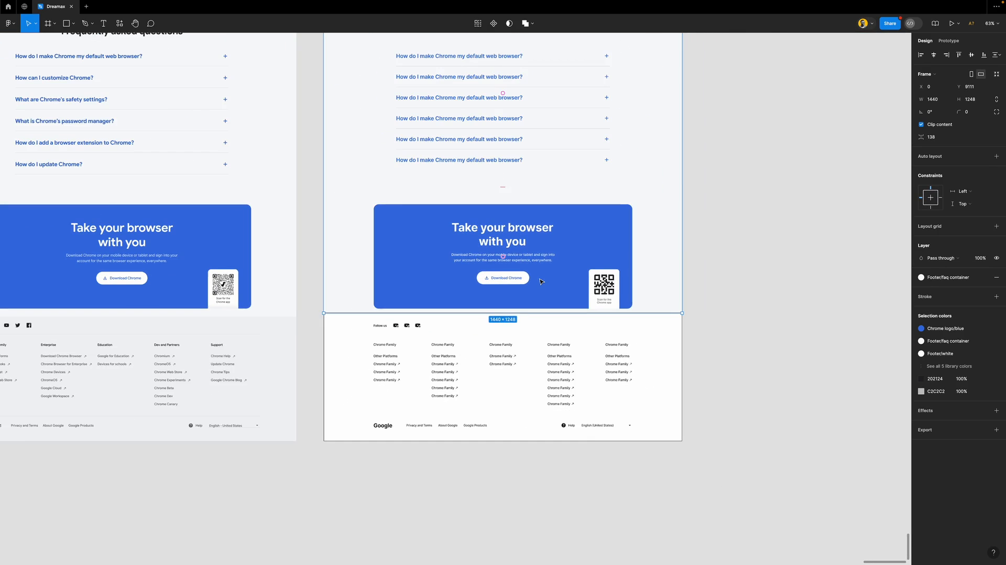
scroll(541, 281, left, 3)
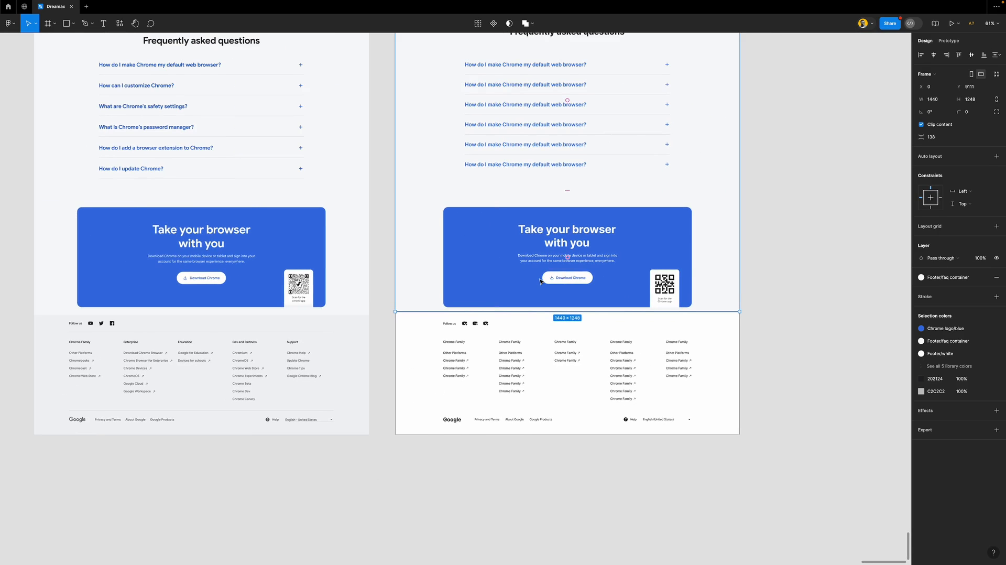
scroll(541, 281, down, 1)
scroll(541, 282, down, 1)
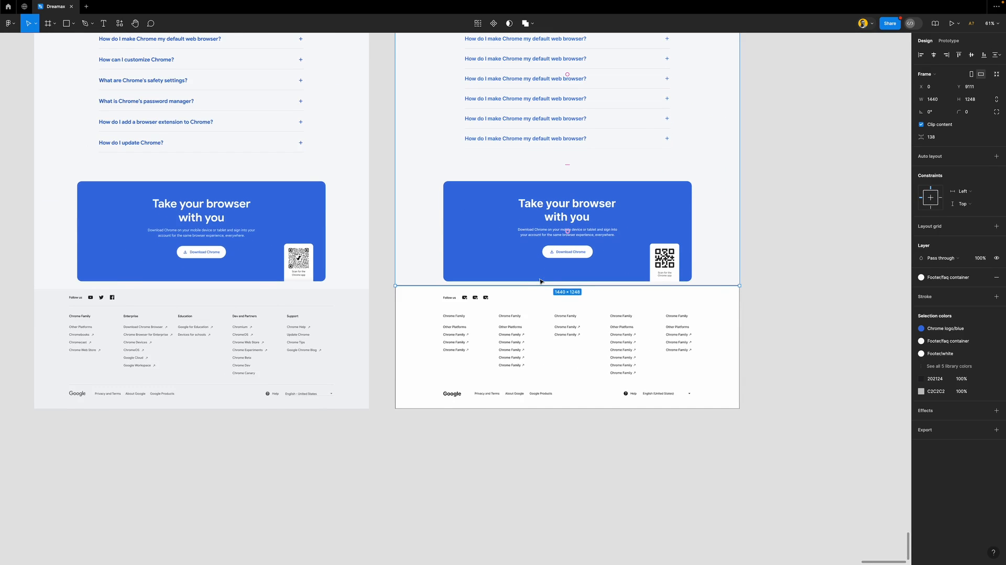
click(556, 308)
scroll(557, 309, down, 2)
Remove the footer's black border, fill it with Footer/footer gray, and recolour its text Footer/secondary
scroll(557, 309, left, 2)
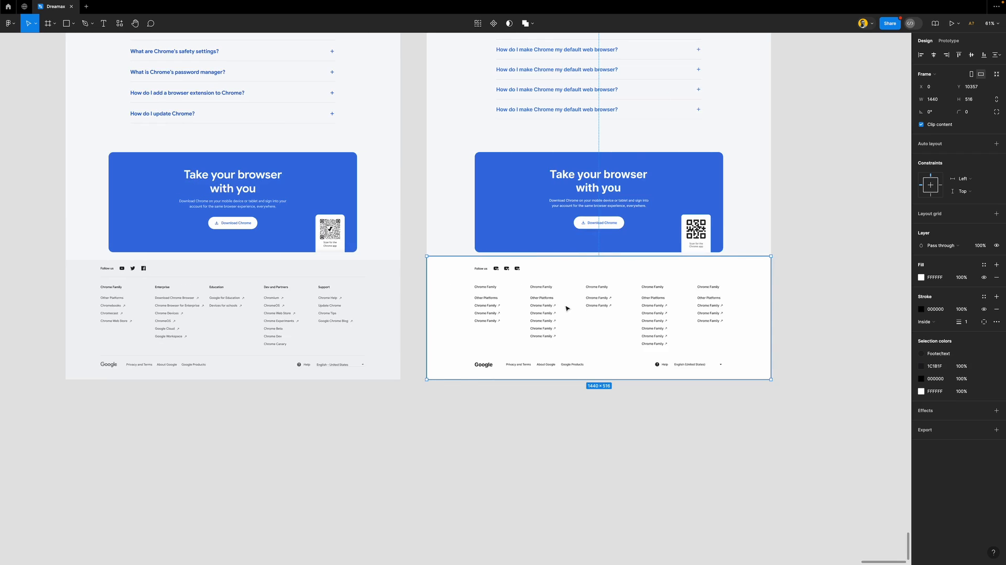
click(996, 309)
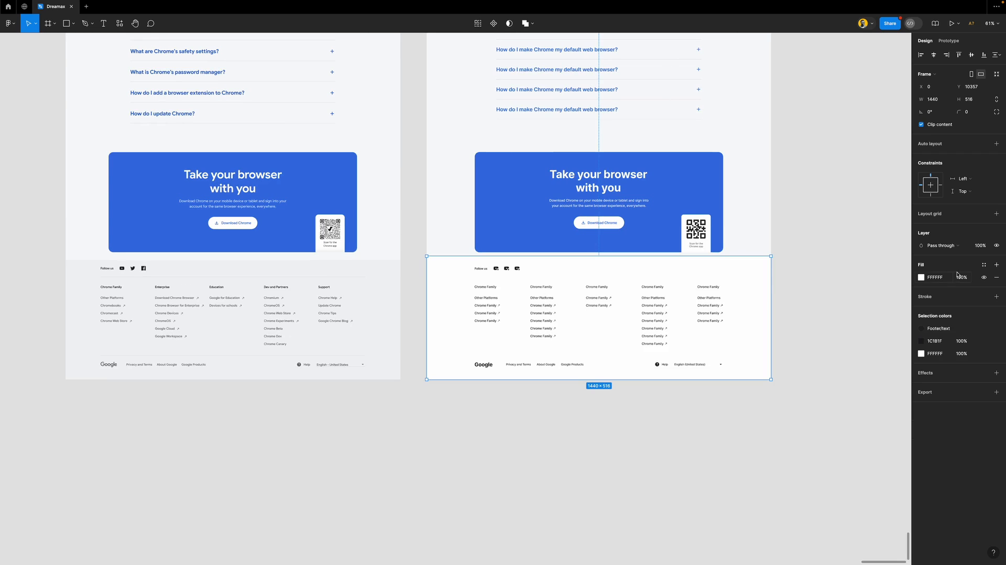
click(982, 266)
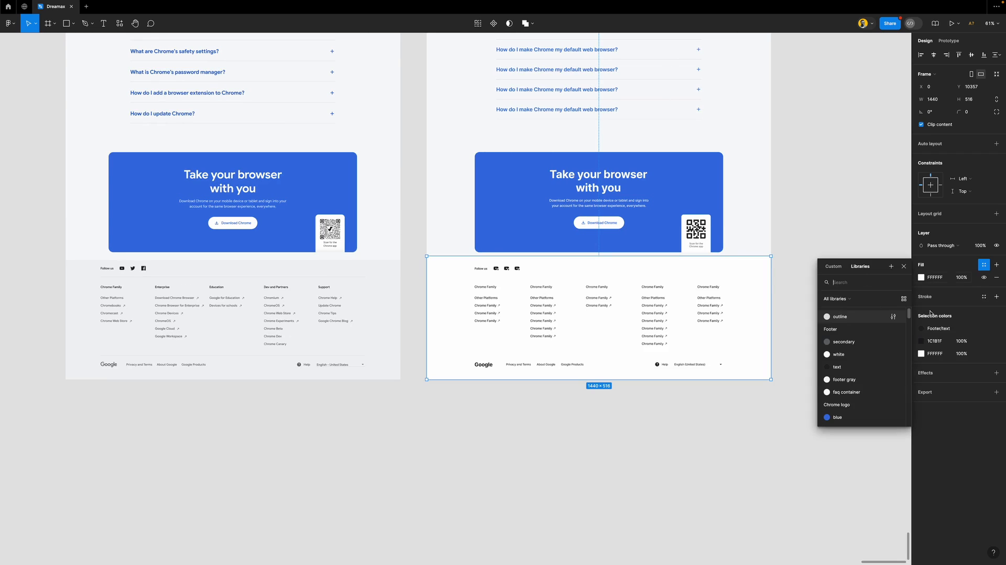
click(854, 384)
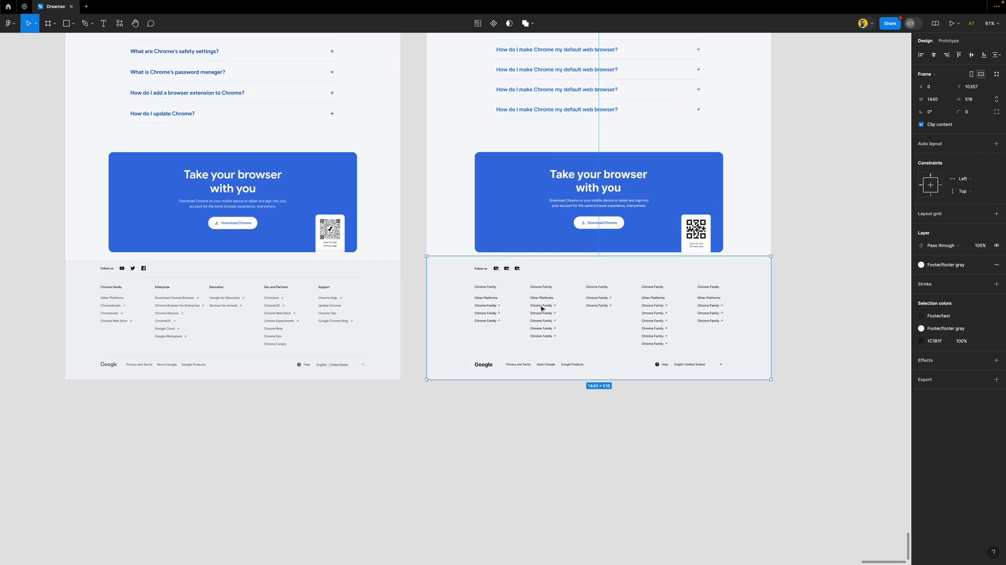
click(953, 317)
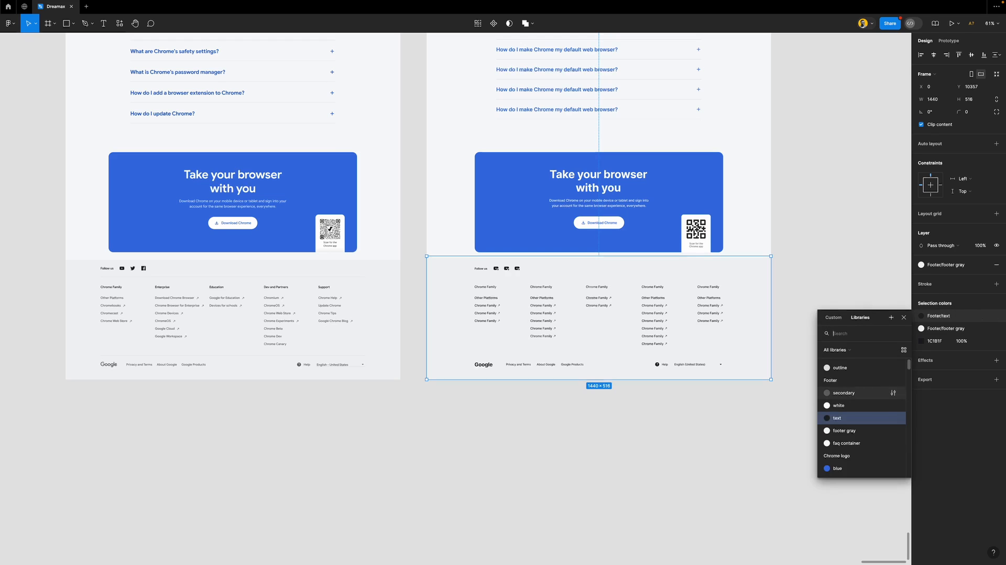
click(855, 393)
click(983, 340)
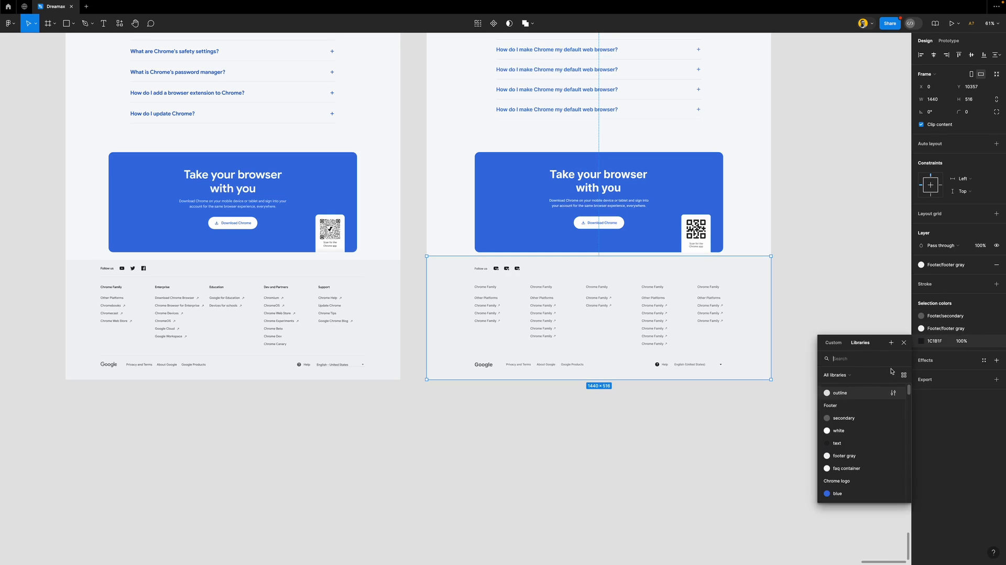
click(841, 418)
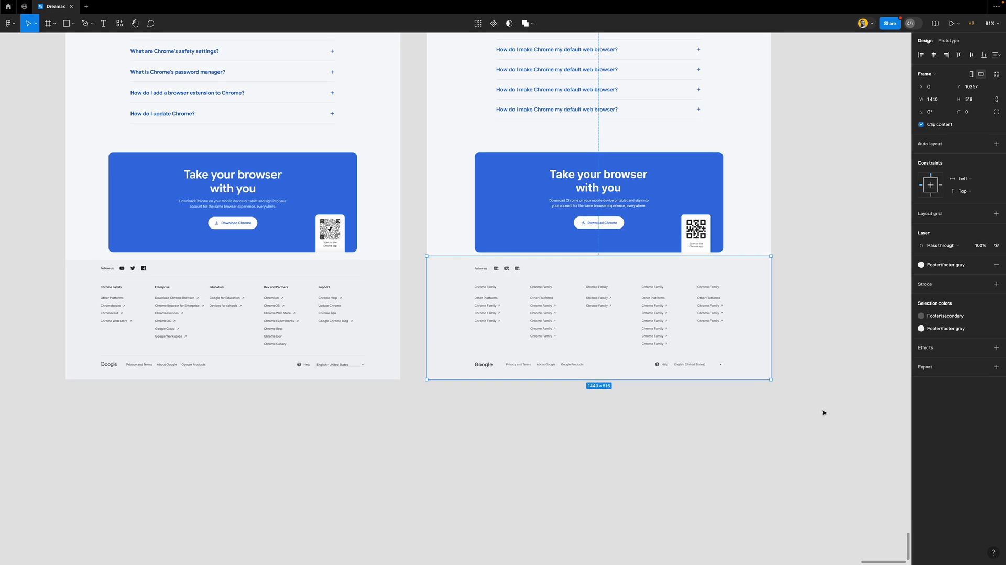
Set Follow us and the five Chrome Family headings to the dark Footer/text style
double_click(507, 267)
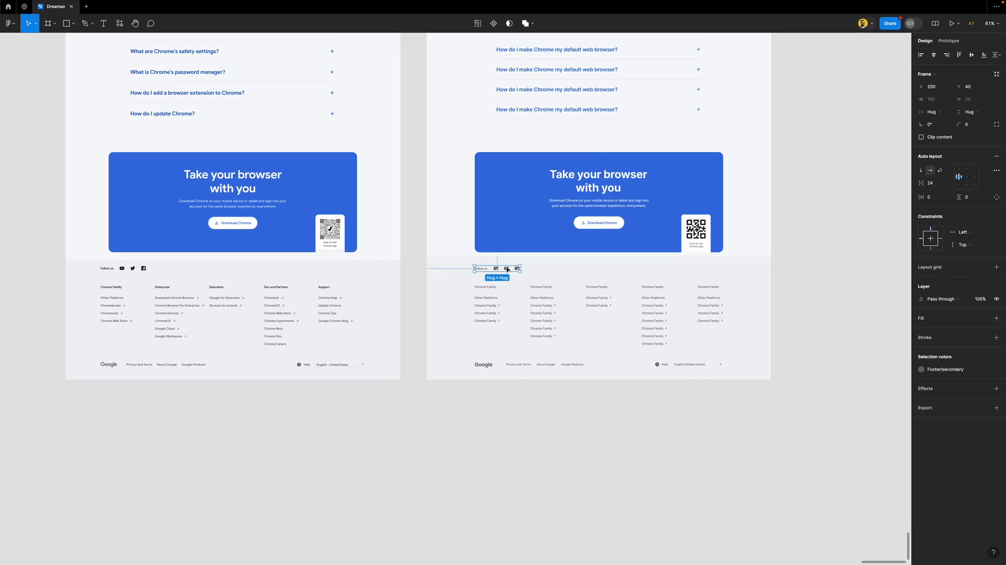
shift+click(485, 286)
shift+click(541, 286)
shift+click(596, 286)
shift+click(656, 286)
shift+click(717, 287)
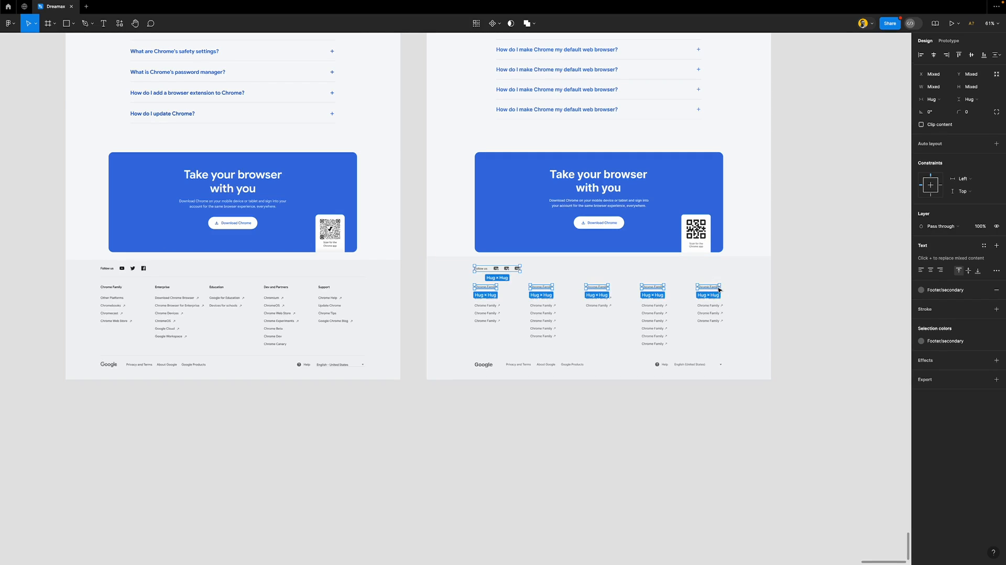
click(949, 343)
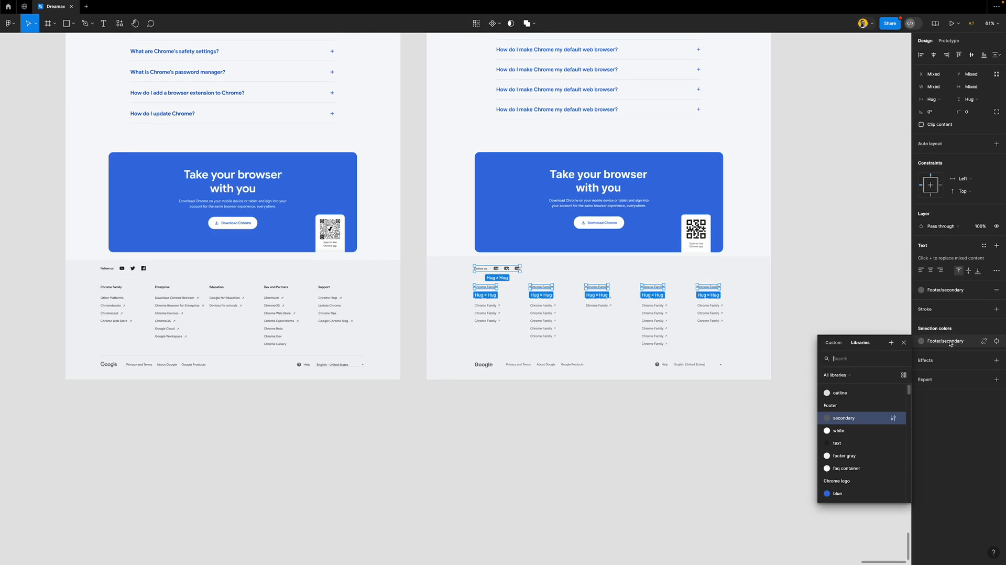
click(848, 446)
click(823, 307)
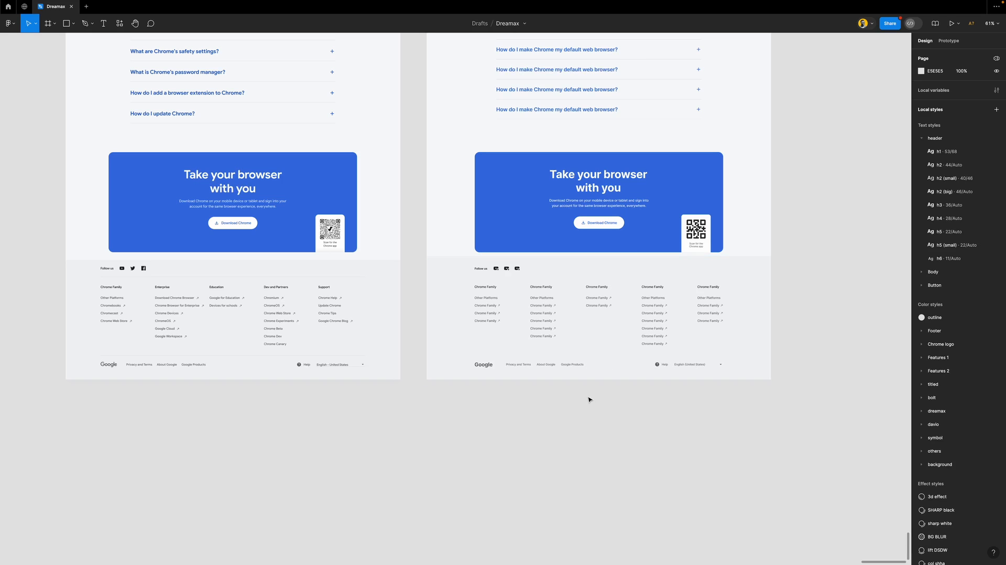
Select the footer links frame holding the five Chrome Family columns
scroll(598, 369, up, 3)
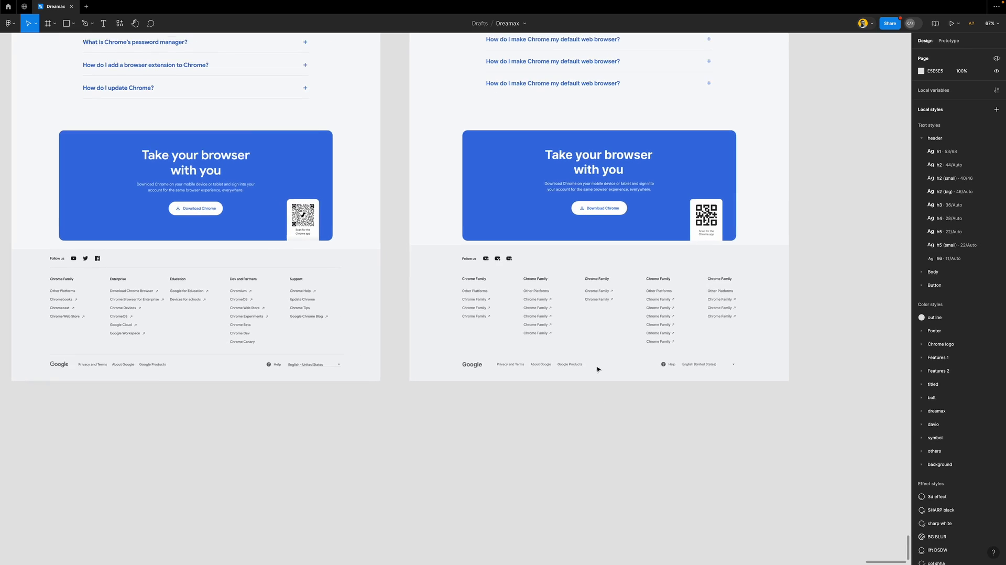
scroll(597, 369, down, 3)
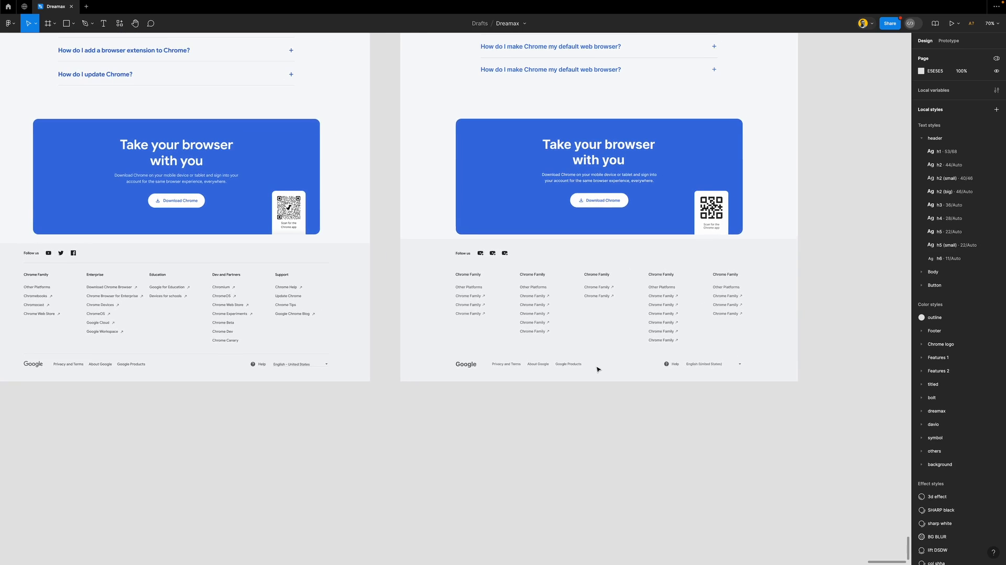
scroll(555, 366, left, 1)
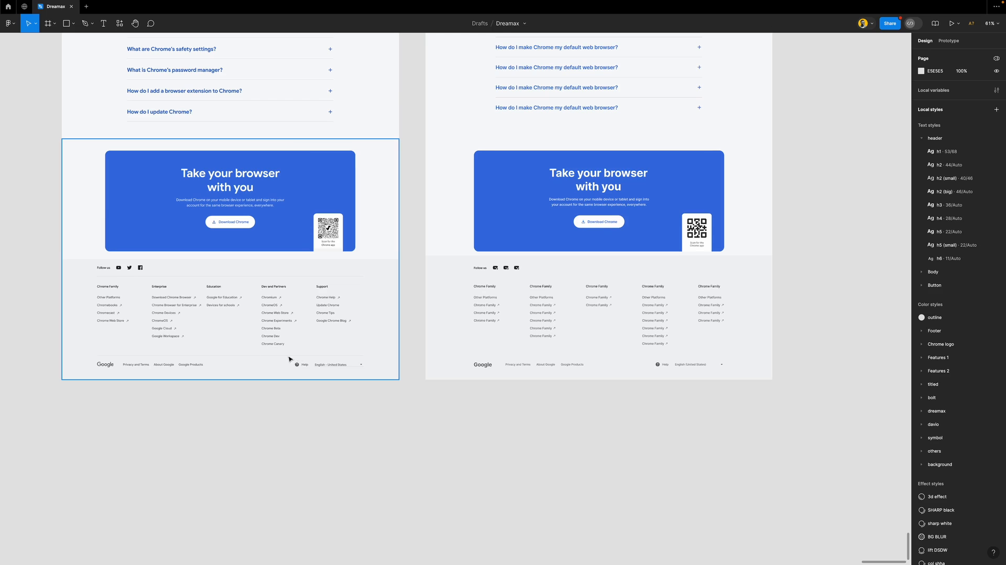
click(544, 328)
click(544, 328)
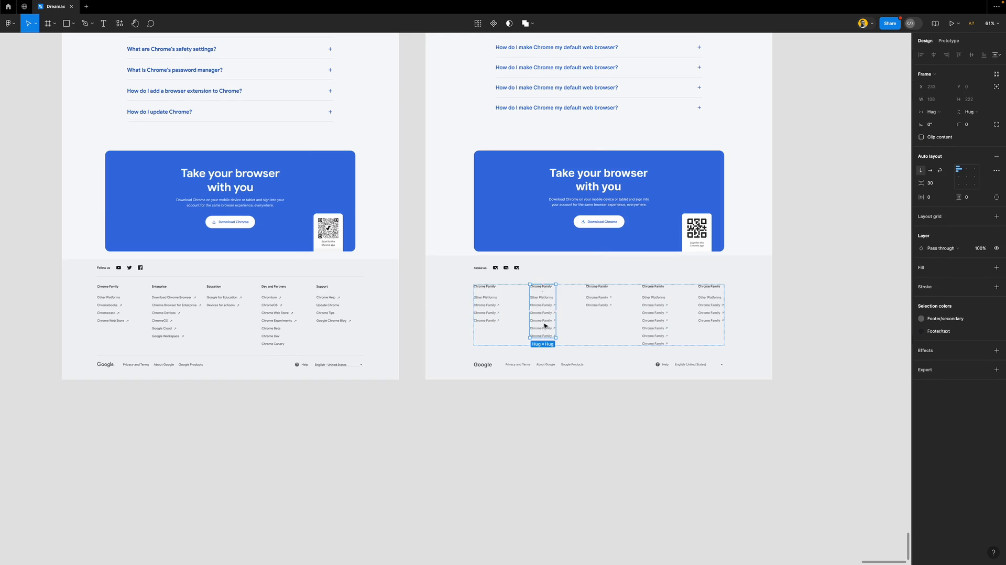
click(683, 339)
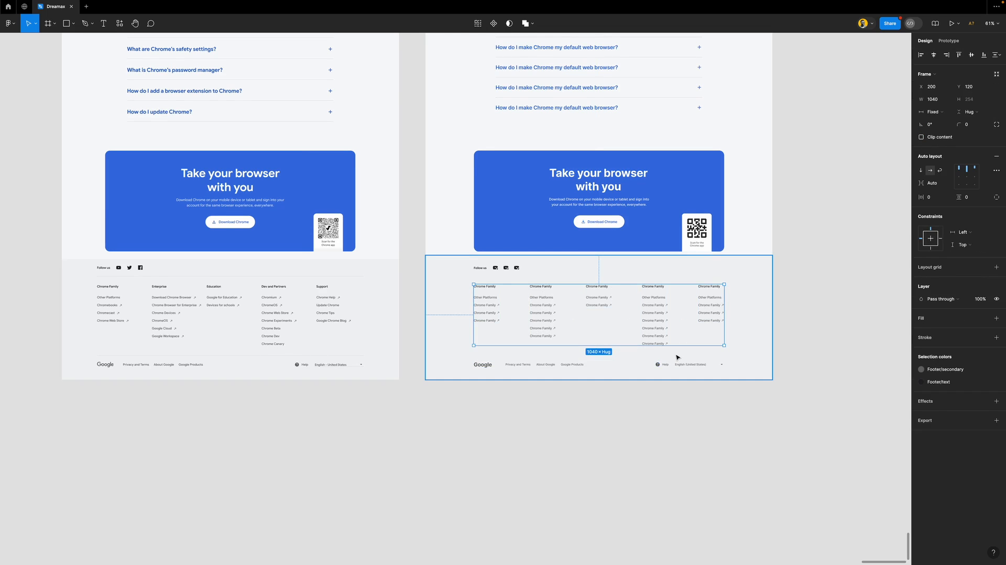
scroll(676, 356, up, 2)
scroll(676, 357, down, 2)
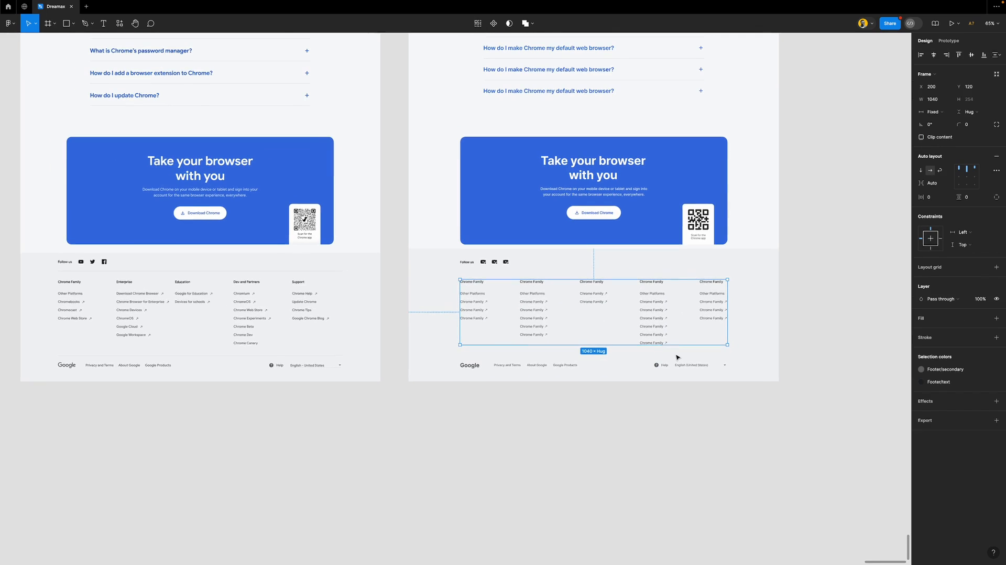
scroll(677, 357, up, 5)
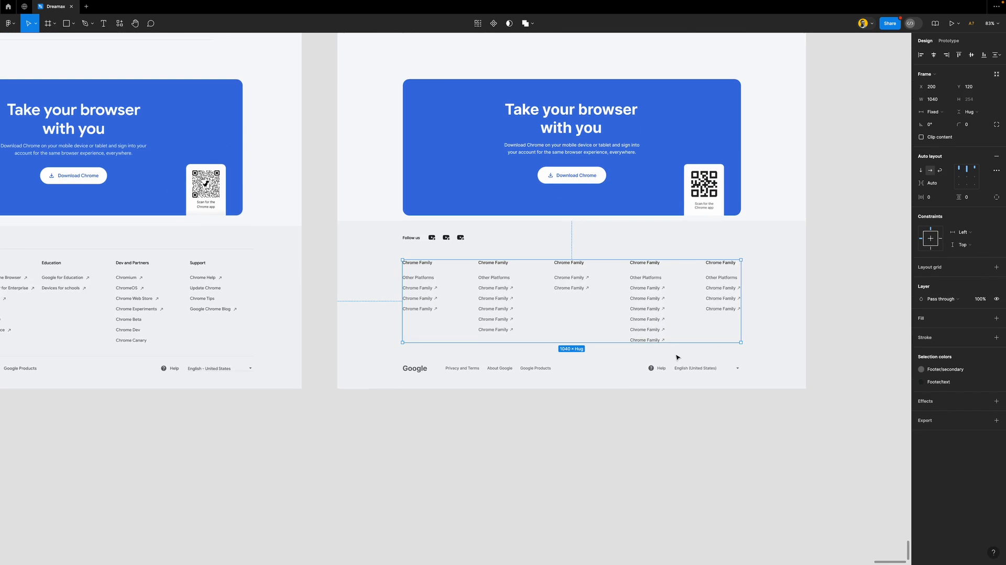
Show rulers and add guides at the tops of Follow us, the Chrome Family headings and the Google row
scroll(620, 312, down, 5)
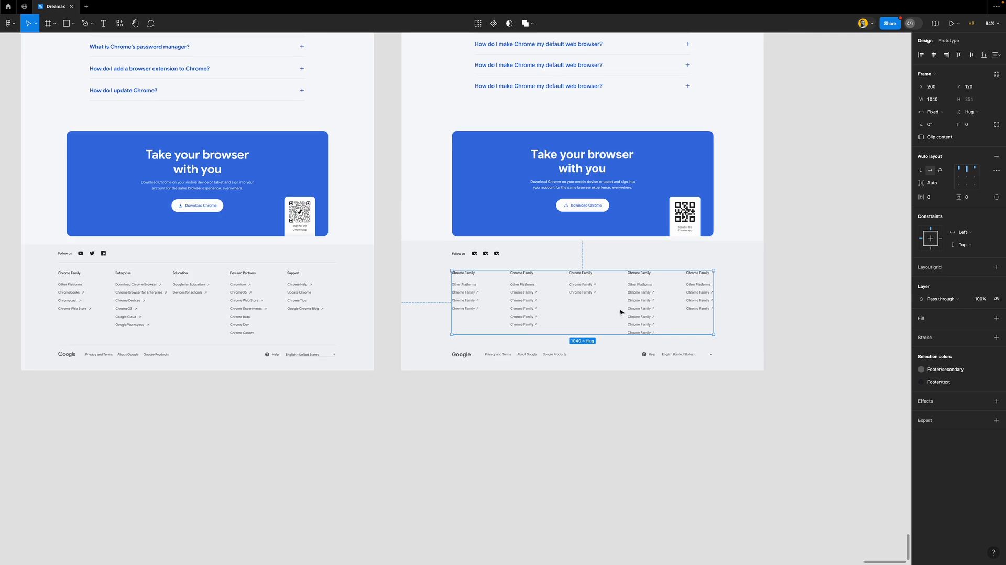
click(492, 255)
scroll(492, 256, up, 10)
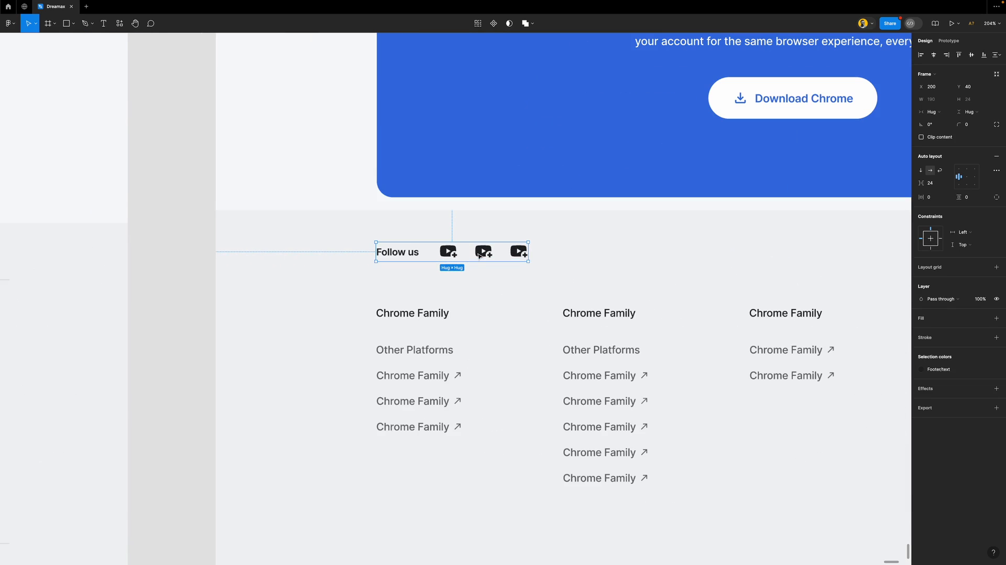
key(shift+r)
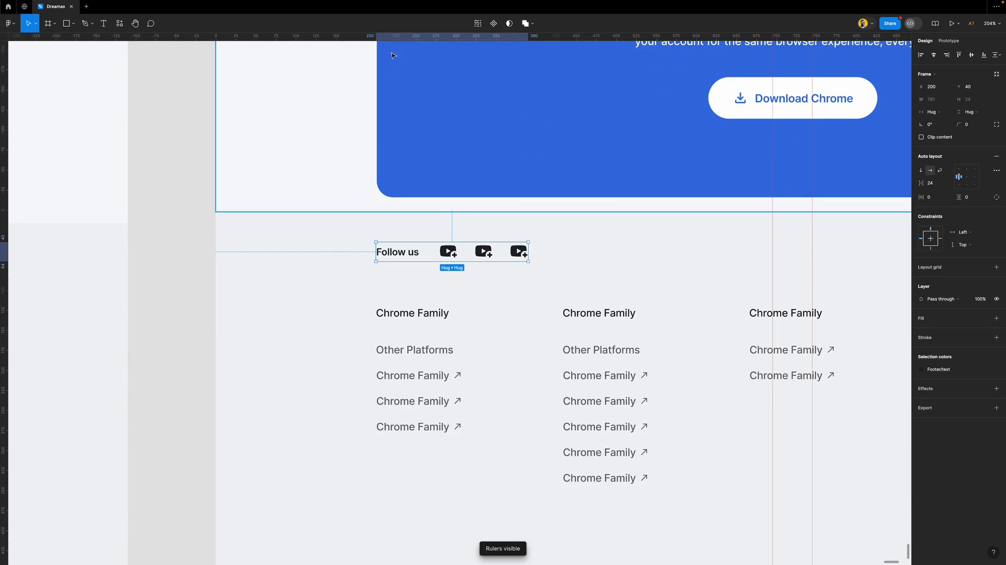
drag(393, 40, 431, 242)
drag(381, 36, 413, 306)
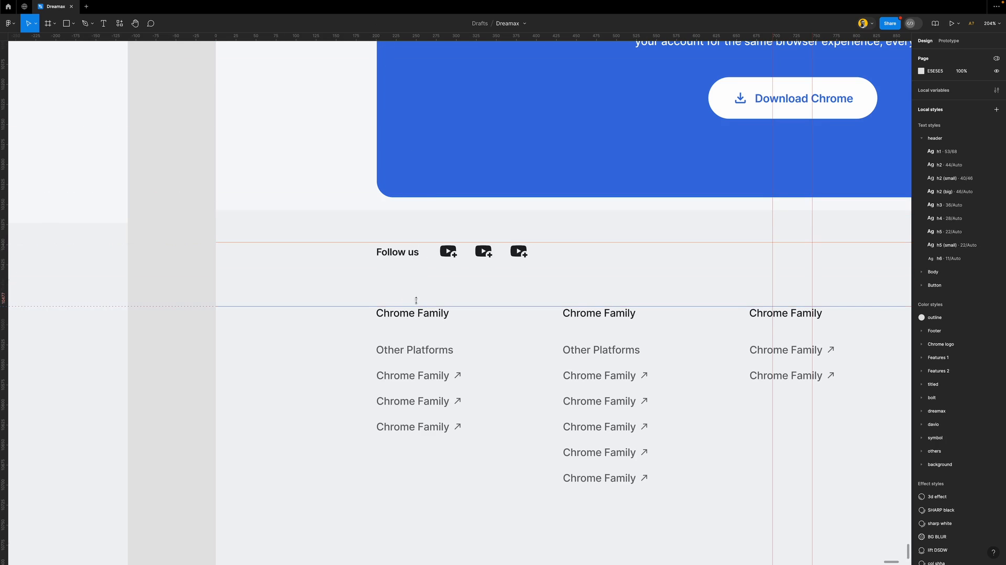
scroll(419, 299, down, 5)
drag(426, 38, 433, 419)
scroll(411, 355, down, 5)
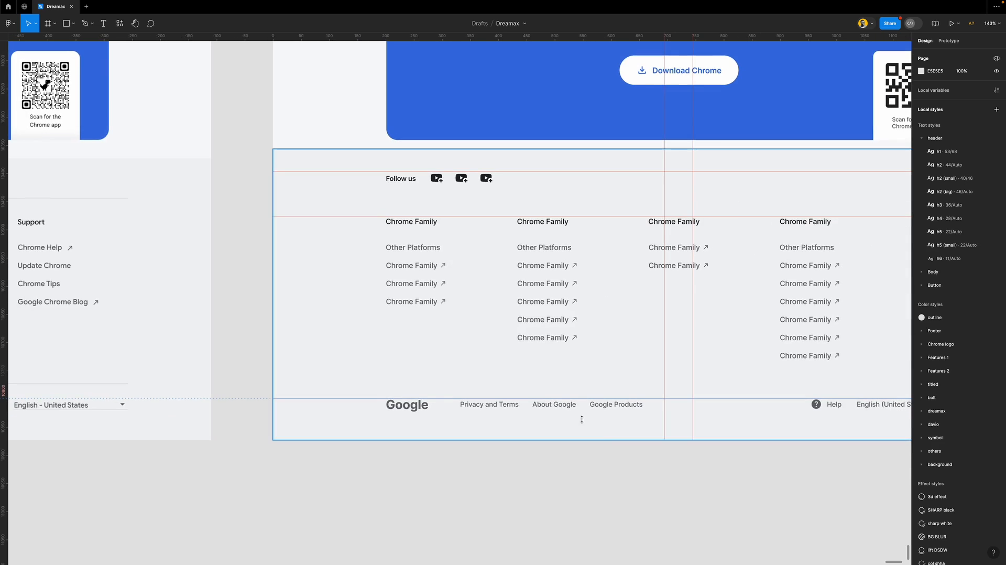
scroll(538, 370, right, 6)
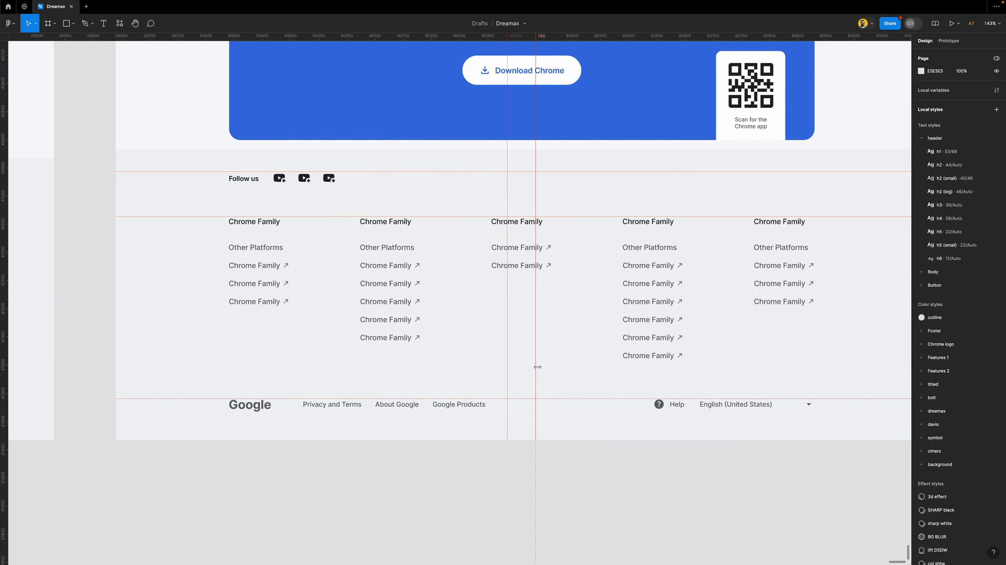
Switch the Follow us row to independent padding and set its top padding to 0
click(331, 180)
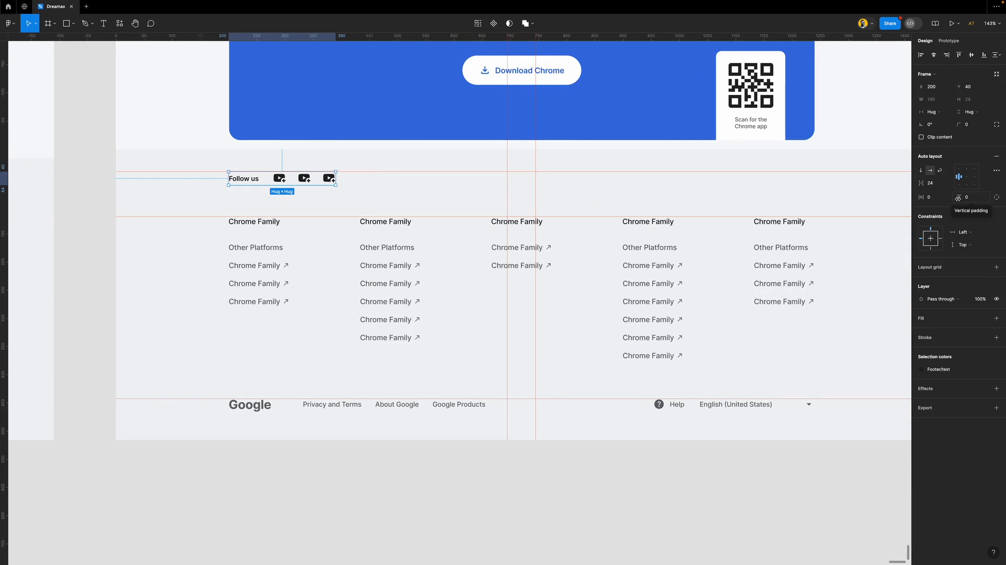
drag(956, 198, 979, 202)
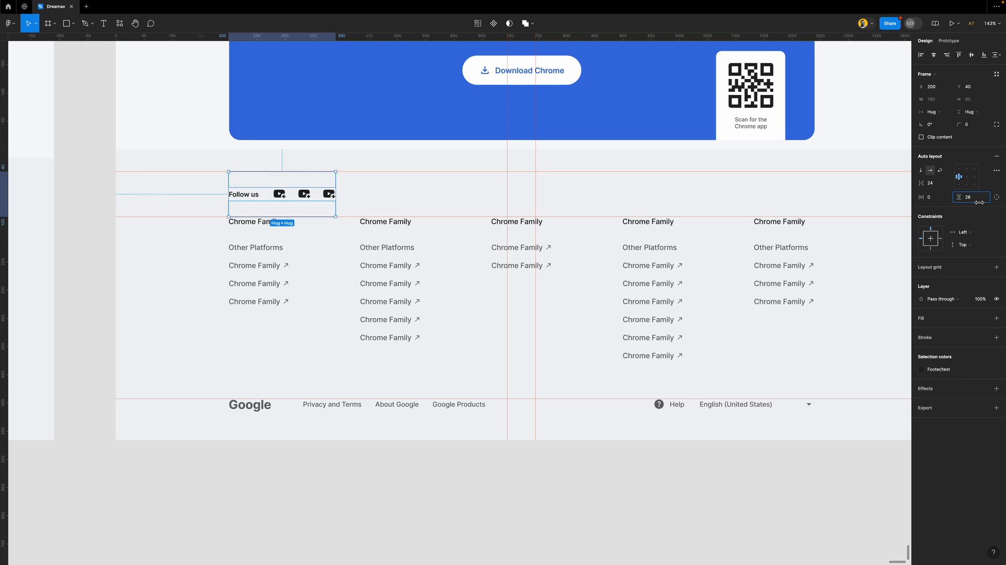
drag(979, 202, 979, 203)
click(996, 198)
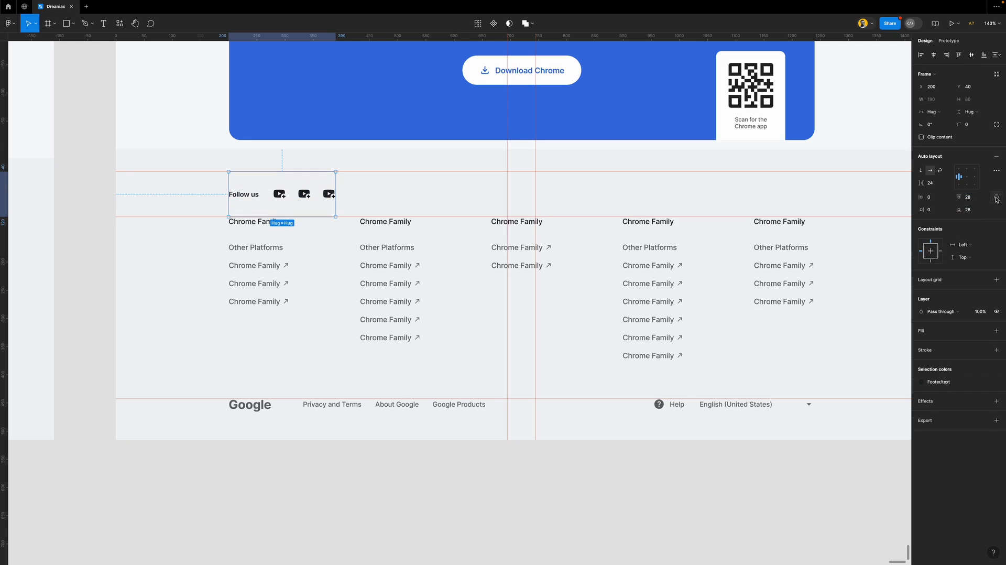
click(978, 199)
text(0)
key(Return)
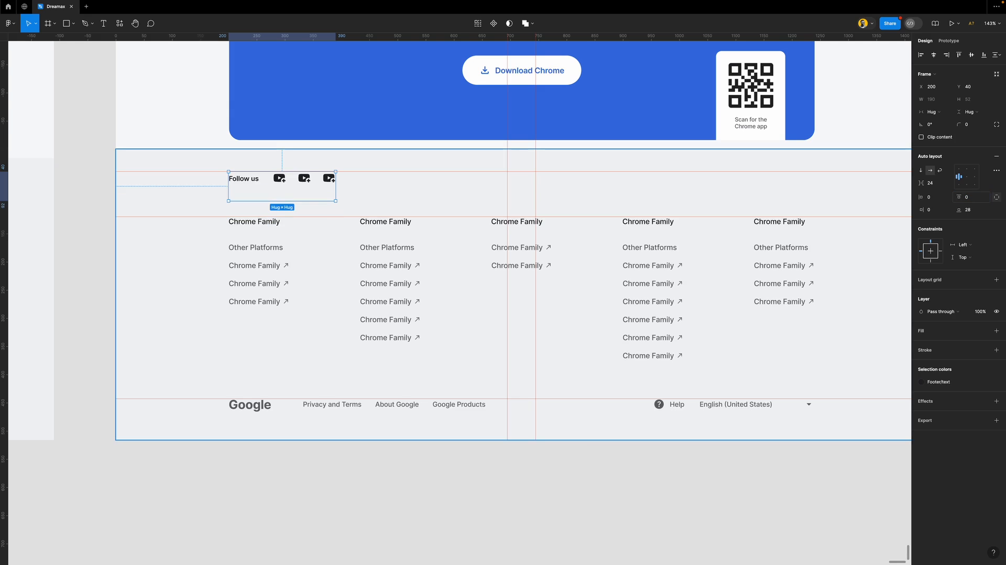
Set the row's bottom padding to 56 and add a 1px black stroke
click(972, 209)
text(48)
key(Return)
click(957, 350)
key(shift+Up)
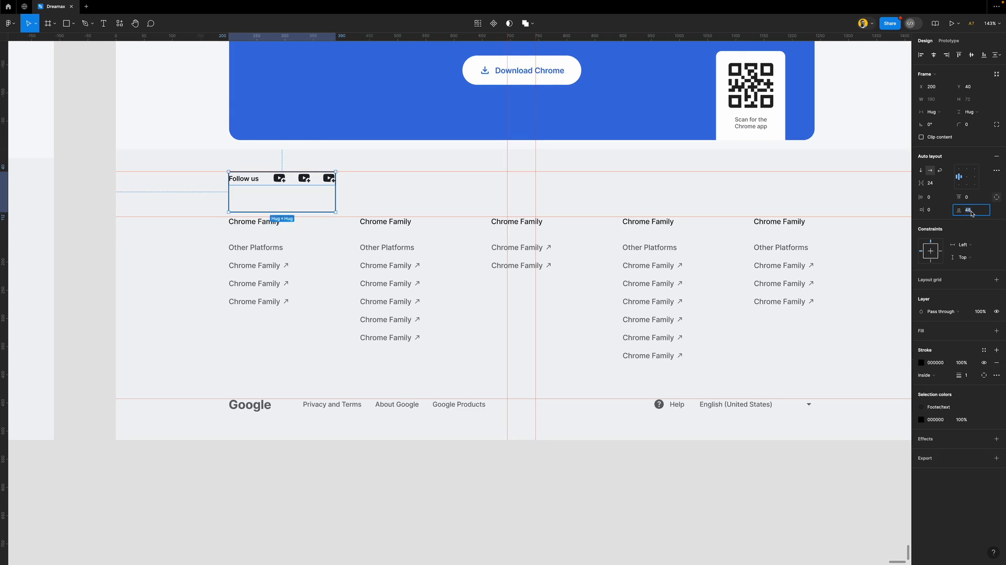
key(Down)
key(Down)
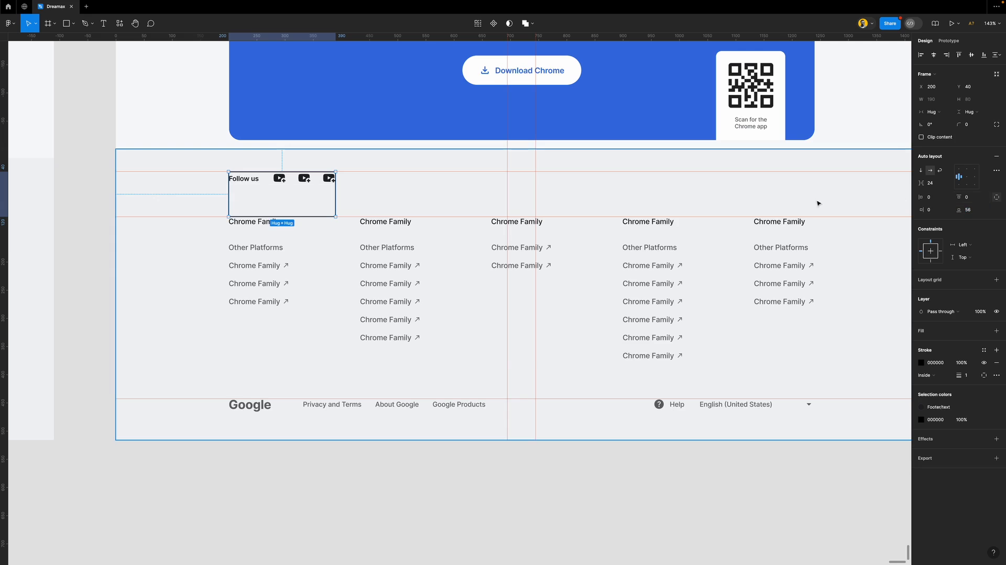
click(438, 238)
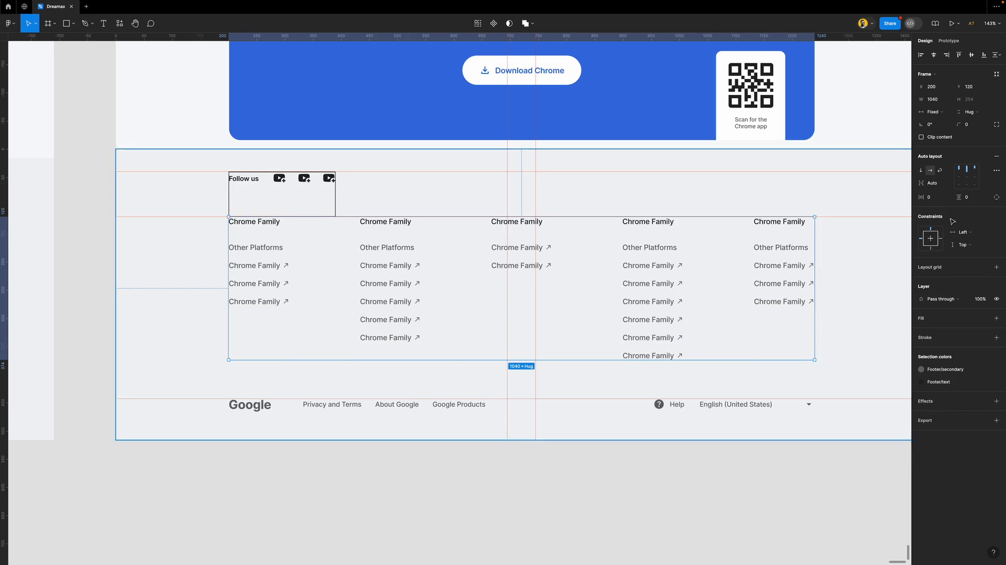
Give the link columns independent padding with 68 at the bottom and a 1px black stroke
click(997, 198)
click(971, 211)
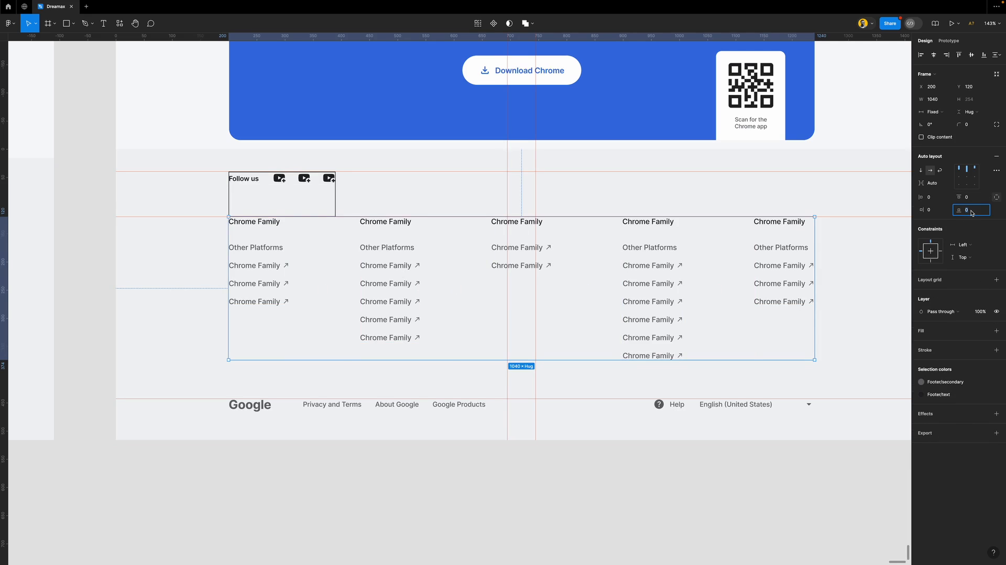
key(Return)
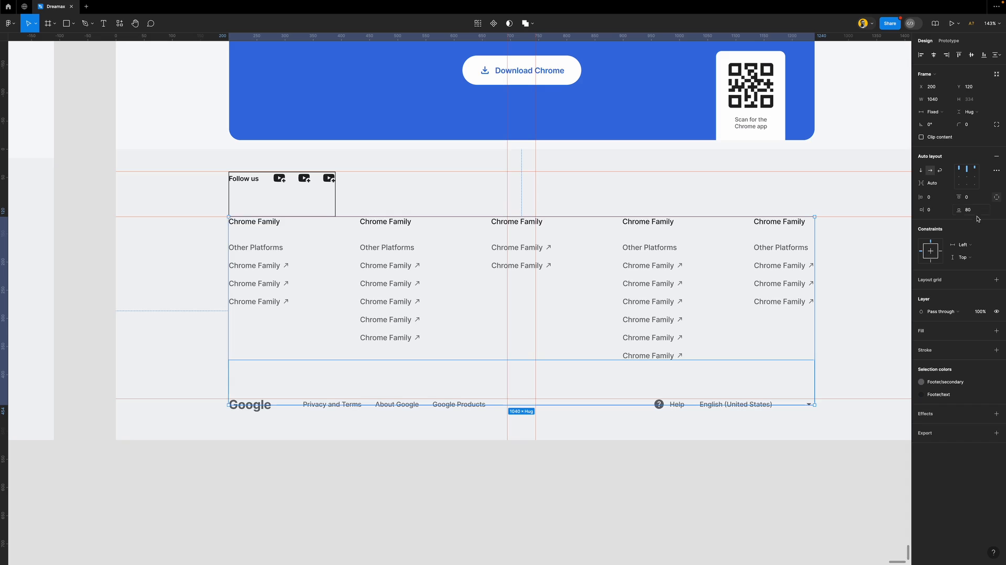
click(927, 349)
click(972, 210)
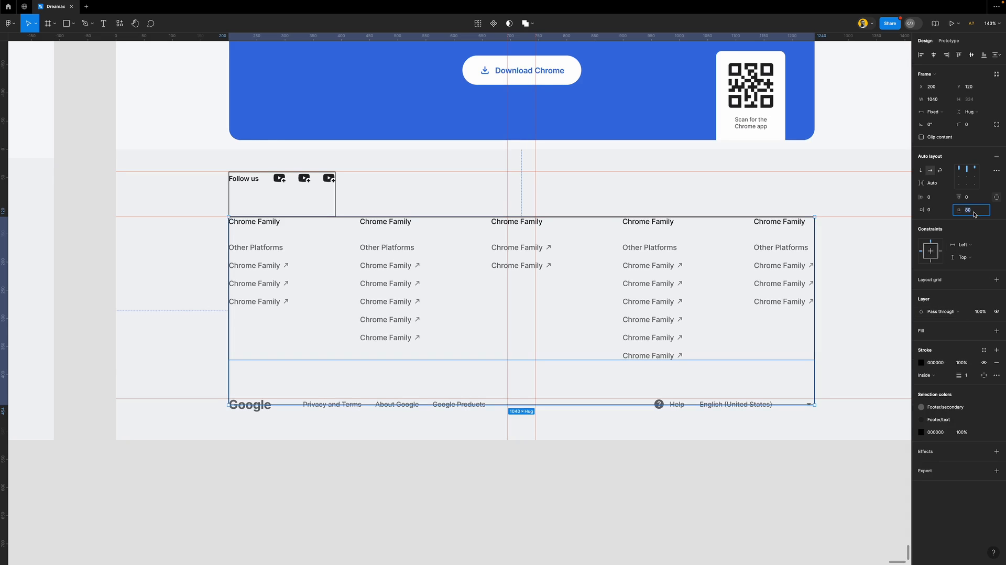
text(70)
key(Return)
key(Down)
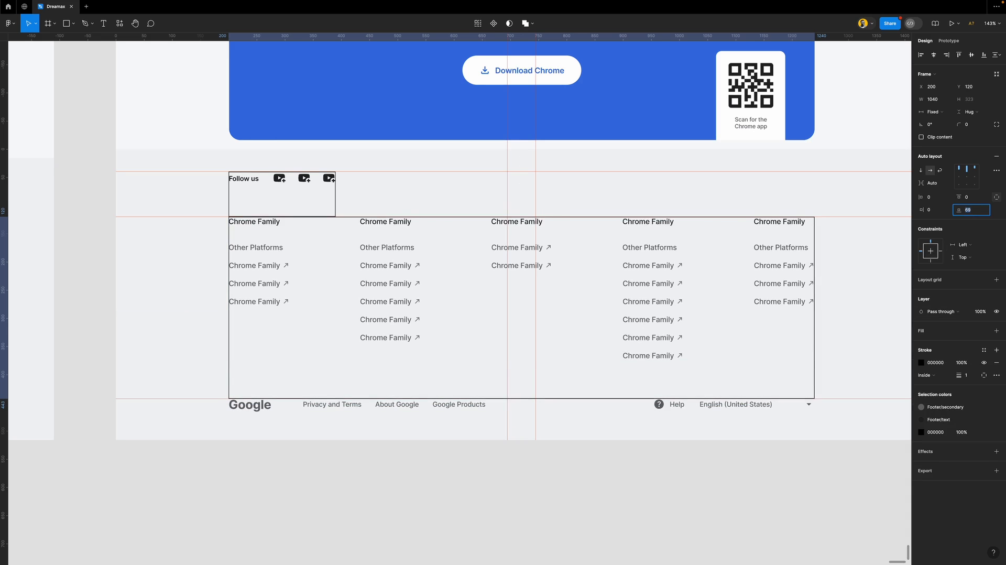
key(Down)
key(Return)
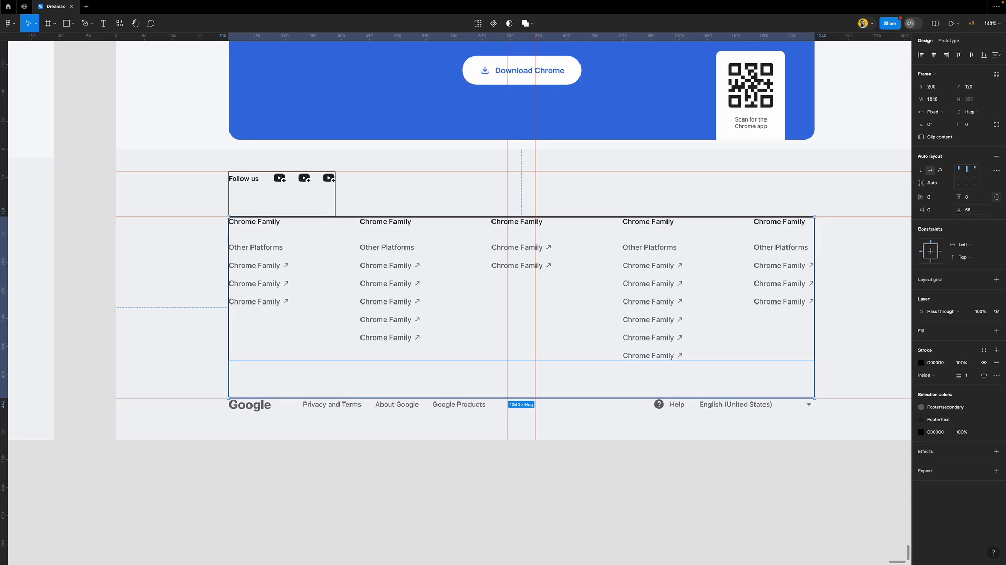
click(760, 407)
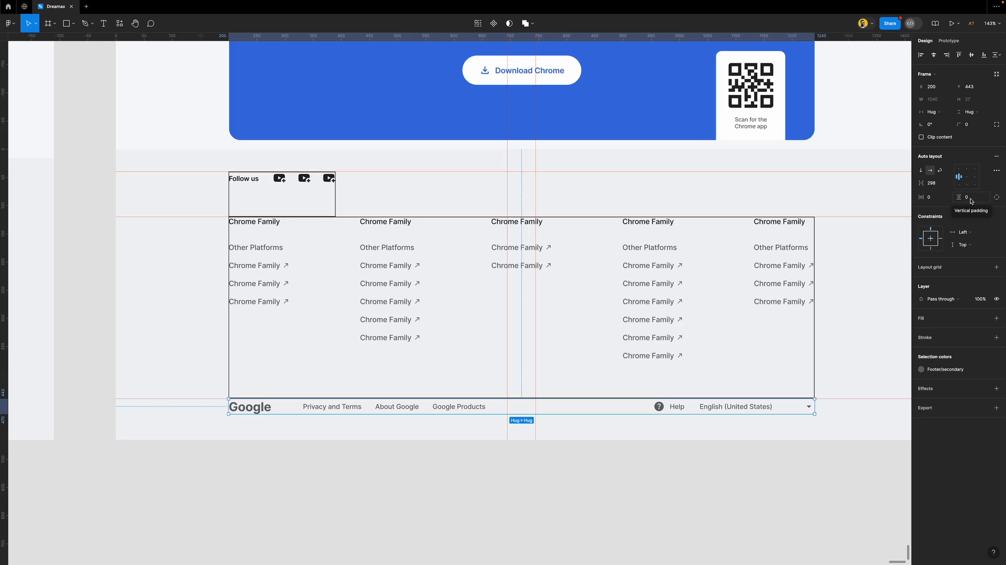
Wrap the Google bar, link columns and Follow us row in auto layout with a 0.5 gap
shift+click(793, 328)
shift+click(328, 197)
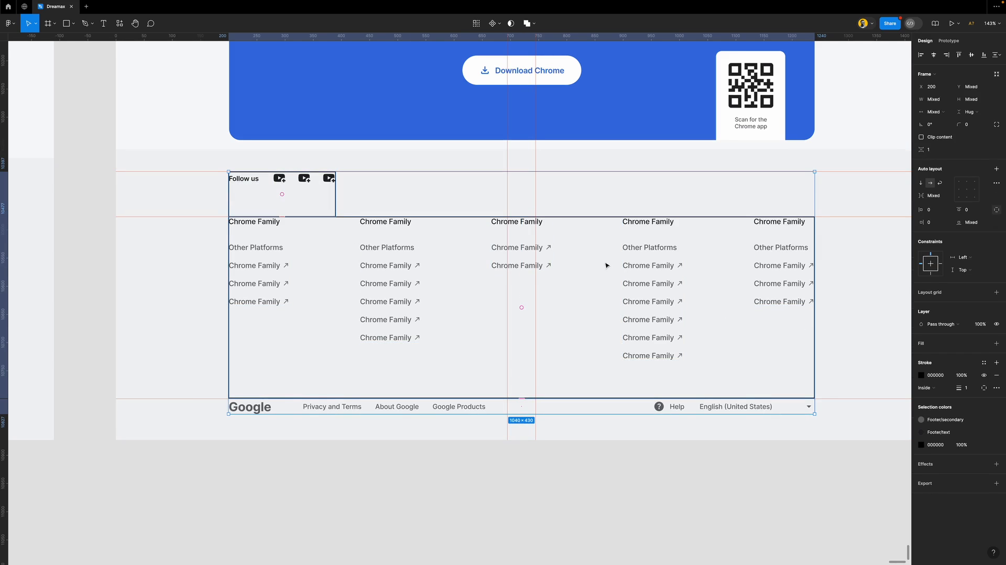
key(shift+a)
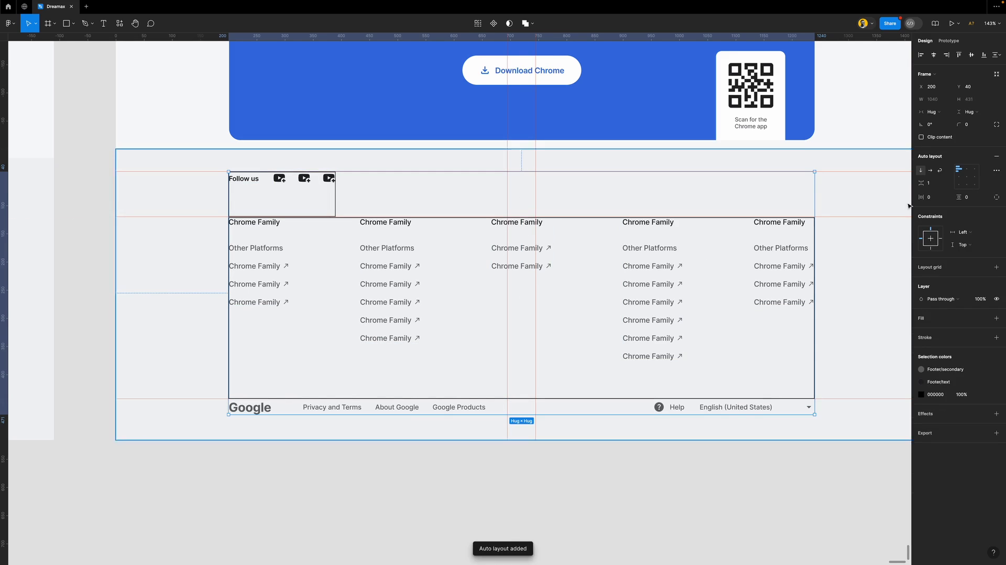
click(931, 183)
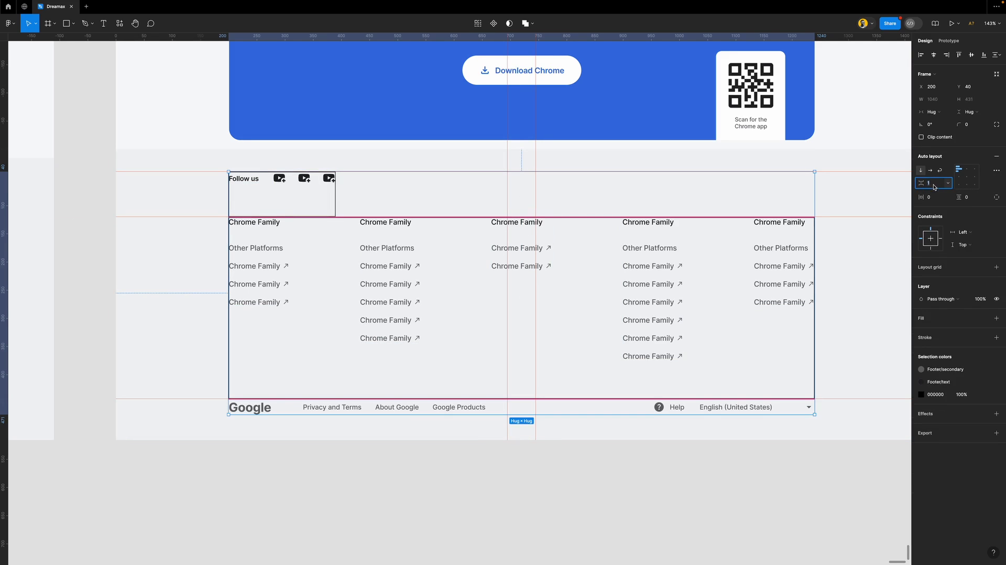
text(0.5)
key(Return)
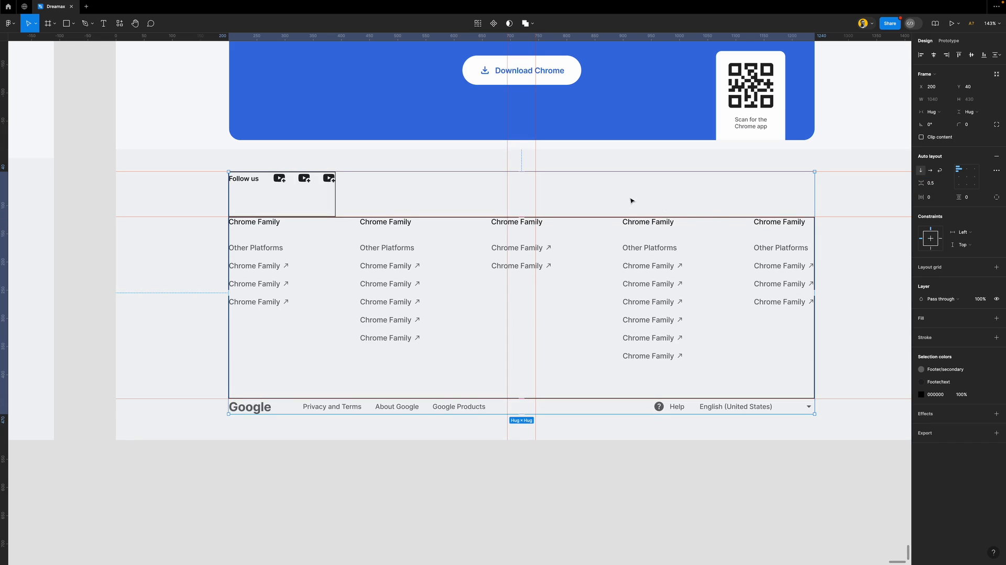
Fill the three footer sections with the Footer/white style and remove their black strokes
key(Return)
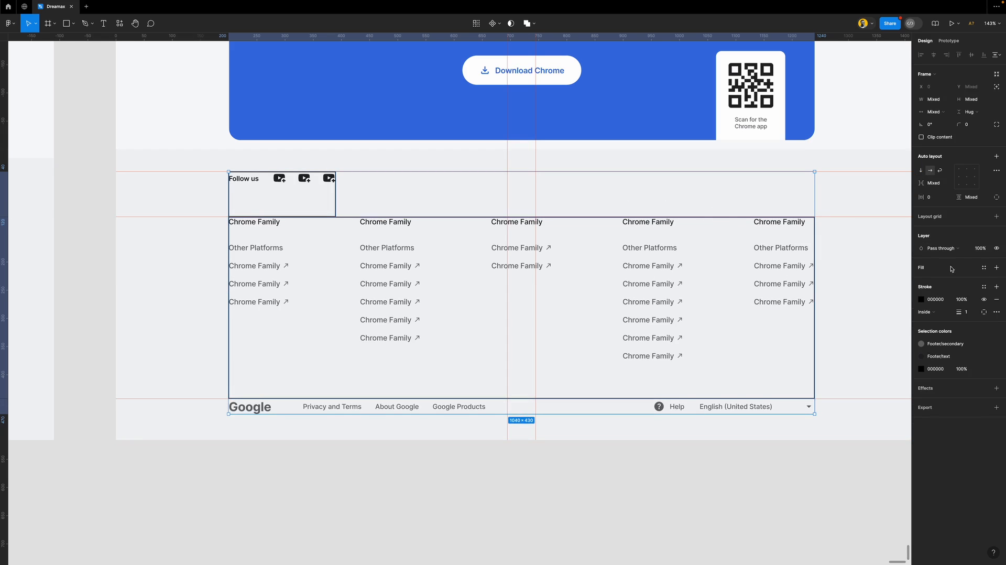
click(983, 268)
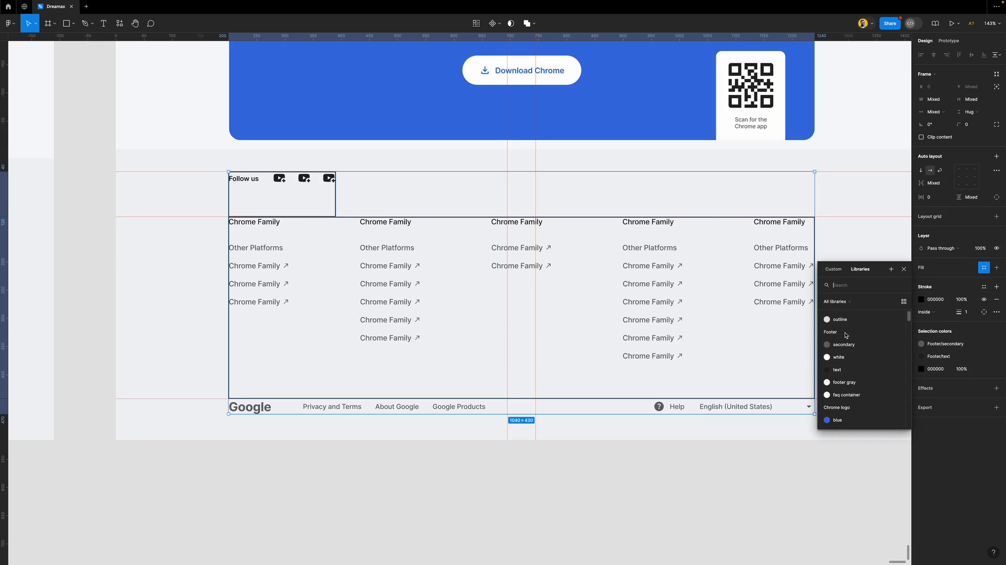
click(849, 361)
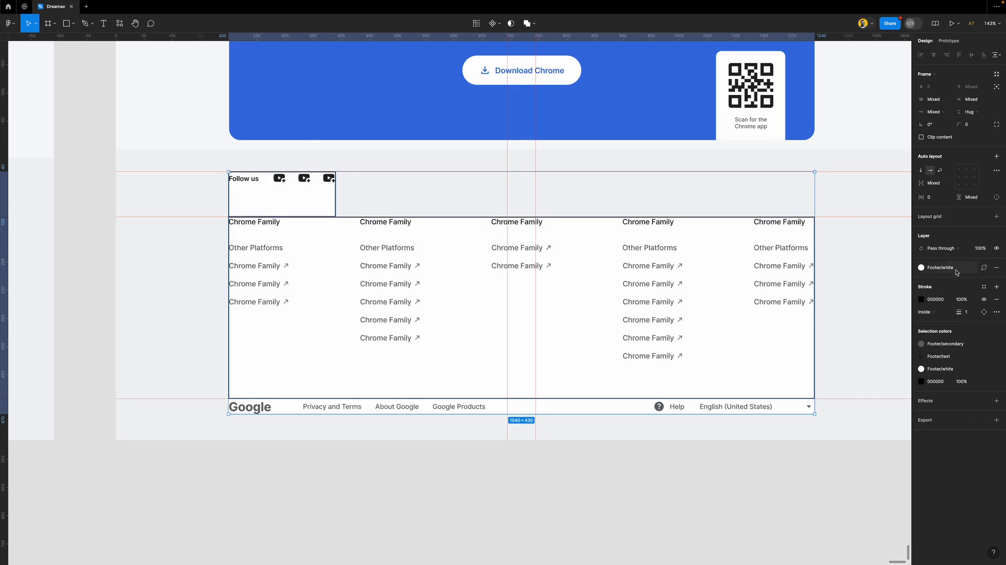
click(995, 303)
key(Escape)
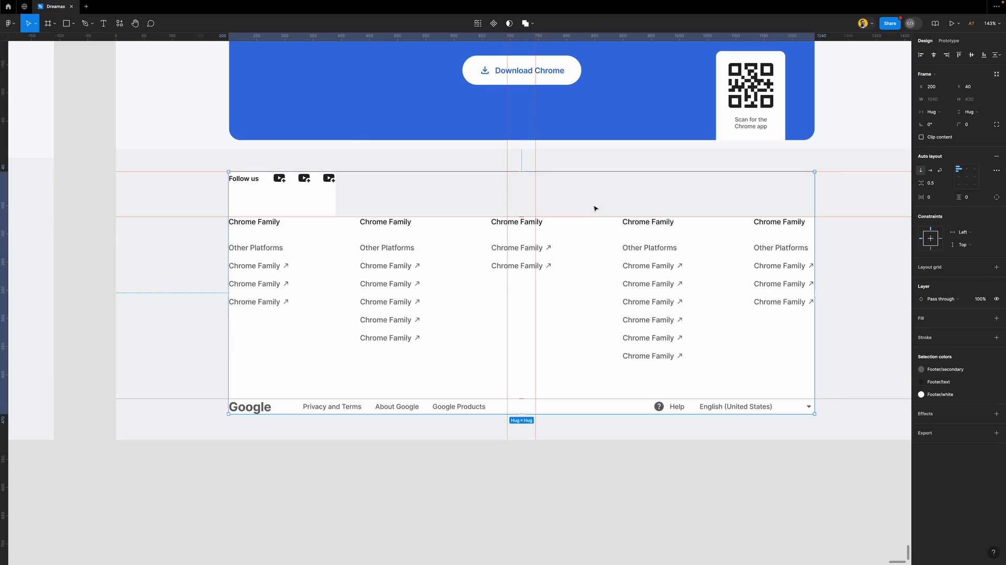
Hide the rulers and give the parent footer group a 4C4C4C fill
key(shift+r)
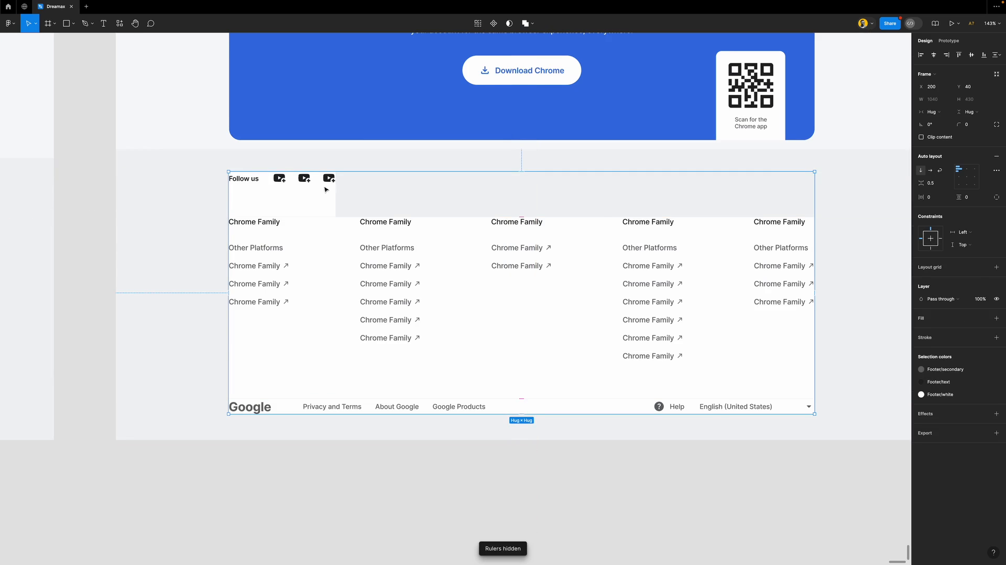
click(950, 317)
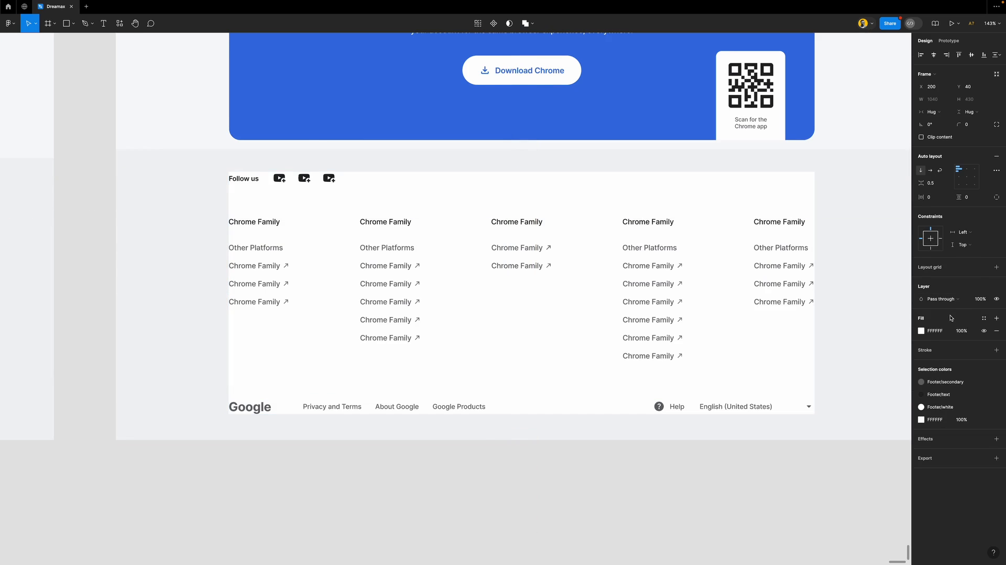
click(921, 331)
text(4C4C4C)
key(Return)
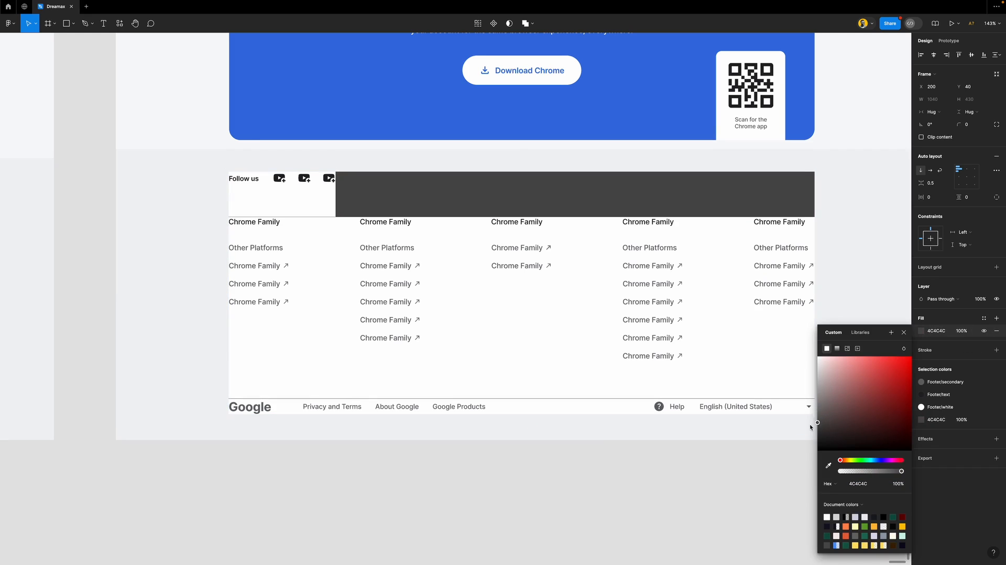
click(903, 336)
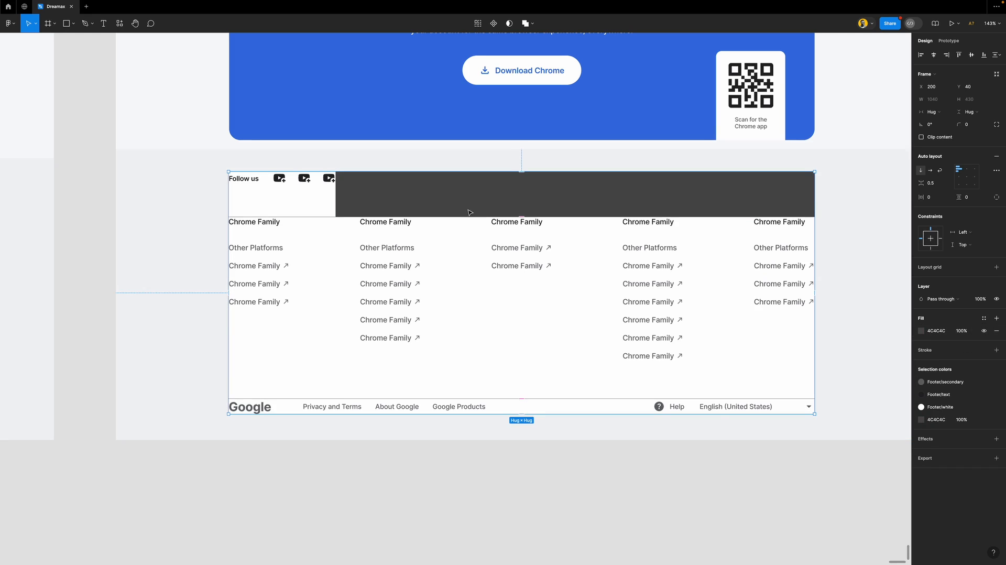
click(332, 196)
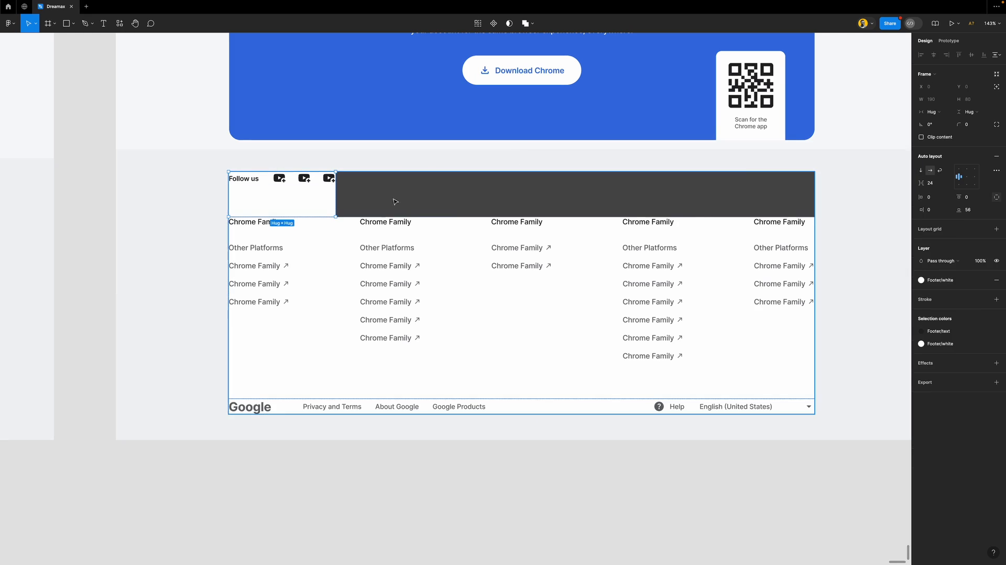
Make the Follow us row fill the container width and give the footer content container the faq container fill style
click(947, 113)
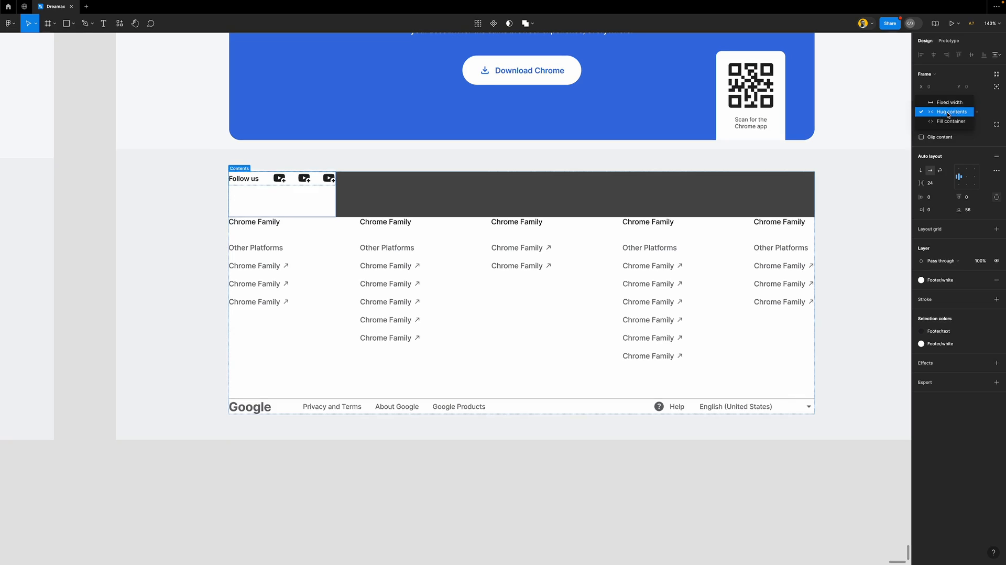
click(950, 122)
click(847, 278)
double_click(746, 254)
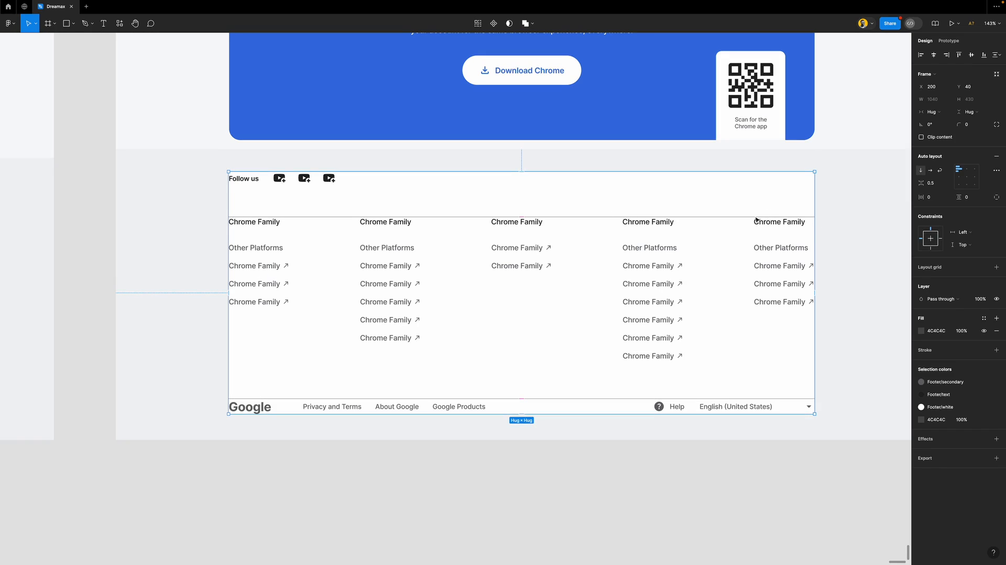
click(984, 318)
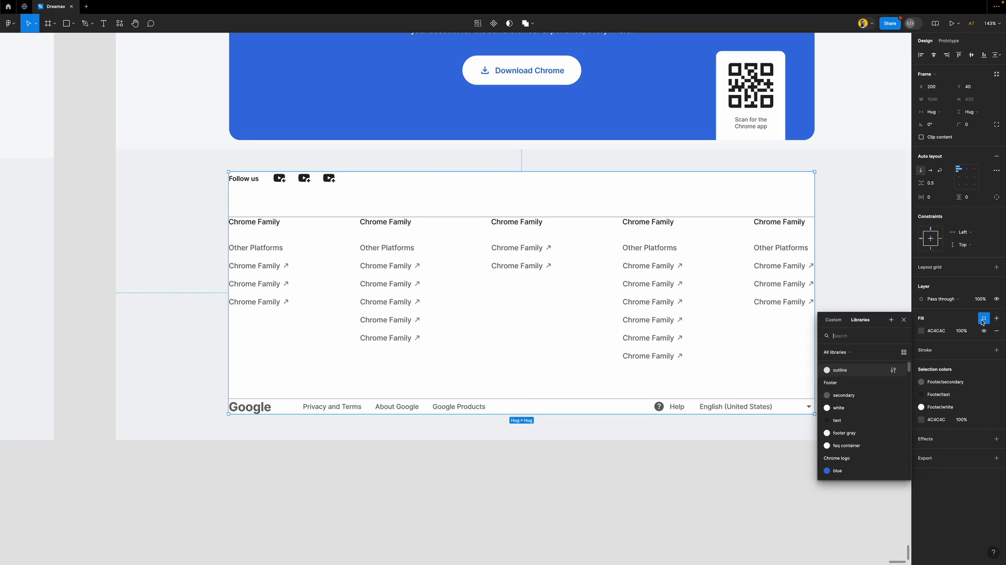
click(854, 440)
click(806, 492)
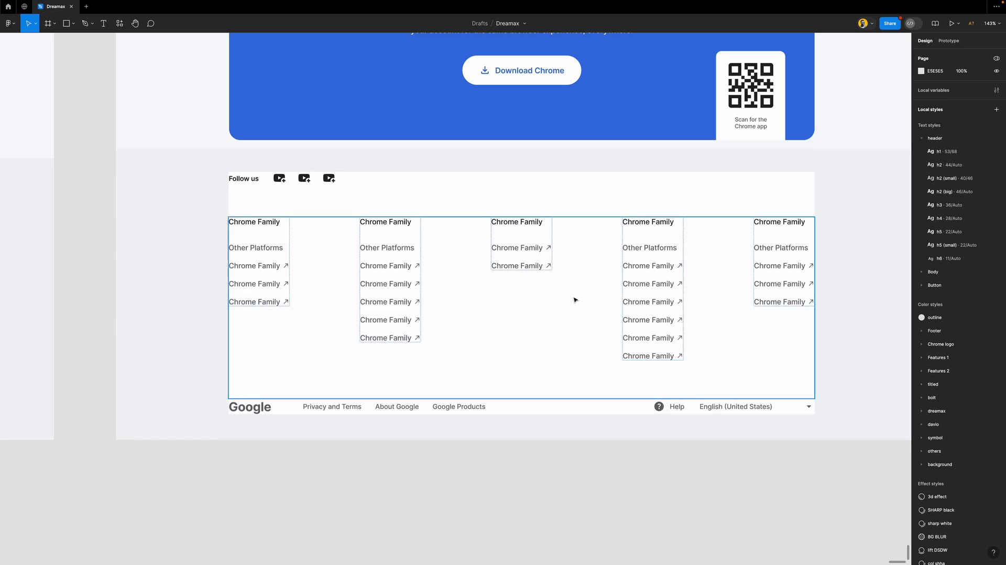
Set the footer content frame's auto-layout item spacing to 1
click(610, 285)
click(930, 183)
text(1)
key(Return)
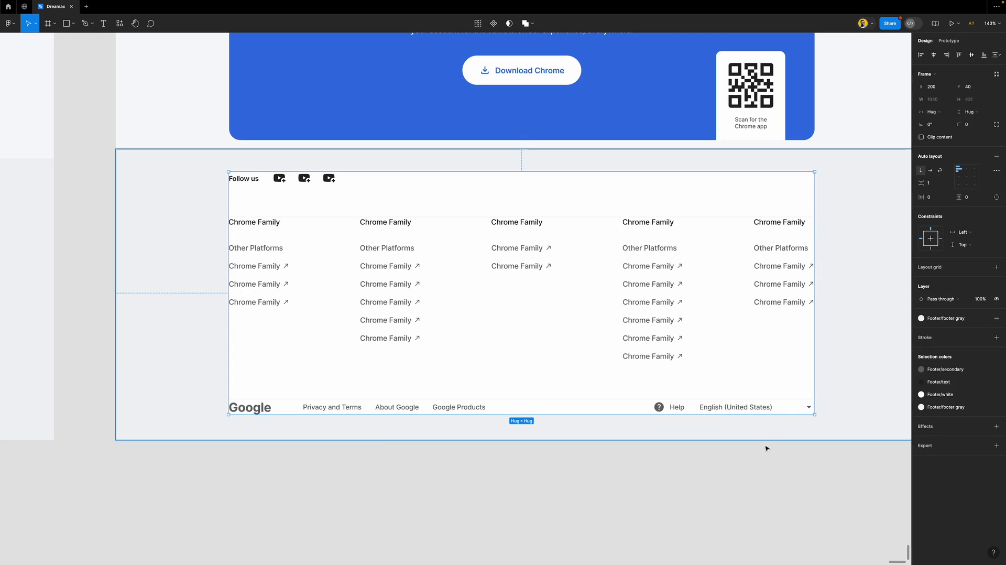
click(750, 469)
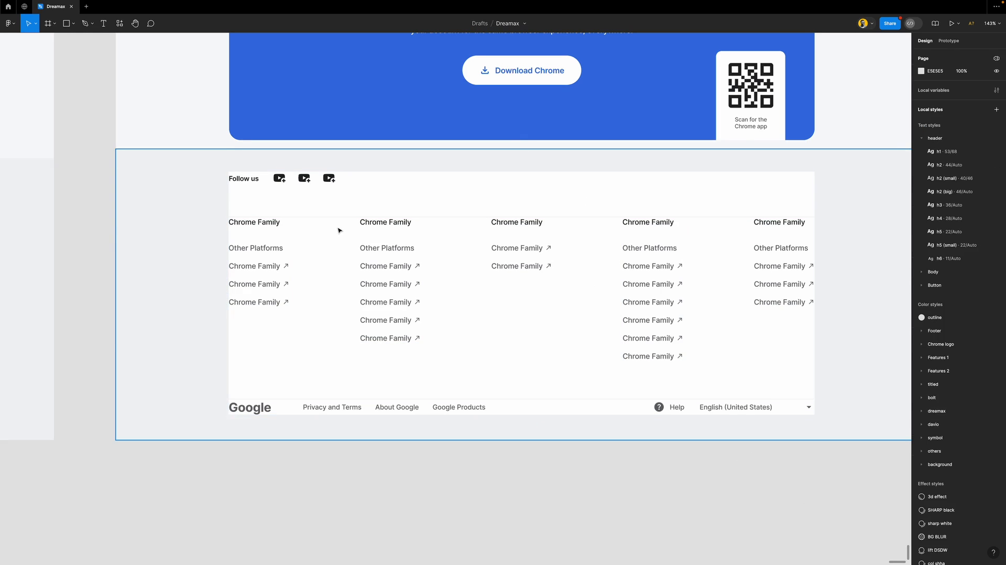
Apply the Footer/footer gray colour style to the fill of all the footer's child frames
scroll(339, 229, up, 1)
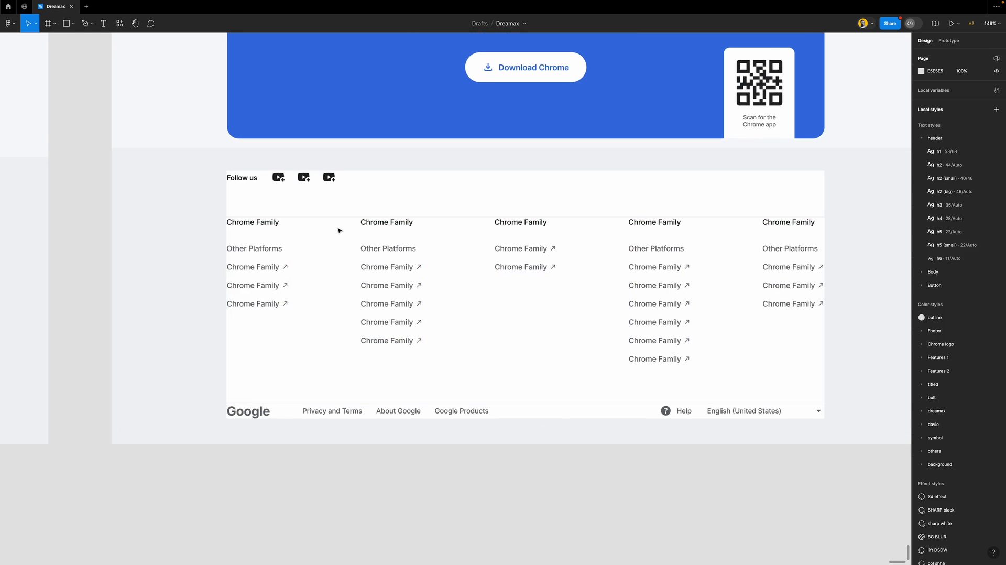
double_click(412, 216)
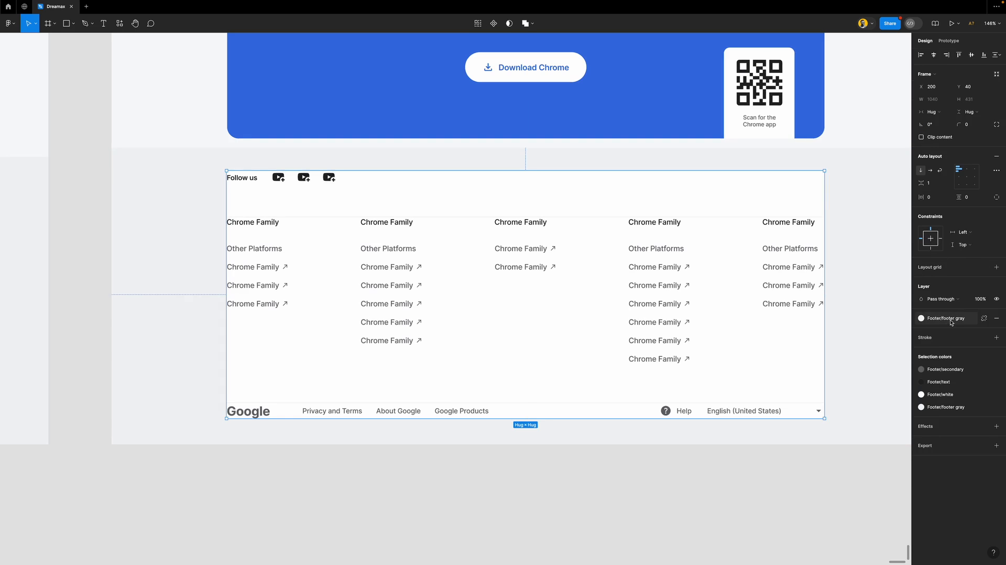
click(949, 320)
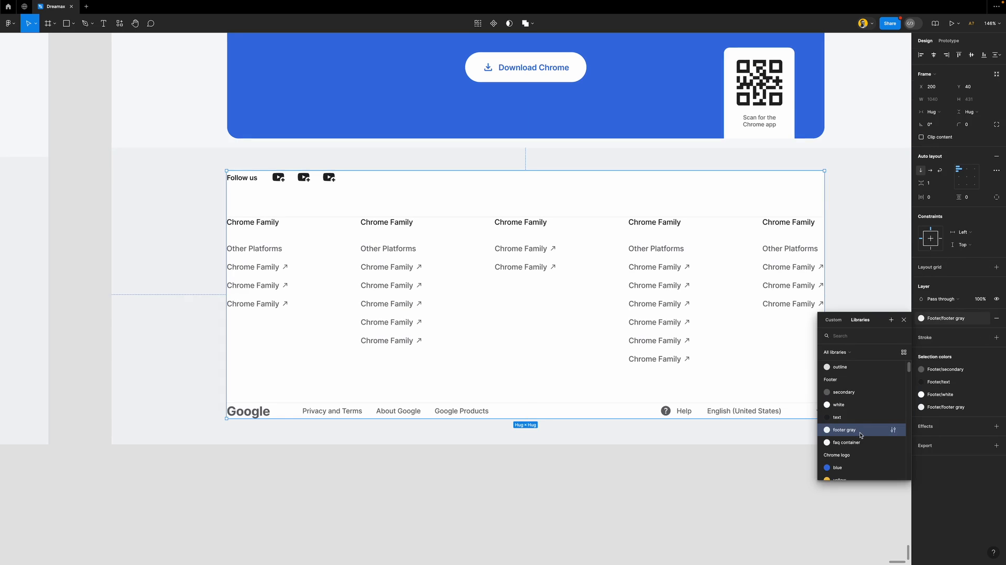
click(854, 276)
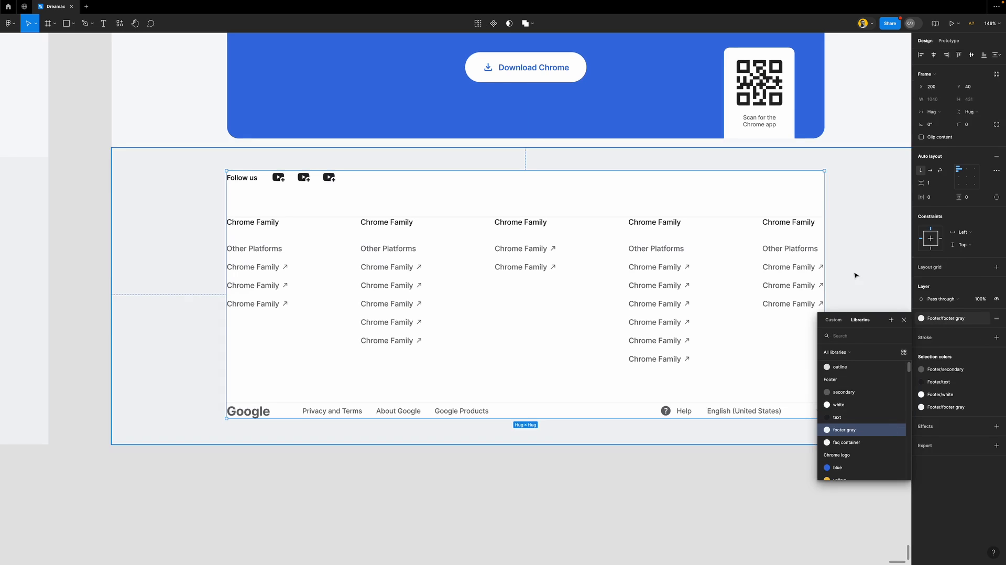
click(671, 241)
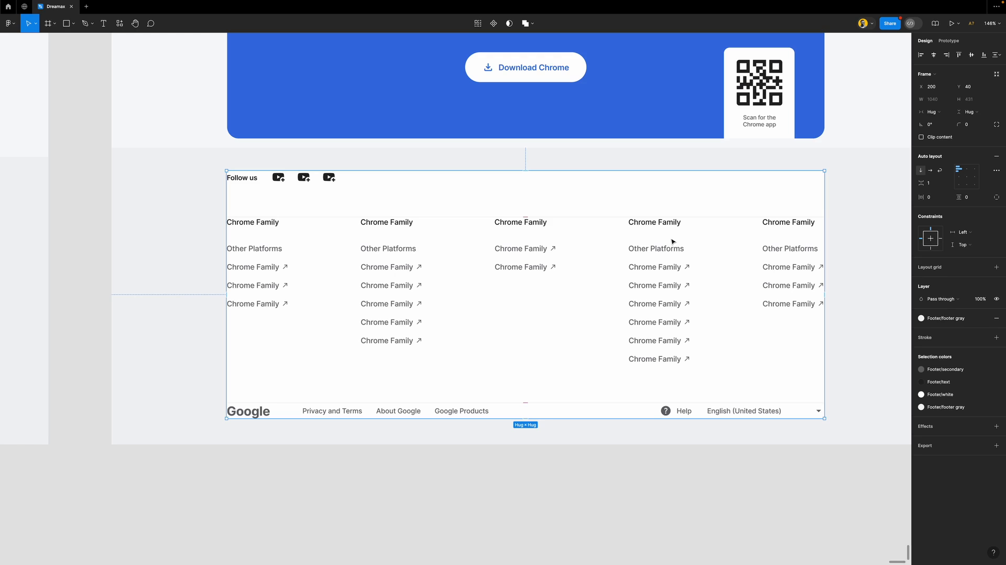
key(Return)
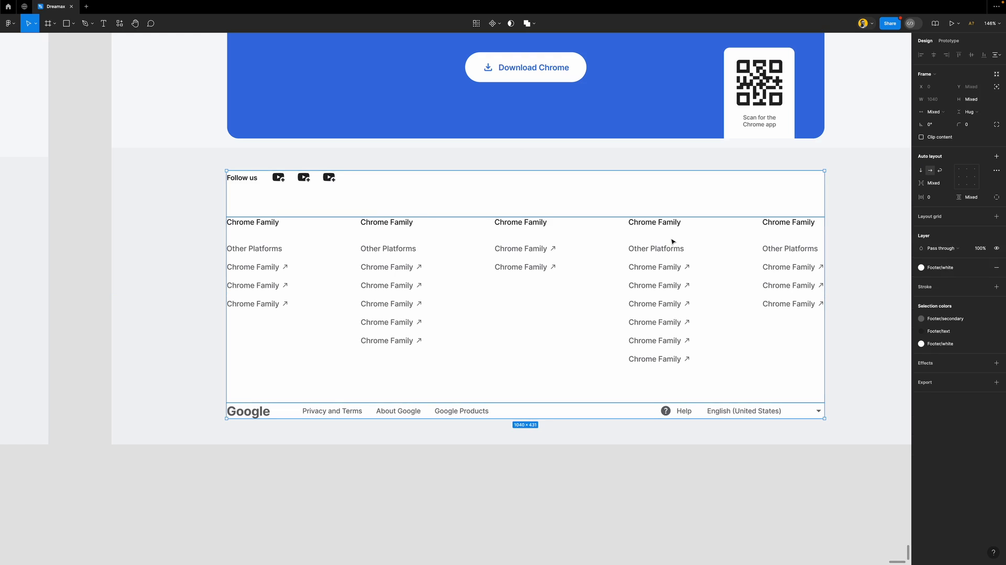
click(959, 272)
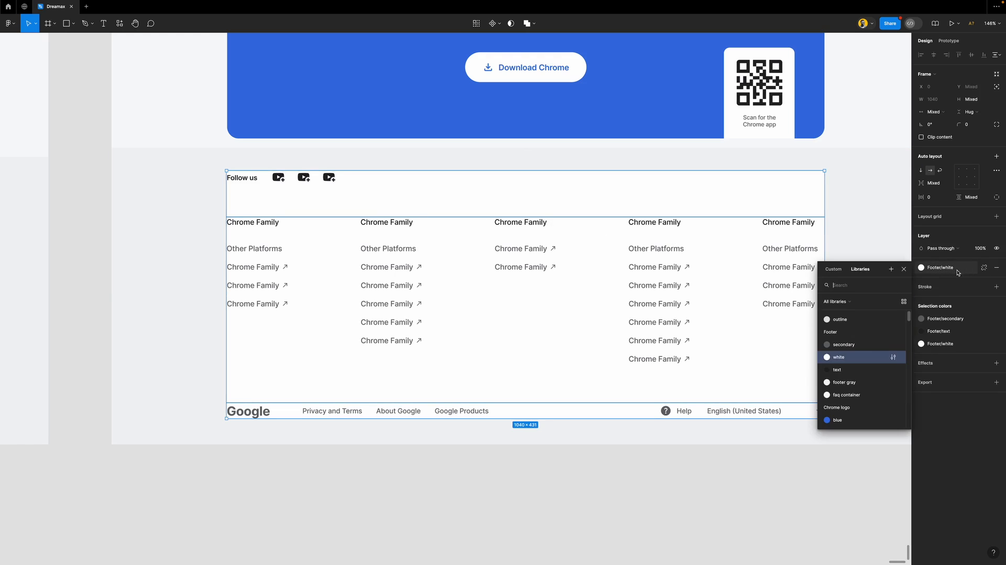
click(852, 386)
Check the footer content frame's fill colour styles, leaving them unchanged
click(791, 479)
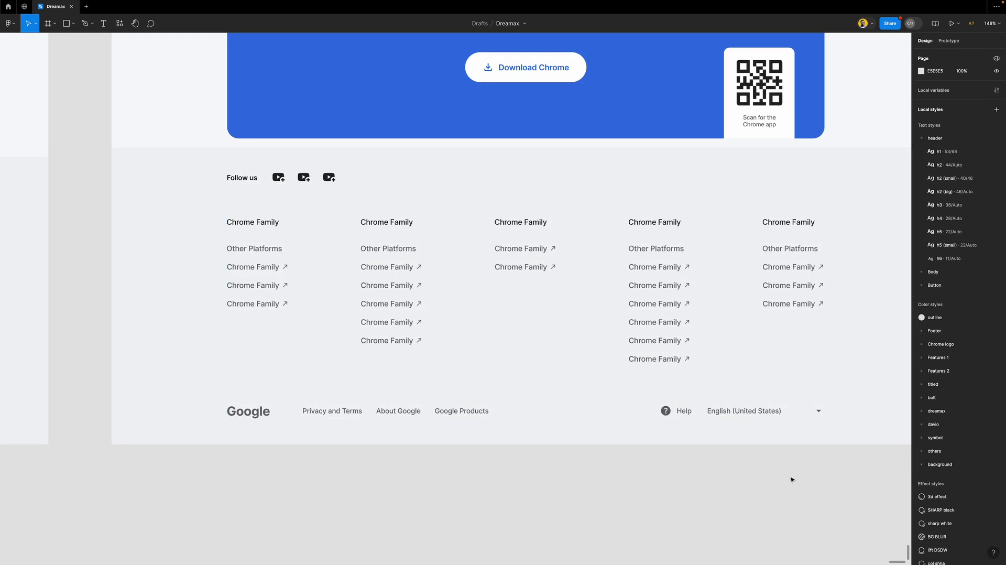
click(474, 313)
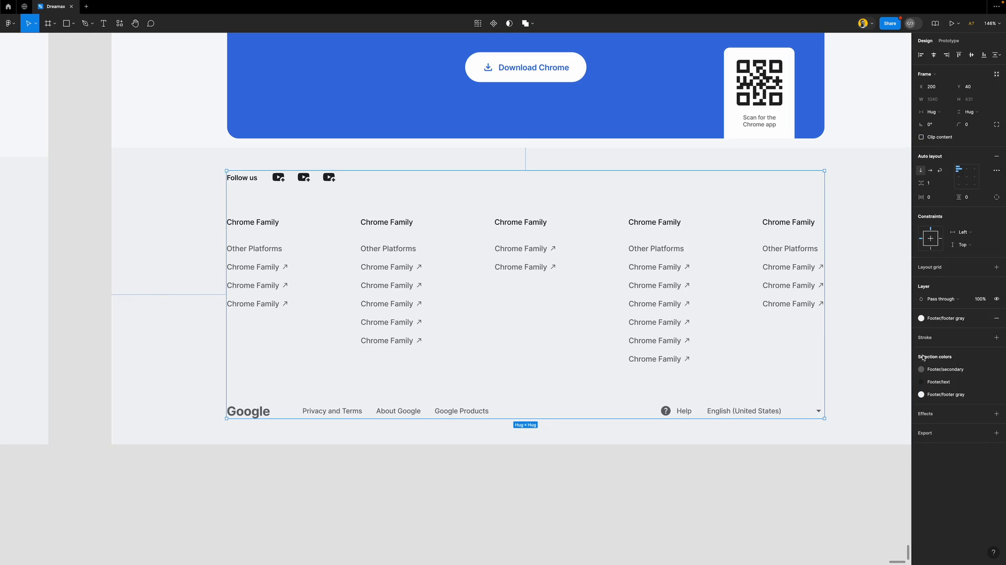
click(921, 318)
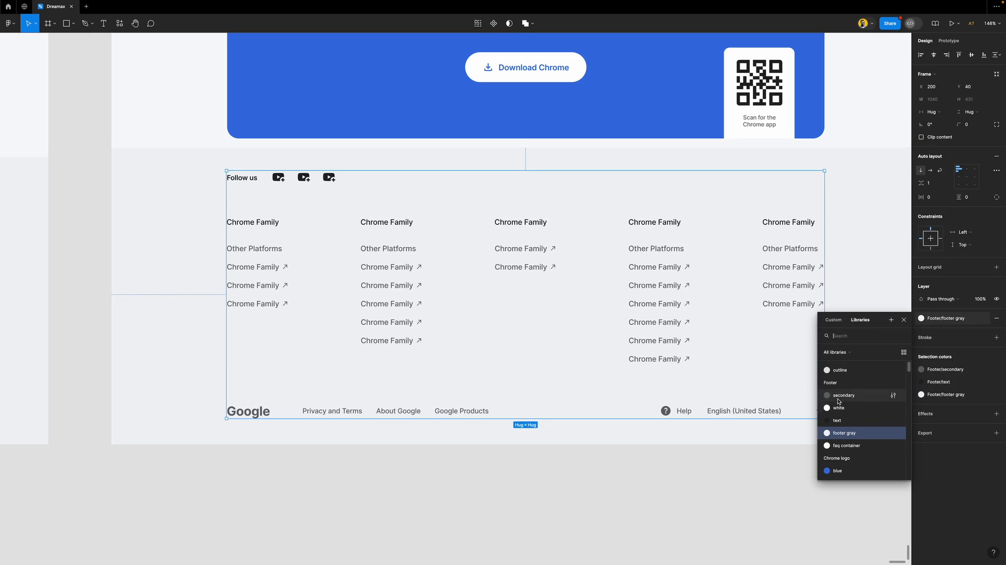
key(Escape)
click(530, 493)
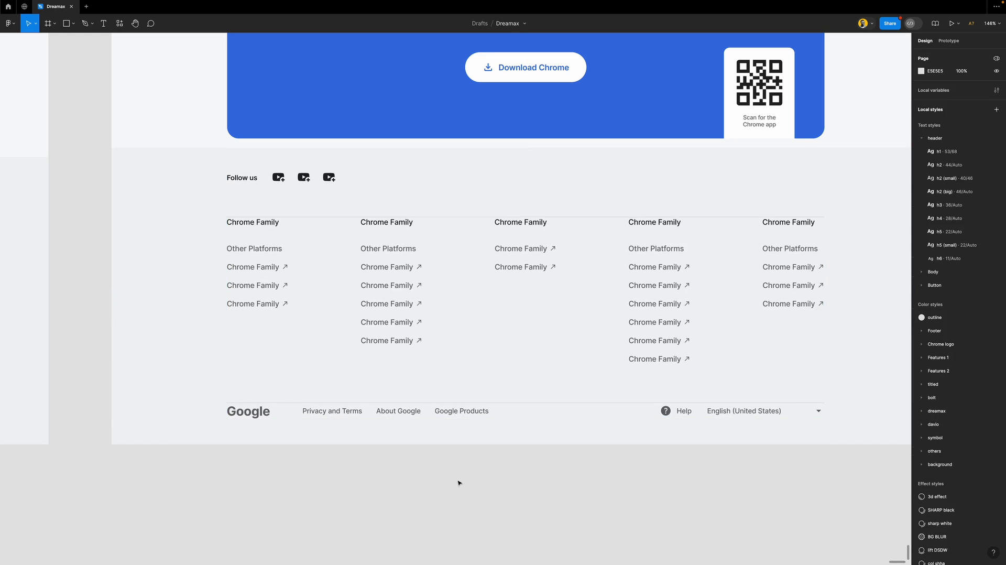
Give the Chrome Family columns row a top padding, stepping it from 10 up to 40
click(629, 236)
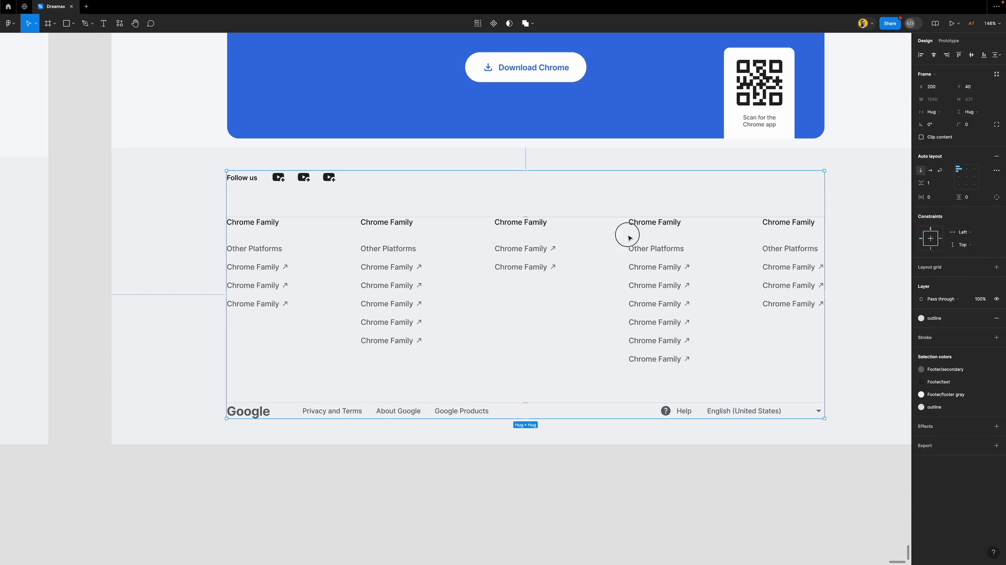
click(750, 237)
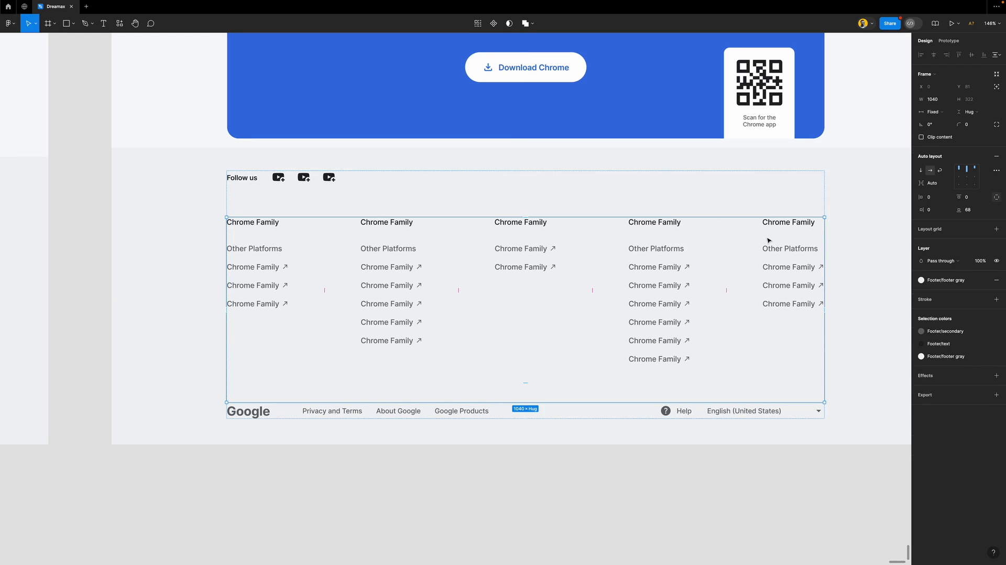
click(974, 199)
text(10)
key(Return)
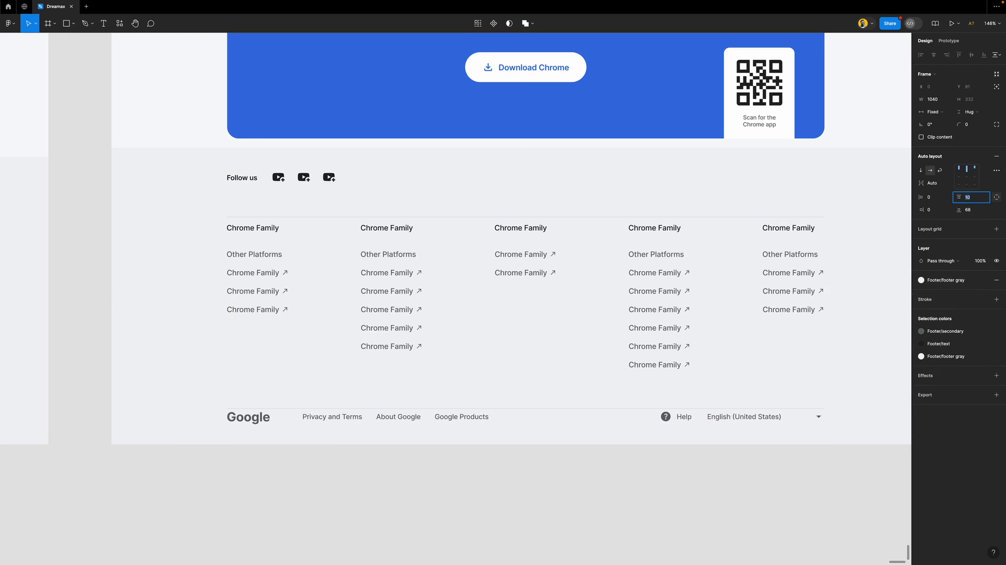
key(shift+Up)
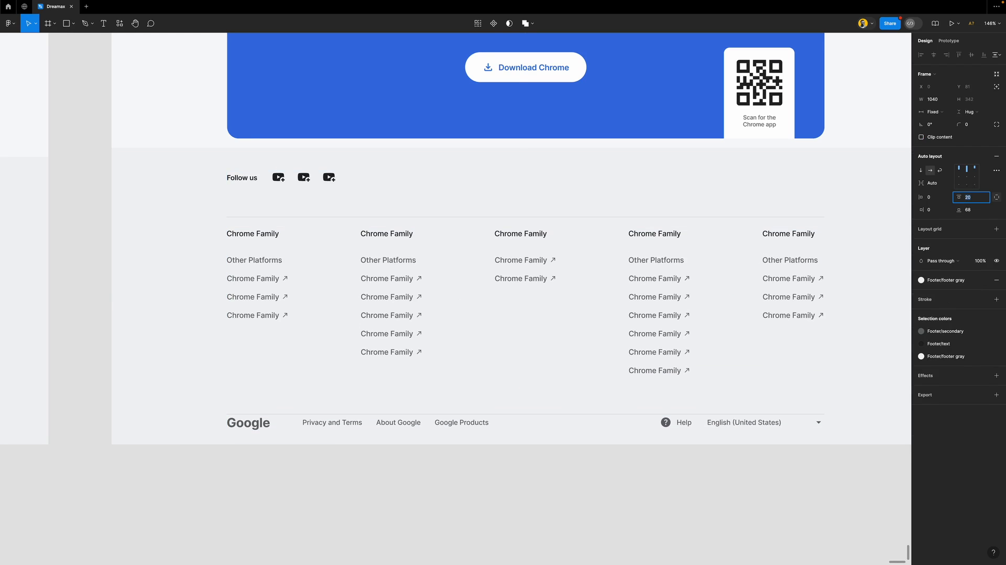
key(shift+Up)
key(shift+Up)
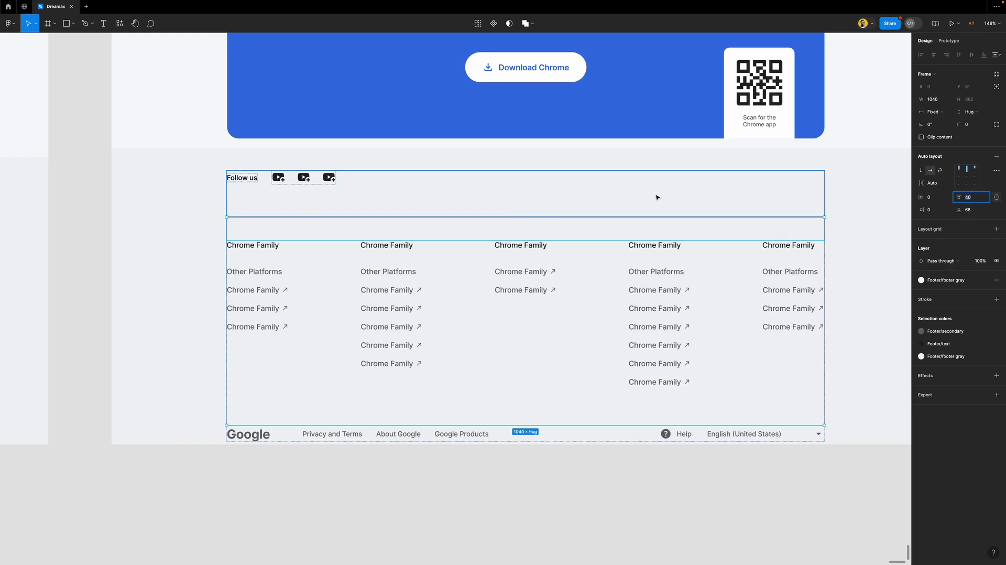
Reduce the Follow us bottom padding to 36 and set the columns' top padding to 36
click(763, 193)
click(978, 210)
key(shift+Down)
key(shift+Down)
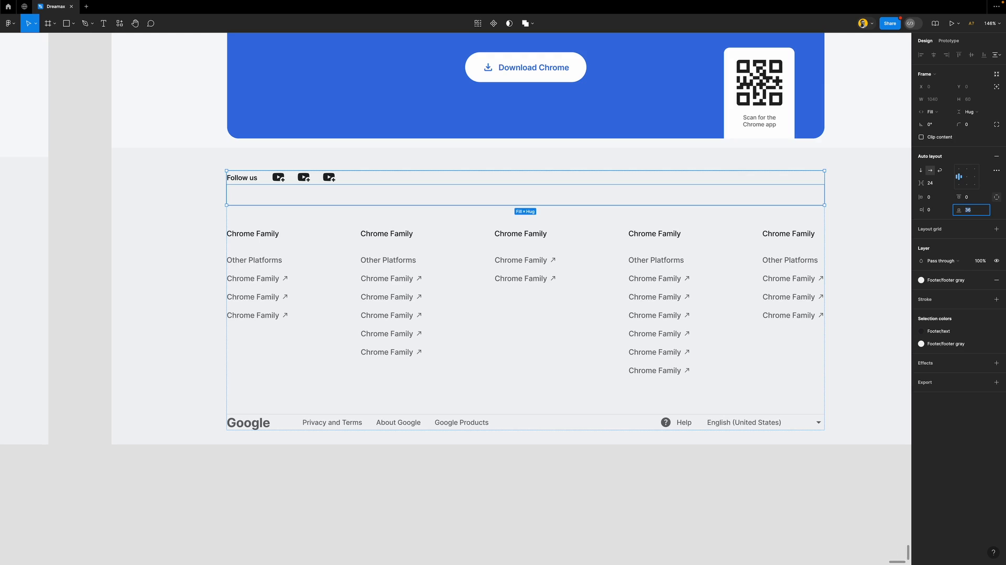
click(815, 217)
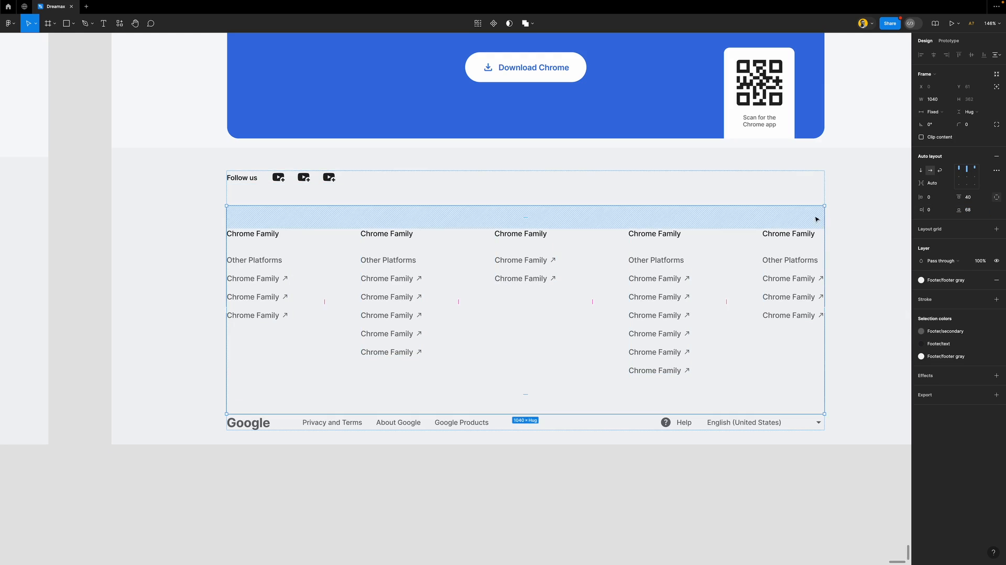
click(968, 197)
text(36)
key(Return)
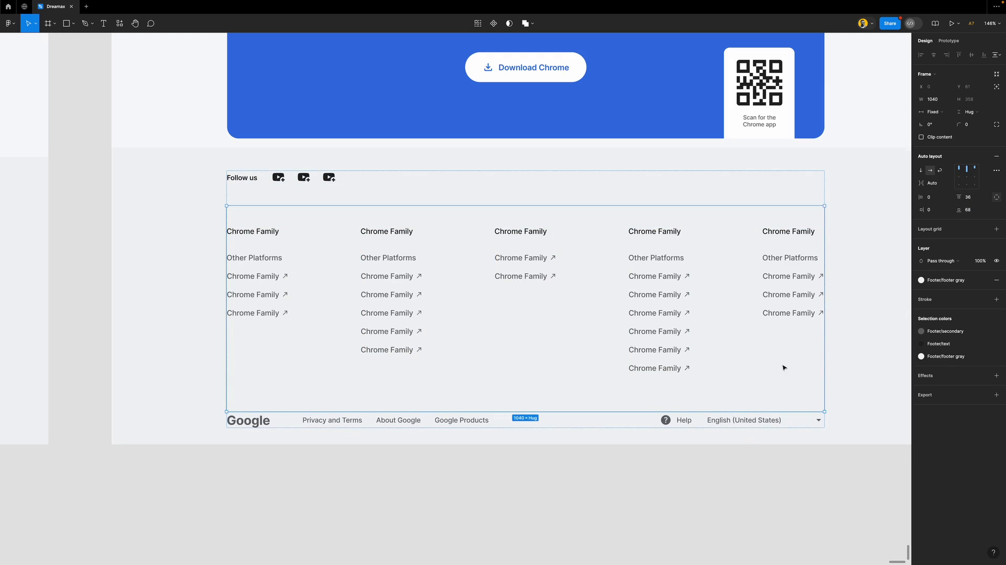
Cut the Follow us row's bottom padding and the link columns' top padding to 24 each
click(721, 464)
scroll(569, 375, down, 5)
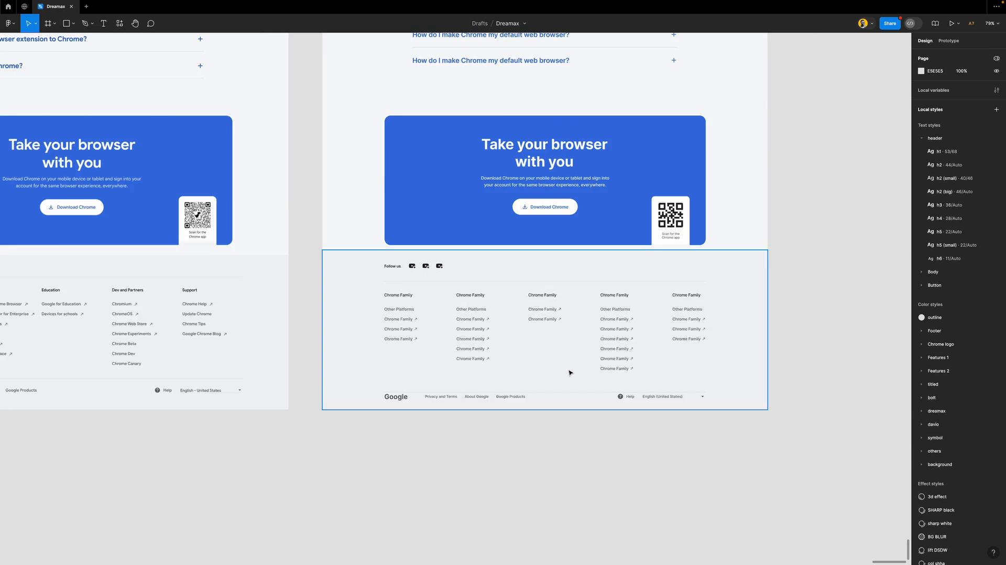
scroll(570, 369, left, 5)
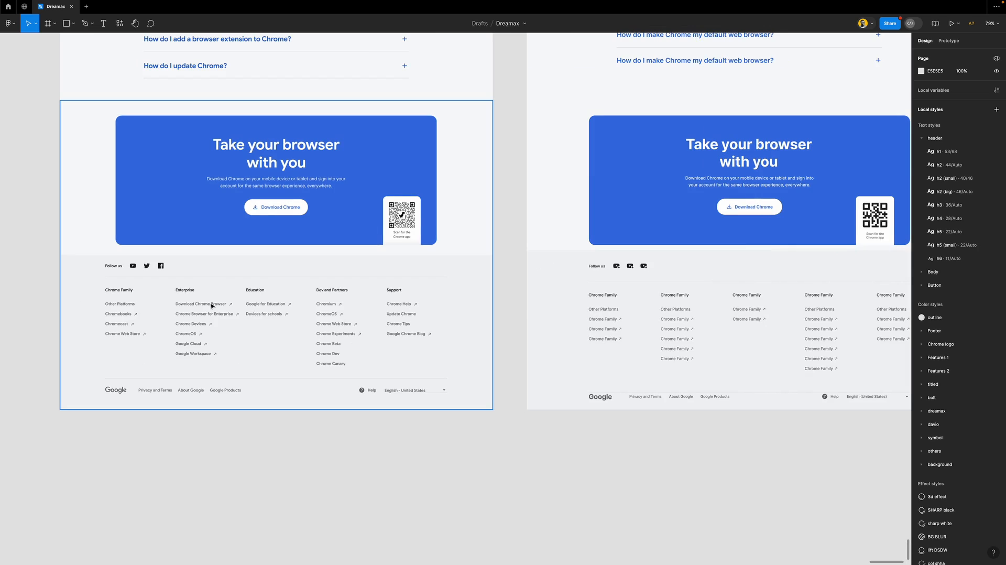
click(621, 294)
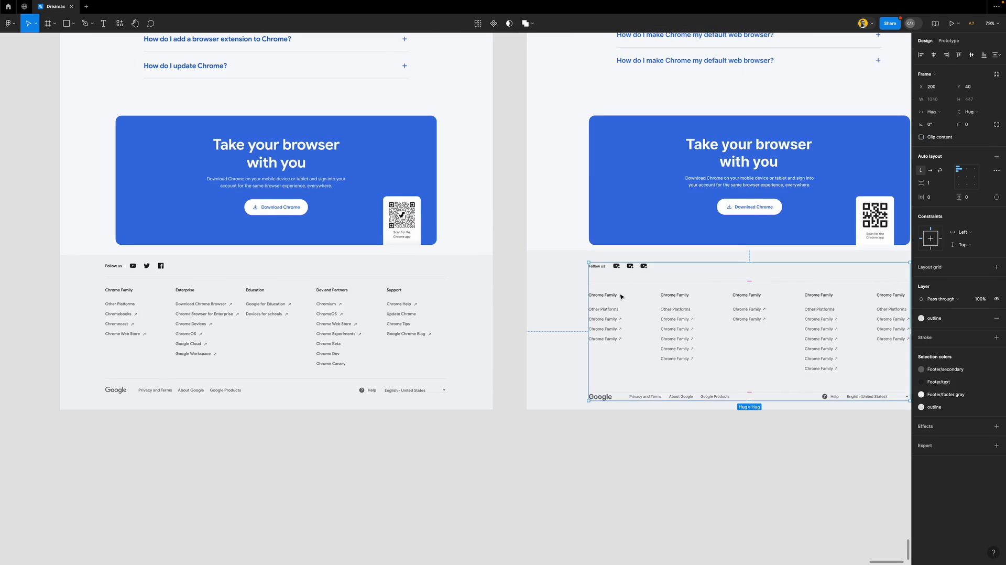
double_click(638, 272)
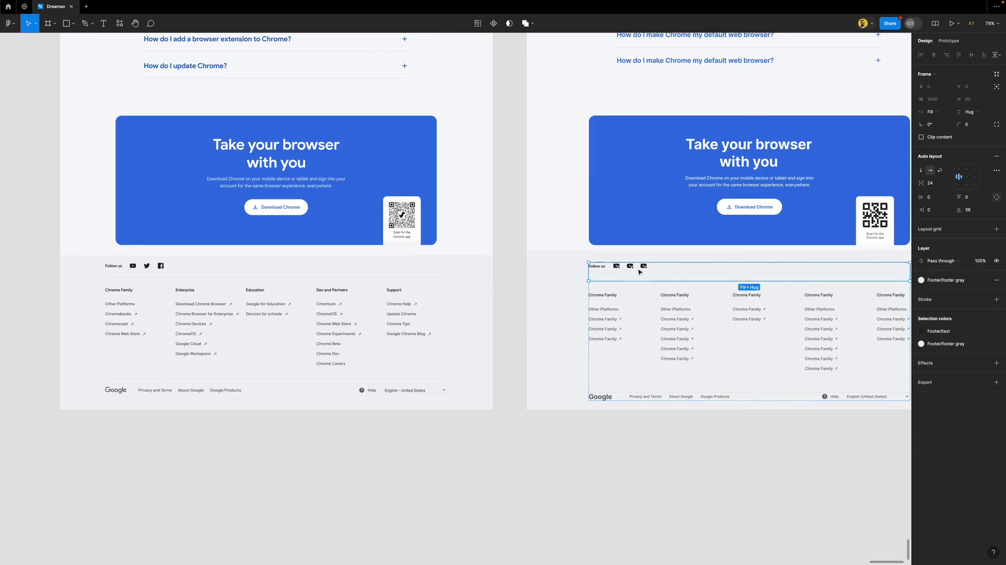
click(980, 211)
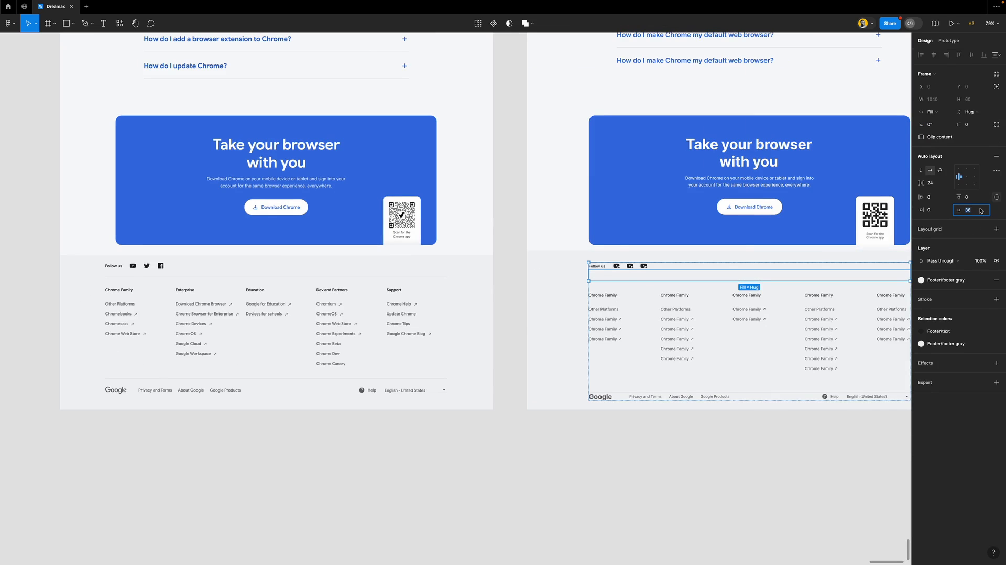
key(shift+Down)
key(Down)
key(Down)
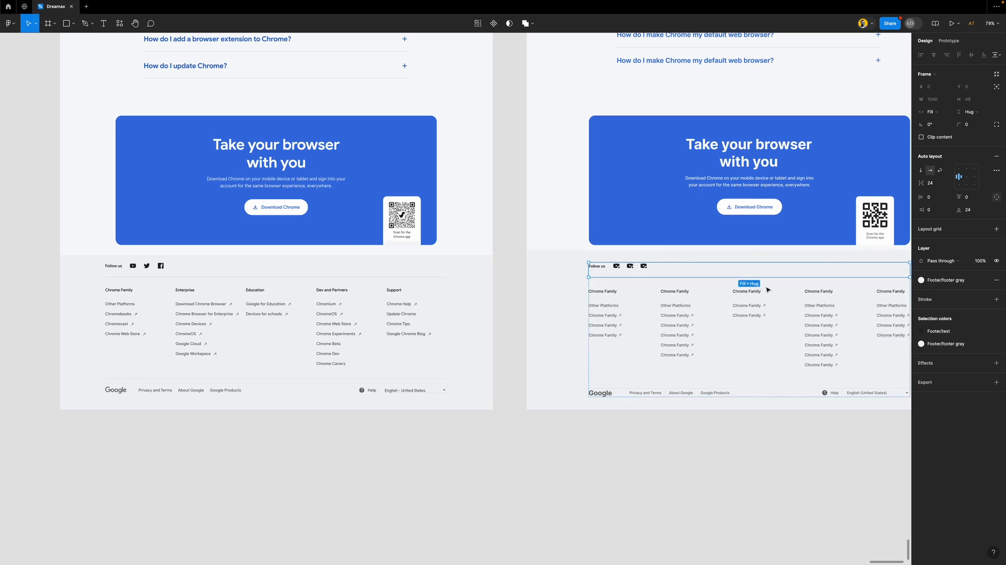
click(728, 309)
click(971, 199)
text(24)
key(Return)
Set the footer link columns row's bottom padding to 48
click(657, 430)
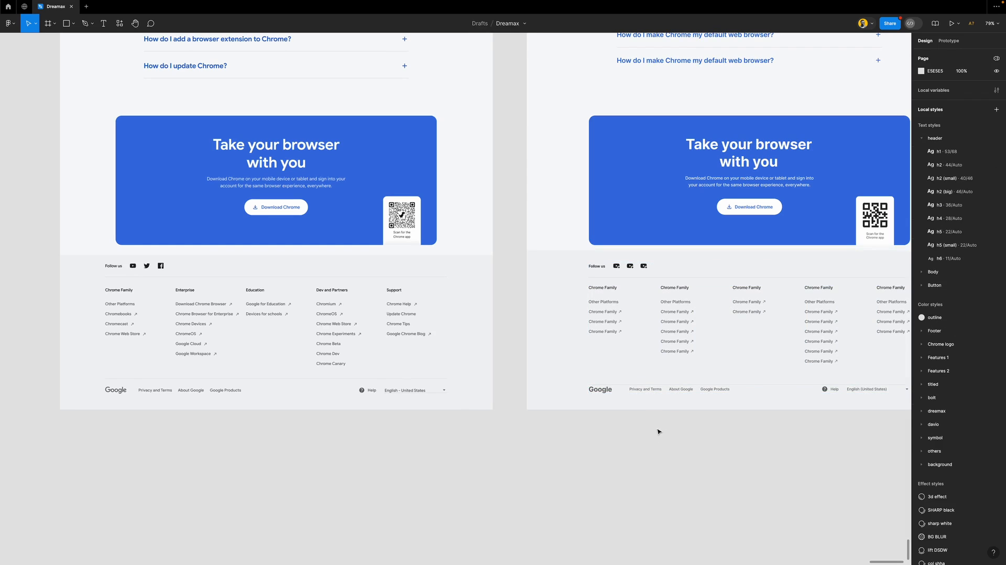
click(668, 388)
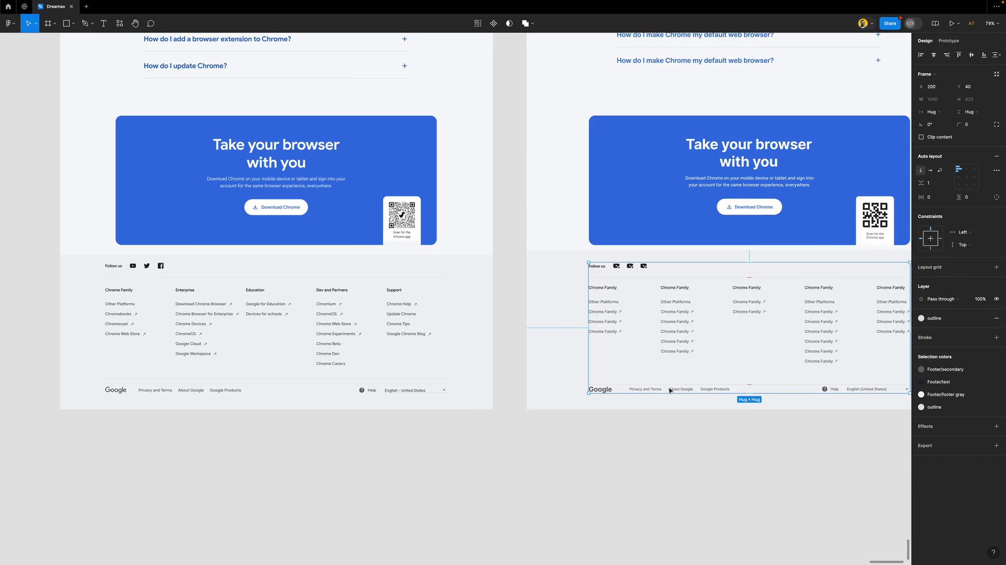
scroll(669, 390, right, 3)
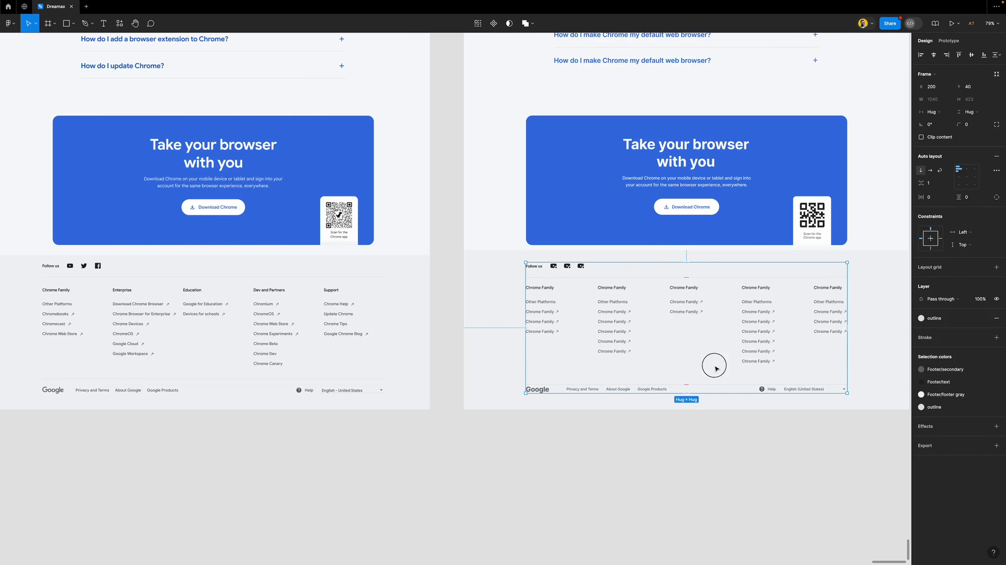
click(715, 368)
click(973, 212)
text(48)
key(Return)
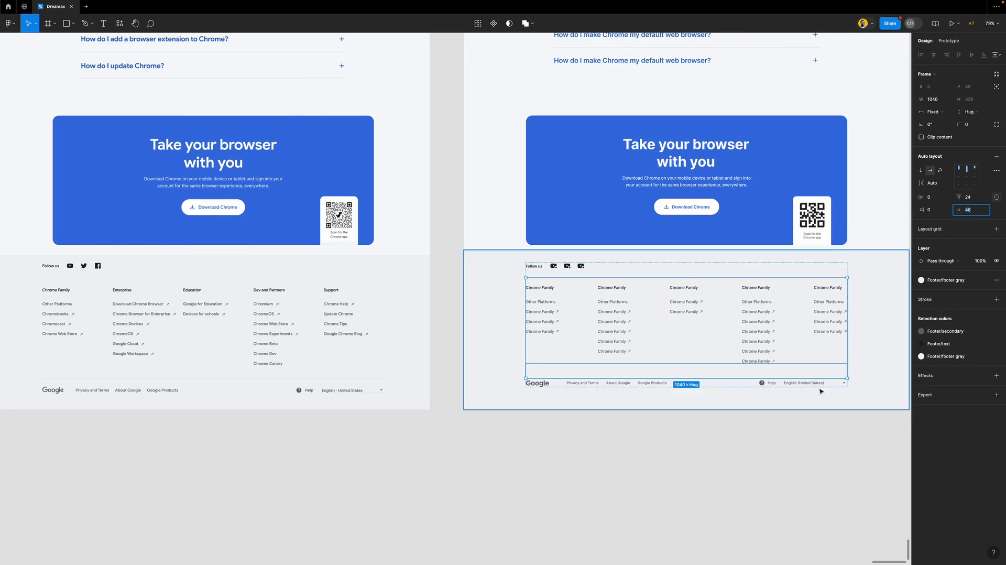
Give the bottom Google footer row 24 vertical padding
click(841, 382)
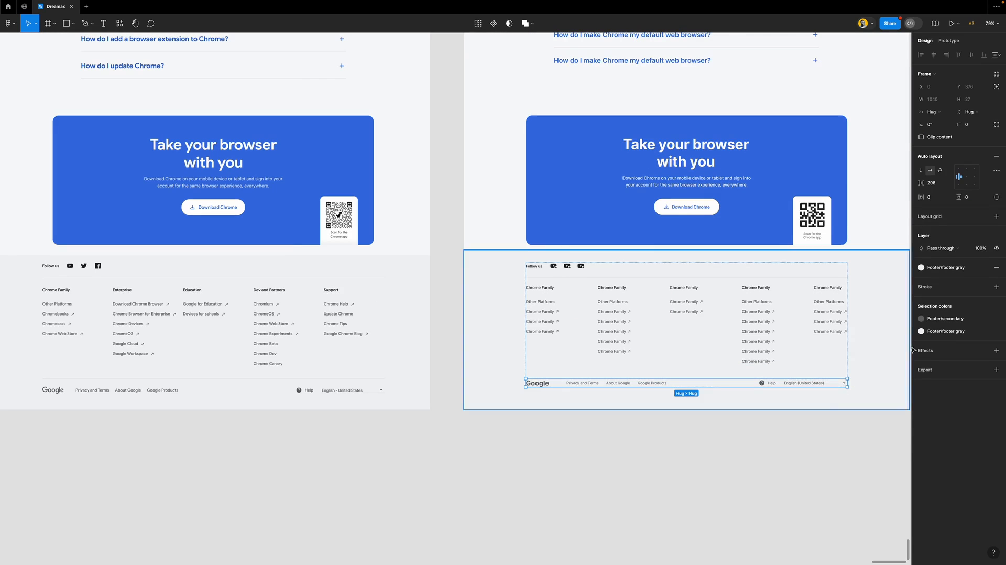
click(973, 199)
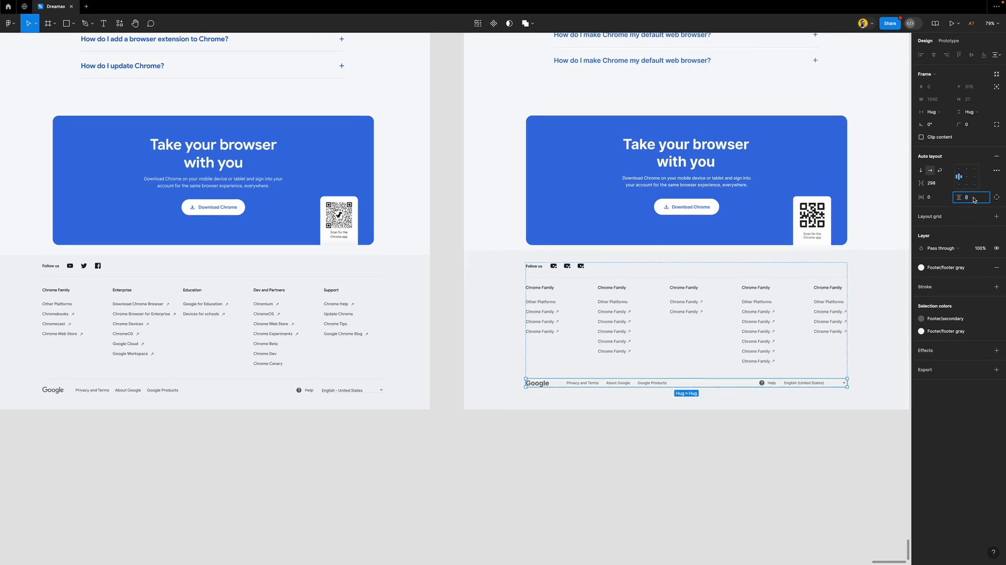
key(shift+Up)
key(shift+Up)
key(shift+Up)
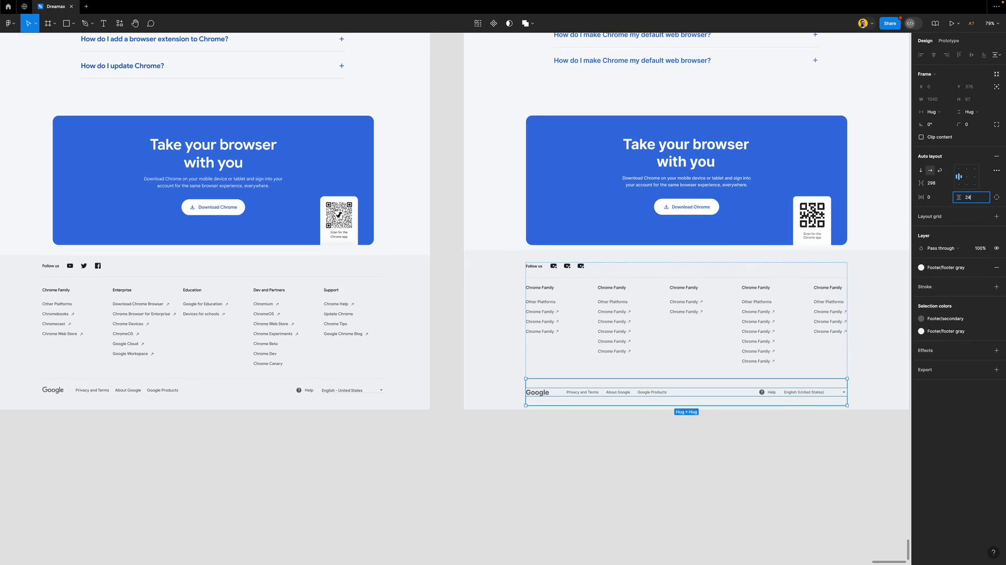
text(24)
key(Return)
click(809, 445)
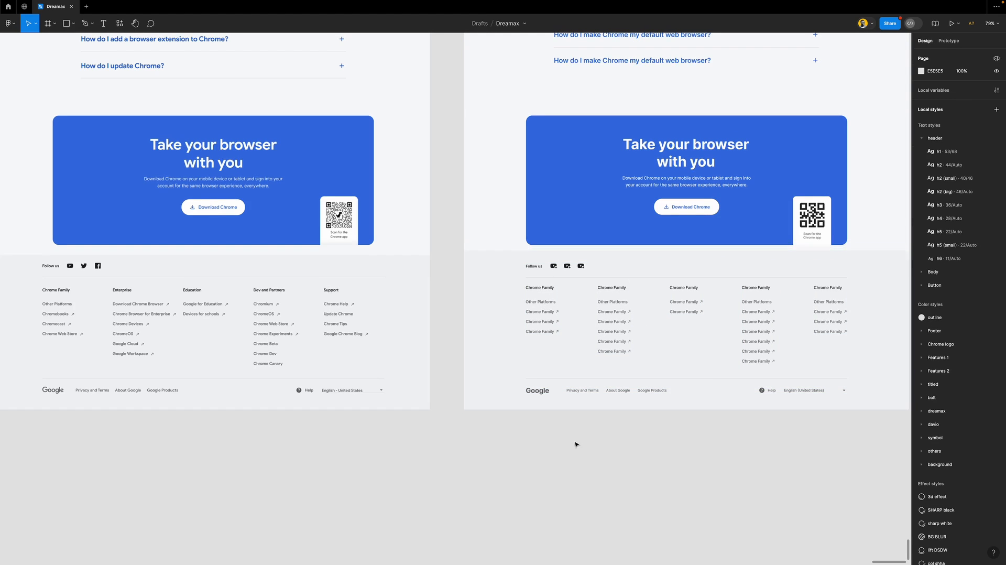
scroll(536, 432, down, 5)
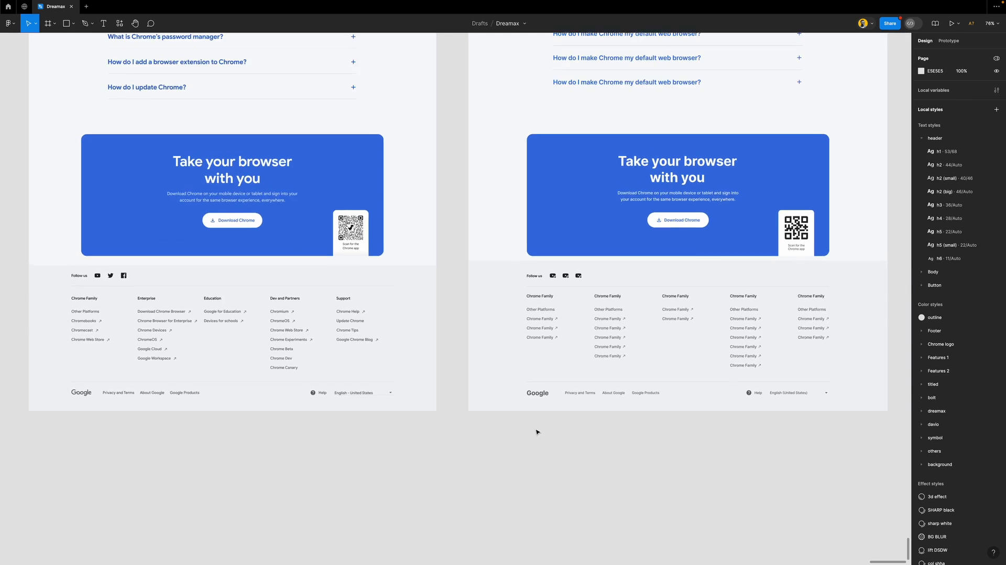
Nudge the footer down and extend the FAQ container's bottom edge to meet it
click(579, 293)
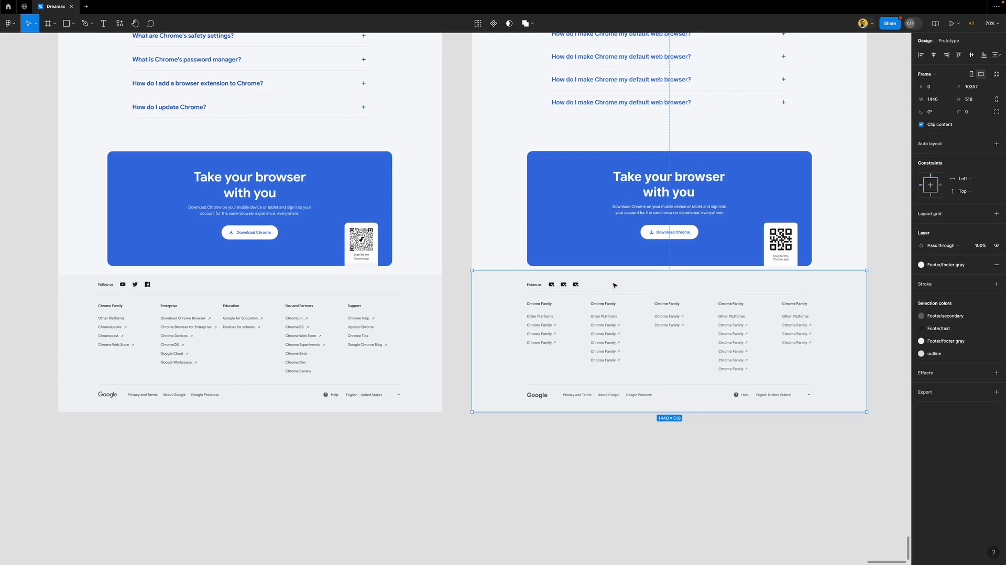
drag(673, 281, 675, 290)
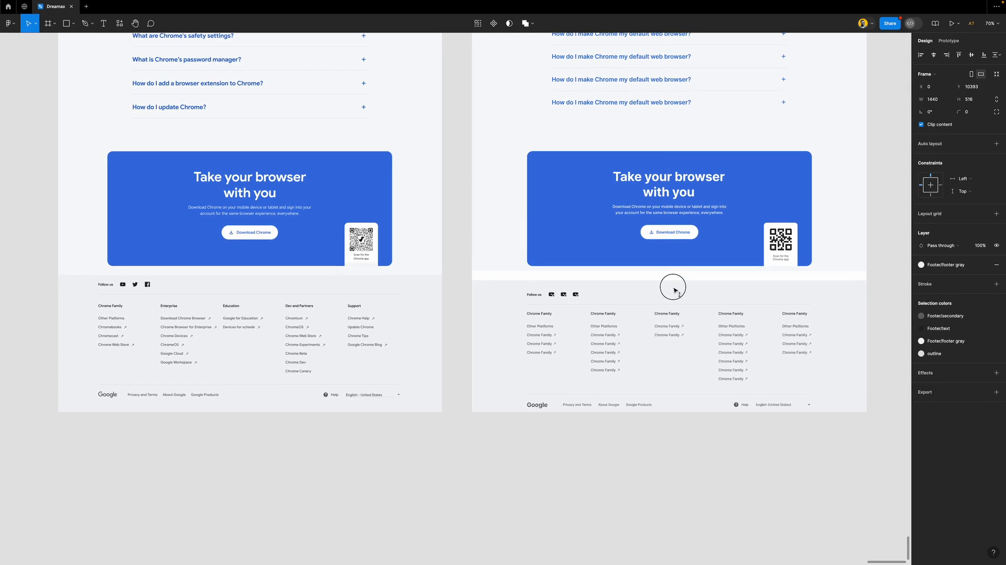
click(516, 264)
drag(518, 277, 518, 282)
click(454, 278)
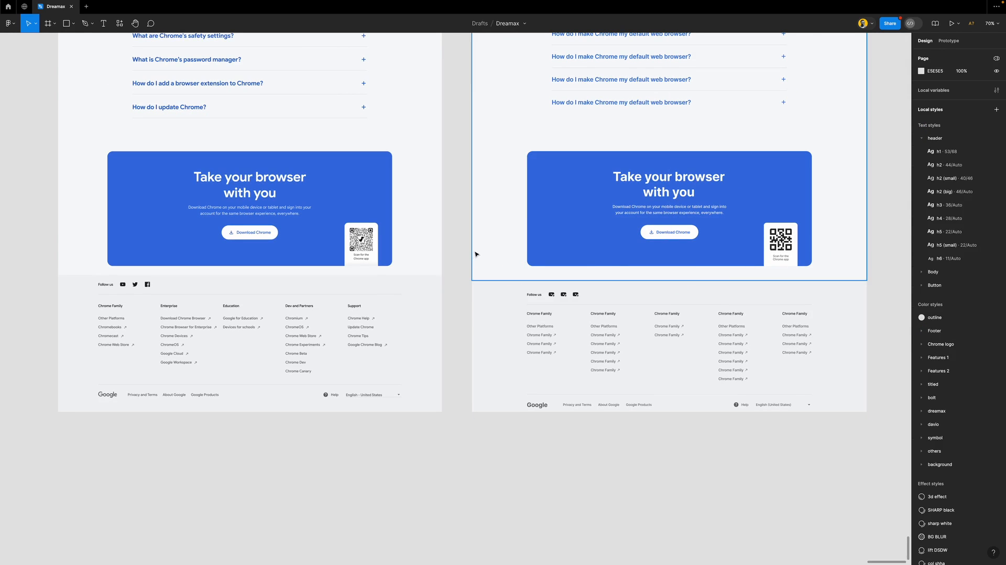
Lengthen the google chrome page frame so it fits the footer
scroll(475, 254, down, 3)
click(636, 318)
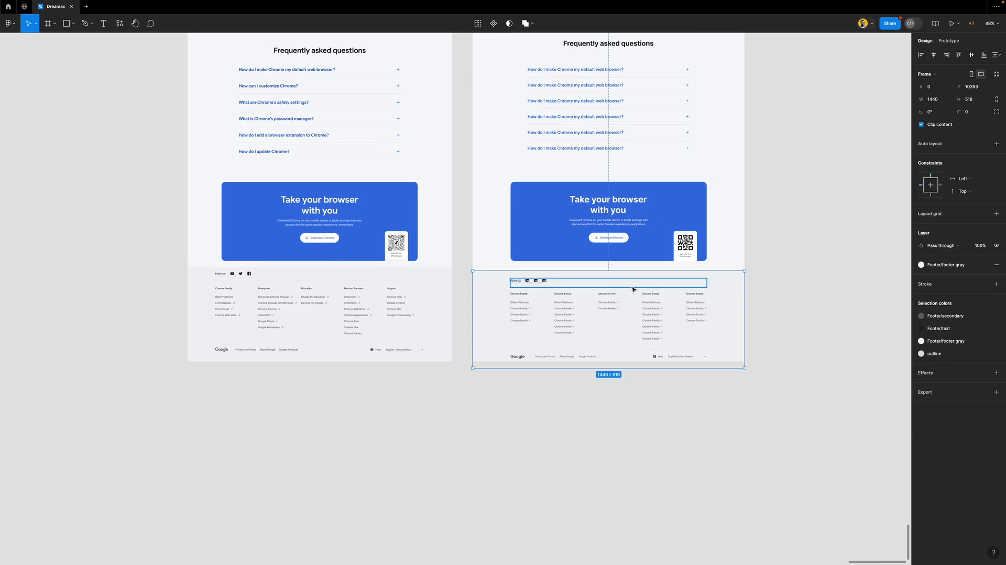
scroll(645, 286, down, 6)
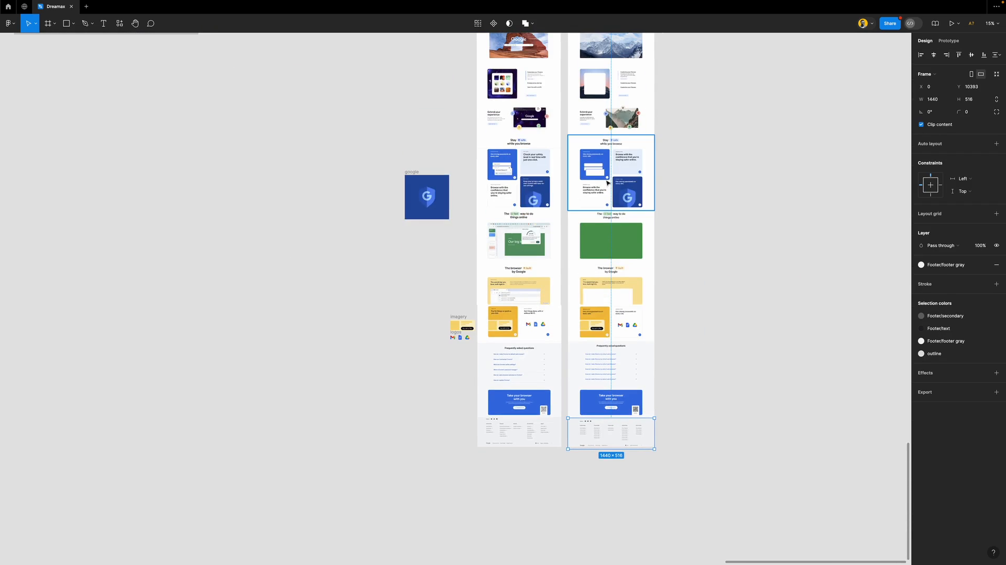
scroll(609, 211, up, 6)
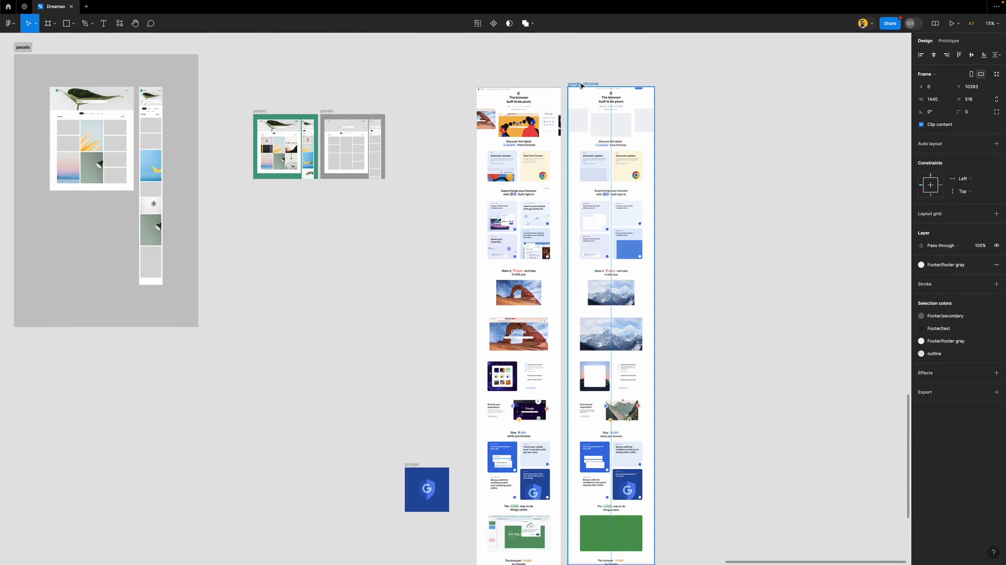
click(580, 86)
scroll(613, 314, down, 9)
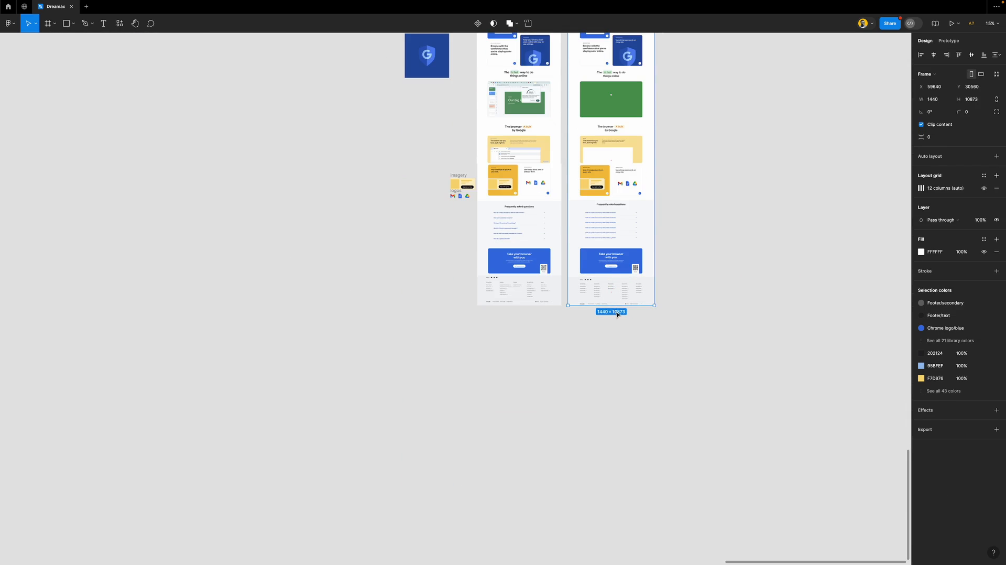
scroll(616, 314, up, 10)
mouse_move(623, 307)
mouse_down()
mouse_move(623, 325)
mouse_move(621, 317)
mouse_up()
scroll(536, 314, down, 5)
Add vertical auto layout to the google chrome page frame
click(935, 156)
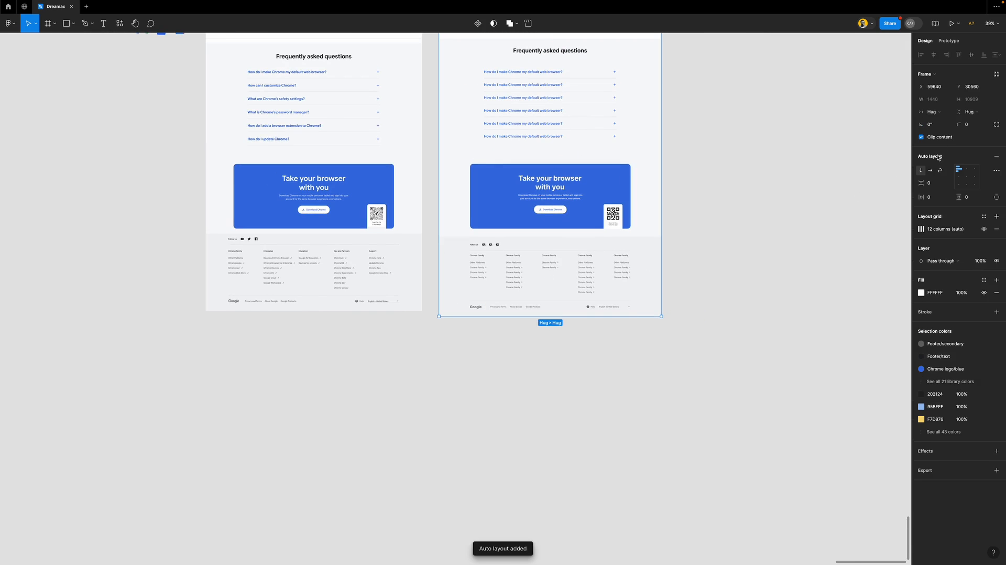
scroll(487, 265, up, 12)
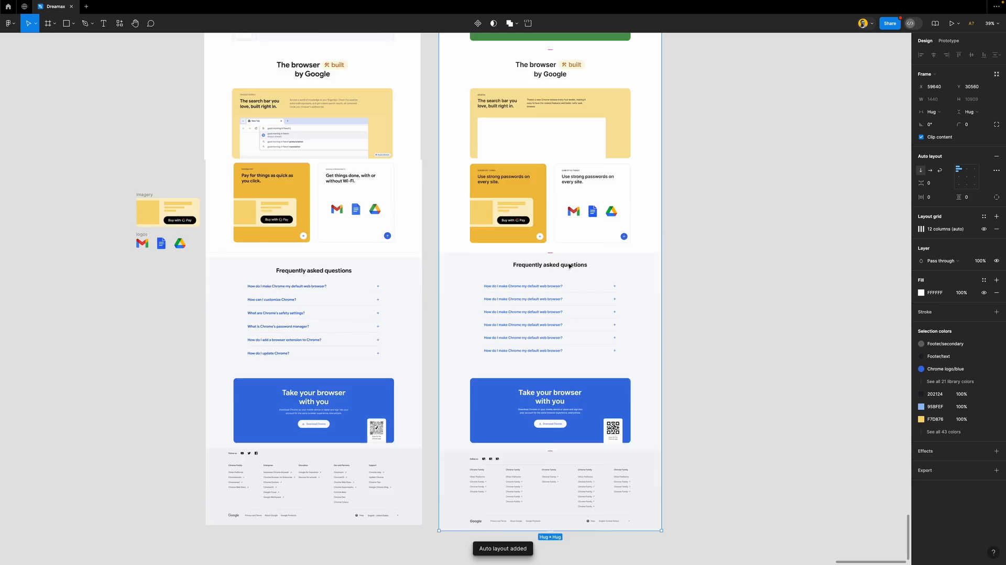
scroll(569, 265, up, 15)
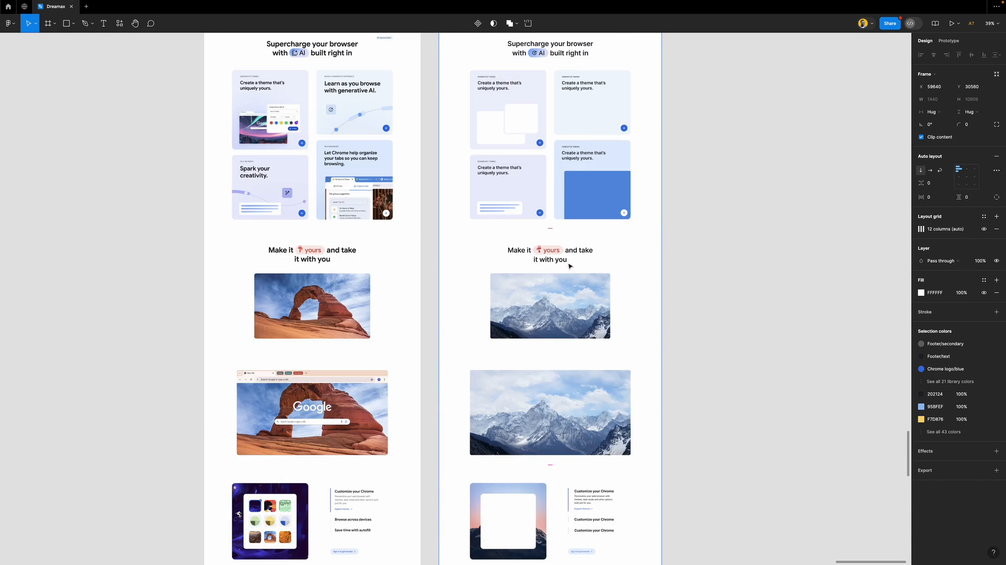
scroll(569, 266, up, 5)
scroll(571, 267, down, 5)
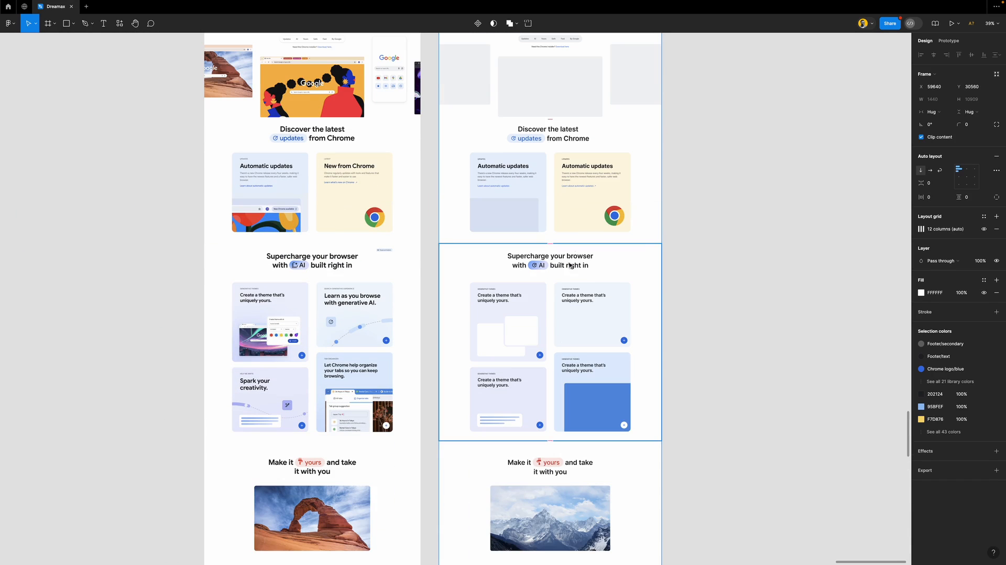
Reorder the Supercharge your browser section so it sits below Discover the latest updates
click(626, 291)
key(Down)
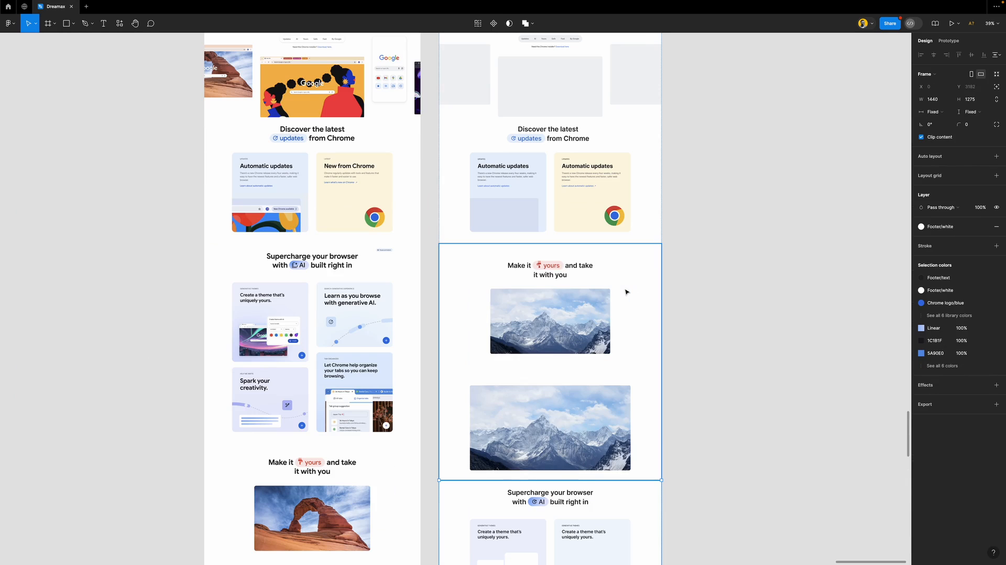
key(Up)
key(Up)
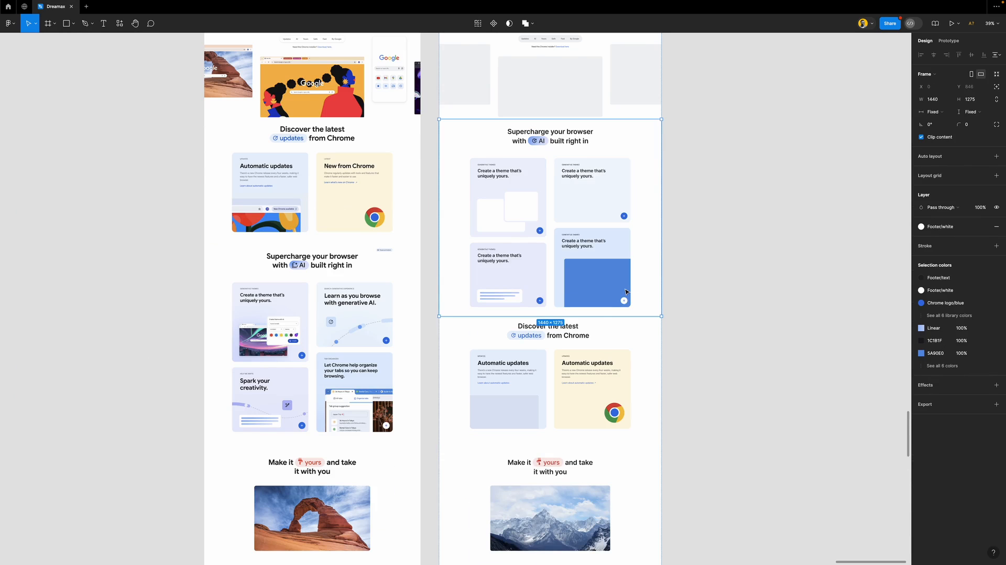
key(Up)
key(Down)
key(Down)
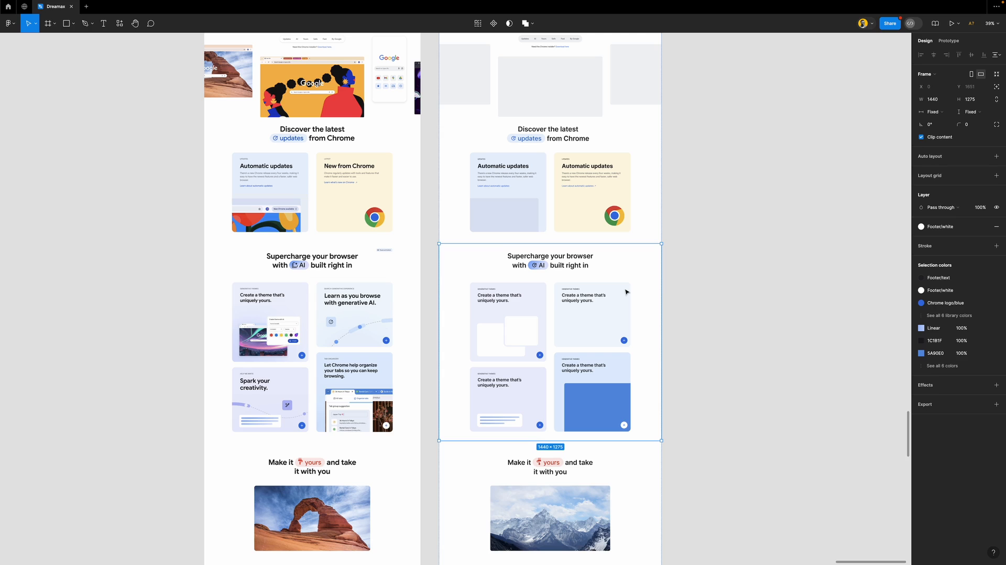
click(692, 284)
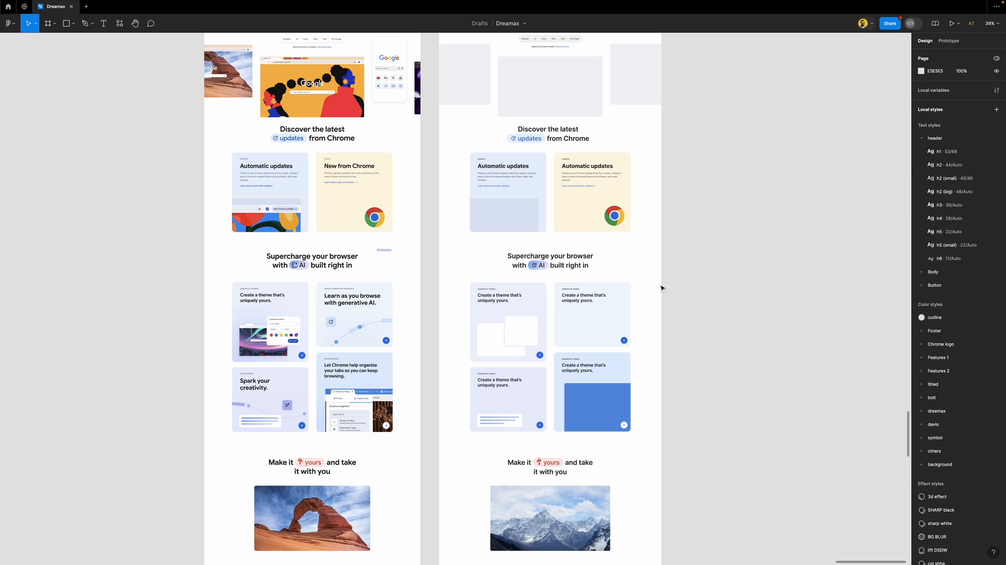
Hide the interface with Ctrl+\ and scroll the canvas showing both landing pages
ctrl+scroll(679, 286, down, 3)
scroll(542, 283, down, 5)
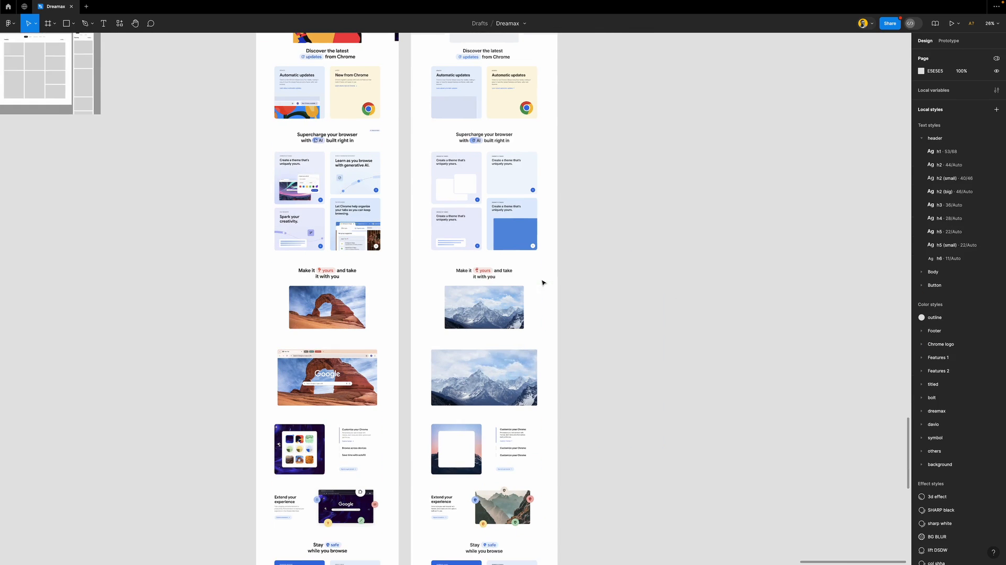
scroll(542, 283, right, 5)
key(ctrl+backslash)
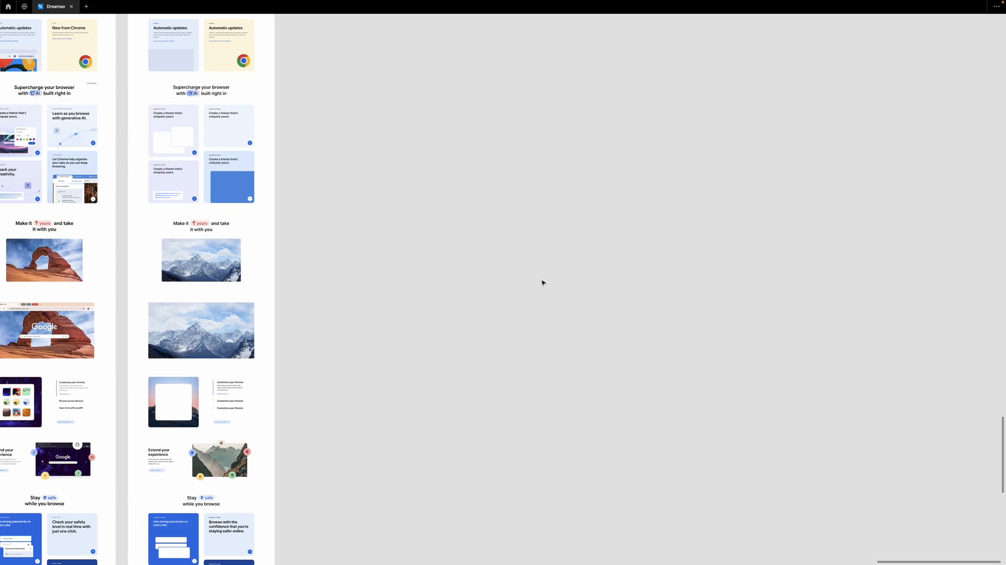
scroll(490, 272, left, 5)
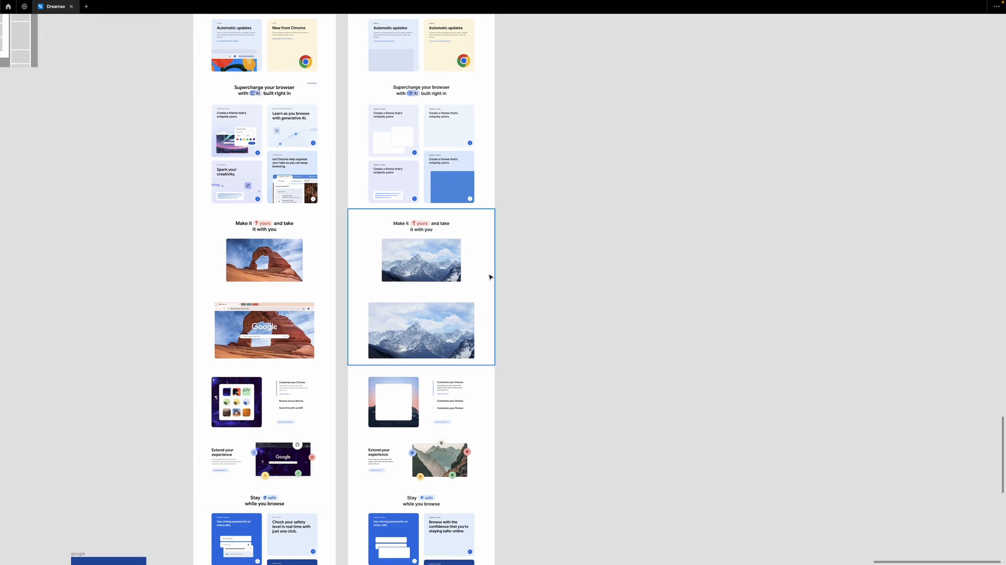
scroll(489, 277, down, 2)
scroll(489, 276, down, 7)
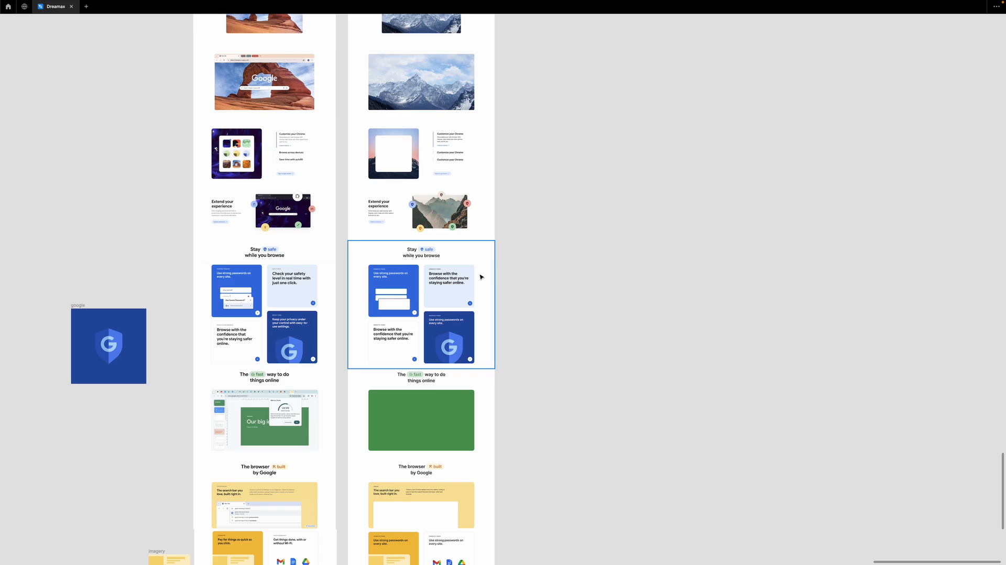
scroll(422, 294, down, 6)
scroll(422, 294, down, 5)
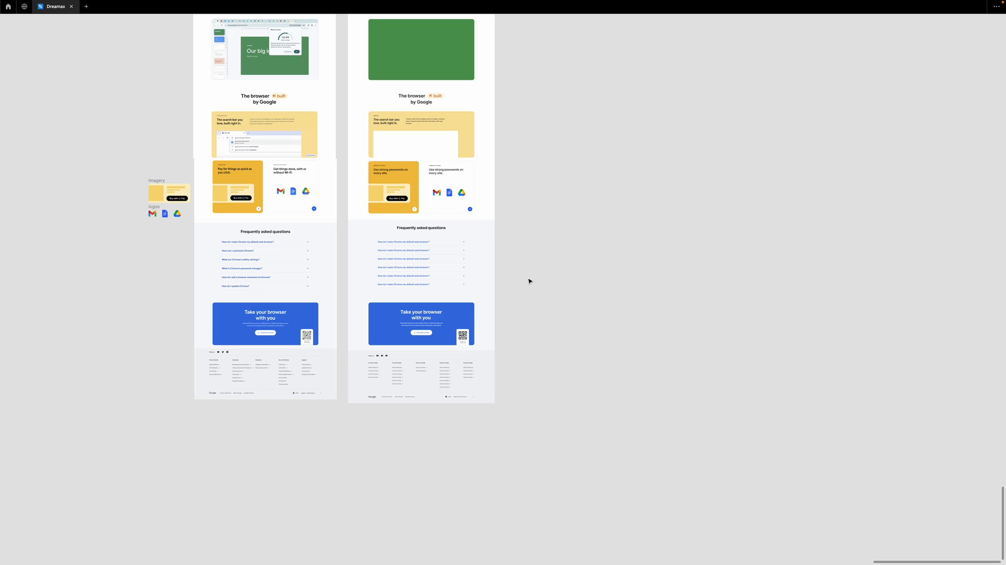
Duplicate the Discover the latest updates section beside the desktop page
scroll(529, 282, left, 1)
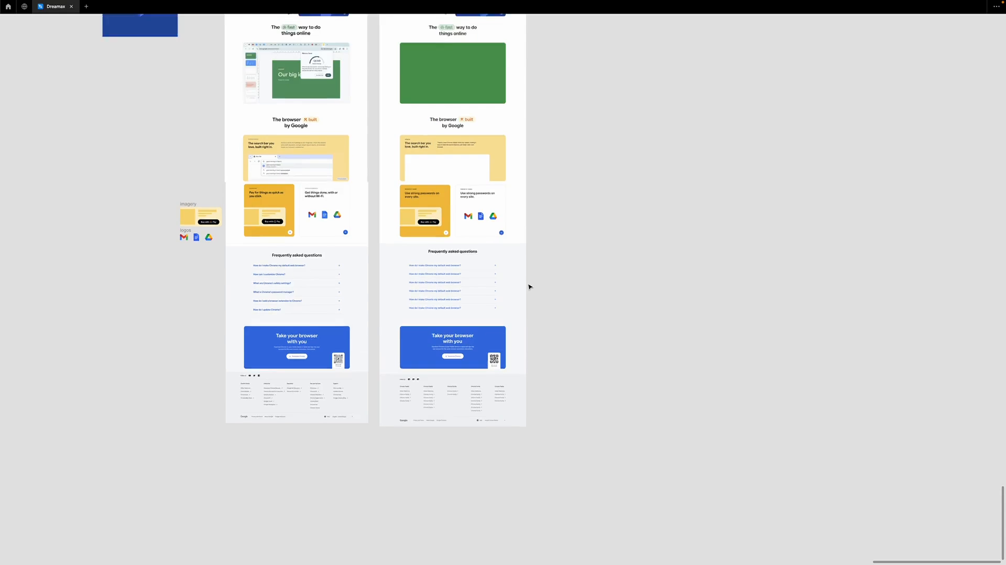
scroll(529, 285, up, 5)
scroll(529, 287, up, 8)
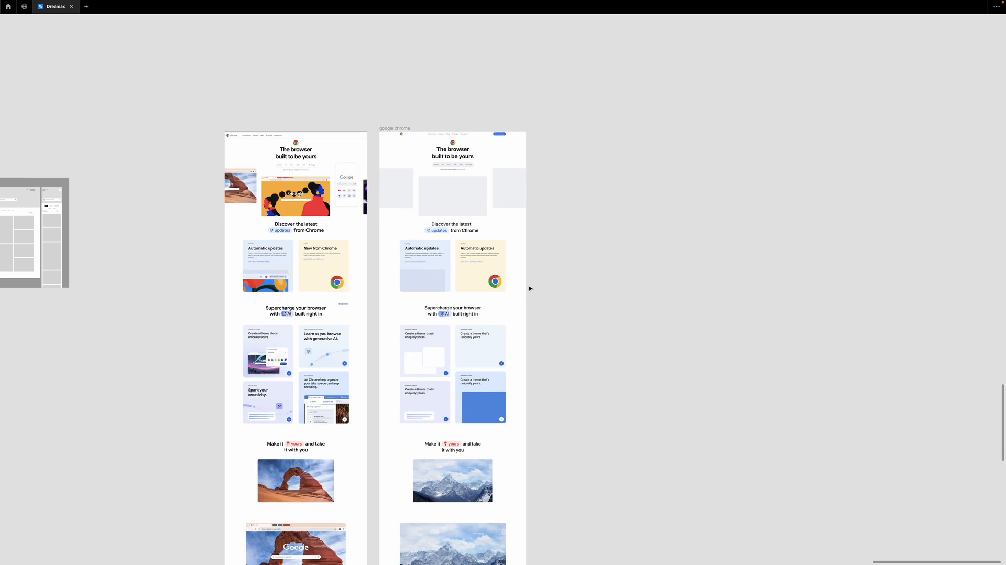
scroll(428, 261, up, 10)
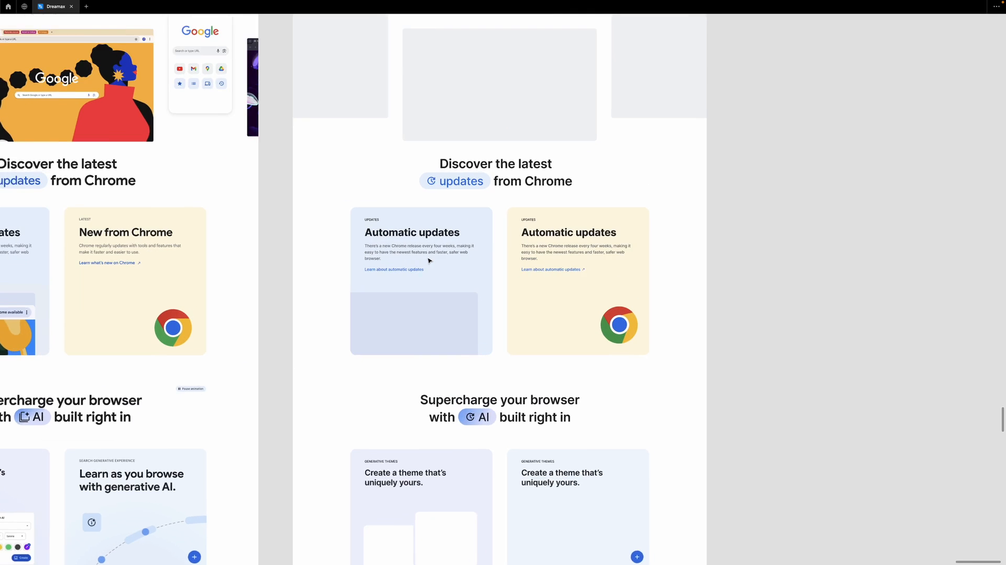
scroll(429, 260, up, 4)
click(402, 240)
click(402, 241)
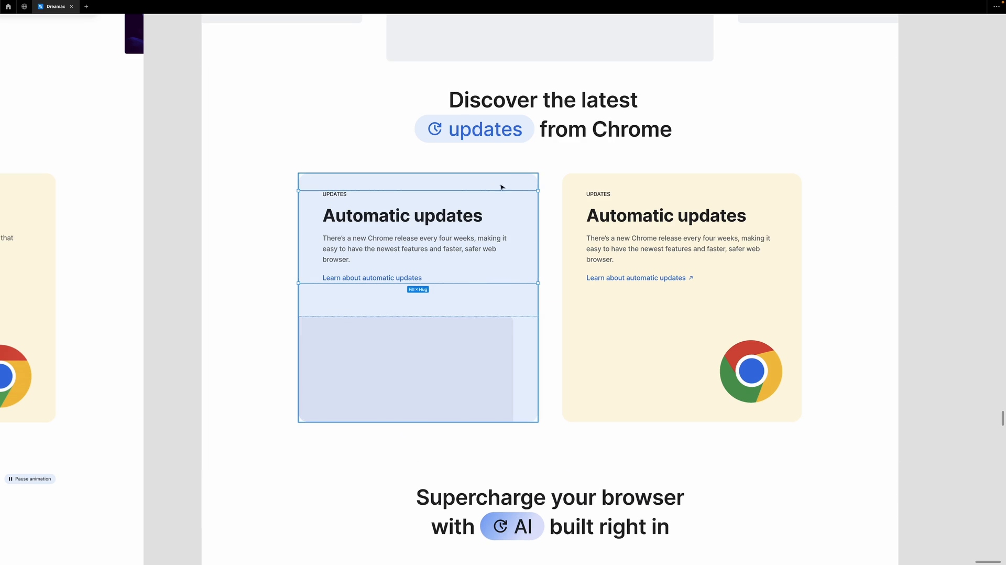
click(619, 220)
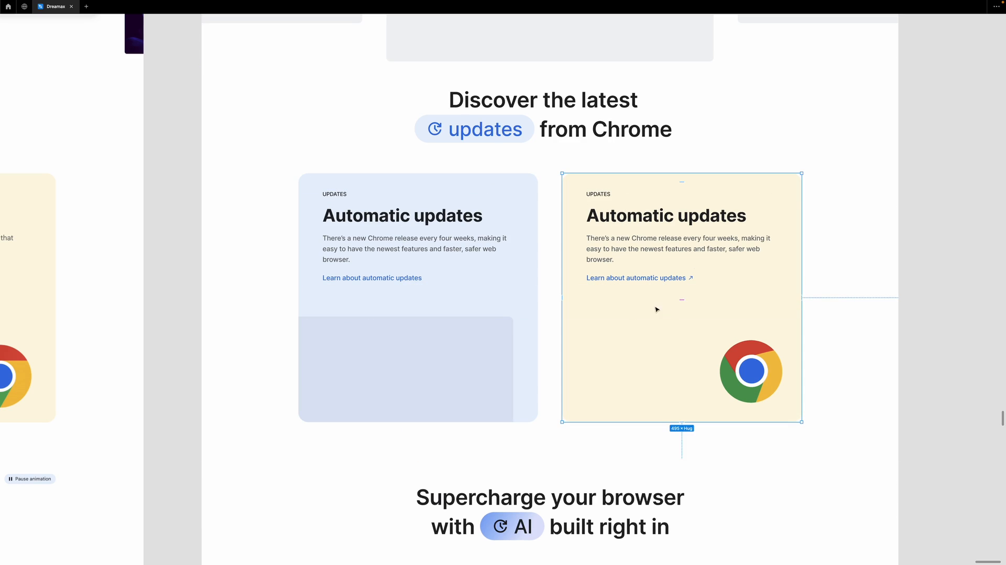
scroll(457, 258, down, 10)
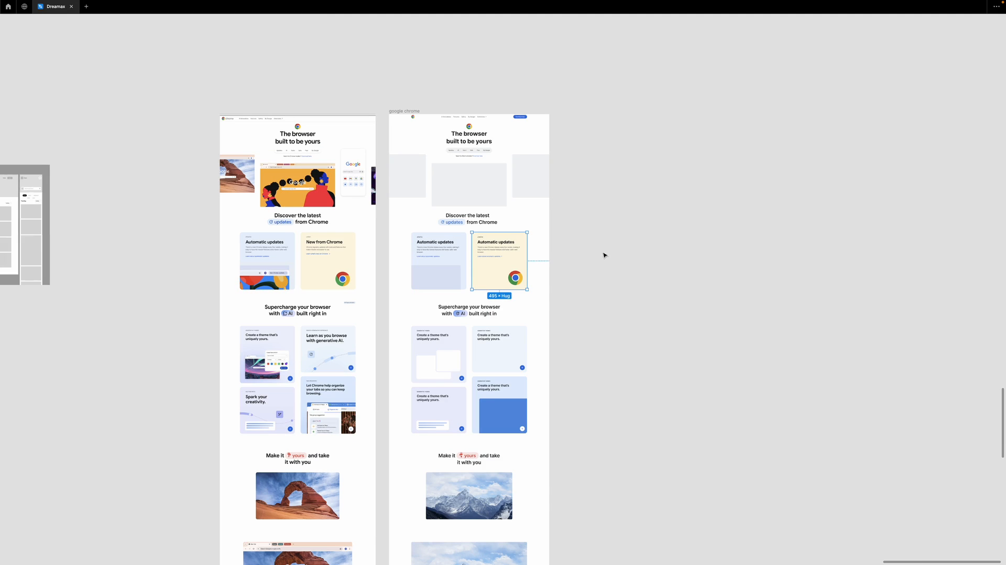
click(497, 229)
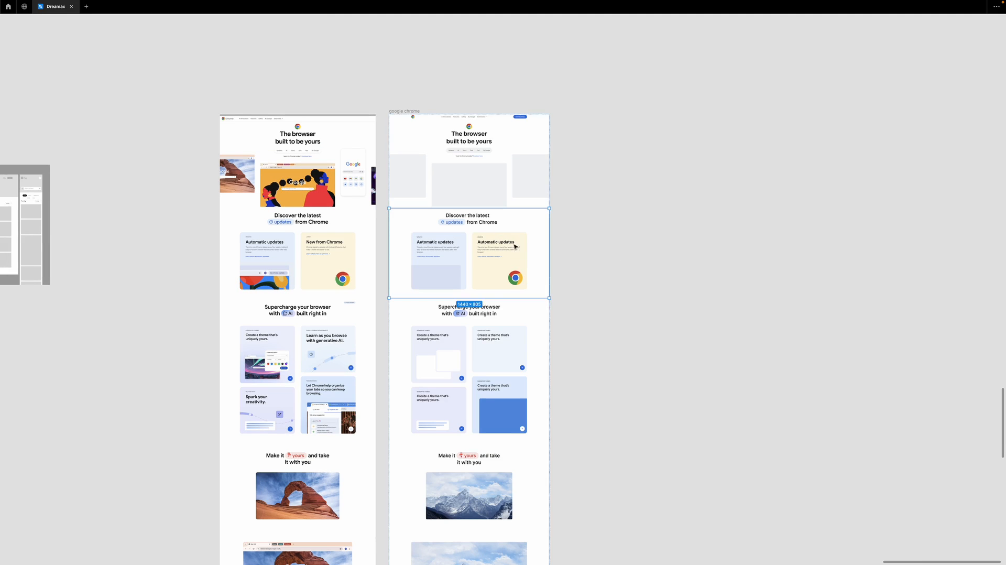
drag(477, 229, 686, 237)
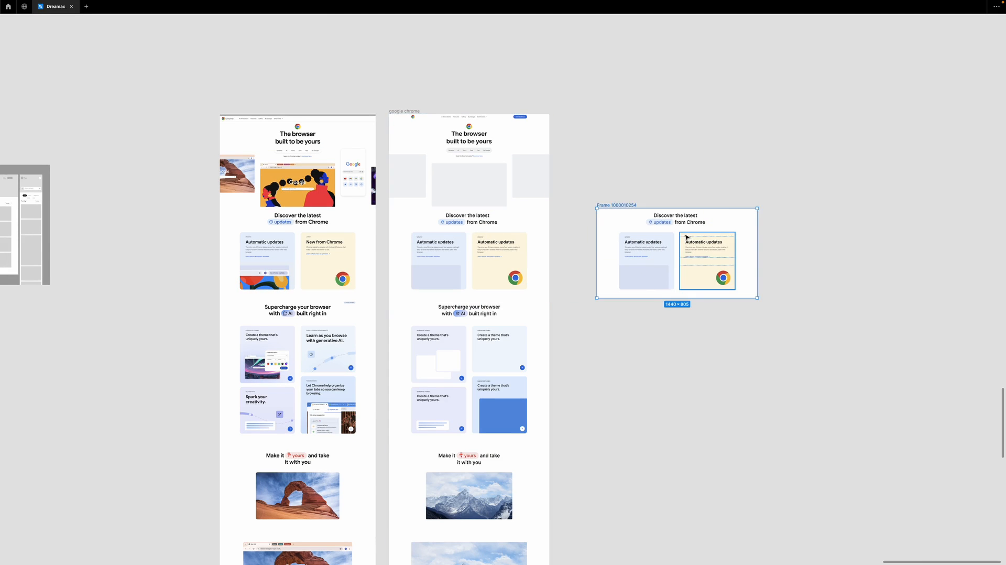
Wrap the copy's cards, then heading and cards, then the outer frame in auto layout
key(shift+2)
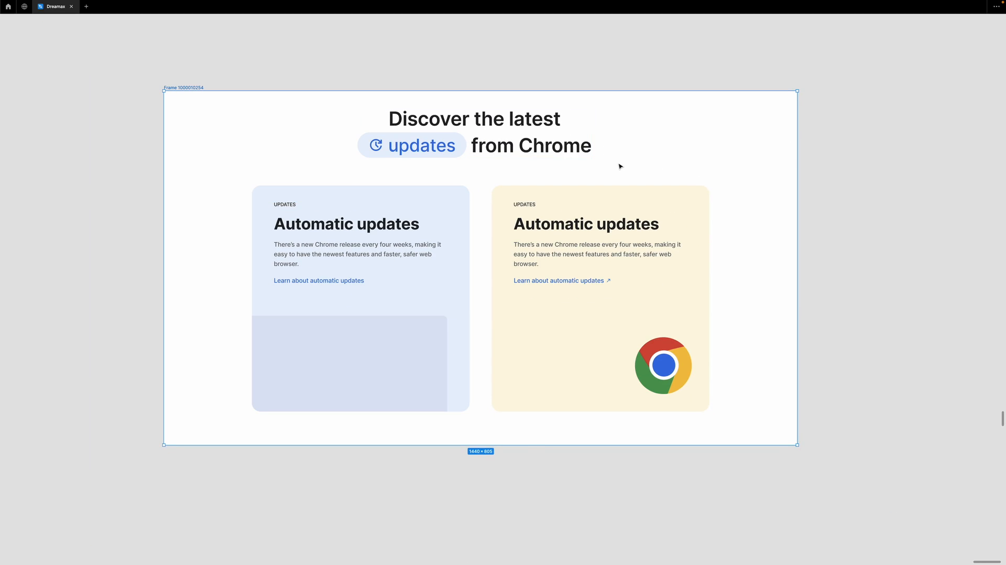
key(ctrl+backslash)
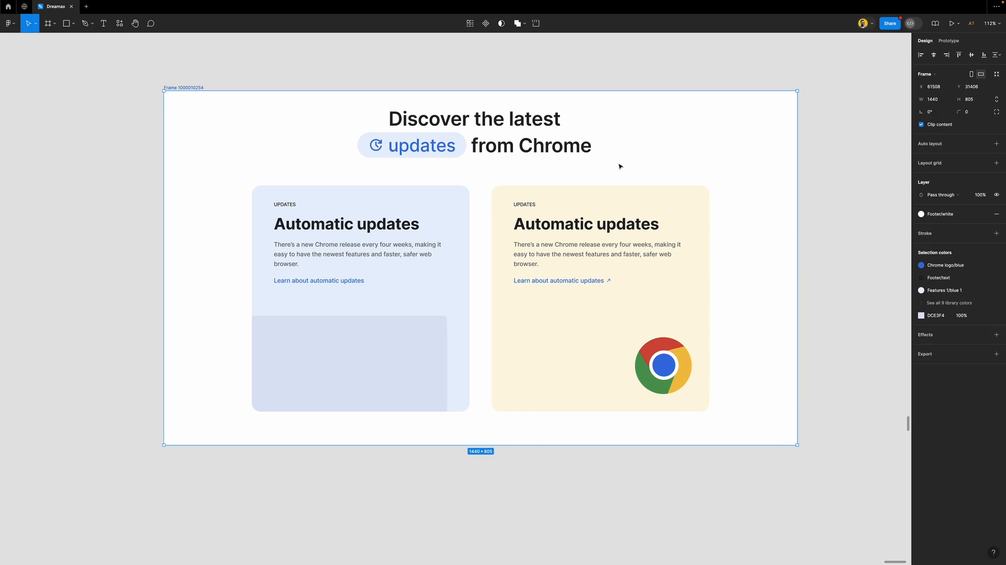
click(521, 124)
click(449, 208)
shift+click(532, 208)
key(shift+a)
click(460, 122)
shift+click(503, 234)
key(shift+a)
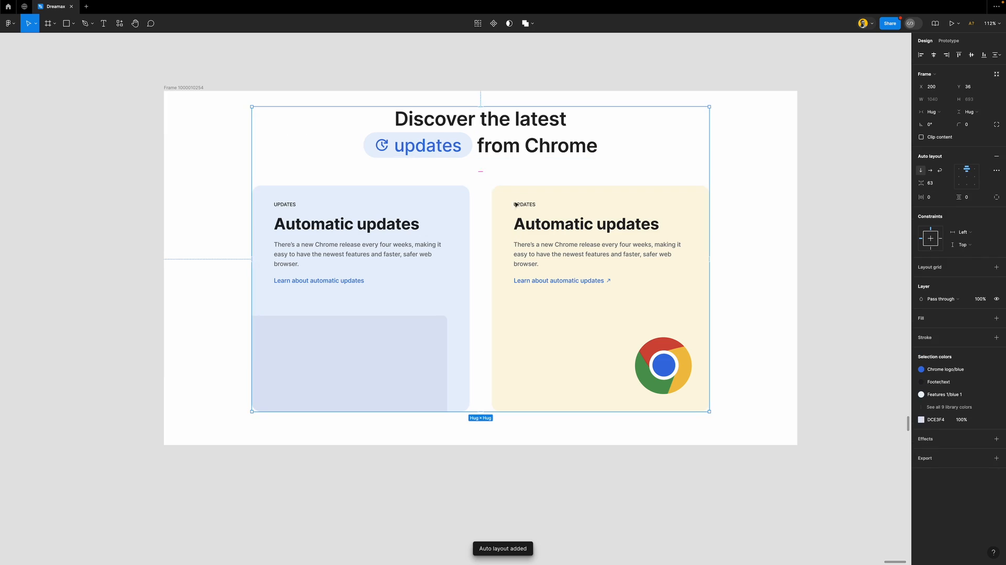
click(187, 87)
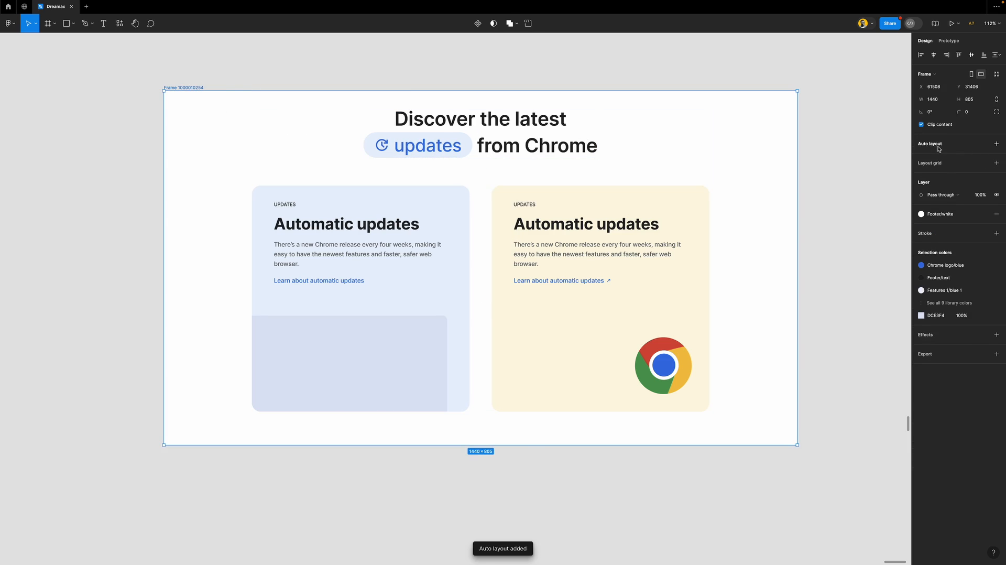
key(shift+a)
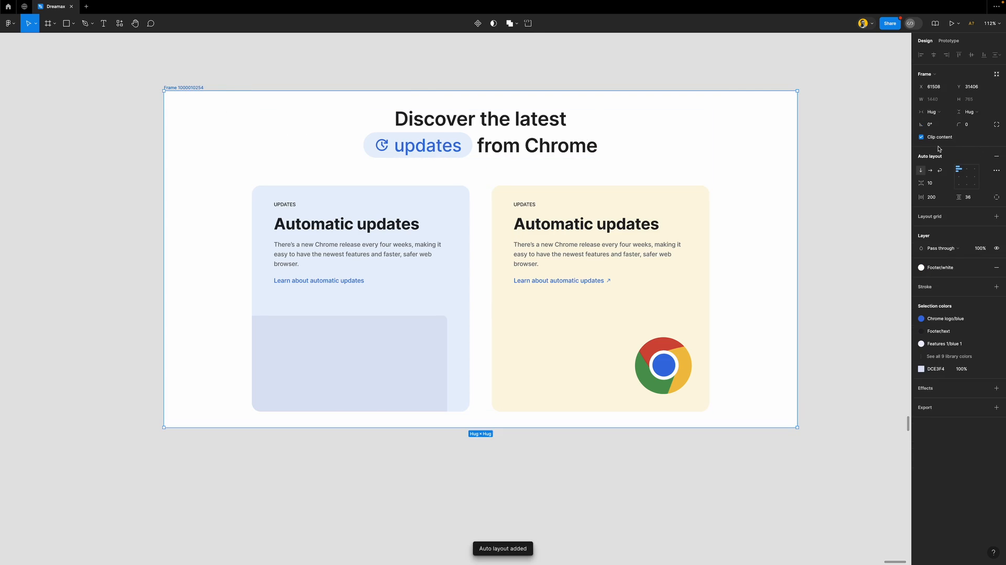
Make the copied frame 390 wide with 20 horizontal and 80 vertical padding
click(938, 101)
text(390)
key(Return)
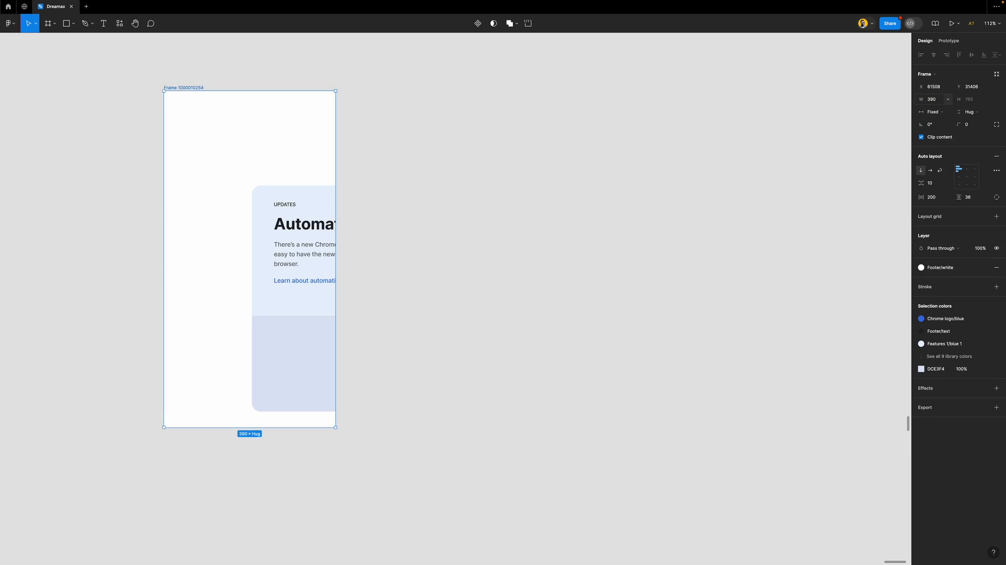
scroll(592, 157, left, 5)
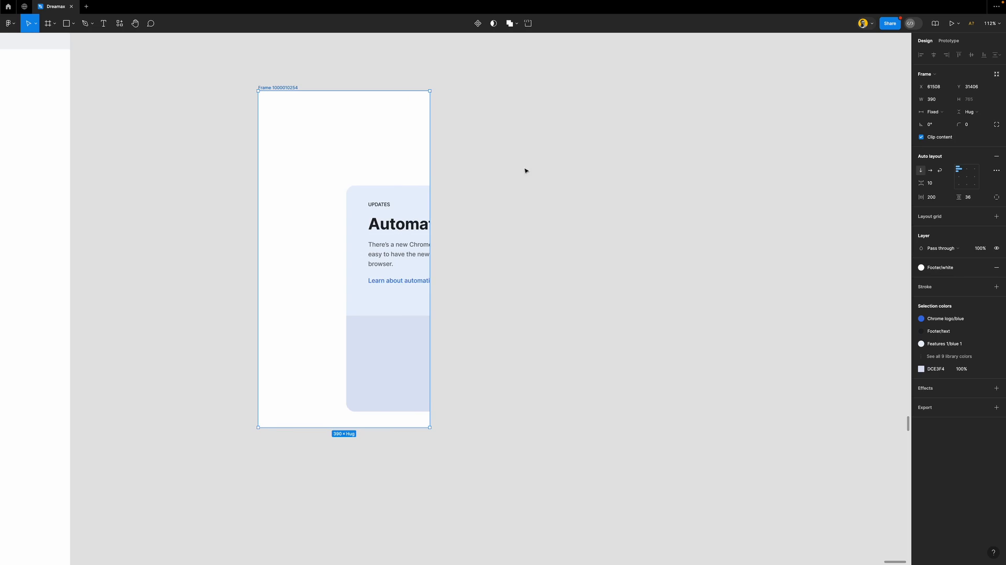
click(401, 168)
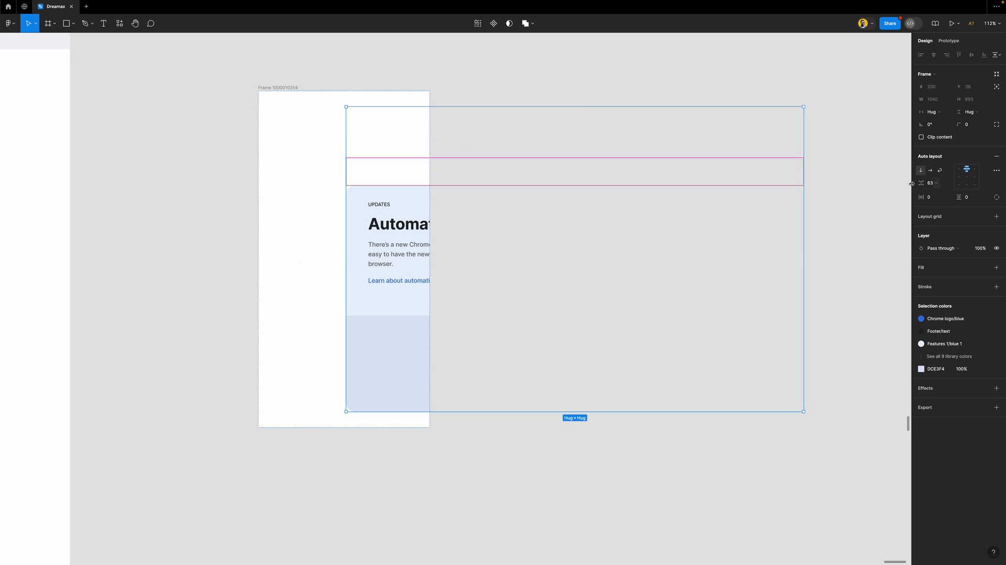
click(295, 89)
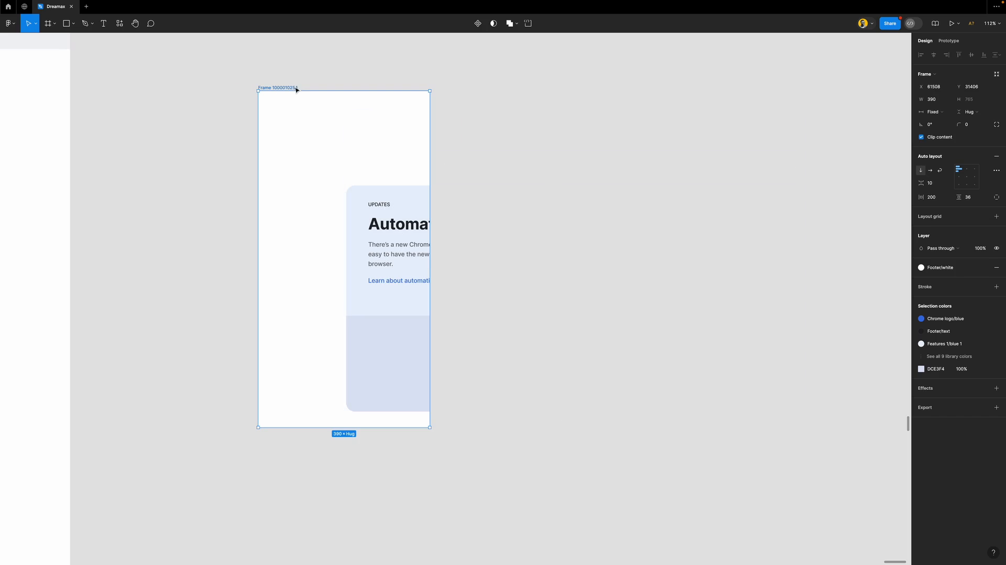
click(936, 201)
text(2)
key(Return)
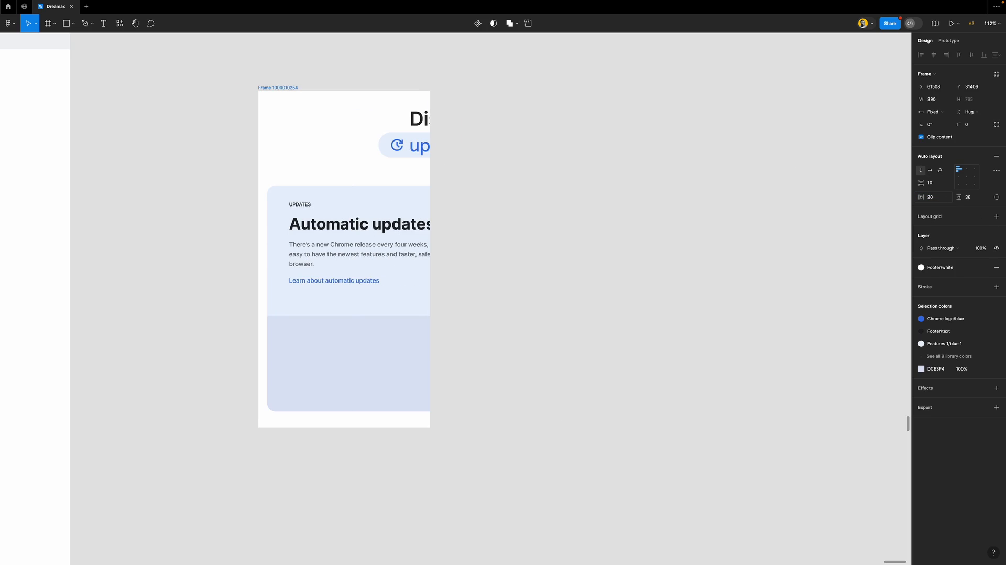
click(973, 201)
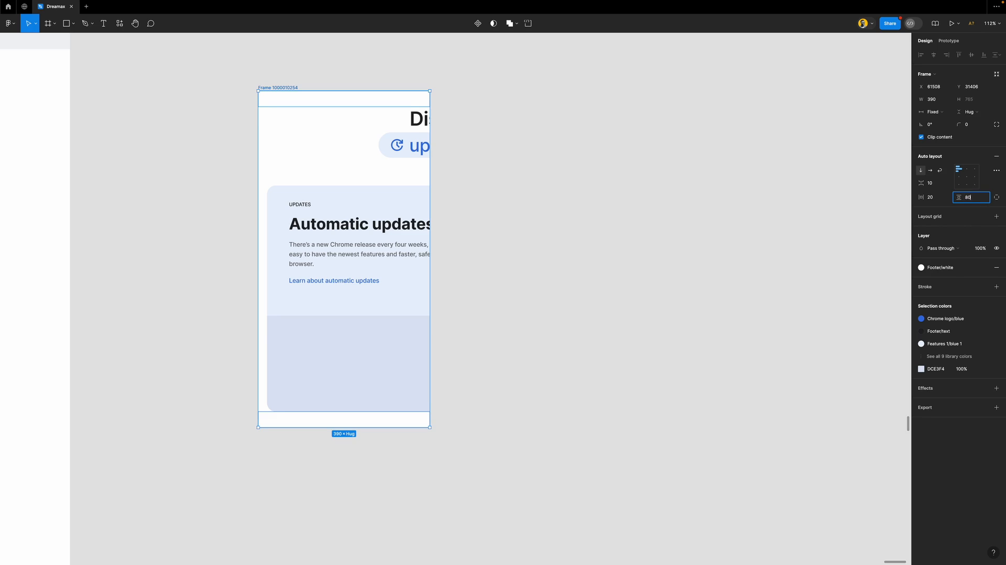
key(Return)
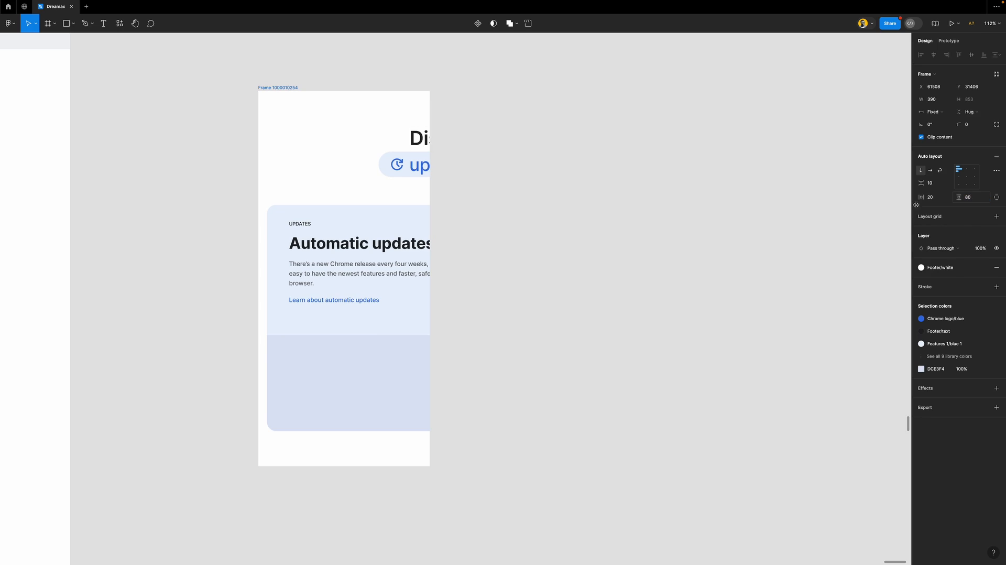
Stack the two cards vertically and make their container fill the frame width
click(403, 226)
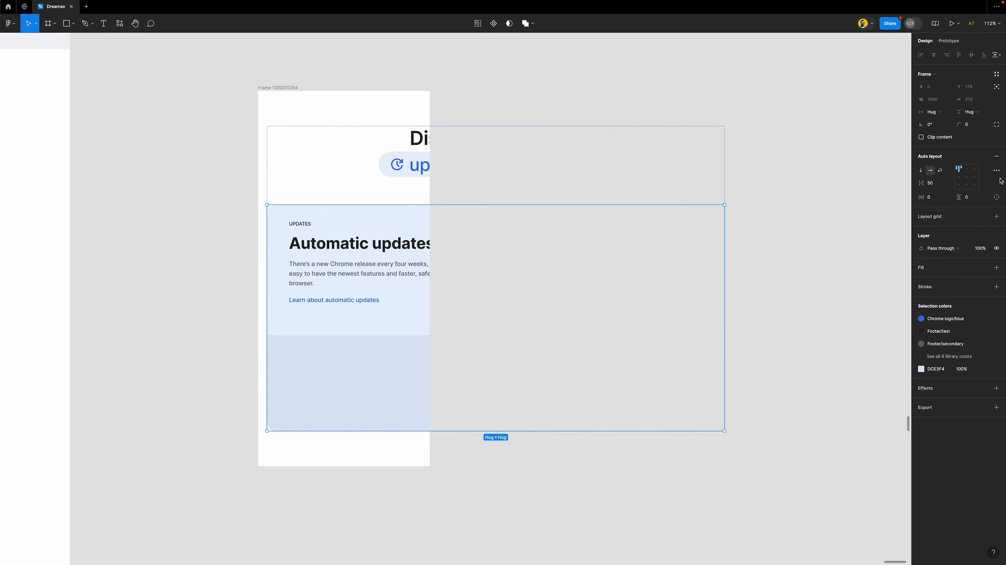
click(921, 171)
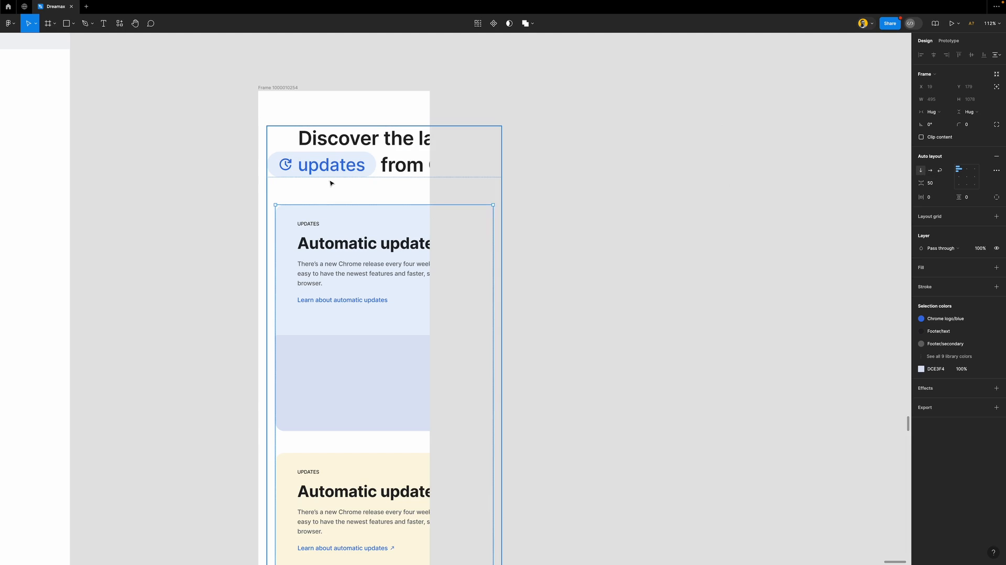
scroll(390, 187, down, 3)
scroll(403, 189, down, 2)
scroll(404, 189, down, 3)
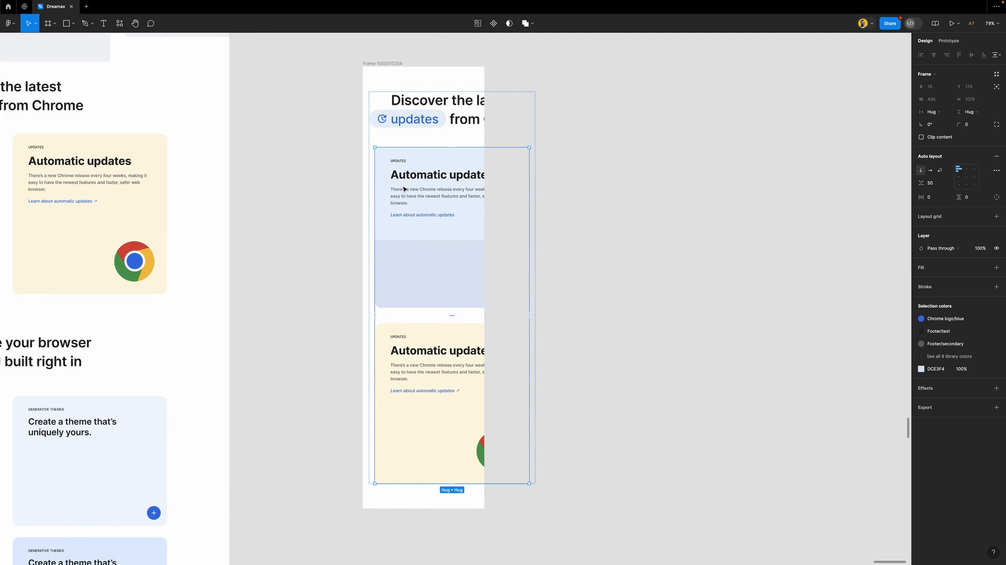
click(419, 138)
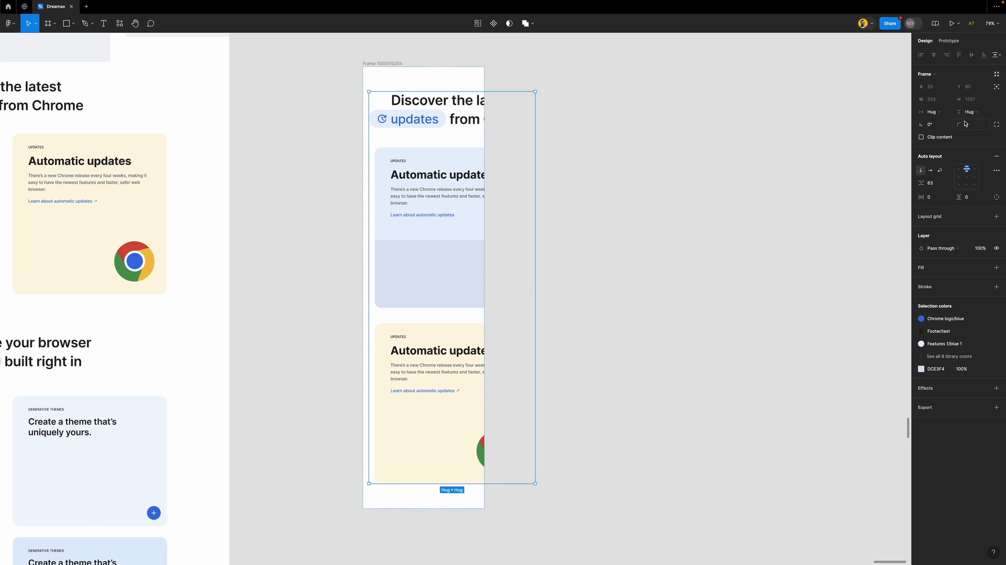
click(946, 114)
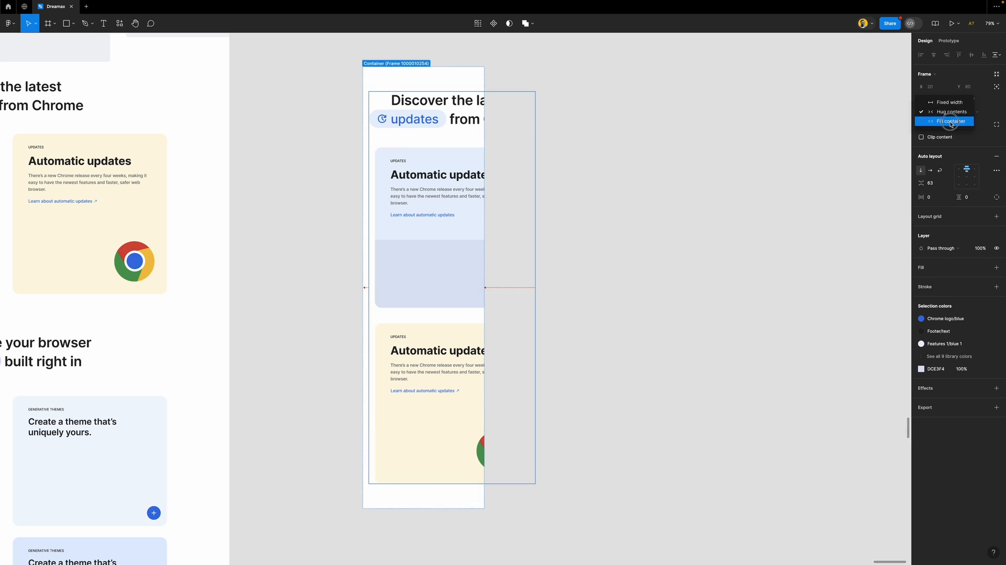
click(949, 122)
scroll(419, 106, up, 2)
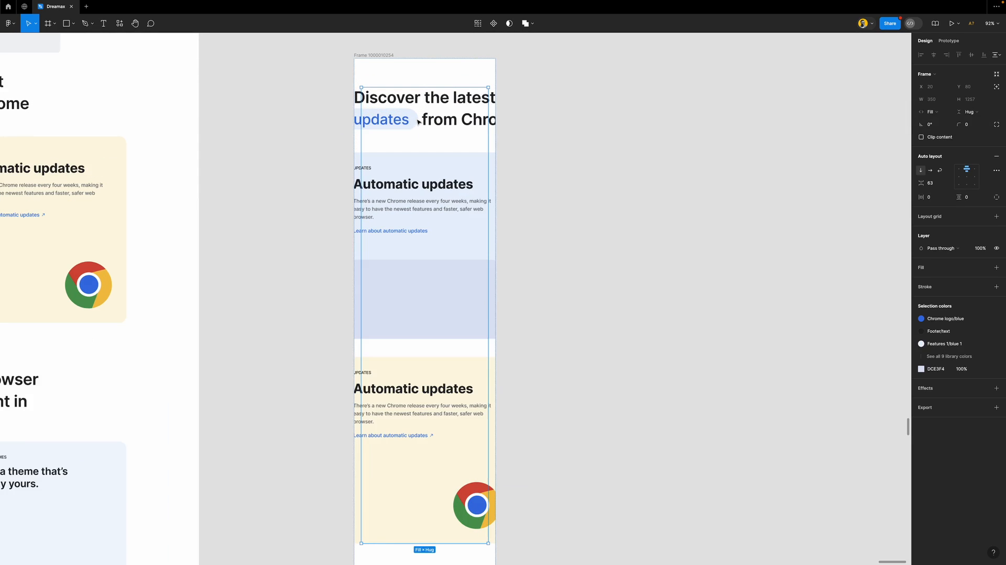
Set the heading group and its text layers to Fill container
click(456, 115)
click(947, 114)
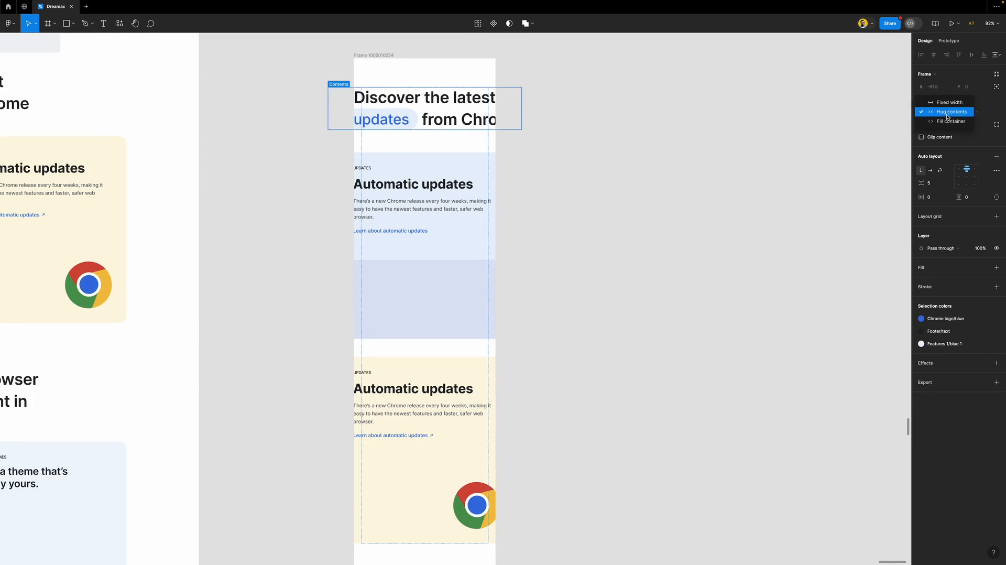
click(948, 122)
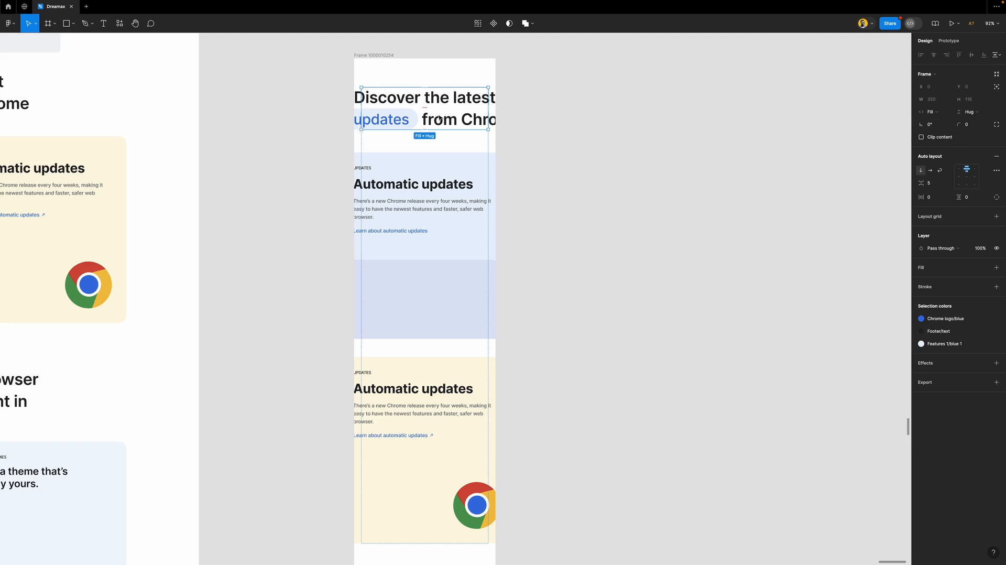
key(Return)
click(945, 99)
click(949, 134)
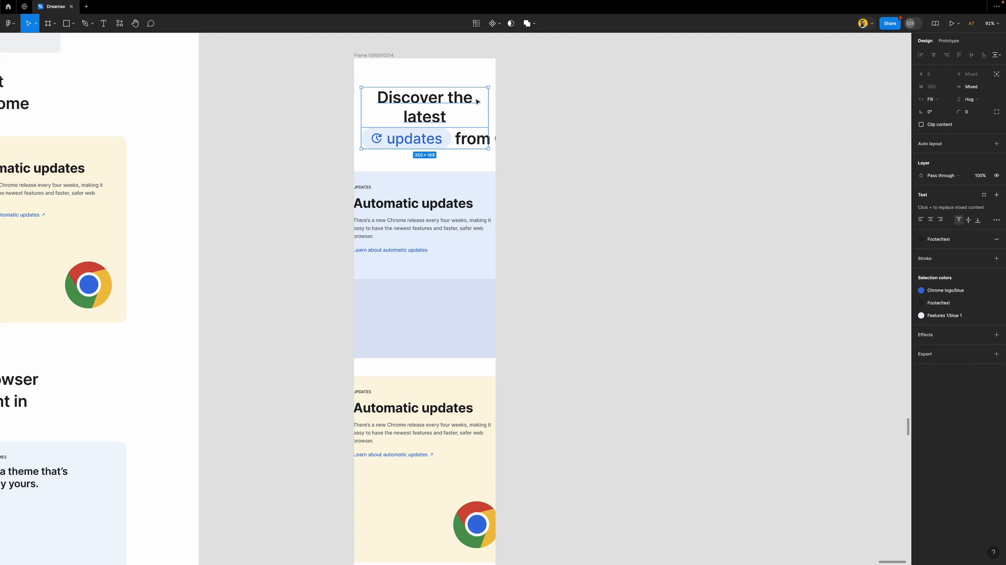
Make the 'from Chrome' text fill its row, stacked and centred below the updates pill
click(472, 145)
click(473, 145)
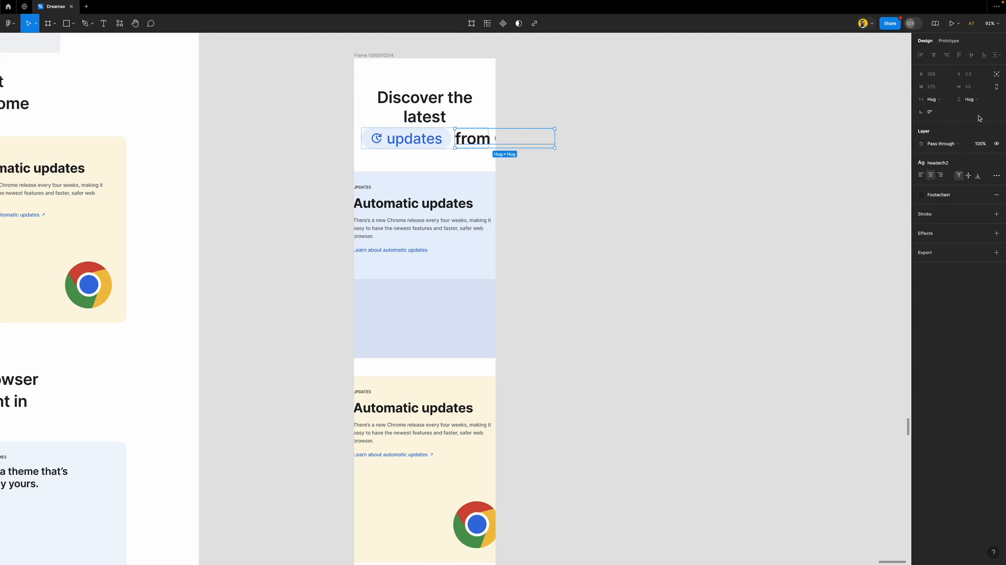
click(945, 99)
click(948, 110)
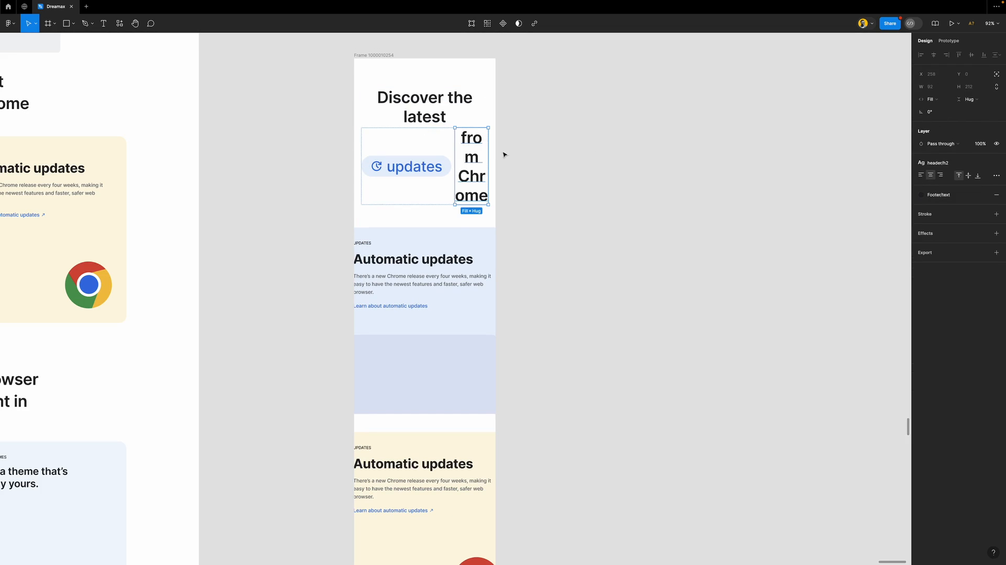
click(406, 148)
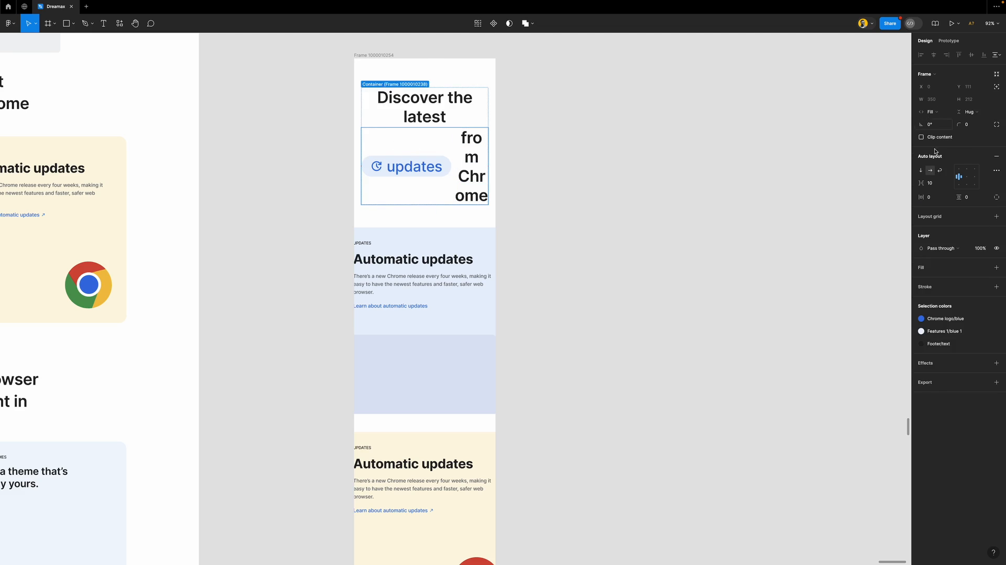
click(920, 170)
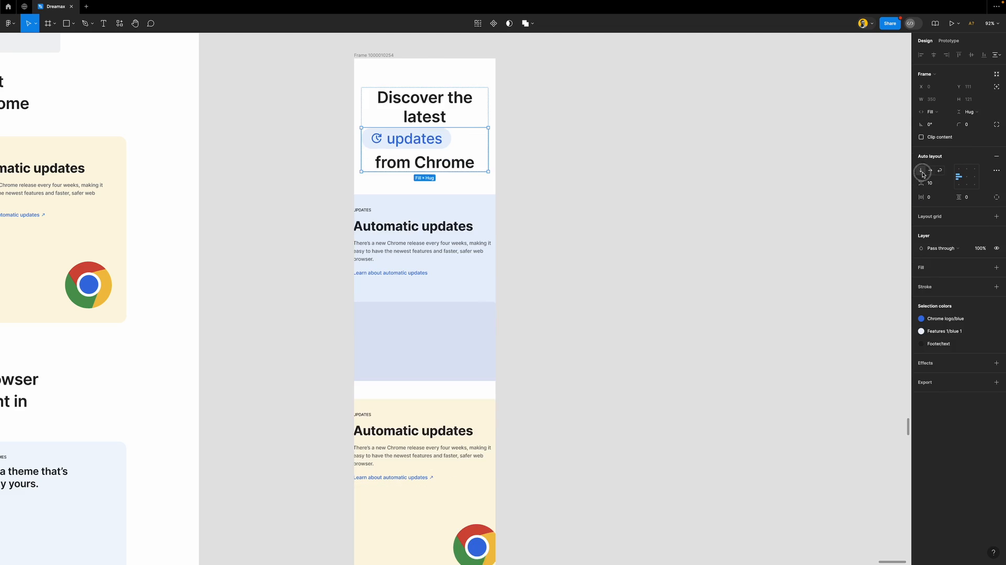
click(967, 174)
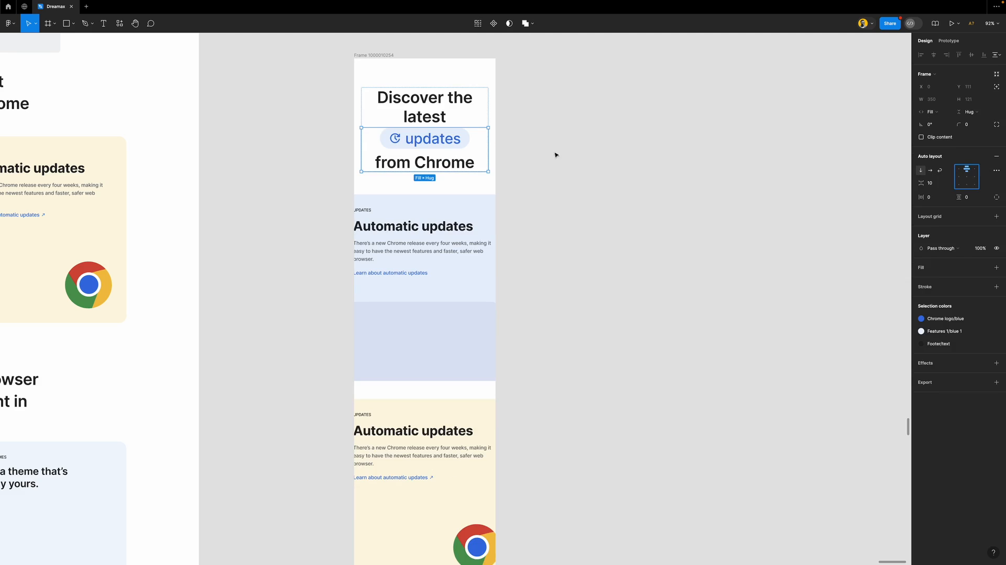
Set Contents, both cards and their inner frames to fill the 350 width
click(451, 262)
scroll(442, 247, down, 2)
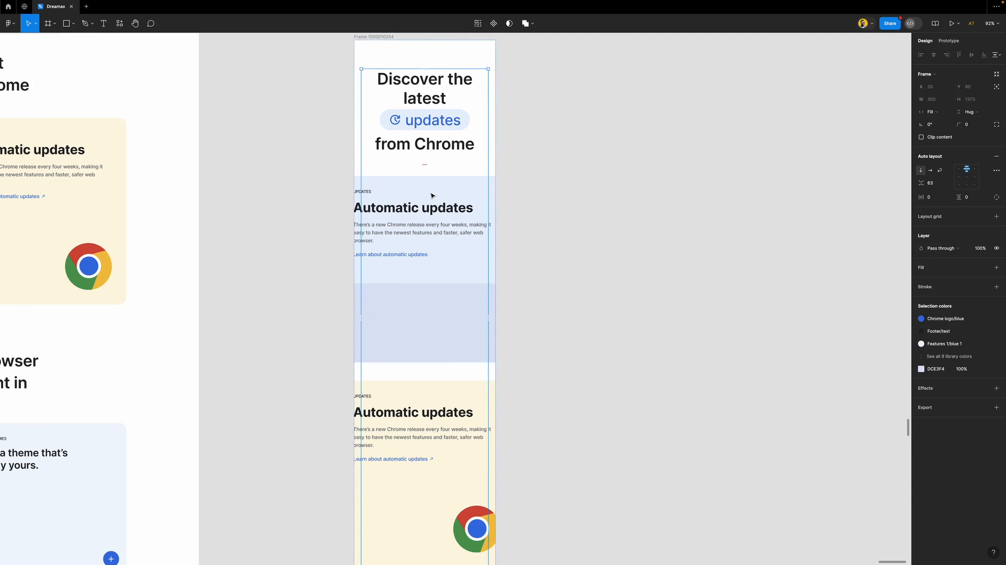
click(432, 195)
click(946, 112)
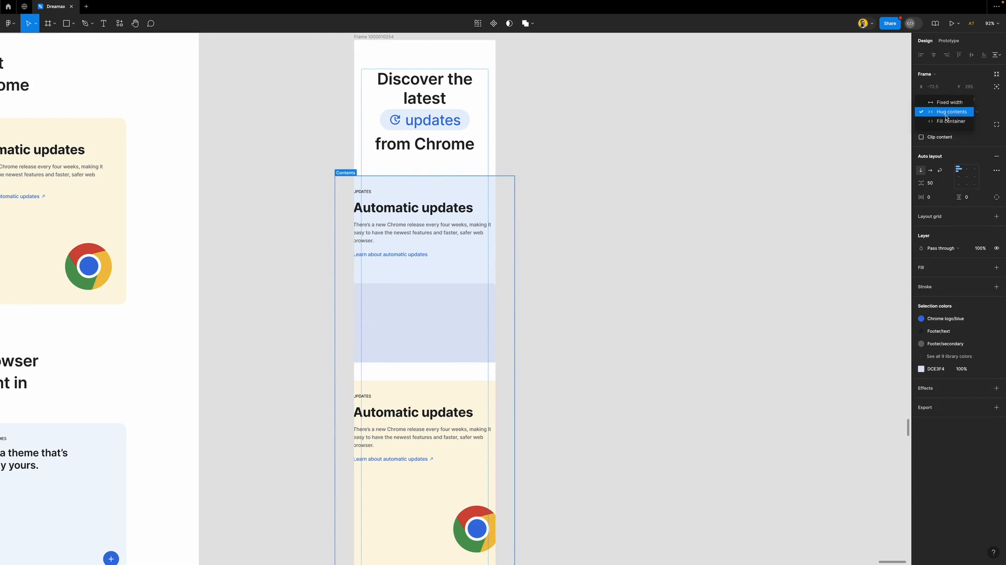
click(946, 121)
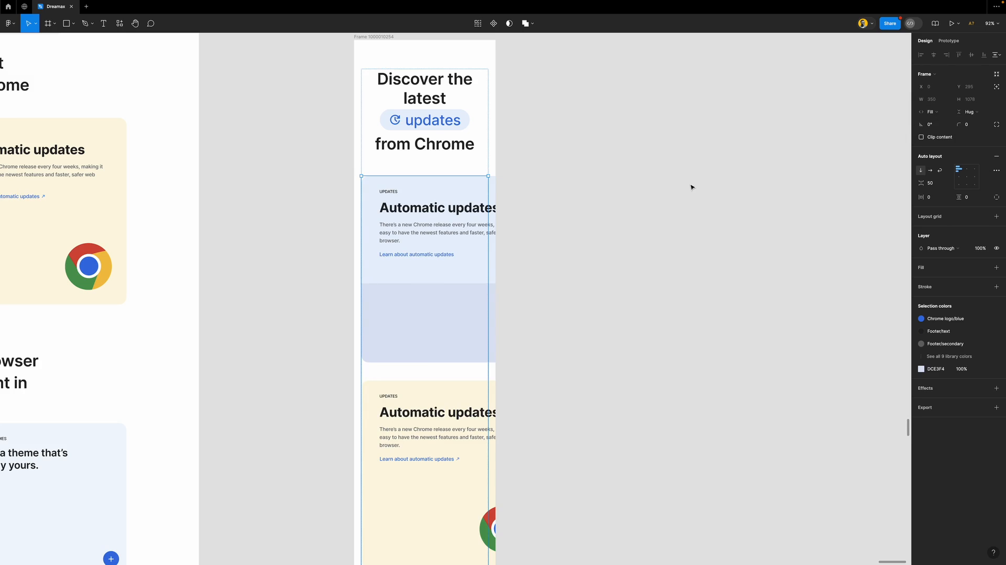
key(Return)
click(949, 112)
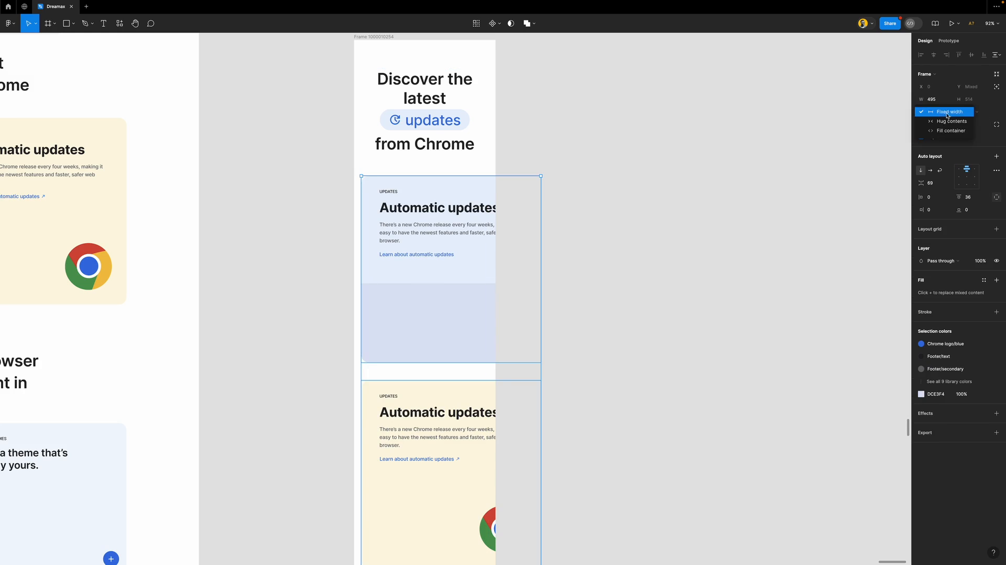
click(949, 130)
scroll(532, 253, down, 3)
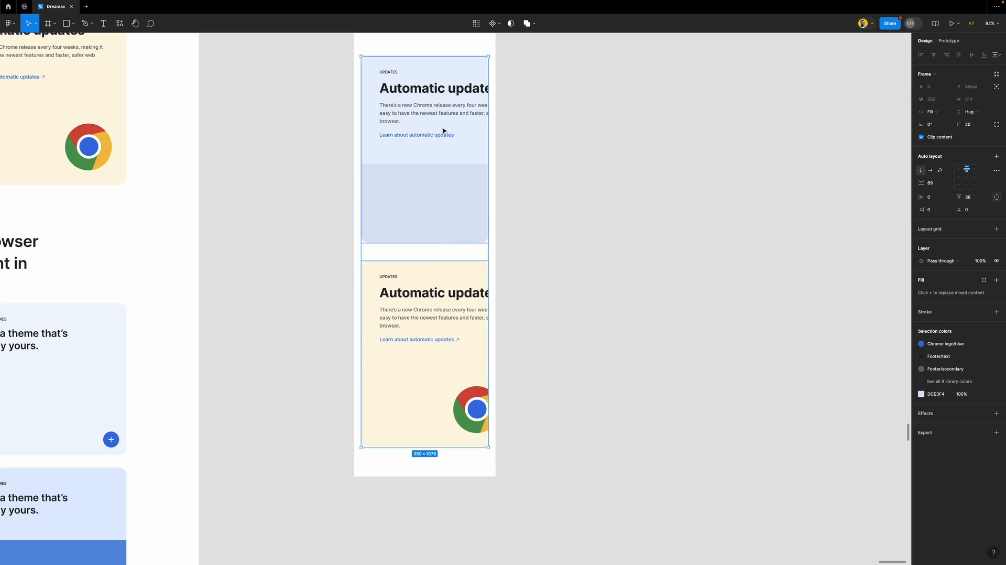
key(Return)
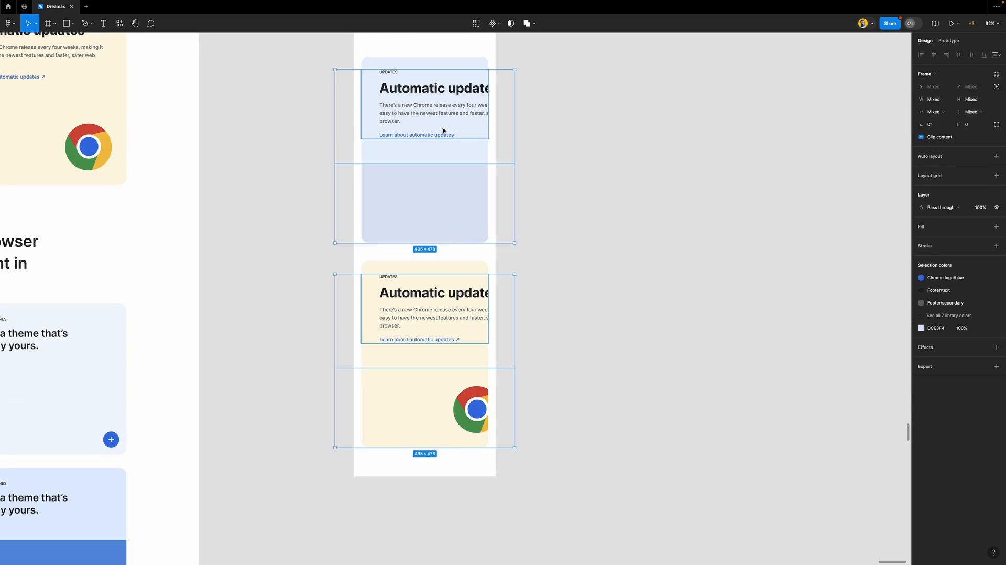
click(946, 112)
click(949, 148)
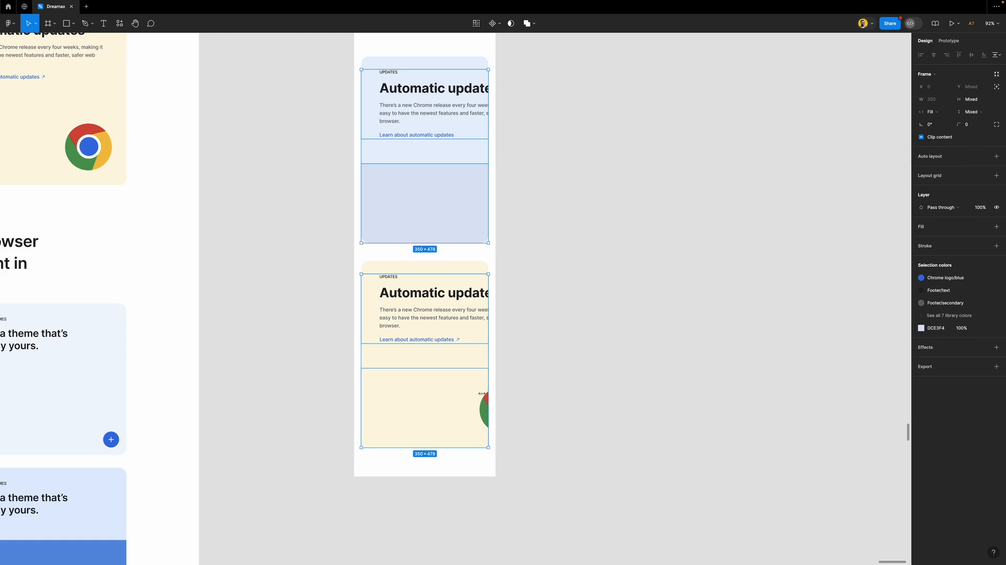
Centre the Chrome logo horizontally in the lower card
click(451, 404)
click(480, 396)
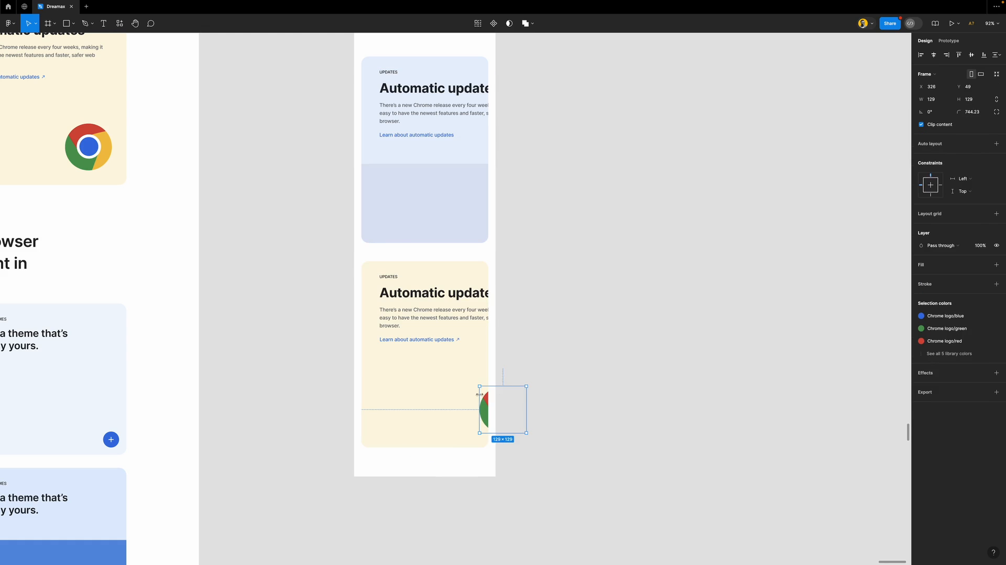
key(shift+Left)
click(933, 54)
click(556, 317)
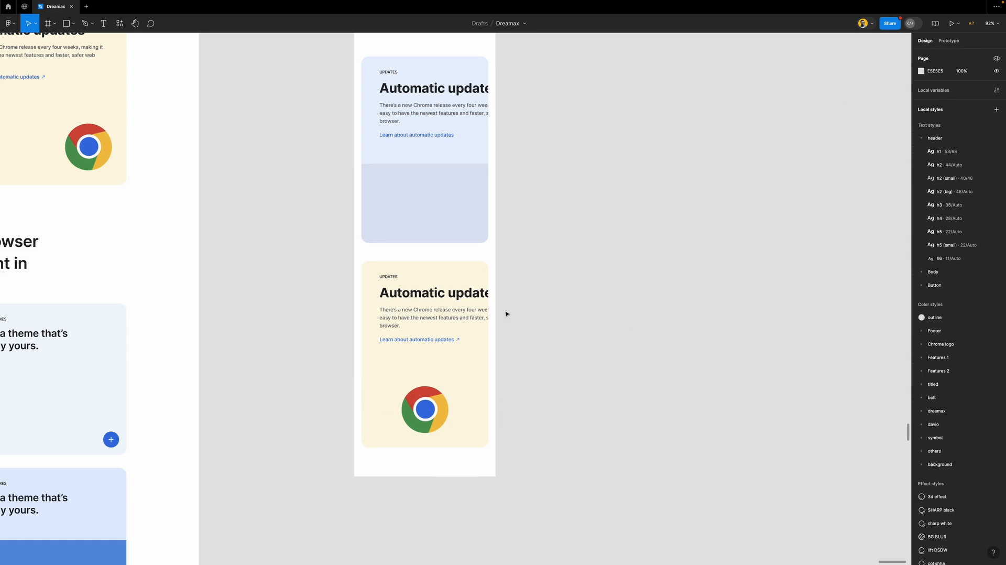
Give both cards' text frames a horizontal padding of 20
click(435, 279)
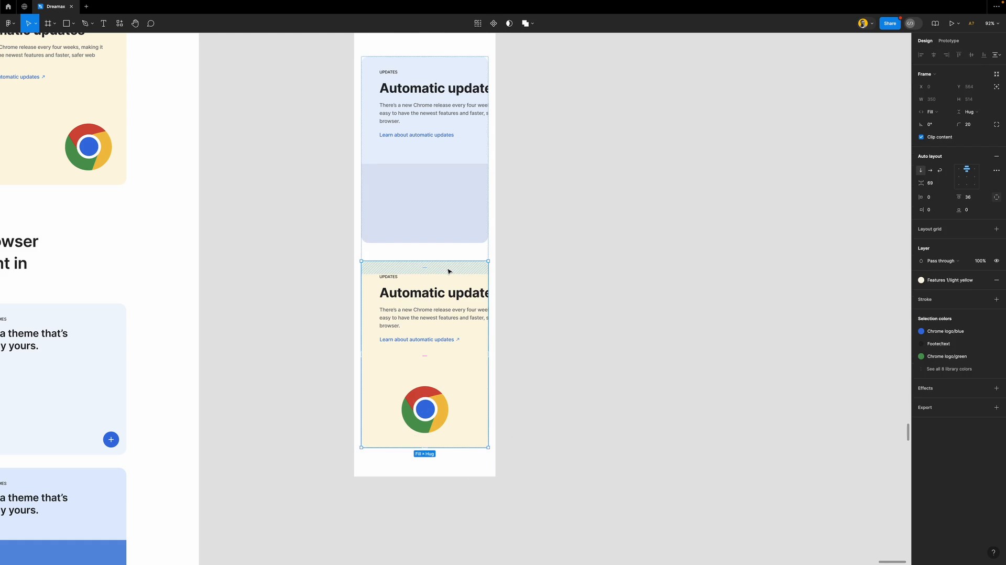
click(465, 121)
click(465, 117)
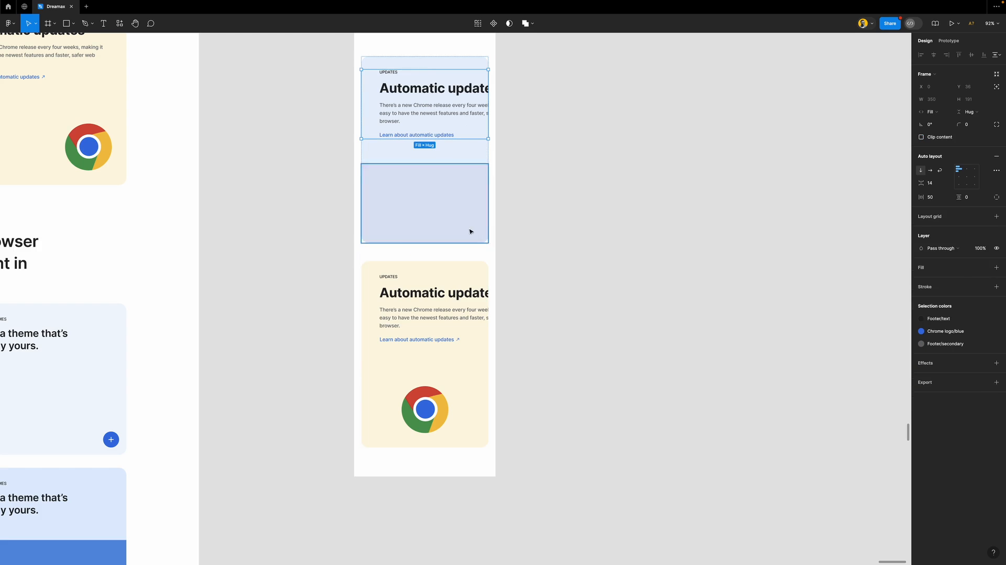
shift+click(470, 304)
click(938, 197)
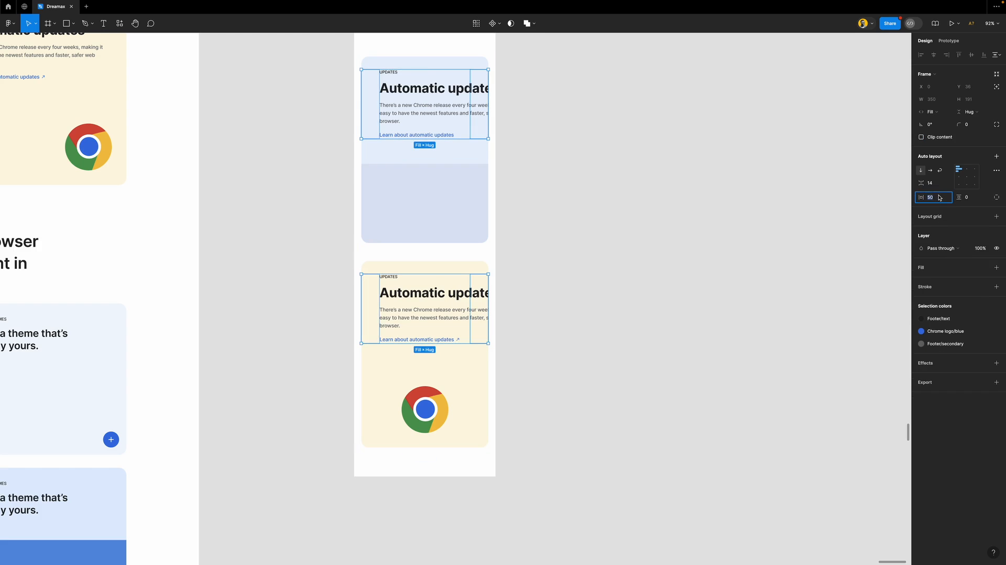
text(20)
key(Return)
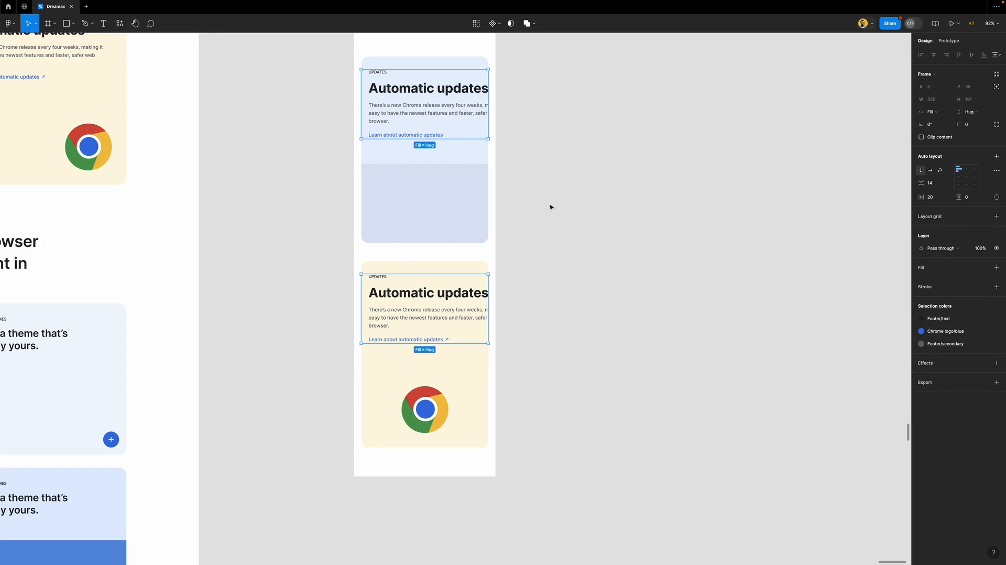
Make both cards' text groups and text layers fill 310 wide so the copy wraps
key(Return)
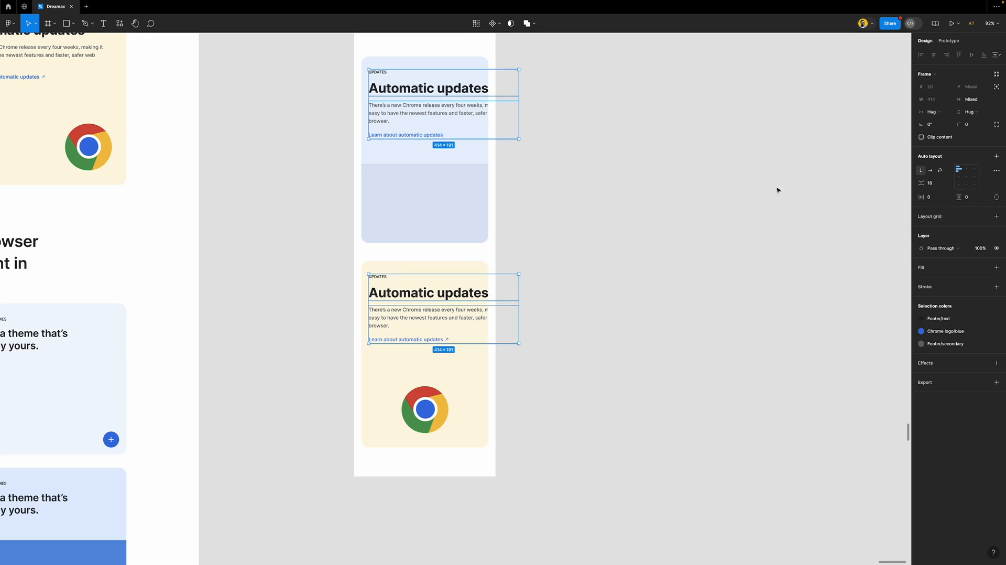
click(932, 111)
click(942, 124)
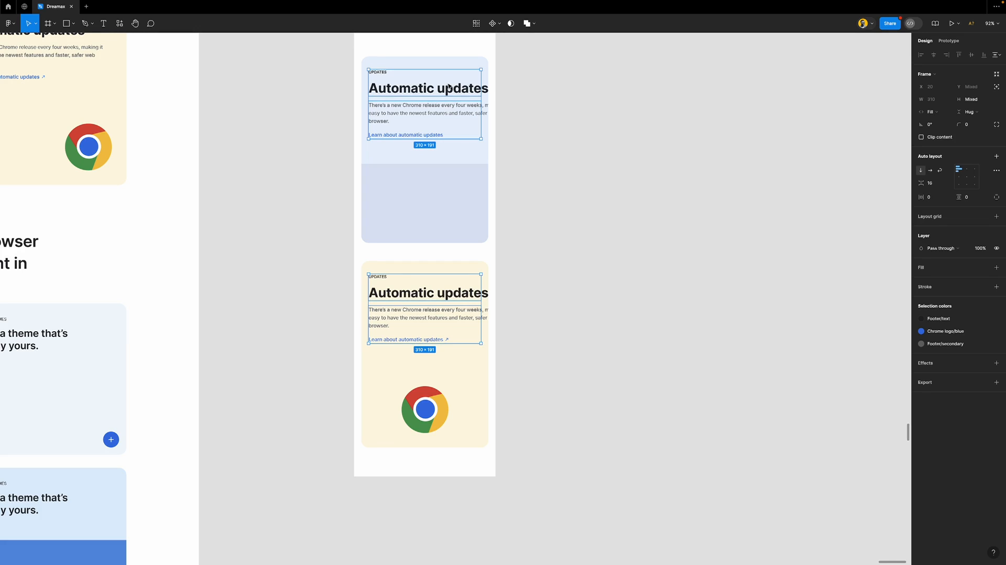
key(Return)
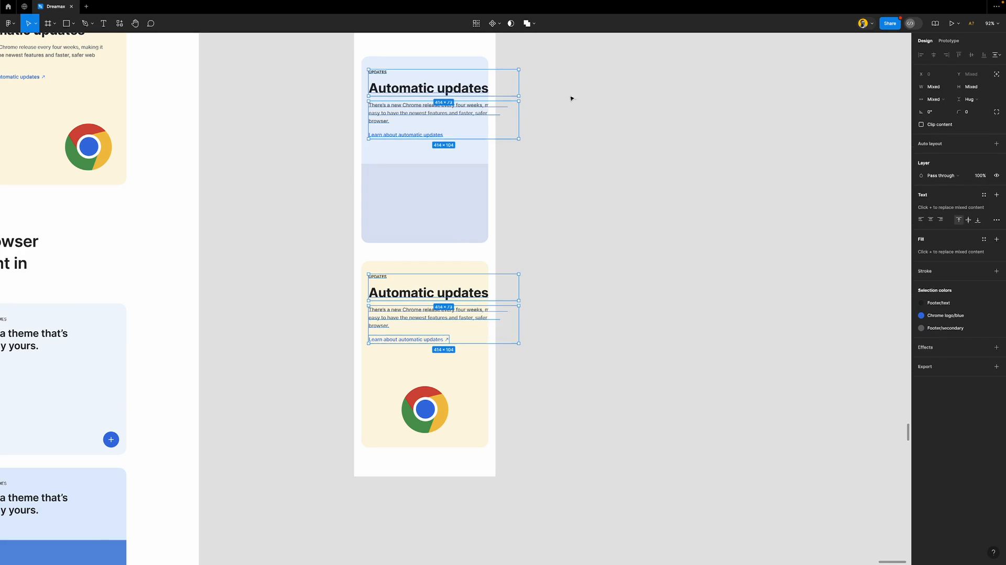
click(938, 99)
click(949, 135)
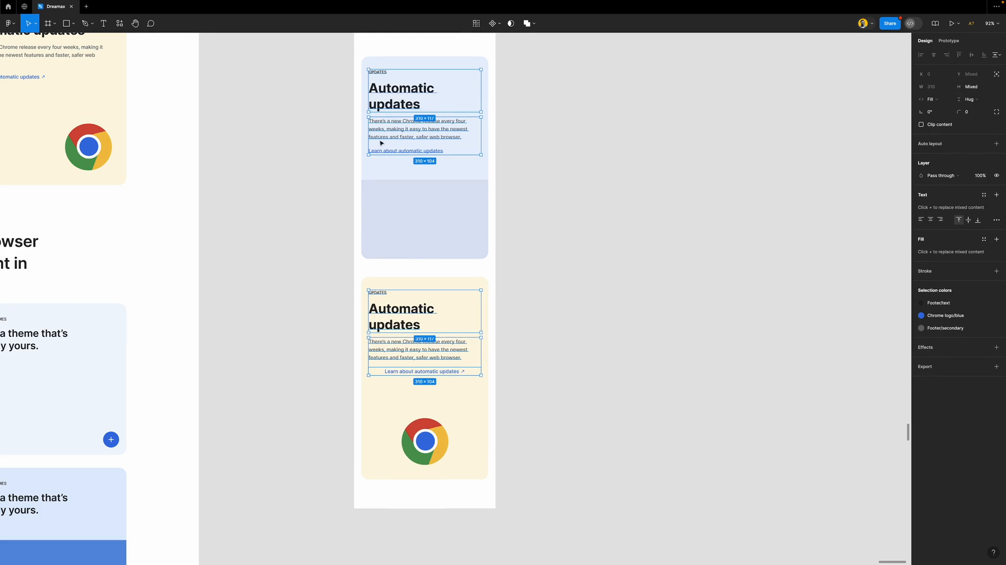
click(535, 193)
scroll(522, 240, down, 3)
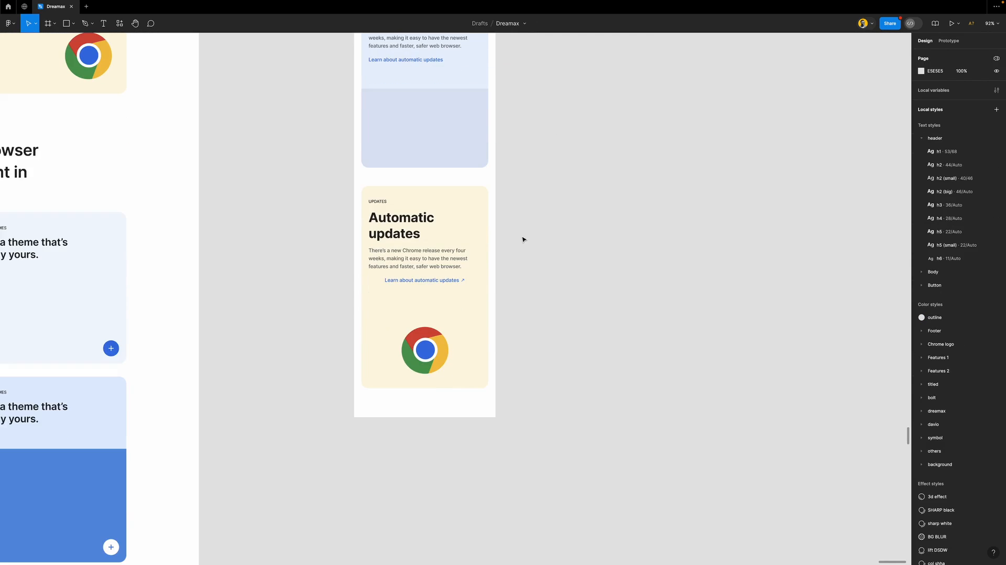
scroll(522, 239, up, 5)
scroll(434, 220, down, 1)
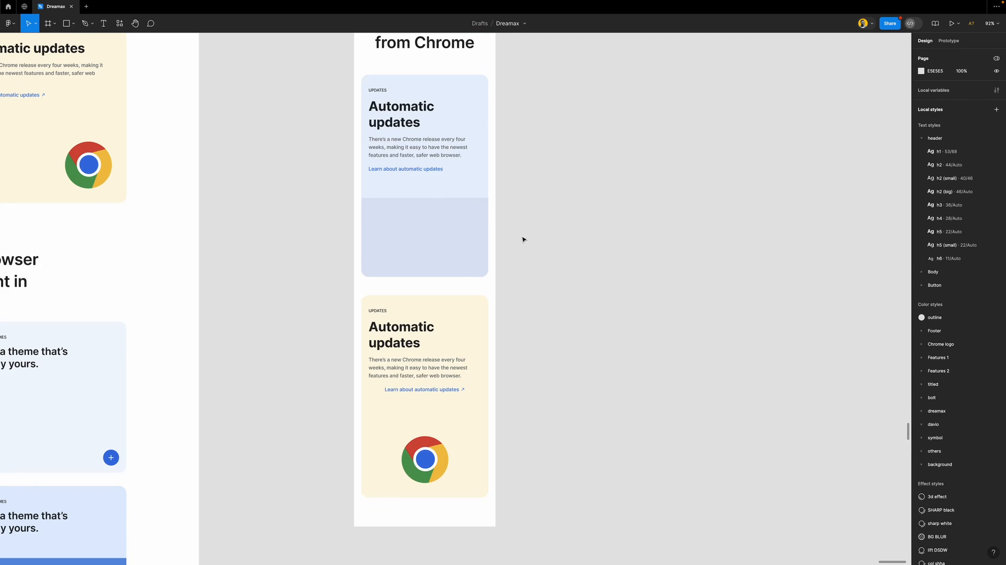
Resize the blue card's image placeholder to span the card width (W 310, X 0)
click(434, 220)
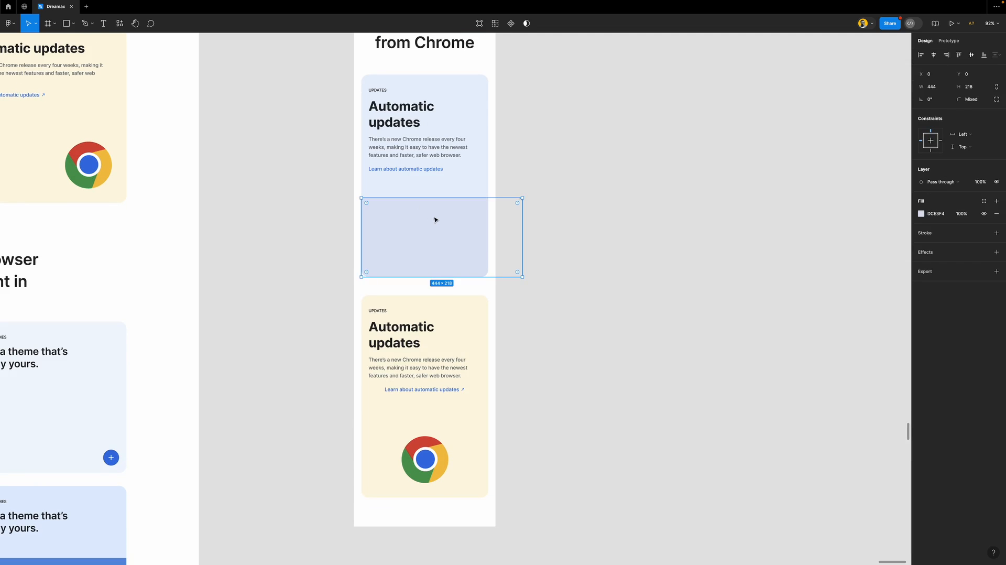
scroll(435, 220, down, 5)
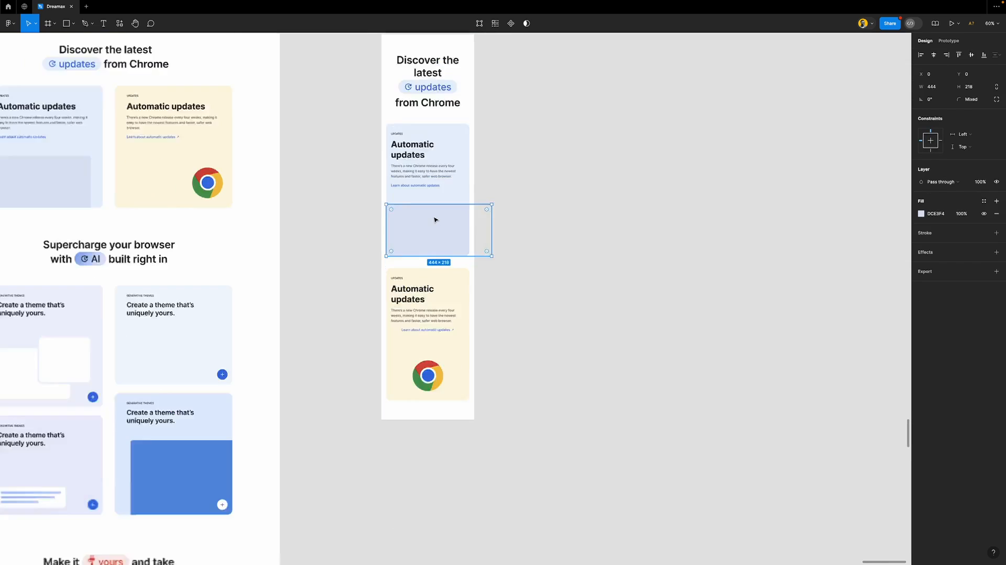
scroll(434, 219, up, 5)
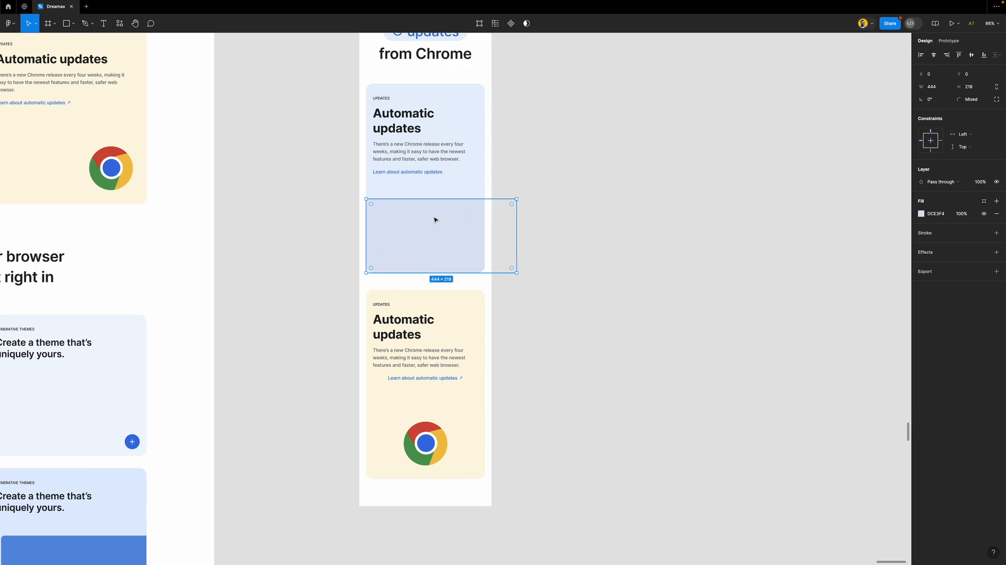
click(946, 54)
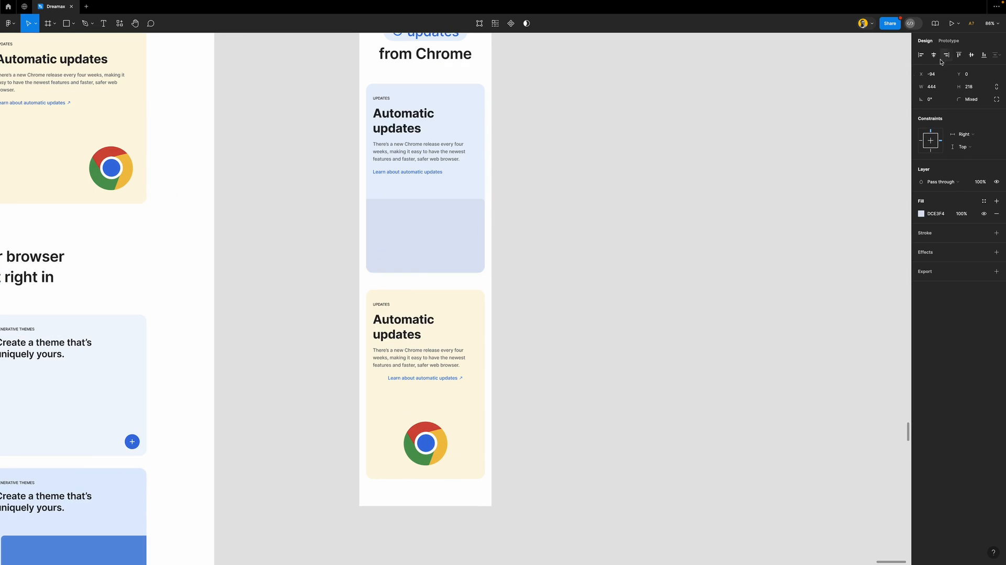
key(shift+Left)
key(shift+Left)
key(shift+Left)
key(shift+Left)
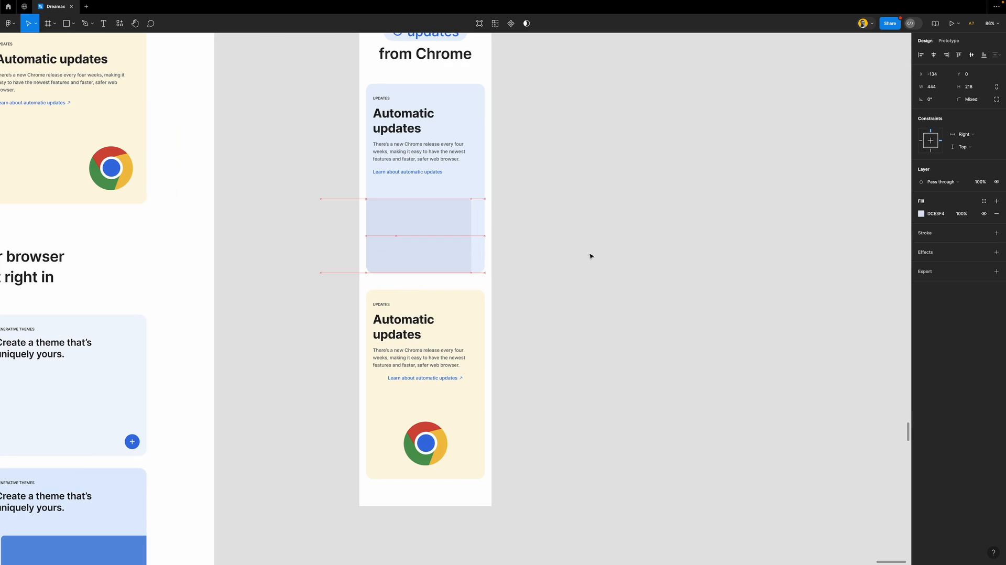
drag(320, 234, 366, 233)
click(590, 250)
scroll(463, 306, down, 4)
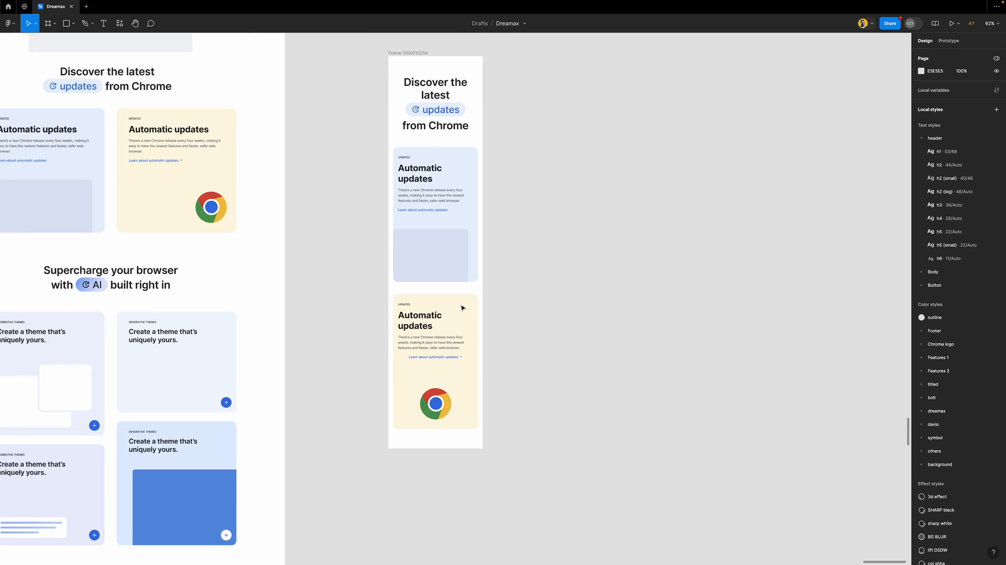
scroll(463, 308, down, 2)
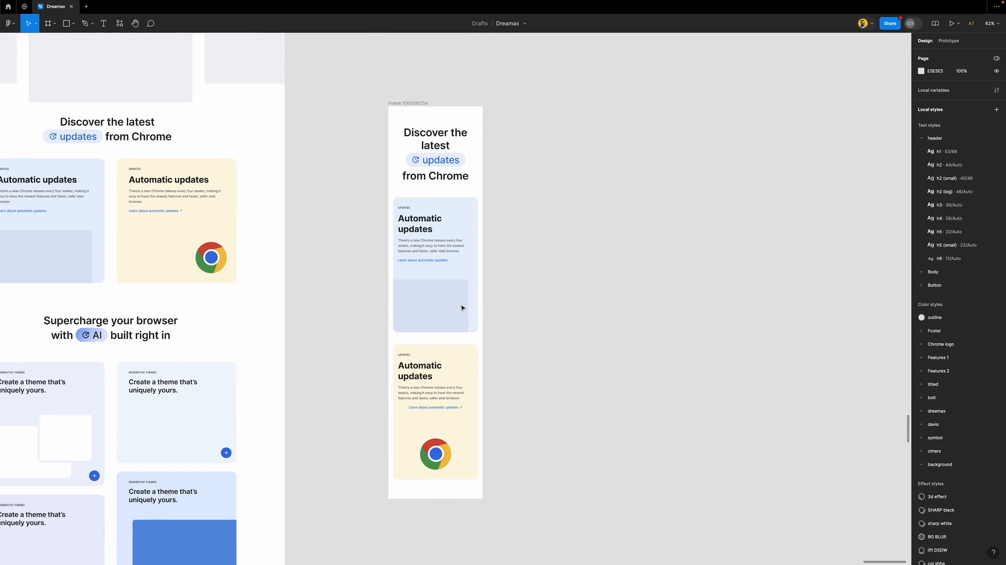
scroll(463, 307, down, 4)
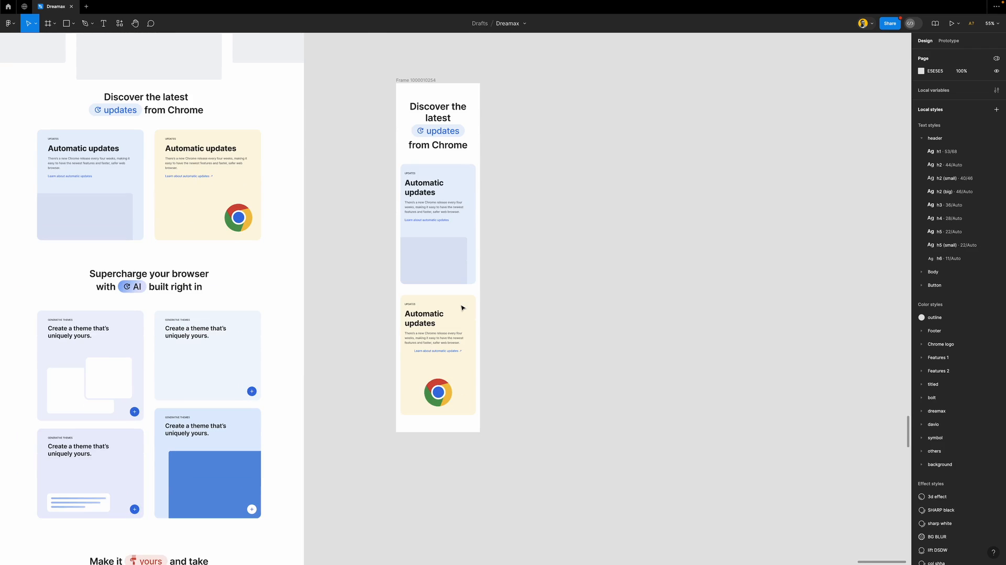
scroll(425, 286, up, 5)
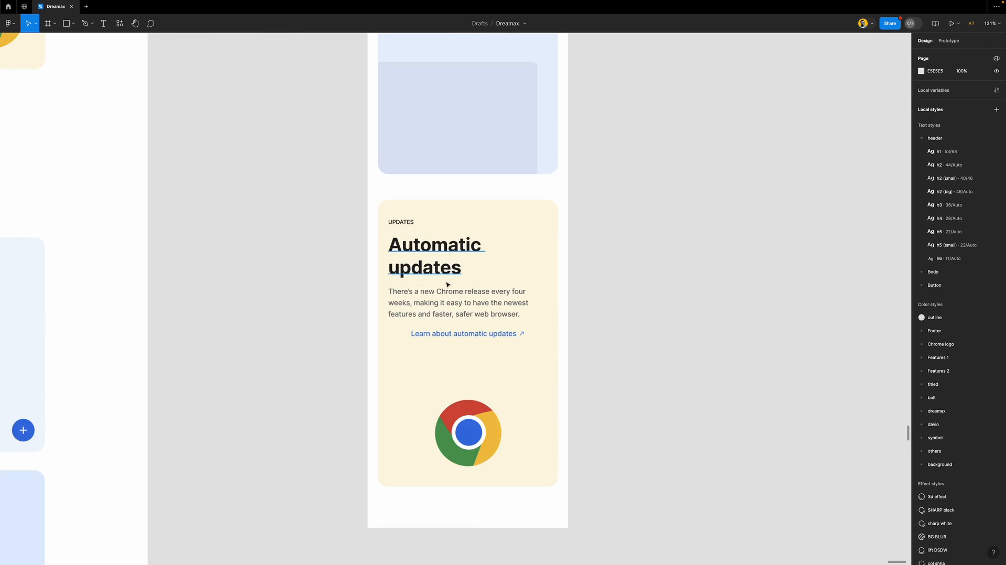
scroll(454, 291, up, 3)
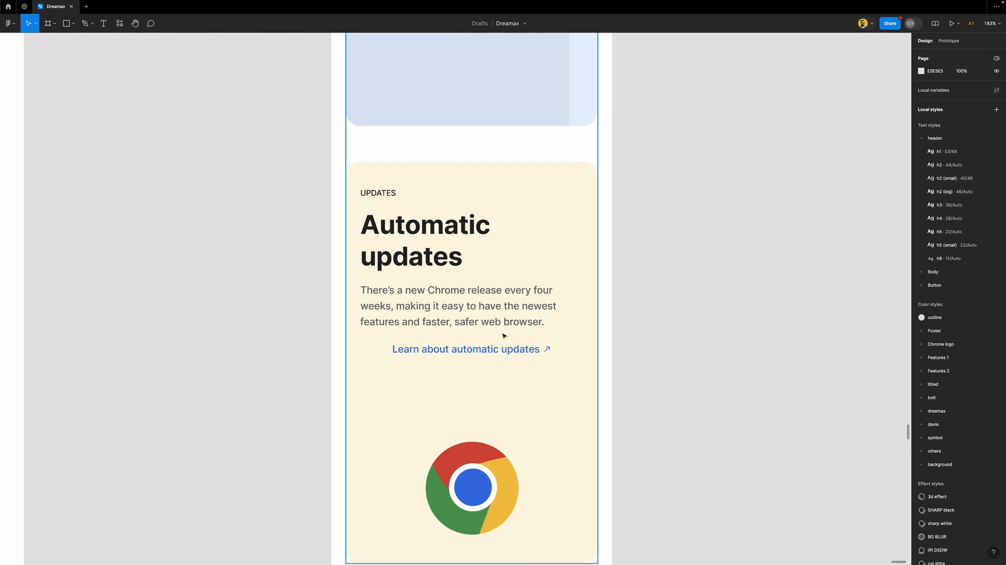
Left-align the paragraph group and the learn-more link in the yellow card
click(489, 314)
double_click(489, 314)
double_click(489, 315)
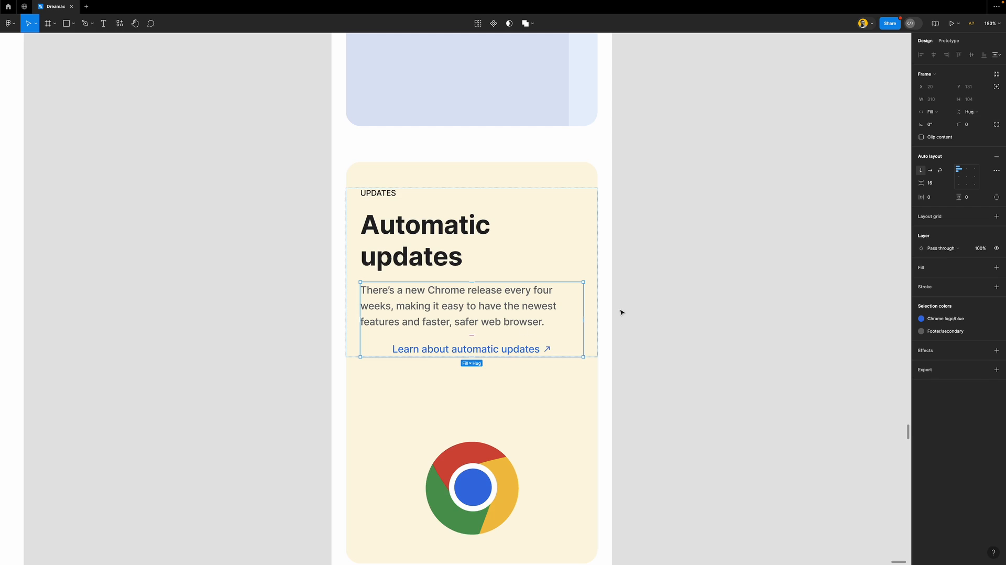
click(958, 177)
double_click(516, 350)
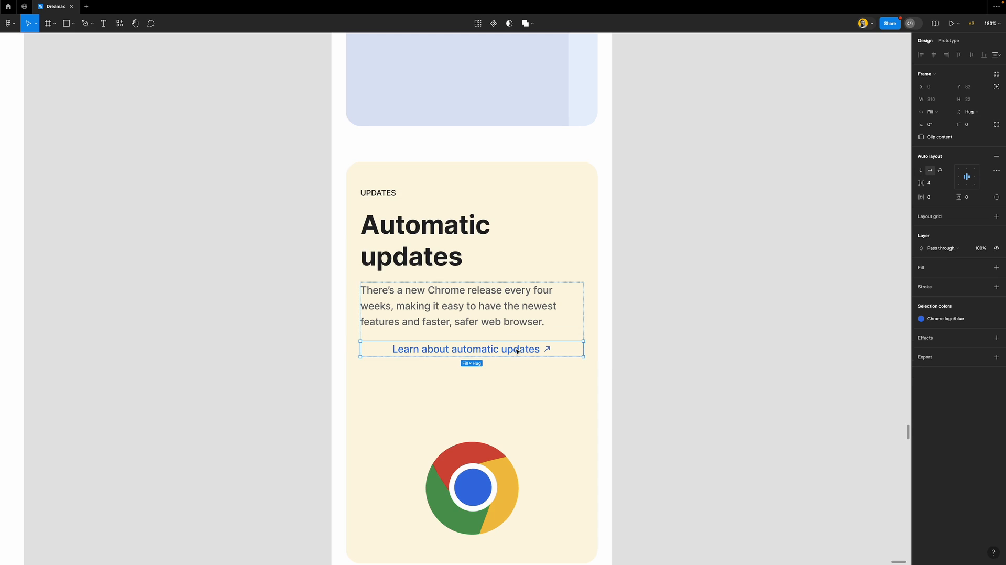
click(958, 177)
scroll(520, 322, down, 5)
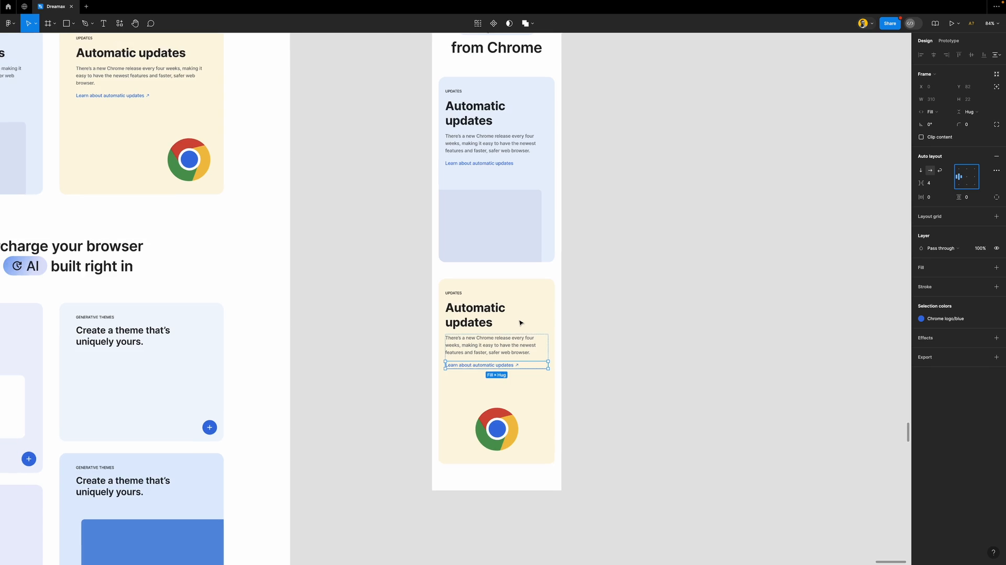
scroll(520, 322, down, 2)
click(592, 317)
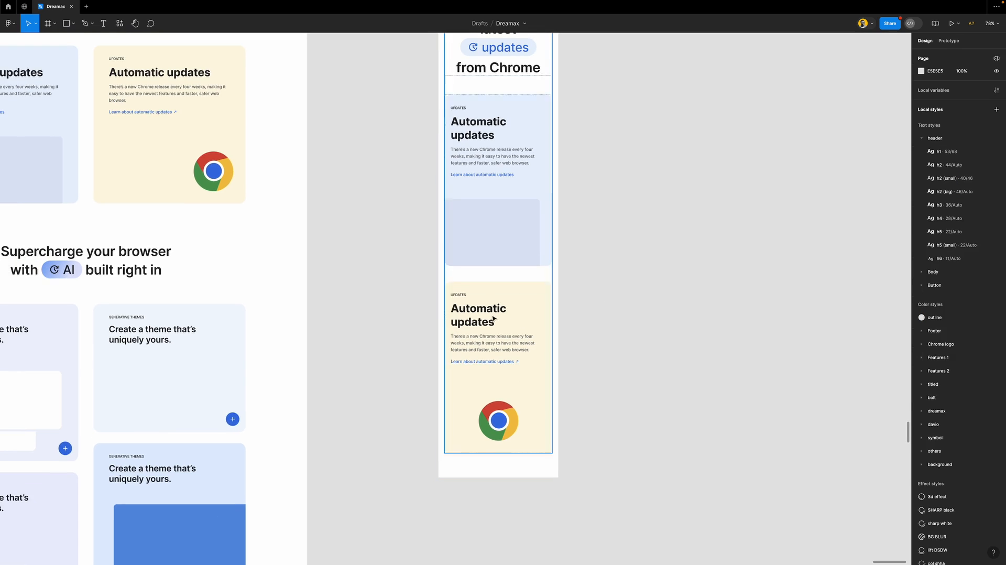
scroll(506, 316, down, 3)
scroll(491, 318, down, 3)
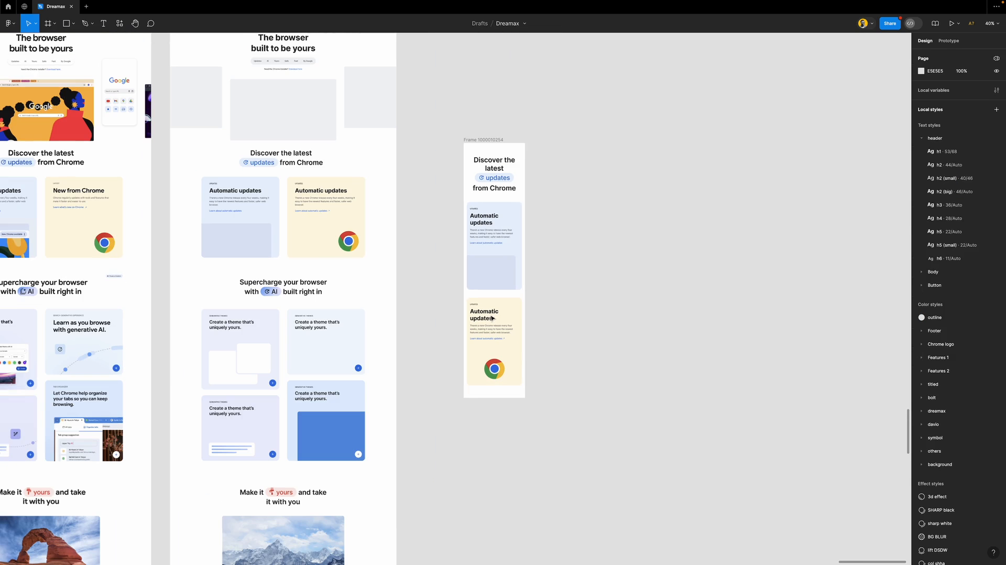
Rename the frame to 'mobile' and move it closer to the desktop page
click(476, 140)
text(mobile)
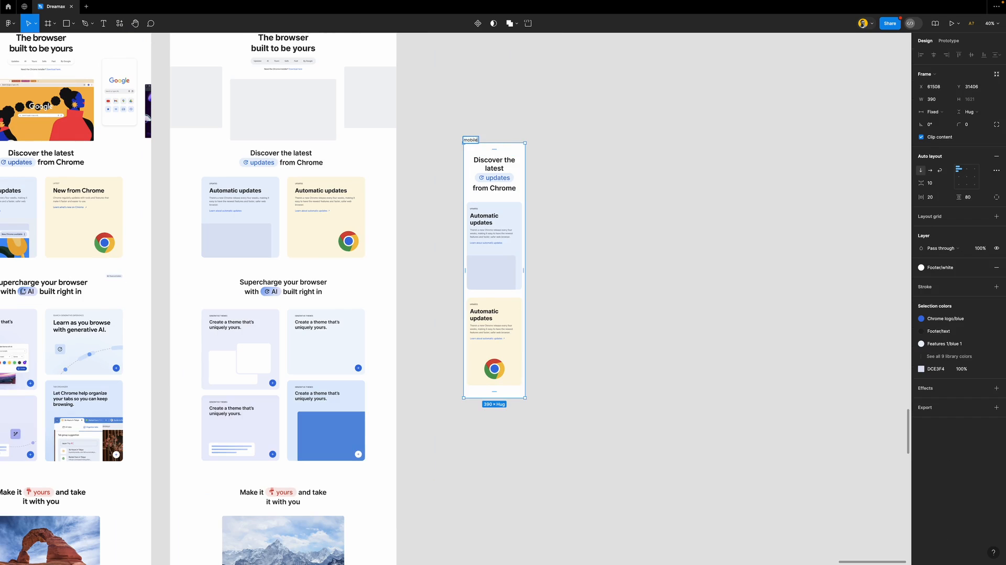
key(Return)
drag(470, 140, 437, 139)
click(539, 221)
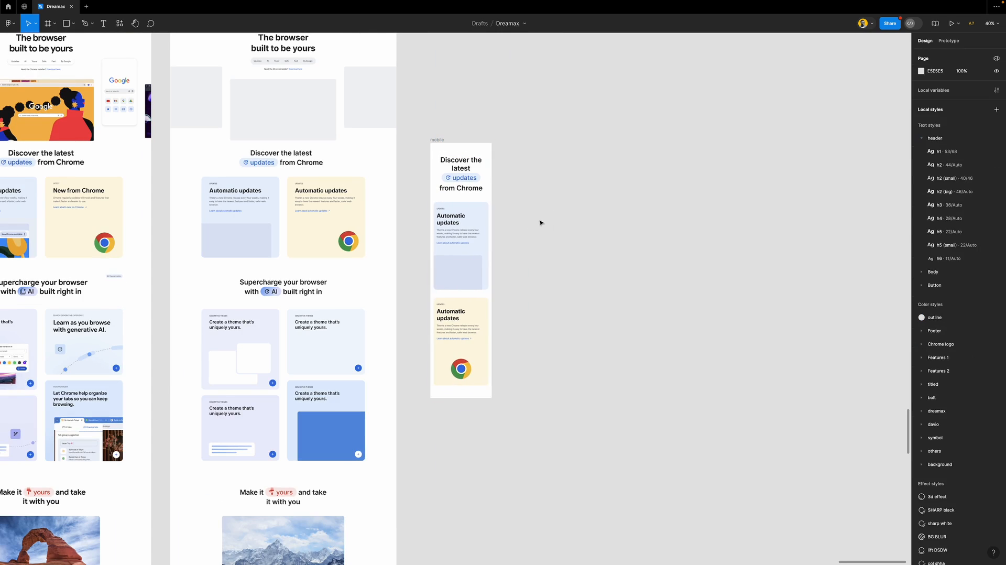
scroll(480, 298, down, 1)
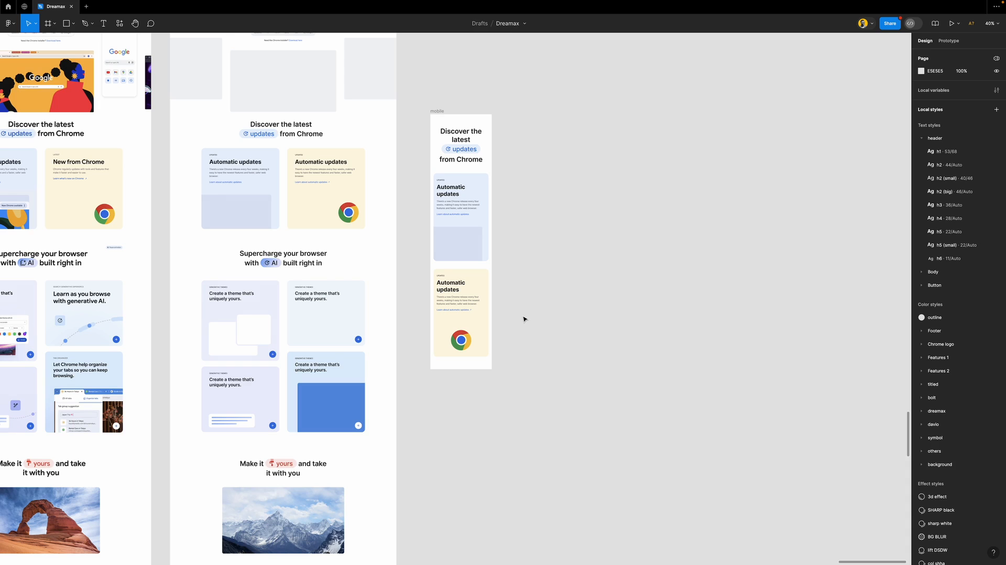
scroll(461, 349, up, 5)
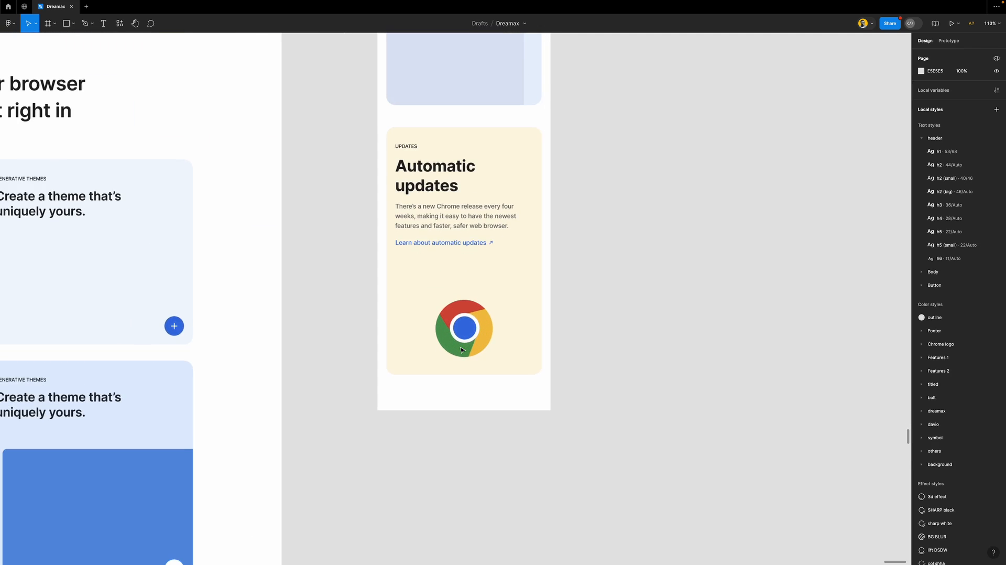
scroll(461, 349, down, 5)
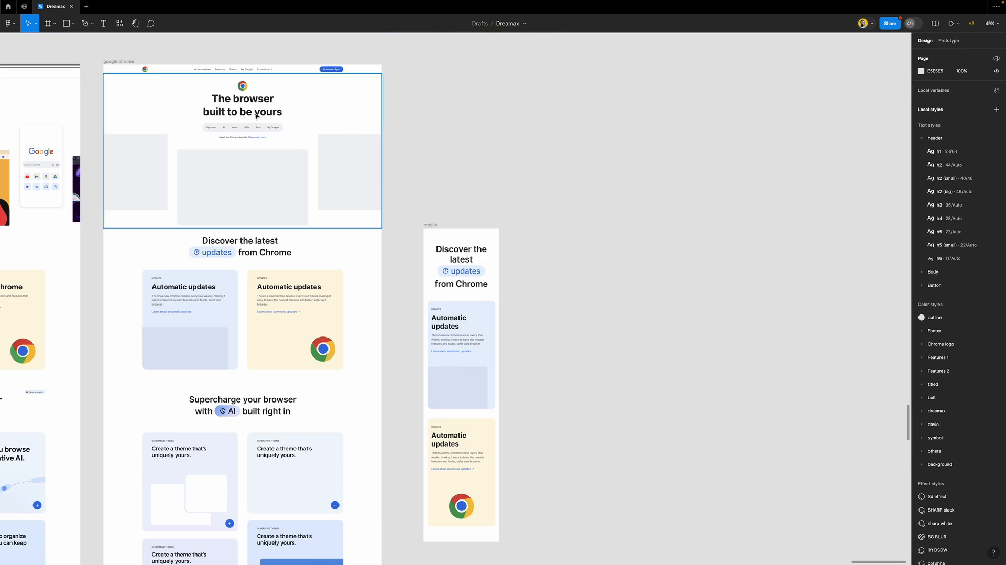
scroll(234, 118, up, 4)
scroll(235, 120, down, 2)
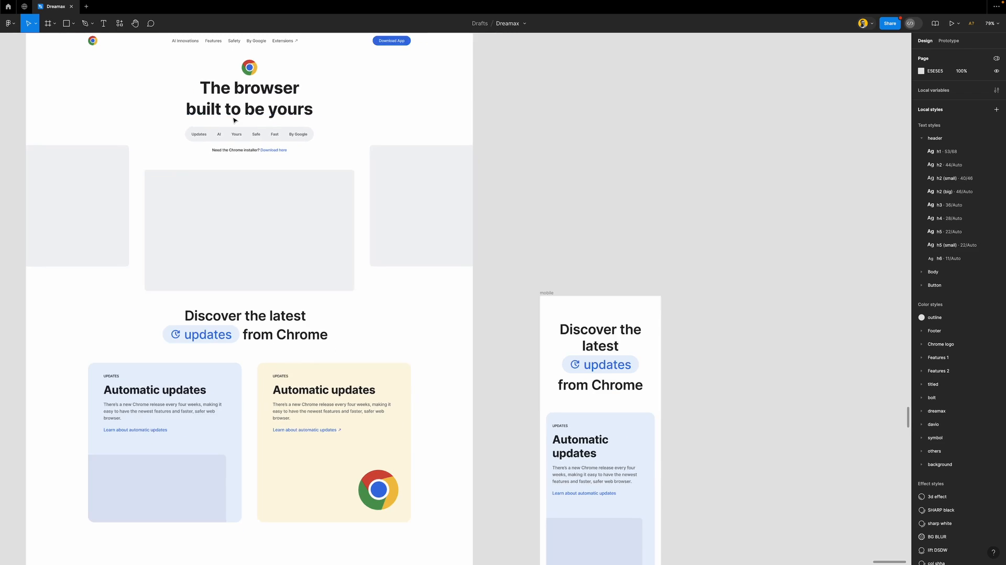
scroll(359, 141, up, 2)
scroll(366, 144, left, 2)
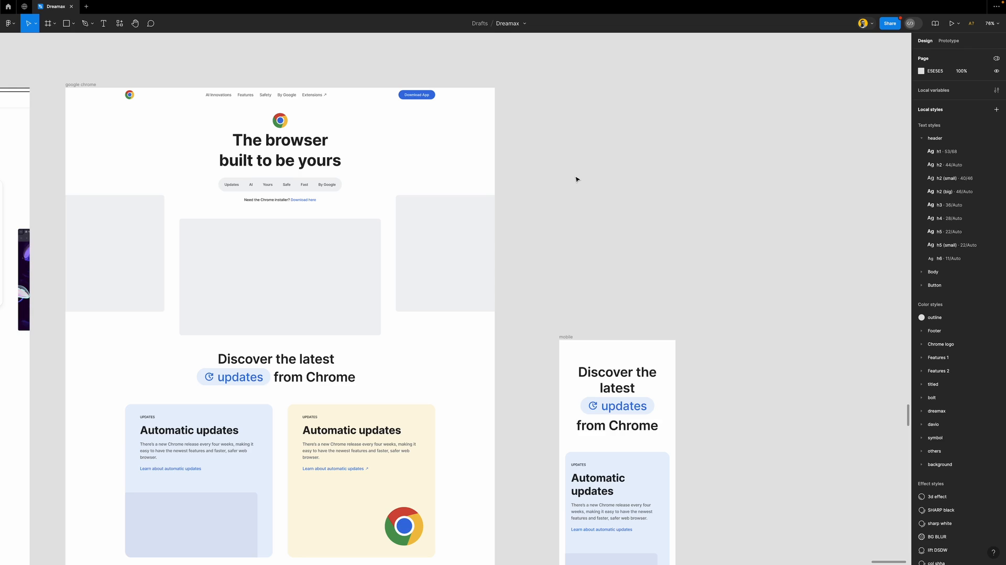
key(ctrl+backslash)
scroll(576, 179, down, 3)
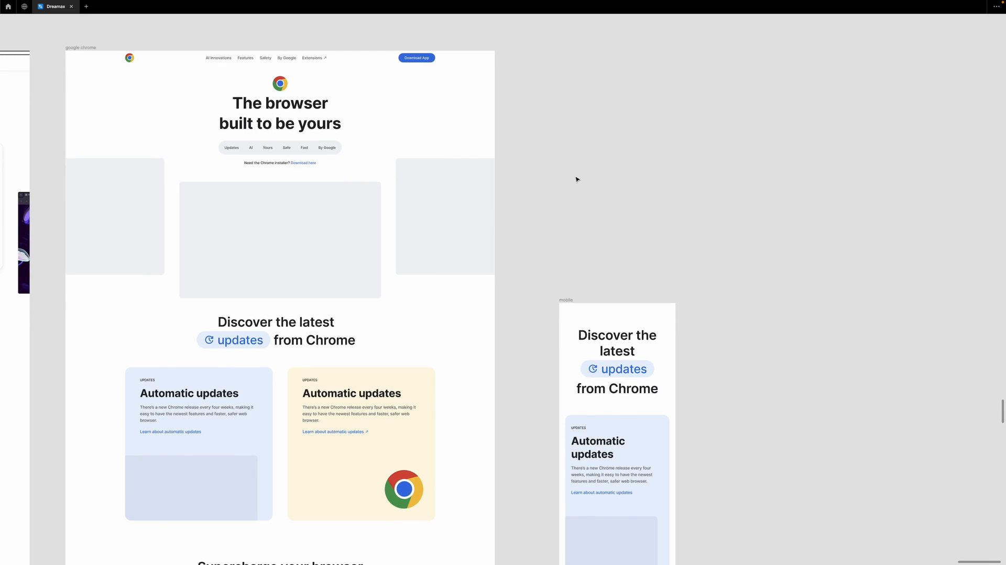
scroll(577, 179, left, 3)
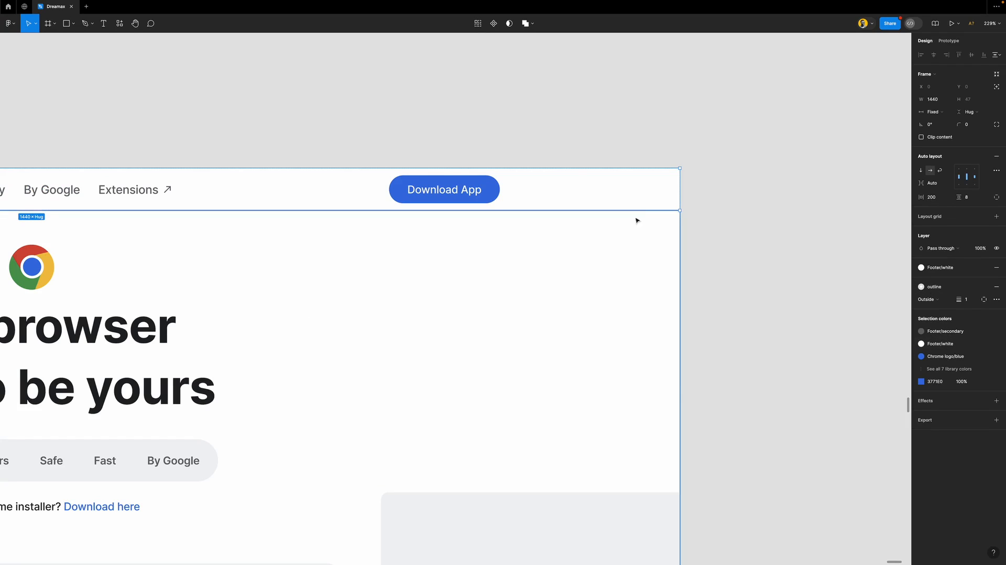
Set the desktop page's navigation header to absolute position
click(732, 287)
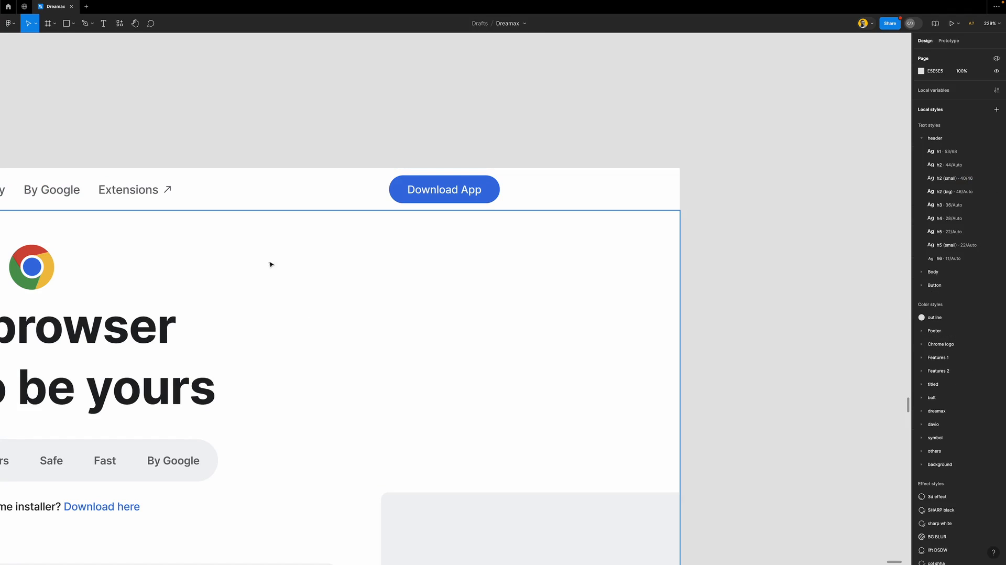
scroll(344, 229, down, 10)
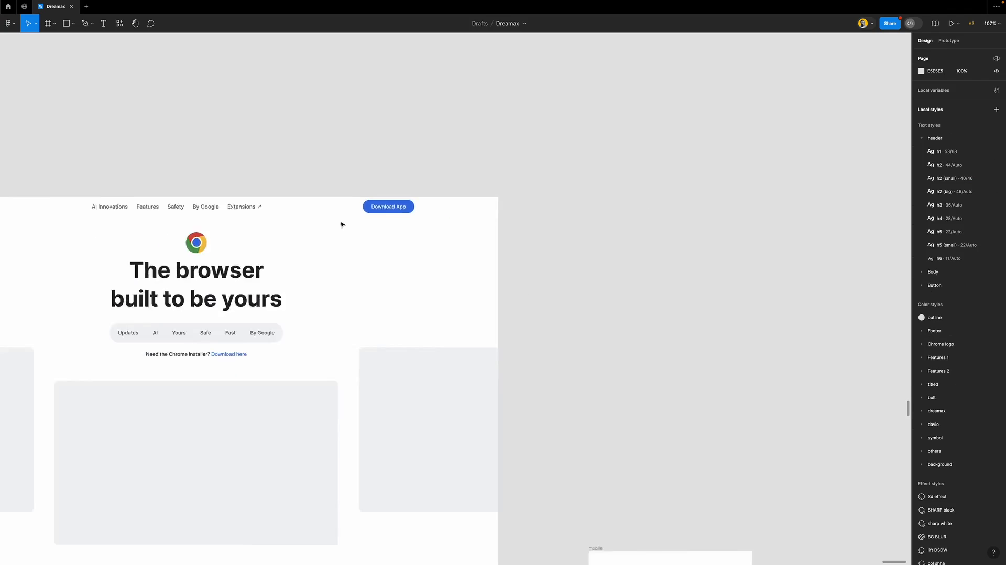
drag(340, 224, 450, 215)
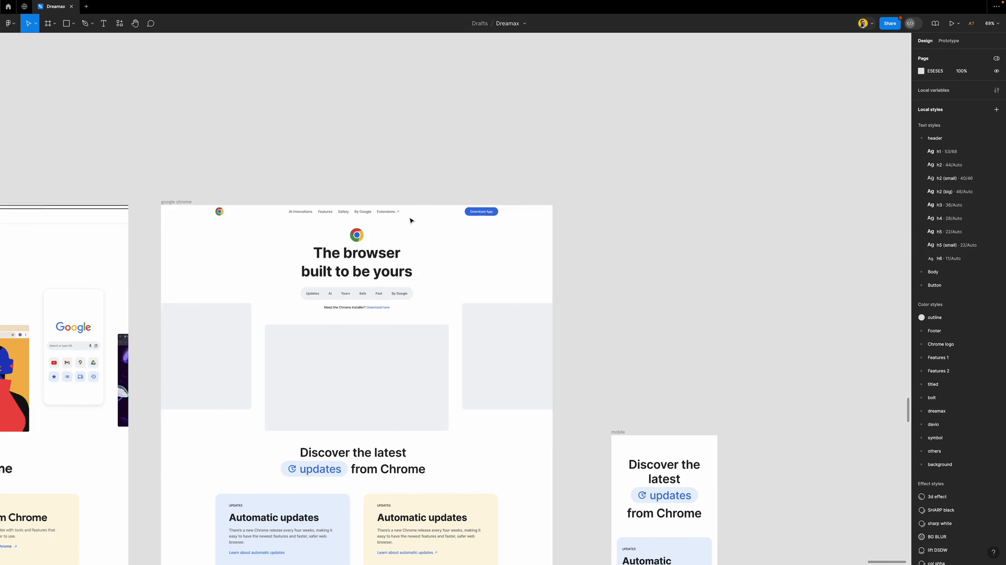
click(447, 216)
click(601, 275)
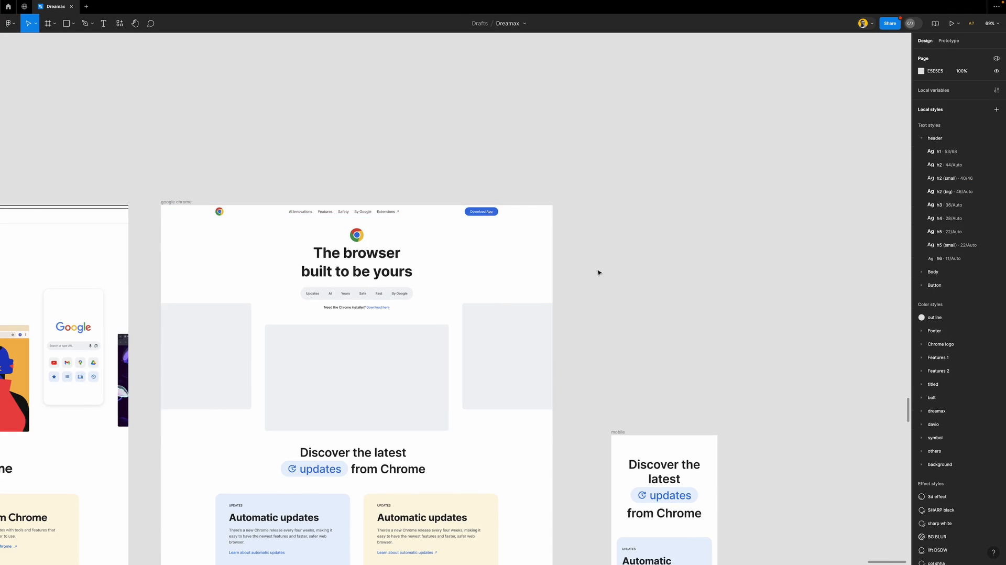
click(418, 216)
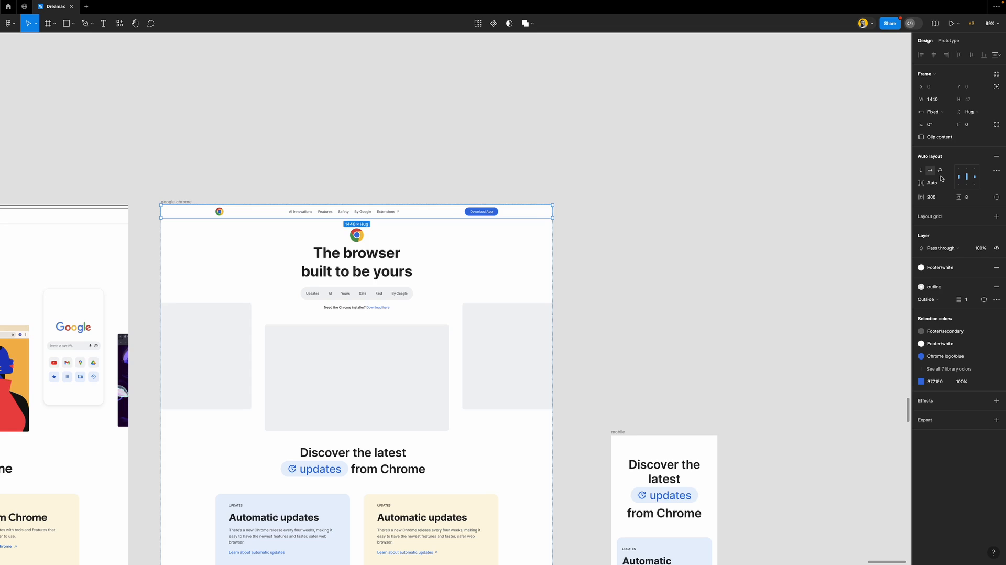
click(996, 87)
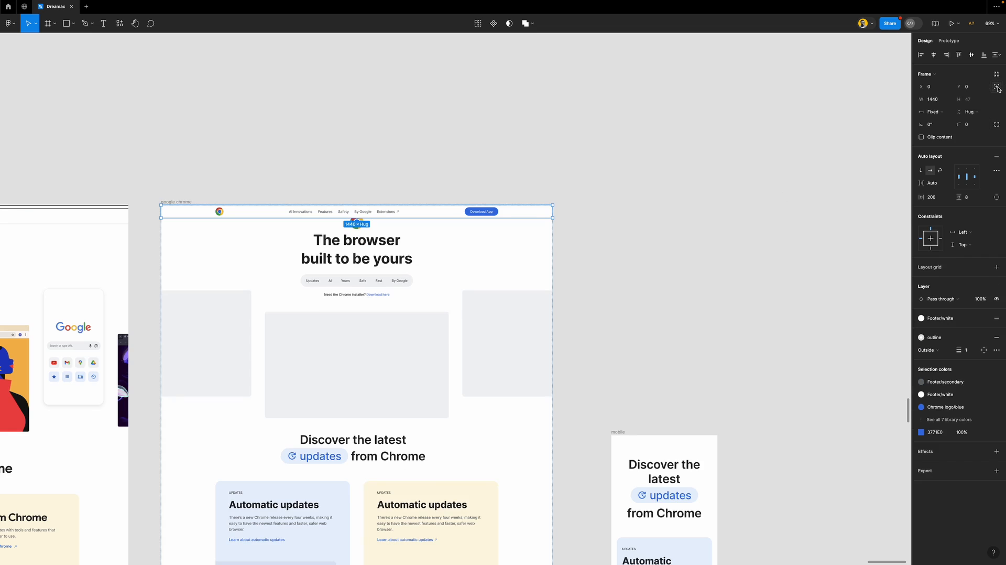
Extend the hero frame's top up beneath the header, making it 1440 × 867
click(438, 248)
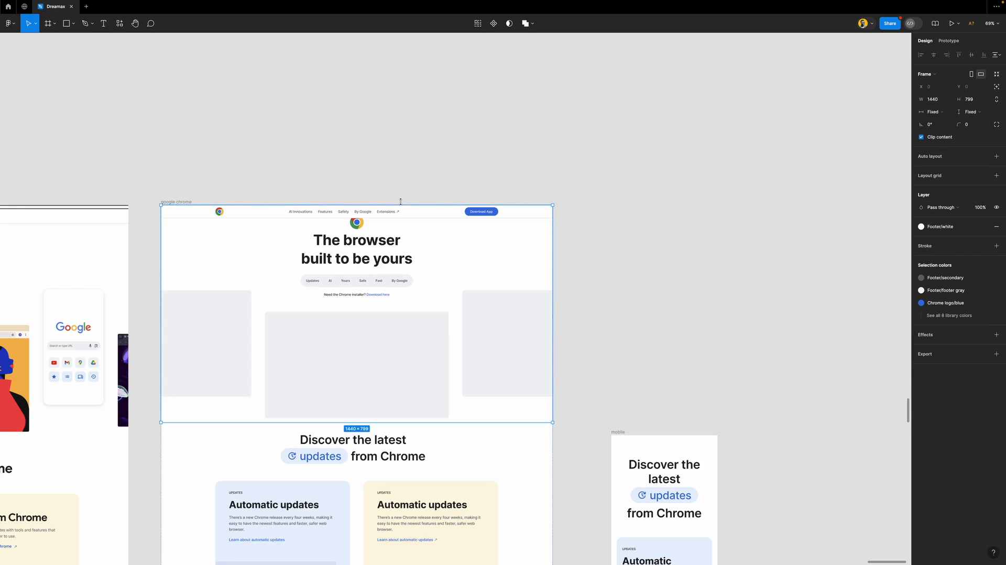
drag(402, 204, 404, 188)
click(486, 168)
scroll(435, 275, down, 1)
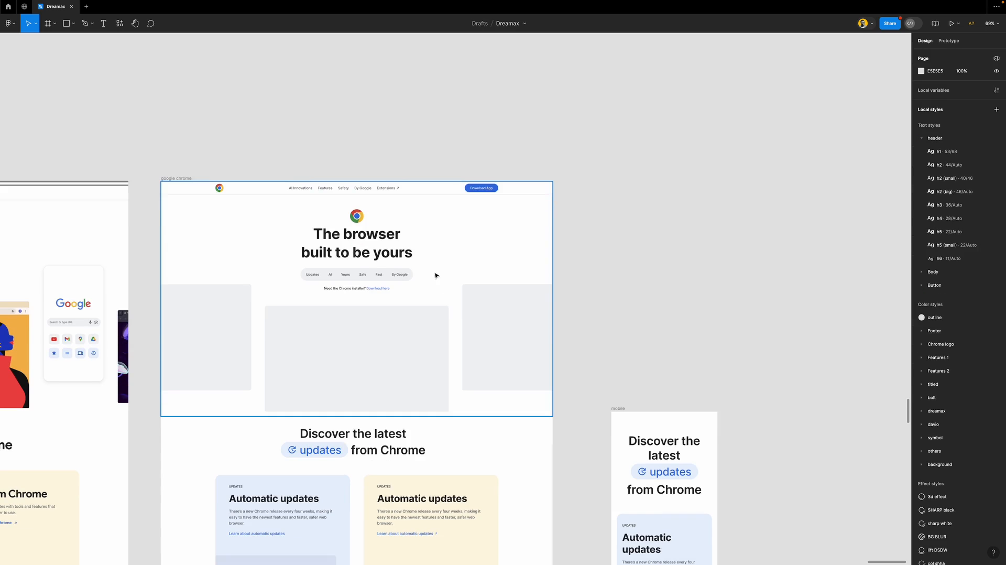
scroll(257, 241, up, 5)
scroll(258, 241, down, 2)
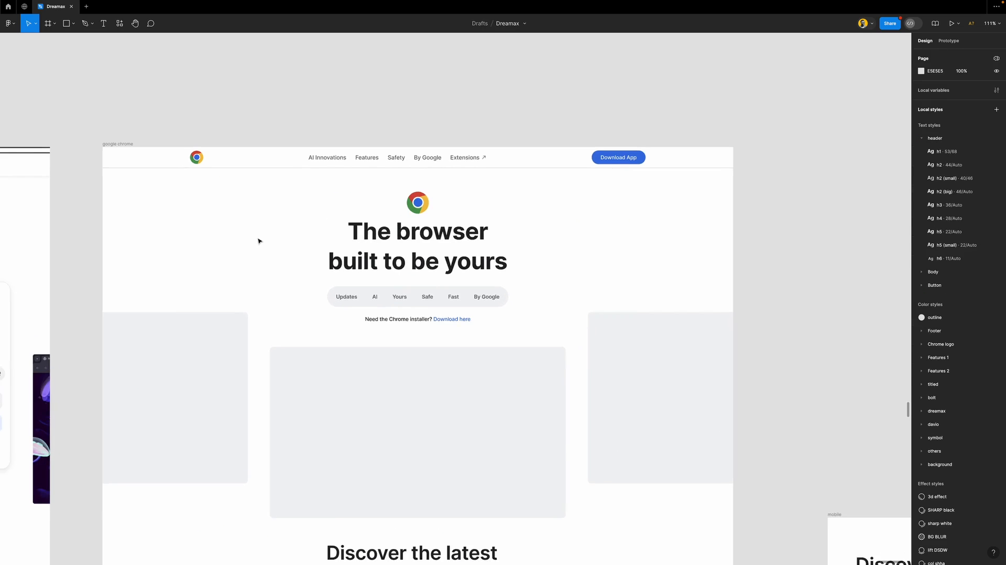